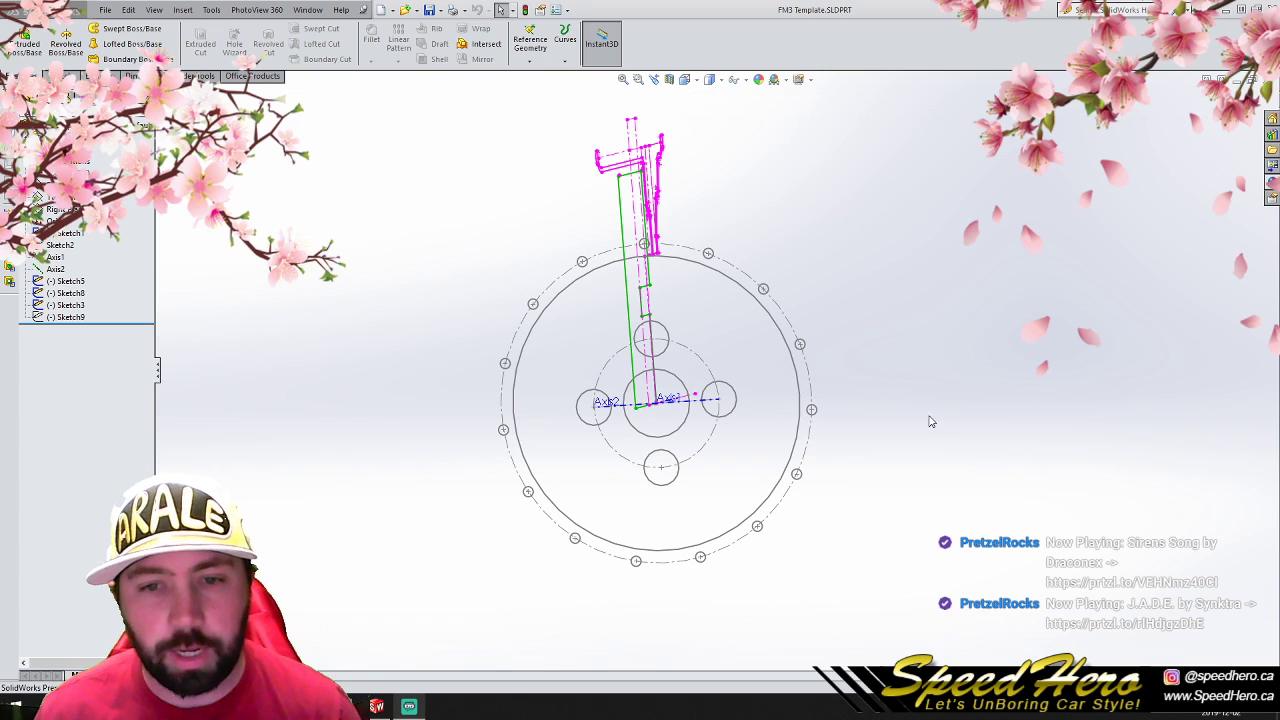
Step: Switch to File Explorer, check the contents of the Part 2 5 folder, and return to Foreman 3pc Miata
key("alt+Tab")
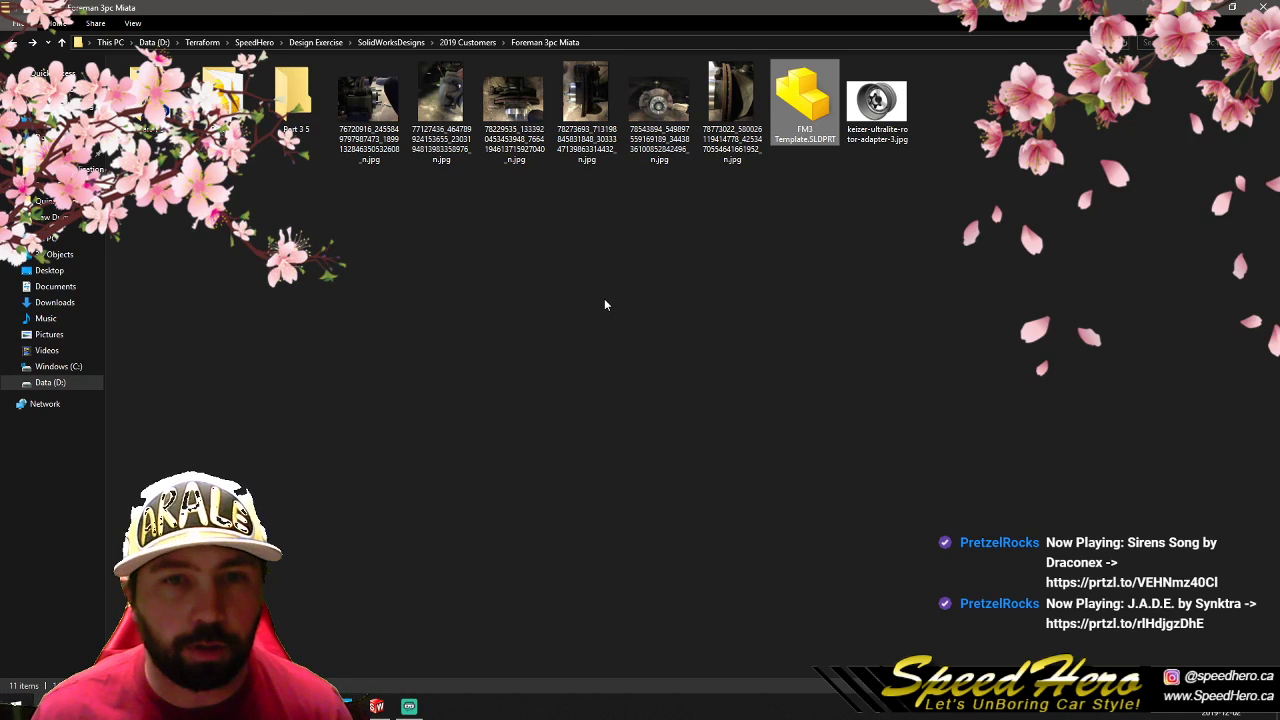
left_click(604, 302)
double_click(224, 118)
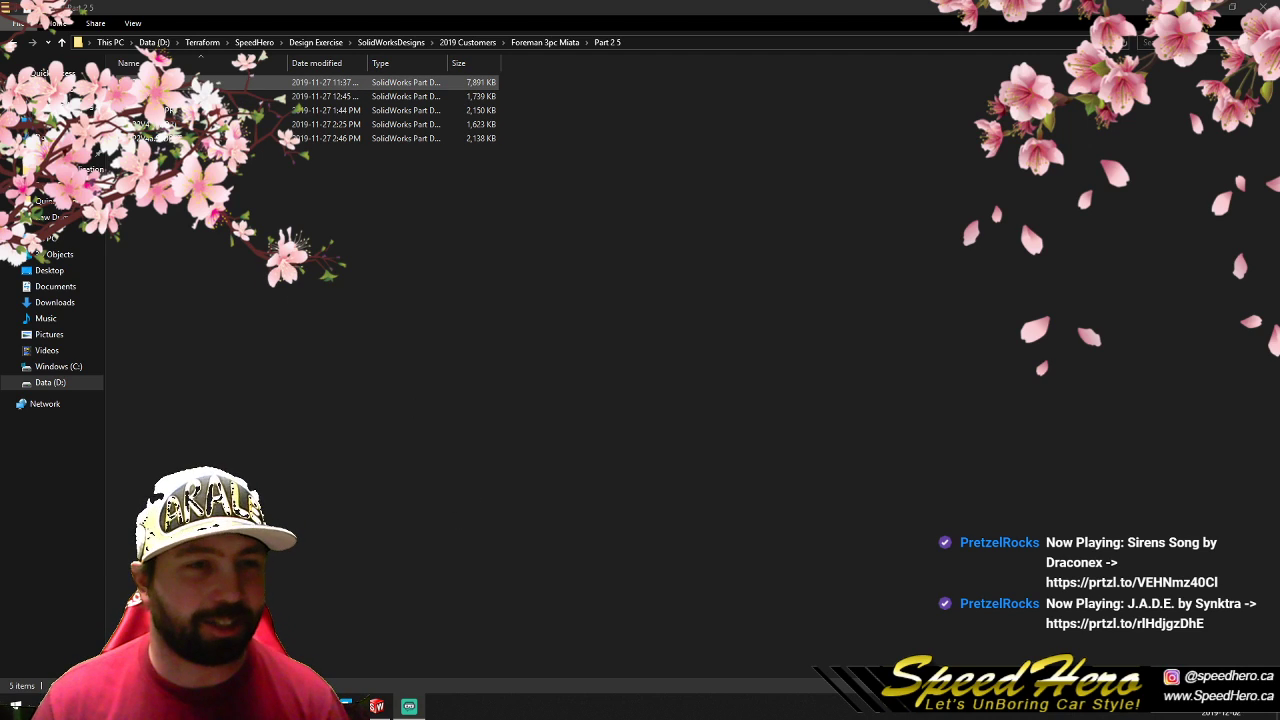
left_click(558, 41)
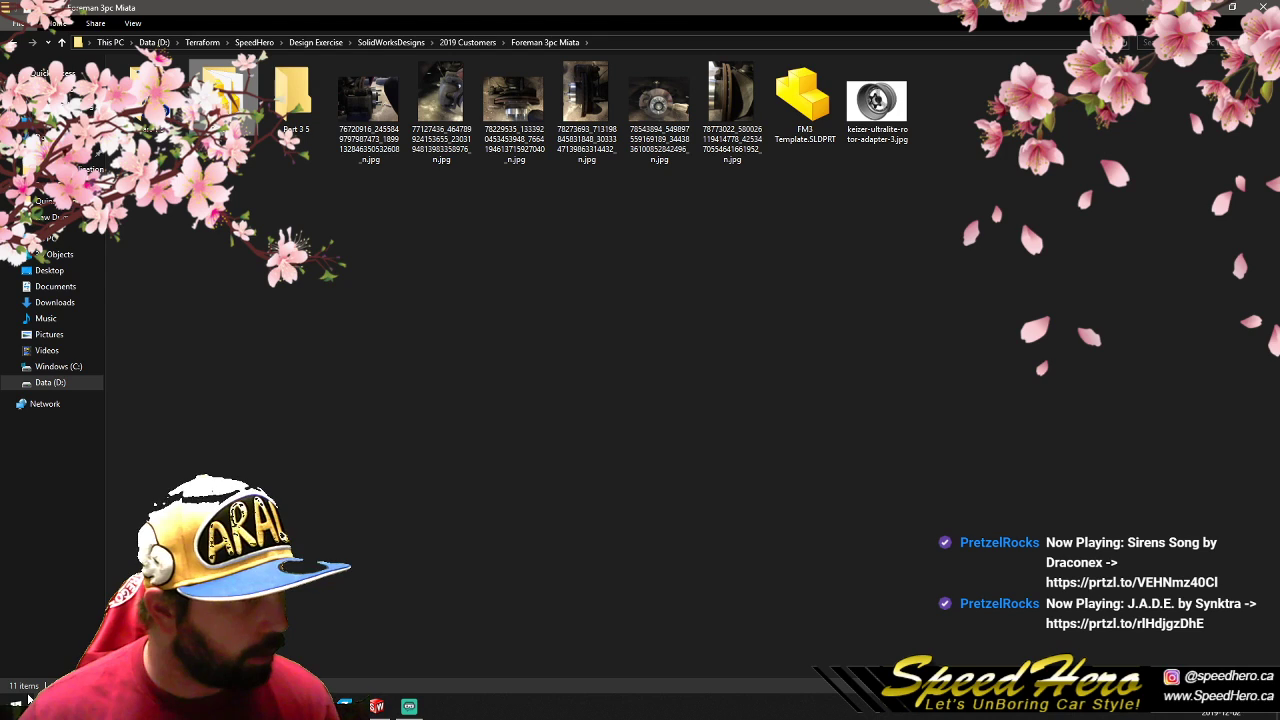
Step: Open the Foreman part 2 folder inside Stress simulations in the network computer's shared folder
left_click(45, 403)
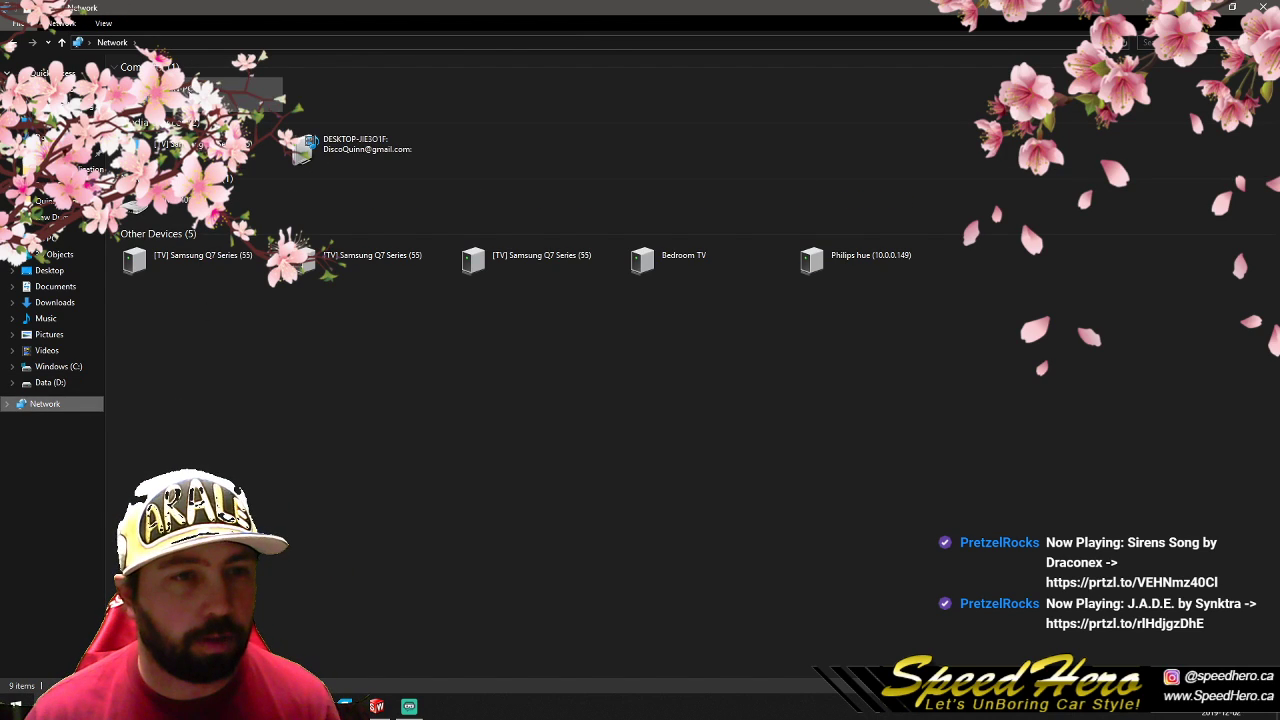
double_click(217, 96)
double_click(327, 84)
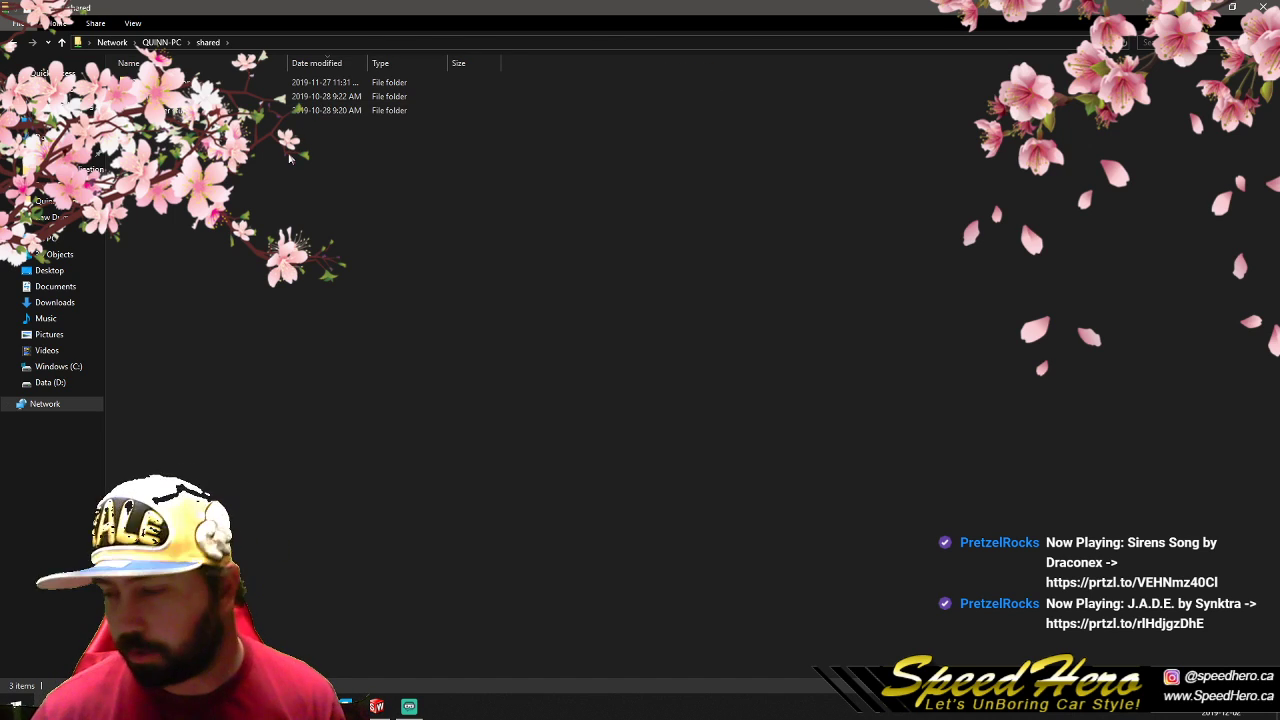
double_click(183, 84)
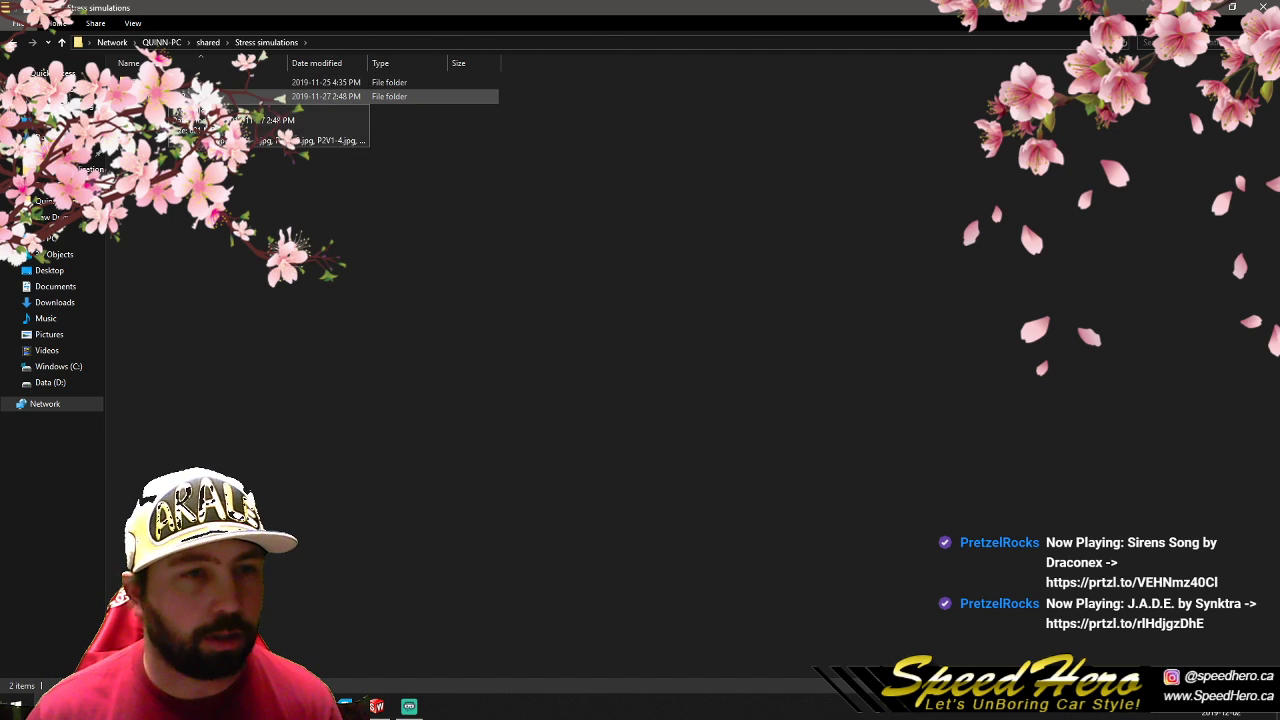
double_click(185, 97)
Step: Sort the Foreman part 2 files by type and select the images P2V1-1.jpg through P2V4-4.jpg for copying
right_click(551, 247)
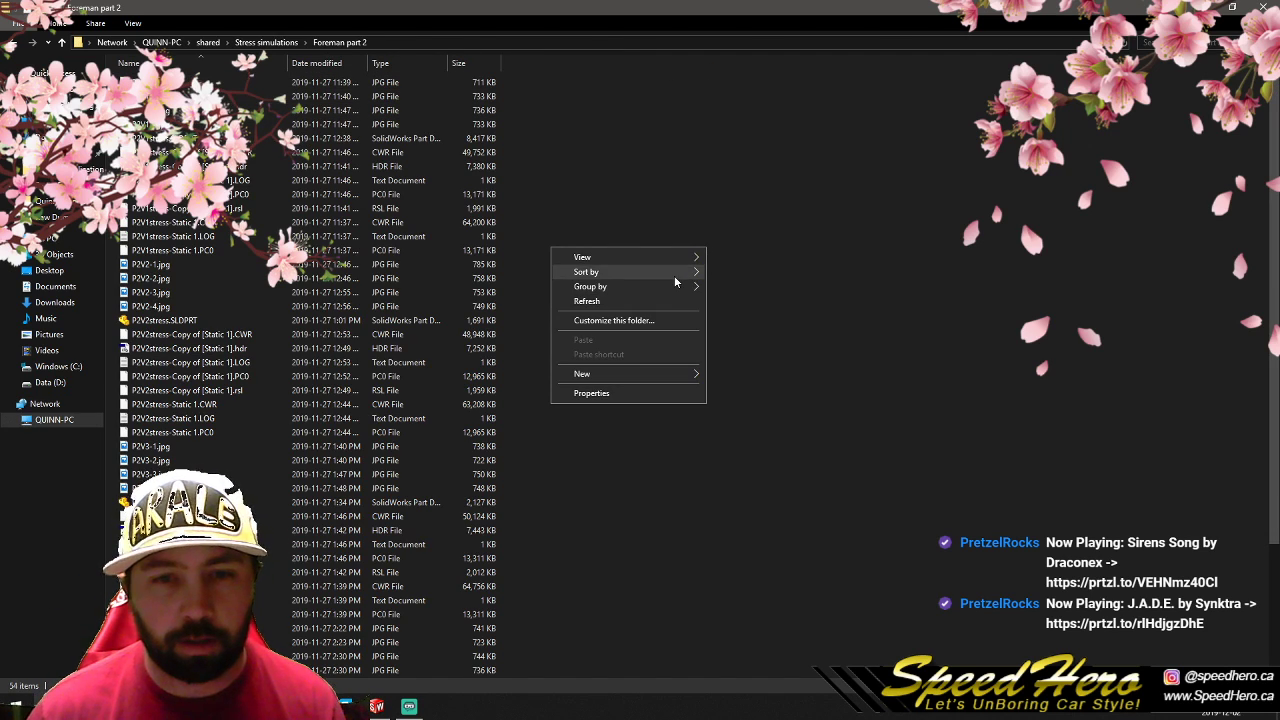
mouse_move(674, 274)
left_click(756, 303)
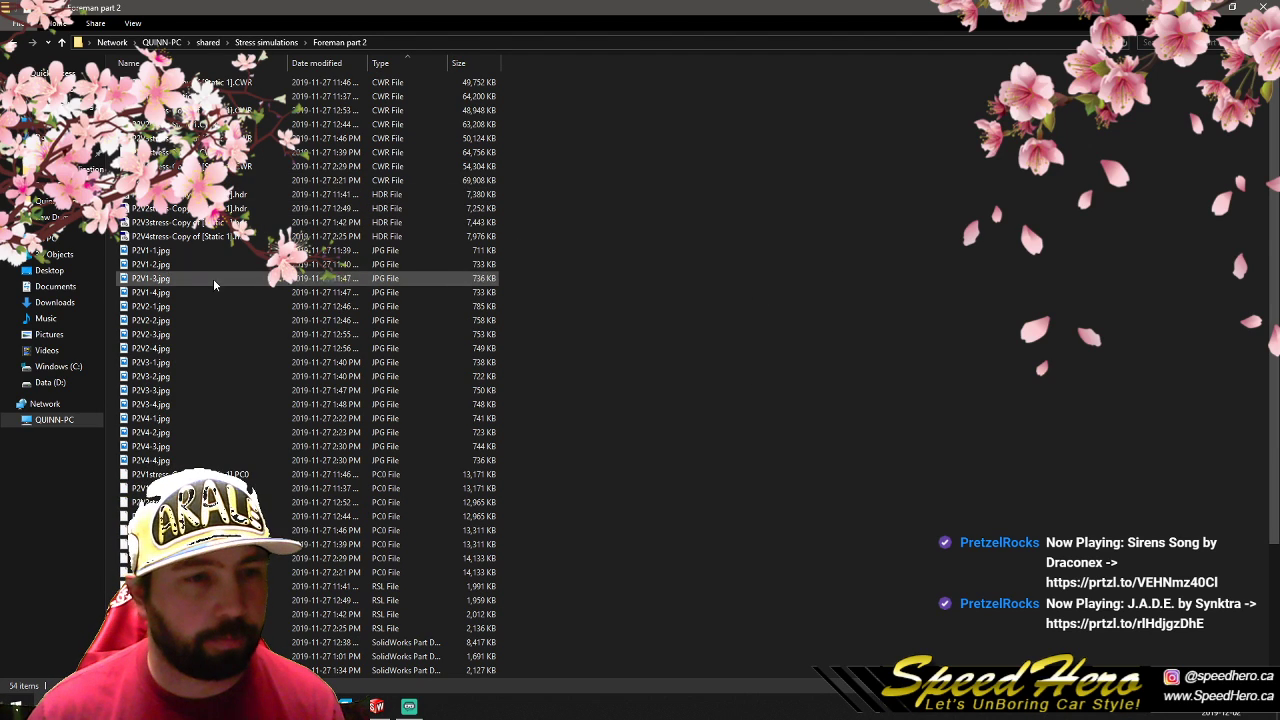
left_click(180, 252)
left_click(166, 461, "shift")
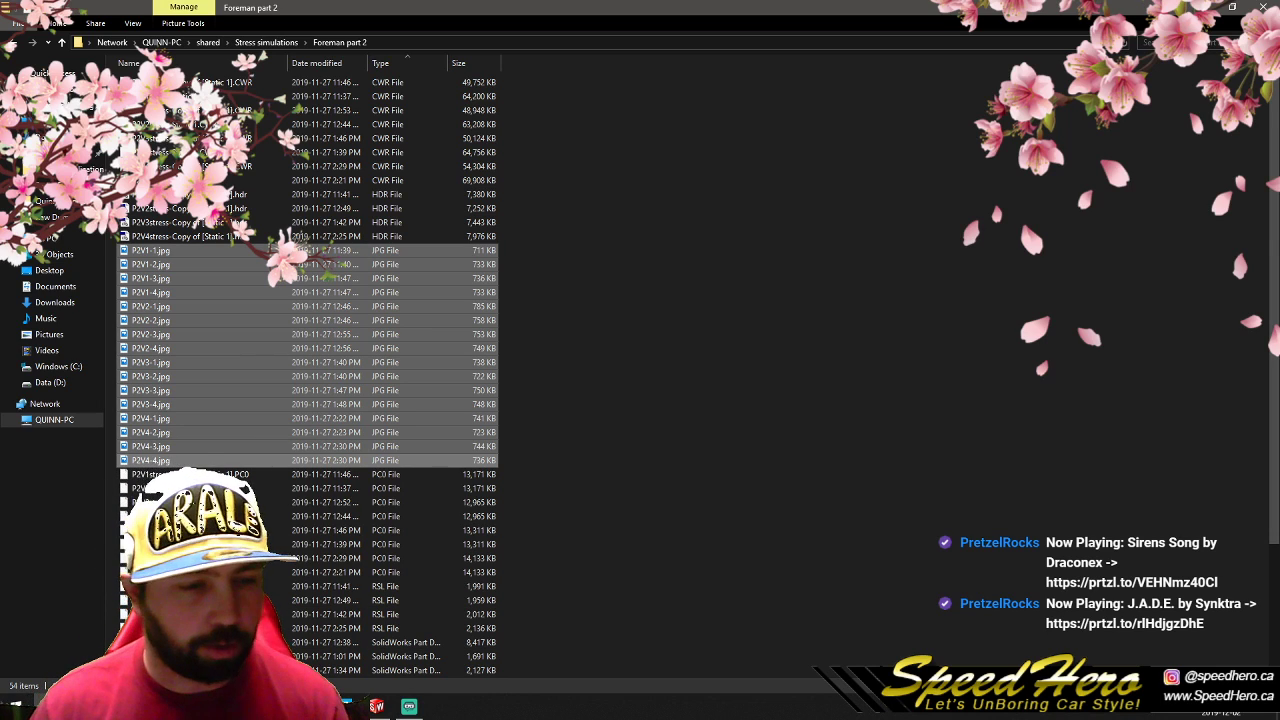
Step: Paste the stress images into the Part 2 5 folder under SolidWorksDesigns, 2019 Customers, Foreman 3pc Miata
key("alt+Tab")
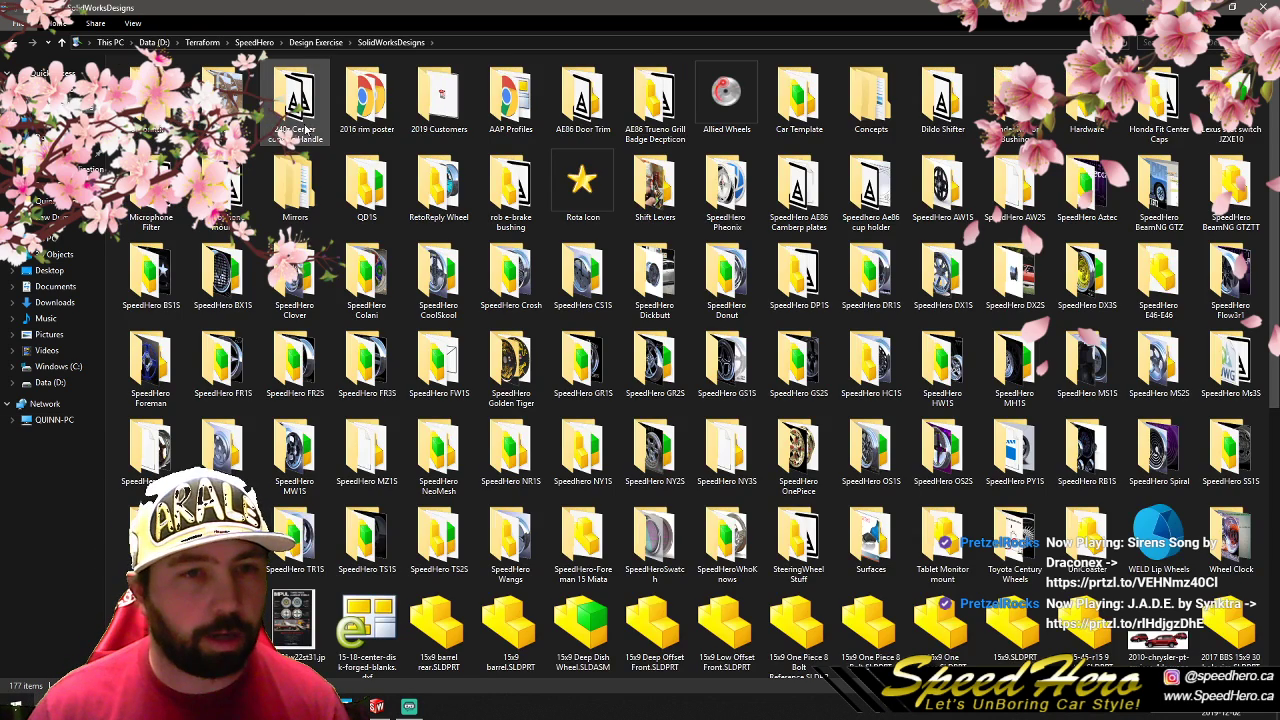
double_click(422, 113)
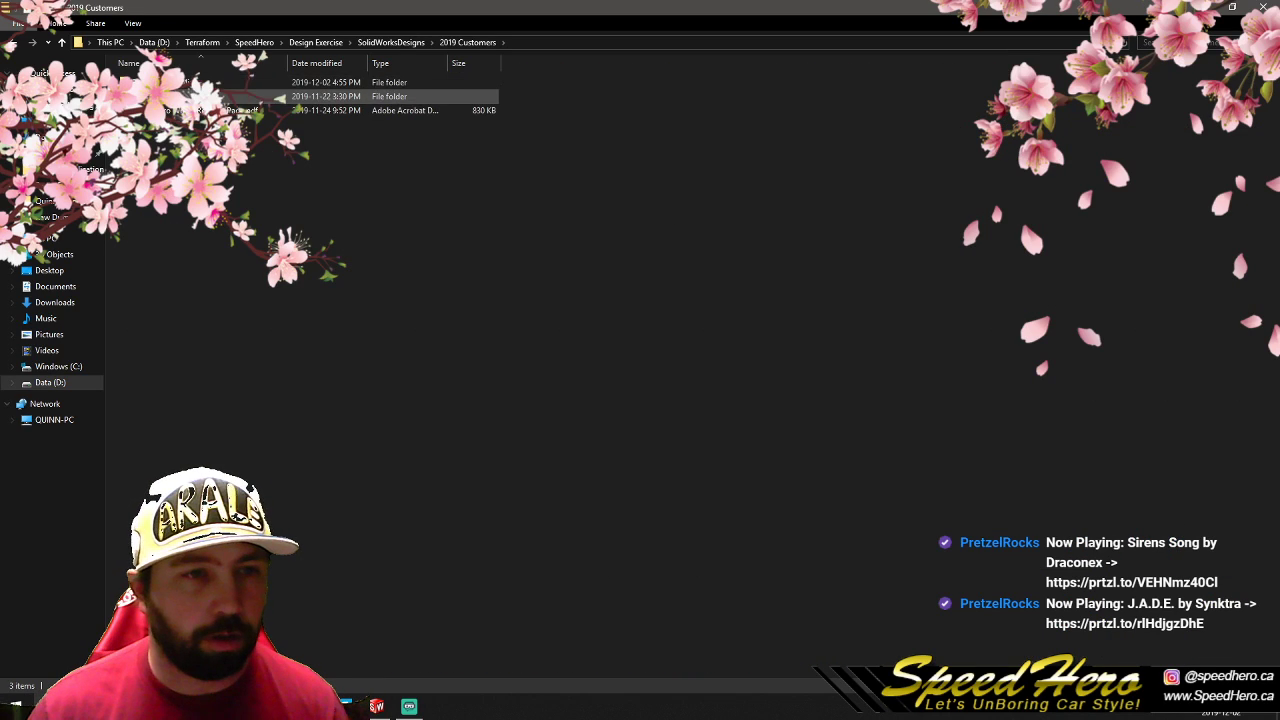
double_click(215, 82)
double_click(222, 94)
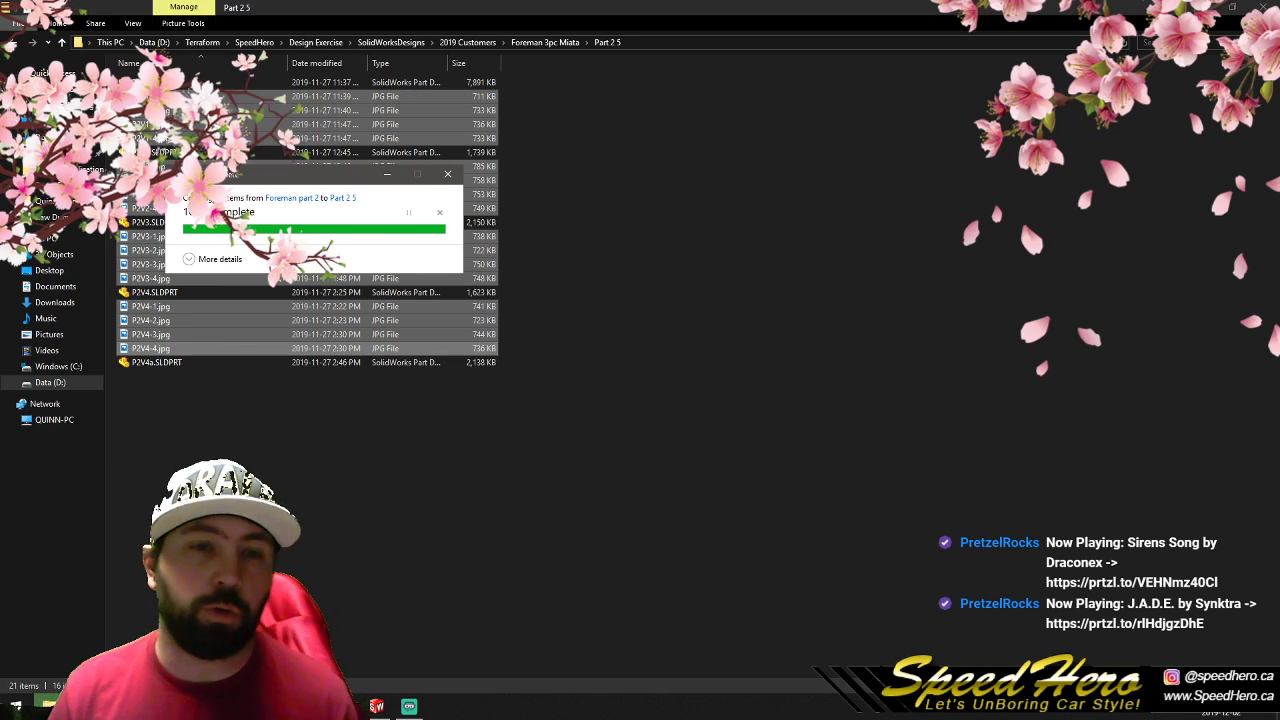
left_click(724, 394)
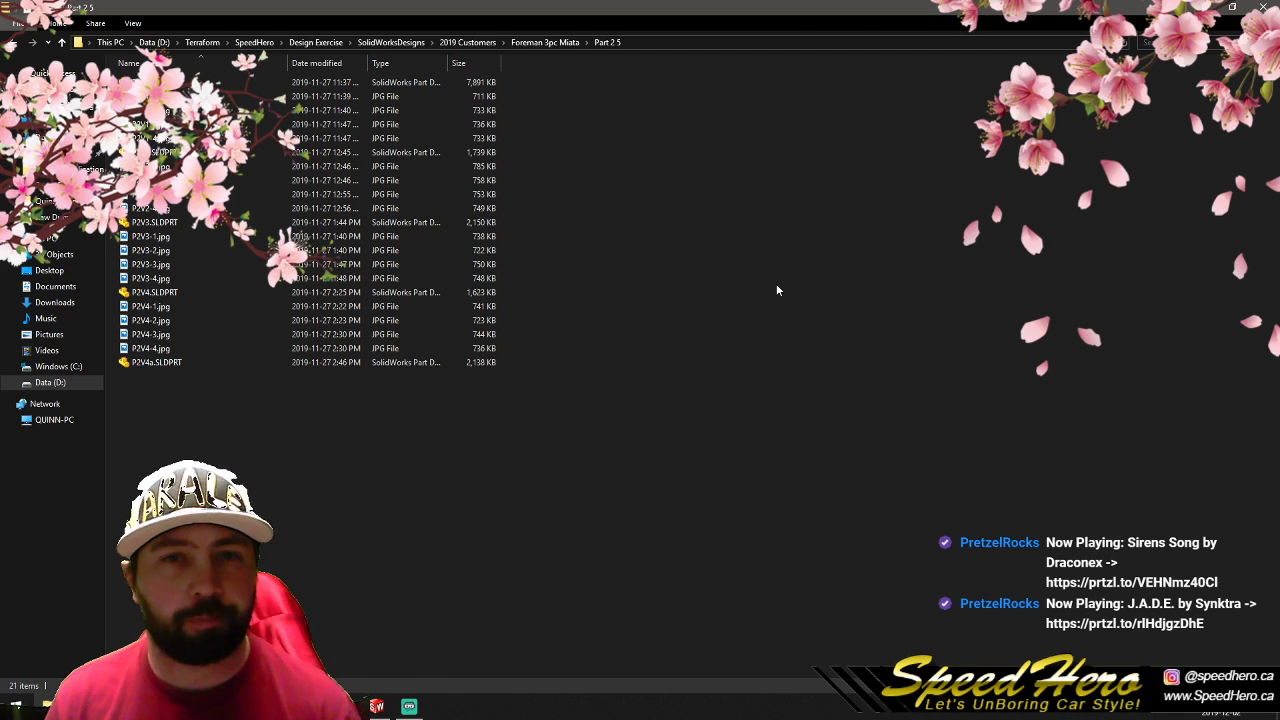
Step: Open P2V1-1.jpg in a maximized image viewer and examine the P2V1 stress plots for both load studies
double_click(160, 97)
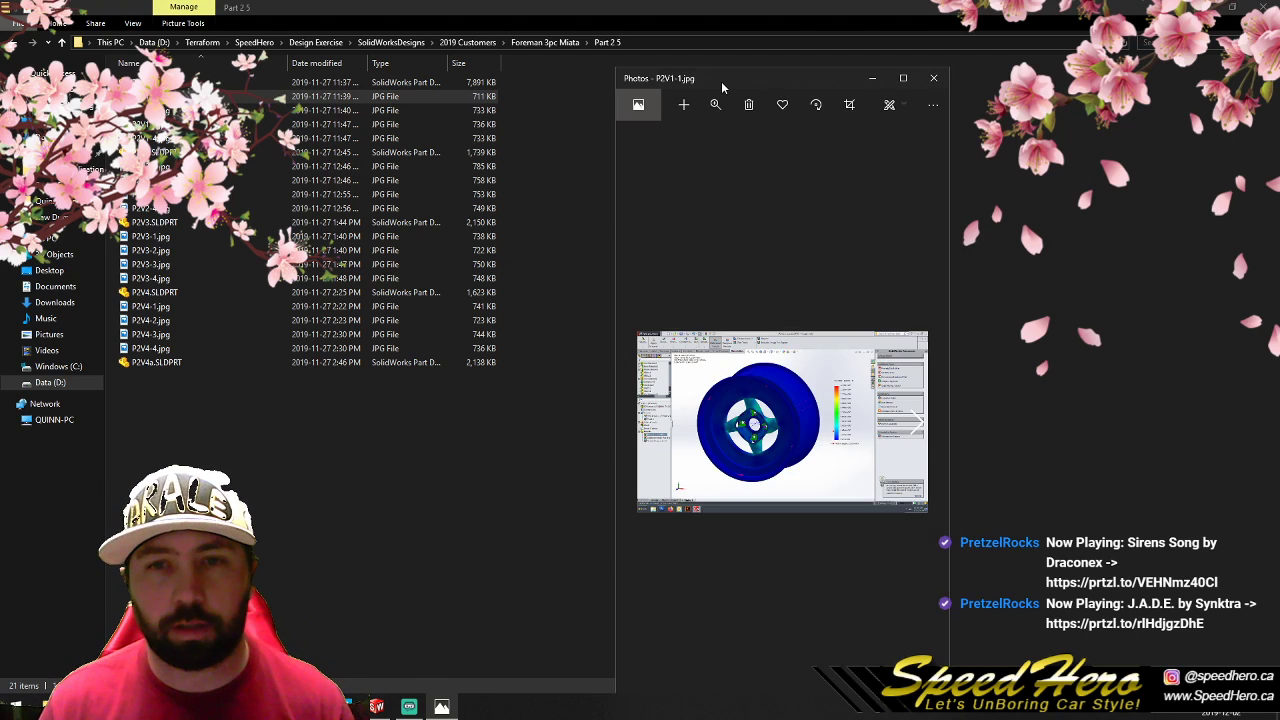
double_click(721, 81)
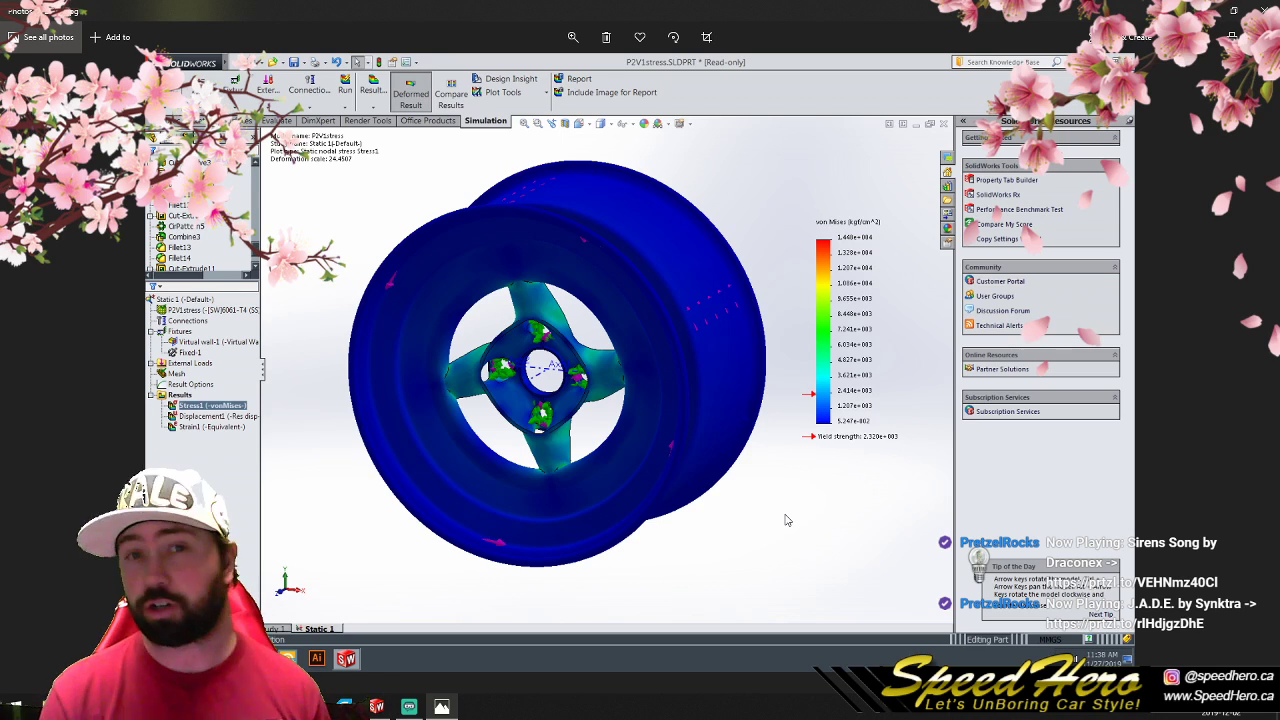
key("Right")
key("Left")
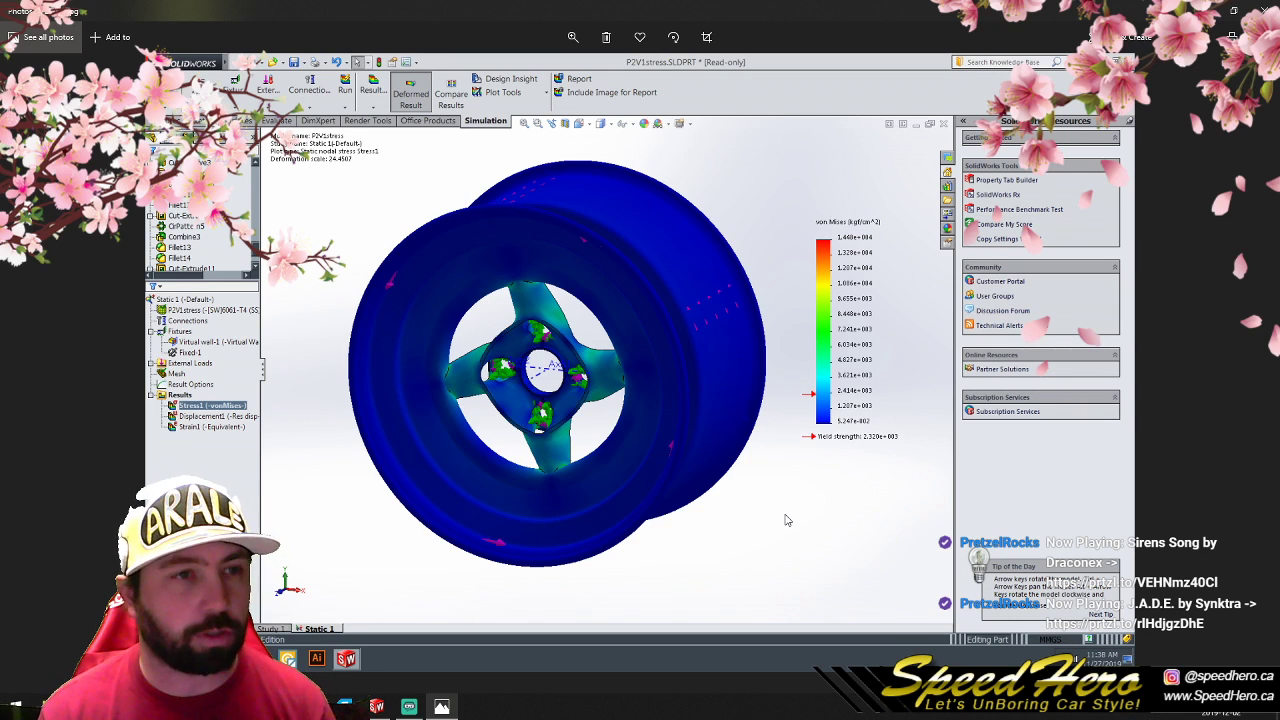
key("Right")
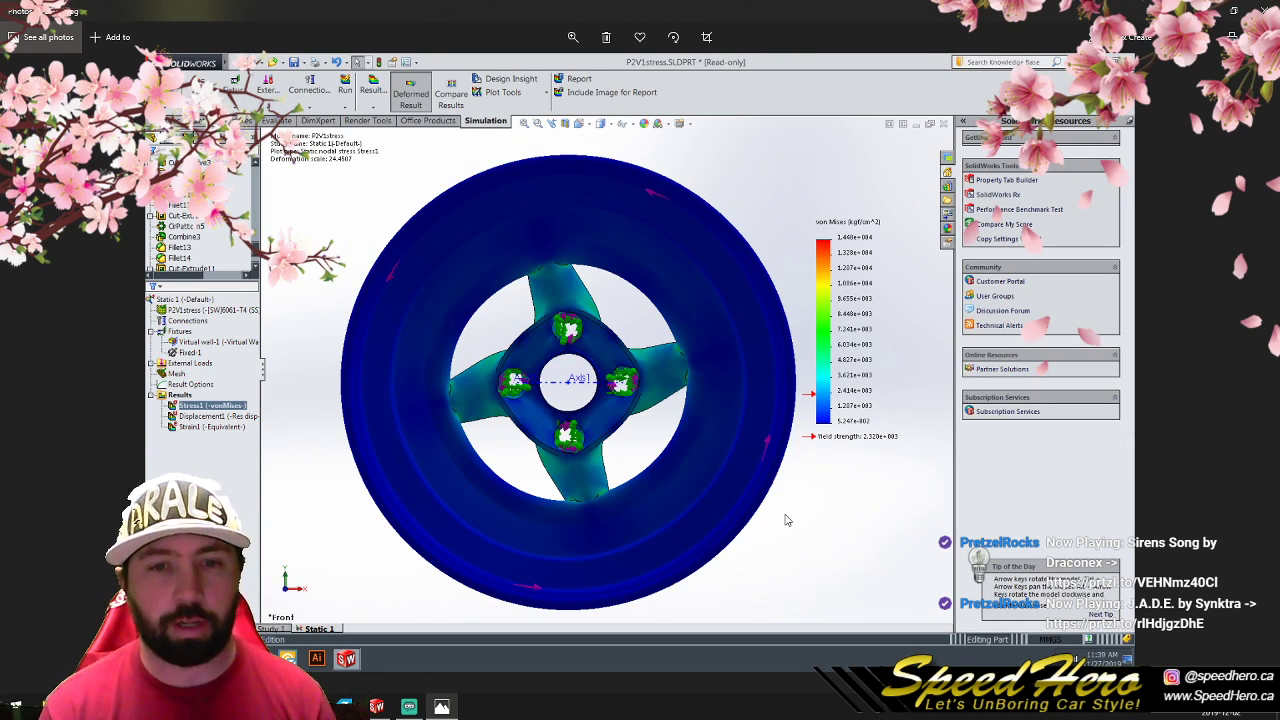
key("Left")
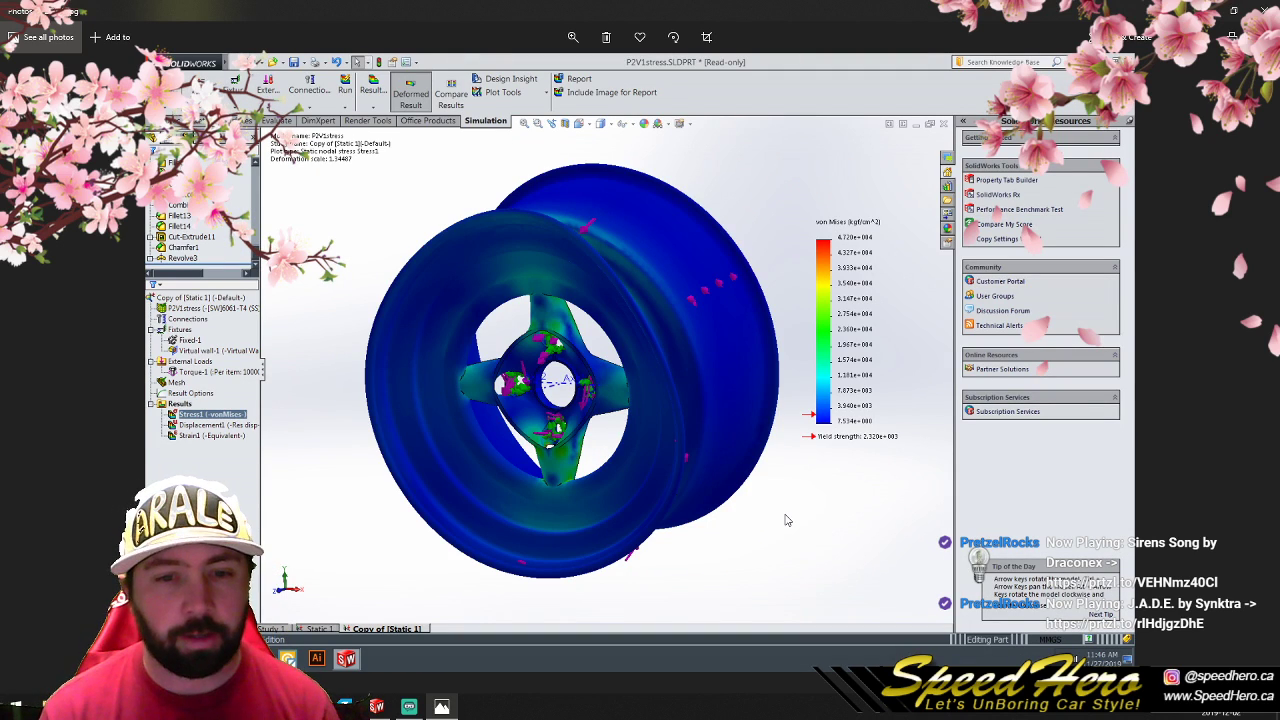
key("Right")
key("Left")
key("Right")
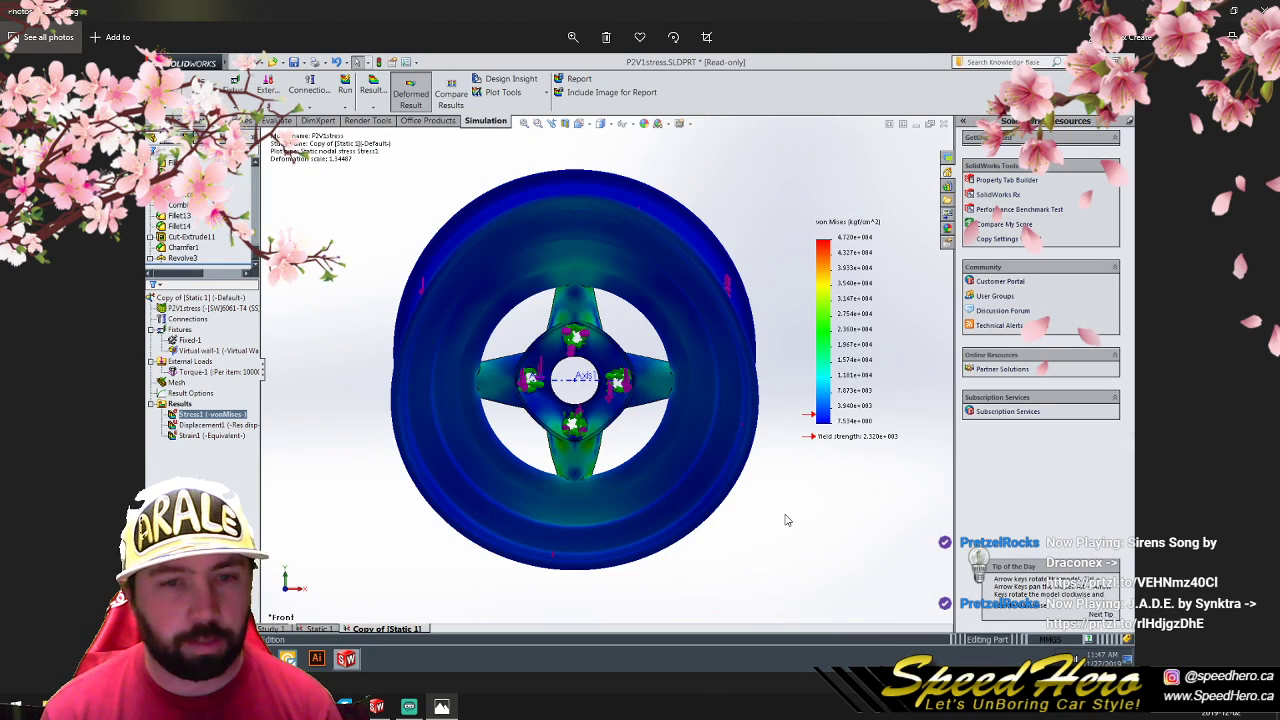
Step: Examine the P2V2 wheel's stress images, comparing its angled and front views
key("Left")
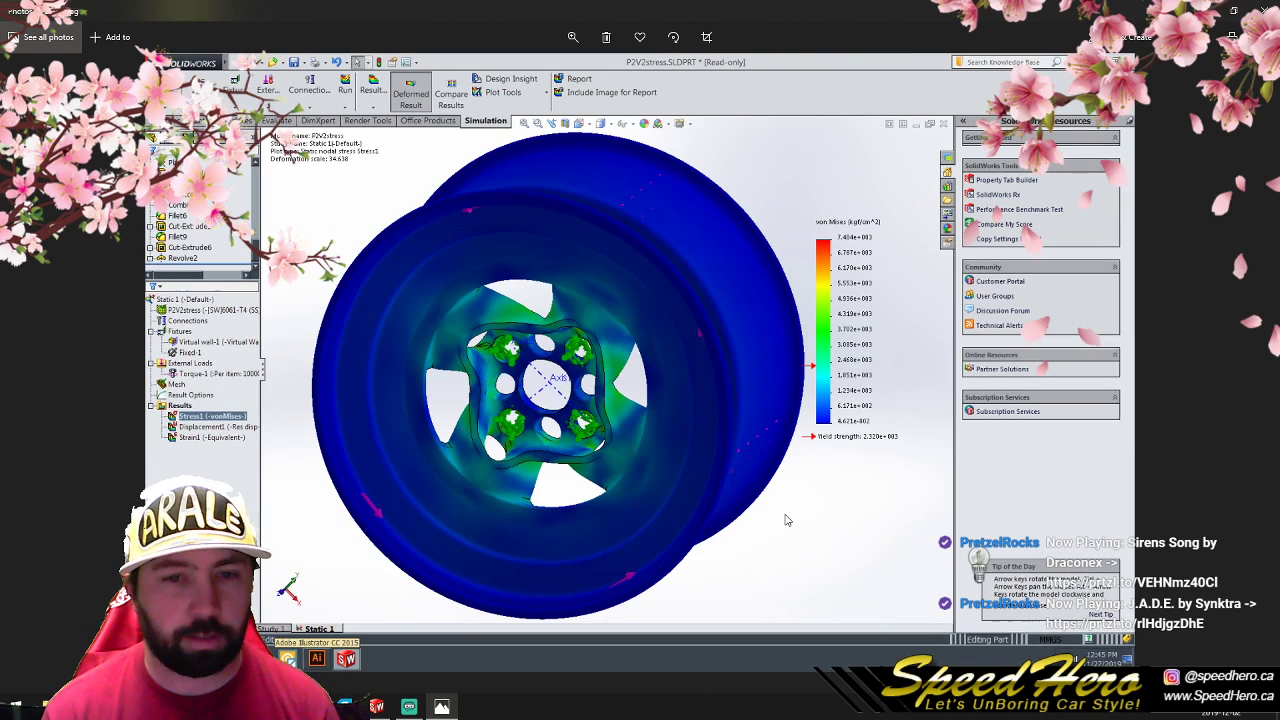
key("Right")
key("Left")
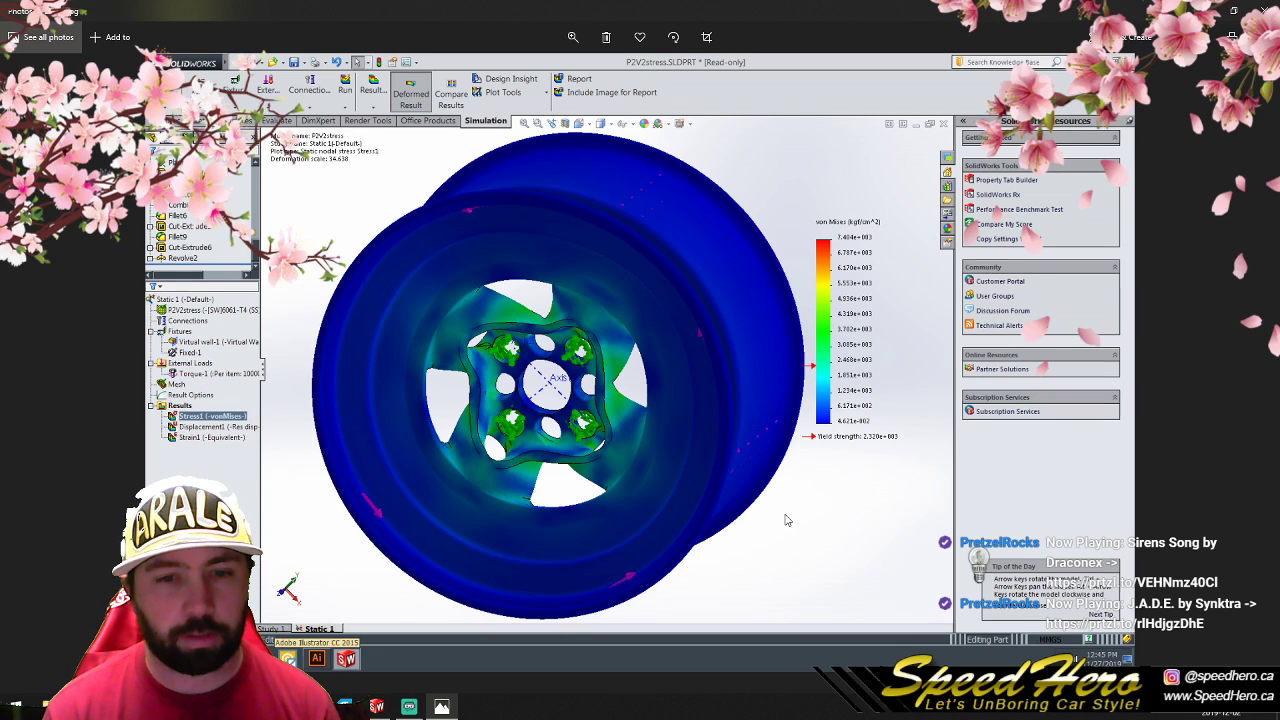
key("Right")
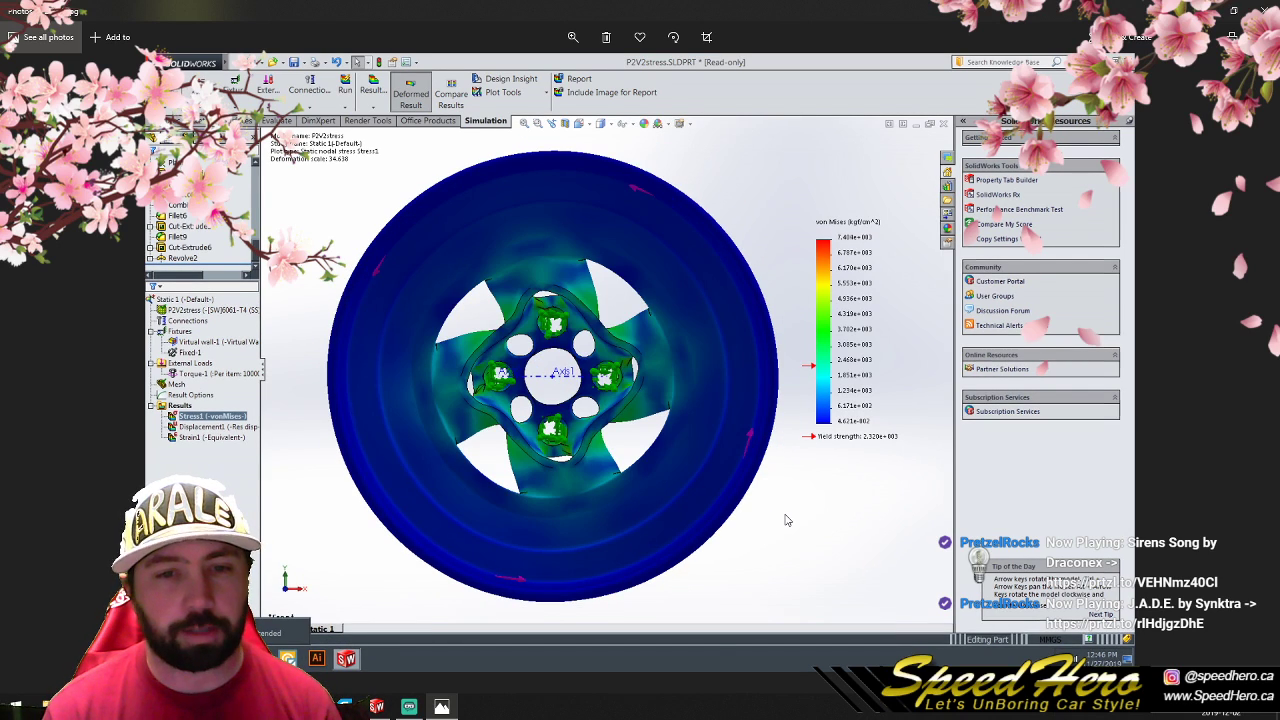
key("Left")
key("Right")
key("Left")
key("Right")
key("Left")
key("Right")
key("Left")
key("Right")
Step: Look through the P2V3 and P2V4 stress images for the Static 1 and Copy of Static 1 studies
key("Left")
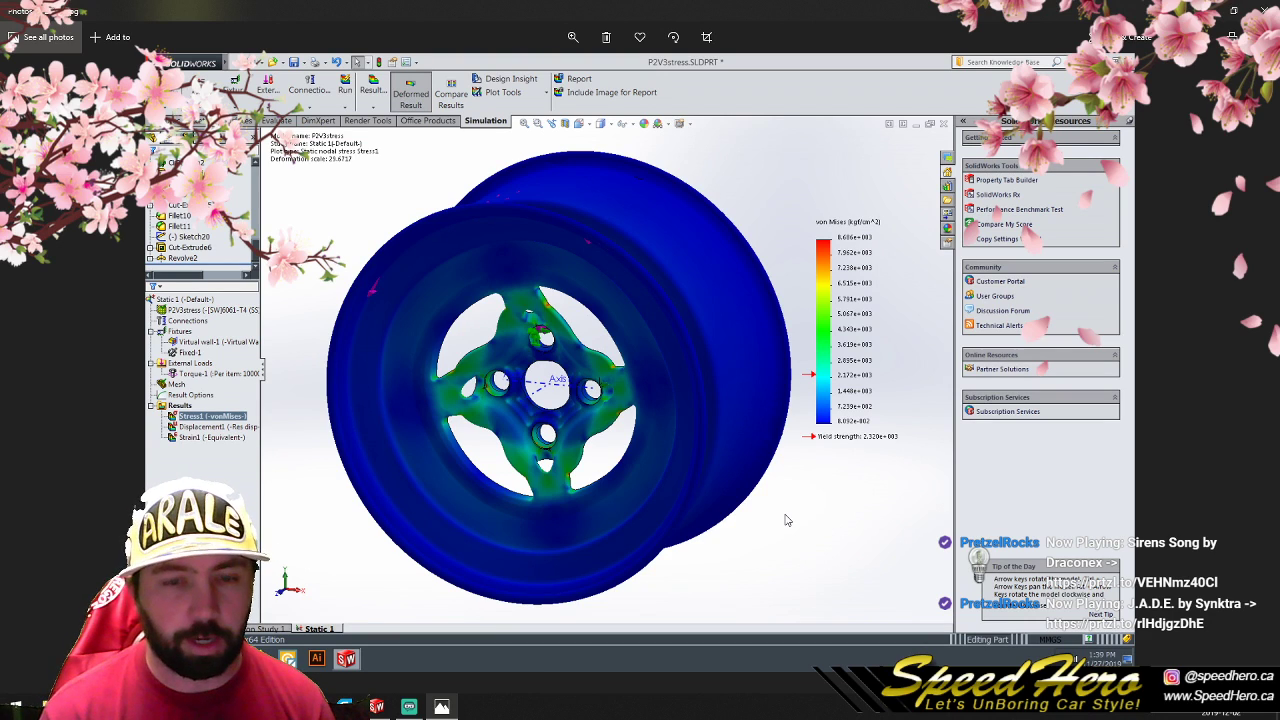
key("Right")
key("Right")
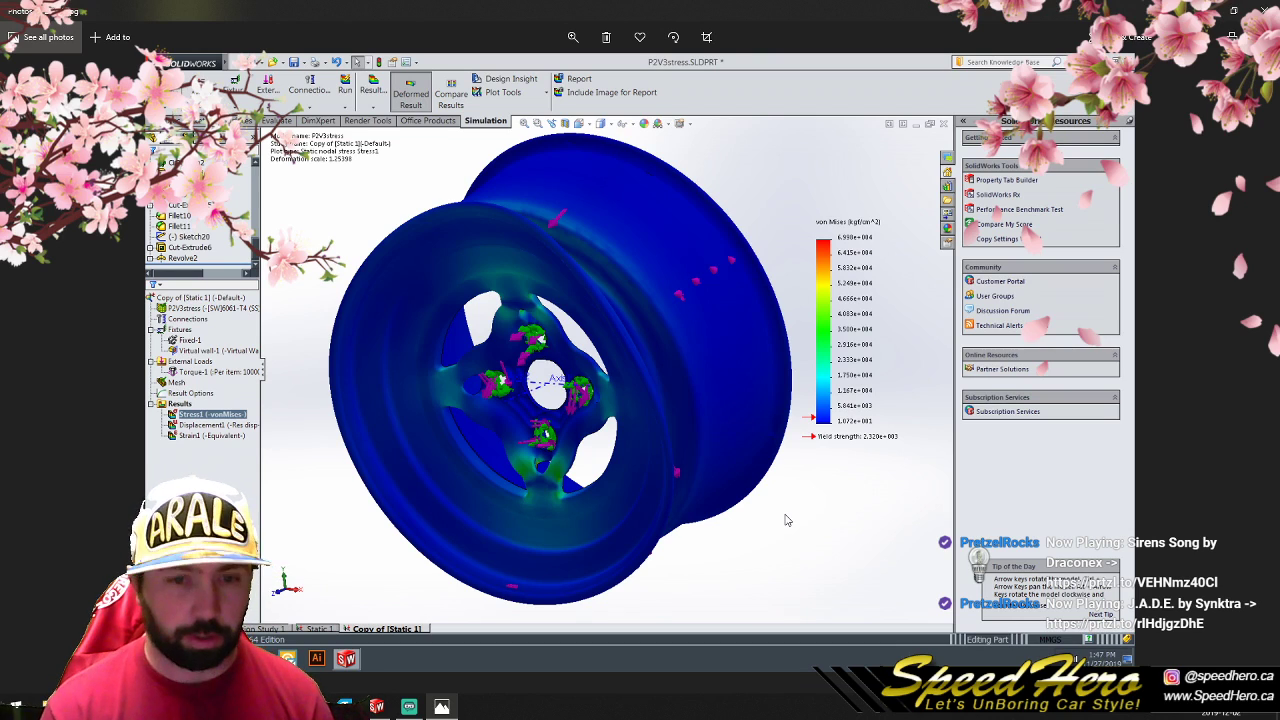
key("Right")
key("Right")
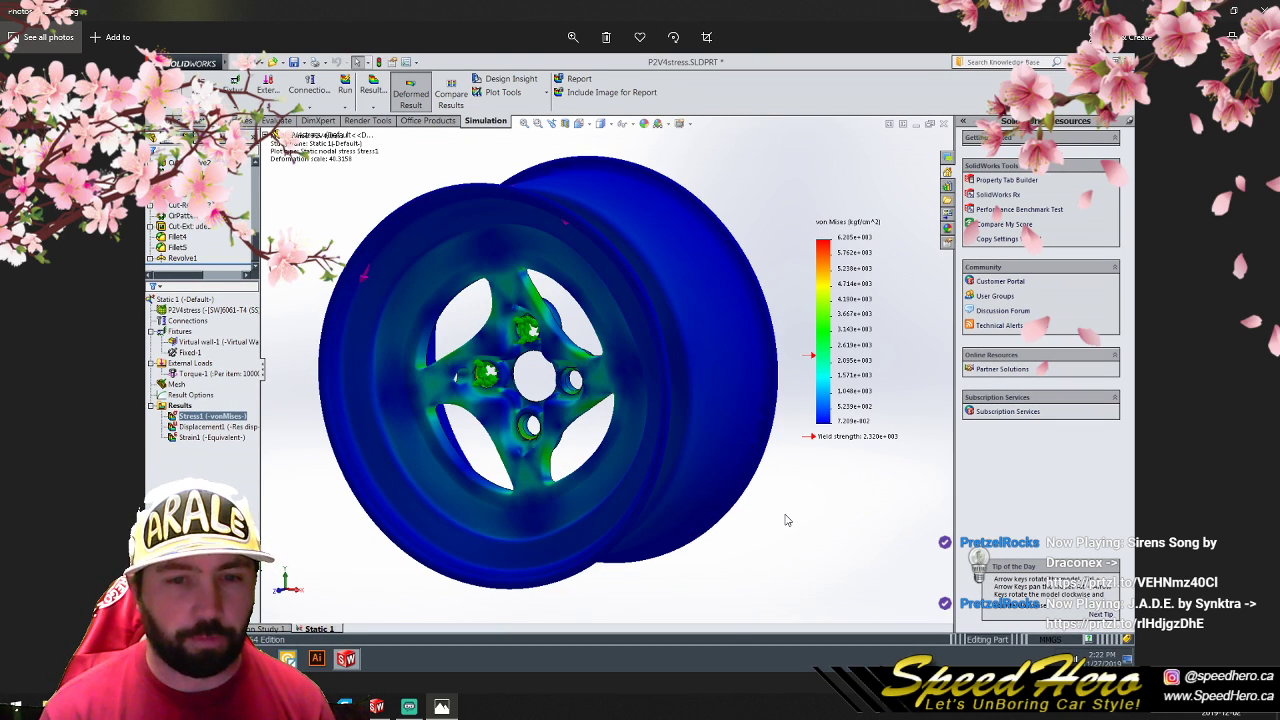
key("Right")
key("Right")
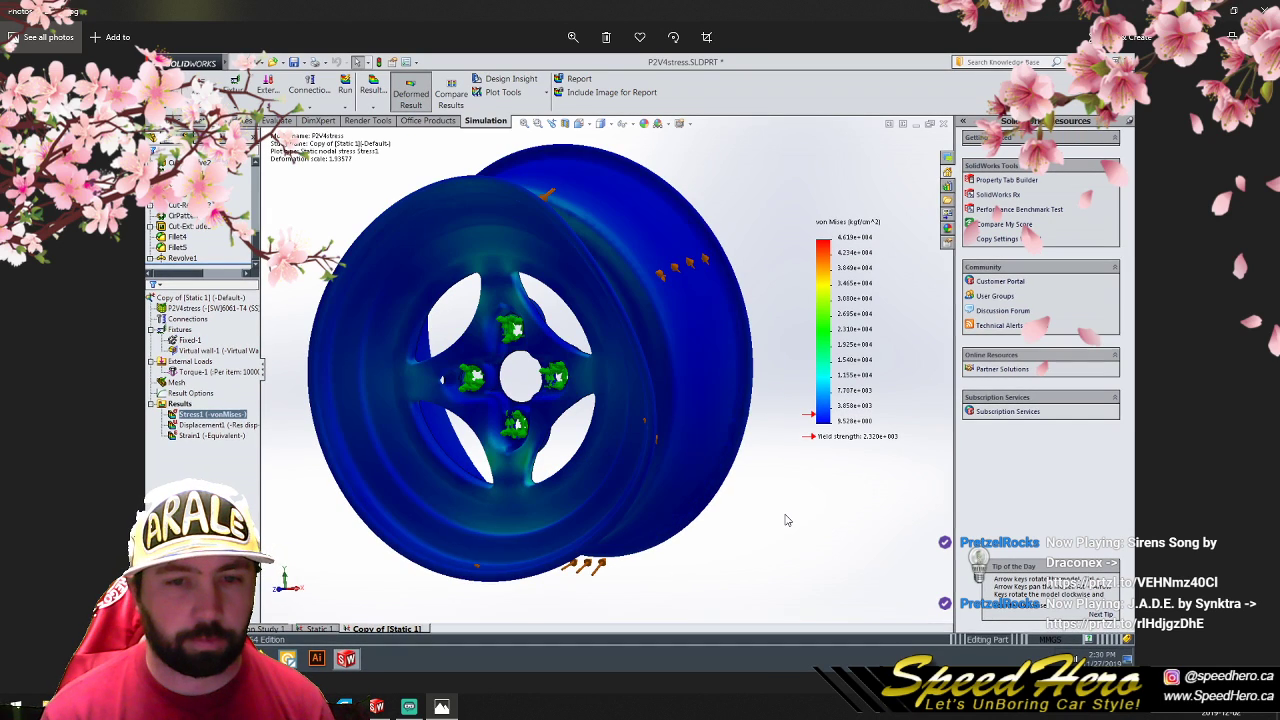
Step: Flip back and forth through the P2V4 stress images and return to the P2V3 front view
key("Right")
key("Left")
key("Left")
key("Left")
key("Right")
key("Left")
key("Right")
key("Right")
key("Left")
key("Left")
key("Left")
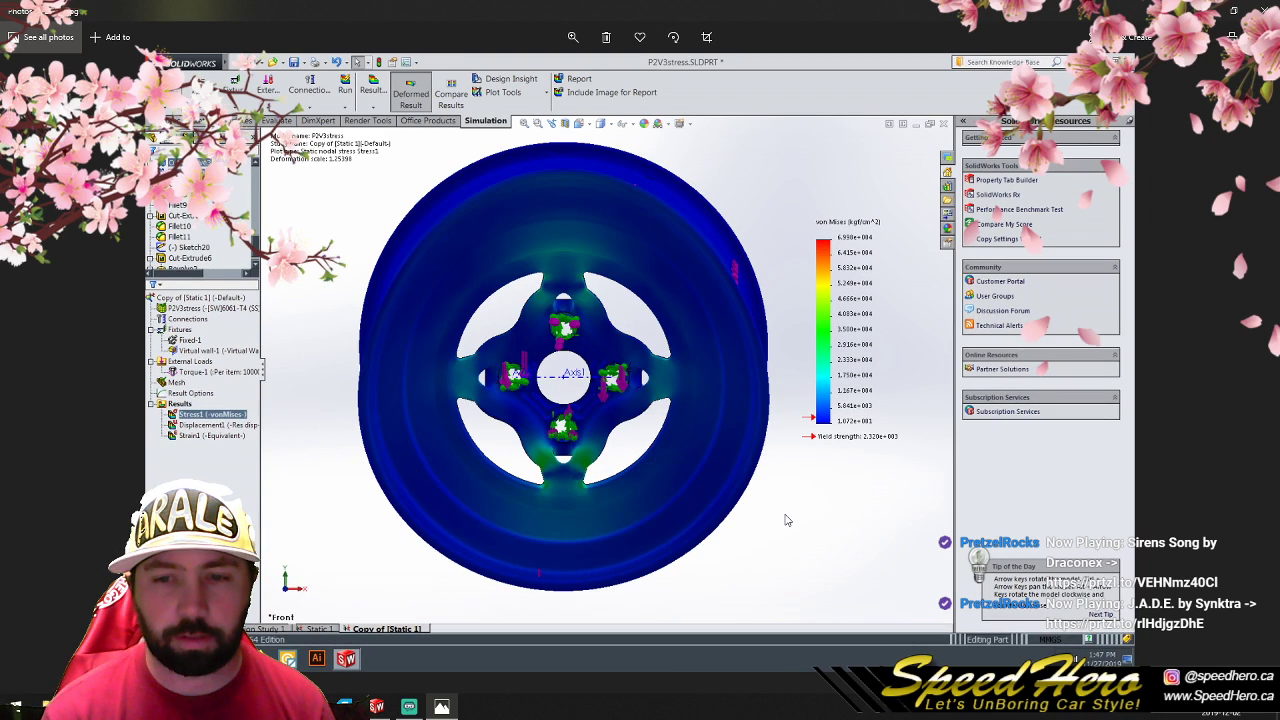
Step: Compare the P2V3 stress plots between the Static 1 and Copy of Static 1 studies
key("Right")
key("Left")
key("Right")
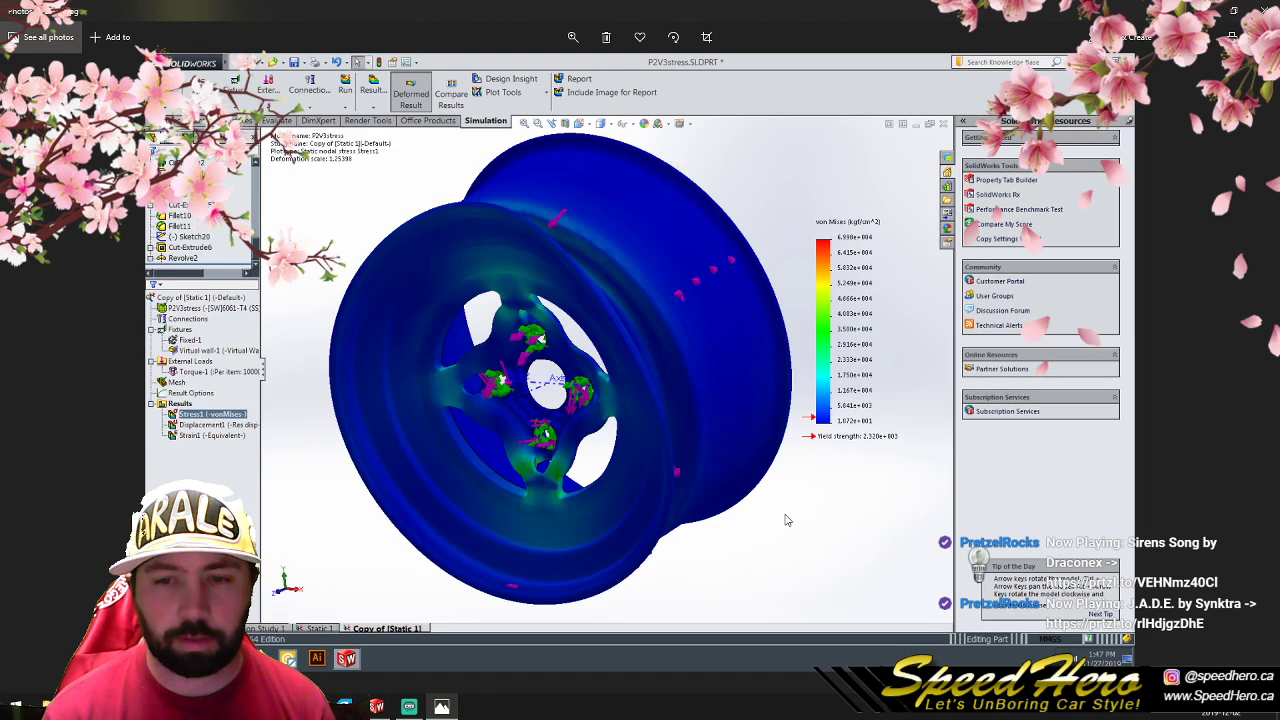
key("Left")
key("Right")
key("Right")
key("Left")
key("Left")
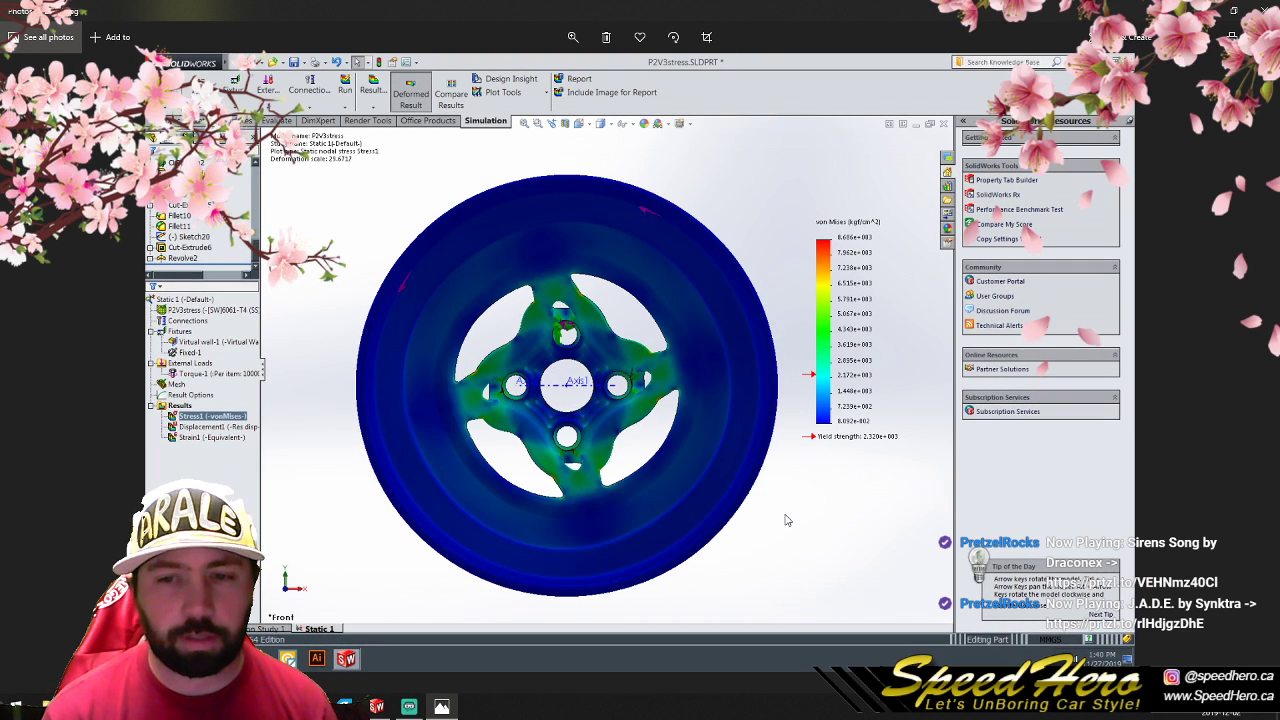
Step: Review the earlier wheel versions' stress plots again, ending on the angled P2V1 Static 1 view
key("Right")
key("Right")
key("Right")
key("Right")
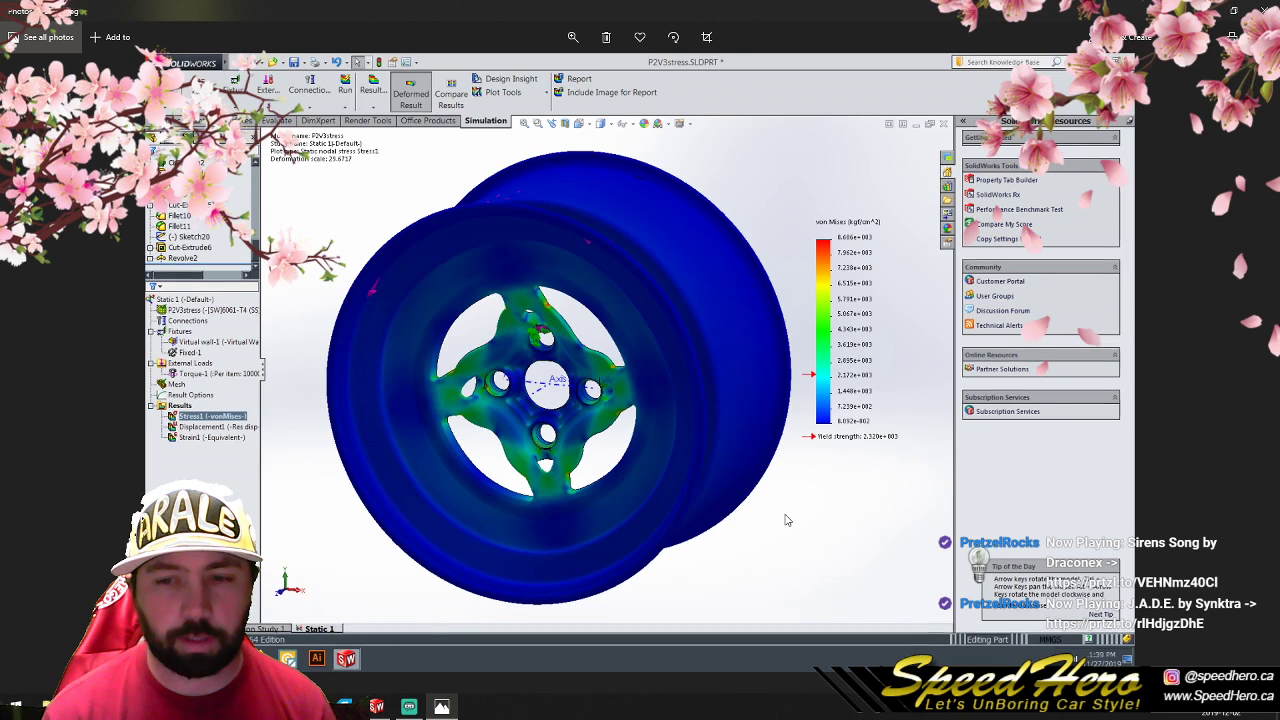
key("Right")
key("Right")
key("Right")
key("Right")
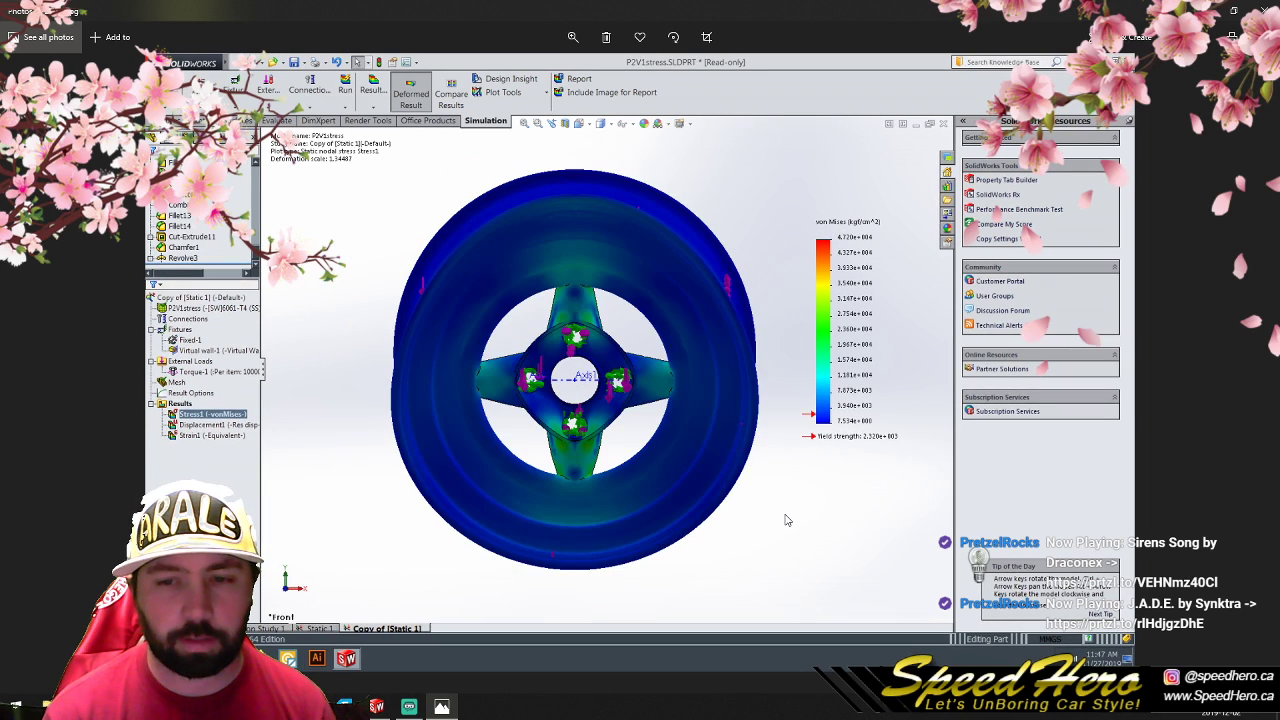
key("Right")
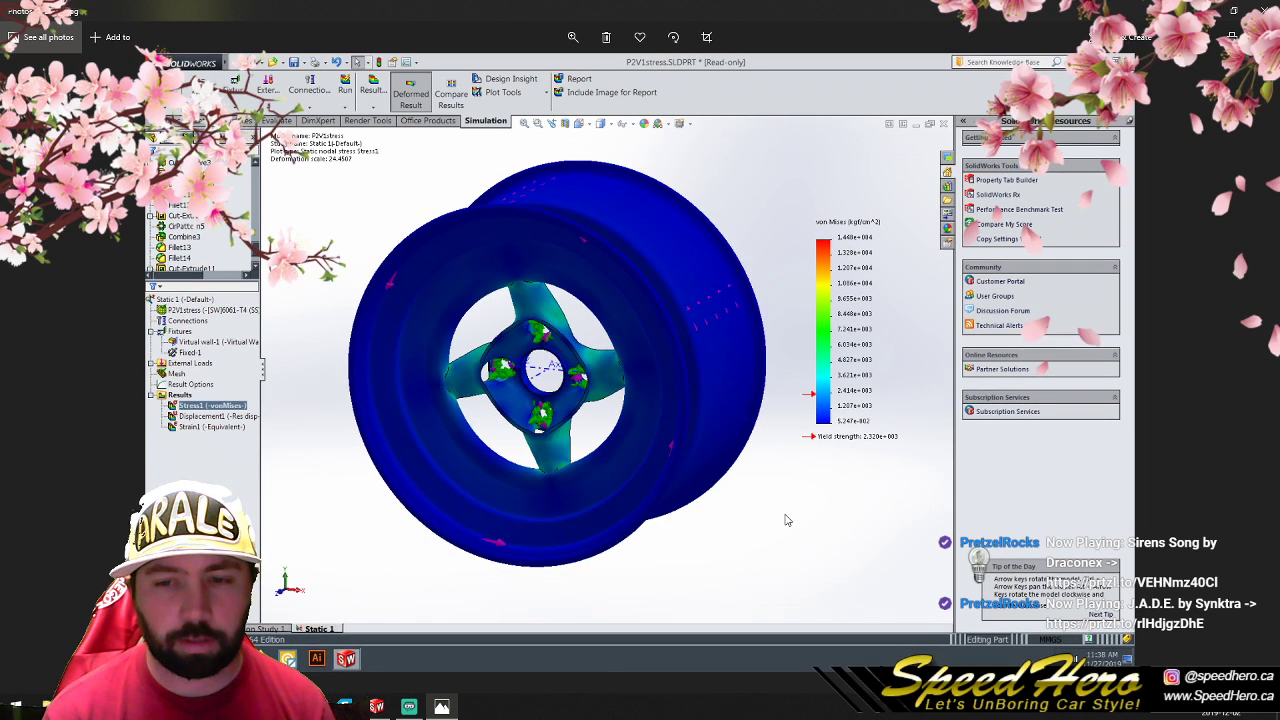
Step: Compare the stress images of the wheel versions in sequence from P2V1 through P2V2 to P2V3
key("Right")
key("Right")
key("Right")
key("Right")
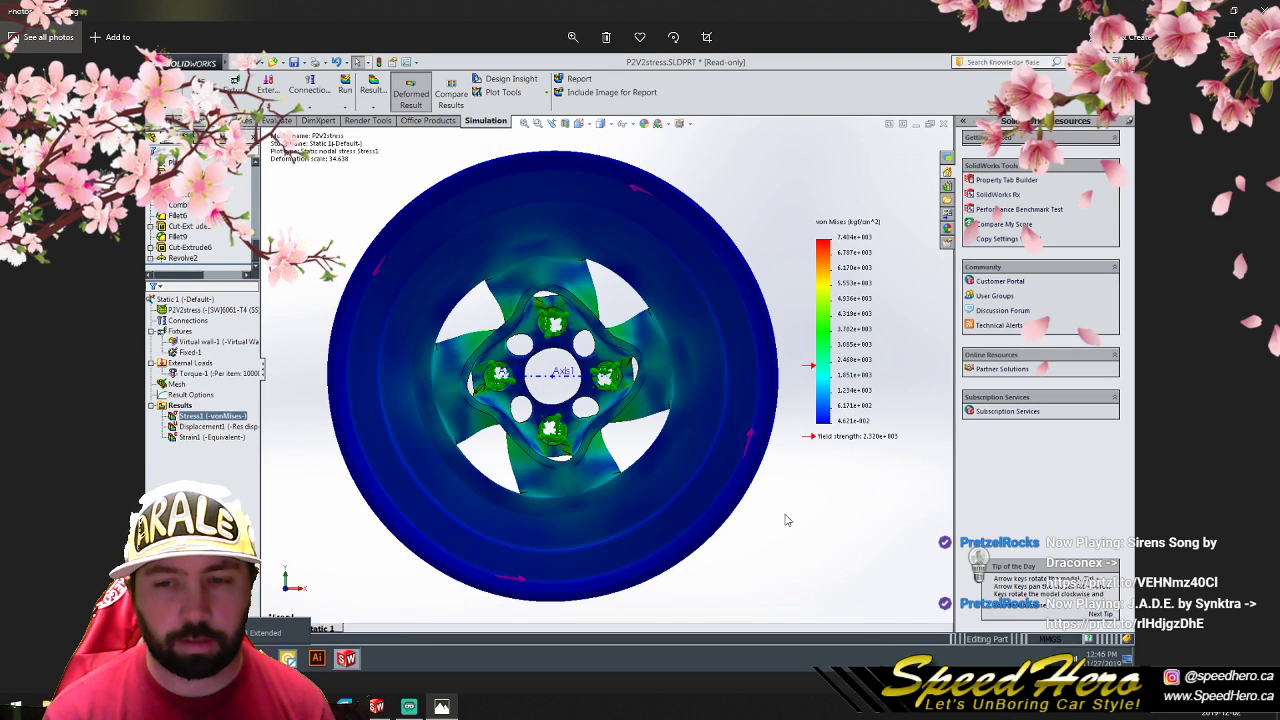
key("Right")
key("Right")
key("Right")
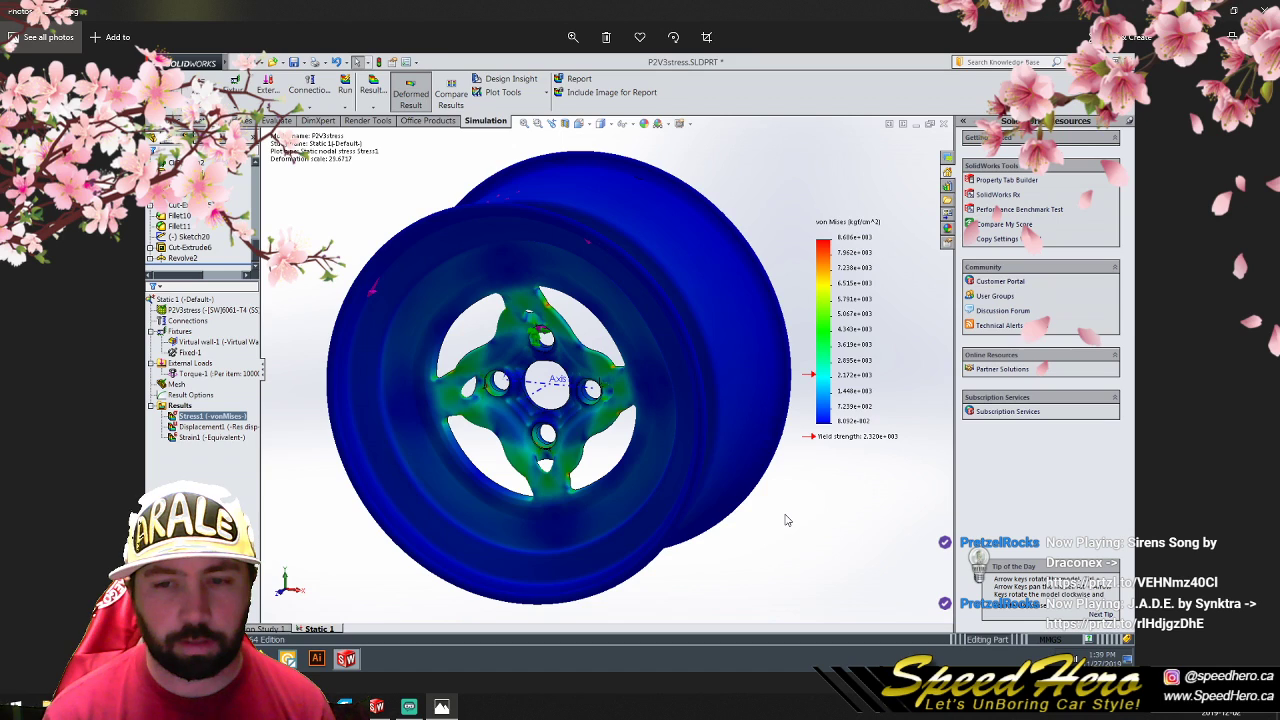
key("Right")
key("Right")
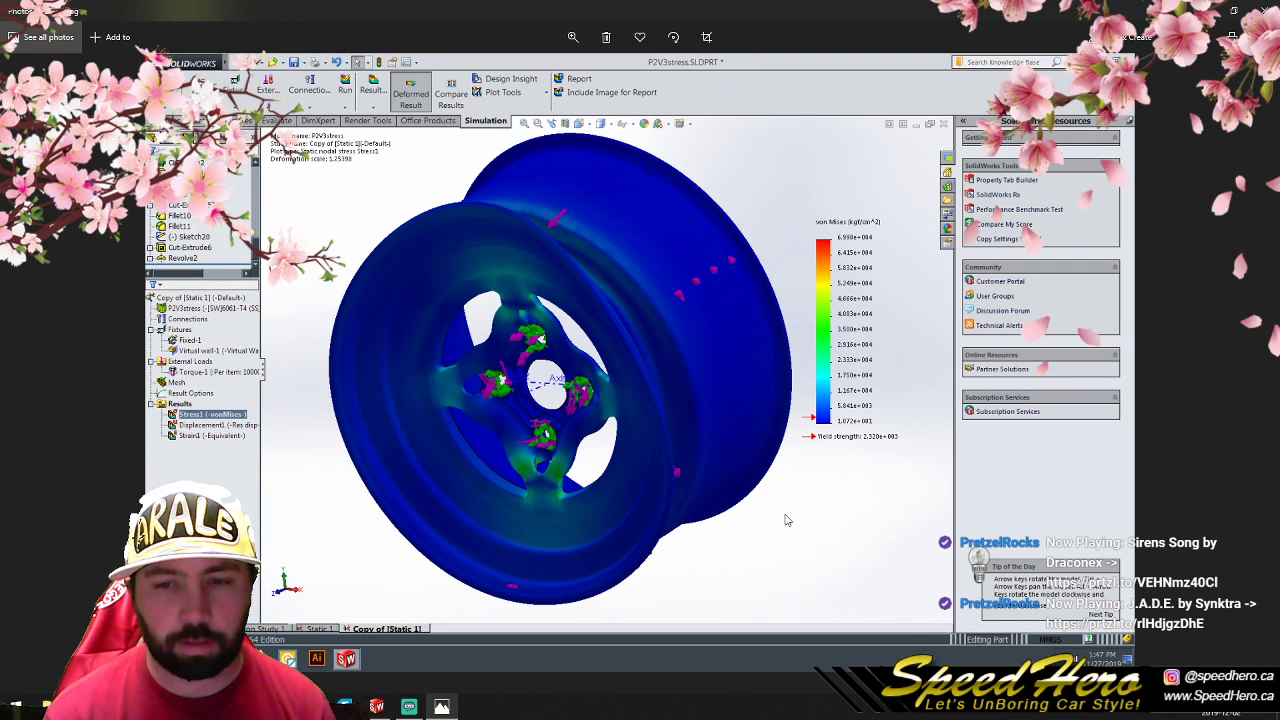
Step: Compare the P2V4 stress plots between the Static 1 and Copy of Static 1 studies in the angled and front views
key("Right")
key("Right")
key("Right")
key("Right")
key("Right")
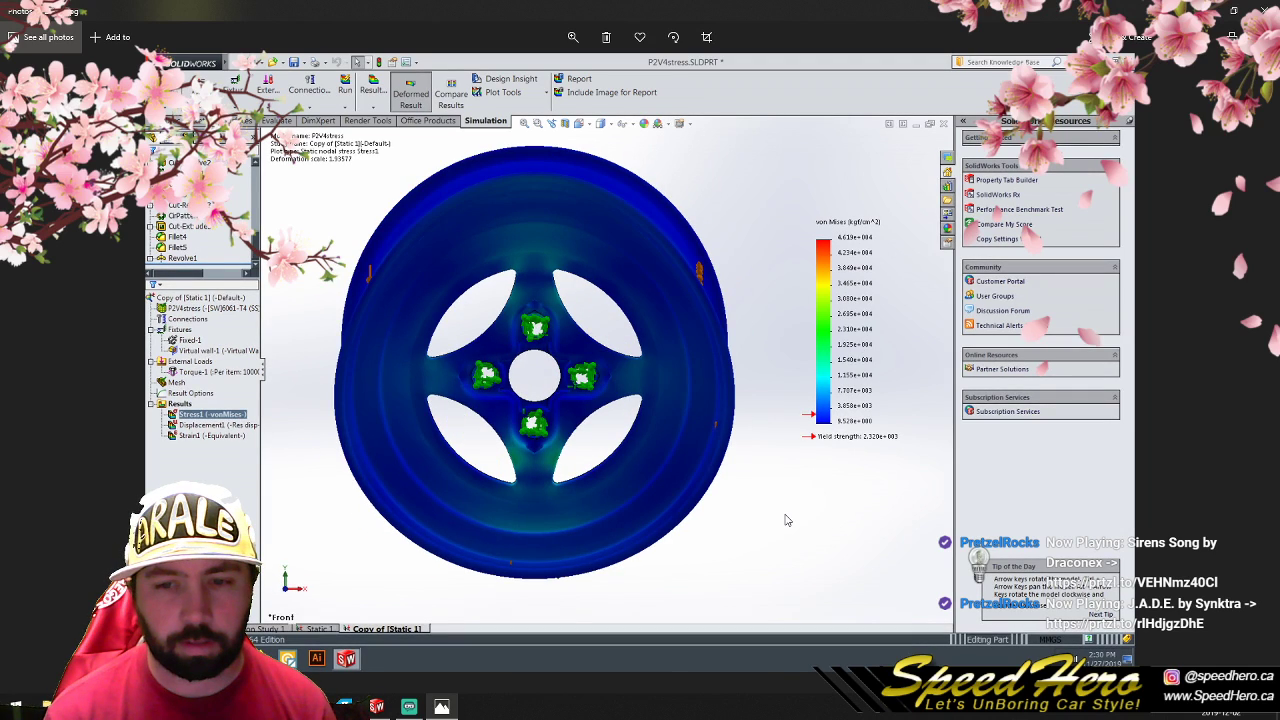
key("Right")
key("Right")
key("Right")
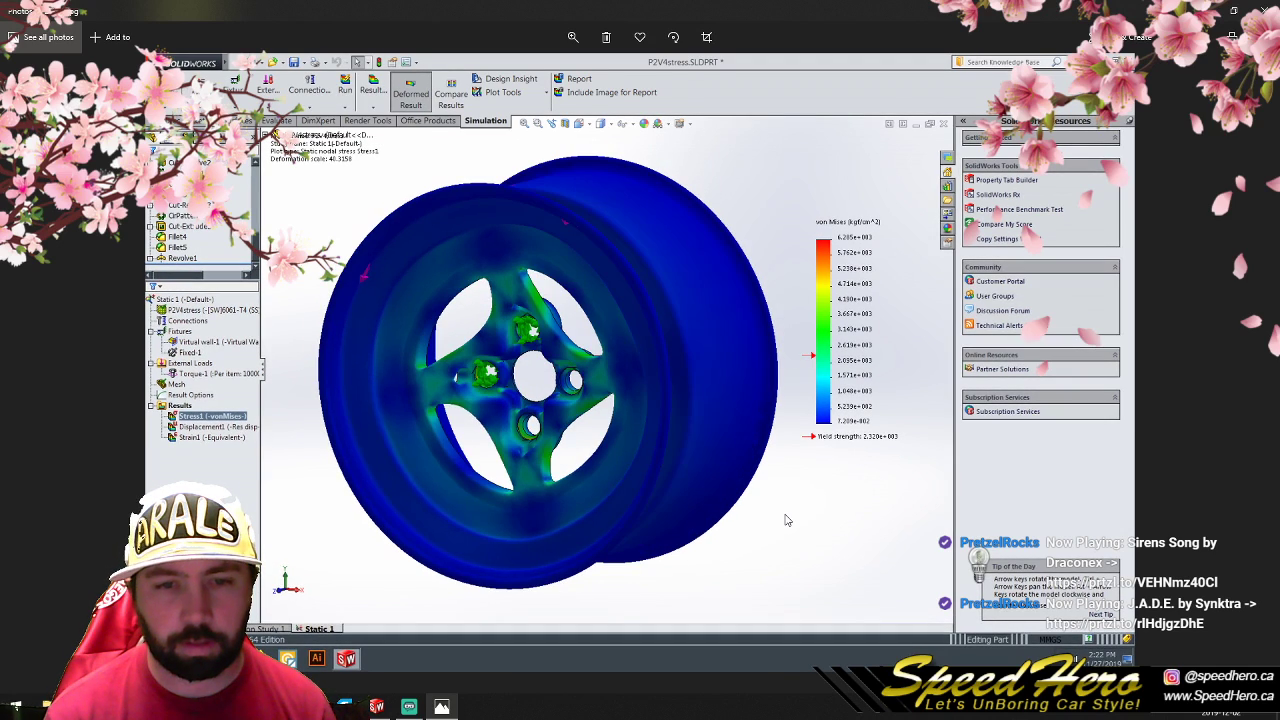
key("Right")
key("Right")
key("Right")
key("Right")
key("Right")
key("Right")
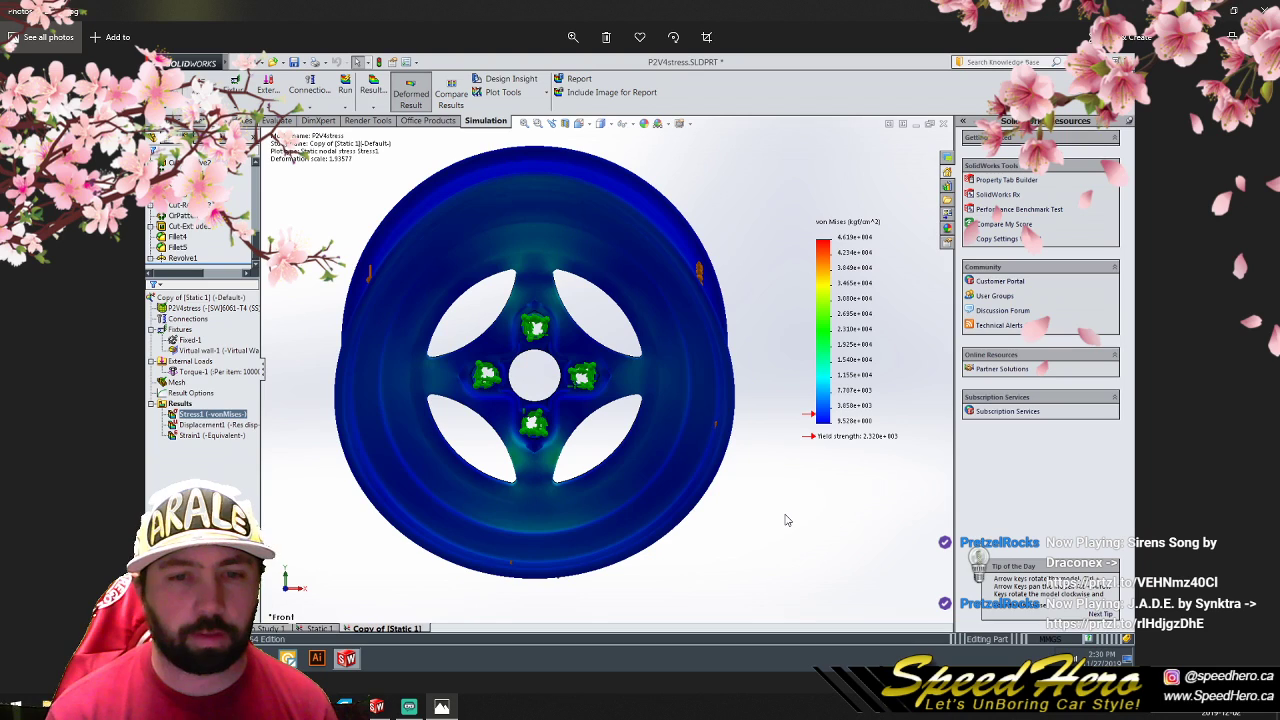
key("Right")
key("Right")
key("Right")
key("Right")
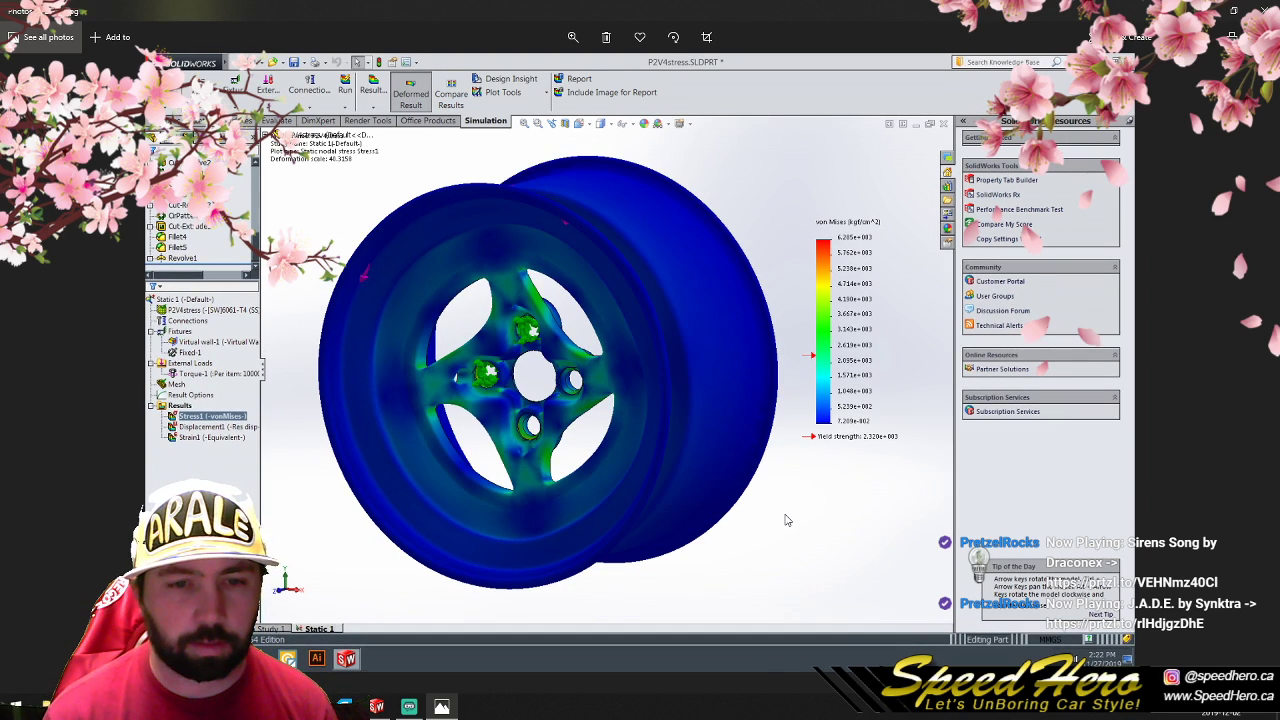
key("Right")
key("Right")
key("Right")
key("Right")
key("Right")
key("Right")
key("Right")
key("Right")
key("Right")
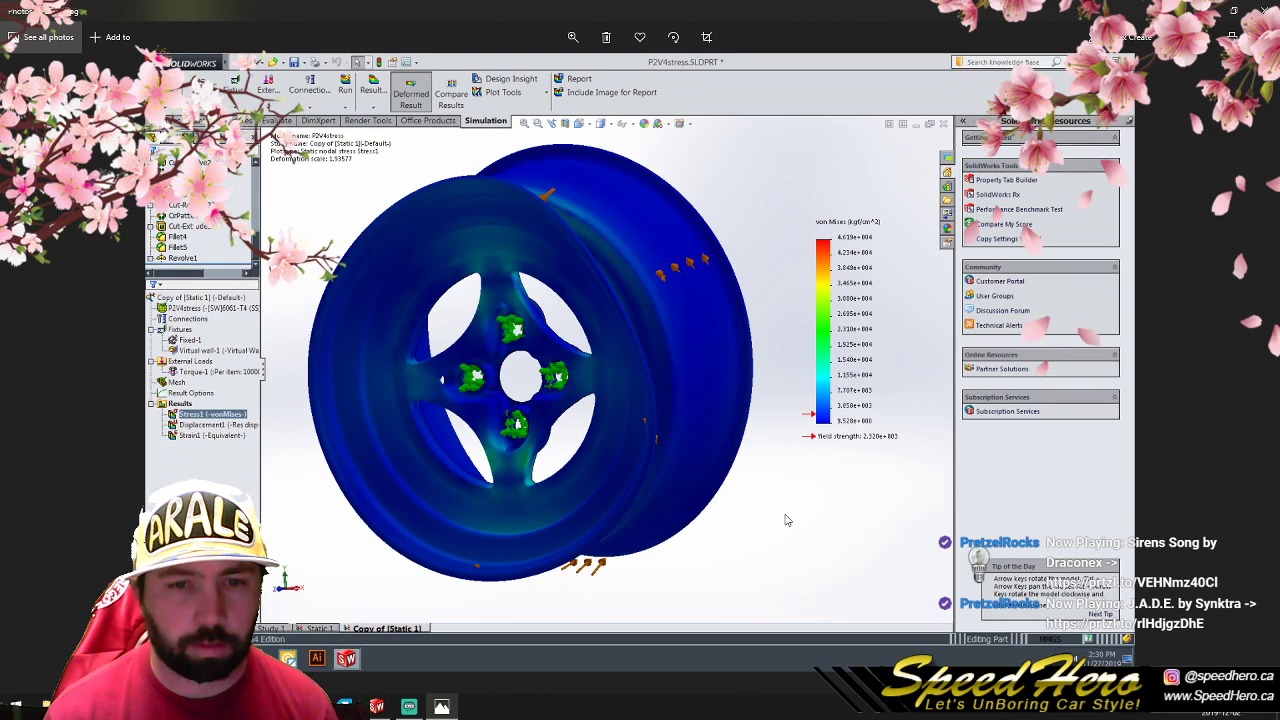
key("Right")
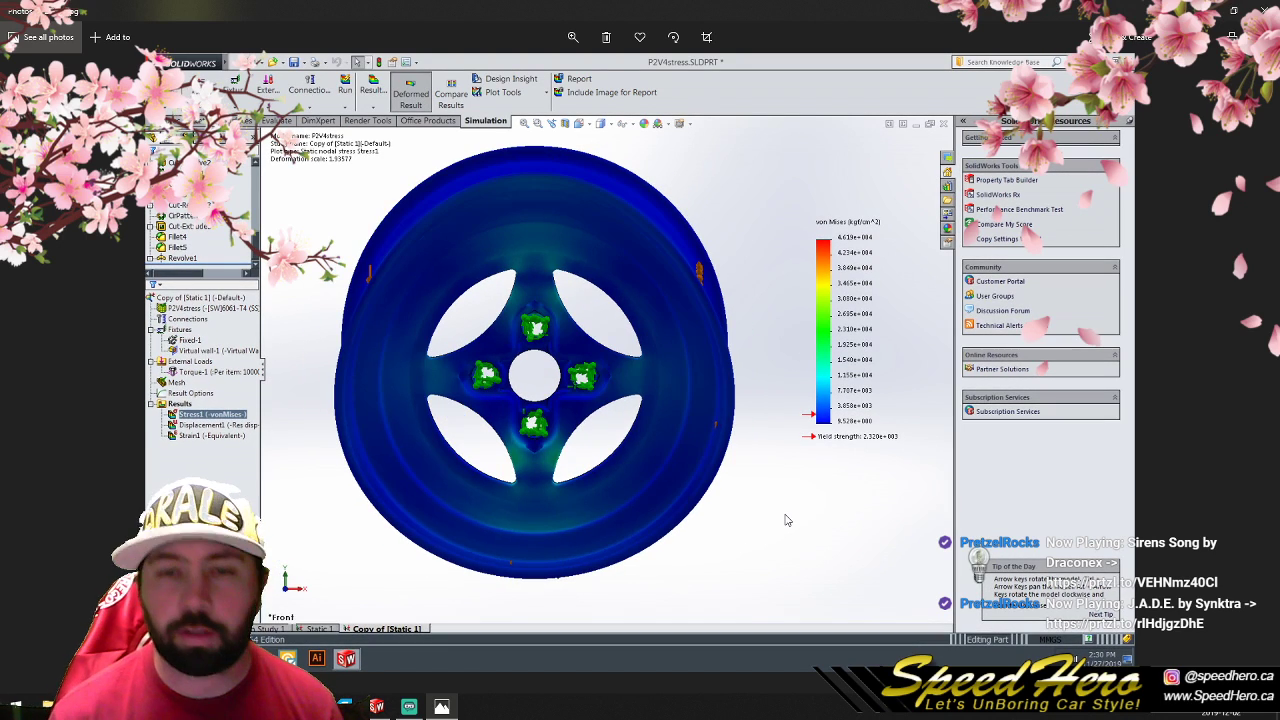
Step: Close the stress image and switch to SolidWorks to work on the FM3 Template part
left_click(1264, 8)
left_click(799, 377)
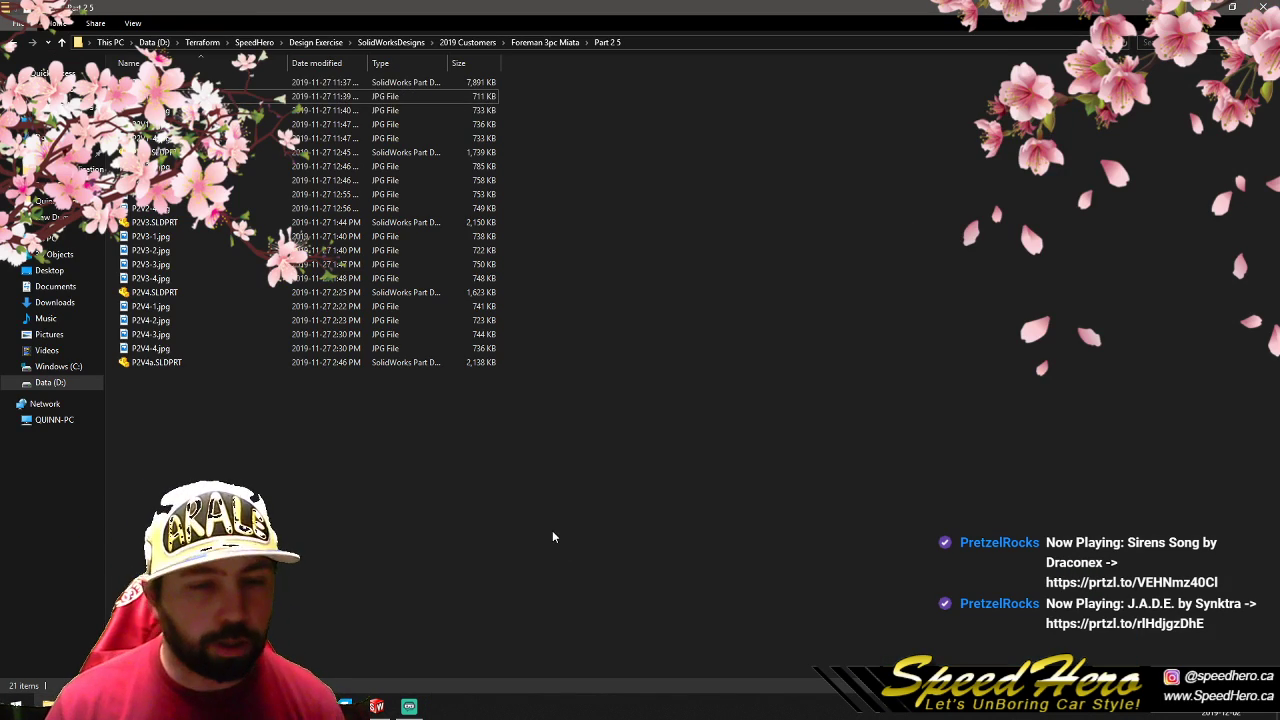
left_click(377, 706)
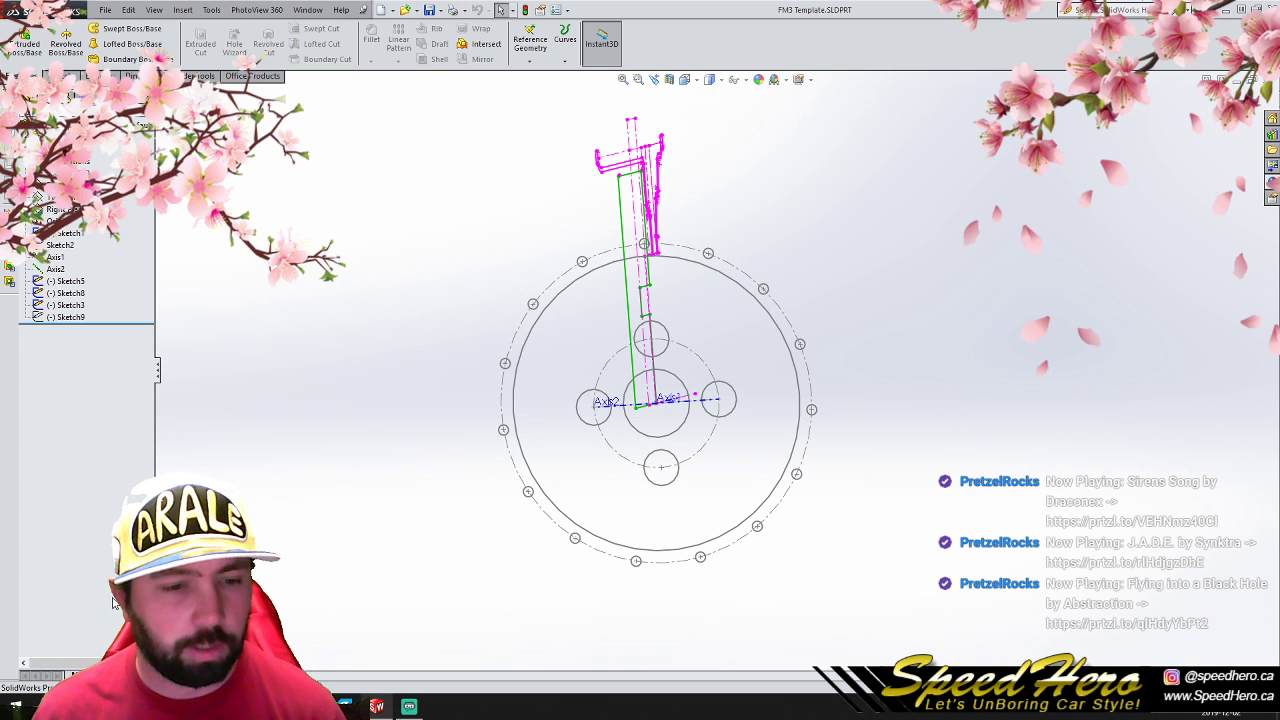
Step: Start a sketch on the front plane and draw a circle about 19.7 mm in radius concentric with the upper lug hole
key("ctrl+1")
scroll(447, 411, "down", 2)
scroll(738, 384, "up", 1)
scroll(742, 385, "up", 1)
scroll(742, 385, "down", 2)
left_click(55, 185)
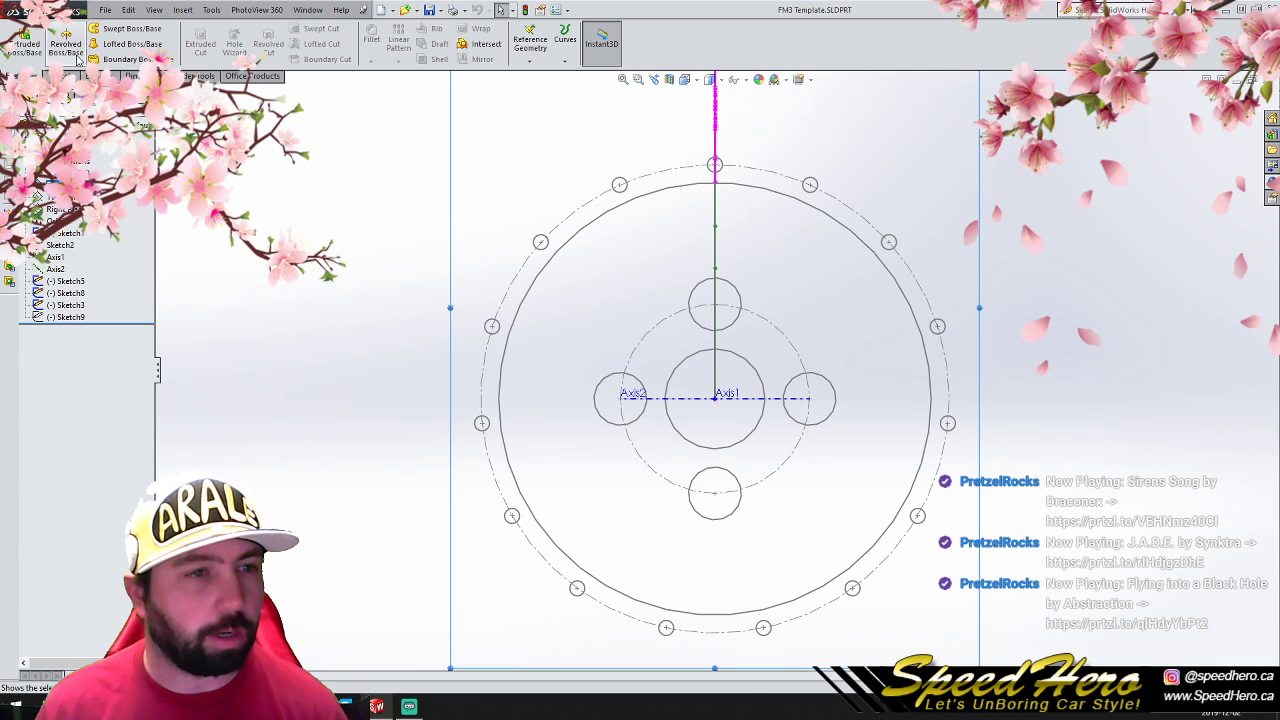
left_click(58, 76)
left_click(110, 29)
scroll(785, 352, "down", 2)
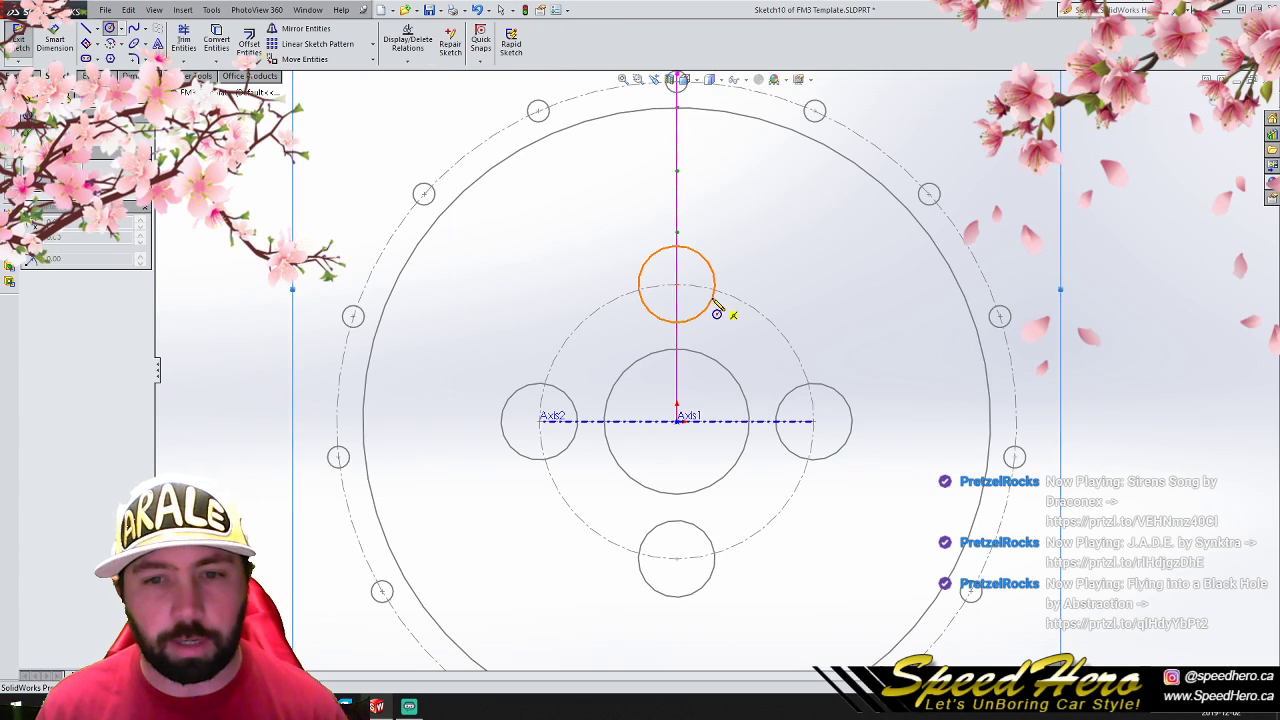
left_click(677, 285)
left_click(656, 243)
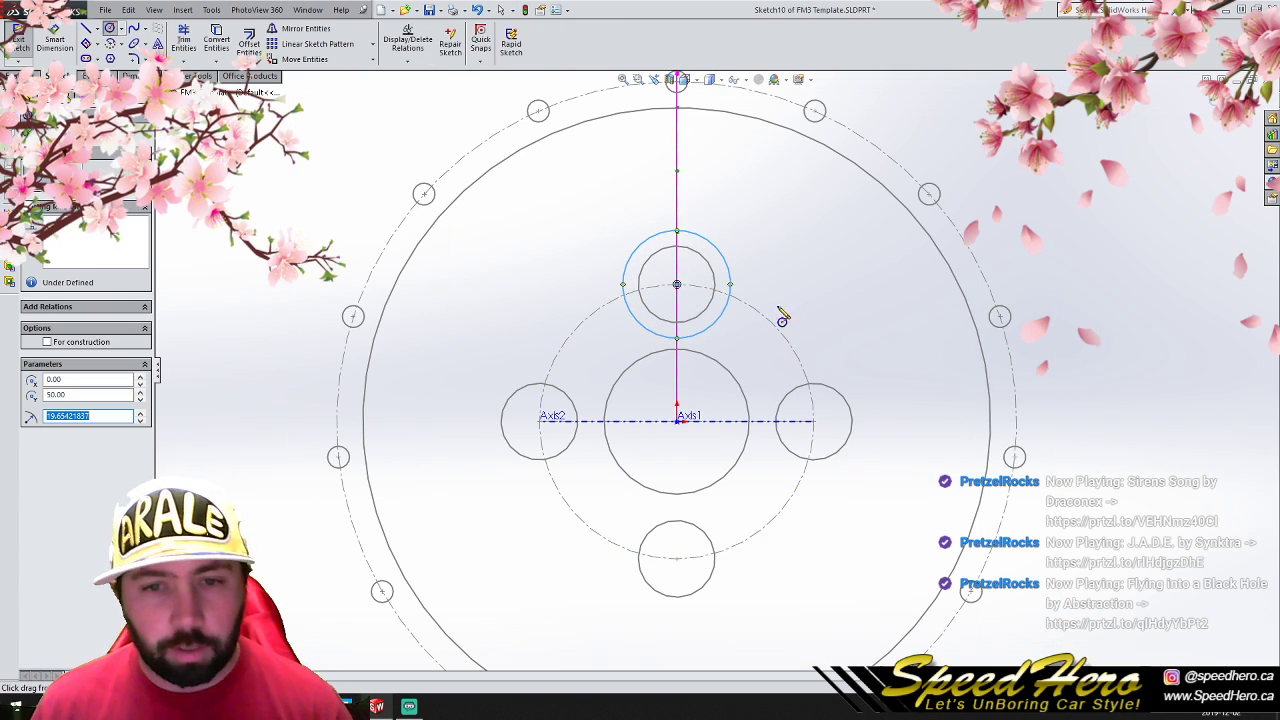
Step: Circular-pattern the new lug circle around the wheel centre with four instances
left_click(372, 44)
left_click(318, 68)
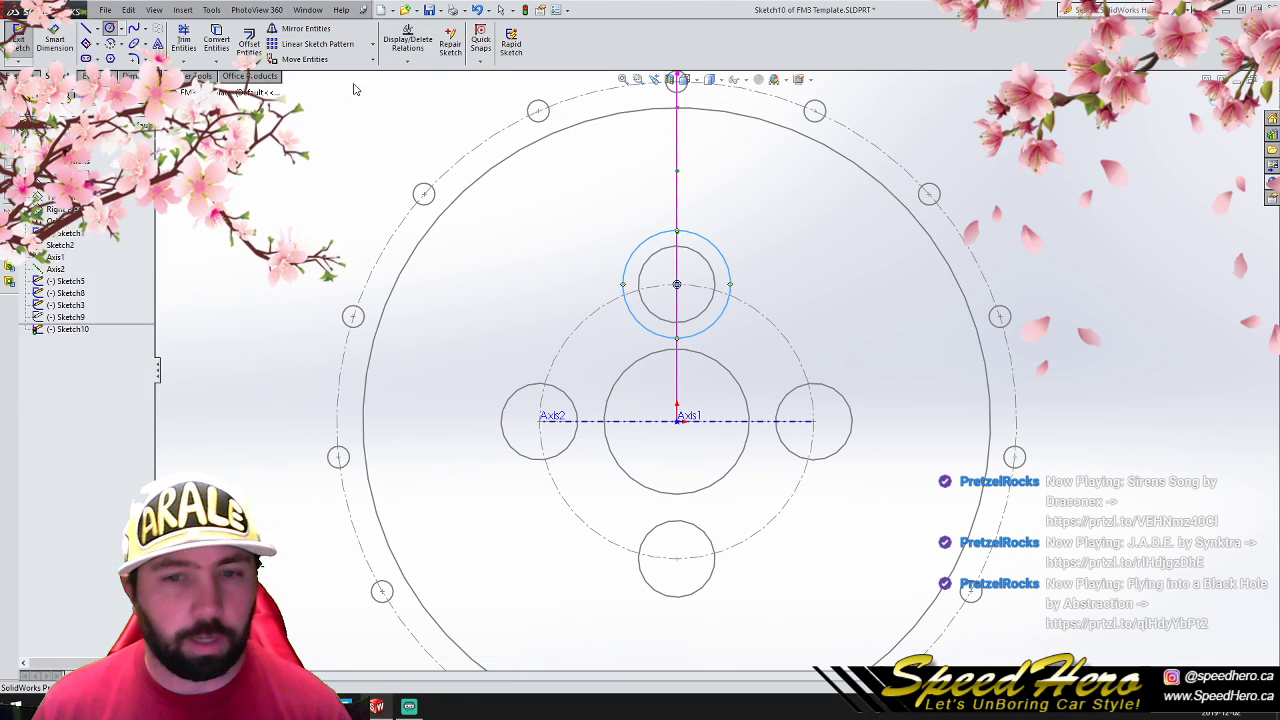
left_click(27, 136)
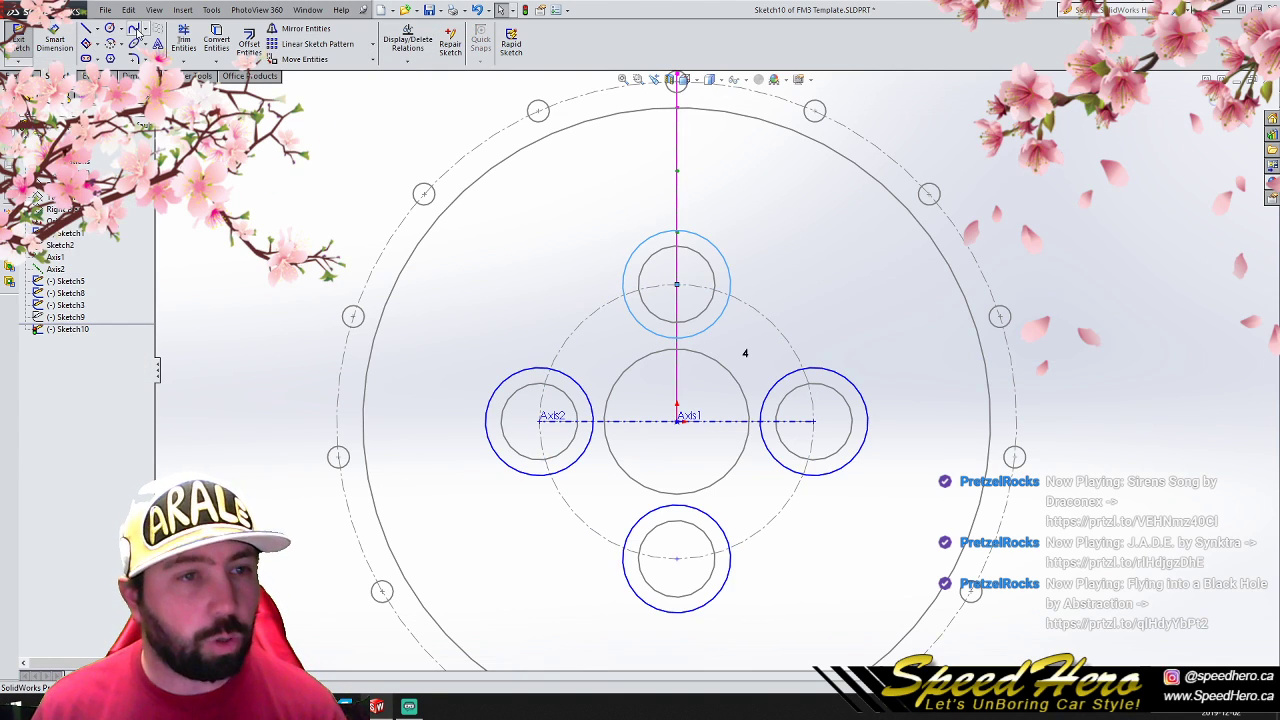
Step: Sketch a vertical centerline about 210 mm long from the wheel centre up beyond the bolt ring
left_click(97, 30)
left_click(108, 57)
scroll(668, 408, "up", 1)
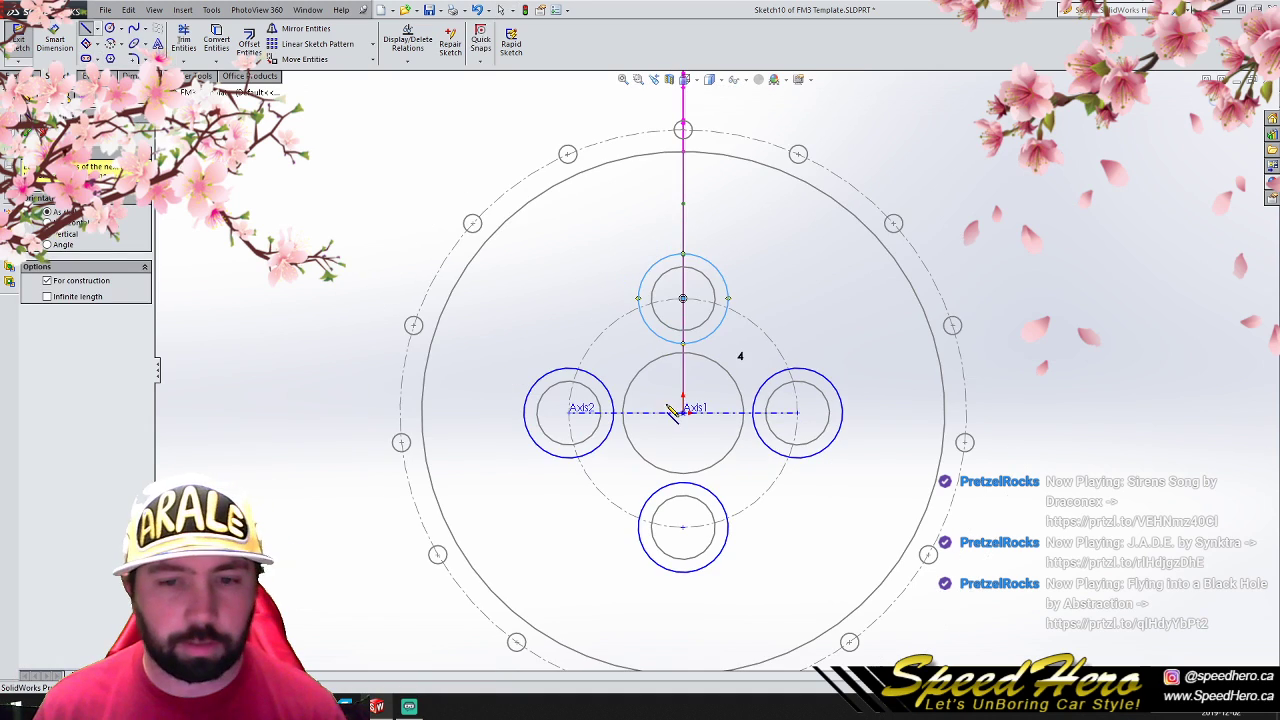
left_click(683, 412)
scroll(722, 365, "up", 2)
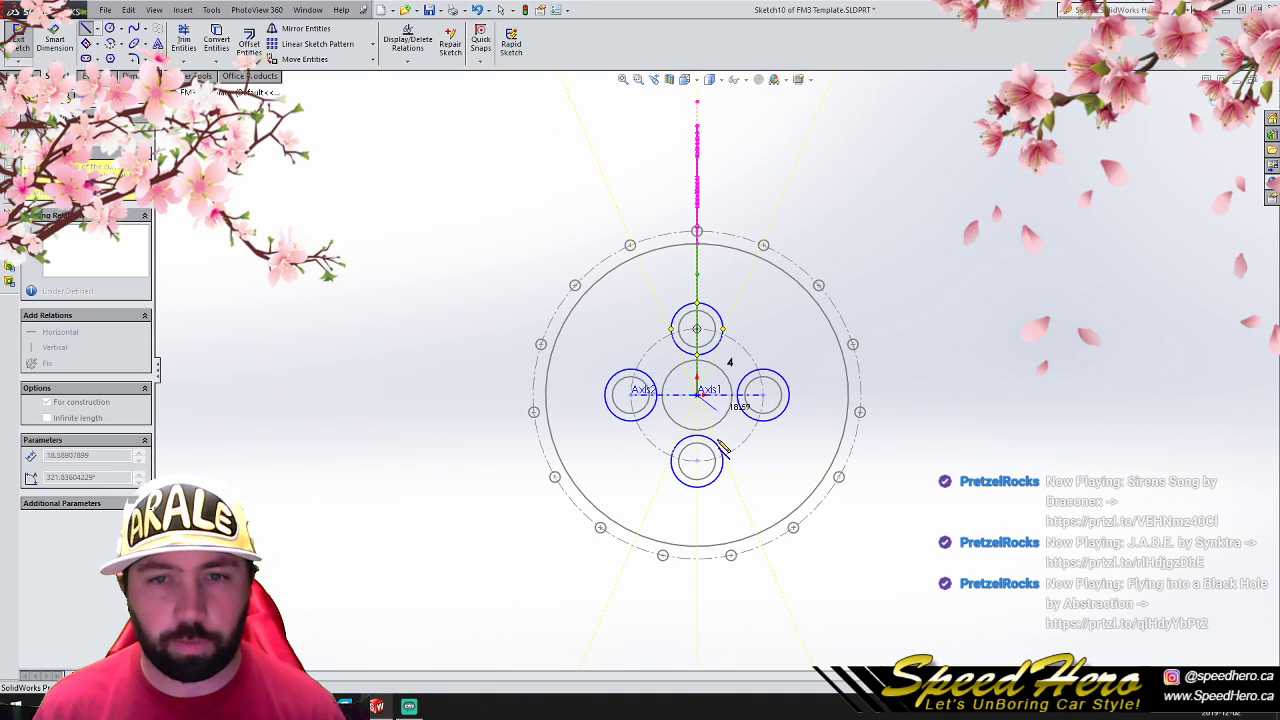
left_click(697, 118)
right_click(697, 118)
left_click(703, 128)
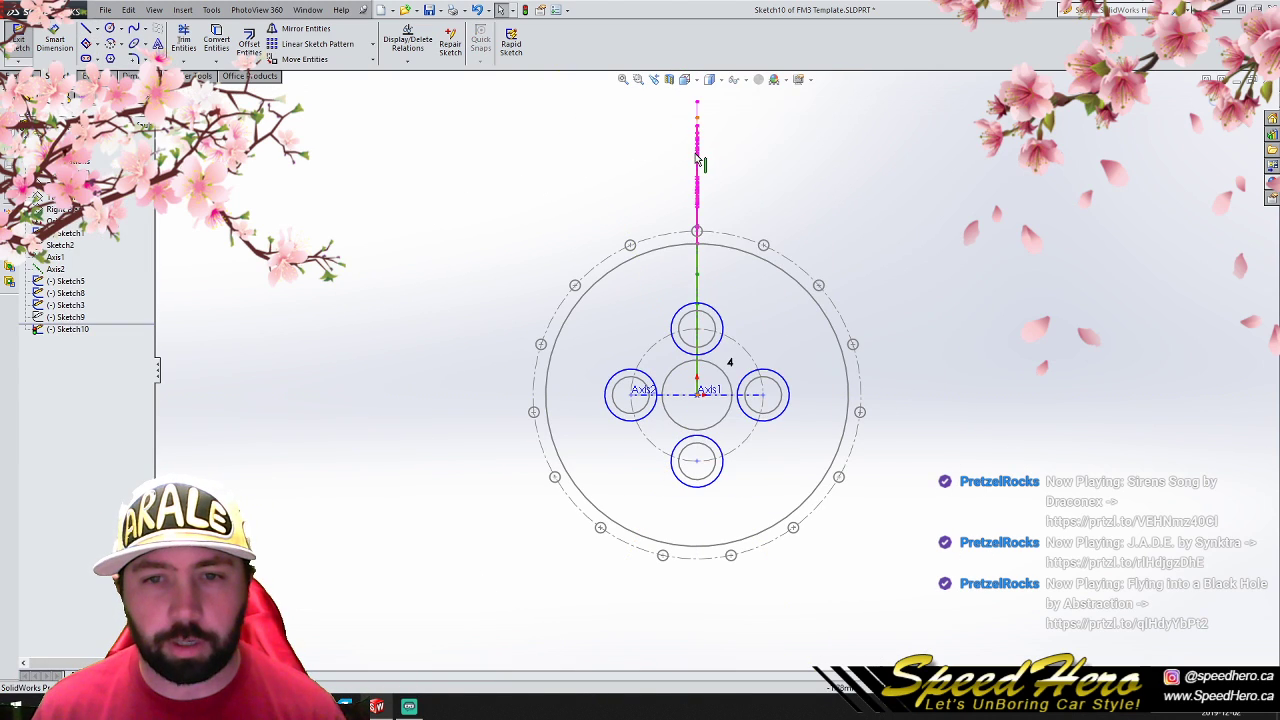
Step: Circular-pattern the vertical centerline around the wheel centre with eight instances
left_click(697, 165)
left_click(373, 44)
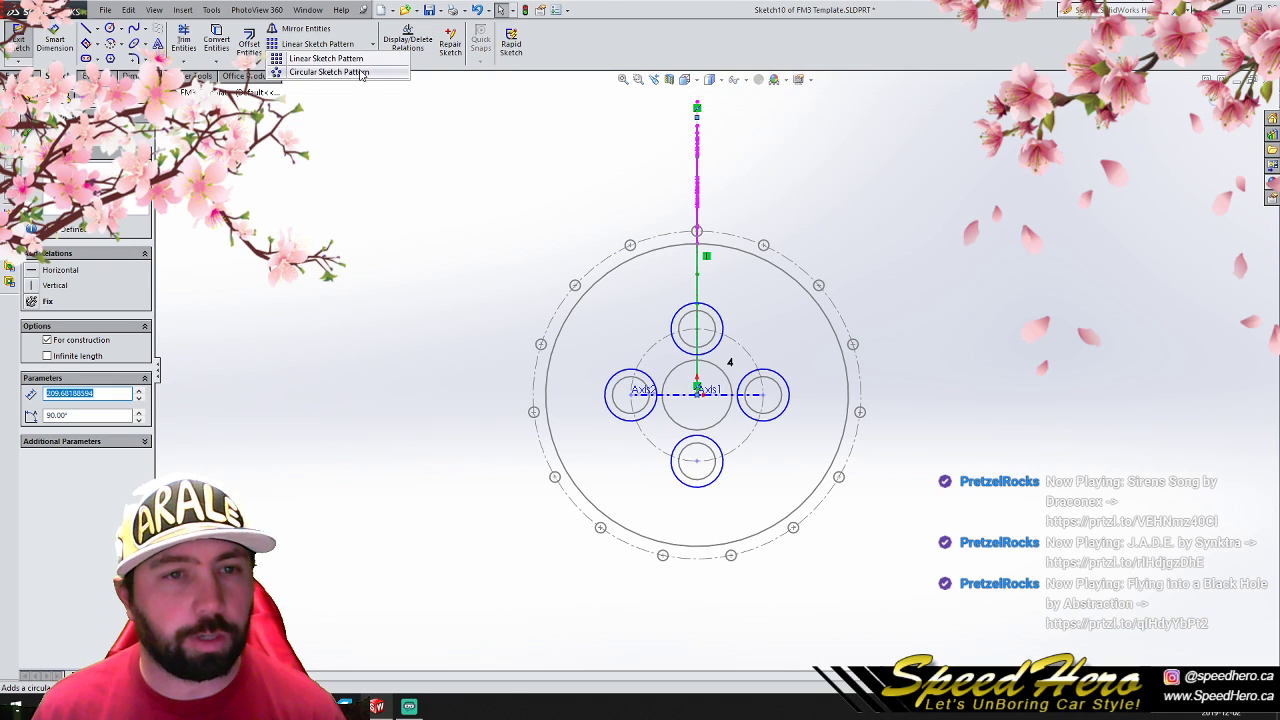
left_click(310, 74)
left_click(140, 305)
left_click(140, 305)
left_click(140, 305)
left_click(140, 305)
left_click(26, 134)
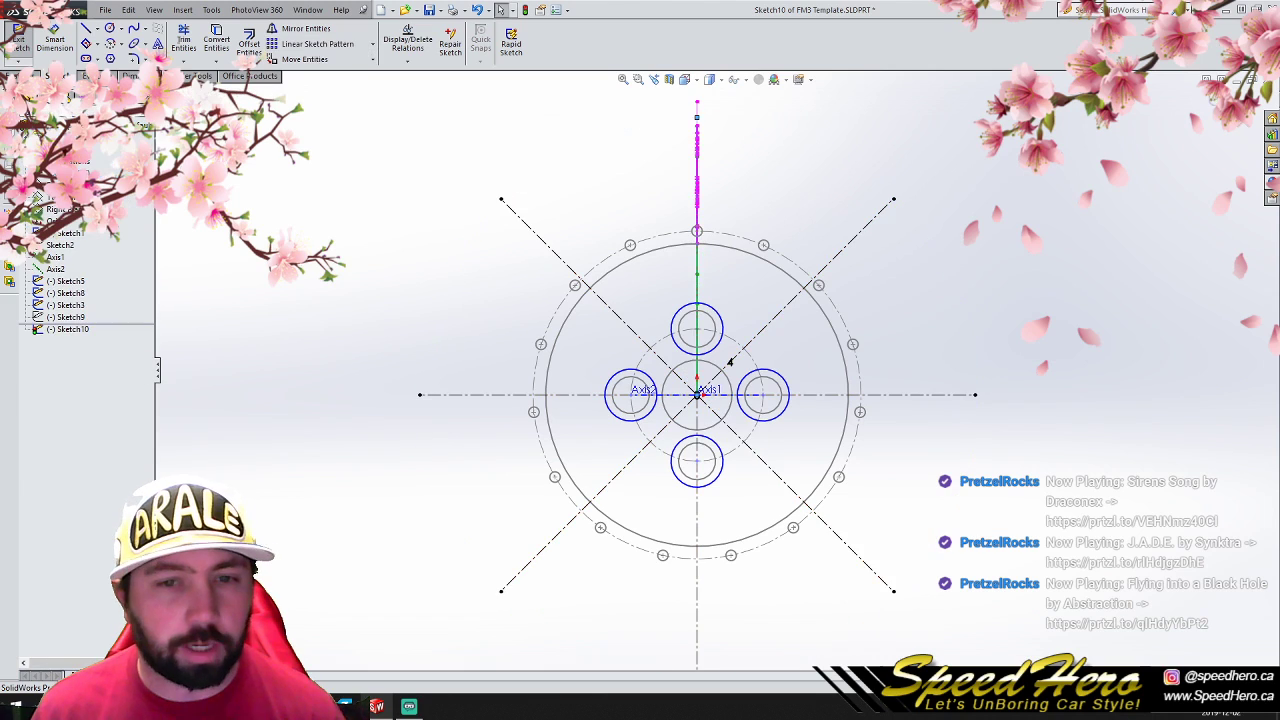
Step: Sketch a large circle centred on the upper-left diagonal centerline's outer end, reaching the edges of the upper and left lug circles
left_click(110, 28)
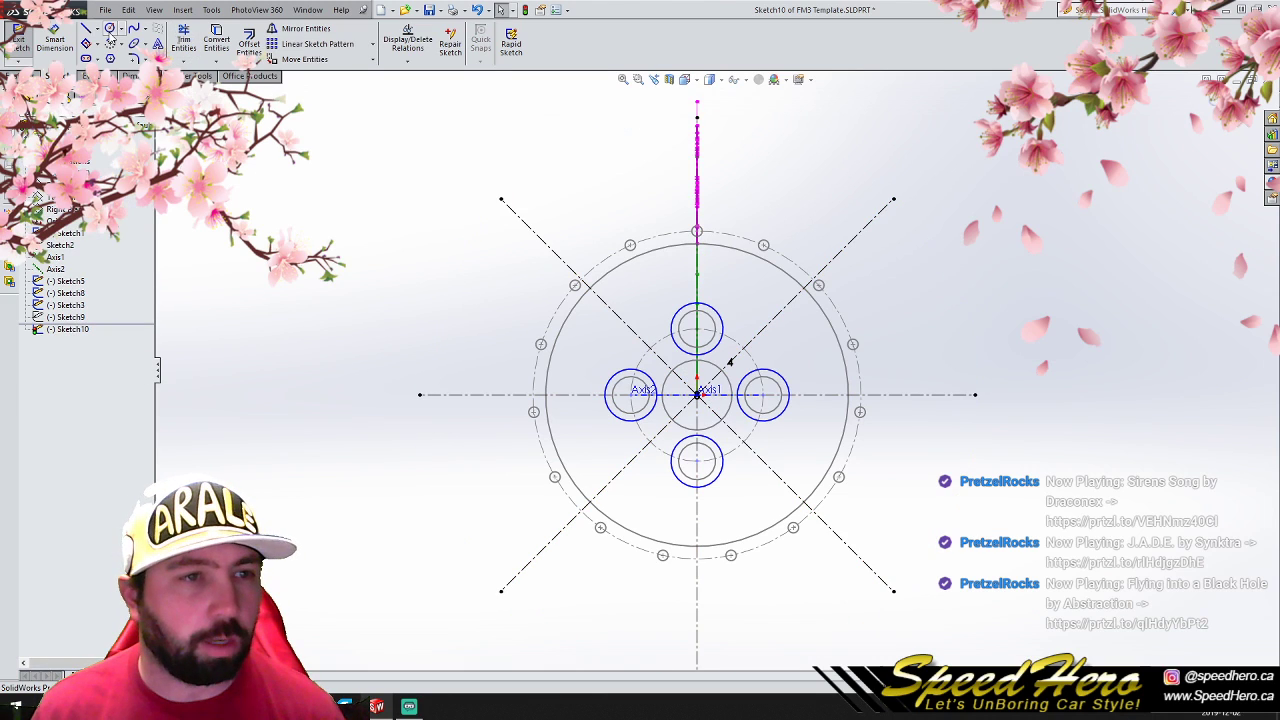
left_click(502, 200)
left_click(677, 324)
right_click(679, 330)
left_click(684, 334)
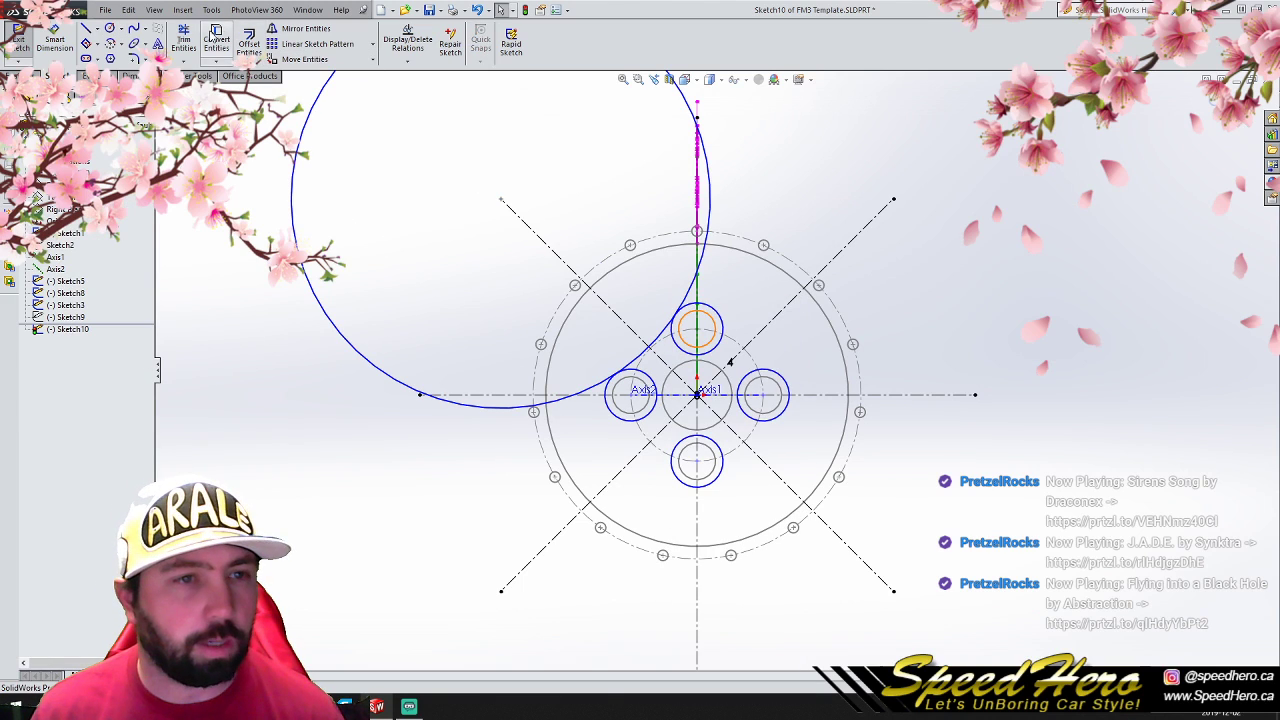
Step: Trim the large circle down to the concave arc joining the upper and left lug circles
left_click(183, 40)
left_click(707, 163)
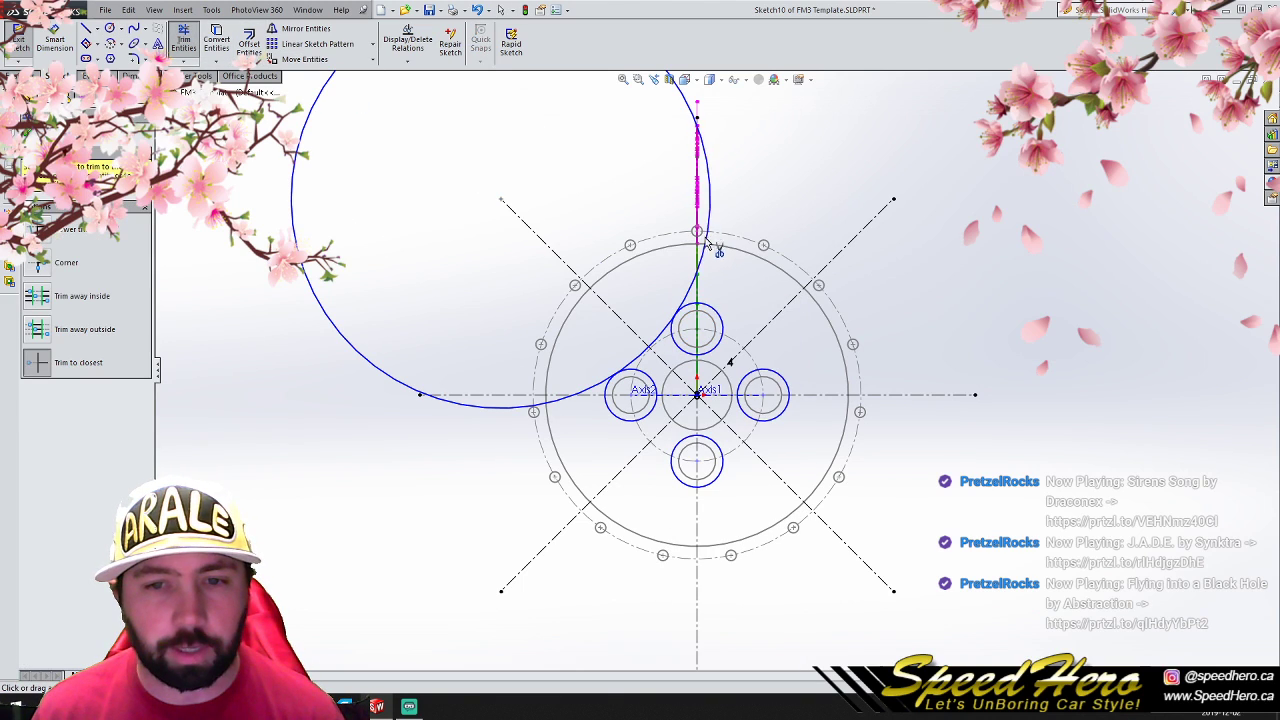
left_click(687, 117)
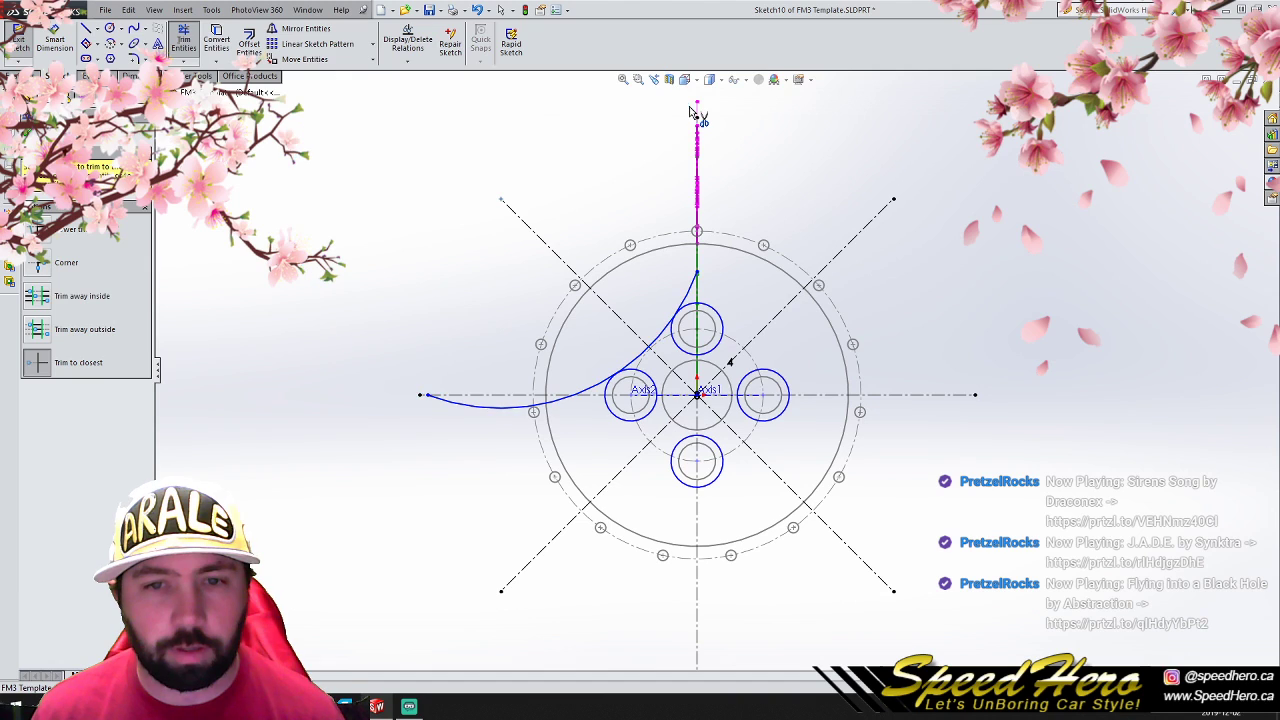
left_click(484, 408)
scroll(649, 363, "down", 3)
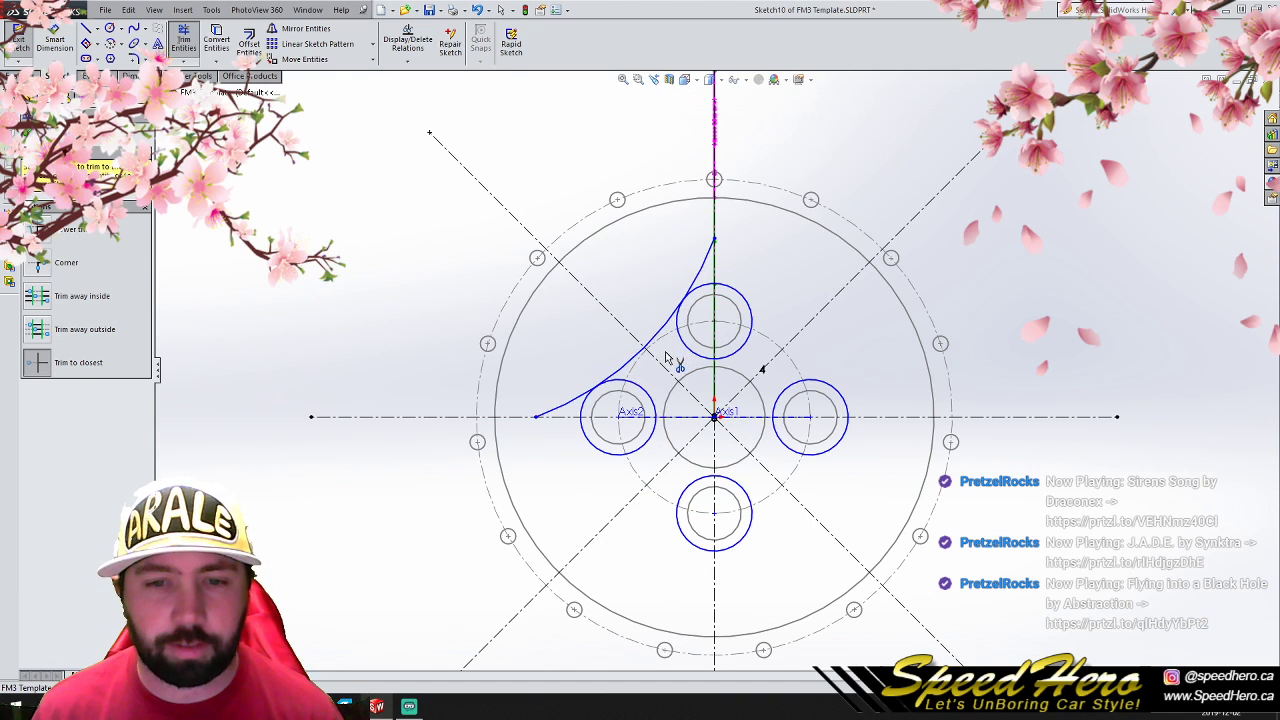
left_click(559, 408)
left_click(707, 260)
Step: Trim the upper and left lug circles to the short outer arcs between the connecting arc and the centerlines
left_click(690, 351)
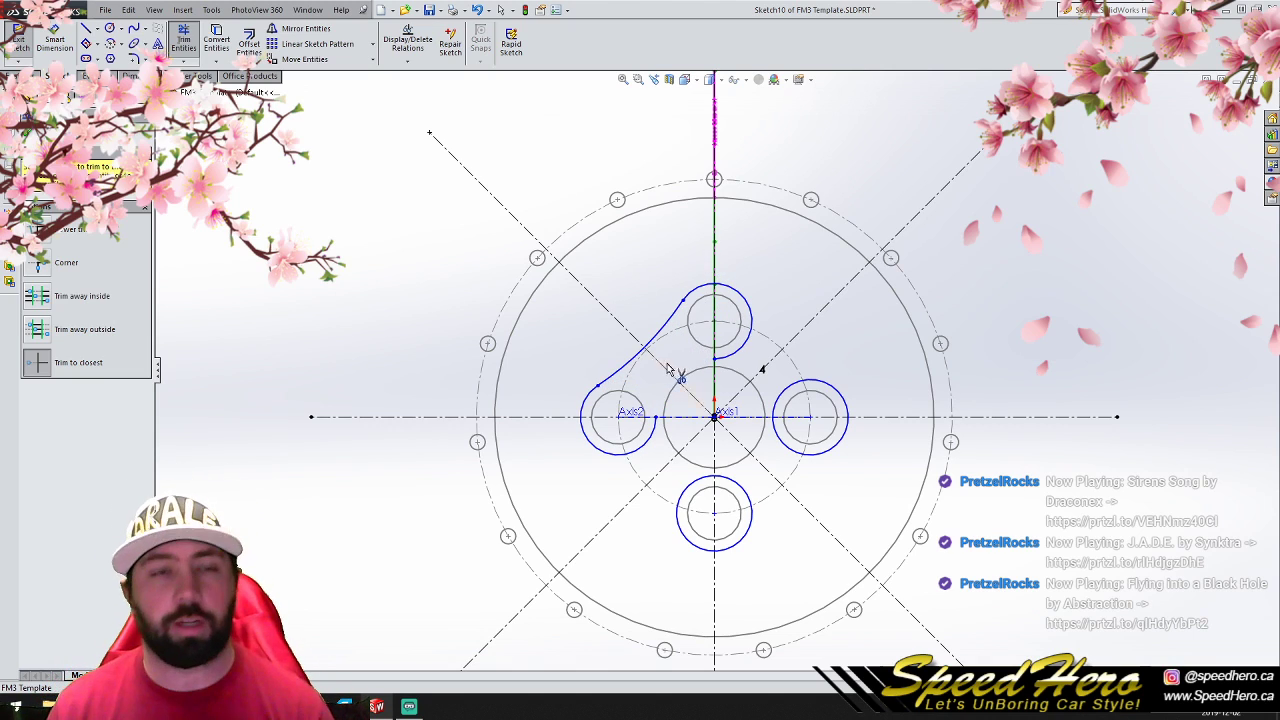
left_click(757, 306)
left_click(612, 449)
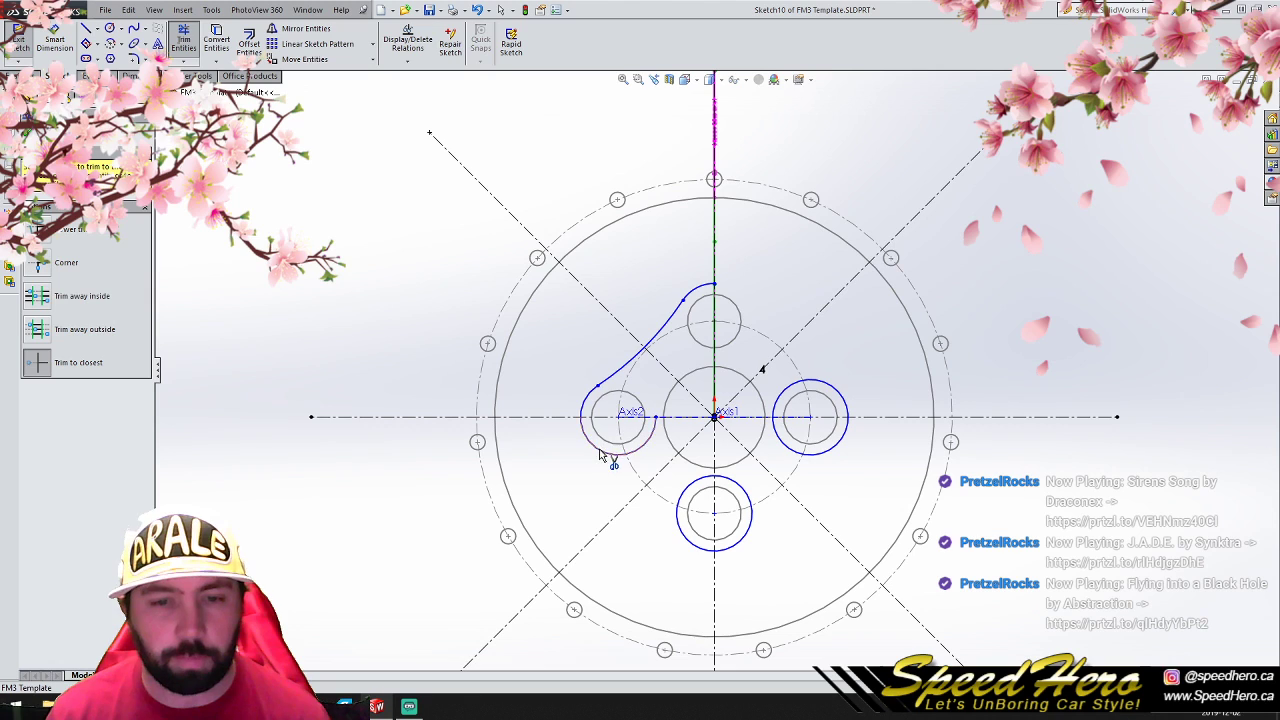
left_click(186, 42)
Step: Delete the right and lower lug circles and all the patterned centerlines, keeping the three connected outline arcs
key("f")
mouse_move(1036, 551)
left_mouse_down()
mouse_move(723, 409)
mouse_move(677, 374)
left_mouse_up()
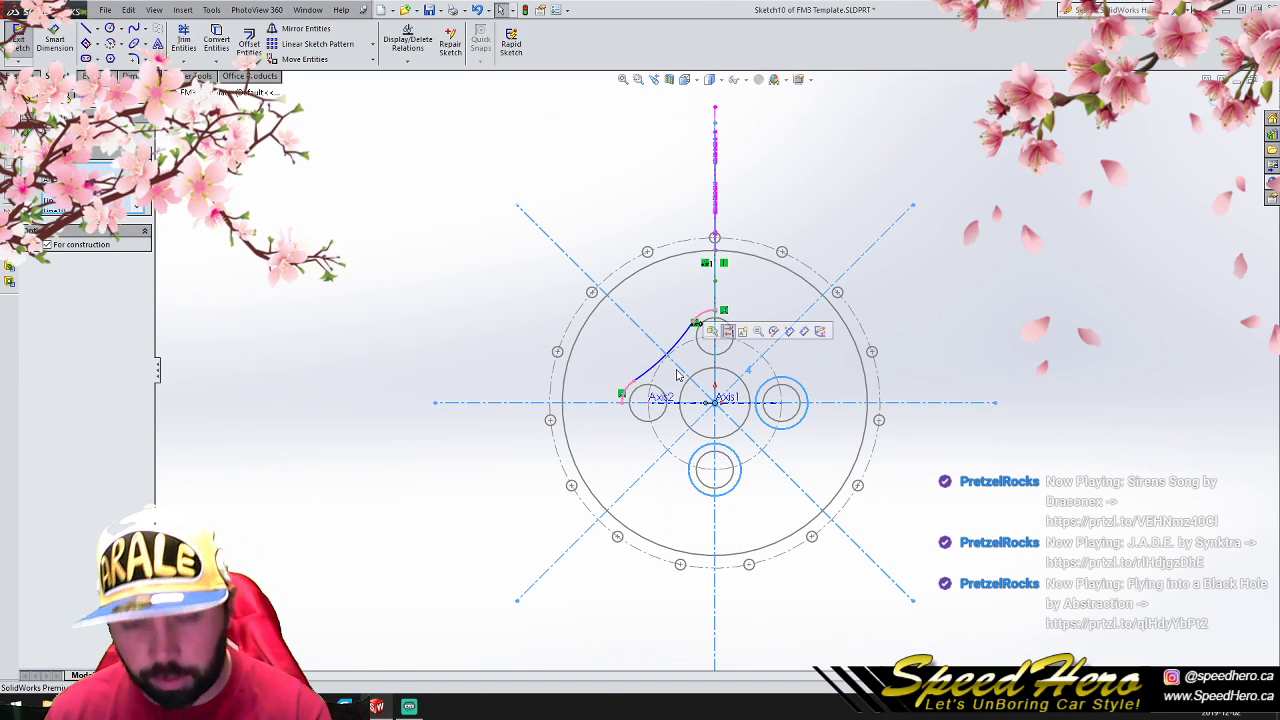
key("Delete")
left_click(619, 357)
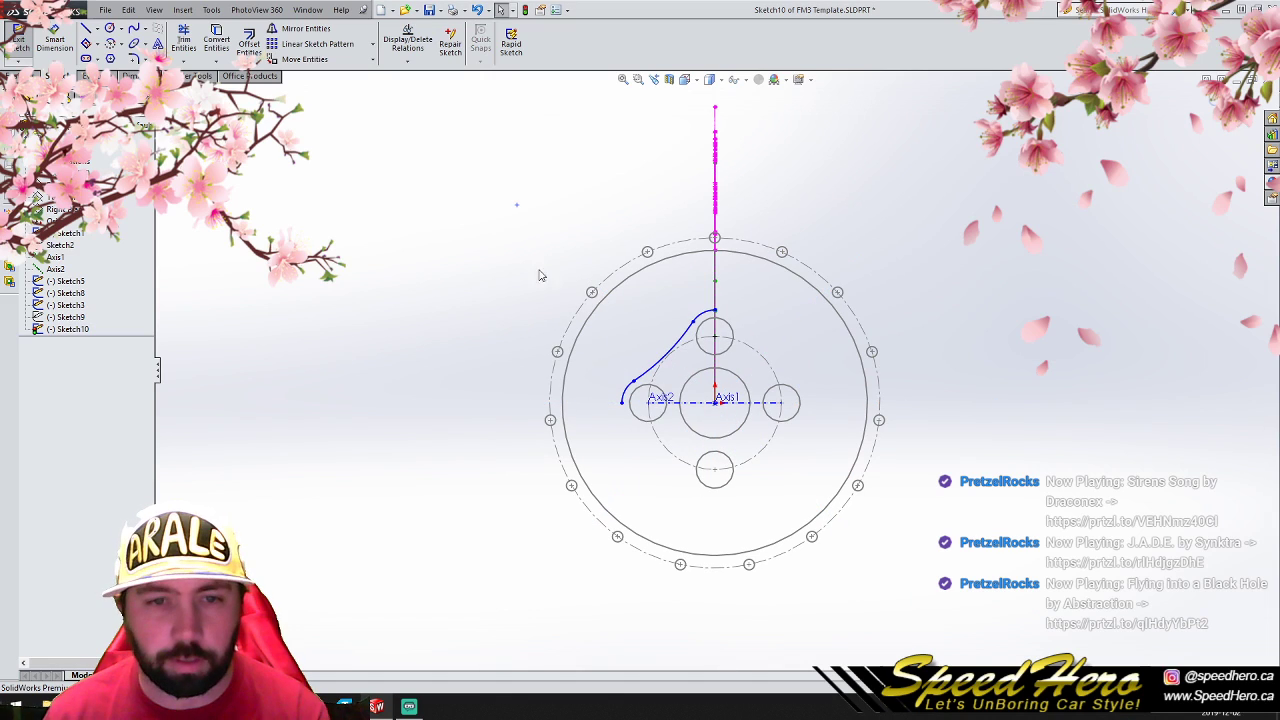
Step: Circular-pattern the three connected arcs around the wheel centre with four instances to close the hub outline
mouse_move(420, 147)
left_mouse_down()
mouse_move(827, 461)
mouse_move(838, 510)
left_mouse_up()
left_click(372, 44)
left_click(360, 76)
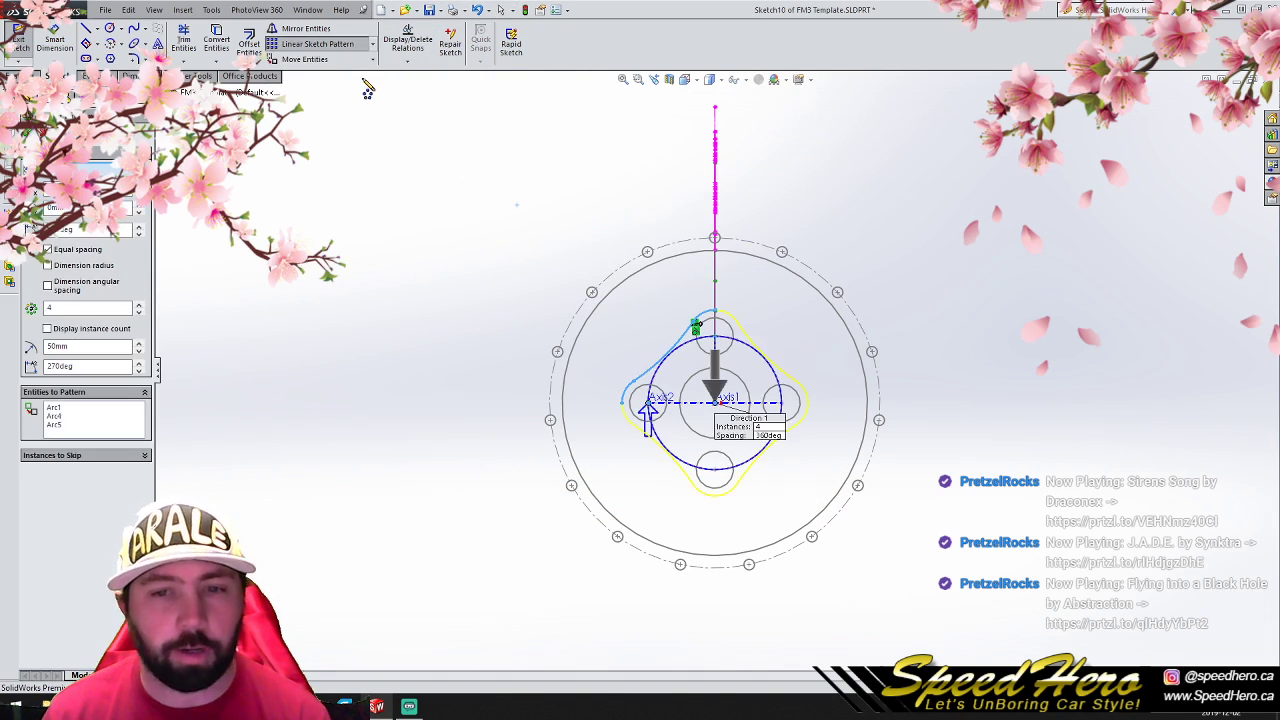
key("Return")
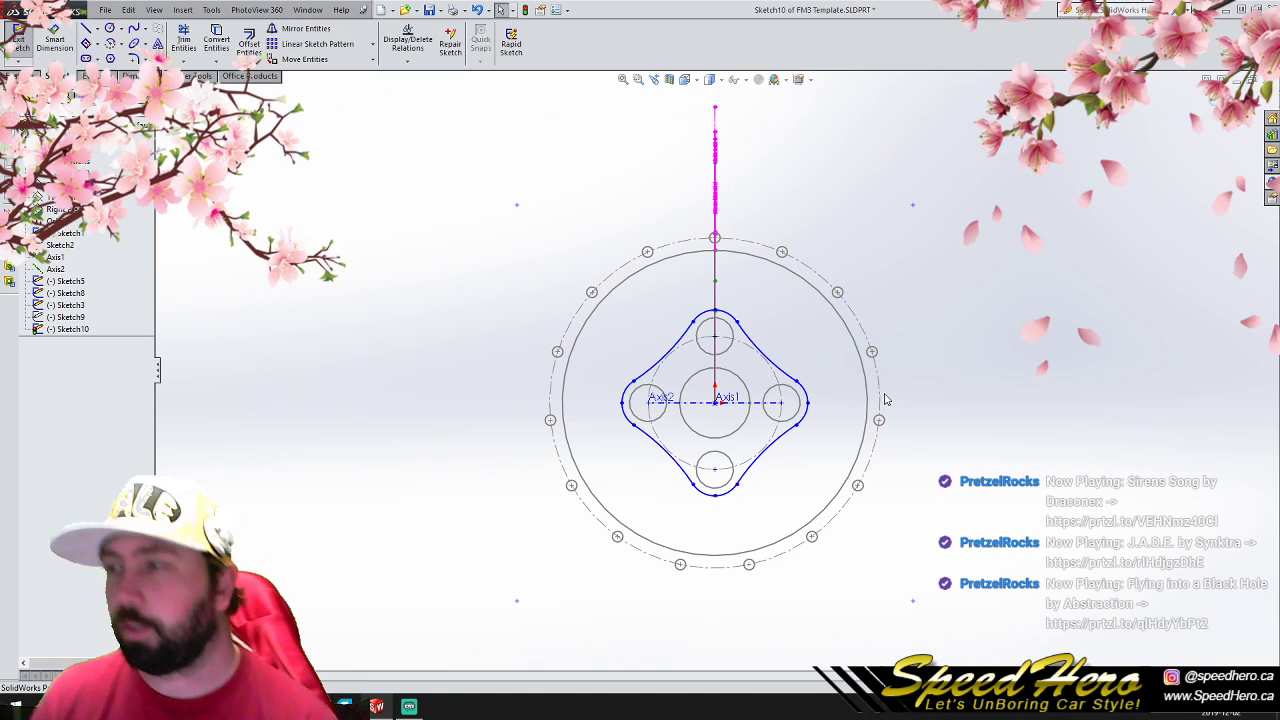
Step: Start extruding the closed four-lobed hub outline with a 45° draft angle directed outward
scroll(830, 427, "down", 3)
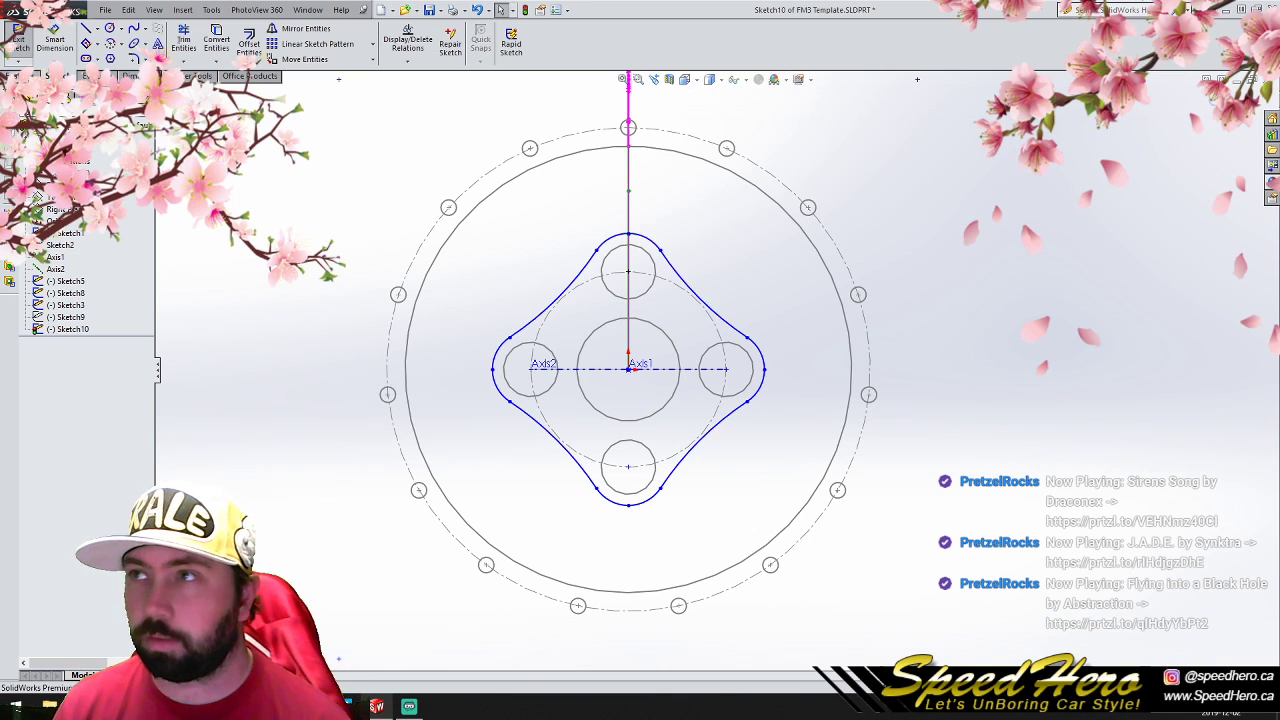
left_click(22, 76)
left_click(25, 44)
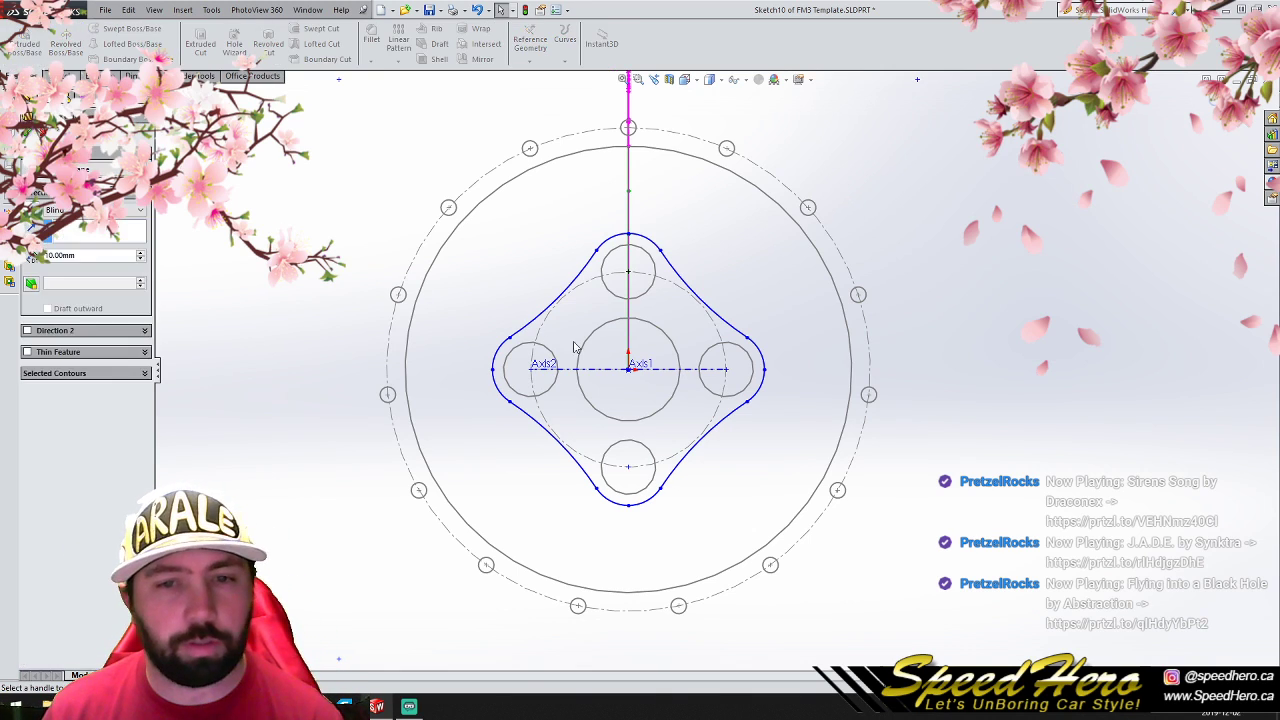
mouse_move(703, 391)
middle_mouse_down()
mouse_move(664, 395)
mouse_move(631, 291)
mouse_move(626, 326)
mouse_move(639, 325)
mouse_move(608, 323)
mouse_move(675, 328)
mouse_move(631, 323)
mouse_move(643, 324)
middle_mouse_up()
left_click(31, 284)
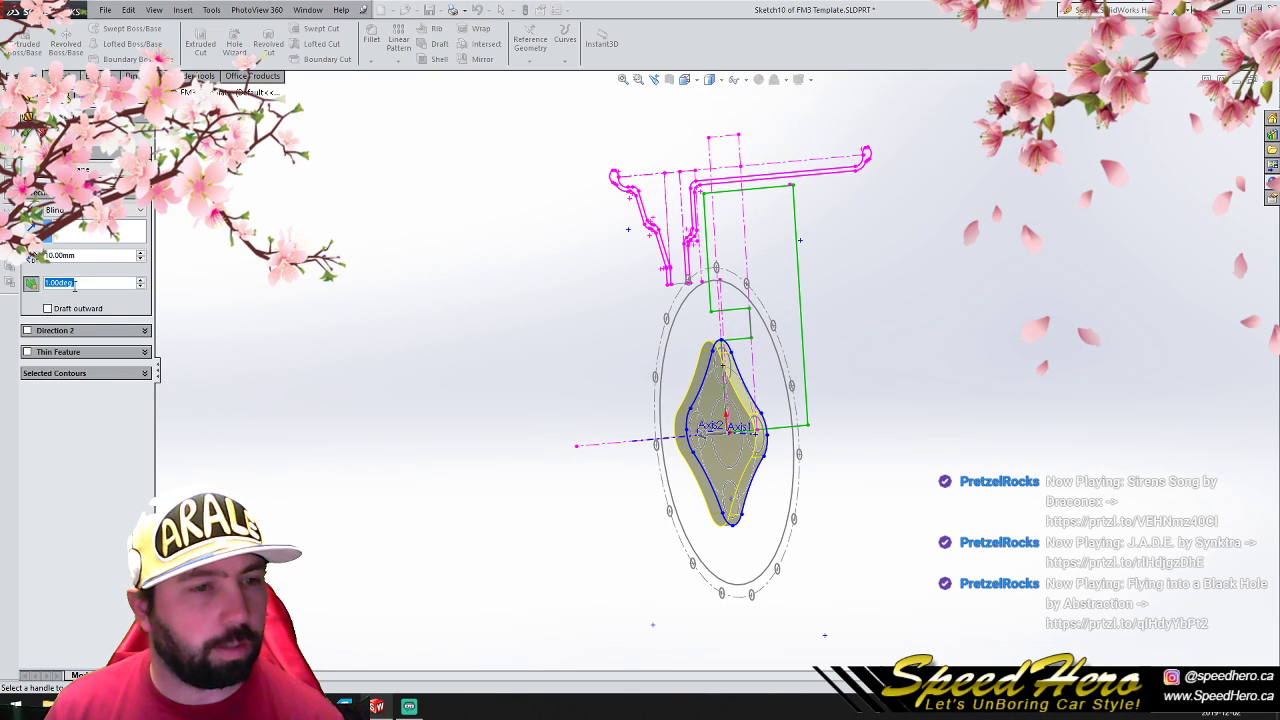
type("45")
key("Return")
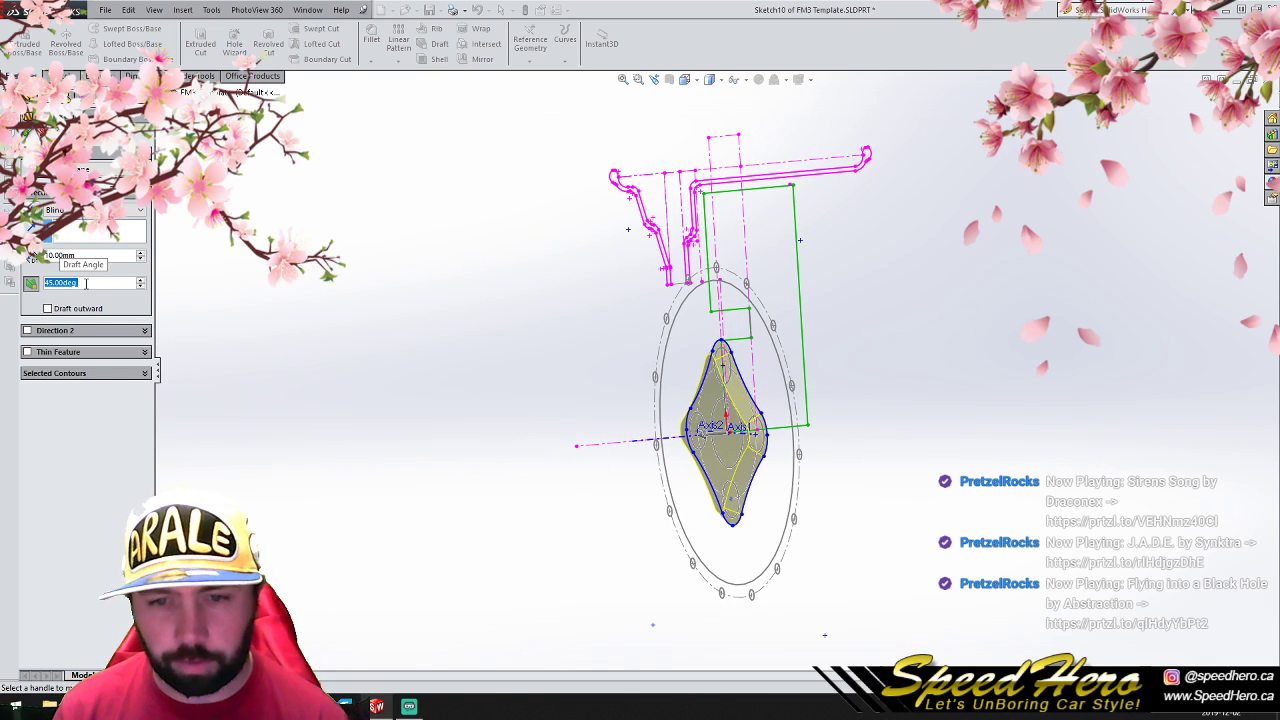
left_click(48, 309)
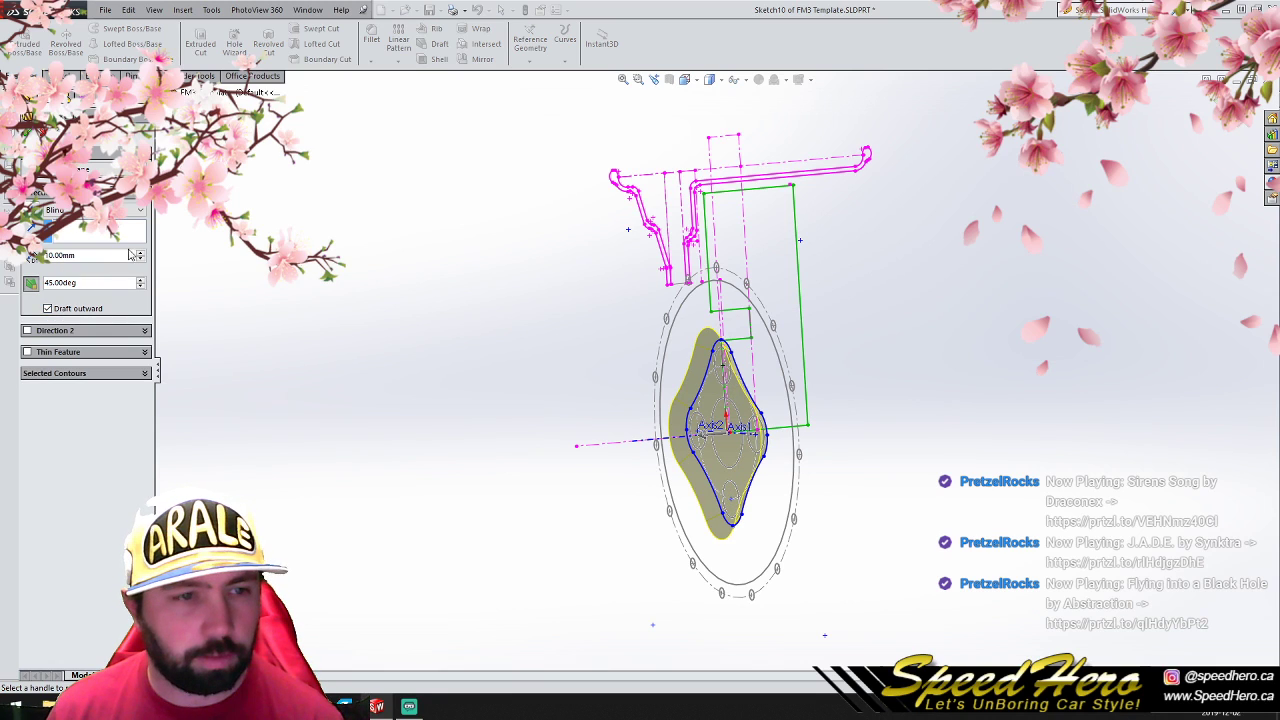
Step: Set the hub extrusion's depth to 40 mm and its draft angle to 30°, and create the boss
double_click(125, 256)
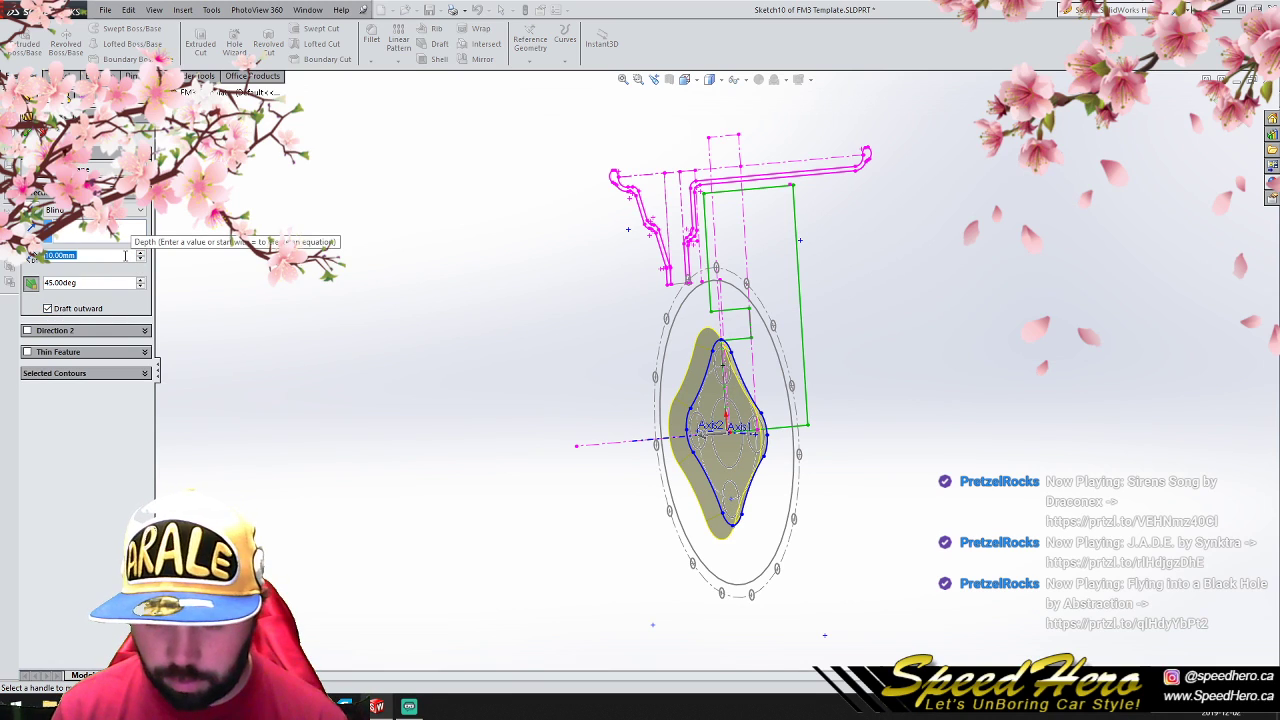
type("40")
key("Return")
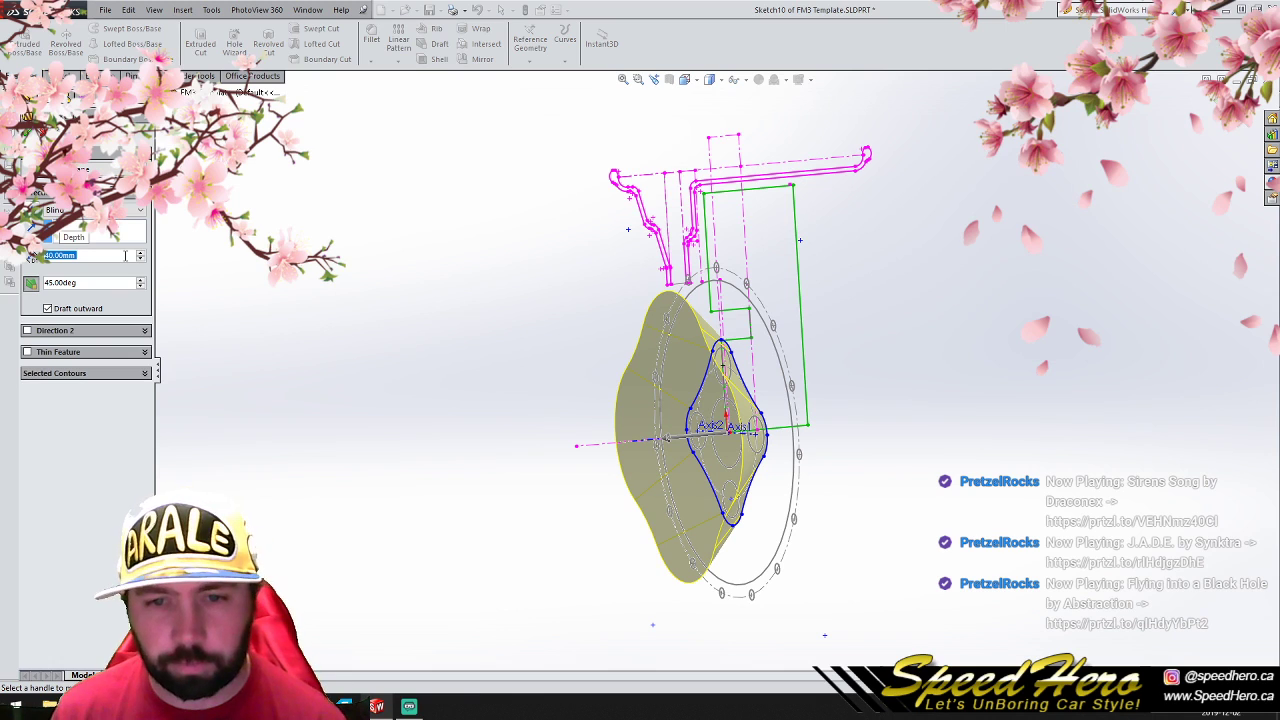
key("ctrl+4")
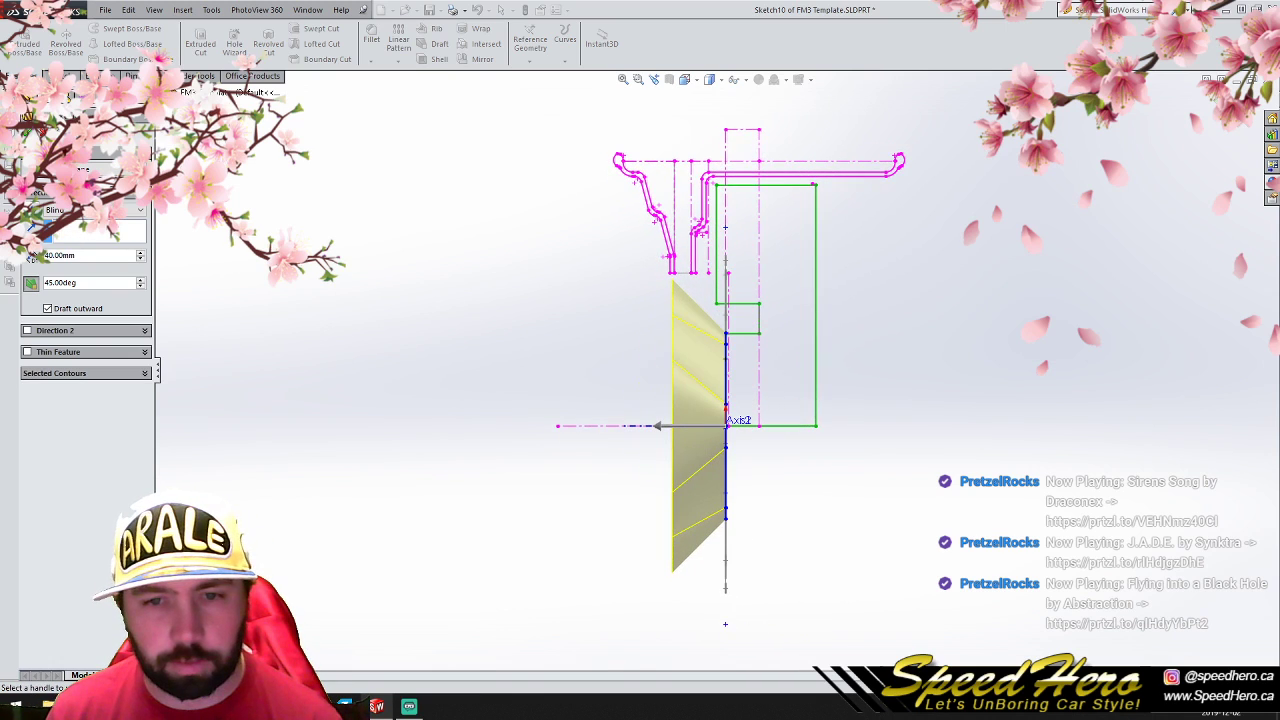
mouse_move(660, 410)
middle_mouse_down()
mouse_move(877, 398)
mouse_move(665, 425)
middle_mouse_up()
type("30")
key("Return")
middle_click_drag(640, 350, 808, 367)
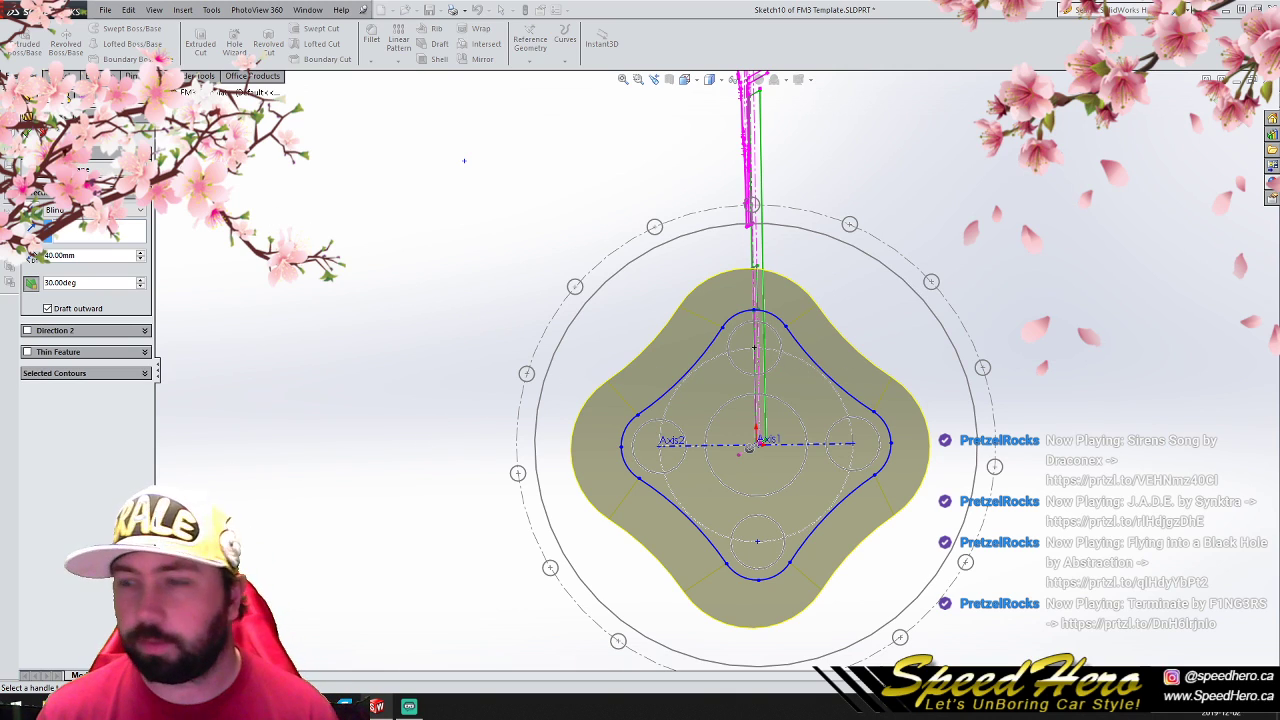
key("Return")
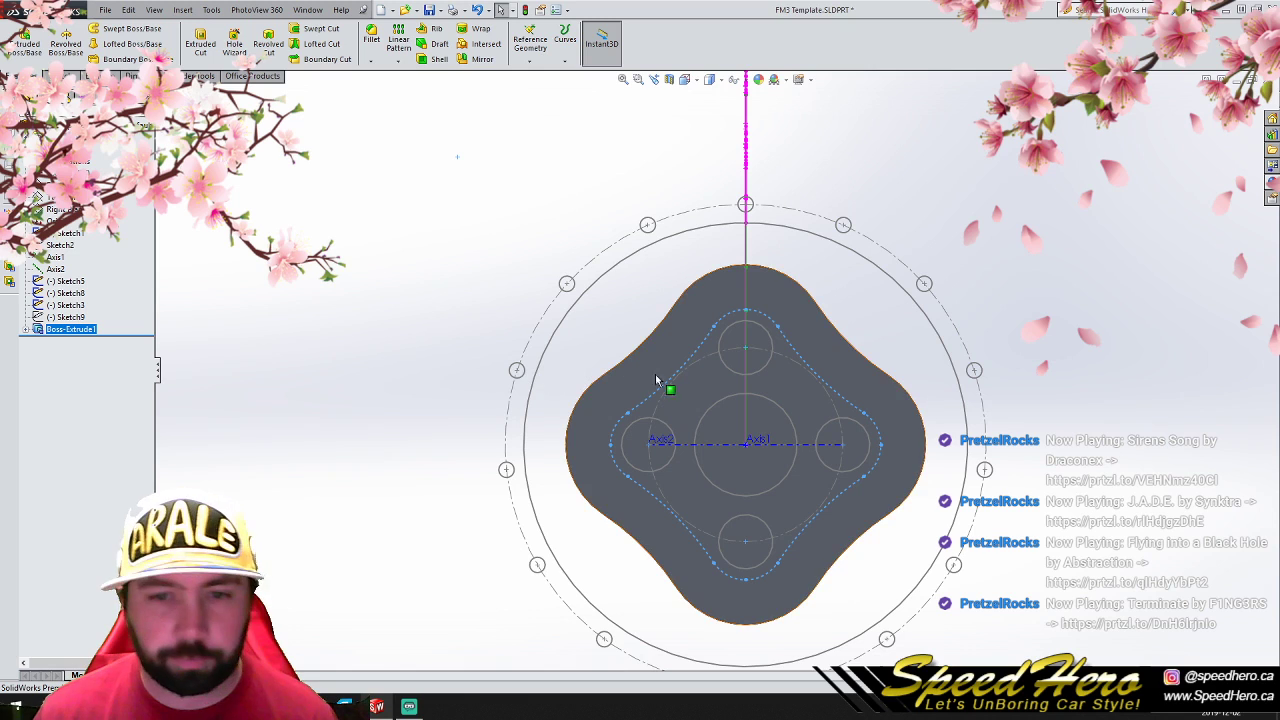
Step: Sketch on the hub's wide flat face and offset its outline 10 mm inward
left_click(682, 348)
left_click(733, 302)
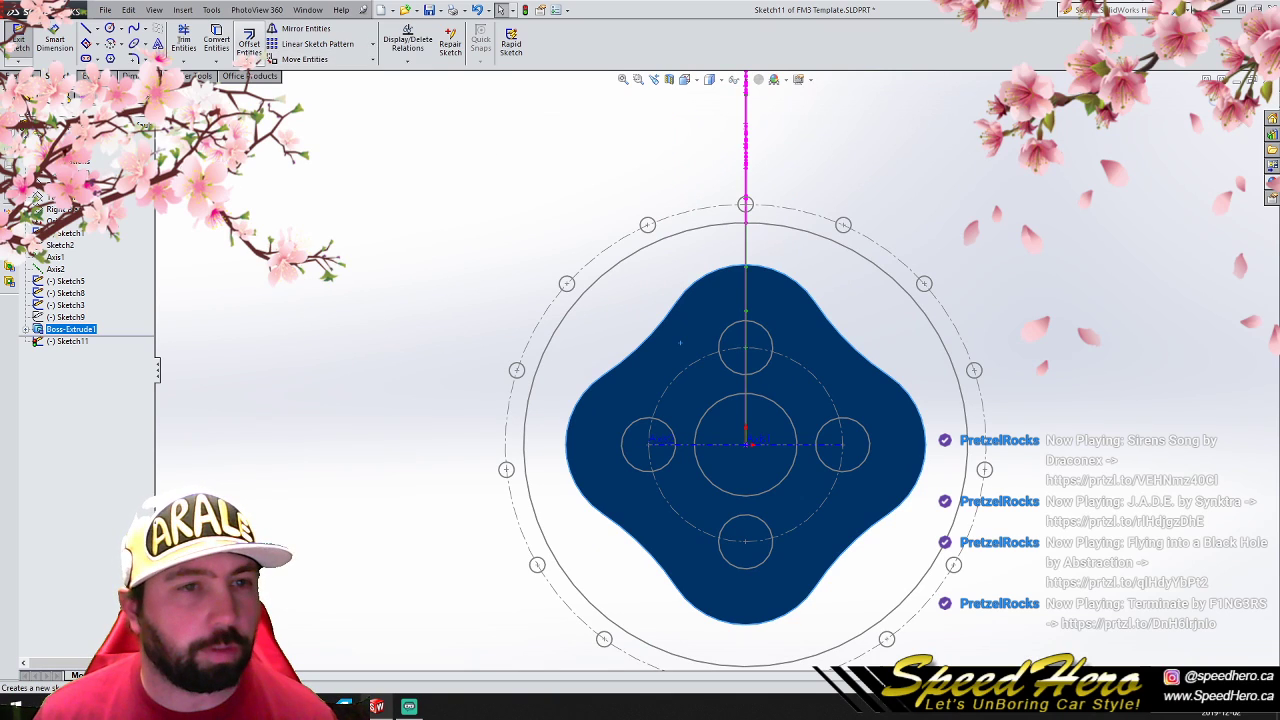
left_click(248, 46)
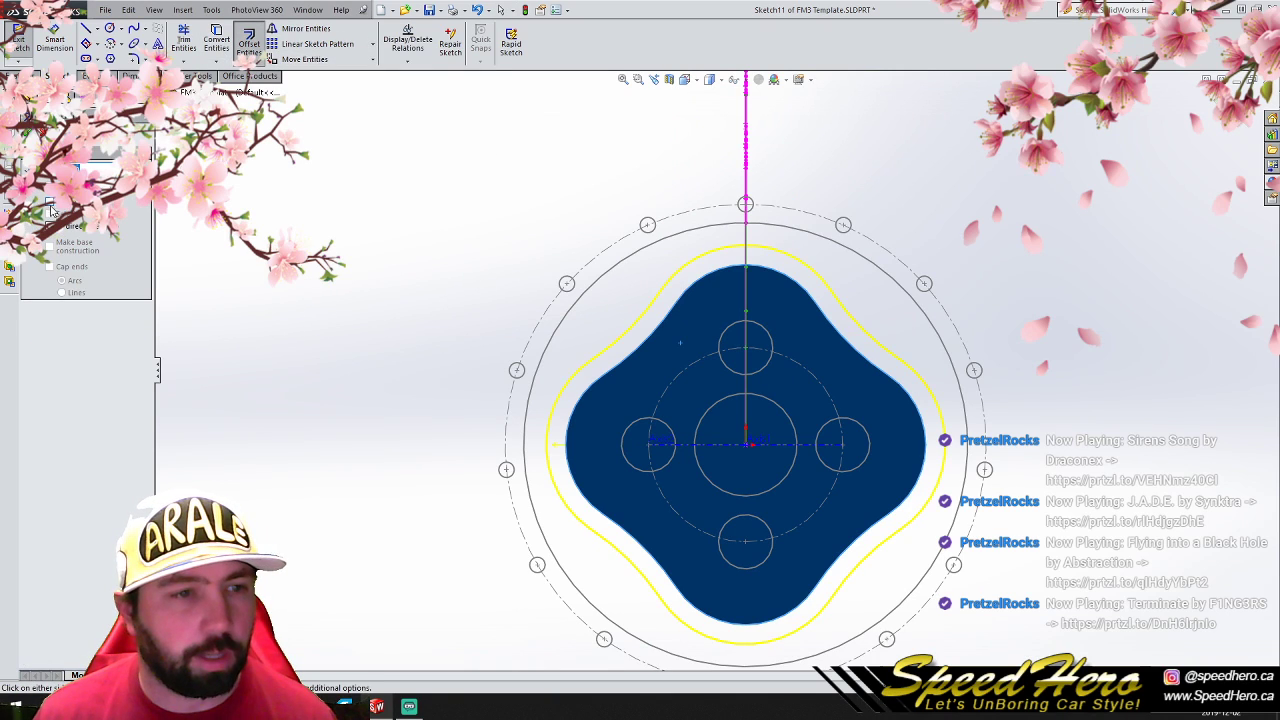
left_click(680, 342)
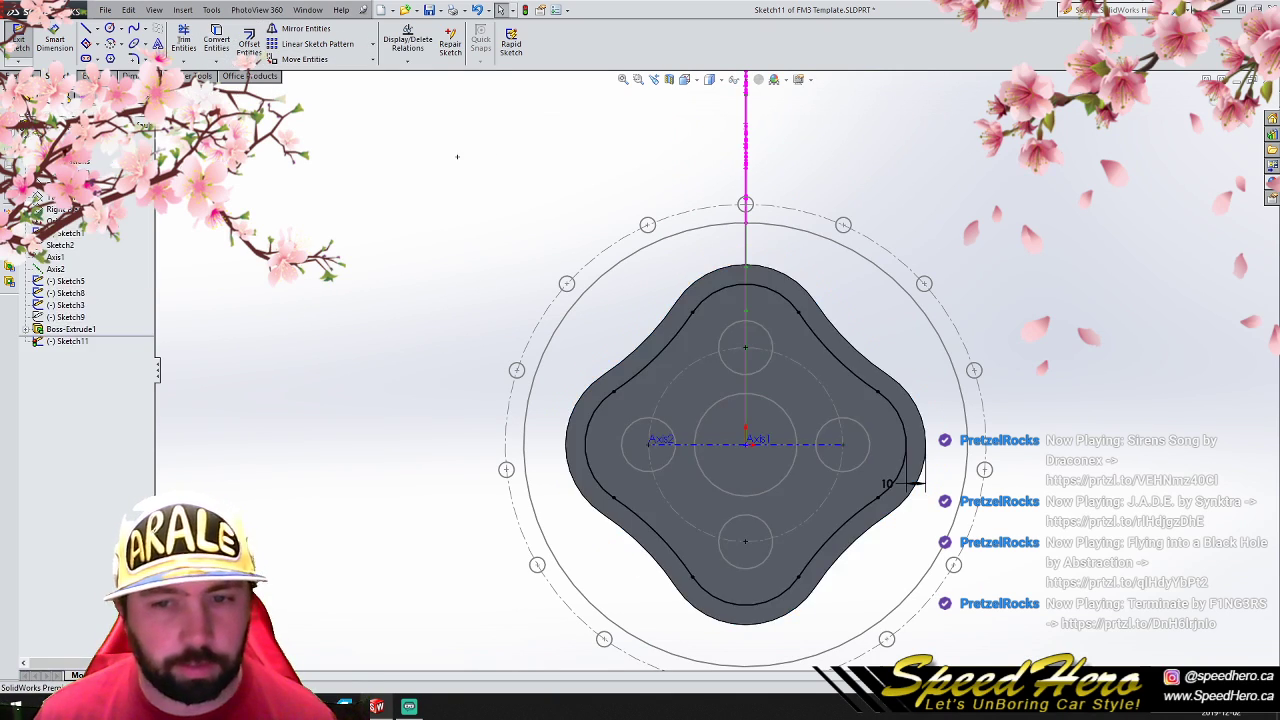
Step: Turn on a section view that splits the hub along its vertical centre plane
left_click(21, 76)
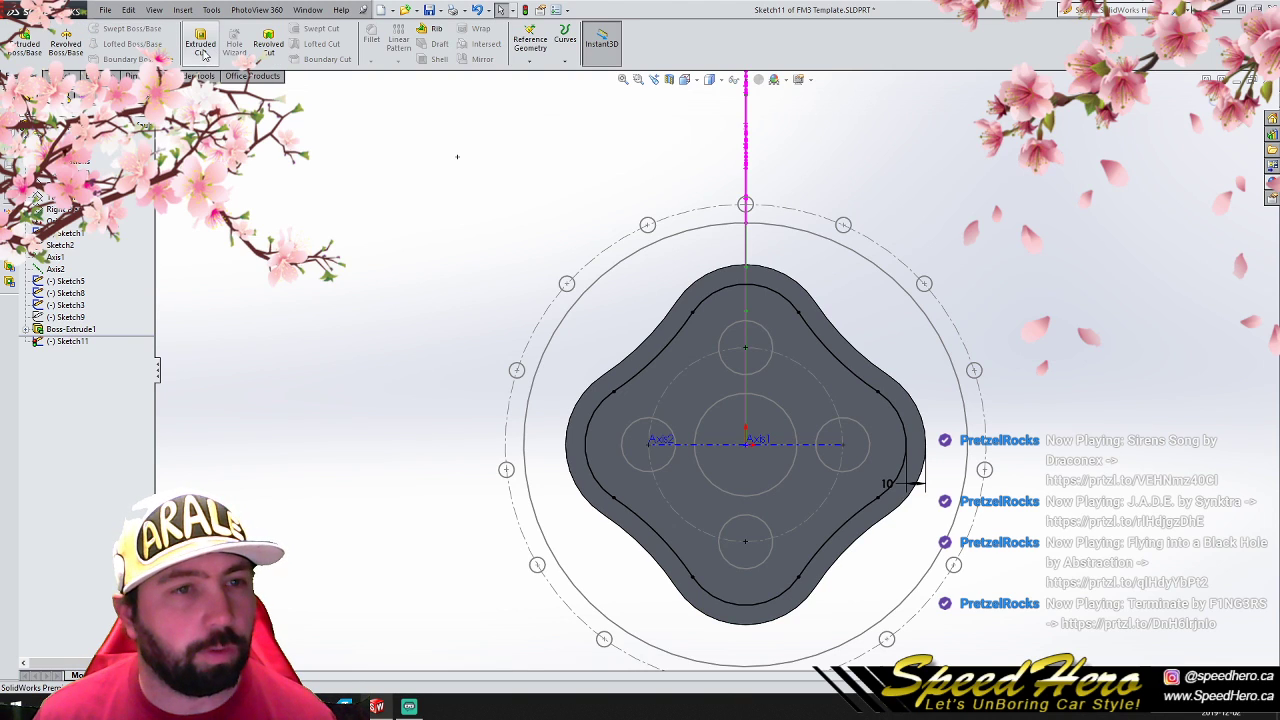
left_click(671, 81)
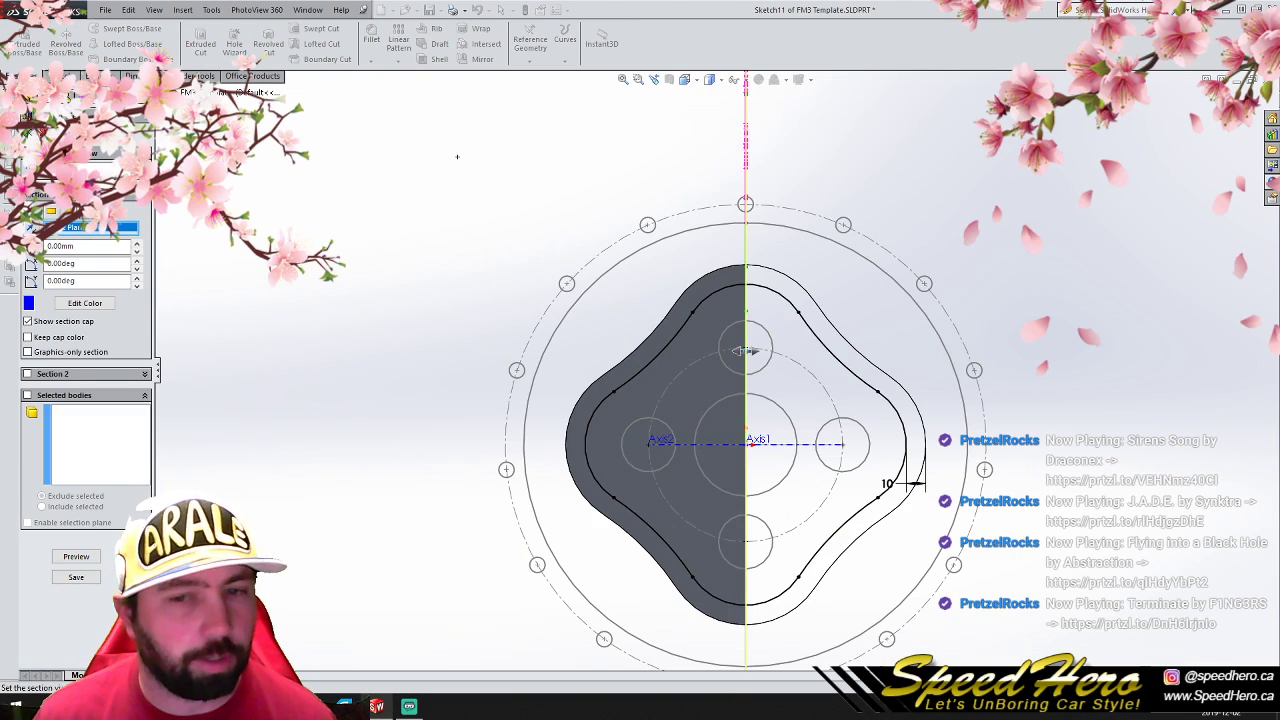
left_click(28, 132)
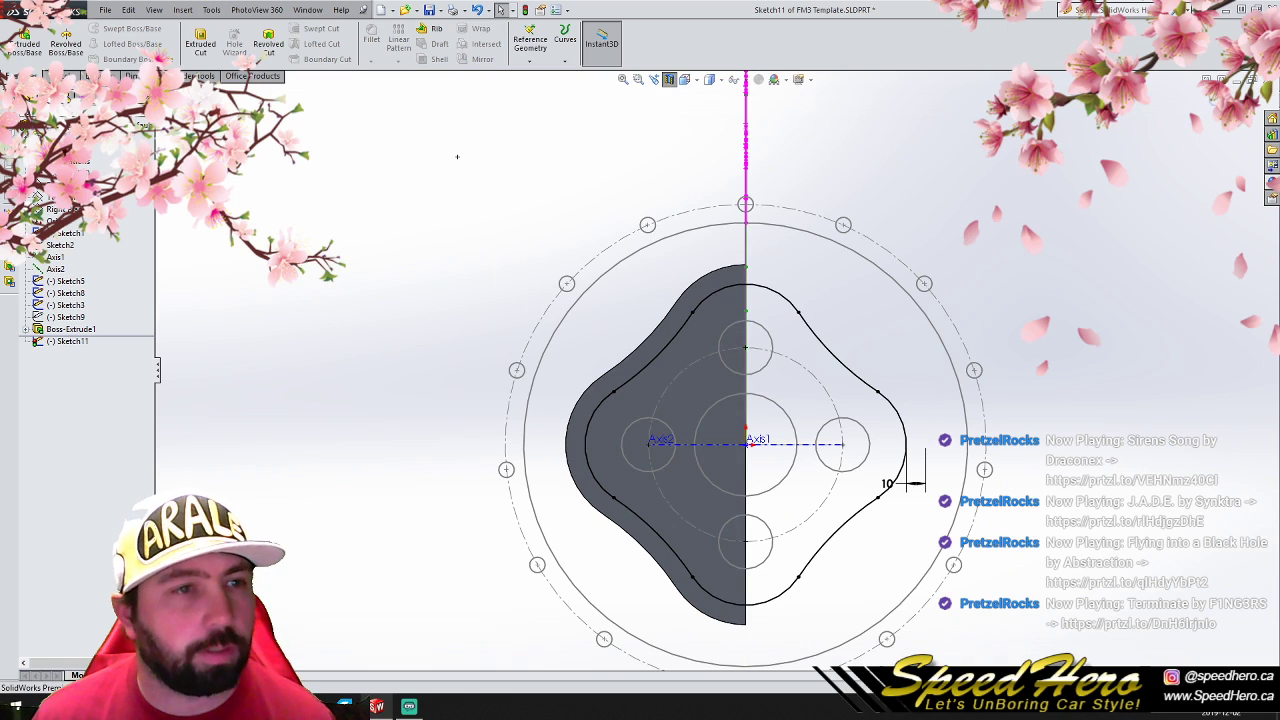
Step: Cut the offset outline 30 mm deep into the hub with a 45° inward draft
left_click(199, 44)
middle_click_drag(690, 430, 610, 429)
left_click(31, 299)
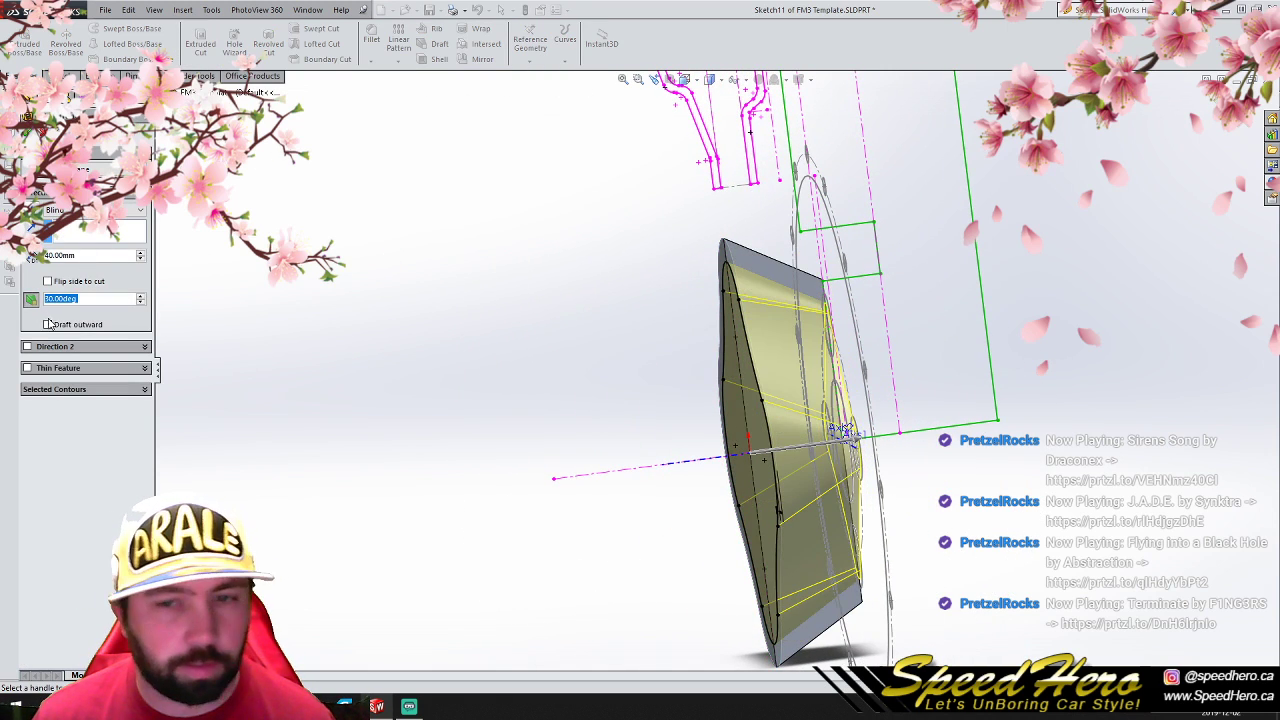
type("45")
key("Return")
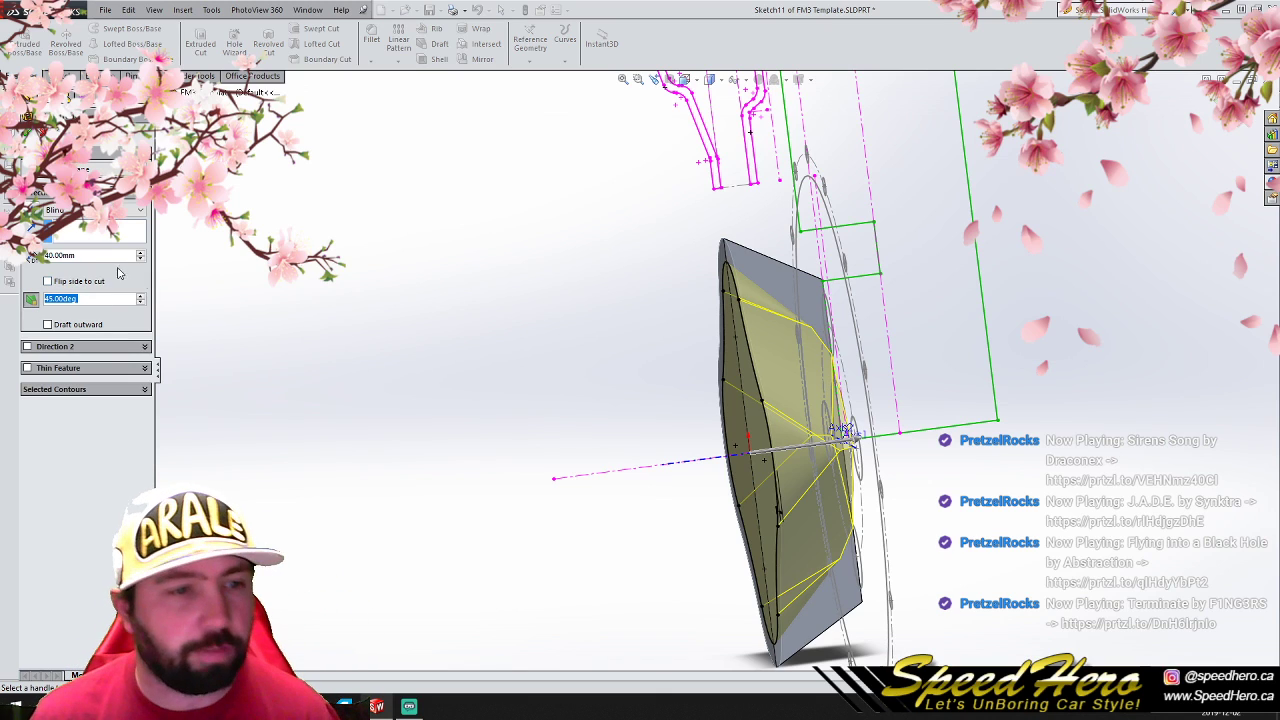
left_click(96, 254)
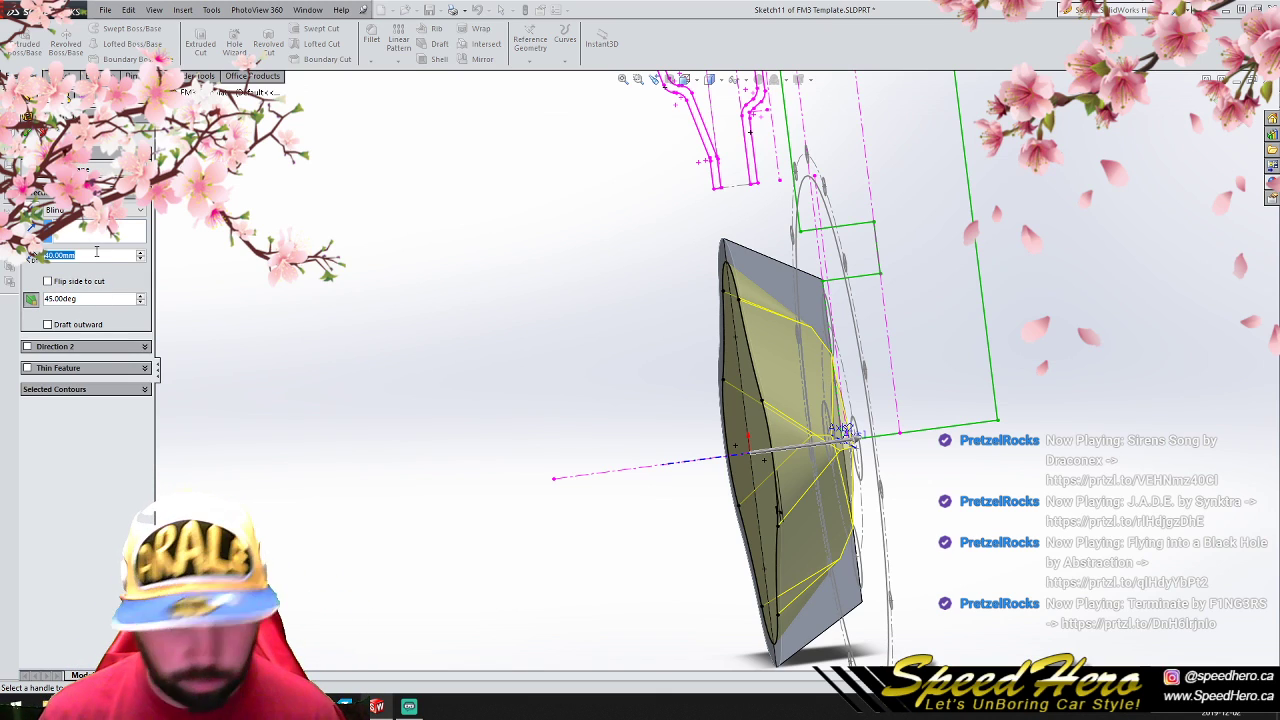
type("25")
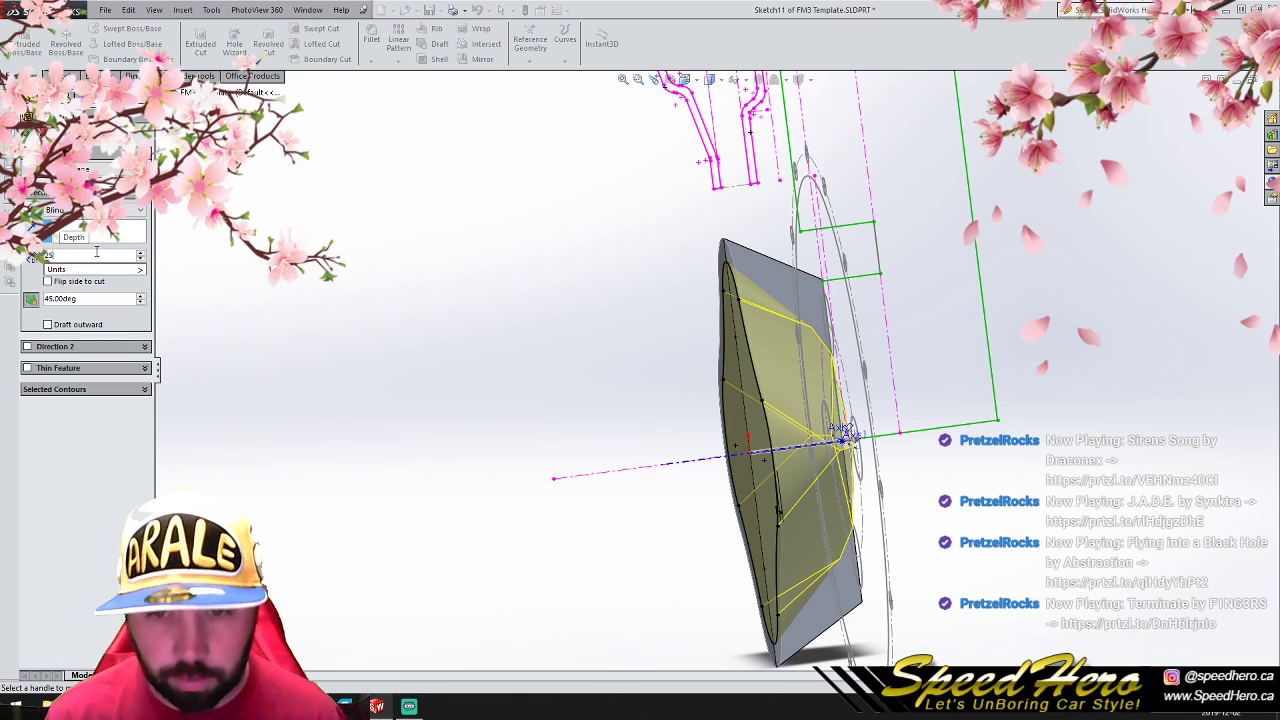
key("Return")
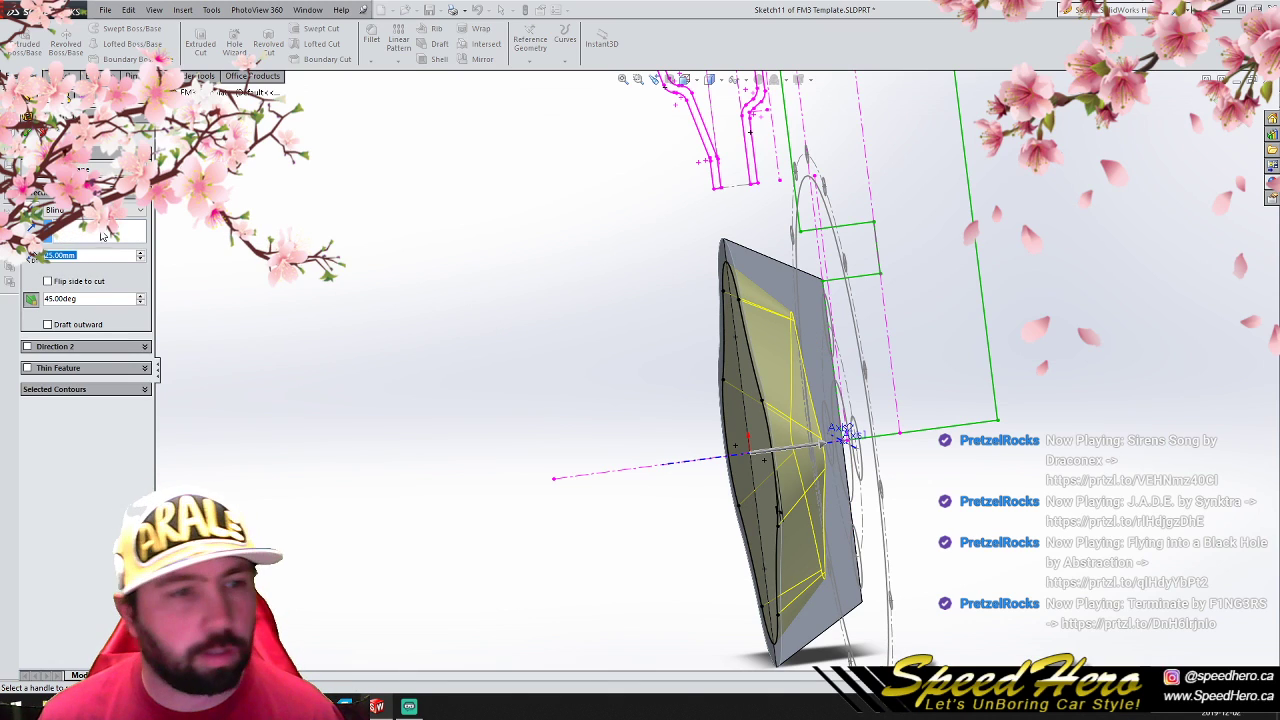
type("30")
key("Return")
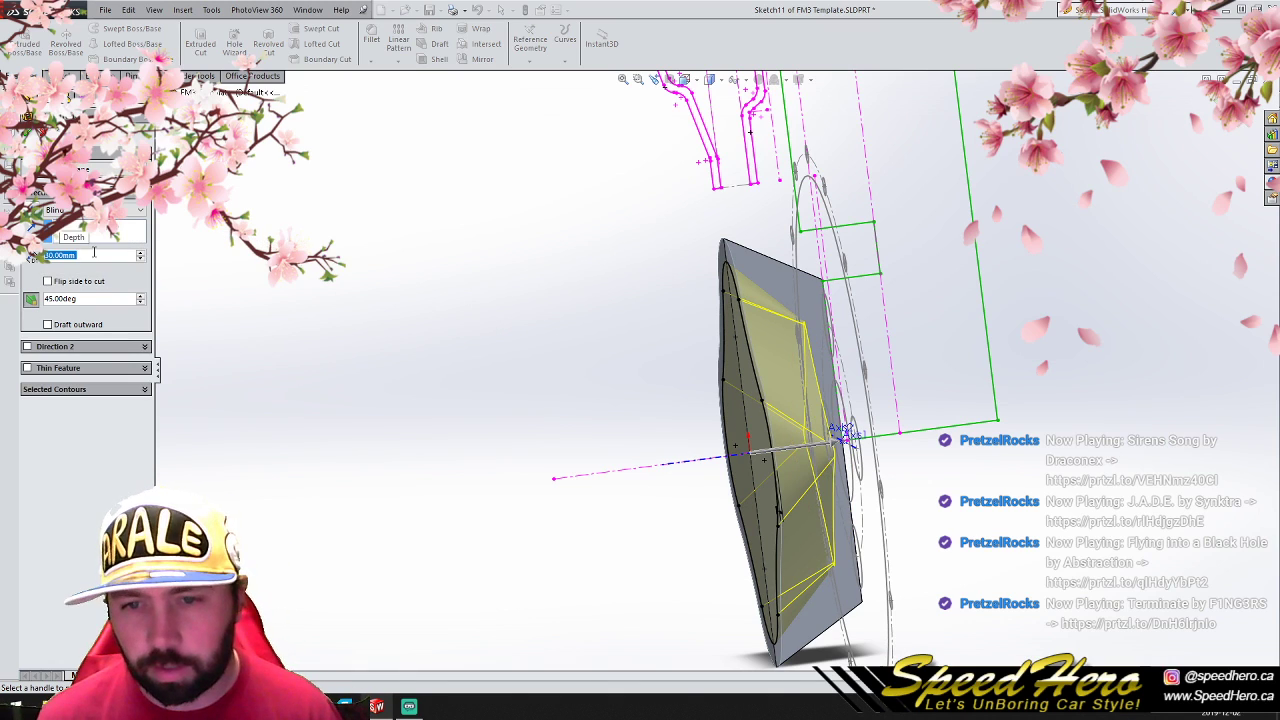
key("Return")
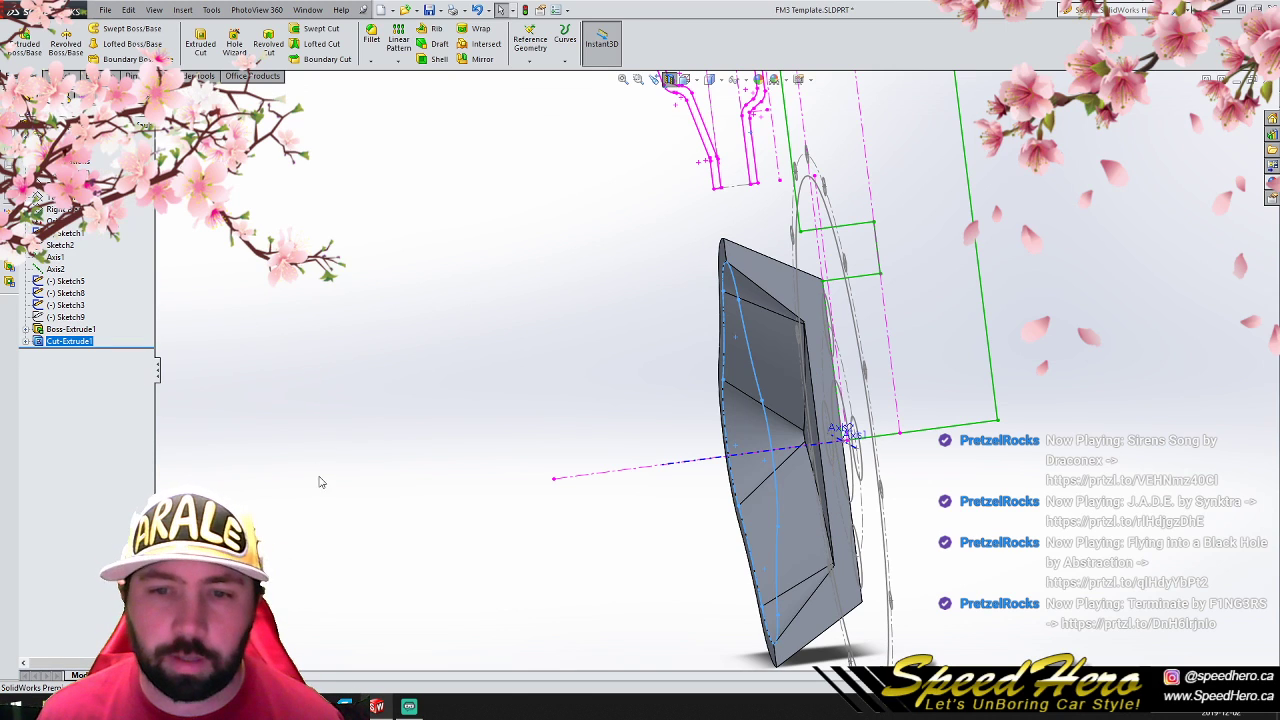
Step: Turn off the section view and fillet the edge loop around the pocket floor with a 25 mm radius
key("ctrl+8")
scroll(814, 423, "down", 2)
left_click(668, 81)
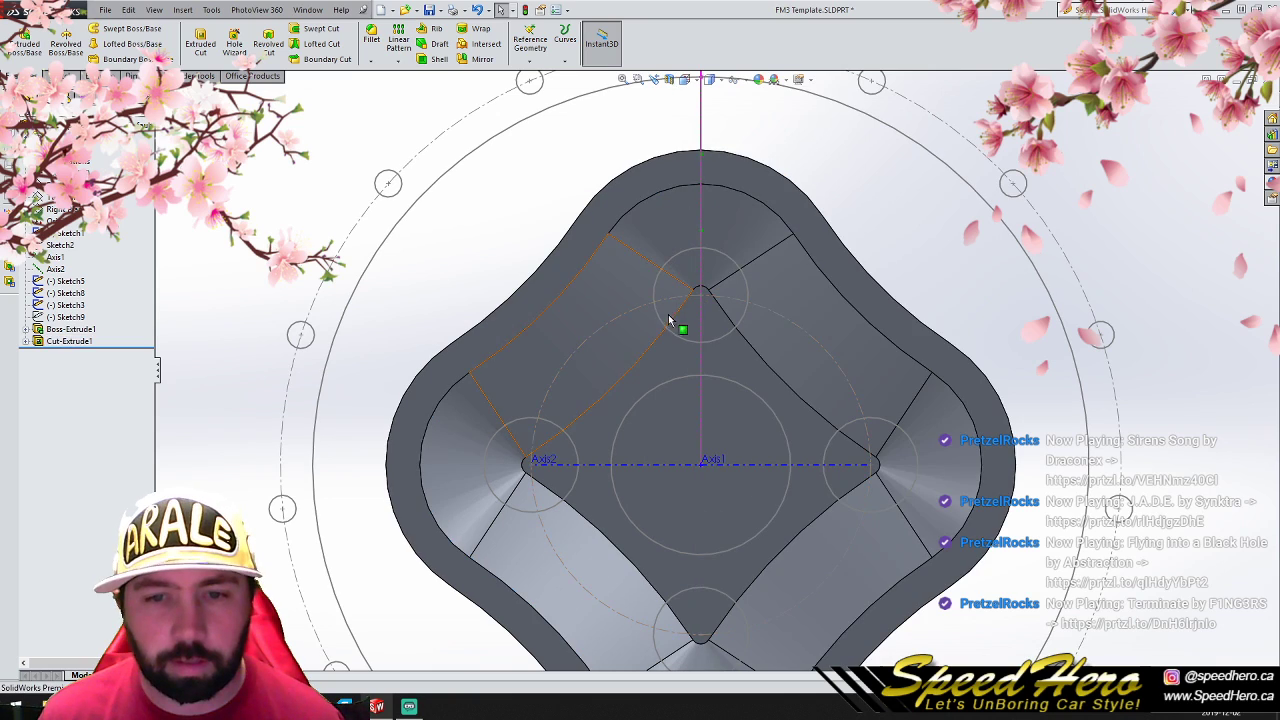
left_click(670, 319)
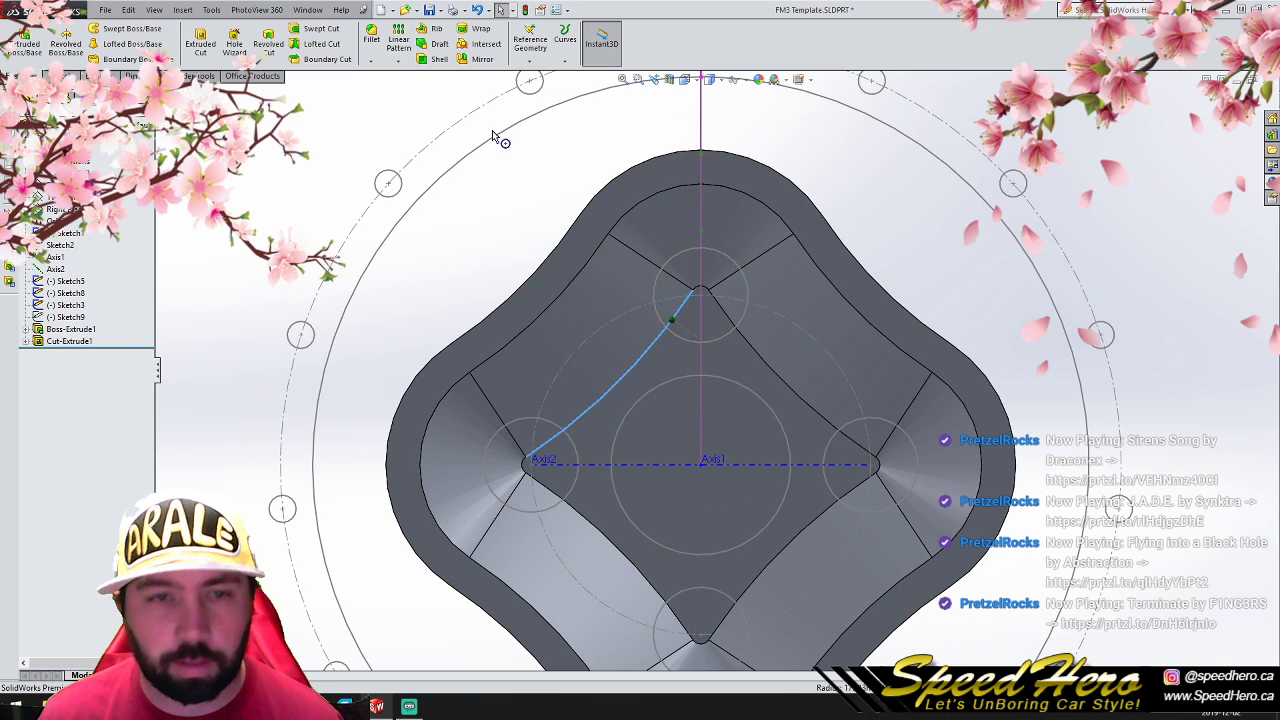
left_click(371, 38)
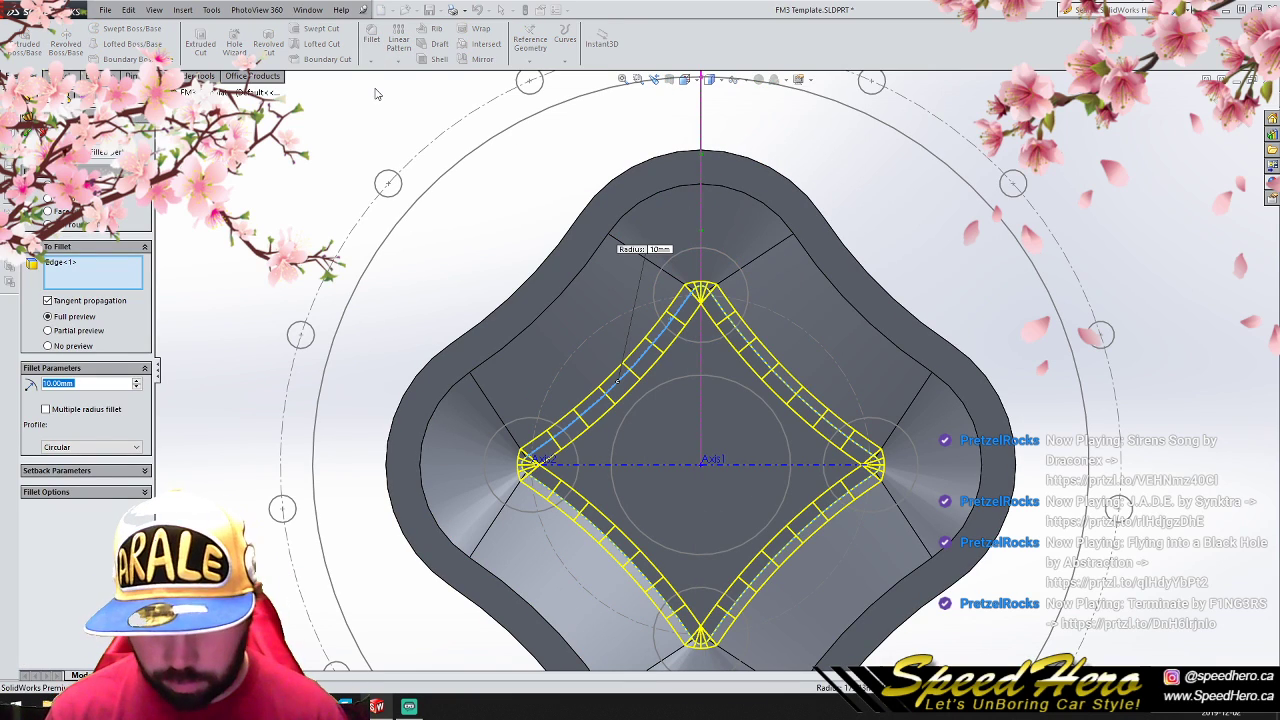
type("25")
key("Return")
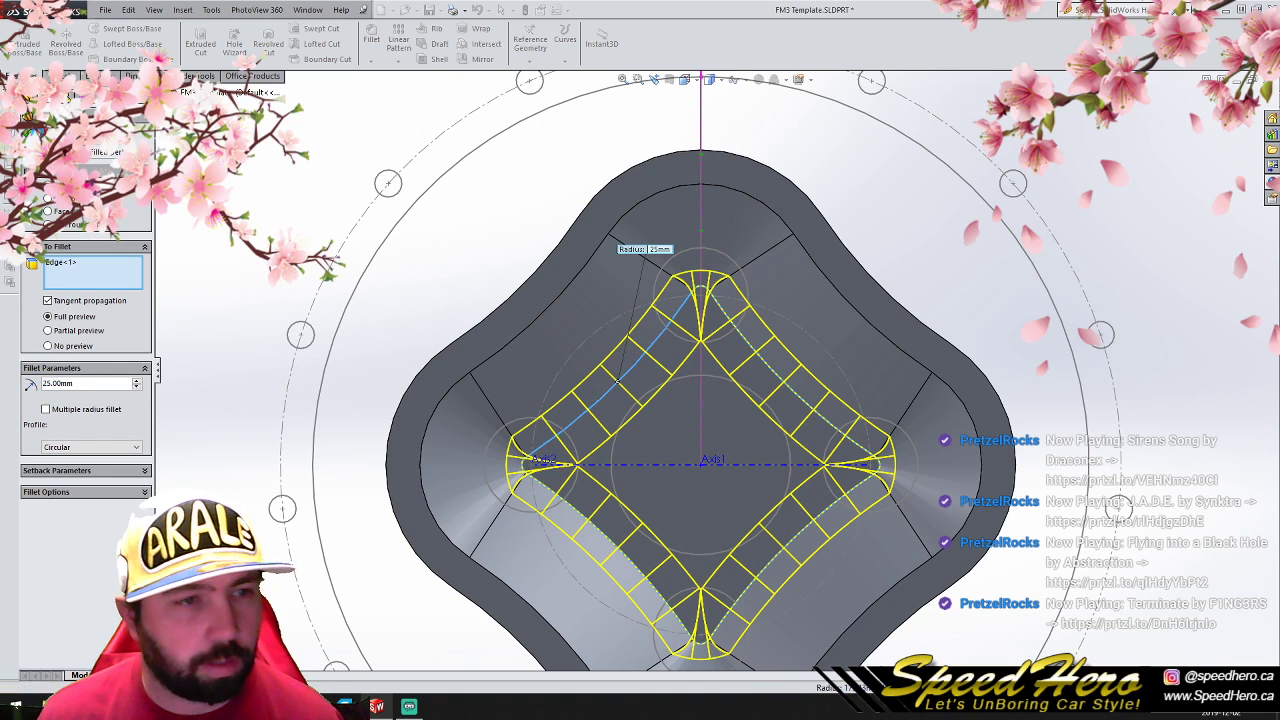
scroll(638, 323, "up", 2)
middle_click_drag(766, 406, 728, 376)
scroll(704, 370, "up", 4)
scroll(616, 378, "down", 3)
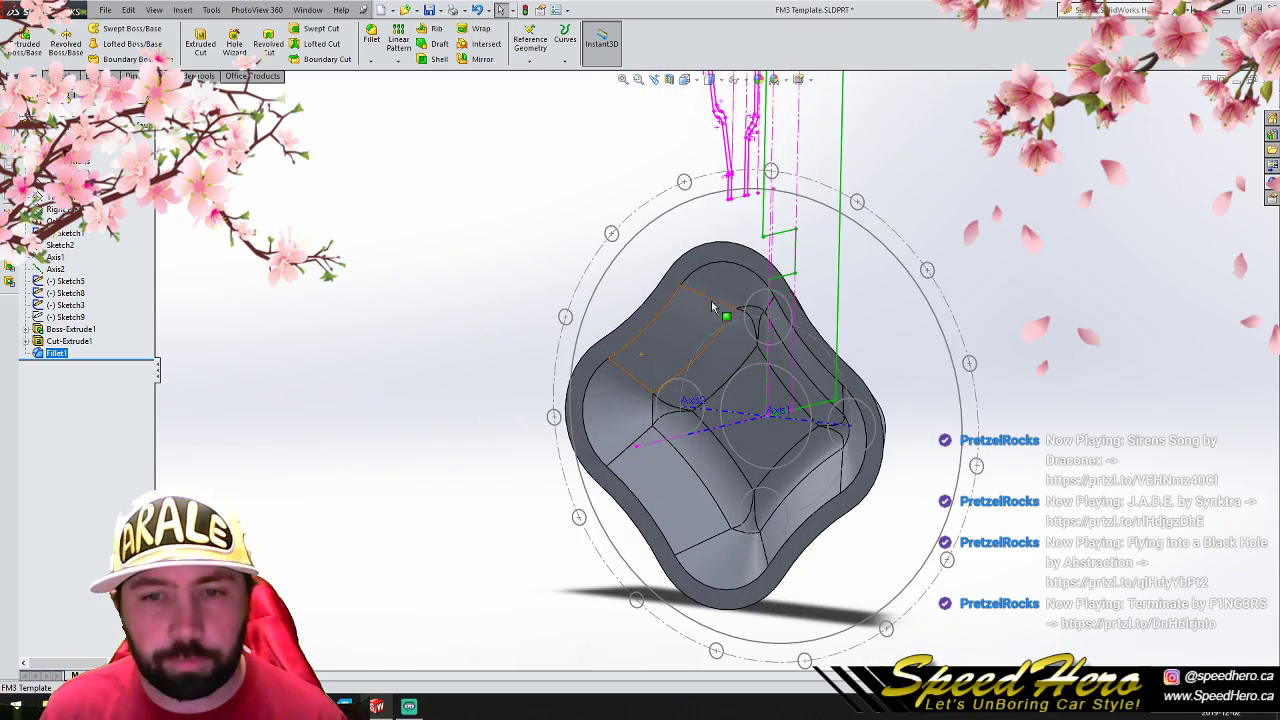
Step: Examine the hub's rim, filleted pocket and outer sides from several angles
left_click(709, 259)
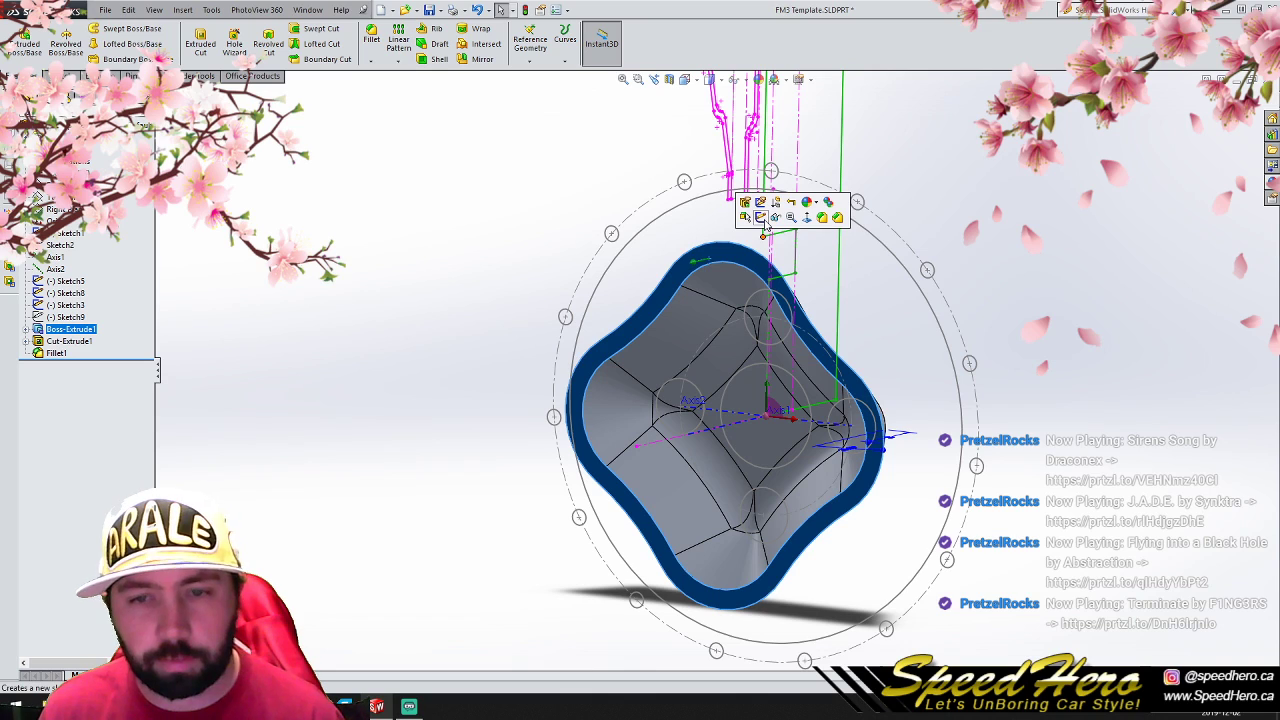
left_click(480, 200)
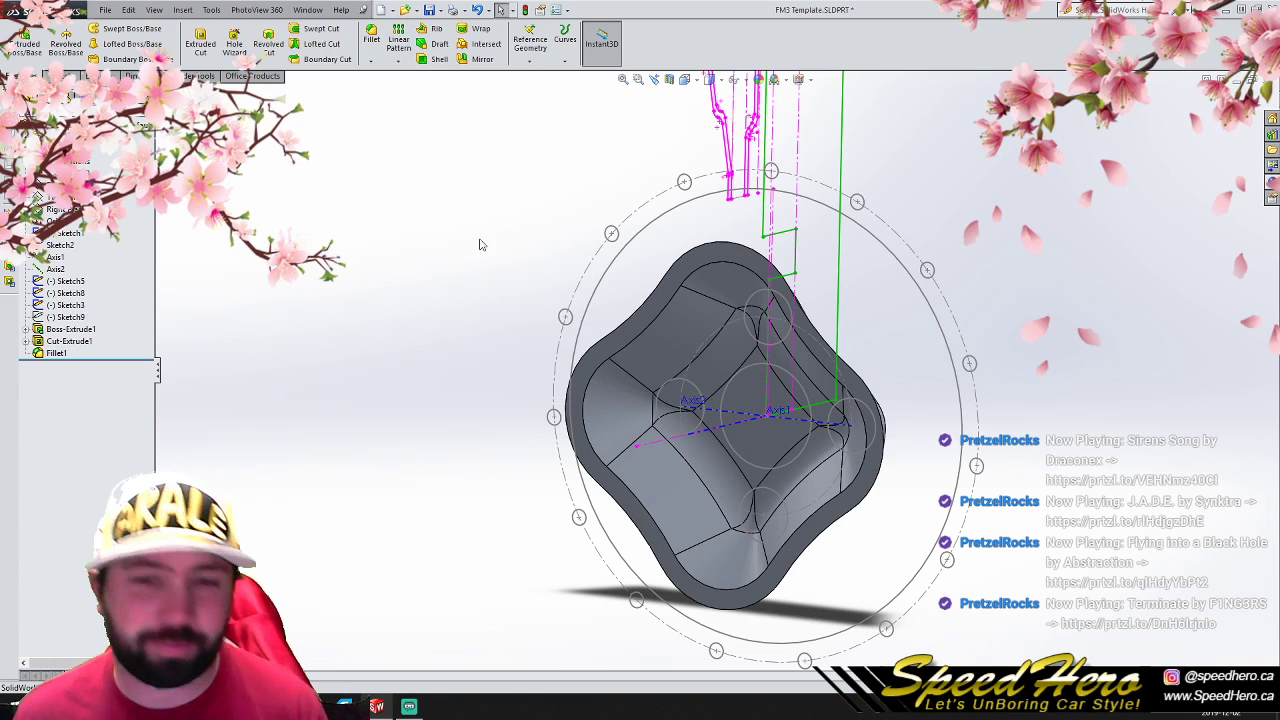
scroll(760, 290, "down", 3)
middle_click_drag(720, 356, 743, 268)
scroll(768, 420, "up", 4)
scroll(768, 434, "down", 2)
middle_click_drag(768, 434, 678, 494)
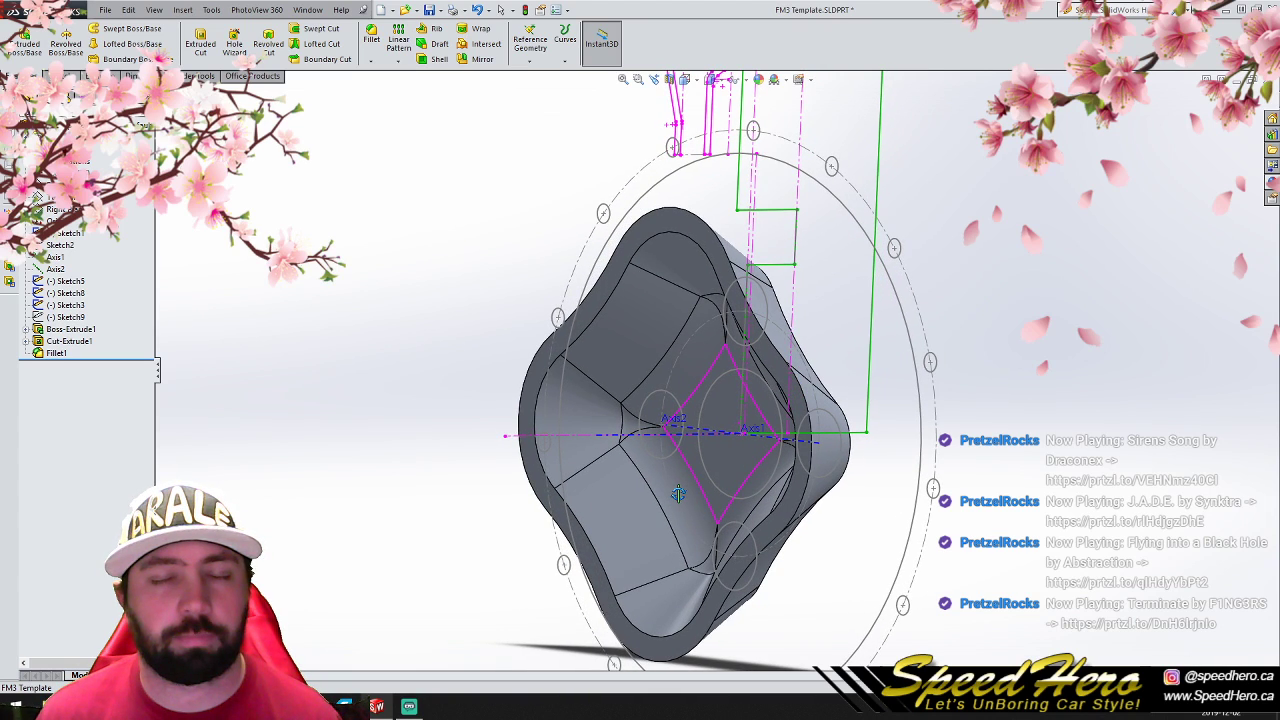
middle_click_drag(678, 494, 742, 634)
scroll(741, 636, "up", 3)
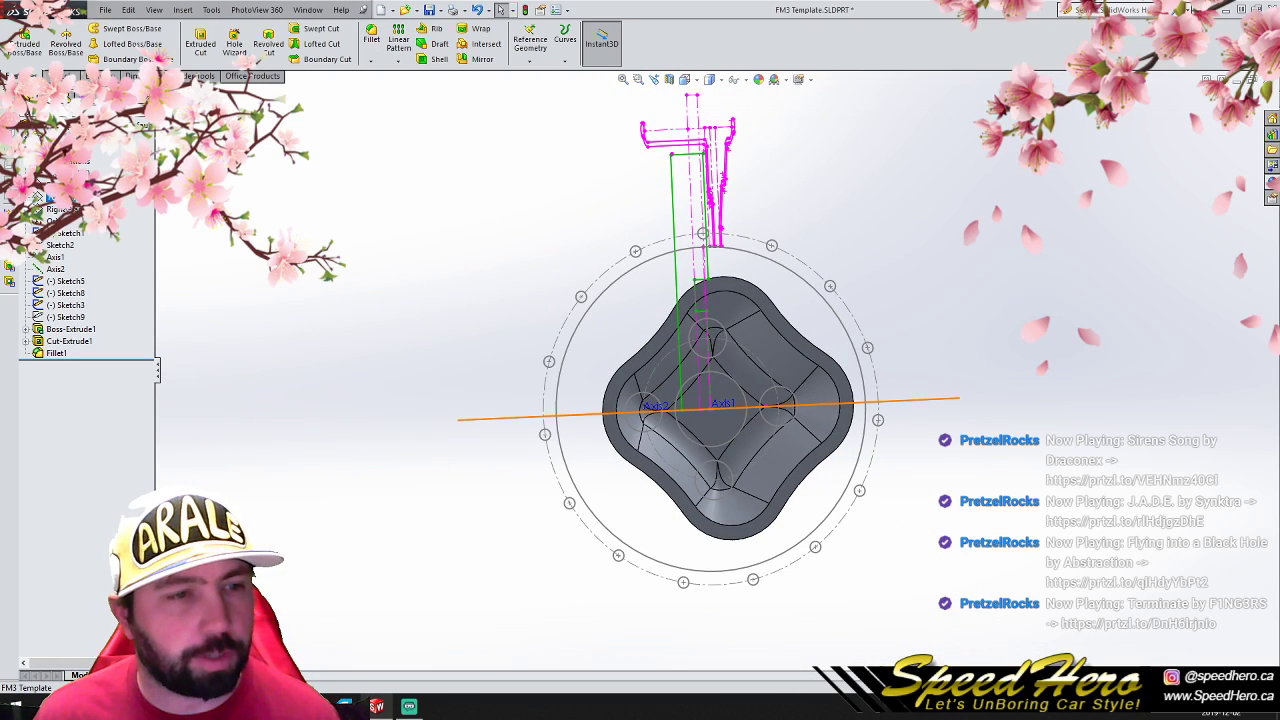
Step: Create a reference plane parallel to the Top Plane, passing through the inner end point of the rim profile sketch
left_click(45, 198)
scroll(742, 490, "down", 1)
middle_click_drag(742, 475, 790, 500)
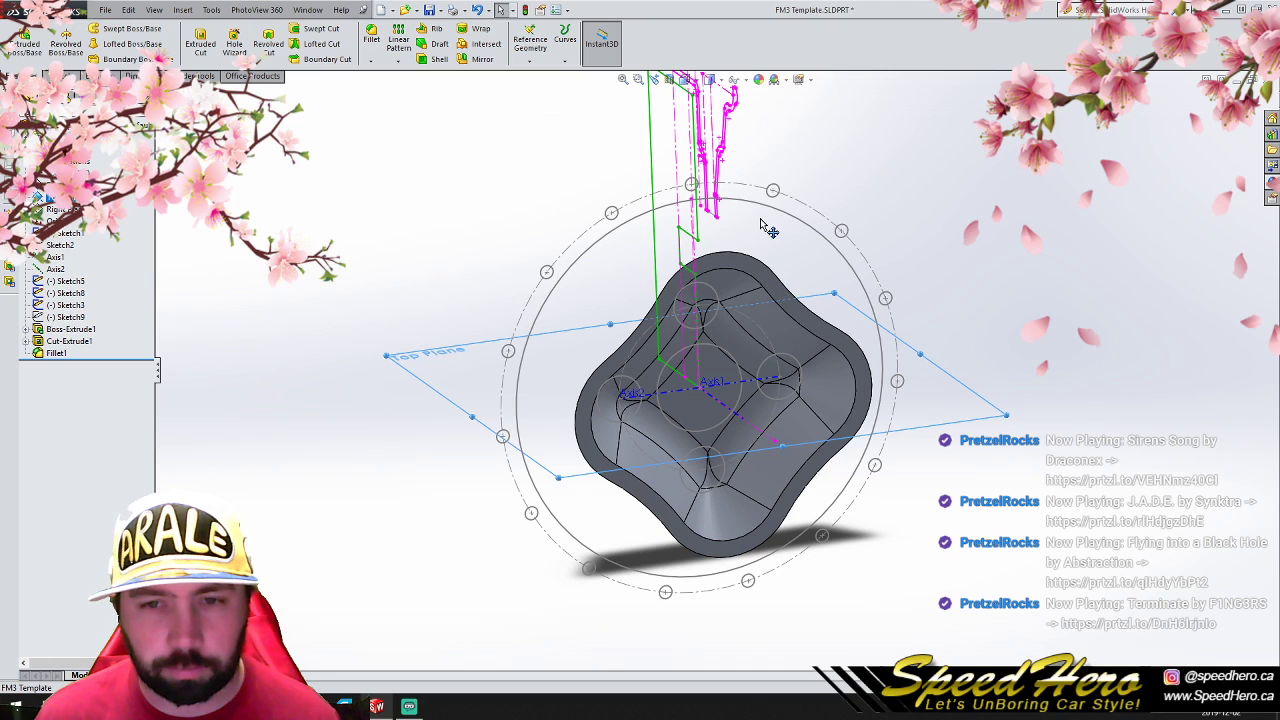
left_click_drag(764, 449, 755, 235, "ctrl")
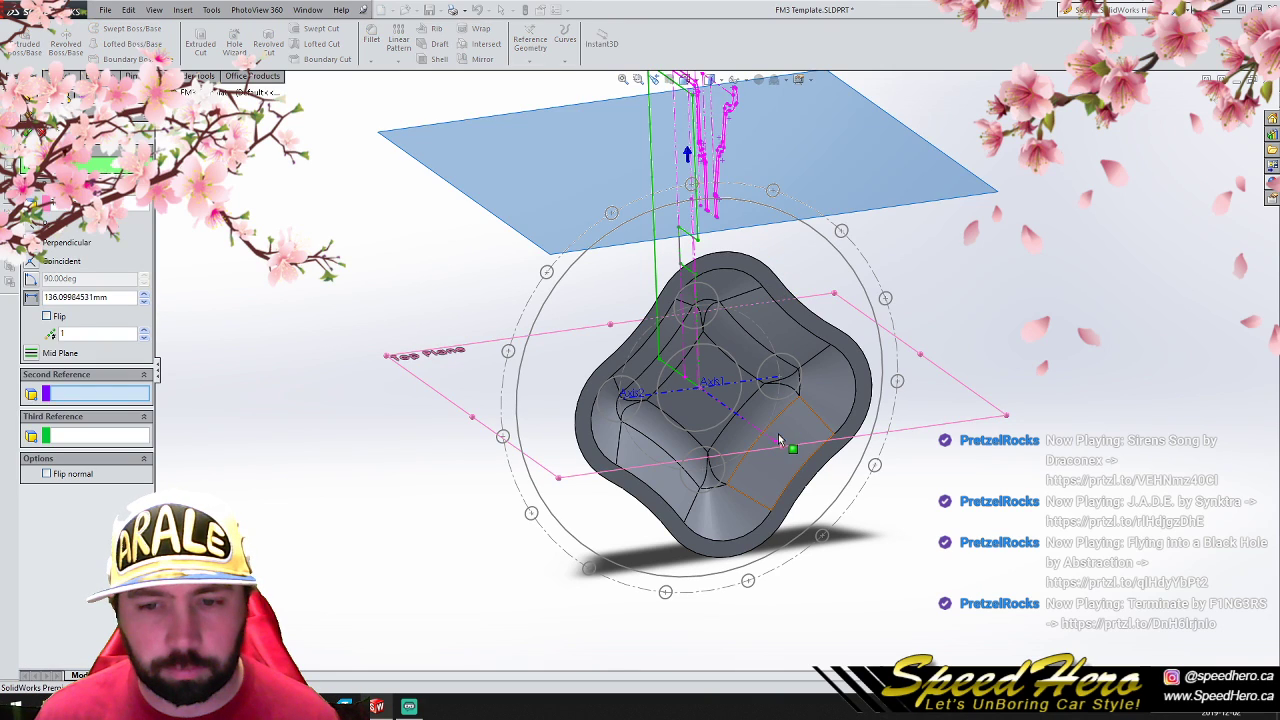
left_click(716, 222)
scroll(712, 228, "down", 4)
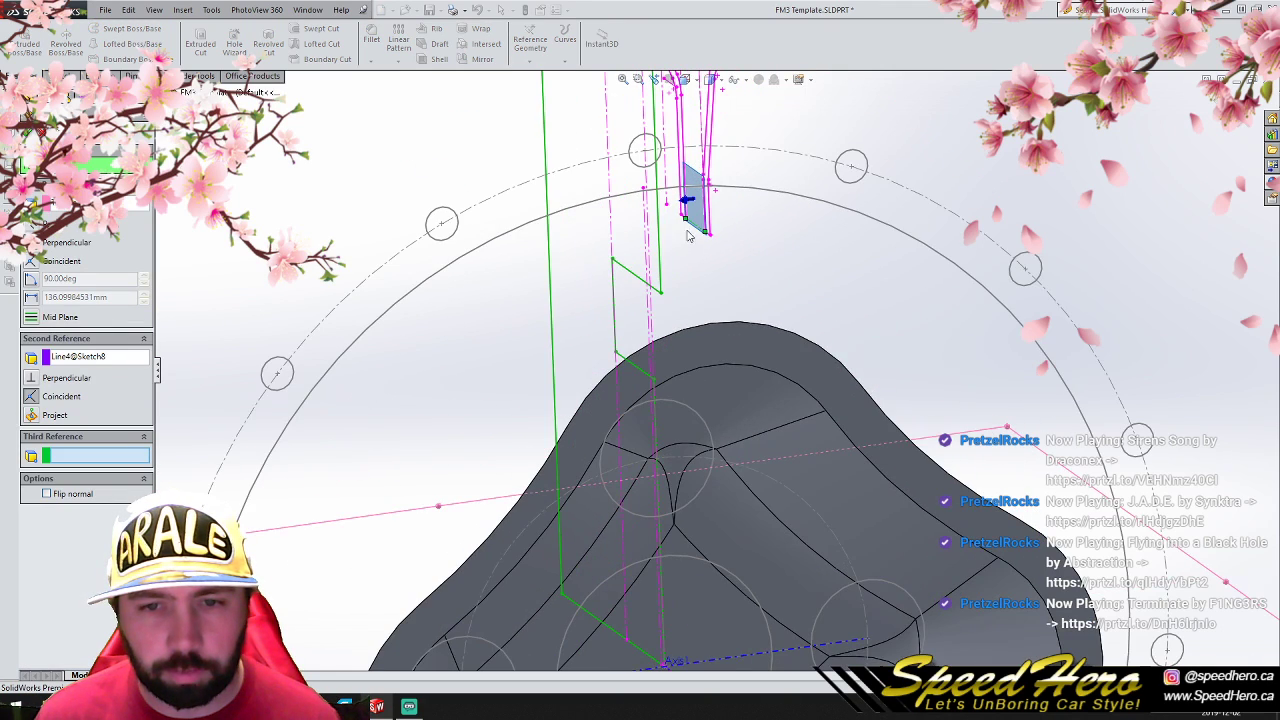
left_click(706, 243)
left_click(706, 234)
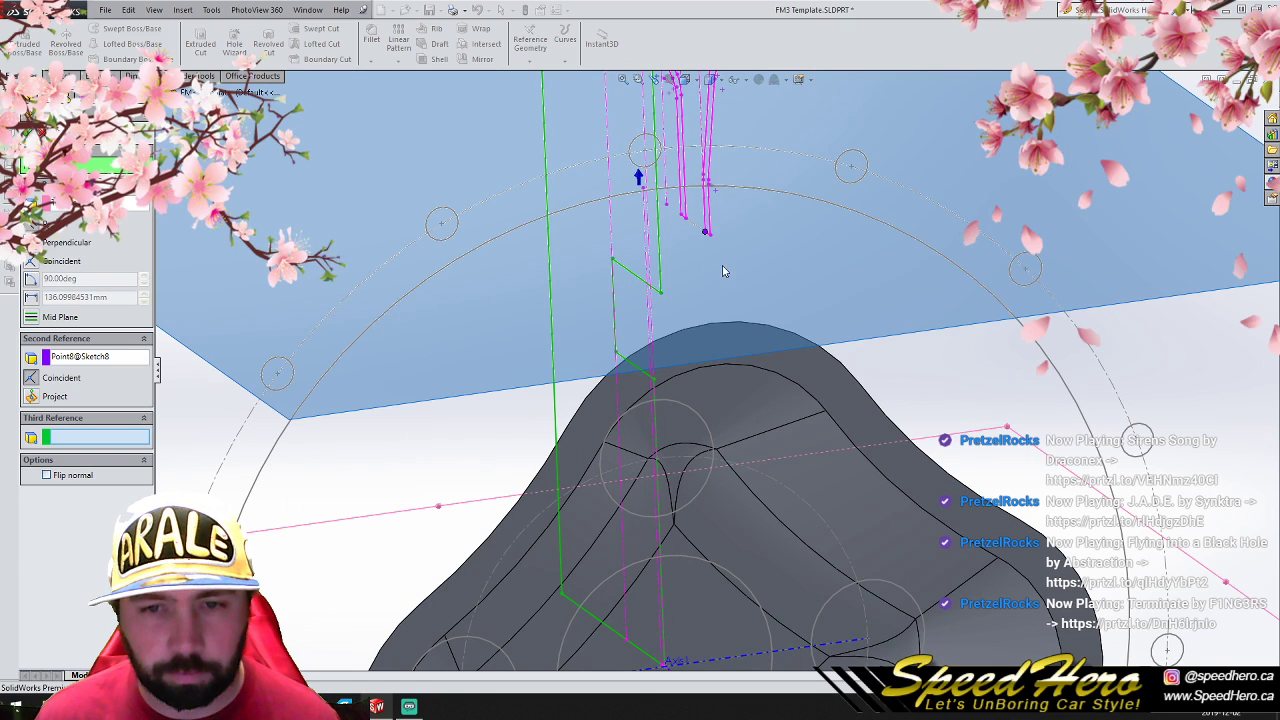
left_click(28, 132)
scroll(480, 389, "up", 4)
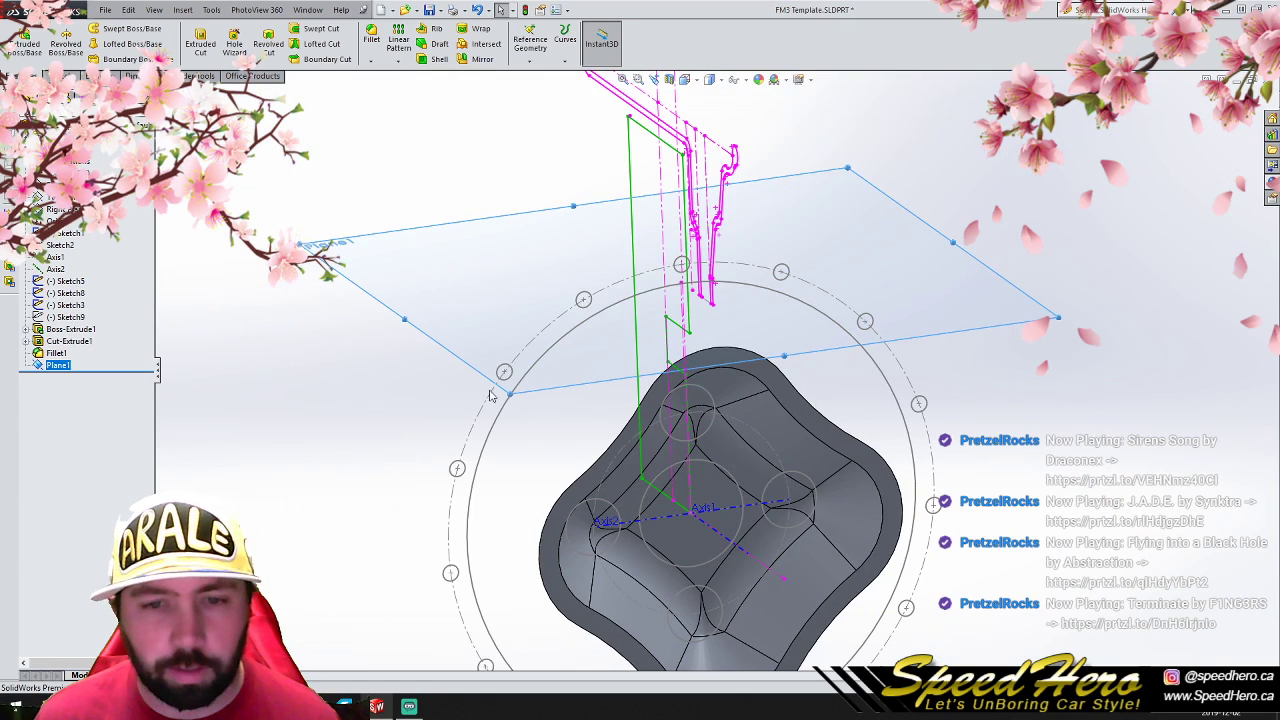
Step: On the new plane, sketch a circle of about 17.4 mm radius, centred on the vertical centre axis and touching the hub's wide edge
left_click(22, 45)
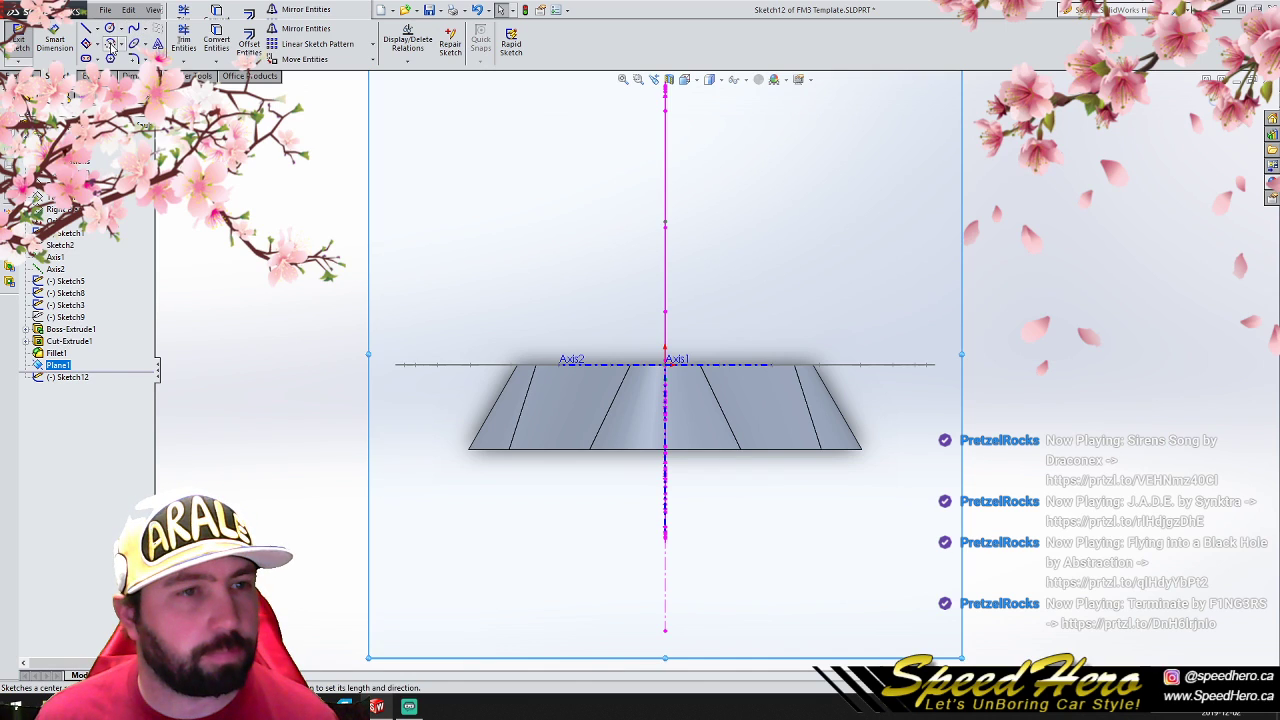
left_click(110, 28)
scroll(655, 410, "down", 3)
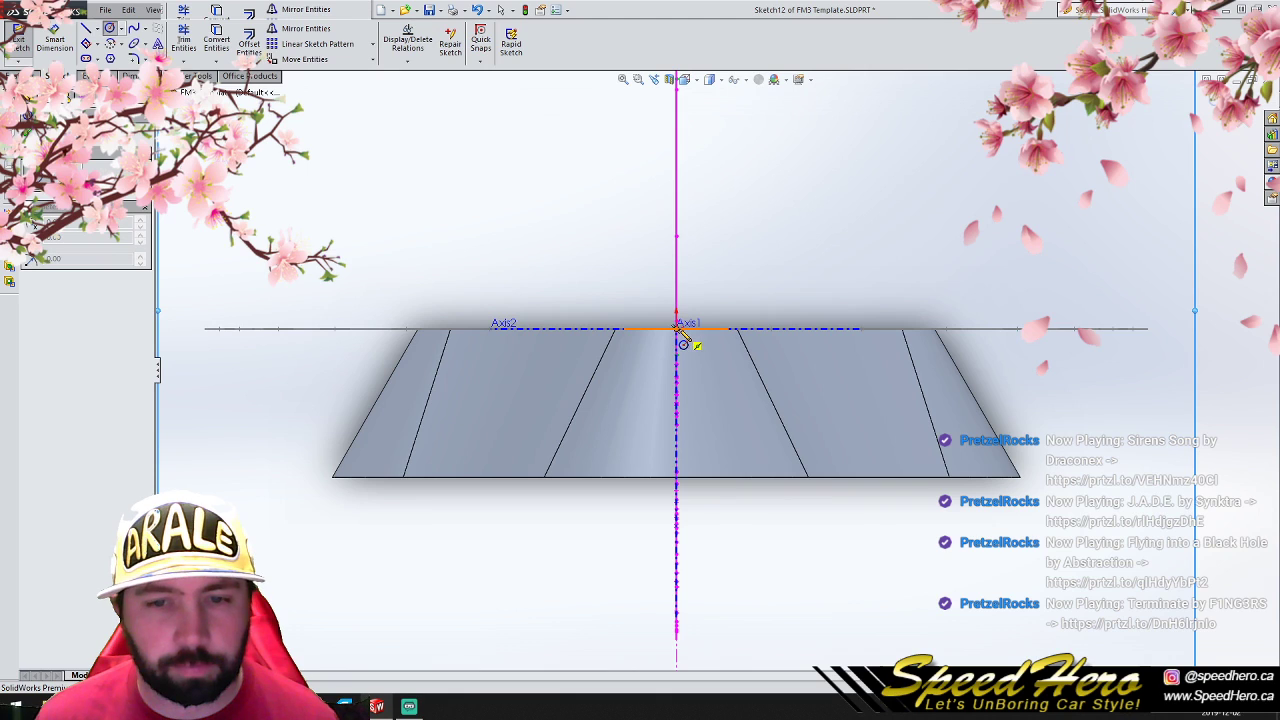
left_click(676, 410)
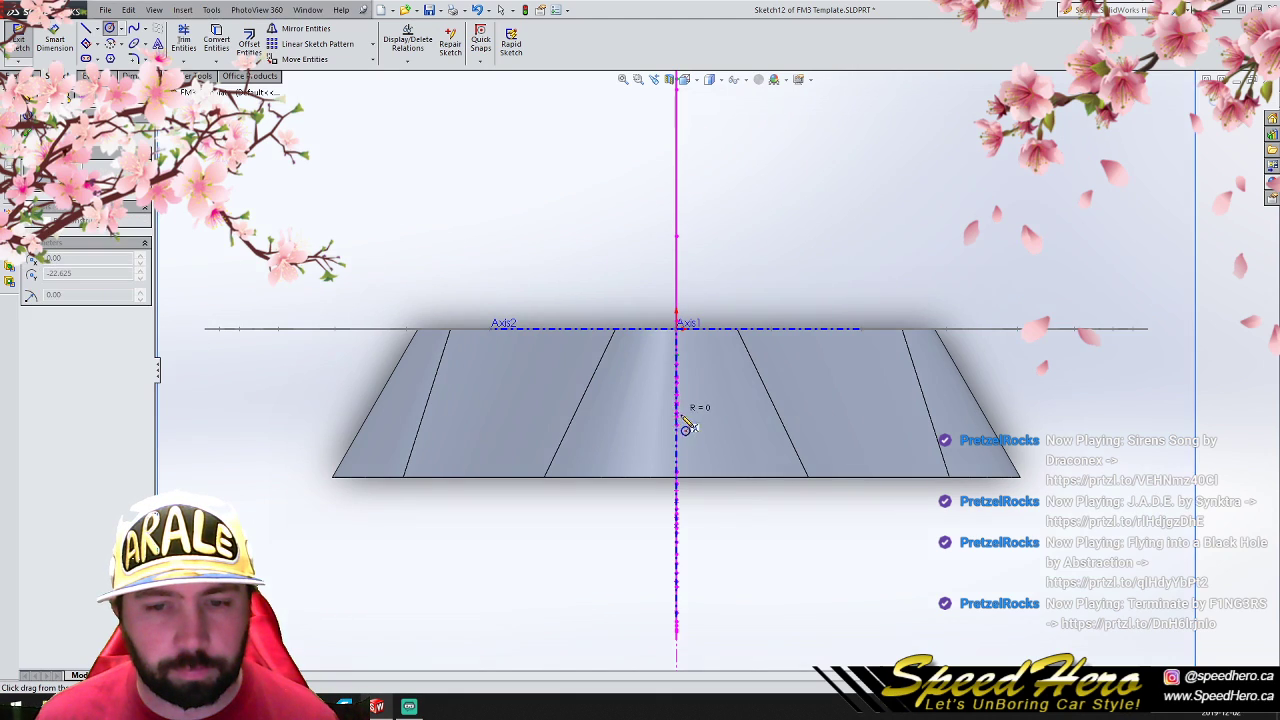
scroll(682, 455, "down", 3)
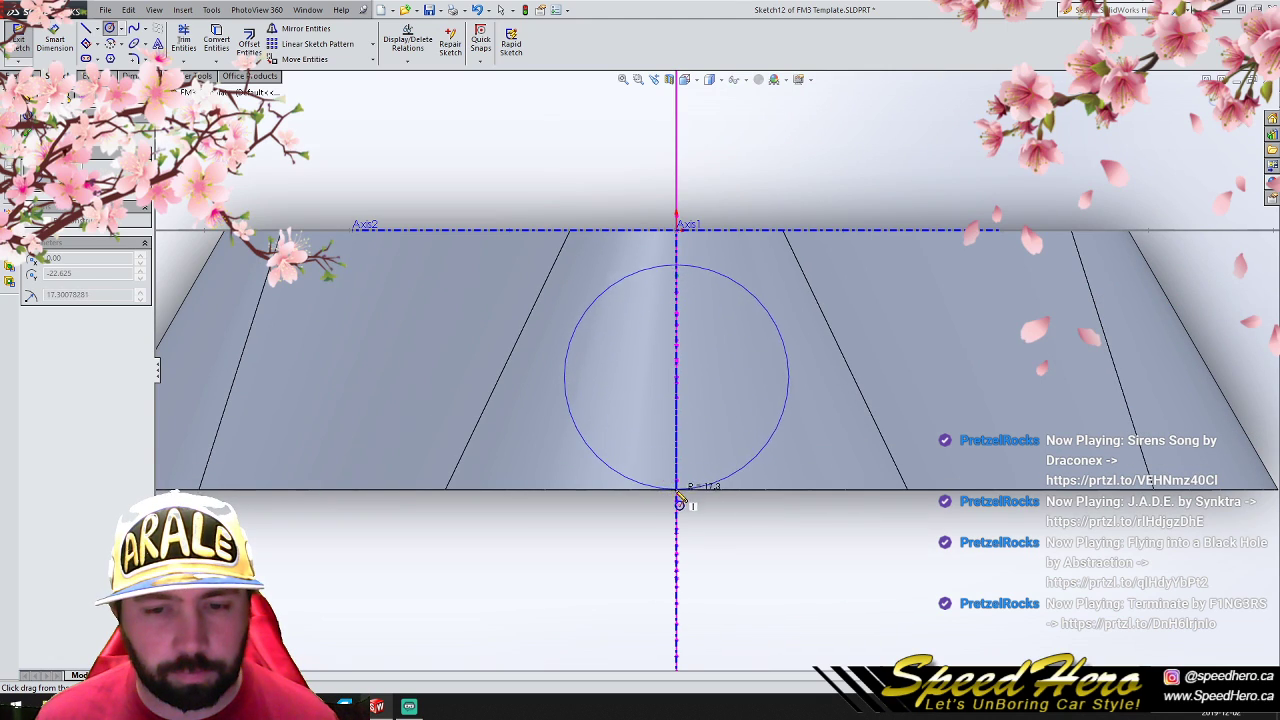
scroll(683, 500, "down", 3)
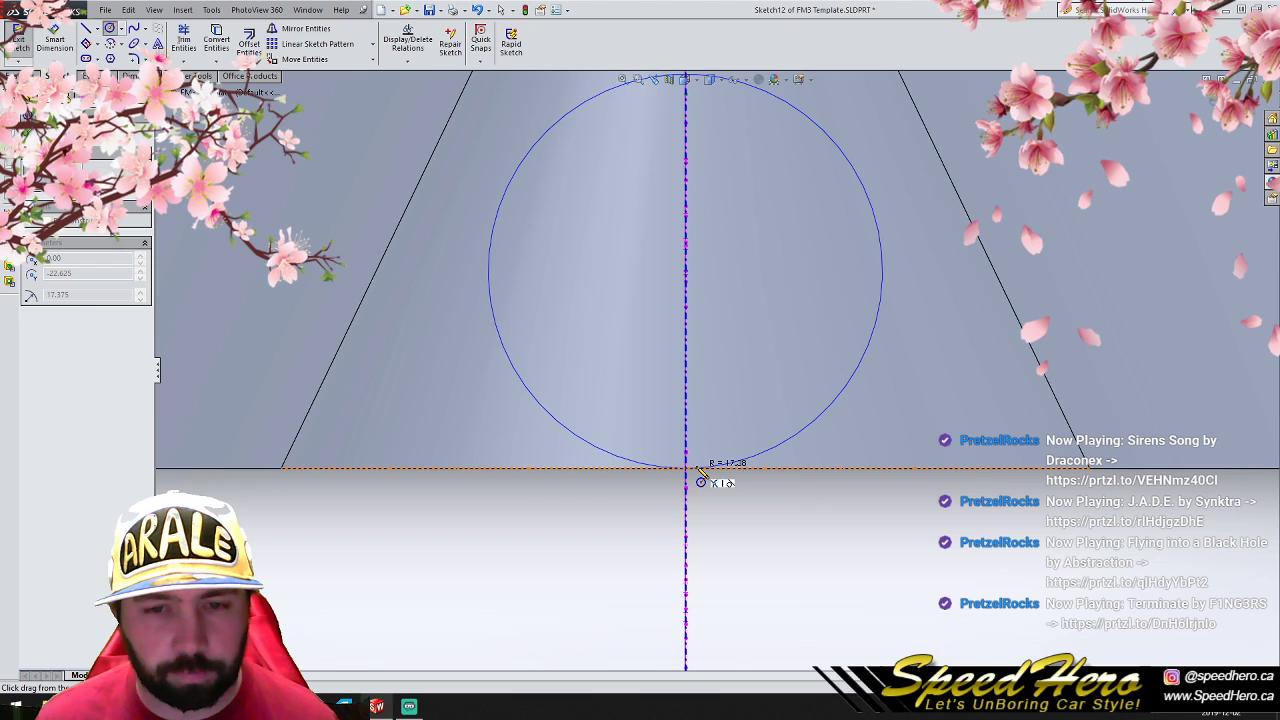
left_click(699, 469)
scroll(722, 445, "up", 3)
scroll(737, 349, "down", 3)
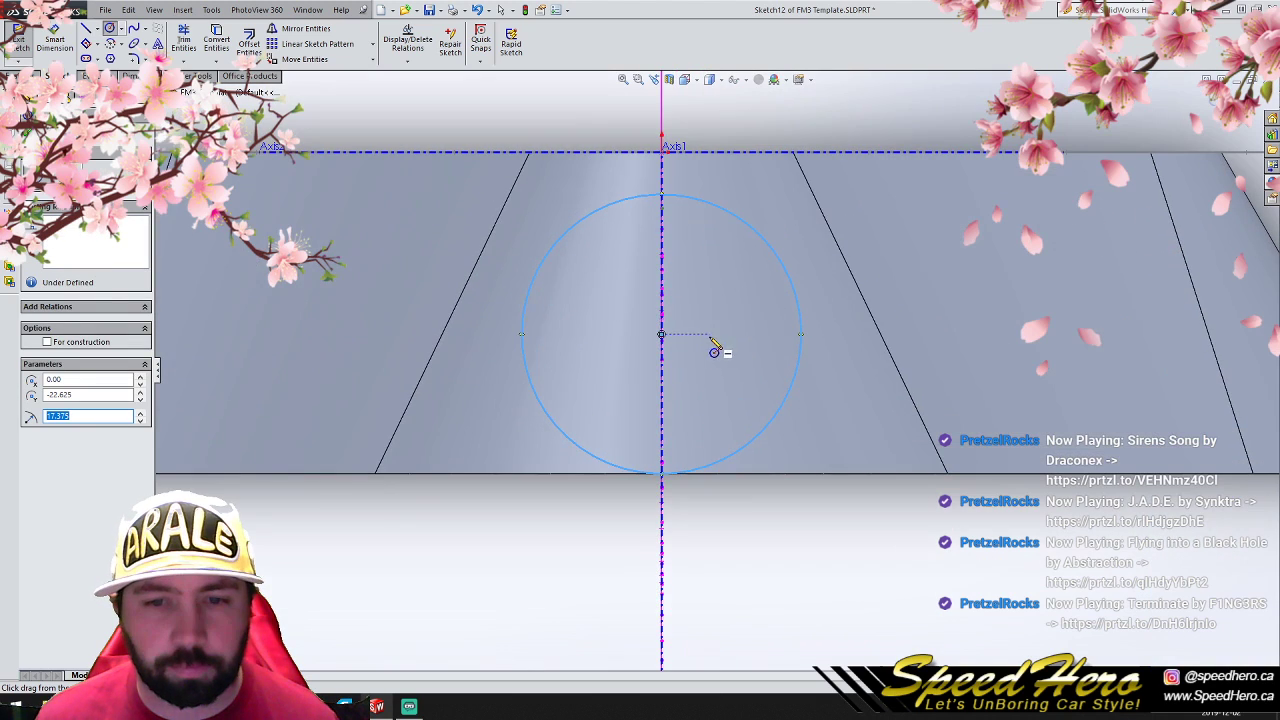
Step: Draw a second circle of about 21.1 mm radius, centred higher on the same axis so it overlaps the first
left_click(662, 213)
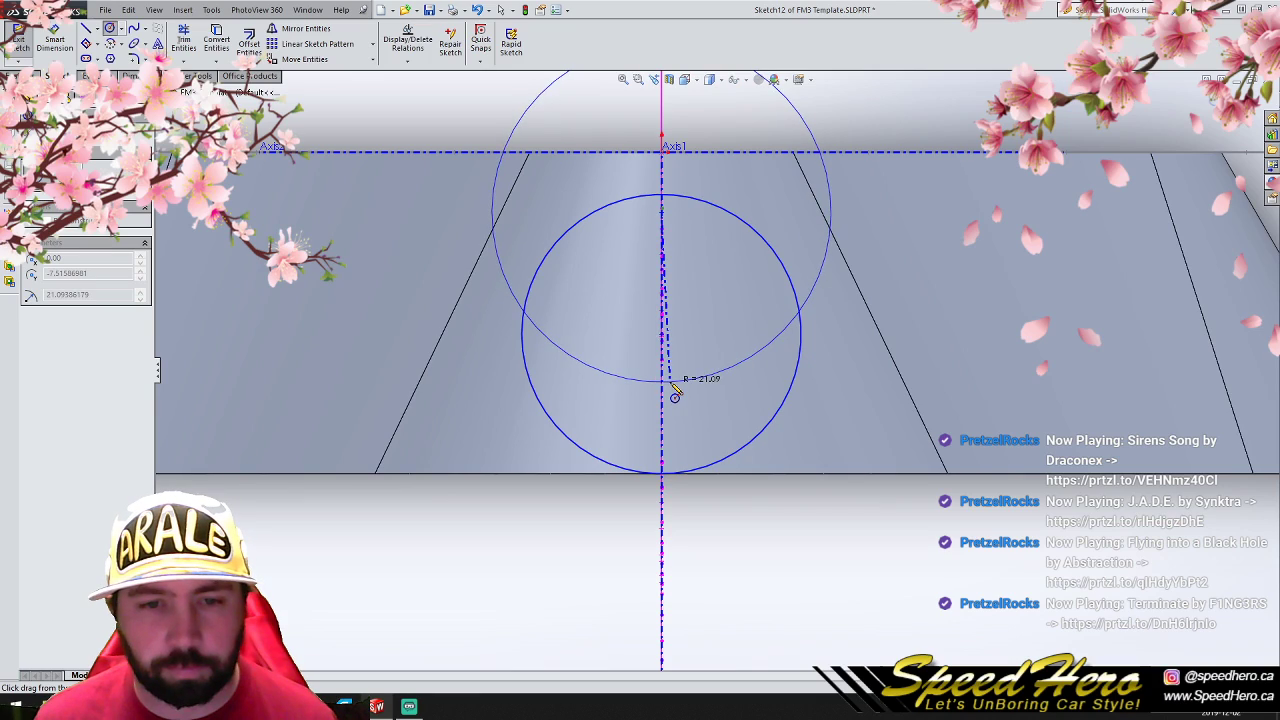
left_click(671, 383)
right_click(671, 383)
left_click(704, 349)
scroll(704, 399, "up", 1)
mouse_move(704, 399)
middle_mouse_down()
mouse_move(629, 383)
mouse_move(694, 391)
middle_mouse_up()
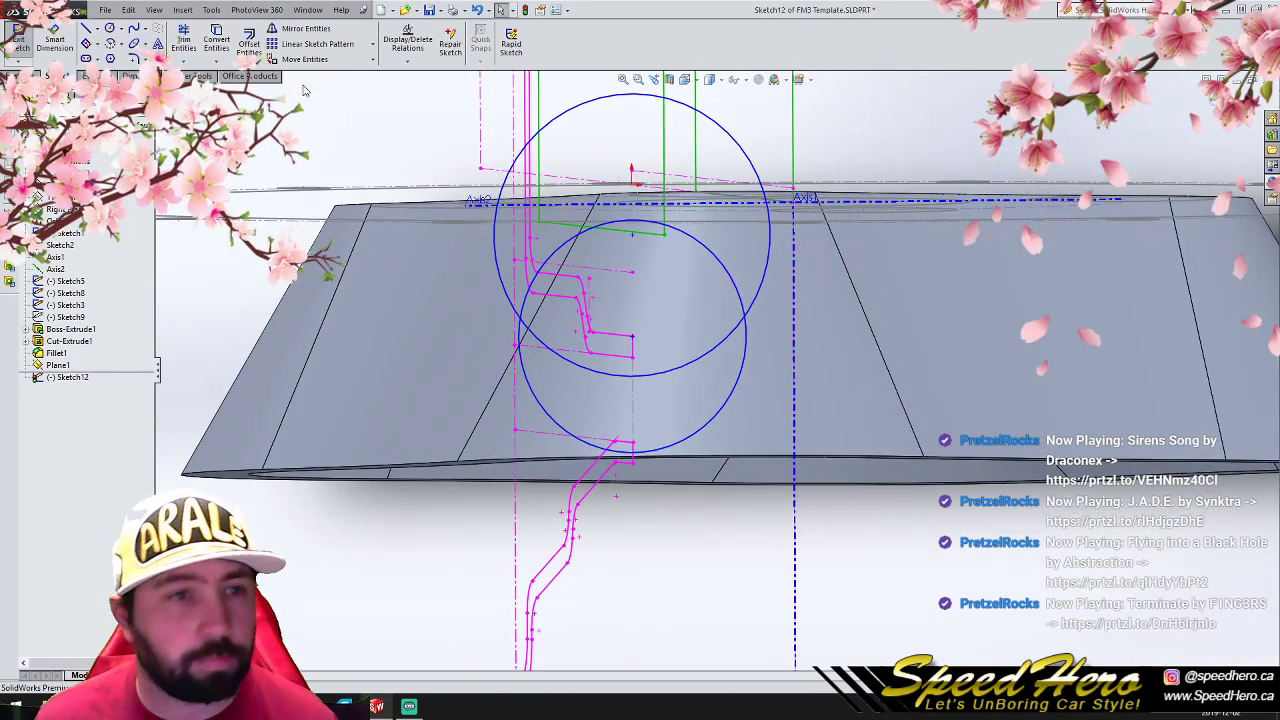
Step: Trim the two overlapping circles so that only a crescent with upward-pointing tips remains
left_click(196, 45)
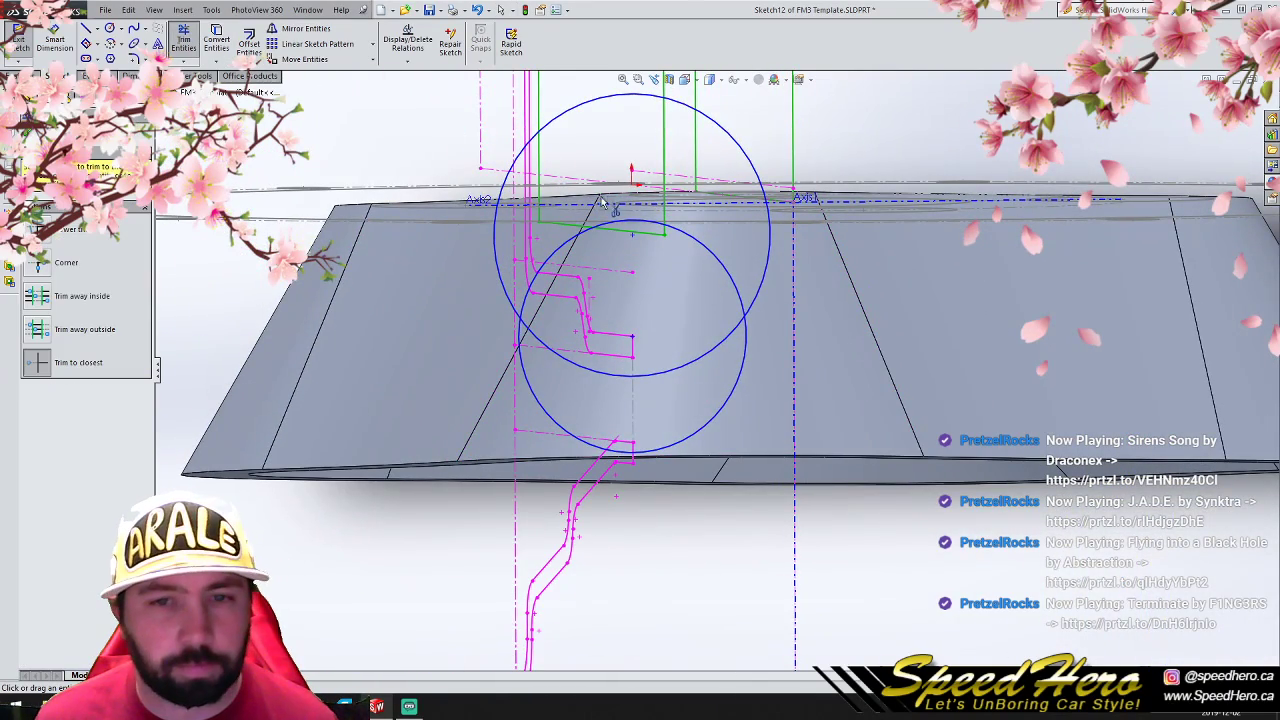
left_click(607, 100)
left_click(500, 9)
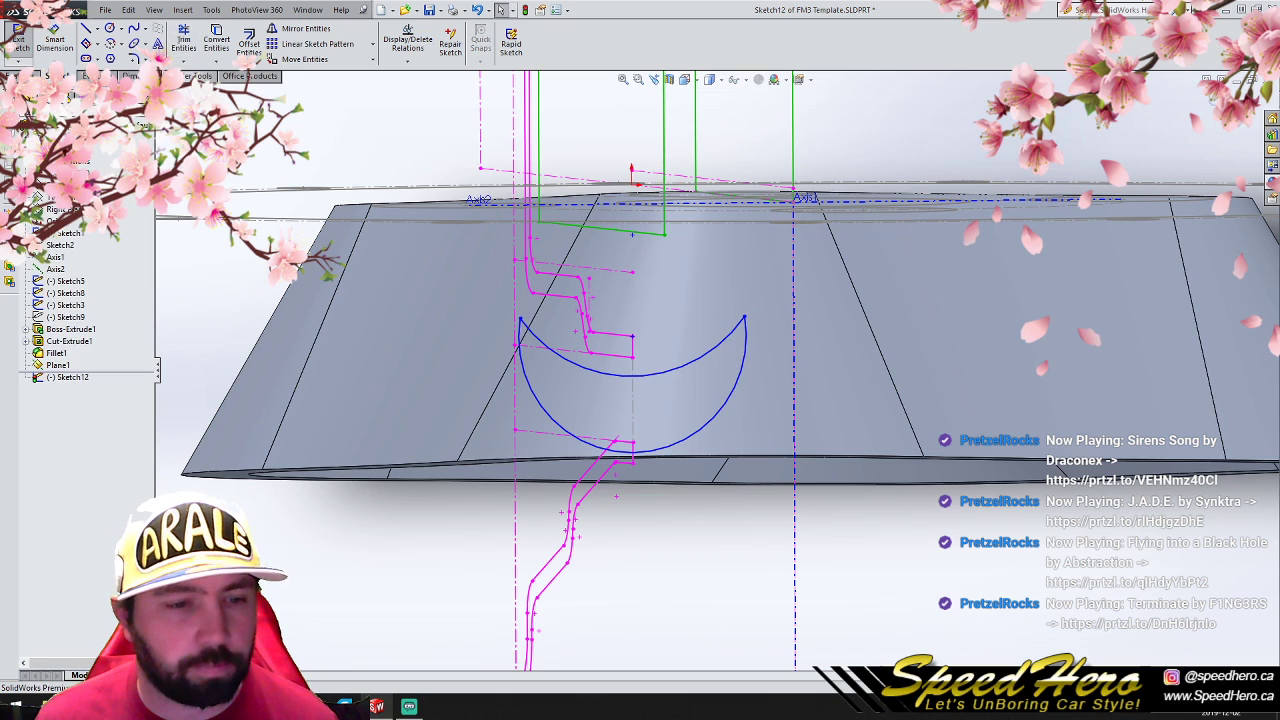
Step: Reshape the crescent into a shallower one about 32 mm wide, with its lower arc near the hub's wide edge, and close the sketch
key("ctrl+8")
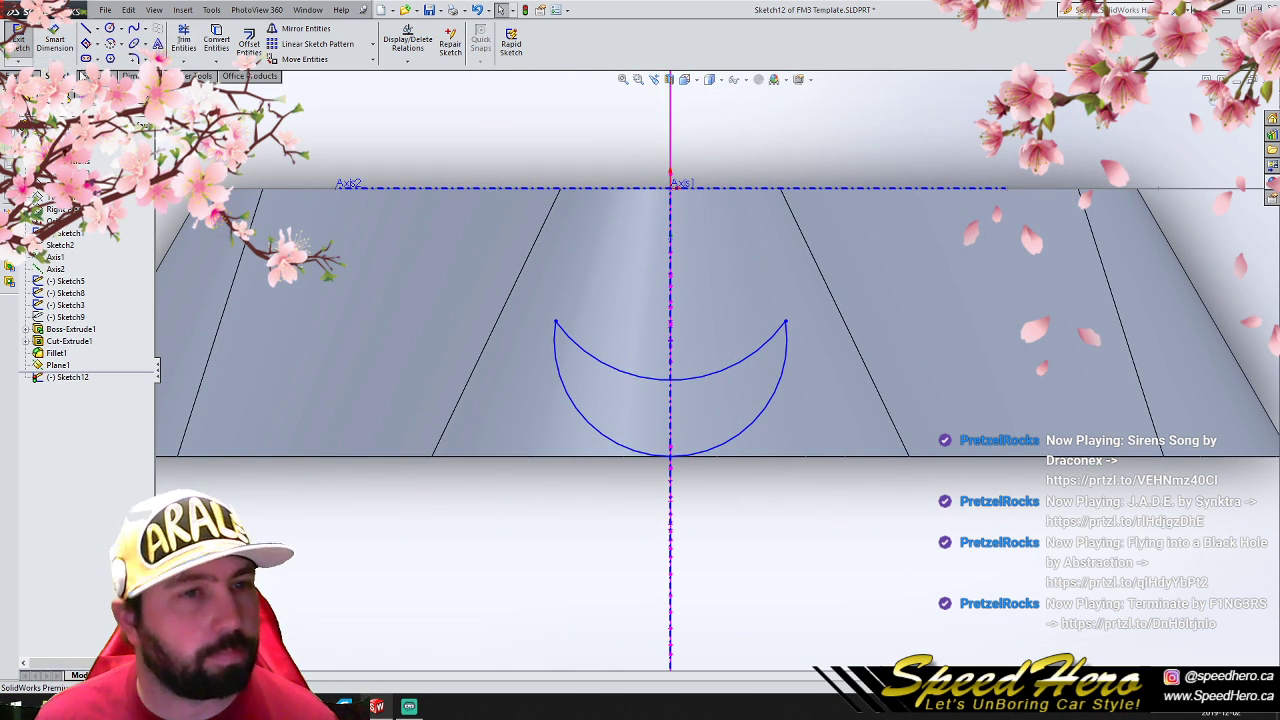
left_click(556, 325)
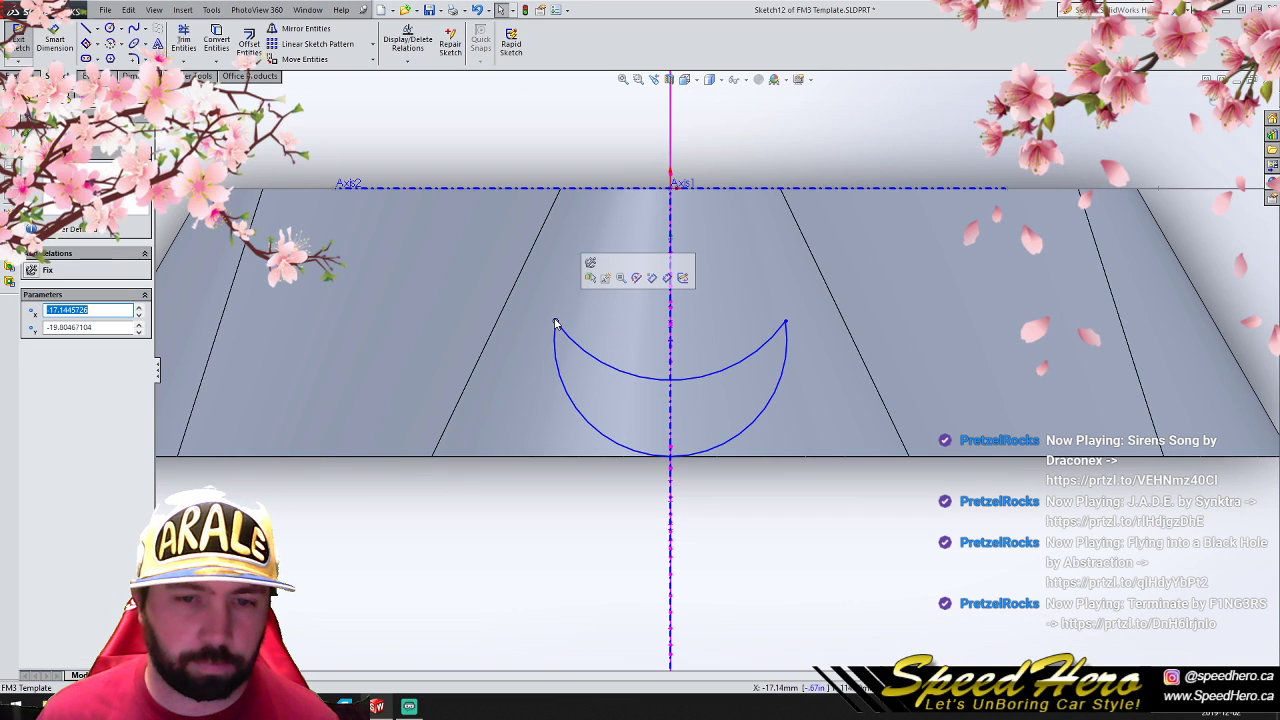
left_click_drag(556, 325, 534, 340)
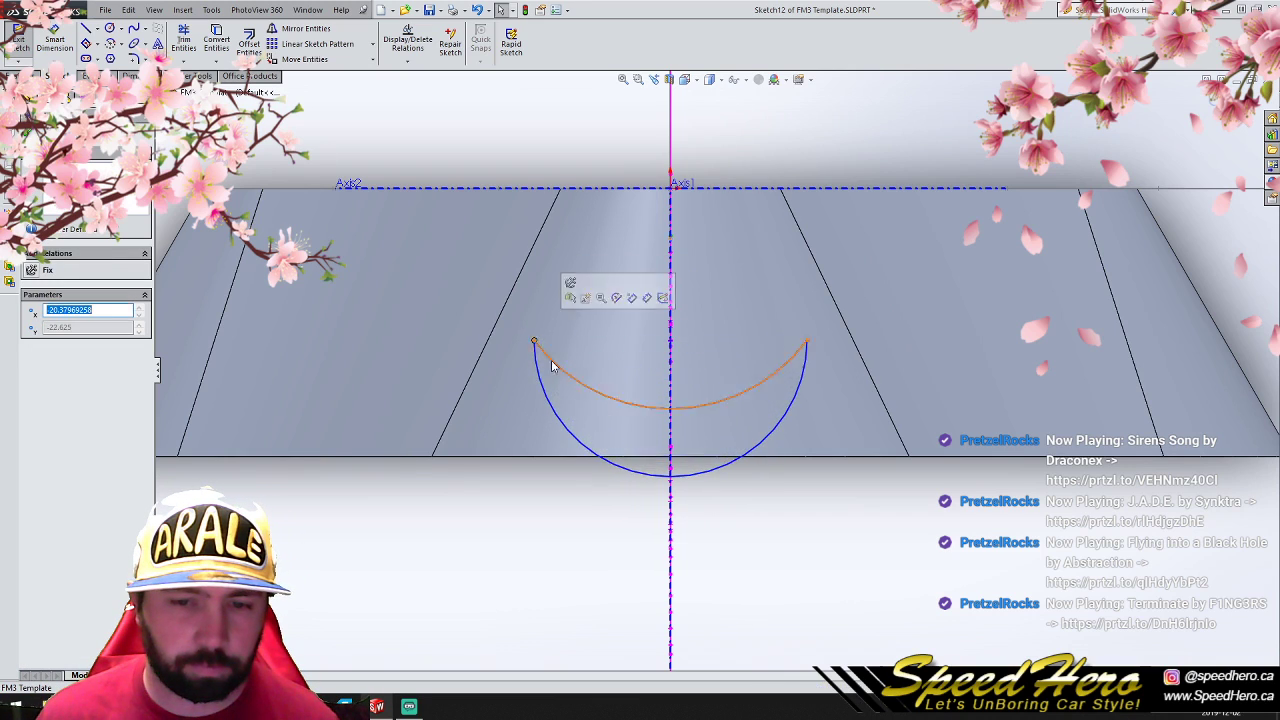
left_click_drag(687, 470, 691, 451)
left_click(565, 372)
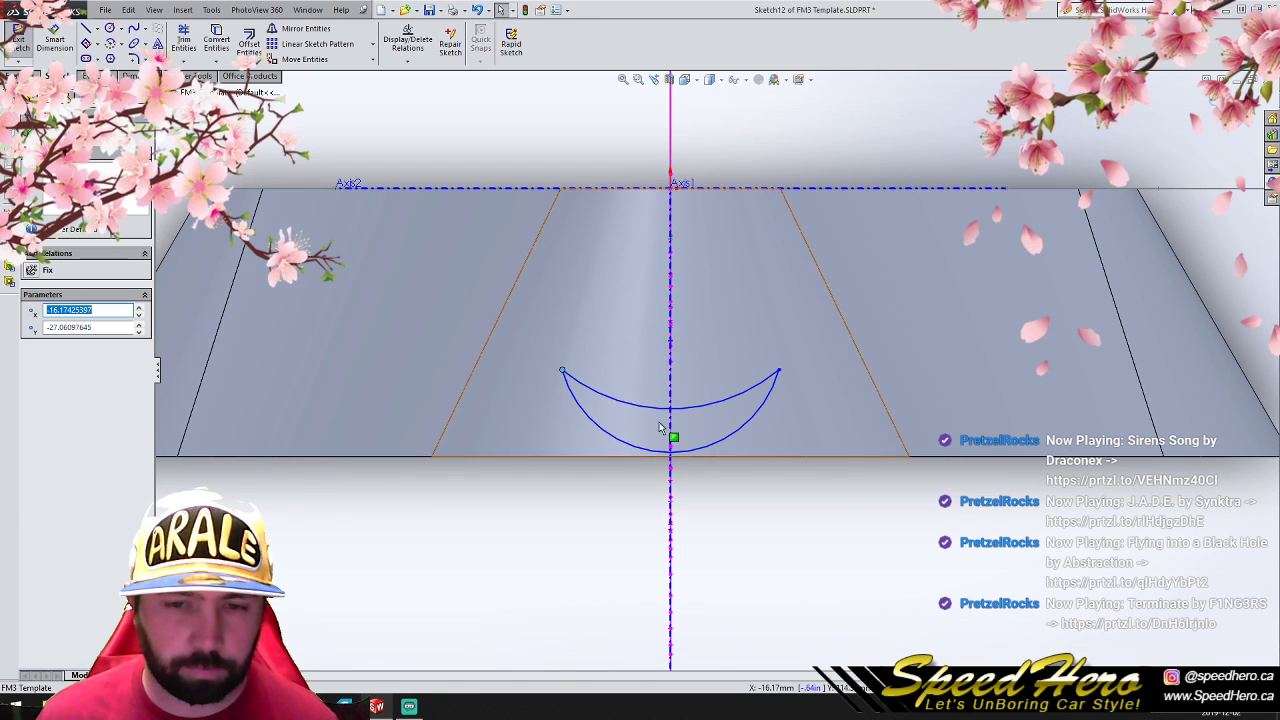
mouse_move(496, 578)
middle_mouse_down()
mouse_move(443, 557)
mouse_move(474, 569)
mouse_move(492, 545)
middle_mouse_up()
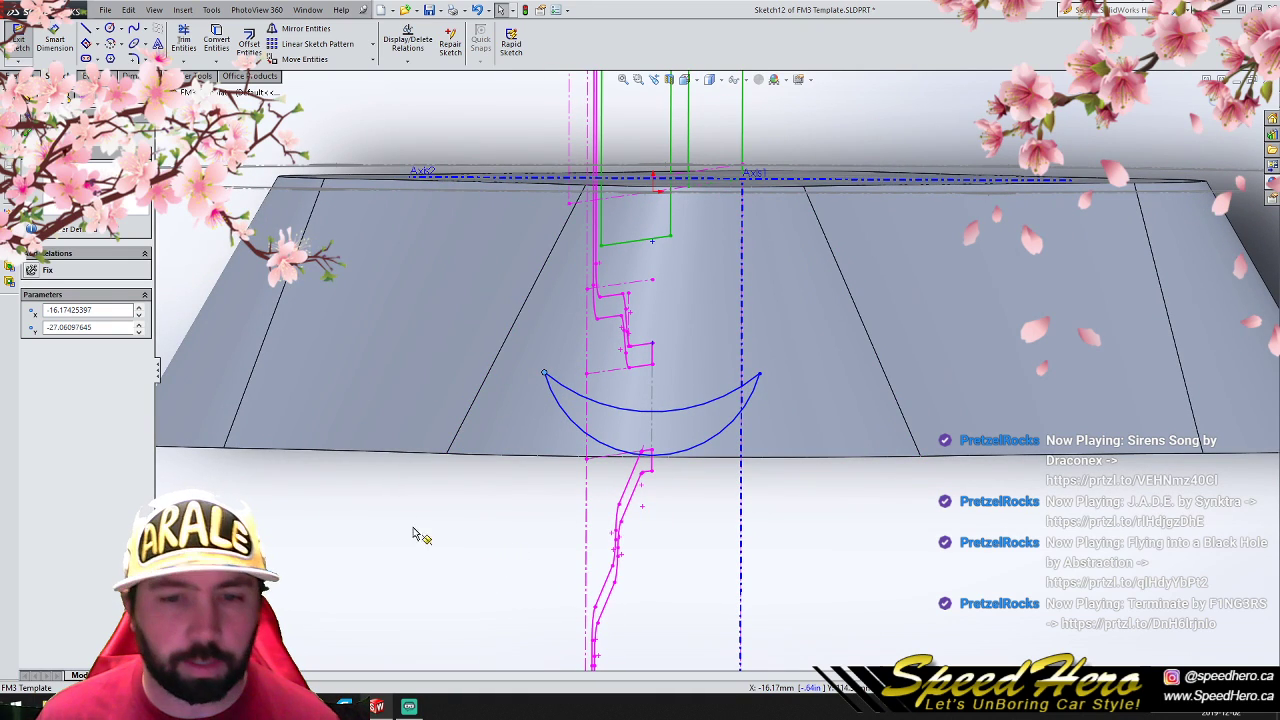
left_click(1210, 97)
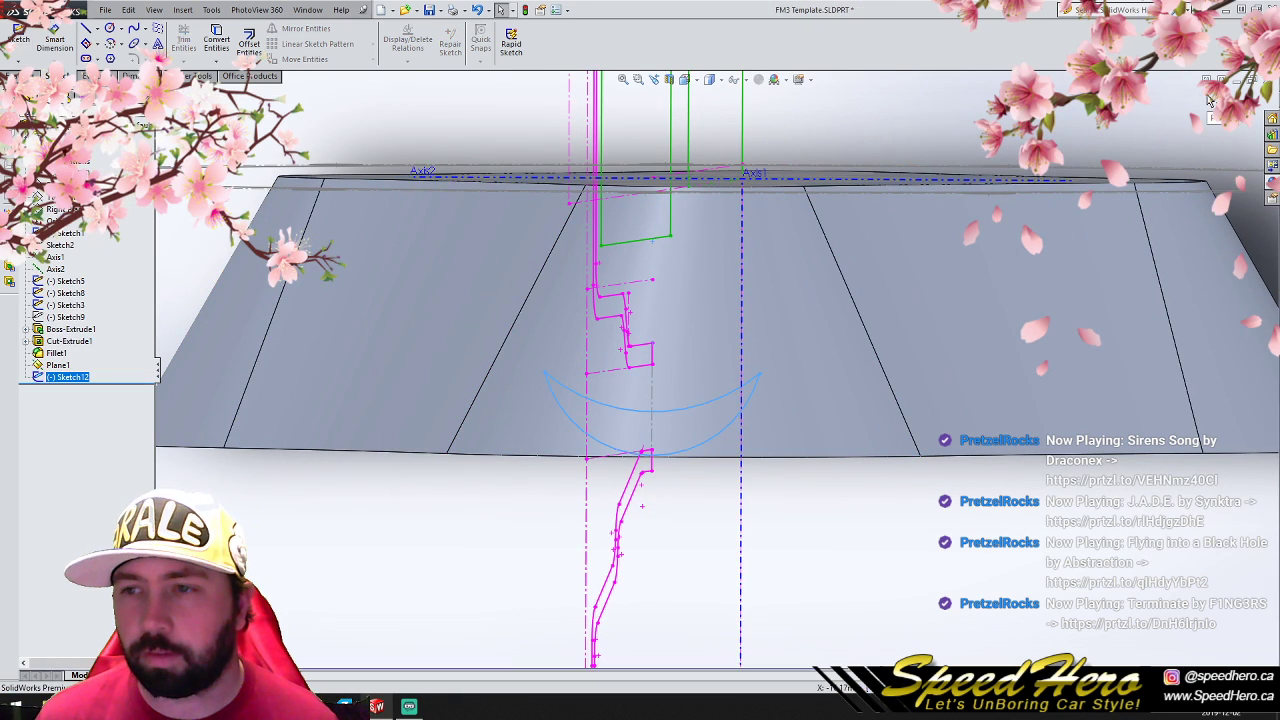
Step: Start a sketch on the Top Plane and draw a vertical line about 31 mm long beside the crescent, crossing the hub's wide edge
key("ctrl+8")
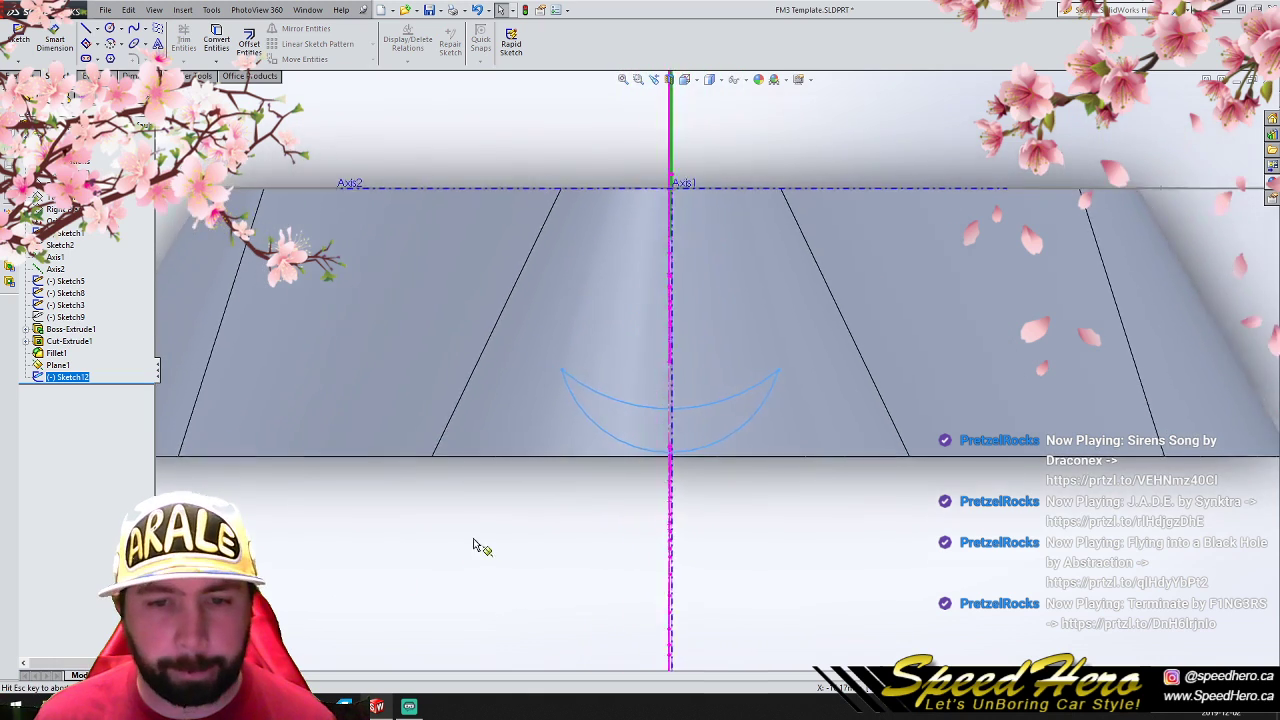
scroll(471, 546, "up", 3)
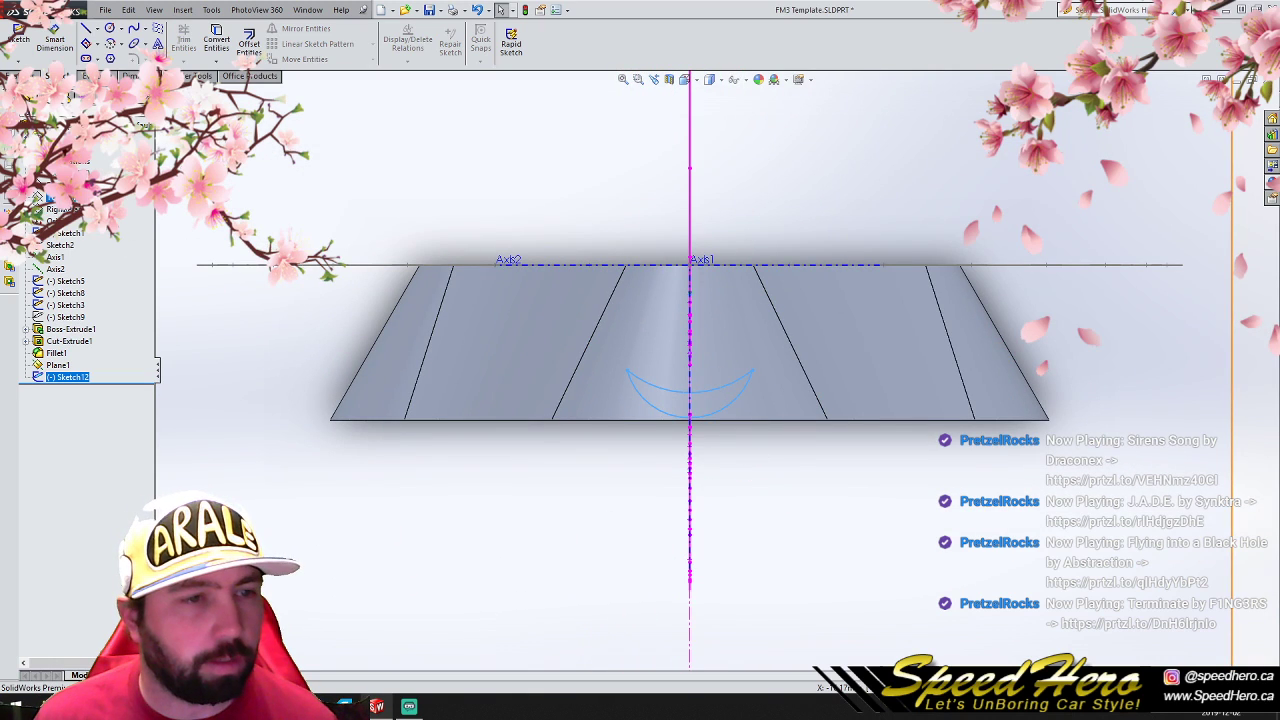
left_click(62, 198)
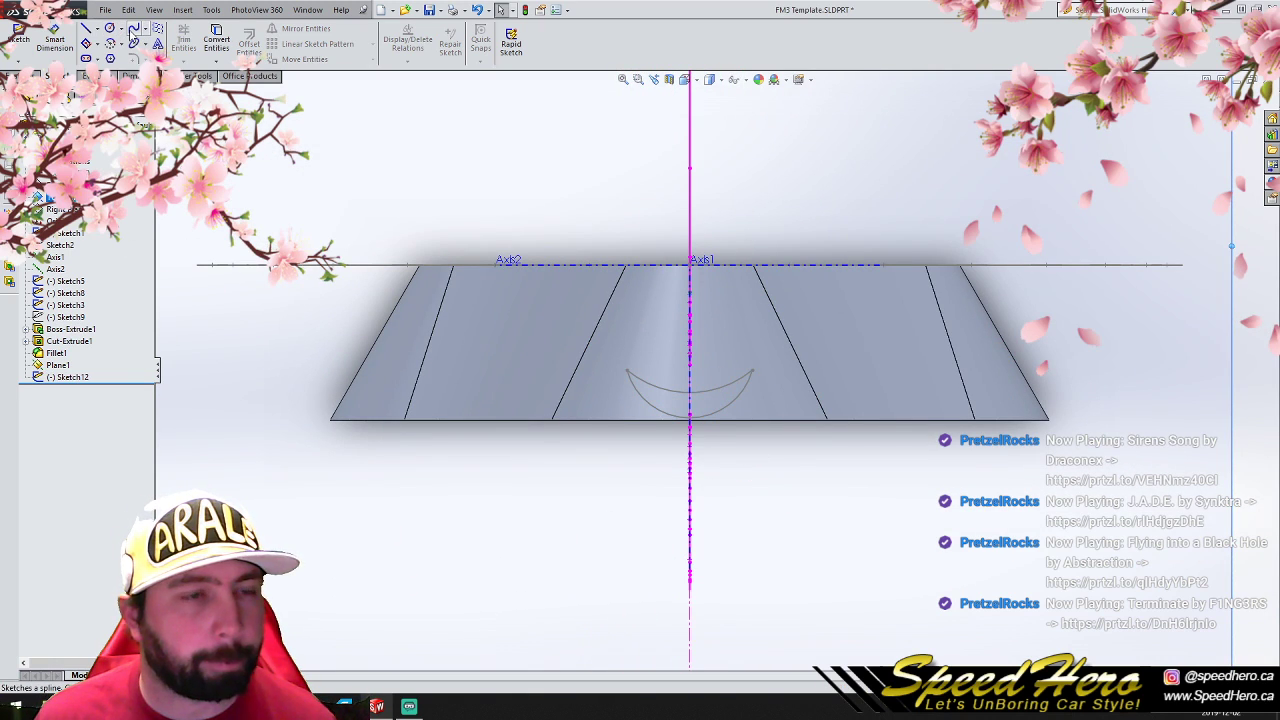
left_click(86, 29)
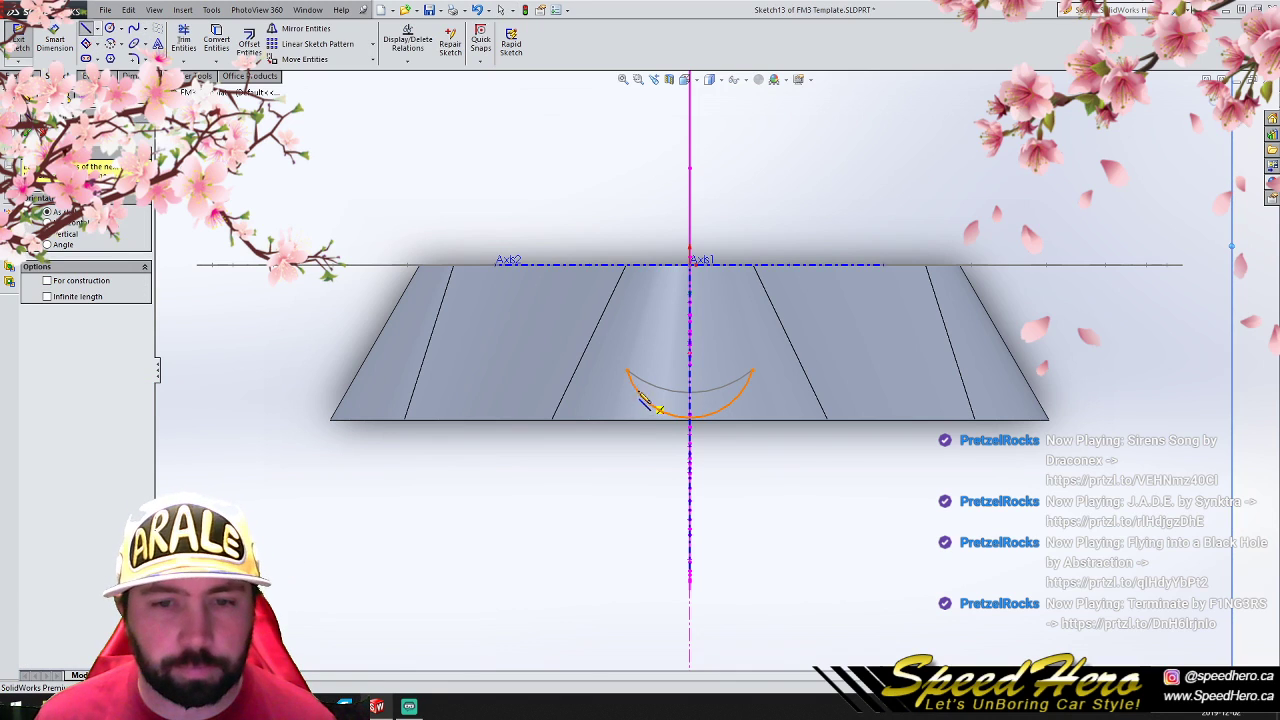
left_click(557, 326)
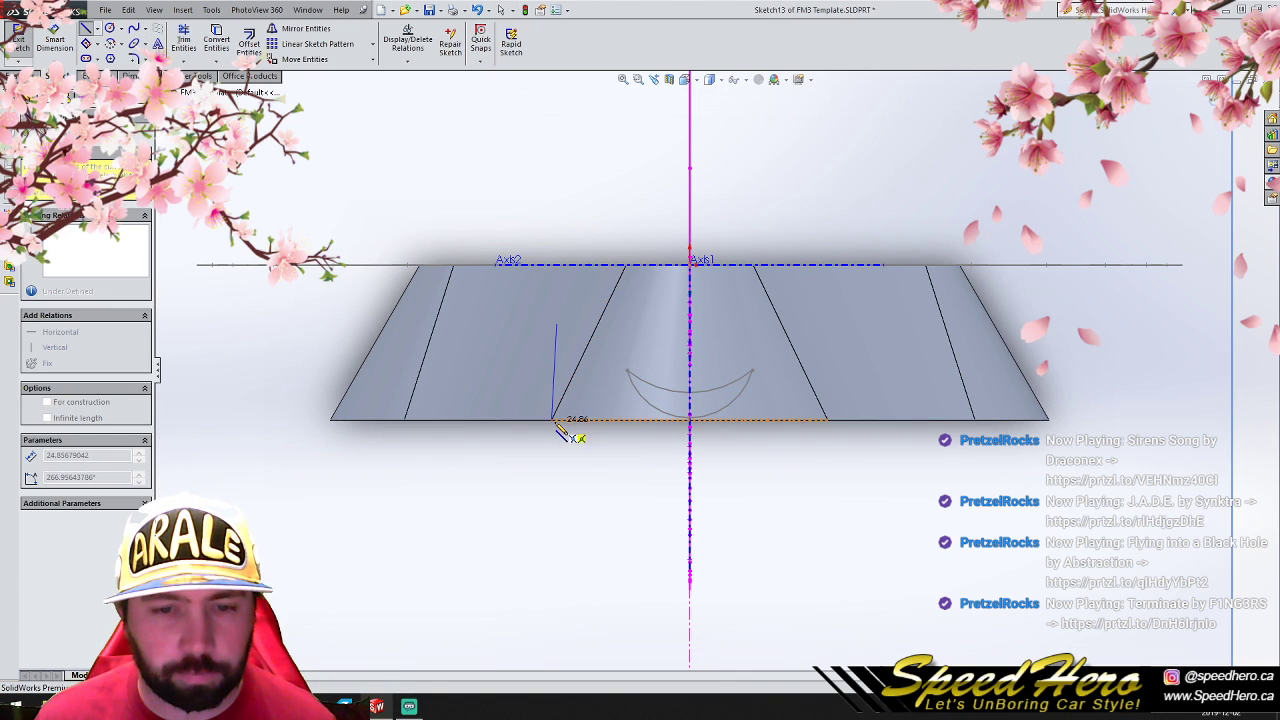
left_click(557, 446)
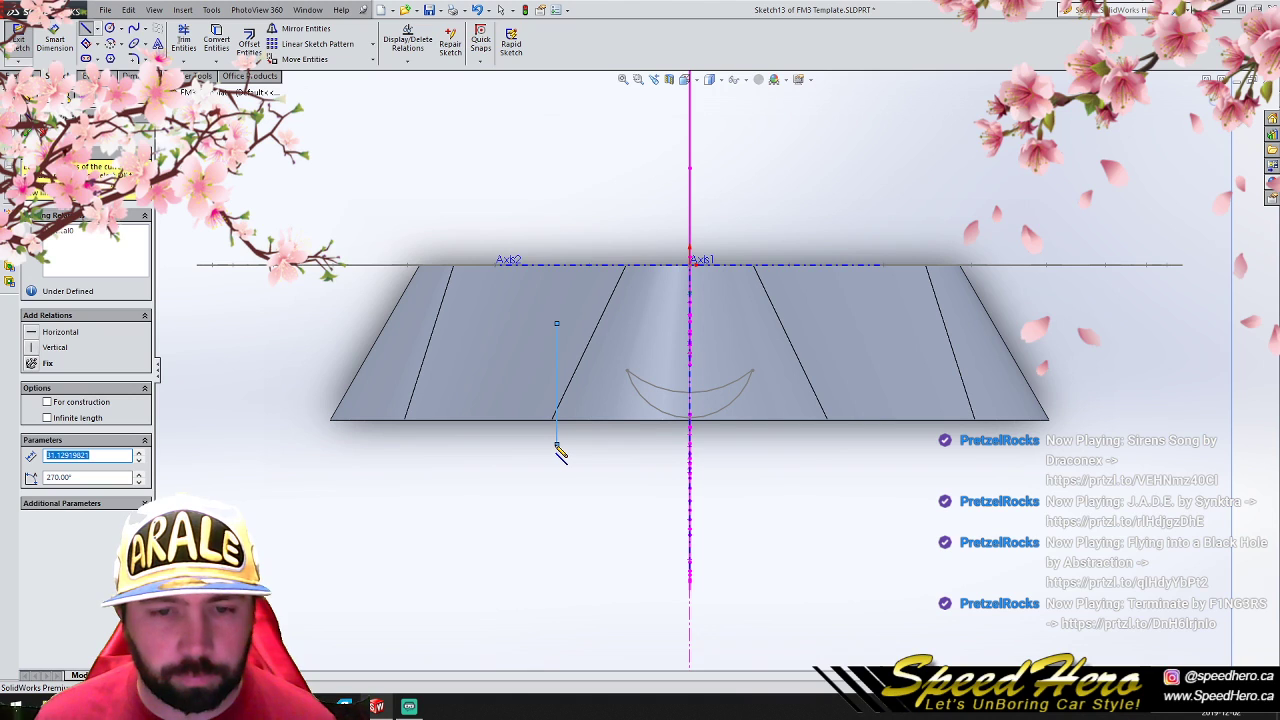
right_click(557, 450)
left_click(588, 311)
Step: Draw a vertical construction centreline about 110 mm long through the hub's centre
left_click(98, 29)
left_click(94, 58)
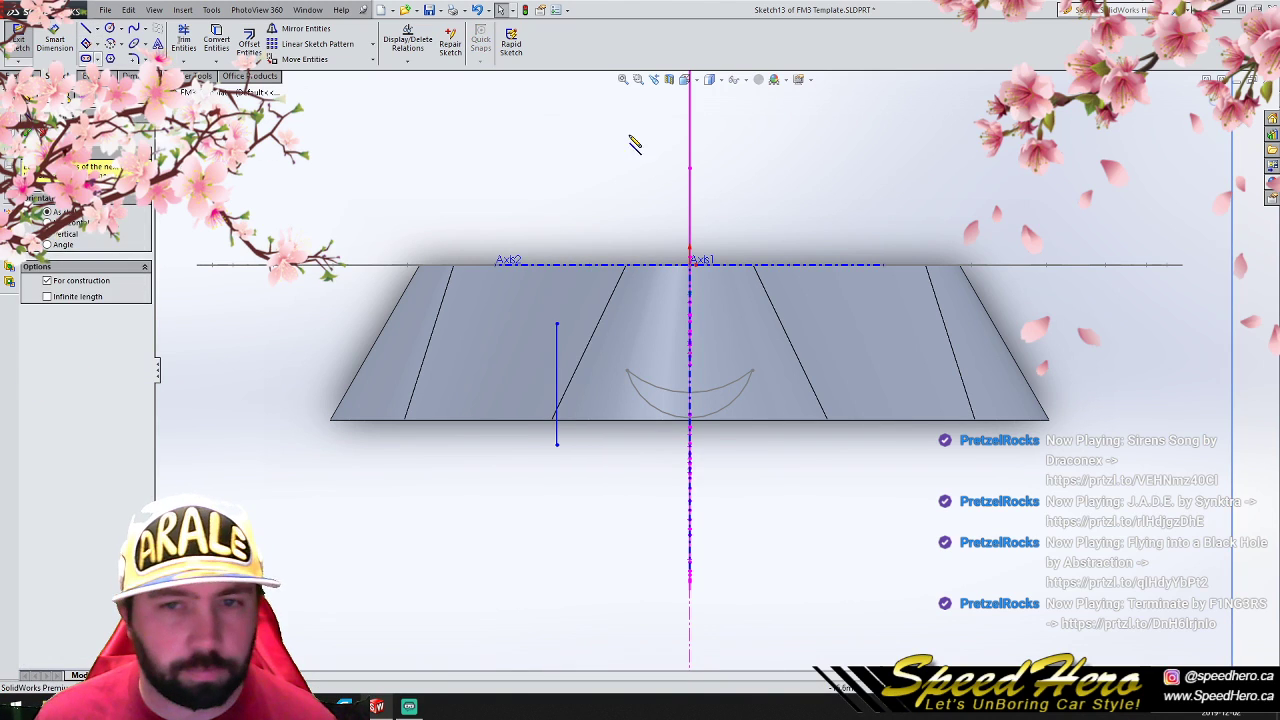
left_click(689, 112)
left_click(689, 543)
right_click(689, 543)
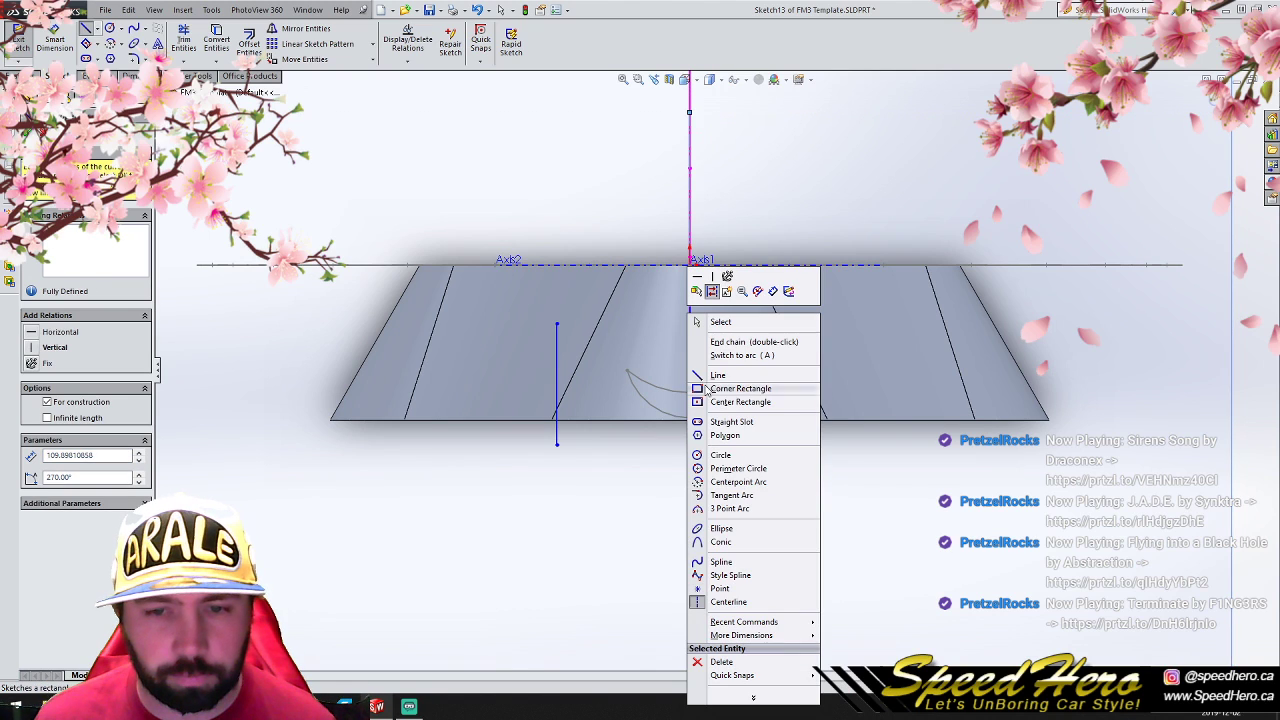
left_click(712, 322)
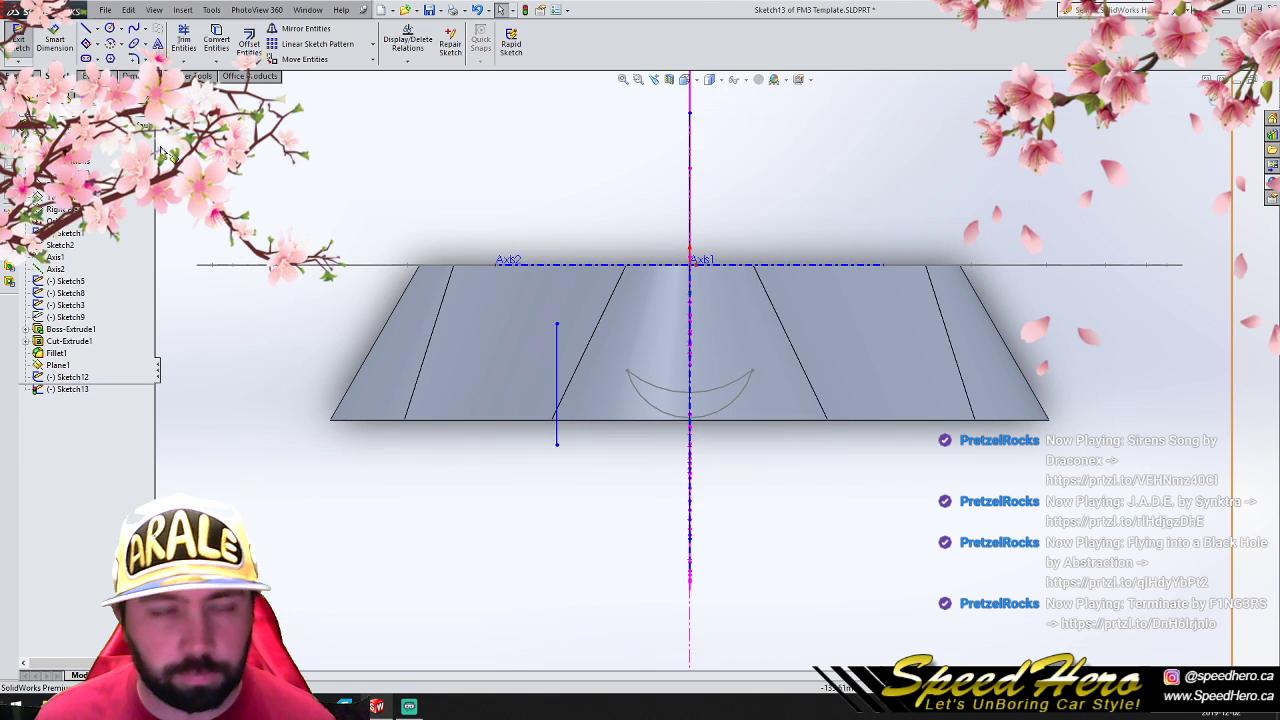
Step: Draw an origin-centred circle through the vertical line's upper end and trim it to the lower arc between that line and the centreline
left_click(109, 29)
left_click(689, 264)
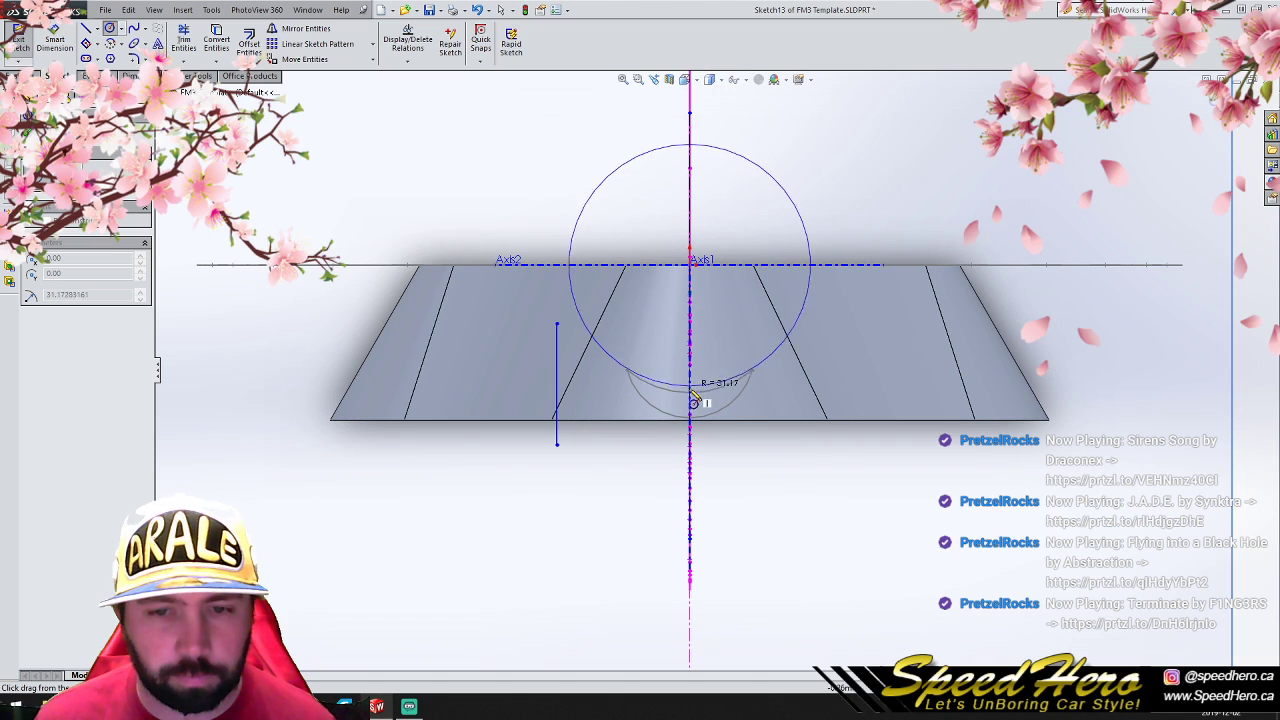
left_click(558, 325)
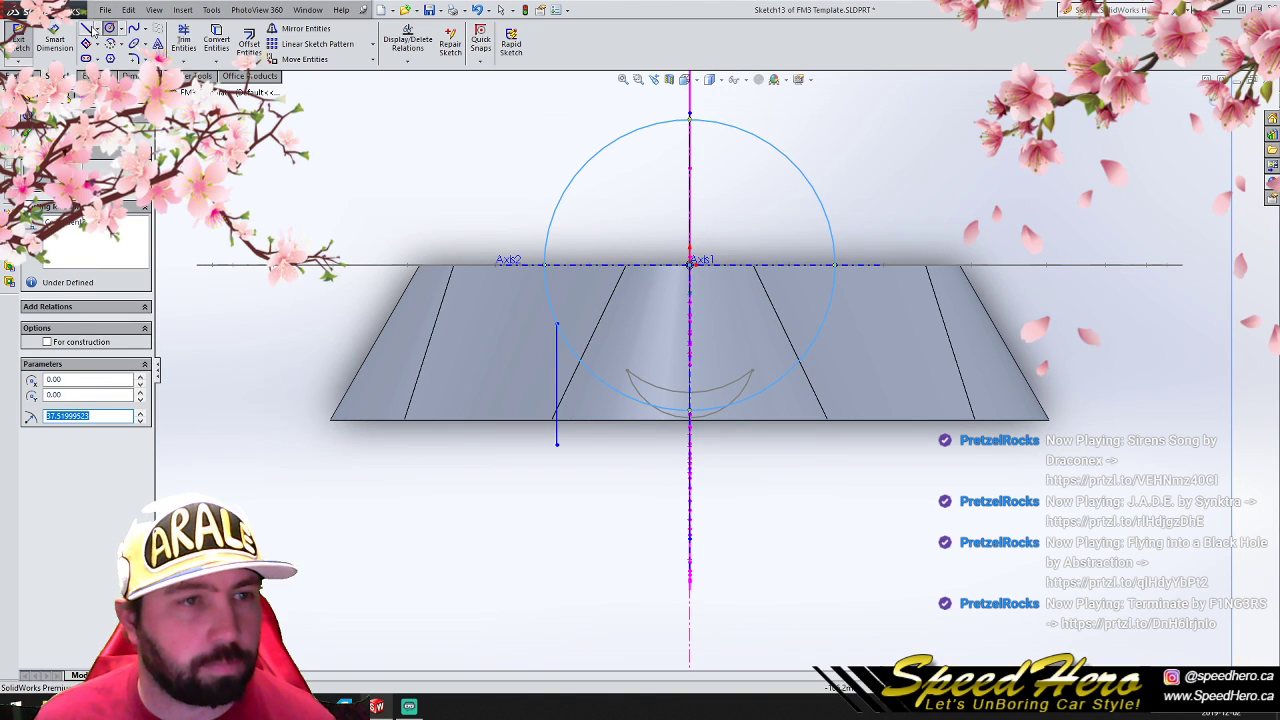
left_click(183, 40)
left_click(735, 133)
left_click(607, 158)
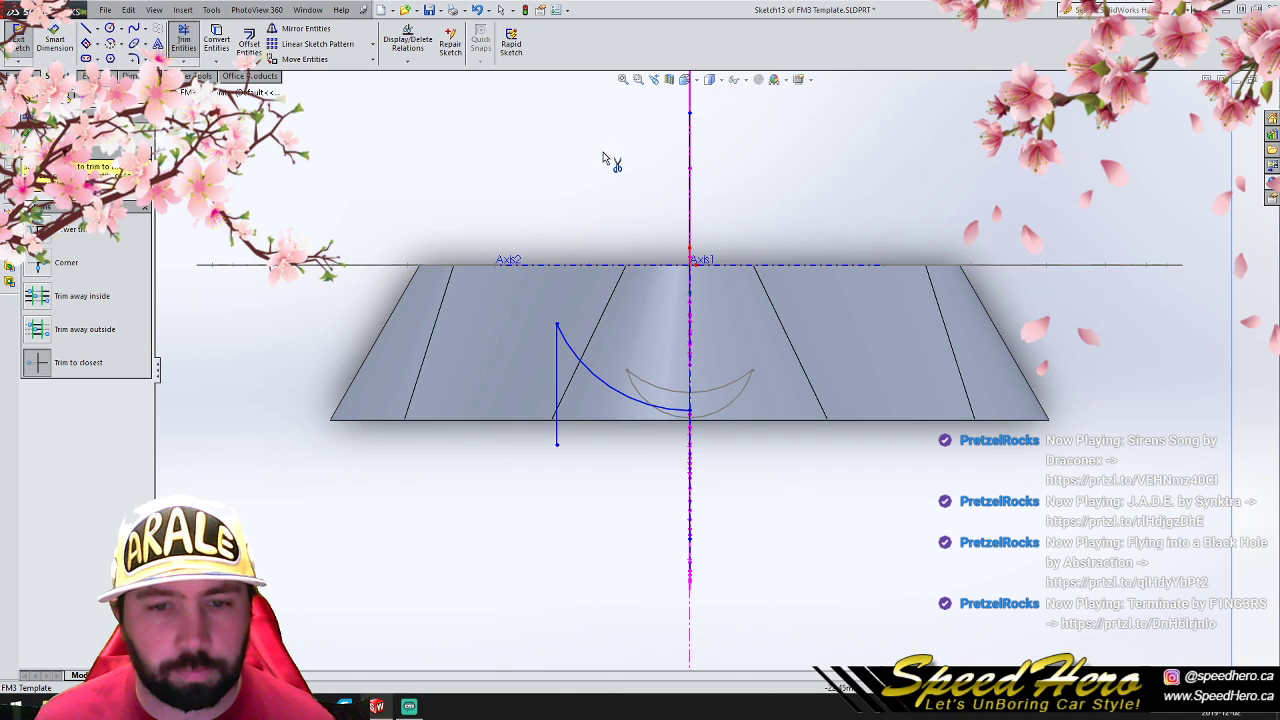
Step: Draw a horizontal line about 54.6 mm long along the hub's wide edge, crossing the vertical line and ending on the centreline
left_click(86, 29)
scroll(606, 509, "down", 2)
scroll(549, 366, "down", 2)
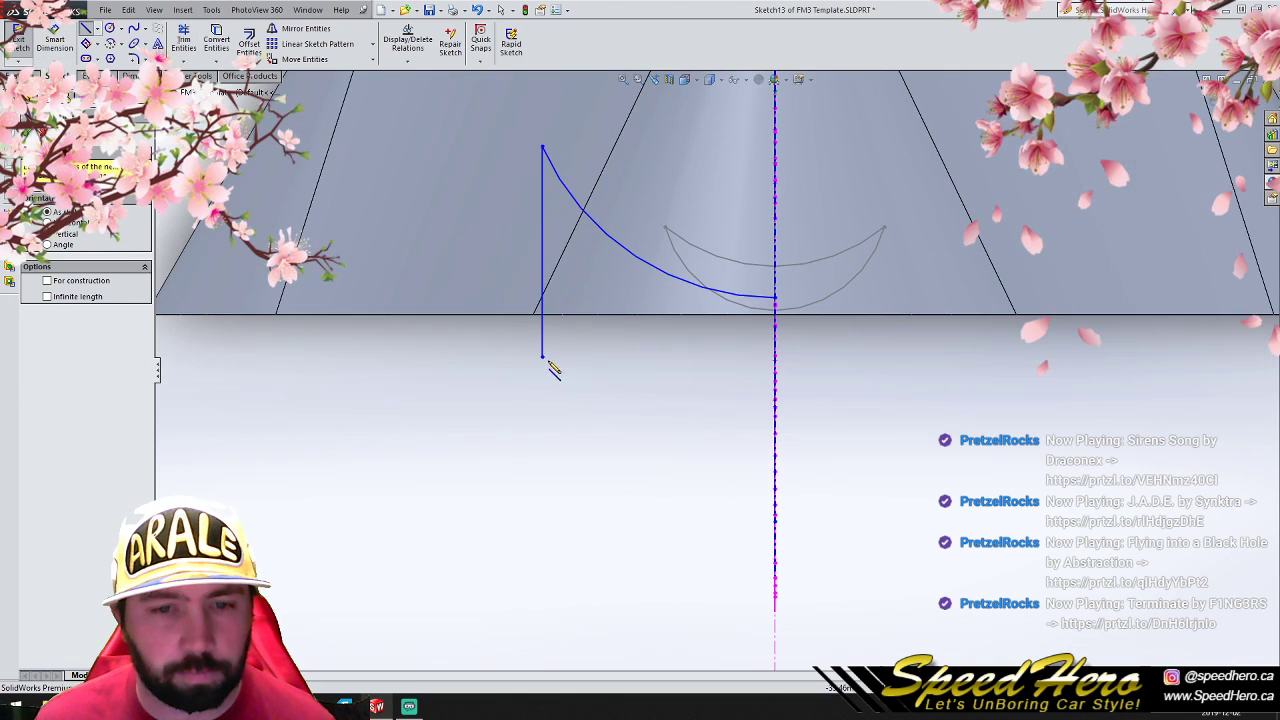
left_click(404, 315)
left_click(776, 315)
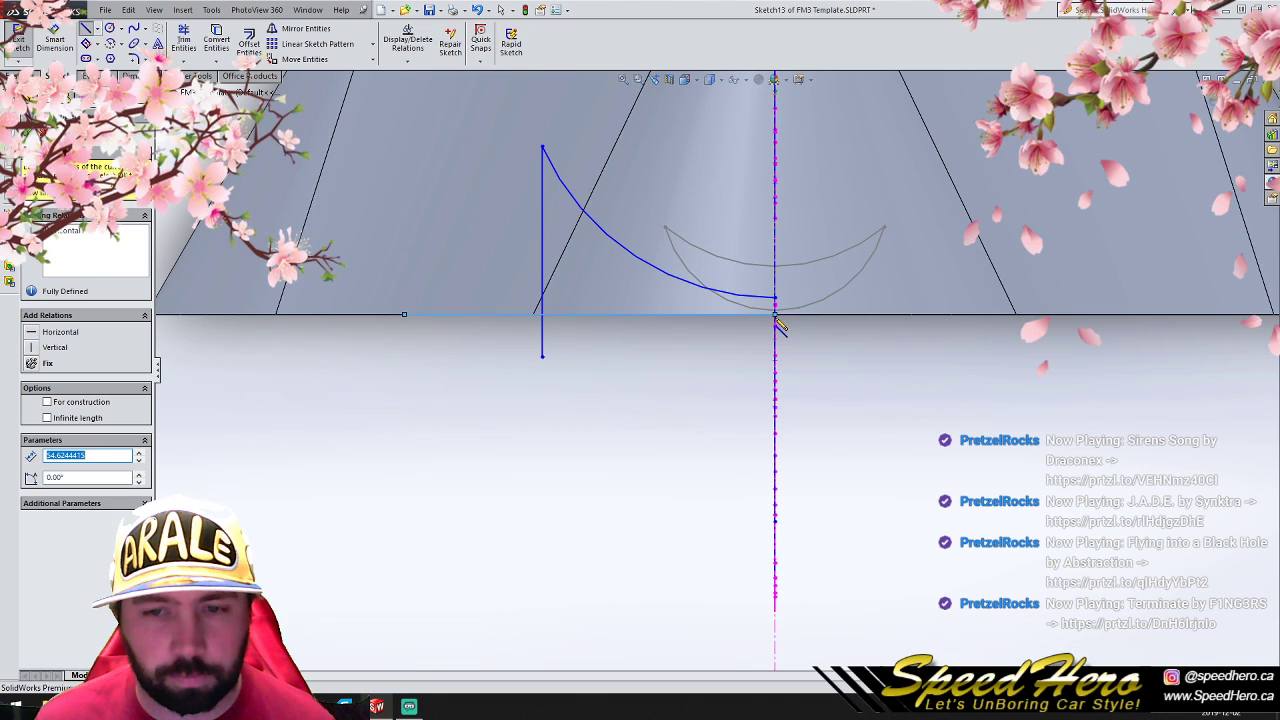
Step: Trim the vertical line below the hub's wide edge and the horizontal line's overhang outside the vertical line
right_click(779, 325)
left_click(800, 333)
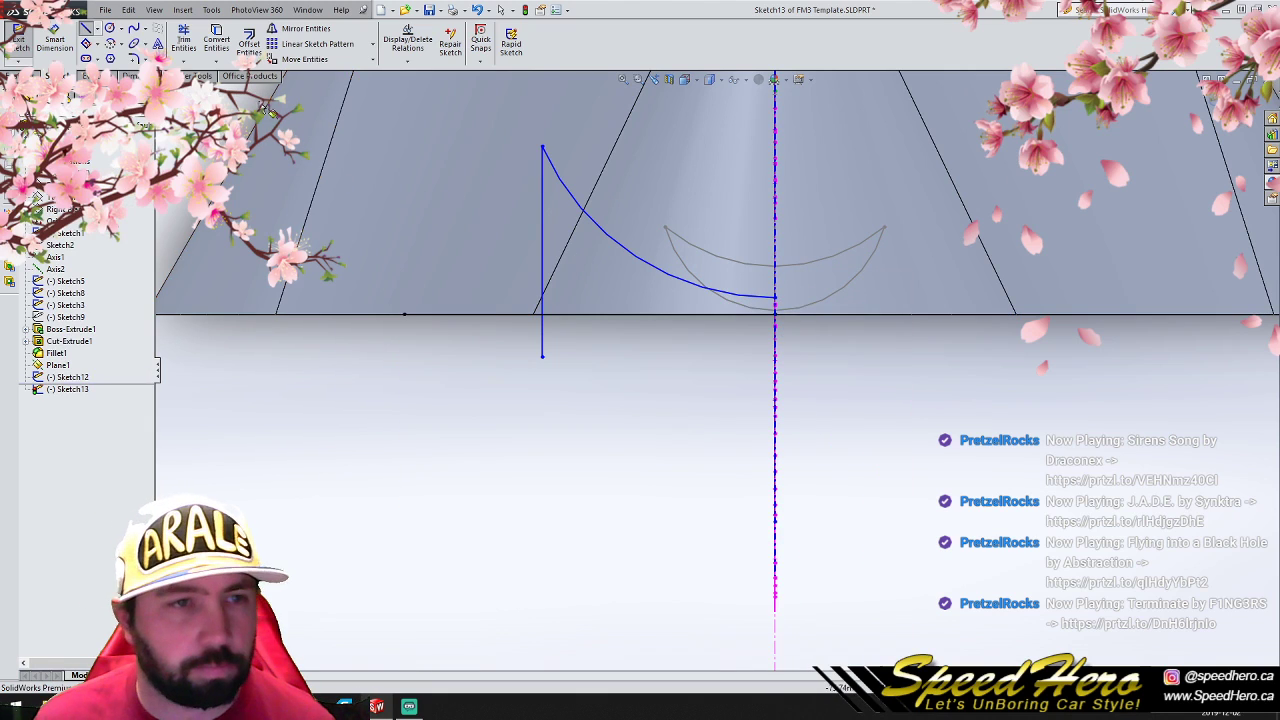
left_click(179, 56)
left_click(543, 349)
left_click(485, 317)
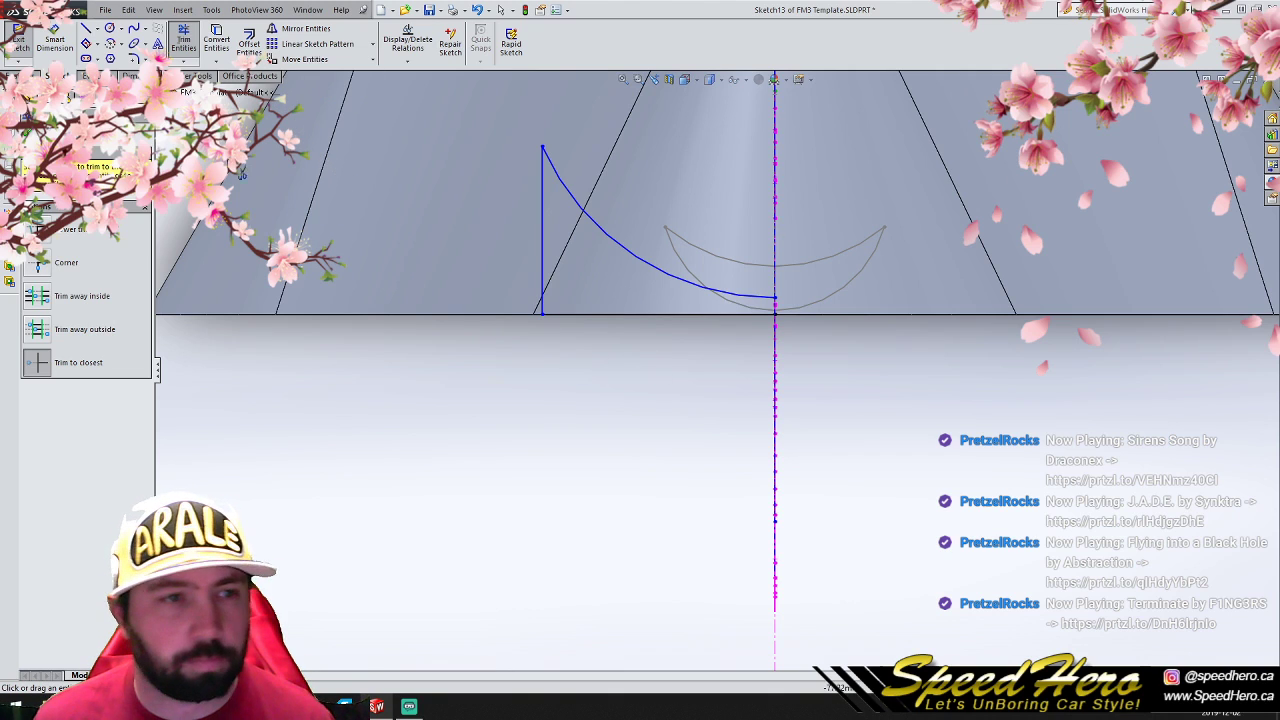
Step: Mirror the half profile about the vertical centreline and exit the sketch
key("Escape")
key("ctrl+a")
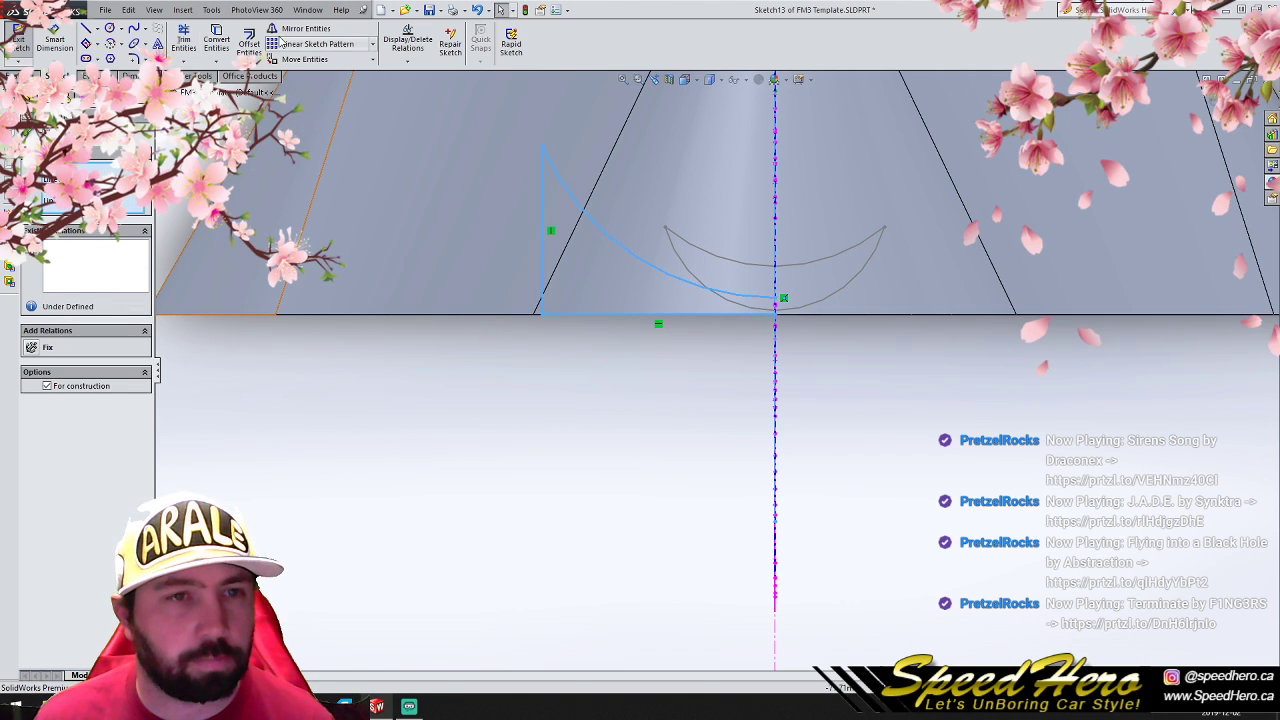
left_click(288, 32)
scroll(548, 337, "up", 3)
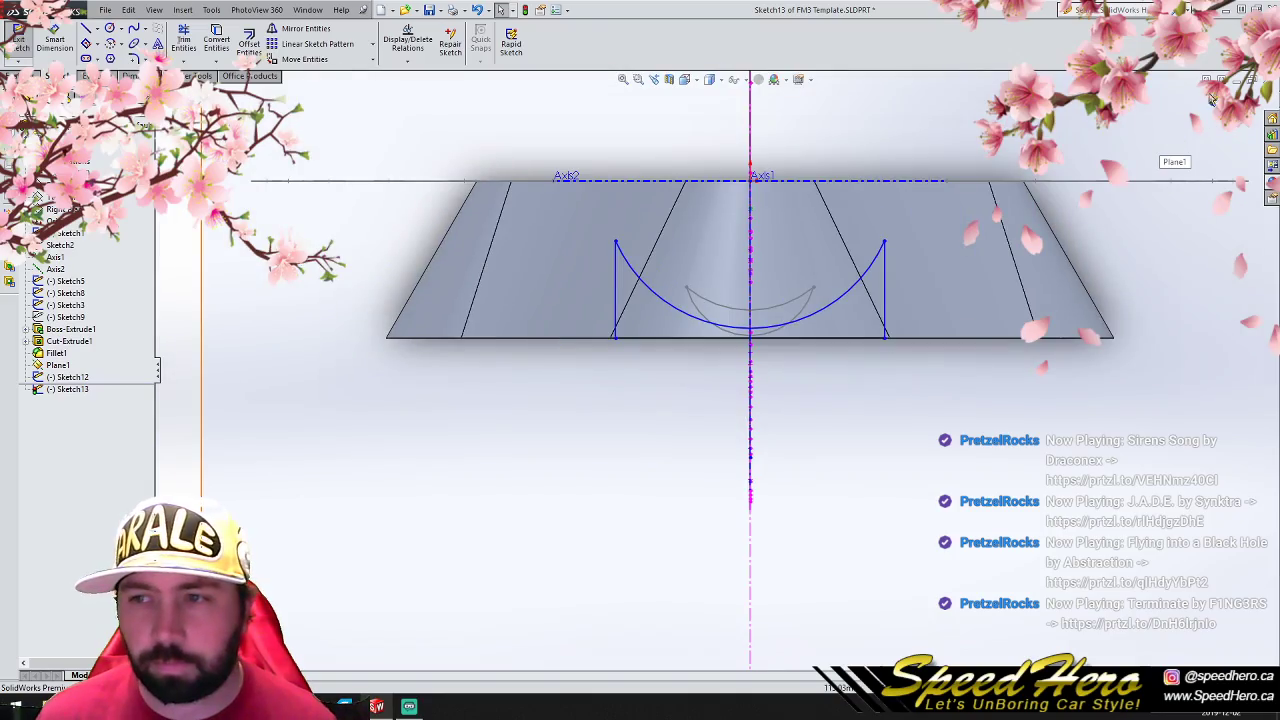
left_click(1208, 97)
Step: Reorder the feature history so the hub profile Sketch13 comes before the crescent Sketch12
middle_click_drag(944, 421, 926, 197)
scroll(671, 320, "up", 4)
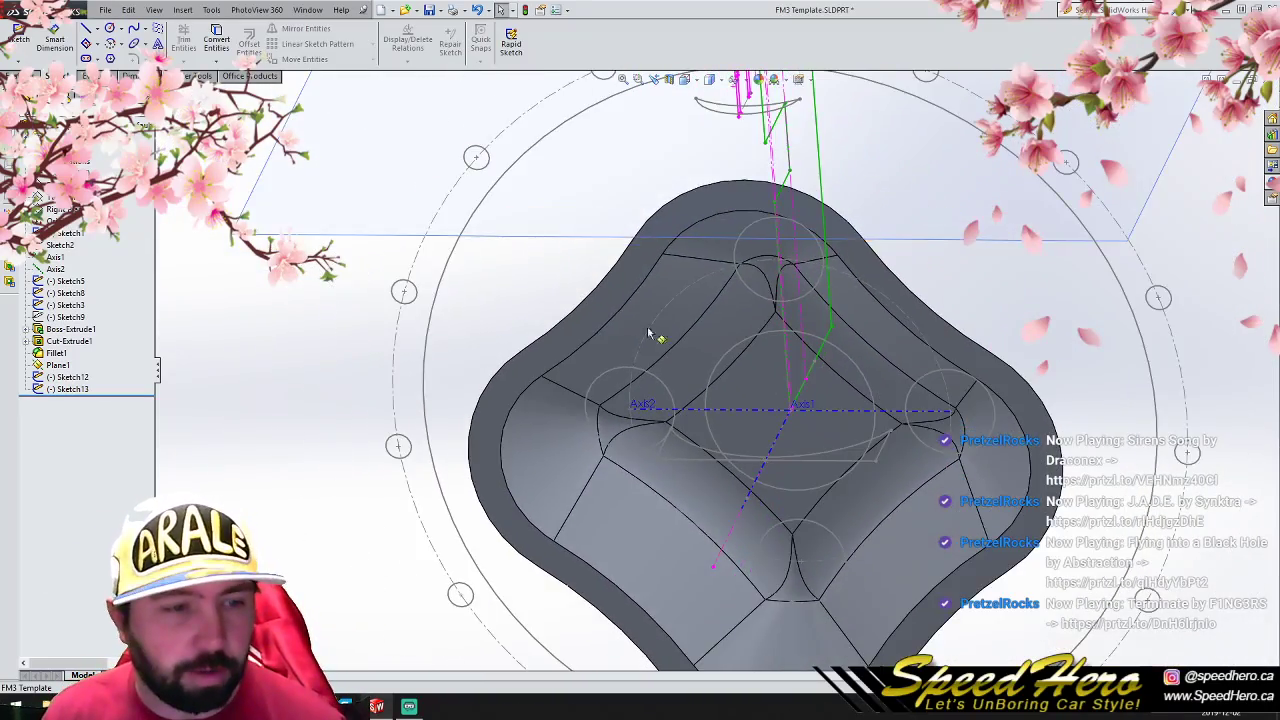
scroll(253, 378, "down", 1)
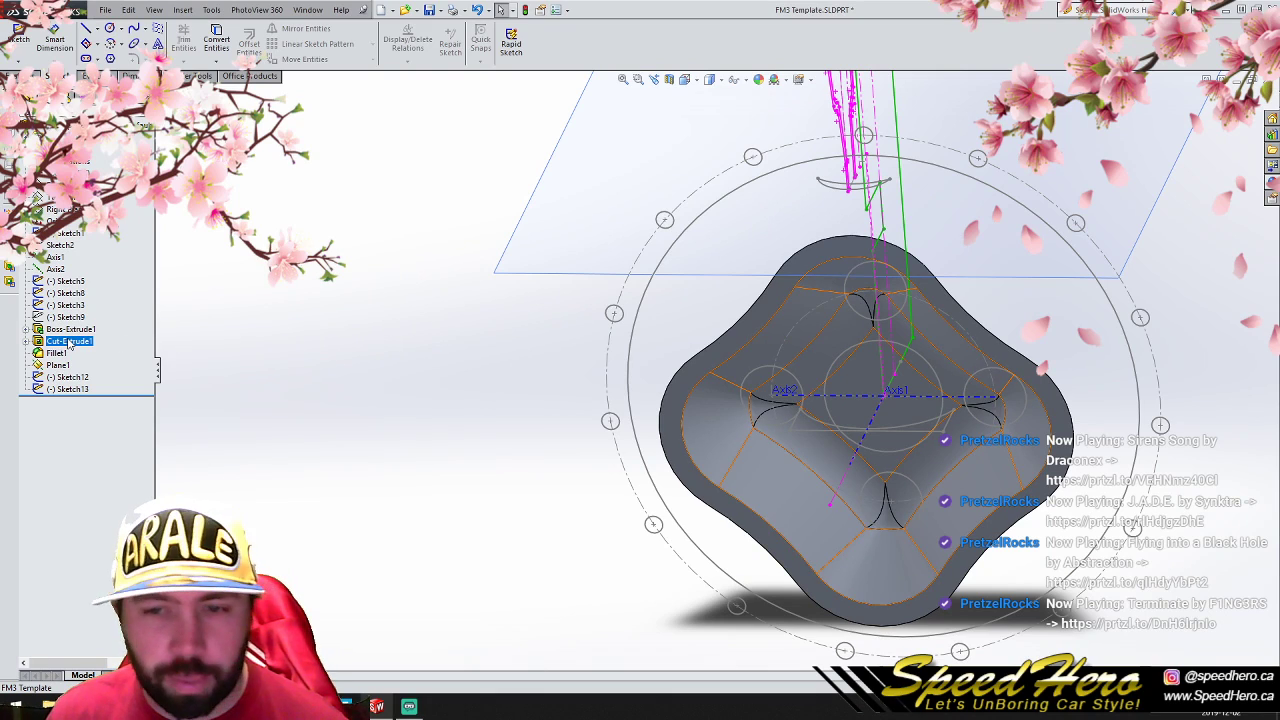
left_click(68, 378)
left_click(70, 388, "ctrl")
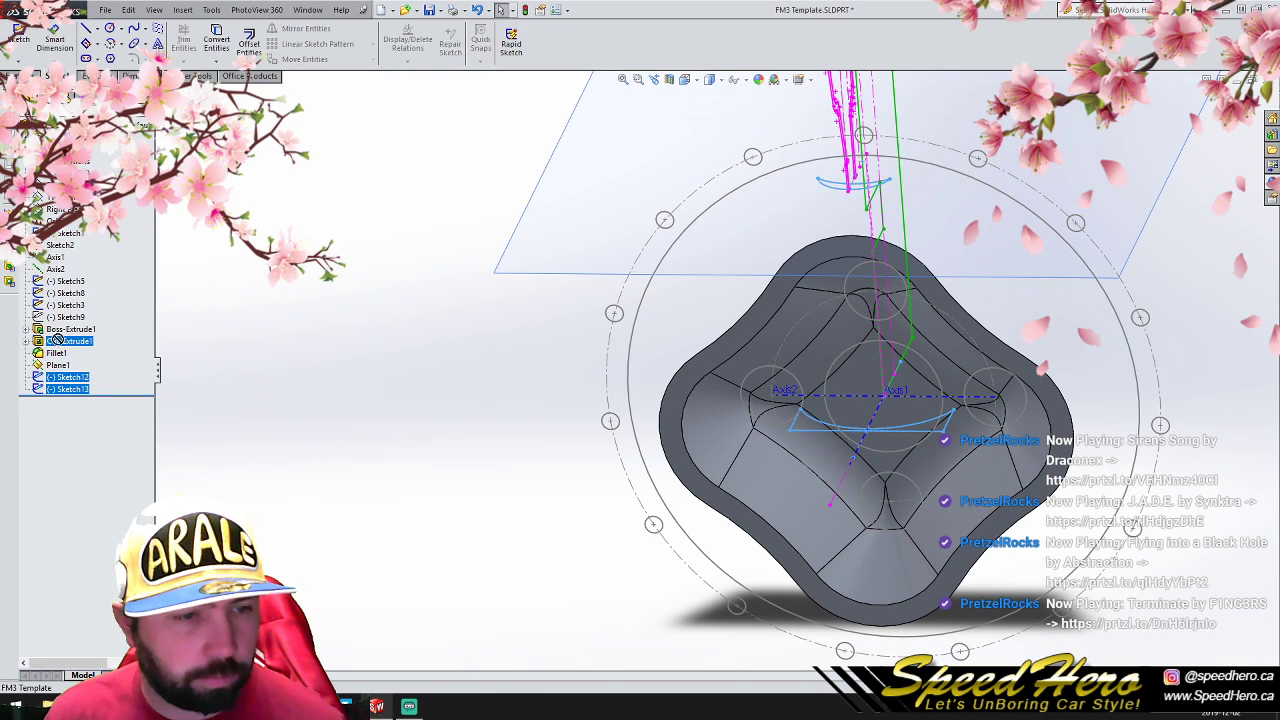
left_click(67, 378)
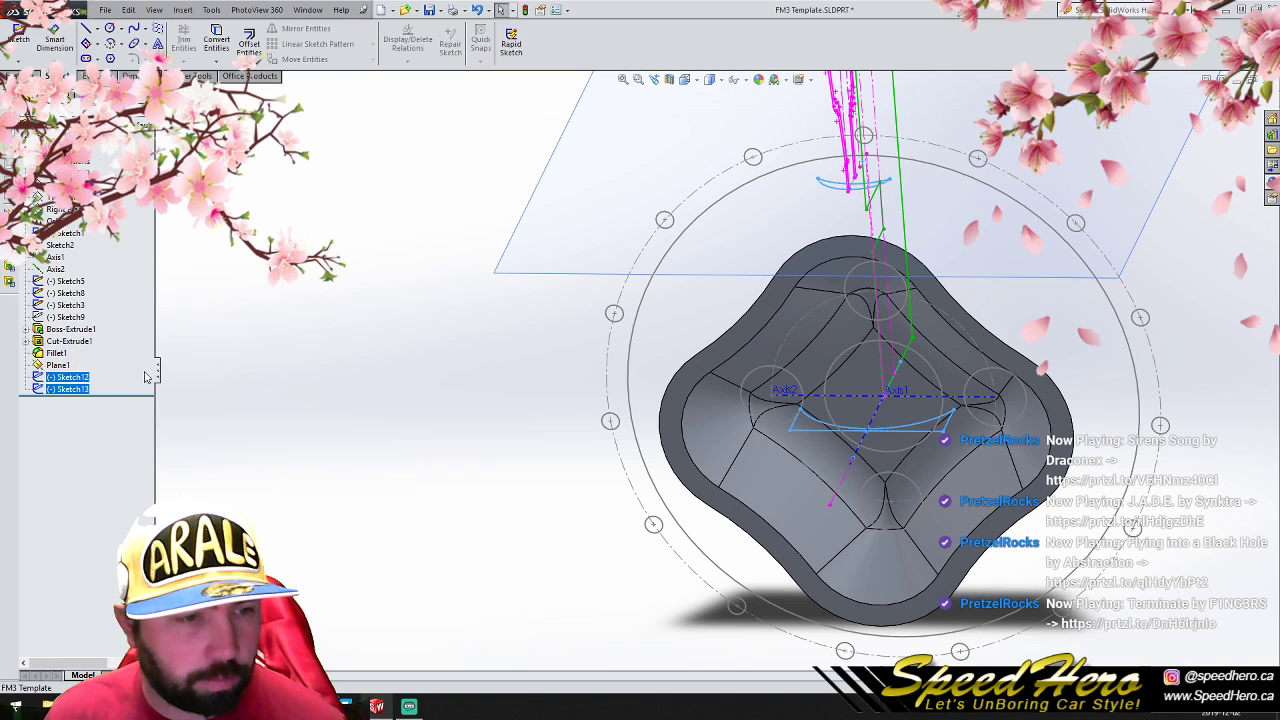
mouse_move(83, 351)
left_mouse_down()
mouse_move(82, 316)
mouse_move(110, 332)
mouse_move(106, 380)
mouse_move(120, 386)
left_mouse_up()
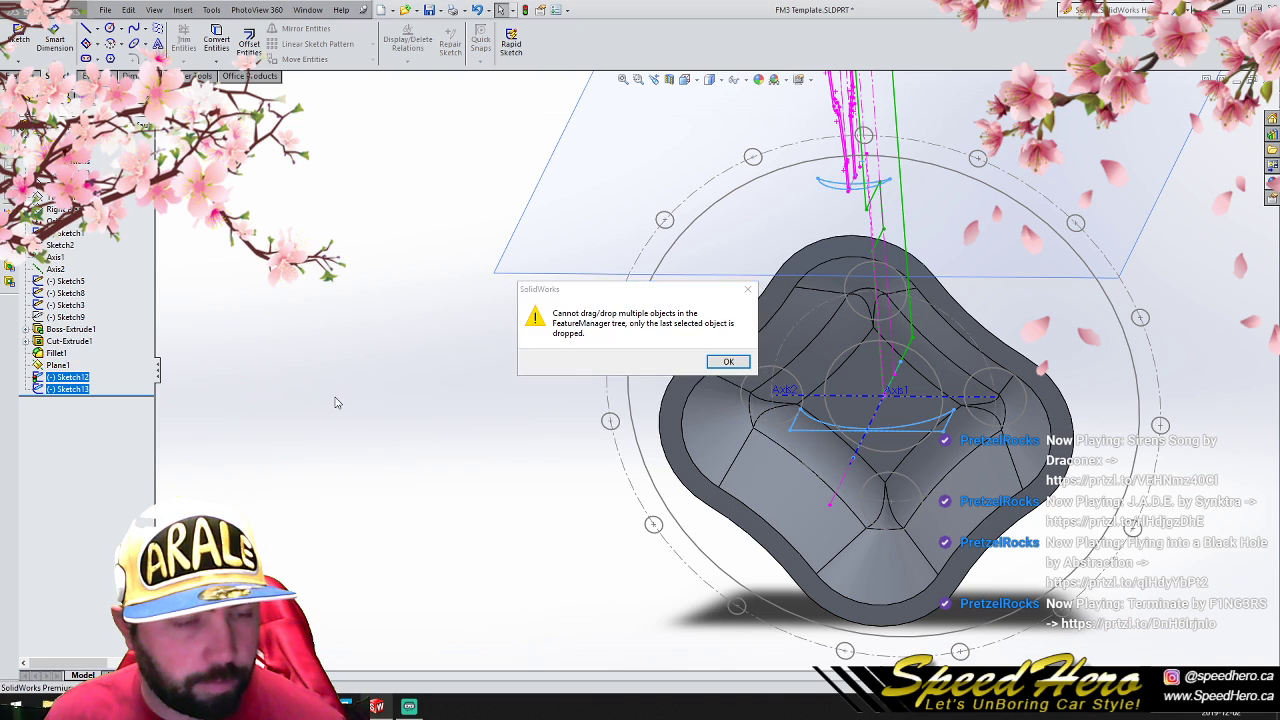
left_click(728, 361)
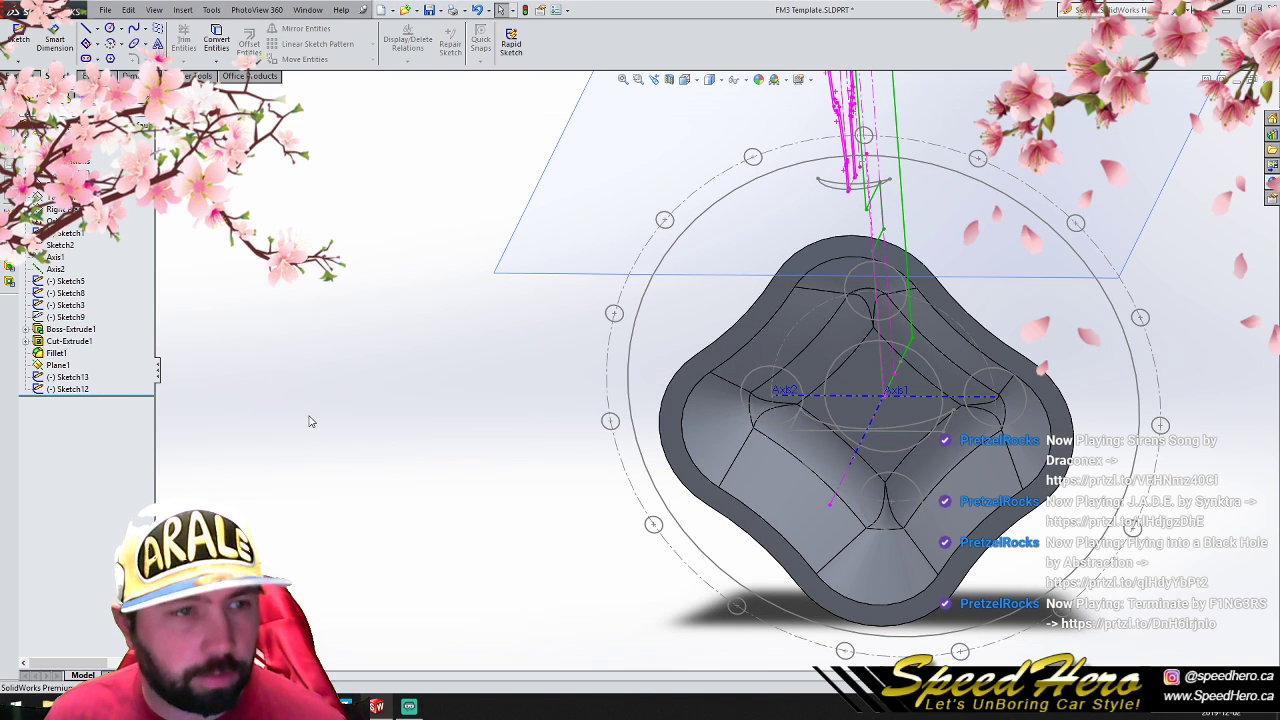
Step: Try a lofted boss from the hub profile Sketch13 to the crescent profile Sketch12
scroll(1030, 462, "down", 1)
middle_click_drag(978, 448, 943, 488)
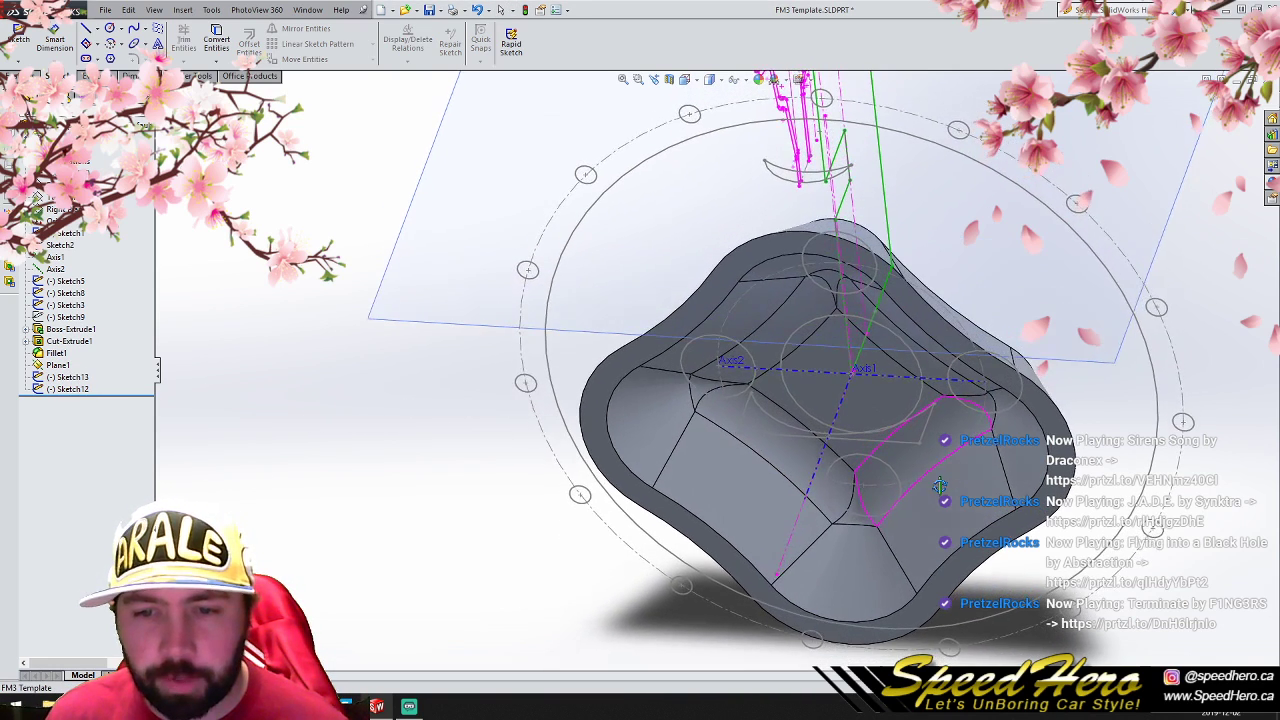
left_click(14, 76)
left_click(125, 43)
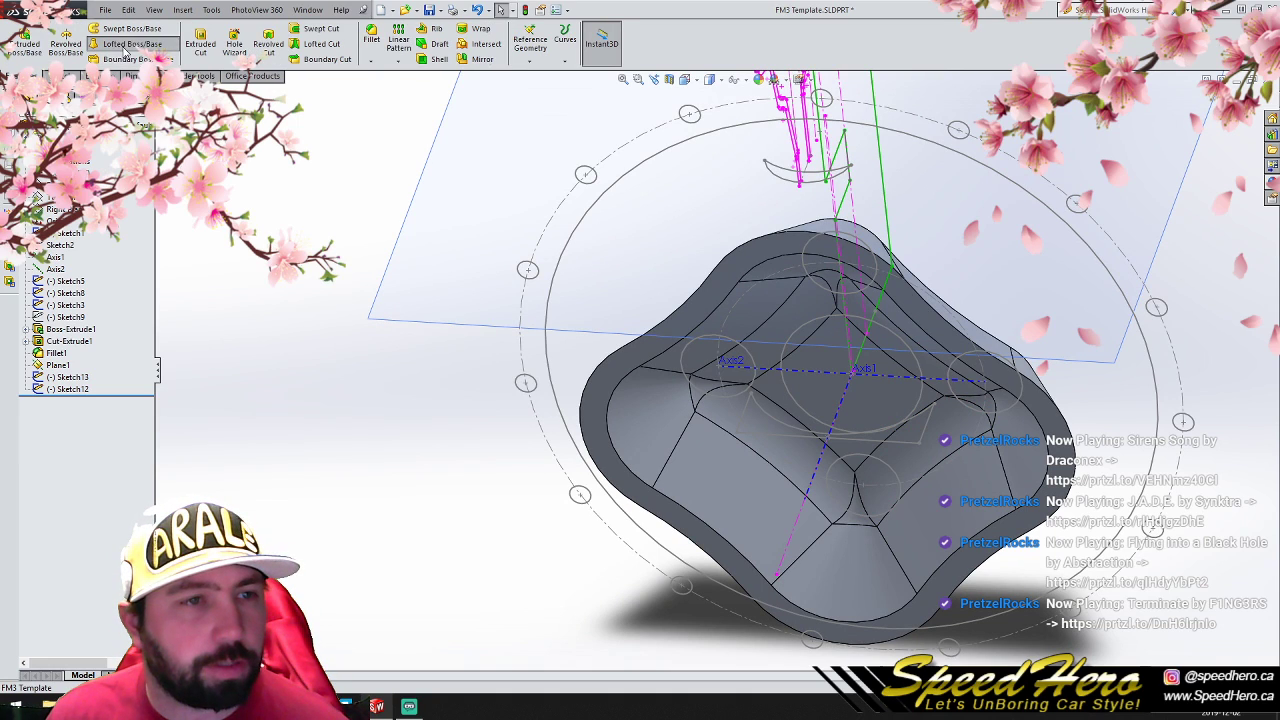
left_click(218, 344)
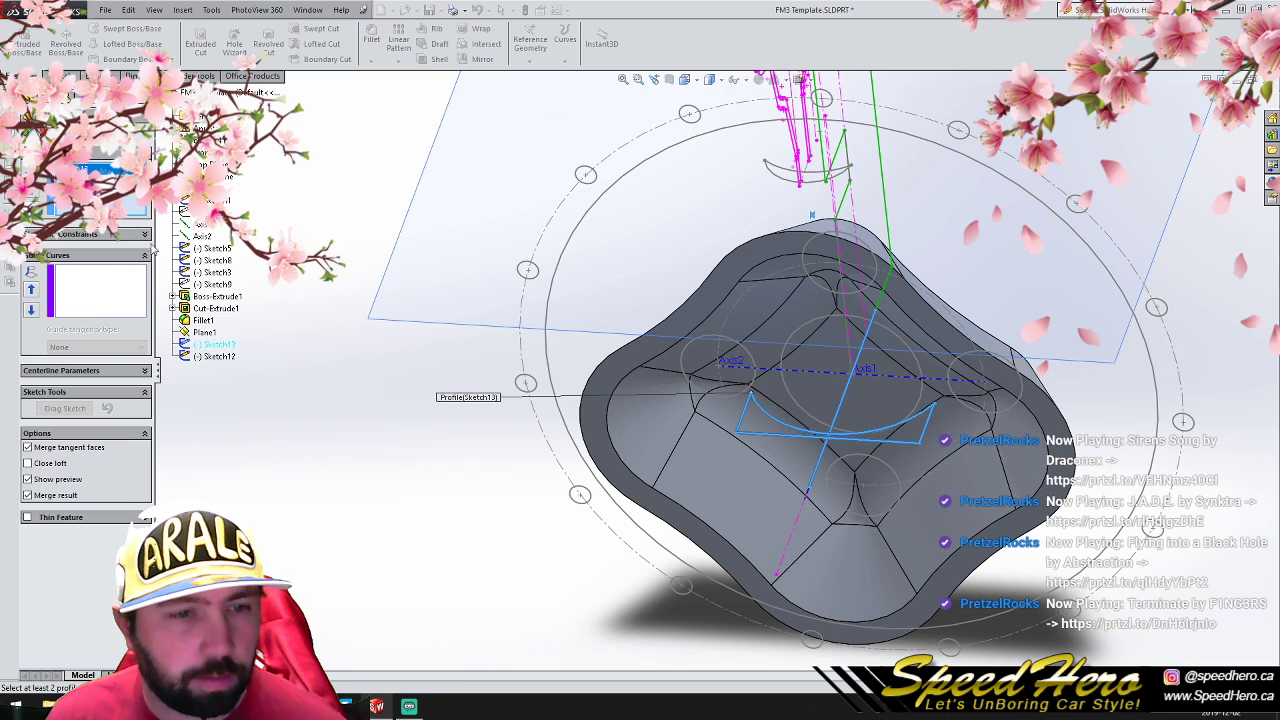
left_click(218, 356)
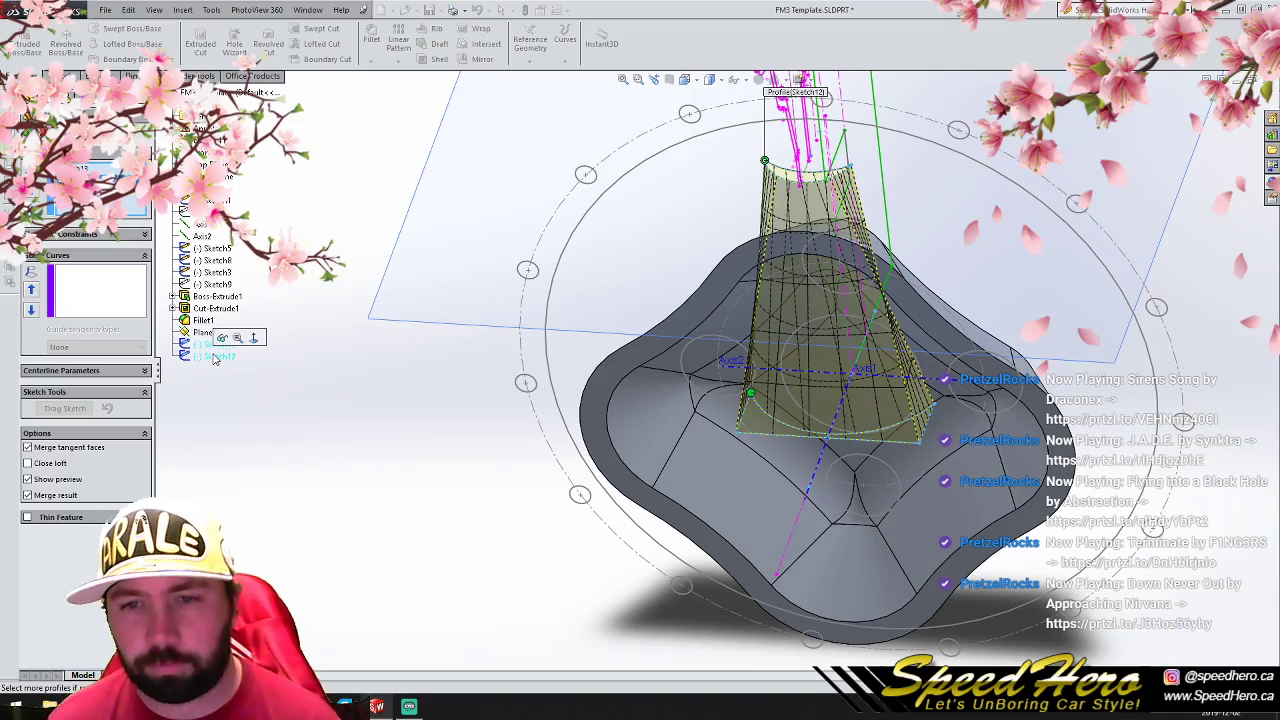
scroll(890, 268, "down", 2)
mouse_move(888, 280)
middle_mouse_down()
mouse_move(872, 305)
mouse_move(765, 354)
mouse_move(986, 222)
mouse_move(929, 455)
mouse_move(936, 203)
mouse_move(1051, 260)
mouse_move(1033, 298)
mouse_move(1051, 294)
mouse_move(1043, 251)
mouse_move(934, 257)
mouse_move(811, 338)
mouse_move(897, 379)
middle_mouse_up()
left_click(1243, 128)
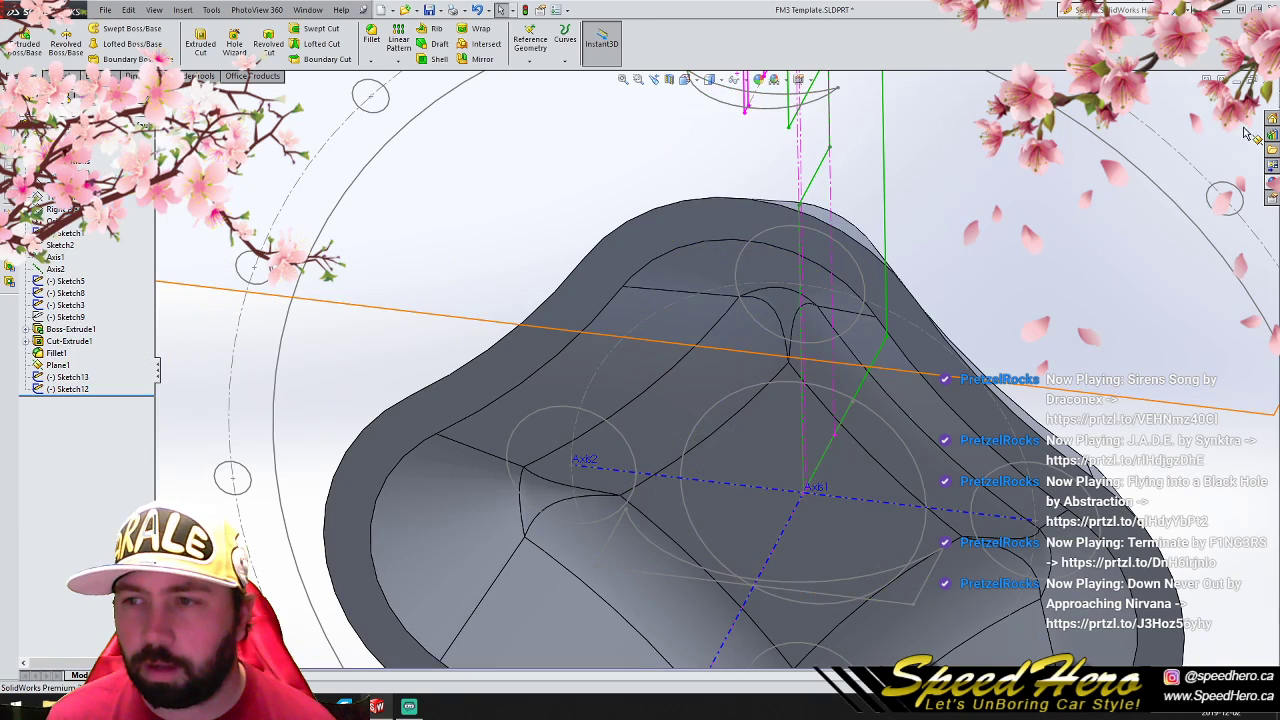
Step: Fillet the outer edge of the hub's wide face with a 5 mm radius
scroll(862, 388, "up", 5)
scroll(862, 390, "down", 2)
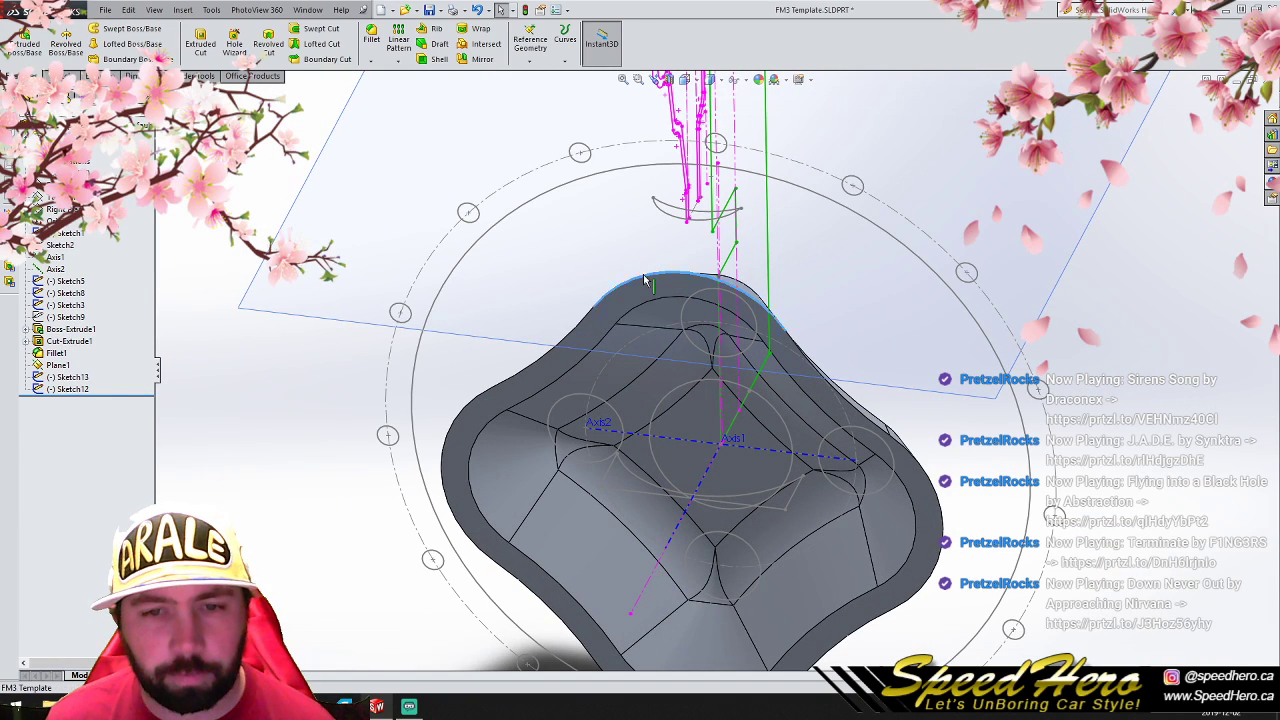
left_click(638, 276)
left_click(376, 39)
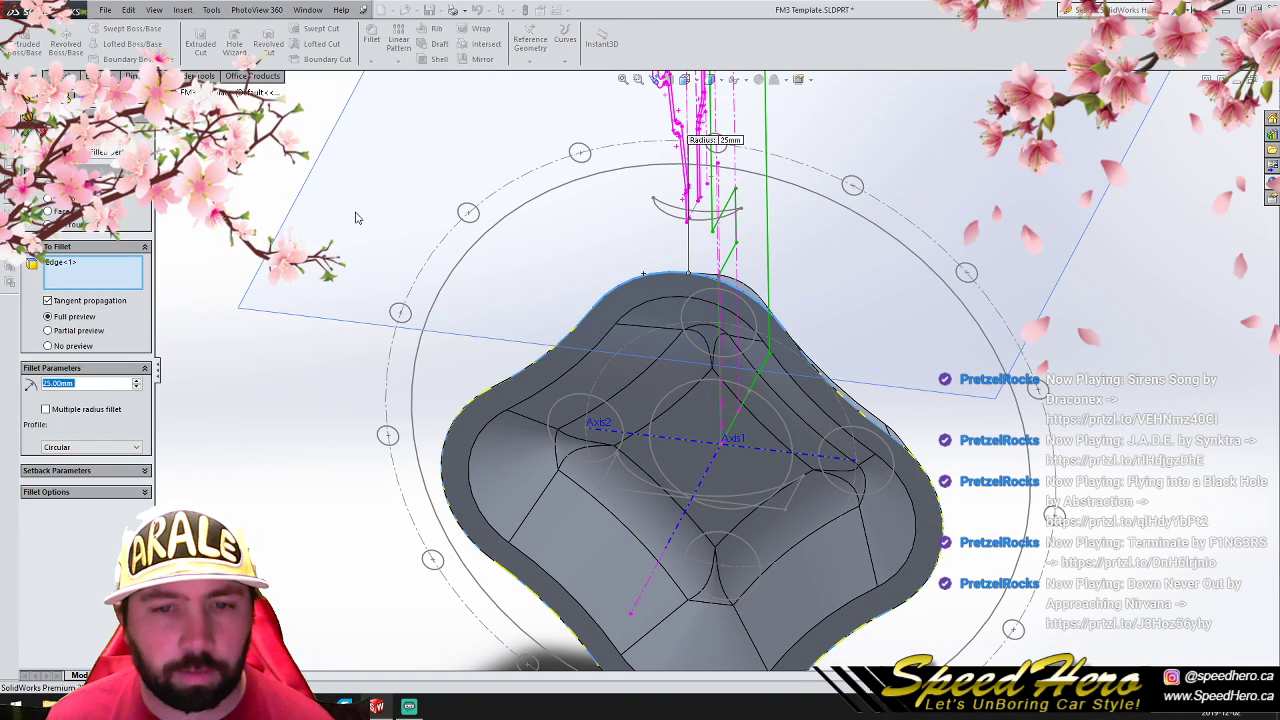
type("1")
key("Return")
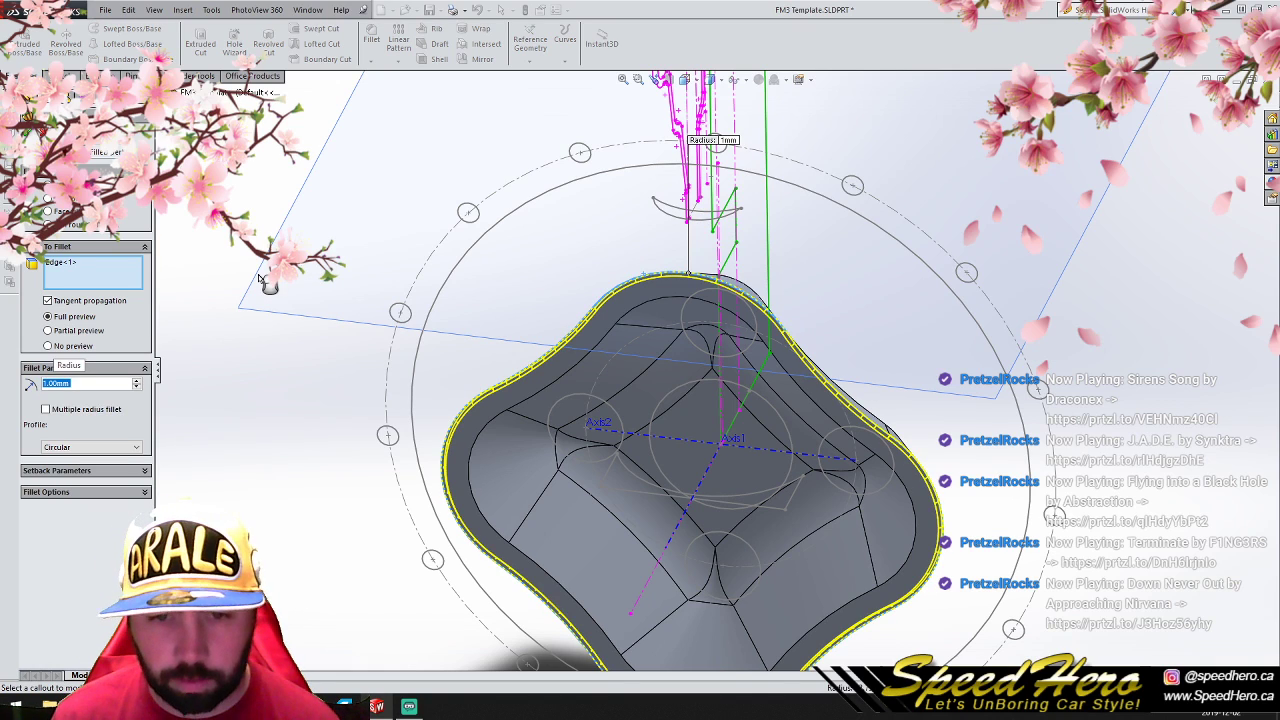
key("Return")
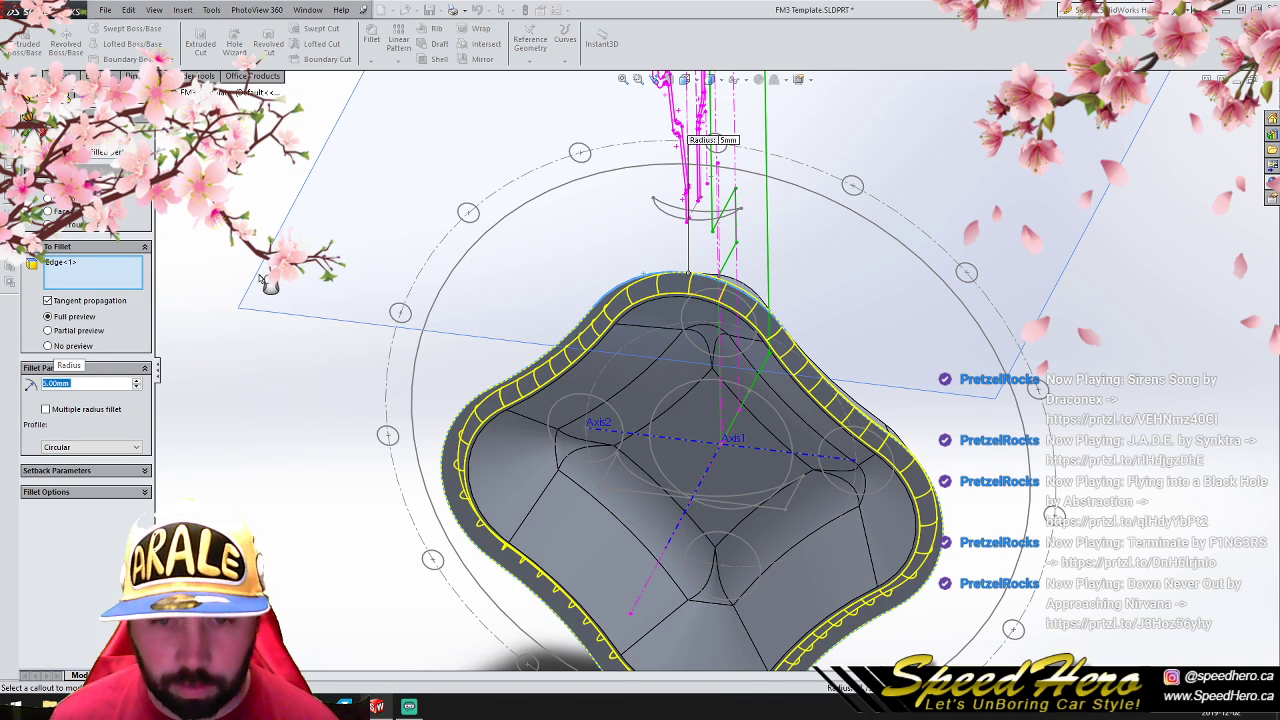
left_click(28, 131)
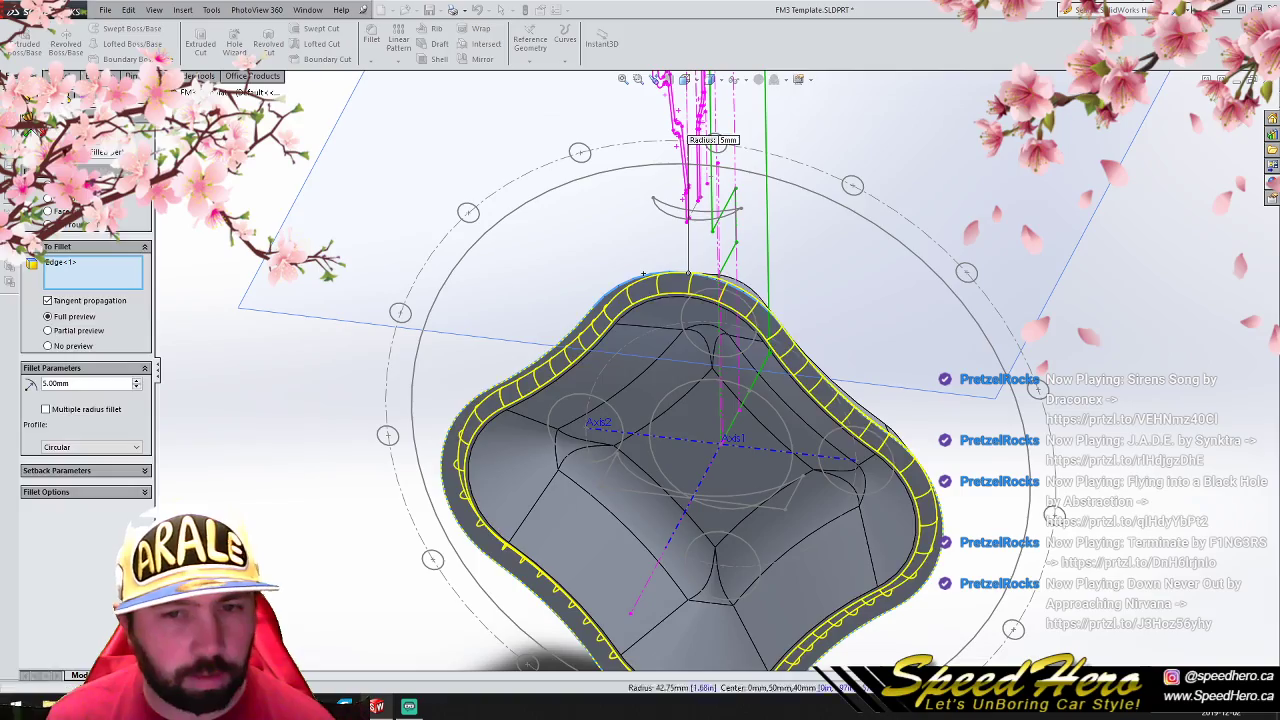
Step: Create a reference plane offset about 56.19 mm from the Top Plane towards the rim-end plane
scroll(640, 300, "up", 2)
scroll(778, 445, "down", 2)
middle_click_drag(778, 445, 784, 338)
scroll(772, 380, "up", 4)
scroll(762, 402, "down", 1)
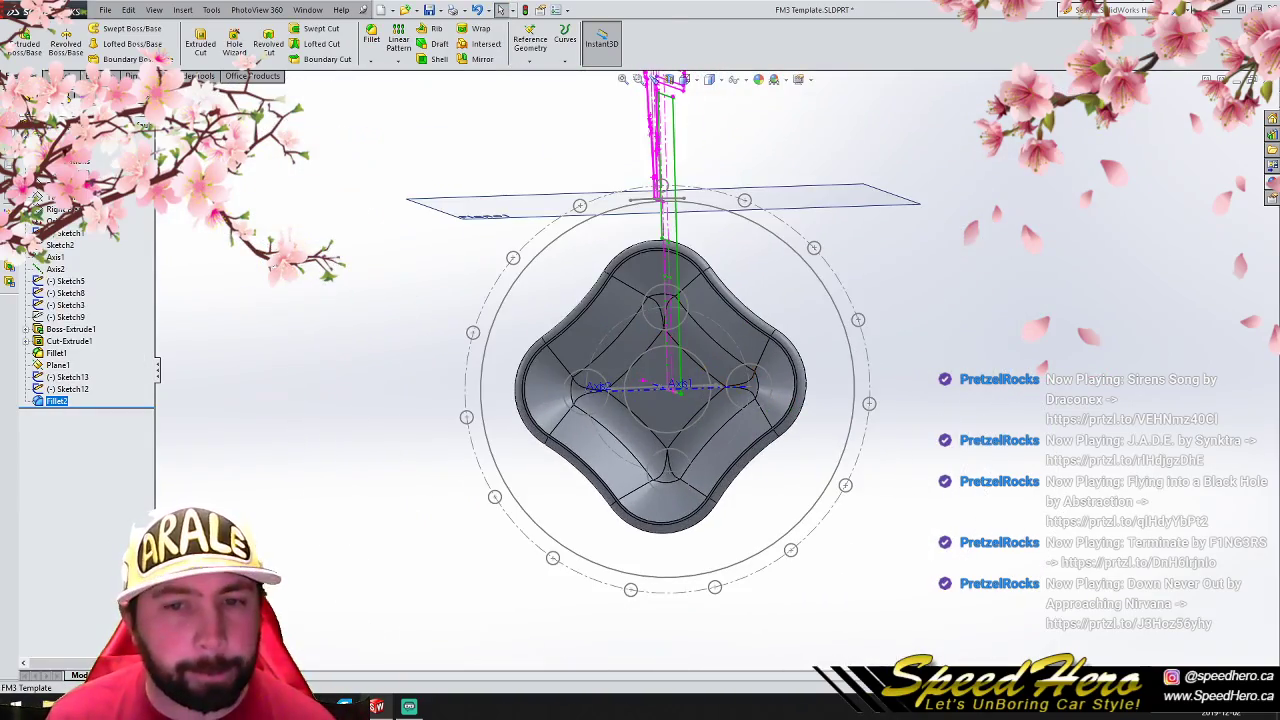
left_click(68, 389)
mouse_move(260, 396)
middle_mouse_down()
mouse_move(312, 400)
mouse_move(265, 444)
middle_mouse_up()
left_click(72, 389)
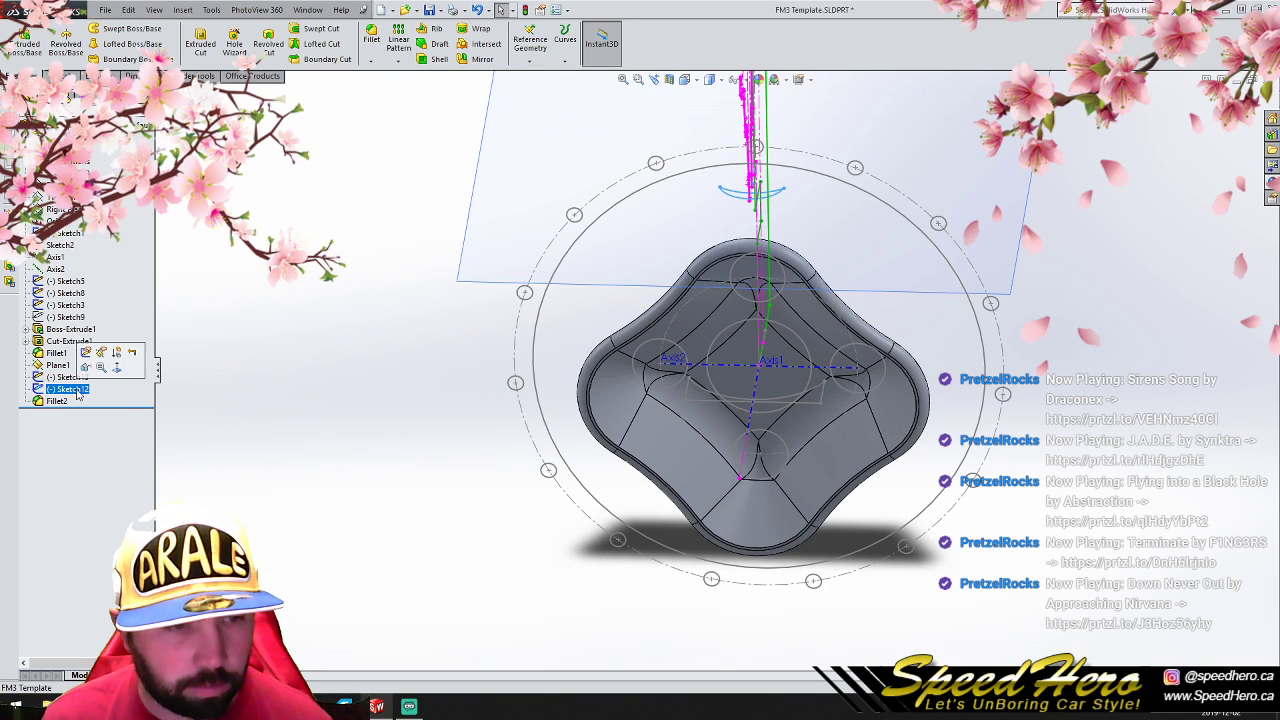
left_click(390, 356)
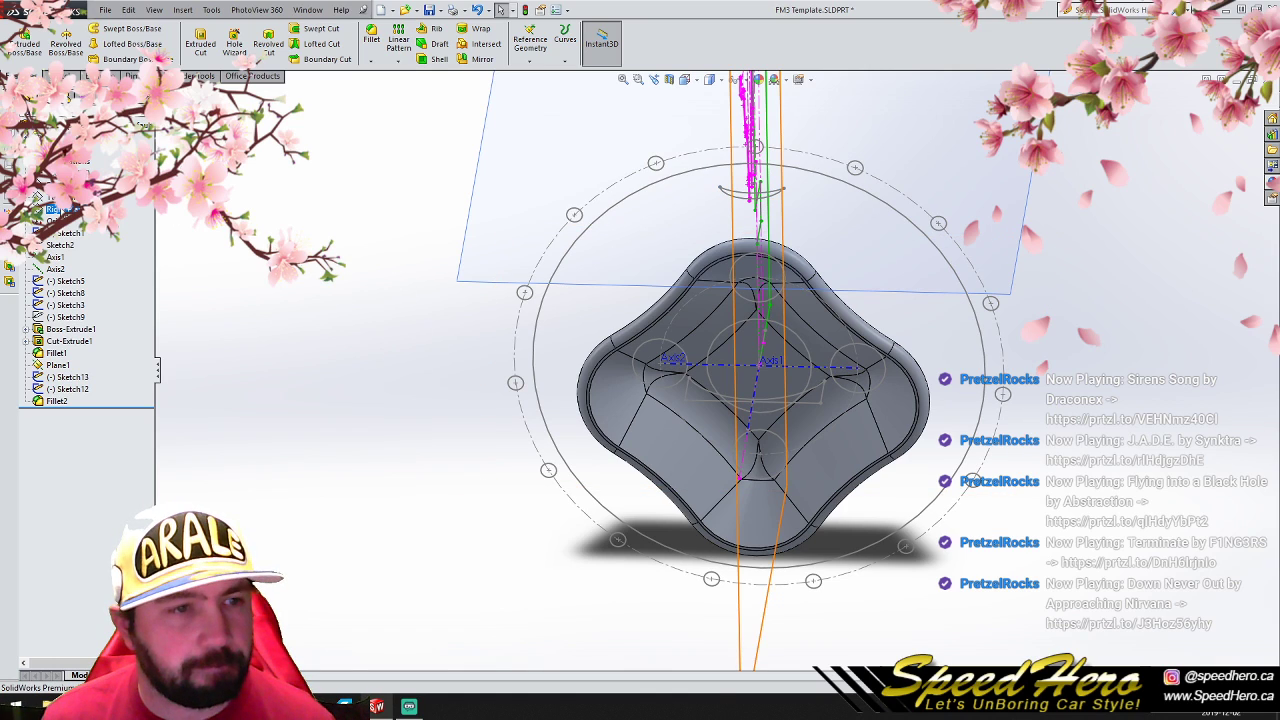
left_click(45, 197)
left_click_drag(461, 451, 464, 392, "ctrl")
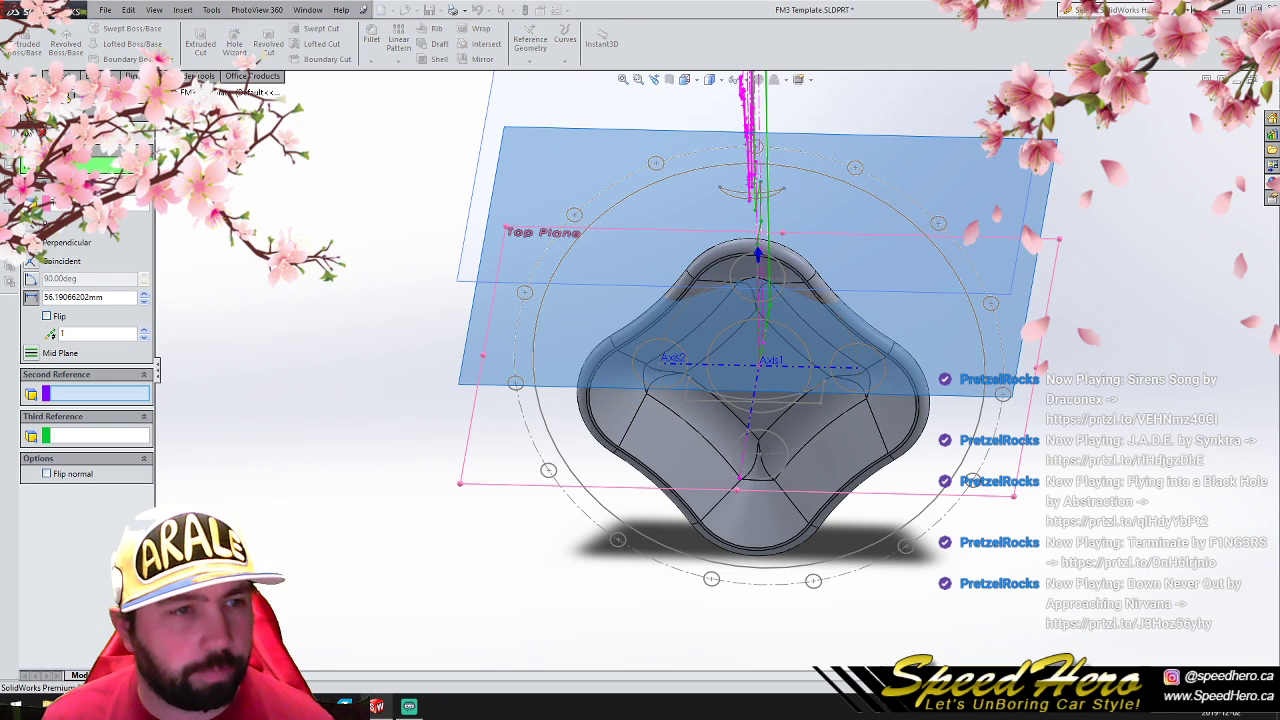
left_click(28, 131)
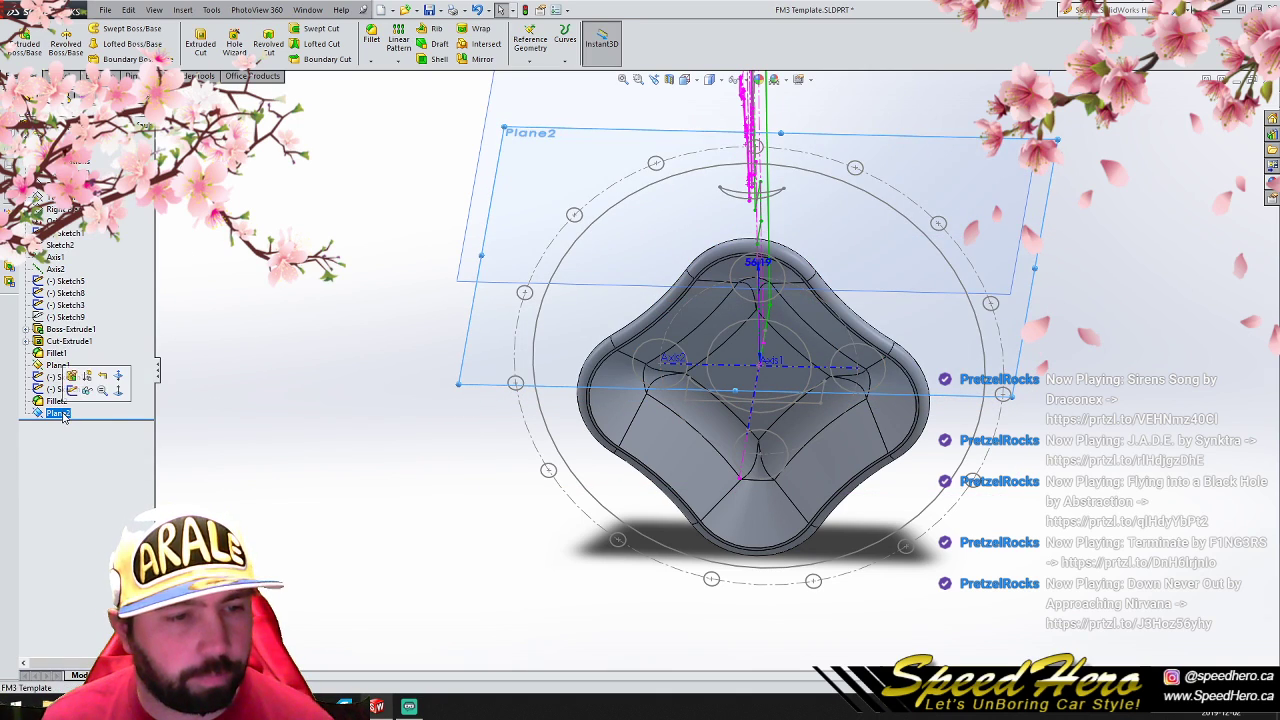
Step: Try placing a copy of the crescent Sketch12 on the new offset plane Plane2
left_click(265, 345)
left_click(80, 412)
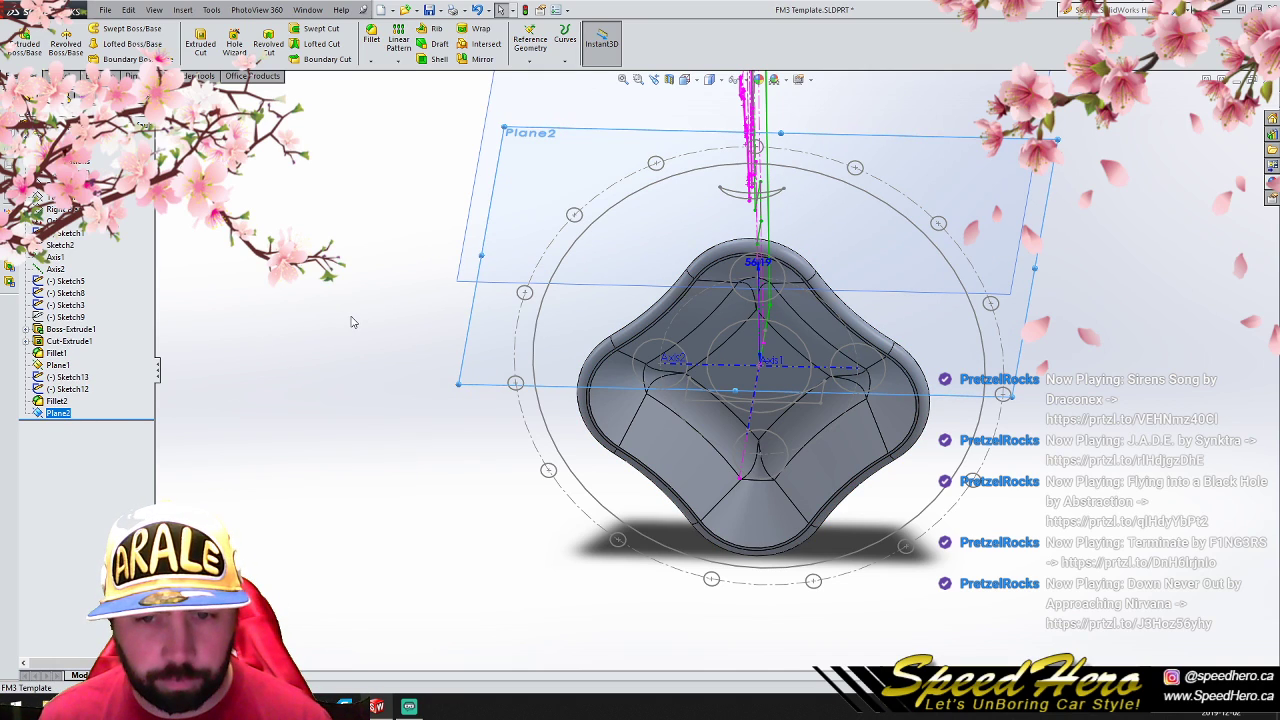
left_click(67, 389)
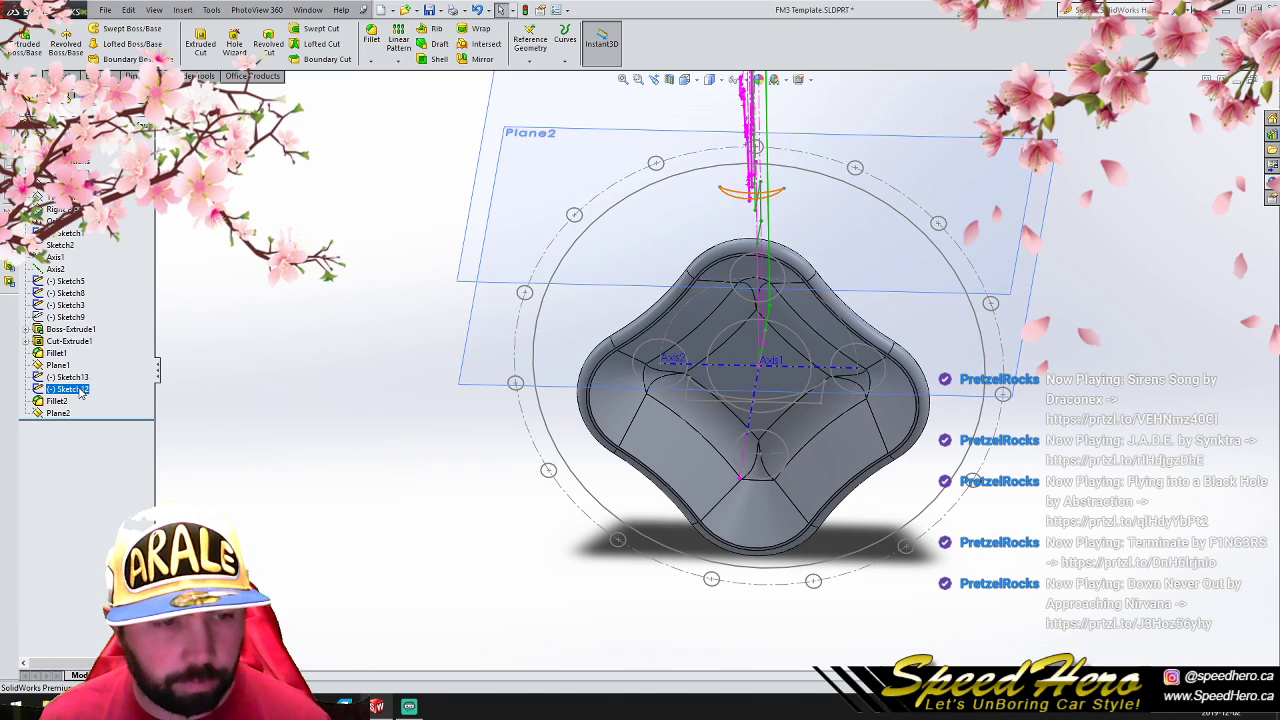
right_click(67, 389)
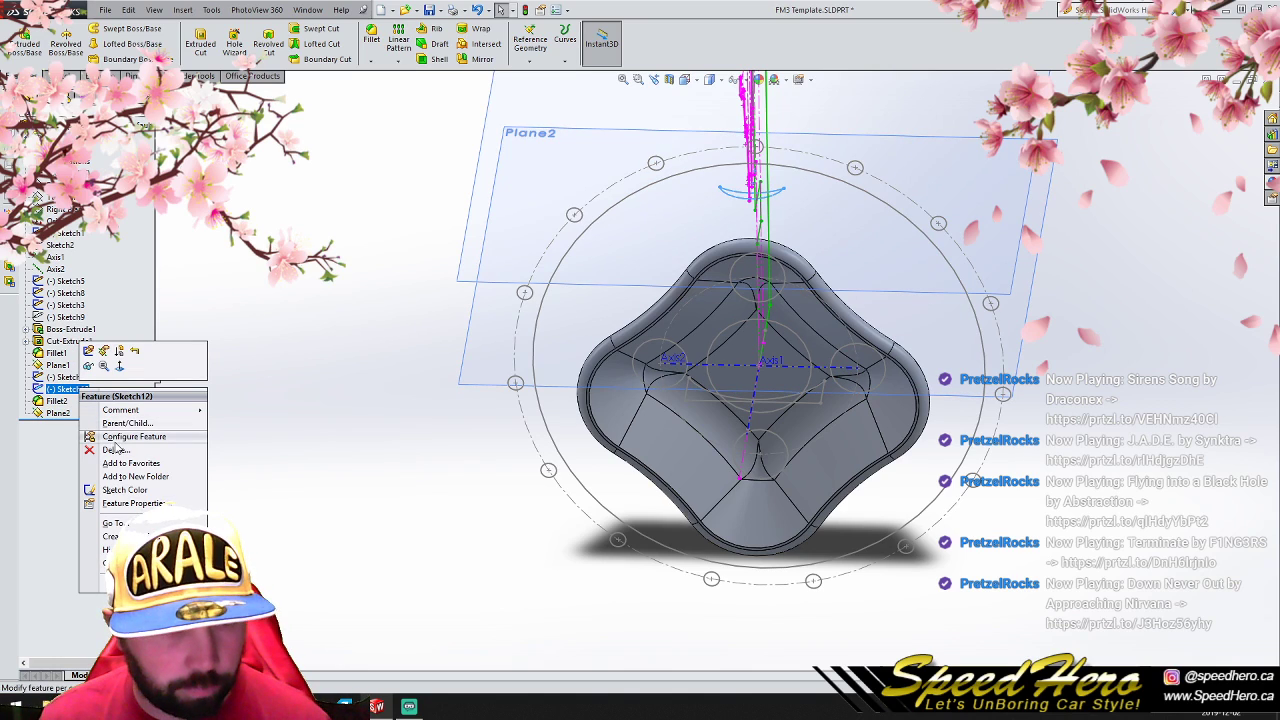
left_click(63, 394)
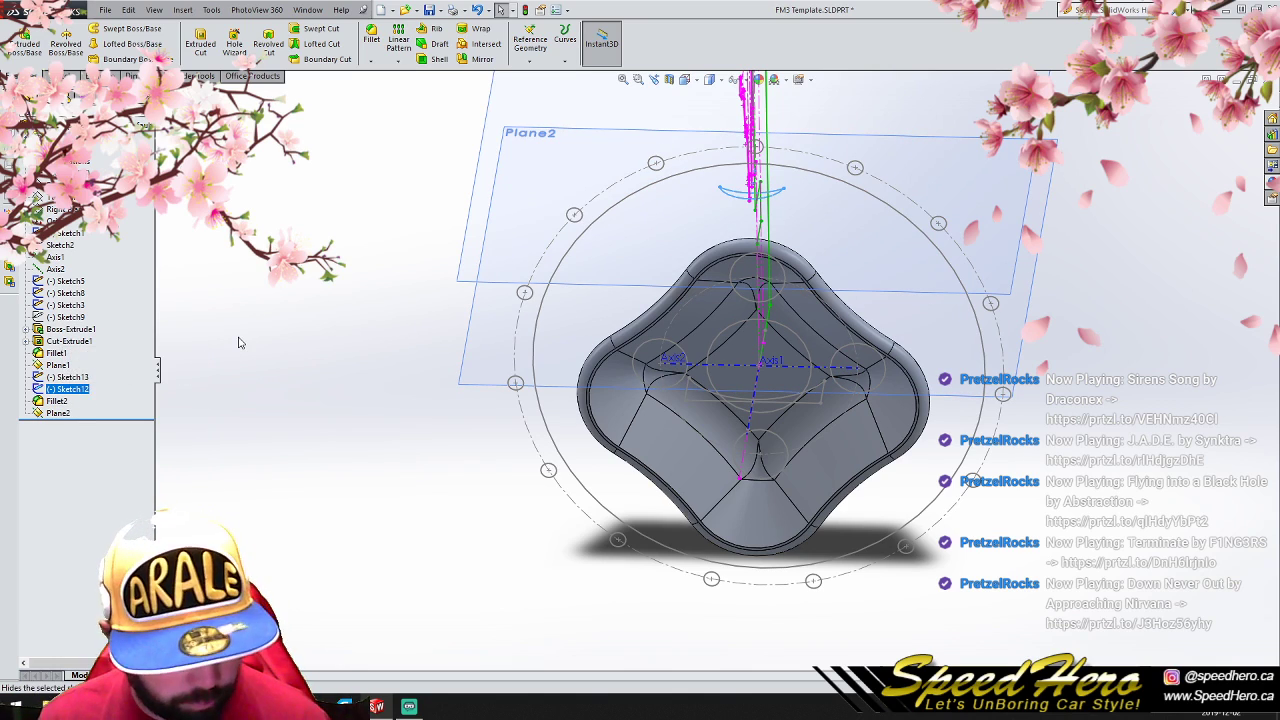
left_click(57, 413)
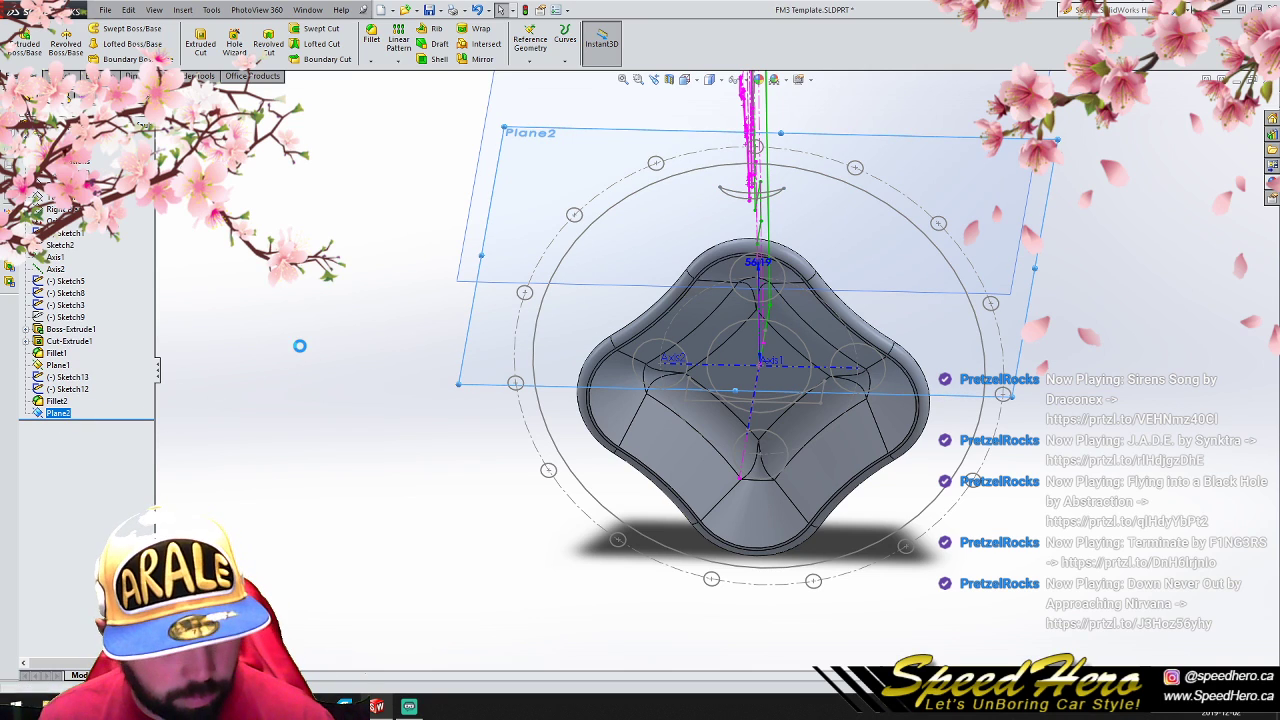
middle_click_drag(375, 354, 400, 340)
Step: Delete the sketch pasted onto the new offset plane
left_click(68, 425)
key("Delete")
key("Return")
Step: Copy the hub profile Sketch13 and paste it onto the offset plane Plane2
left_click(68, 377)
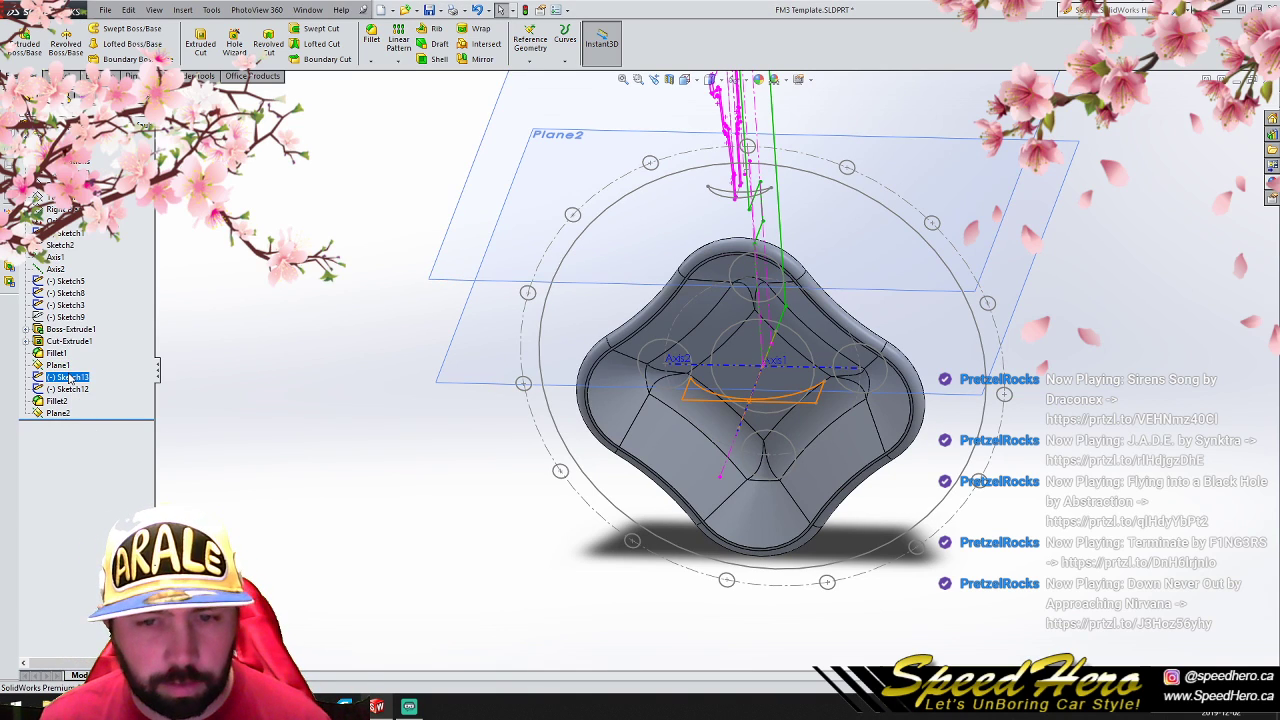
left_click(62, 413)
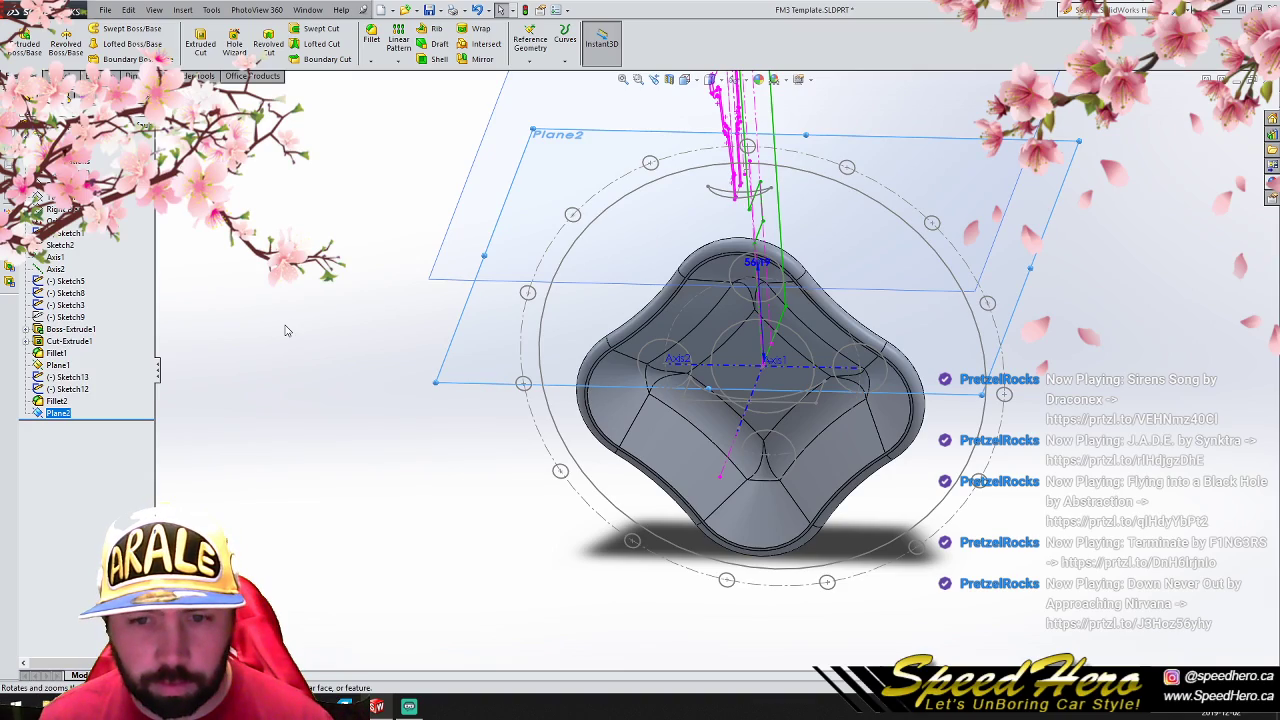
key("ctrl+v")
mouse_move(722, 345)
middle_mouse_down()
mouse_move(740, 410)
mouse_move(700, 380)
mouse_move(716, 225)
mouse_move(836, 246)
mouse_move(722, 297)
mouse_move(800, 360)
mouse_move(840, 420)
mouse_move(863, 495)
mouse_move(986, 526)
mouse_move(966, 620)
mouse_move(899, 520)
mouse_move(863, 431)
mouse_move(744, 287)
mouse_move(745, 360)
mouse_move(745, 340)
mouse_move(735, 346)
middle_mouse_up()
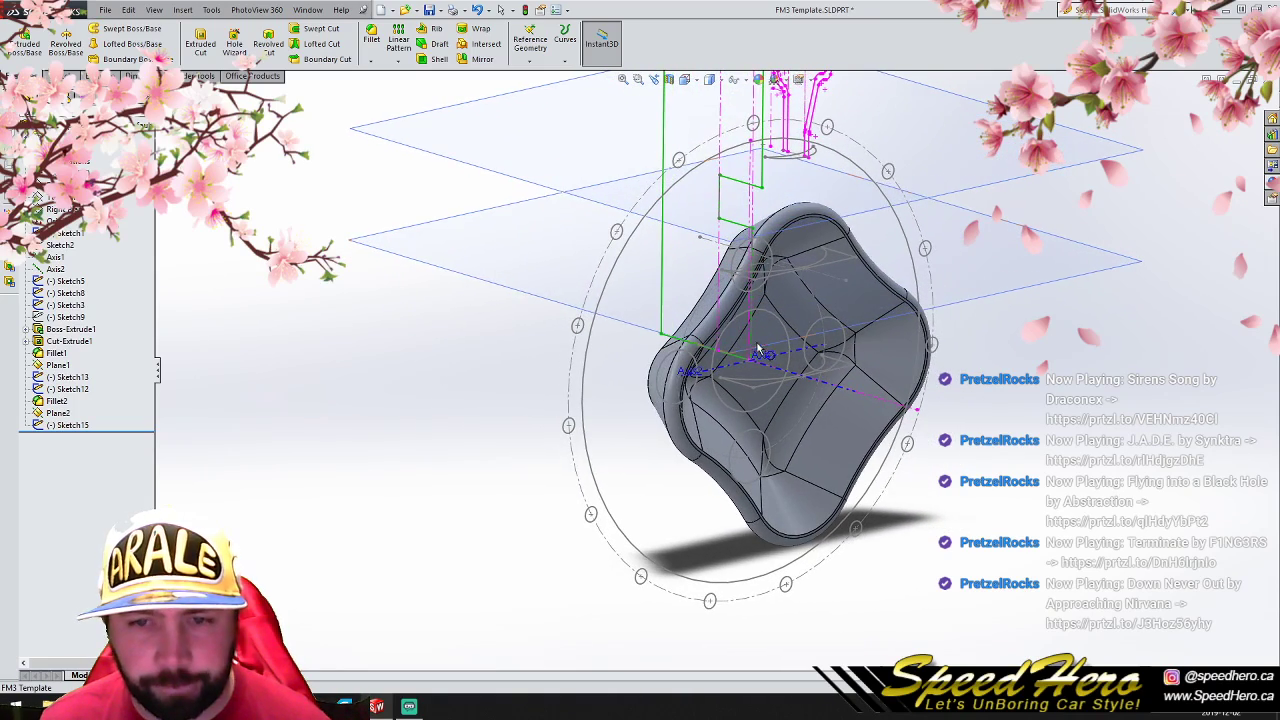
Step: Change the offset of Plane2 from the Top Plane to 45 mm
left_click(60, 412)
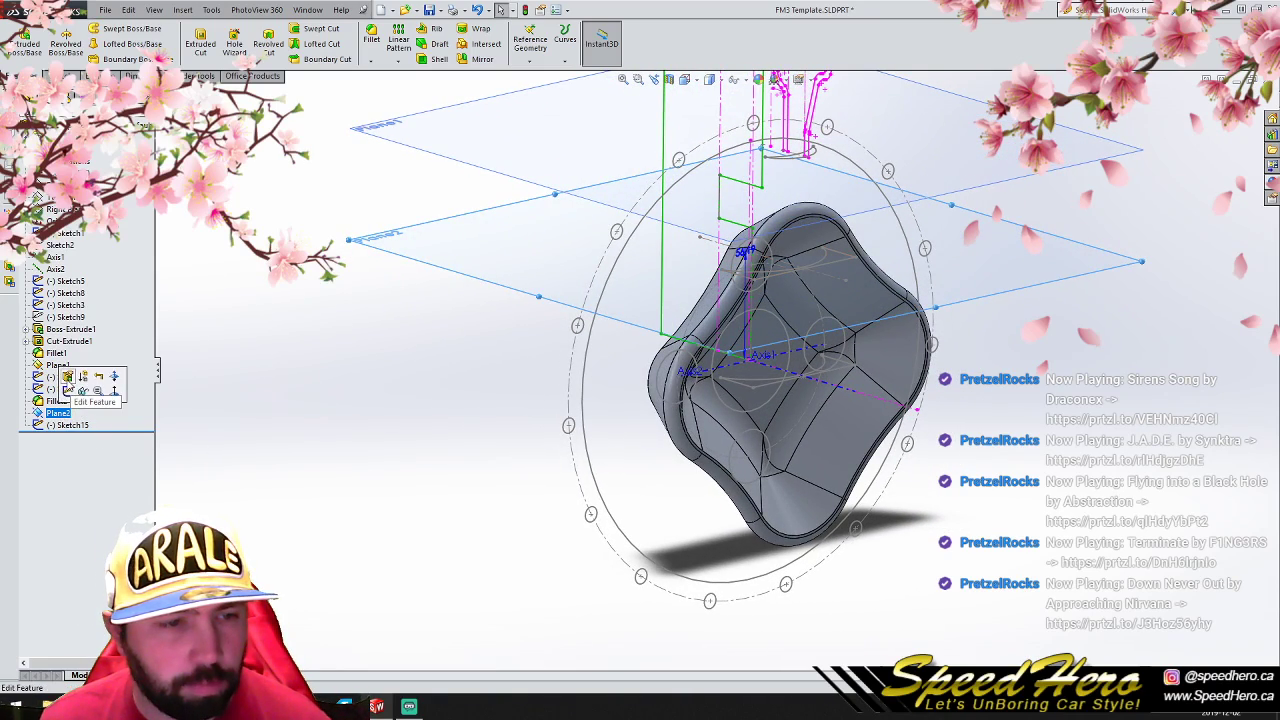
left_click(67, 377)
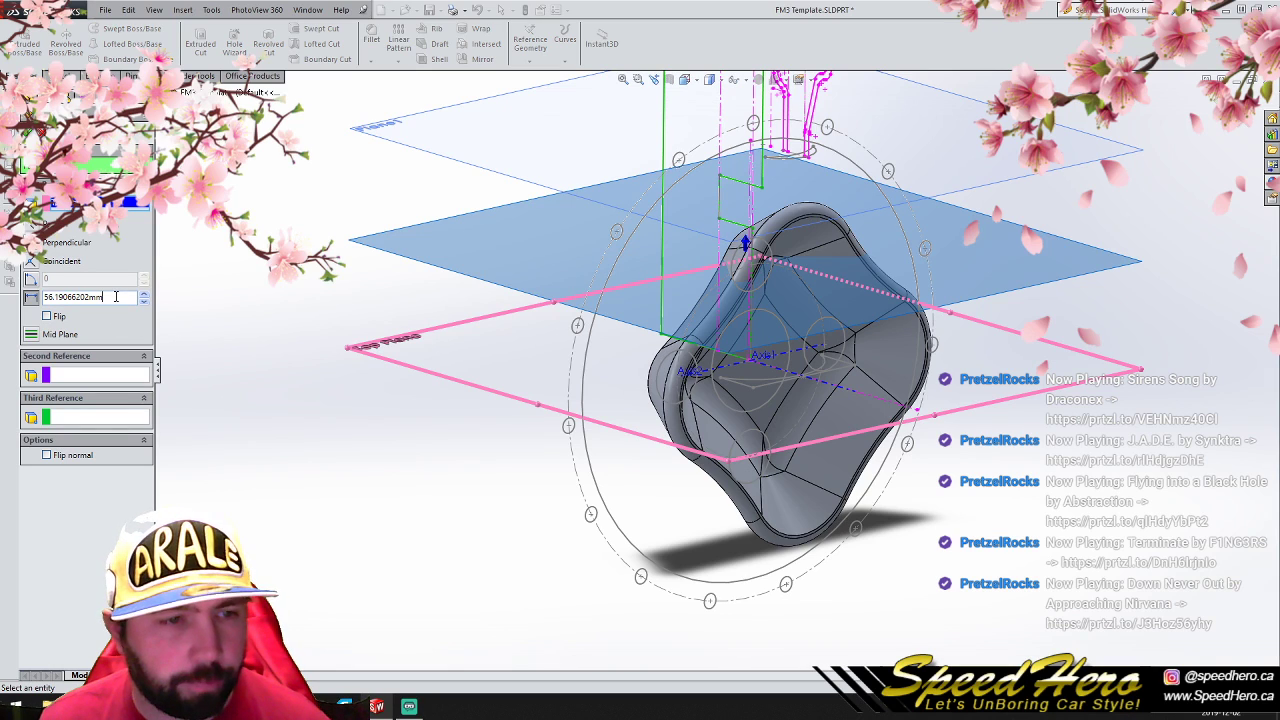
type("52")
key("Return")
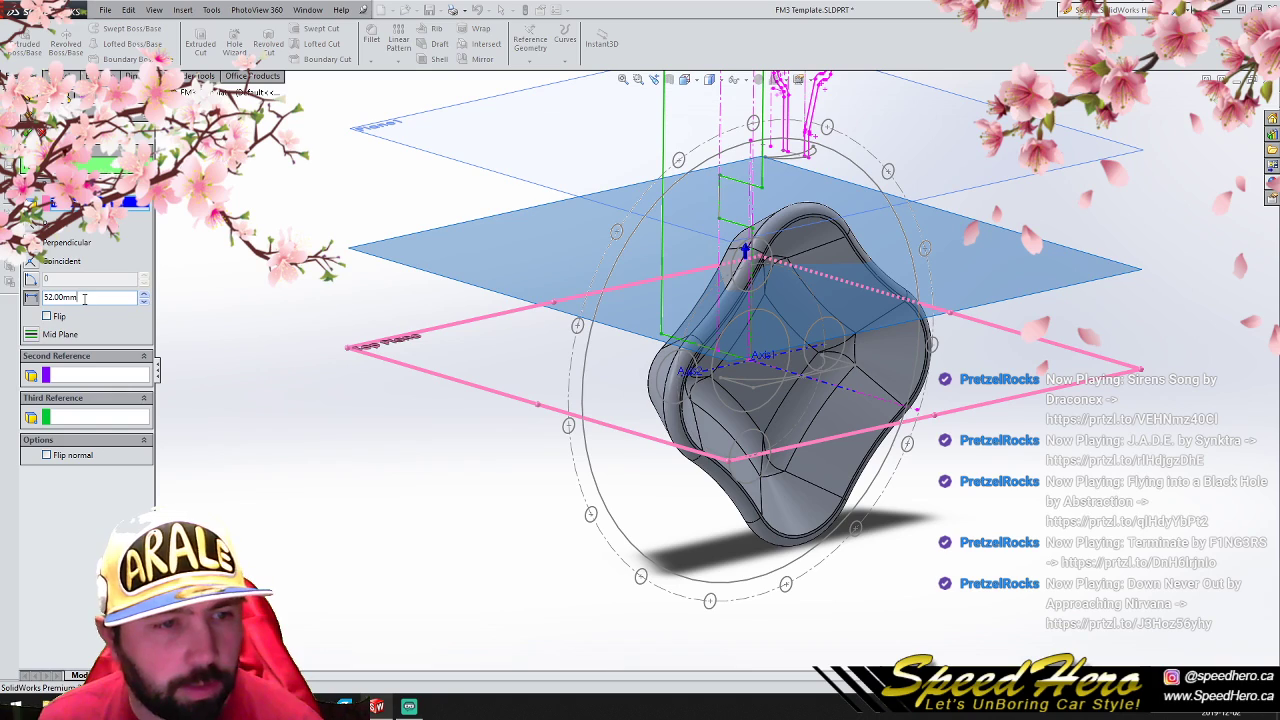
type("45")
key("Return")
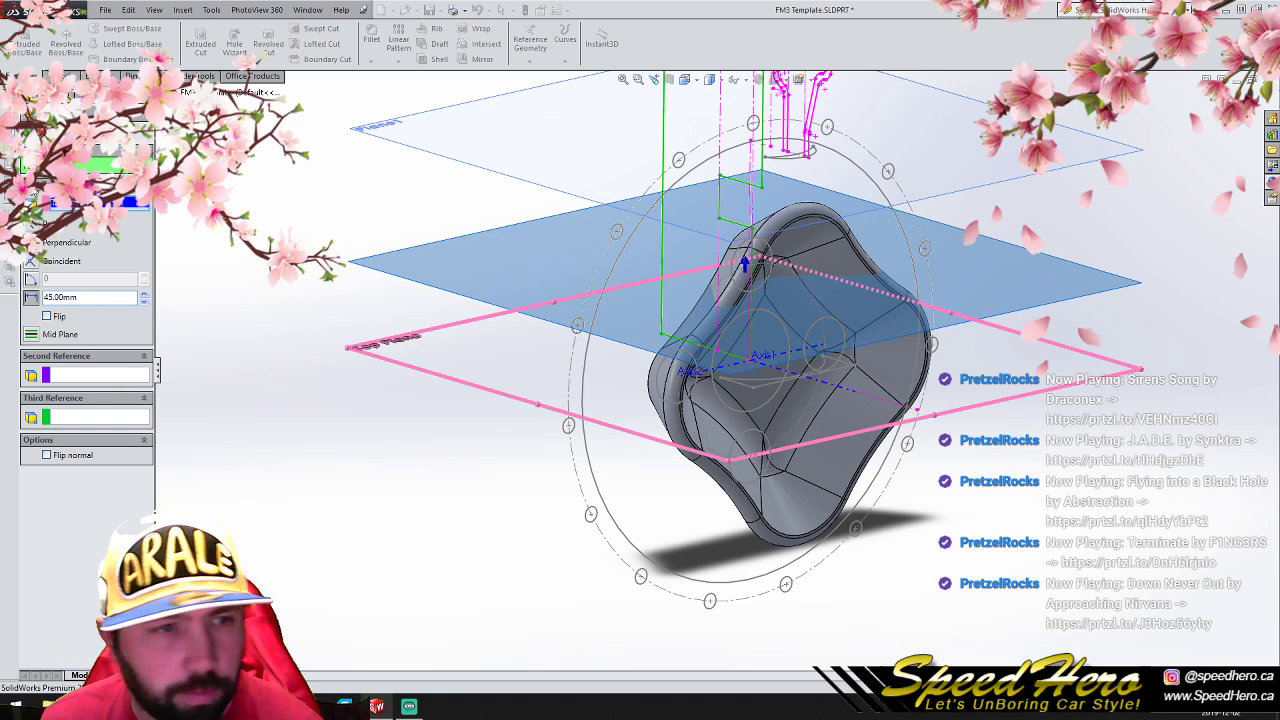
key("Return")
middle_click_drag(320, 342, 300, 366)
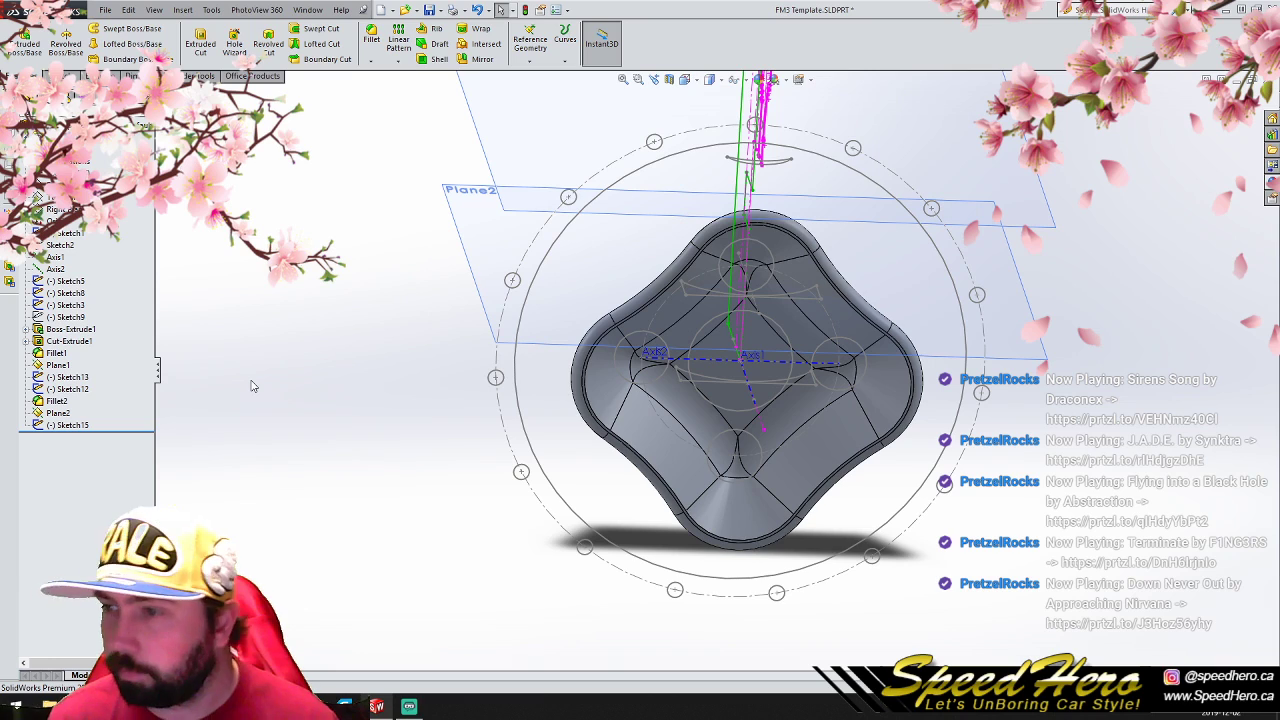
Step: Loft a solid spoke stub between the profiles Sketch15 and Sketch12
left_click(71, 425)
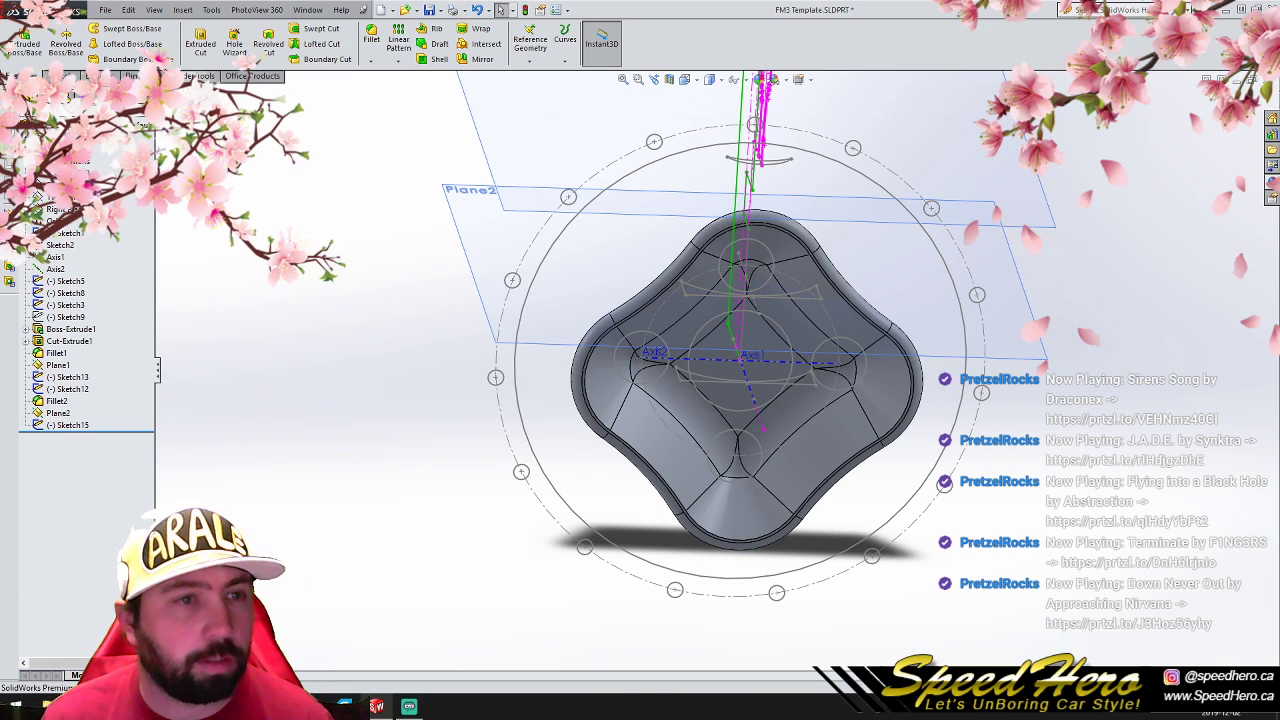
left_click(125, 44)
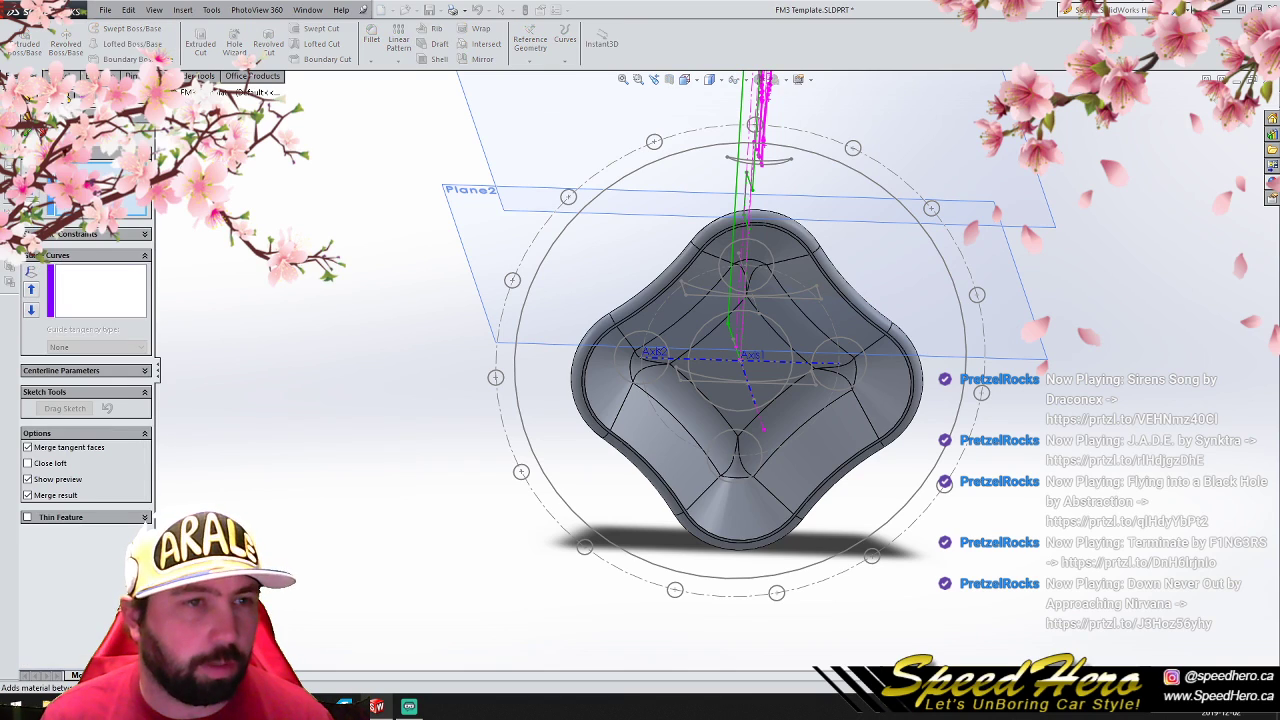
left_click(161, 93)
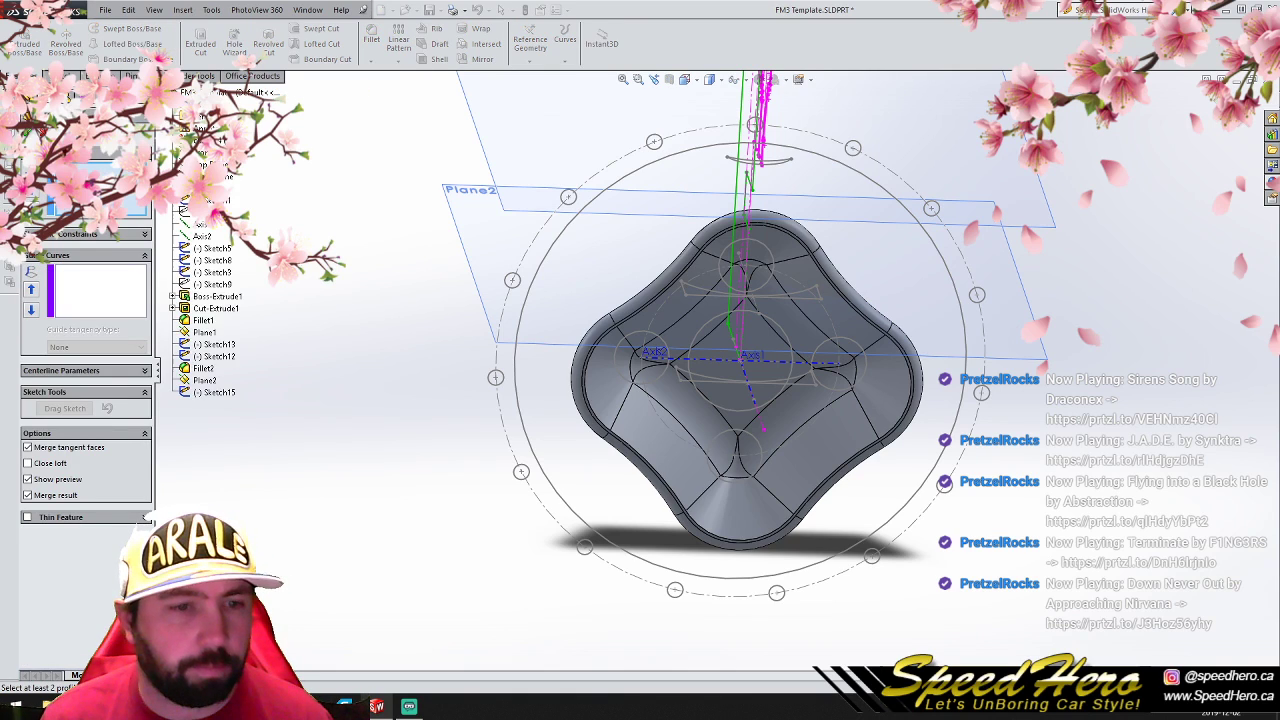
left_click(212, 393)
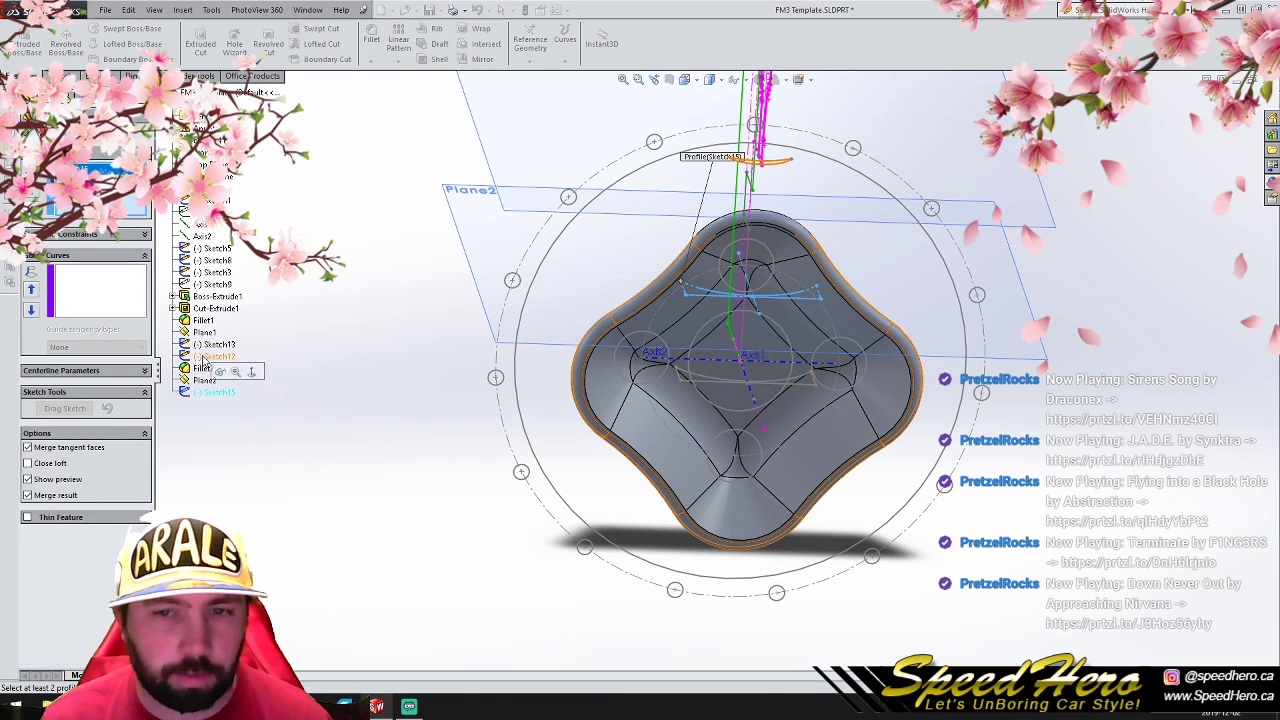
left_click(214, 357)
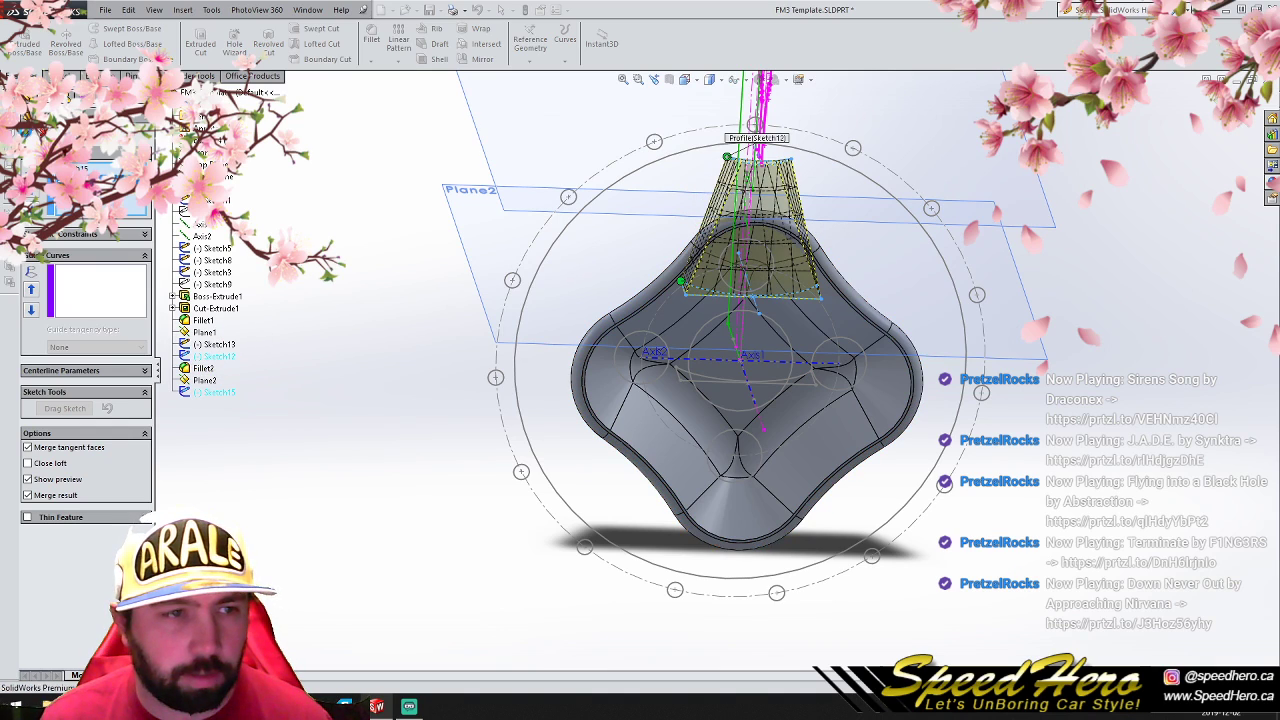
left_click(27, 131)
Step: Fillet one long side edge of the lofted spoke stub with a 5 mm radius
scroll(718, 328, "down", 2)
middle_click_drag(720, 335, 806, 352)
scroll(736, 208, "down", 4)
scroll(732, 218, "up", 4)
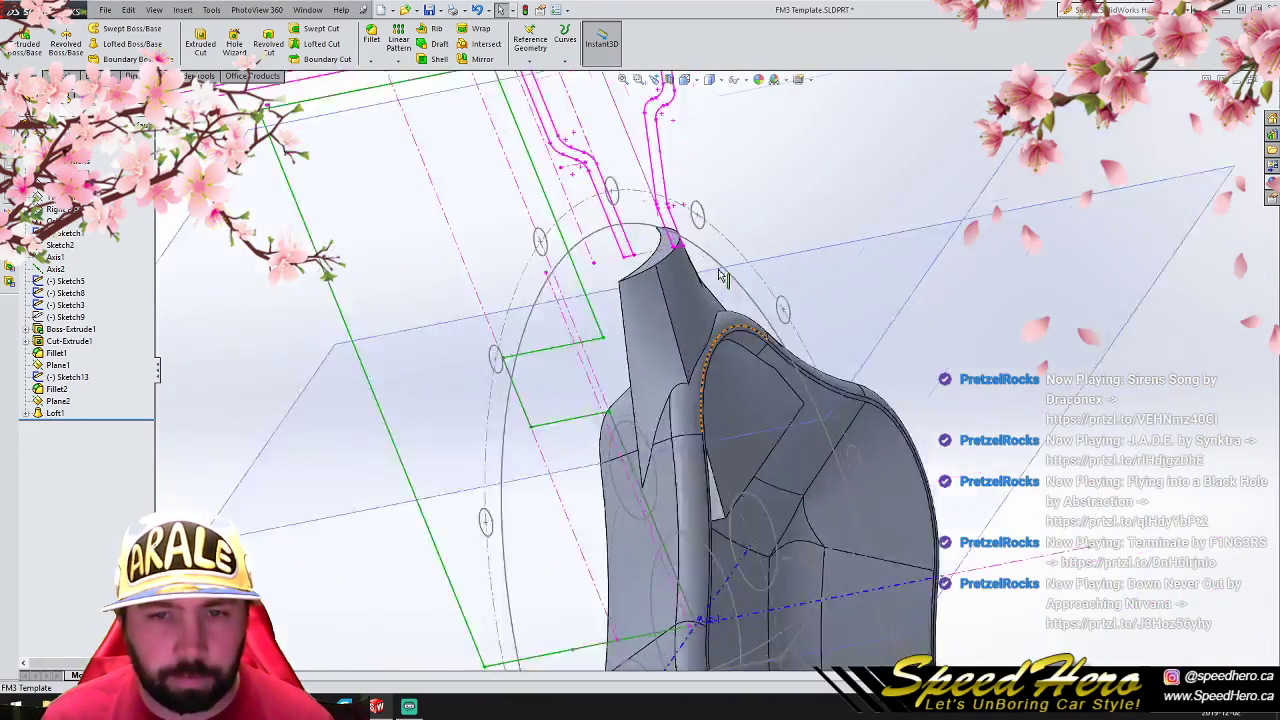
scroll(720, 270, "down", 5)
middle_click_drag(726, 352, 664, 372)
left_click(595, 483)
left_click(371, 38)
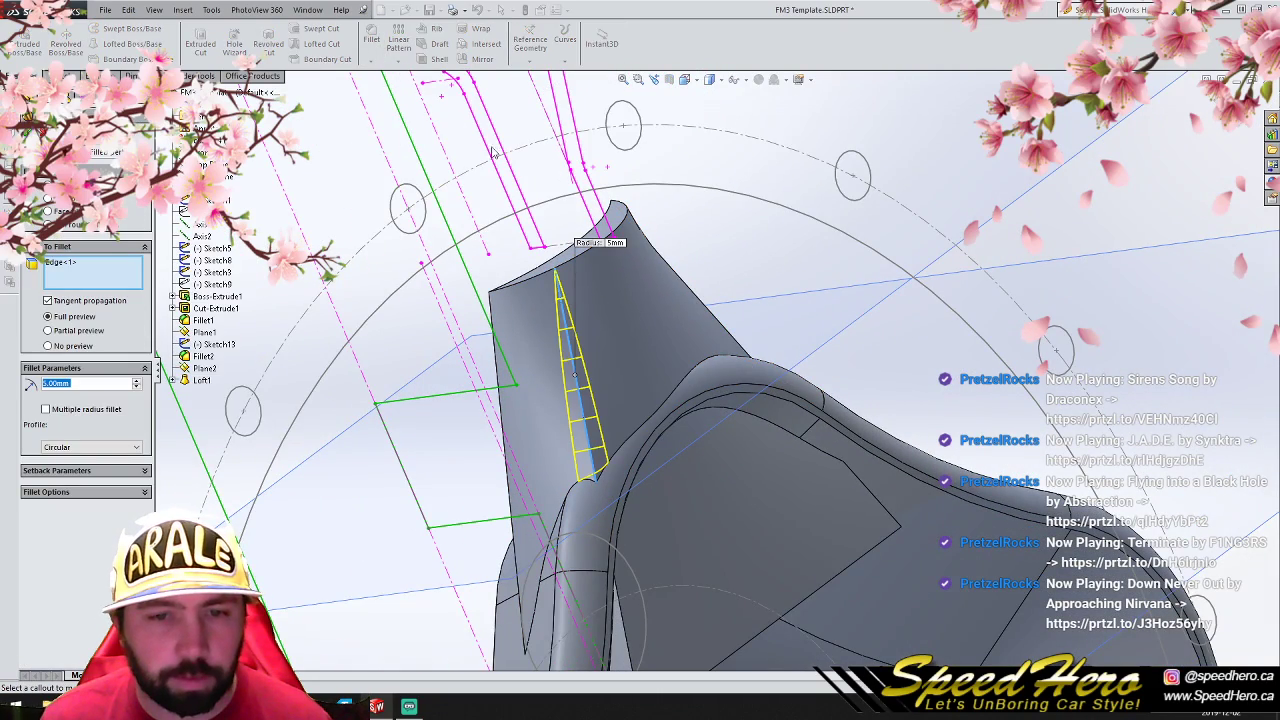
left_click(518, 332)
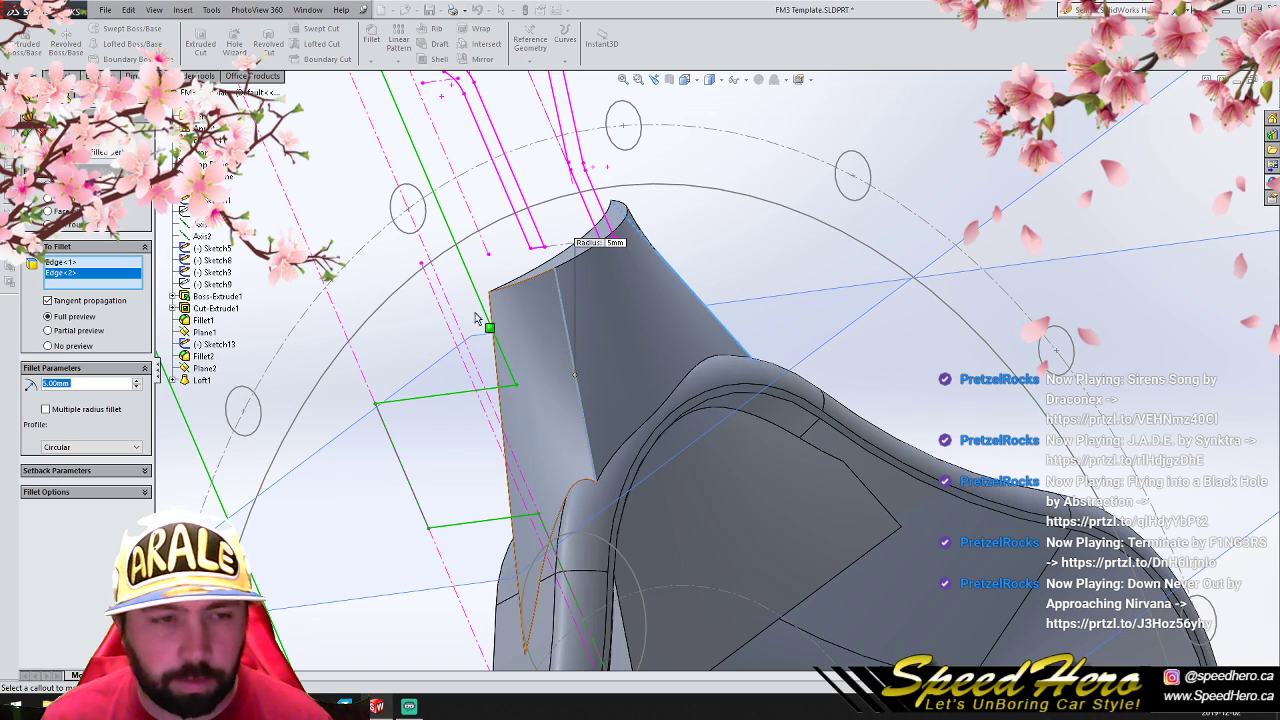
right_click(72, 273)
left_click(100, 291)
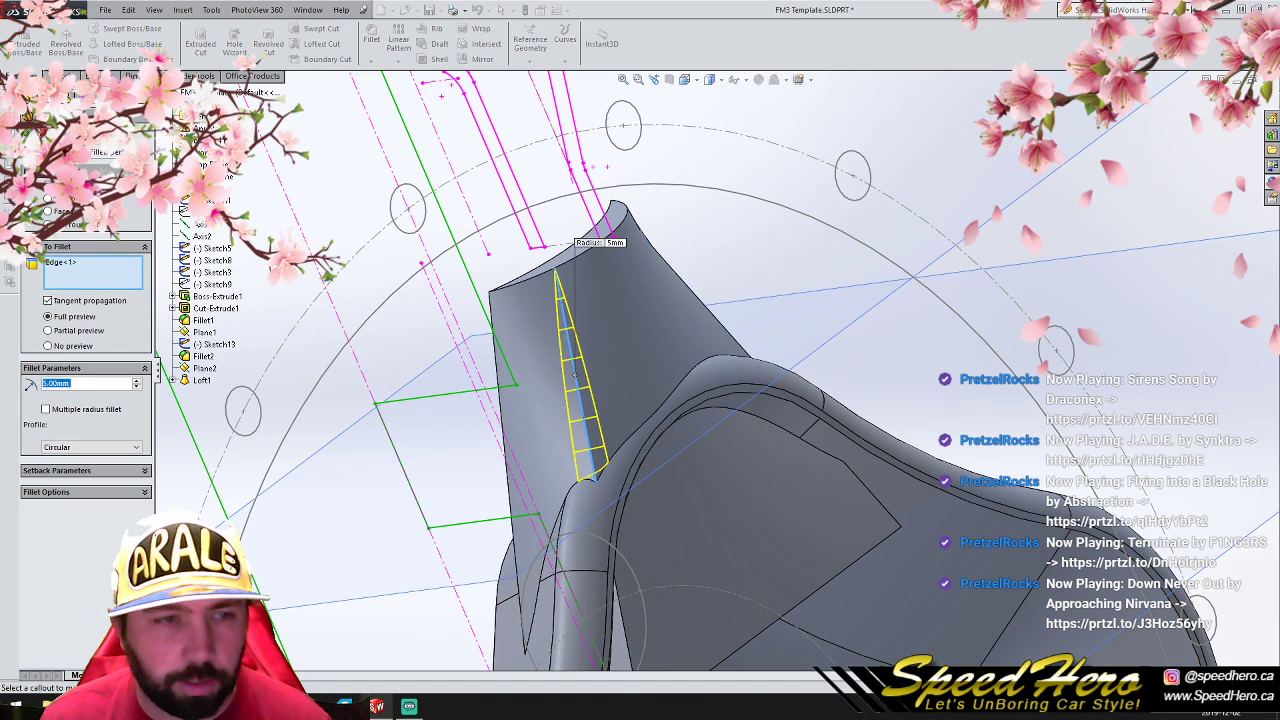
key("Return")
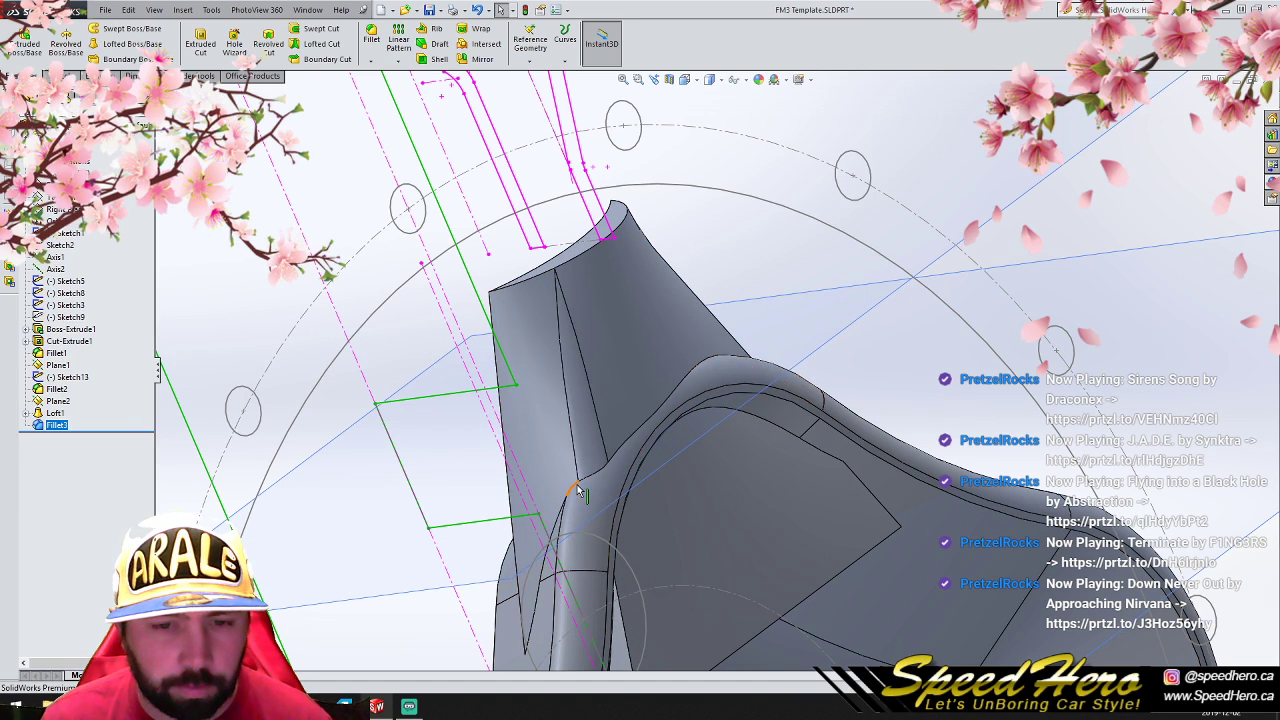
Step: Fillet the edge where the spoke stub meets the hub with a 20 mm radius
left_click(592, 474)
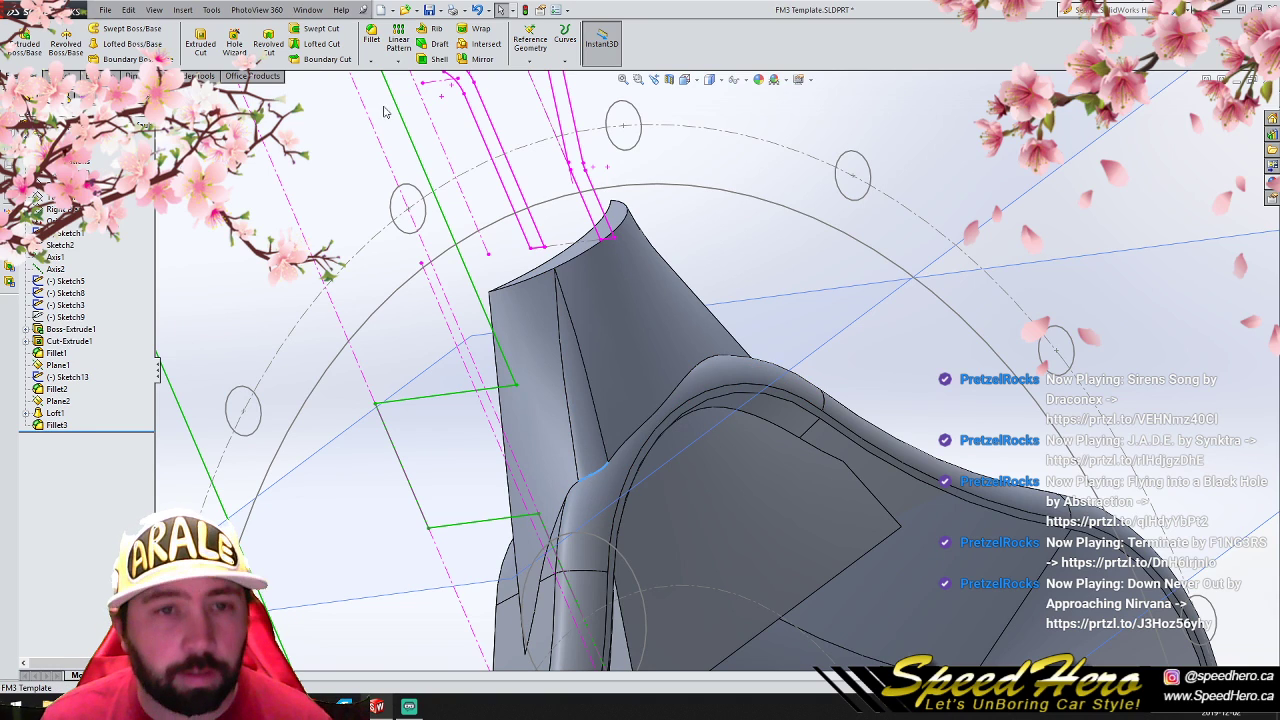
left_click(371, 40)
middle_click_drag(735, 460, 683, 465)
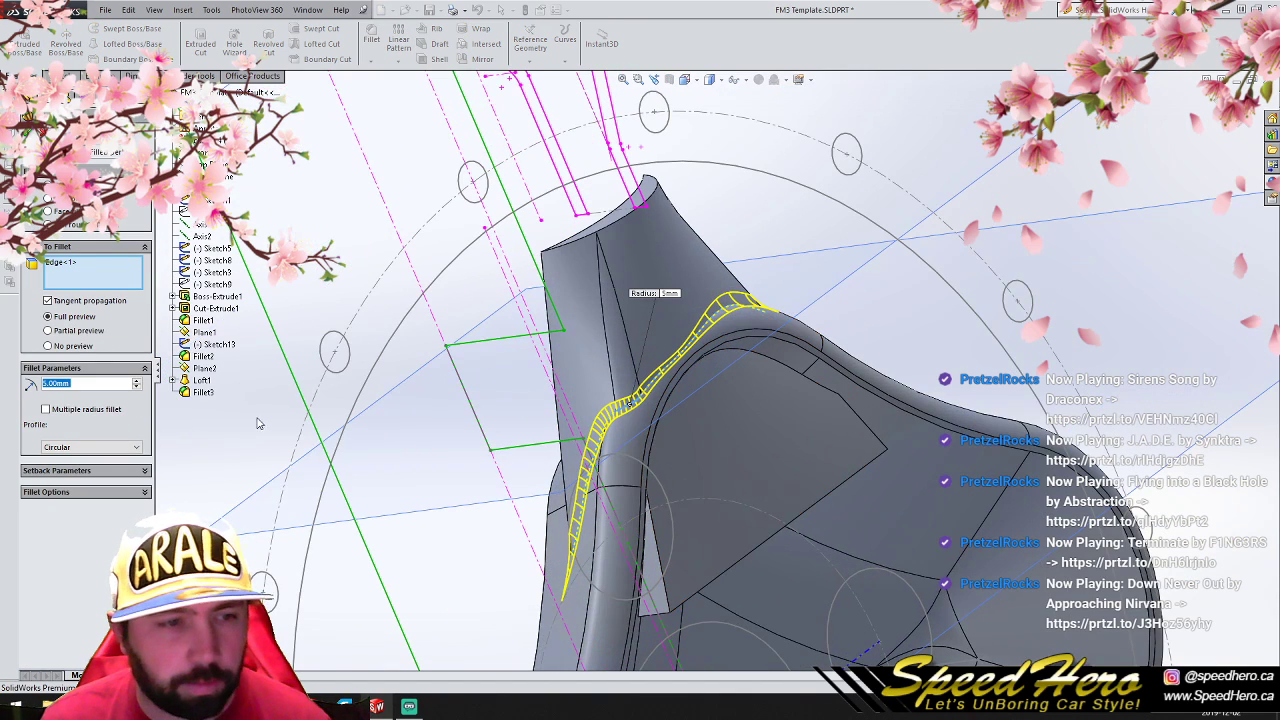
type("10")
key("Return")
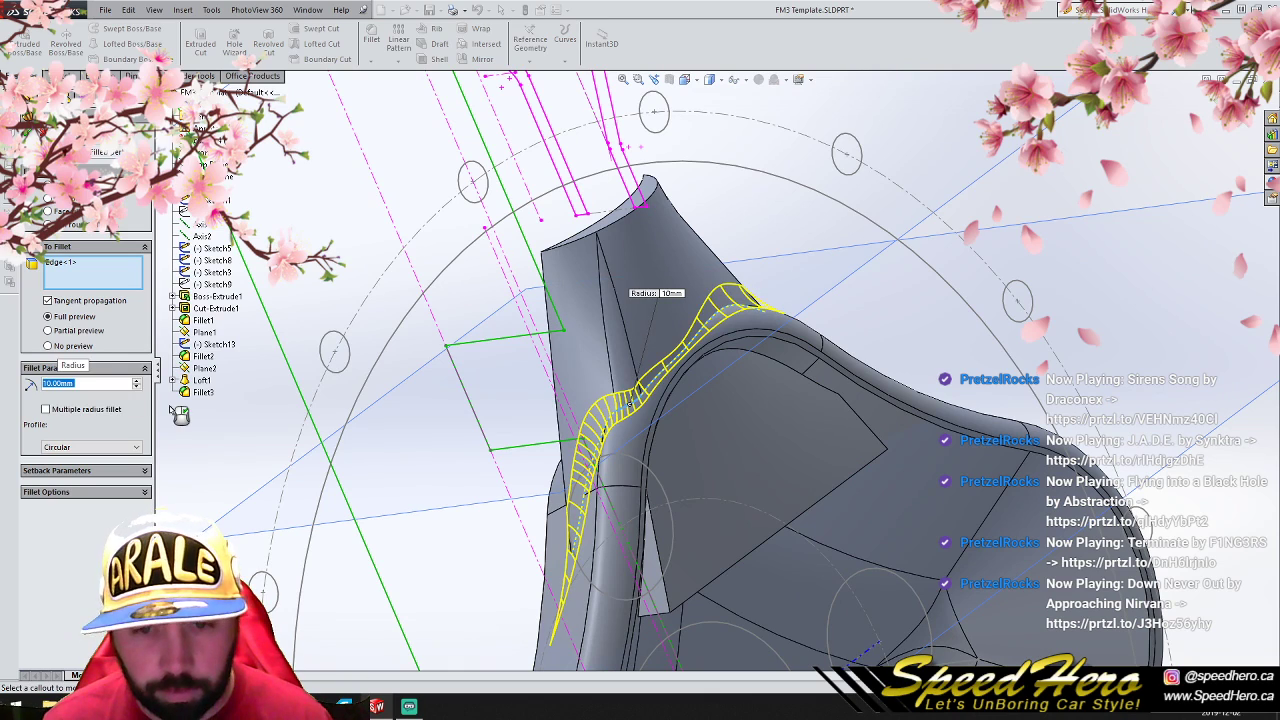
type("20")
key("Return")
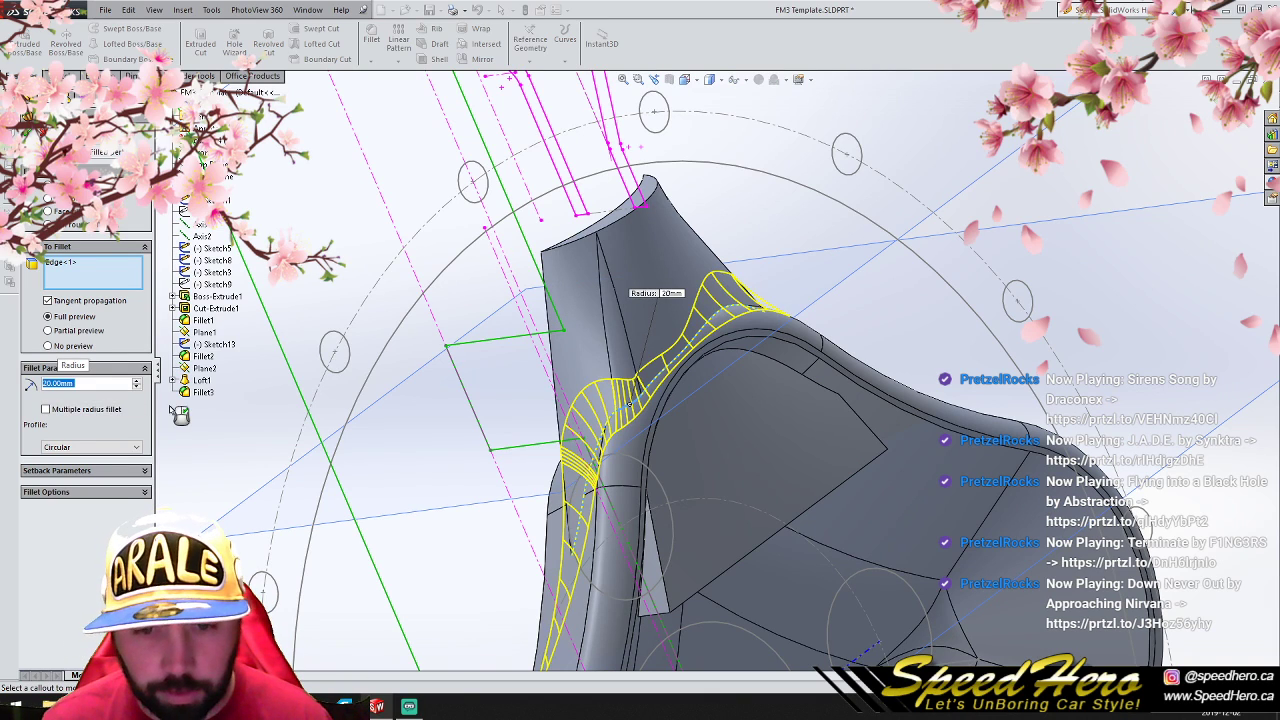
key("Return")
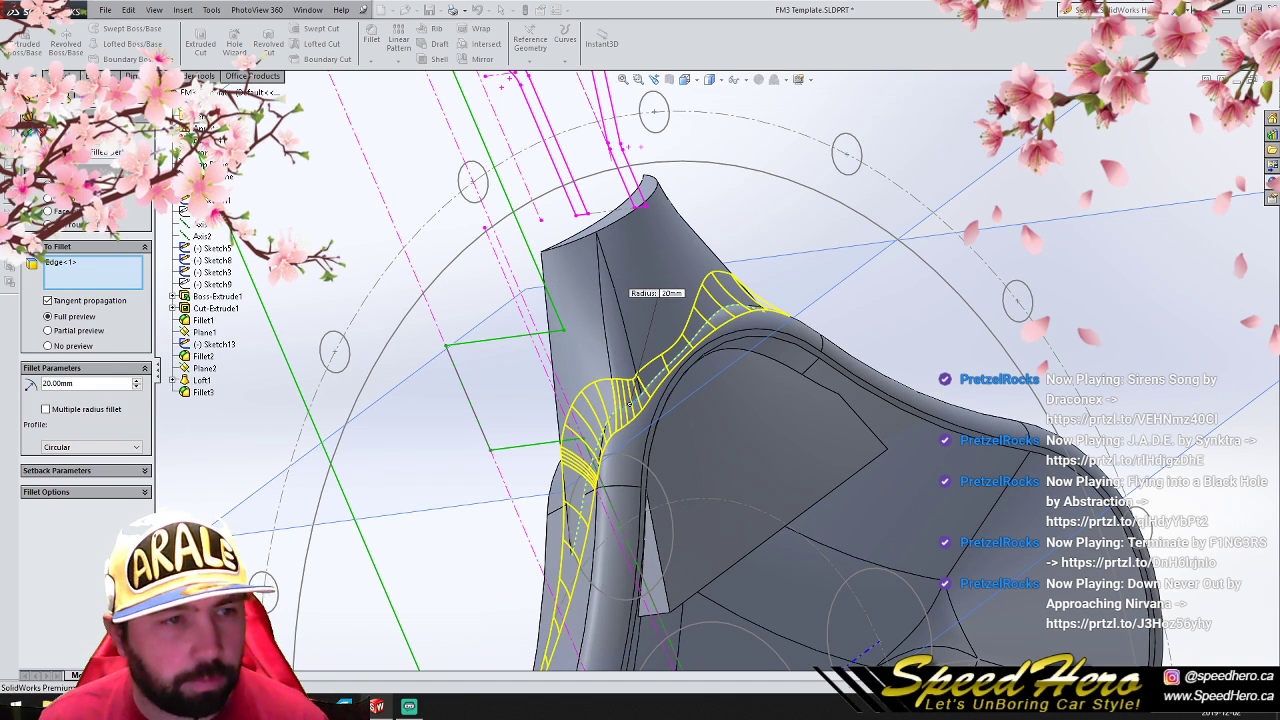
middle_click_drag(703, 526, 662, 512)
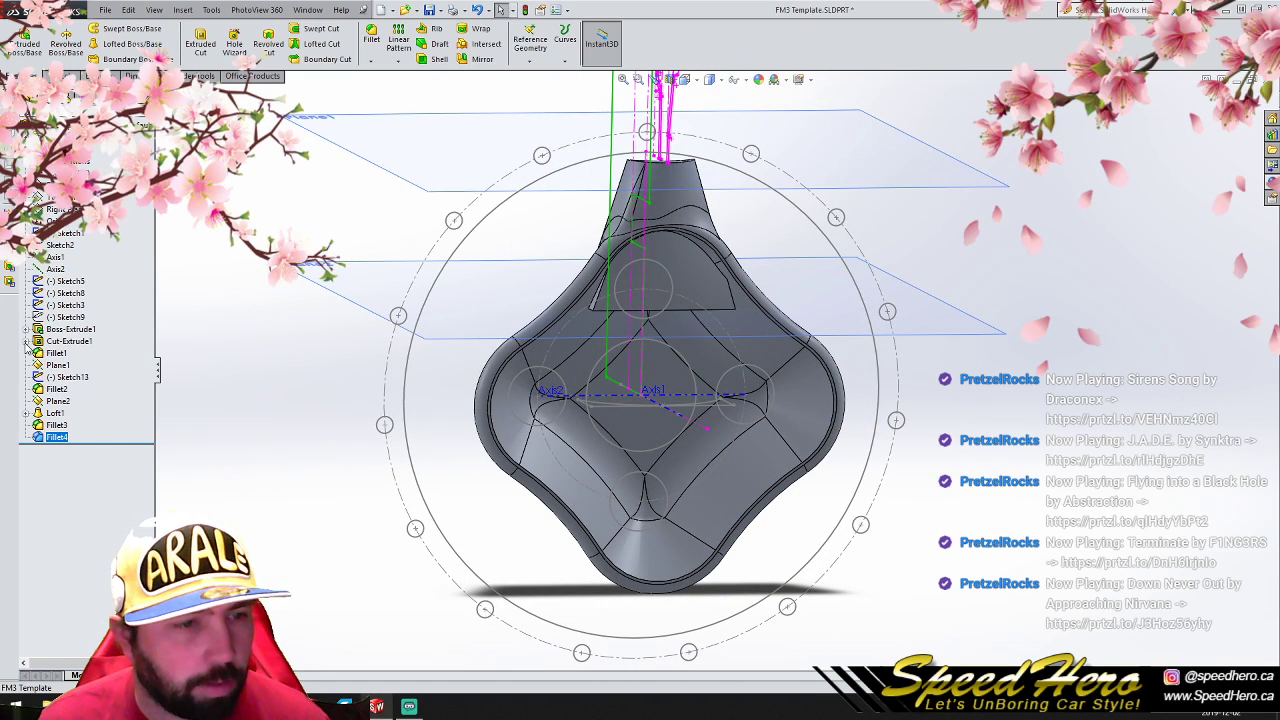
Step: Copy Sketch11 from Cut-Extrude1 and paste it onto the narrow rim face of the hub
left_click(26, 341)
left_click(72, 353)
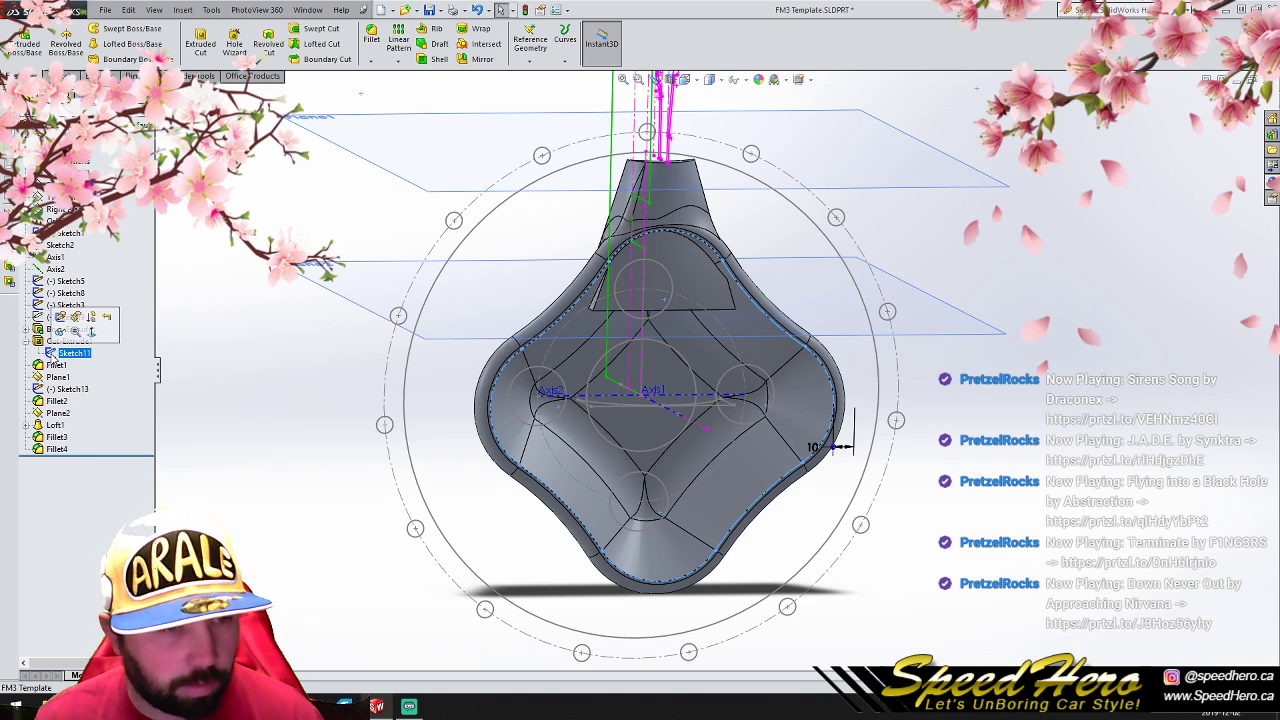
left_click(26, 341)
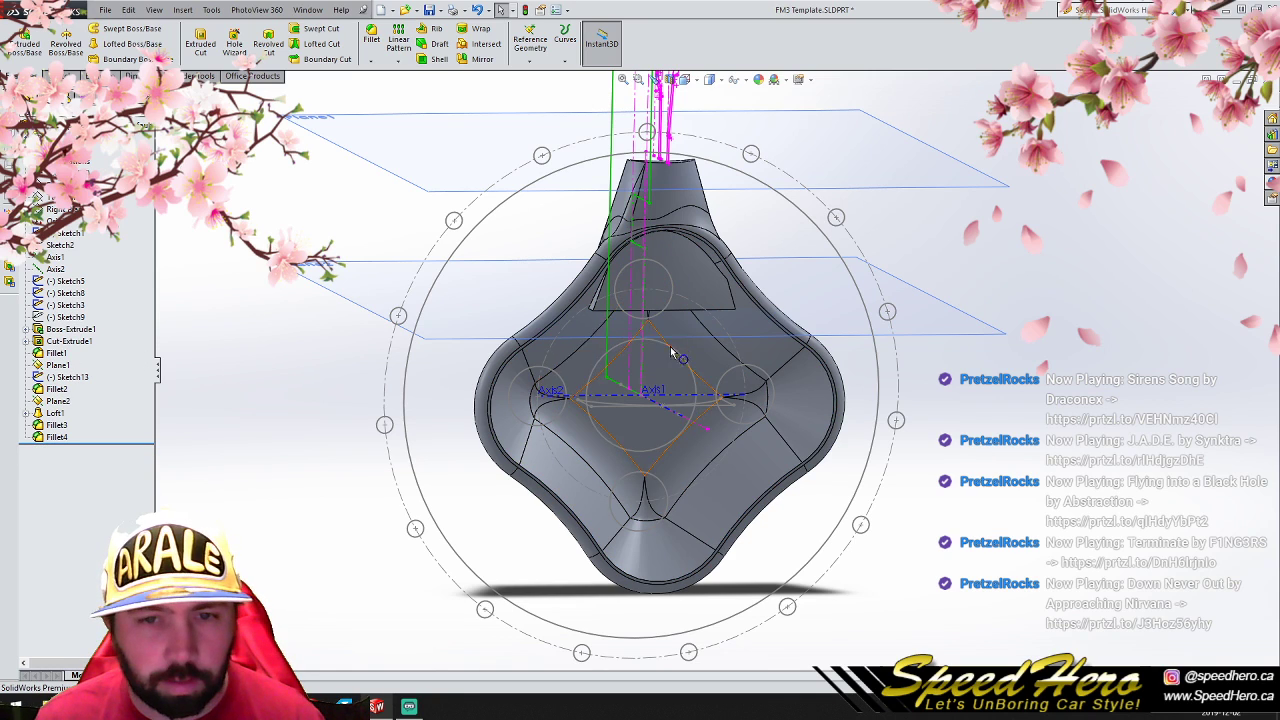
scroll(727, 240, "down", 5)
left_click(801, 230)
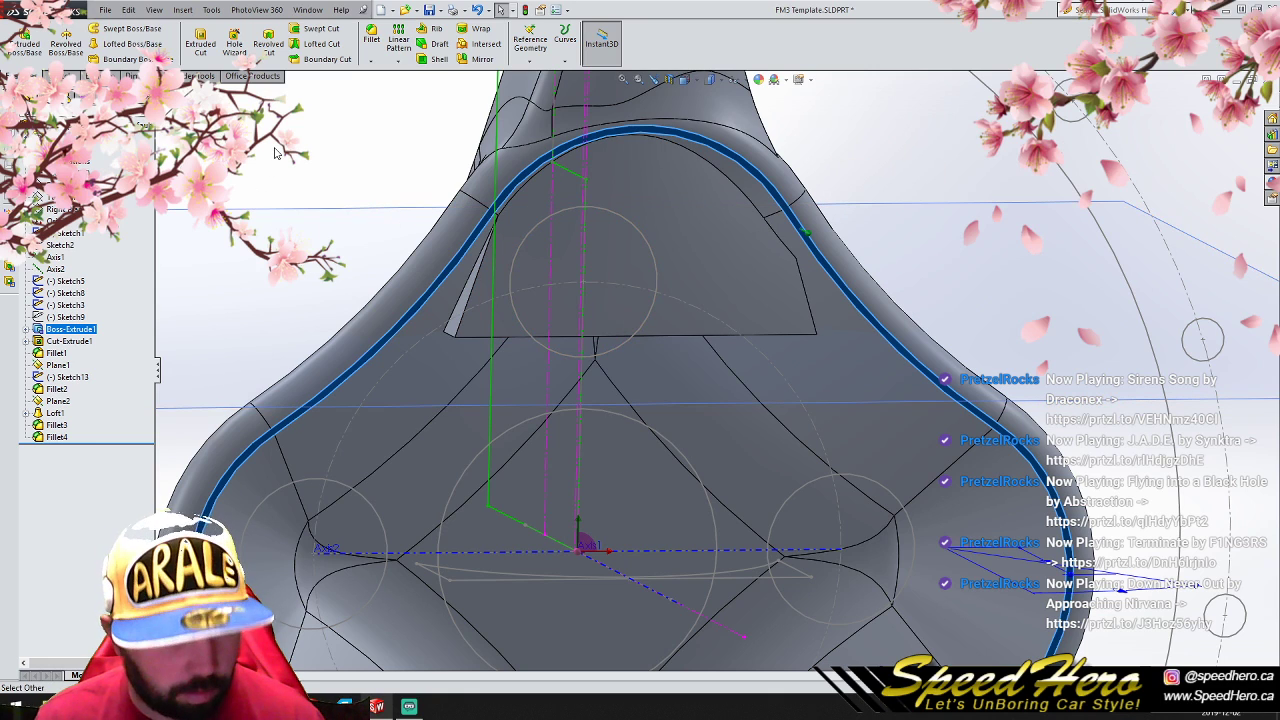
key("ctrl+z")
key("f")
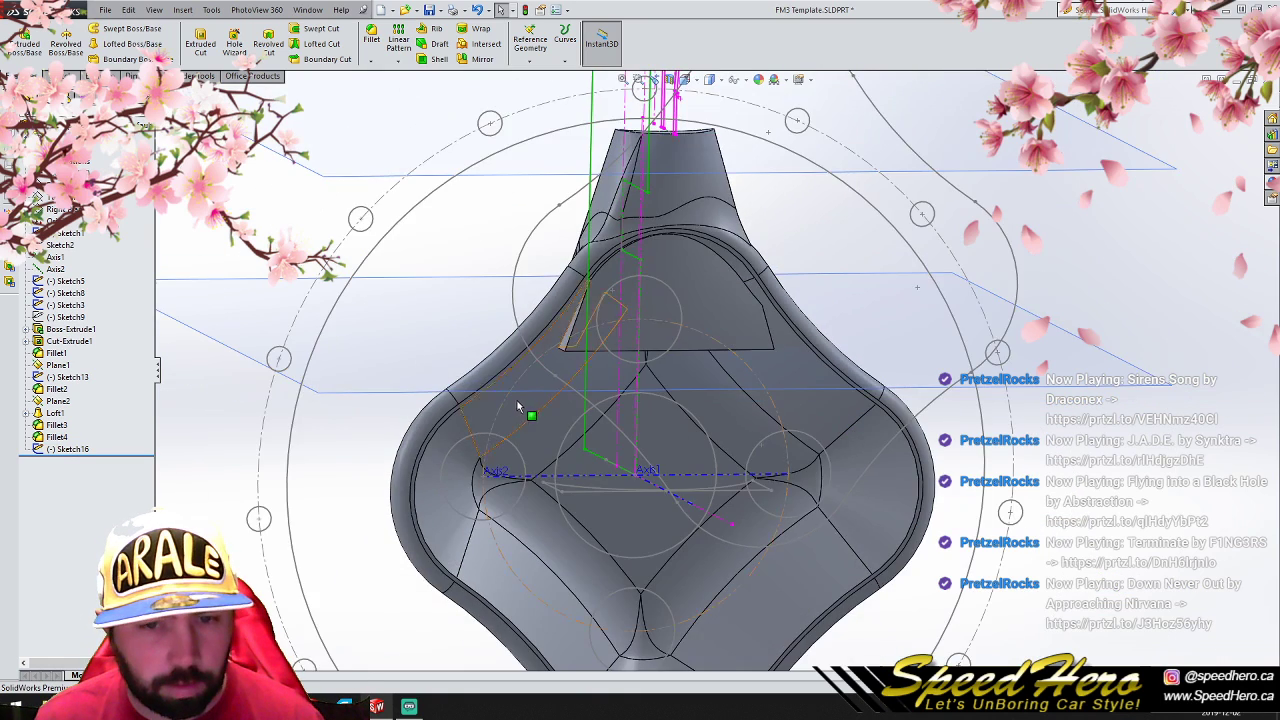
Step: Edit Sketch16 and move the whole pasted outline from its lower centre point onto the hub's lower hole centre
left_click(70, 449)
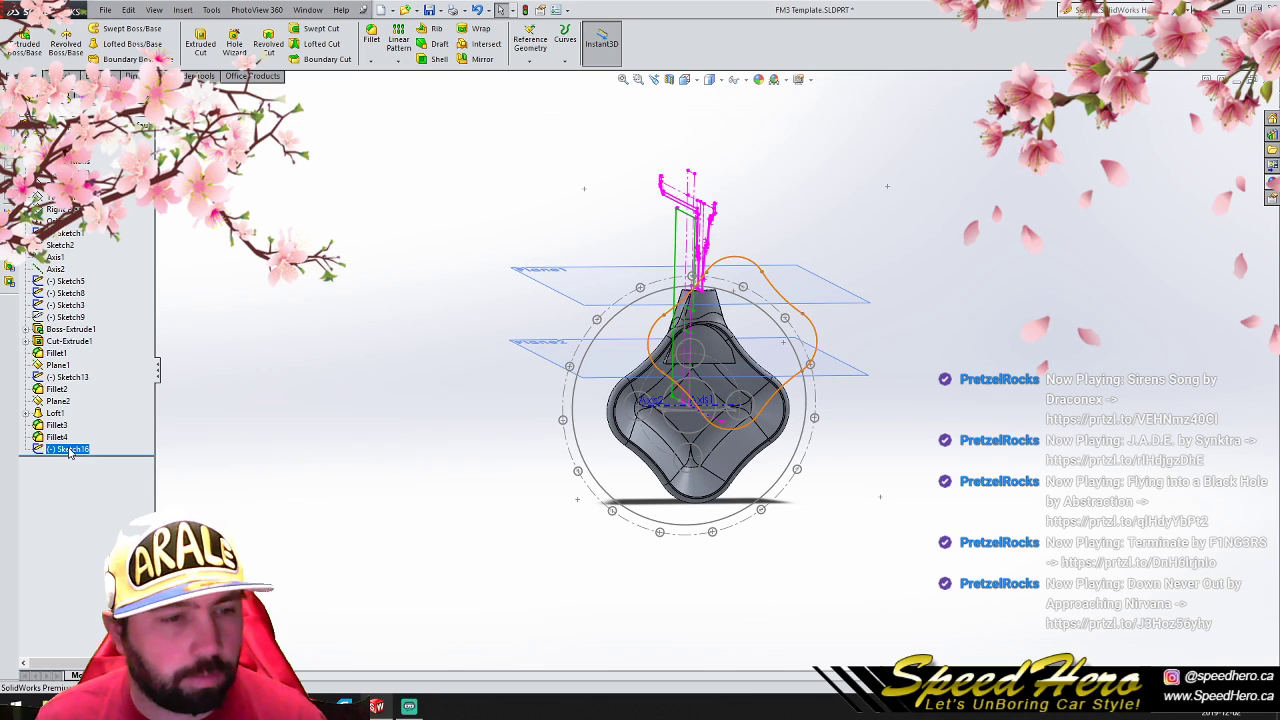
left_click(82, 420)
left_click(300, 59)
mouse_move(455, 167)
left_mouse_down()
mouse_move(827, 467)
mouse_move(944, 584)
left_mouse_up()
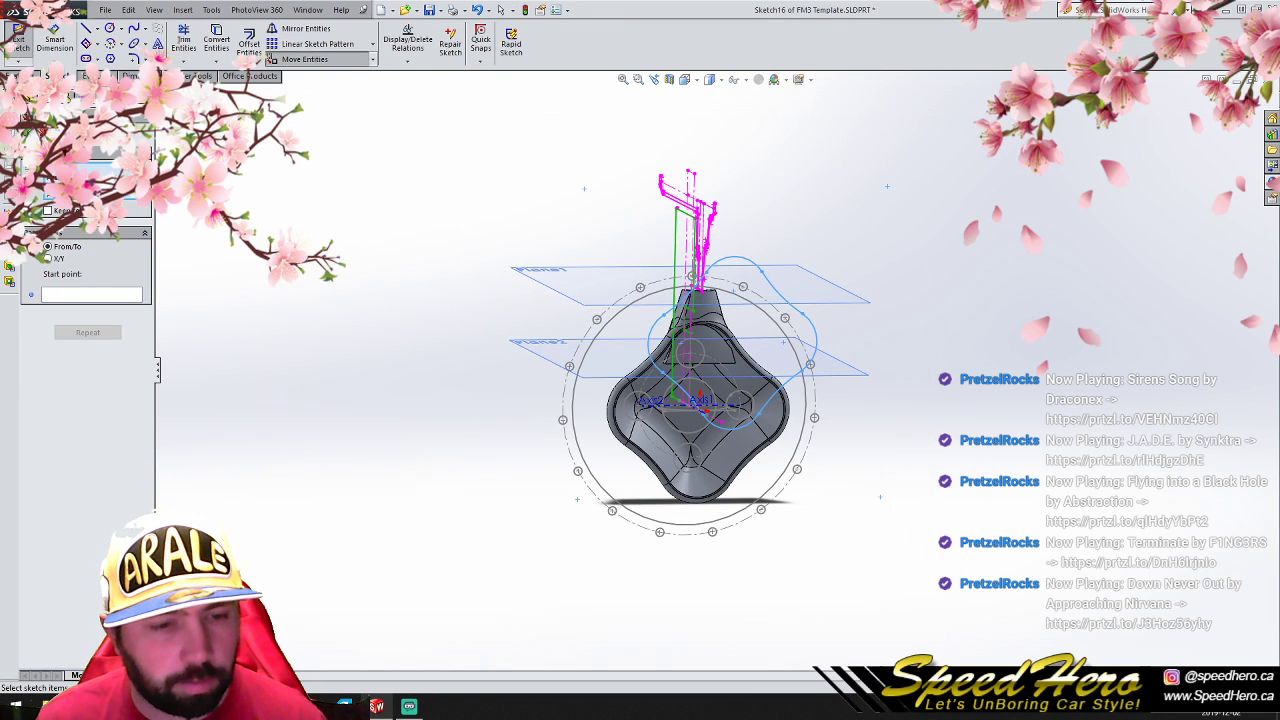
key("ctrl+8")
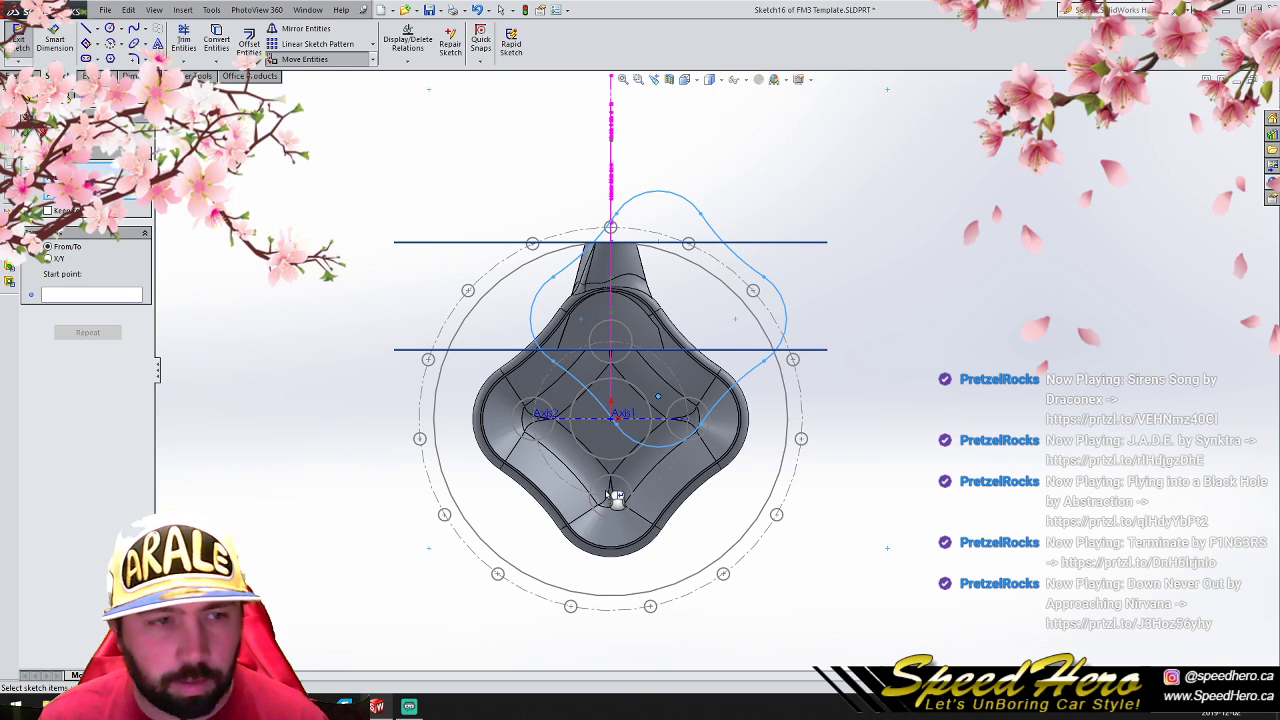
left_click(70, 294)
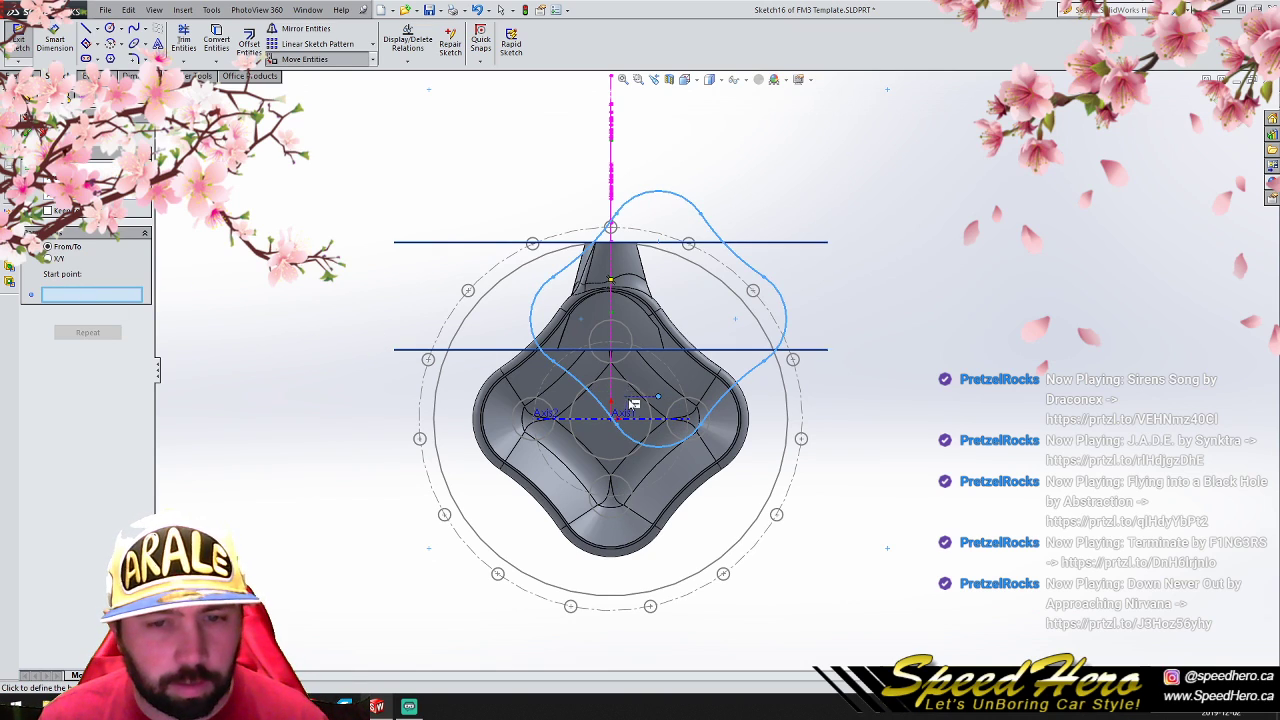
left_click(660, 405)
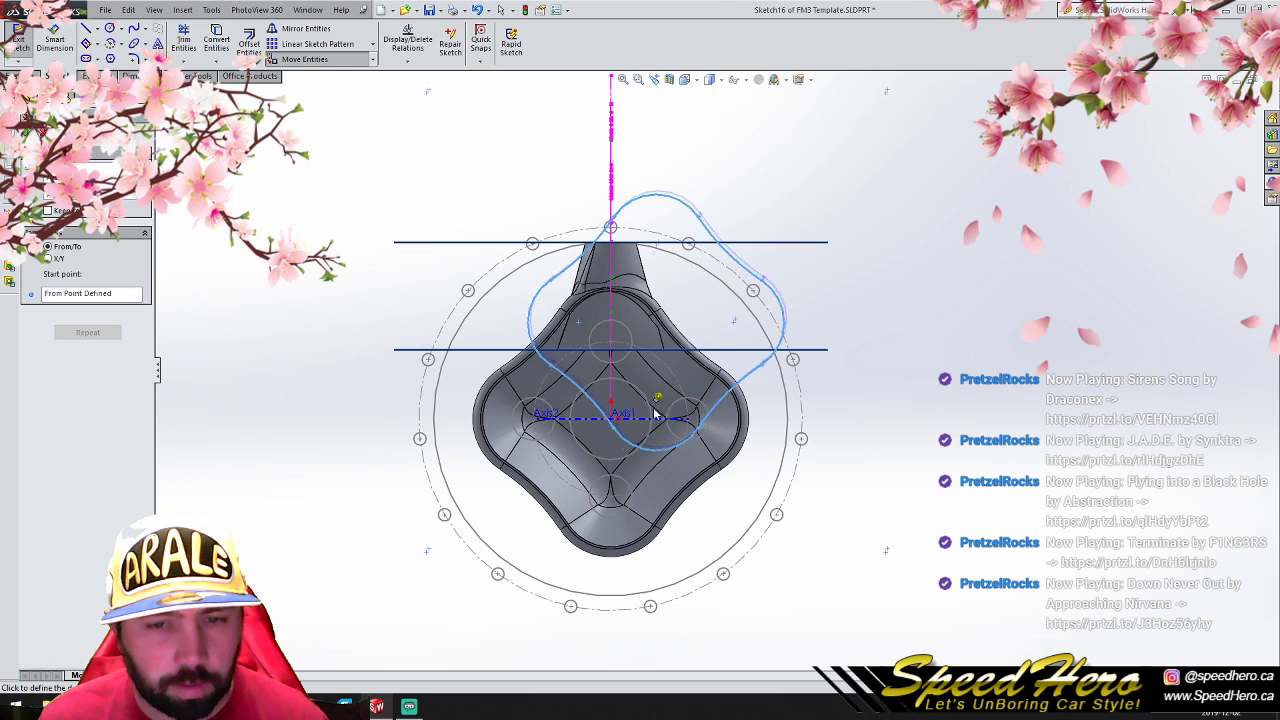
left_click(612, 502)
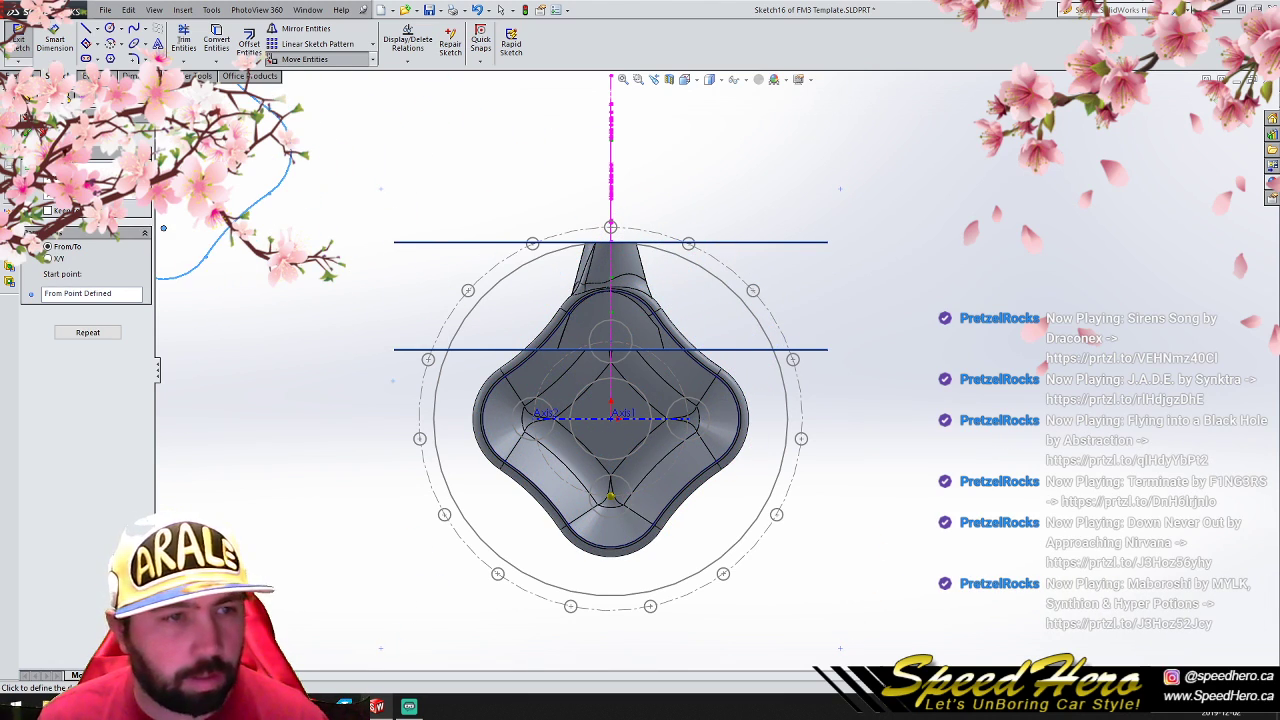
key("Escape")
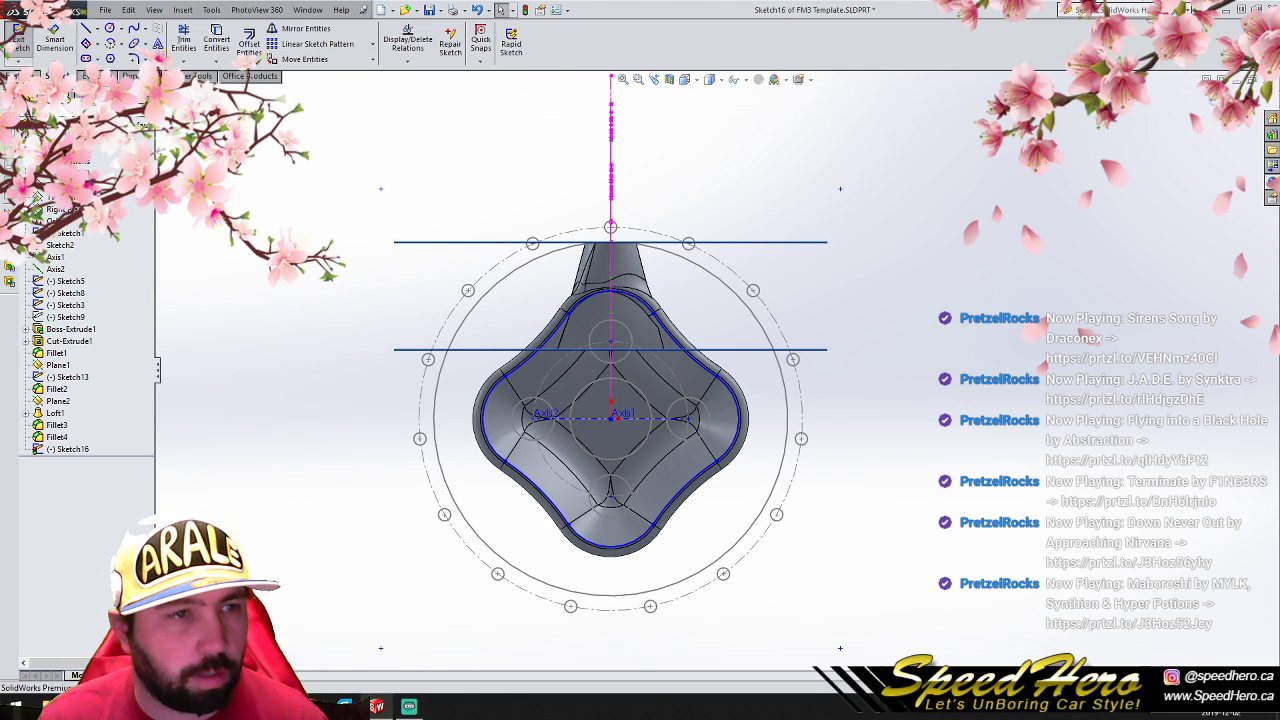
Step: Section the model through the hub's centre and examine how far the spoke loft protrudes into the pocket
left_click(18, 40)
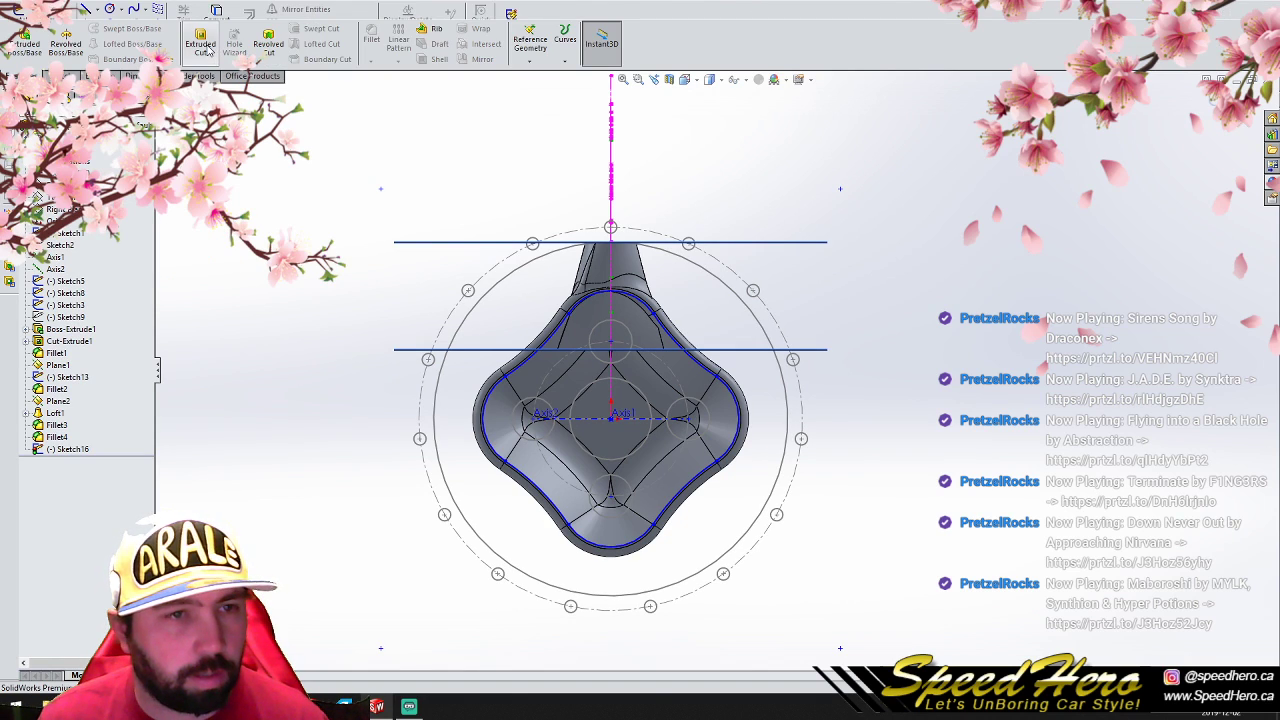
left_click(672, 86)
left_click(28, 132)
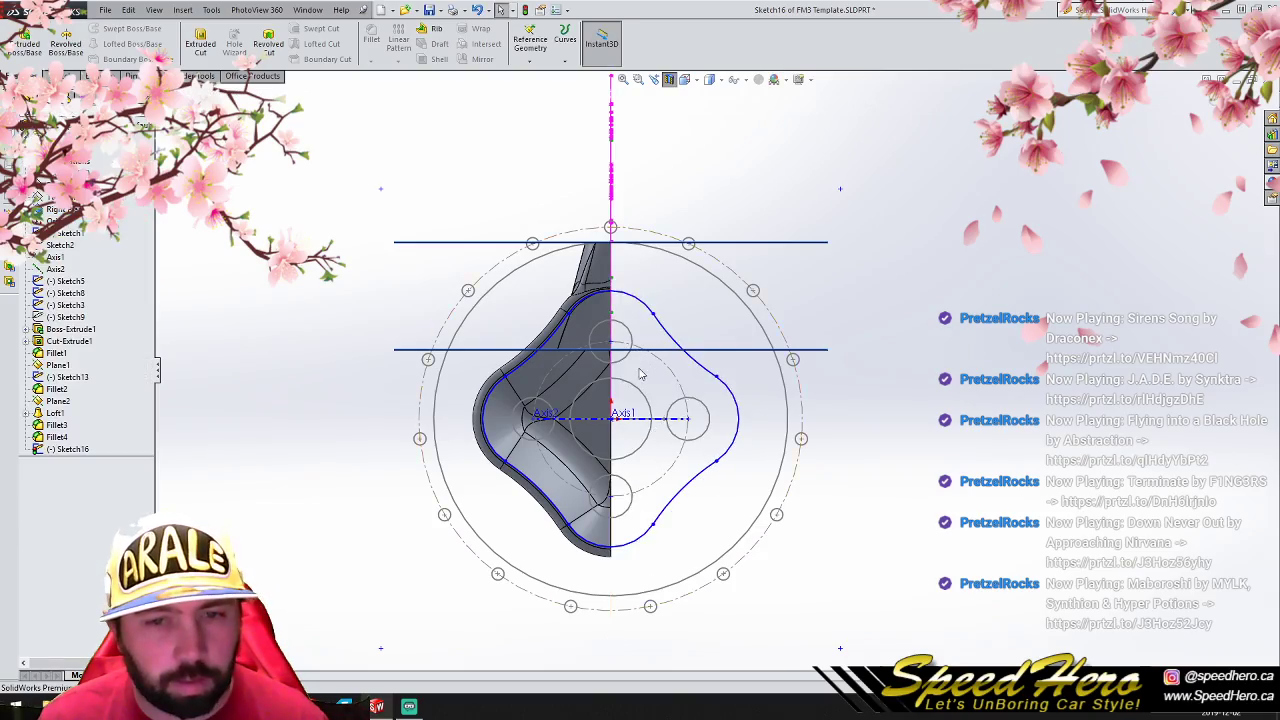
scroll(645, 375, "down", 3)
middle_click_drag(654, 391, 528, 403)
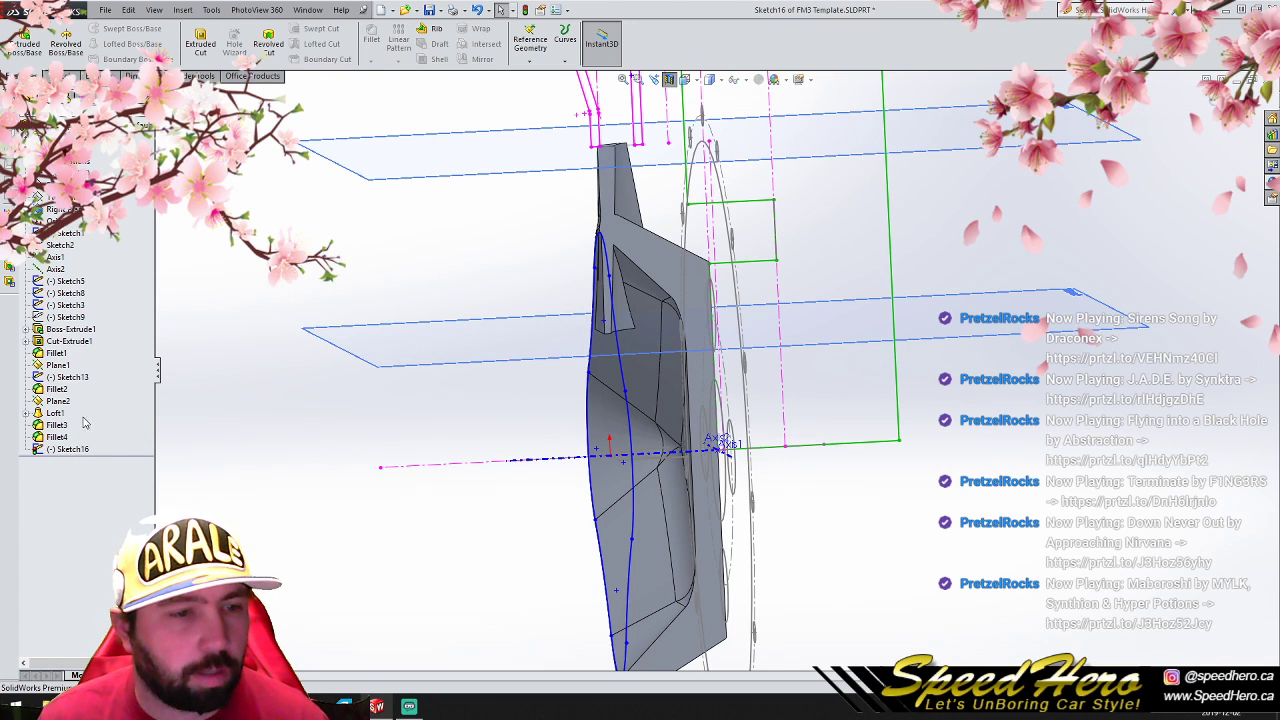
Step: Cut the pasted Sketch16 outline into the hub 20 mm deep with a 45-degree draft, and turn off the section view
left_click(200, 43)
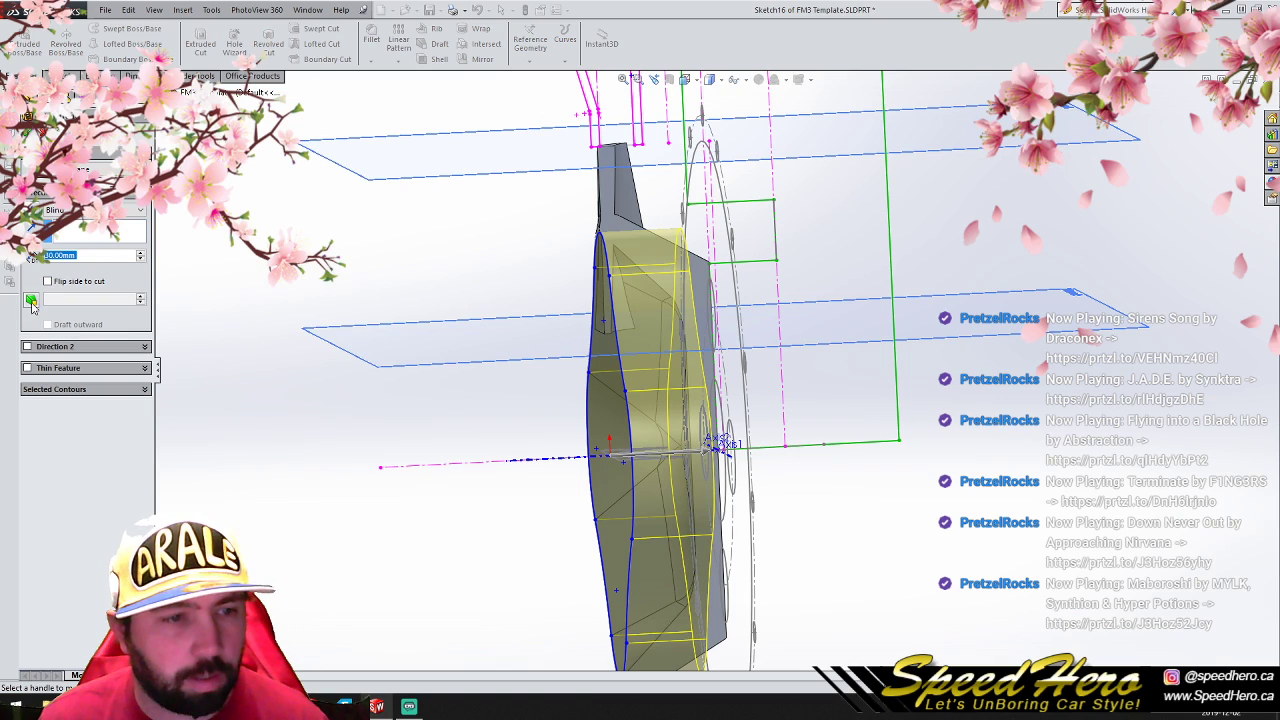
left_click(31, 300)
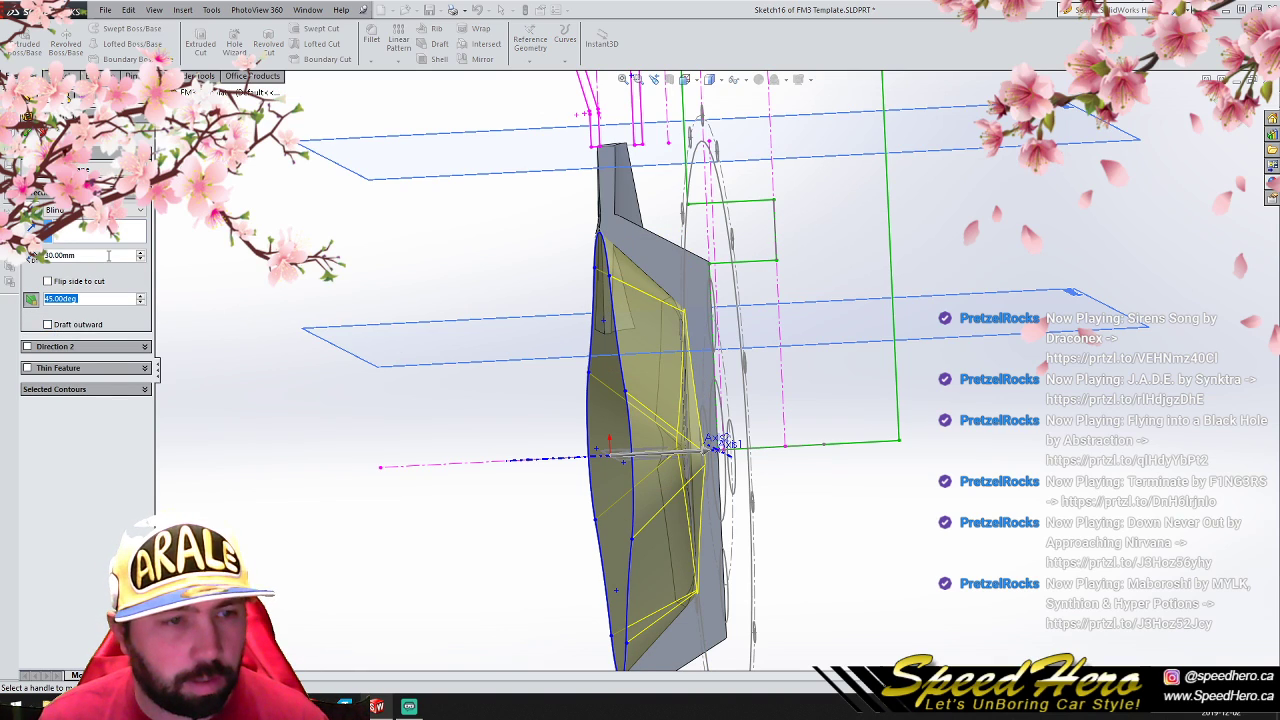
type("25")
key("Return")
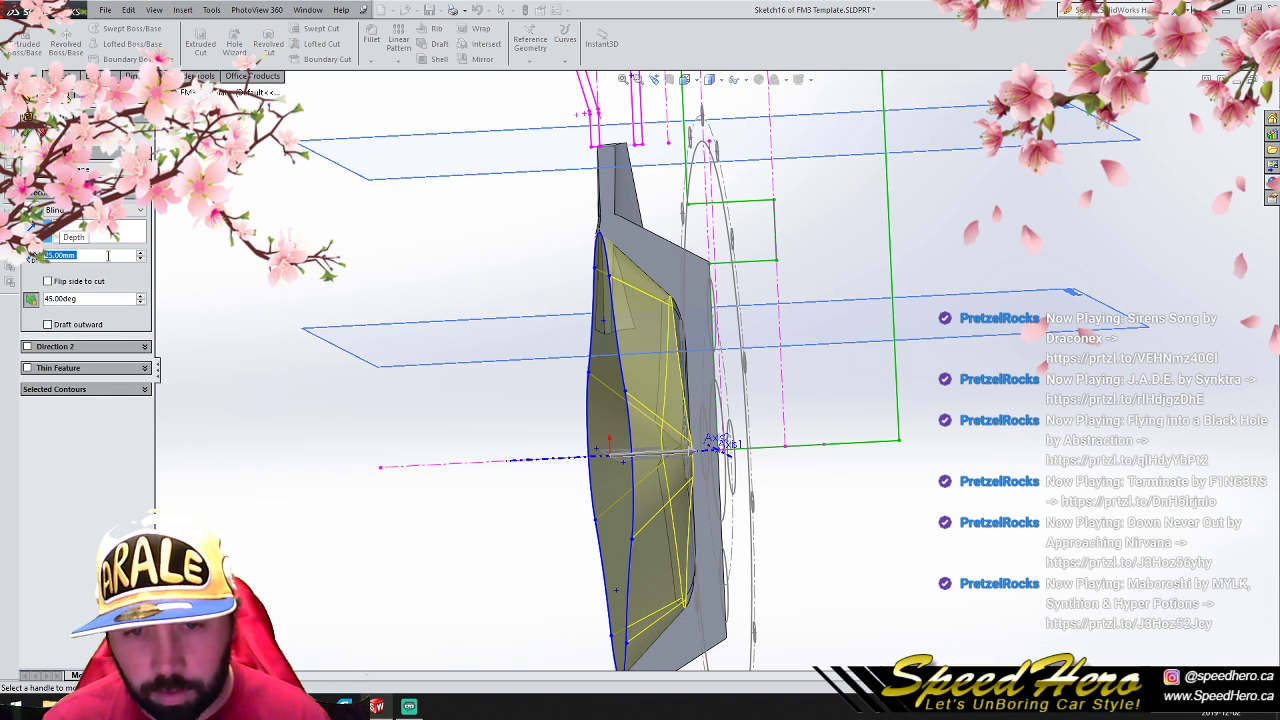
scroll(700, 350, "down", 5)
mouse_move(683, 332)
middle_mouse_down()
mouse_move(658, 297)
mouse_move(672, 326)
middle_mouse_up()
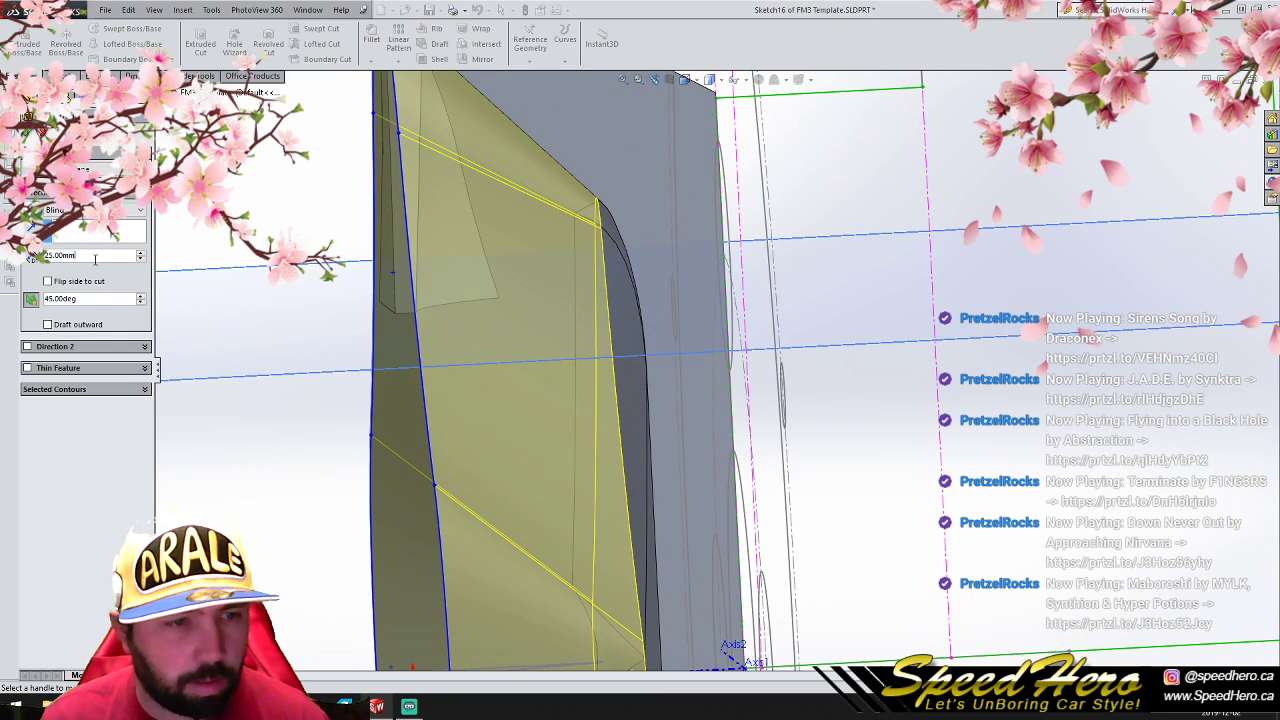
type("20")
key("Return")
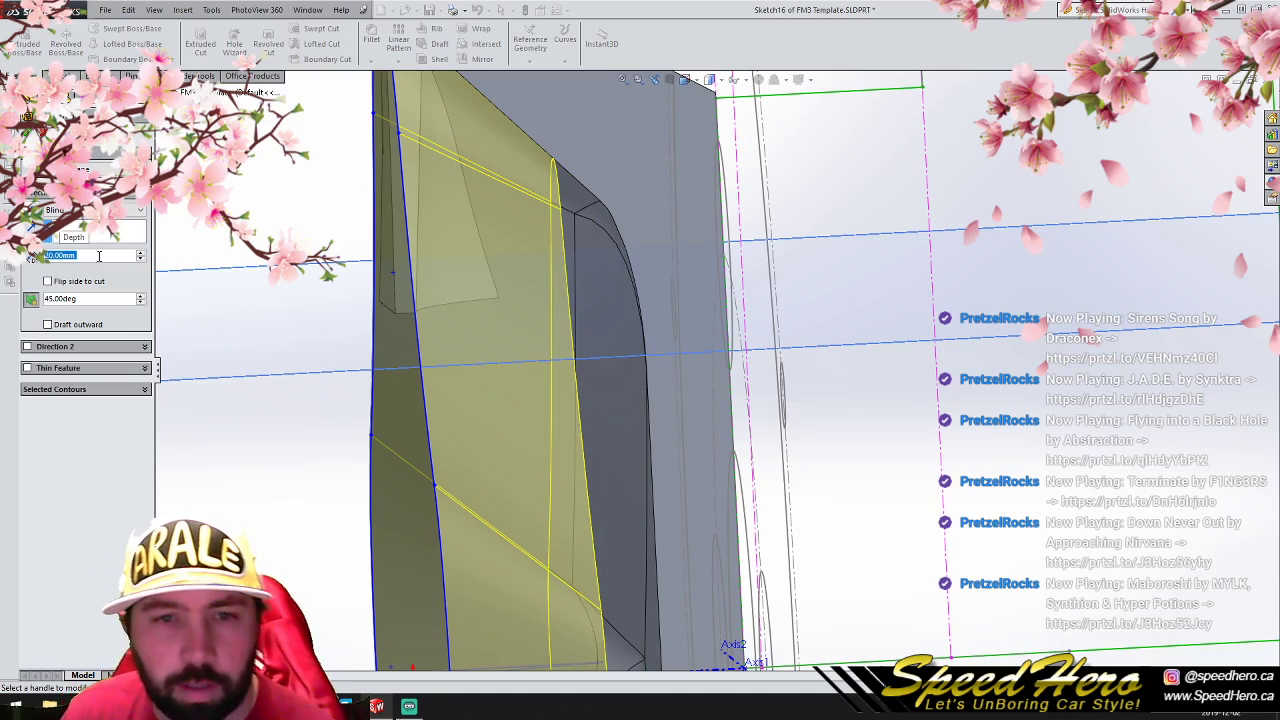
key("Return")
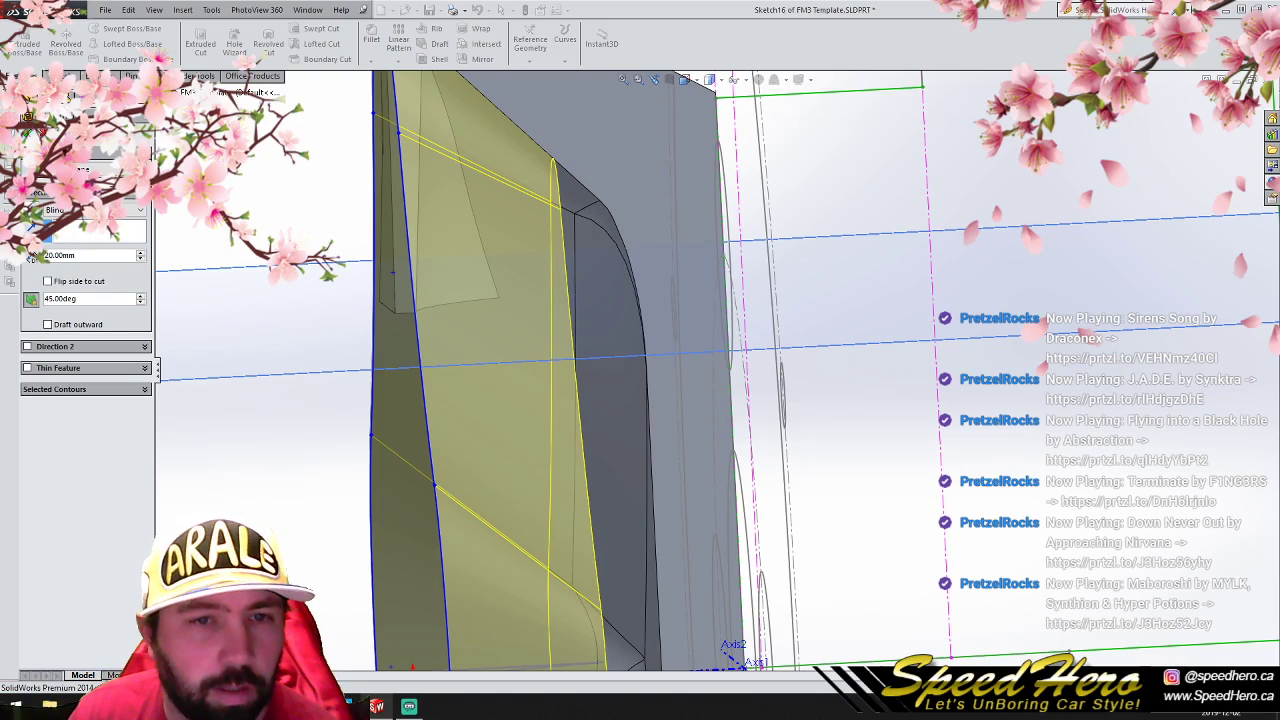
scroll(586, 374, "up", 4)
mouse_move(586, 374)
middle_mouse_down()
mouse_move(659, 348)
mouse_move(743, 354)
mouse_move(659, 380)
middle_mouse_up()
scroll(659, 380, "up", 4)
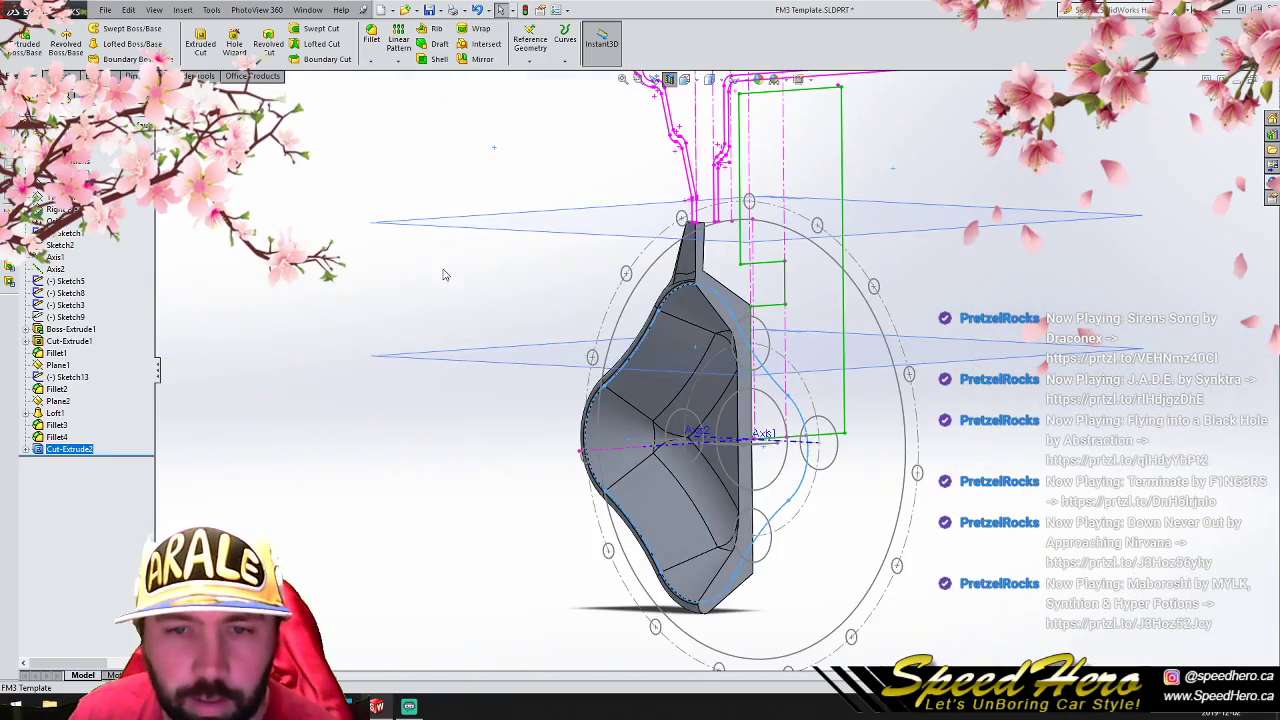
left_click(670, 82)
Step: Try to fillet the edge where the spoke's side meets the sloped hub face with a 20 mm radius
scroll(709, 427, "down", 3)
middle_click_drag(709, 427, 1022, 494)
scroll(805, 305, "down", 4)
left_click(600, 216)
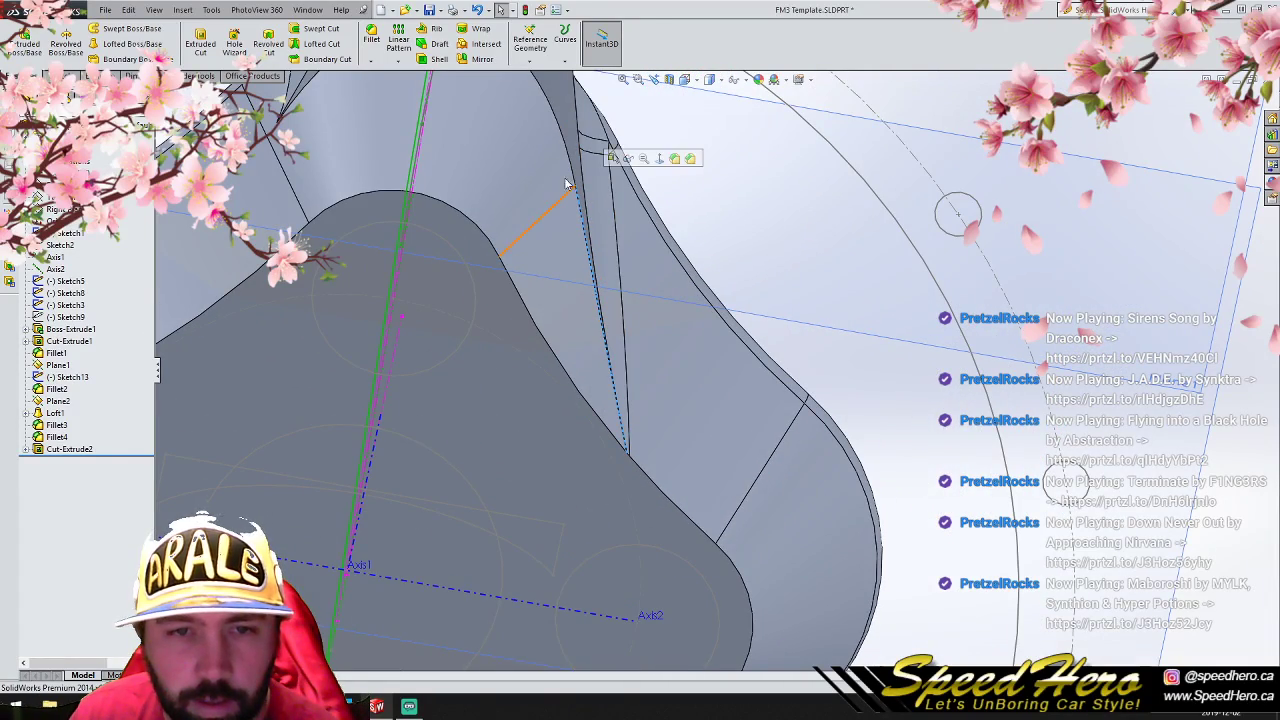
left_click(371, 38)
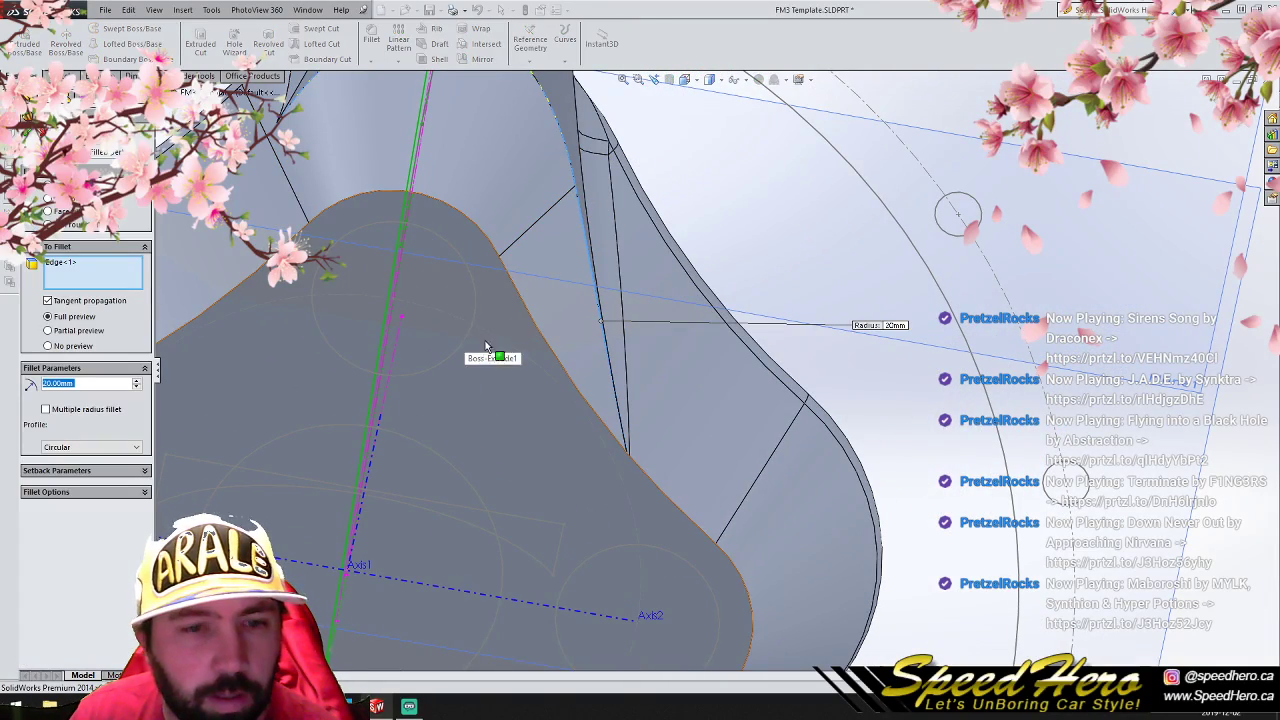
scroll(627, 365, "up", 5)
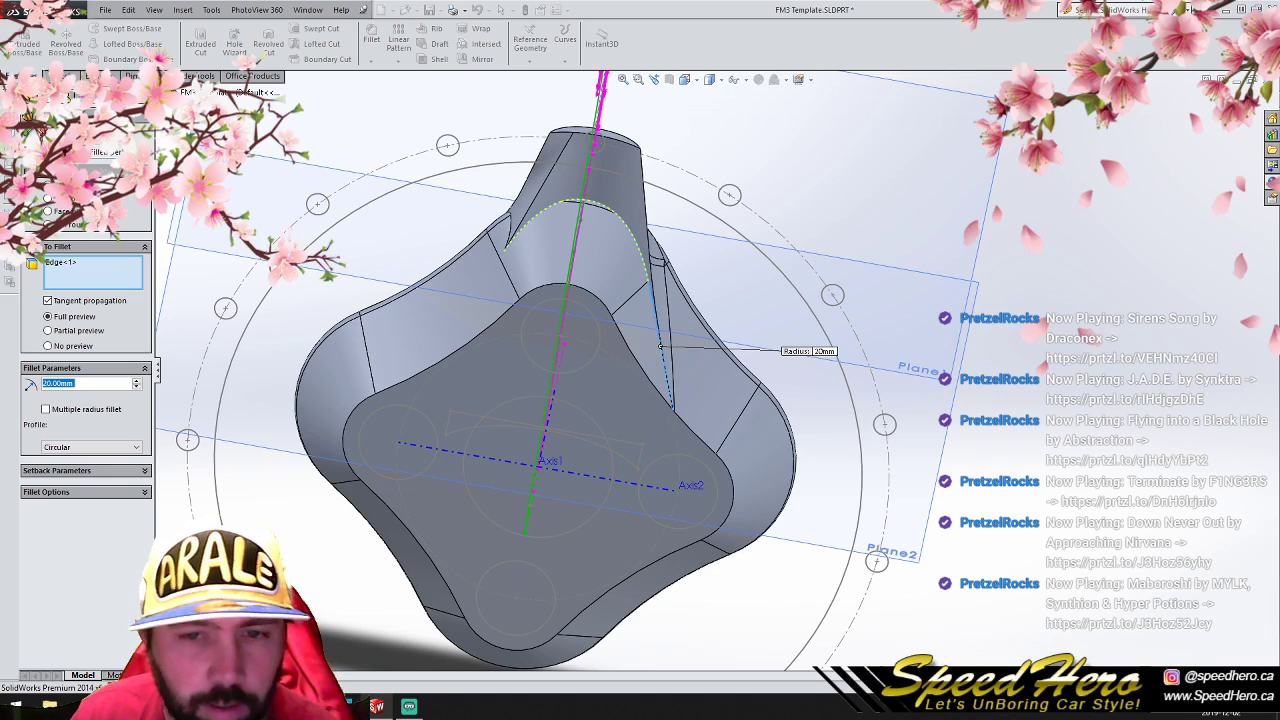
key("Return")
scroll(690, 370, "up", 4)
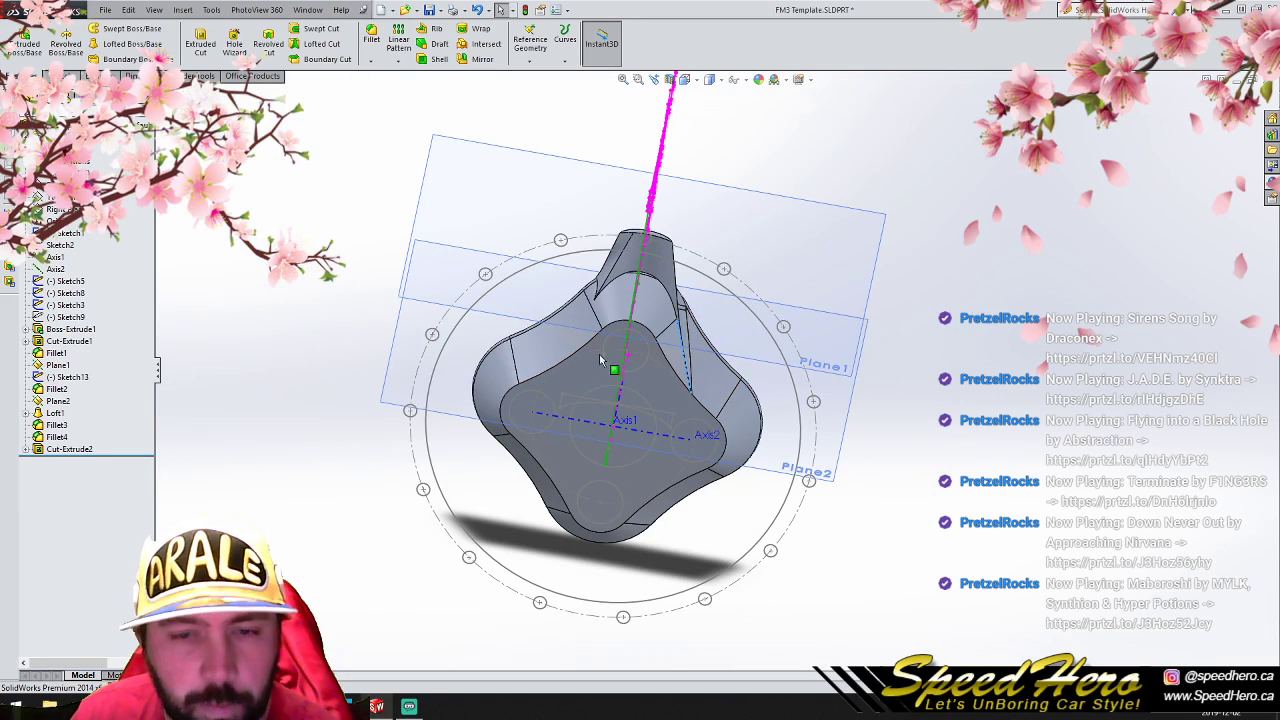
Step: On the Front Plane, sketch a vertical line about 335 mm long from above the spoke down to the hub's centre
key("ctrl+5")
key("ctrl+1")
scroll(571, 444, "up", 5)
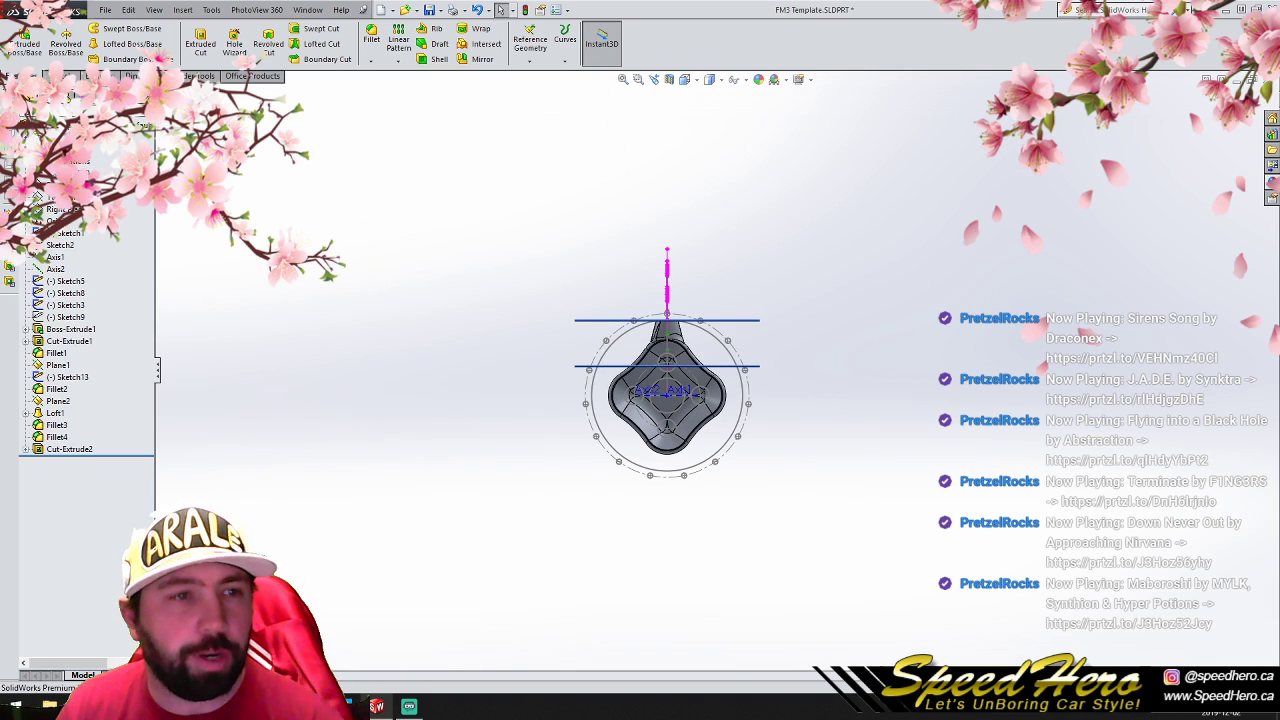
left_click(68, 185)
left_click(60, 76)
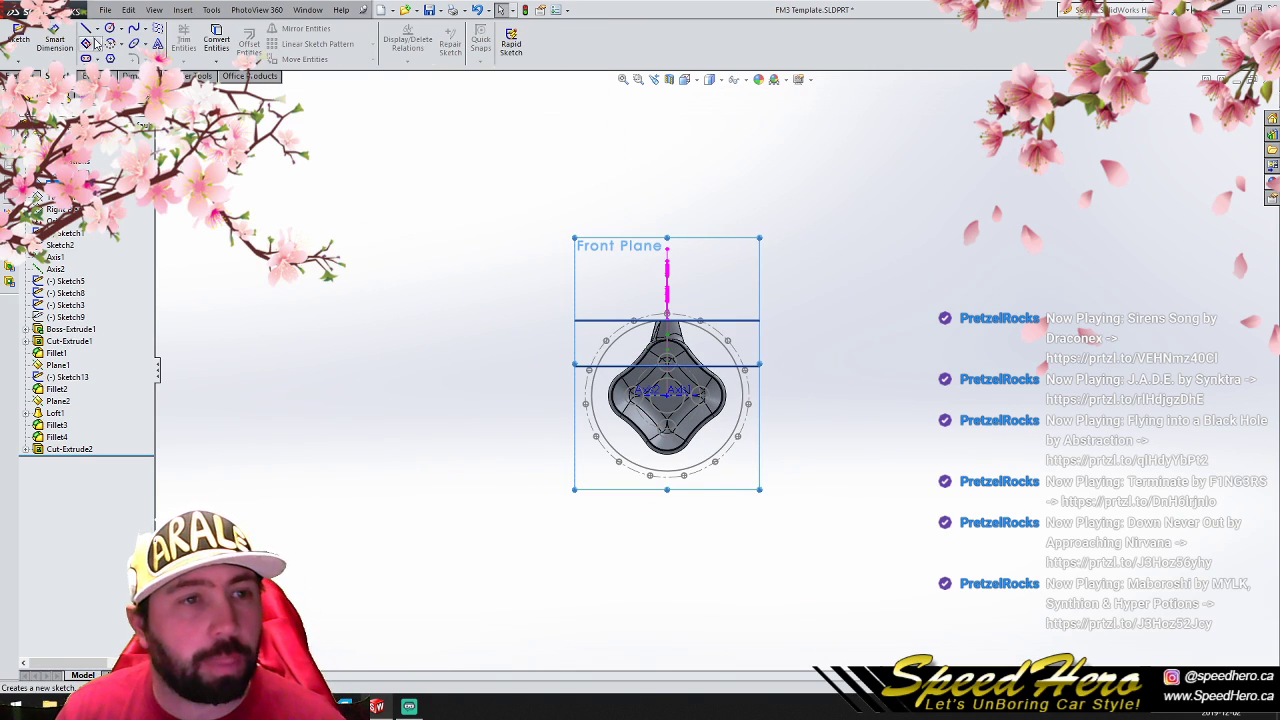
left_click(87, 32)
left_click(667, 175)
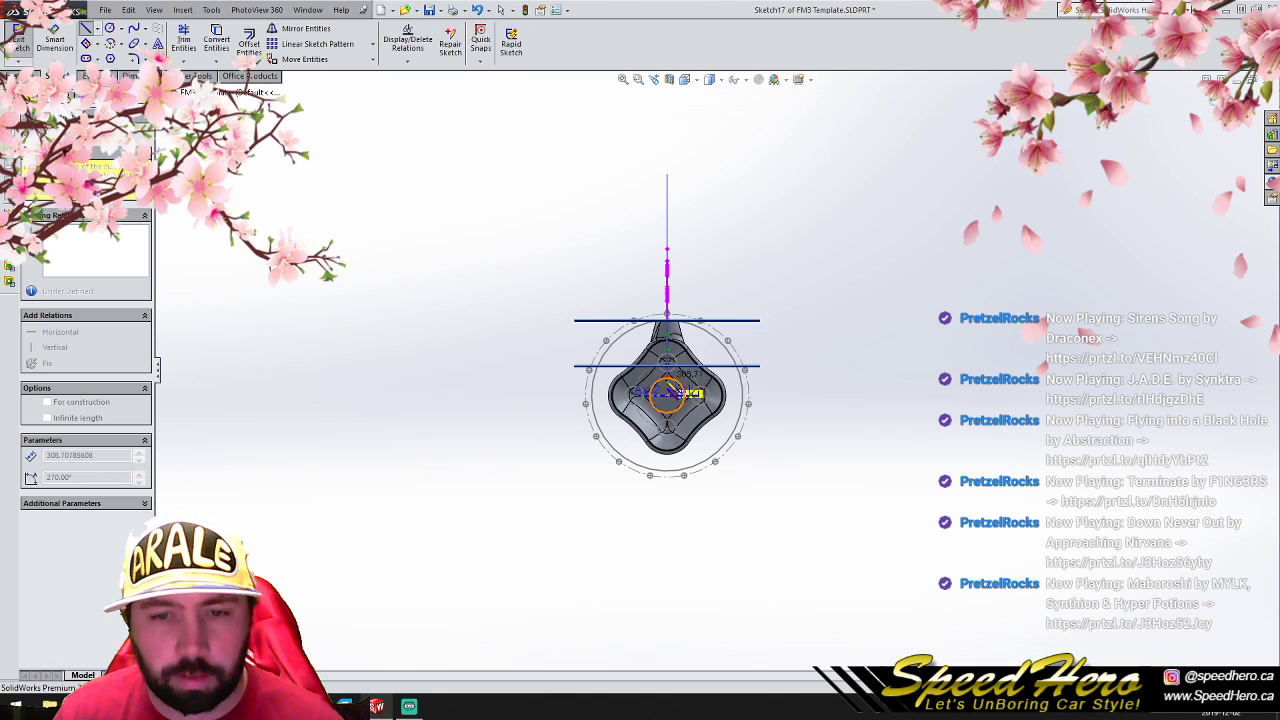
right_click(668, 400)
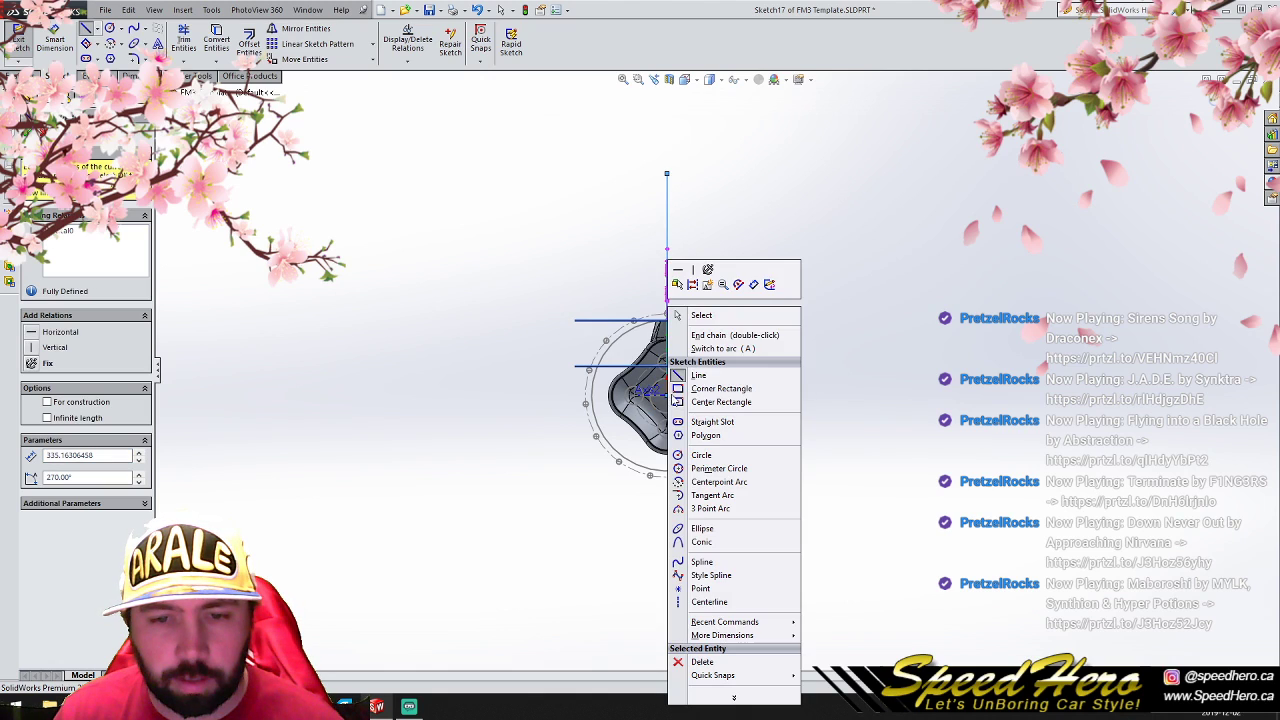
left_click(683, 318)
Step: Pattern the line circularly into 8 instances, and delete all but the vertical line and the adjacent upper-left diagonal
left_click(372, 44)
left_click(305, 76)
double_click(85, 308)
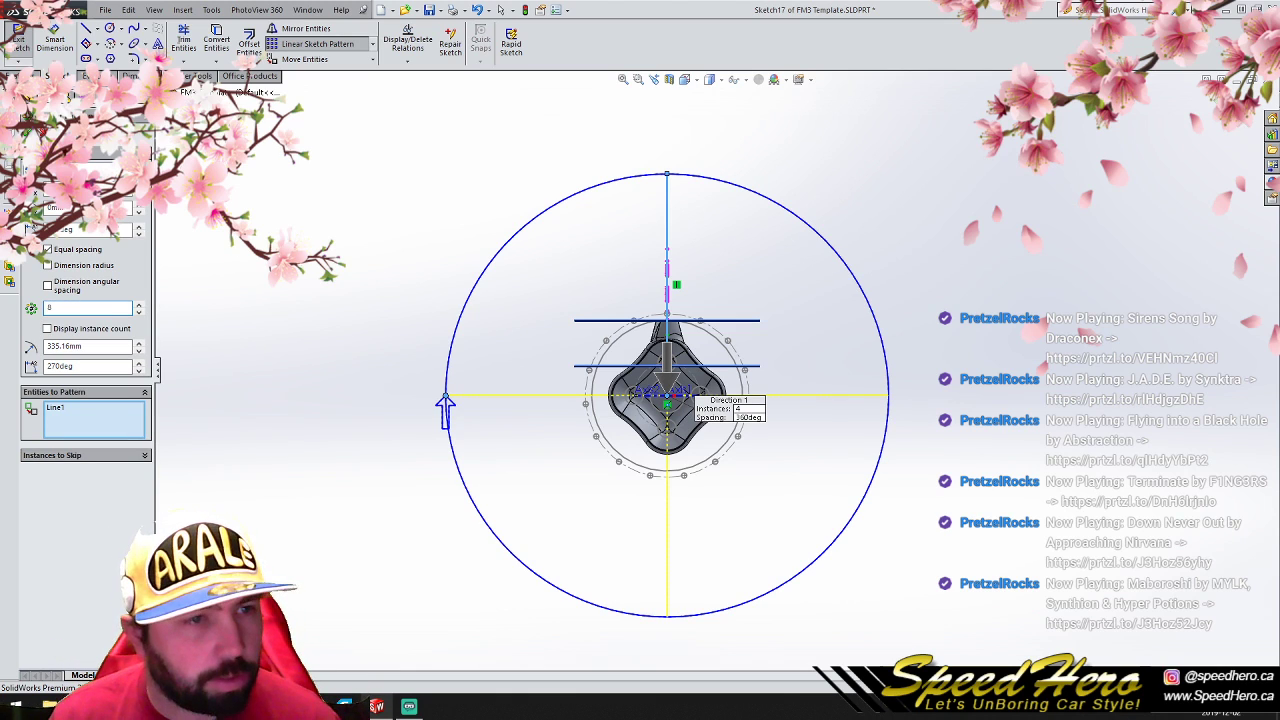
type("8")
key("Return")
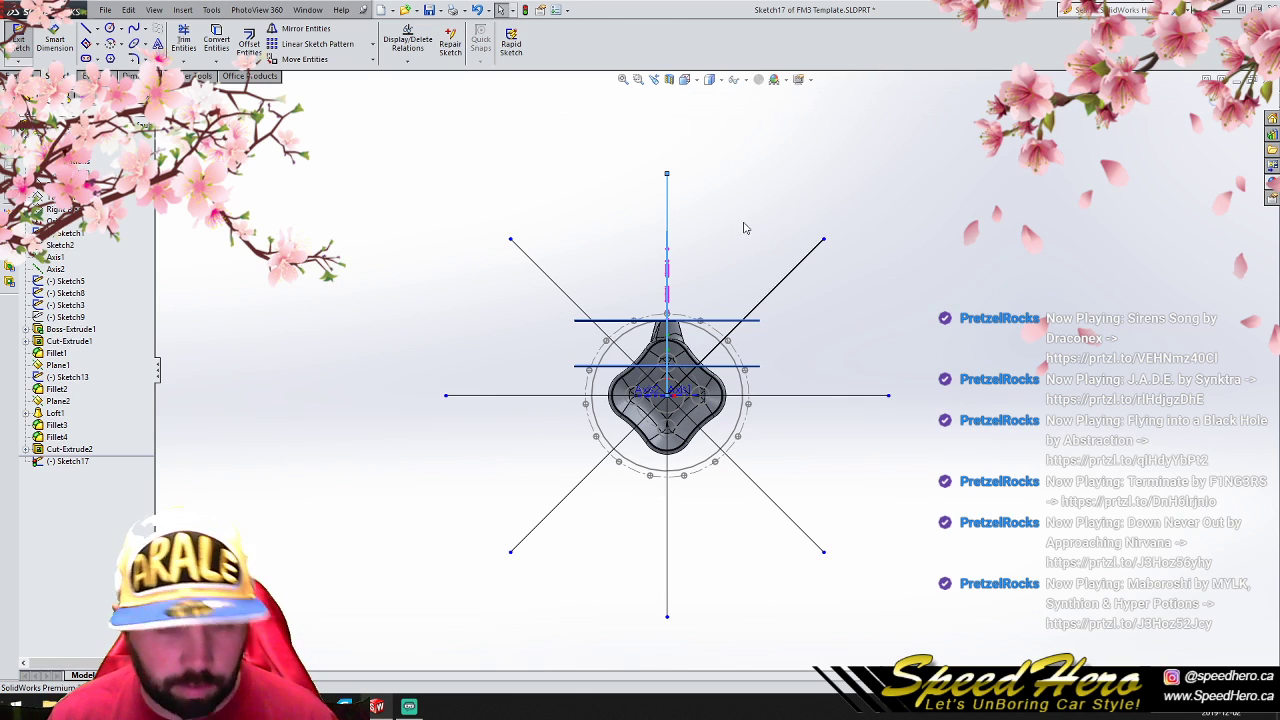
key("ctrl+a")
left_click(551, 279, "ctrl")
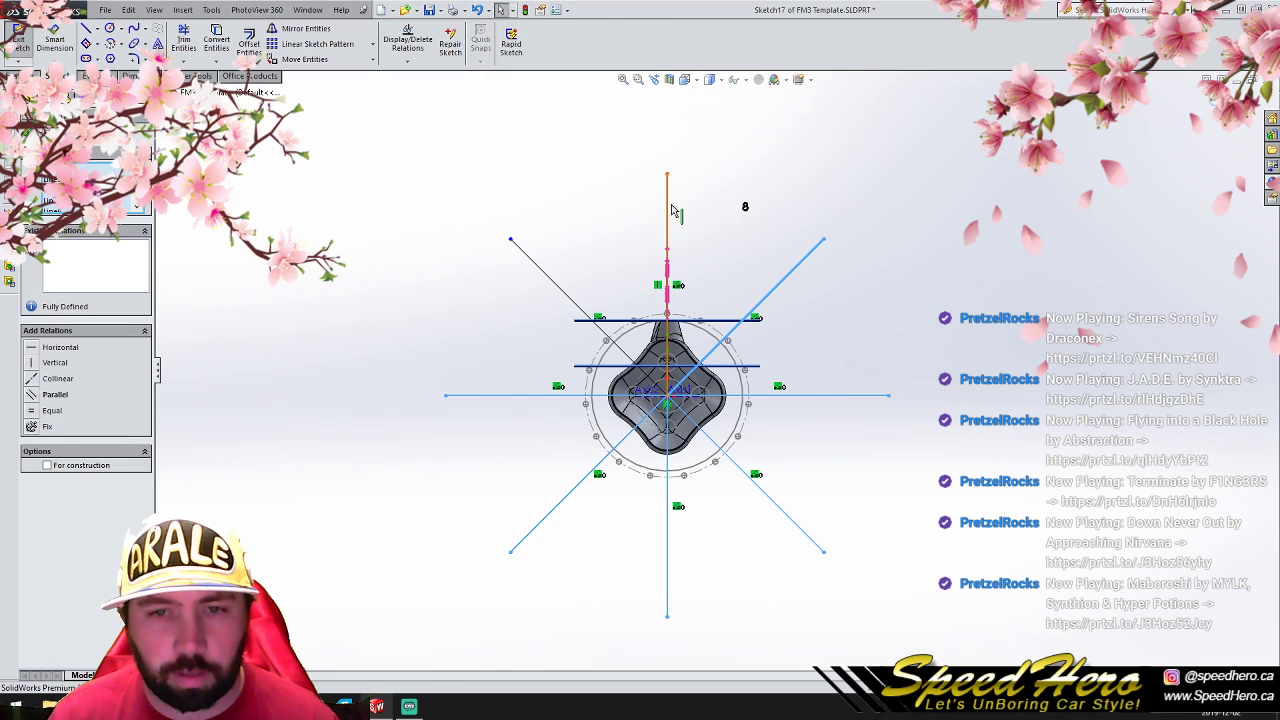
key("Delete")
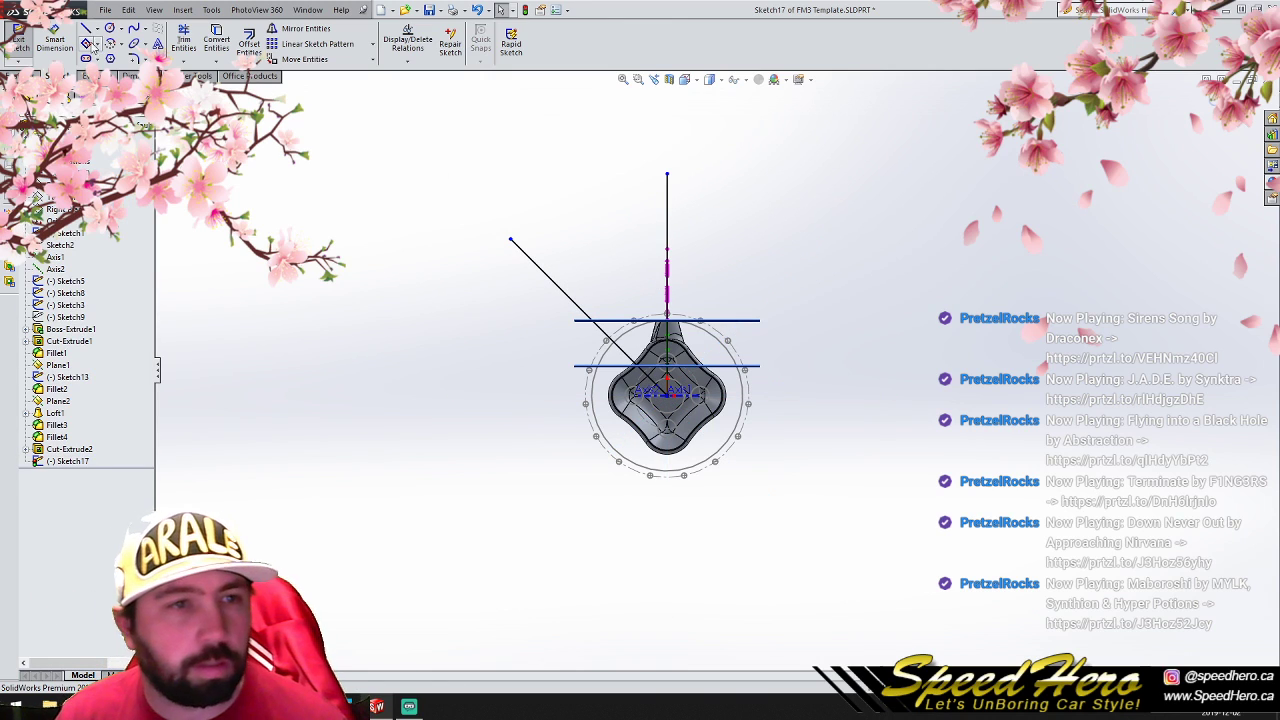
Step: Draw a circle centred on the hub through the lines' outer ends, and trim its arc between the two lines
left_click(110, 28)
left_click_drag(668, 396, 627, 178)
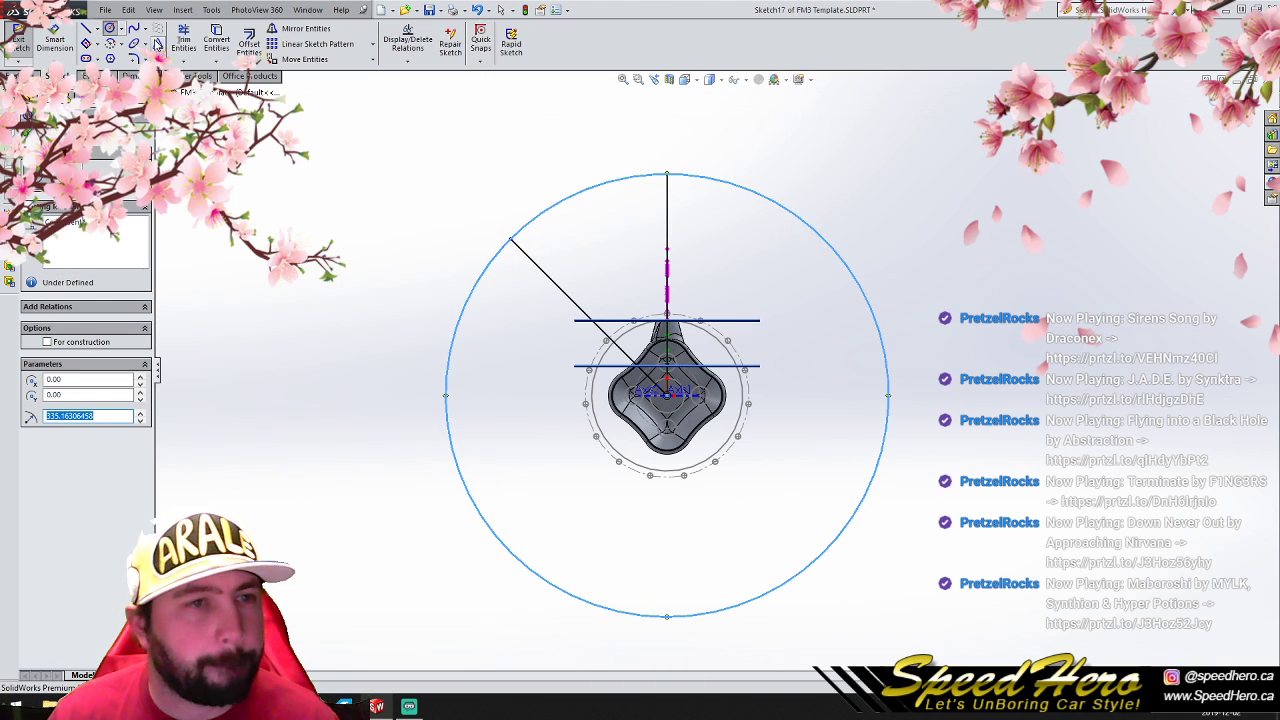
left_click(183, 42)
left_click(575, 199)
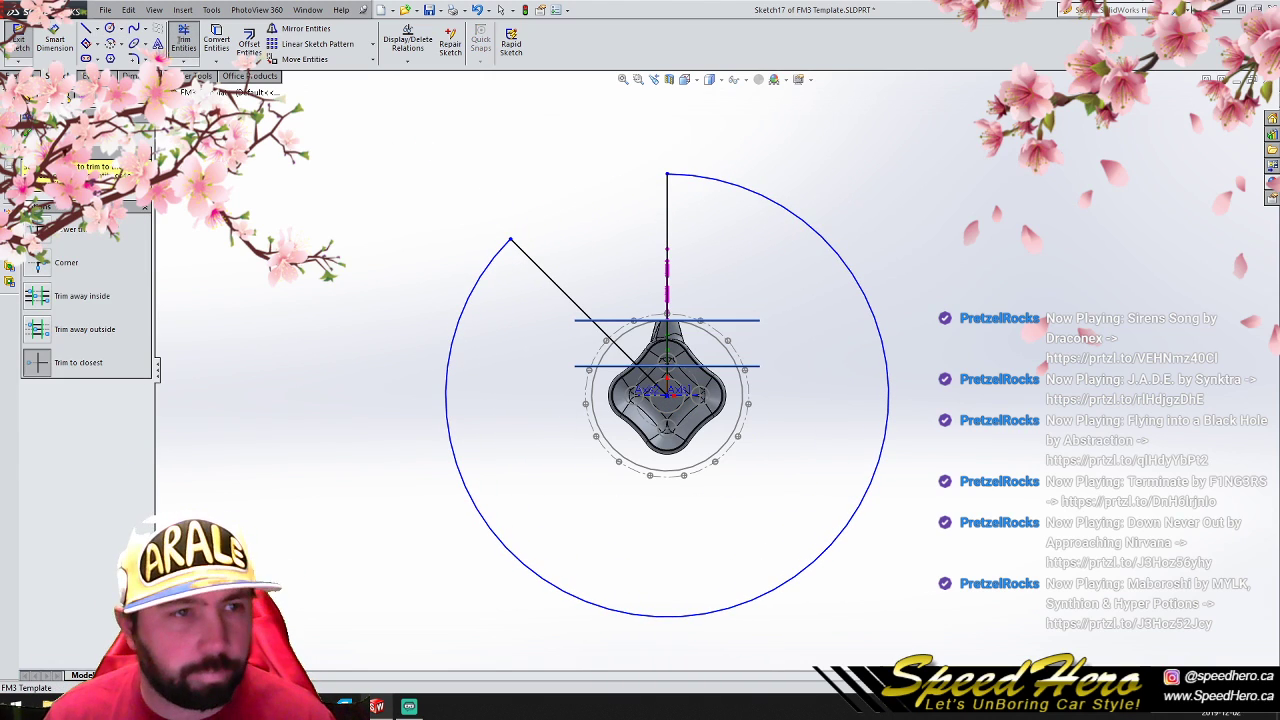
Step: Cut the large open sector Through All so only the narrow wedge of hub and spoke between the lines remains
left_click(14, 76)
left_click(199, 45)
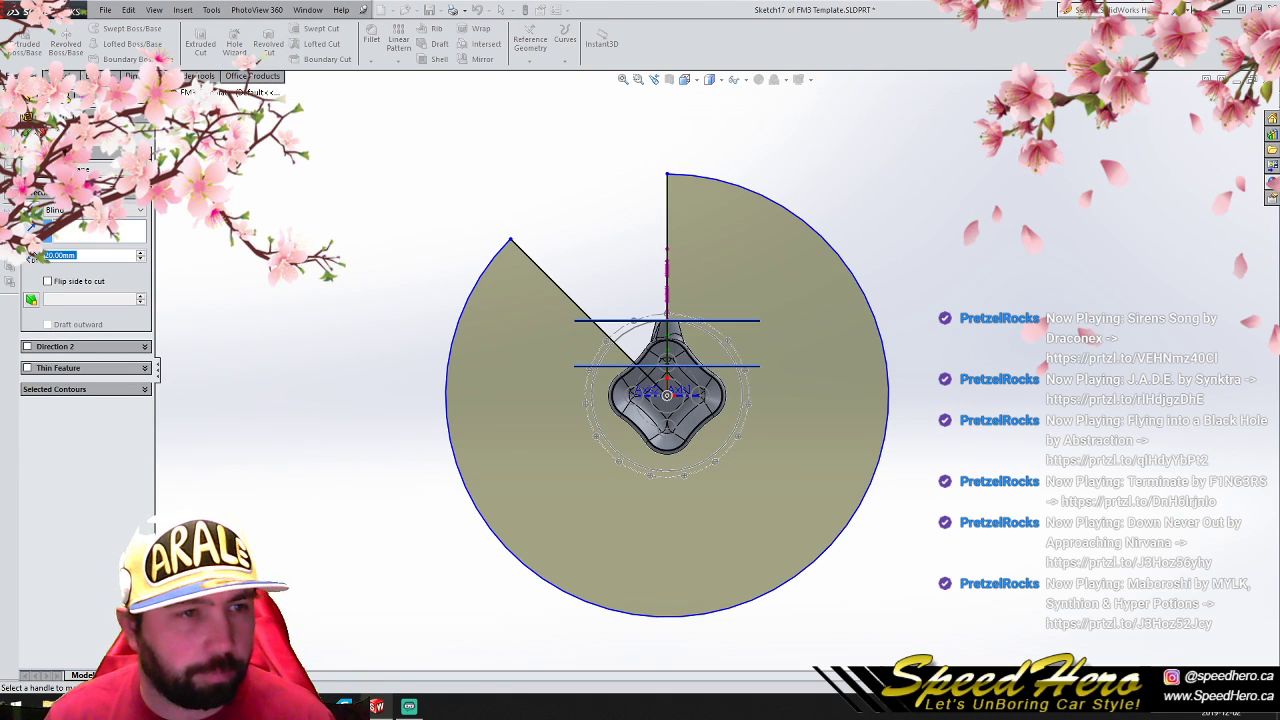
left_click(95, 209)
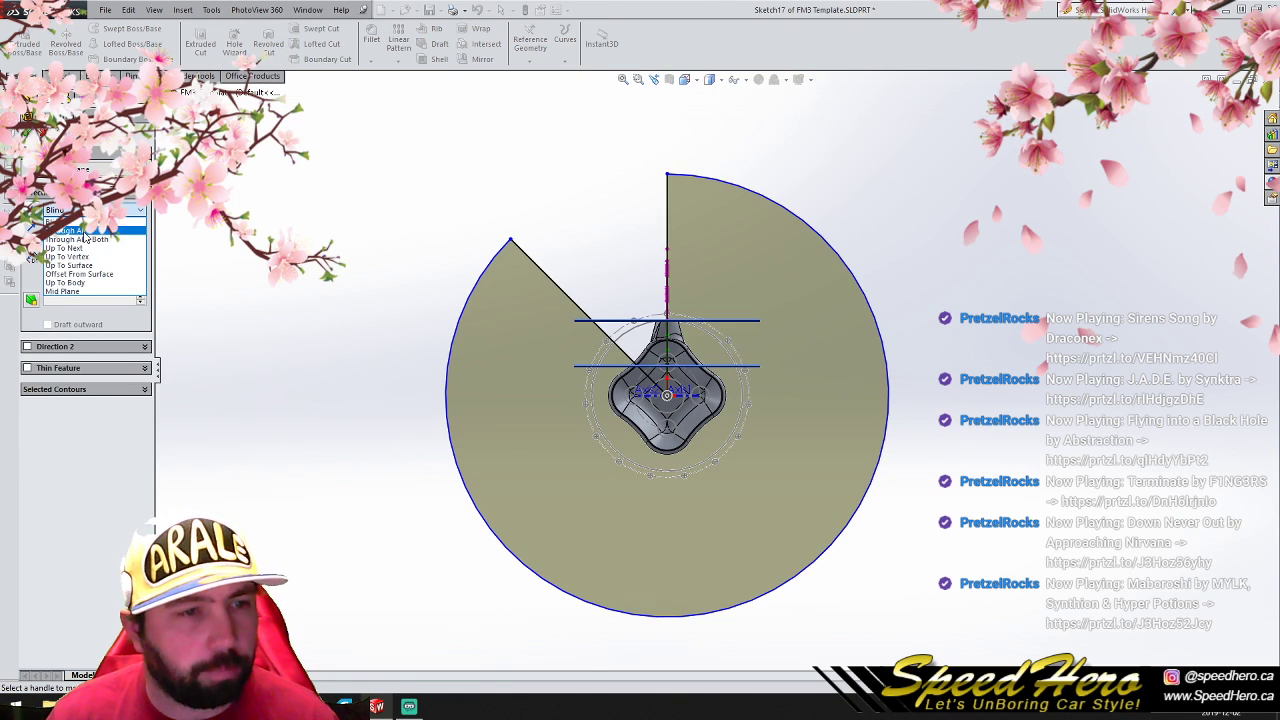
left_click(85, 235)
scroll(755, 357, "down", 4)
scroll(632, 363, "down", 3)
middle_click_drag(632, 363, 641, 429)
middle_click_drag(613, 385, 610, 445)
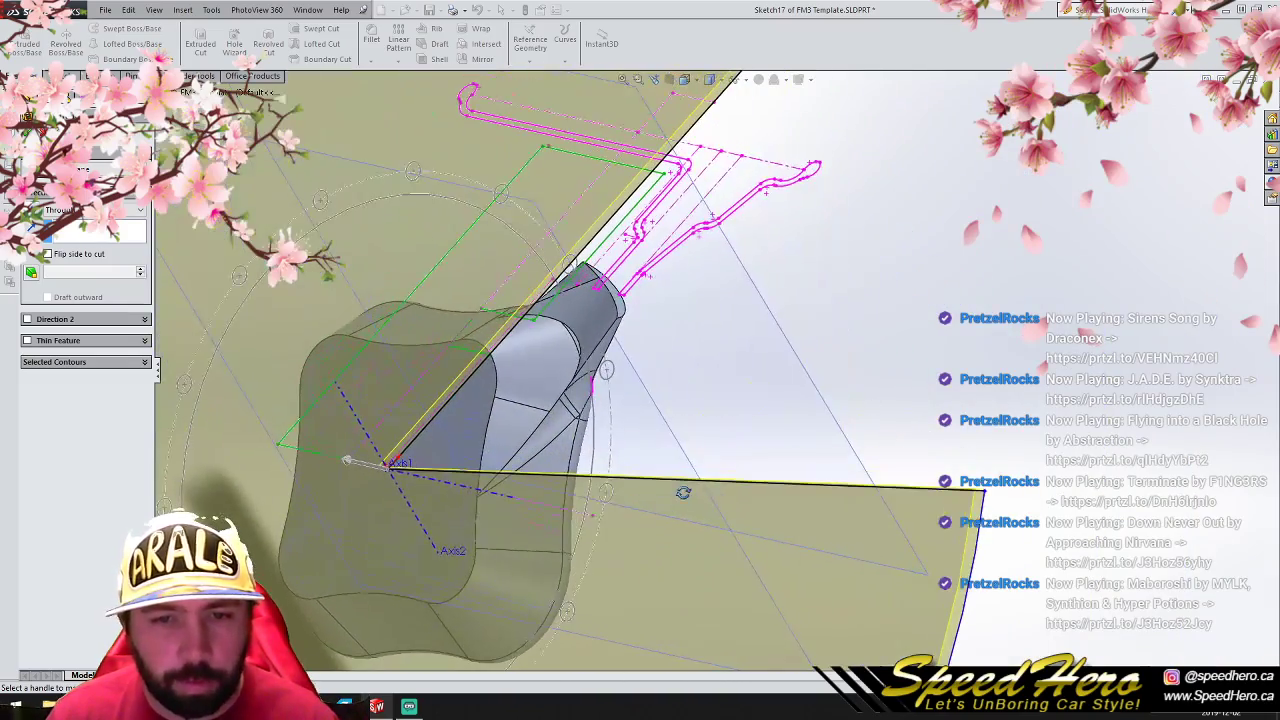
scroll(600, 322, "down", 3)
scroll(606, 349, "down", 2)
middle_click_drag(608, 352, 513, 323)
scroll(595, 465, "up", 3)
middle_click_drag(595, 465, 633, 466)
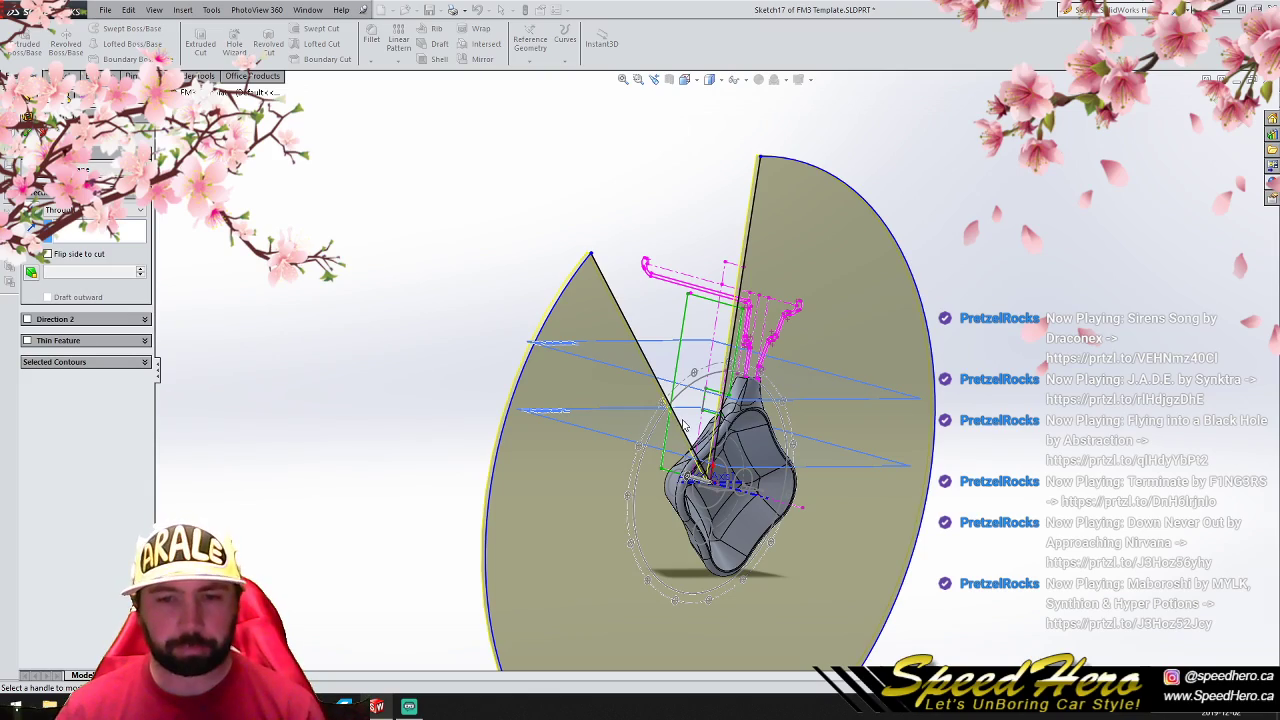
scroll(702, 430, "up", 5)
scroll(765, 408, "down", 3)
middle_click_drag(738, 422, 442, 395)
left_click(138, 211)
left_click(60, 230)
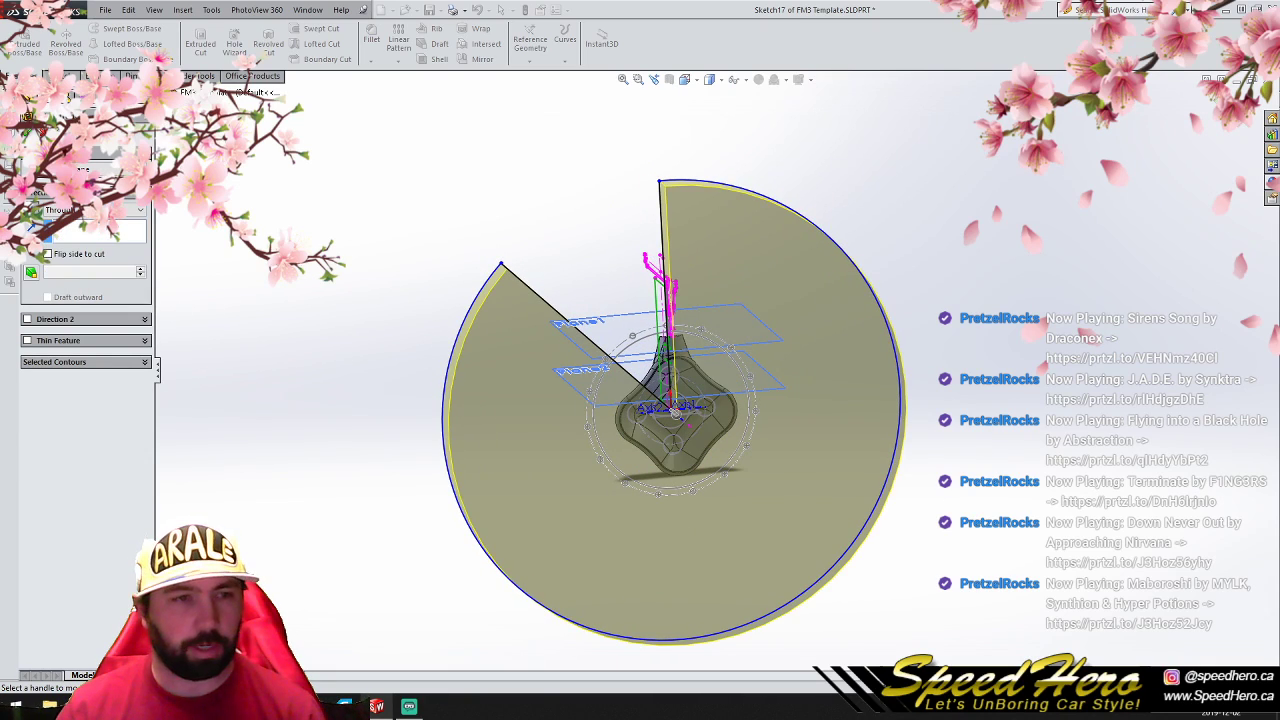
key("Return")
Step: Hide Plane2 and Plane1
scroll(722, 352, "down", 6)
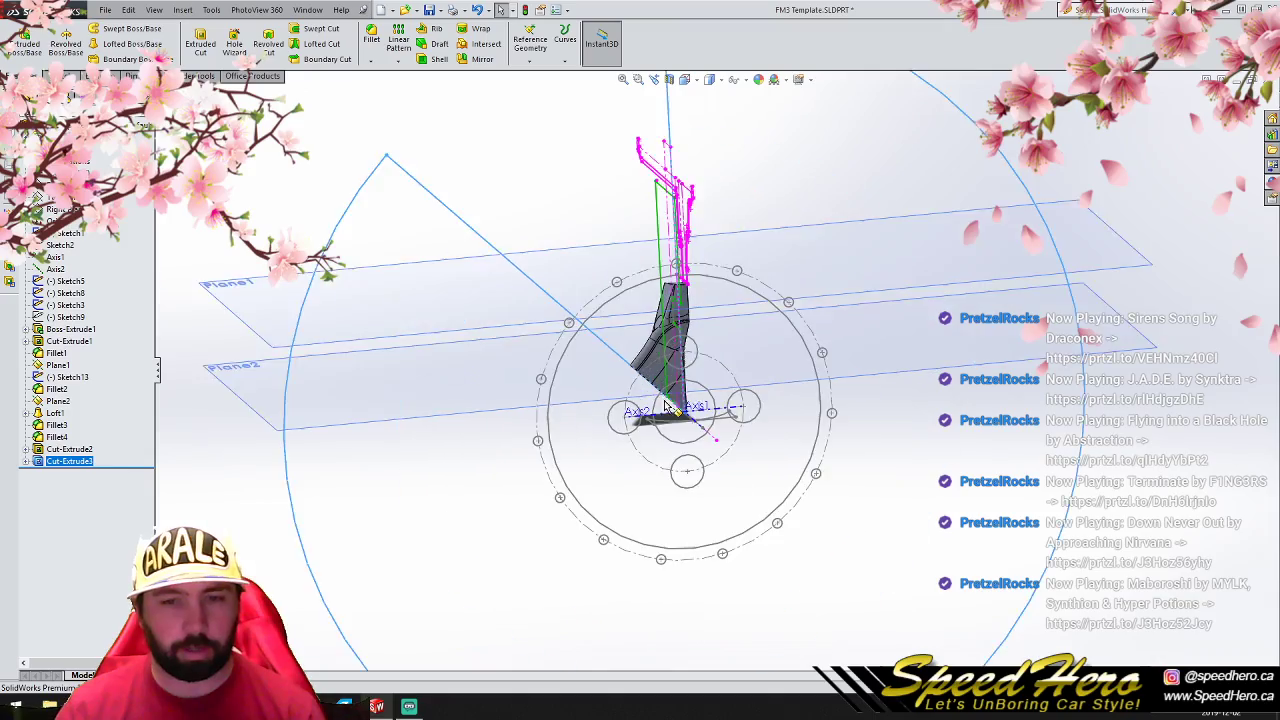
middle_click_drag(722, 352, 666, 376)
scroll(680, 417, "up", 5)
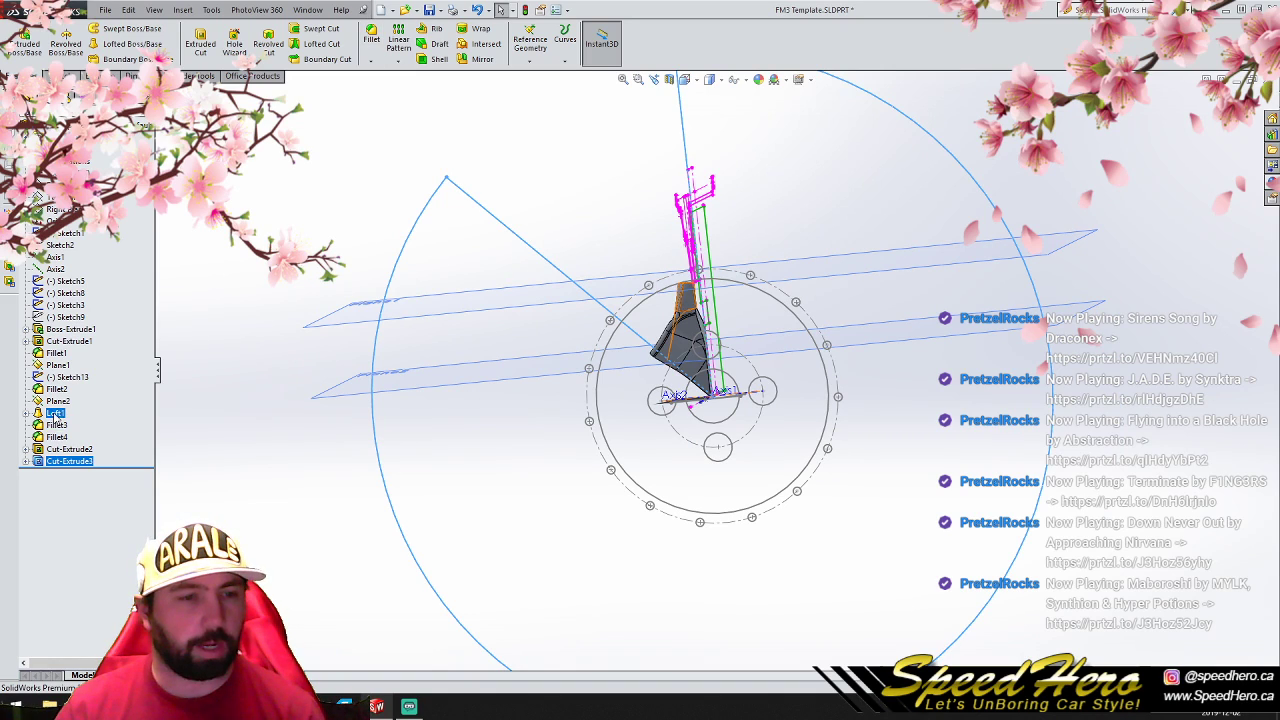
right_click(58, 365)
left_click(99, 375)
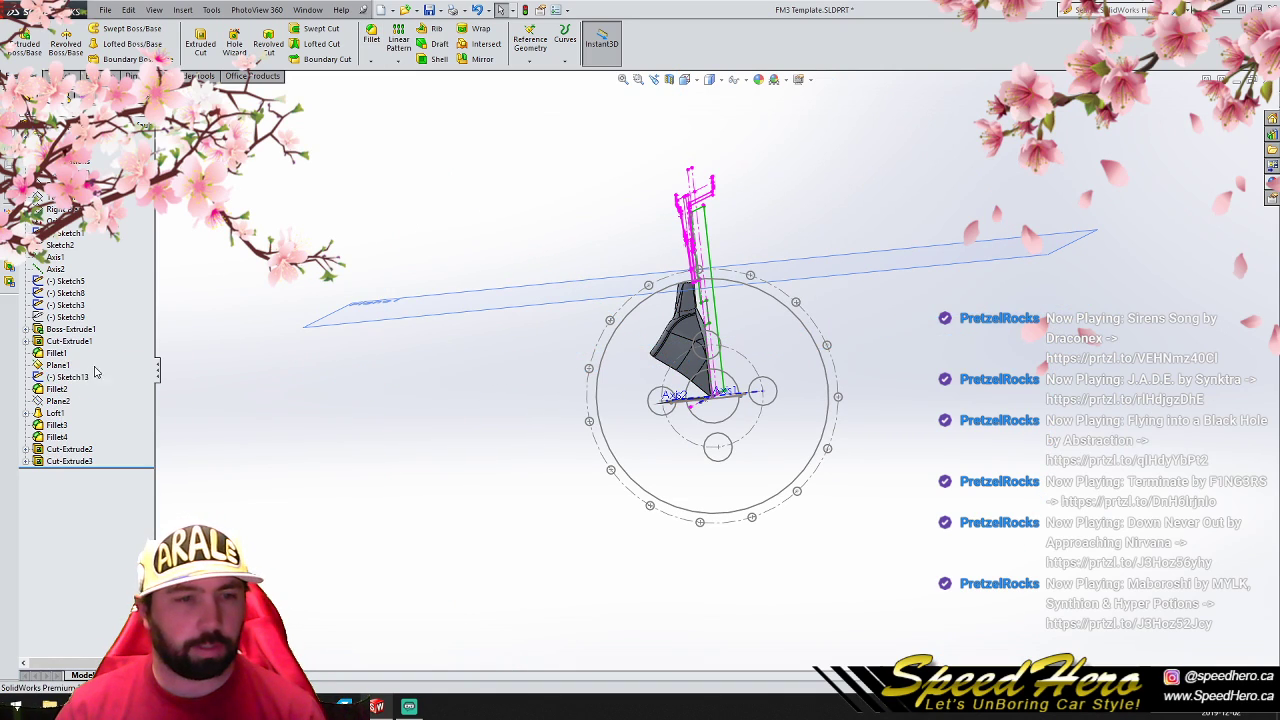
right_click(58, 365)
left_click(87, 342)
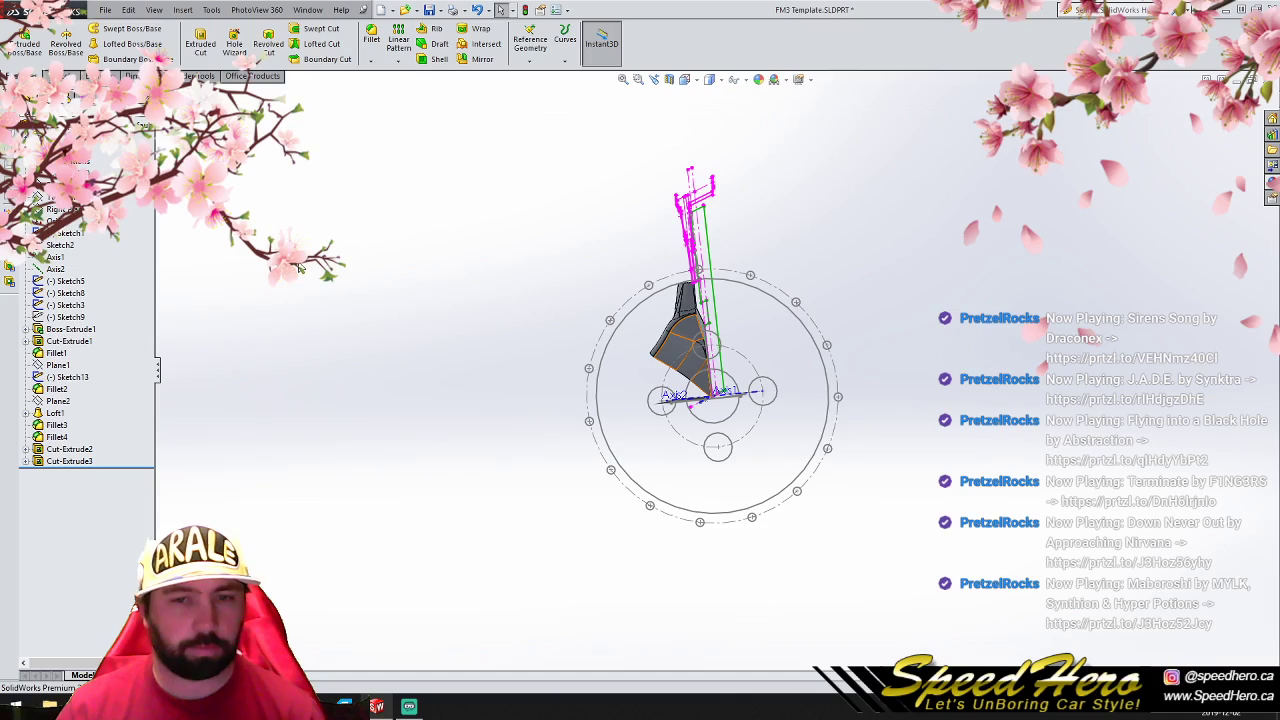
scroll(754, 418, "up", 3)
scroll(756, 413, "down", 5)
mouse_move(689, 398)
middle_mouse_down()
mouse_move(583, 431)
mouse_move(808, 411)
mouse_move(953, 421)
mouse_move(680, 426)
mouse_move(660, 443)
mouse_move(534, 463)
mouse_move(769, 451)
mouse_move(746, 466)
mouse_move(623, 451)
mouse_move(653, 467)
mouse_move(468, 525)
mouse_move(590, 490)
mouse_move(560, 477)
mouse_move(631, 469)
mouse_move(574, 480)
mouse_move(482, 447)
middle_mouse_up()
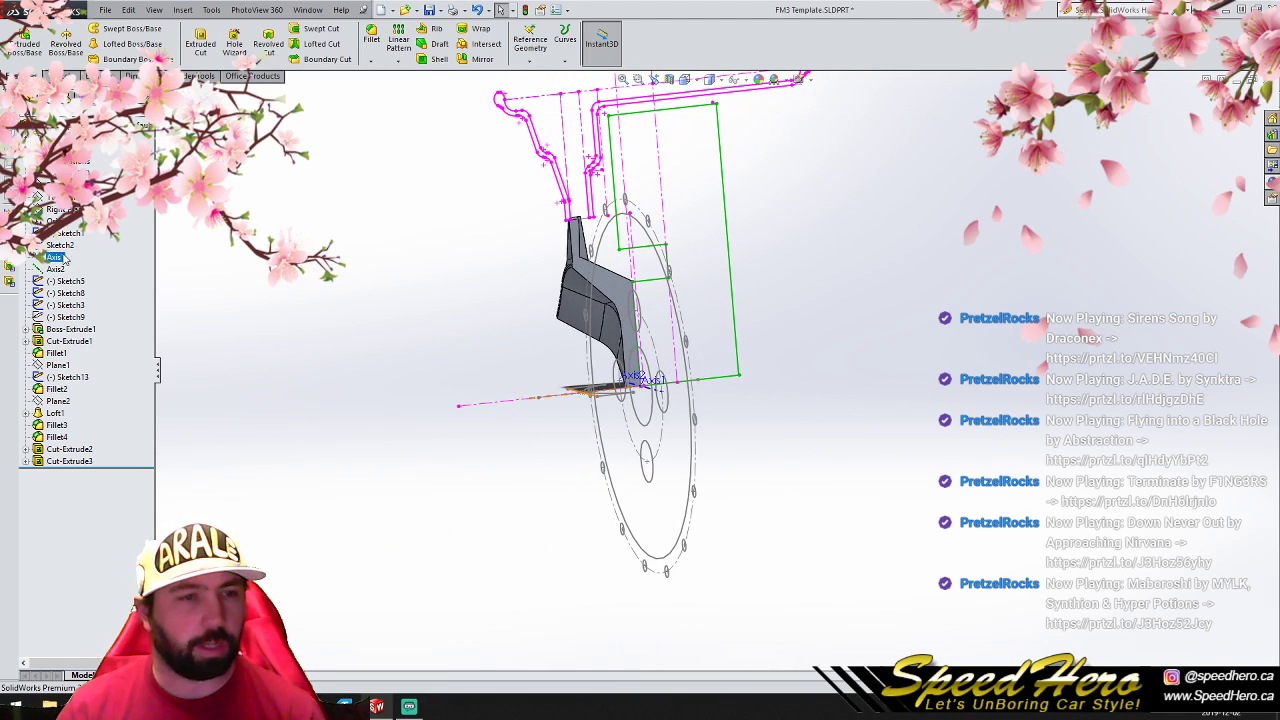
left_click(66, 317, "ctrl")
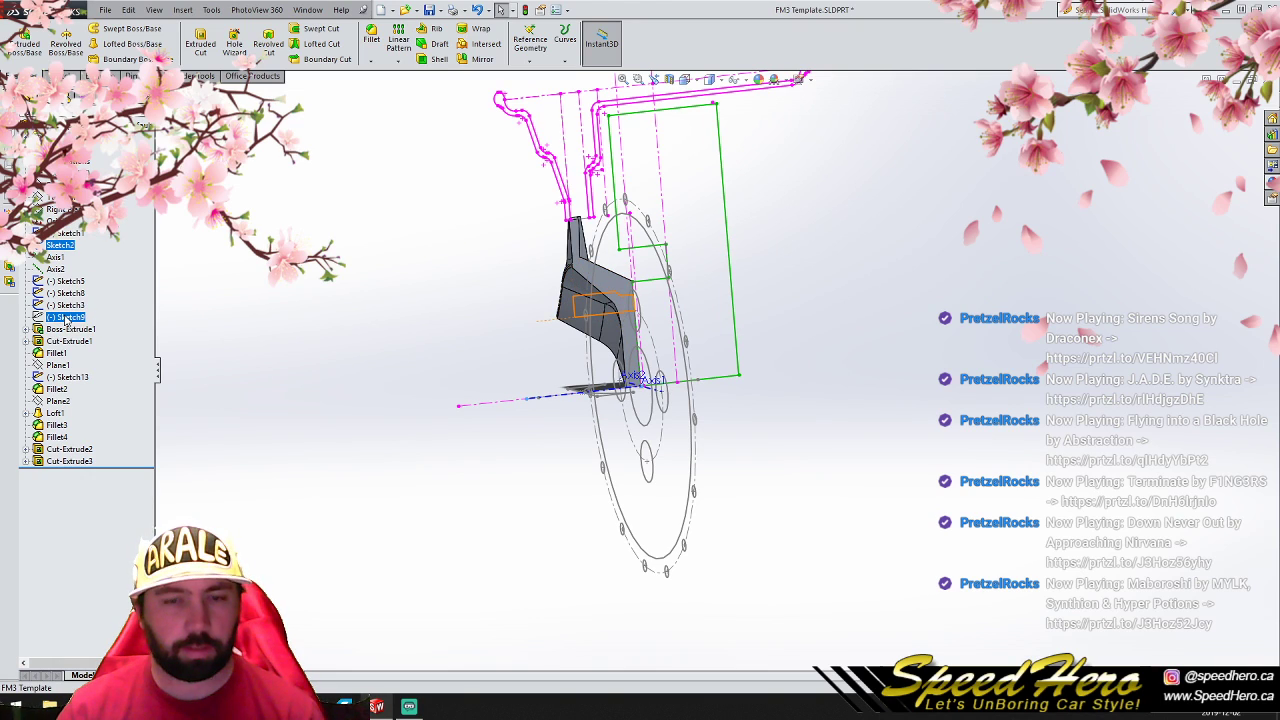
left_click(281, 294)
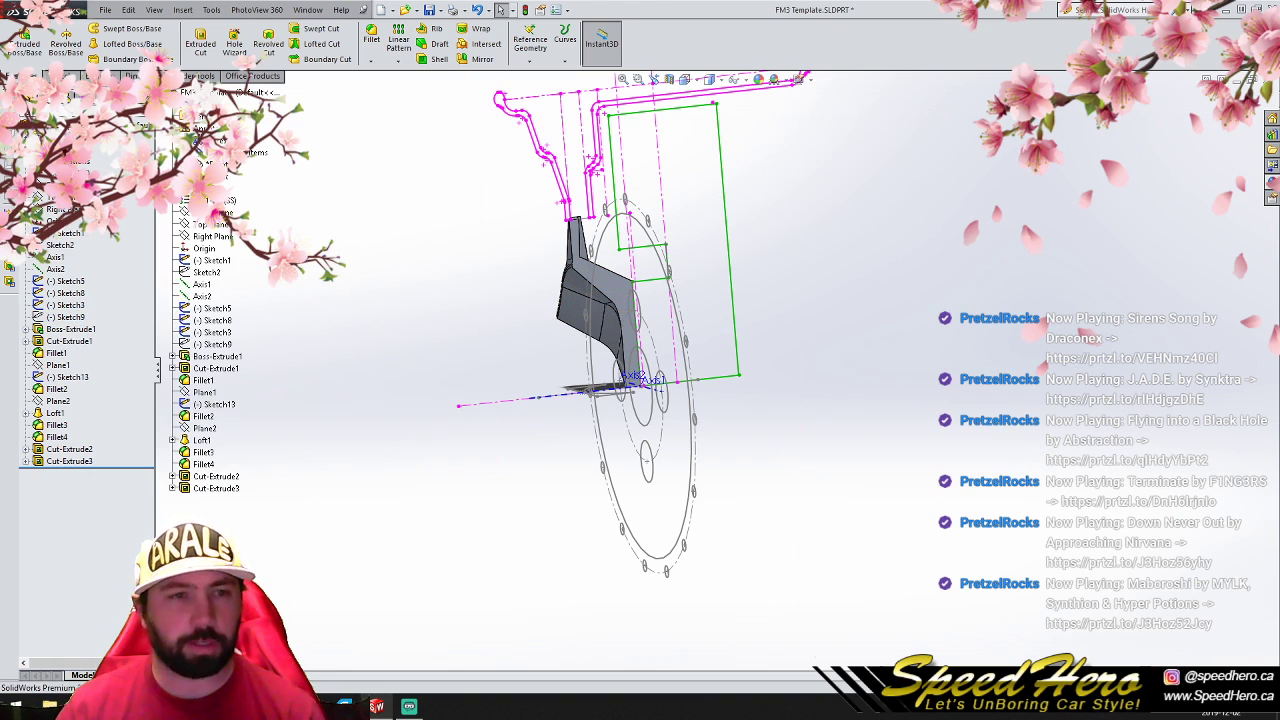
left_click(172, 93)
Step: Fillet the edge where the spoke meets the hub on the wedge with a 10 mm circular radius
scroll(620, 306, "up", 4)
scroll(632, 312, "down", 2)
scroll(687, 386, "down", 2)
middle_click_drag(688, 384, 633, 399)
scroll(684, 289, "down", 3)
left_click(644, 272)
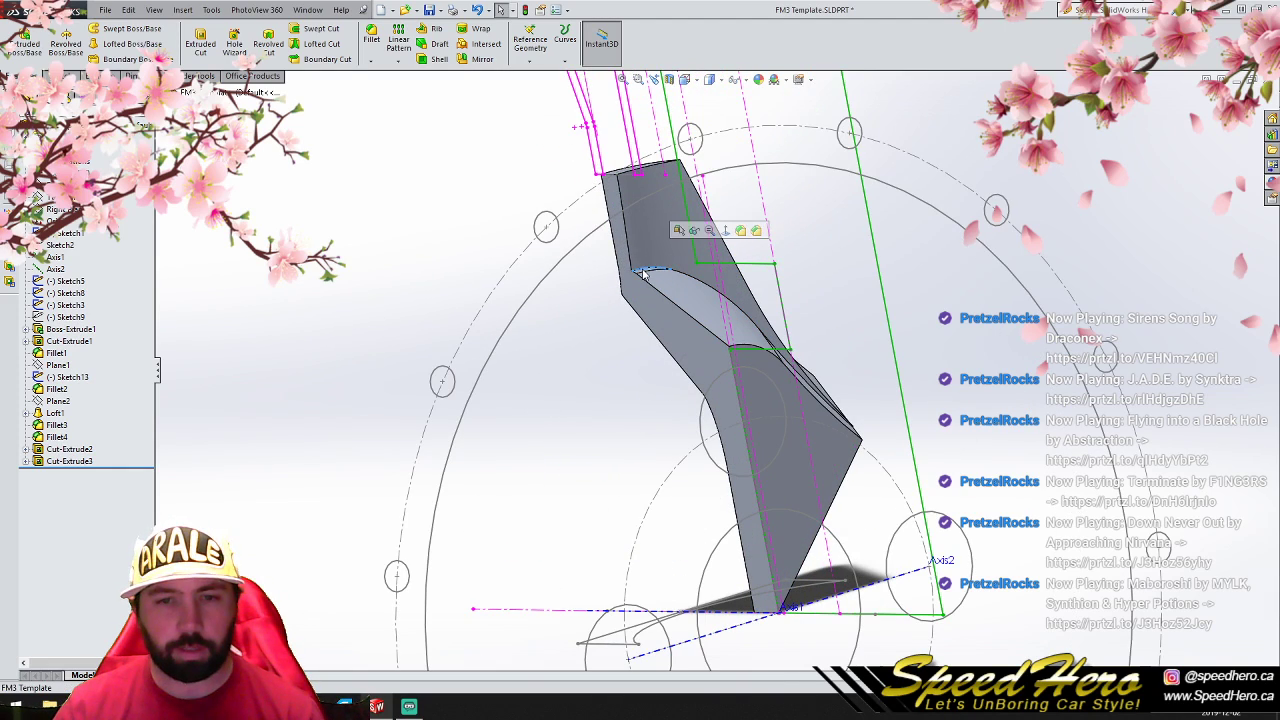
left_click(371, 40)
mouse_move(652, 378)
middle_mouse_down()
mouse_move(580, 449)
mouse_move(617, 445)
middle_mouse_up()
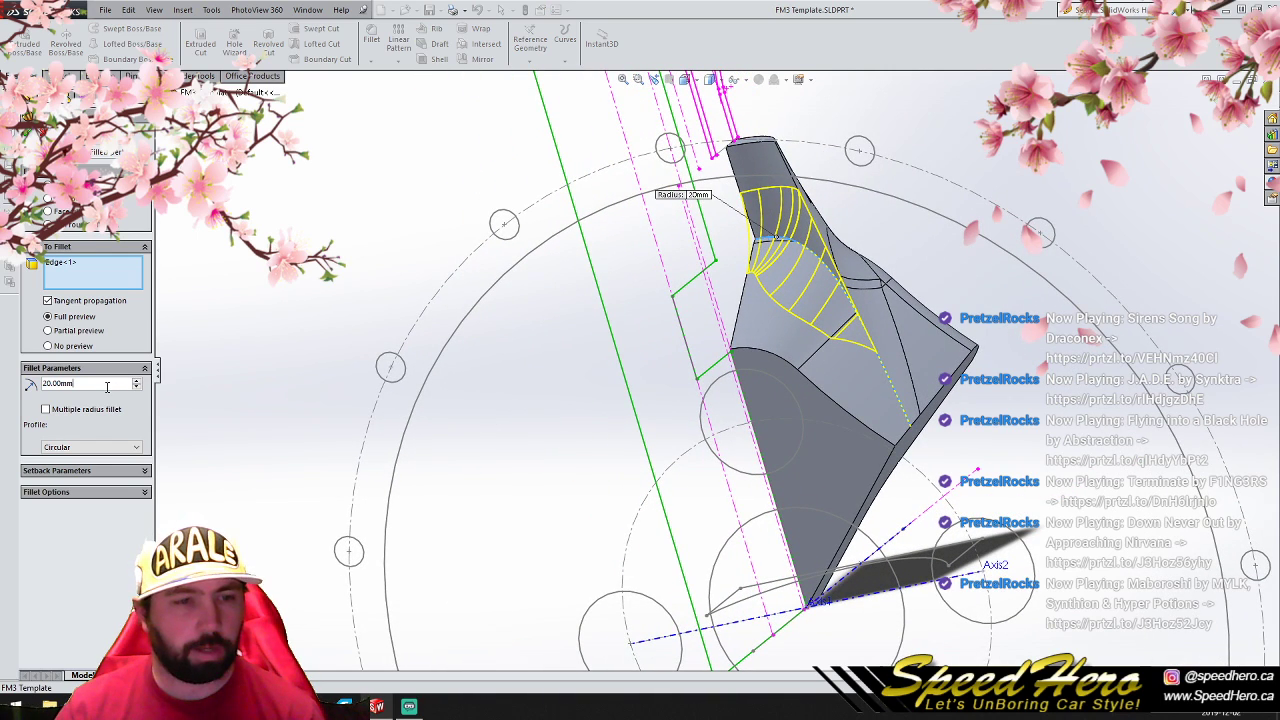
scroll(107, 385, "down", 1)
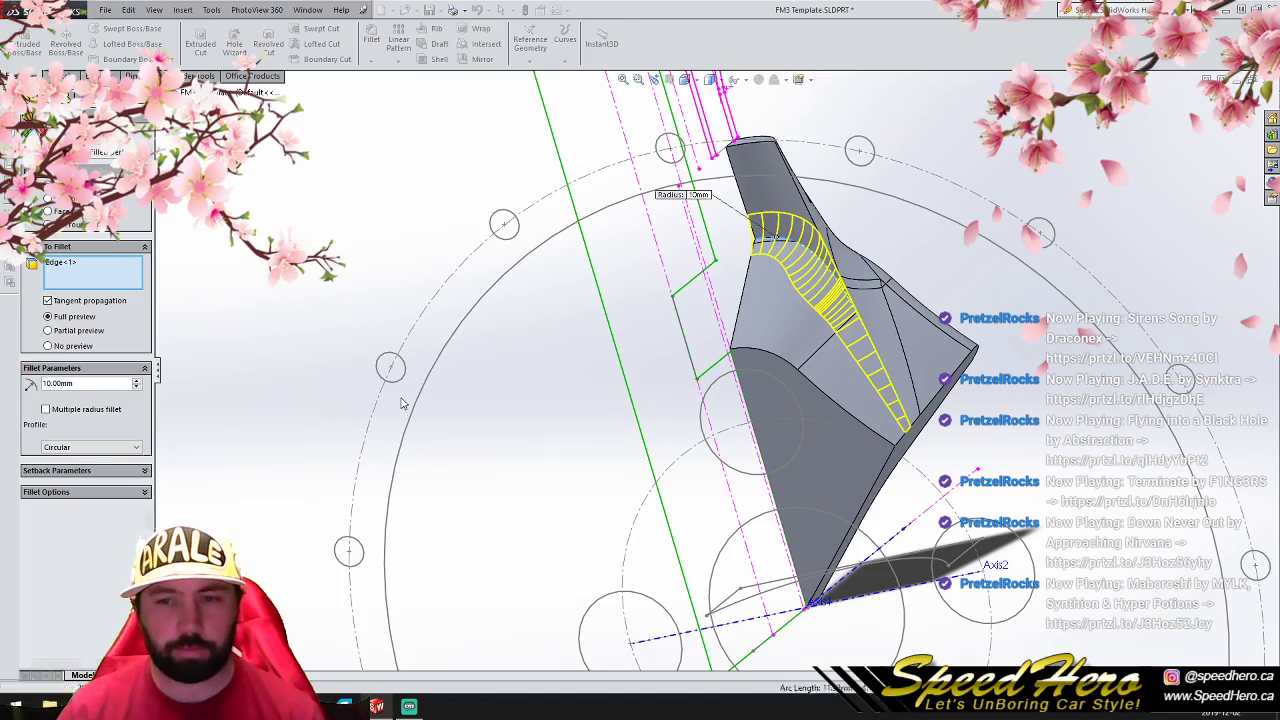
key("Return")
Step: Mirror the wedge body about its flat cut face through the middle of the spoke, with Merge solids enabled
middle_click_drag(450, 405, 810, 440)
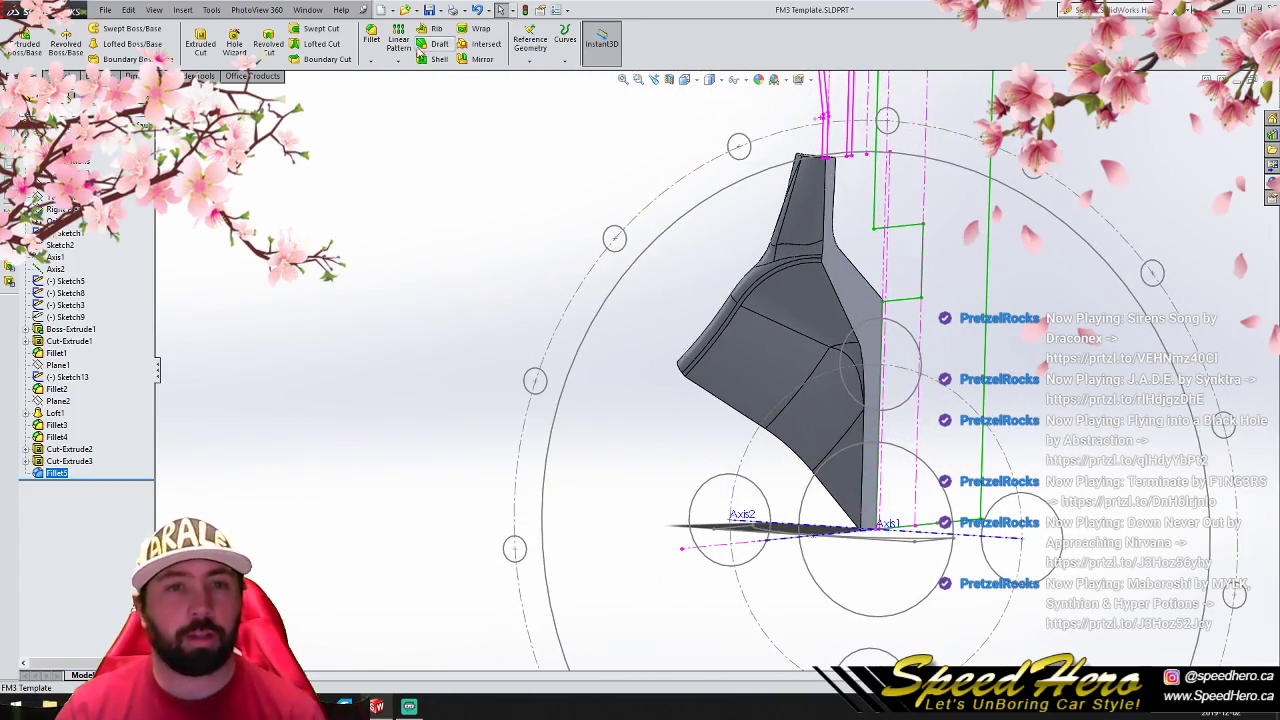
left_click(482, 60)
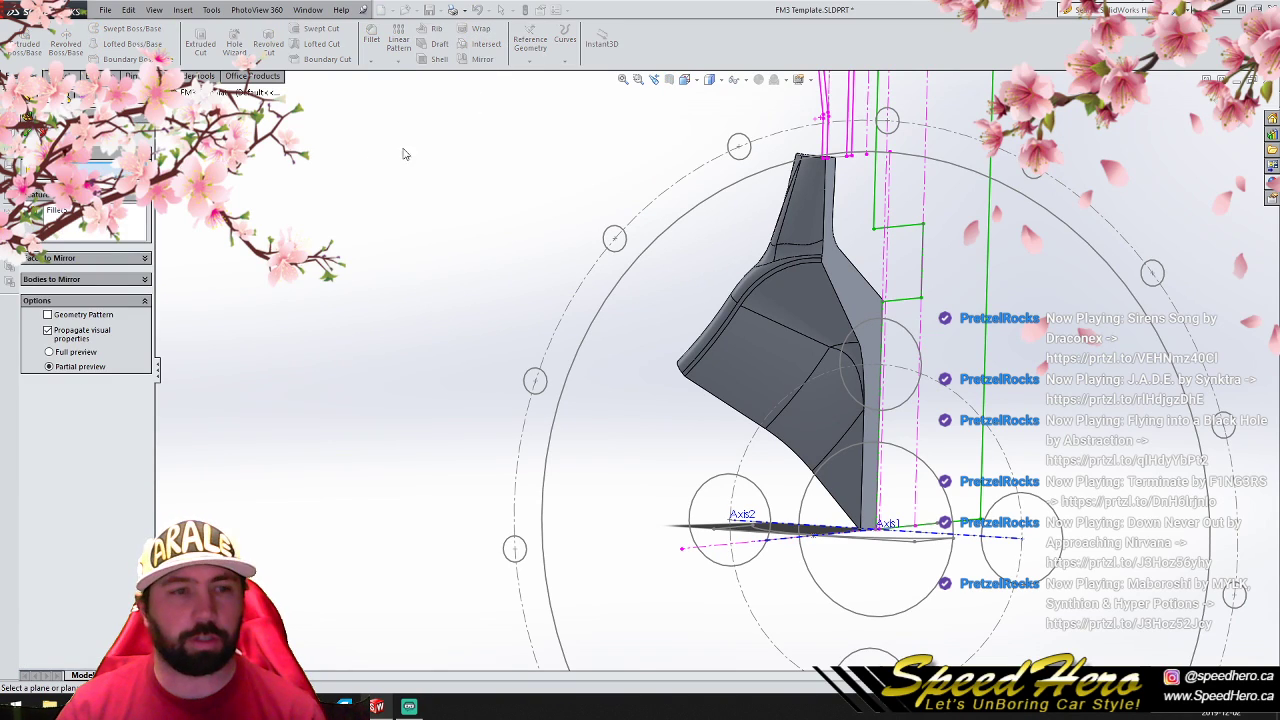
left_click(849, 288)
left_click(54, 280)
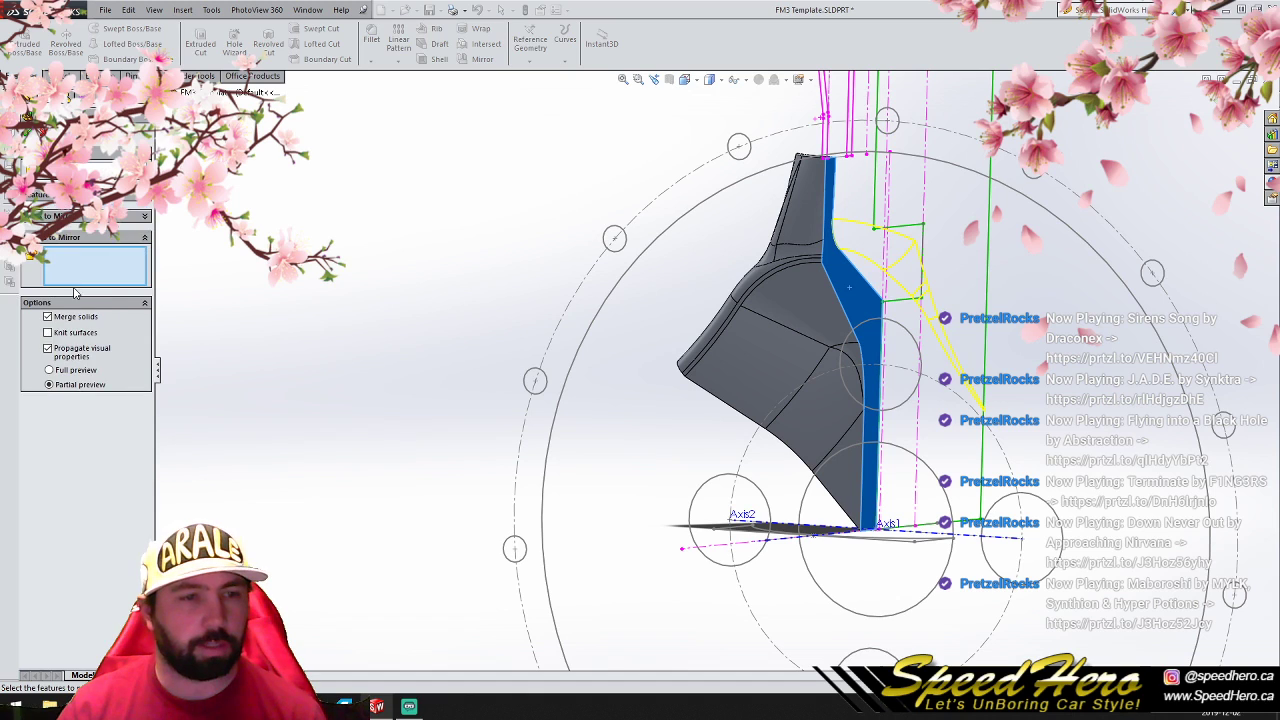
left_click(788, 298)
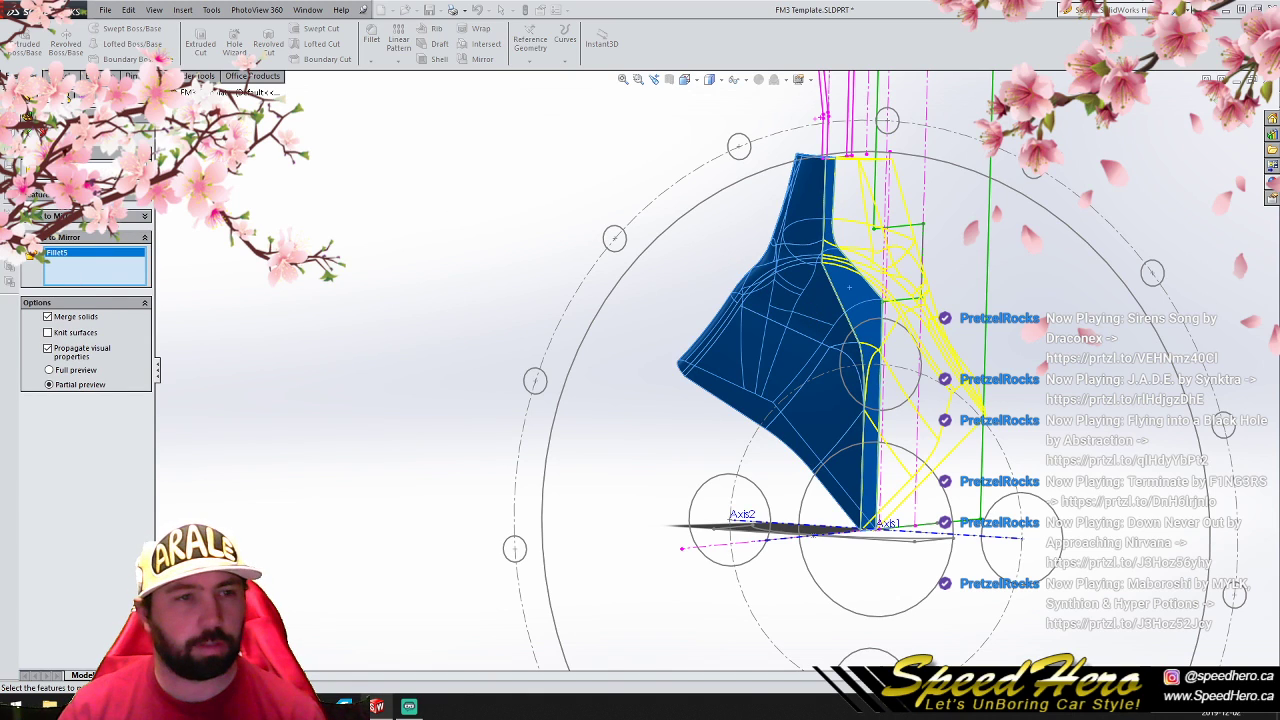
left_click(27, 131)
Step: Pattern the mirrored quarter body circularly about Axis1 with 4 equally spaced instances
scroll(747, 375, "up", 4)
scroll(772, 371, "down", 3)
middle_click_drag(774, 371, 702, 364)
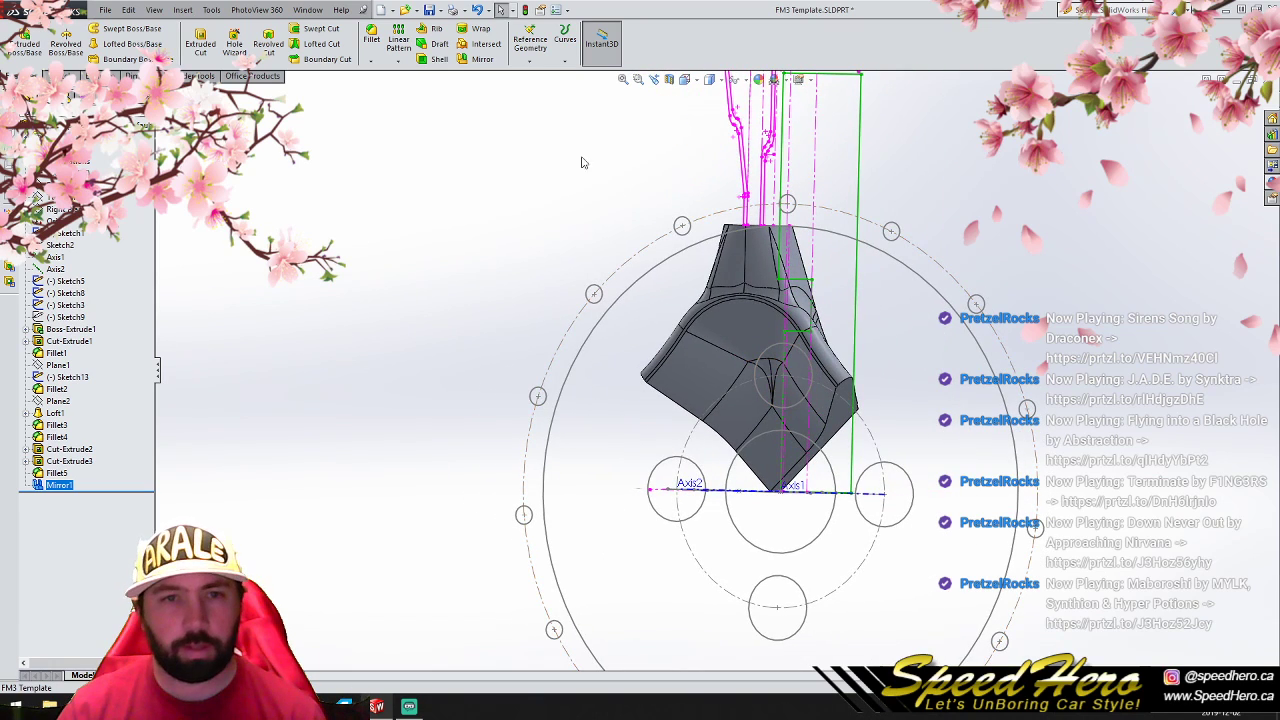
left_click(399, 60)
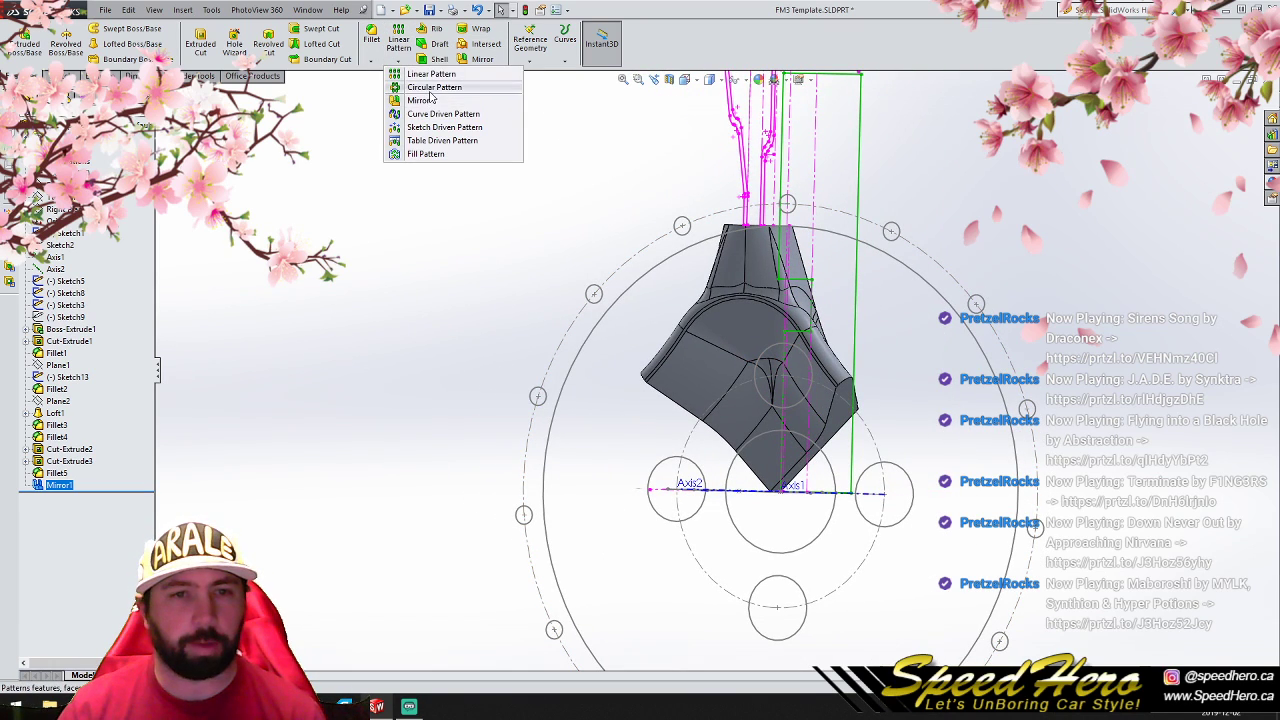
left_click(430, 90)
left_click(112, 350)
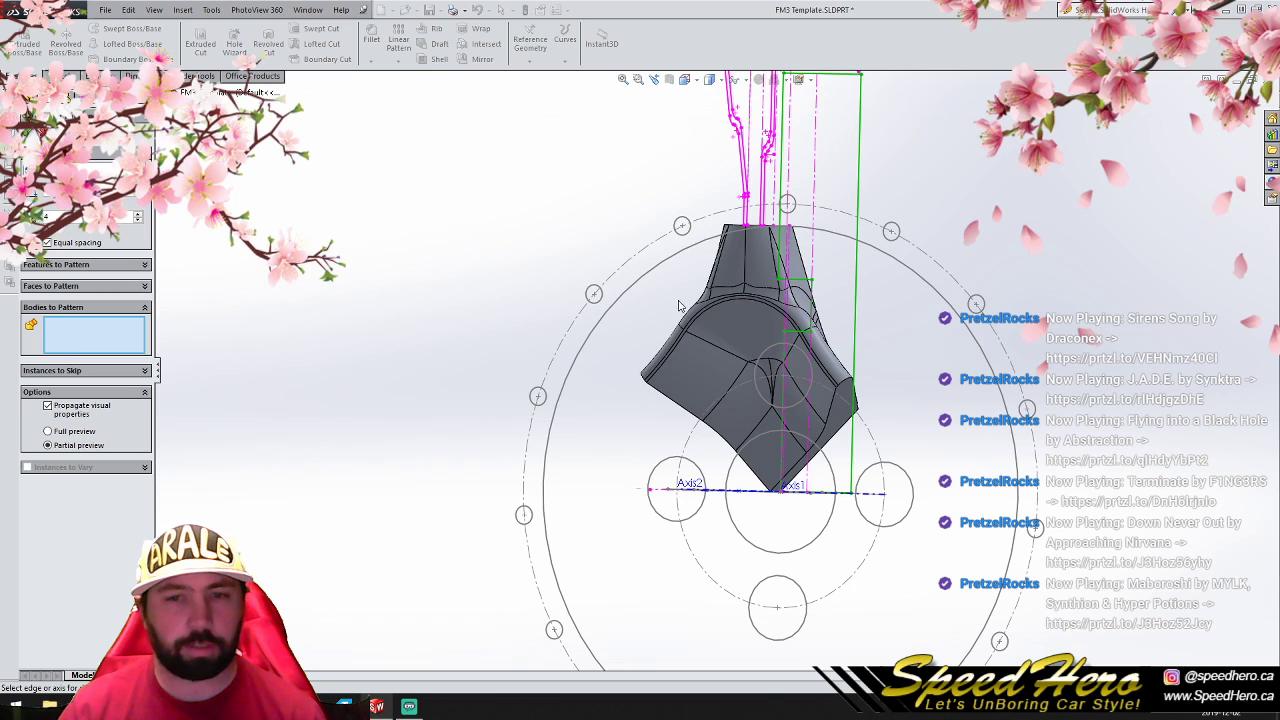
left_click(716, 320)
left_click(161, 93)
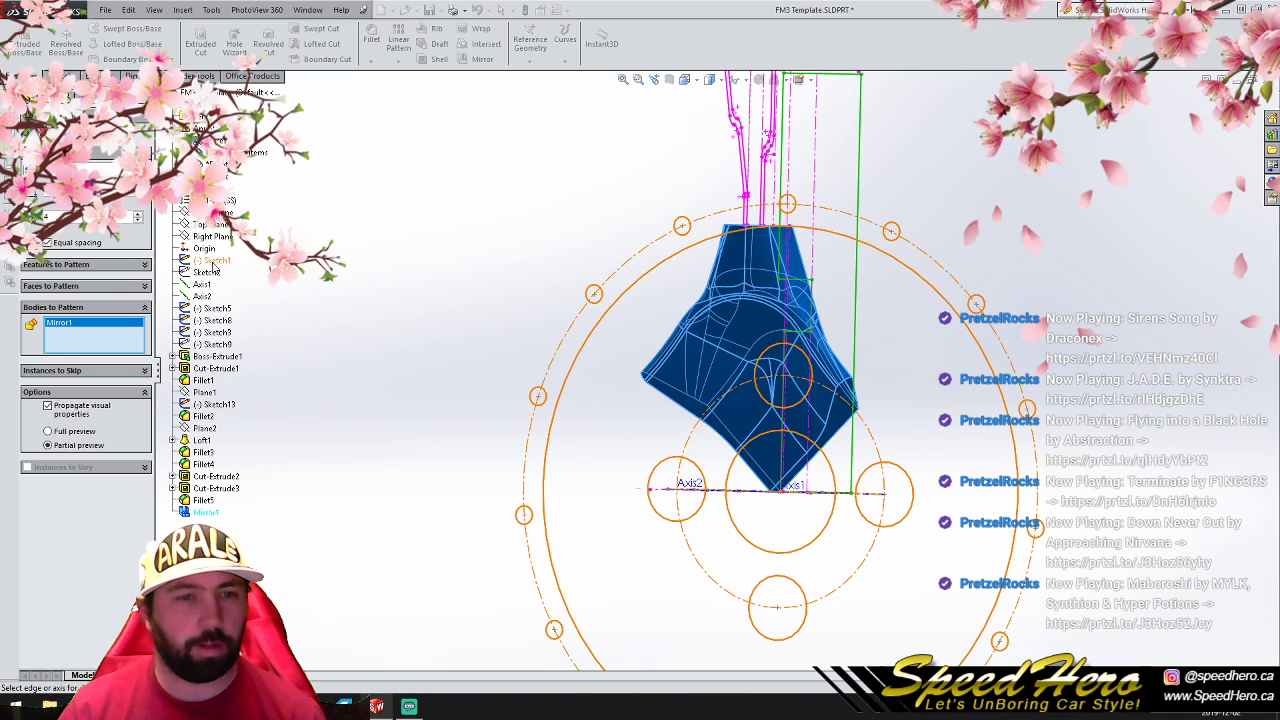
left_click(208, 286)
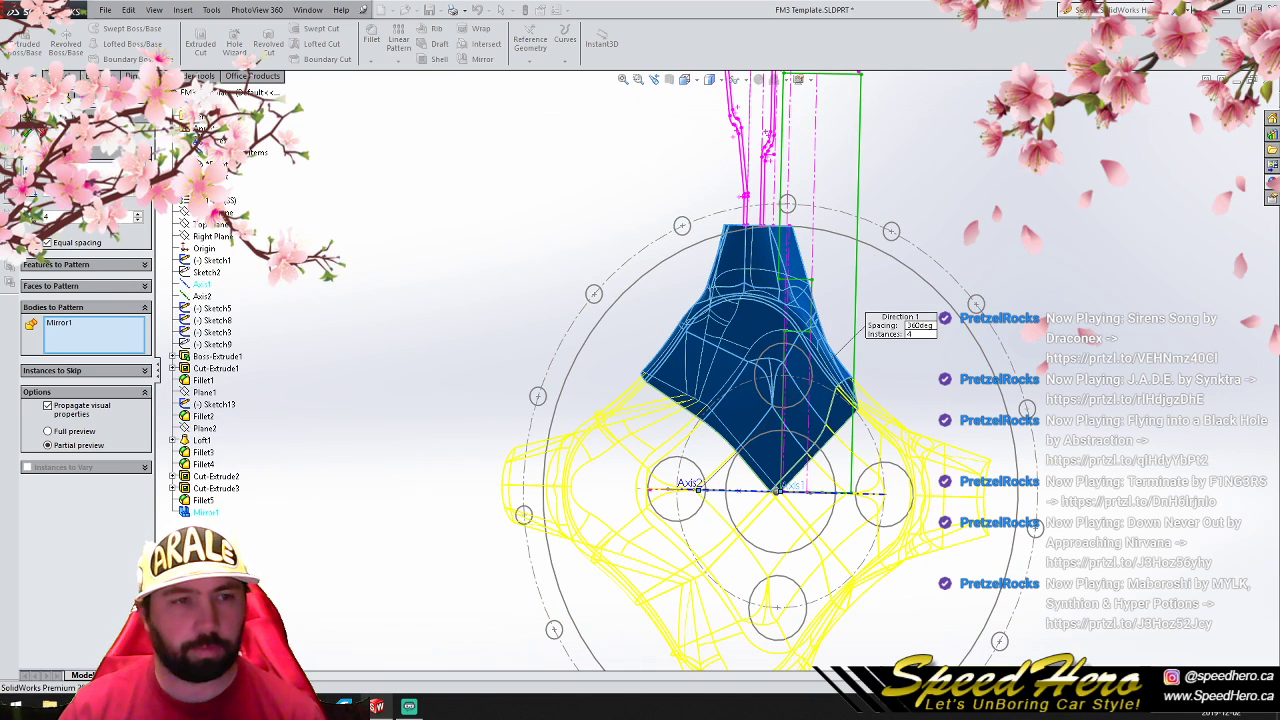
left_click(28, 131)
Step: Examine the patterned wheel centre and delete the circular pattern feature
scroll(848, 416, "up", 5)
scroll(785, 416, "down", 3)
middle_click_drag(724, 411, 708, 460)
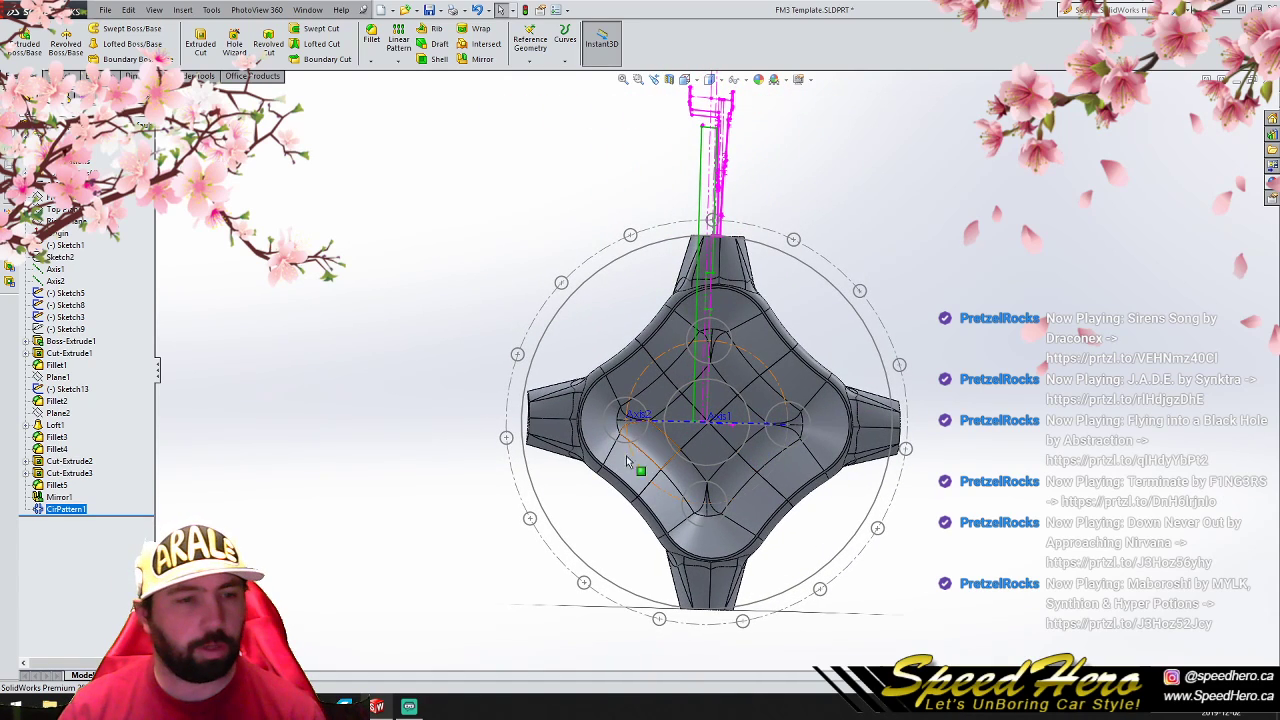
right_click(64, 511)
left_click(98, 562)
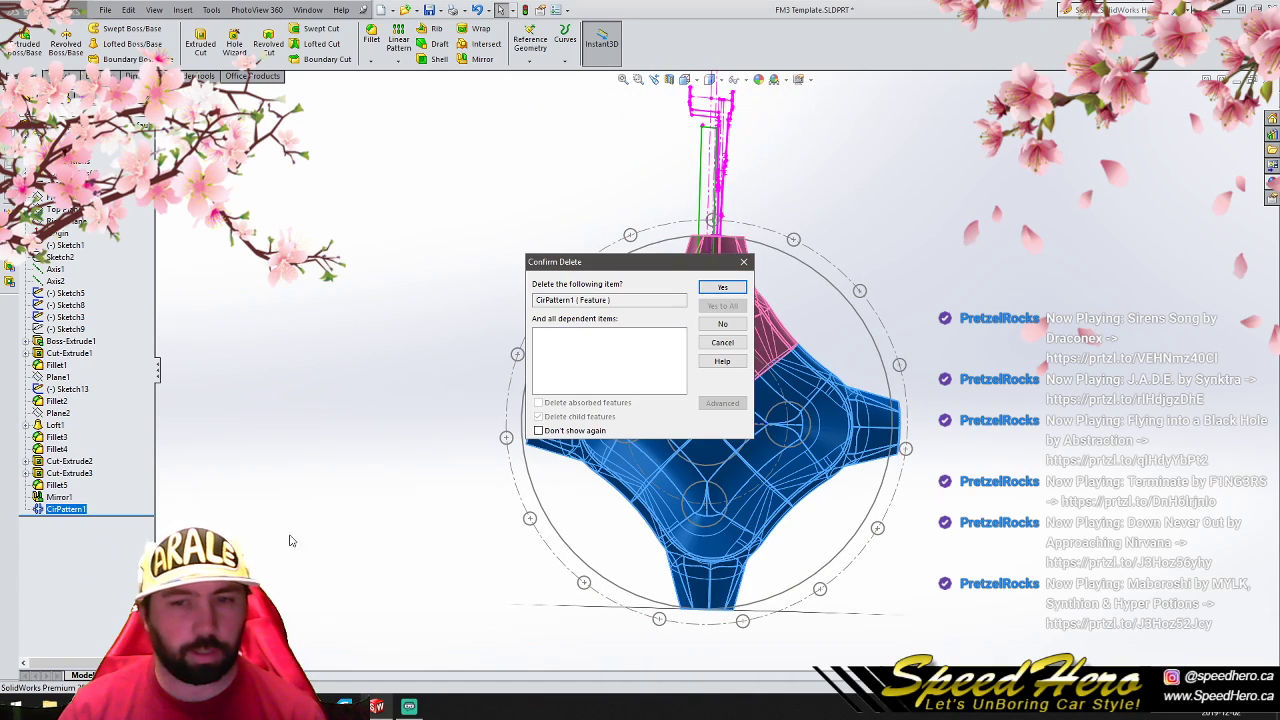
left_click(721, 288)
Step: Edit the hub pocket cut and set its blind depth to 25 mm
scroll(700, 367, "up", 3)
middle_click_drag(700, 367, 677, 414)
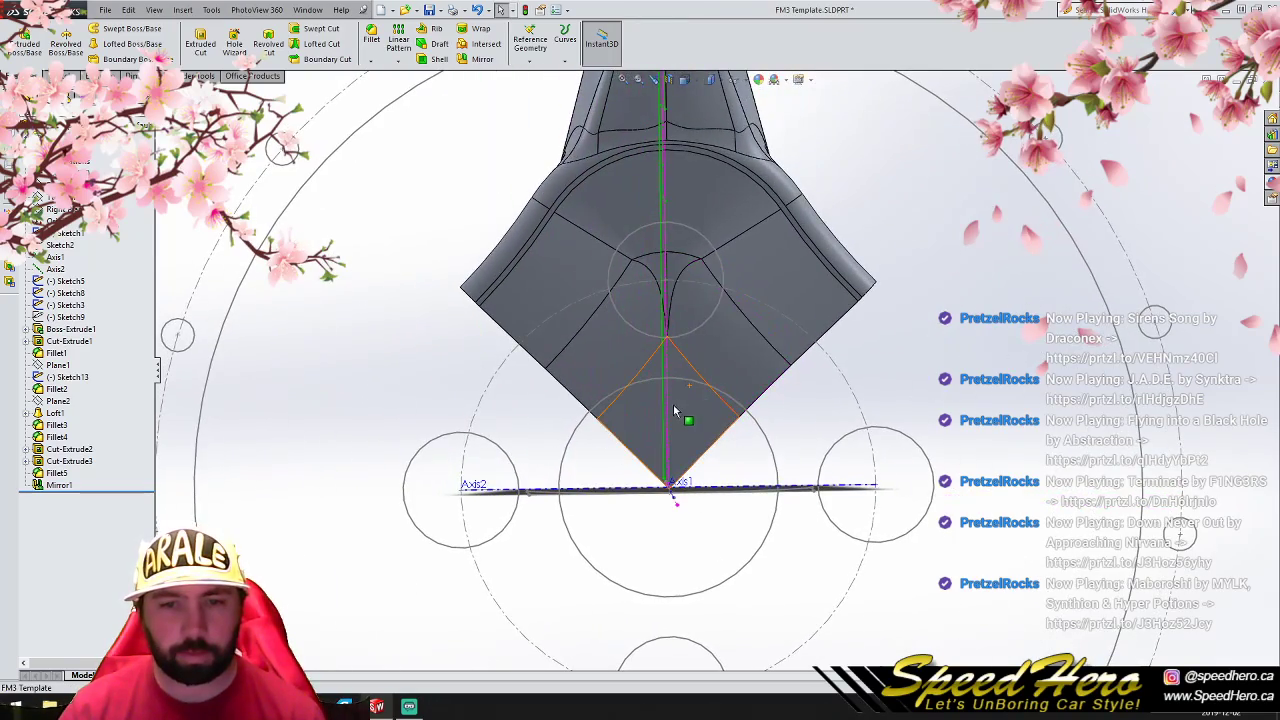
left_click(690, 412)
left_click(735, 351)
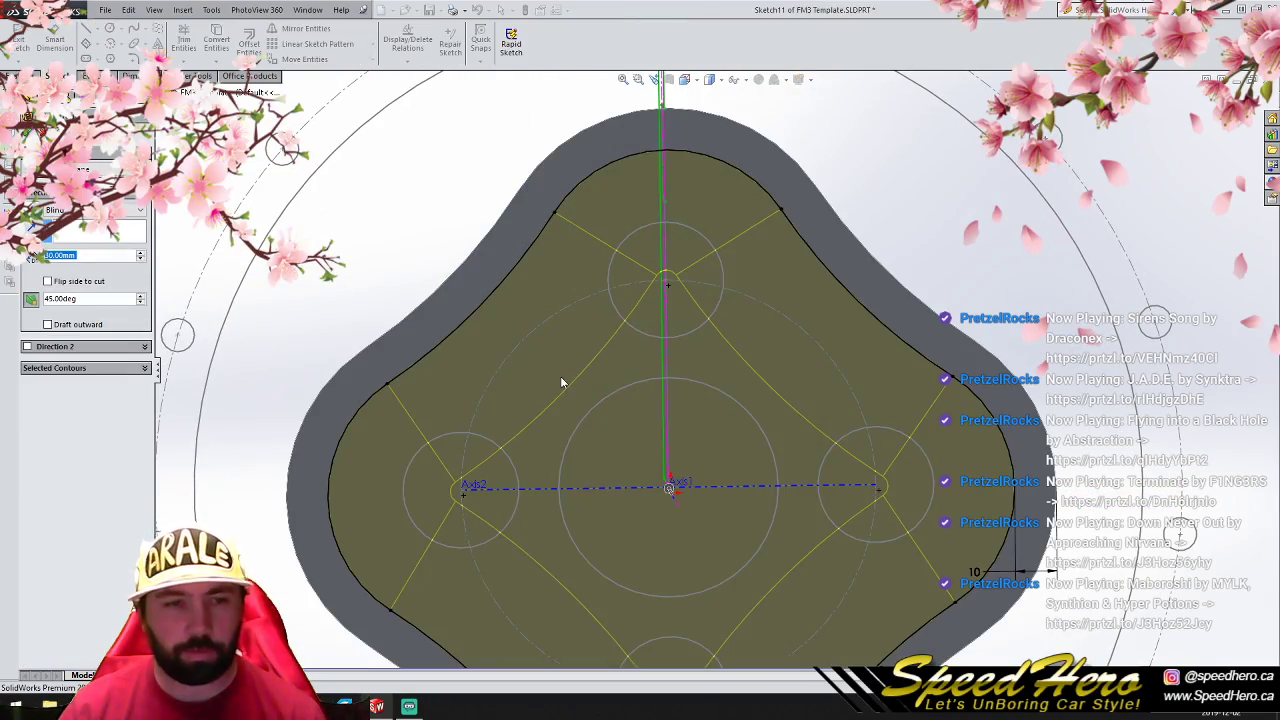
middle_click_drag(275, 325, 509, 403)
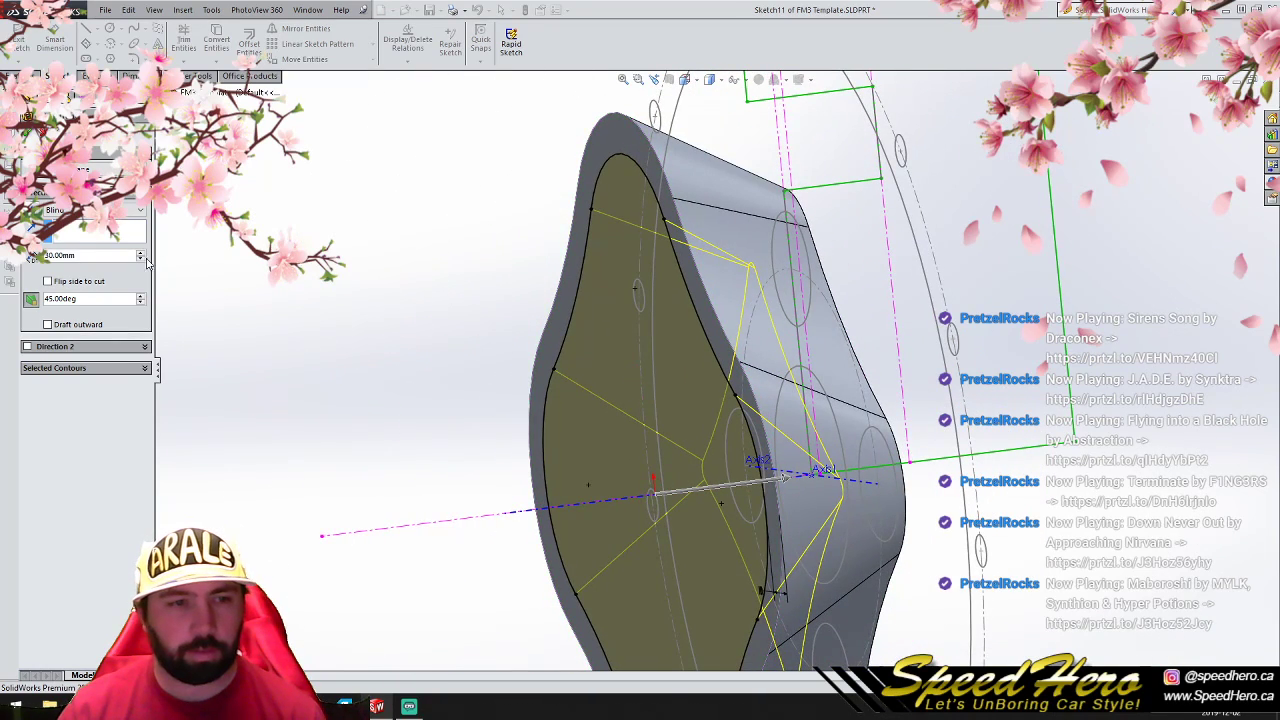
type("256")
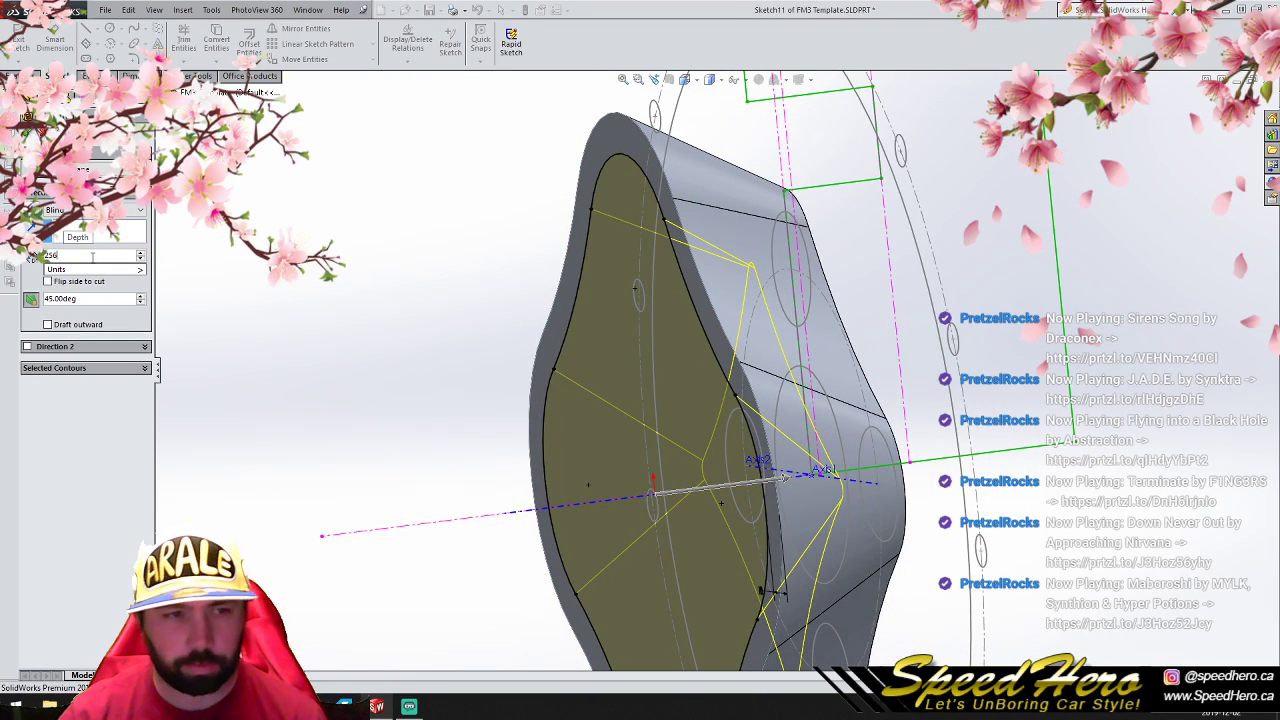
key("Return")
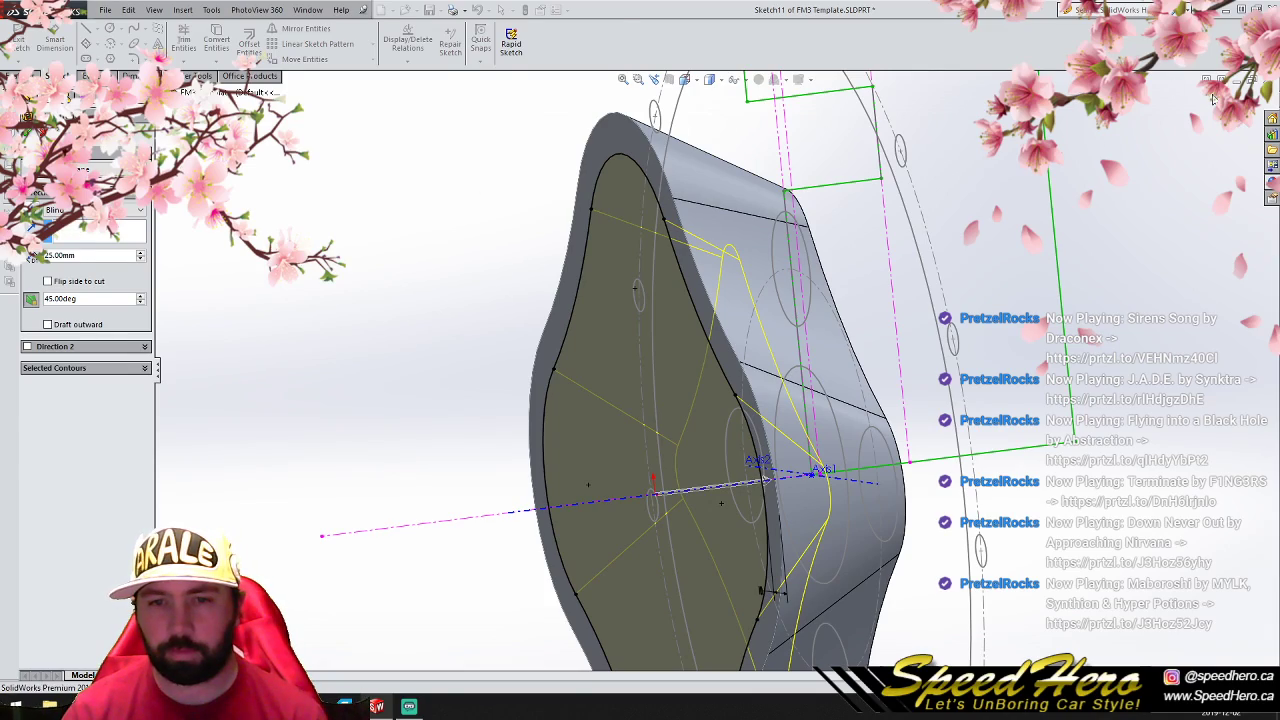
left_click(1212, 98)
Step: Edit the cut that forms the thin sliver face, Cut-Extrude2, and set its blind depth to 17.5 mm
middle_click_drag(735, 362, 817, 276)
scroll(784, 290, "down", 3)
middle_click_drag(765, 318, 677, 280)
scroll(709, 263, "down", 5)
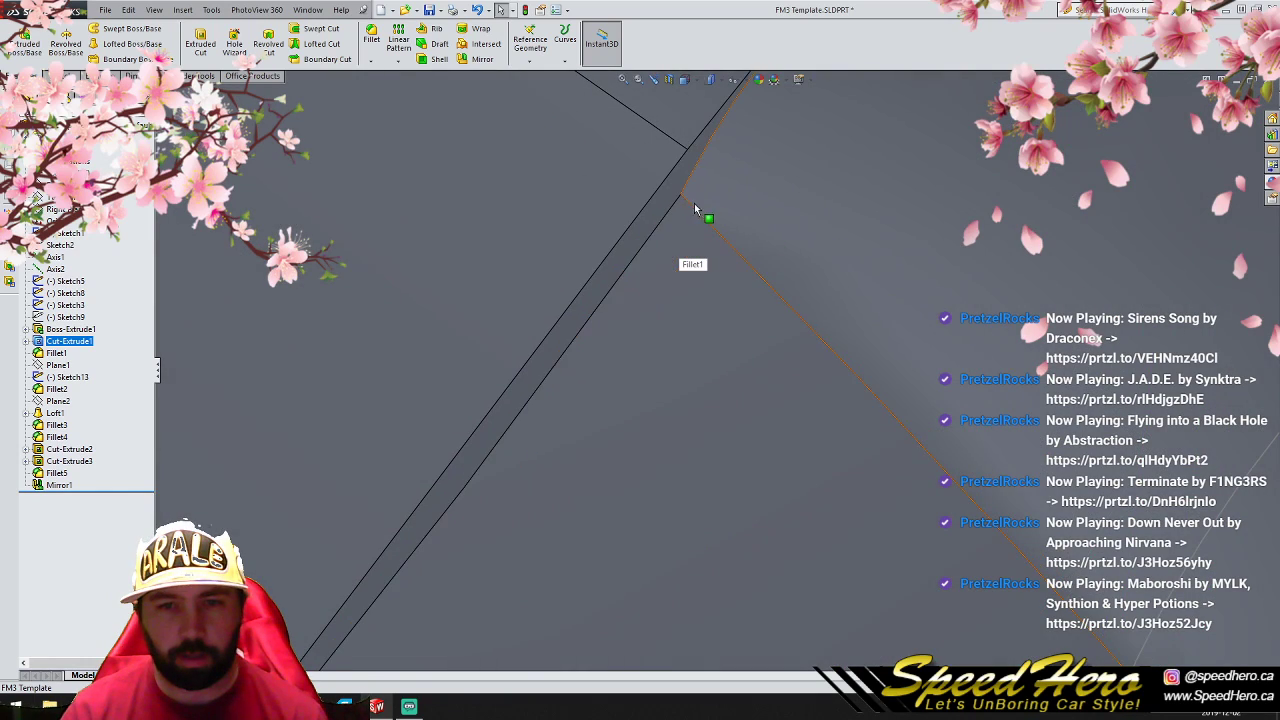
left_click(666, 197)
left_click(703, 137)
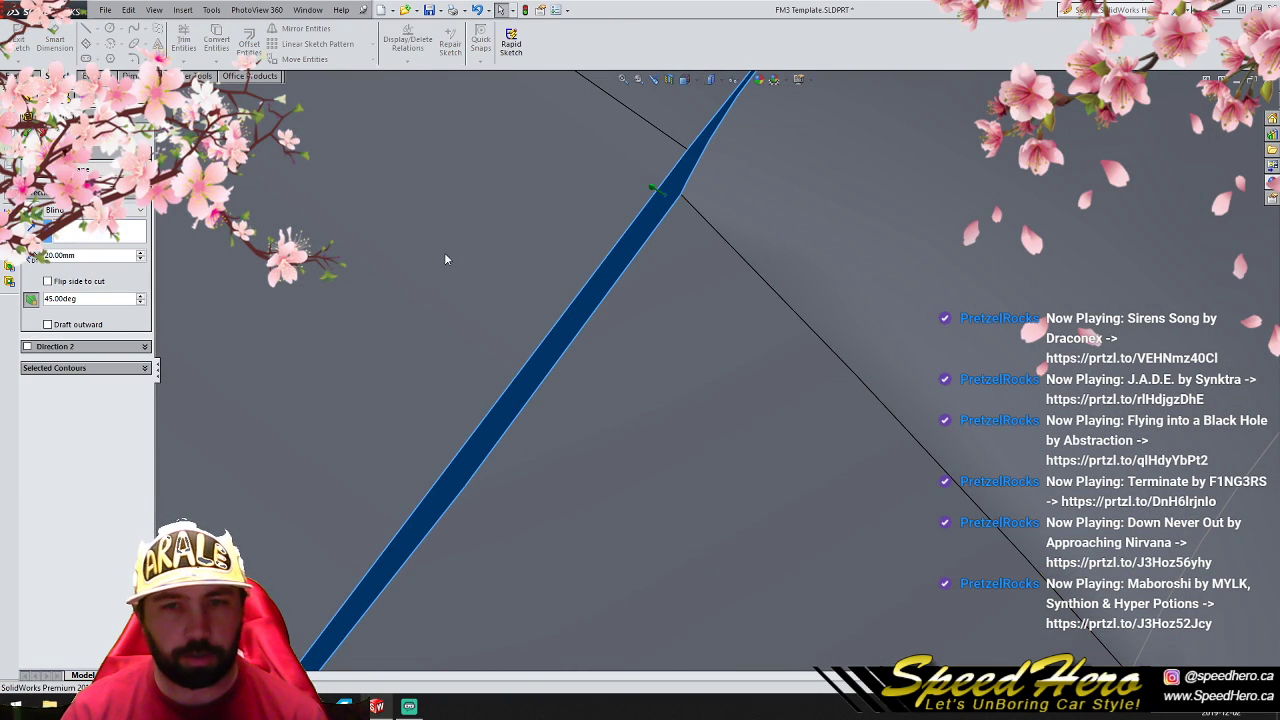
type("7.5")
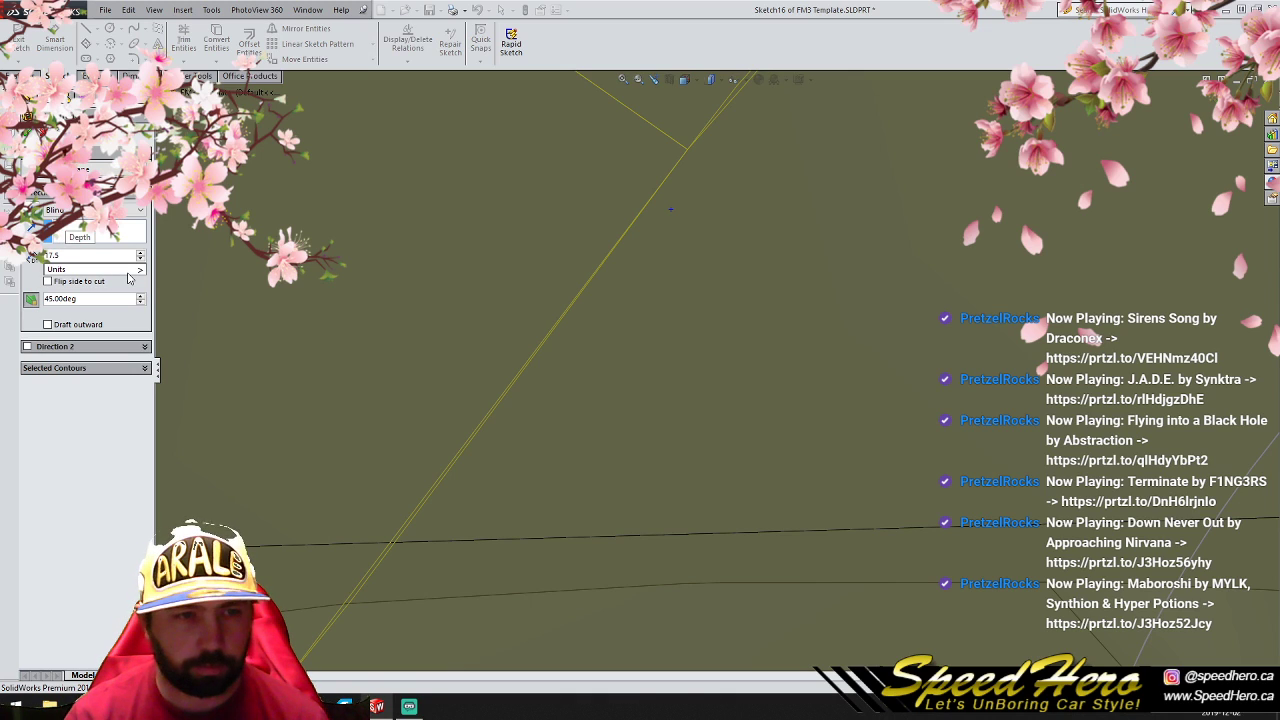
key("Return")
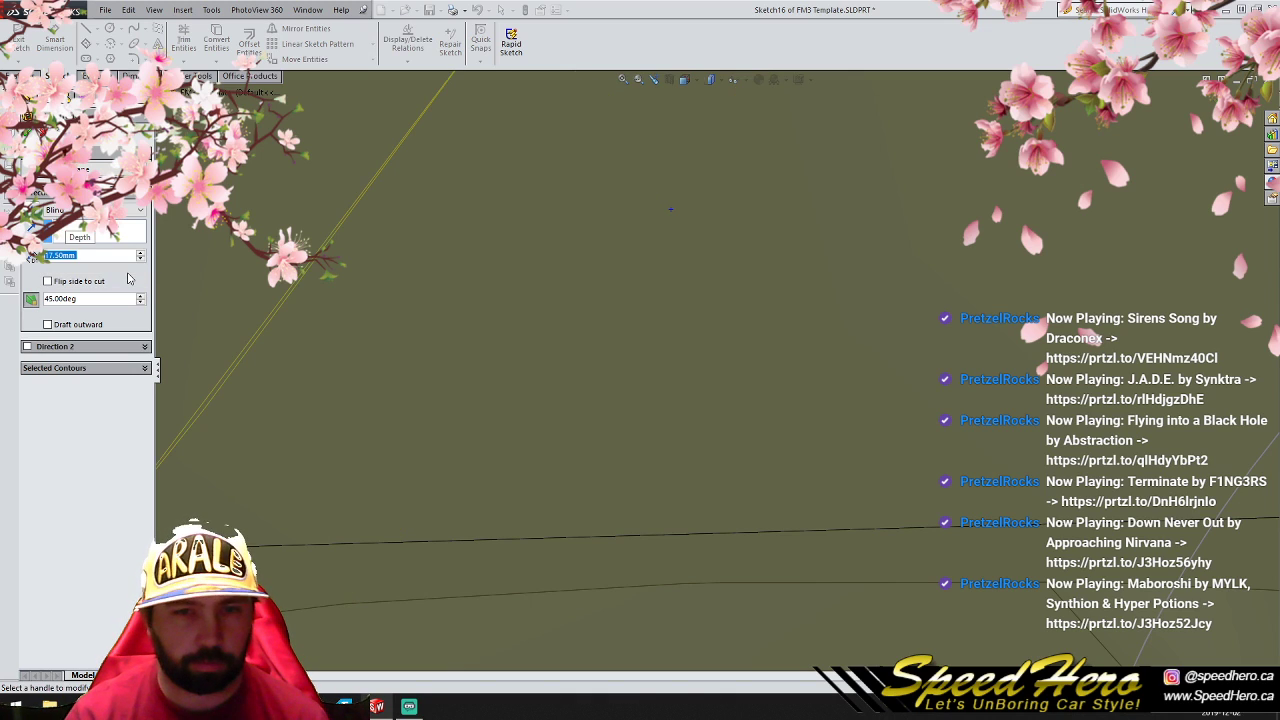
left_click(25, 133)
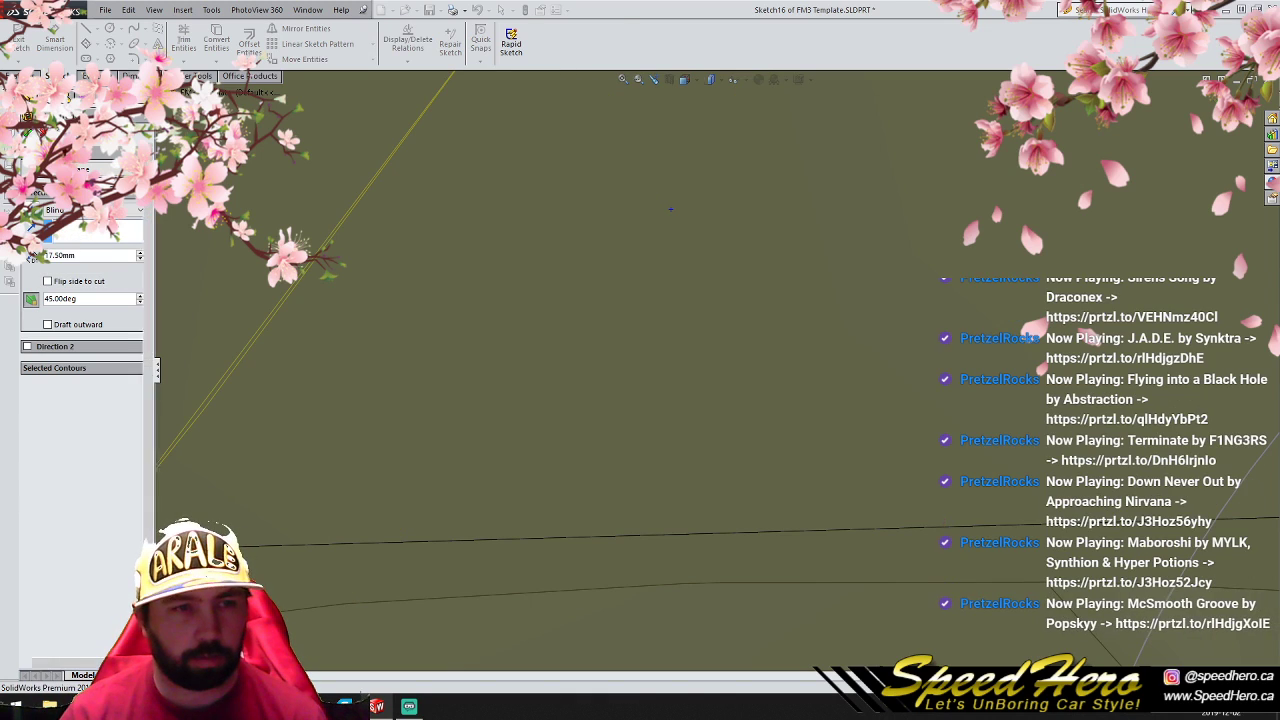
Step: Section the model along the spoke's mid-plane and examine the spoke and hub pocket profile from the side and front
scroll(479, 308, "up", 10)
middle_click_drag(746, 369, 669, 492)
middle_click_drag(555, 488, 758, 265)
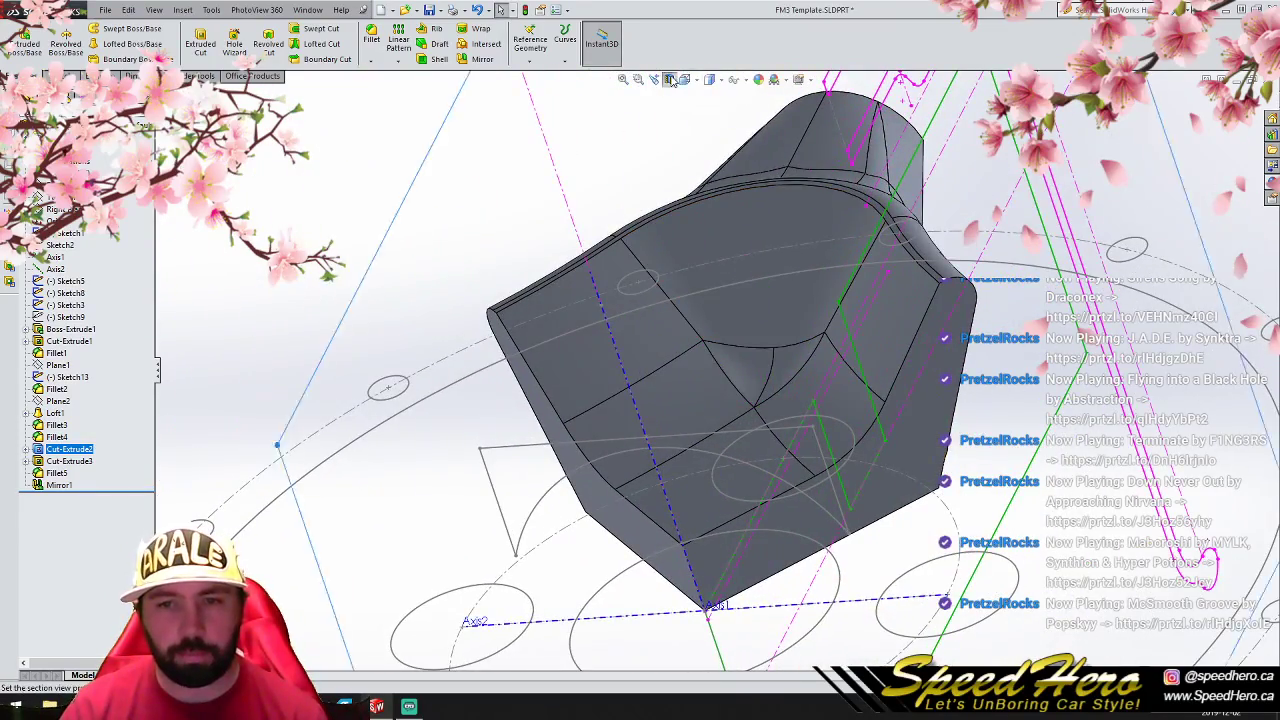
left_click(670, 79)
left_click(27, 133)
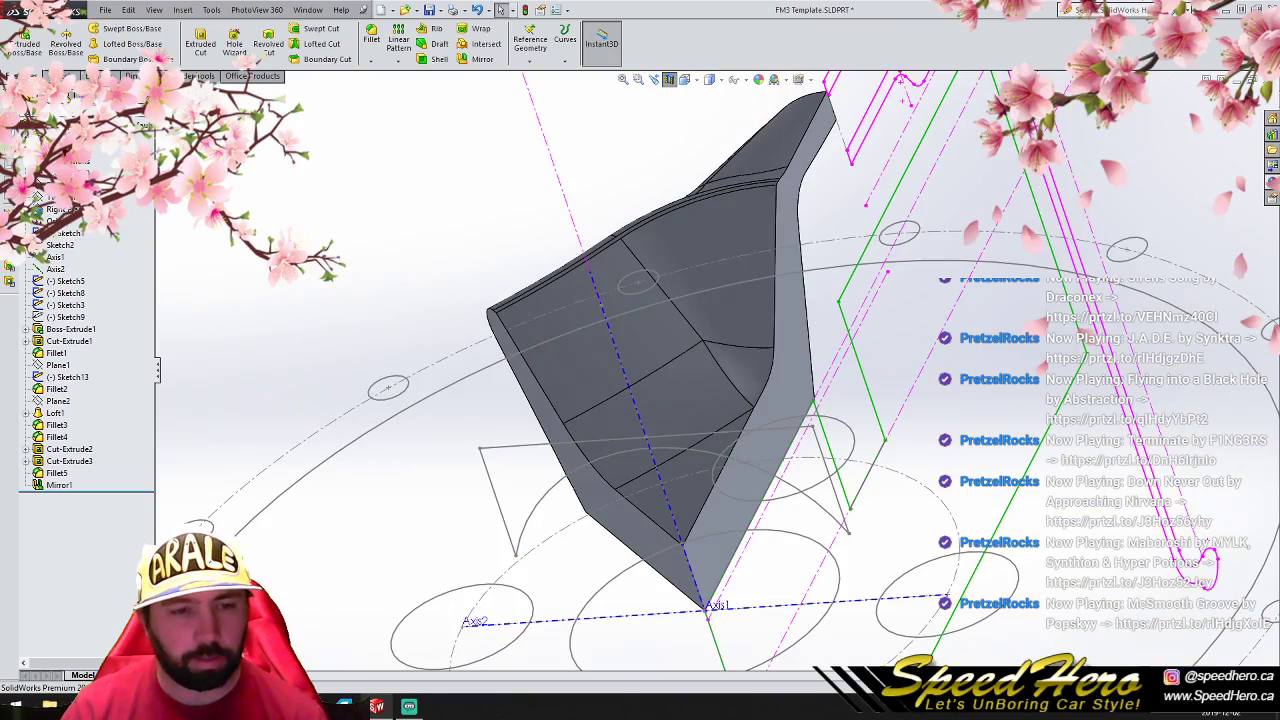
key("ctrl+4")
scroll(478, 270, "down", 6)
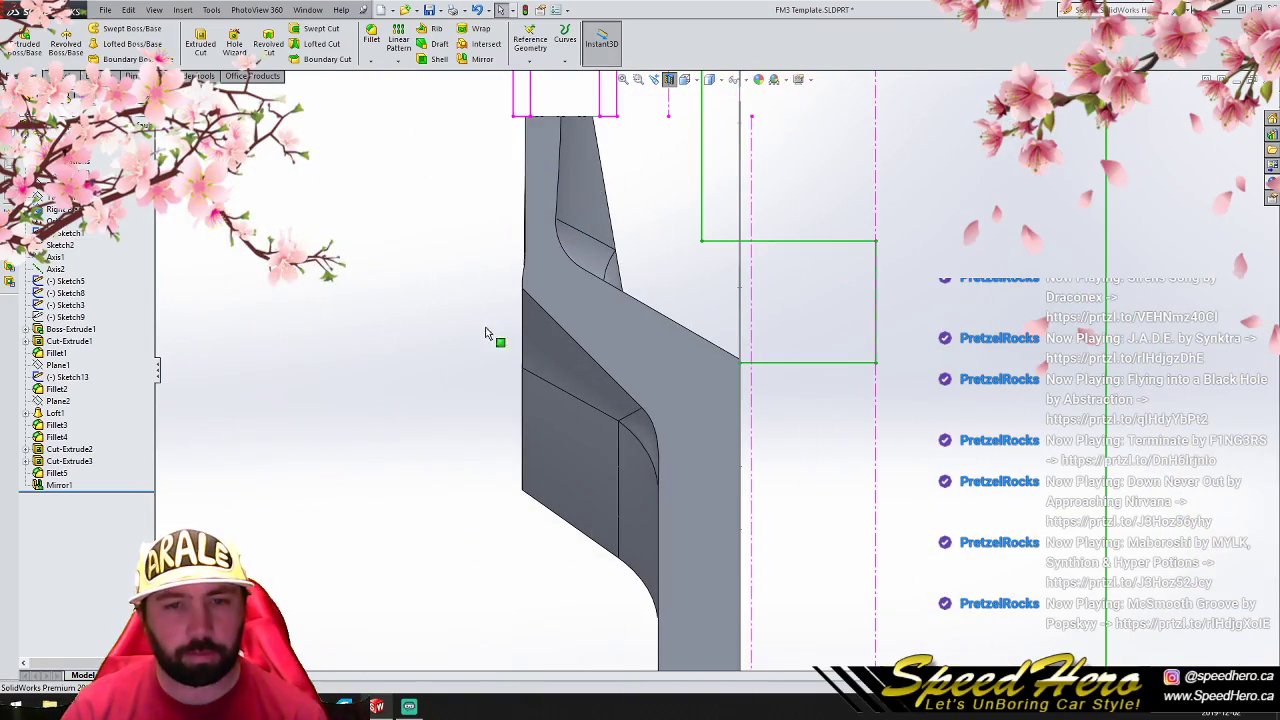
middle_click_drag(560, 320, 529, 493)
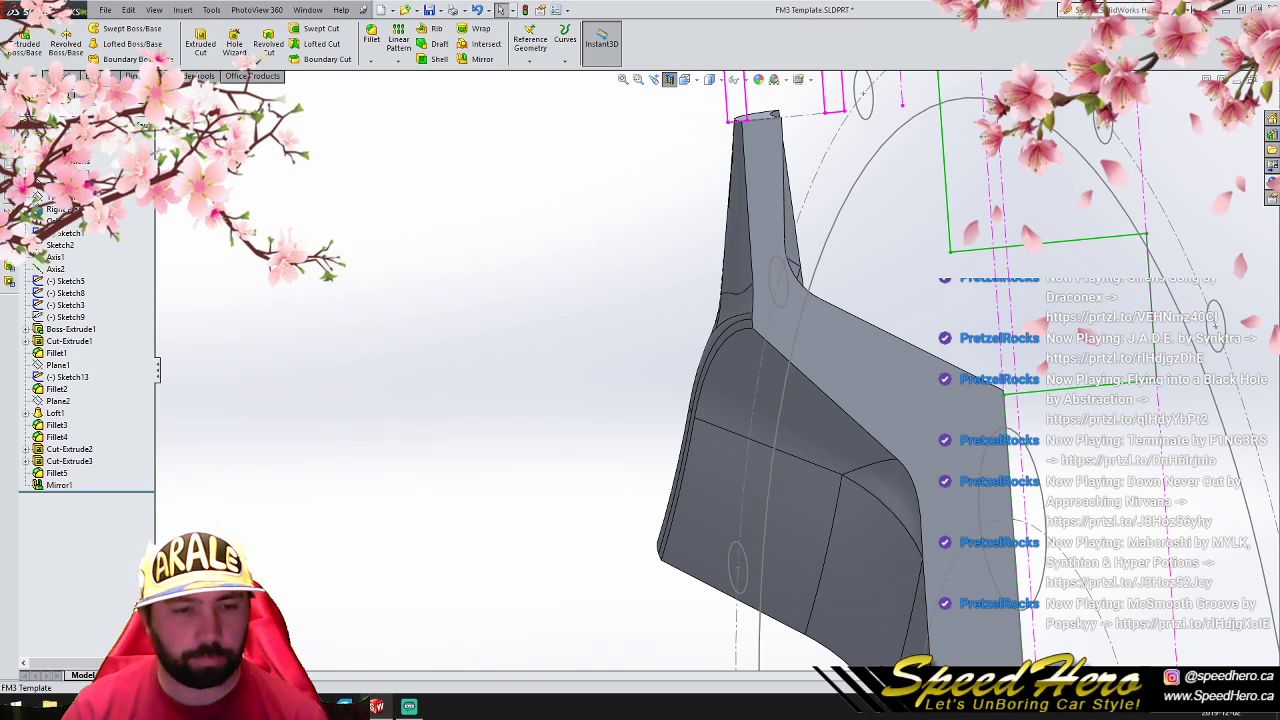
key("ctrl+1")
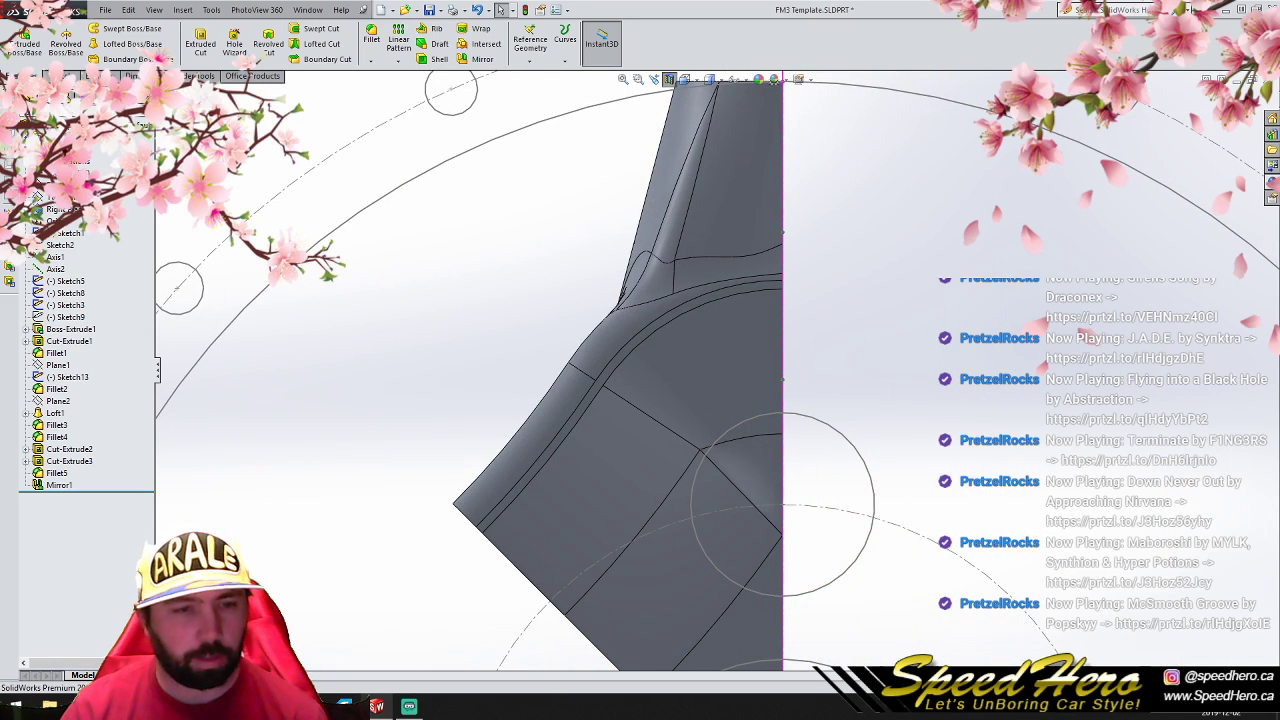
key("ctrl+4")
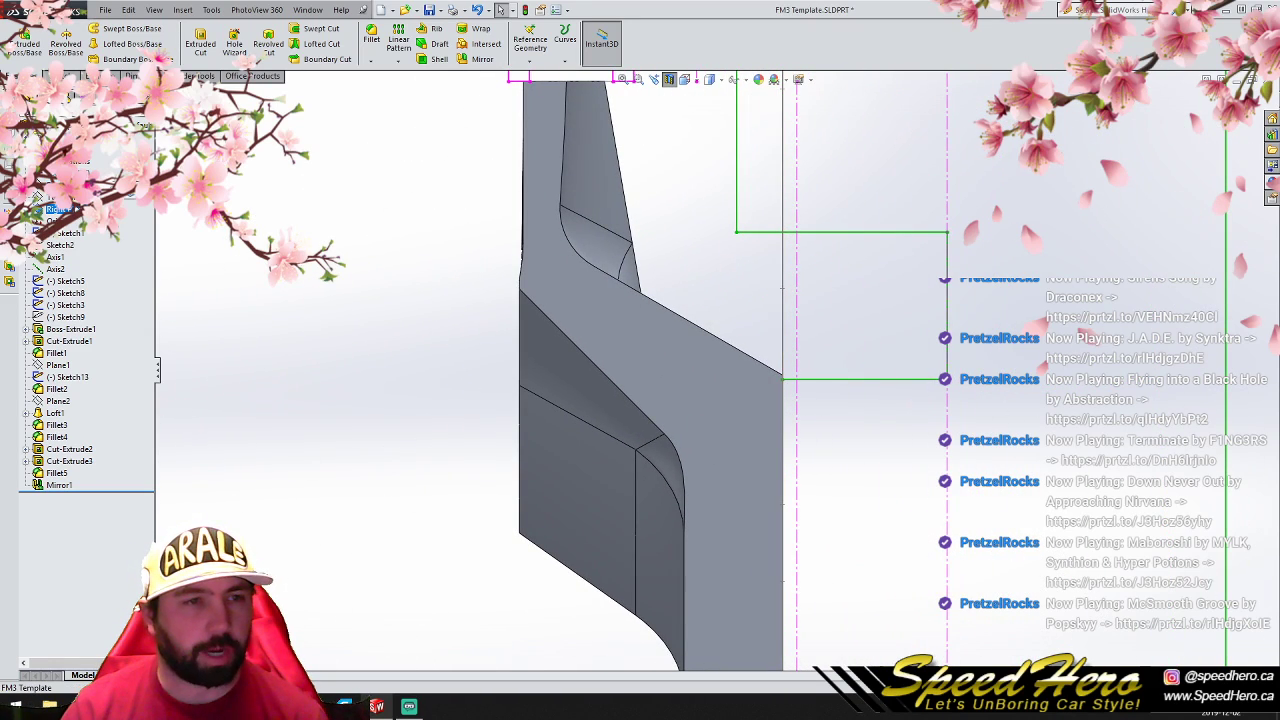
left_click(57, 76)
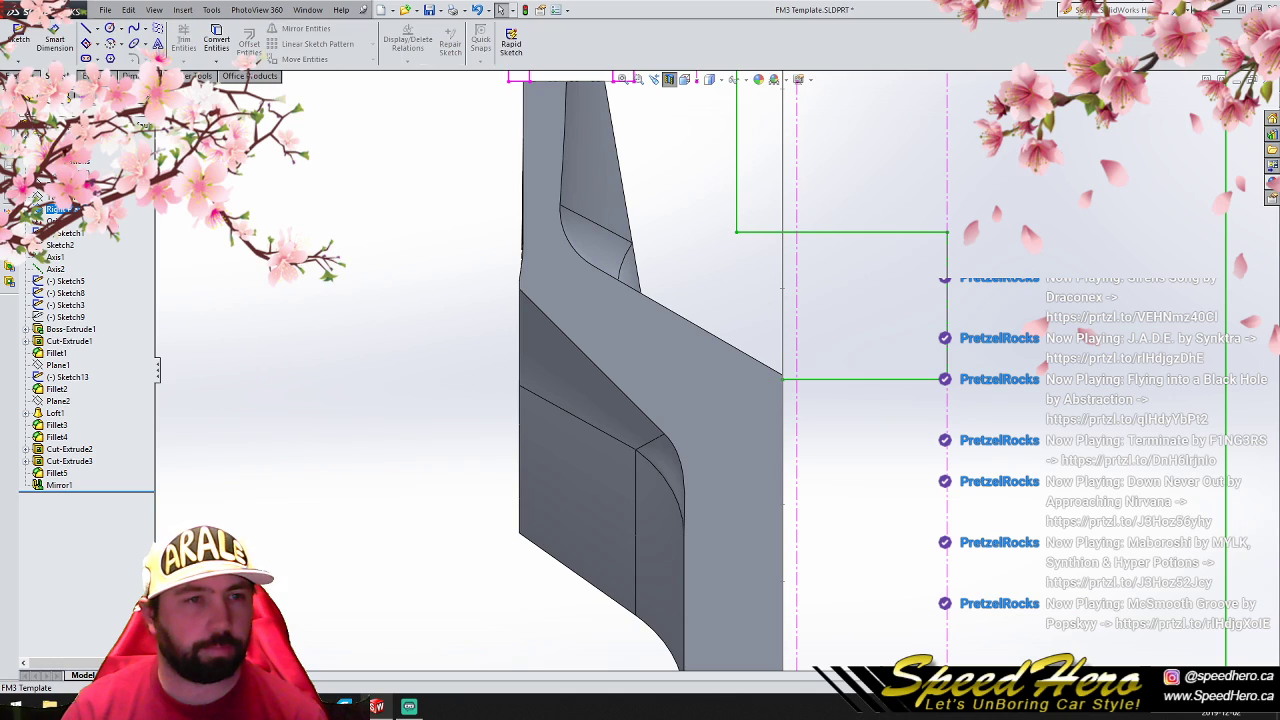
left_click(85, 30)
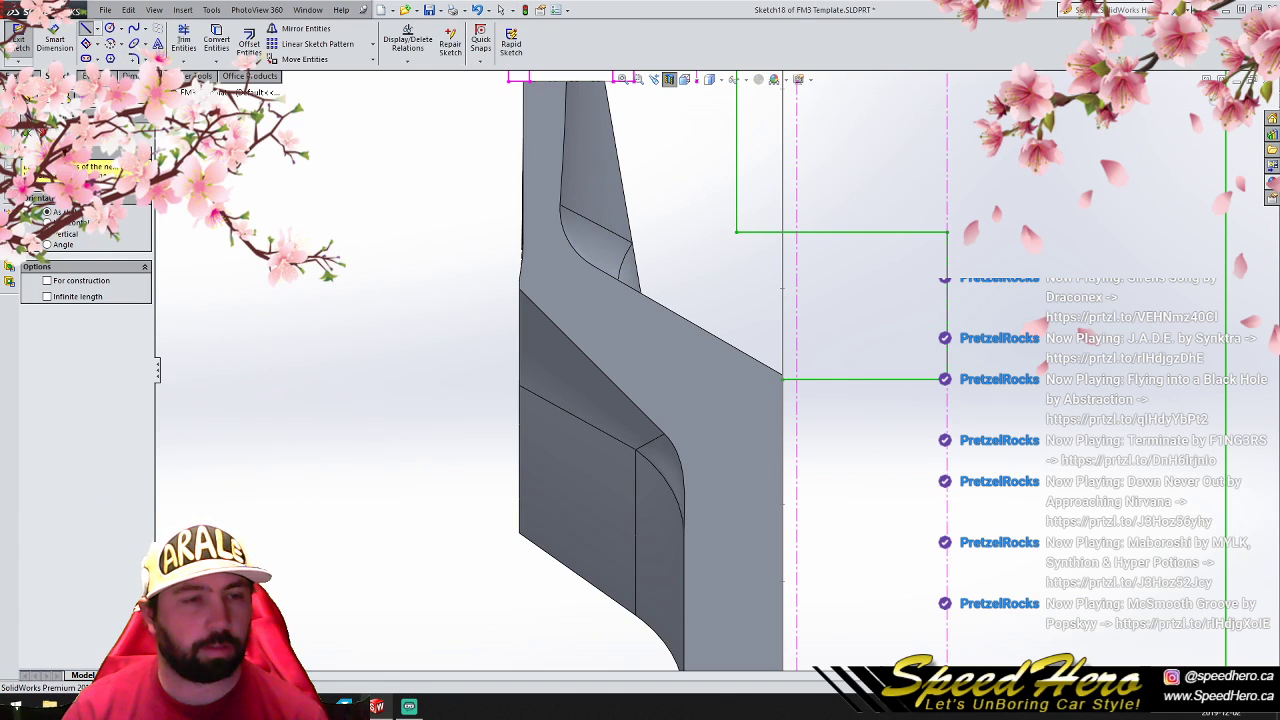
key("Escape")
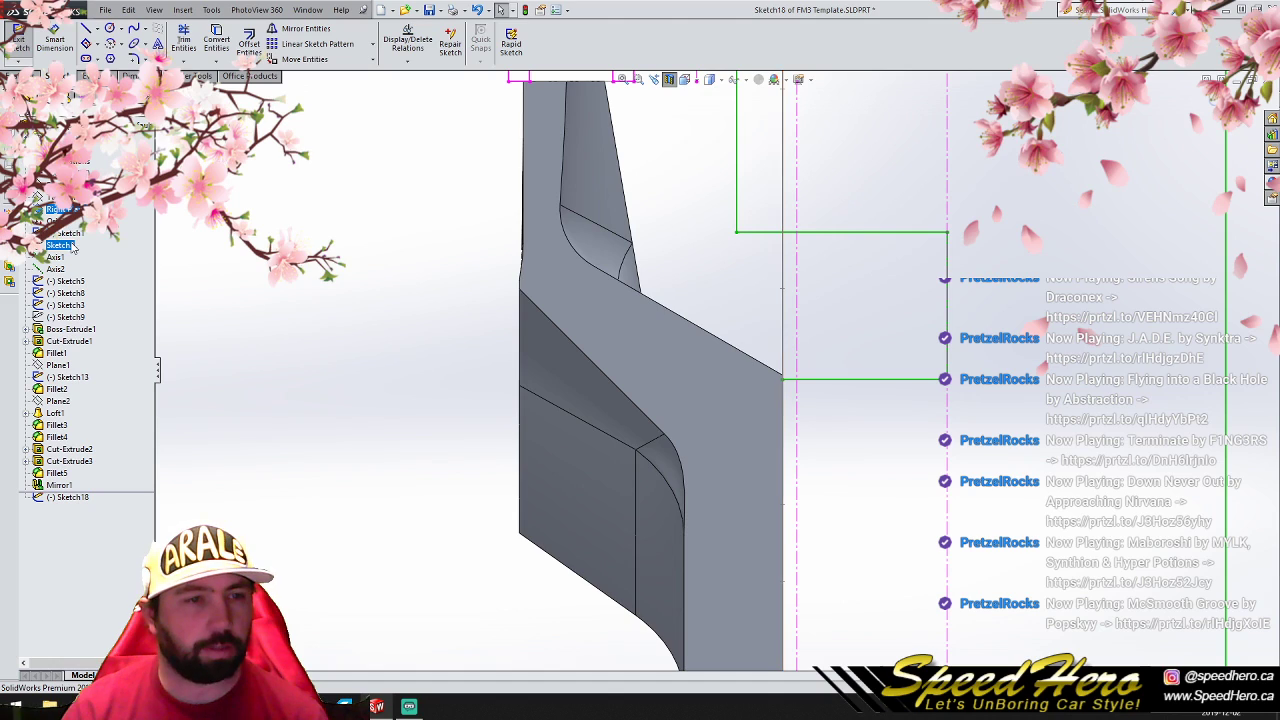
left_click(20, 40)
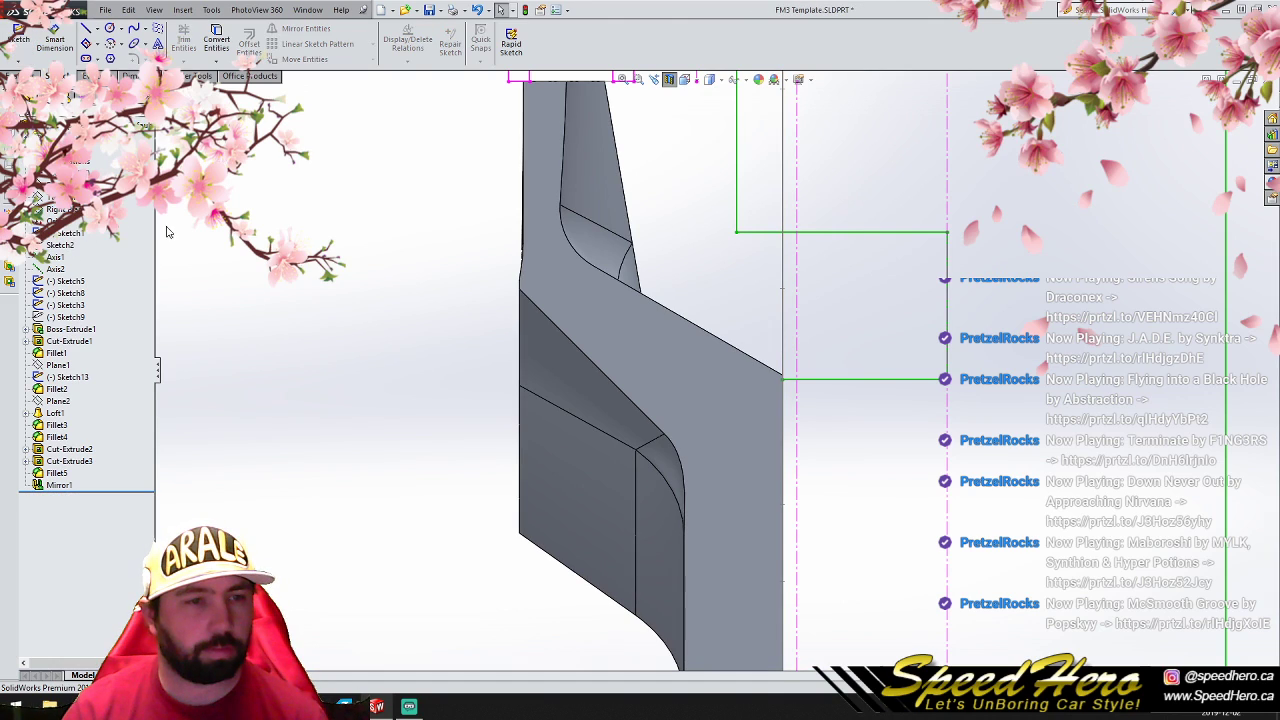
Step: Start a sketch on the section mid-plane and draw a slanted line about 37 mm long through the spoke body
left_click(85, 30)
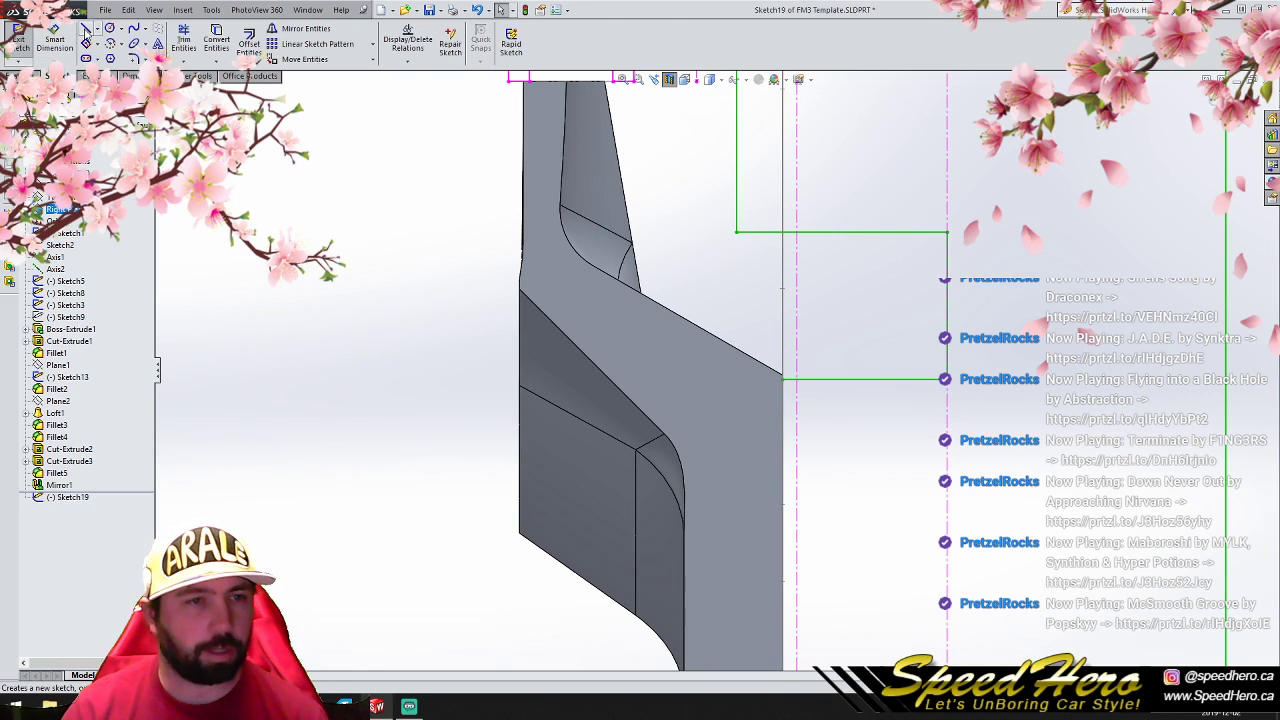
left_click(670, 224)
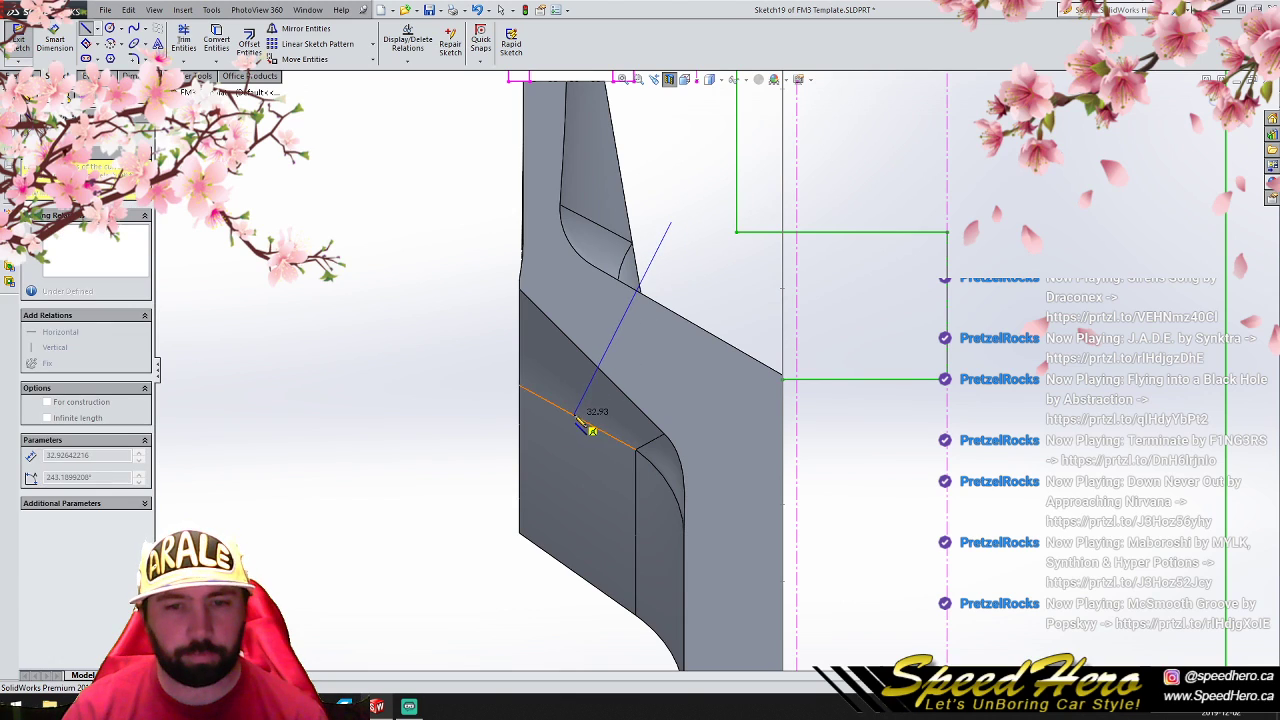
left_click(572, 444)
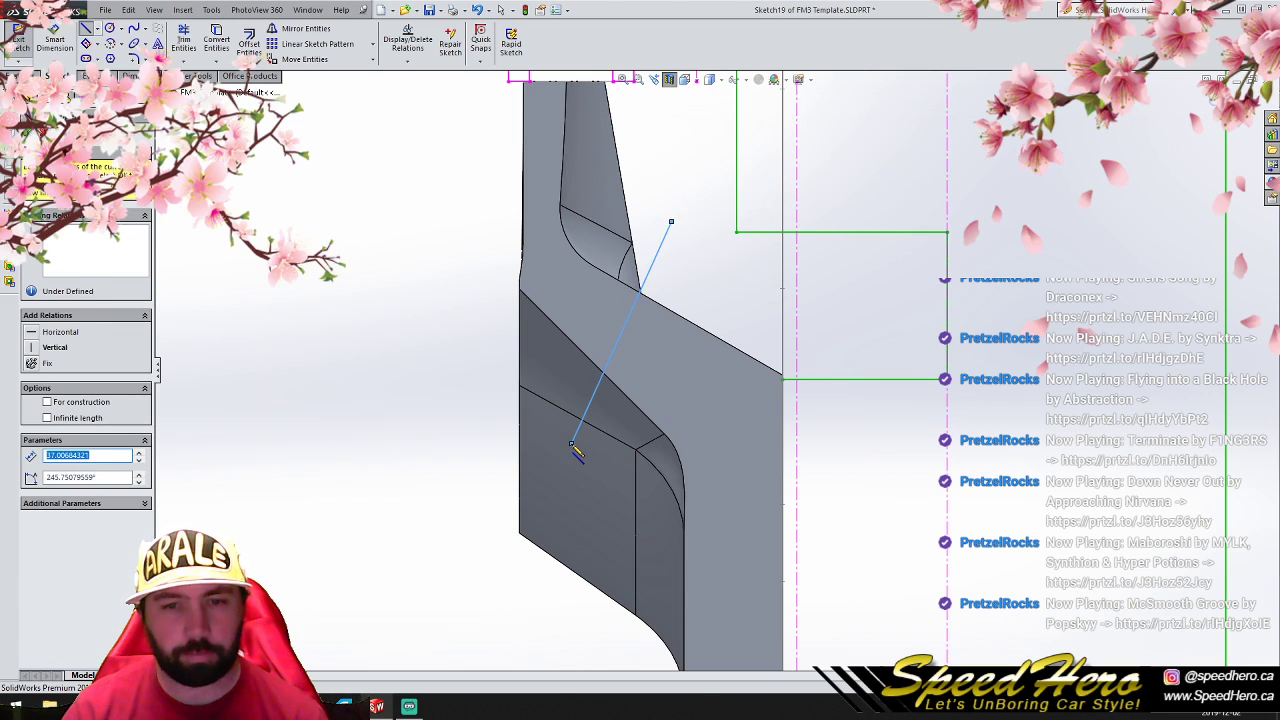
right_click(572, 302)
left_click(581, 315)
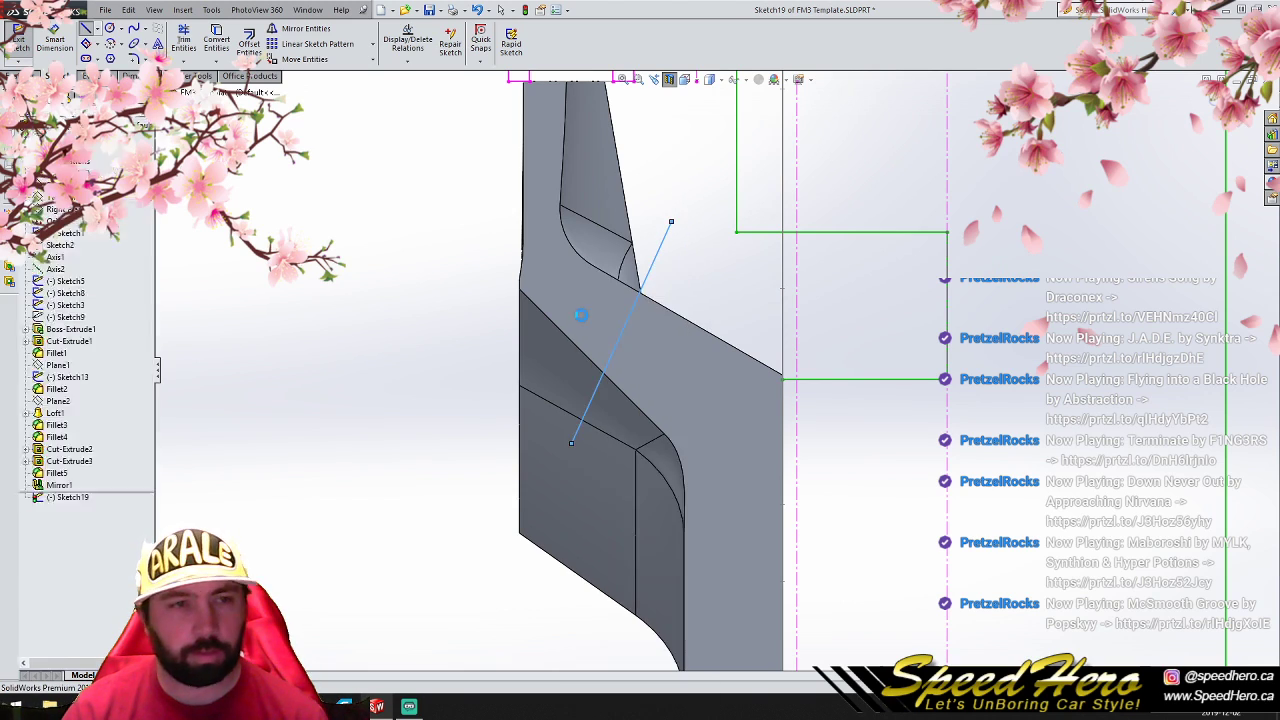
Step: Close the slanted line into a narrow four-sided profile crossing the spoke section with three more lines
left_click(86, 29)
left_click(671, 222)
left_click(604, 199)
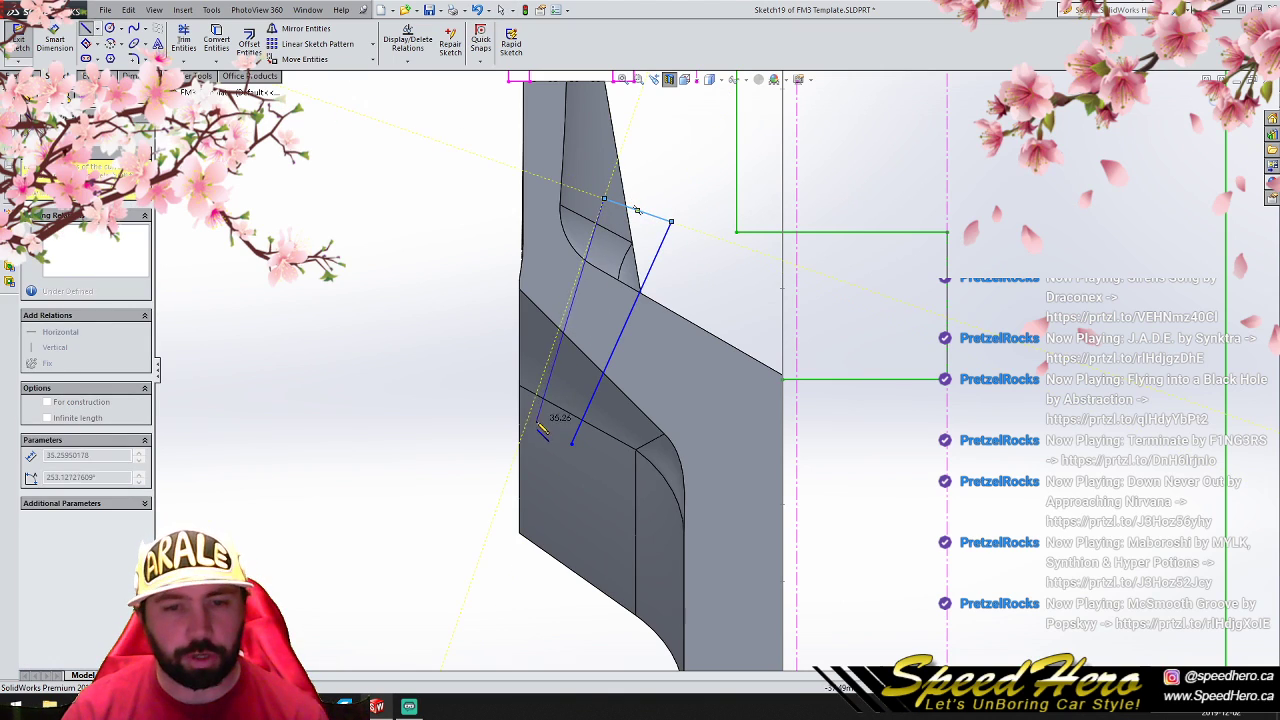
left_click(530, 428)
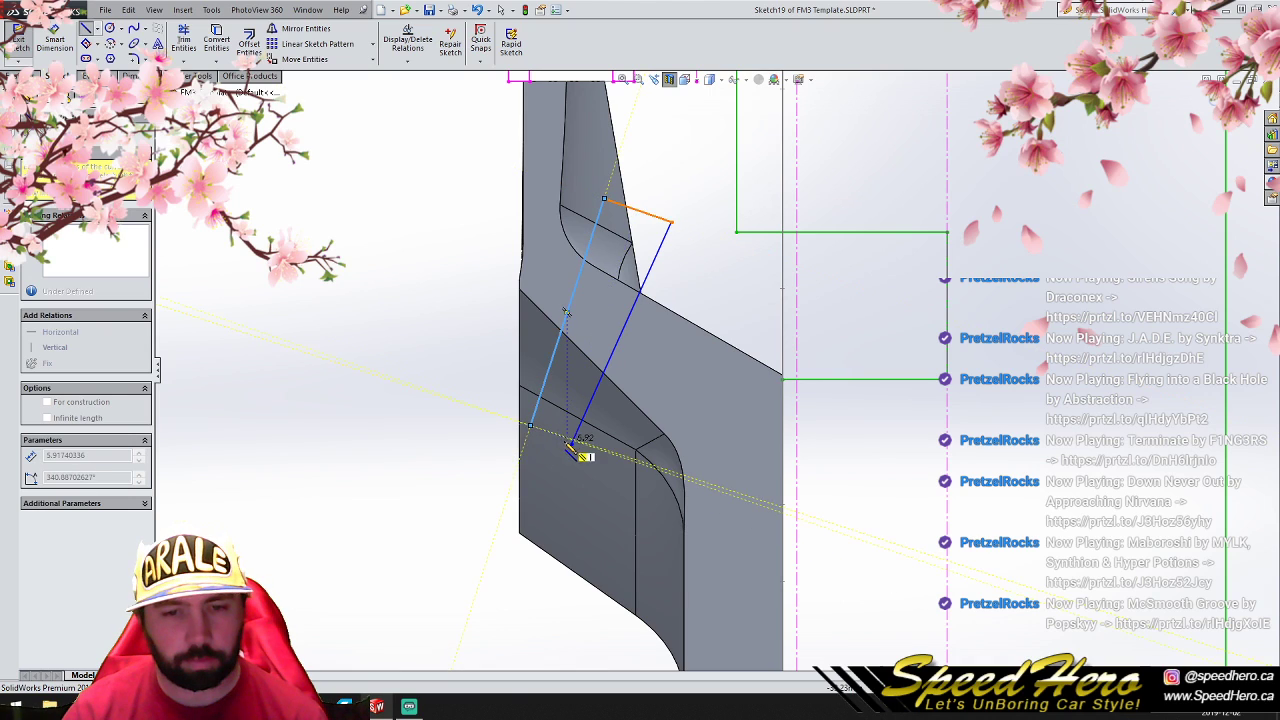
left_click(571, 443)
right_click(590, 357)
left_click(603, 361)
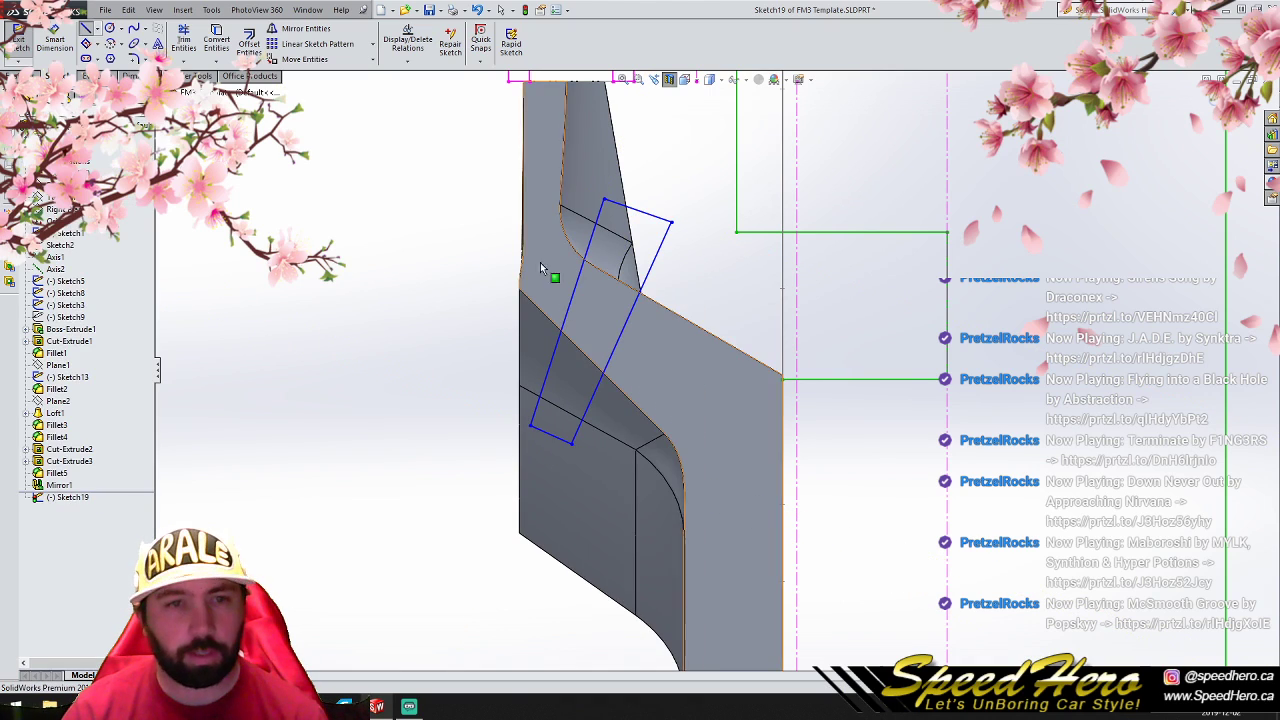
Step: Create a revolved cut from the slanted profile around its long inner edge and inspect the resulting hole
left_click(22, 76)
left_click(265, 45)
left_click(660, 259)
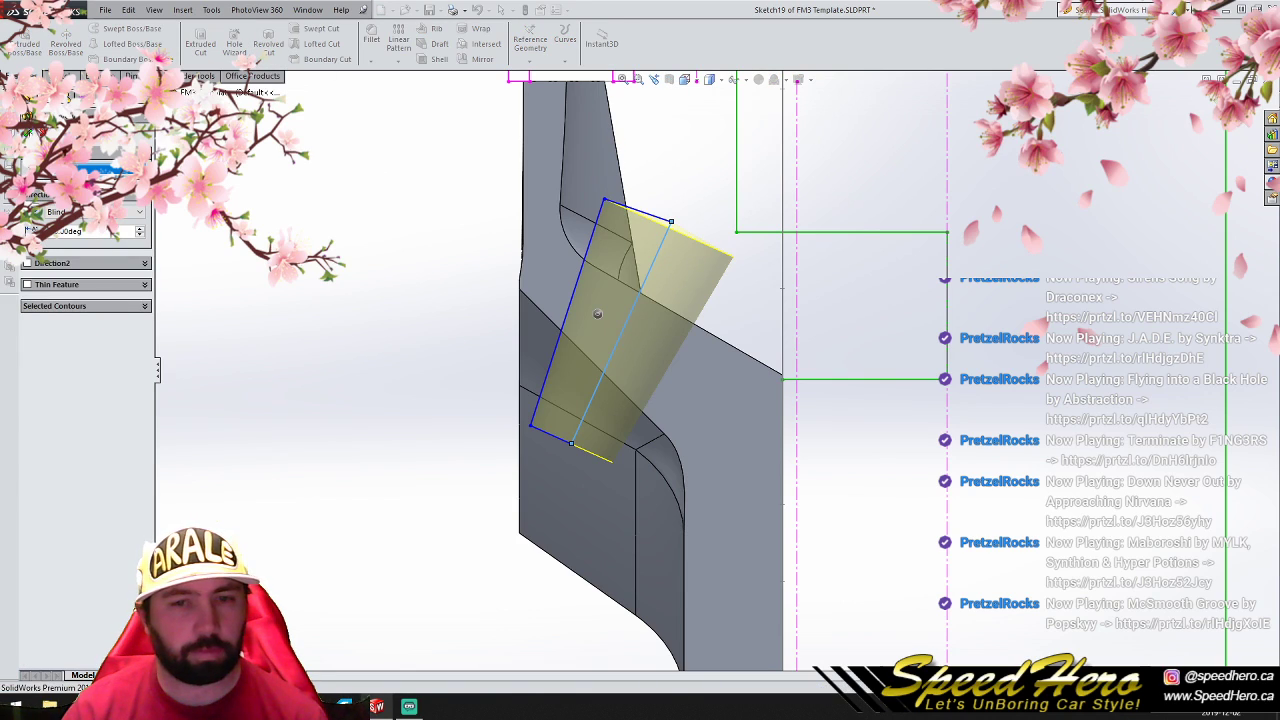
left_click(28, 131)
mouse_move(588, 362)
middle_mouse_down()
mouse_move(754, 349)
mouse_move(722, 374)
mouse_move(592, 378)
middle_mouse_up()
left_click(184, 640)
scroll(803, 458, "up", 2)
scroll(789, 422, "down", 3)
middle_click_drag(788, 425, 594, 381)
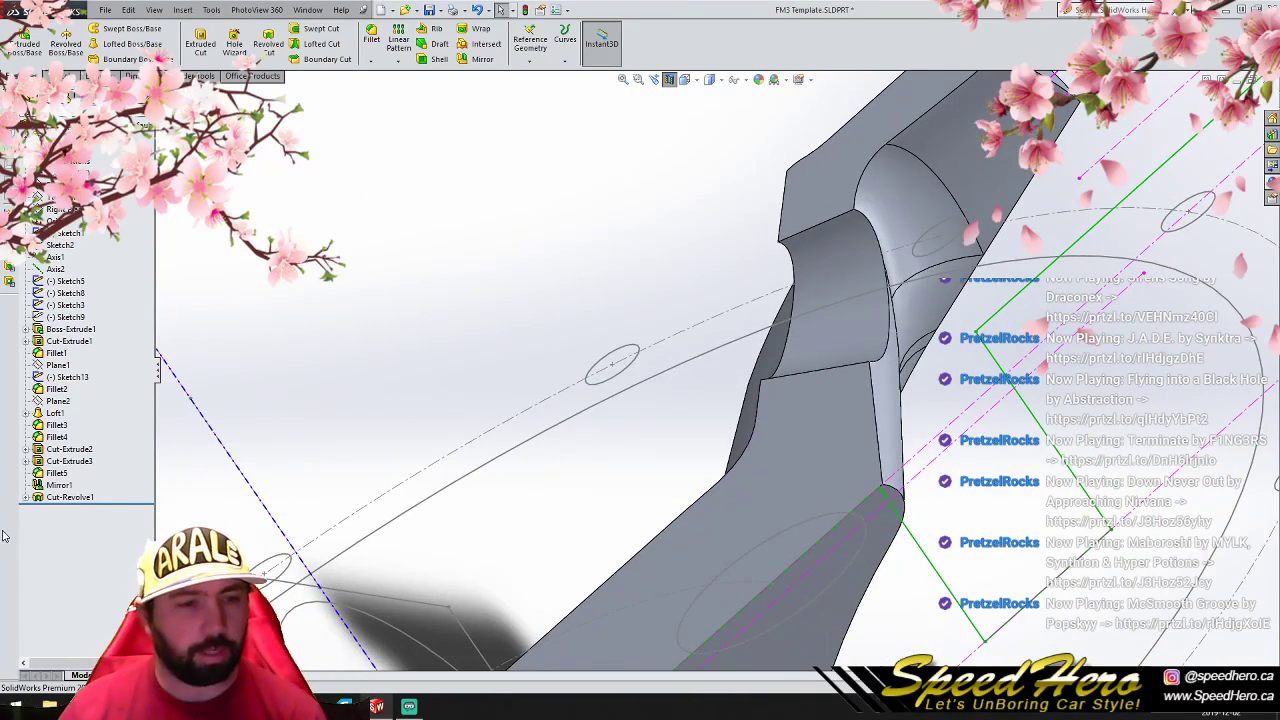
Step: Edit the revolved cut's sketch and reposition the profile's upper corners to widen the hole's outer end
left_click(60, 498)
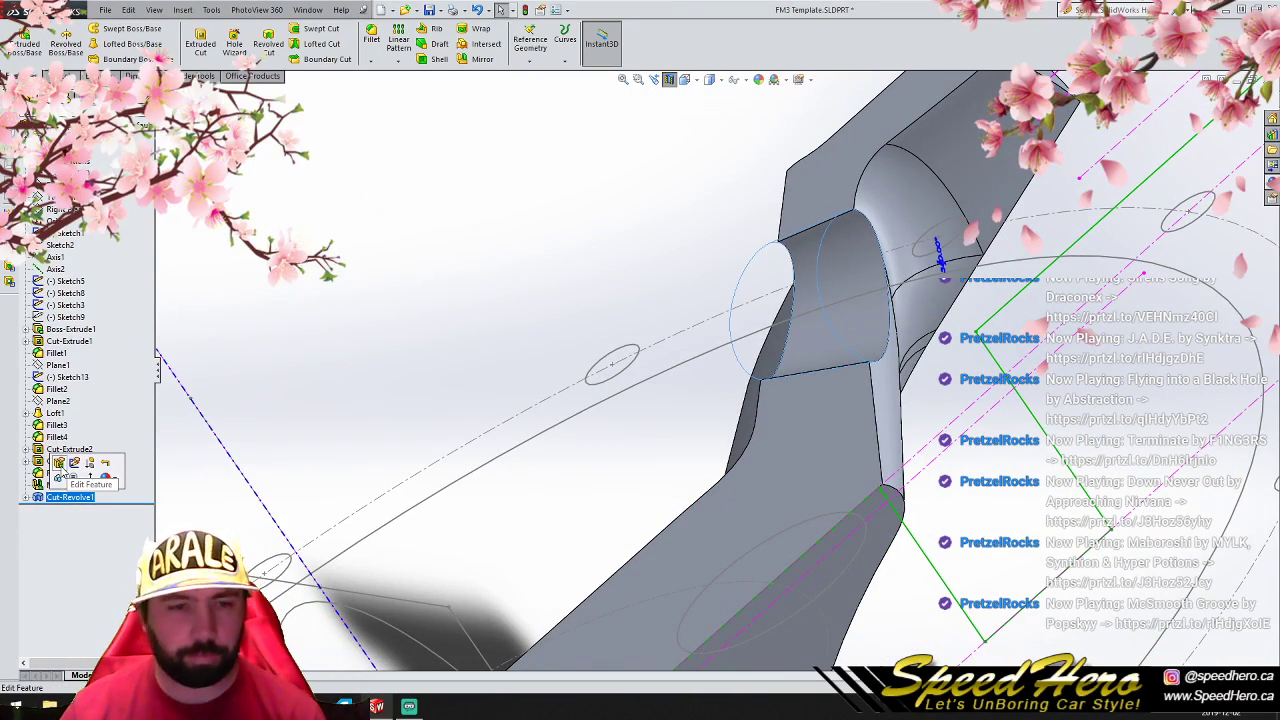
left_click(75, 465)
left_click(240, 588)
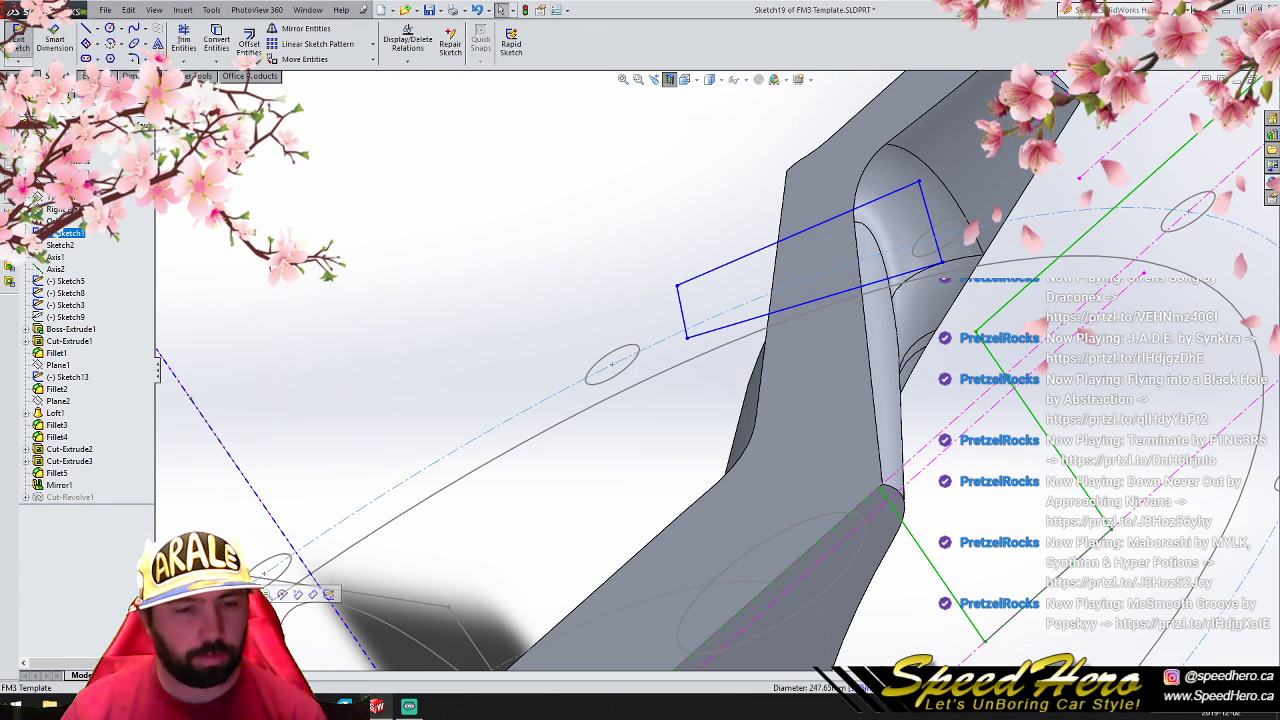
left_click(296, 592)
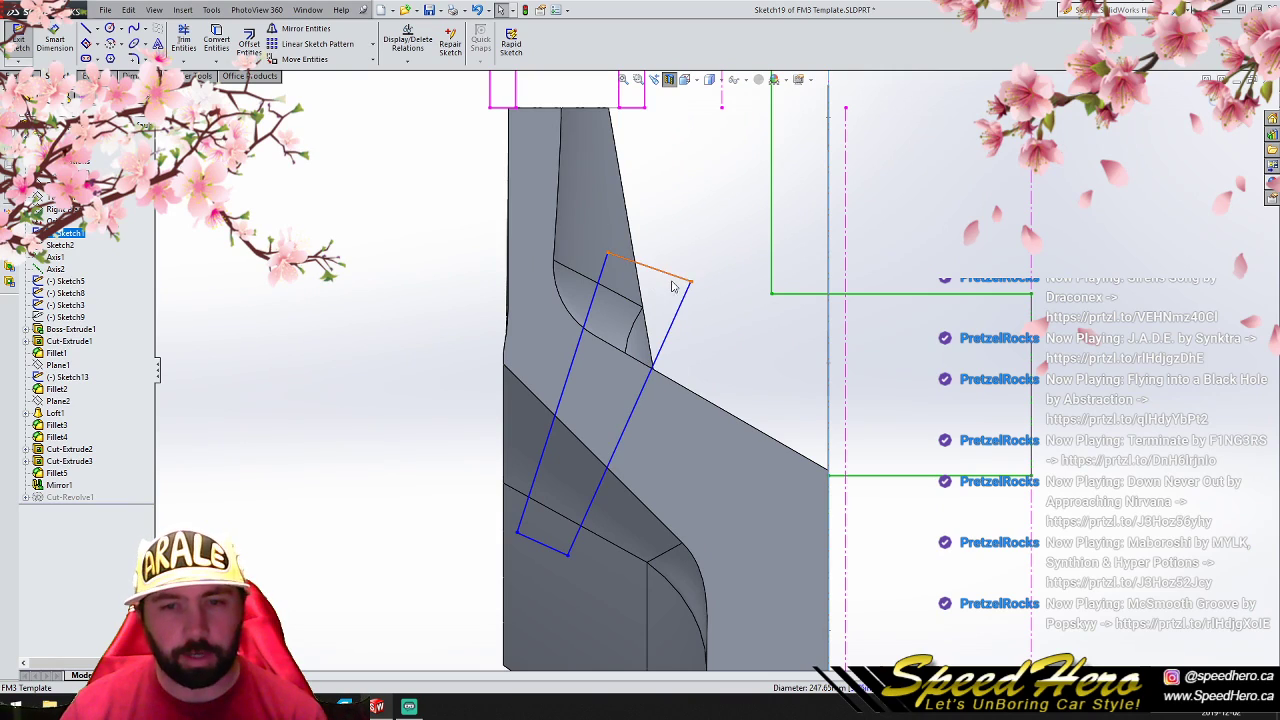
left_click_drag(690, 285, 686, 285)
left_click_drag(609, 258, 588, 243)
left_click_drag(684, 283, 679, 271)
left_click(622, 397)
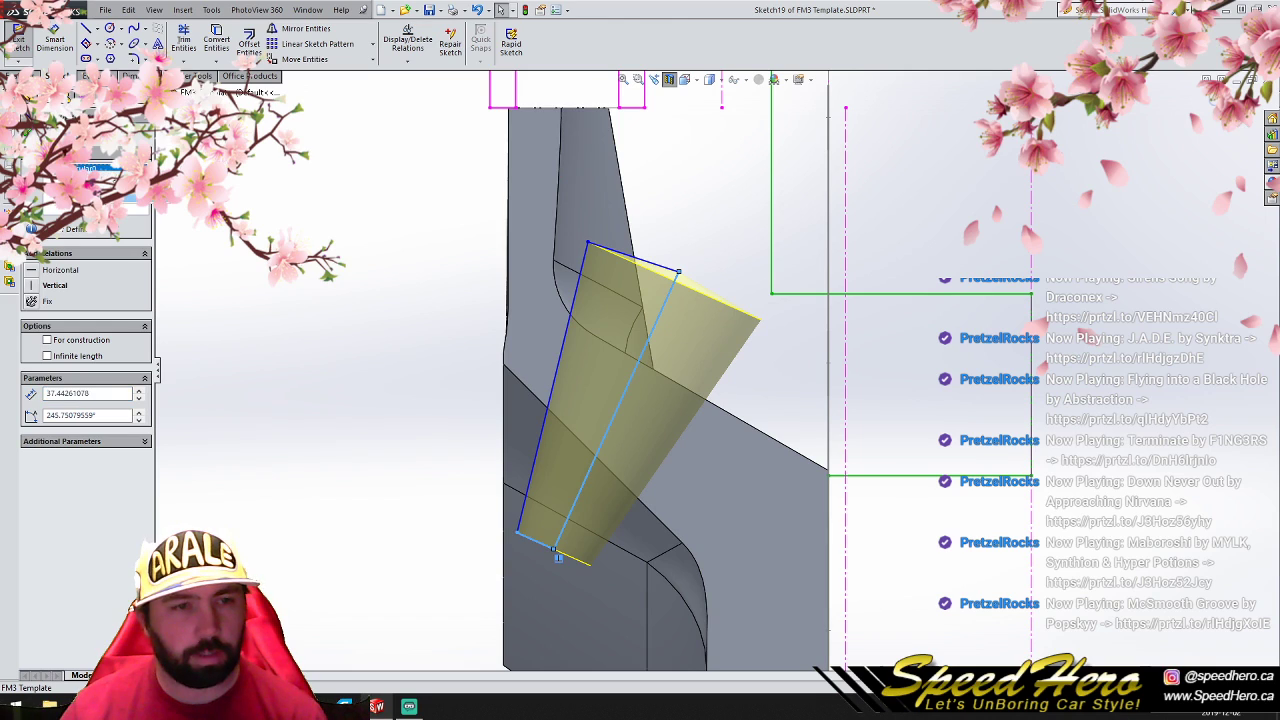
left_click(416, 396)
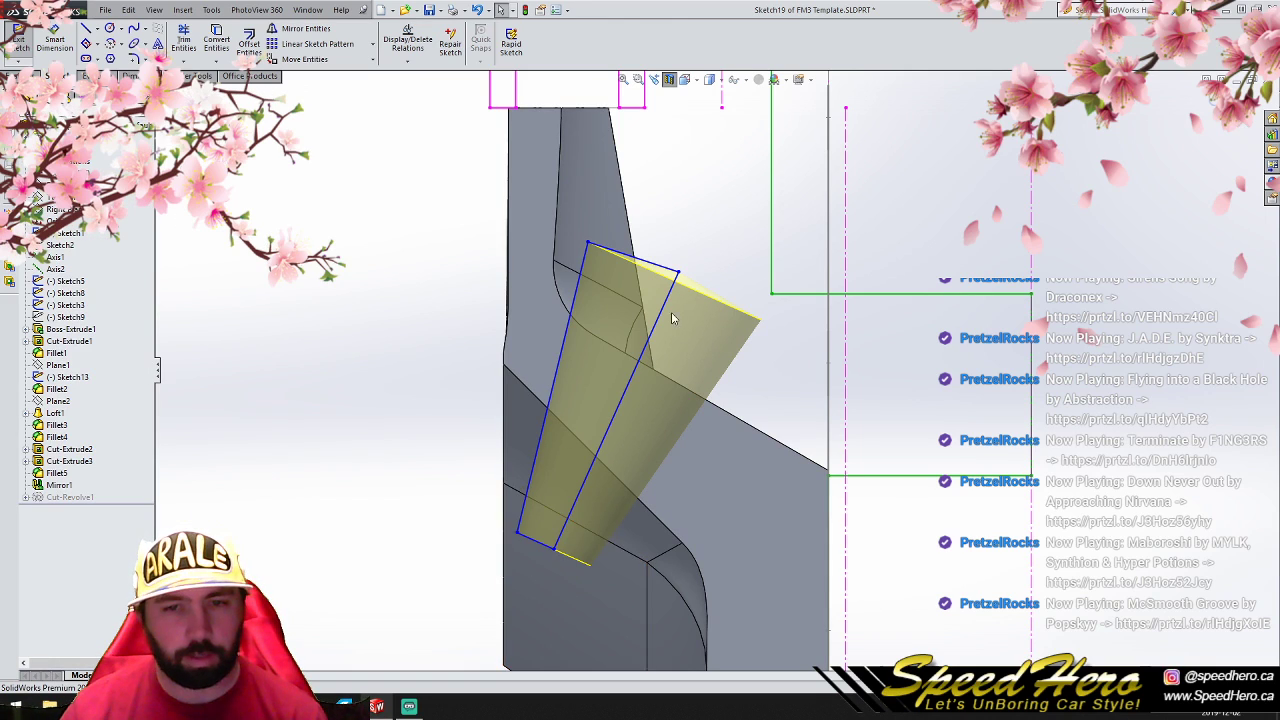
Step: Tilt the profile's axis line by moving both of its endpoints and rebuild the revolved cut
left_click_drag(678, 272, 664, 267)
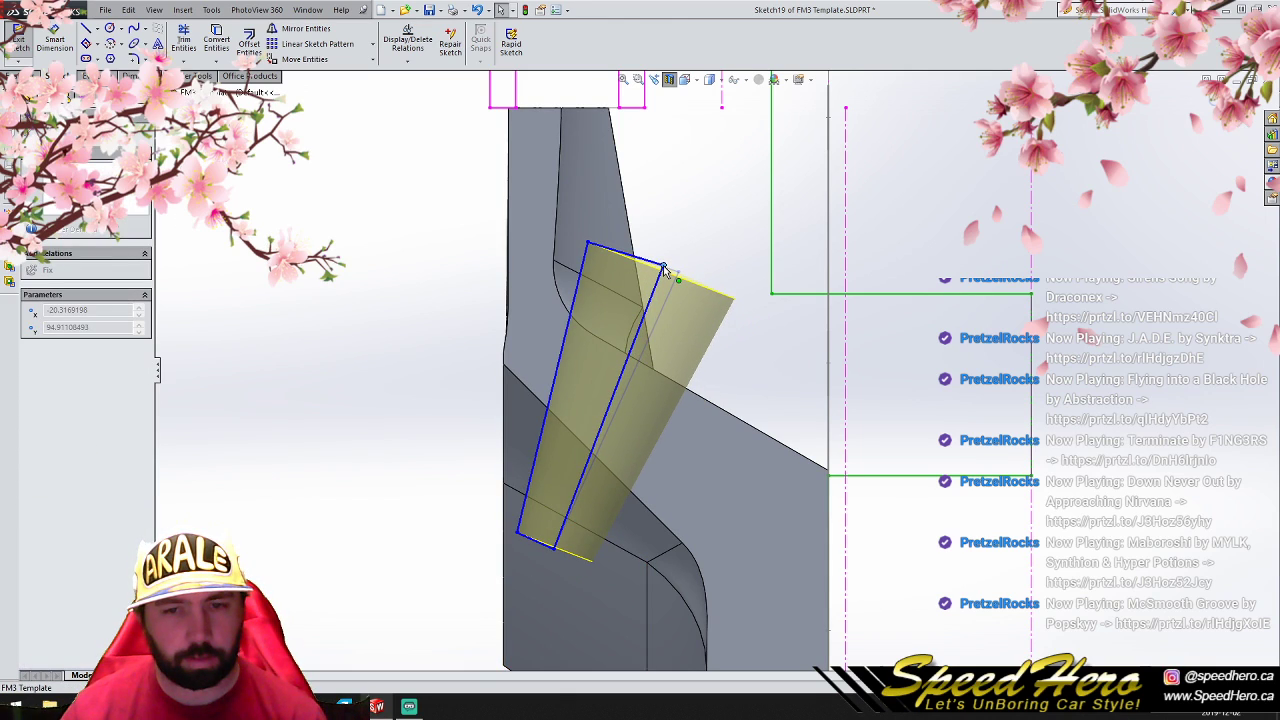
left_click_drag(557, 549, 568, 562)
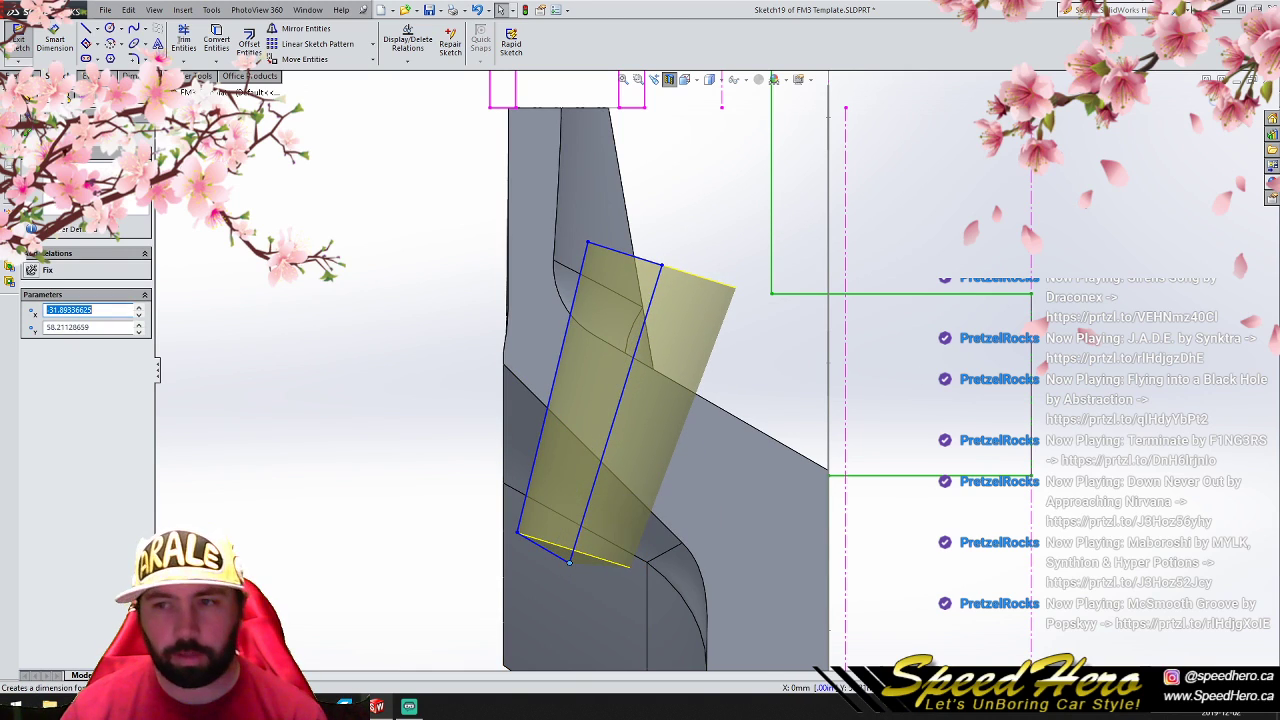
left_click(1208, 84)
mouse_move(700, 450)
middle_mouse_down()
mouse_move(723, 463)
mouse_move(867, 430)
mouse_move(600, 430)
mouse_move(877, 429)
mouse_move(860, 429)
middle_mouse_up()
key("ctrl+1")
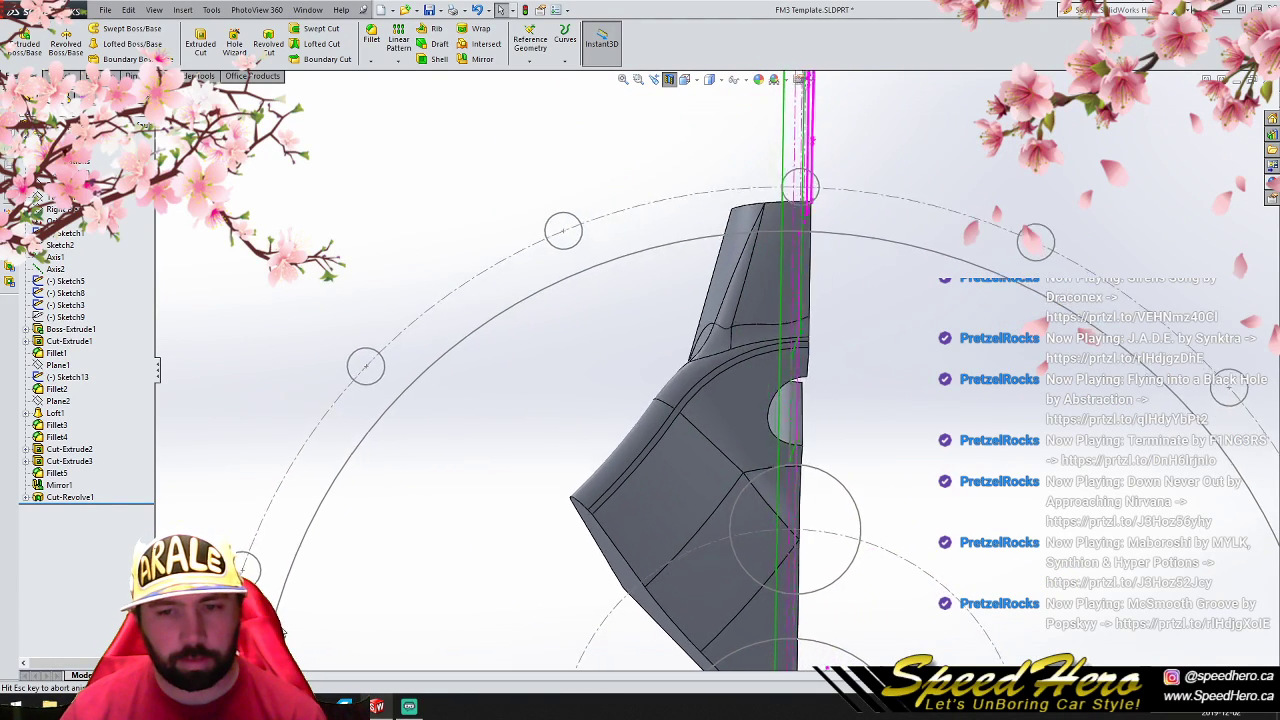
Step: Fillet the angled hole's front edge with a 5 mm radius
scroll(837, 480, "down", 4)
scroll(726, 486, "up", 3)
scroll(735, 415, "down", 3)
scroll(738, 418, "up", 2)
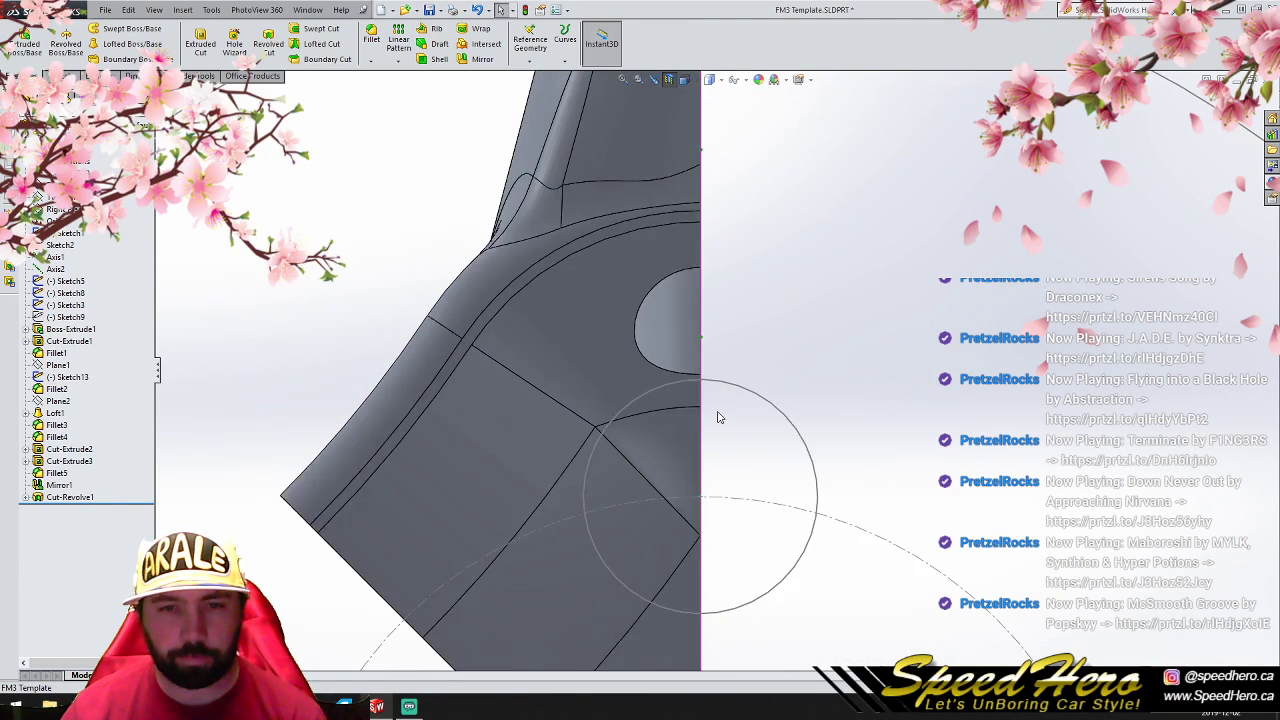
left_click(658, 318)
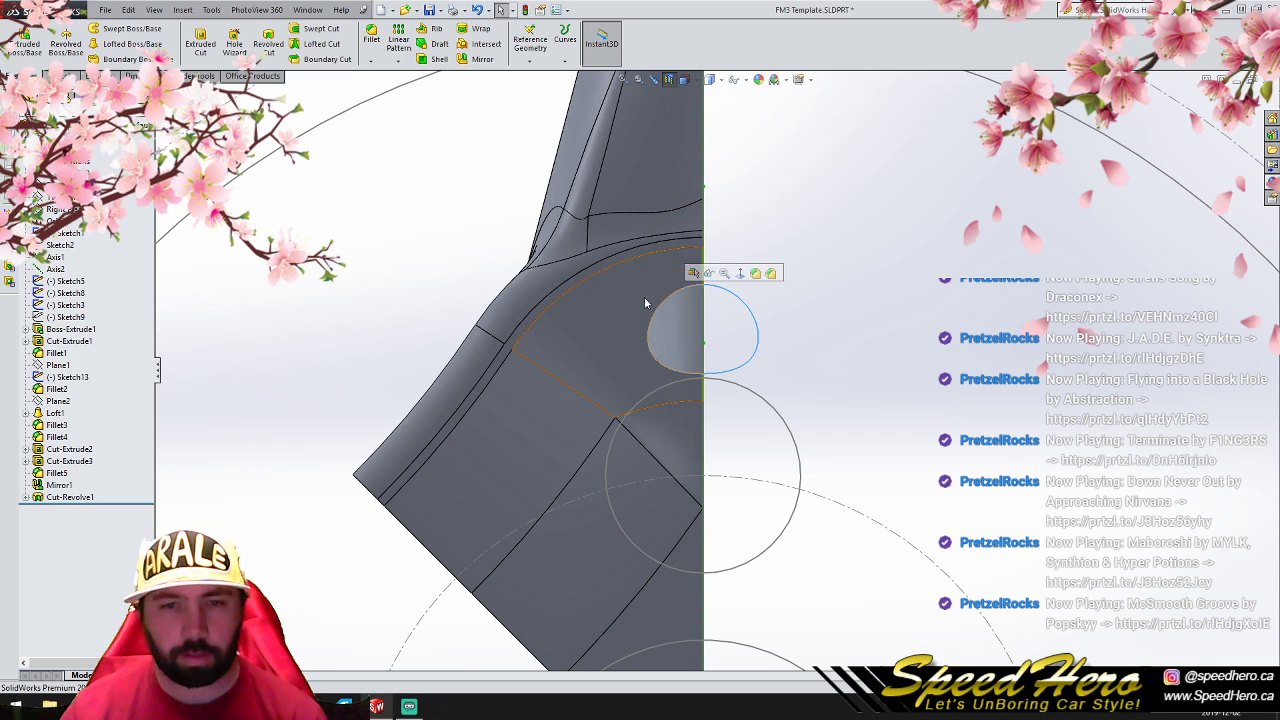
left_click(372, 36)
middle_click_drag(735, 360, 560, 352)
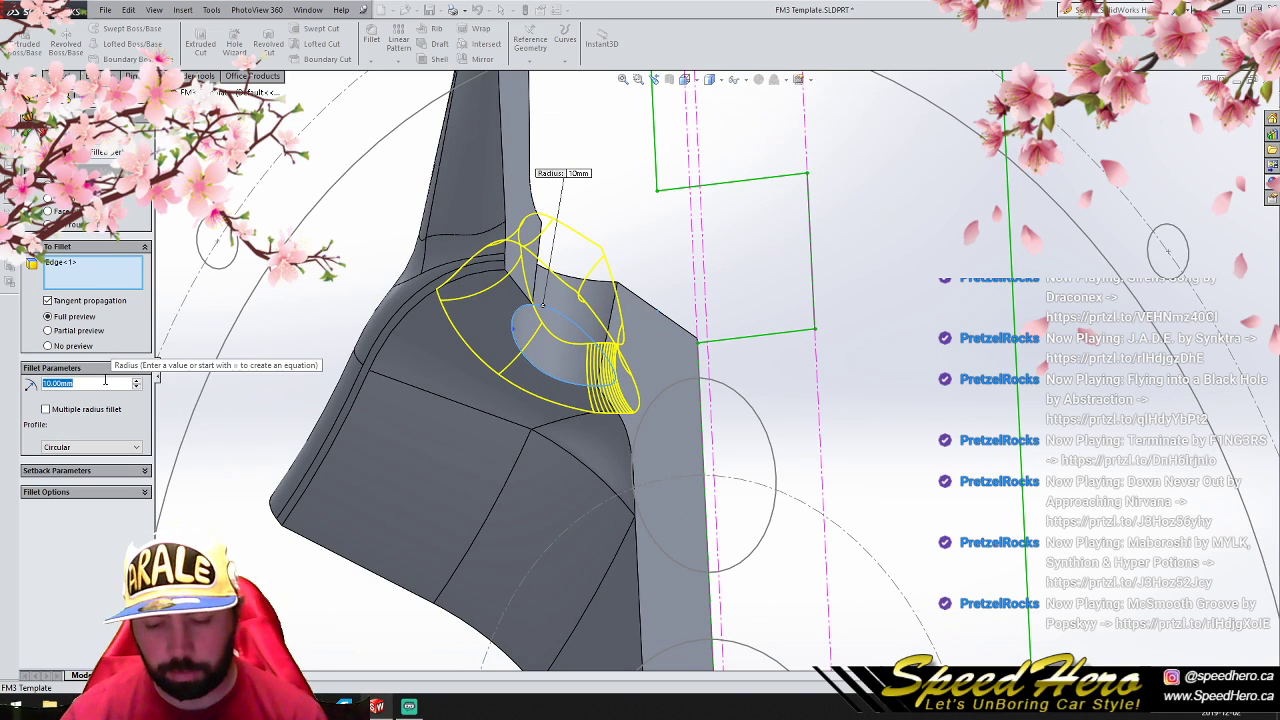
type("5")
key("Return")
key("Return")
scroll(698, 305, "up", 3)
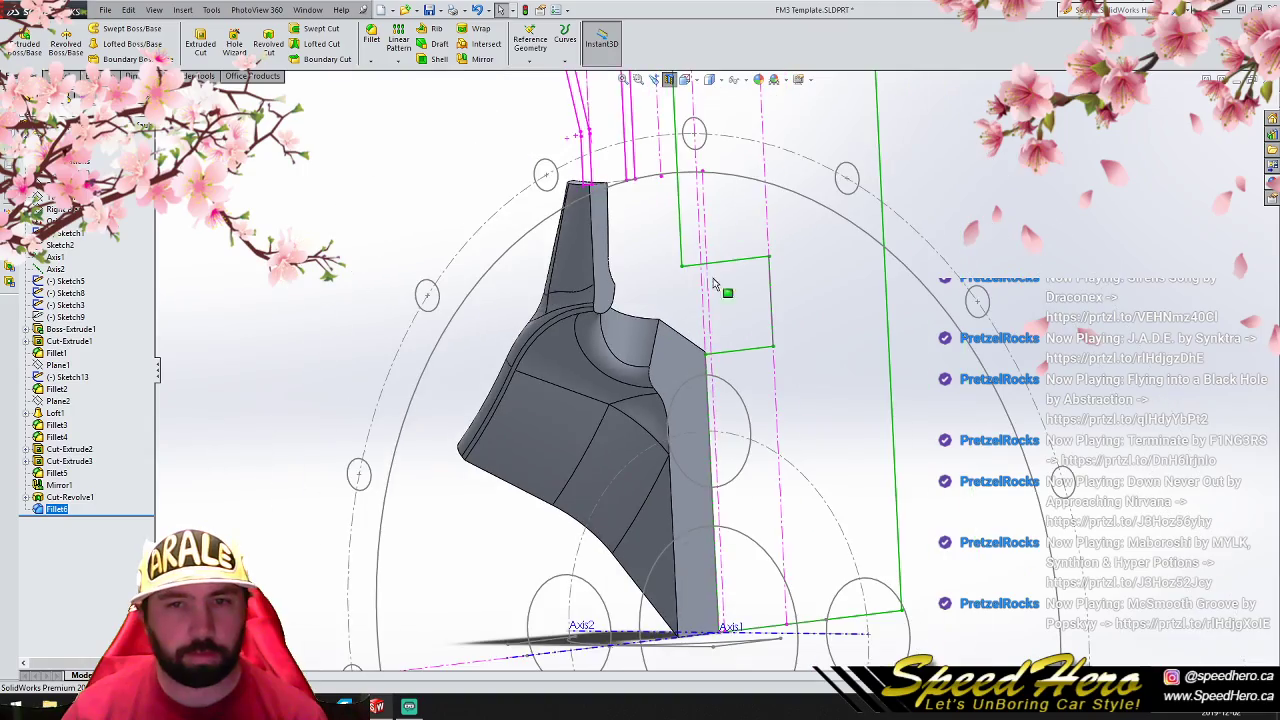
Step: Turn off the section view and examine the full mirrored spoke from the front
left_click(669, 84)
scroll(683, 364, "down", 2)
mouse_move(655, 418)
middle_mouse_down()
mouse_move(688, 282)
mouse_move(615, 243)
mouse_move(574, 254)
mouse_move(687, 390)
mouse_move(722, 400)
middle_mouse_up()
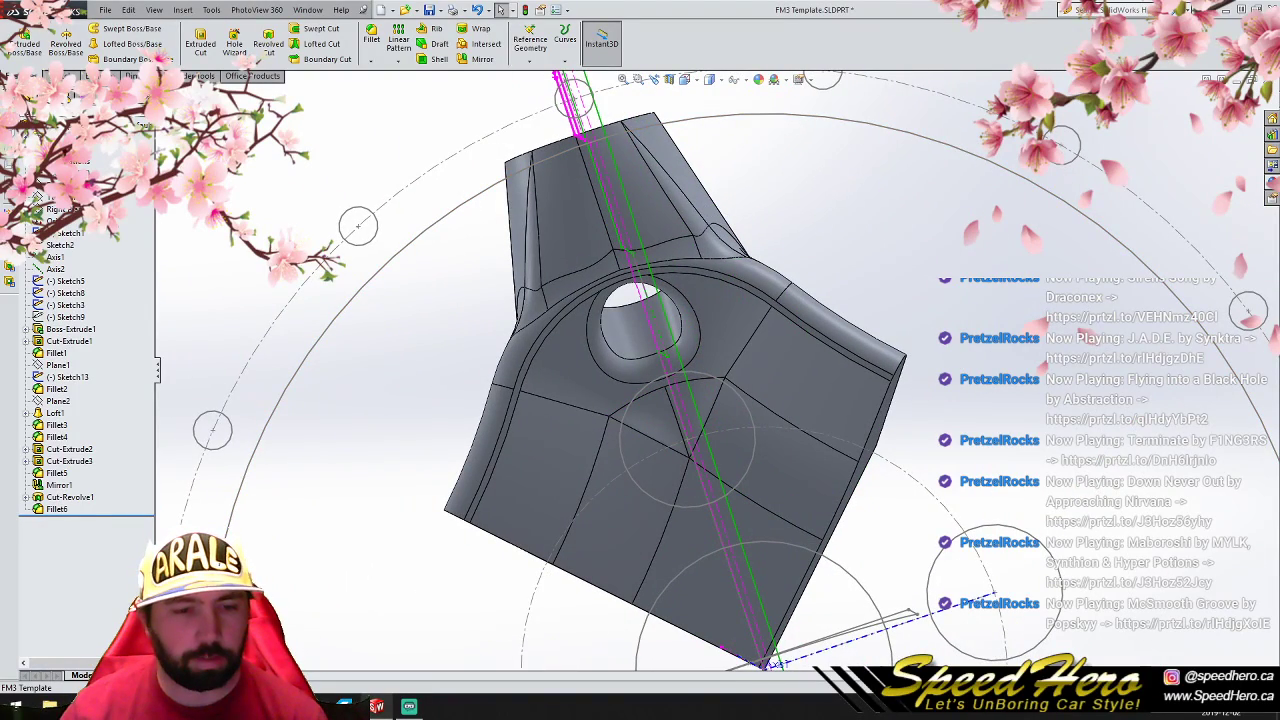
key("ctrl+1")
scroll(802, 545, "up", 4)
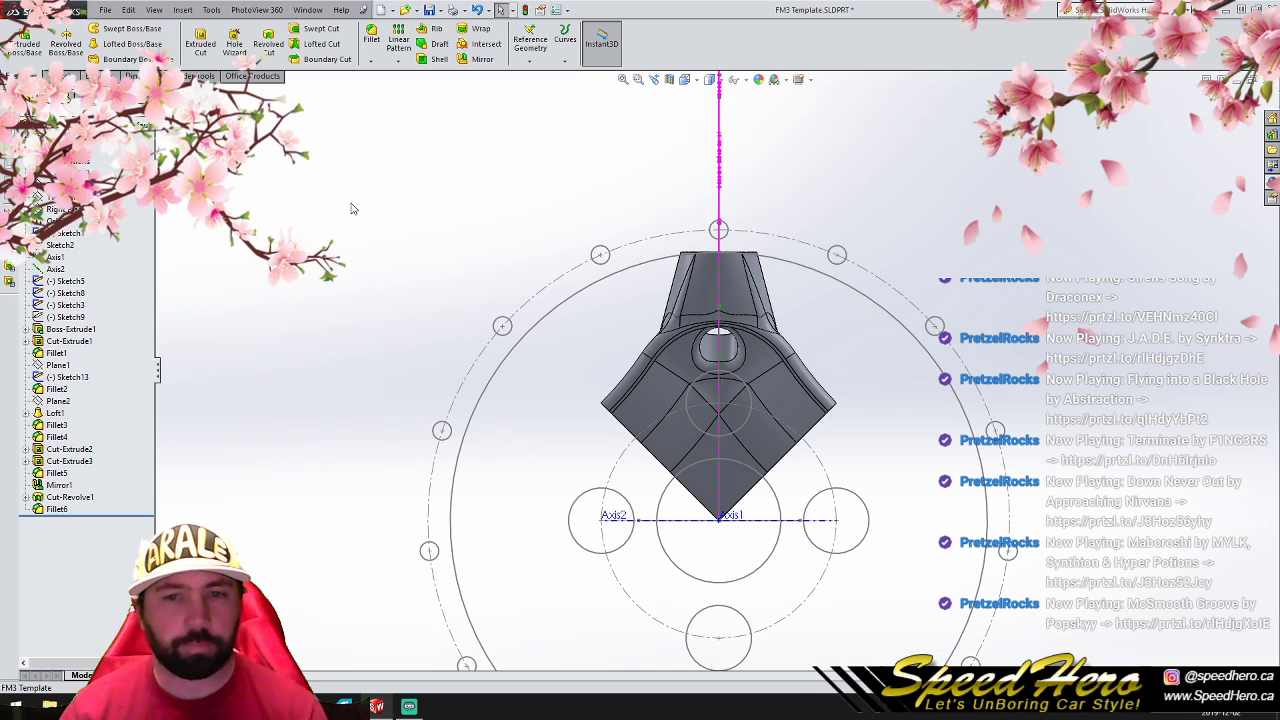
Step: Sketch a circle of about 26.46 mm radius on the front plane, centred on the origin over the centre bore circle
left_click(66, 44)
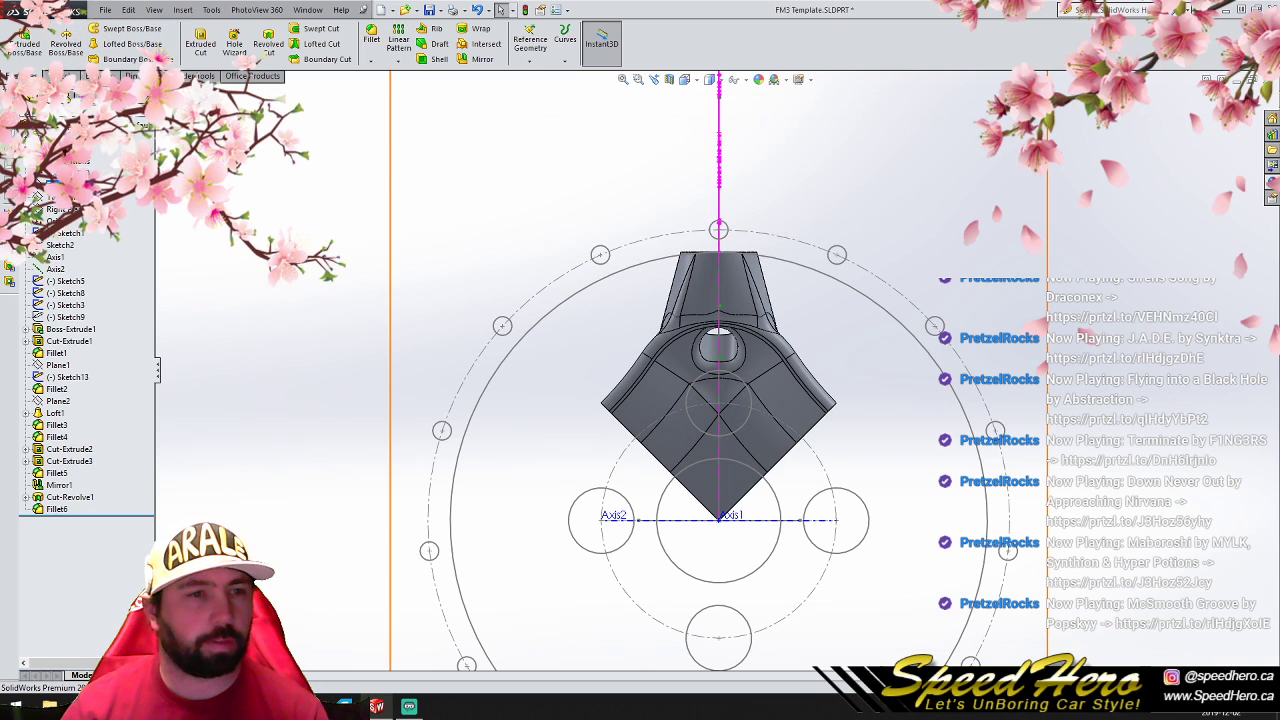
left_click(718, 518)
left_click(700, 467)
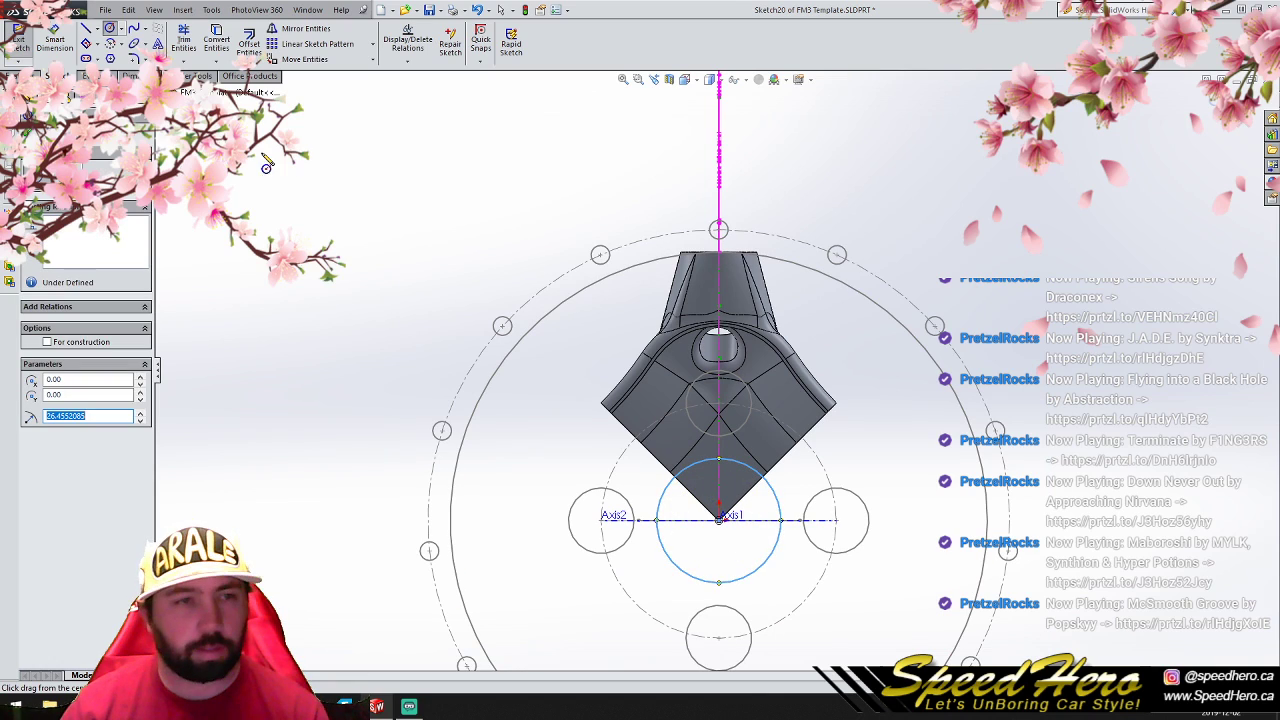
Step: Extrude-cut the centre bore circle with the Through All end condition
left_click(20, 76)
left_click(200, 42)
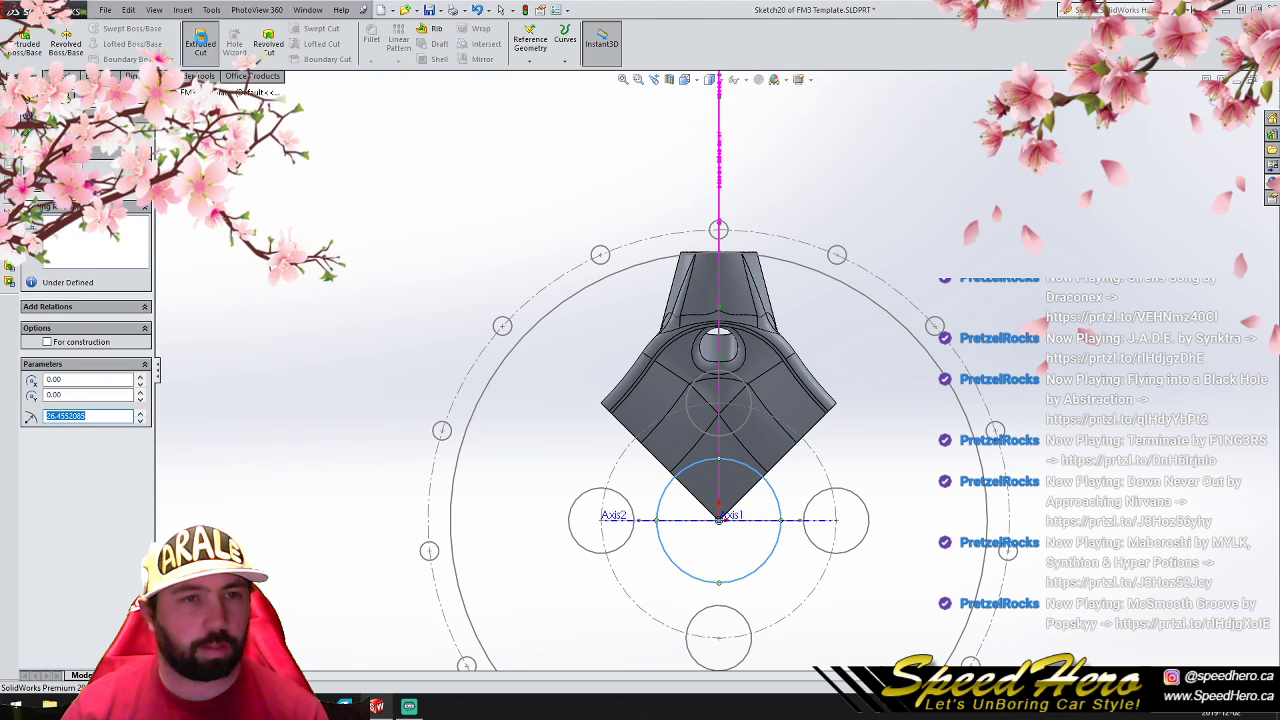
left_click(112, 211)
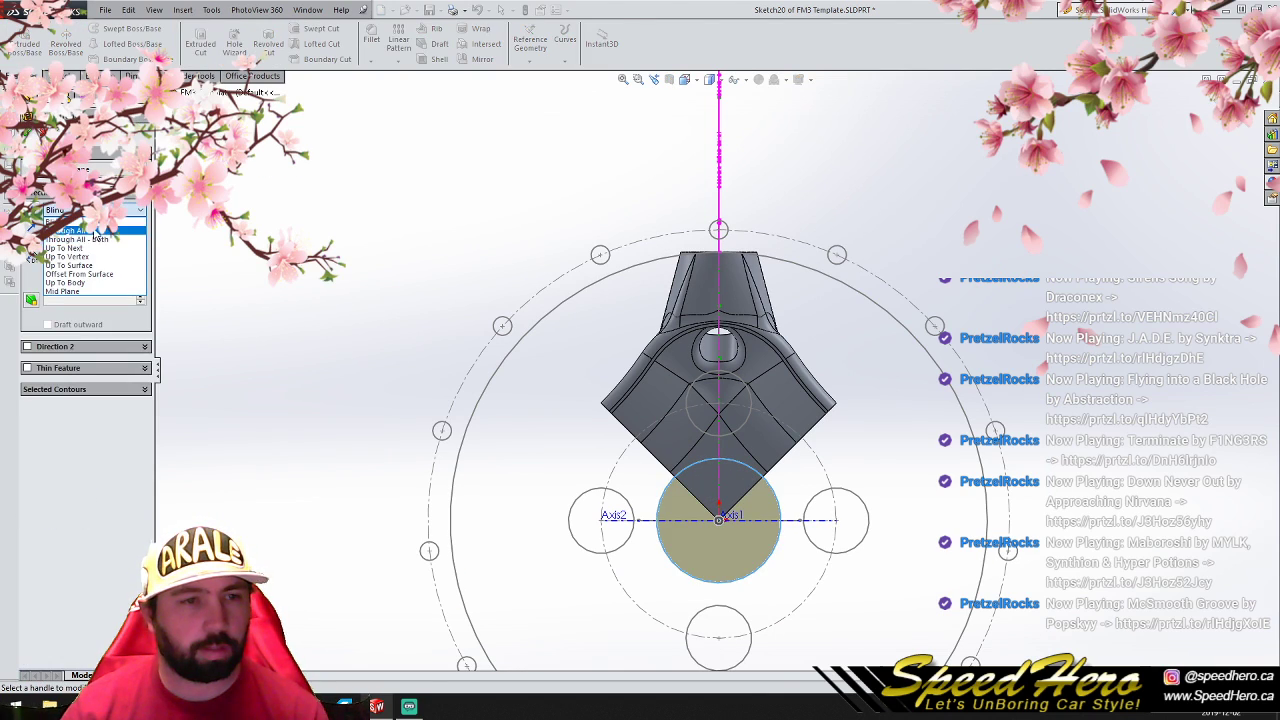
left_click(95, 233)
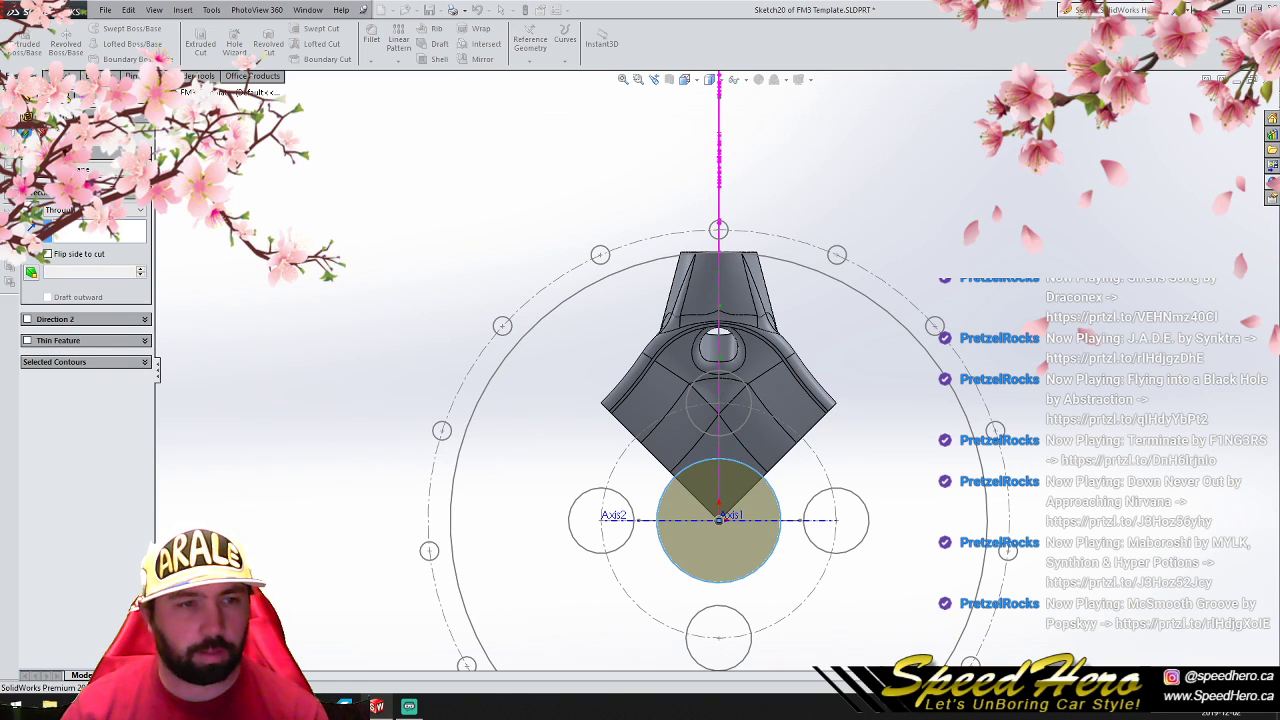
left_click(26, 132)
scroll(732, 520, "down", 3)
mouse_move(760, 497)
middle_mouse_down()
mouse_move(741, 368)
mouse_move(712, 444)
mouse_move(690, 450)
middle_mouse_up()
Step: Create a revolved cut from the stepped profile Sketch9 to form the lug hole through the hub
left_click(60, 245)
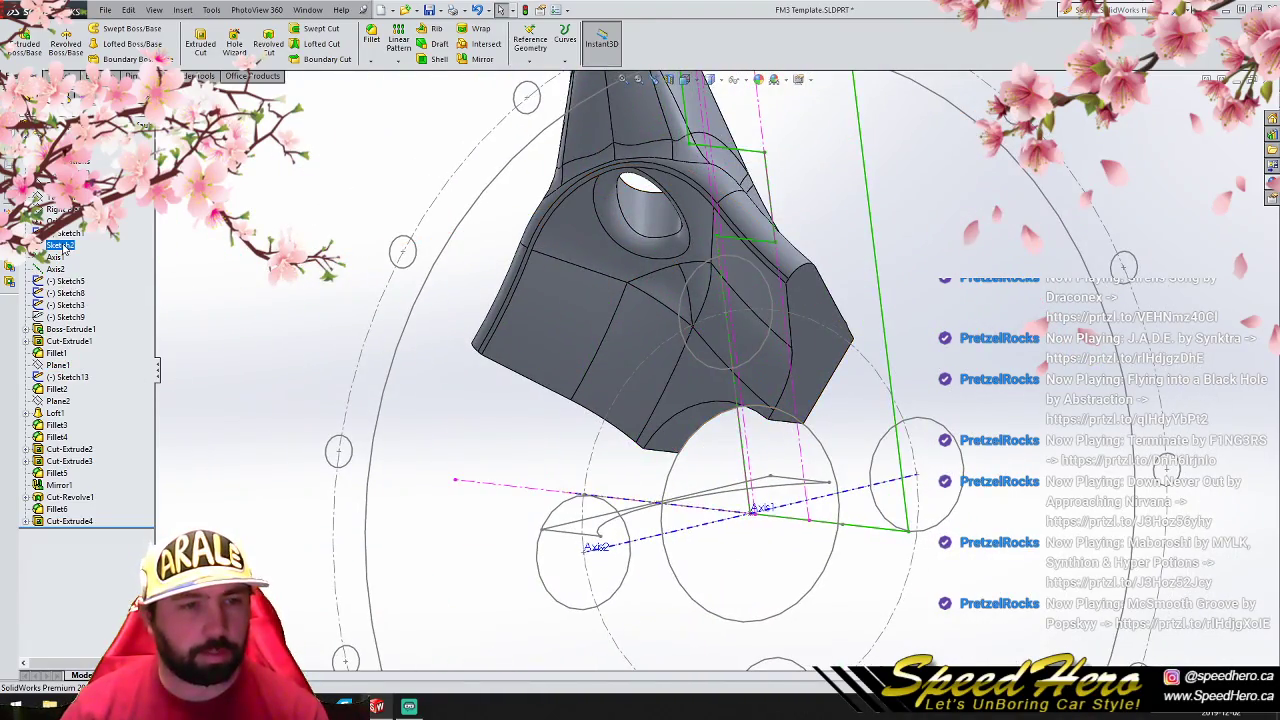
left_click(65, 317)
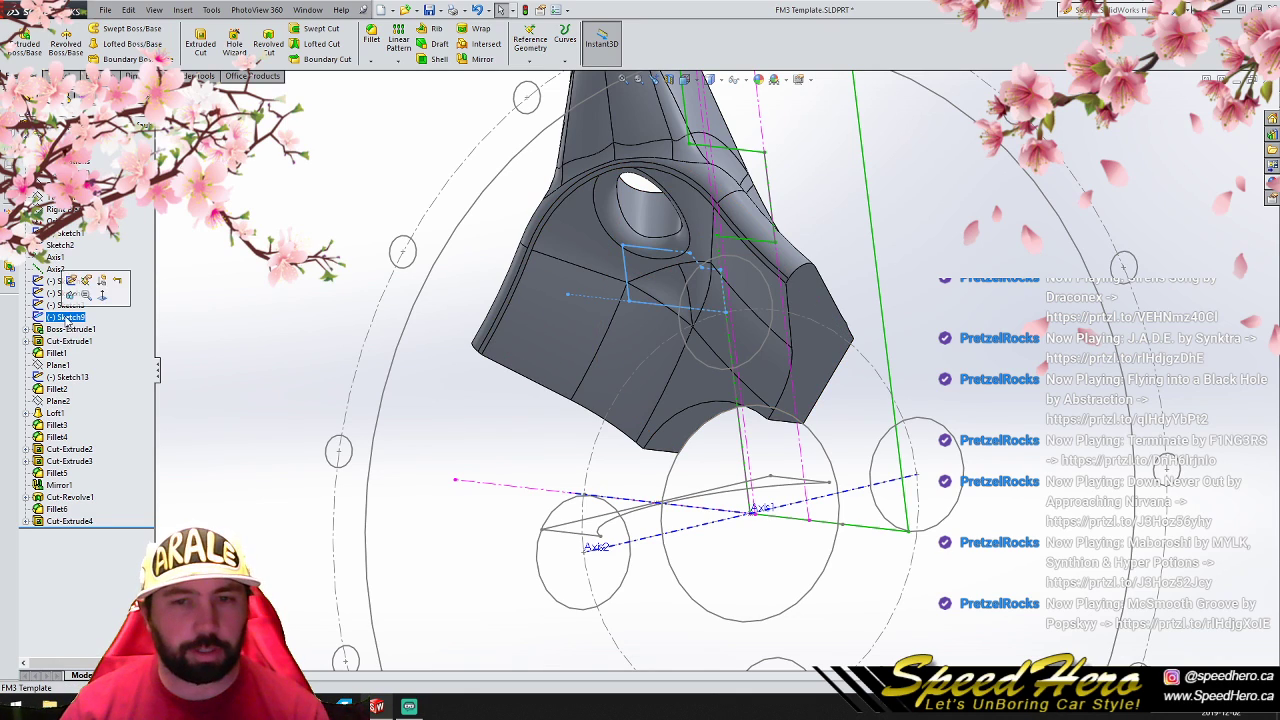
left_click(269, 46)
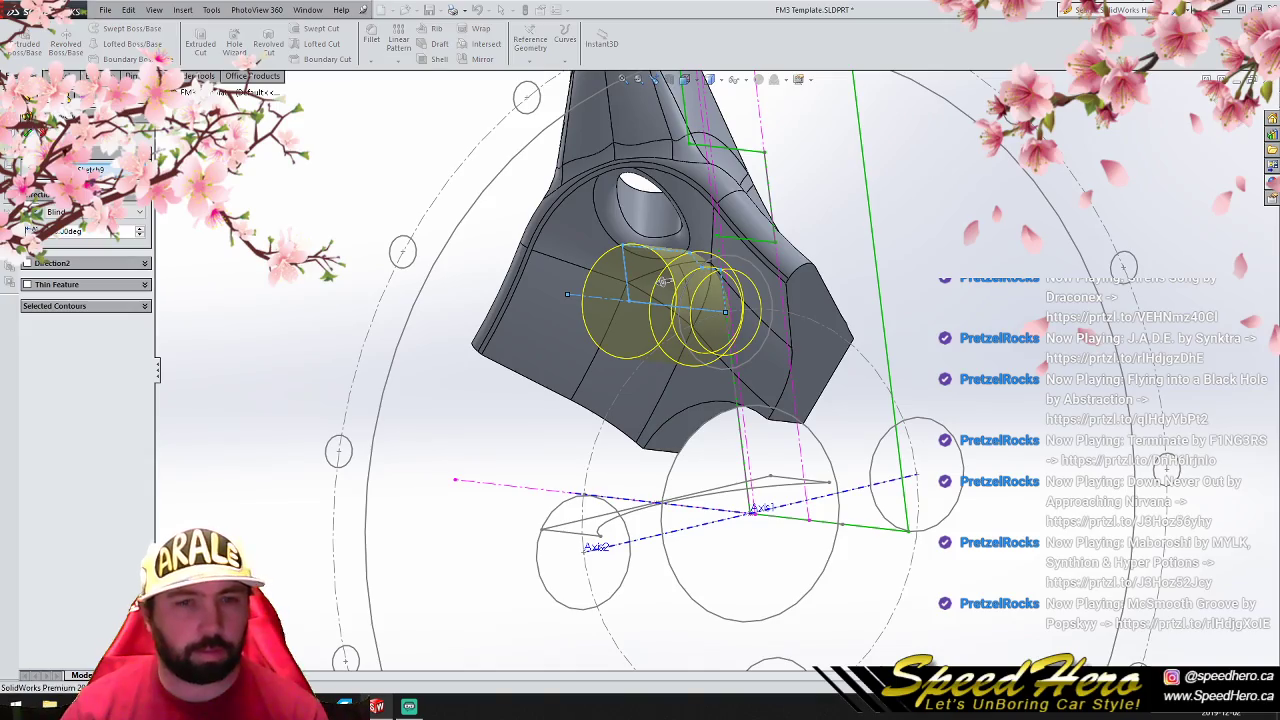
right_click(660, 281)
middle_click_drag(668, 303, 530, 405)
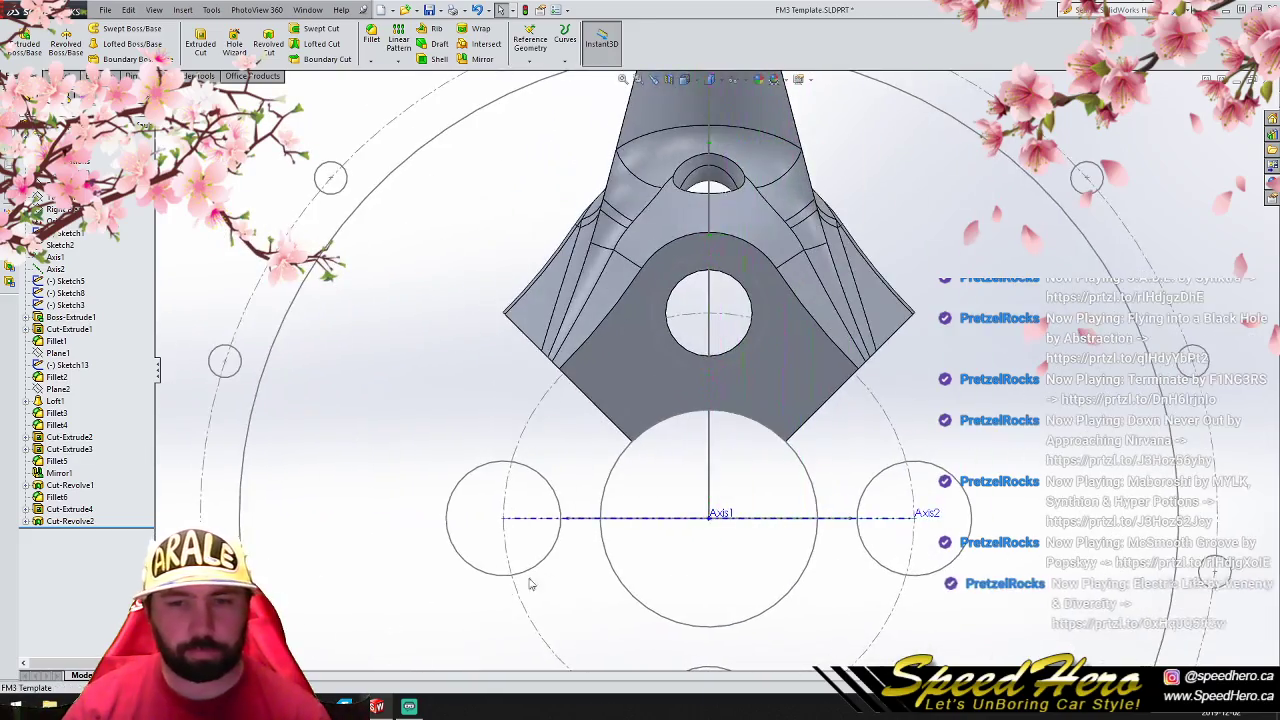
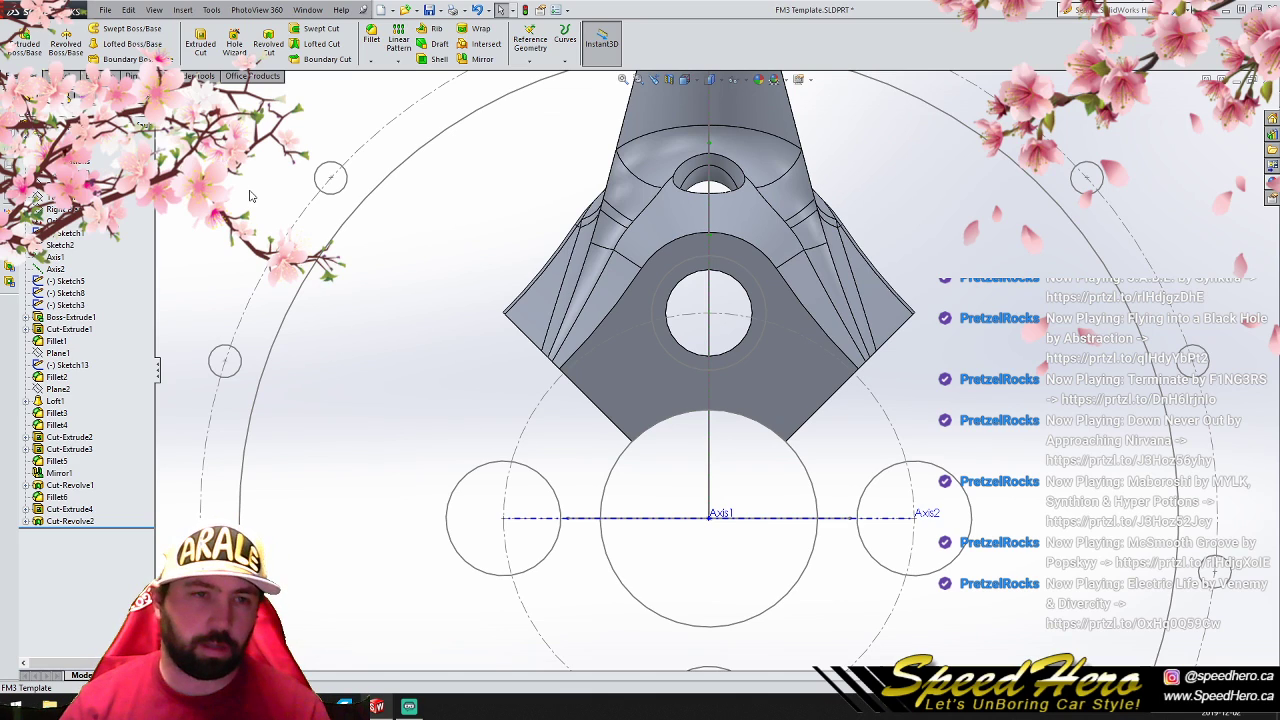
Step: Start a sketch on the hub's flat face and draw two origin-centred circles, one about 31.76 mm in radius and one matching the bolt circle
left_click(631, 374)
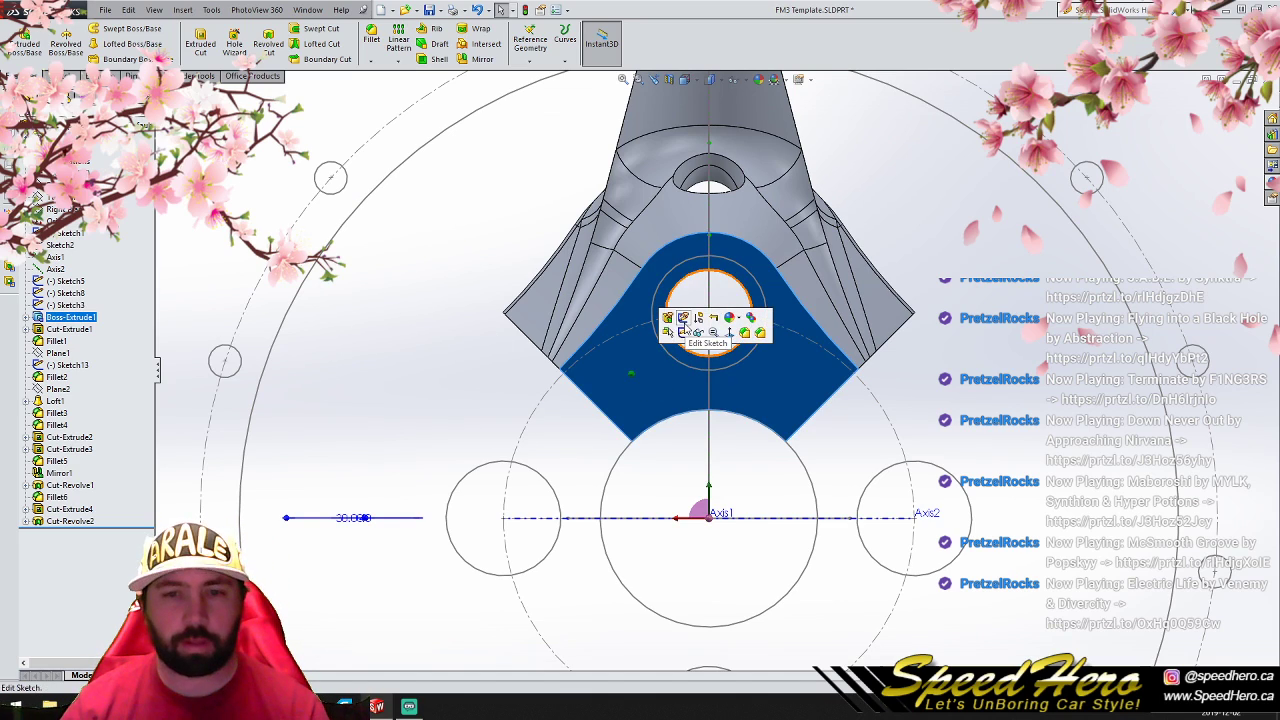
left_click(683, 333)
left_click(110, 29)
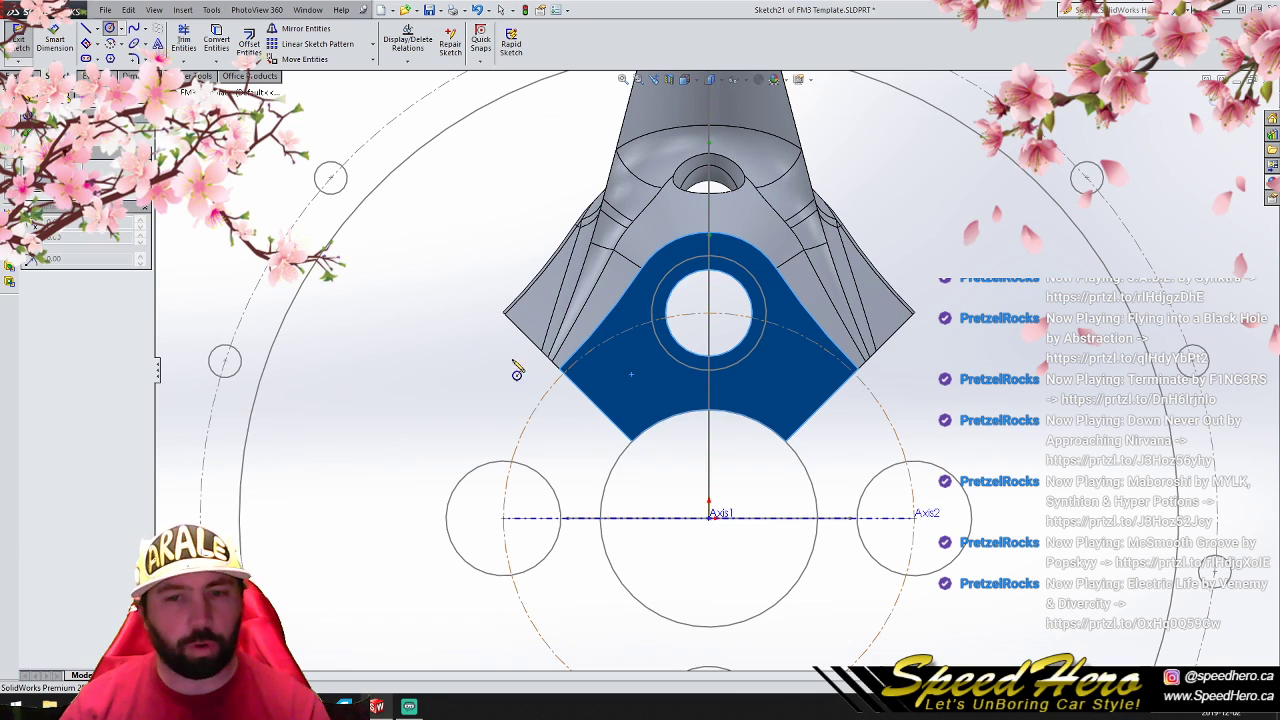
left_click(708, 517)
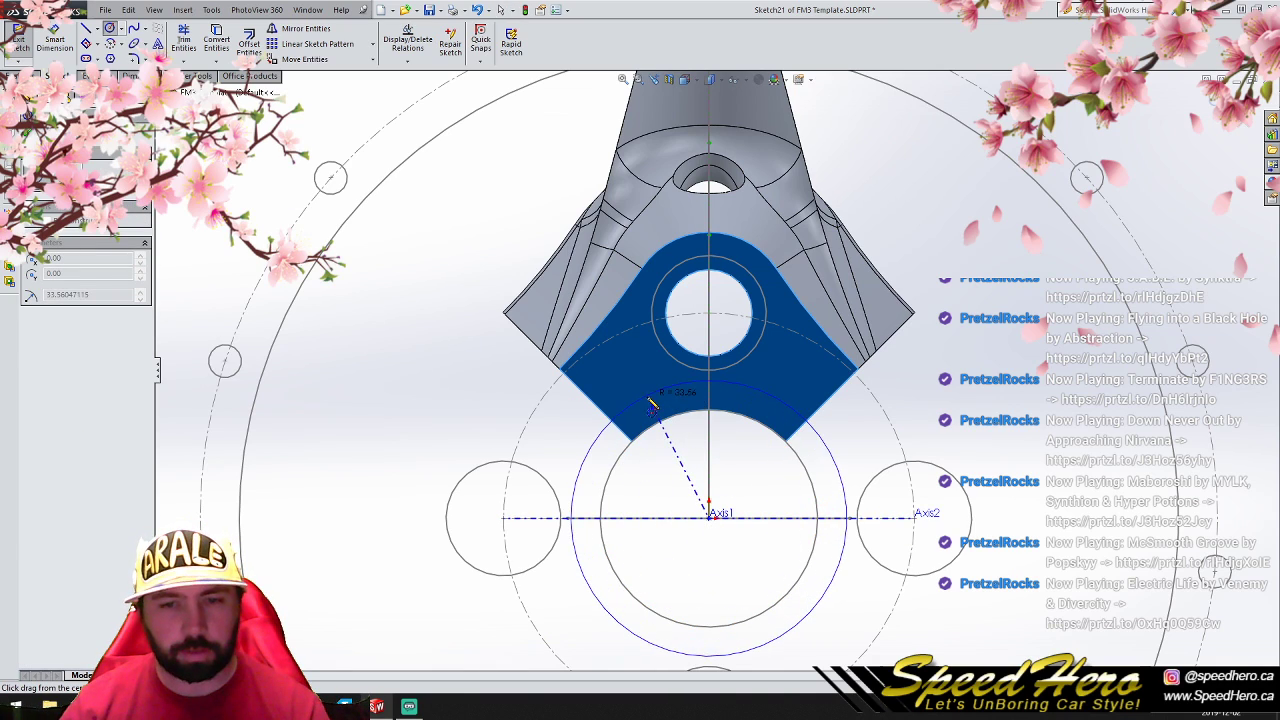
left_click(651, 400)
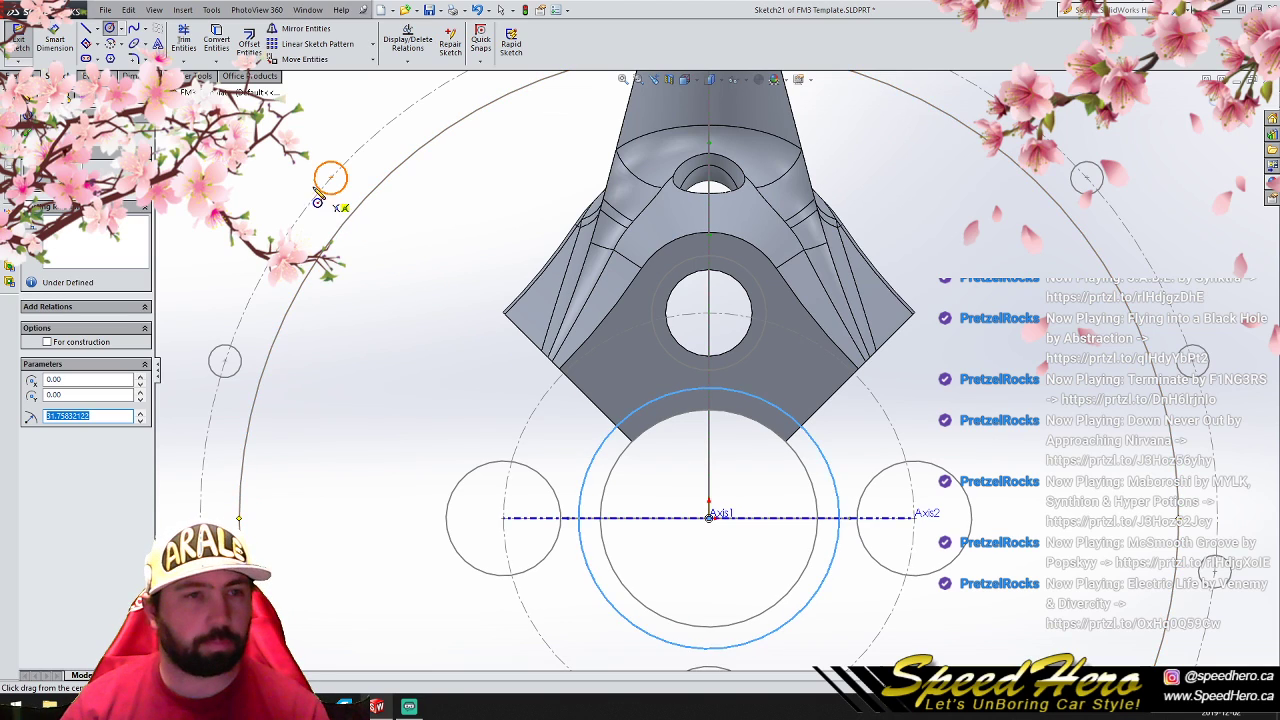
left_click(708, 517)
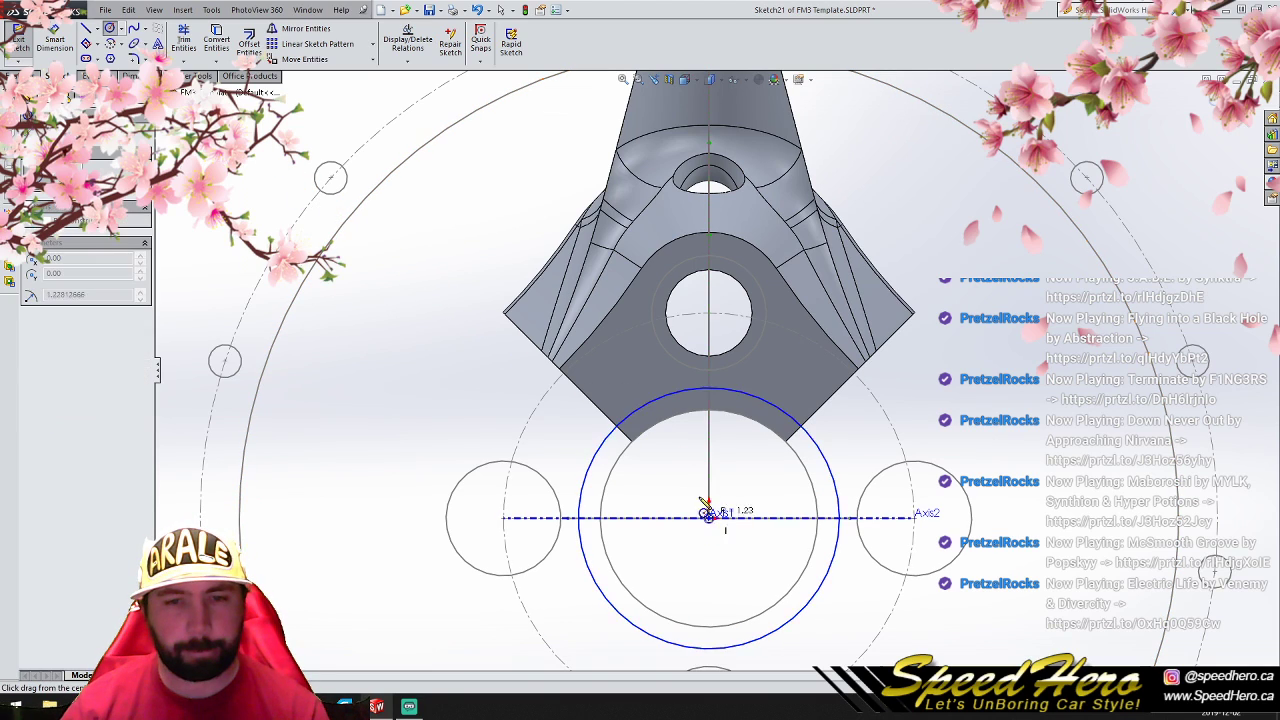
left_click(575, 382)
Step: Draw a 50 mm line from the origin to the outer circle at about 114° and trim away its portion inside the inner circle
left_click(87, 29)
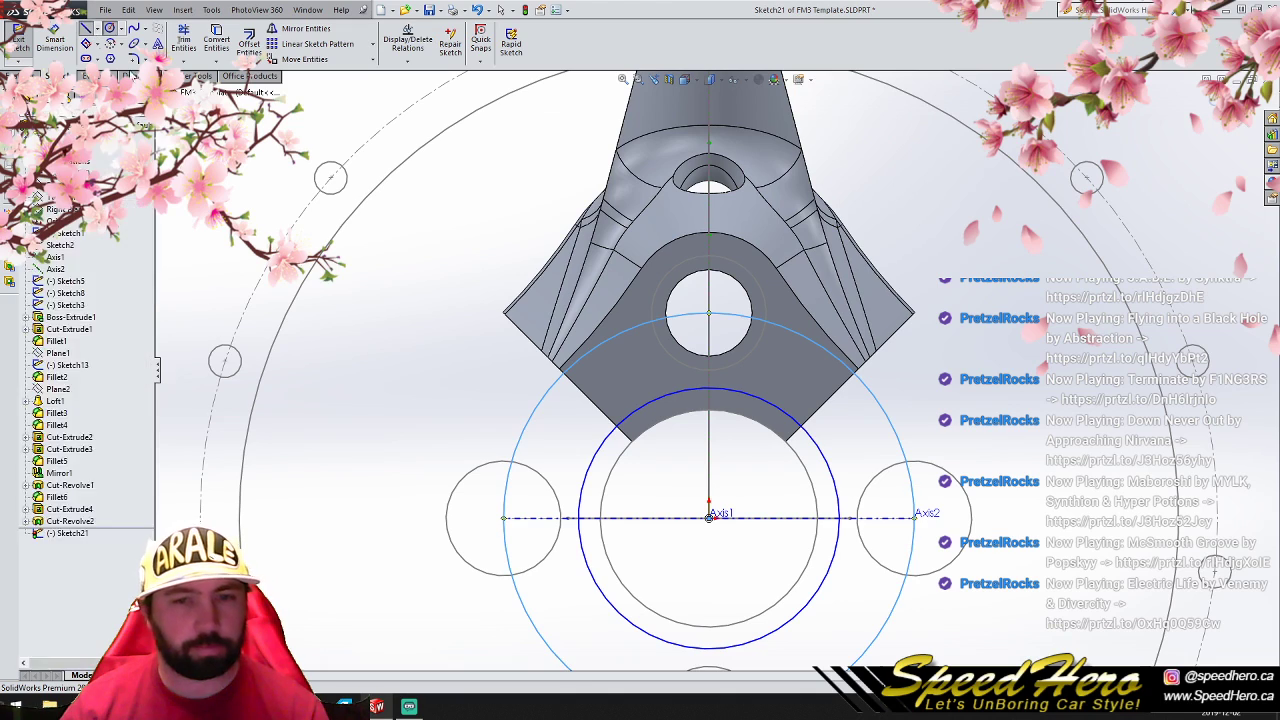
left_click(708, 517)
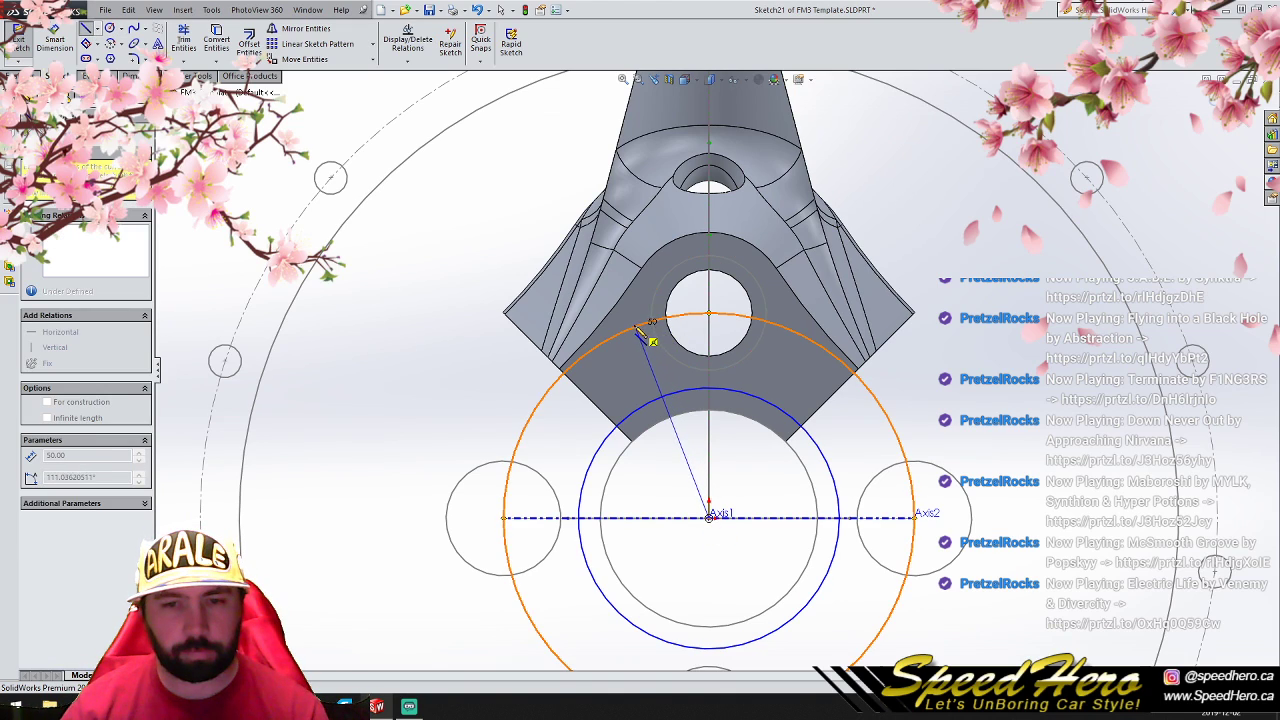
left_click(628, 332)
right_click(628, 332)
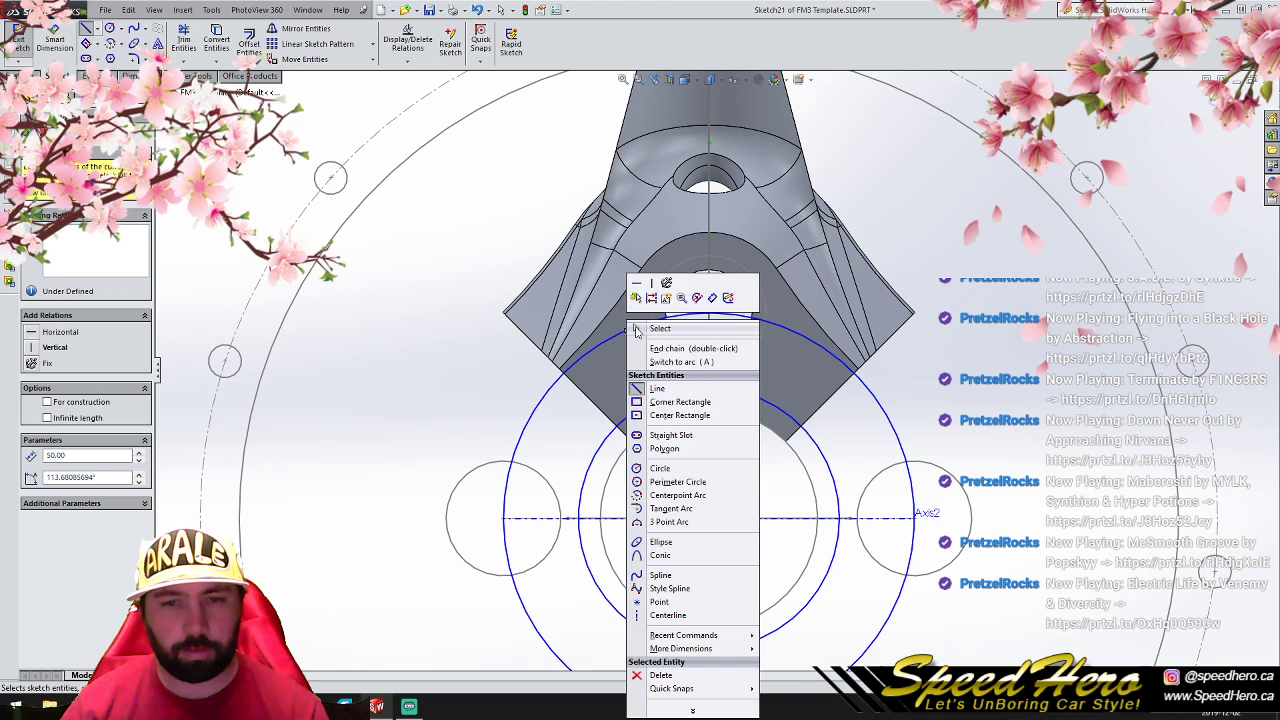
left_click(646, 329)
left_click(183, 40)
left_click(684, 456)
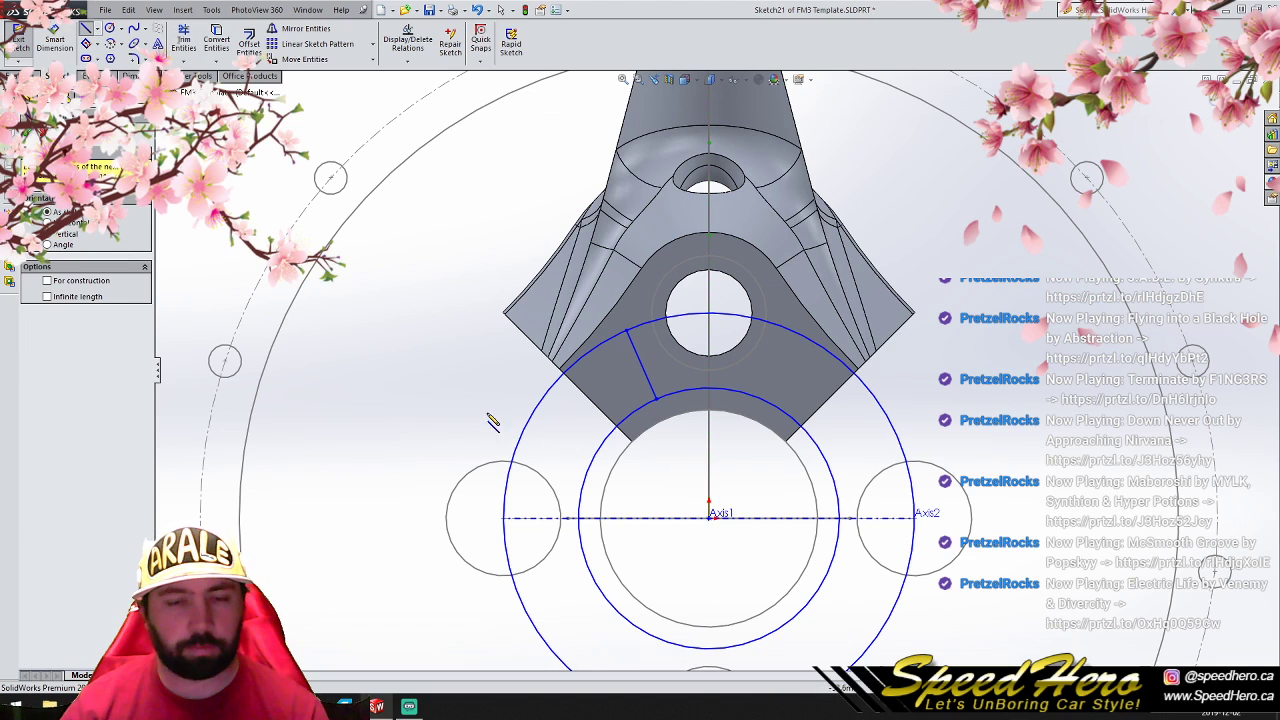
Step: Draw a second 50 mm line from the origin at about 154° and trim the sketch to a closed pocket profile between both circles
left_click(710, 515)
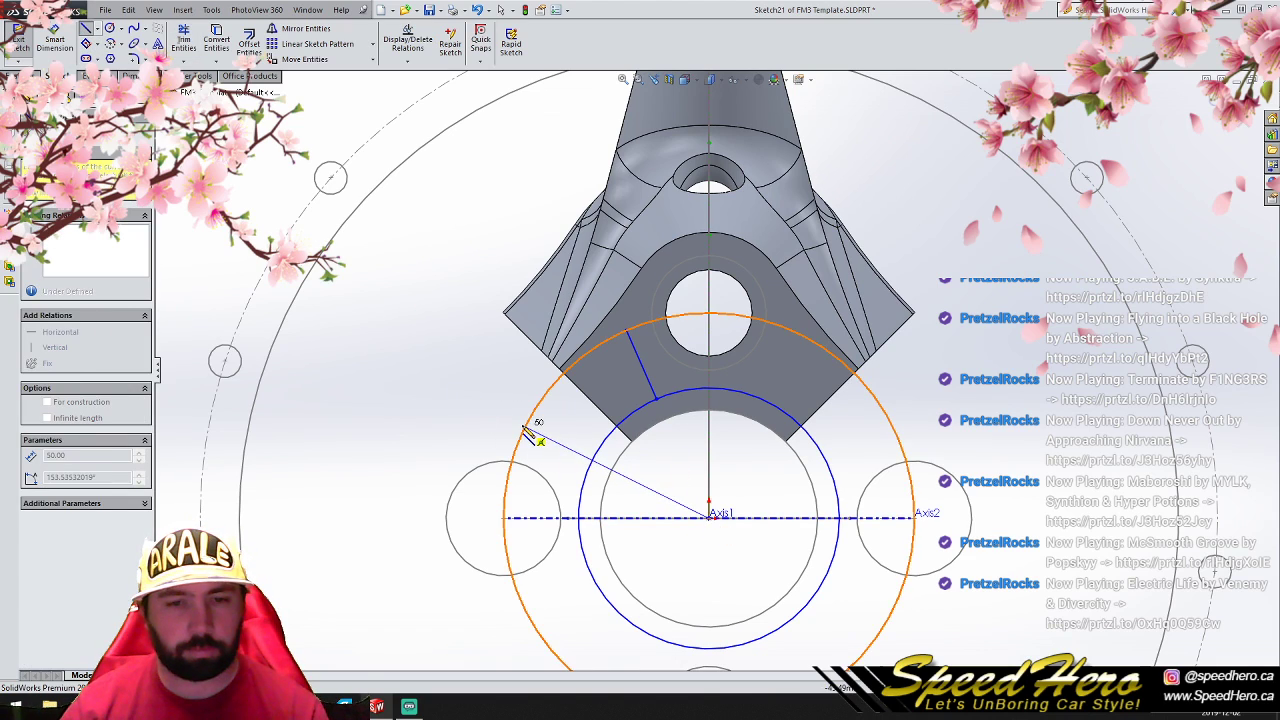
left_click(527, 432)
right_click(245, 160)
left_click(262, 147)
right_click(261, 149)
left_click(276, 157)
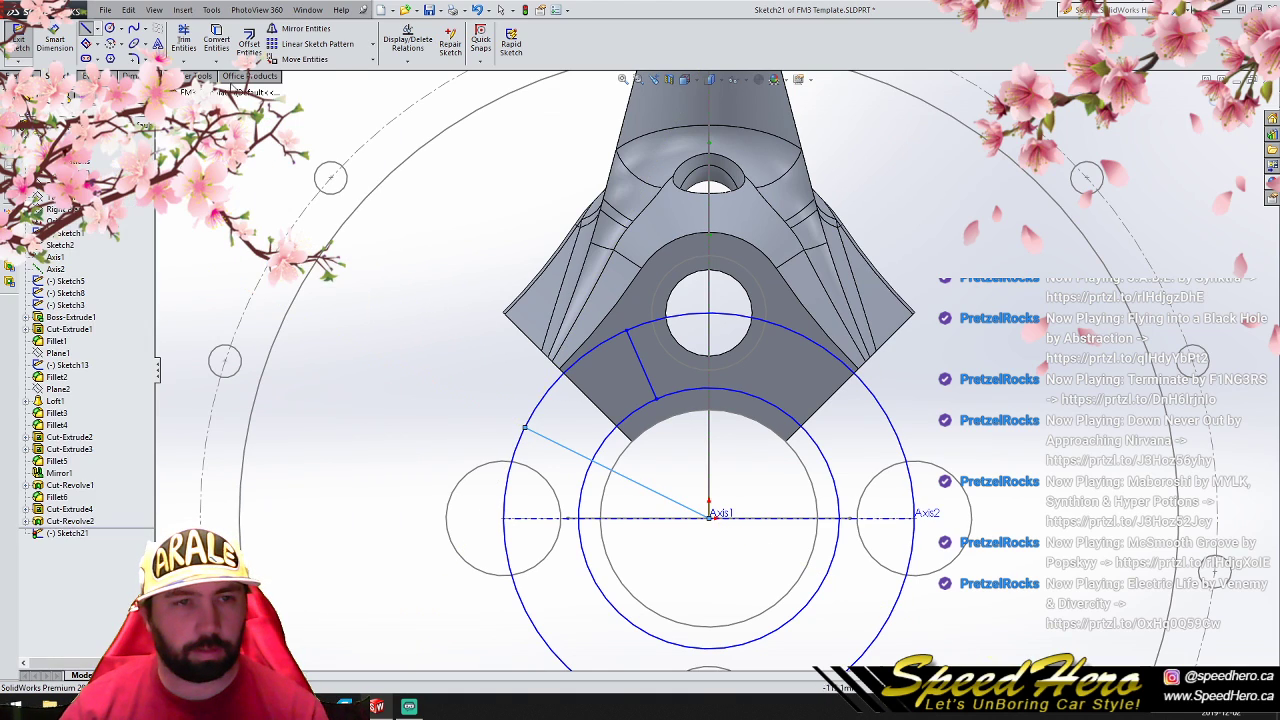
left_click(194, 43)
left_click(597, 515)
left_click(510, 484)
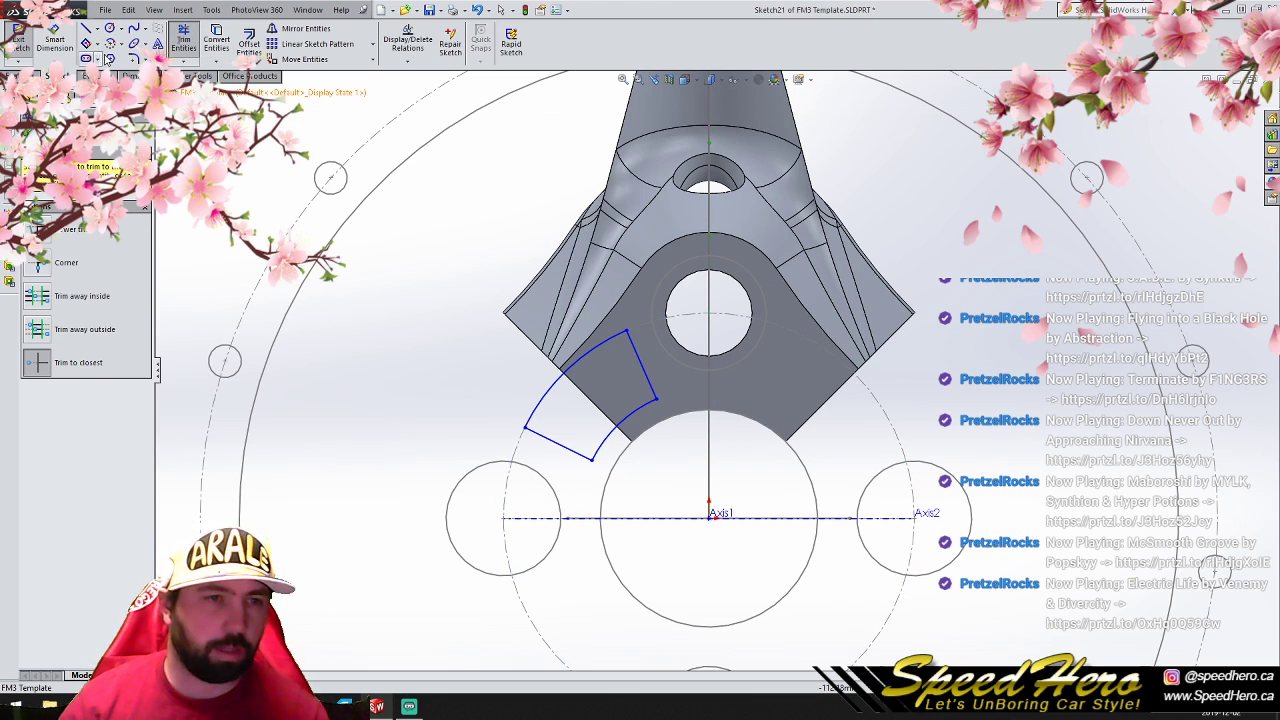
Step: Round the two pocket profile corners nearest the lug hole with 5 mm sketch fillets
left_click(133, 58)
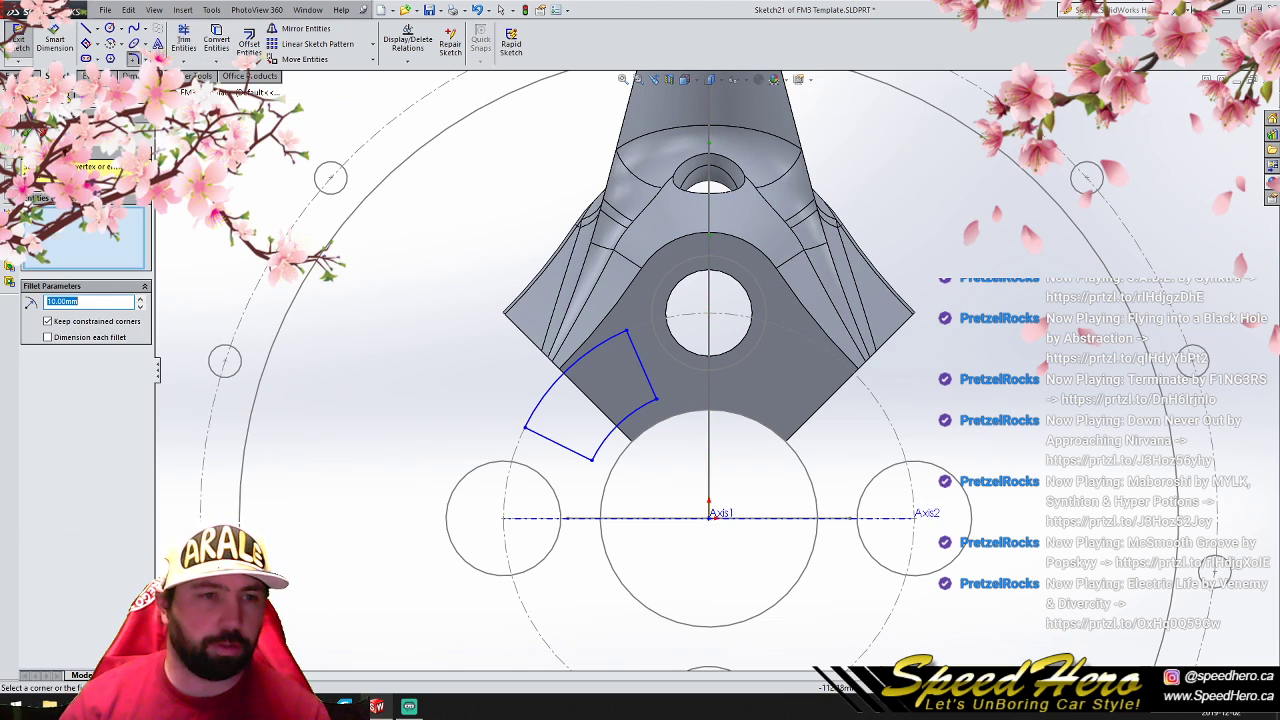
left_click(625, 340)
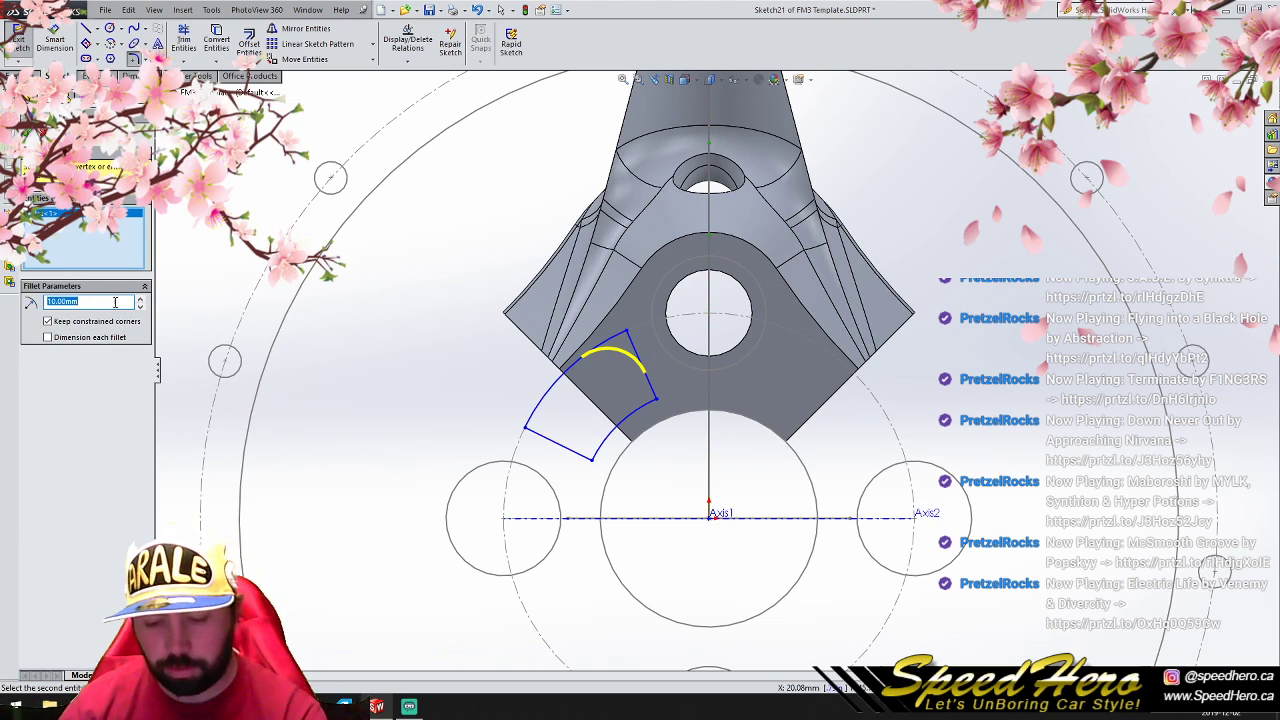
left_click(654, 399)
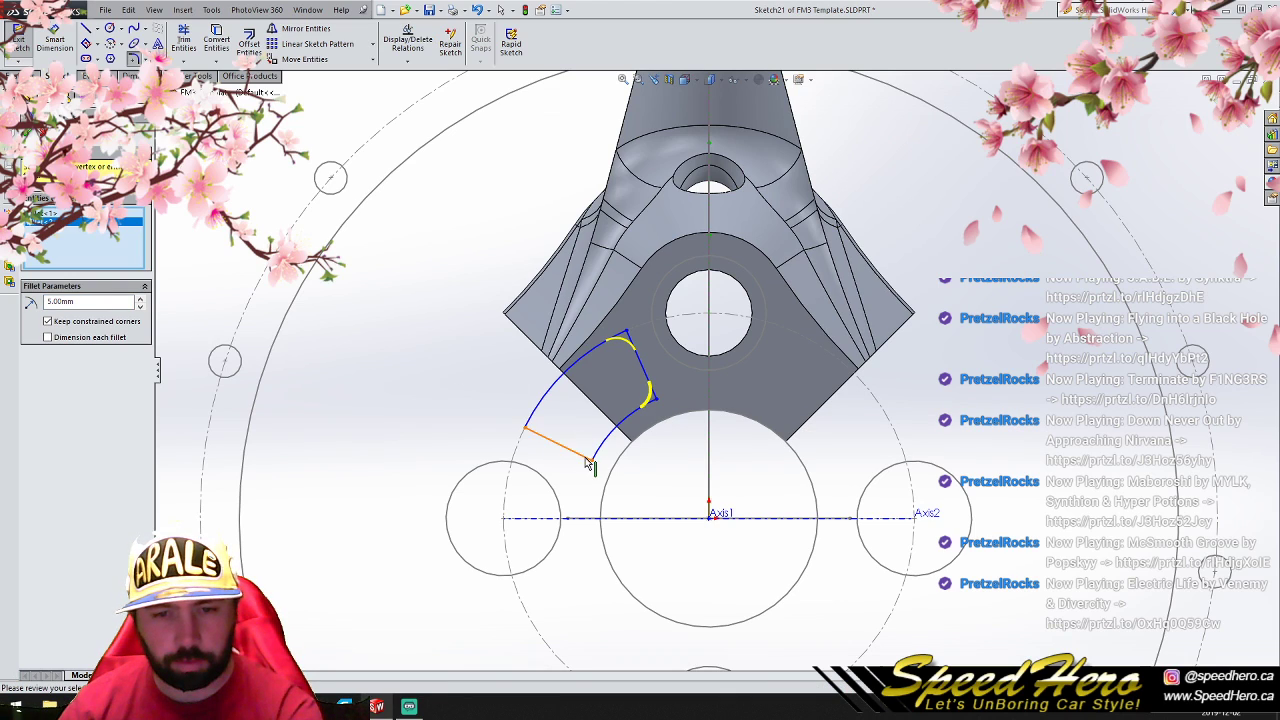
key("Return")
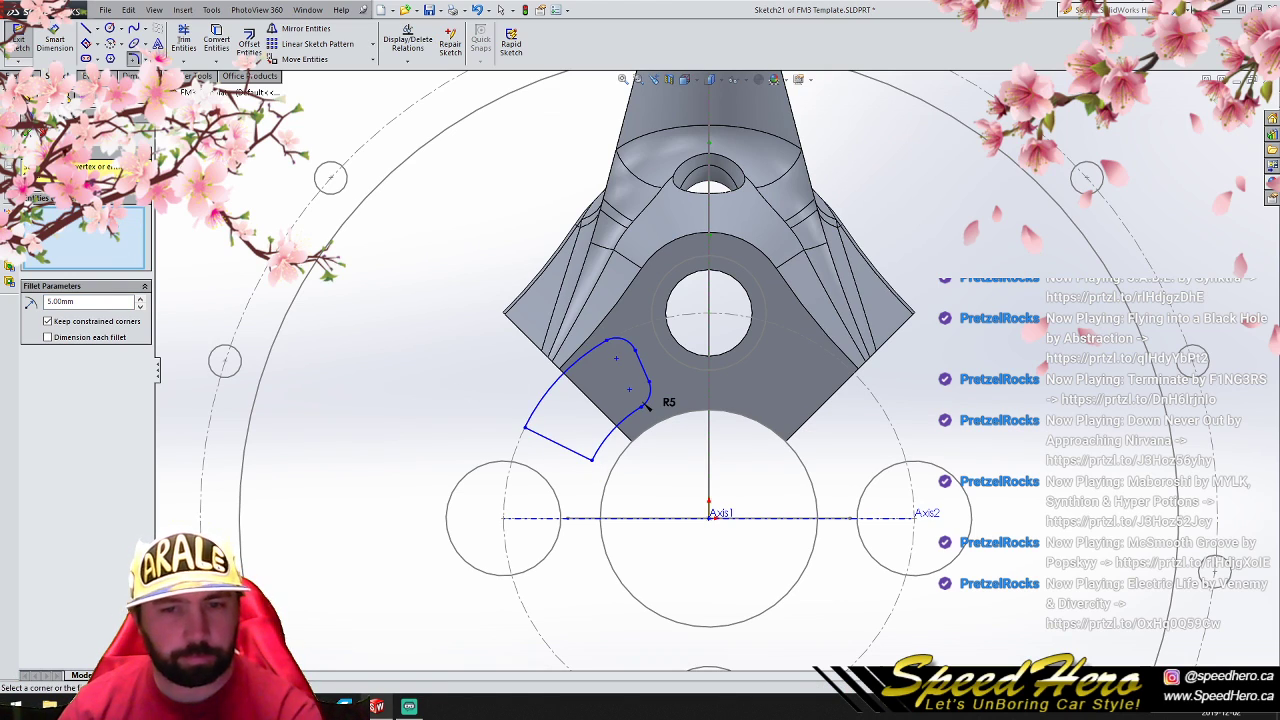
Step: Set up an extruded cut of the pocket profile with an Offset From Surface end condition, 5 mm from the hub's opposite sloped face
left_click(22, 76)
left_click(42, 132)
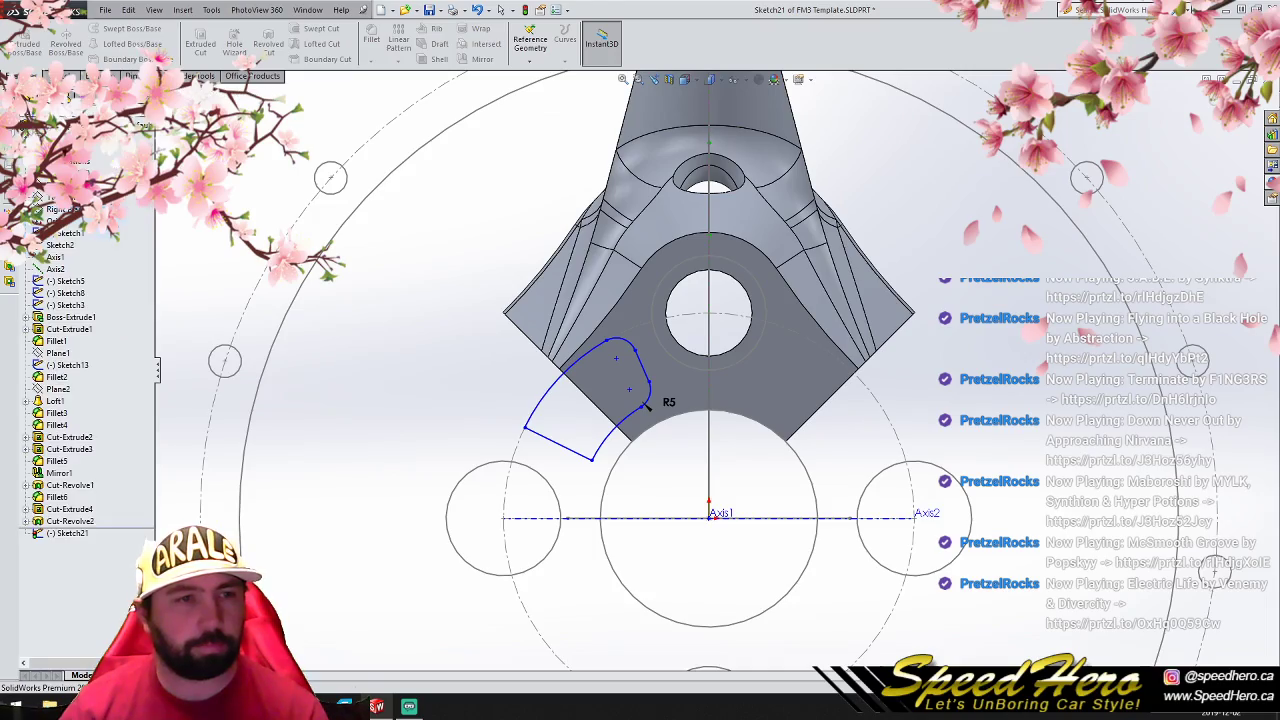
left_click(204, 50)
scroll(615, 422, "down", 3)
middle_click_drag(626, 414, 720, 273)
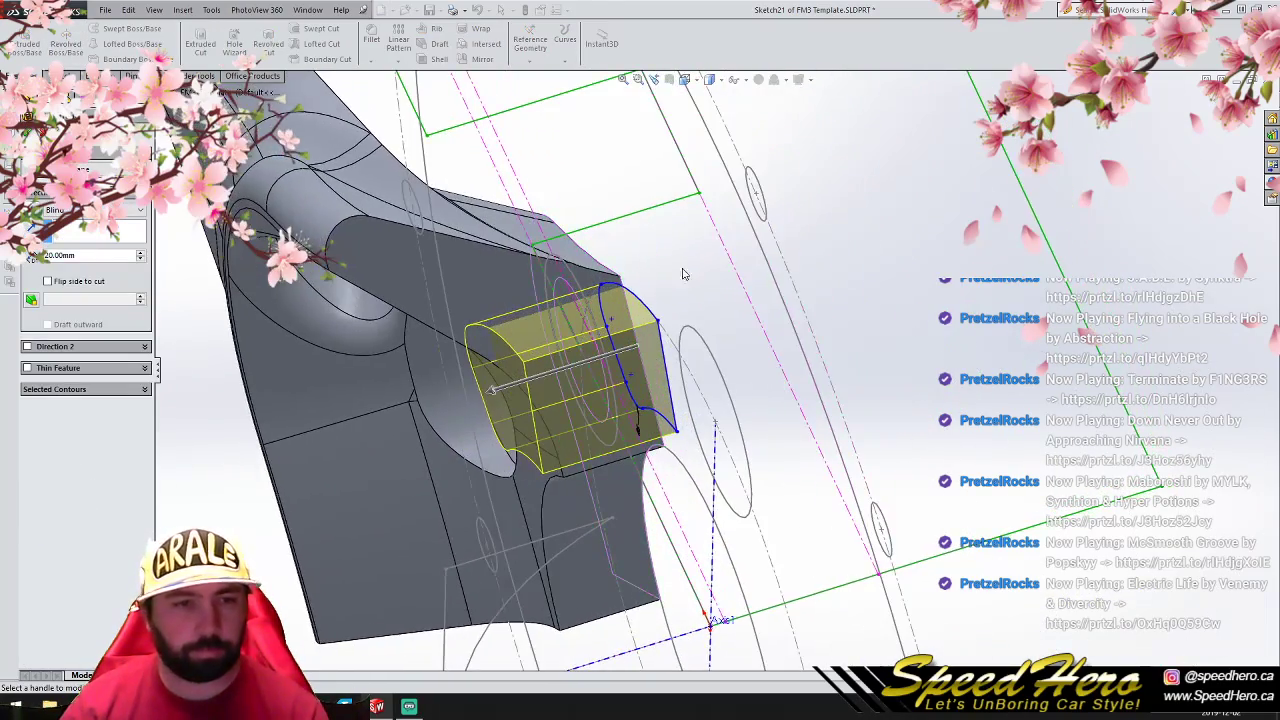
left_click(138, 210)
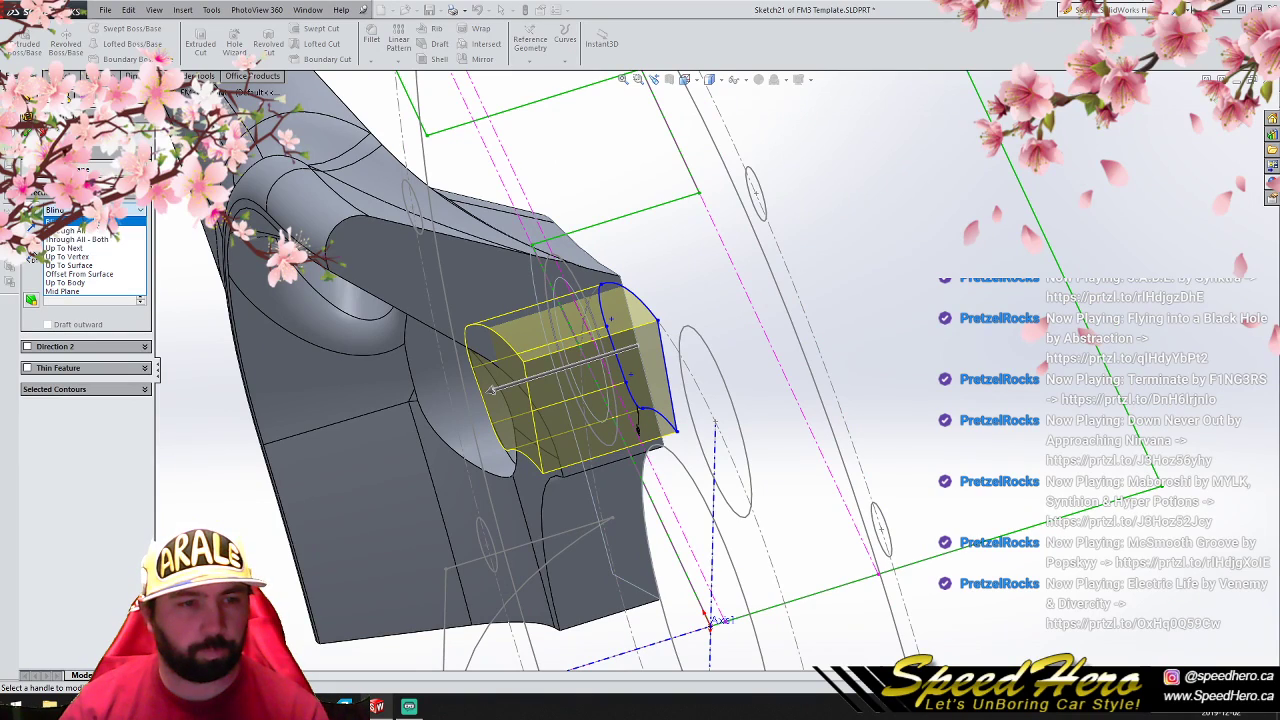
left_click(80, 272)
mouse_move(521, 425)
middle_mouse_down()
mouse_move(556, 402)
mouse_move(510, 441)
middle_mouse_up()
left_click(489, 388)
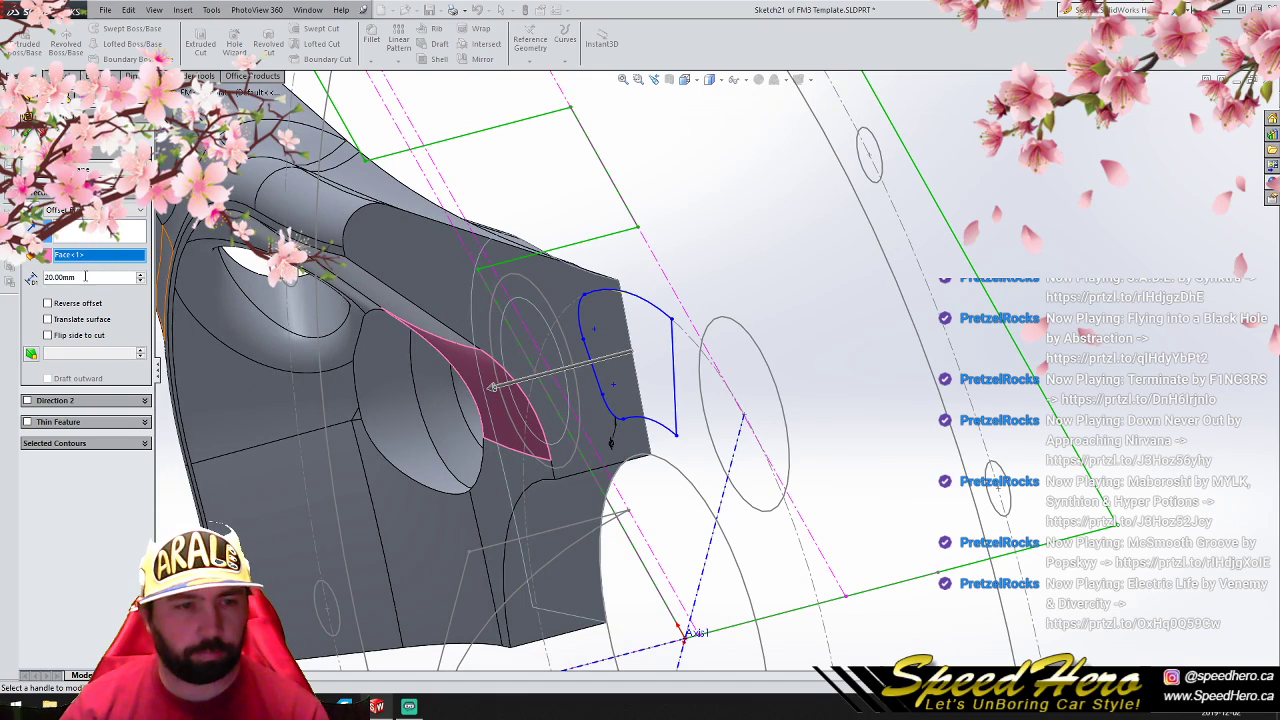
left_click(48, 304)
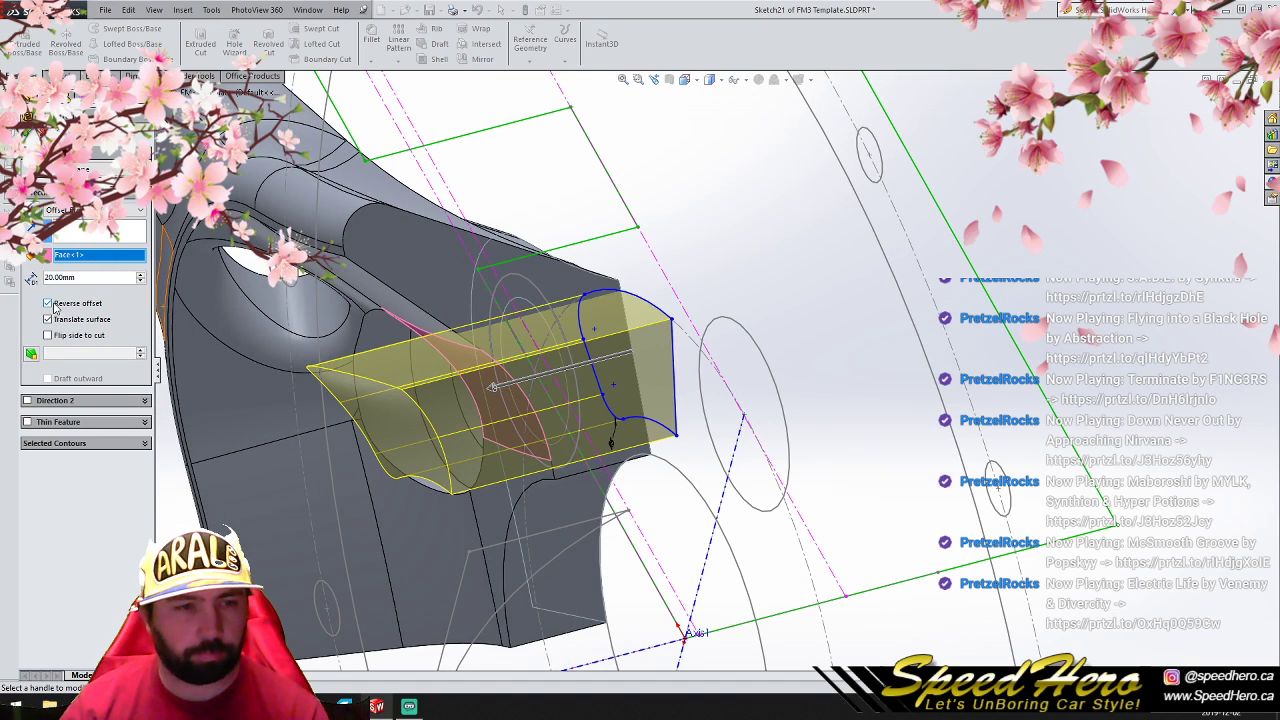
left_click(48, 304)
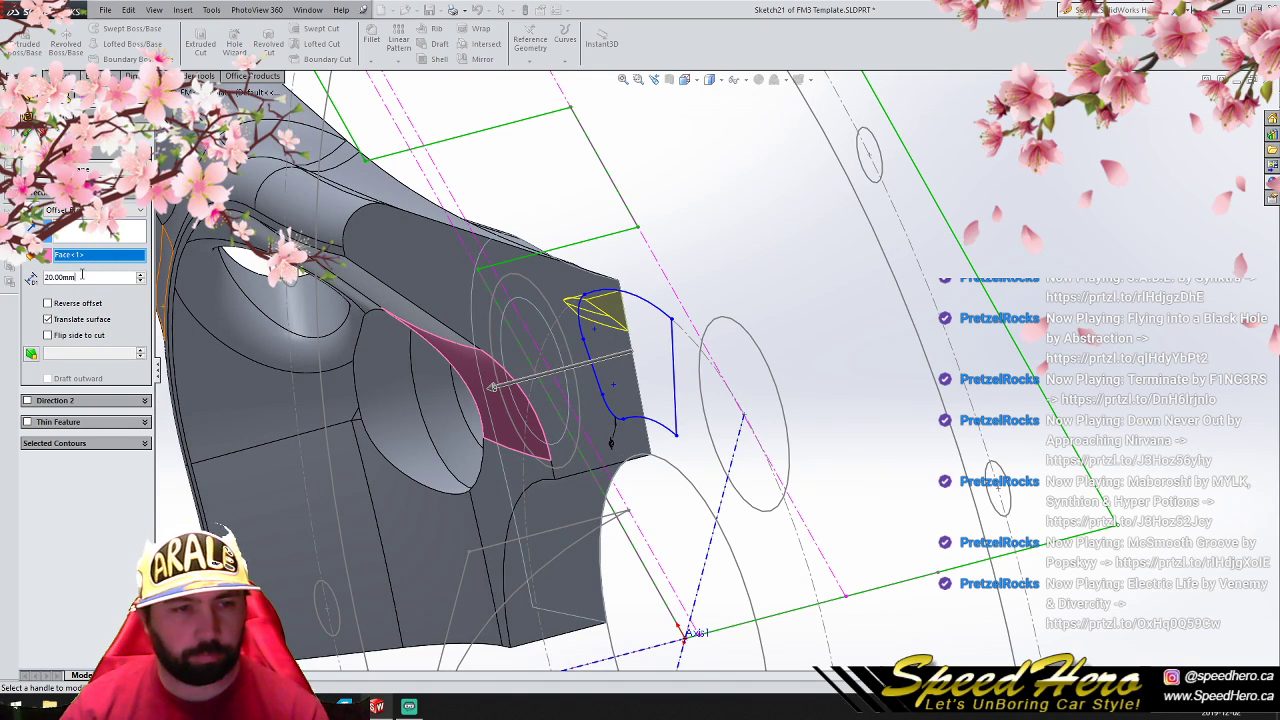
type("5")
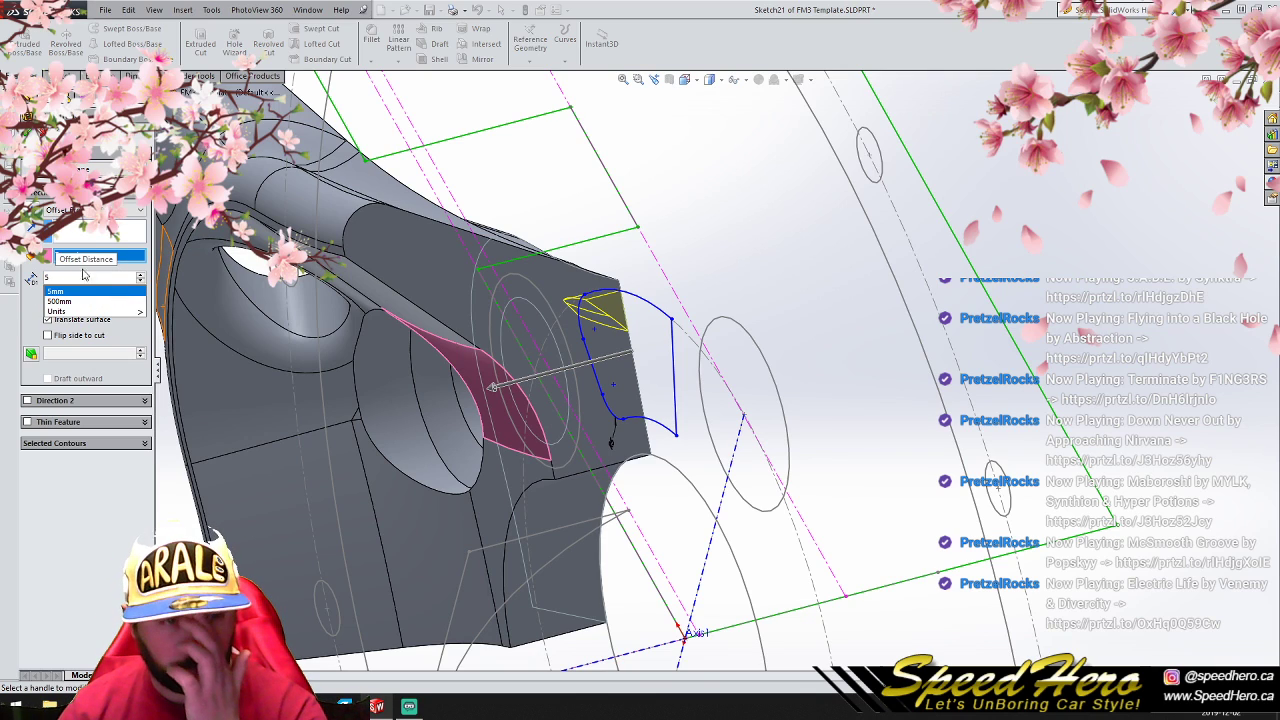
key("Return")
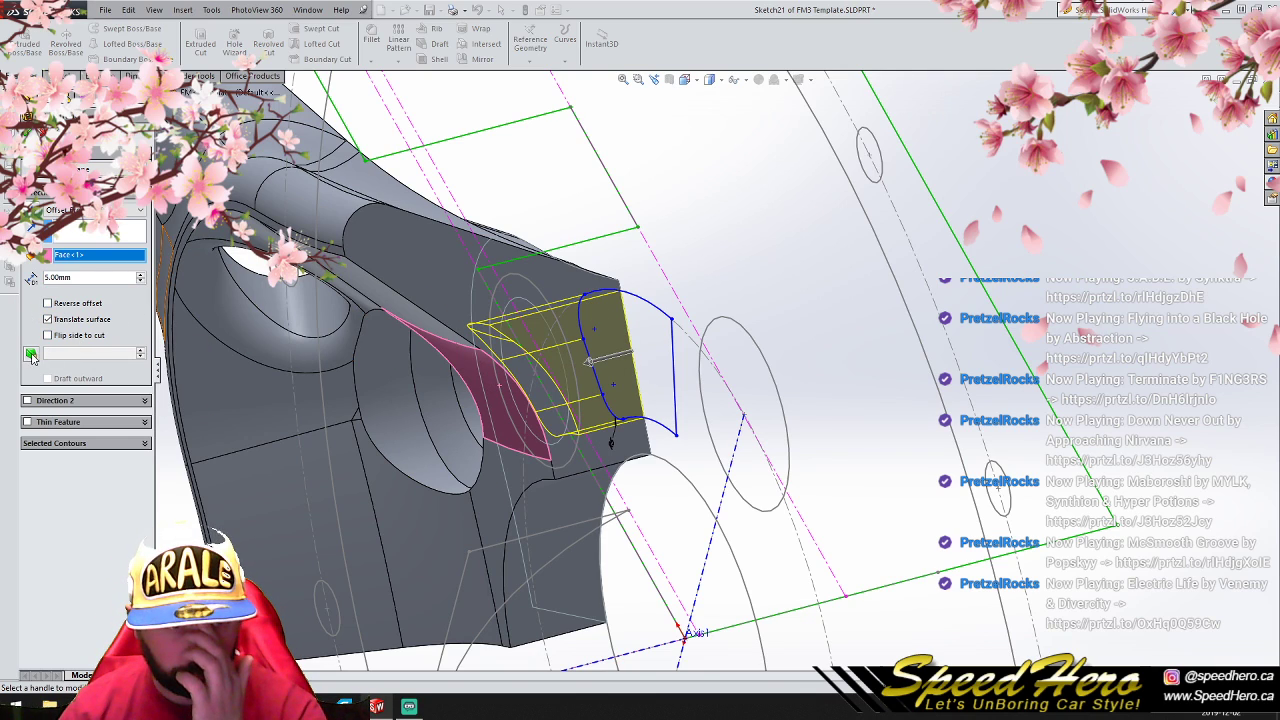
Step: Add a 5° draft to the pocket cut and complete it
left_click(31, 354)
type("5")
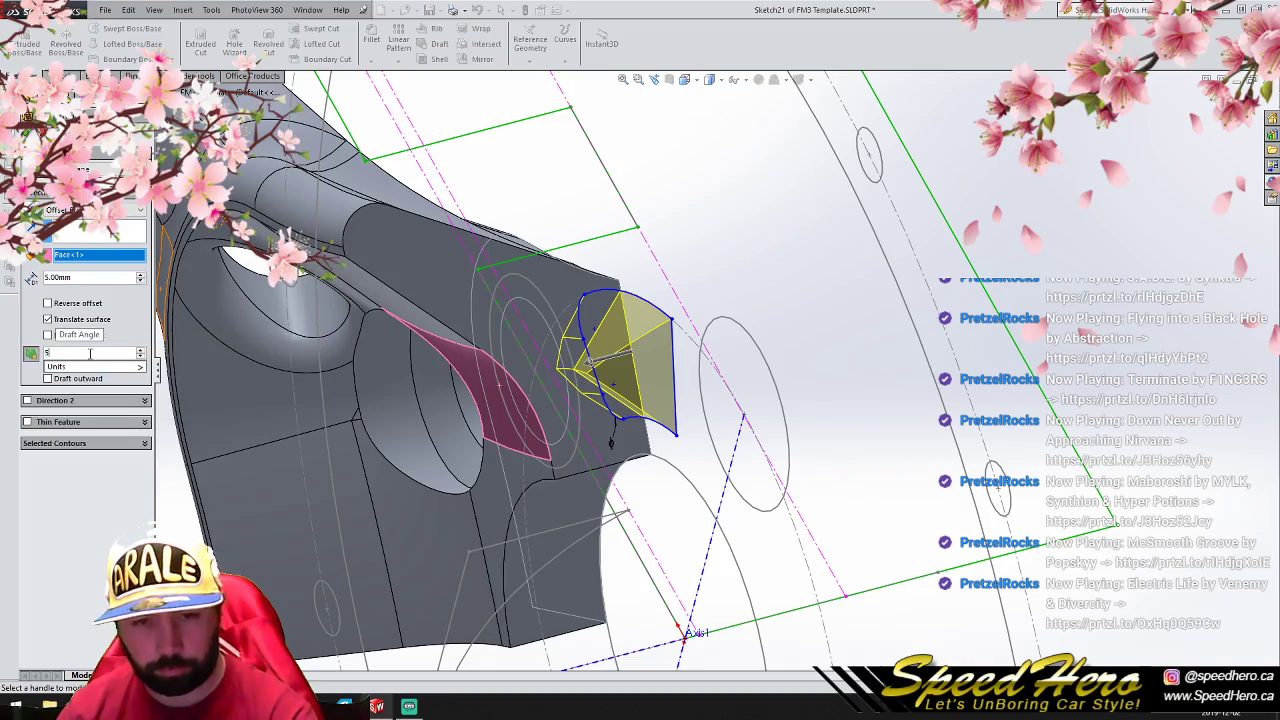
key("Return")
scroll(596, 408, "down", 2)
middle_click_drag(576, 396, 430, 400)
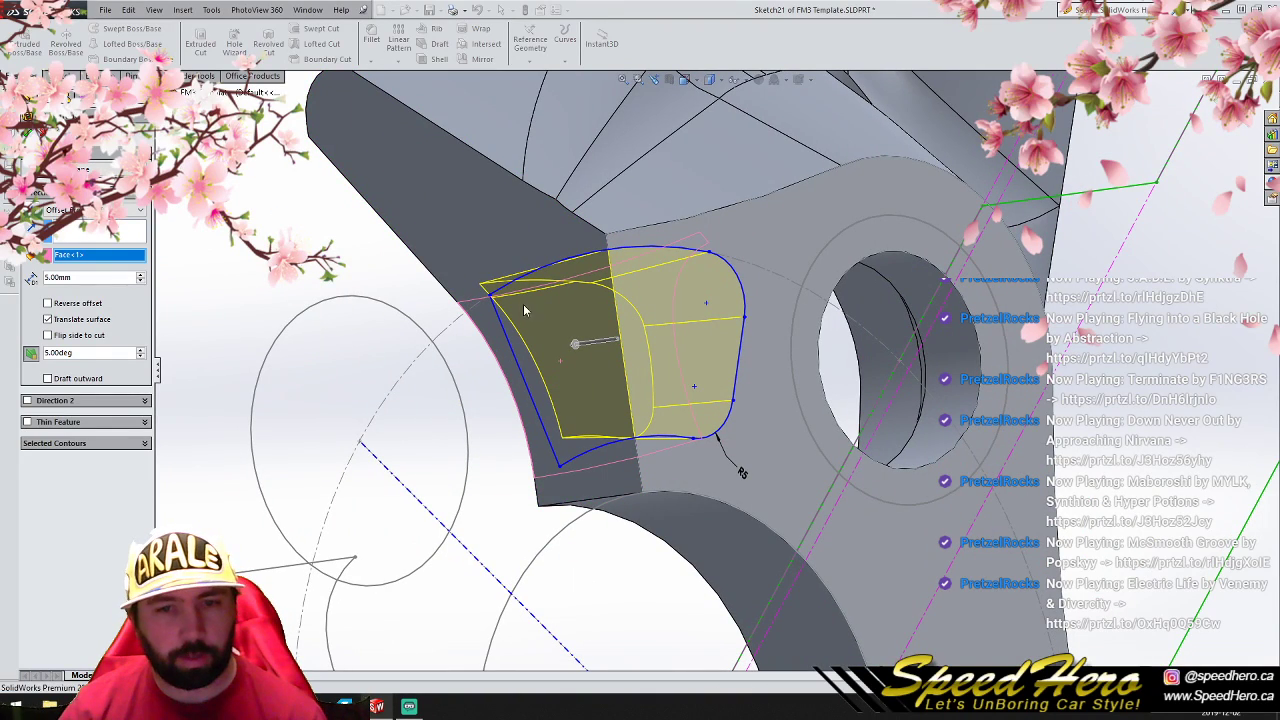
key("Return")
Step: Fillet the pocket's floor edge with a 2.5 mm radius, using tangent propagation
left_click(633, 313)
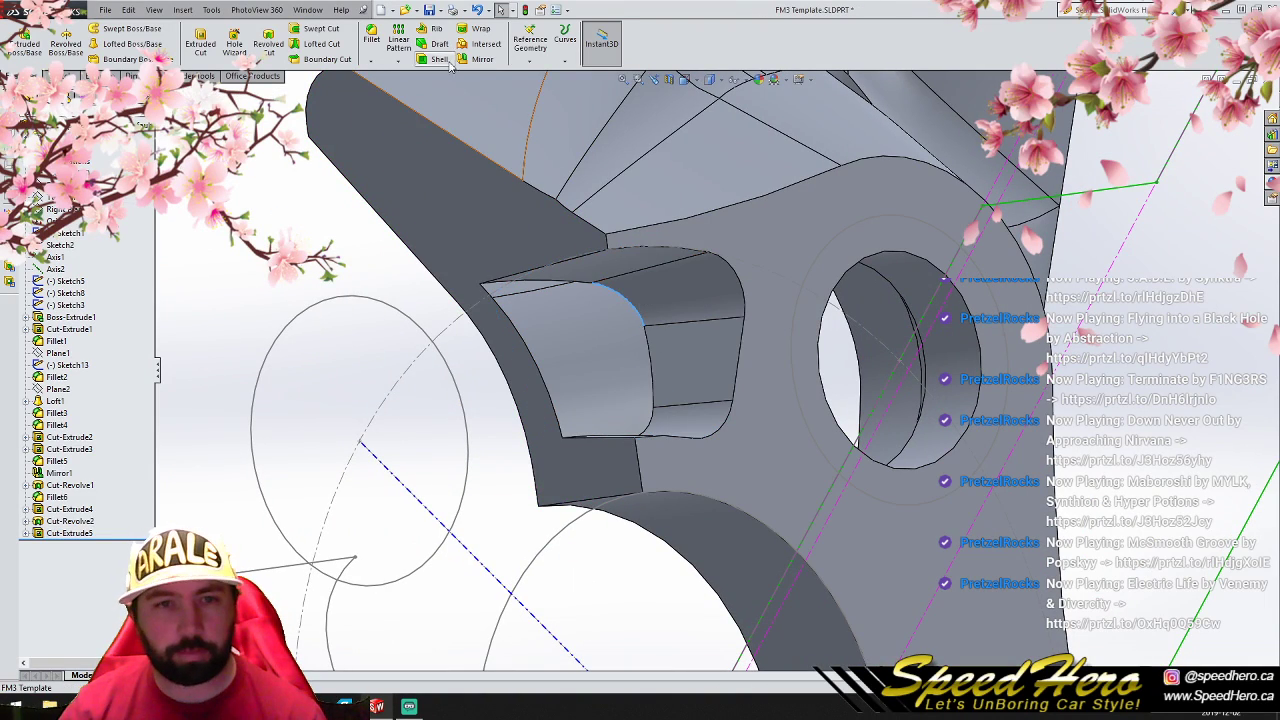
left_click(370, 35)
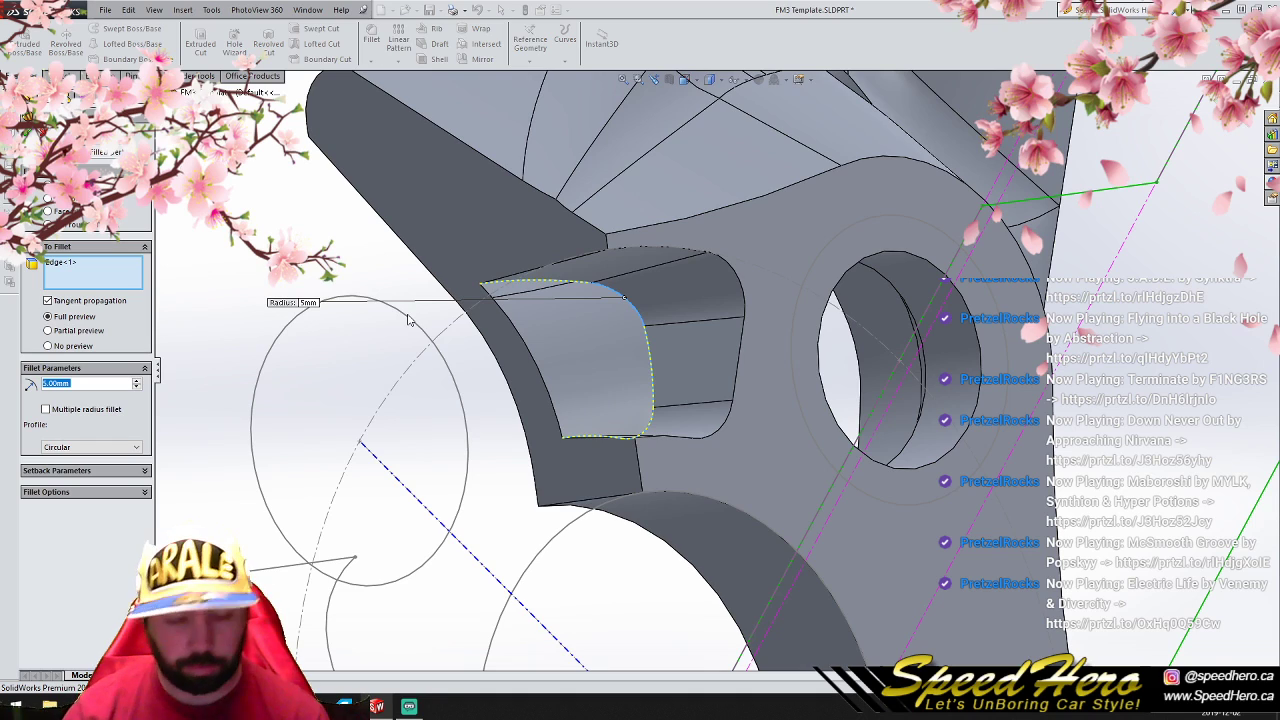
type("2")
key("Return")
type("2.")
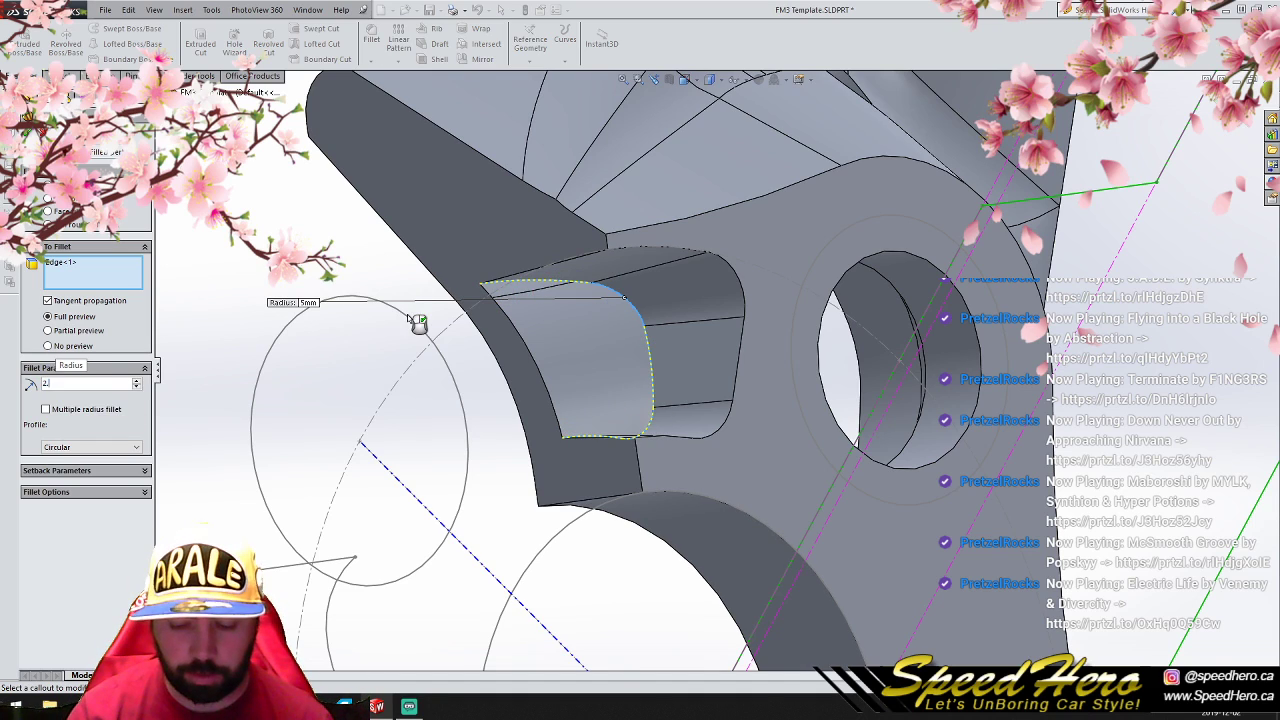
type("5")
key("Return")
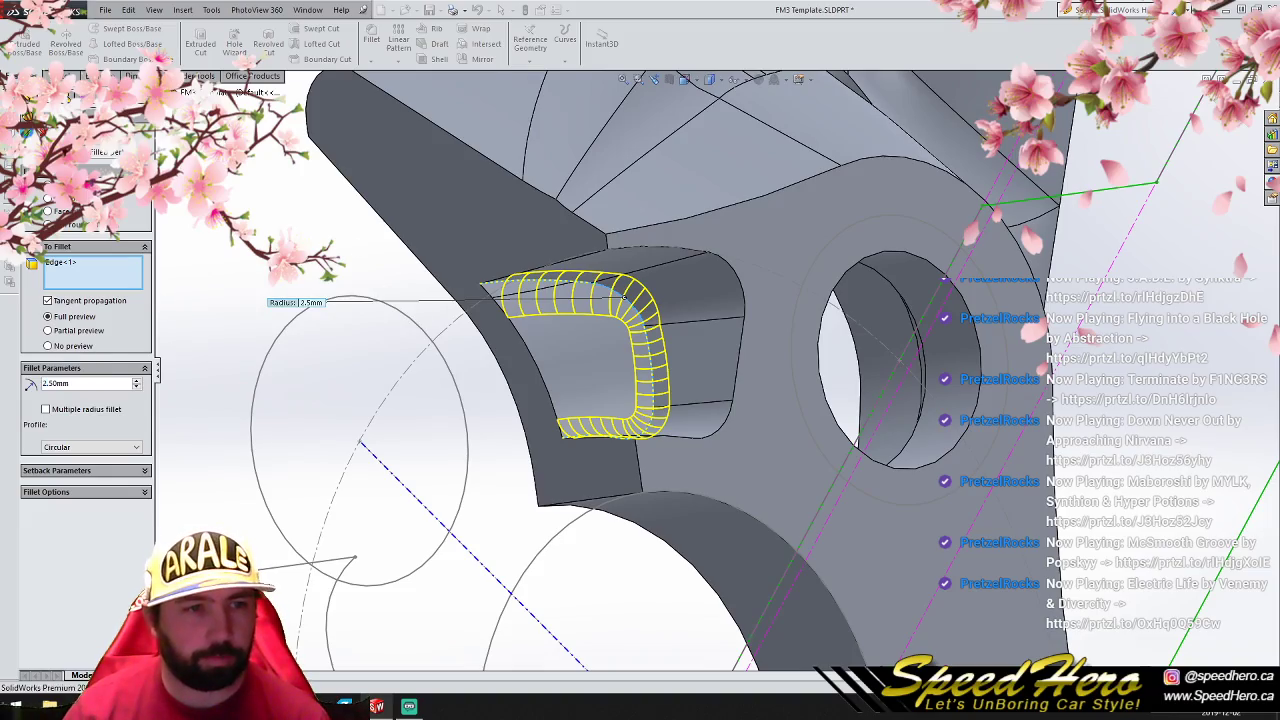
key("Return")
Step: Reopen the pocket cut's sketch for editing and view it normal to the sketch plane
scroll(718, 402, "up", 4)
scroll(712, 403, "down", 1)
middle_click_drag(712, 403, 623, 471)
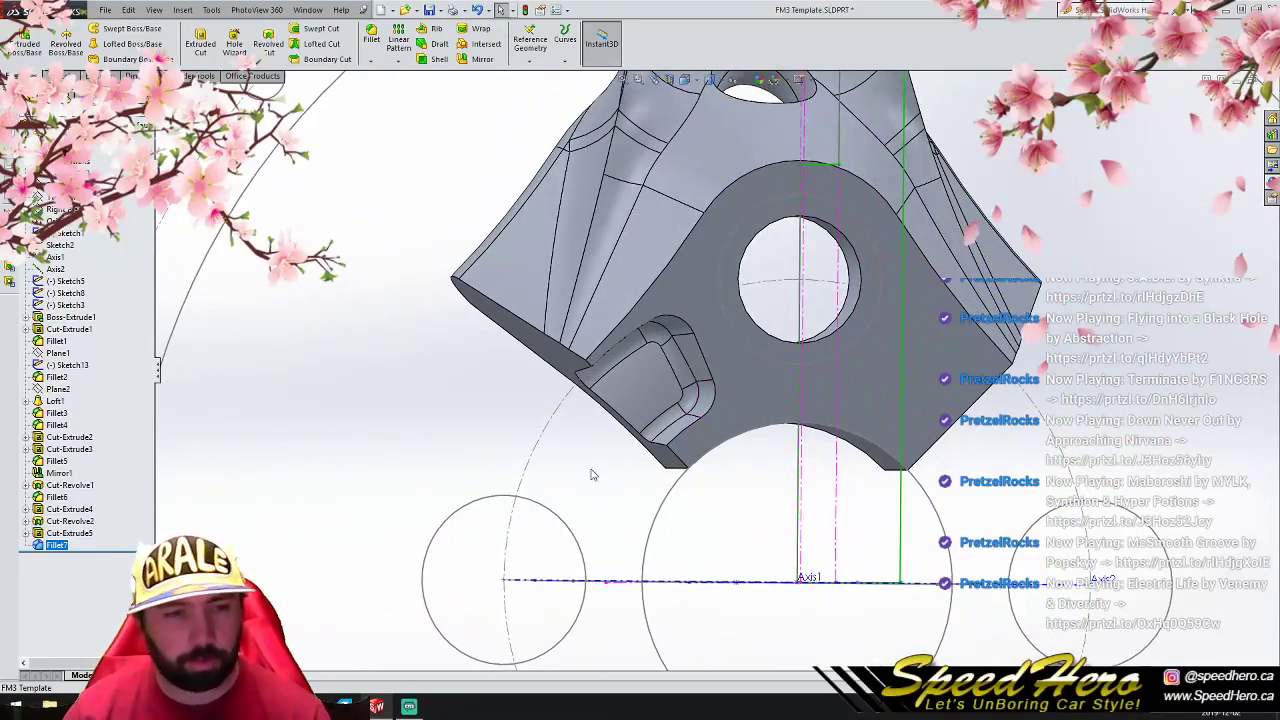
left_click(27, 534)
left_click(61, 546)
left_click(71, 508)
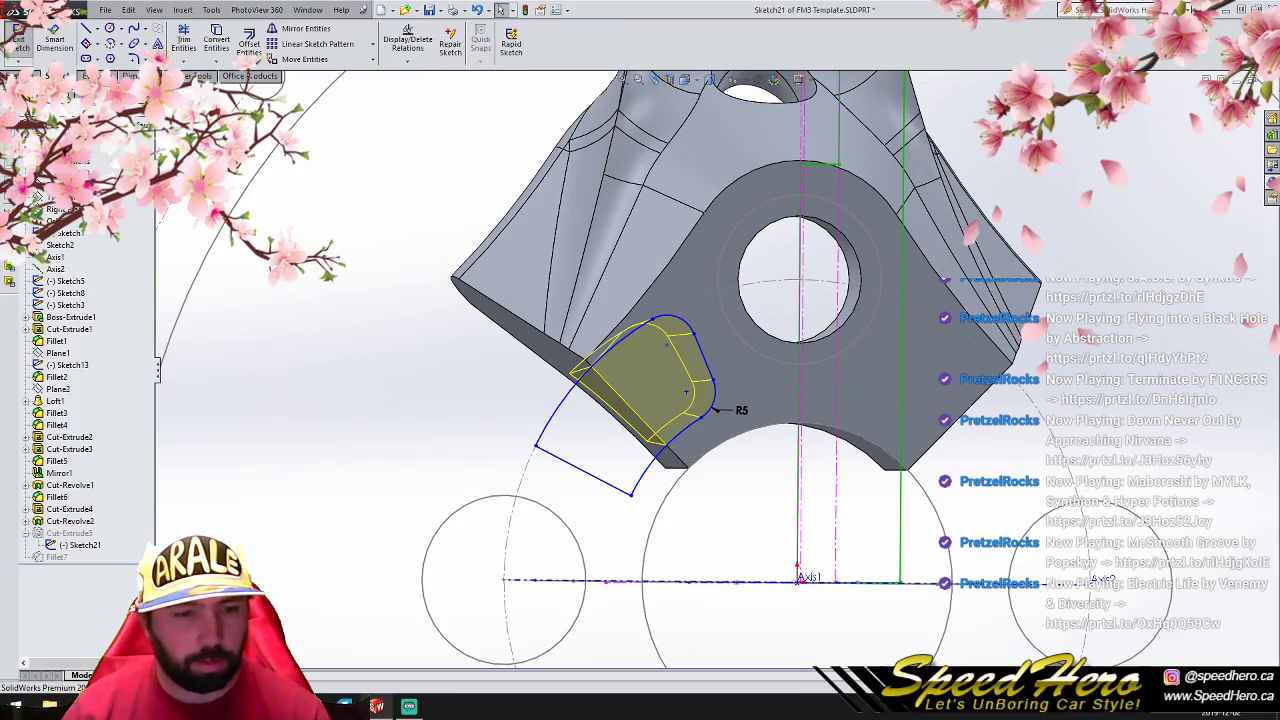
key("ctrl+8")
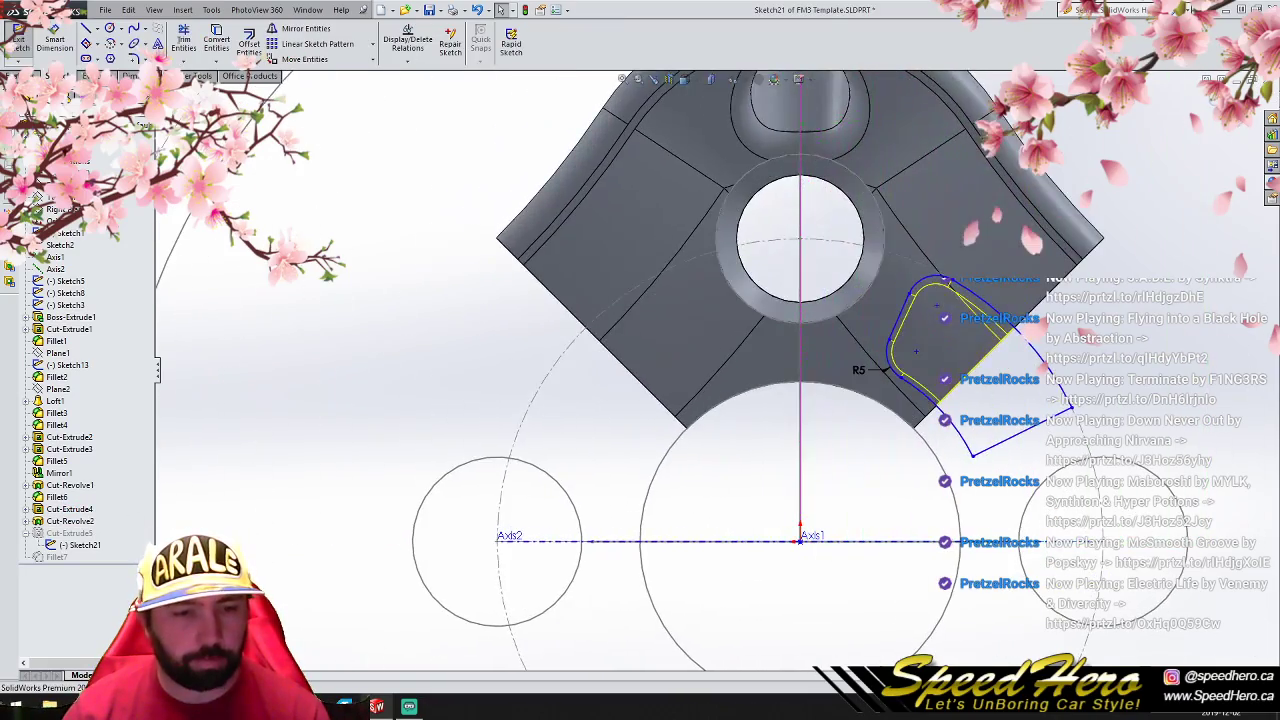
Step: Draw a vertical centerline about 72 mm long down to the origin and mirror the pocket profile about it
left_click(88, 29)
left_click(800, 106)
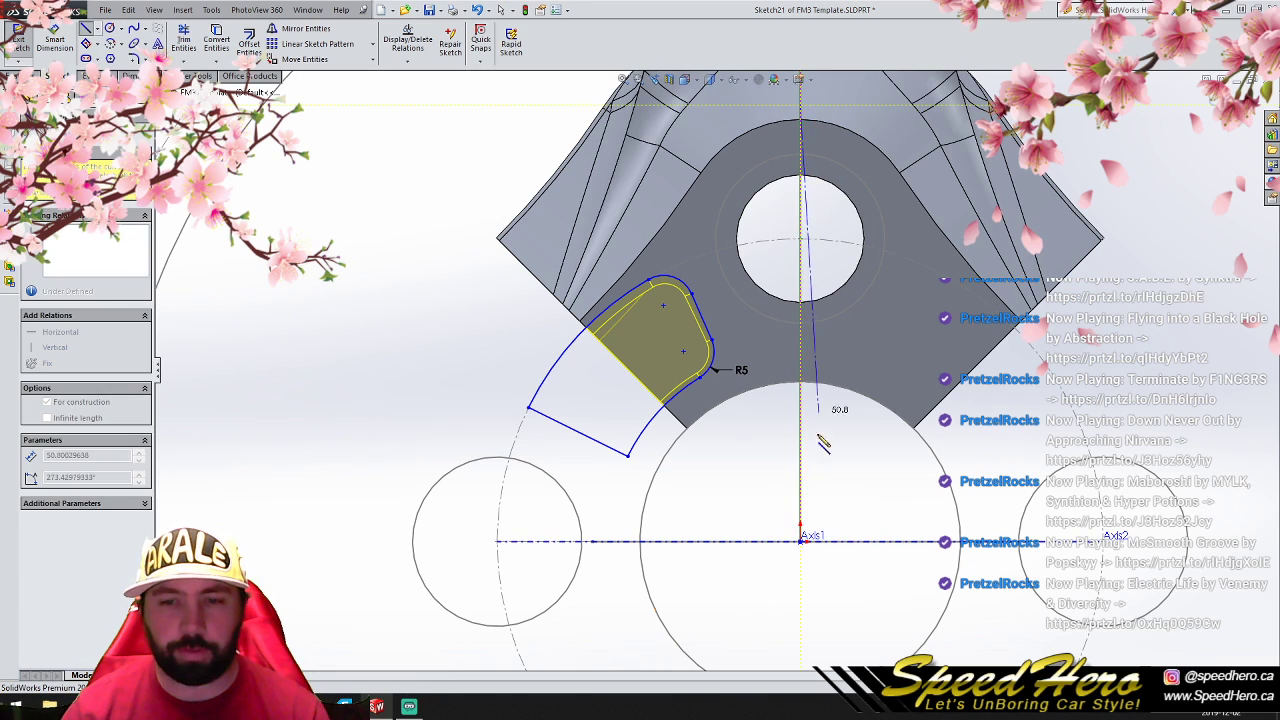
left_click(801, 541)
right_click(800, 541)
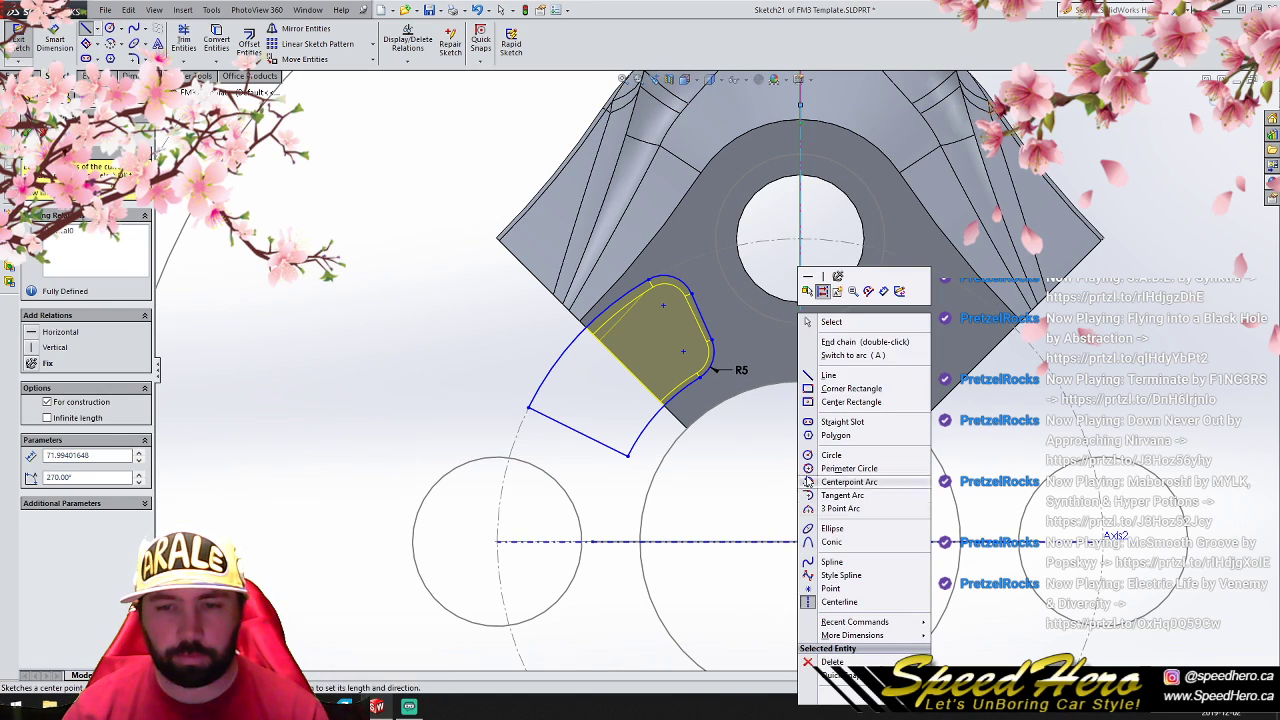
left_click(828, 321)
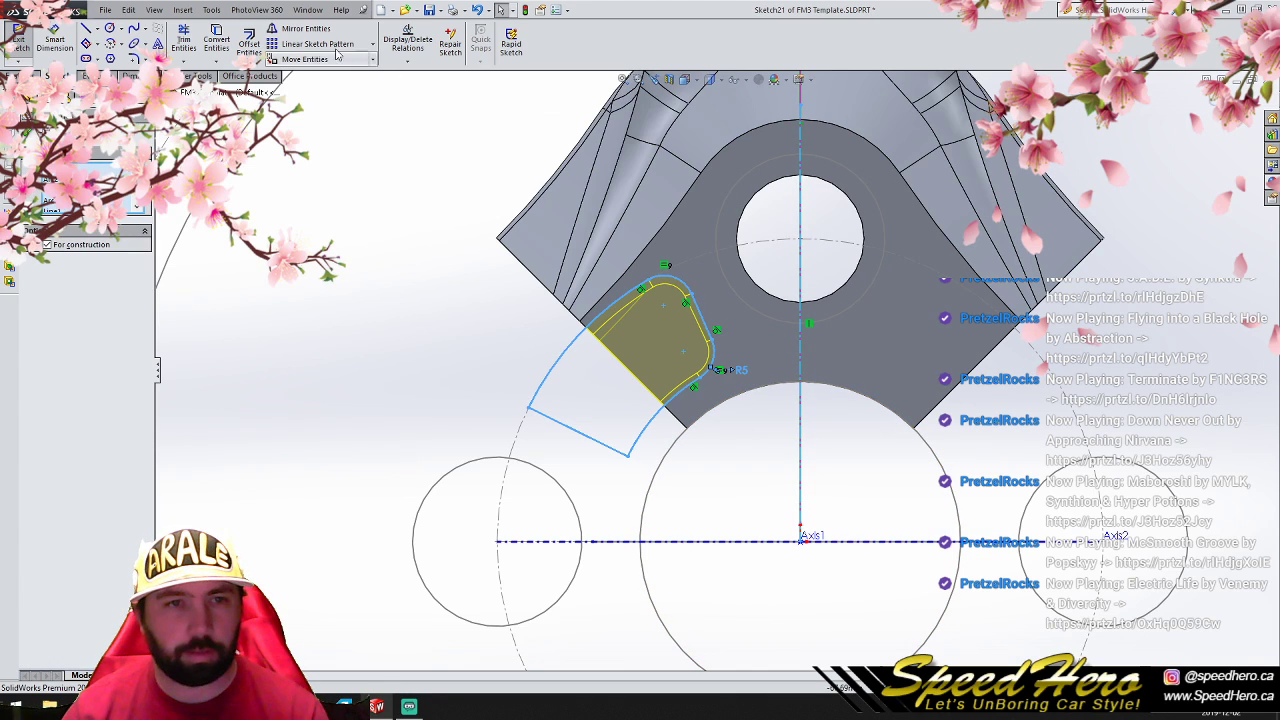
left_click(306, 28)
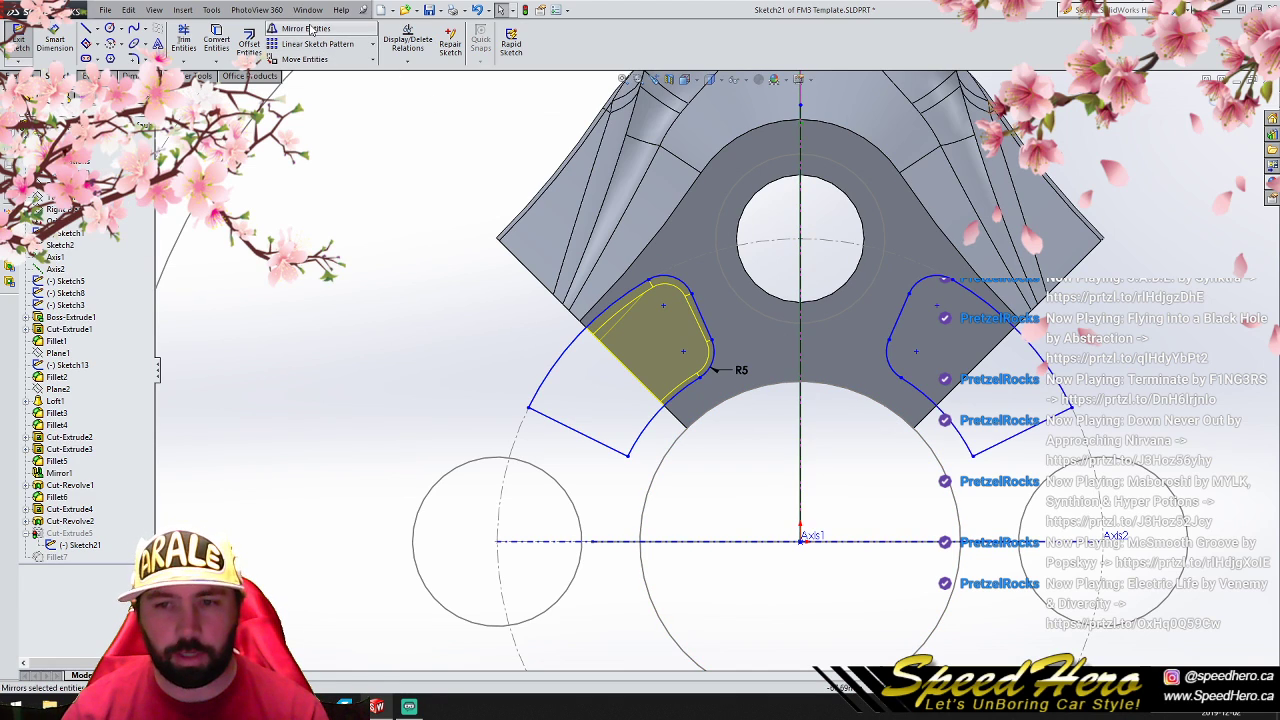
Step: Finish the sketch with the mirrored pocket profile and open Cut-Extrude5 for editing
left_click(18, 40)
middle_click_drag(703, 368, 705, 318)
middle_click_drag(1200, 300, 862, 376)
left_click(78, 534)
left_click(83, 508)
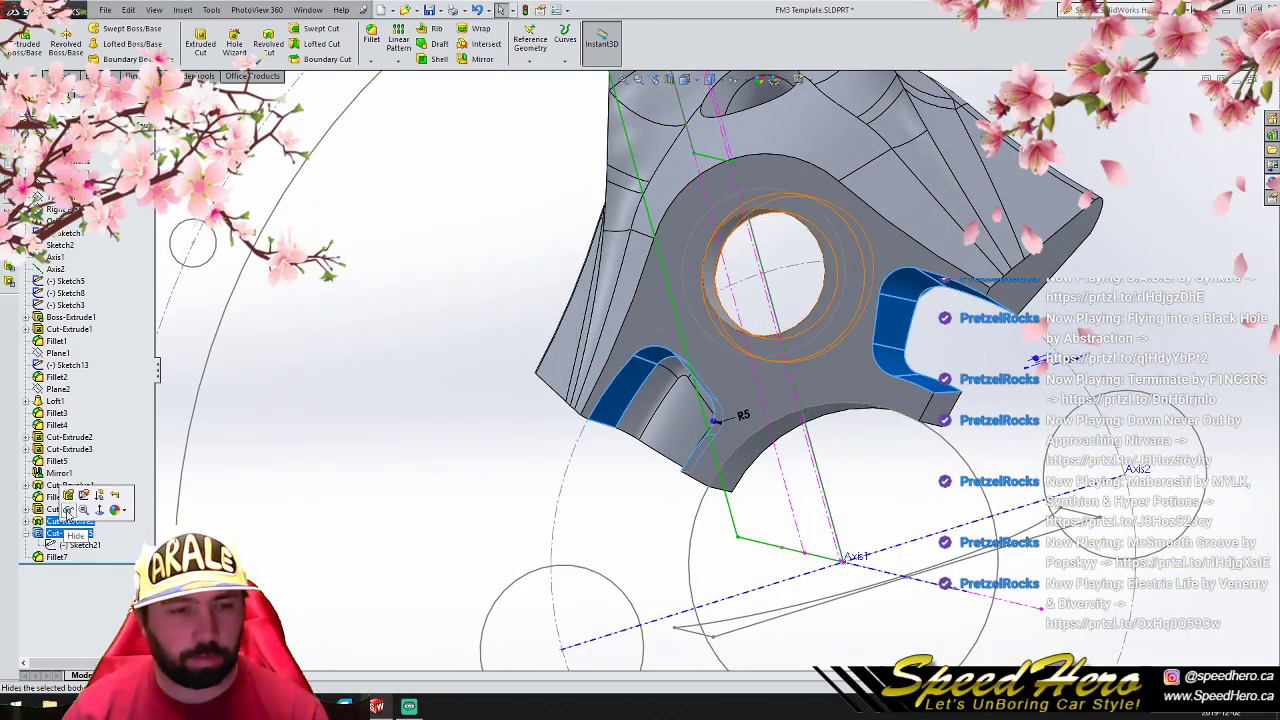
scroll(815, 393, "up", 2)
scroll(838, 394, "down", 1)
middle_click_drag(838, 394, 448, 301)
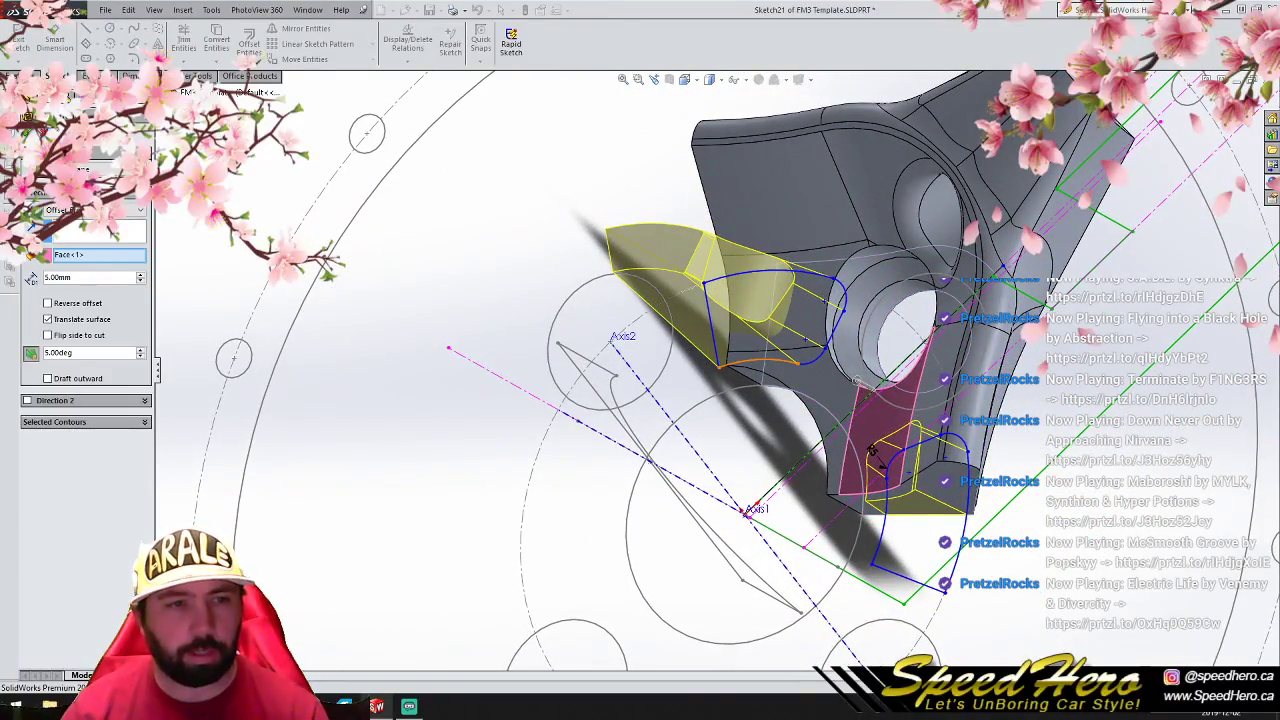
Step: Undo the mirrored pocket profile in Sketch21 and exit the sketch
key("Return")
key("ctrl+z")
key("ctrl+z")
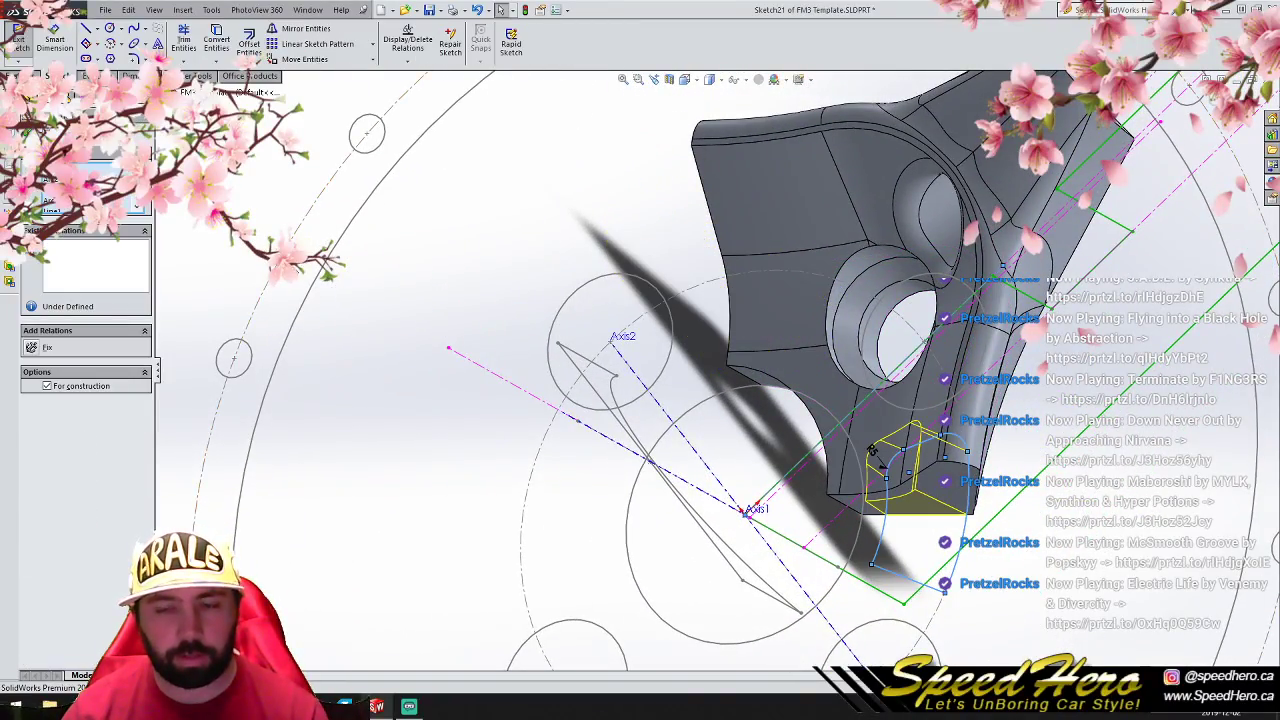
left_click(1208, 99)
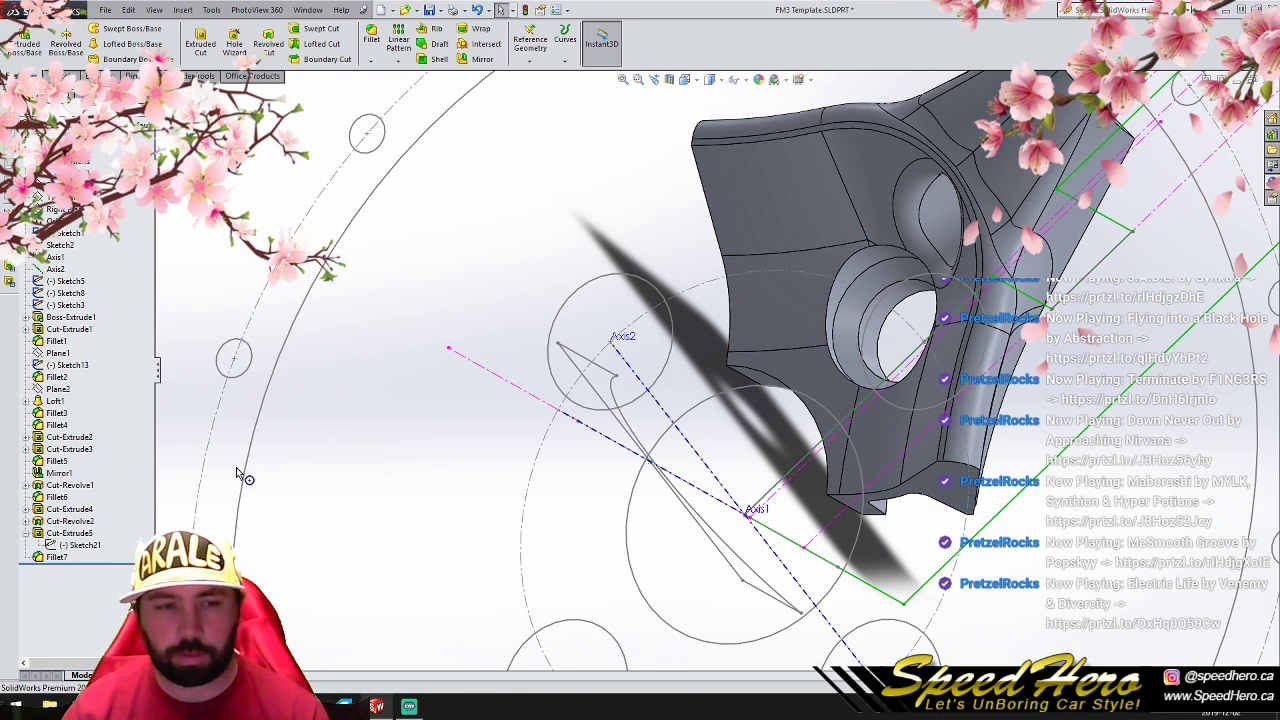
Step: Roll the model back to before Fillet7 and mirror Cut-Extrude5 about the Right Plane
left_click(62, 546)
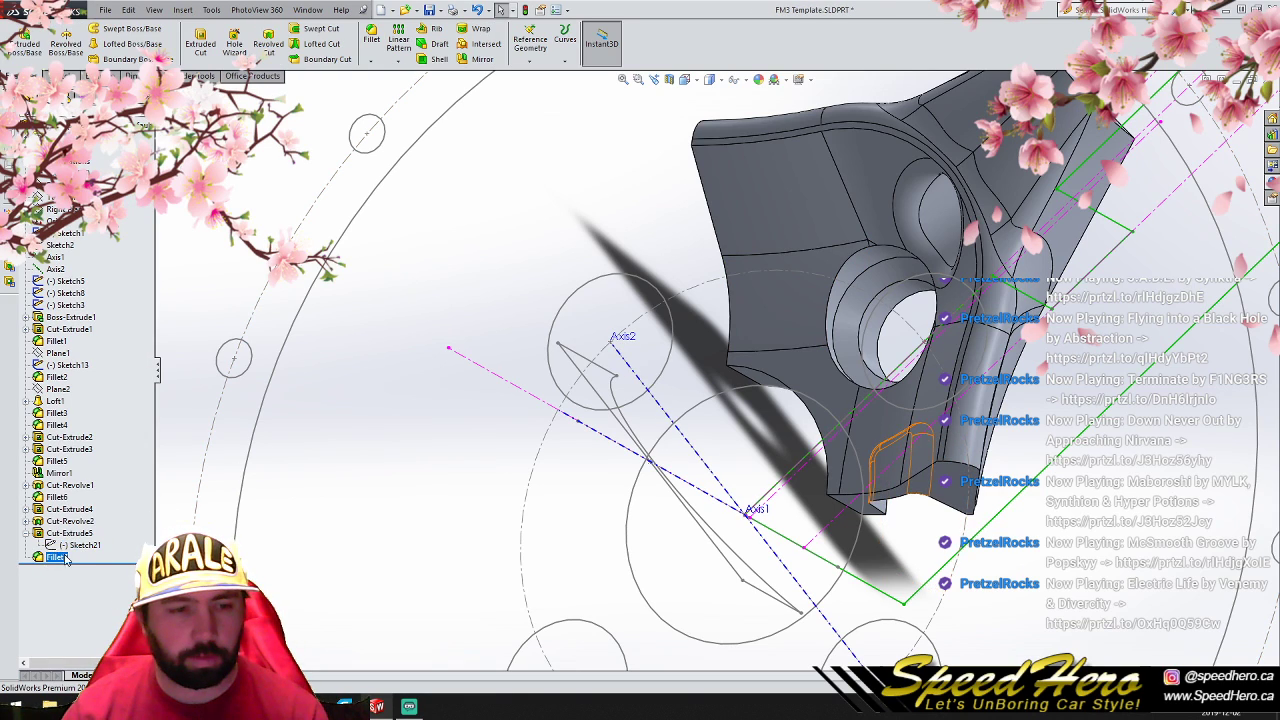
left_click_drag(77, 537, 77, 542)
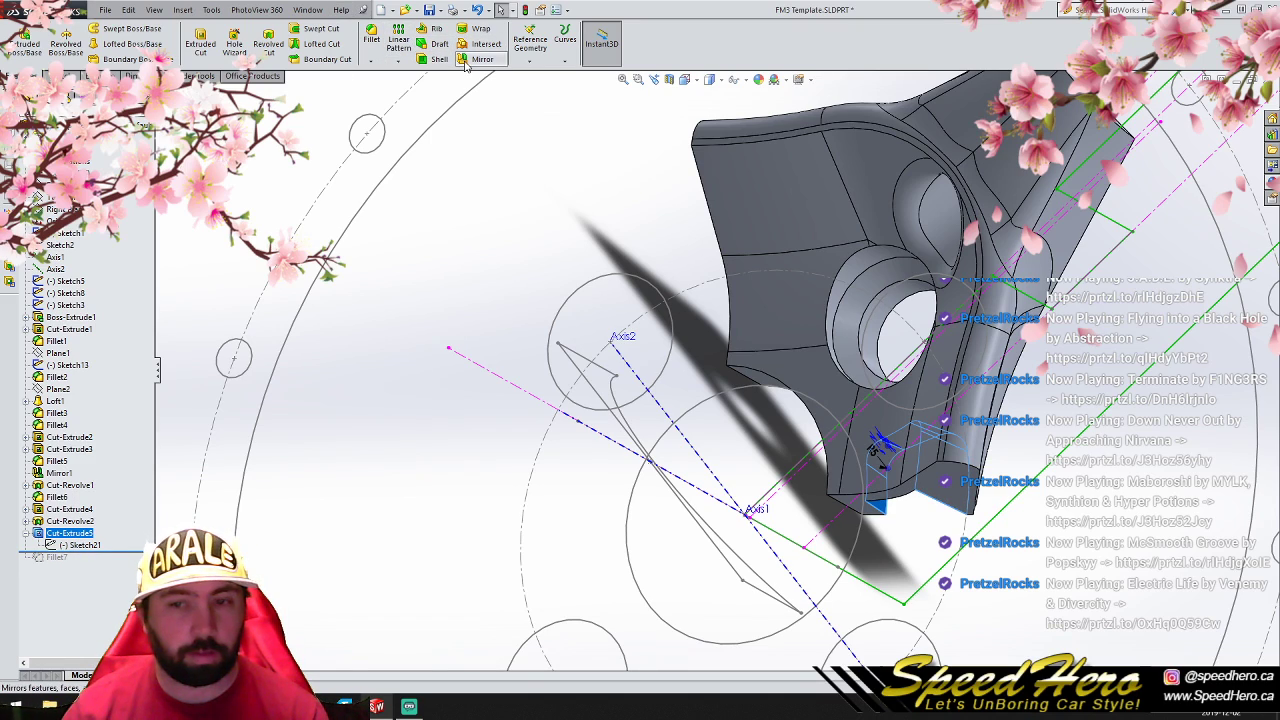
left_click(475, 59)
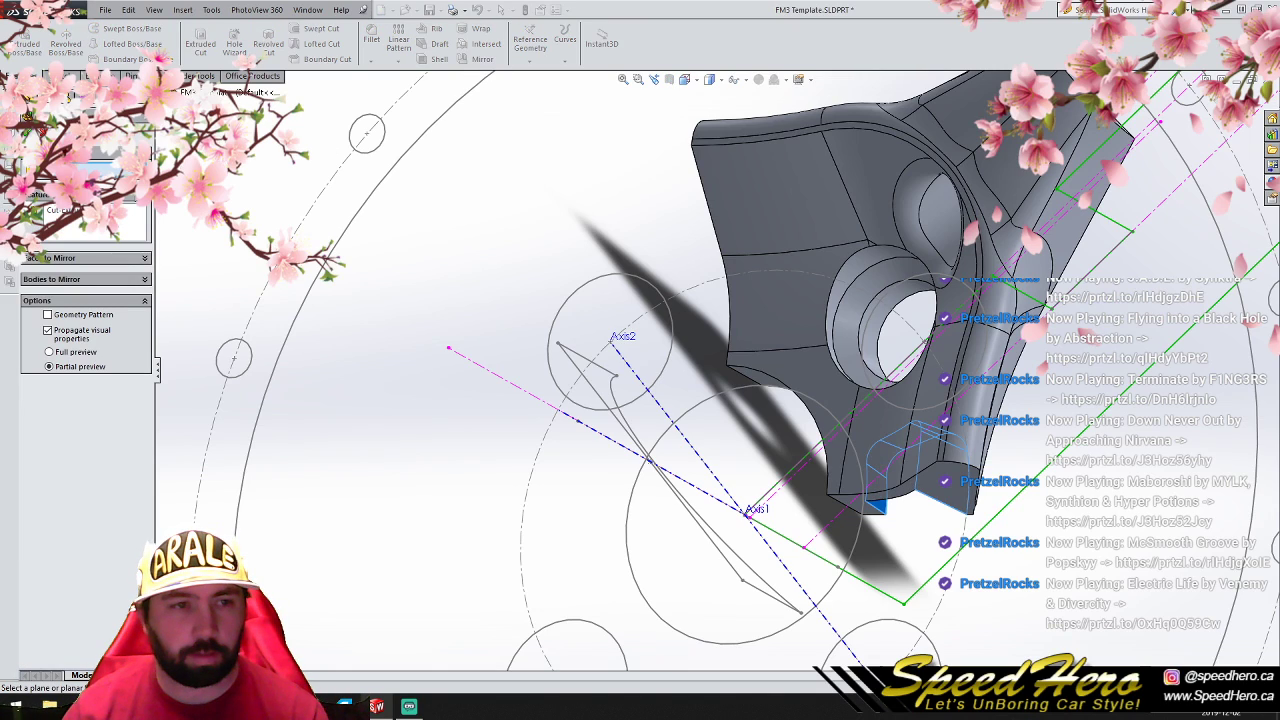
left_click(161, 93)
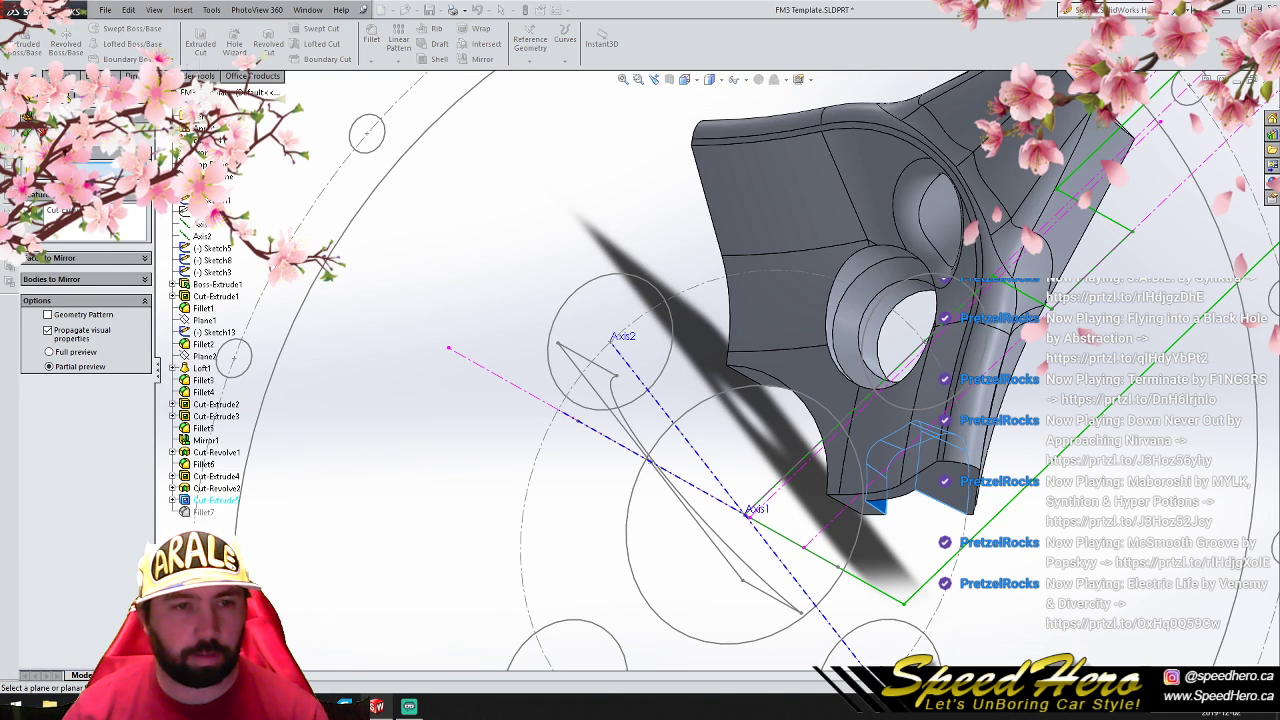
left_click(215, 176)
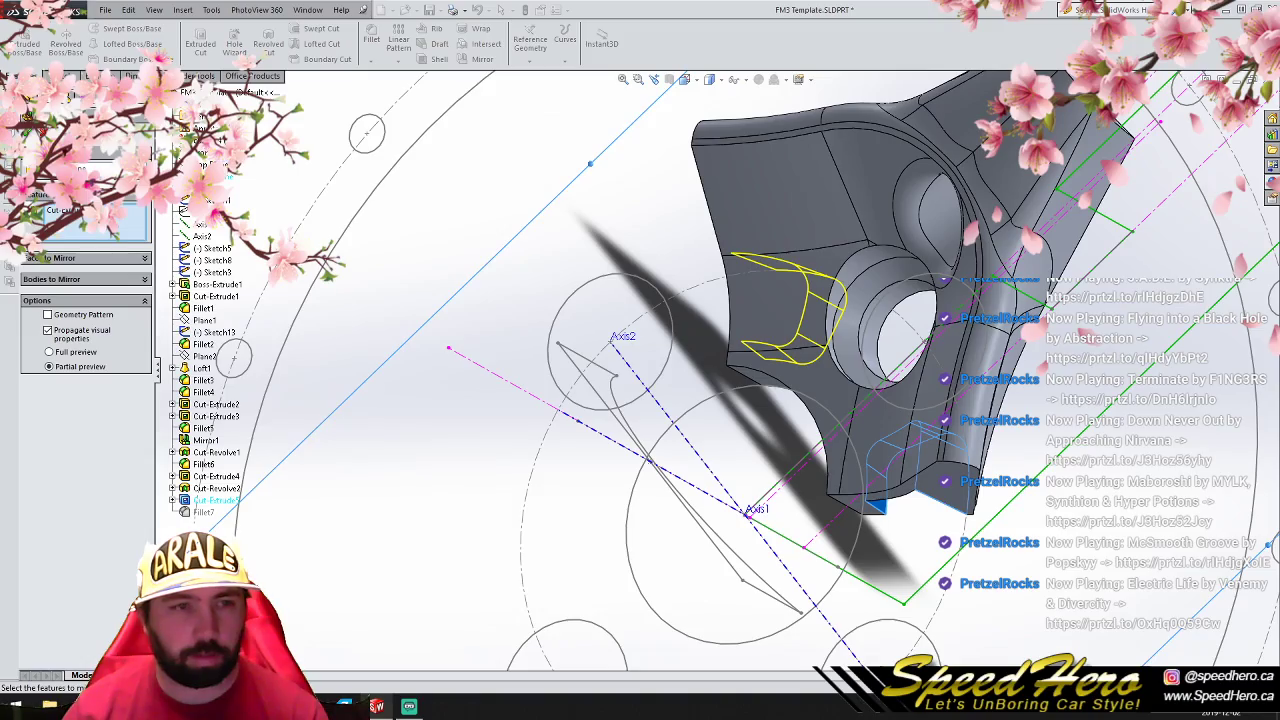
left_click(27, 133)
scroll(929, 443, "up", 3)
scroll(929, 443, "down", 2)
mouse_move(798, 424)
middle_mouse_down()
mouse_move(837, 497)
mouse_move(904, 270)
mouse_move(929, 497)
mouse_move(960, 475)
mouse_move(815, 437)
mouse_move(994, 403)
mouse_move(822, 428)
mouse_move(793, 415)
middle_mouse_up()
scroll(702, 366, "up", 3)
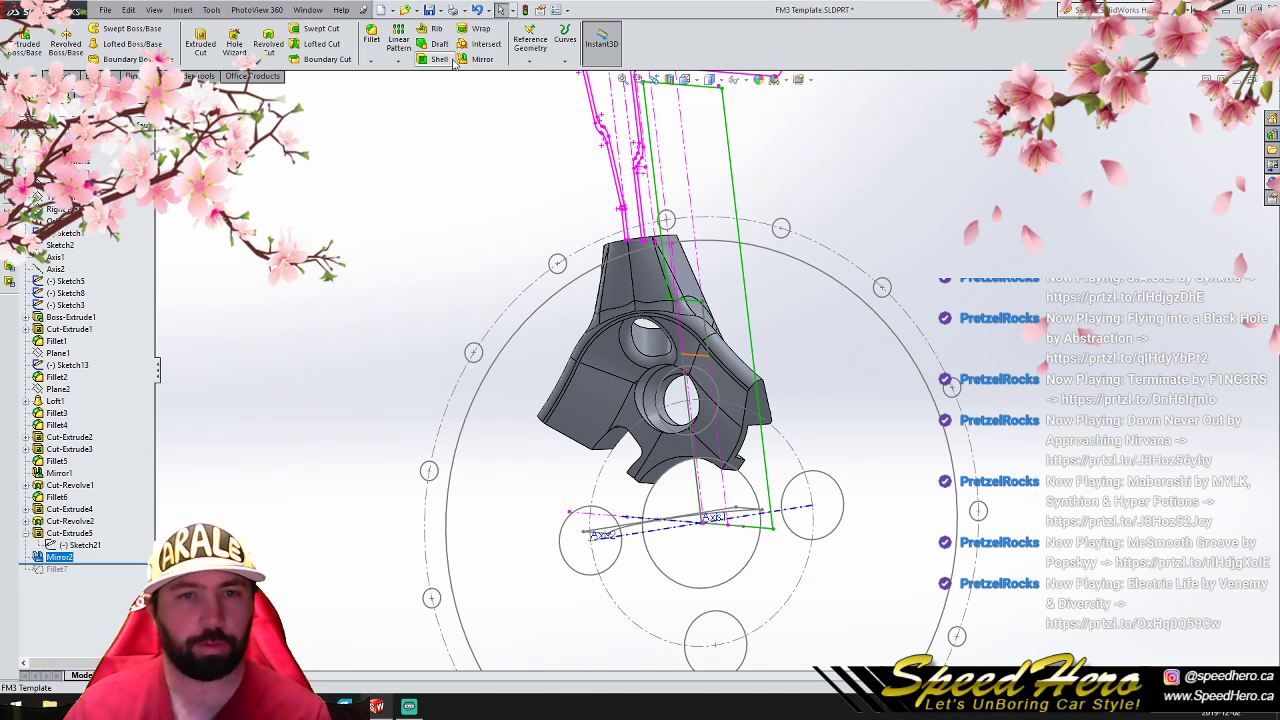
Step: Circular-pattern the whole body about Axis1 with 4 equally spaced instances over 360 degrees
left_click(400, 66)
left_click(411, 89)
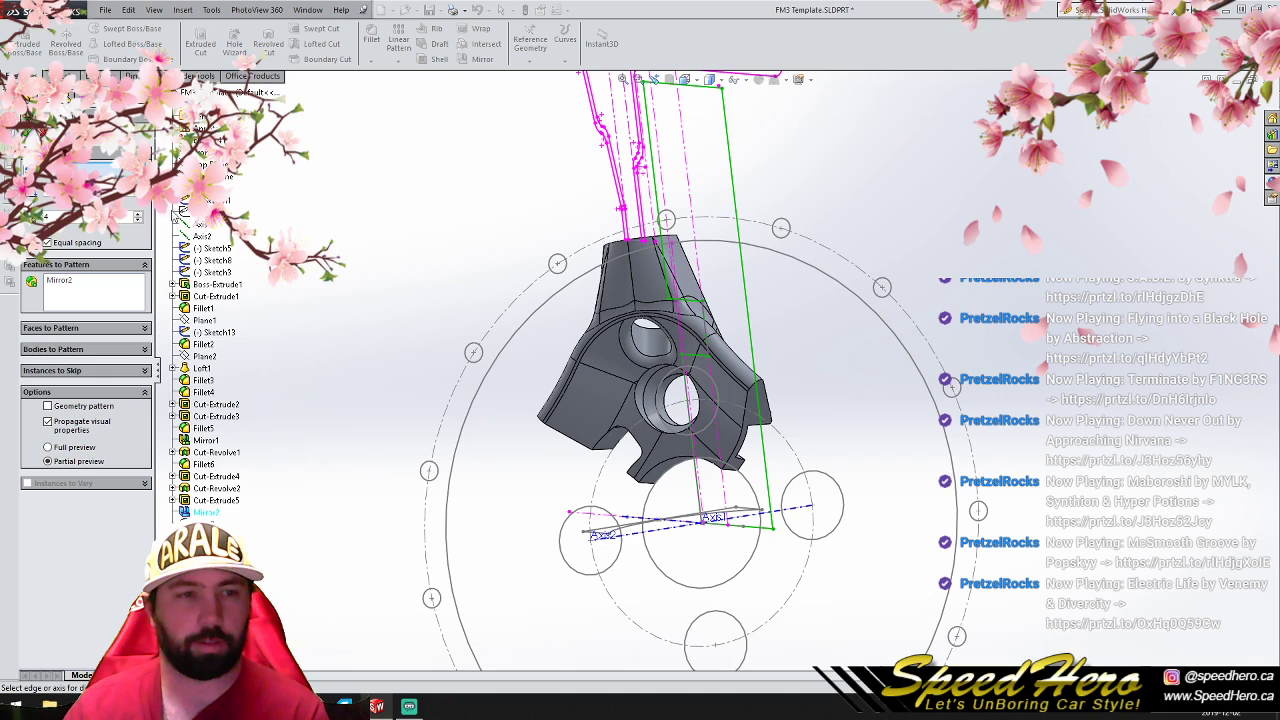
left_click(70, 282)
right_click(68, 280)
left_click(94, 304)
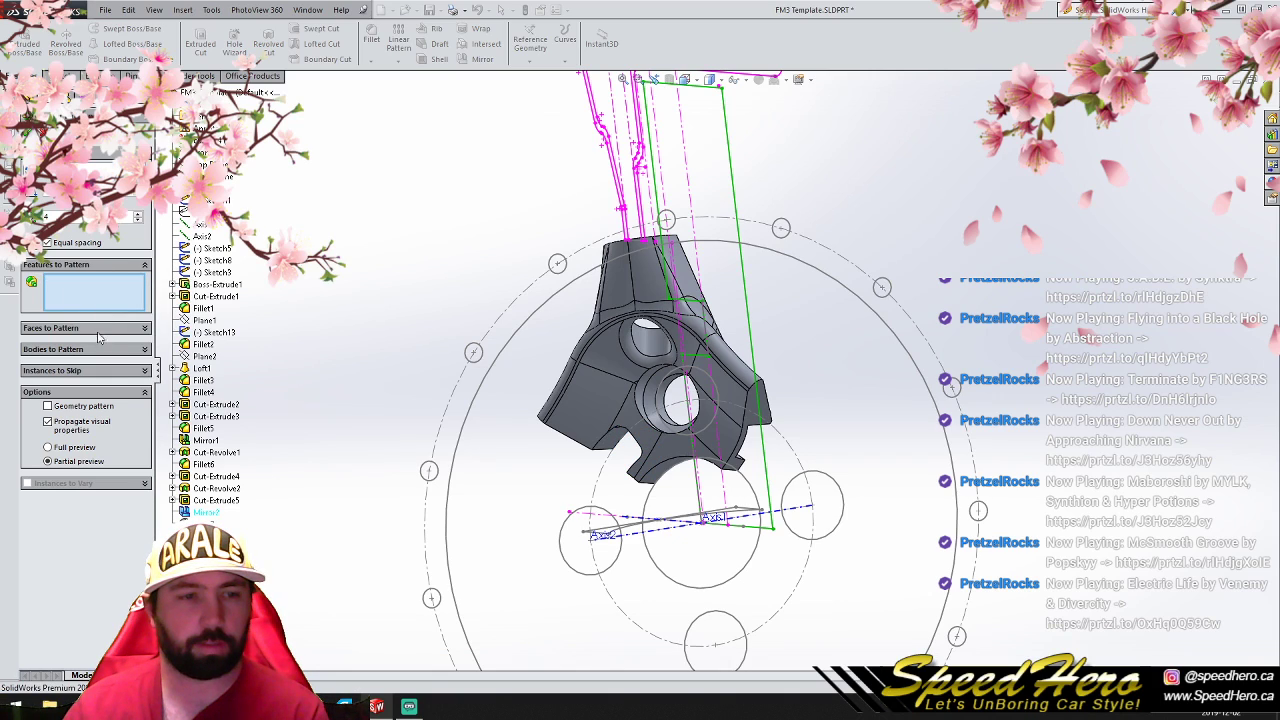
left_click(95, 349)
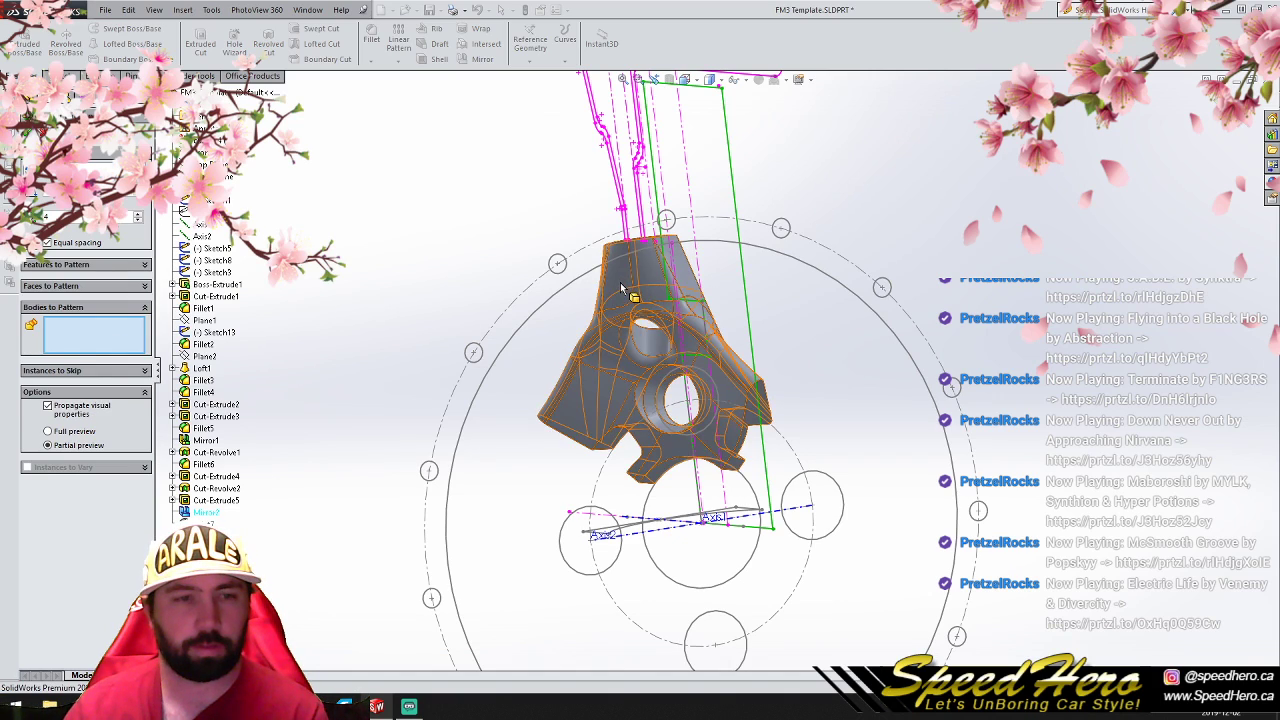
left_click(206, 228)
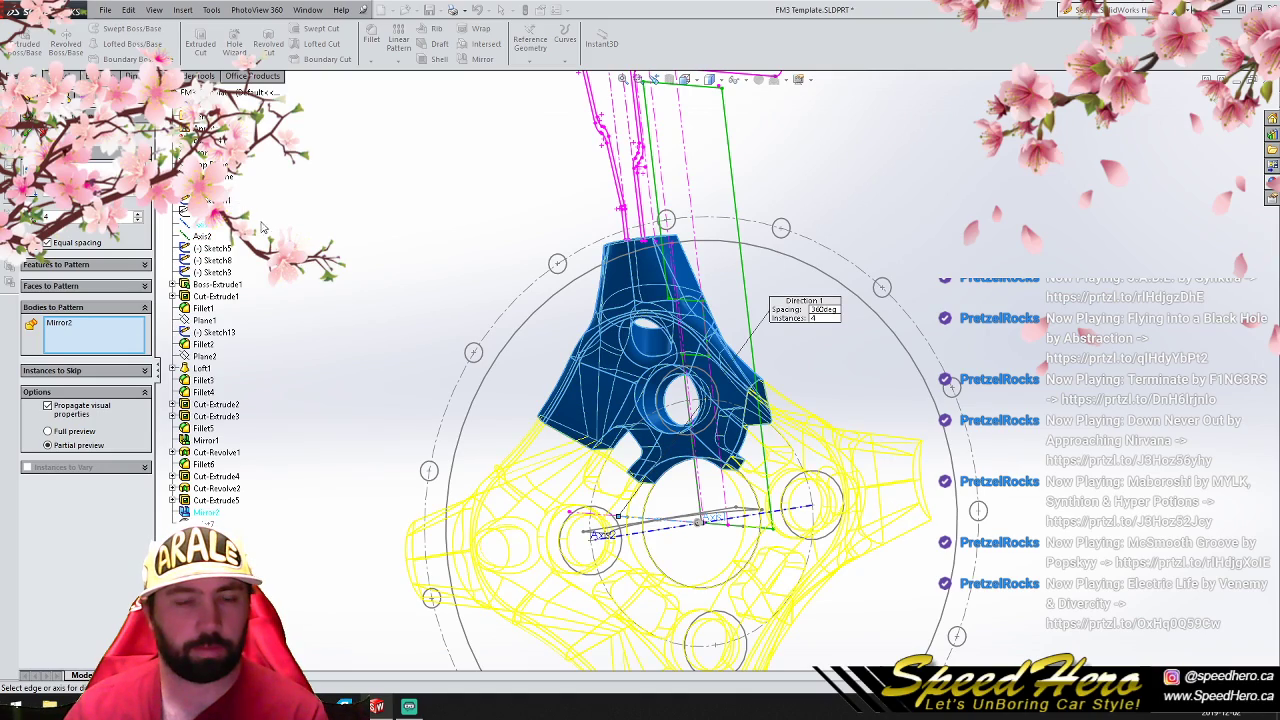
left_click(29, 109)
Step: Undo the circular pattern of the body
scroll(623, 368, "up", 2)
scroll(672, 408, "down", 5)
mouse_move(708, 410)
middle_mouse_down()
mouse_move(768, 401)
mouse_move(714, 428)
middle_mouse_up()
key("ctrl+z")
scroll(700, 418, "up", 3)
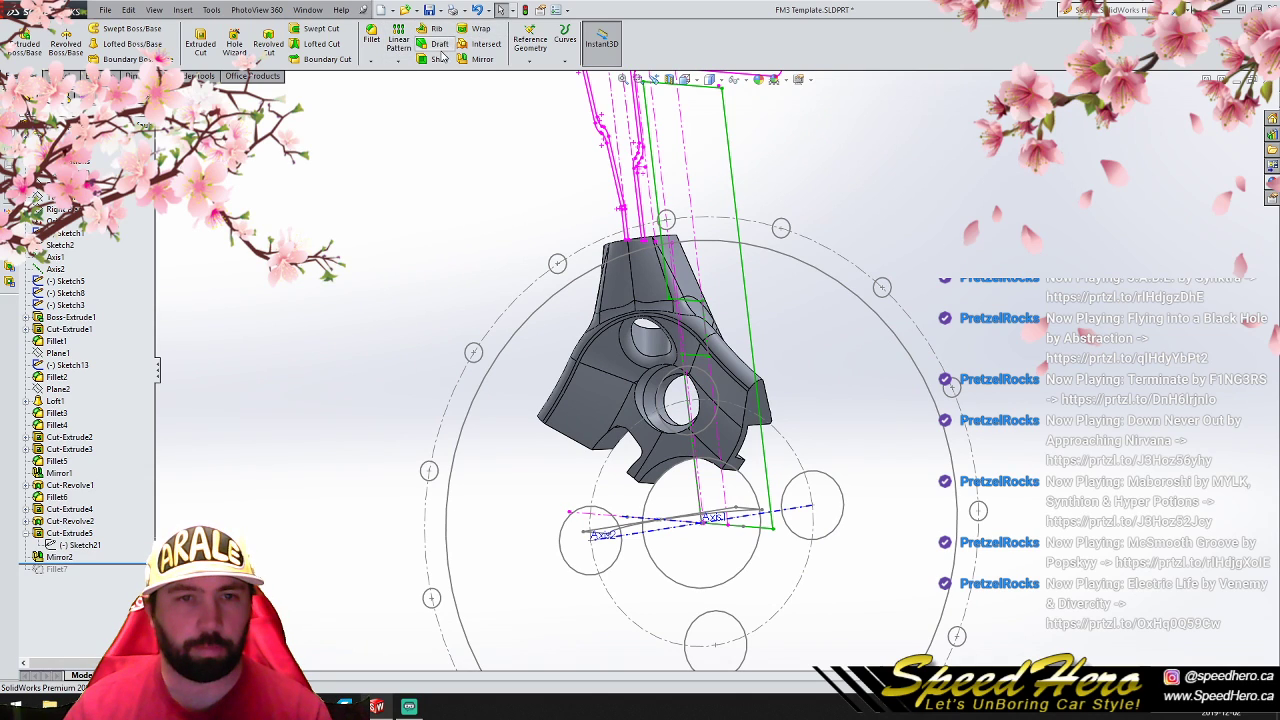
Step: Try to mirror the whole body about its flat angled side face with Merge solids on
left_click(482, 59)
middle_click_drag(620, 352, 632, 360)
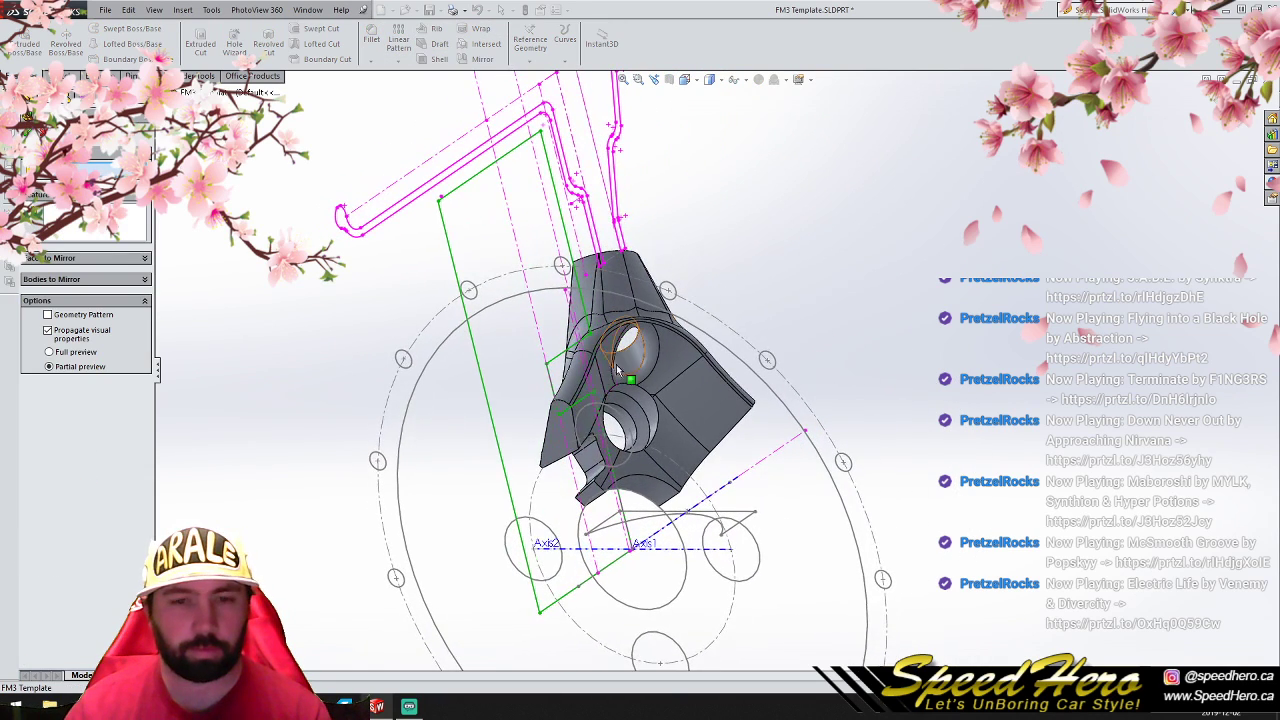
left_click(563, 424)
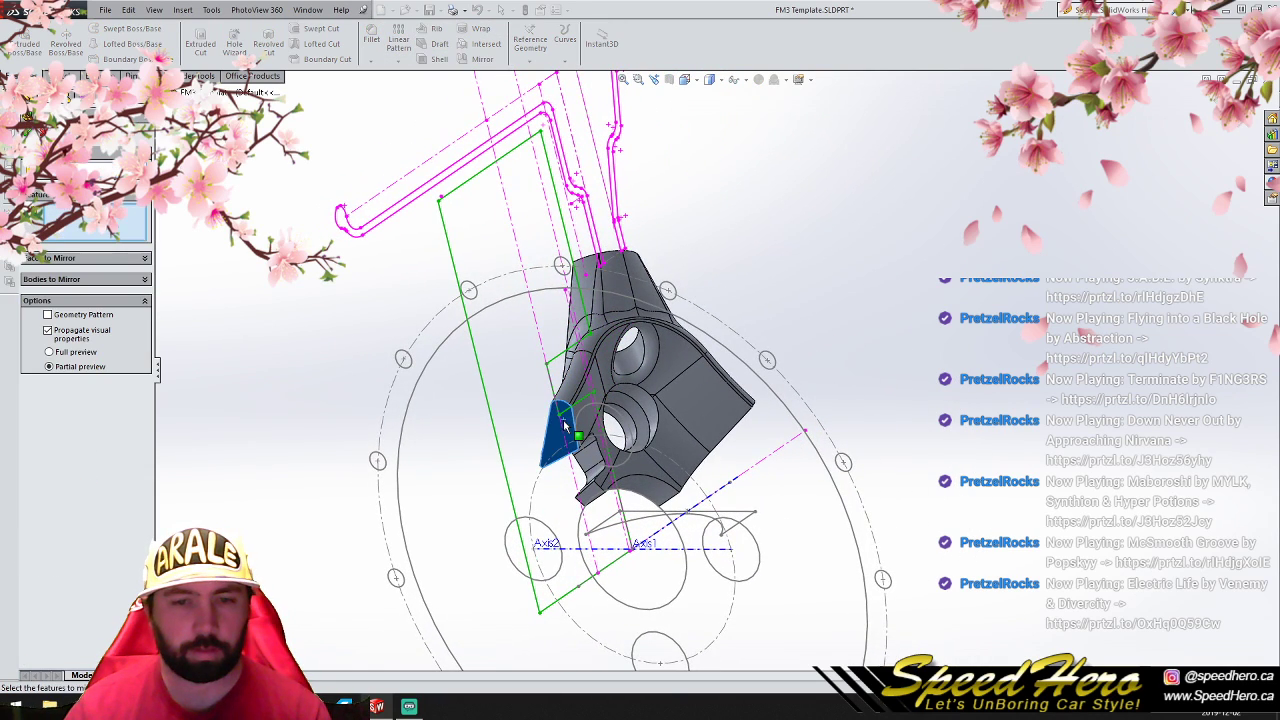
left_click(70, 281)
left_click(617, 304)
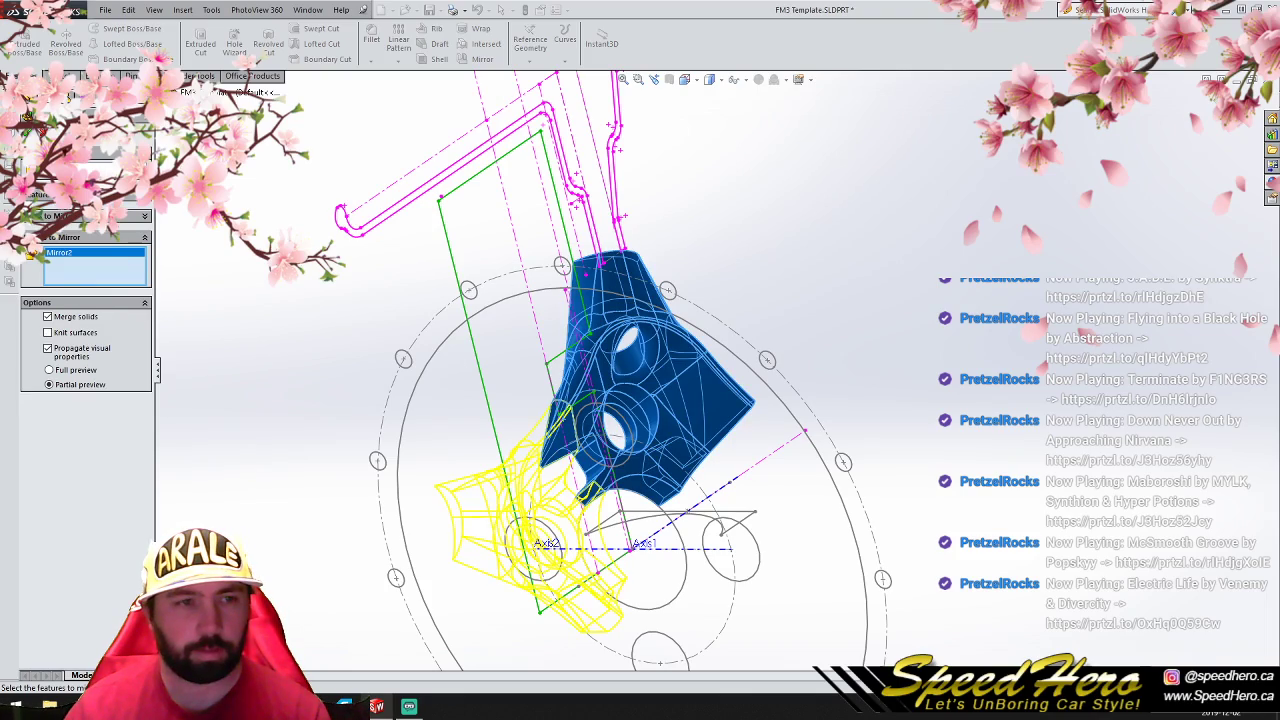
left_click(27, 132)
mouse_move(560, 425)
middle_mouse_down()
mouse_move(623, 443)
mouse_move(597, 503)
mouse_move(618, 544)
mouse_move(789, 569)
mouse_move(680, 551)
mouse_move(634, 508)
mouse_move(611, 440)
mouse_move(531, 354)
mouse_move(369, 482)
mouse_move(317, 403)
mouse_move(334, 363)
mouse_move(374, 339)
mouse_move(566, 306)
mouse_move(914, 331)
mouse_move(797, 363)
mouse_move(627, 352)
mouse_move(566, 413)
middle_mouse_up()
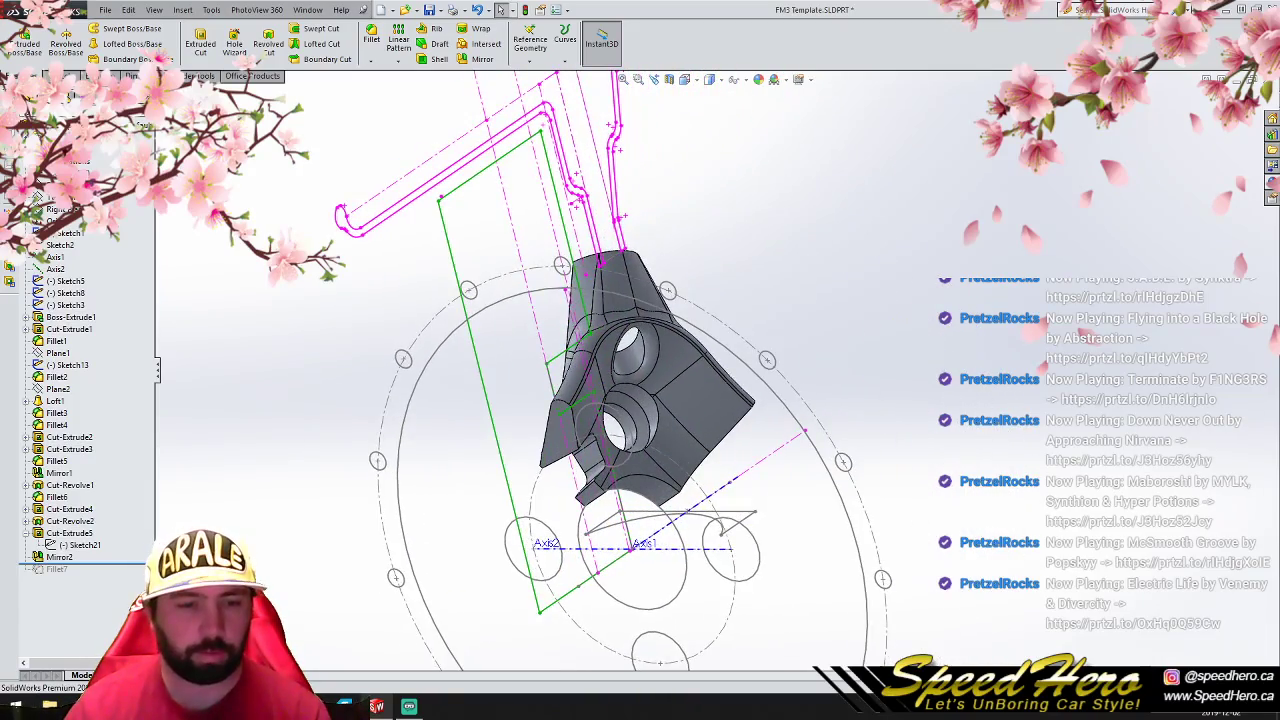
Step: Delete the Mirror2 feature that copies the pocket cut to the other side
key("ctrl+1")
scroll(726, 384, "up", 4)
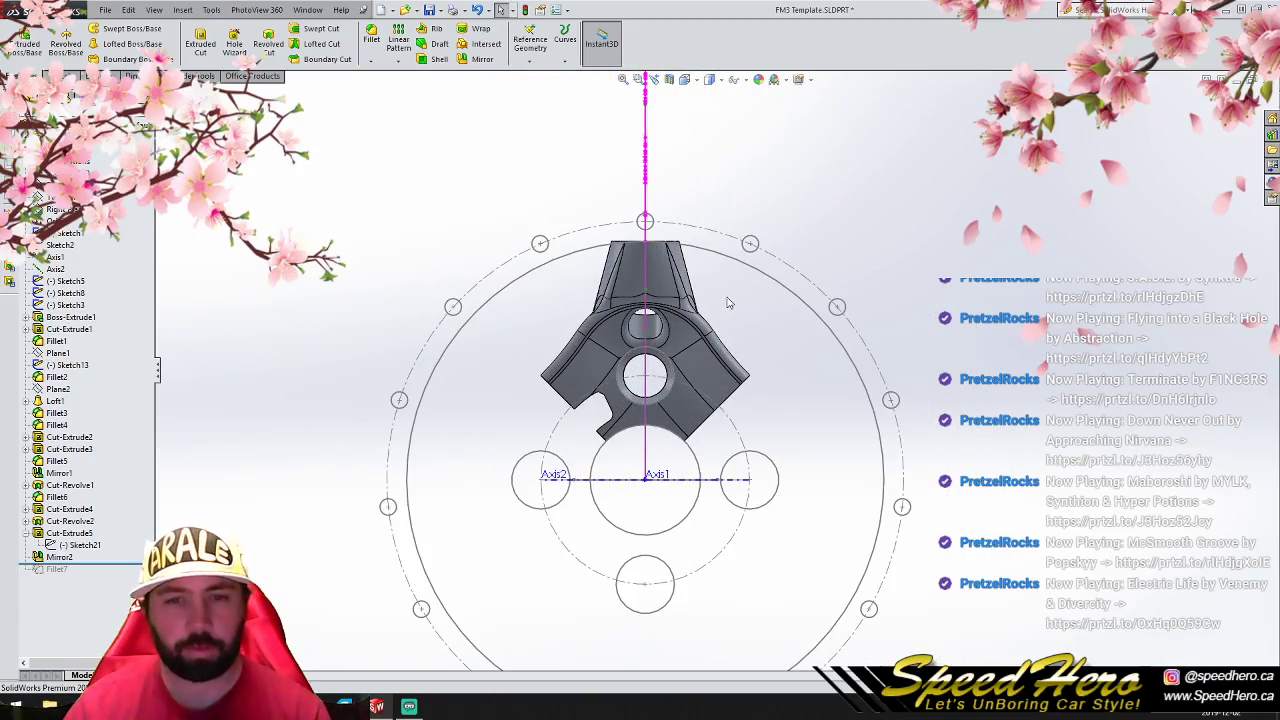
right_click(60, 557)
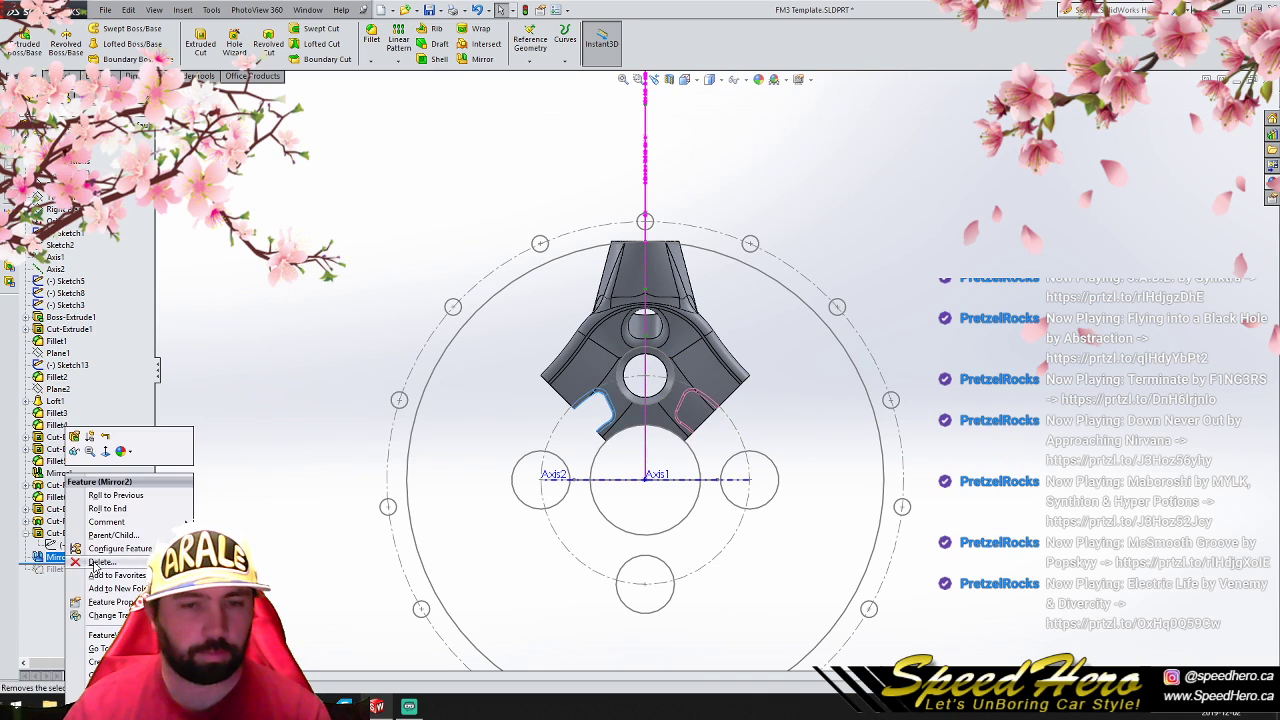
left_click(100, 562)
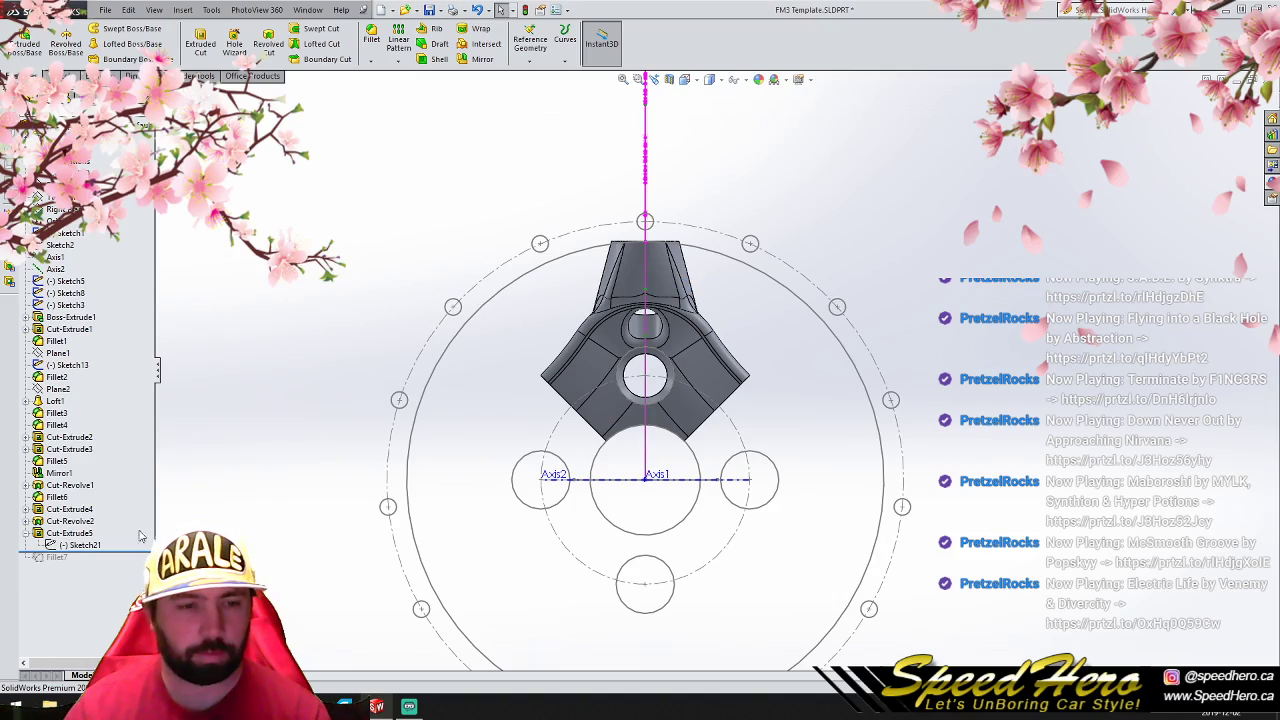
Step: Sketch a circle of about 4.9 mm radius centred on the hub's angled edge, opposite the Axis2 side
middle_click_drag(298, 390, 682, 382)
key("ctrl+1")
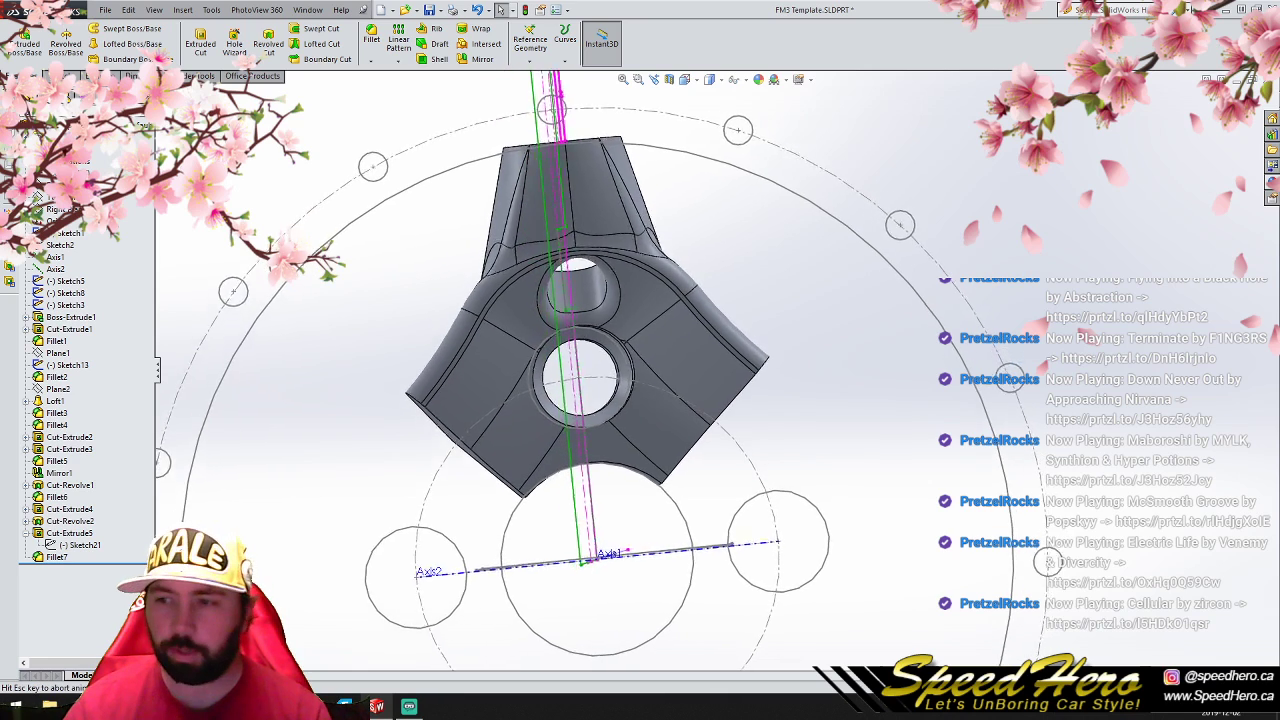
scroll(662, 466, "down", 3)
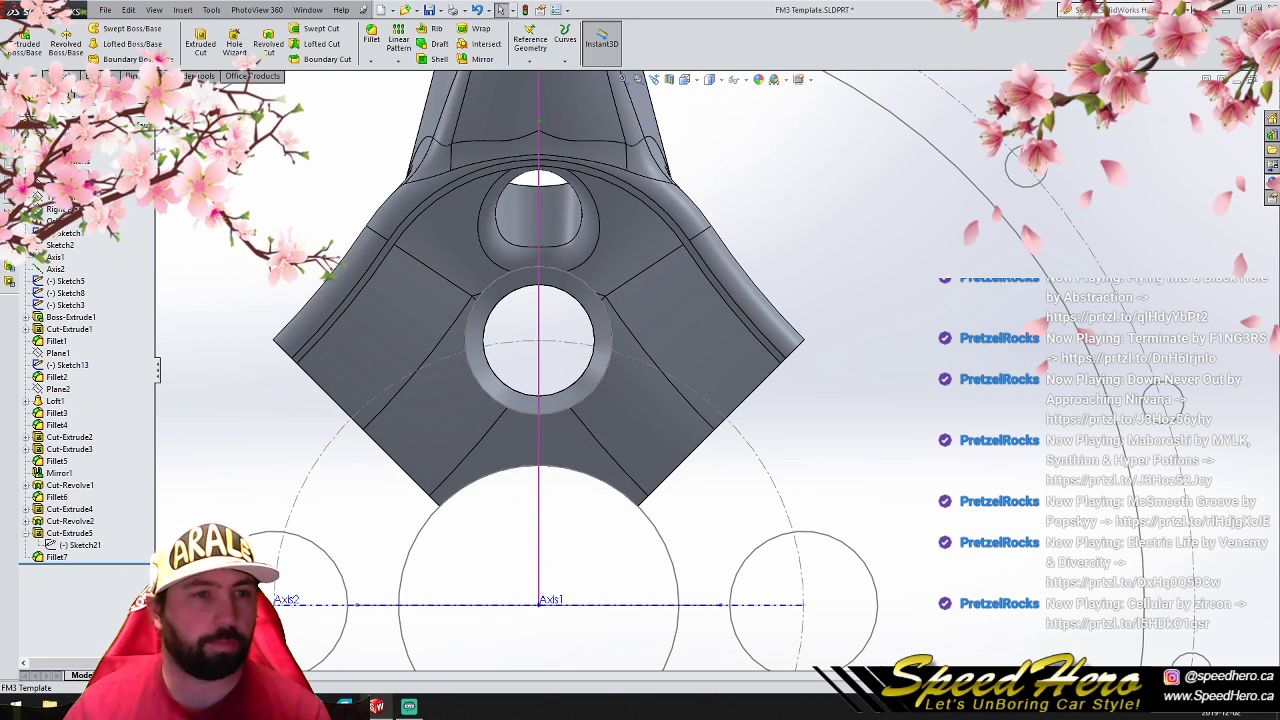
left_click(57, 76)
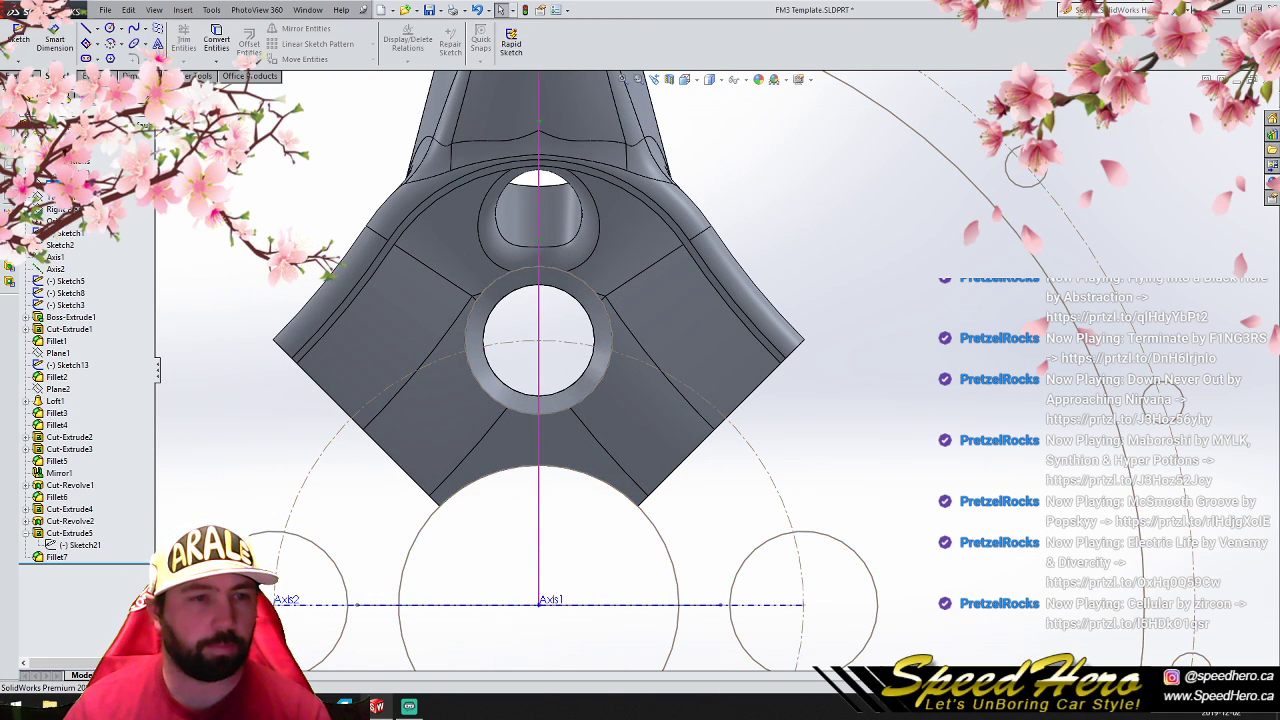
left_click(110, 28)
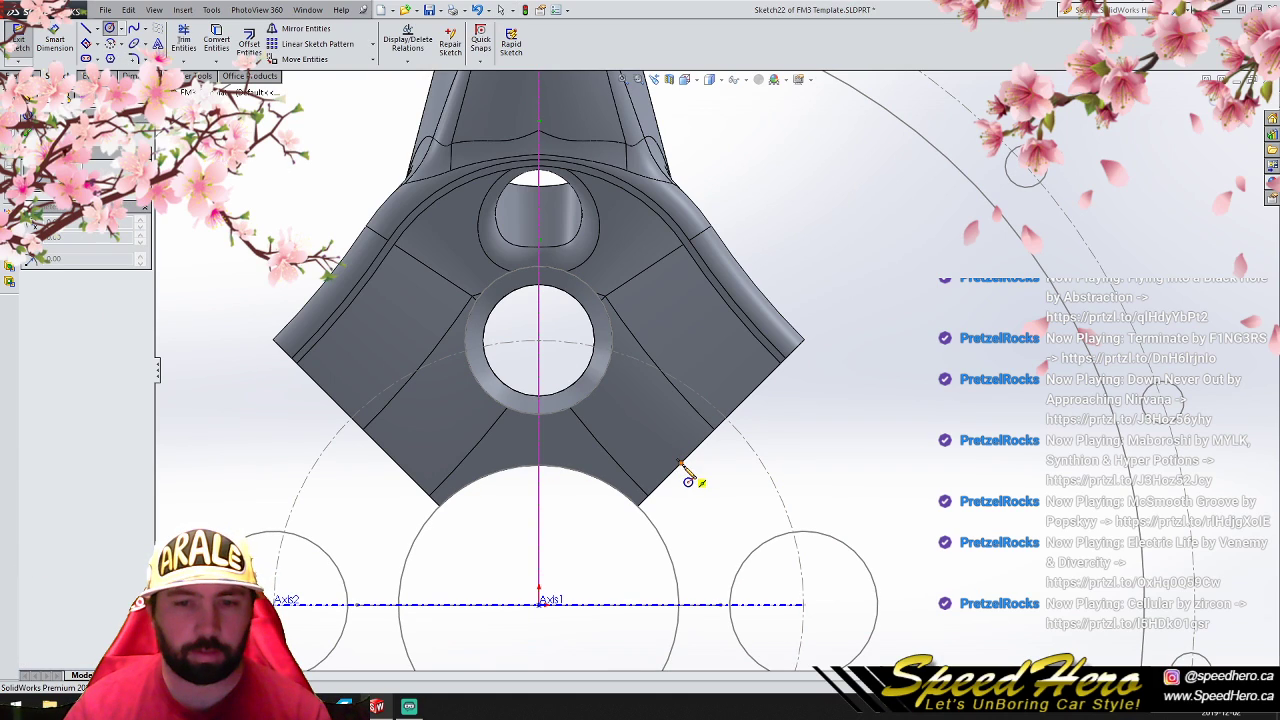
left_click(680, 463)
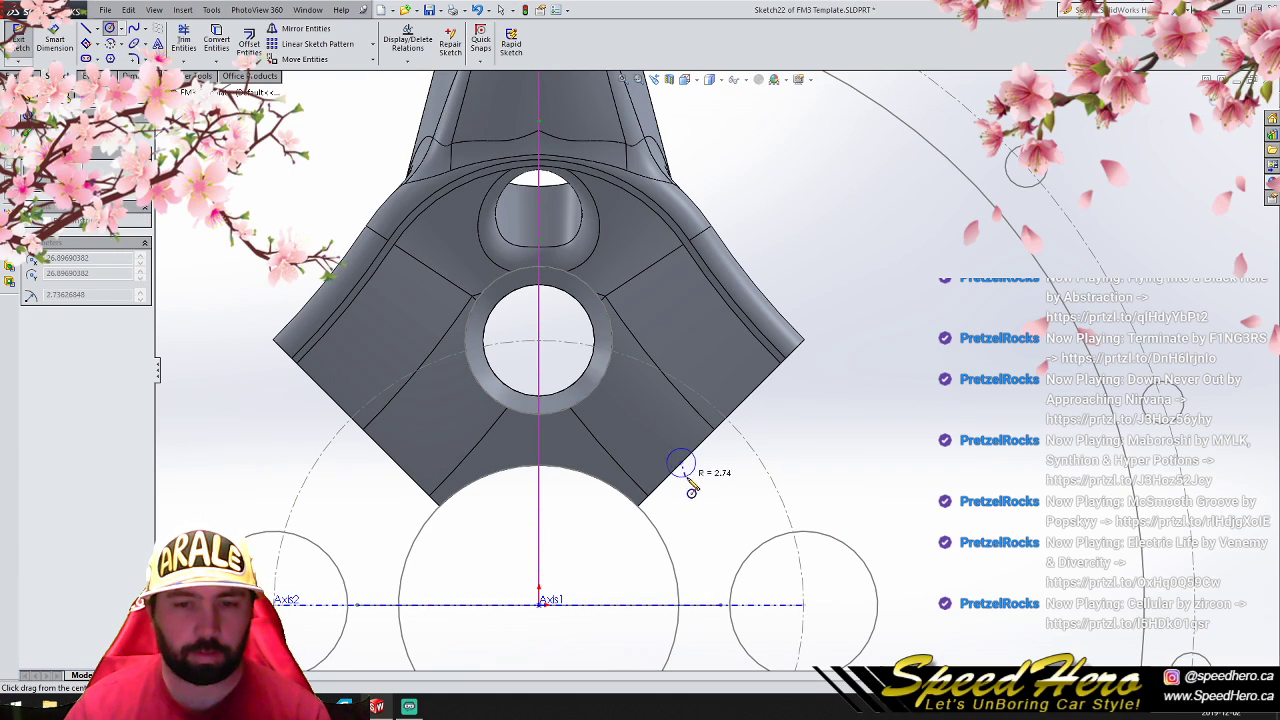
left_click(699, 488)
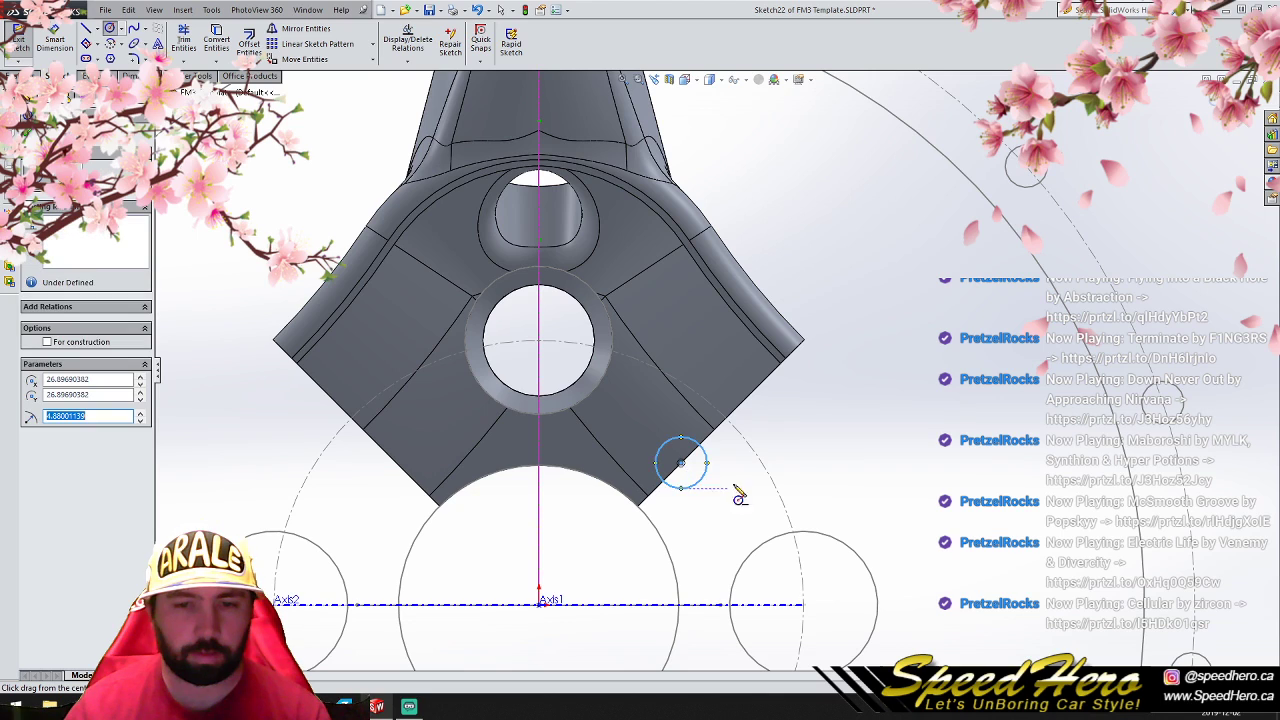
Step: Cut-extrude the circle blind to 35 mm with the direction reversed so it goes through the hub
left_click(22, 76)
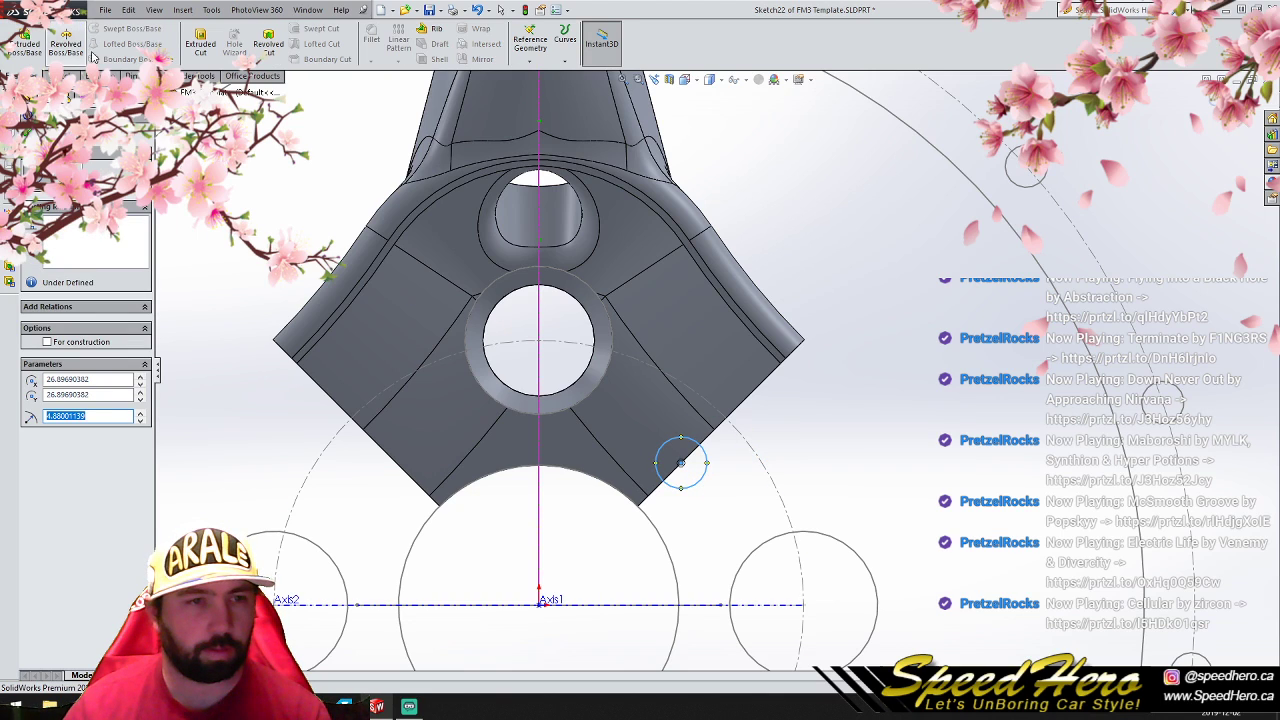
left_click(200, 42)
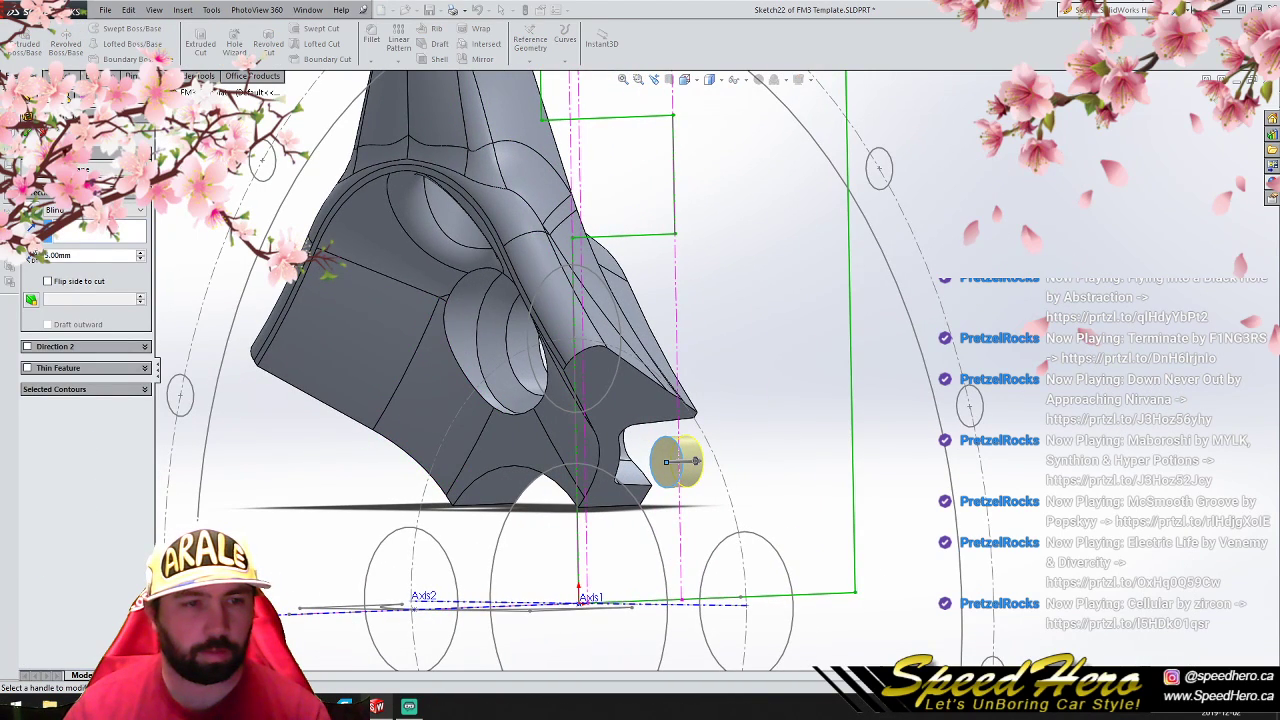
left_click(31, 256)
left_click(141, 255)
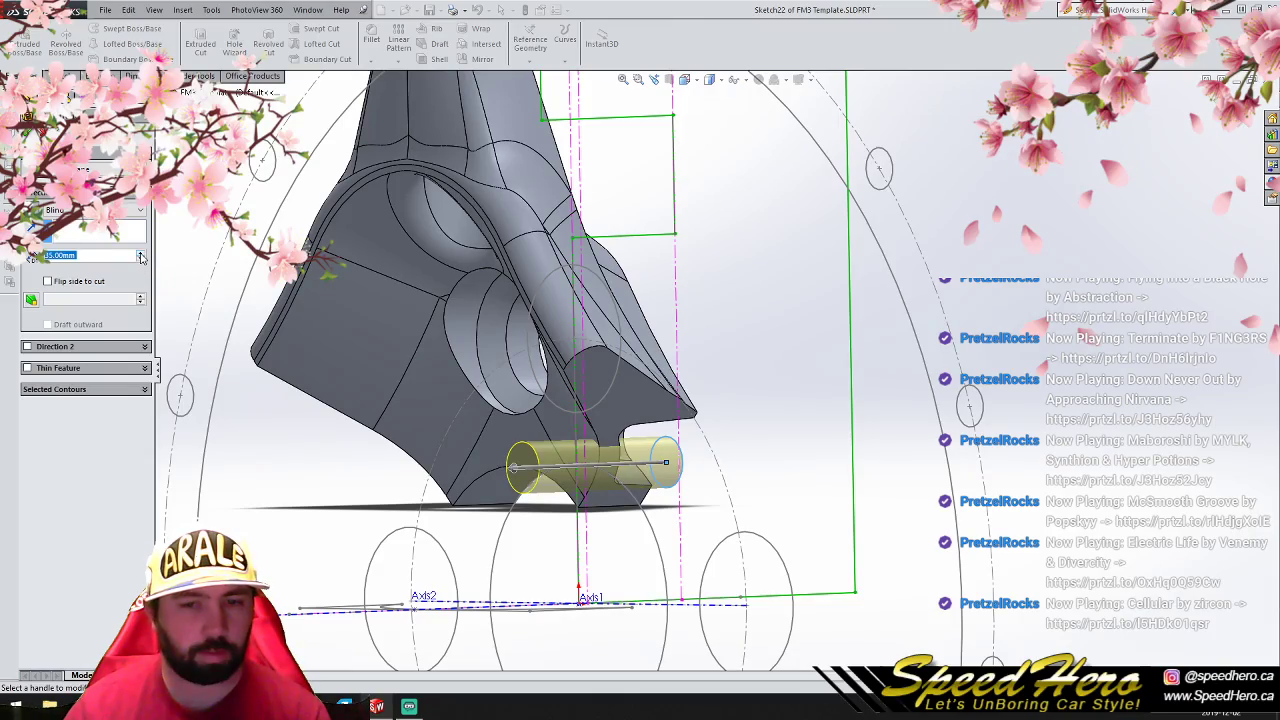
scroll(655, 498, "down", 3)
middle_click(640, 485)
middle_click_drag(640, 485, 686, 428)
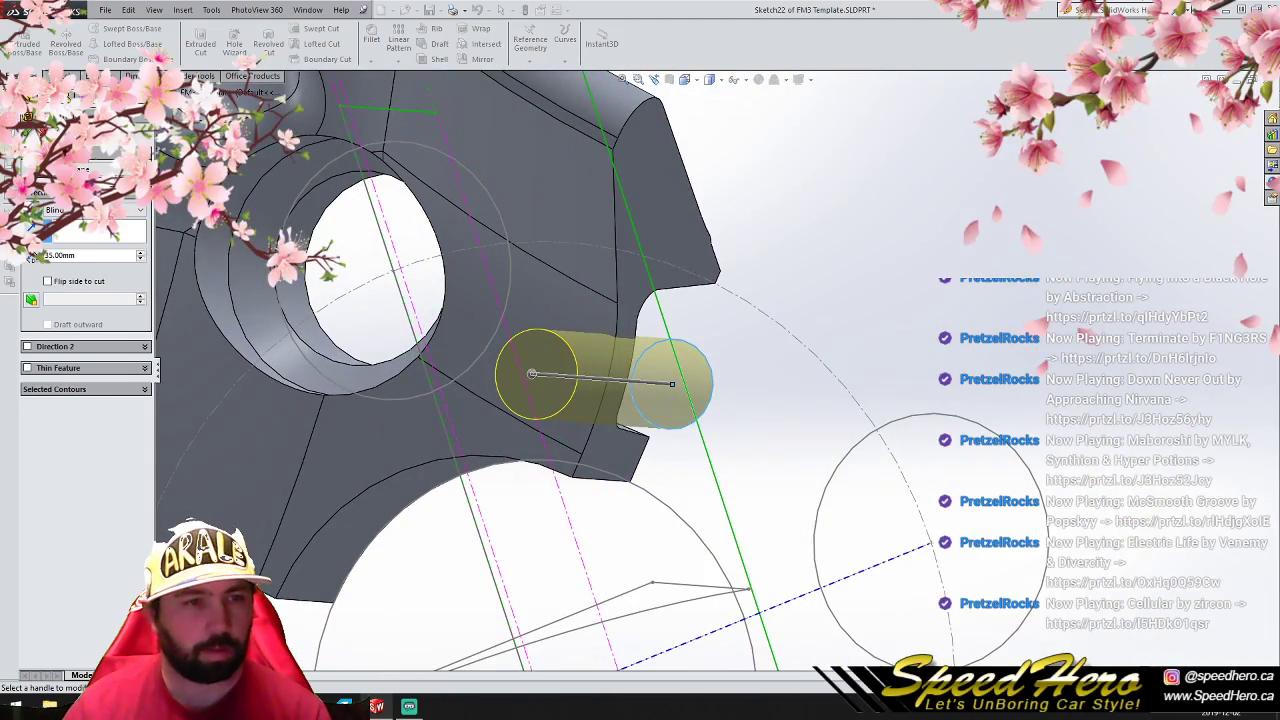
left_click(29, 131)
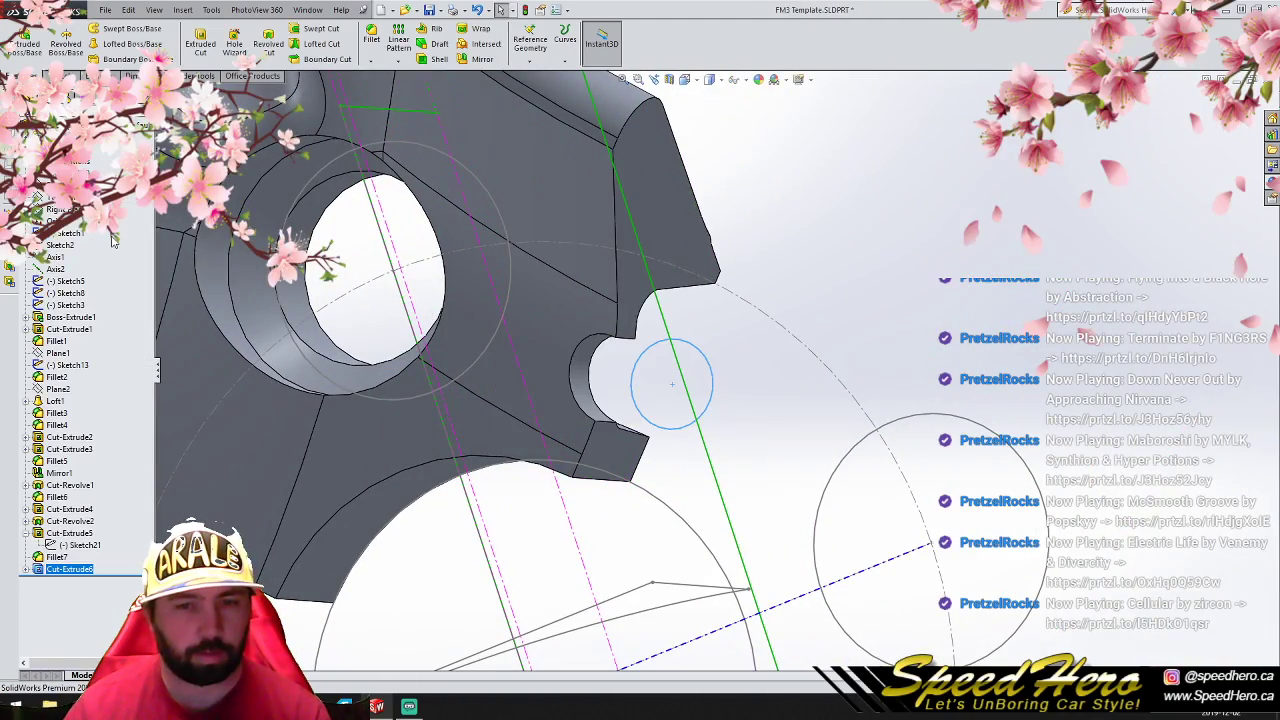
Step: Fillet the curved edge of the circular through cut on the hub's angled side with a 2.5 mm radius
left_click(574, 380)
left_click(371, 38)
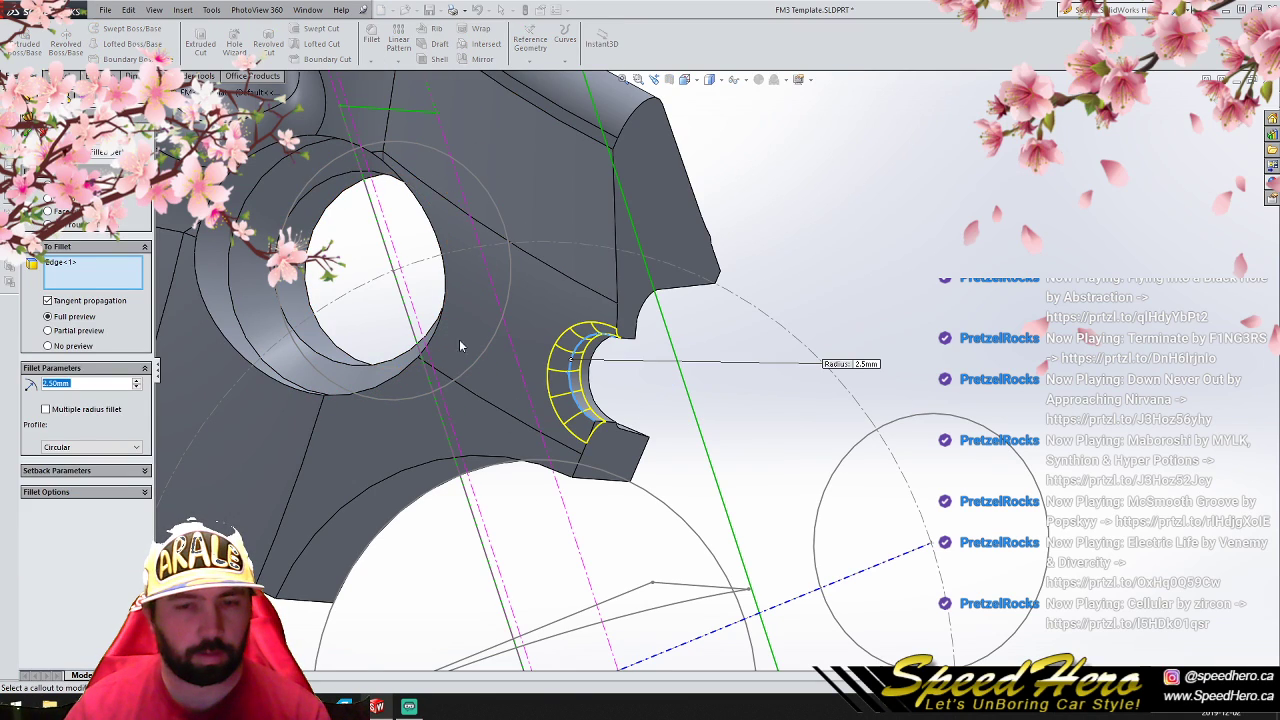
left_click(589, 375)
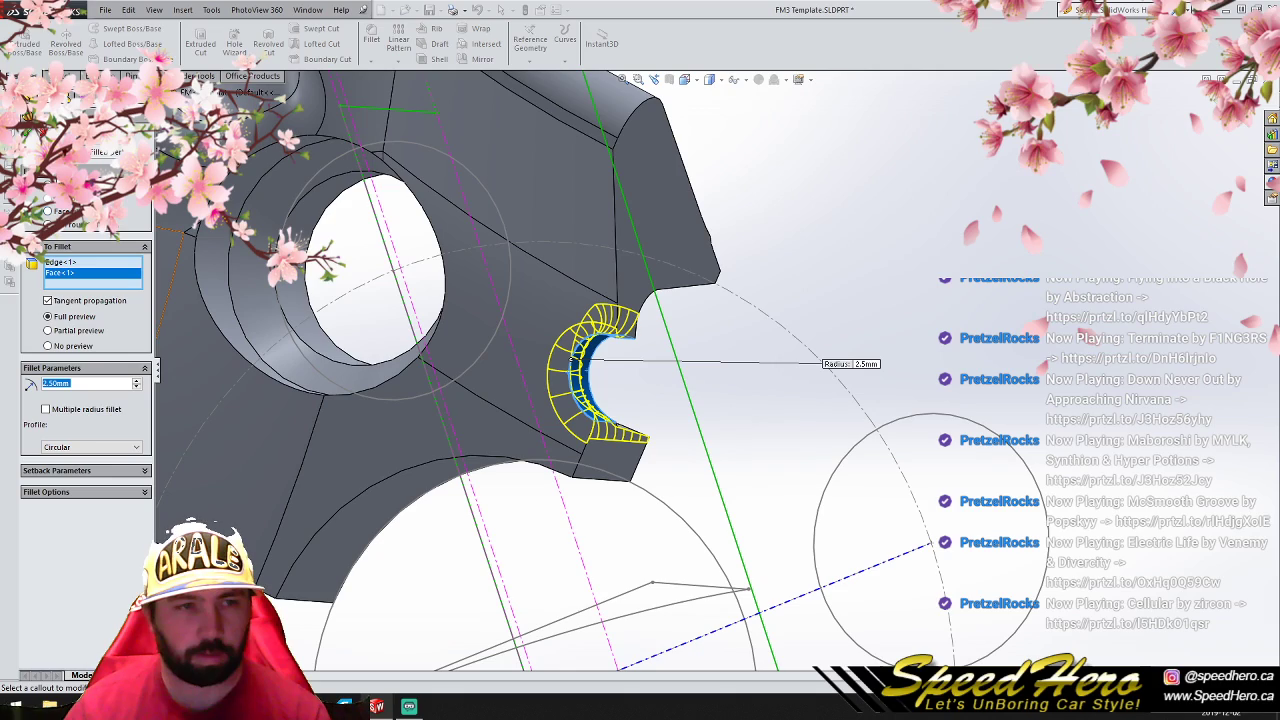
middle_click_drag(525, 428, 573, 405)
right_click(66, 278)
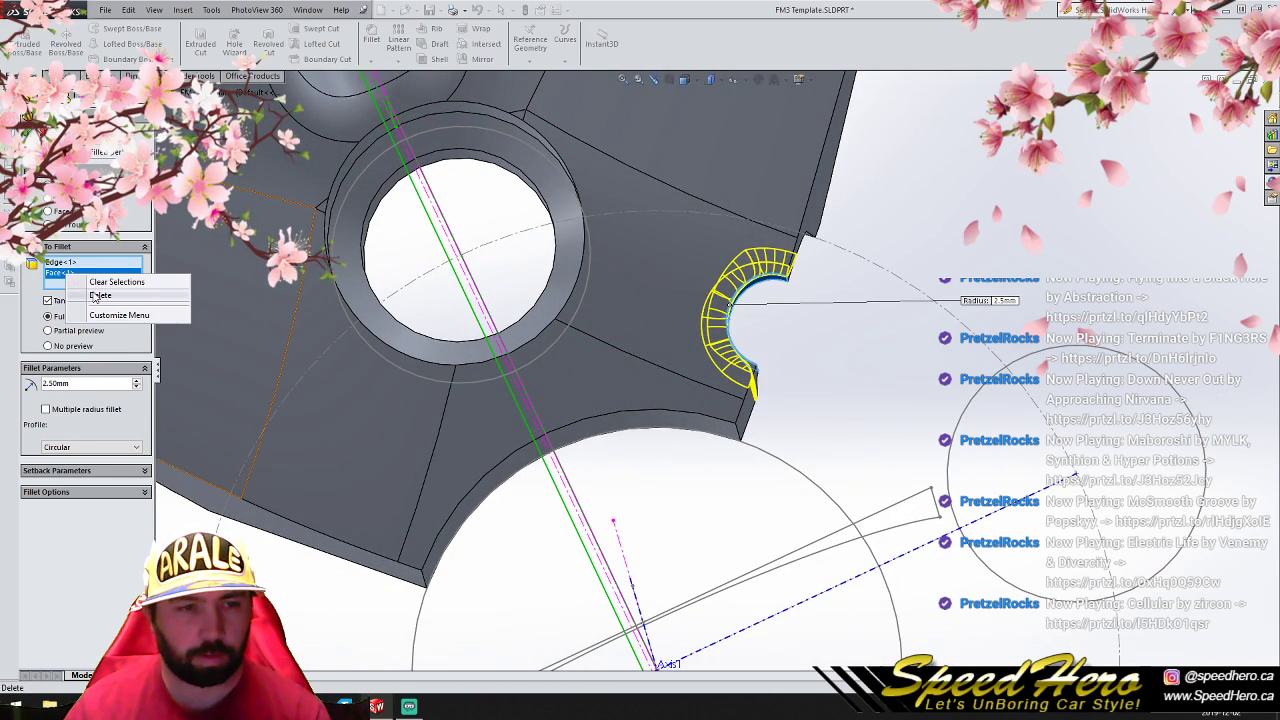
left_click(100, 280)
left_click(28, 118)
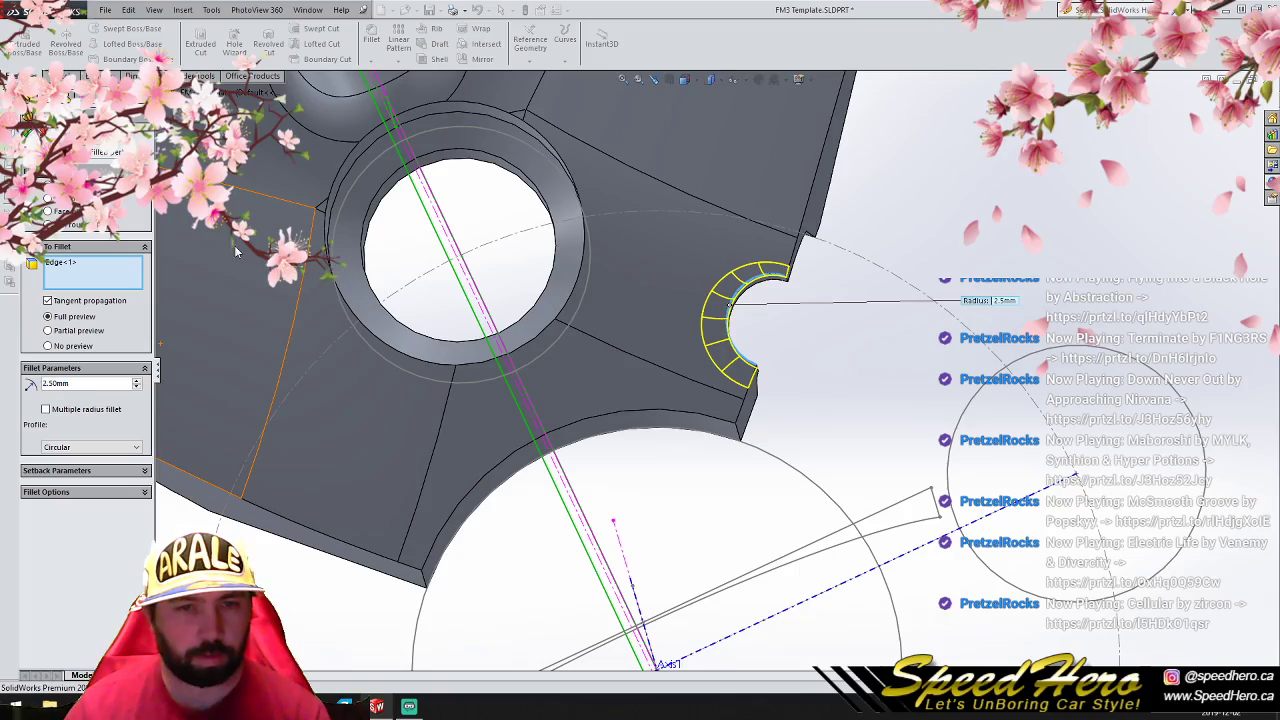
Step: Start a new sketch on the Right Plane, viewing the wheel profile from the side
scroll(450, 415, "up", 4)
middle_click_drag(644, 387, 650, 422)
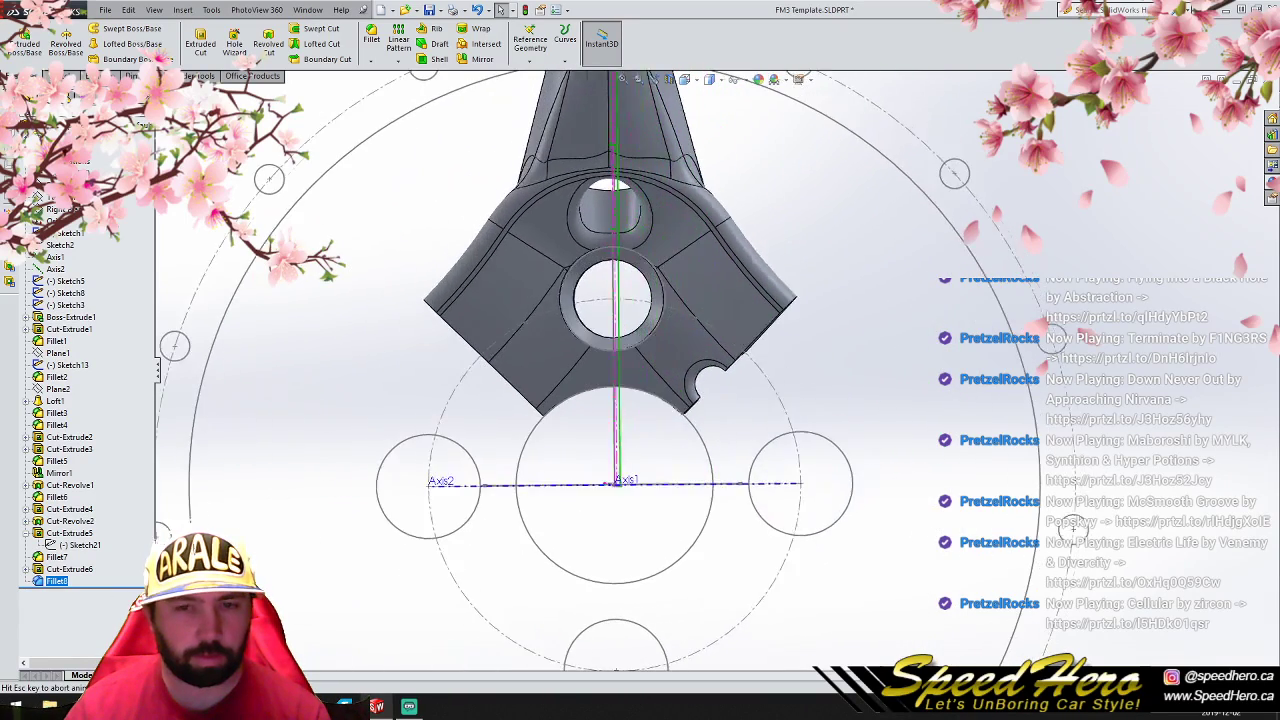
key("ctrl+1")
scroll(630, 300, "down", 3)
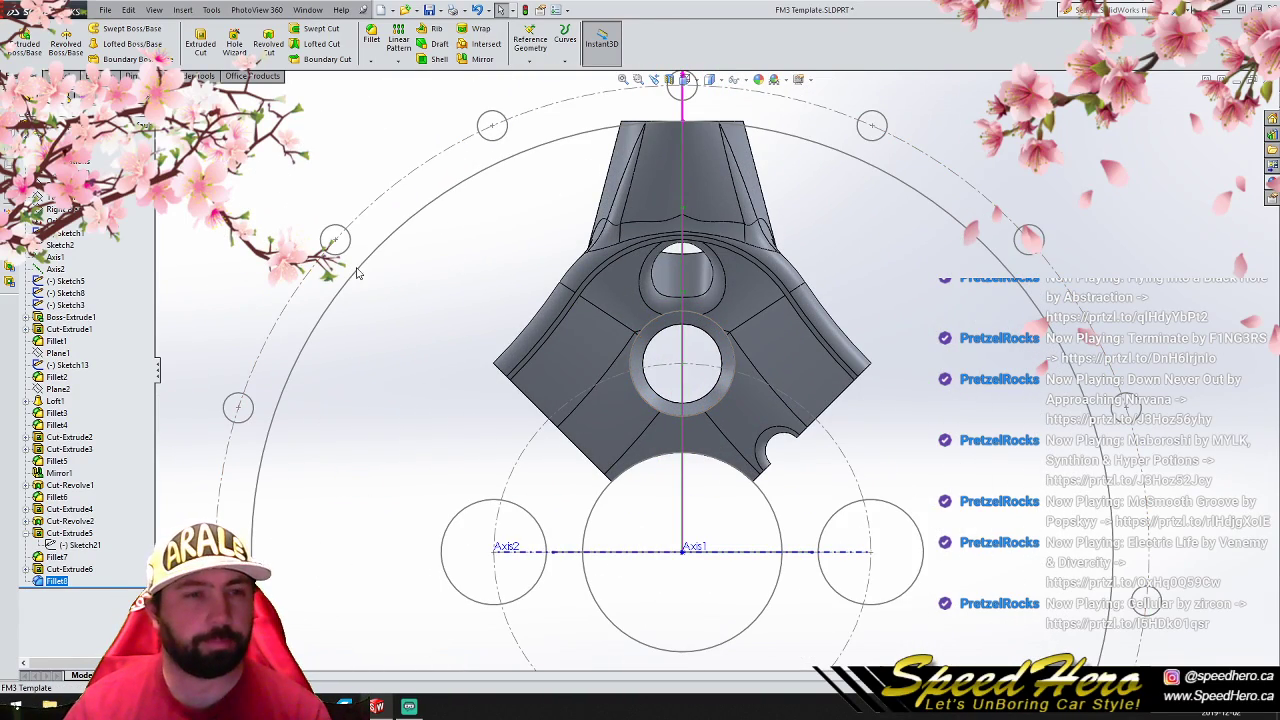
key("ctrl+2")
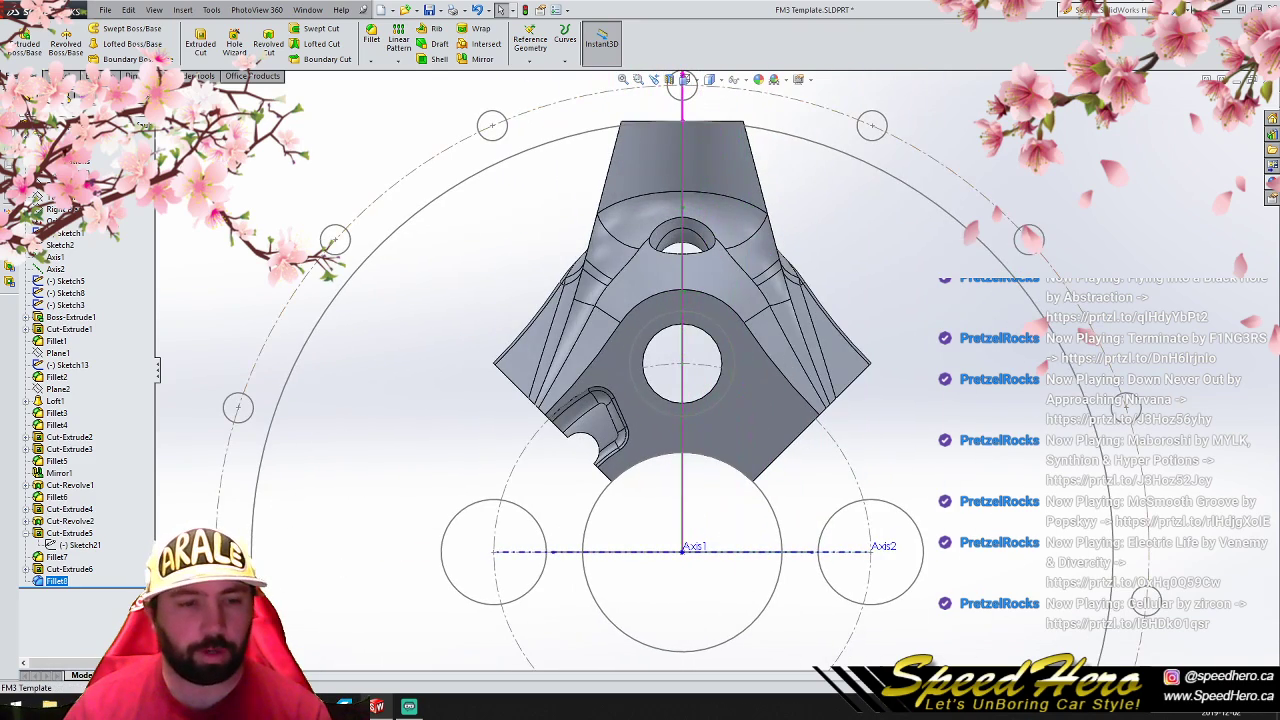
key("ctrl+3")
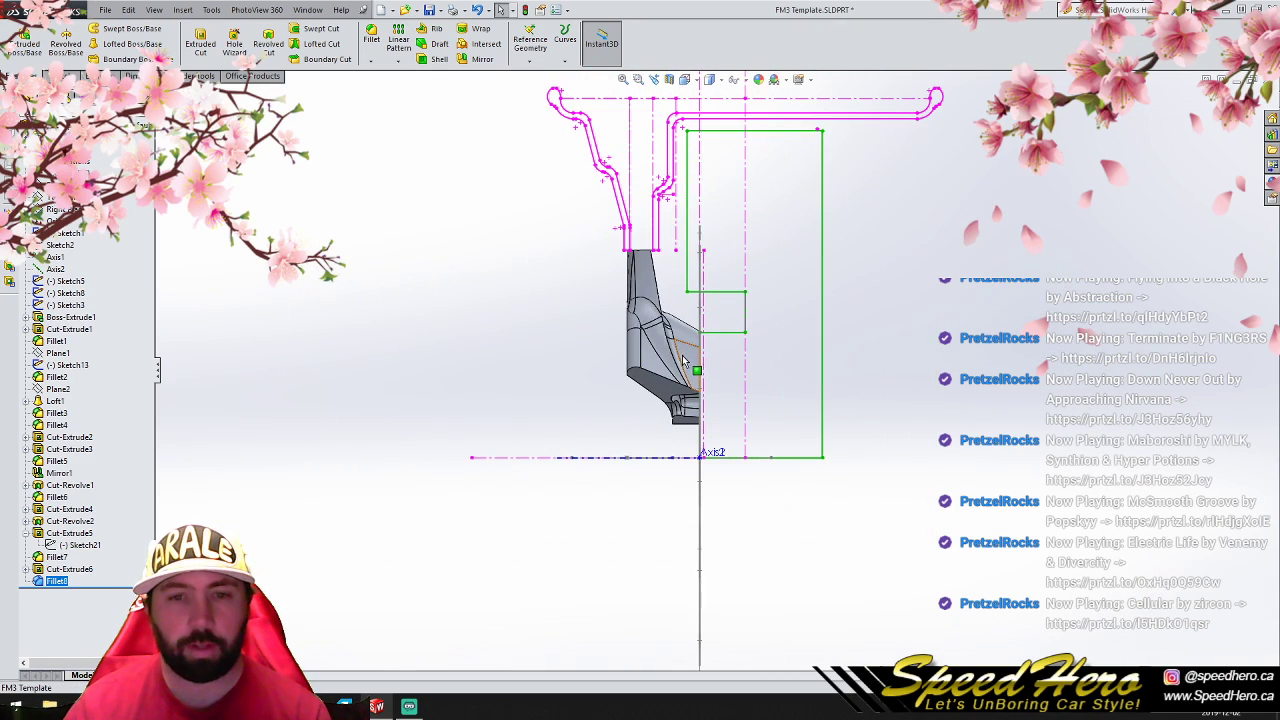
left_click(58, 210)
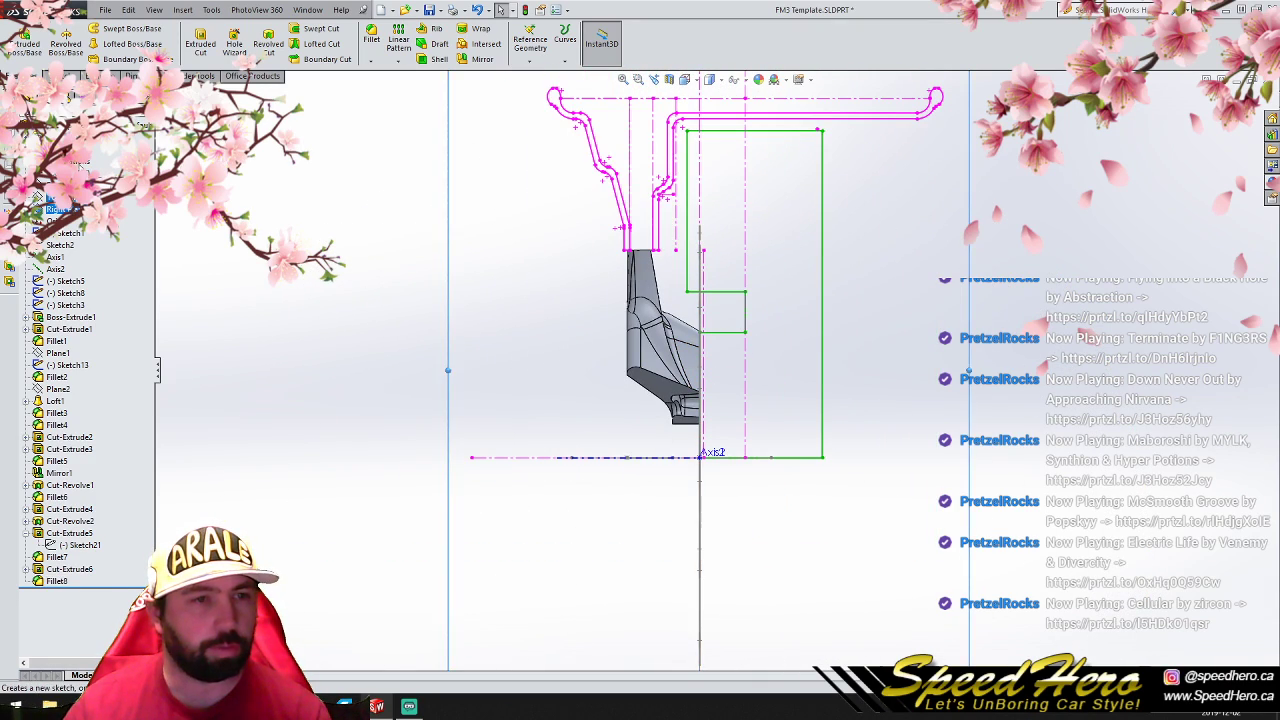
left_click(57, 76)
left_click(86, 28)
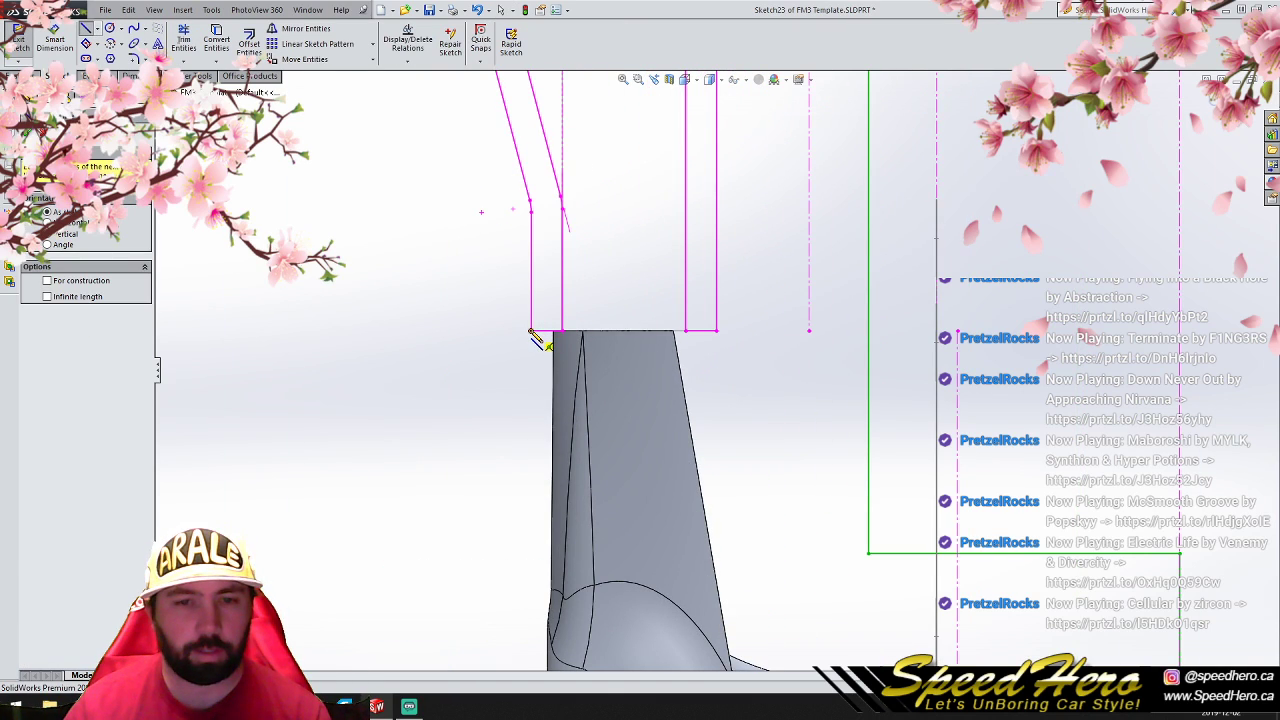
left_click(531, 331)
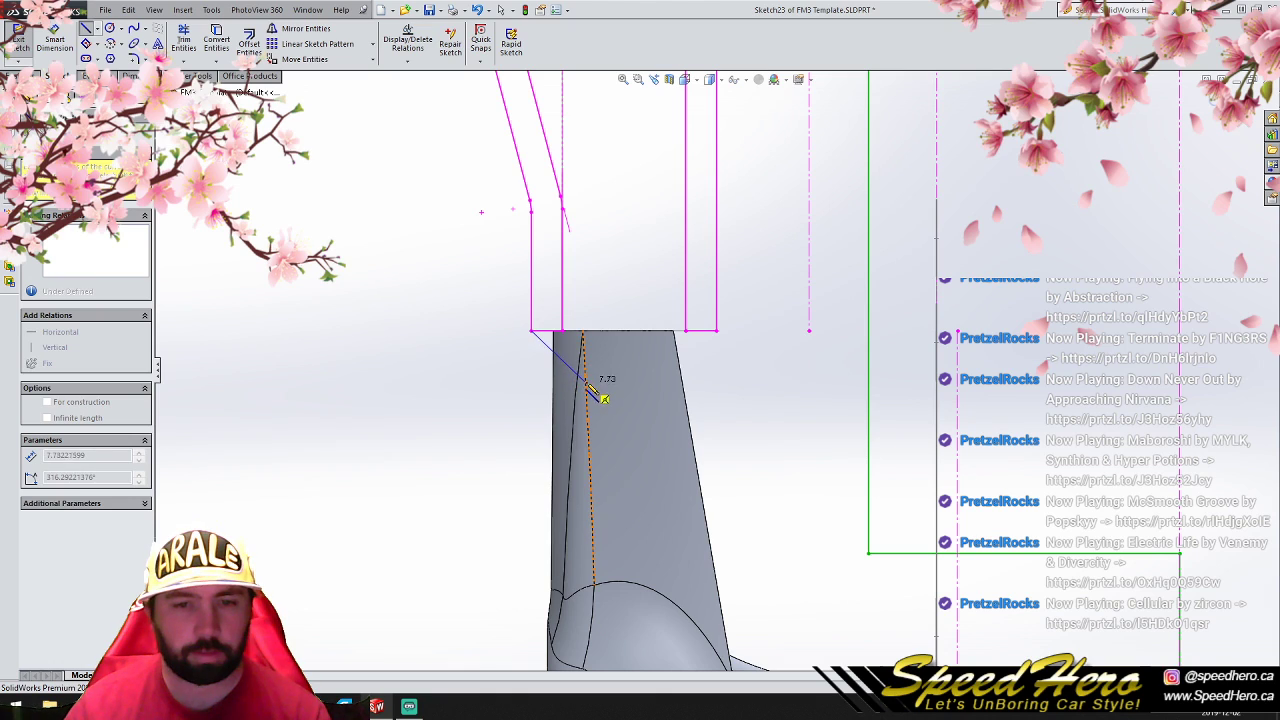
right_click(480, 373)
left_click(482, 340)
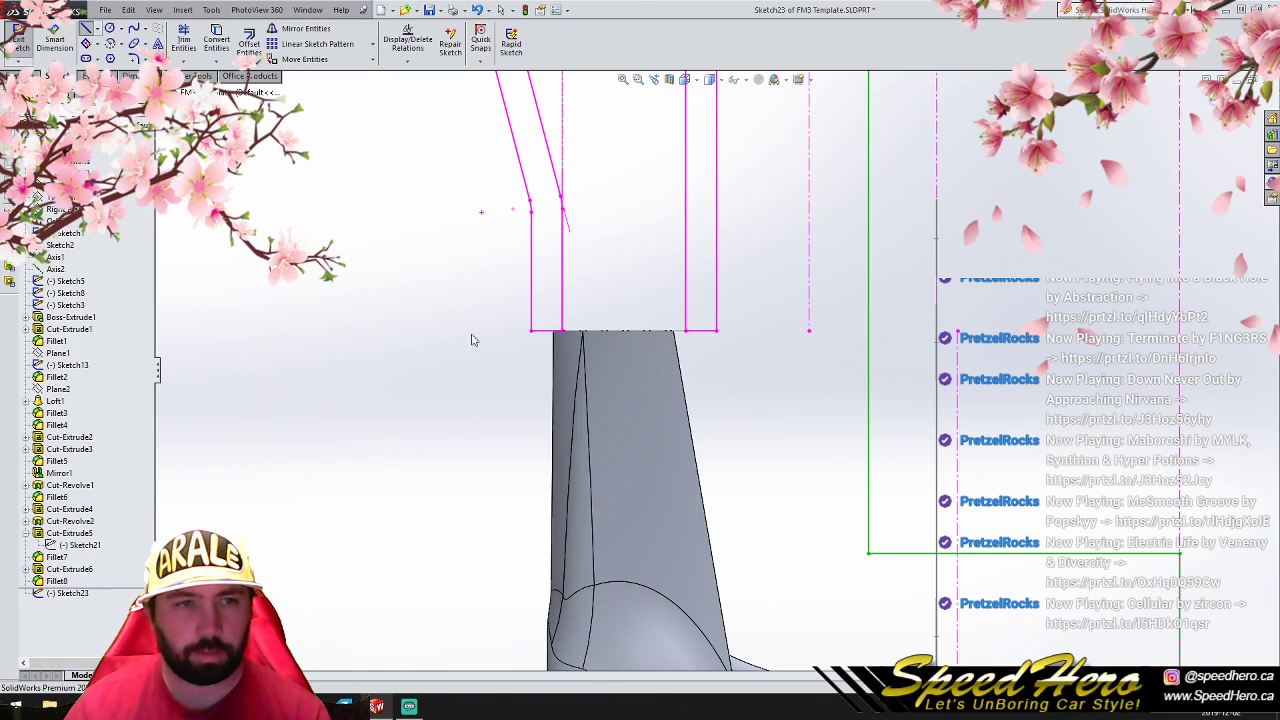
Step: Try a curved spline joining the outer lower corners of the rim profile above the spoke, and delete it
left_click(534, 344)
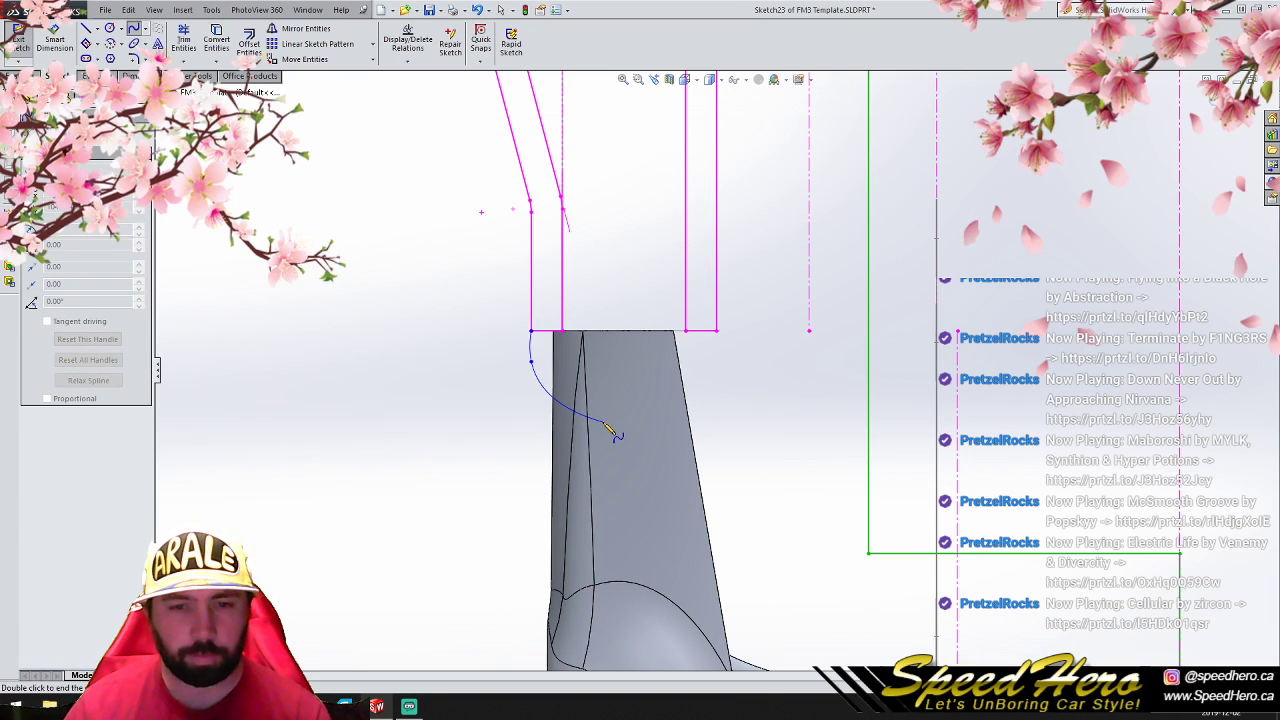
right_click(718, 336)
left_click(746, 338)
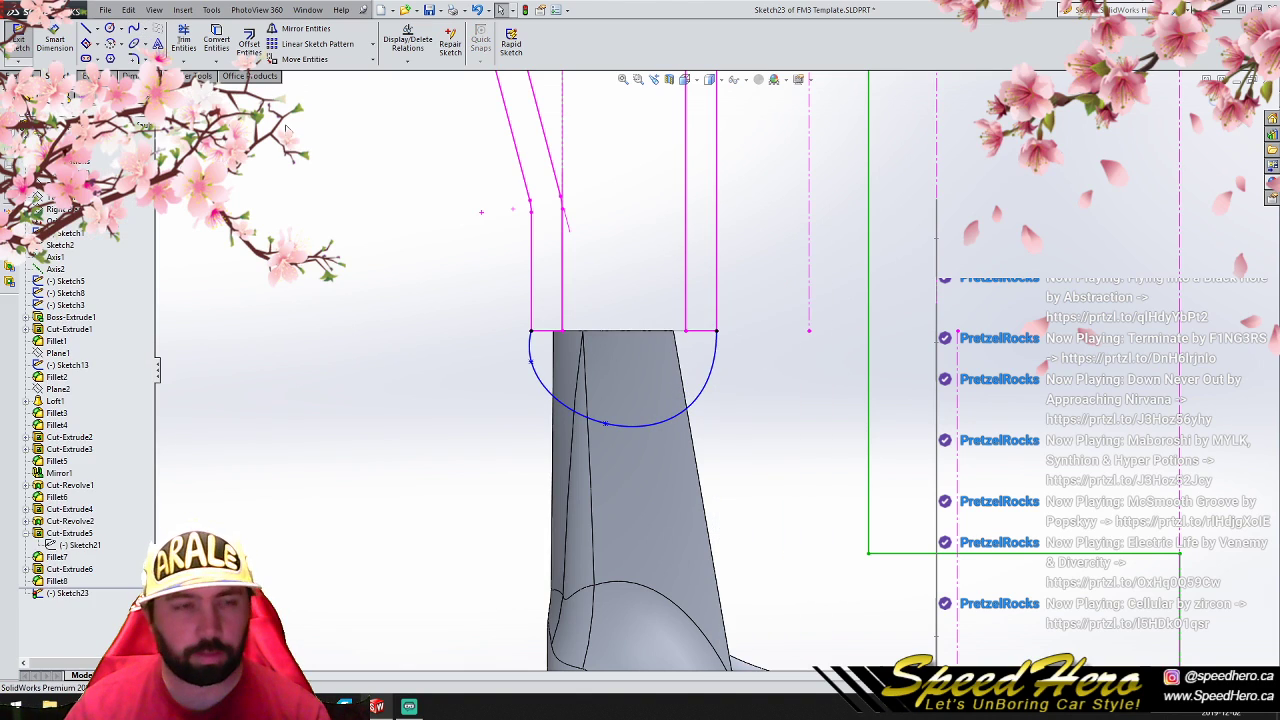
left_click(629, 425)
key("Delete")
Step: Sketch a short spline curving from the rim profile's front lower corner down into the spoke's upper end
left_click(133, 28)
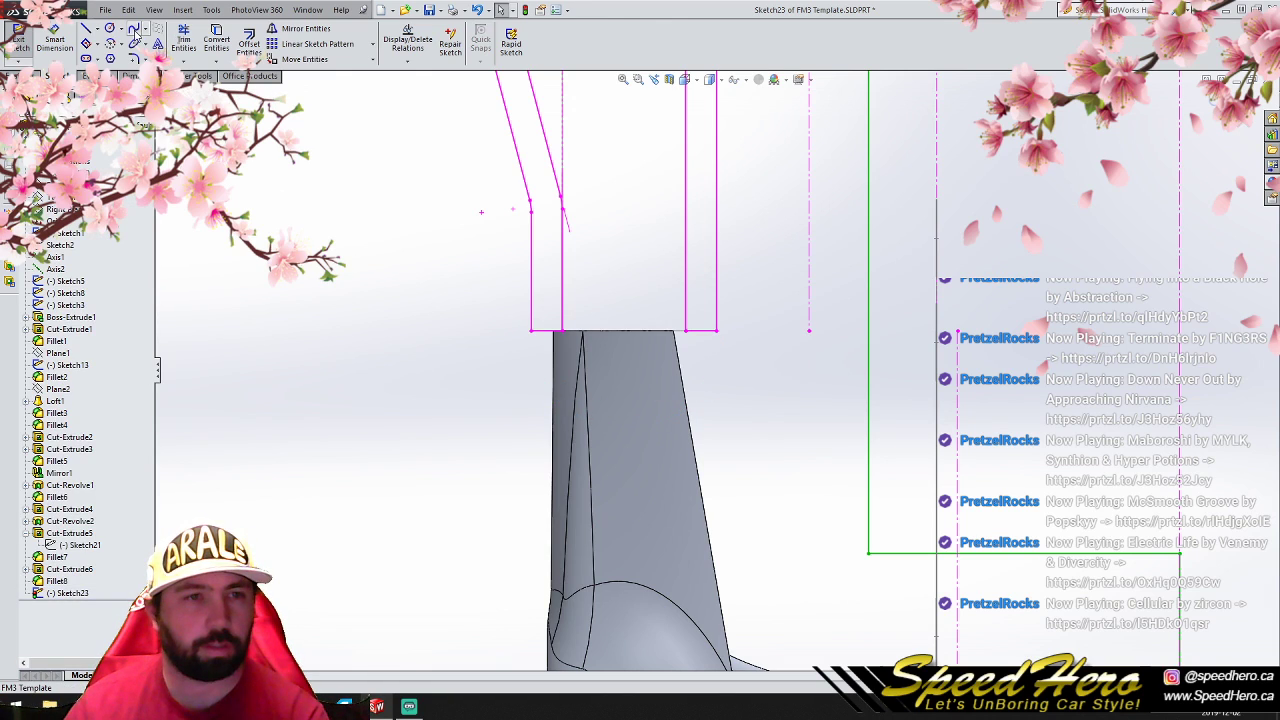
left_click(531, 332)
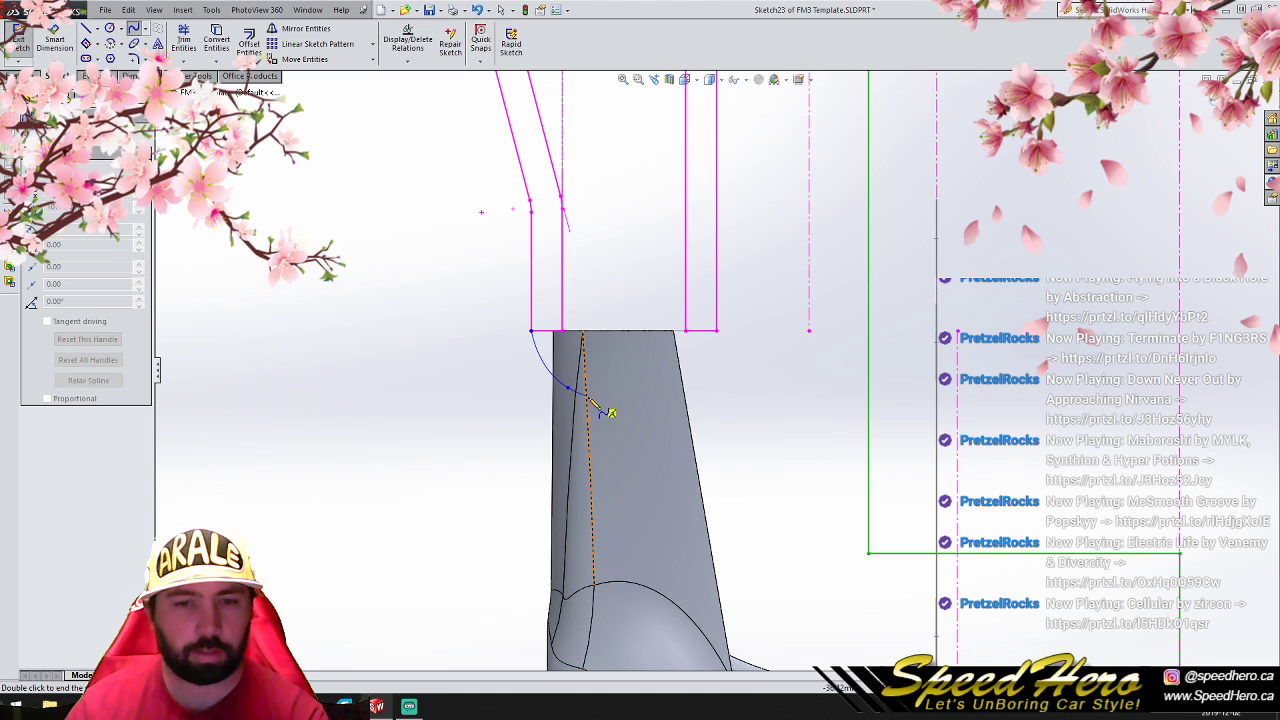
left_click(612, 404)
Step: Close the profile with lines from the spline's end to the rim's rear lower corner, around the gap between the rim walls, and back to the start
right_click(612, 404)
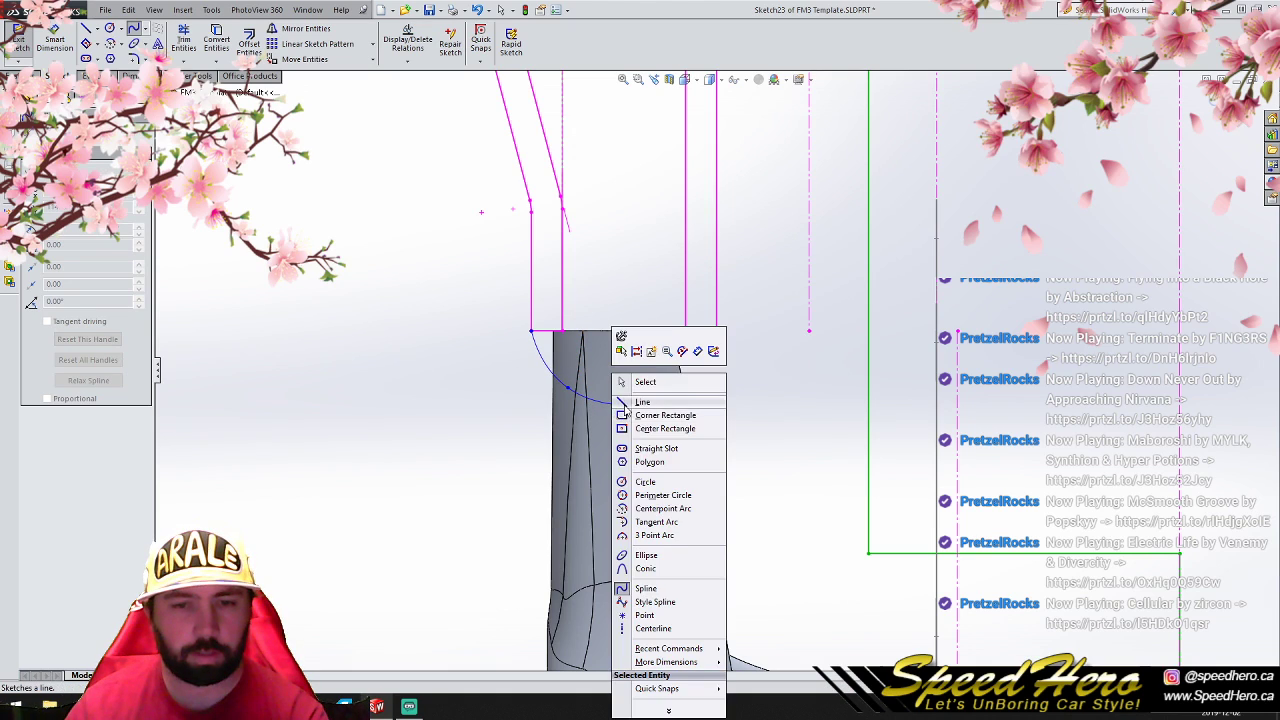
left_click(622, 402)
left_click(612, 404)
left_click(717, 332)
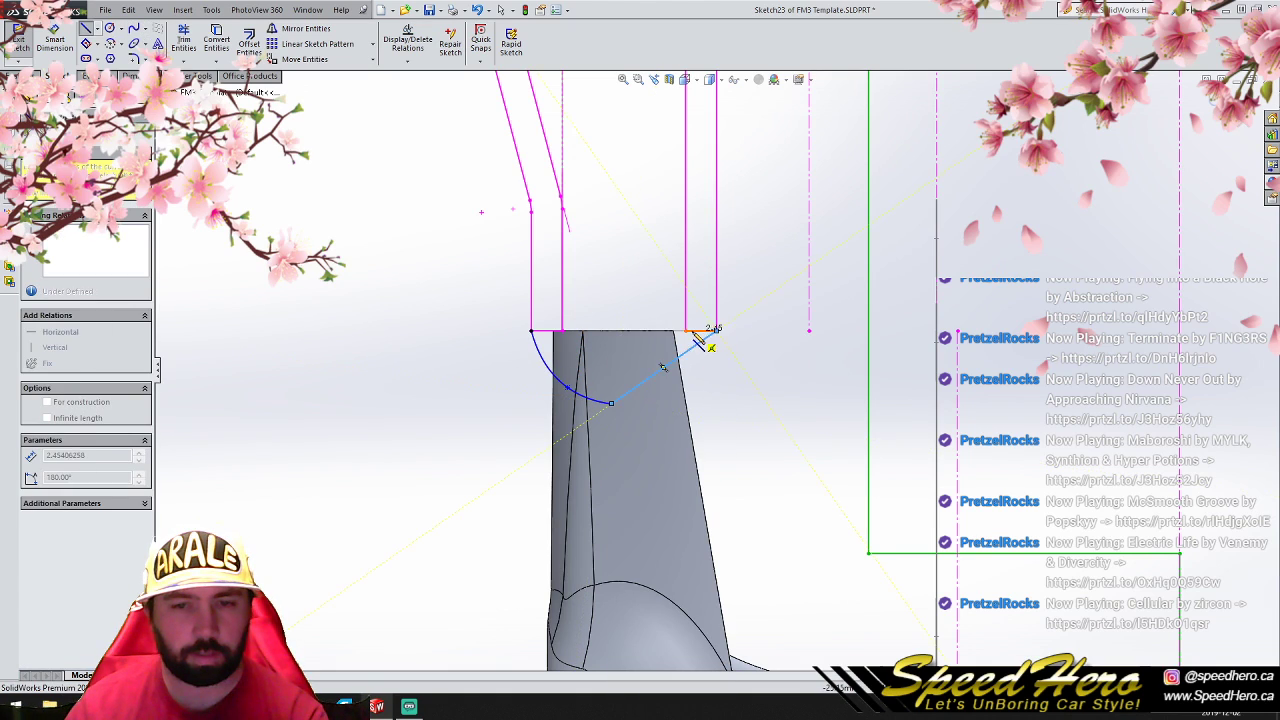
left_click(685, 330)
left_click(685, 121)
left_click(562, 121)
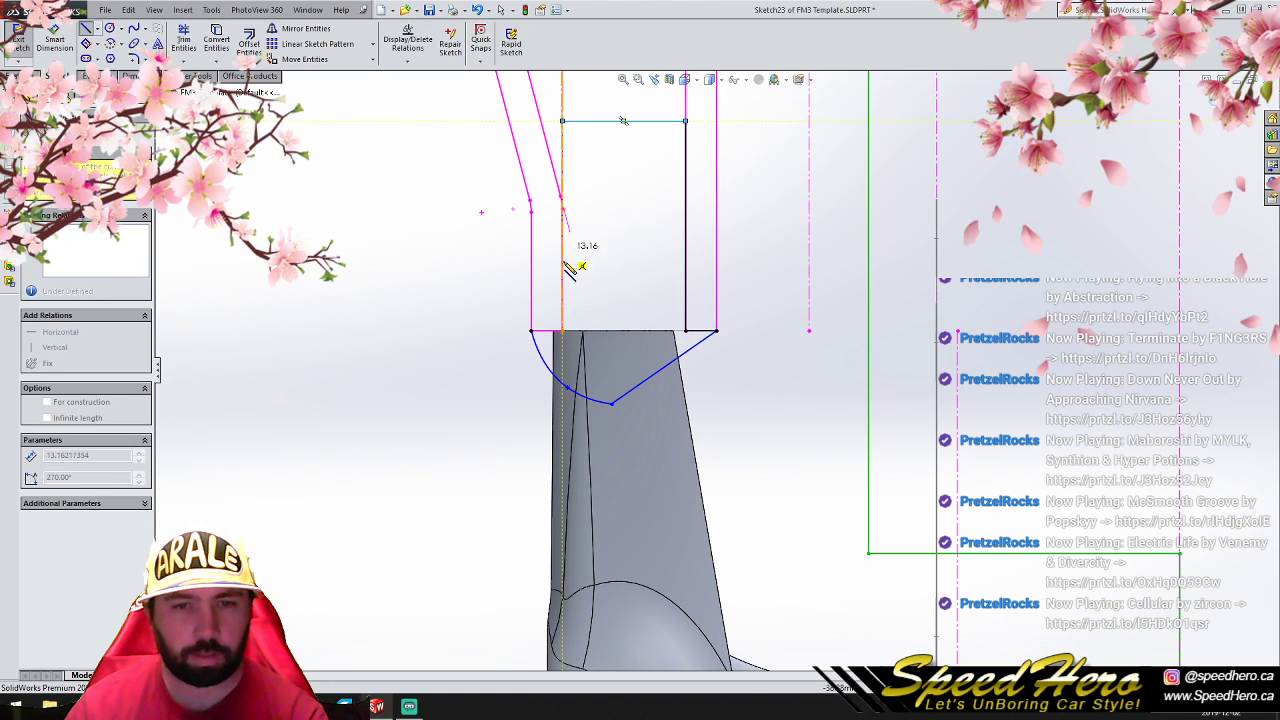
left_click(562, 331)
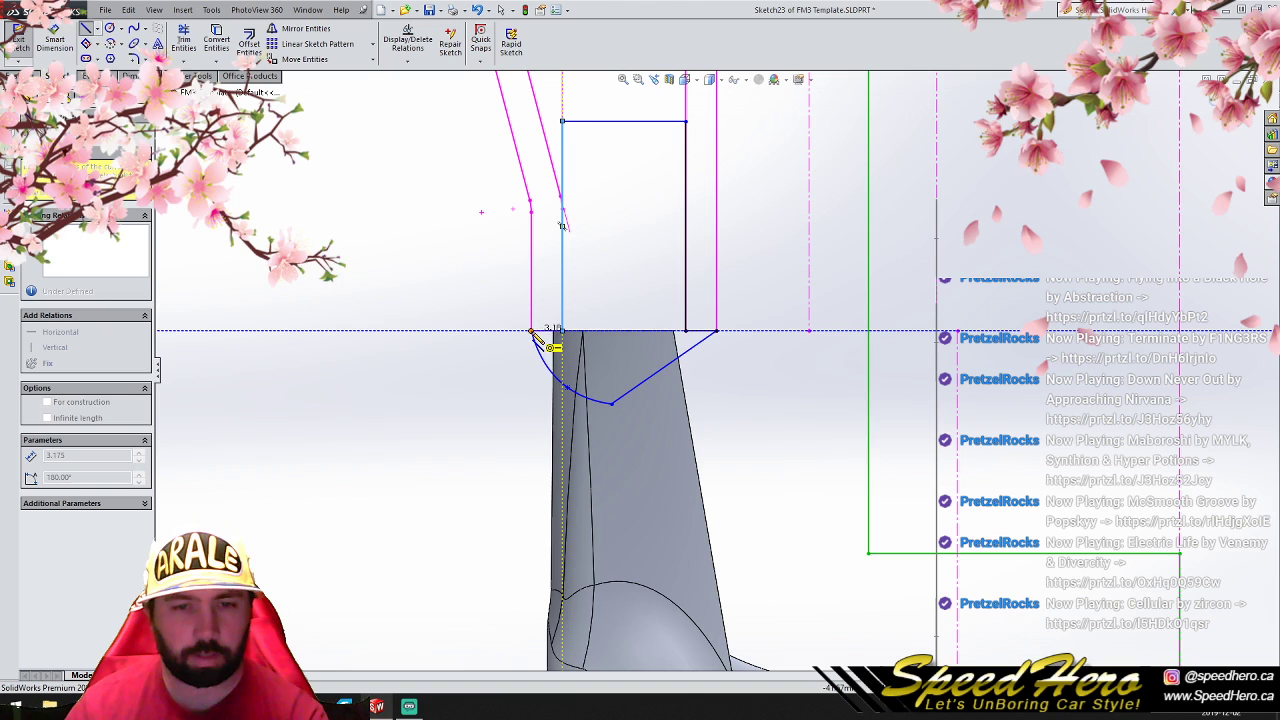
left_click(531, 331)
Step: Revolve the closed profile around the wheel's central axis with Merge result on to form a full ring
left_click(15, 76)
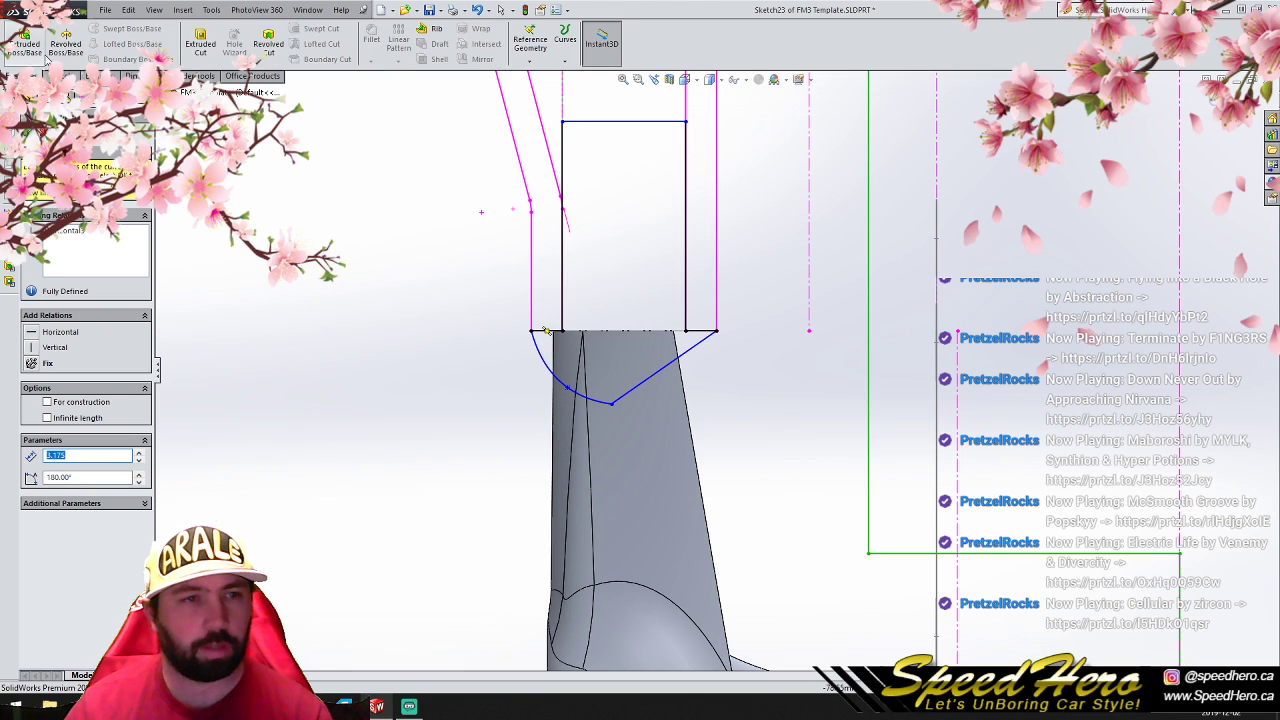
left_click(63, 44)
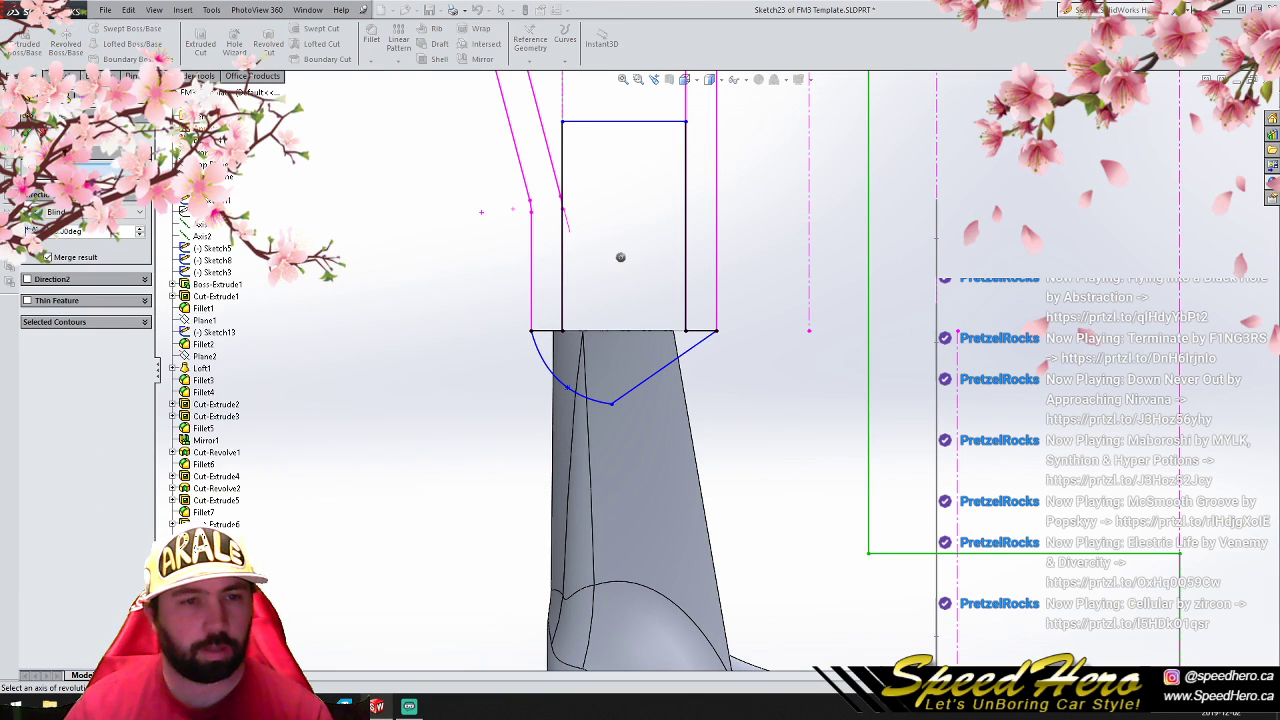
left_click(205, 233)
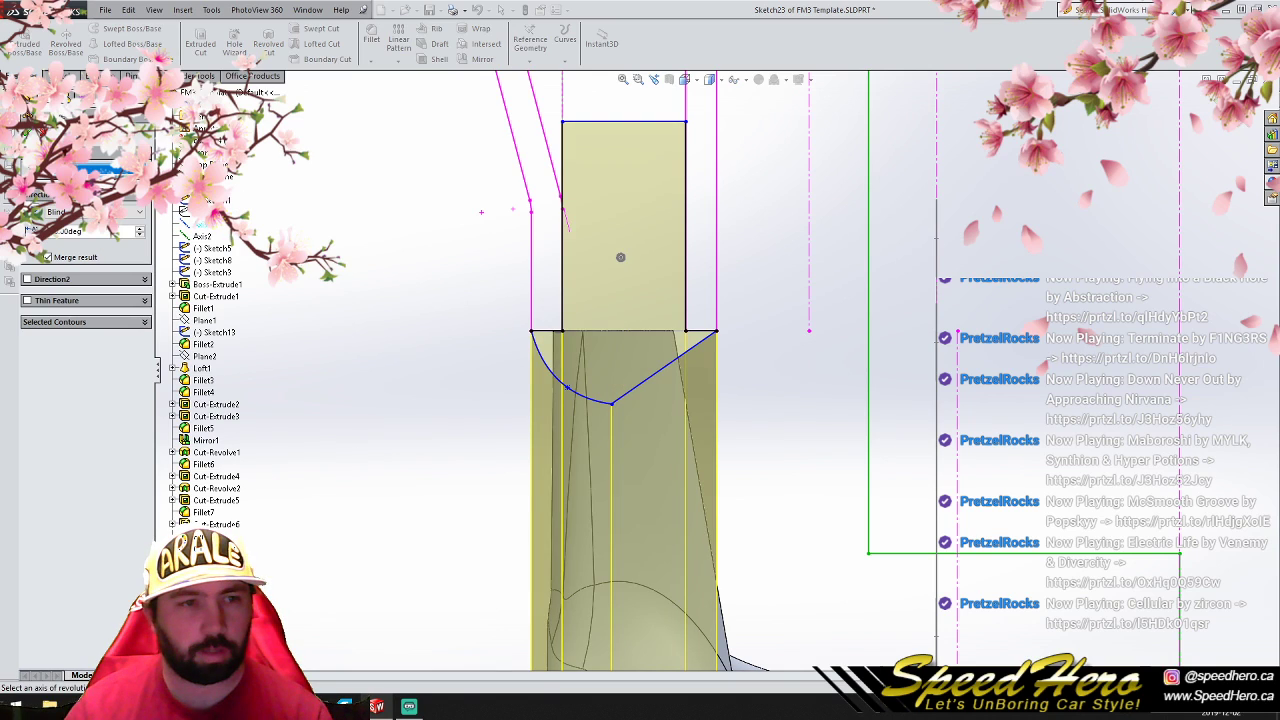
left_click(27, 132)
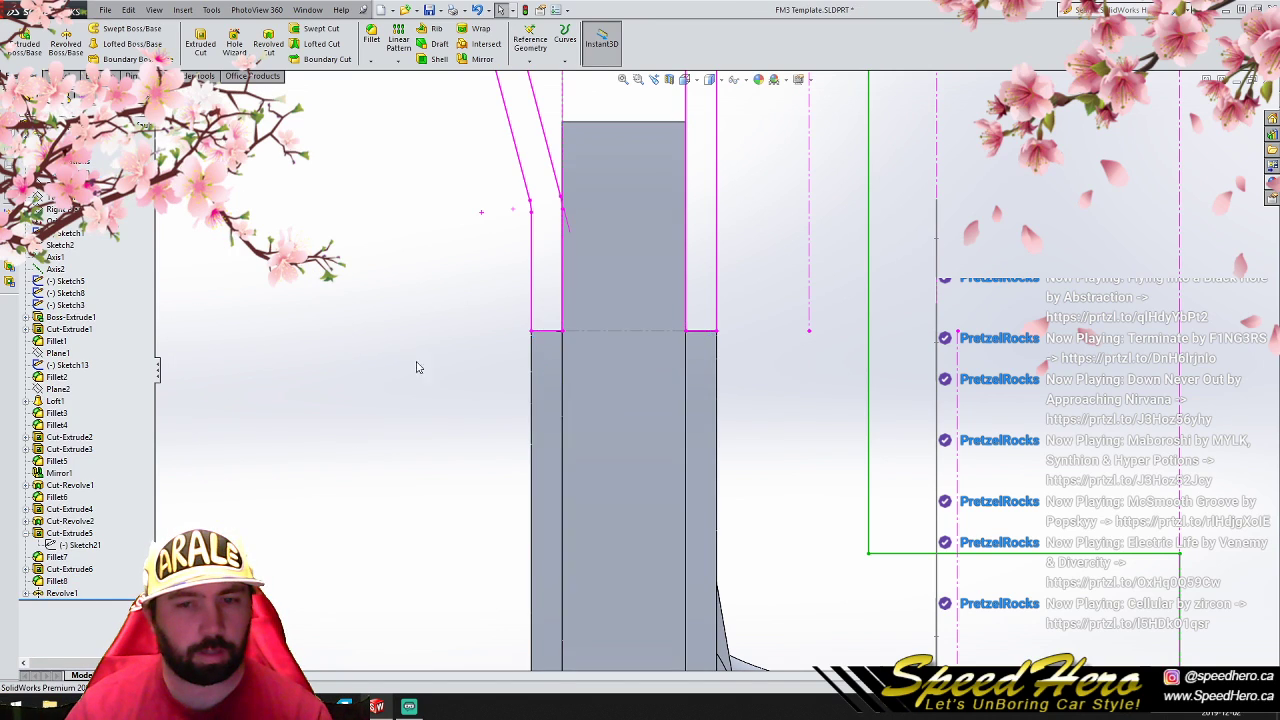
Step: Fillet the curved front edge where the spoke's upper end meets the ring with a 2.5 mm radius
scroll(409, 354, "up", 8)
mouse_move(597, 471)
middle_mouse_down()
mouse_move(668, 478)
mouse_move(583, 460)
mouse_move(487, 403)
mouse_move(577, 346)
mouse_move(640, 360)
middle_mouse_up()
scroll(732, 380, "down", 6)
middle_click_drag(732, 380, 849, 371)
left_click(474, 323)
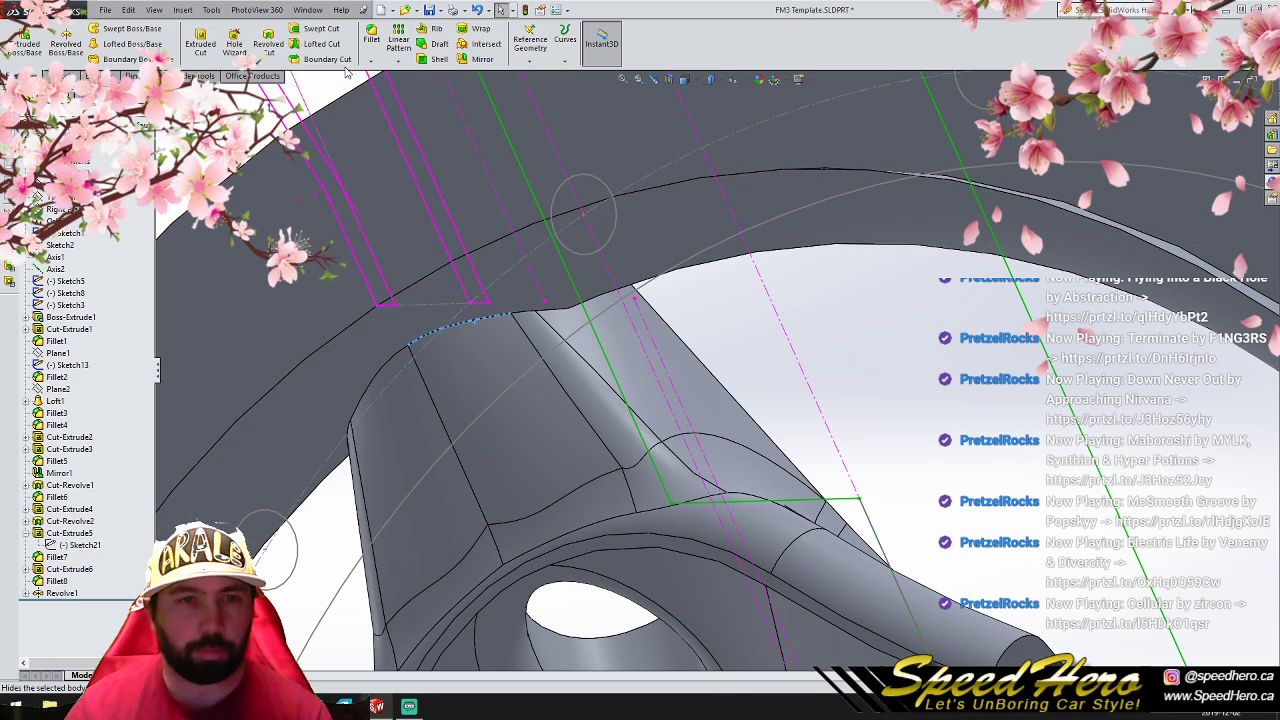
left_click(371, 38)
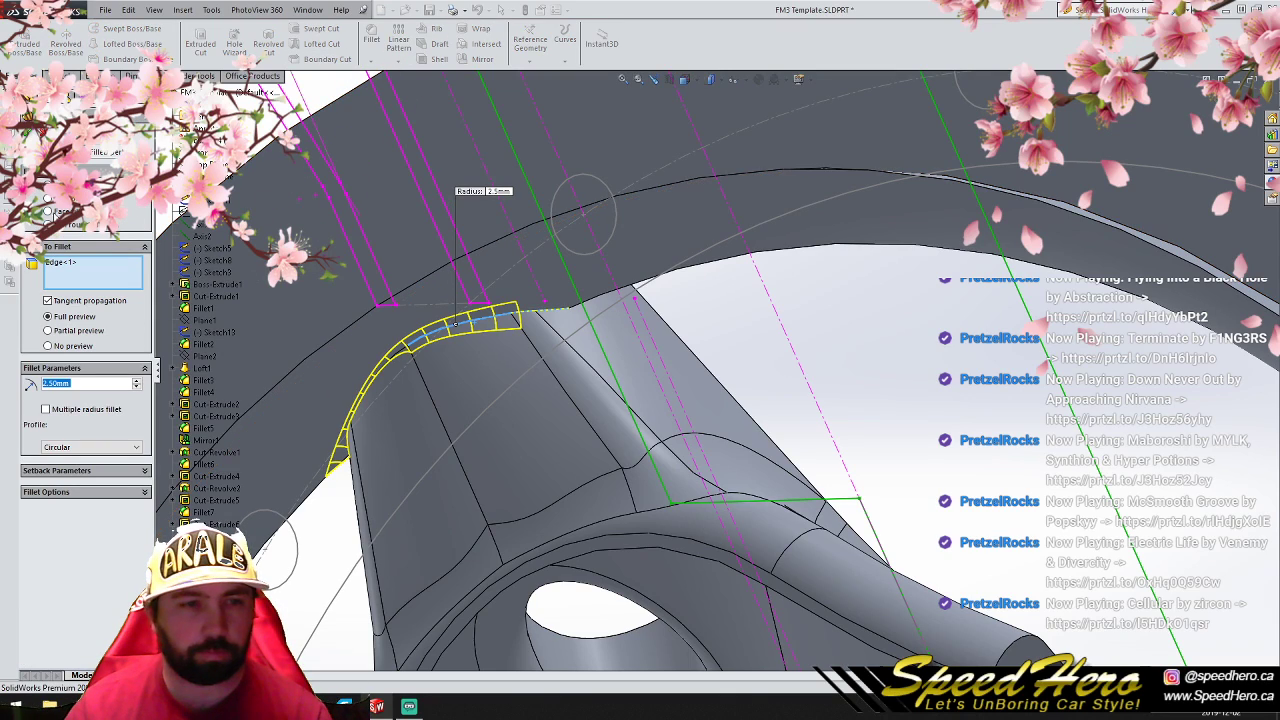
left_click(28, 131)
Step: Try to fillet the edge where the spoke's flat side face meets the ring with a 1 mm radius
middle_click_drag(552, 371, 434, 386)
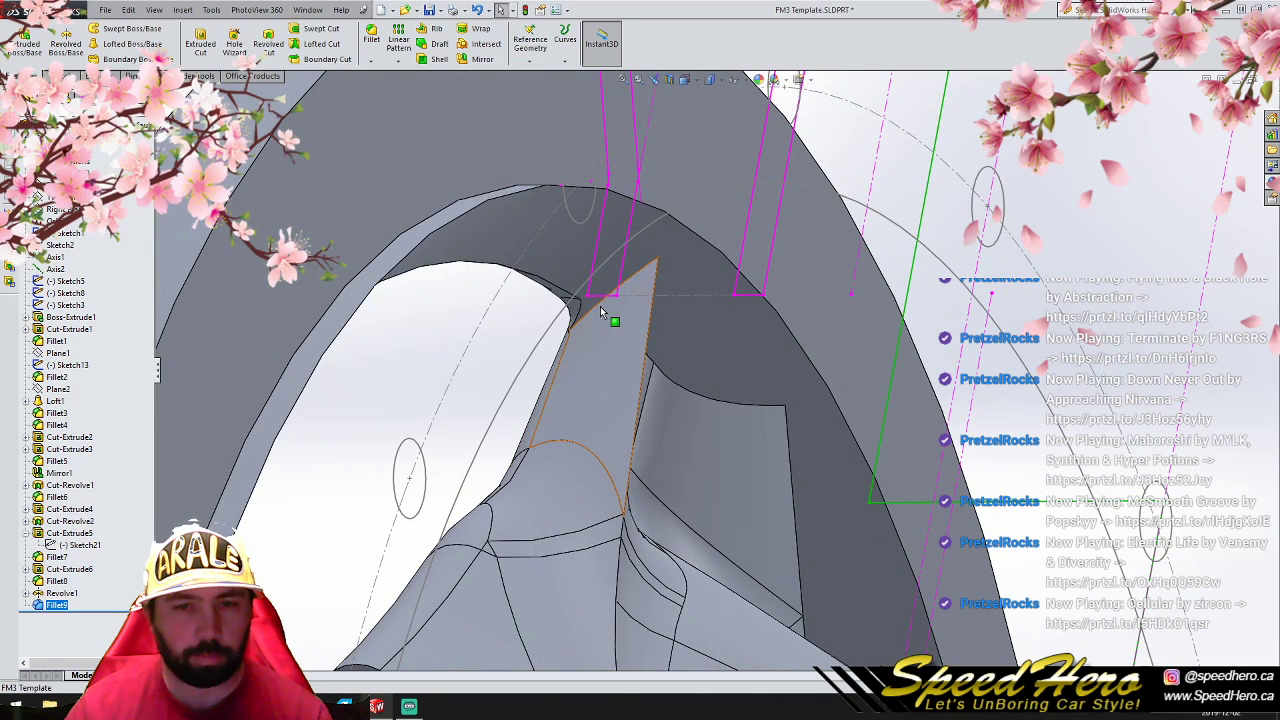
left_click(603, 310)
left_click(371, 40)
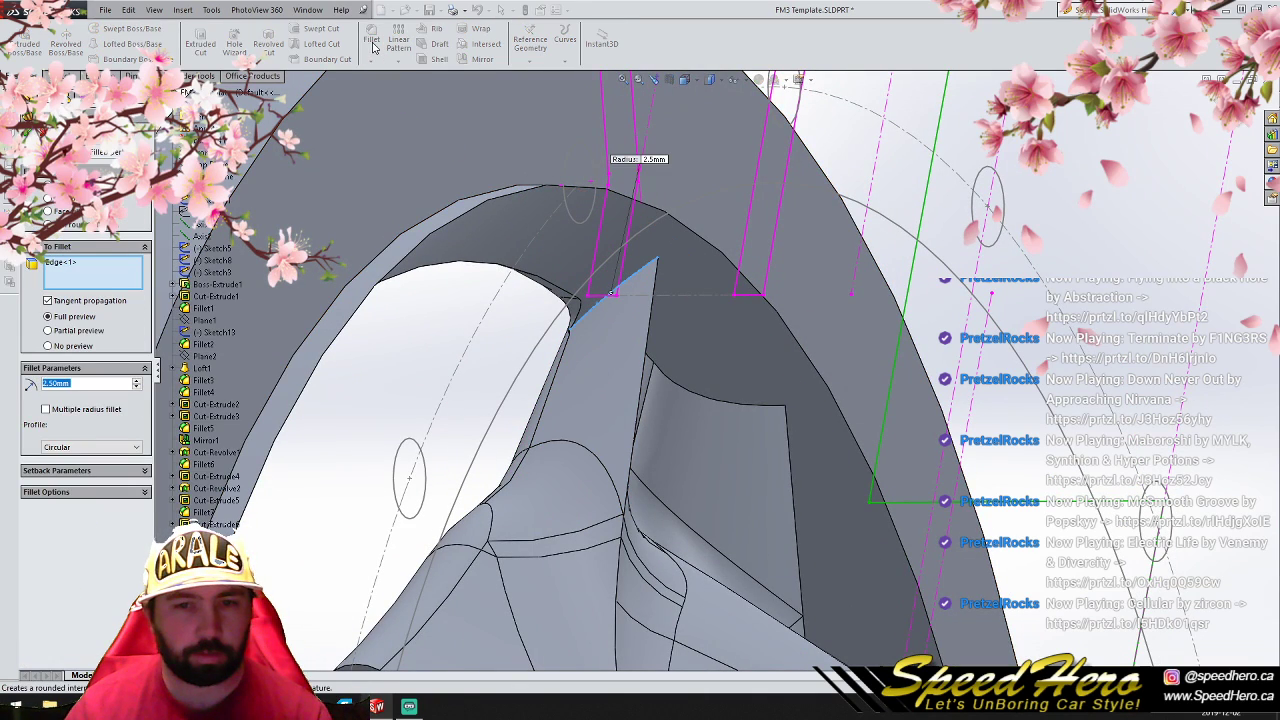
type("1")
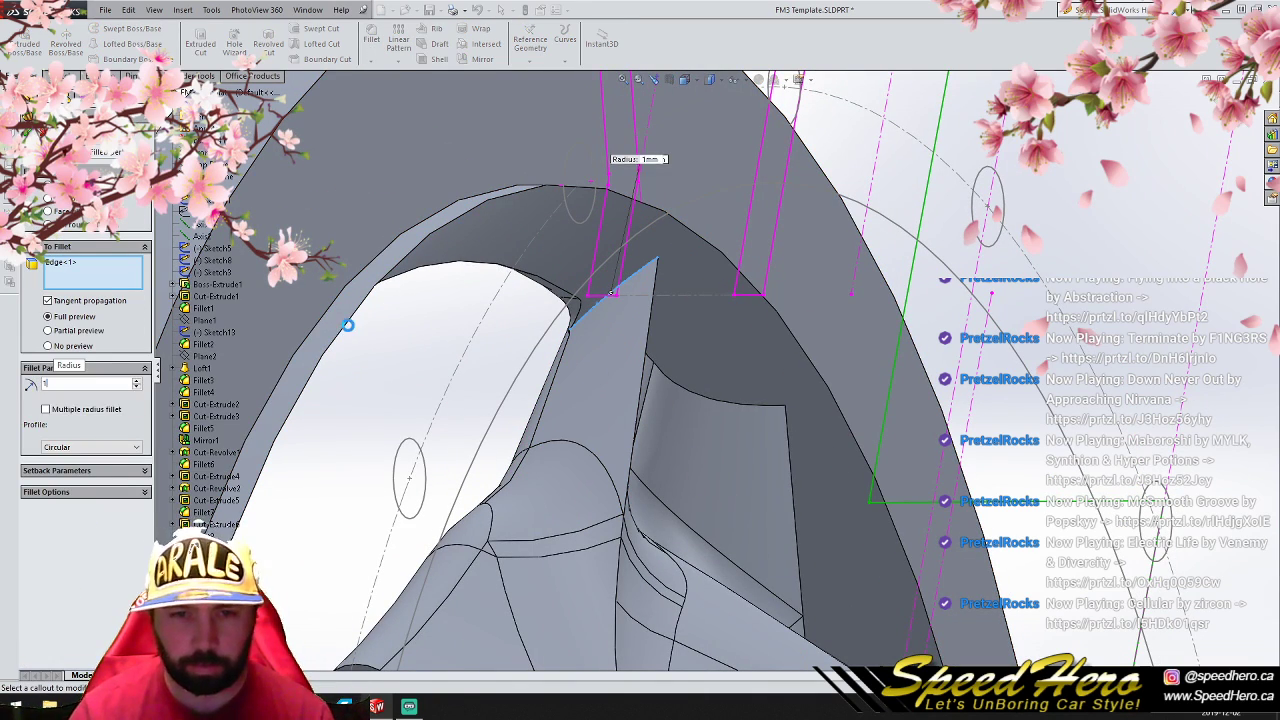
left_click(41, 131)
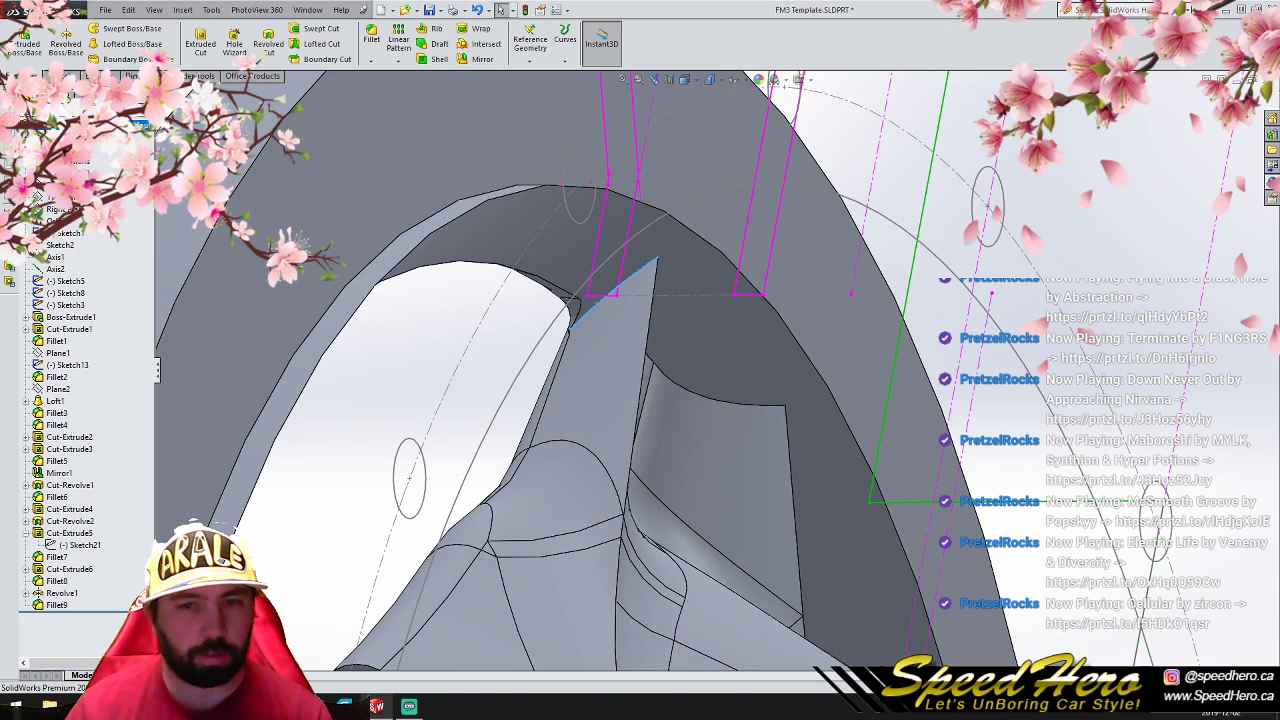
Step: Delete the Fillet9 feature from the junction of spoke and ring
right_click(65, 608)
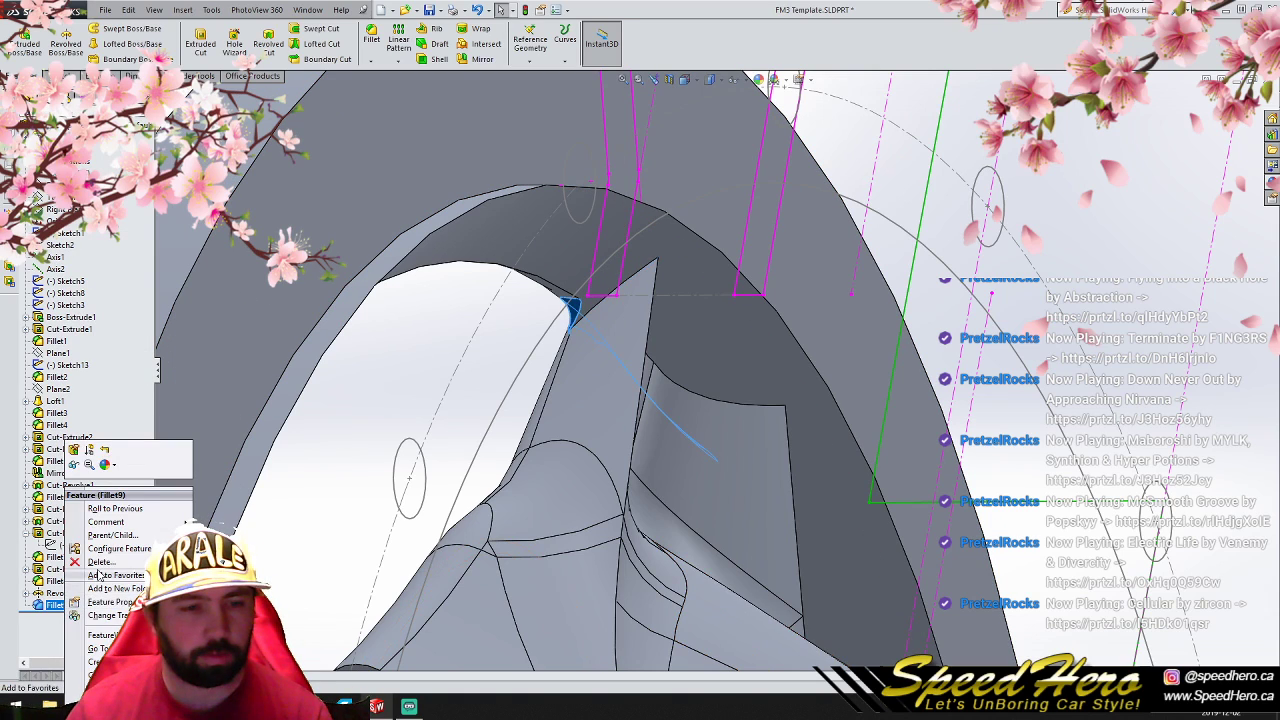
left_click(112, 566)
key("Return")
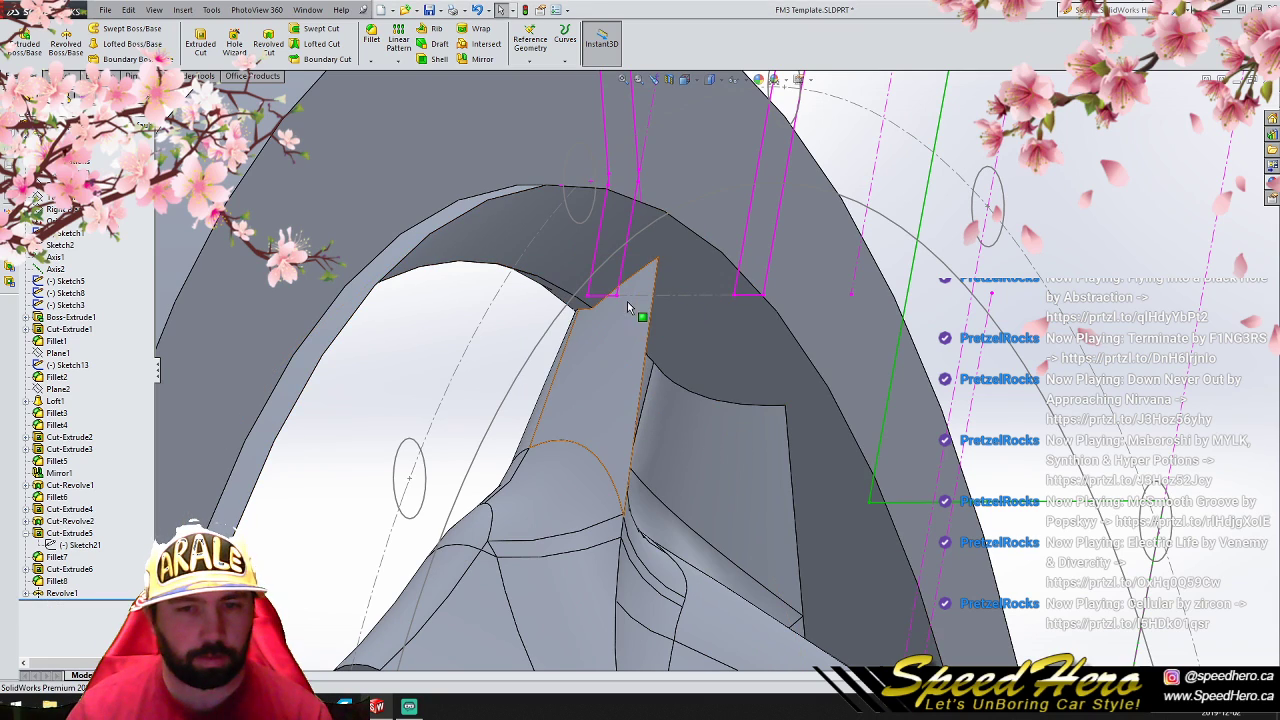
Step: Fillet the two edges where the spoke's flat side faces meet the ring with a 1 mm radius
left_click(605, 298)
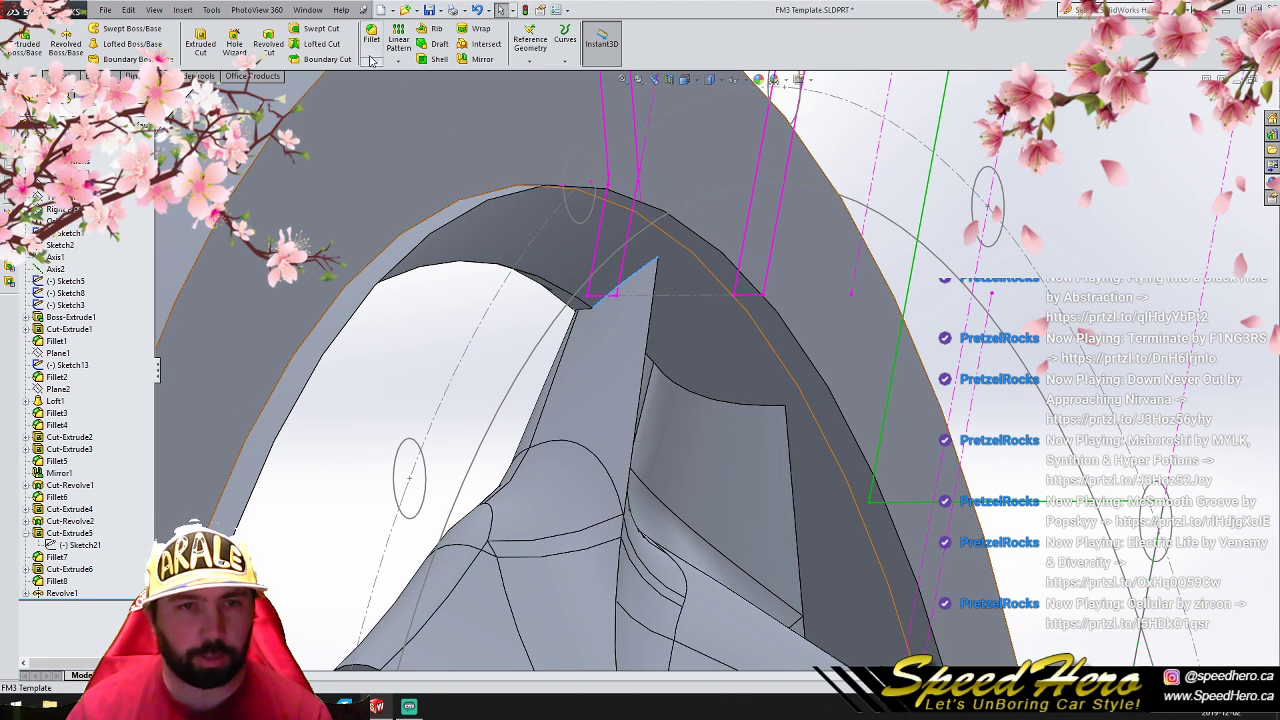
left_click(371, 38)
scroll(677, 338, "up", 6)
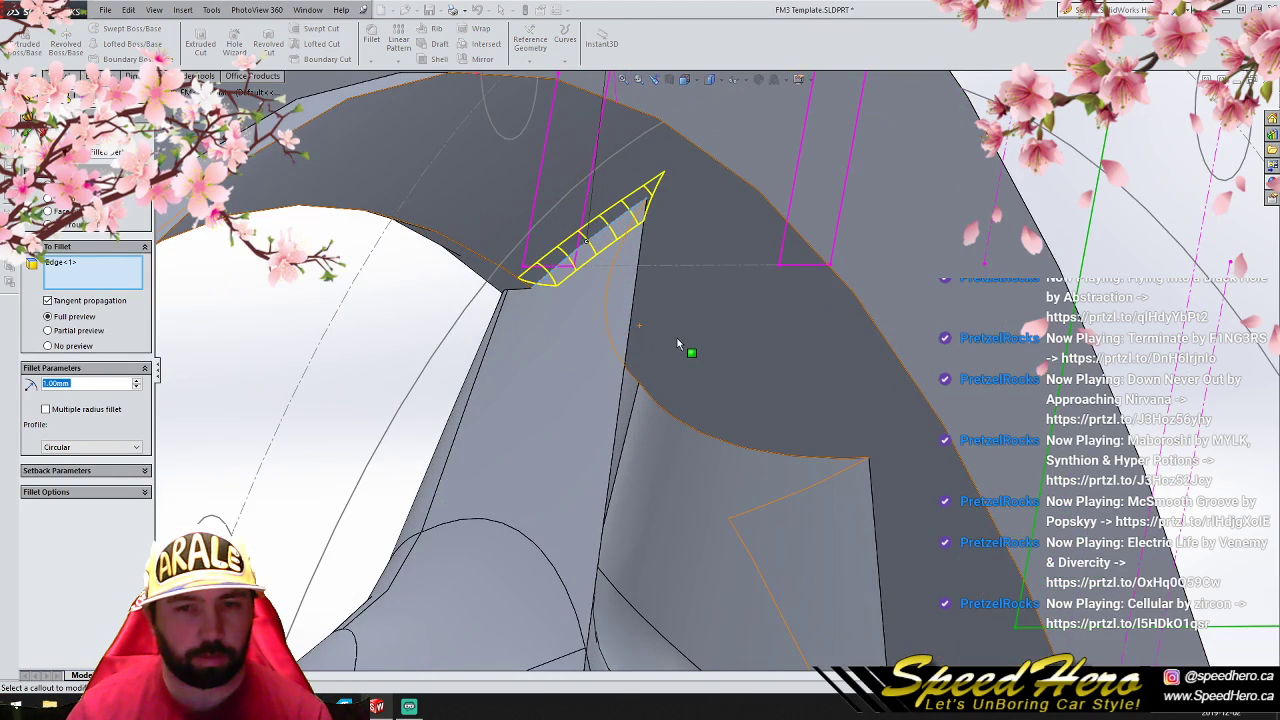
middle_click_drag(651, 343, 823, 371)
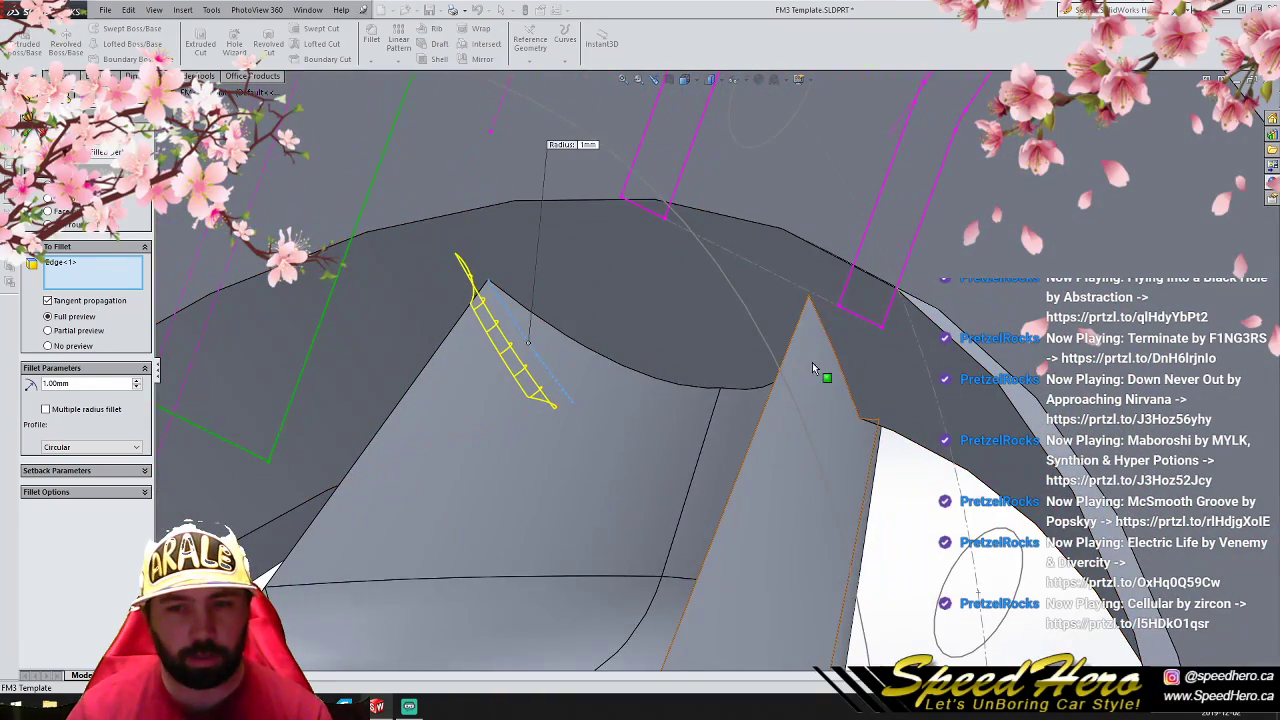
left_click(840, 365)
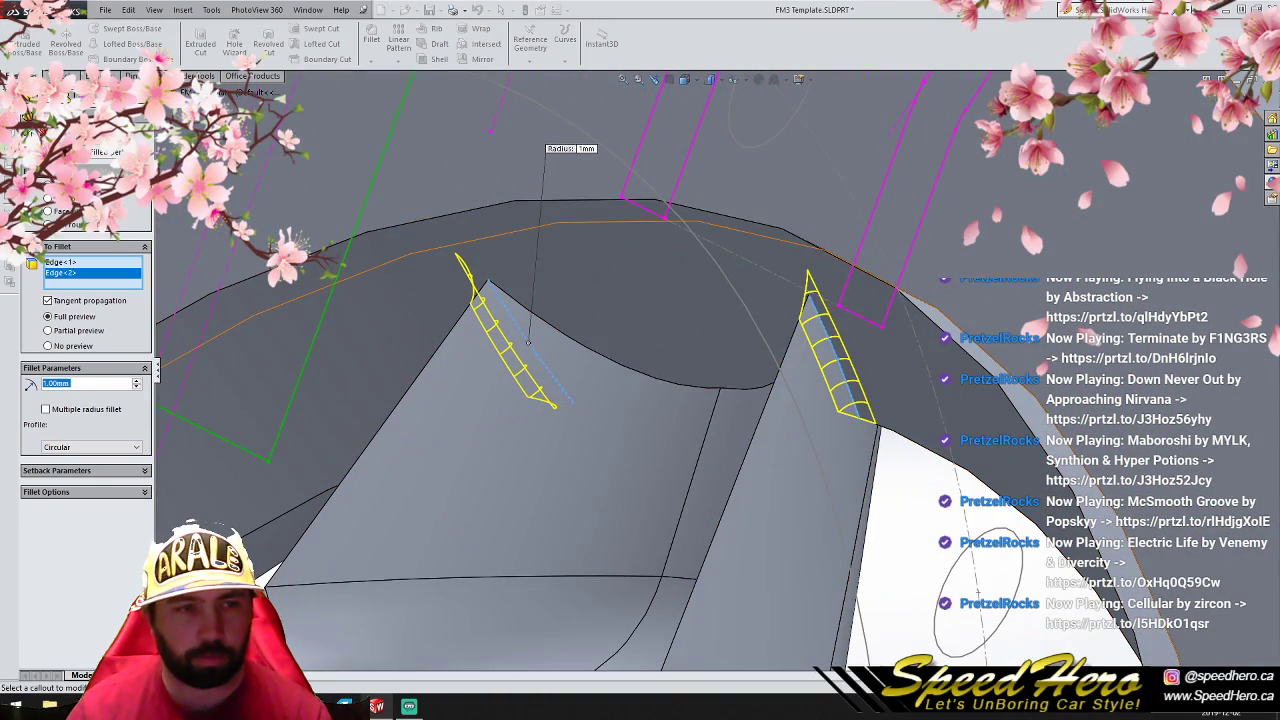
left_click(29, 131)
Step: Edit the fillet on the spoke's two side edges at the ring and set its radius to 2.5 mm
middle_click_drag(515, 392, 768, 207)
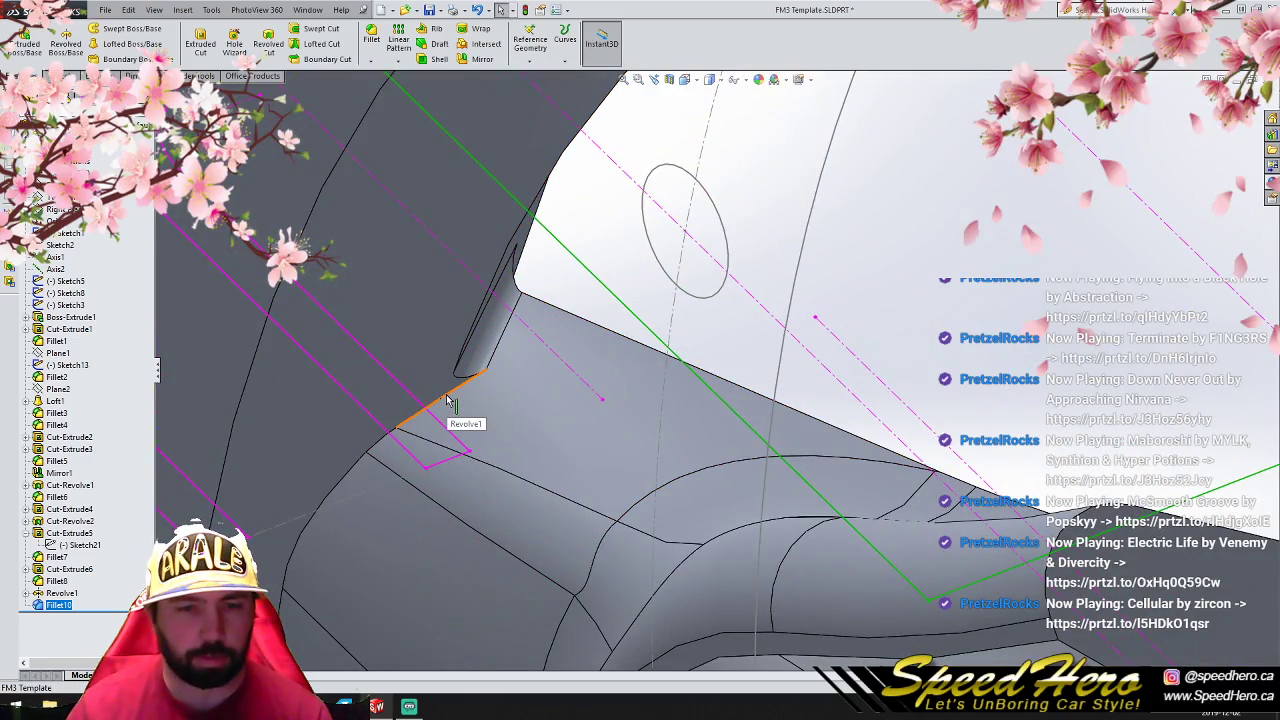
left_click(448, 401)
right_click(55, 605)
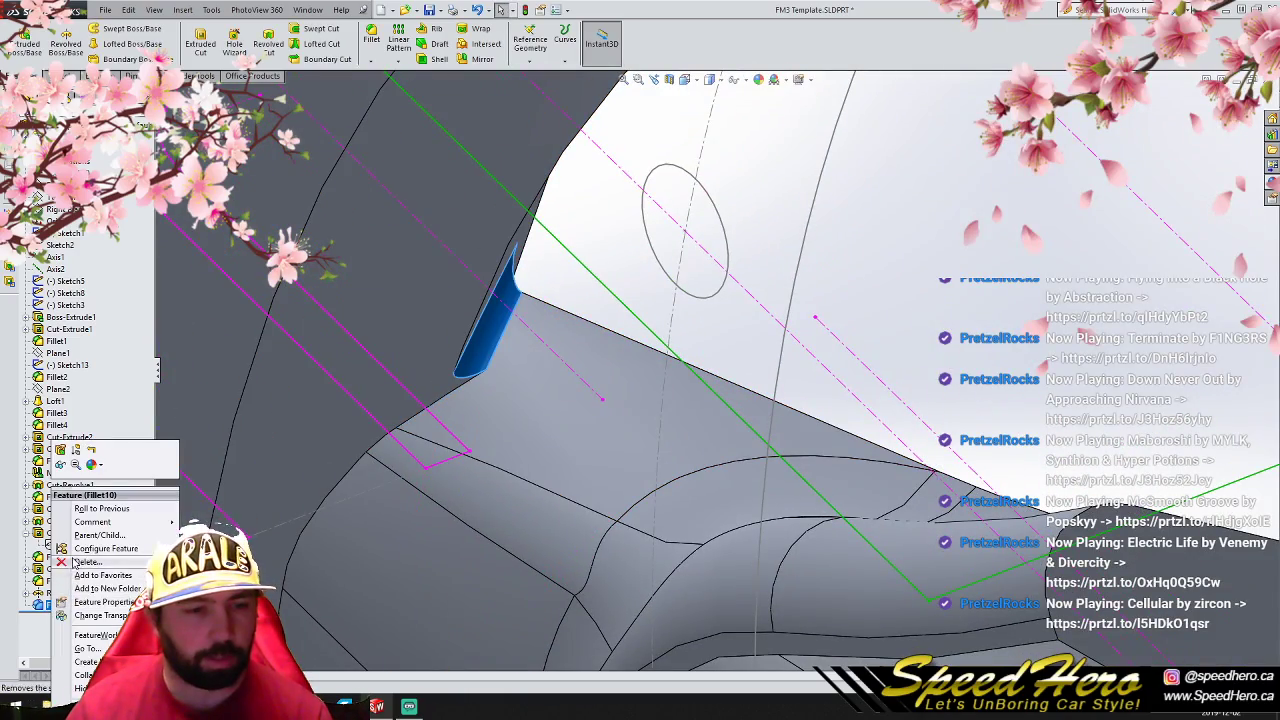
left_click(65, 453)
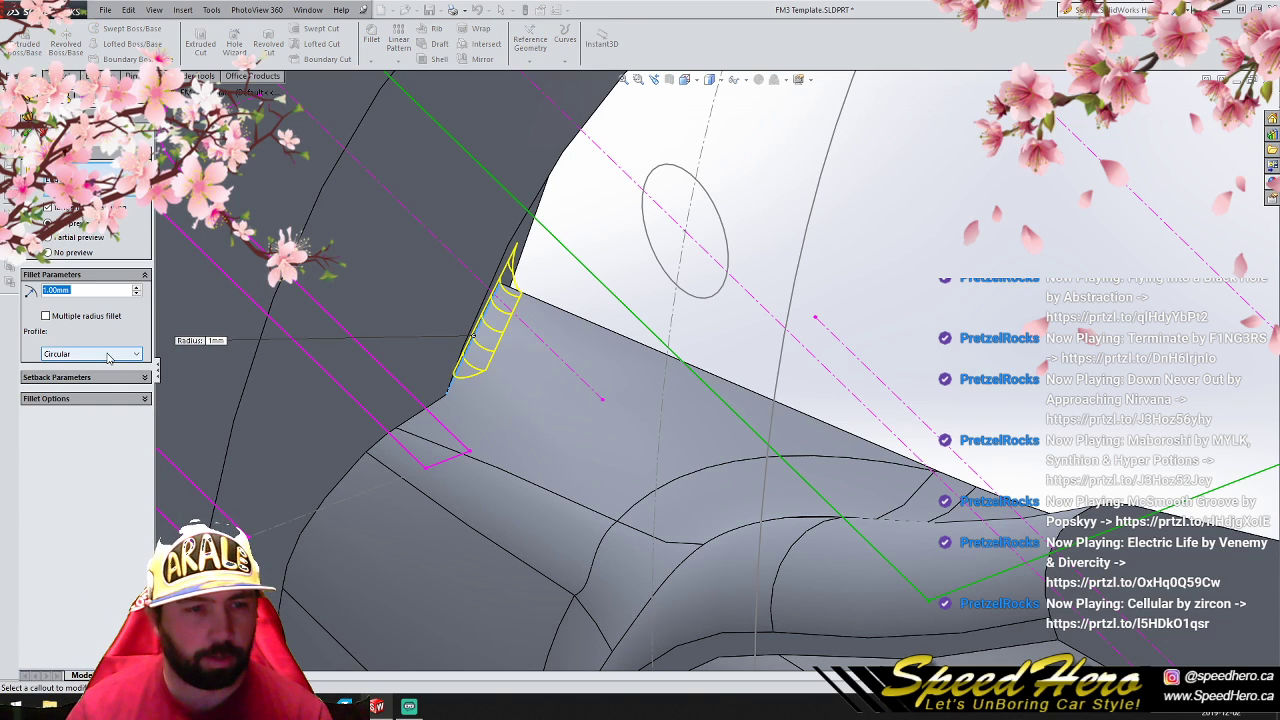
type("5")
key("Return")
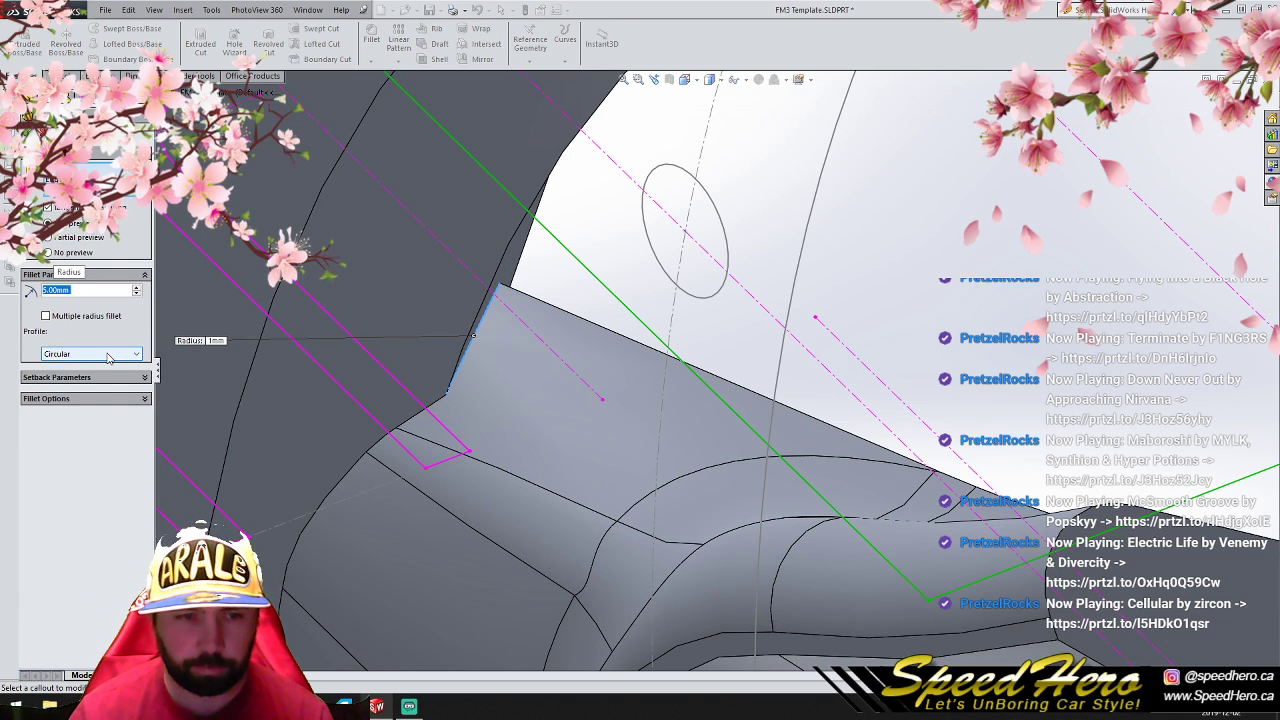
type("2.5")
key("Return")
key("Return")
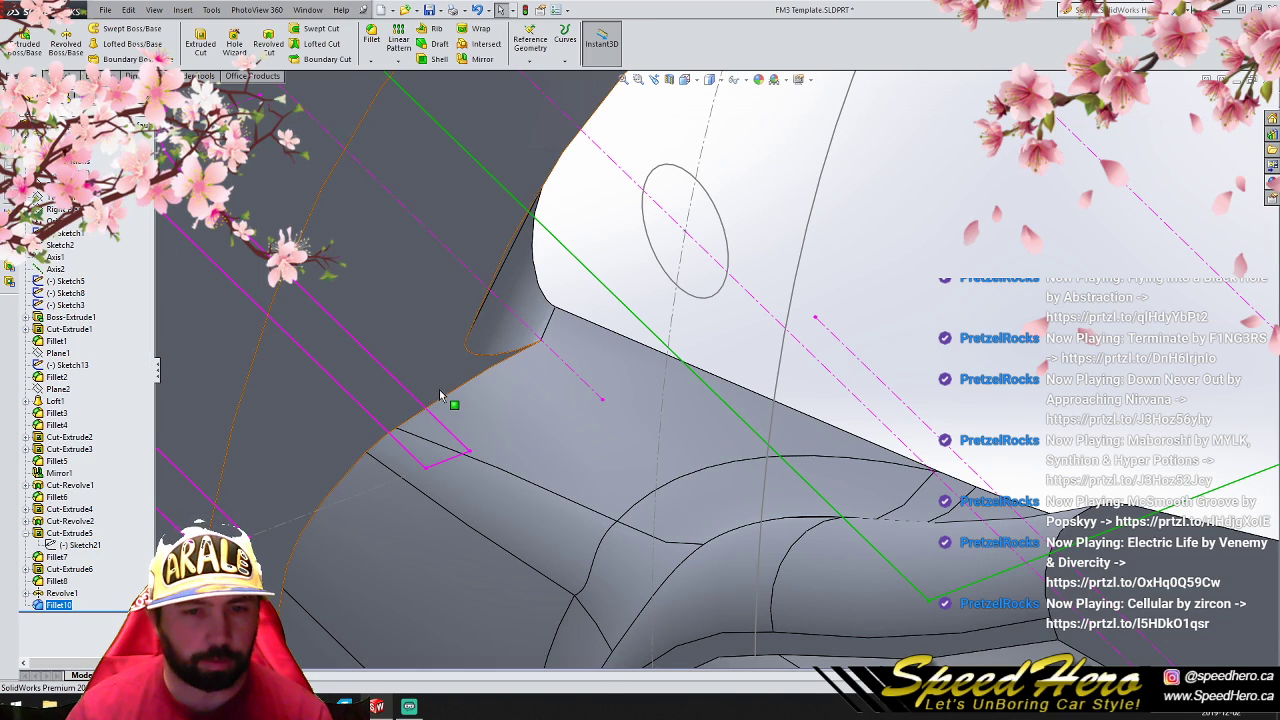
Step: Fillet the remaining curved edge chain along the junction of spoke and ring with a 2.5 mm radius
left_click(448, 397)
left_click(371, 38)
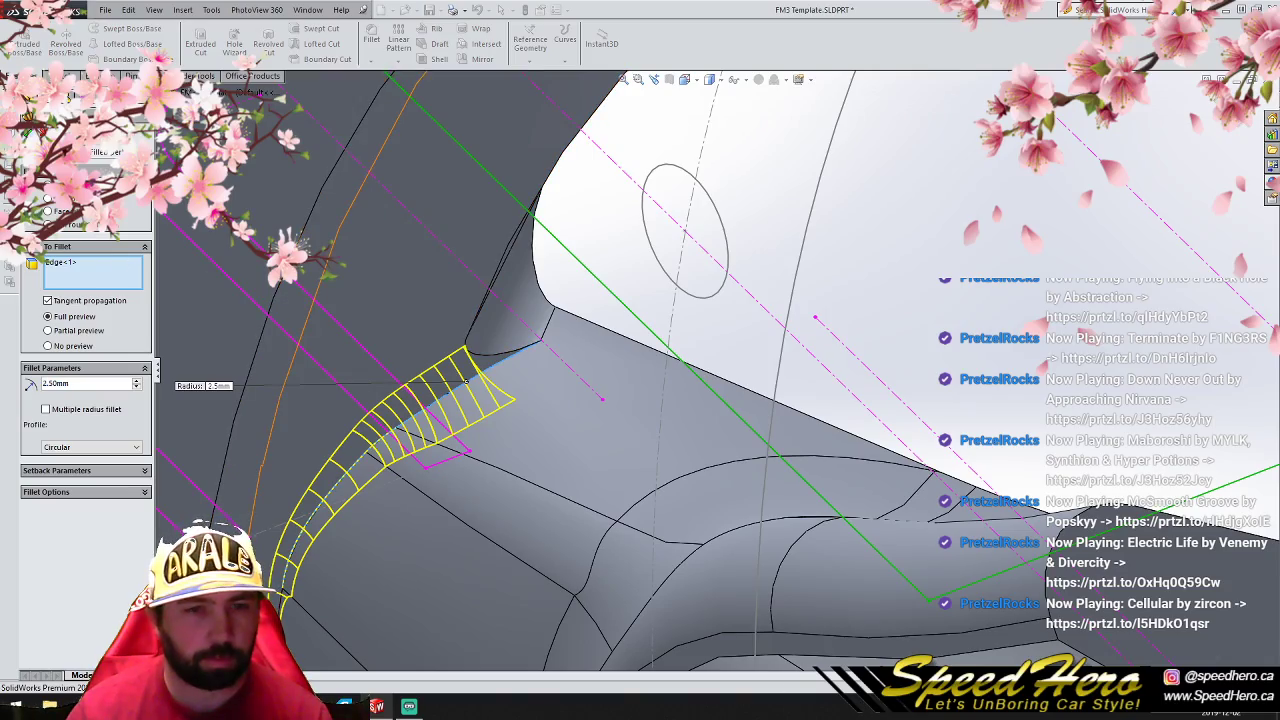
key("Return")
Step: Start a sketch on the Front Plane and draw a vertical line about 148 mm long from the origin down past the ring
middle_click_drag(465, 381, 684, 474)
scroll(636, 584, "up", 9)
middle_click_drag(711, 539, 731, 510)
scroll(731, 510, "down", 2)
key("ctrl+4")
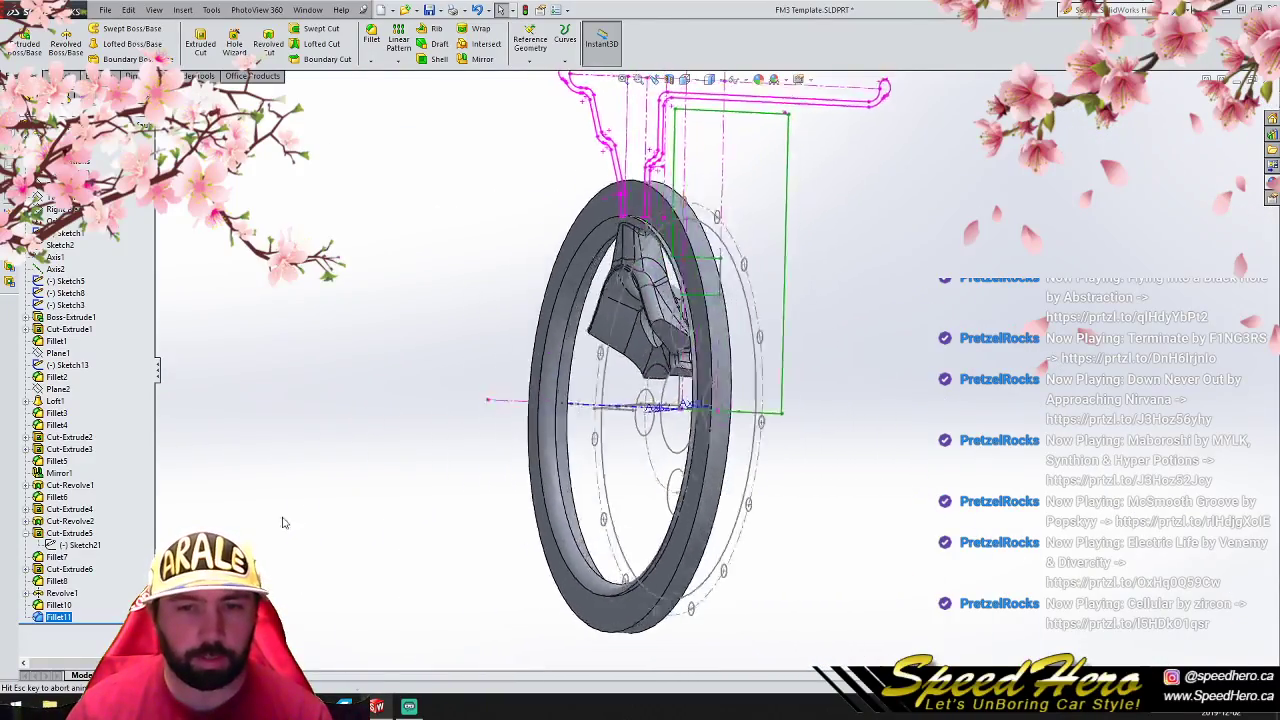
key("ctrl+1")
left_click(295, 408)
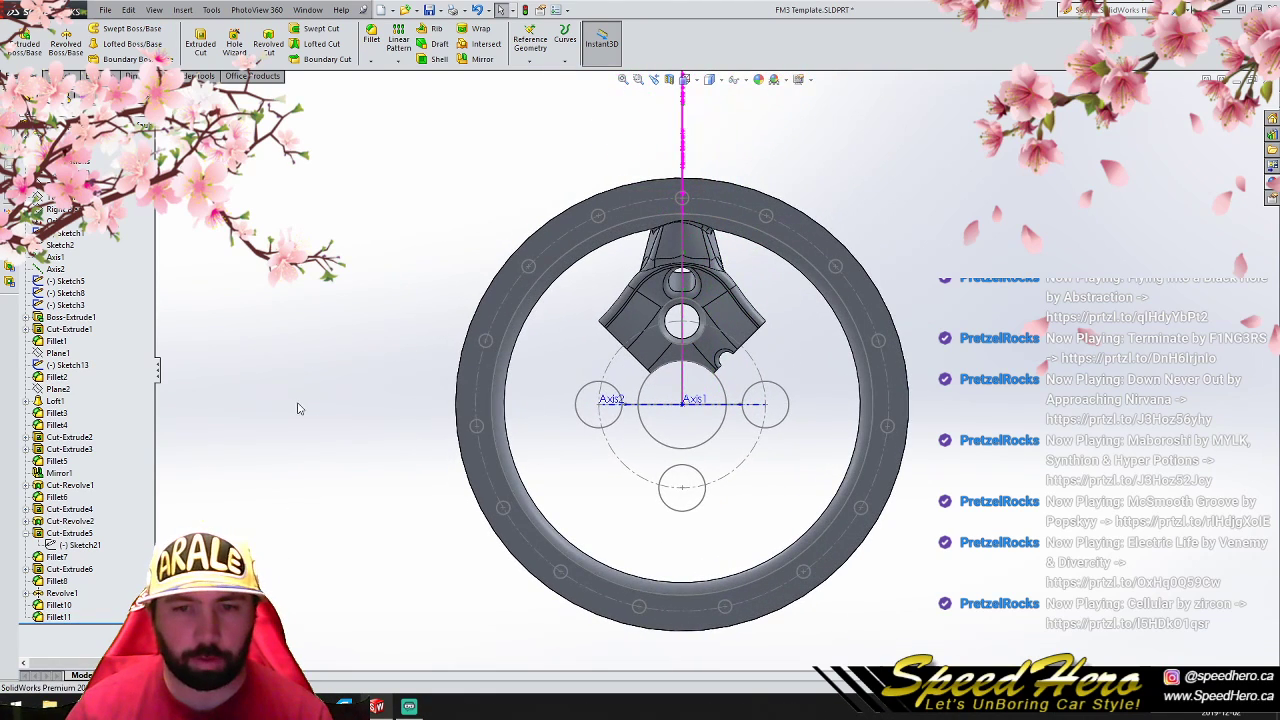
left_click(66, 185)
left_click(68, 76)
left_click(88, 29)
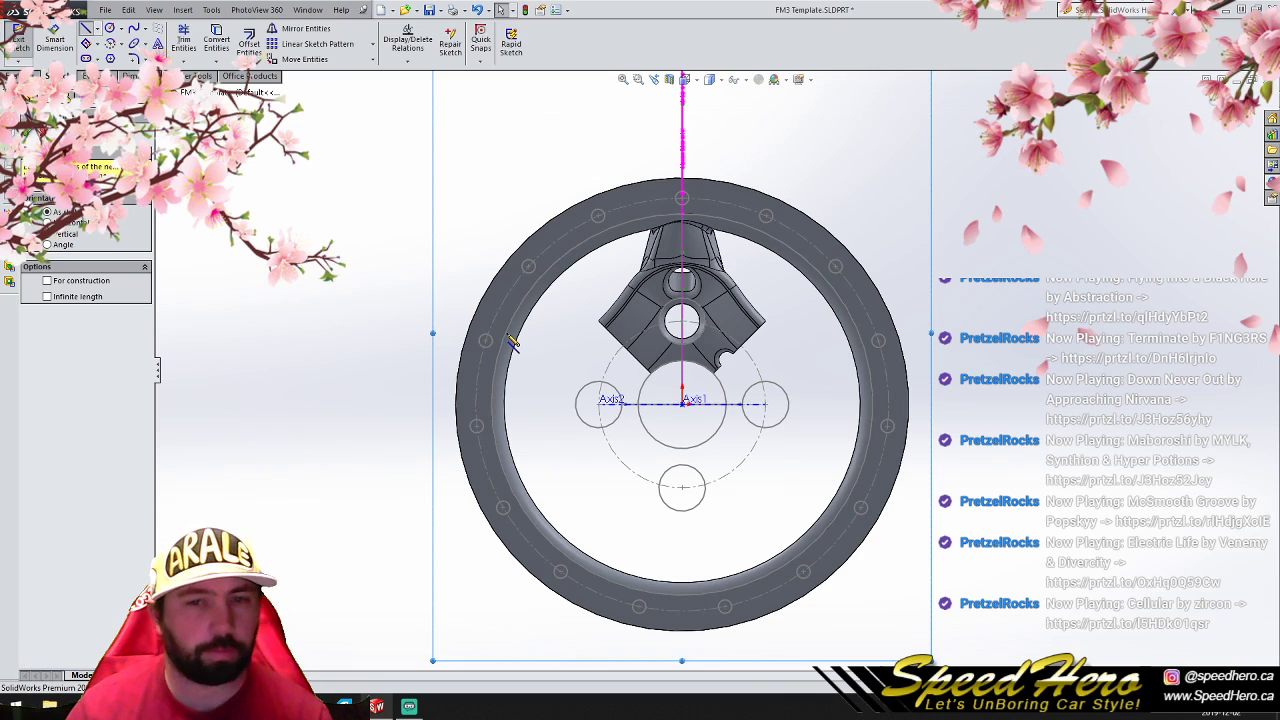
left_click(682, 401)
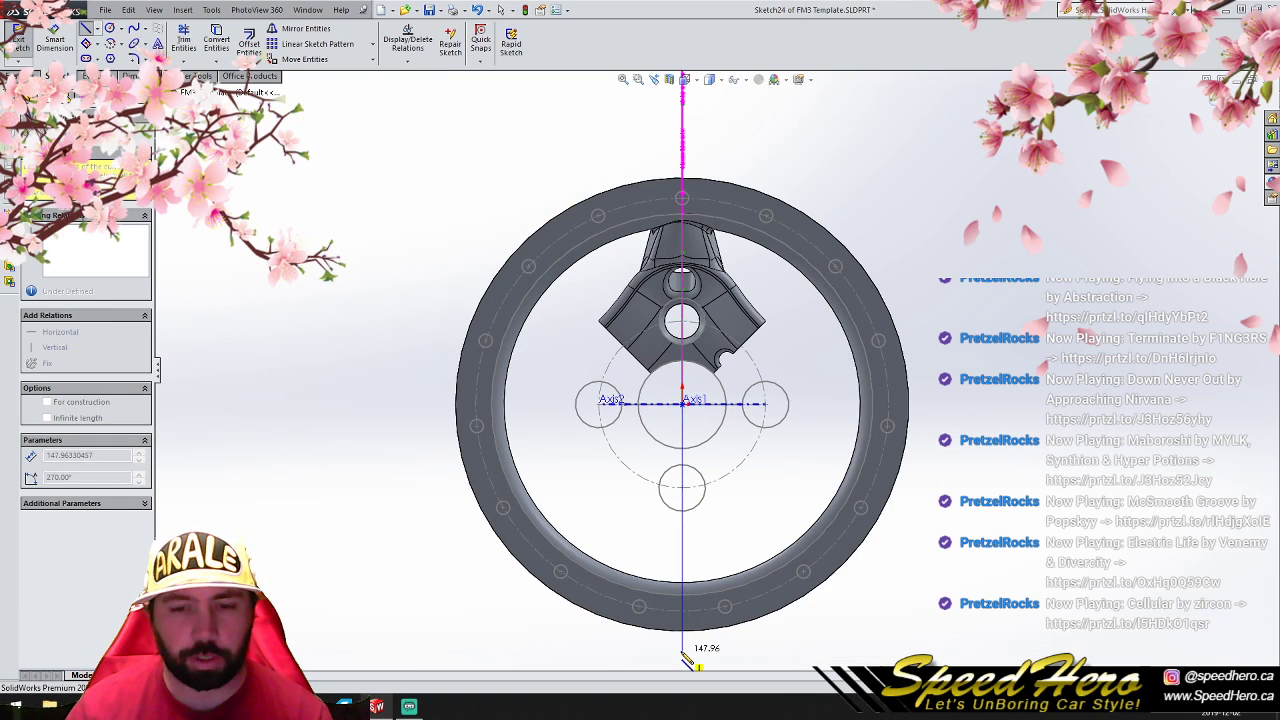
left_click(683, 655)
right_click(683, 655)
left_click(697, 318)
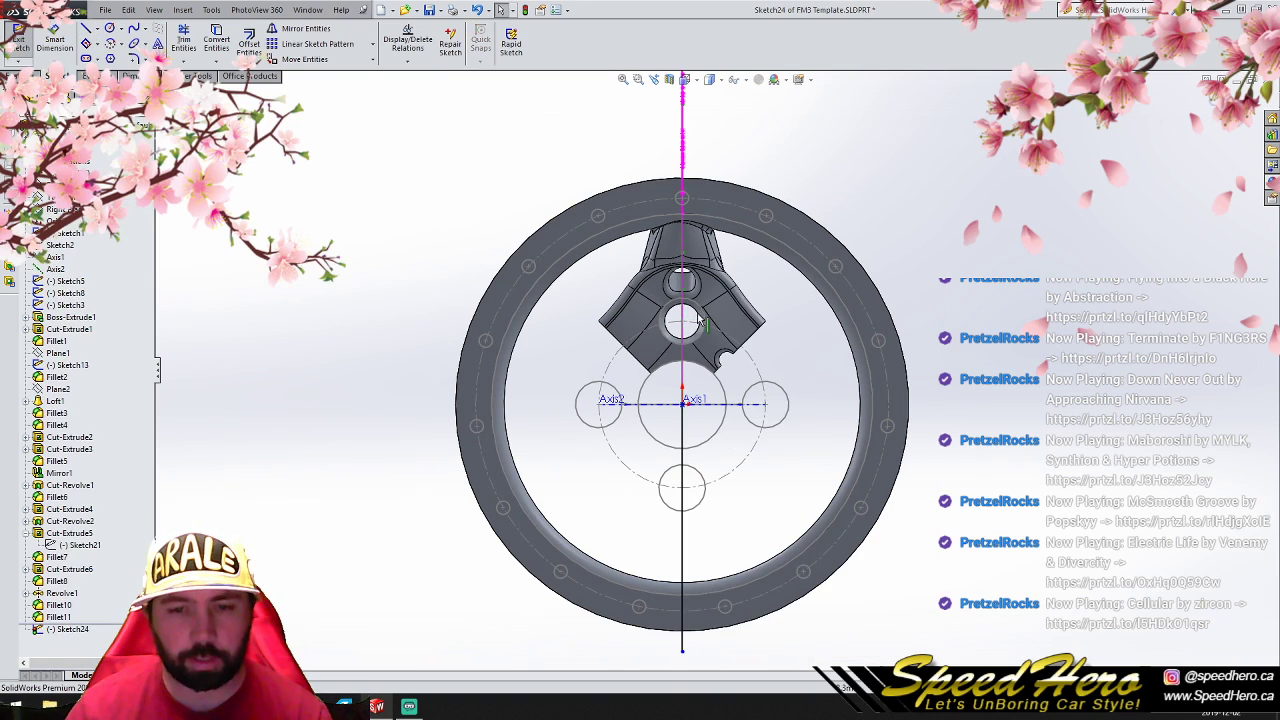
left_click(373, 46)
left_click(360, 60)
left_click(360, 61)
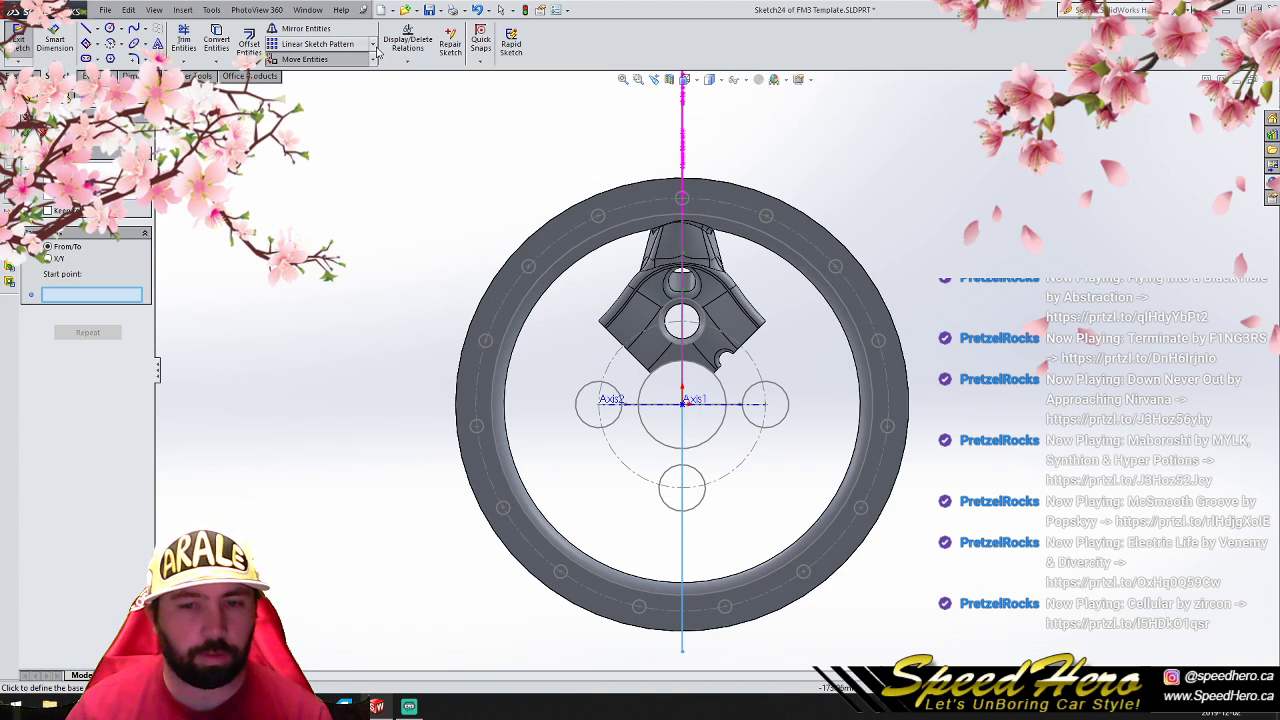
key("Escape")
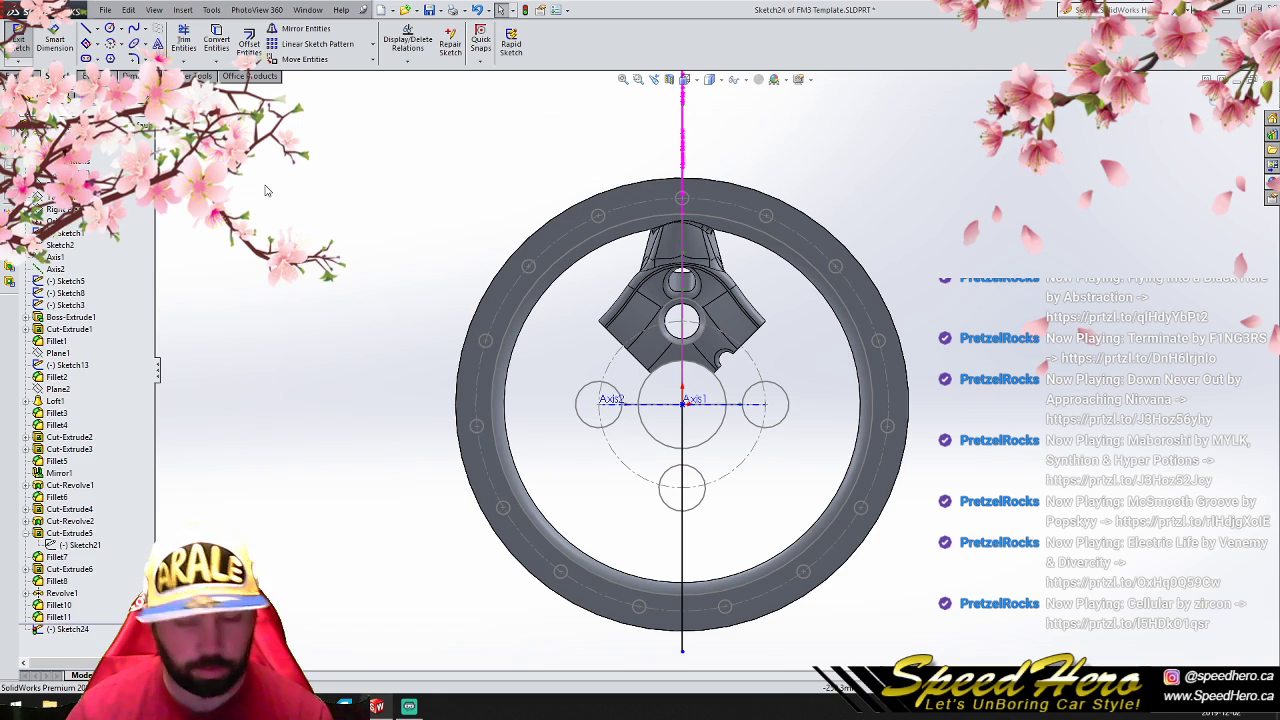
Step: Create a circular sketch pattern of the vertical line about the origin with 8 equally spaced instances over 360 degrees
key("ctrl+a")
left_click(373, 46)
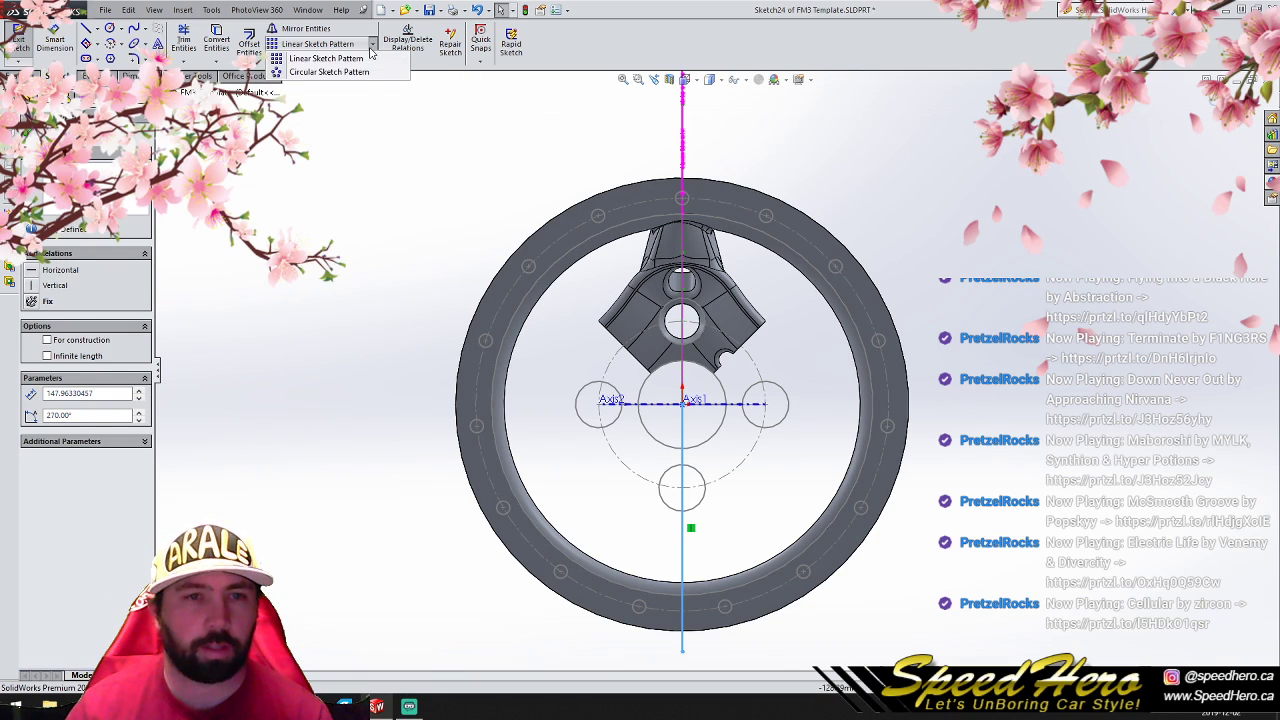
left_click(320, 76)
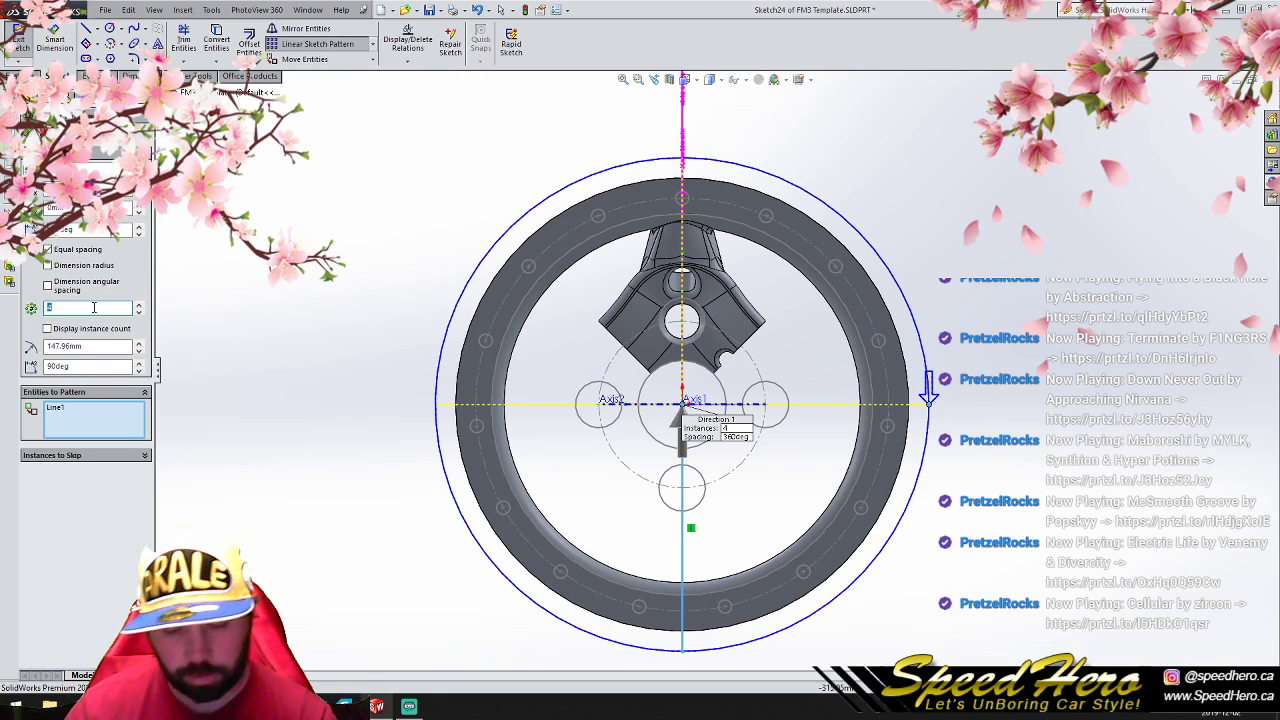
type("8")
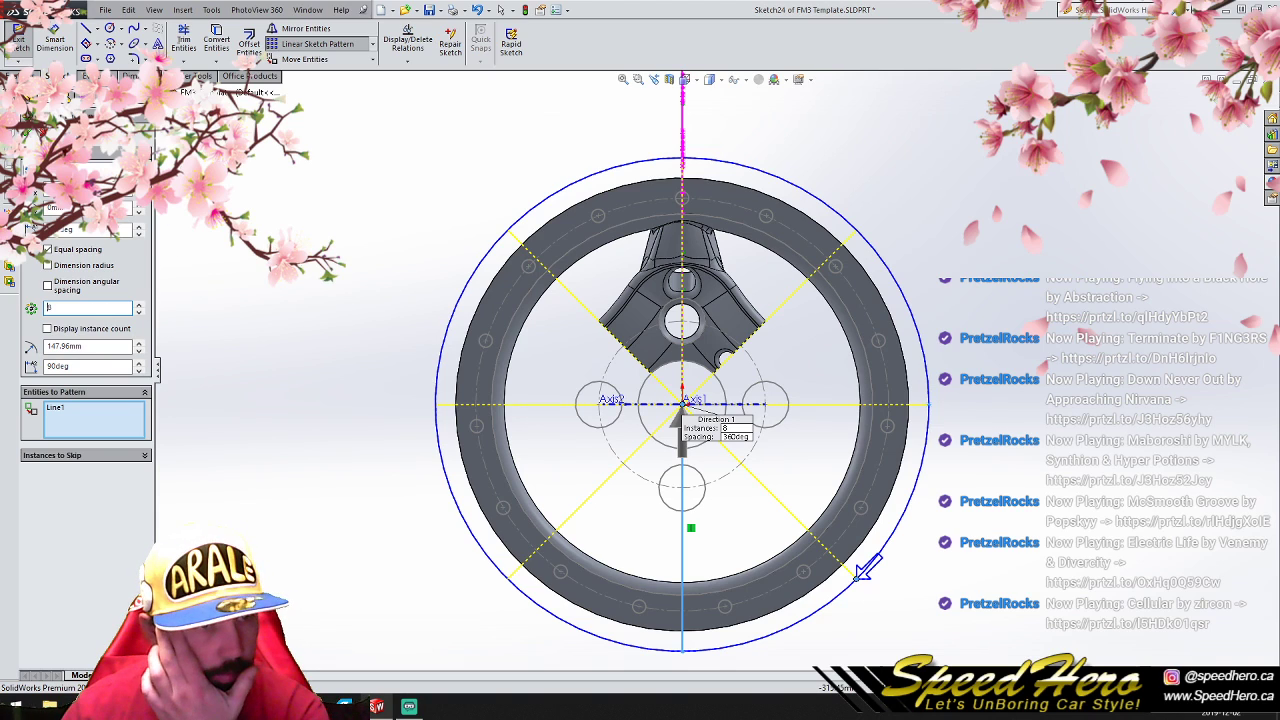
key("Return")
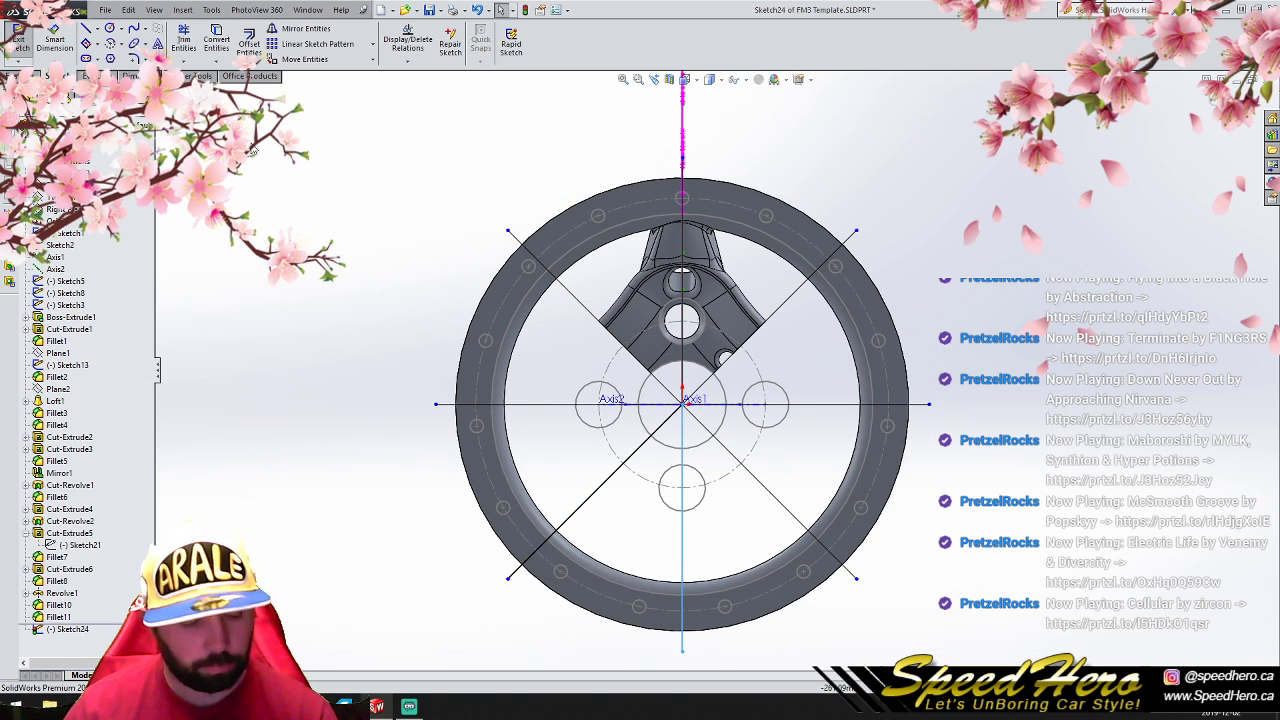
Step: Delete all patterned lines except the one running up through the spoke and the upper-right diagonal beside it
key("ctrl+a")
left_click(562, 283, "ctrl")
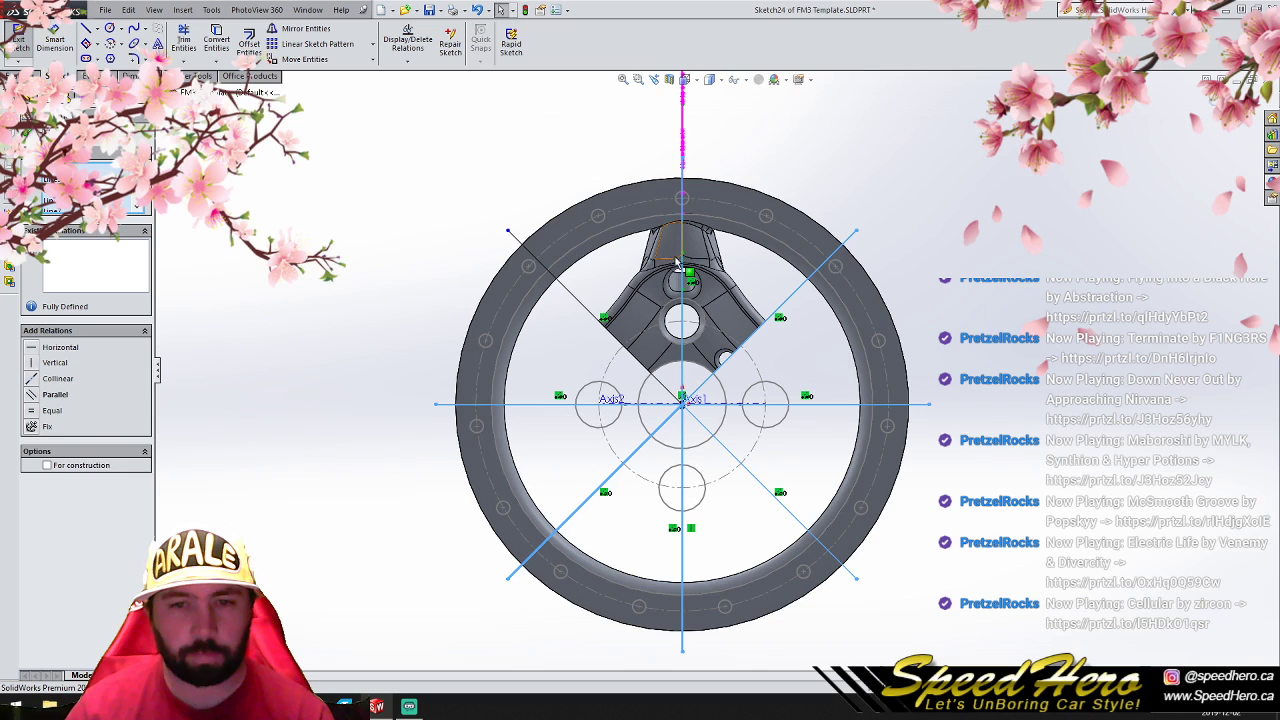
left_click(569, 295, "ctrl")
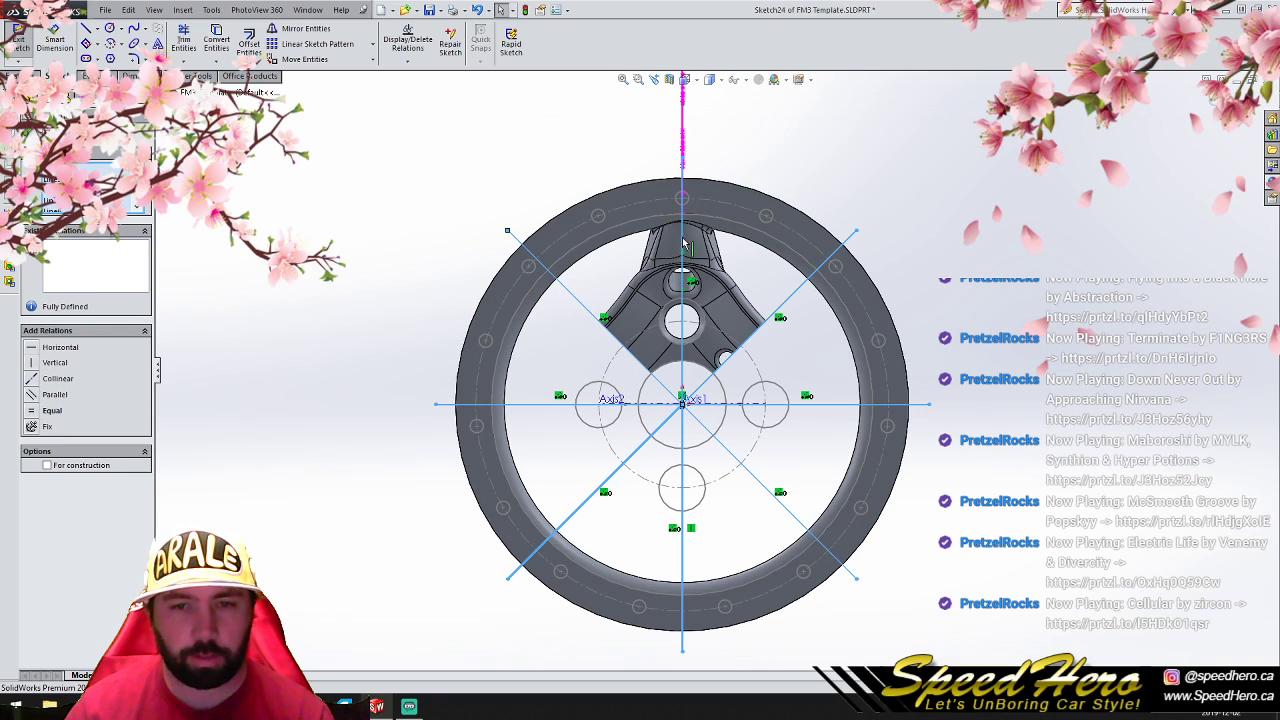
left_click(806, 290, "ctrl")
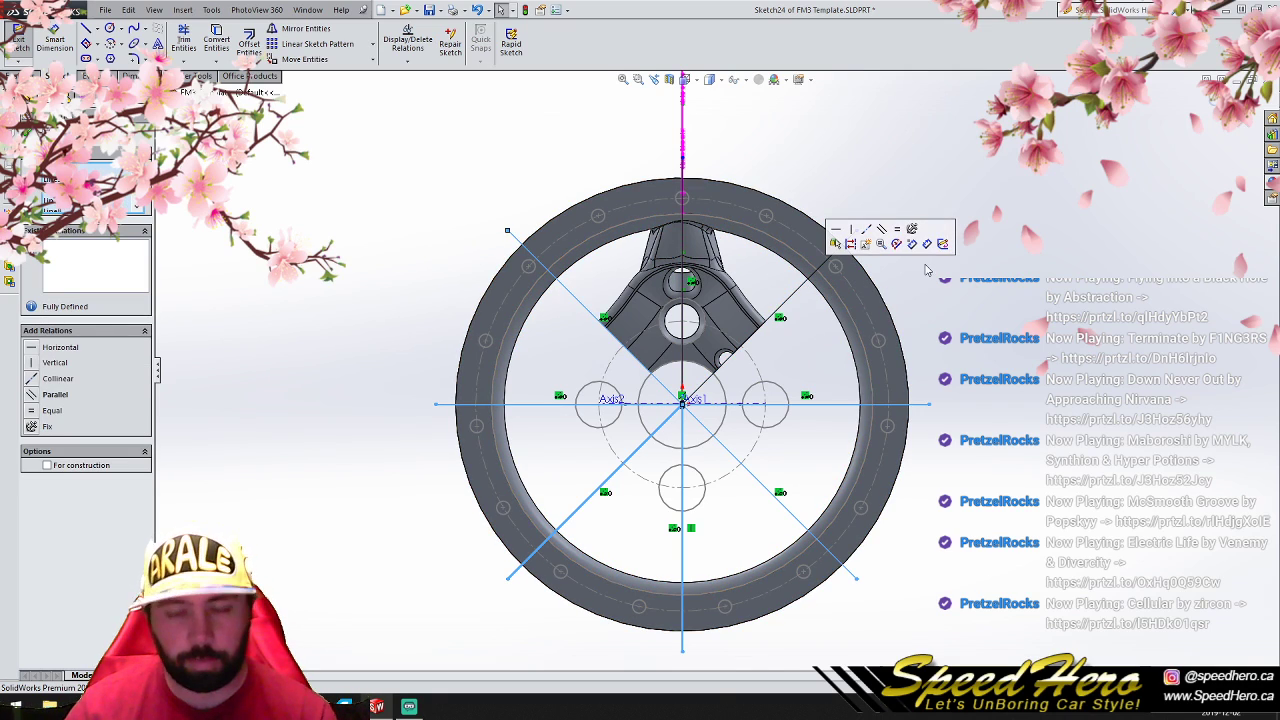
key("Delete")
left_click(616, 355)
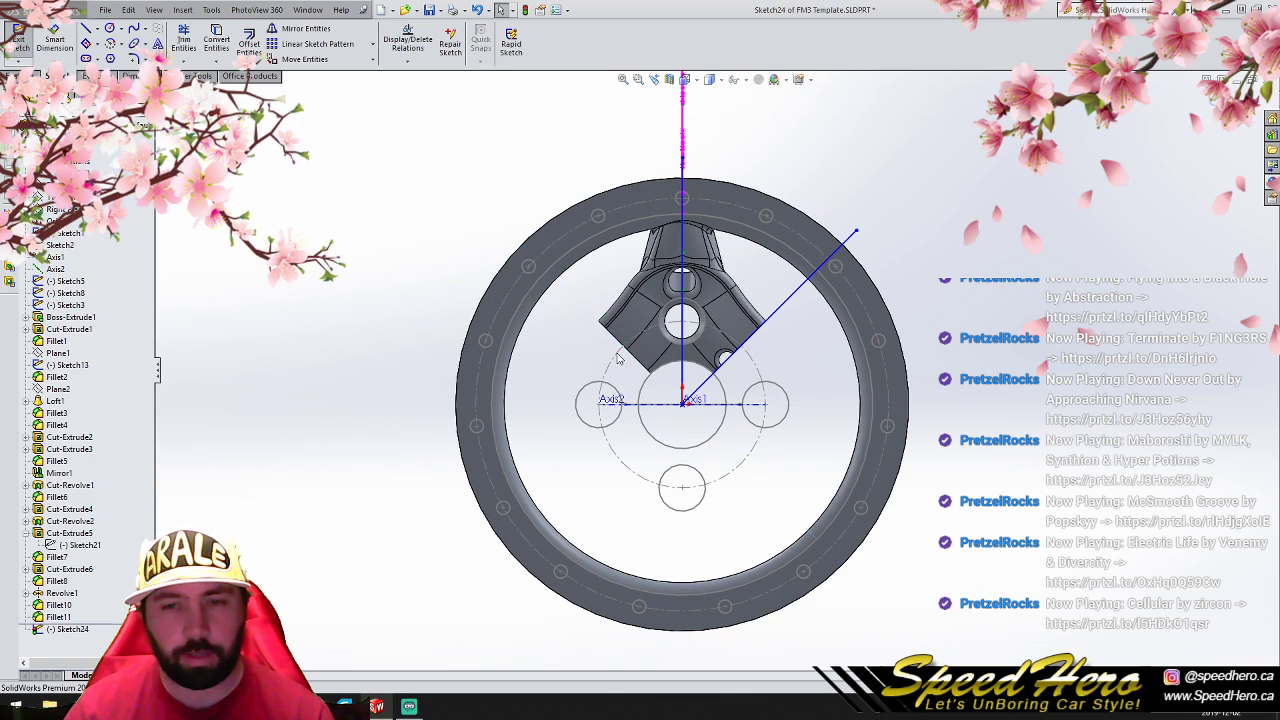
Step: Draw a circle about 148 mm in radius around the origin and trim away its arc between the two remaining lines
left_click(110, 29)
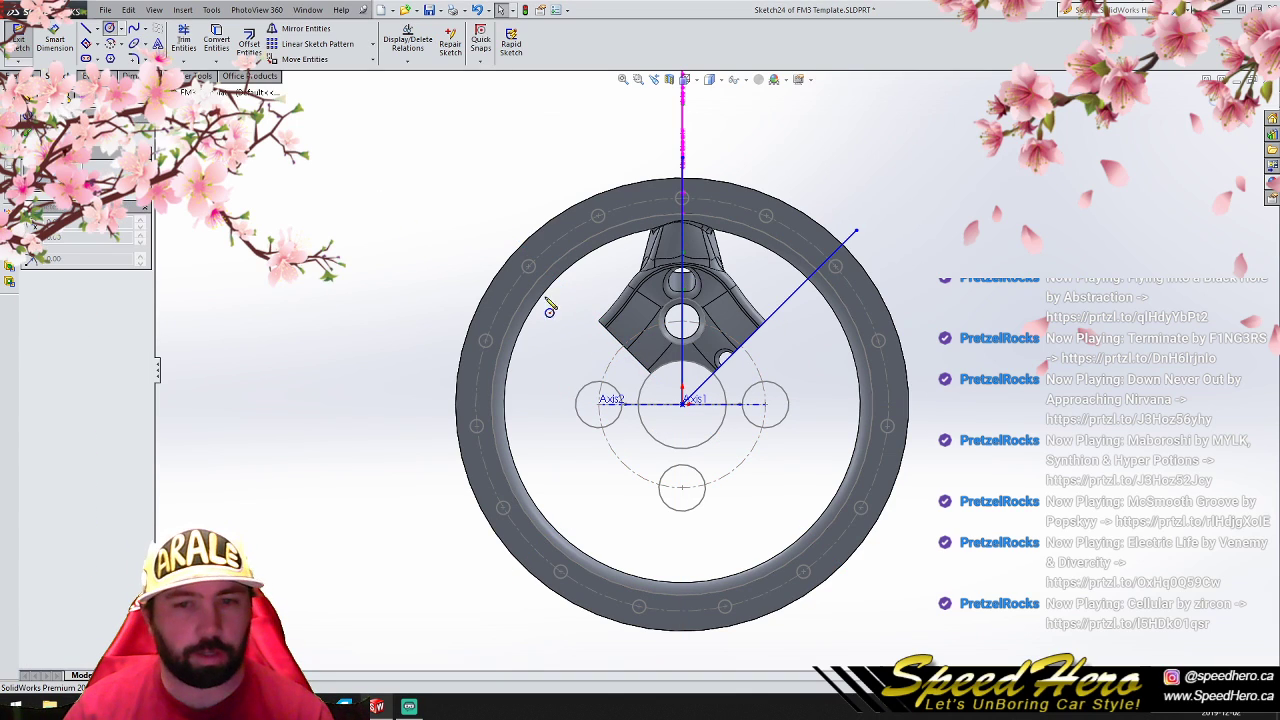
left_click(682, 403)
left_click(866, 243)
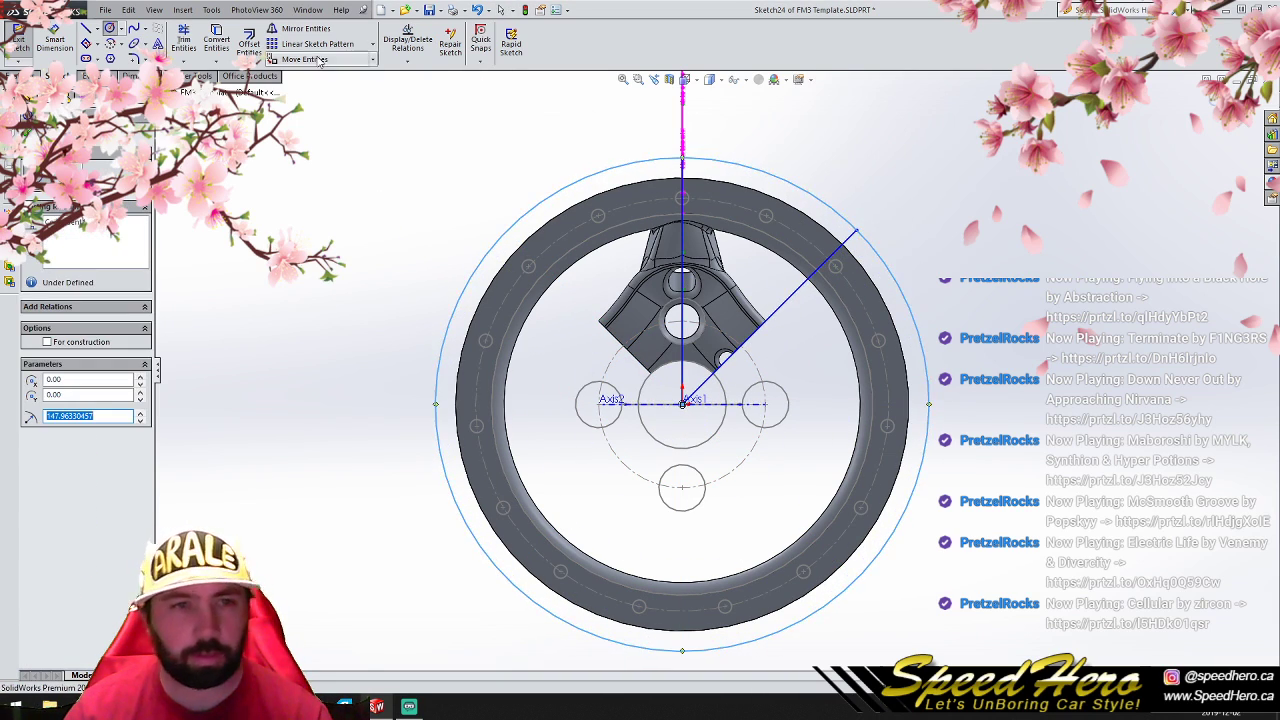
left_click(183, 40)
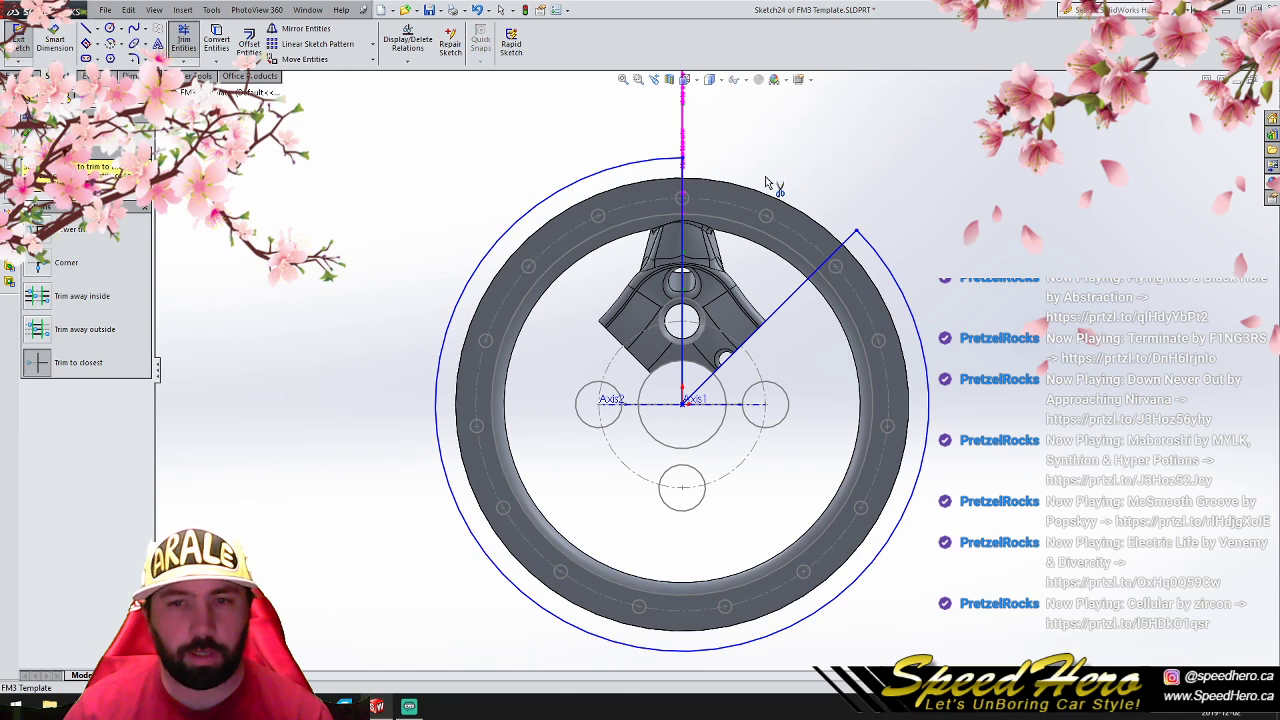
left_click(27, 133)
Step: Cut the closed sector profile Through All so only the wheel wedge between the two lines remains
left_click(24, 76)
left_click(200, 42)
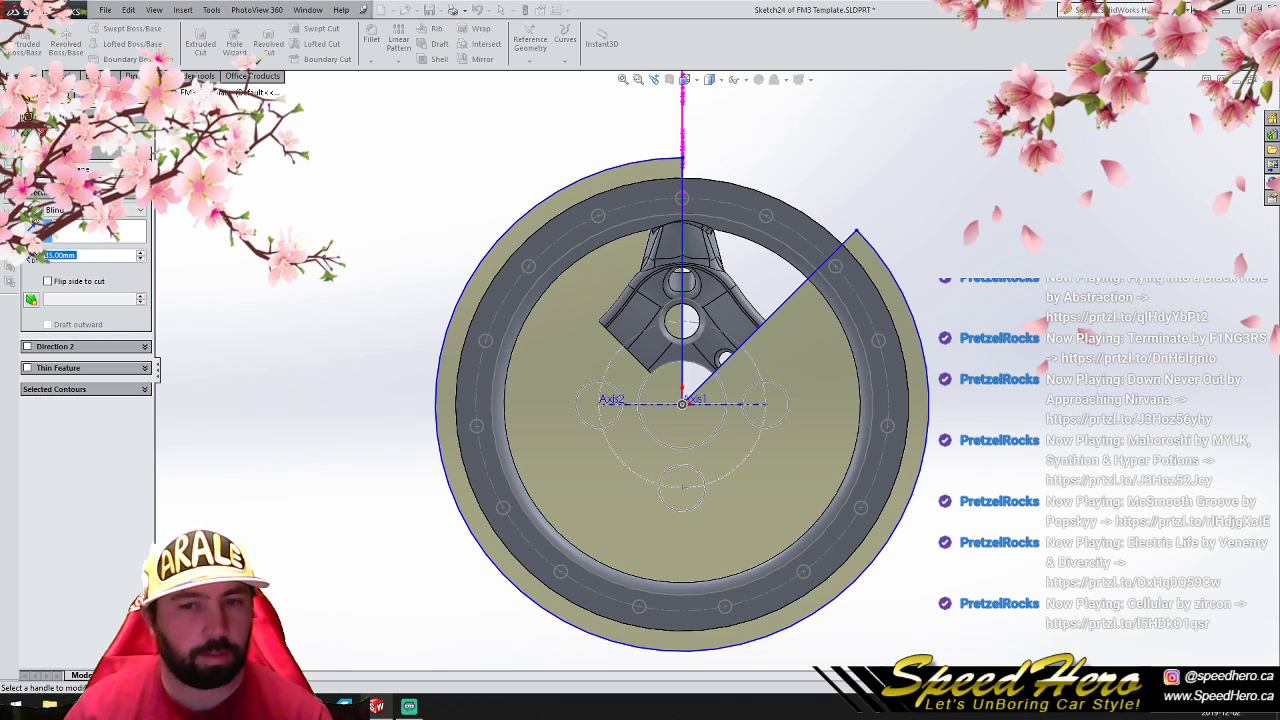
left_click(90, 210)
left_click(76, 238)
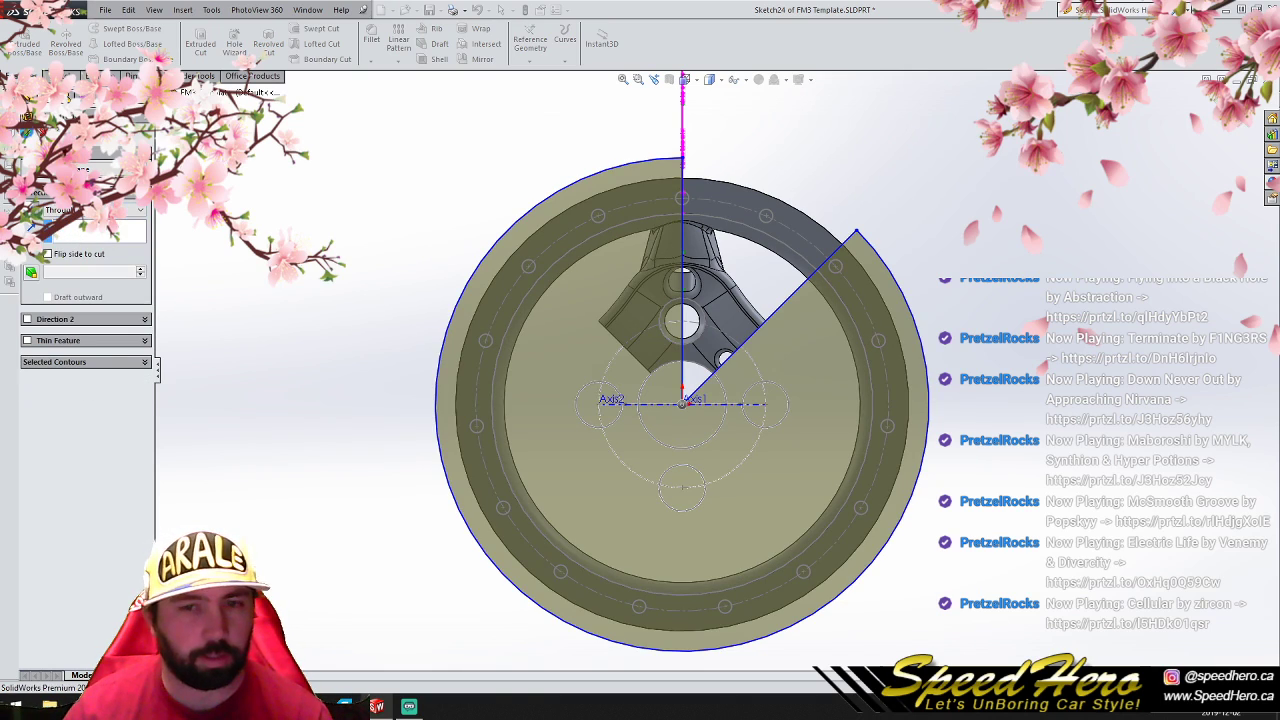
left_click(27, 132)
Step: Mirror the remaining wedge body about its flat cut face, merging the solids into a full spoke segment
scroll(802, 321, "down", 2)
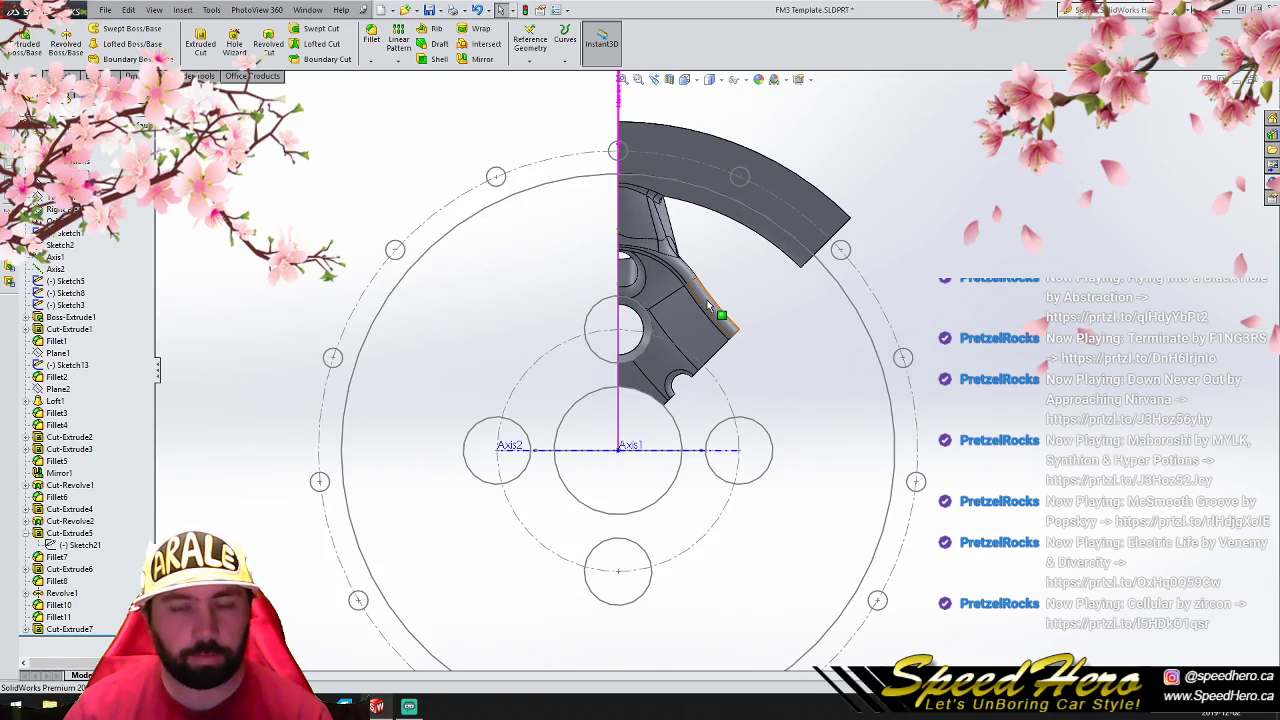
scroll(720, 316, "up", 2)
scroll(685, 281, "down", 2)
middle_click_drag(714, 334, 742, 327)
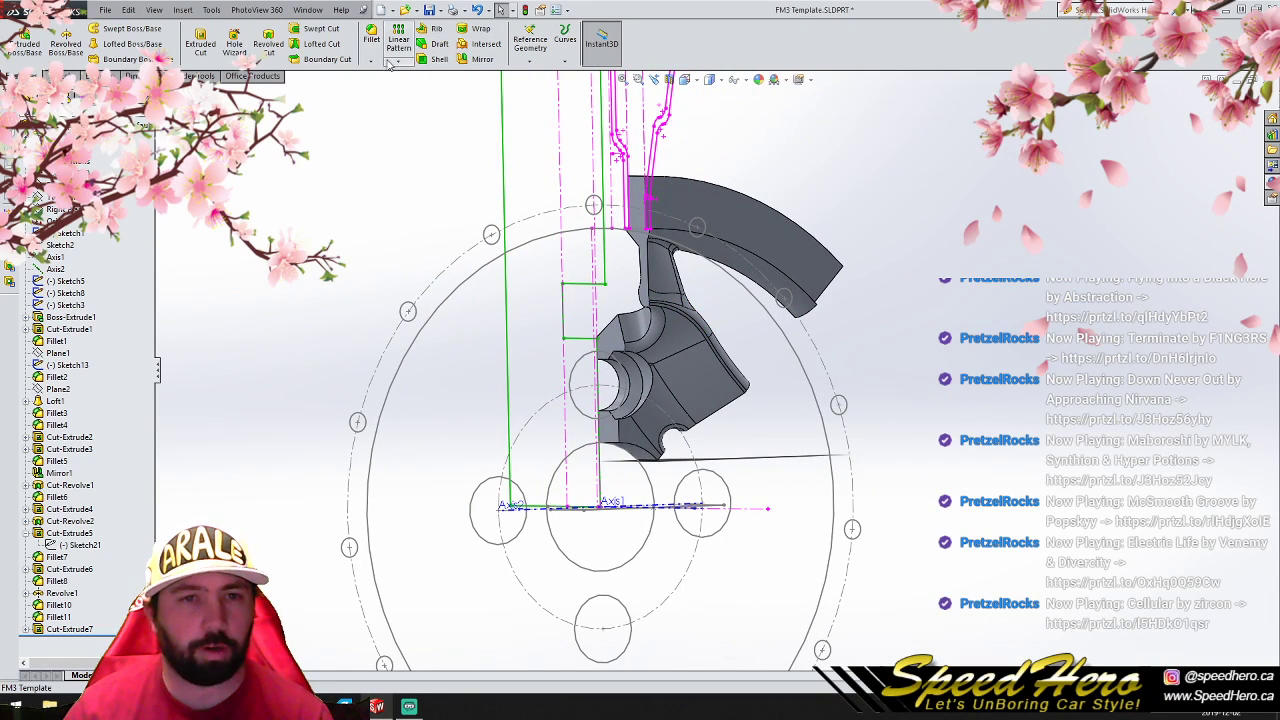
left_click(482, 60)
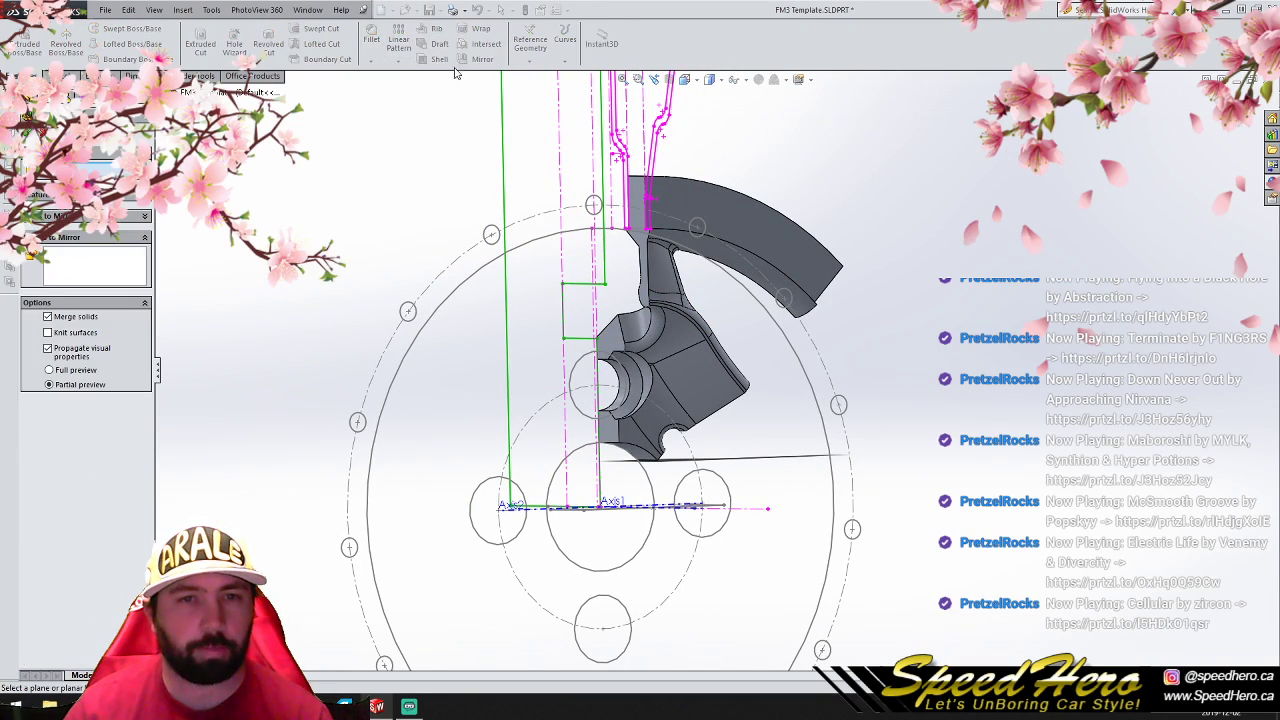
left_click(619, 340)
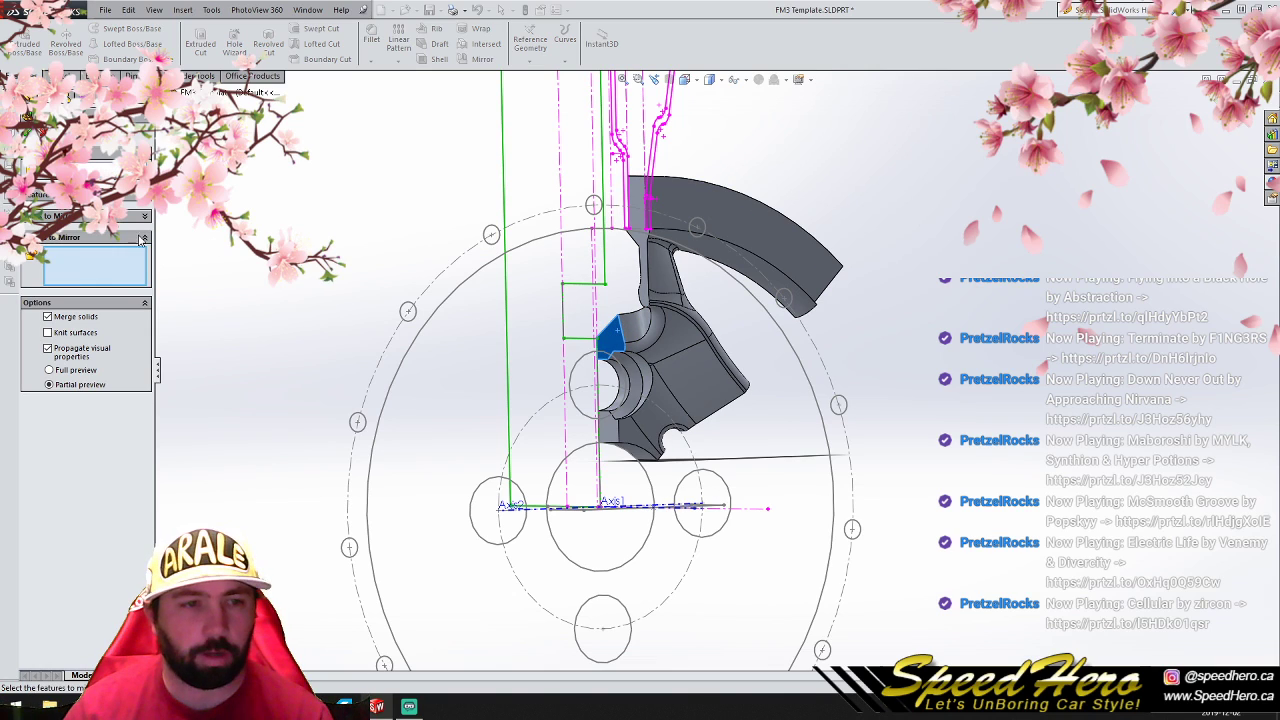
left_click(679, 225)
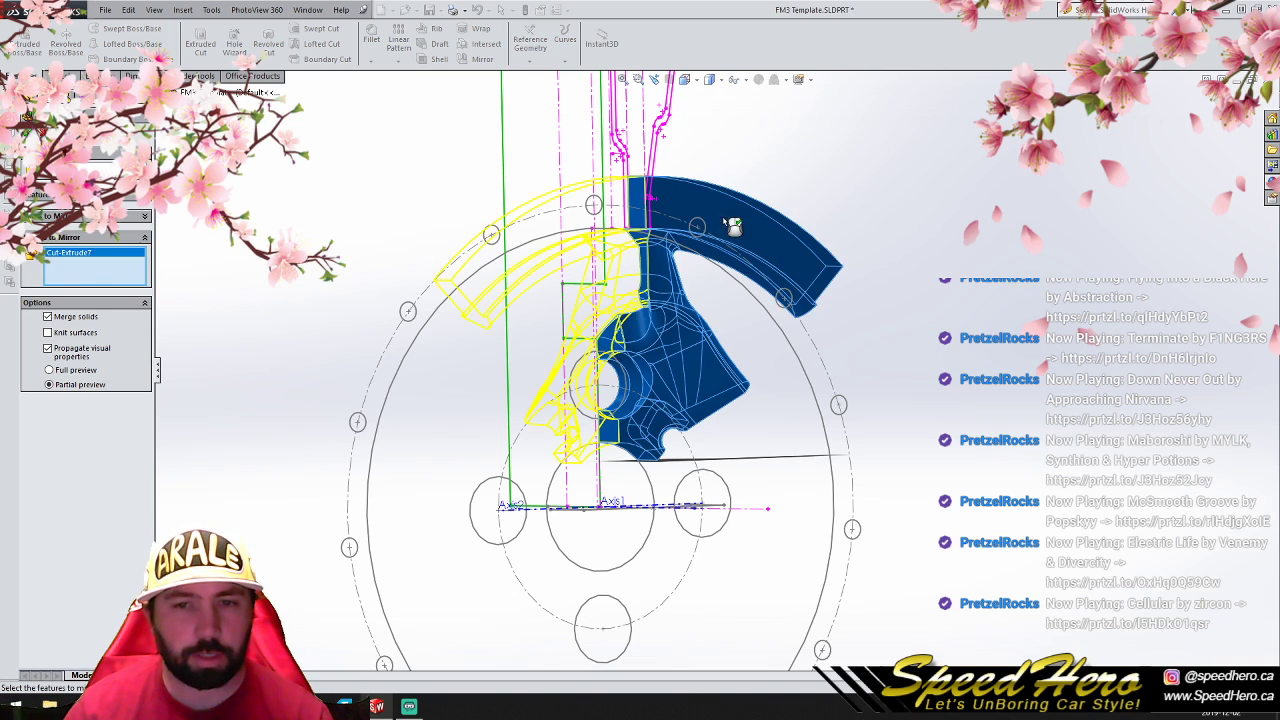
left_click(28, 132)
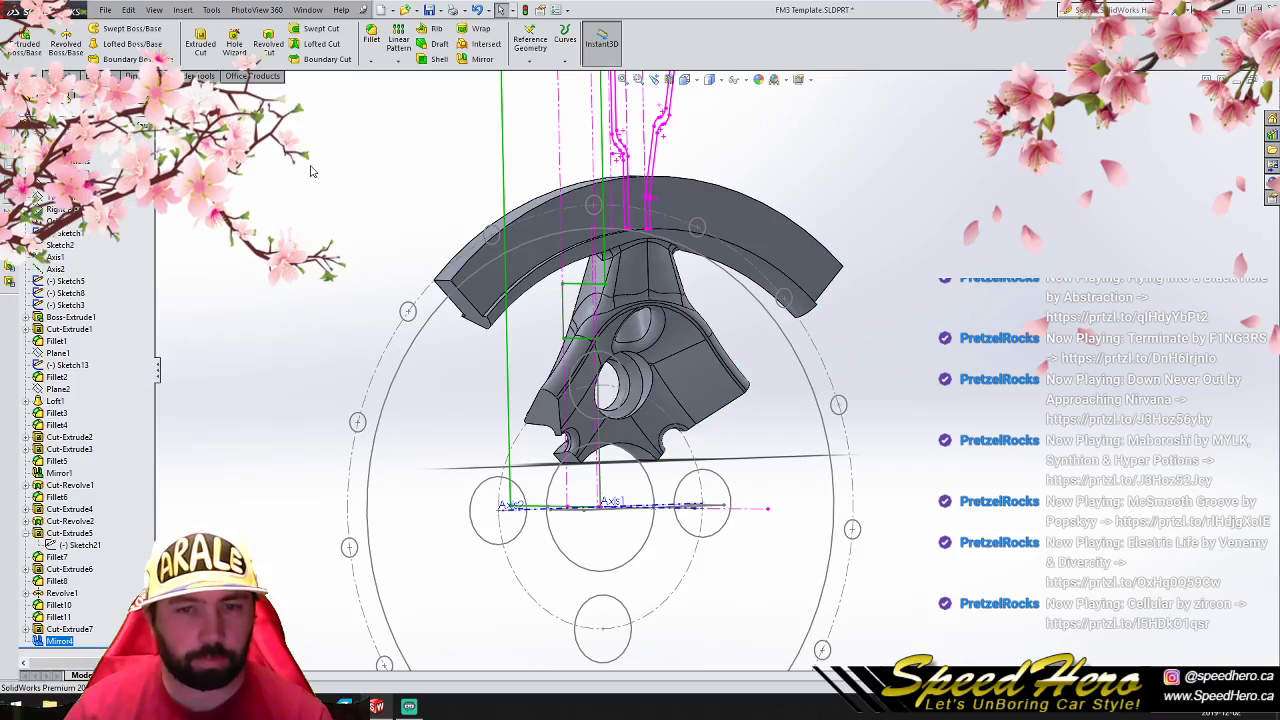
Step: Circular-pattern the spoke segment body about the wheel's central axis with 4 equally spaced instances over 360 degrees
middle_click_drag(678, 322, 585, 233)
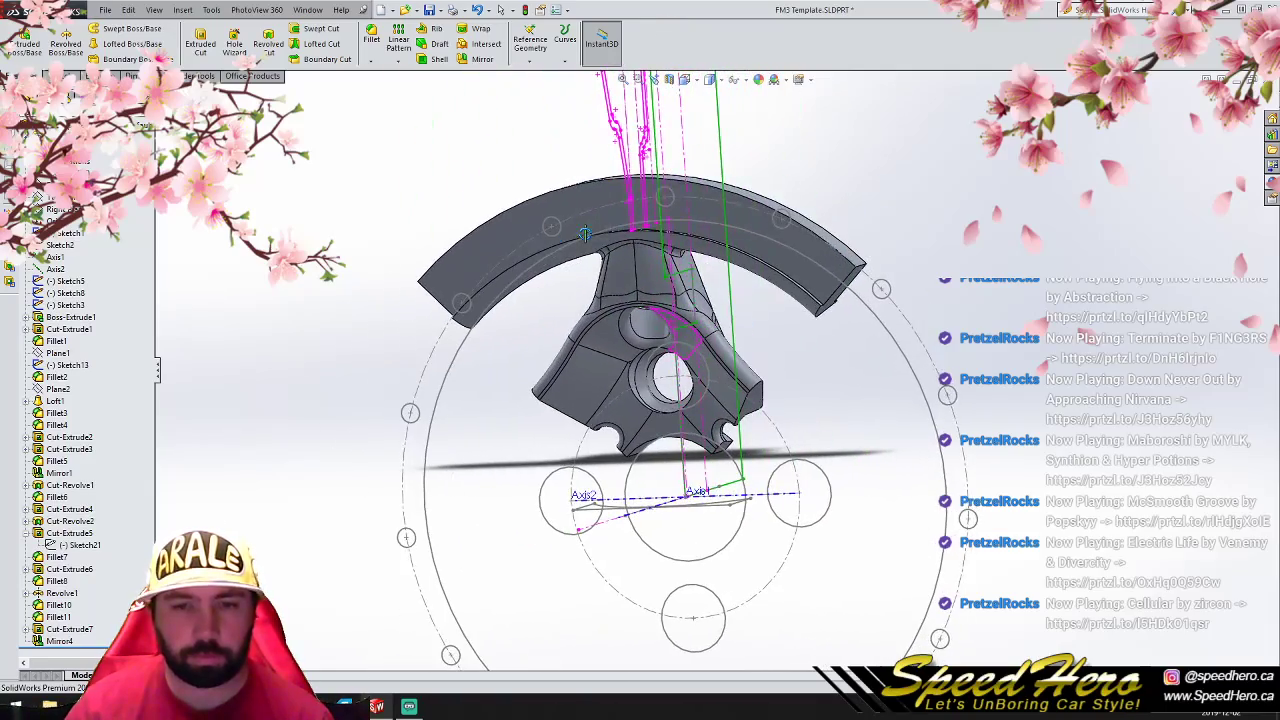
left_click(393, 62)
left_click(428, 91)
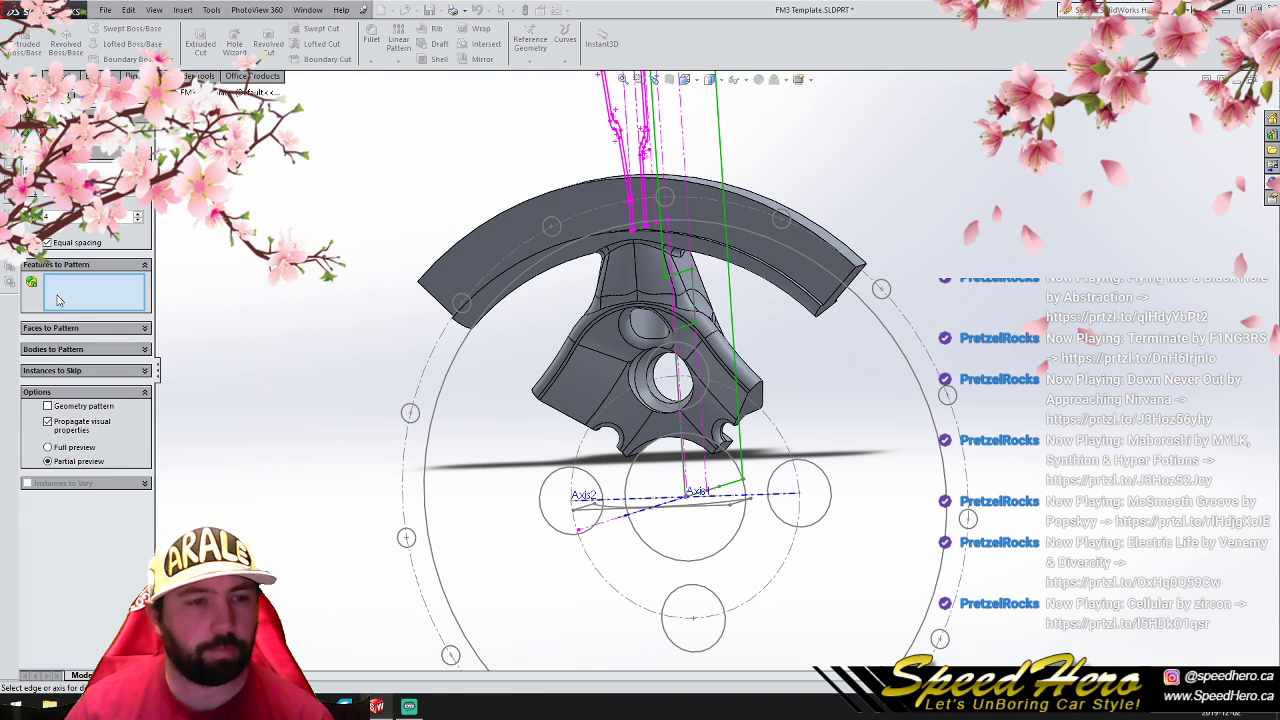
left_click(63, 348)
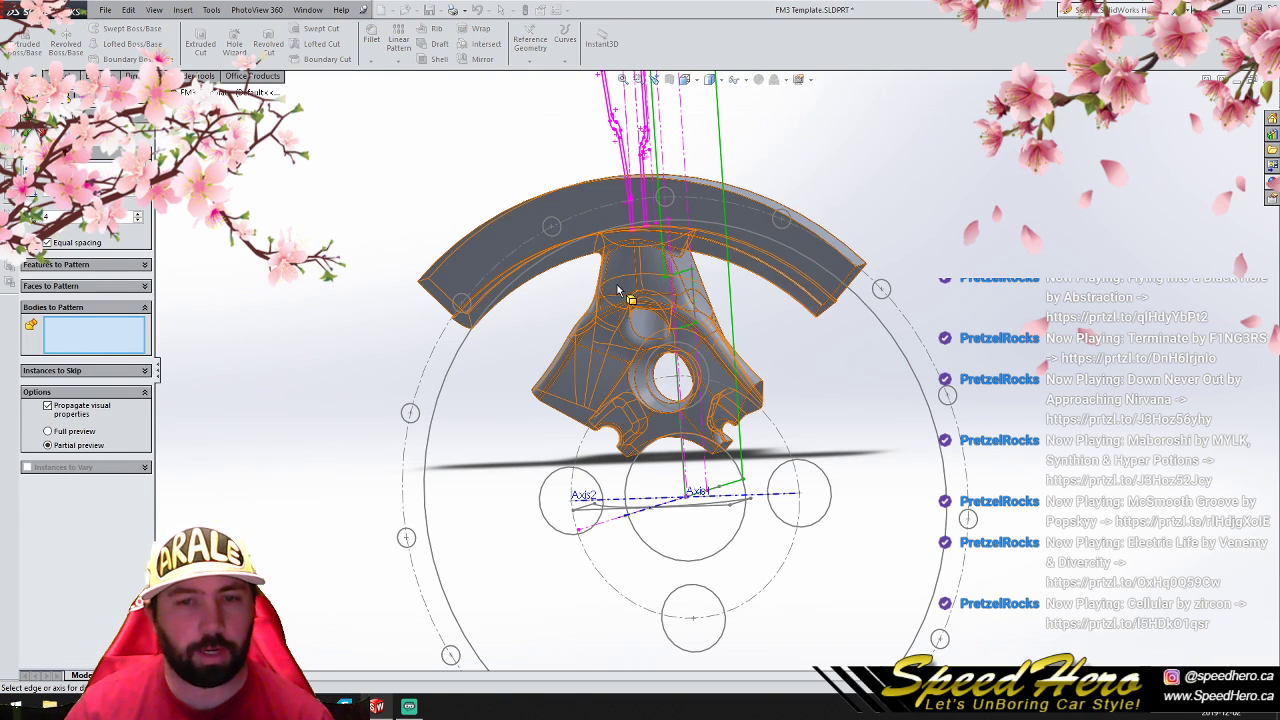
left_click(618, 290)
left_click(161, 93)
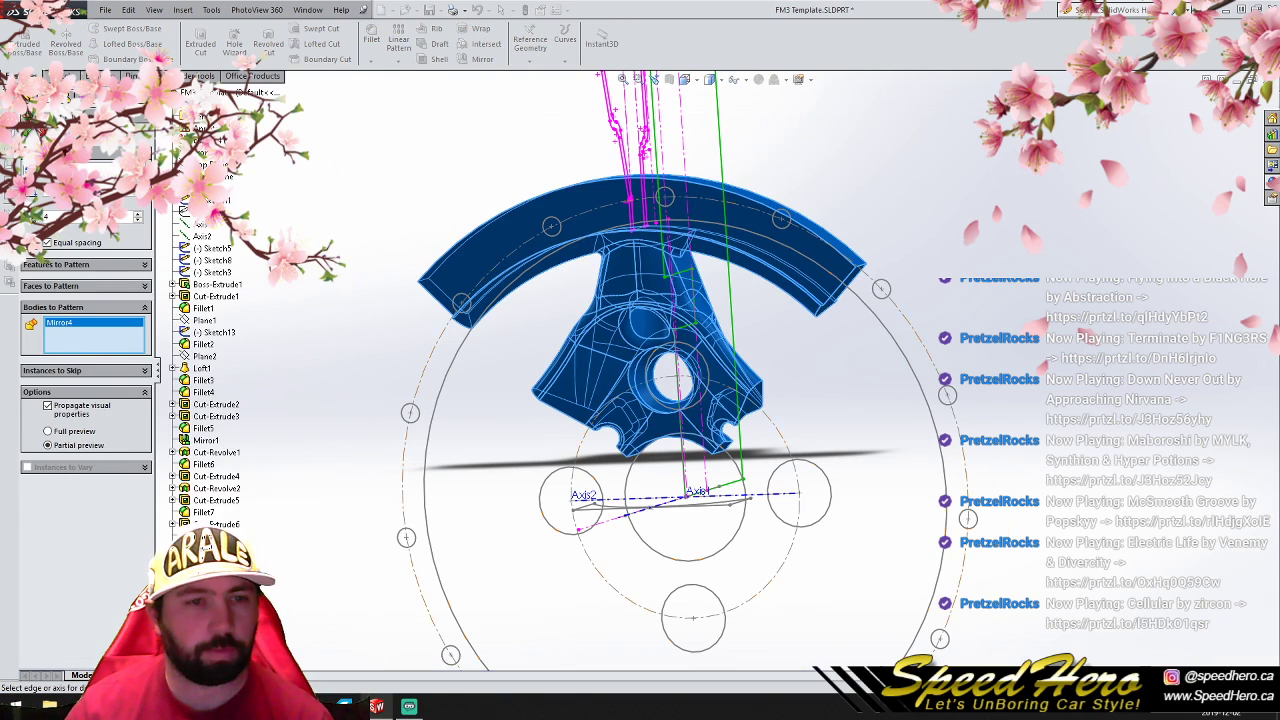
left_click(201, 236)
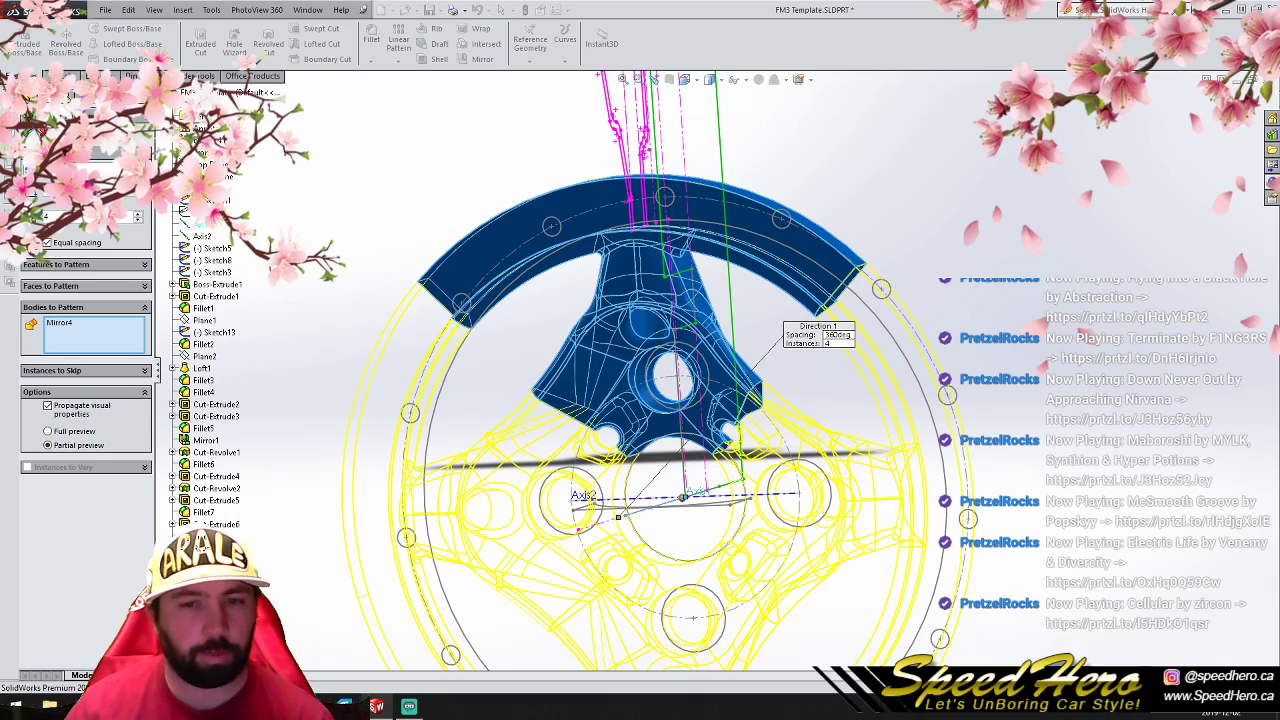
left_click(28, 132)
Step: Examine the patterned wheel from an angle and straight on to check how the four spoke segments meet
scroll(650, 450, "up", 3)
scroll(645, 485, "down", 1)
middle_click_drag(648, 480, 763, 421)
middle_click_drag(548, 420, 648, 428)
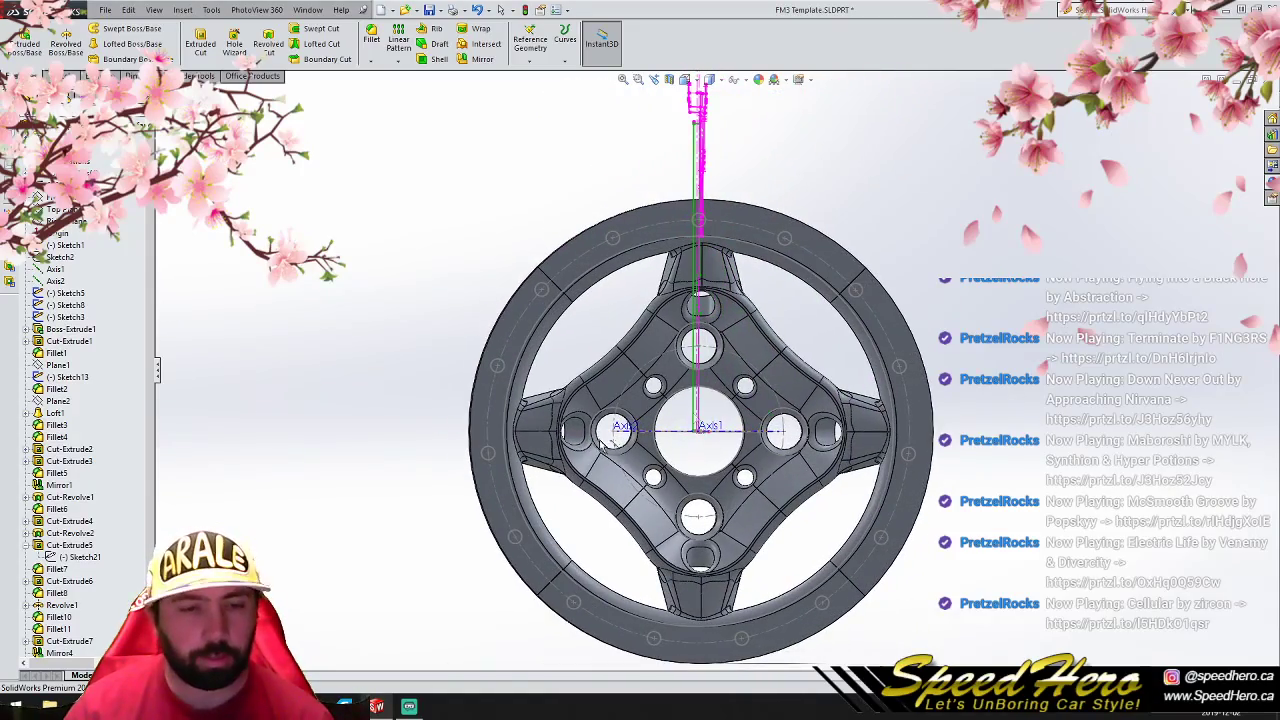
key("ctrl+8")
scroll(720, 425, "up", 3)
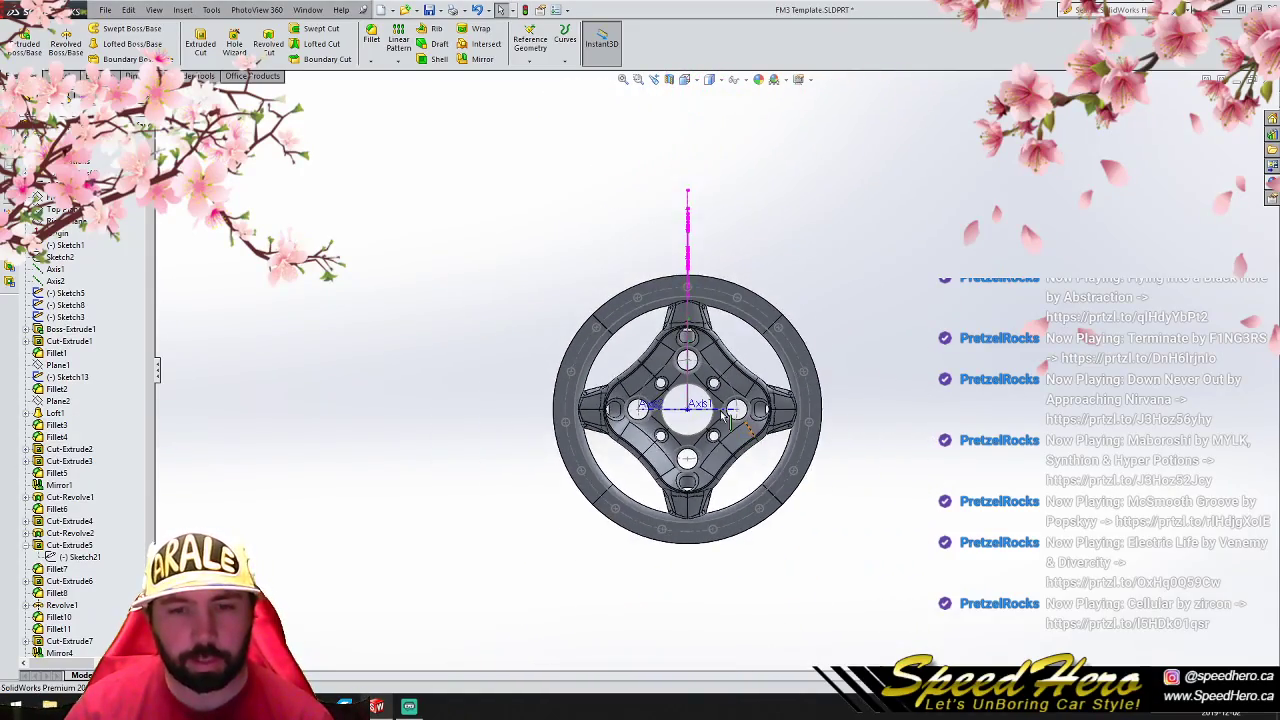
scroll(720, 425, "down", 3)
scroll(678, 387, "down", 2)
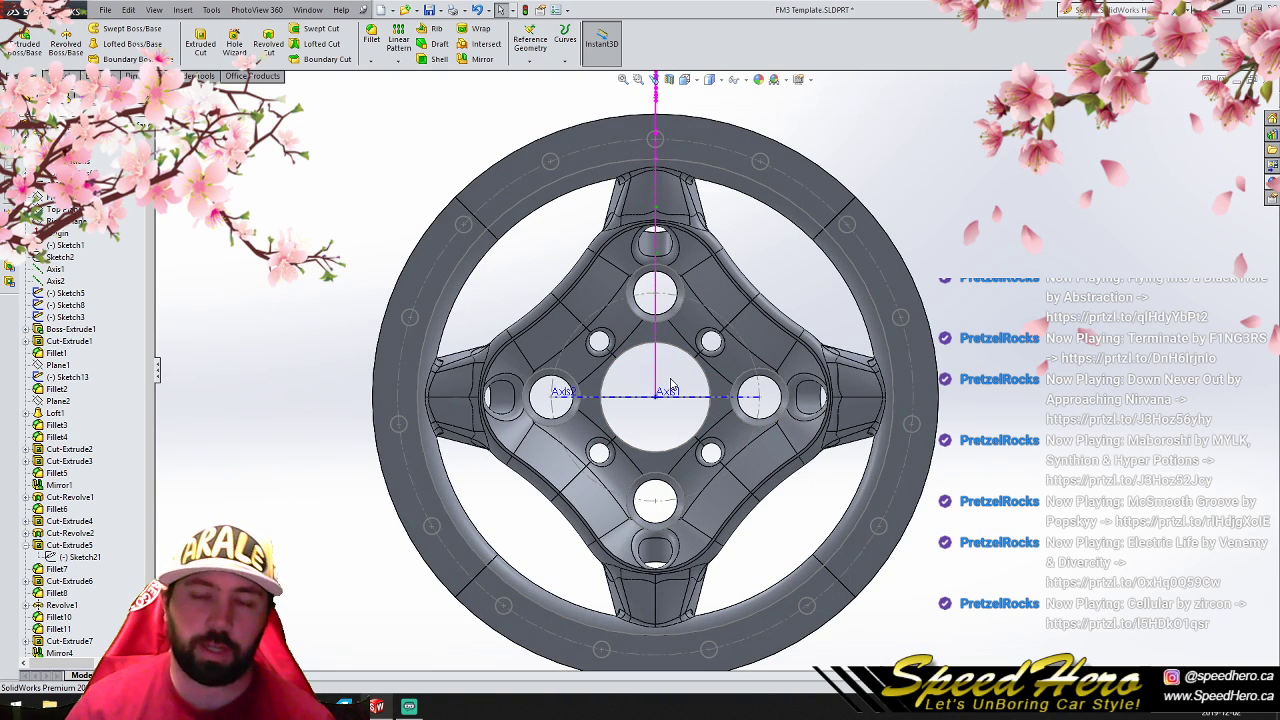
scroll(672, 387, "up", 1)
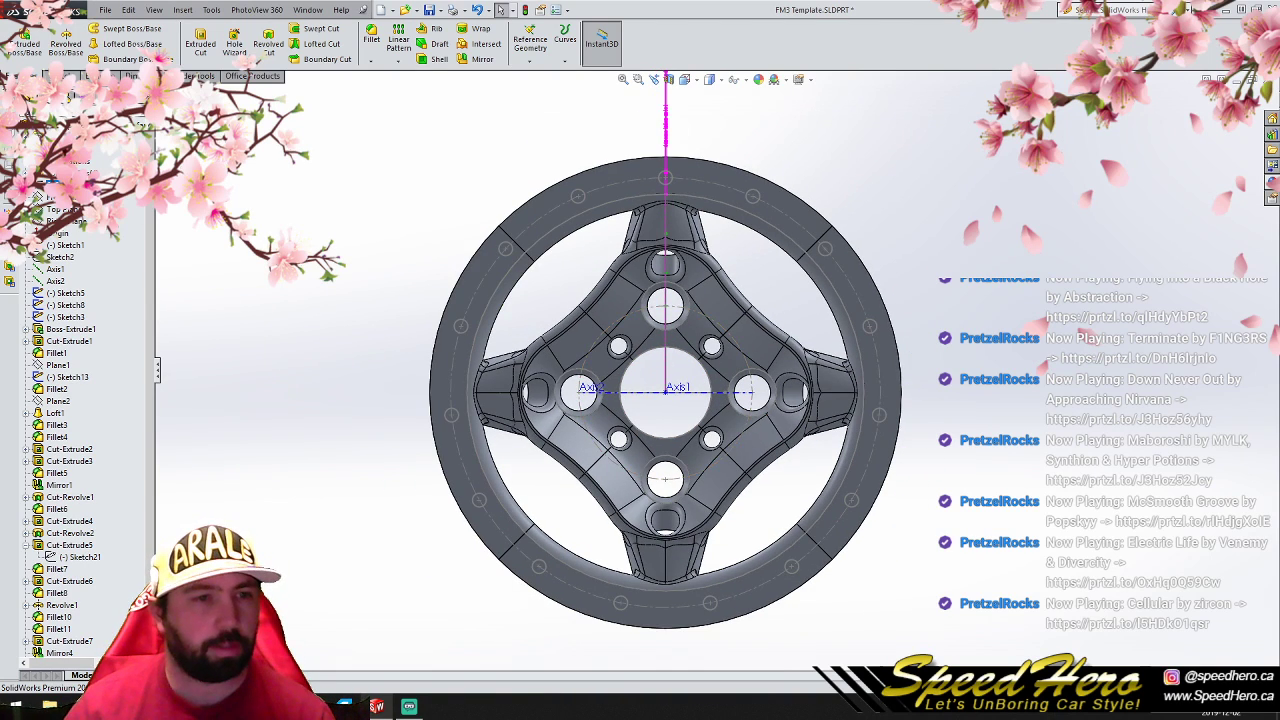
Step: Combine all four spoke segment bodies into a single solid wheel body
left_click(26, 173)
left_click(74, 186)
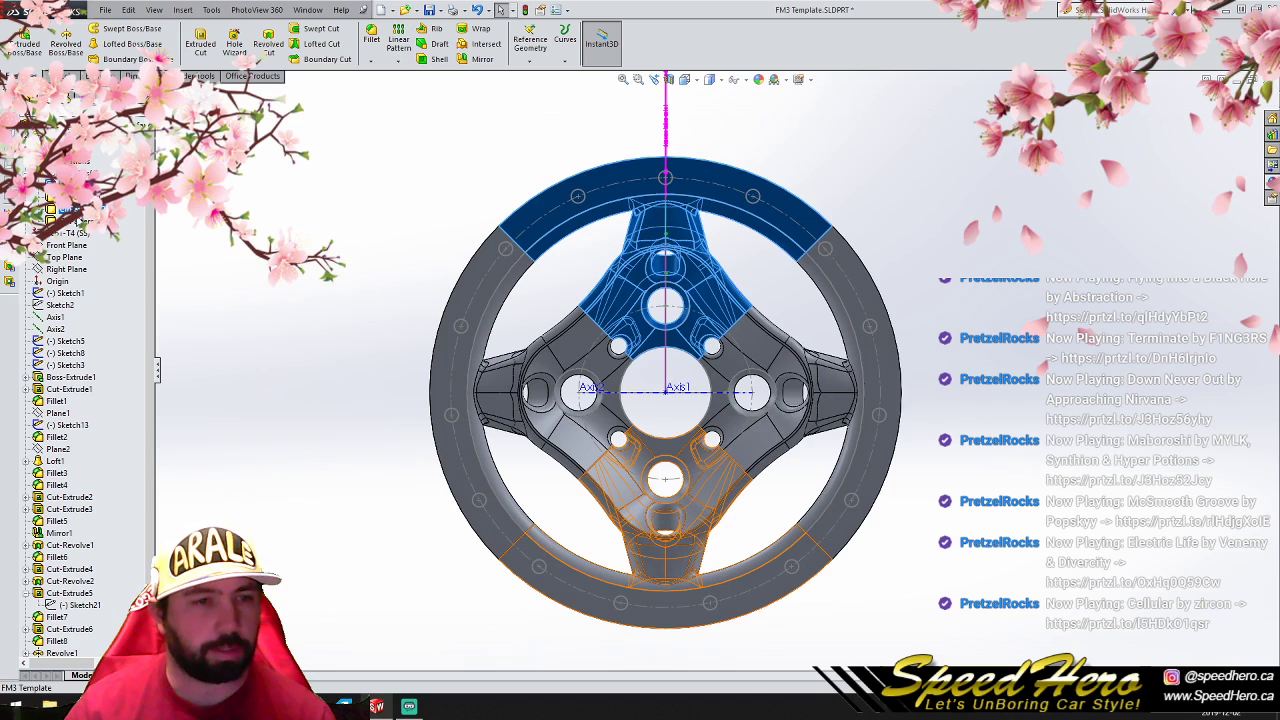
left_click(77, 219, "shift")
right_click(77, 218)
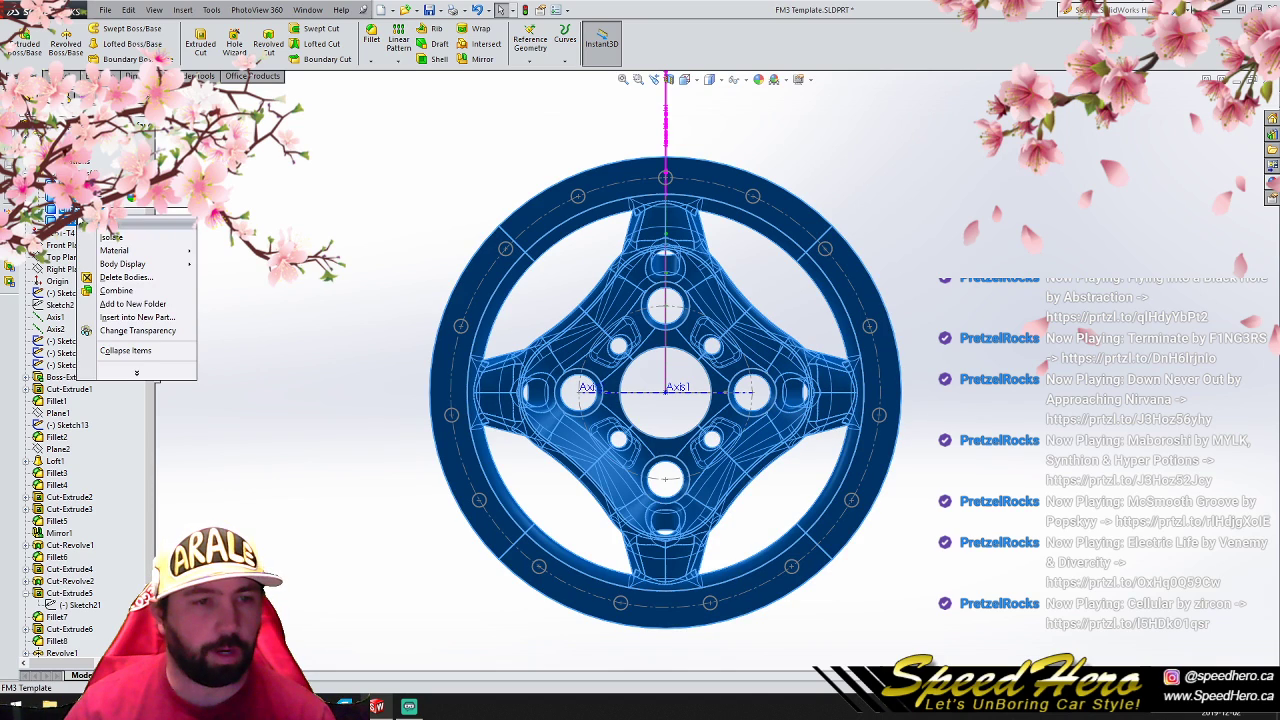
left_click(127, 291)
left_click(27, 132)
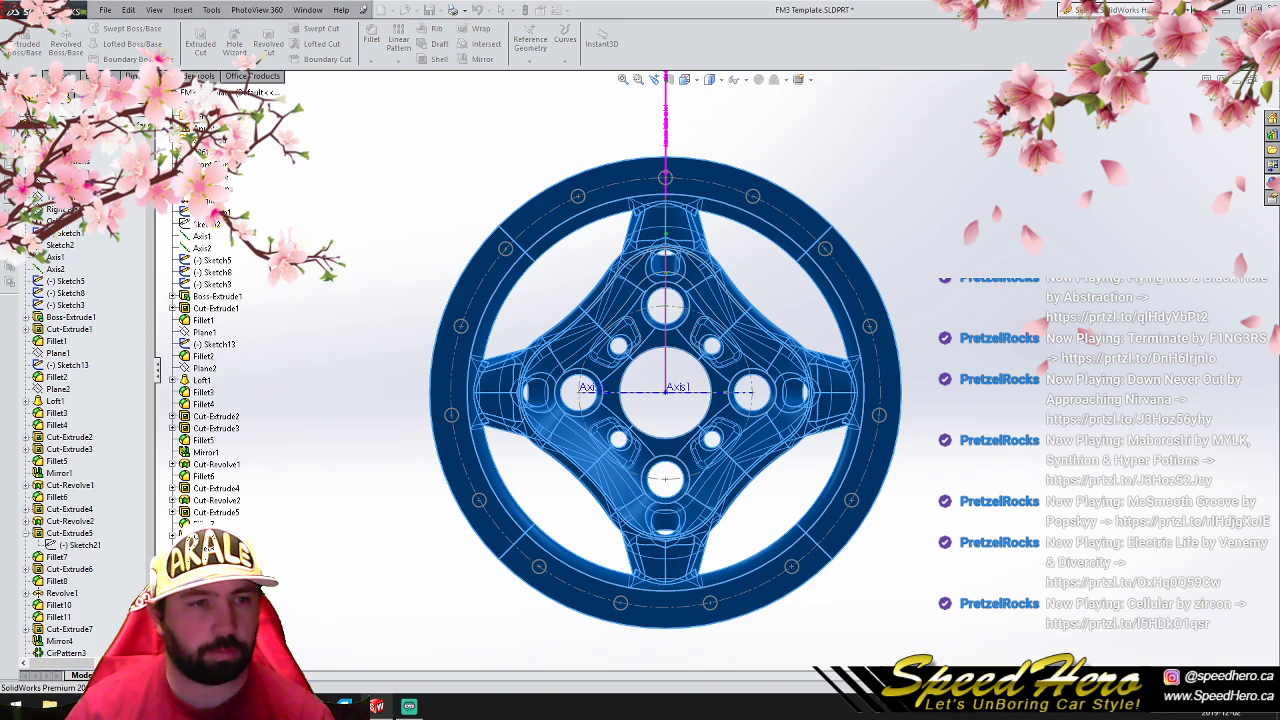
Step: Start a fillet on the two short edges at one sharp corner between adjacent spokes on the back of the hub
scroll(745, 390, "down", 3)
scroll(745, 390, "up", 3)
middle_click_drag(745, 390, 585, 438)
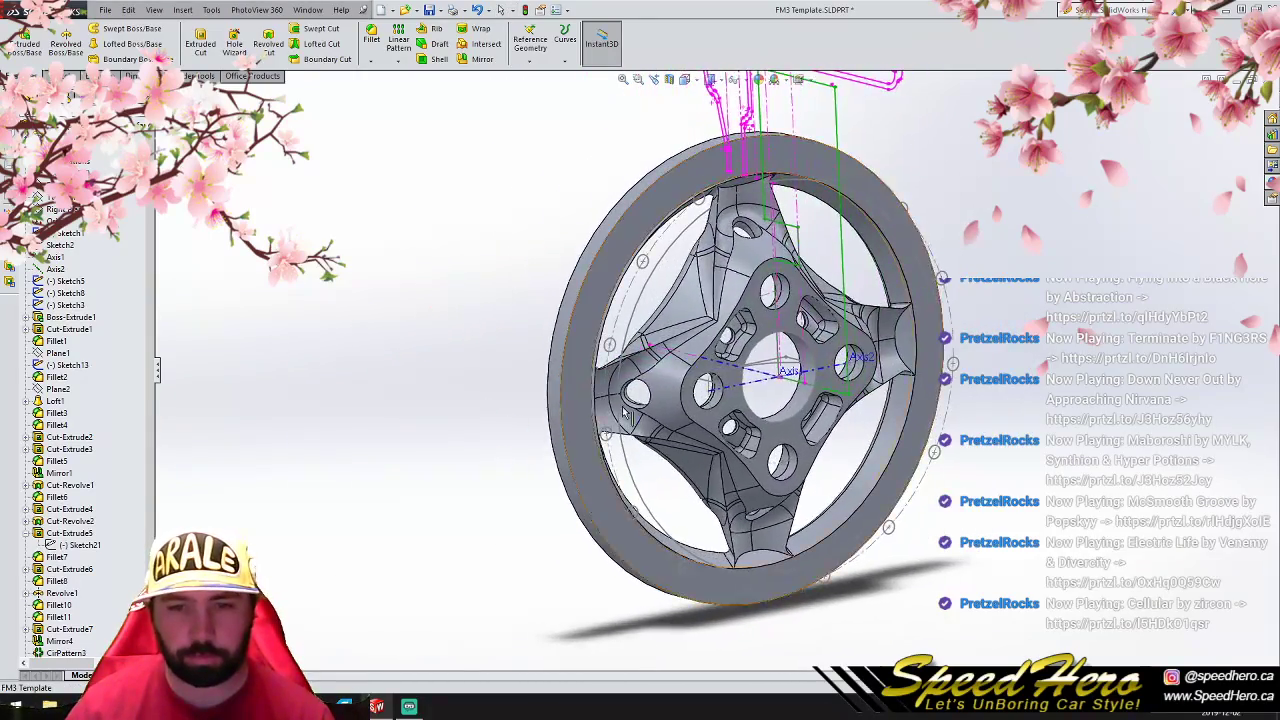
scroll(735, 358, "down", 7)
left_click(739, 380)
left_click(371, 36)
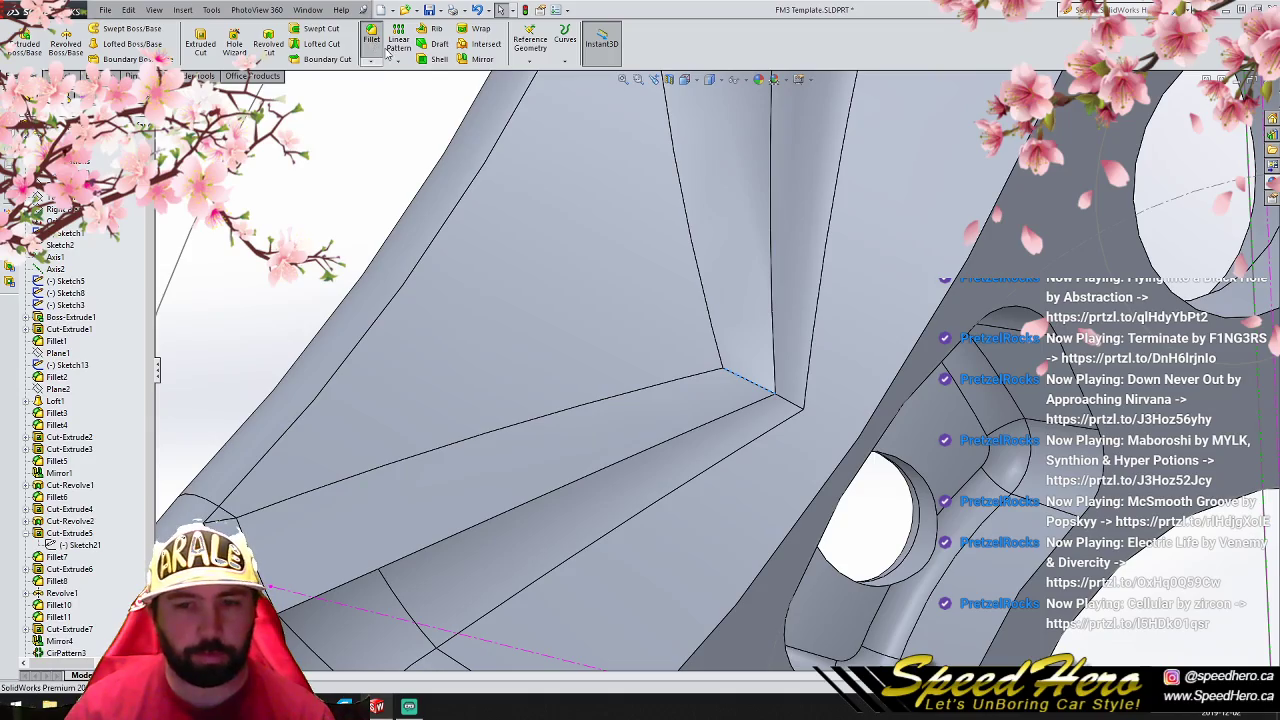
left_click(806, 426)
scroll(866, 478, "up", 4)
scroll(866, 478, "up", 4)
middle_click_drag(866, 478, 640, 455)
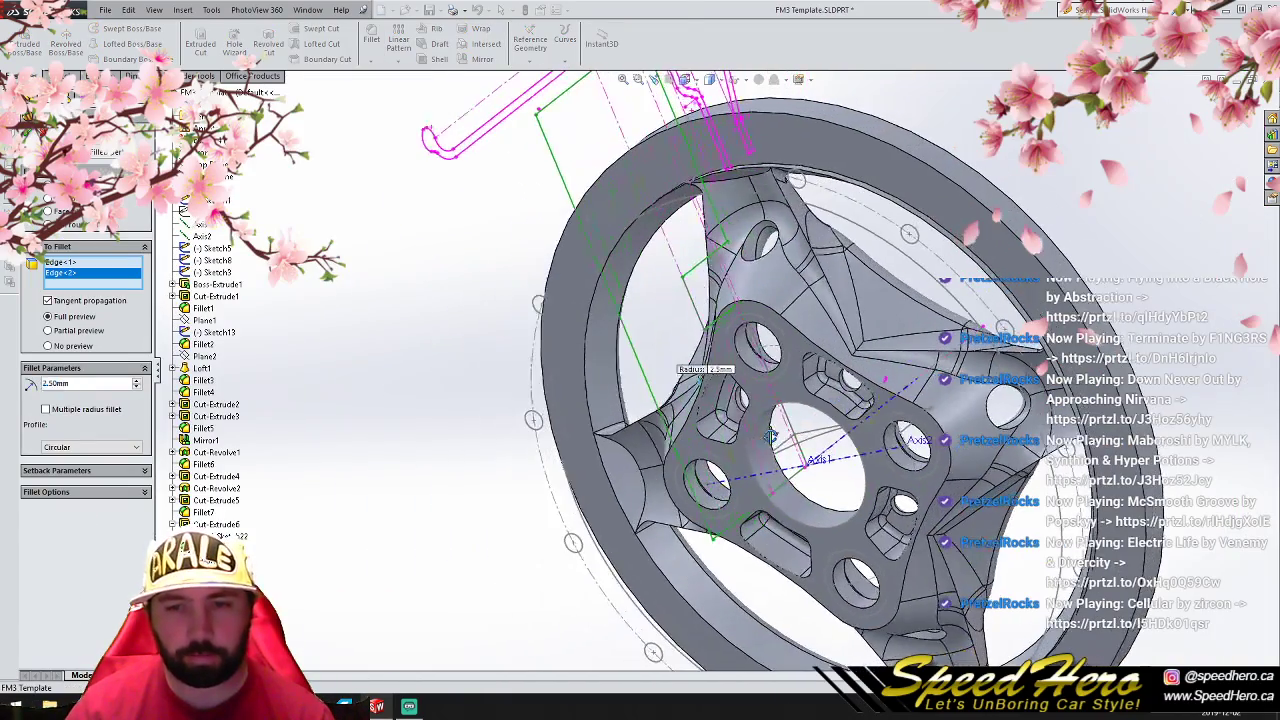
Step: Try a fillet radius of 5 mm on the corner edges, and settle on 10 mm
type("5")
scroll(670, 370, "down", 8)
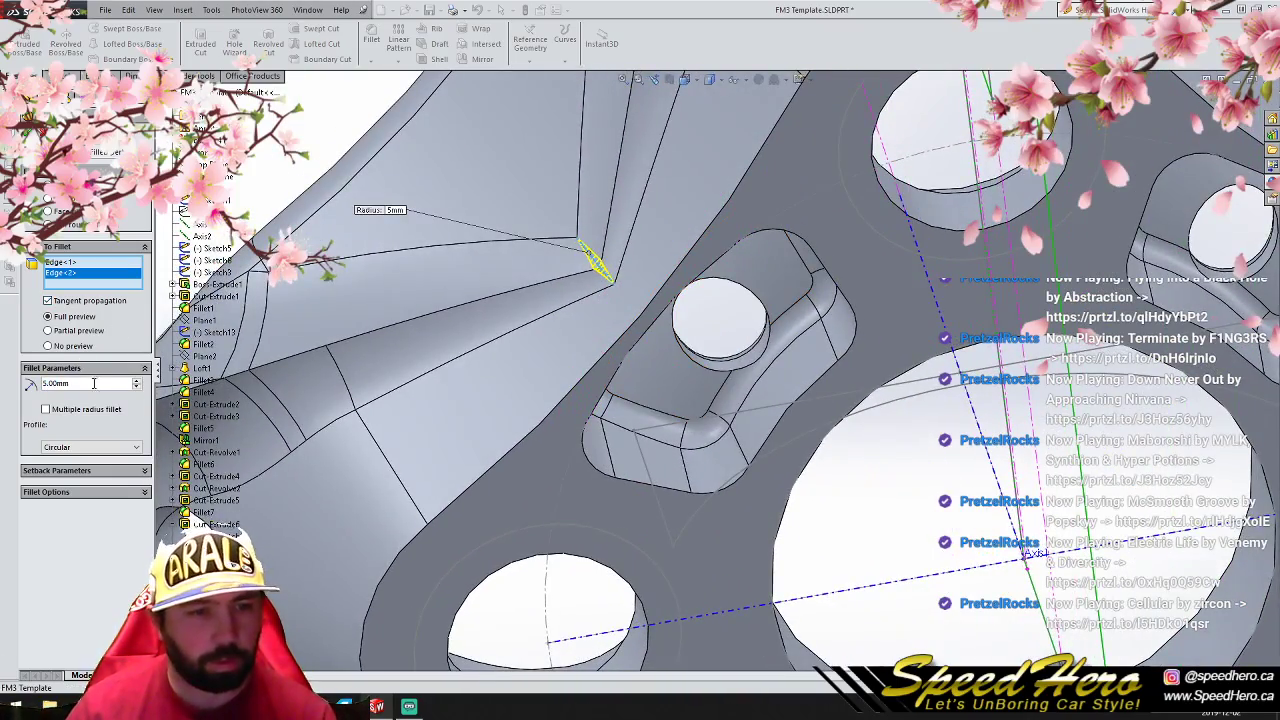
type("10")
key("Return")
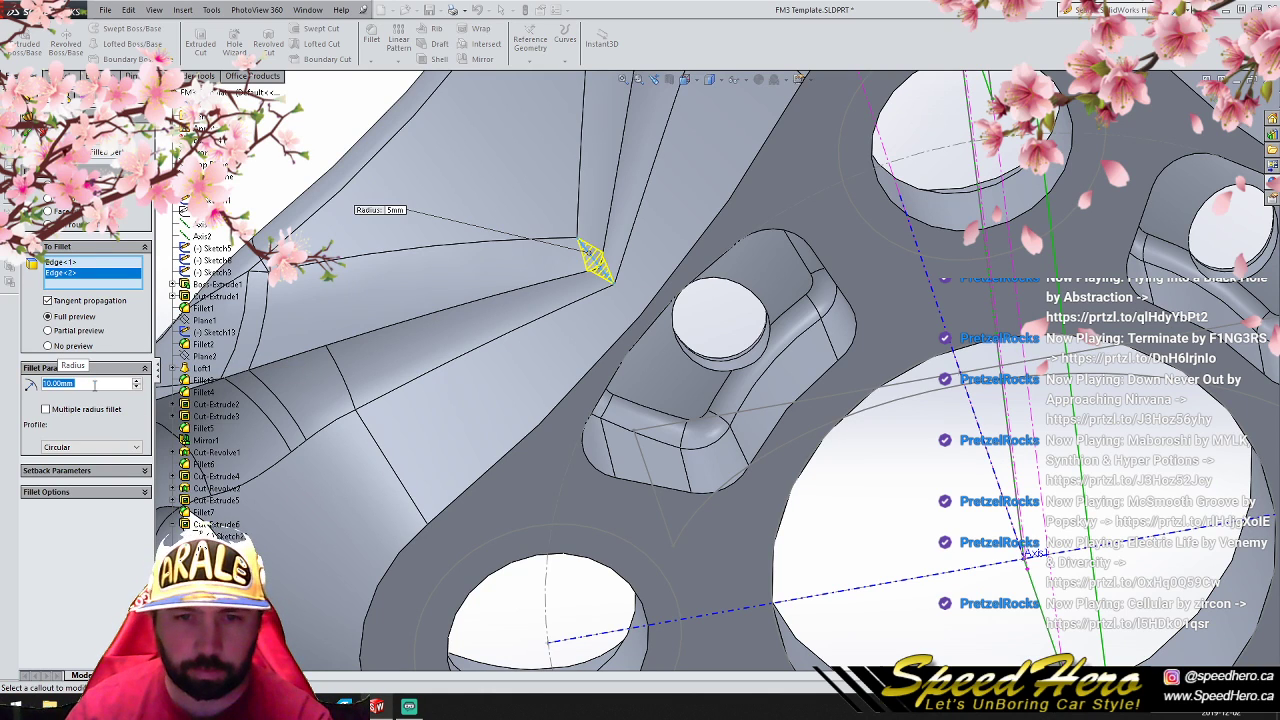
Step: Add the matching short edge pairs at the other three corners between the spokes and apply the 10 mm fillet
scroll(815, 316, "up", 5)
left_click(1019, 258)
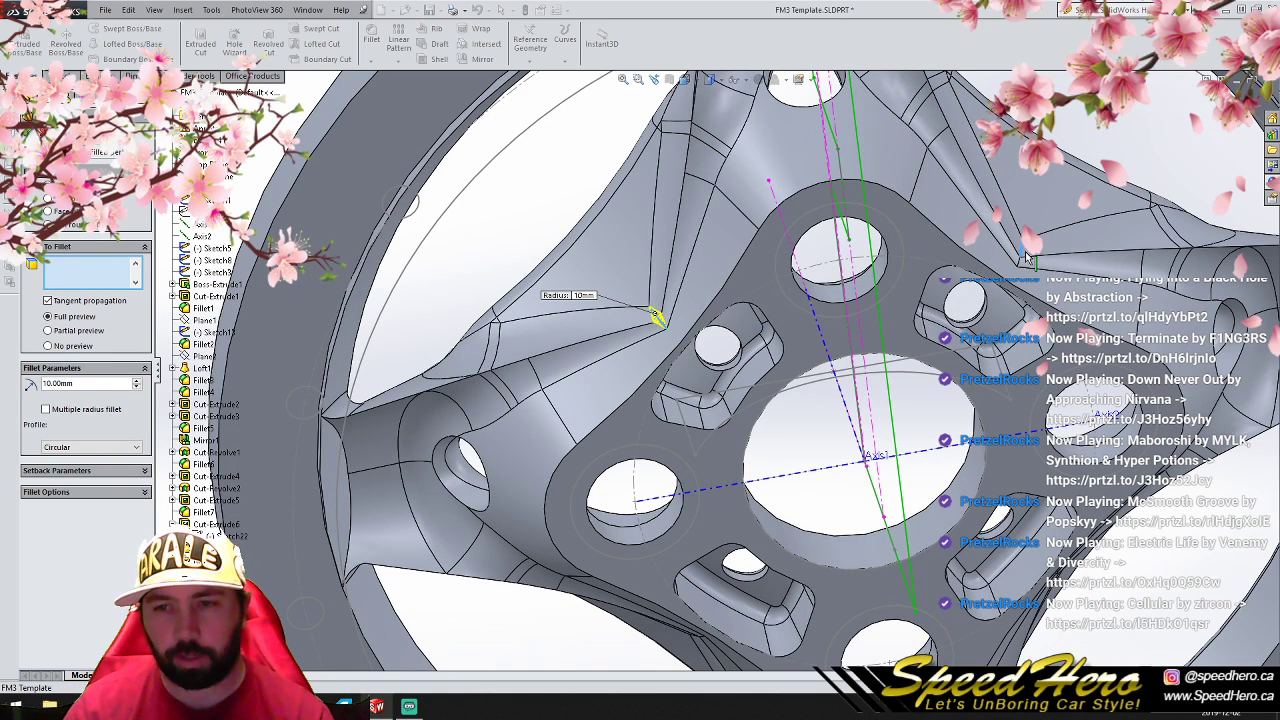
left_click(1022, 266)
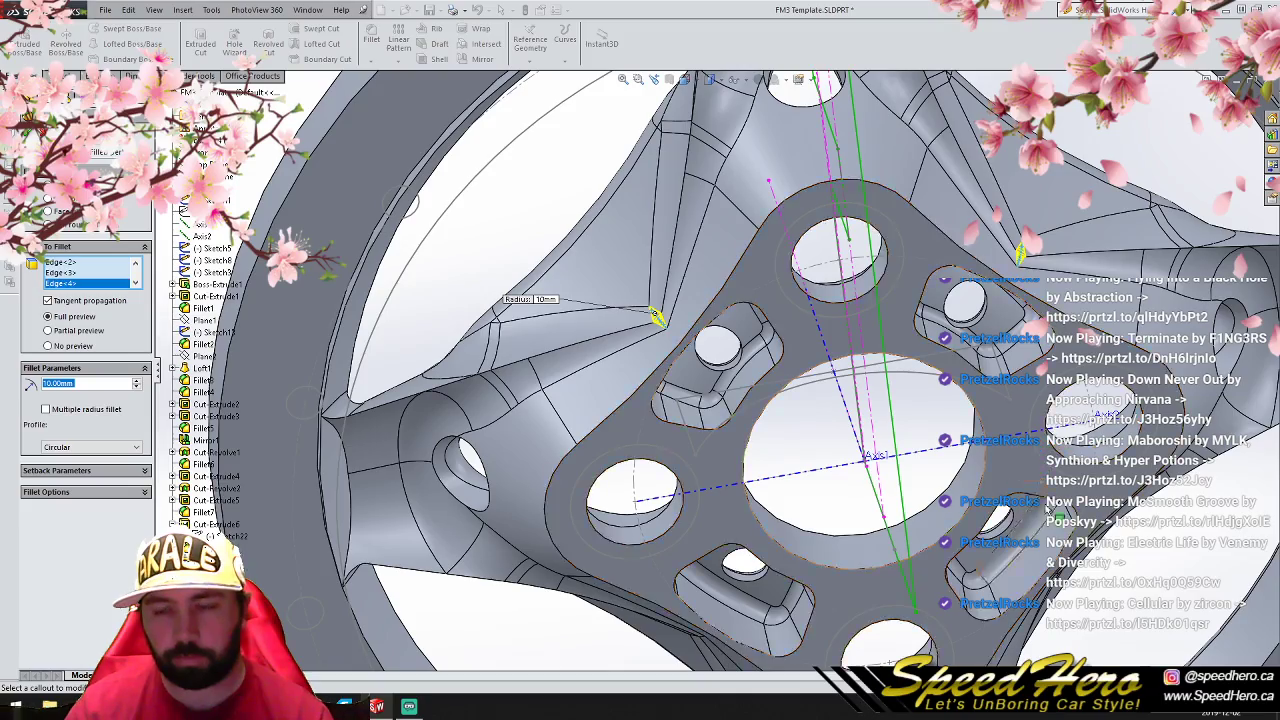
scroll(842, 436, "up", 5)
scroll(842, 436, "down", 8)
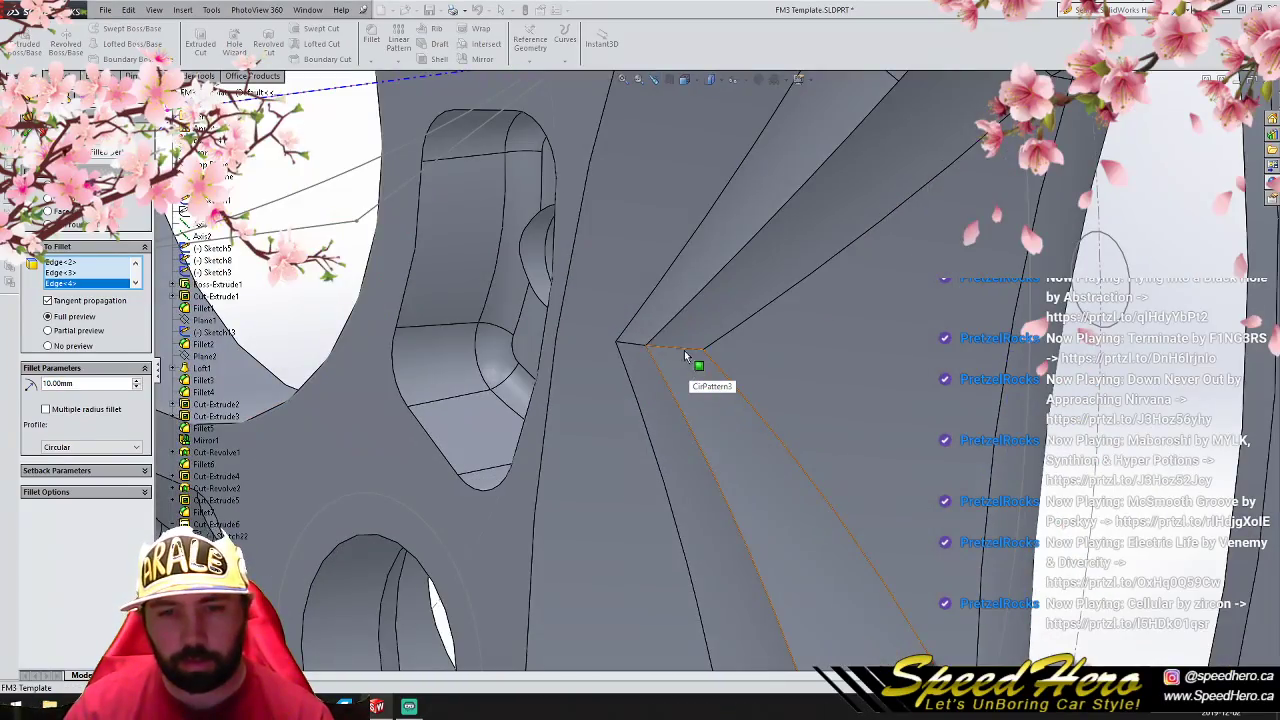
left_click(640, 348)
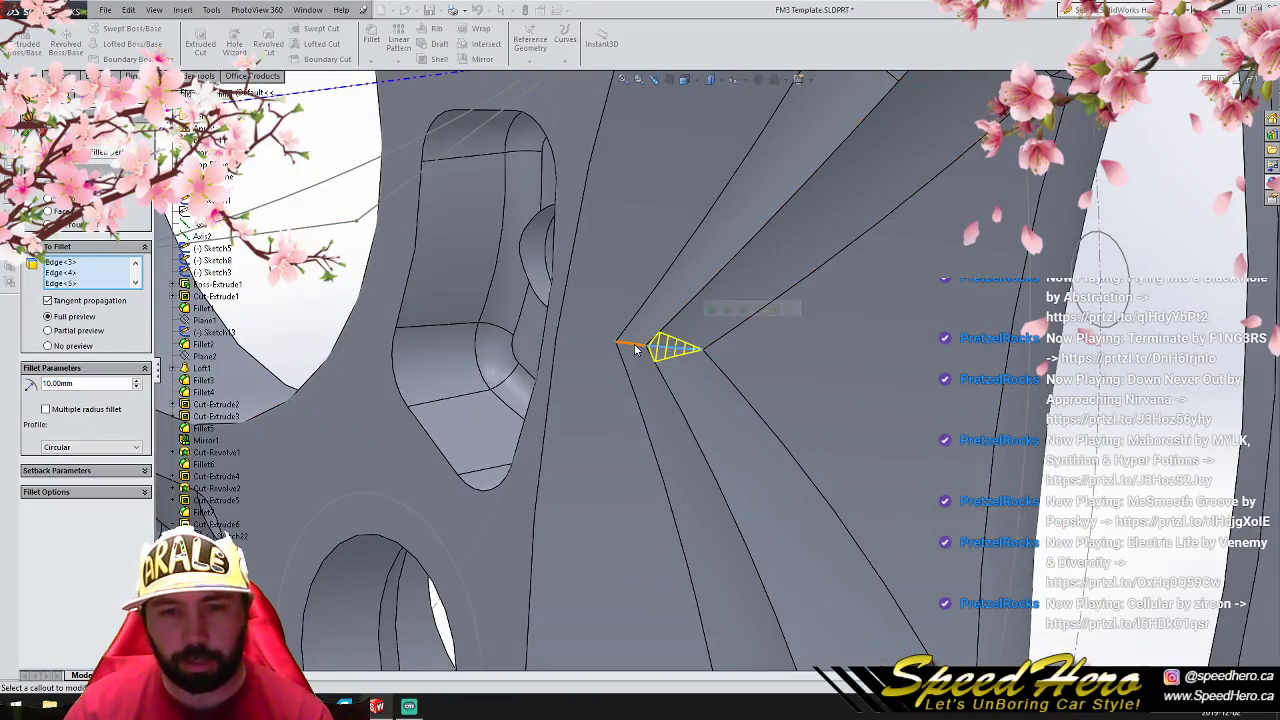
scroll(663, 491, "up", 5)
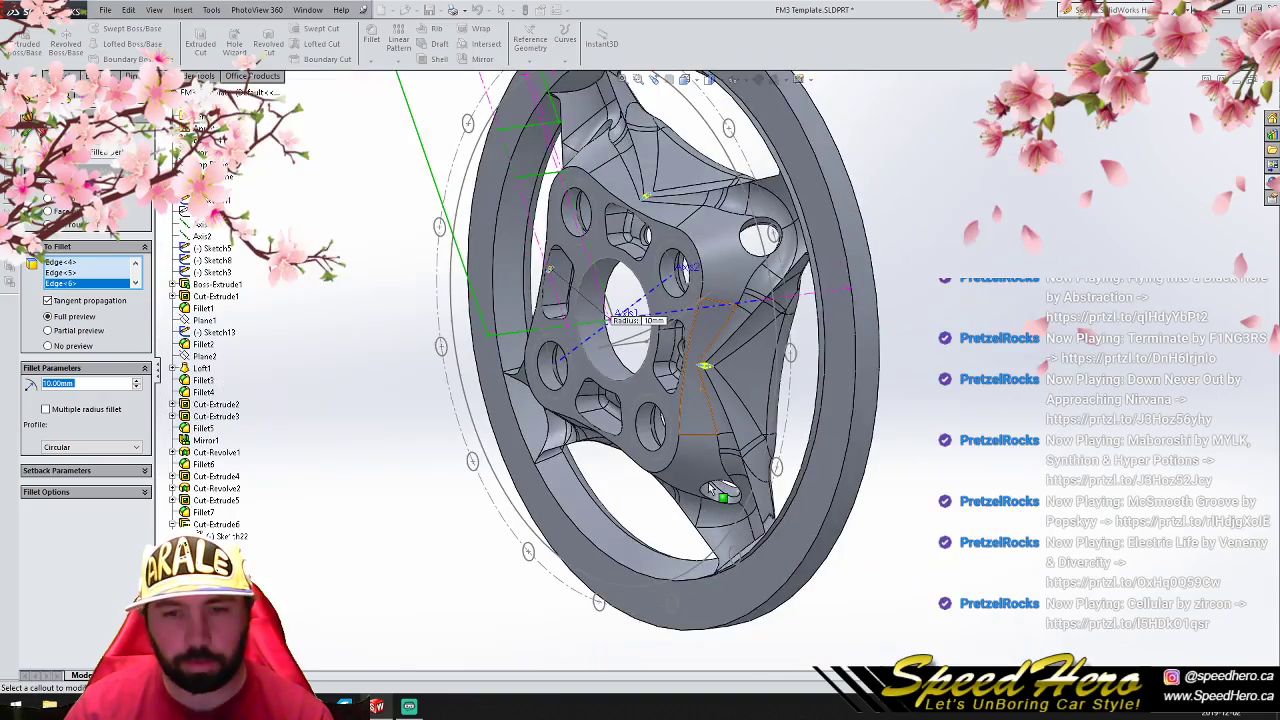
scroll(600, 420, "down", 6)
scroll(570, 390, "down", 3)
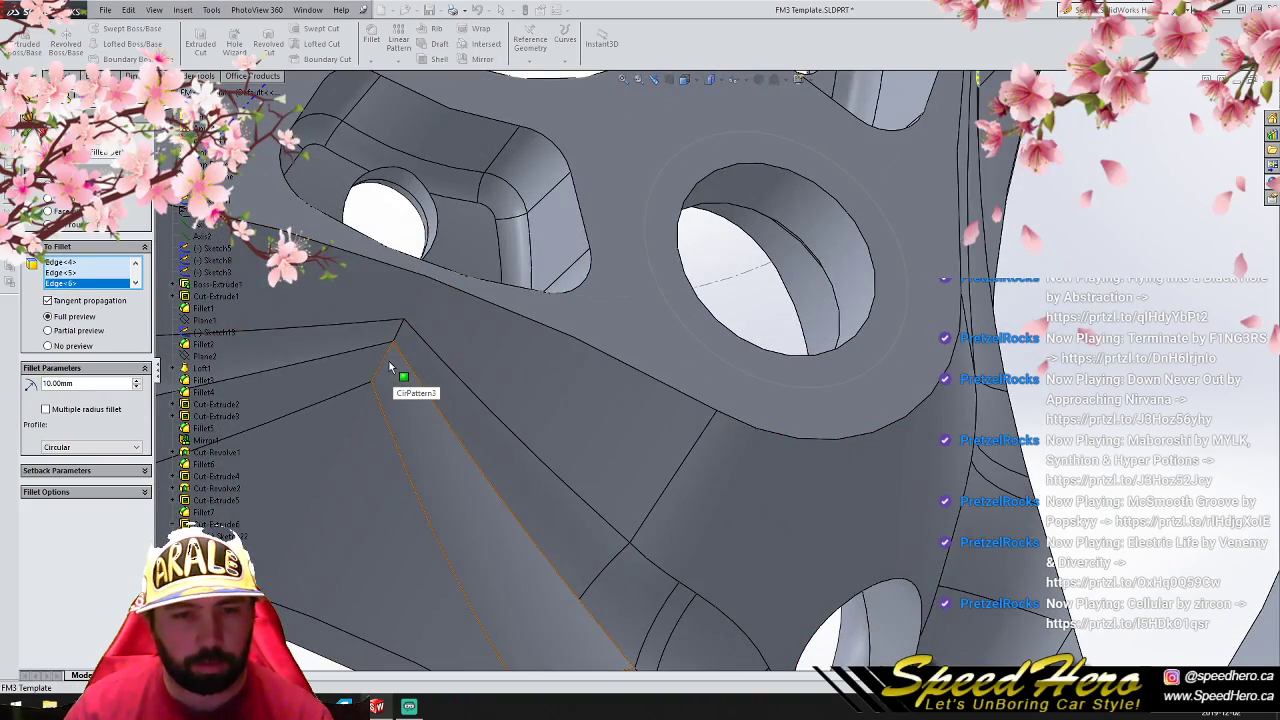
left_click(386, 357)
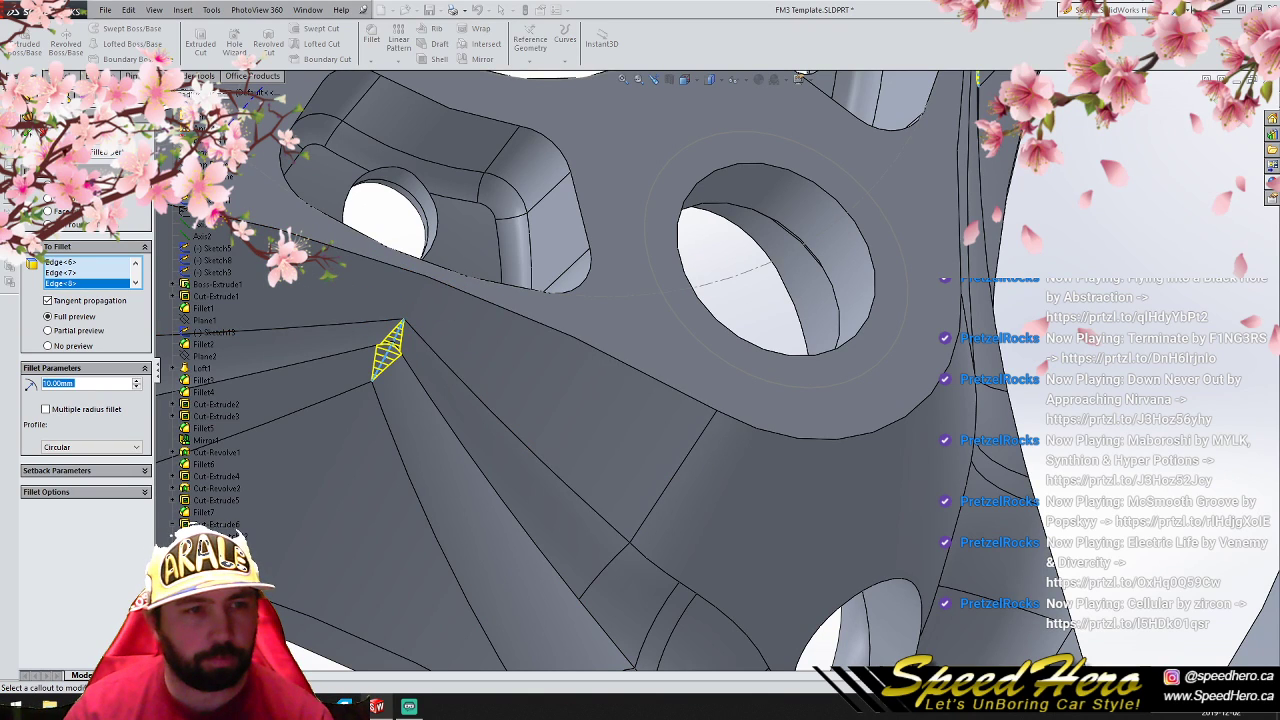
left_click(28, 131)
Step: Start a new sketch on the front face of the outer rim, viewed straight on
scroll(523, 406, "up", 8)
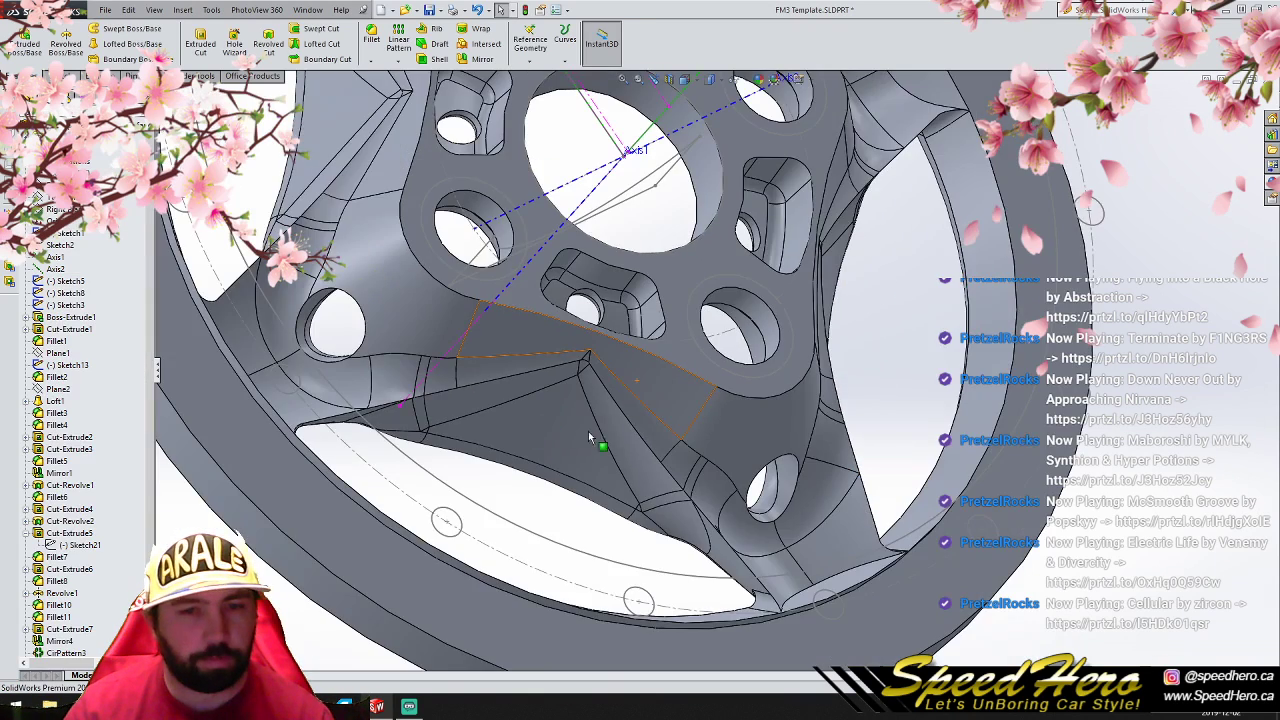
scroll(690, 368, "down", 8)
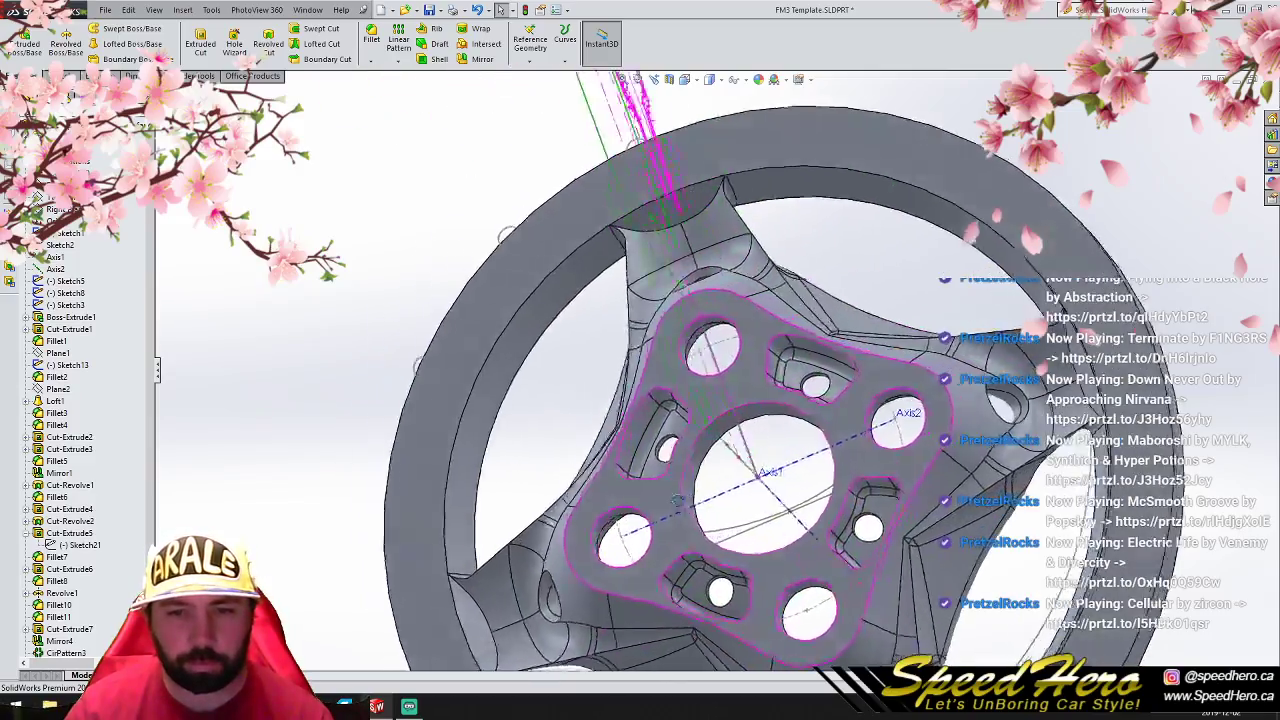
mouse_move(668, 560)
middle_mouse_down()
mouse_move(682, 540)
mouse_move(1022, 492)
mouse_move(800, 491)
mouse_move(938, 492)
middle_mouse_up()
key("f")
key("ctrl+1")
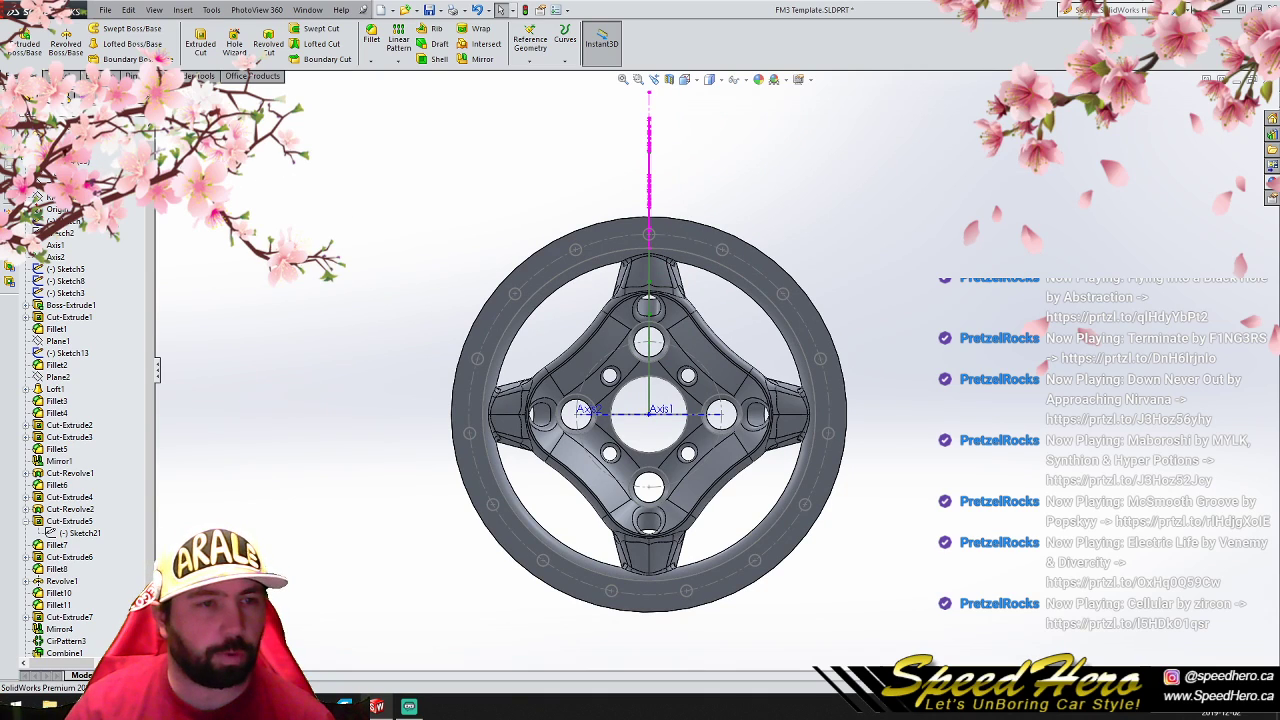
left_click(613, 229)
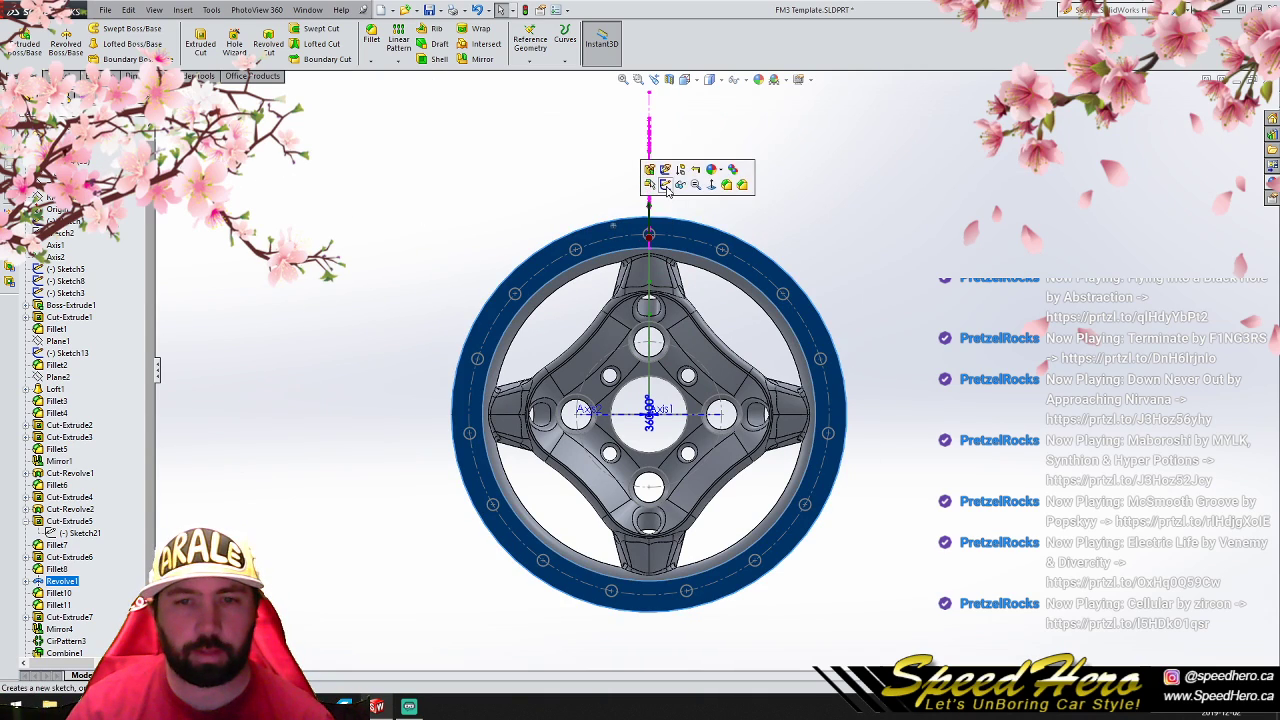
left_click(665, 186)
left_click(110, 29)
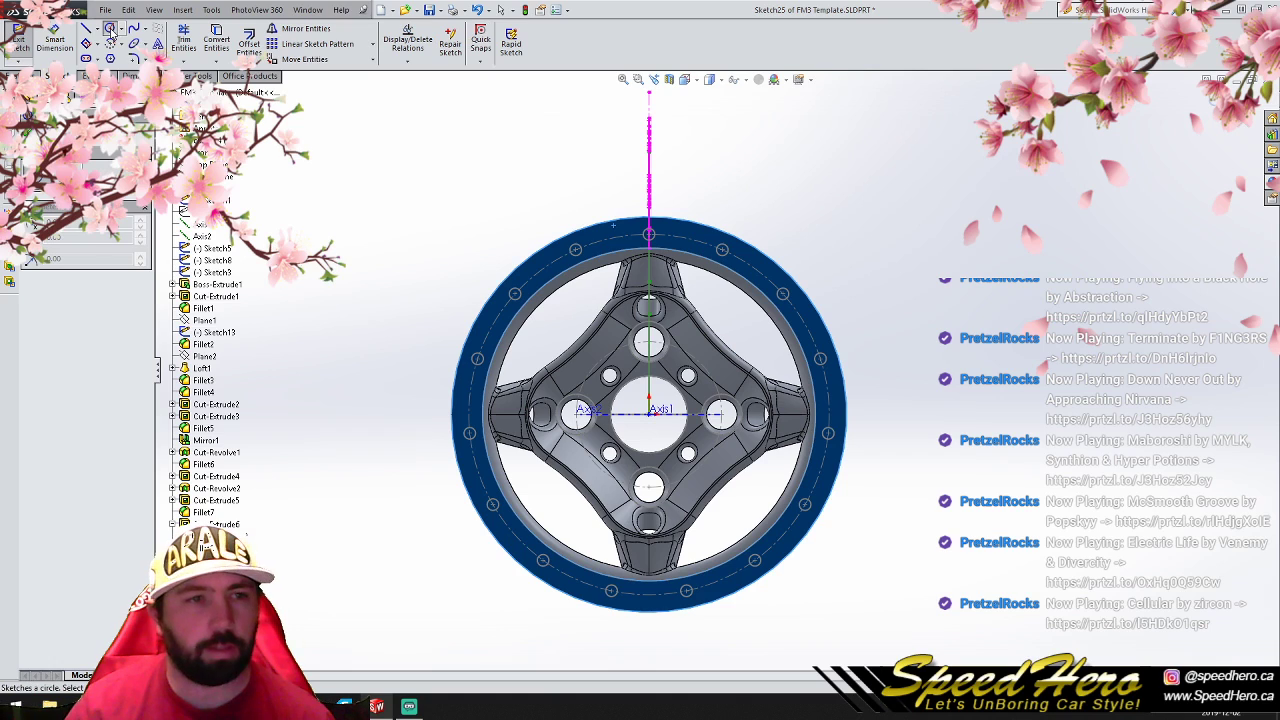
left_click(249, 44)
scroll(627, 237, "down", 2)
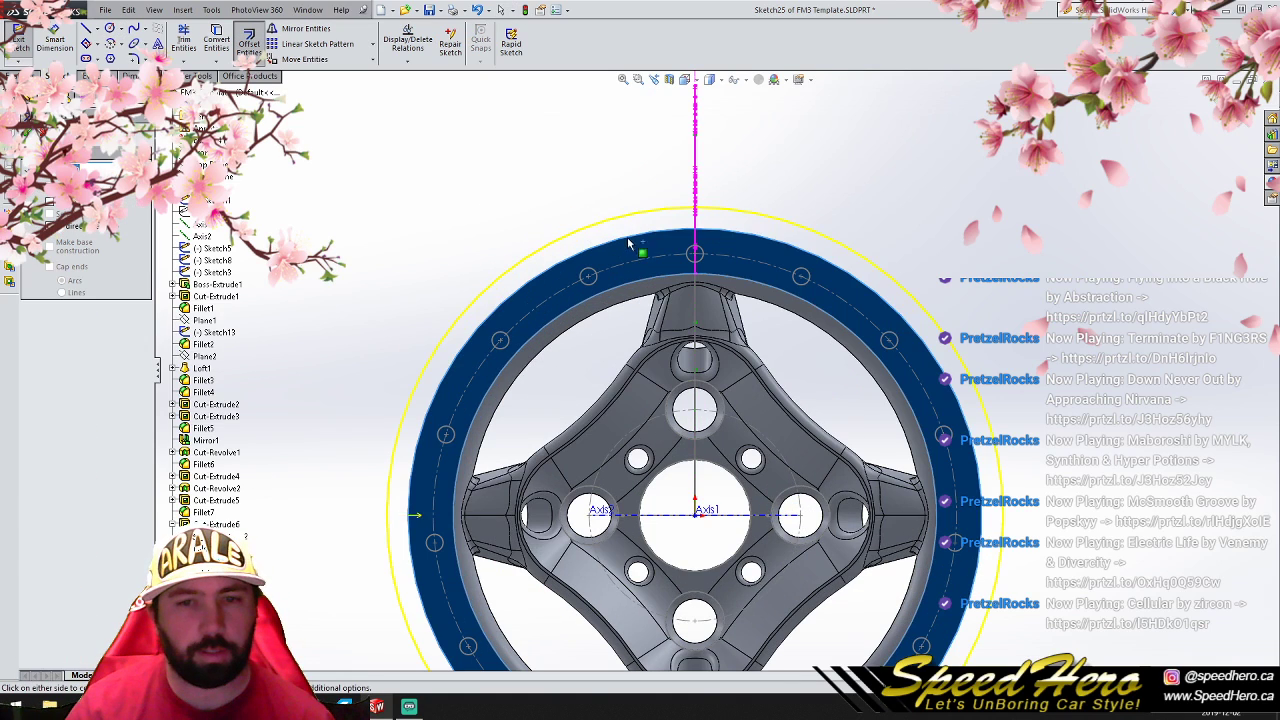
left_click(694, 253)
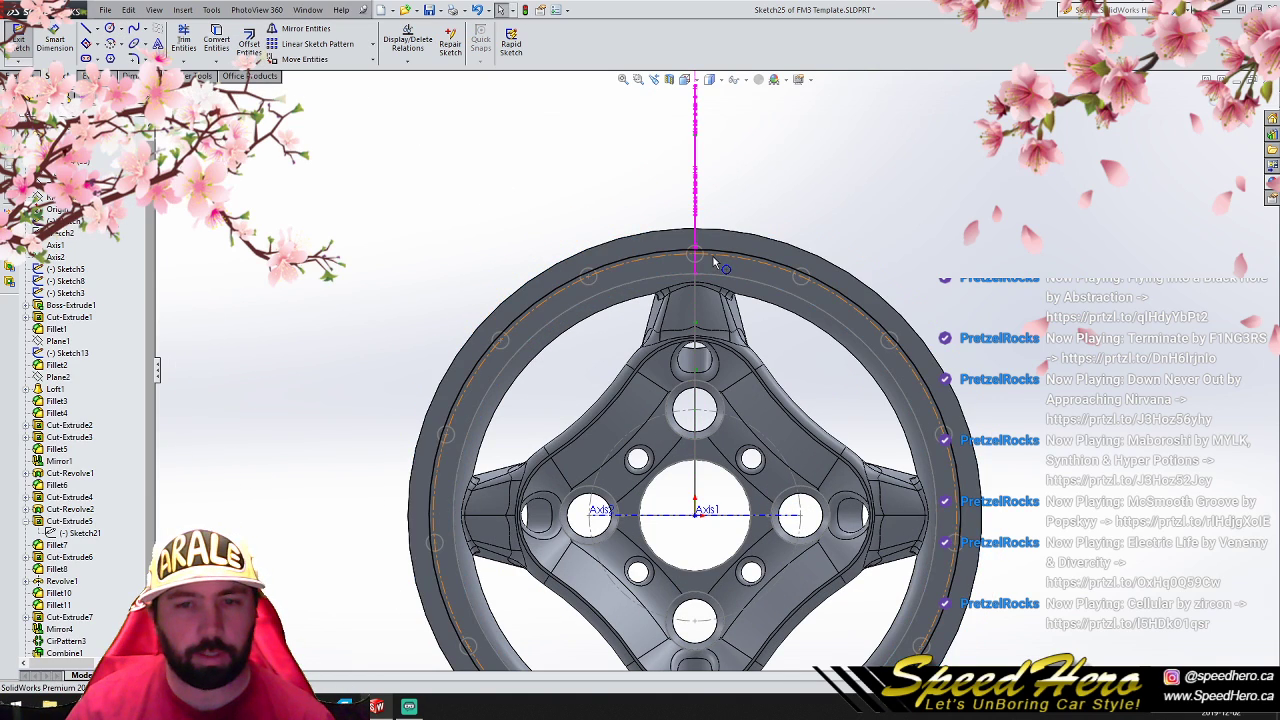
Step: Offset the small hole circle at the top of the rim outward by 5 mm
left_click(689, 252)
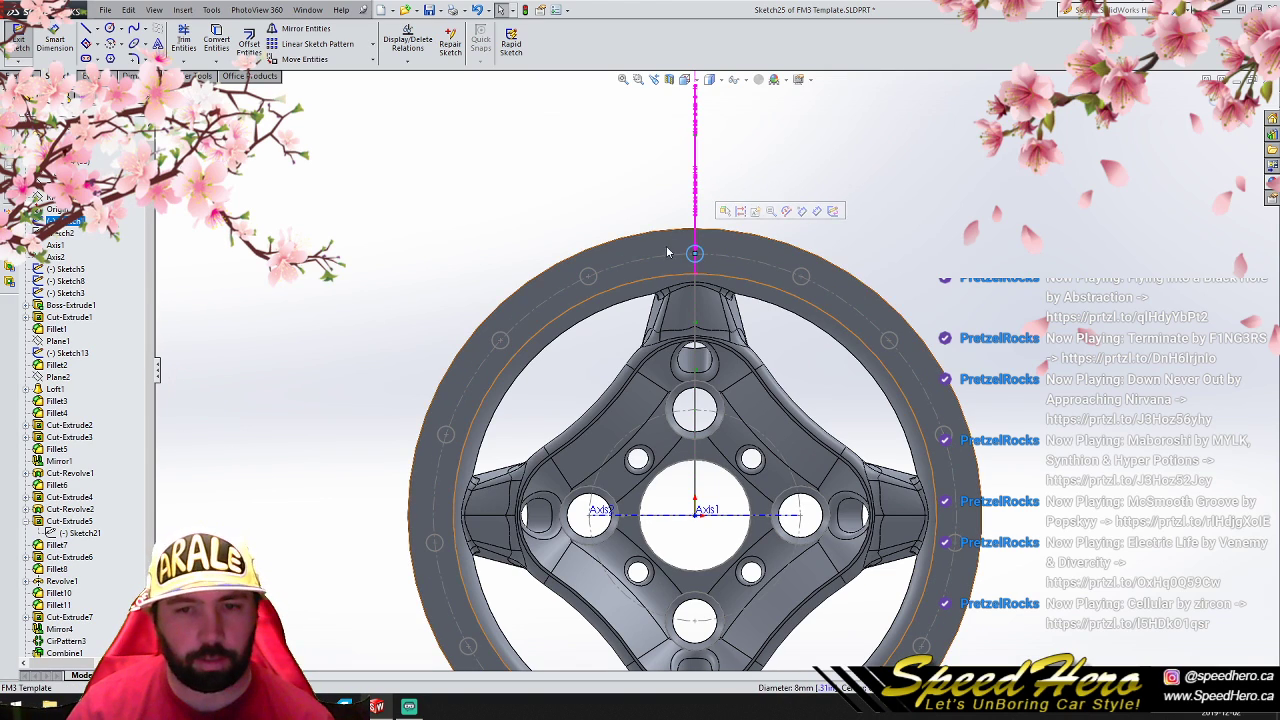
left_click(245, 47)
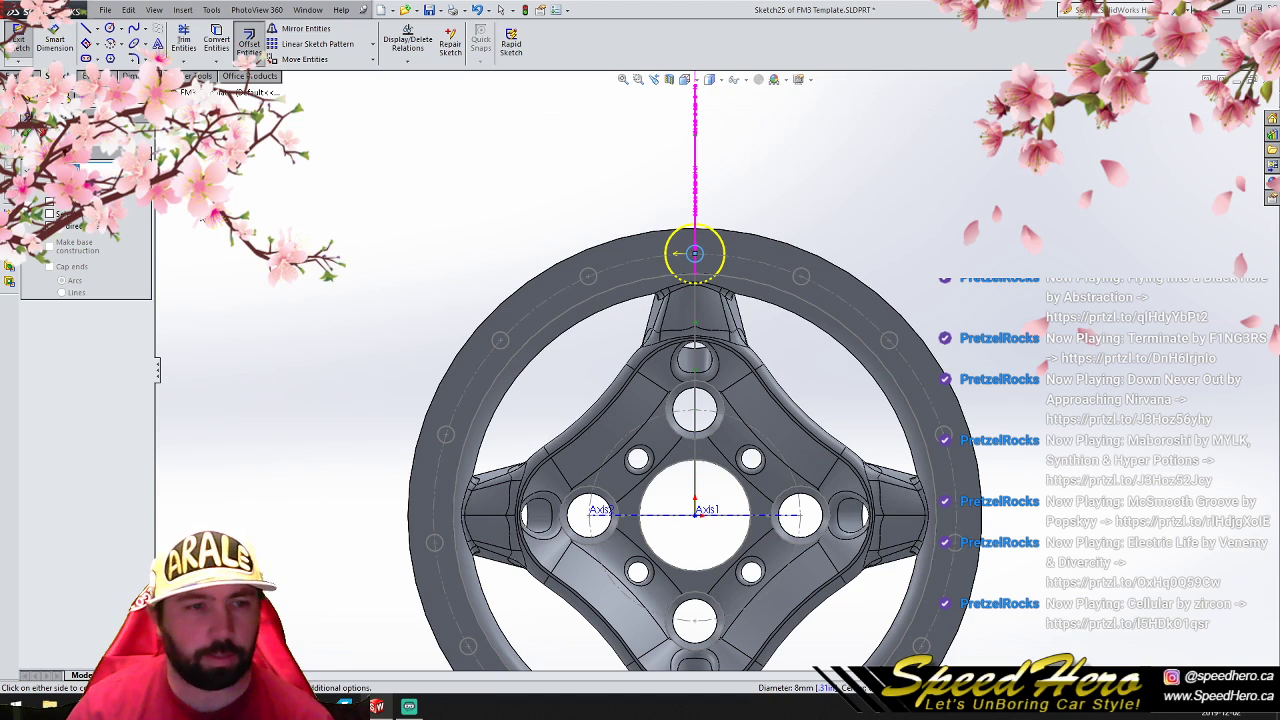
type("5")
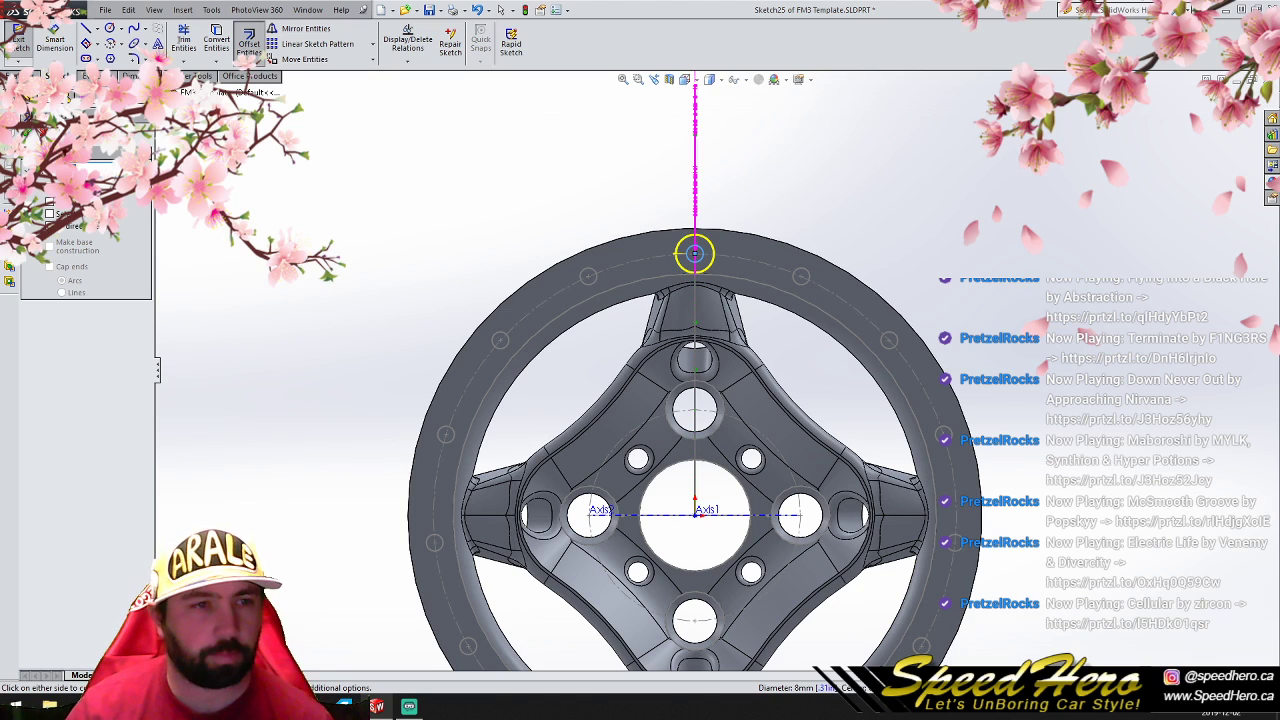
key("Return")
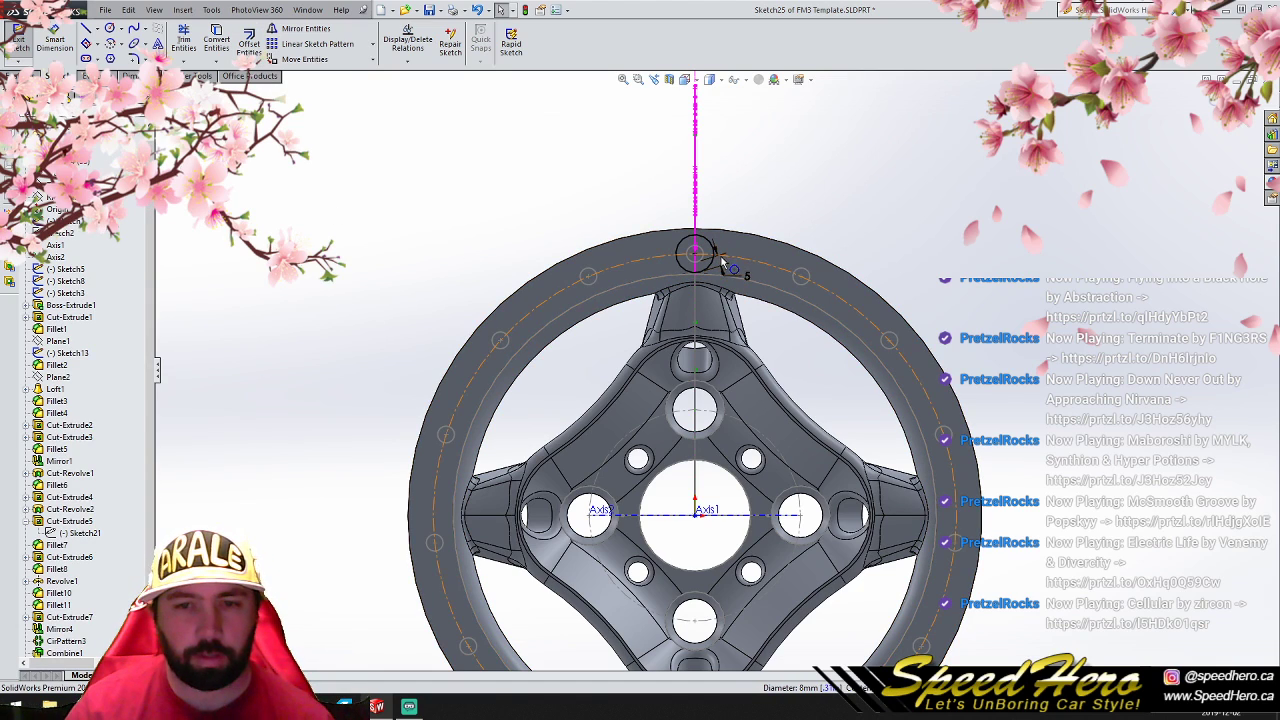
Step: Delete the 5 mm offset dimension and the offset circle around the top hole
left_click(722, 275)
key("Delete")
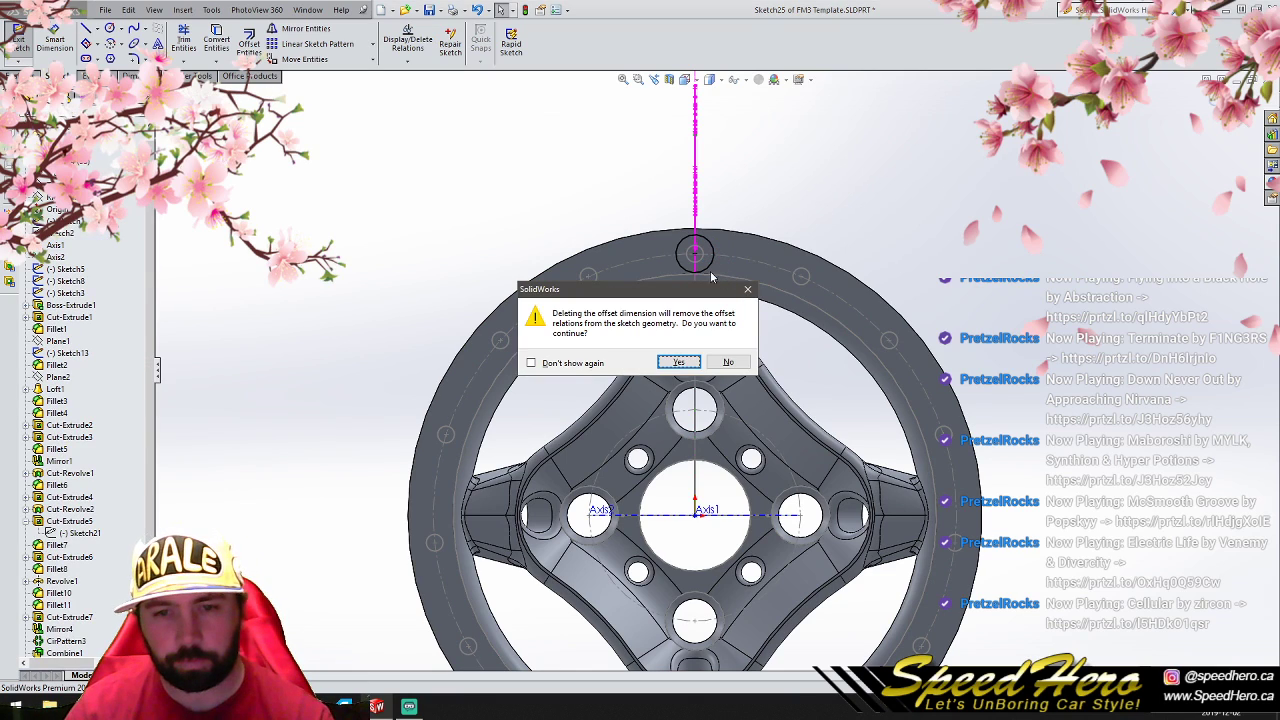
left_click(686, 366)
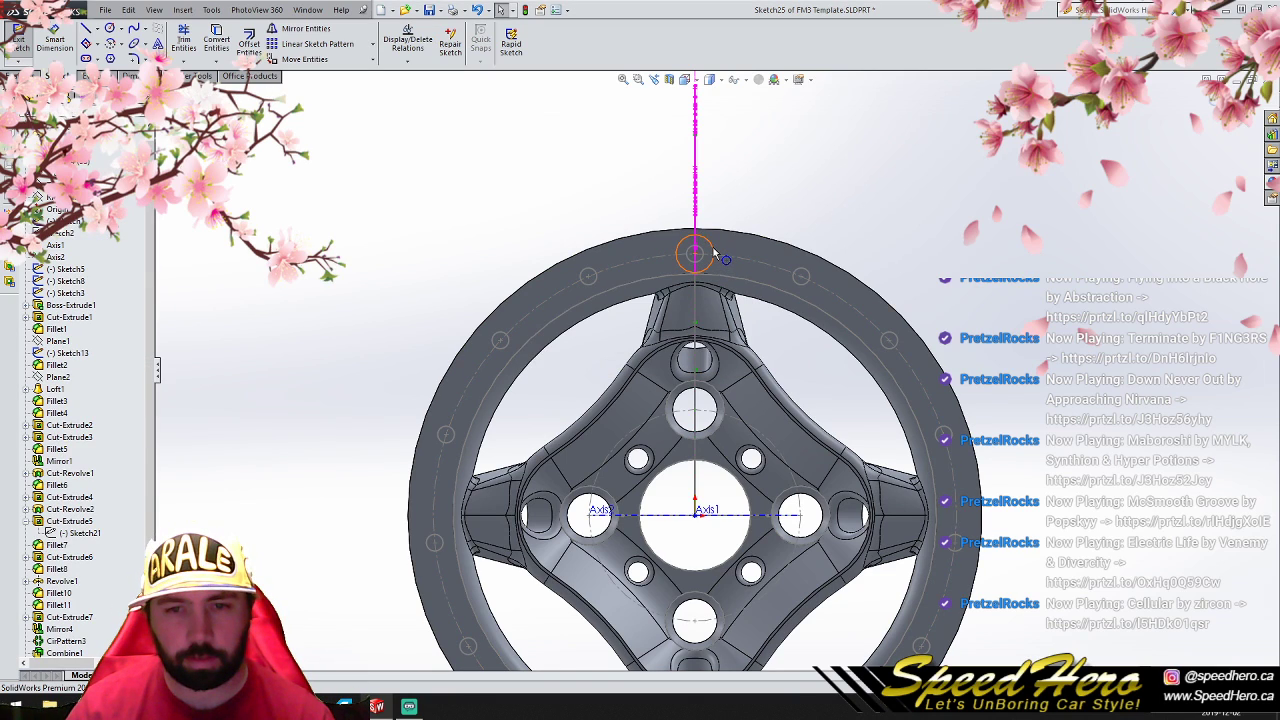
left_click(713, 252)
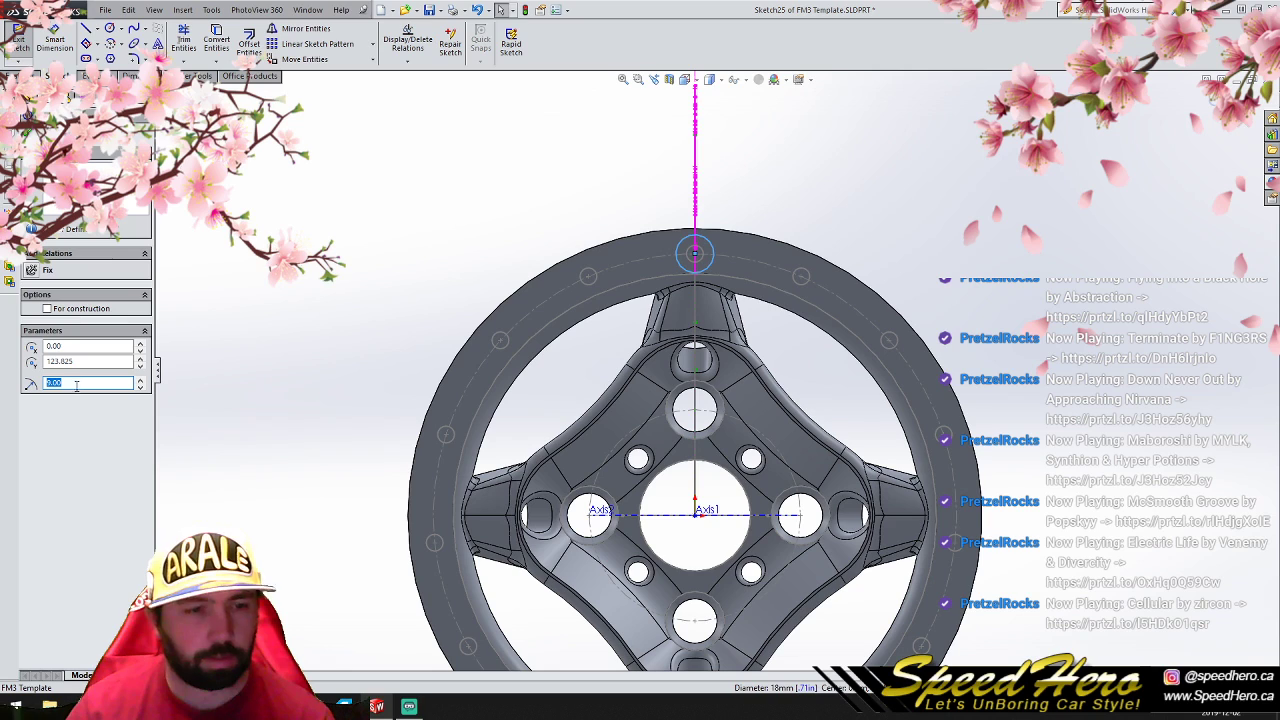
key("Escape")
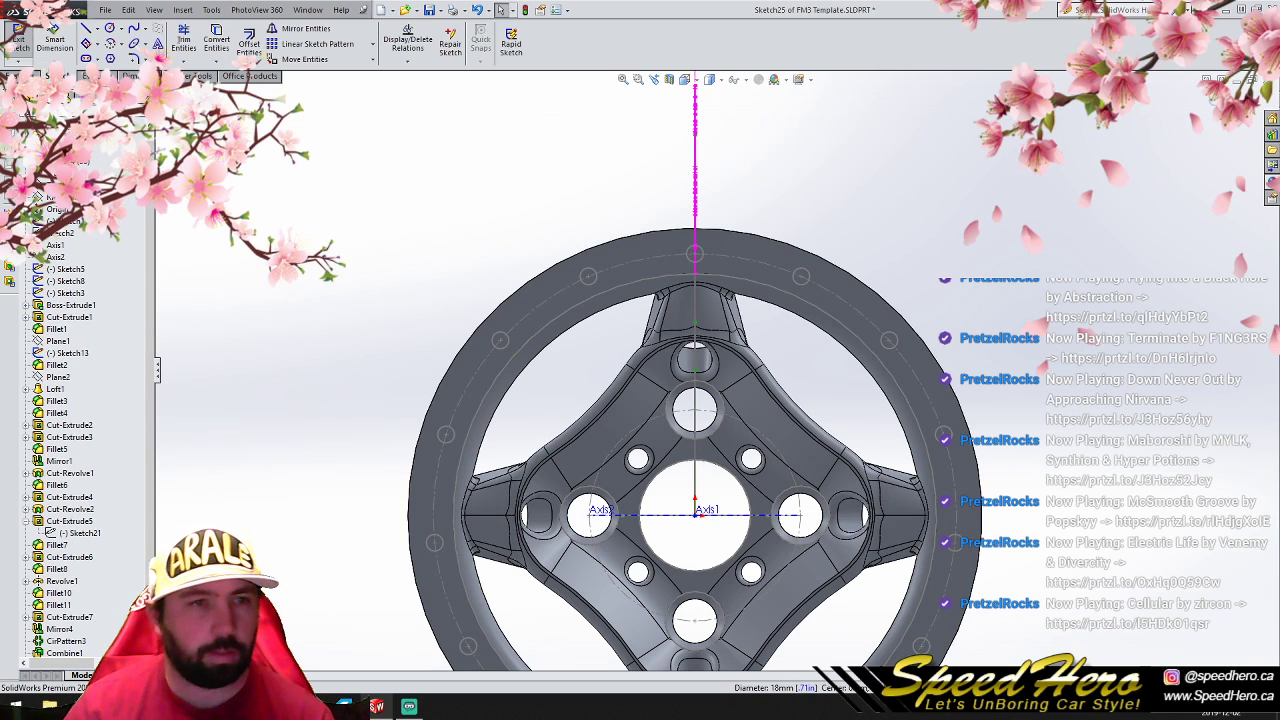
Step: Sketch a circle with a 9 mm radius concentric with the small hole circle at the top of the rim
left_click(109, 28)
scroll(691, 256, "down", 3)
left_click(710, 272)
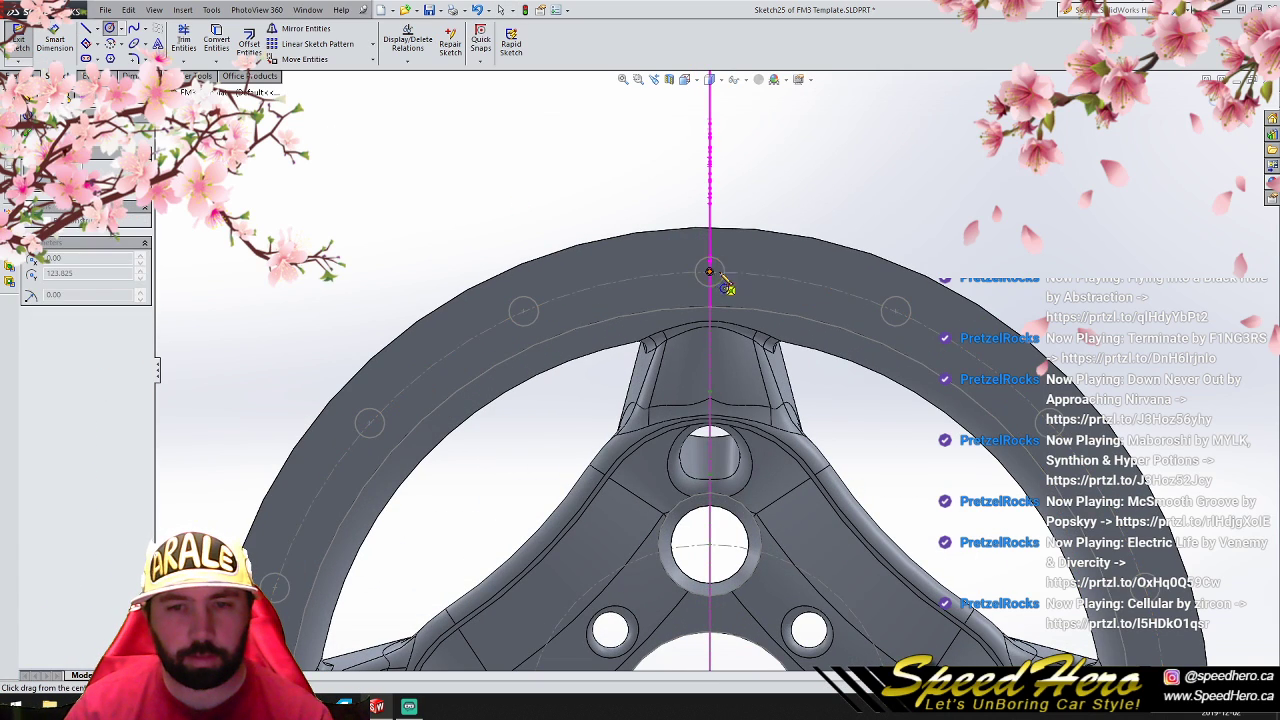
left_click(760, 258)
type("8")
key("Return")
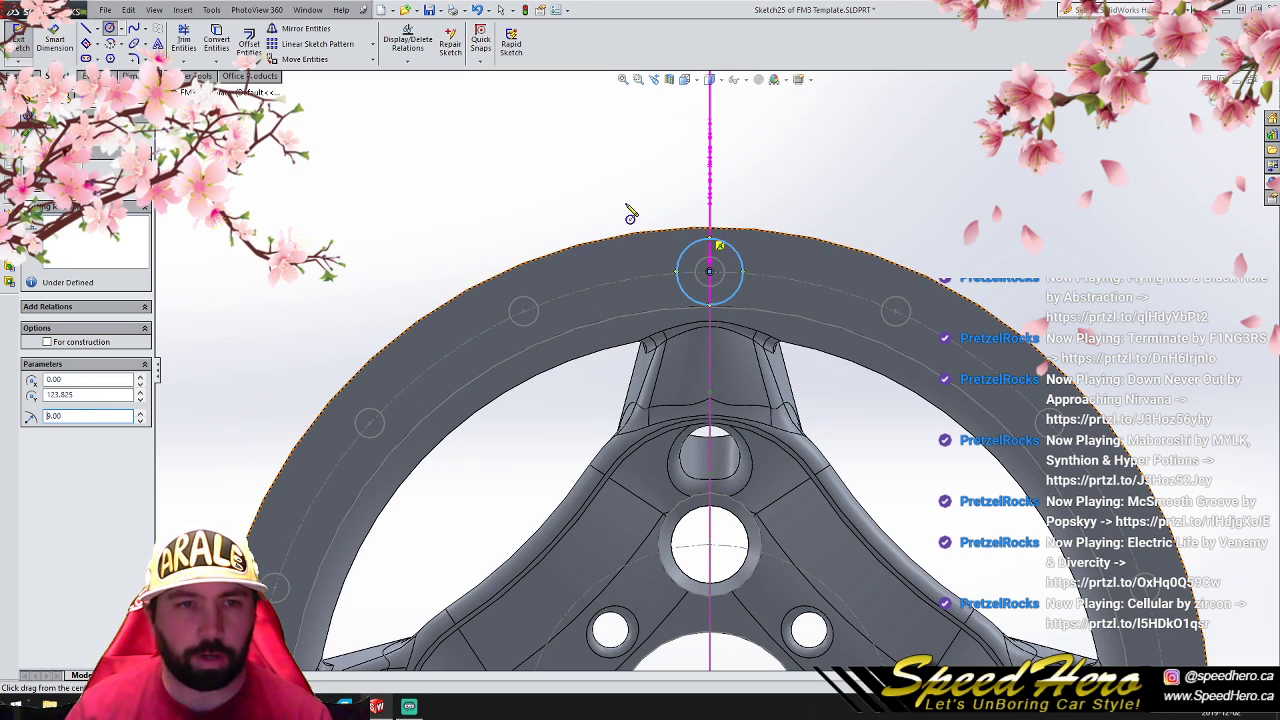
left_click(373, 45)
left_click(315, 72)
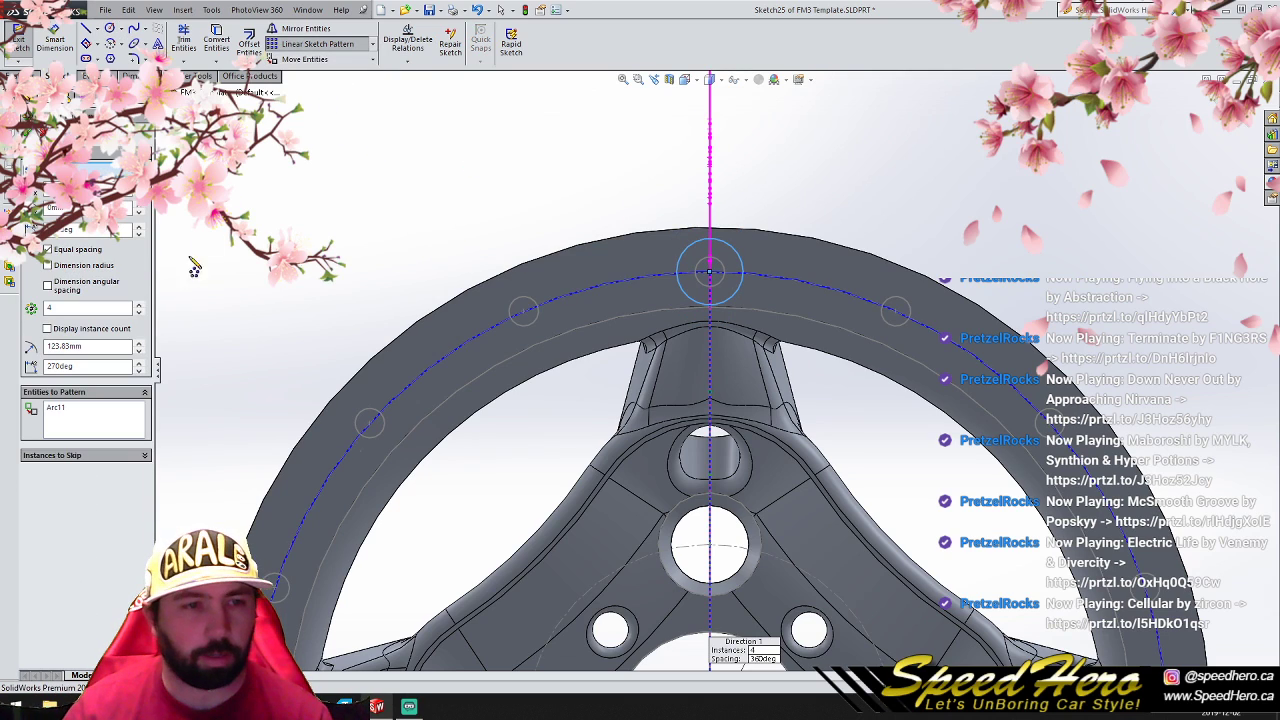
double_click(94, 308)
type("15")
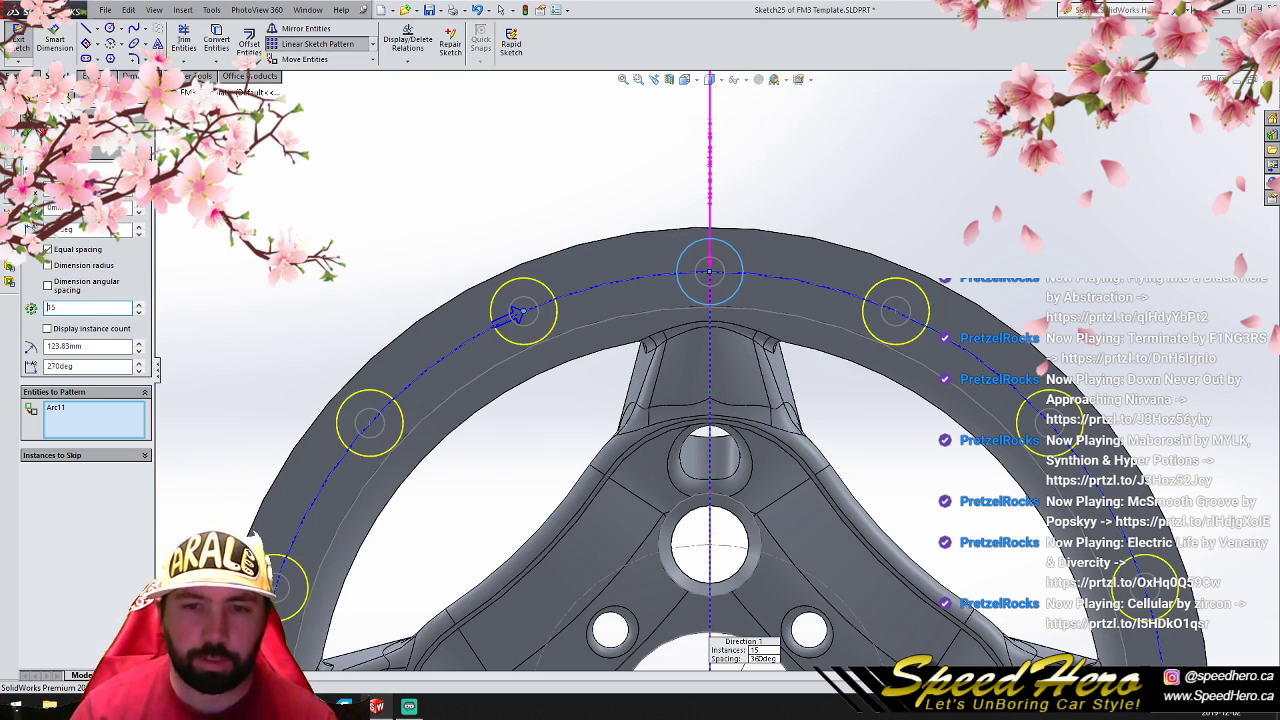
left_click(110, 28)
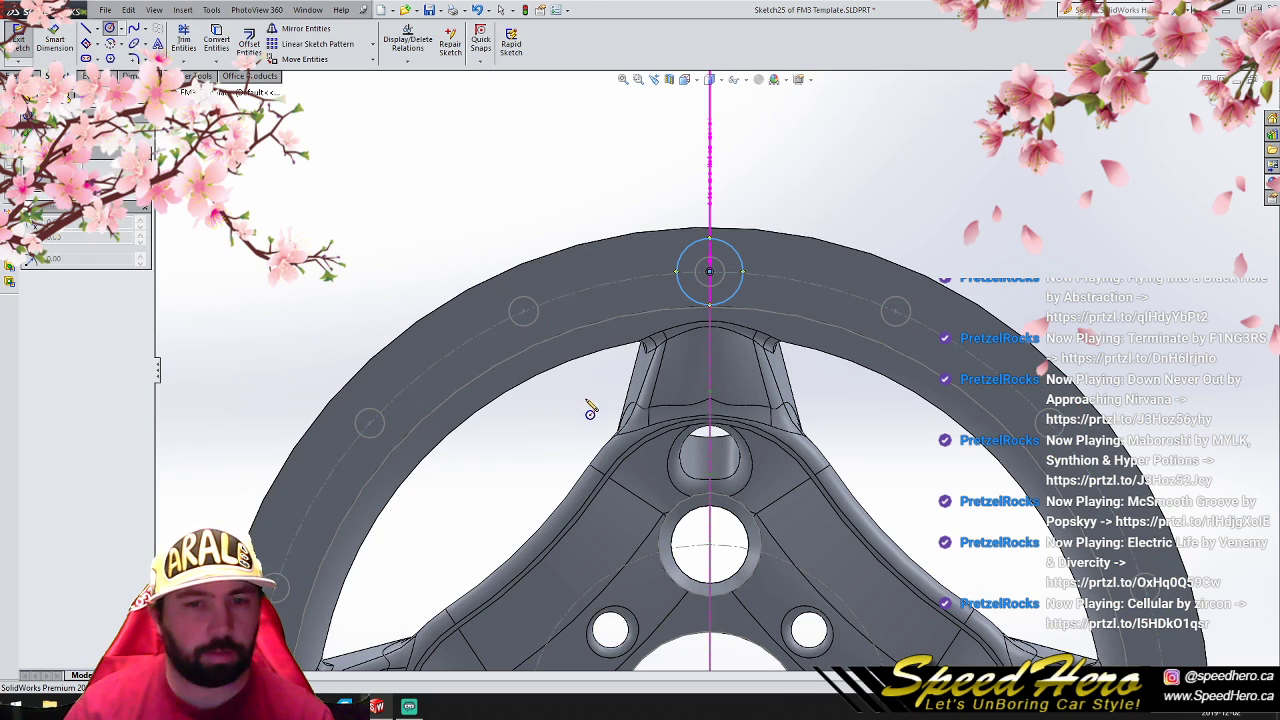
Step: Create a circular sketch pattern of the 9 mm radius circle with 15 equally spaced instances around the rim
left_click(374, 44)
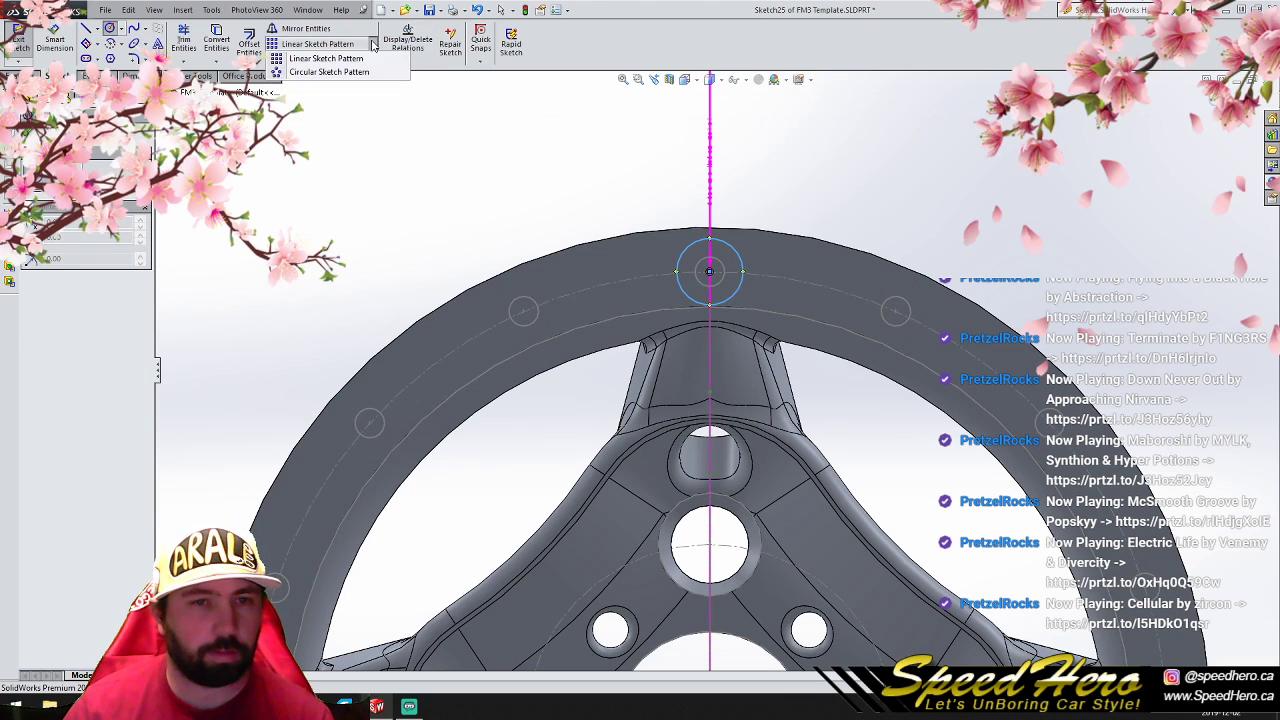
left_click(330, 72)
double_click(70, 308)
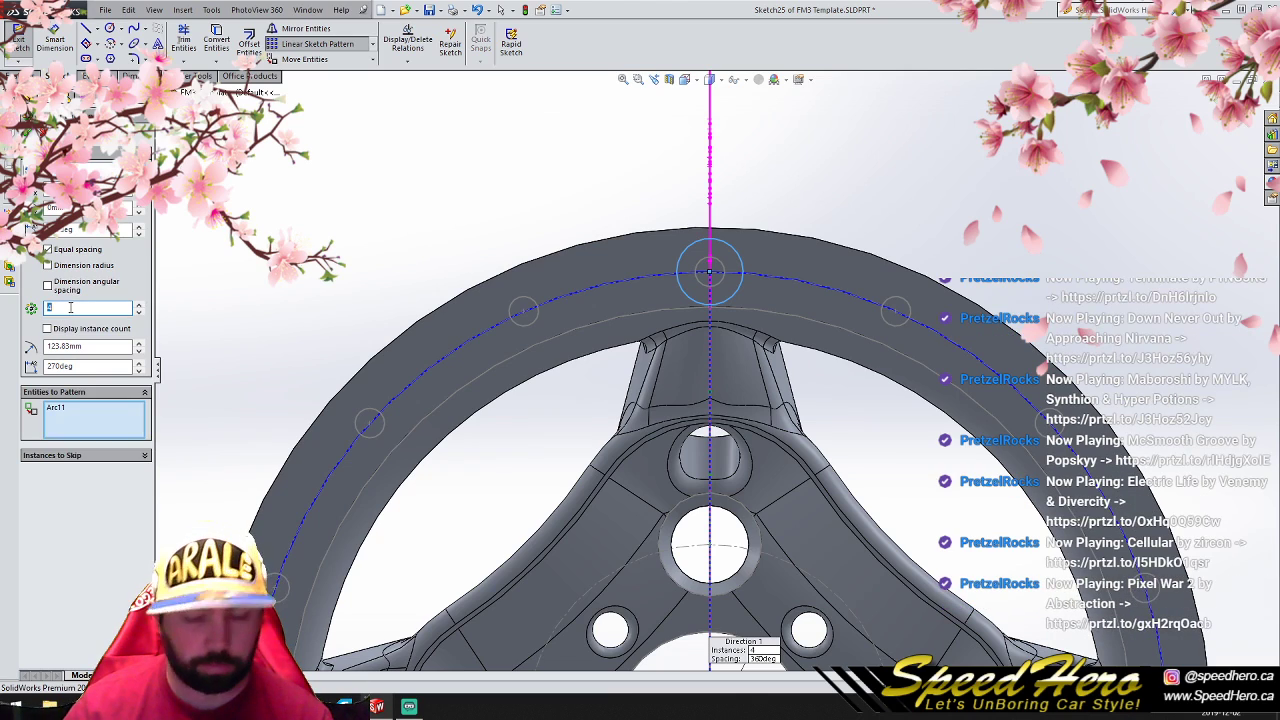
type("15")
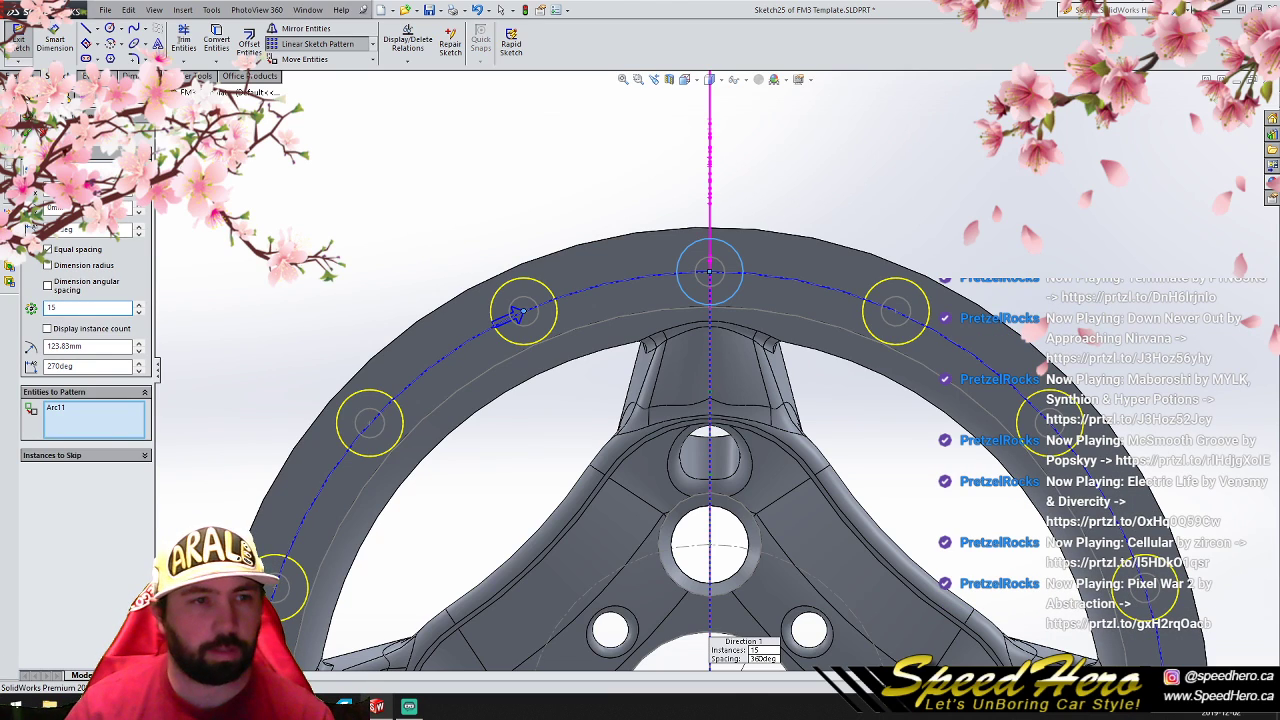
key("Return")
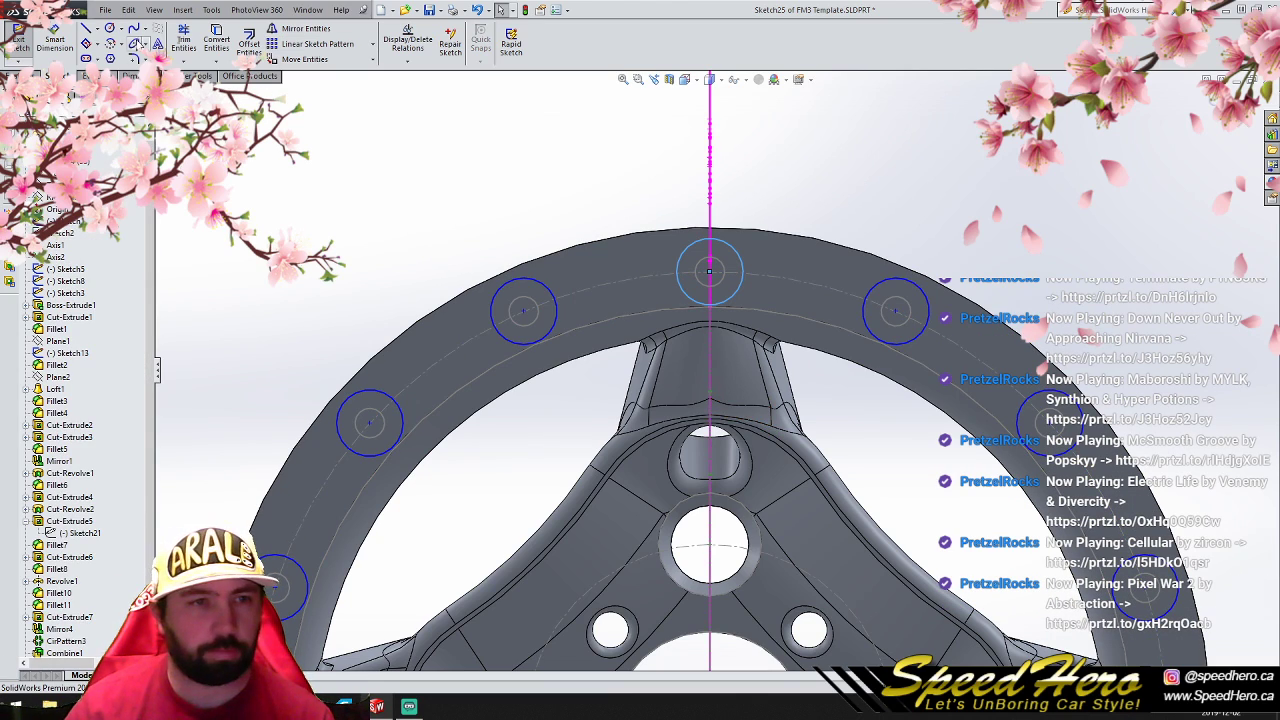
Step: Sketch a circle from the wheel centre through the hole centres, and trim the overlapping inner arcs at the top circle and its left neighbour
left_click(111, 29)
scroll(784, 522, "up", 3)
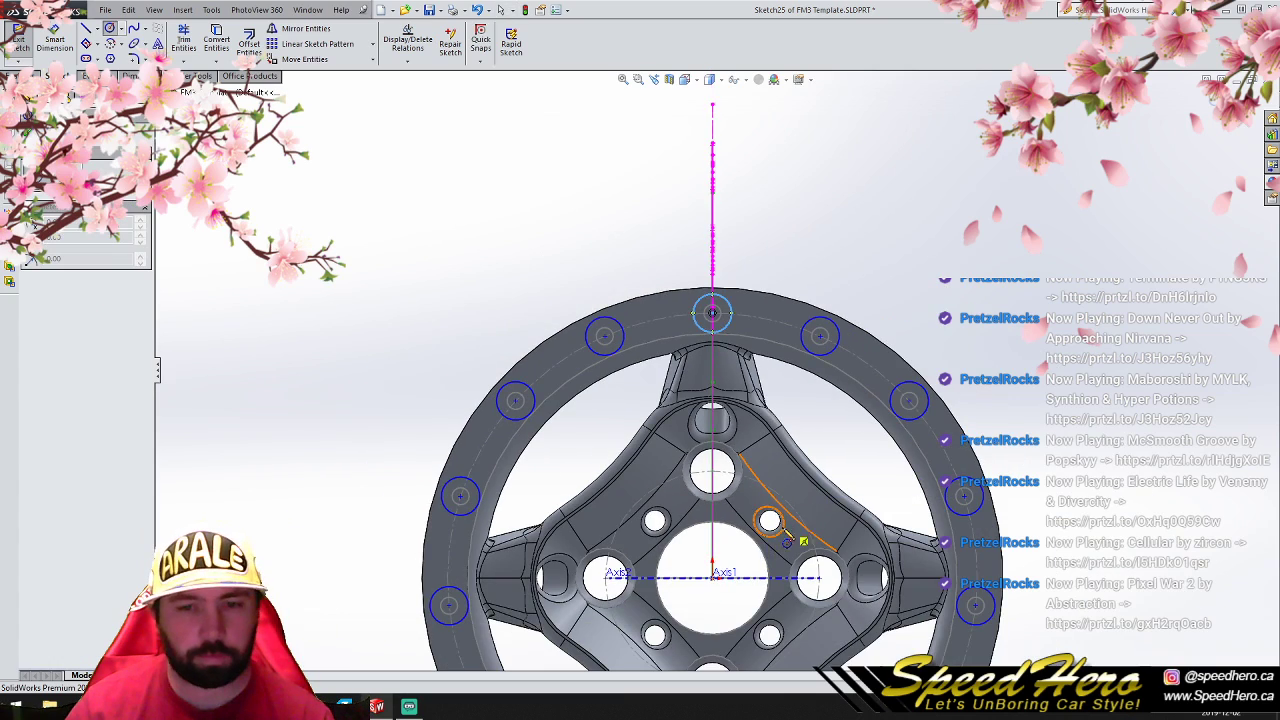
left_click(712, 577)
left_click(705, 313)
right_click(681, 316)
left_click(698, 325)
left_click(183, 40)
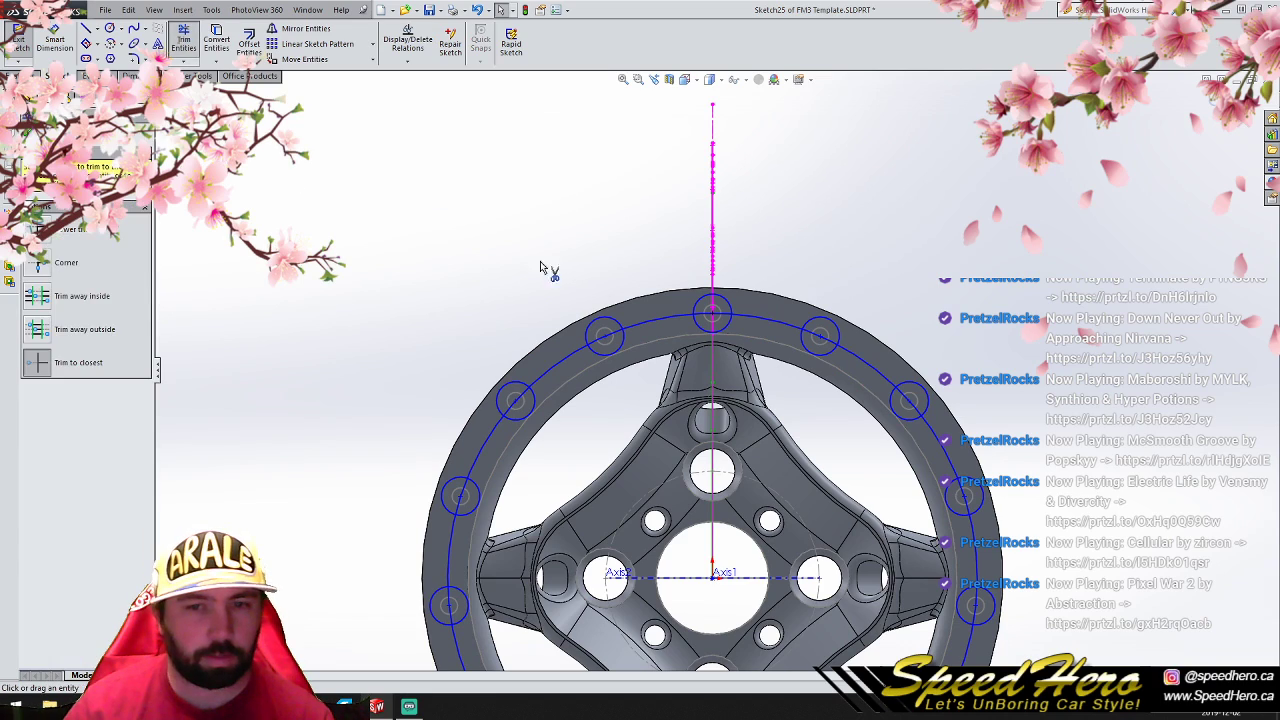
left_click(133, 58)
left_click(588, 347)
left_click(628, 333)
left_click(692, 315)
left_click(729, 315)
left_click(731, 318)
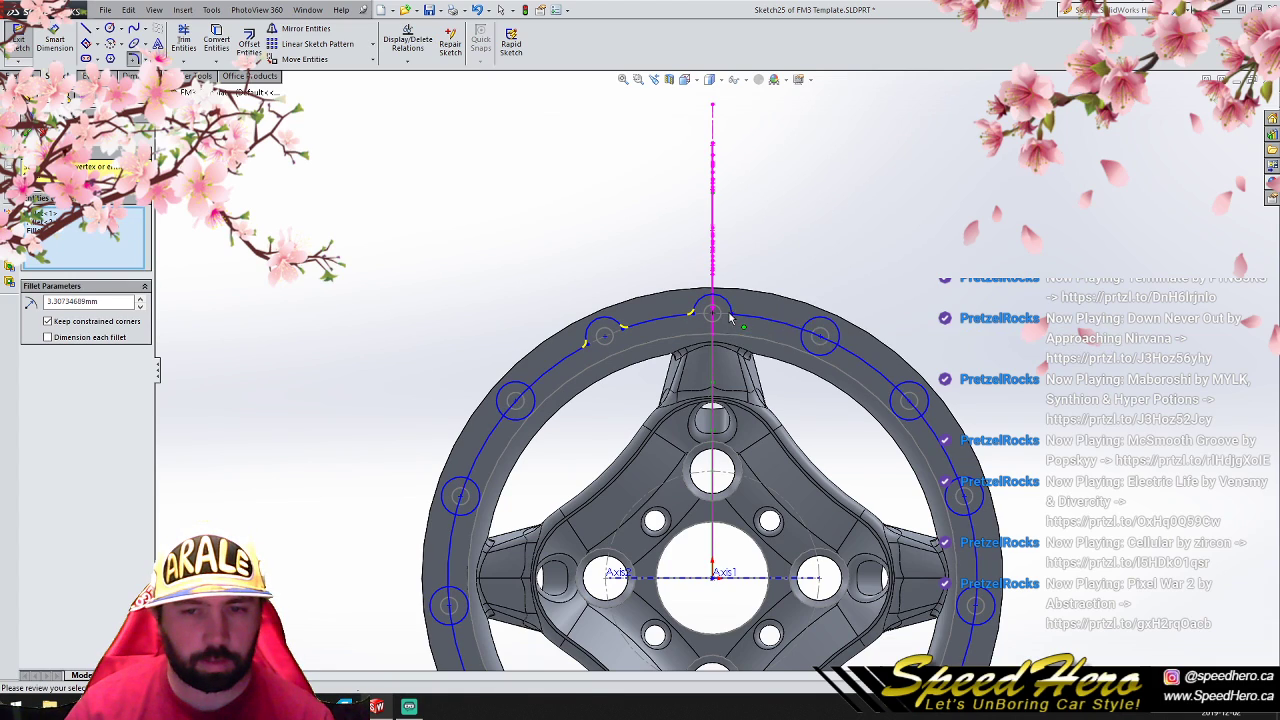
Step: Trim the inner arcs at the second circle left of the top one, and round the corners of both left circles with 3.31 mm sketch fillets
left_click(185, 44)
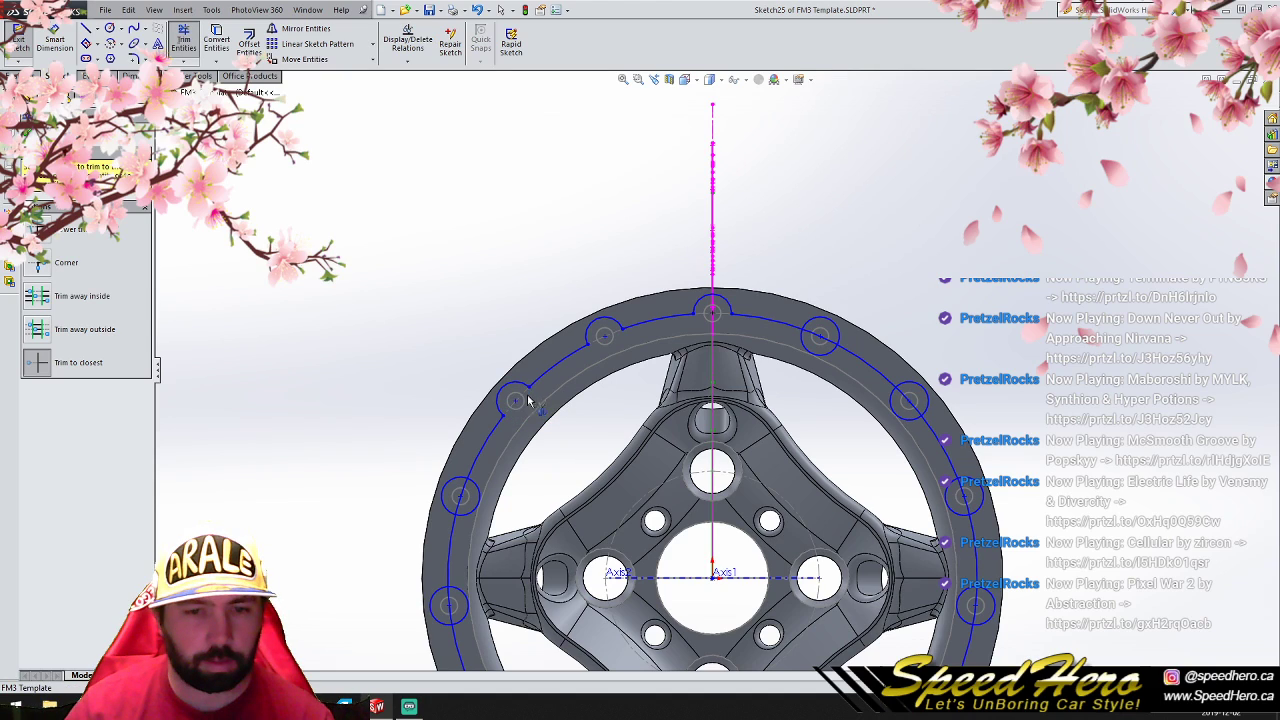
left_click(135, 59)
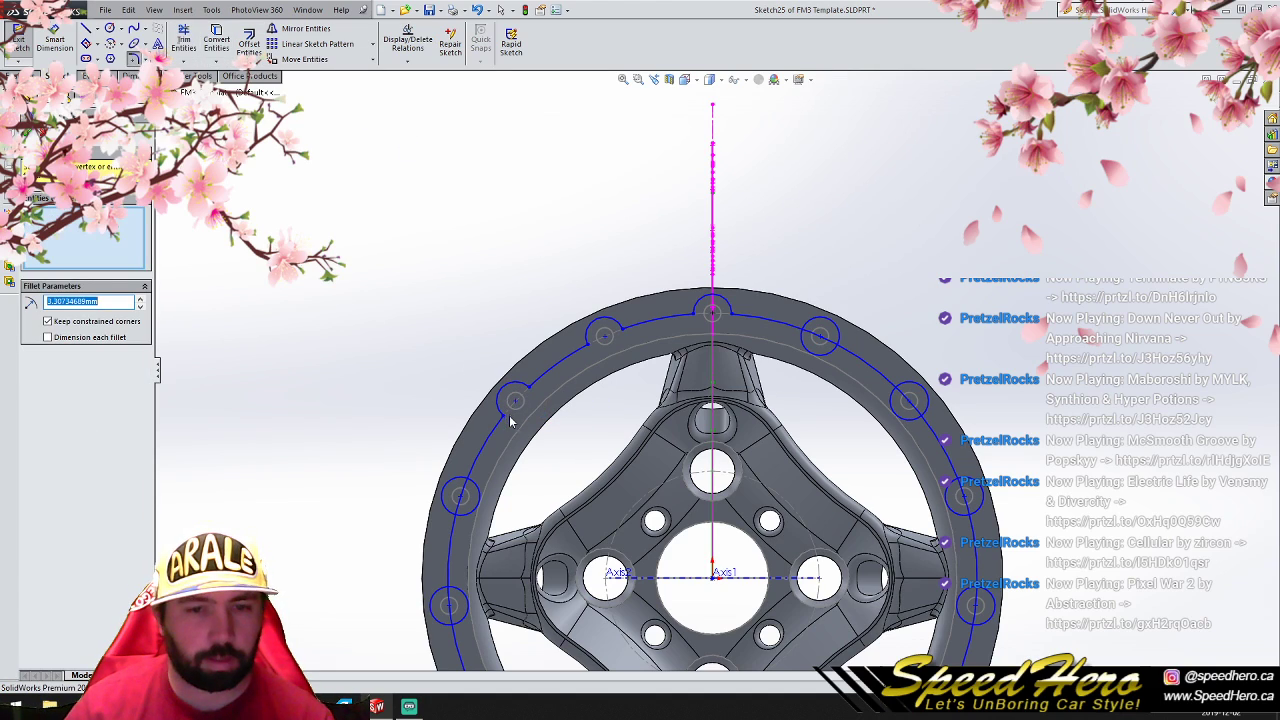
left_click(503, 419)
left_click(587, 346)
left_click(622, 331)
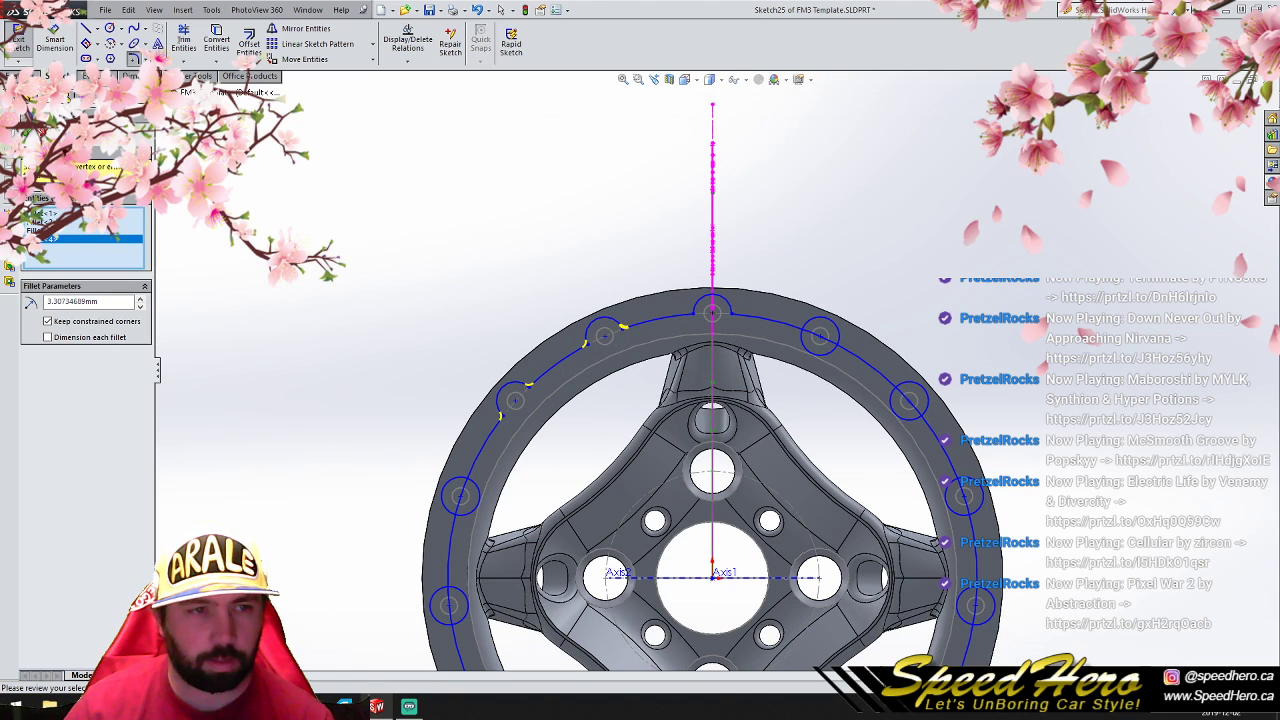
key("Return")
left_click(27, 132)
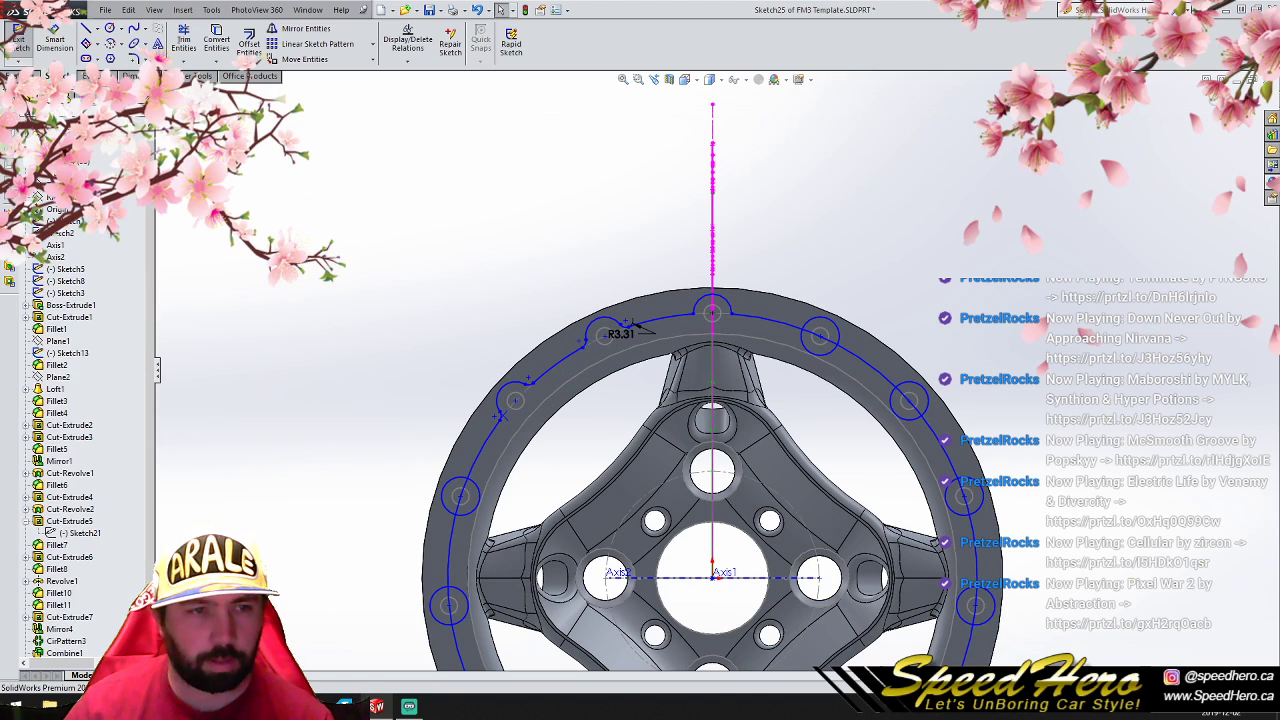
Step: Delete all the sketch profile entities except the filleted scallop just left of the top one and its adjoining connecting arc
scroll(592, 350, "down", 4)
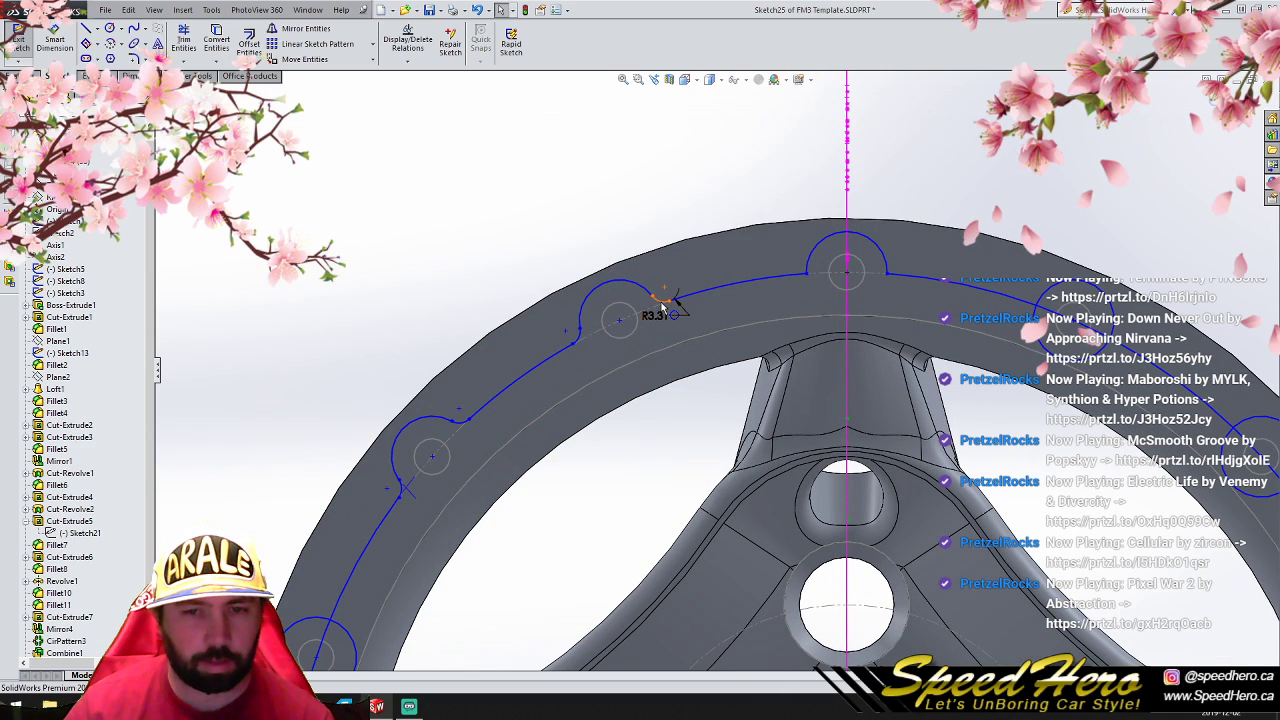
left_click(660, 305)
left_click(631, 285, "ctrl")
left_click(580, 331, "ctrl")
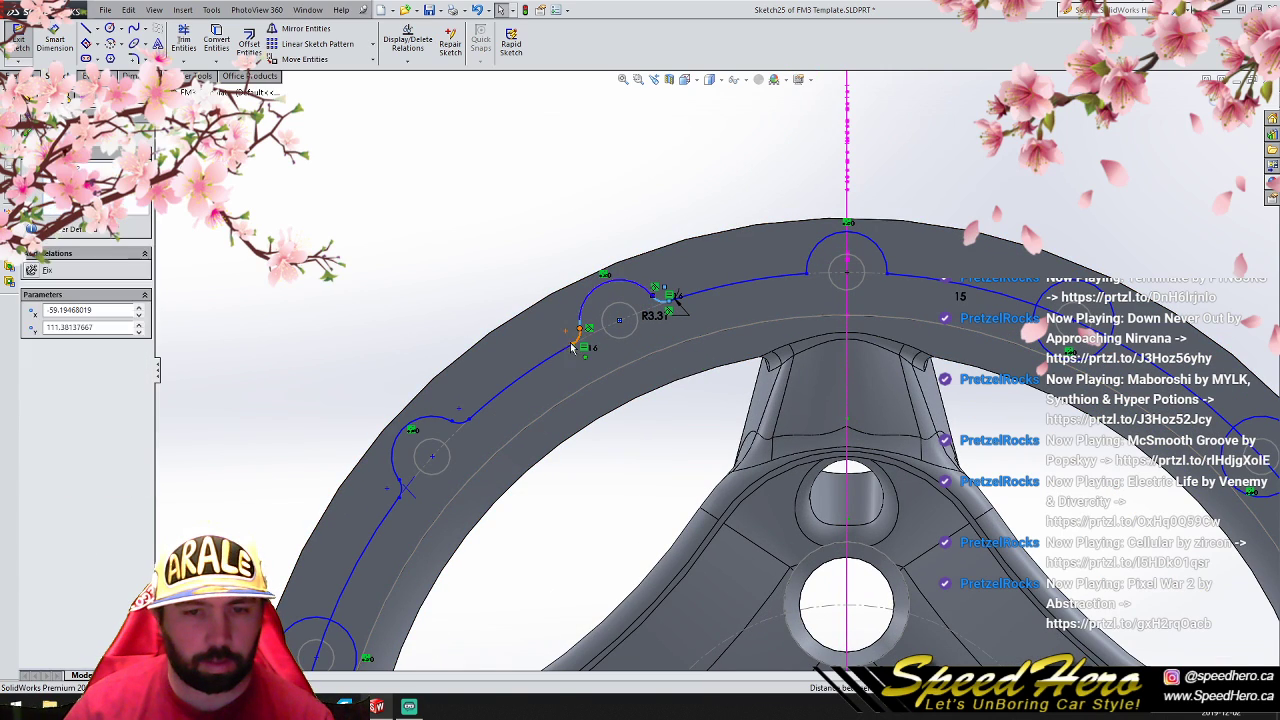
left_click(462, 245)
key("ctrl+a")
left_click(478, 267)
key("ctrl+a")
left_click(560, 357, "ctrl")
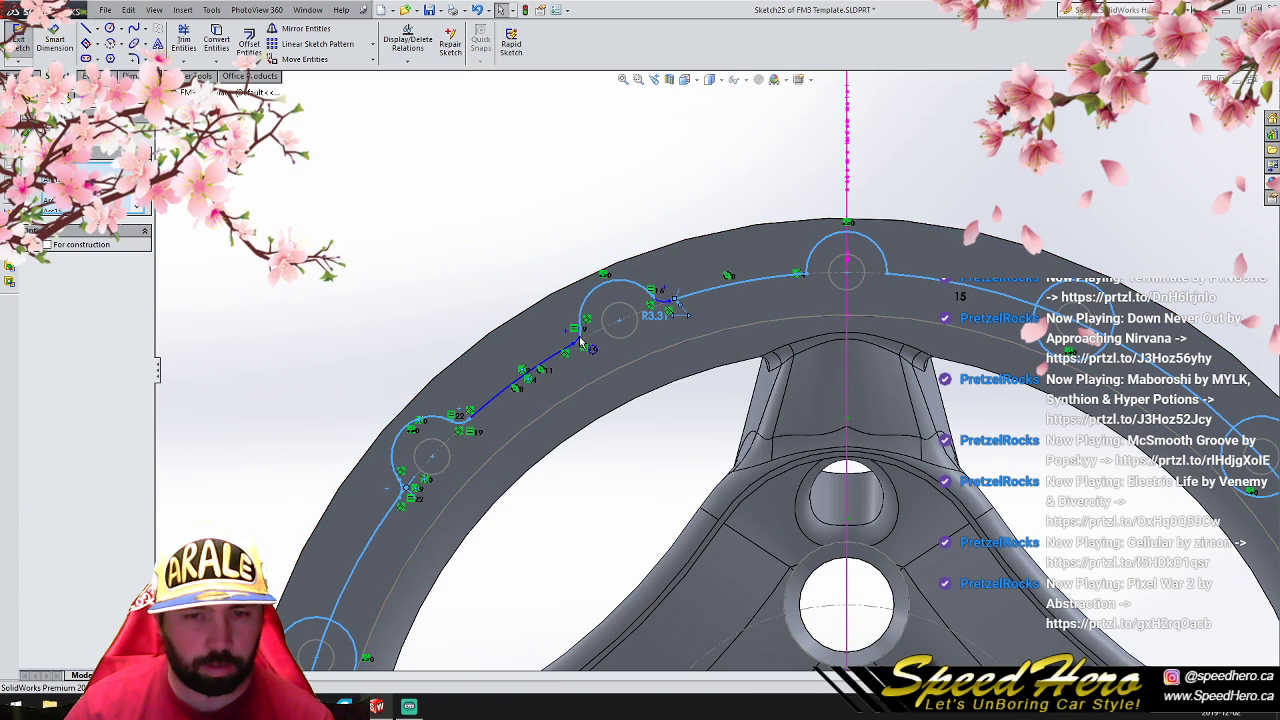
left_click(585, 305, "ctrl")
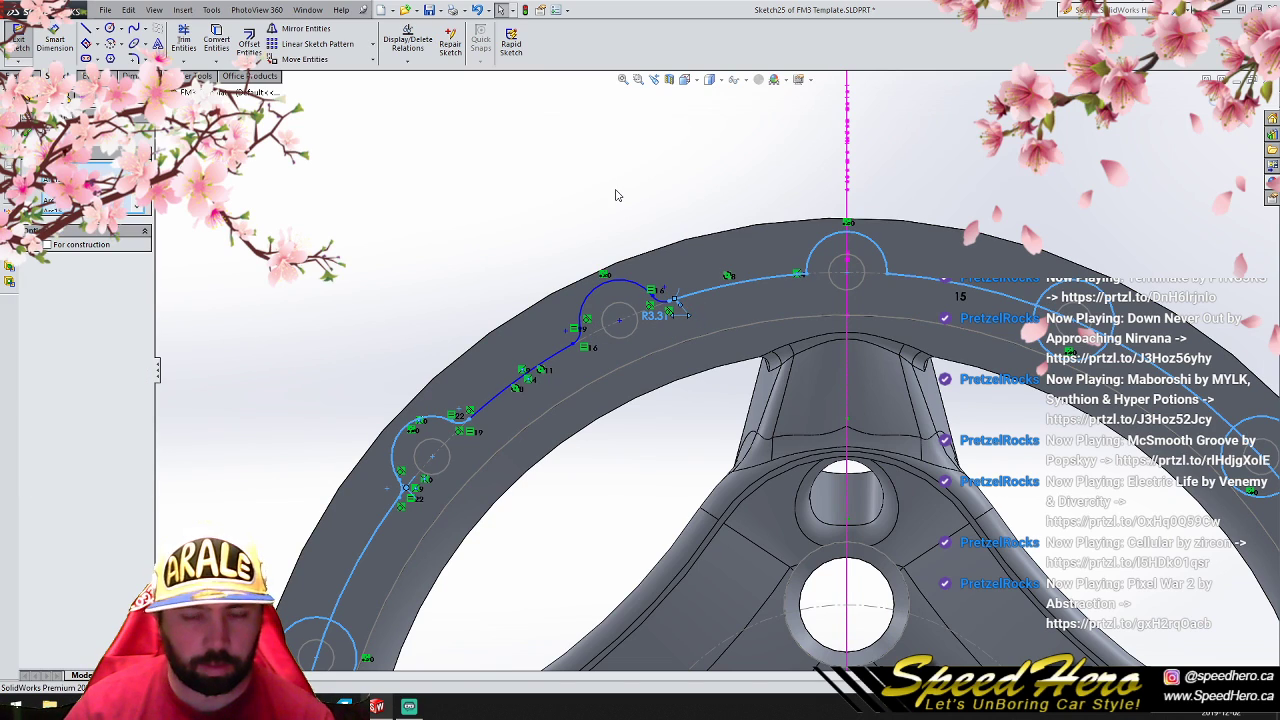
key("Delete")
left_click(610, 350)
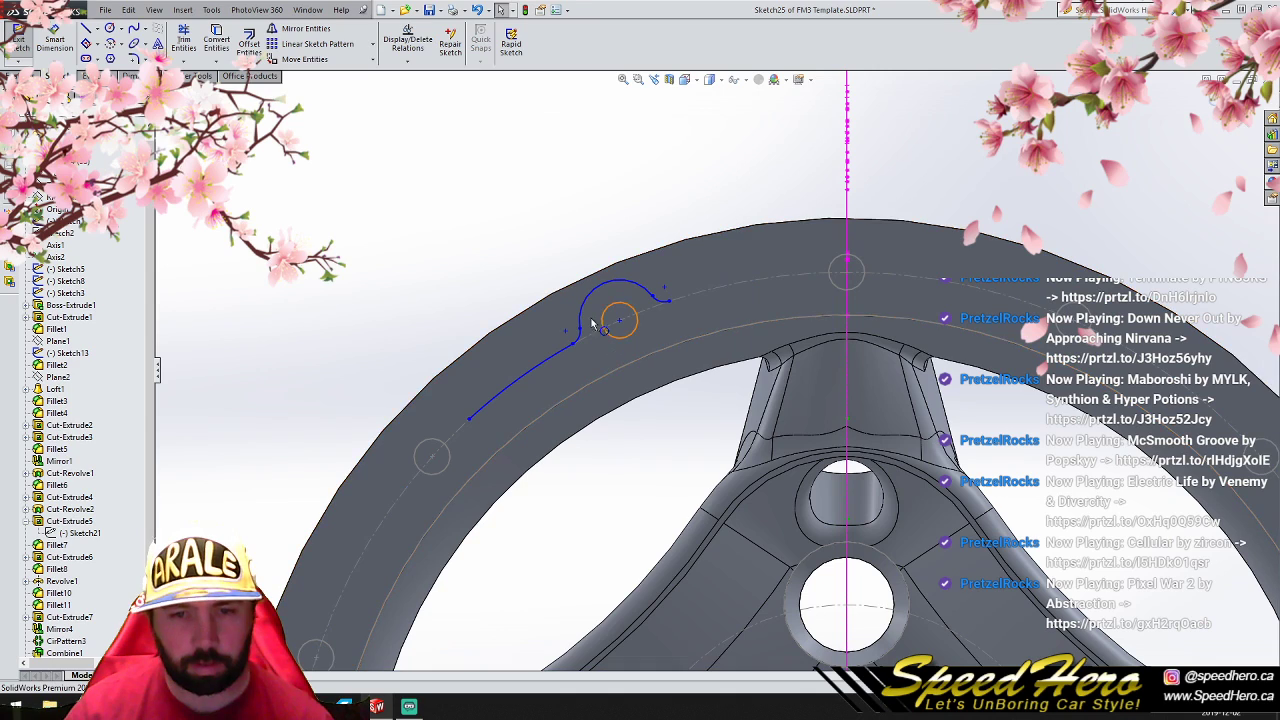
Step: Create a circular sketch pattern of the remaining scallop, fillets and connecting arc with 15 equally spaced instances around the rim
key("ctrl+a")
left_click(372, 45)
left_click(362, 75)
left_click(90, 308)
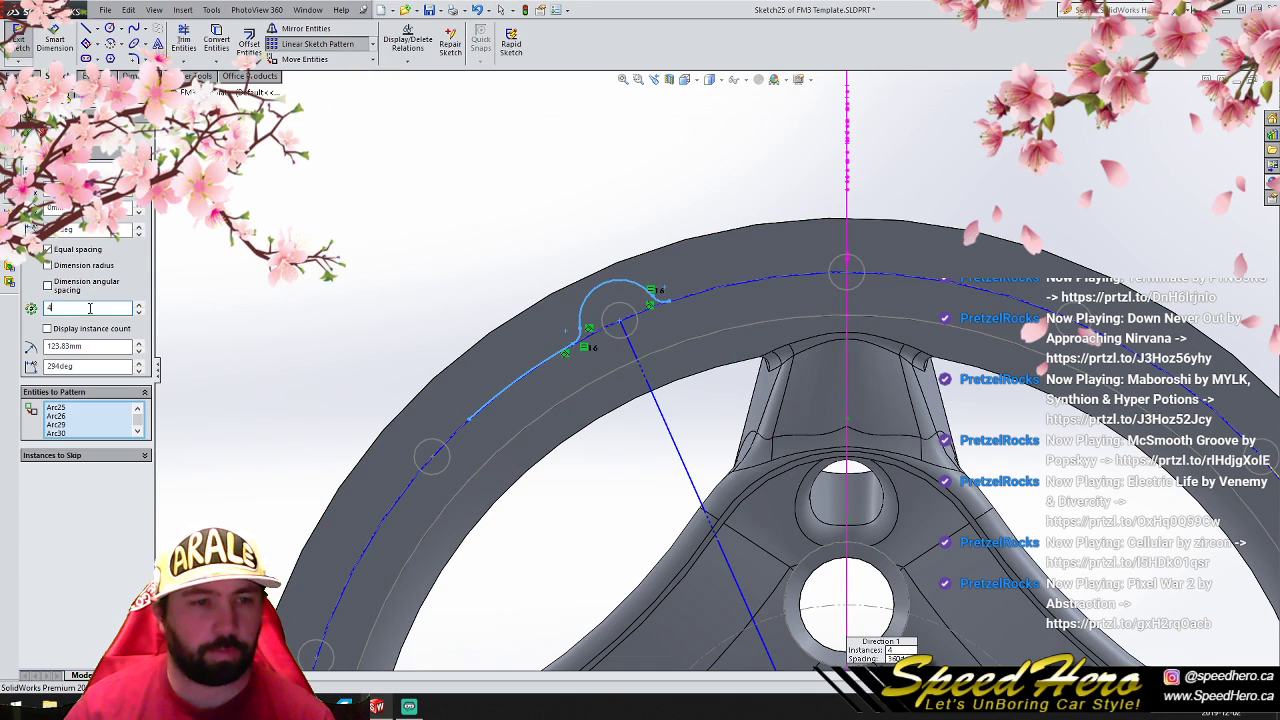
type("15")
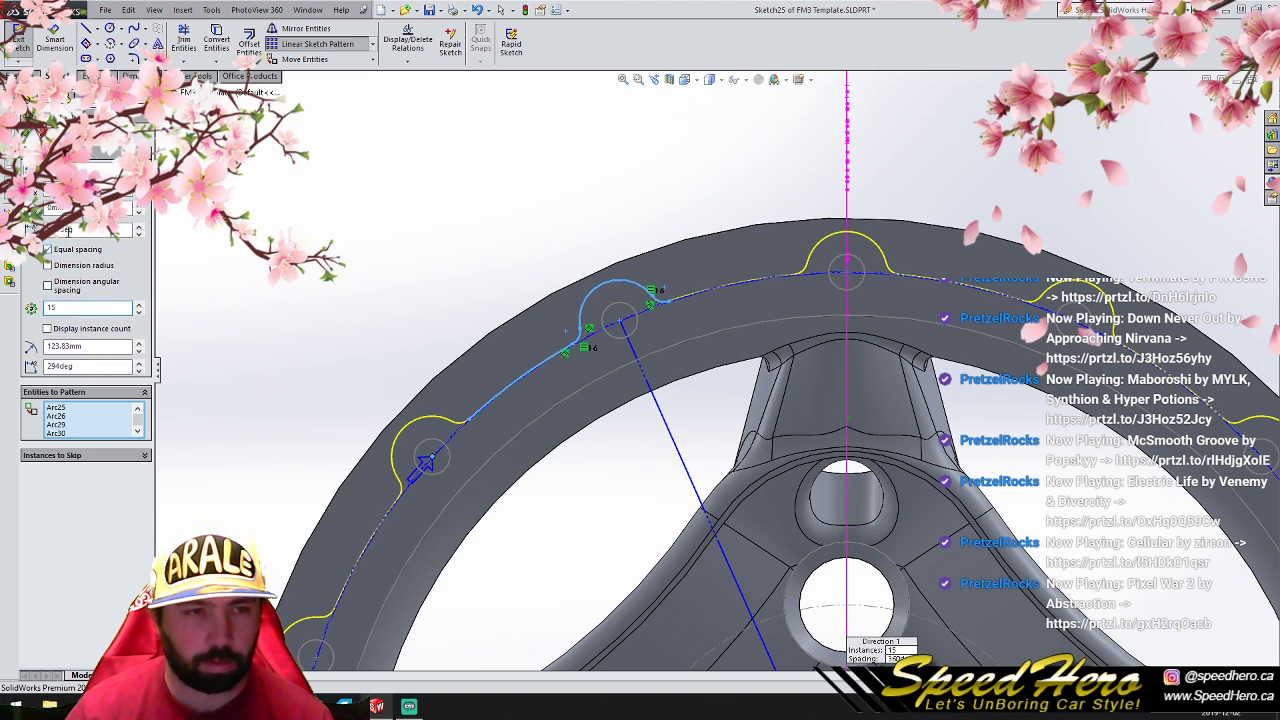
key("Return")
left_click(337, 206)
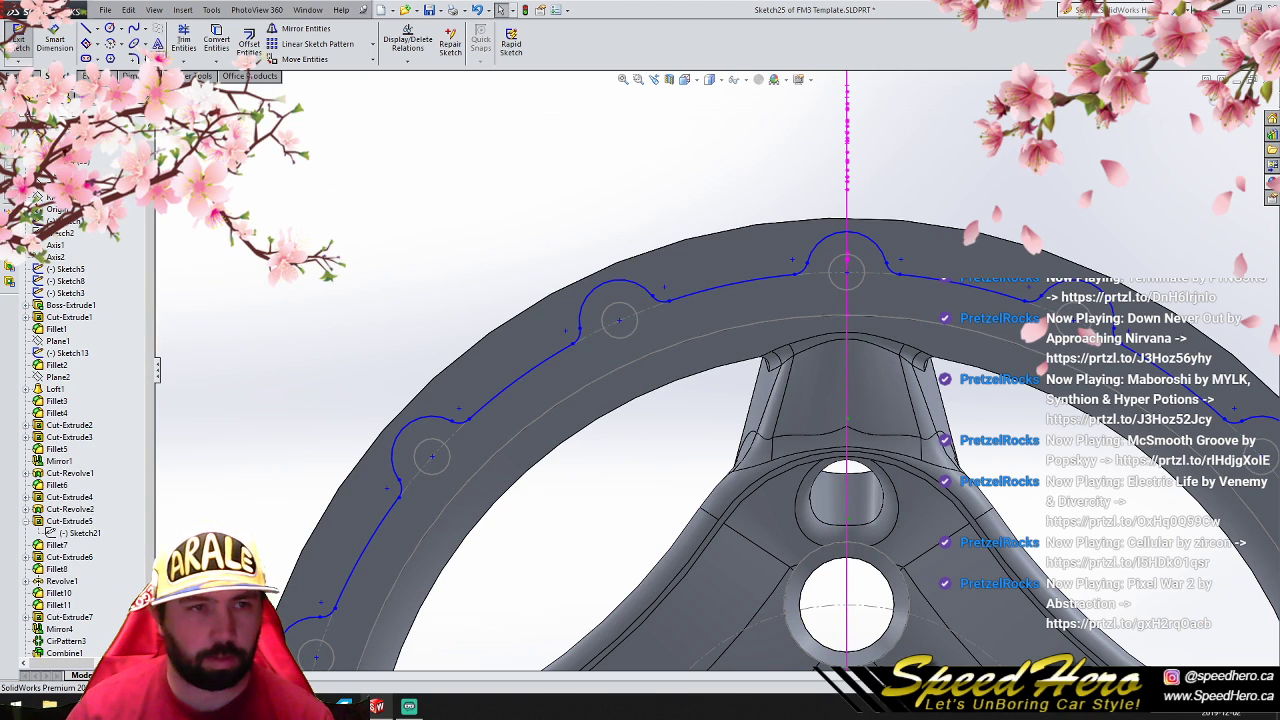
Step: Sketch a circle with a radius of about 142.6 mm from the wheel centre, enclosing the whole rim
left_click(110, 28)
scroll(715, 370, "up", 3)
left_click(791, 635)
left_click(640, 298)
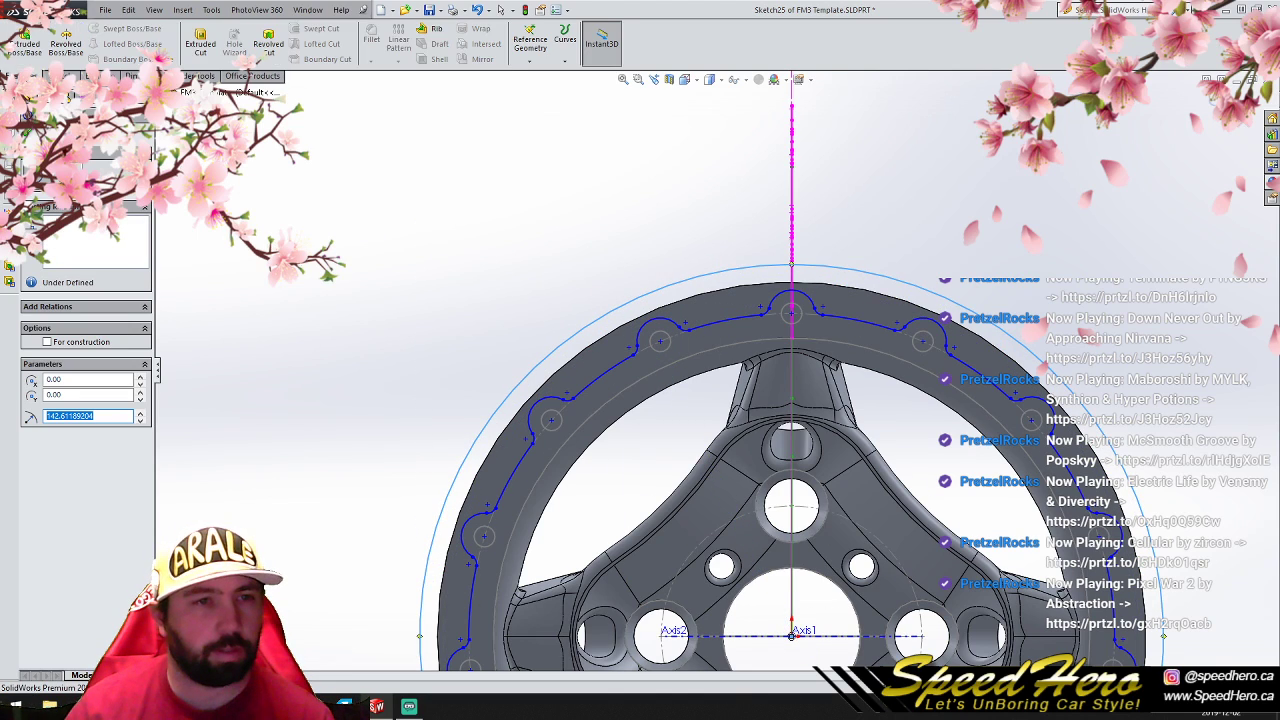
Step: Cut-extrude the region between the outer circle and the scalloped profile with a blind depth through the rim
left_click(200, 40)
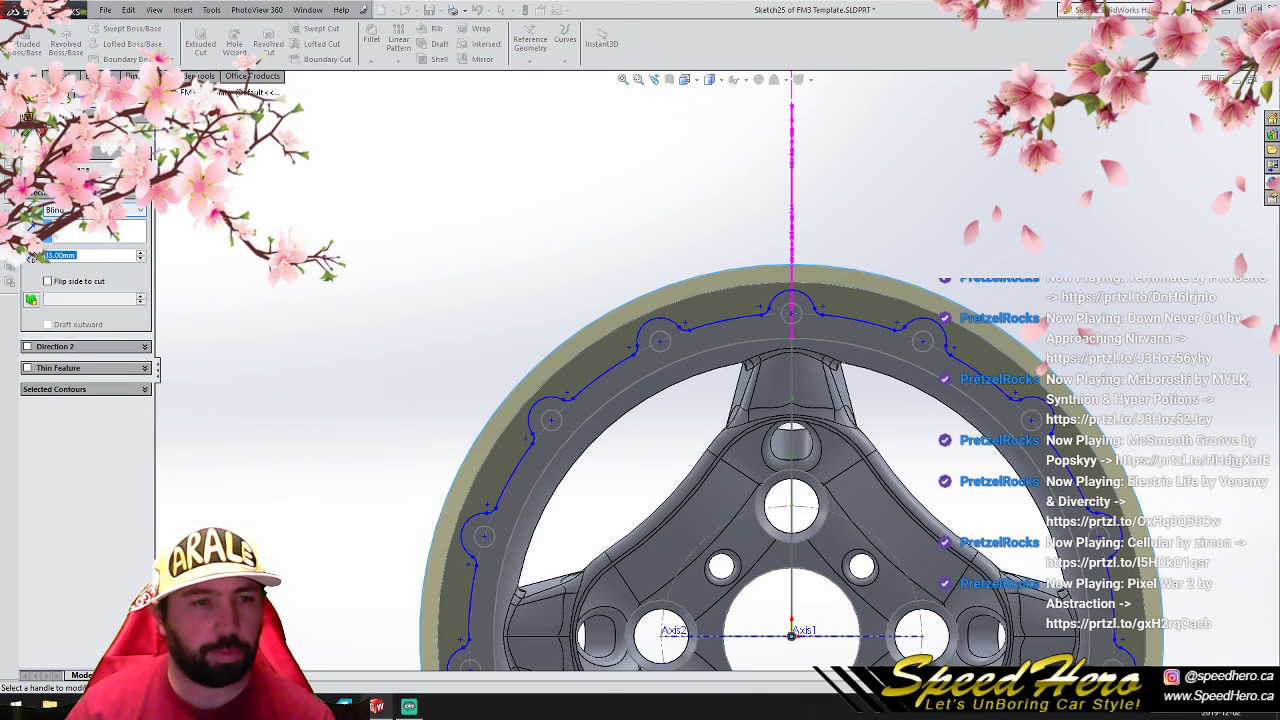
middle_click_drag(617, 427, 606, 457)
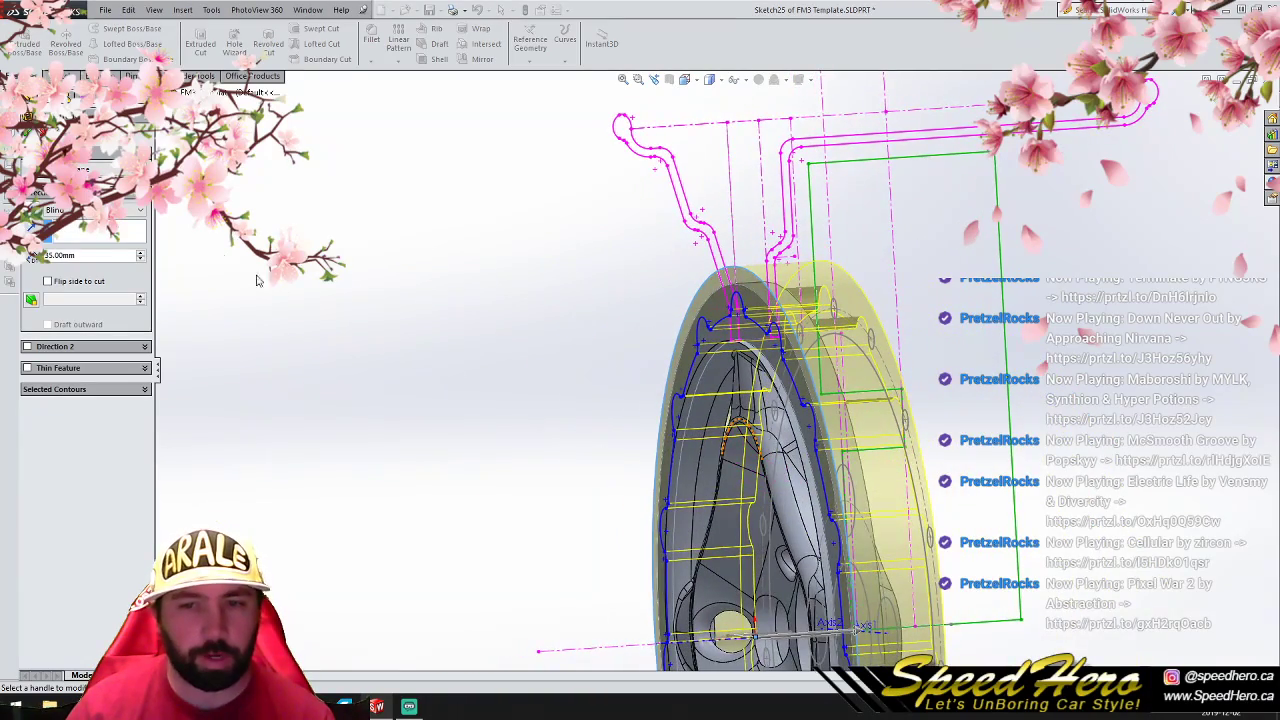
key("Return")
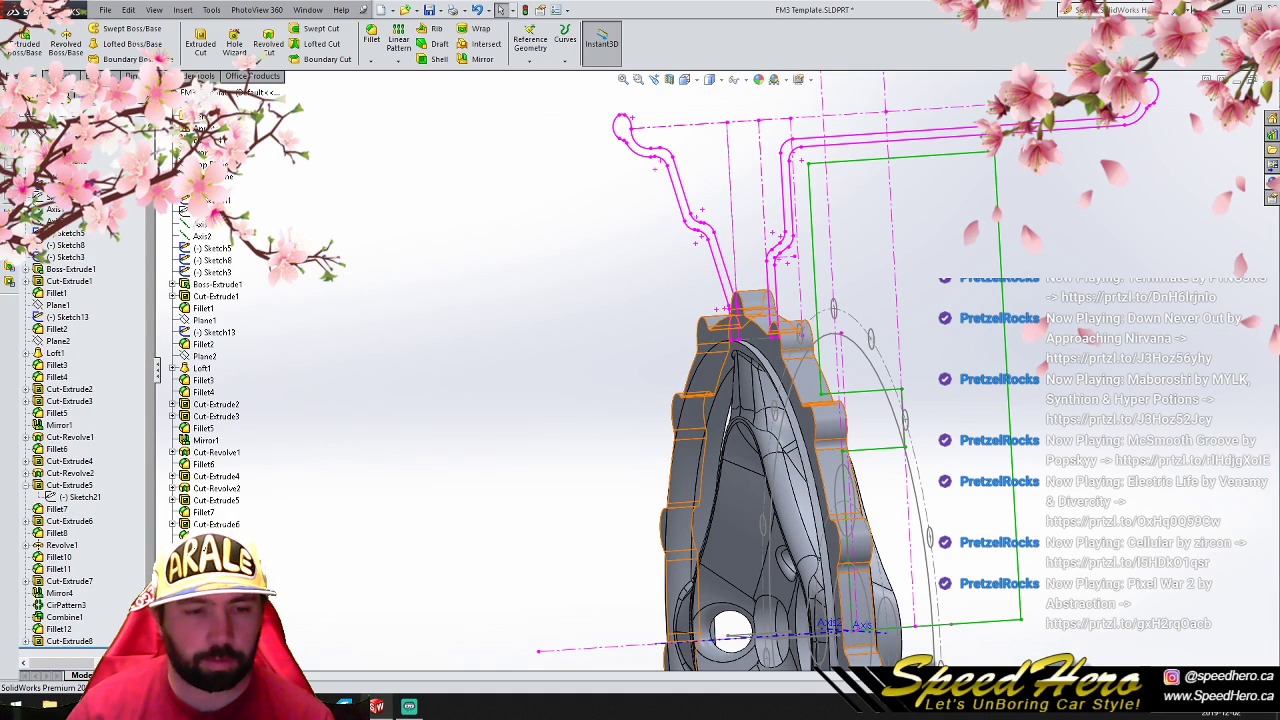
Step: Inspect the scalloped wheel from the front and at an angle, and evaluate its mass properties
key("ctrl+1")
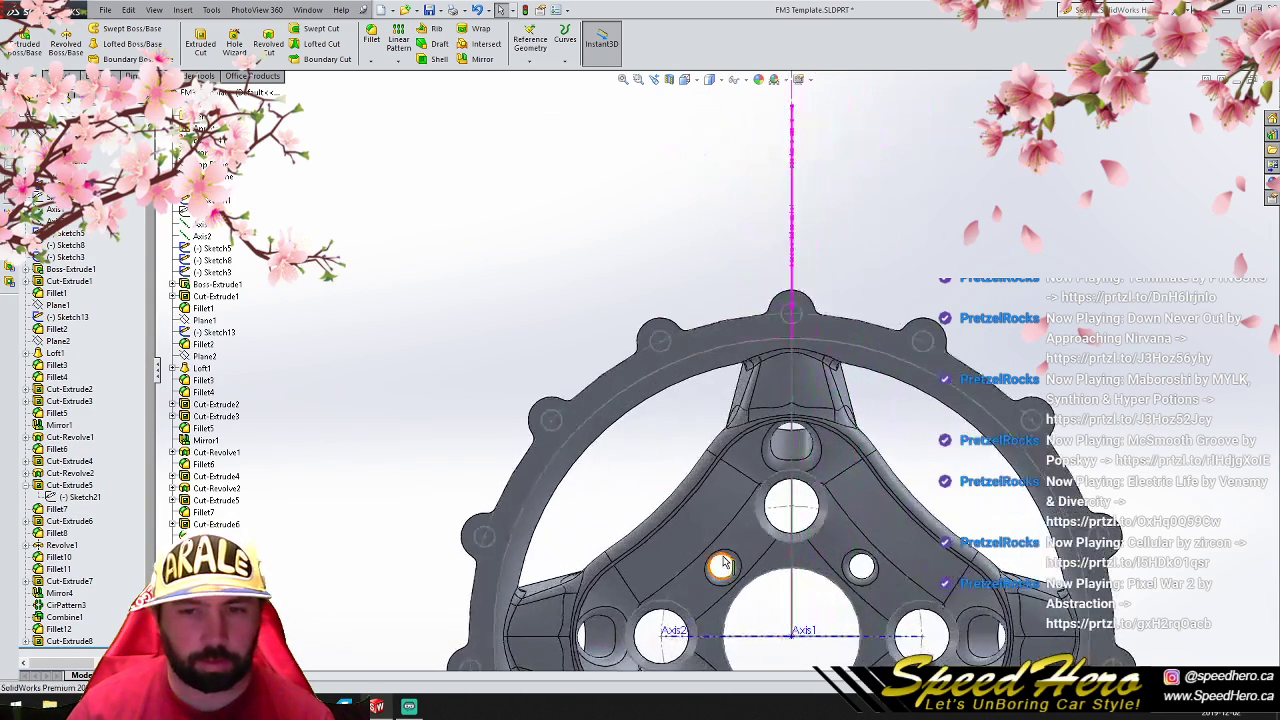
scroll(750, 526, "up", 4)
scroll(751, 523, "down", 2)
scroll(751, 523, "up", 2)
middle_click_drag(757, 528, 748, 492)
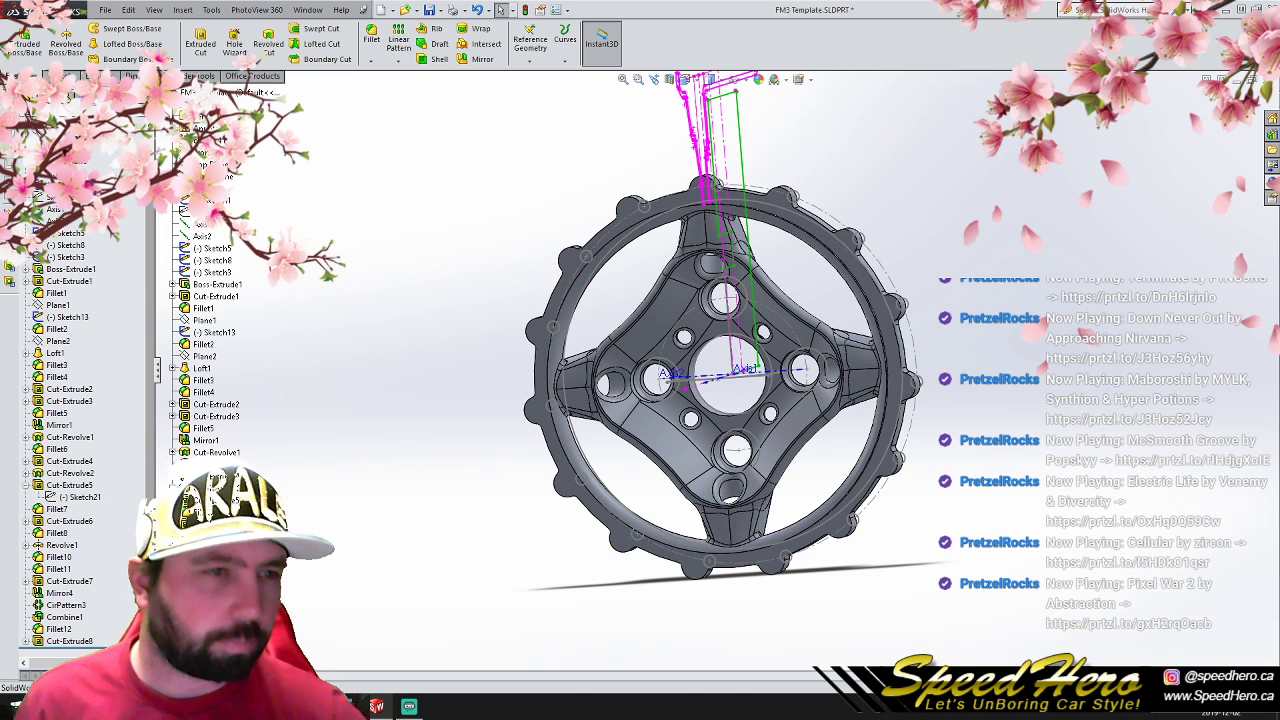
left_click(97, 76)
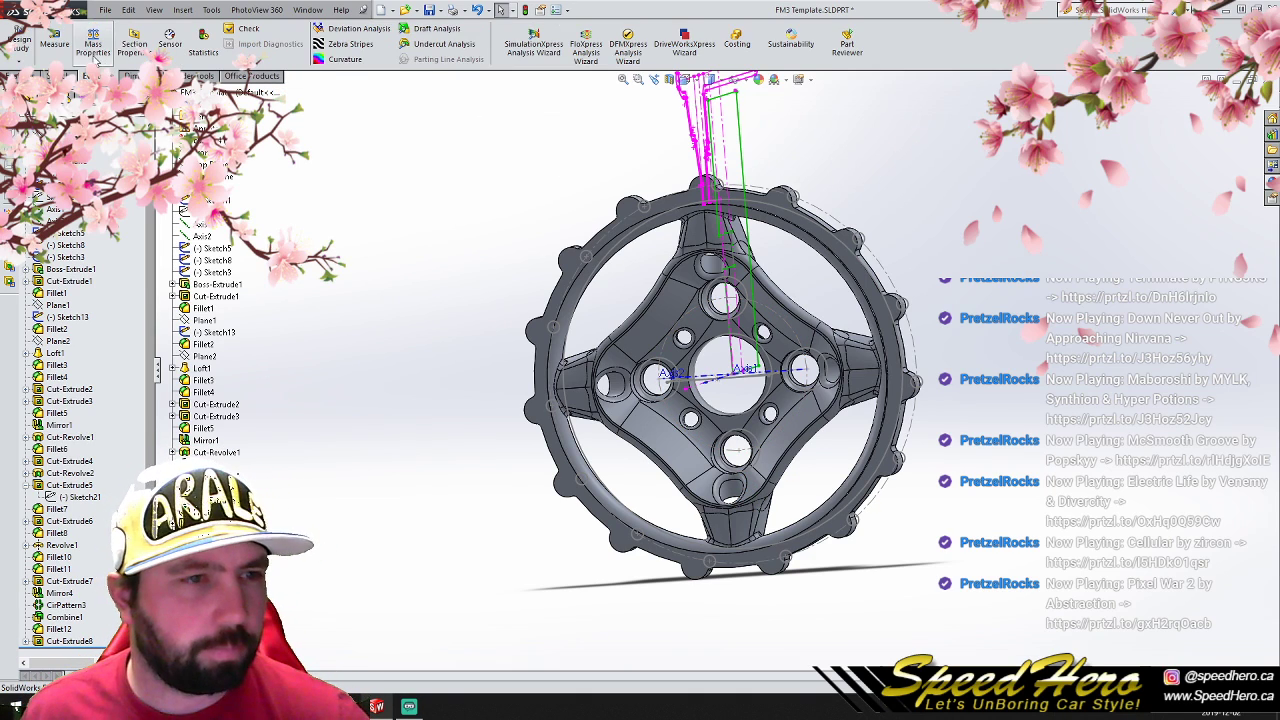
left_click(93, 58)
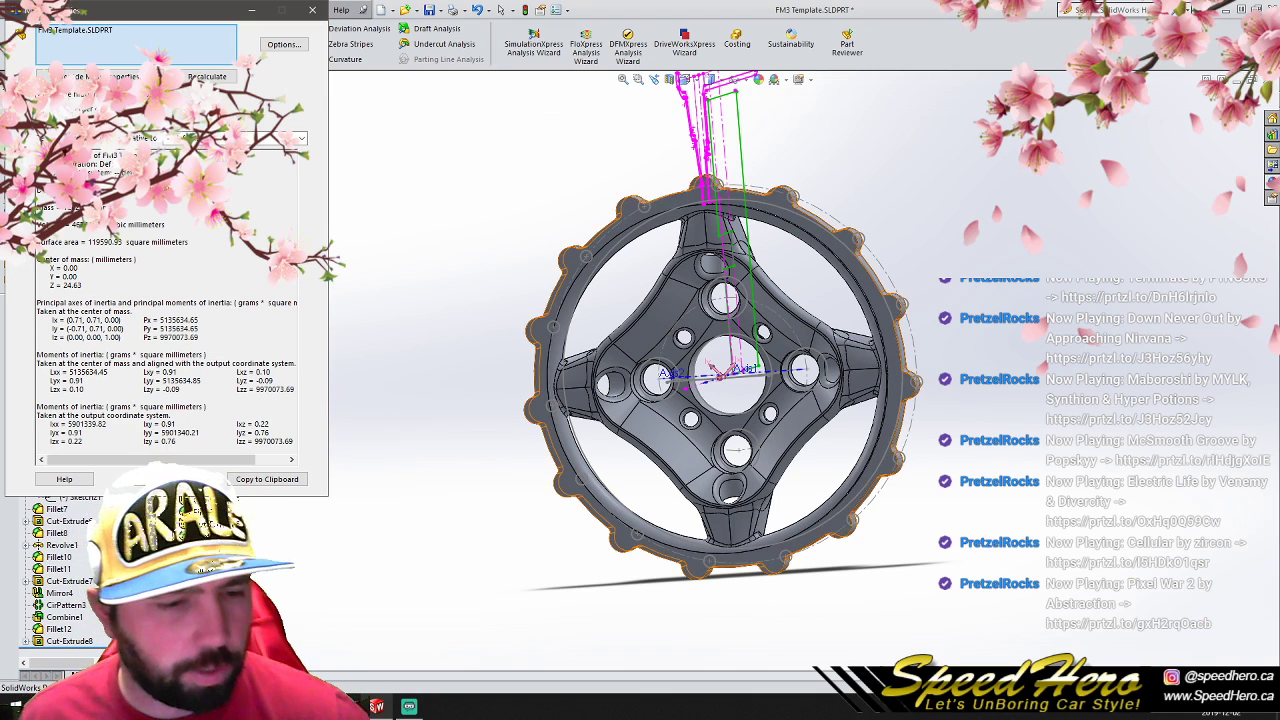
Step: Switch to a new Firefox window, go to docs.google.com and open the "3 piece Miata wheels" document
left_click(152, 706)
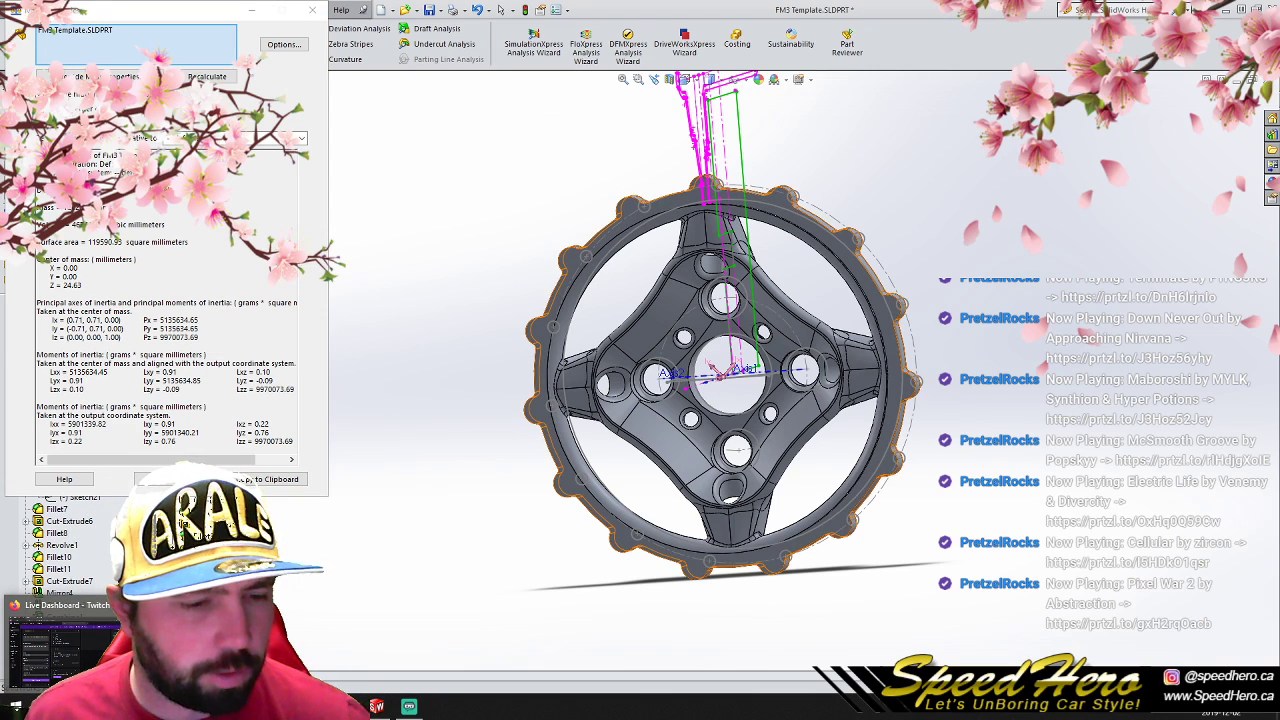
right_click(118, 706)
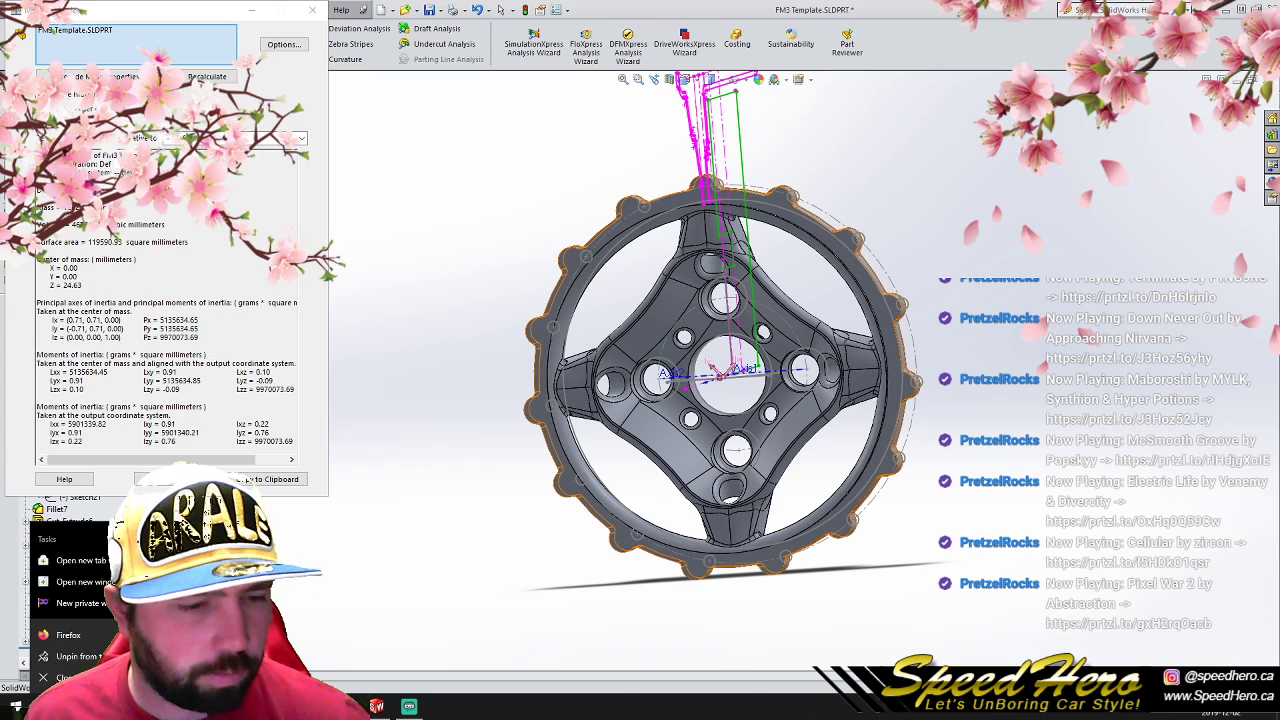
left_click(92, 582)
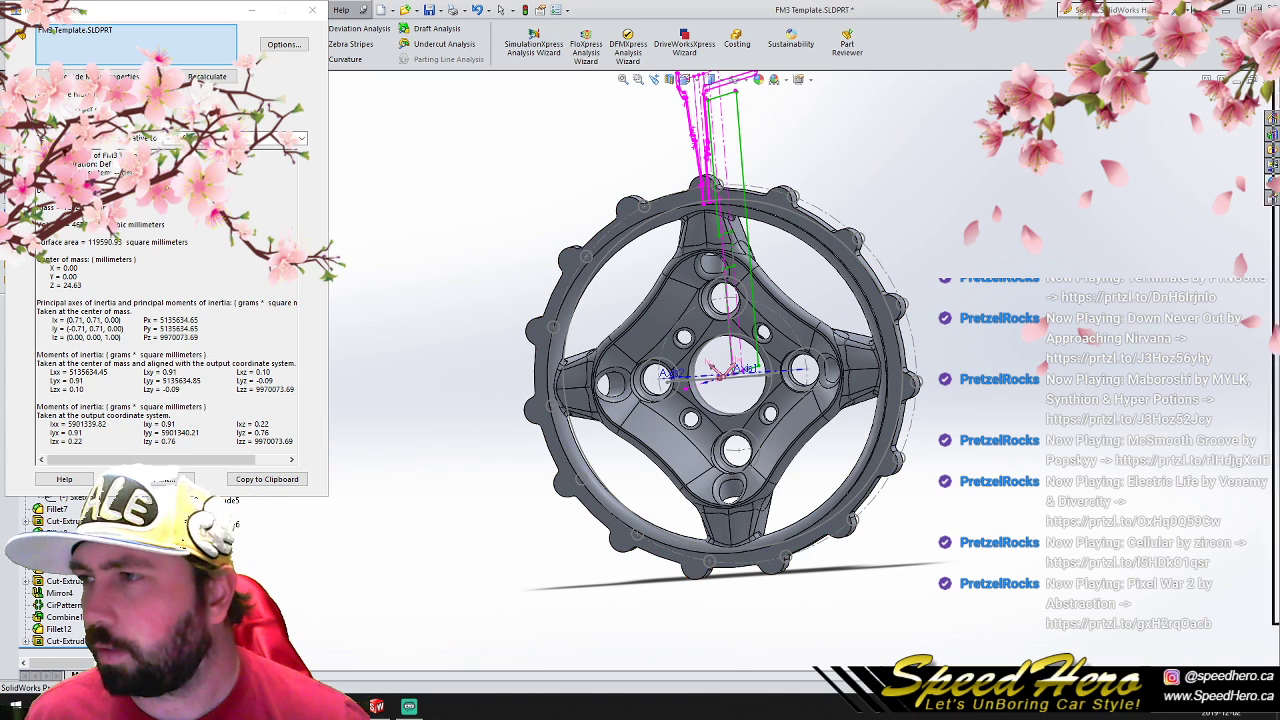
type("docs.google.com/")
key("Return")
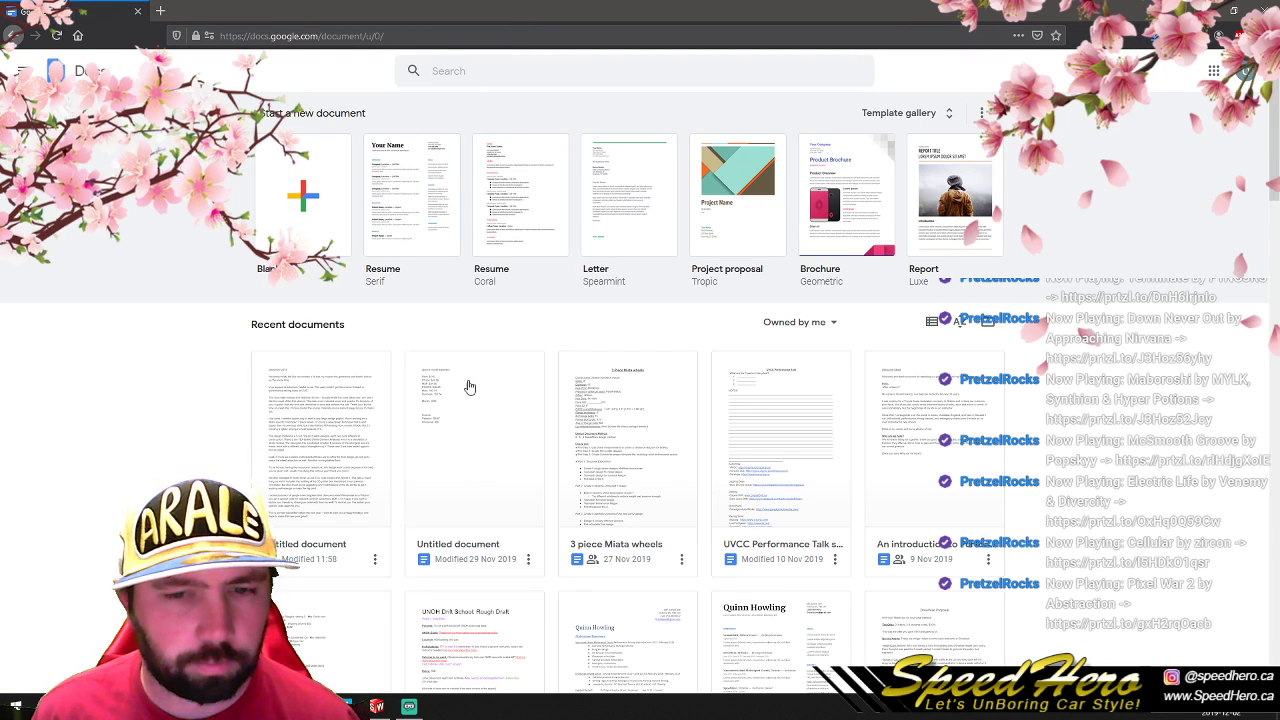
left_click(655, 383)
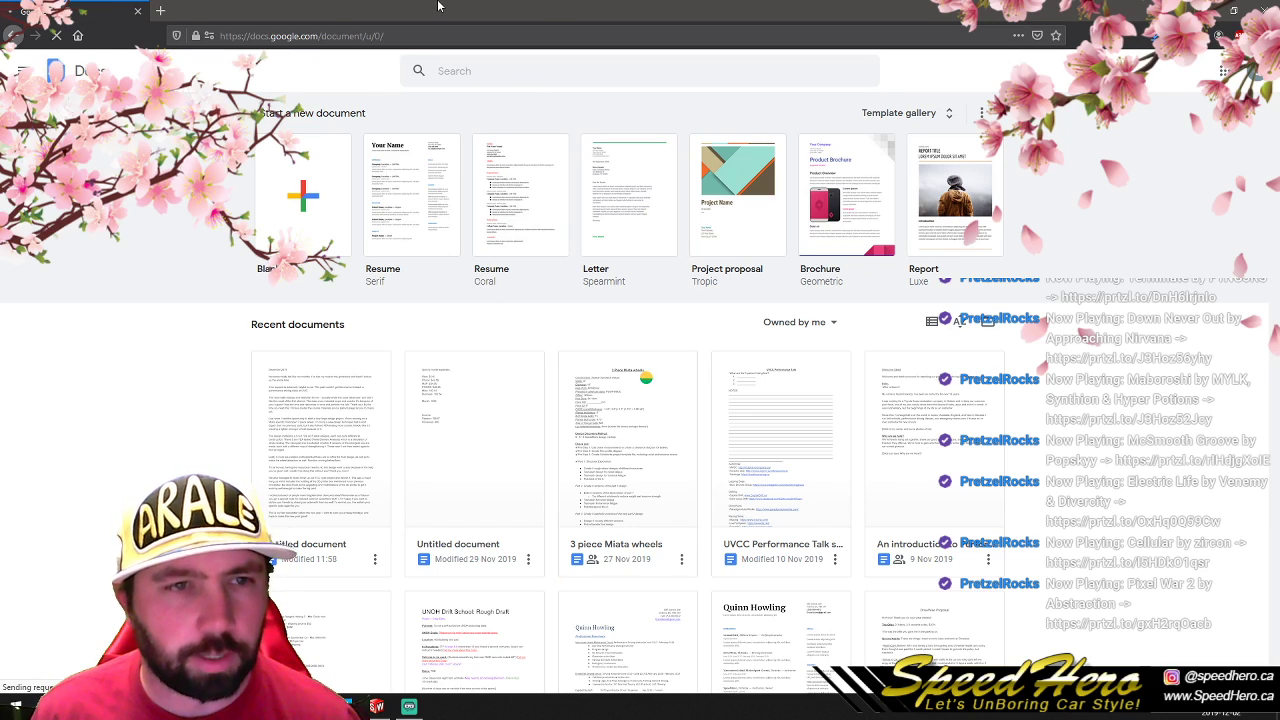
Step: Add a "V5:" entry below V4 at the document's end, with the lines "Weight: 1262g" and "Strength"
scroll(600, 480, "down", 6)
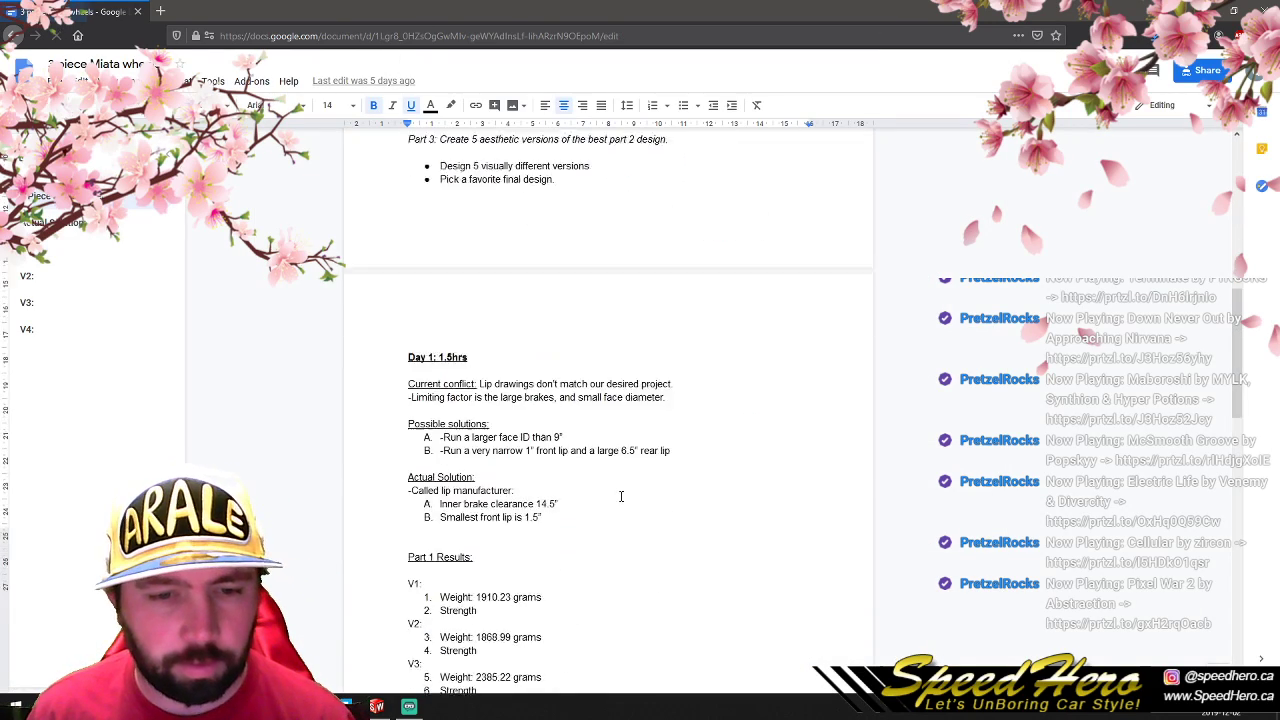
scroll(620, 497, "down", 8)
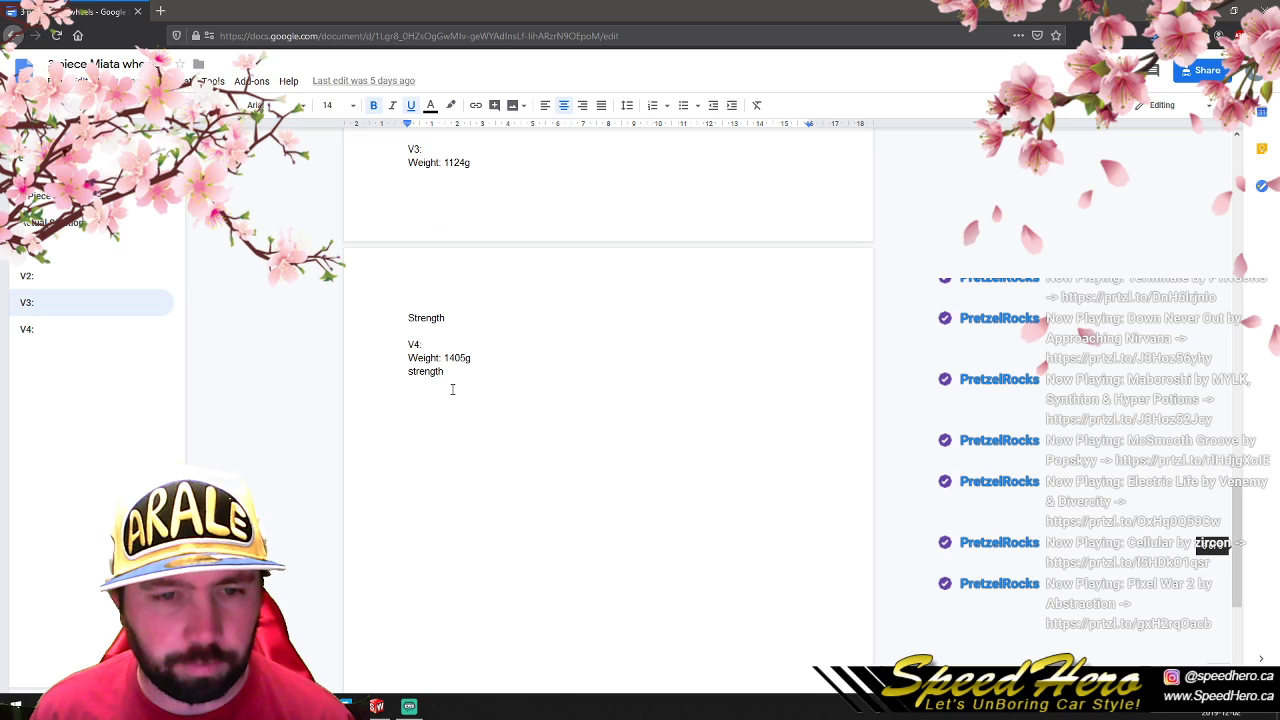
left_click(463, 371)
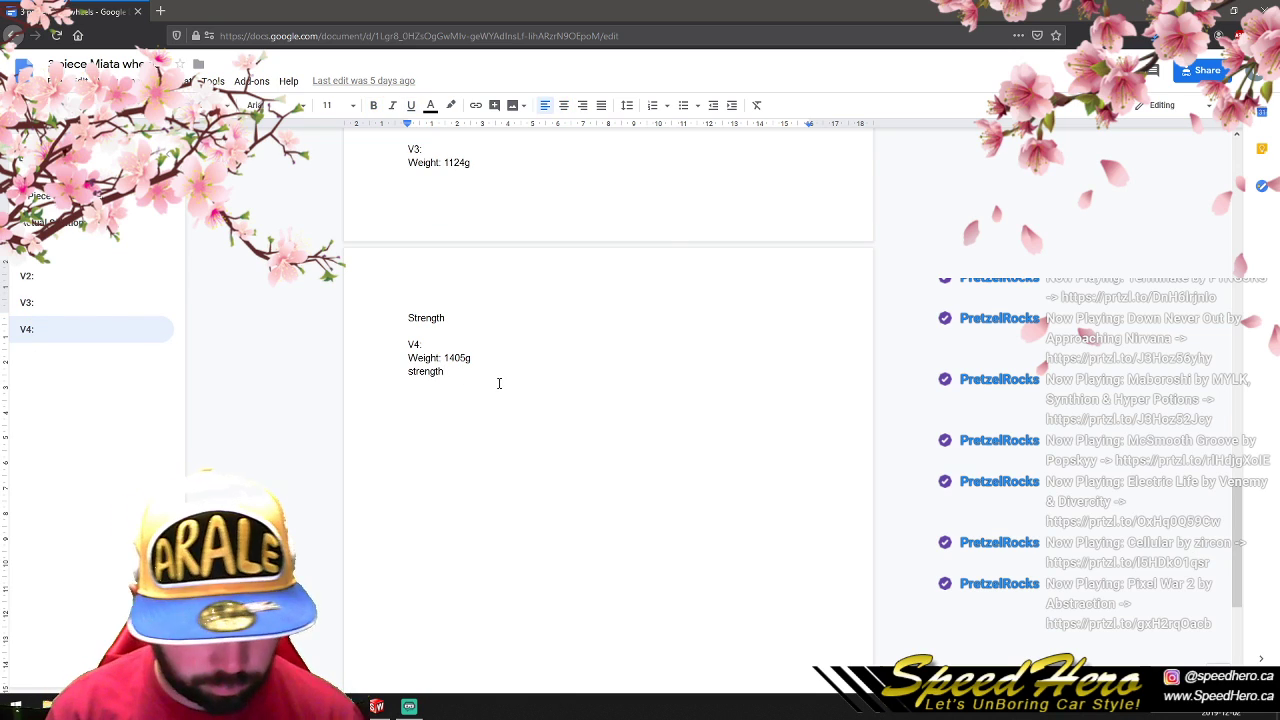
key("Return")
type("V5")
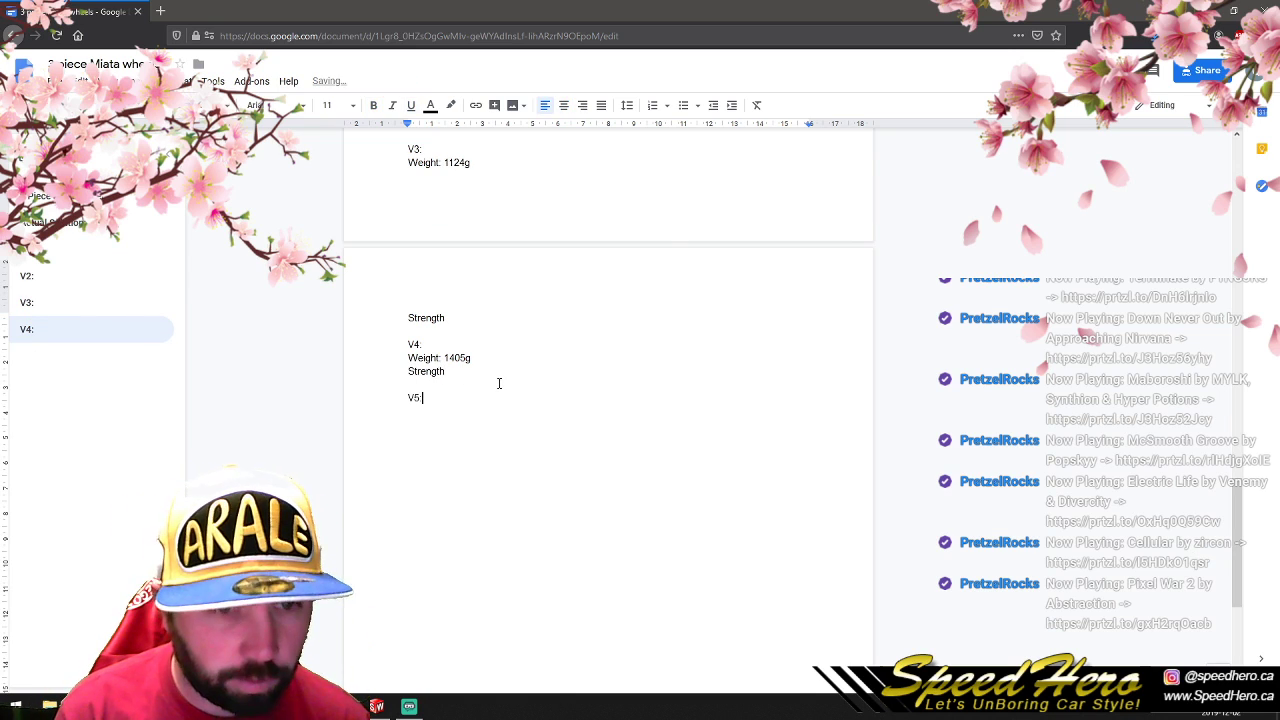
type(": ")
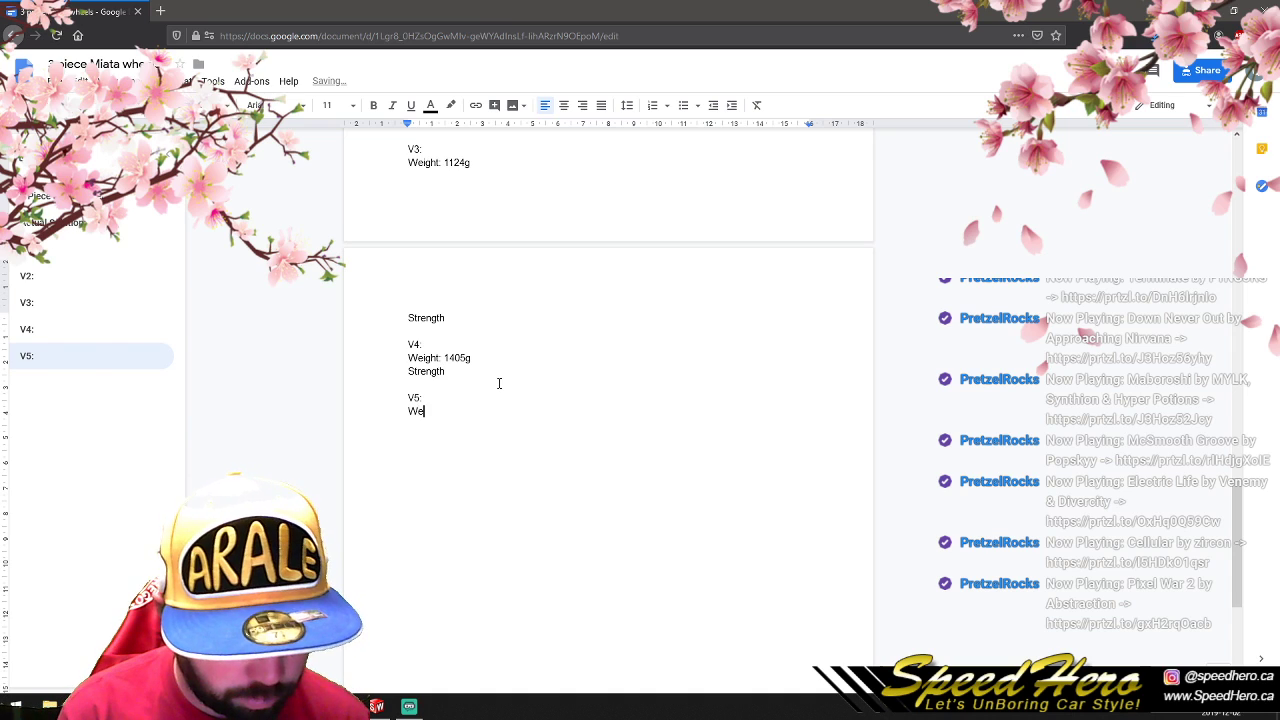
type("1262g")
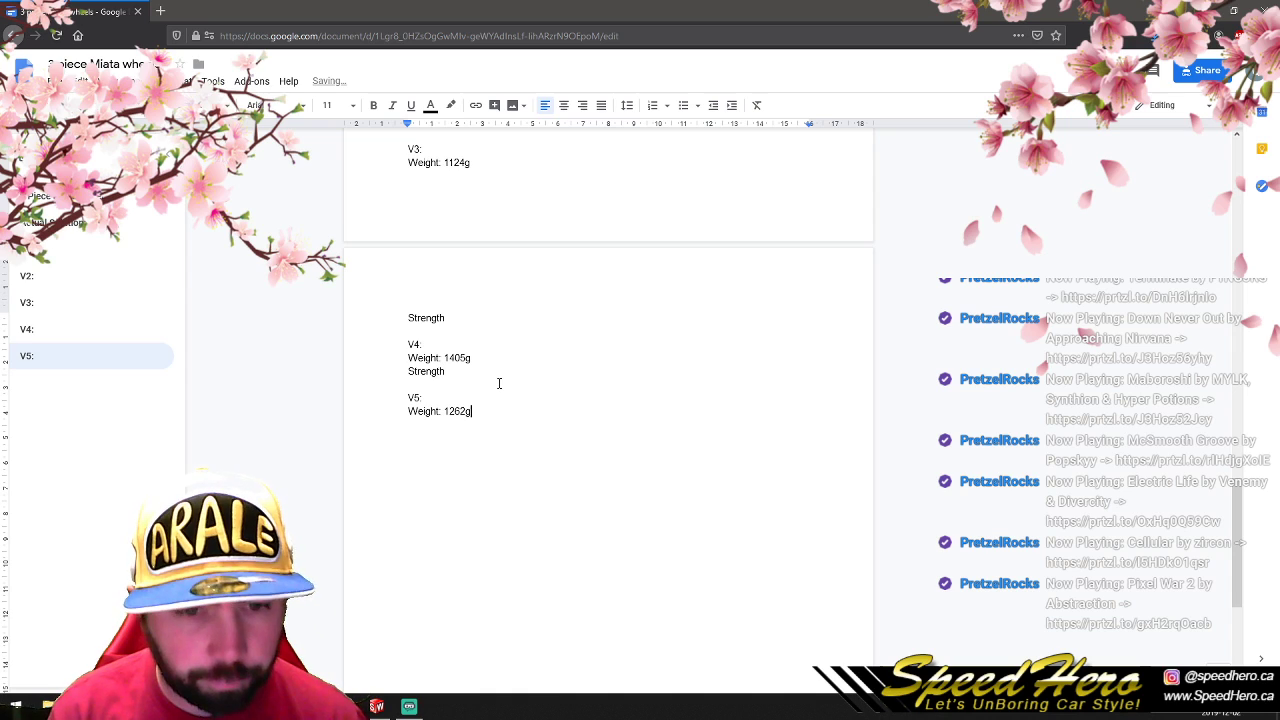
key("Return")
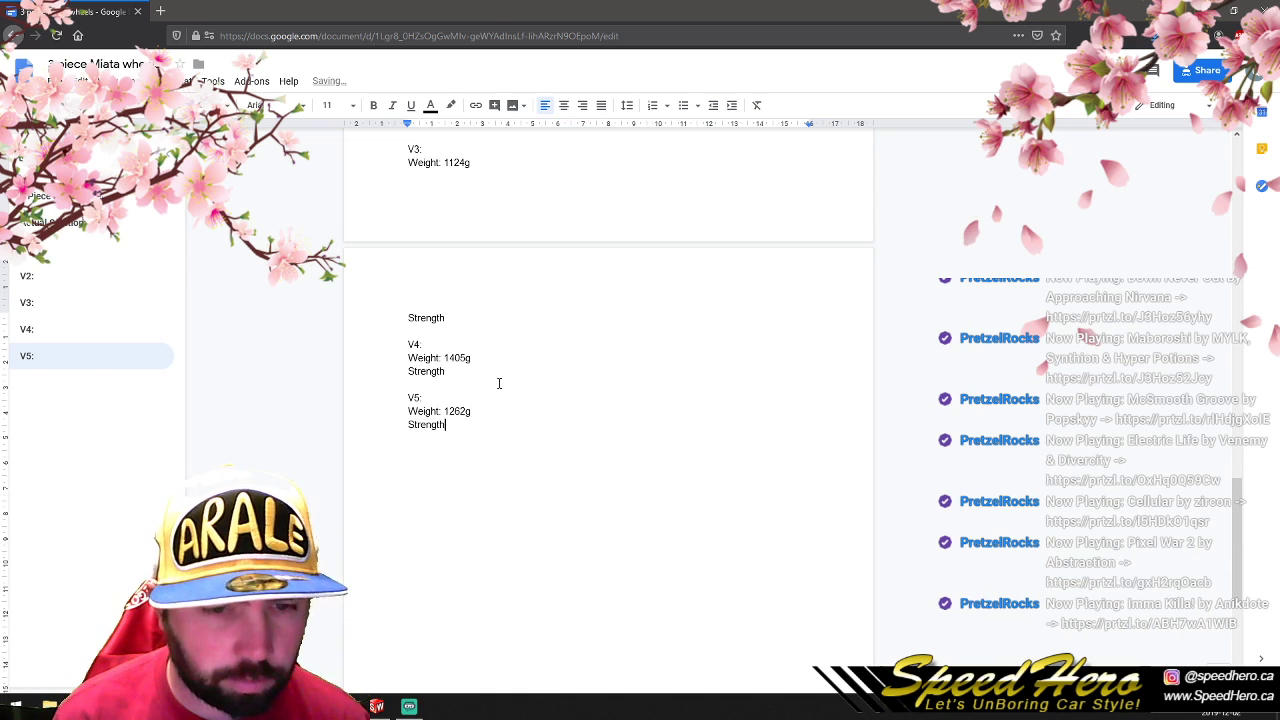
Step: Insert blank lines above the "Part 2" heading to move the whole section onto the next page
left_click(352, 331)
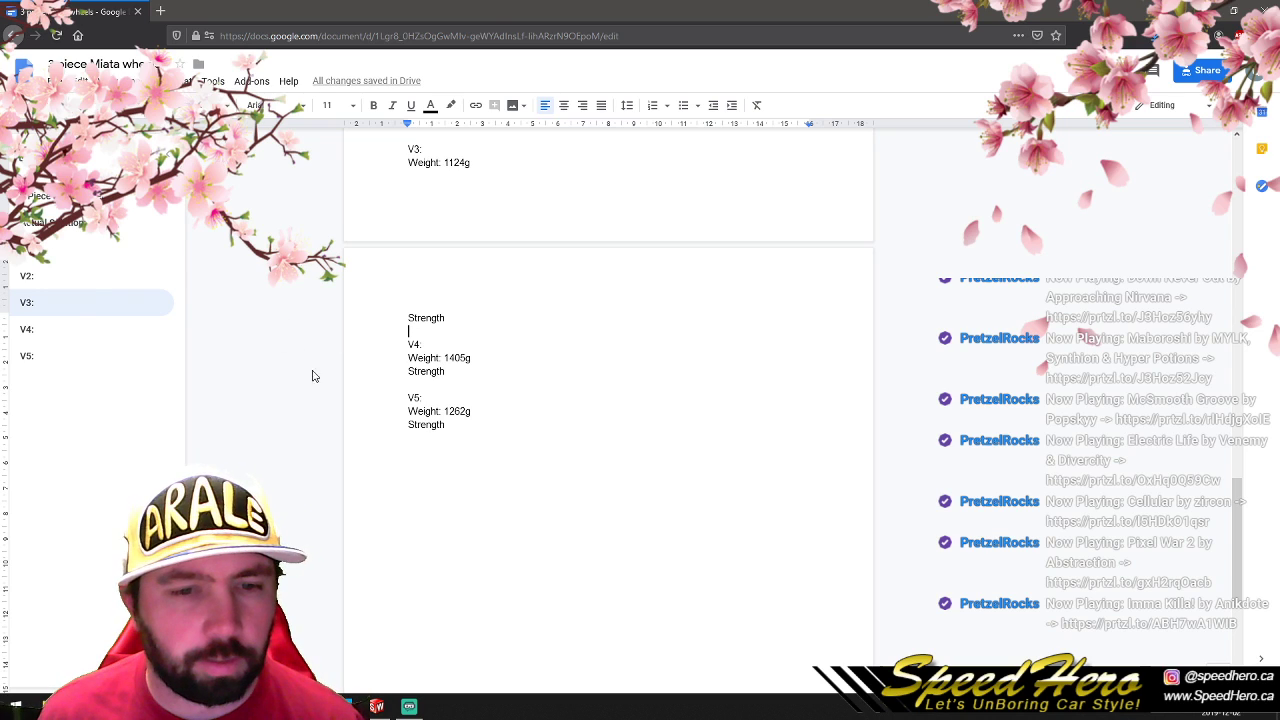
scroll(422, 328, "up", 3)
left_click(405, 258)
key("Return")
key("Return")
key("Return")
key("Return")
key("Return")
key("Return")
key("Return")
key("Return")
key("Return")
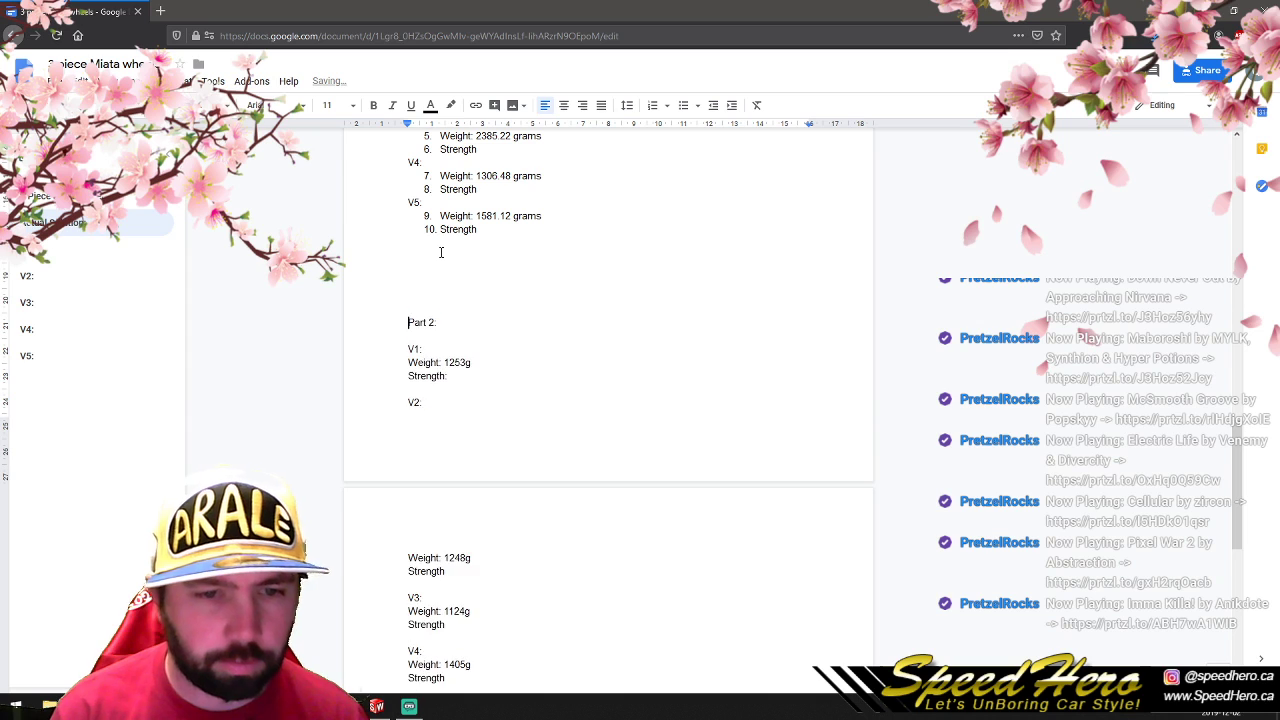
key("Return")
key("Return")
key("Return")
key("Return")
key("Return")
key("Return")
key("Return")
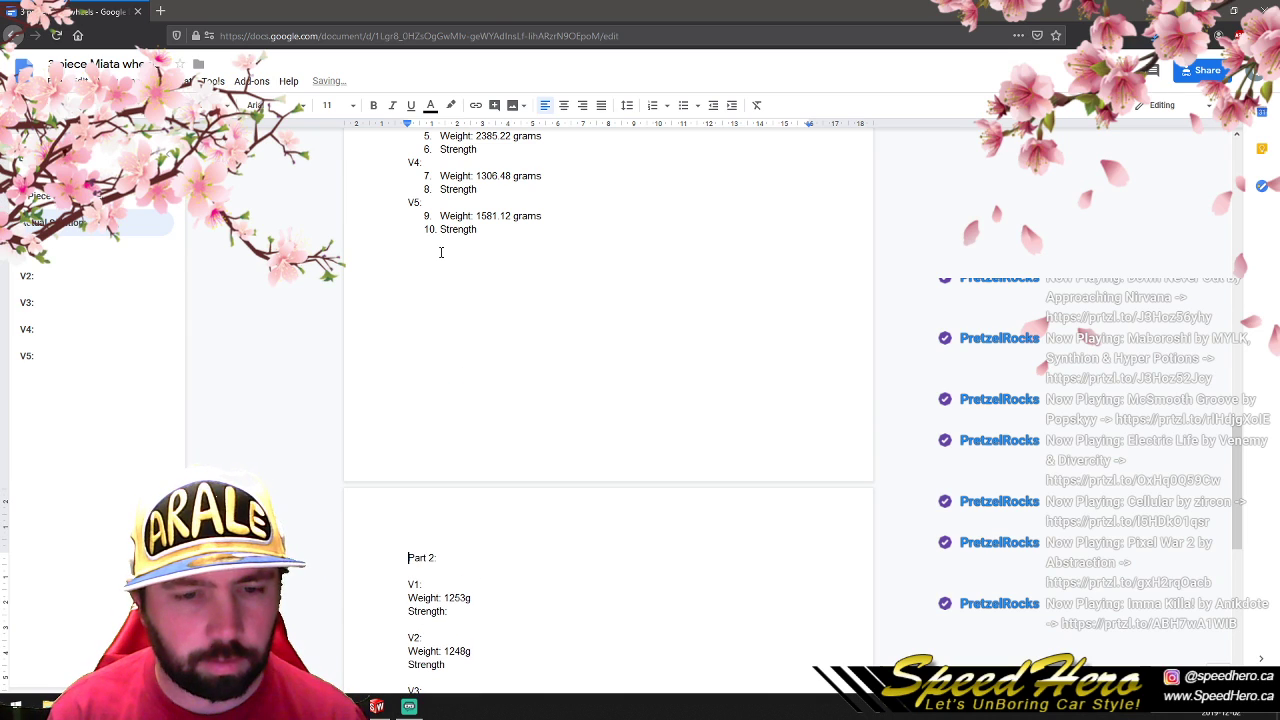
Step: Extend the "Part 2" heading to read "Part 2 Results:" and underline it
scroll(506, 254, "up", 4)
scroll(543, 391, "down", 6)
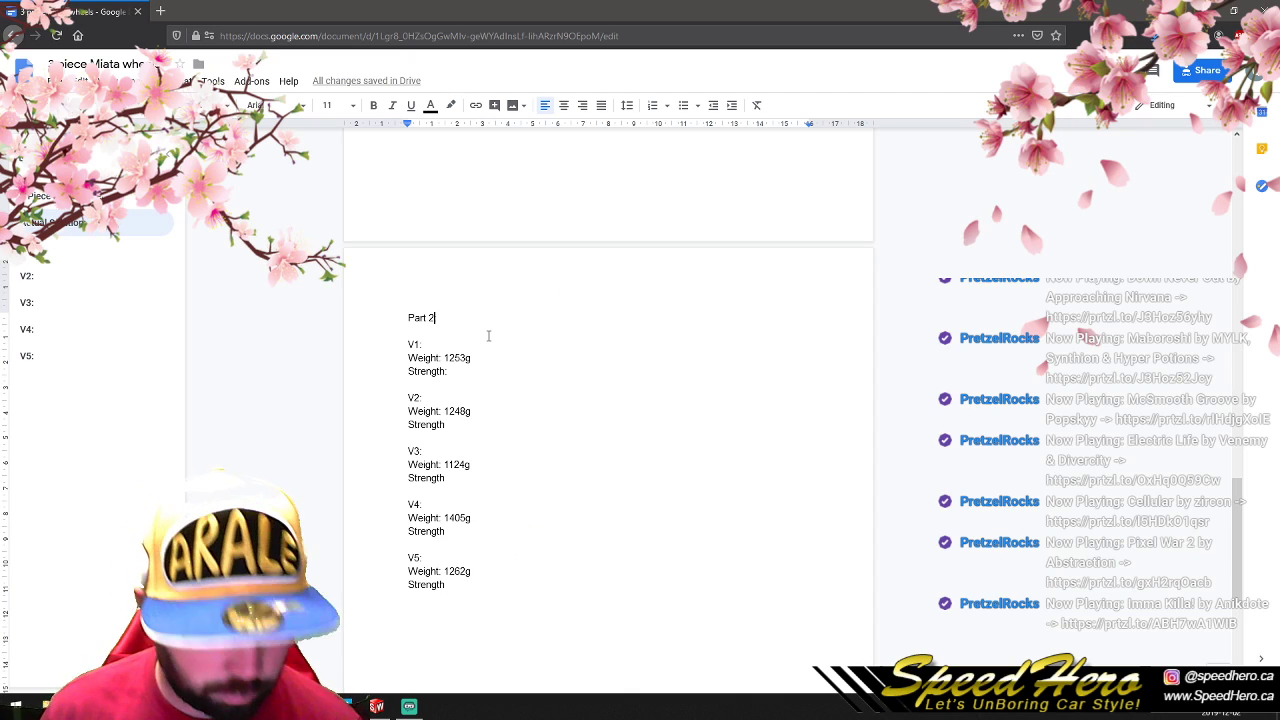
type("Results")
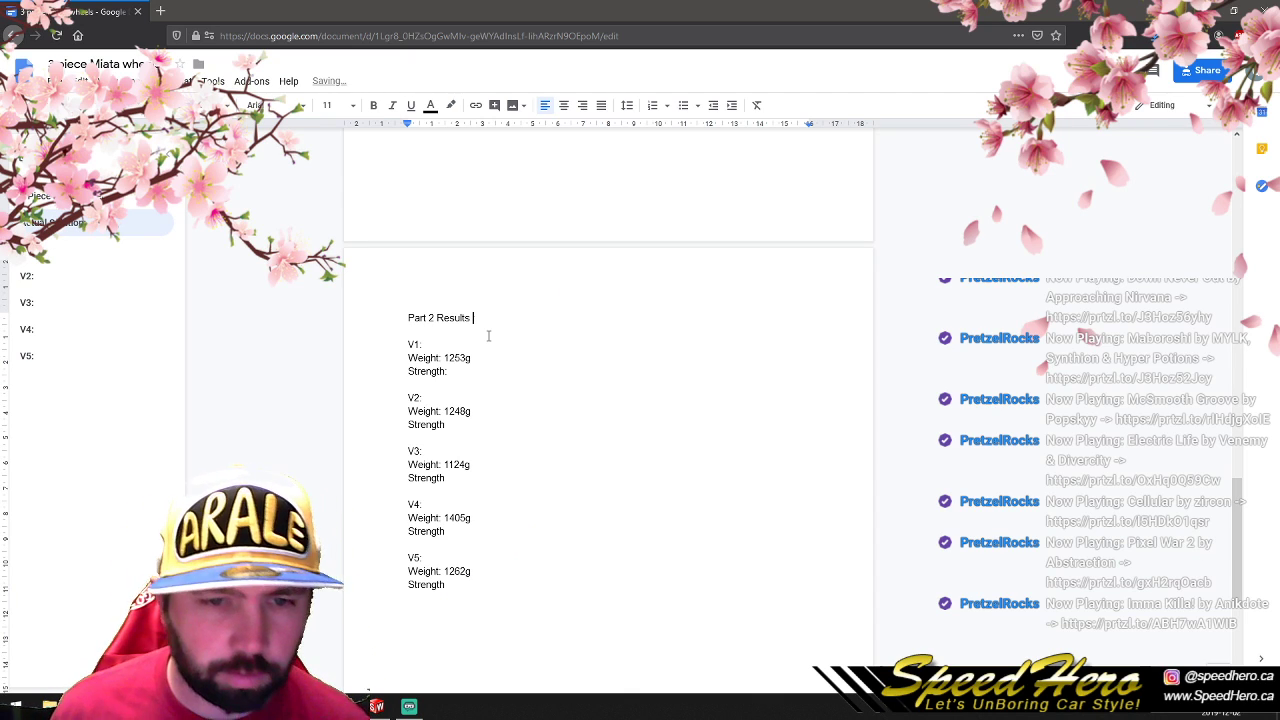
type(":")
left_click_drag(478, 320, 385, 320)
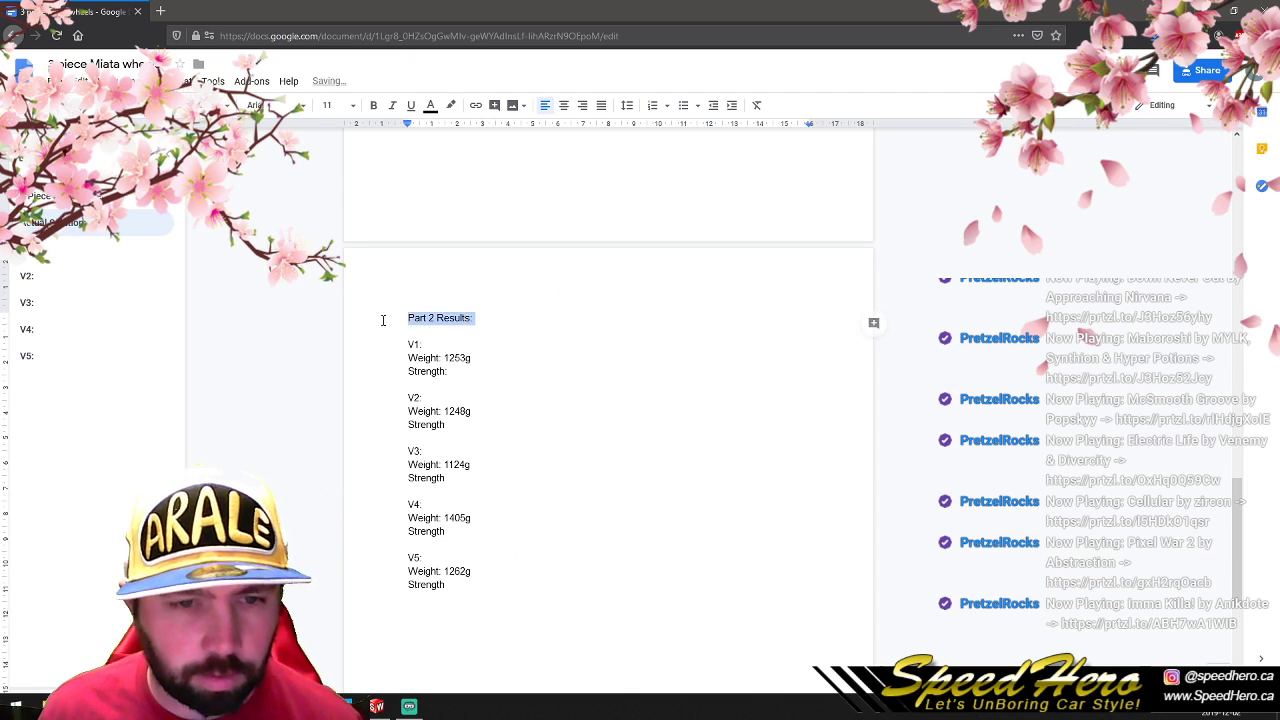
left_click(411, 105)
key("Left")
scroll(340, 345, "up", 8)
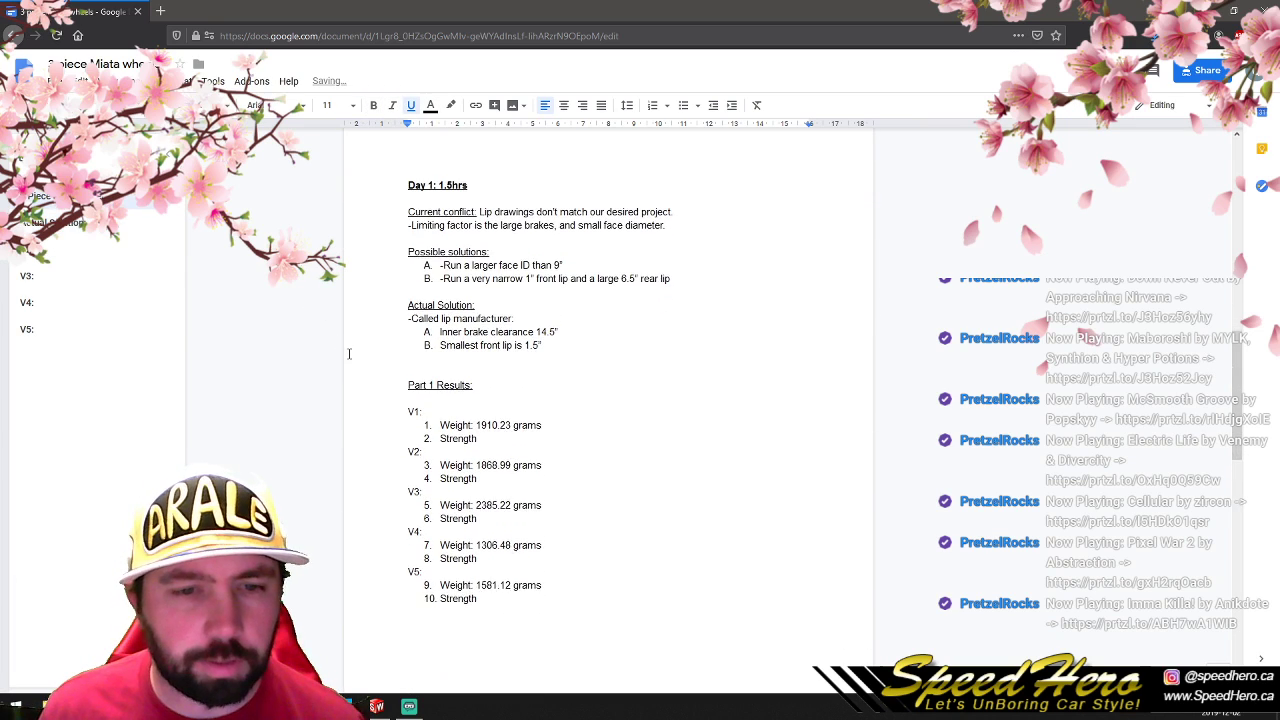
Step: Switch back to the wheel part in SOLIDWORKS and close its mass properties report
scroll(349, 353, "down", 1)
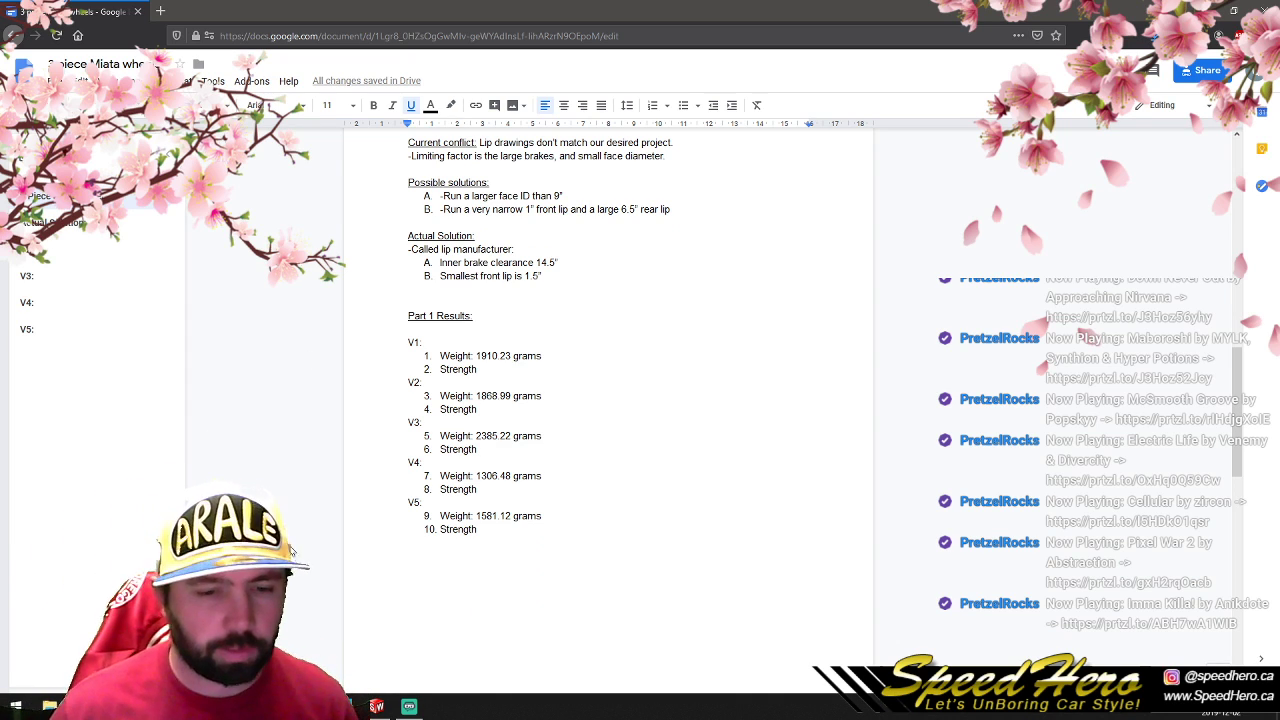
left_click(378, 708)
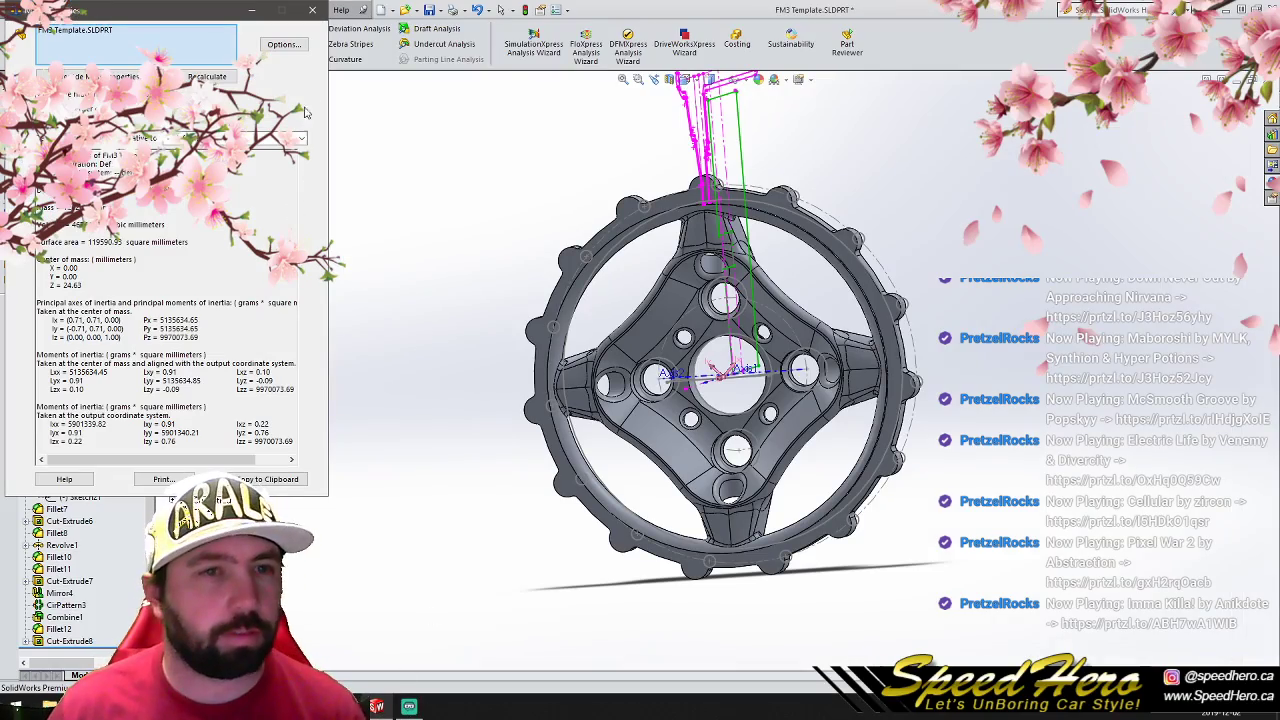
left_click(313, 12)
Step: Examine the wheel's hub and spokes, along with the later cut, mirror and circular pattern features in the model history
scroll(728, 382, "up", 2)
scroll(734, 386, "down", 2)
middle_click_drag(734, 386, 567, 380)
left_click(68, 582)
scroll(722, 357, "down", 3)
middle_click_drag(722, 357, 658, 353)
left_click(88, 524)
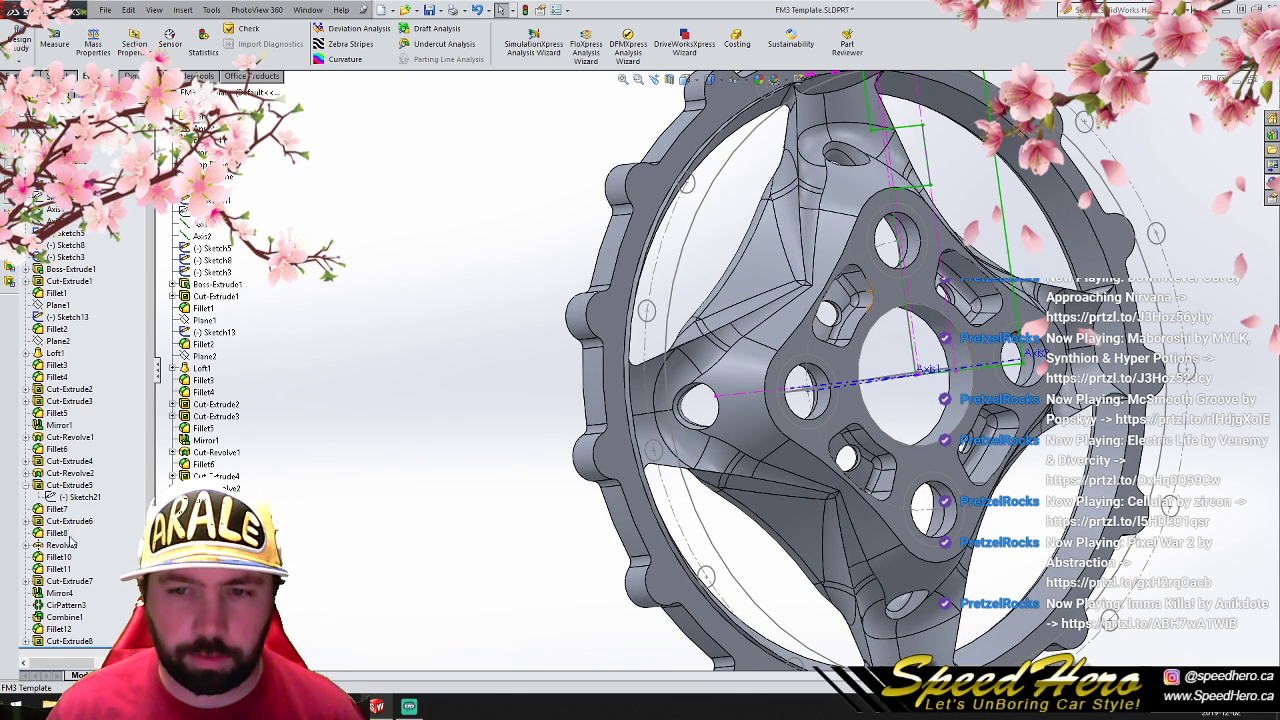
left_click(64, 582)
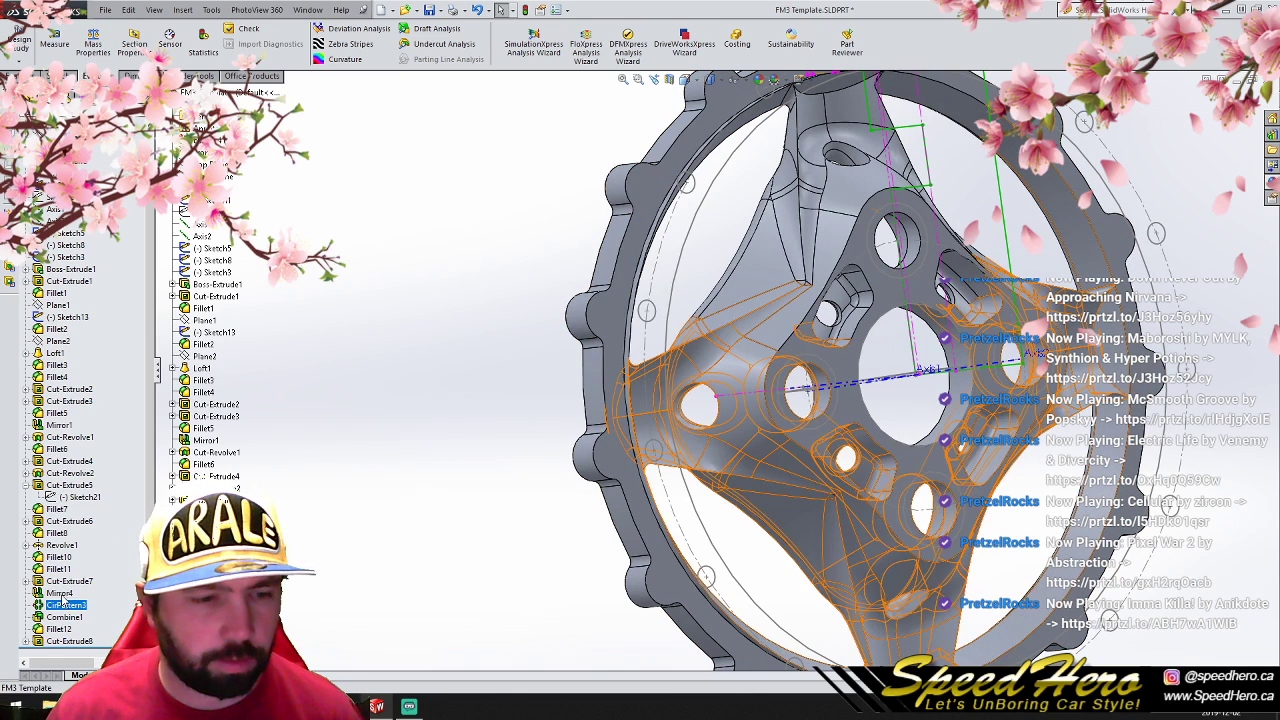
Step: Save the part as P2V5.SLDPRT in the Part 2 5 folder
left_click(105, 10)
left_click(143, 120)
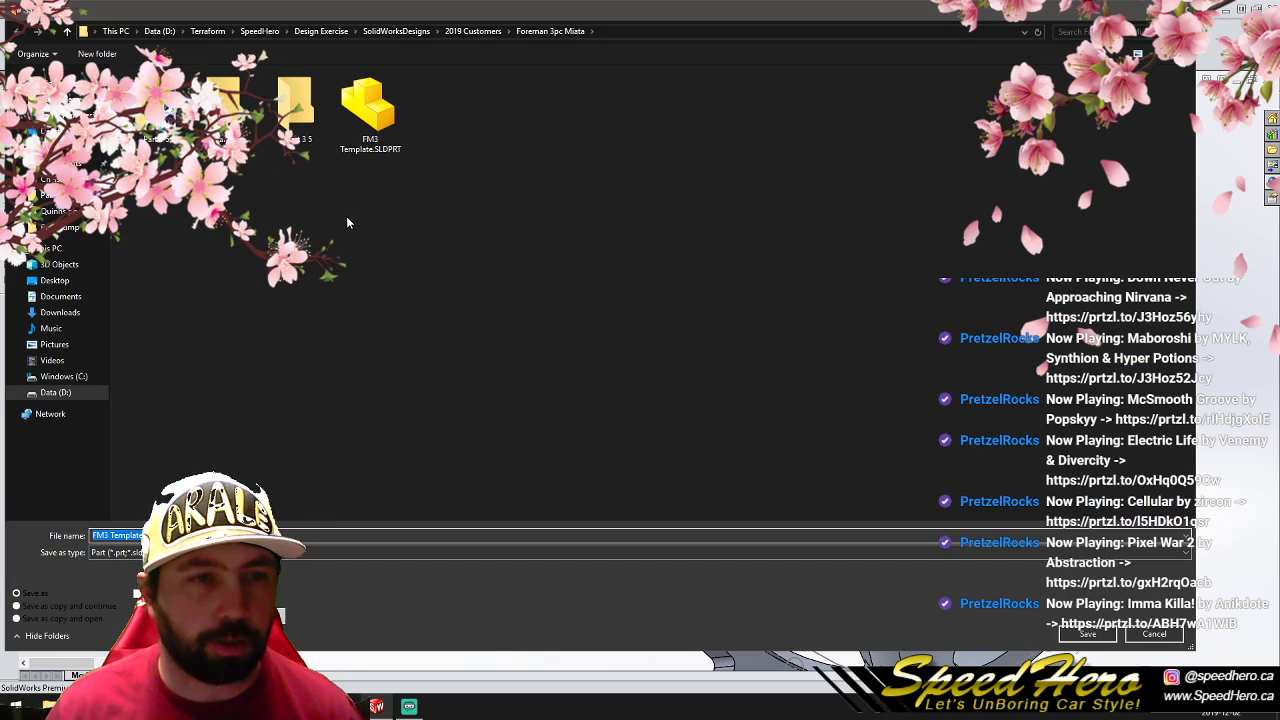
left_click(165, 134)
double_click(115, 535)
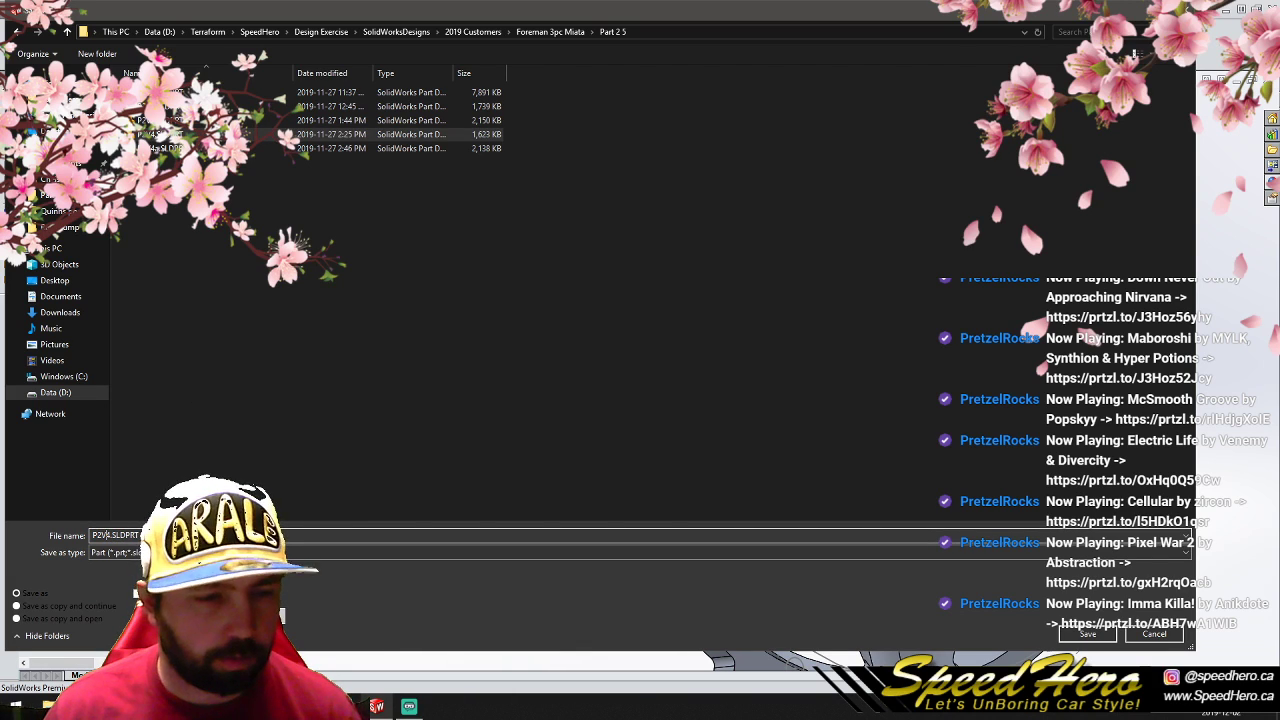
key("Delete")
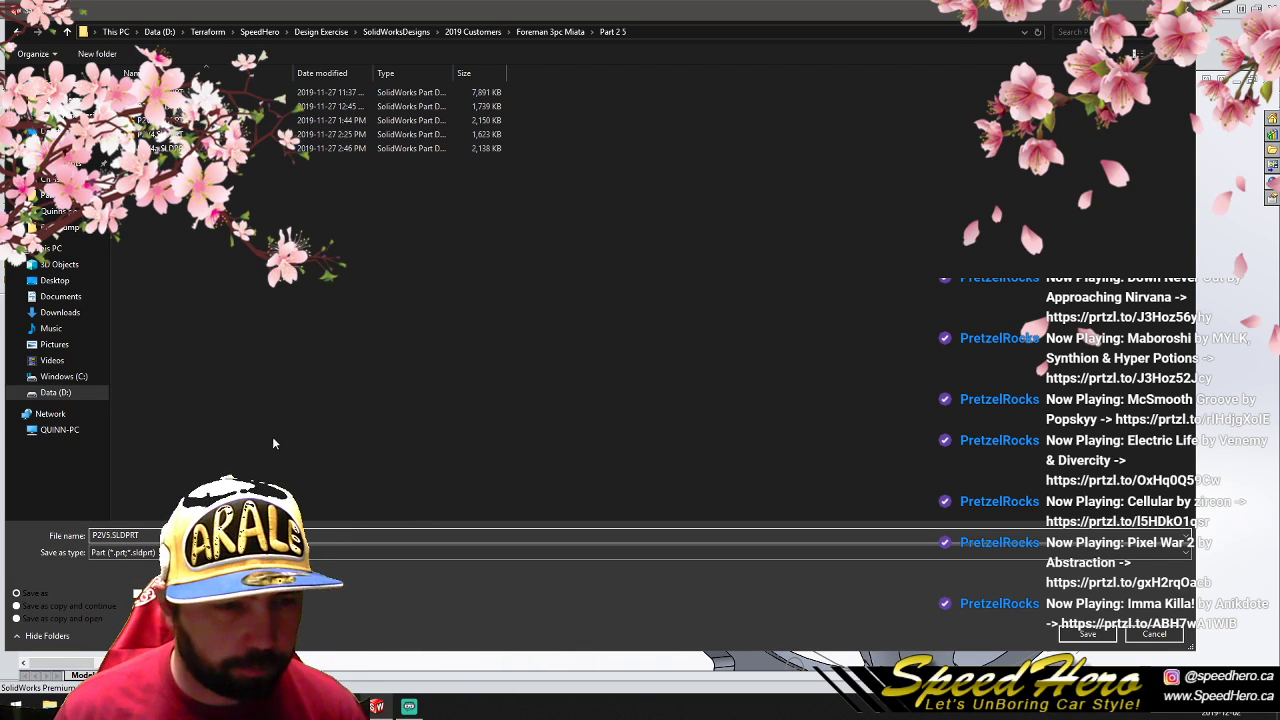
left_click(1088, 634)
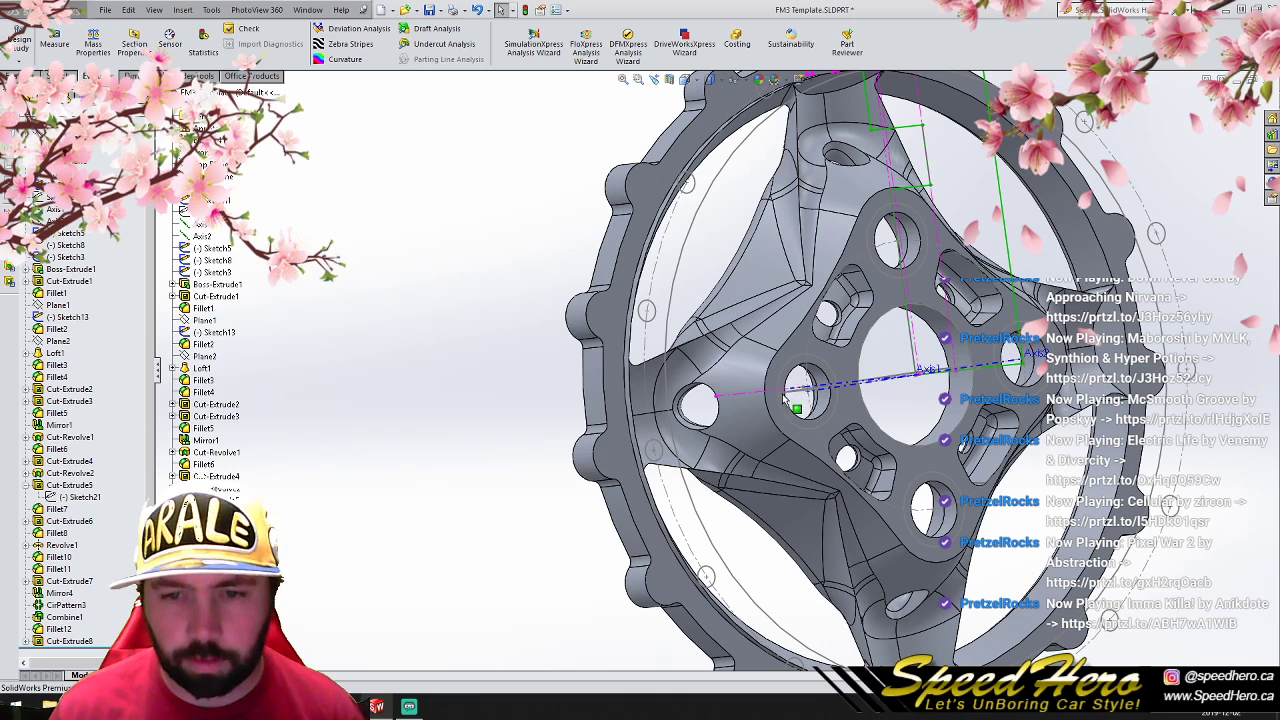
Step: Roll the model back to just after Cut-Extrude7, before the mirror and circular pattern features
scroll(836, 220, "down", 2)
scroll(887, 263, "up", 2)
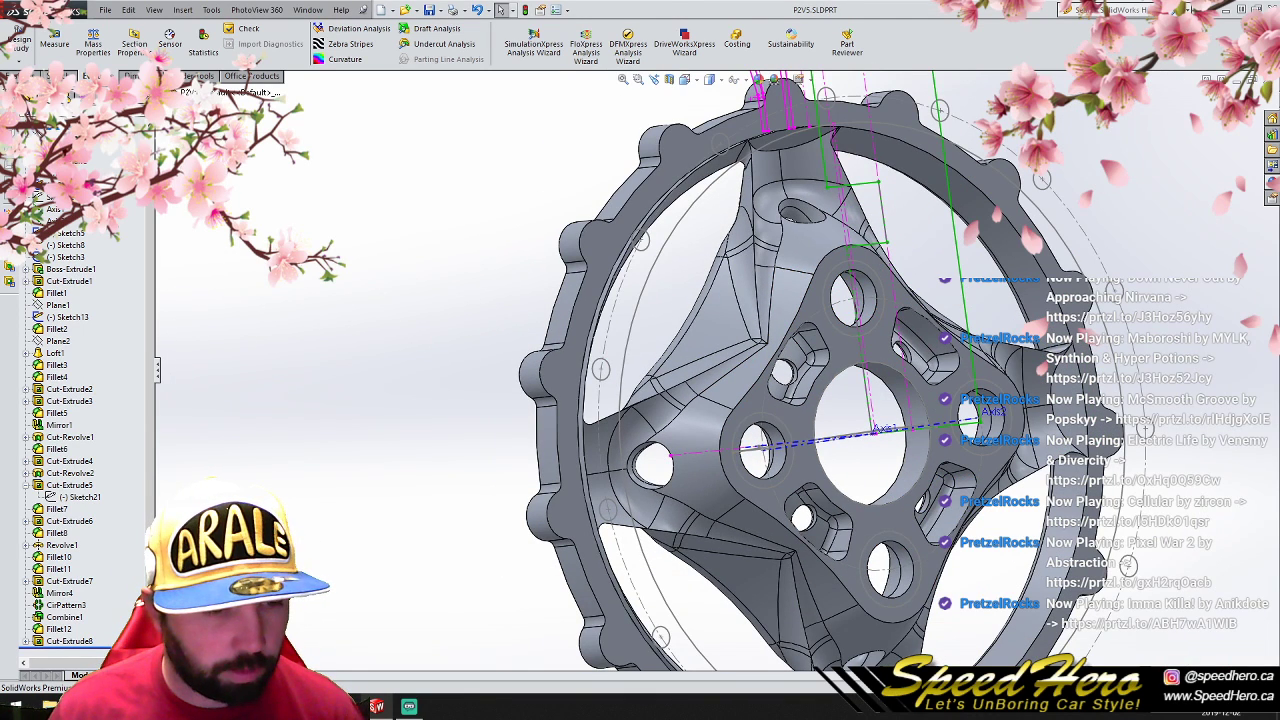
left_click_drag(118, 594, 113, 589)
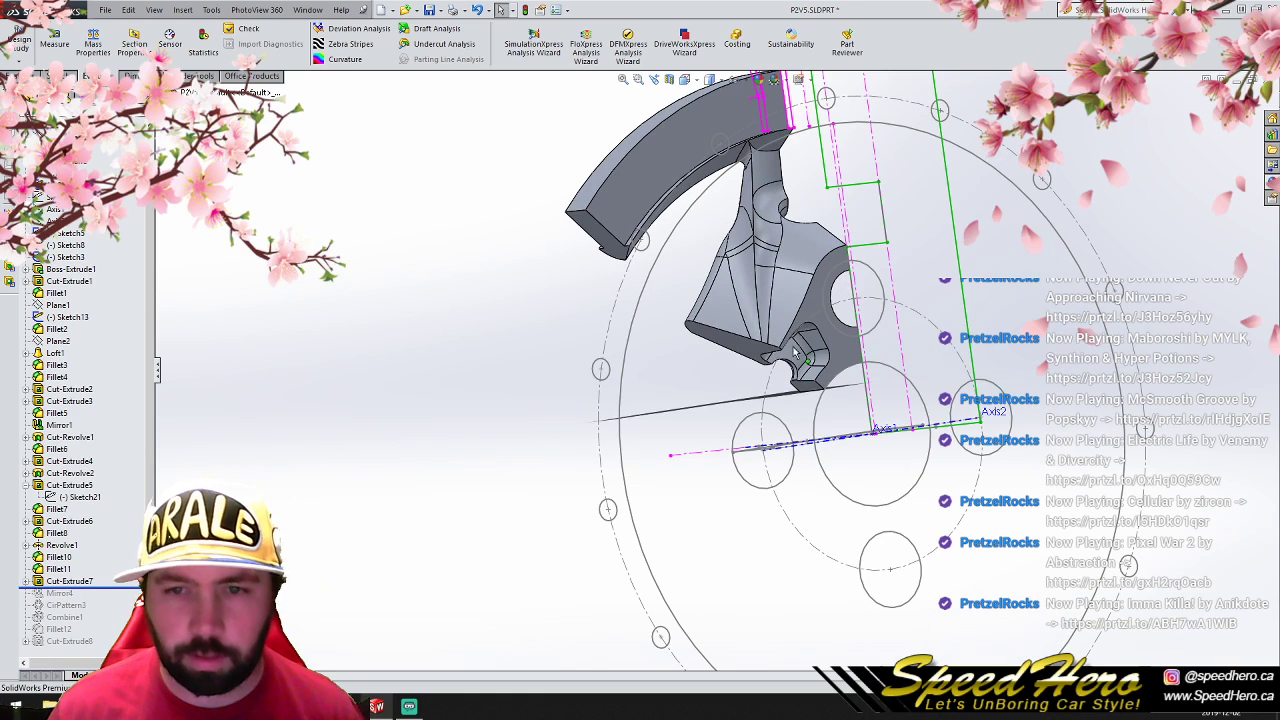
Step: Add a 5 mm fillet to the edge where the half spoke meets the outer ring
scroll(713, 147, "down", 4)
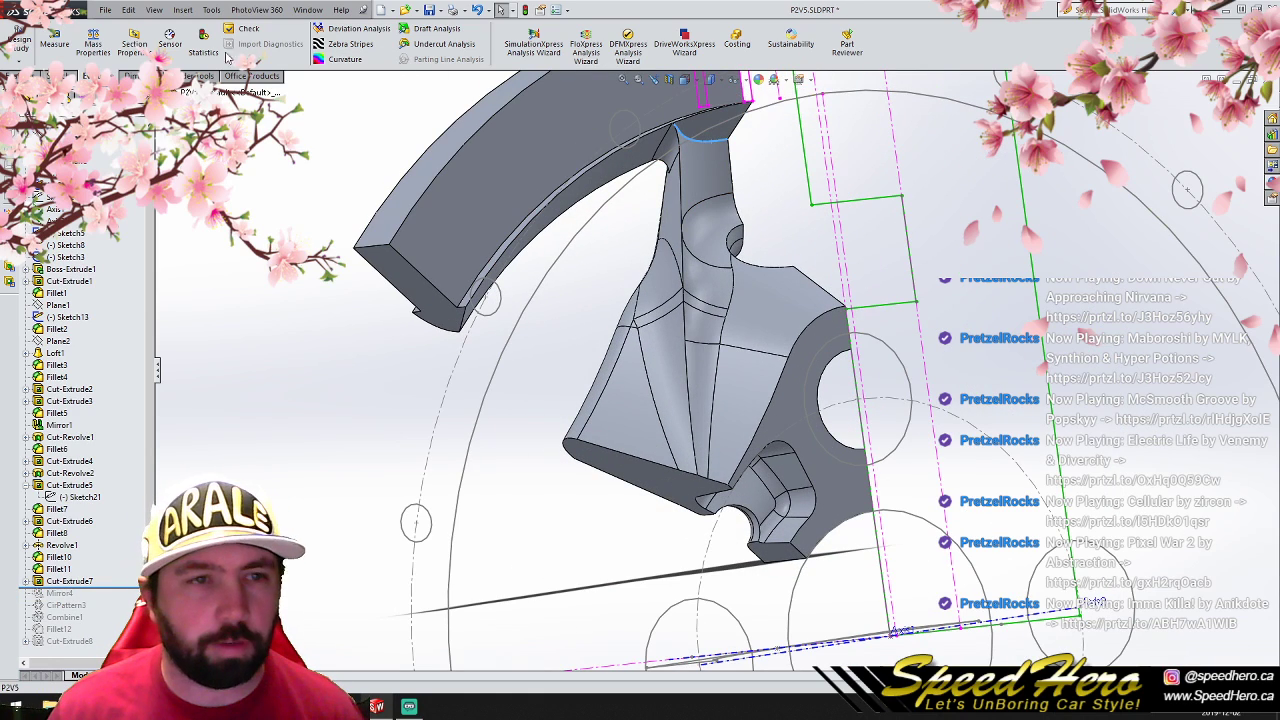
left_click(20, 76)
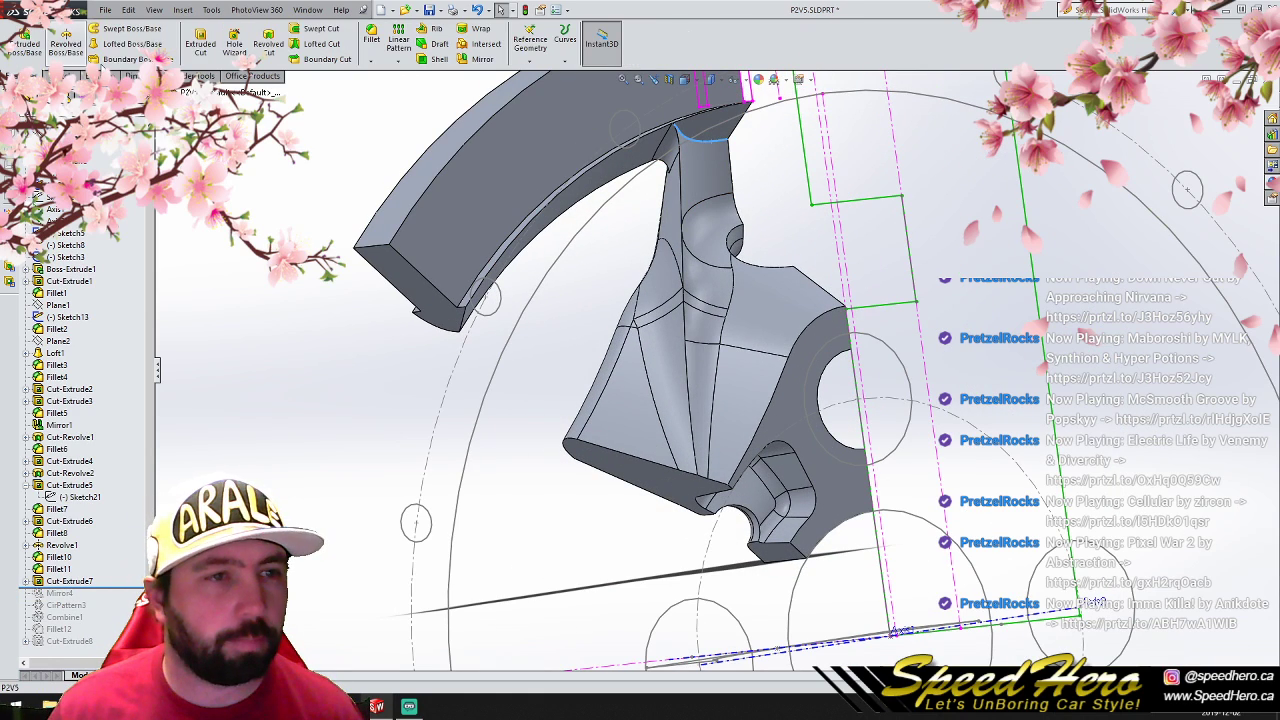
left_click(371, 42)
type("5")
key("Return")
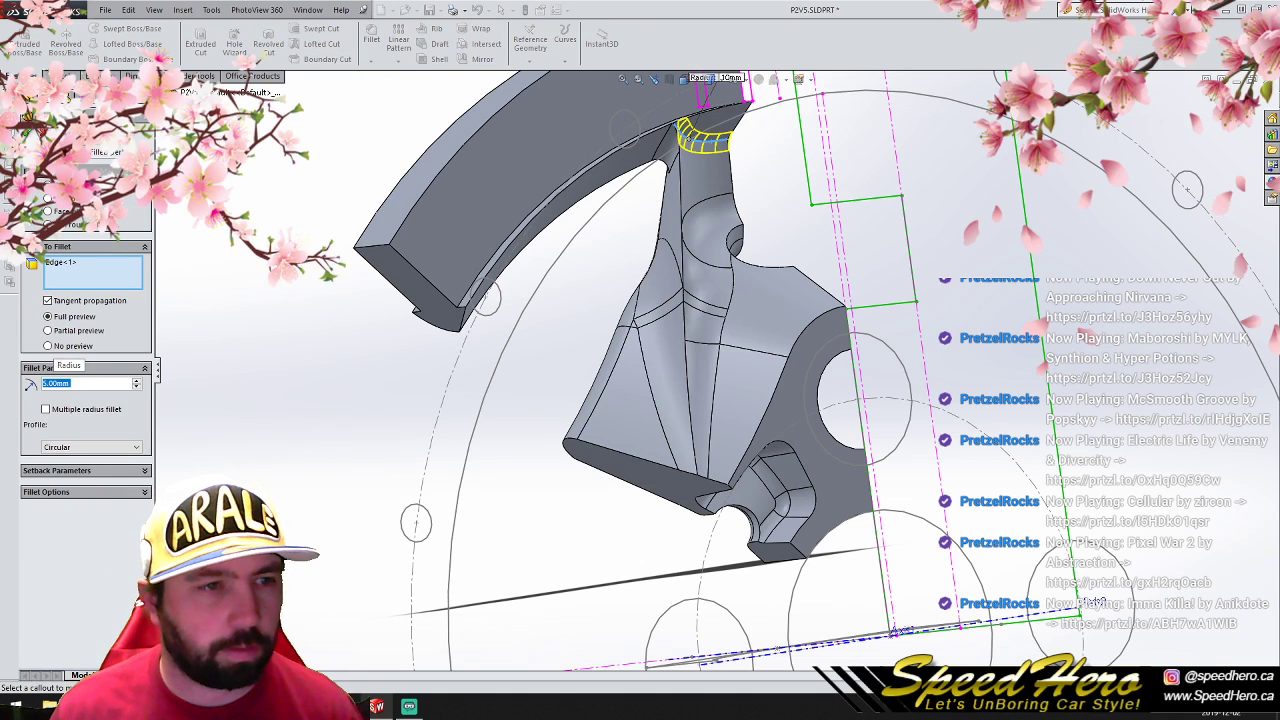
key("Return")
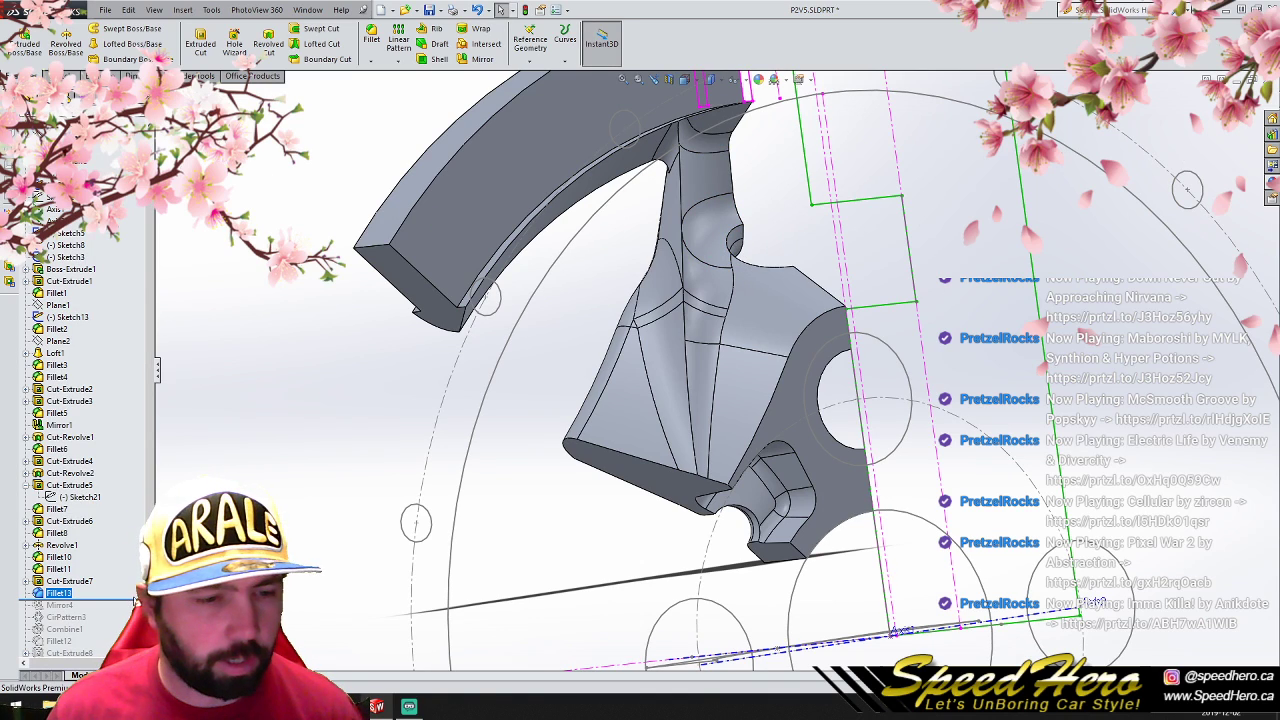
Step: Roll the model forward to the end of its history and check the fillet on all four spokes
scroll(130, 603, "down", 1)
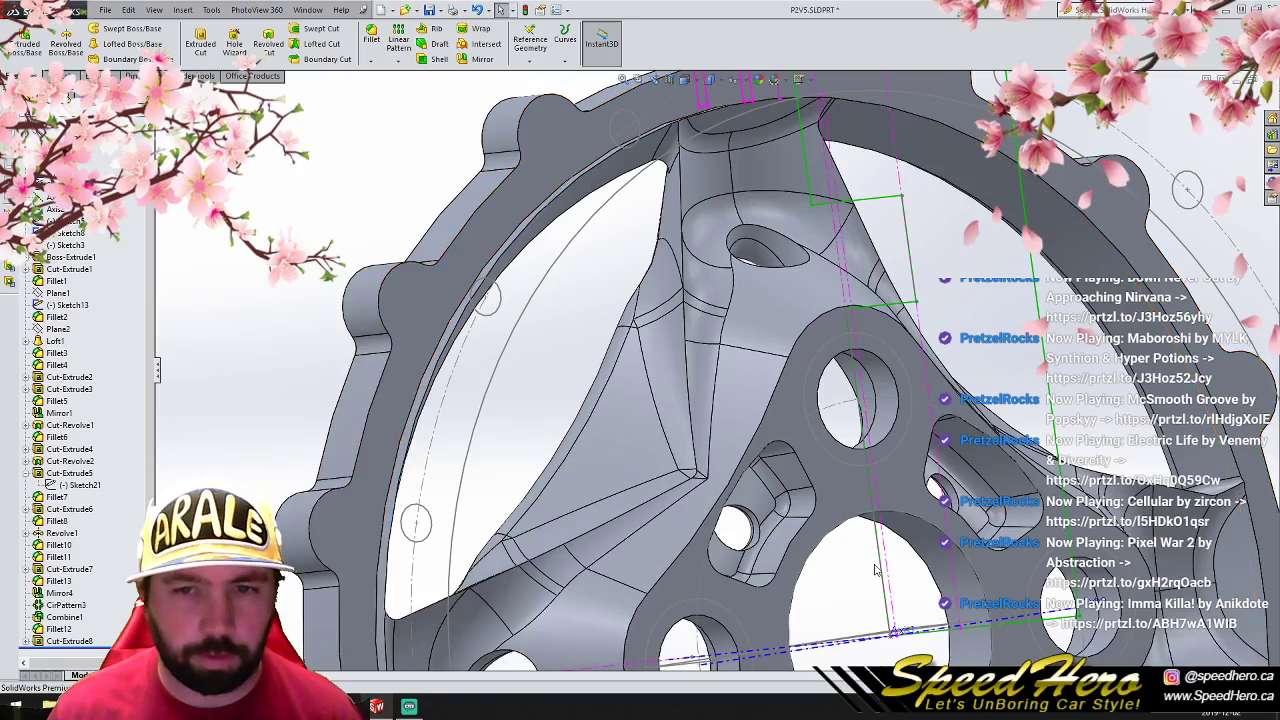
scroll(780, 505, "up", 3)
mouse_move(808, 500)
middle_mouse_down()
mouse_move(680, 505)
mouse_move(740, 520)
mouse_move(860, 500)
mouse_move(770, 500)
mouse_move(862, 492)
mouse_move(800, 495)
middle_mouse_up()
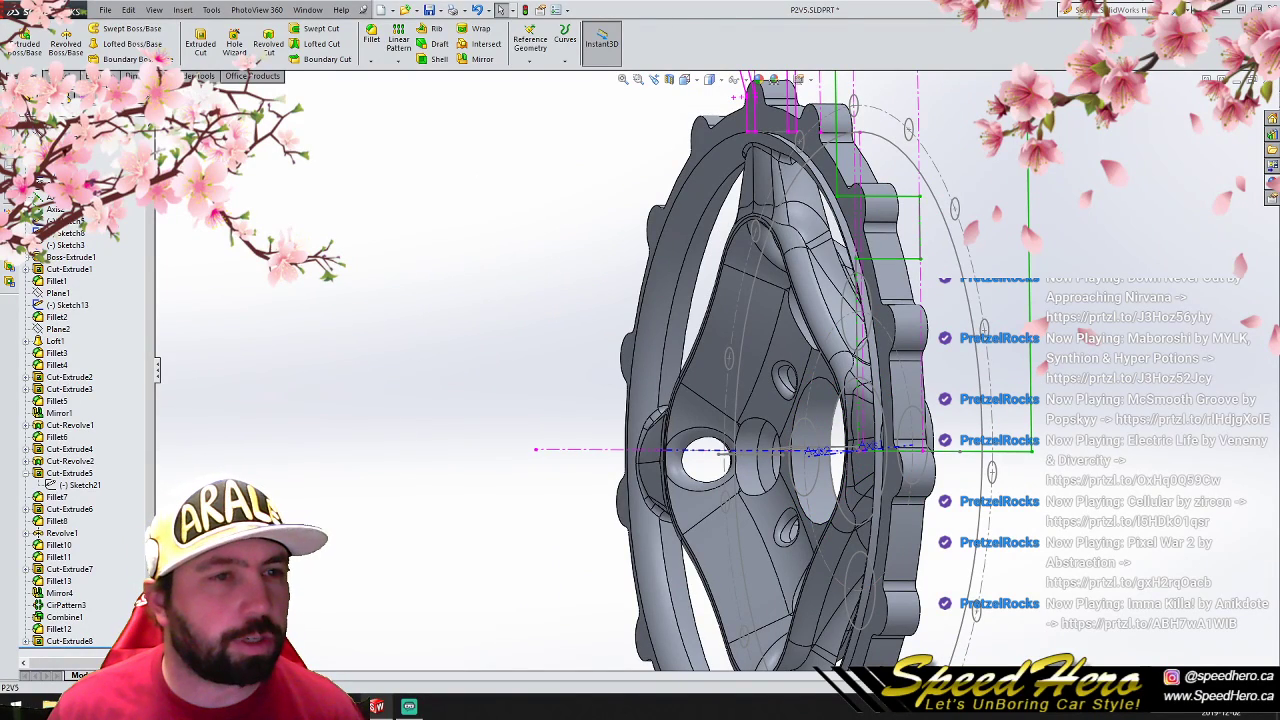
Step: Evaluate the part's mass properties, then examine the filleted spokes where they meet the outer ring
left_click(102, 76)
left_click(93, 44)
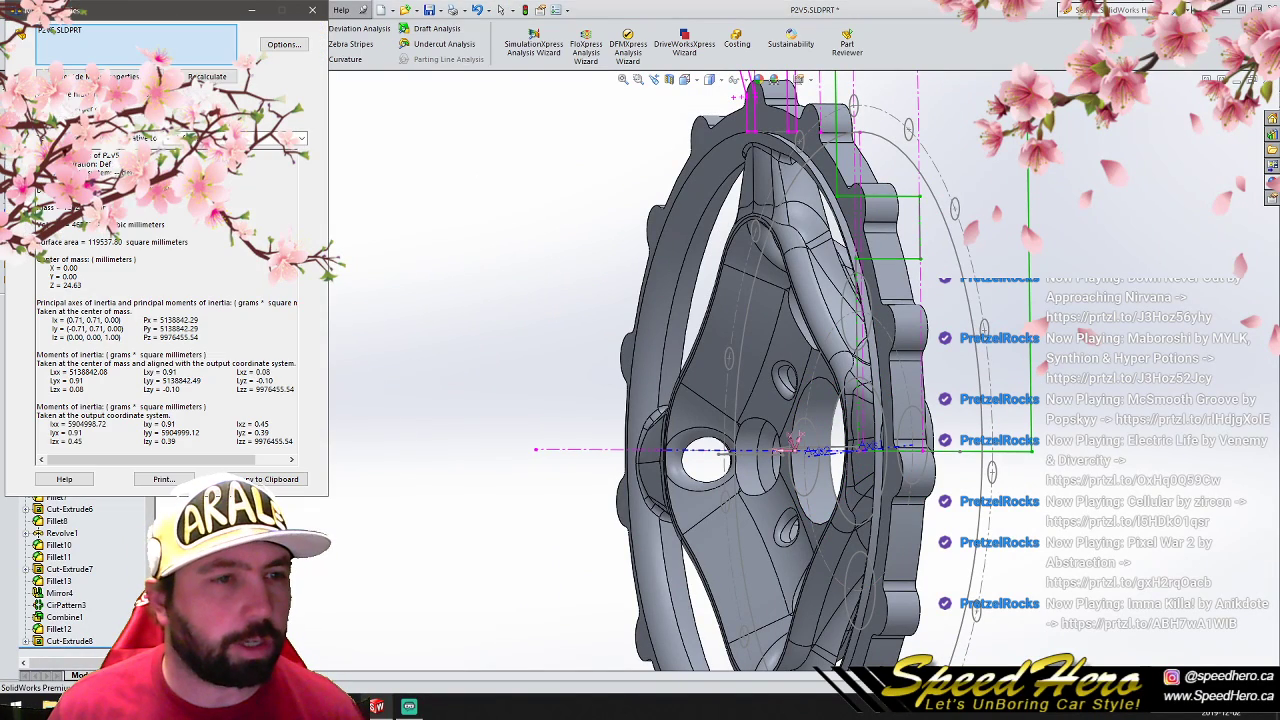
left_click(312, 10)
middle_click_drag(640, 430, 577, 484)
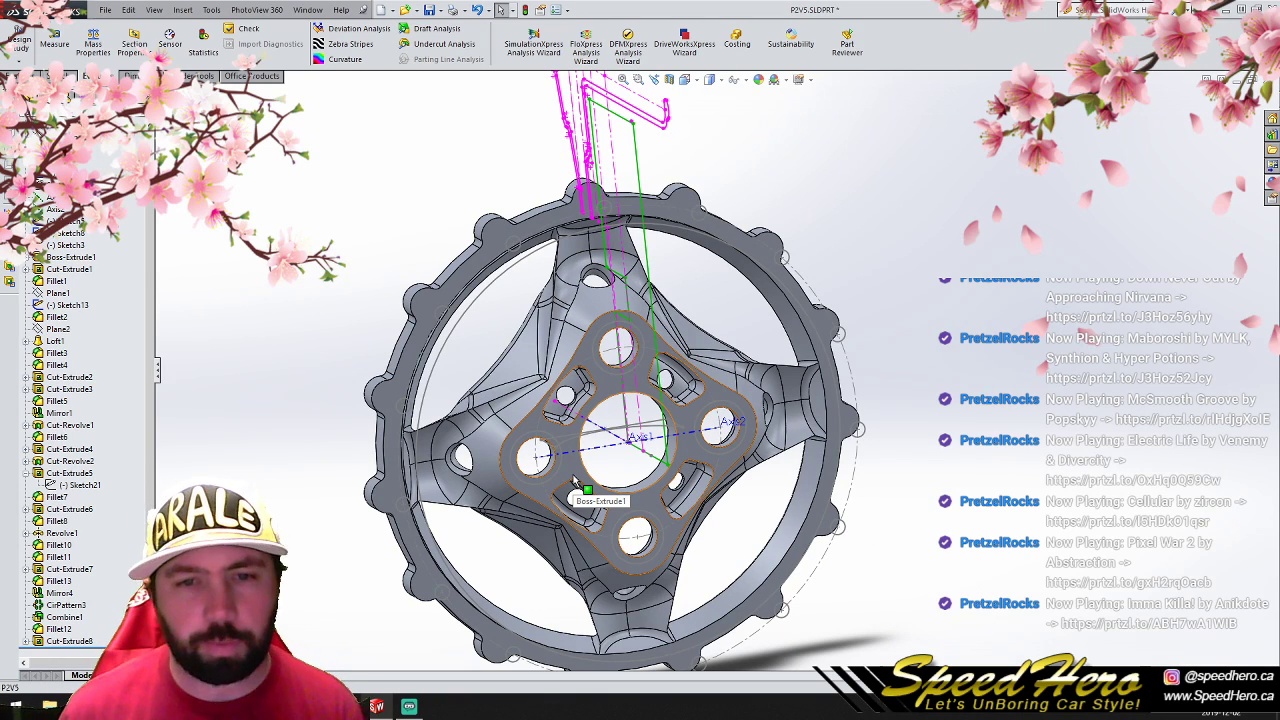
scroll(597, 375, "down", 5)
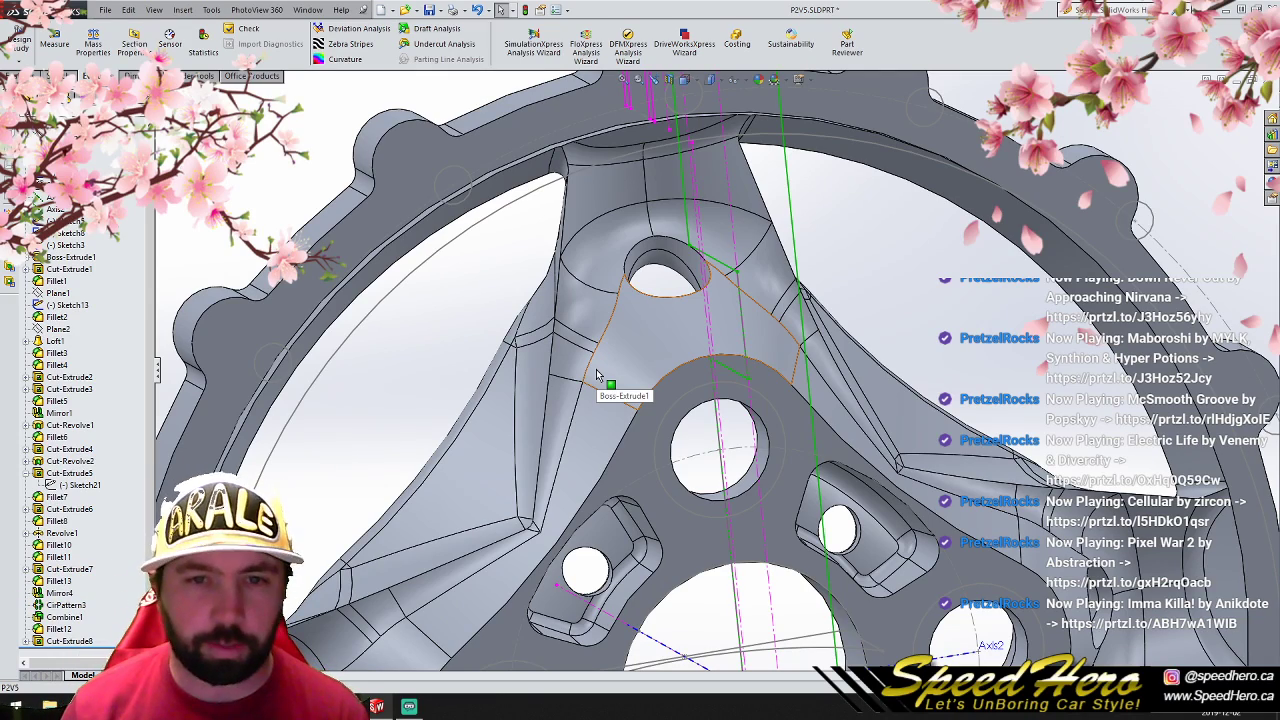
scroll(597, 375, "up", 5)
middle_click_drag(597, 375, 732, 399)
Step: Section the wheel through the Right Plane at 0 mm offset and view the cut face squarely from the side
left_click(669, 80)
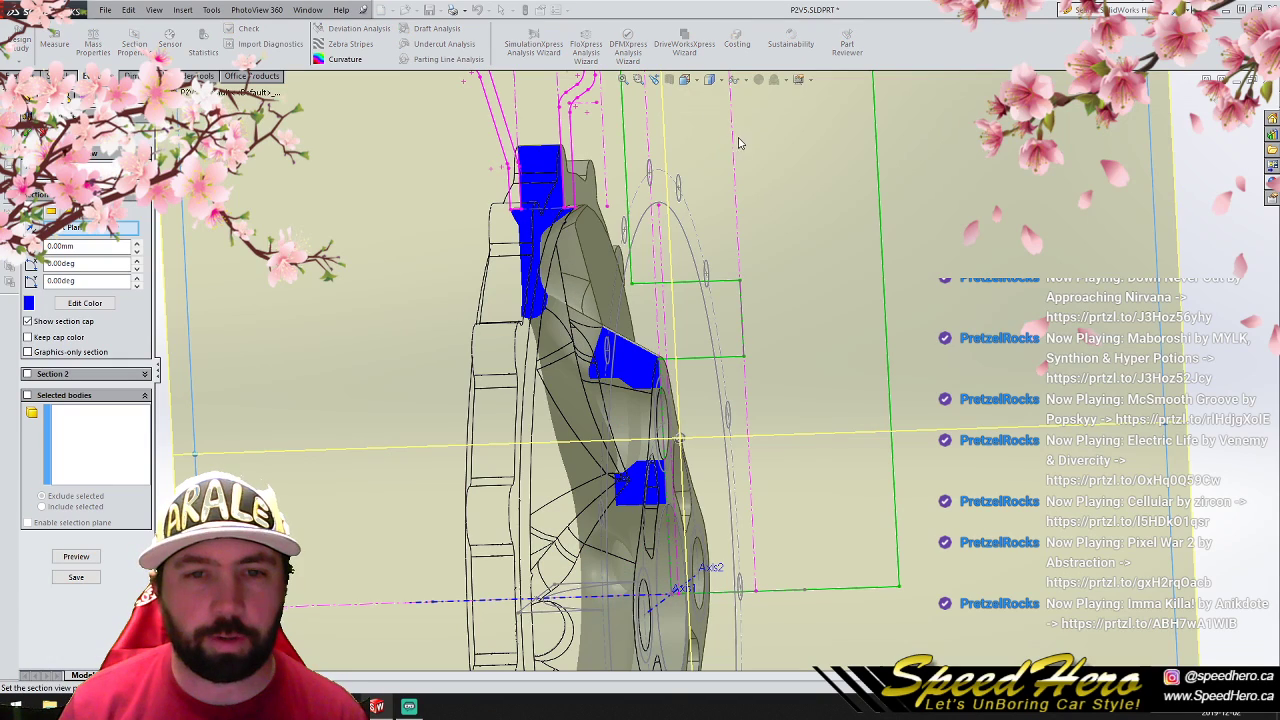
left_click(669, 80)
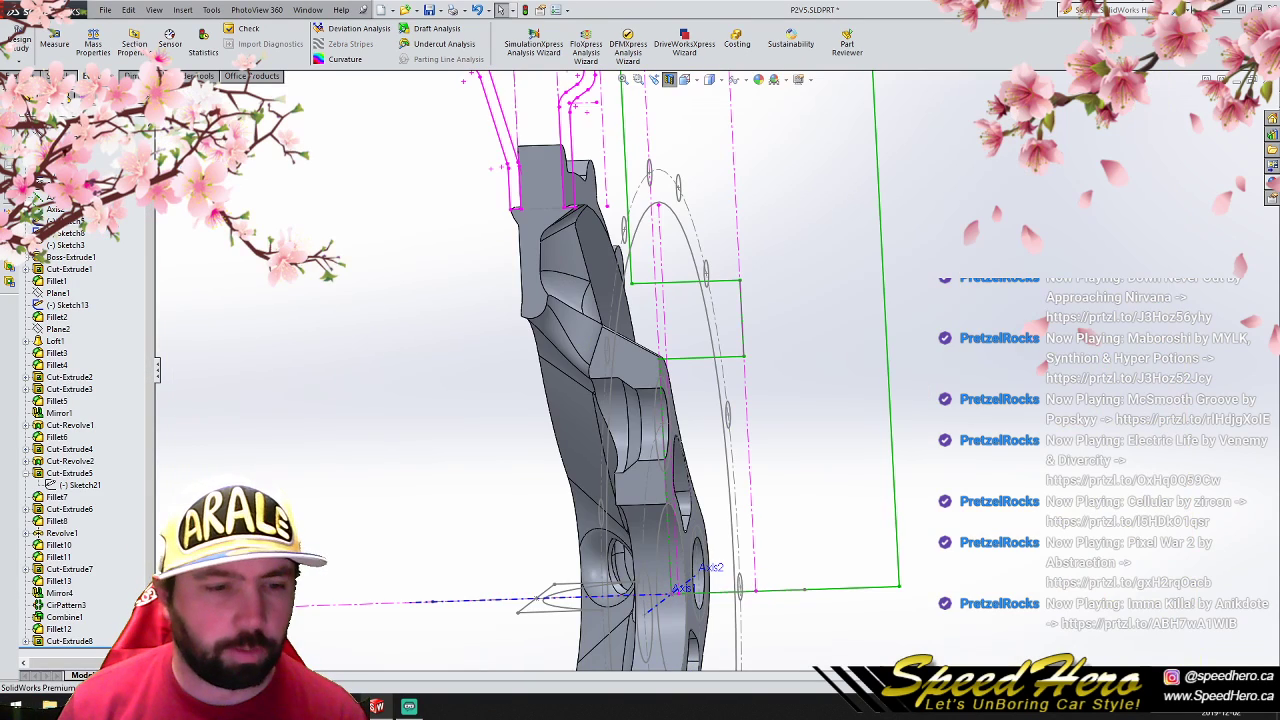
left_click(192, 638)
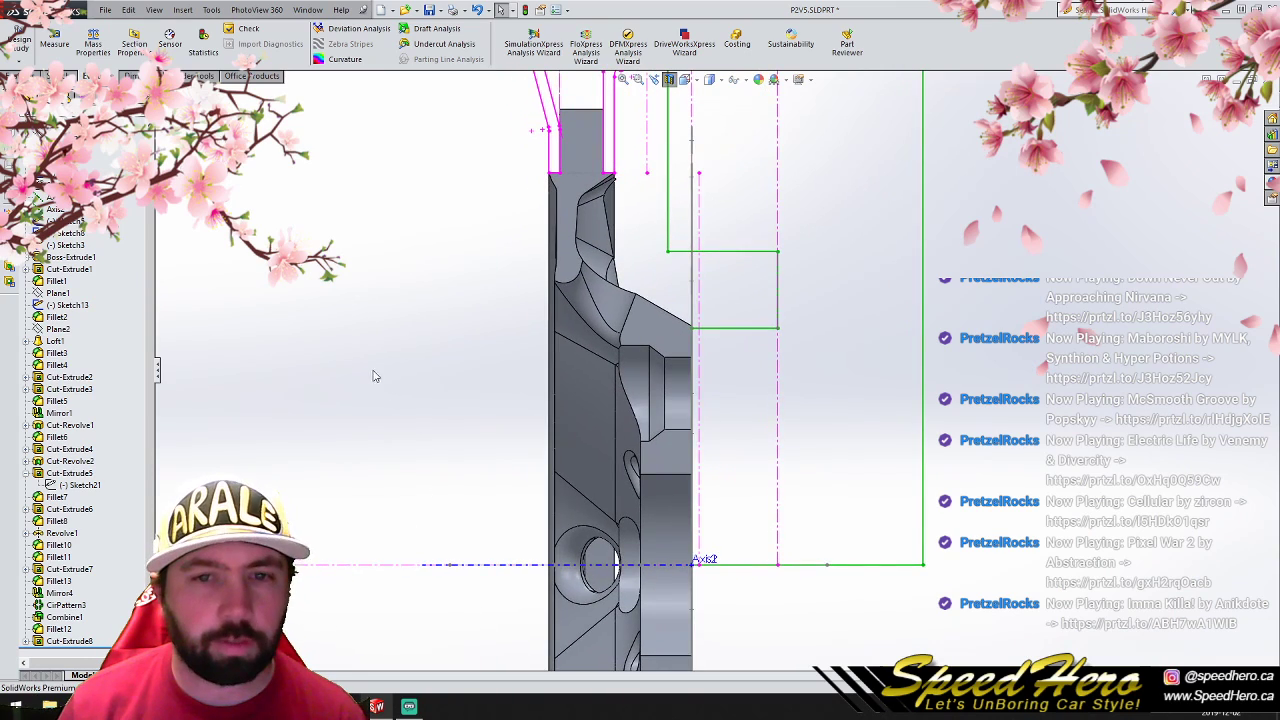
Step: Sketch a closed rectangle about 10.7 mm by 22.9 mm on the Right Plane, against the ring's mounting face and slightly below its inner edge
scroll(86, 170, "up", 2)
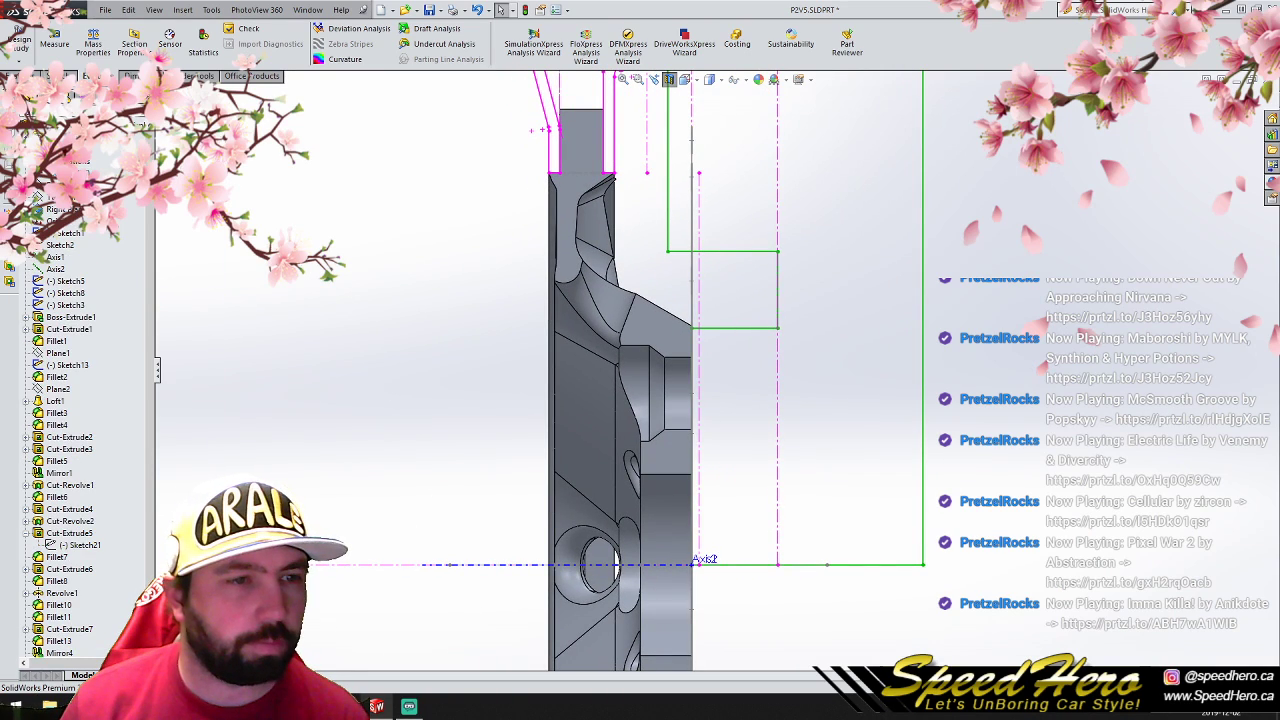
left_click(74, 211)
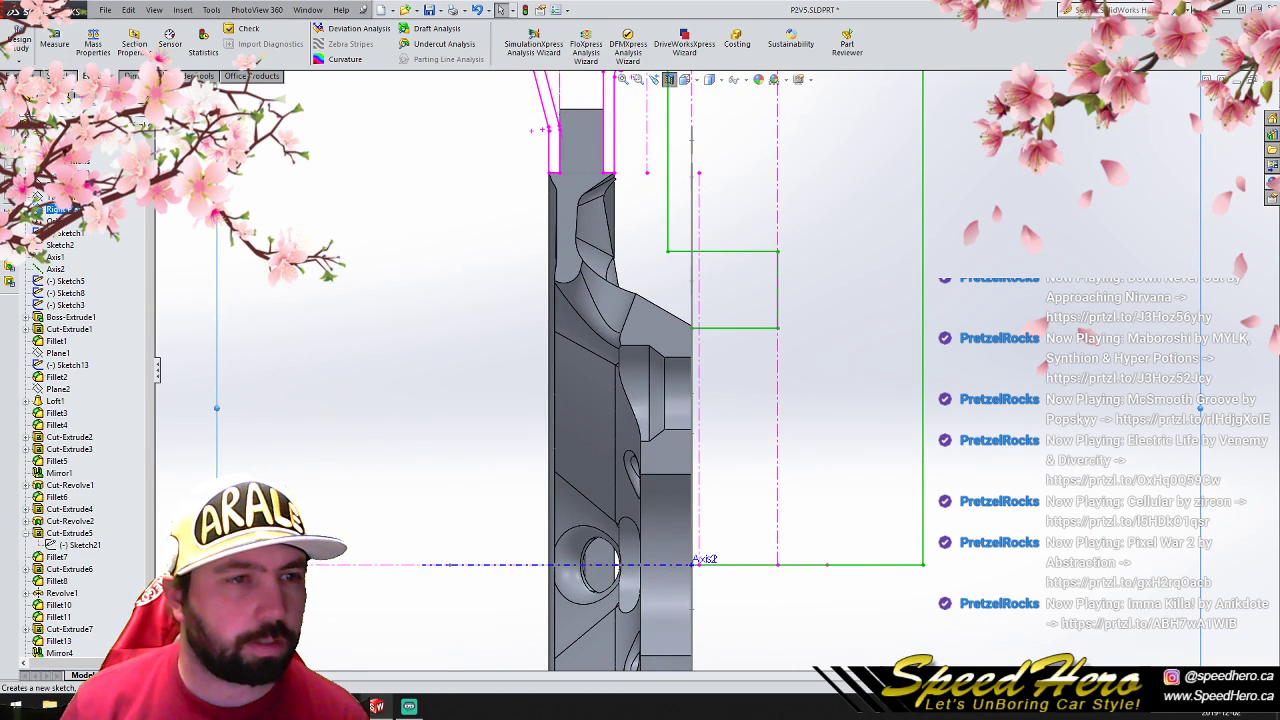
left_click(57, 76)
scroll(757, 181, "up", 3)
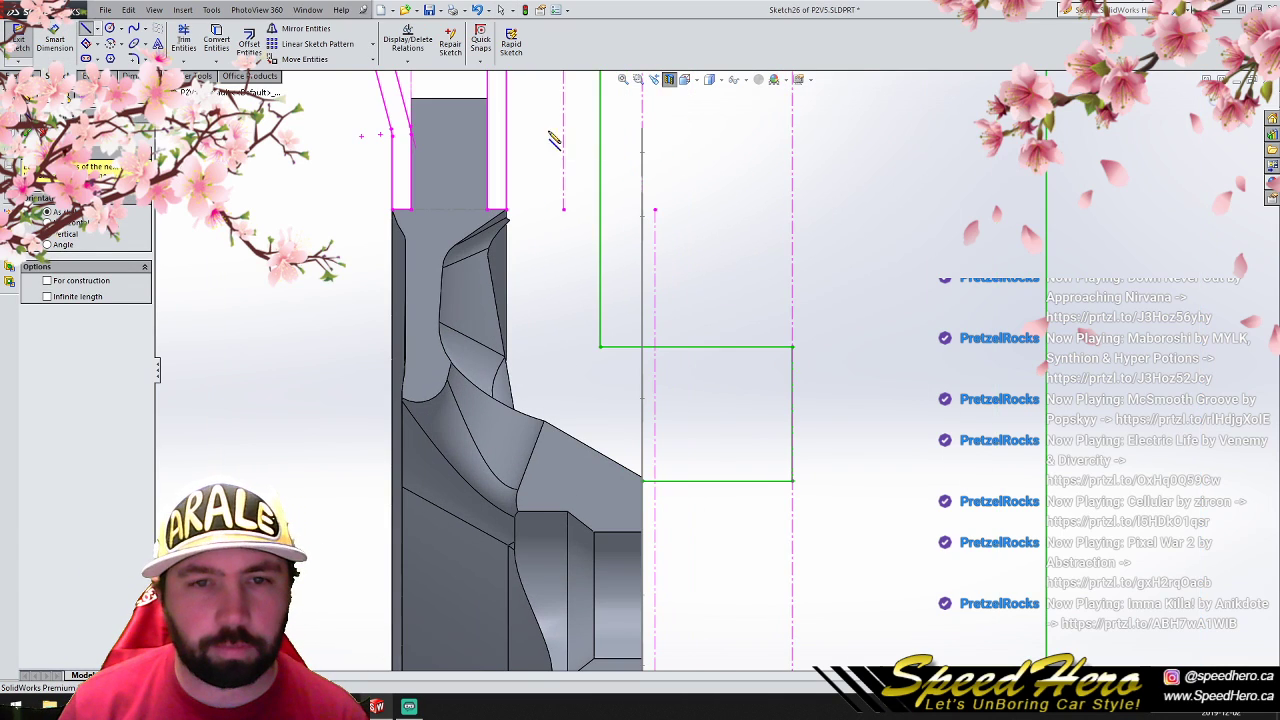
left_click(506, 212)
left_click(506, 255)
left_click(571, 255)
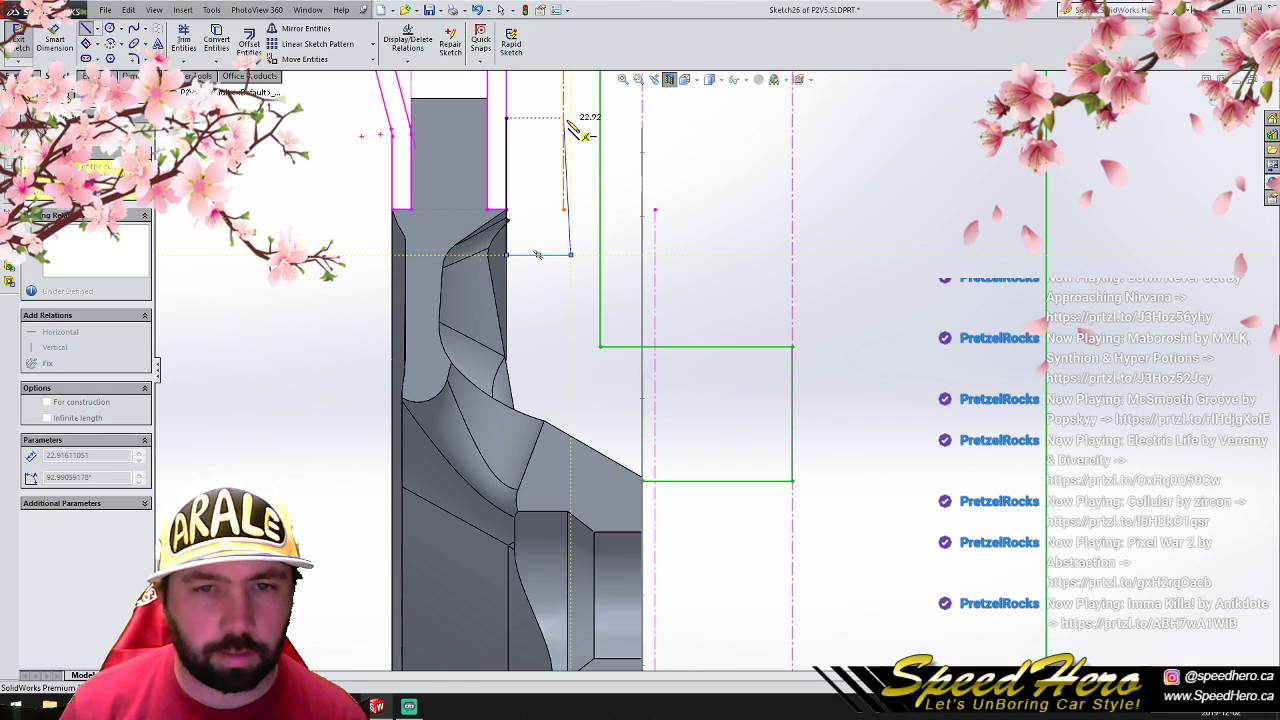
left_click(571, 118)
left_click(506, 118)
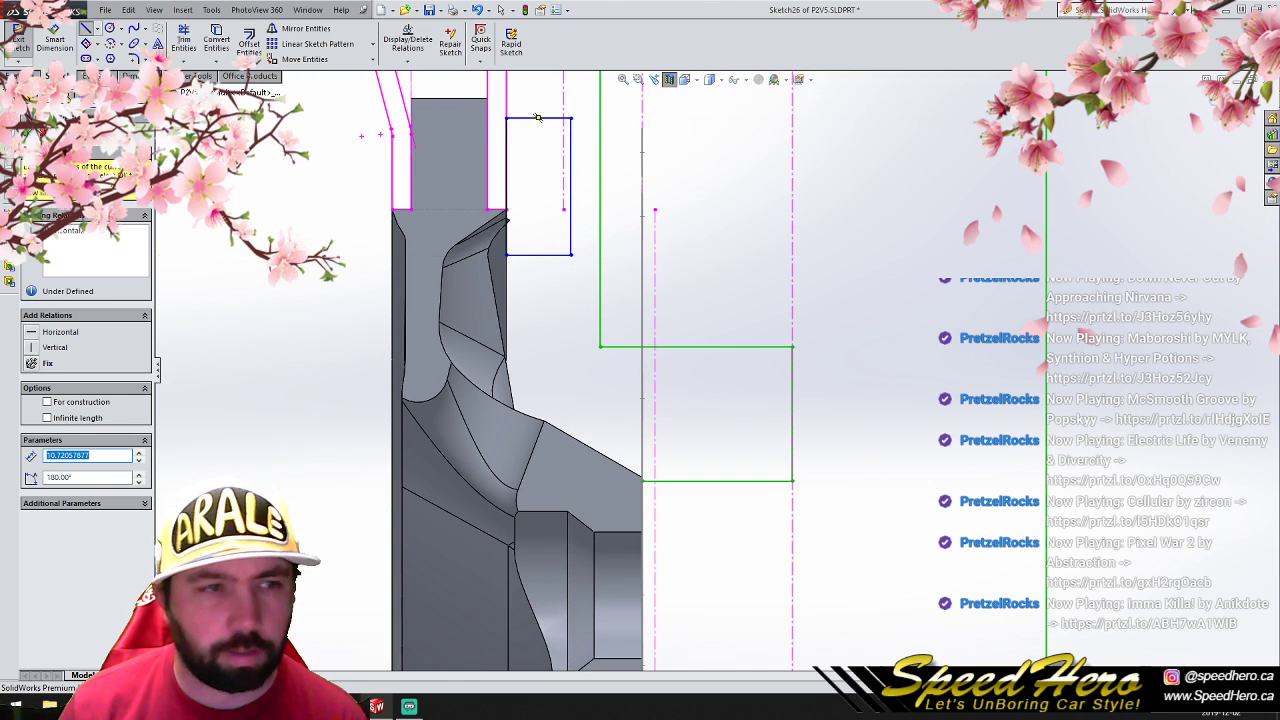
Step: Revolve-cut the rectangle around the wheel's central axis to trim the spoke material protruding past the ring's mounting face
left_click(24, 76)
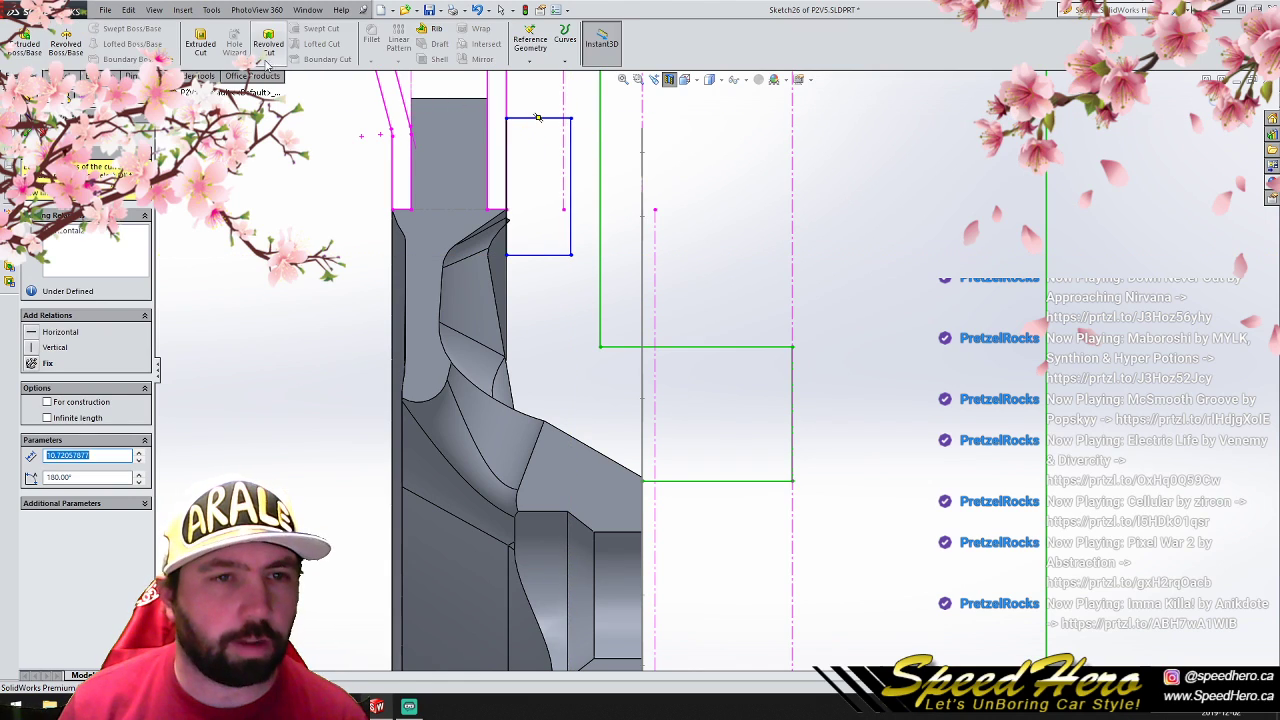
left_click(268, 46)
left_click(162, 93)
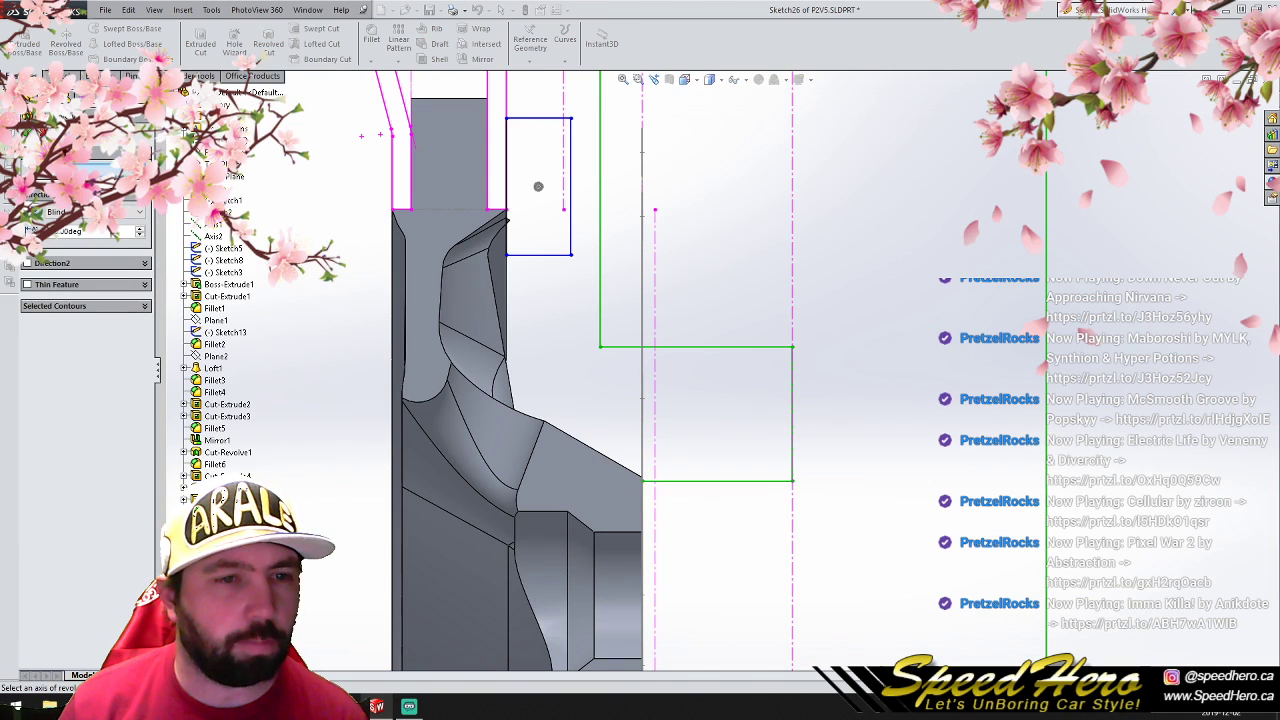
left_click(214, 233)
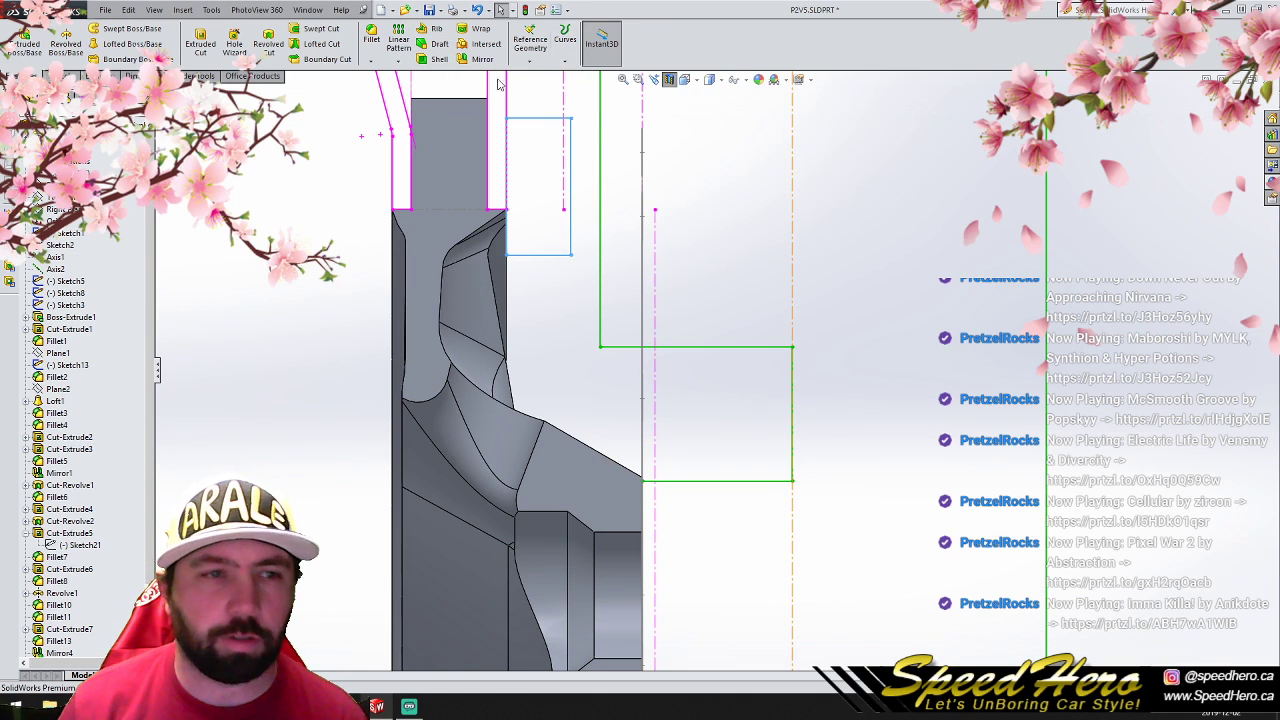
Step: Turn off the section view and examine the trimmed spoke ends and both sides of the wheel
left_click(669, 80)
scroll(838, 396, "up", 2)
middle_click_drag(942, 417, 700, 353)
scroll(700, 353, "up", 1)
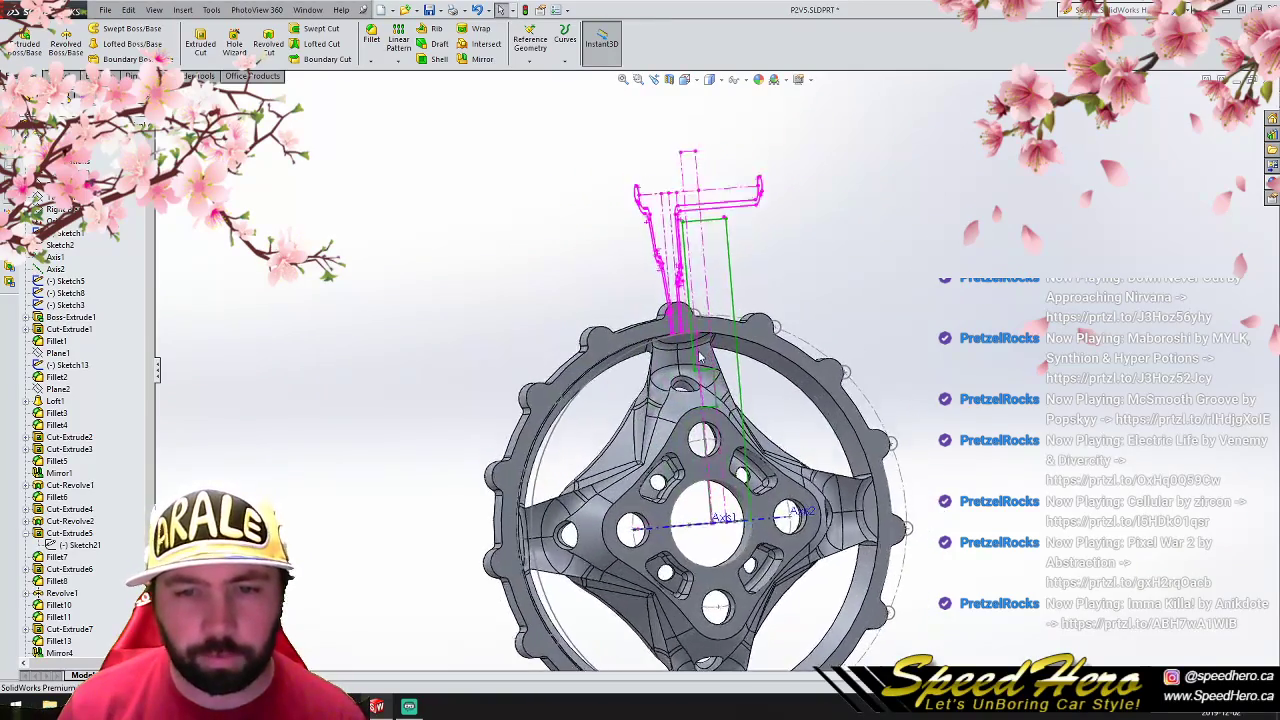
scroll(700, 353, "down", 6)
middle_click_drag(592, 265, 756, 428)
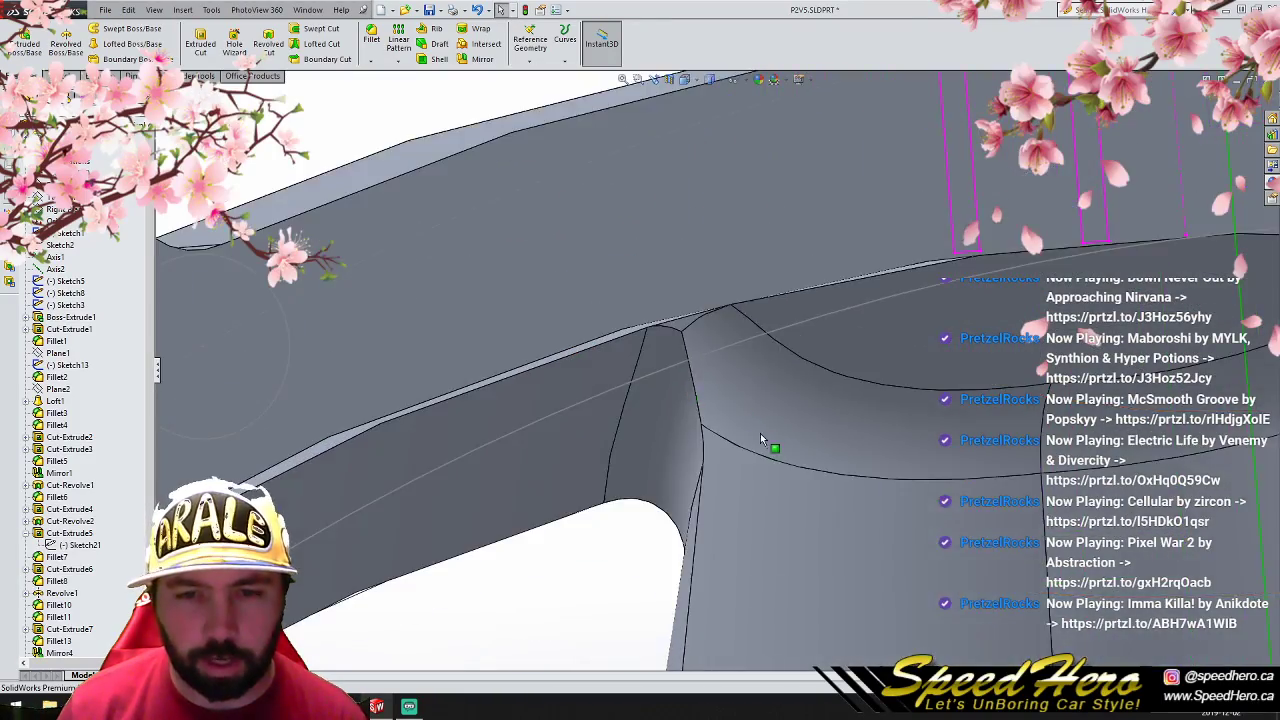
scroll(756, 428, "up", 7)
mouse_move(700, 508)
middle_mouse_down()
mouse_move(823, 486)
mouse_move(700, 477)
mouse_move(914, 438)
mouse_move(1023, 370)
mouse_move(640, 400)
mouse_move(694, 390)
mouse_move(883, 405)
mouse_move(645, 374)
mouse_move(432, 455)
mouse_move(647, 428)
mouse_move(443, 423)
mouse_move(560, 430)
mouse_move(645, 470)
mouse_move(560, 455)
mouse_move(808, 452)
mouse_move(408, 451)
mouse_move(334, 471)
mouse_move(546, 441)
mouse_move(571, 477)
middle_mouse_up()
scroll(575, 488, "up", 5)
scroll(580, 506, "down", 5)
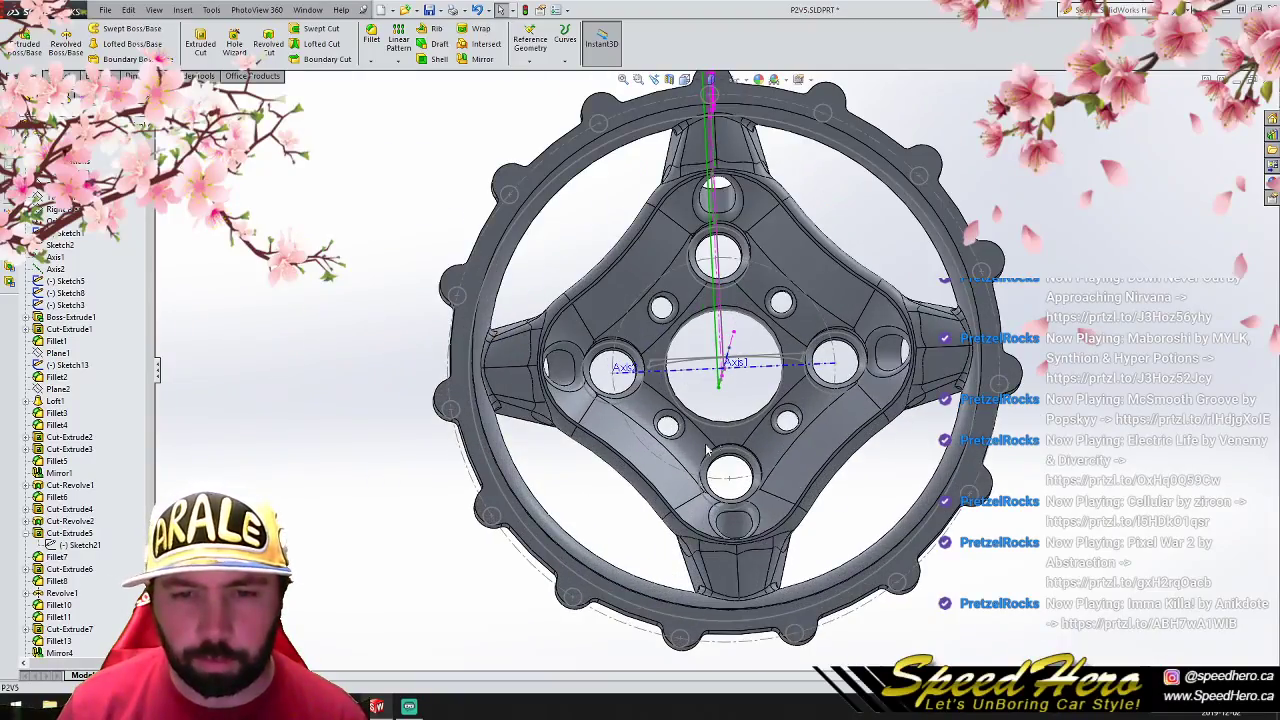
Step: Chamfer the centre bore's edge on the hub's mounting side by 2.54 mm at 45 degrees
mouse_move(745, 424)
middle_mouse_down()
mouse_move(840, 432)
mouse_move(785, 428)
mouse_move(874, 417)
mouse_move(707, 435)
mouse_move(684, 425)
middle_mouse_up()
scroll(730, 378, "up", 7)
scroll(734, 368, "down", 5)
middle_click_drag(732, 368, 700, 330)
scroll(748, 300, "down", 5)
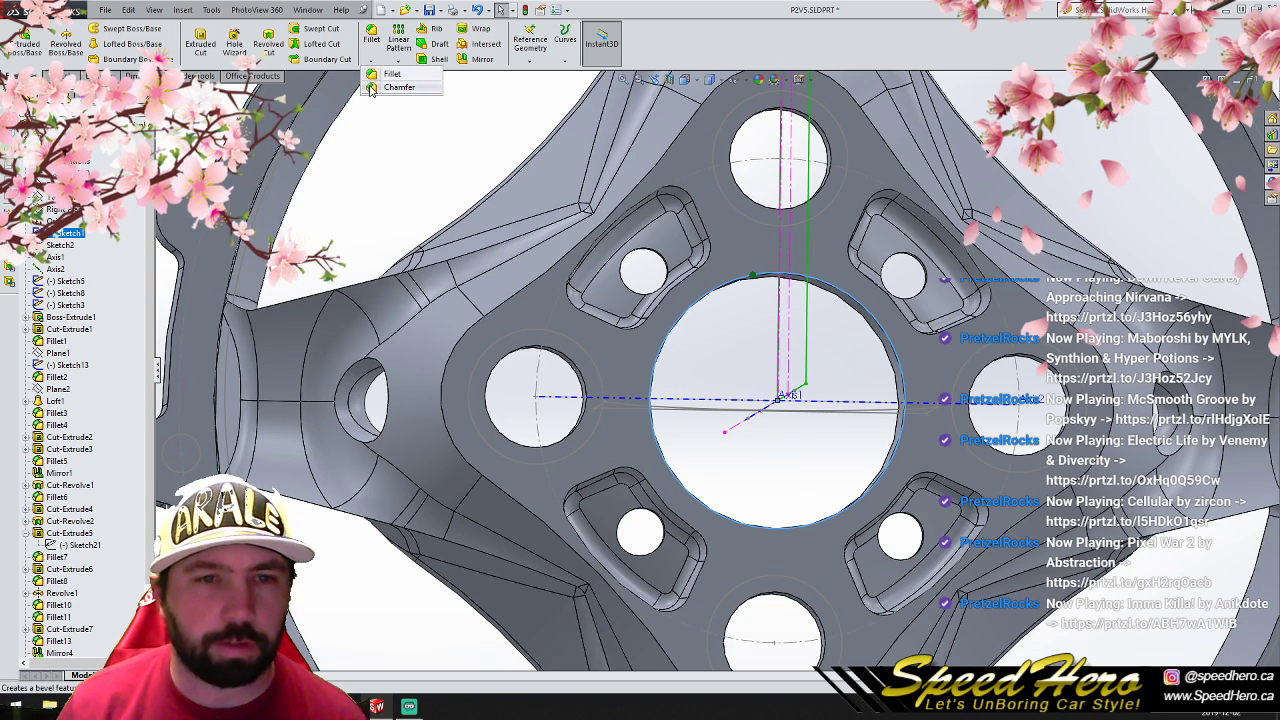
left_click(370, 91)
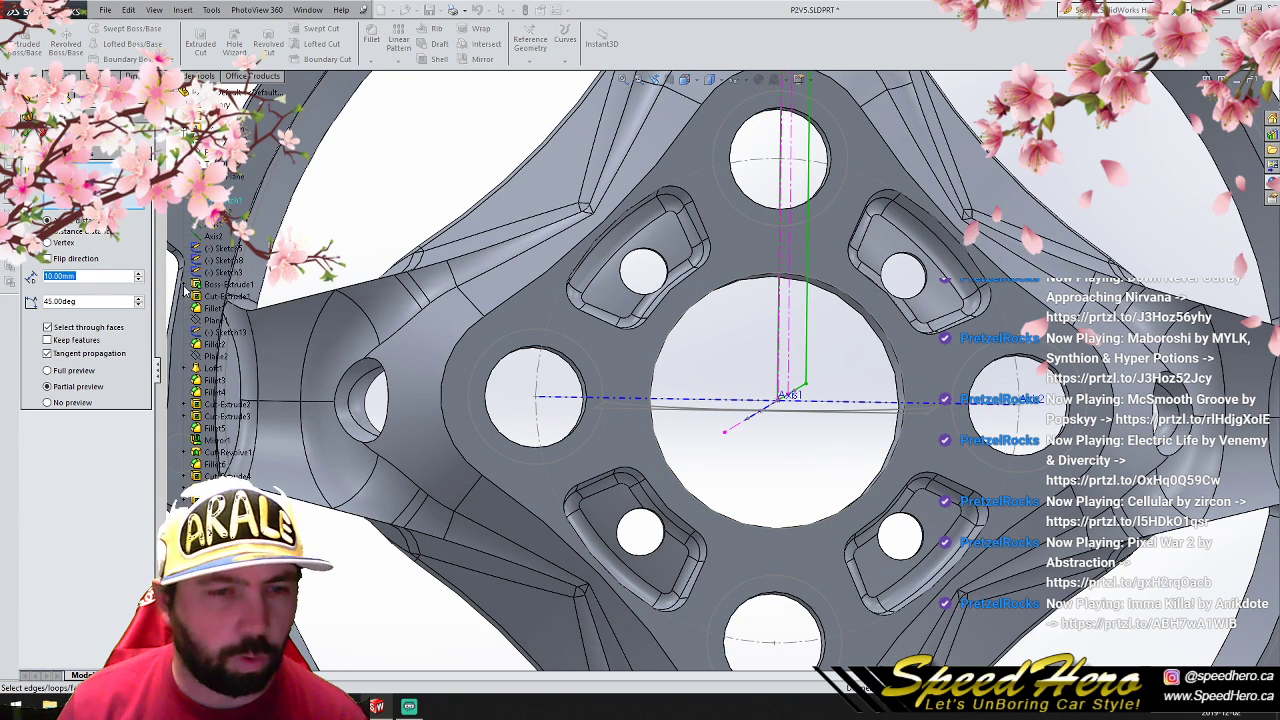
left_click(714, 295)
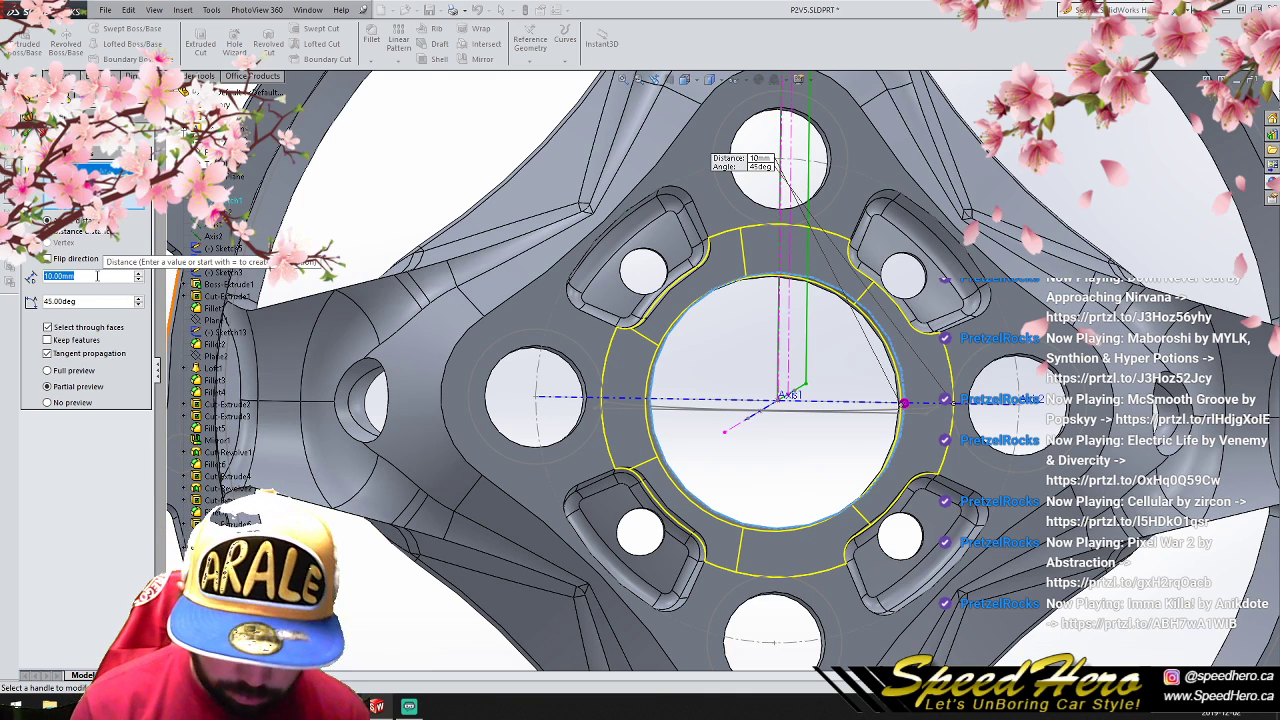
type("2.54")
key("Return")
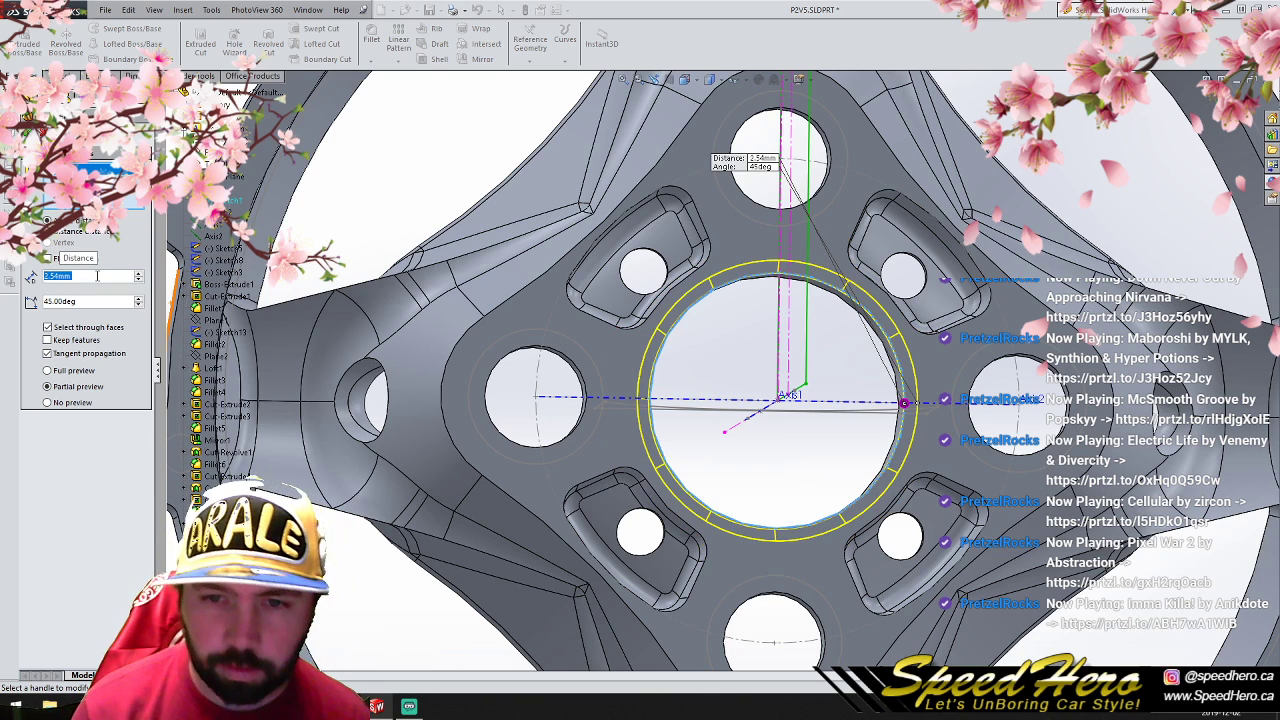
left_click(27, 134)
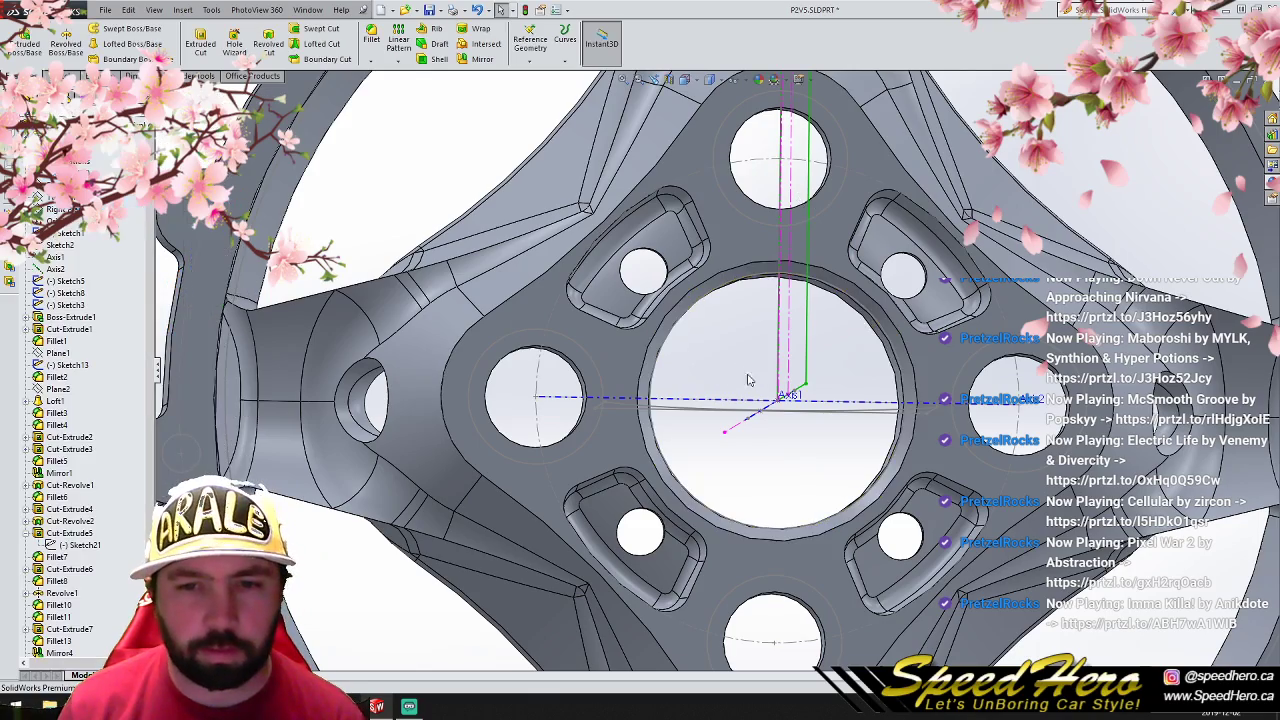
Step: View the chamfered bore and hub at an angle and save the part
scroll(748, 374, "up", 3)
scroll(786, 411, "down", 1)
middle_click_drag(786, 411, 880, 413)
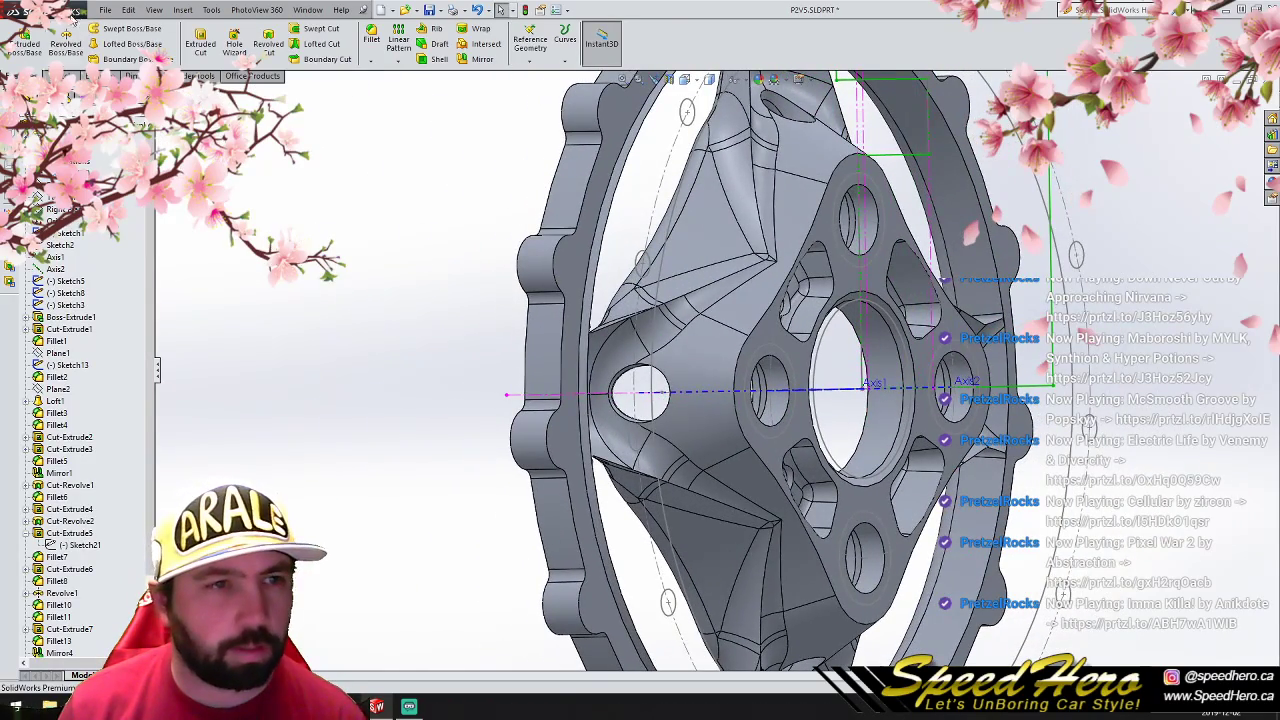
left_click(105, 10)
left_click(135, 107)
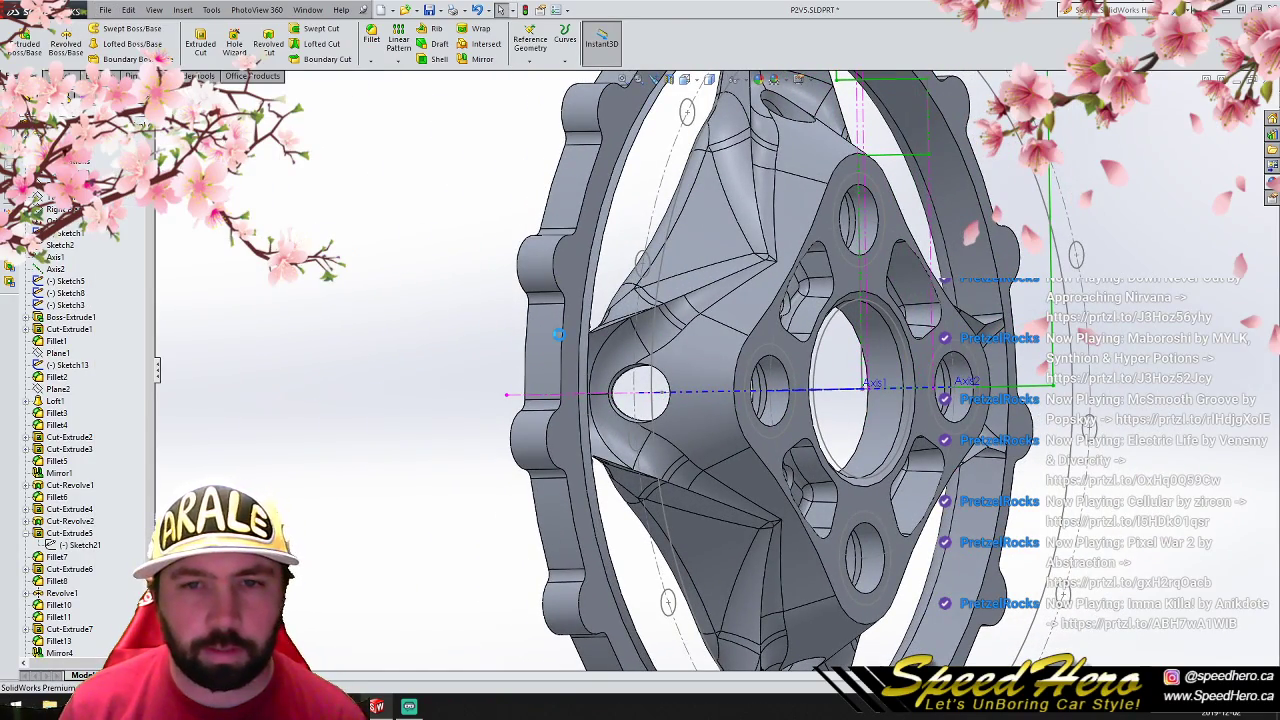
Step: Examine both faces of the wheel and the upper spoke end up close, and resave the part
scroll(780, 415, "up", 3)
middle_click_drag(805, 410, 343, 253)
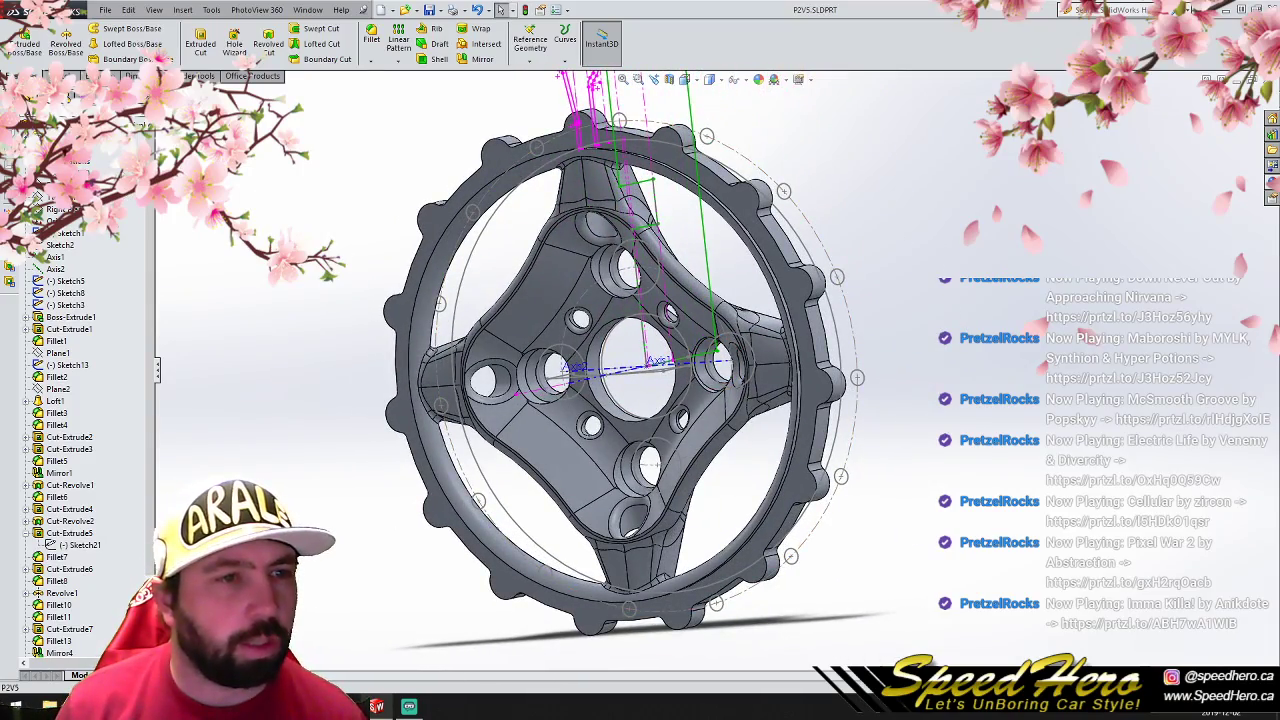
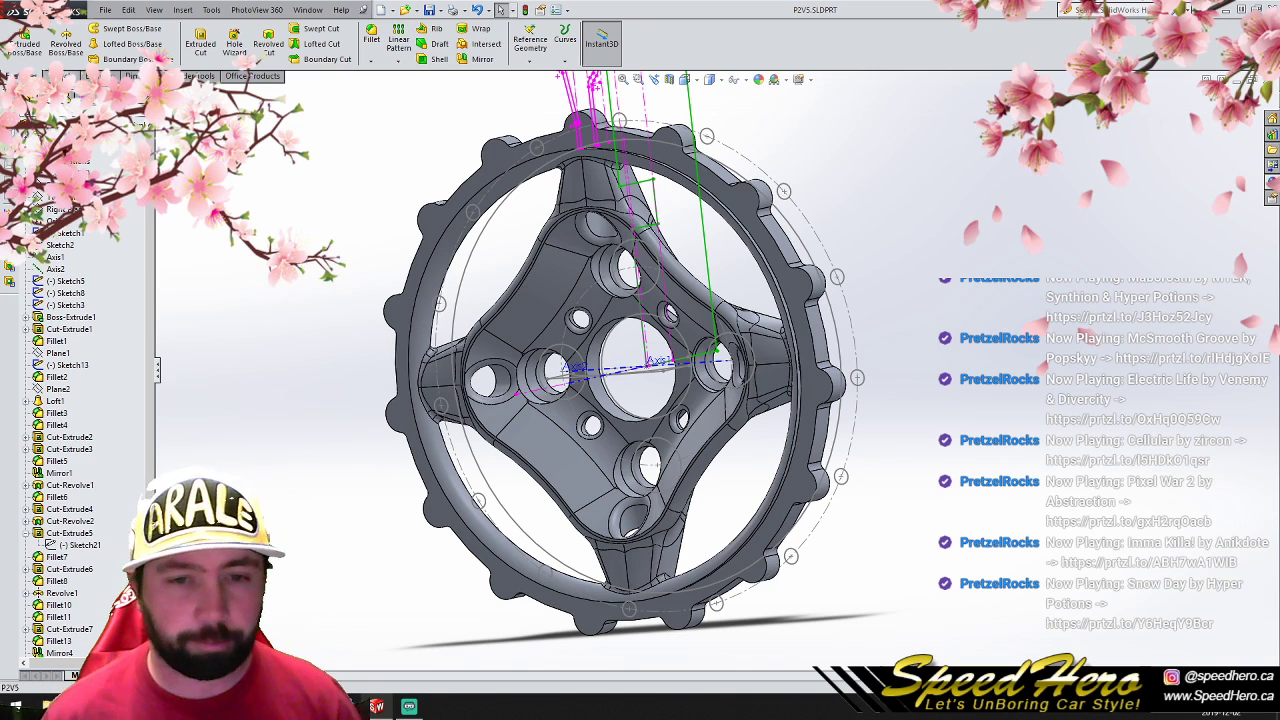
scroll(700, 375, "up", 5)
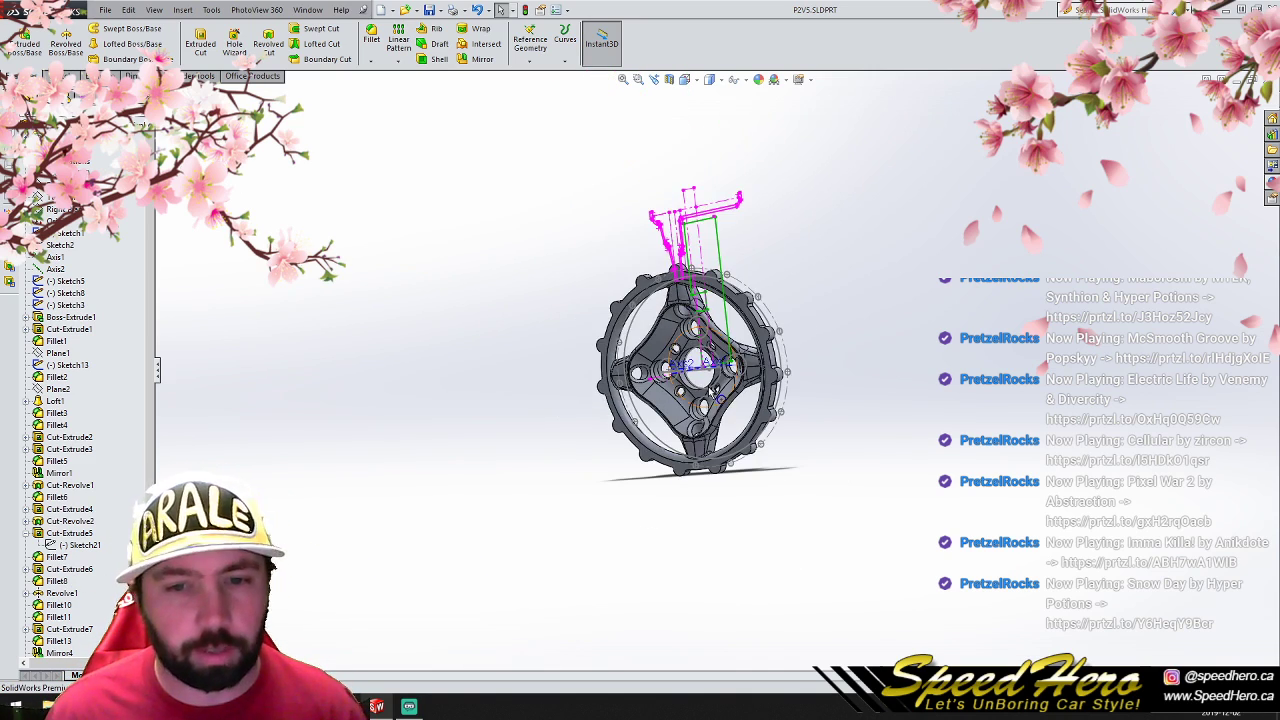
scroll(710, 375, "down", 4)
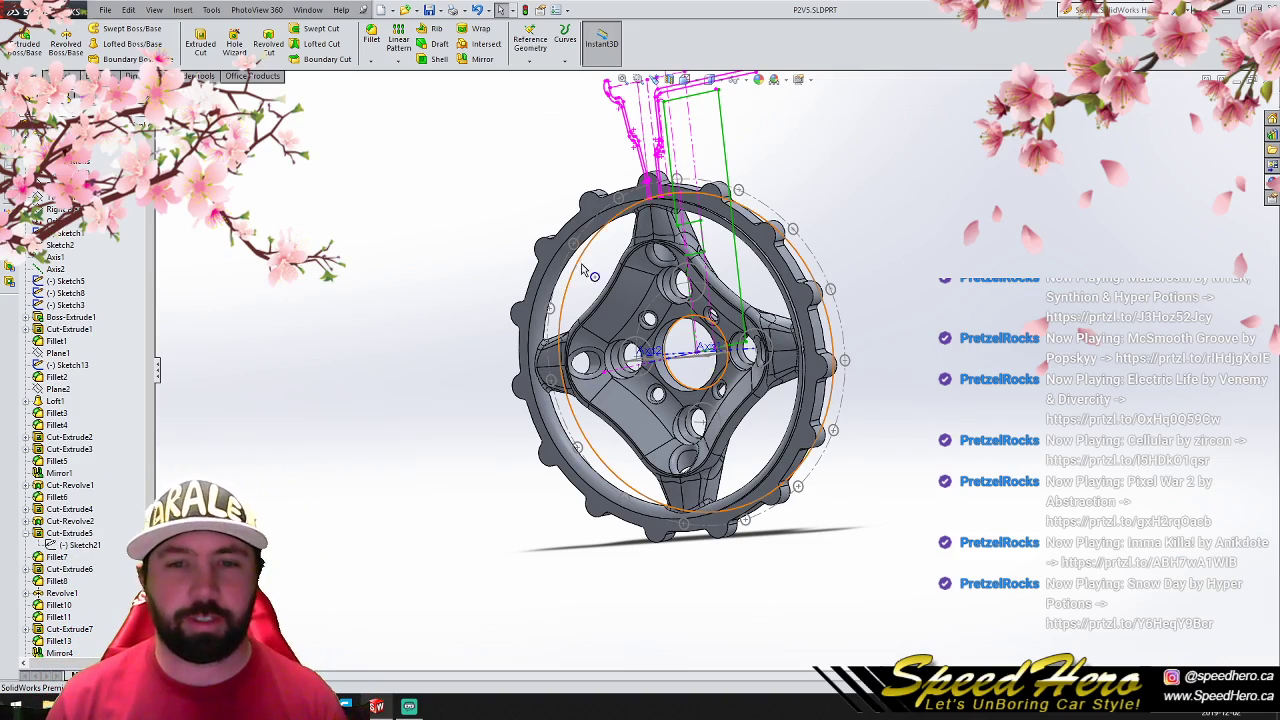
scroll(715, 360, "up", 3)
scroll(690, 355, "down", 4)
middle_click_drag(690, 355, 931, 372)
middle_click_drag(843, 356, 951, 366)
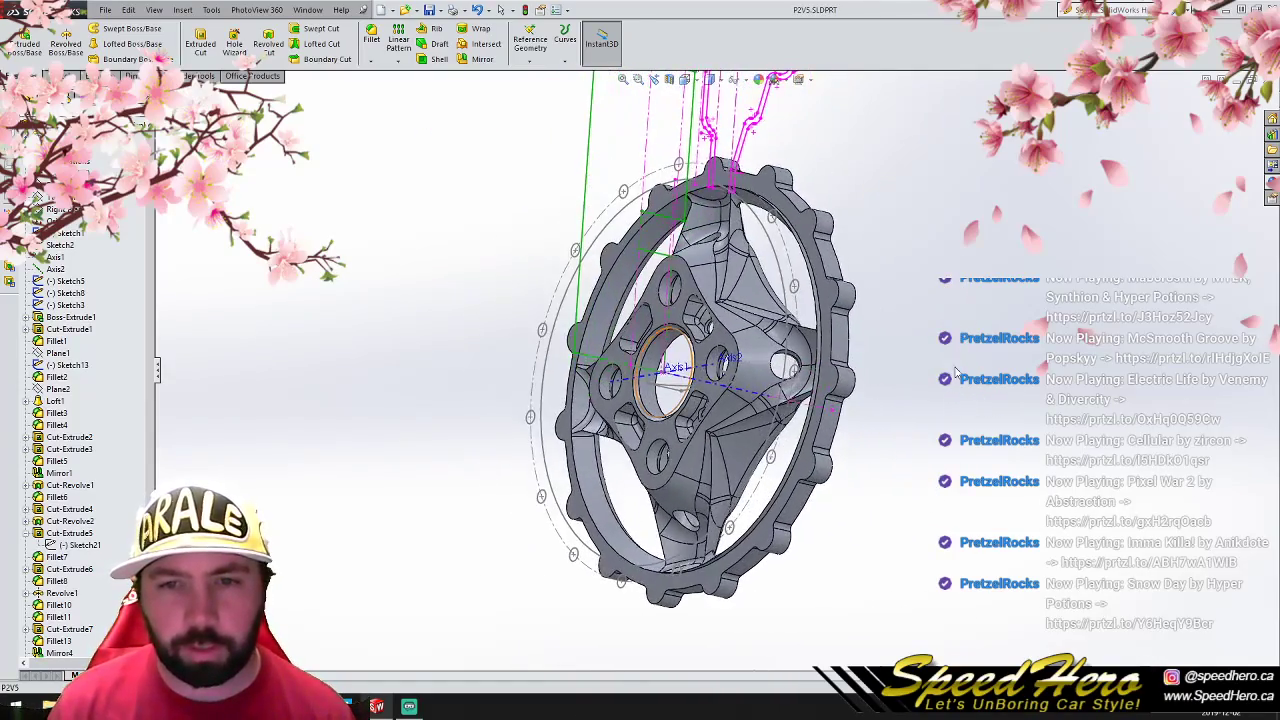
scroll(768, 298, "down", 6)
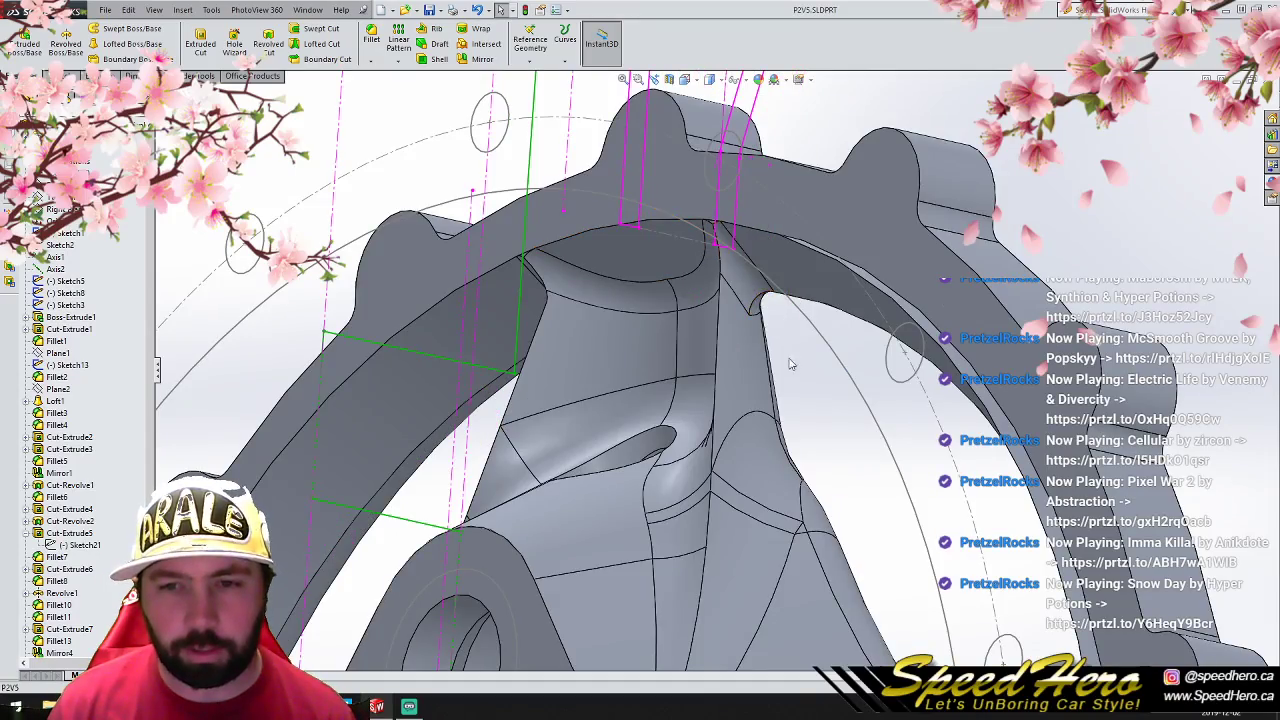
scroll(789, 353, "up", 8)
scroll(722, 450, "down", 5)
middle_click_drag(720, 443, 433, 446)
middle_click_drag(695, 425, 670, 481)
mouse_move(697, 393)
middle_mouse_down()
mouse_move(1003, 397)
mouse_move(718, 352)
mouse_move(800, 392)
middle_mouse_up()
scroll(802, 396, "up", 4)
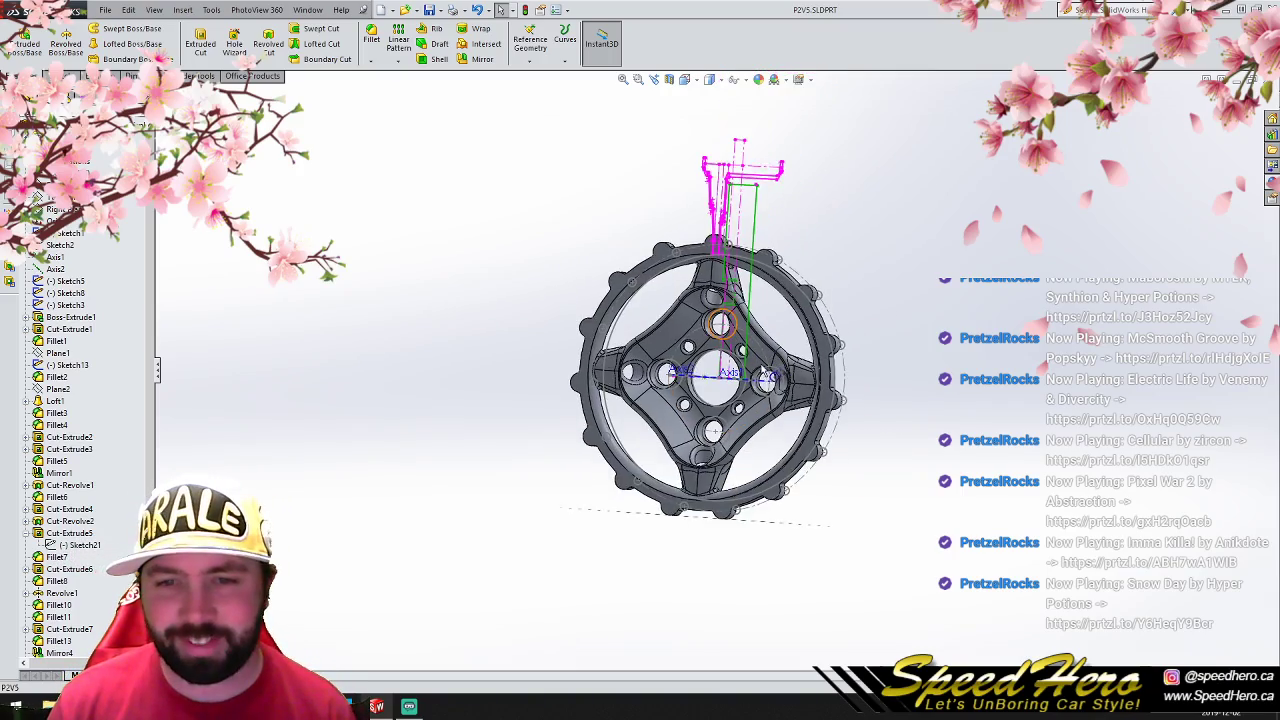
middle_click_drag(777, 361, 766, 461)
left_click(107, 10)
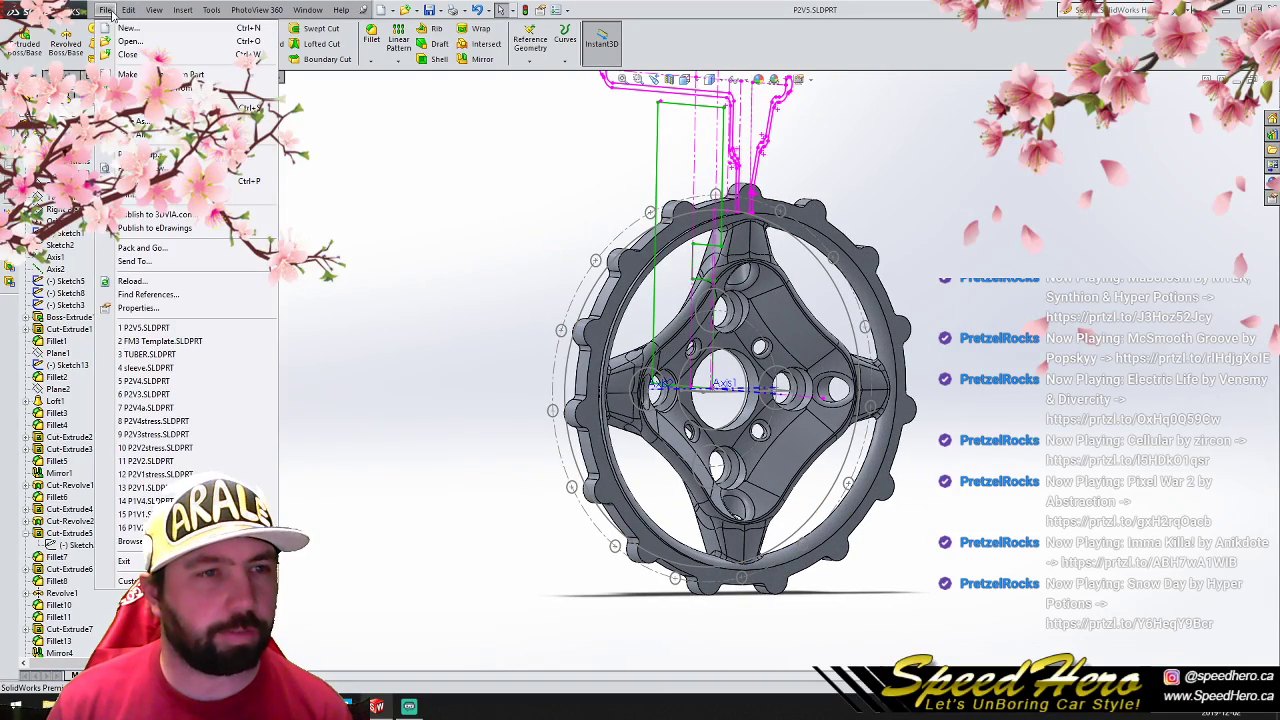
left_click(134, 108)
left_click(107, 10)
left_click(140, 128)
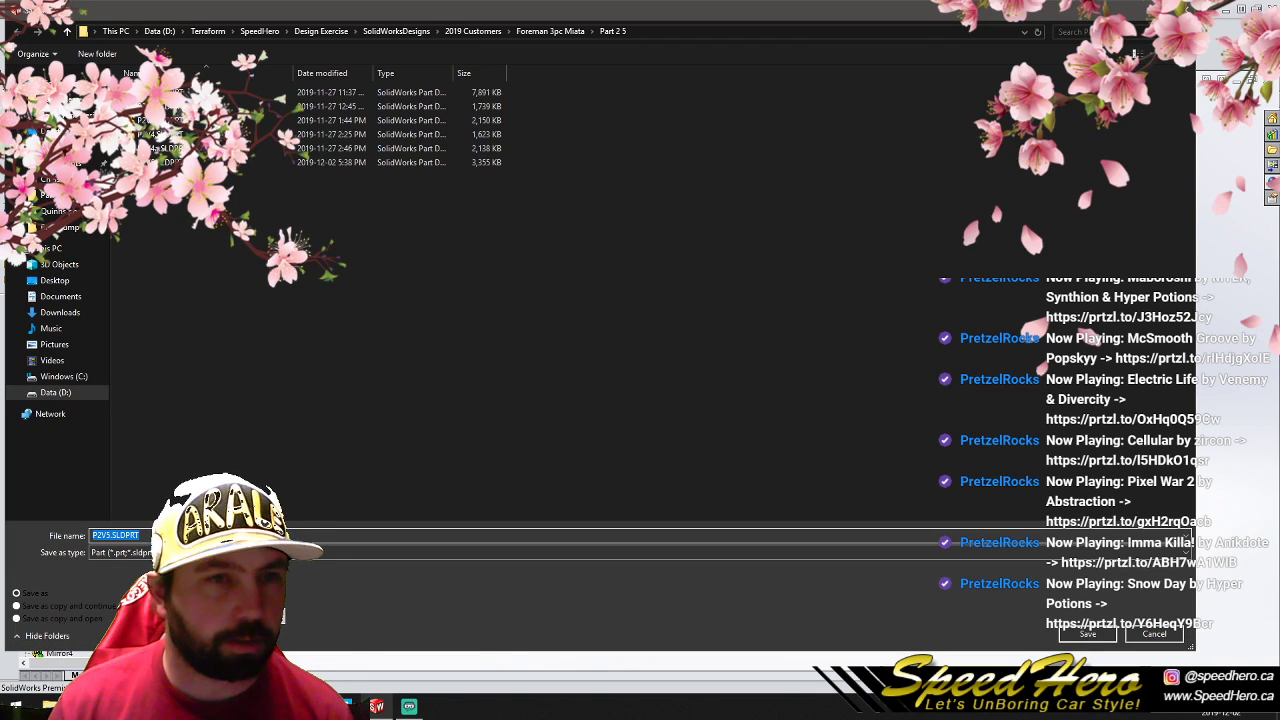
left_click(56, 392)
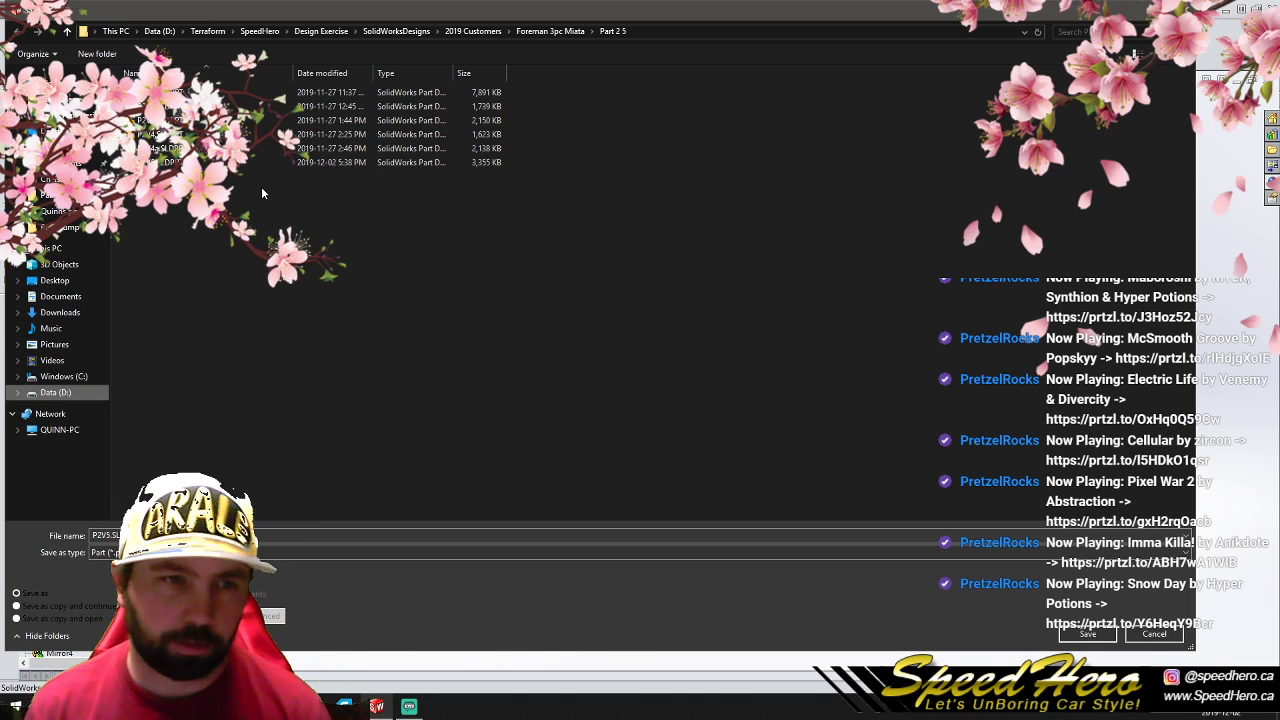
left_click(60, 430)
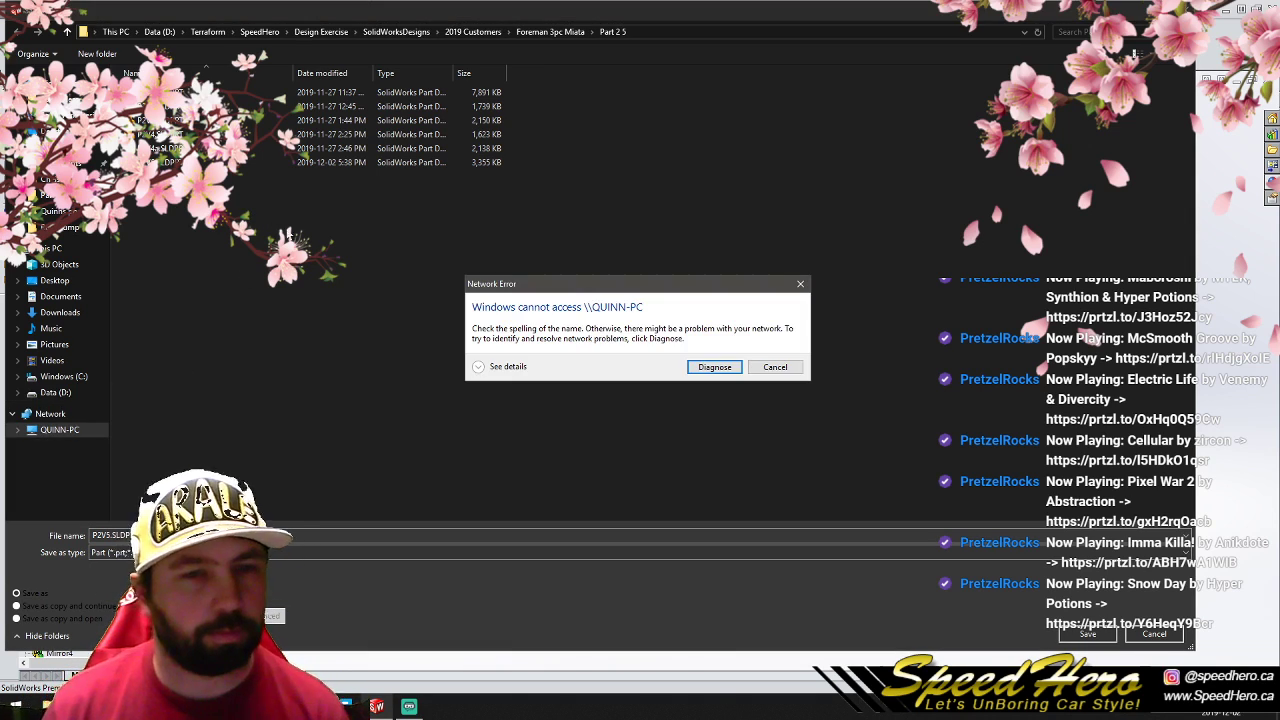
left_click(775, 367)
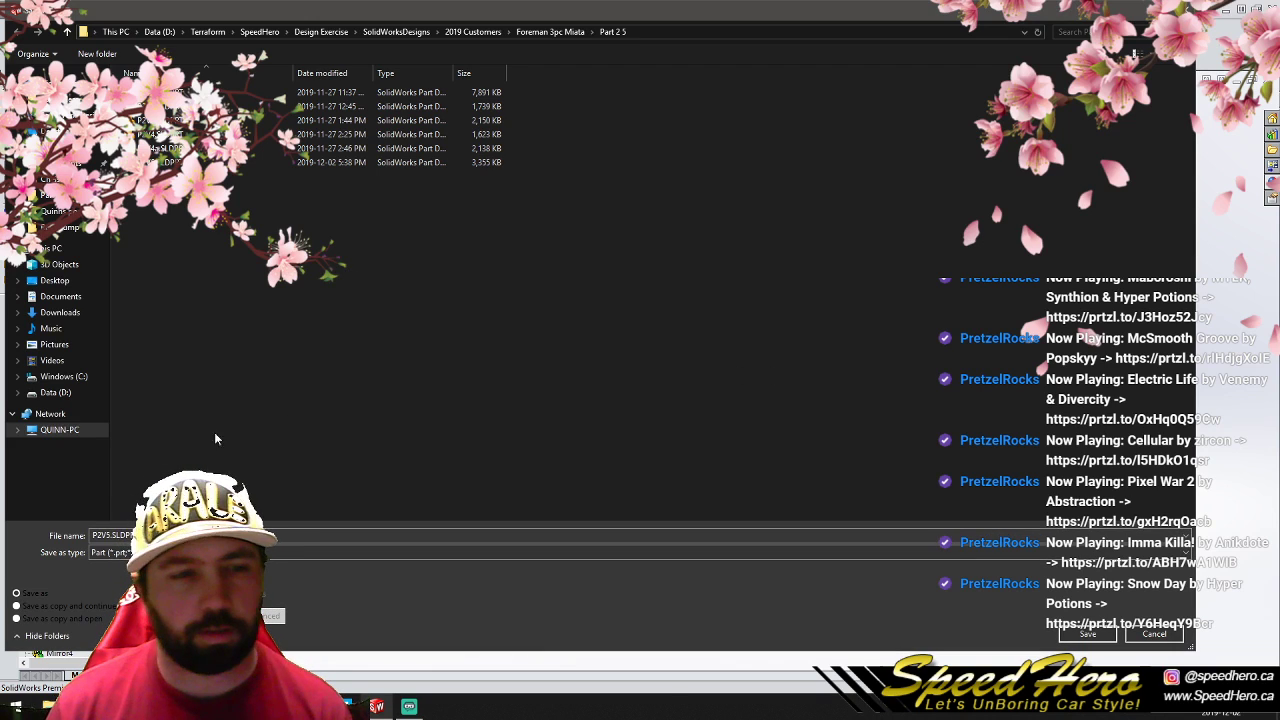
left_click(18, 431)
left_click(760, 371)
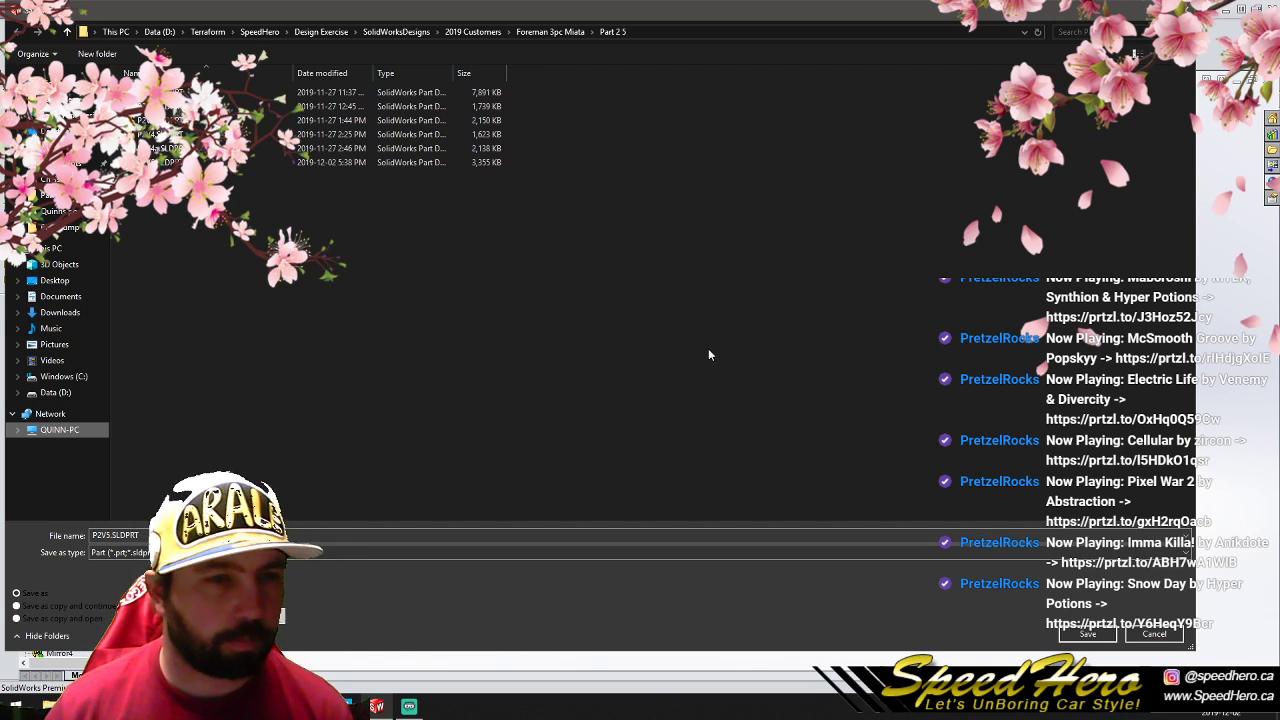
left_click(60, 430)
left_click(768, 373)
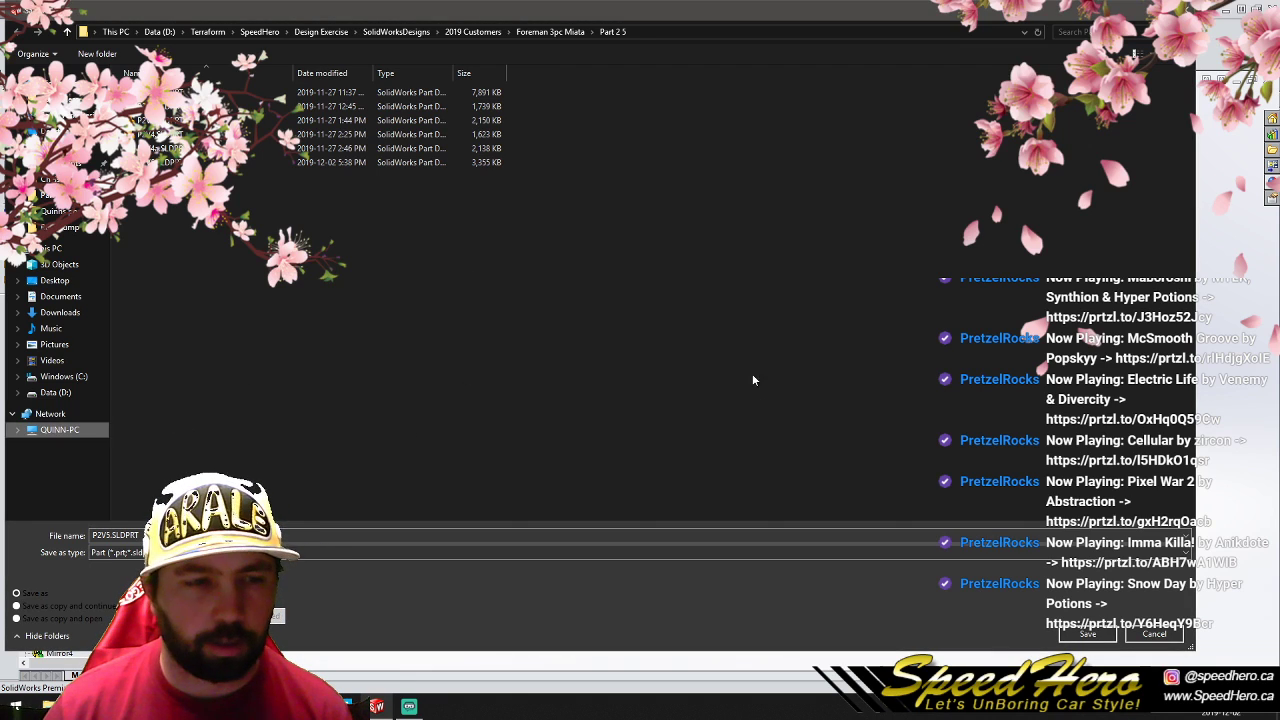
left_click(38, 432)
left_click(768, 372)
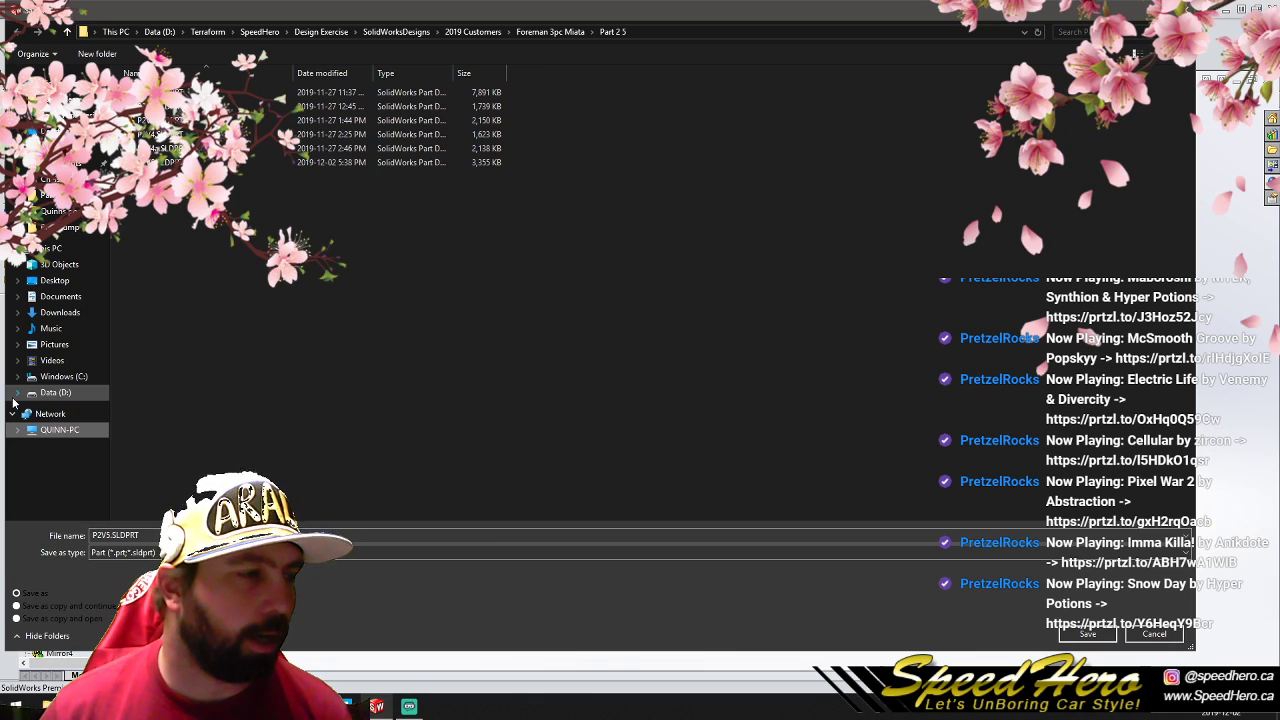
left_click(26, 436)
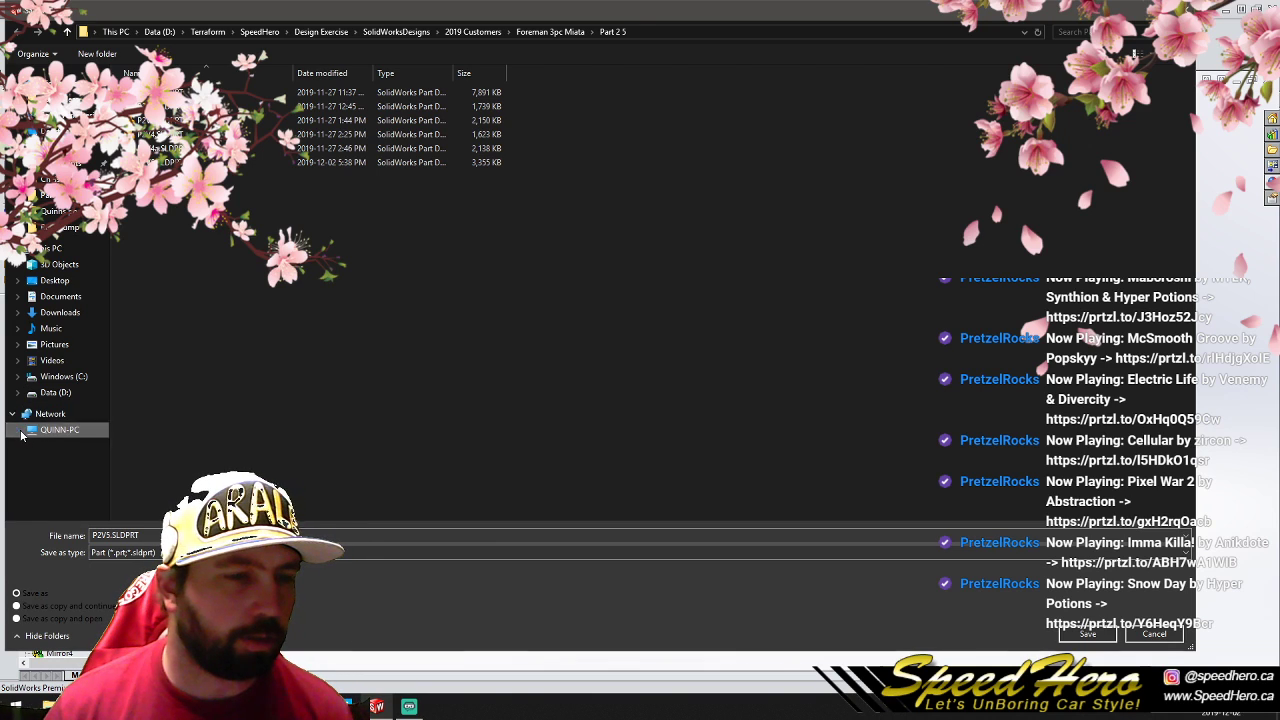
left_click(788, 372)
left_click(1154, 634)
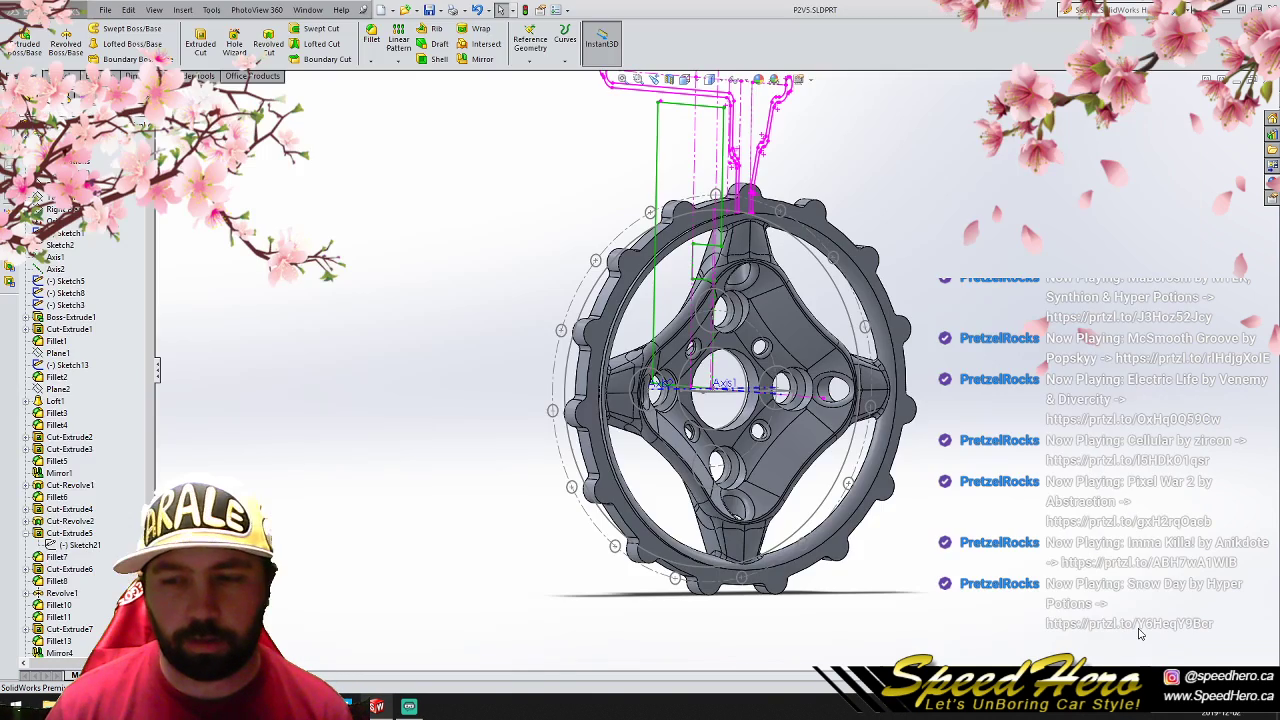
Step: Start saving the part as a new file and open the part 2 folder within Stress simulations in the network computer's shared folder
left_click(116, 9)
left_click(140, 205)
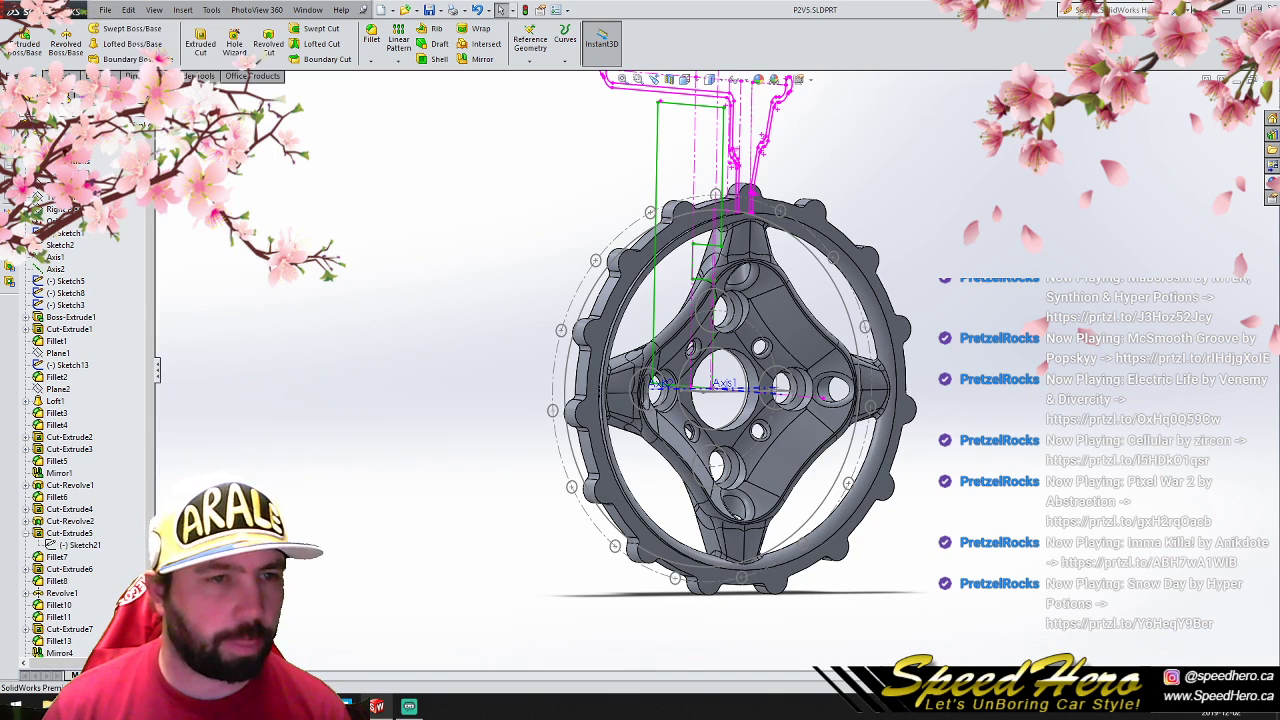
left_click(17, 433)
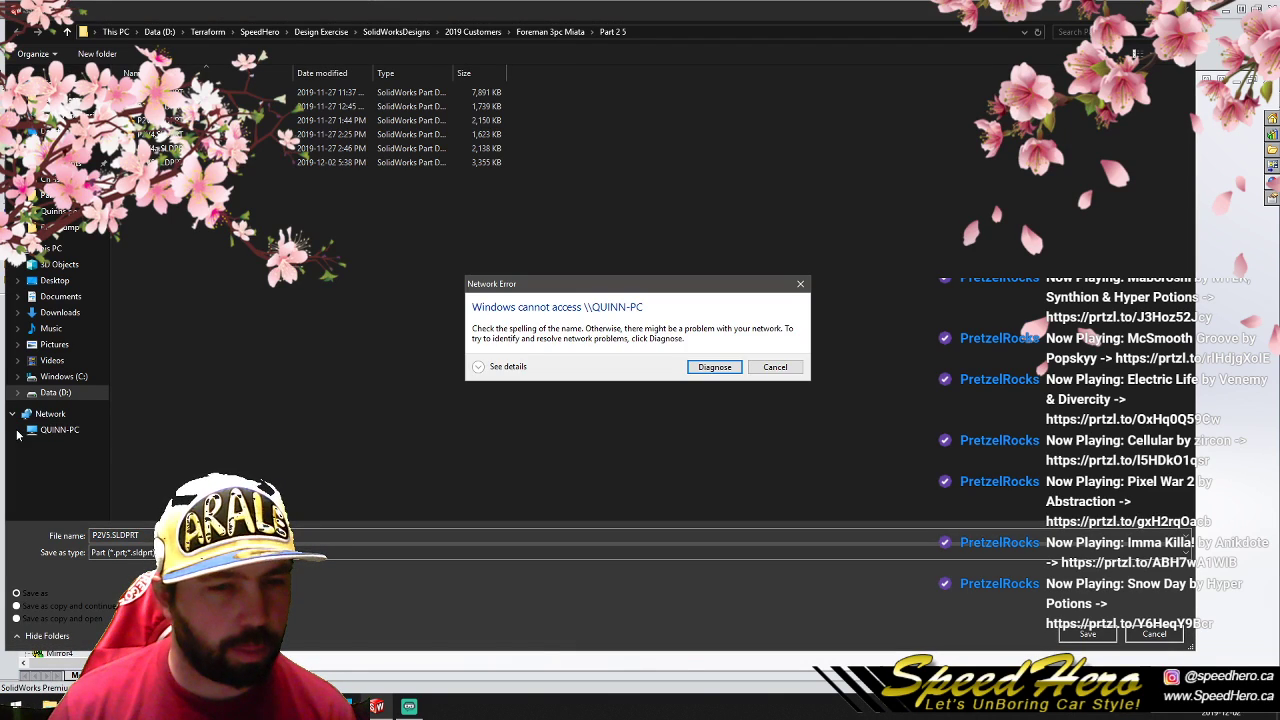
left_click(479, 367)
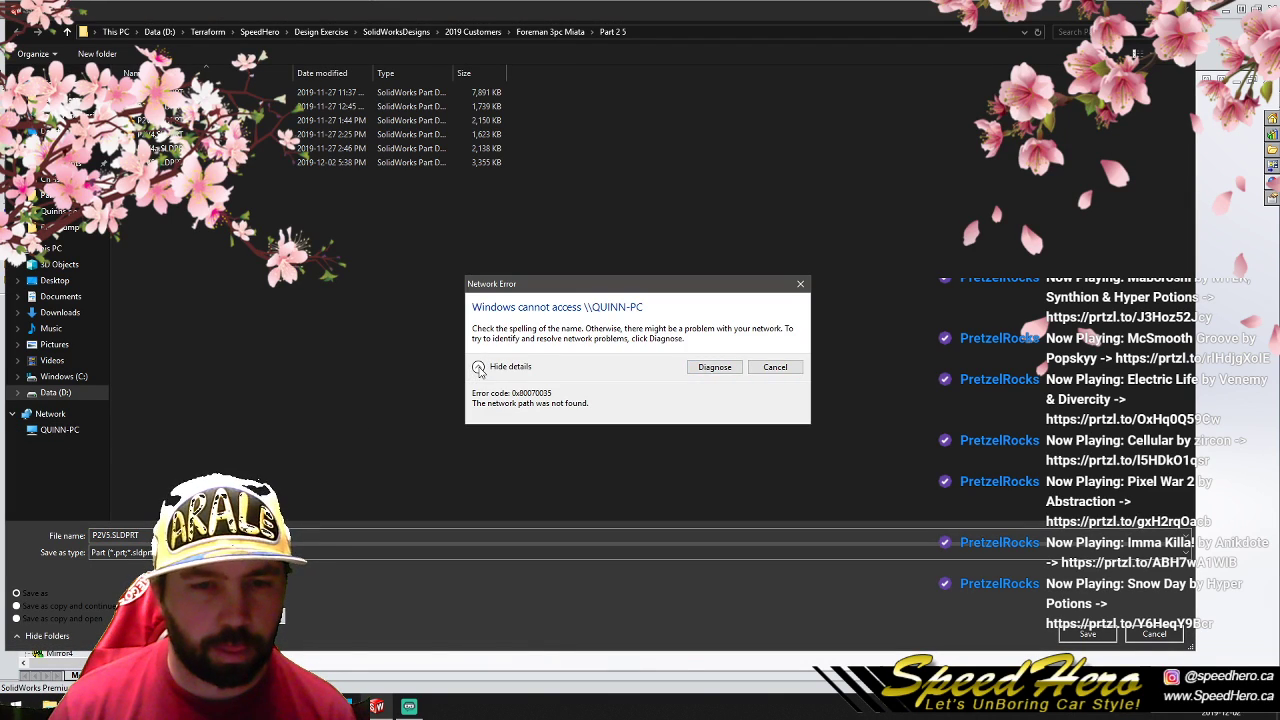
left_click(775, 367)
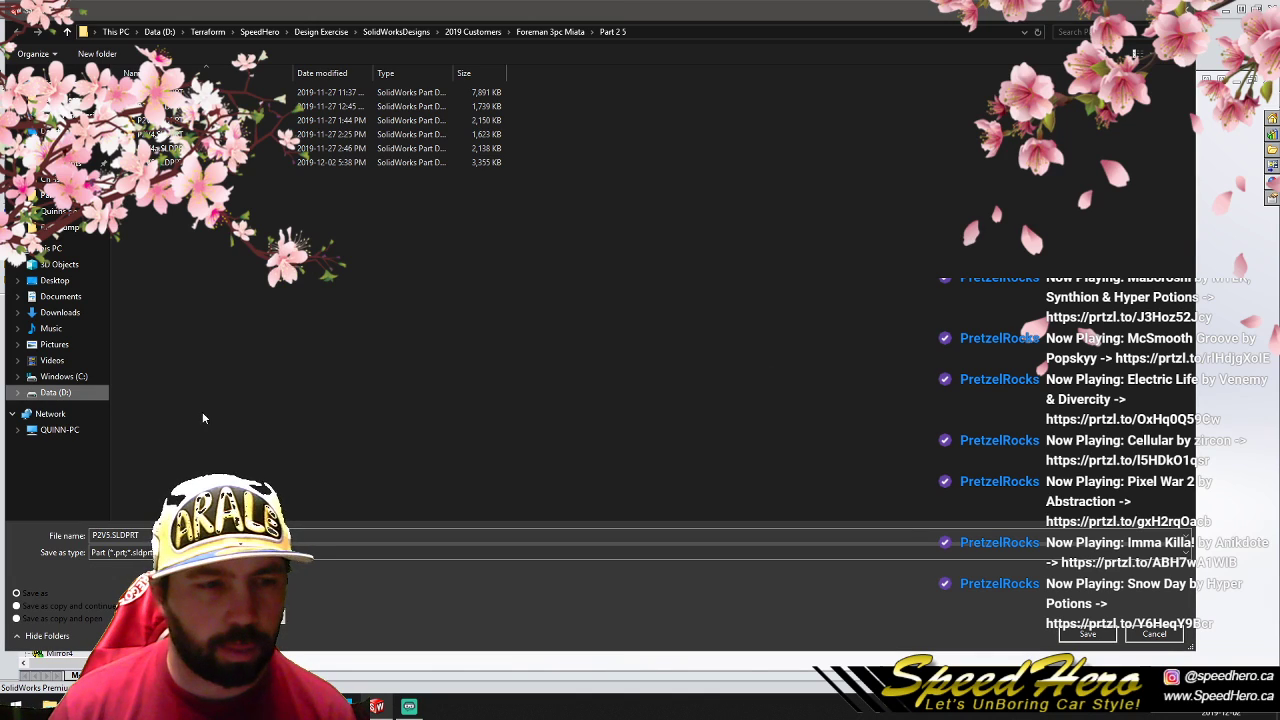
left_click(50, 414)
double_click(182, 106)
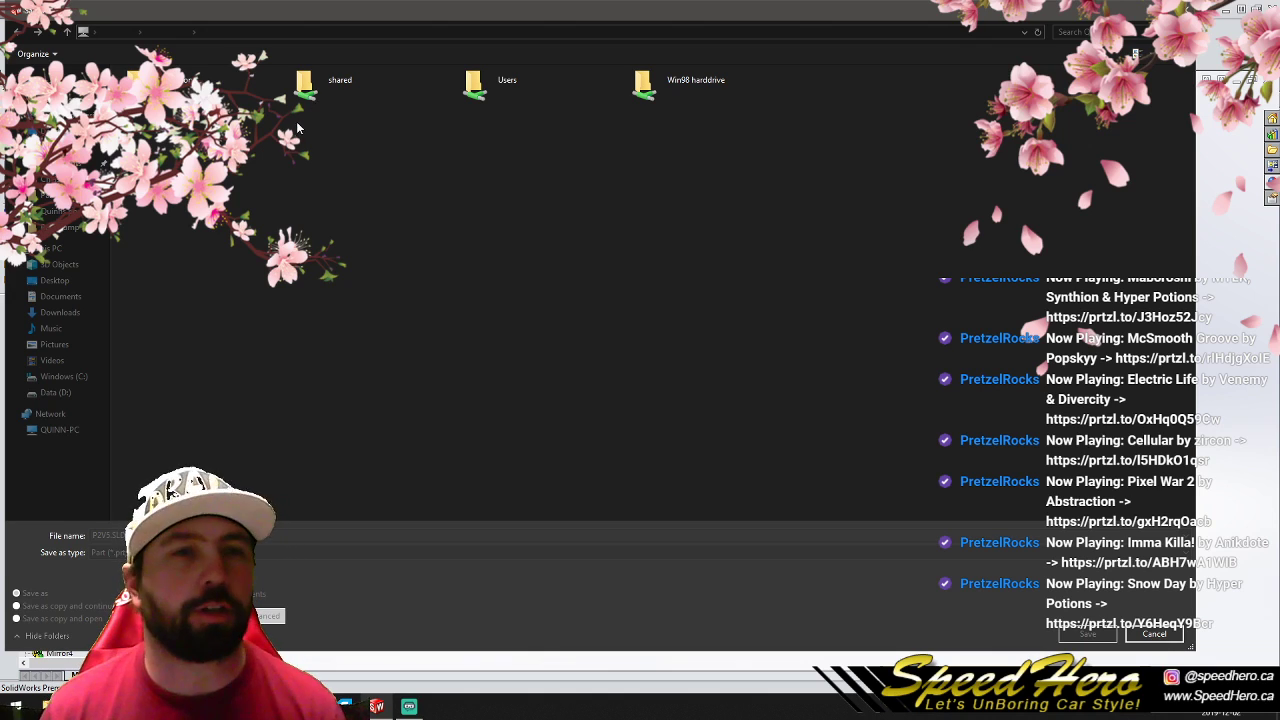
double_click(324, 80)
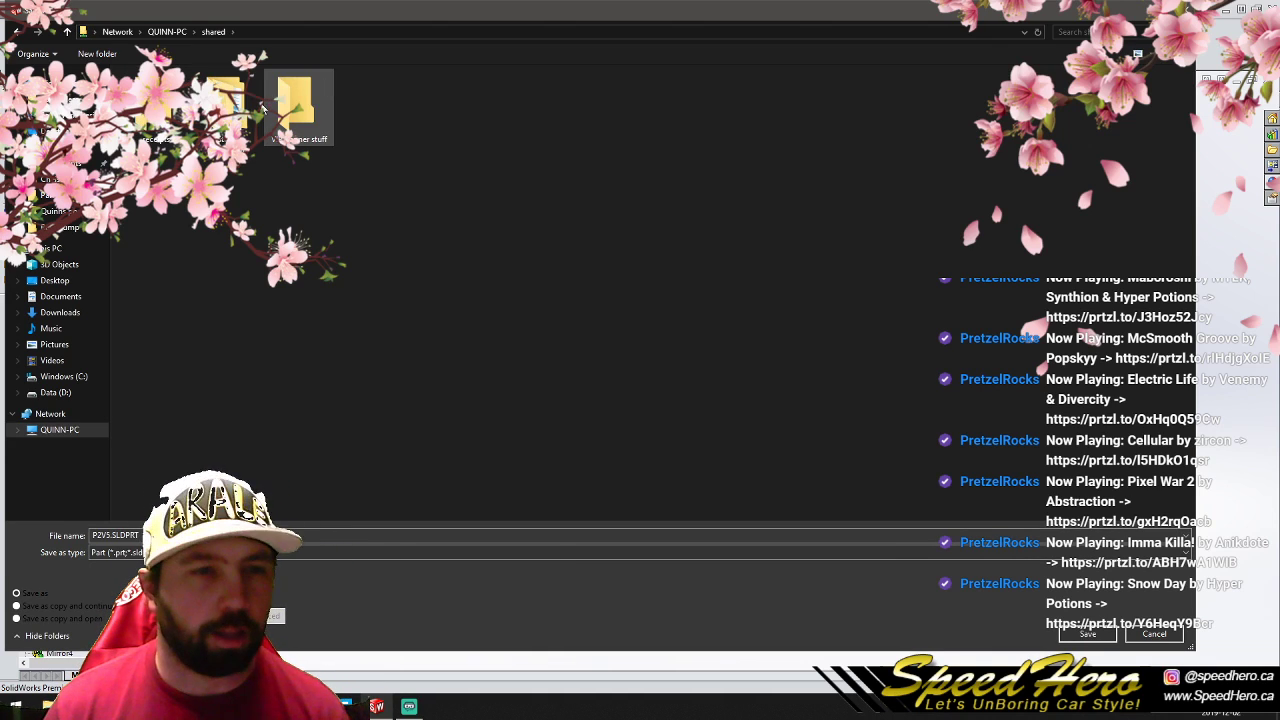
double_click(228, 104)
double_click(200, 106)
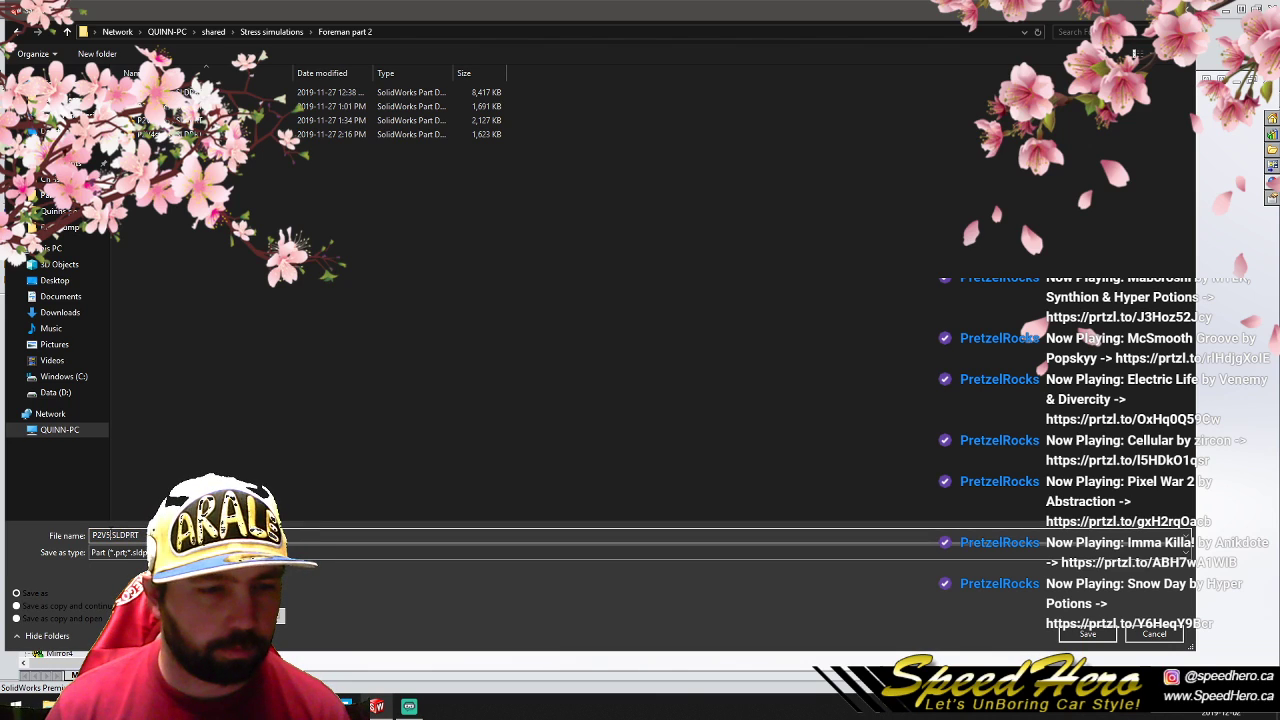
Step: Name the new part file P2V5stress, save it in the shared stress simulation folder and close the part
type("STRESS")
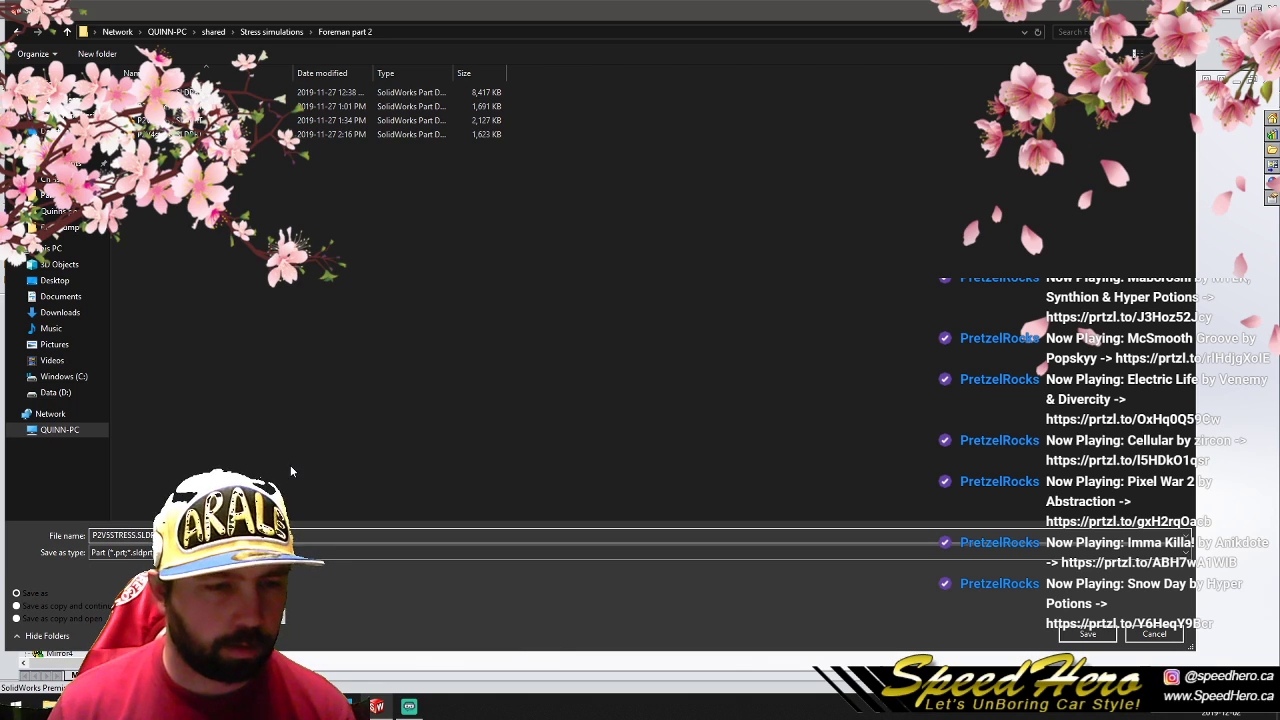
key("BackSpace")
key("BackSpace")
key("BackSpace")
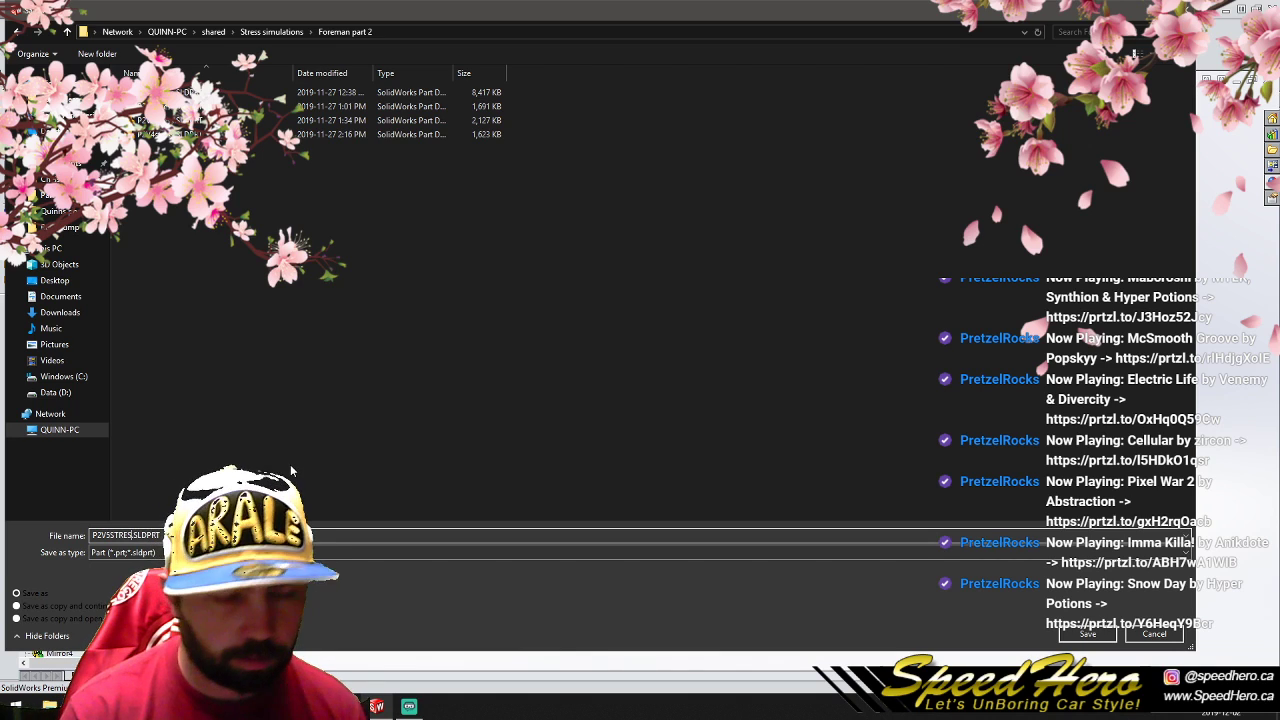
key("BackSpace")
key("BackSpace")
key("BackSpace")
type("stre")
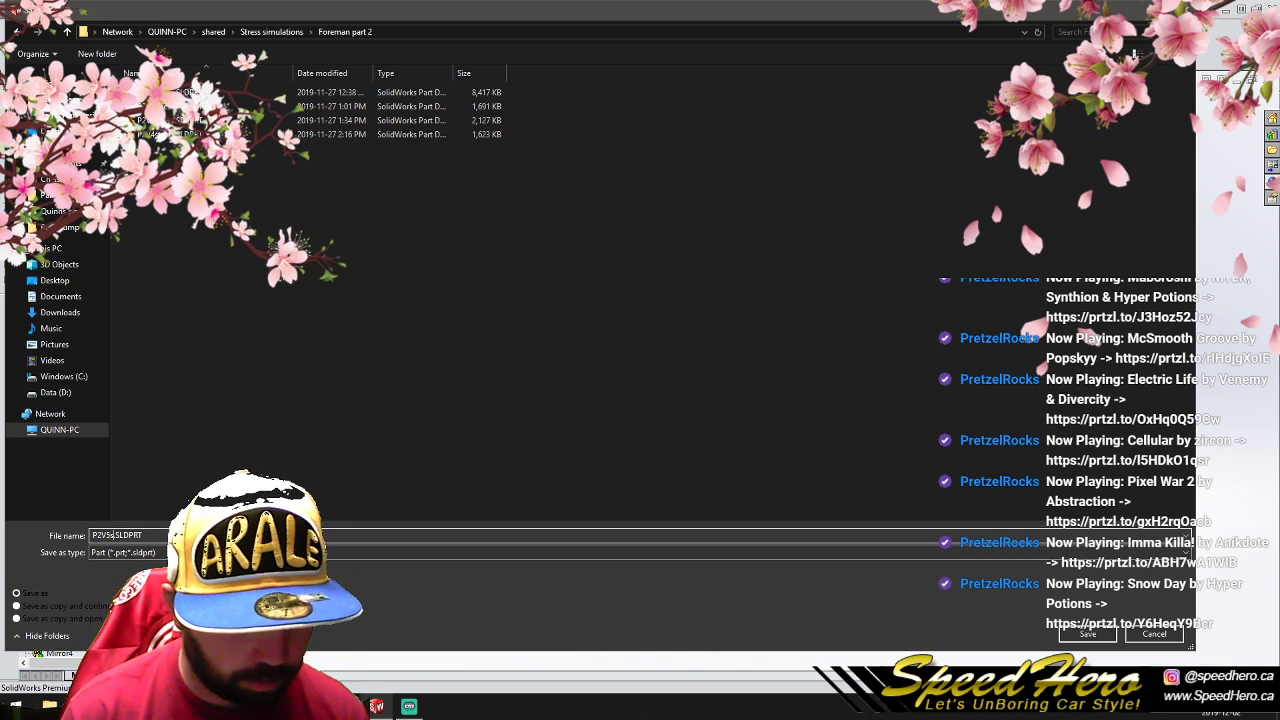
type("ss")
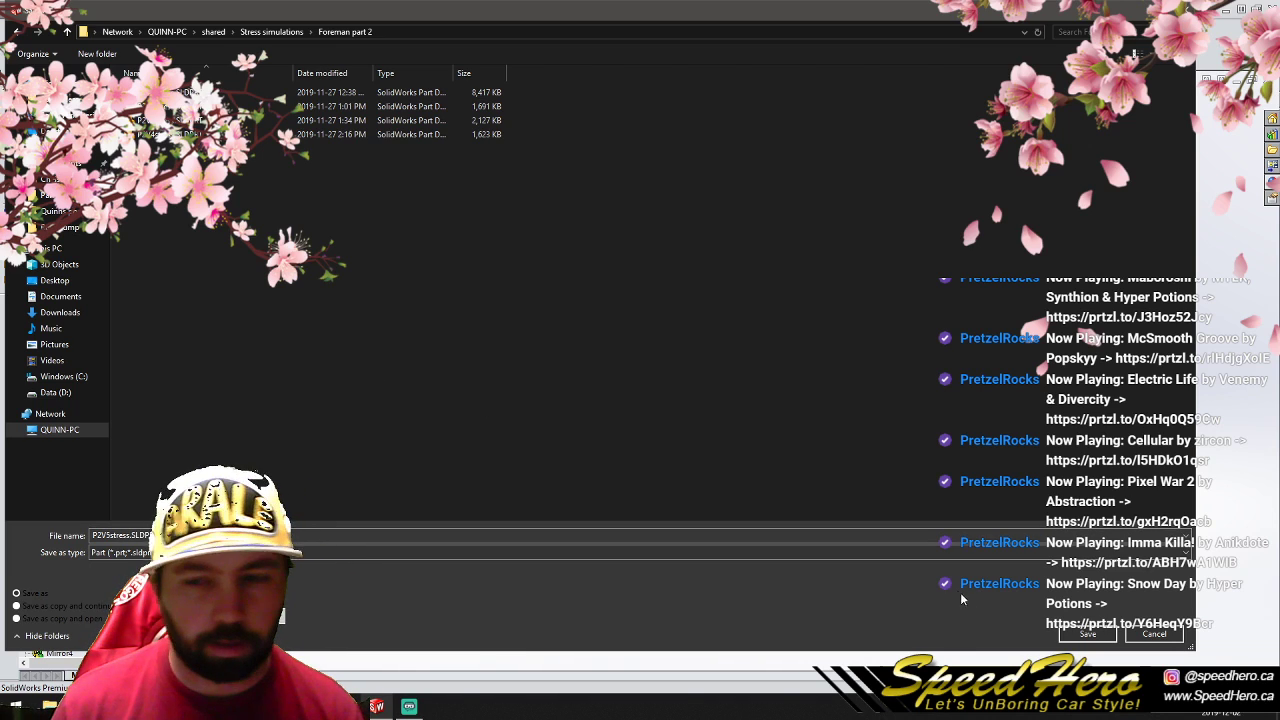
left_click(1087, 632)
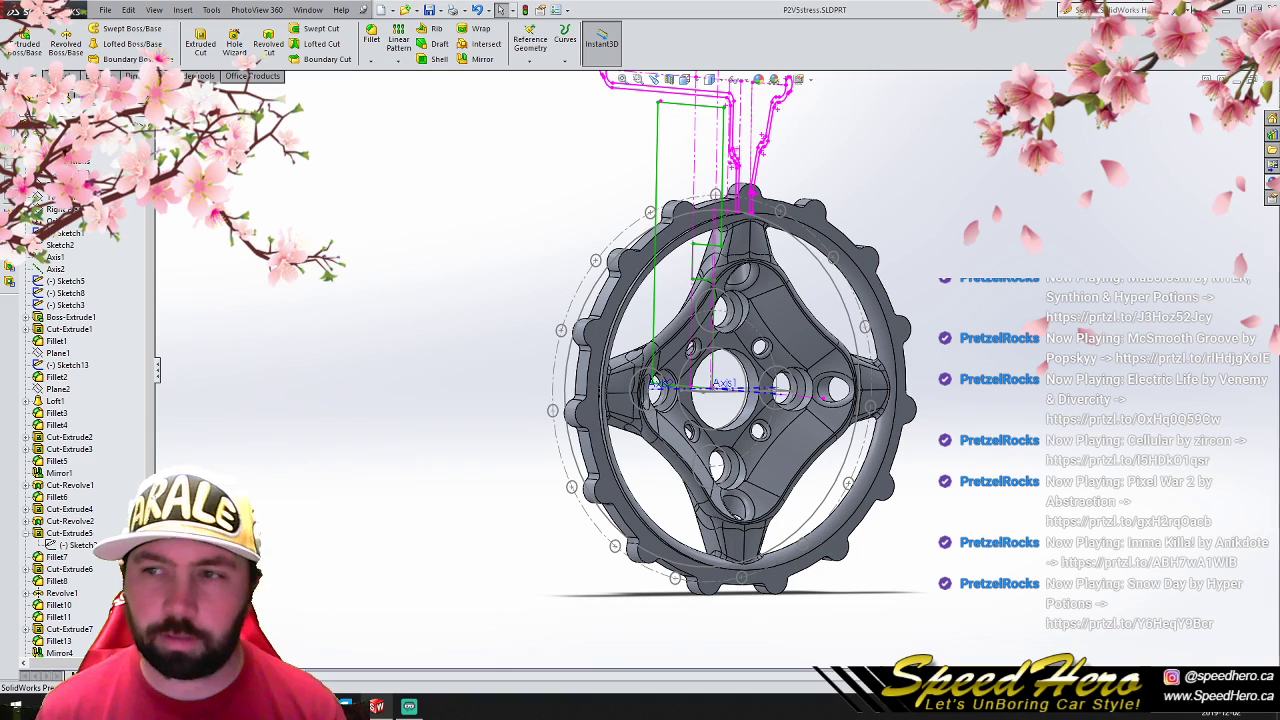
left_click(1253, 80)
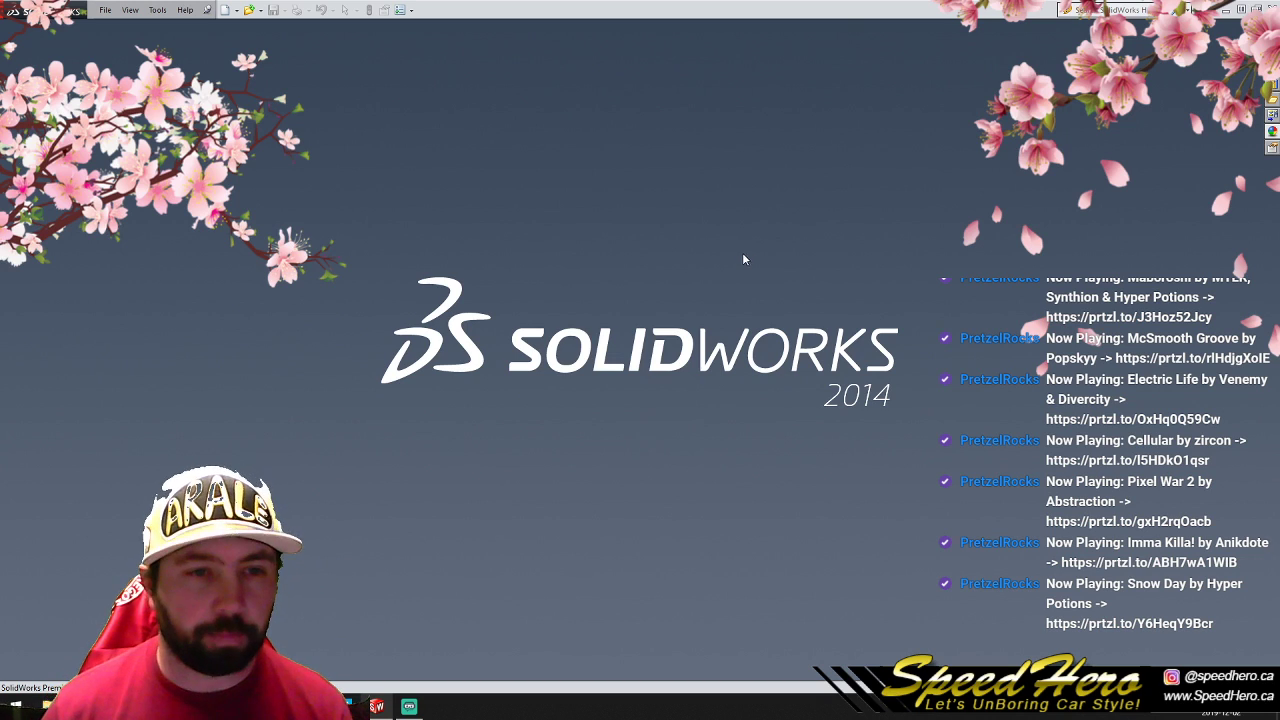
Step: Open a read-only copy of the recent P2V5stress part, look over the wheel and close it
left_click(99, 13)
left_click(150, 60)
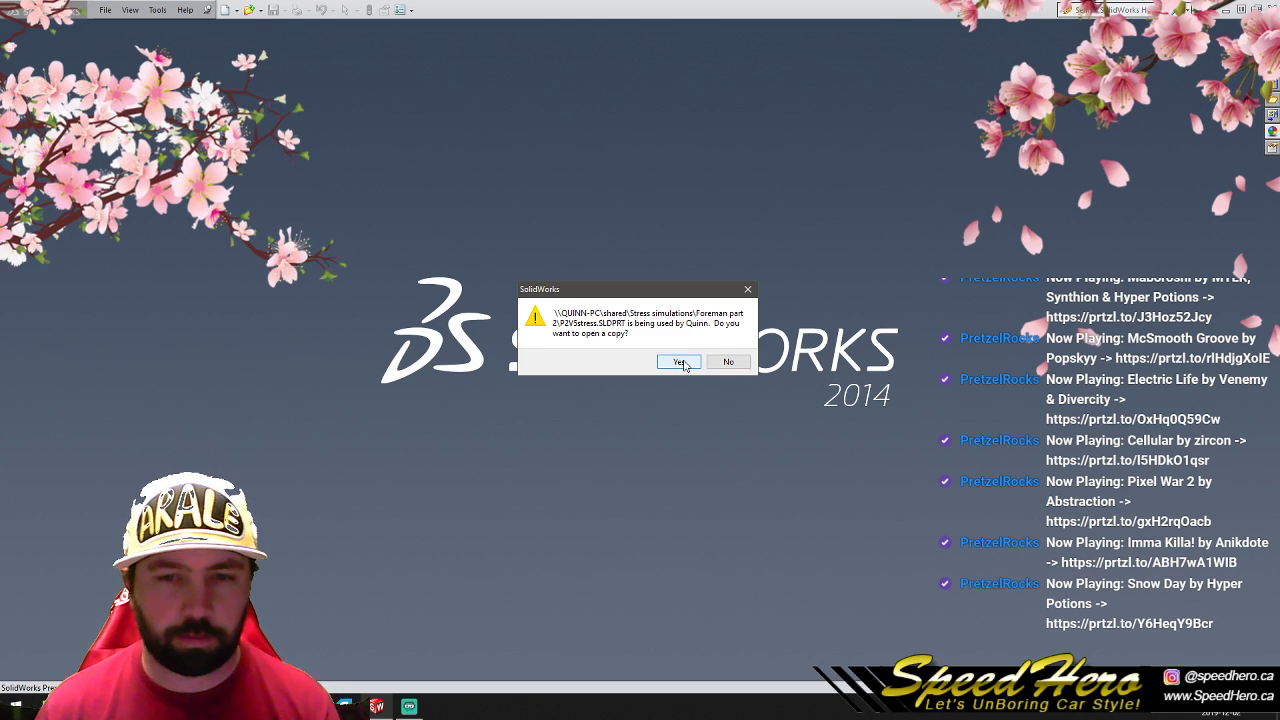
left_click(680, 362)
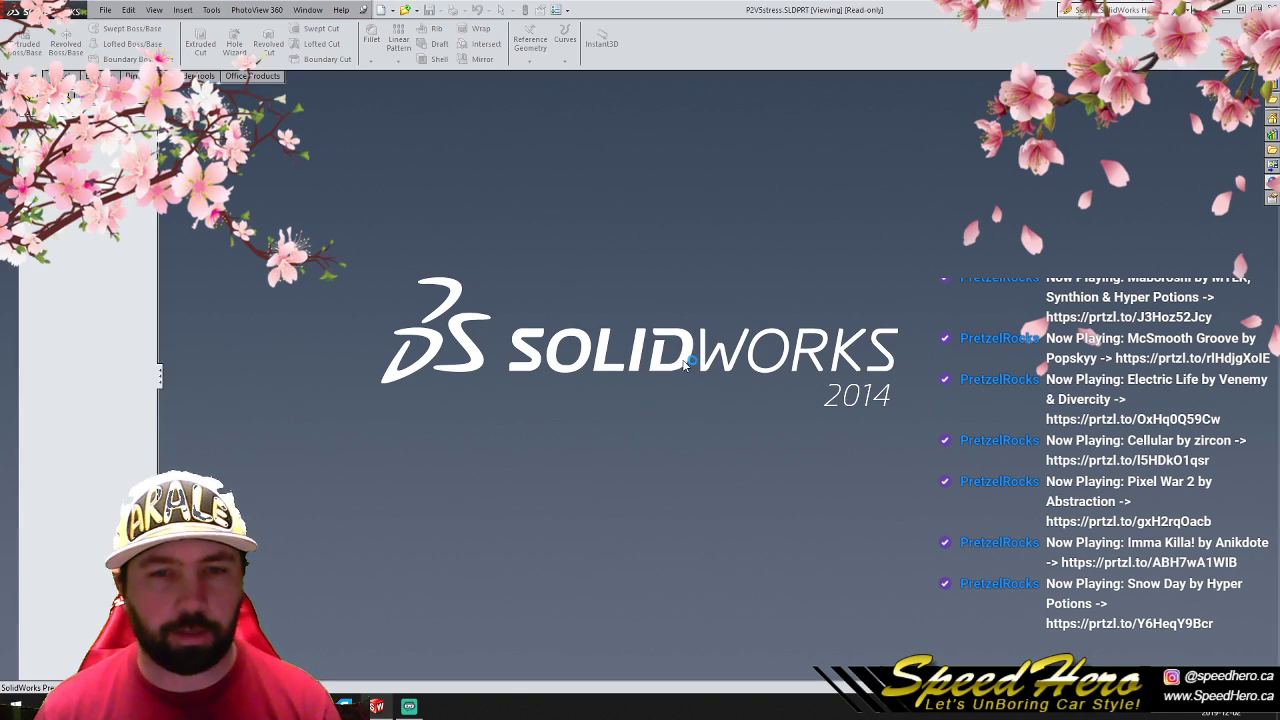
scroll(728, 418, "up", 3)
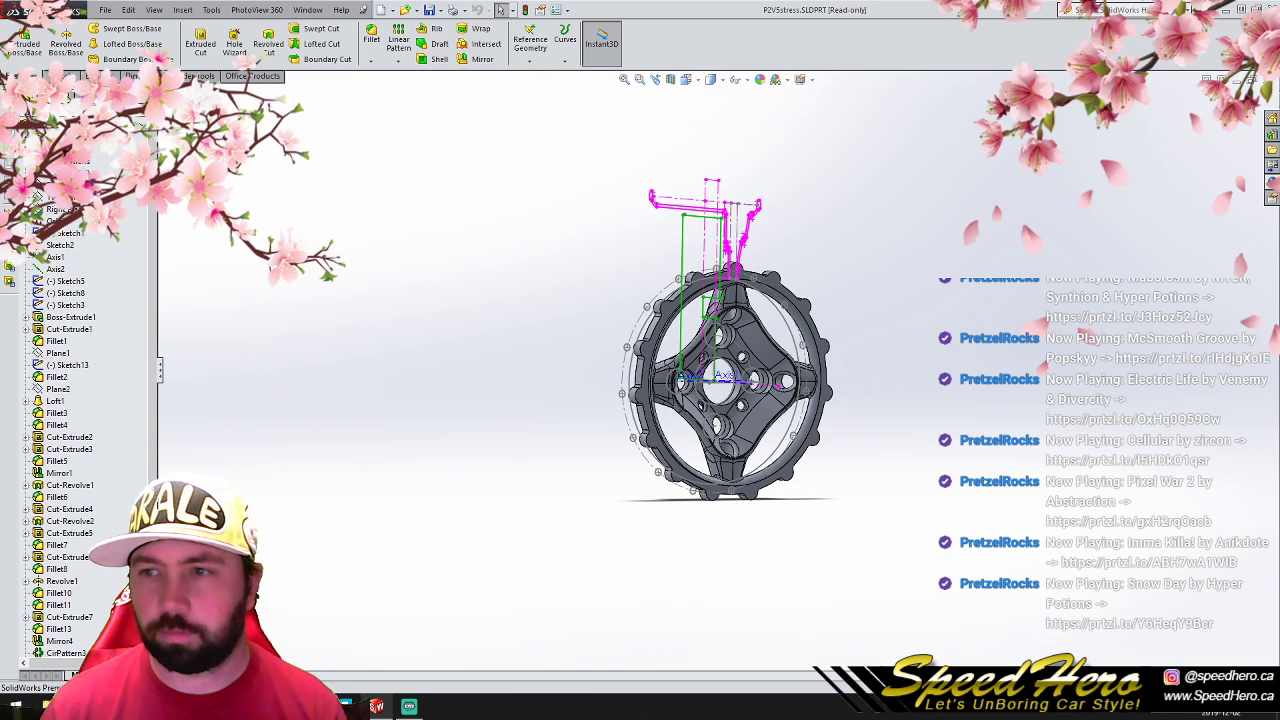
left_click(105, 10)
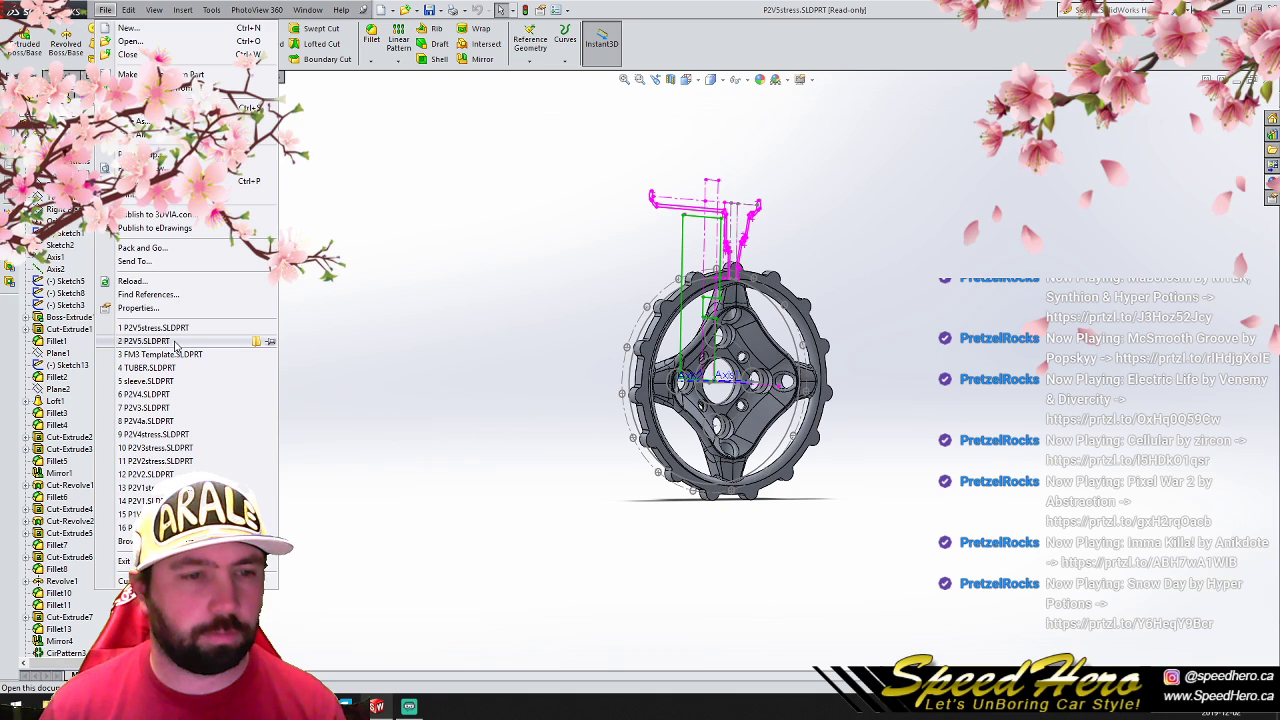
left_click(516, 209)
scroll(788, 364, "down", 3)
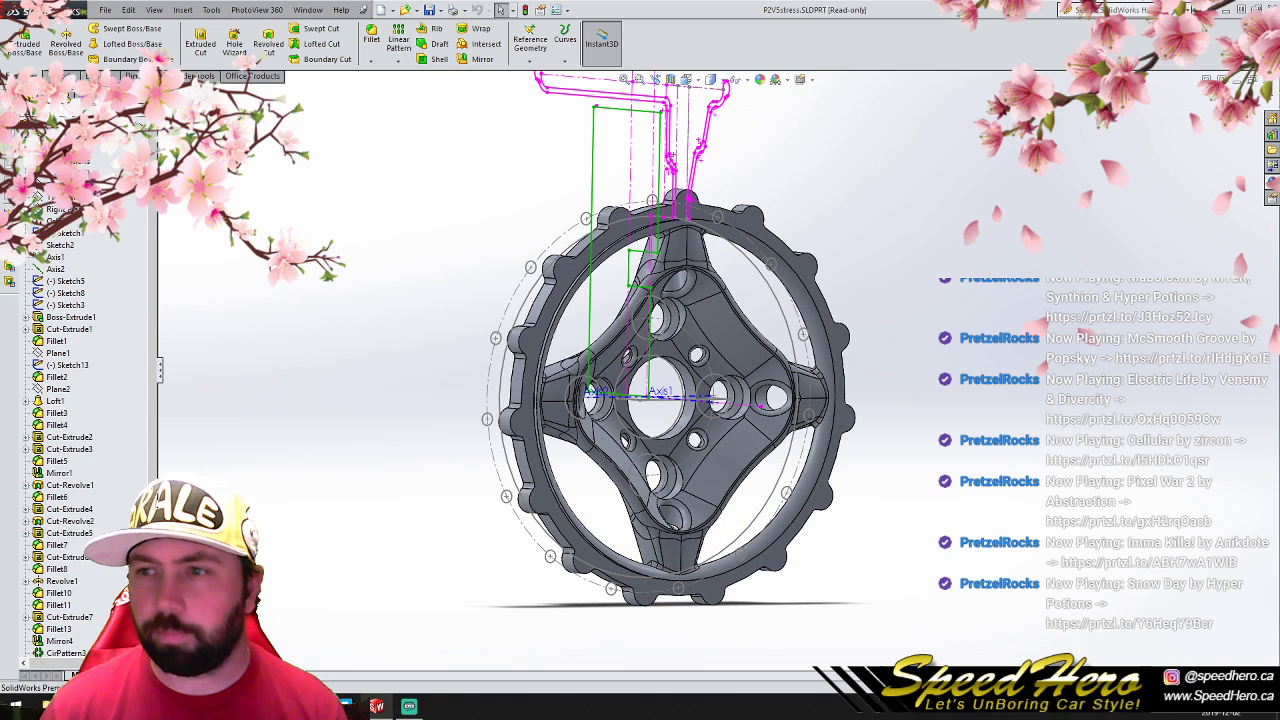
left_click(1252, 80)
Step: View the stress plot image P2V4-4.jpg from the Part 2 5 folder, and return to SolidWorks
left_click(345, 704)
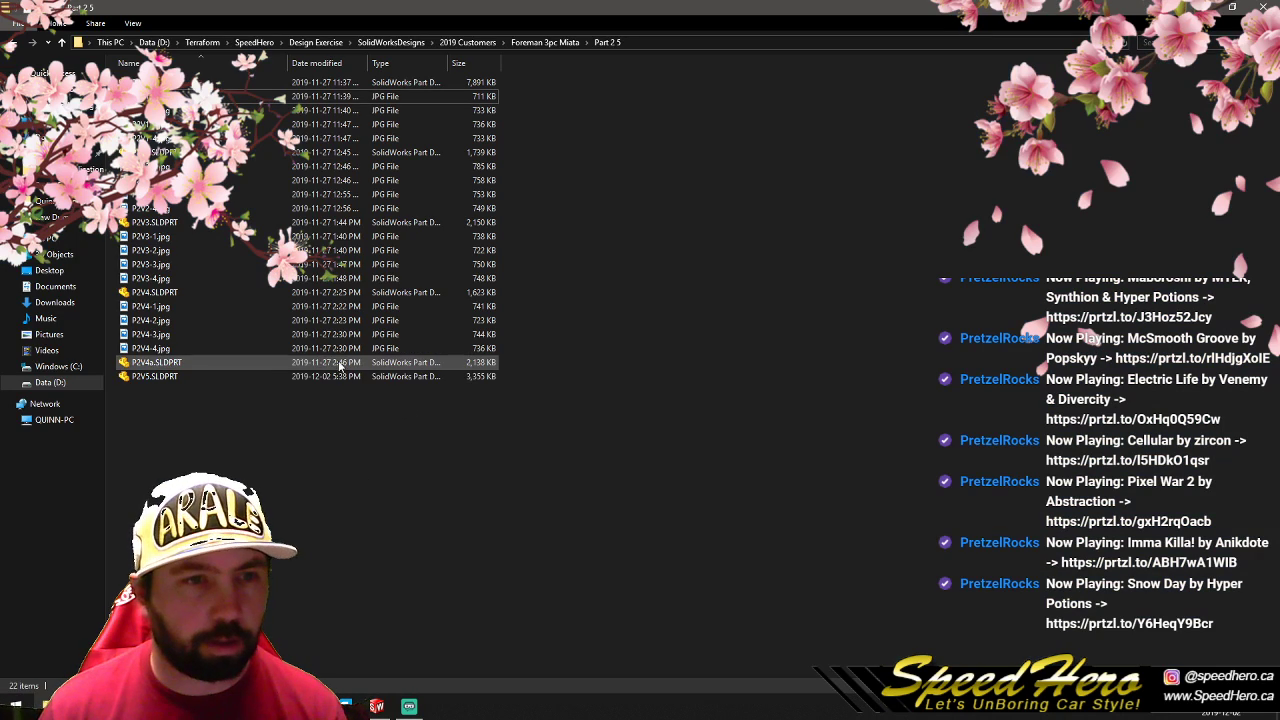
double_click(177, 348)
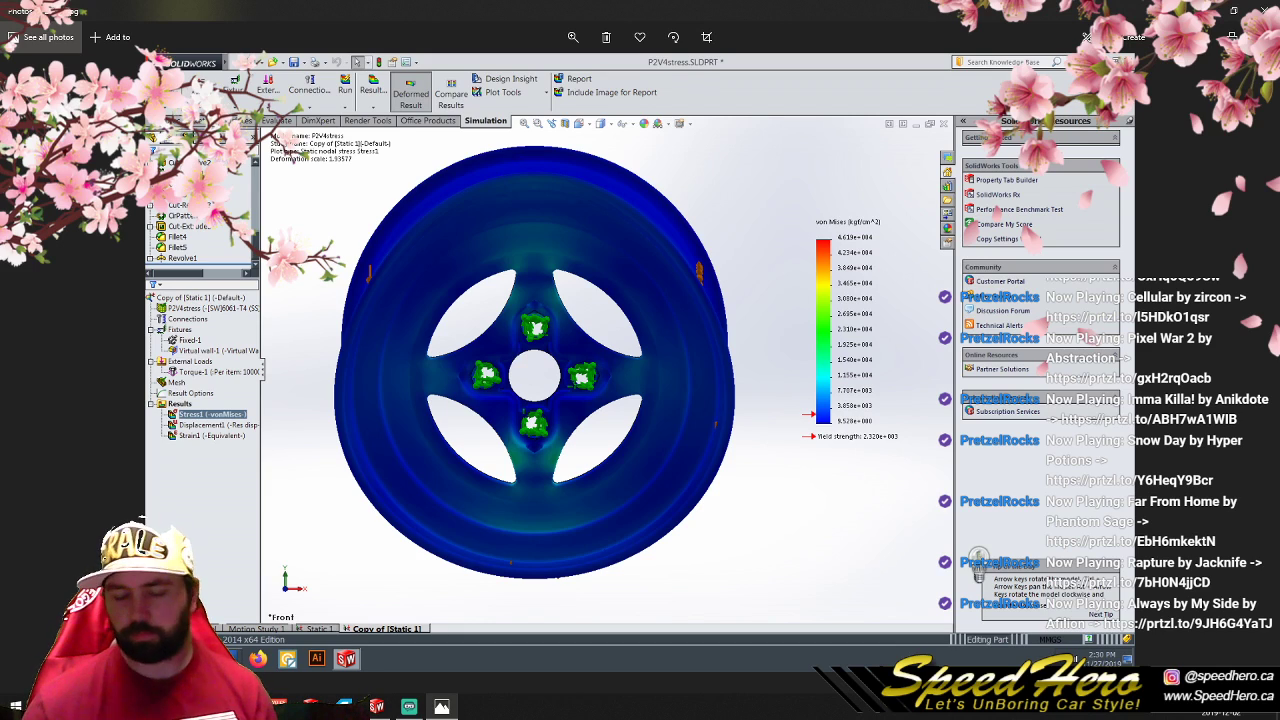
left_click(380, 704)
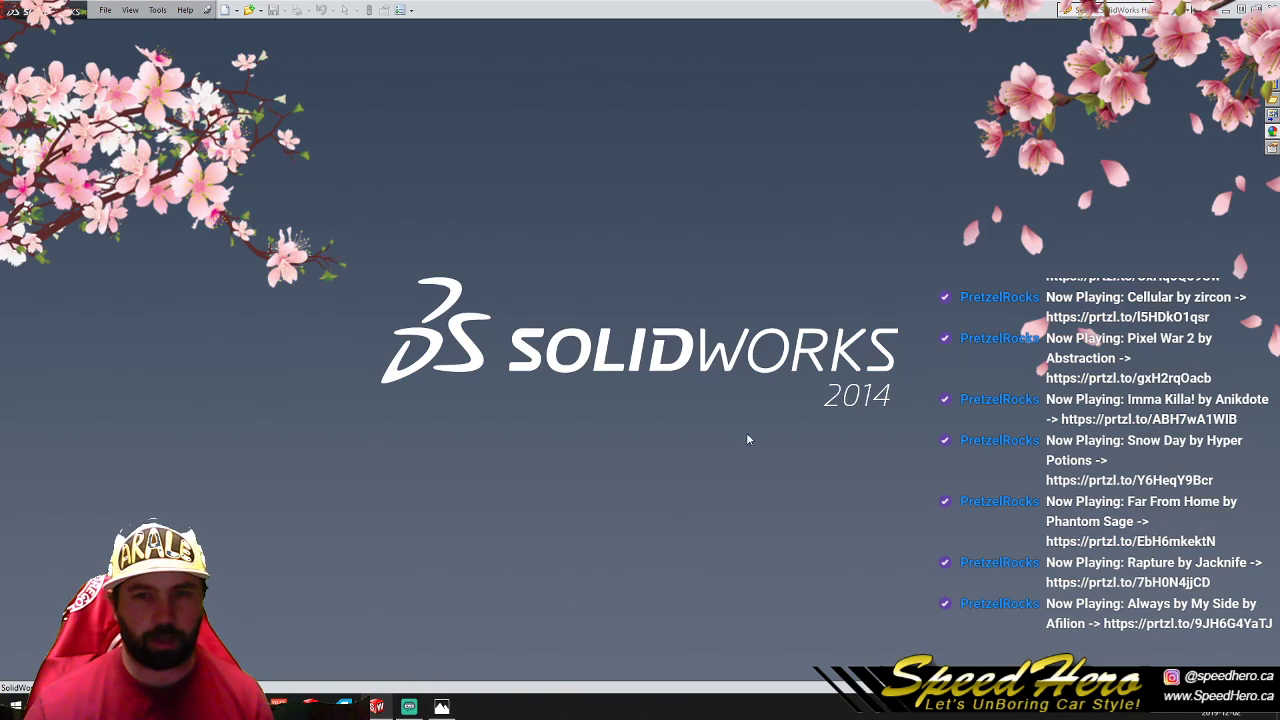
Step: Open the recent part FM3 Template and show it in the front view
left_click(105, 10)
left_click(150, 88)
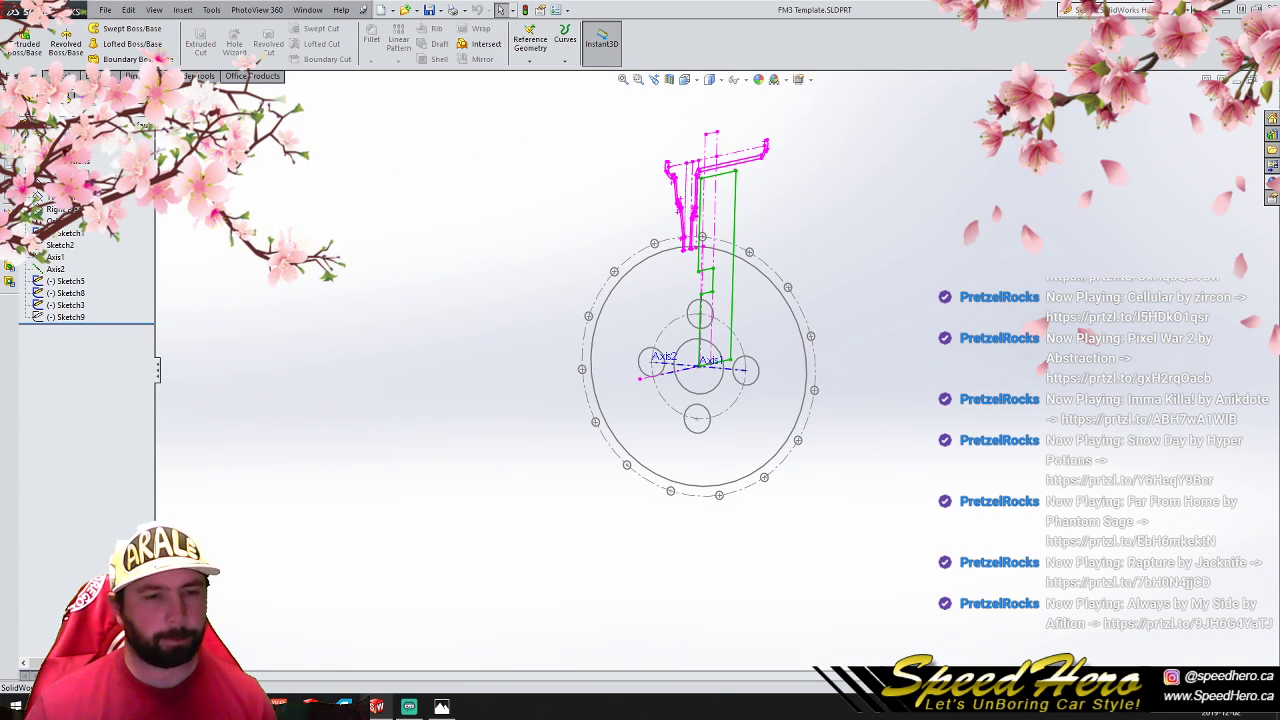
key("ctrl+1")
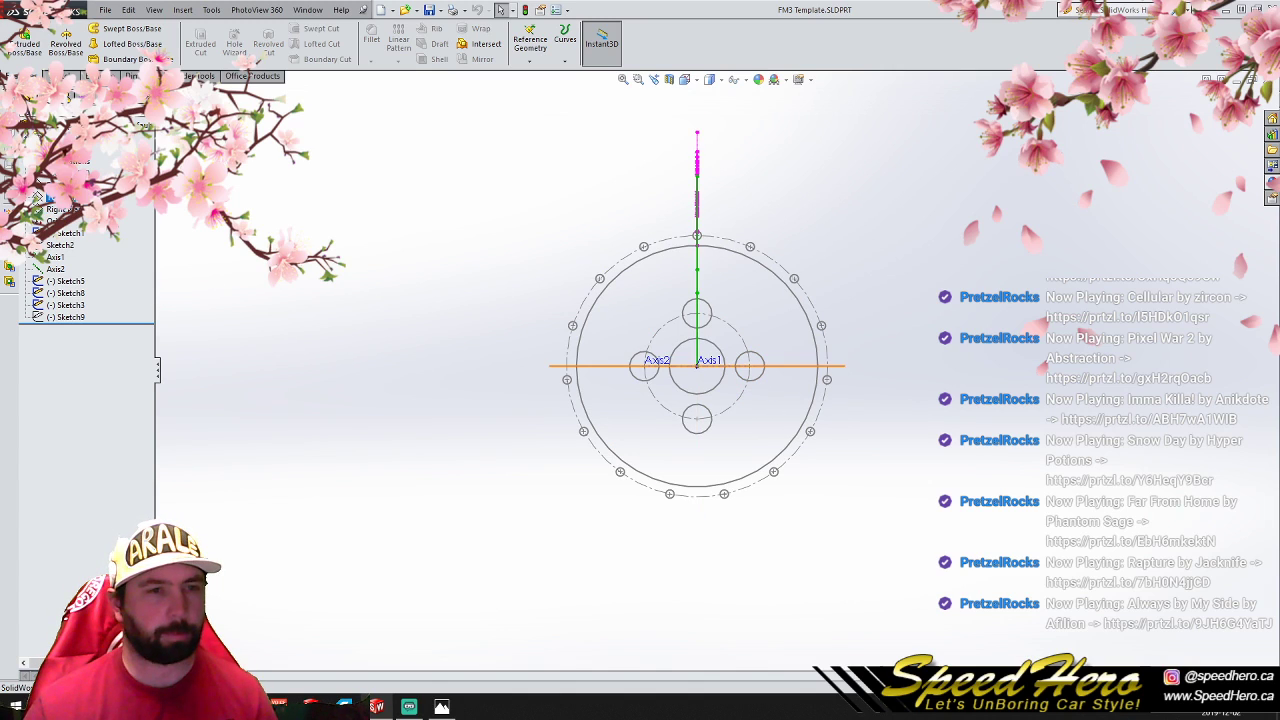
Step: Start a sketch on the Top Plane and draw a vertical centerline through the origin, extending past both ends of the template geometry
left_click(54, 198)
key("ctrl+8")
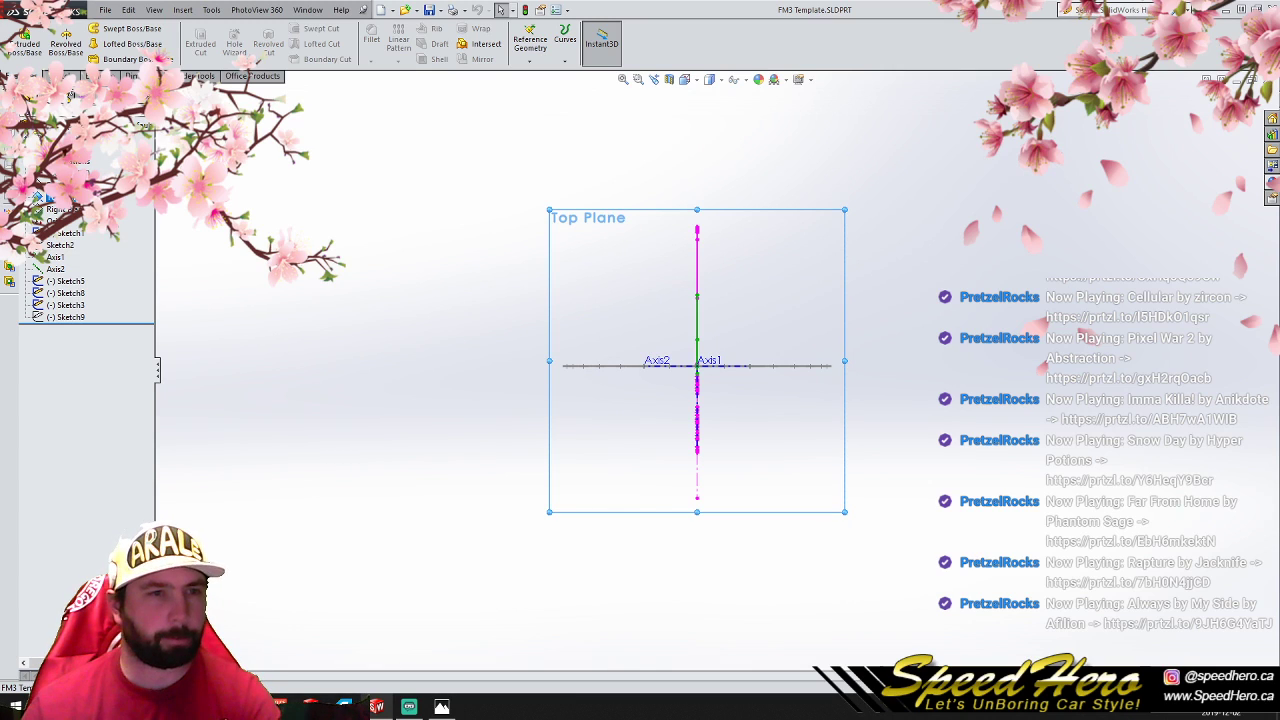
left_click(69, 76)
left_click(87, 29)
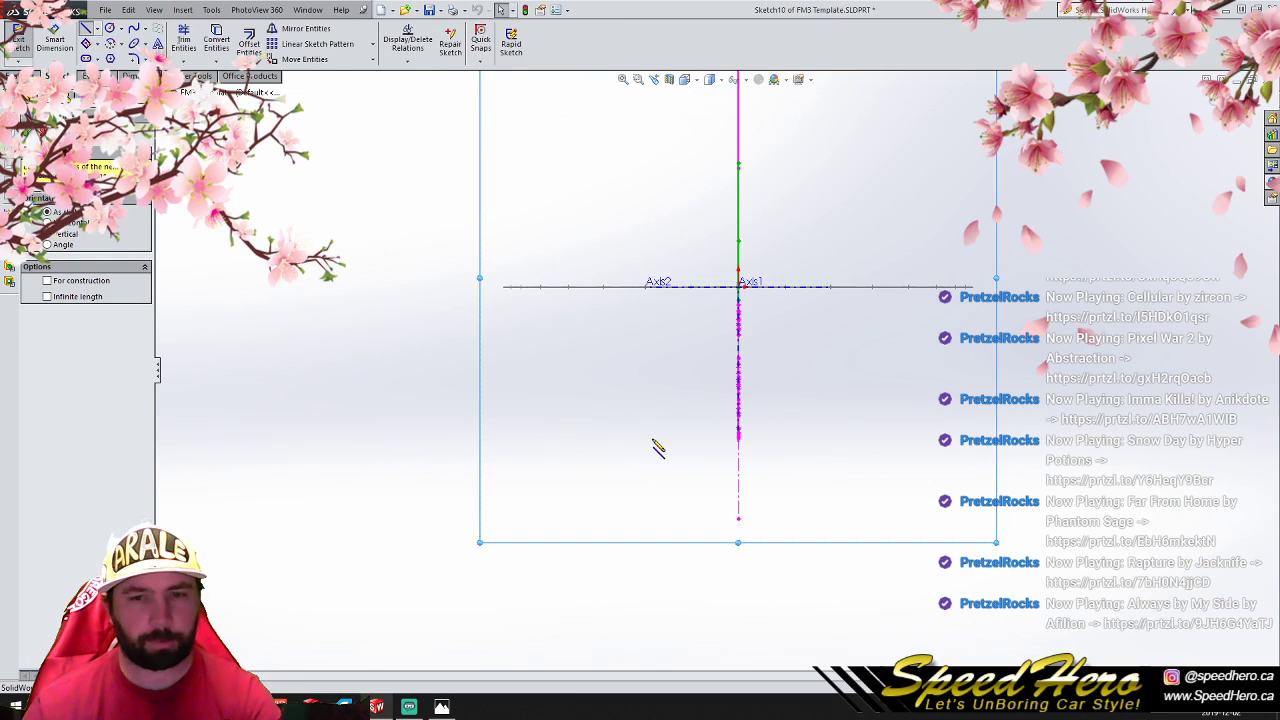
left_click(98, 33)
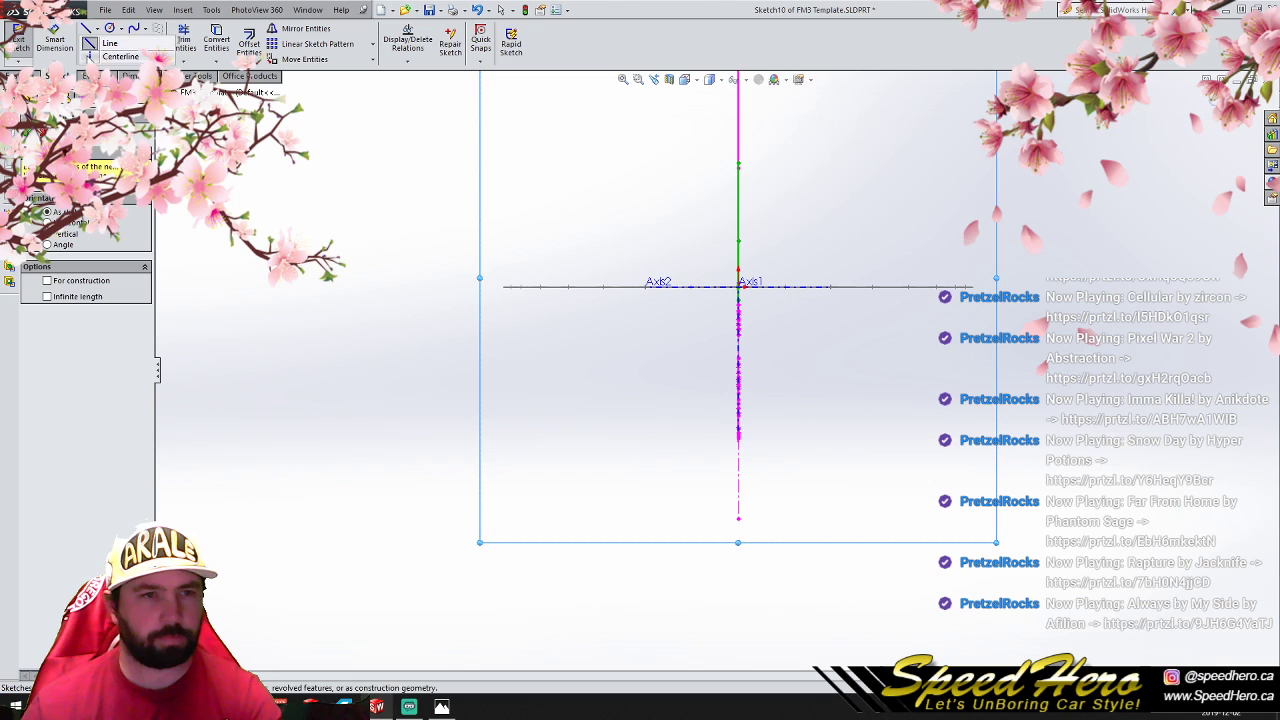
left_click(106, 57)
scroll(612, 350, "up", 5)
left_click(725, 200)
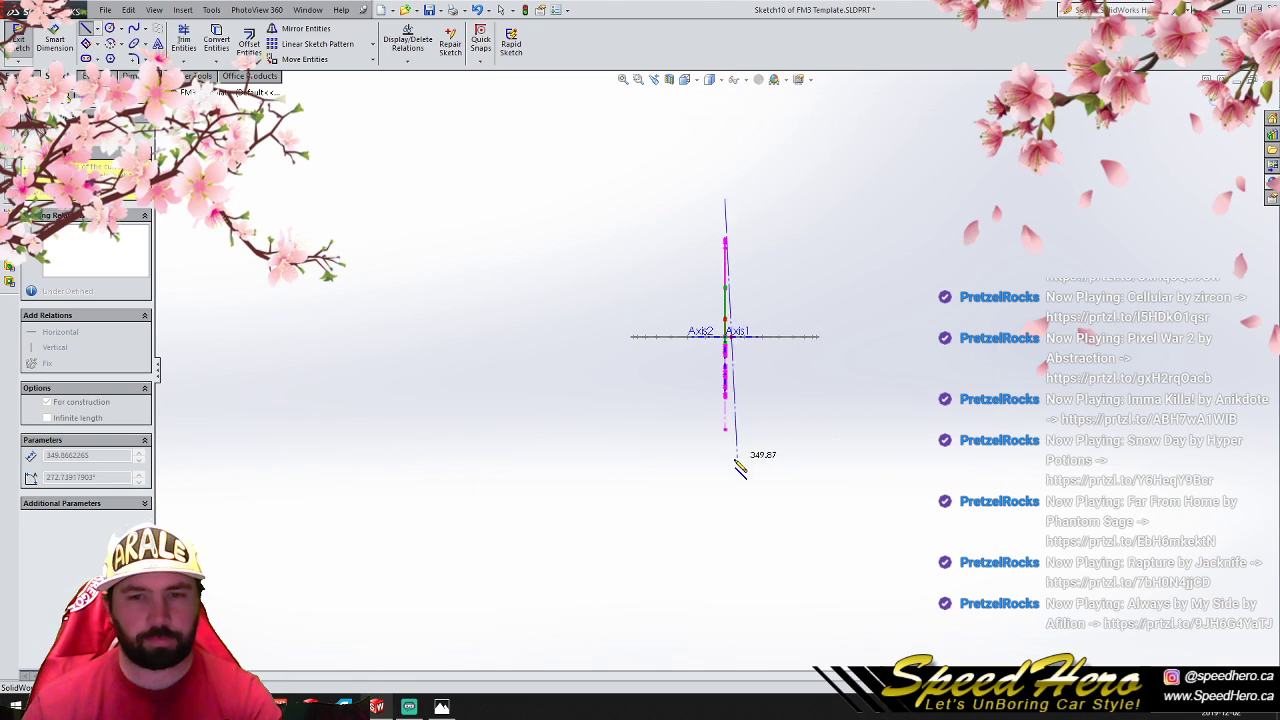
left_click(726, 474)
right_click(725, 314)
left_click(730, 323)
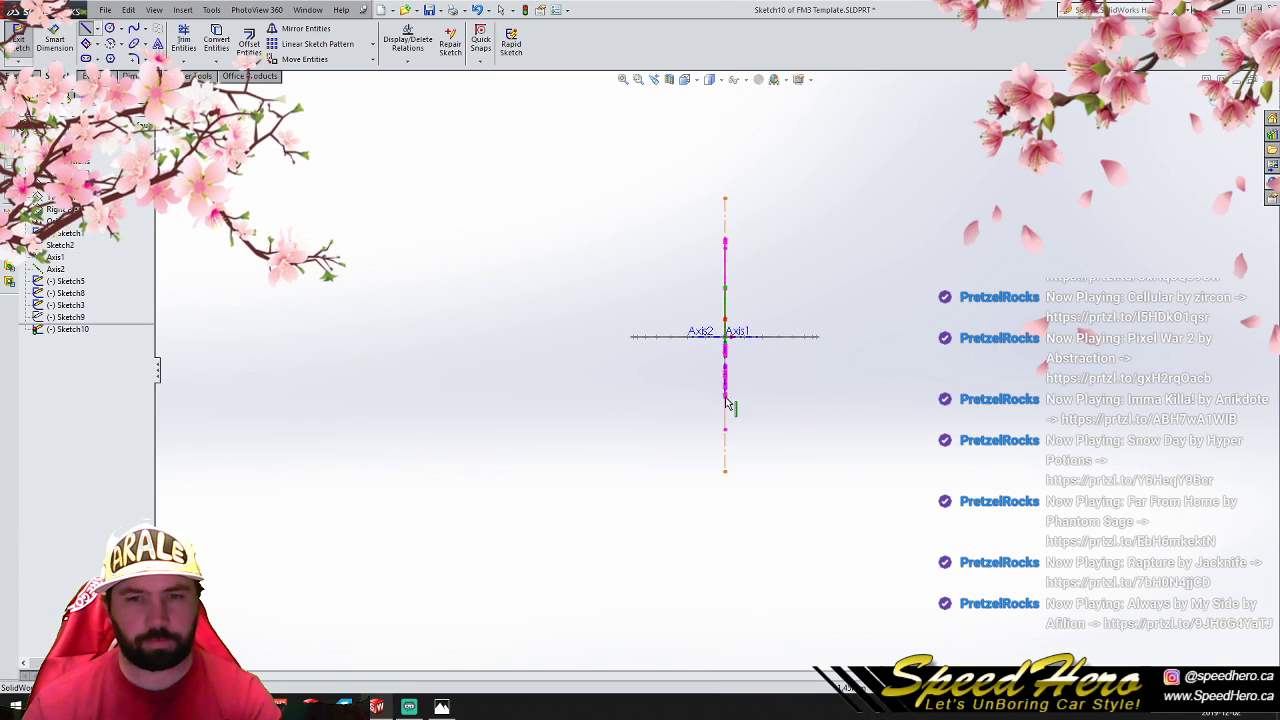
Step: Sketch three connected lines left of the centerline: a slope down from the origin, a short vertical, and a slope back to the centerline
scroll(694, 386, "down", 4)
scroll(706, 332, "down", 2)
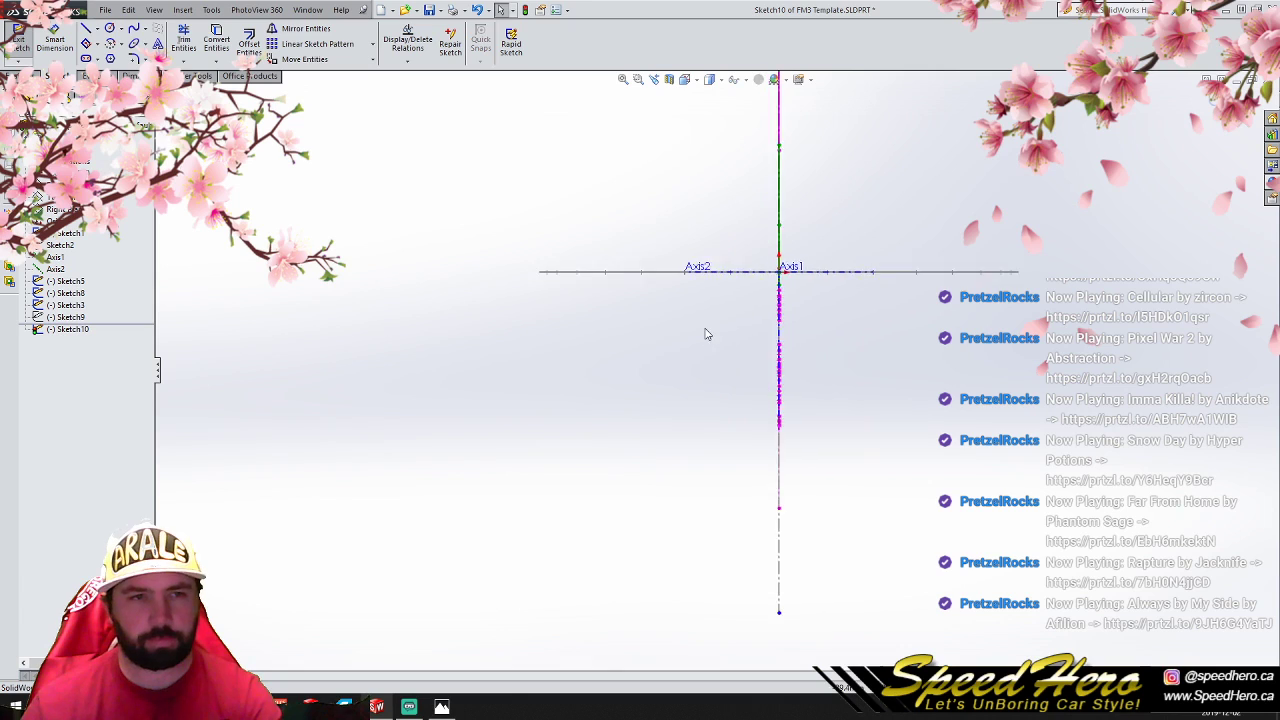
left_click(86, 28)
scroll(772, 268, "down", 1)
scroll(779, 255, "down", 2)
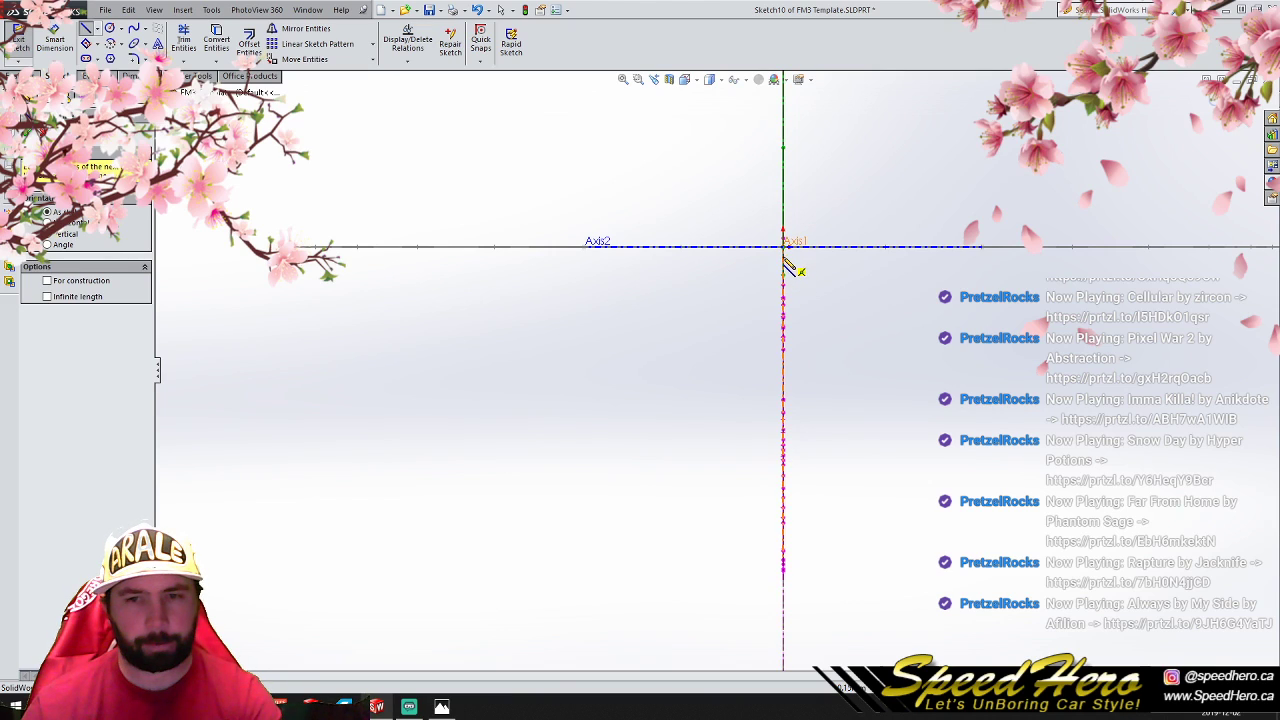
left_click(783, 247)
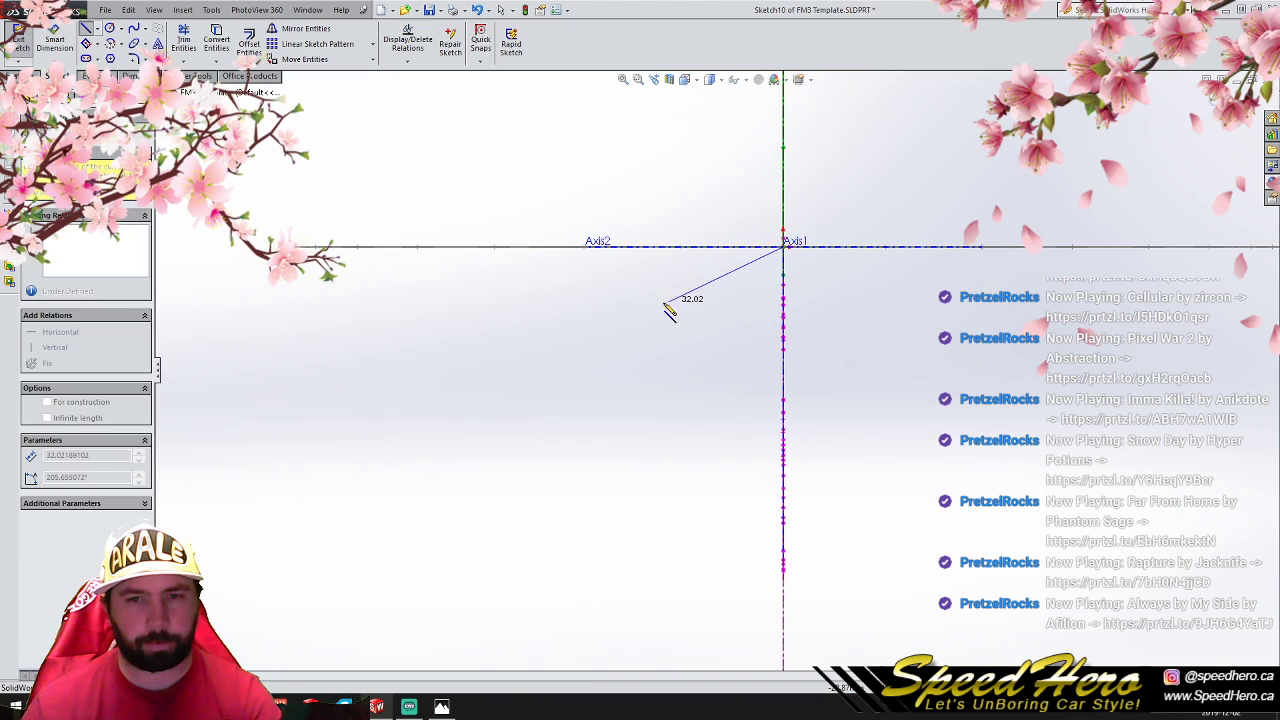
left_click(611, 284)
left_click(611, 342)
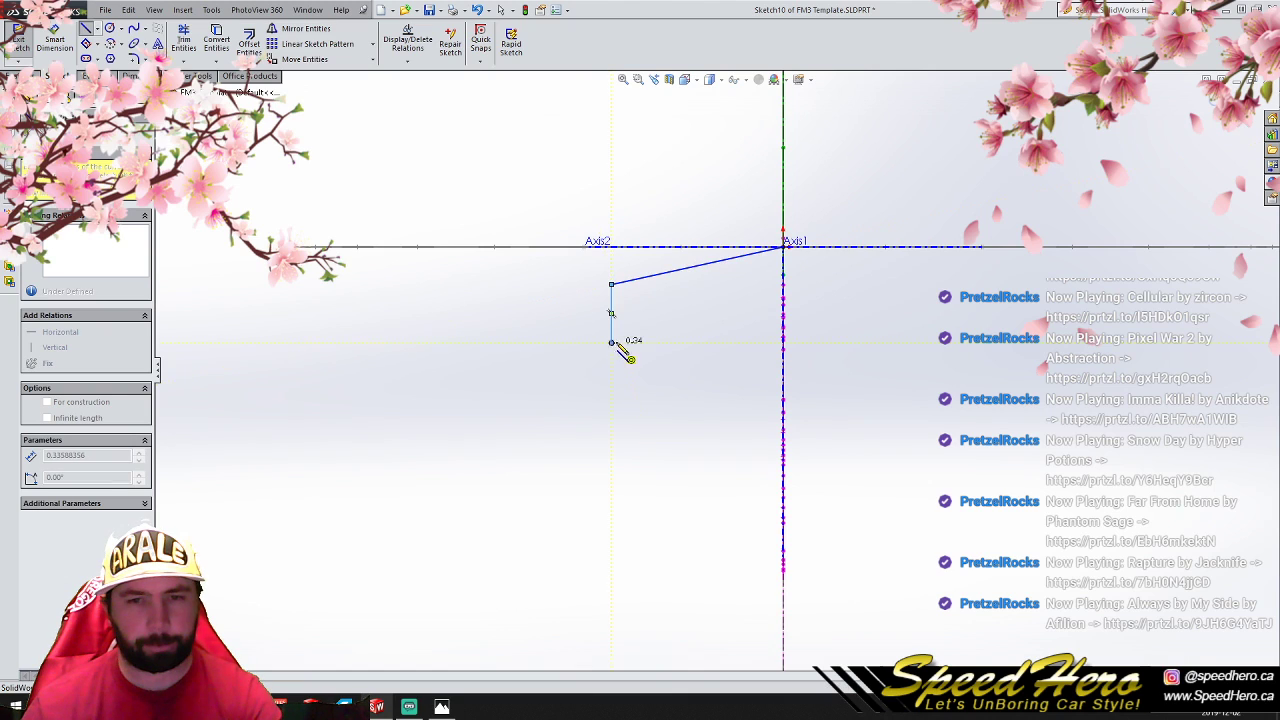
left_click(783, 357)
right_click(784, 359)
left_click(804, 328)
Step: Round both outer corners of the three-line profile with 5 mm sketch fillets
mouse_move(801, 406)
middle_mouse_down()
mouse_move(794, 374)
mouse_move(766, 380)
mouse_move(811, 380)
mouse_move(816, 399)
middle_mouse_up()
scroll(582, 309, "down", 1)
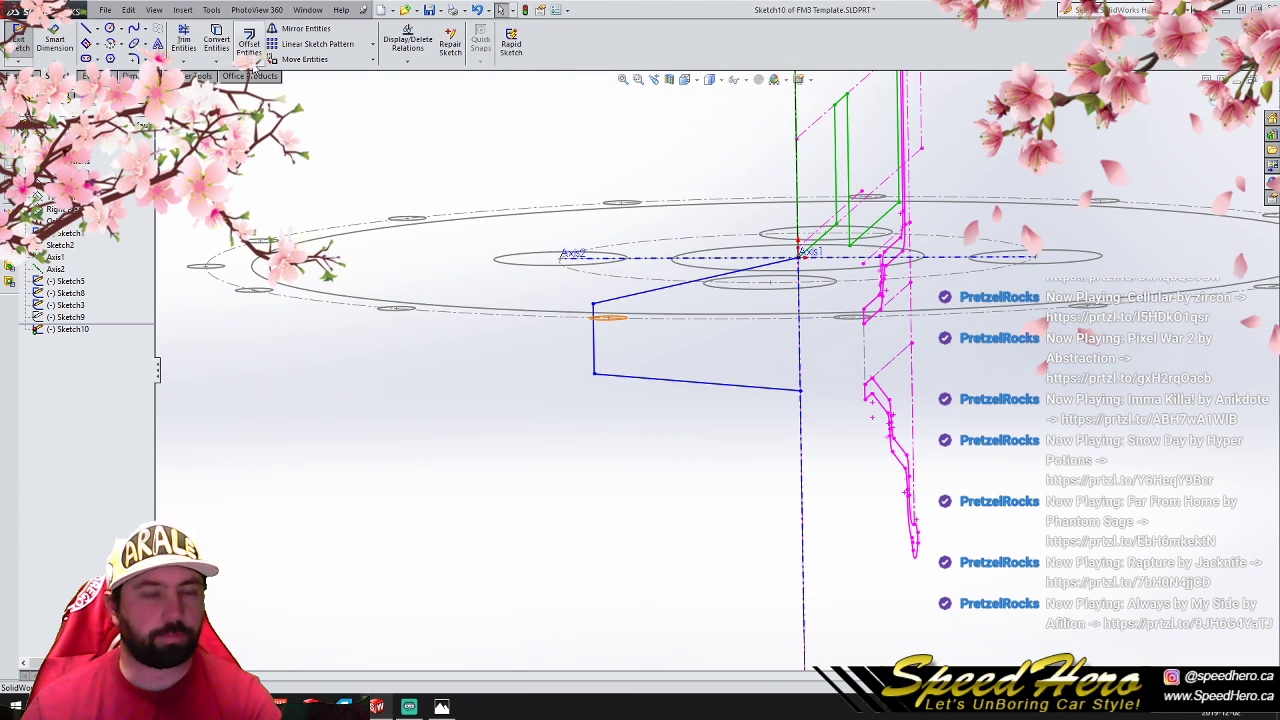
left_click(133, 58)
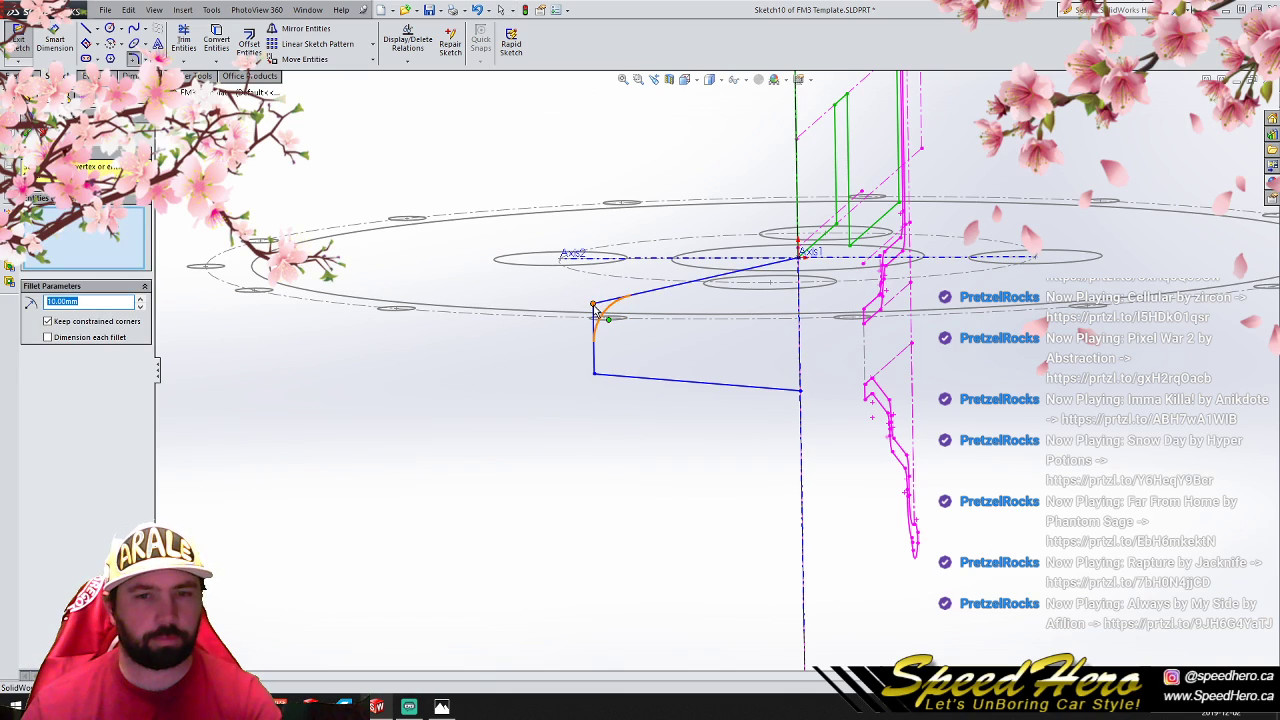
left_click(596, 306)
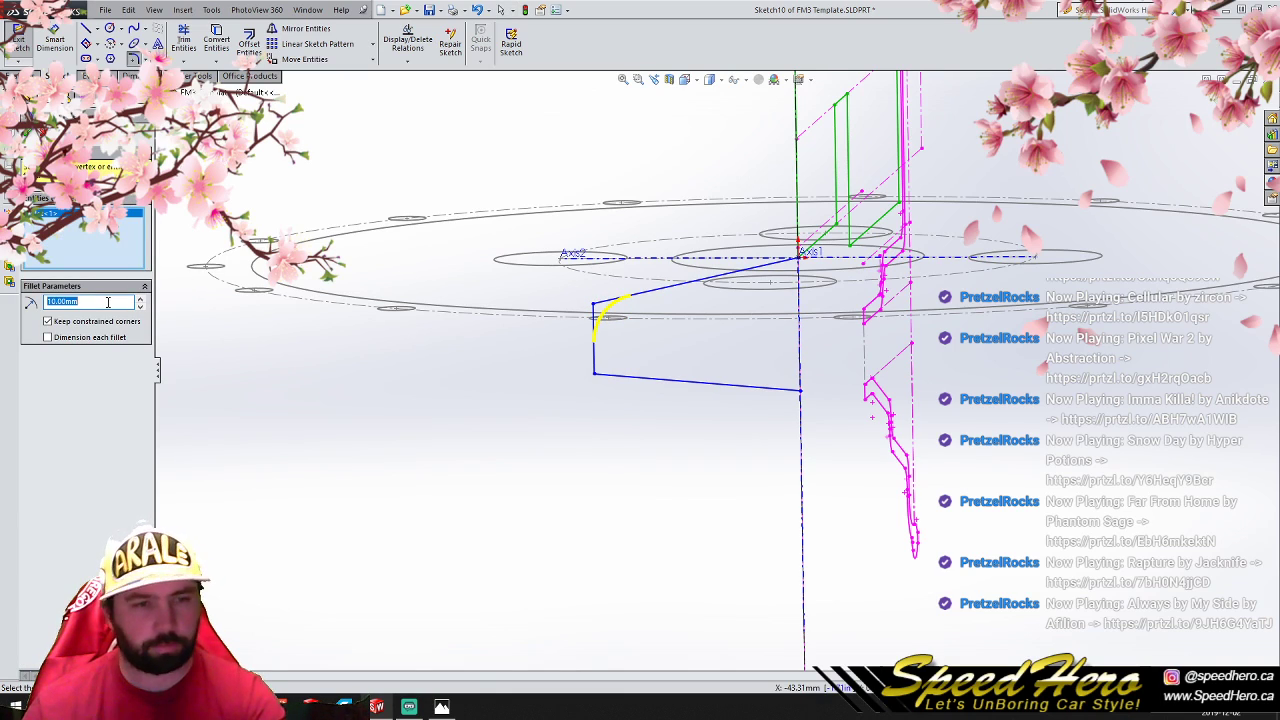
type("5")
left_click(596, 372)
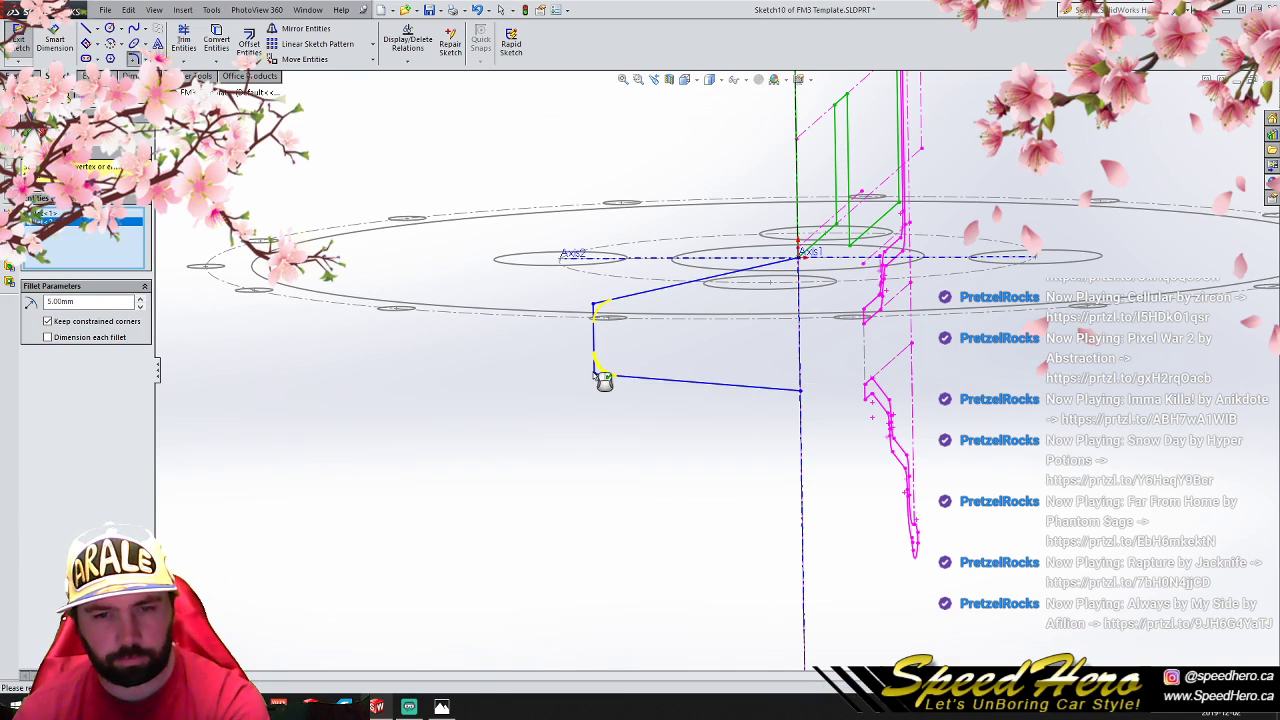
left_click(28, 132)
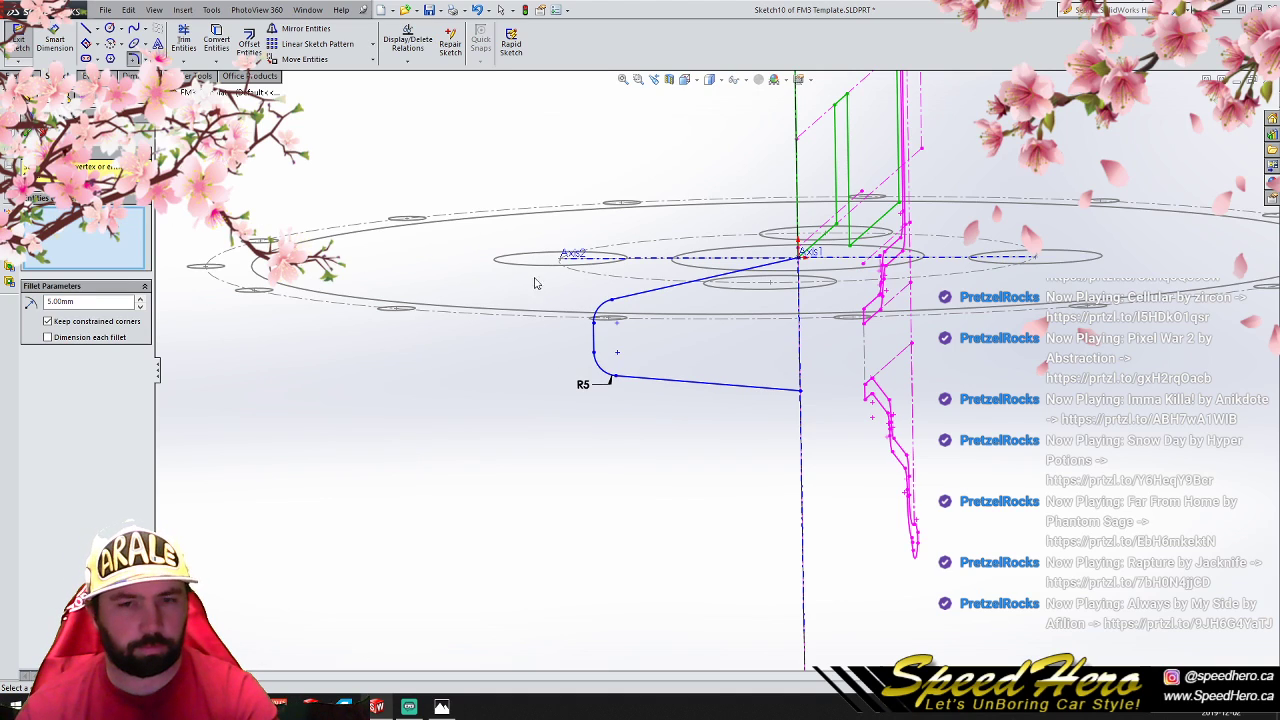
left_click(633, 297)
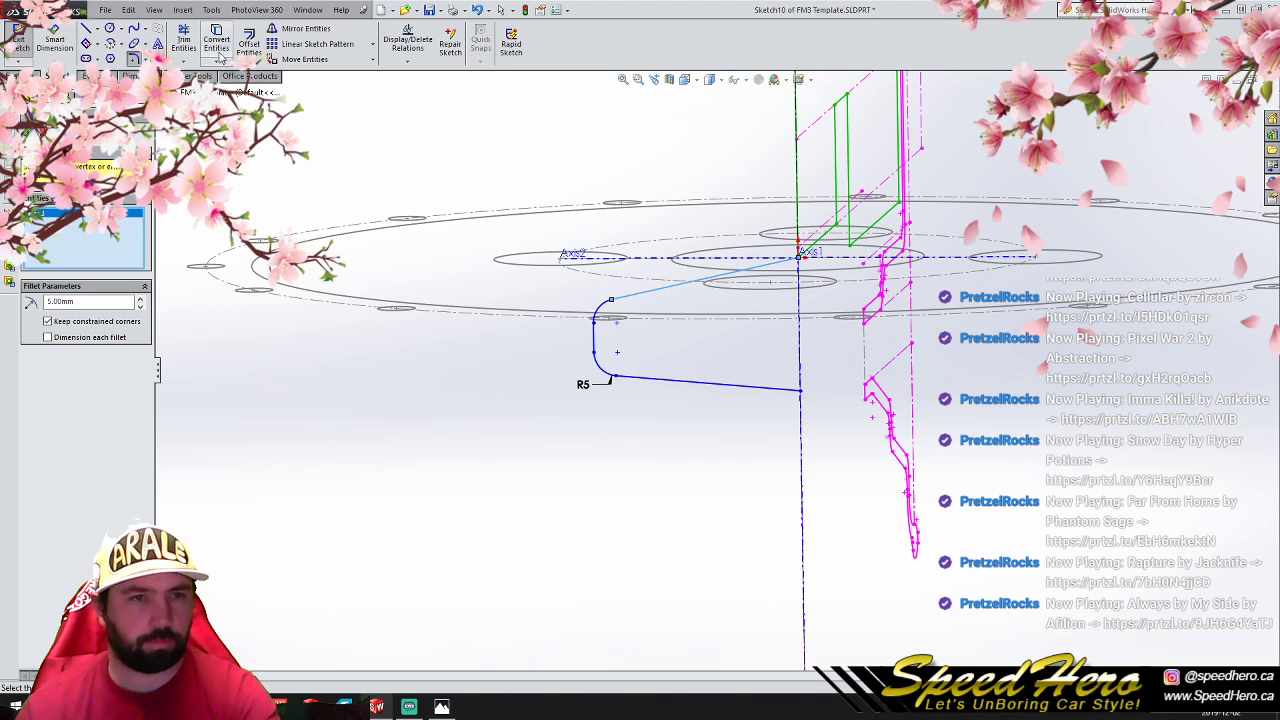
left_click(249, 45)
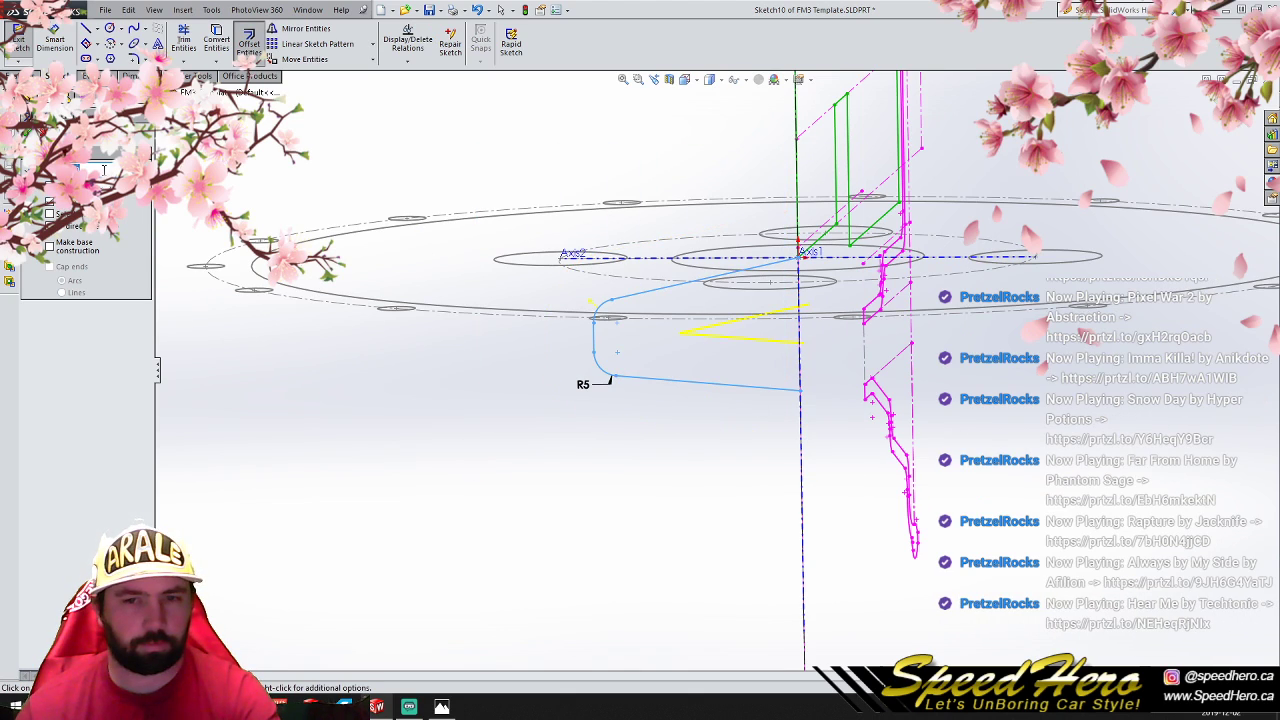
key("Escape")
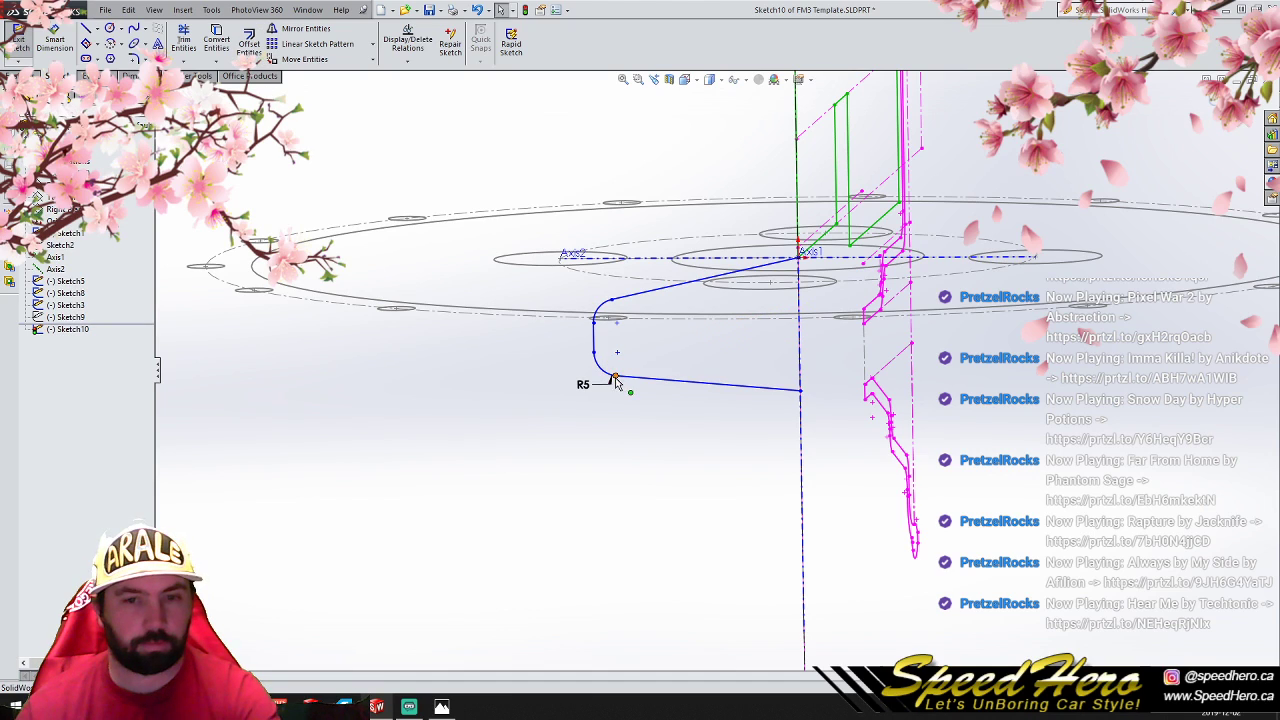
Step: Sketch three connected lines inside the rounded profile, starting and ending on the centerline, as an inner outline with a vertical outer side
left_click(86, 31)
scroll(788, 294, "down", 1)
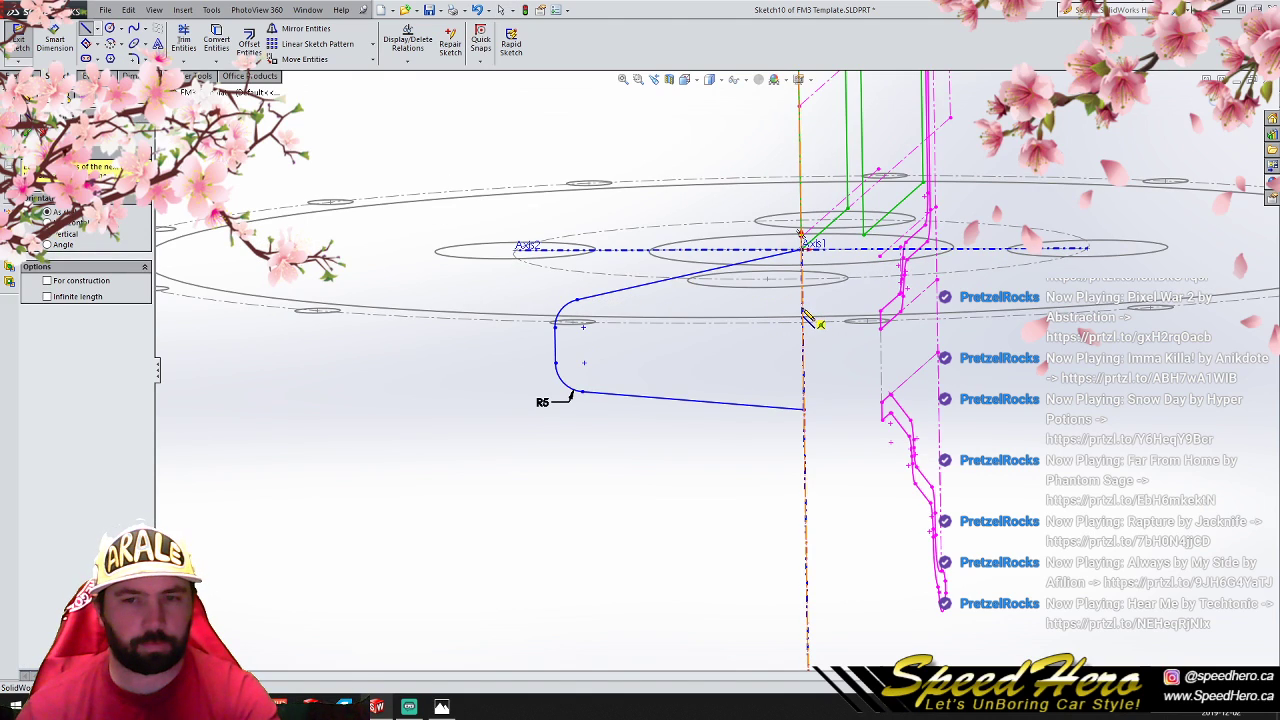
left_click(805, 318)
left_click(583, 326)
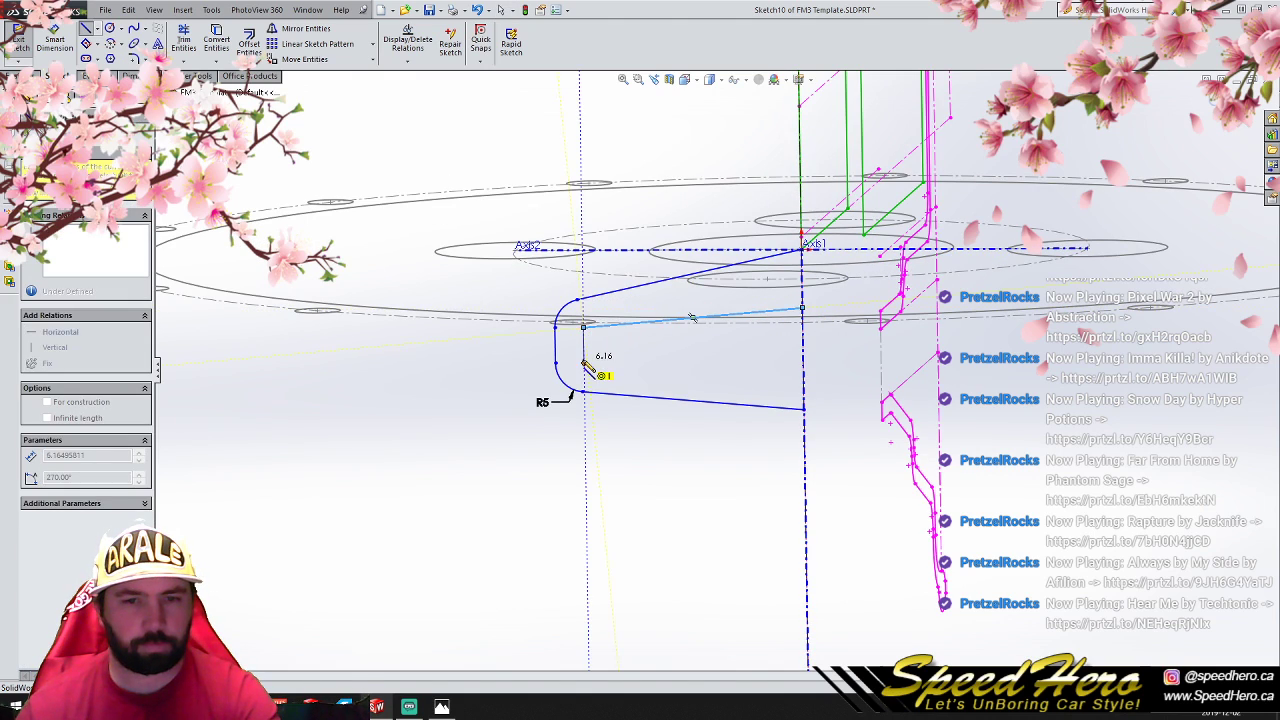
left_click(583, 377)
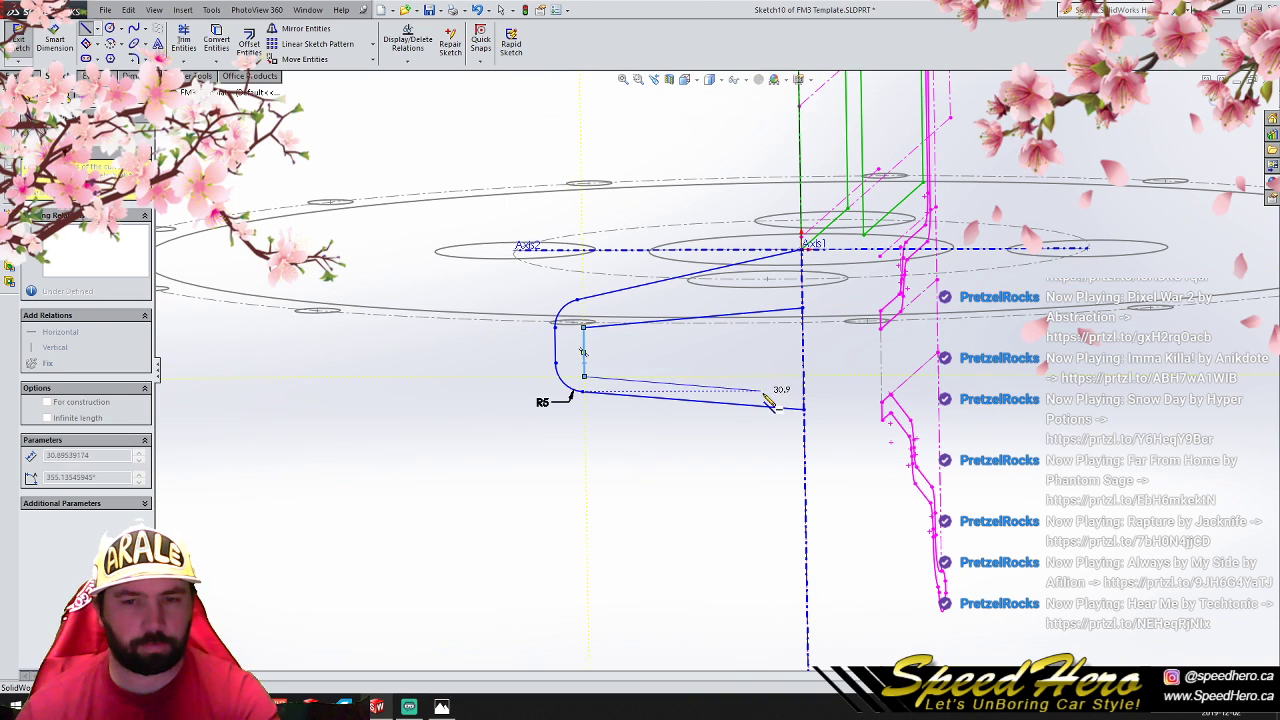
left_click(804, 403)
right_click(806, 405)
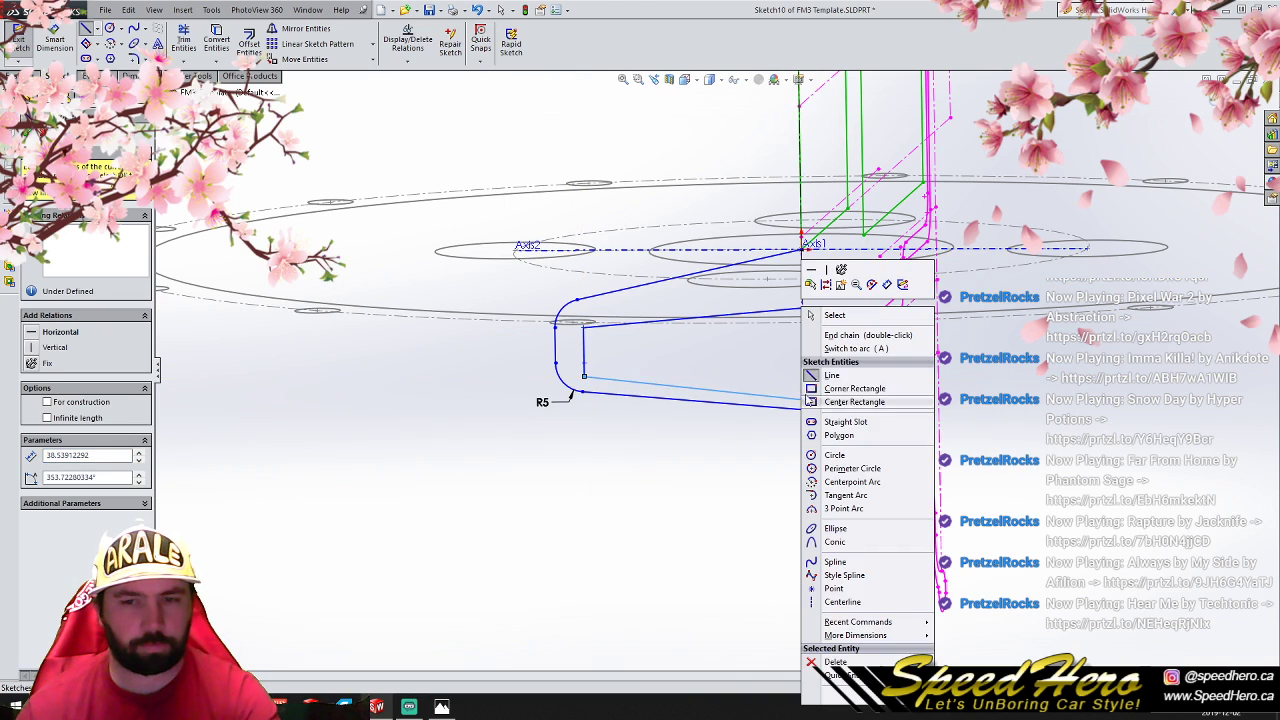
left_click(829, 313)
Step: Try a 5 mm sketch fillet on the inner outline's upper outer corner, and undo it
left_click(133, 58)
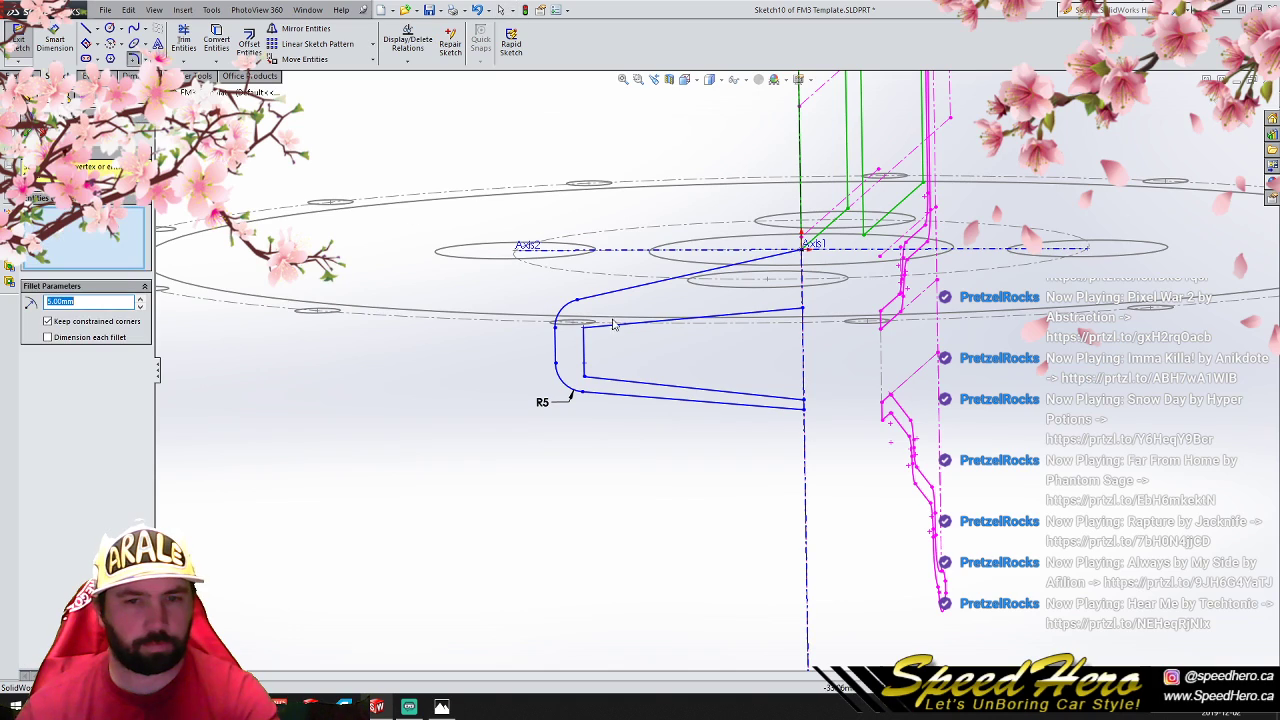
left_click(584, 327)
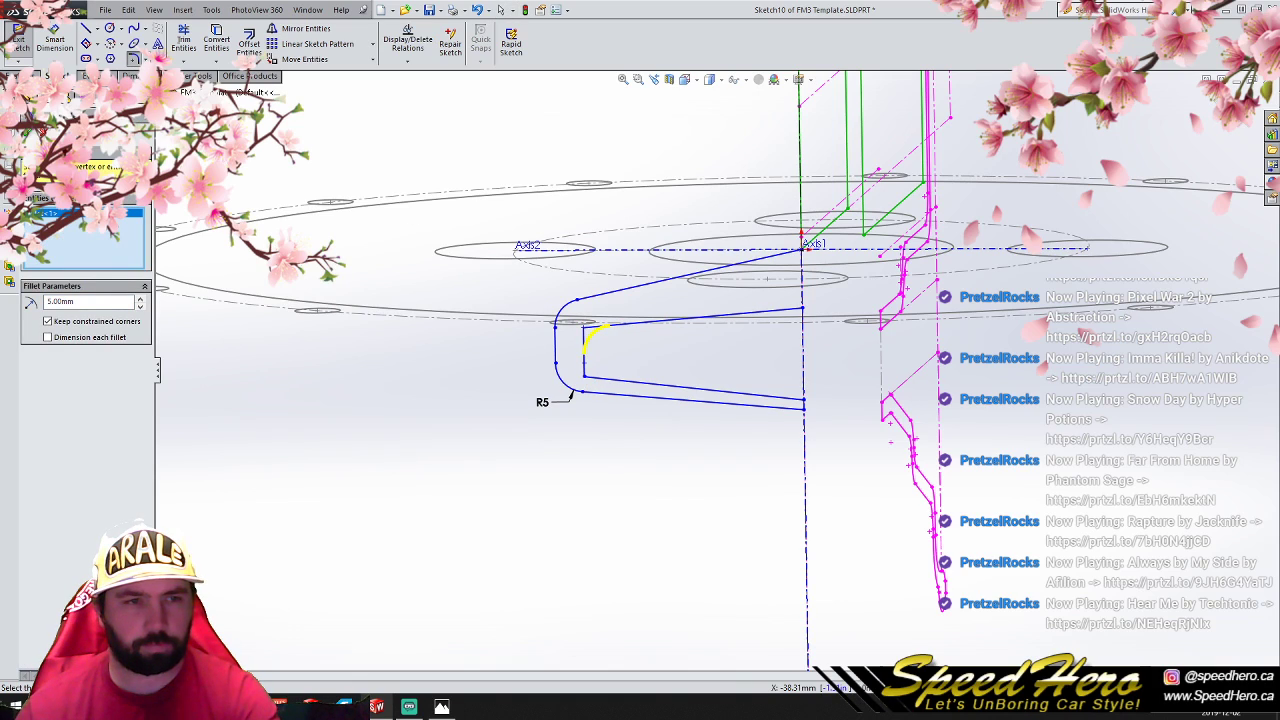
left_click(29, 131)
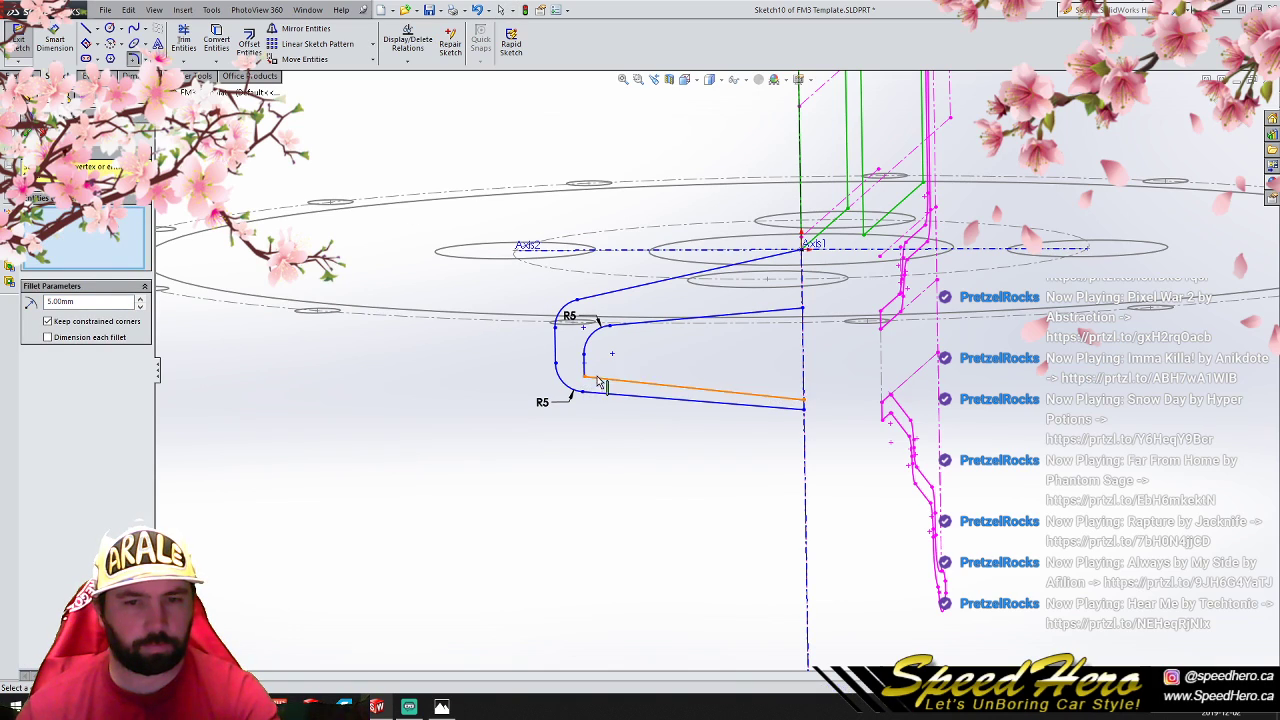
key("ctrl+z")
Step: Round both outer corners of the inner outline with 2.5 mm sketch fillets
left_click(585, 329)
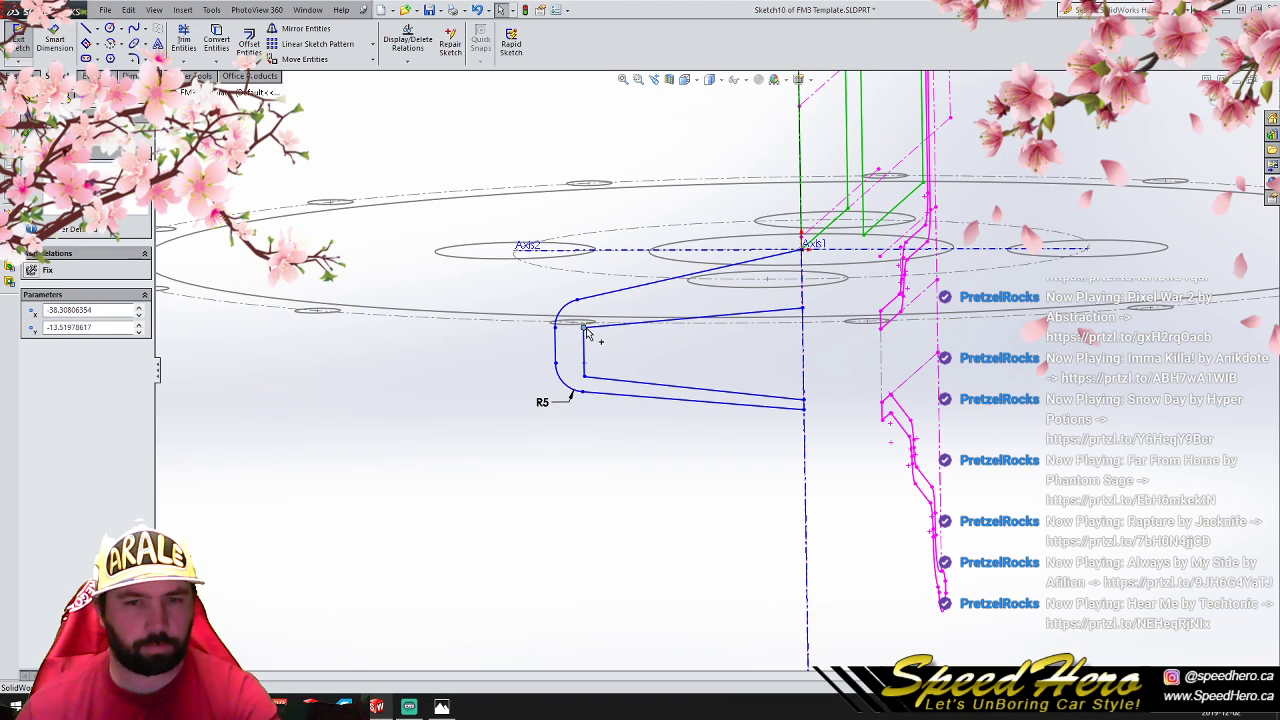
left_click(133, 58)
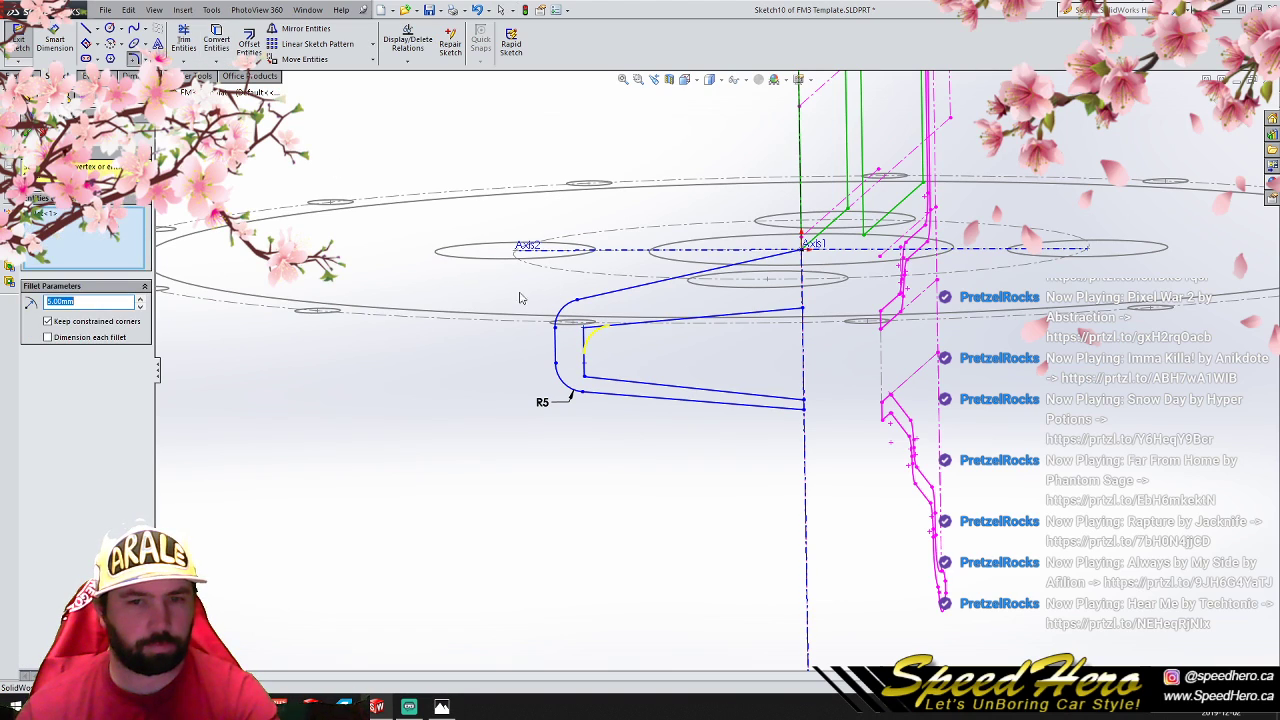
type("2.")
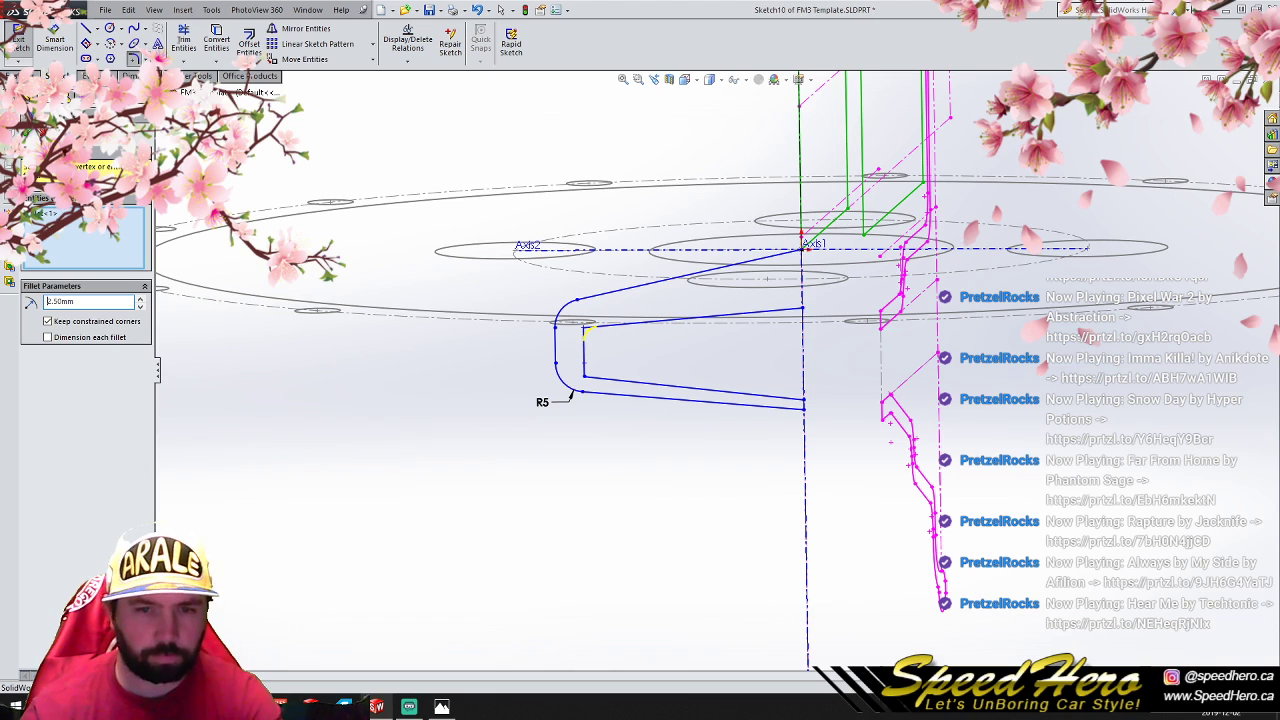
left_click(586, 376)
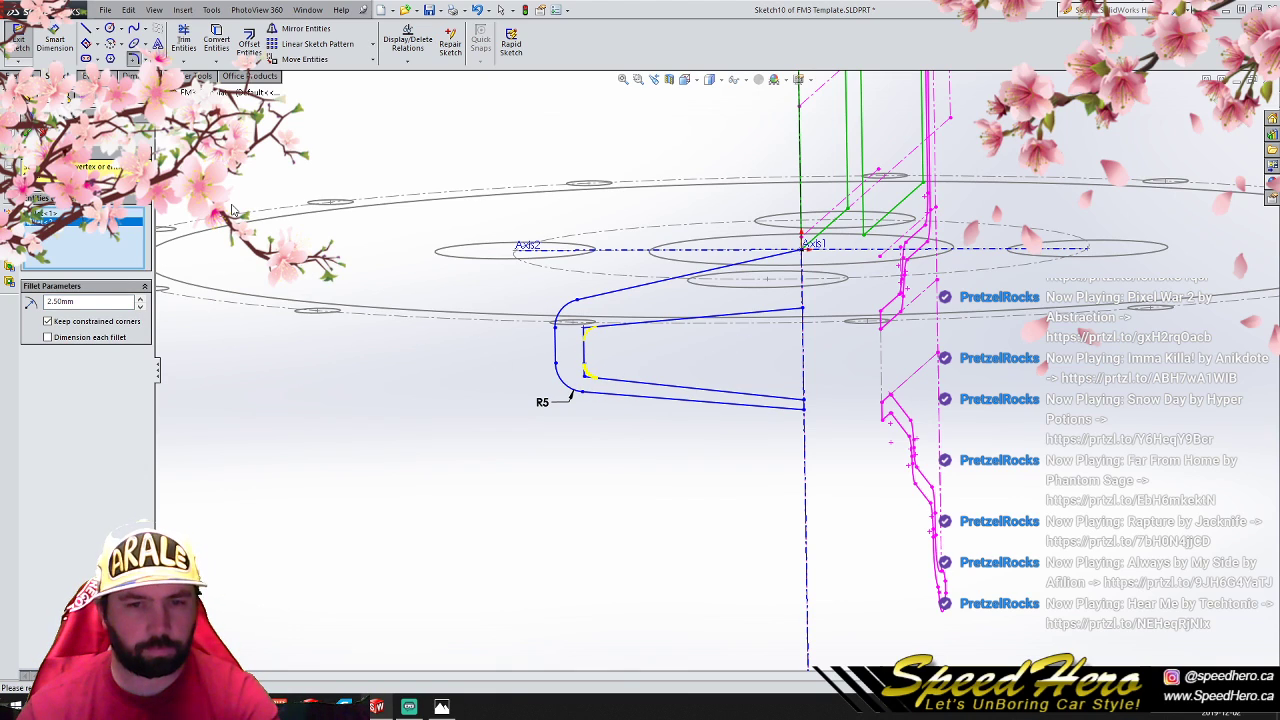
left_click(24, 132)
Step: Mirror the inner and outer half profiles about the vertical centerline, keeping the originals, and exit the sketch
scroll(494, 347, "up", 5)
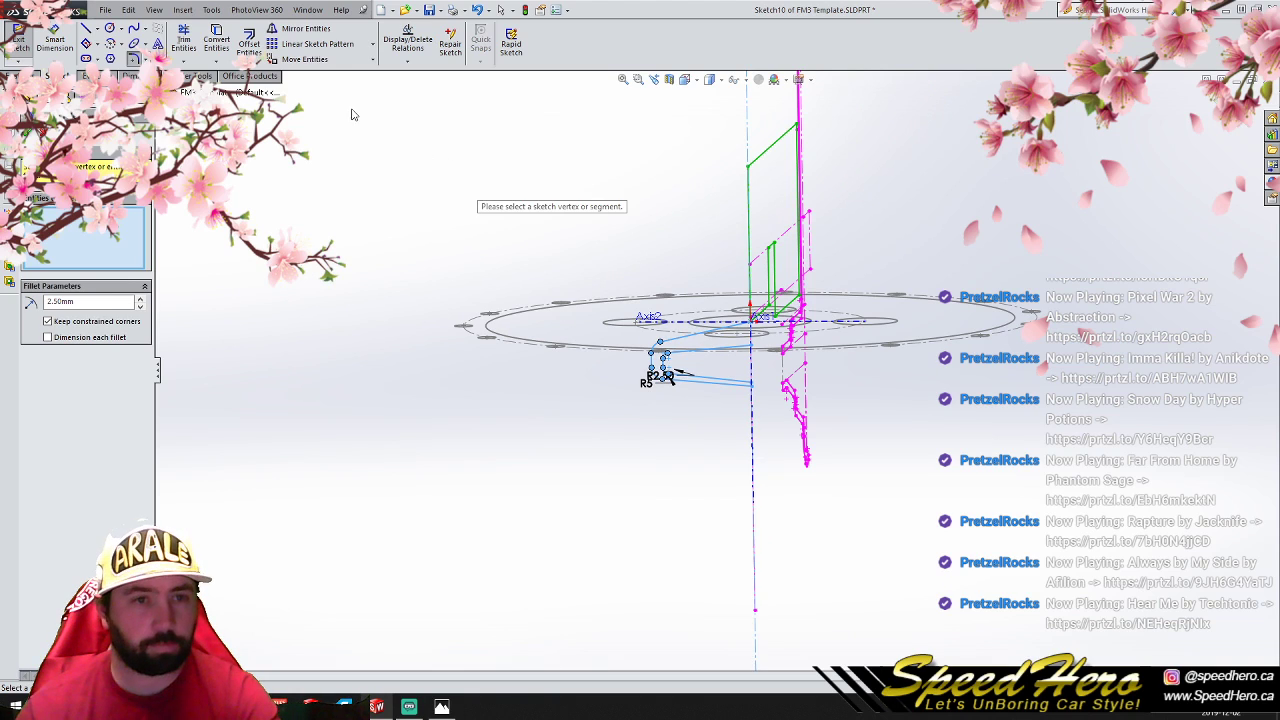
left_click(298, 31)
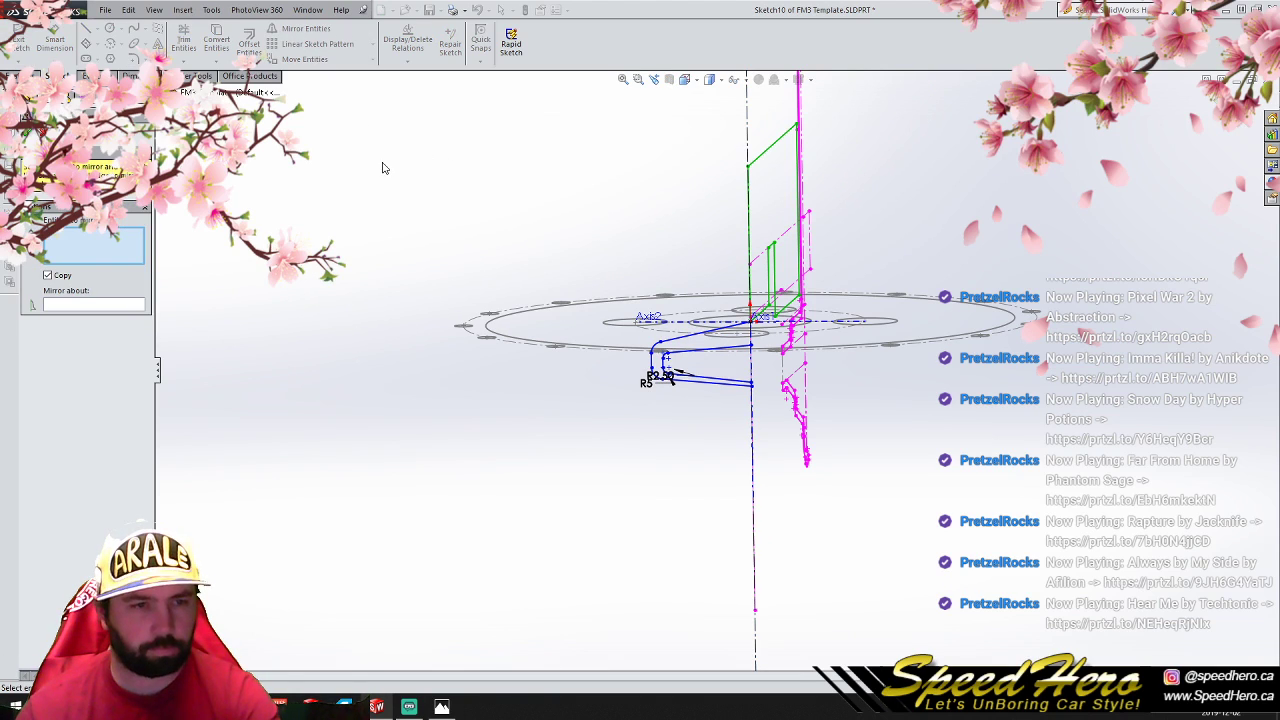
key("ctrl+a")
left_click(80, 303)
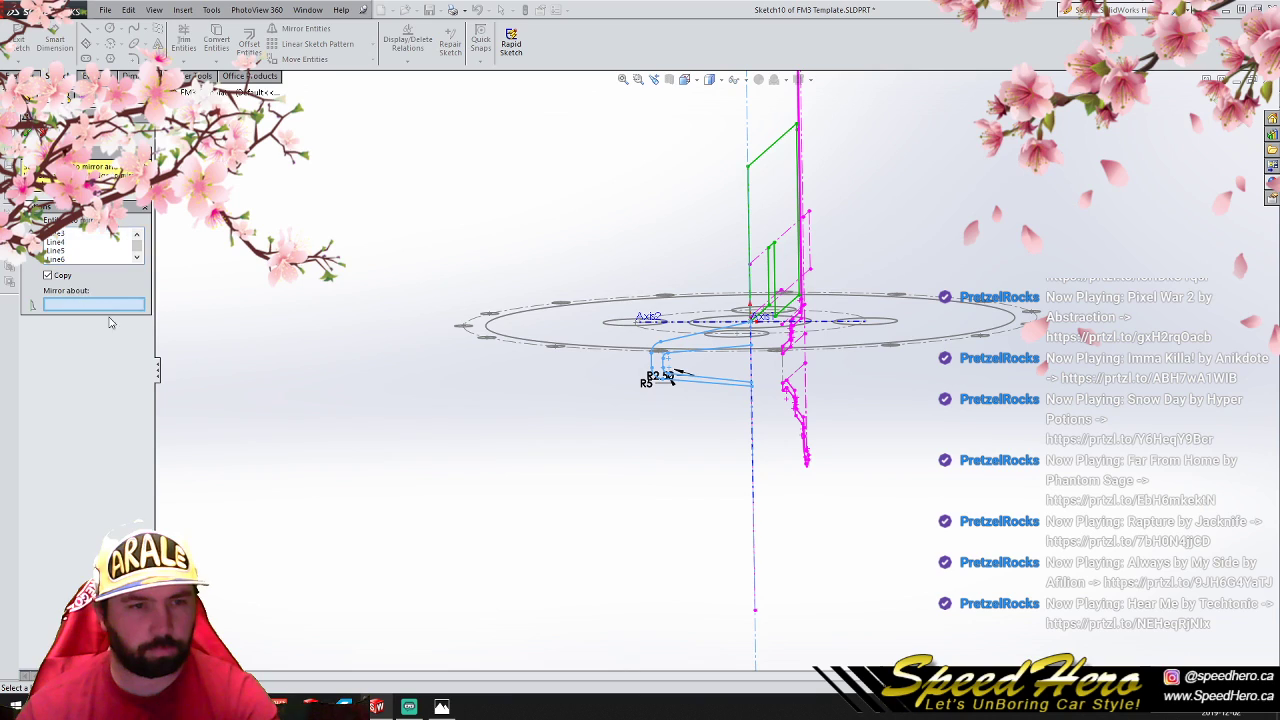
left_click(754, 450)
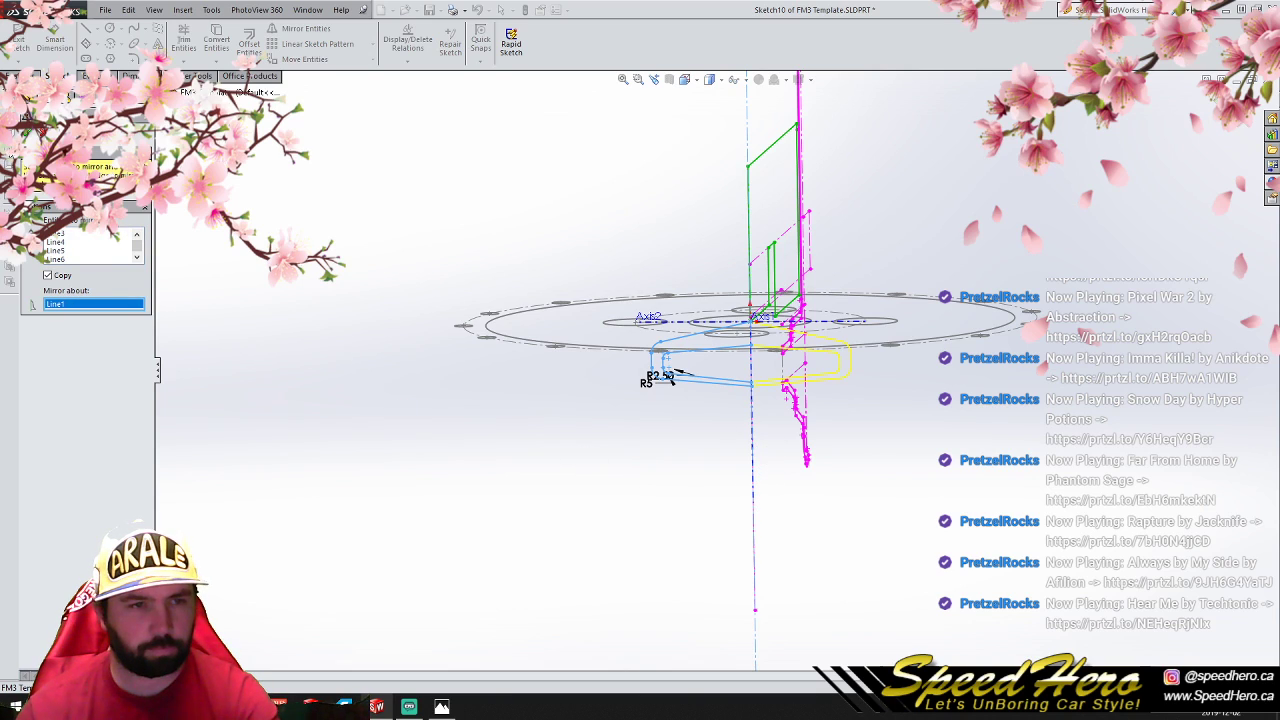
key("Return")
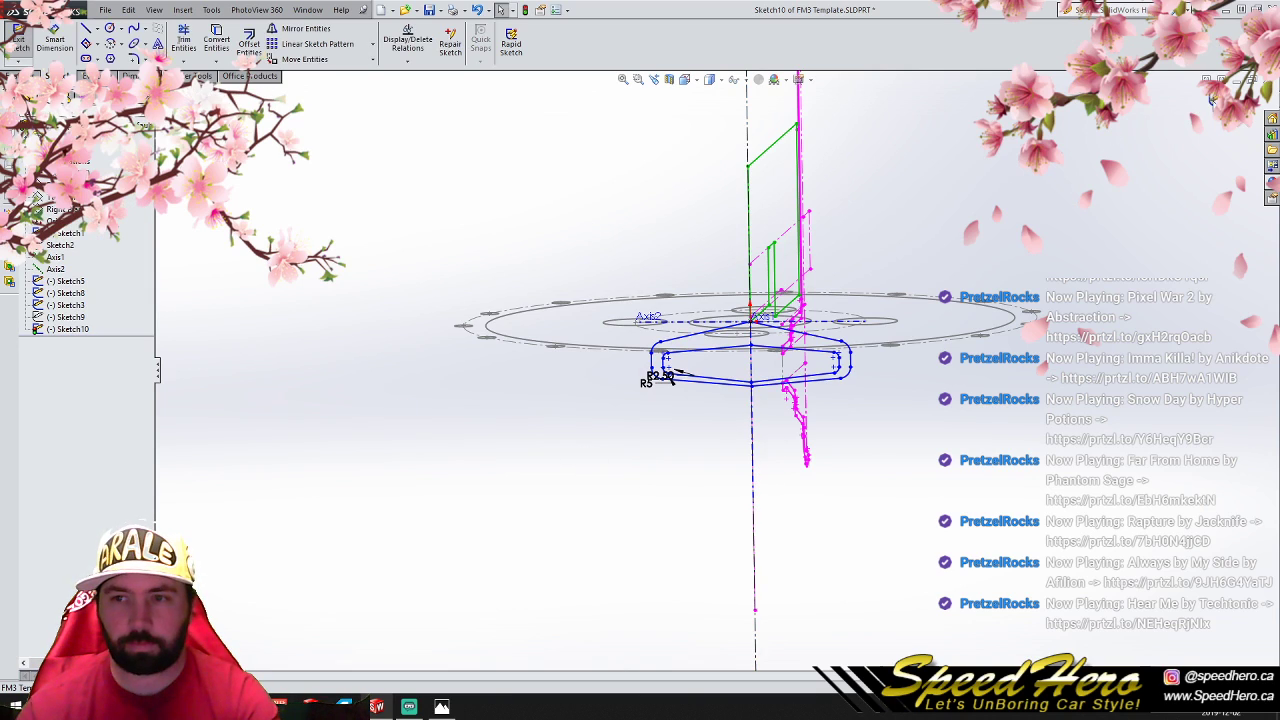
left_click(1203, 105)
Step: Create a reference plane parallel to the Top Plane that passes through the end point of the upper magenta profile
scroll(792, 340, "down", 3)
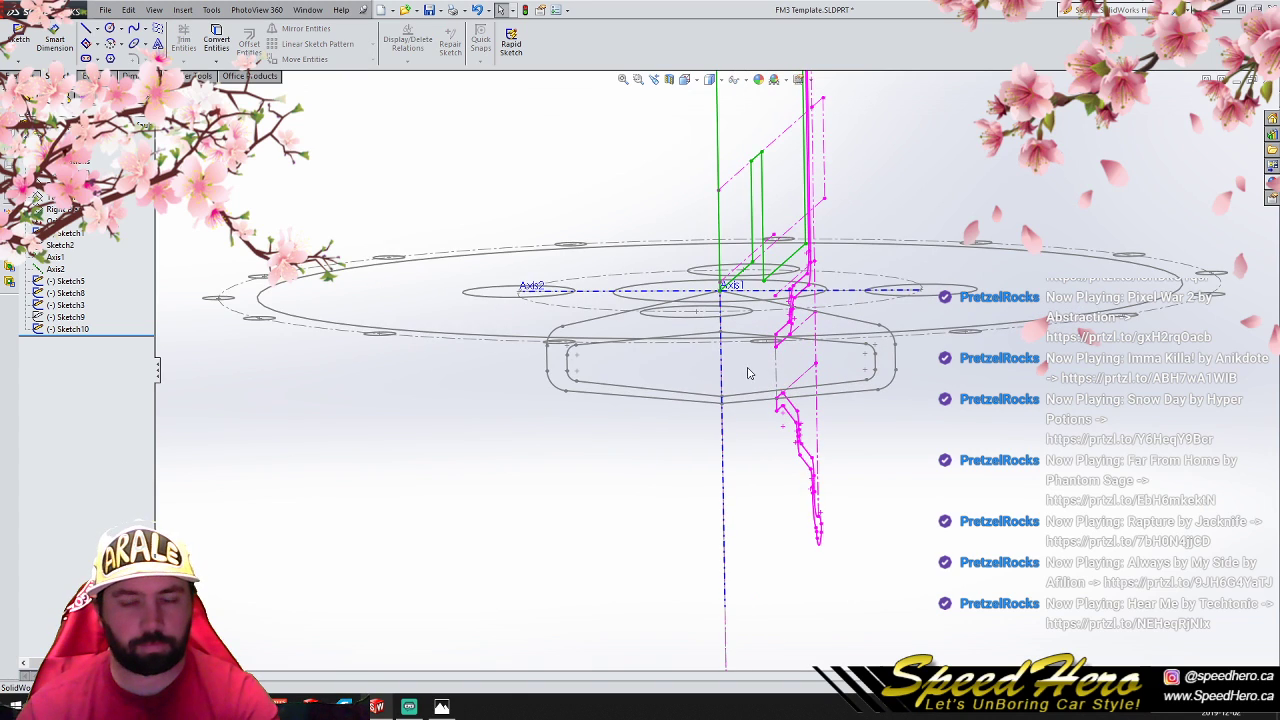
key("ctrl+1")
scroll(712, 487, "up", 3)
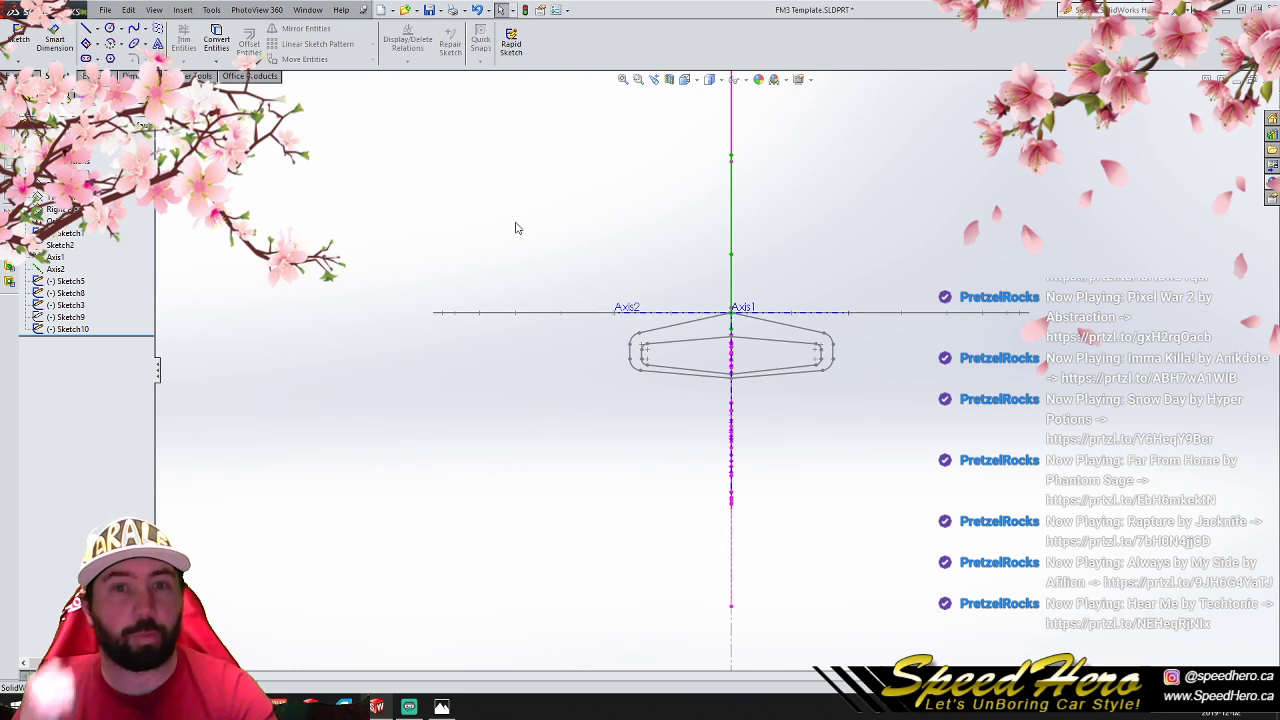
middle_click_drag(452, 406, 455, 278)
left_click(52, 198)
left_click_drag(401, 354, 411, 273, "ctrl")
middle_click_drag(422, 280, 630, 290)
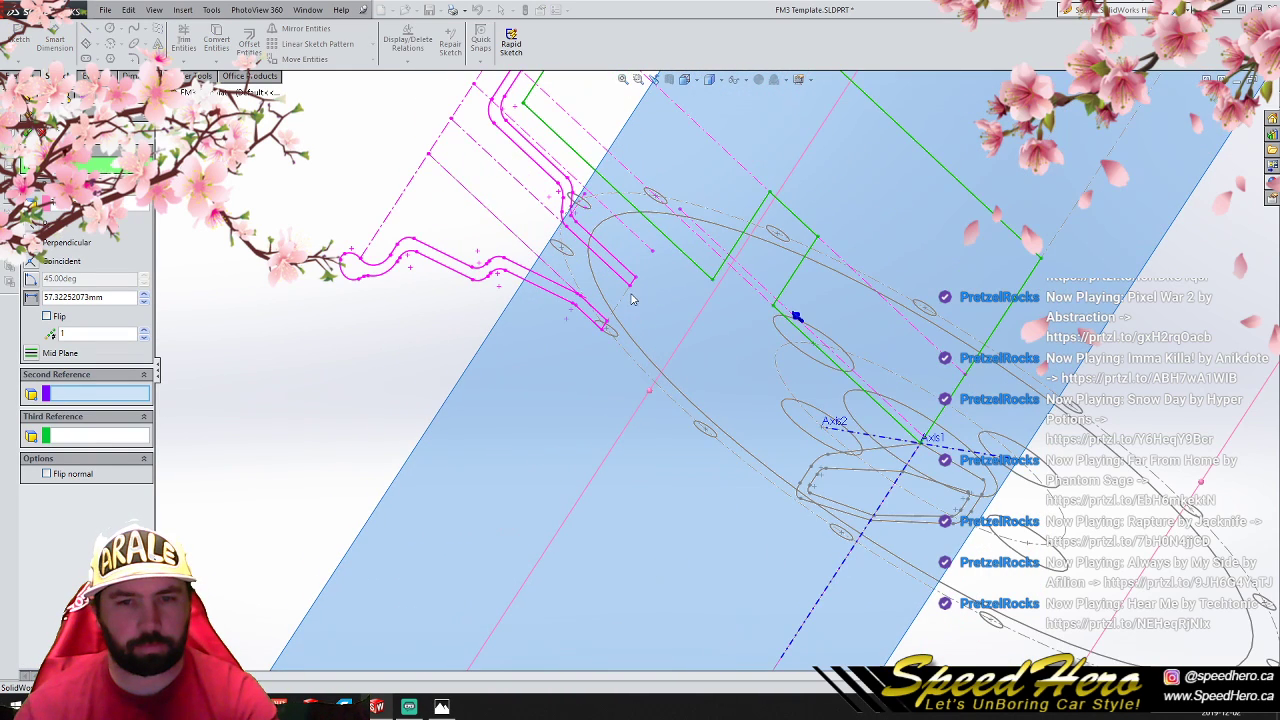
left_click(631, 290)
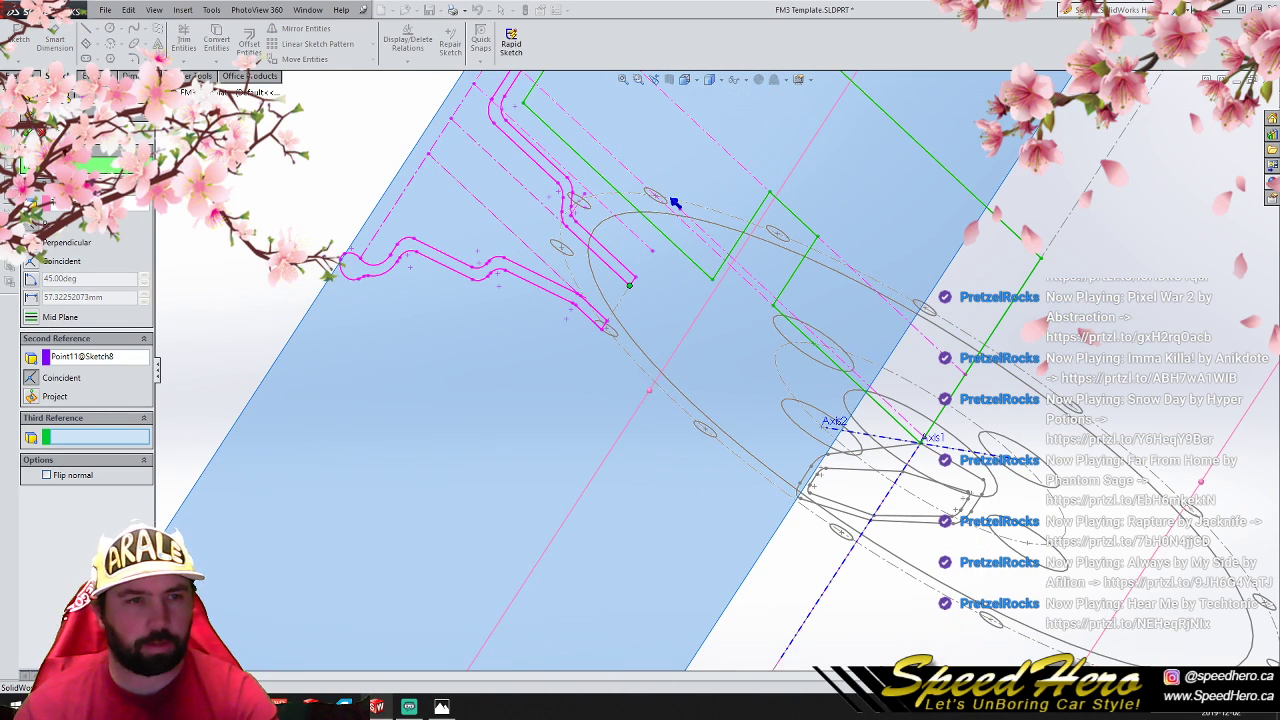
key("Return")
Step: Start a circle sketch on the new reference plane, viewed face-on
key("ctrl+8")
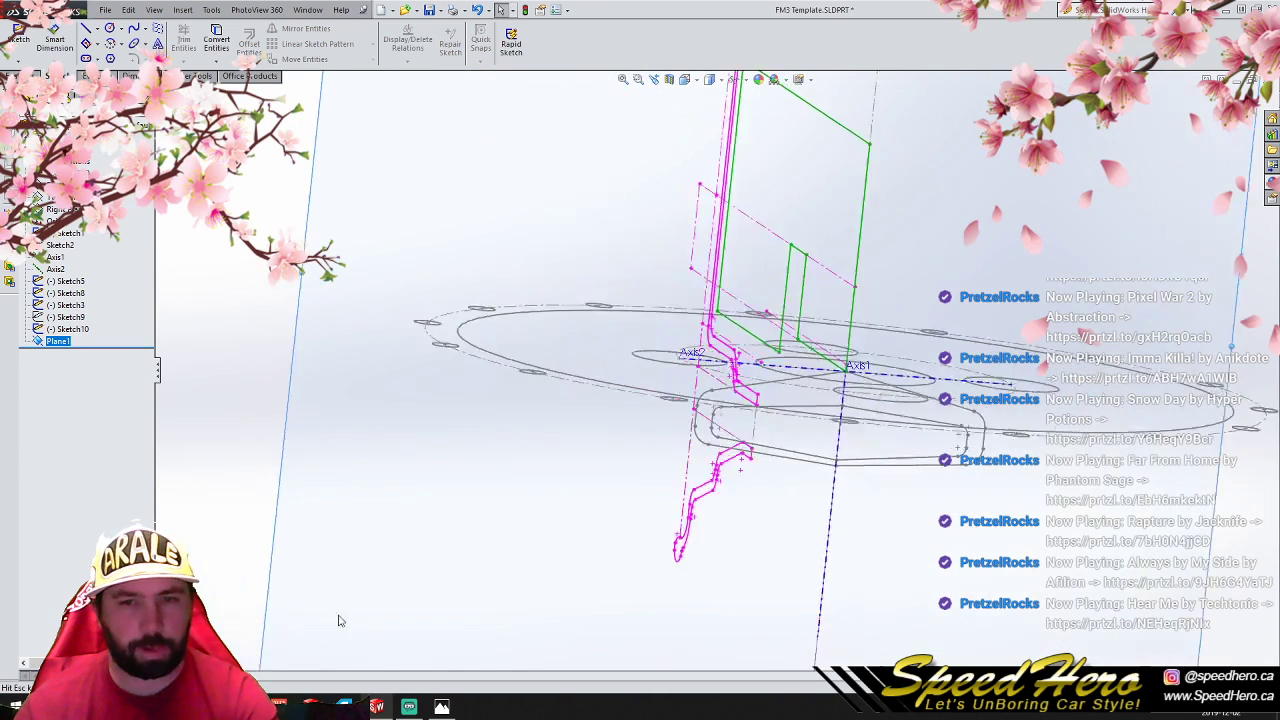
scroll(569, 311, "down", 1)
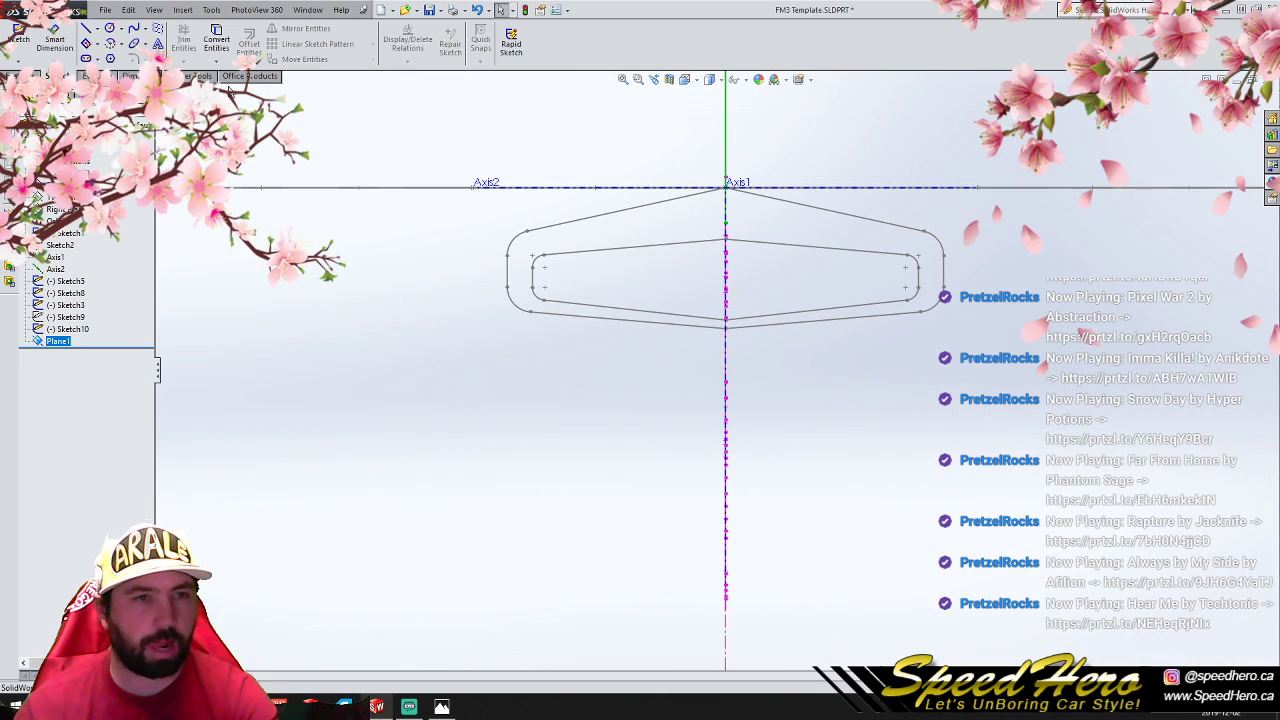
left_click(110, 29)
scroll(768, 383, "down", 2)
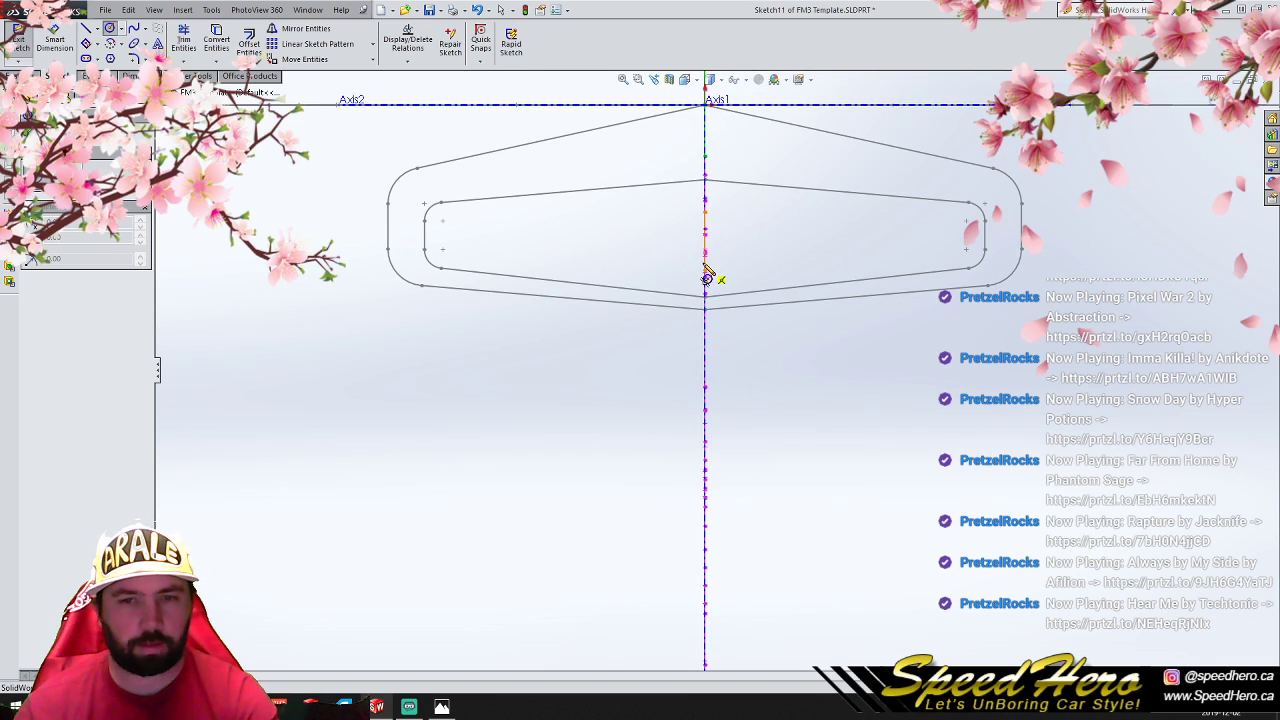
Step: Draw two circles centered on the vertical centerline, with radii of about 6.4 mm and 5 mm
left_click(705, 263)
left_click(709, 316)
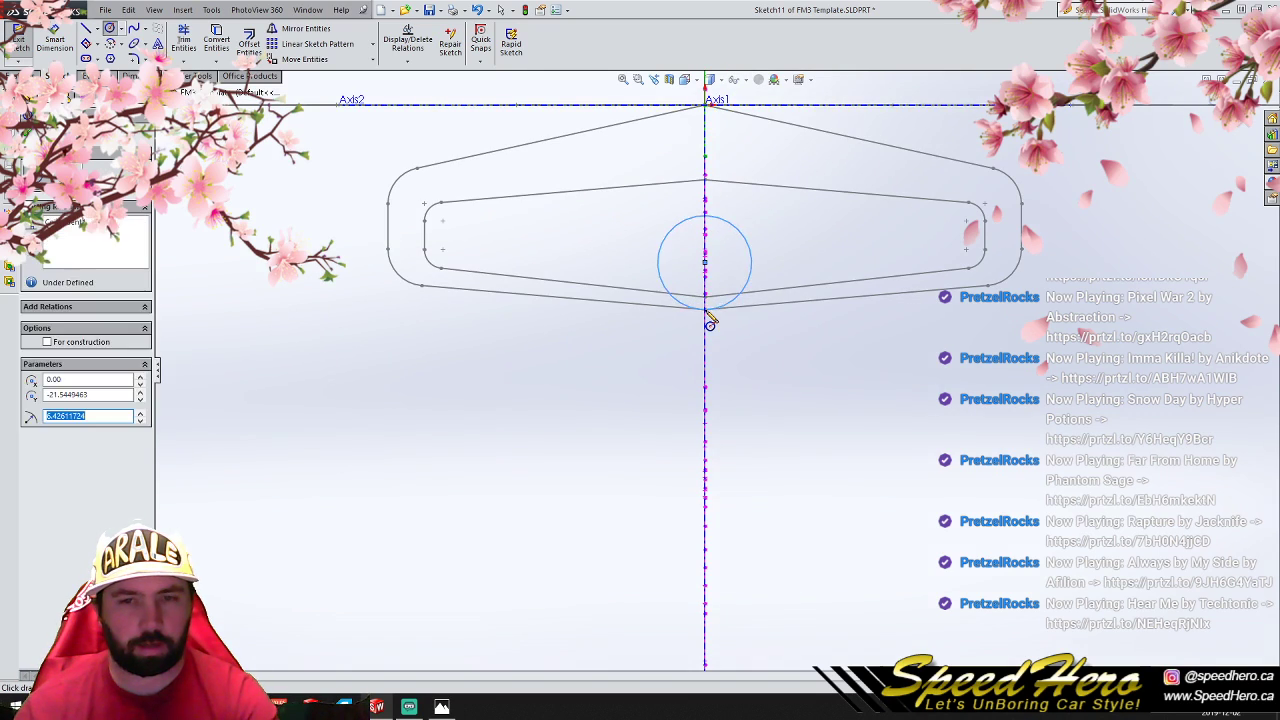
scroll(709, 320, "down", 5)
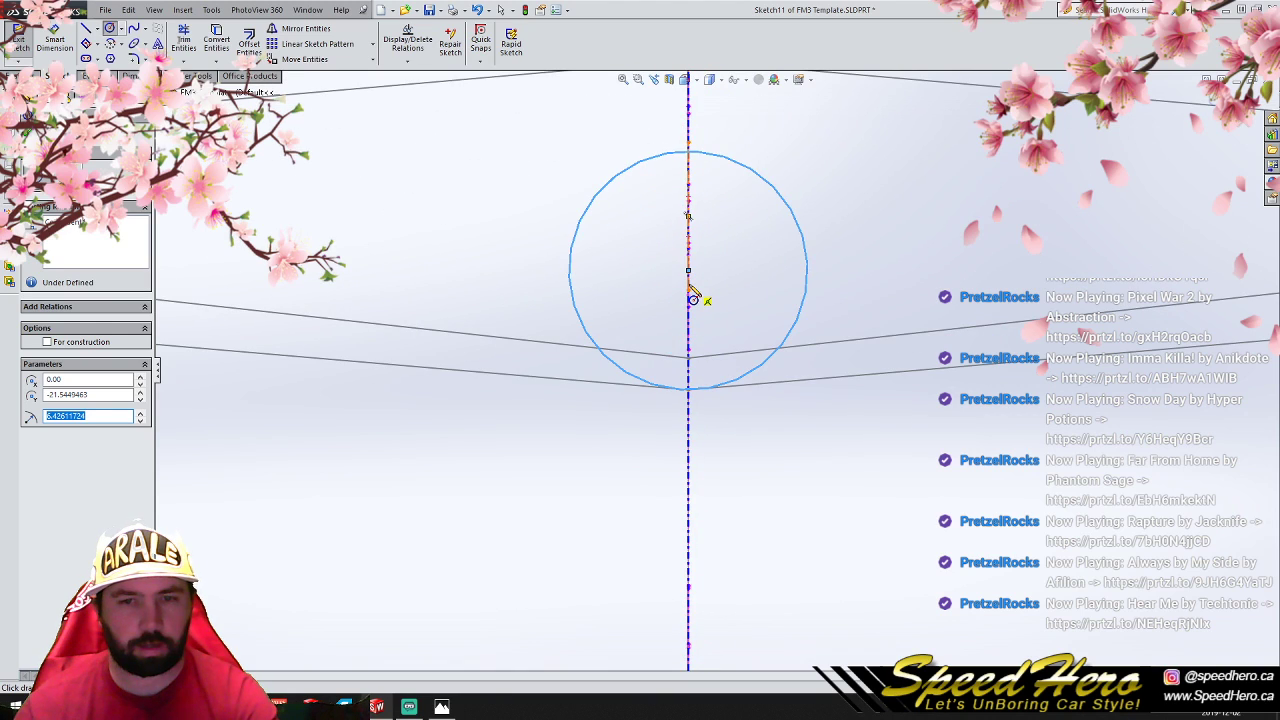
left_click(688, 283)
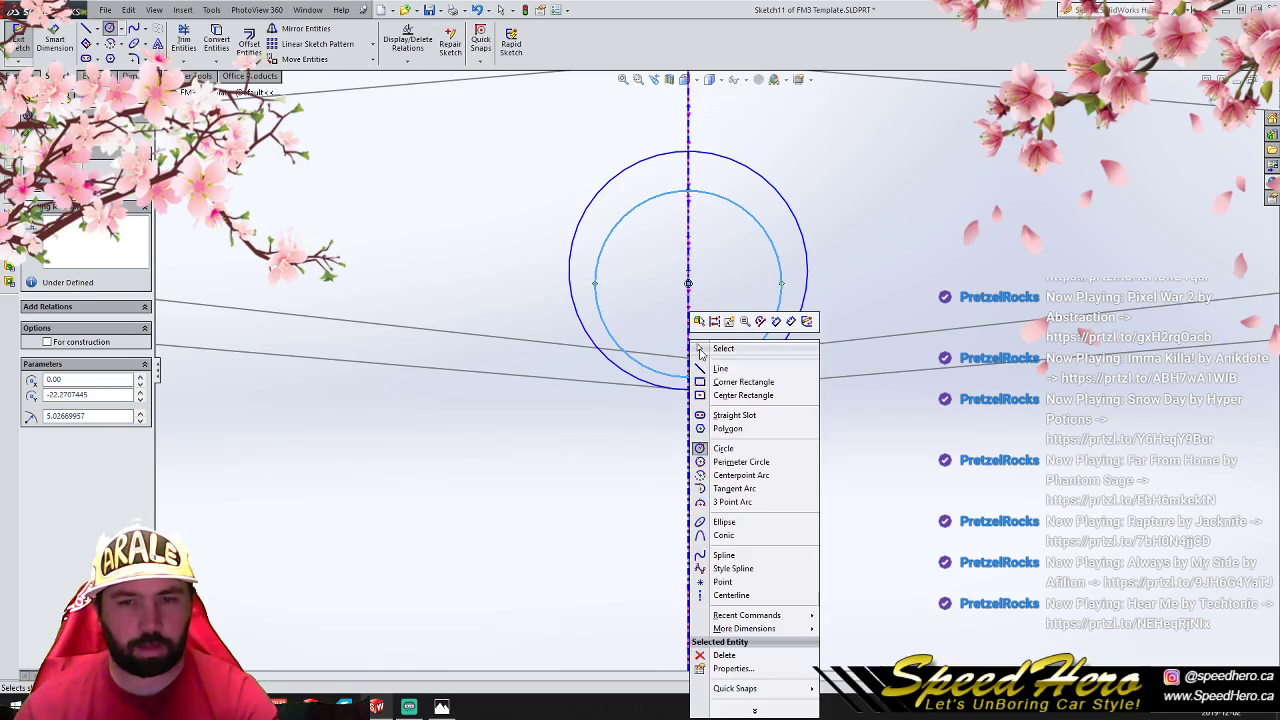
left_click(703, 351)
Step: Delete both circles from the sketch on the new plane
scroll(782, 403, "up", 3)
mouse_move(783, 406)
middle_mouse_down()
mouse_move(737, 357)
mouse_move(750, 392)
middle_mouse_up()
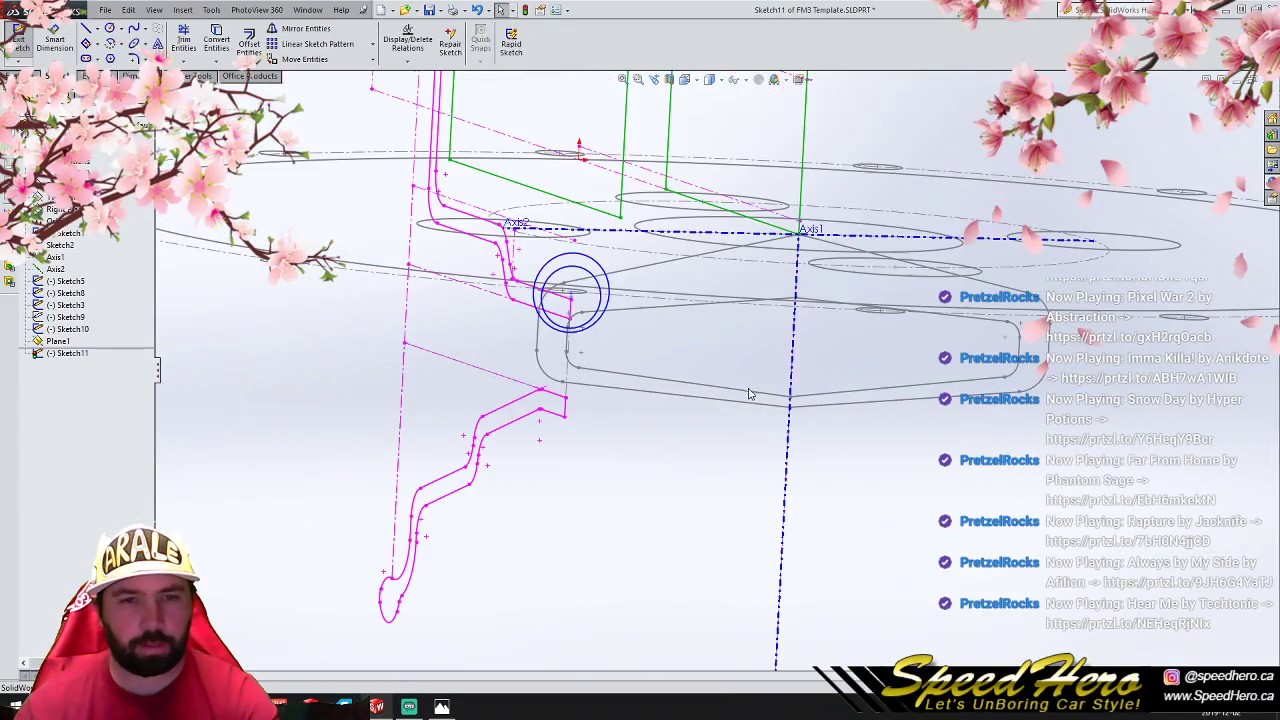
left_click(594, 318)
key("Delete")
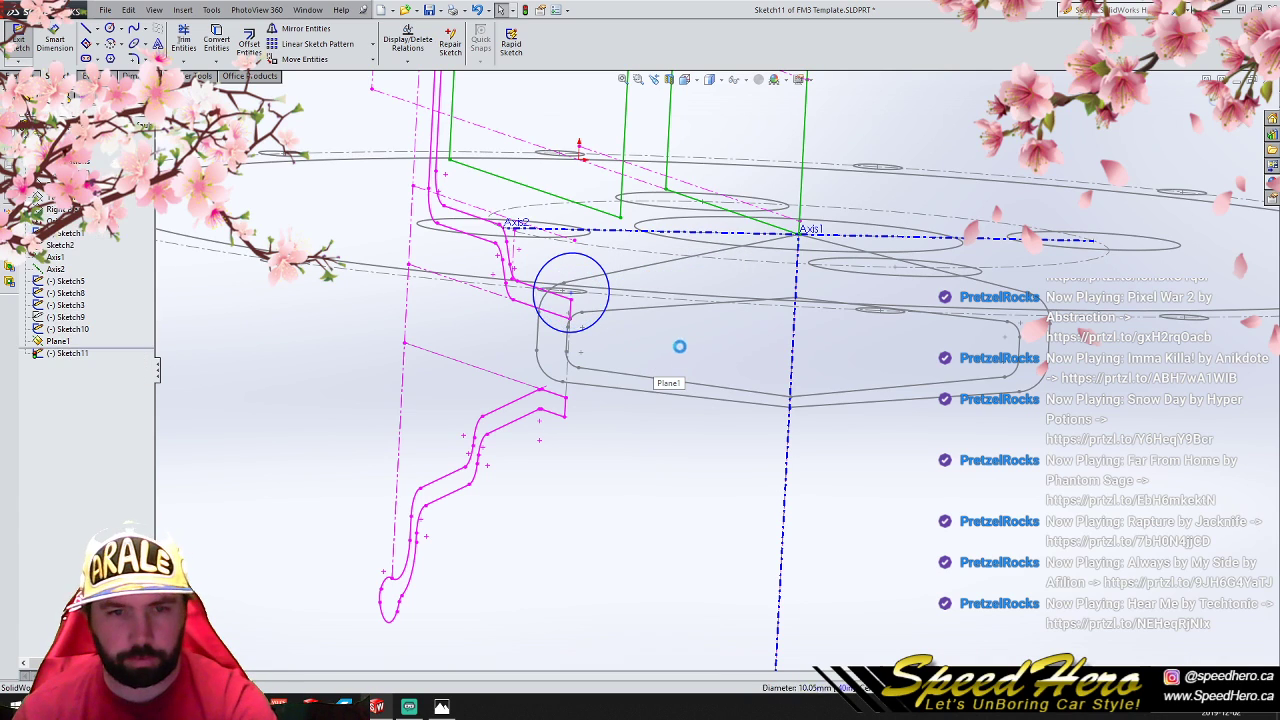
left_click(600, 320)
key("Delete")
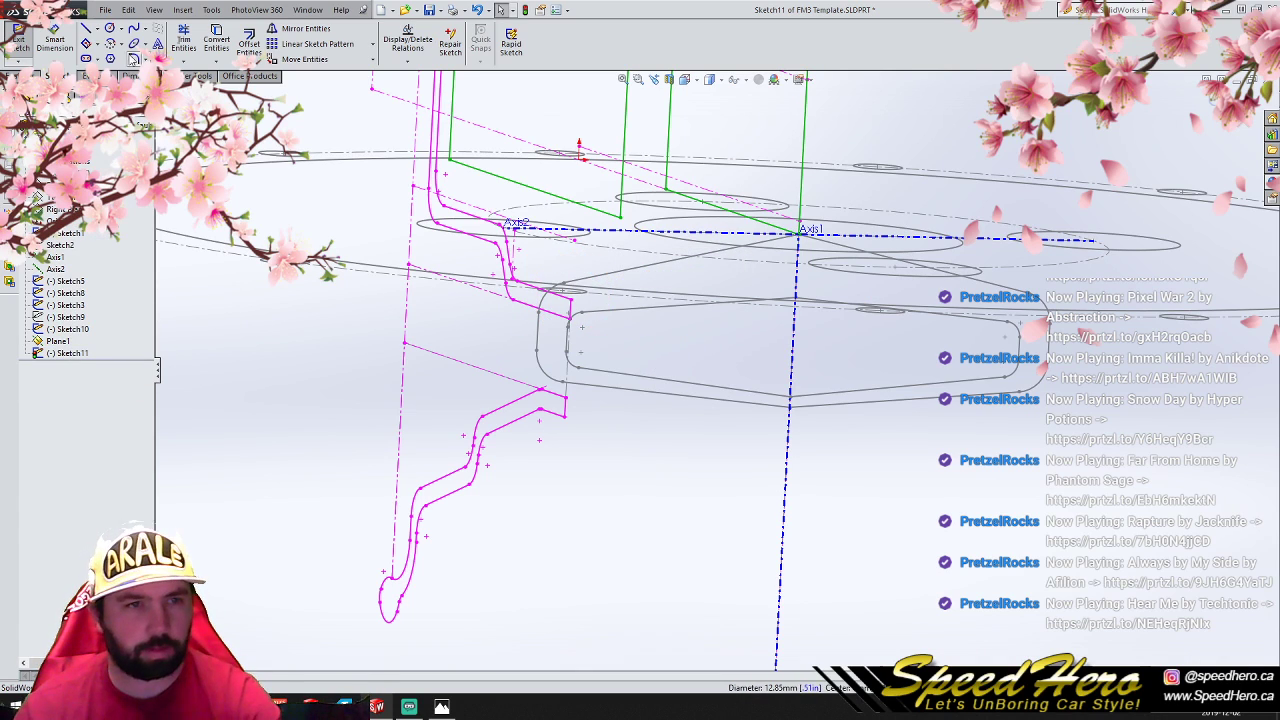
Step: Draw a 9.525 mm radius circle centered midway between the two magenta profile ends, passing through the lower profile's outer end point
left_click(109, 28)
left_click(567, 356)
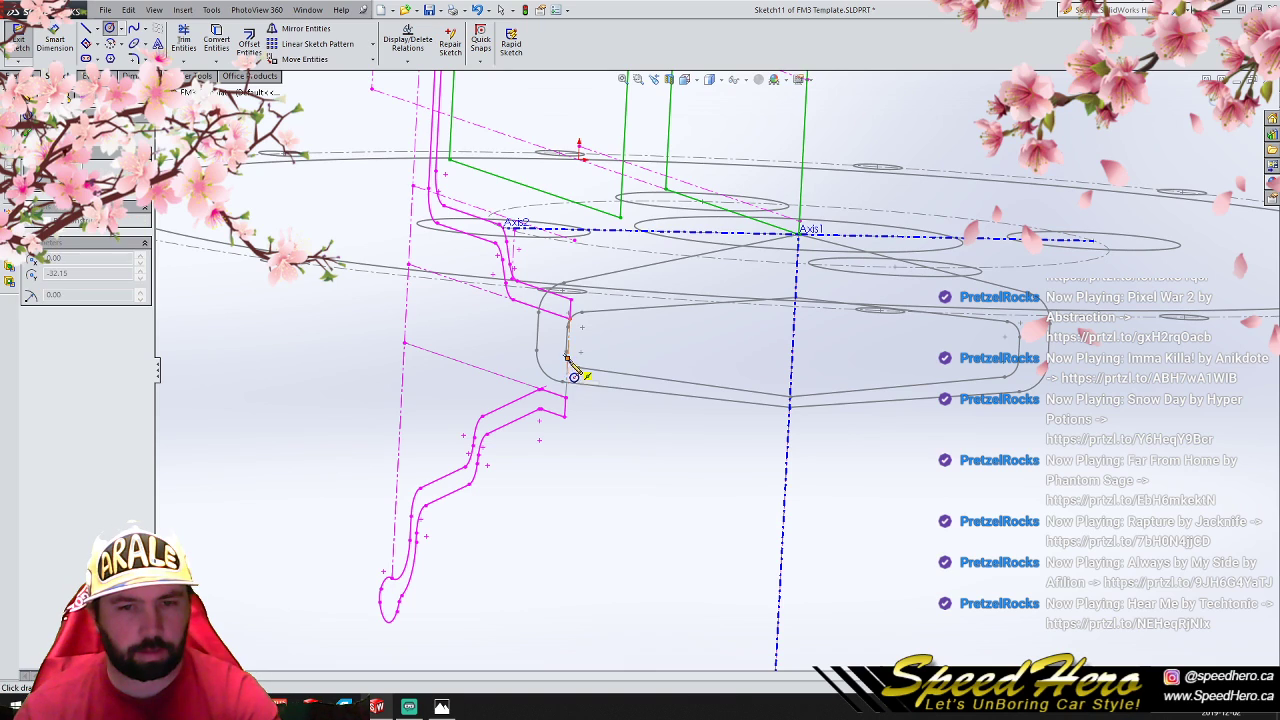
left_click(565, 414)
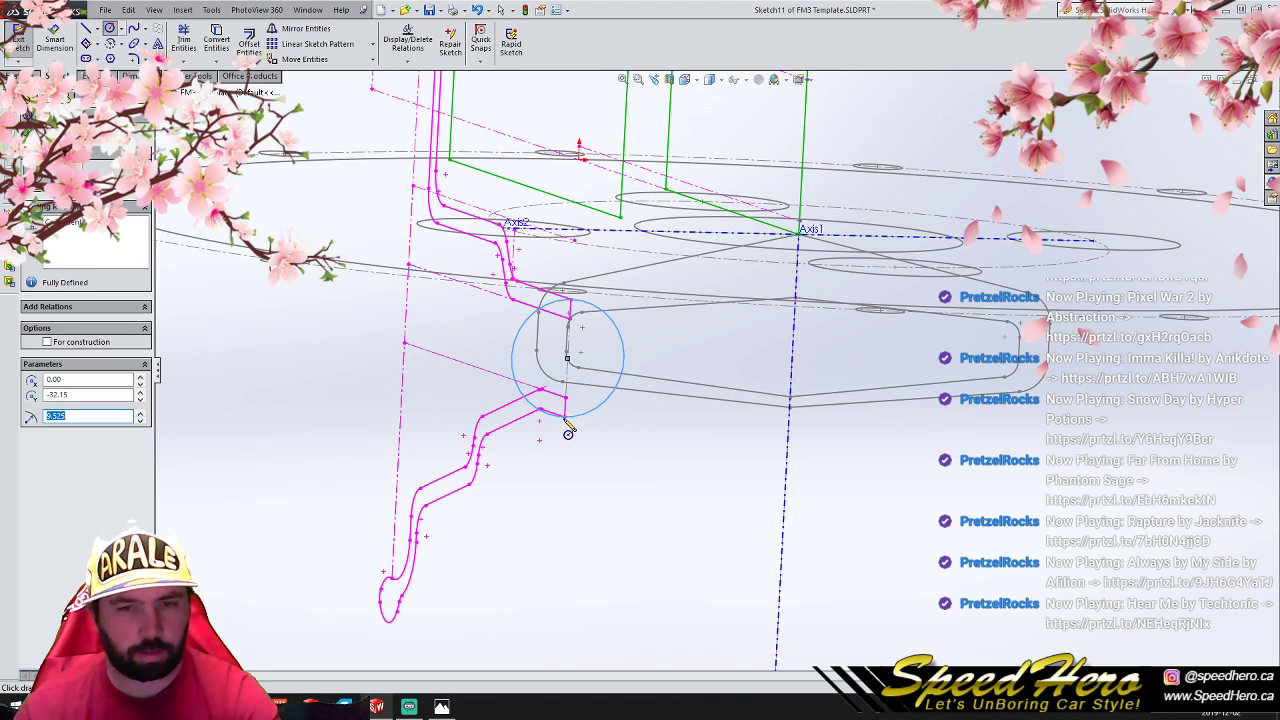
Step: Draw a smaller circle inside it through the lower profile's inner end point, and move its center up toward the large circle's center
scroll(578, 405, "down", 3)
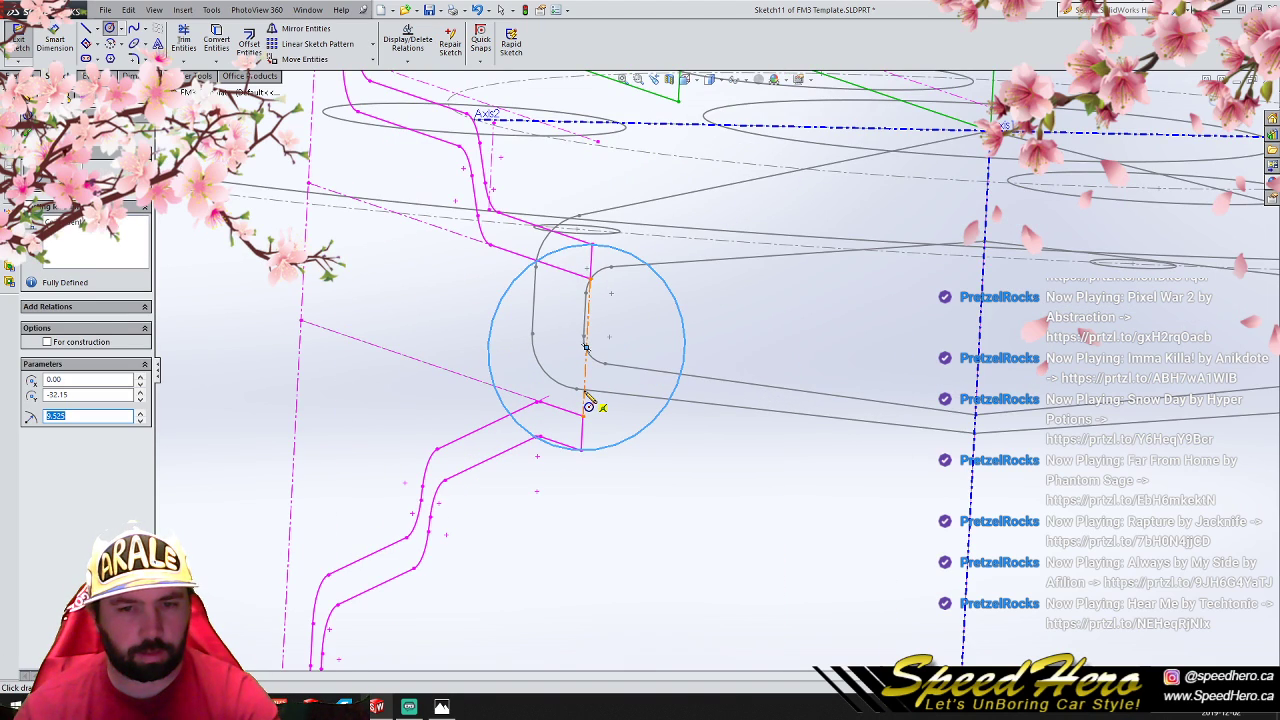
left_click(586, 388)
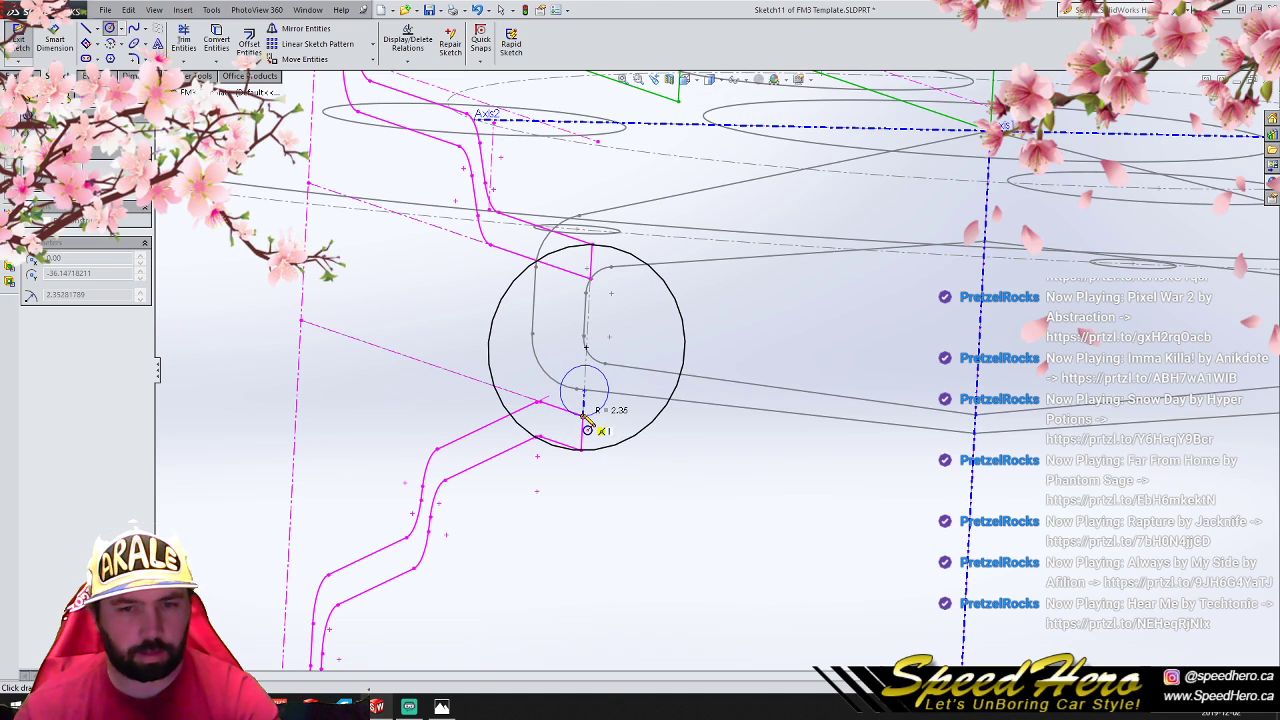
left_click(584, 415)
right_click(584, 415)
left_click(605, 352)
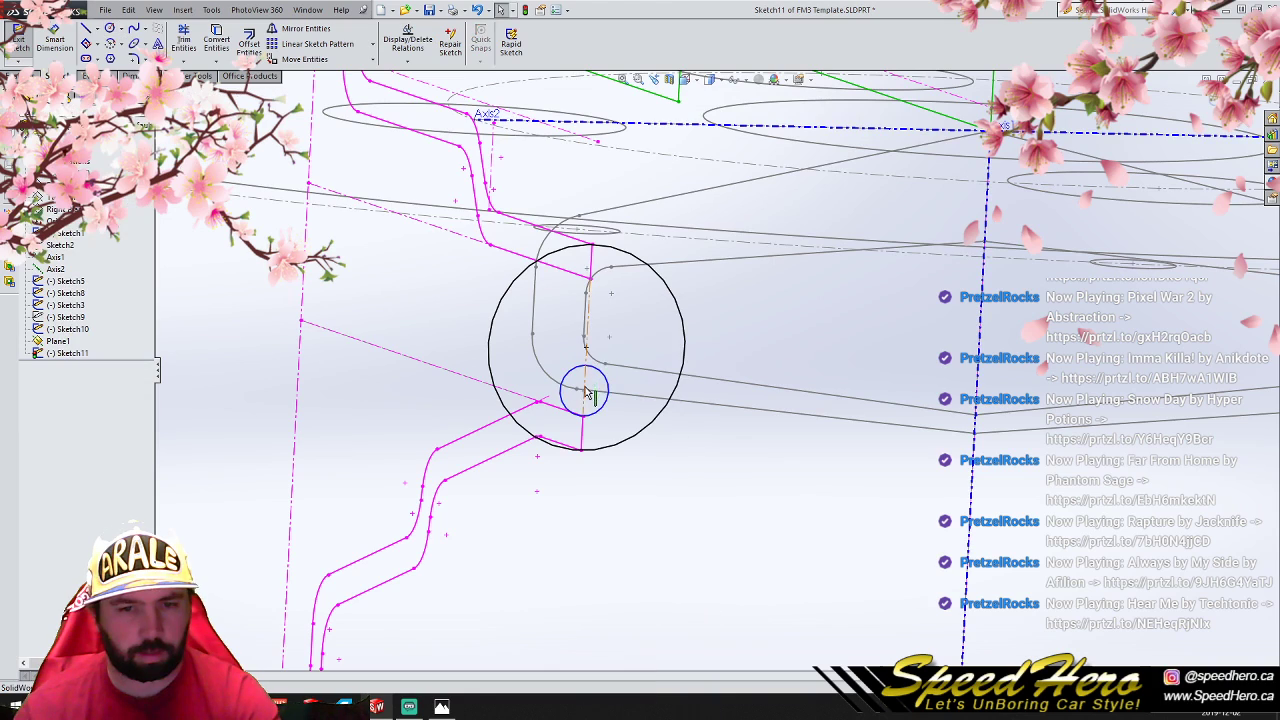
left_click_drag(586, 393, 585, 355)
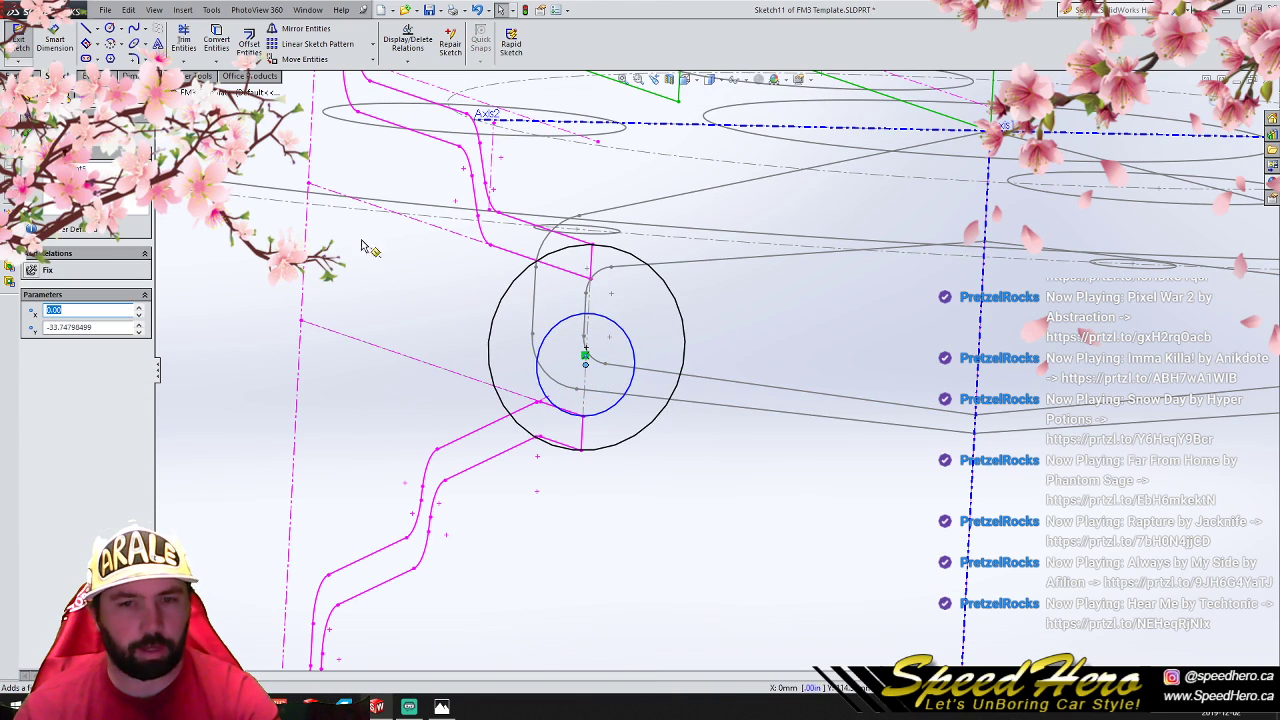
Step: Accept the smaller circle and exit the sketch on the offset plane
left_click(29, 133)
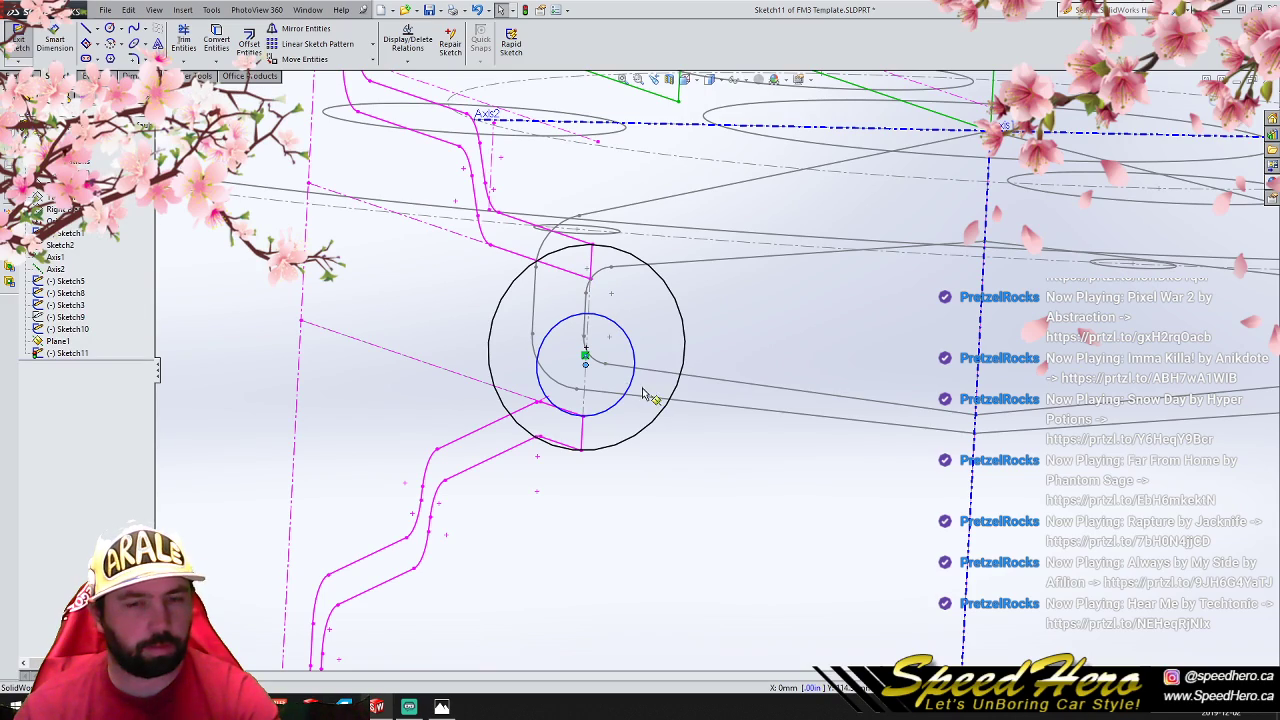
scroll(644, 388, "up", 1)
mouse_move(665, 388)
middle_mouse_down()
mouse_move(649, 380)
mouse_move(689, 392)
middle_mouse_up()
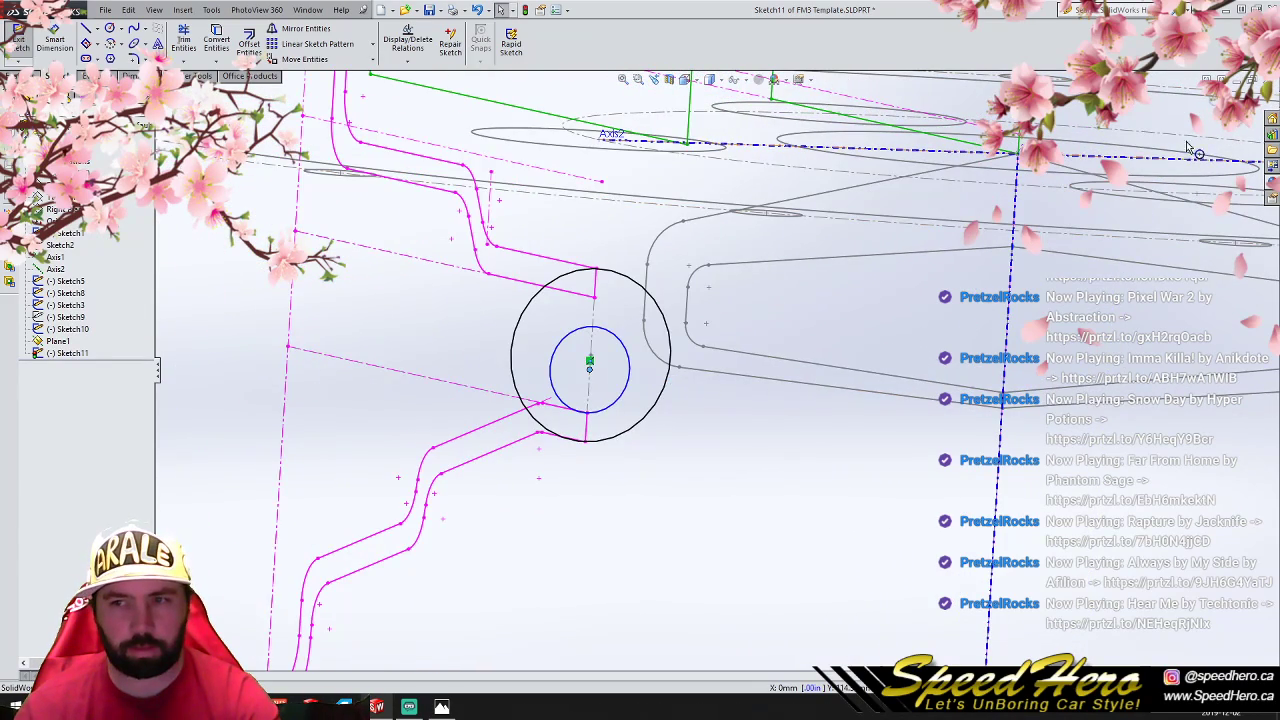
left_click(1210, 102)
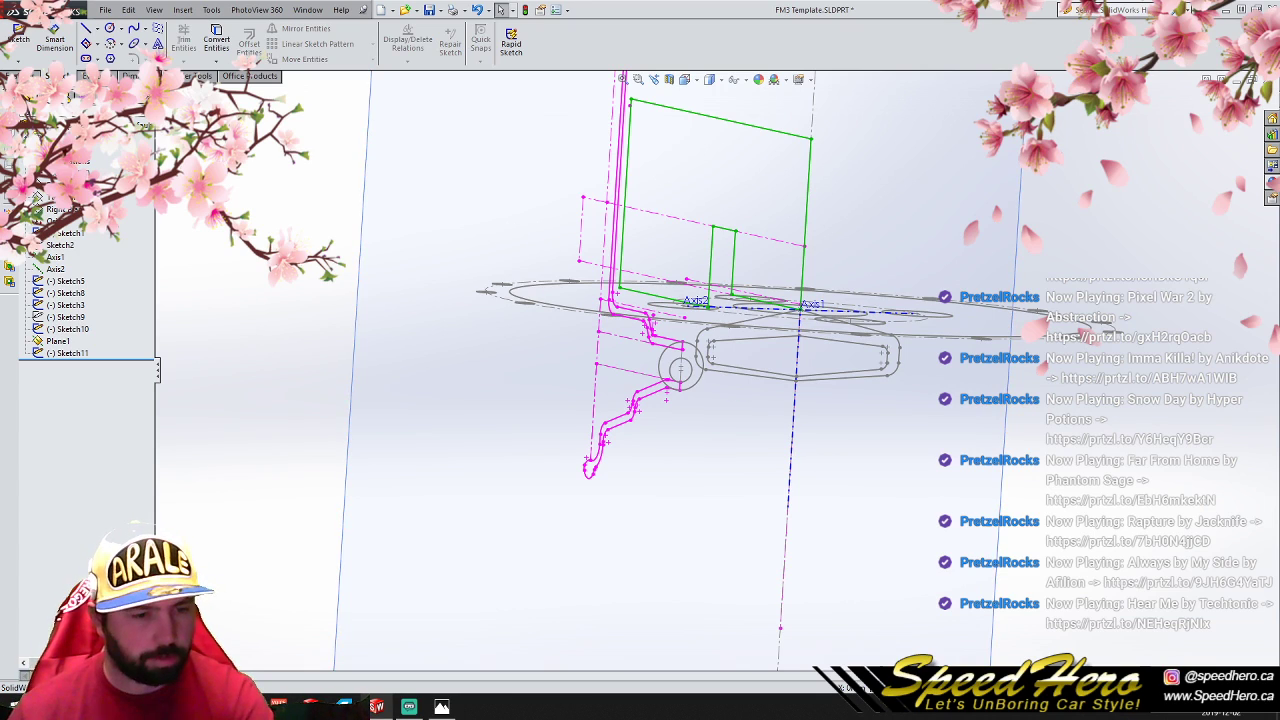
Step: Switch to File Explorer and open the network's shared folder, Stress simulations, Foreman part 2
key("alt+Tab")
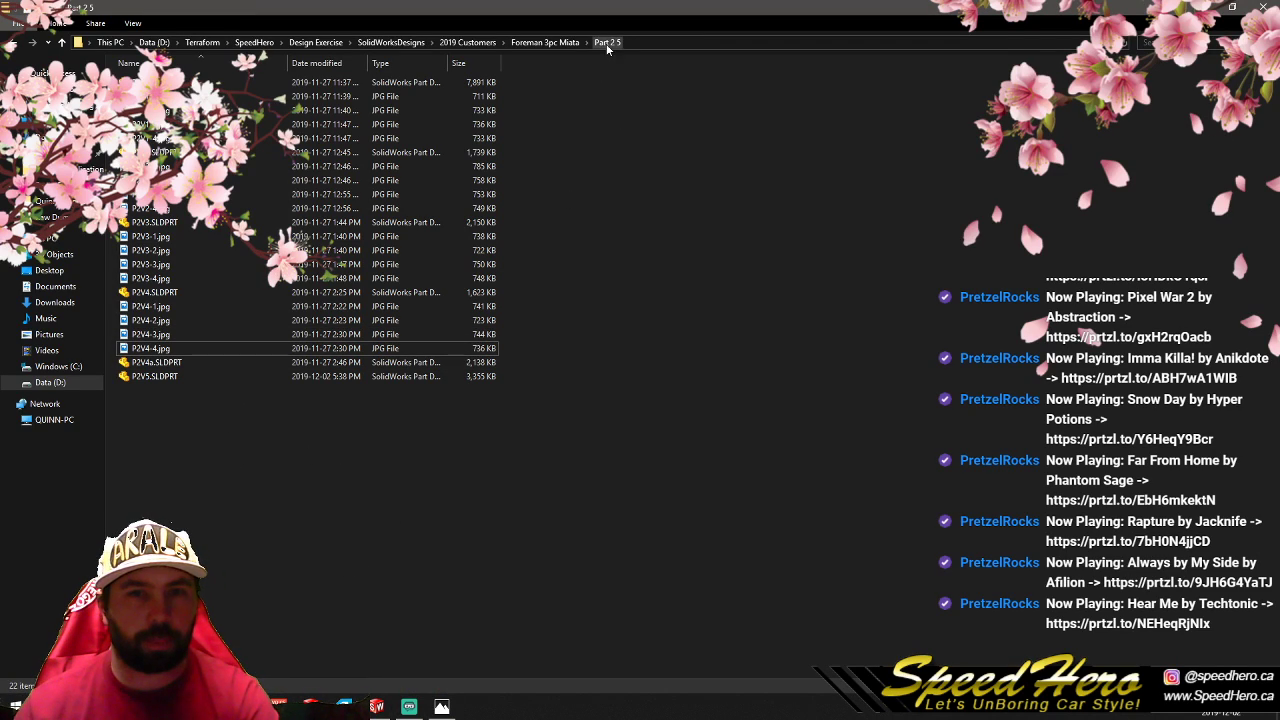
left_click(13, 421)
left_click(67, 456)
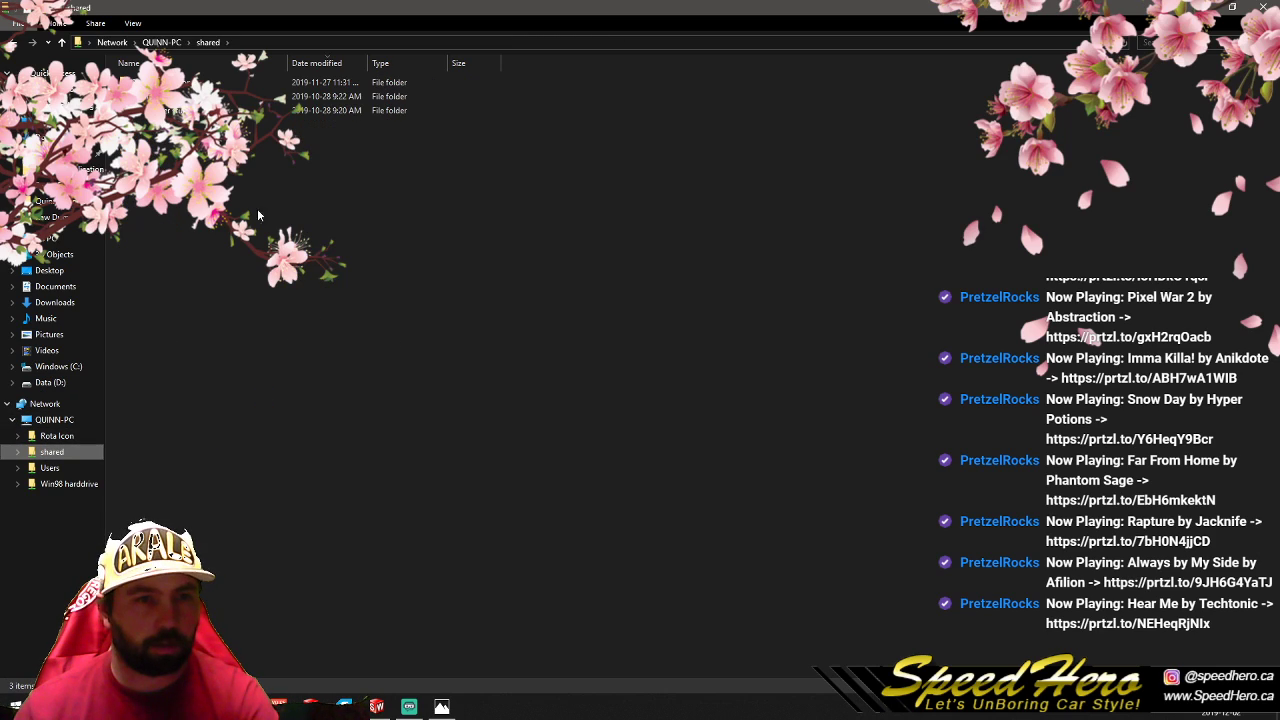
double_click(188, 82)
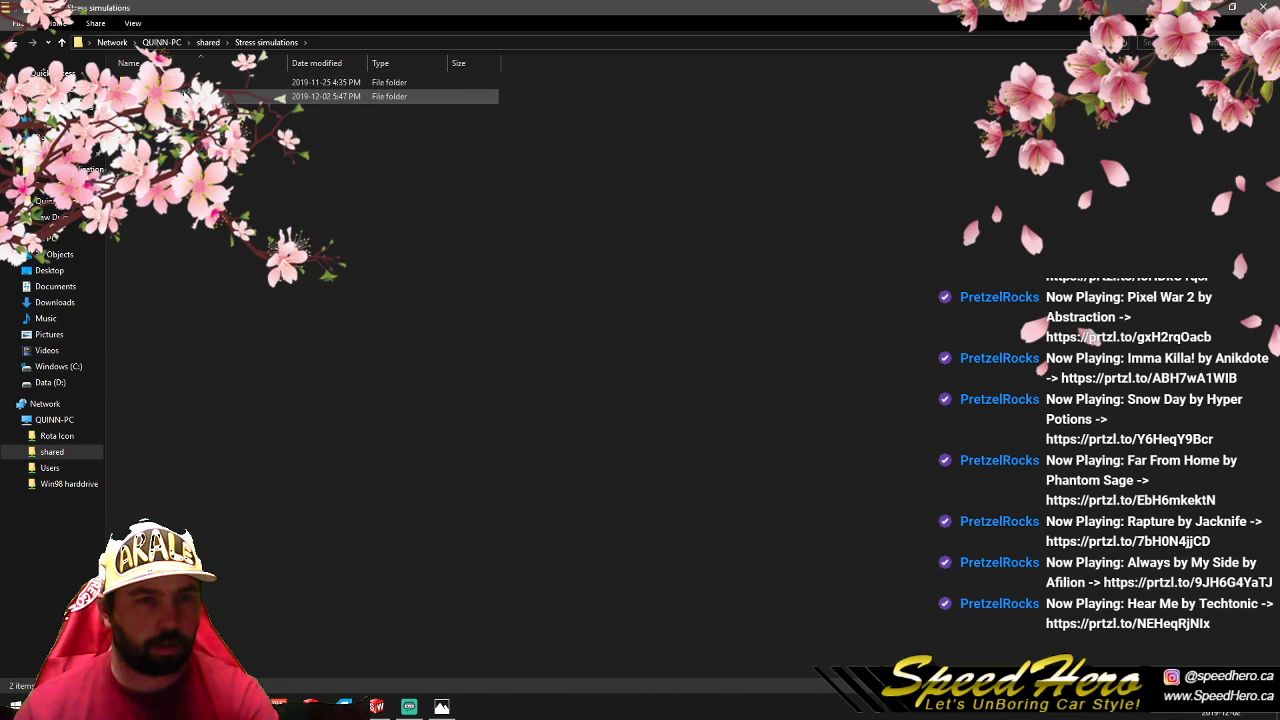
double_click(186, 96)
Step: Copy the four images P2V5-1.jpg through P2V5-4.jpg from the Foreman part 2 folder
scroll(186, 520, "down", 10)
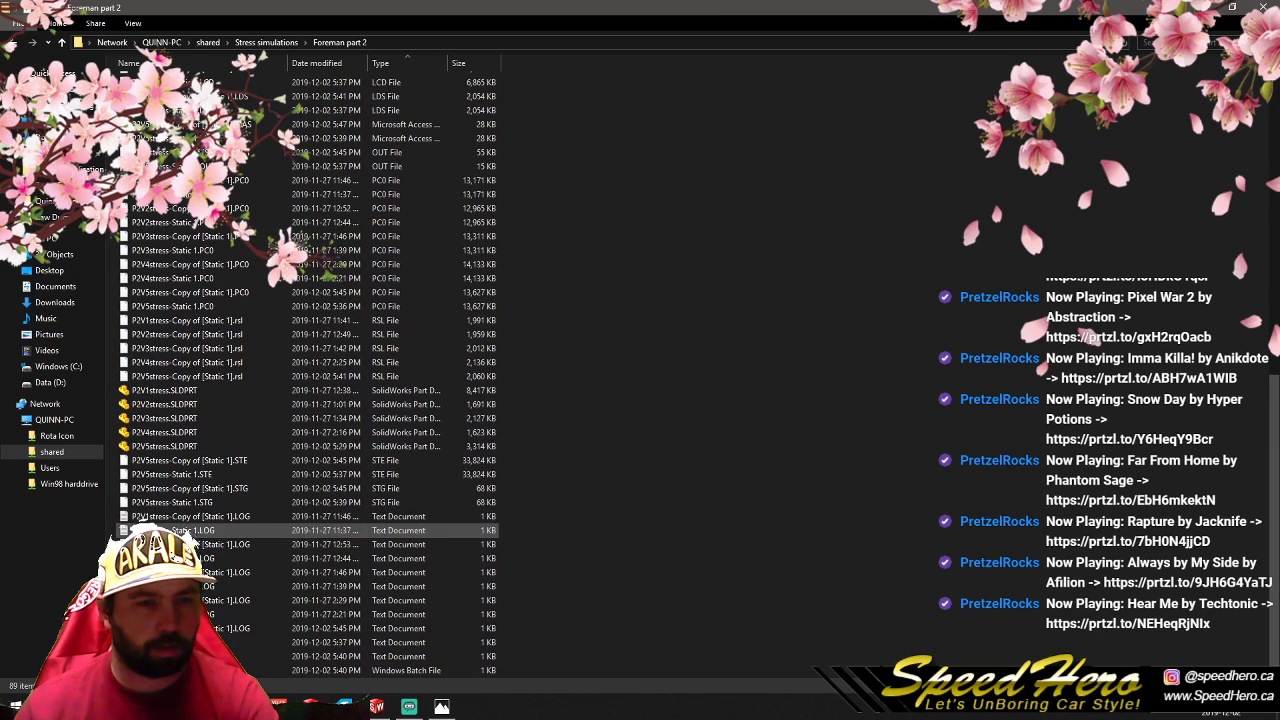
scroll(283, 574, "up", 7)
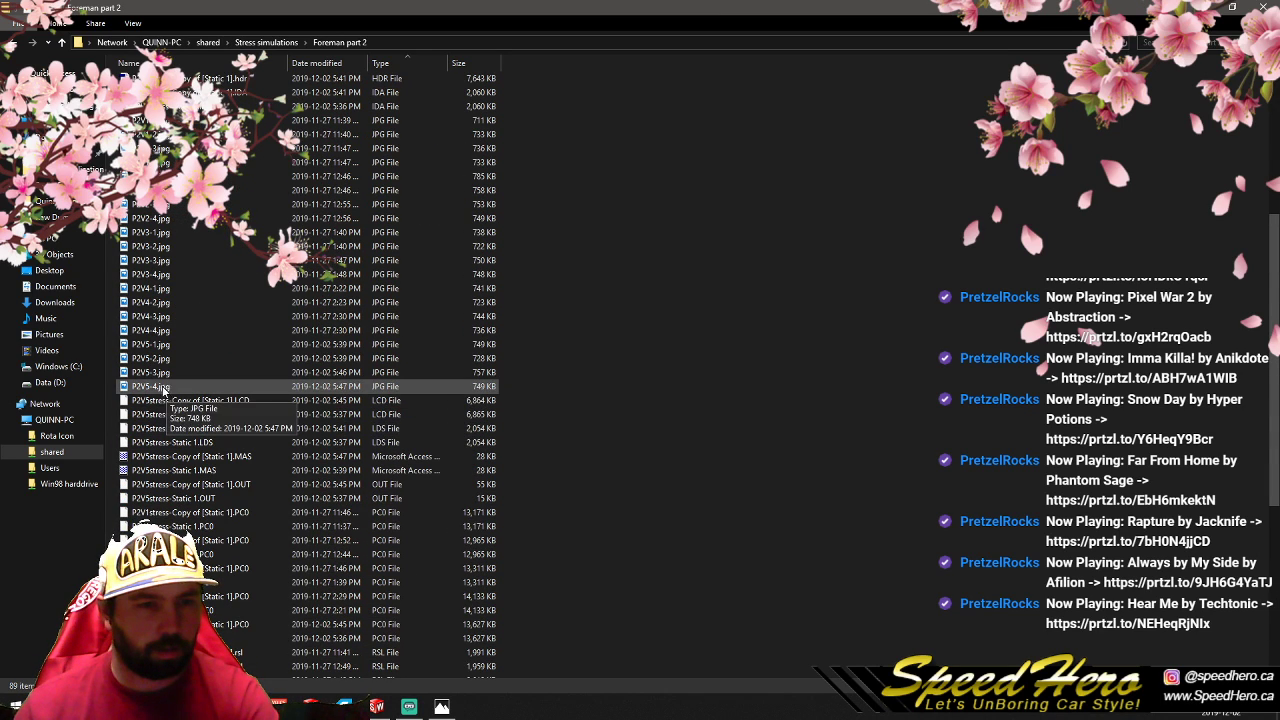
left_click(156, 346)
left_click(152, 388, "shift")
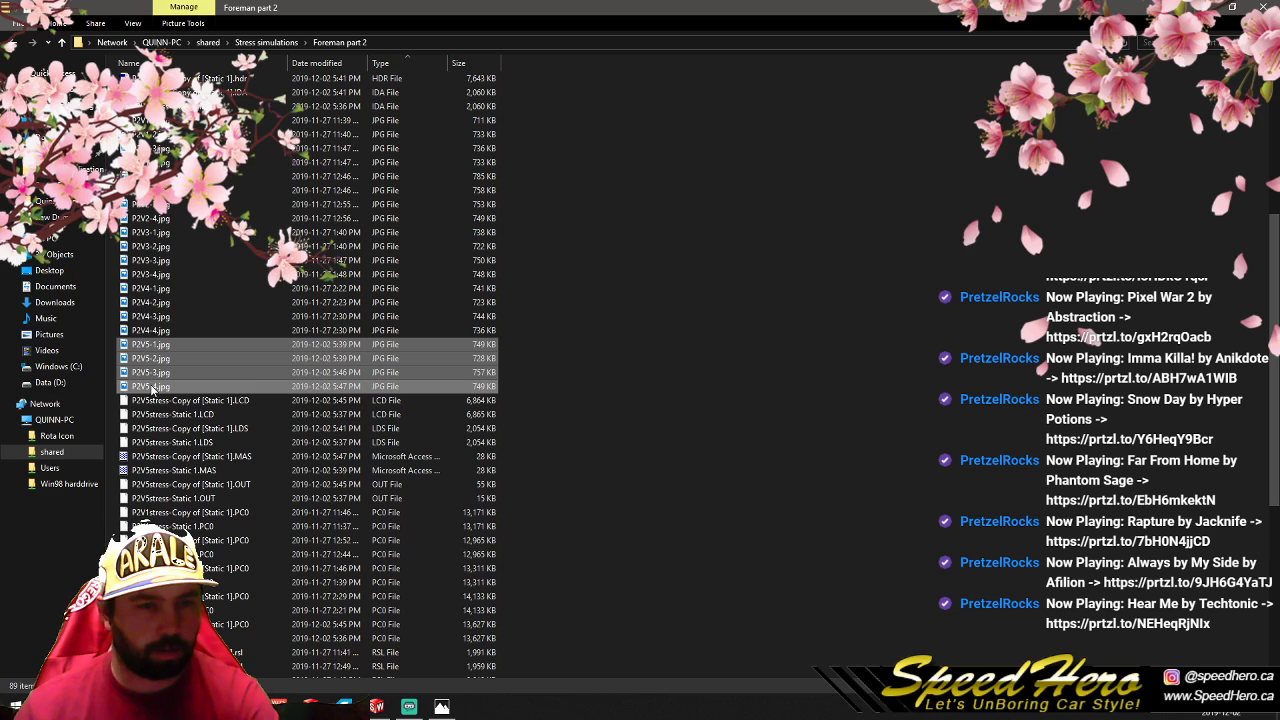
right_click(156, 384)
left_click(91, 307)
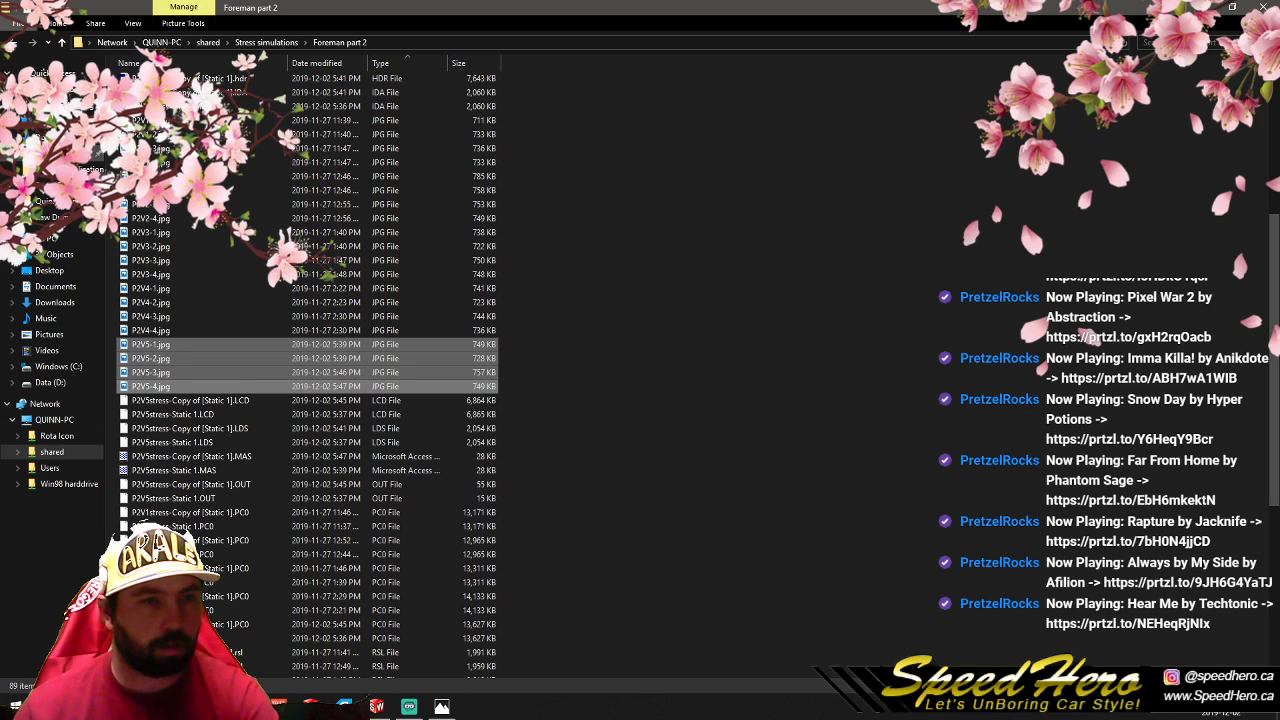
Step: Paste the copied images into SolidWorksDesigns, 2019 Customers, Foreman 3pc Miata, Part 2 5
left_click(62, 137)
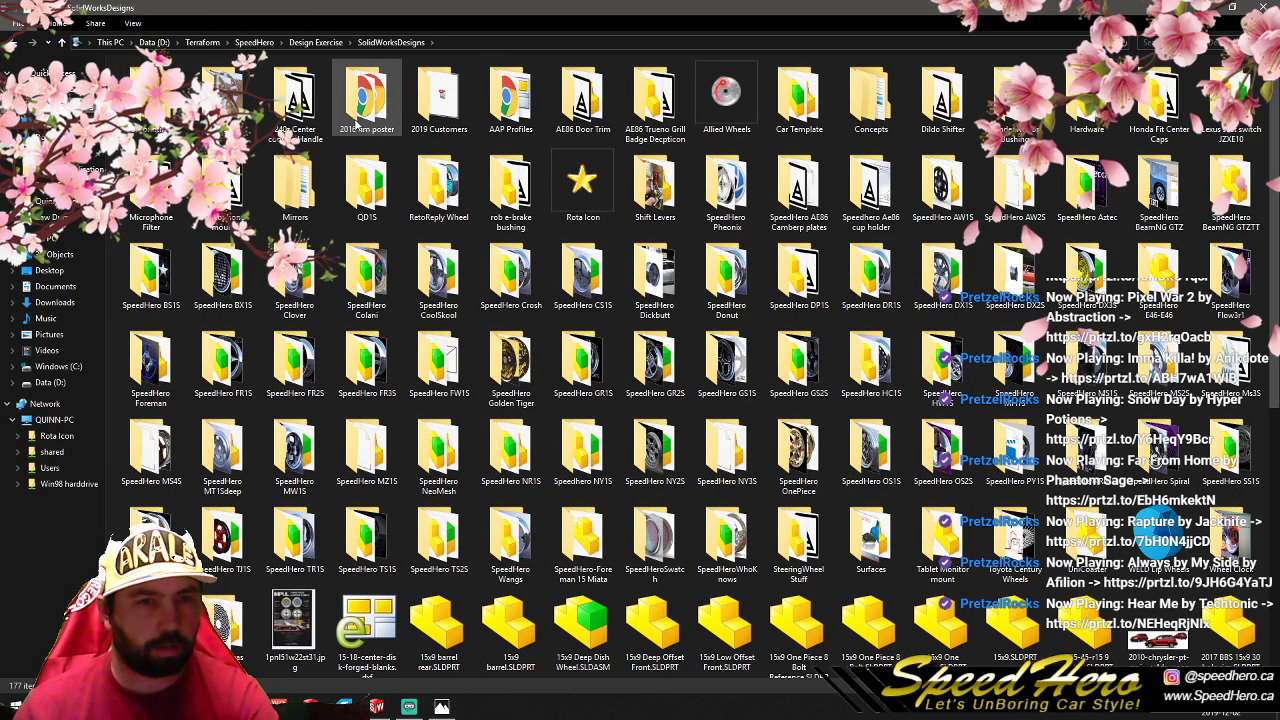
double_click(438, 100)
double_click(181, 90)
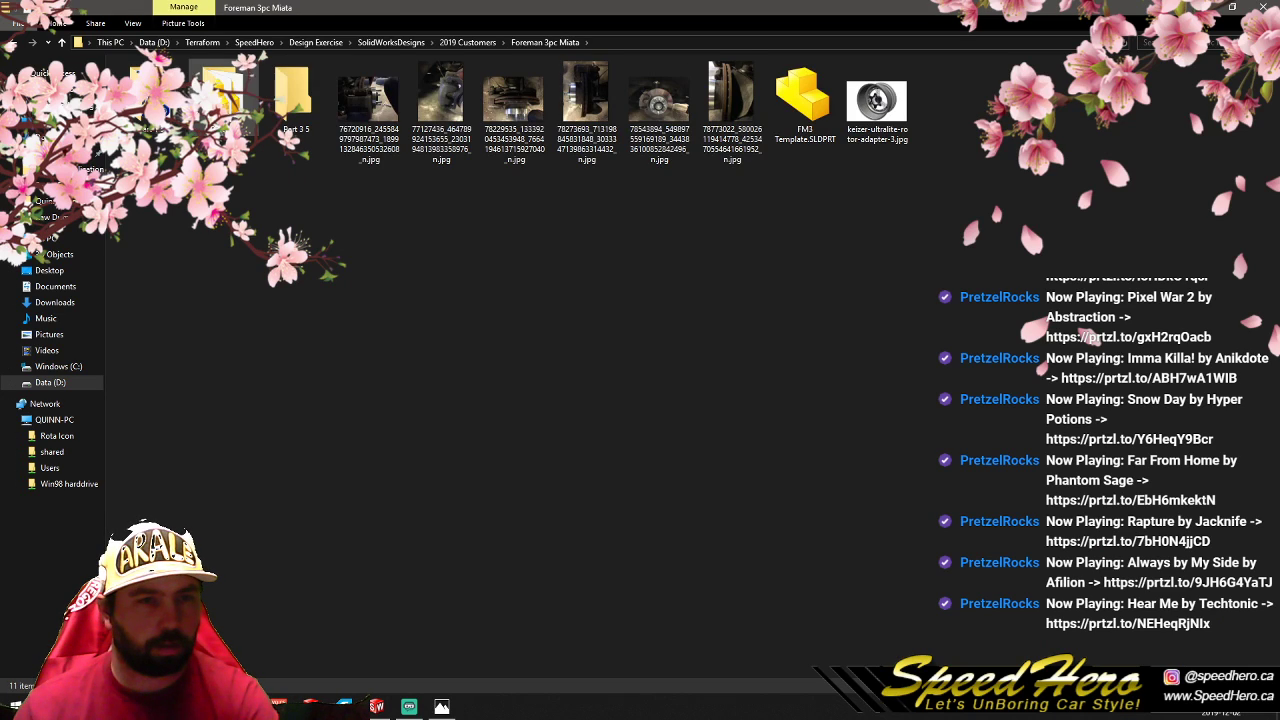
double_click(224, 88)
right_click(491, 441)
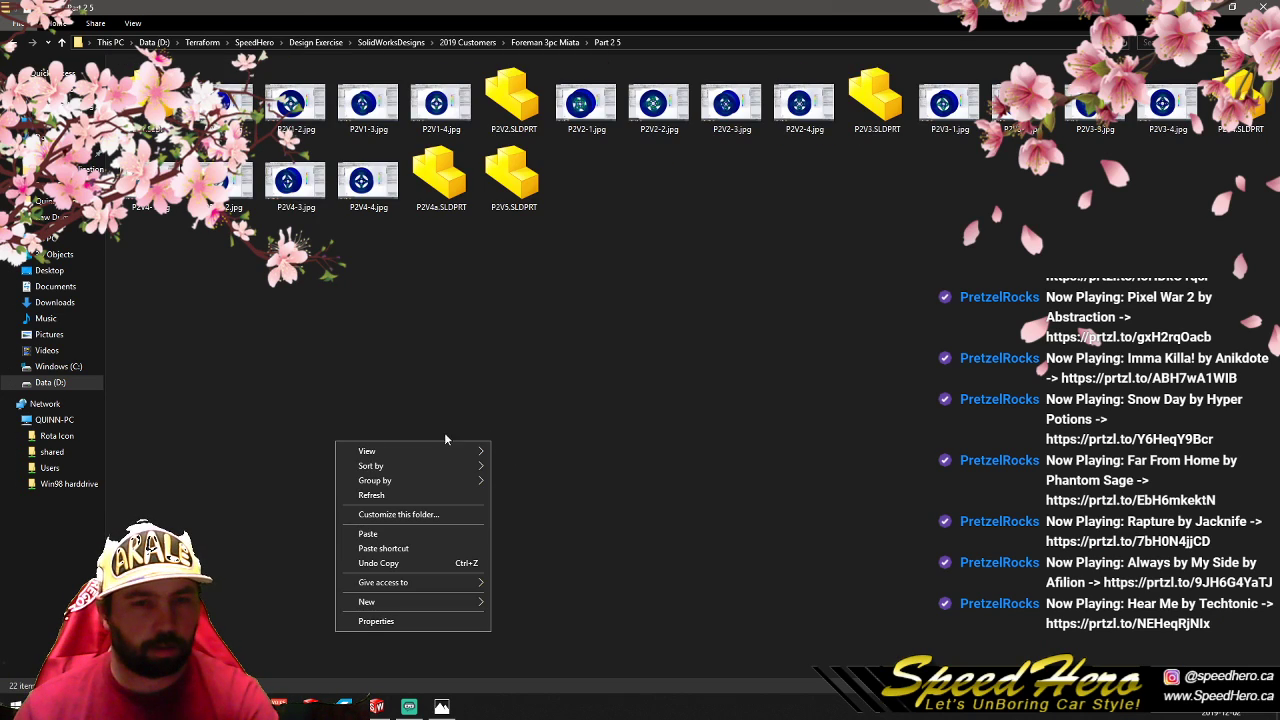
left_click(386, 538)
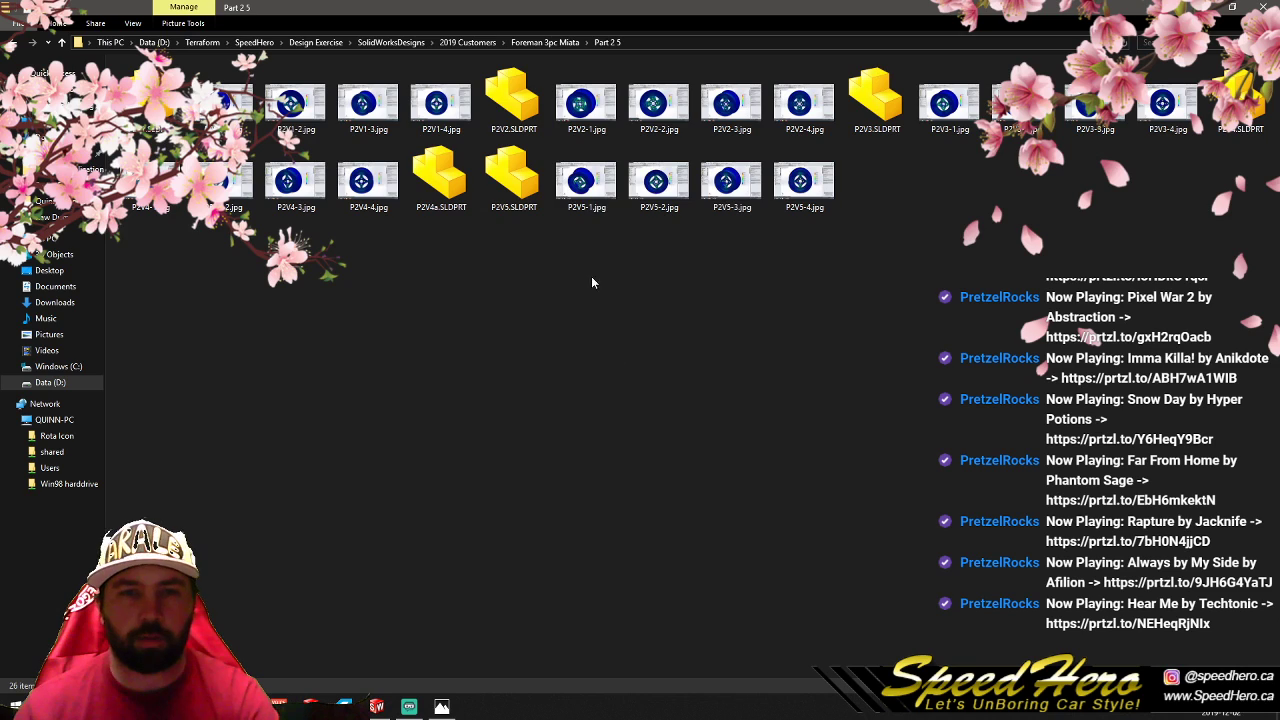
Step: Open the stress plot image P2V5-1.jpg and compare its angled wheel view with the front view in P2V5-2.jpg
double_click(585, 185)
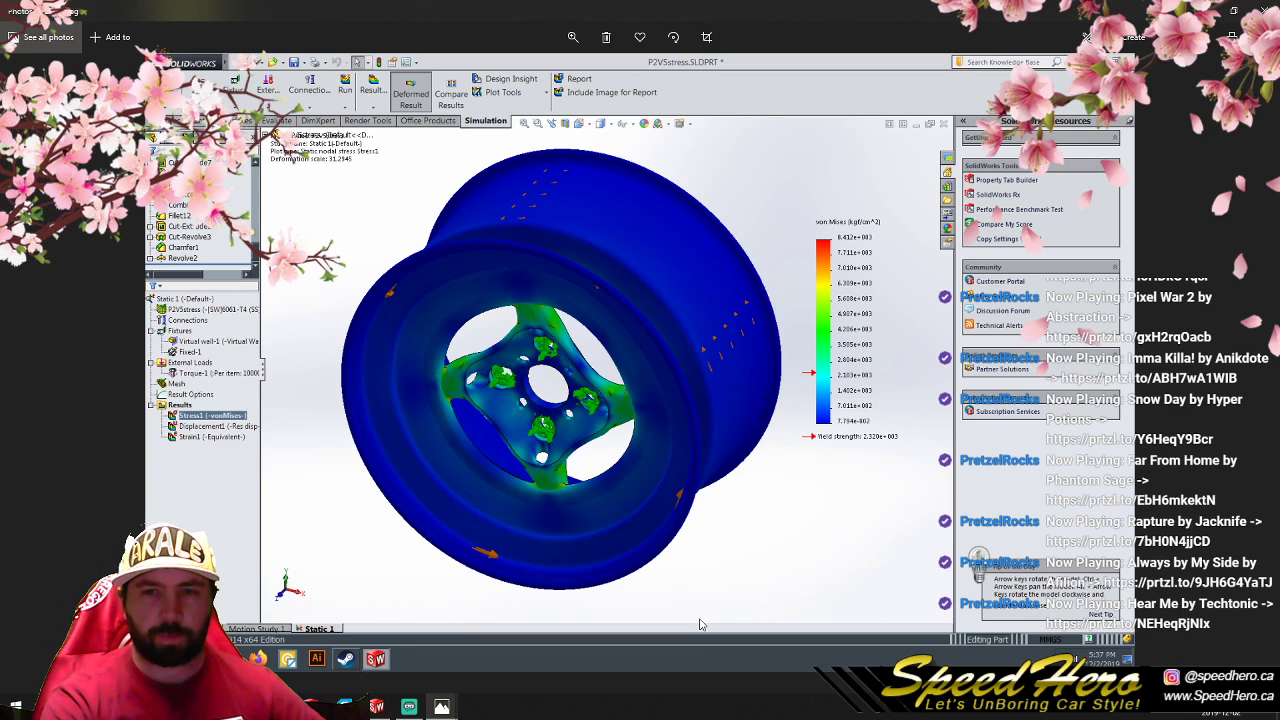
key("Right")
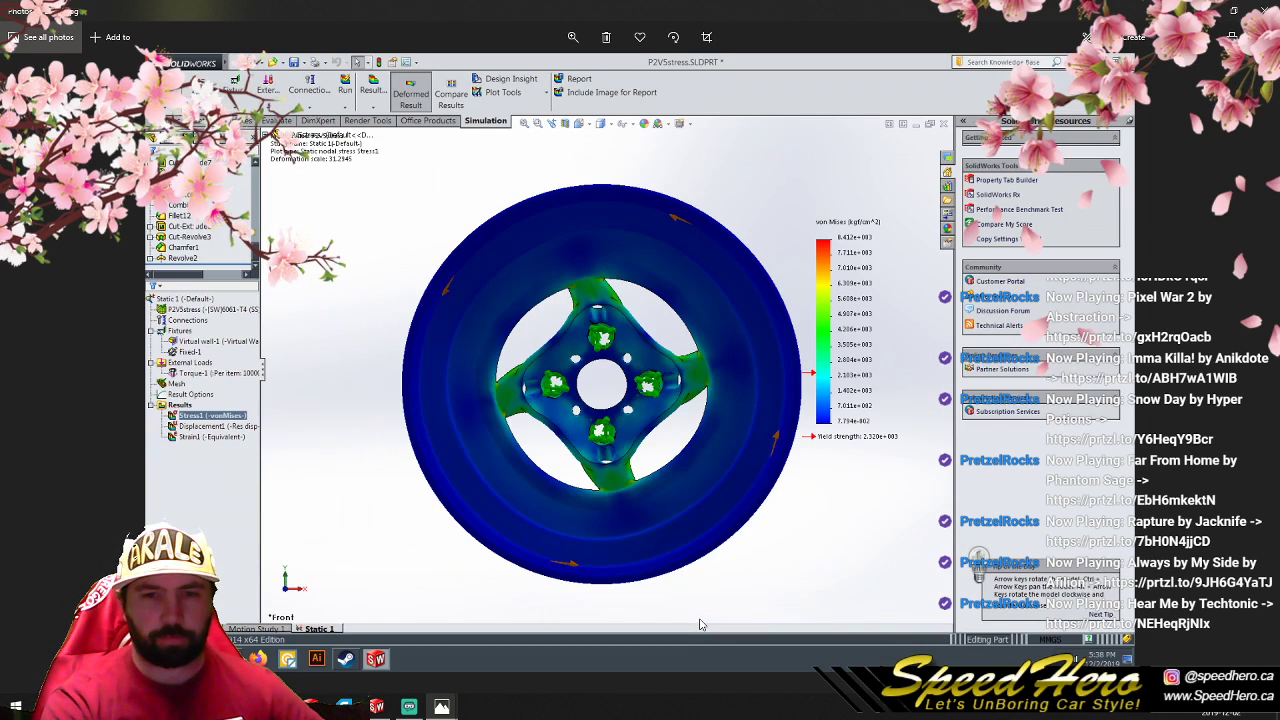
key("Left")
key("Right")
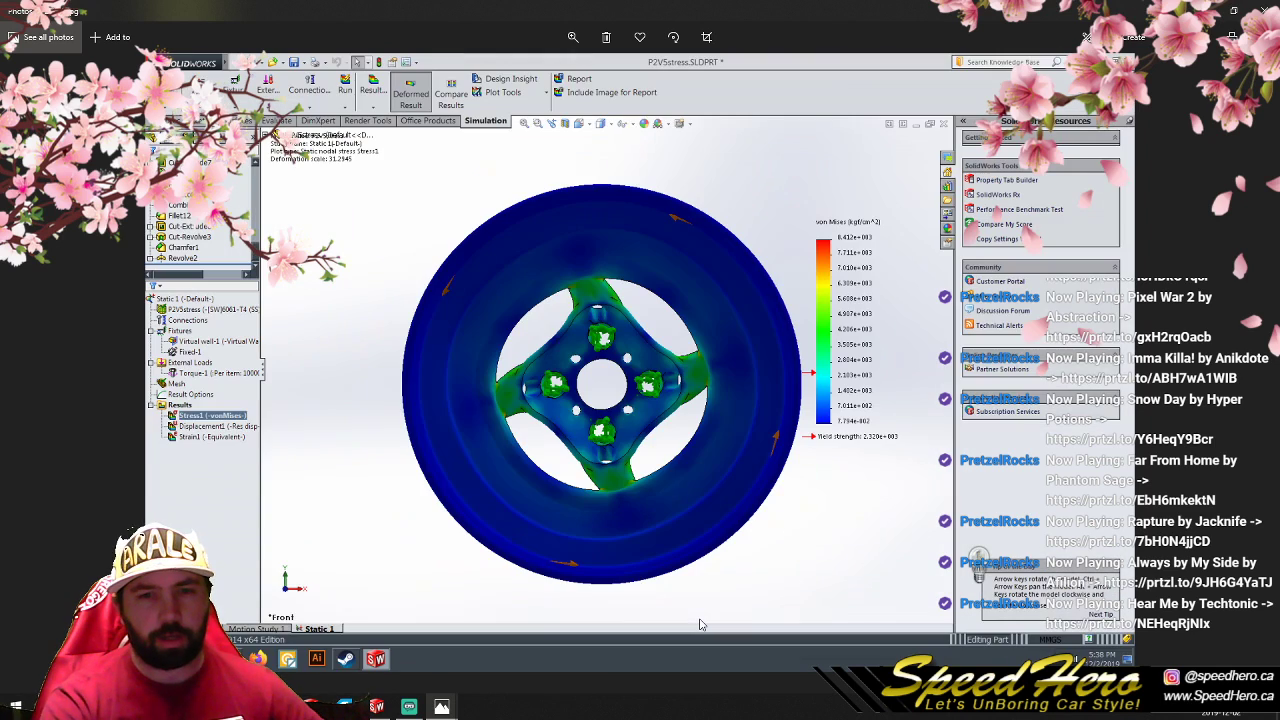
key("Left")
key("Right")
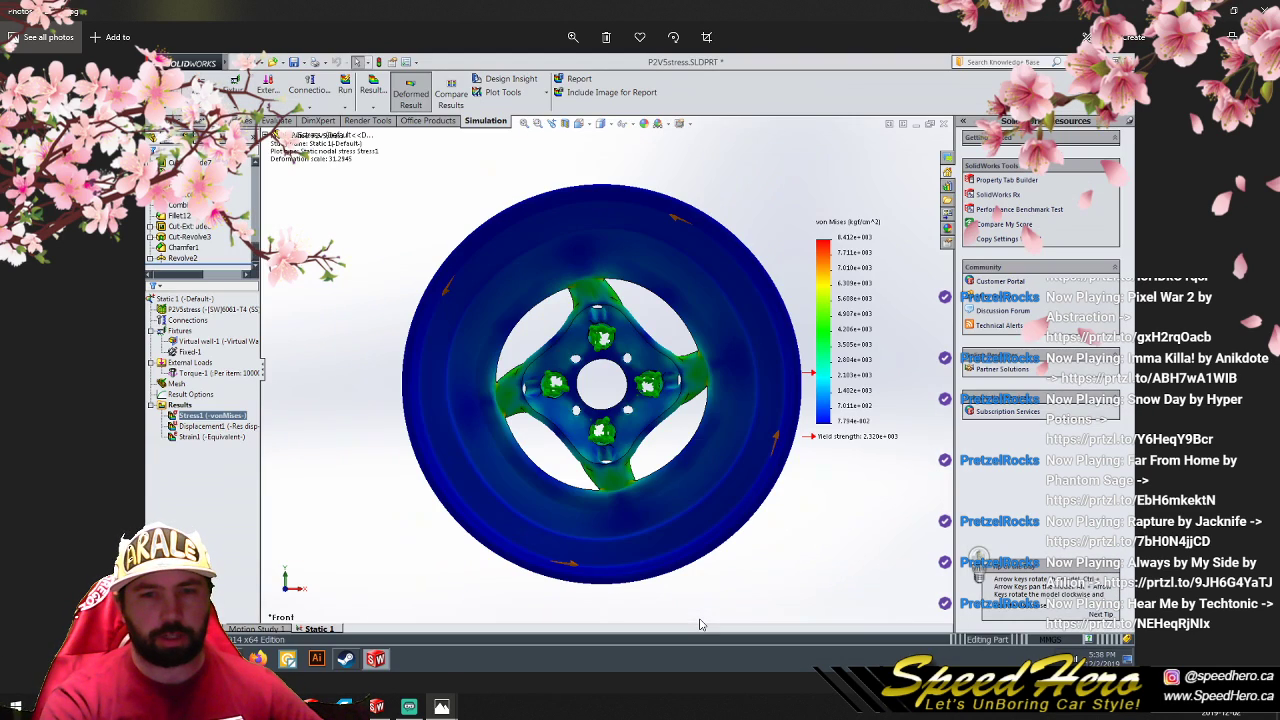
key("Left")
key("Right")
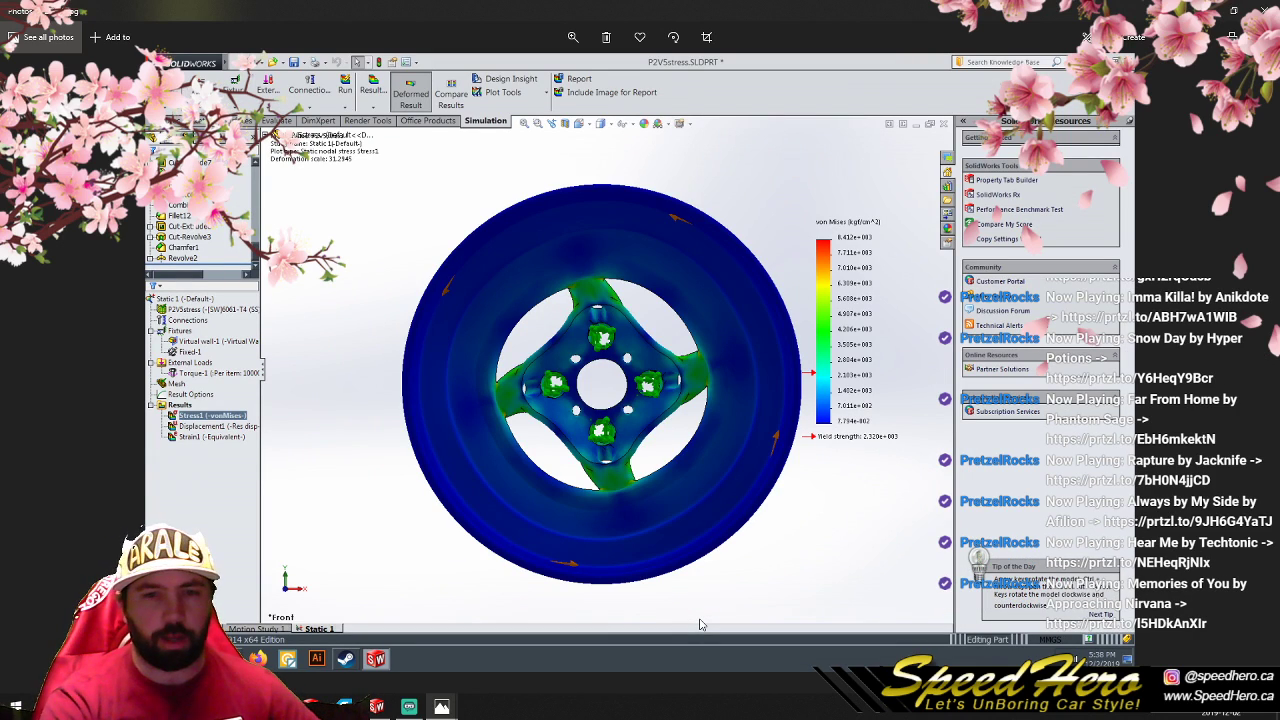
Step: Compare the front-view stress plot in P2V5-2.jpg with the Copy of Static 1 stress plot in the following image
key("Right")
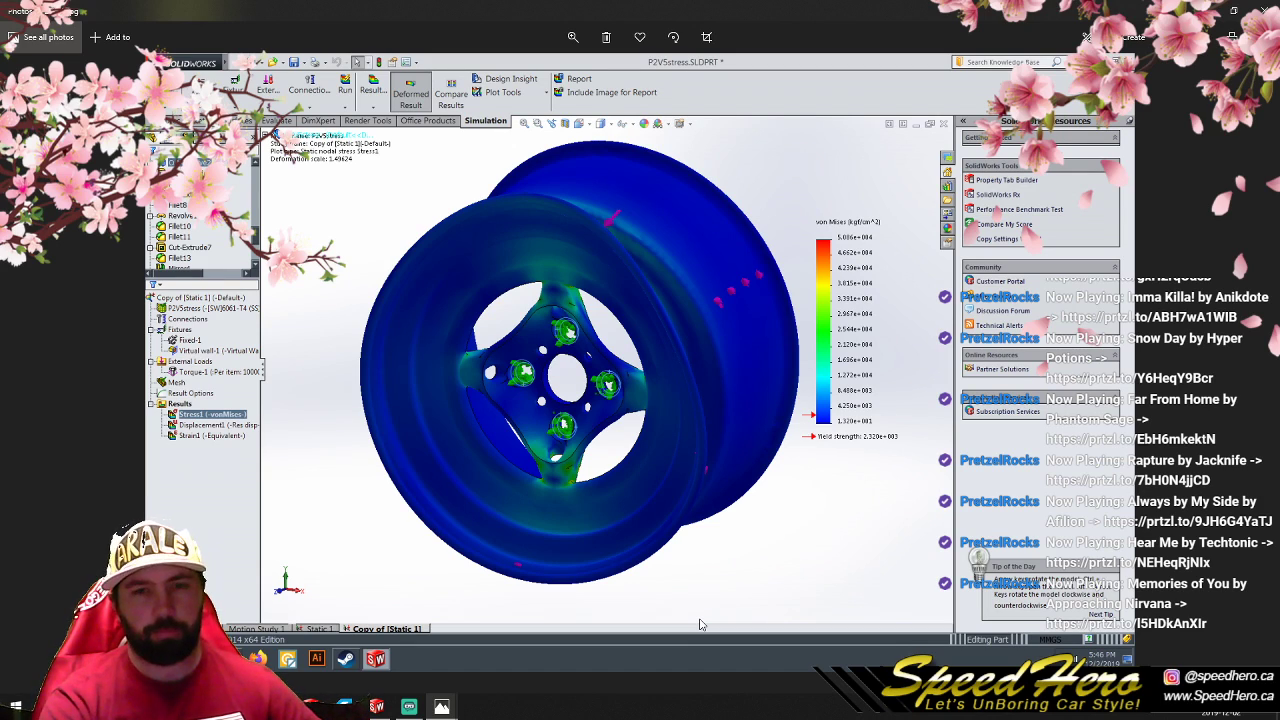
key("Left")
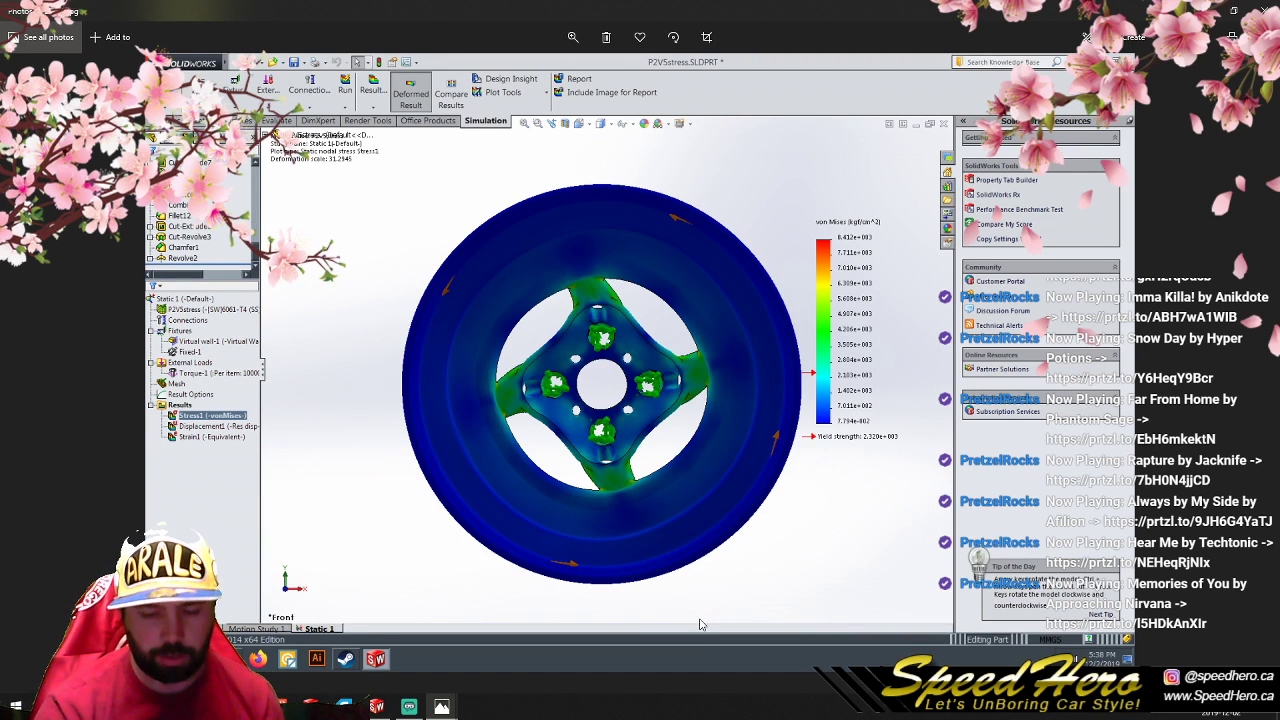
key("Right")
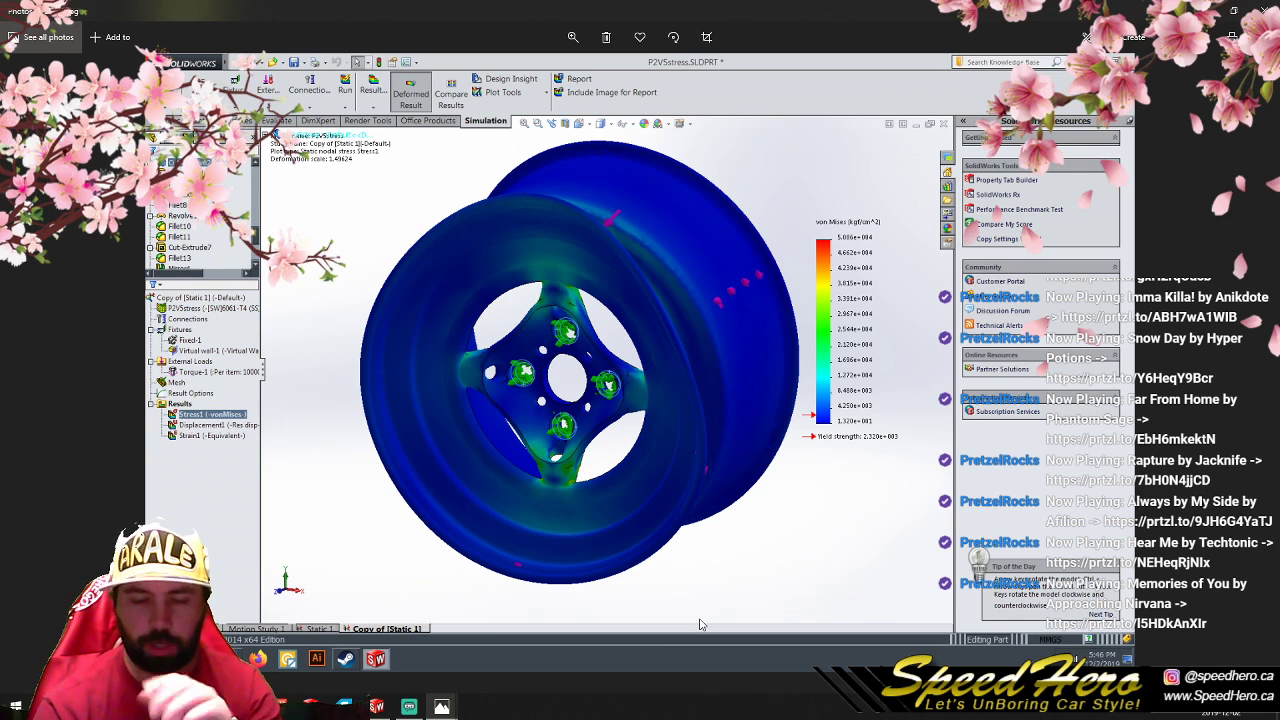
key("Left")
key("Right")
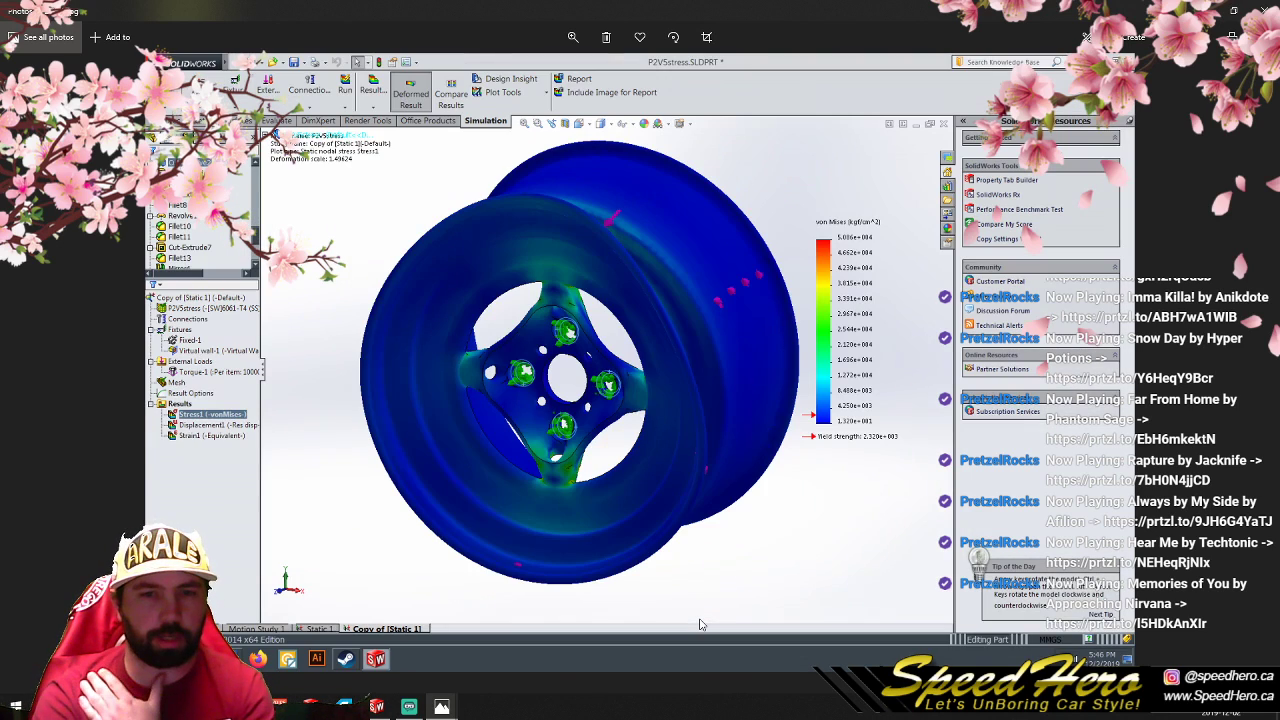
key("Left")
key("Right")
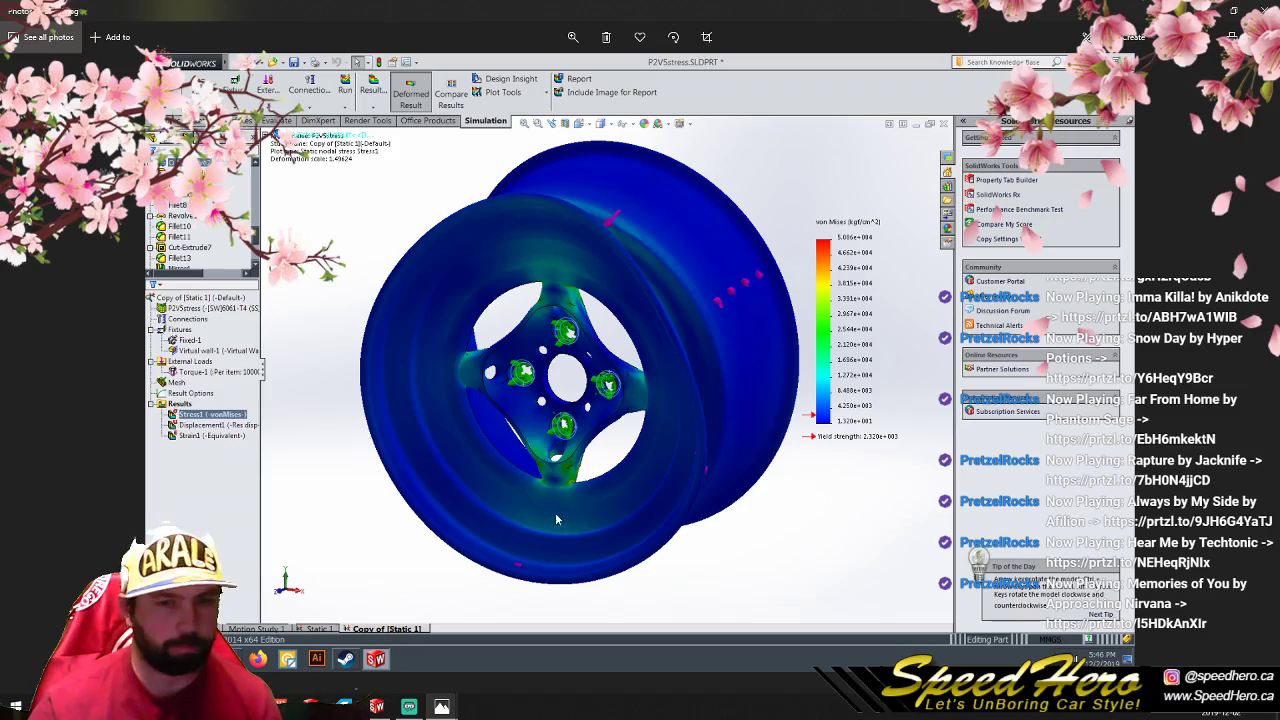
Step: Examine the stress around the spokes and bolt holes up close in the Copy of Static 1 plot
left_click(573, 37)
left_click_drag(531, 68, 566, 70)
left_click_drag(438, 481, 505, 383)
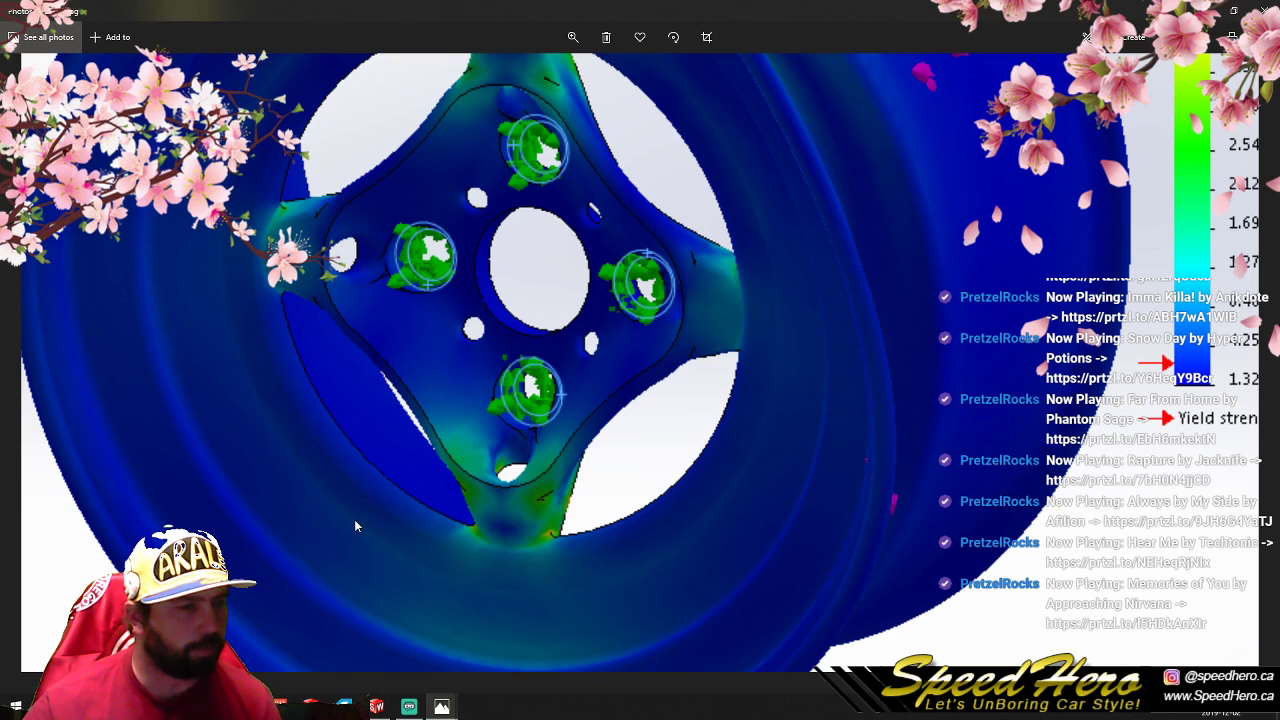
left_click(573, 37)
left_click_drag(566, 68, 516, 68)
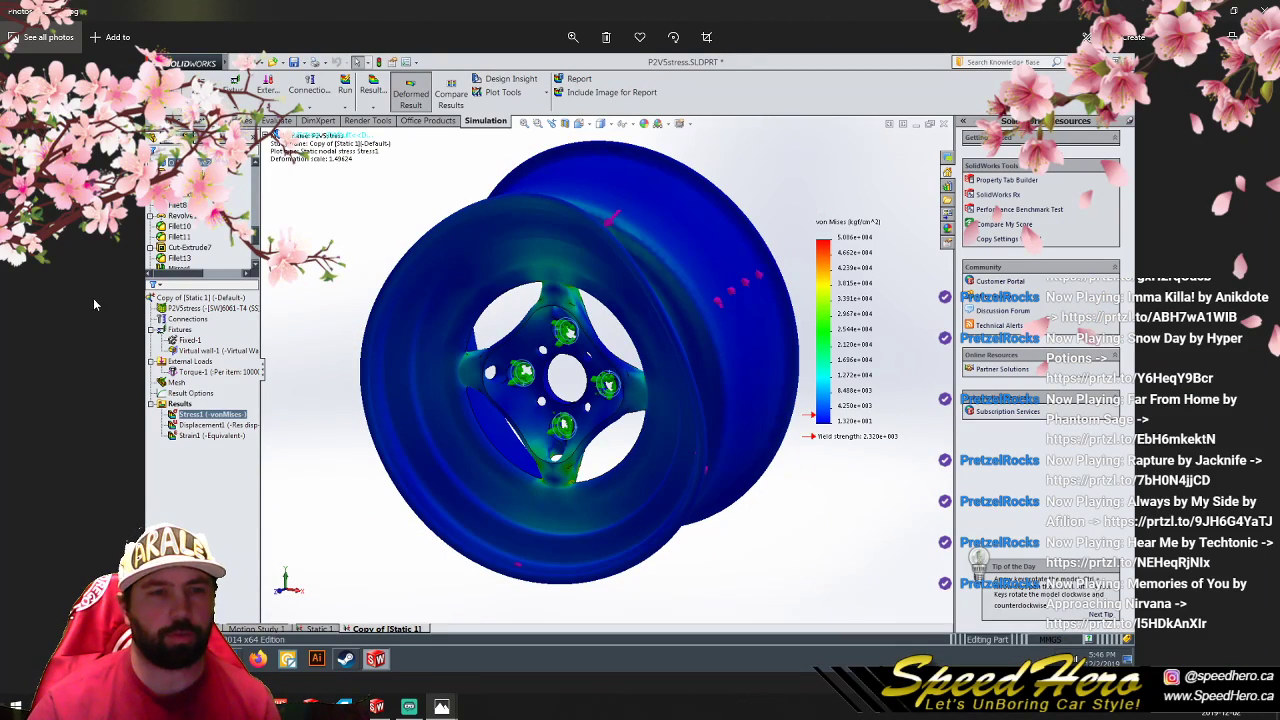
Step: Return to the angled Static 1 stress plot, inspect its spokes and bolt holes up close, and leave the image viewer
left_click(32, 362)
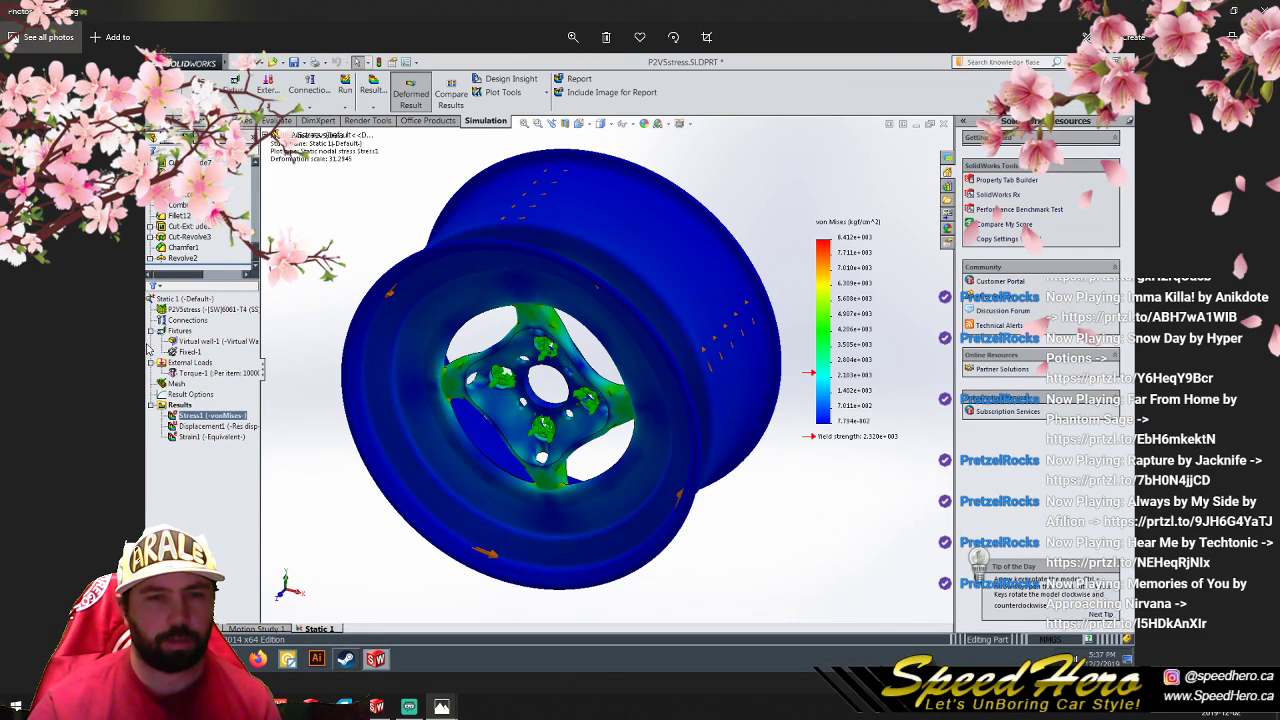
scroll(575, 492, "up", 1)
scroll(600, 498, "down", 1)
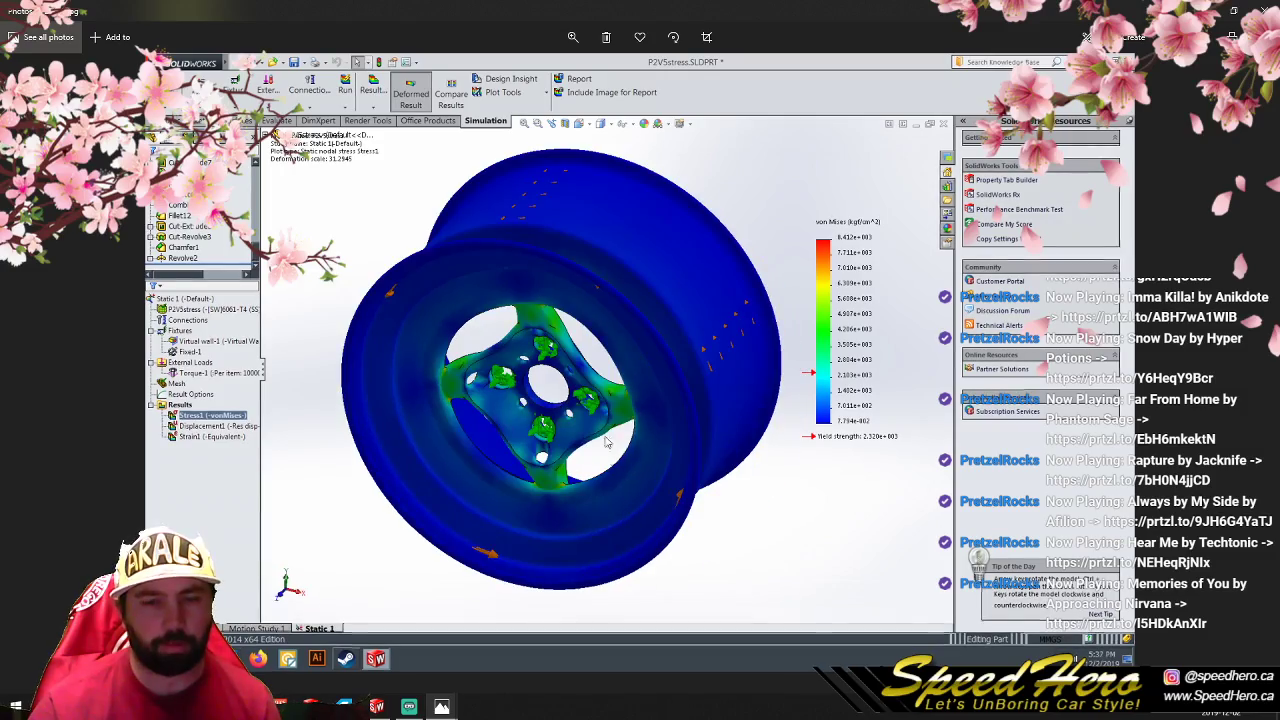
left_click(582, 42)
left_click_drag(517, 69, 581, 88)
left_click_drag(450, 519, 495, 418)
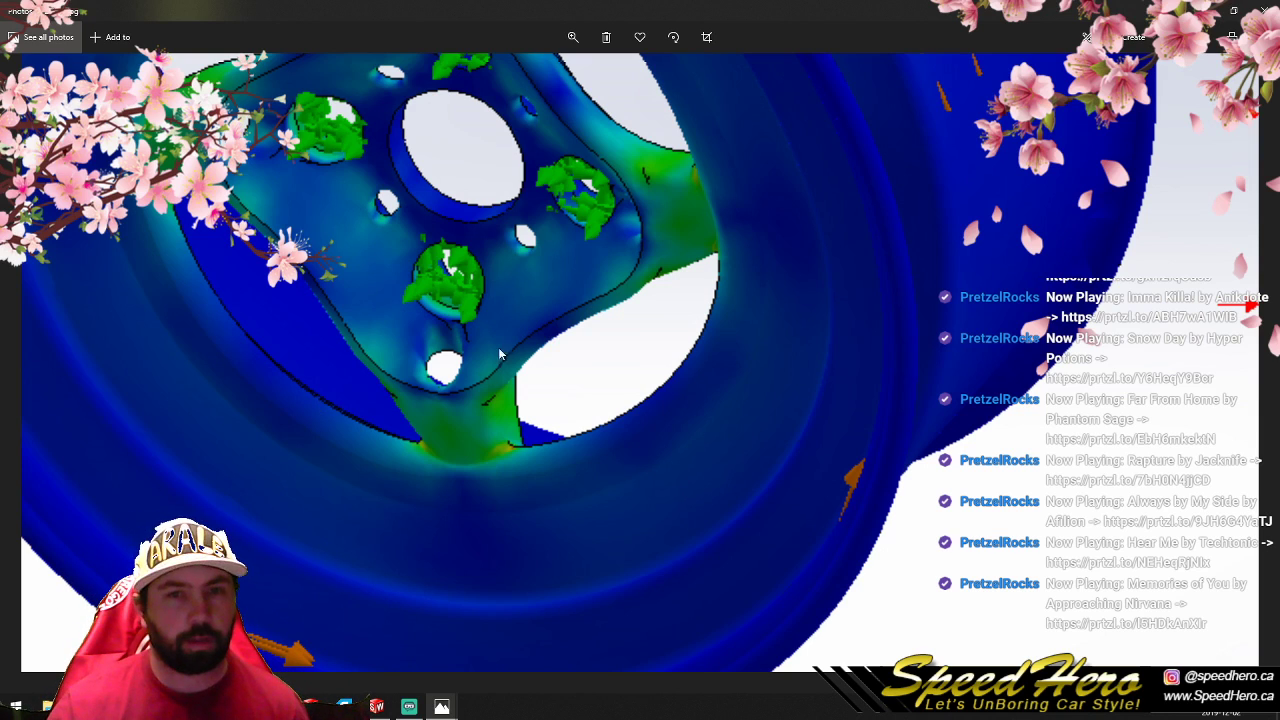
left_click(573, 38)
left_click_drag(575, 65, 515, 68)
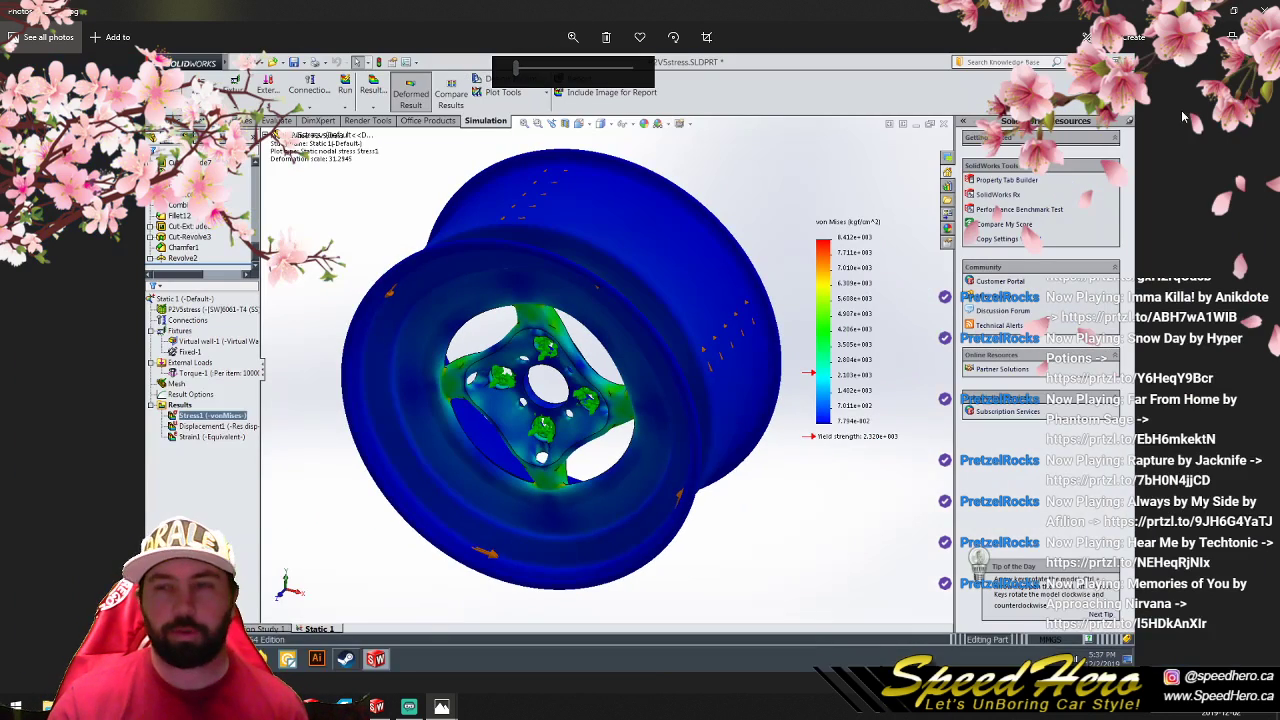
left_click(1202, 10)
left_click(712, 366)
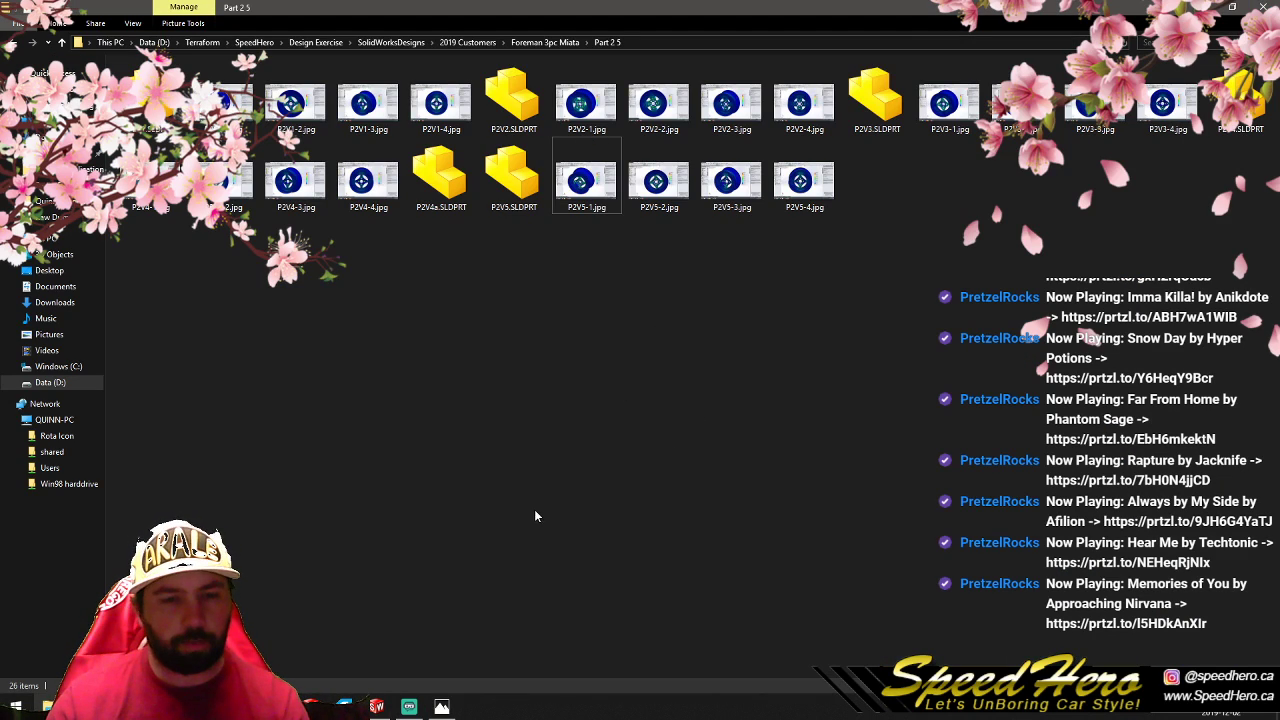
Step: Switch to SolidWorks and start a Lofted Boss/Base in FM3 Template, using one straight edge of the outer rounded outline as the first profile
left_click(377, 706)
scroll(735, 395, "up", 3)
mouse_move(741, 408)
middle_mouse_down()
mouse_move(694, 311)
mouse_move(789, 334)
mouse_move(765, 368)
mouse_move(748, 338)
middle_mouse_up()
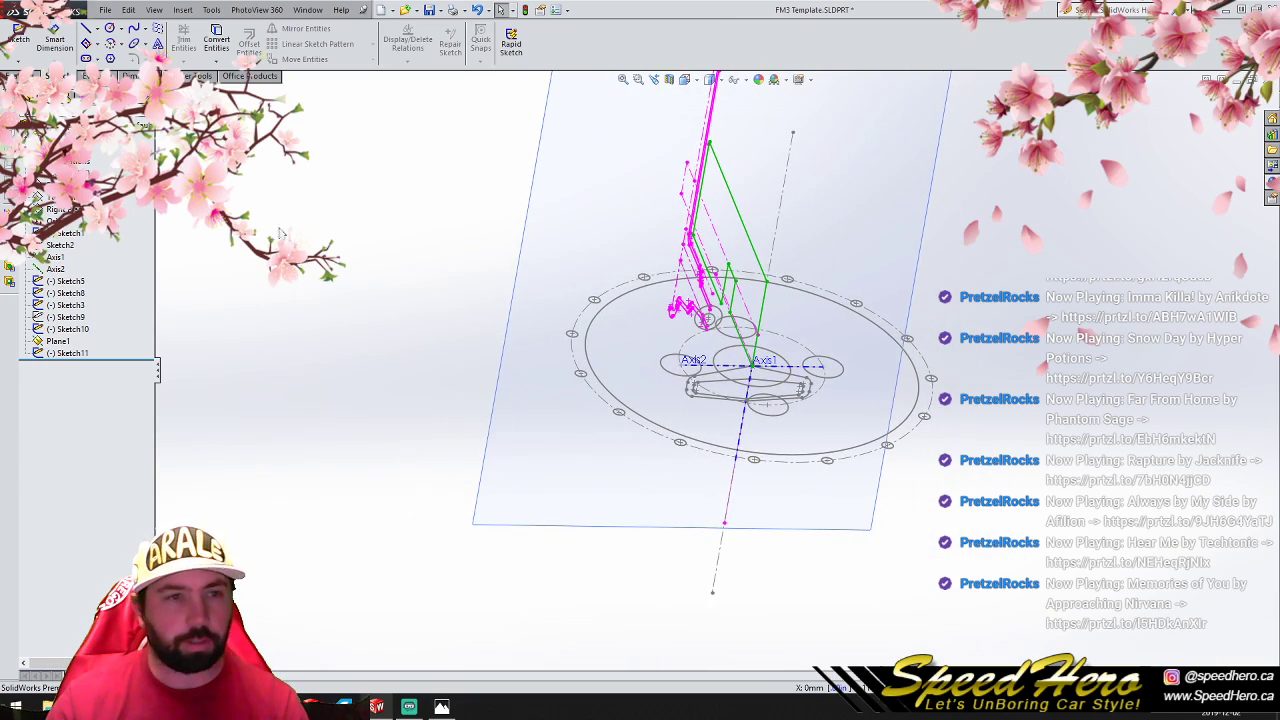
left_click(22, 76)
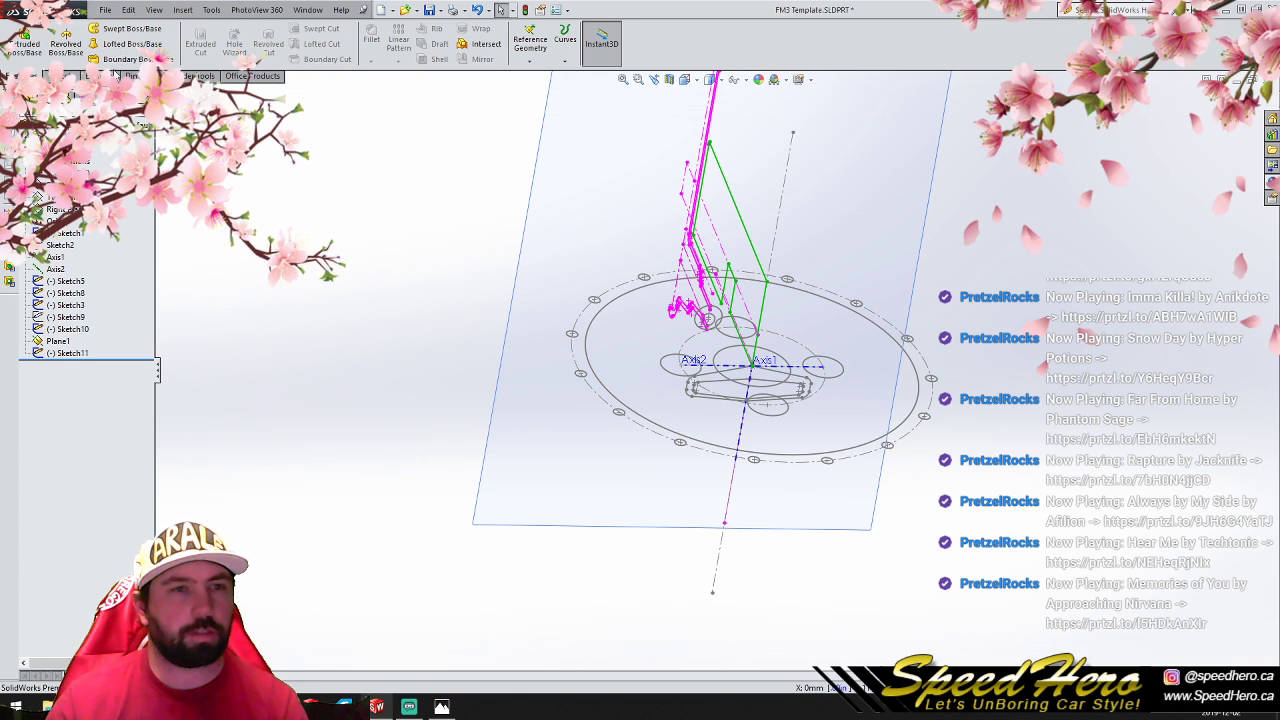
left_click(132, 44)
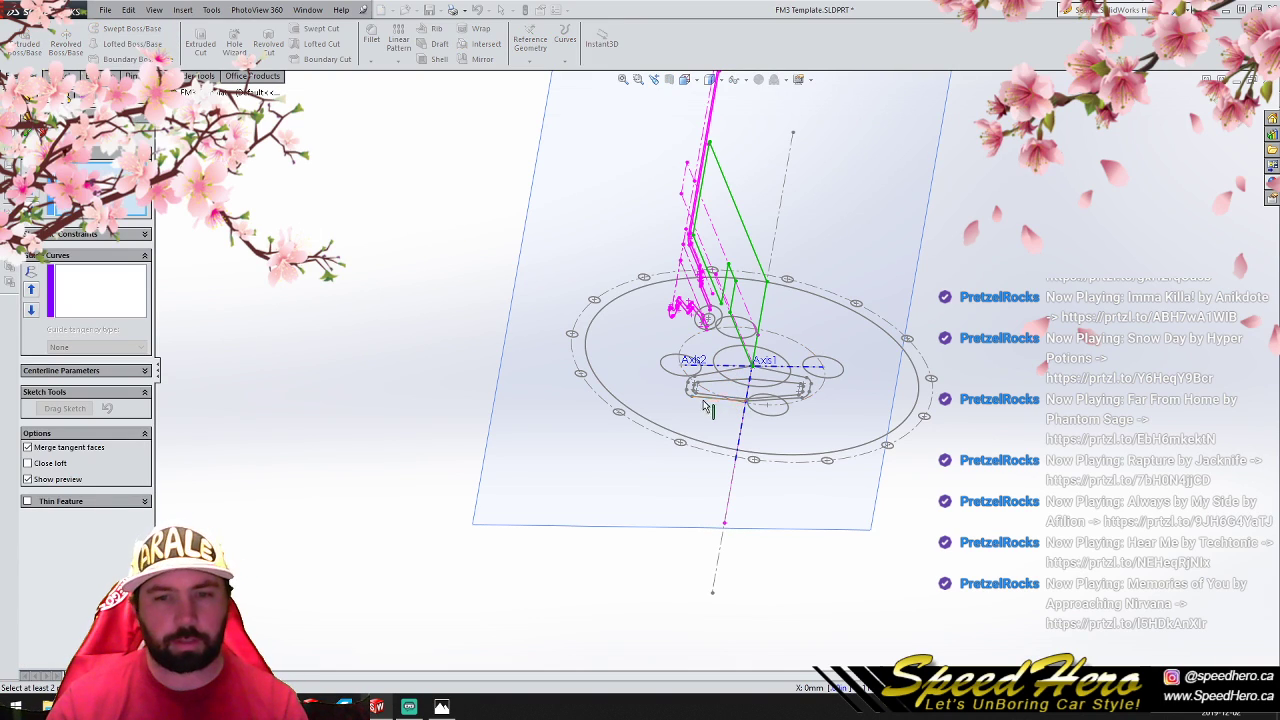
left_click(162, 93)
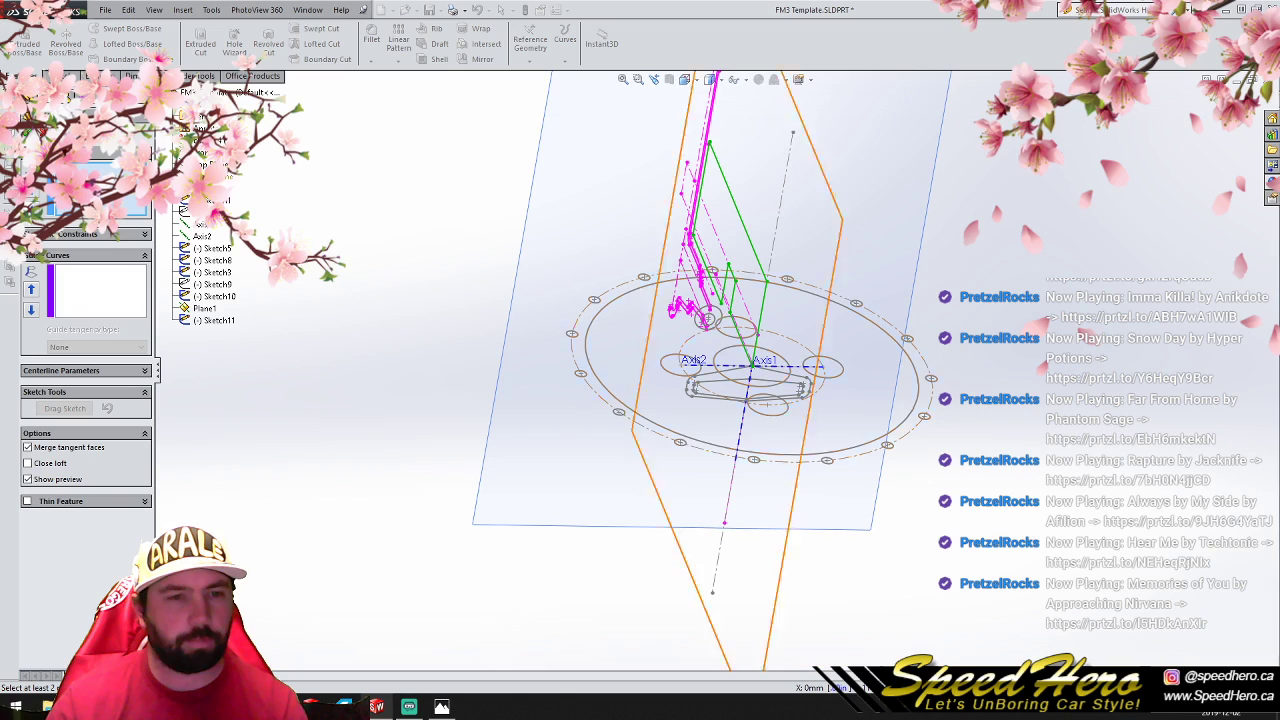
left_click(209, 300)
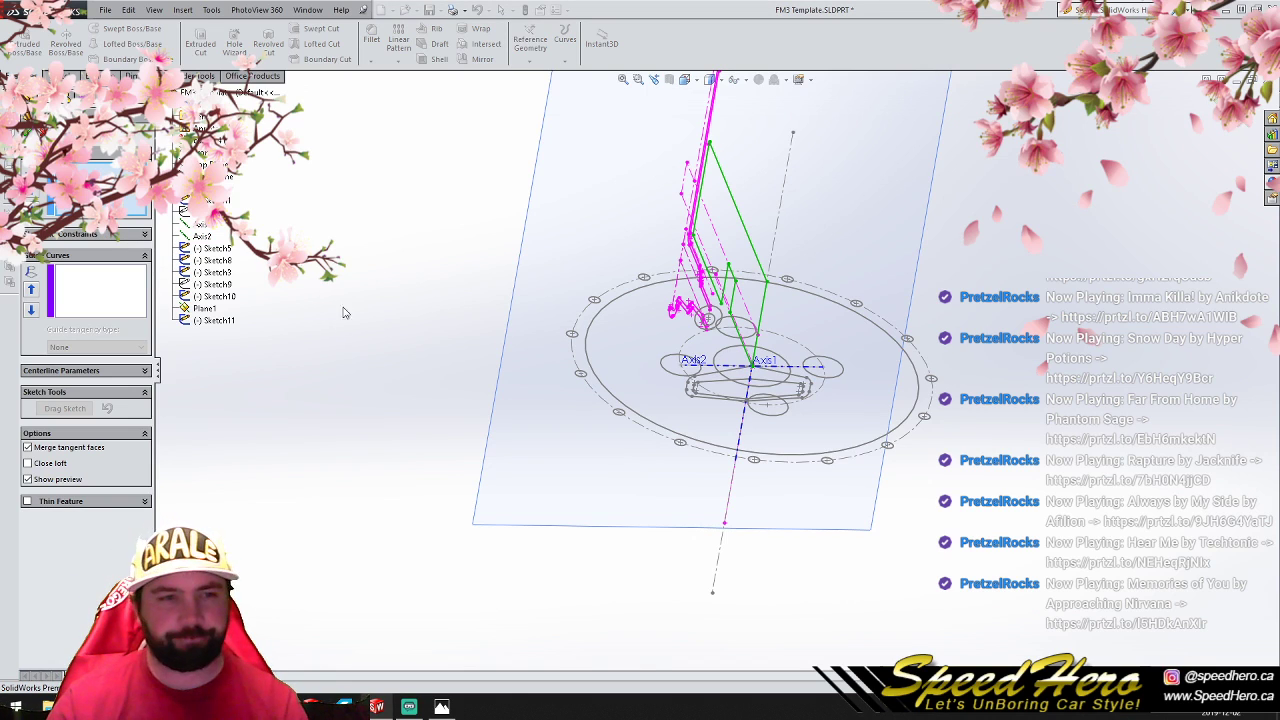
scroll(675, 405, "down", 3)
left_click(745, 386)
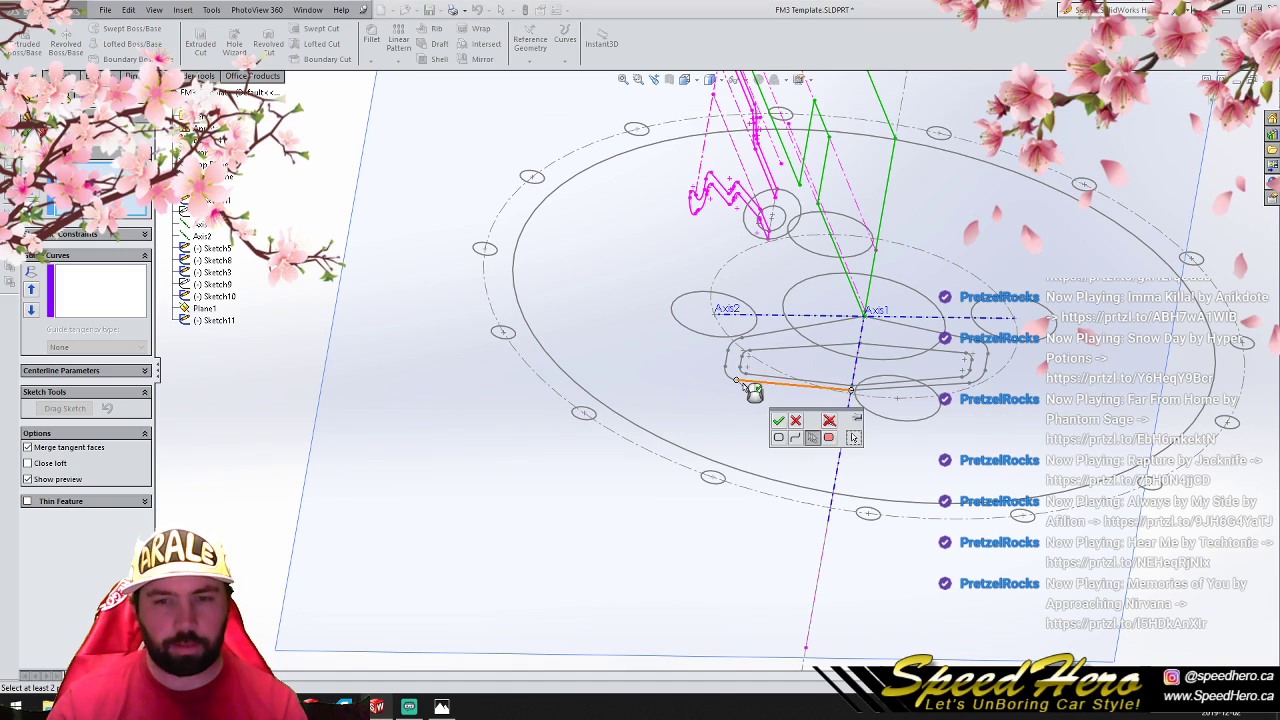
left_click(779, 421)
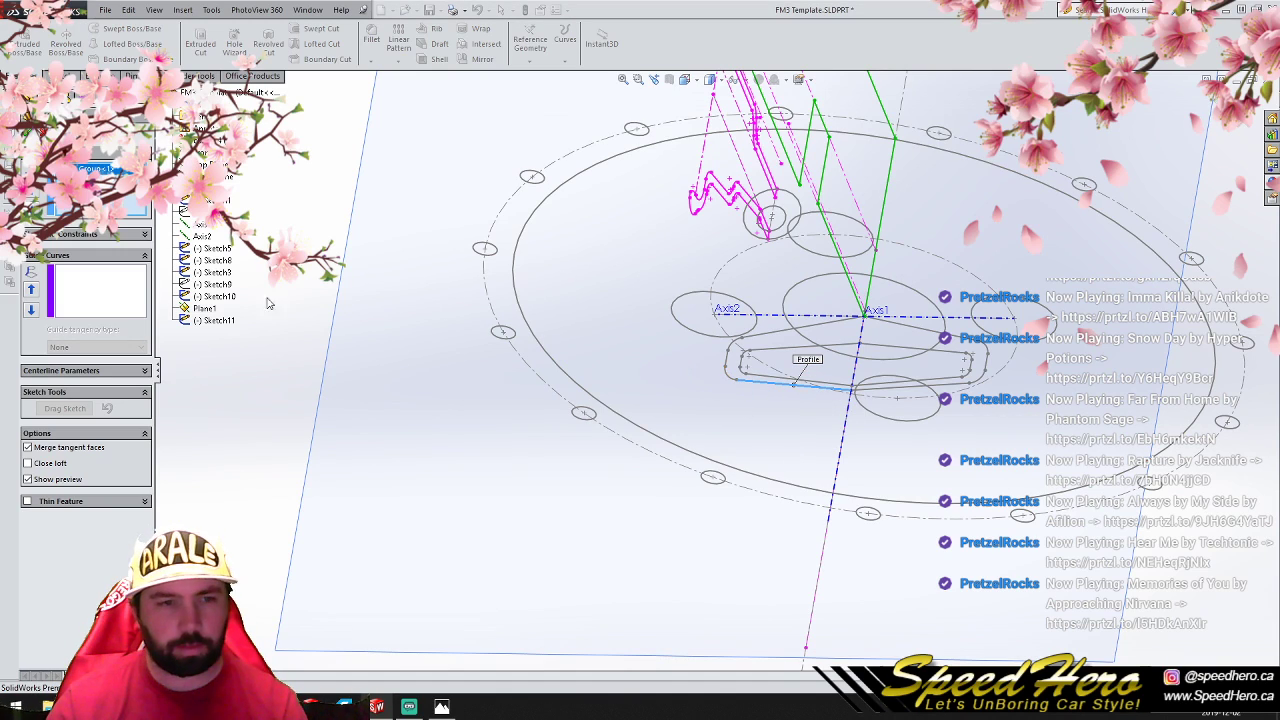
Step: Add the larger of the two concentric circles near the wheel profile's lower end as the other loft profile
scroll(745, 326, "up", 2)
scroll(758, 313, "down", 1)
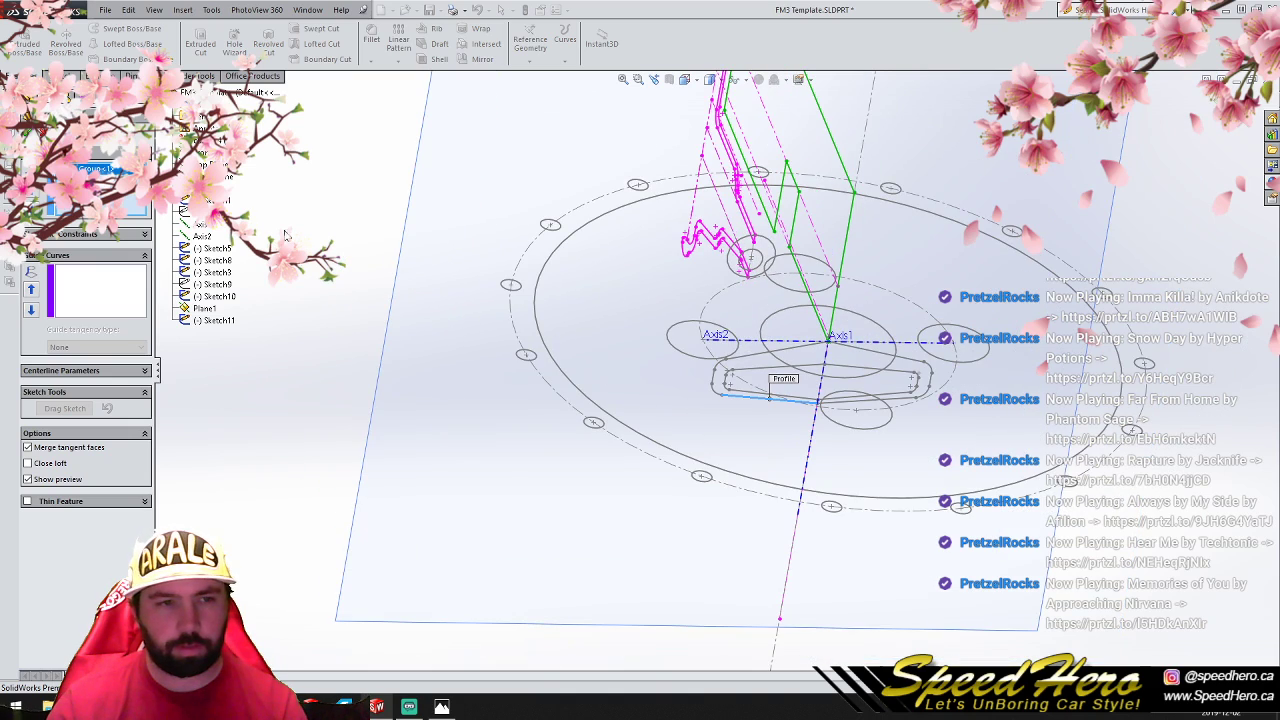
left_click(738, 272)
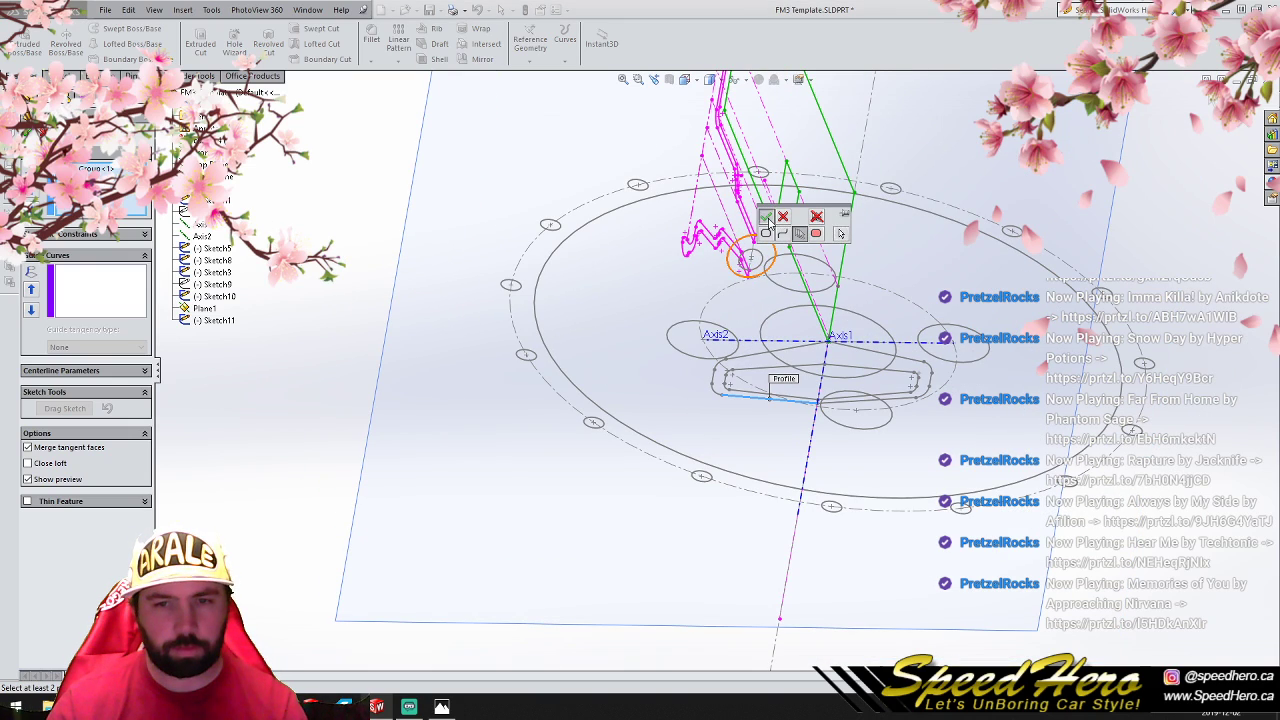
left_click(766, 218)
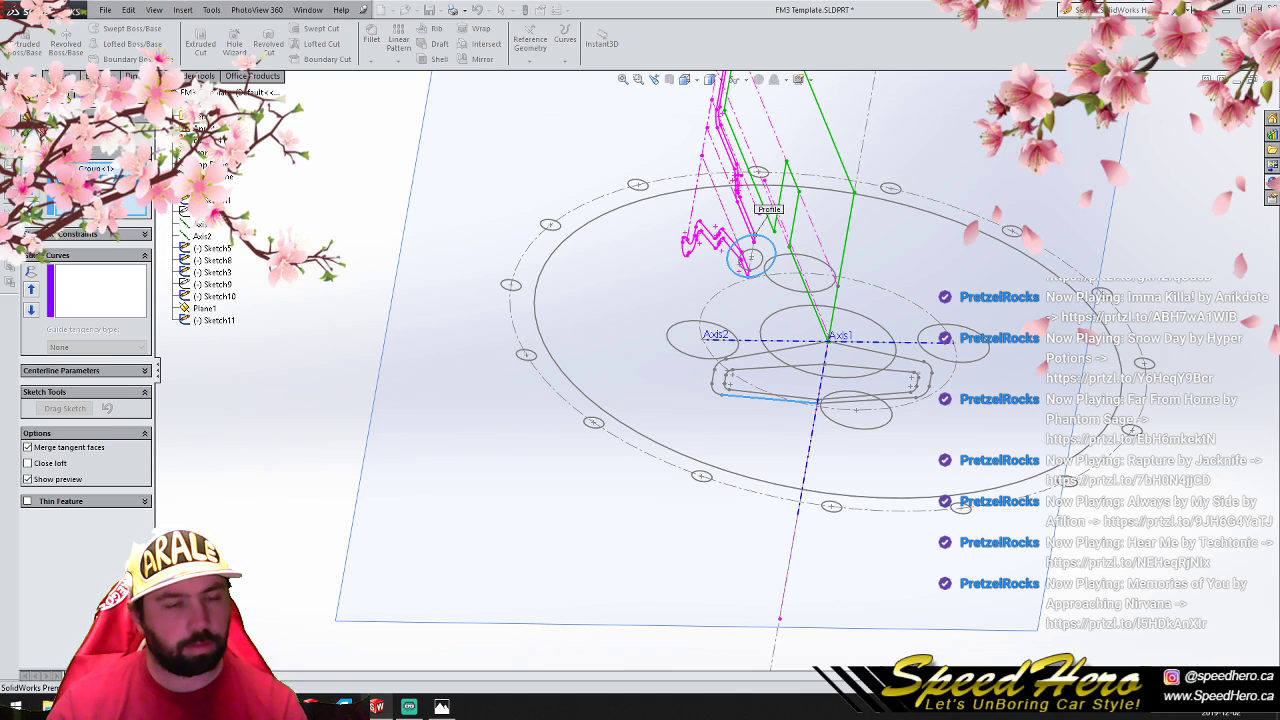
Step: Replace the single-edge loft profile with the closed outer loop of the rounded outline and create the loft
left_click(88, 170)
right_click(87, 171)
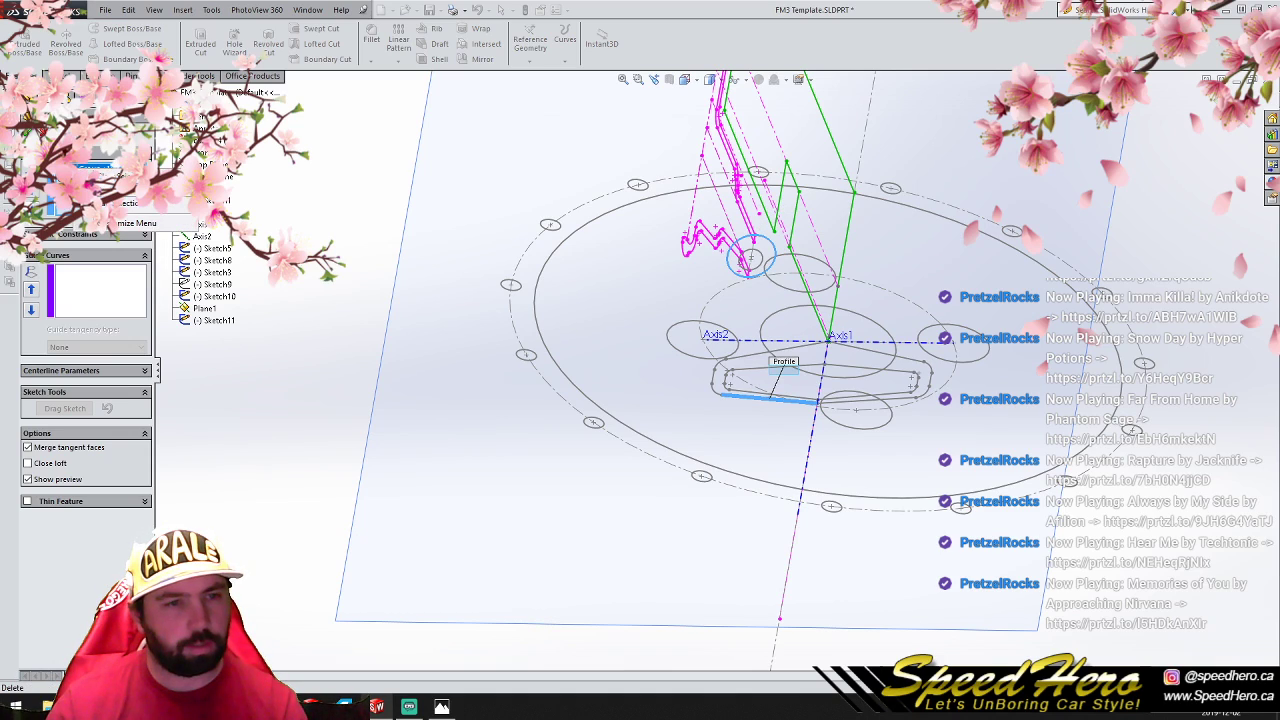
left_click(110, 188)
scroll(766, 392, "down", 4)
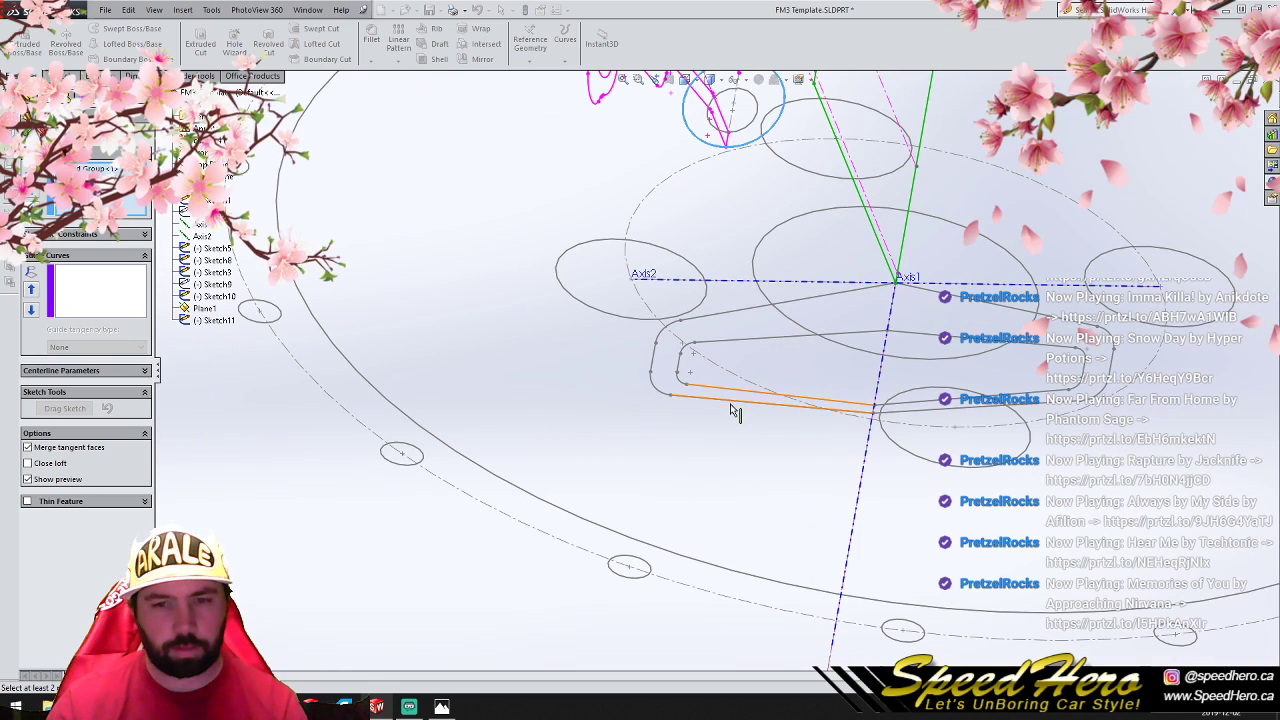
left_click(731, 410)
left_click(662, 392)
left_click(657, 350)
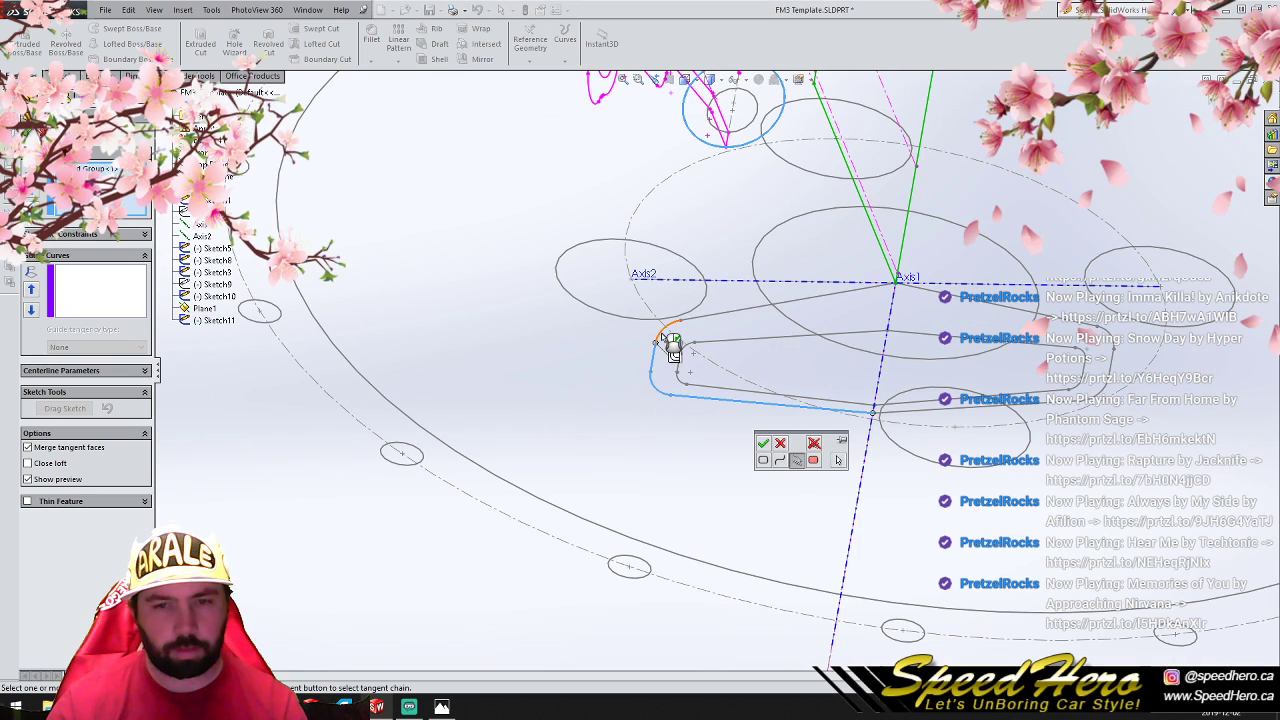
left_click(763, 460)
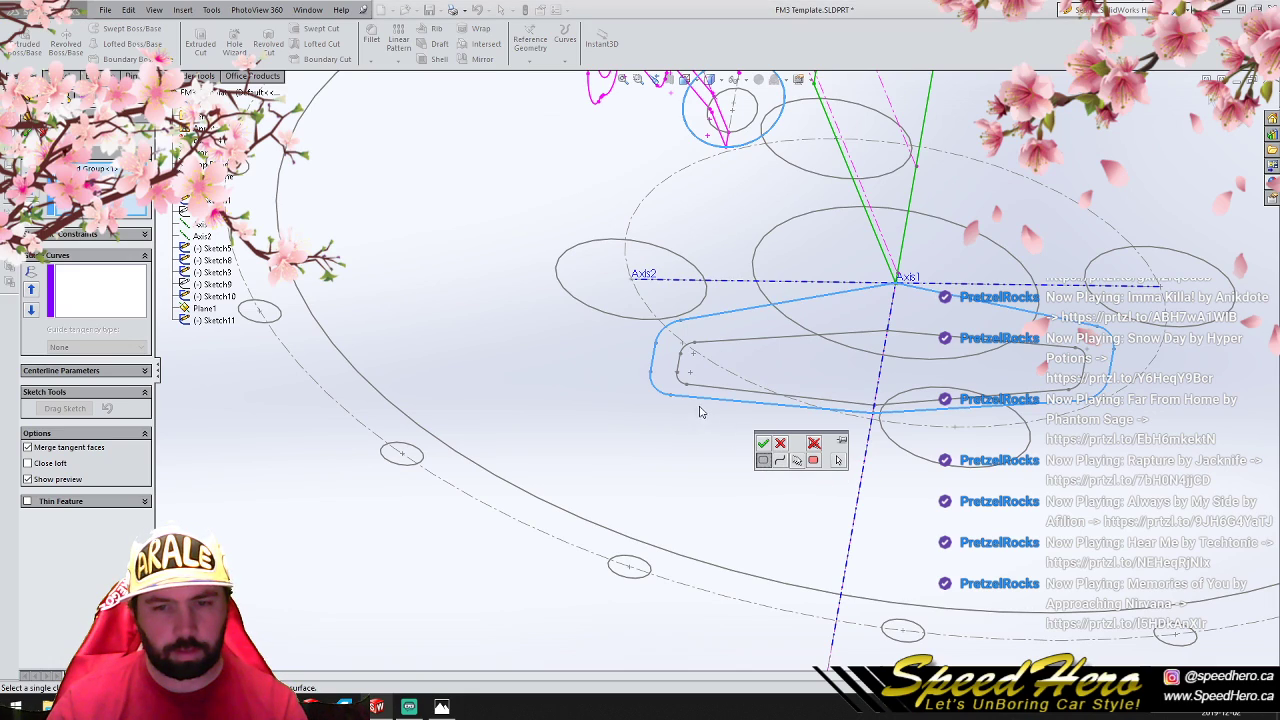
left_click(27, 133)
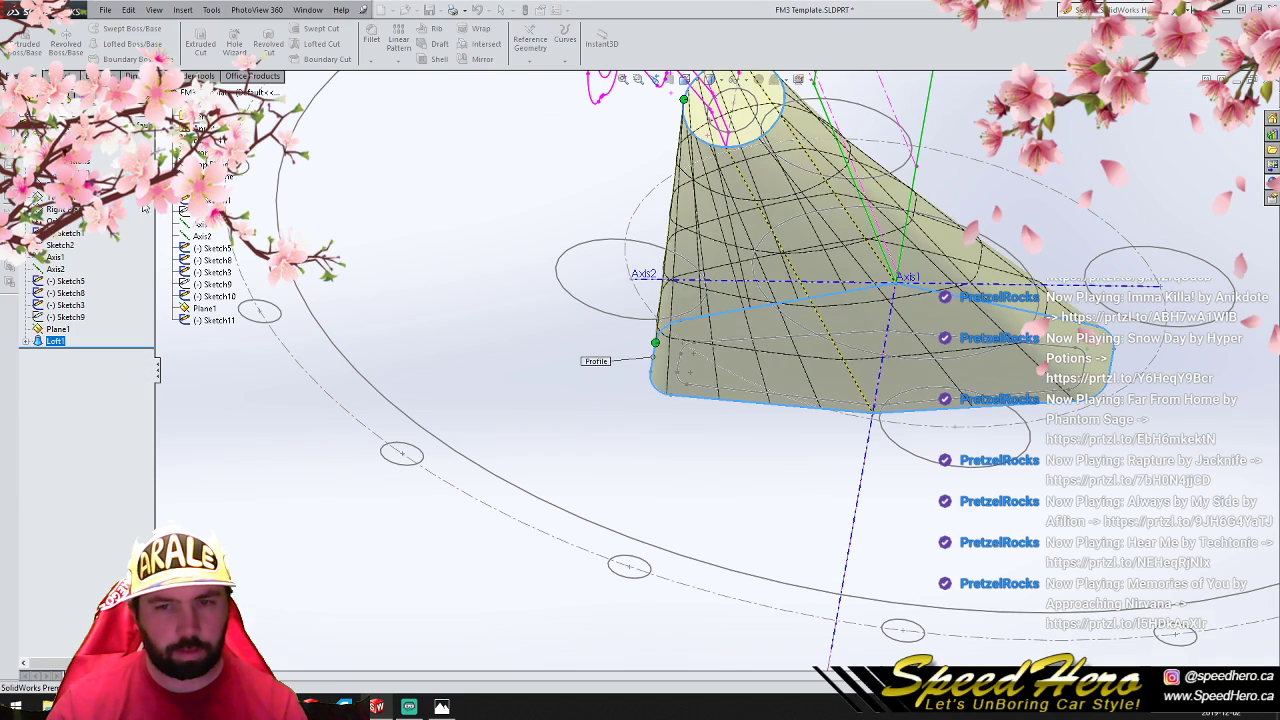
scroll(735, 408, "up", 4)
middle_click_drag(749, 426, 834, 289)
left_click(309, 206)
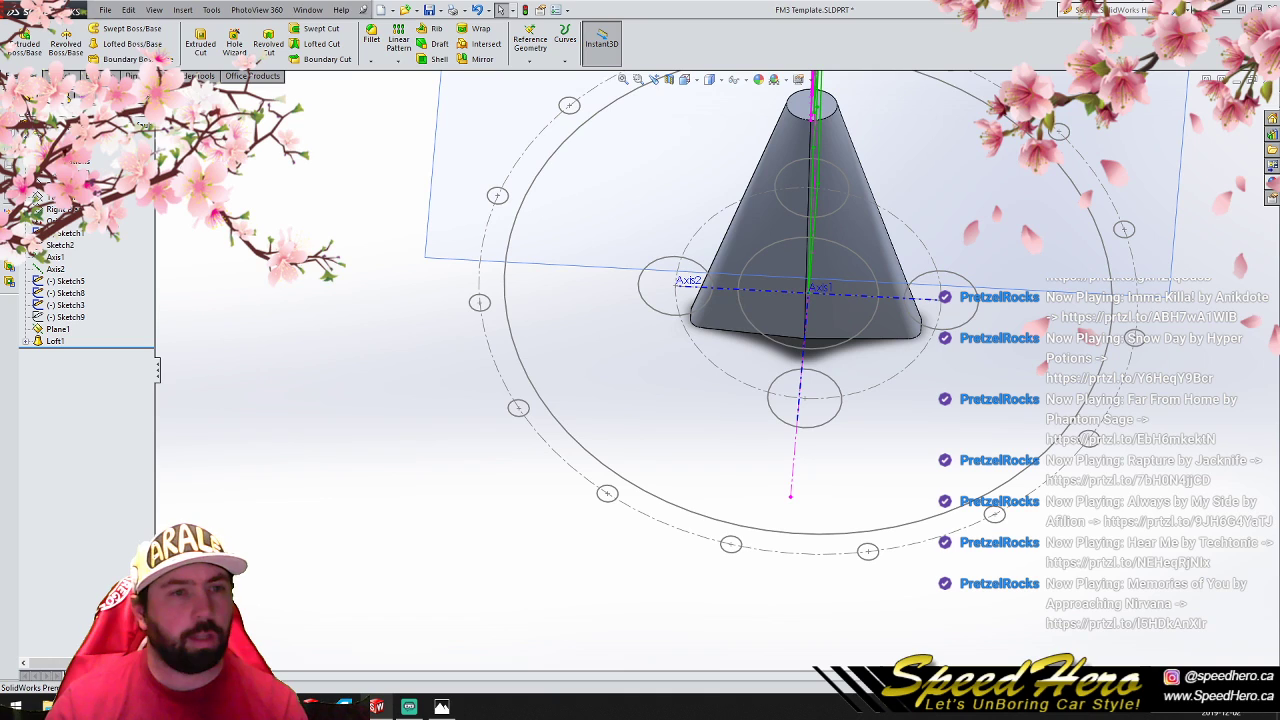
Step: Start a Lofted Cut and show both profile sketches of the first loft, Sketch11 and Sketch10
left_click(130, 44)
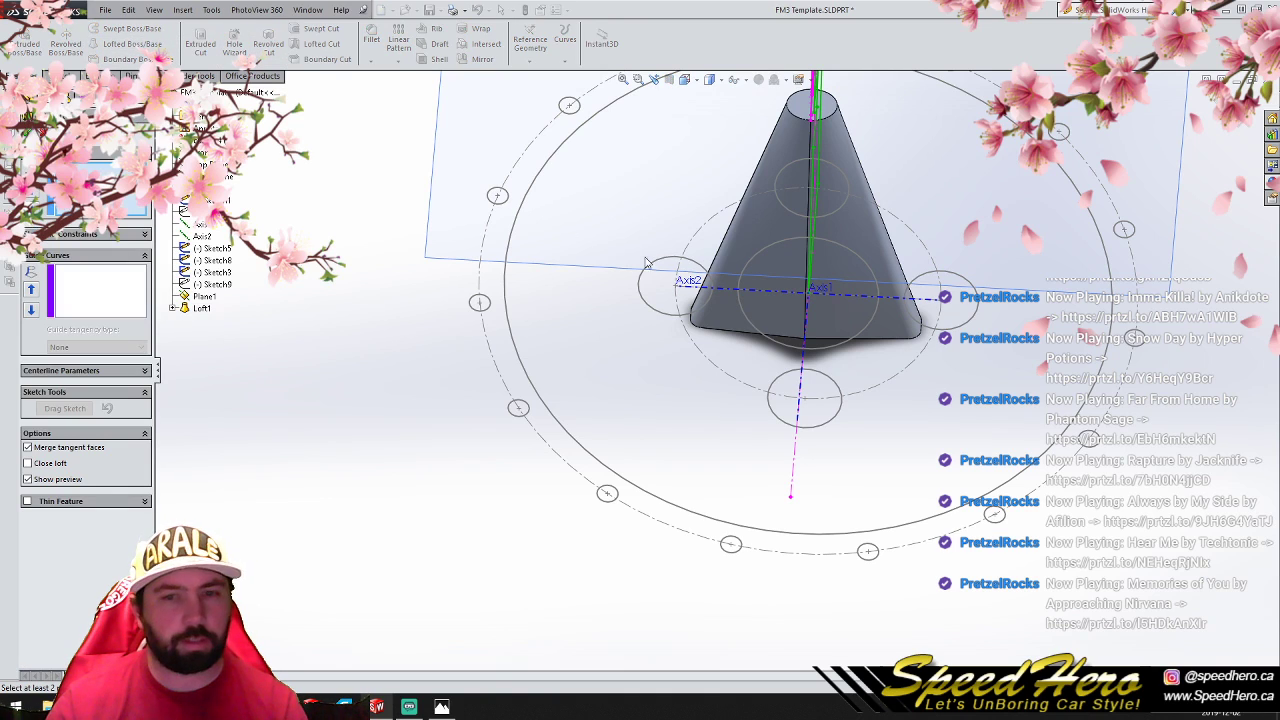
scroll(746, 343, "down", 4)
scroll(746, 343, "up", 3)
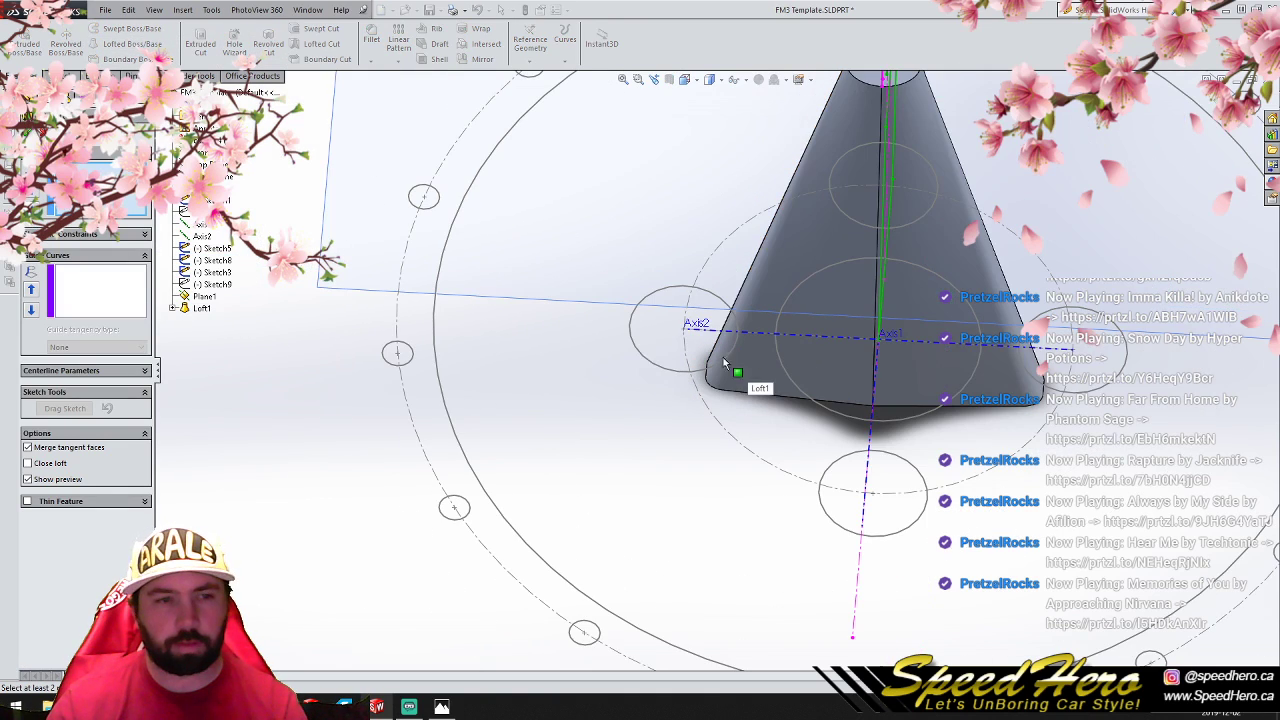
left_click(173, 309)
right_click(203, 321)
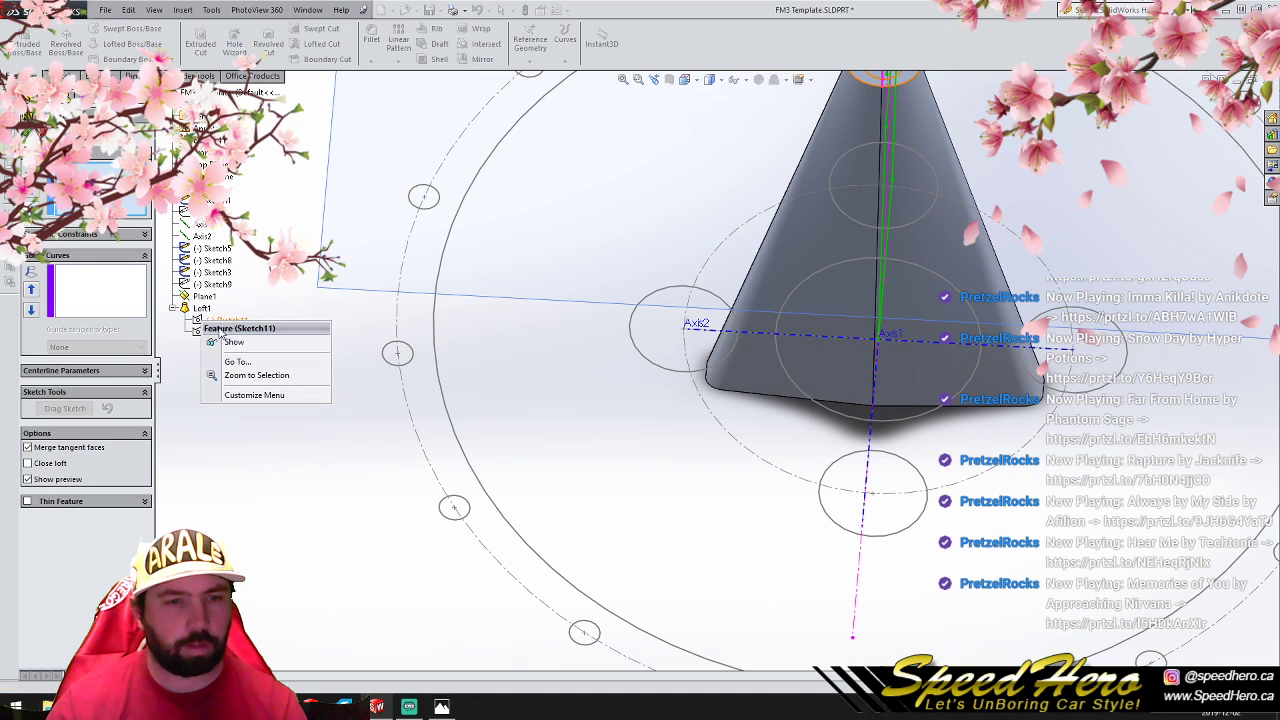
left_click(230, 344)
right_click(218, 334)
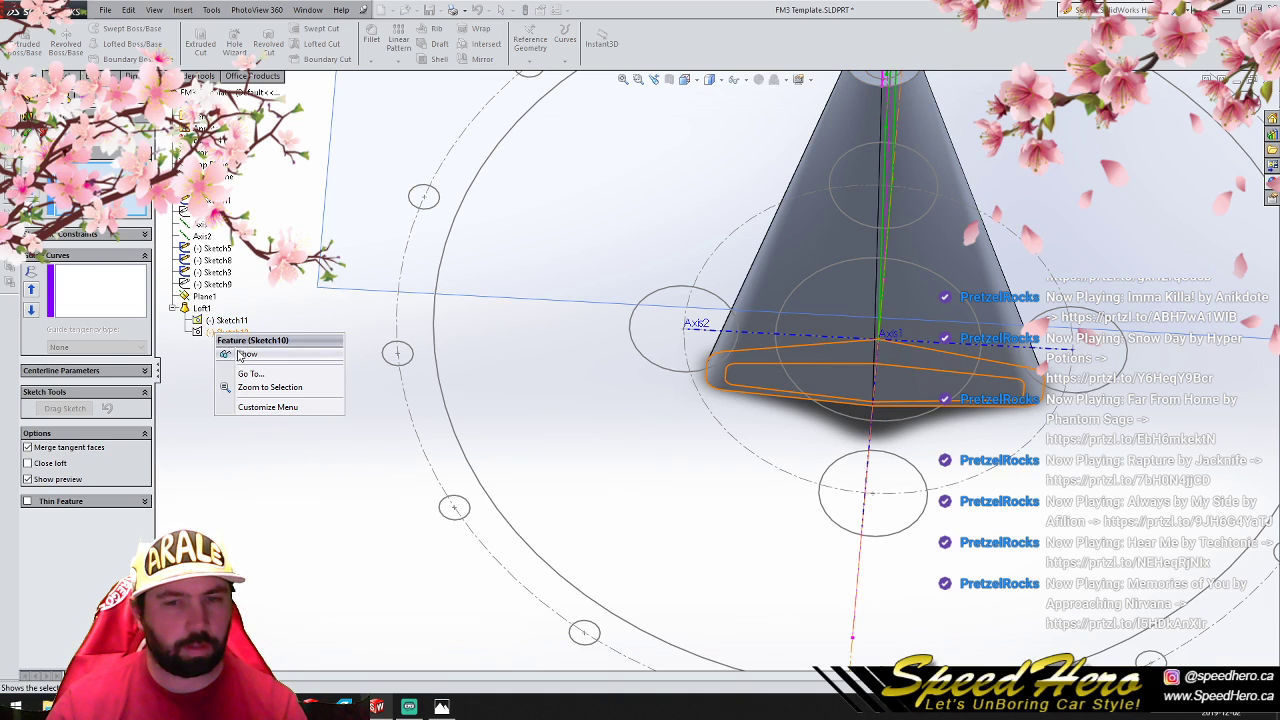
left_click(242, 355)
Step: Pick the closed inner loop of the rounded outline at the spoke's wide end as the first cut profile
scroll(713, 428, "down", 2)
left_click(762, 352)
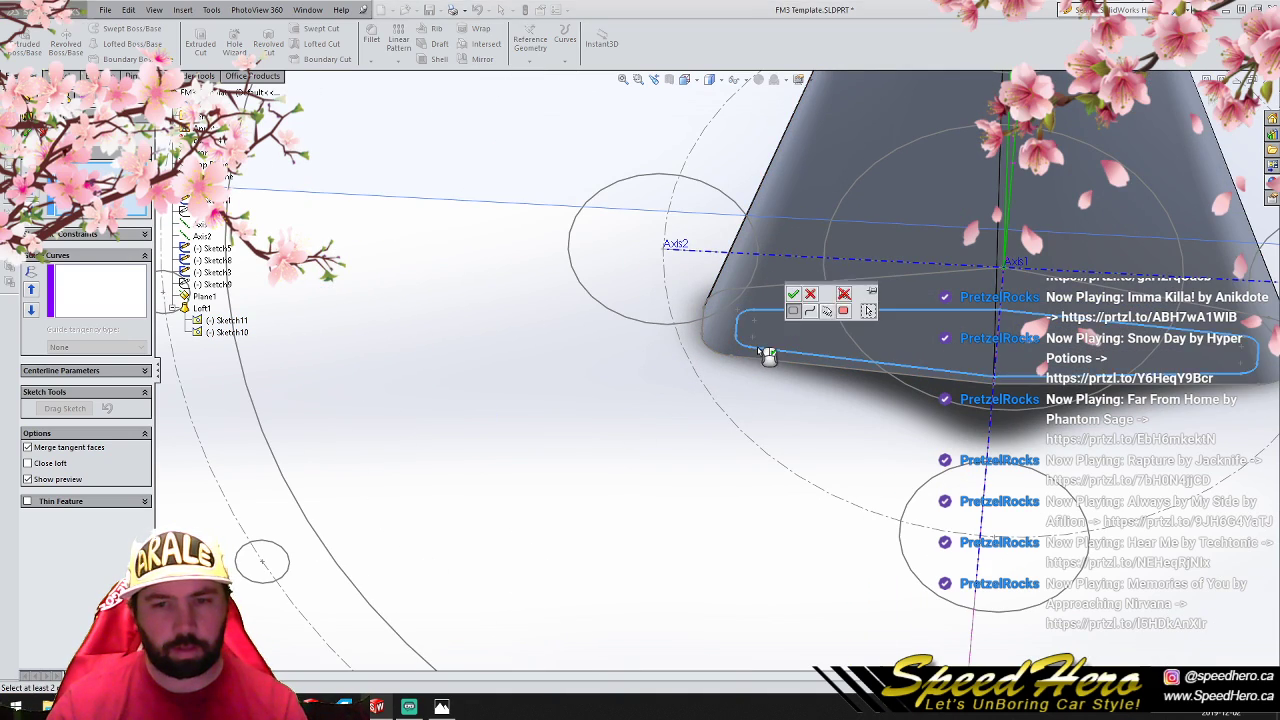
left_click(792, 296)
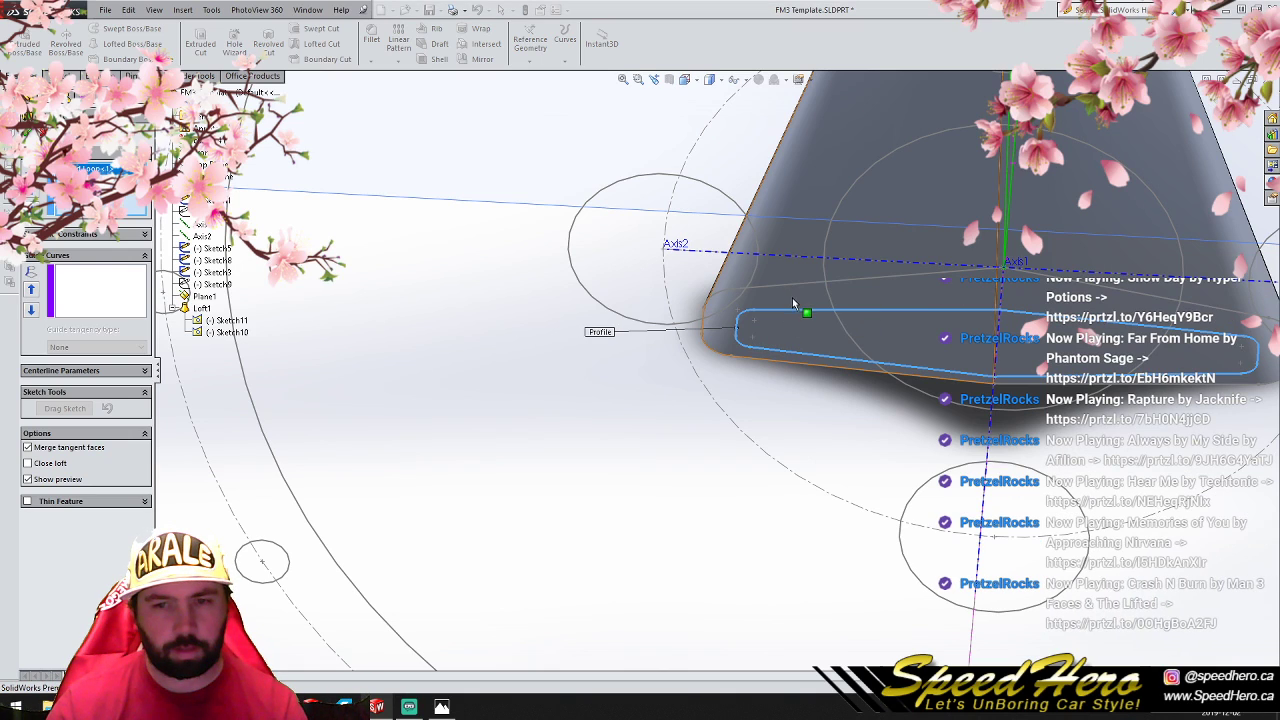
Step: Add the smaller concentric circle at the spoke's narrow end as the second profile and create the lofted cut
scroll(841, 336, "up", 5)
scroll(850, 150, "down", 3)
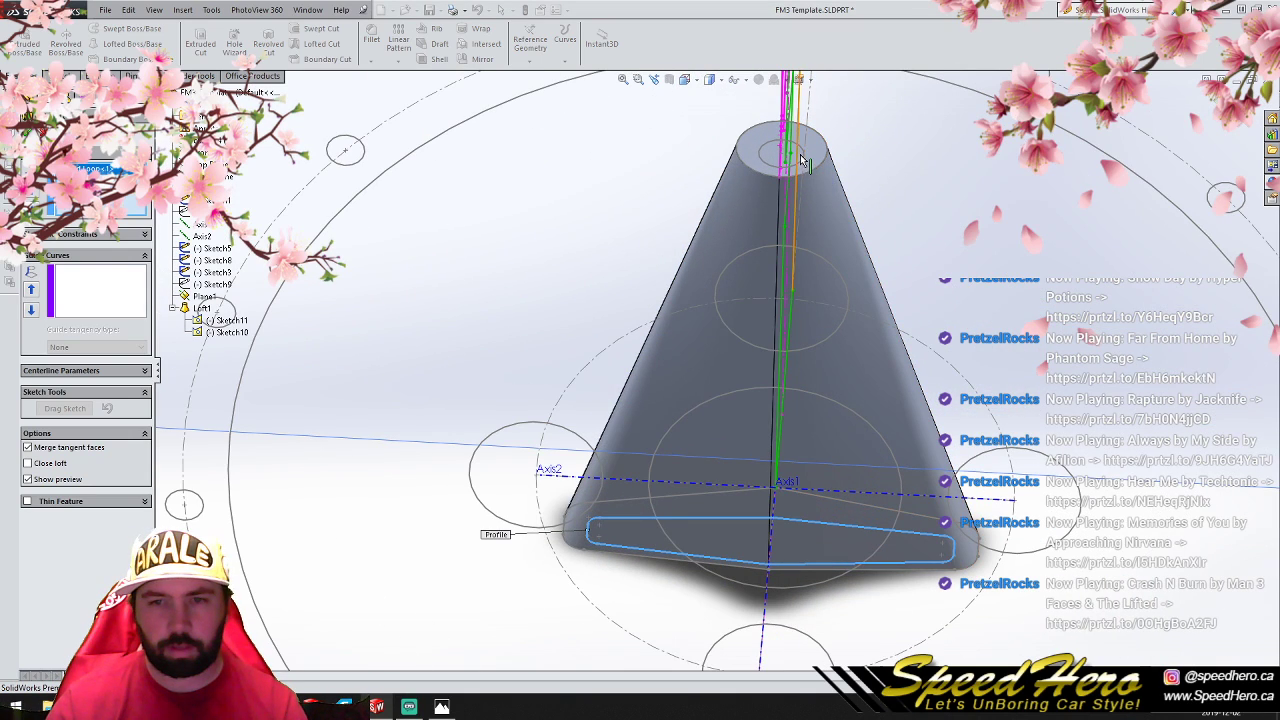
left_click(762, 158)
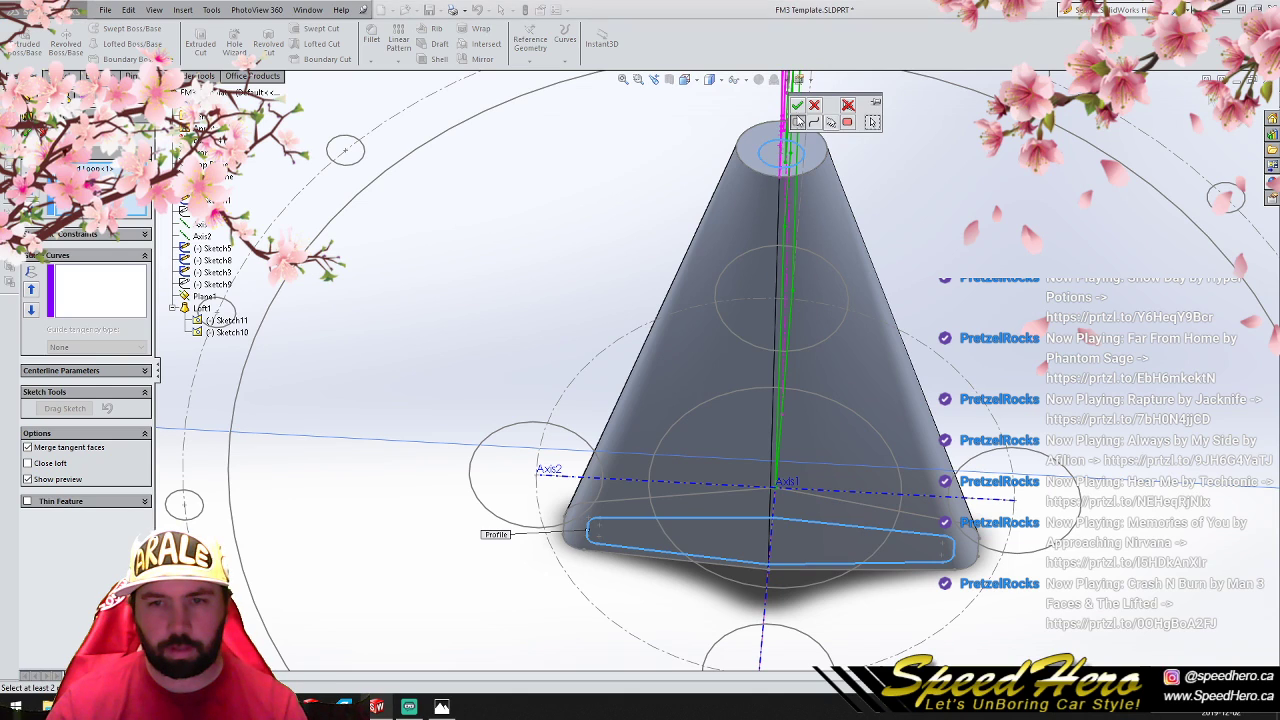
left_click(797, 106)
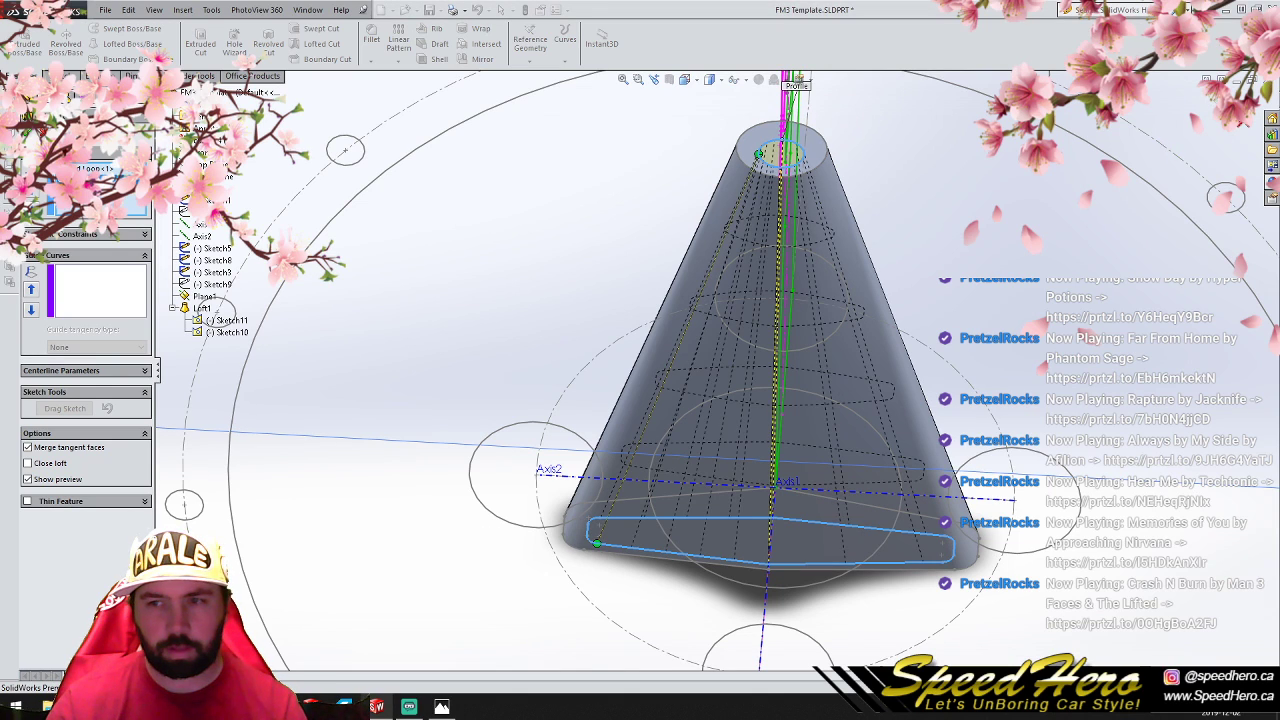
left_click(1215, 101)
scroll(925, 400, "up", 4)
middle_click_drag(830, 434, 851, 346)
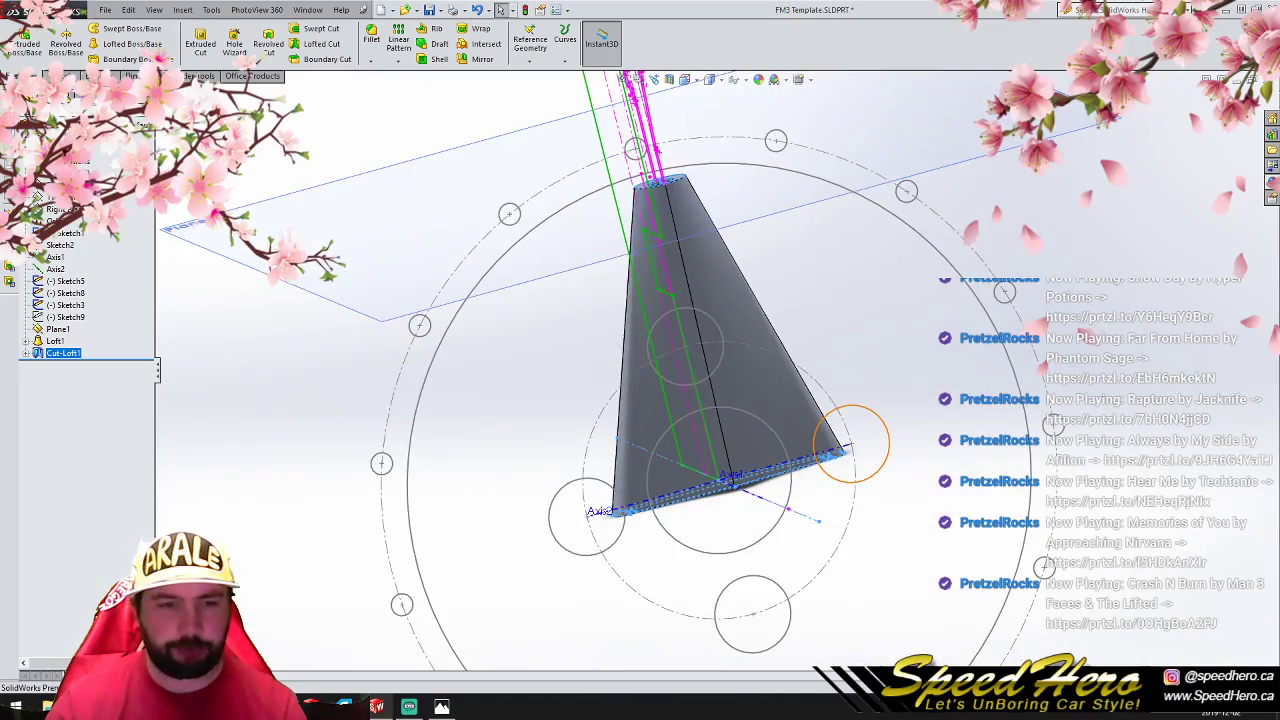
Step: Start a sketch on the Front Plane and draw a vertical line about 135 mm long from the origin straight down past the rim circles
key("ctrl+1")
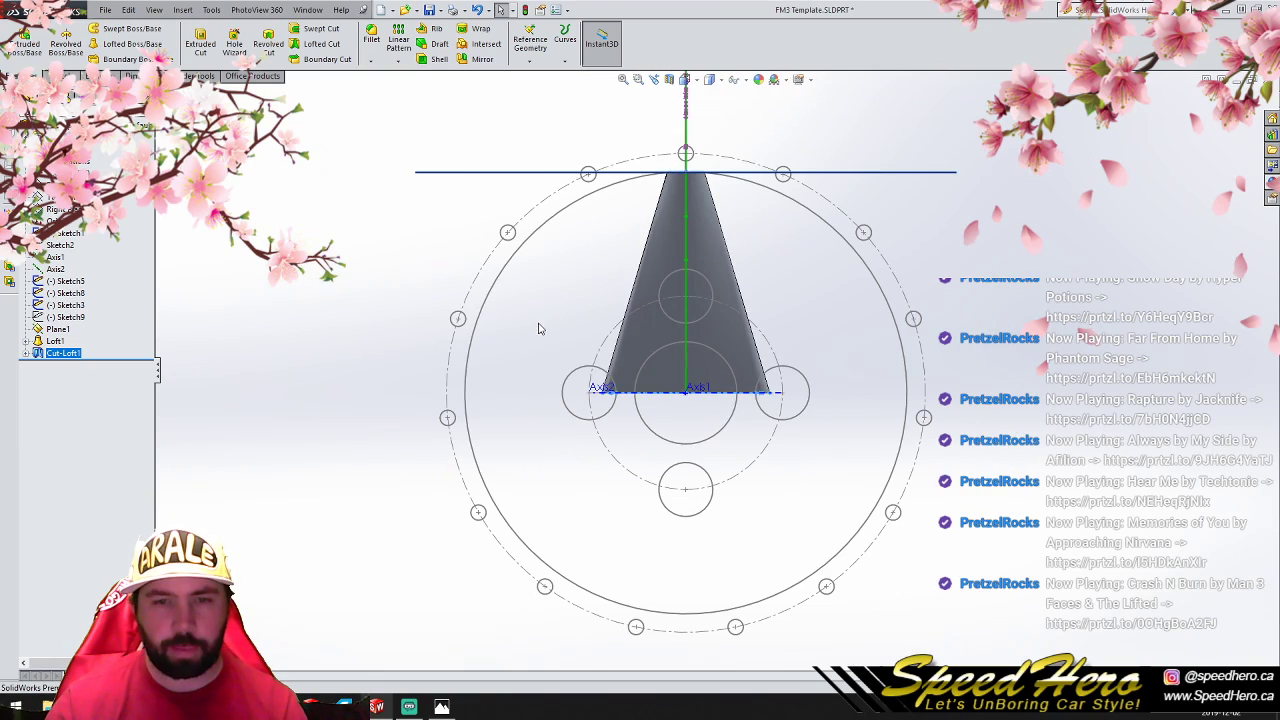
left_click(66, 184)
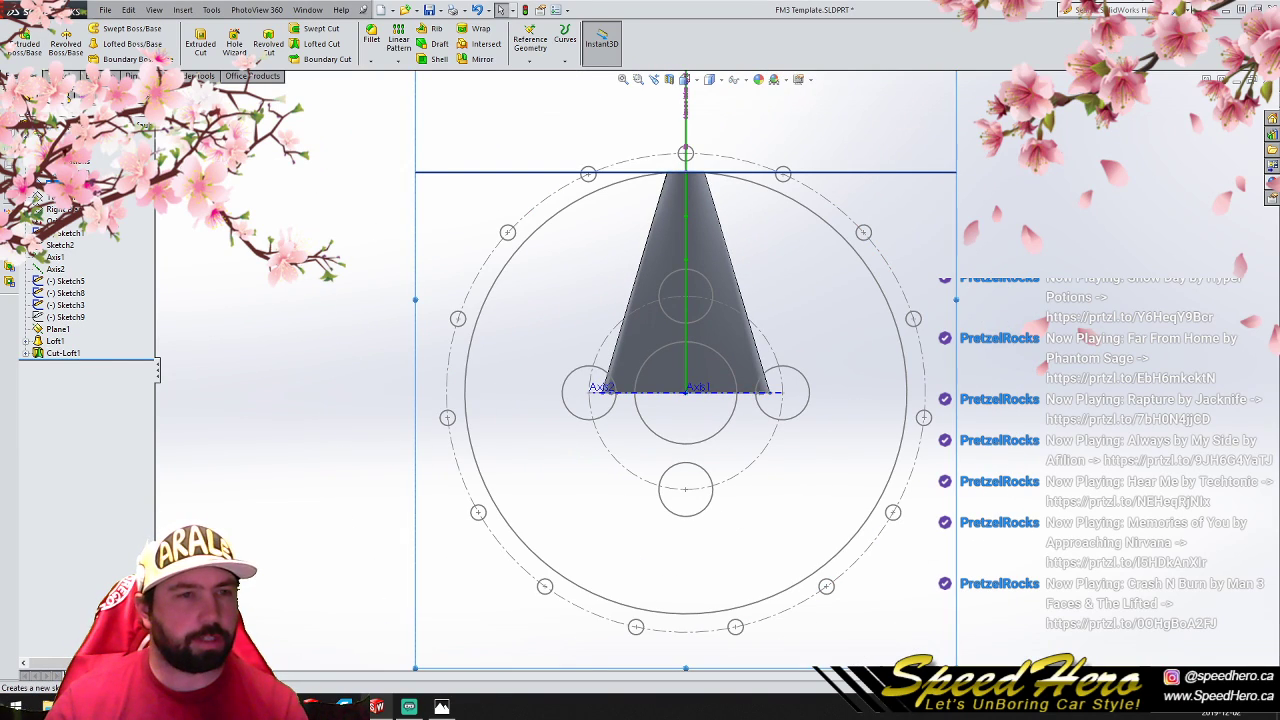
left_click(62, 76)
left_click(86, 31)
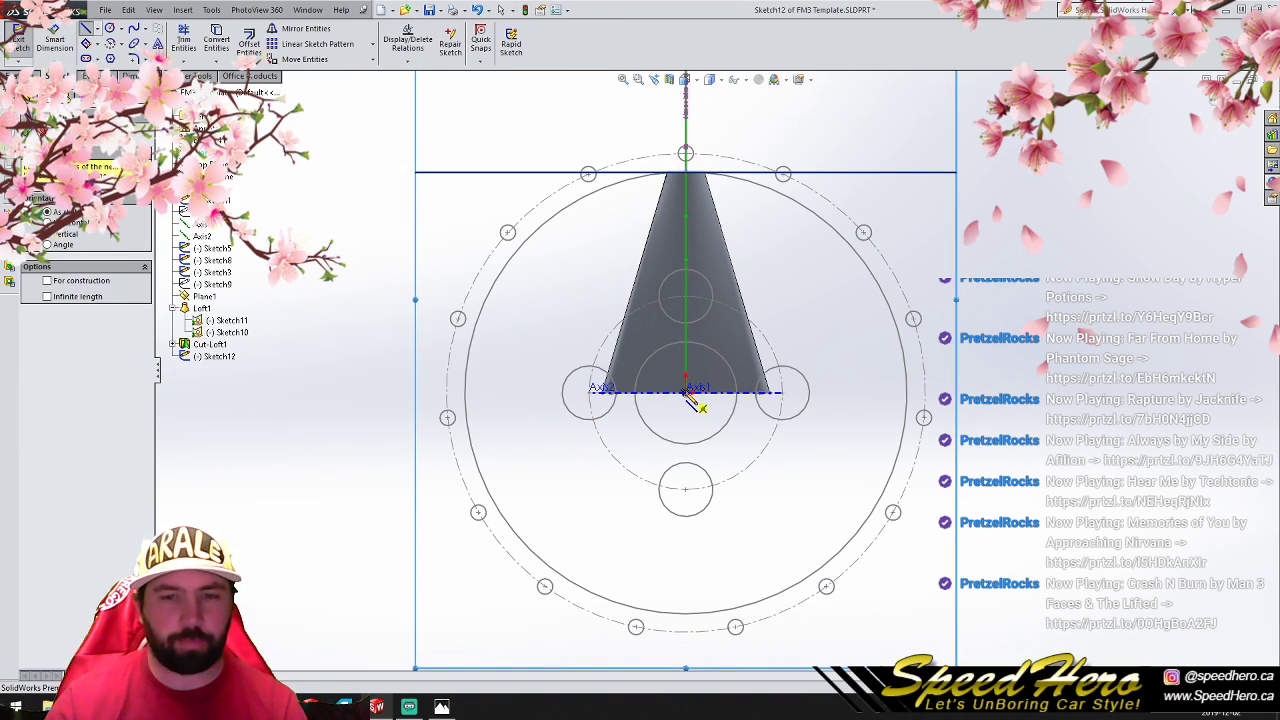
left_click(685, 393)
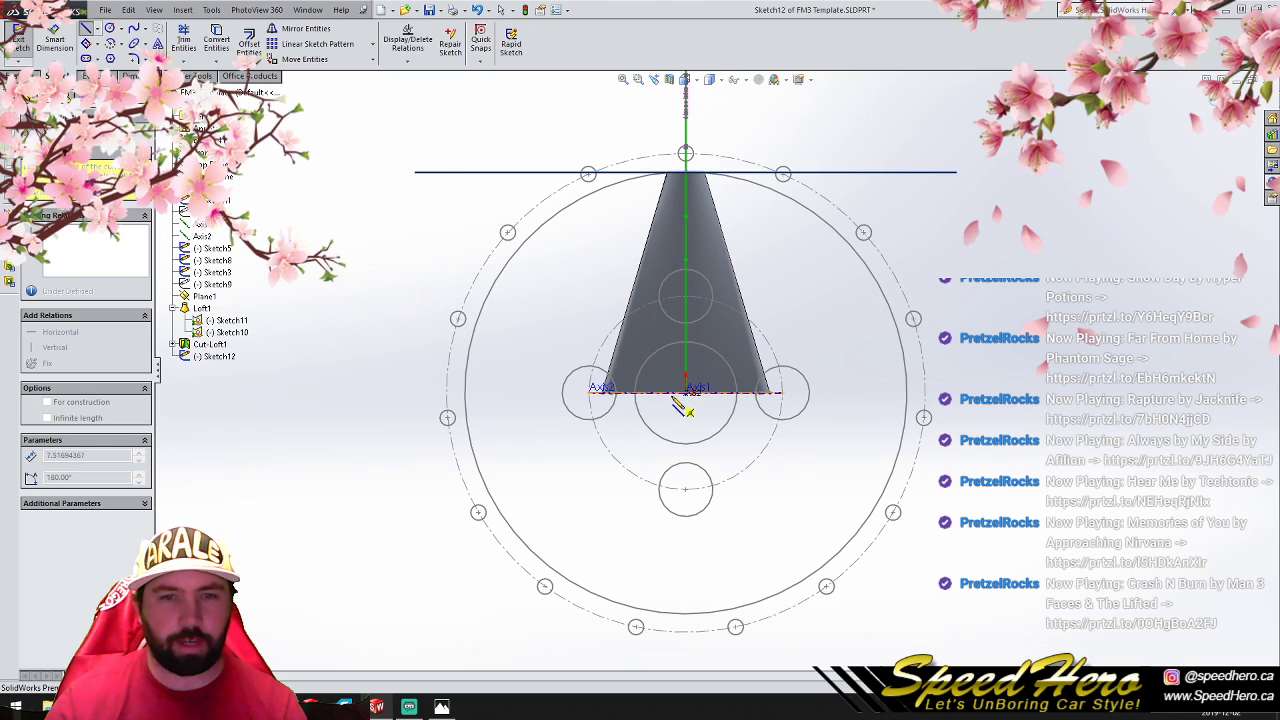
right_click(685, 655)
left_click(735, 335)
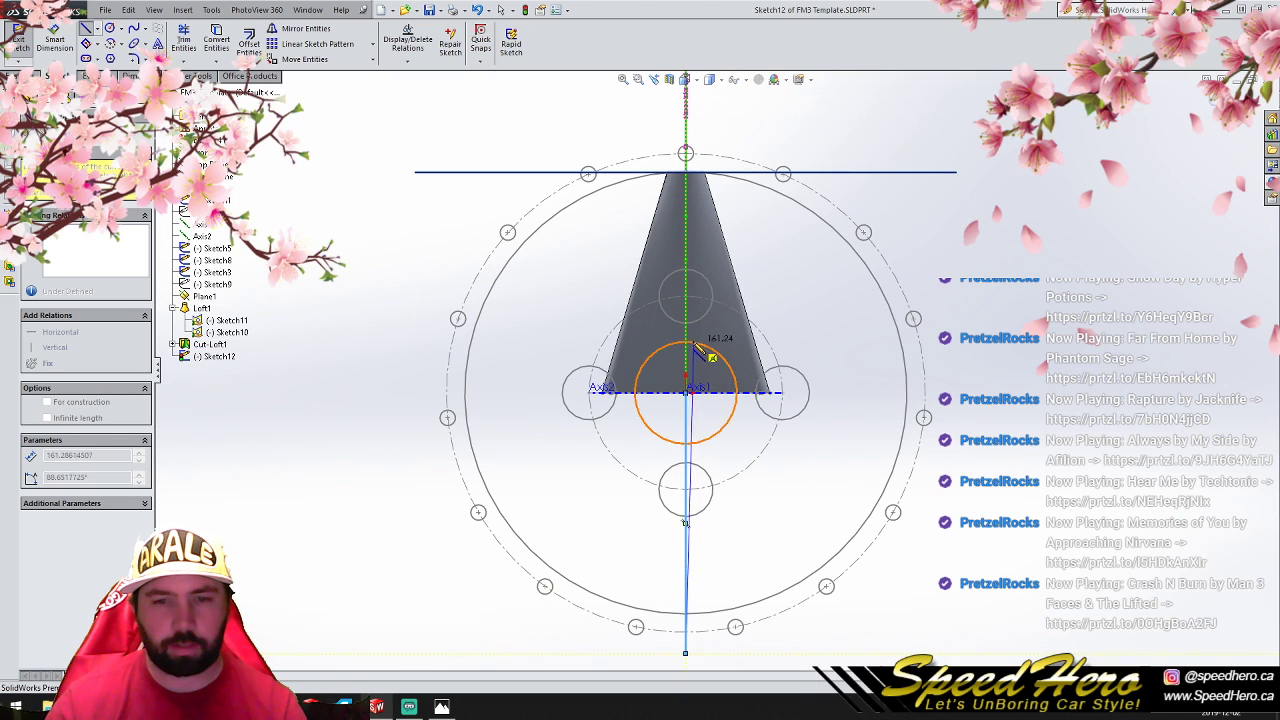
right_click(740, 415)
left_click(760, 316)
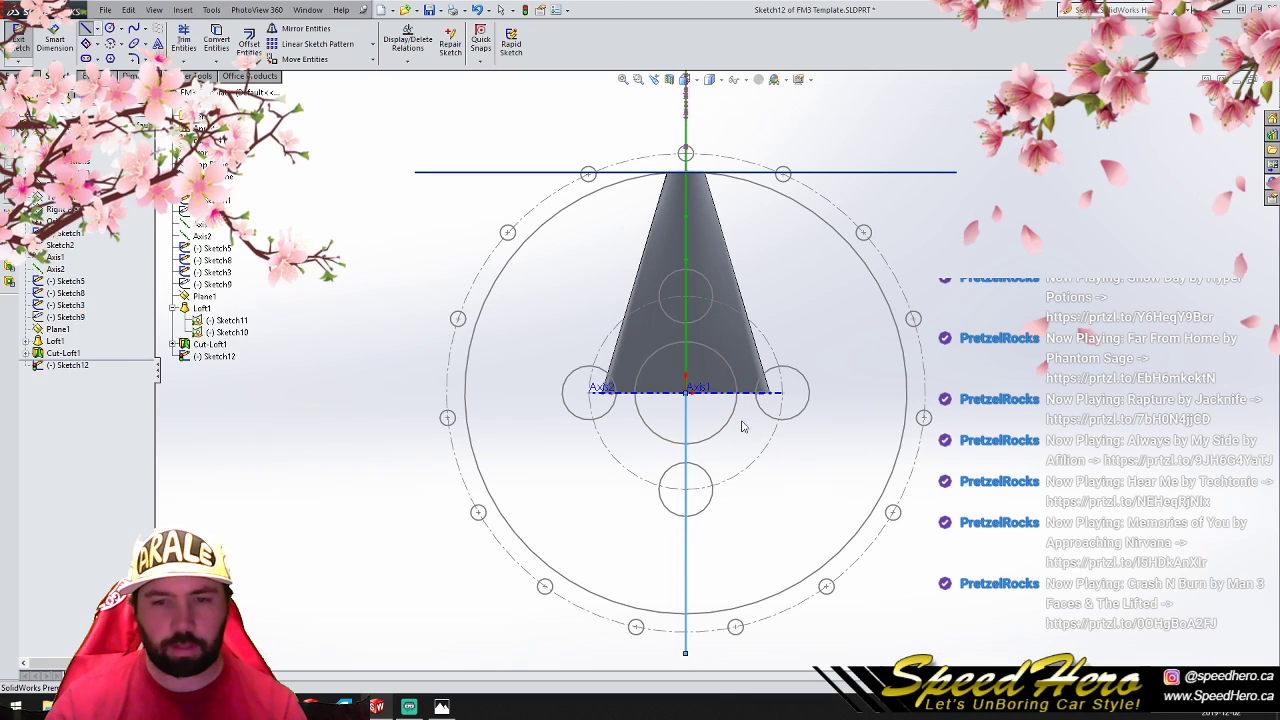
Step: Pattern the vertical line circularly around the origin with 8 equally spaced instances
left_click(686, 480)
left_click(373, 44)
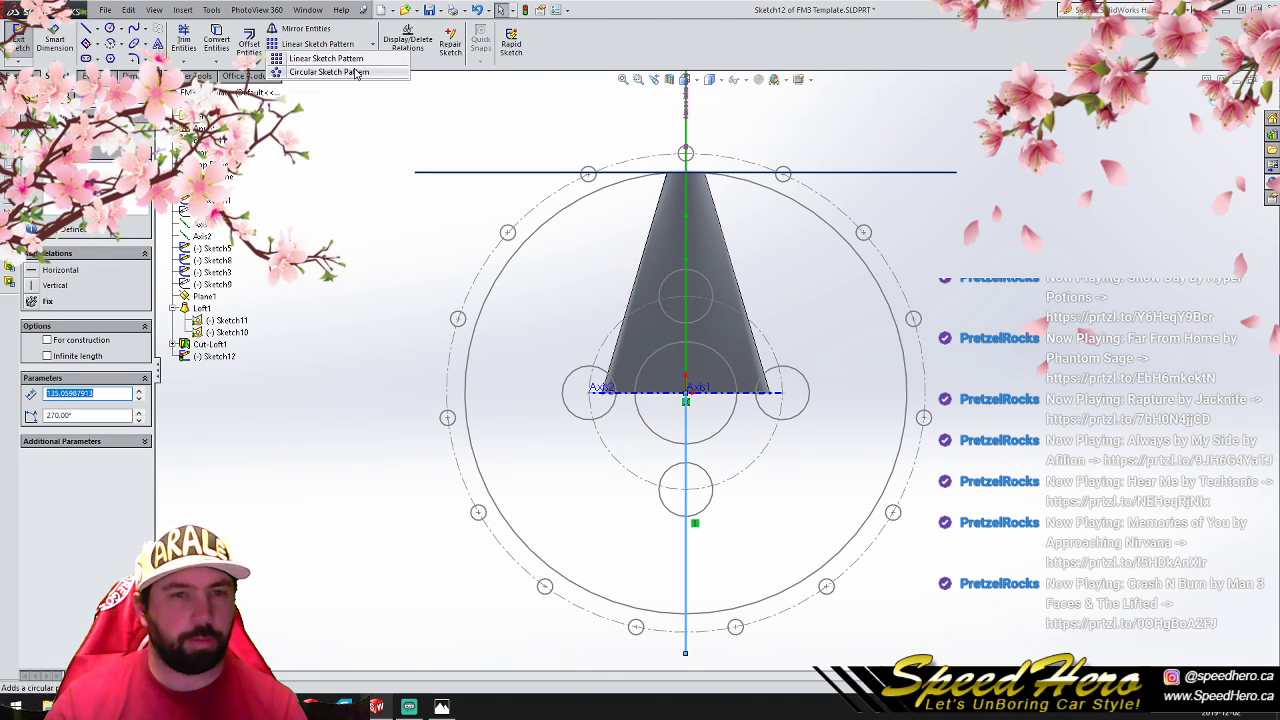
left_click(320, 77)
left_click(90, 307)
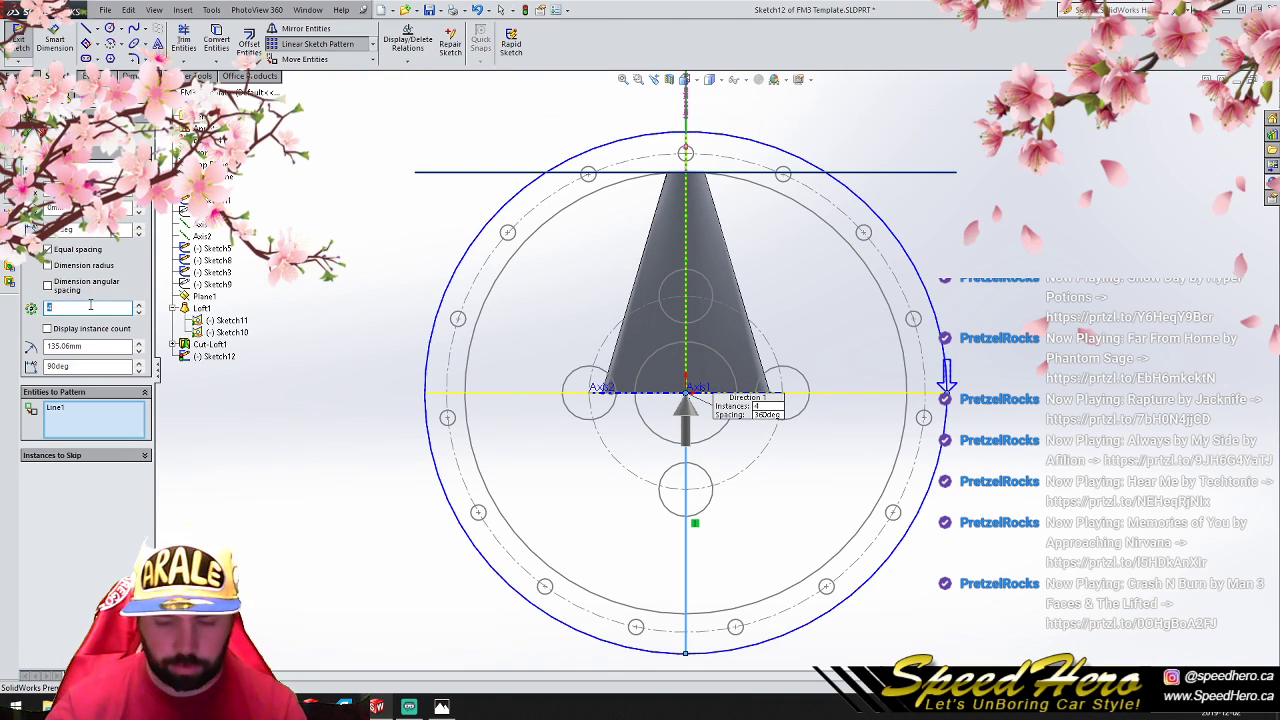
type("8")
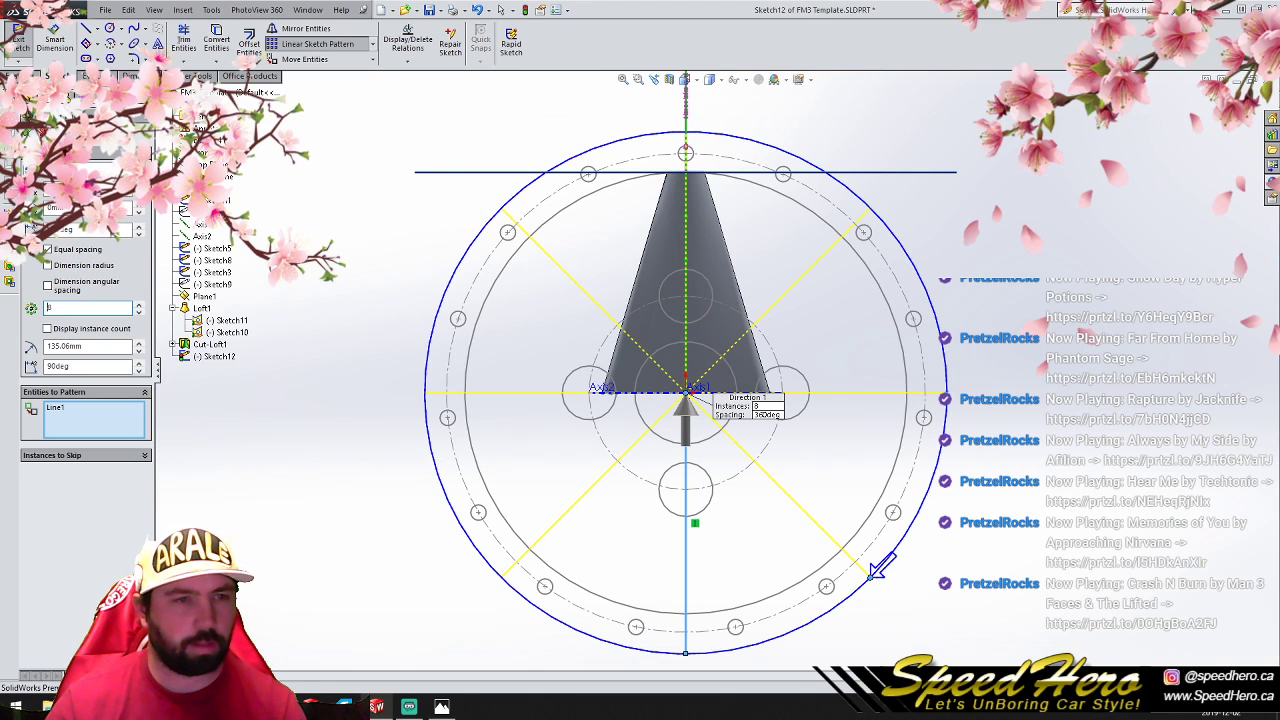
key("Return")
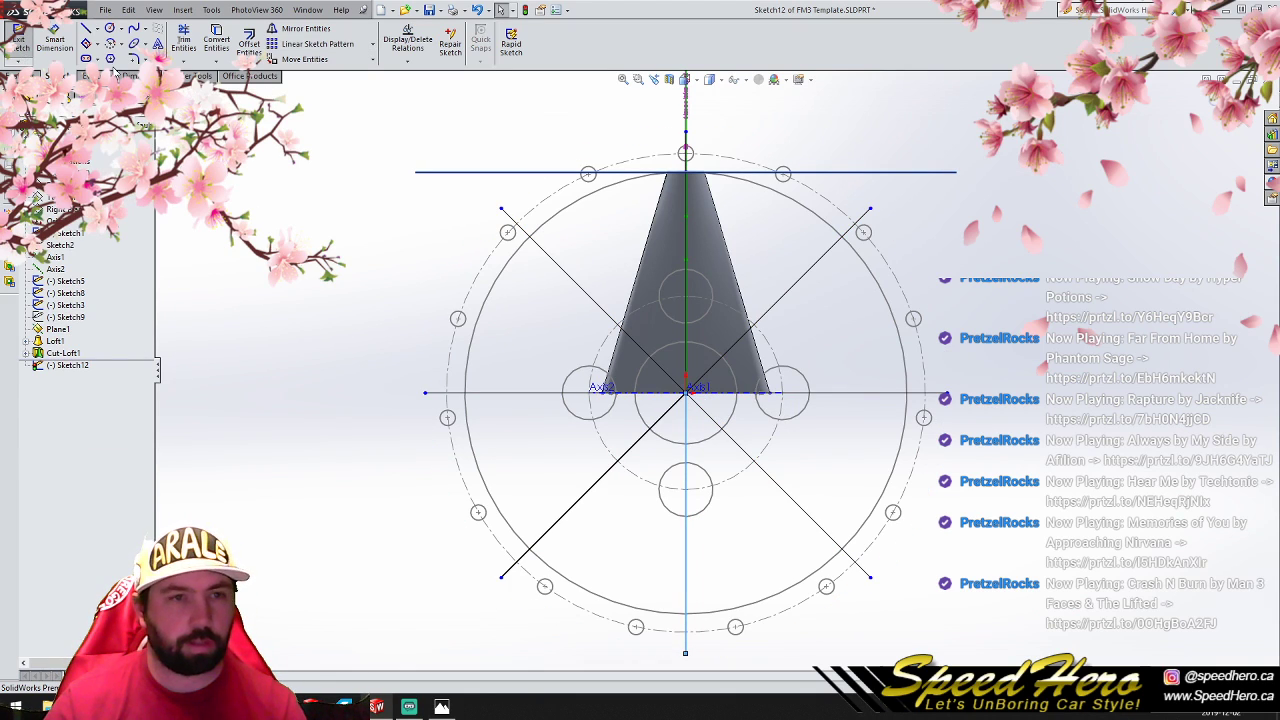
Step: Delete all patterned lines except the one pointing straight up and its neighbouring diagonal on the spoke's left side
scroll(582, 329, "up", 2)
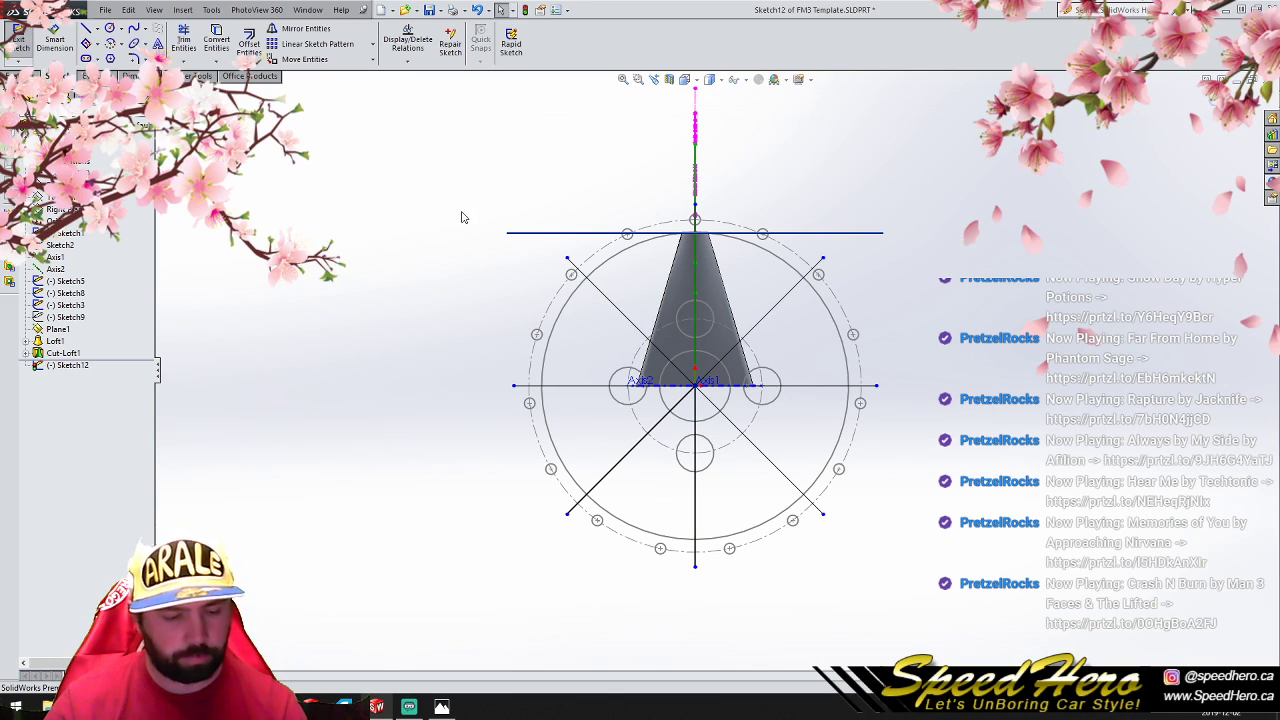
key("ctrl+a")
left_click(613, 306, "ctrl")
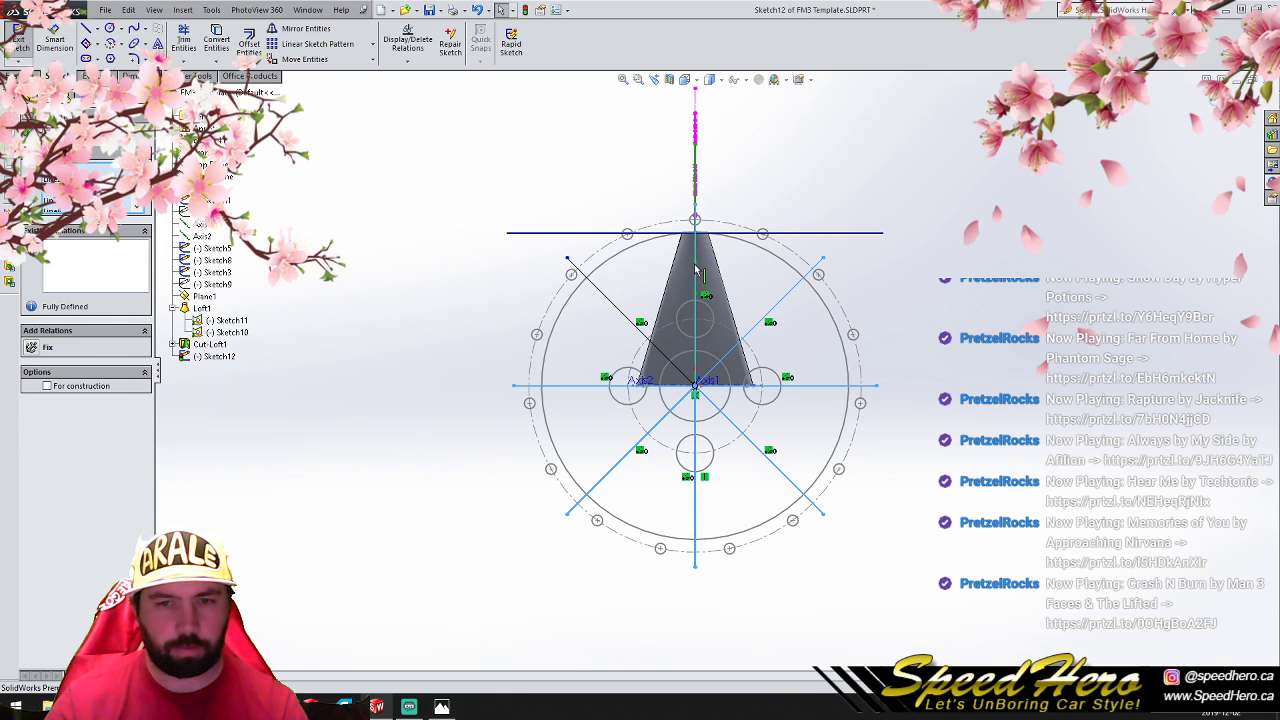
left_click(697, 258, "ctrl")
key("Delete")
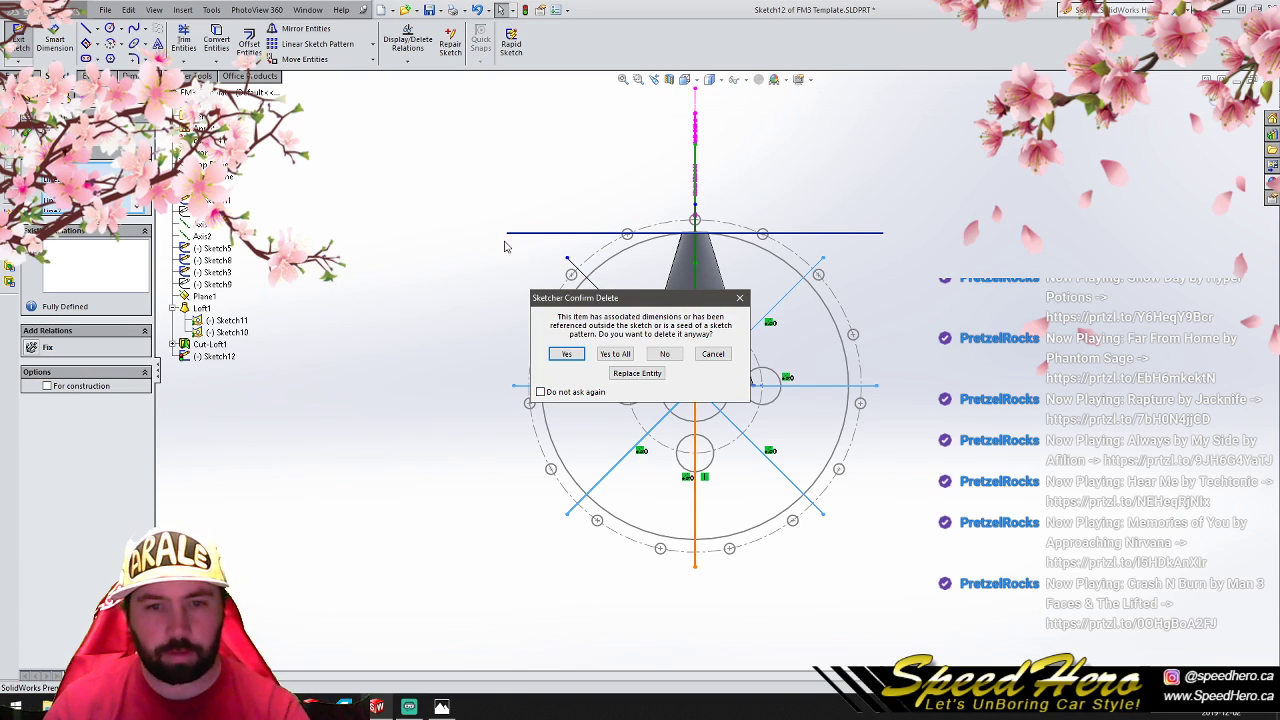
left_click(615, 356)
Step: Draw a circle about 135 mm in radius from the origin to the diagonal's end and trim its arc between the two lines
left_click(111, 29)
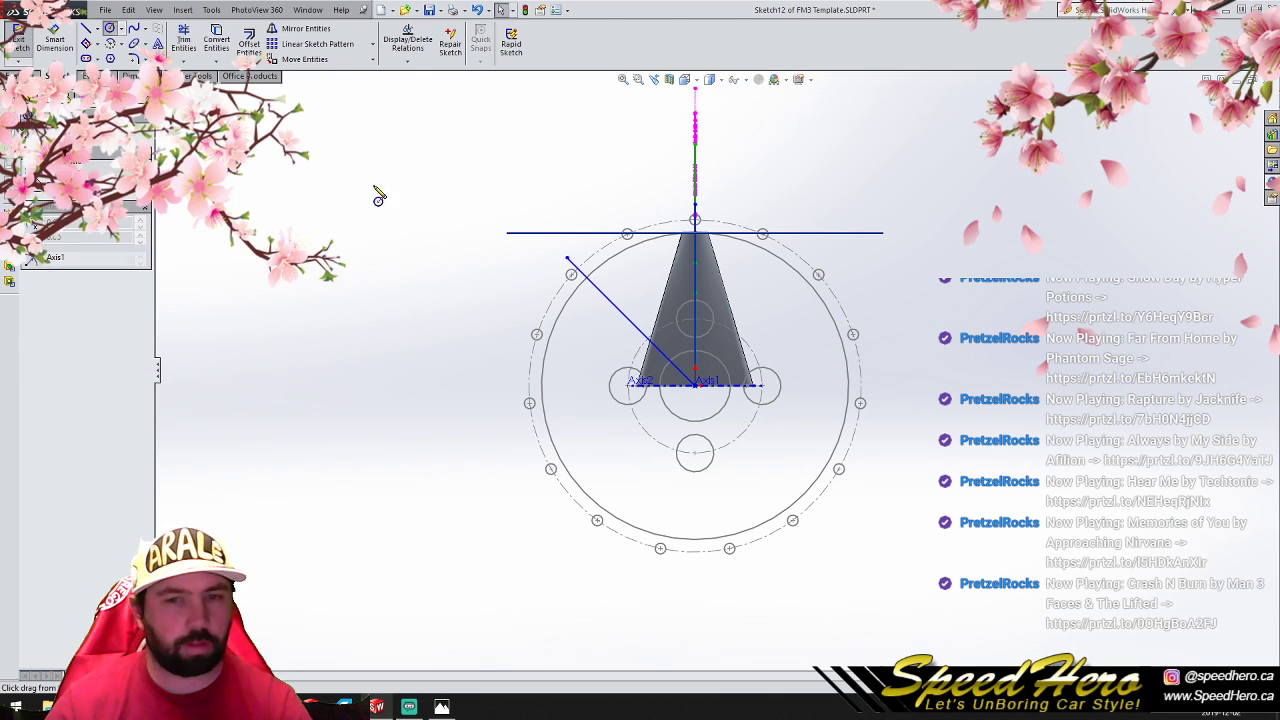
left_click(695, 386)
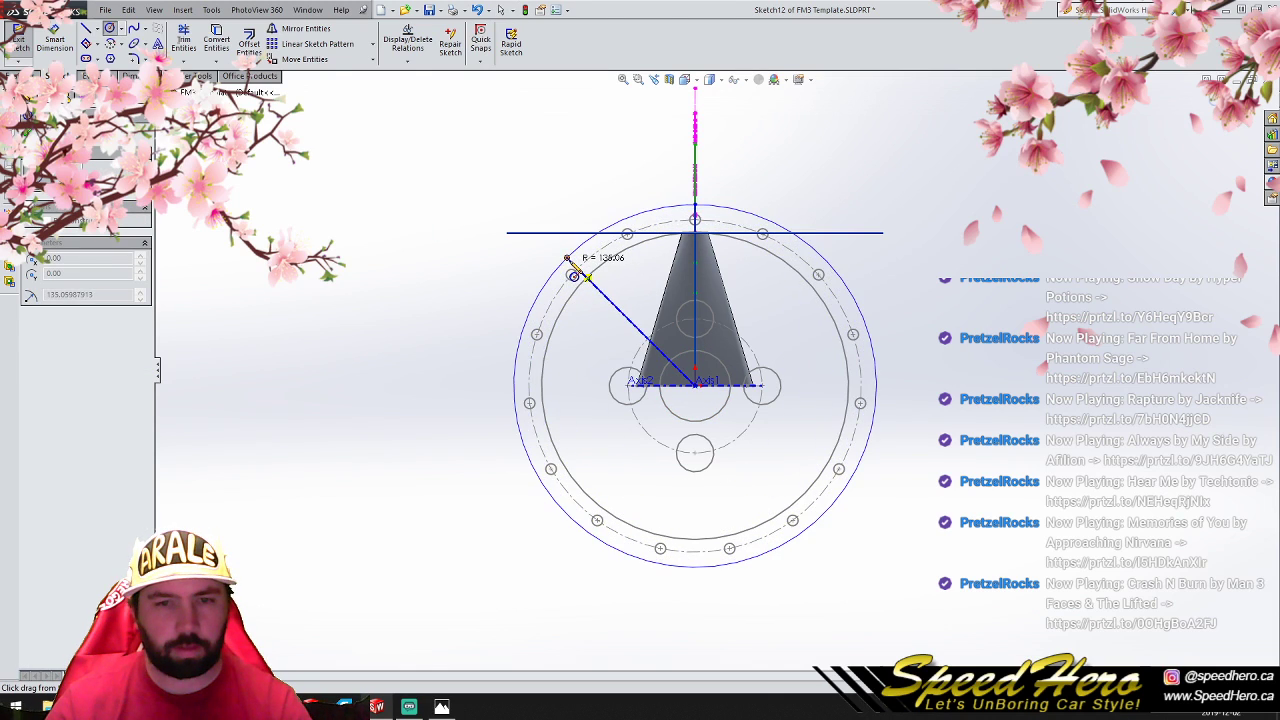
left_click(567, 258)
left_click(183, 40)
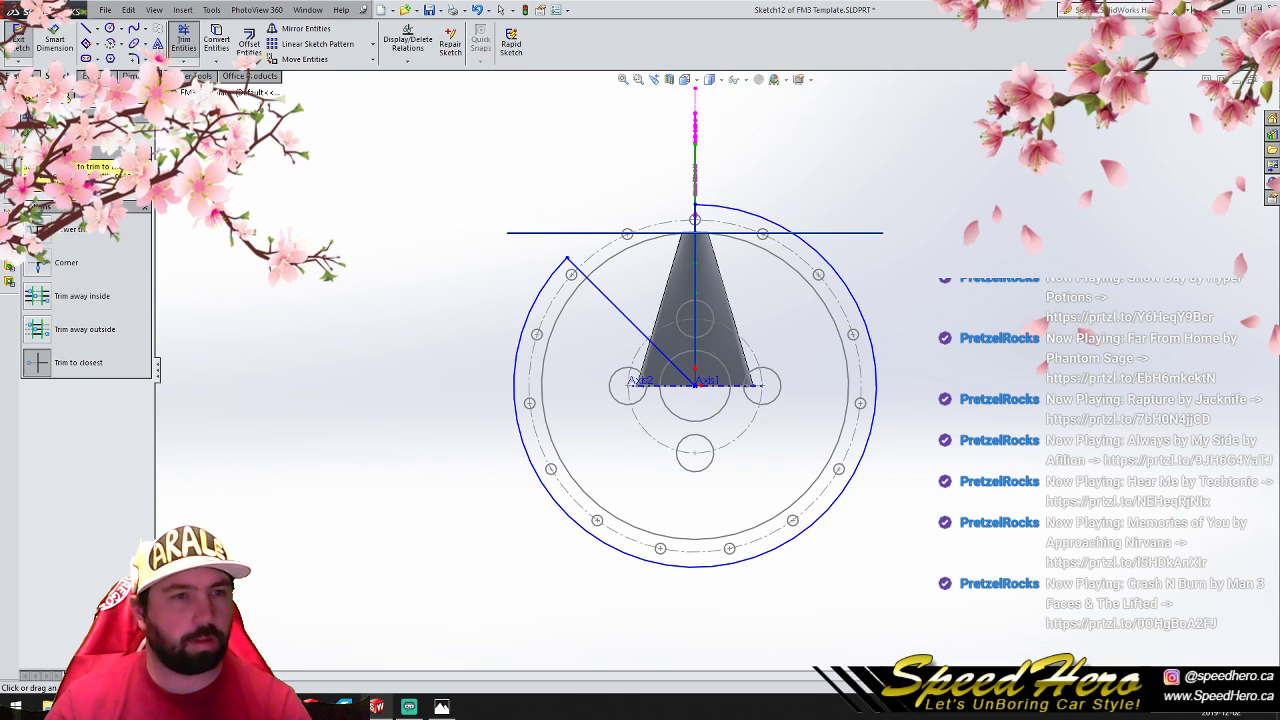
Step: Extrude-cut the large open-wedge sector Through All, leaving only the spoke material between the two lines
left_click(22, 76)
left_click(200, 42)
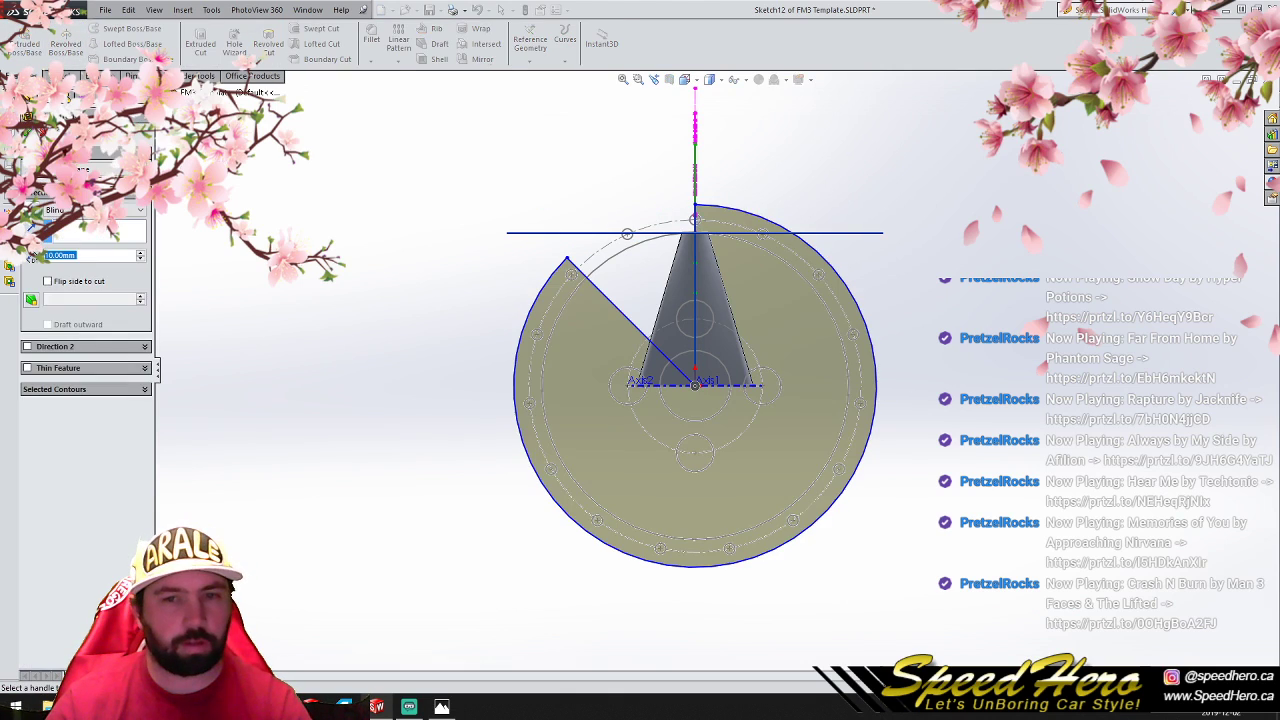
left_click(90, 210)
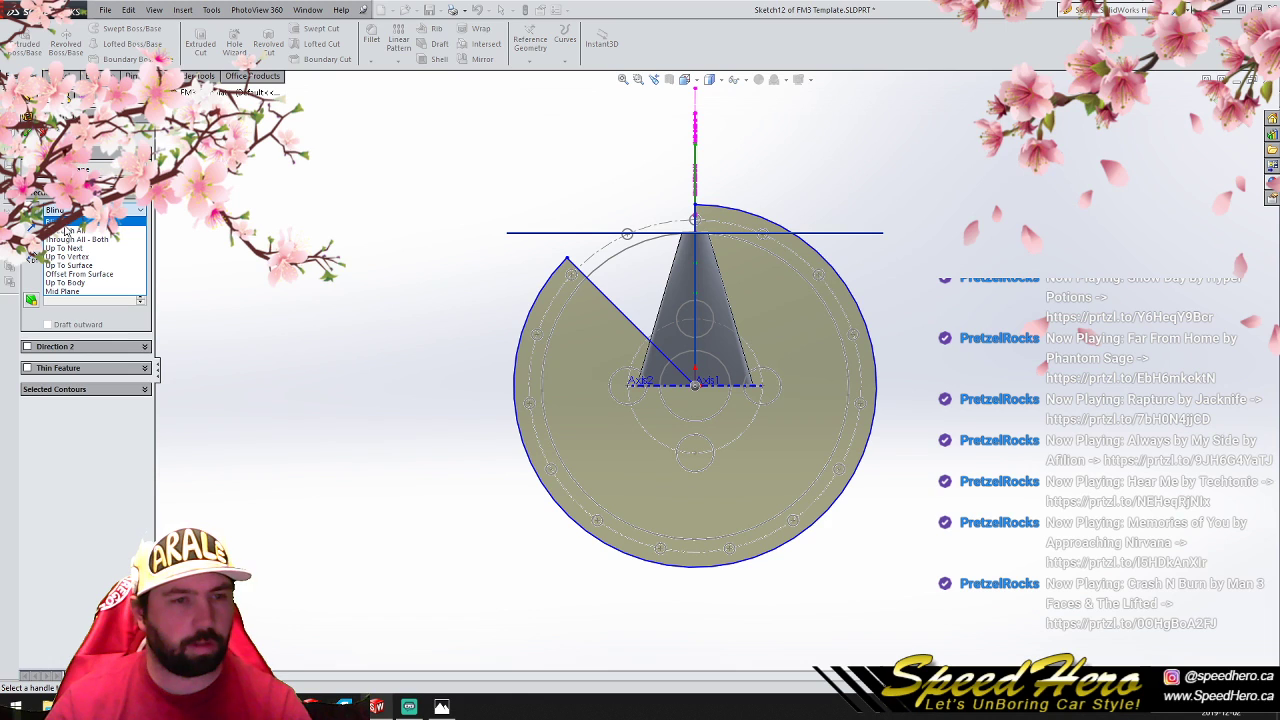
left_click(76, 228)
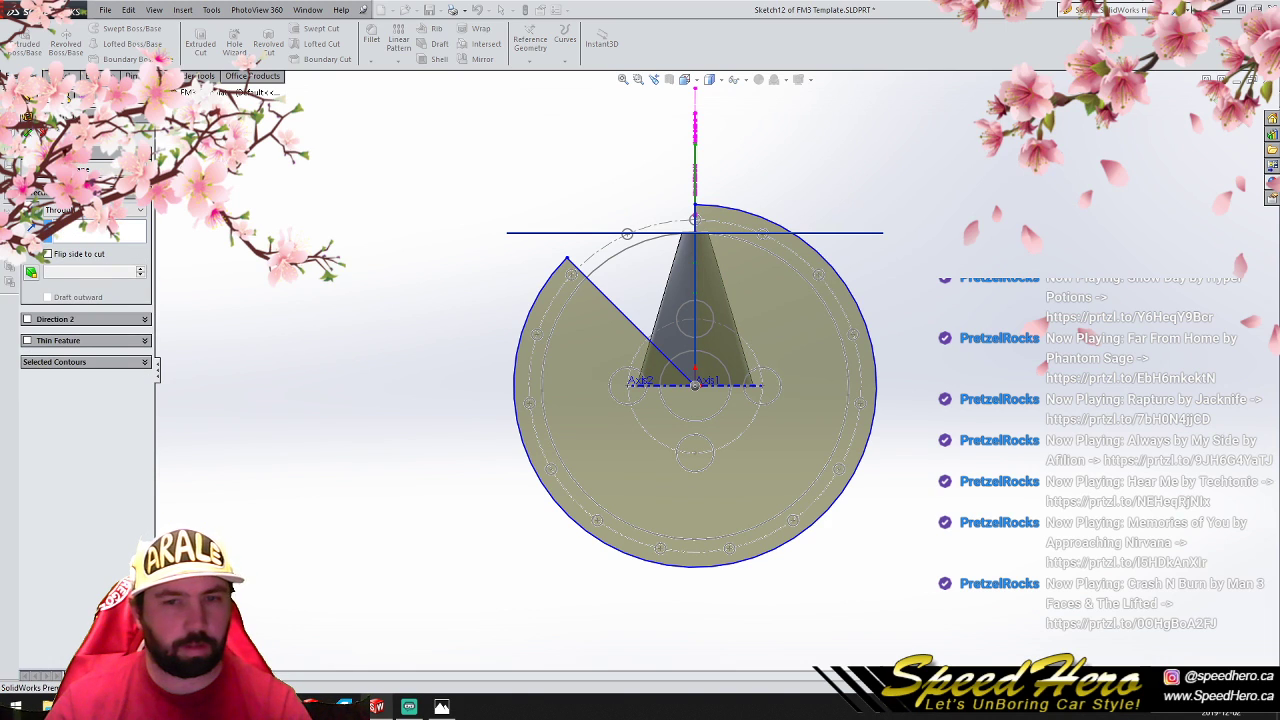
left_click(28, 133)
left_click(362, 235)
Step: Sketch a circle about 14 mm in radius on the Front Plane, centred on and matching the upper bolt-hole circle
scroll(712, 340, "down", 4)
mouse_move(657, 340)
middle_mouse_down()
mouse_move(526, 346)
mouse_move(823, 371)
mouse_move(803, 357)
mouse_move(651, 362)
middle_mouse_up()
scroll(651, 362, "down", 3)
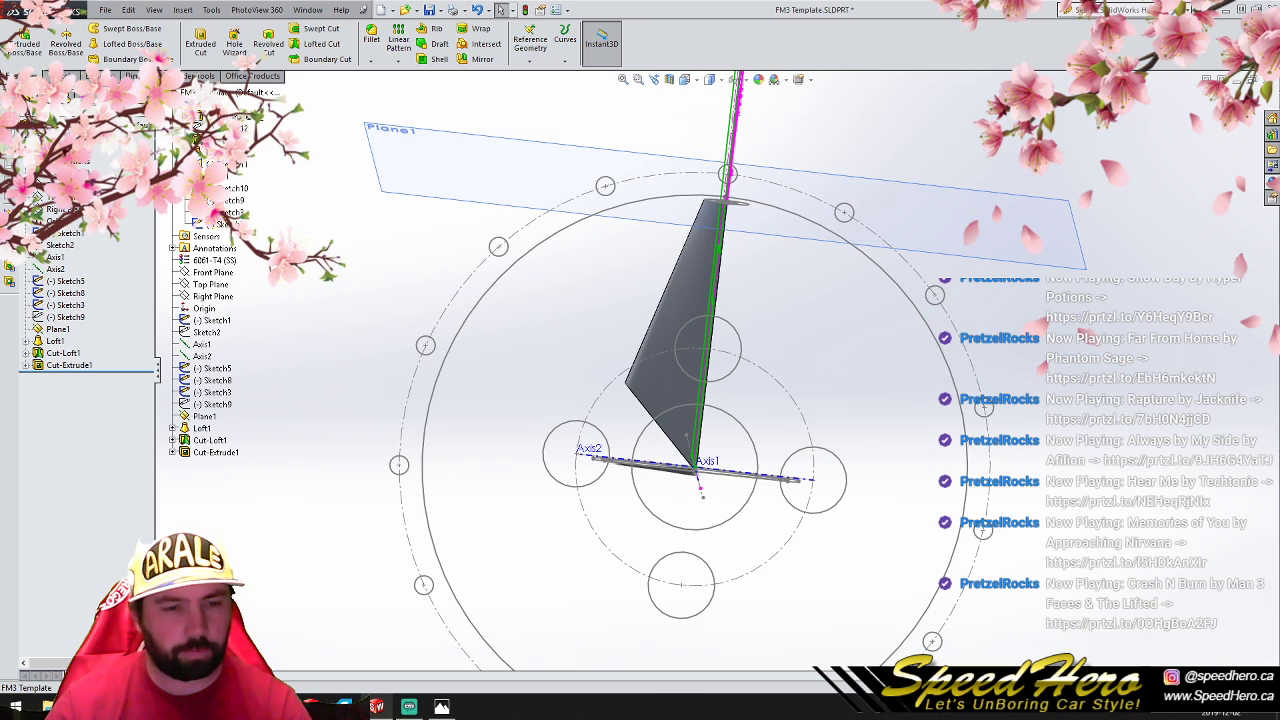
key("ctrl+1")
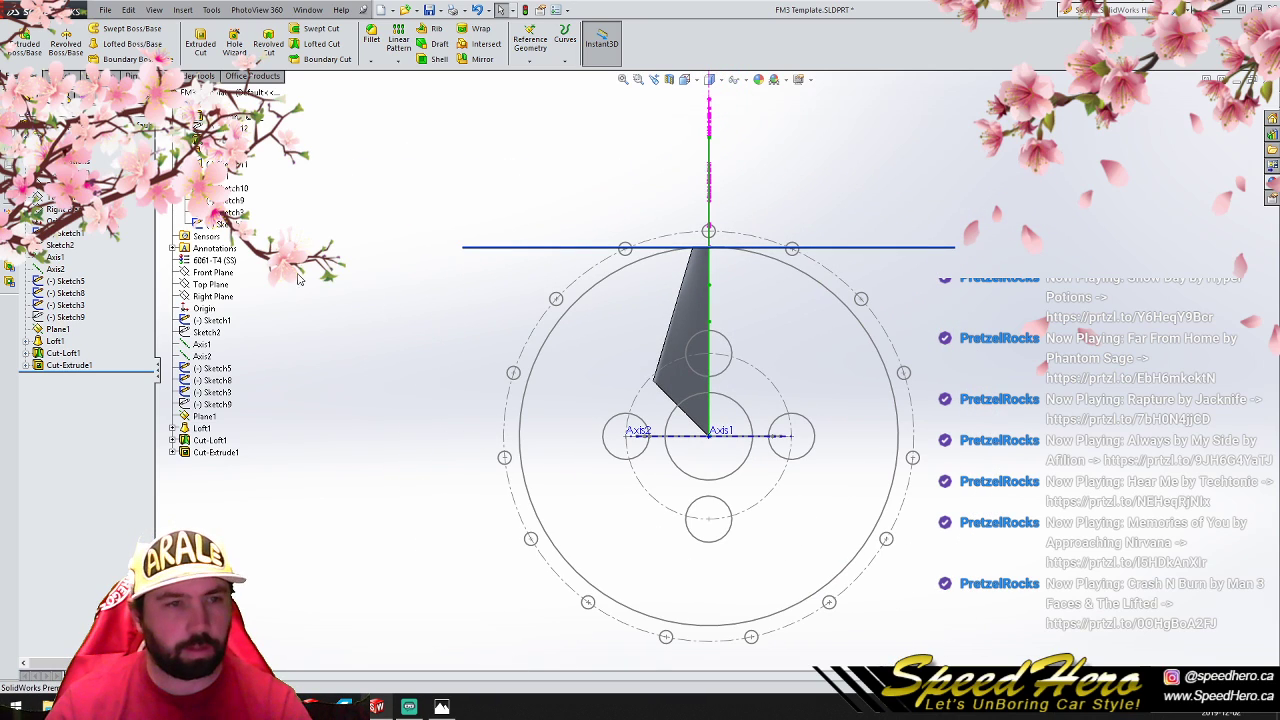
mouse_move(446, 364)
middle_mouse_down()
mouse_move(304, 376)
mouse_move(425, 359)
middle_mouse_up()
key("ctrl+4")
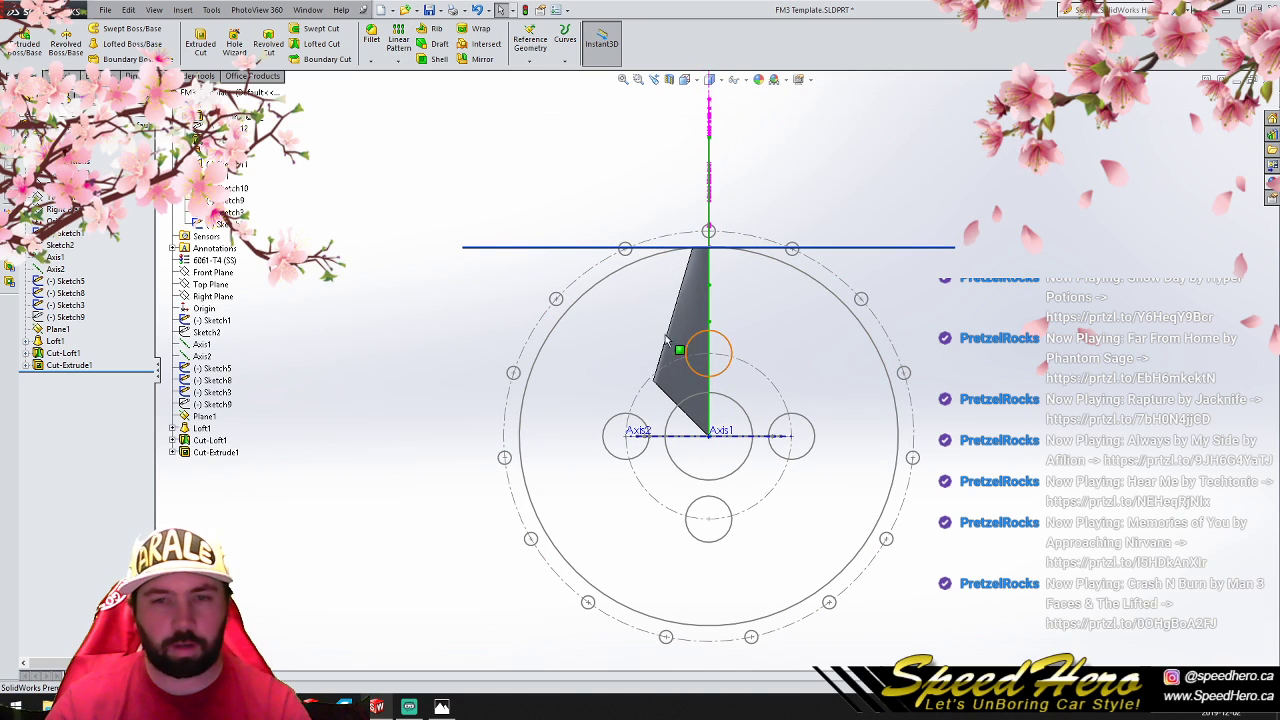
left_click(62, 185)
left_click(60, 76)
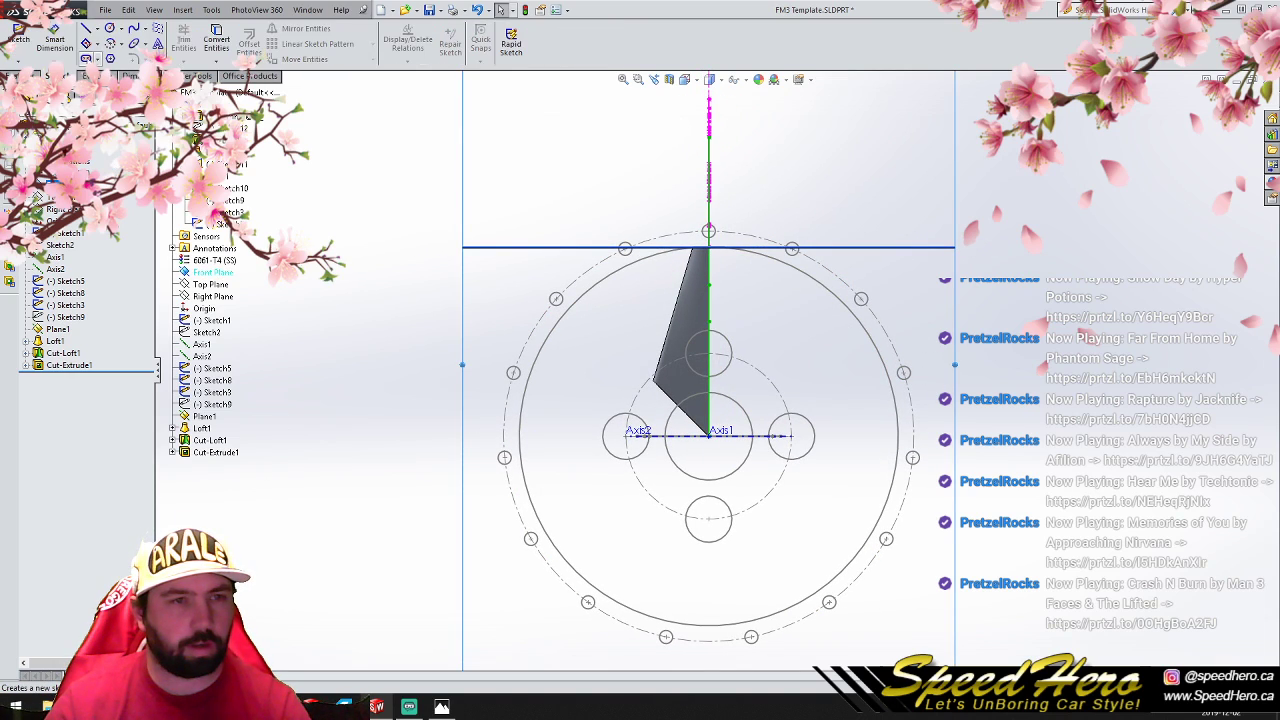
left_click(112, 30)
left_click(680, 315)
left_click(650, 290)
Step: Set up an extruded cut of the bolt-hole circle, starting at an offset from the sketch plane toward the spoke
left_click(20, 76)
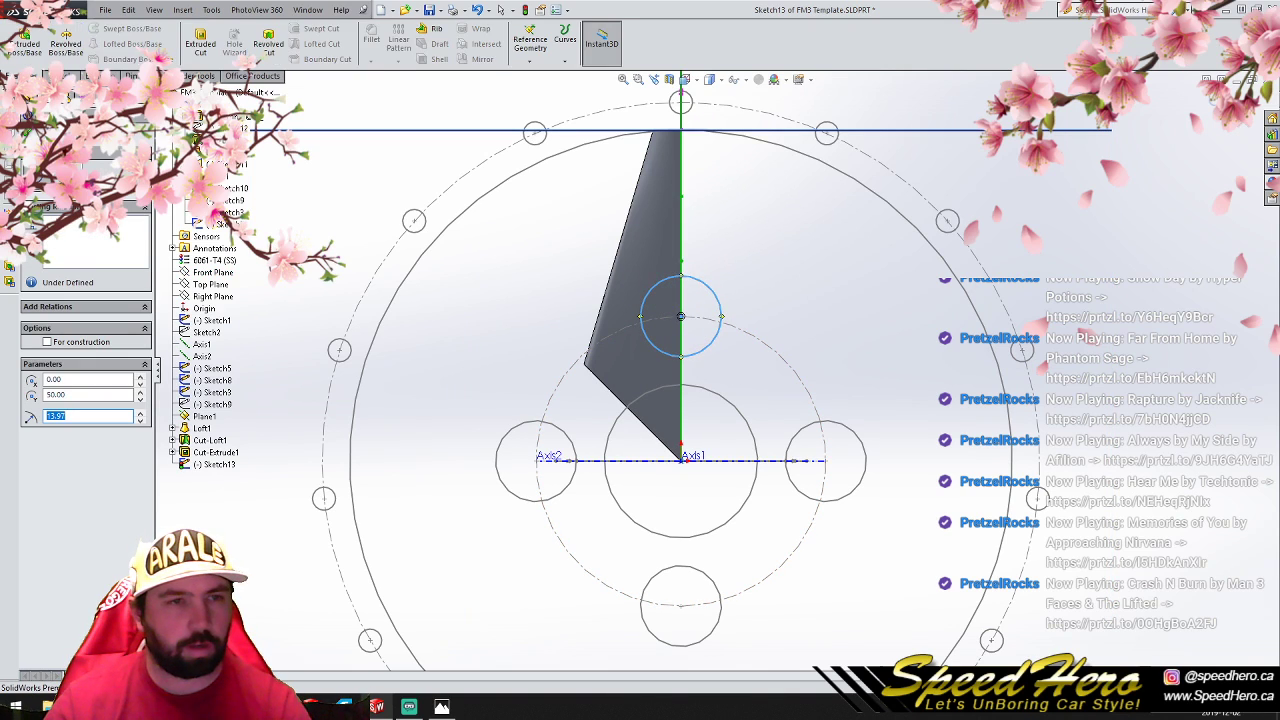
left_click(200, 40)
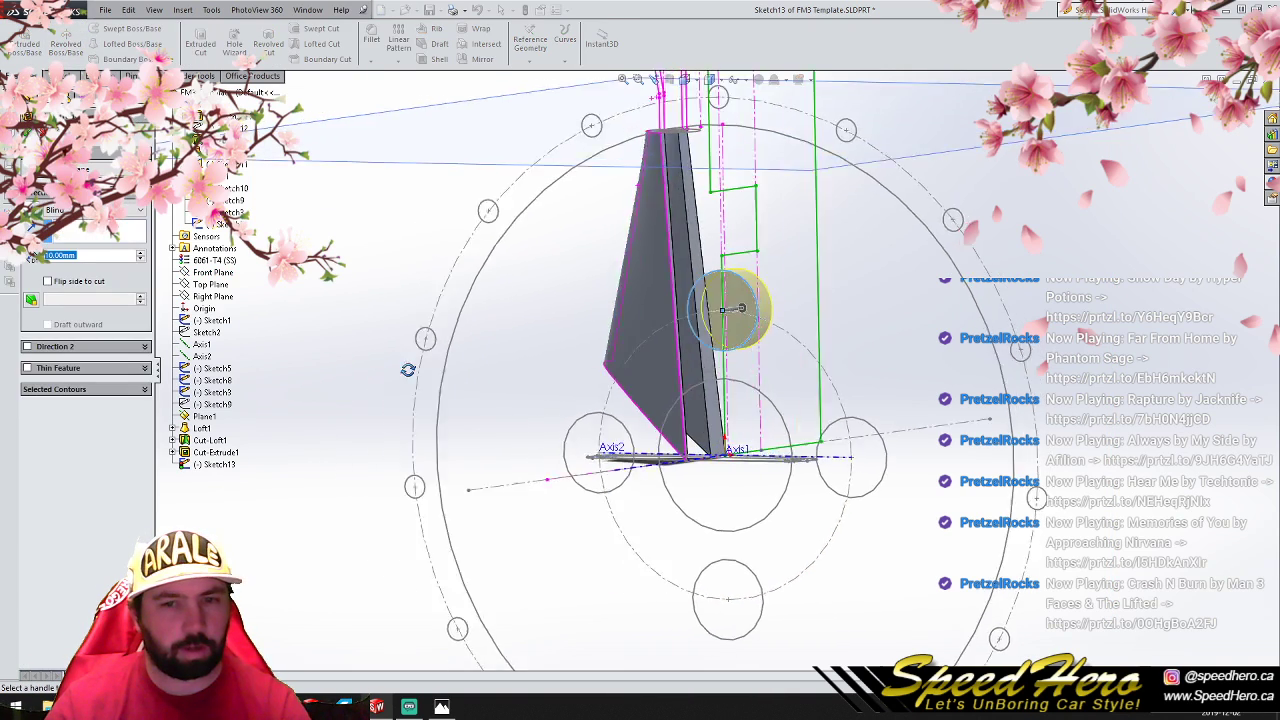
left_click(32, 211)
left_click(140, 170)
left_click(84, 211)
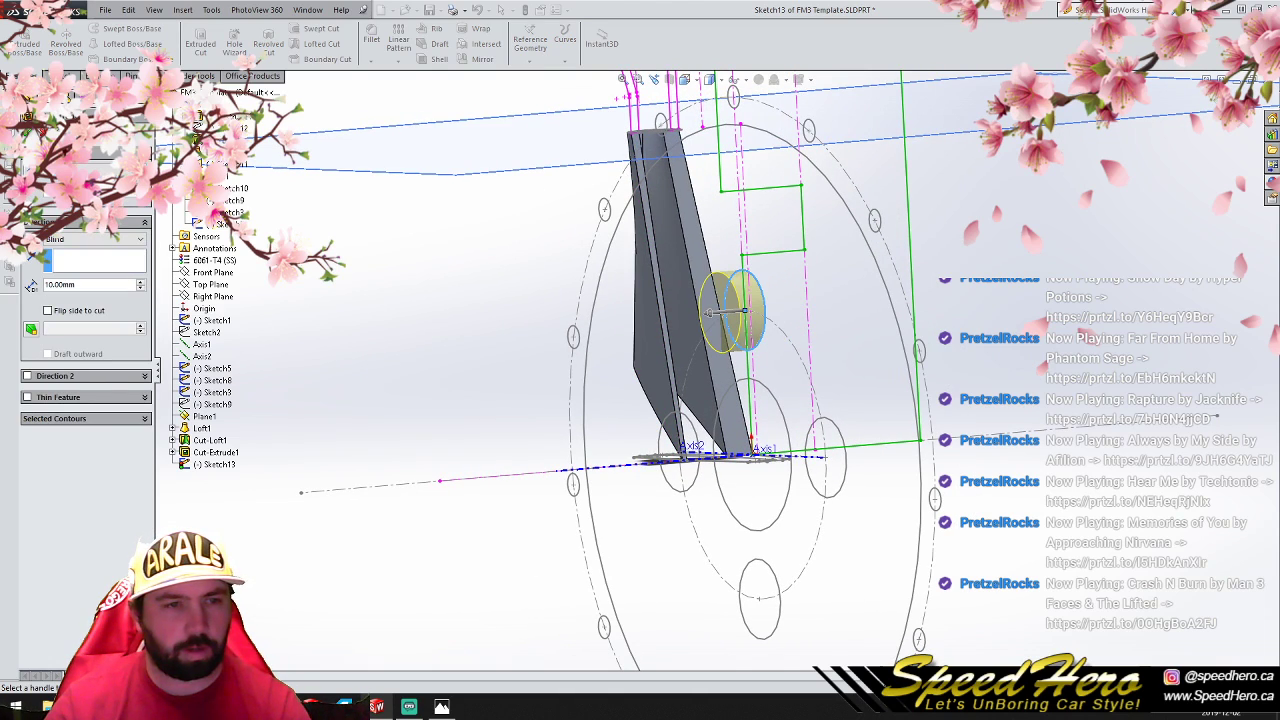
left_click(140, 195)
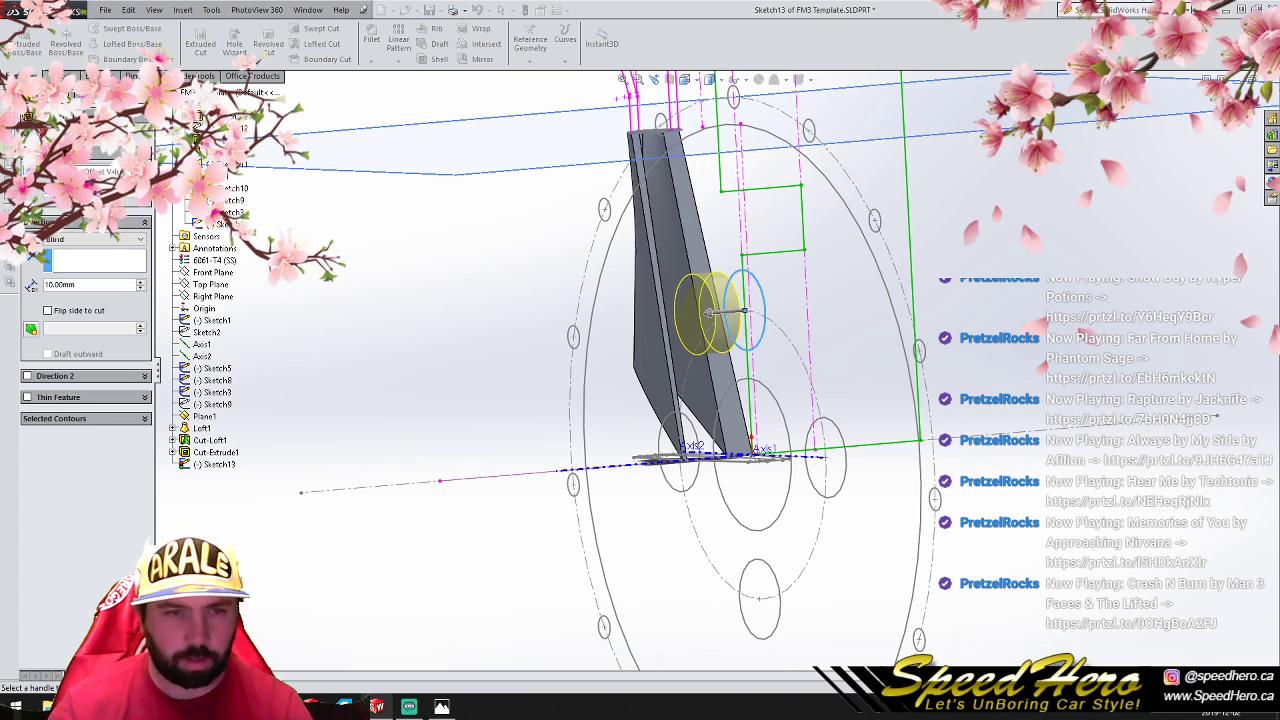
left_click(140, 195)
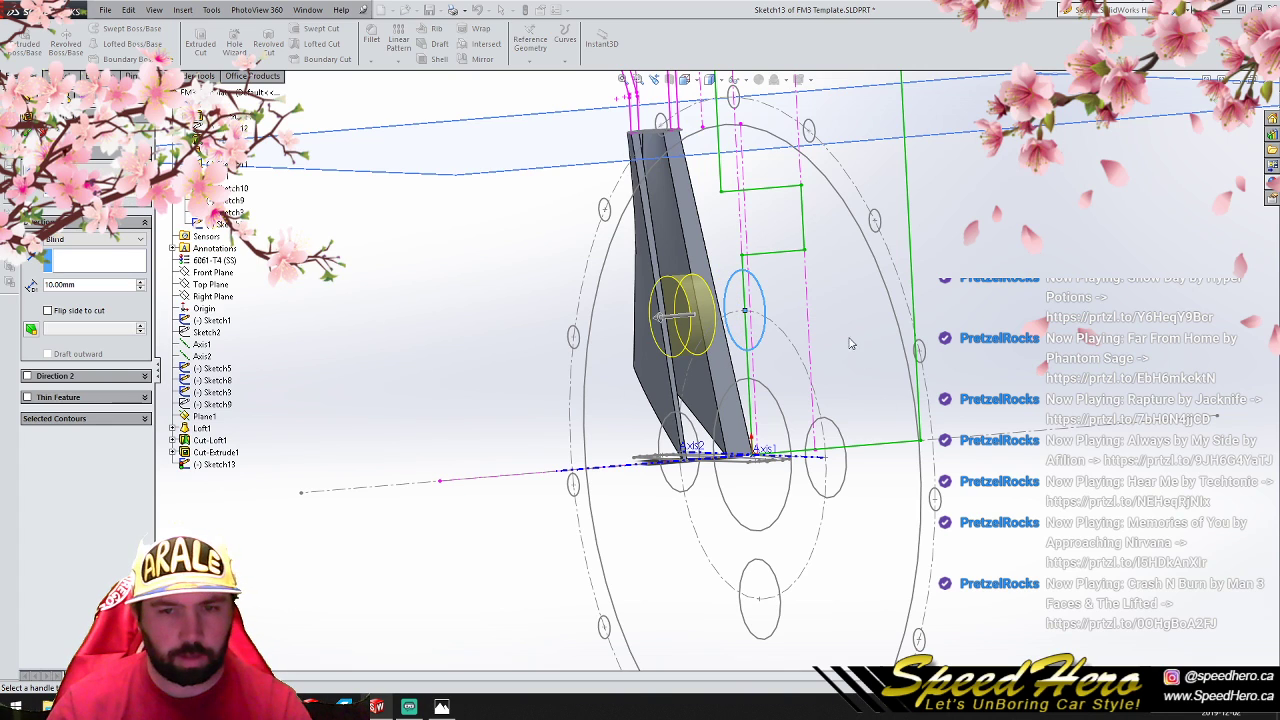
scroll(815, 320, "down", 5)
mouse_move(625, 309)
middle_mouse_down()
mouse_move(566, 309)
mouse_move(549, 327)
middle_mouse_up()
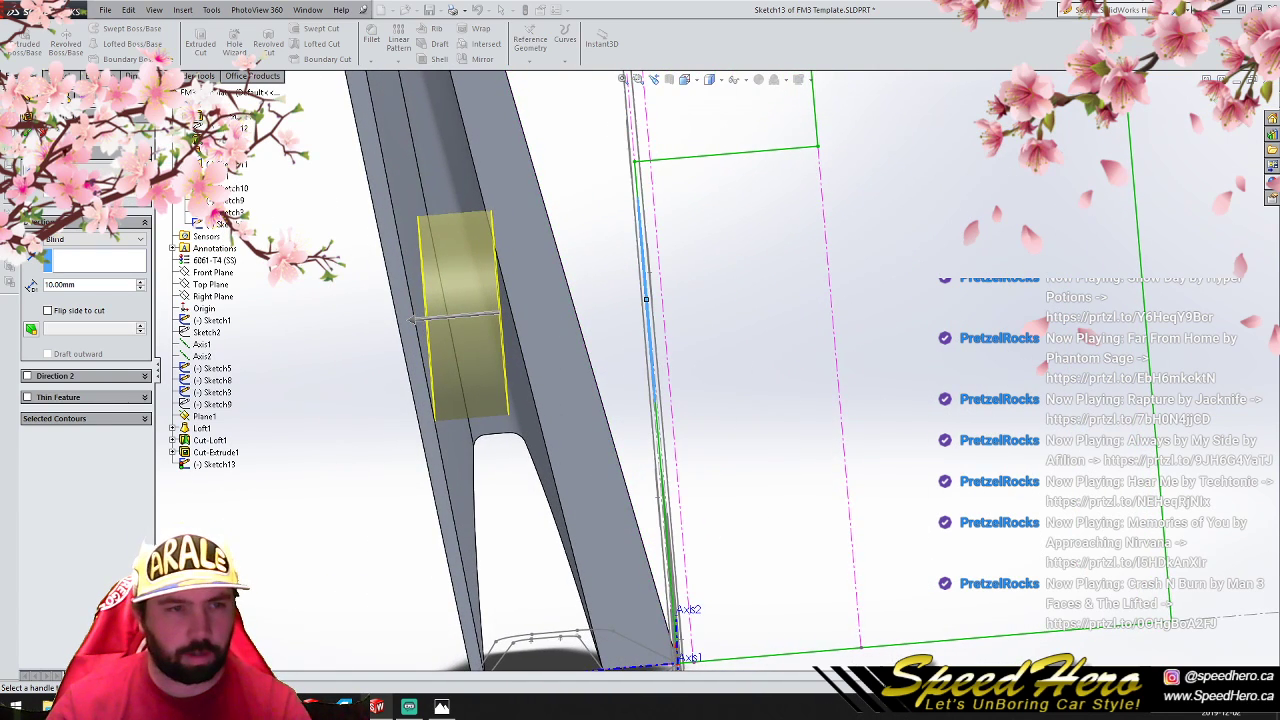
left_click(140, 195)
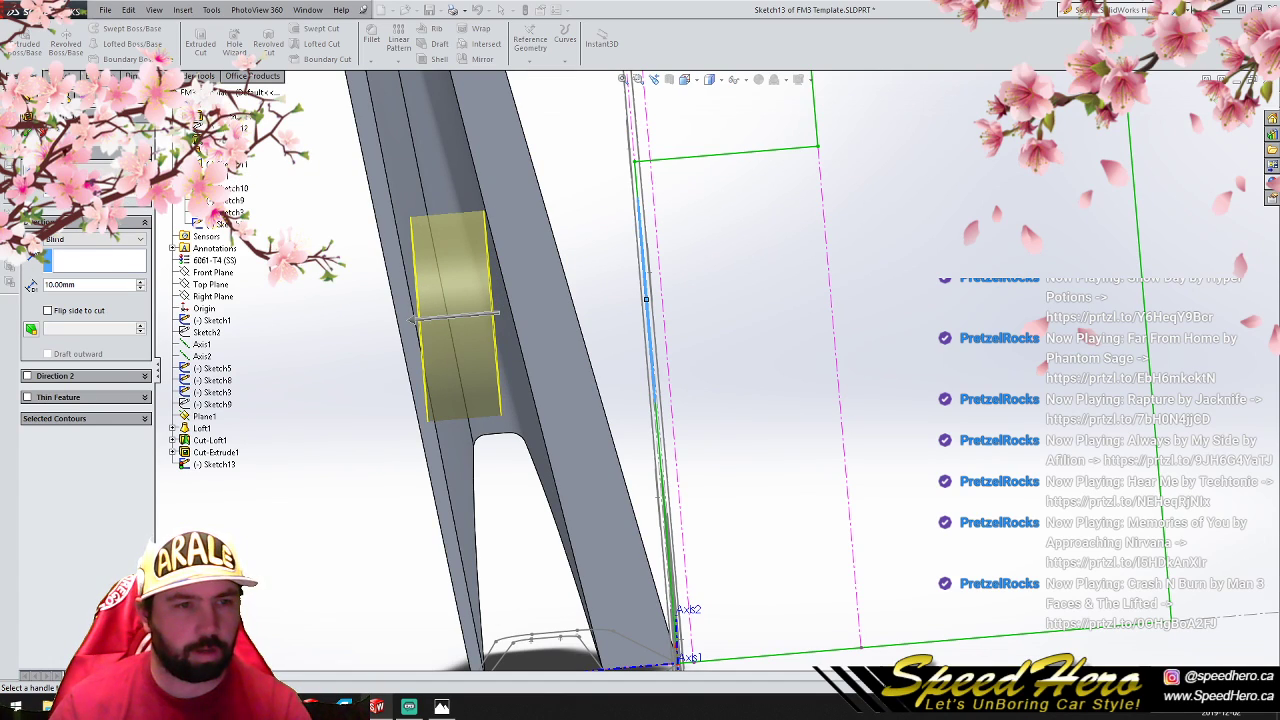
Step: Set the cut's blind depth to 30 mm with a 25-degree outward draft and complete it
left_click(142, 283)
left_click(142, 283)
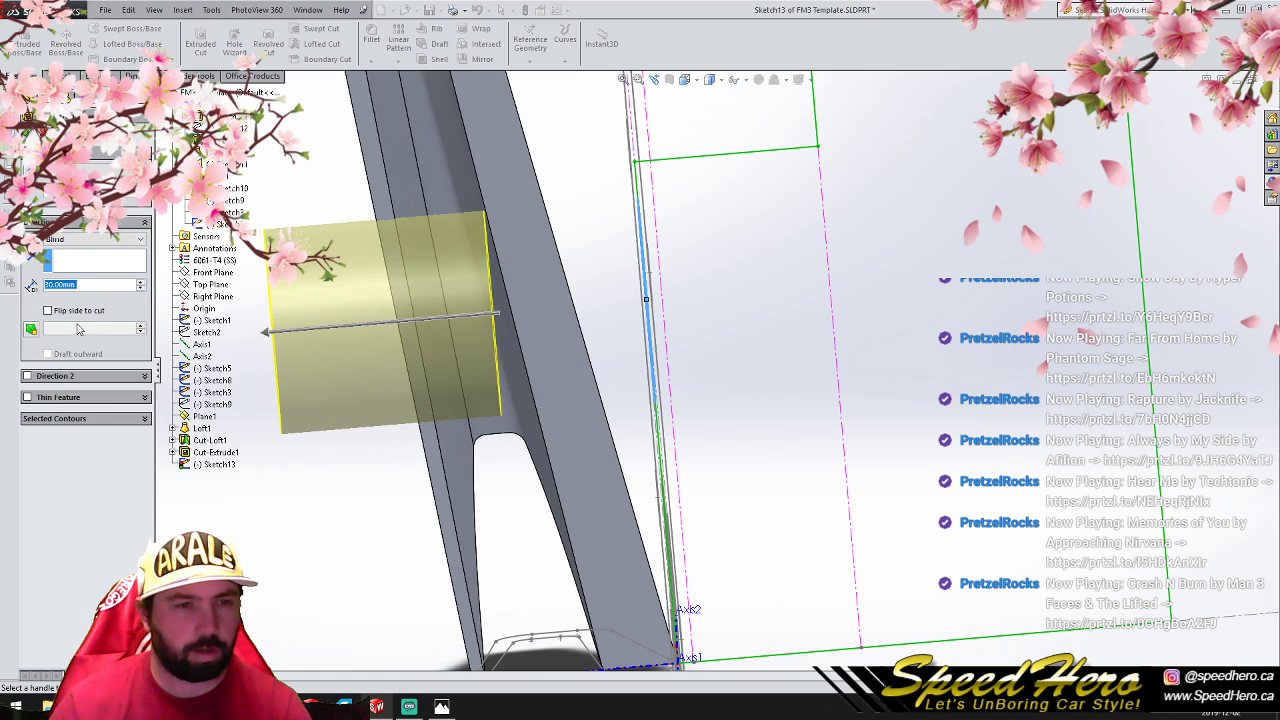
left_click(34, 330)
left_click(48, 354)
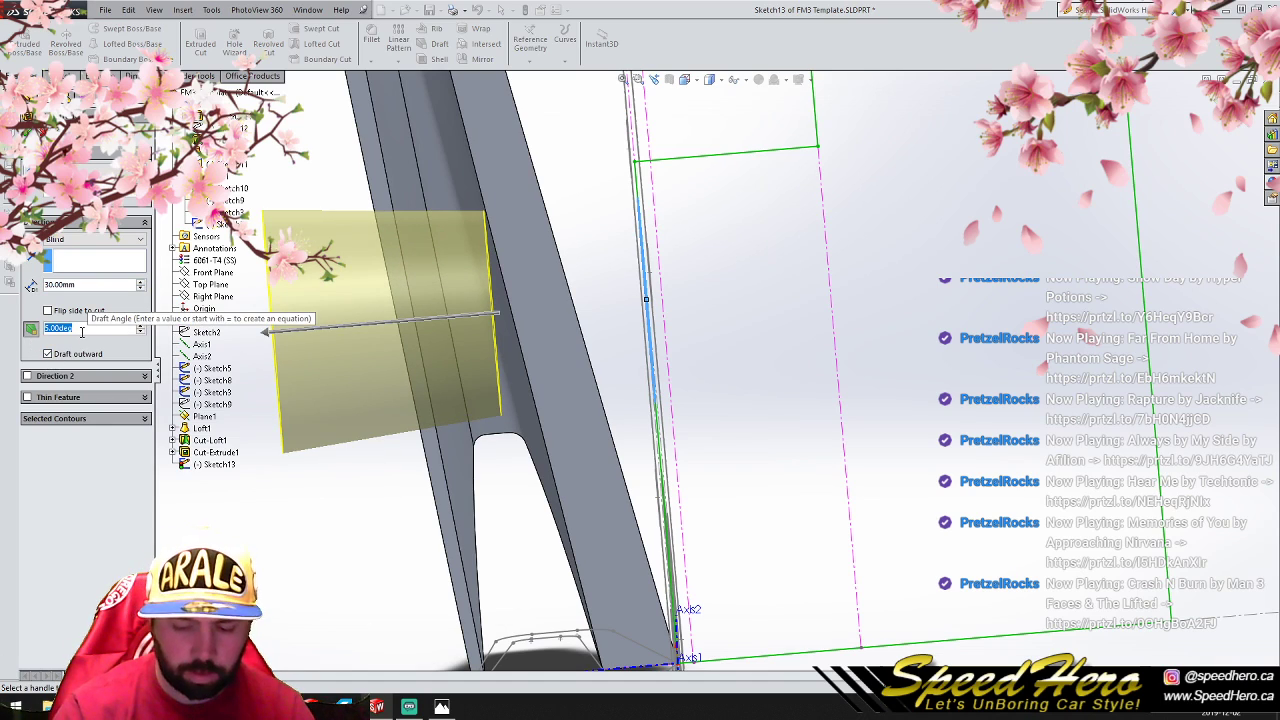
type("25")
key("Return")
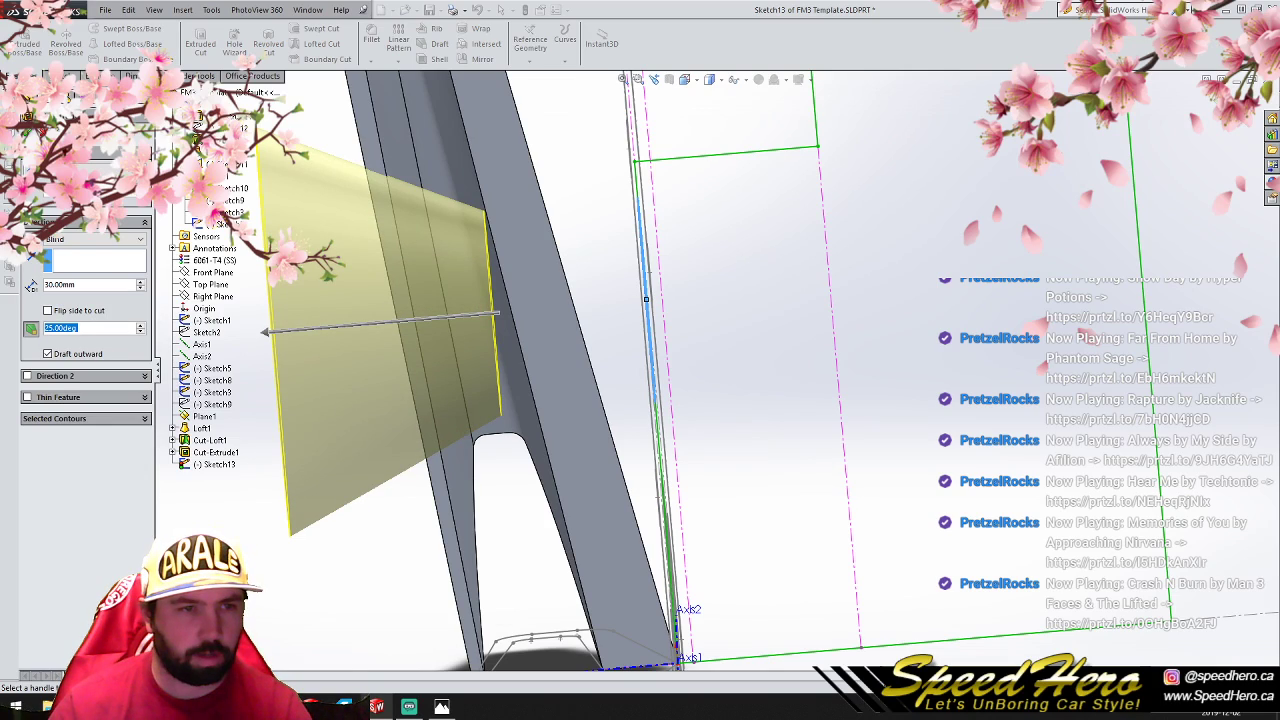
key("Return")
middle_click_drag(466, 386, 520, 349)
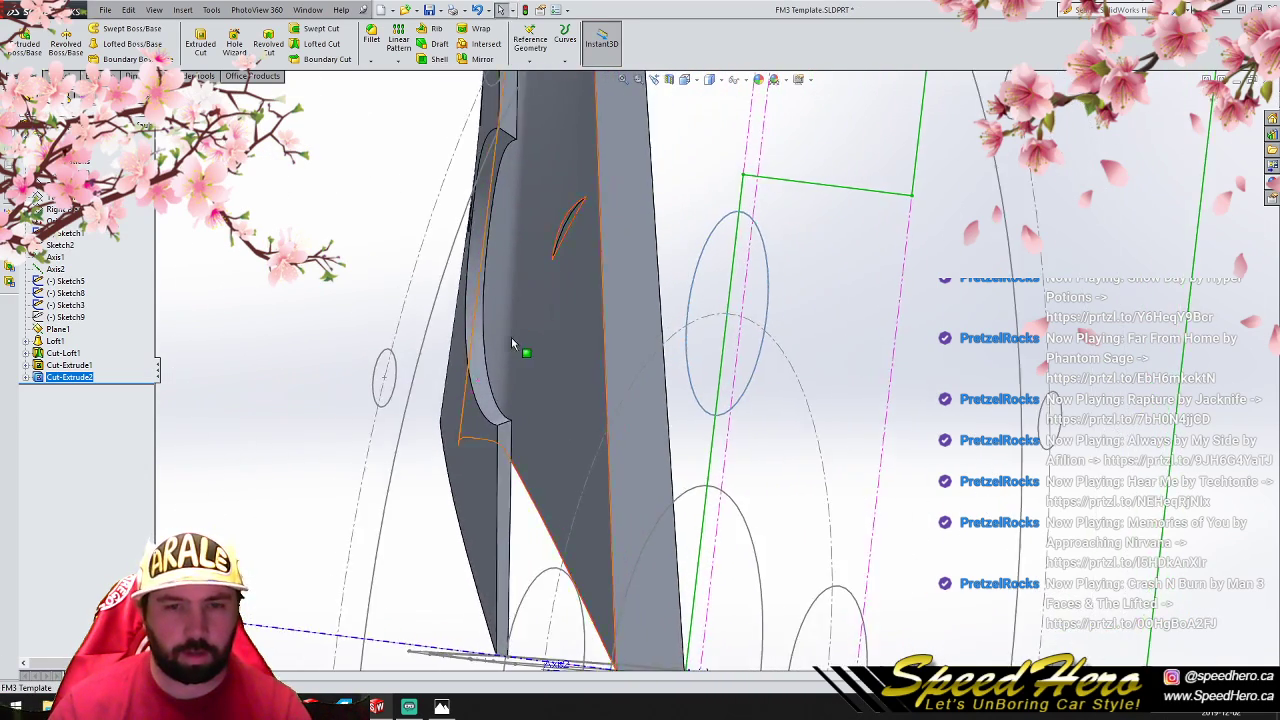
Step: Edit the tapered bolt-hole cut to start slightly farther from the sketch plane
right_click(70, 377)
left_click(82, 341)
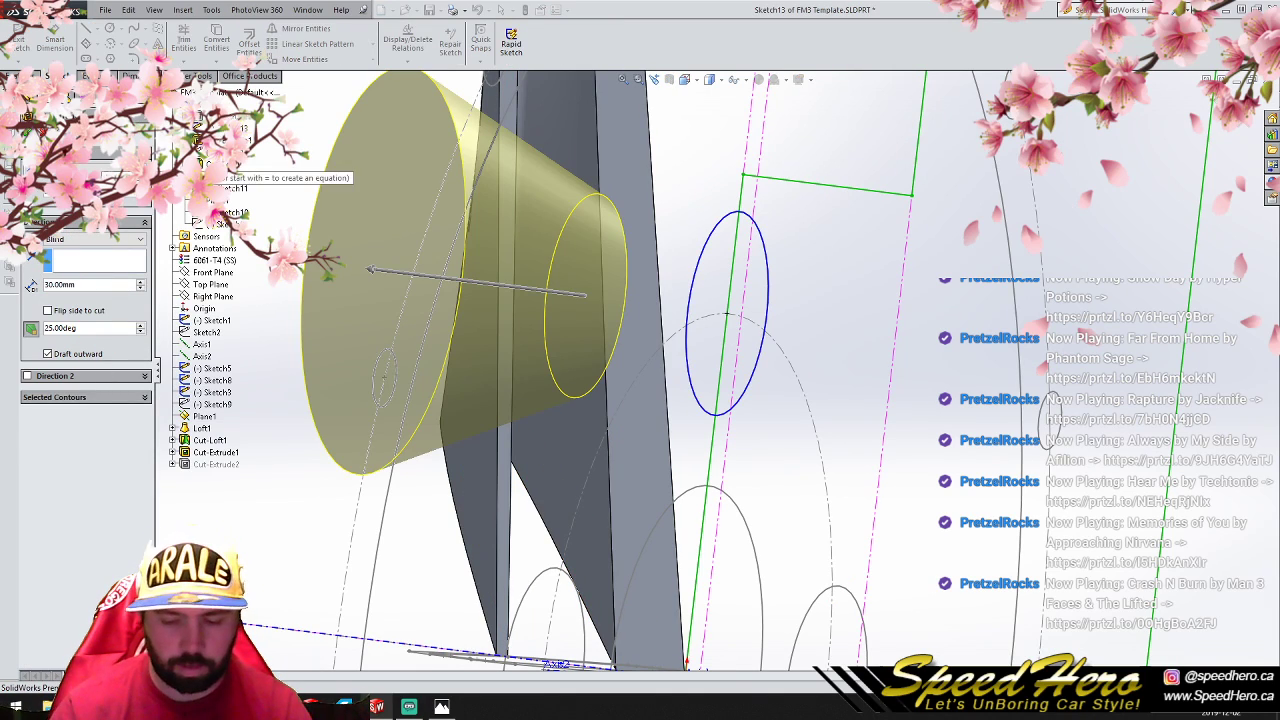
key("Return")
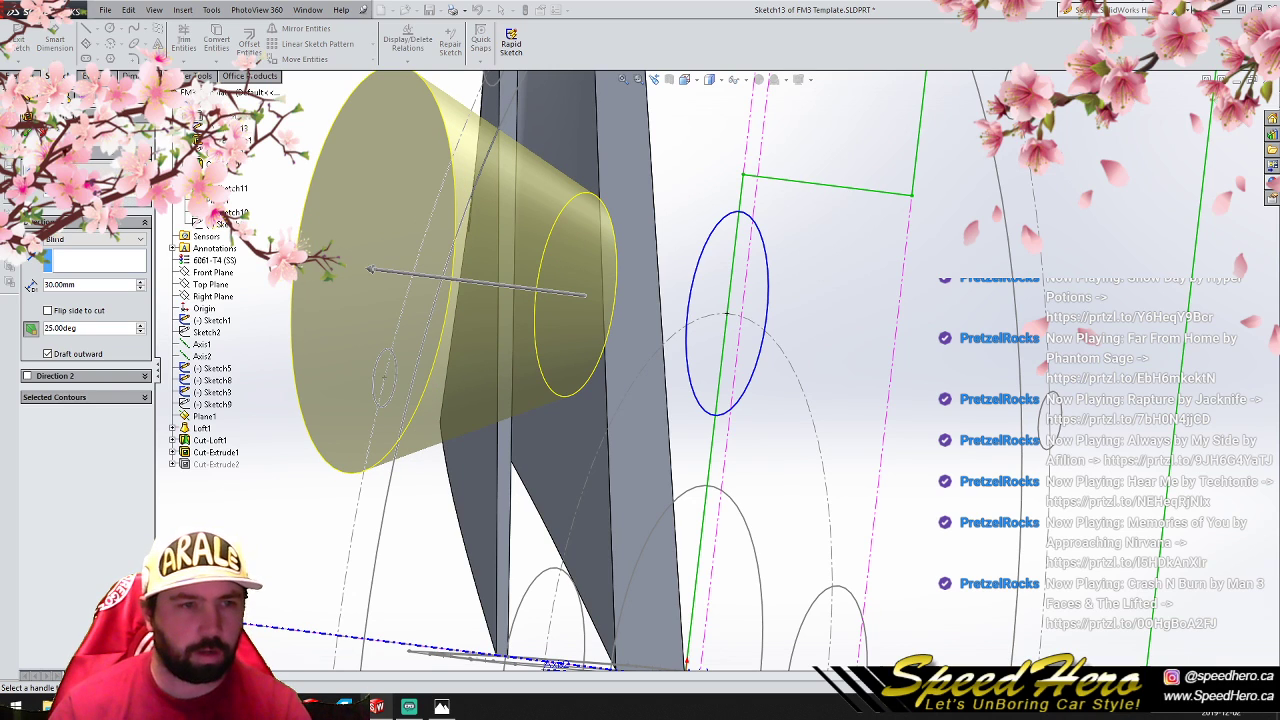
key("Return")
middle_click_drag(585, 336, 692, 400)
scroll(690, 420, "up", 4)
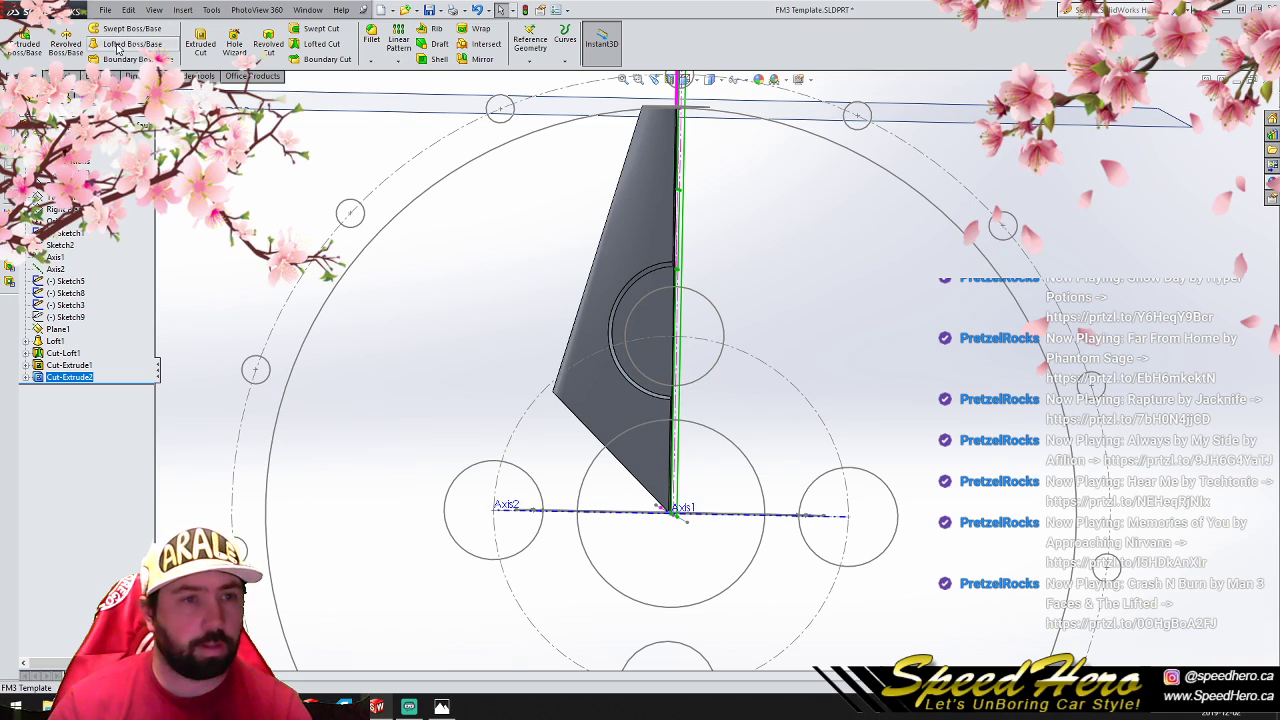
Step: Sketch a circle about 26.5 mm in radius on the Front Plane, centred on the origin and matching the centre-bore circle
left_click(66, 76)
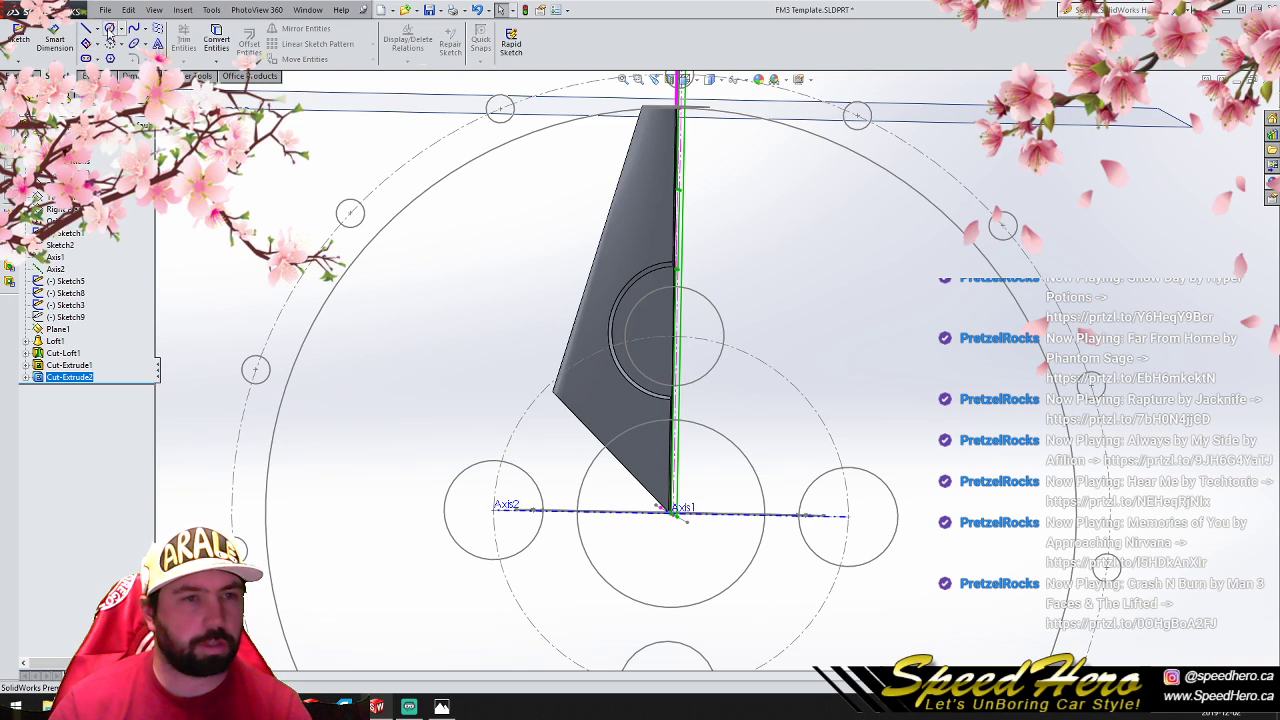
left_click(68, 185)
left_click(111, 29)
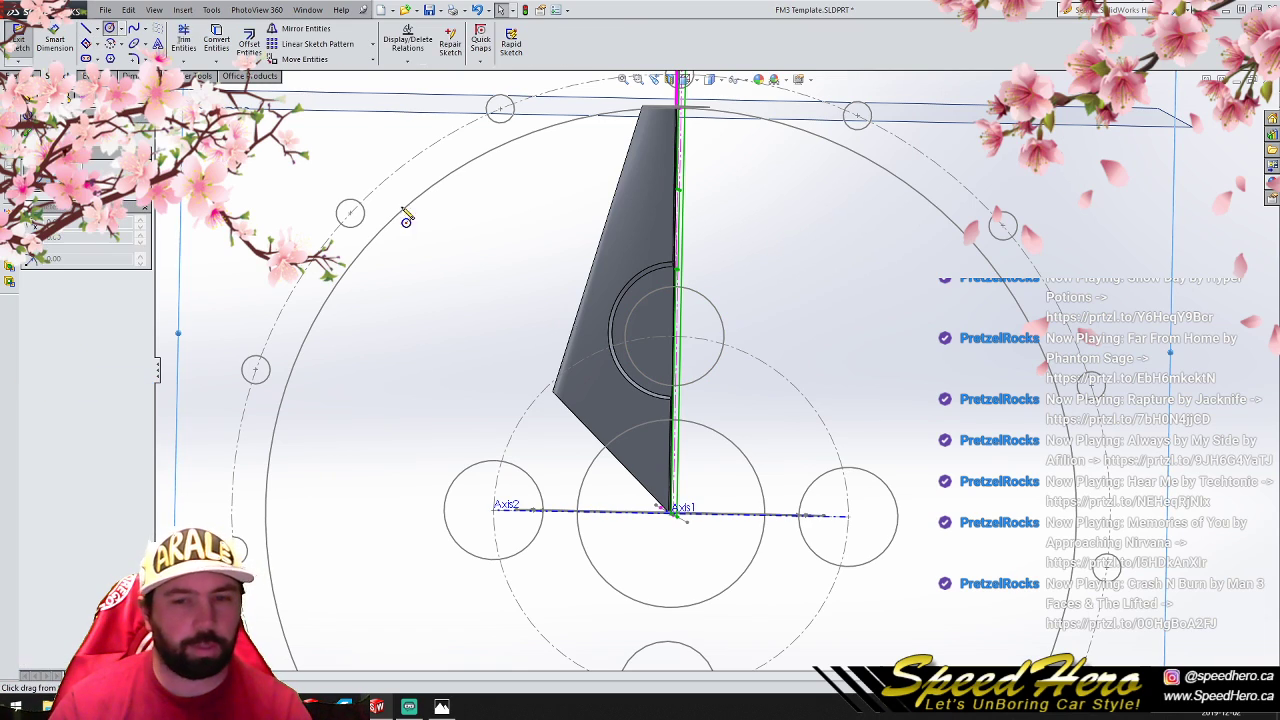
left_click(670, 512)
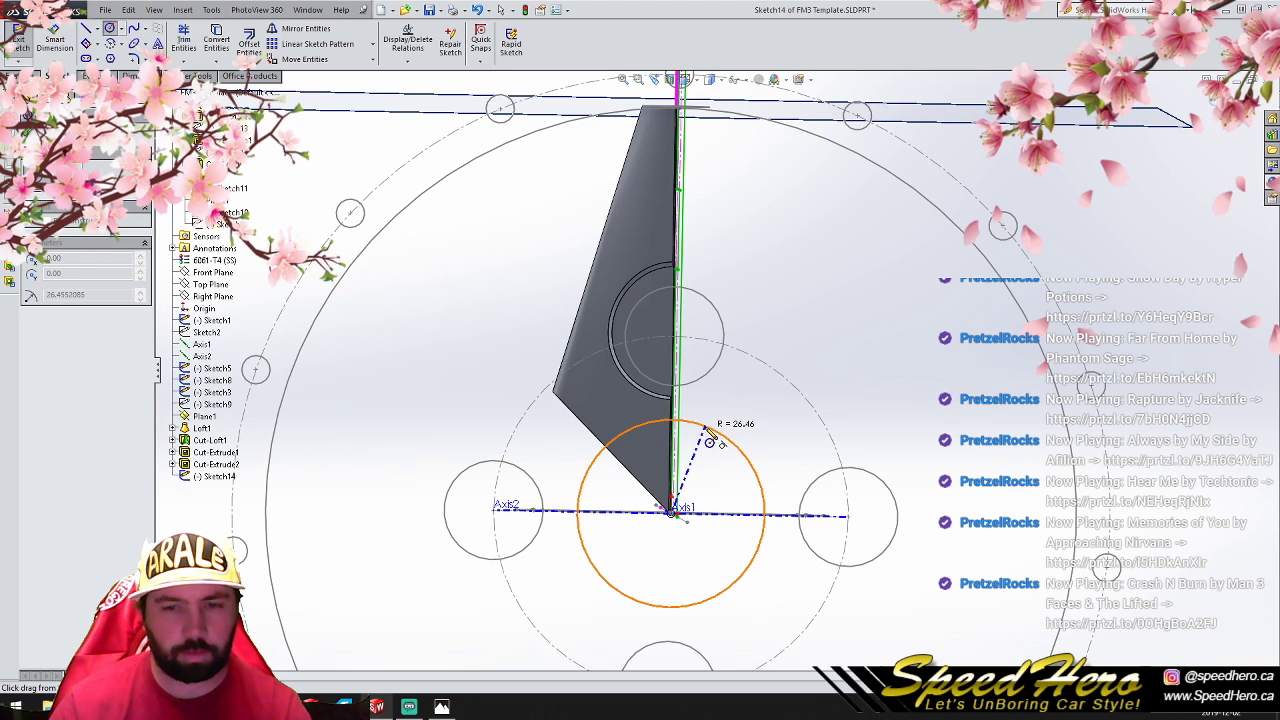
left_click(708, 426)
Step: Extrude-cut the centre-bore circle Through All to remove the spoke's inner tip
left_click(26, 76)
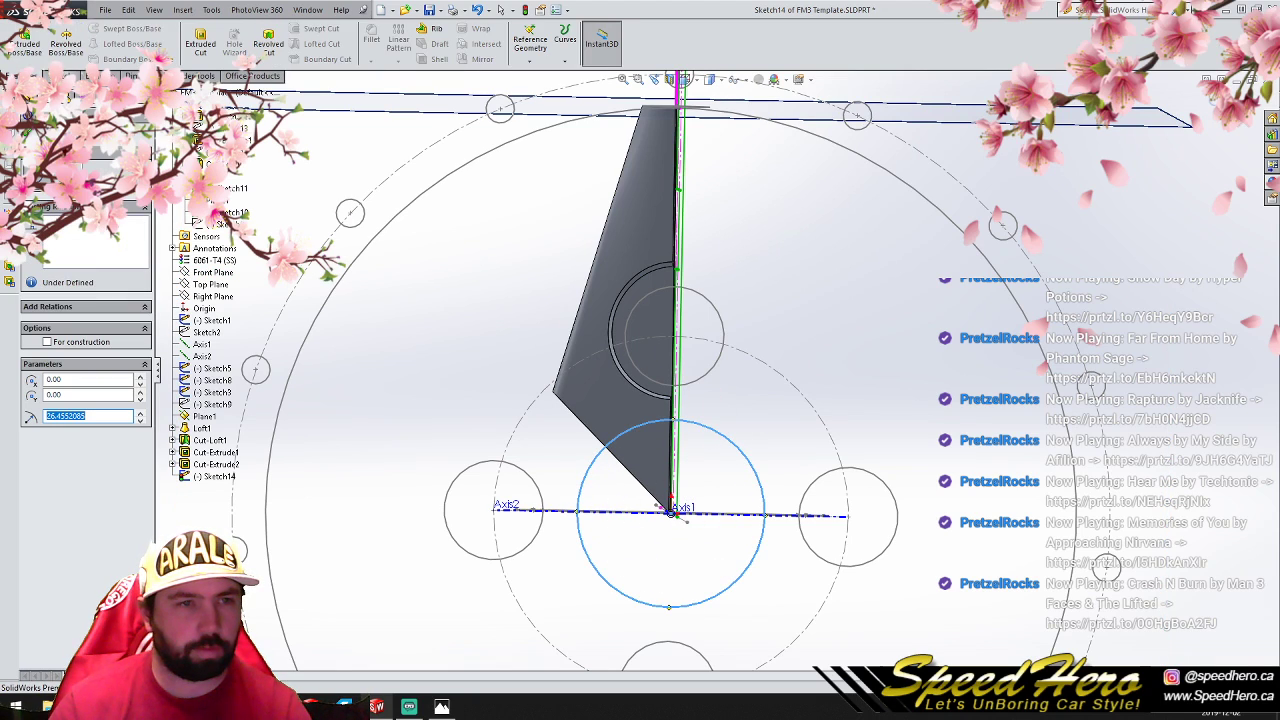
left_click(200, 42)
left_click(55, 211)
left_click(68, 232)
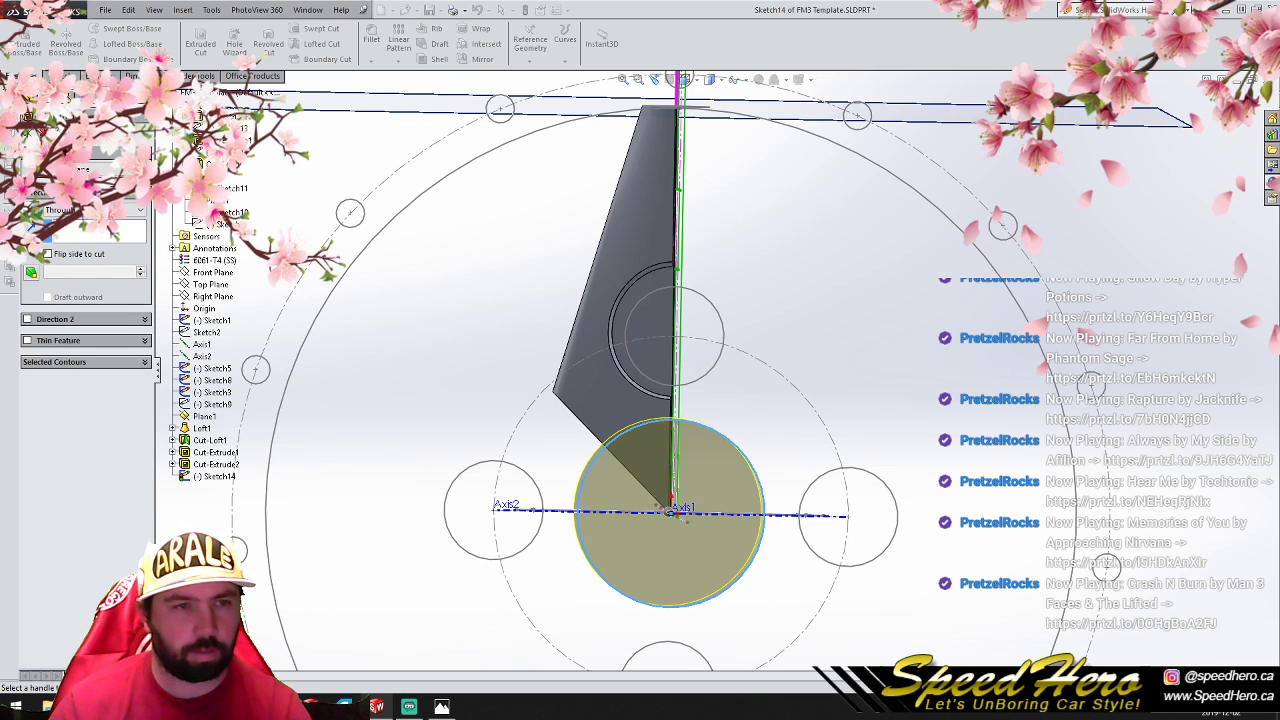
left_click(28, 132)
scroll(683, 466, "up", 3)
scroll(683, 466, "down", 2)
mouse_move(728, 408)
middle_mouse_down()
mouse_move(560, 394)
mouse_move(724, 404)
middle_mouse_up()
scroll(730, 334, "up", 4)
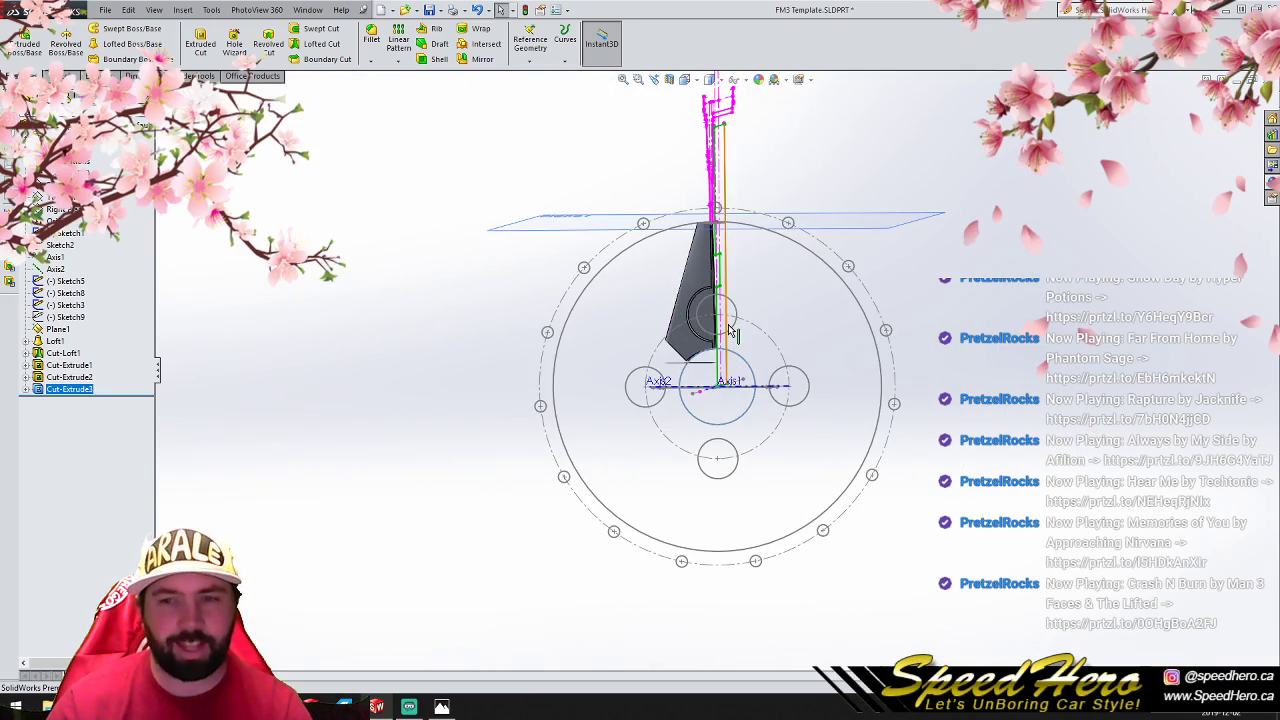
scroll(728, 331, "down", 2)
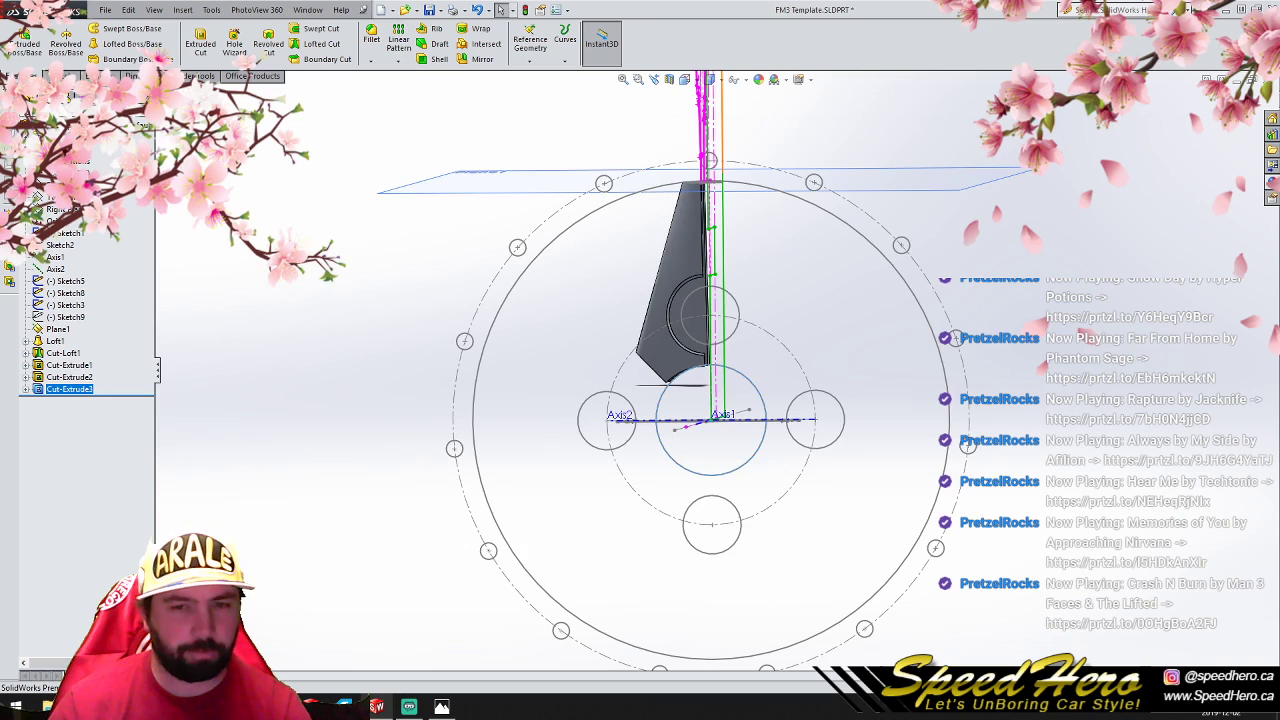
Step: Sketch a circle about 14 mm in radius on the Front Plane, matching the upper bolt-hole circle
left_click(186, 645)
left_click(303, 354)
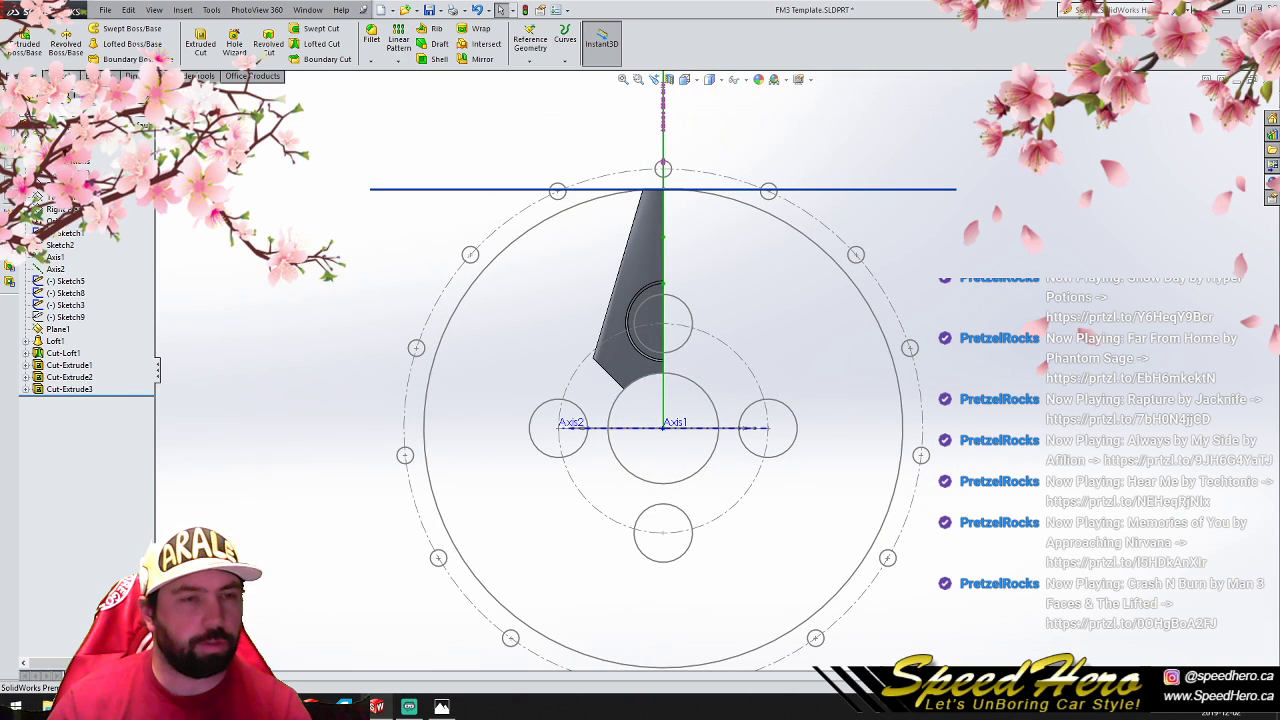
left_click(57, 76)
left_click(110, 28)
scroll(690, 340, "down", 4)
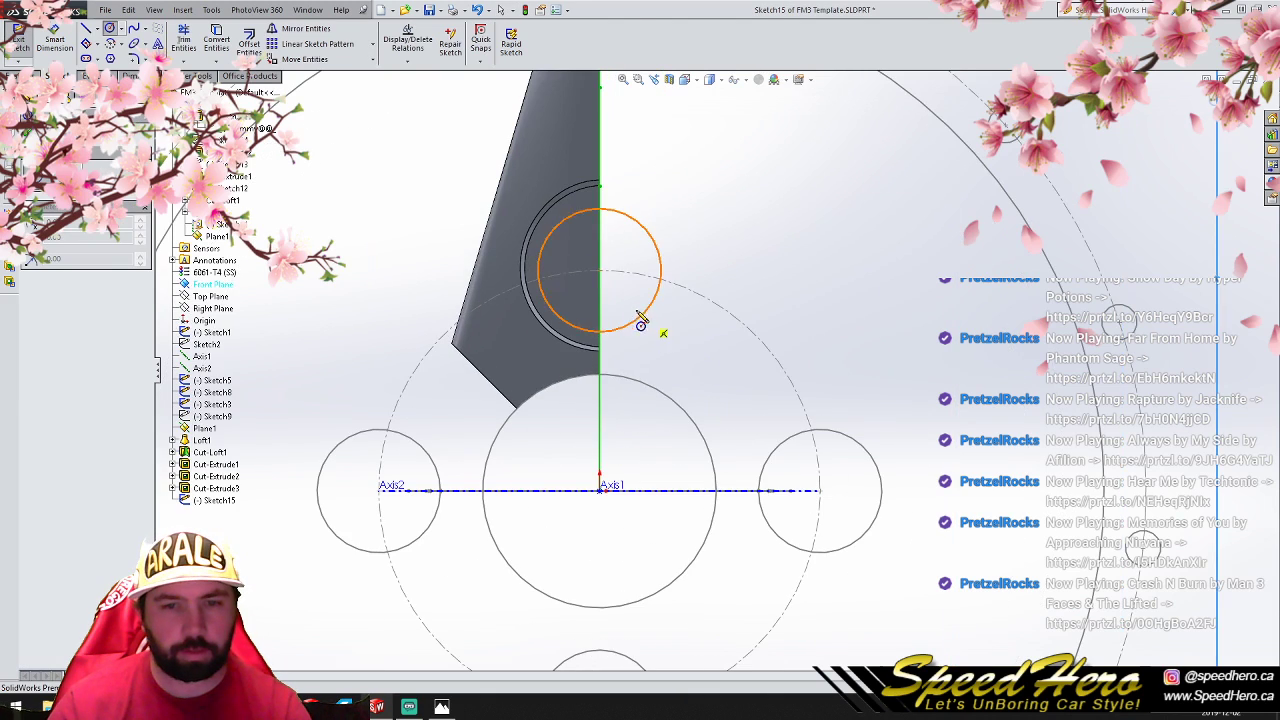
left_click(600, 268)
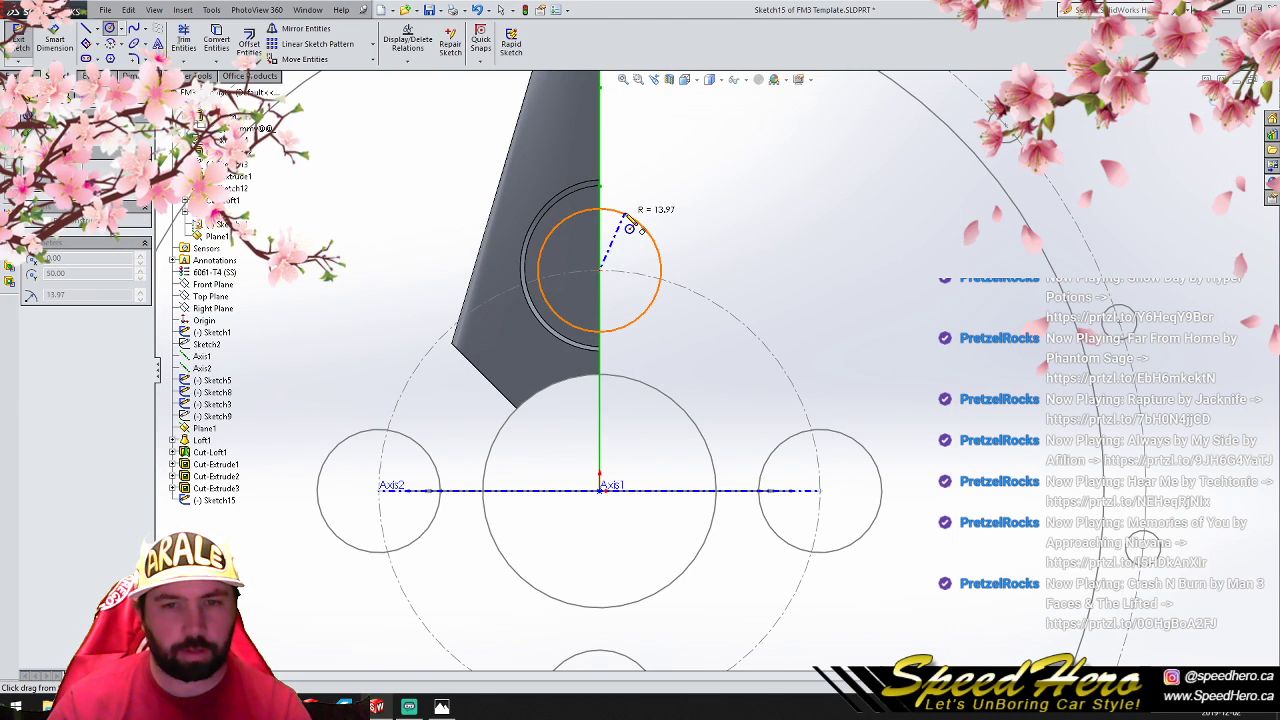
left_click(626, 215)
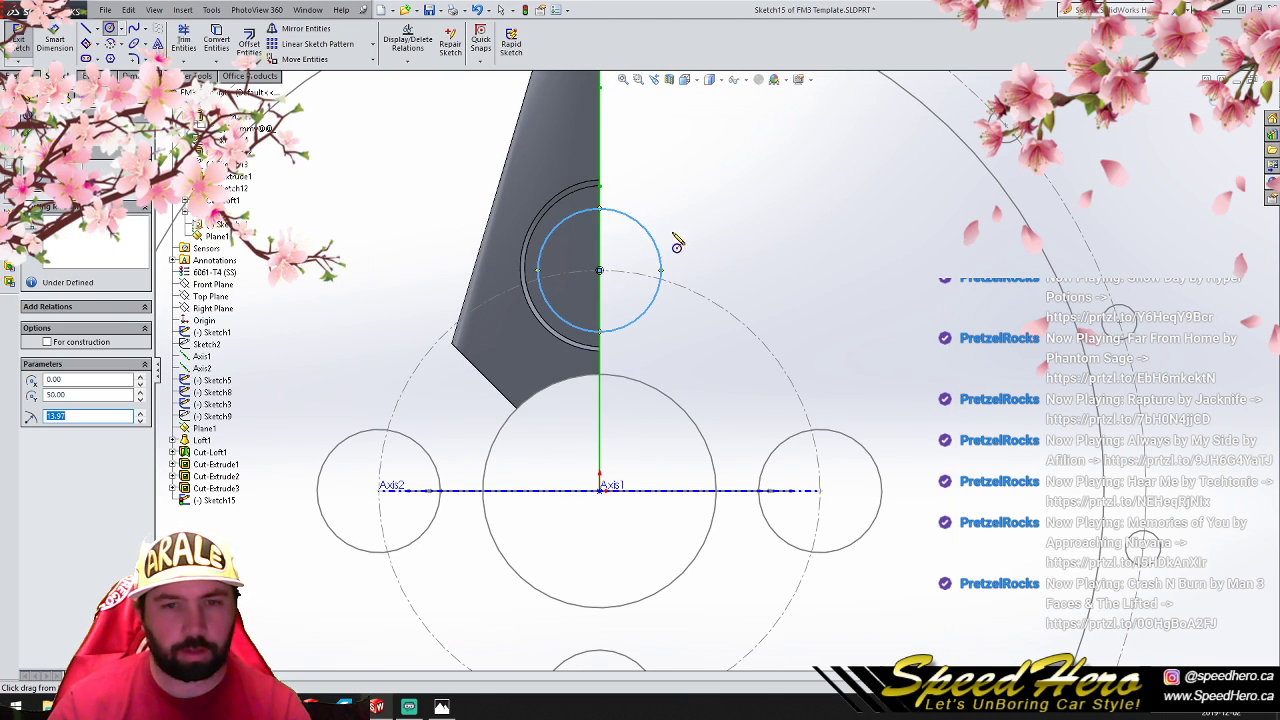
Step: Pattern the bolt-hole circle around the origin as four equally spaced instances
left_click(372, 44)
left_click(340, 72)
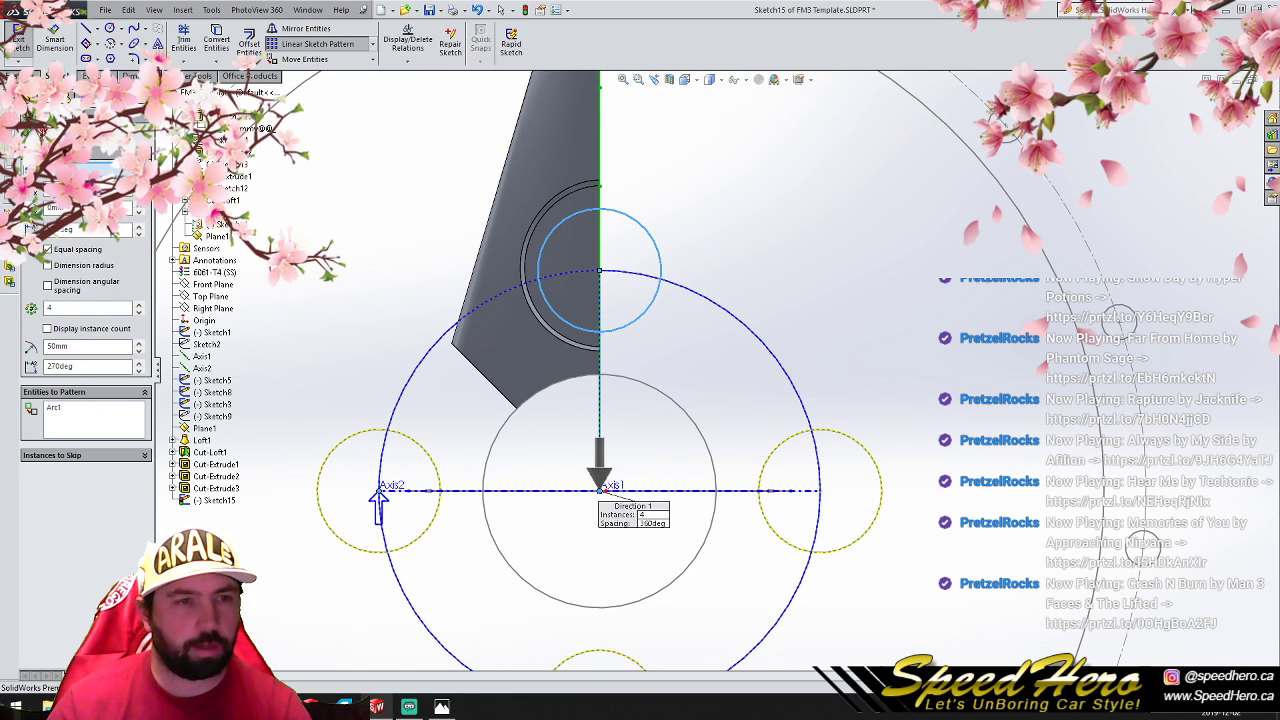
left_click(29, 133)
scroll(392, 288, "up", 2)
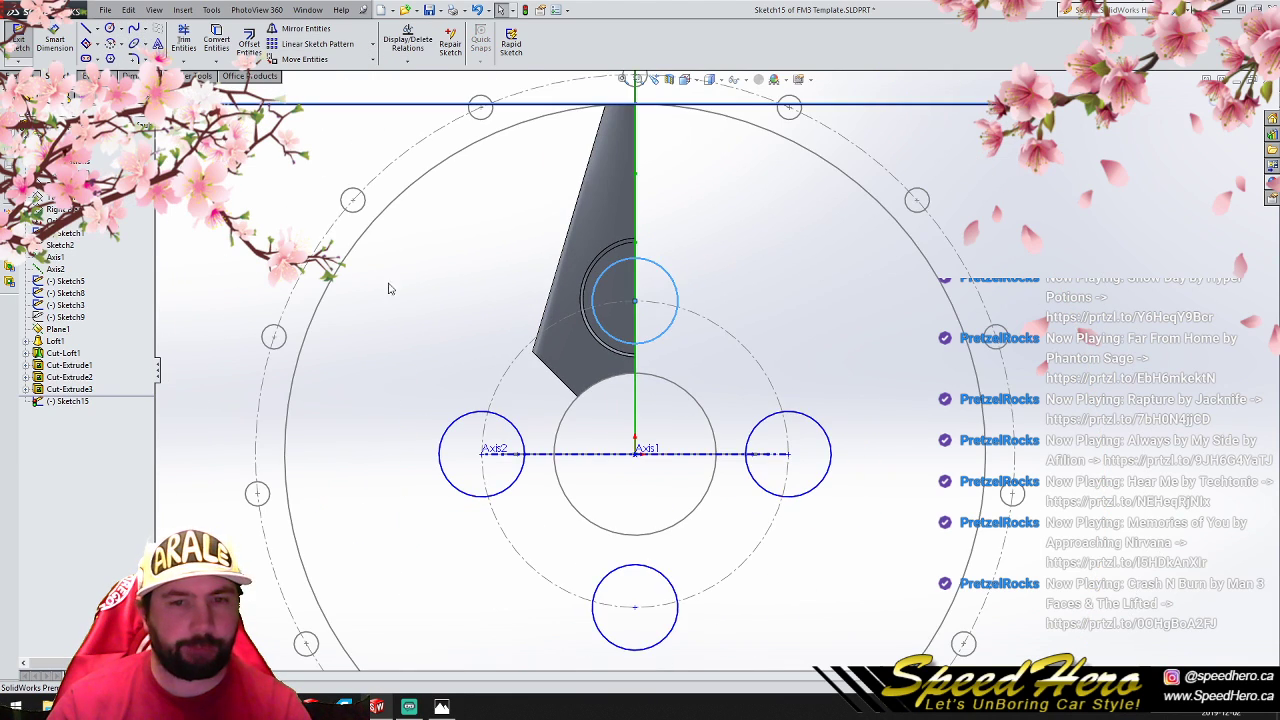
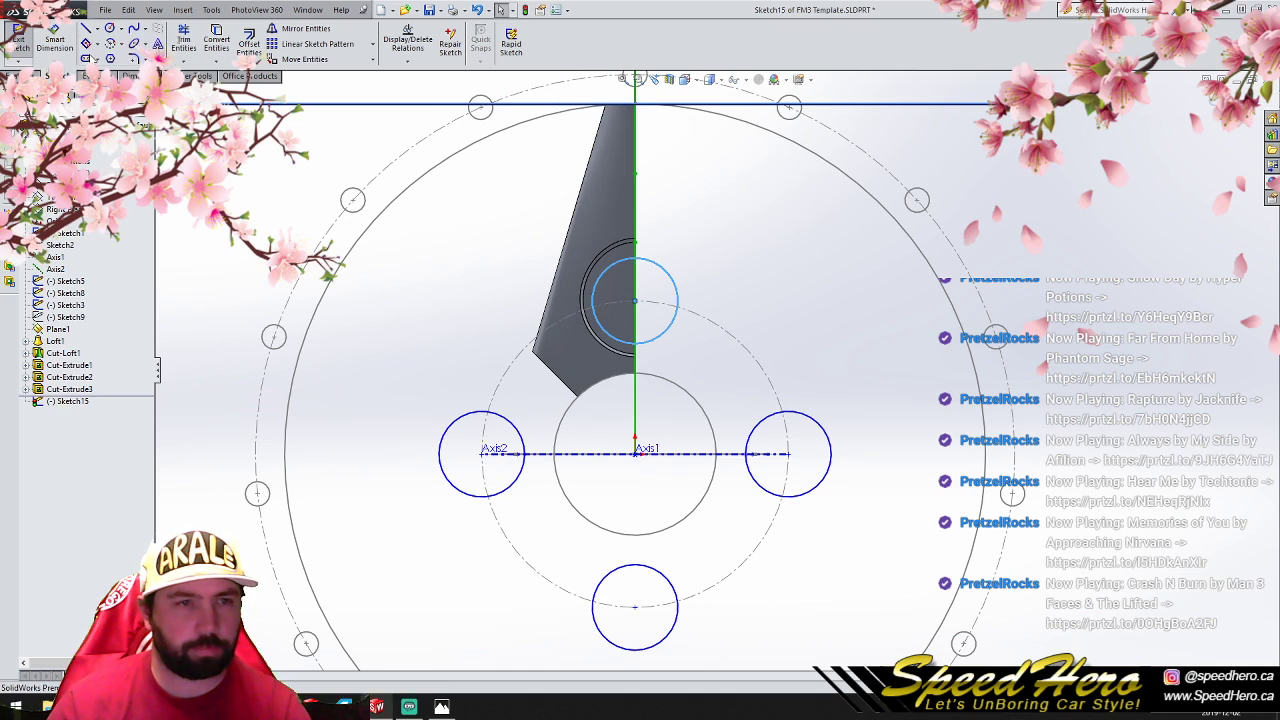
Step: Draw a vertical centerline about 166 mm long straight down from the origin
left_click(95, 58)
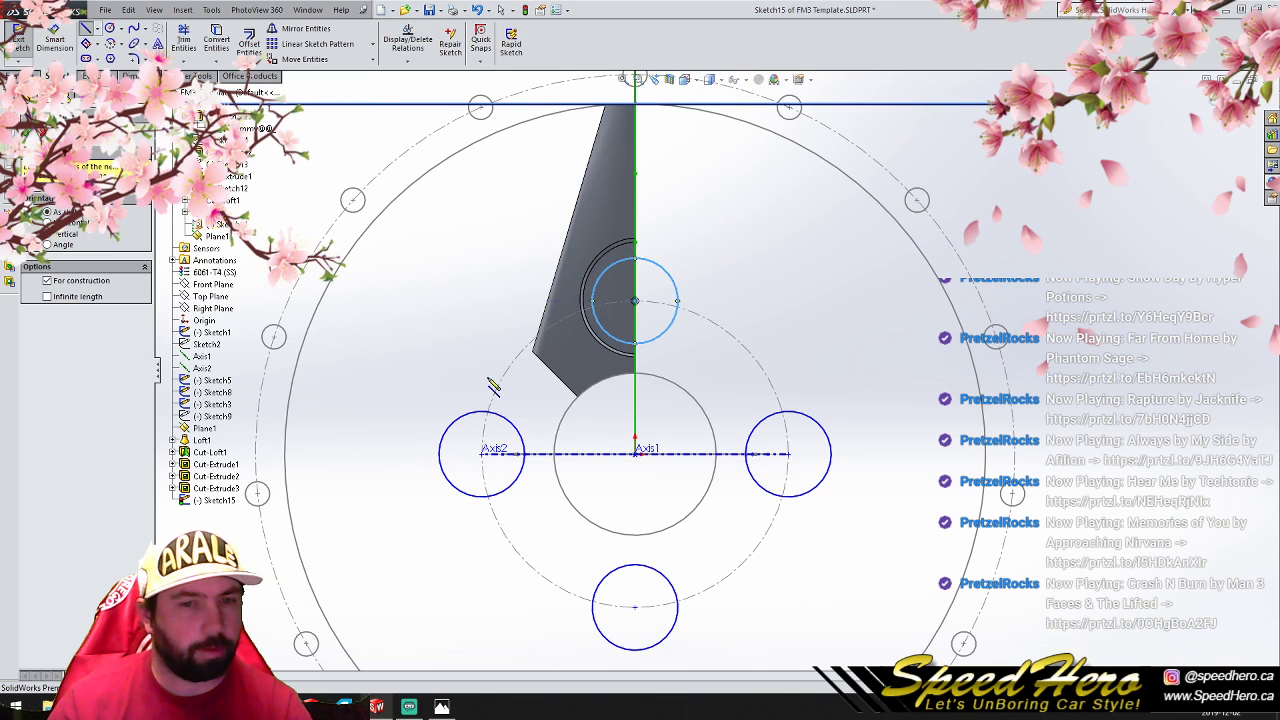
left_click(635, 454)
scroll(680, 645, "up", 4)
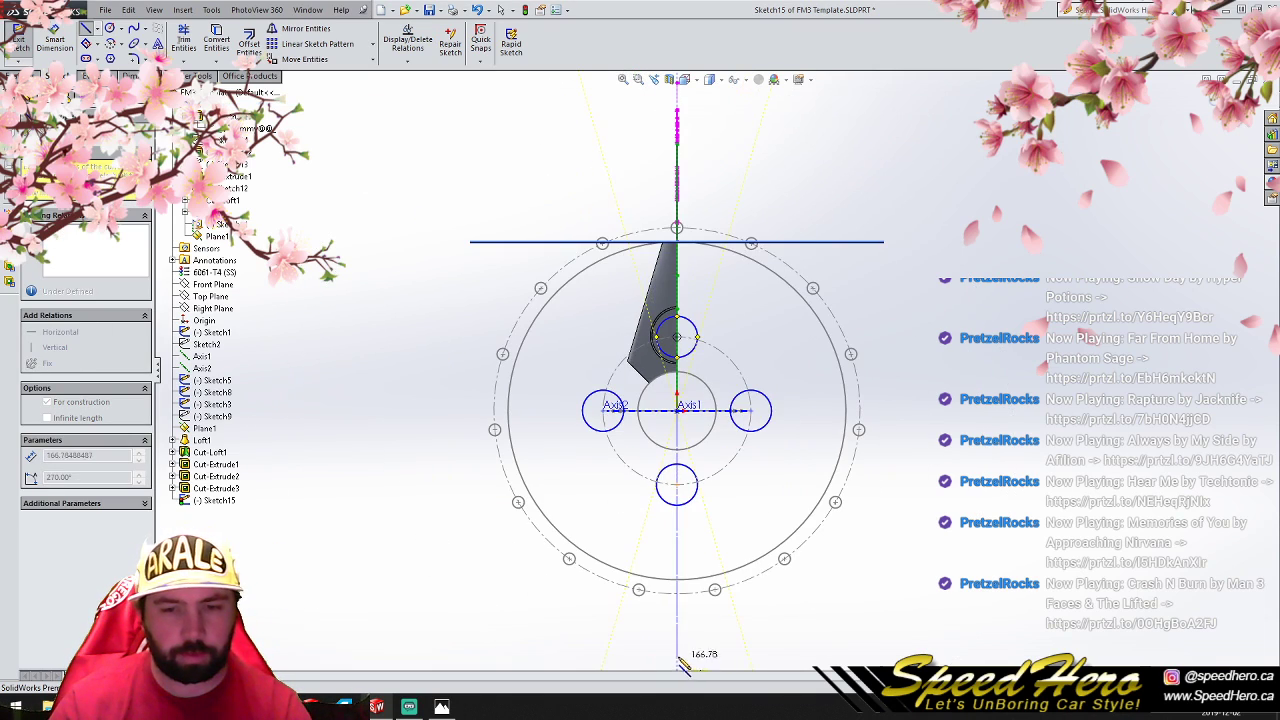
left_click(677, 656)
right_click(678, 656)
left_click(712, 322)
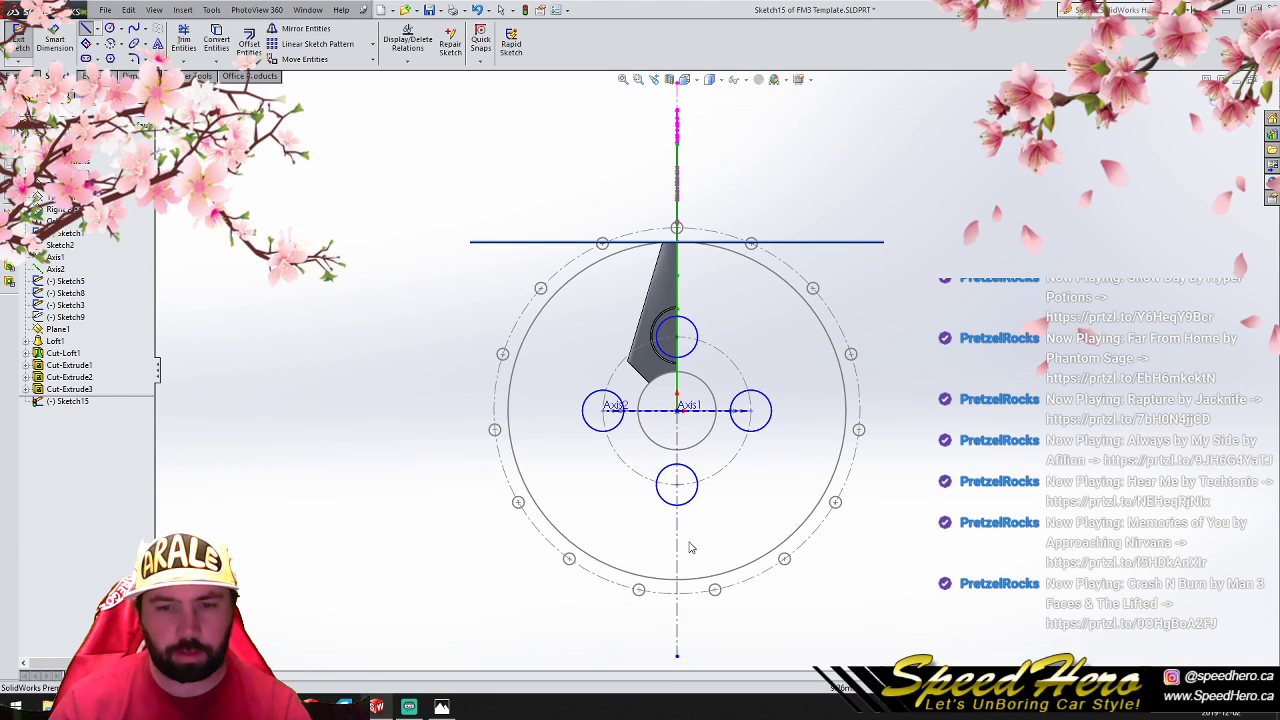
Step: Pattern the vertical centerline around the origin as eight equally spaced instances
left_click(372, 44)
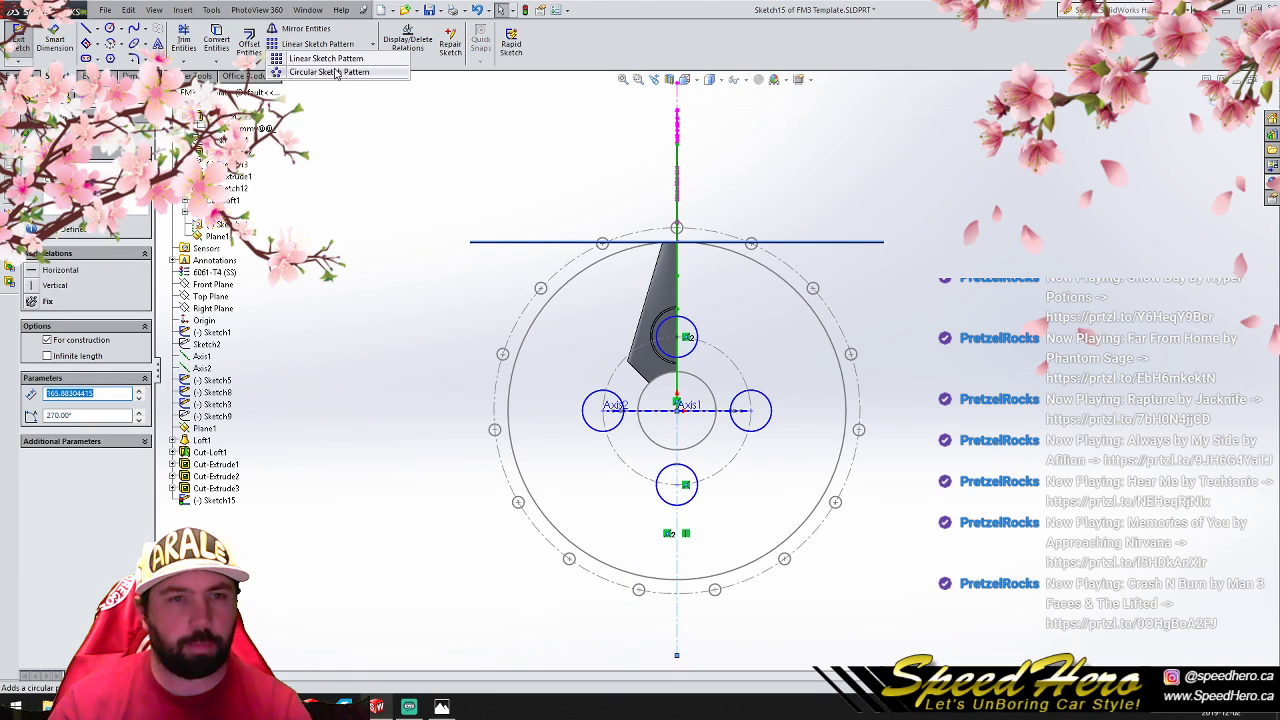
left_click(310, 74)
double_click(94, 306)
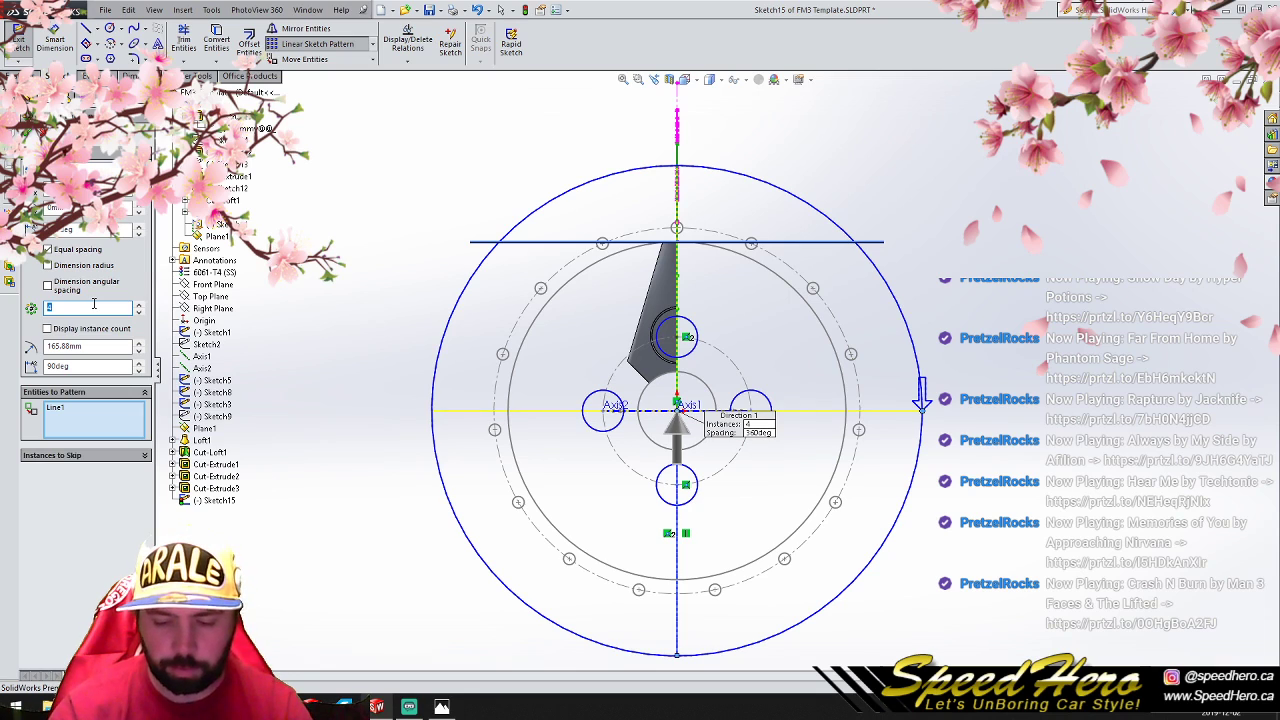
type("8")
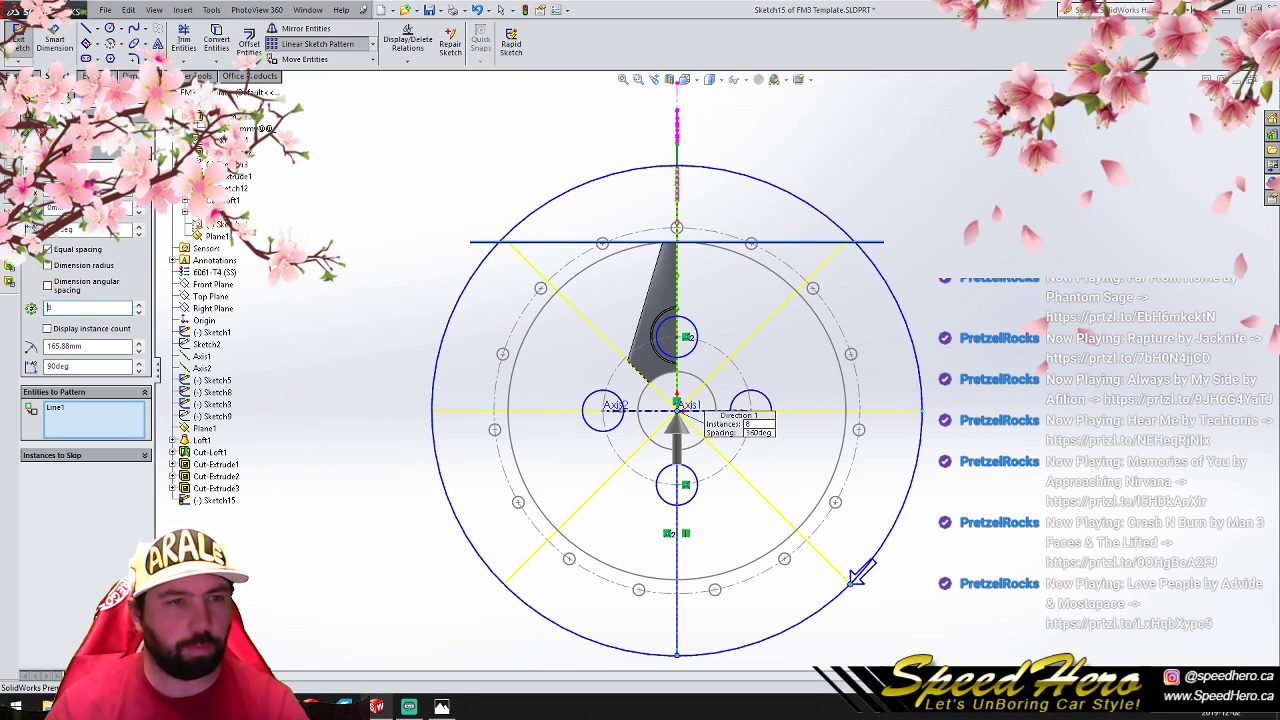
left_click(27, 134)
Step: Sketch a circle about 103 mm in radius near the upper-left diagonal centerline, reaching the upper and left bolt-hole circles
left_click(112, 30)
scroll(525, 275, "down", 2)
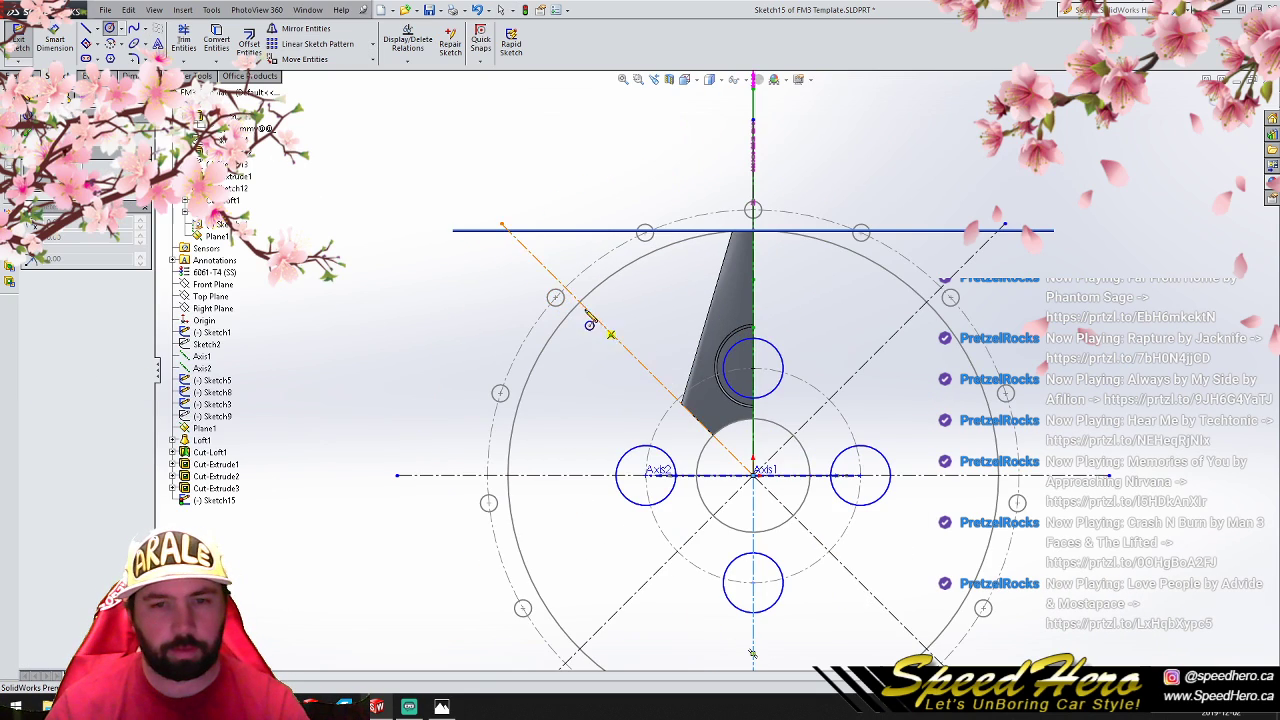
left_click(536, 268)
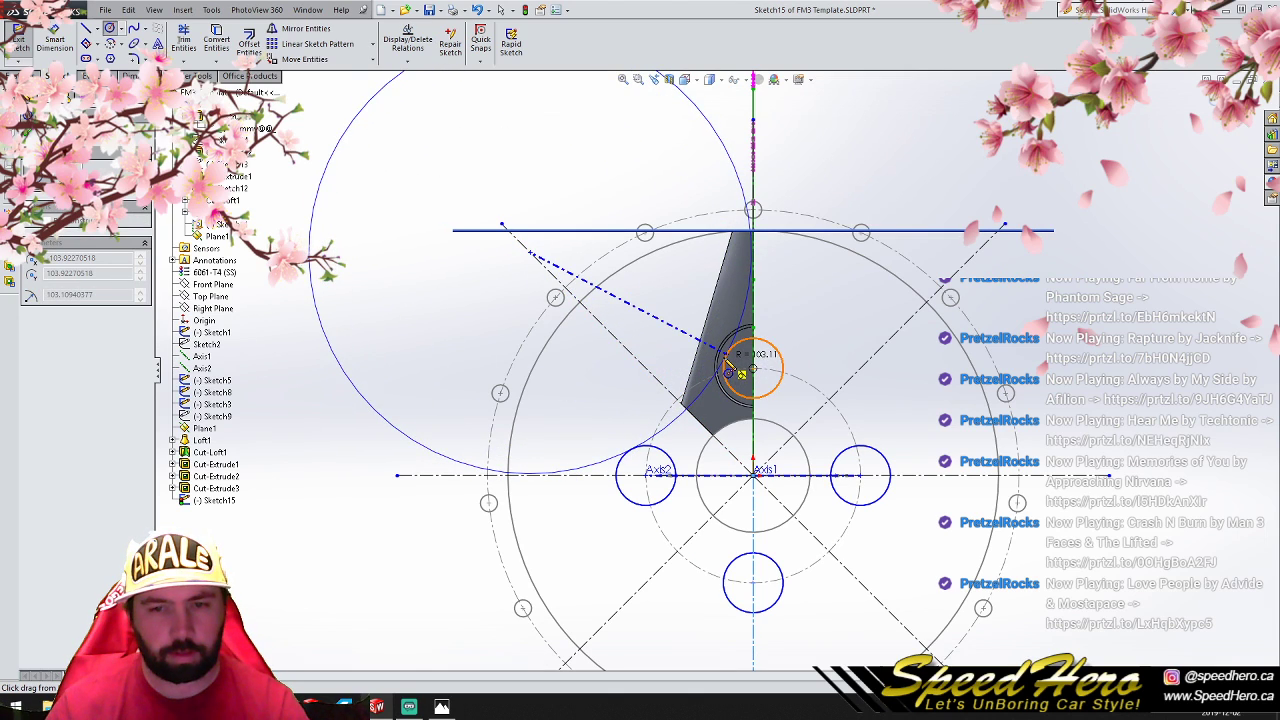
left_click(727, 355)
right_click(726, 354)
left_click(731, 350)
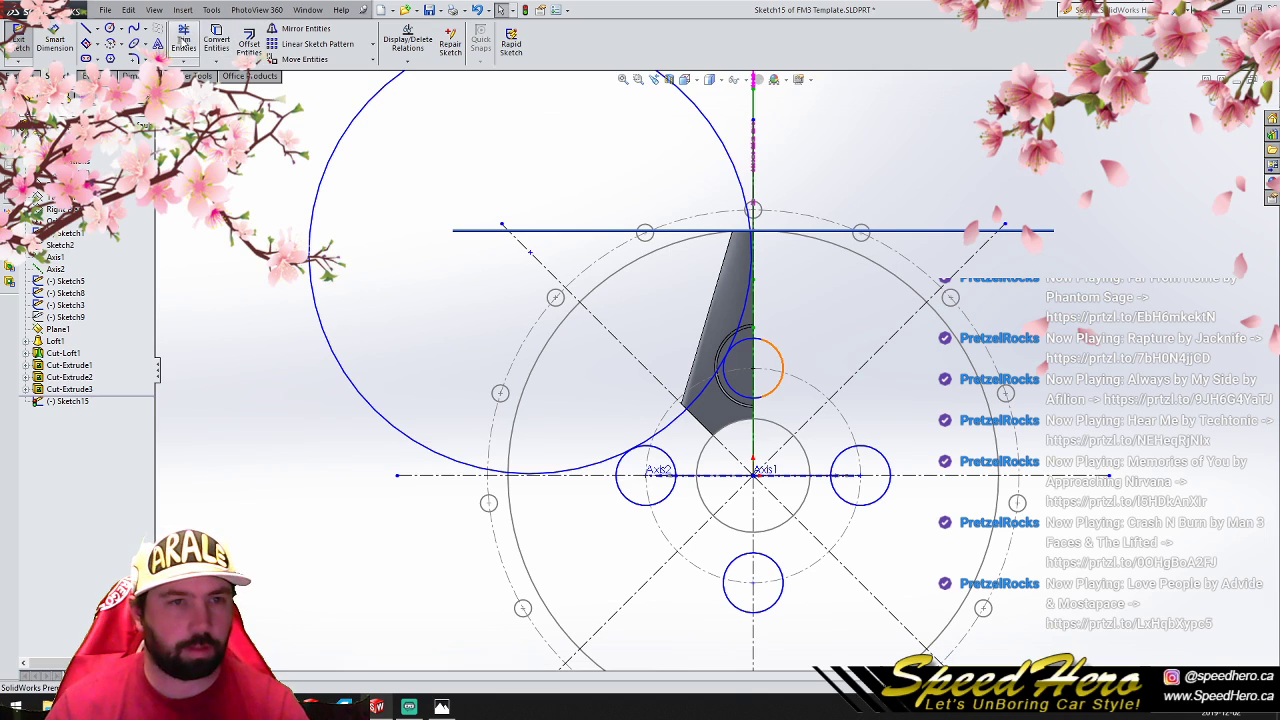
Step: Trim the large circle and the left and upper bolt-hole circles to one continuous curve between the horizontal and vertical centerlines
left_click(182, 40)
left_click(737, 172)
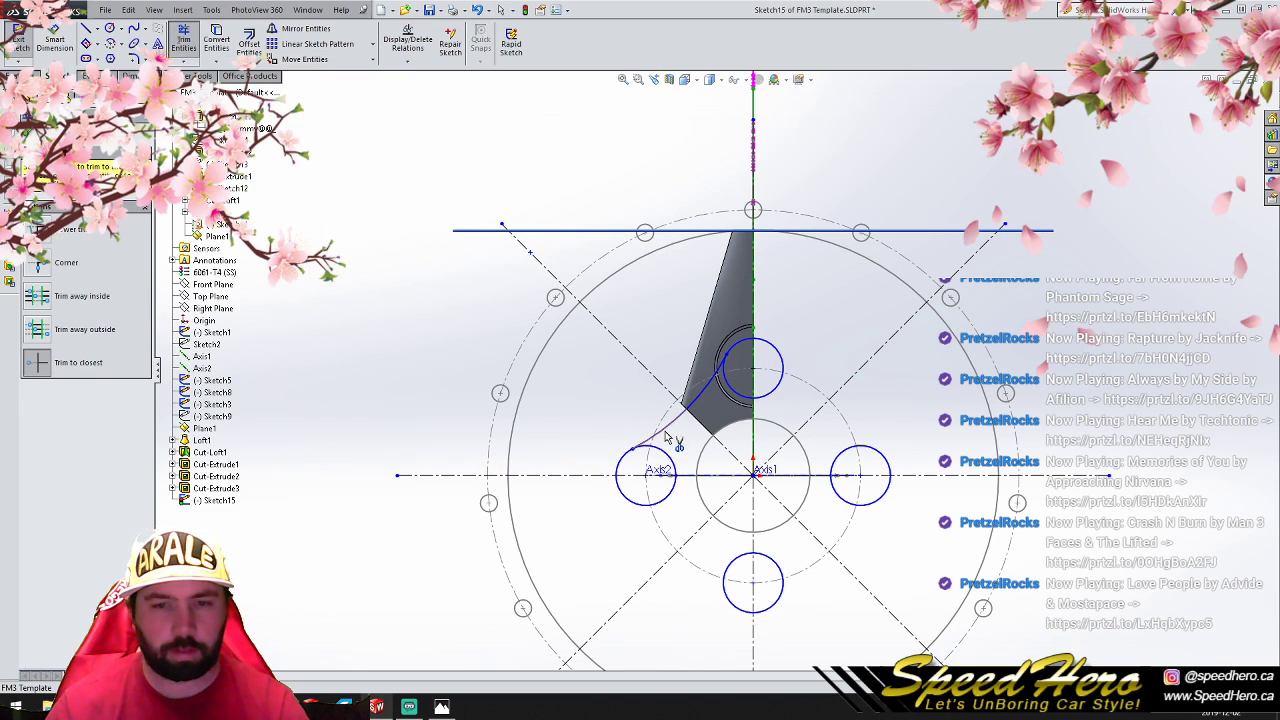
scroll(667, 432, "down", 5)
left_click(673, 563)
left_click(829, 330)
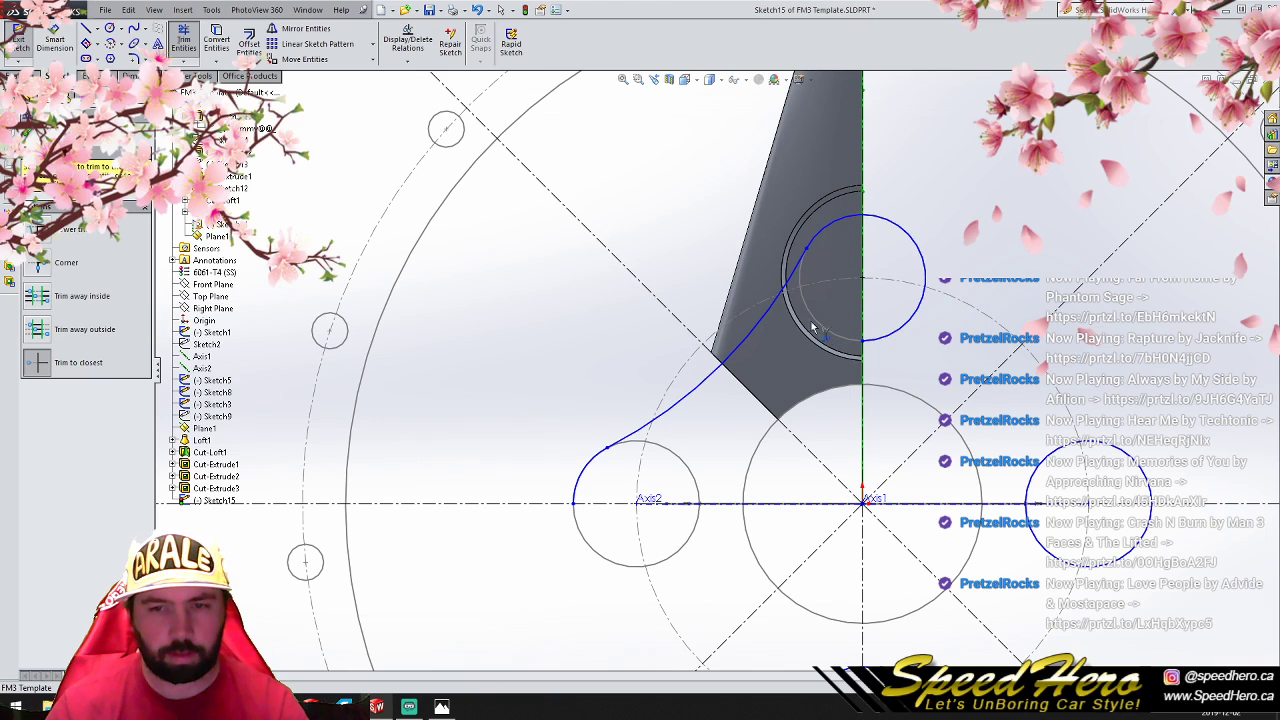
left_click(184, 40)
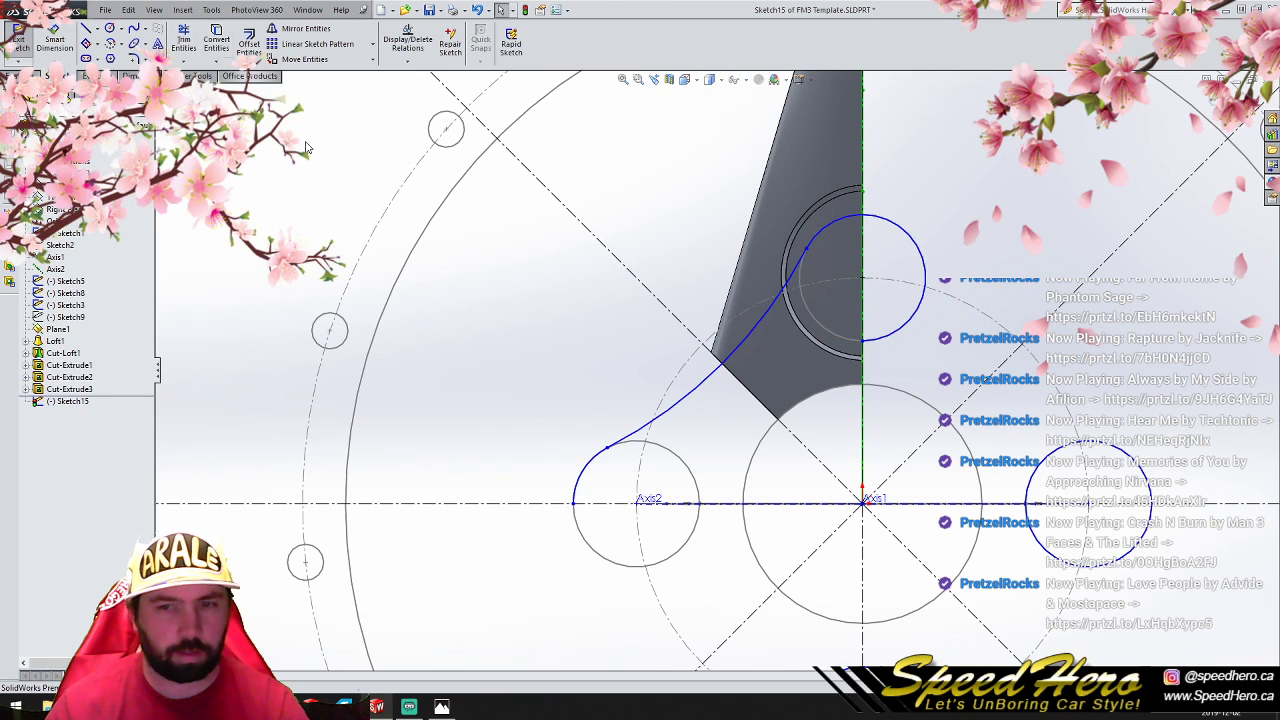
left_click(184, 40)
left_click(918, 255)
left_click(184, 40)
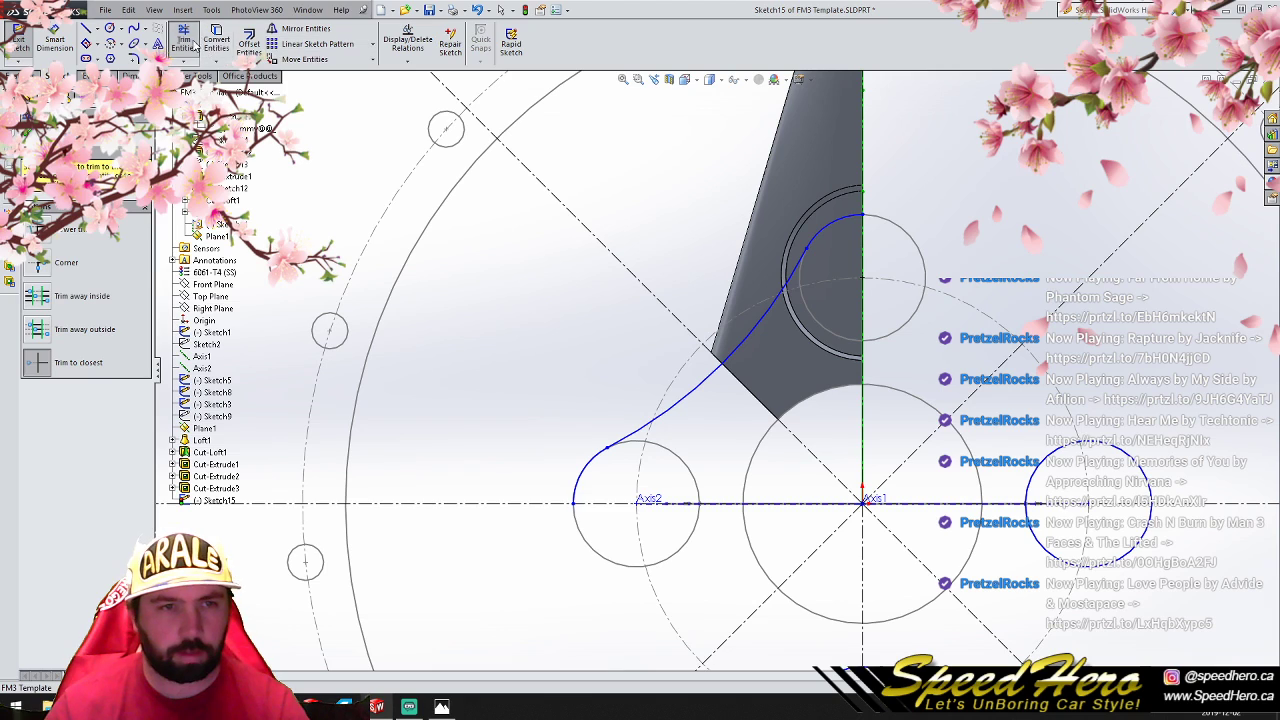
Step: Delete the radial centerlines and the remaining right and lower bolt-hole circles from the sketch
key("f")
mouse_move(995, 543)
left_mouse_down()
mouse_move(780, 423)
mouse_move(716, 370)
left_mouse_up()
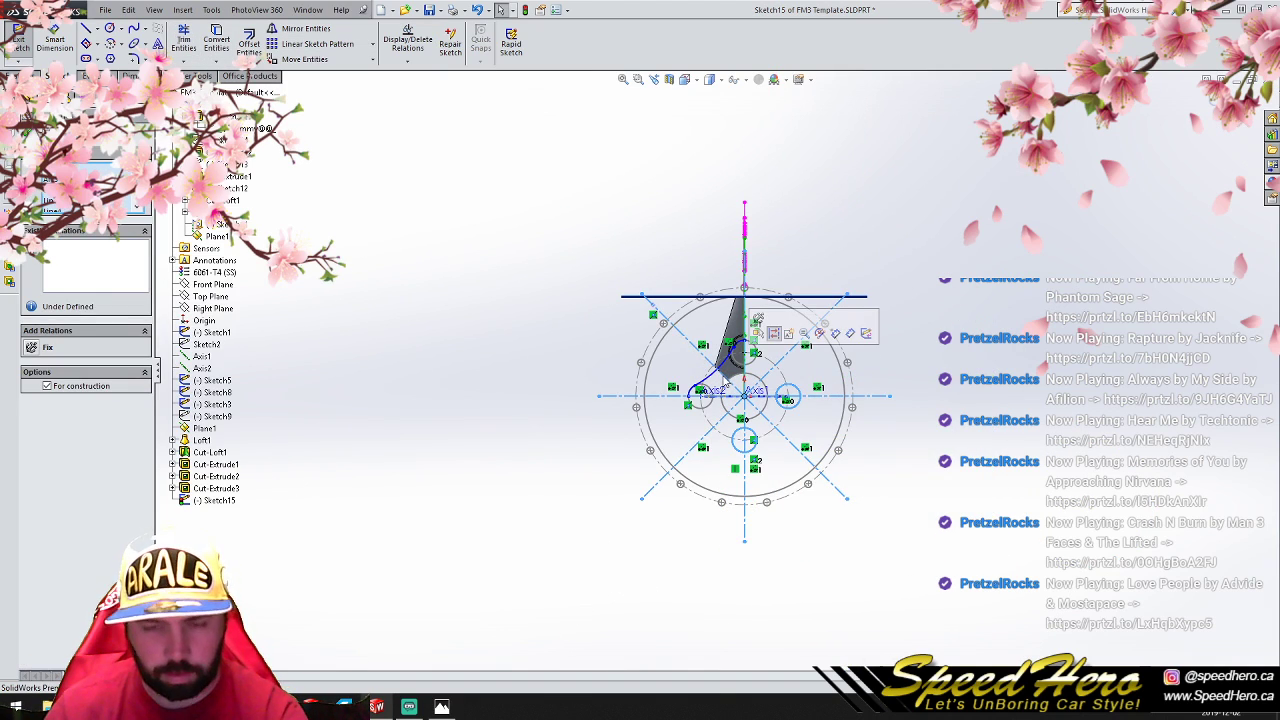
key("Delete")
left_click(616, 356)
Step: Circular-pattern the three trimmed arcs around the origin as four equally spaced instances to close the four-lobed hub outline
scroll(770, 390, "down", 3)
mouse_move(398, 154)
left_mouse_down()
mouse_move(704, 366)
mouse_move(810, 486)
left_mouse_up()
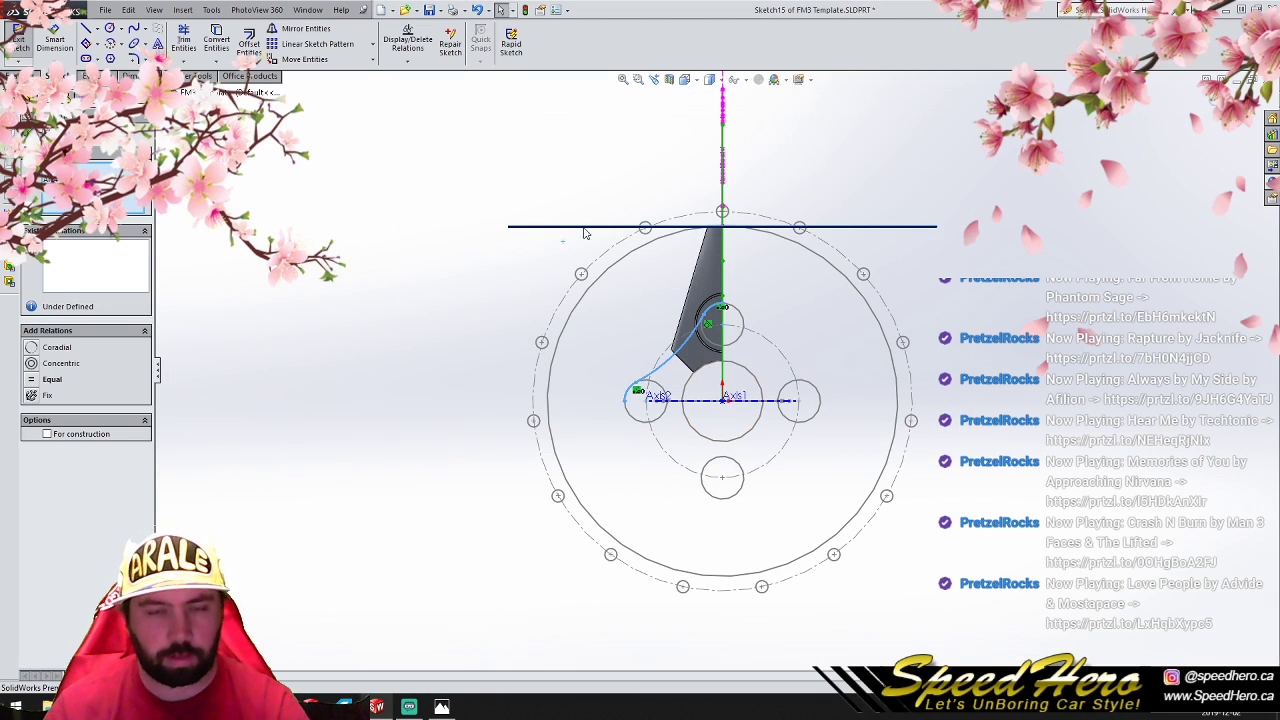
left_click(372, 45)
left_click(366, 75)
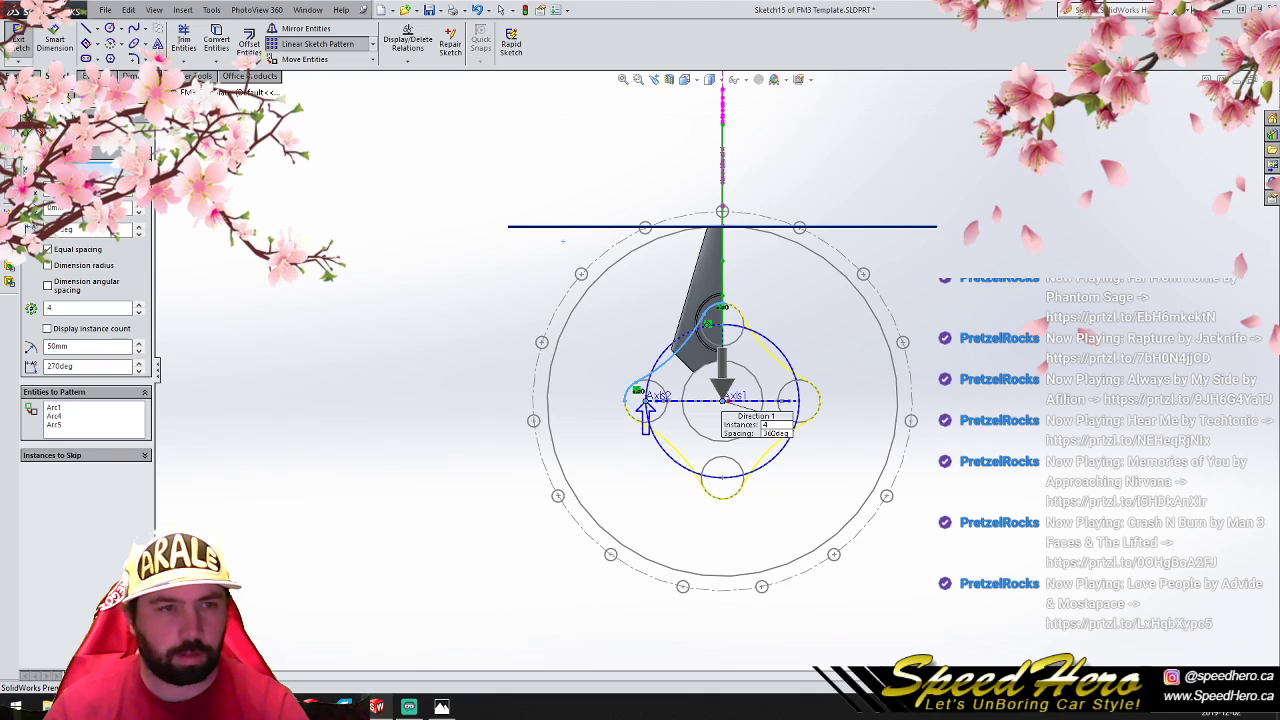
left_click(28, 133)
scroll(685, 400, "down", 2)
left_click(312, 240)
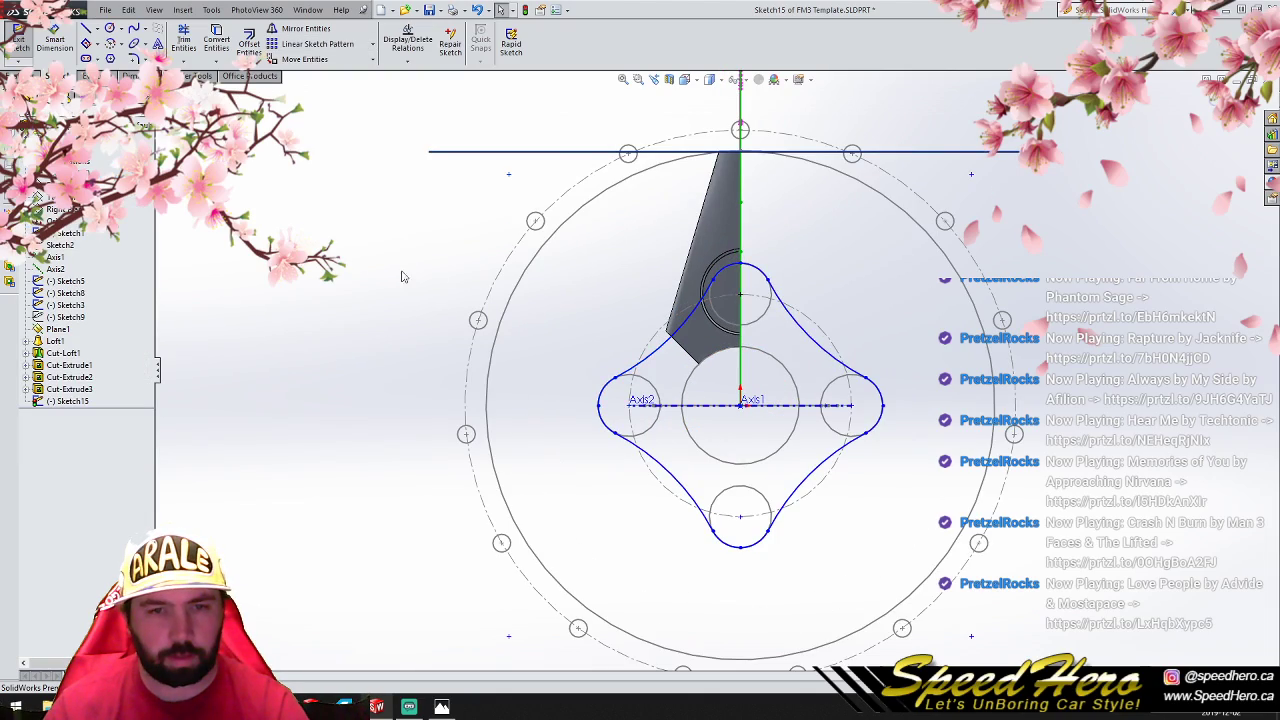
scroll(772, 367, "down", 1)
middle_click_drag(785, 381, 535, 400)
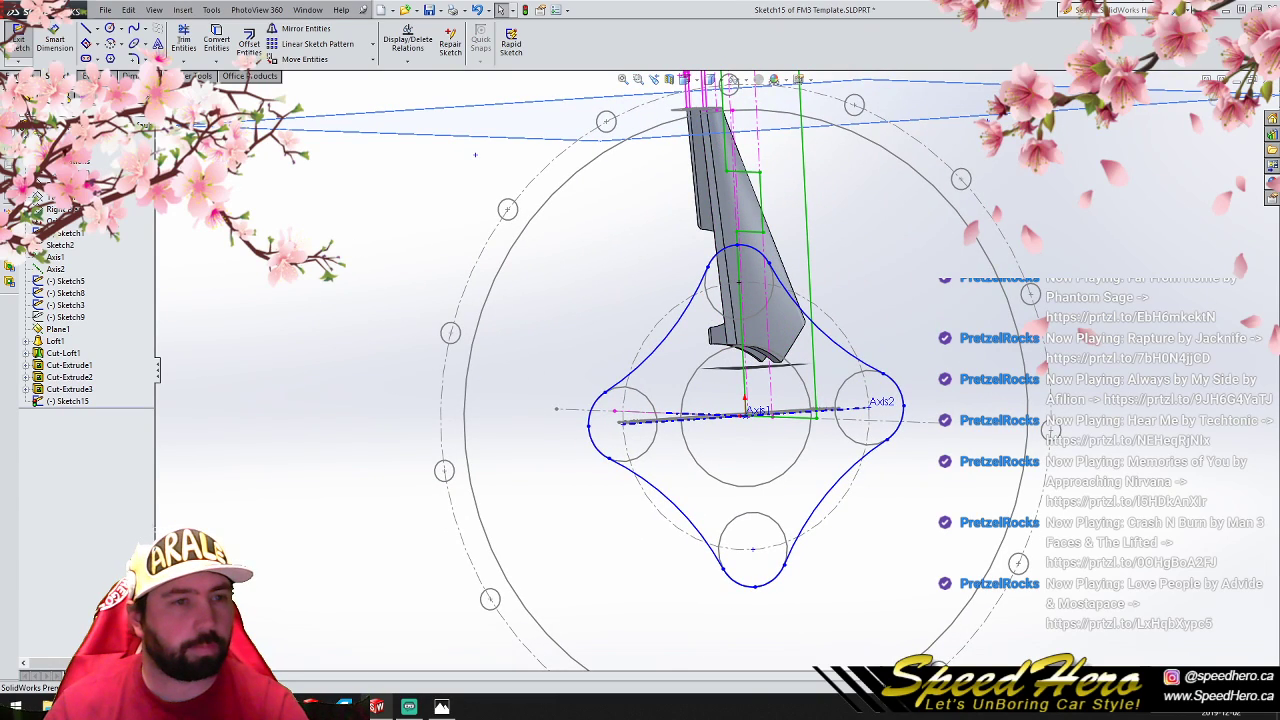
left_click(22, 76)
left_click(27, 42)
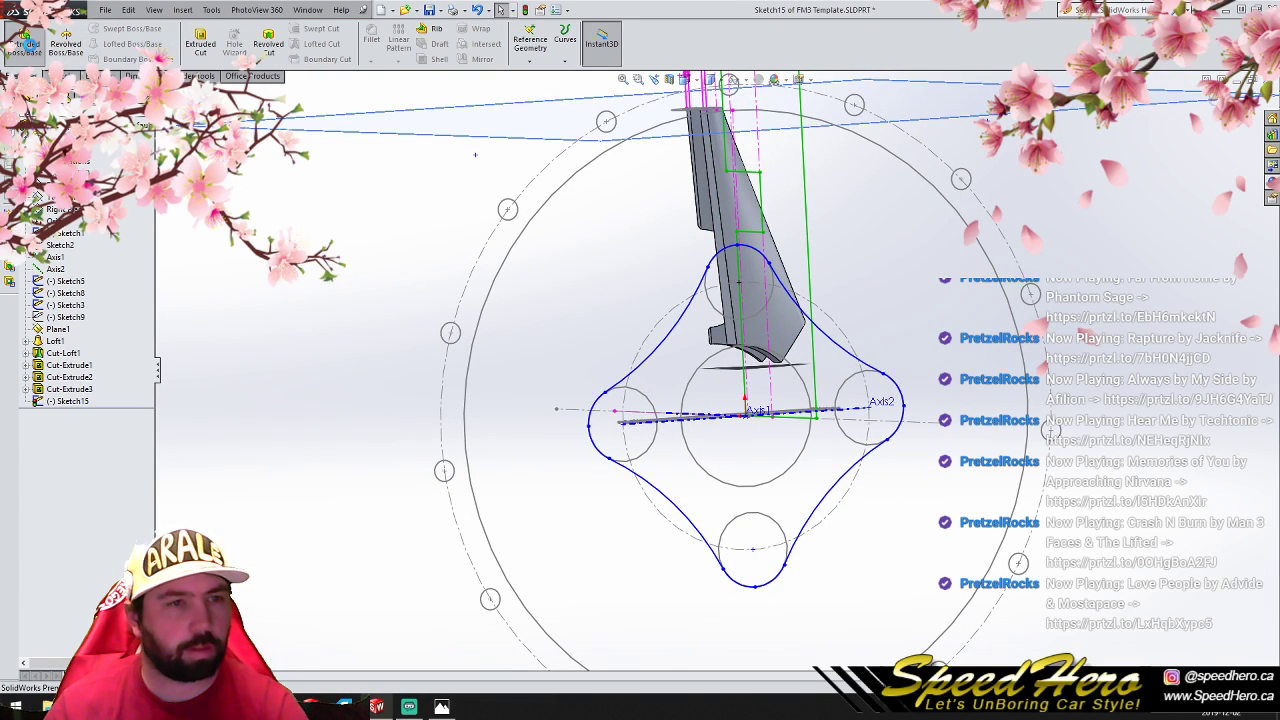
left_click(127, 211)
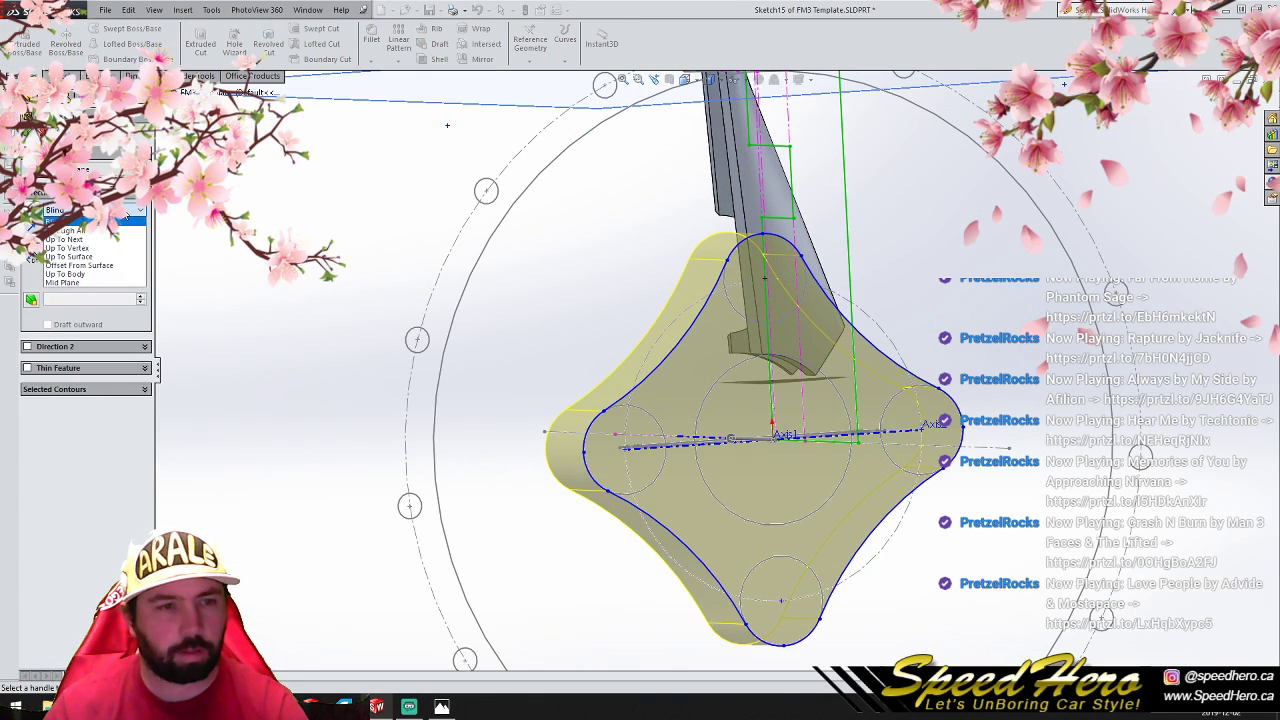
left_click(100, 259)
left_click(761, 209)
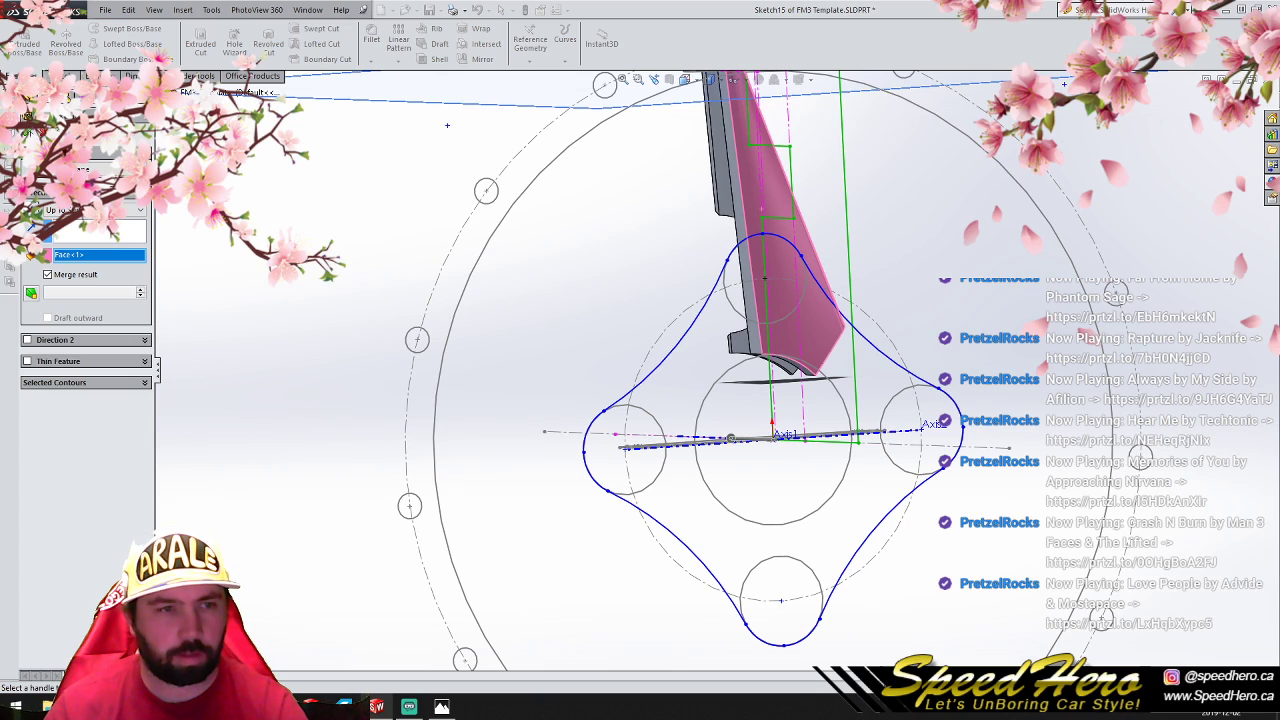
key("Escape")
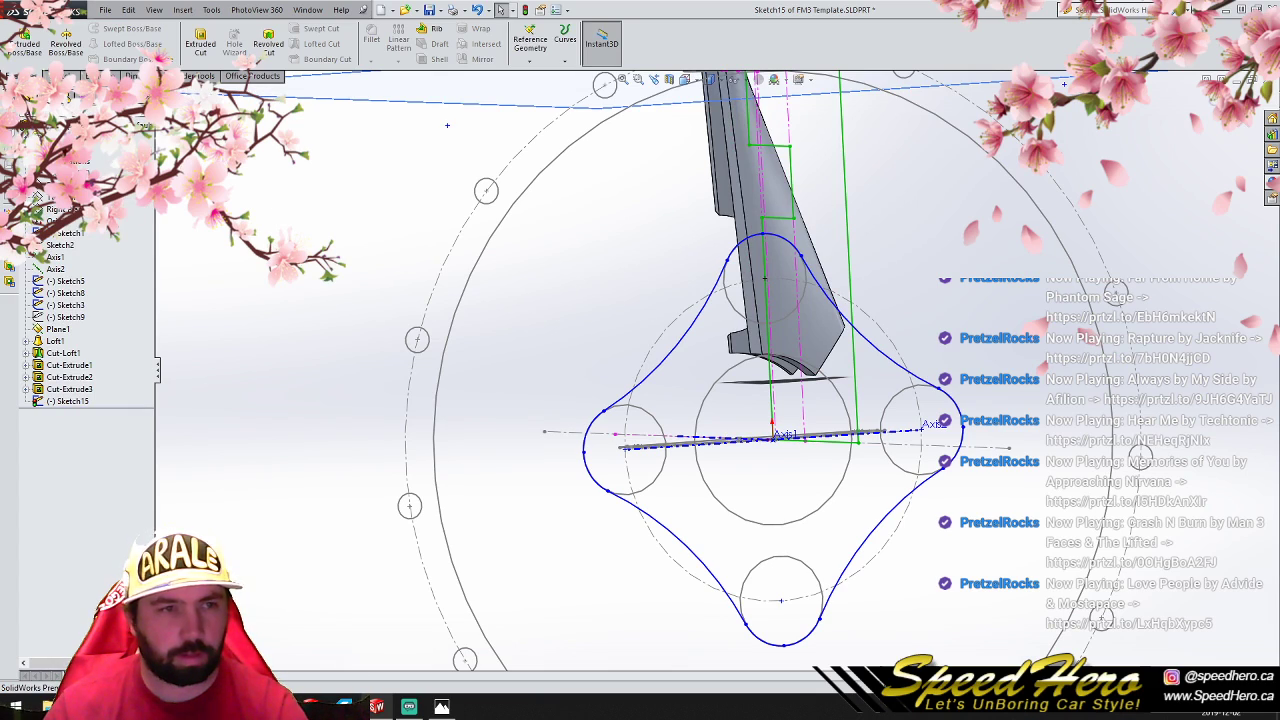
left_click(25, 38)
middle_click_drag(783, 395, 718, 305)
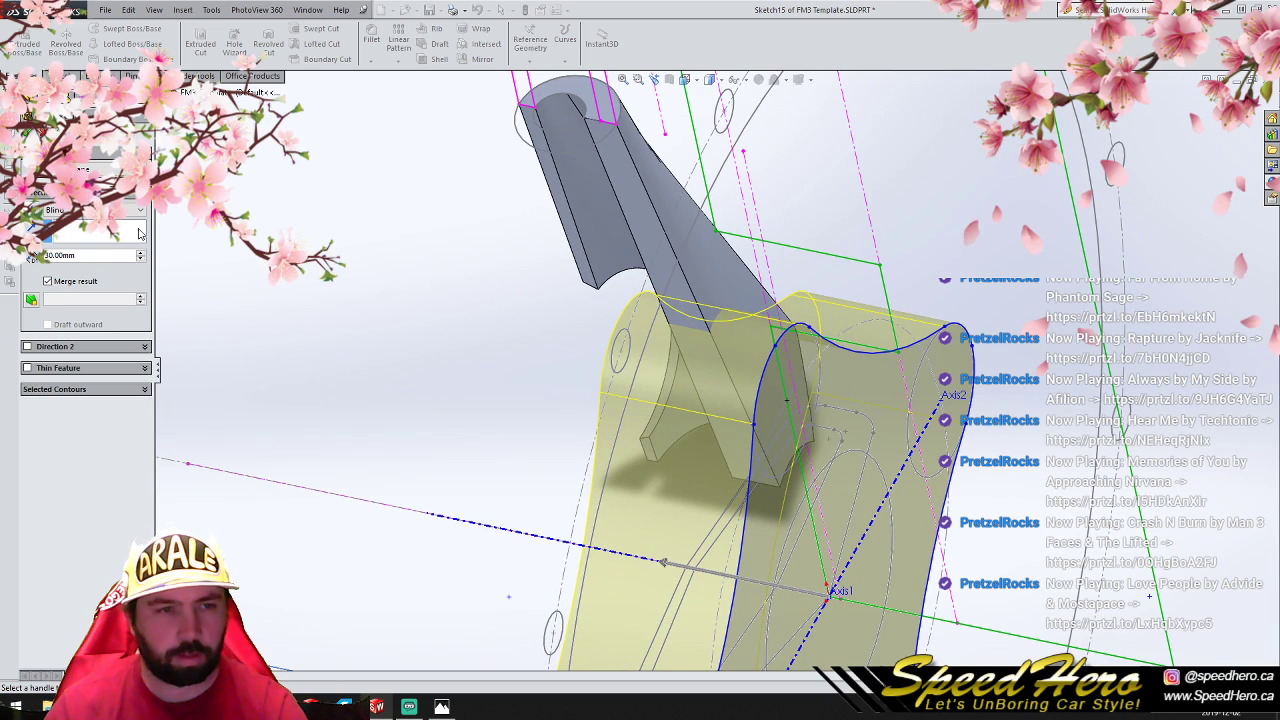
left_click(102, 210)
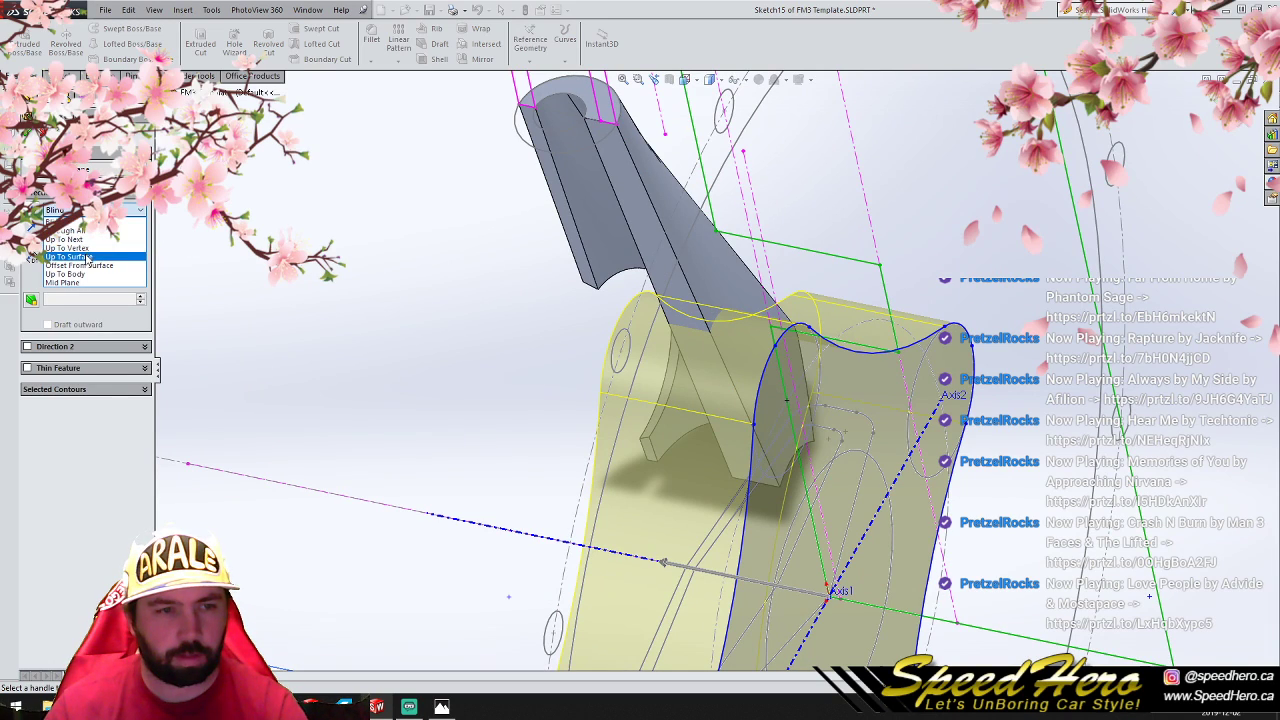
left_click(68, 256)
left_click(675, 232)
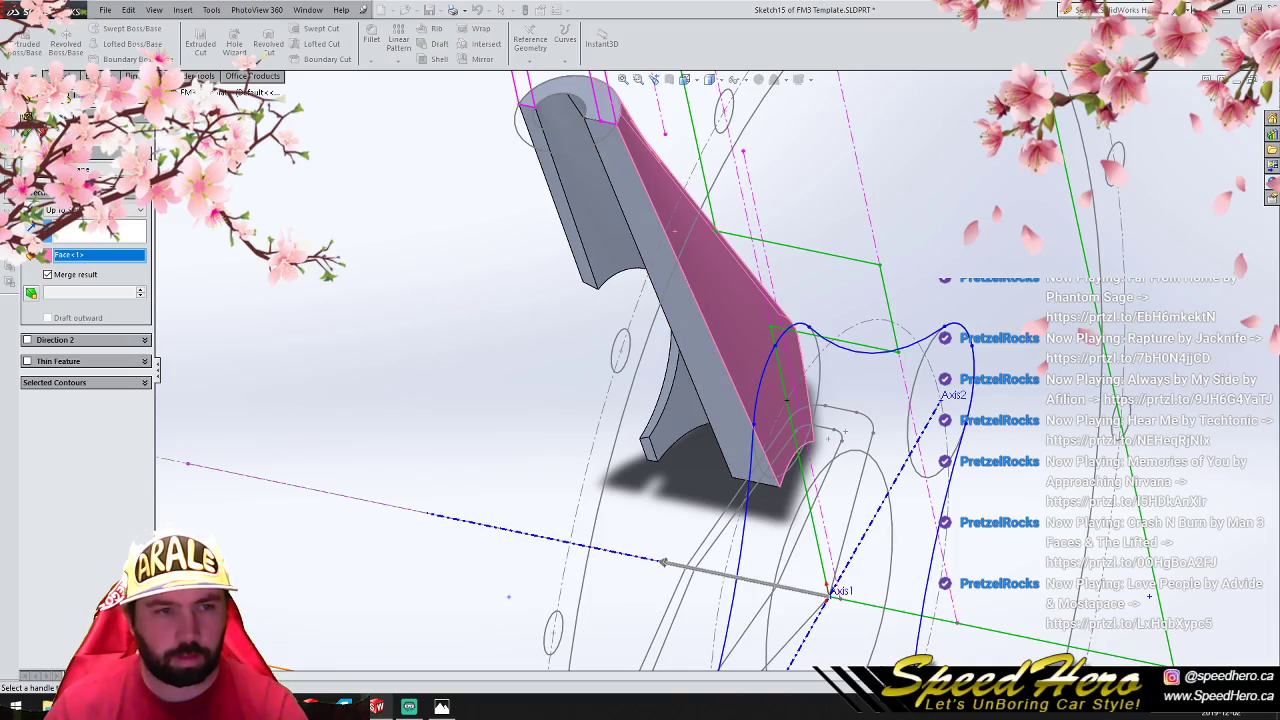
middle_click_drag(665, 297, 762, 317)
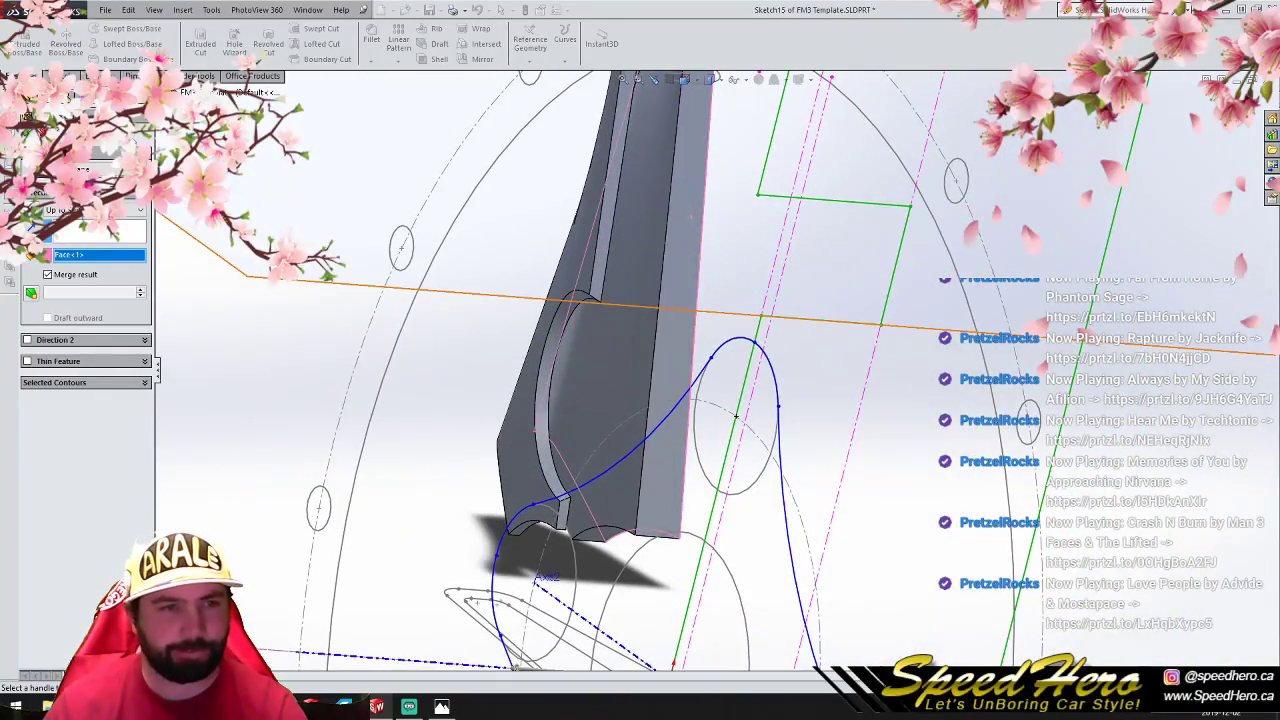
key("Escape")
Step: Start a blind boss extrusion of the four-lobed hub outline with a depth of 15 mm
left_click(27, 42)
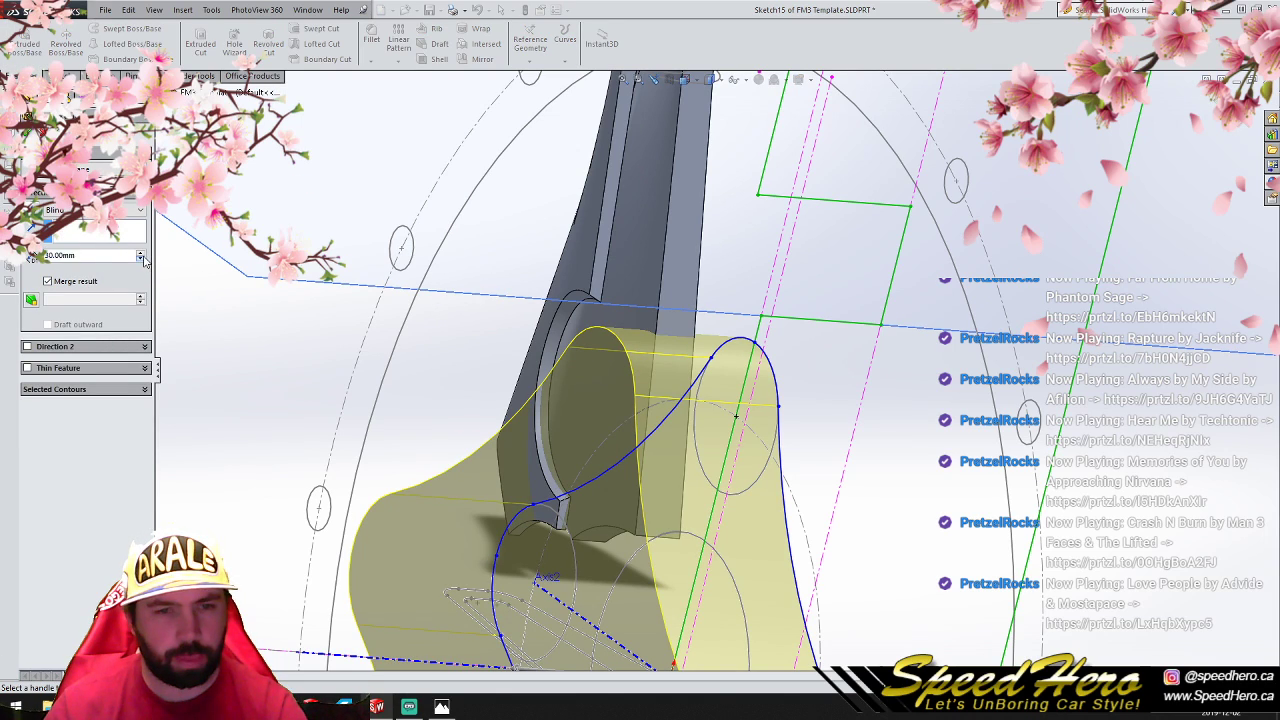
left_click(141, 259)
left_click(141, 259)
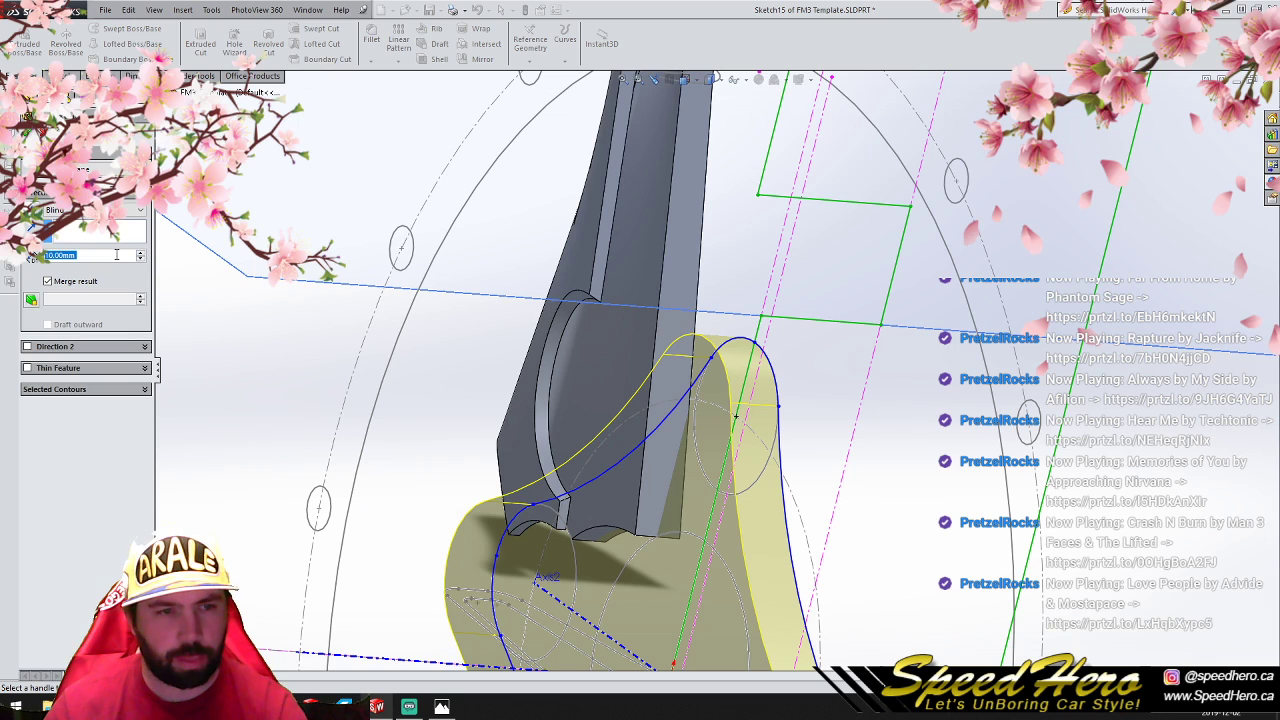
middle_click_drag(706, 380, 647, 385)
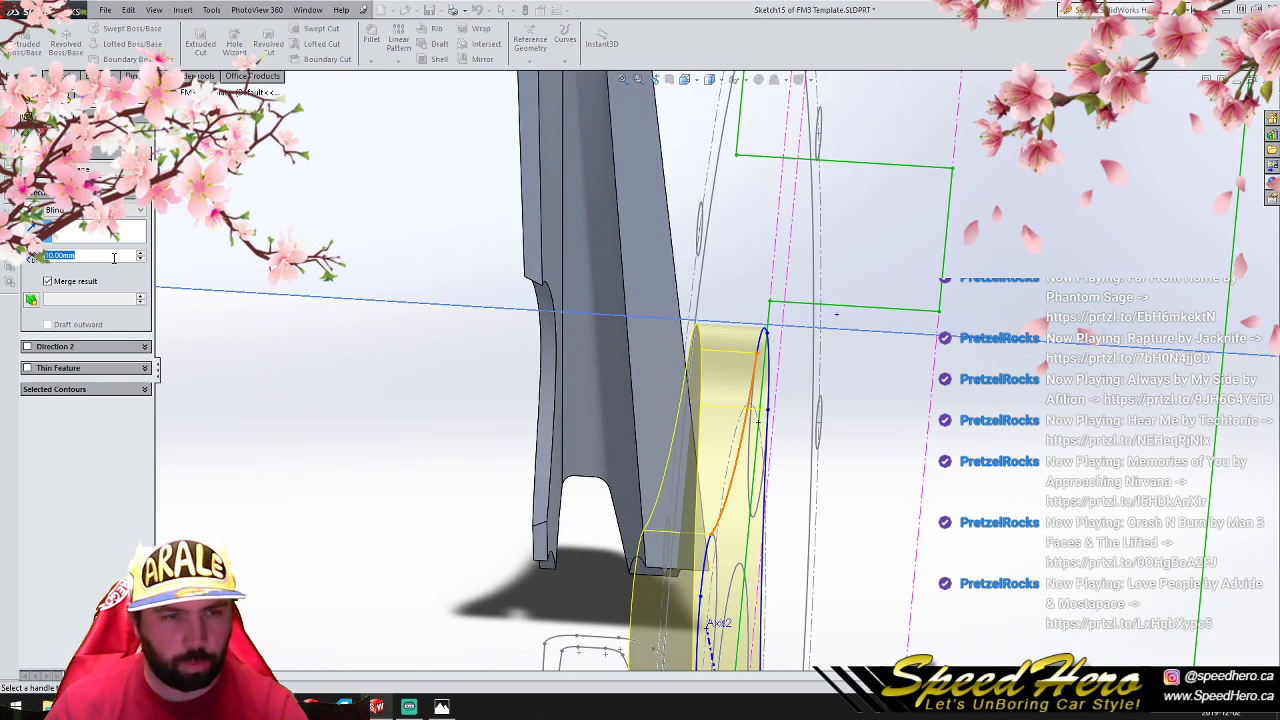
type("15")
key("Return")
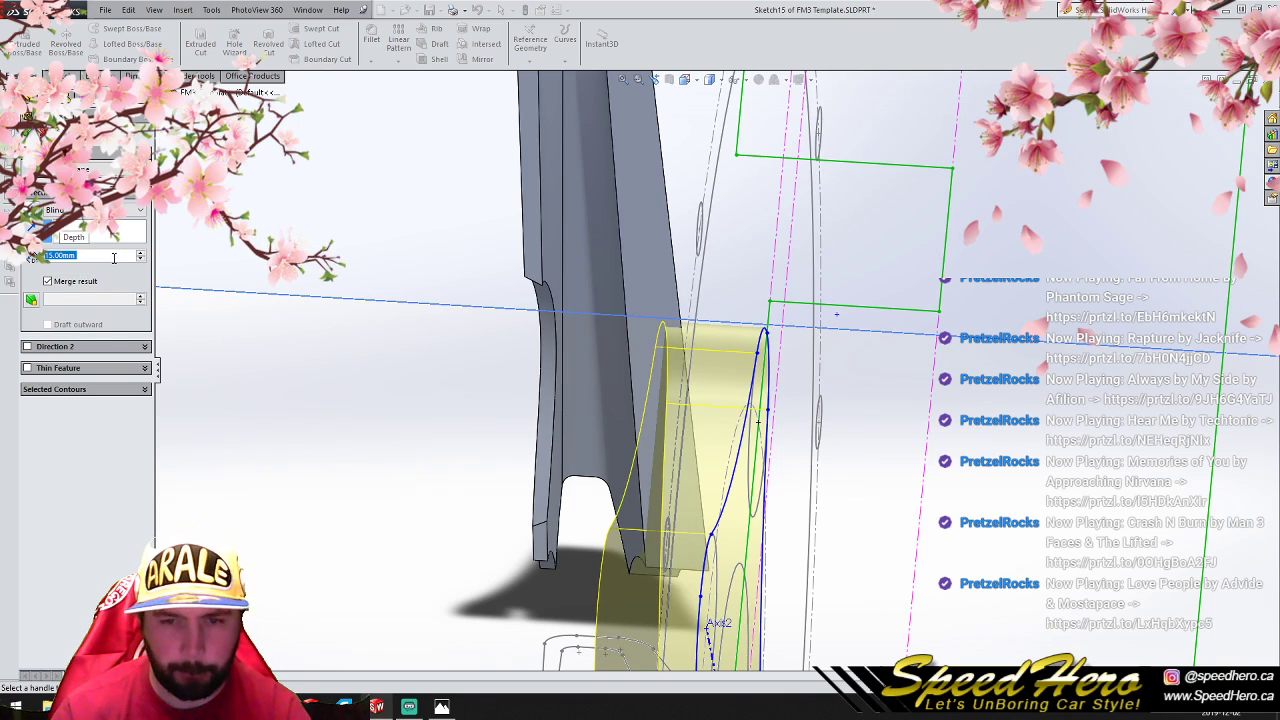
Step: Add an outward draft of 10 degrees to the hub extrusion
left_click(31, 300)
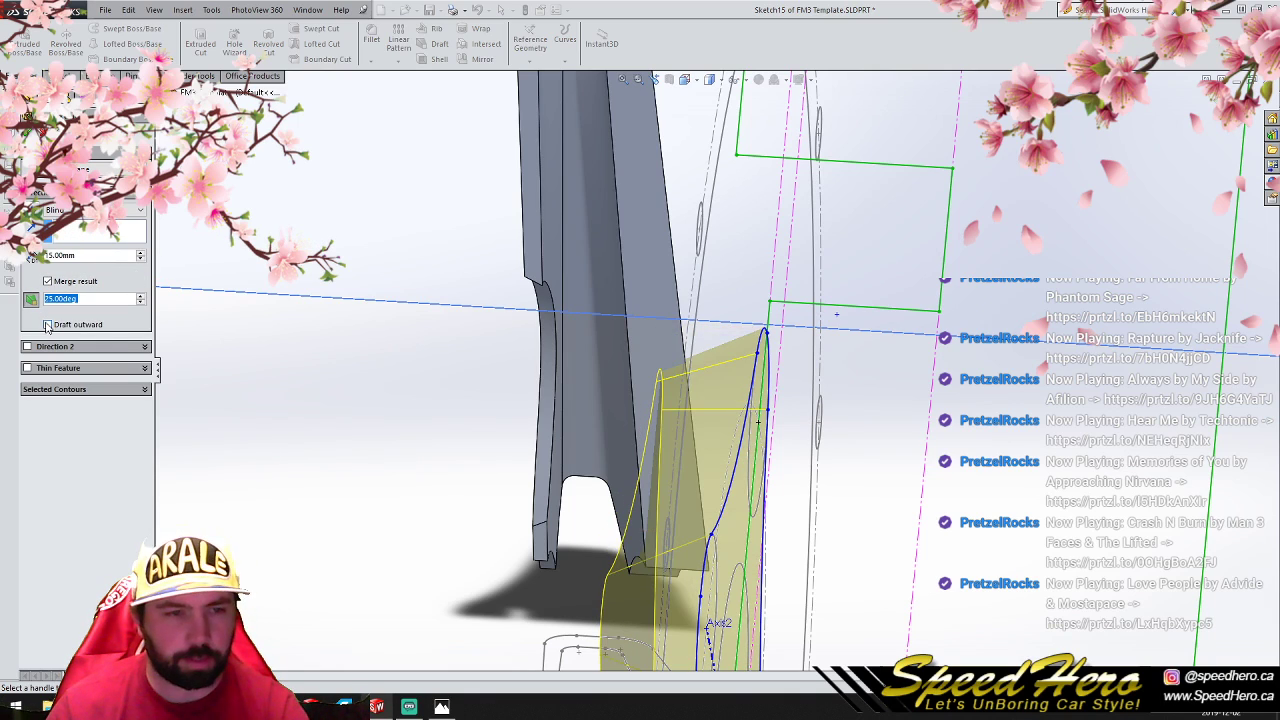
left_click(48, 325)
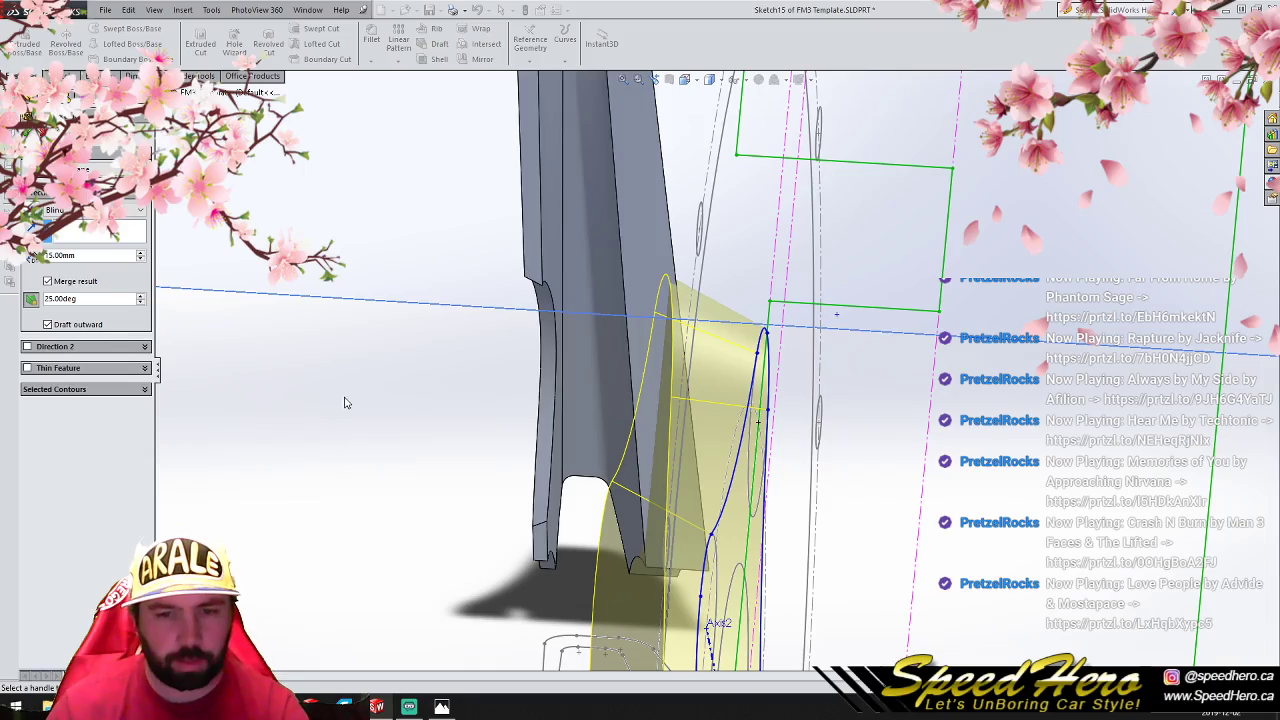
middle_click_drag(627, 515, 314, 597)
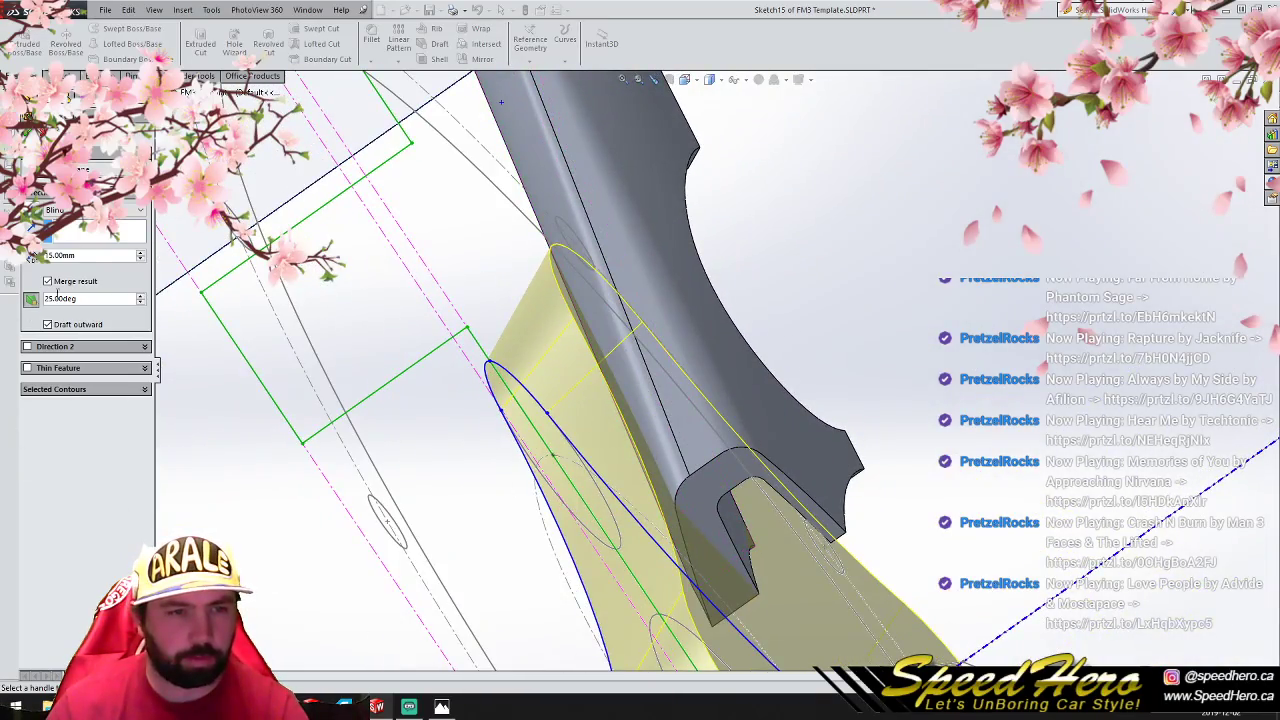
type("10")
key("Return")
scroll(721, 482, "down", 5)
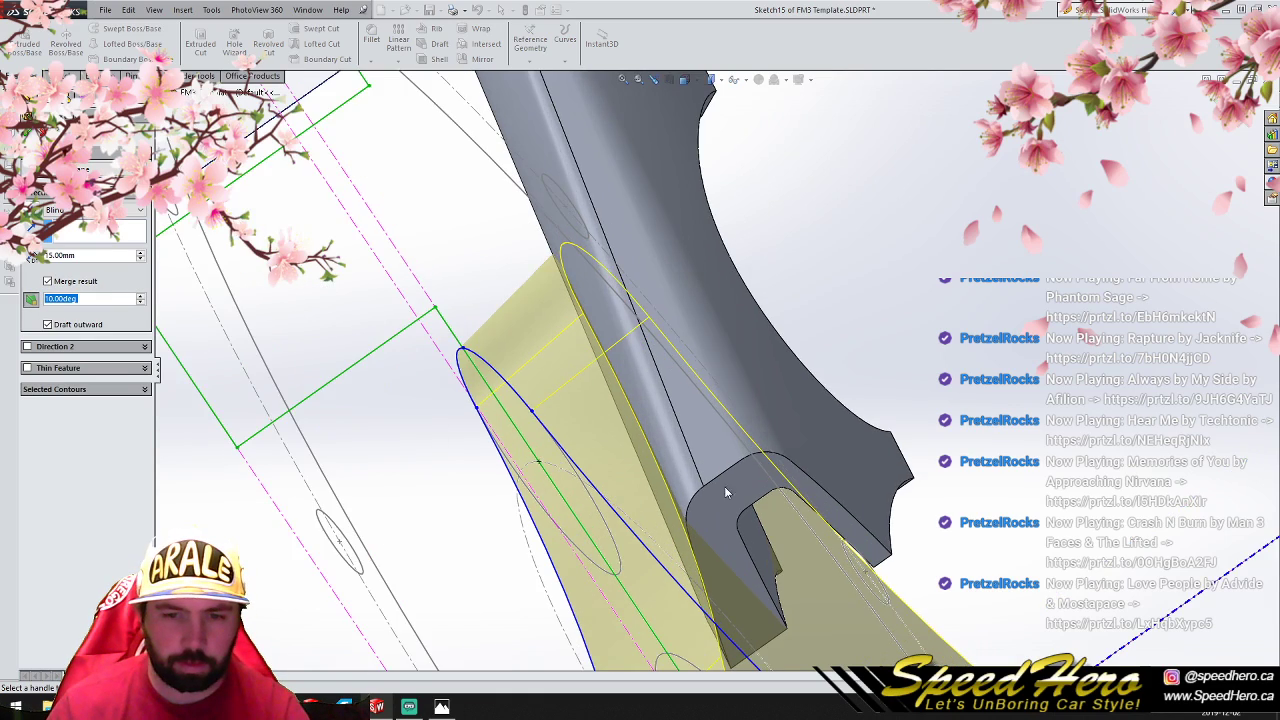
Step: Set the hub extrusion's depth to 17.5 mm and its outward draft to 9 degrees, and create the merged boss
mouse_move(706, 509)
middle_mouse_down()
mouse_move(720, 486)
mouse_move(702, 508)
middle_mouse_up()
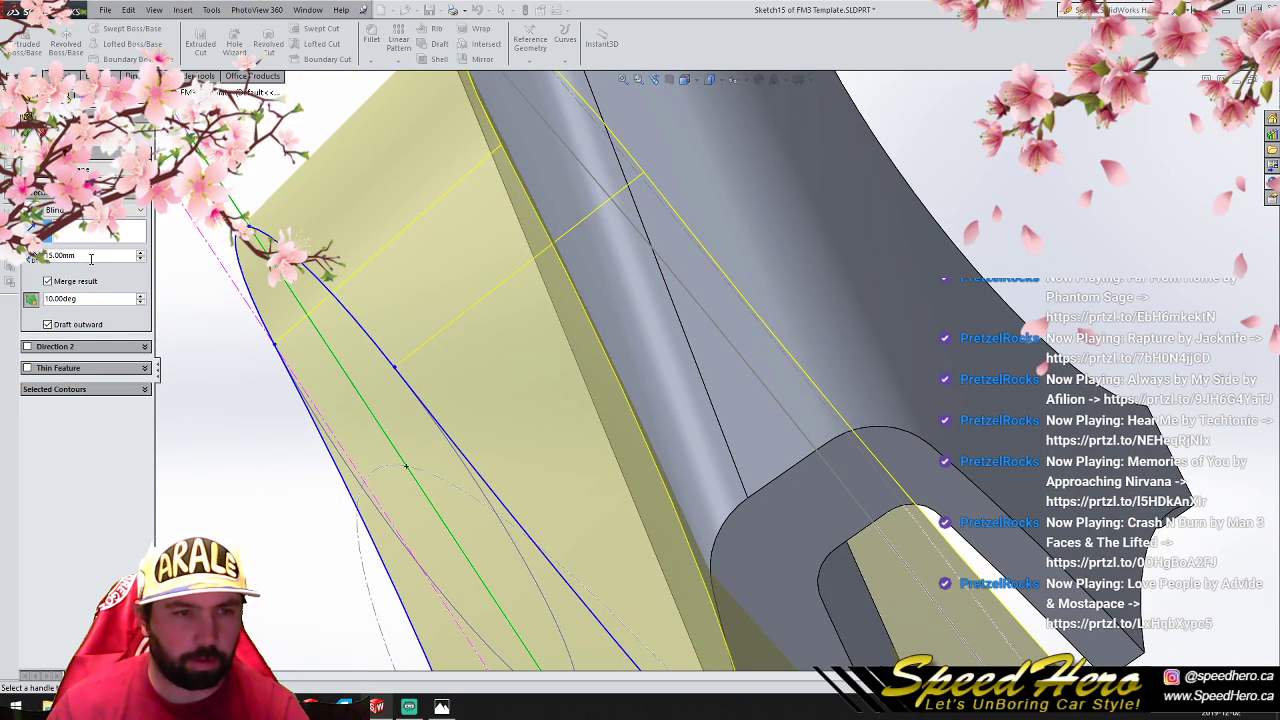
type("17.5")
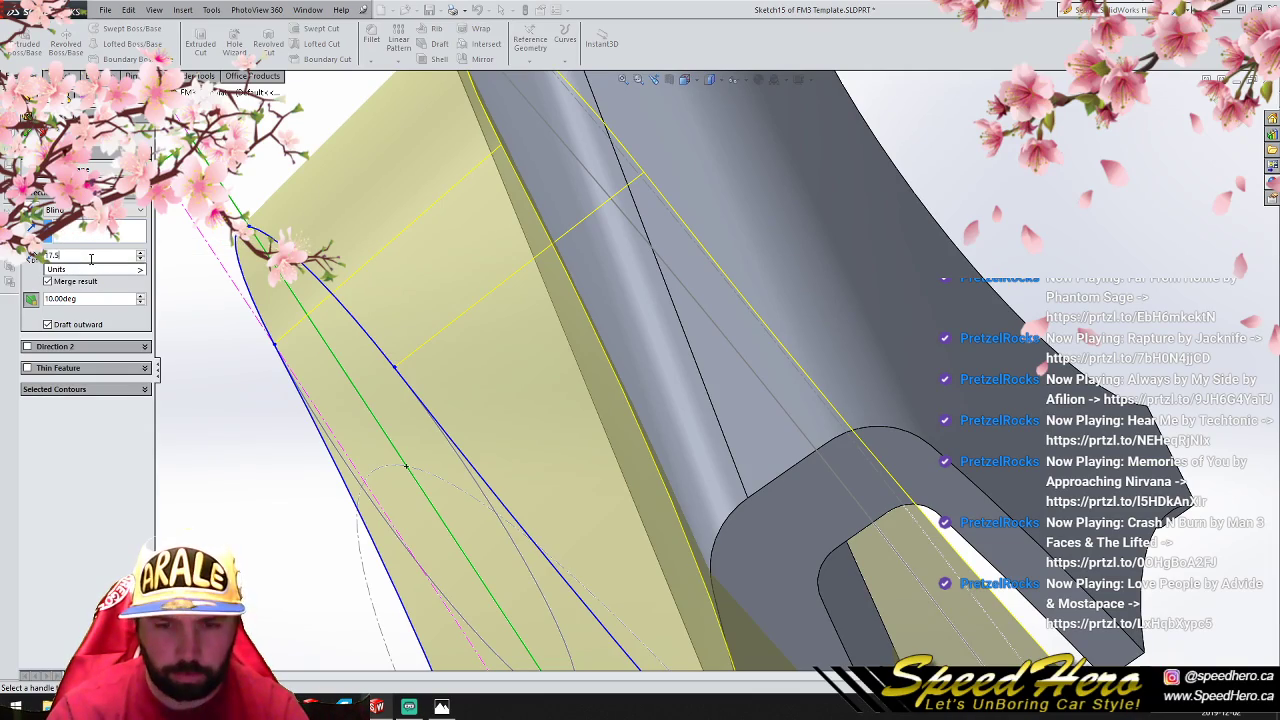
key("Return")
middle_click_drag(799, 443, 525, 453)
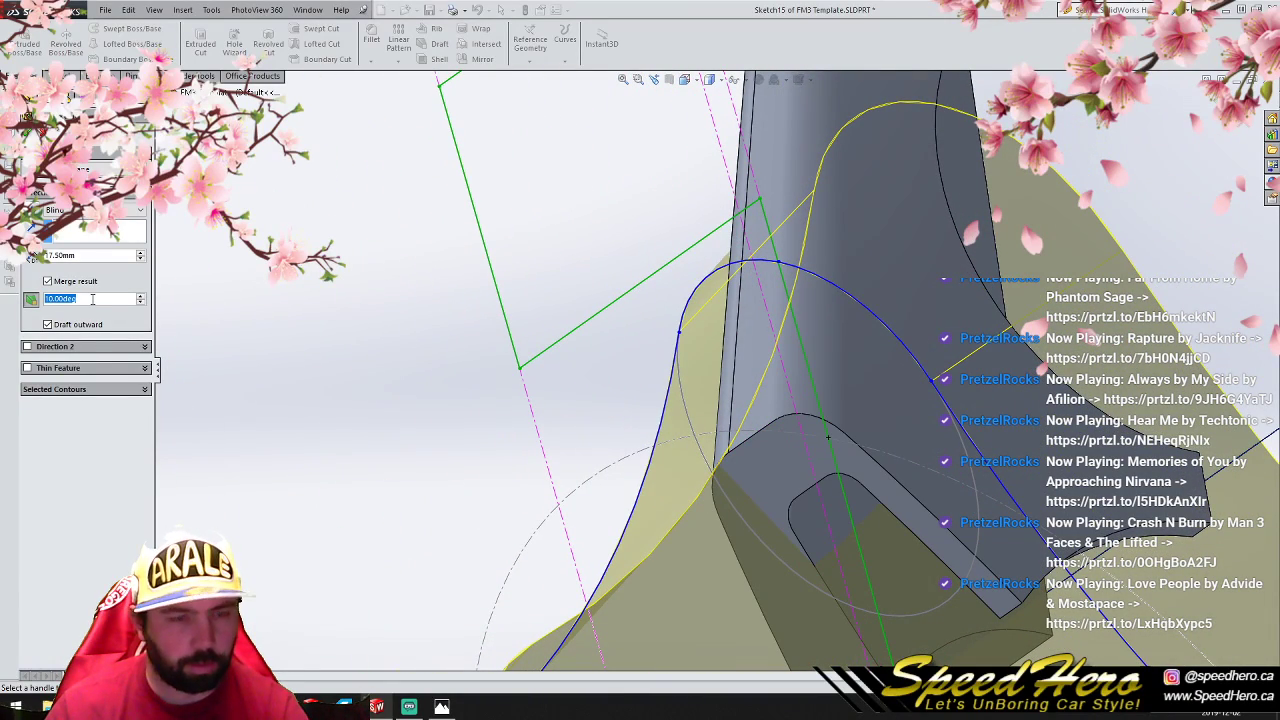
type("9")
key("Return")
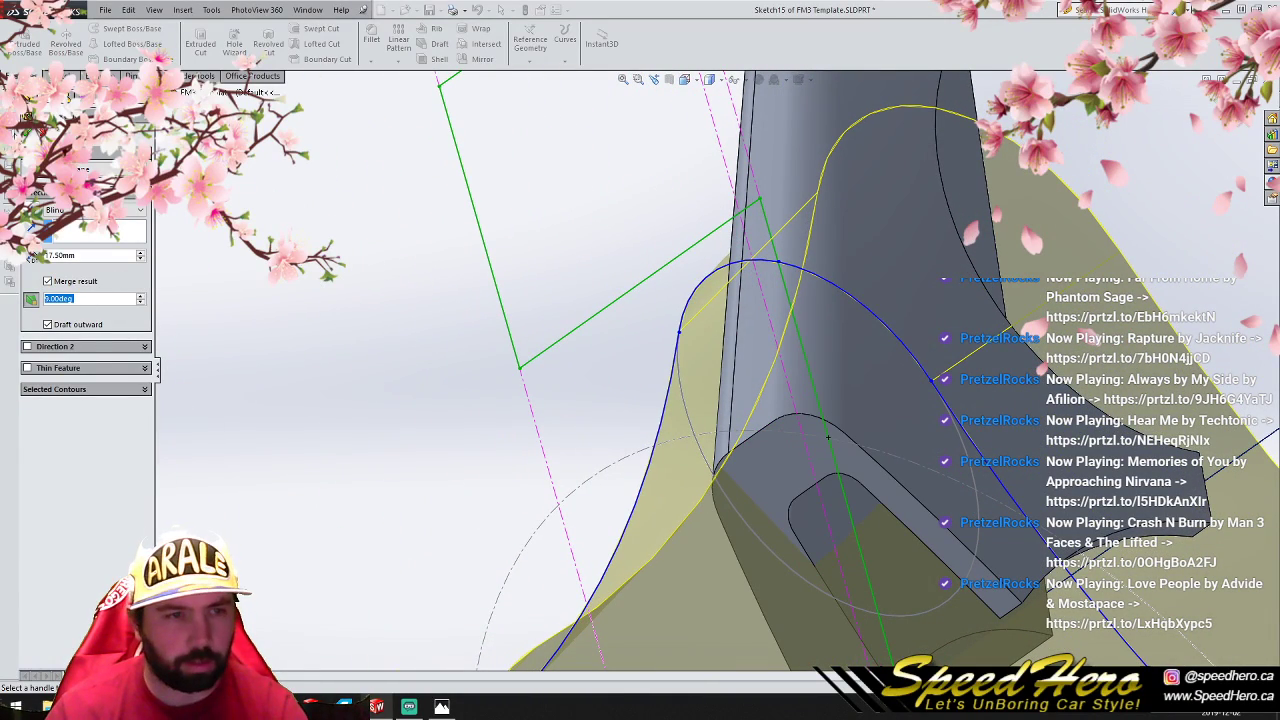
left_click(27, 132)
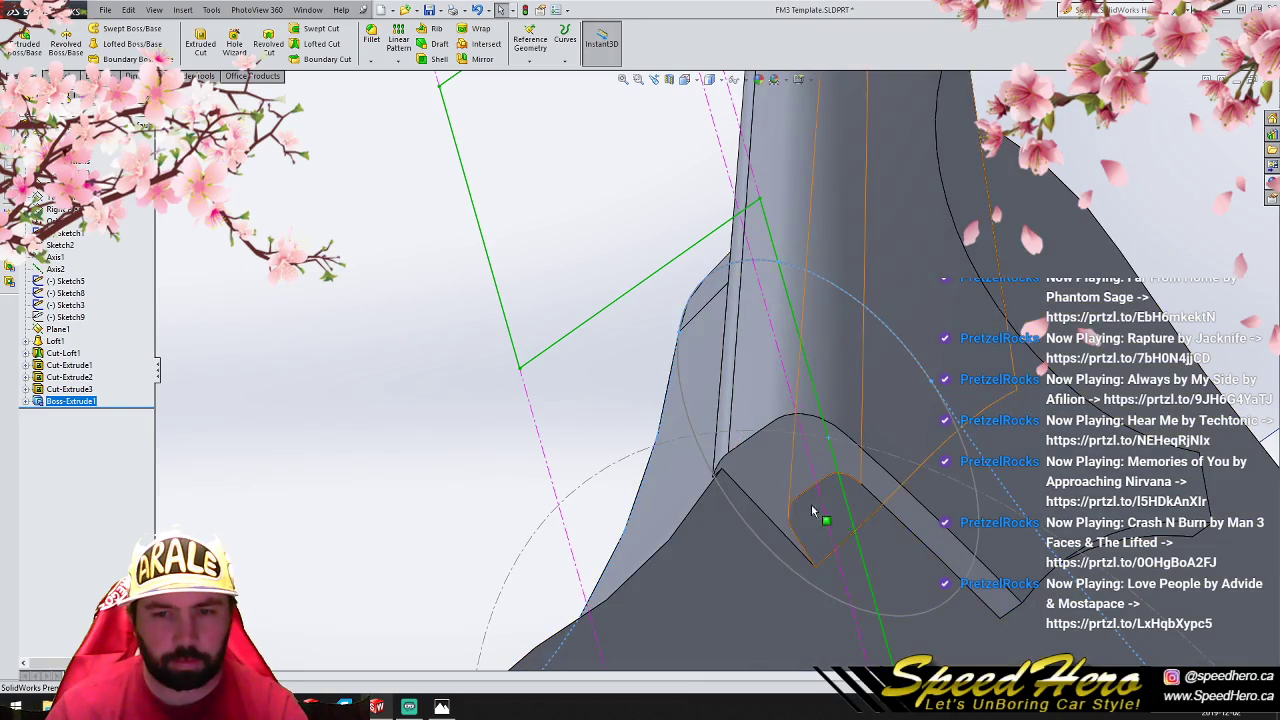
scroll(803, 514, "up", 3)
key("ctrl+4")
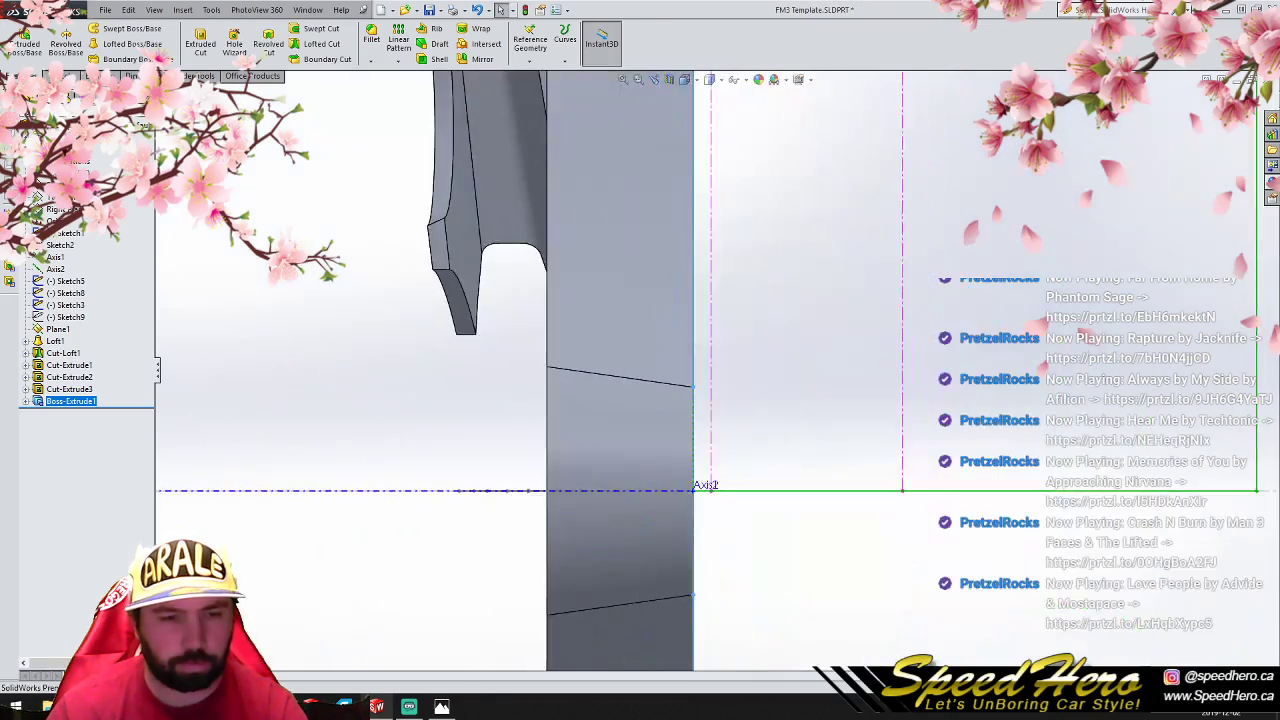
key("ctrl+1")
scroll(680, 517, "up", 7)
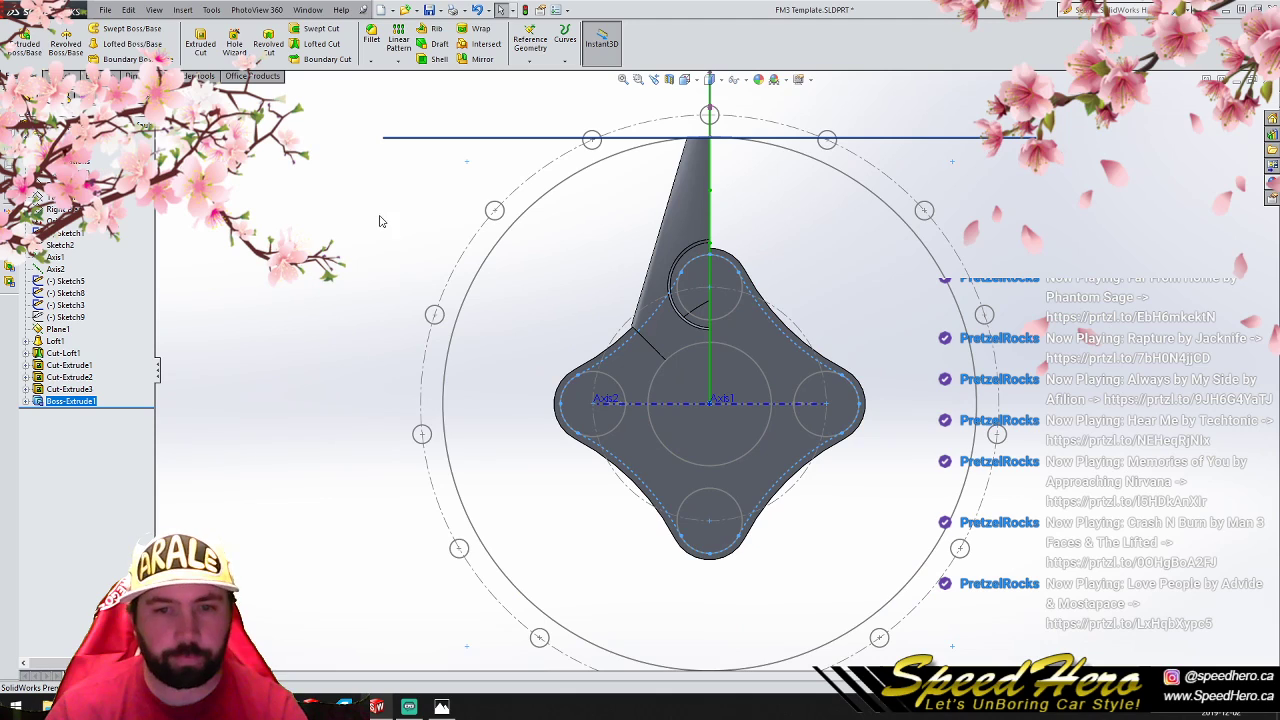
Step: Sketch a circle with a radius of about 26.5 mm centred on the origin, matching the hub's centre bore outline
left_click(56, 185)
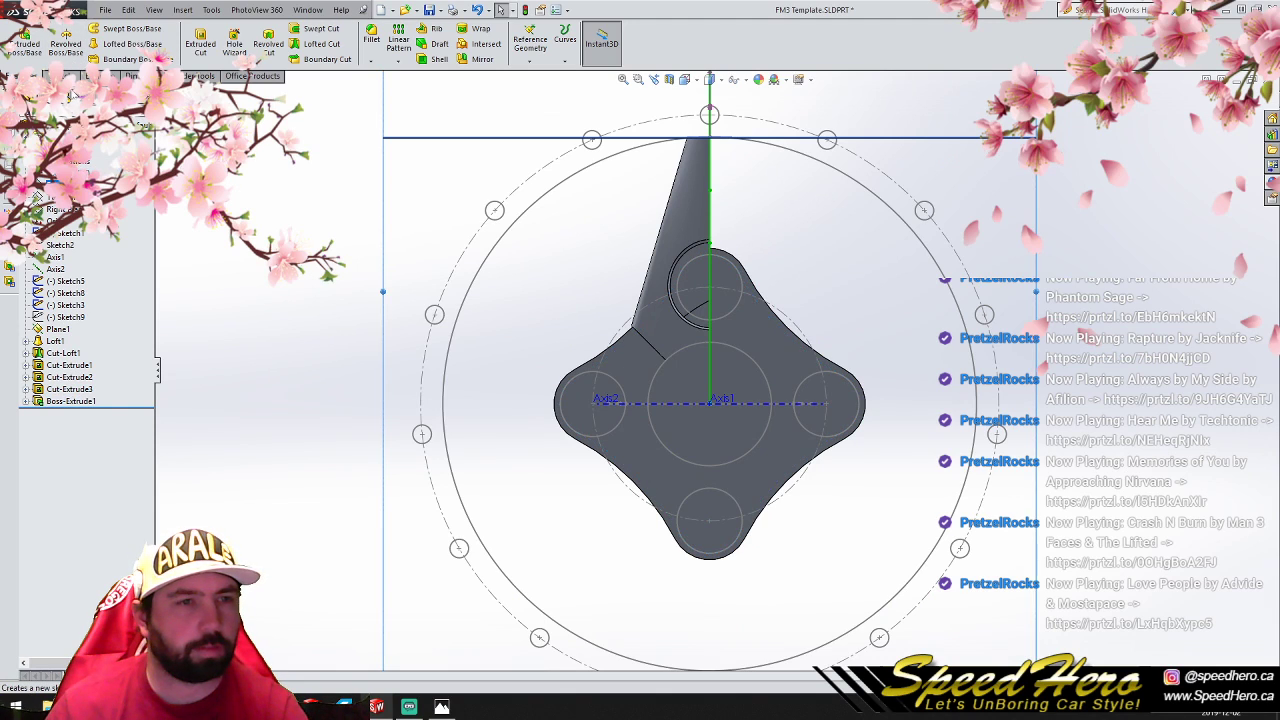
left_click(60, 76)
left_click(110, 29)
scroll(702, 344, "up", 3)
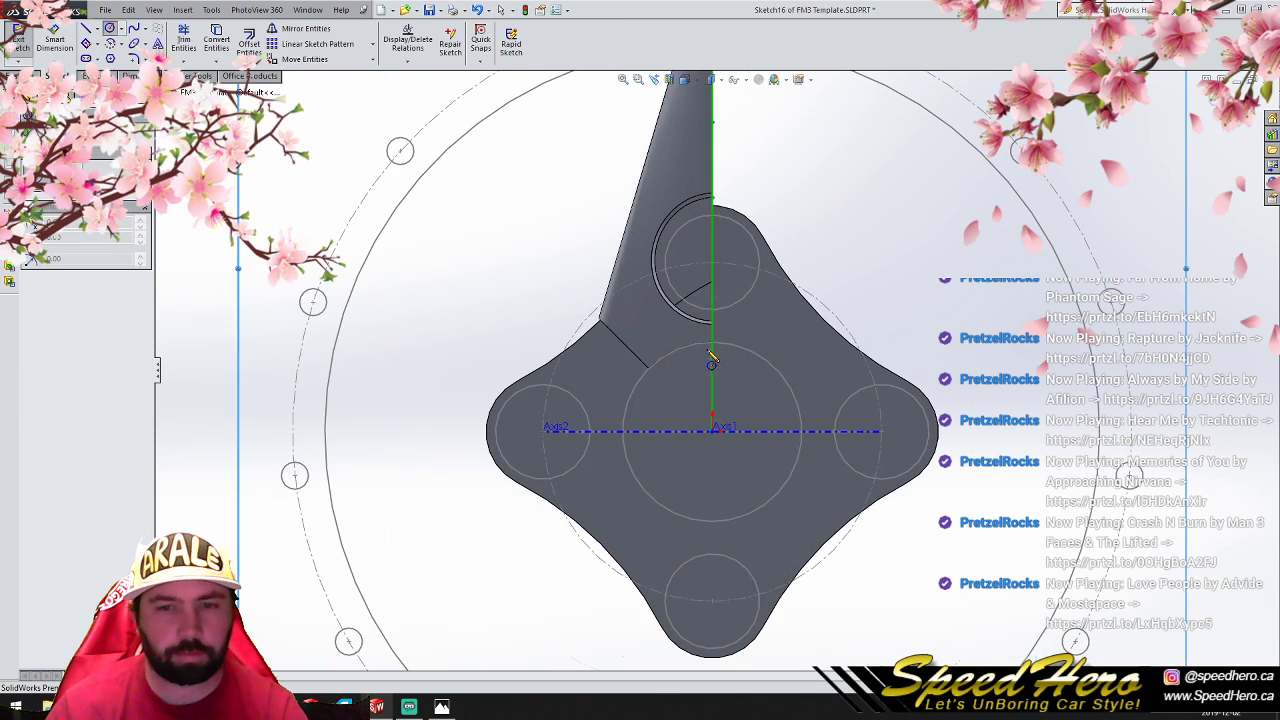
left_click(712, 428)
left_click(640, 378)
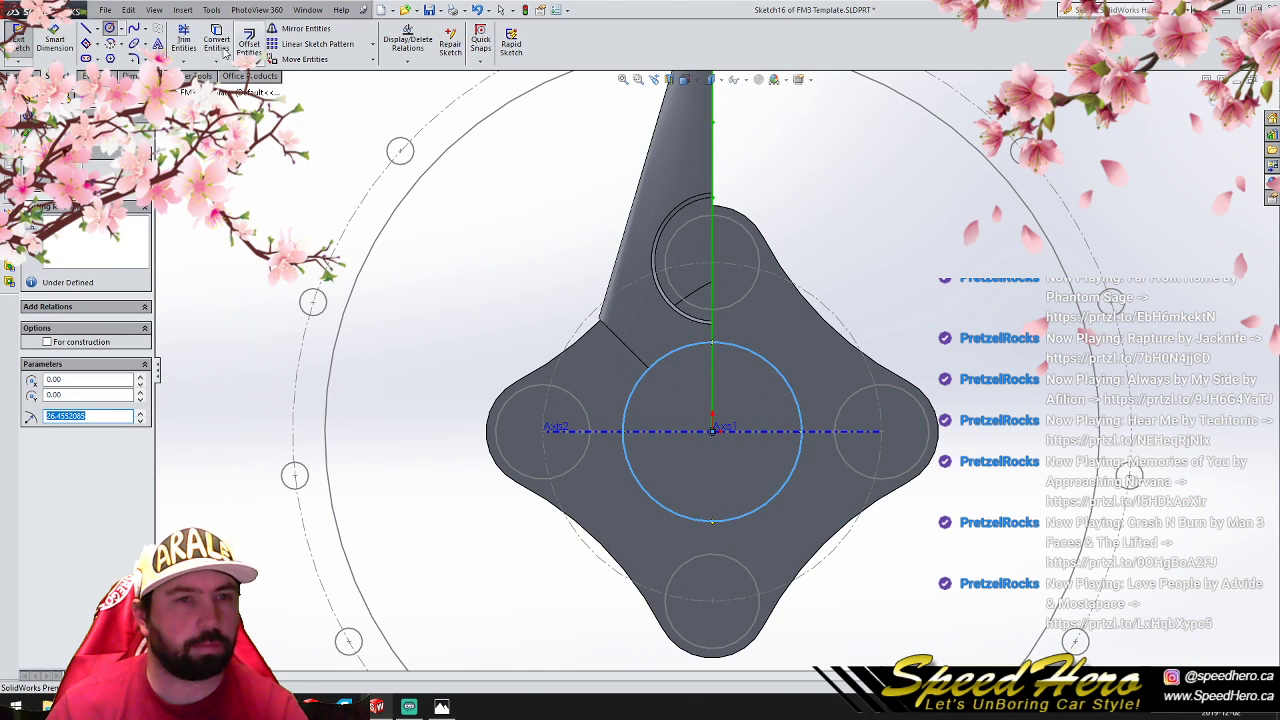
Step: Cut the bore circle out of the hub boss with a blind extruded cut 17.5 mm deep
left_click(34, 76)
left_click(199, 44)
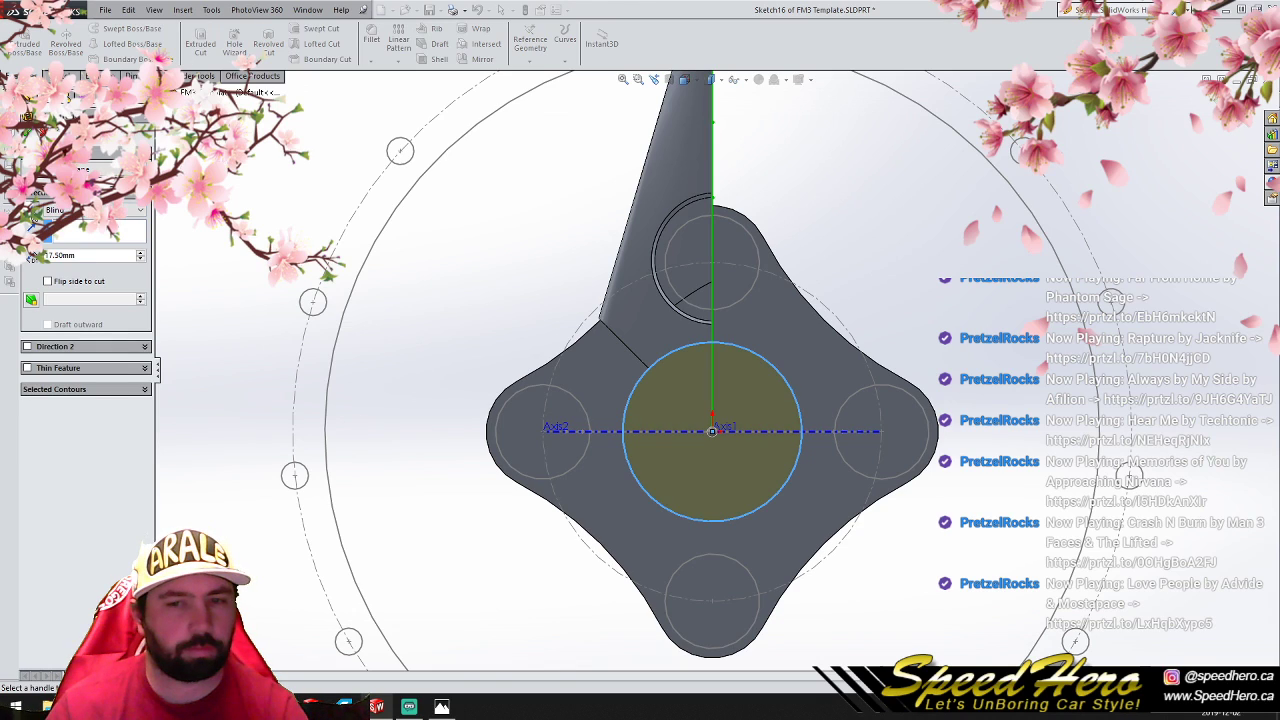
left_click(29, 133)
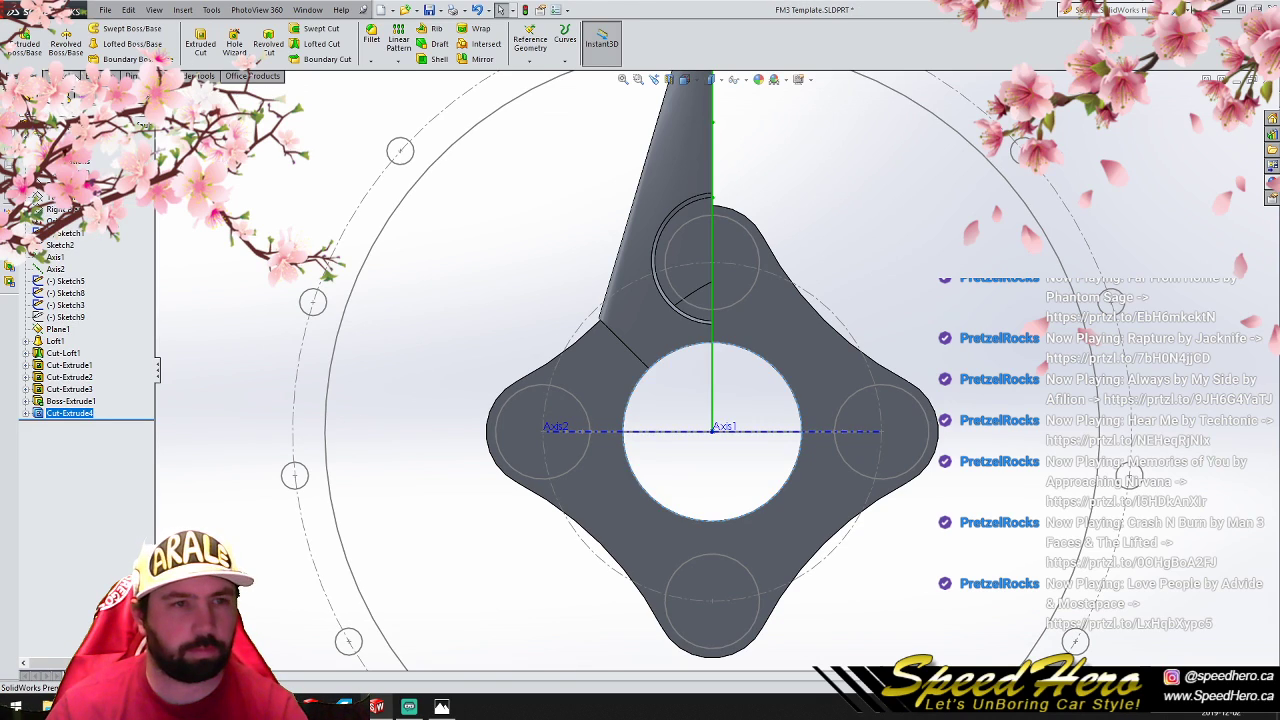
Step: Reopen the bore cut's sketch and draw a line chain from the origin along the spoke's angled lower edge and around below the hub
right_click(75, 413)
left_click(117, 366)
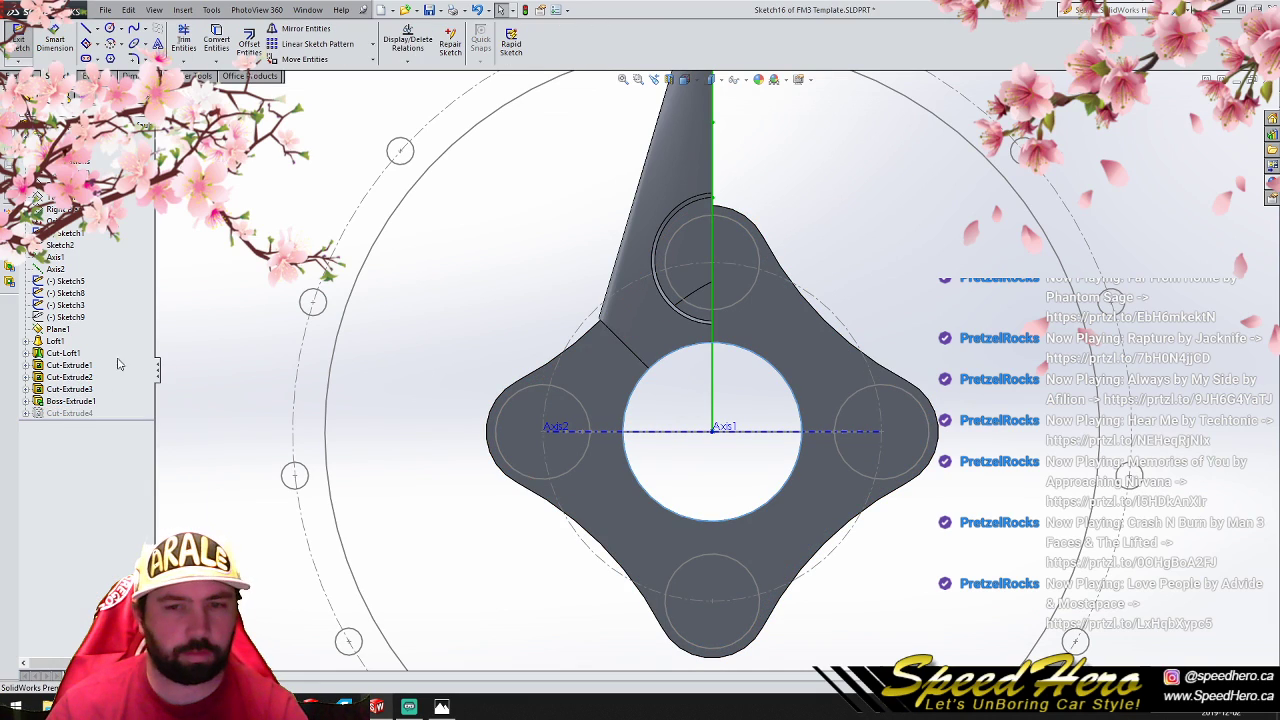
left_click(87, 29)
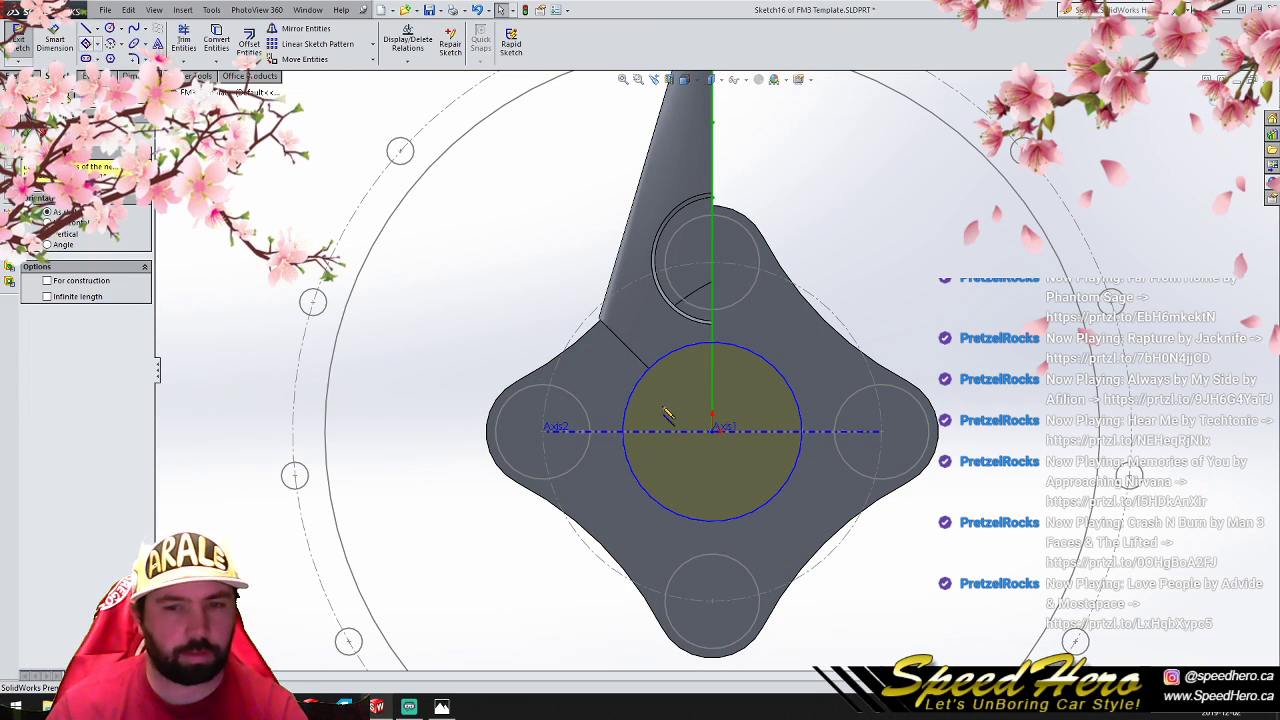
left_click(713, 430)
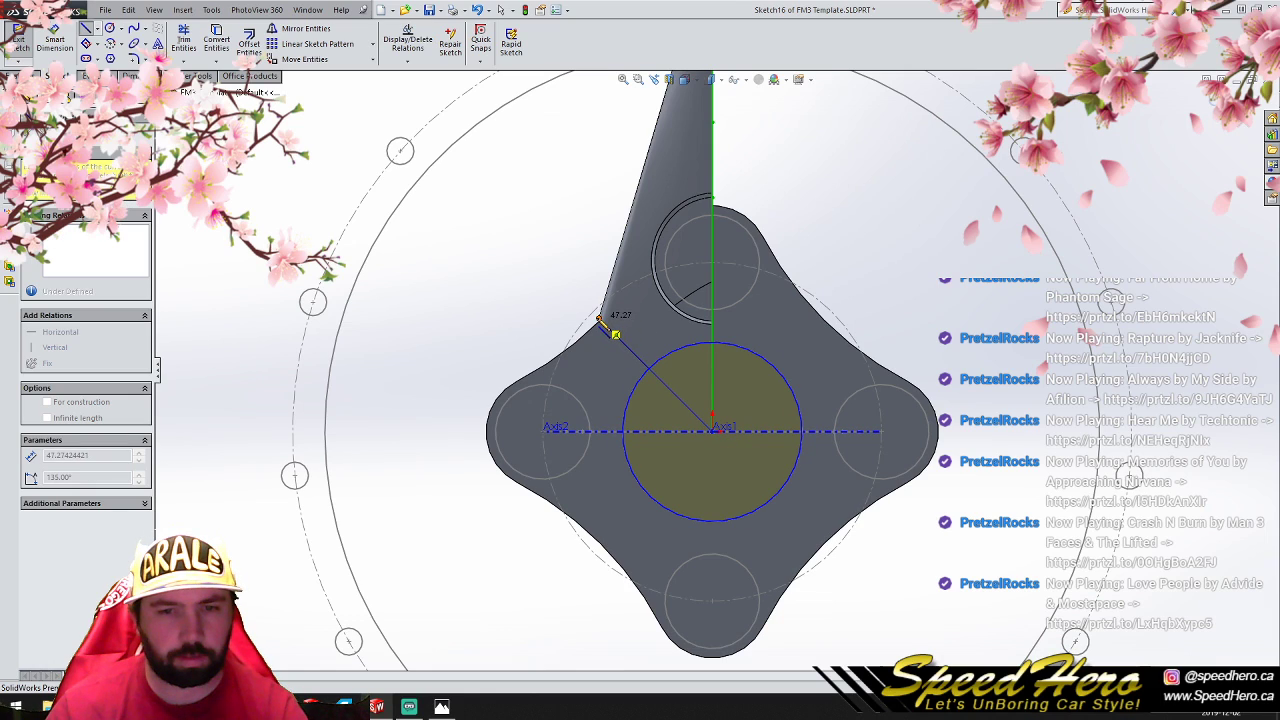
left_click(598, 318)
left_click(377, 314)
left_click(381, 604)
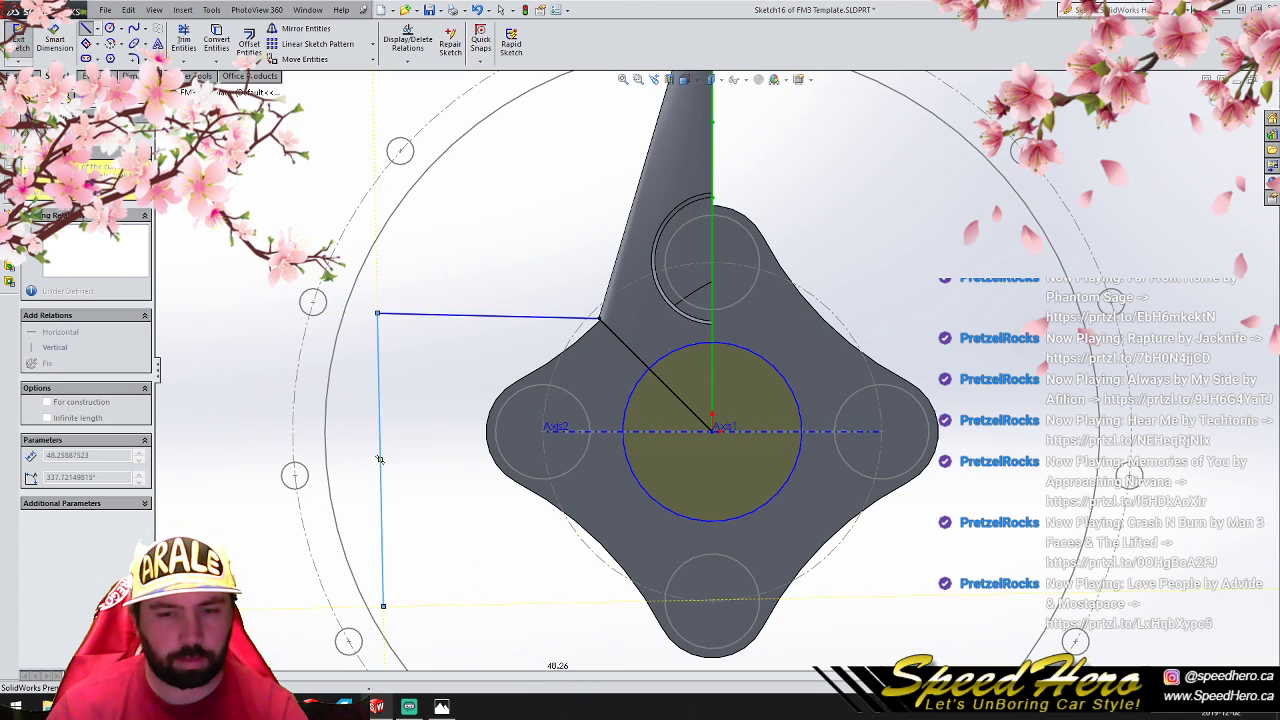
scroll(670, 650, "down", 2)
scroll(680, 665, "up", 2)
left_click(731, 623)
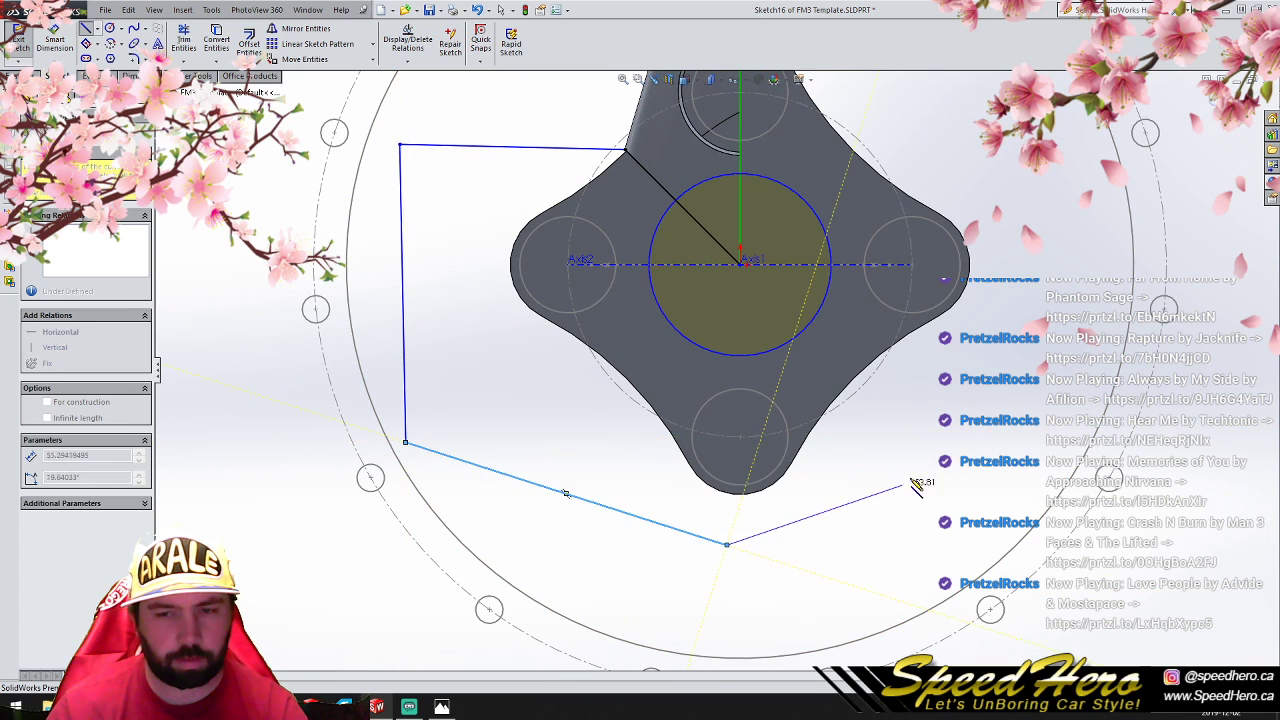
left_click(1044, 507)
Step: Continue the line chain up beyond the spoke's rim end and close it down the vertical centreline to the origin
scroll(995, 200, "up", 4)
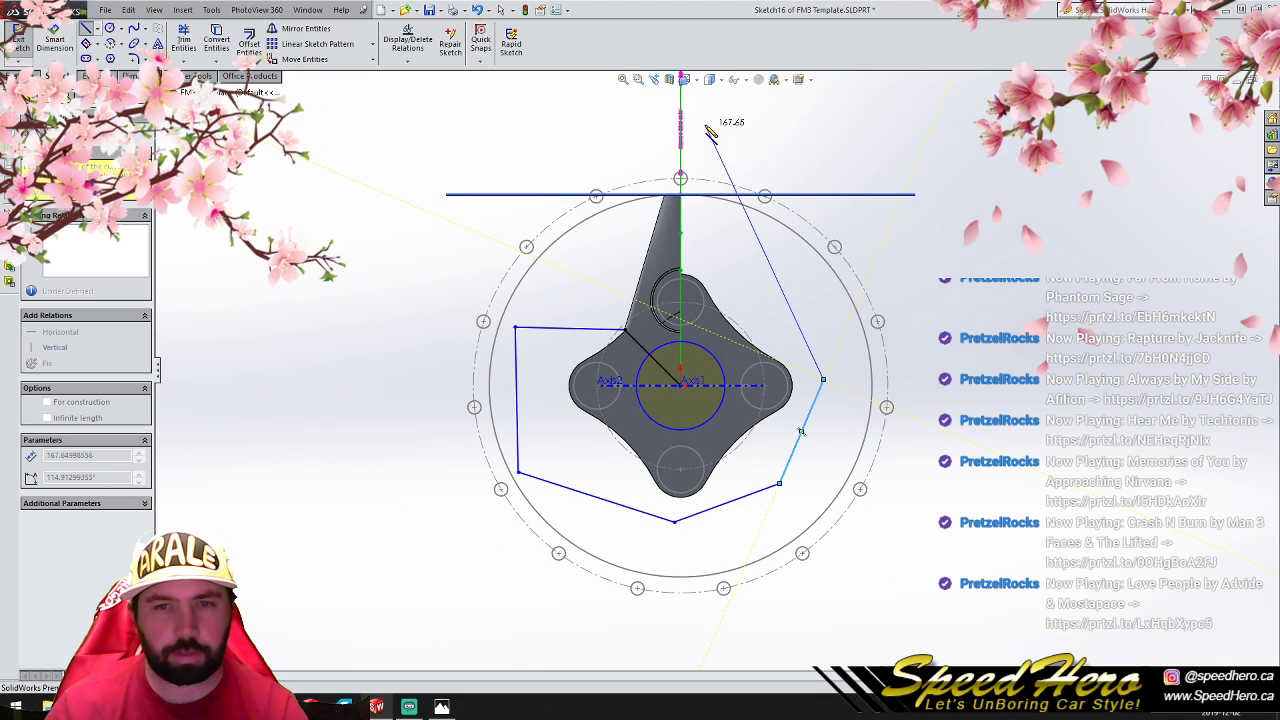
left_click(682, 118)
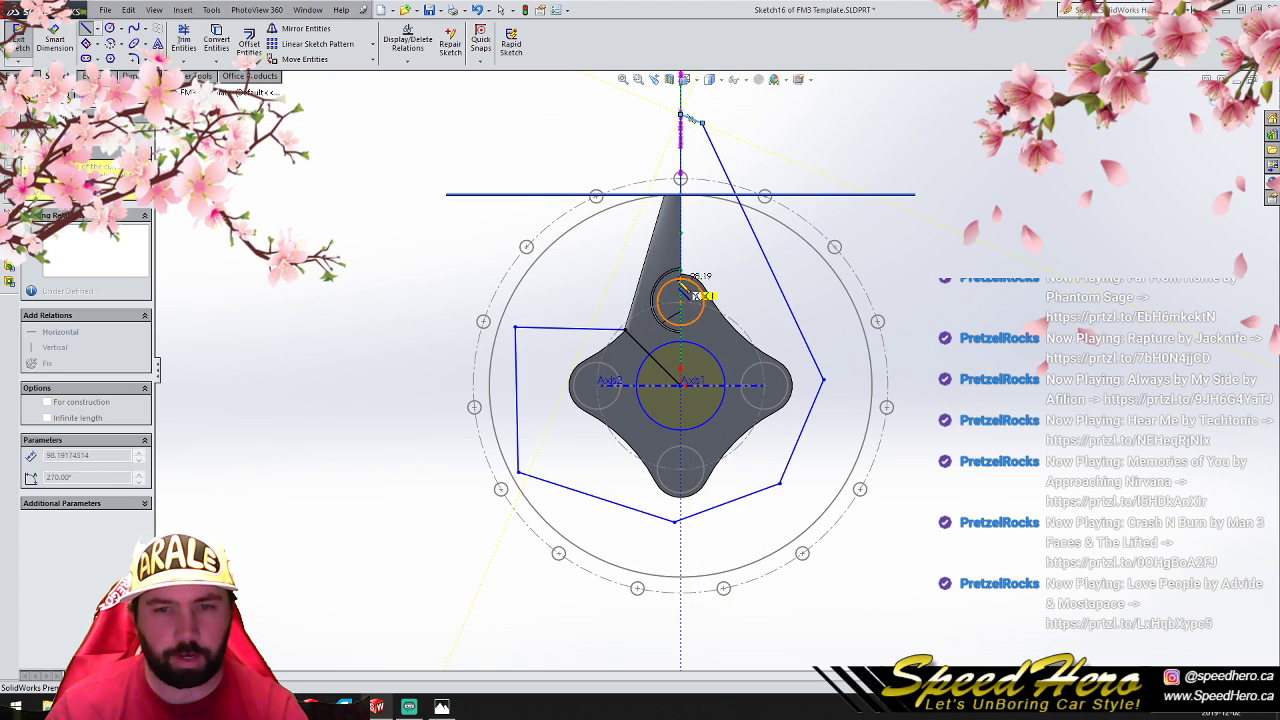
scroll(680, 260, "down", 5)
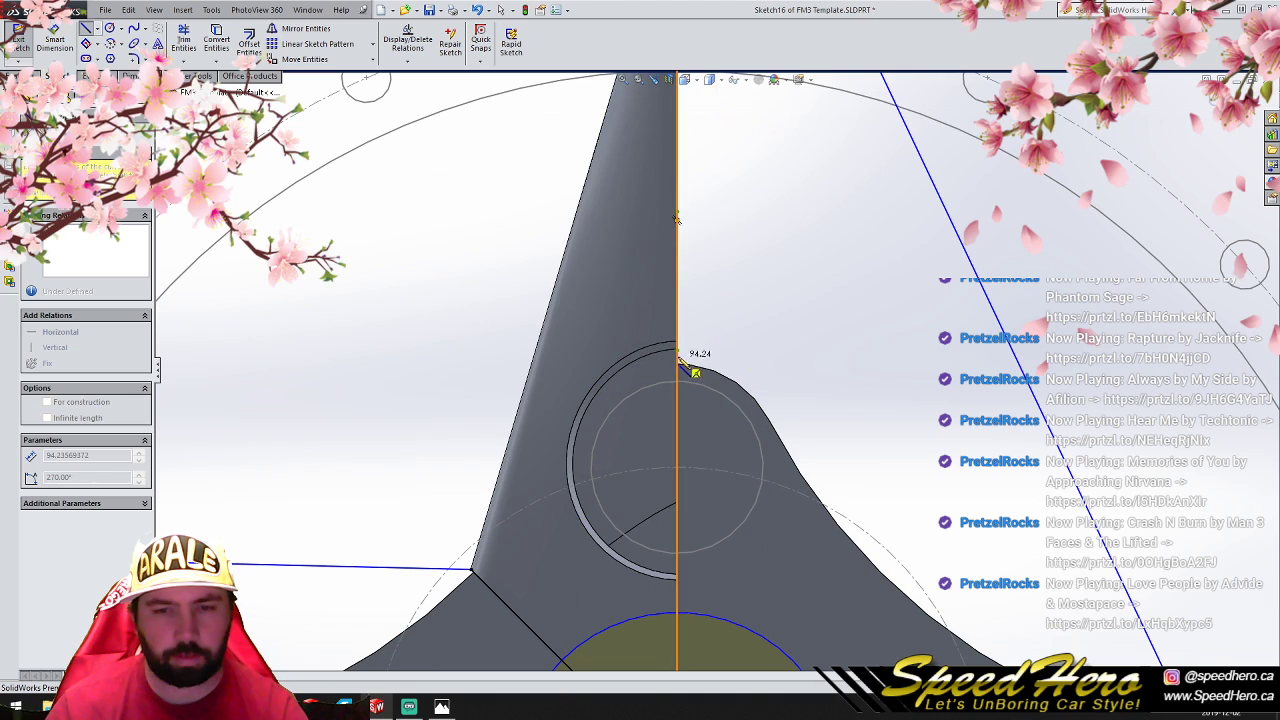
scroll(740, 530, "up", 4)
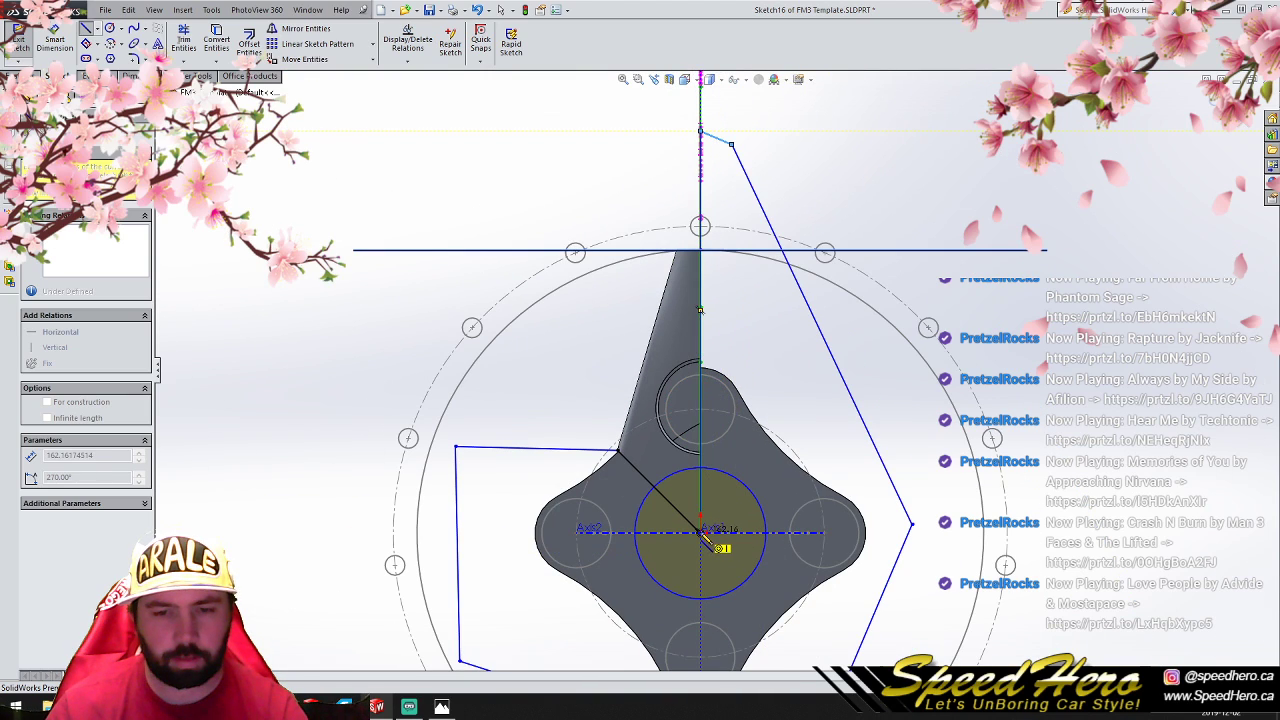
left_click(700, 532)
right_click(702, 533)
left_click(712, 362)
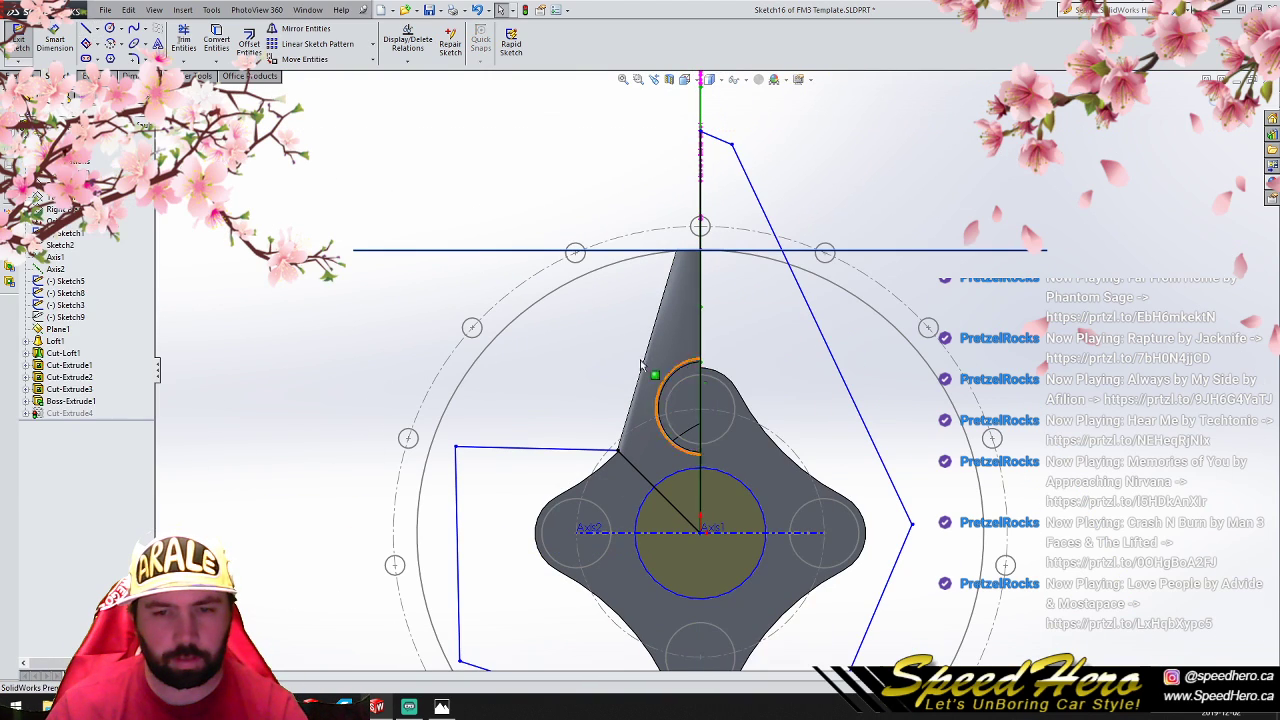
Step: Trim the sketch to one outline that spares the half-spoke, keeping only the bore arc beneath it, and rebuild the cut
left_click(183, 40)
scroll(717, 533, "up", 3)
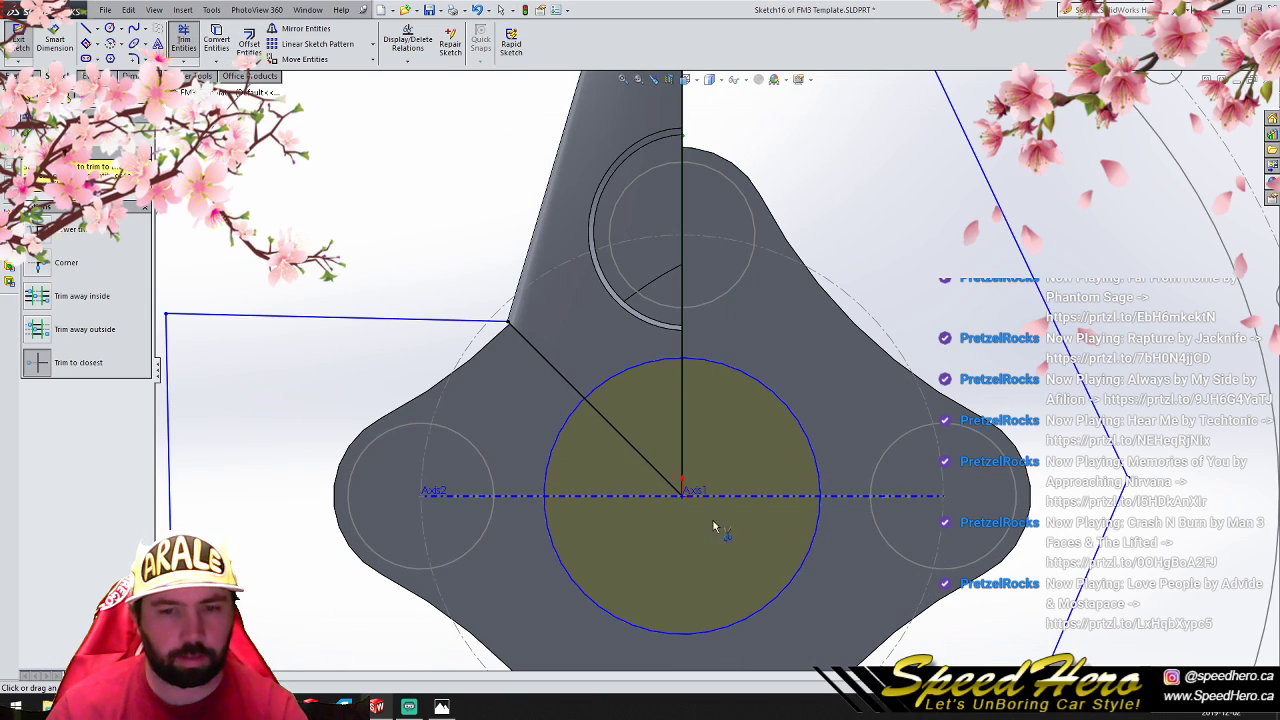
left_click(563, 443)
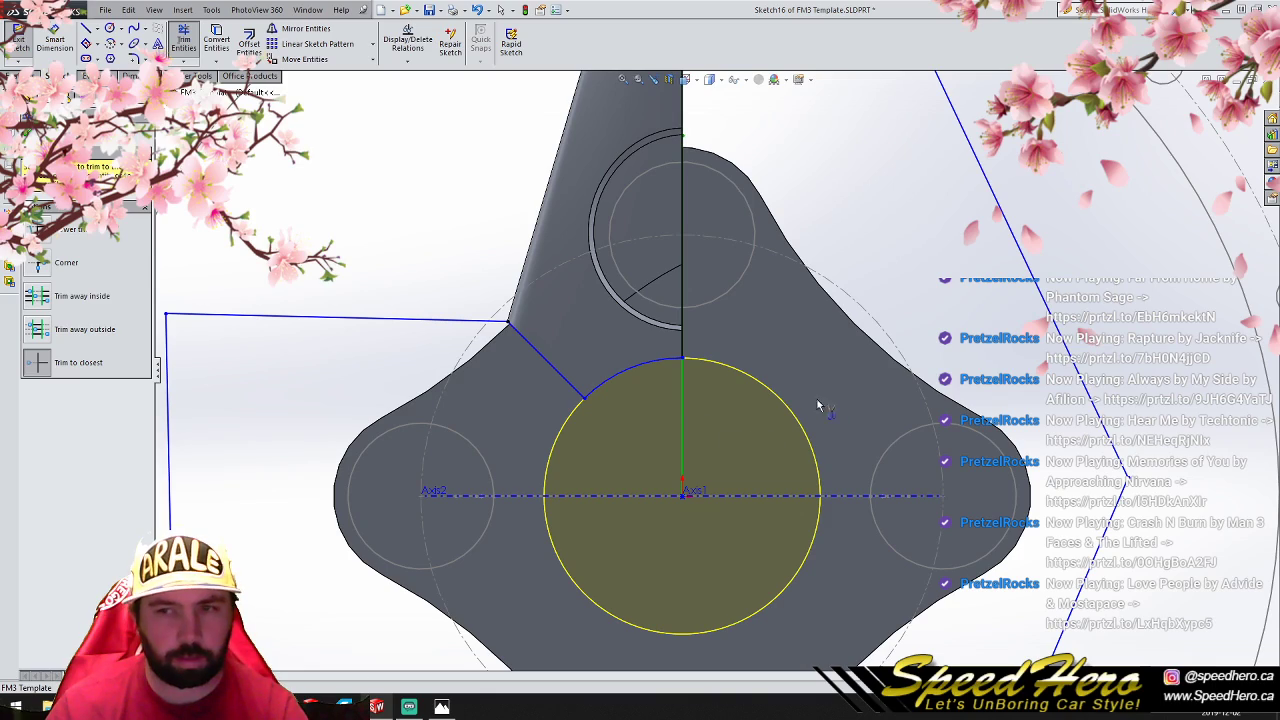
left_click(1236, 119)
left_click(1209, 100)
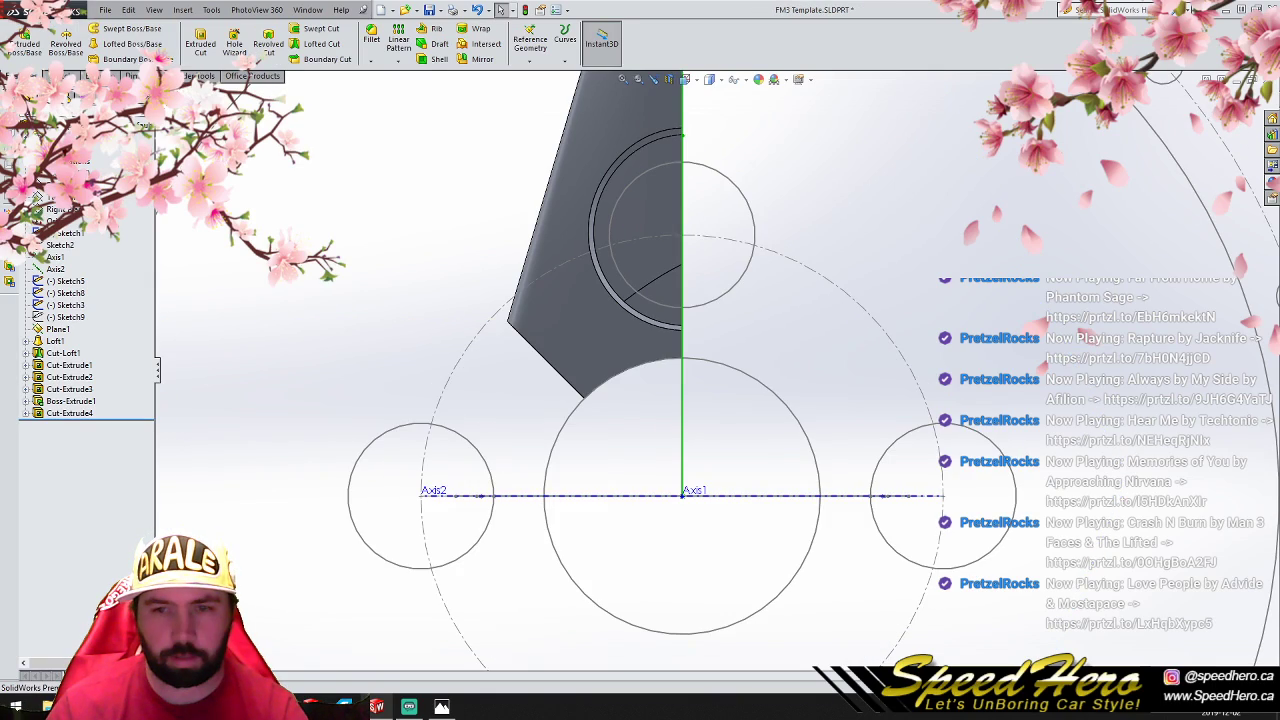
Step: Fillet the curved edge between the spoke's hollow and the hub boss with a 20 mm radius
scroll(719, 475, "down", 3)
scroll(712, 443, "up", 1)
middle_click_drag(710, 406, 702, 348)
scroll(702, 348, "up", 3)
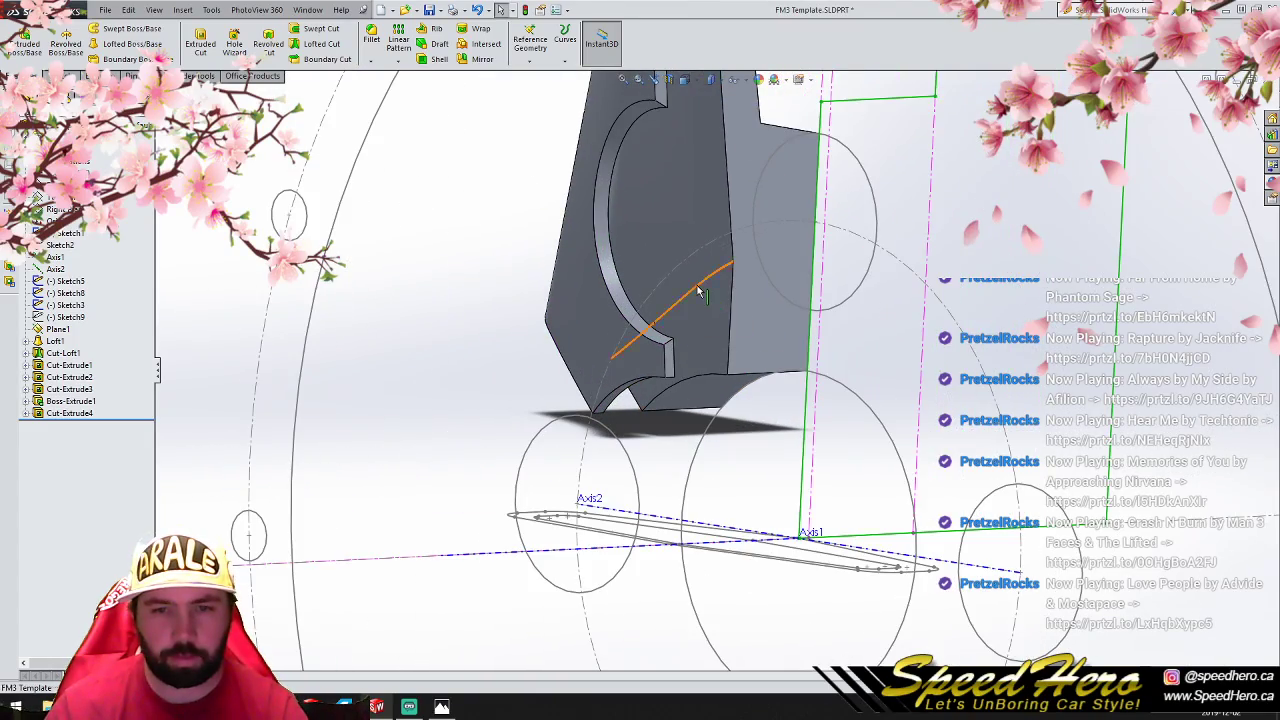
left_click(376, 44)
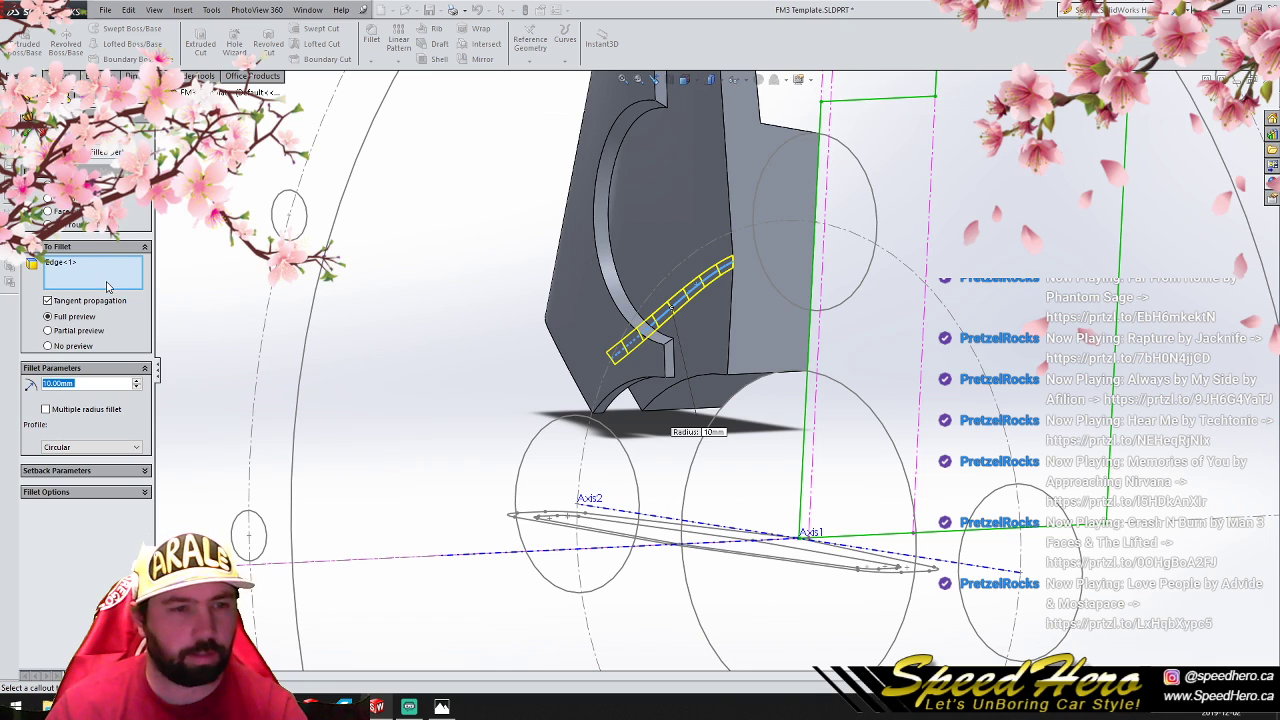
type("20")
key("Return")
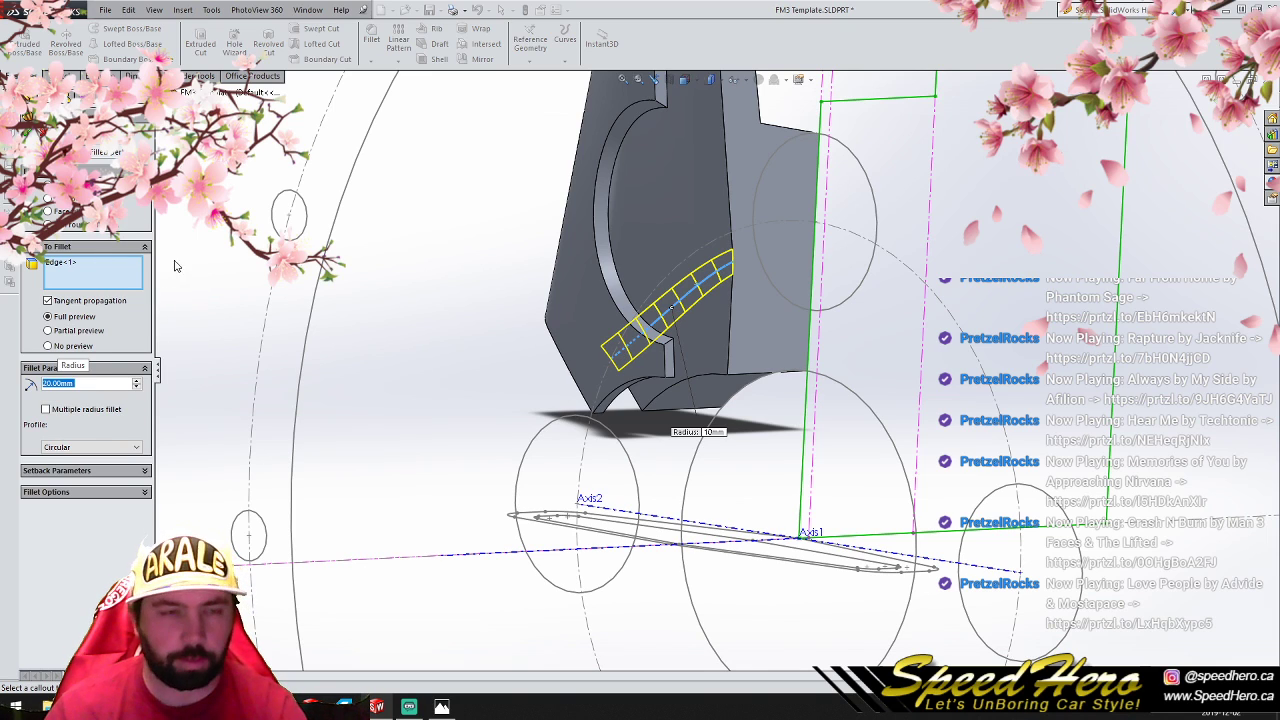
left_click(27, 131)
Step: Fillet the tangent edge where the hub lobe's outer side meets the spoke with a 10 mm radius
scroll(750, 366, "up", 2)
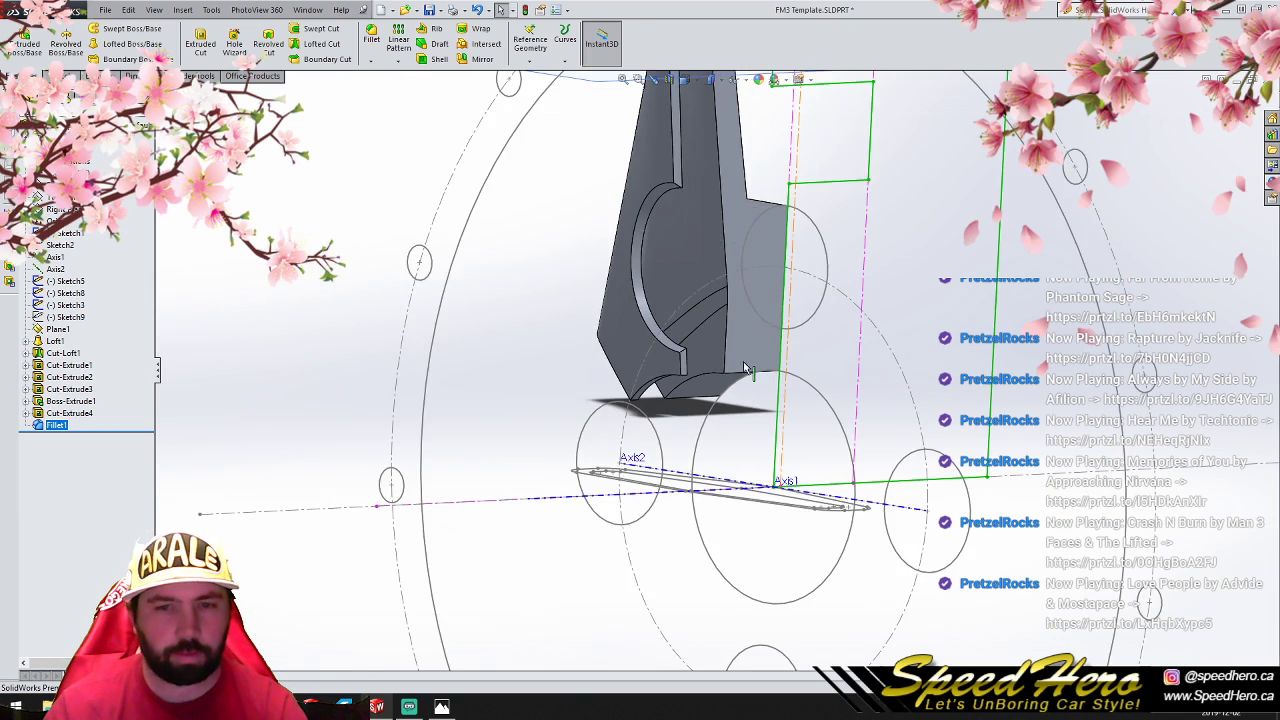
scroll(717, 346, "down", 2)
mouse_move(717, 346)
middle_mouse_down()
mouse_move(637, 346)
mouse_move(934, 340)
mouse_move(880, 370)
mouse_move(700, 380)
middle_mouse_up()
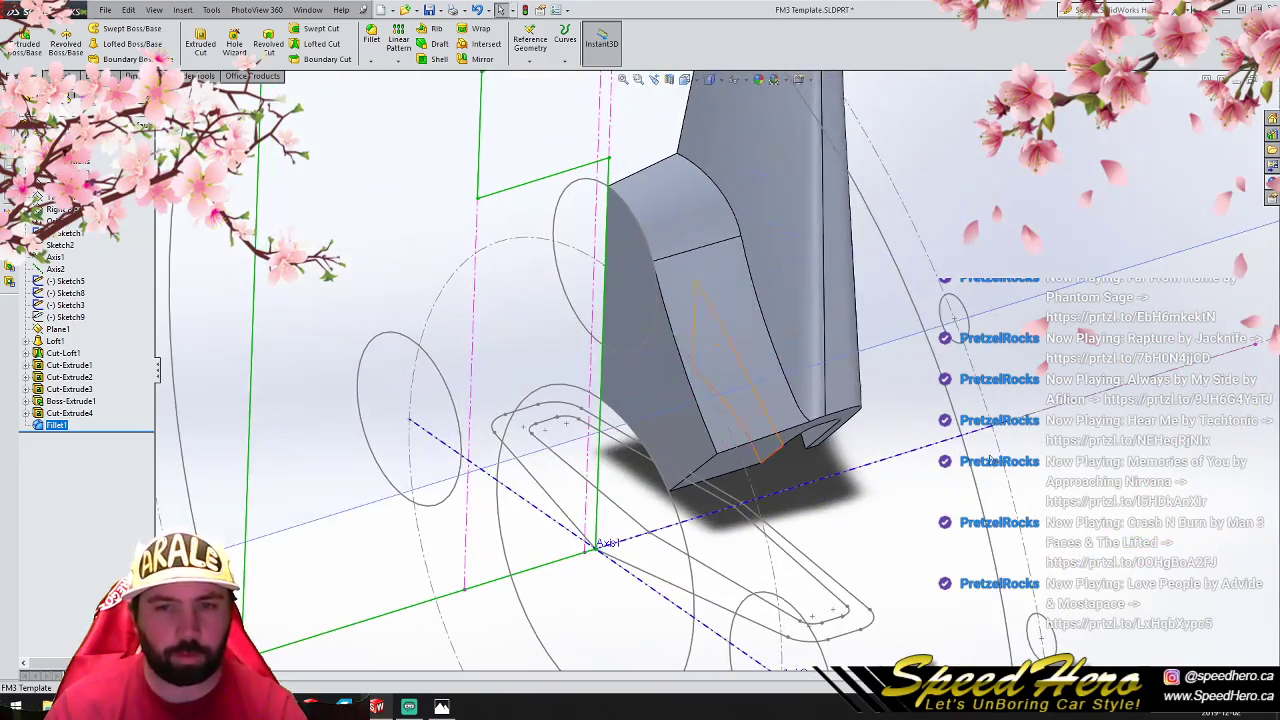
left_click(369, 46)
left_click(744, 252)
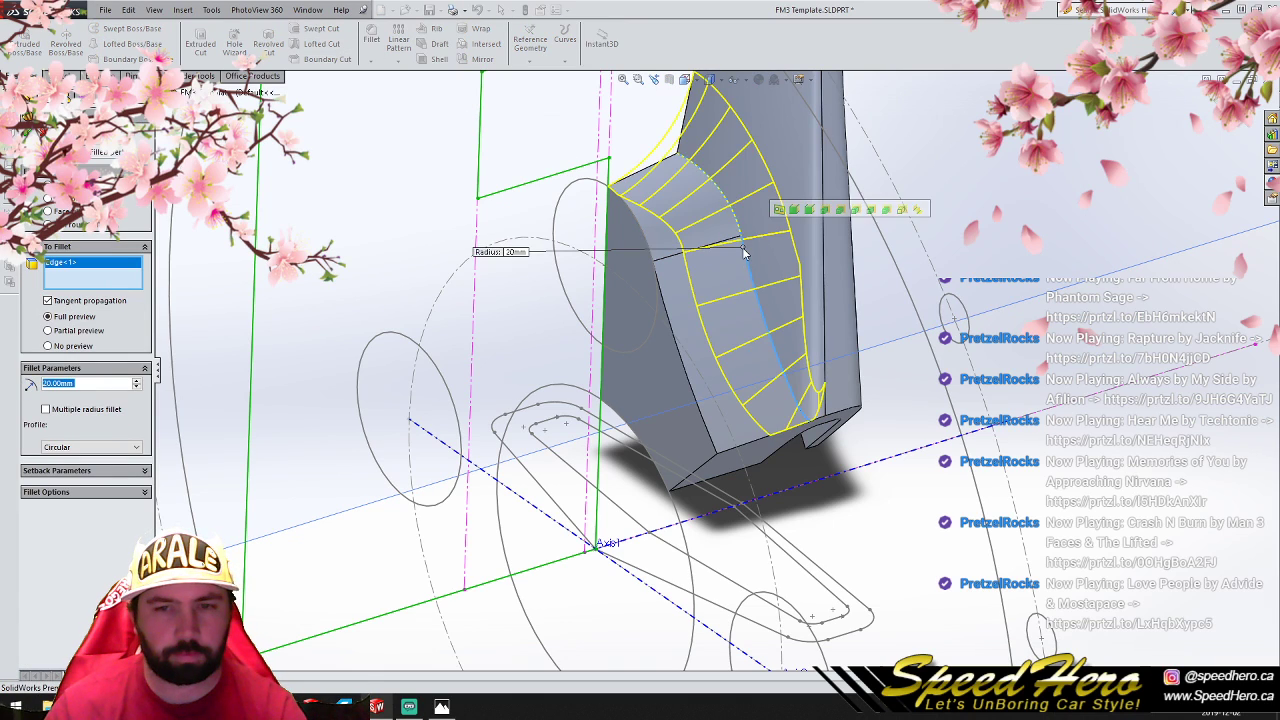
type("10")
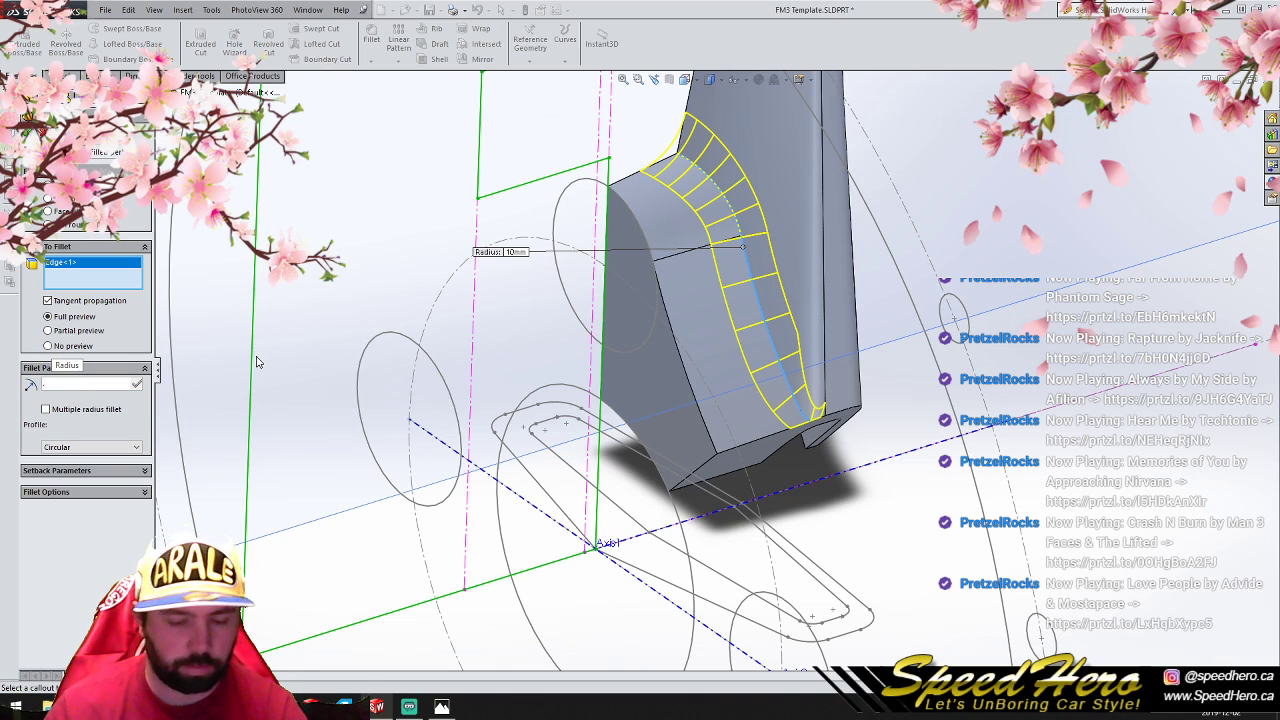
key("BackSpace")
type("=")
key("BackSpace")
type("10")
key("Return")
key("Return")
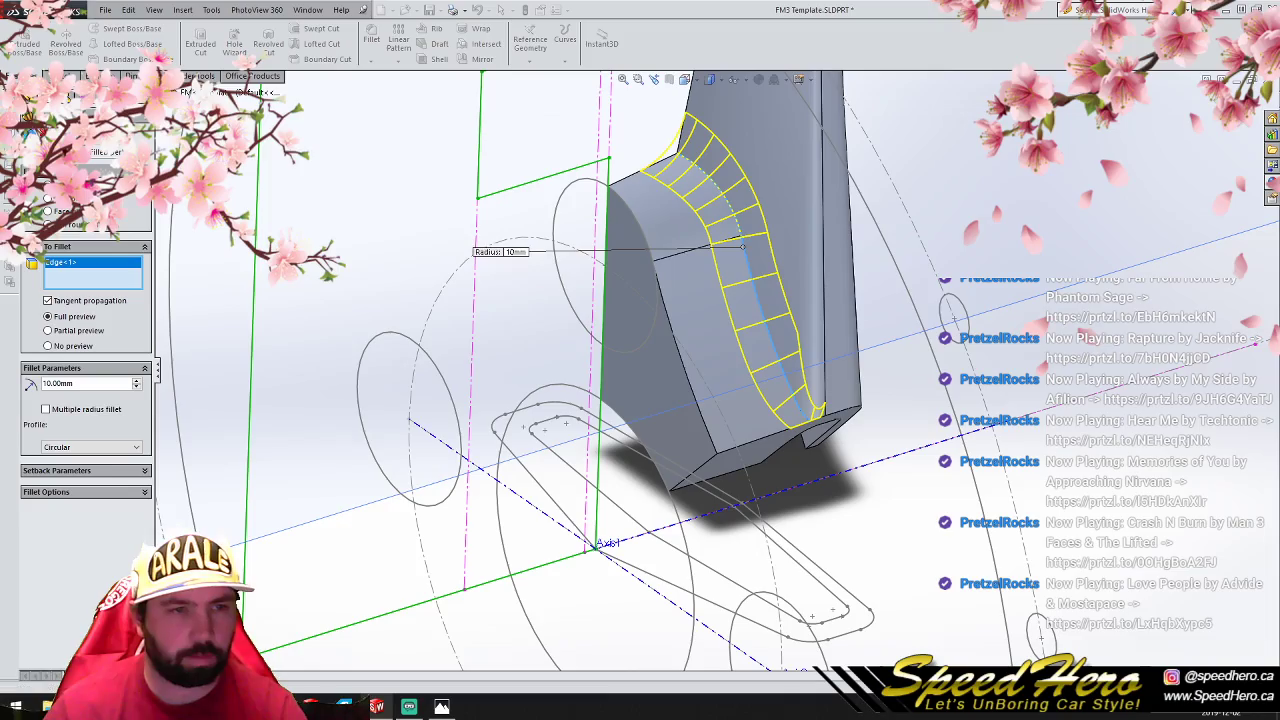
Step: Roll the model history back to just before the last extruded cut and the two fillets
scroll(768, 390, "down", 2)
middle_click_drag(803, 400, 632, 345)
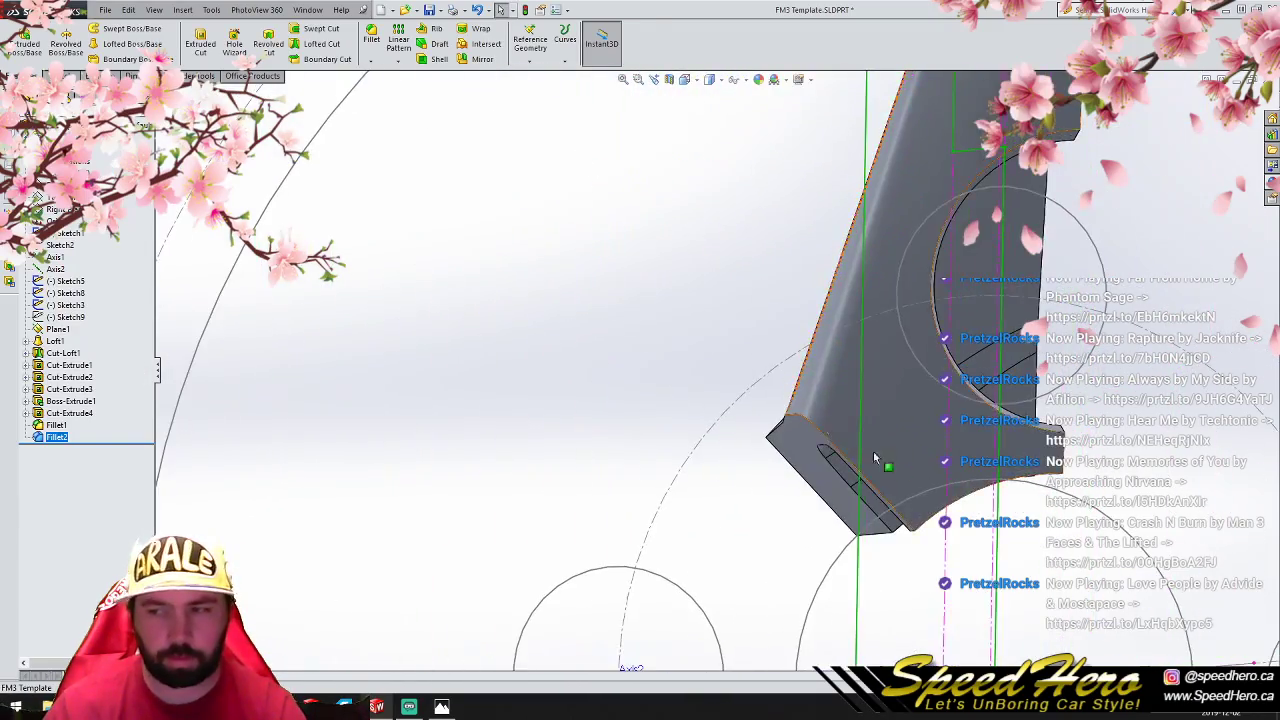
scroll(908, 458, "up", 4)
middle_click_drag(908, 458, 700, 364)
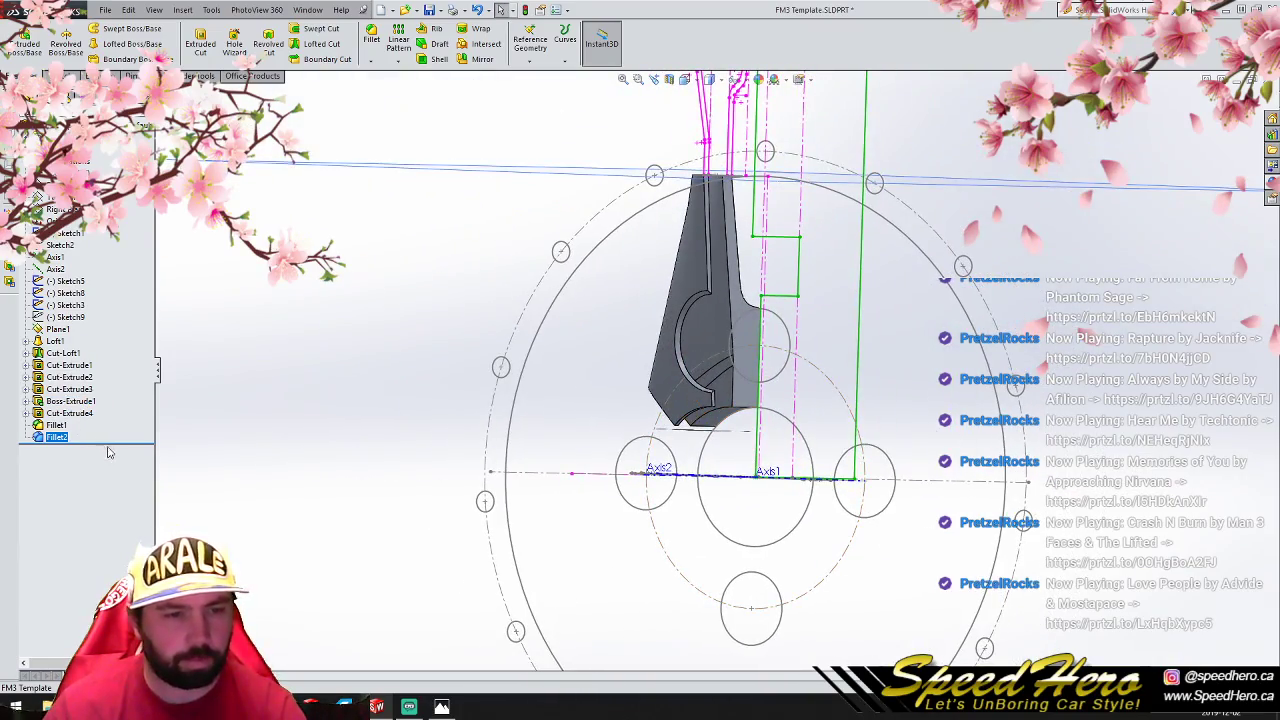
left_click_drag(115, 438, 111, 411)
Step: On the Right Plane, sketch a spline across the spoke's rim end, dipping between its two outer top corners
left_click(78, 210)
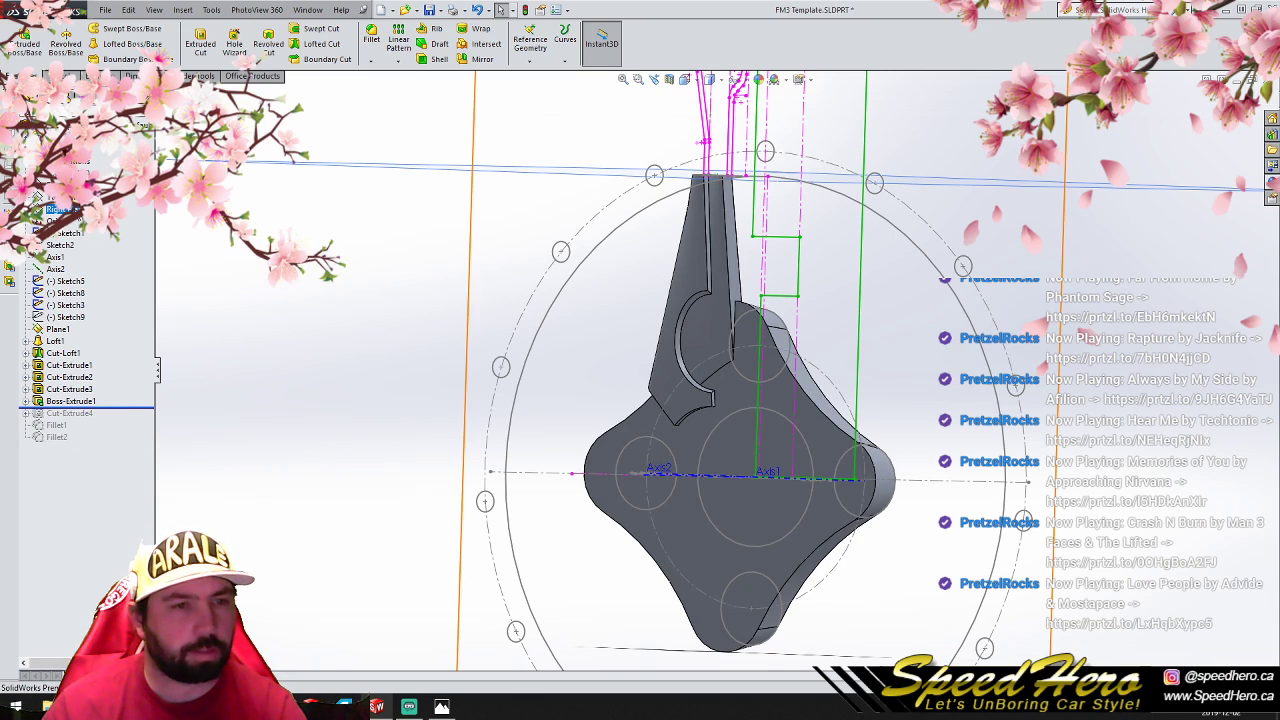
left_click(57, 76)
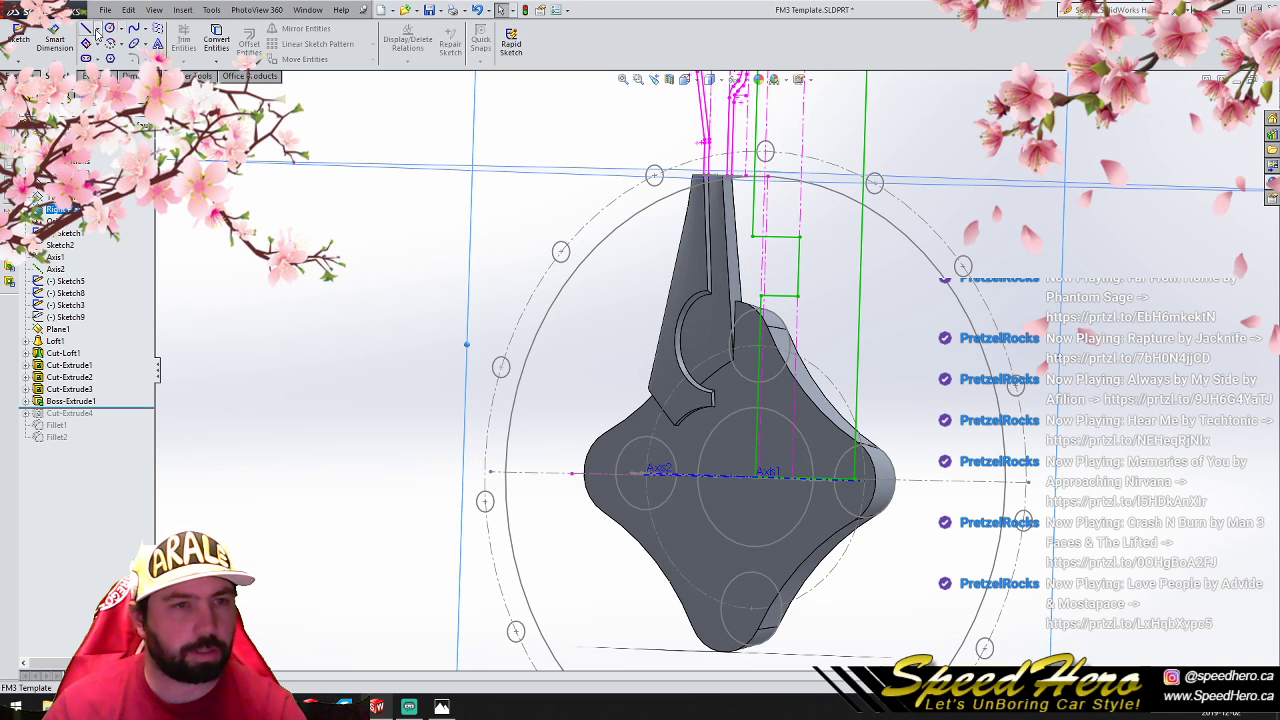
left_click(86, 29)
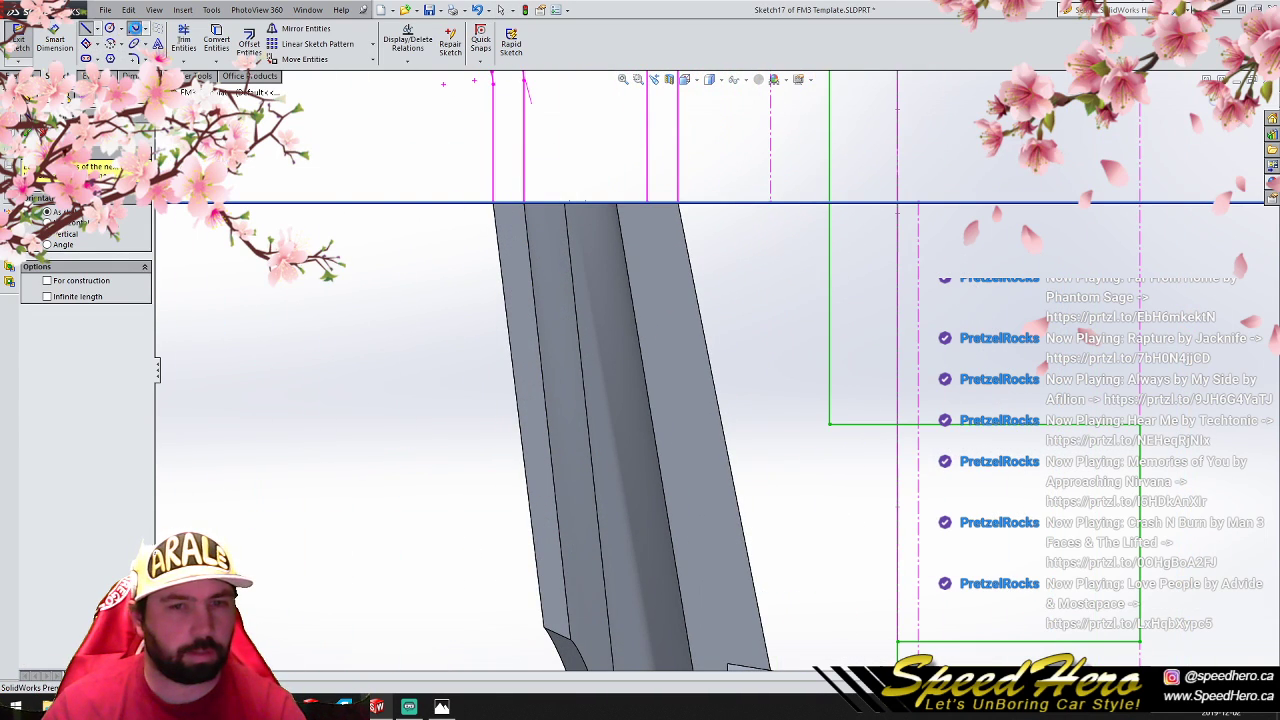
left_click(133, 29)
scroll(530, 280, "down", 3)
left_click(477, 142)
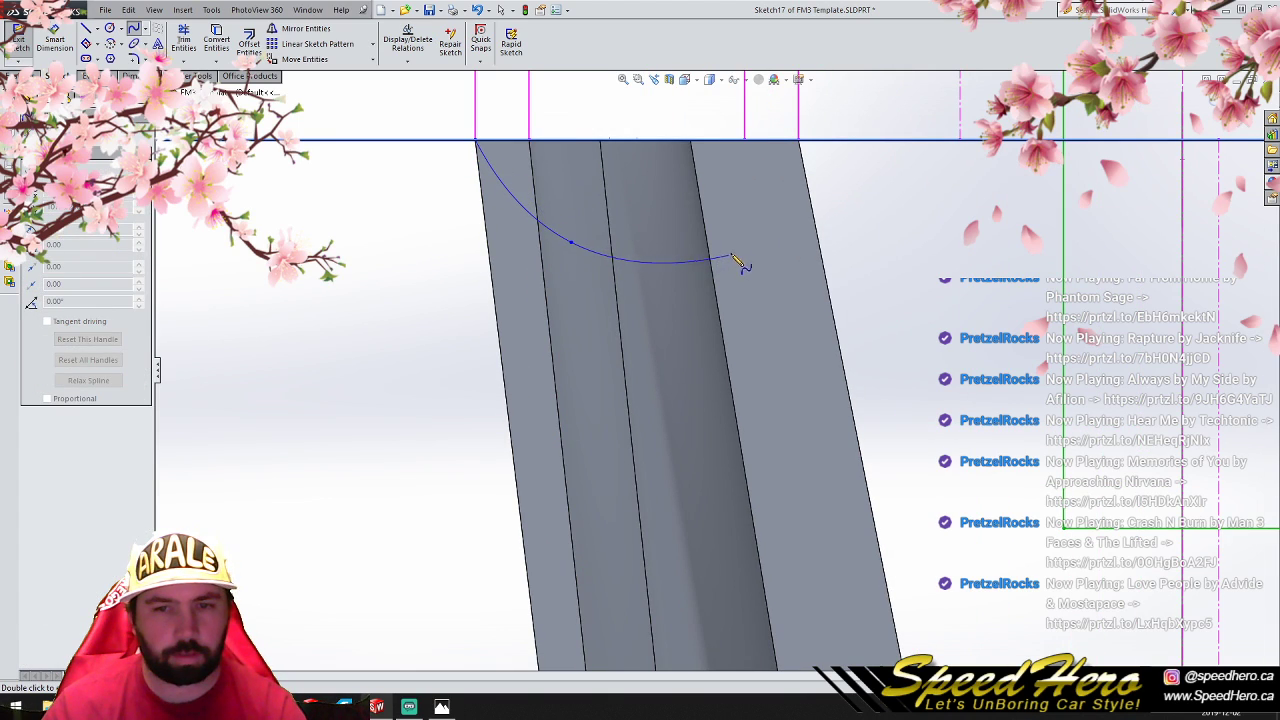
right_click(798, 142)
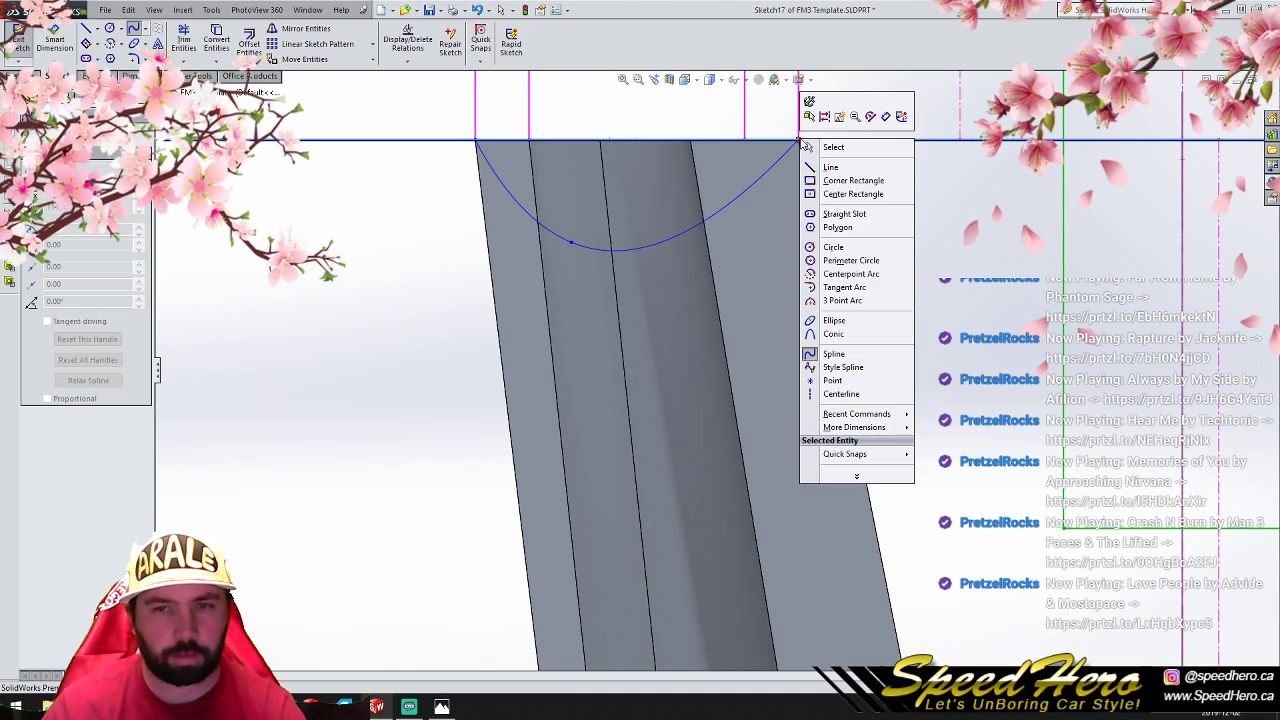
left_click(830, 147)
Step: Close the spline profile with lines: short horizontals at both spline ends, two verticals along the centerlines, and a horizontal top edge
left_click(86, 30)
scroll(715, 367, "up", 2)
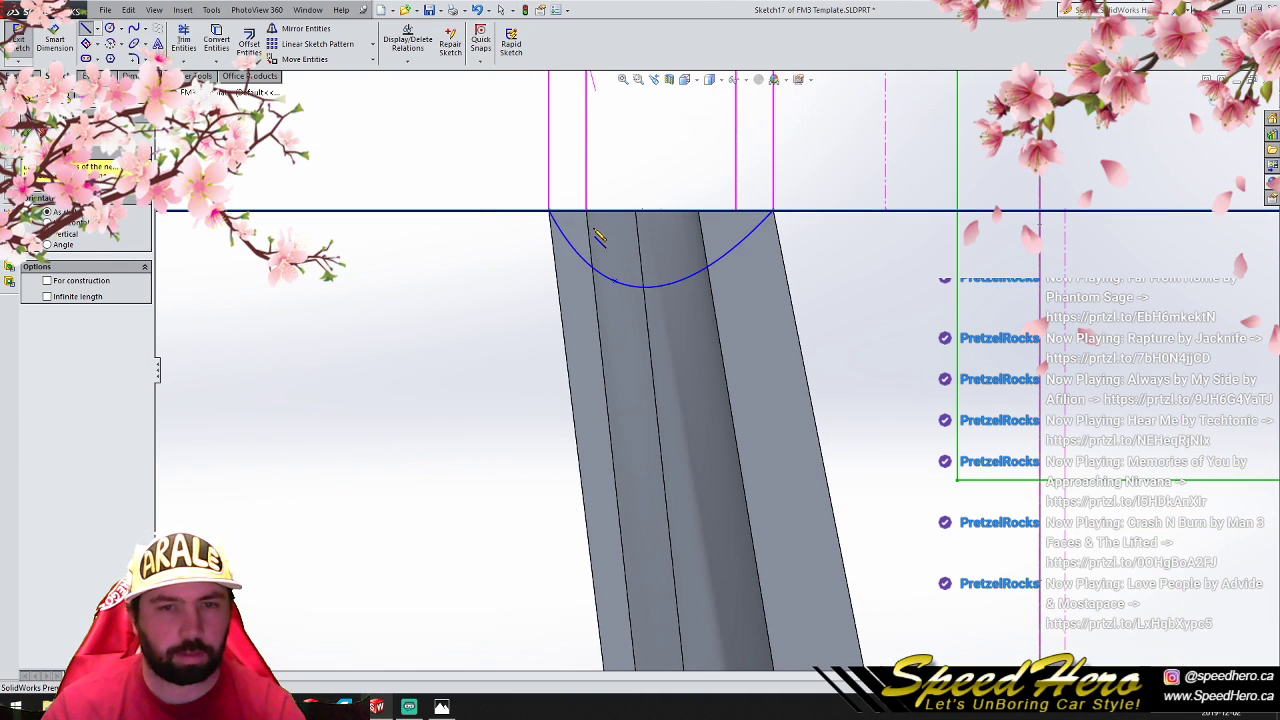
left_click(586, 210)
scroll(592, 215, "up", 4)
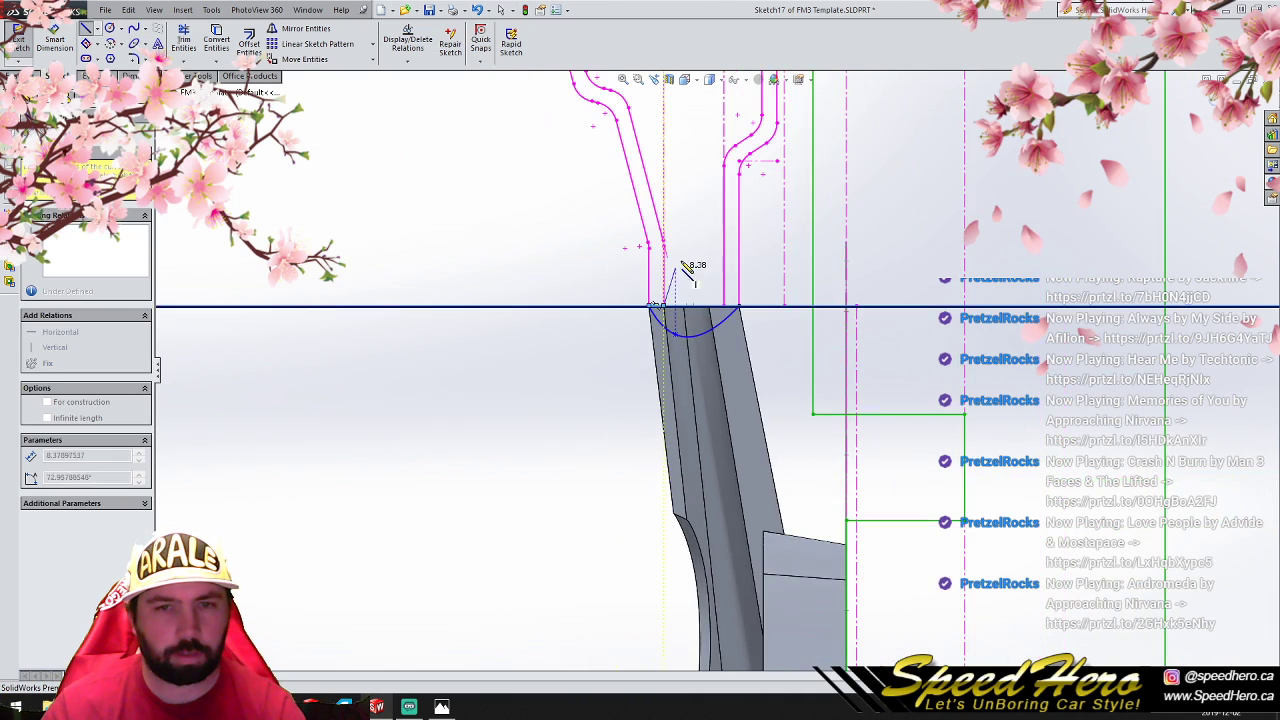
scroll(685, 250, "down", 3)
left_click(692, 303)
left_click(766, 303)
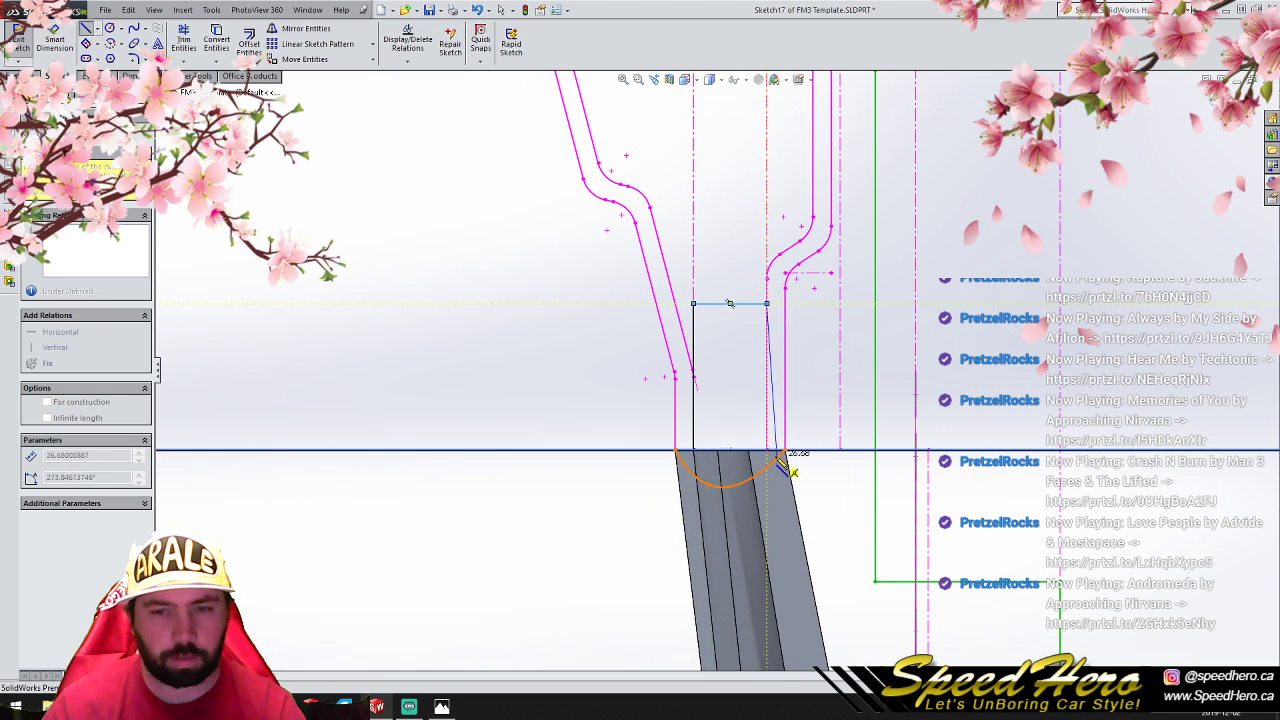
double_click(785, 452)
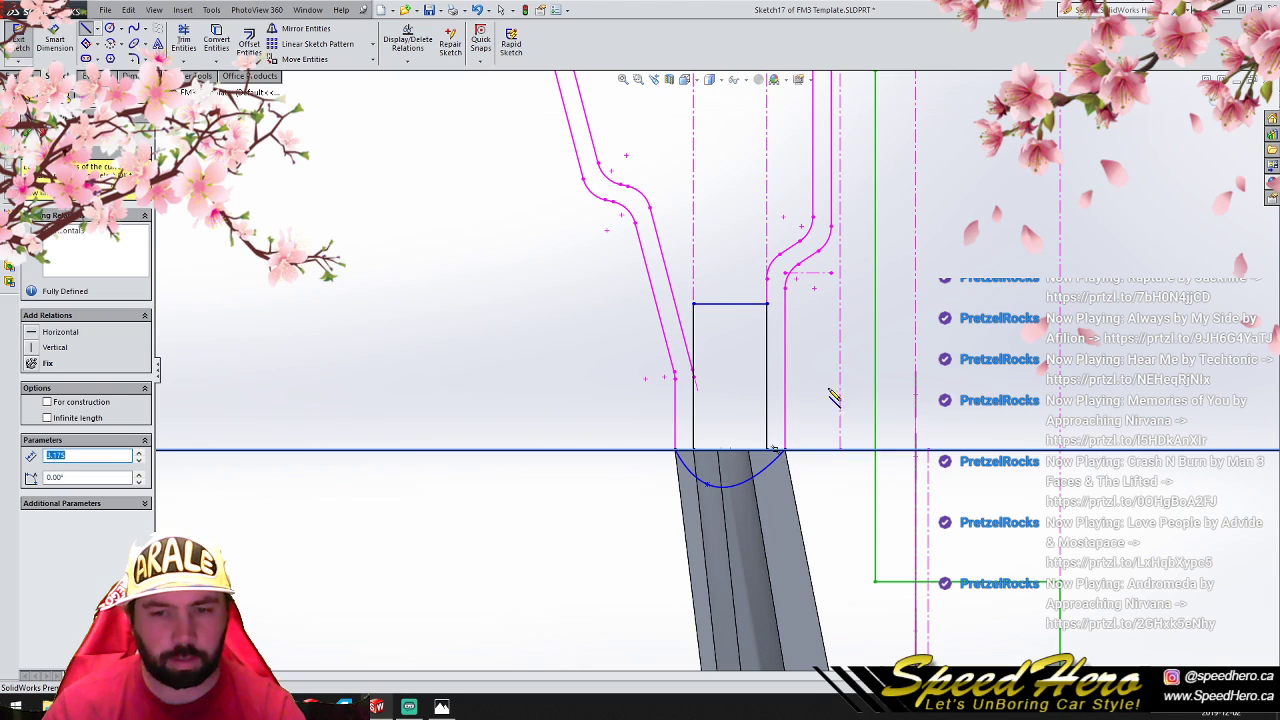
Step: Revolve the closed profile a full turn around Axis2 and roll the model history forward past the last fillet
left_click(24, 76)
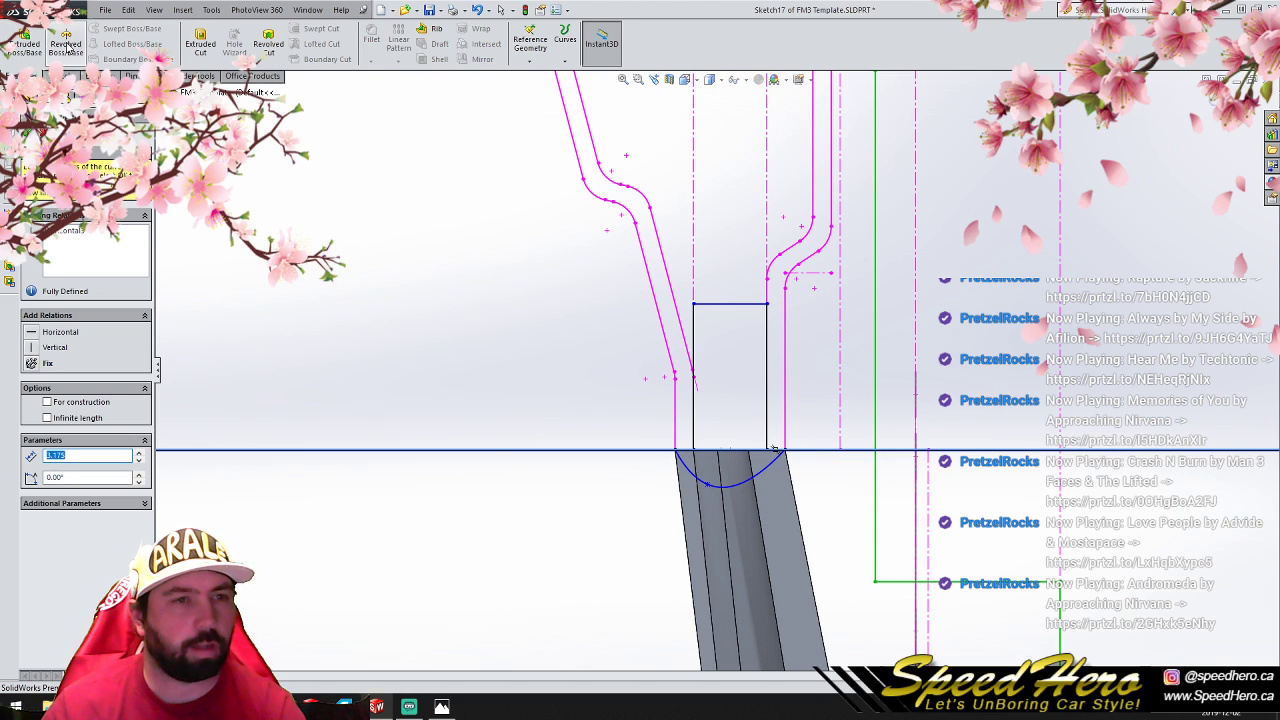
left_click(65, 45)
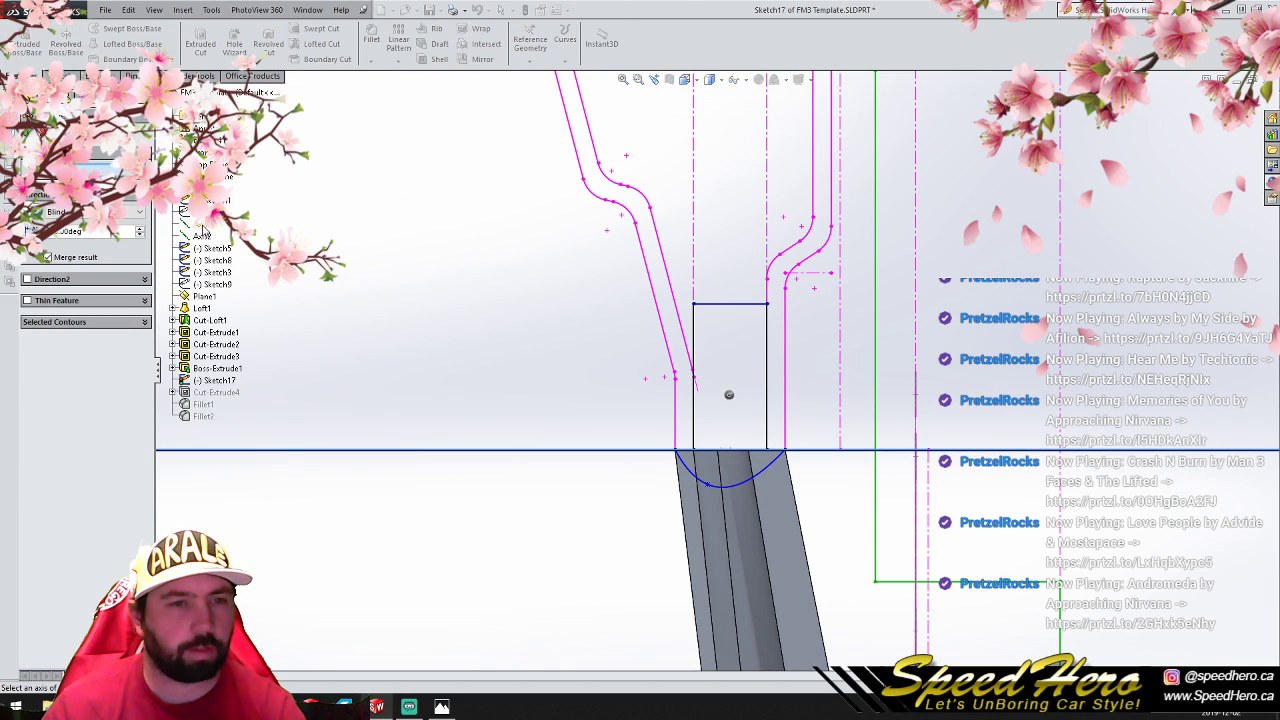
left_click(203, 233)
key("Return")
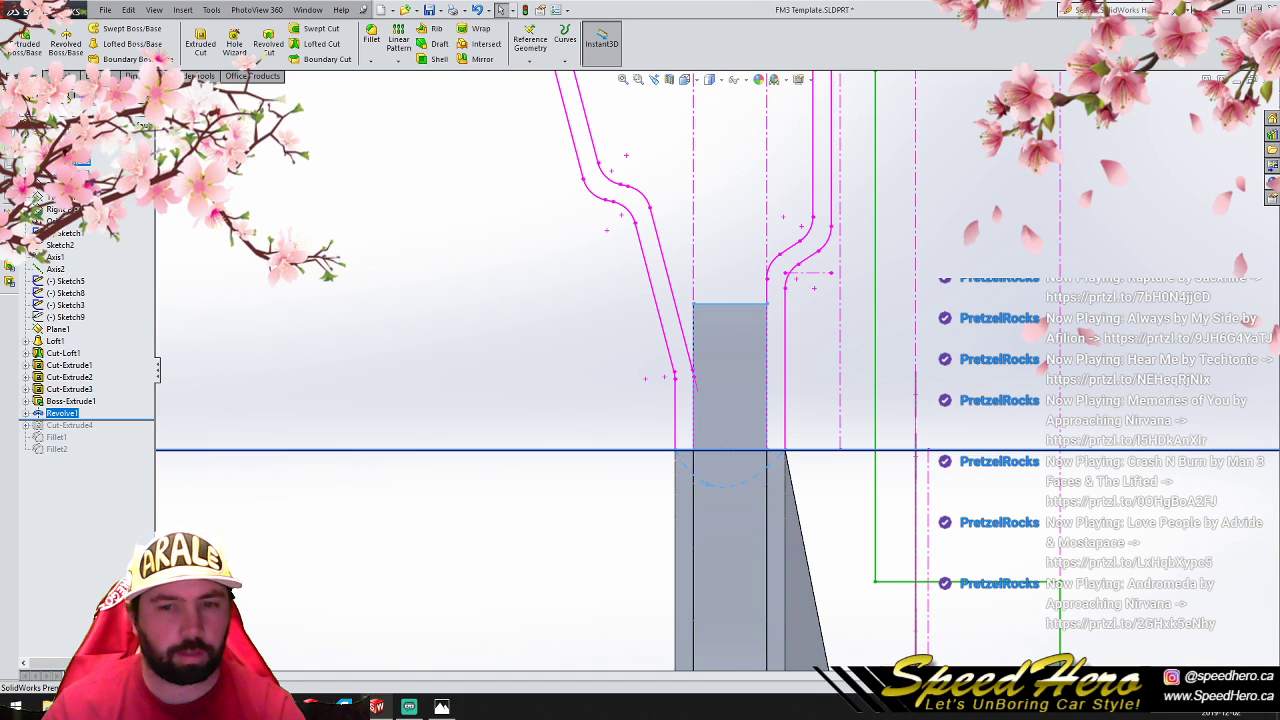
scroll(700, 520, "up", 5)
left_click_drag(123, 420, 120, 457)
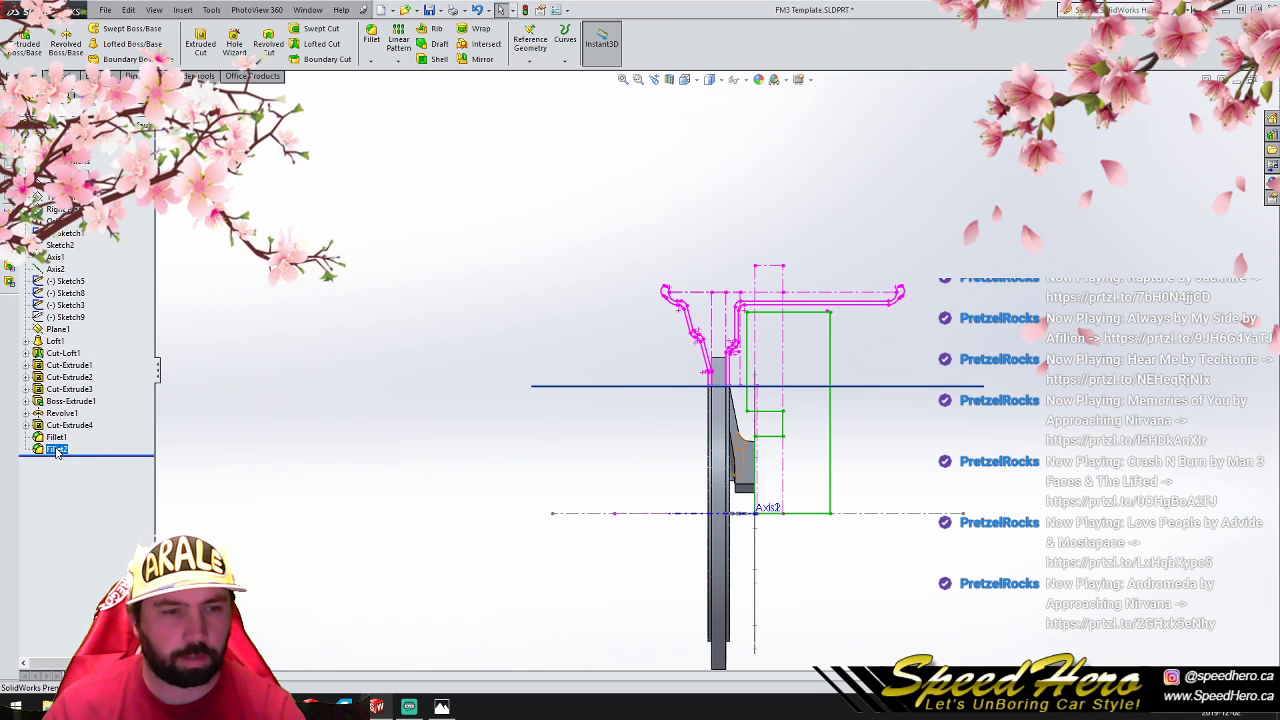
Step: Open the last extruded cut's sketch and delete the horizontal edge running outward from the spoke's lower hub corner
left_click(26, 425)
left_click(80, 437)
left_click(68, 400)
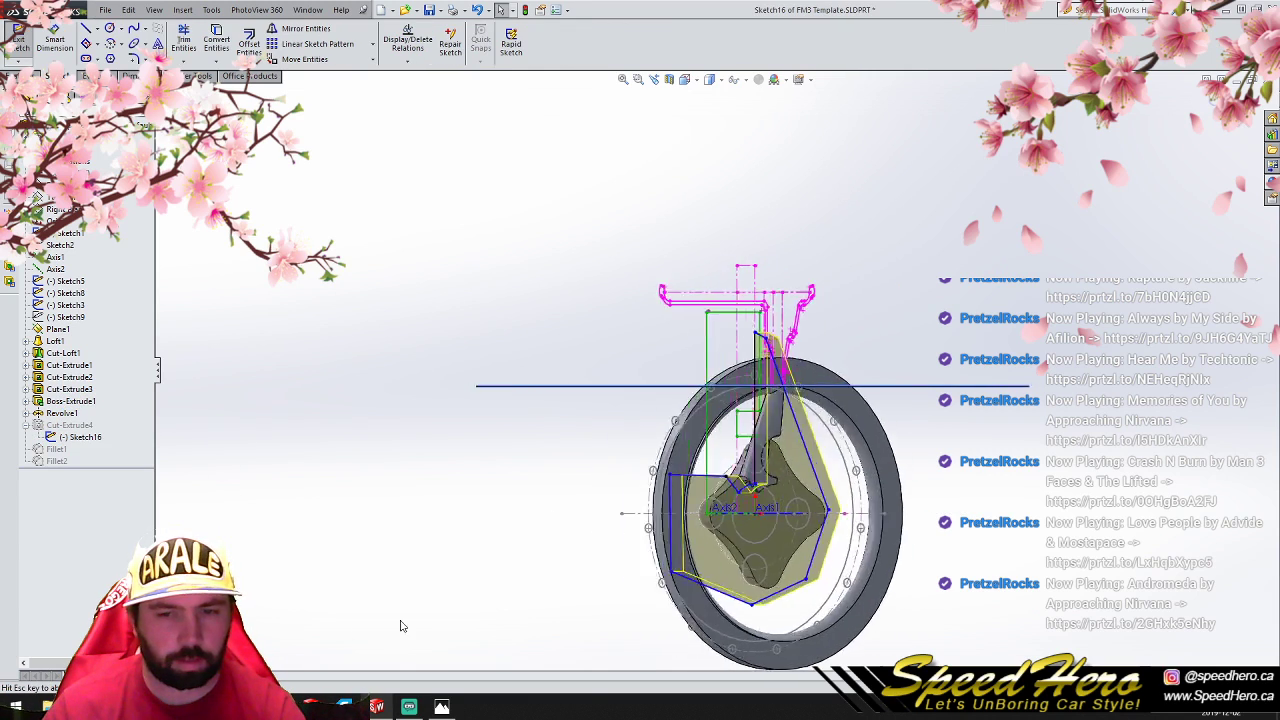
key("ctrl+8")
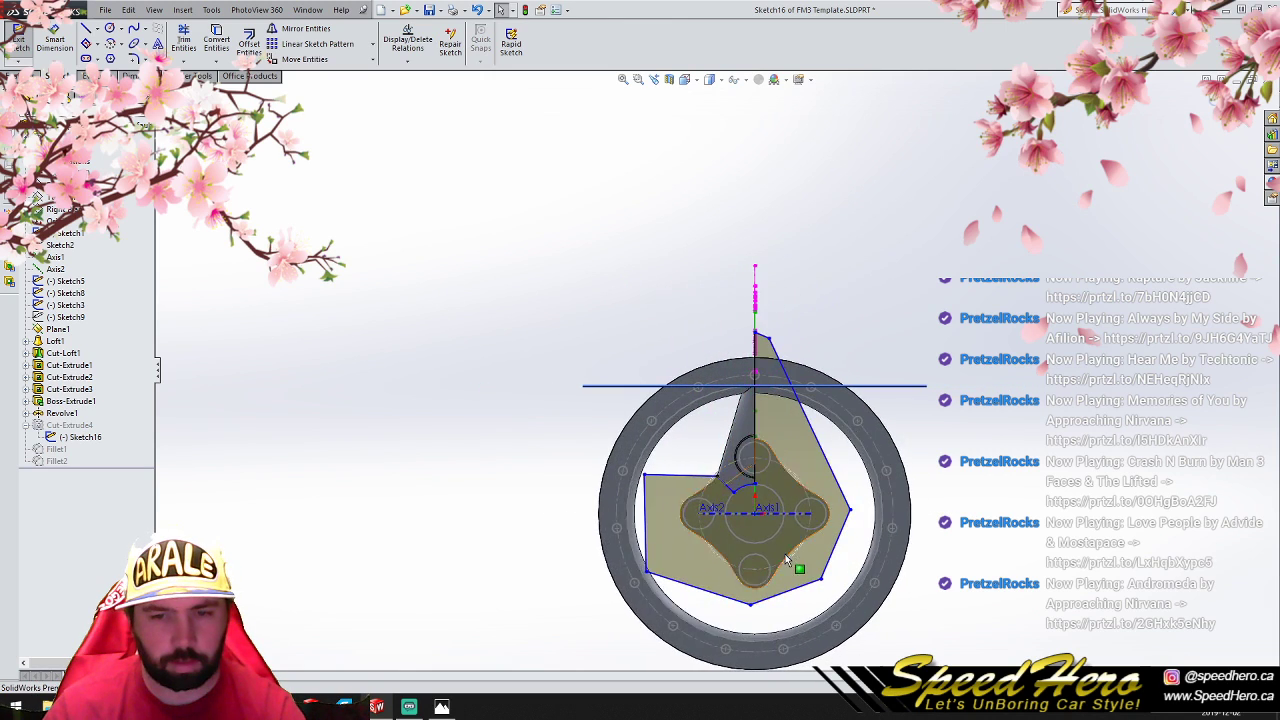
middle_click_drag(785, 554, 764, 444, "ctrl")
scroll(703, 414, "down", 2)
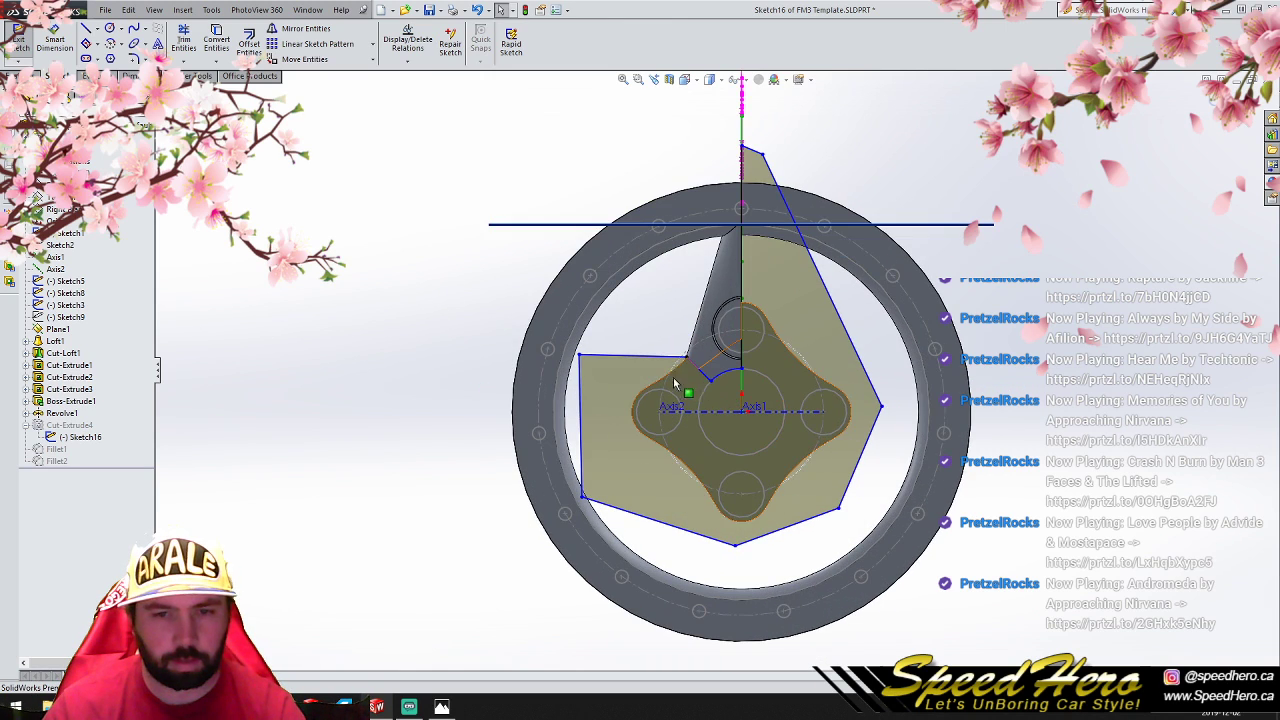
left_click(610, 360)
key("Delete")
Step: Draw a line at 135° from the spoke's lower hub corner outward past the ring's outer edge
left_click(86, 29)
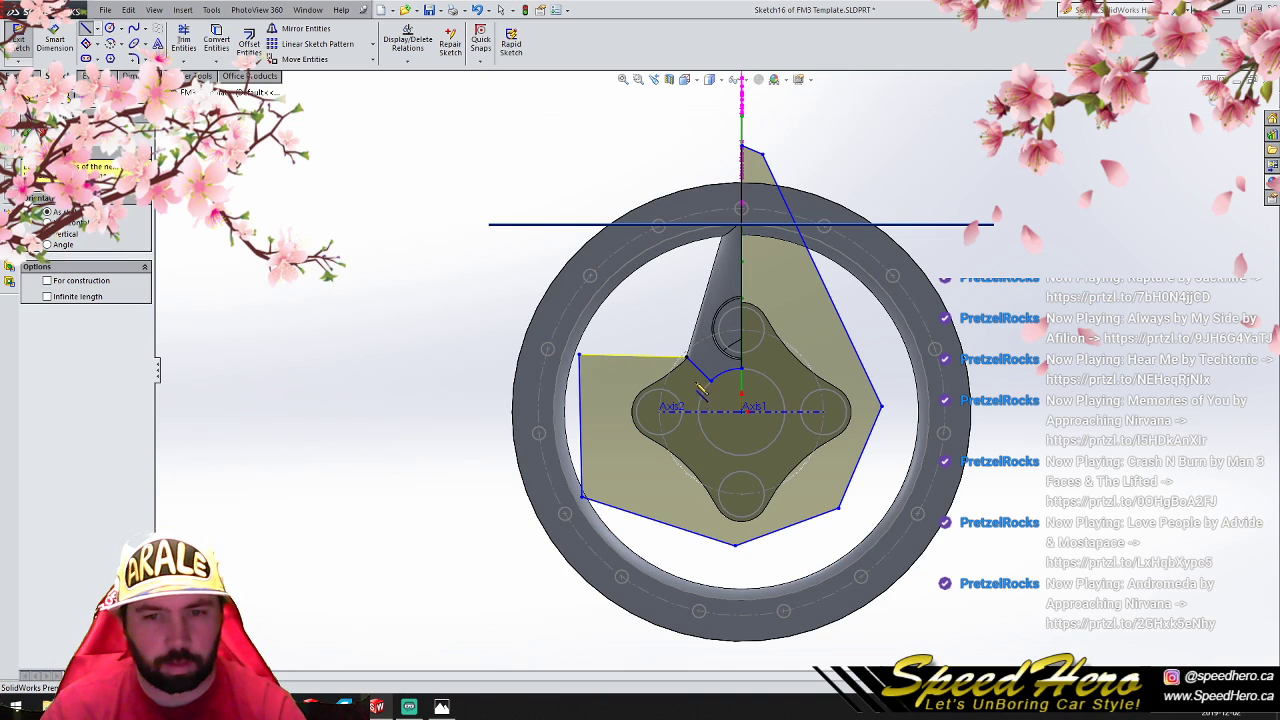
left_click(686, 358)
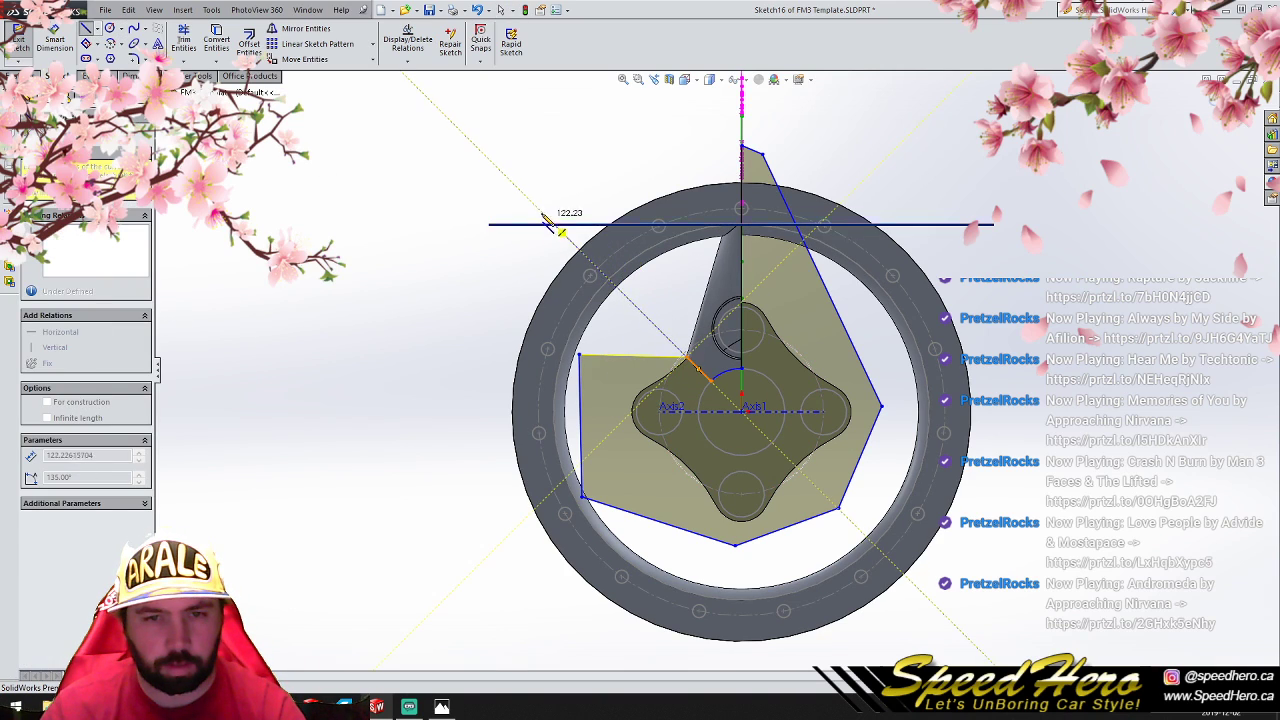
left_click(539, 209)
right_click(544, 216)
left_click(548, 221)
Step: Delete the remaining outer polygon edges from the cut sketch, keeping the diagonal line, hub arc and vertical edge
left_click_drag(952, 652, 520, 463)
key("Escape")
mouse_move(1056, 526)
left_mouse_down()
mouse_move(901, 345)
mouse_move(756, 142)
left_mouse_up()
key("Delete")
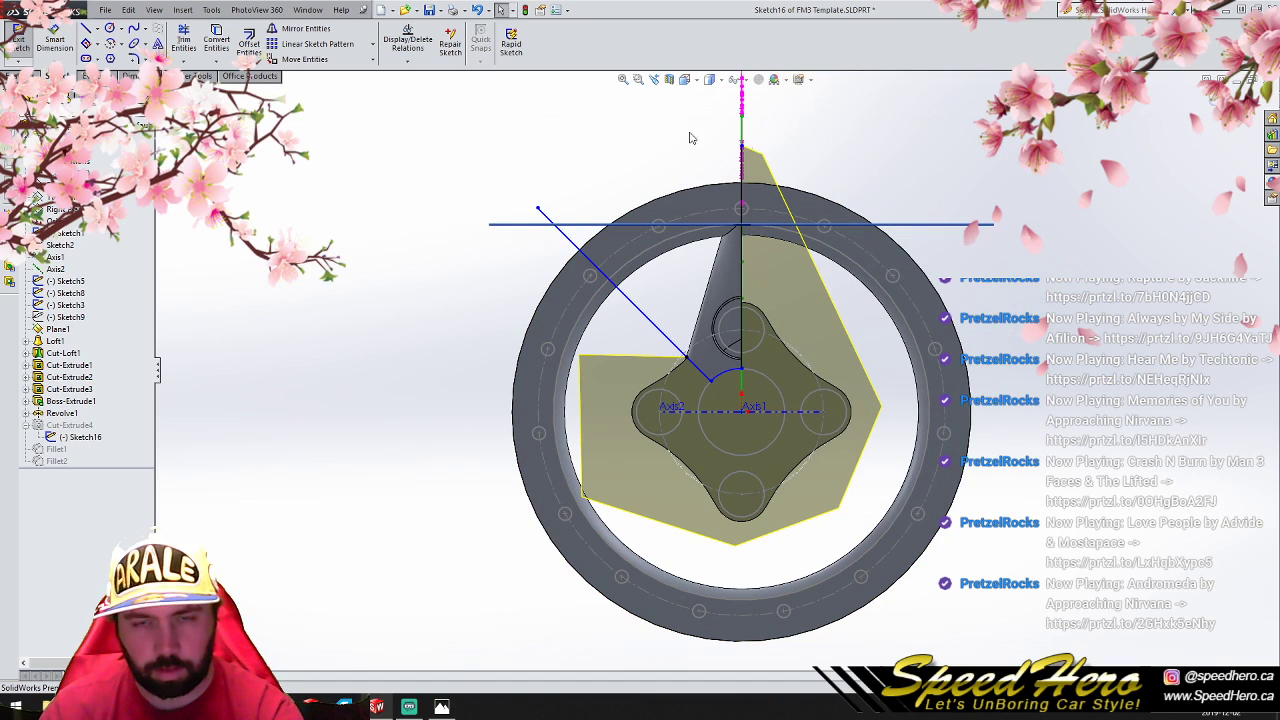
Step: Draw an origin-centered circle through the vertical edge's upper end, trim it and the diagonal around the spoke's sector, and finish the sketch
left_click(112, 29)
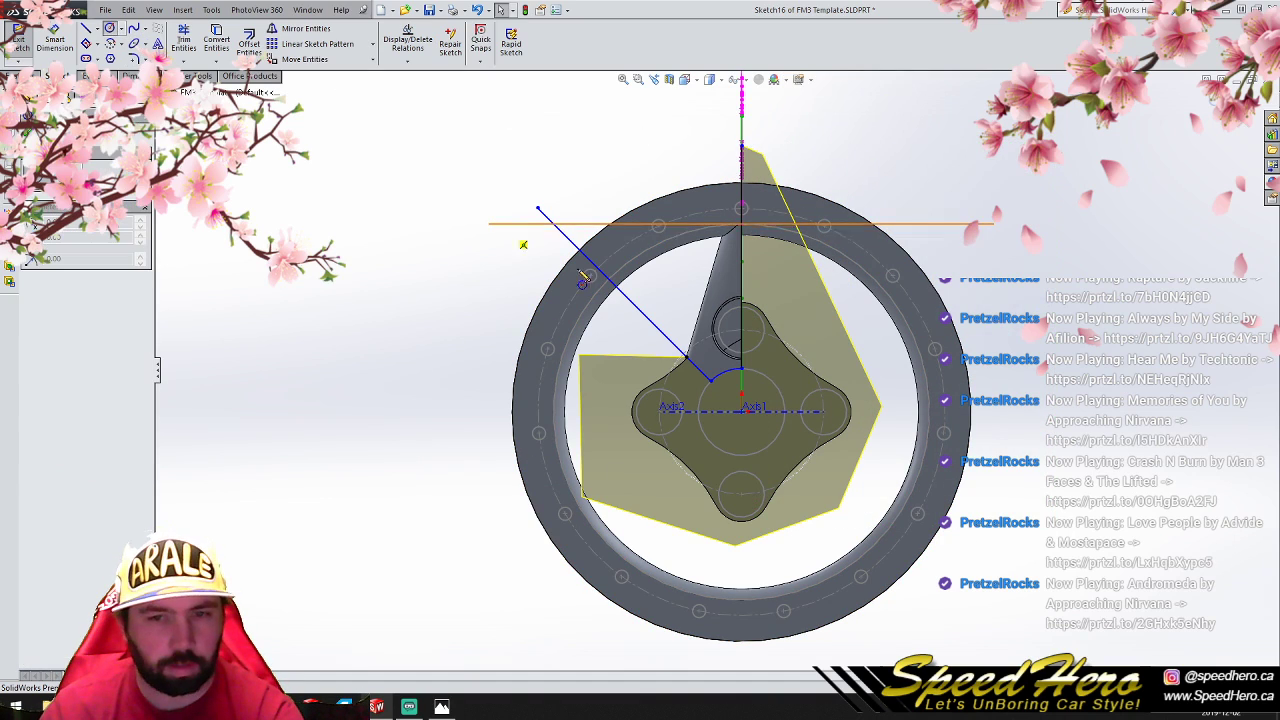
left_click(741, 410)
left_click(745, 148)
left_click(184, 38)
left_click(590, 204)
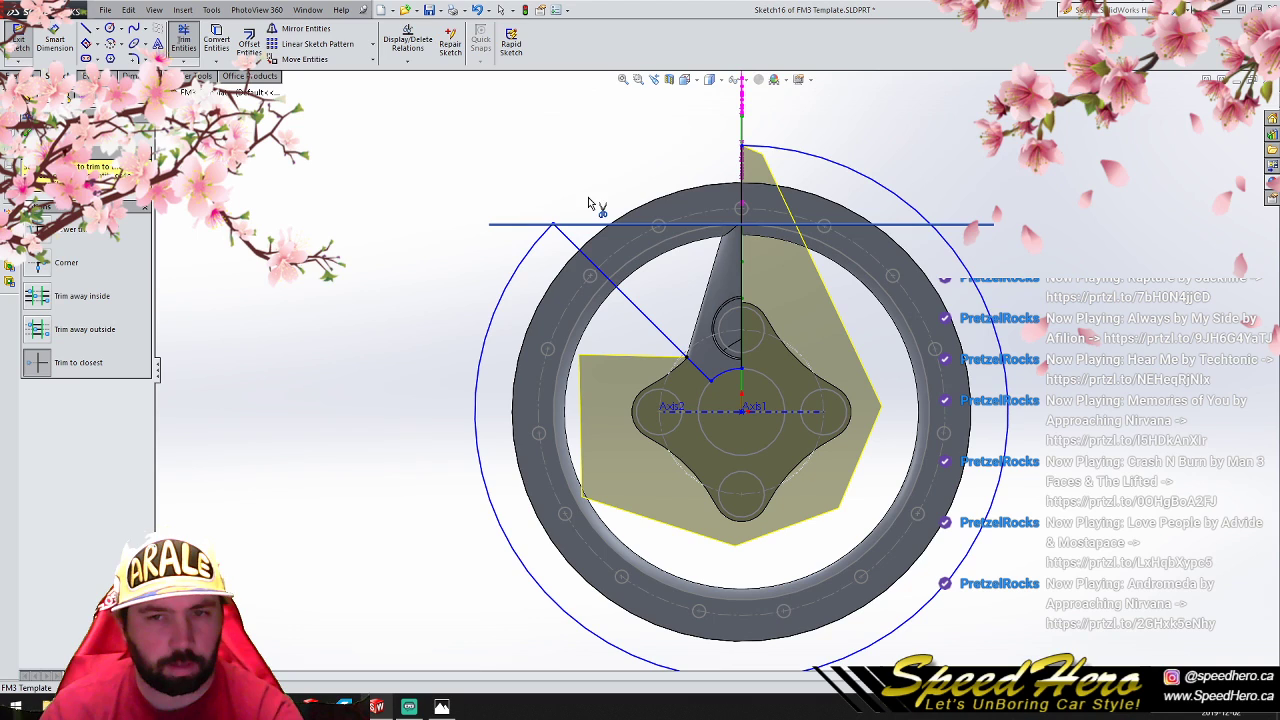
key("Escape")
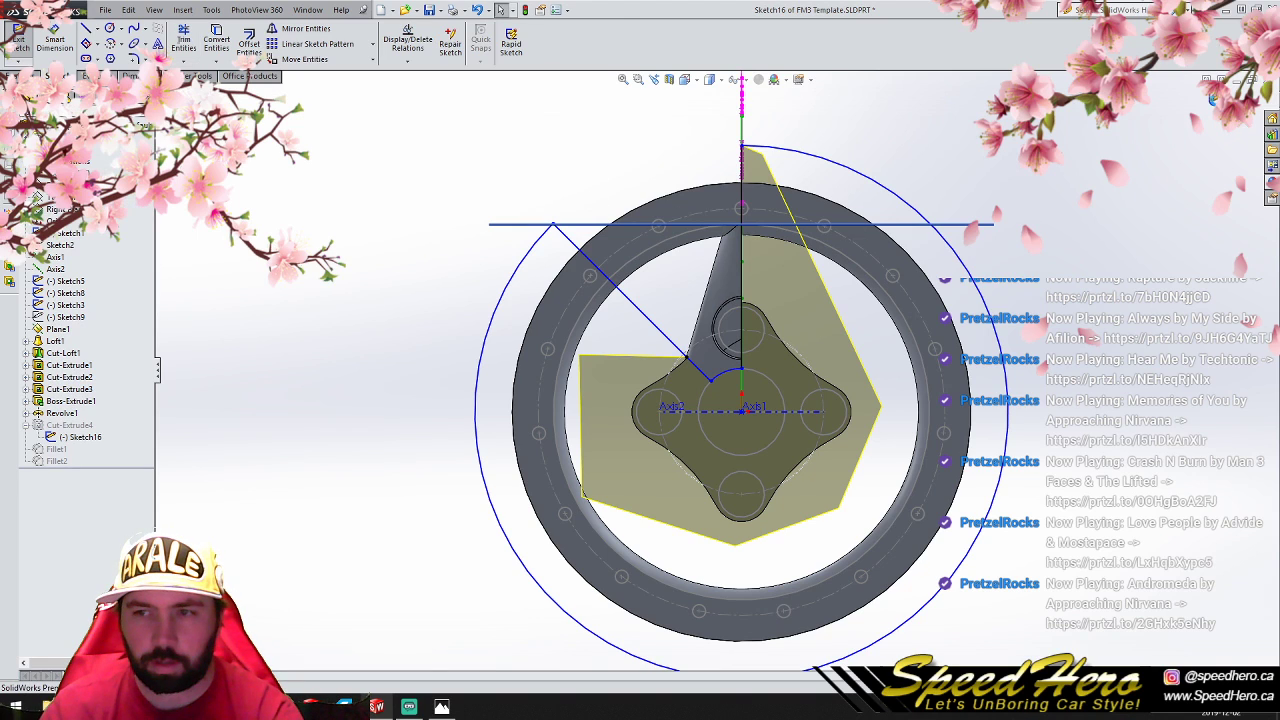
left_click(18, 38)
middle_click_drag(760, 407, 367, 454)
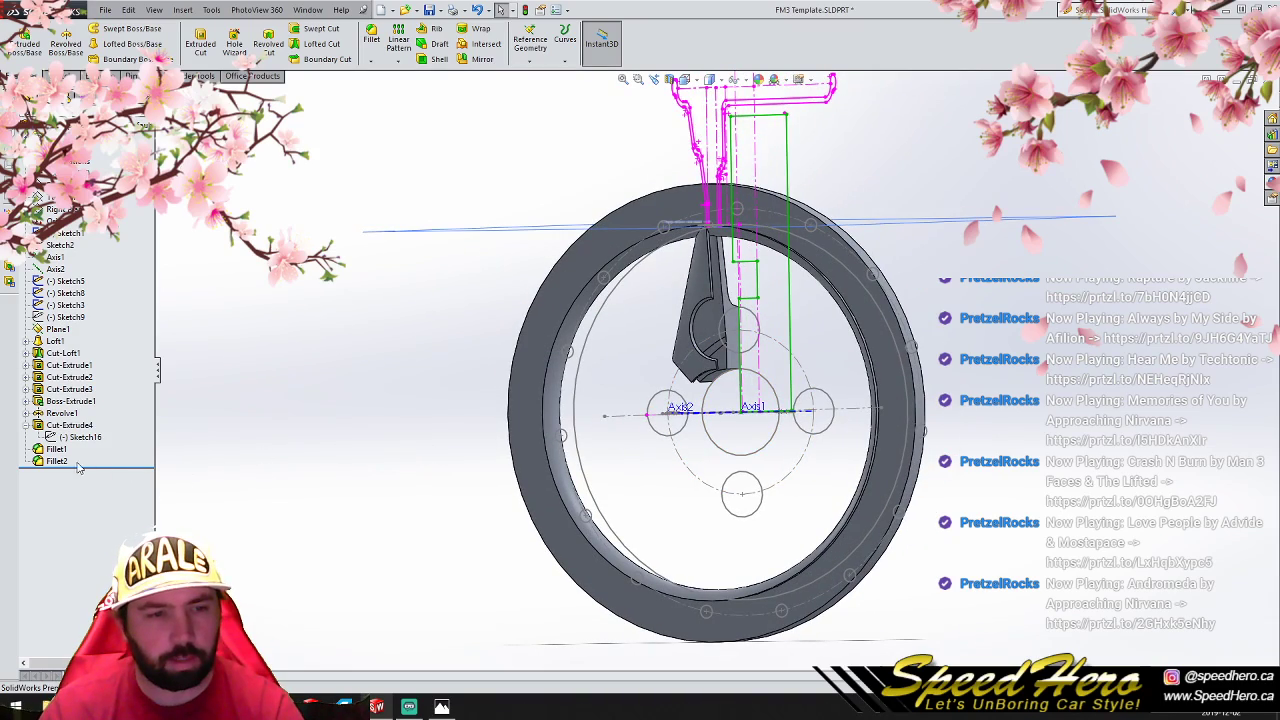
left_click(84, 408)
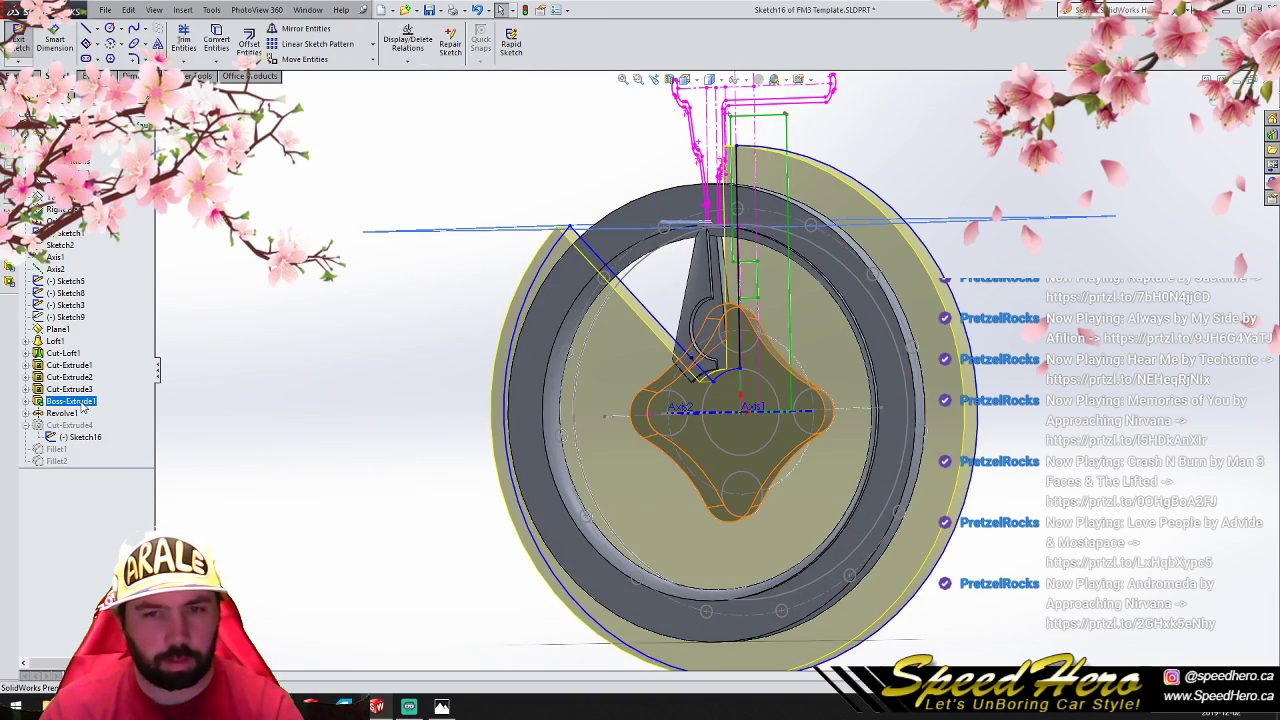
mouse_move(667, 384)
middle_mouse_down()
mouse_move(560, 390)
mouse_move(649, 392)
middle_mouse_up()
left_click(68, 387)
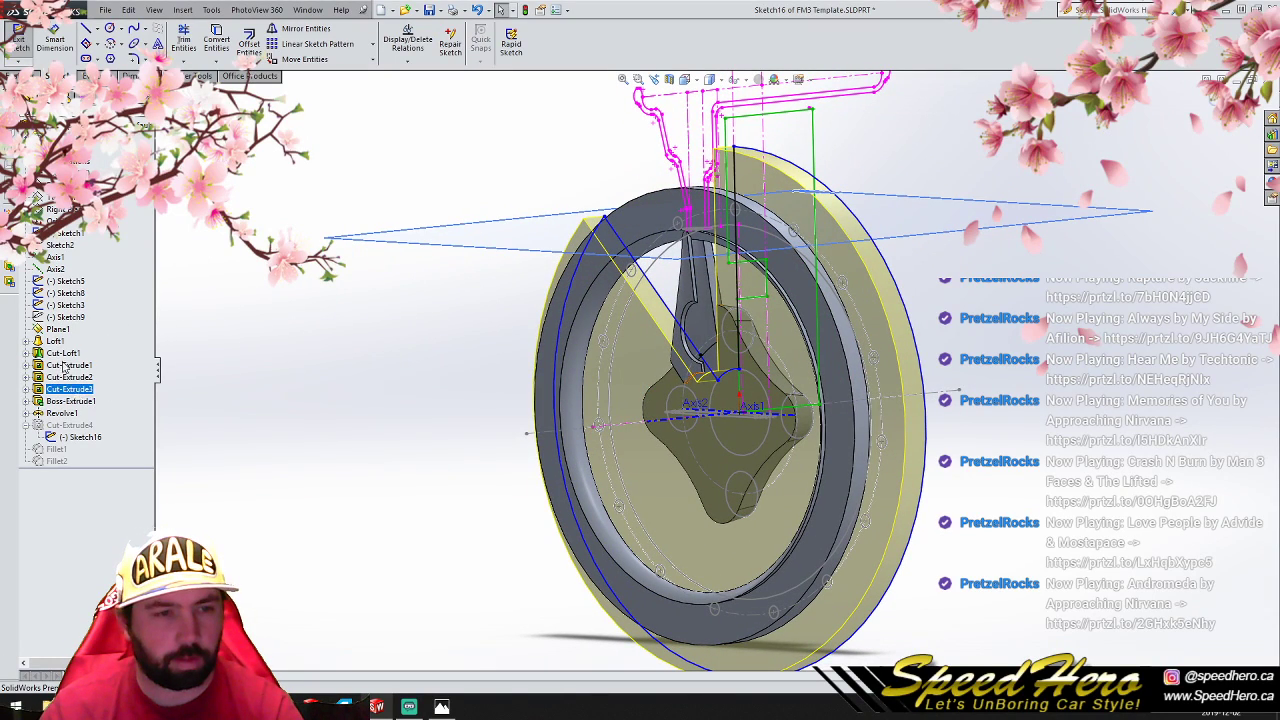
left_click(14, 52)
Step: Change the last extruded cut to Through All, directed through the ring so only the sector beside the half-spoke is kept
left_click(68, 426)
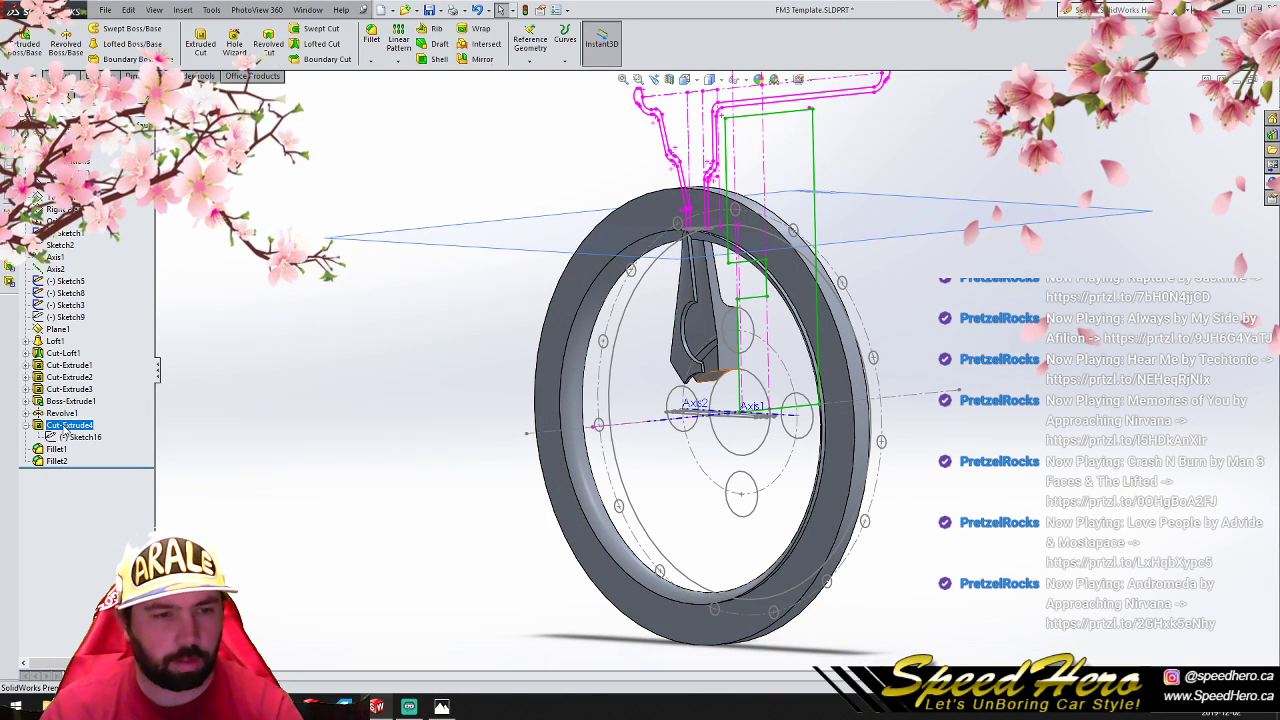
right_click(65, 429)
left_click(72, 389)
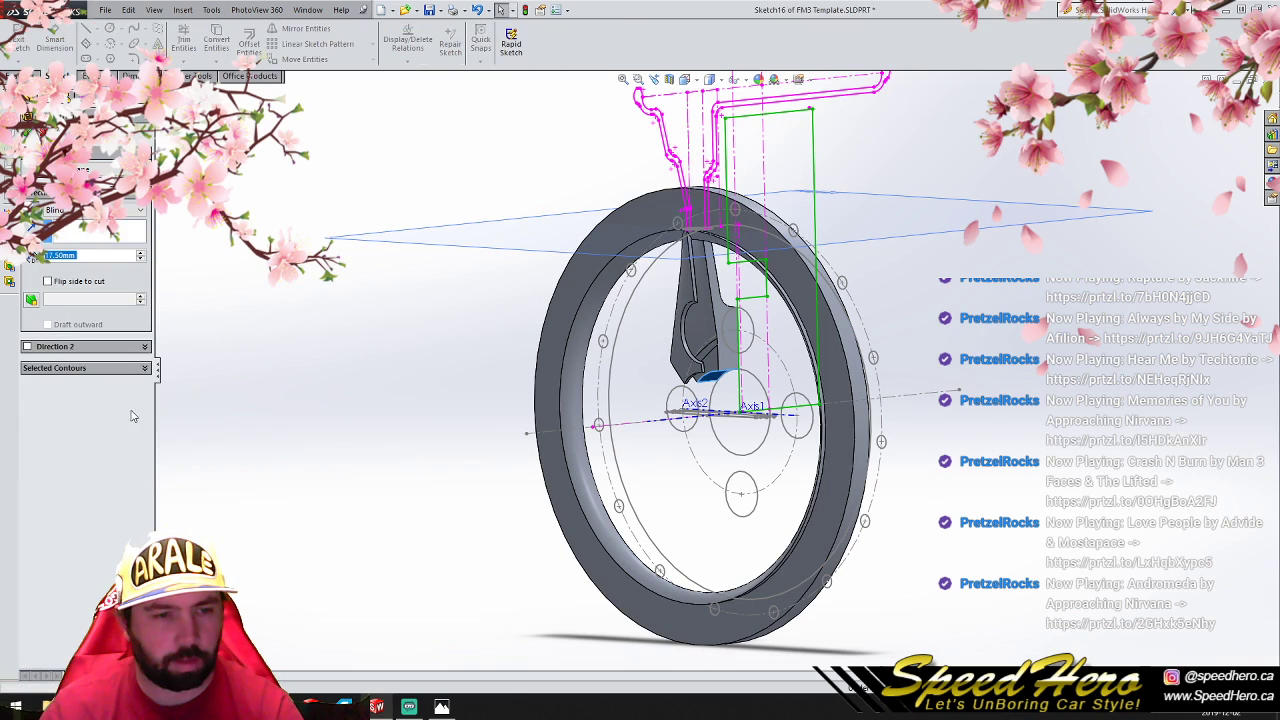
left_click(31, 211)
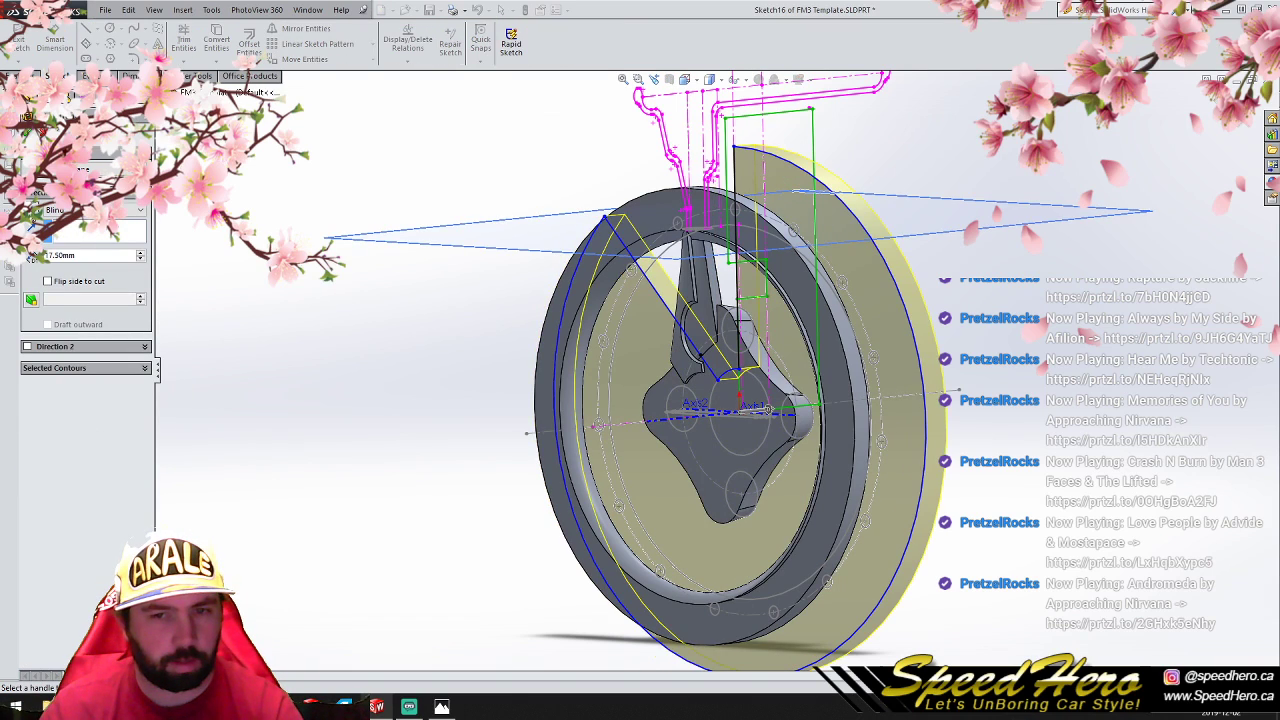
left_click(85, 210)
left_click(82, 232)
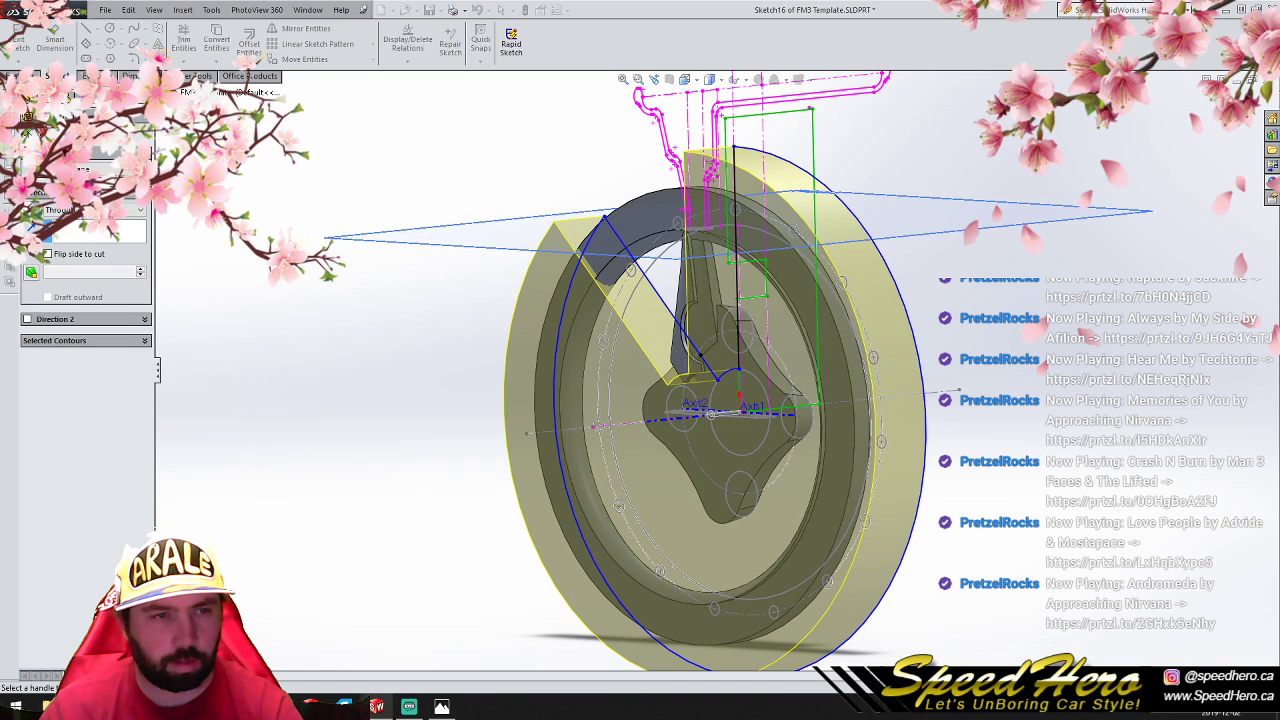
left_click(28, 132)
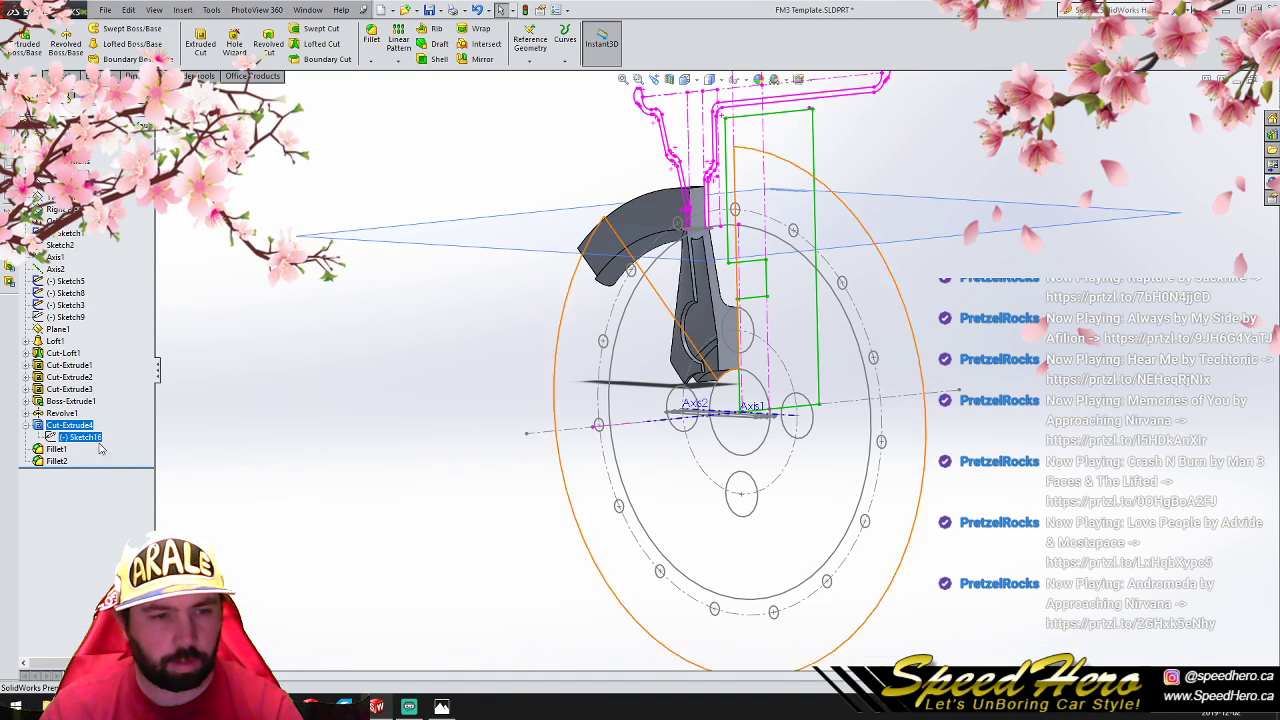
Step: Mirror the half-spoke body about its flat center face with Merge solids enabled
scroll(713, 312, "down", 5)
mouse_move(727, 357)
middle_mouse_down()
mouse_move(811, 346)
mouse_move(710, 339)
middle_mouse_up()
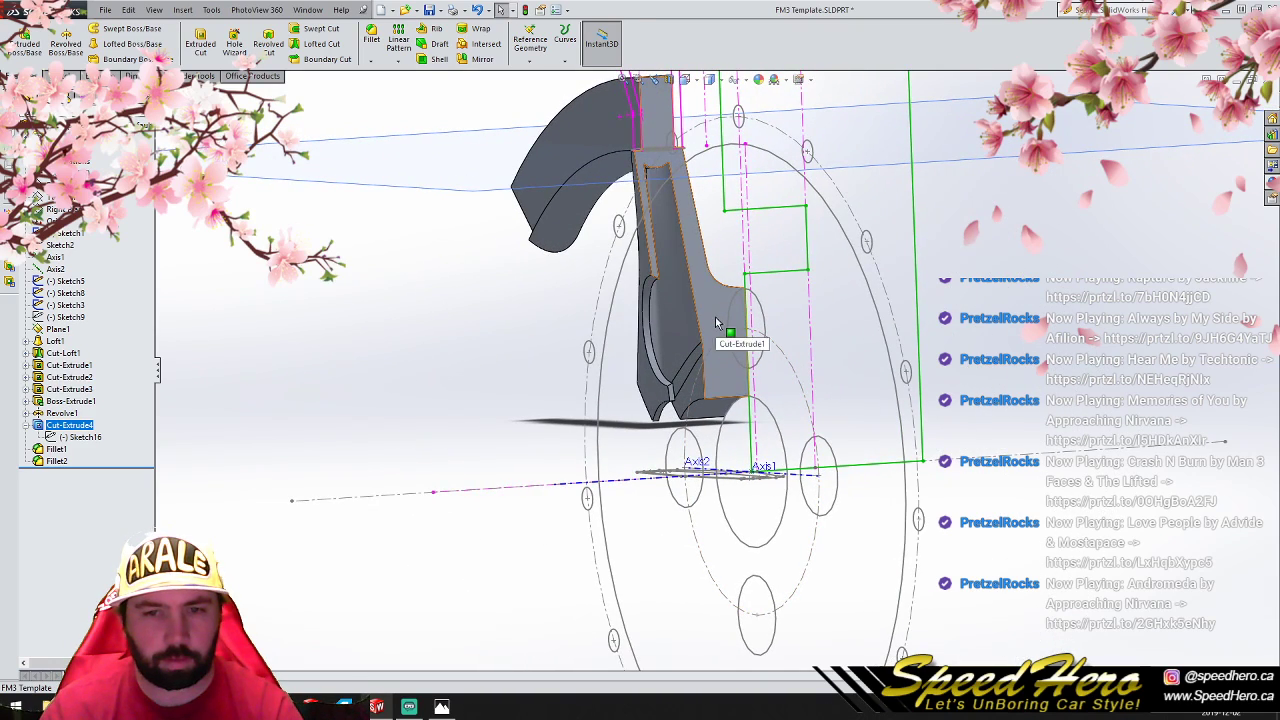
left_click(716, 322)
left_click(474, 61)
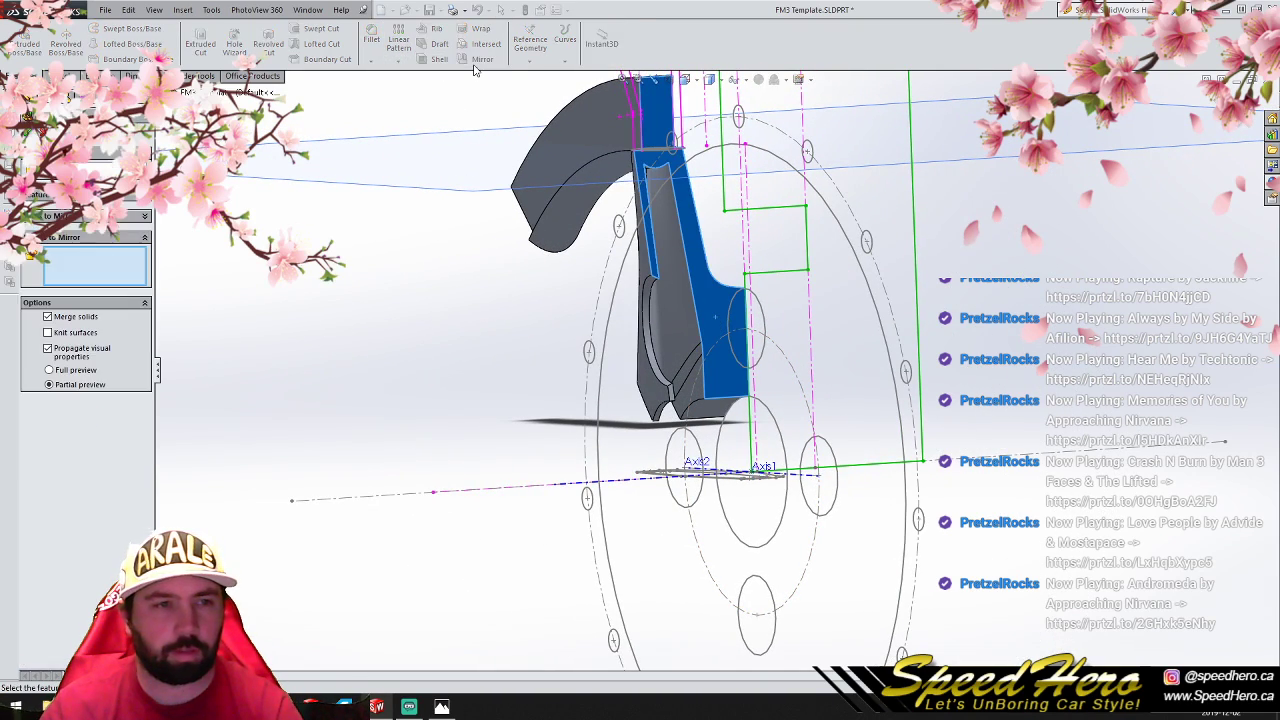
left_click(564, 151)
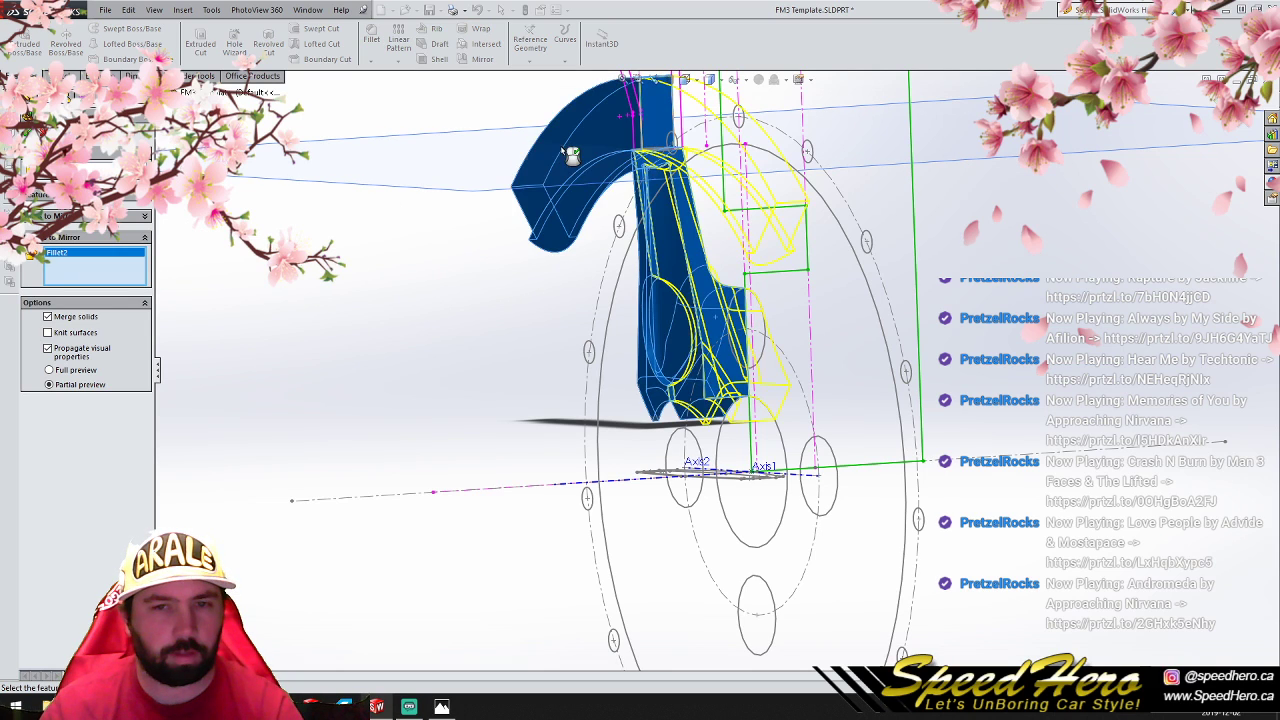
left_click(27, 131)
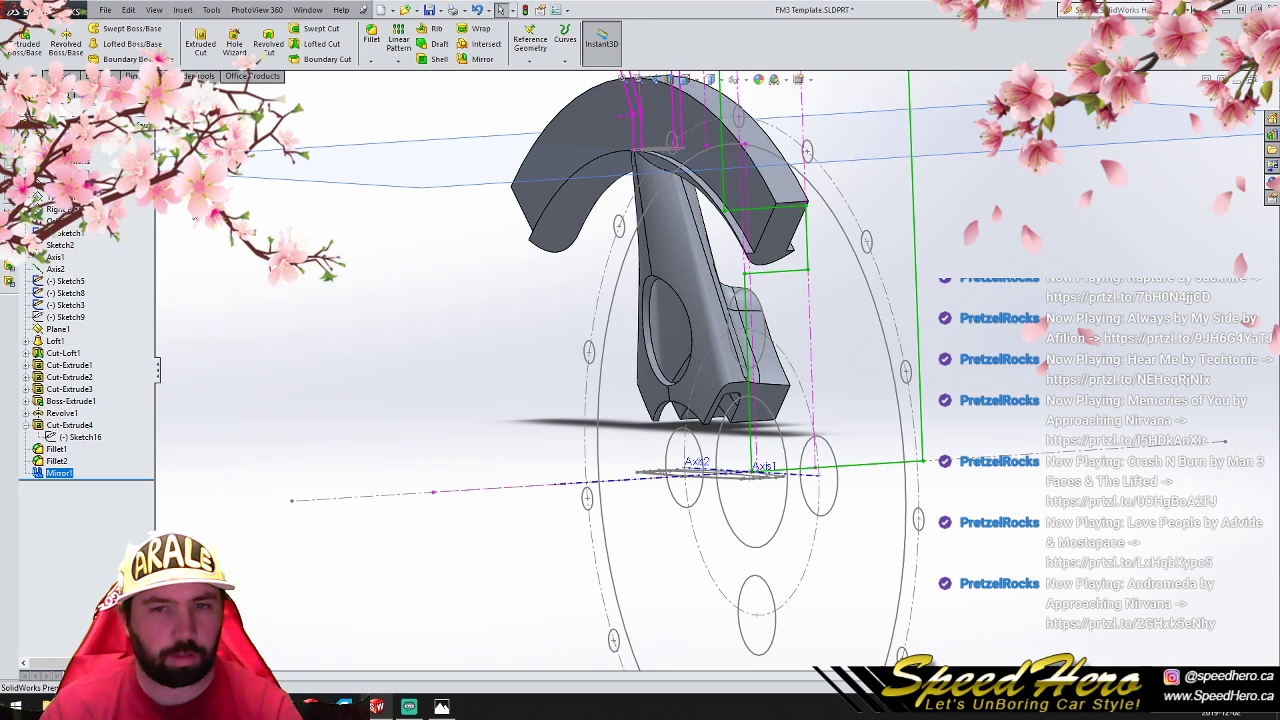
Step: Inspect the mirrored spoke and ring segment, and undo the mirror
scroll(706, 340, "up", 3)
scroll(700, 335, "down", 2)
middle_click_drag(700, 335, 797, 268)
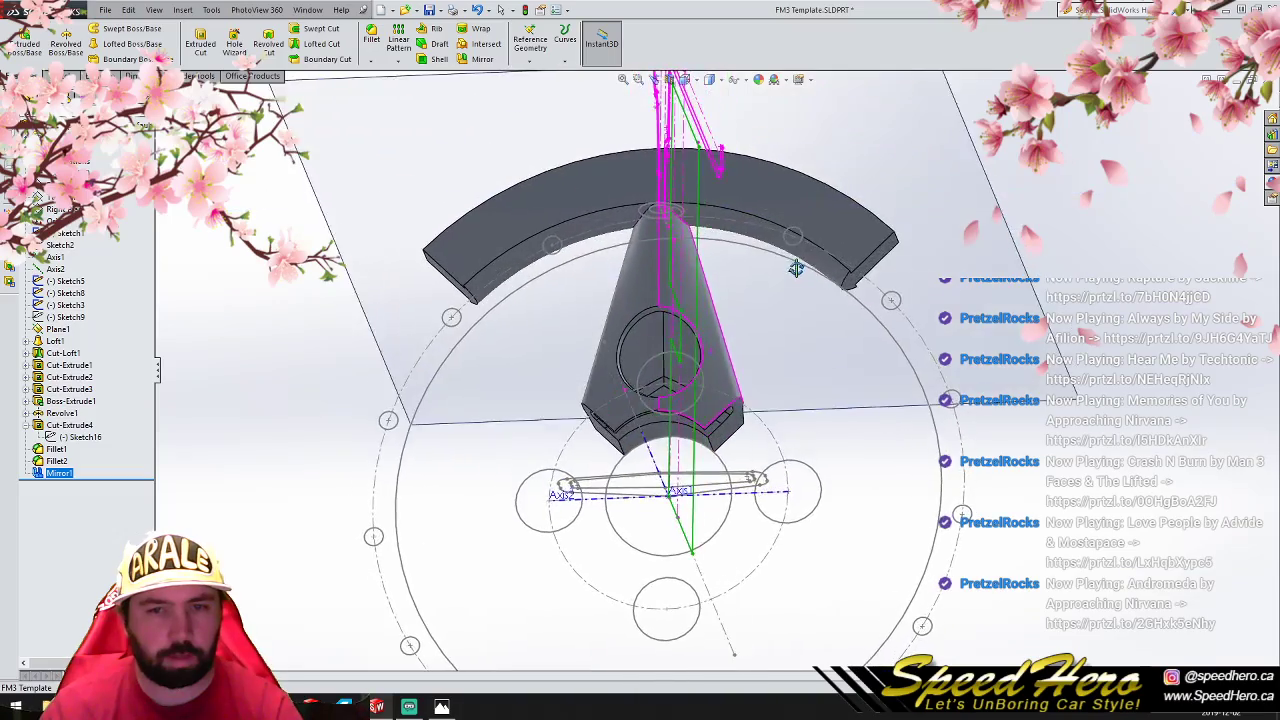
scroll(654, 246, "down", 9)
scroll(718, 352, "up", 7)
key("ctrl+z")
Step: Fillet the edge where the spoke's outer side meets the ring with a 2.5 mm radius
middle_click_drag(890, 472, 708, 275)
scroll(708, 275, "up", 3)
scroll(670, 198, "down", 3)
middle_click_drag(668, 197, 381, 208)
scroll(688, 130, "down", 3)
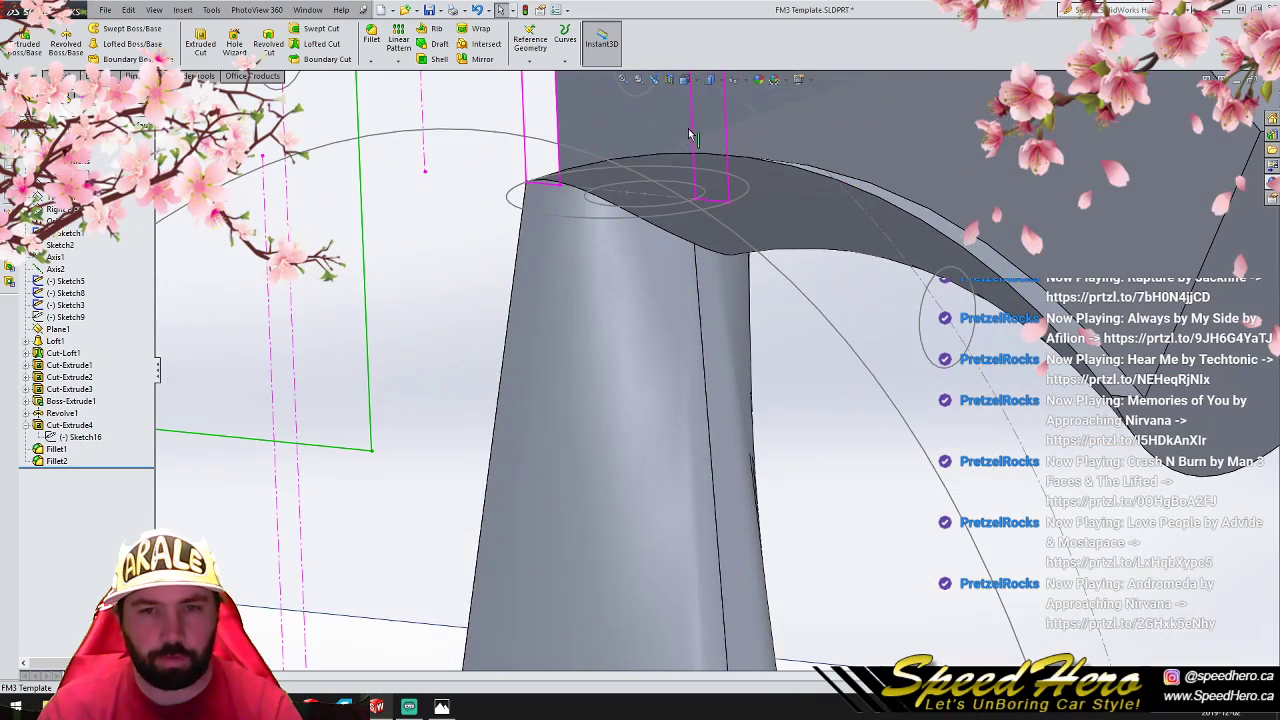
left_click(657, 224)
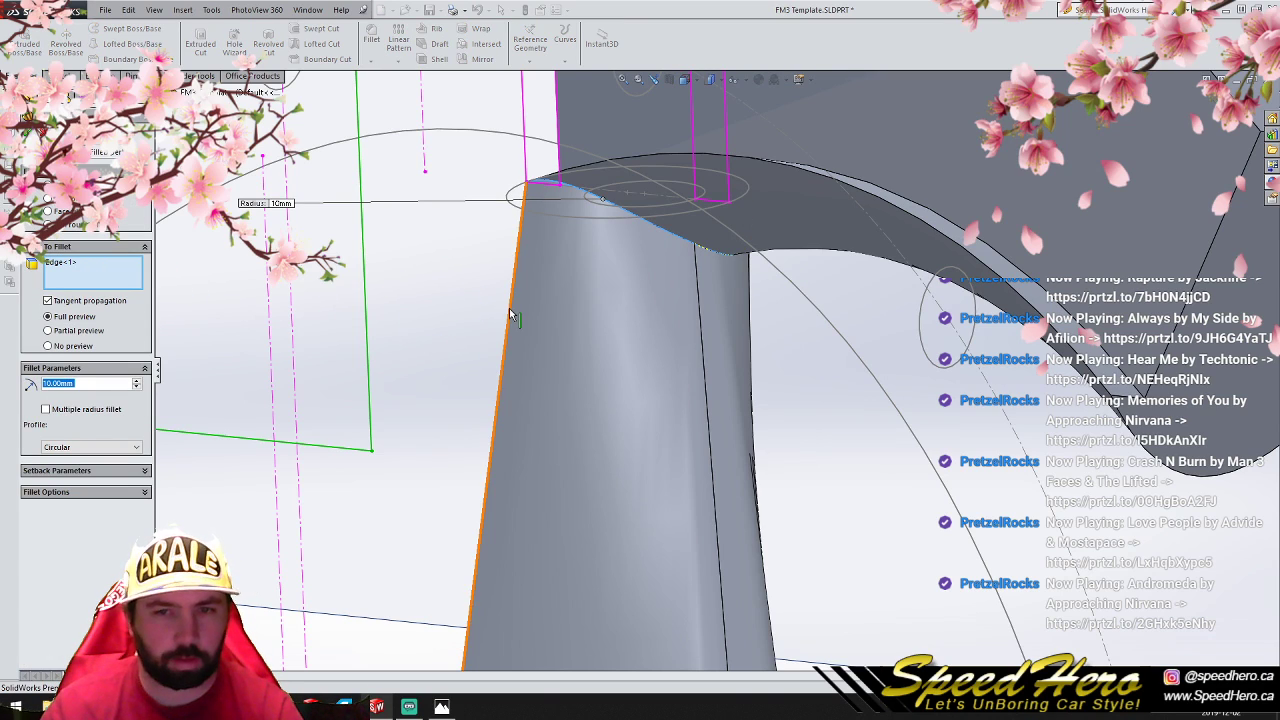
type("1")
key("Return")
type("5")
key("Return")
type("2.5")
key("Return")
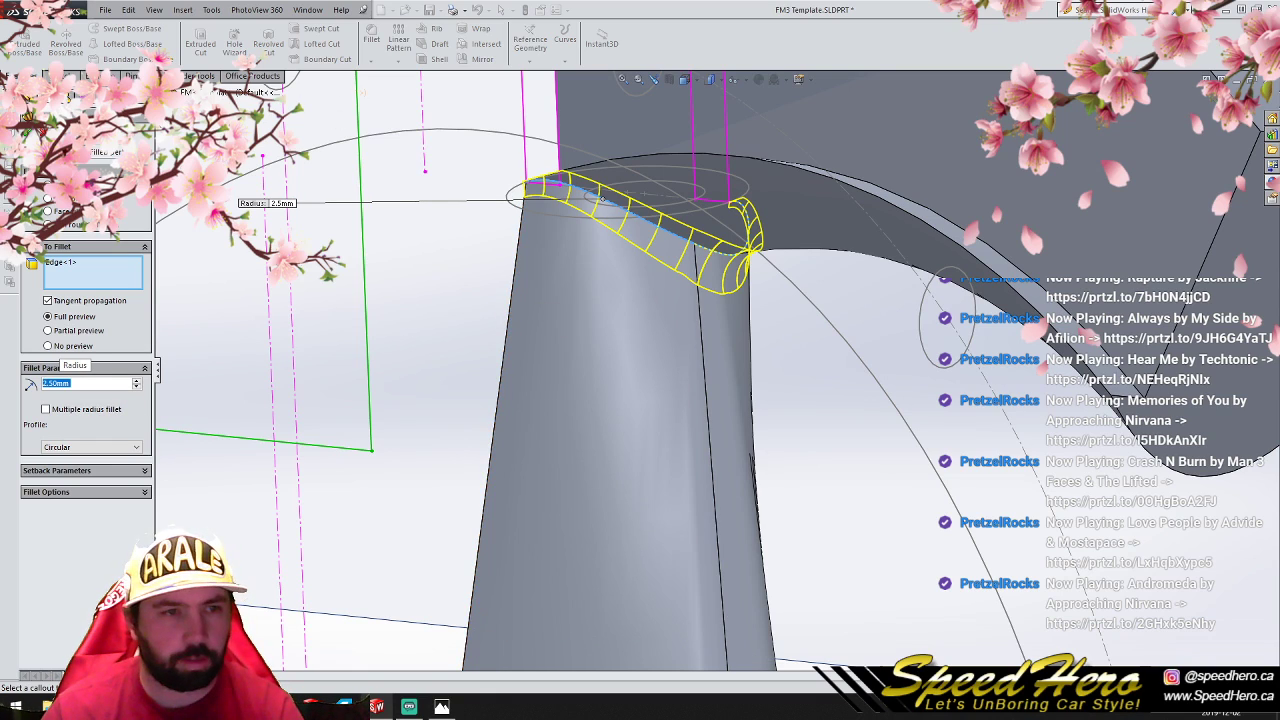
key("Return")
Step: Try to add the curved edge at the recess's outer end to the existing 2.5 mm spoke-to-ring fillet
scroll(694, 388, "up", 5)
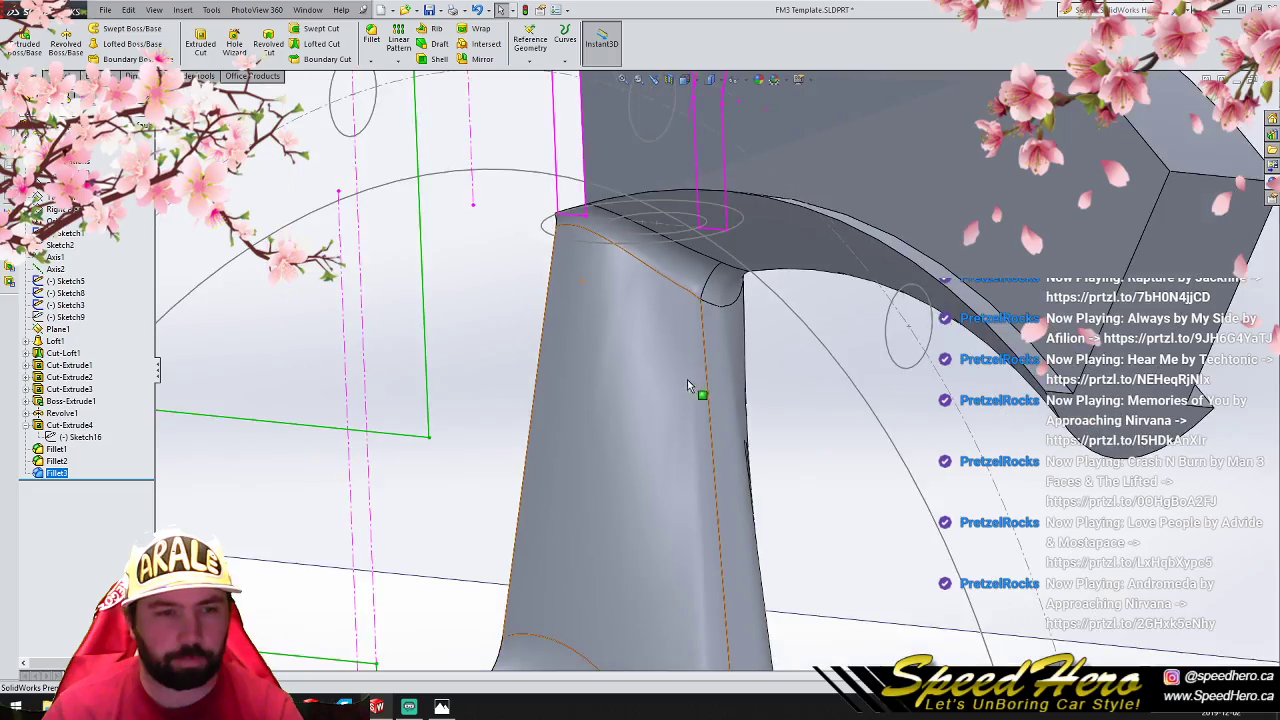
middle_click_drag(711, 416, 342, 306)
scroll(587, 342, "down", 7)
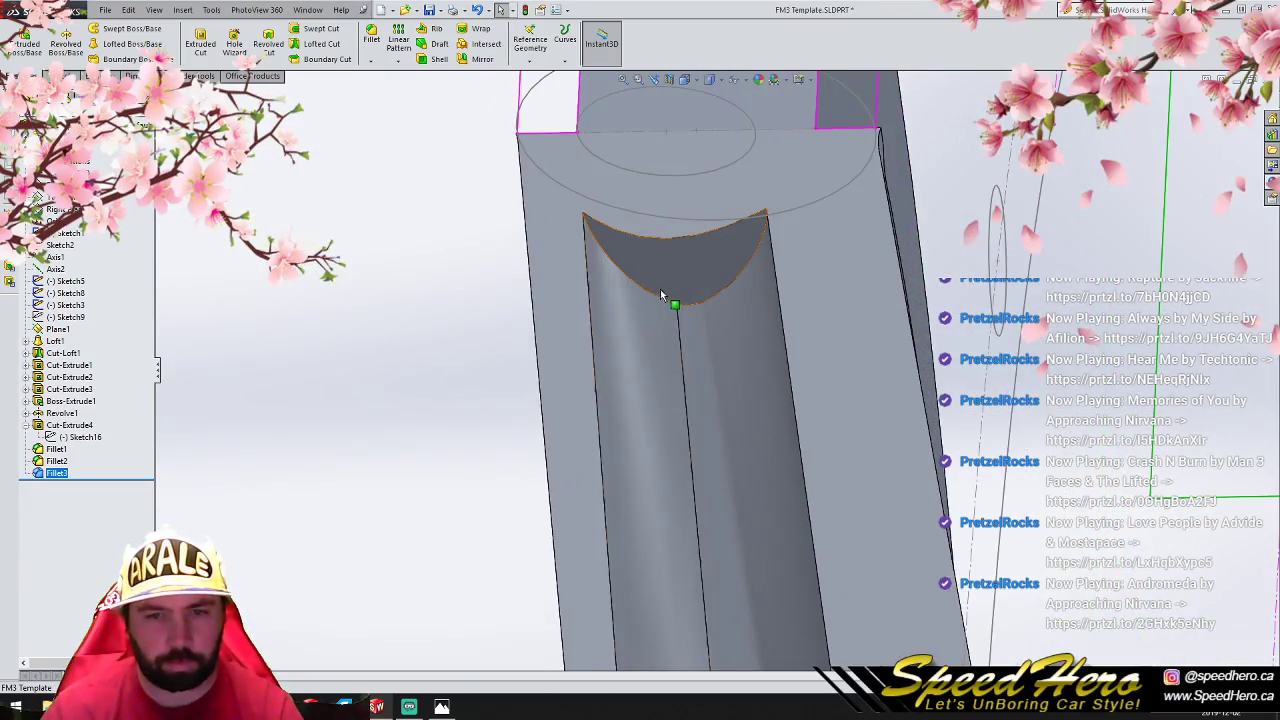
left_click(57, 476)
left_click(80, 437)
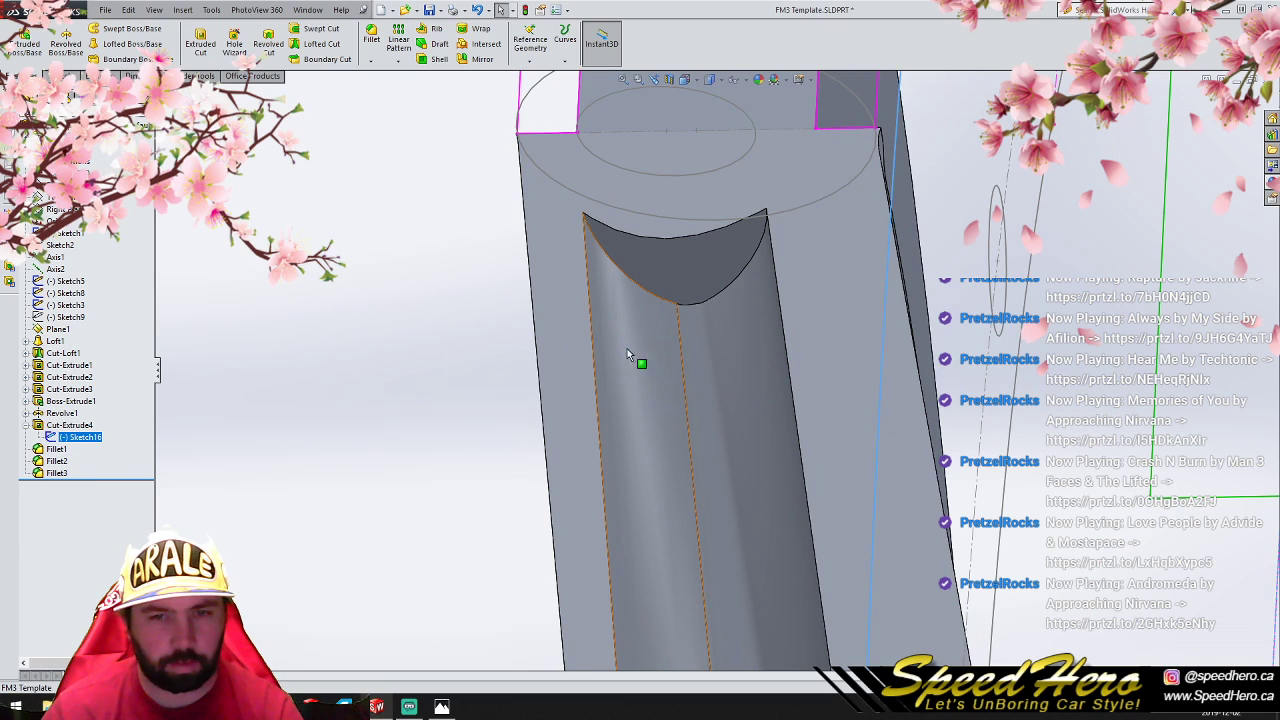
left_click(652, 296)
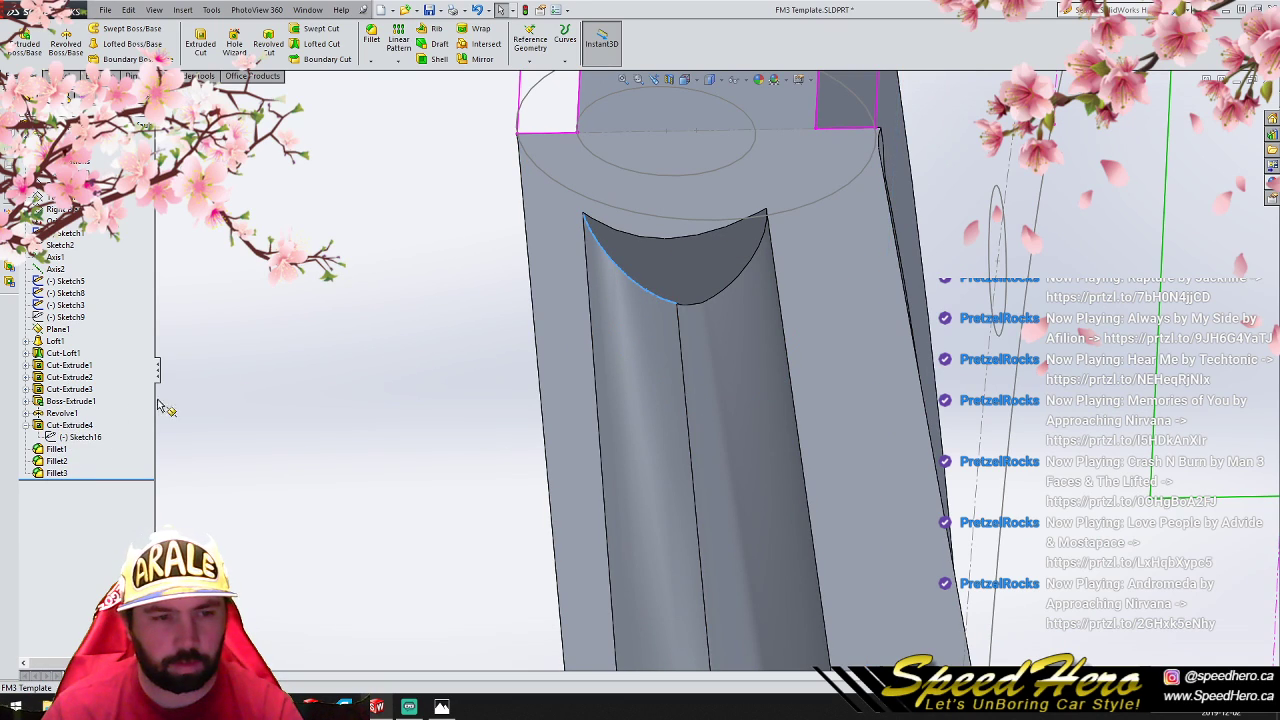
right_click(58, 474)
left_click(60, 435)
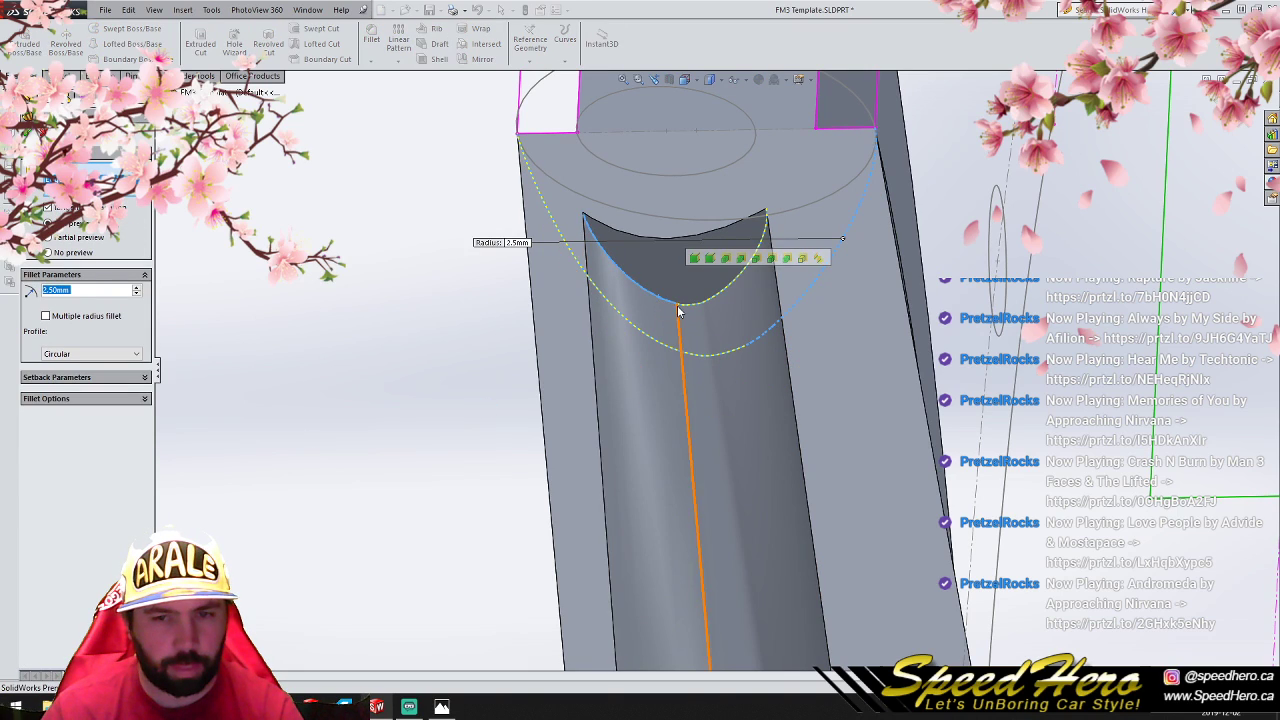
left_click(645, 294)
left_click(30, 130)
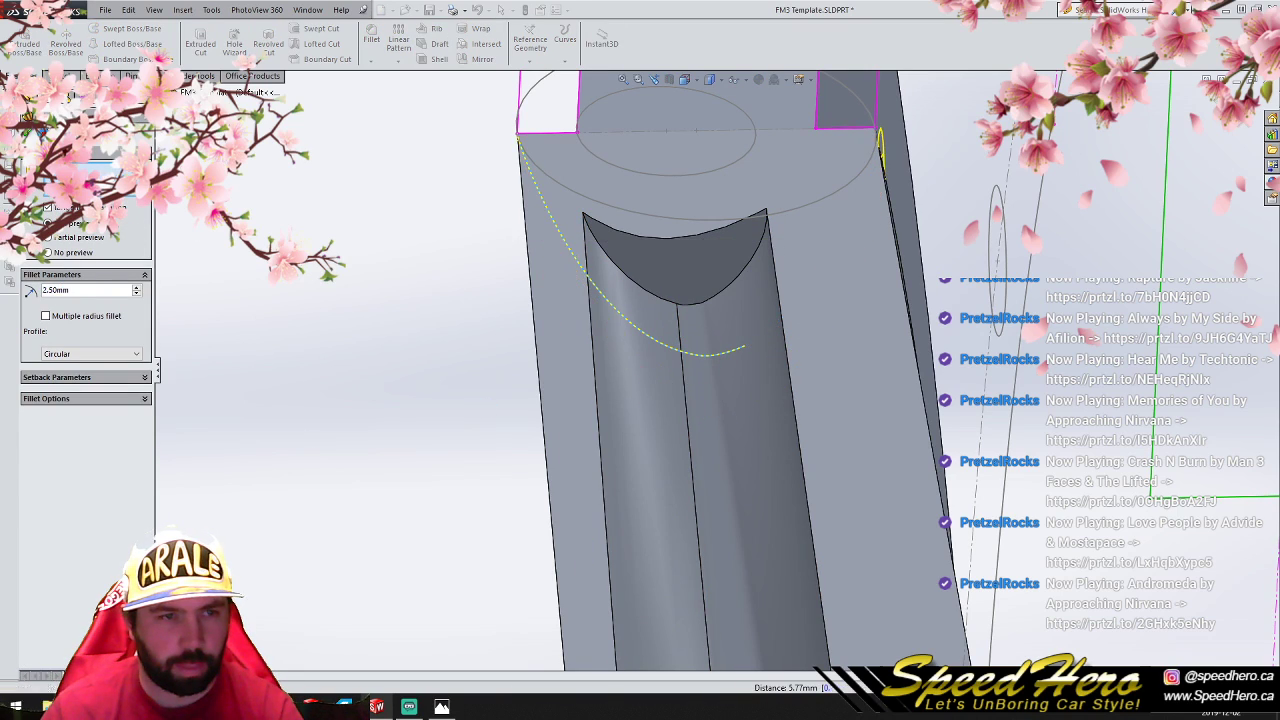
left_click(338, 212)
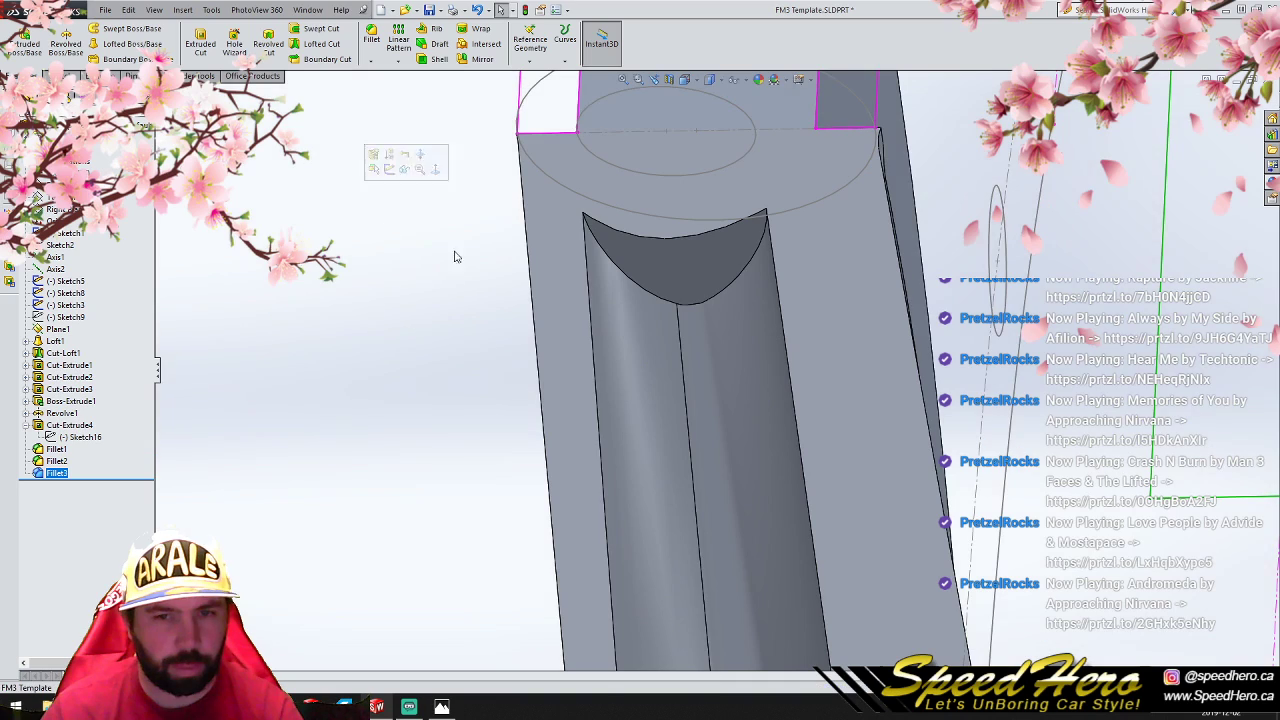
Step: Try to fillet the recess's curved end edge at 1 mm radius, and its lengthwise center edge at 10 mm instead
left_click(665, 302)
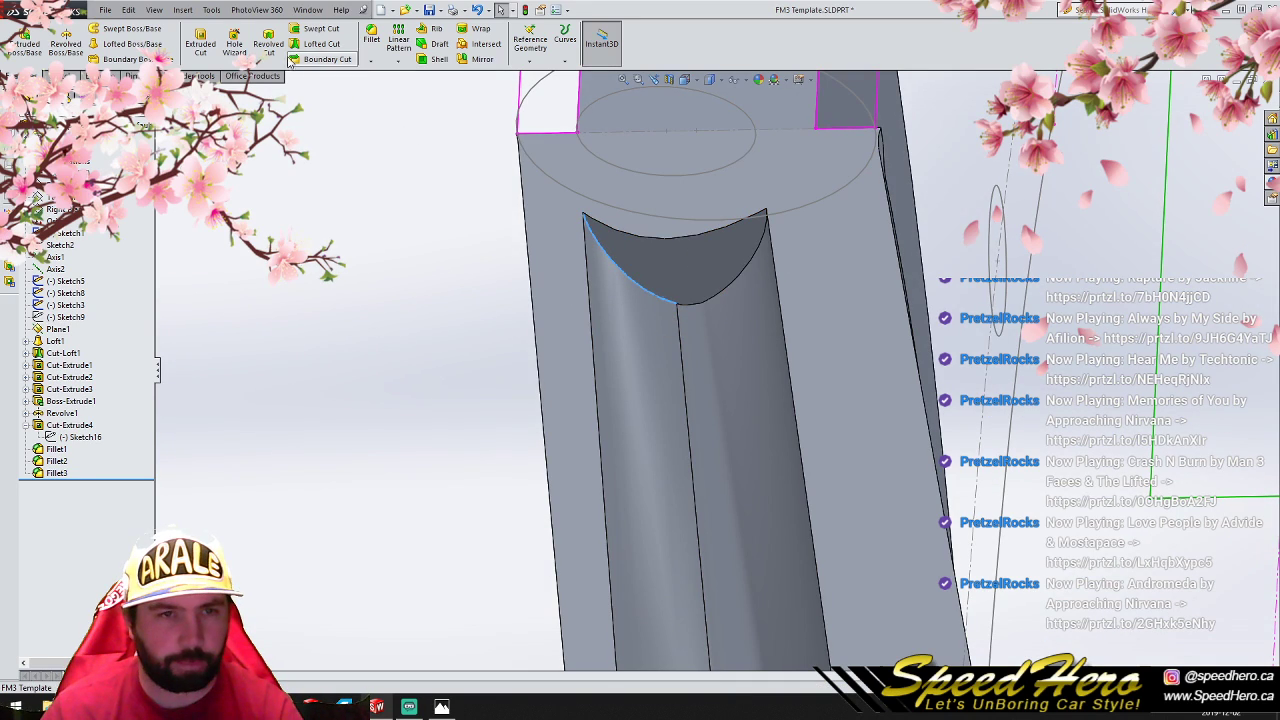
type("1")
key("Return")
scroll(772, 297, "down", 3)
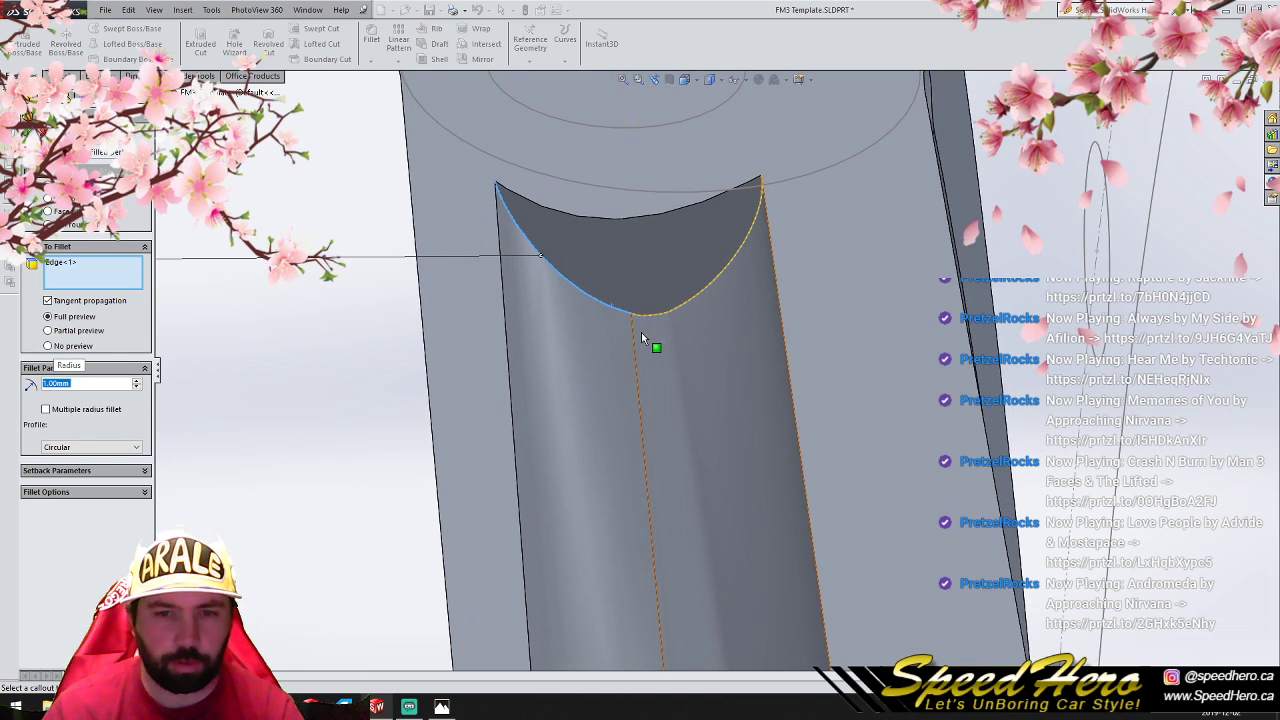
right_click(84, 272)
left_click(115, 280)
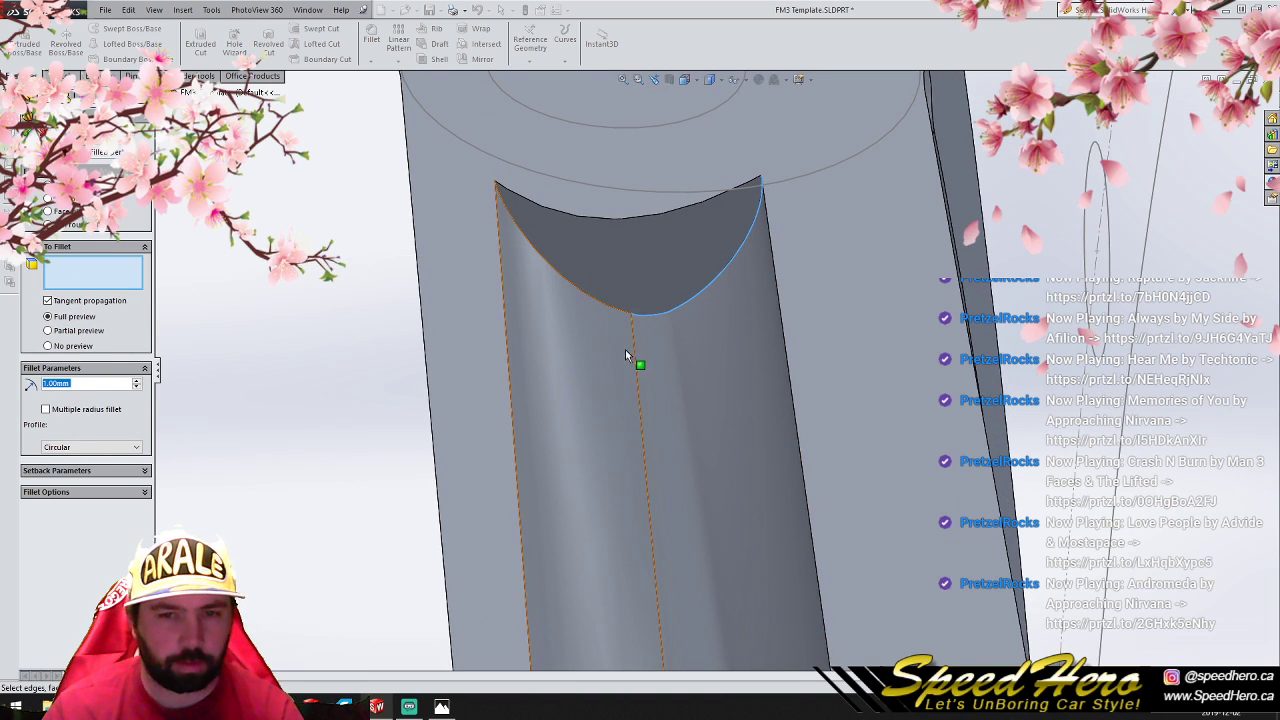
left_click(634, 342)
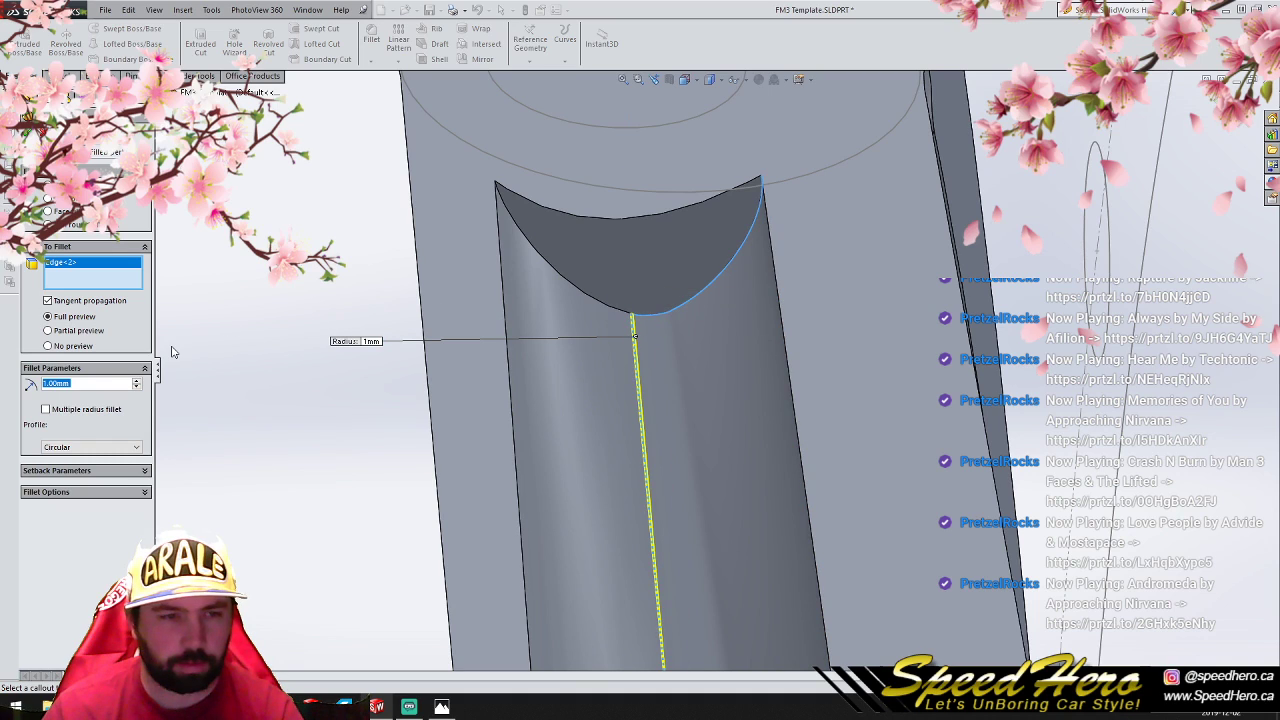
type("10")
key("Return")
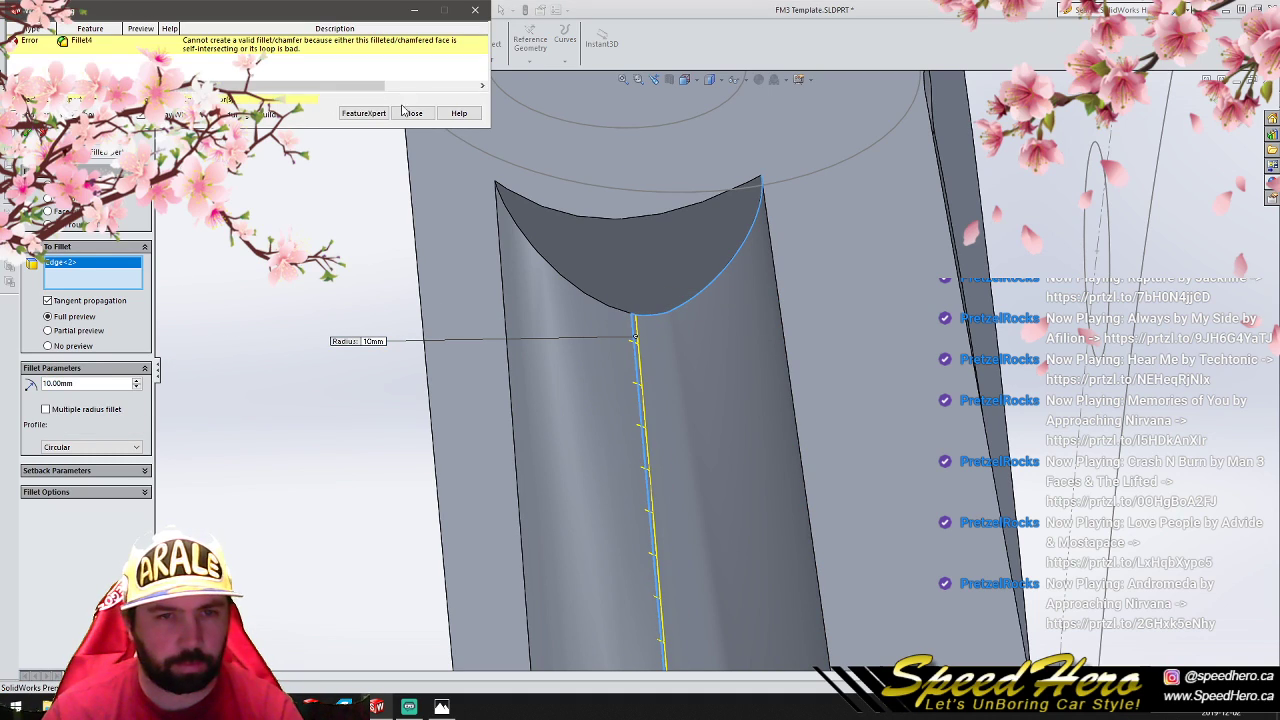
left_click(410, 113)
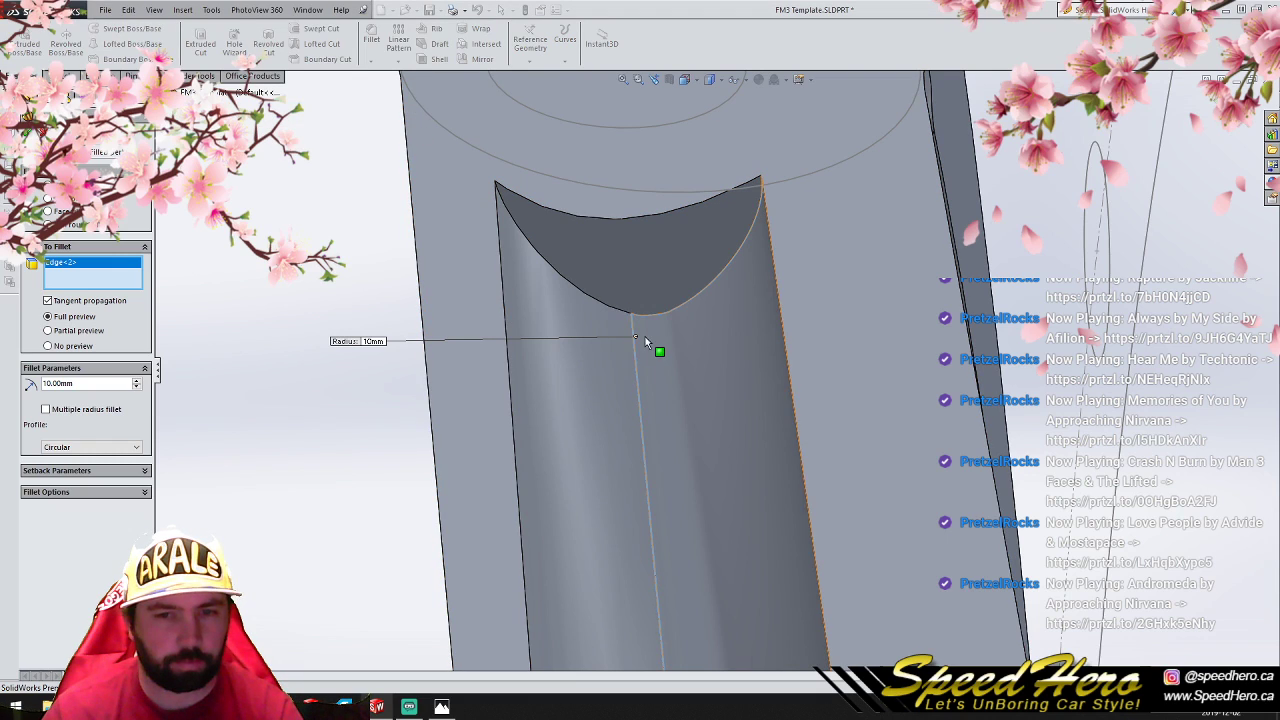
key("Delete")
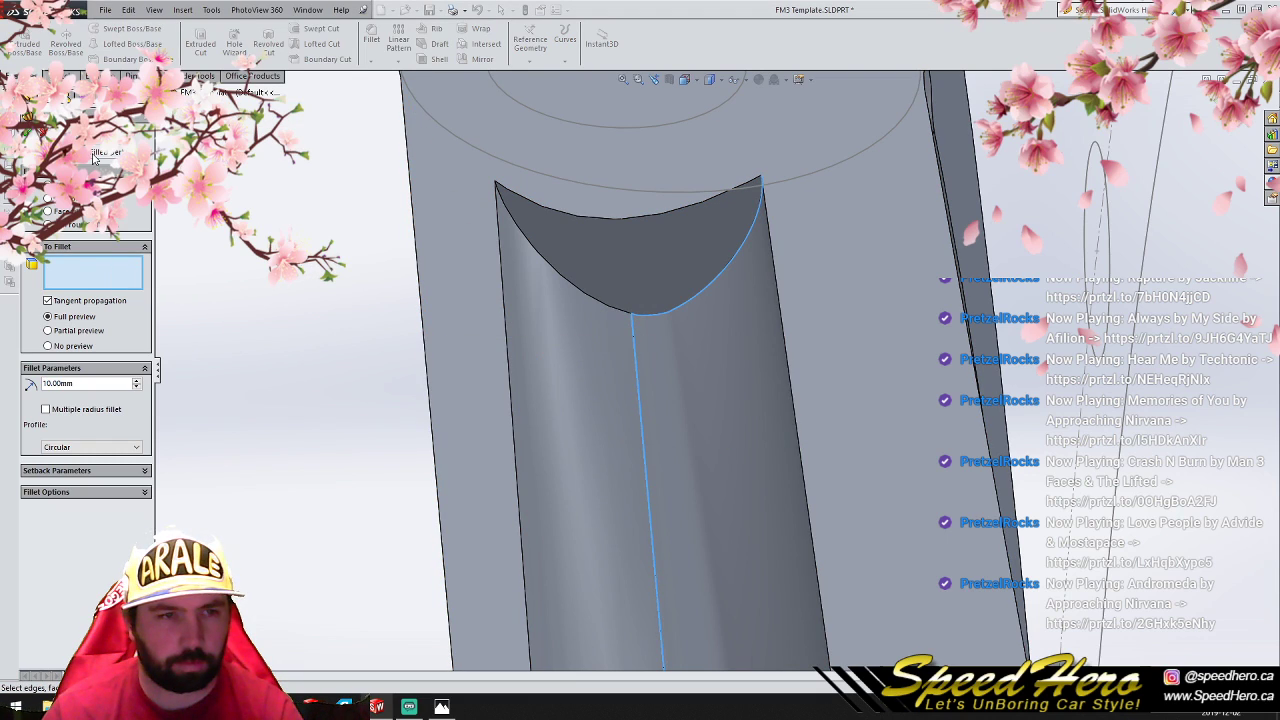
left_click(42, 132)
Step: Mirror the filleted half-spoke and ring body about the spoke's flat center face with Merge solids enabled
scroll(622, 396, "up", 5)
mouse_move(625, 399)
middle_mouse_down()
mouse_move(750, 440)
mouse_move(784, 430)
mouse_move(804, 474)
middle_mouse_up()
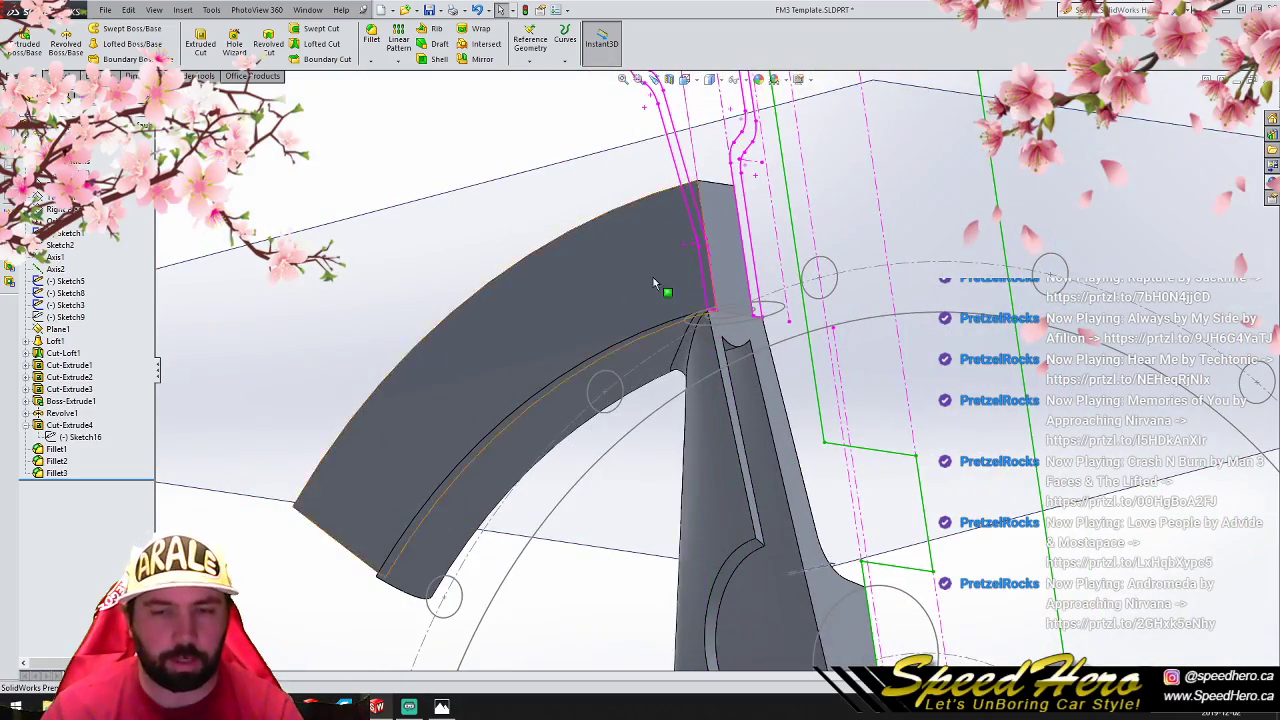
scroll(700, 250, "up", 4)
middle_click_drag(766, 246, 622, 350)
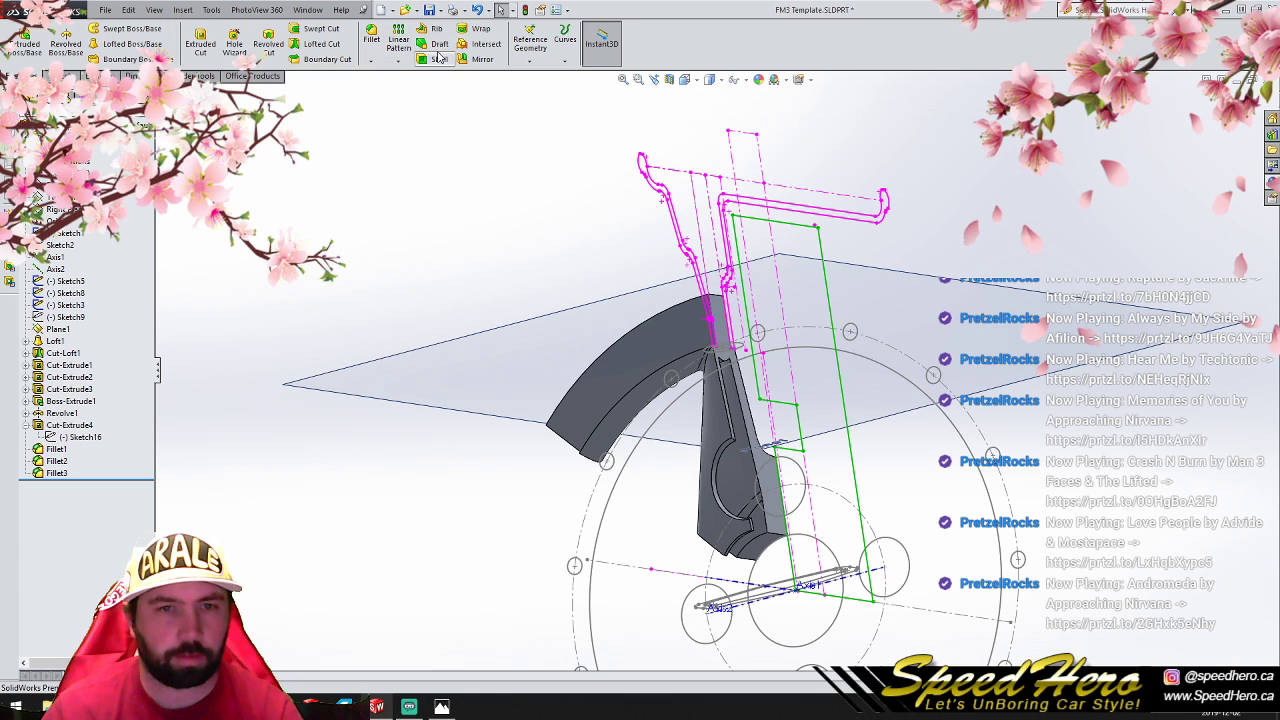
left_click(481, 60)
left_click(785, 463)
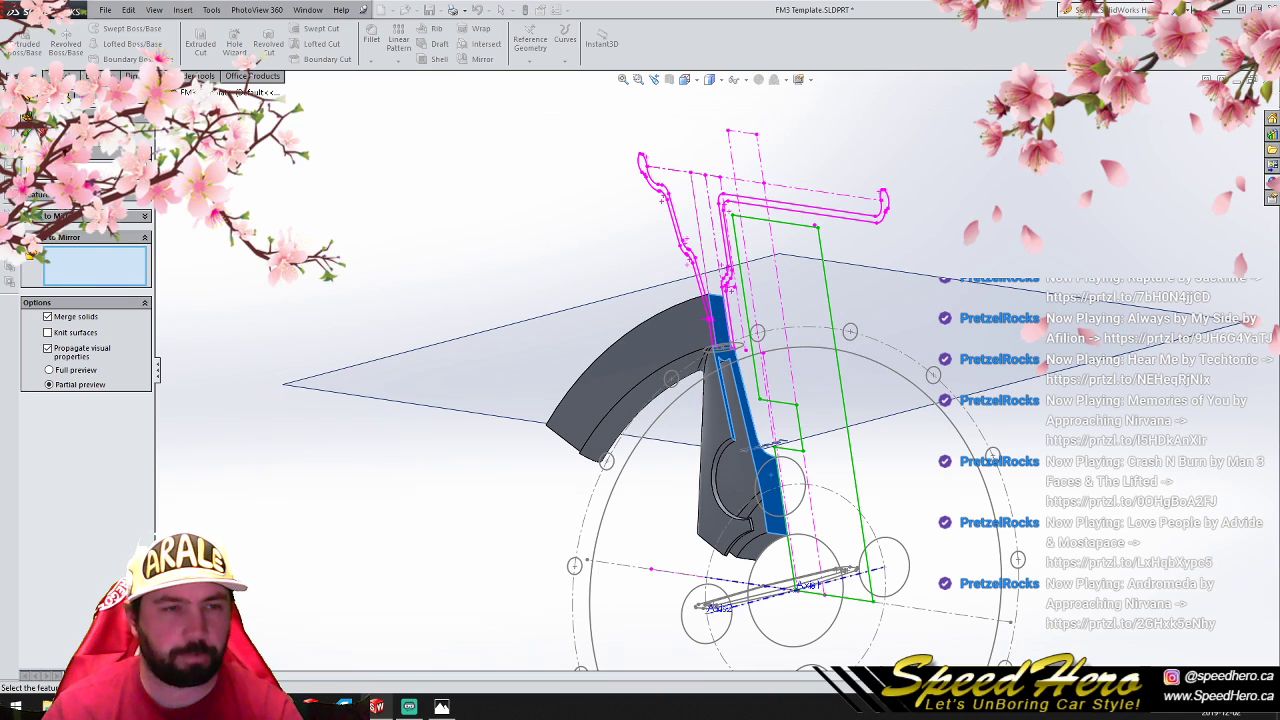
left_click(671, 349)
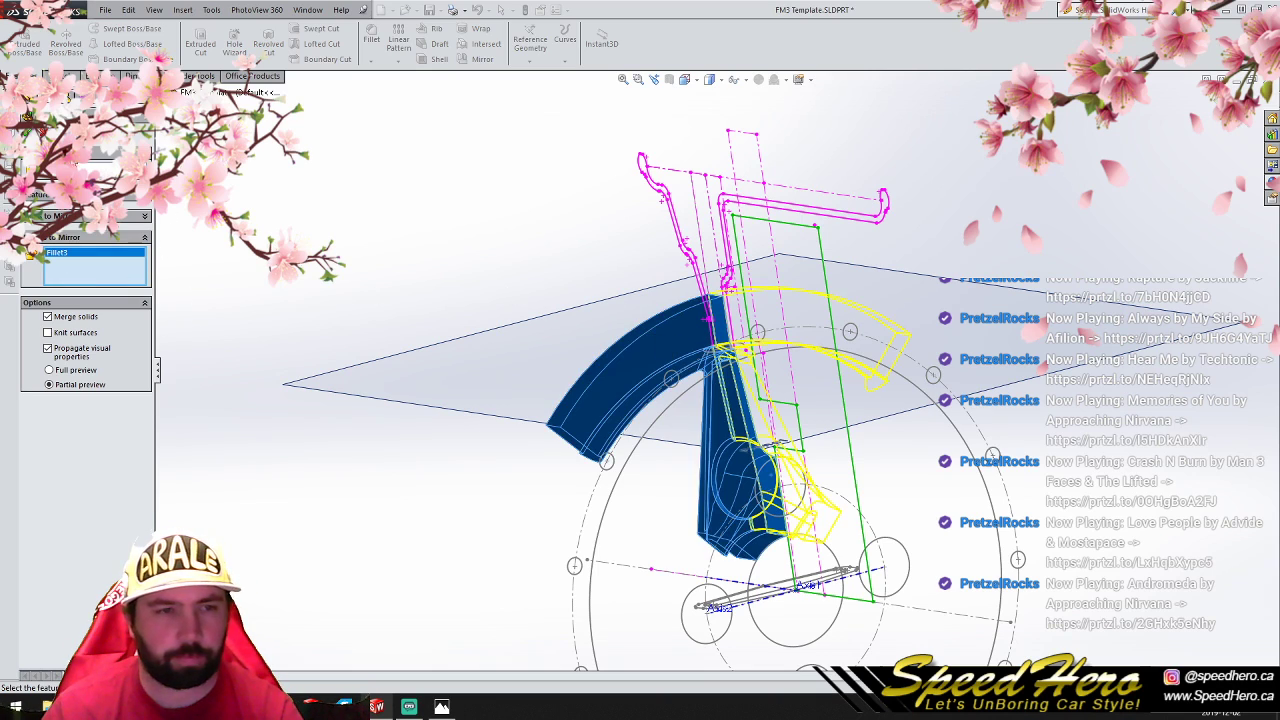
key("Return")
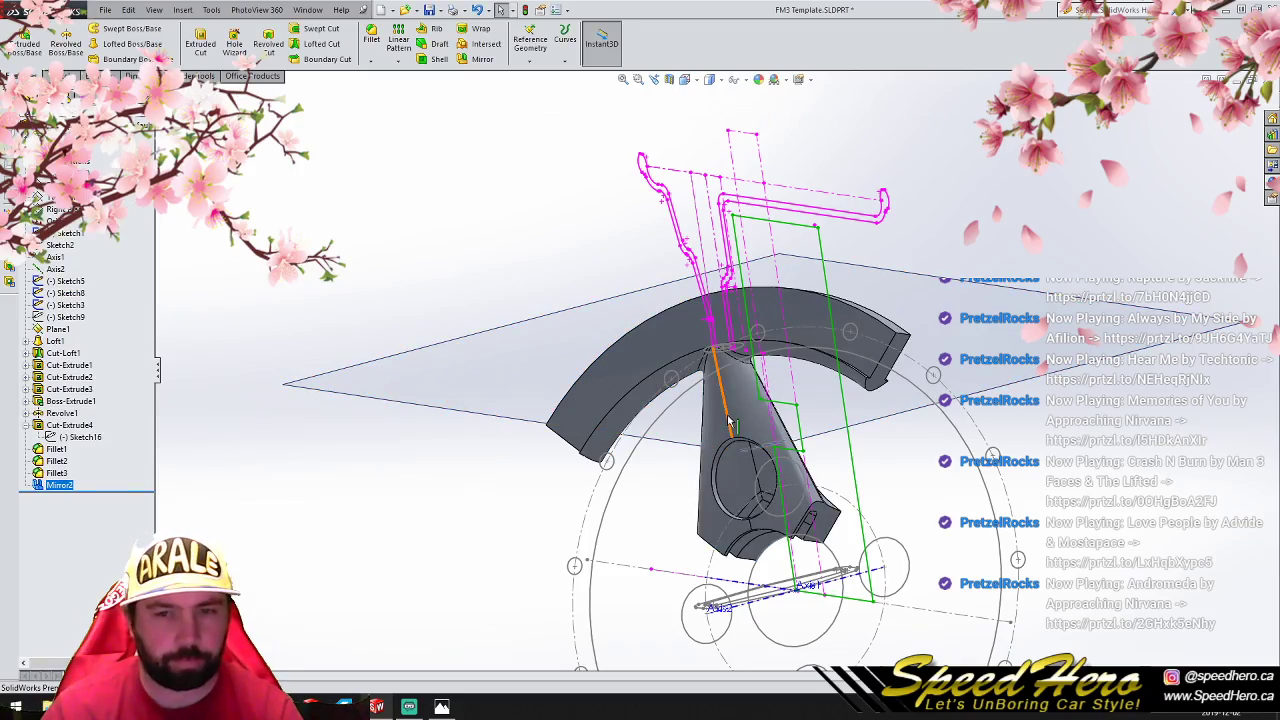
Step: Mirror the half-spoke and ring body about the angled end face at its hub with Merge solids enabled
scroll(730, 425, "down", 5)
mouse_move(748, 410)
middle_mouse_down()
mouse_move(760, 258)
mouse_move(979, 544)
mouse_move(832, 560)
mouse_move(843, 583)
mouse_move(739, 471)
mouse_move(537, 458)
mouse_move(915, 344)
mouse_move(707, 452)
mouse_move(745, 452)
mouse_move(612, 454)
mouse_move(686, 502)
mouse_move(852, 489)
middle_mouse_up()
scroll(707, 449, "up", 3)
scroll(680, 445, "down", 3)
left_click(482, 59)
scroll(699, 514, "down", 3)
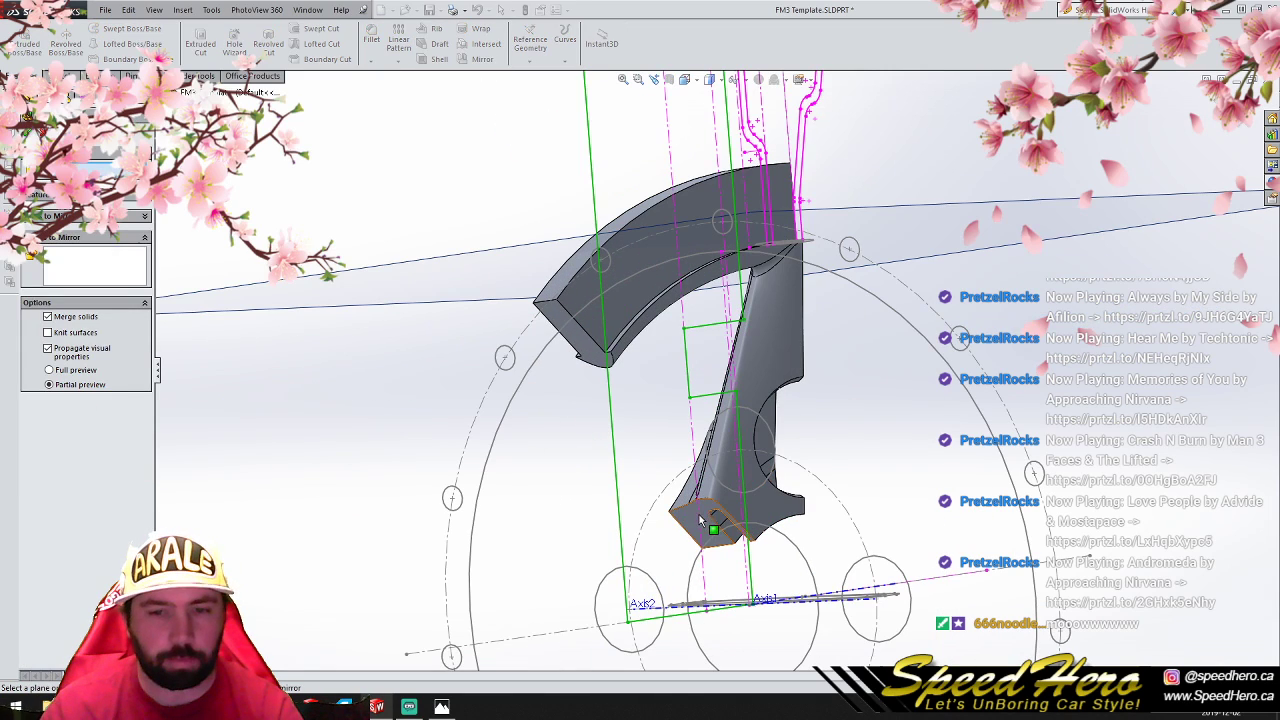
left_click(672, 267)
left_click(29, 132)
Step: Try a fillet on the crease edge where the mirrored half-spokes meet, with radii of 1, 5 and 2.5 mm, and undo it
scroll(603, 497, "down", 4)
middle_click_drag(837, 531, 963, 596)
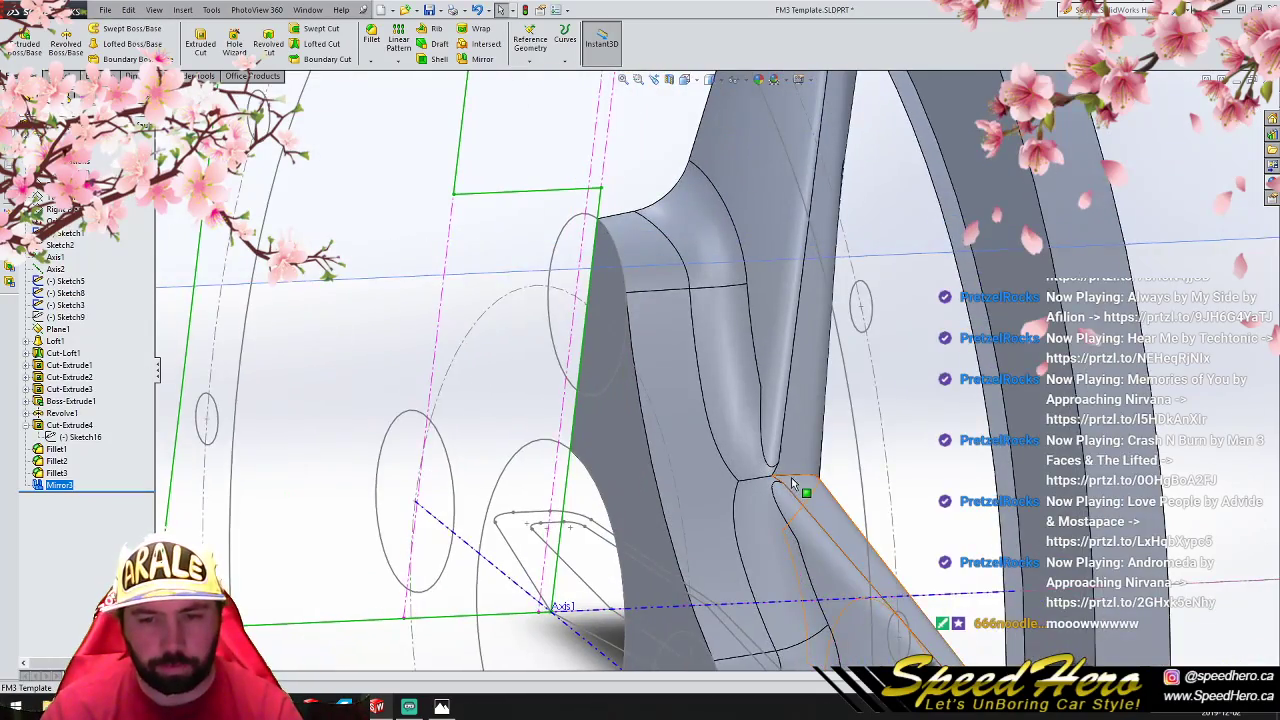
scroll(789, 477, "down", 1)
middle_click_drag(785, 471, 747, 399)
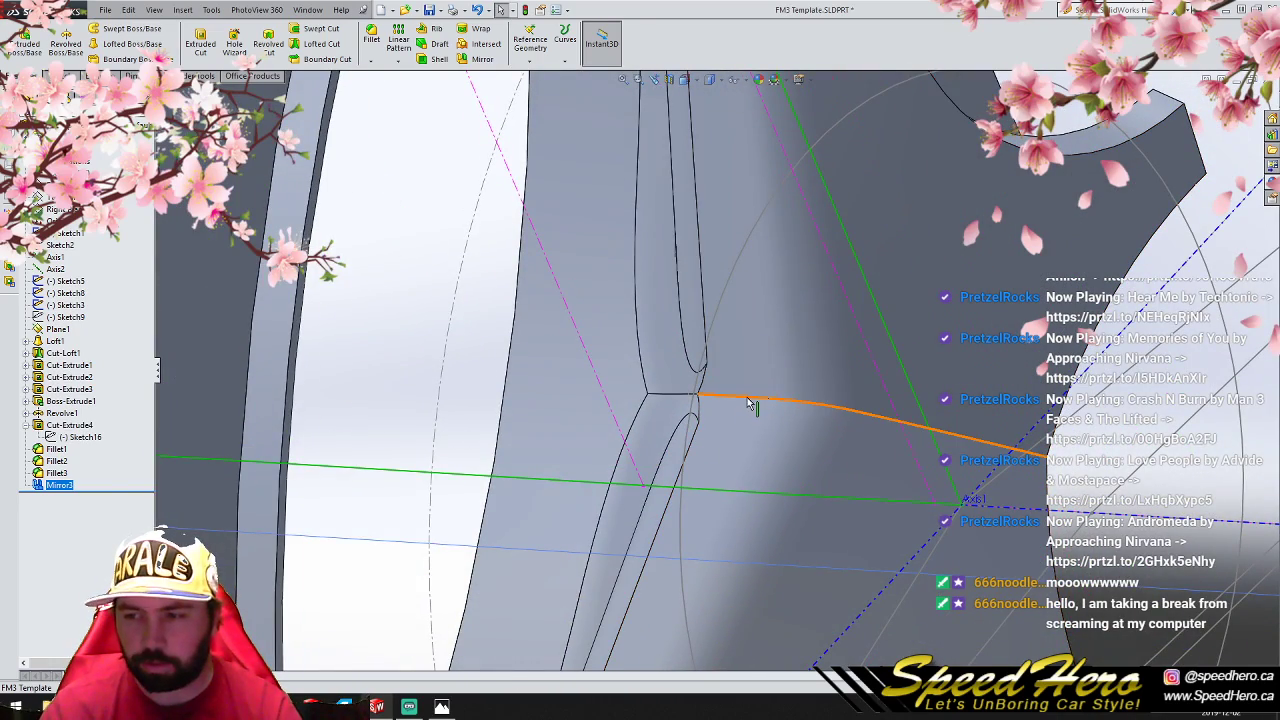
left_click(748, 400)
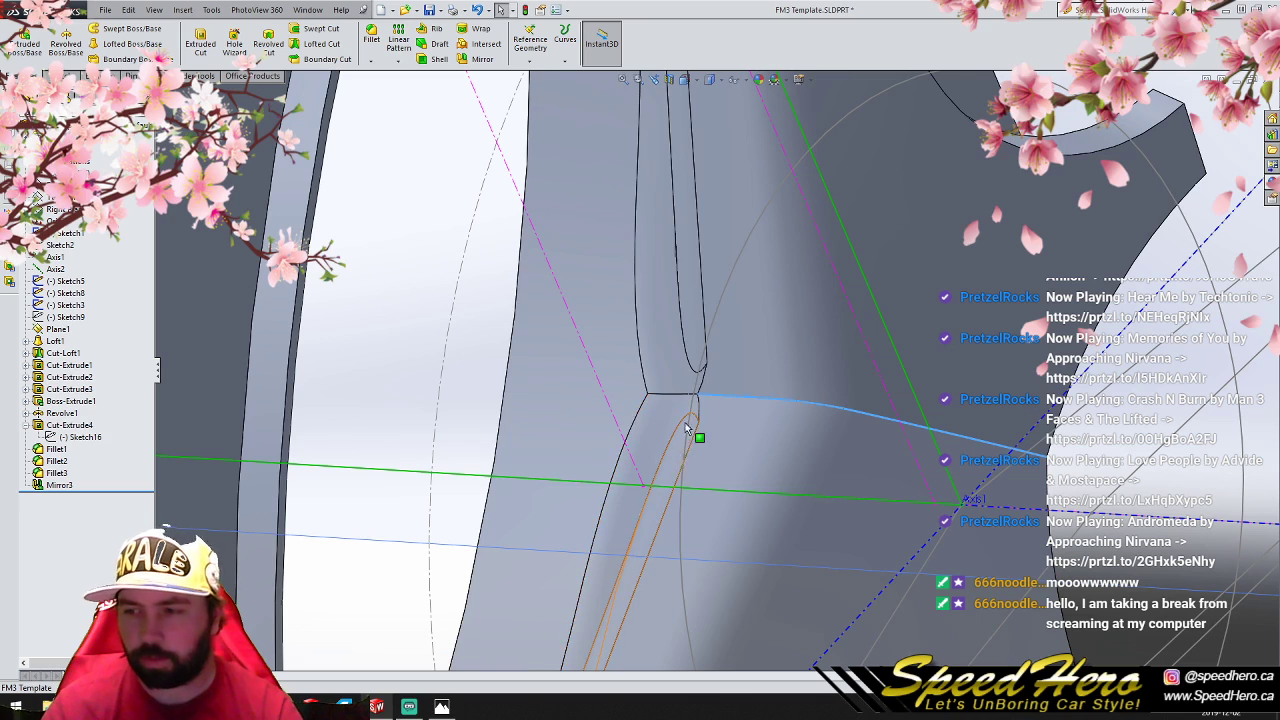
left_click(377, 44)
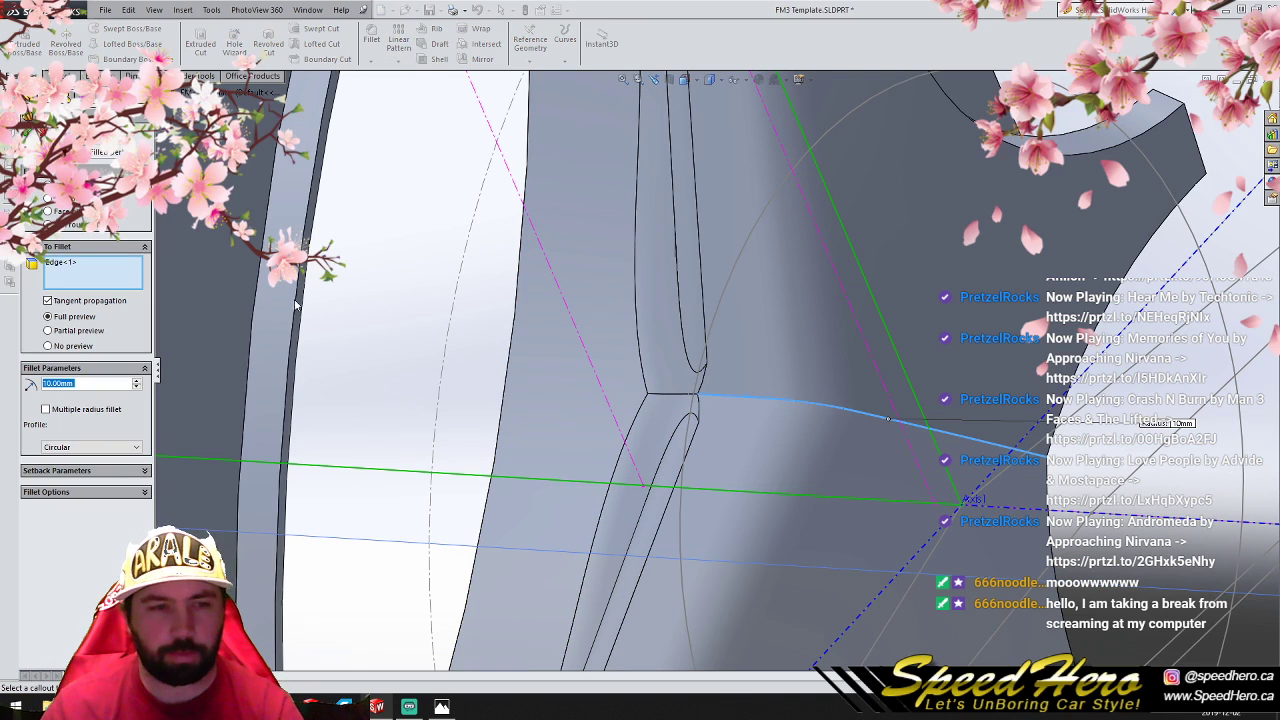
type("1")
key("Return")
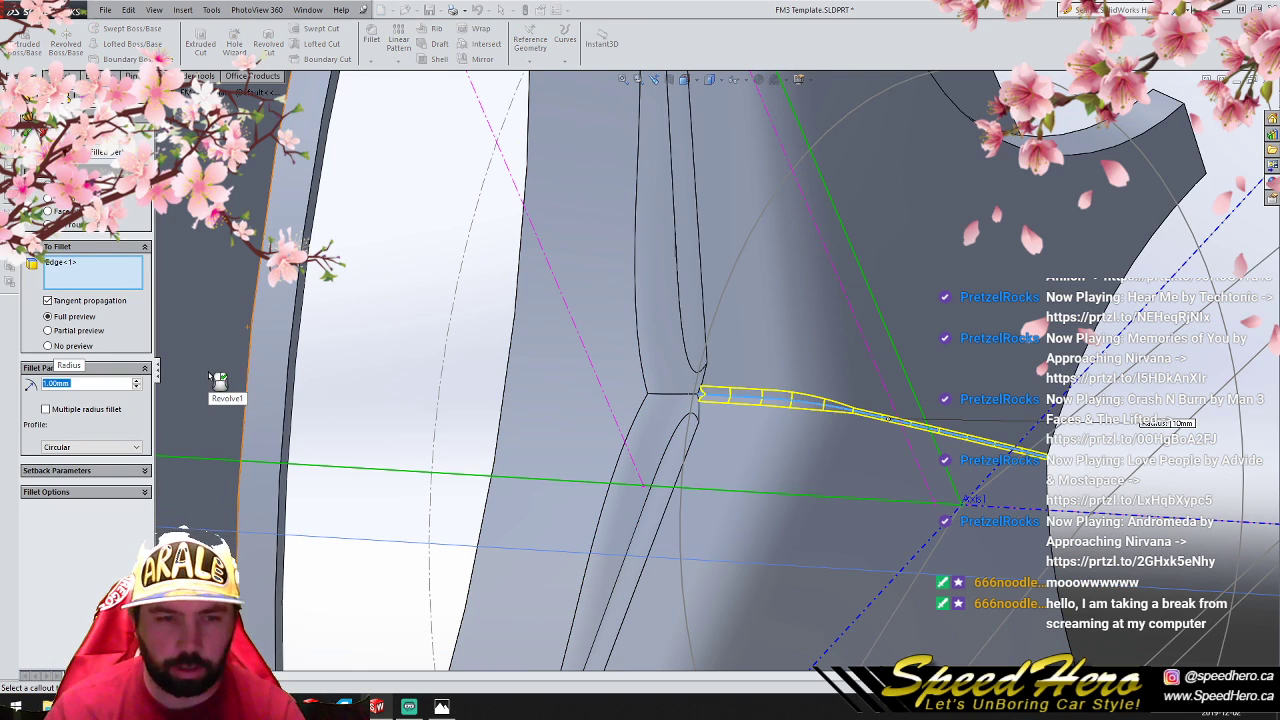
type("5")
key("Return")
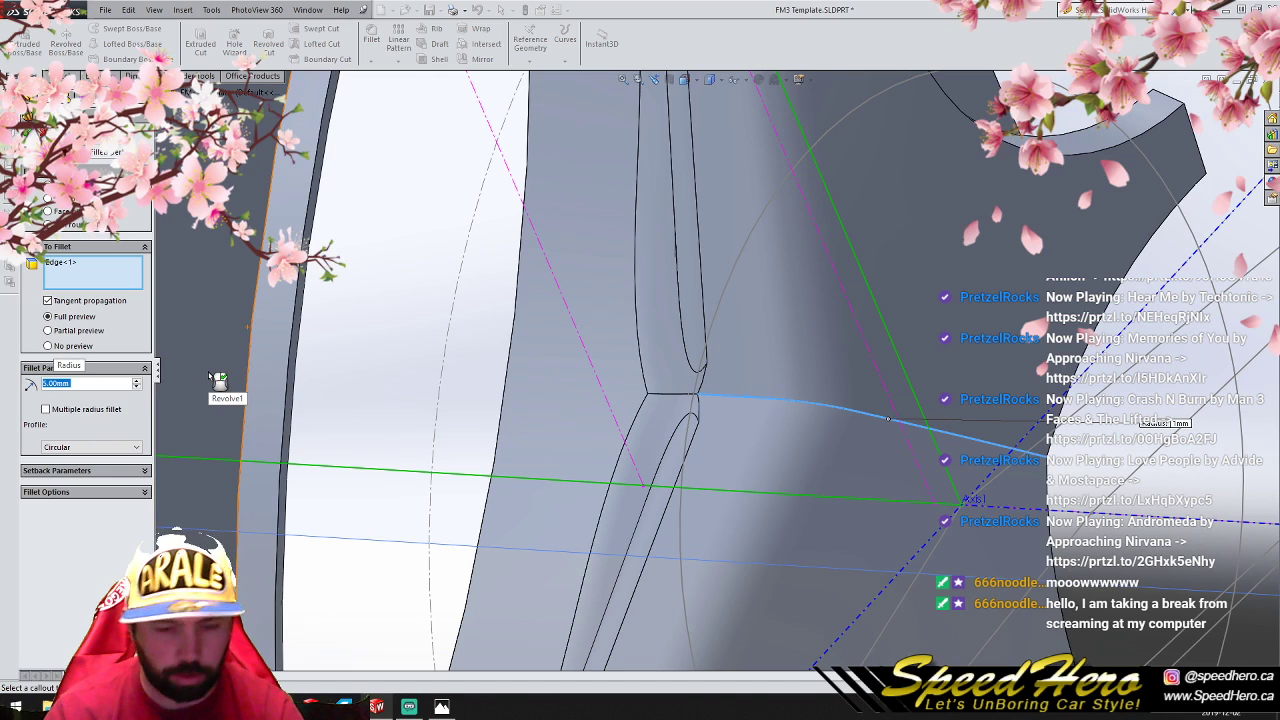
type("2.5")
key("Return")
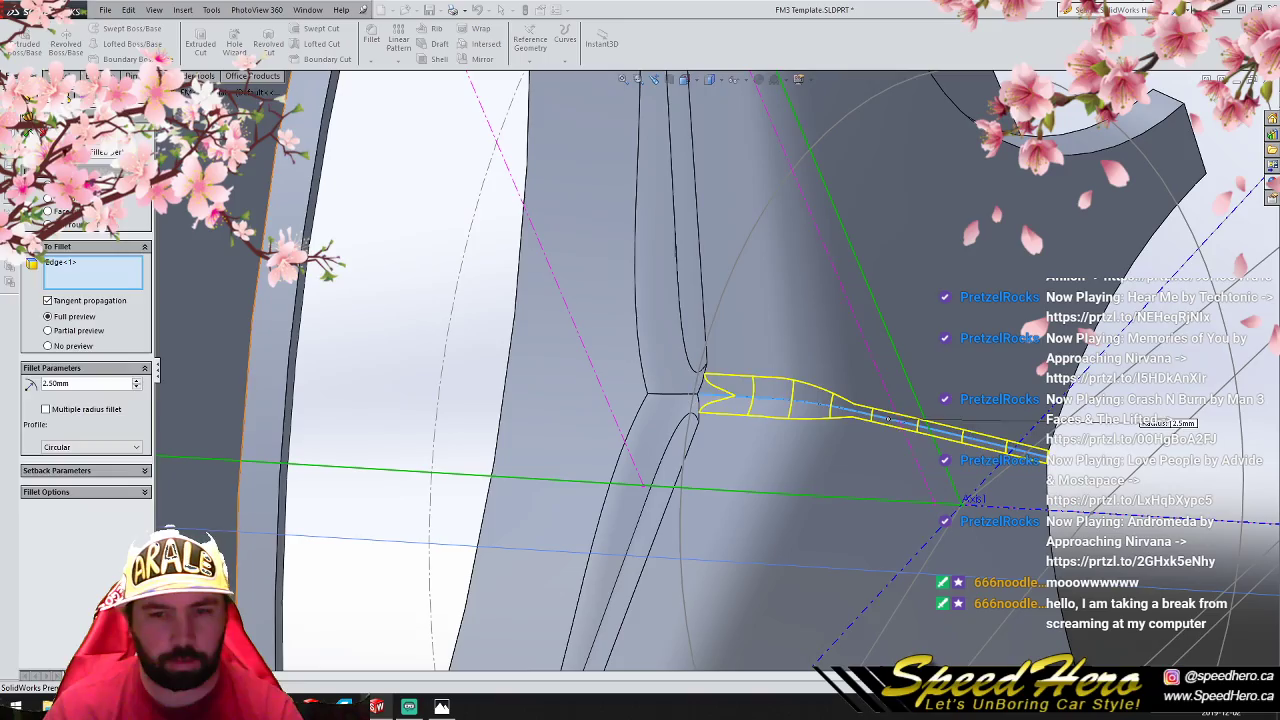
key("Return")
middle_click_drag(771, 457, 808, 472)
key("ctrl+z")
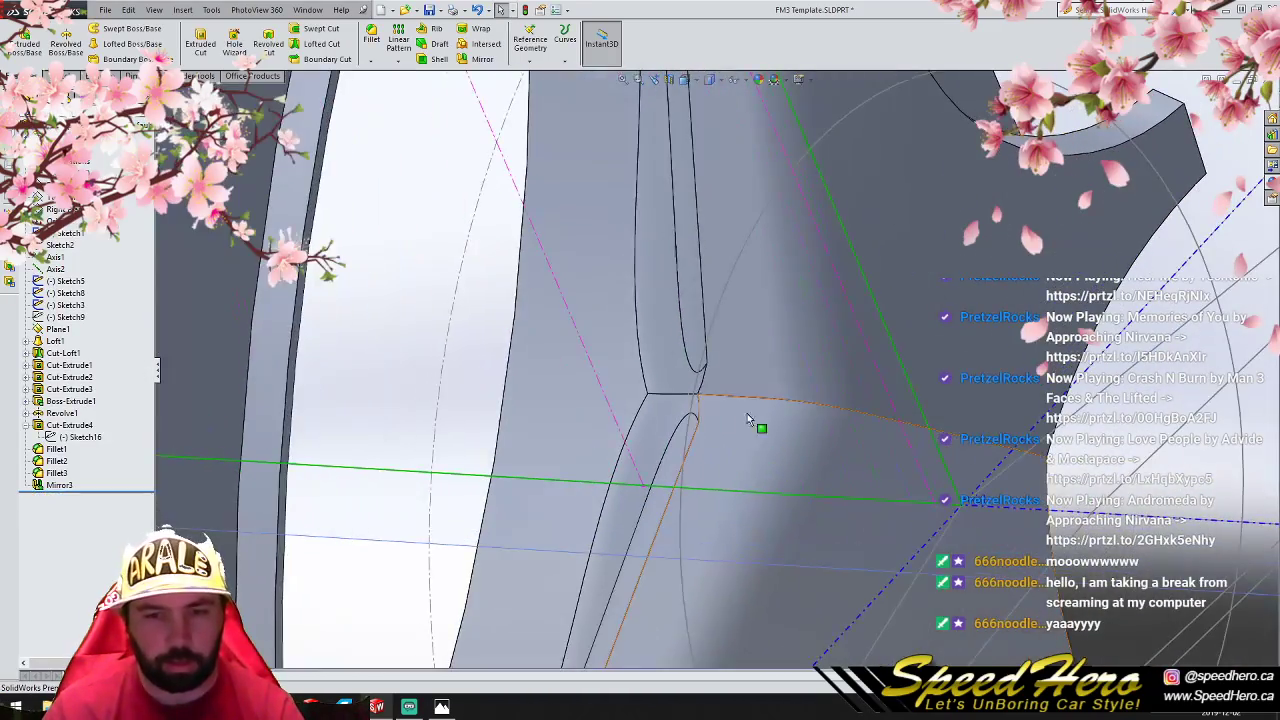
Step: Fillet the crease edges where the mirrored half-spokes meet at 10 mm radius, also trying 5, 20 and 15 mm
left_click(57, 485)
left_click(761, 400)
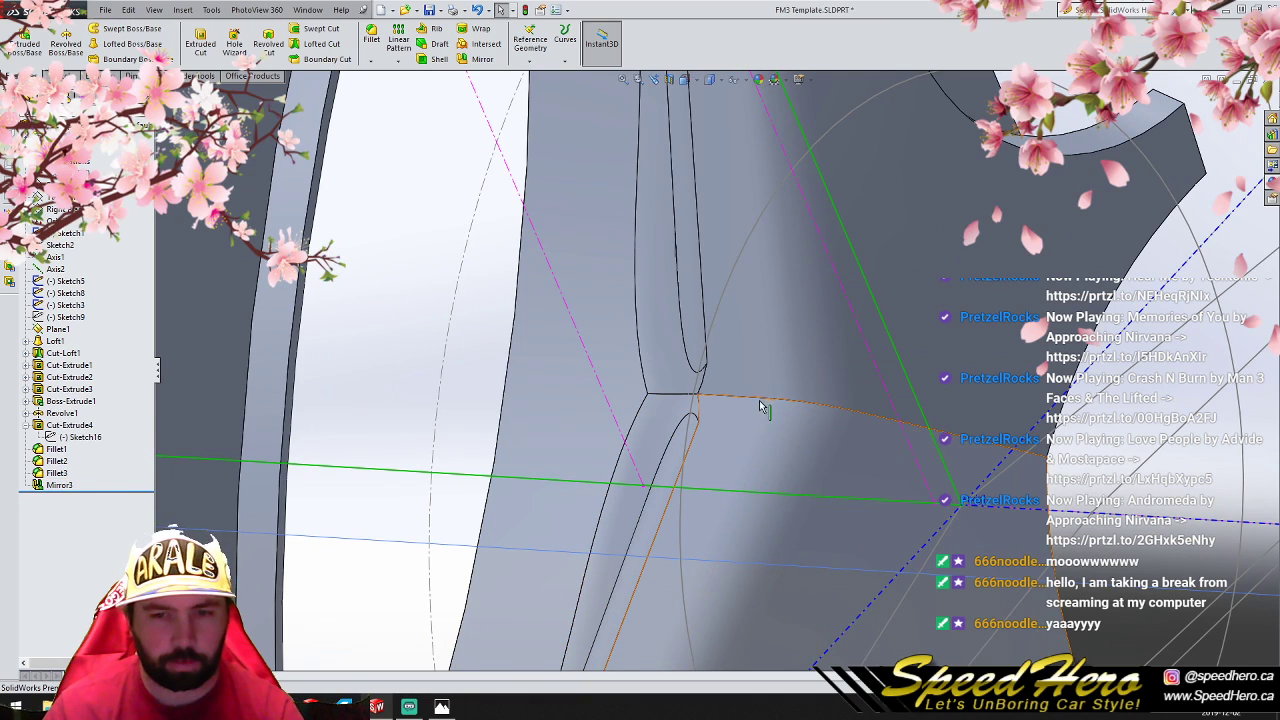
left_click(680, 398)
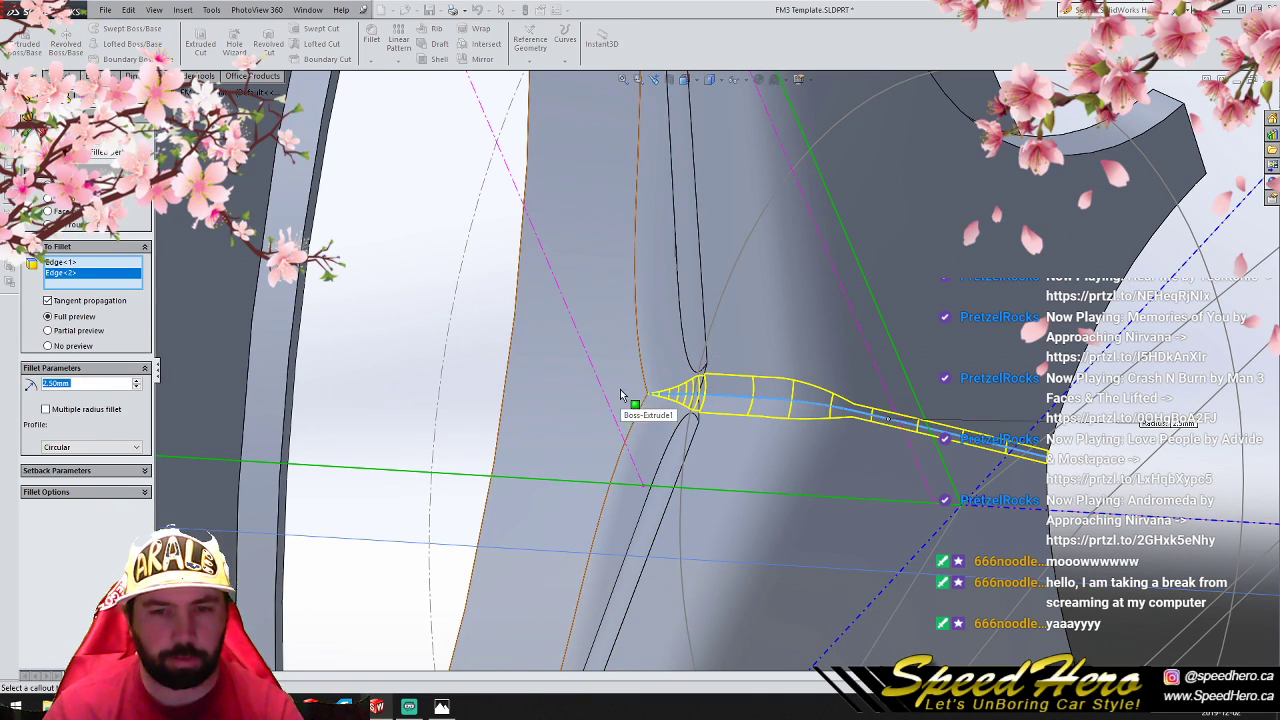
type("5")
key("Return")
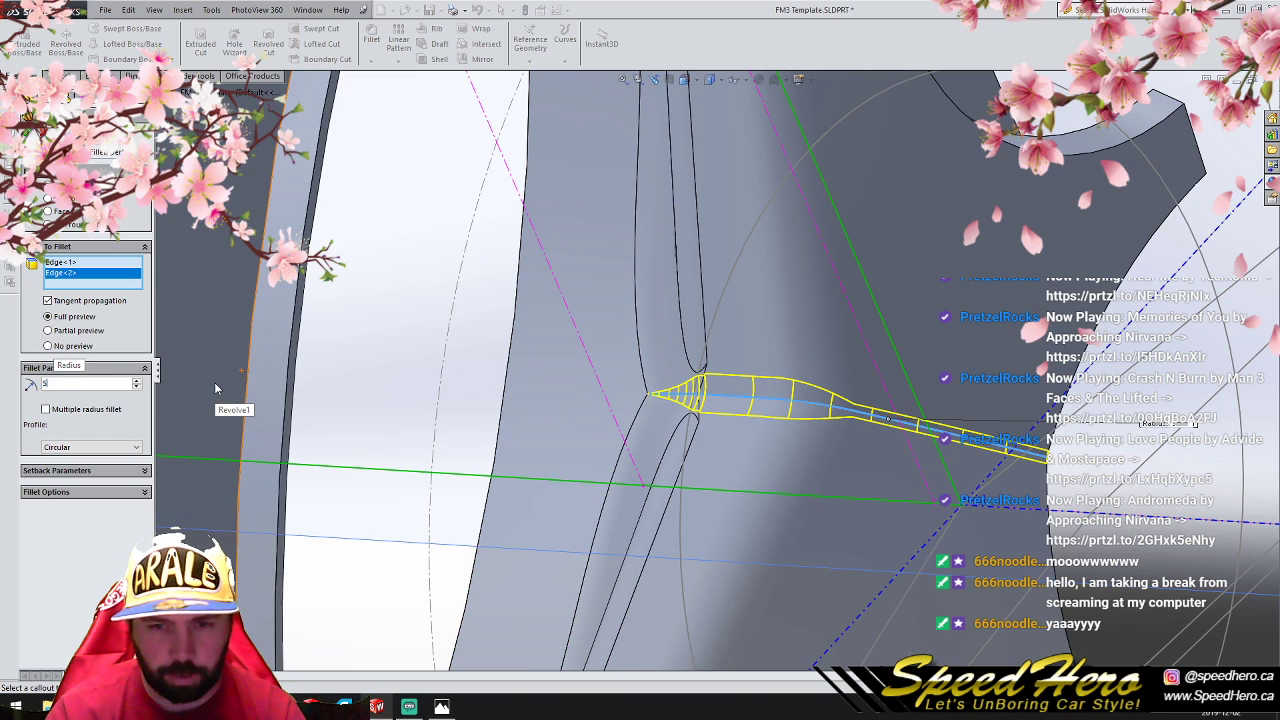
type("10")
key("Return")
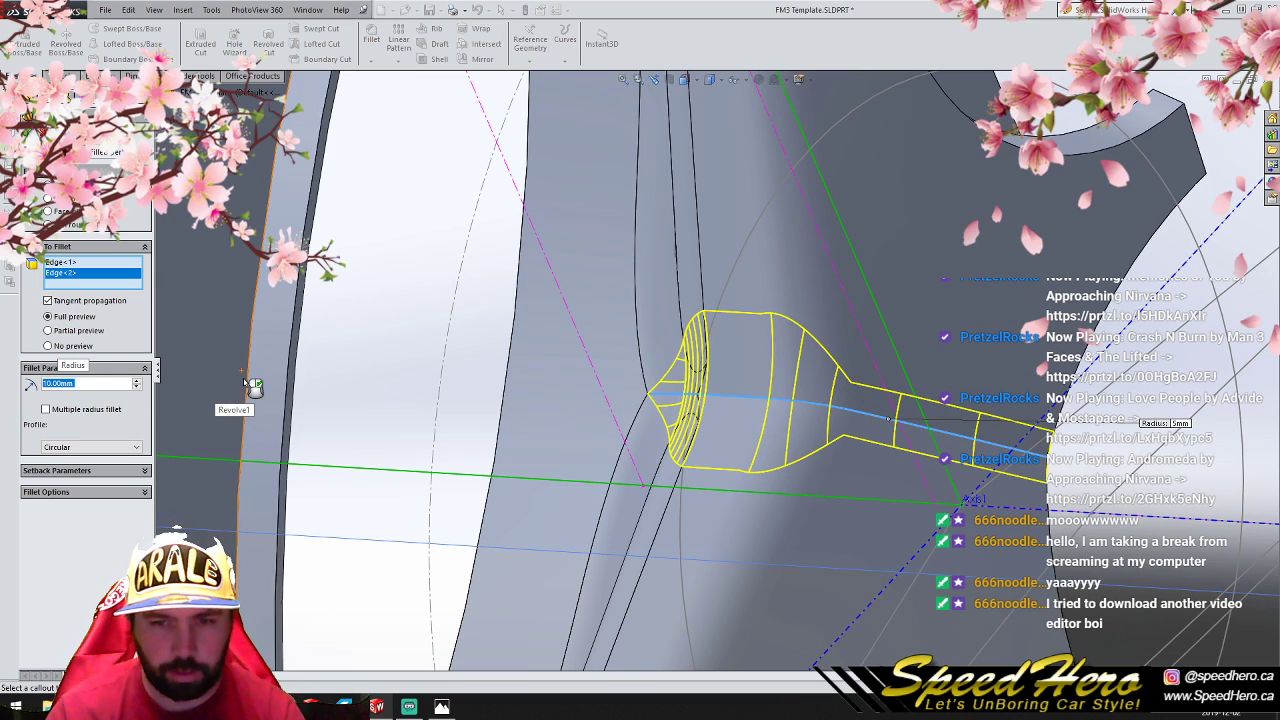
type("20")
key("Return")
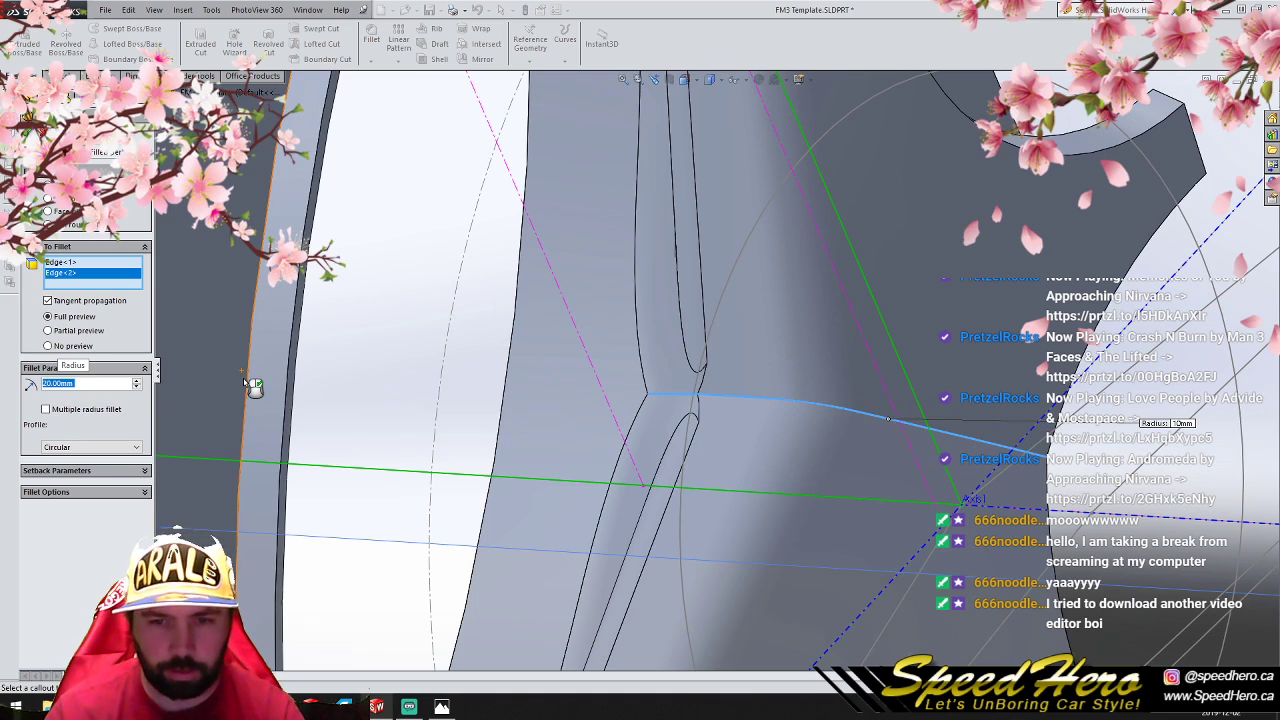
type("15")
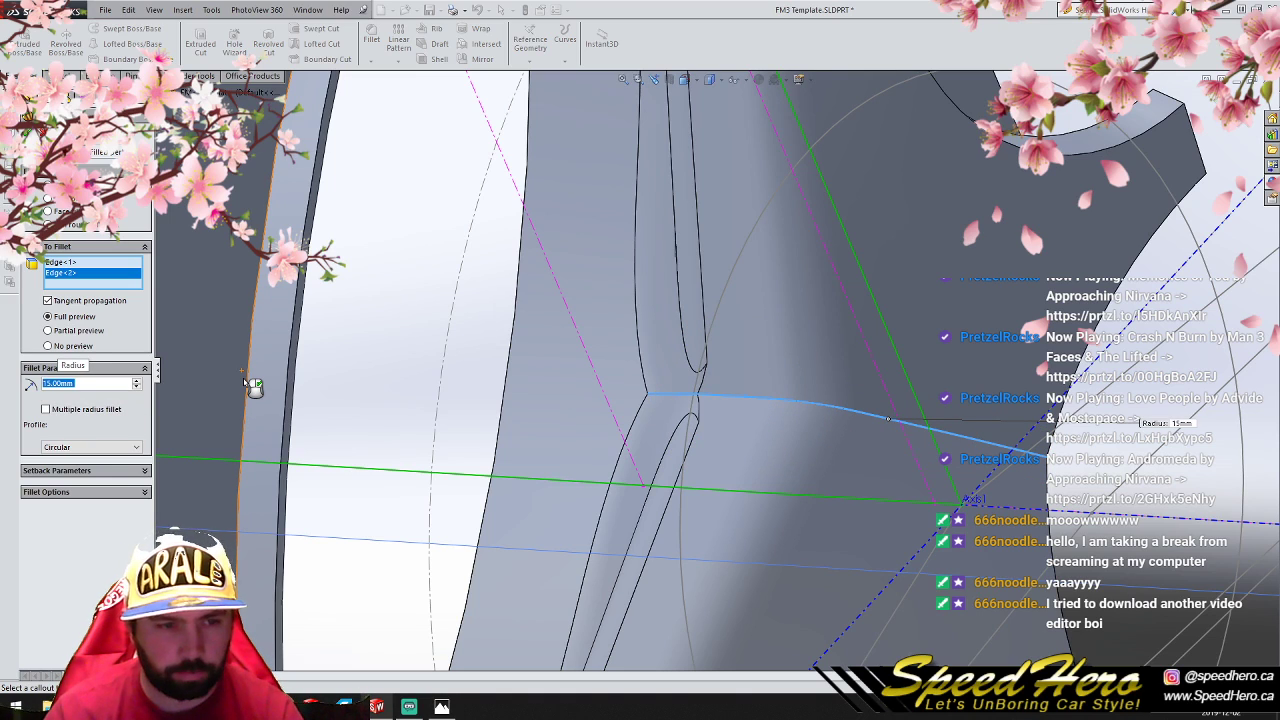
type("10")
key("Return")
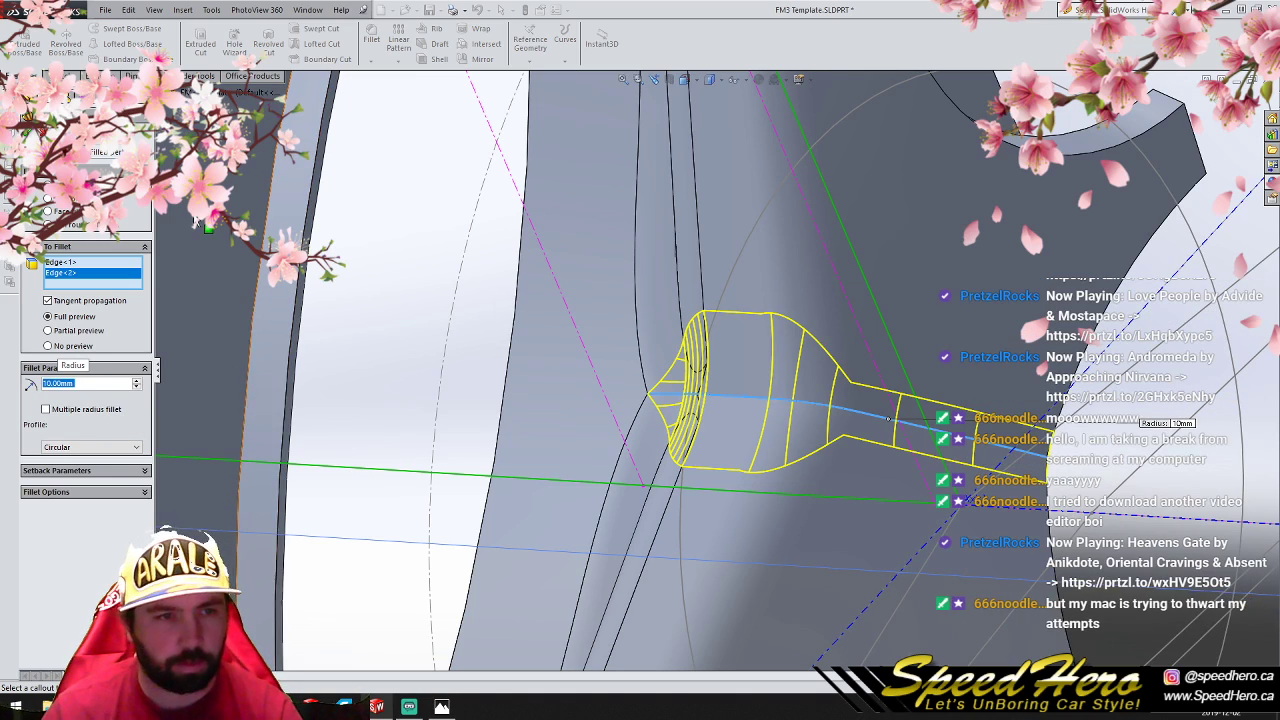
key("Return")
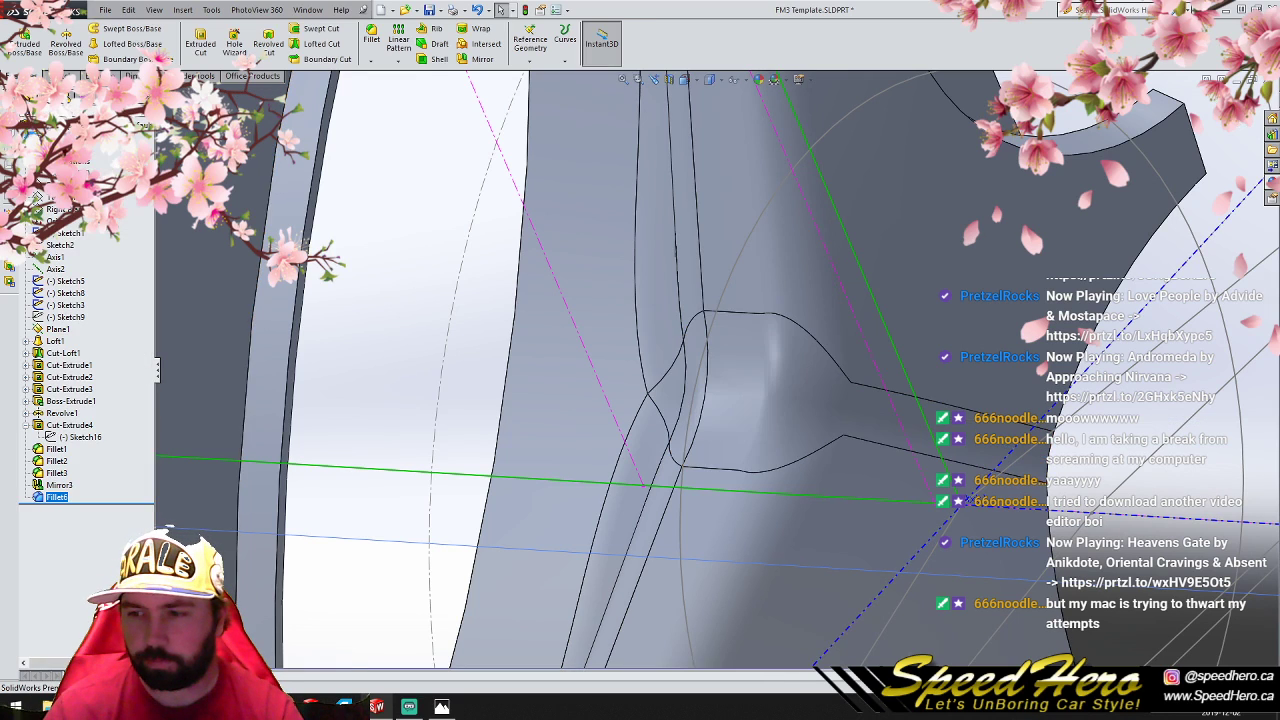
Step: Fillet the remaining crease edge between the mirrored half-spokes at 1 mm radius, also trying 5 and 2.5 mm
scroll(741, 476, "up", 2)
scroll(790, 445, "down", 1)
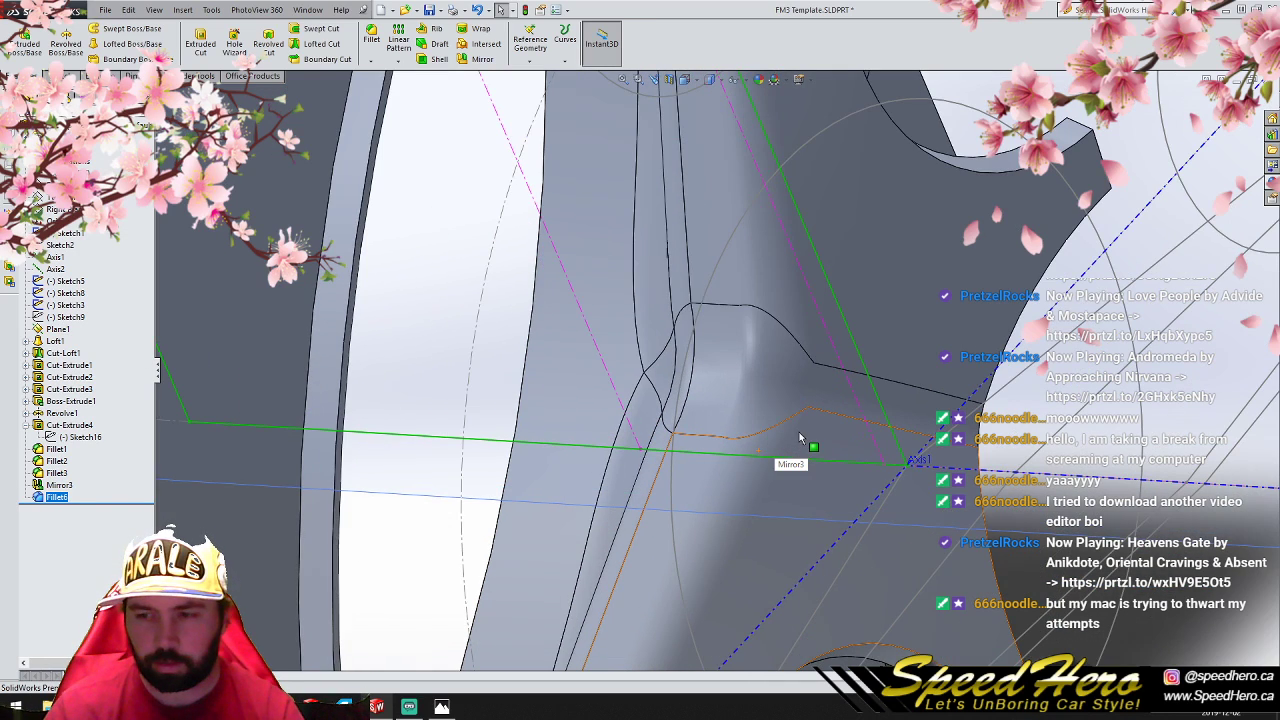
middle_click_drag(843, 449, 626, 417)
left_click(907, 402)
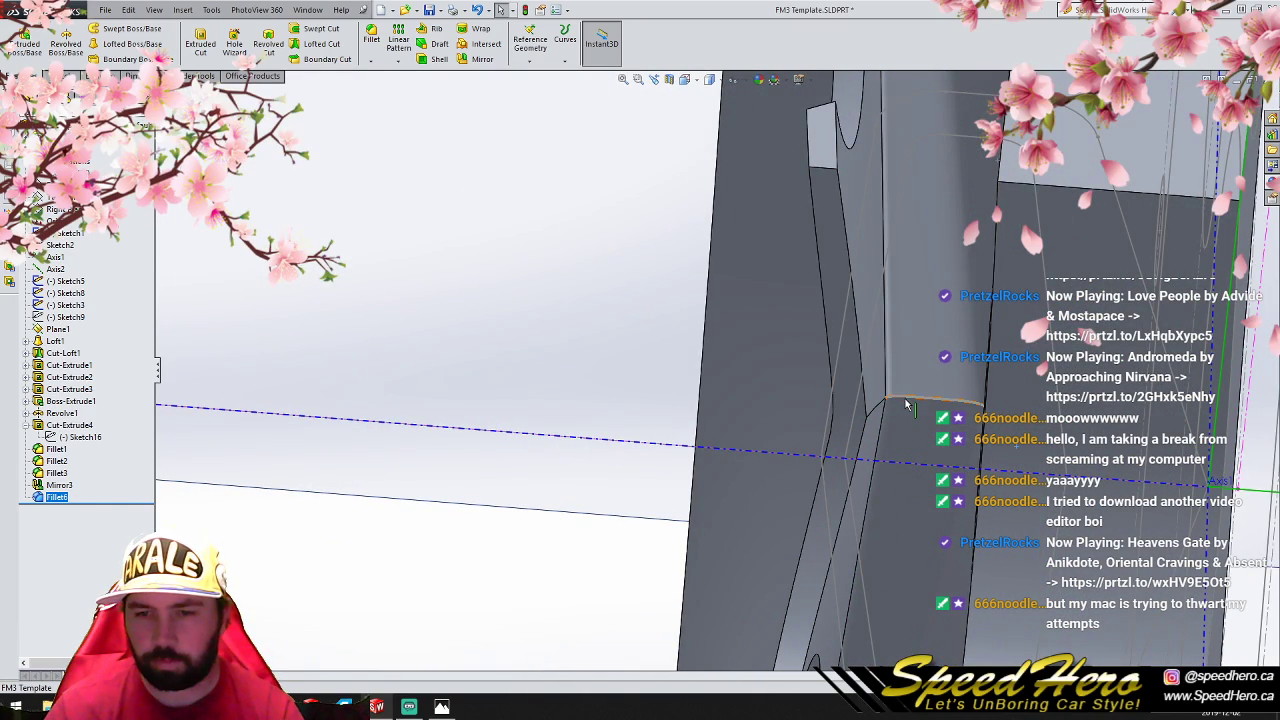
left_click(371, 38)
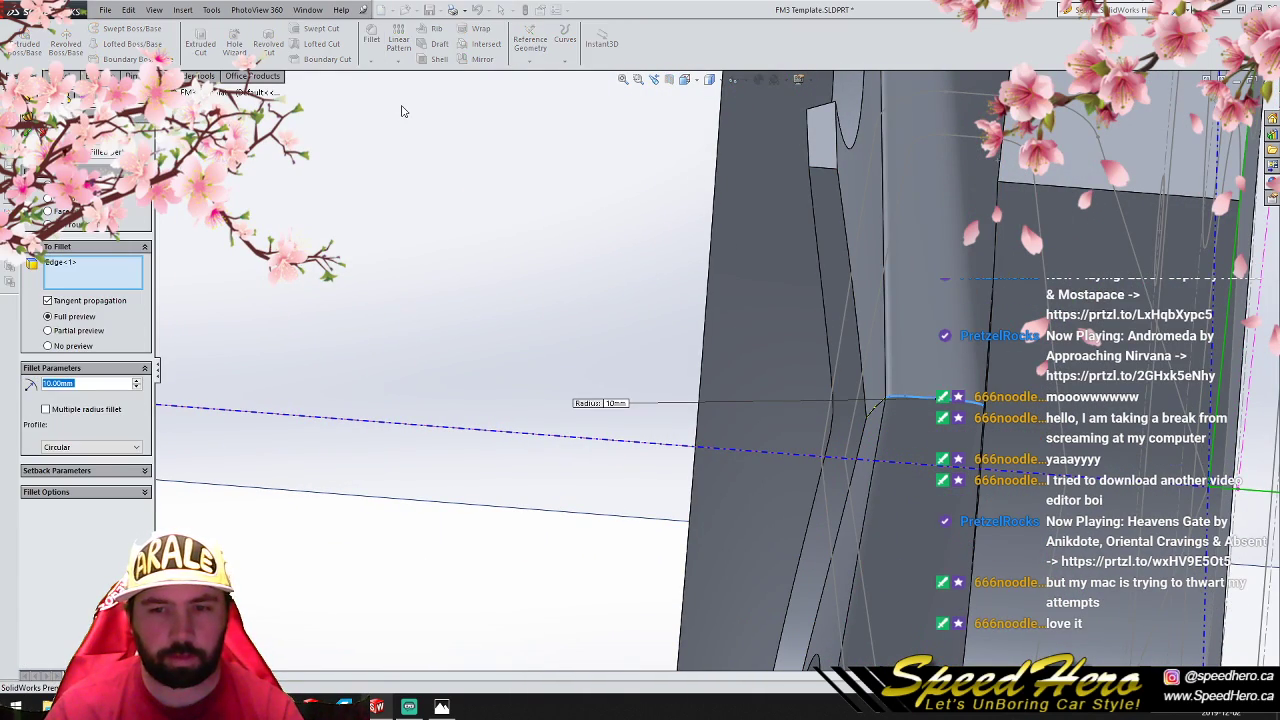
type("5")
key("Return")
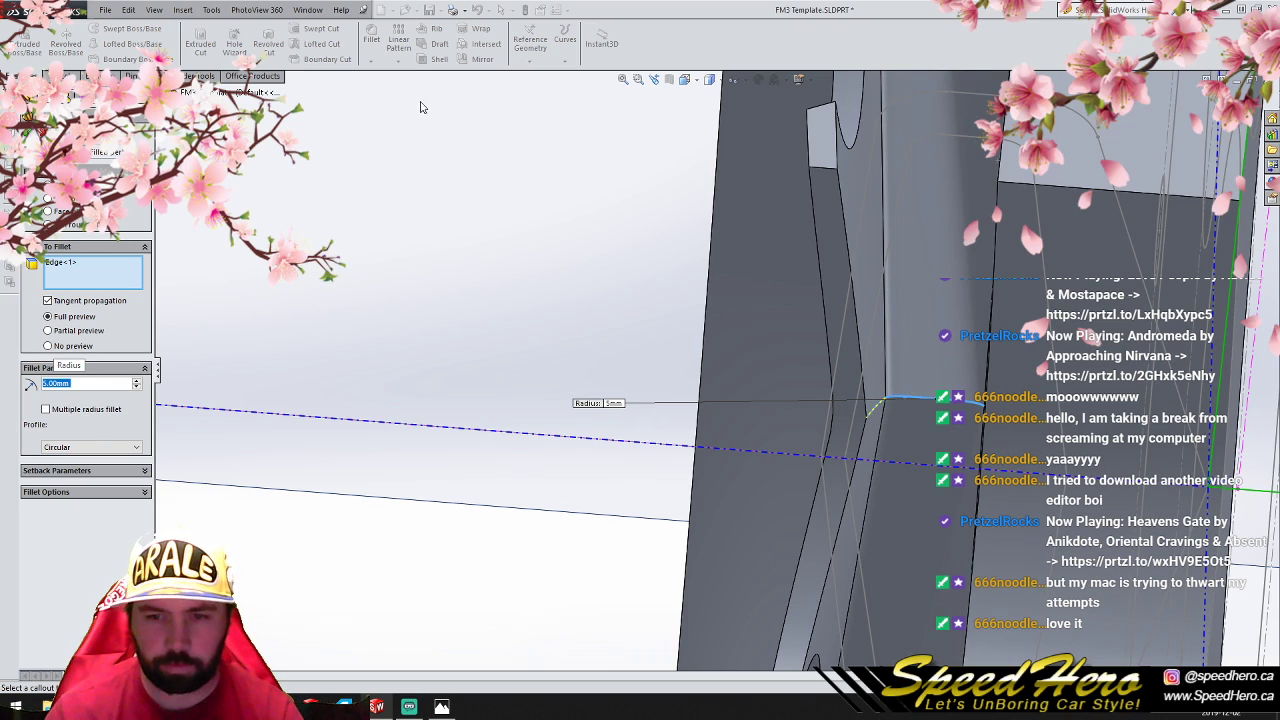
type("1")
key("Return")
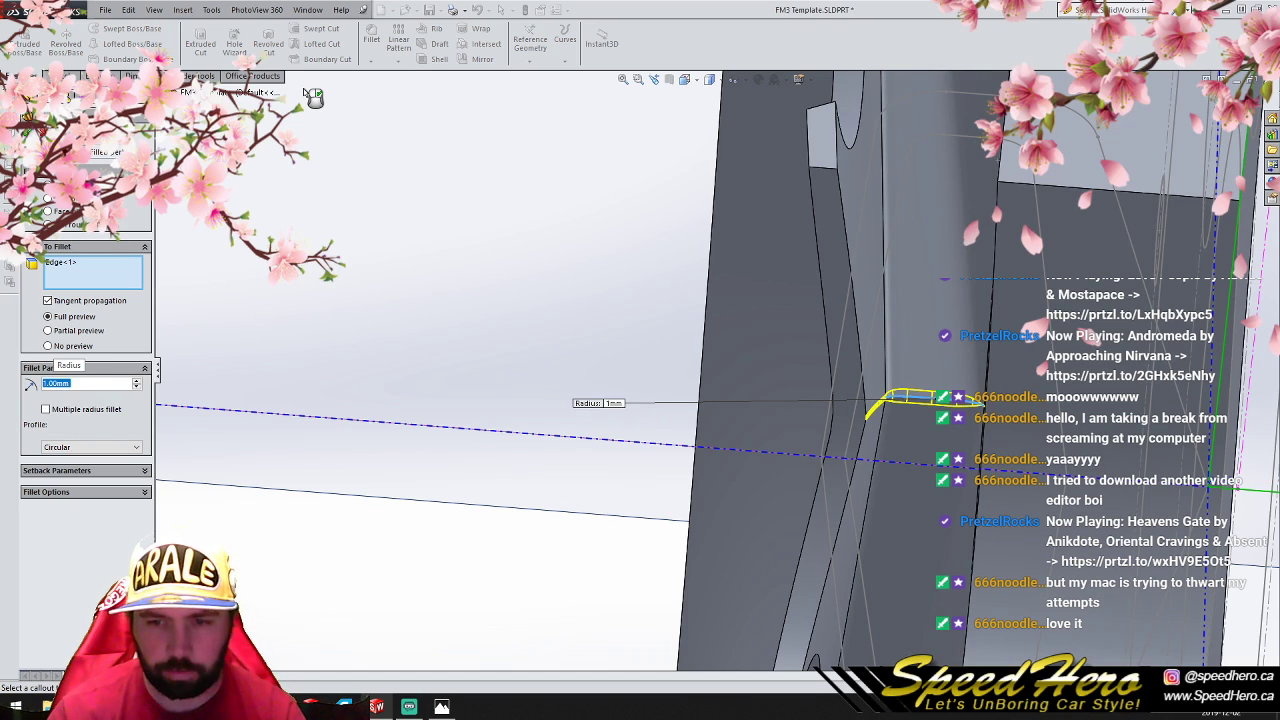
type("2.5")
key("Return")
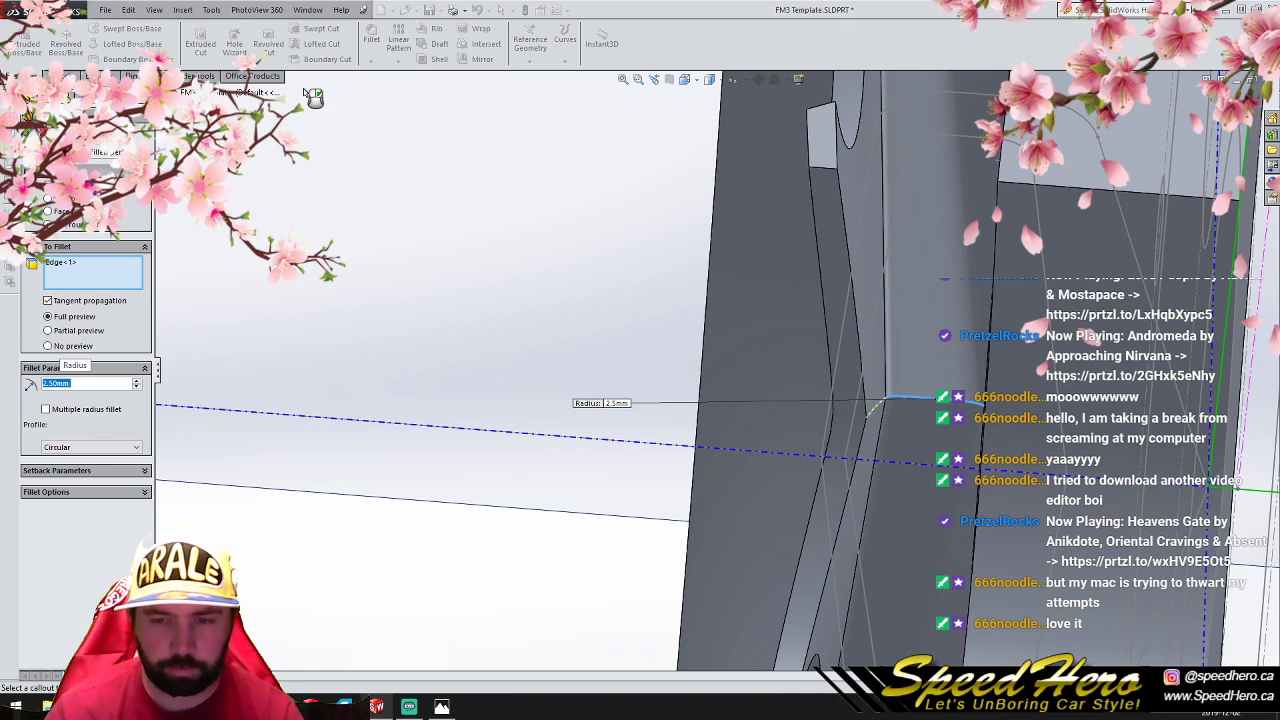
type("1")
key("Return")
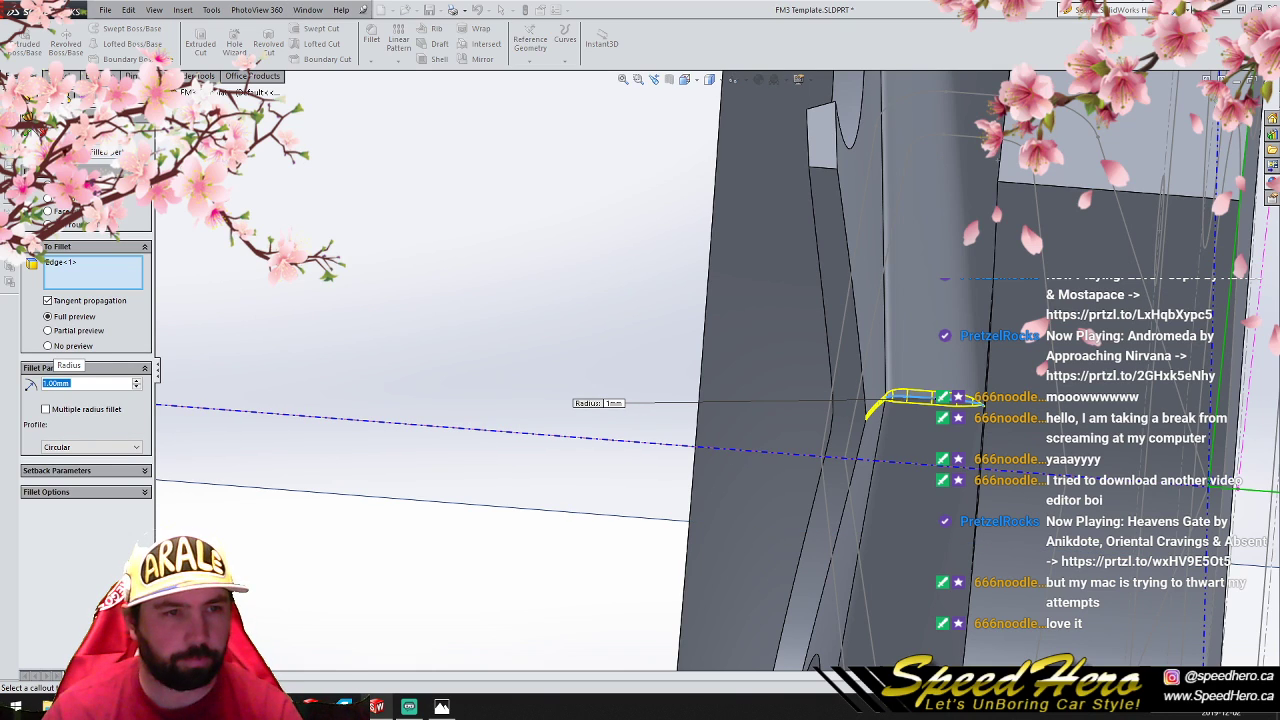
left_click(29, 131)
Step: Examine the filleted quarter-wheel body at an angle and in the front view
middle_click_drag(892, 430, 1006, 468)
scroll(1006, 470, "up", 6)
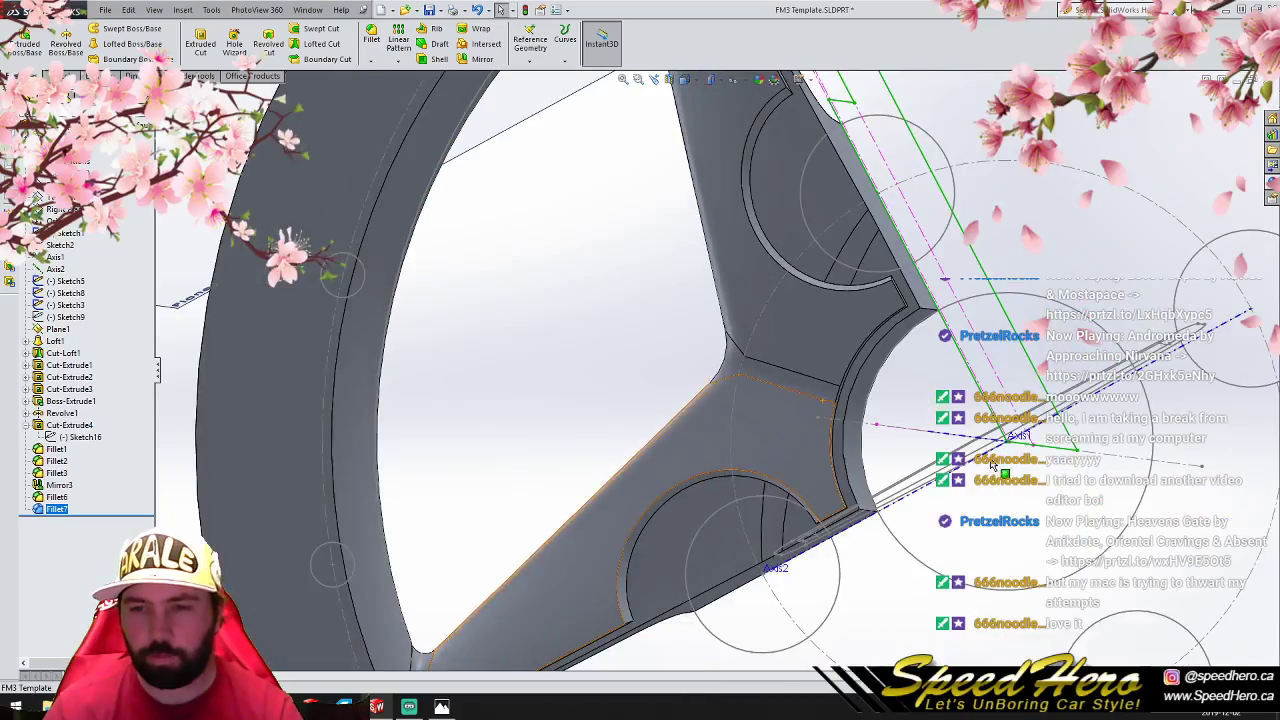
middle_click_drag(837, 393, 812, 384)
scroll(812, 390, "up", 5)
scroll(760, 338, "up", 2)
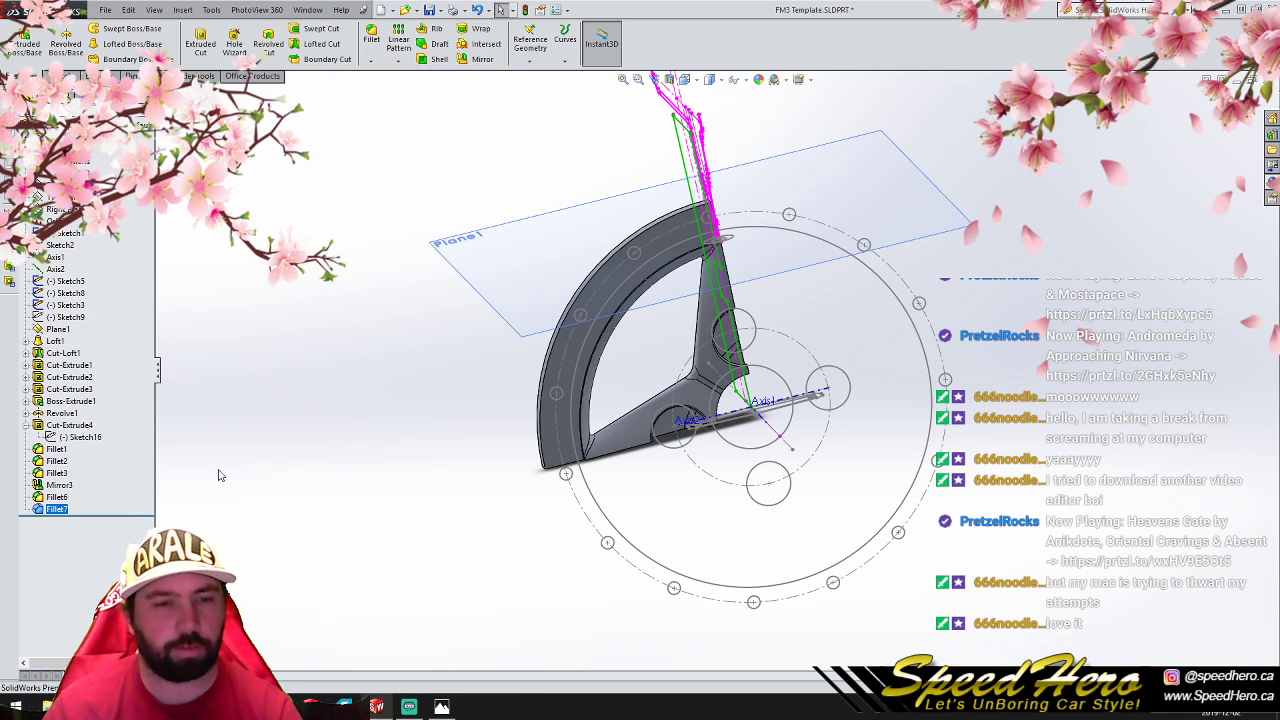
key("ctrl+1")
scroll(735, 382, "up", 2)
scroll(741, 380, "down", 3)
scroll(728, 425, "down", 2)
scroll(760, 375, "up", 4)
scroll(726, 294, "down", 5)
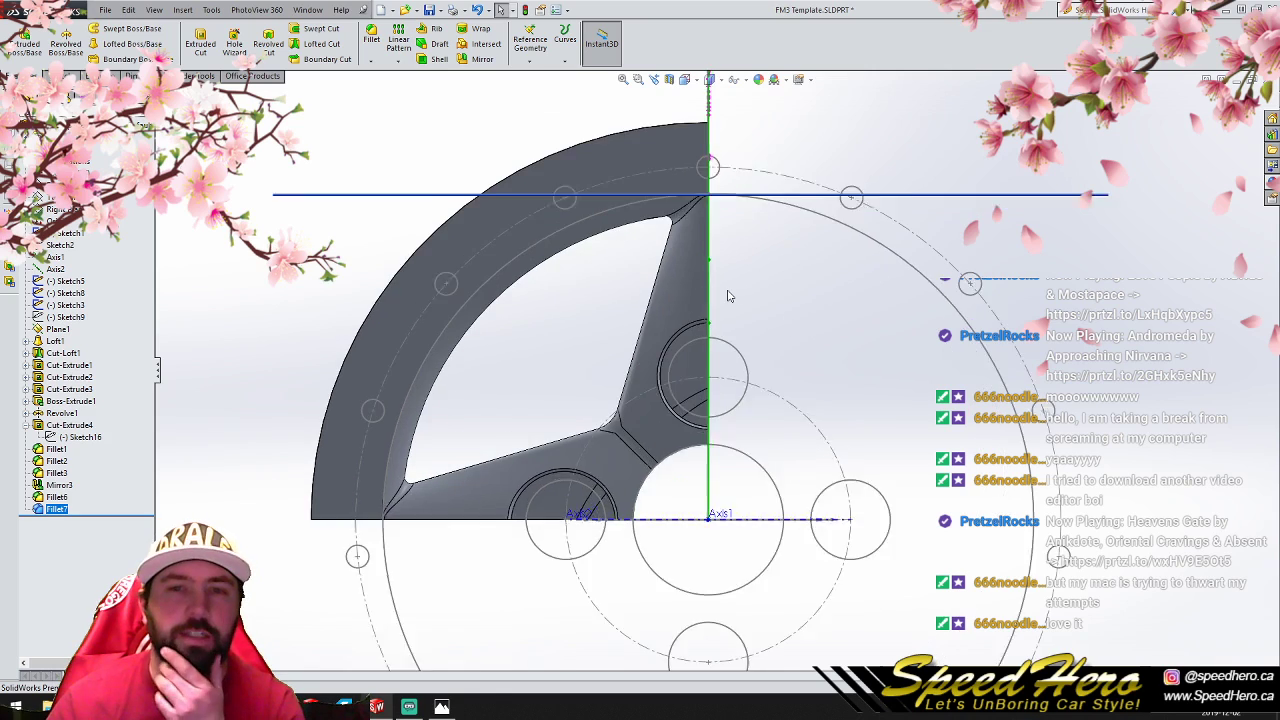
scroll(728, 298, "up", 1)
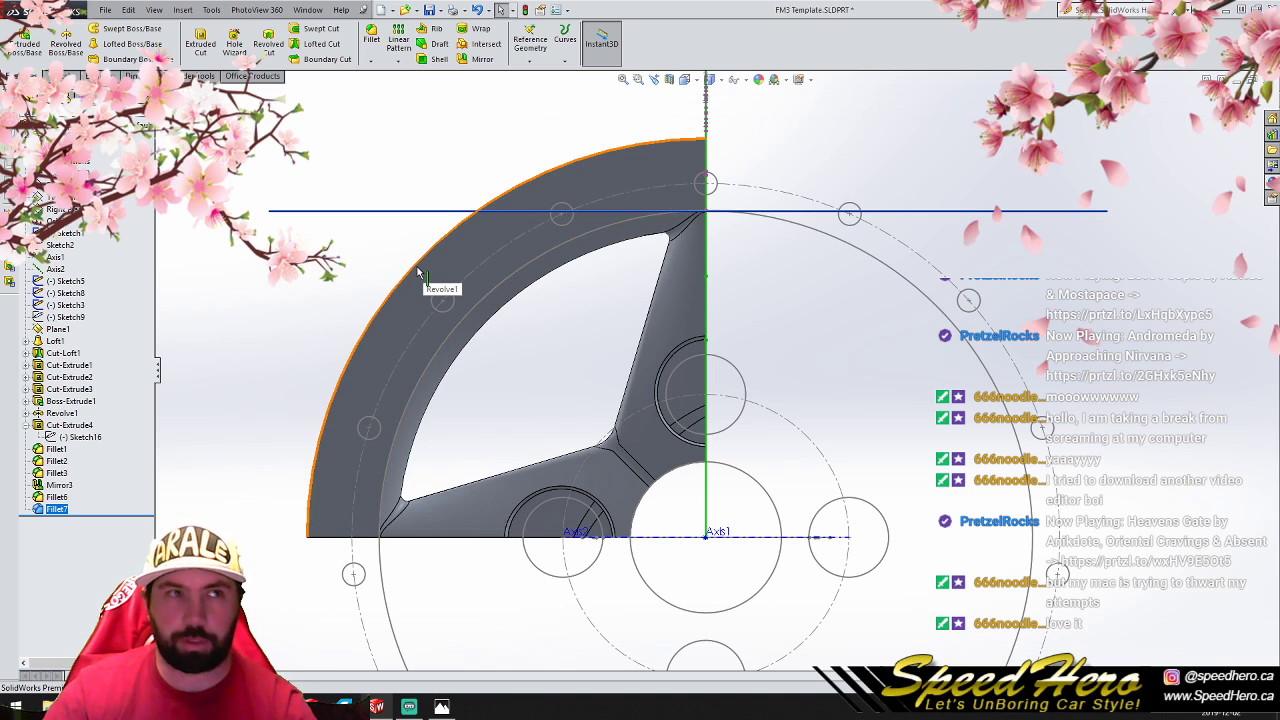
Step: Circular-pattern the quarter-wheel body about Axis1 with four equally spaced instances over 360 degrees
key("z")
left_click(398, 61)
left_click(414, 89)
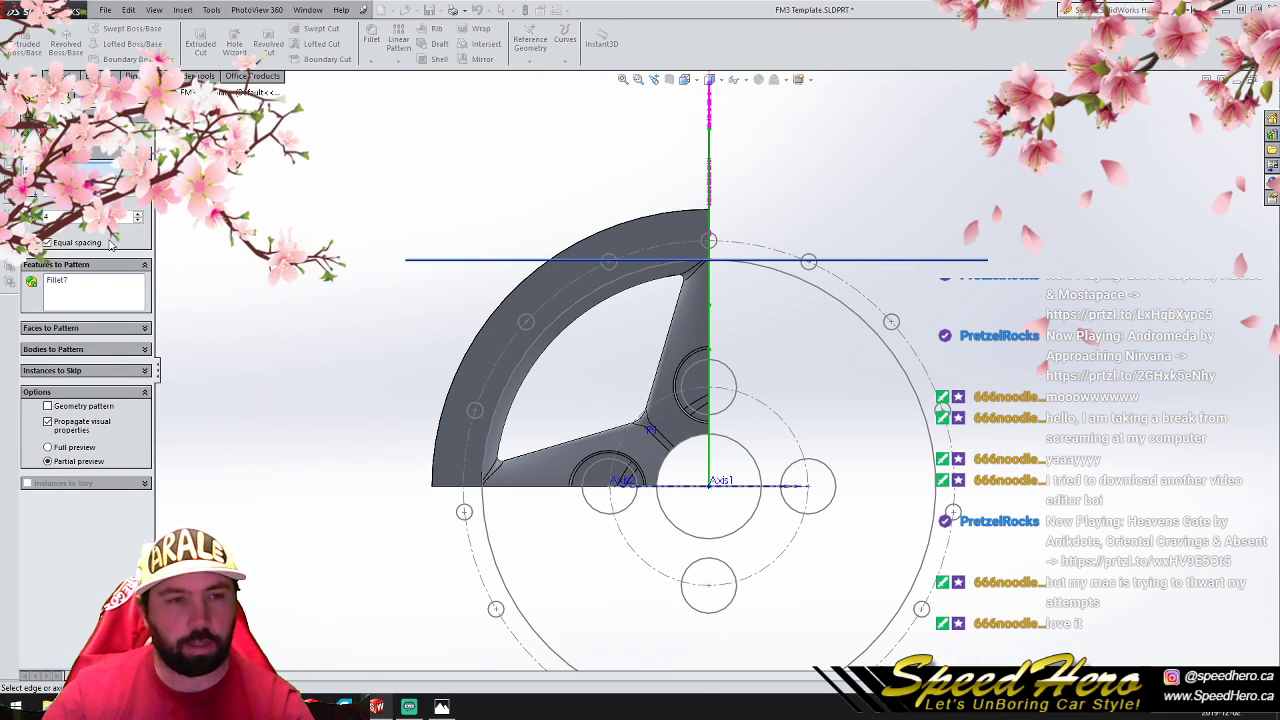
left_click(69, 350)
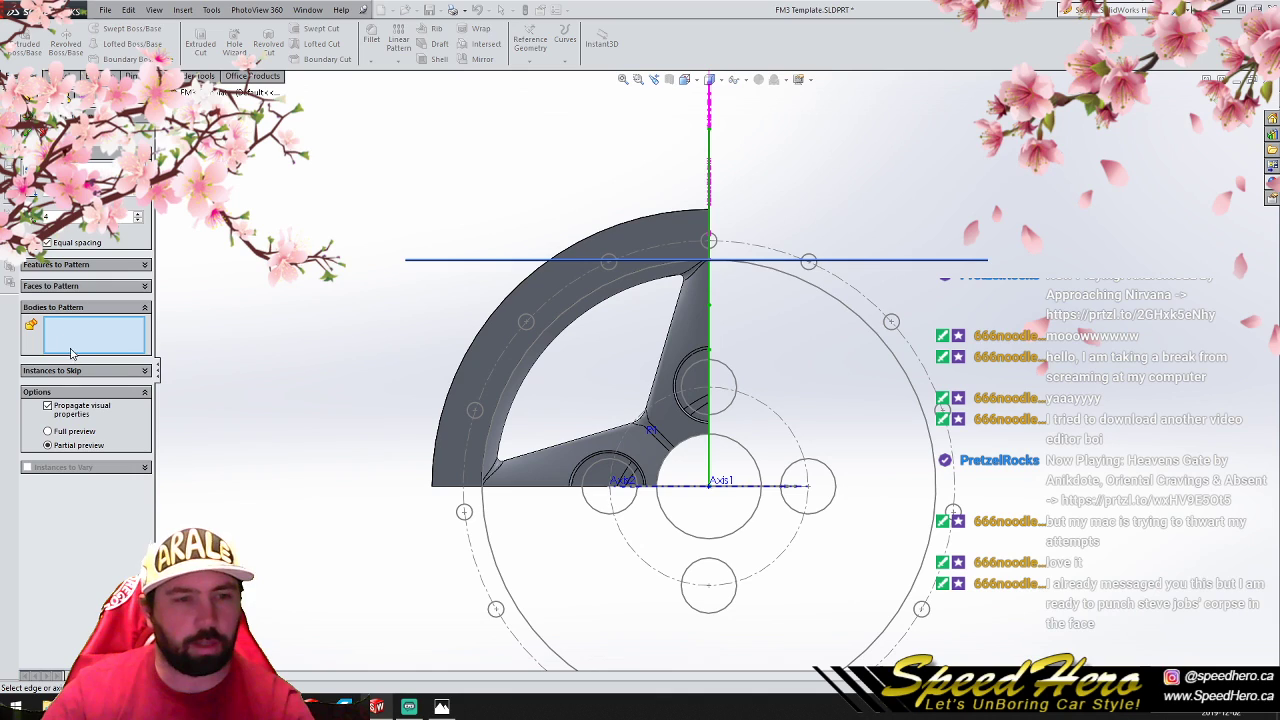
left_click(540, 316)
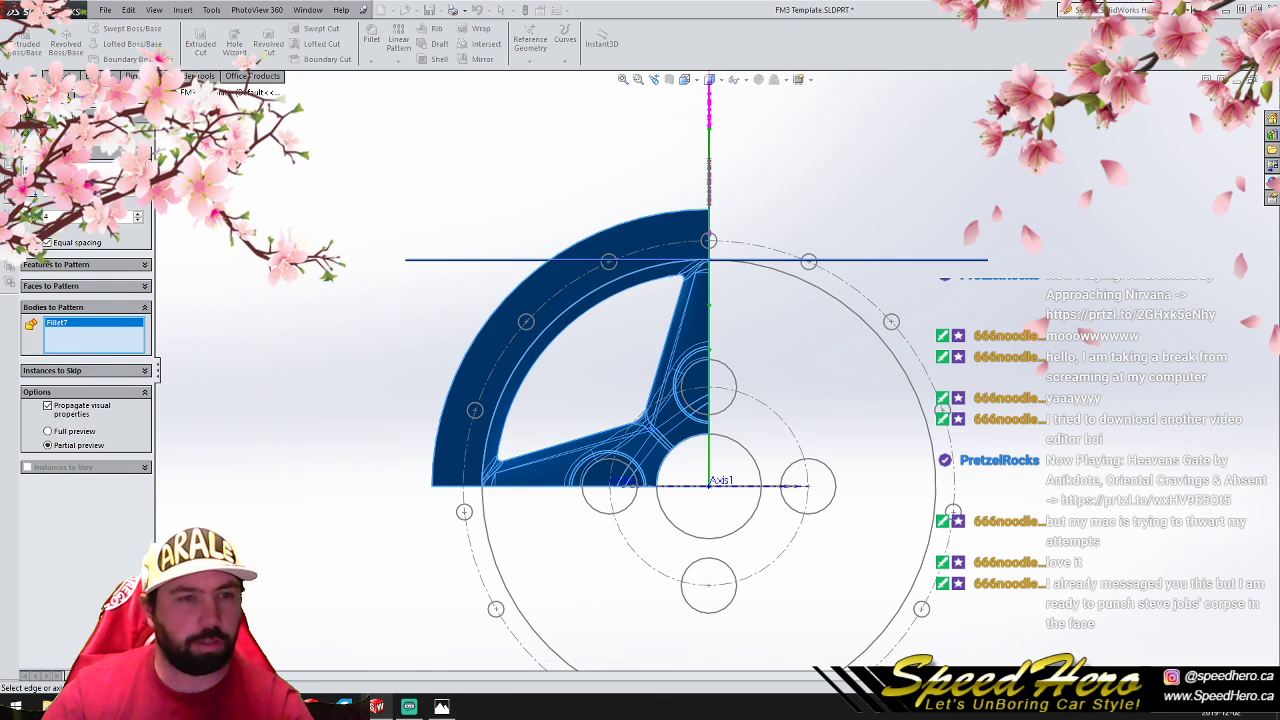
left_click(83, 169)
left_click(160, 92)
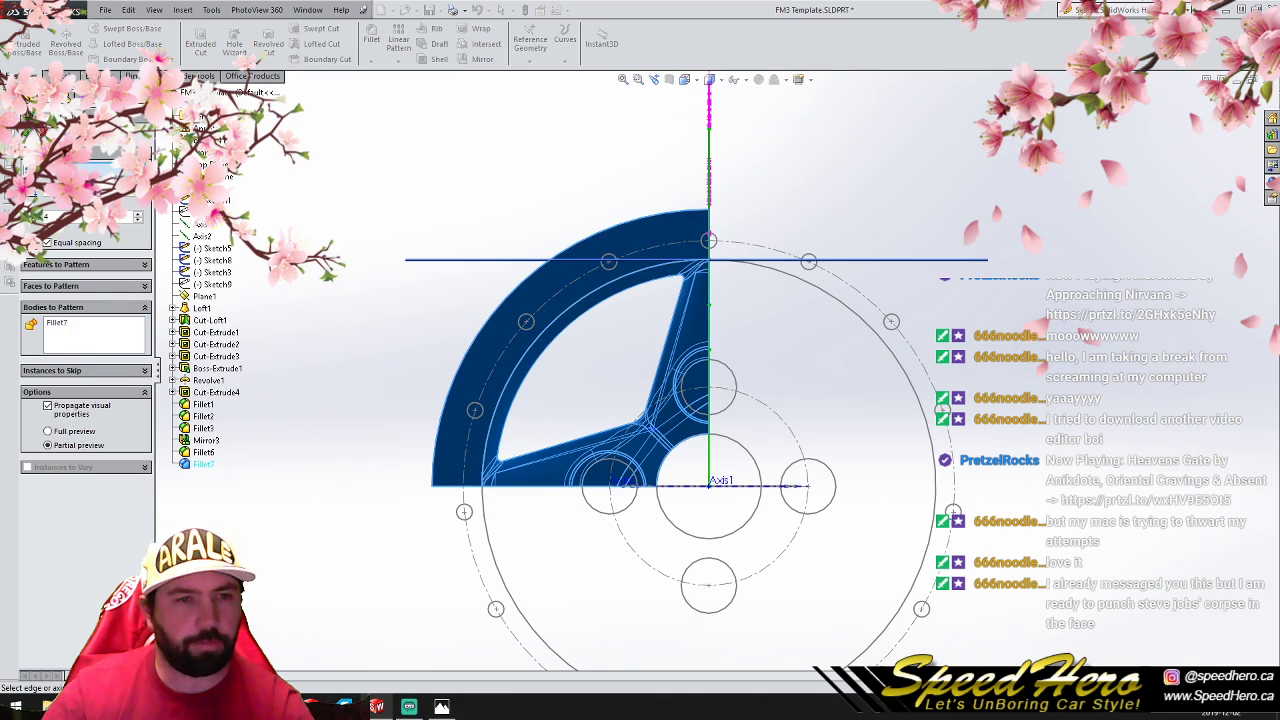
left_click(190, 224)
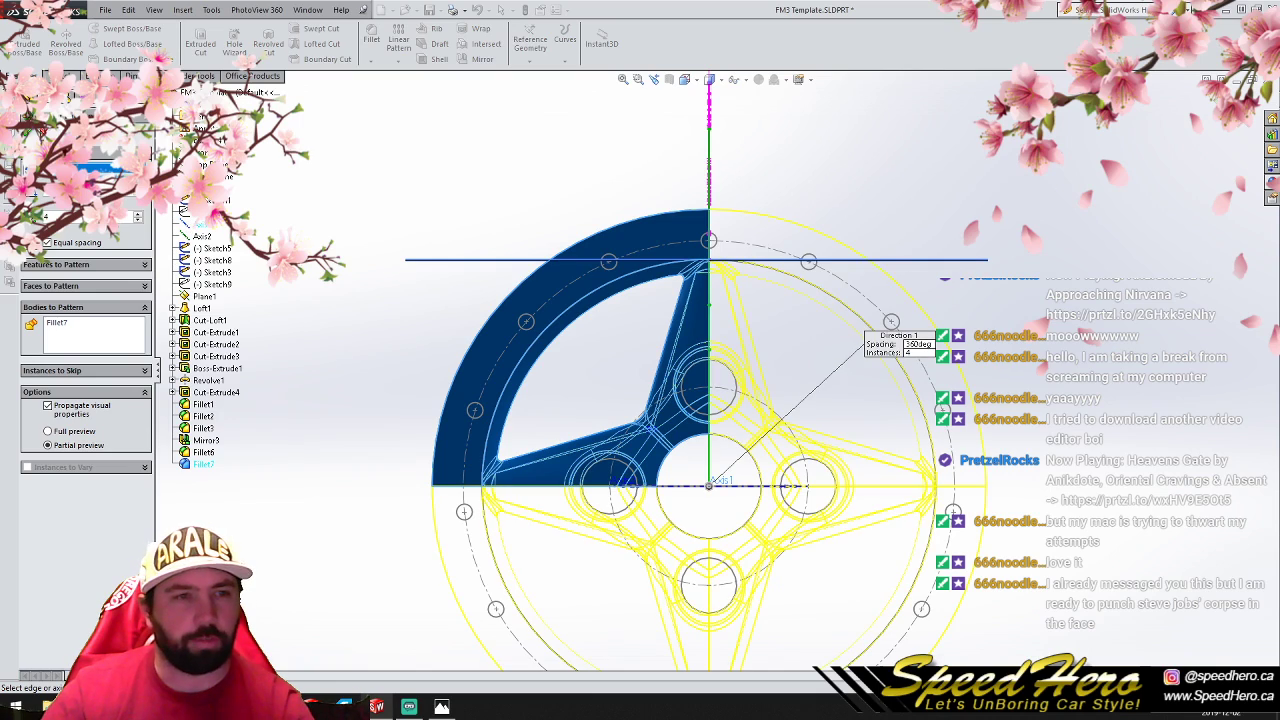
left_click(28, 131)
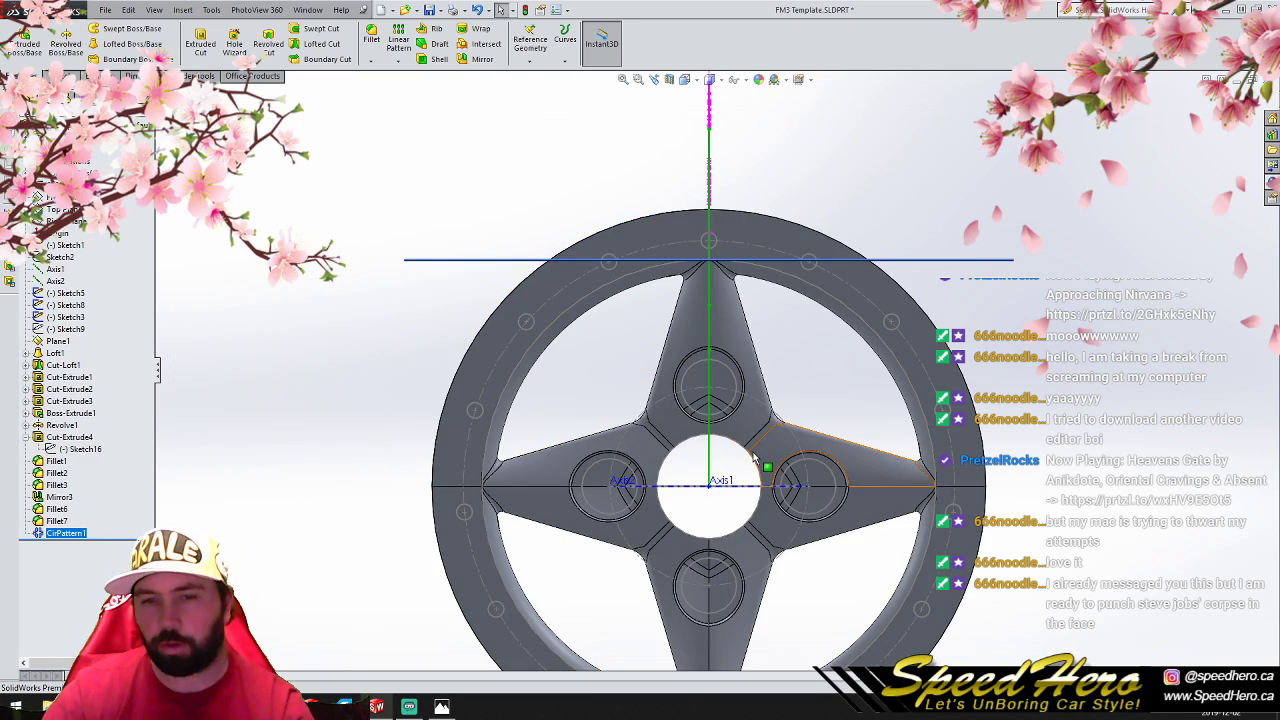
Step: Inspect the complete four-spoke wheel and undo the circular pattern
scroll(752, 448, "up", 4)
scroll(750, 438, "down", 3)
mouse_move(750, 438)
middle_mouse_down()
mouse_move(707, 443)
mouse_move(762, 456)
mouse_move(736, 445)
mouse_move(724, 408)
mouse_move(822, 421)
mouse_move(555, 426)
mouse_move(838, 441)
mouse_move(720, 430)
mouse_move(866, 380)
mouse_move(710, 400)
mouse_move(766, 413)
mouse_move(730, 414)
mouse_move(863, 424)
mouse_move(733, 427)
middle_mouse_up()
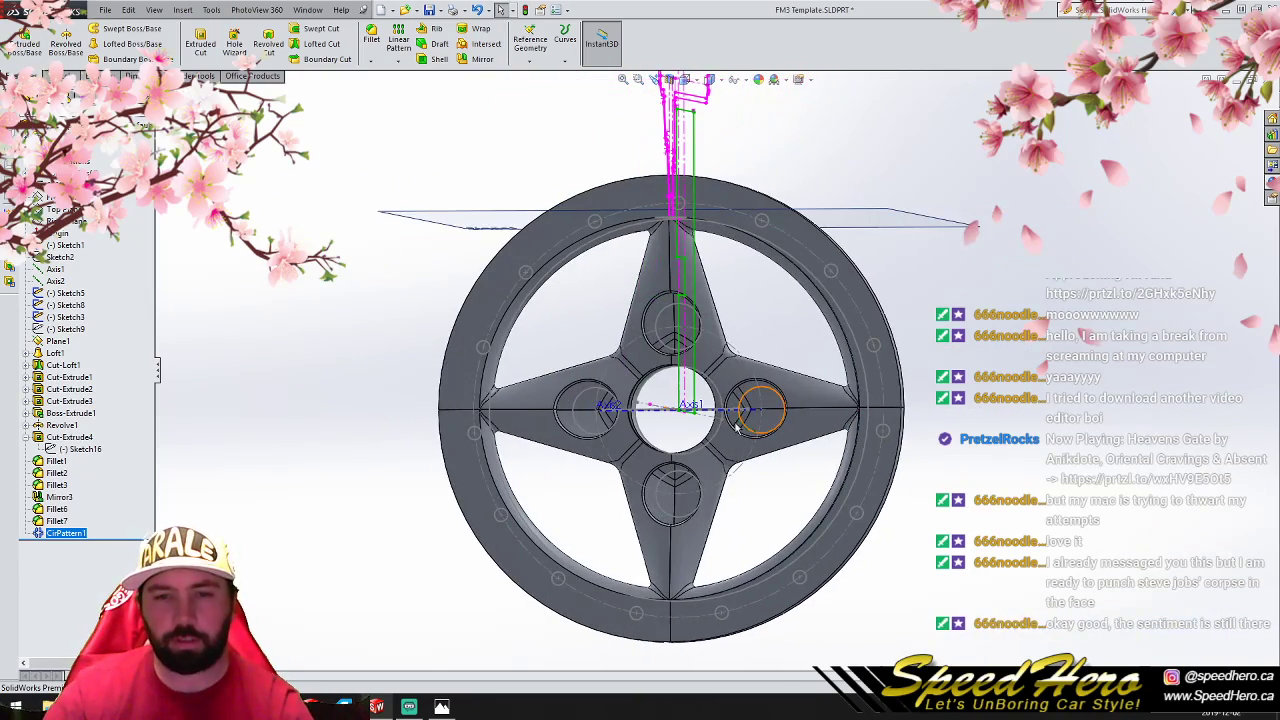
key("ctrl+z")
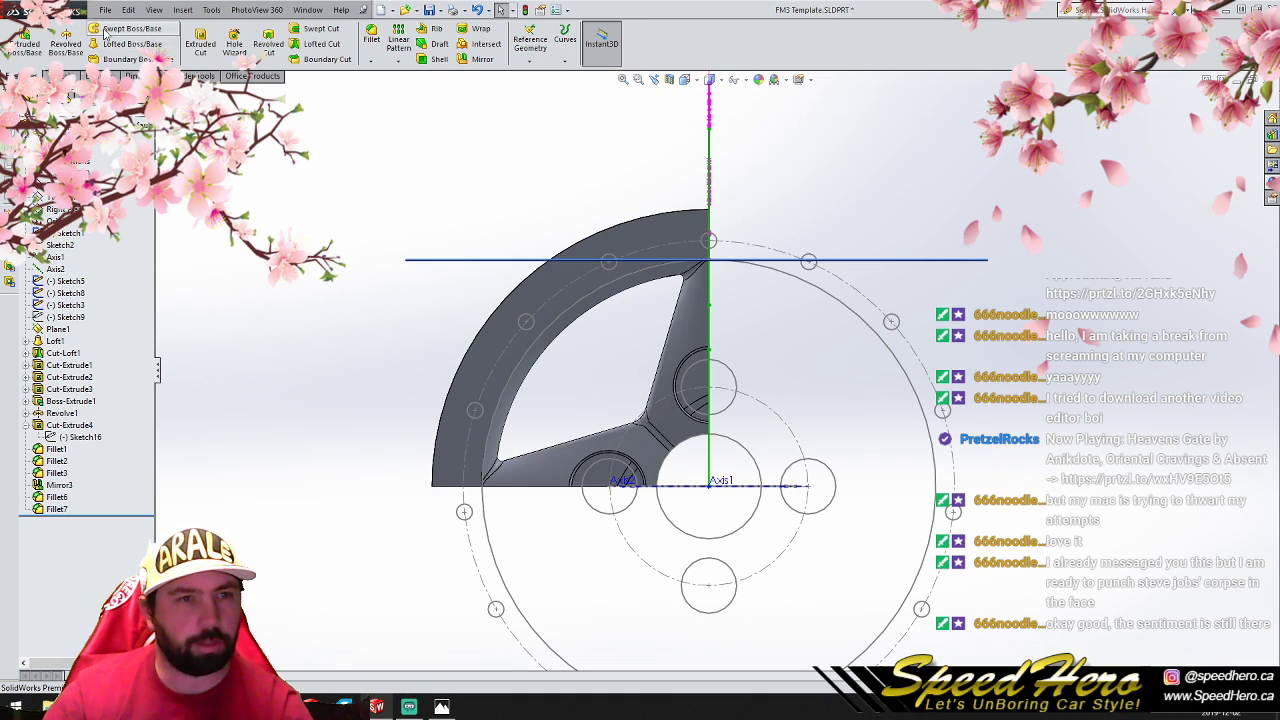
Step: Recreate the circular body pattern of the quarter wheel about Axis1 with four equally spaced instances over 360 degrees
left_click(398, 61)
left_click(425, 93)
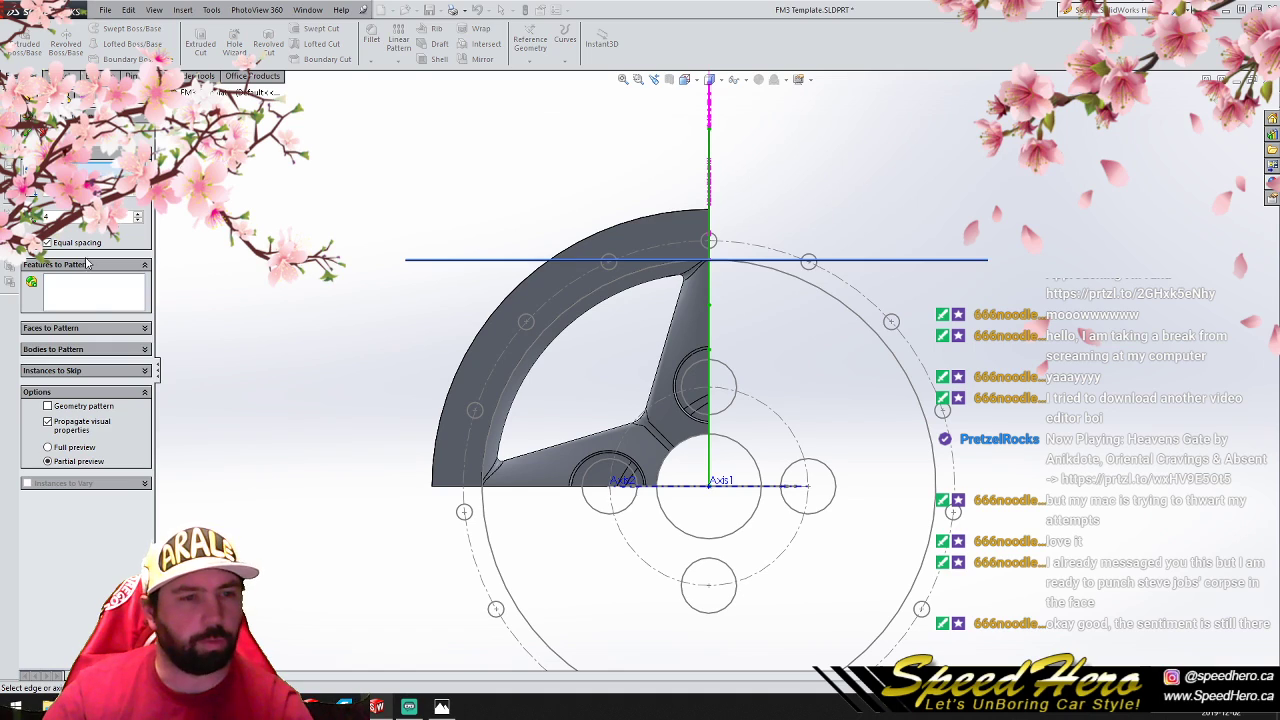
left_click(550, 291)
right_click(82, 292)
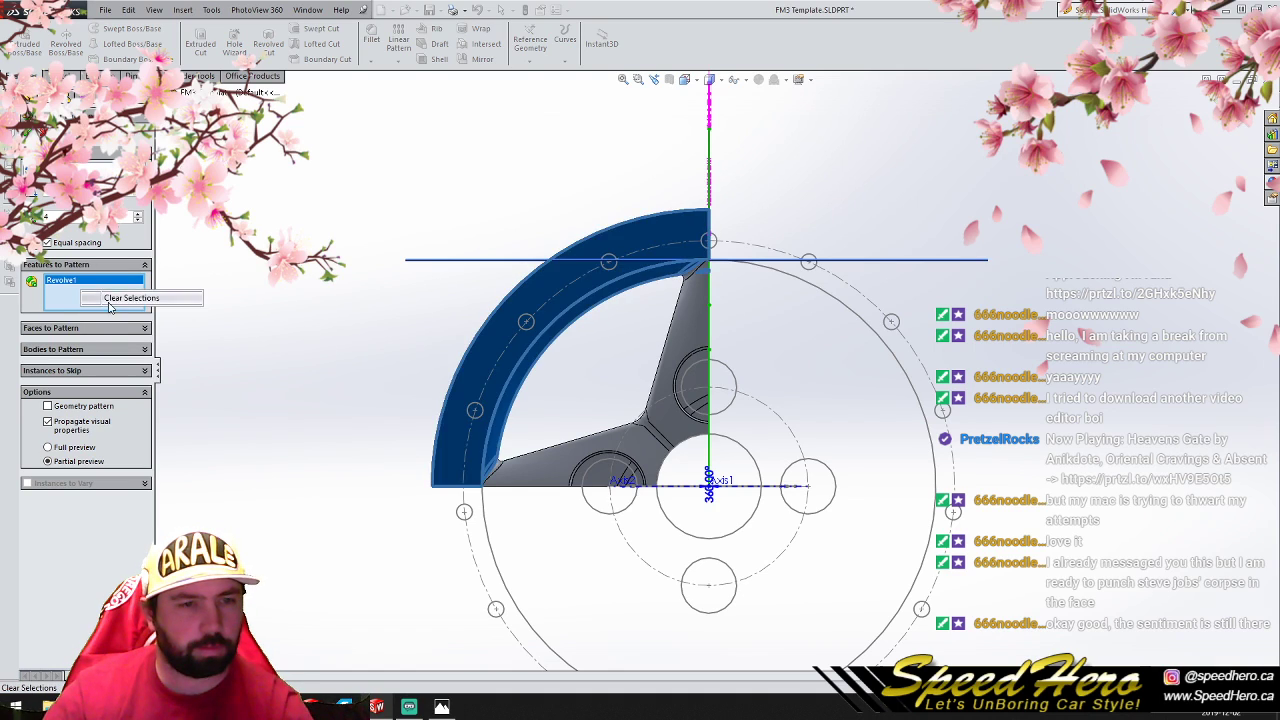
left_click(107, 302)
left_click(86, 351)
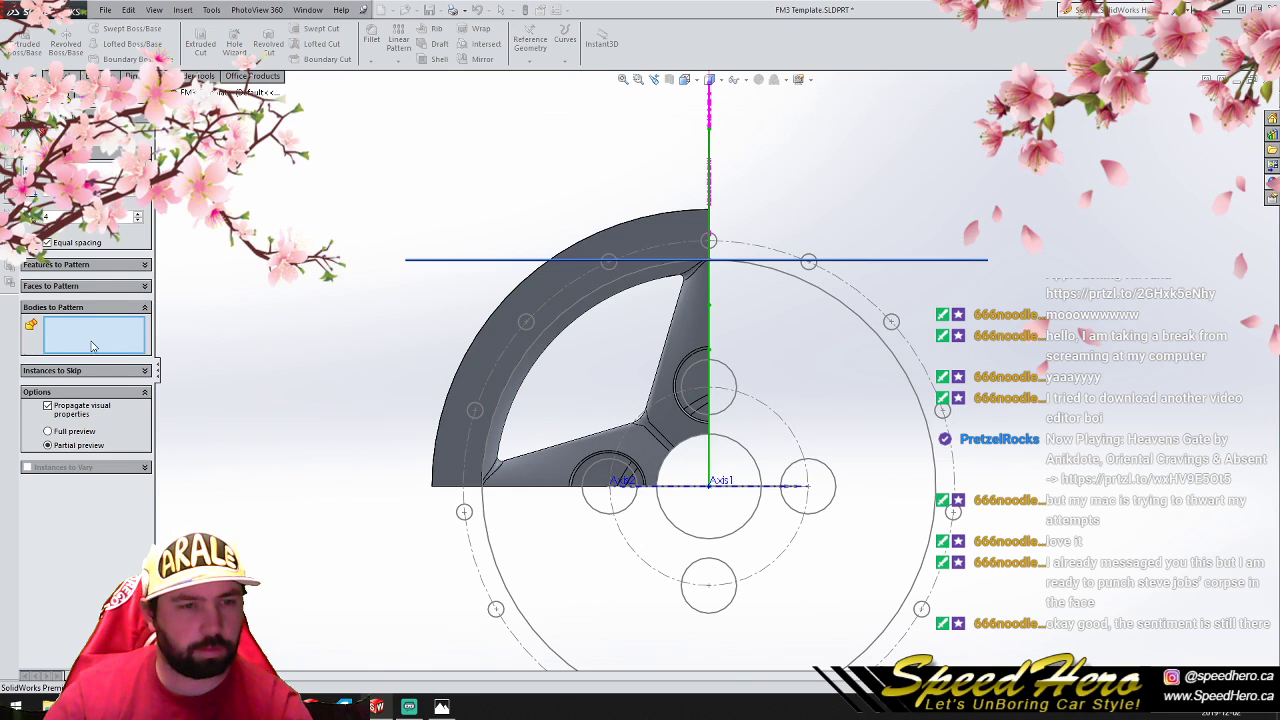
left_click(544, 306)
left_click(102, 169)
left_click(173, 92)
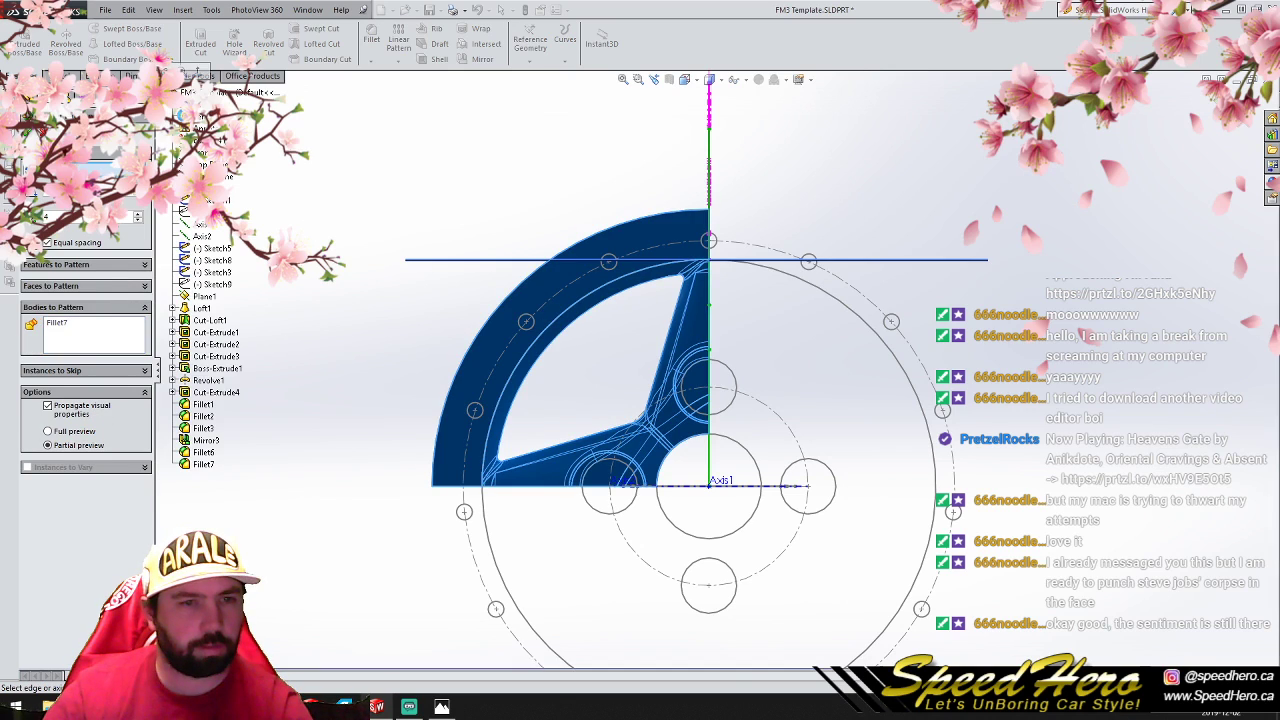
left_click(205, 207)
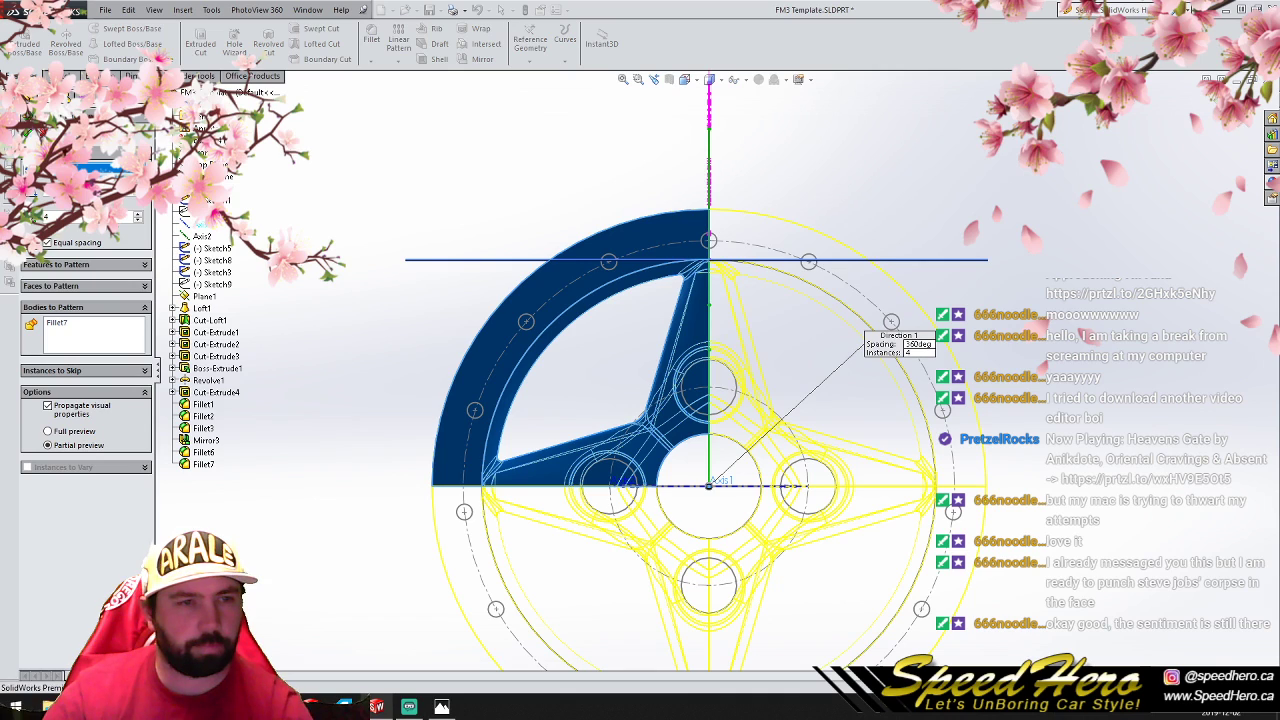
left_click(29, 133)
Step: Accept the circular body pattern and combine the four quarter-wheel bodies into a single solid
left_click(80, 173)
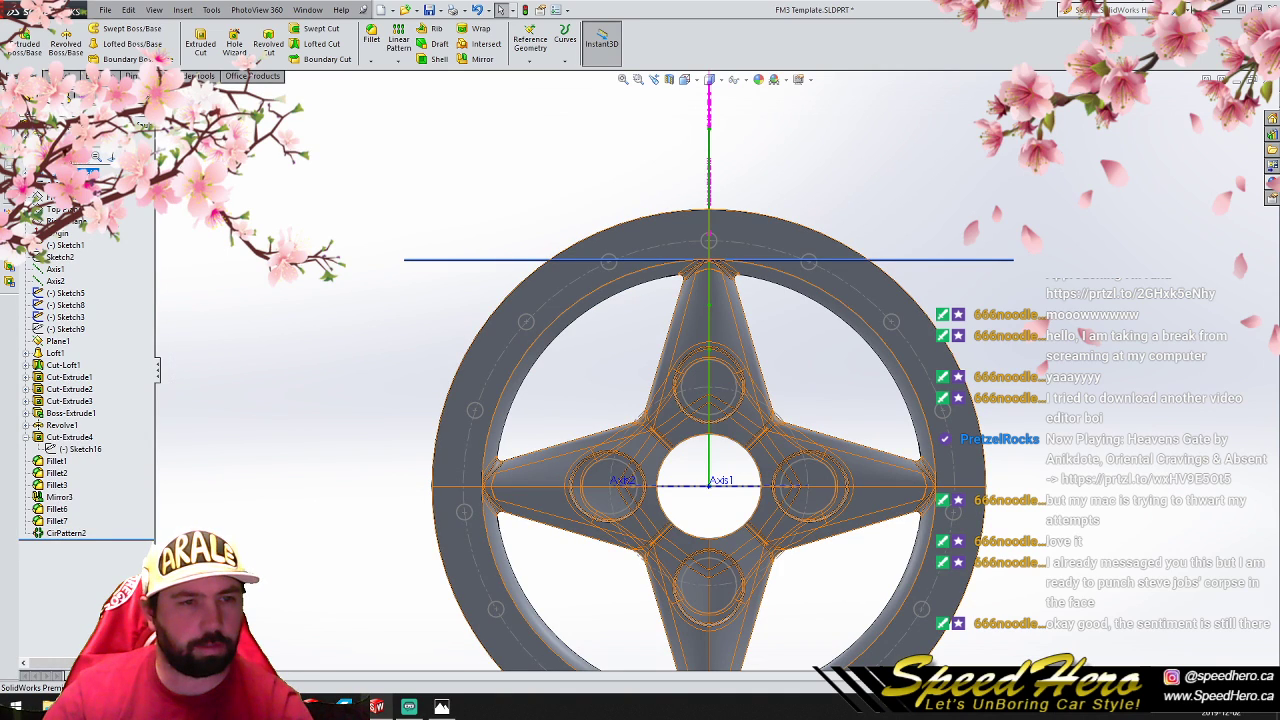
right_click(86, 173)
left_click(26, 173)
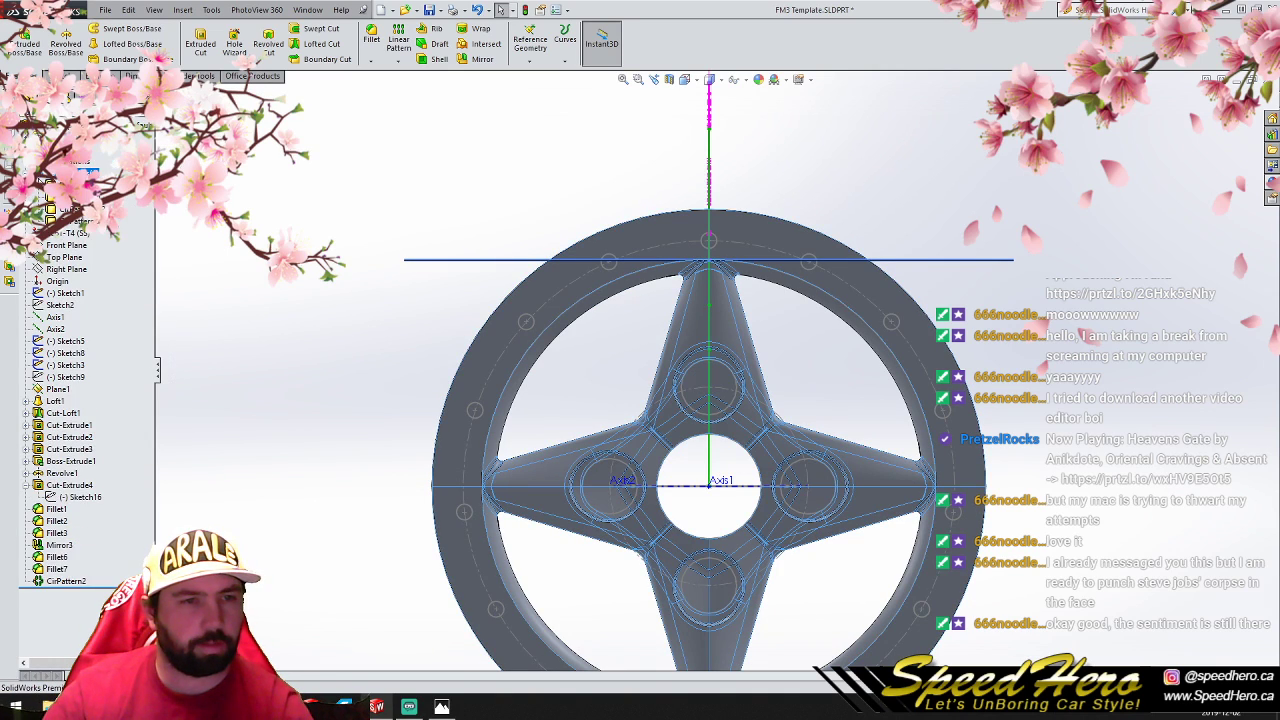
left_click(78, 185)
left_click(78, 221, "shift")
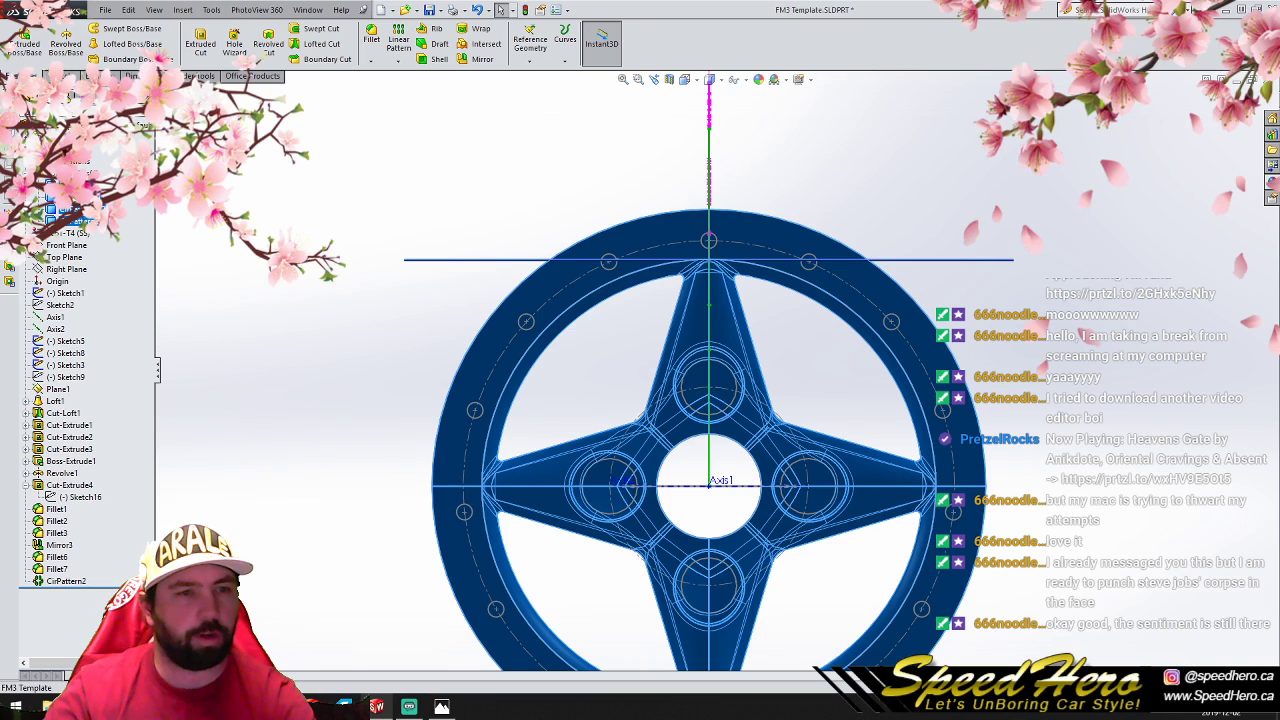
right_click(70, 210)
left_click(123, 272)
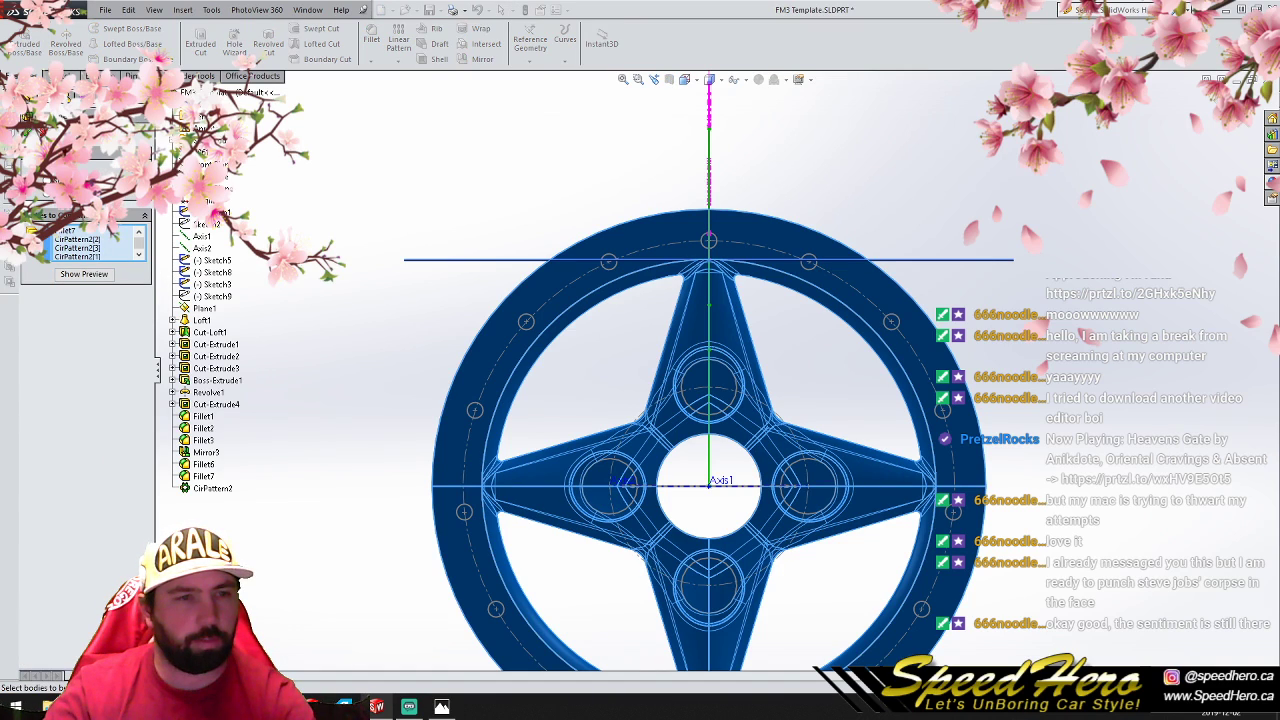
left_click(27, 132)
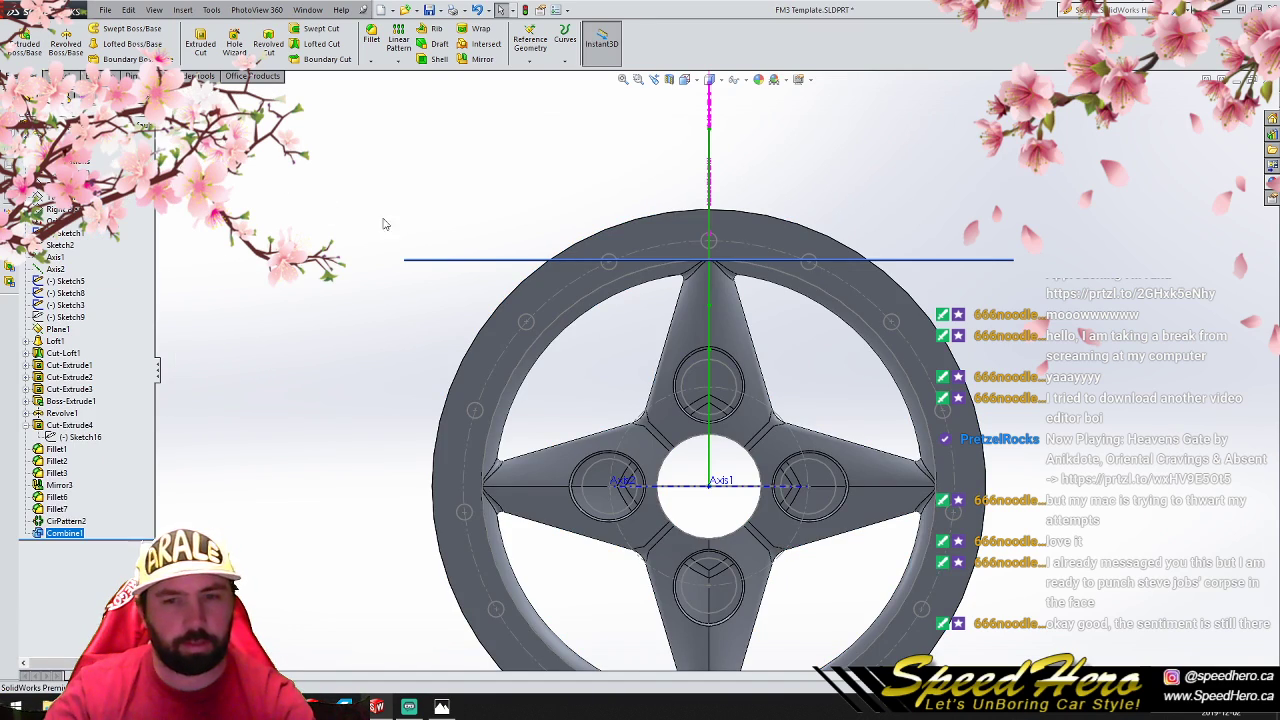
Step: Make a revolved cut from Sketch9 to form the stepped lug hole in the upper spoke
scroll(639, 375, "up", 3)
scroll(704, 400, "down", 2)
mouse_move(755, 385)
middle_mouse_down()
mouse_move(610, 362)
mouse_move(735, 373)
mouse_move(720, 280)
mouse_move(745, 340)
mouse_move(860, 420)
mouse_move(773, 378)
mouse_move(768, 388)
mouse_move(830, 412)
mouse_move(755, 398)
middle_mouse_up()
left_click(66, 317)
left_click(57, 76)
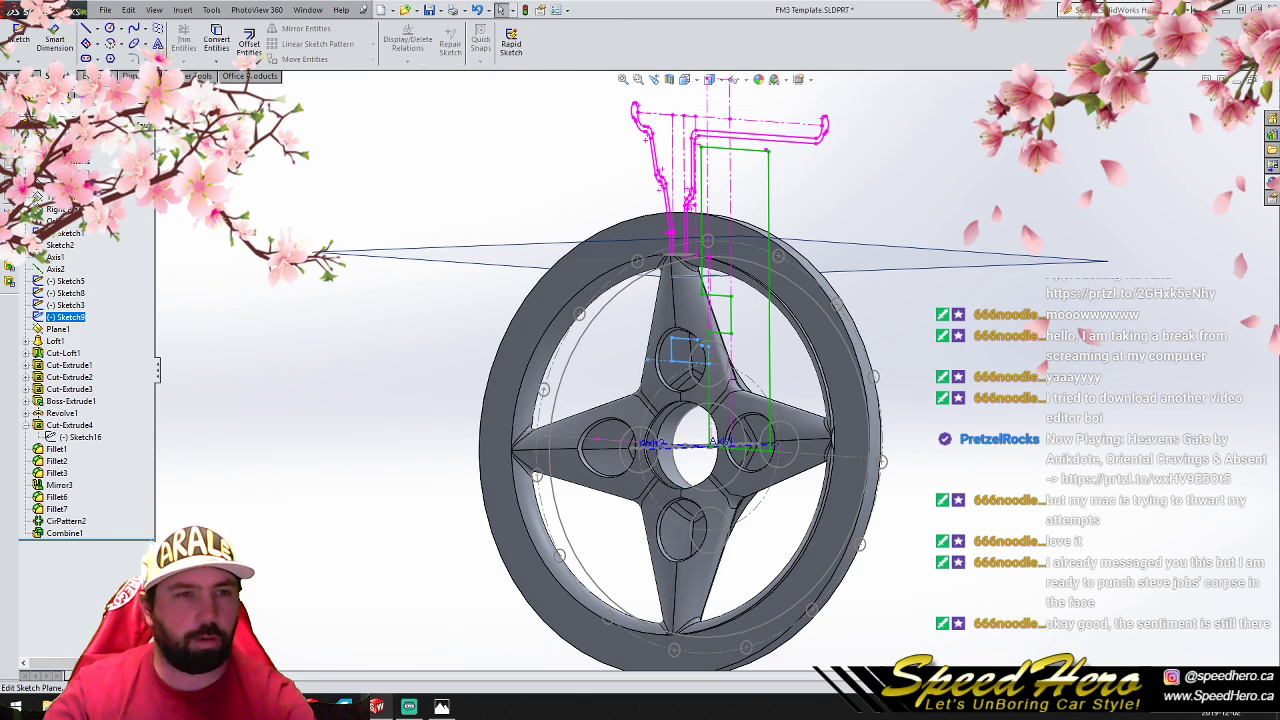
left_click(14, 76)
left_click(269, 48)
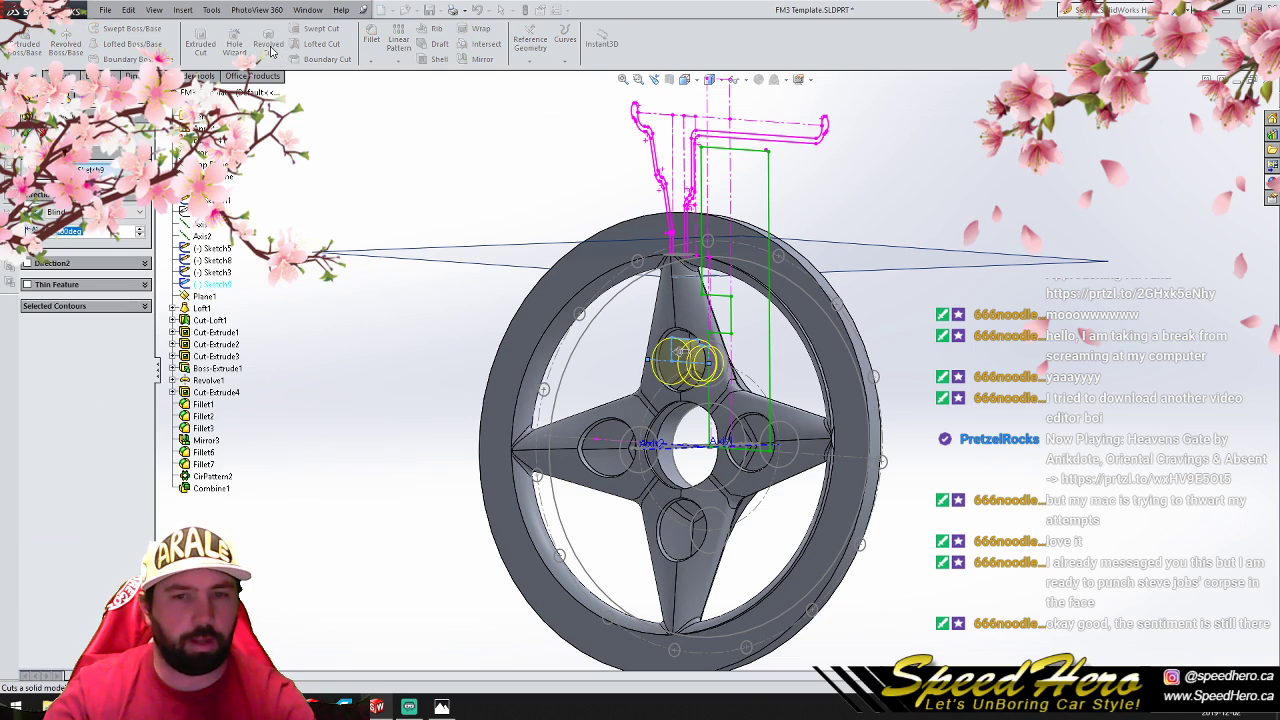
left_click(27, 132)
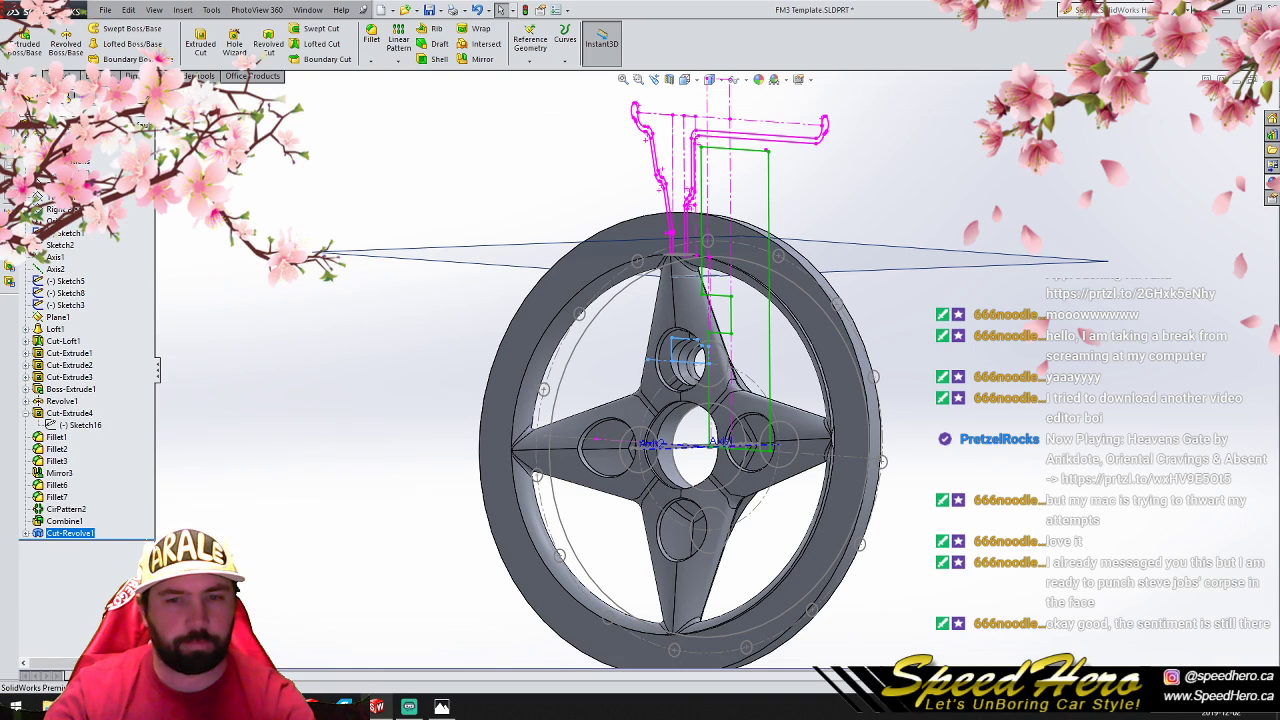
Step: Circular-pattern the revolved lug-hole cut about Axis1 with four equally spaced instances over 360 degrees
left_click(398, 60)
left_click(421, 89)
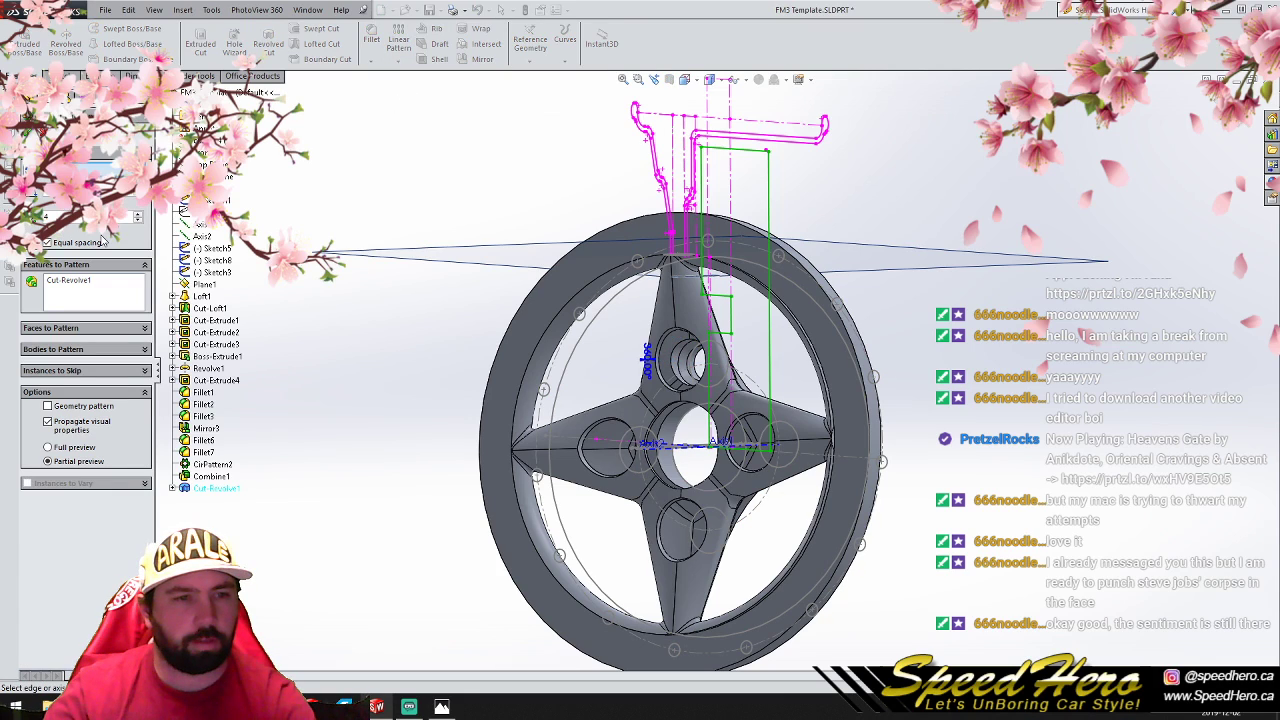
left_click(201, 236)
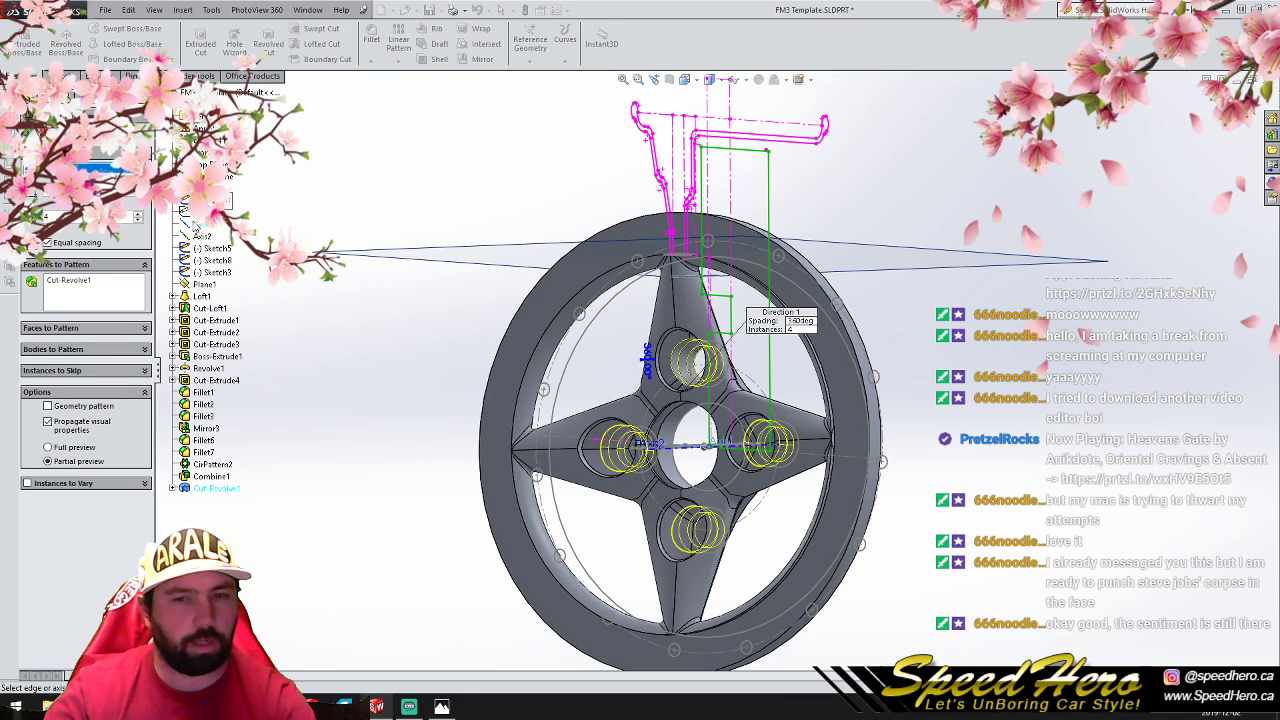
left_click(20, 132)
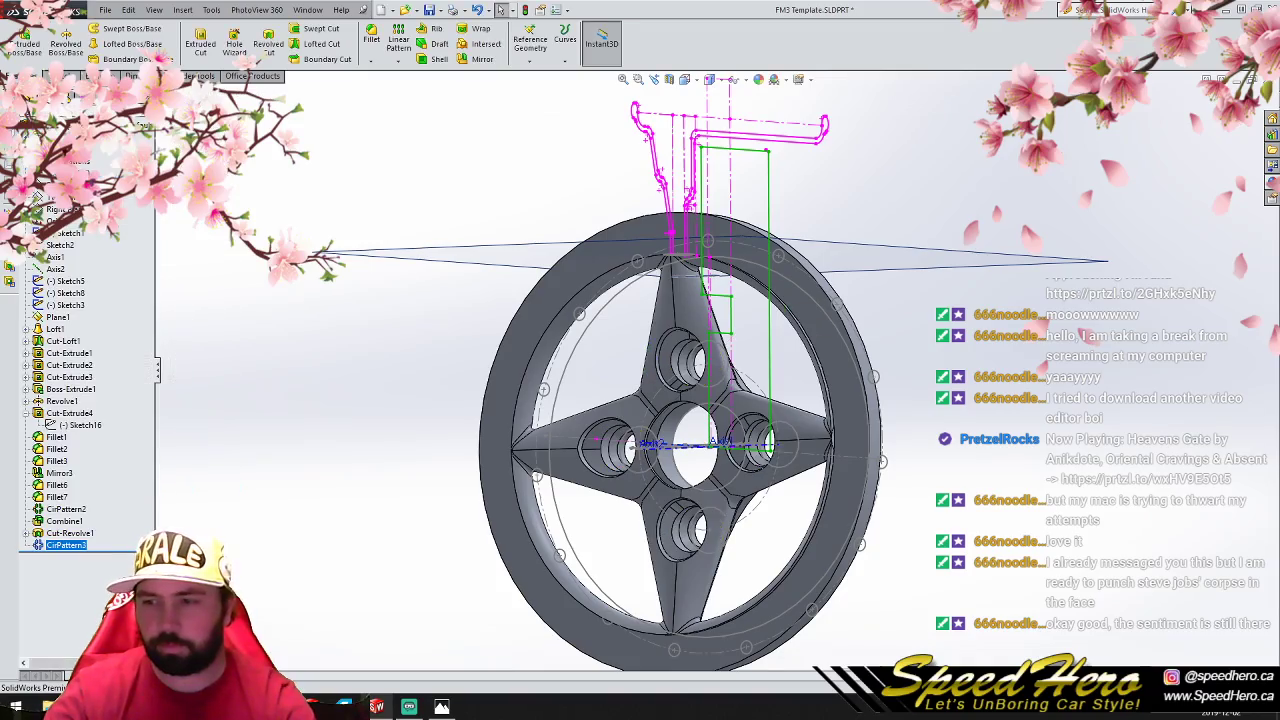
Step: Section the wheel lengthwise through the vertical spokes and examine the hollow inside the upper spoke
scroll(690, 415, "up", 3)
scroll(690, 420, "down", 4)
middle_click_drag(775, 425, 960, 300)
middle_click_drag(880, 398, 658, 66)
left_click(668, 79)
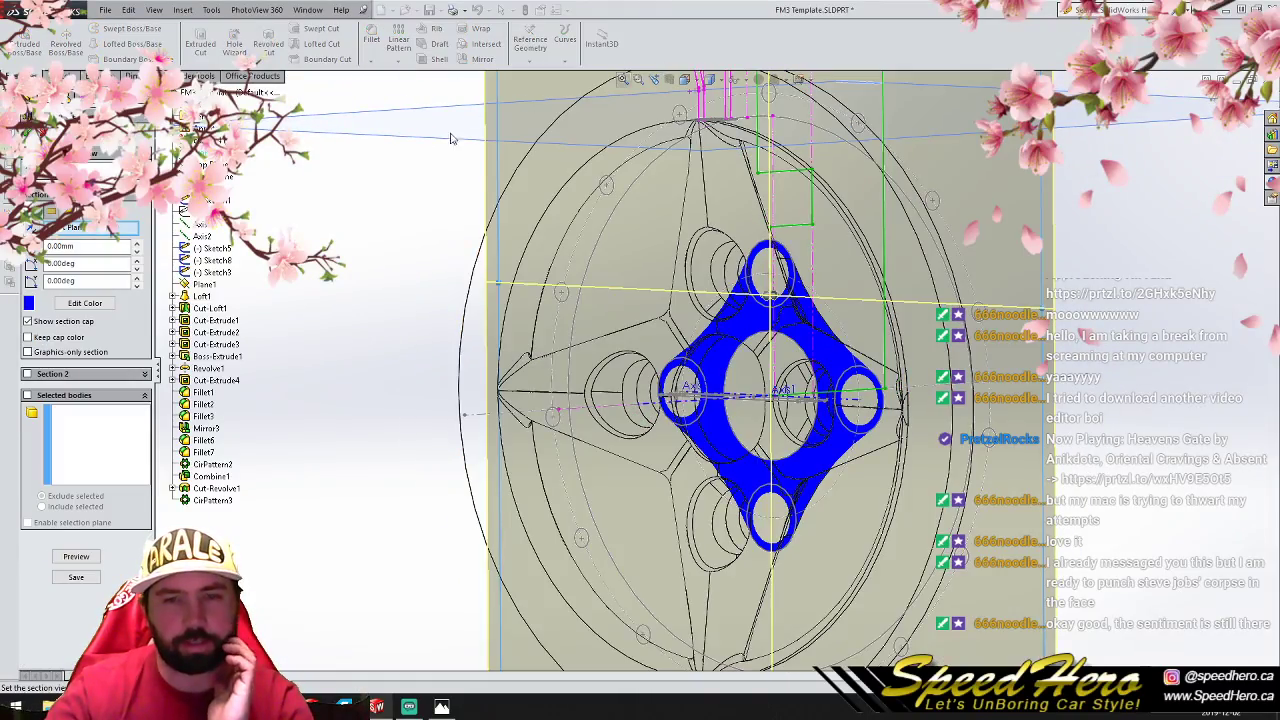
left_click(84, 212)
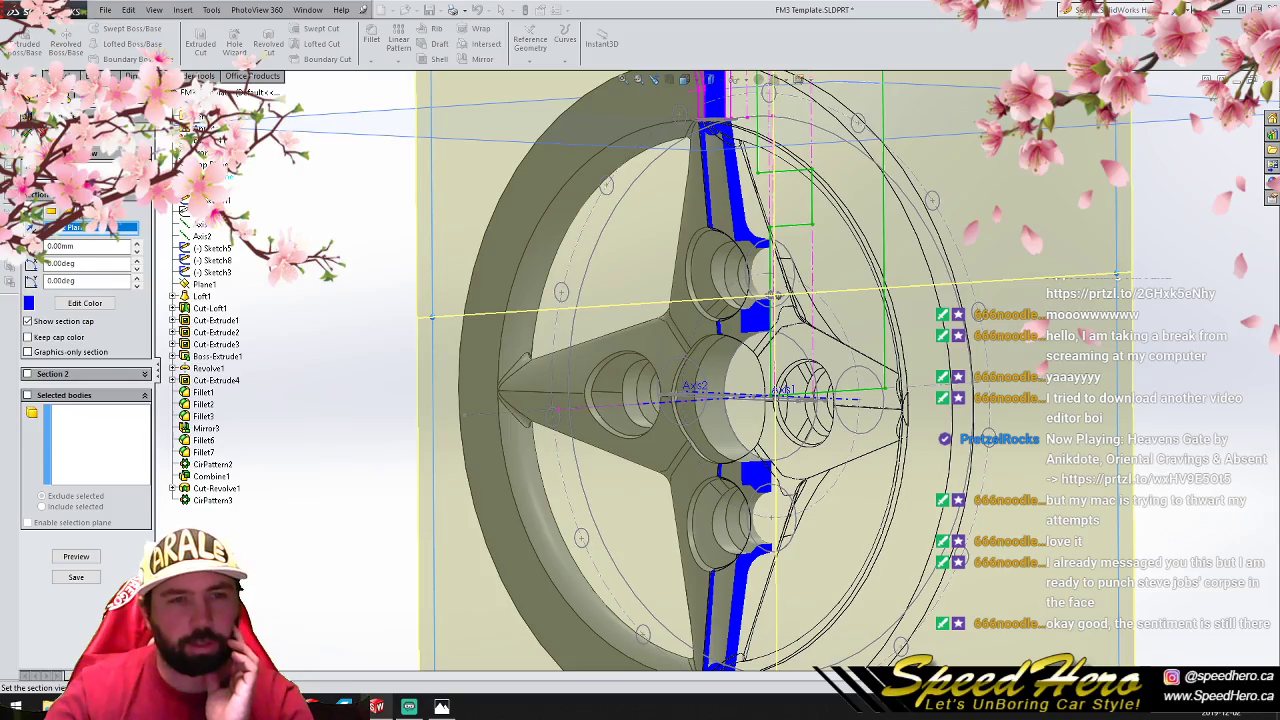
left_click(29, 131)
scroll(747, 231, "down", 5)
middle_click_drag(747, 231, 704, 142)
scroll(632, 163, "down", 5)
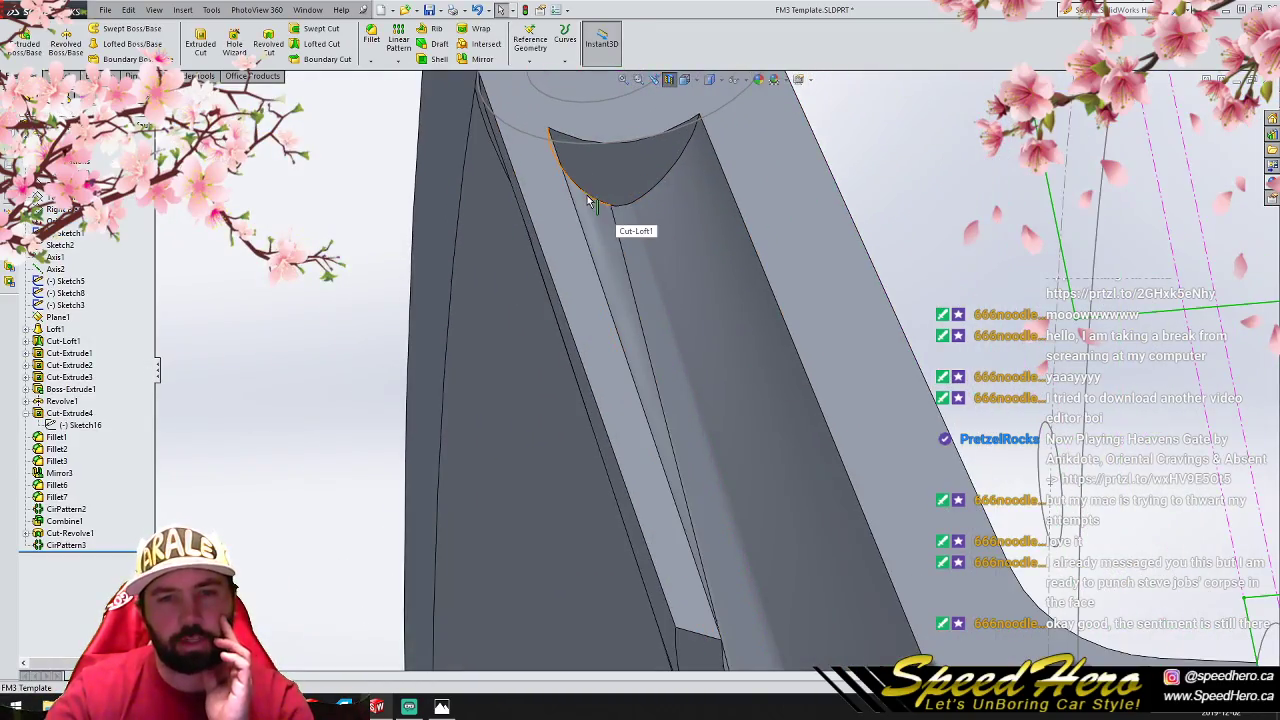
left_click(370, 44)
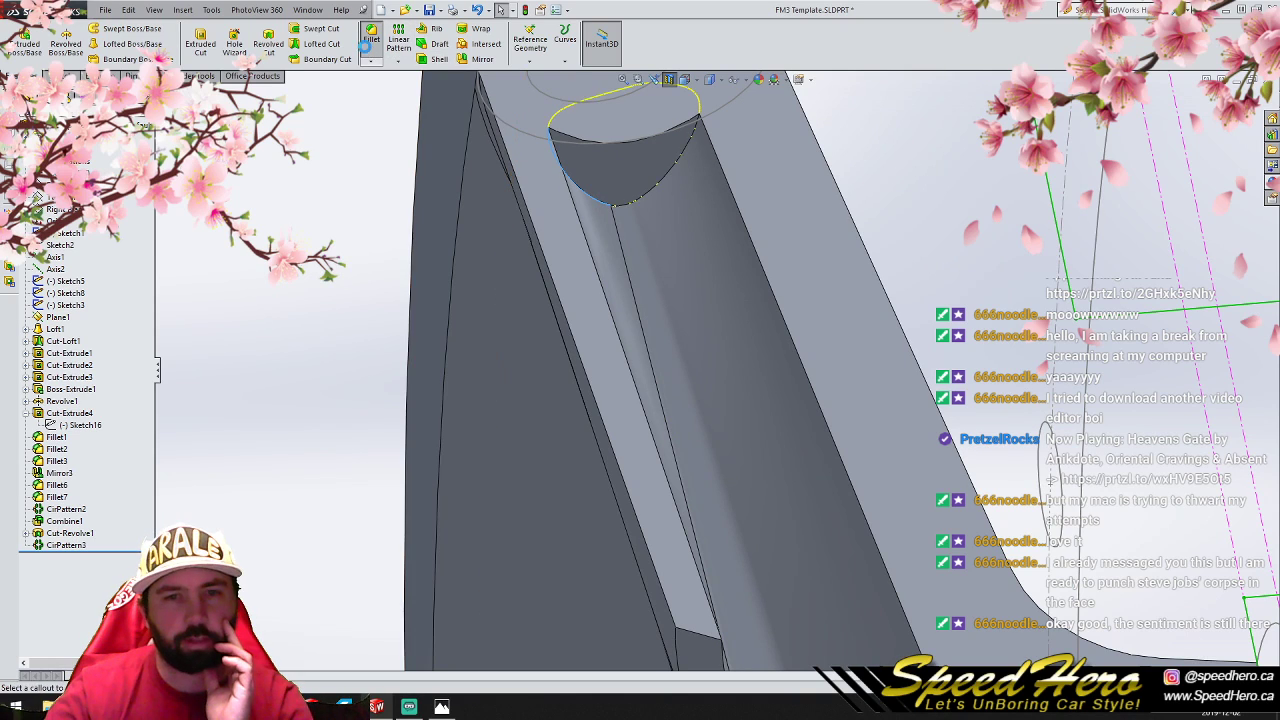
type(".1")
key("Return")
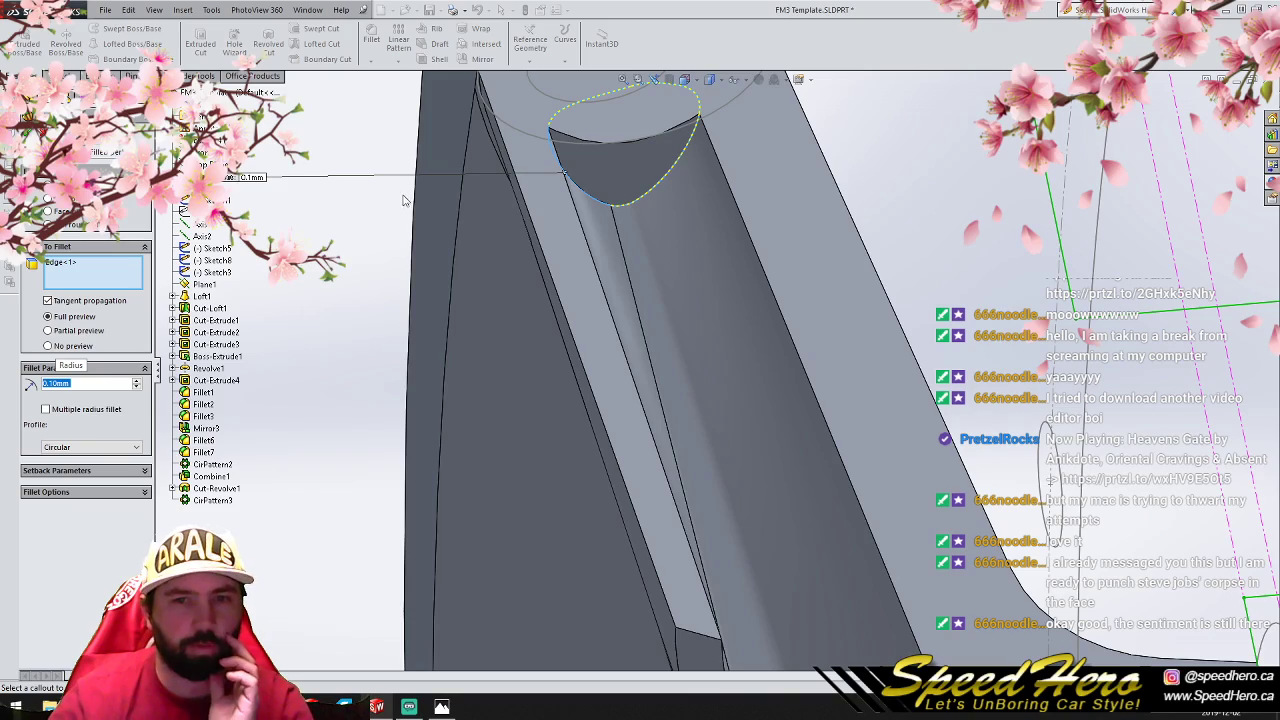
left_click(41, 131)
Step: Examine the sectioned upper spoke and its hollow, then turn off the section view
scroll(600, 371, "up", 4)
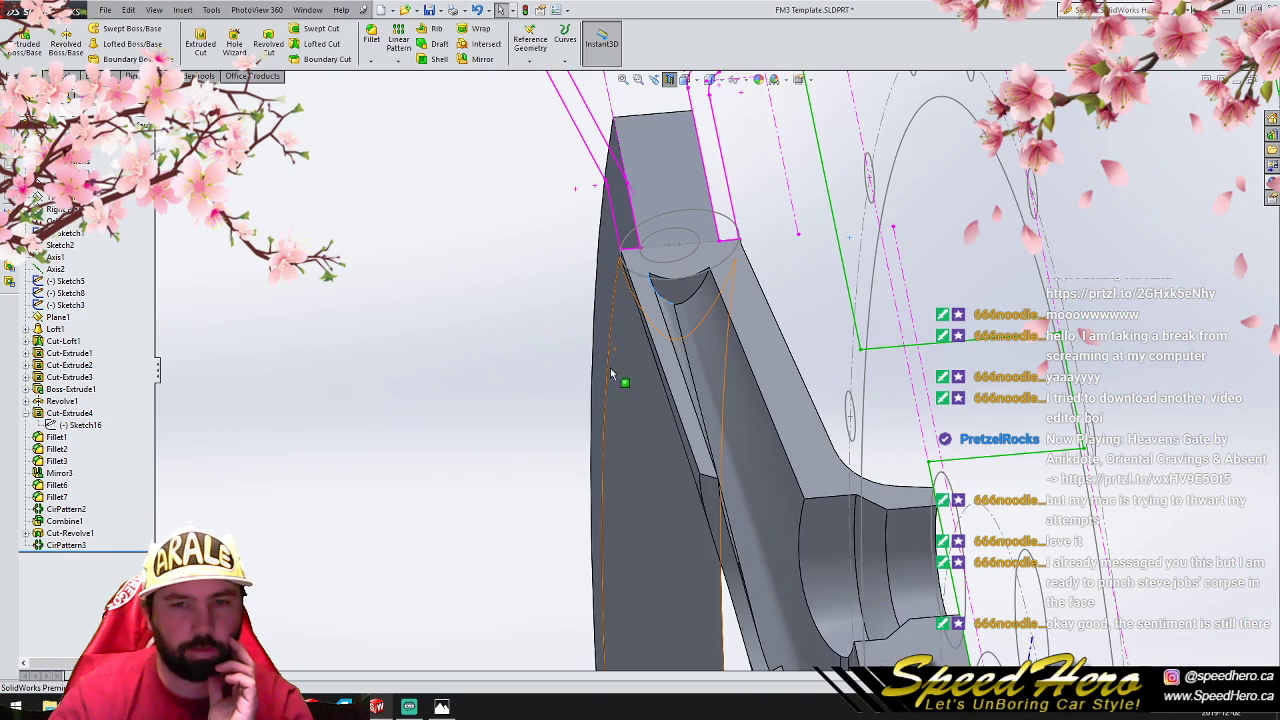
scroll(687, 372, "down", 2)
middle_click_drag(687, 372, 726, 405)
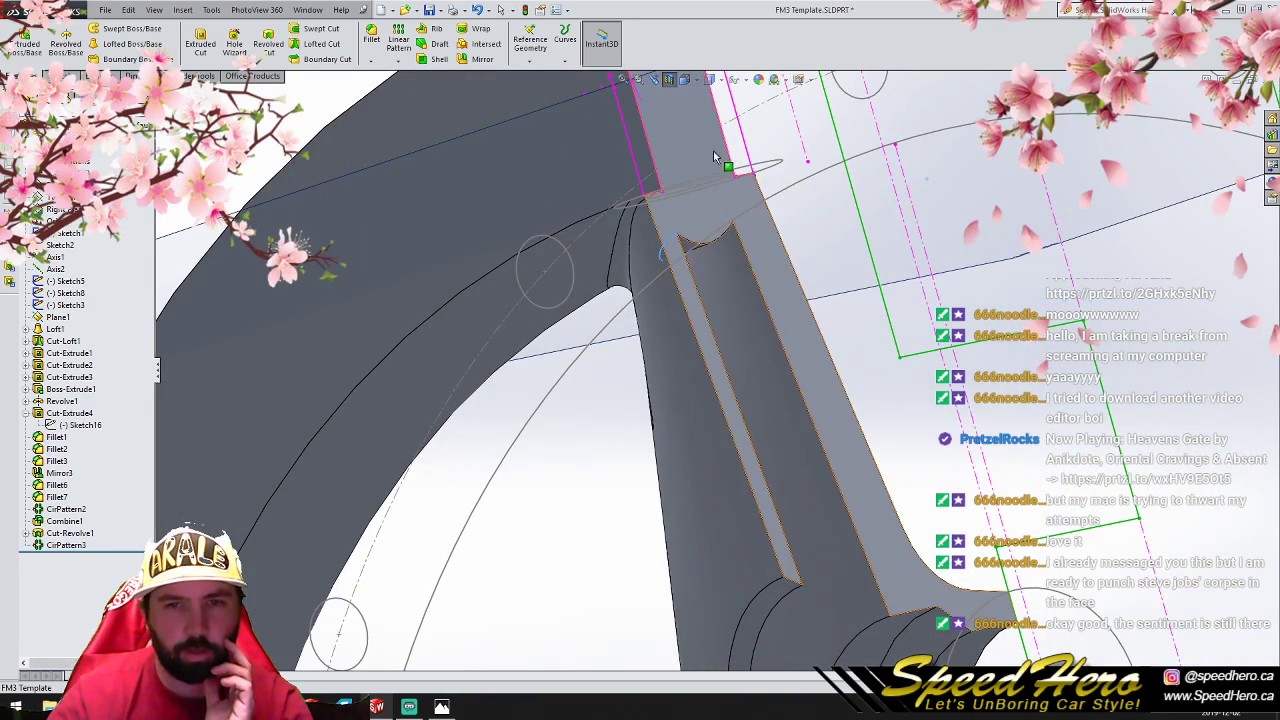
left_click(672, 79)
scroll(806, 402, "up", 7)
scroll(812, 515, "down", 3)
scroll(806, 512, "up", 2)
scroll(775, 500, "down", 2)
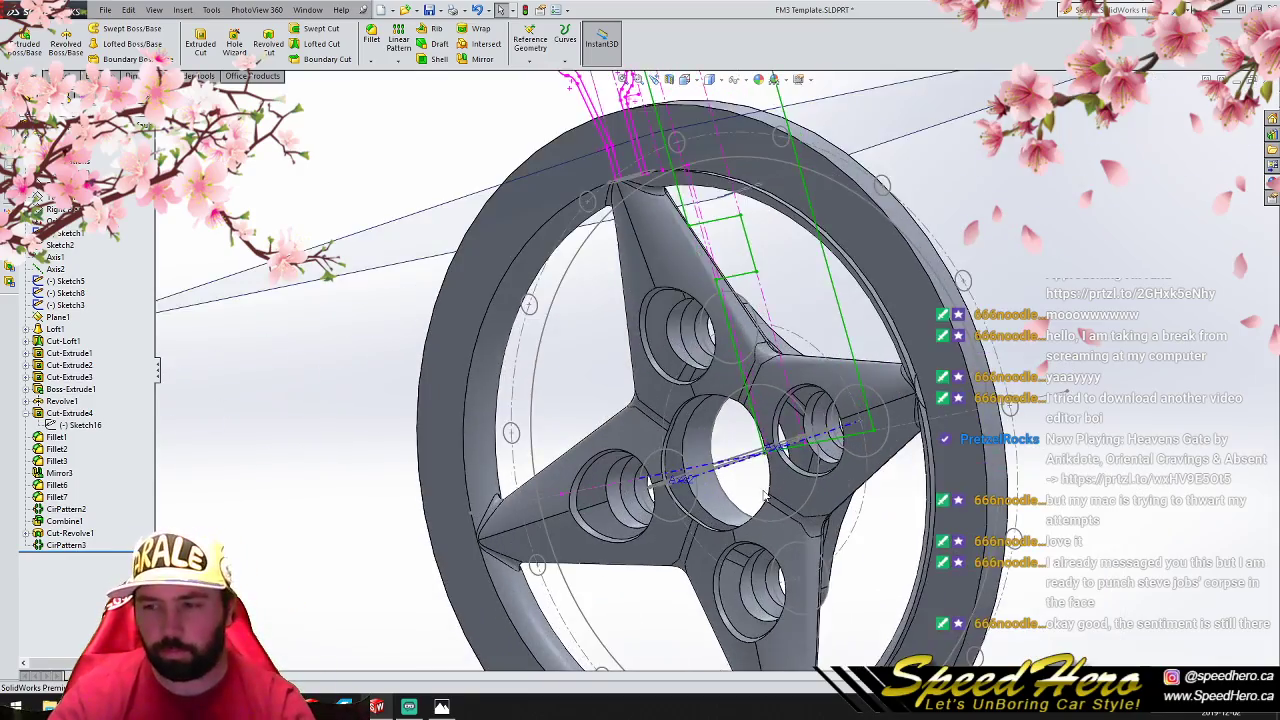
Step: Start a sketch on the hub's flat rear mounting face and view it straight on
scroll(754, 484, "up", 3)
middle_click_drag(704, 458, 1006, 432)
left_click(706, 391)
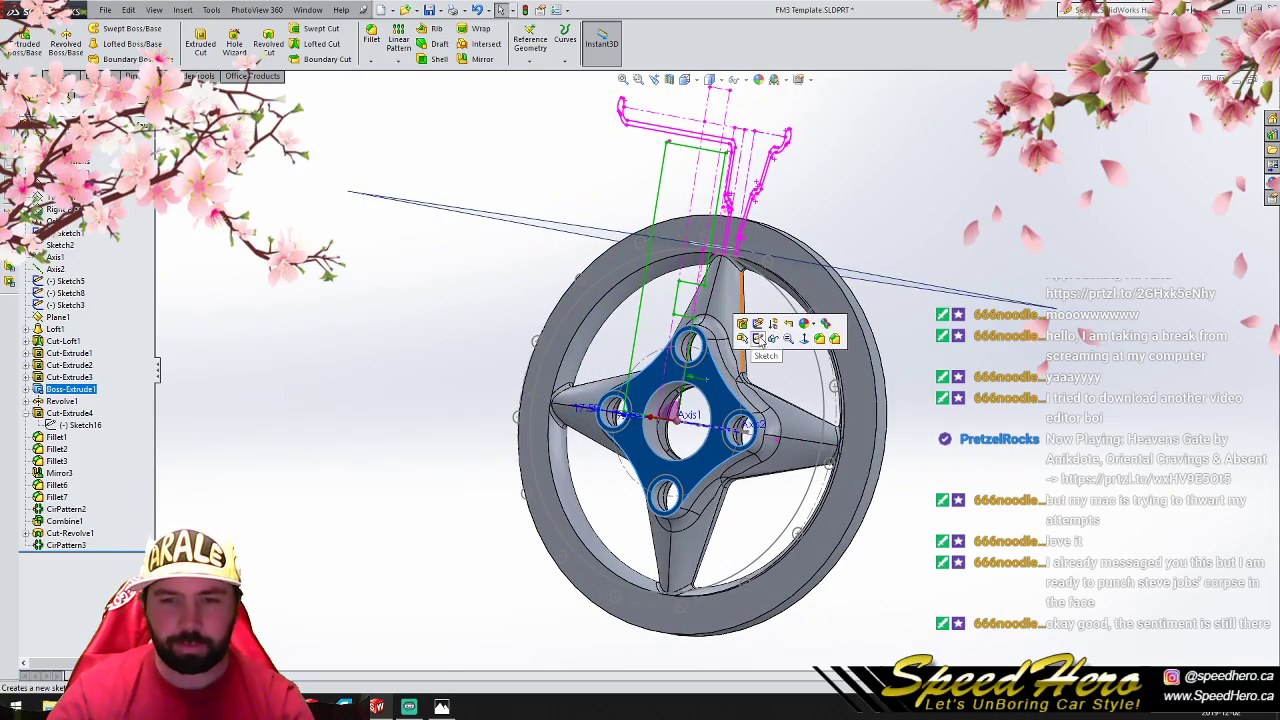
left_click(758, 342)
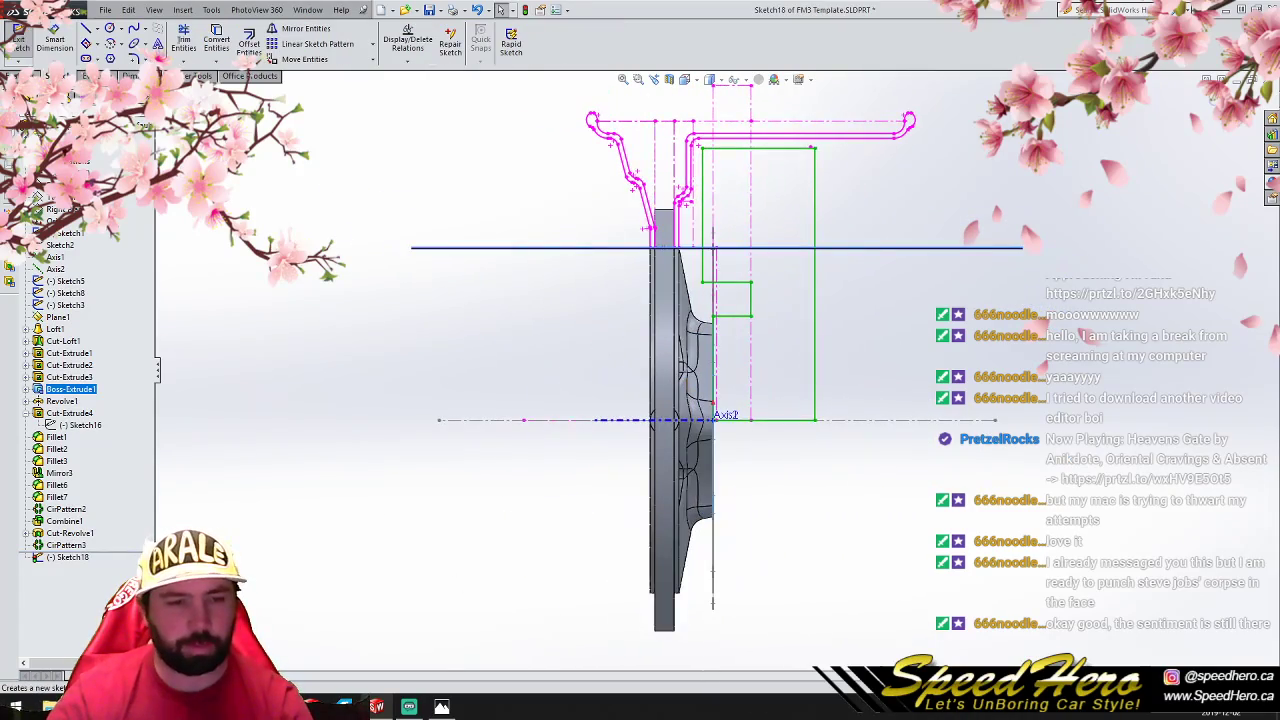
key("ctrl+8")
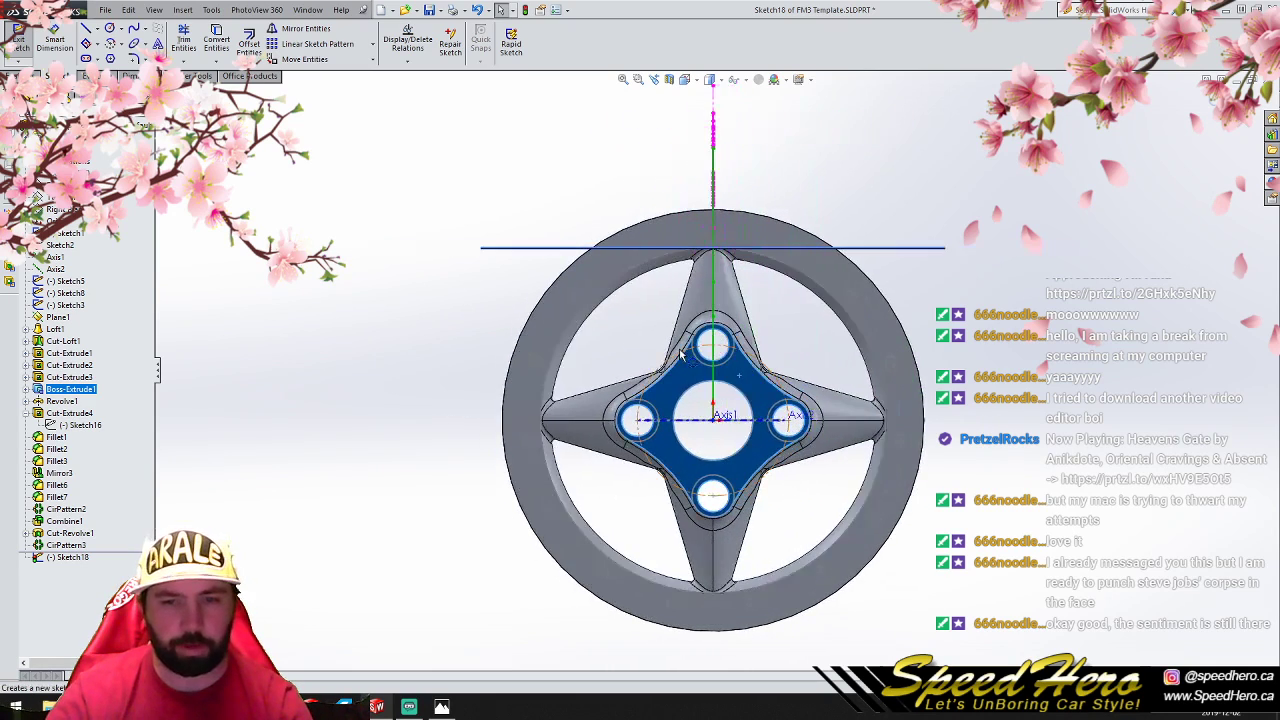
Step: Sketch two concentric circles around the centre bore, with radii of about 31.9 mm and 42.2 mm
scroll(760, 396, "down", 4)
left_click(110, 29)
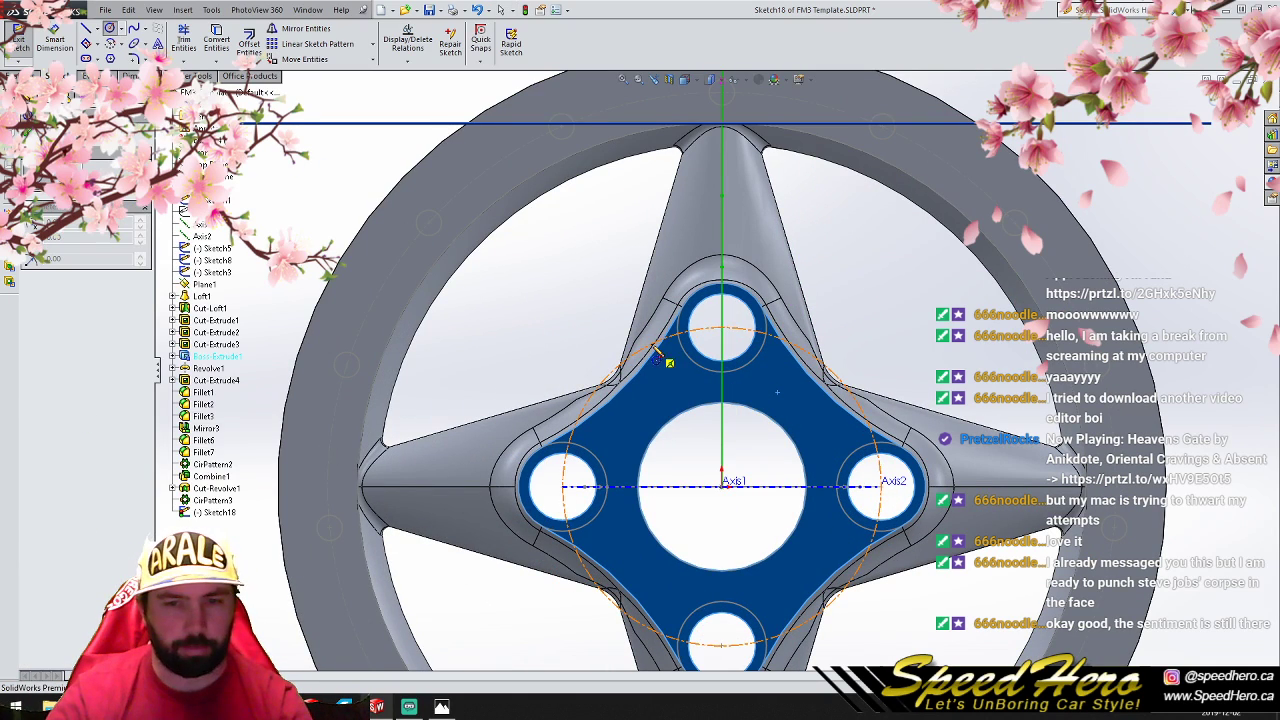
left_click(722, 483)
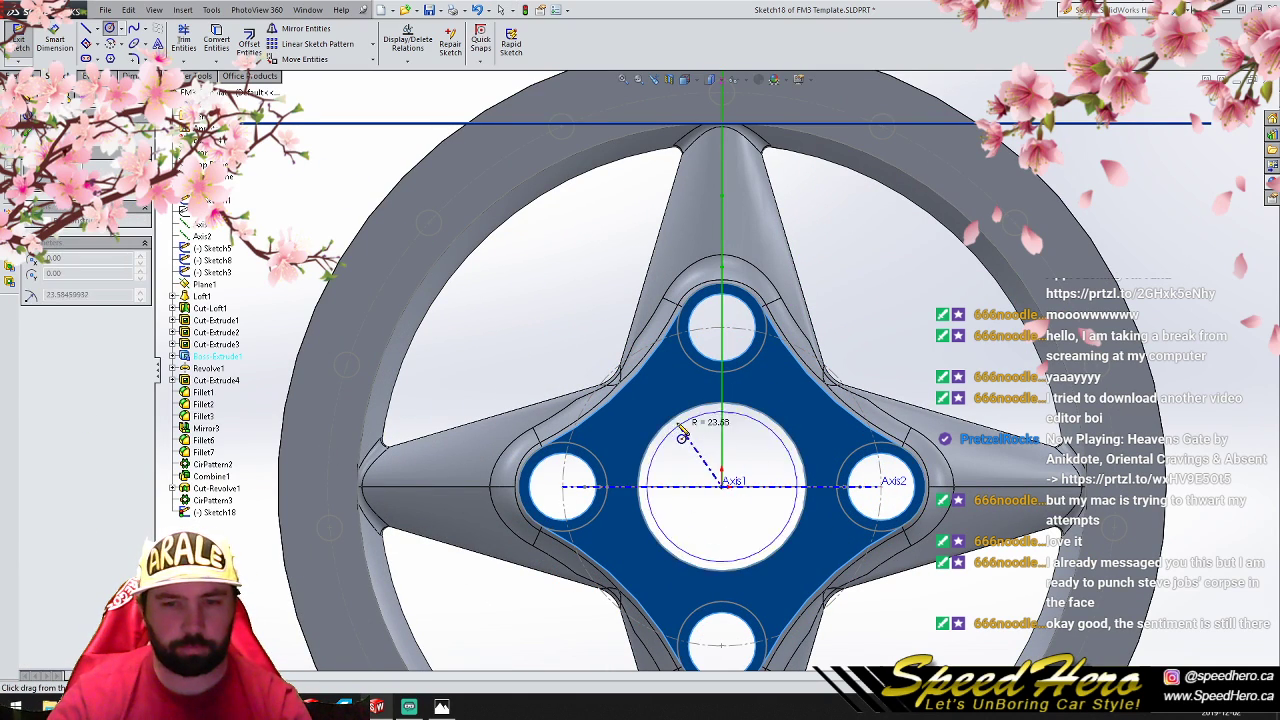
left_click(667, 413)
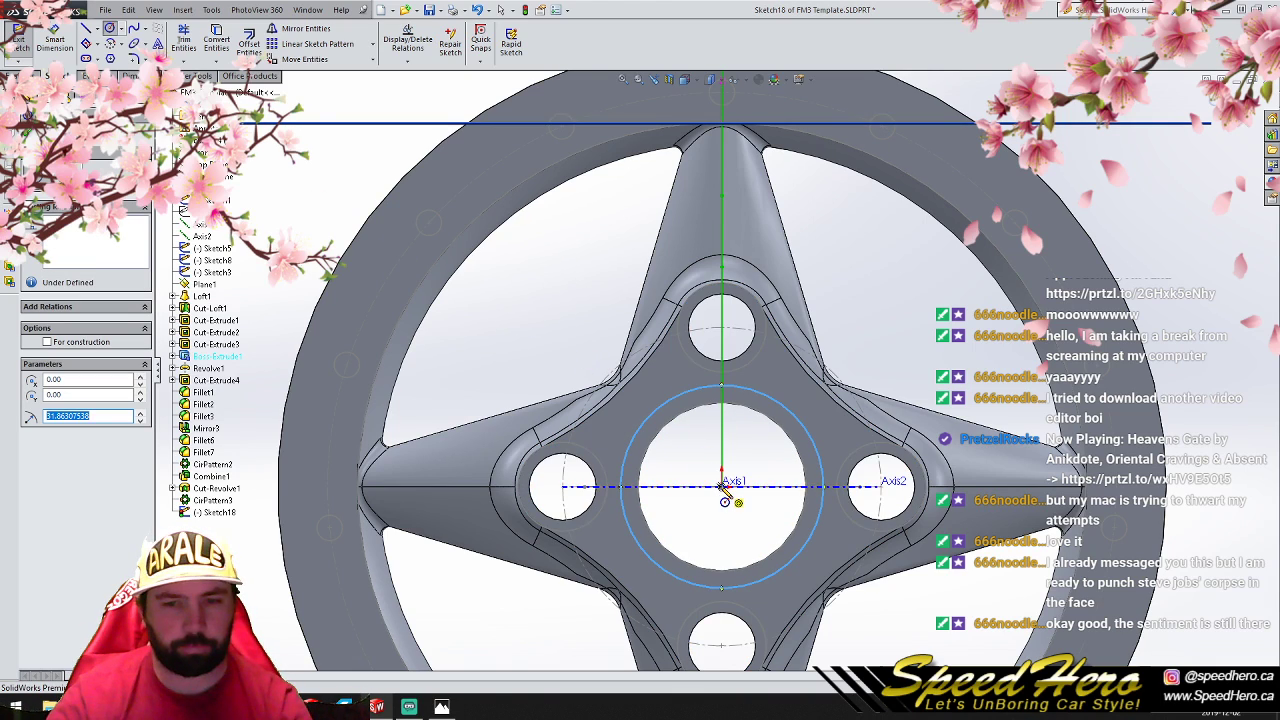
left_click(722, 484)
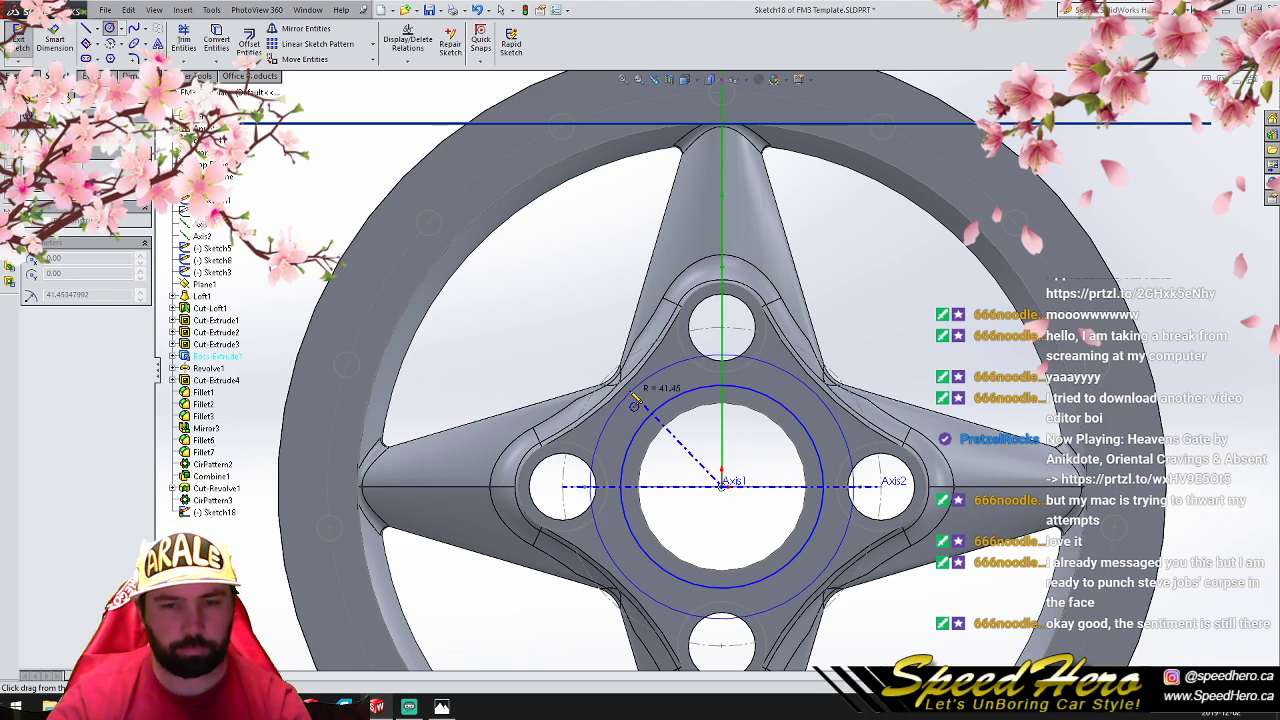
left_click(633, 402)
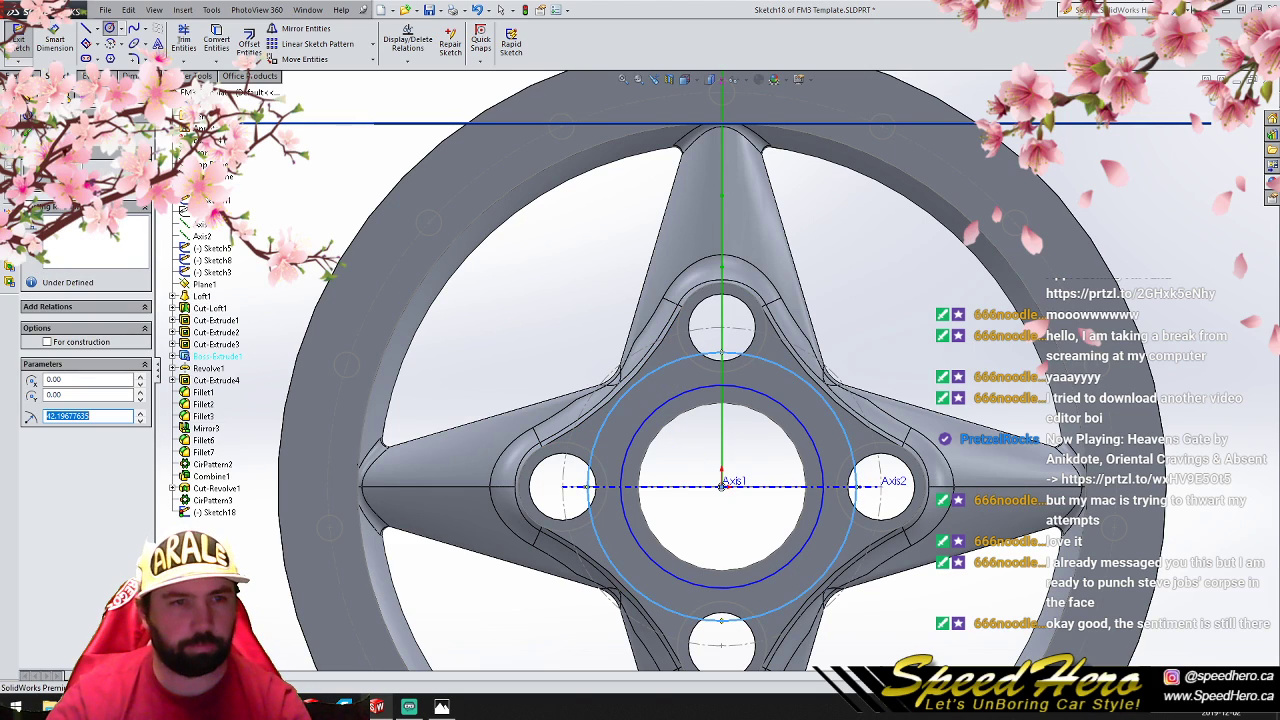
Step: Sketch a circle of about 22.3 mm radius centred on the upper lug hole
right_click(716, 344)
left_click(732, 331)
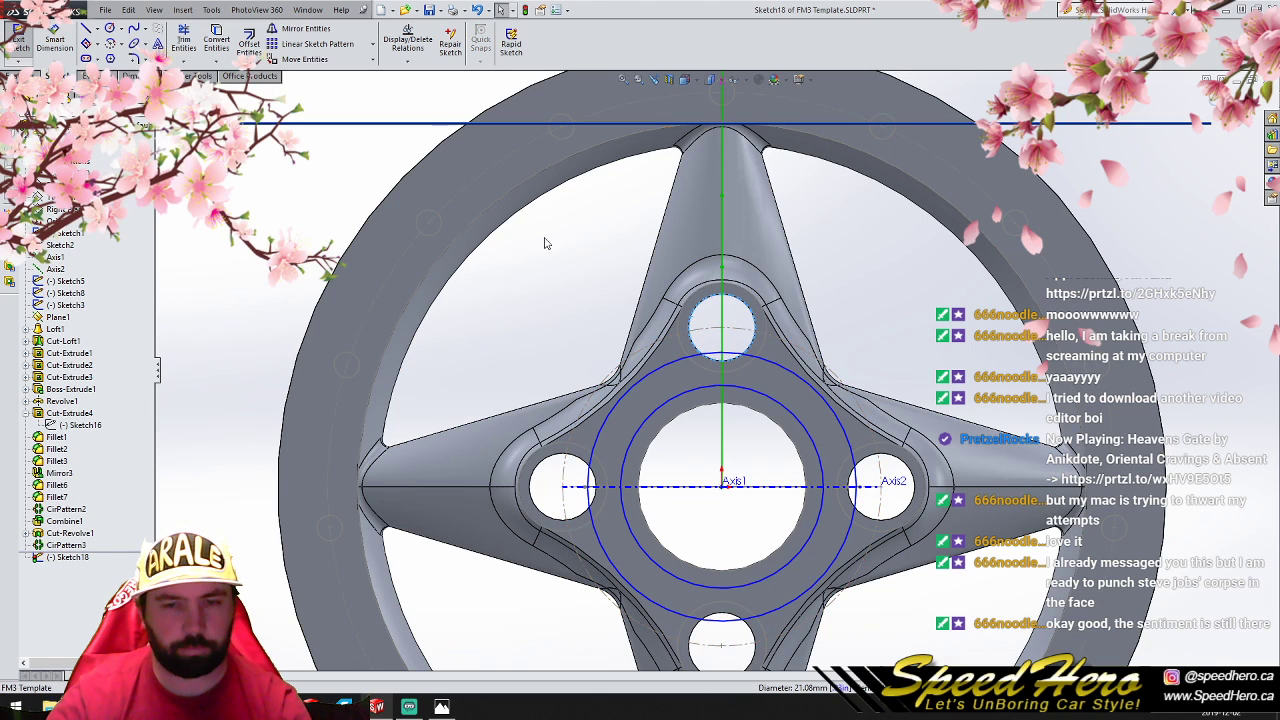
left_click(110, 28)
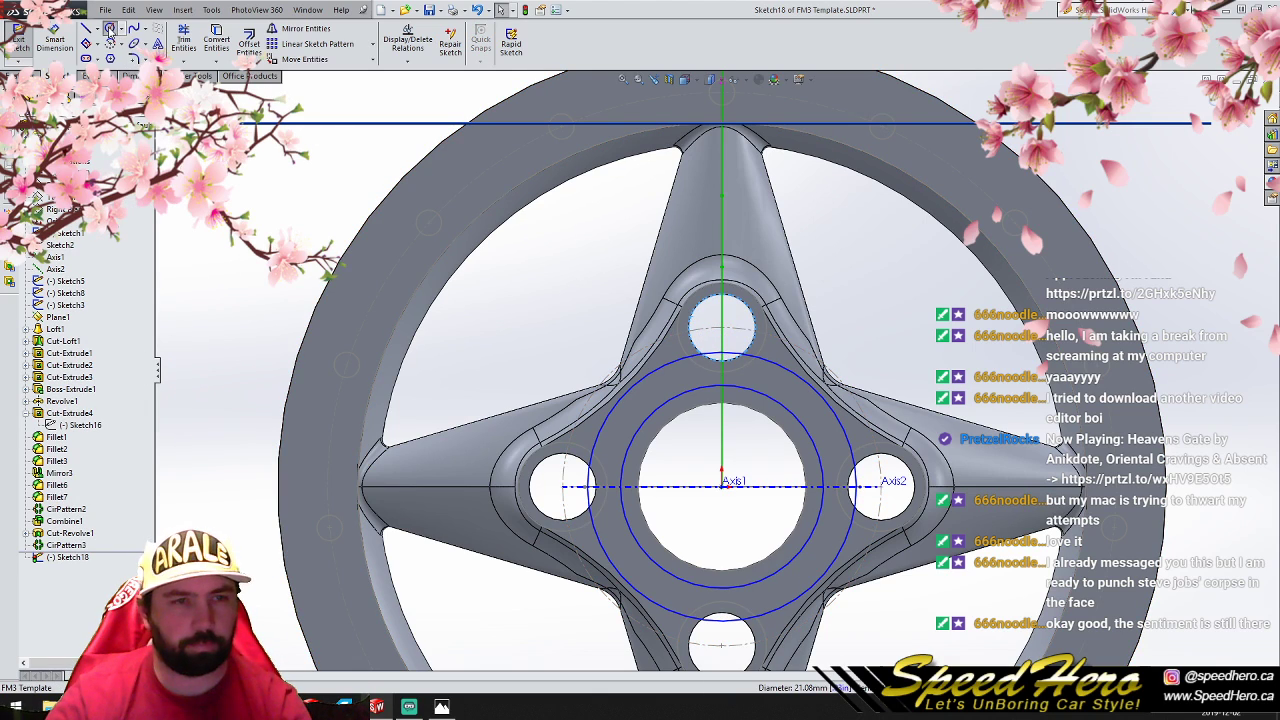
left_click(721, 326)
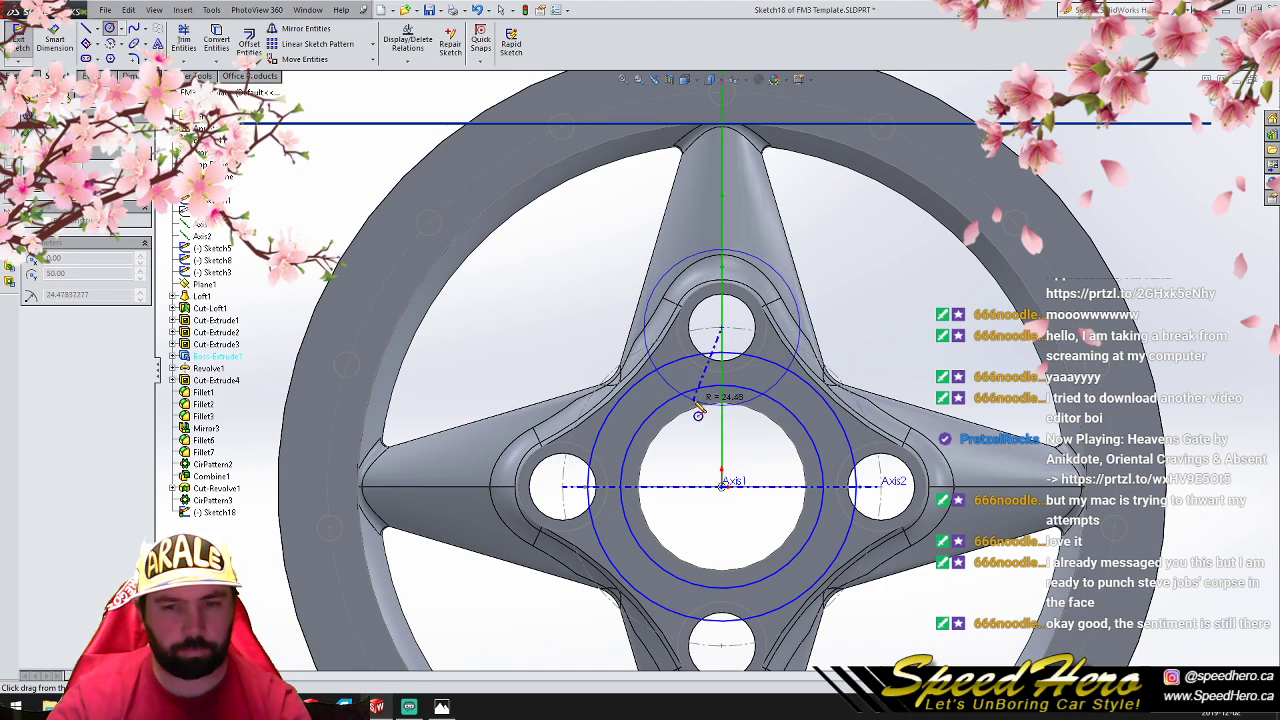
left_click(703, 400)
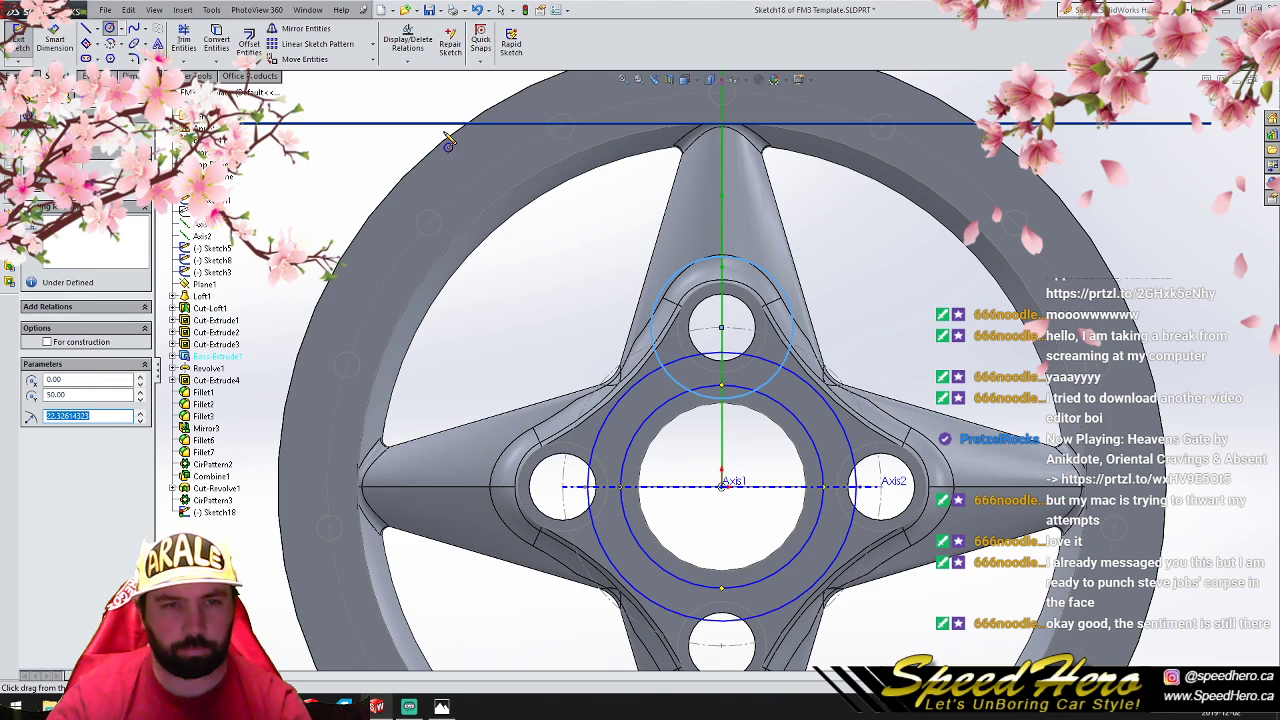
Step: Circular-pattern the lug-hole circle around the wheel centre with four equally spaced instances over 360 degrees
left_click(372, 45)
left_click(352, 73)
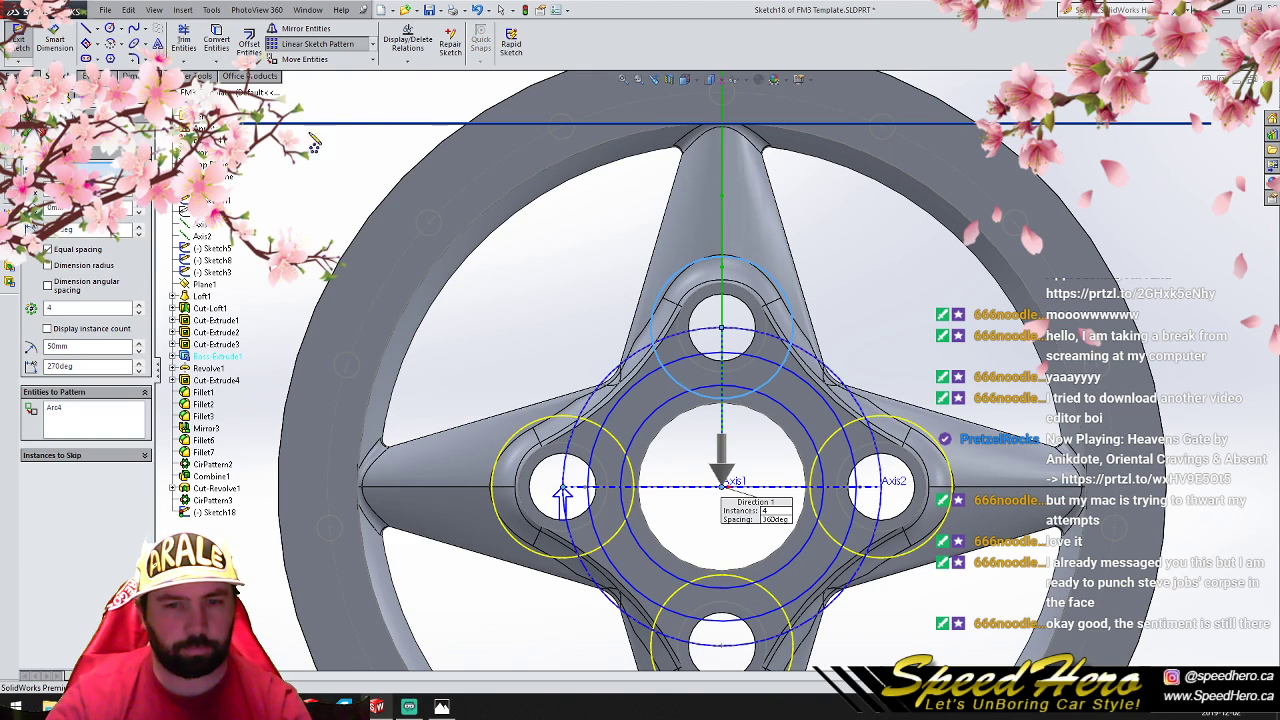
left_click(42, 134)
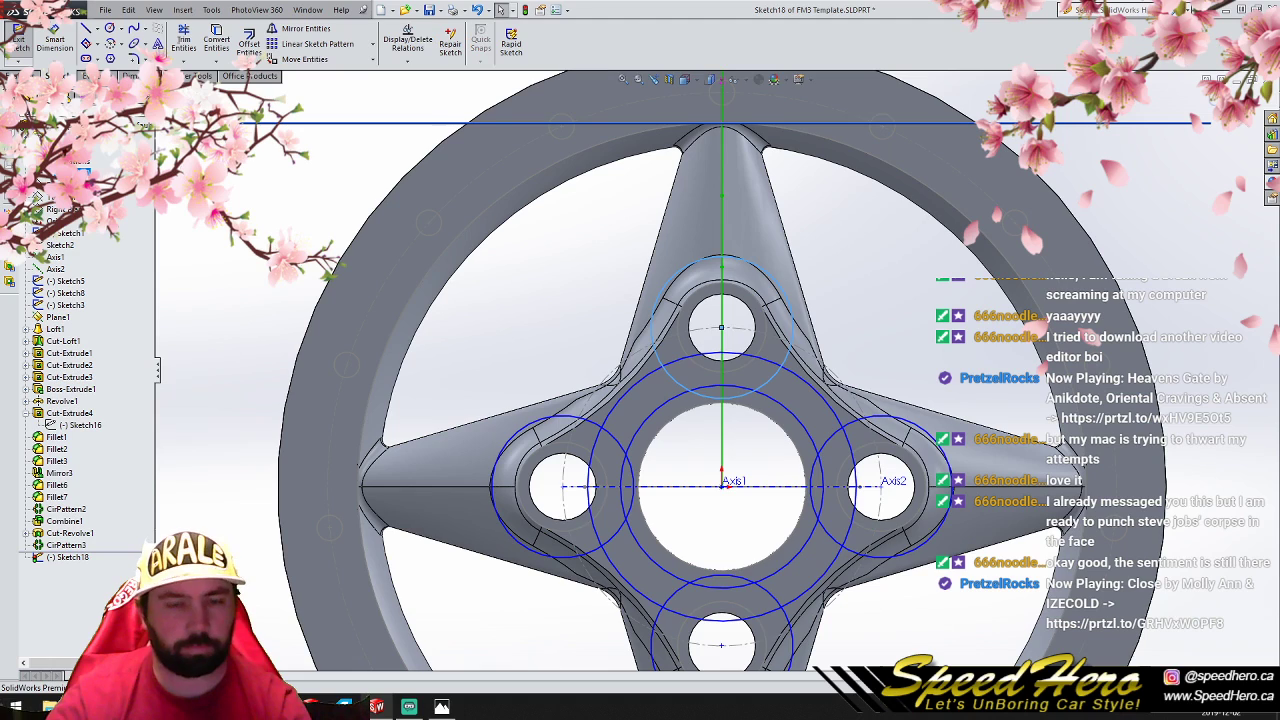
Step: Trim the overlapping circles to leave a closed curved pocket outline between the upper and left lug holes
left_click(183, 40)
left_click(535, 423)
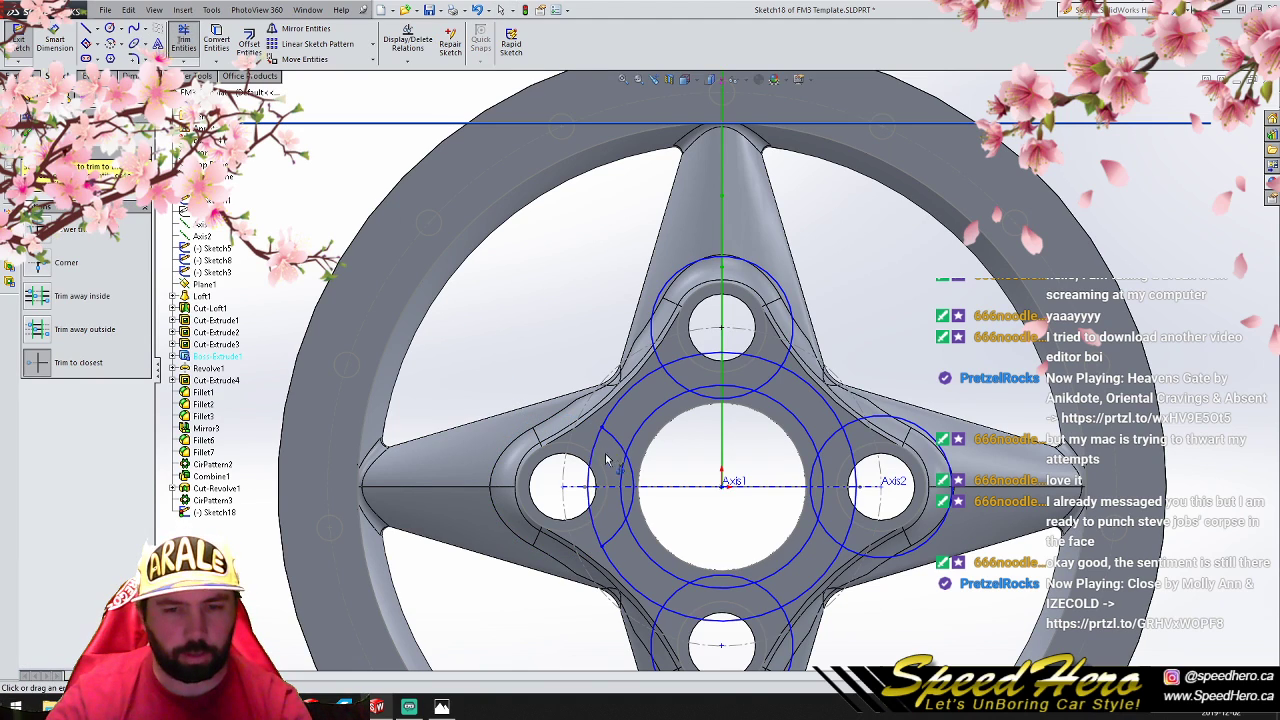
left_click(630, 482)
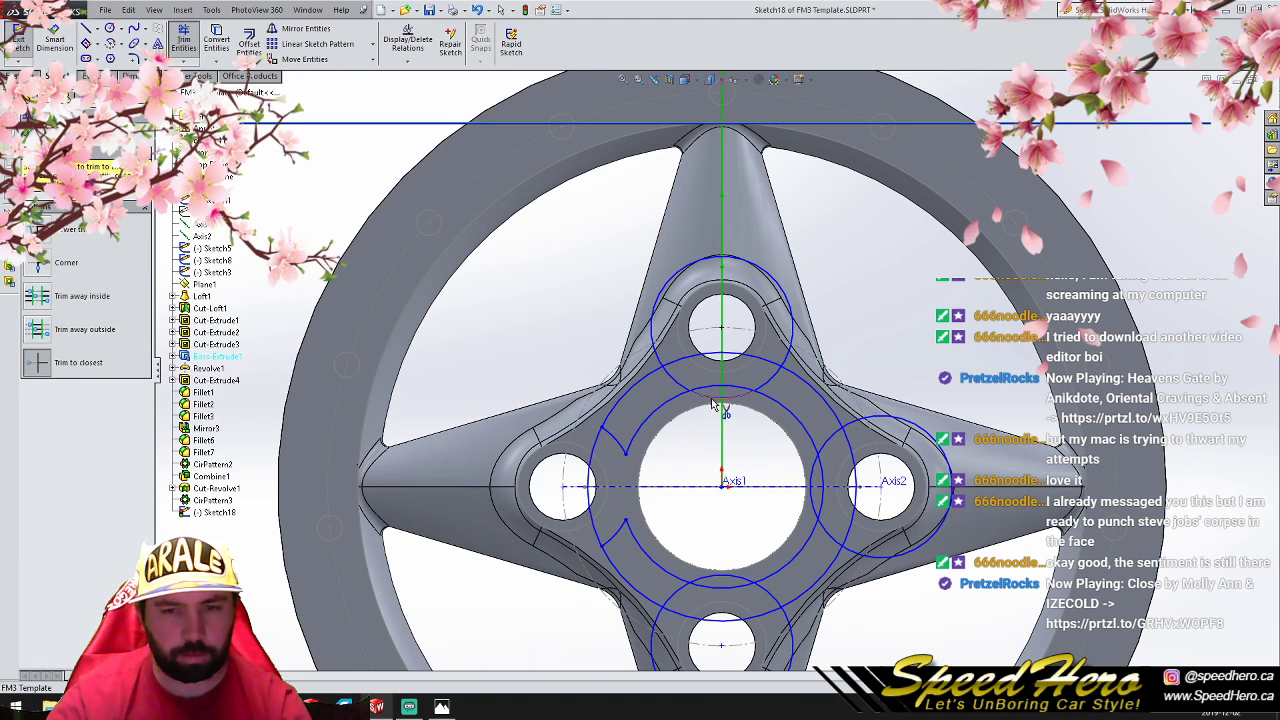
left_click(697, 362)
left_click(662, 345)
left_click(593, 455)
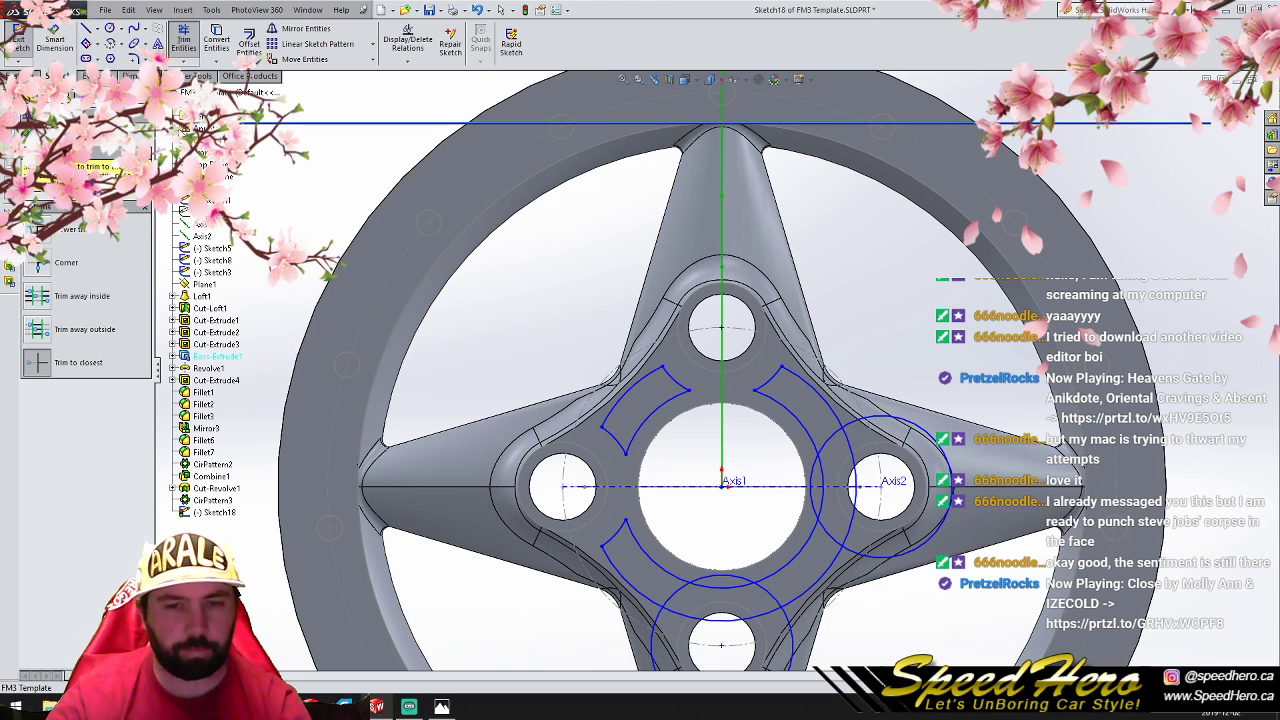
Step: Round the four corners of the trimmed pocket outline with 5 mm sketch fillets
left_click(133, 58)
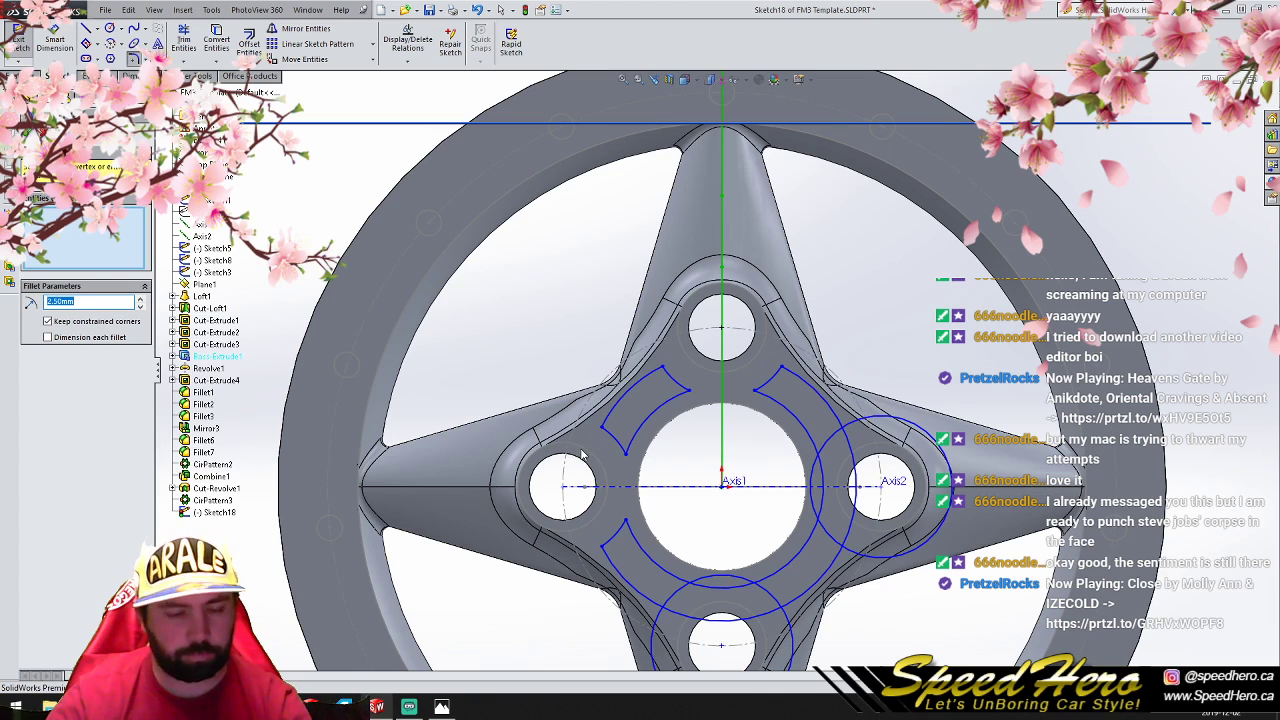
left_click(626, 455)
left_click(112, 302)
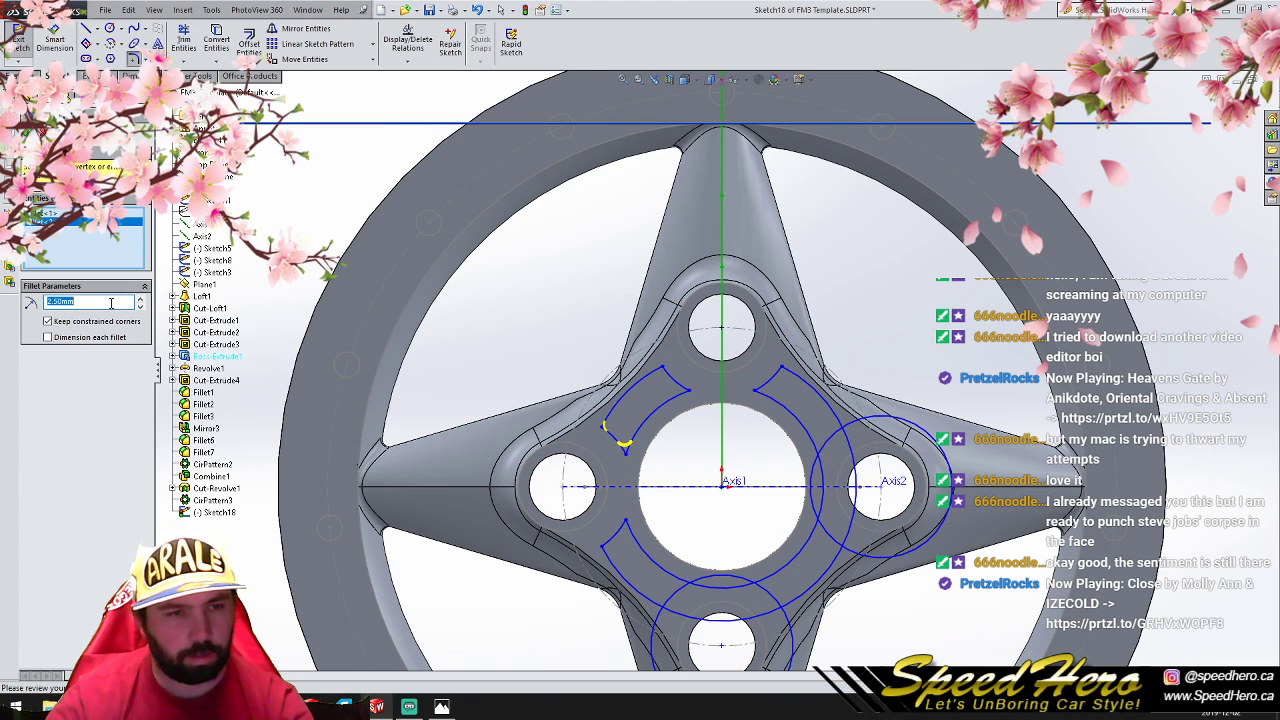
key("Return")
left_click(695, 398)
left_click(663, 372)
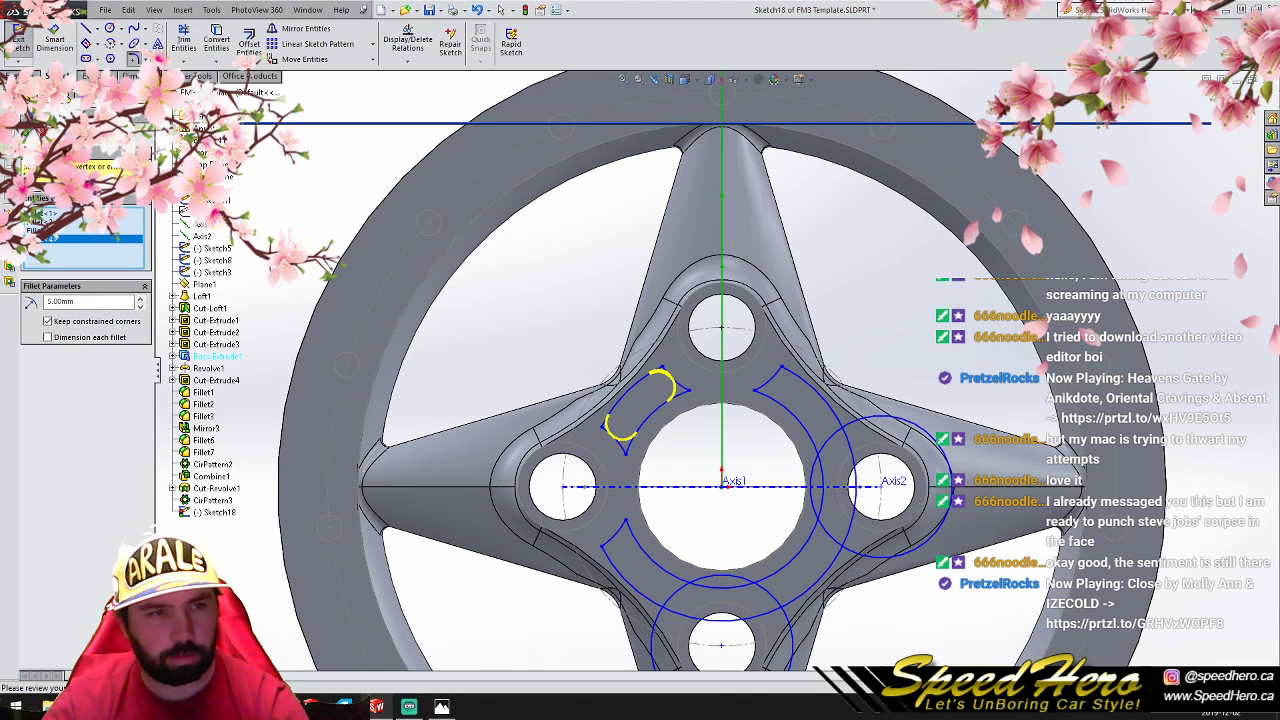
key("Return")
scroll(680, 445, "up", 3)
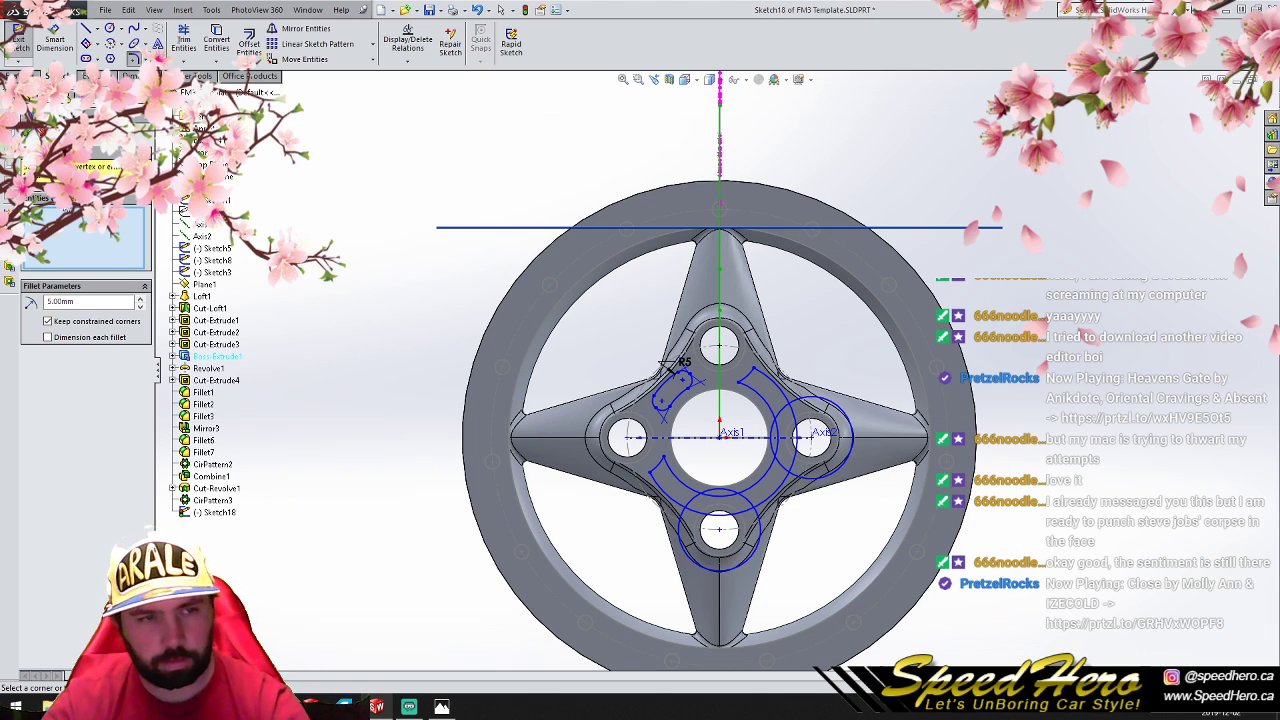
Step: Delete the leftover circles and arc segments outside the filleted pocket outline
key("Escape")
left_click_drag(977, 612, 681, 410)
key("Delete")
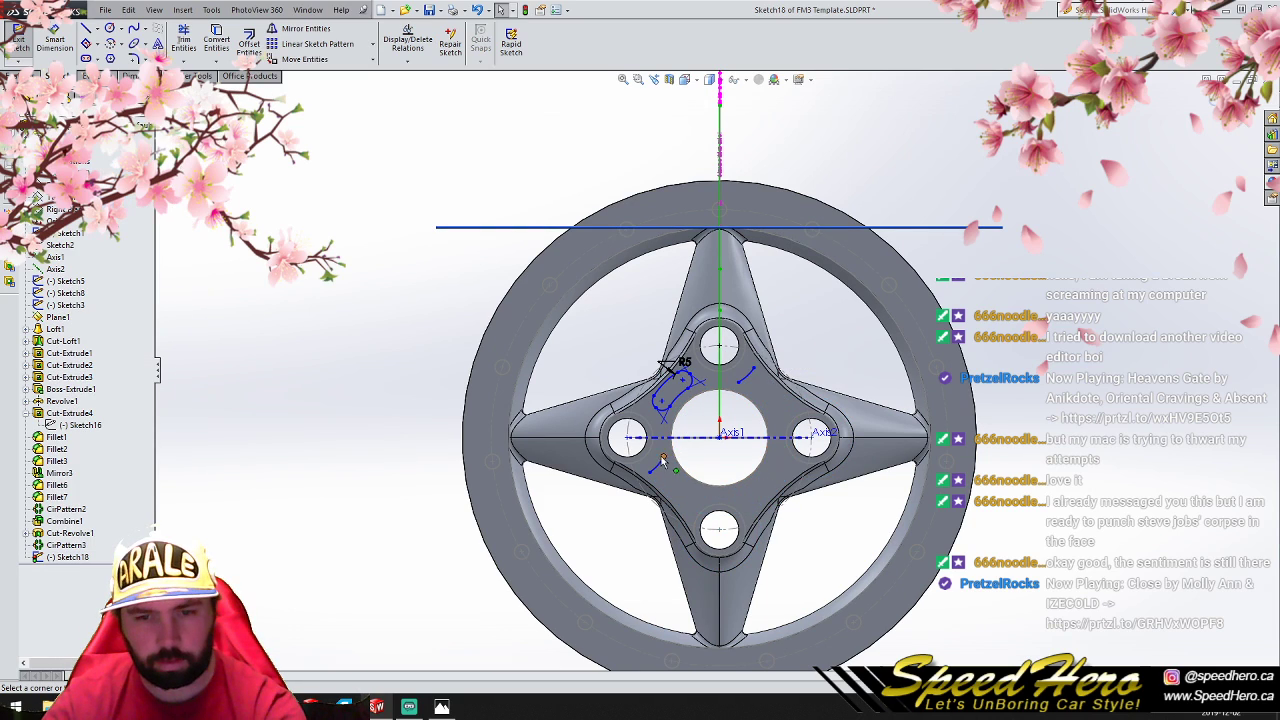
left_click(656, 467)
key("Delete")
left_click(748, 378)
key("Delete")
Step: Circular-pattern the filleted pocket outline around the wheel centre with four equally spaced instances over 360 degrees
mouse_move(428, 251)
left_mouse_down()
mouse_move(571, 371)
mouse_move(777, 487)
left_mouse_up()
left_click(372, 44)
left_click(350, 74)
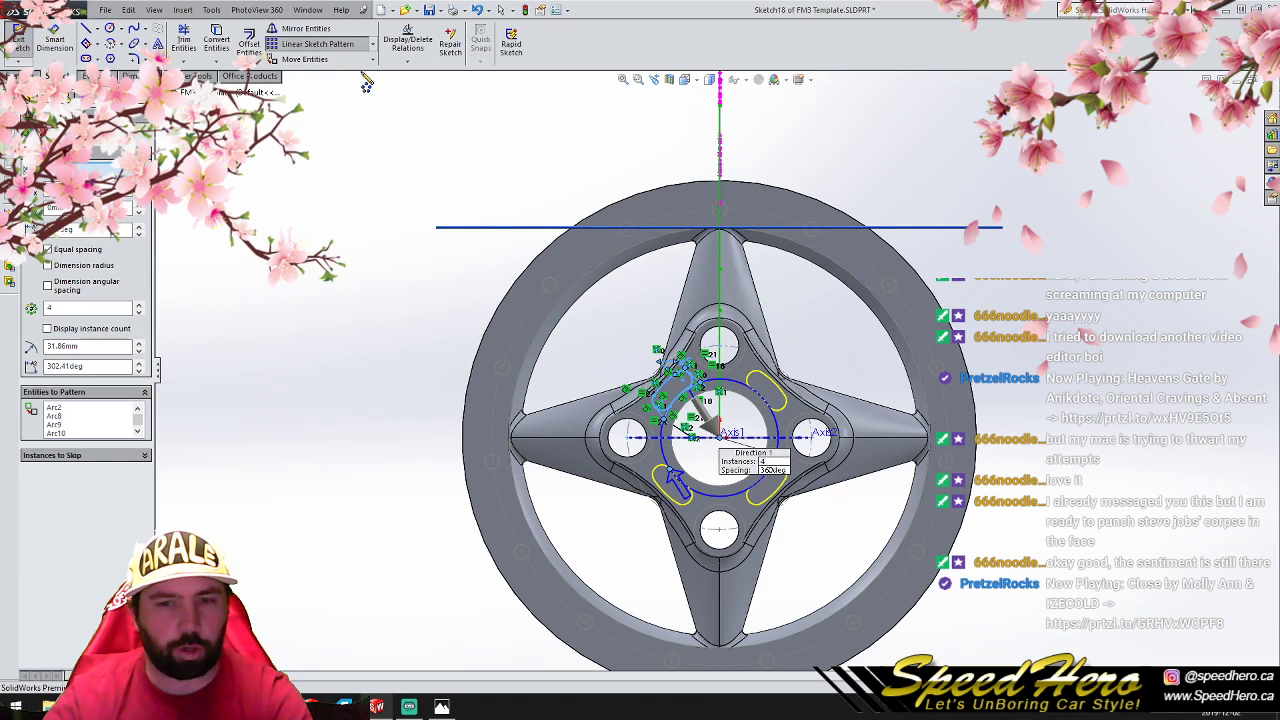
left_click(30, 135)
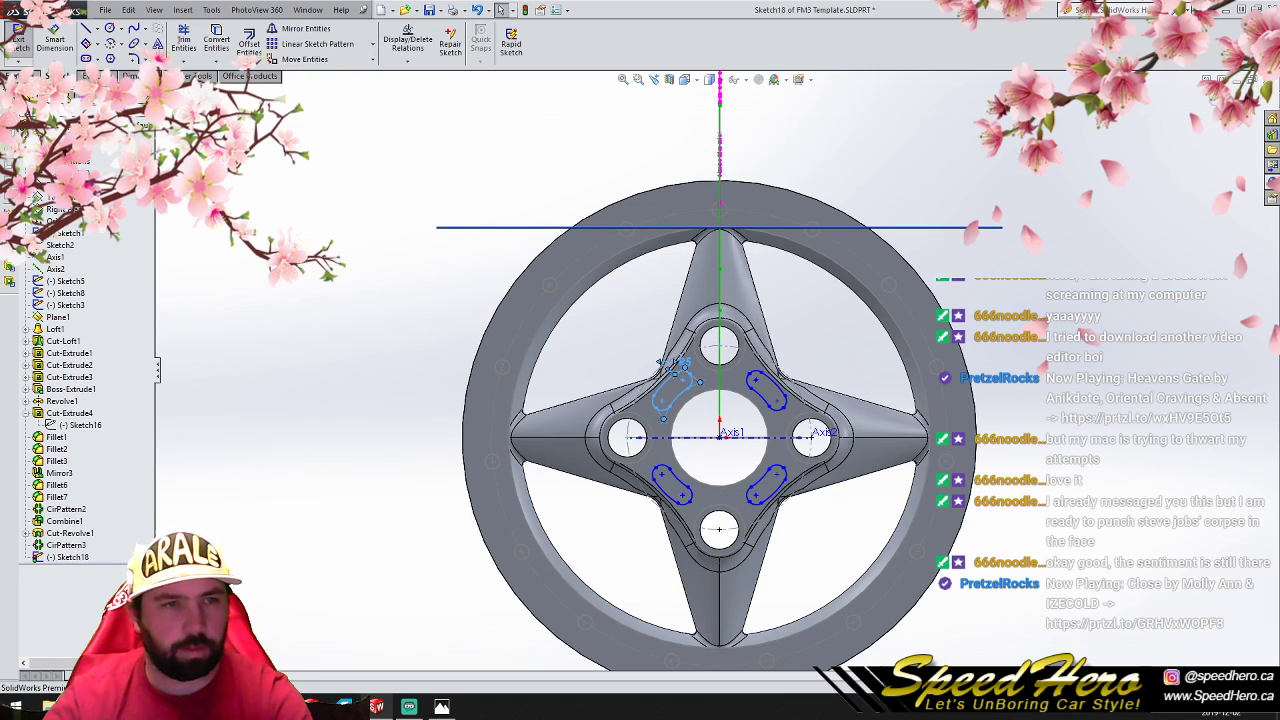
Step: Extrude-cut the four pocket outlines into the hub's rear face to a blind depth of 15 mm
left_click(14, 76)
left_click(200, 44)
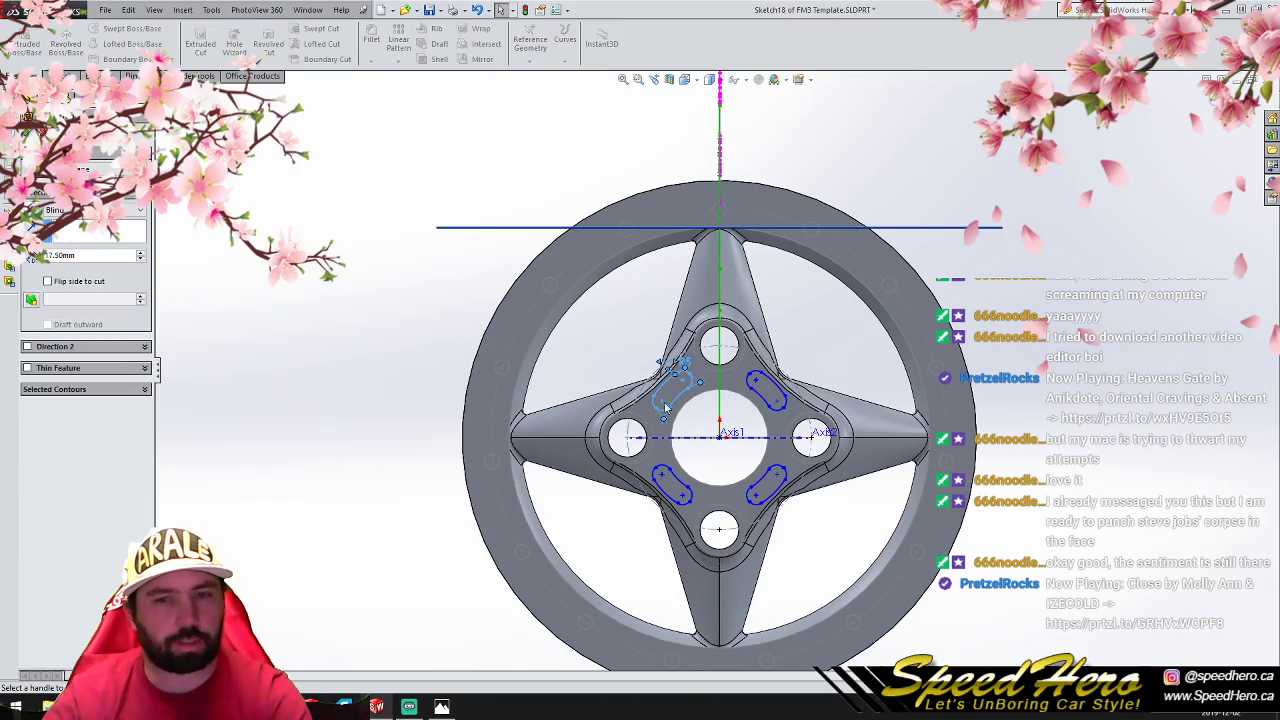
scroll(680, 420, "down", 5)
middle_click_drag(648, 390, 430, 400)
scroll(577, 340, "down", 5)
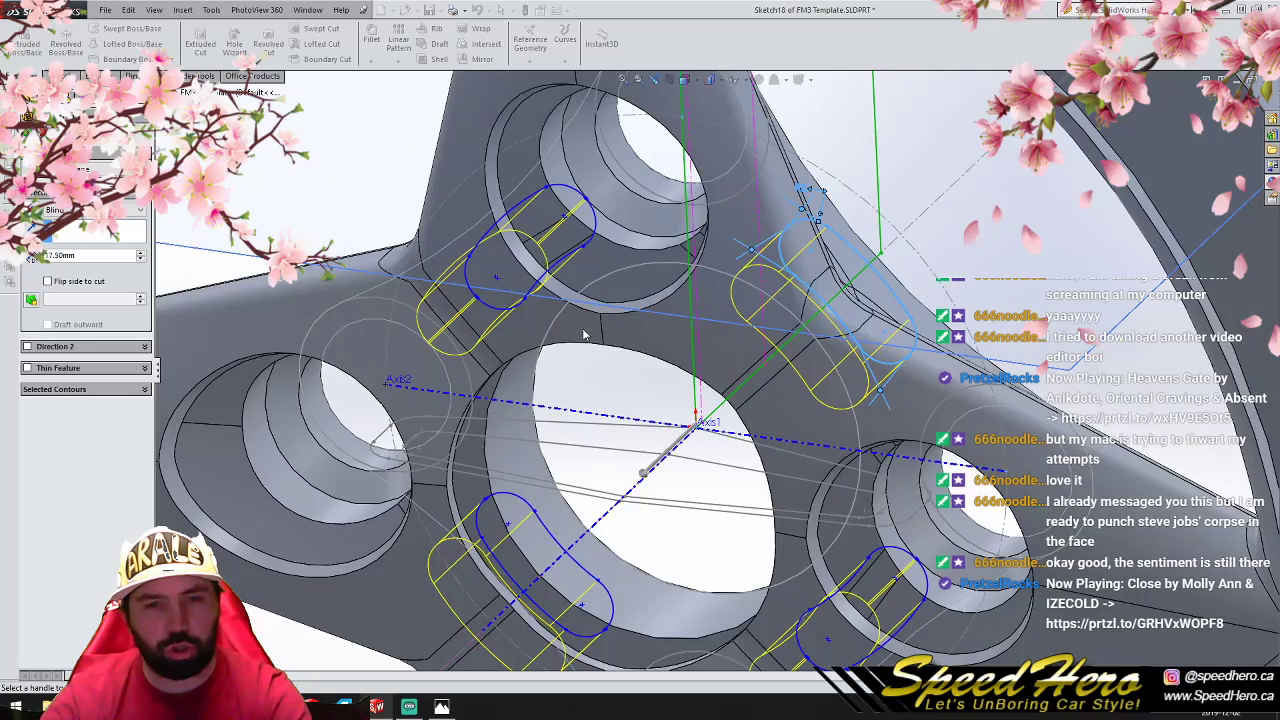
middle_click_drag(577, 340, 490, 345)
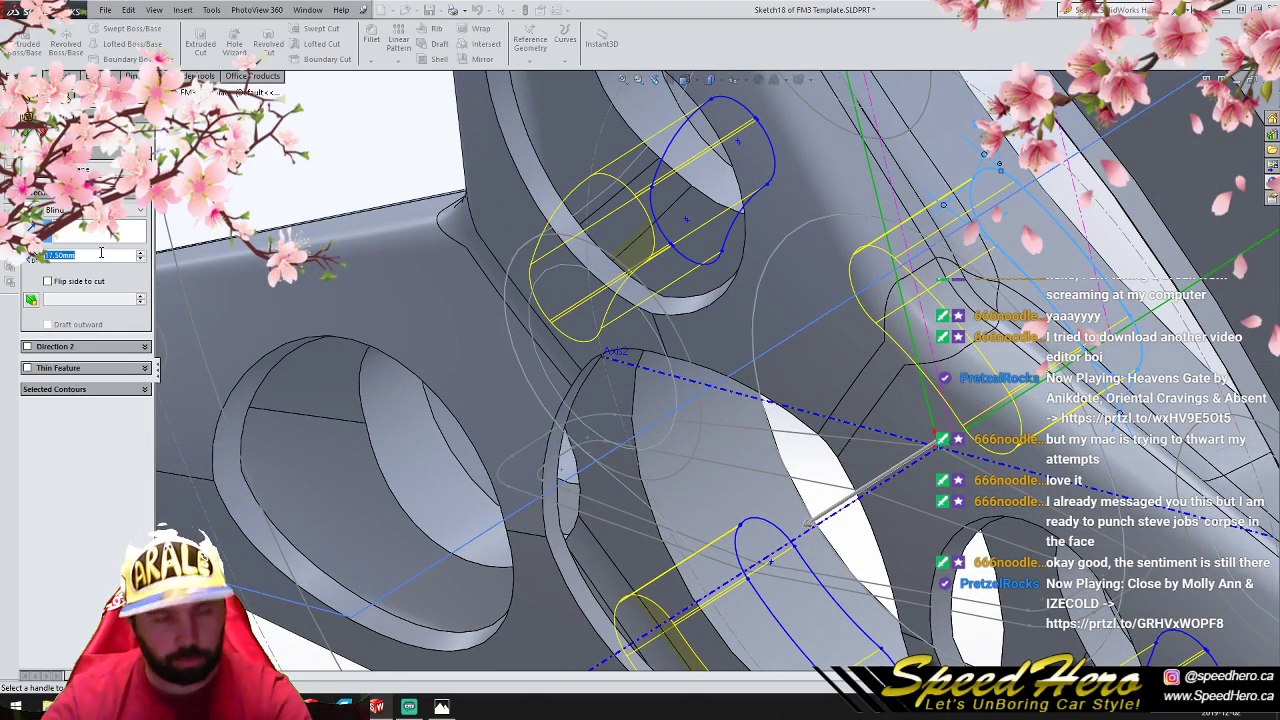
type("15")
key("Return")
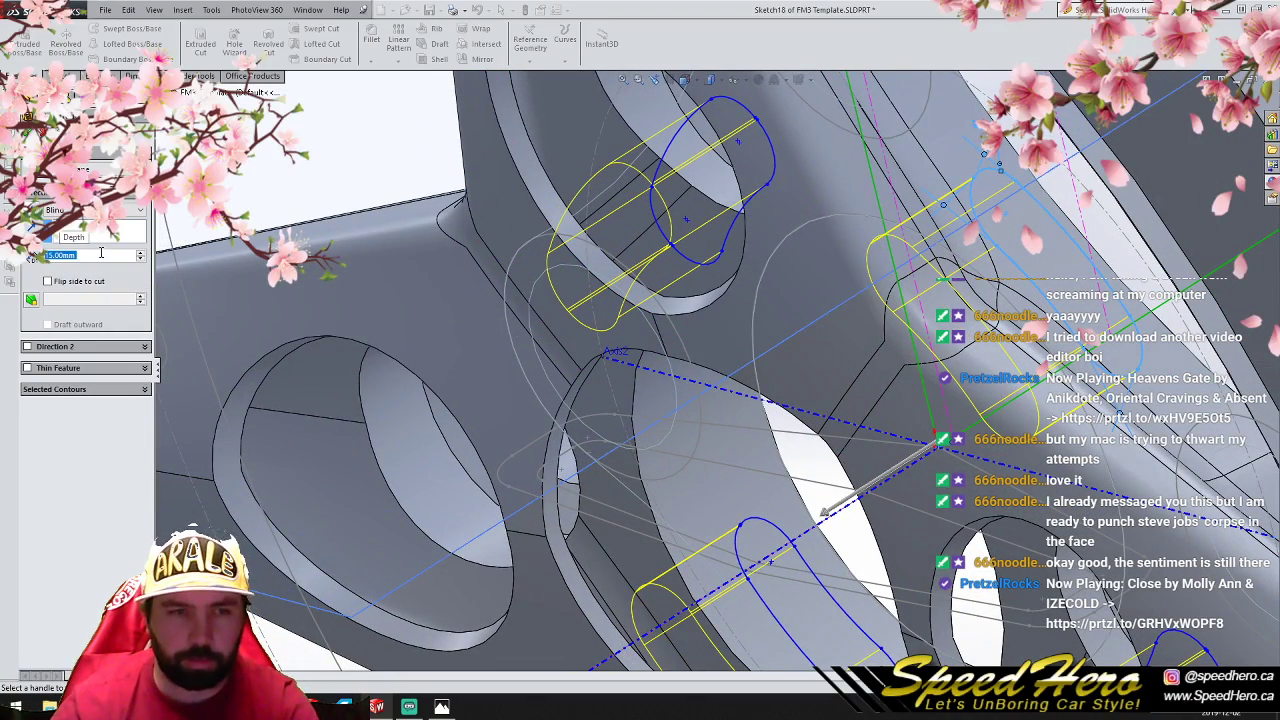
left_click(27, 133)
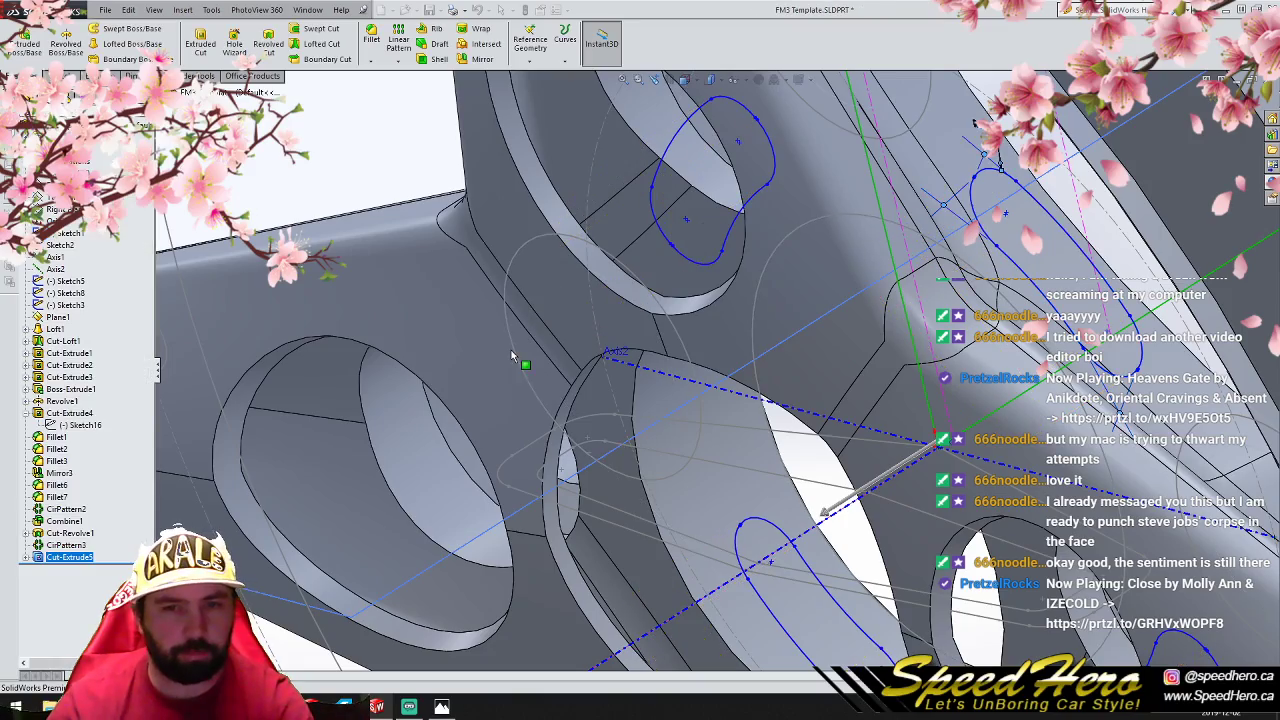
Step: Fillet the floor edges of all four relief pockets with a 5 mm radius
scroll(771, 429, "up", 4)
middle_click_drag(774, 431, 646, 517)
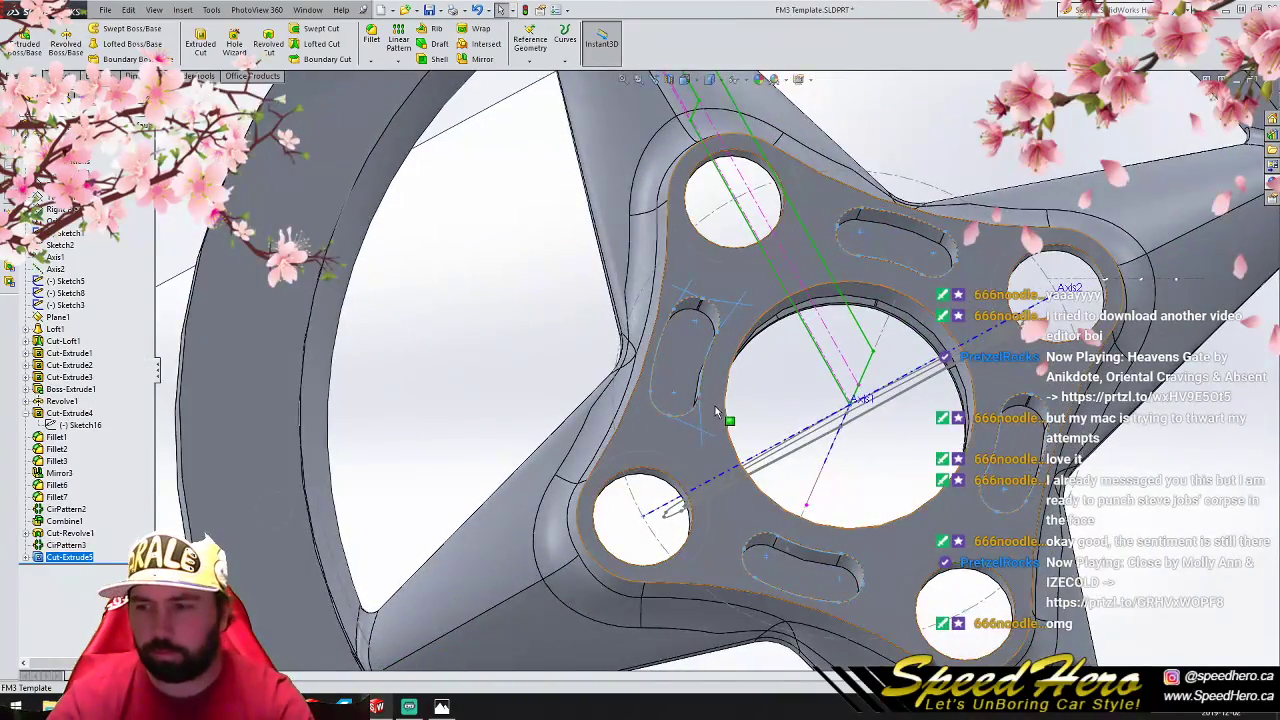
scroll(711, 416, "down", 3)
left_click(700, 252)
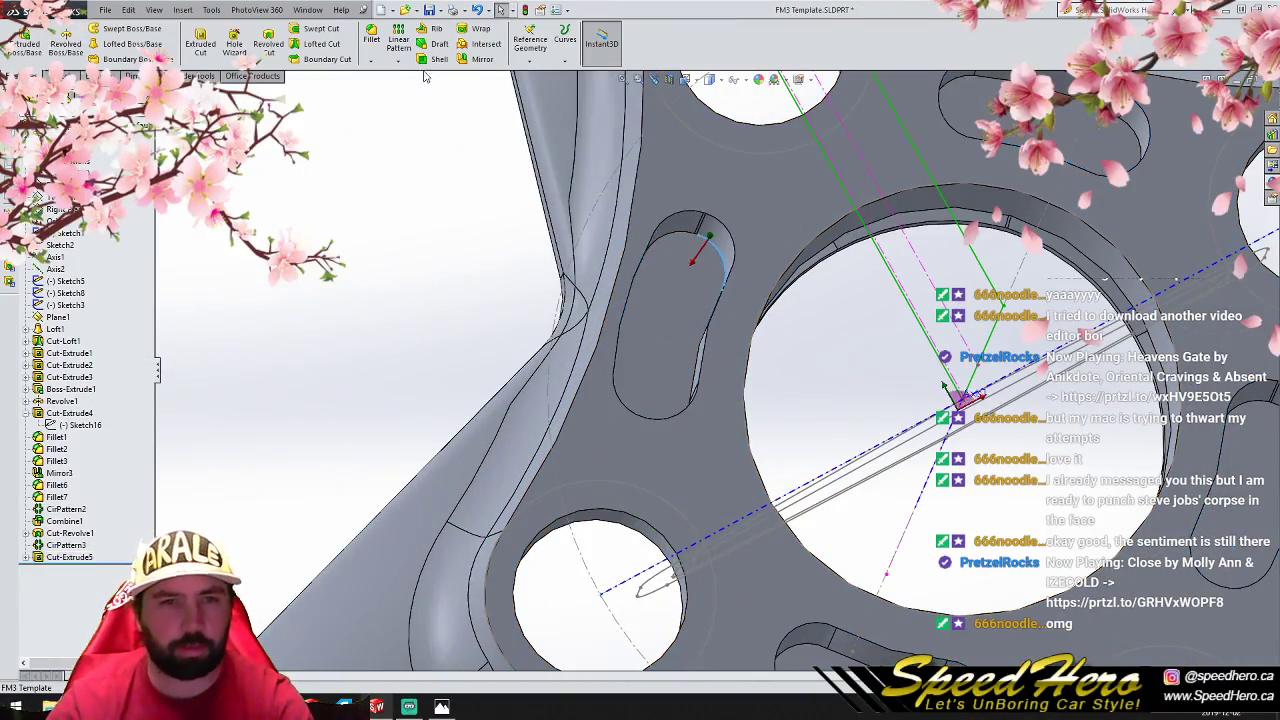
left_click(373, 40)
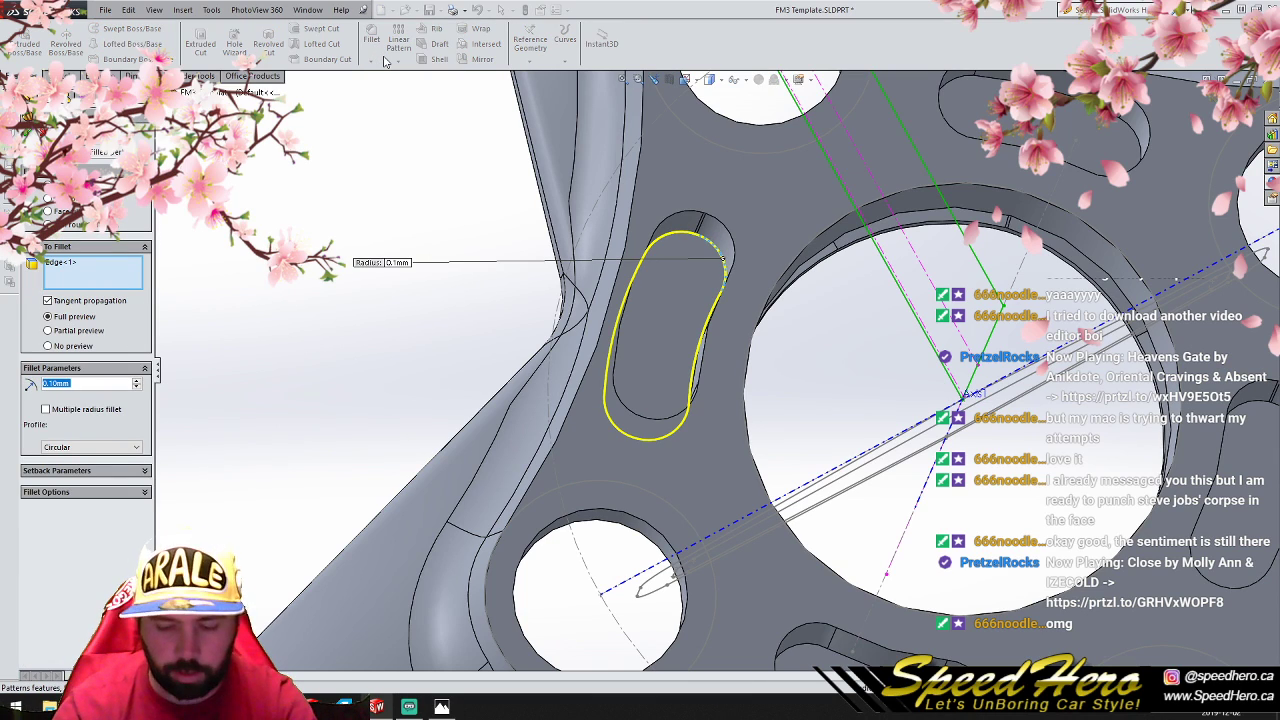
type("5")
key("Return")
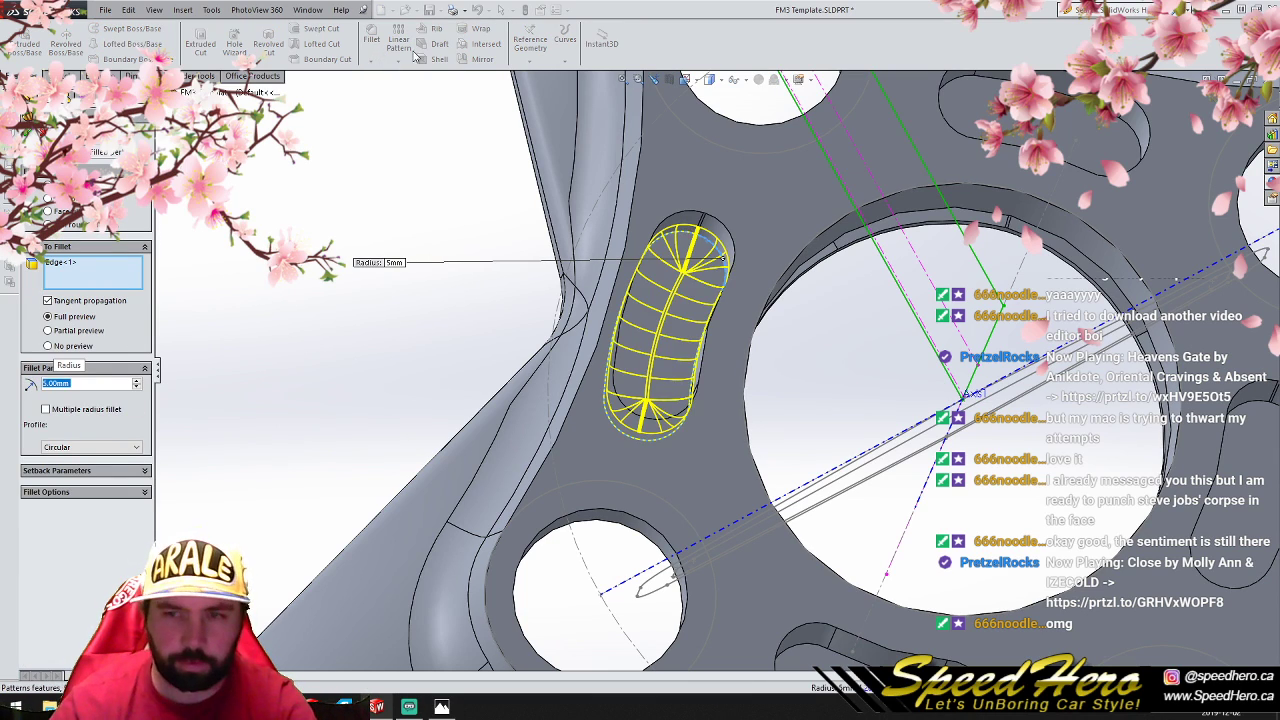
left_click(1108, 125)
scroll(1128, 328, "up", 3)
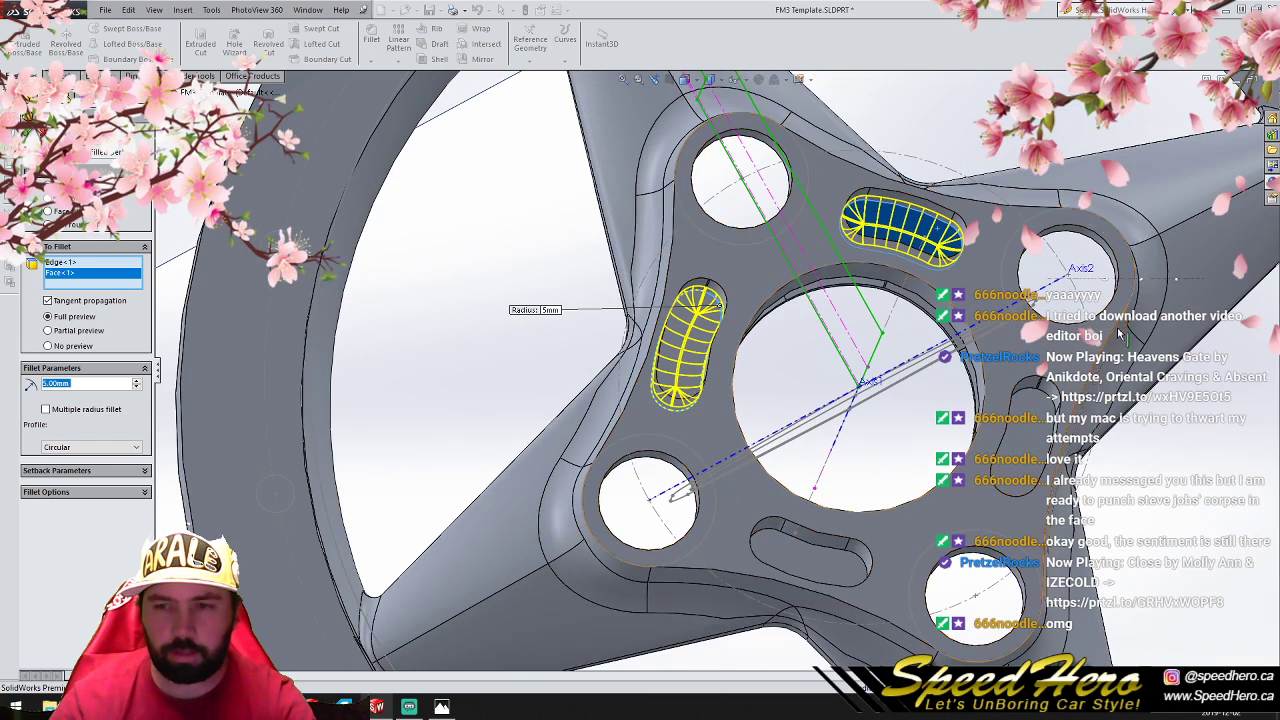
left_click(1031, 424)
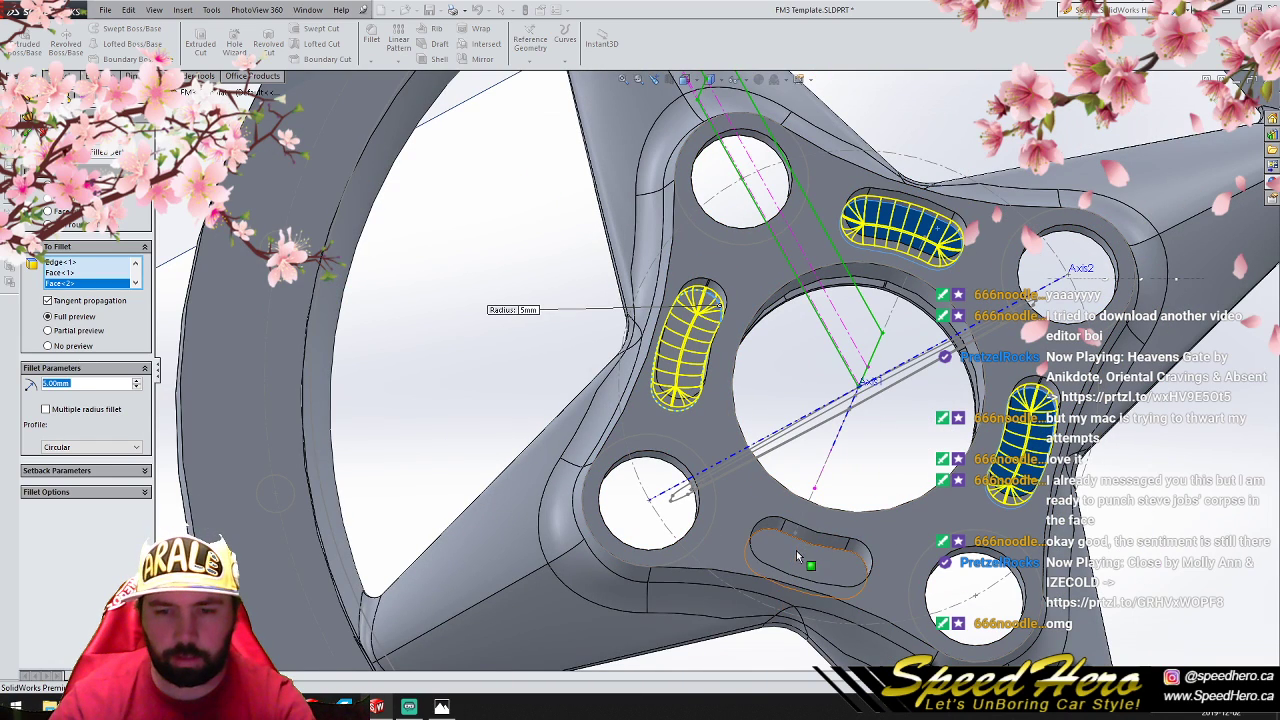
left_click(782, 550)
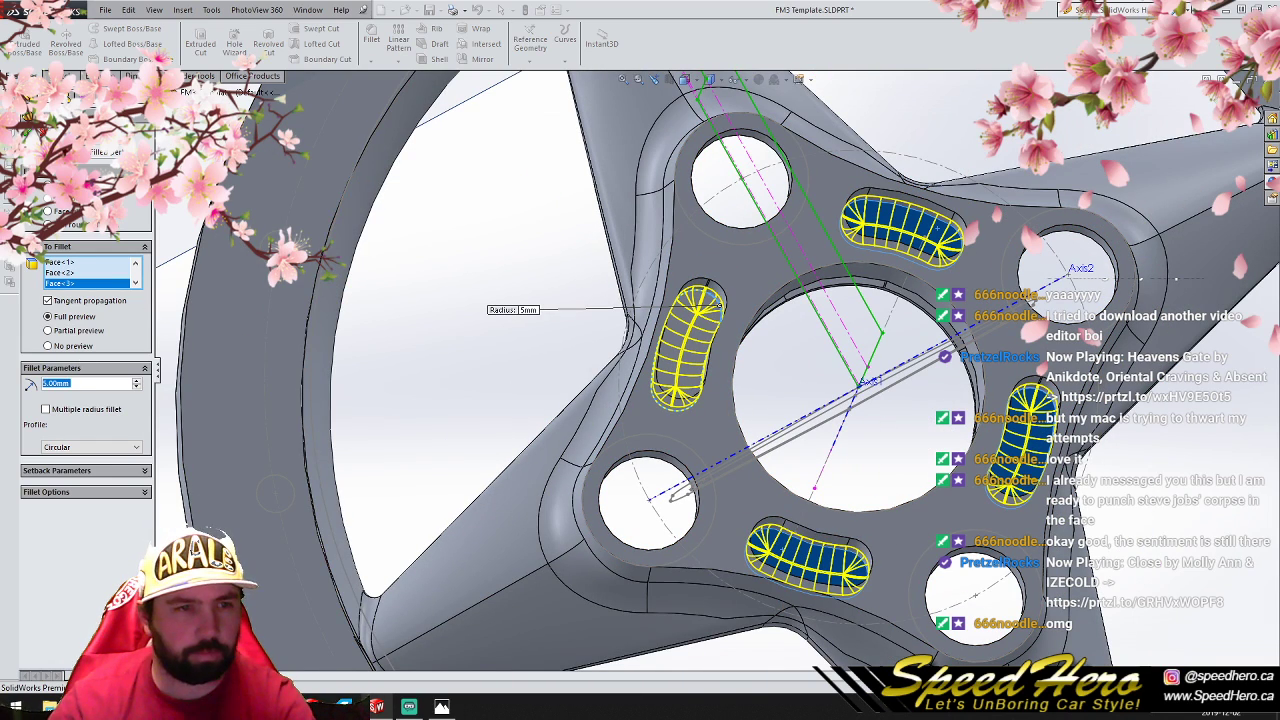
left_click(30, 132)
Step: Chamfer the centre bore's rear edge by 0.1 in at 45 degrees
scroll(738, 345, "up", 3)
middle_click_drag(842, 450, 720, 318)
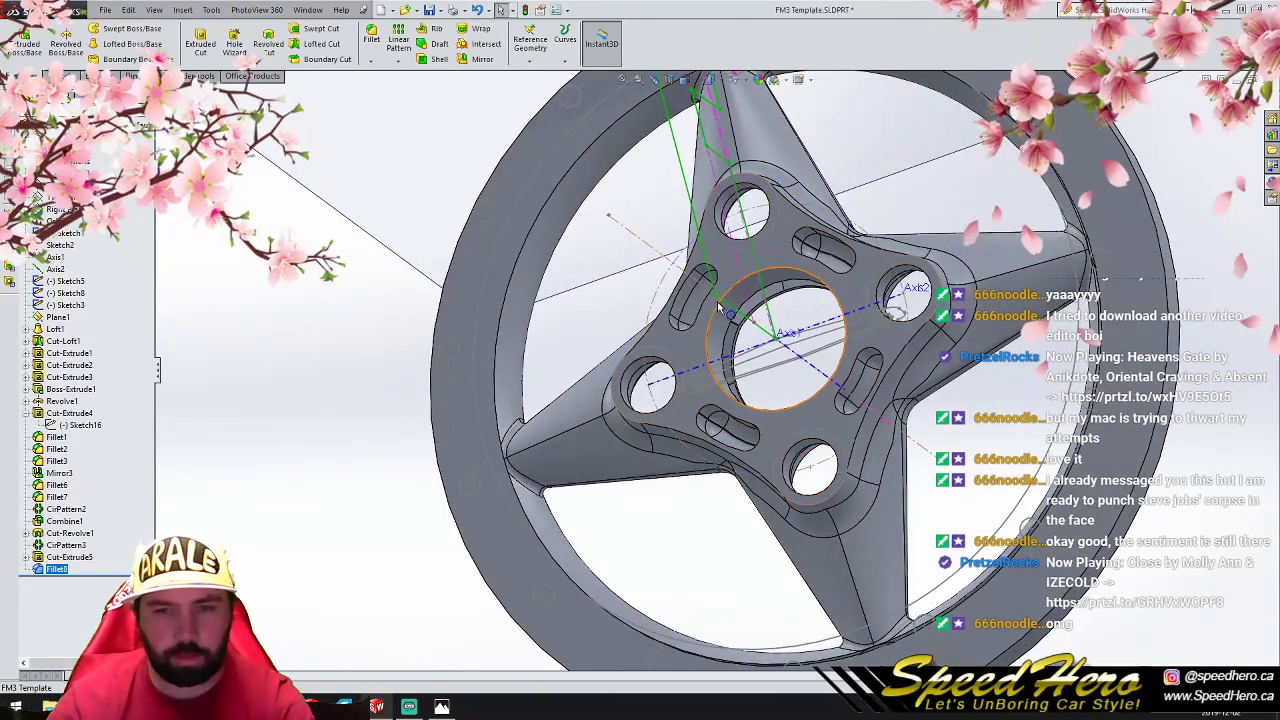
left_click(398, 60)
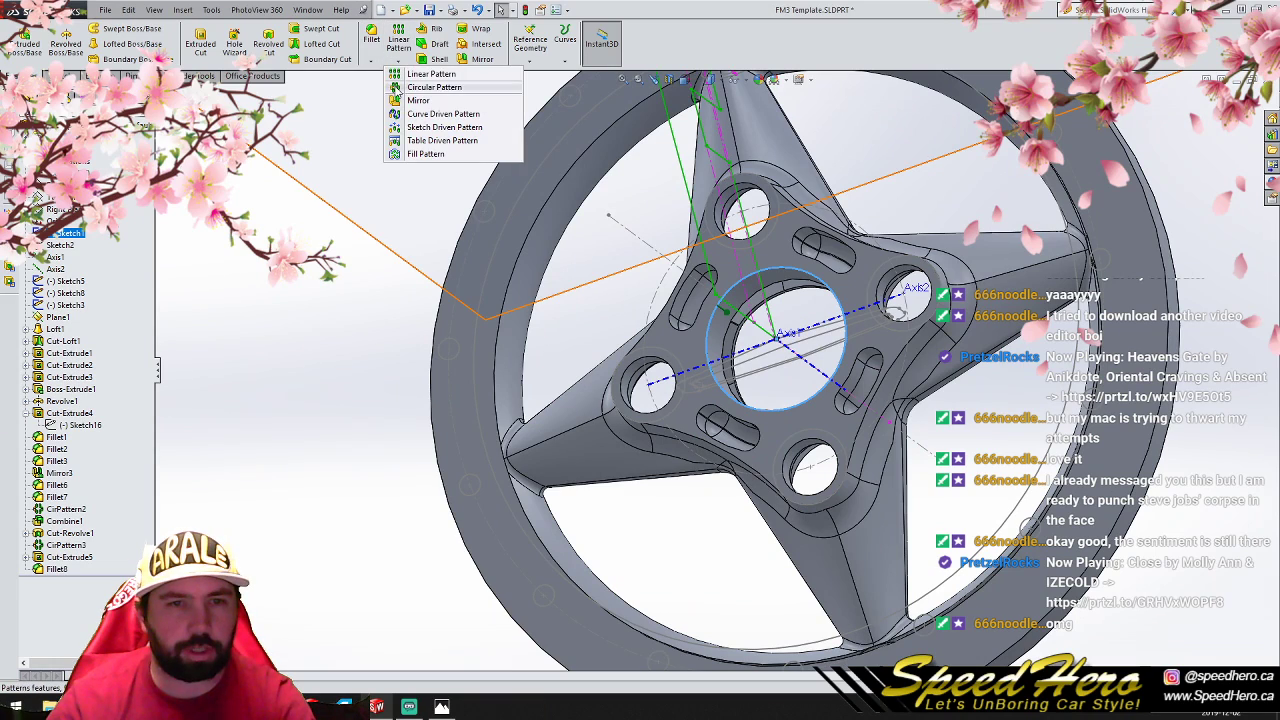
left_click(398, 61)
left_click(371, 61)
left_click(400, 87)
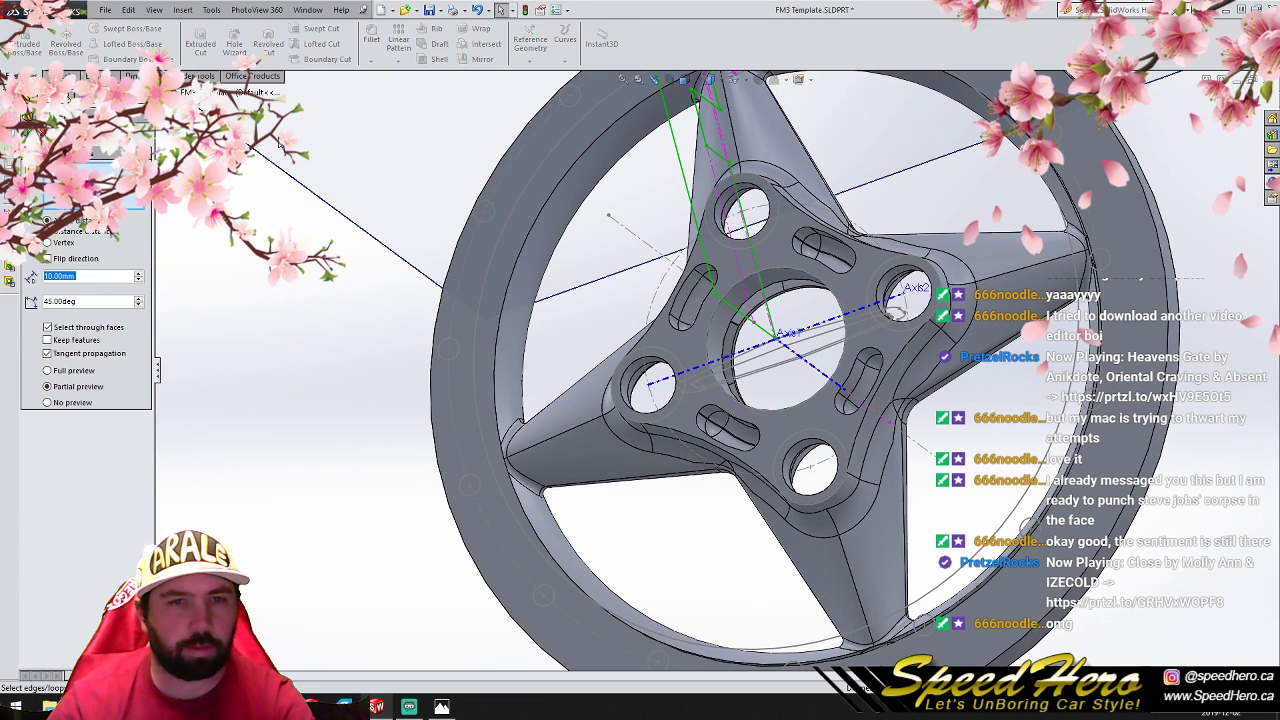
type(".1\"")
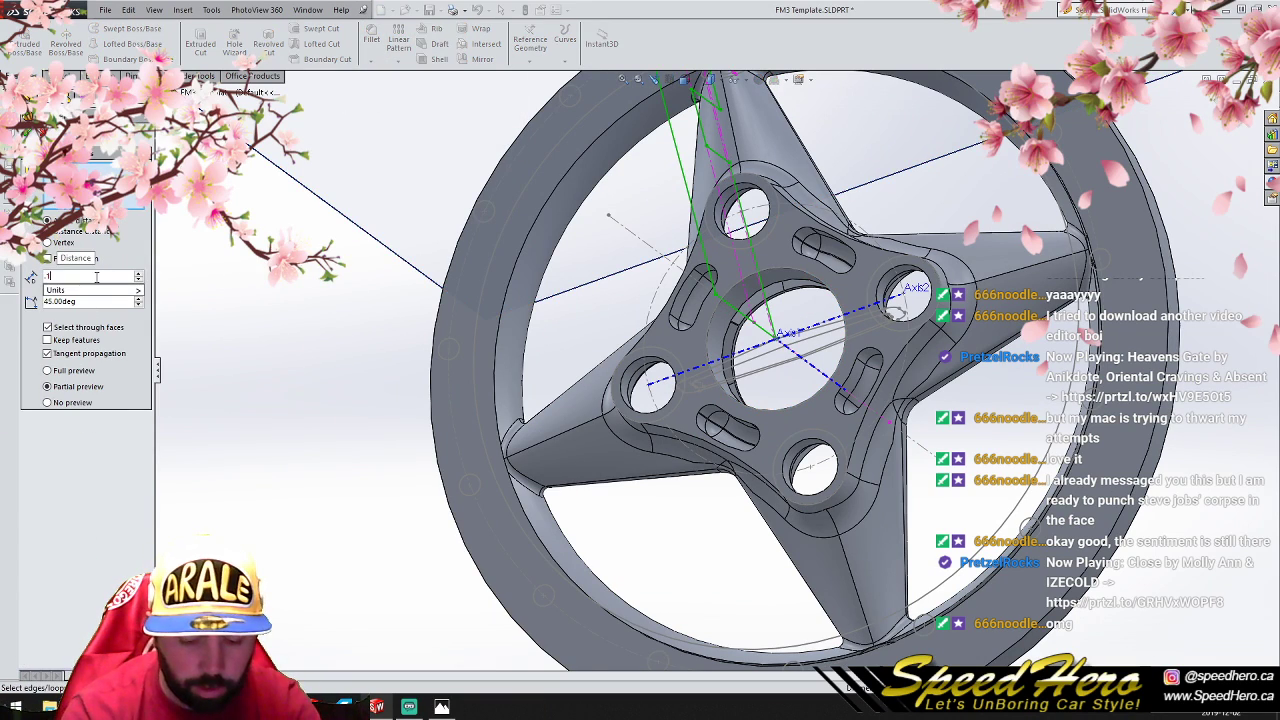
key("Return")
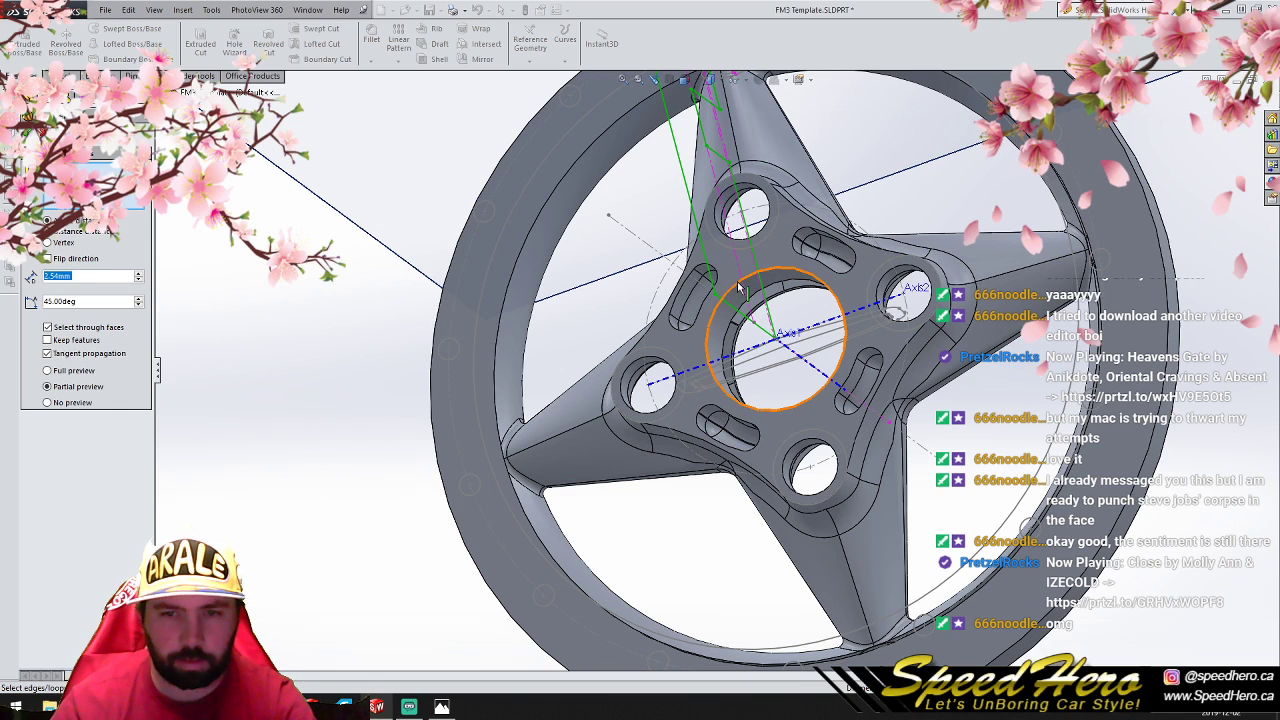
left_click(847, 316)
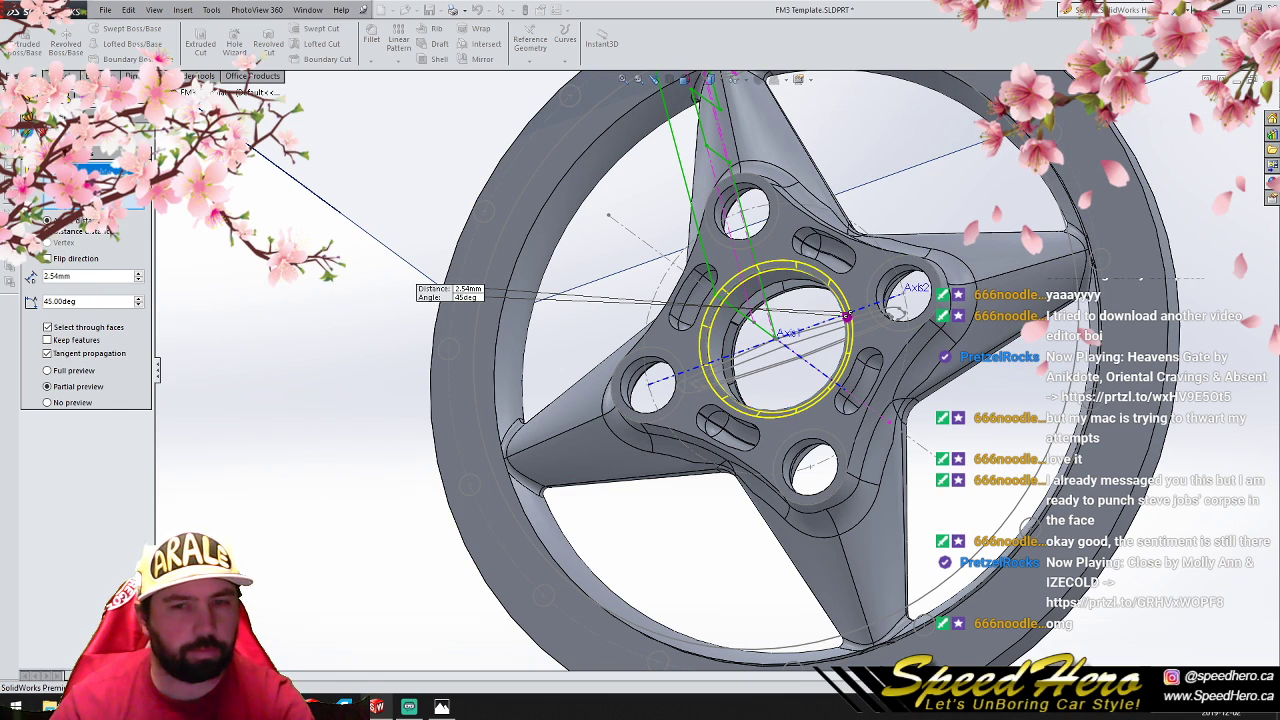
left_click(28, 132)
Step: Start a sketch on the front face of the outer rim ring, seen from the front
middle_click_drag(560, 420, 690, 410)
key("ctrl+4")
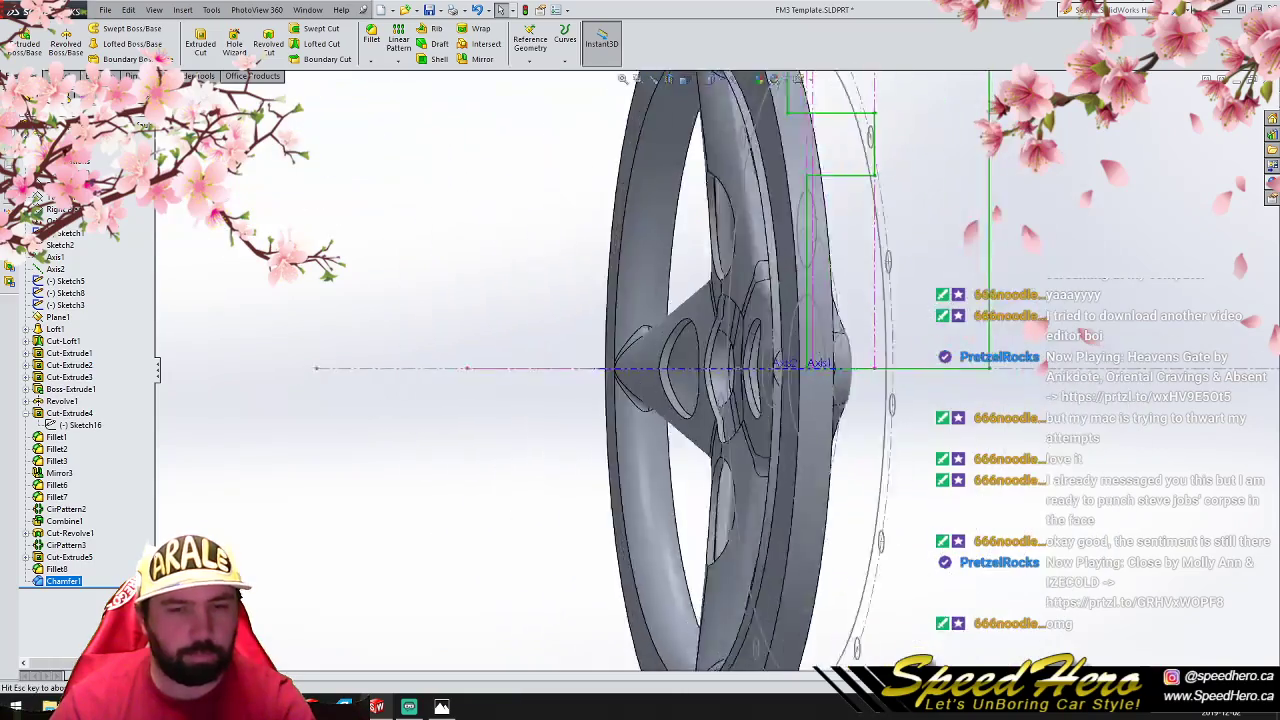
key("ctrl+1")
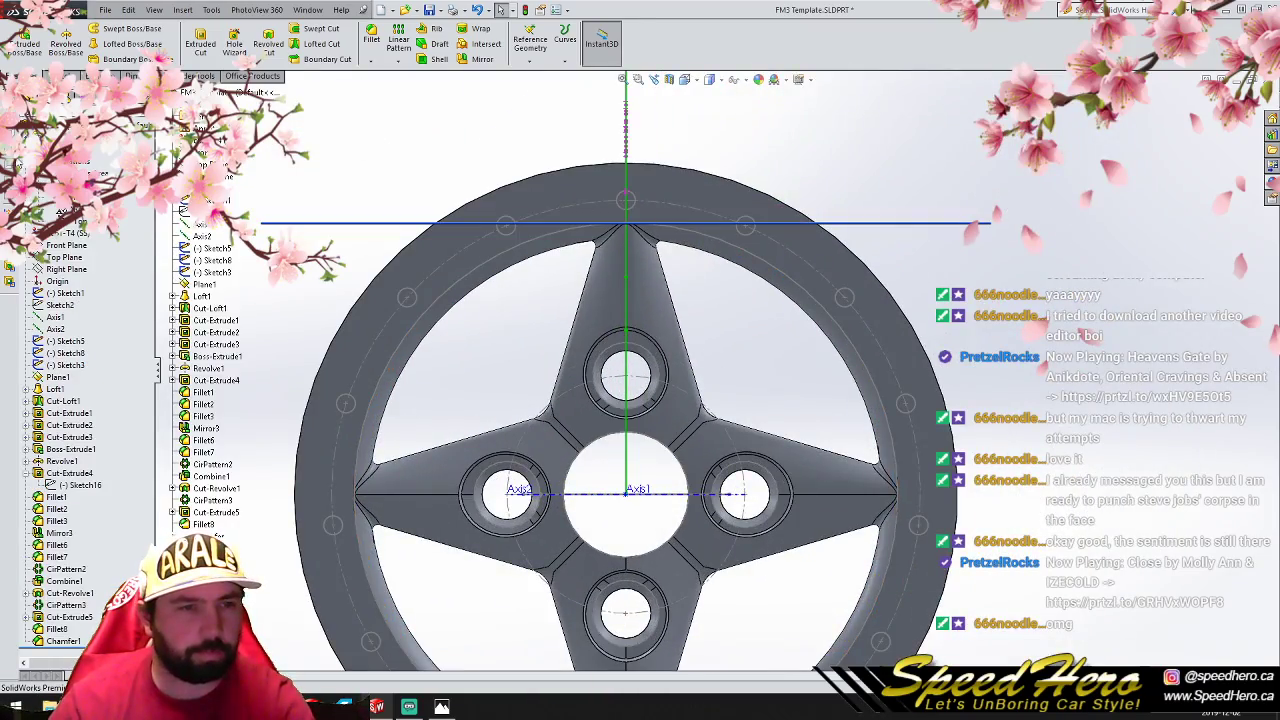
left_click(533, 194)
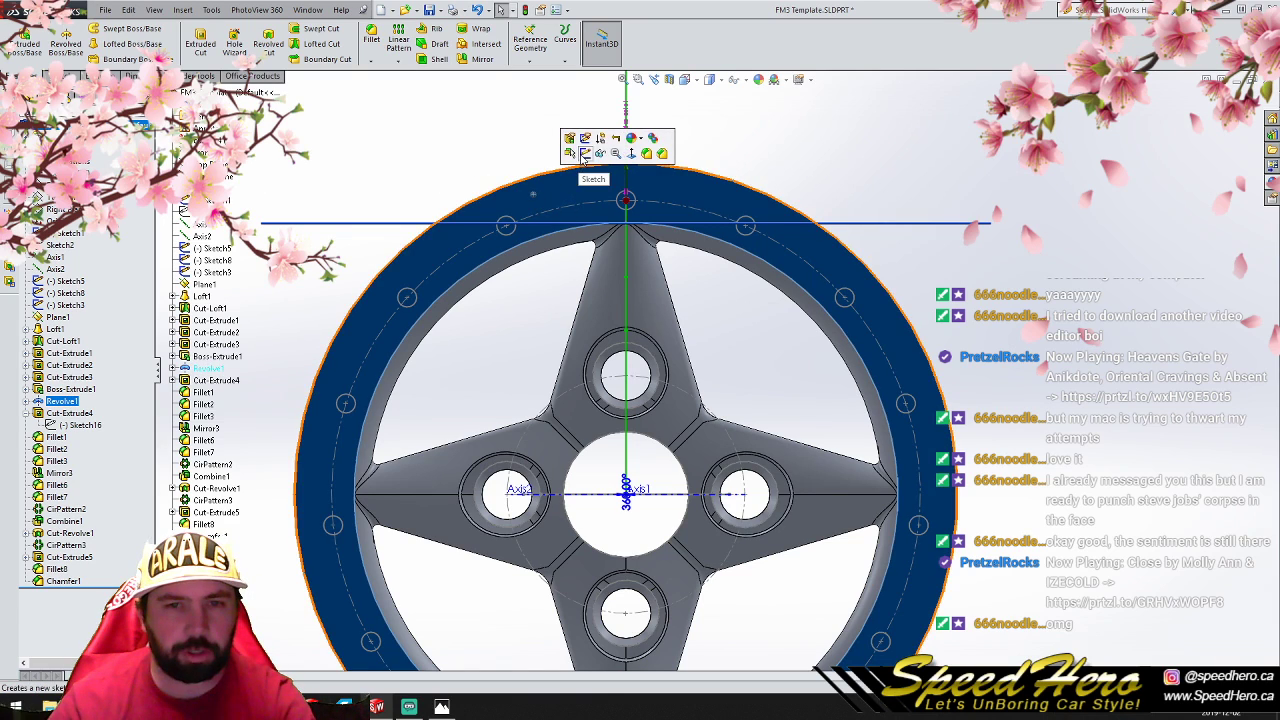
left_click(585, 155)
Step: Sketch a circle of 9 mm radius centred on the topmost small bolt circle of the rim
left_click(110, 30)
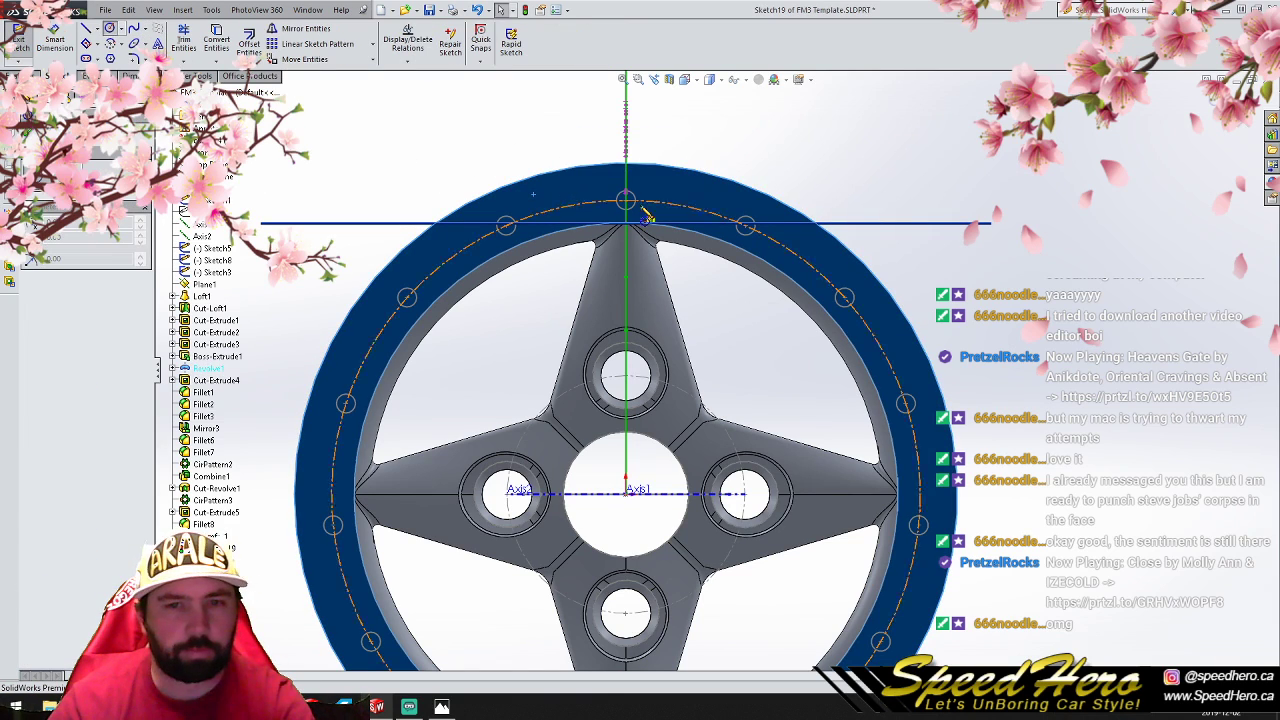
left_click(625, 200)
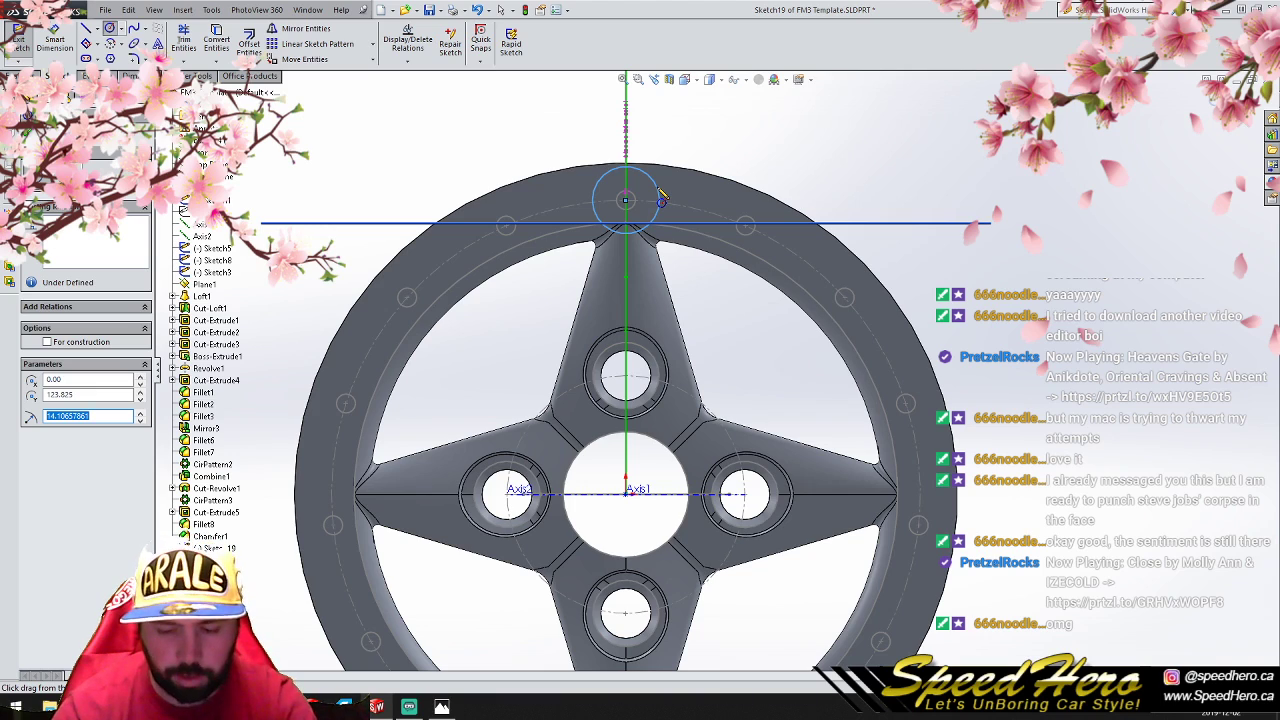
type("9")
key("Return")
Step: Circular-pattern the 9 mm radius circle about the wheel centre with 15 equally spaced instances over 360 degrees
left_click(358, 44)
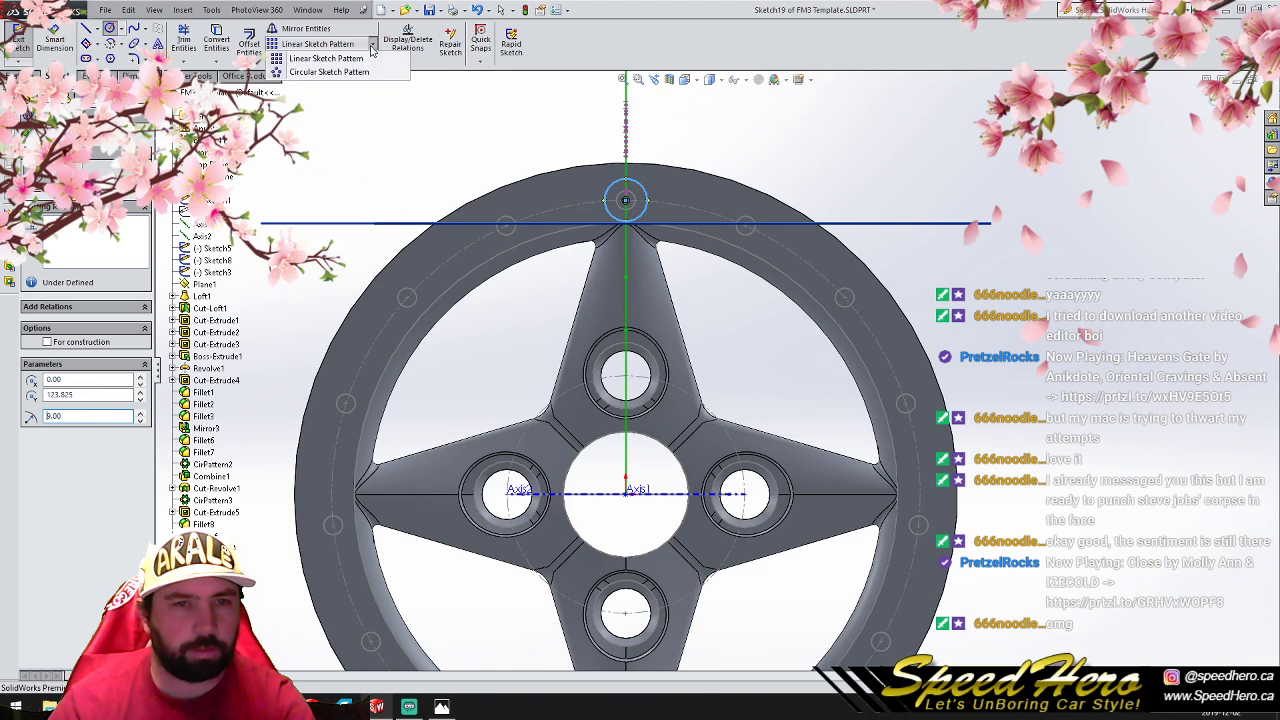
left_click(330, 68)
left_click(68, 310)
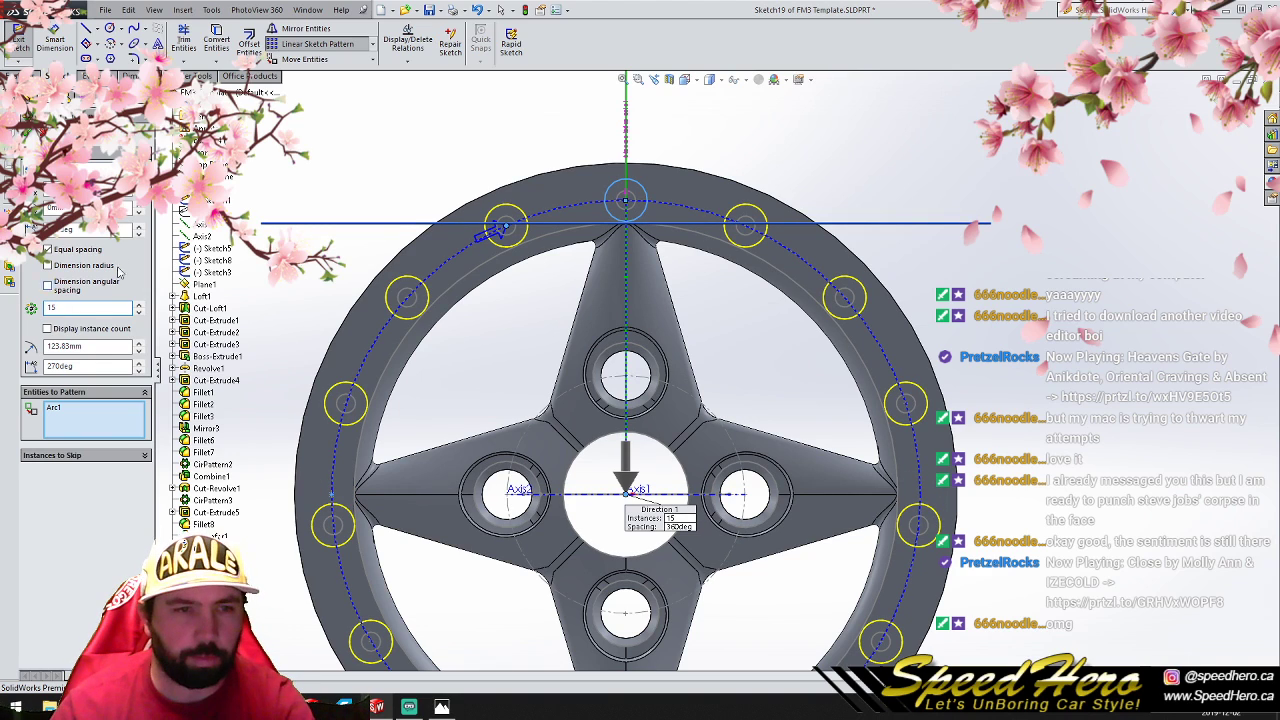
left_click(28, 132)
Step: Sketch a large circle of 123.825 mm radius from the wheel centre through the centres of the patterned circles
left_click(110, 29)
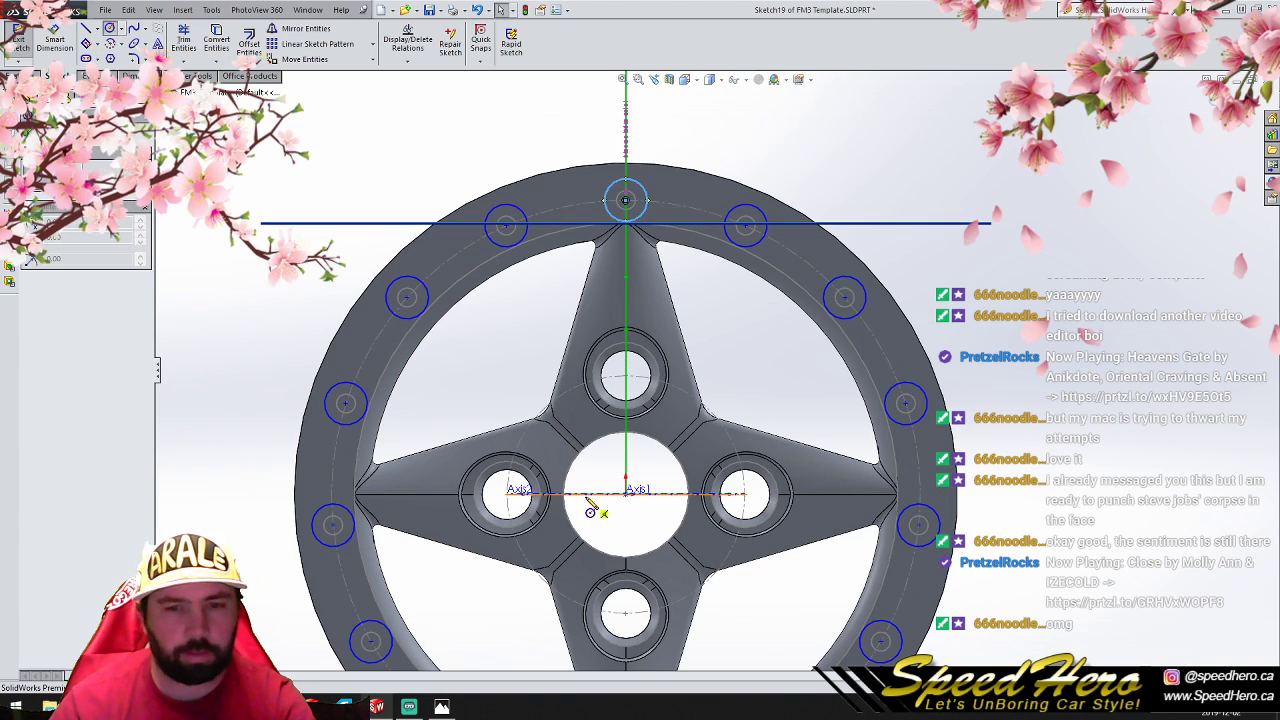
left_click(626, 494)
left_click(506, 224)
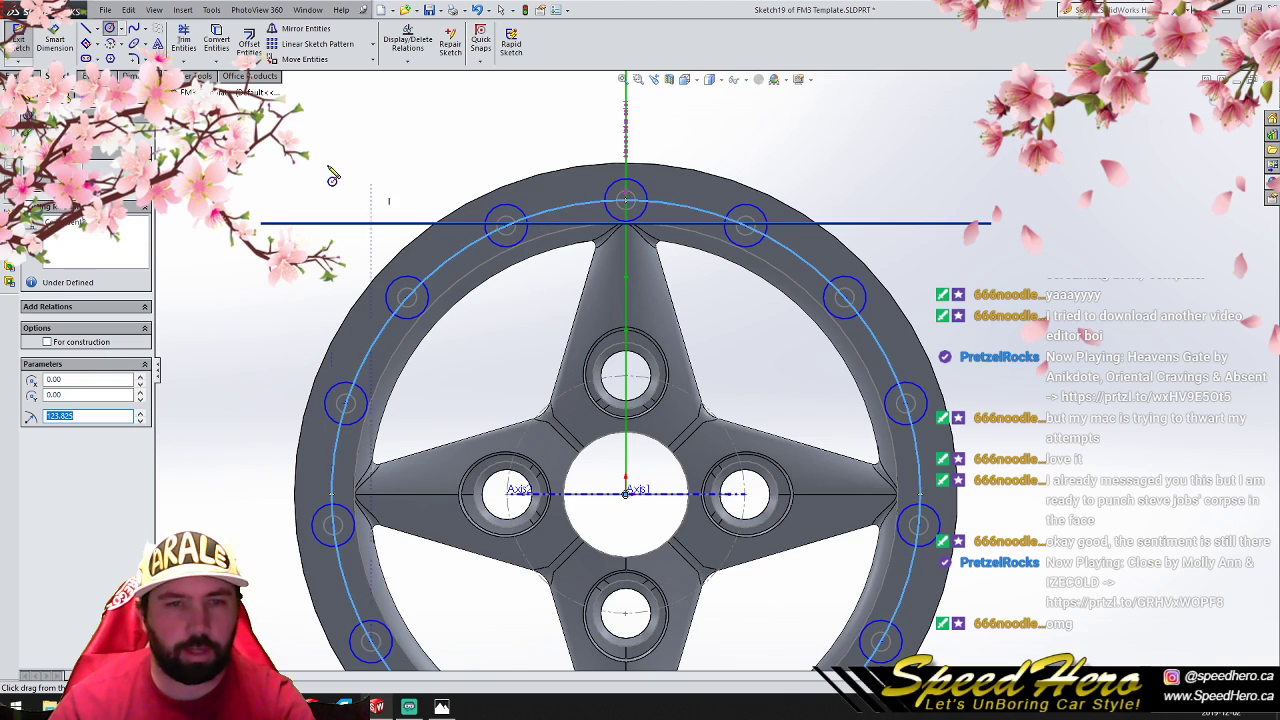
Step: Trim the inward halves of the first two patterned circles left of the top one, along with the large-circle segments inside them
left_click(183, 38)
scroll(530, 275, "down", 2)
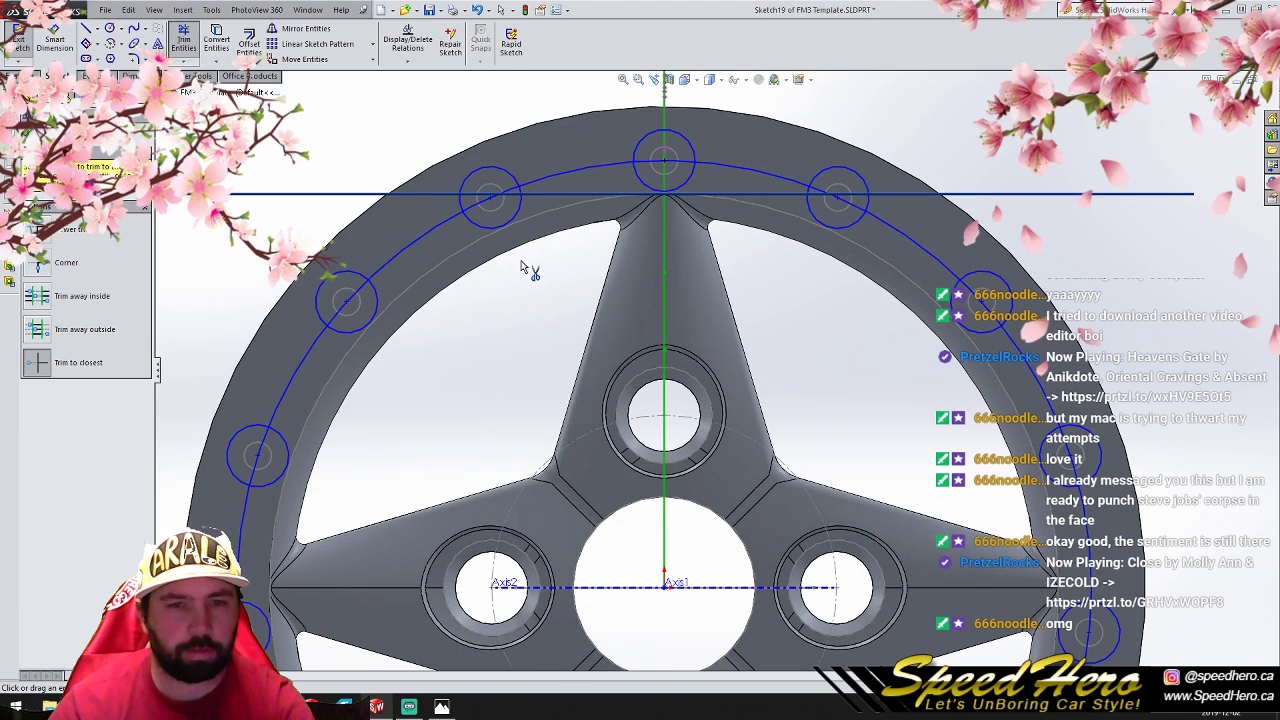
left_click(488, 214)
left_click(376, 318)
Step: Fillet the four corners where the two trimmed arcs meet the large circle with a 5 mm radius
left_click(185, 44)
left_click(326, 325)
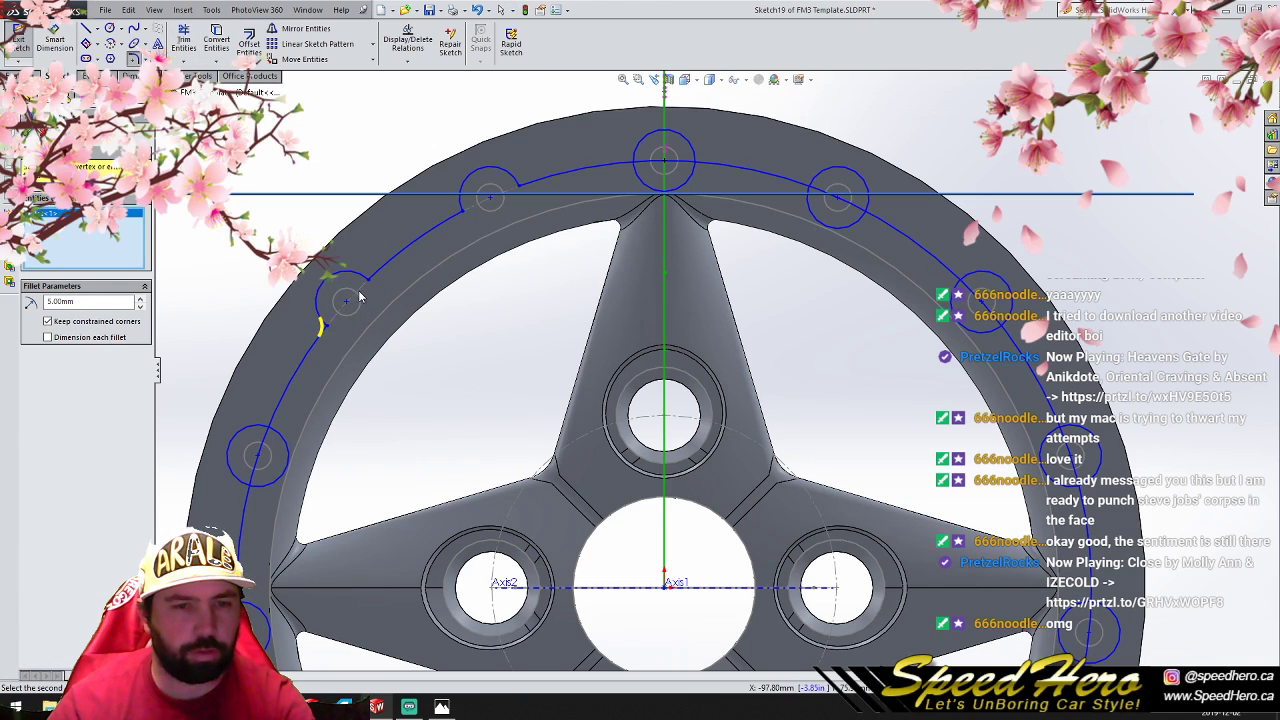
left_click(371, 285)
left_click(462, 211)
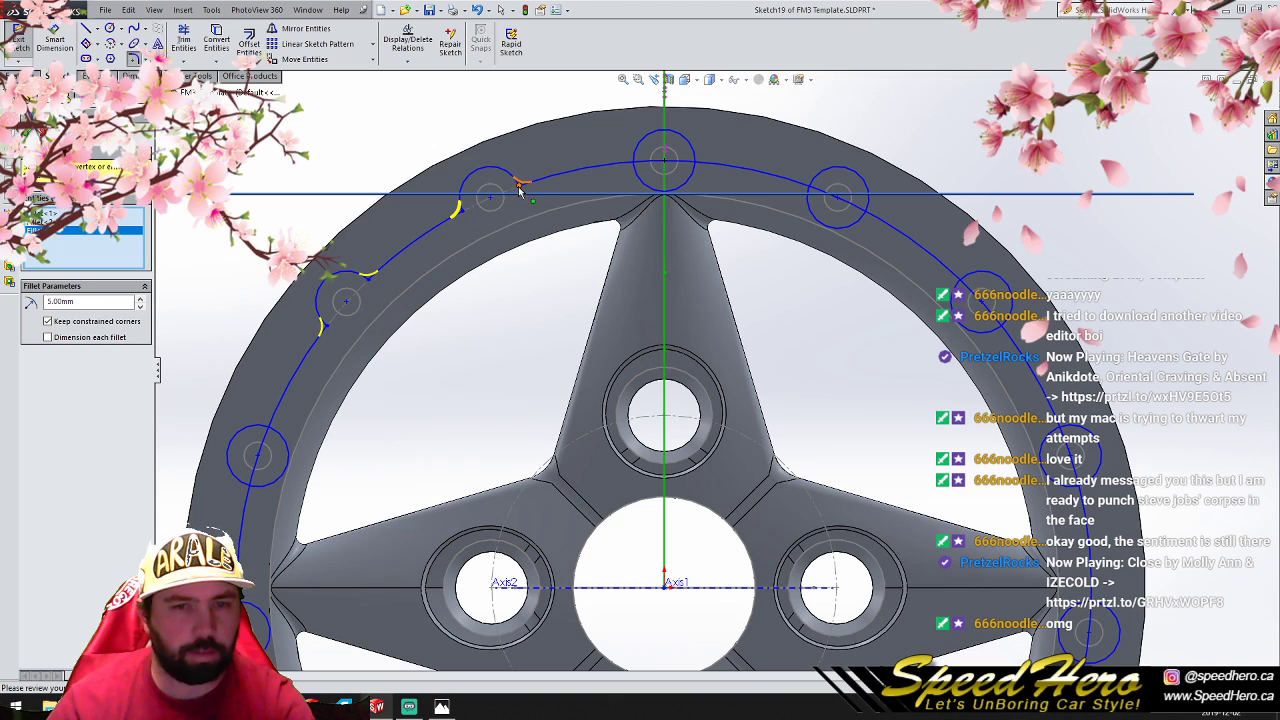
left_click(518, 186)
key("Return")
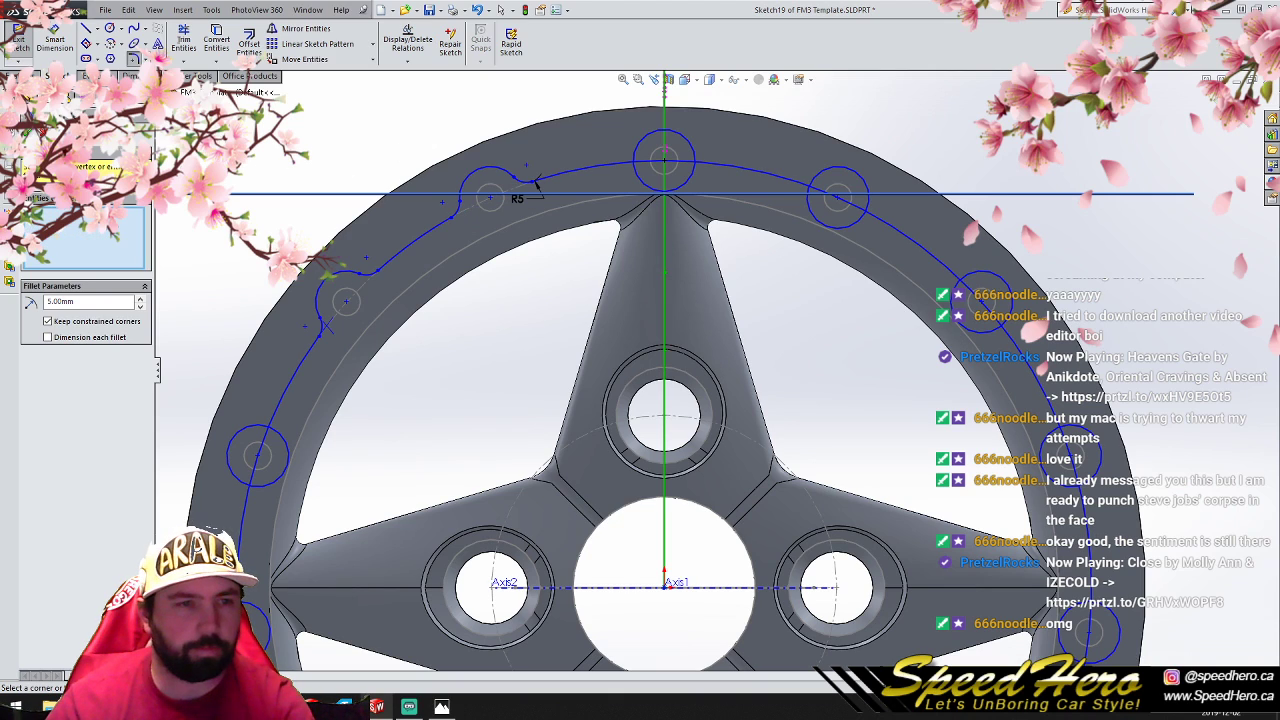
Step: Select all sketch entities, excluding the connecting segment and adjoining fillet between the two trimmed arcs
scroll(500, 195, "down", 3)
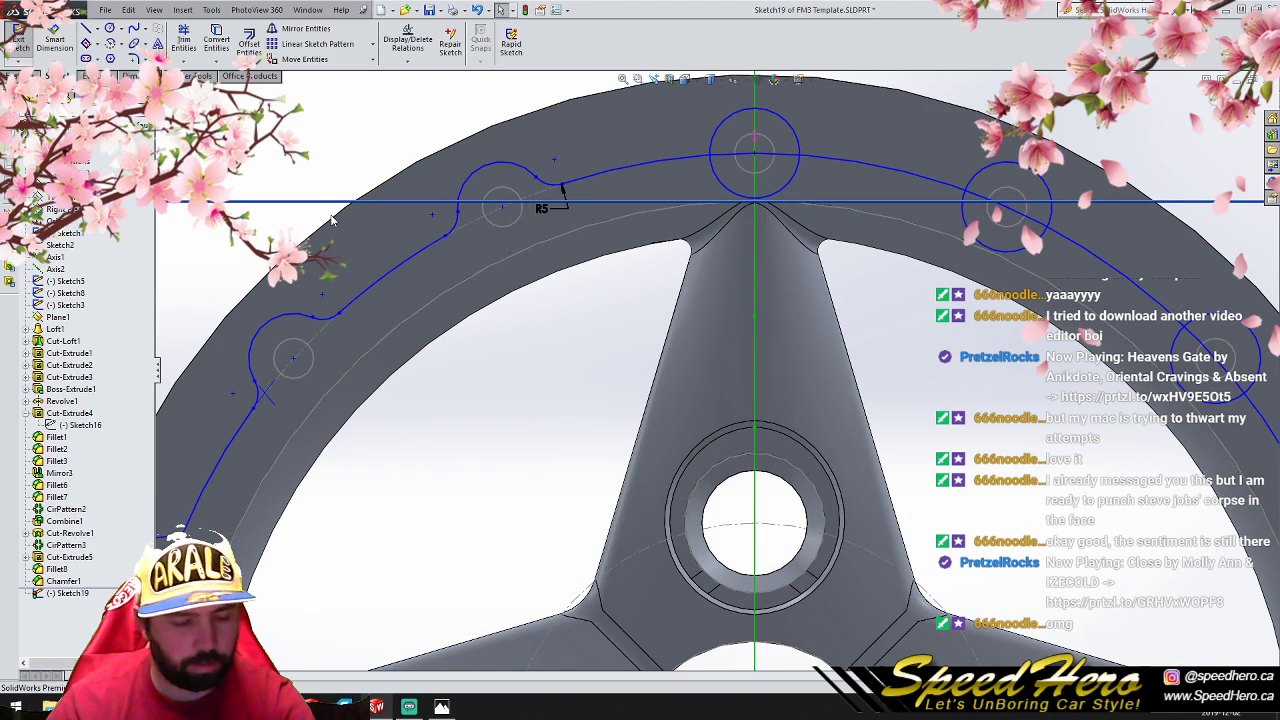
key("ctrl+a")
left_click(356, 301, "ctrl")
left_click(456, 228, "ctrl")
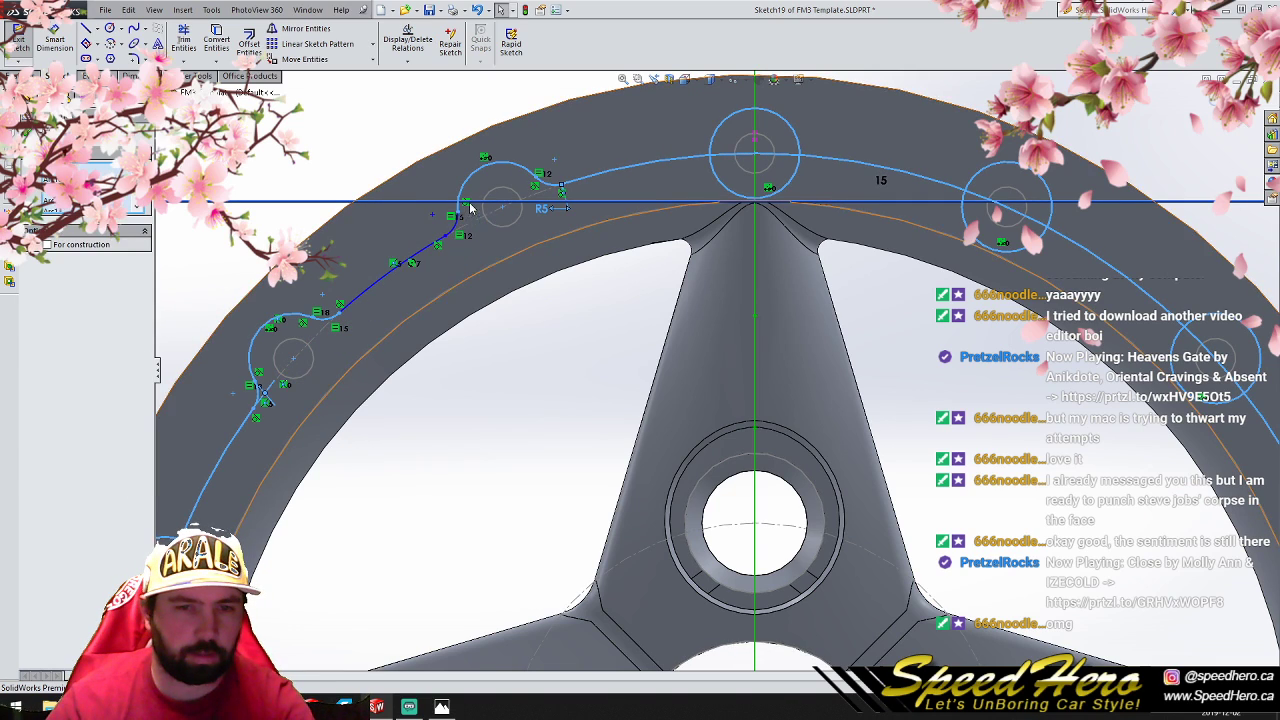
Step: Delete the extra sketch circles, arcs and connected curves, keeping only one scallop profile on the rim's upper-left section
left_click(471, 188, "ctrl")
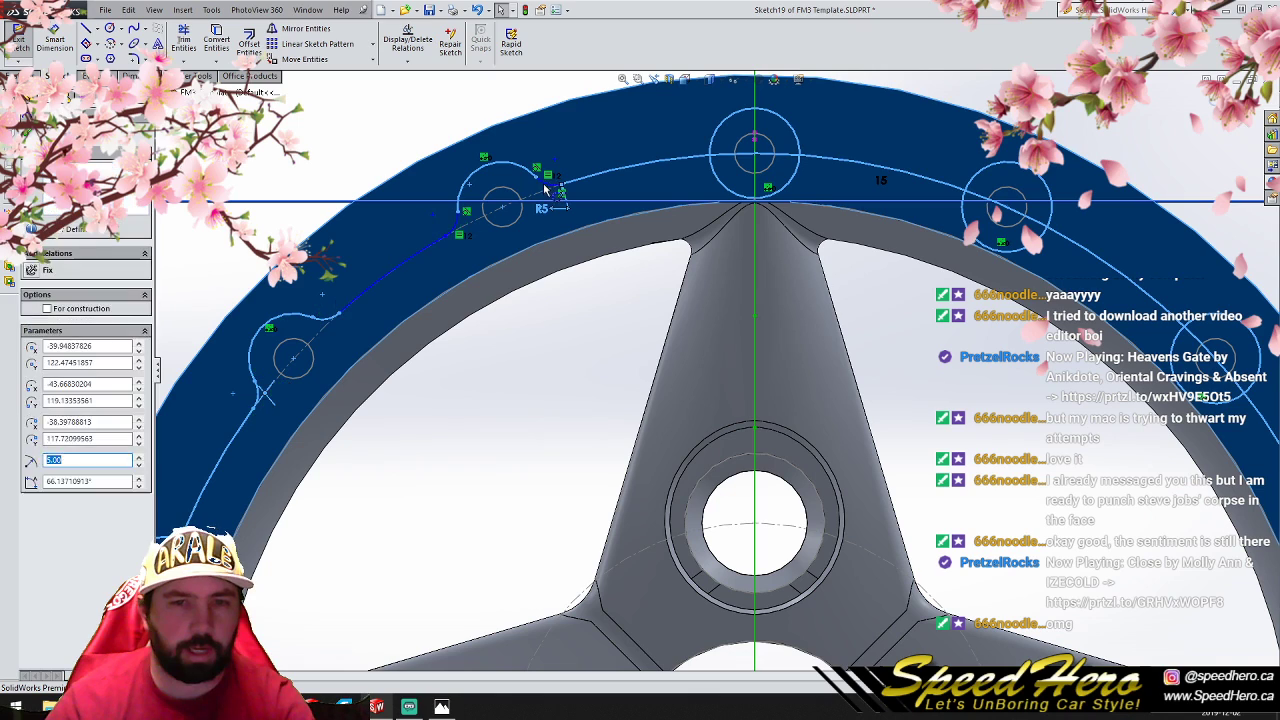
key("Escape")
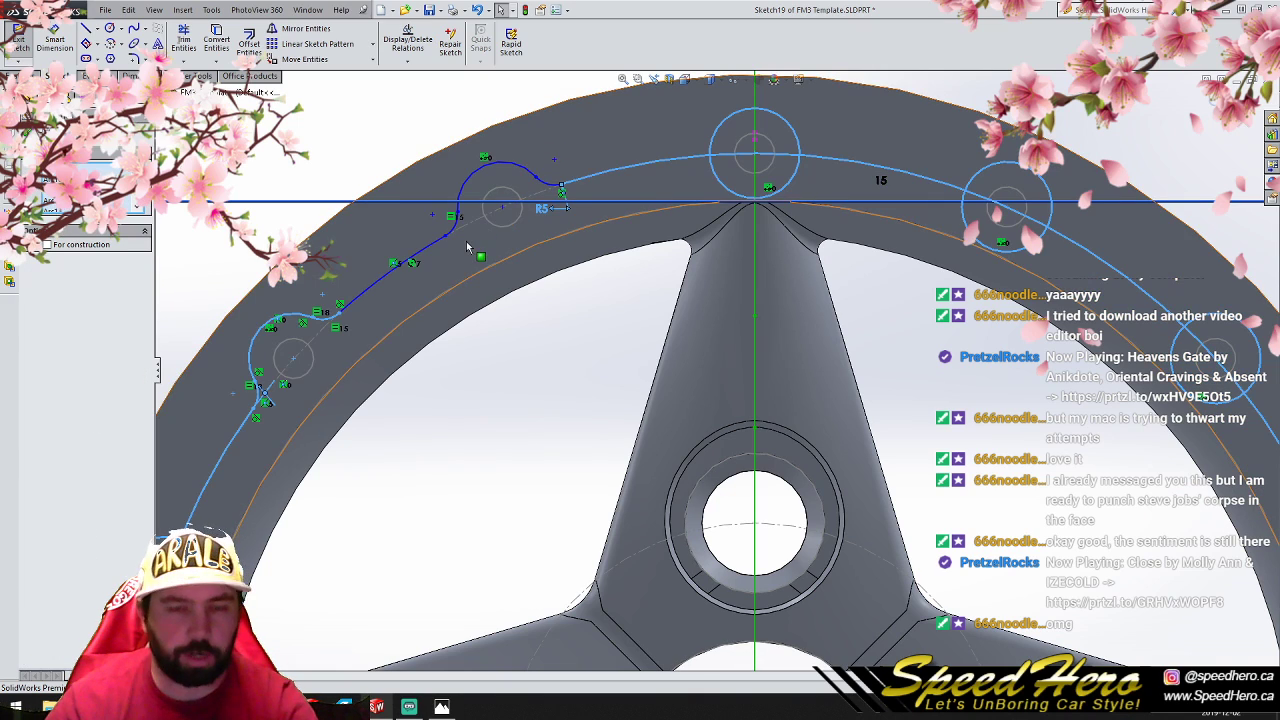
key("Delete")
left_click(617, 352)
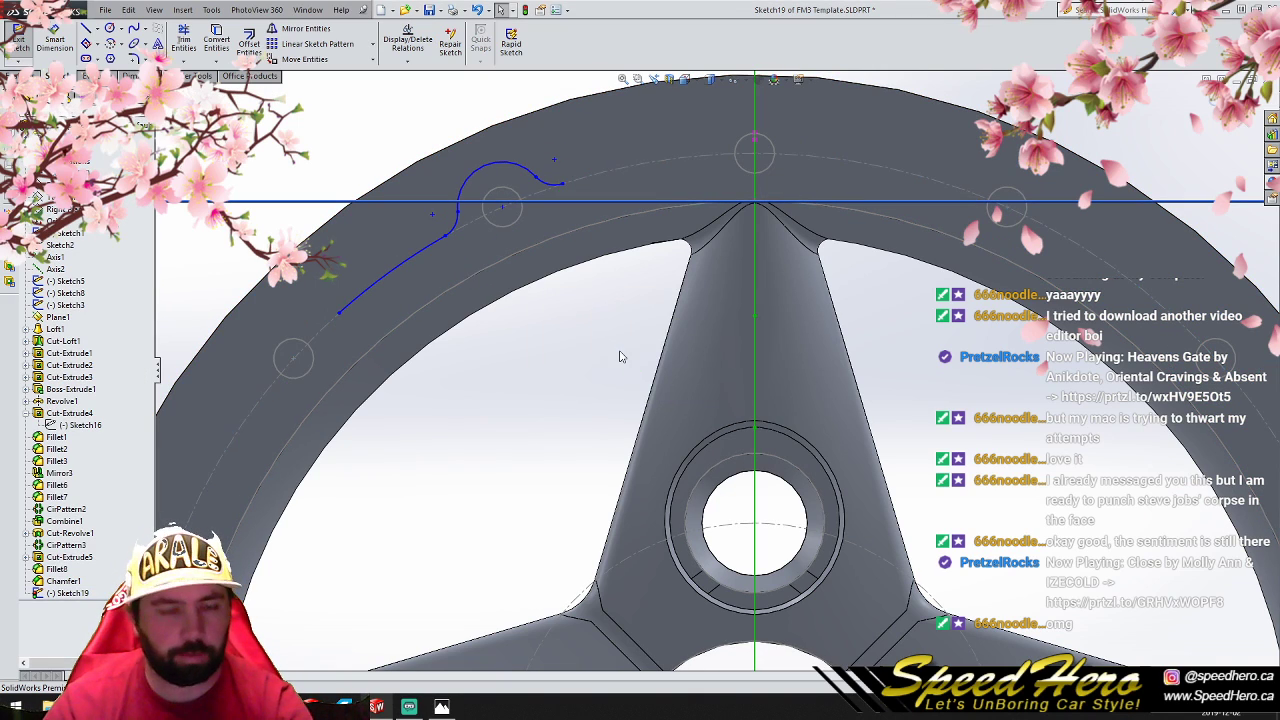
Step: Circular-pattern the whole scallop profile around the wheel centre with 15 equally spaced instances
key("ctrl+a")
left_click(373, 45)
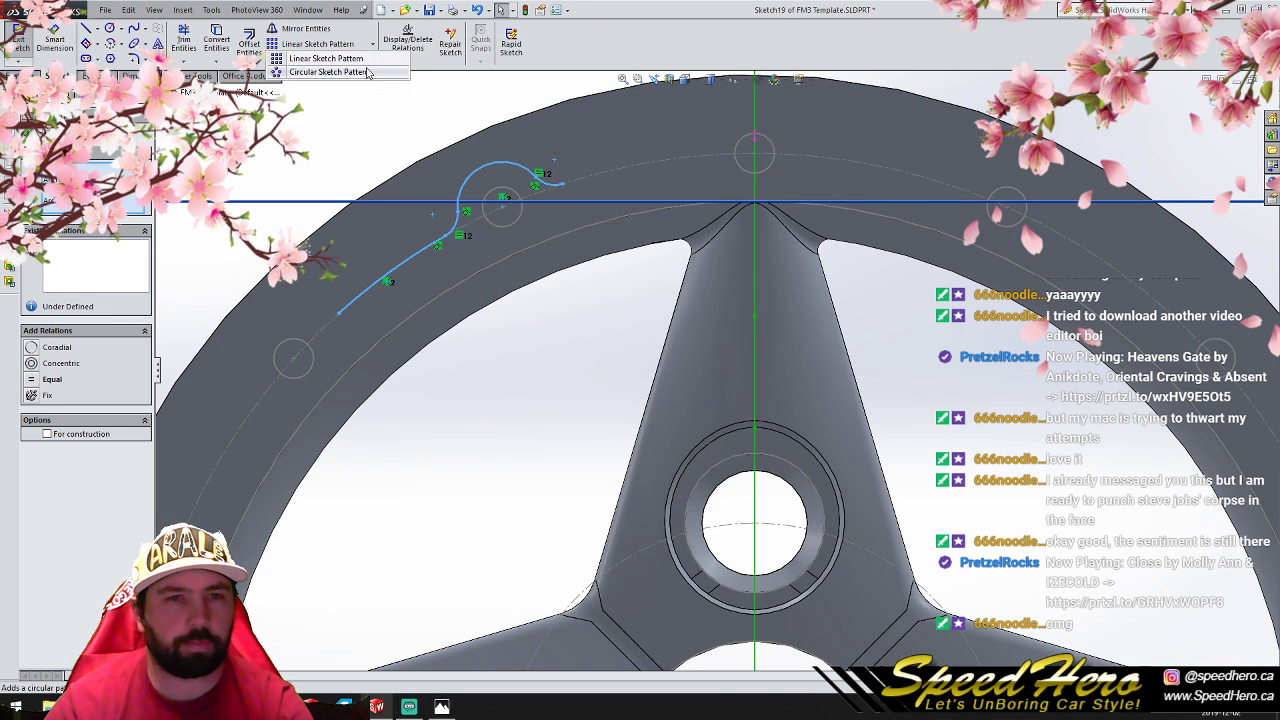
left_click(365, 71)
type("1")
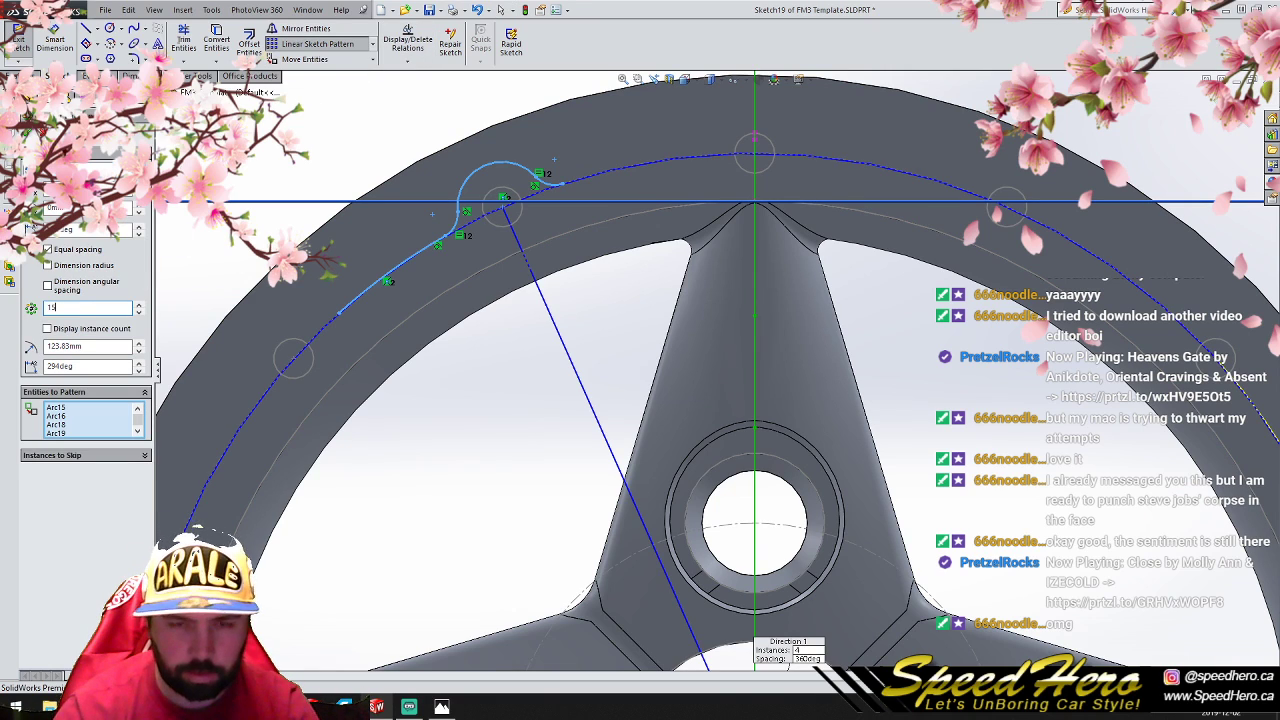
type("5")
left_click(27, 133)
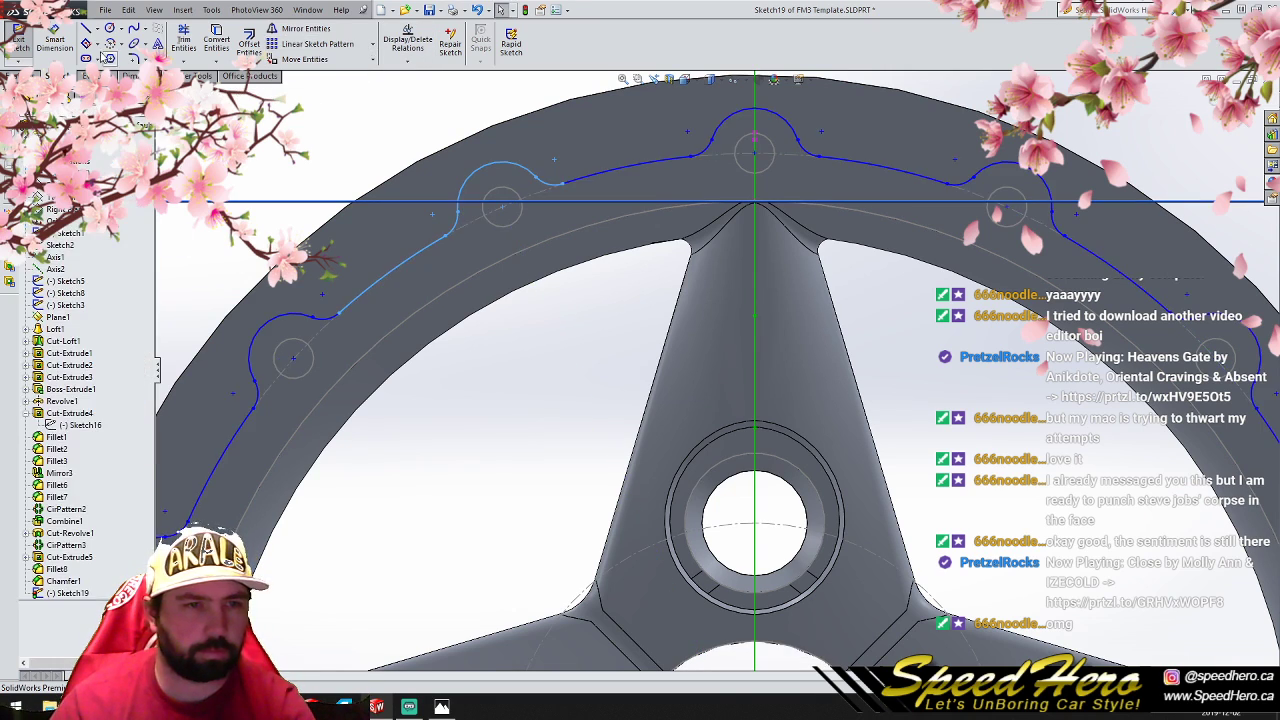
Step: Sketch a circle of about 170 mm radius centred on the origin, enclosing the wheel's outer rim
left_click(109, 29)
scroll(730, 505, "up", 5)
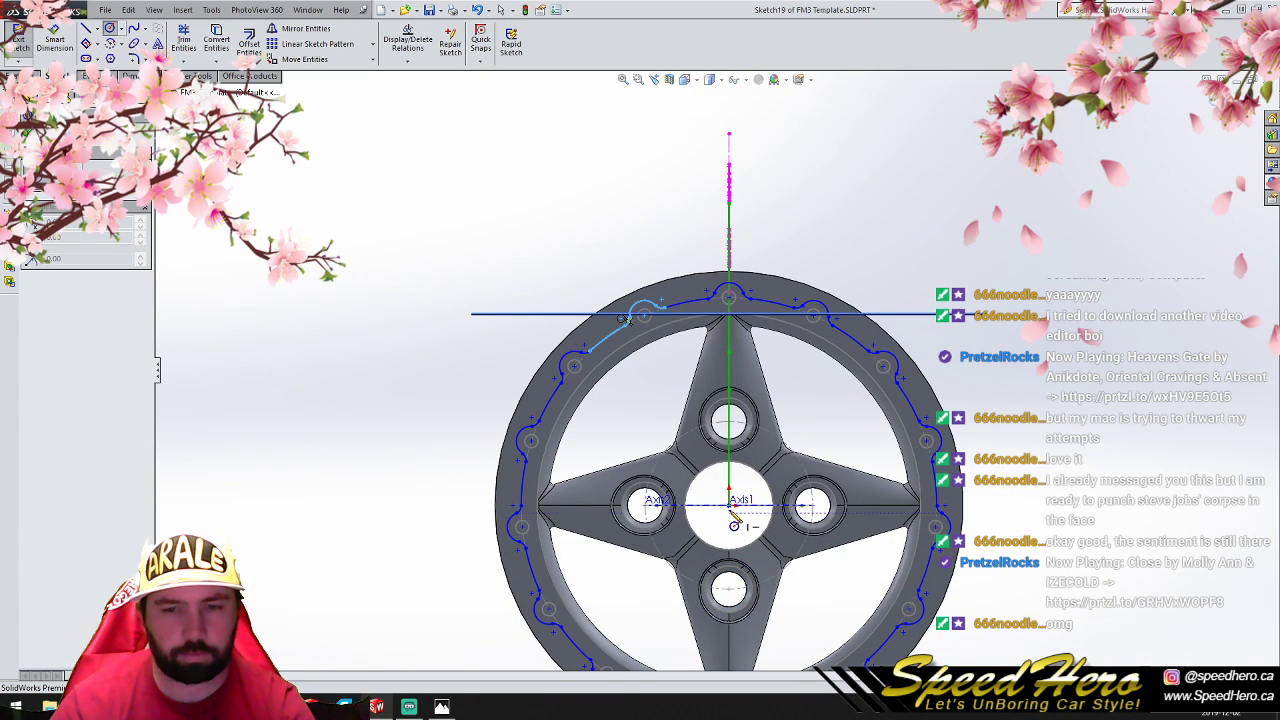
left_click(730, 505)
left_click(600, 251)
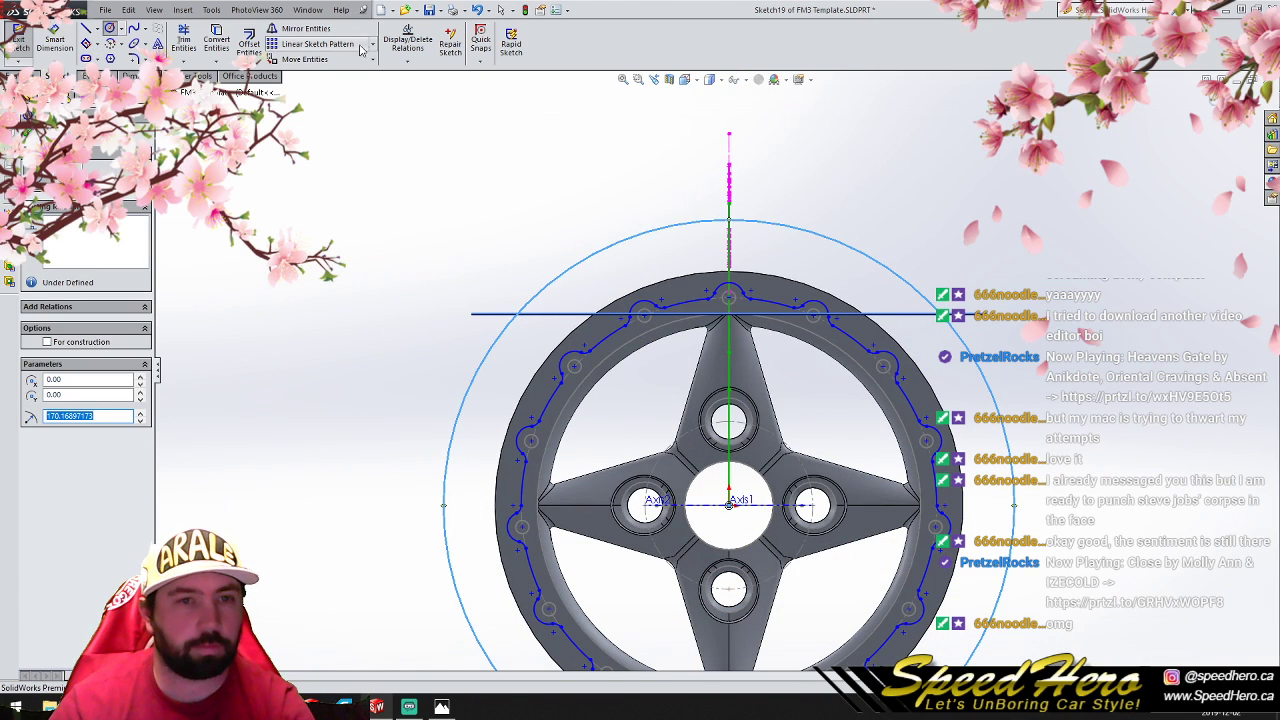
Step: Extrude-cut the region between the outer circle and scalloped profile with Through All, reversing the direction so it passes through the rim
left_click(16, 76)
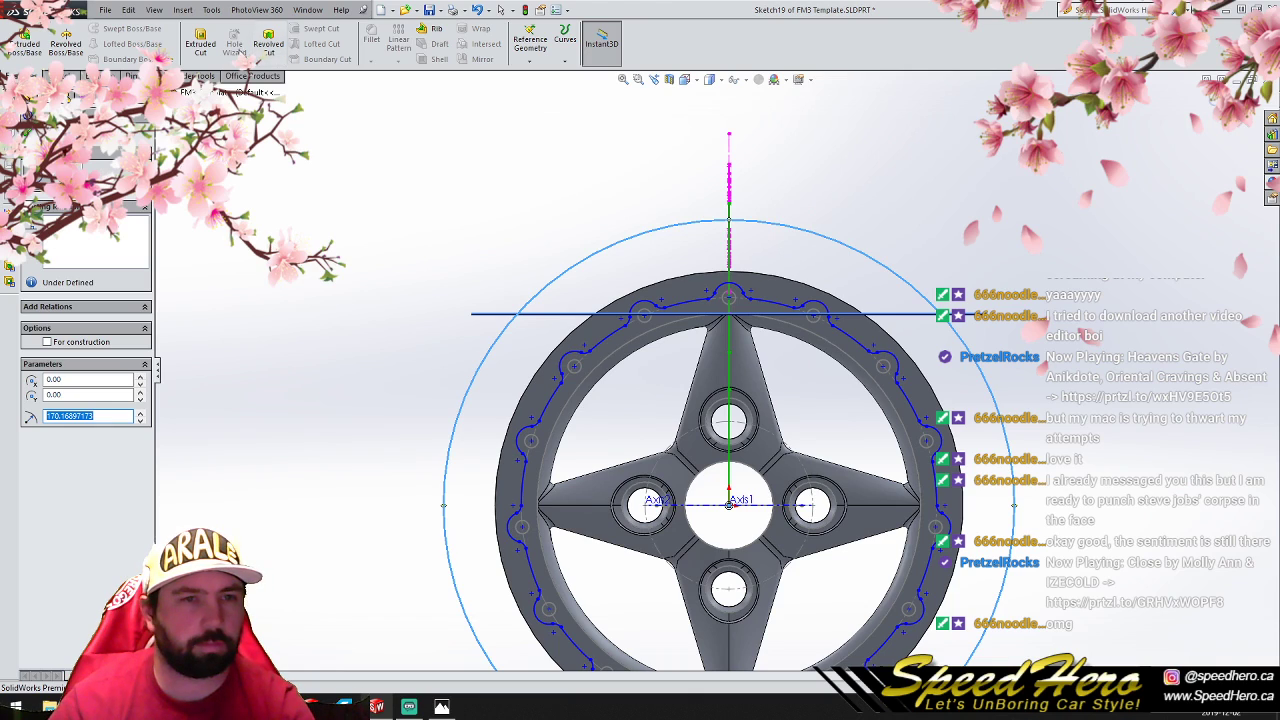
left_click(209, 53)
left_click(95, 210)
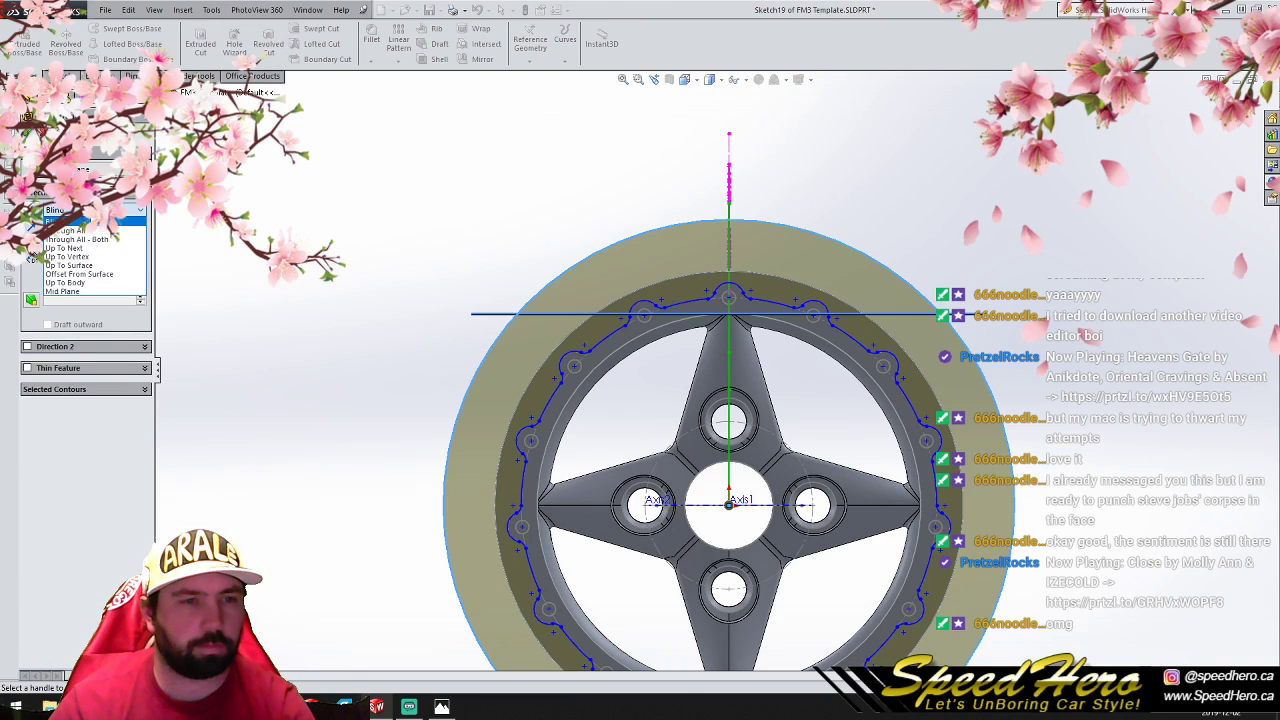
left_click(88, 231)
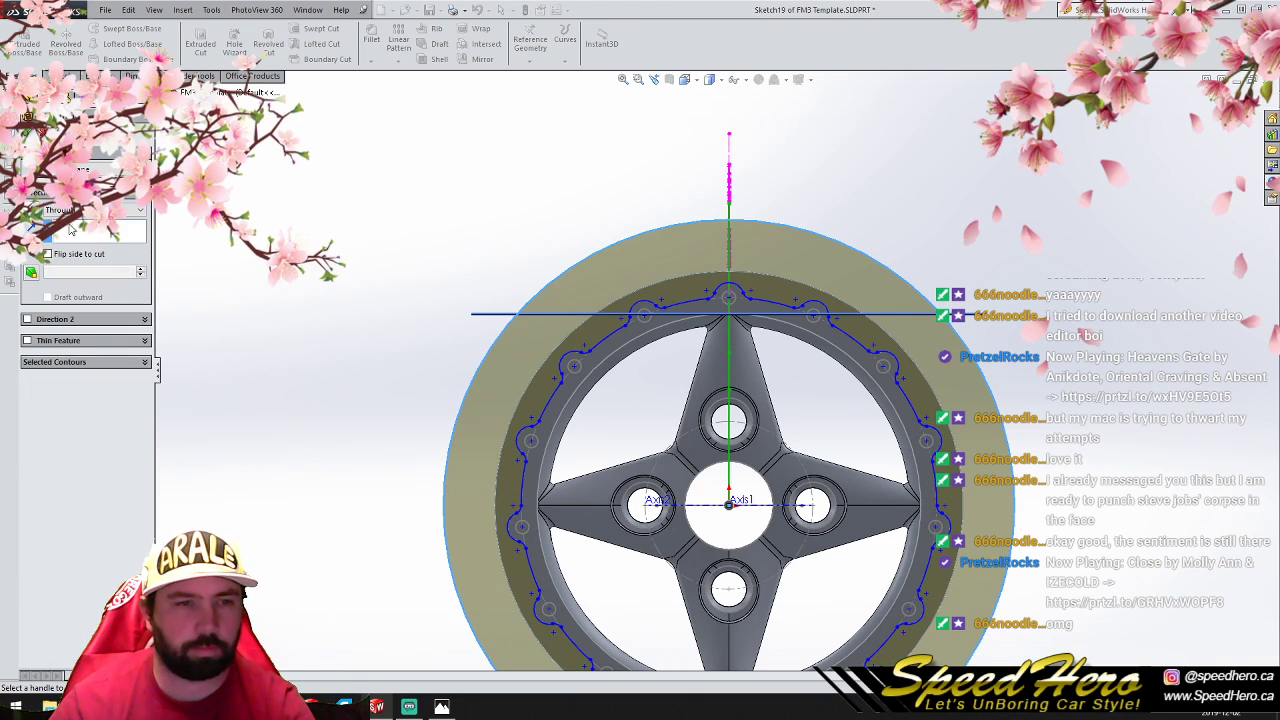
left_click(27, 133)
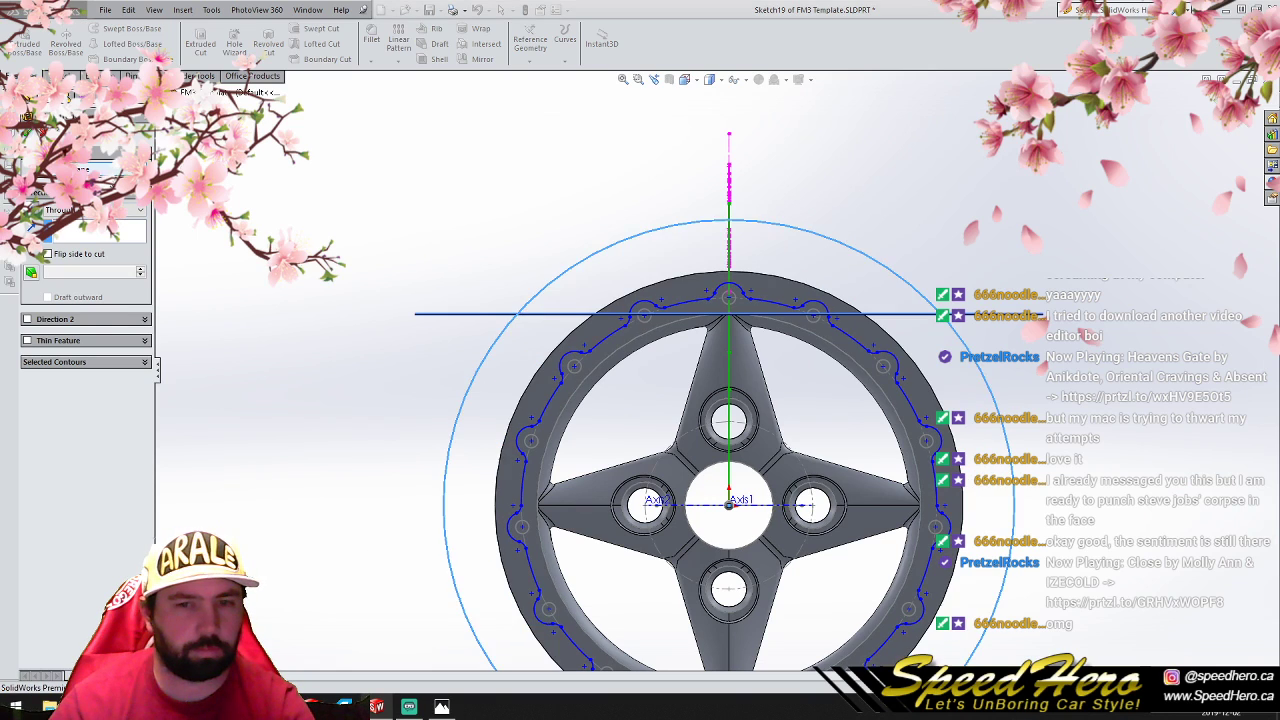
middle_click_drag(610, 378, 465, 426)
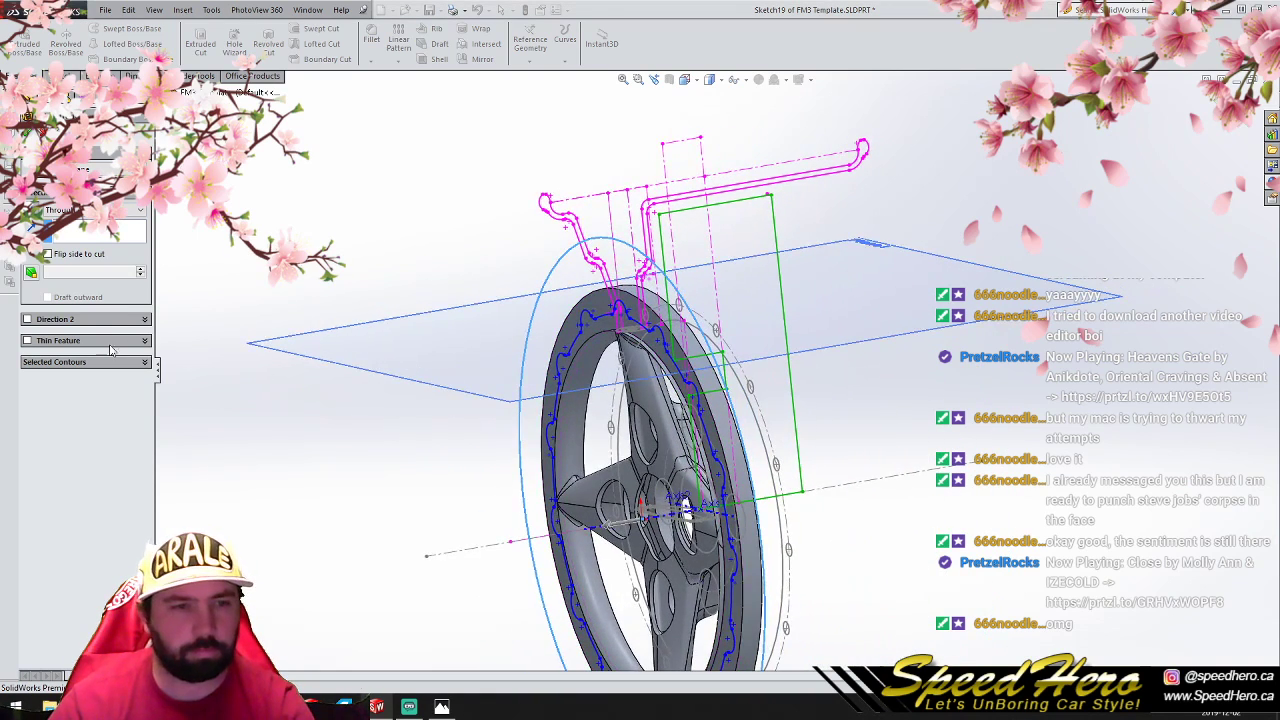
left_click(32, 210)
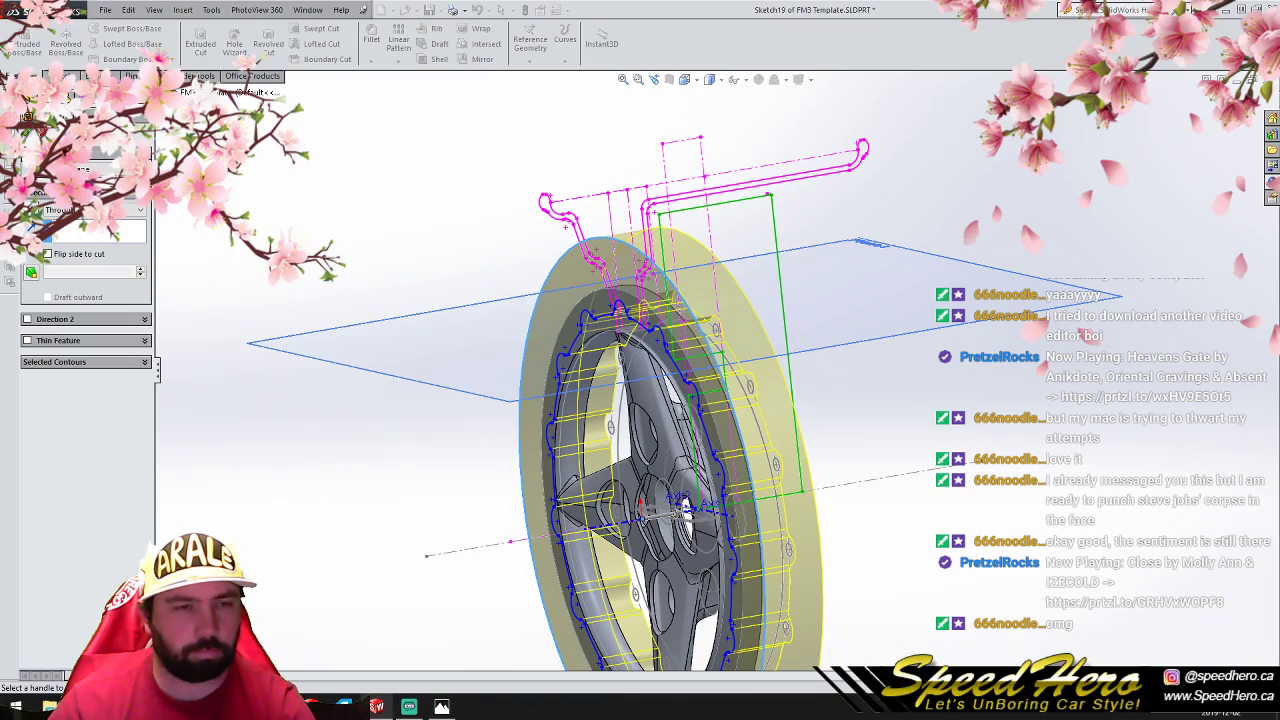
left_click(28, 132)
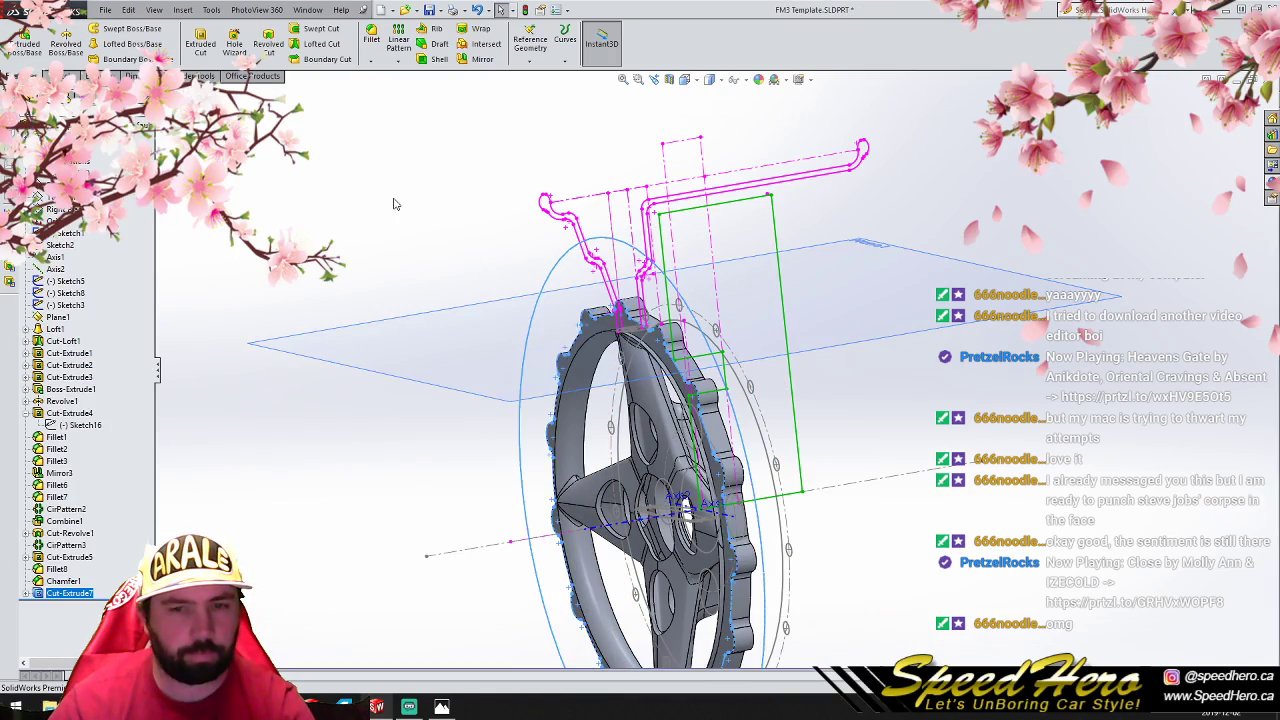
Step: Evaluate the mass properties of the scalloped wheel centre and close the report
scroll(683, 484, "up", 3)
scroll(683, 492, "down", 2)
mouse_move(684, 493)
middle_mouse_down()
mouse_move(638, 515)
mouse_move(894, 534)
mouse_move(1031, 523)
mouse_move(540, 506)
mouse_move(766, 474)
mouse_move(744, 504)
mouse_move(692, 506)
middle_mouse_up()
left_click(95, 76)
left_click(91, 54)
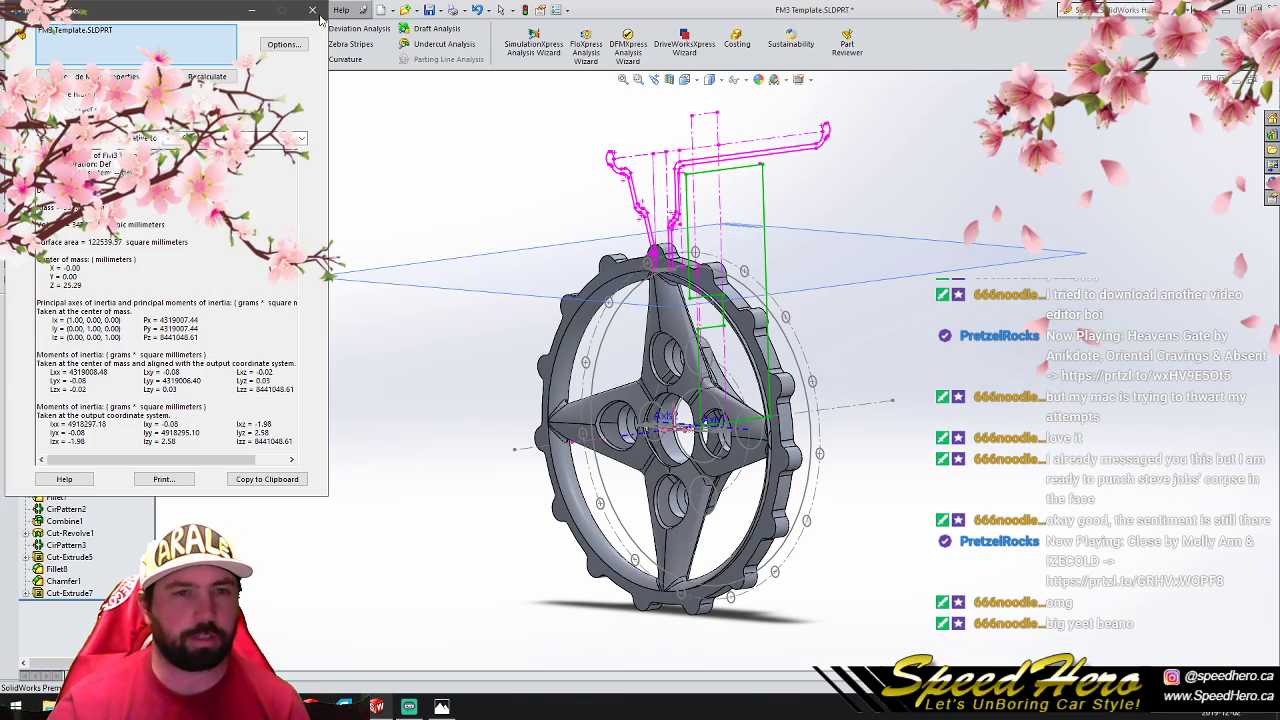
left_click(317, 12)
Step: Examine the wheel centre's back face, spokes, bolt-hole pockets, centre bore and scalloped rim from several angles
middle_click_drag(684, 476, 521, 430, "ctrl")
scroll(690, 420, "down", 1)
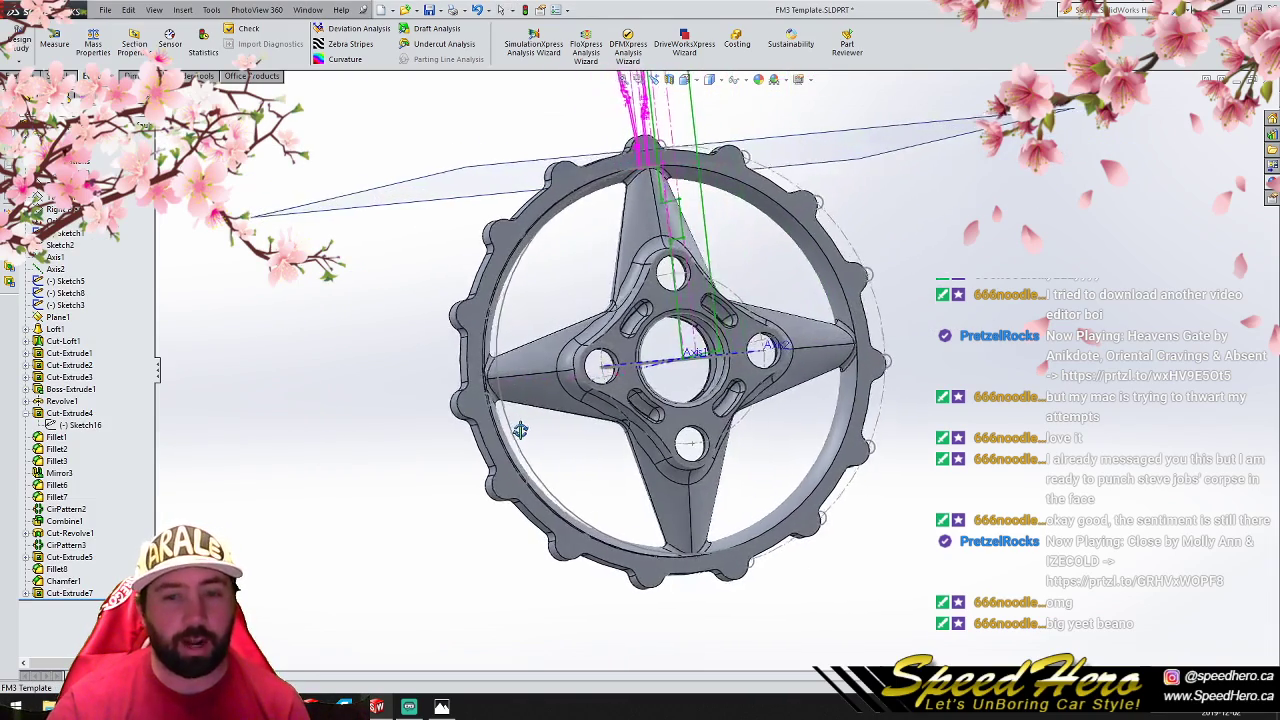
middle_click_drag(676, 411, 817, 377)
middle_click_drag(872, 345, 737, 474)
scroll(735, 465, "down", 5)
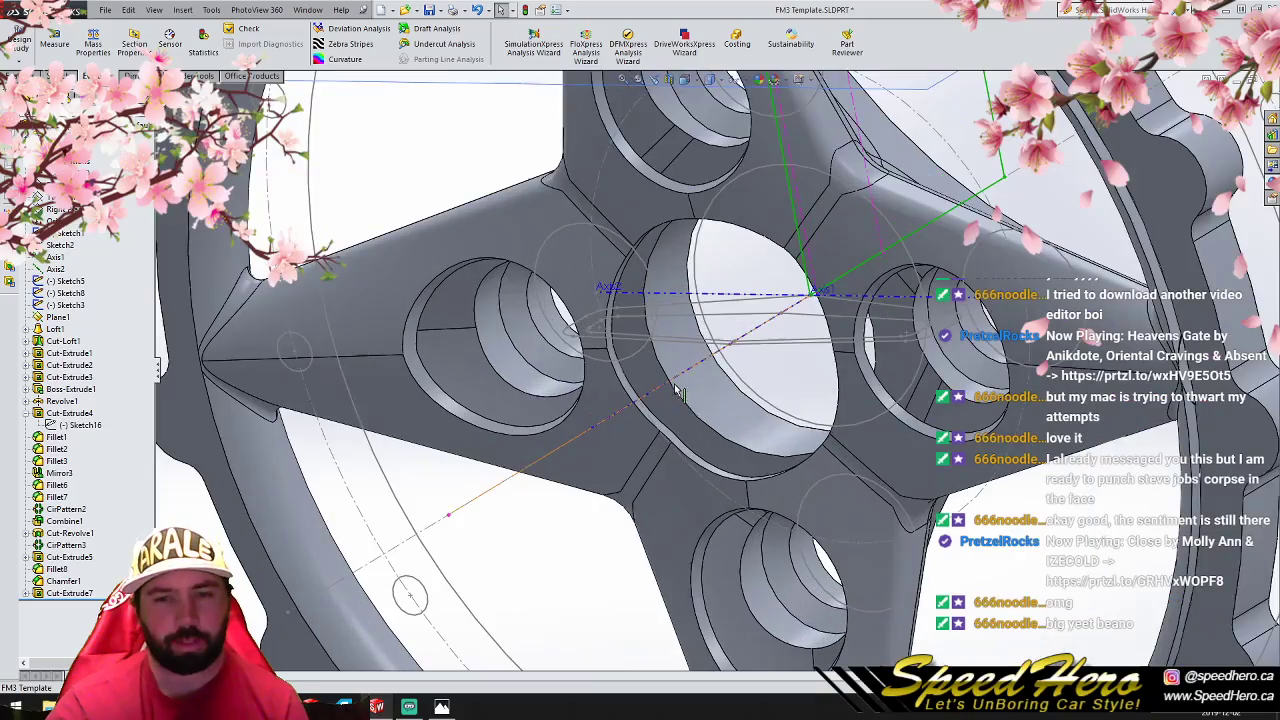
scroll(715, 410, "up", 2)
scroll(707, 383, "down", 3)
middle_click_drag(707, 383, 748, 383)
scroll(540, 340, "up", 5)
scroll(600, 360, "down", 4)
scroll(748, 383, "up", 8)
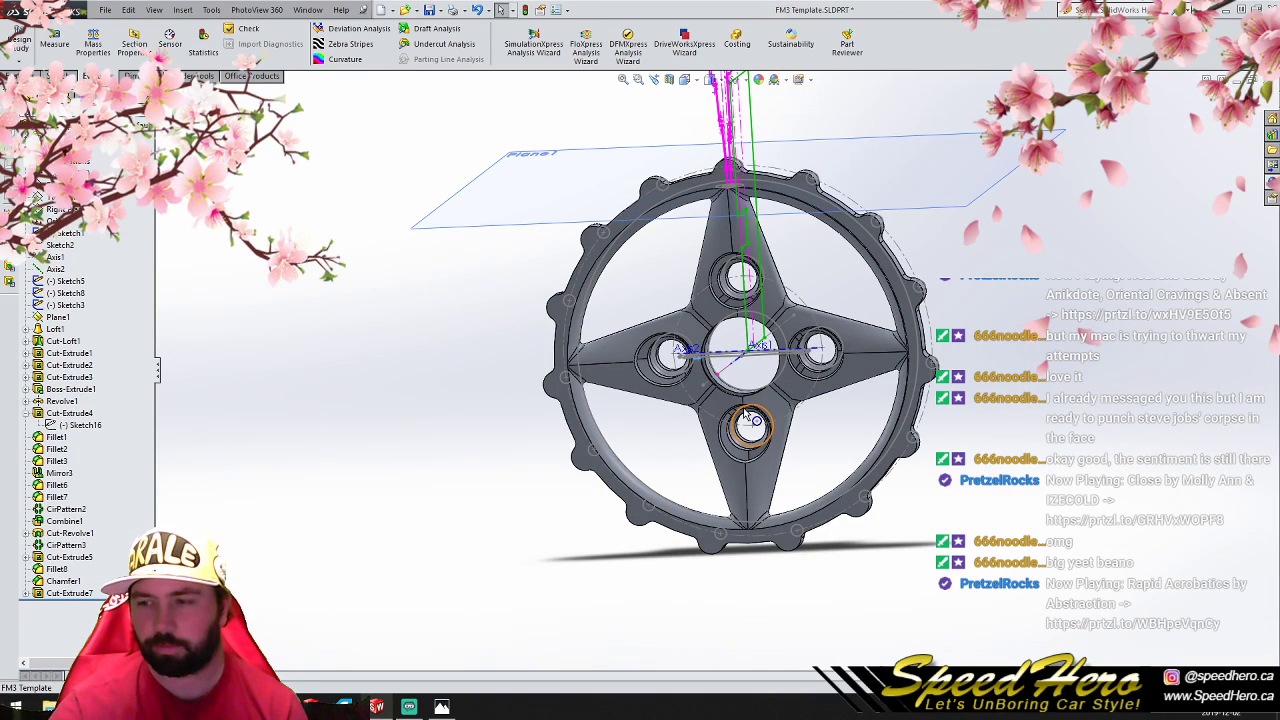
scroll(750, 418, "up", 3)
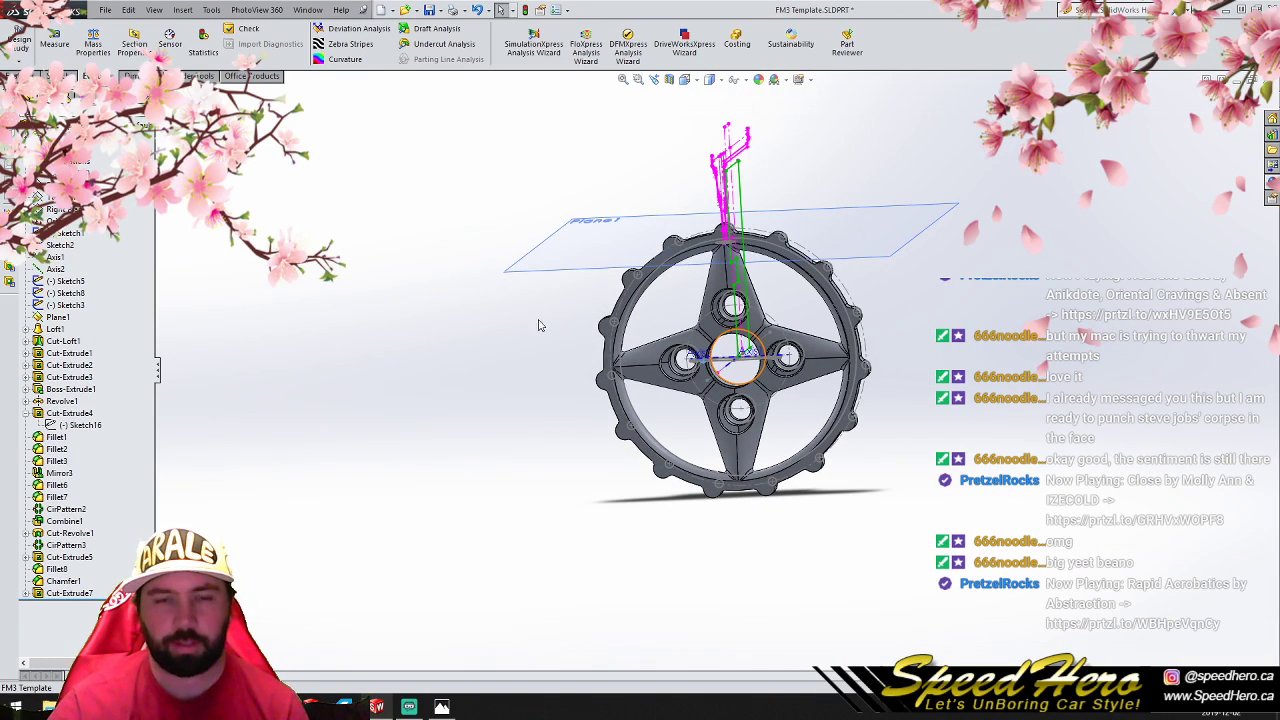
Step: Save the part under the new name P2V6impos.SLDPRT in the Part 2 5 folder
left_click(105, 12)
left_click(142, 122)
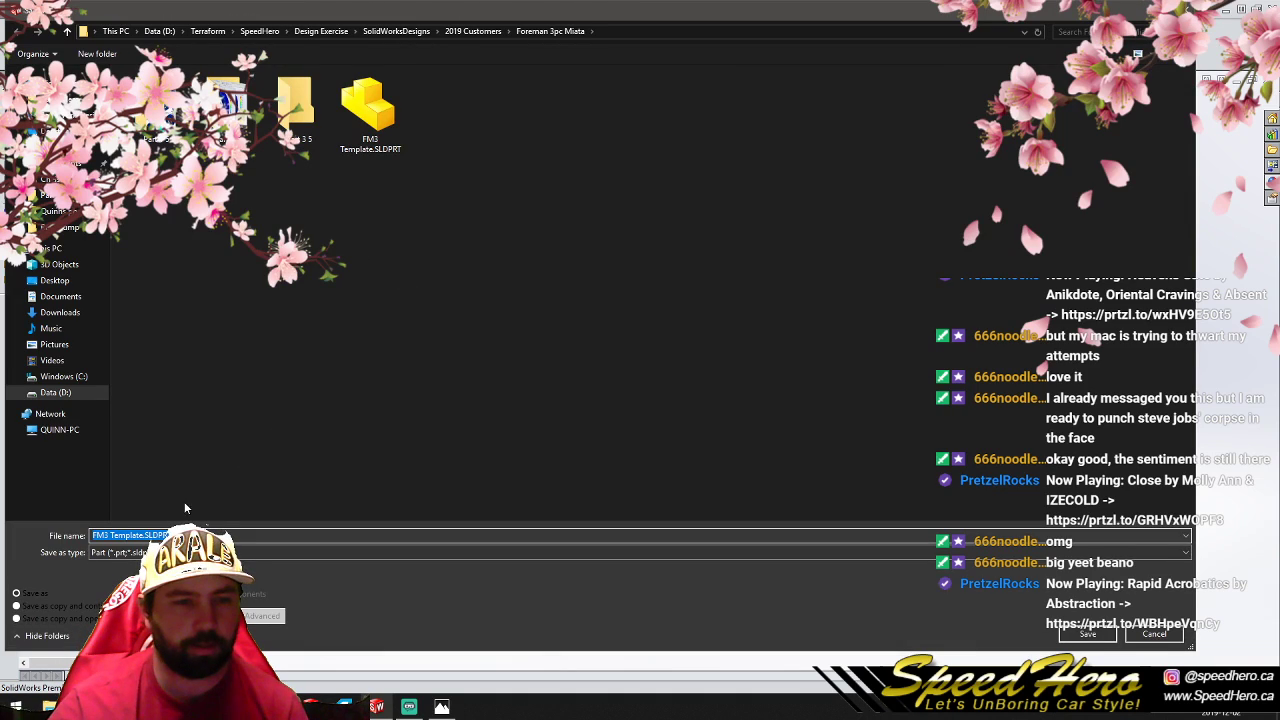
double_click(240, 130)
left_click(505, 137)
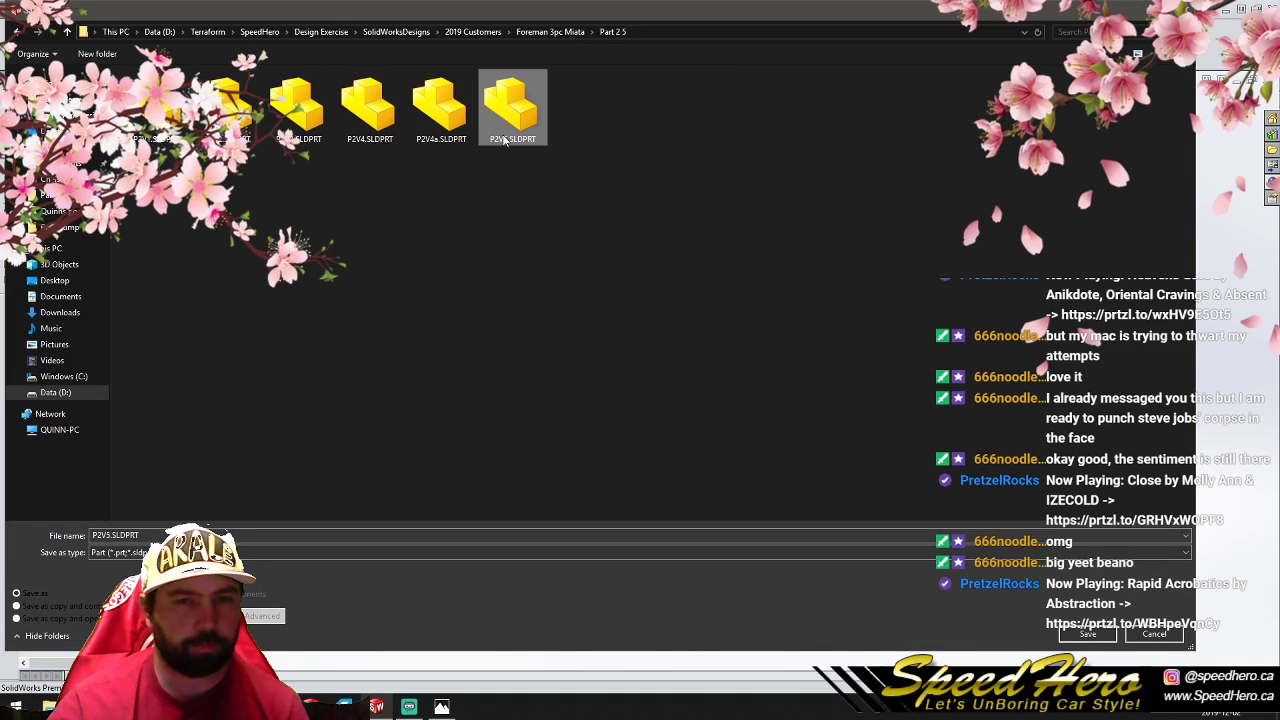
left_click(146, 536)
left_click(111, 536)
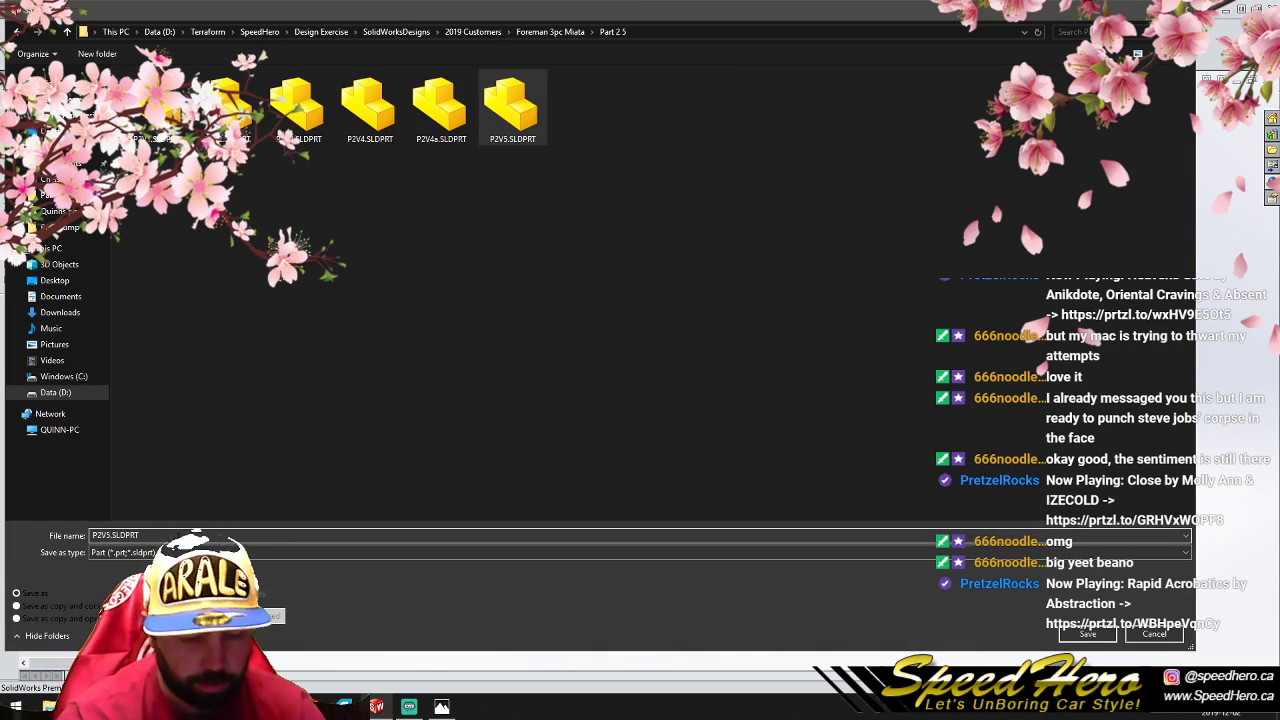
key("BackSpace")
type("6")
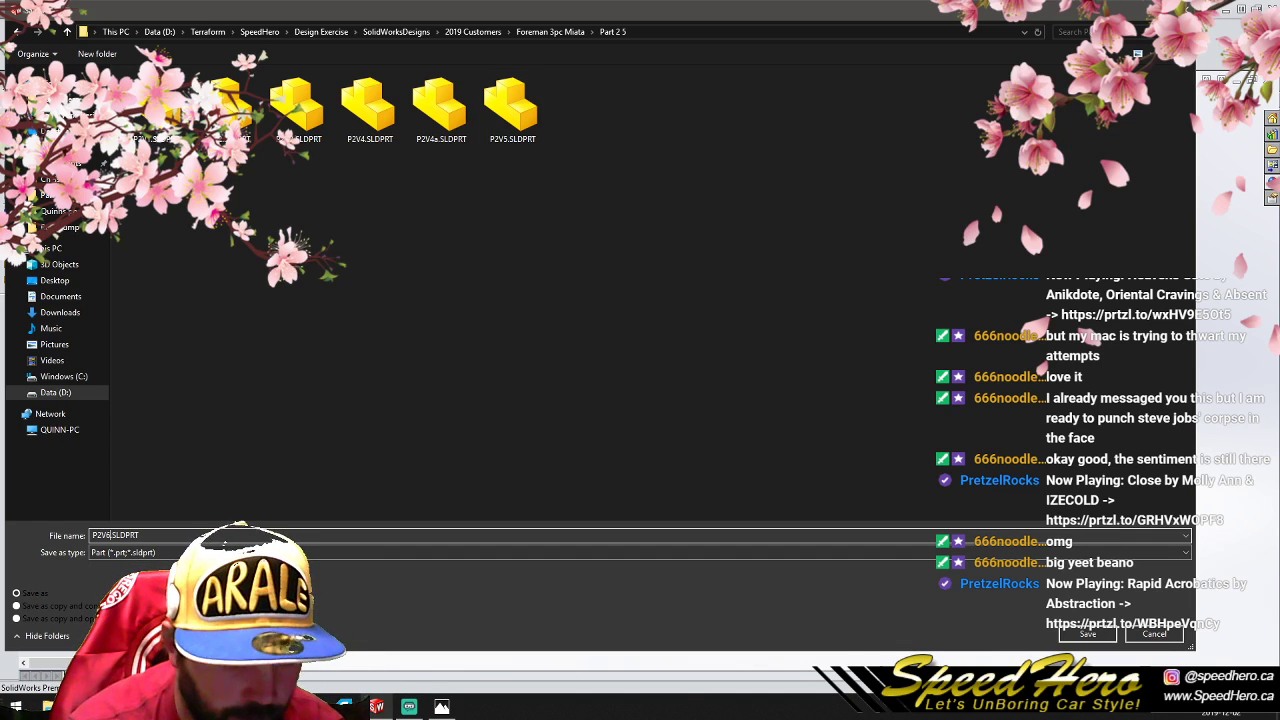
type("impos")
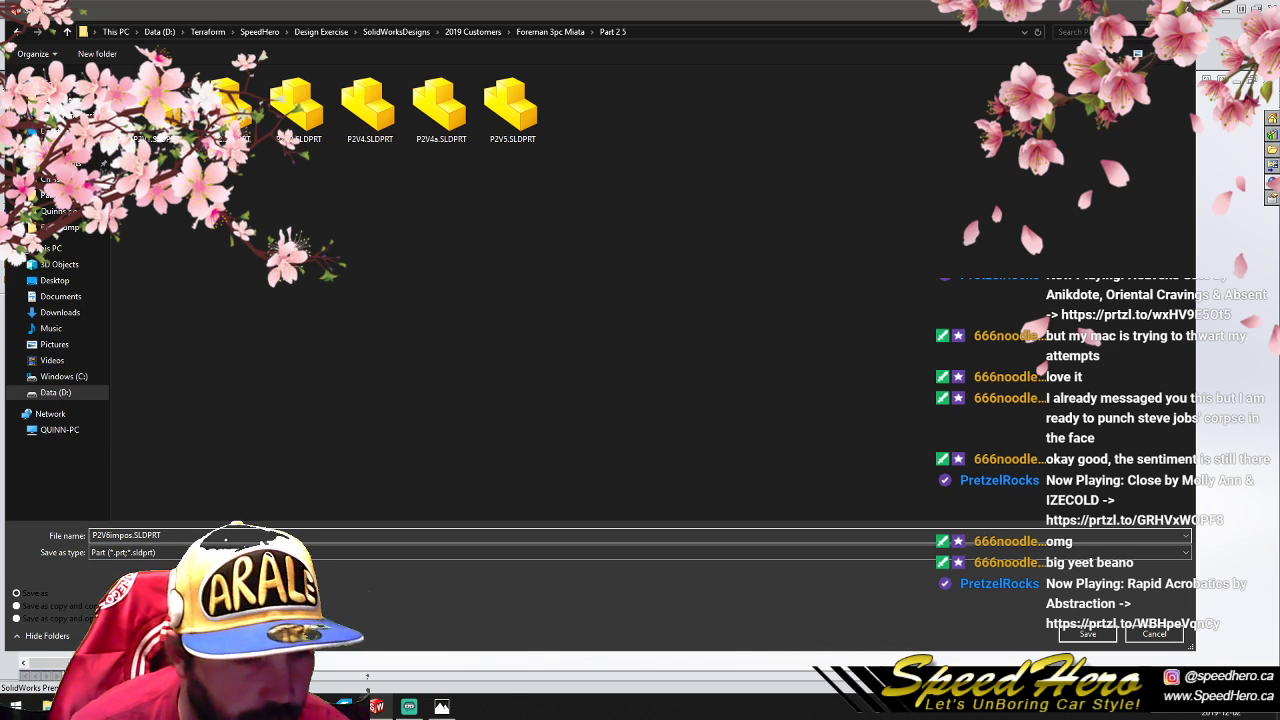
left_click(1087, 634)
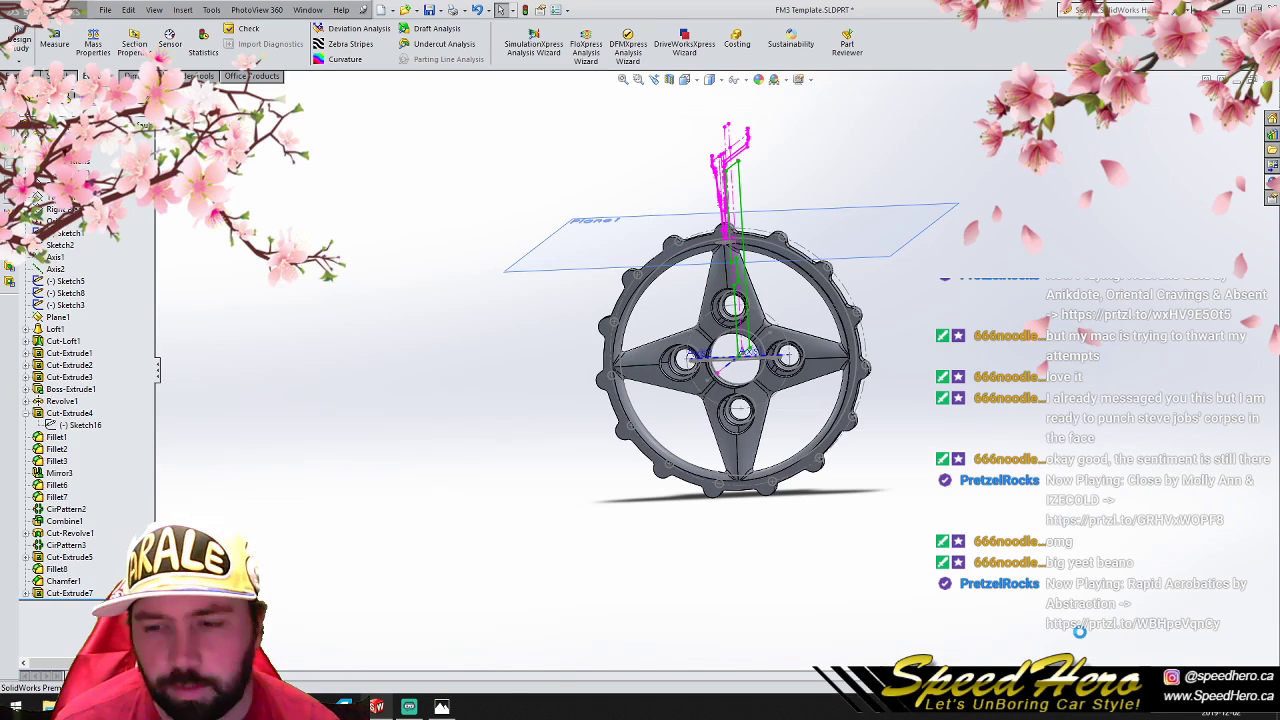
Step: Save another version to the part 2 folder under Stress simulations on the shared network computer, adding STRE to the P2V6impos name
left_click(109, 11)
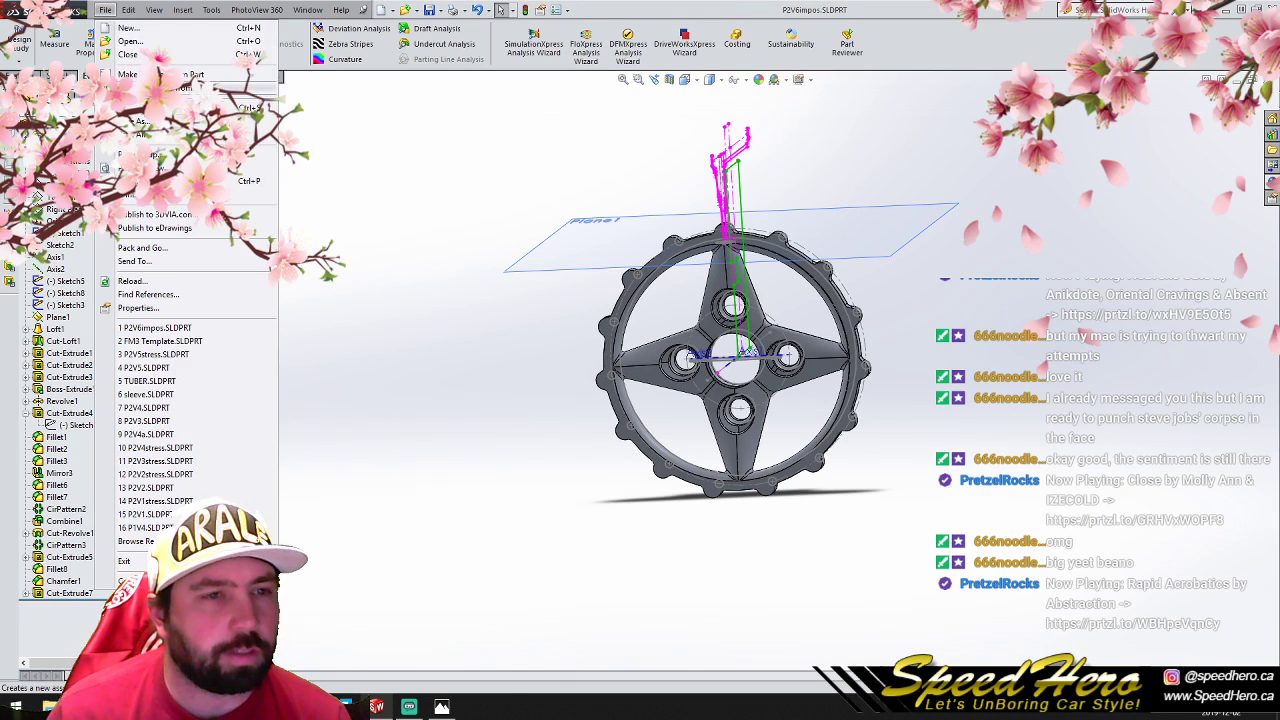
left_click(140, 121)
left_click(62, 432)
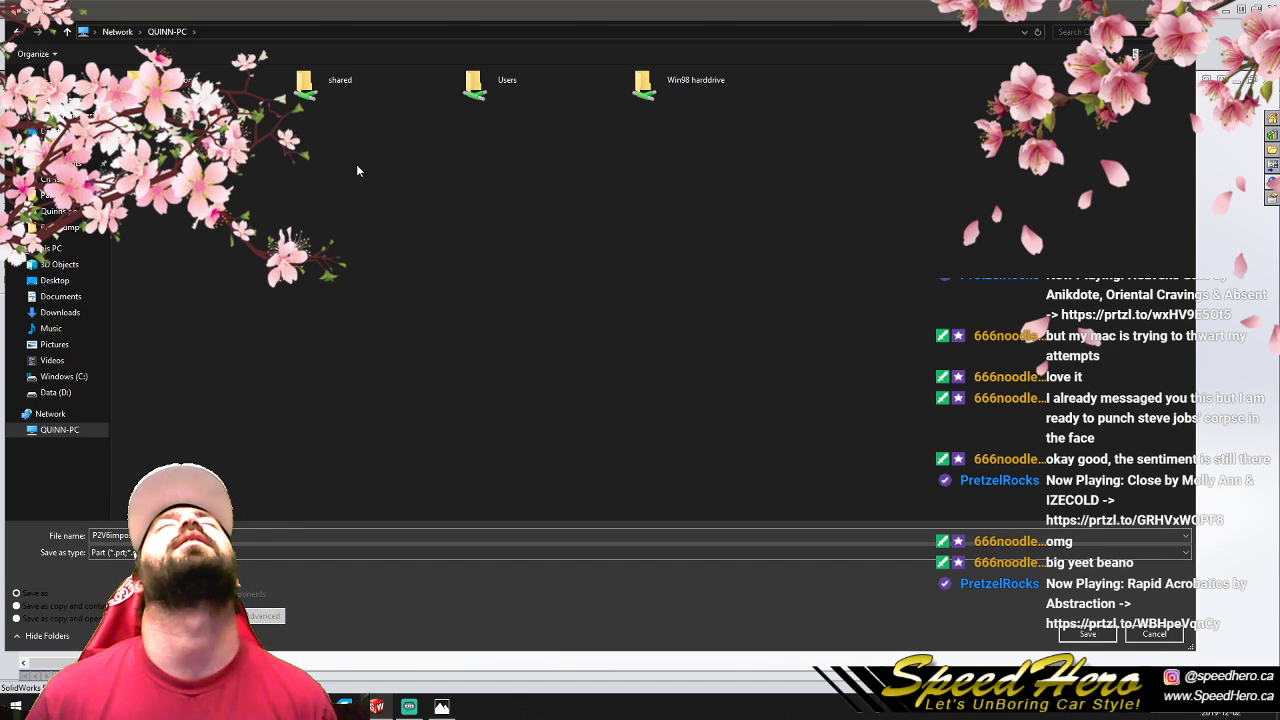
left_click(310, 84)
double_click(310, 84)
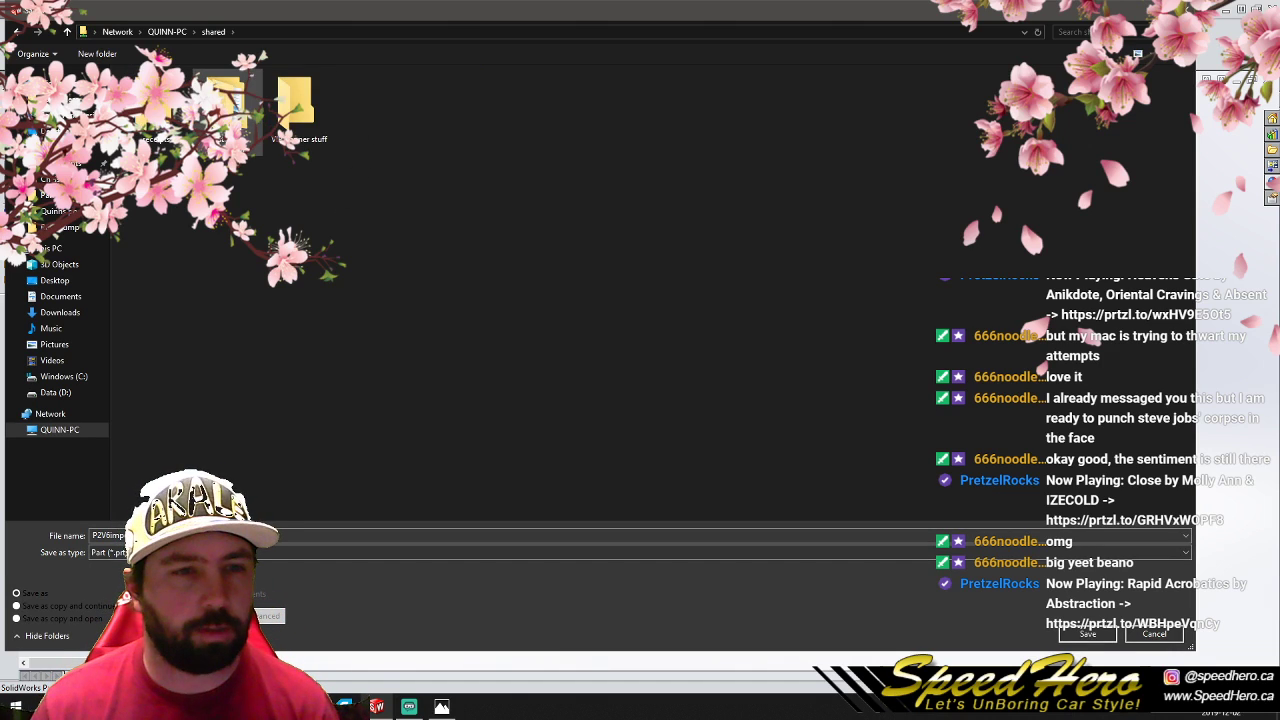
double_click(298, 102)
double_click(330, 106)
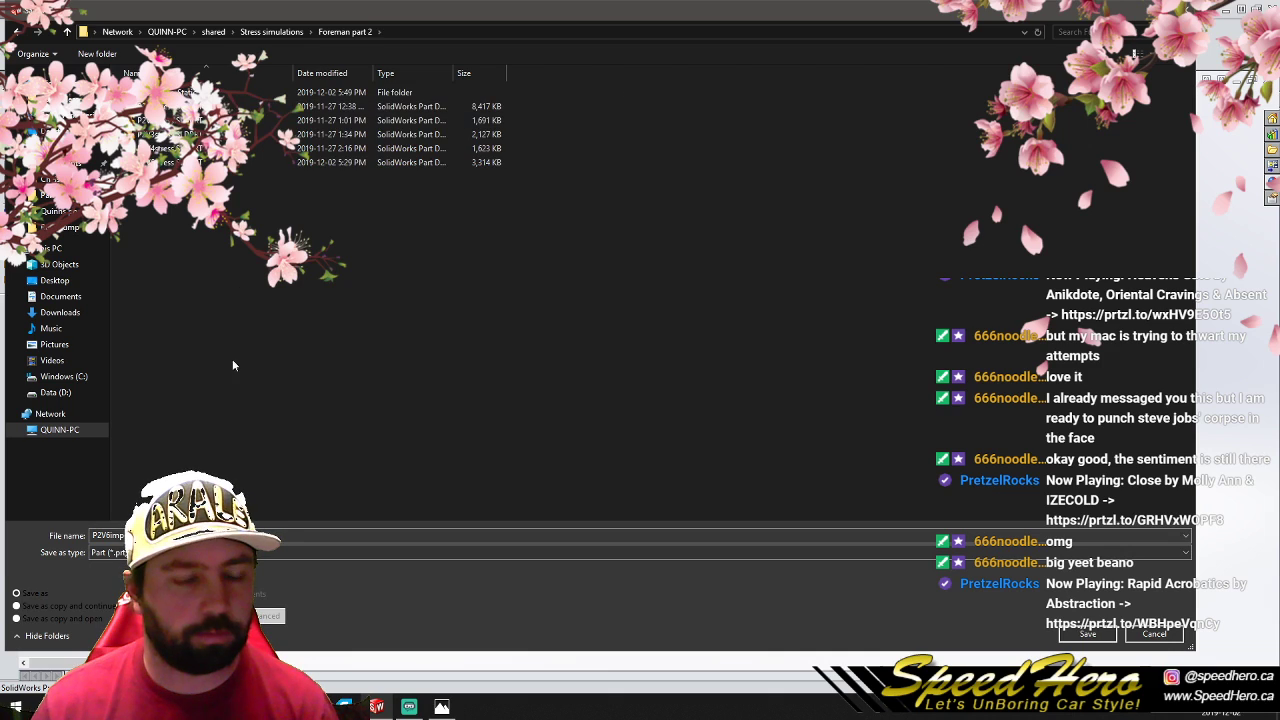
left_click(132, 536)
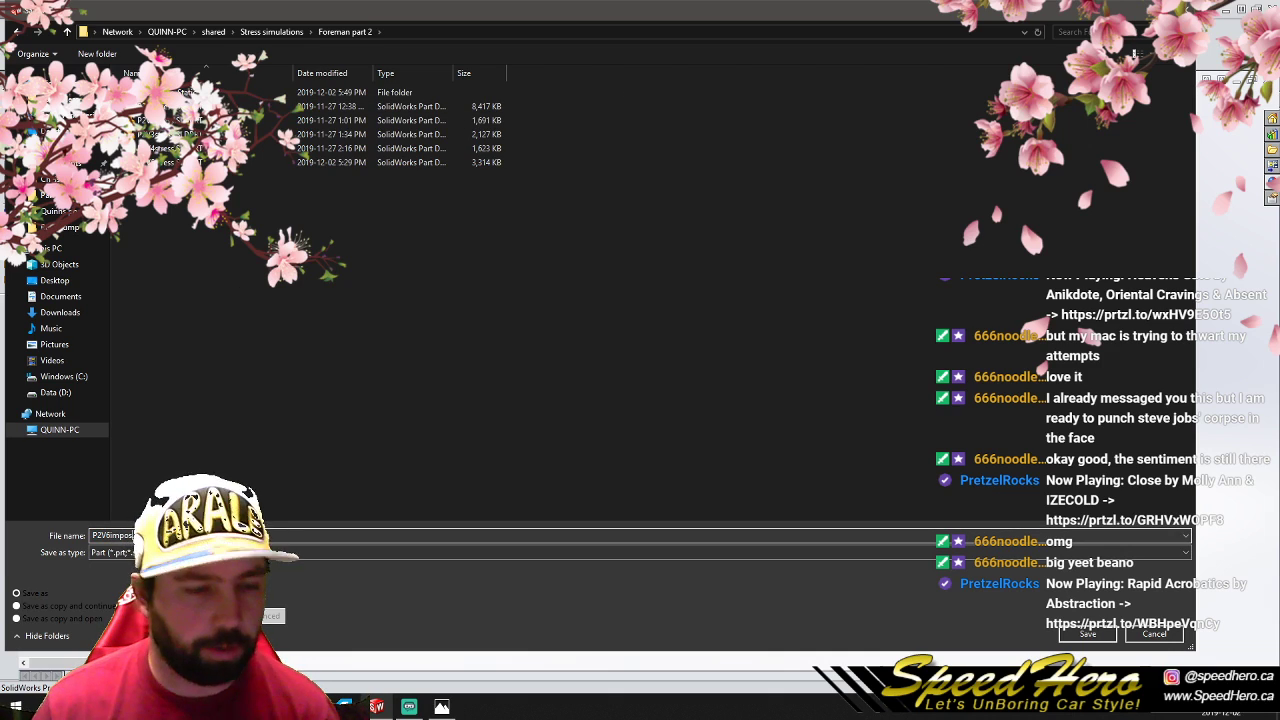
type("STRE")
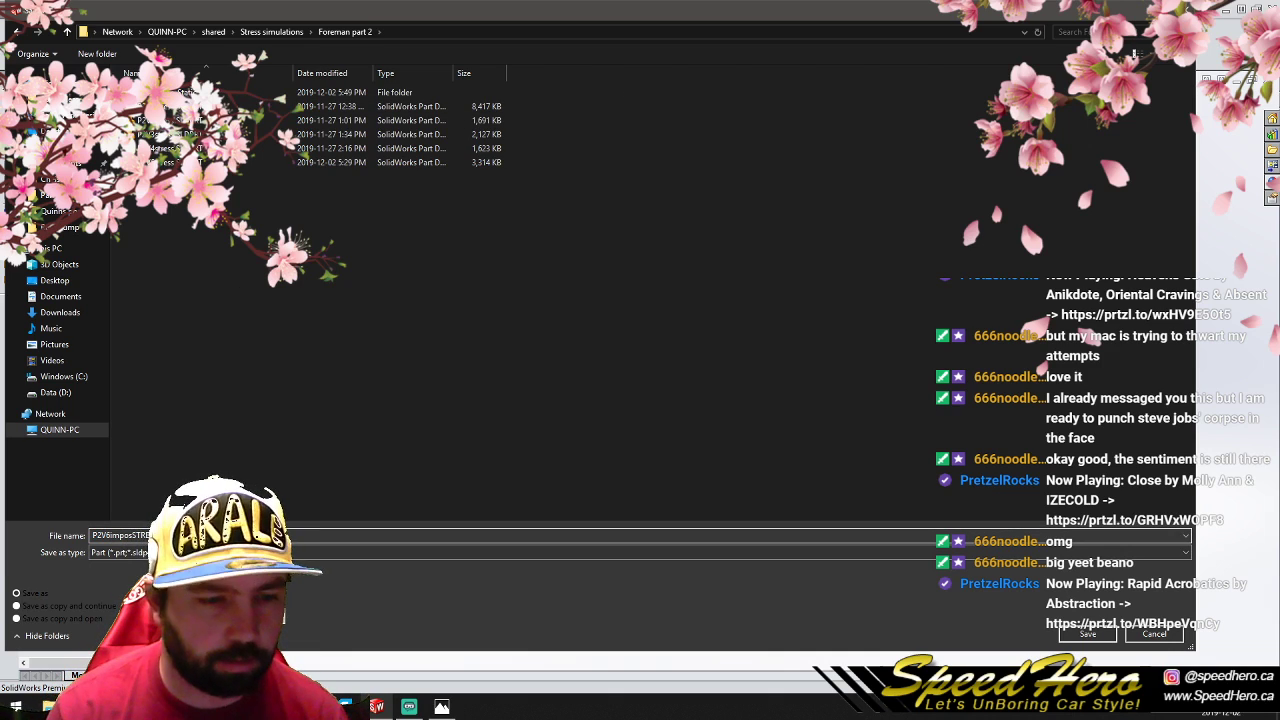
left_click(1075, 634)
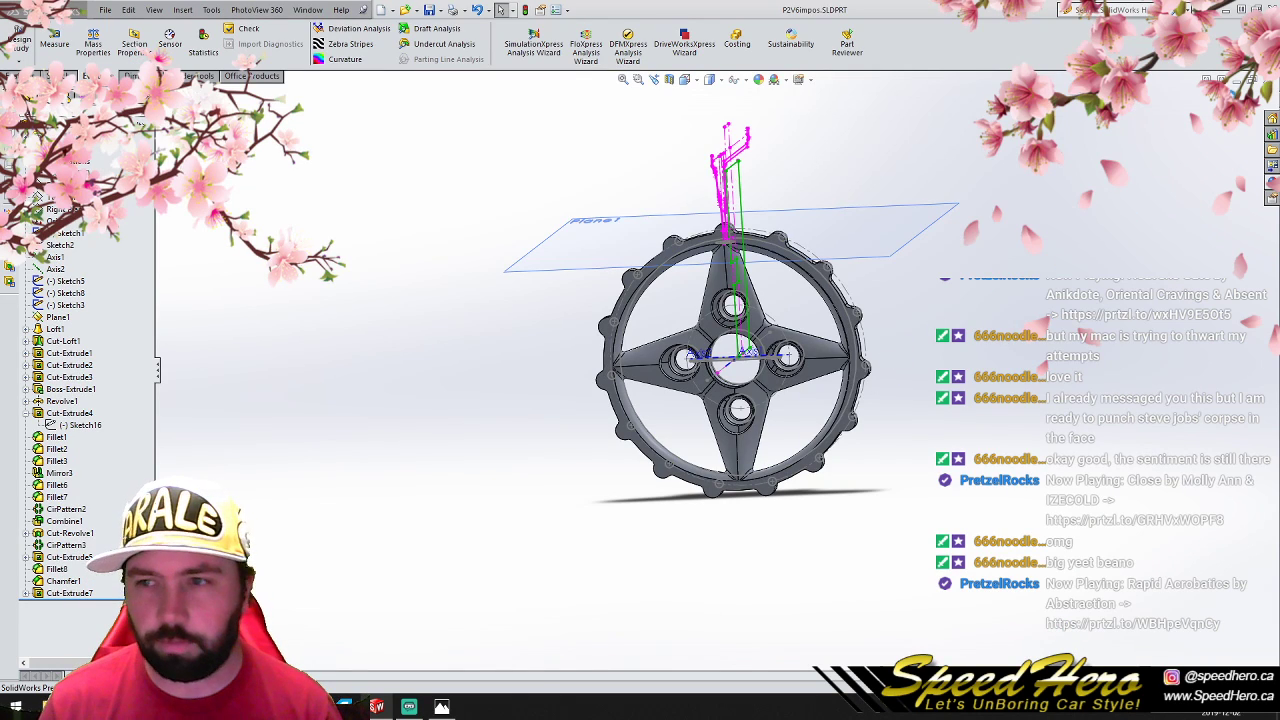
Step: Close the part and switch to the Photos app showing the P2V4stress von Mises plot
left_click(1268, 80)
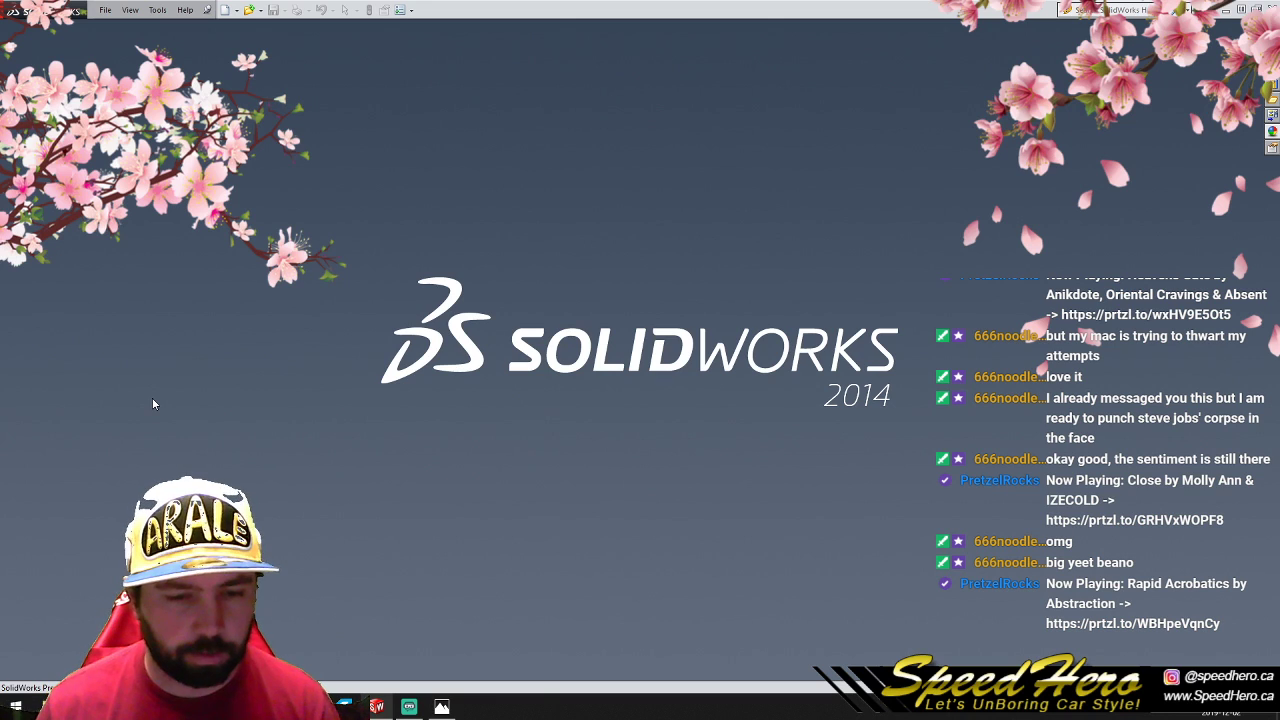
left_click(442, 706)
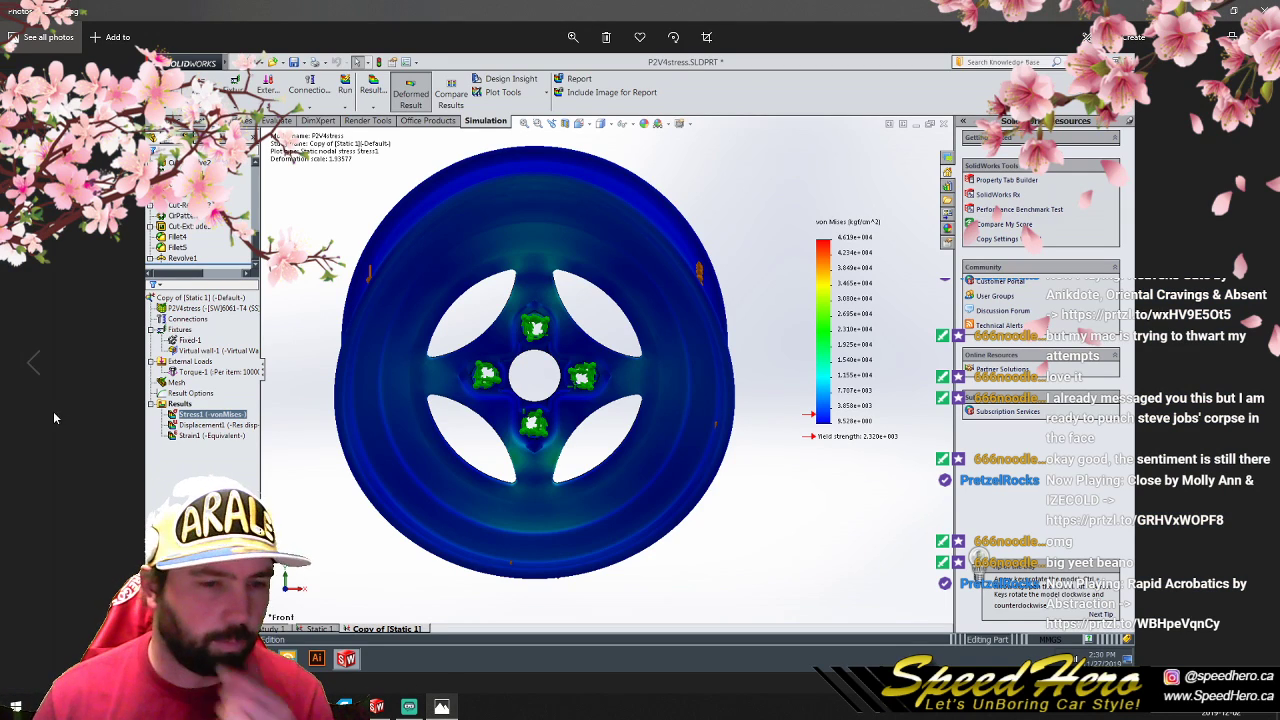
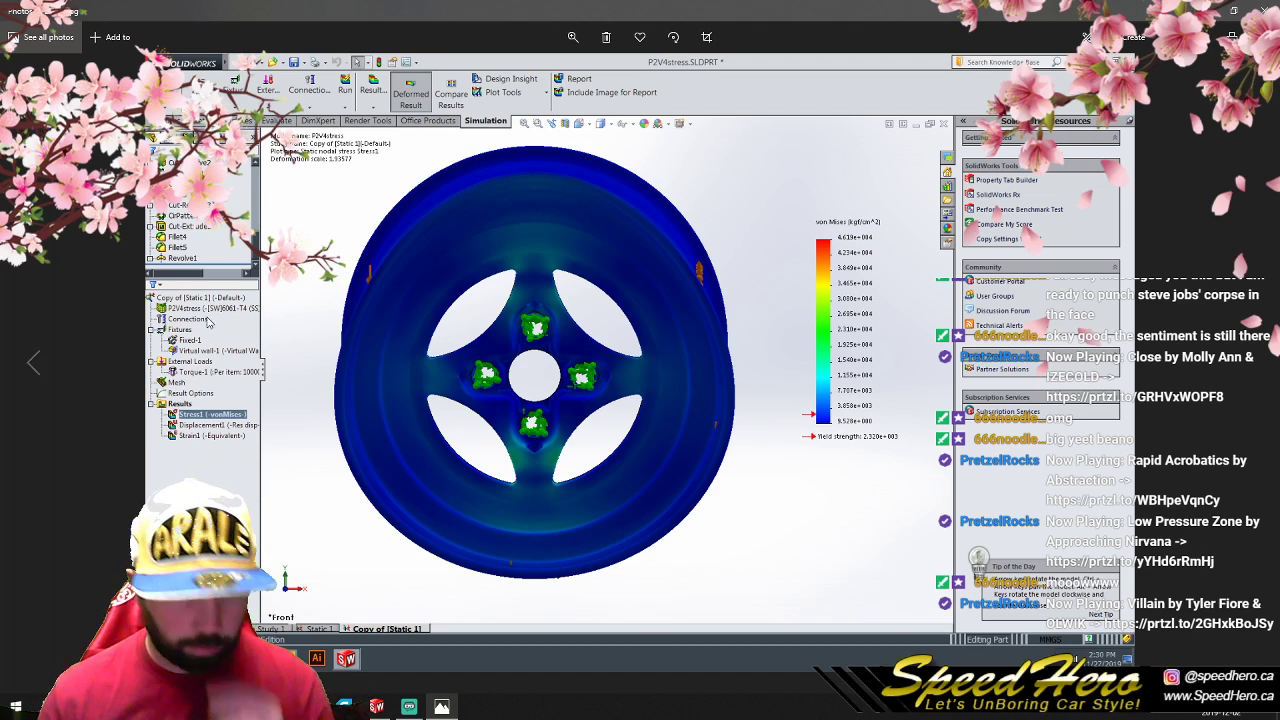
left_click(8, 703)
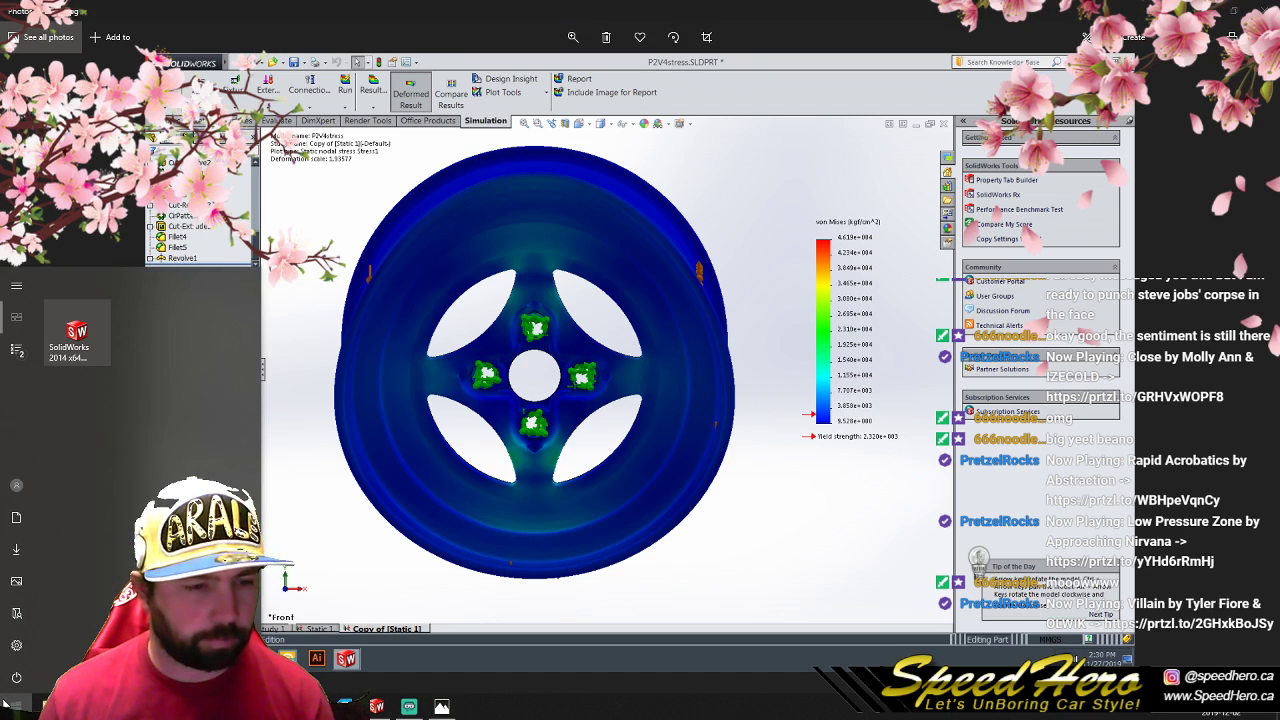
type("ca")
left_click(129, 347)
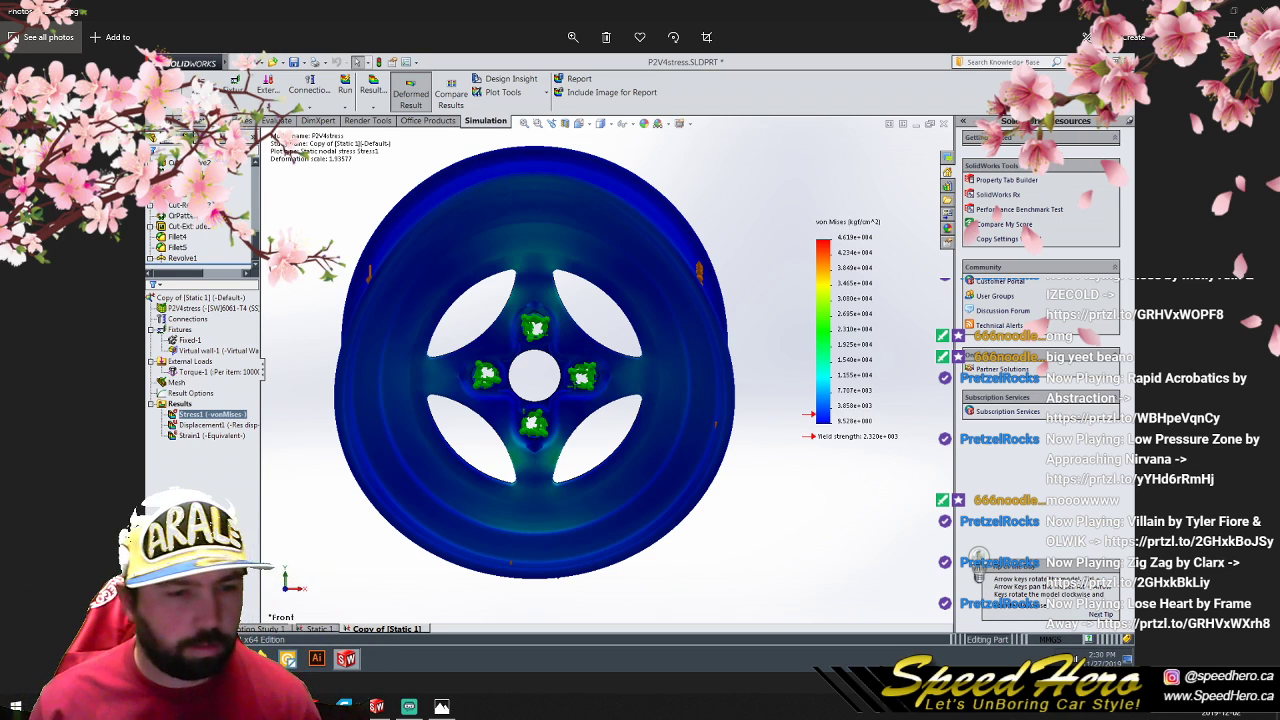
Step: Switch to File Explorer, open the part 2 folder under Stress simulations on the shared network computer, refresh it and find the P2V6 images
key("alt+Tab")
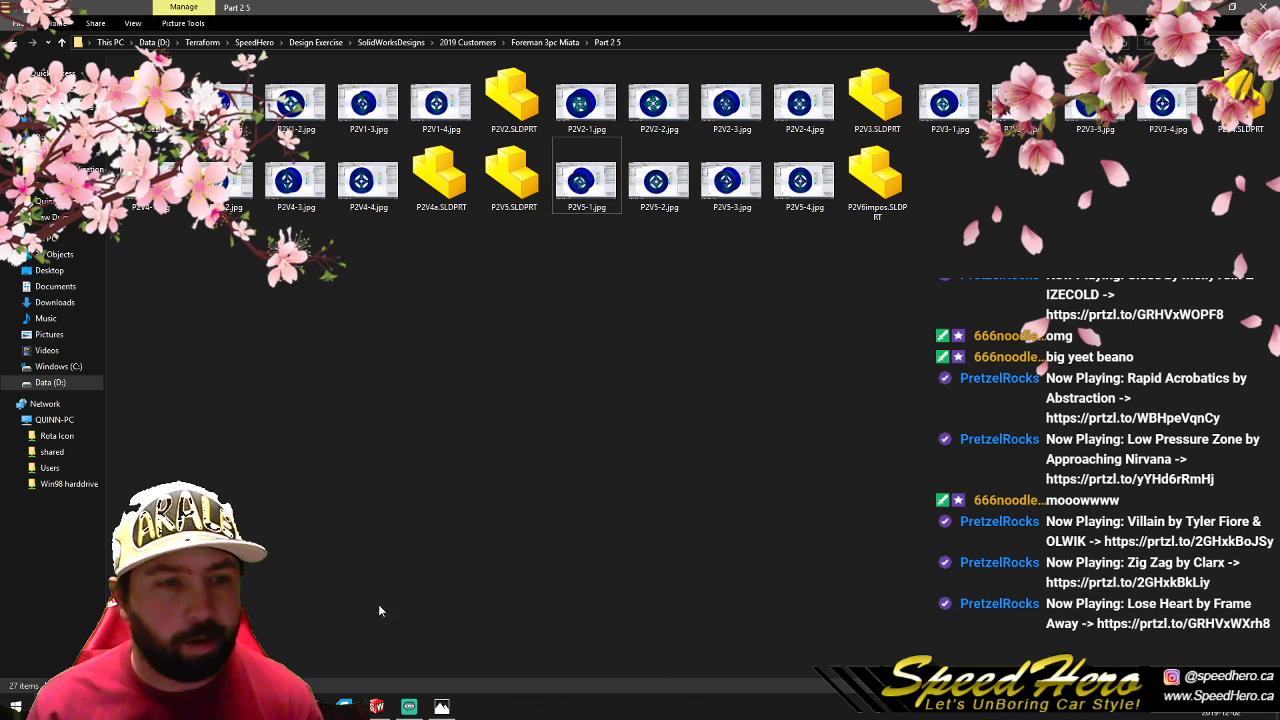
left_click(52, 452)
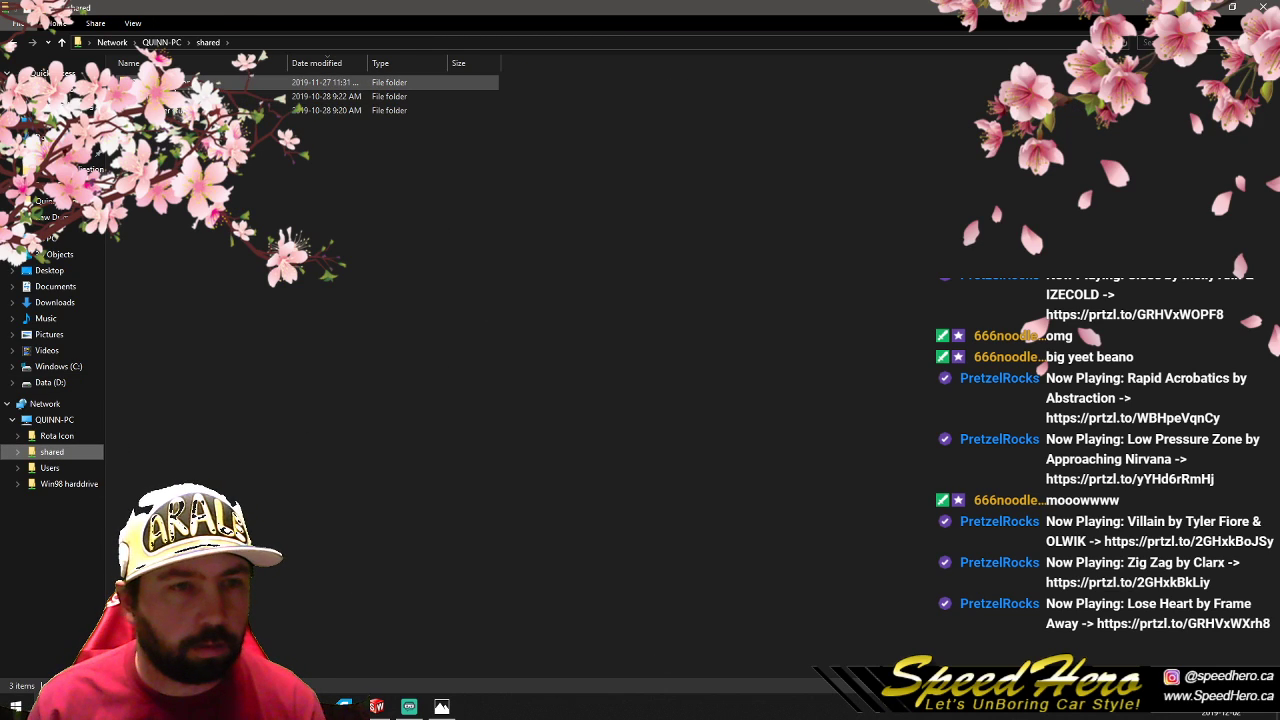
double_click(190, 82)
double_click(190, 96)
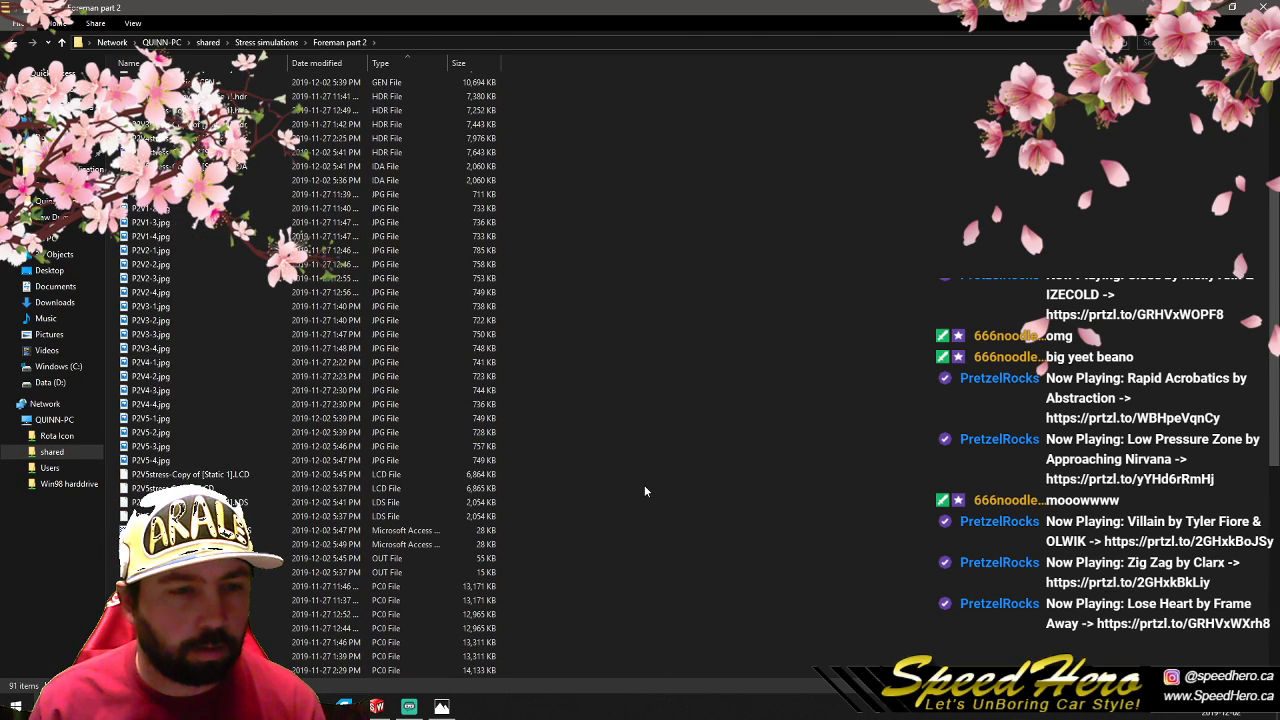
right_click(591, 494)
left_click(544, 547)
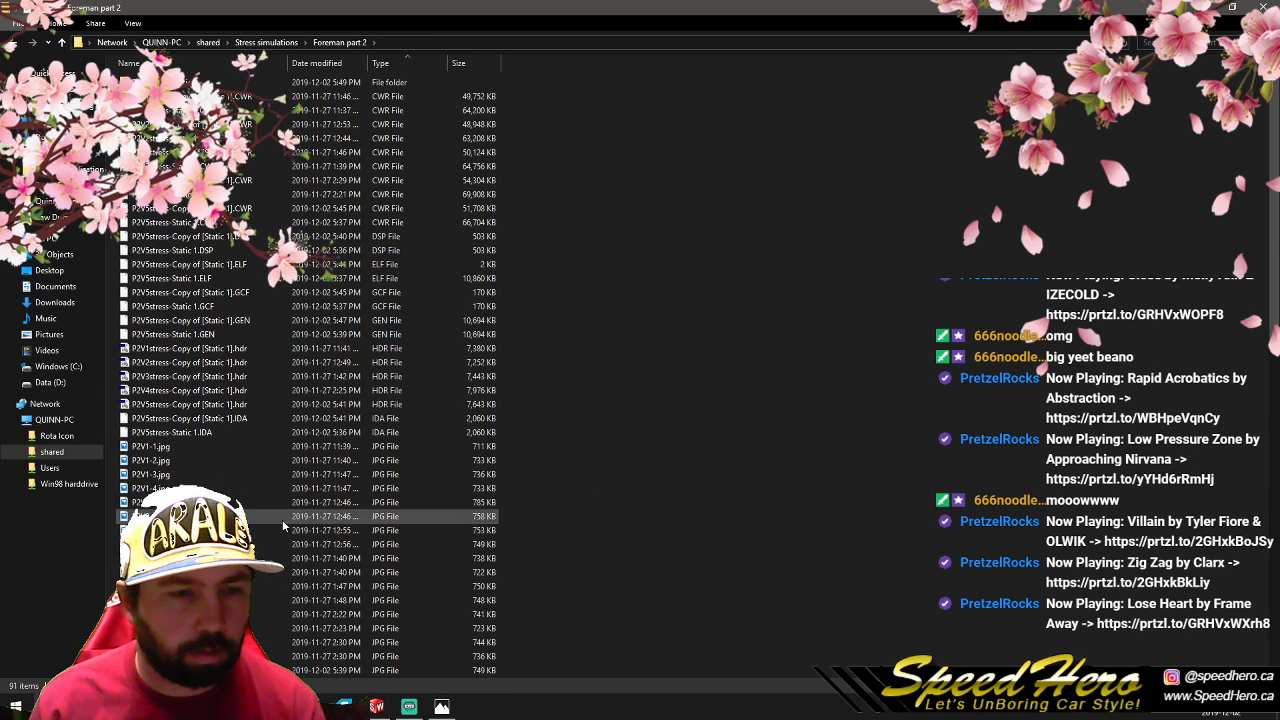
scroll(300, 580, "down", 12)
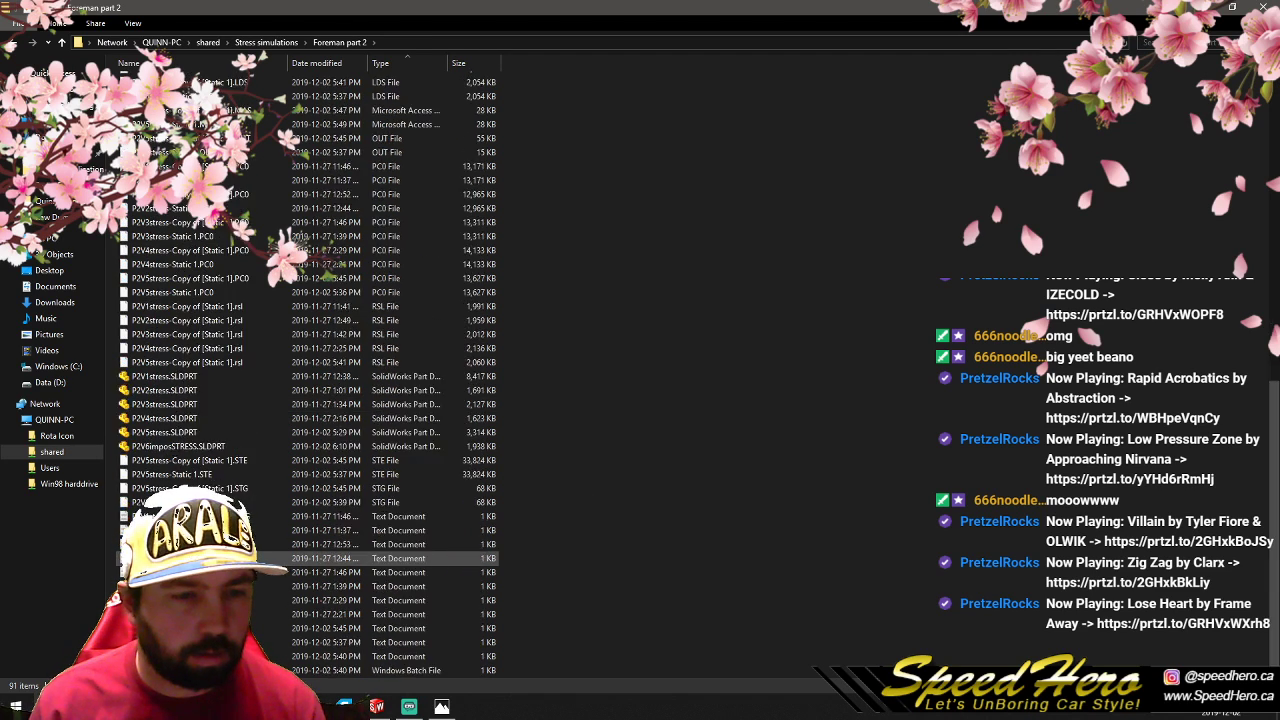
scroll(300, 580, "up", 4)
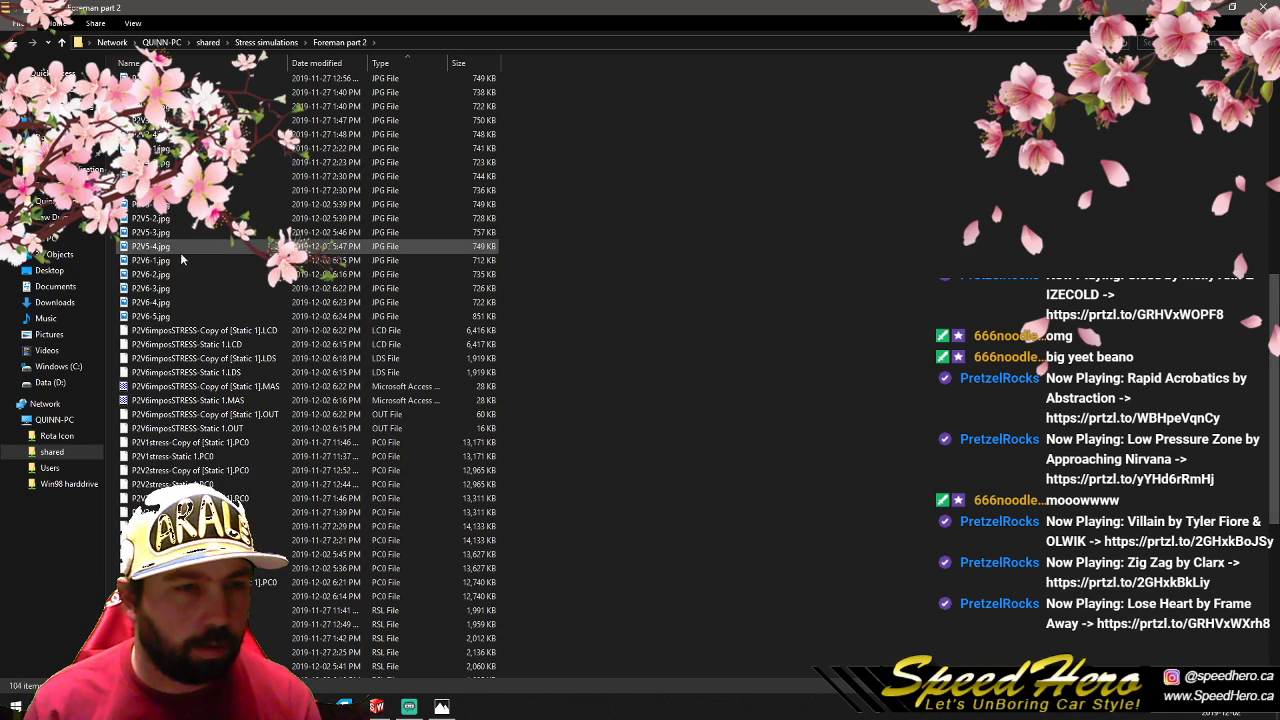
Step: Copy the images P2V6-1.jpg through P2V6-5.jpg from the network folder into the local Part 2 5 folder
left_click(176, 262)
left_click(165, 316, "shift")
right_click(165, 317)
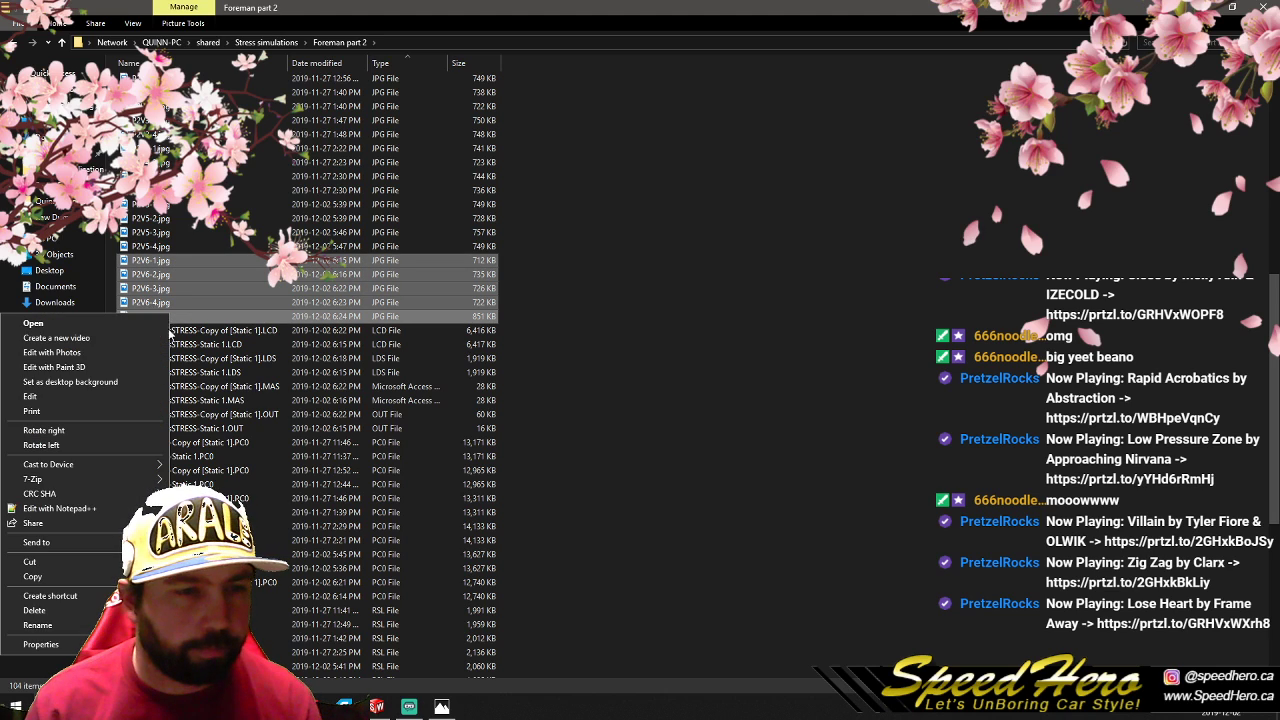
left_click(78, 577)
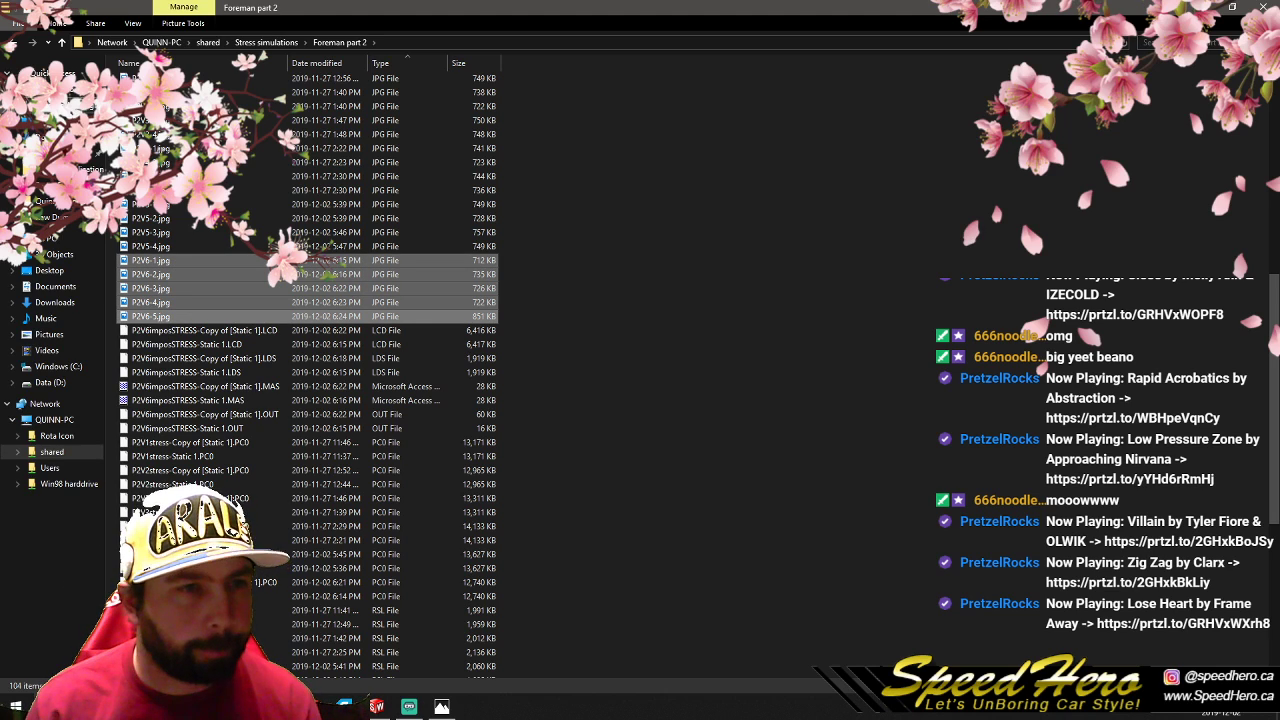
left_click(87, 107)
double_click(438, 100)
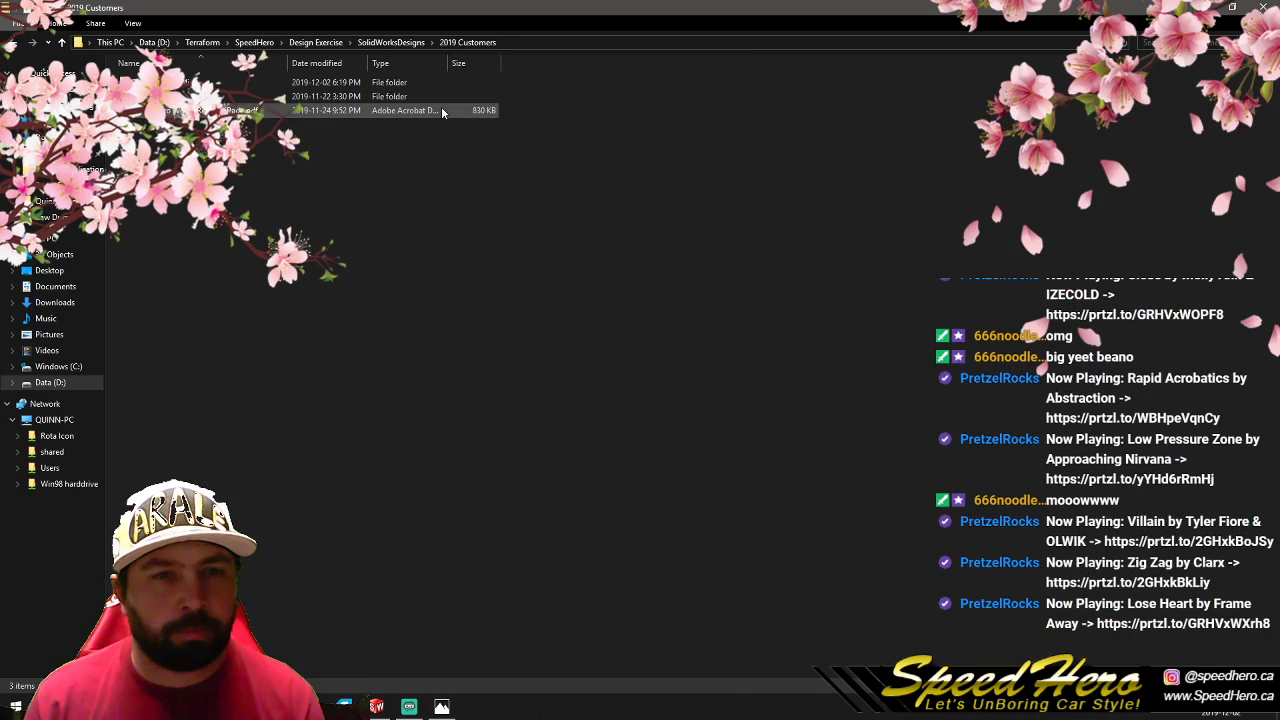
double_click(279, 97)
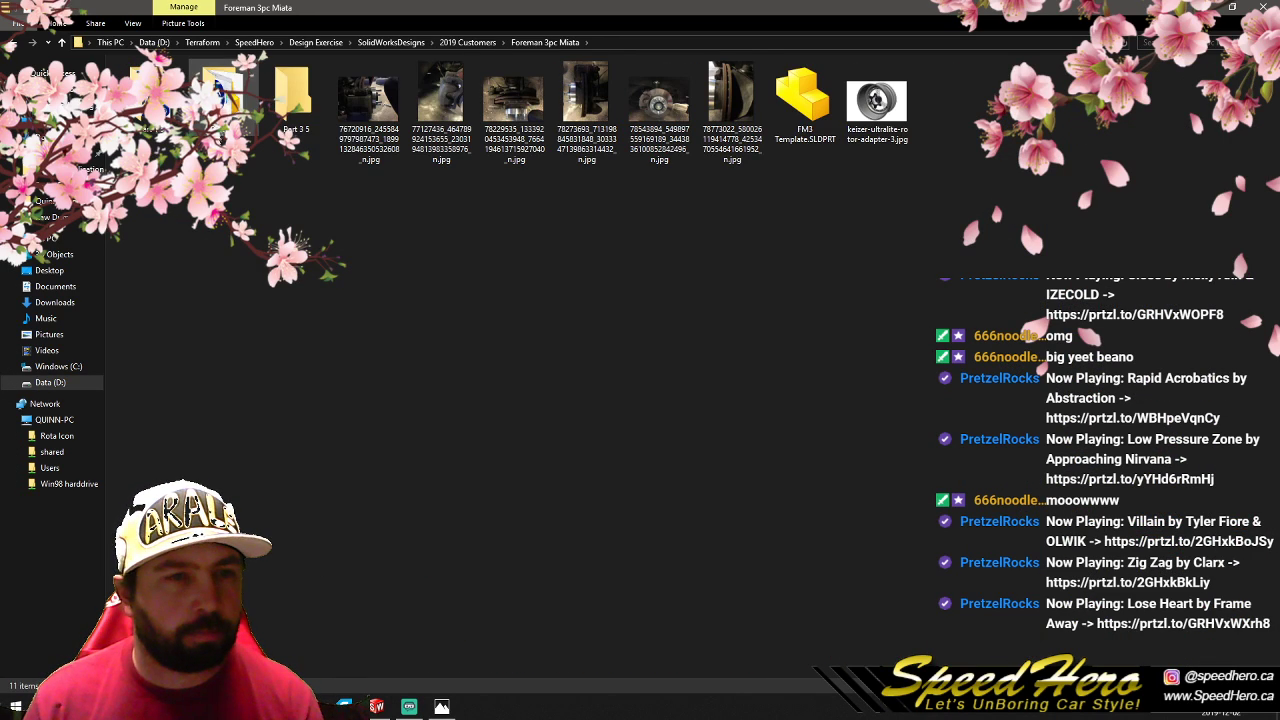
double_click(272, 112)
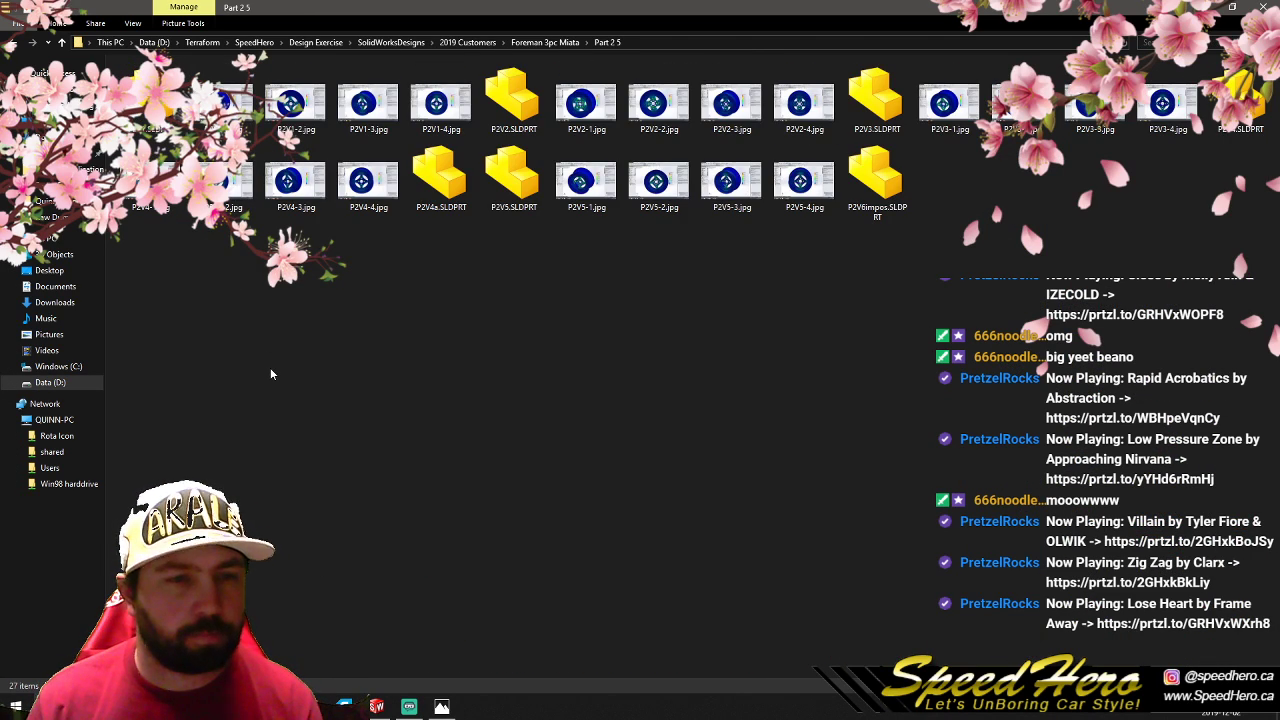
key("ctrl+v")
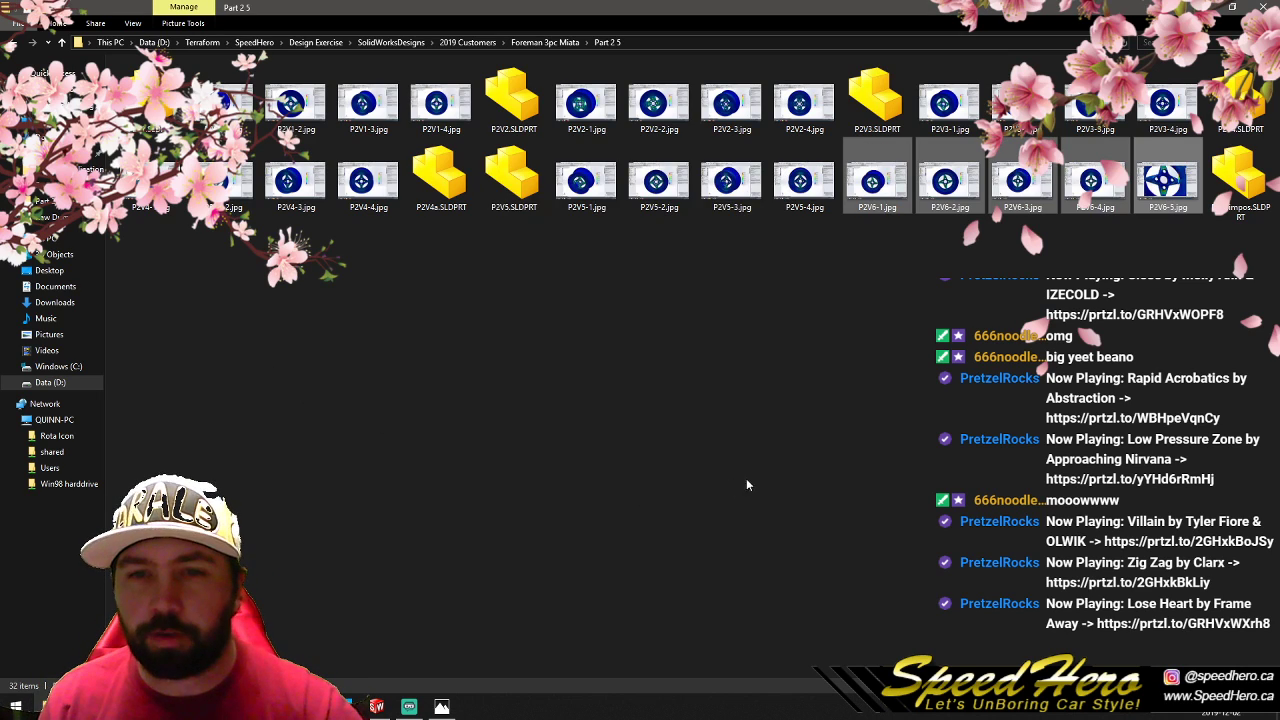
Step: Review the P2V6 von Mises plots in Photos, ending on the close-up of the hub and spokes
double_click(869, 204)
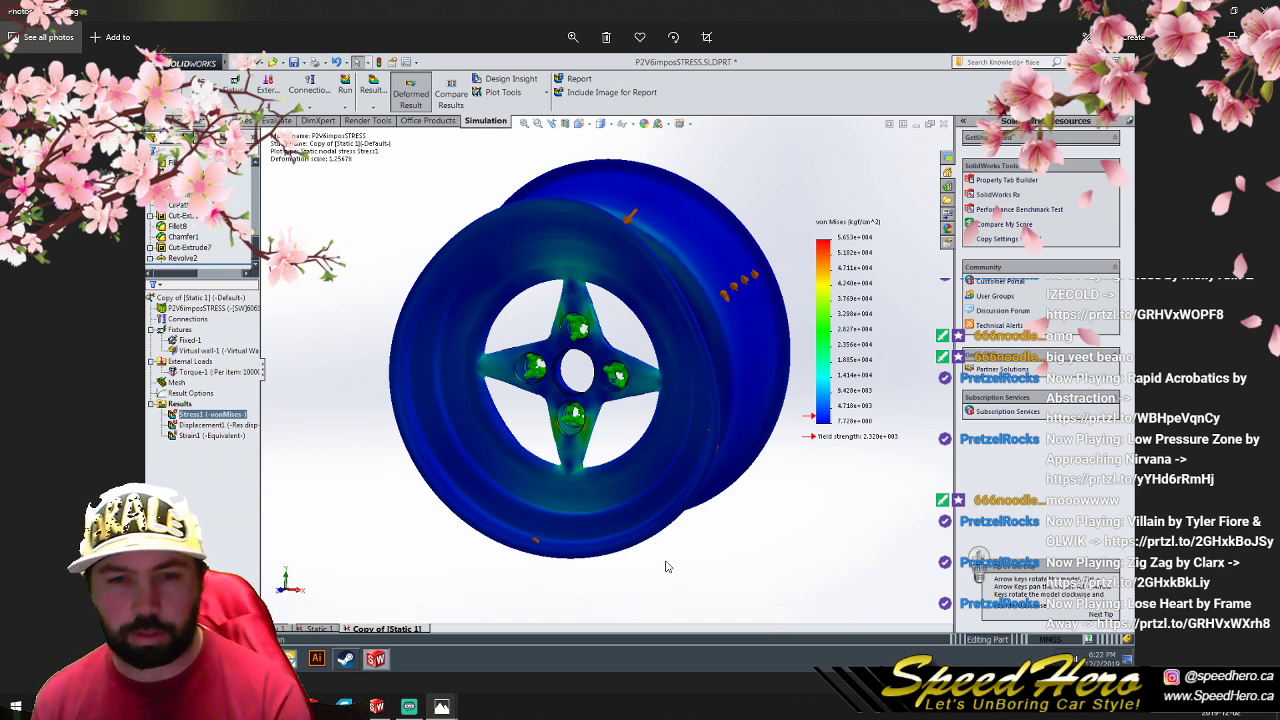
key("Right")
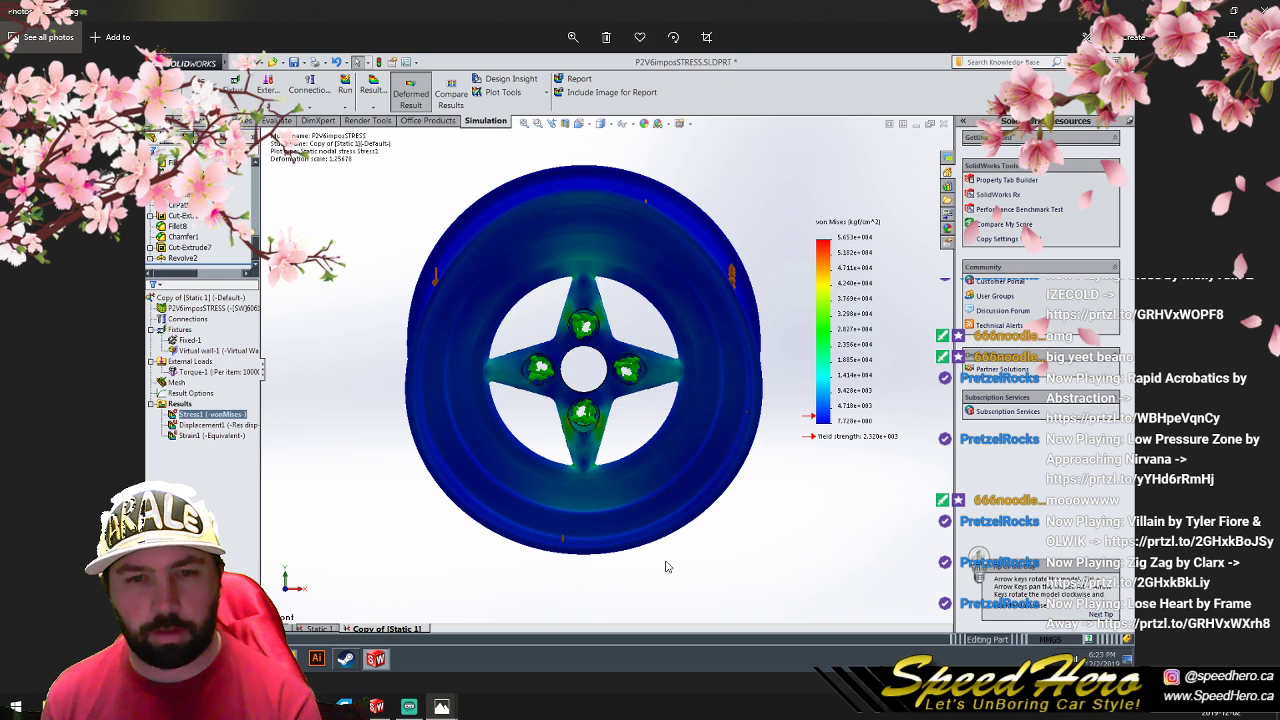
key("Right")
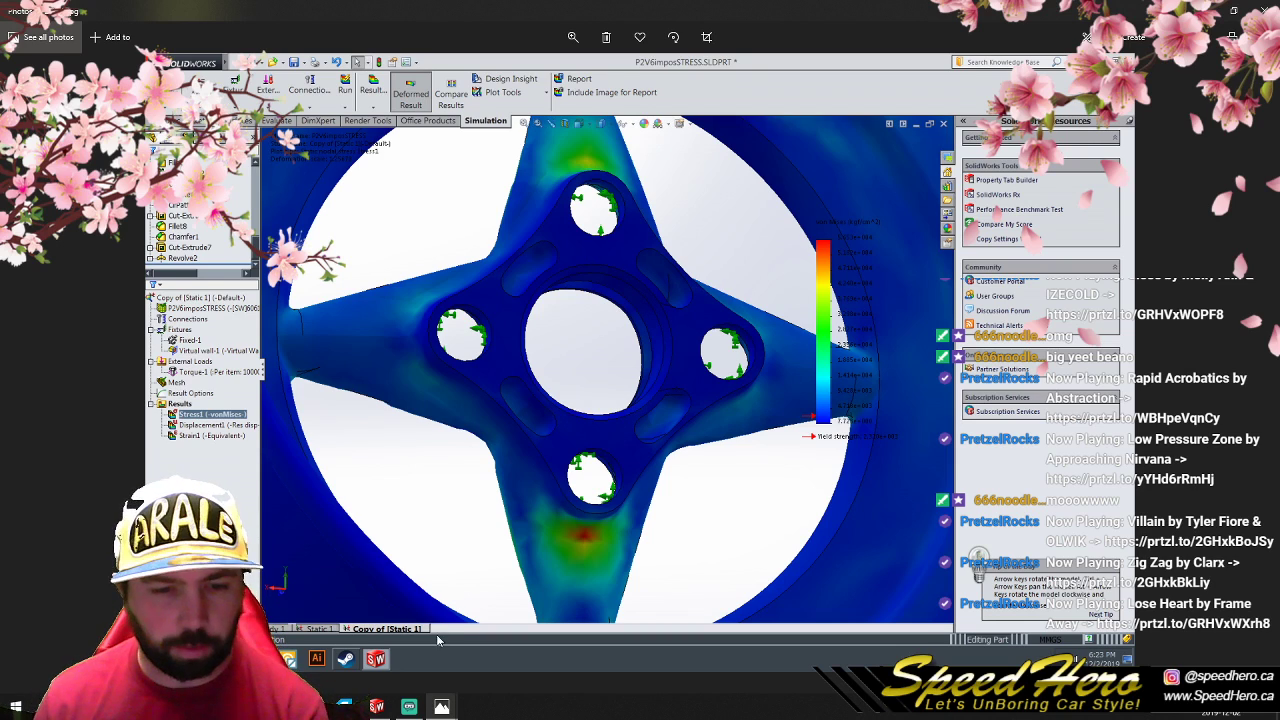
Step: Switch to SolidWorks and open the recent part P2V6impos.SLDPRT
left_click(376, 707)
left_click(105, 10)
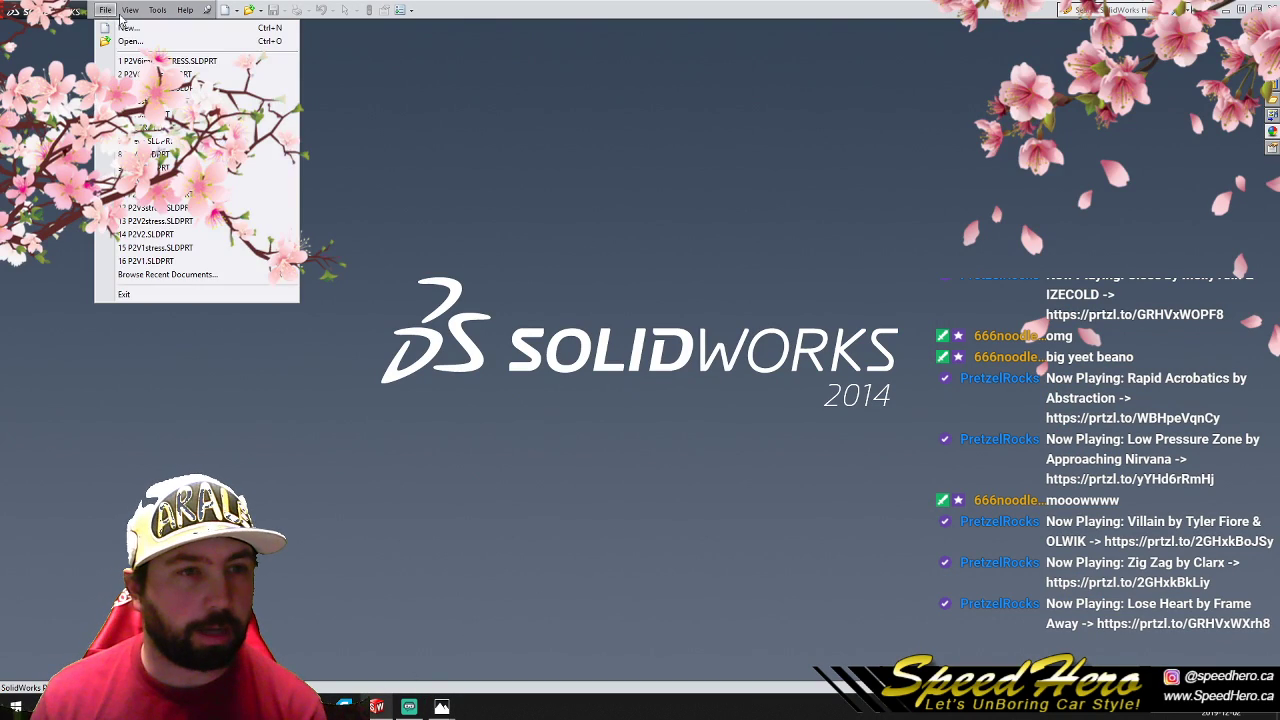
left_click(150, 74)
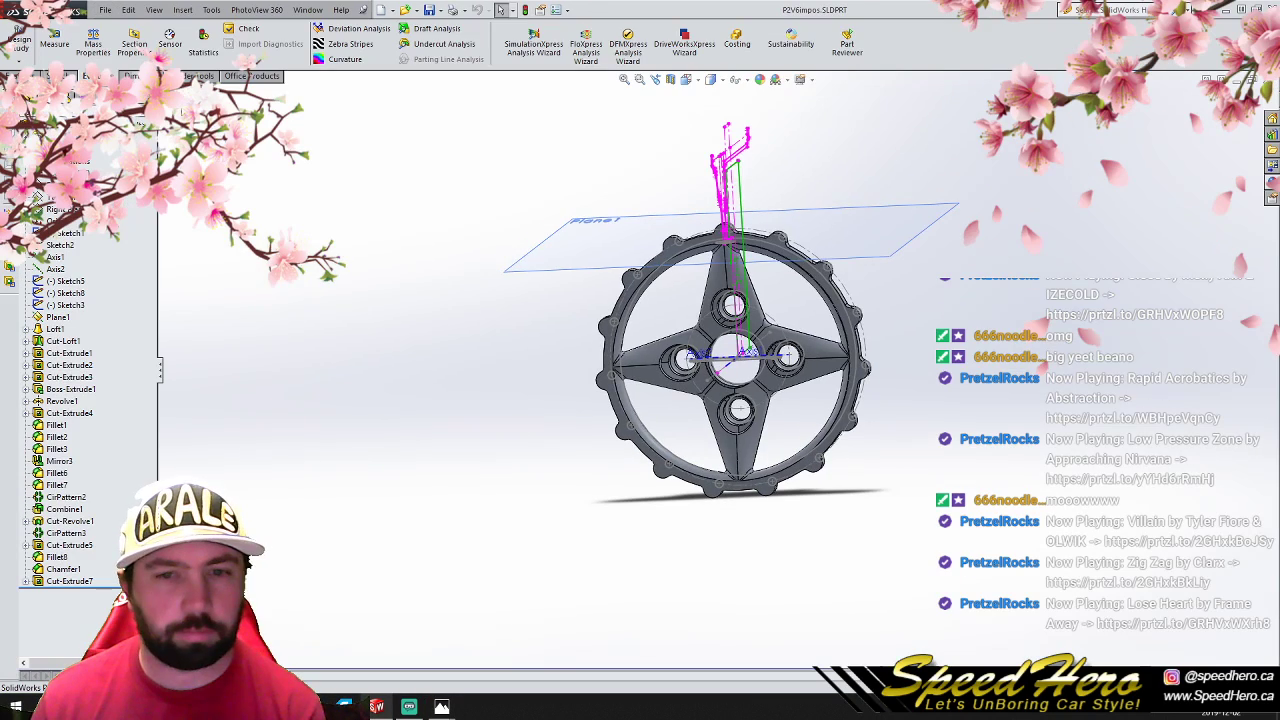
Step: Section the wheel centre through the Right Plane with a 0.00 mm offset
scroll(760, 360, "up", 2)
scroll(760, 360, "down", 5)
left_click(662, 80)
left_click(64, 212)
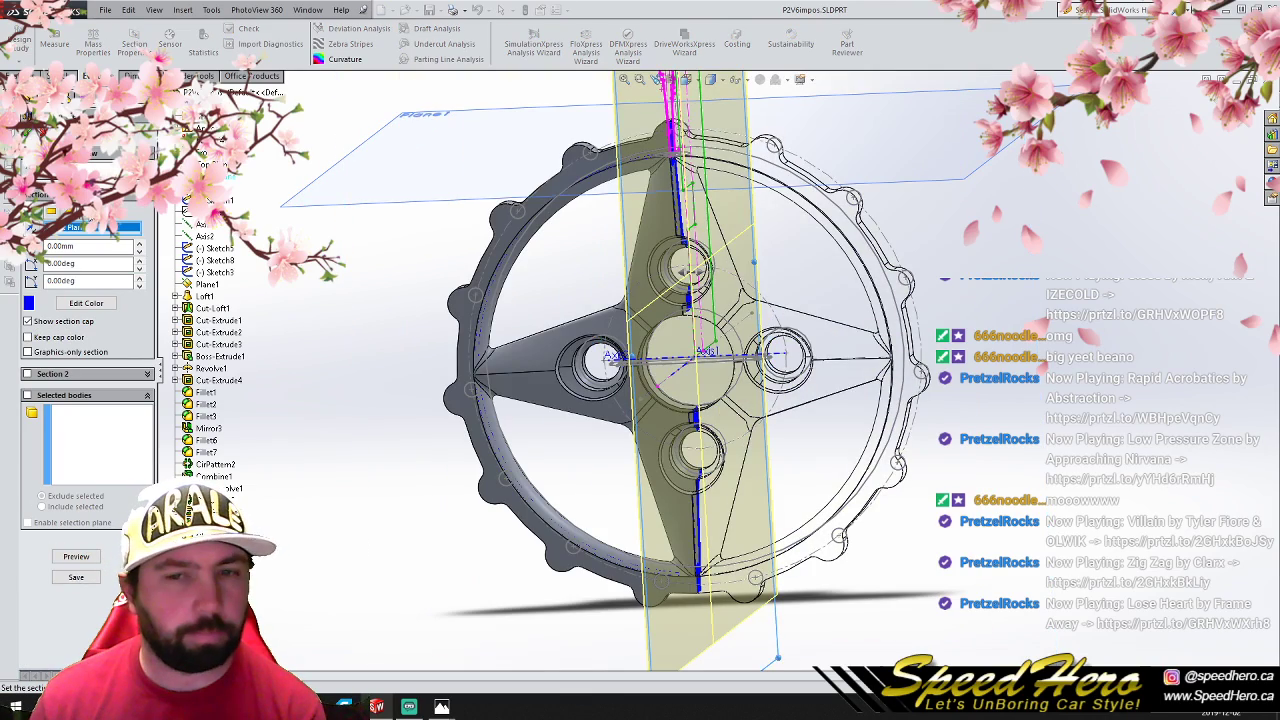
left_click(29, 133)
Step: Examine the sectioned upper spoke, its pocket wall and its junction with the rim from several angles
scroll(694, 206, "down", 3)
middle_click_drag(694, 206, 625, 343)
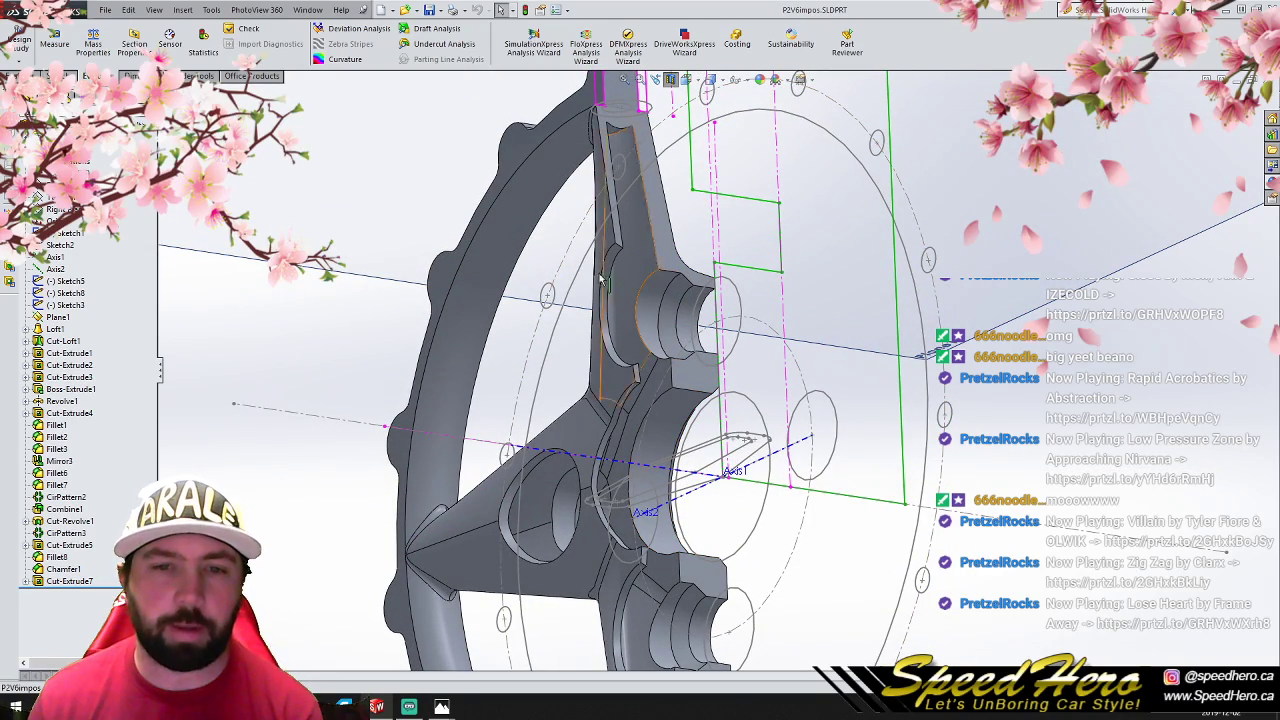
middle_click_drag(674, 226, 662, 296)
scroll(645, 350, "up", 2)
scroll(640, 375, "down", 3)
middle_click_drag(646, 390, 610, 550)
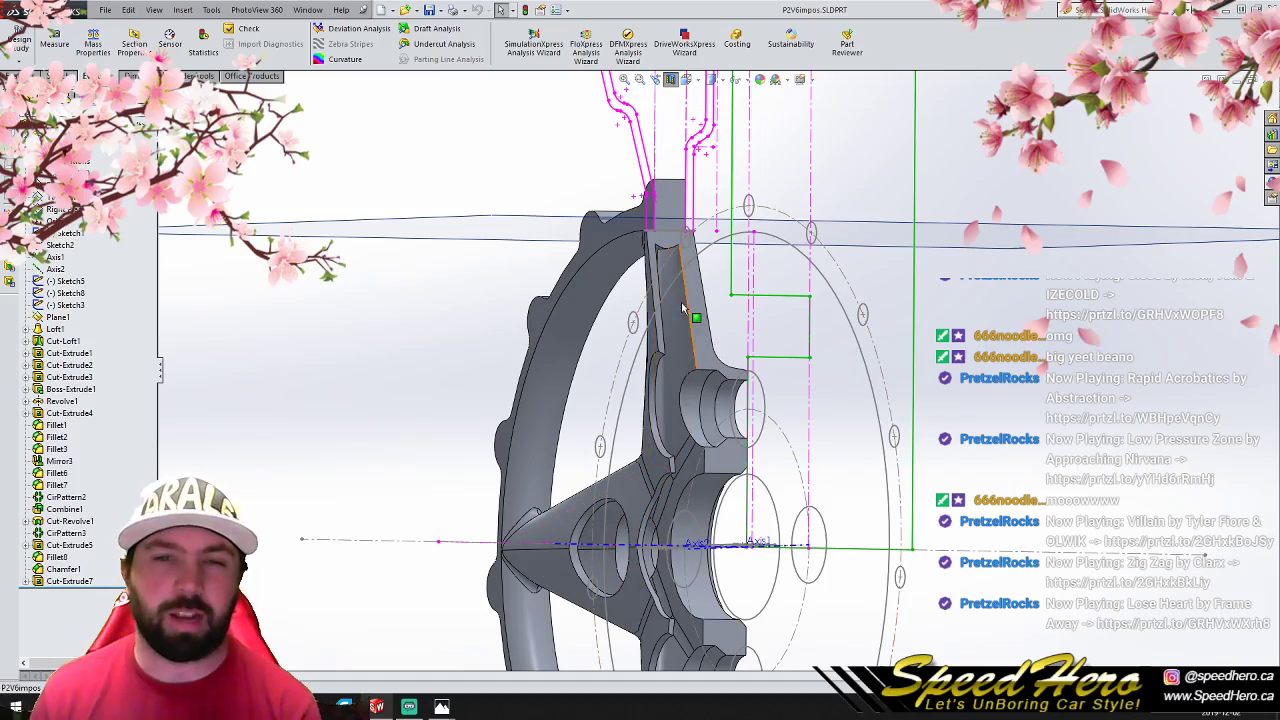
scroll(680, 329, "down", 5)
middle_click_drag(727, 203, 651, 195)
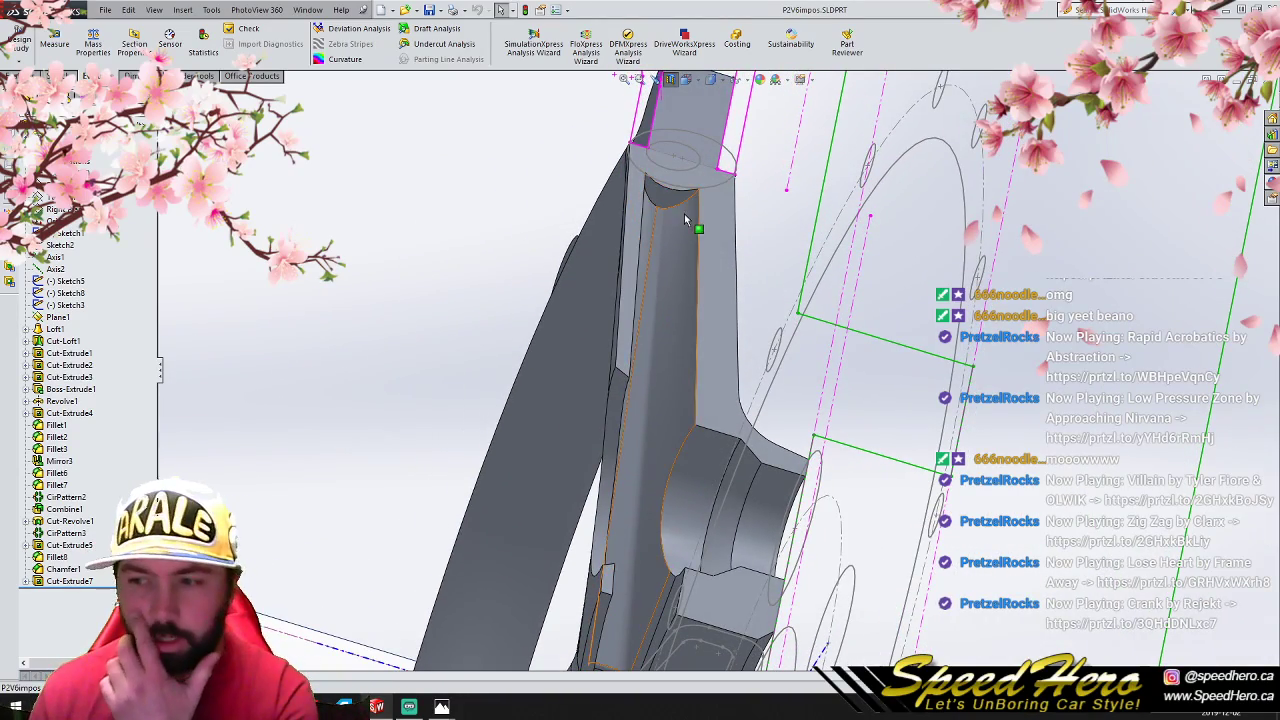
middle_click_drag(665, 226, 653, 179)
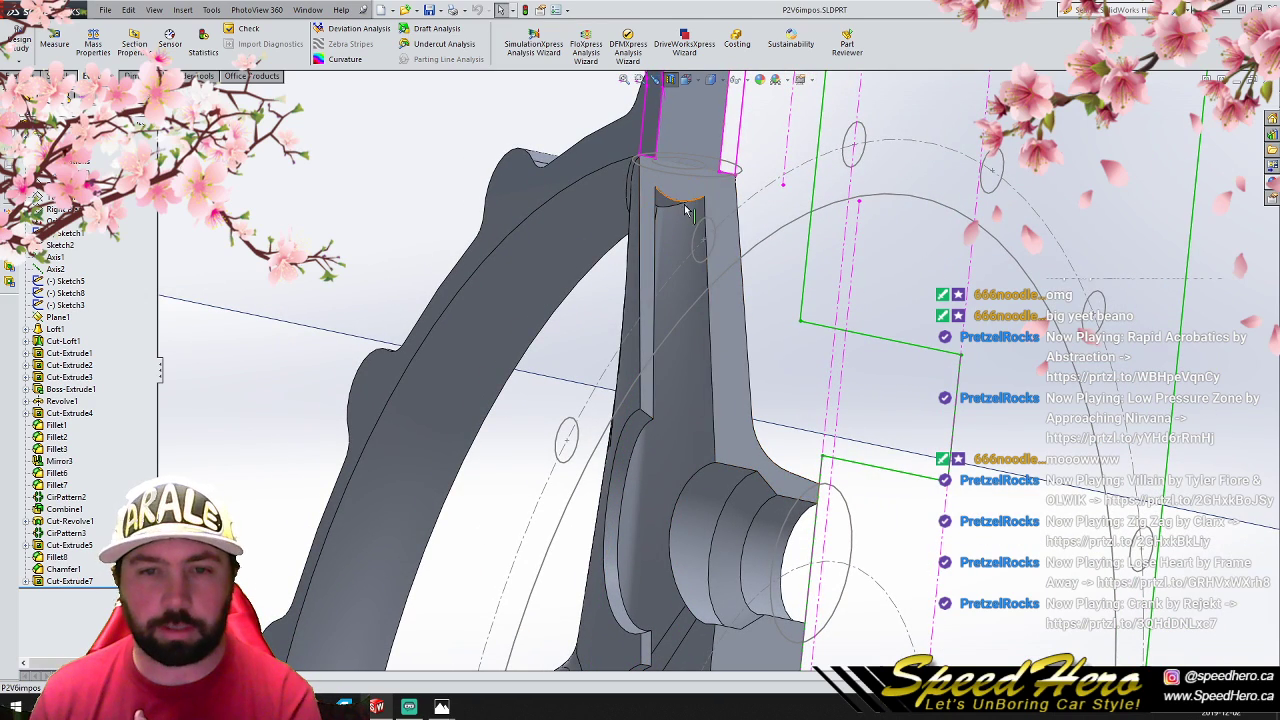
Step: Inspect the section around the spoke base and bolt hole up close, and turn off the section view
middle_click_drag(685, 294, 580, 520)
scroll(726, 434, "down", 5)
mouse_move(655, 427)
middle_mouse_down()
mouse_move(690, 395)
mouse_move(640, 443)
middle_mouse_up()
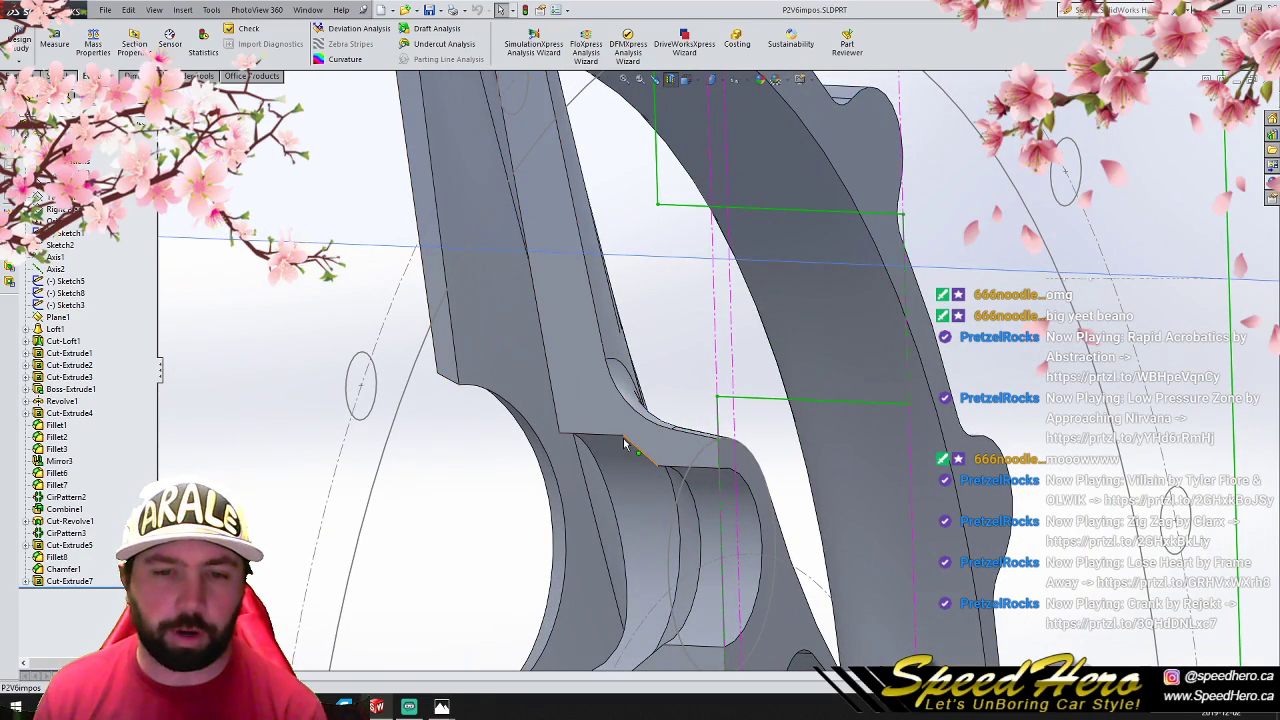
scroll(632, 445, "down", 5)
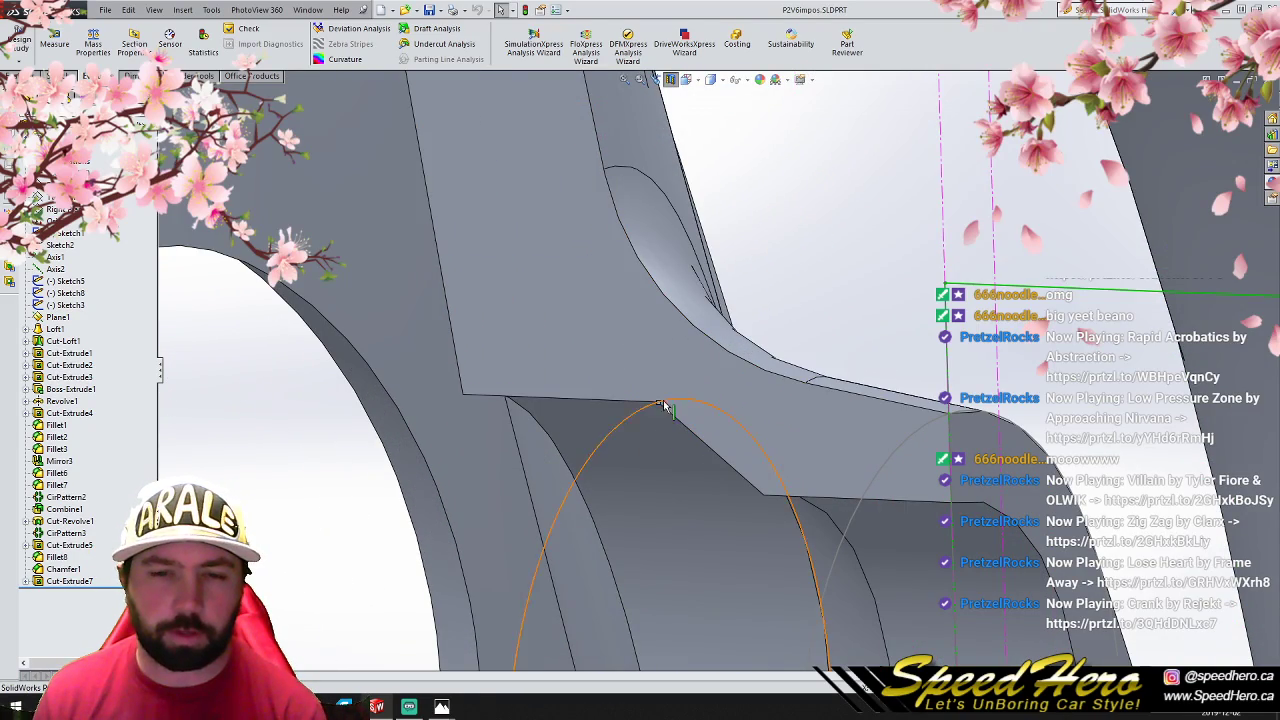
middle_click_drag(708, 342, 784, 468)
scroll(780, 474, "up", 6)
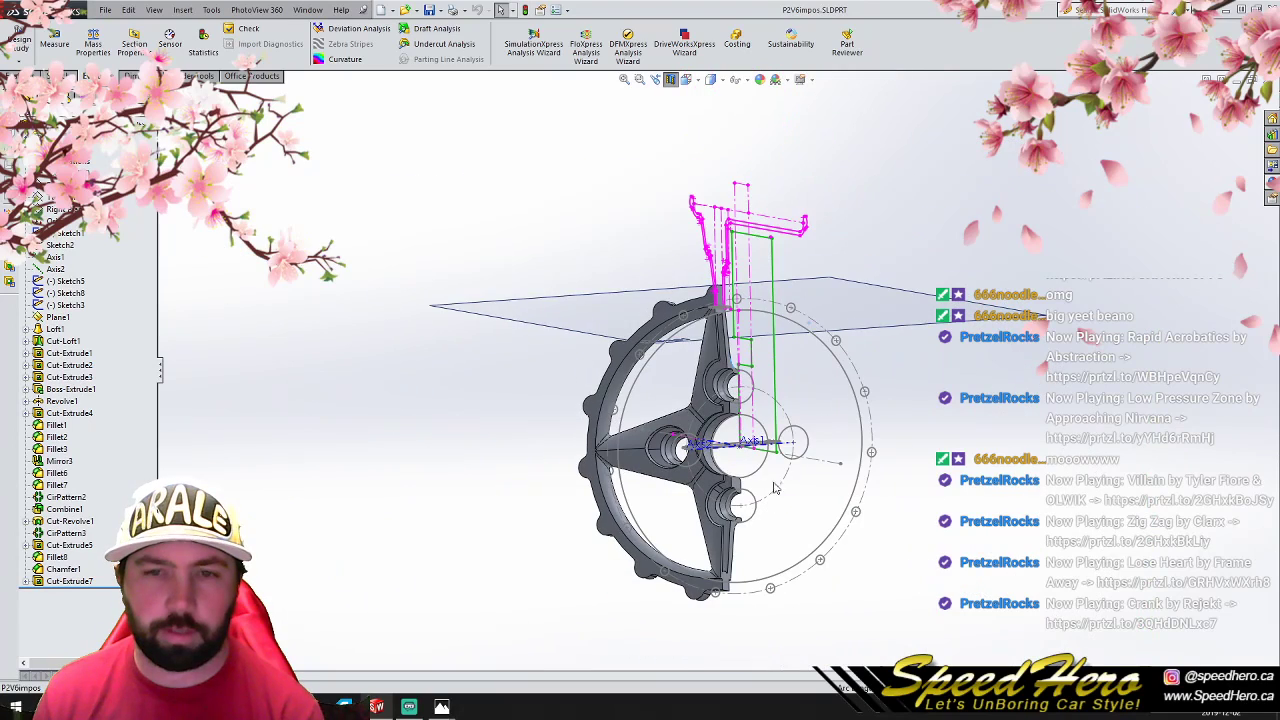
left_click(673, 82)
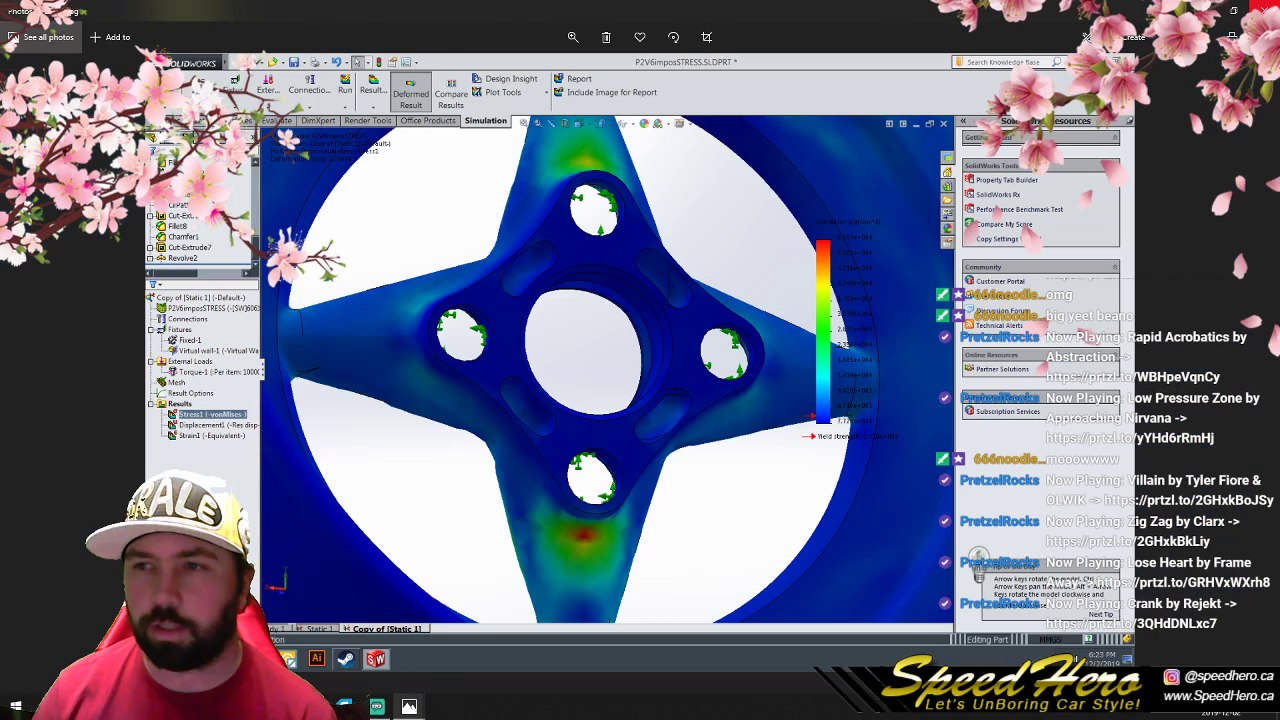
Step: Close the stress image in Photos and create a new blank portrait document in Photoshop
left_click(1262, 8)
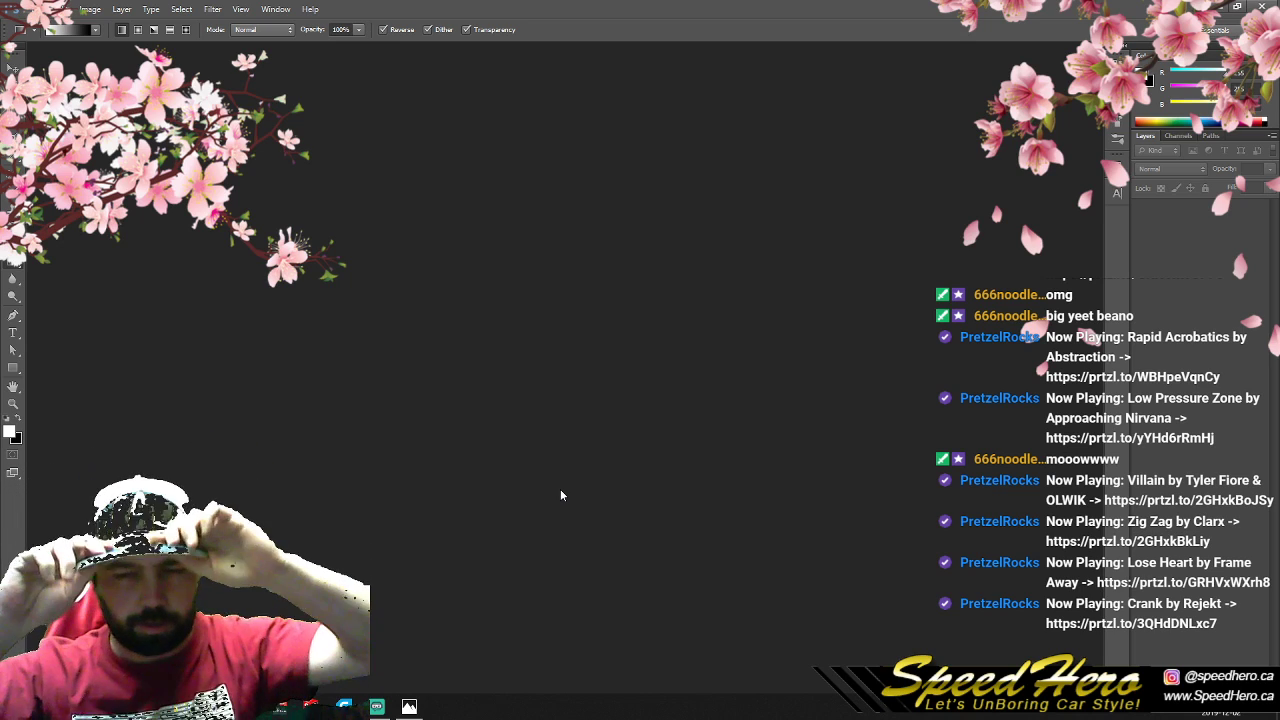
left_click(15, 8)
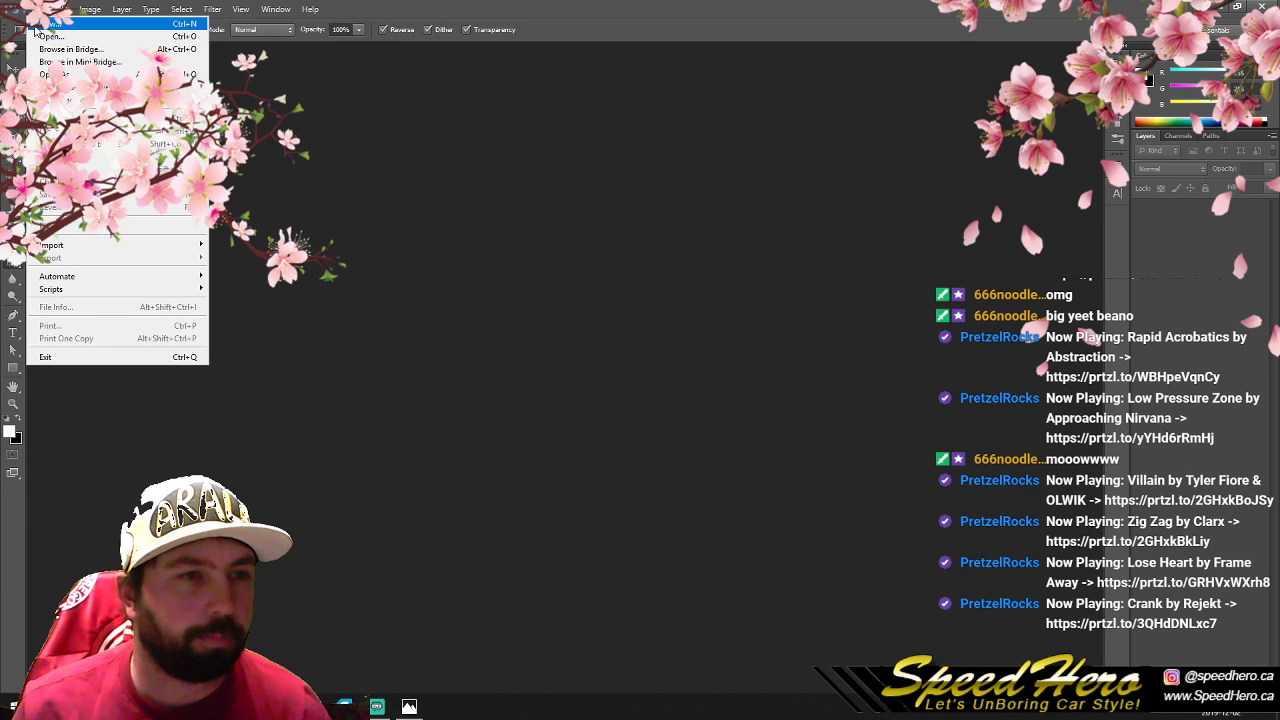
left_click(40, 30)
left_click(748, 184)
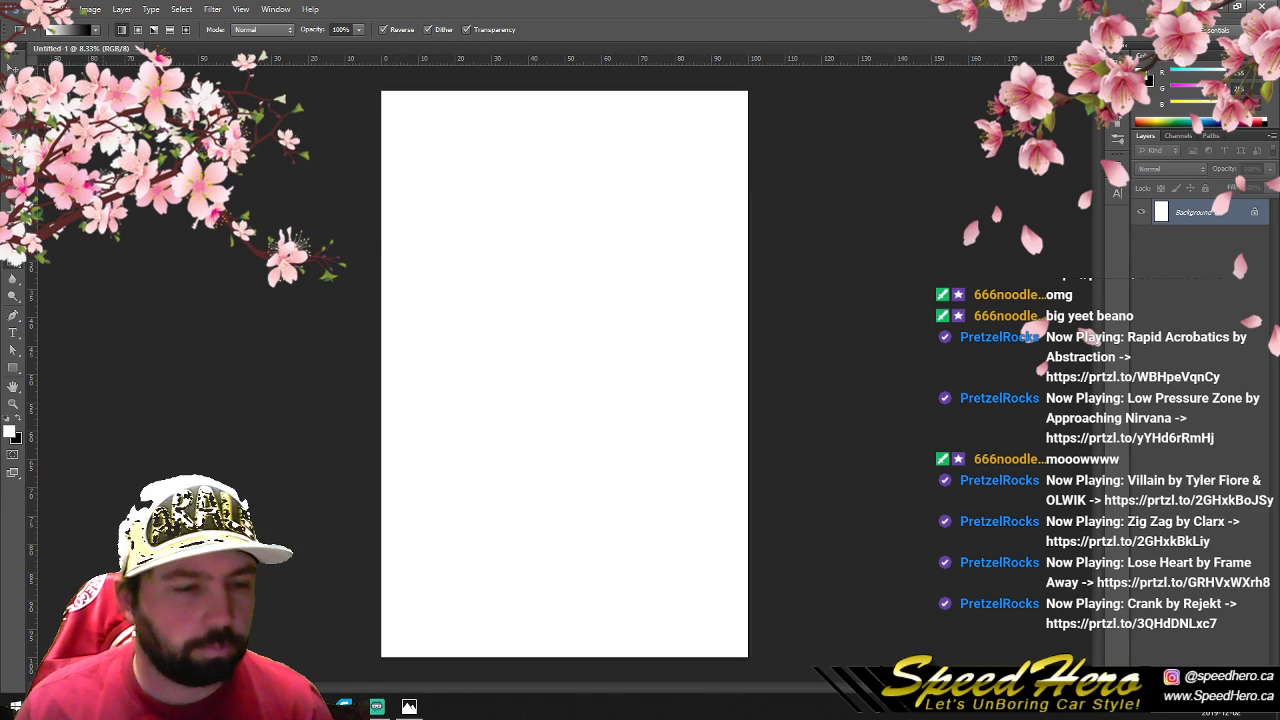
Step: Place the stress plot images P2V5-1, P2V1-1, P2V2-1, P2V3-1 and P2V4-1 as separate layers in the blank document
key("alt+Tab")
key("alt+Tab")
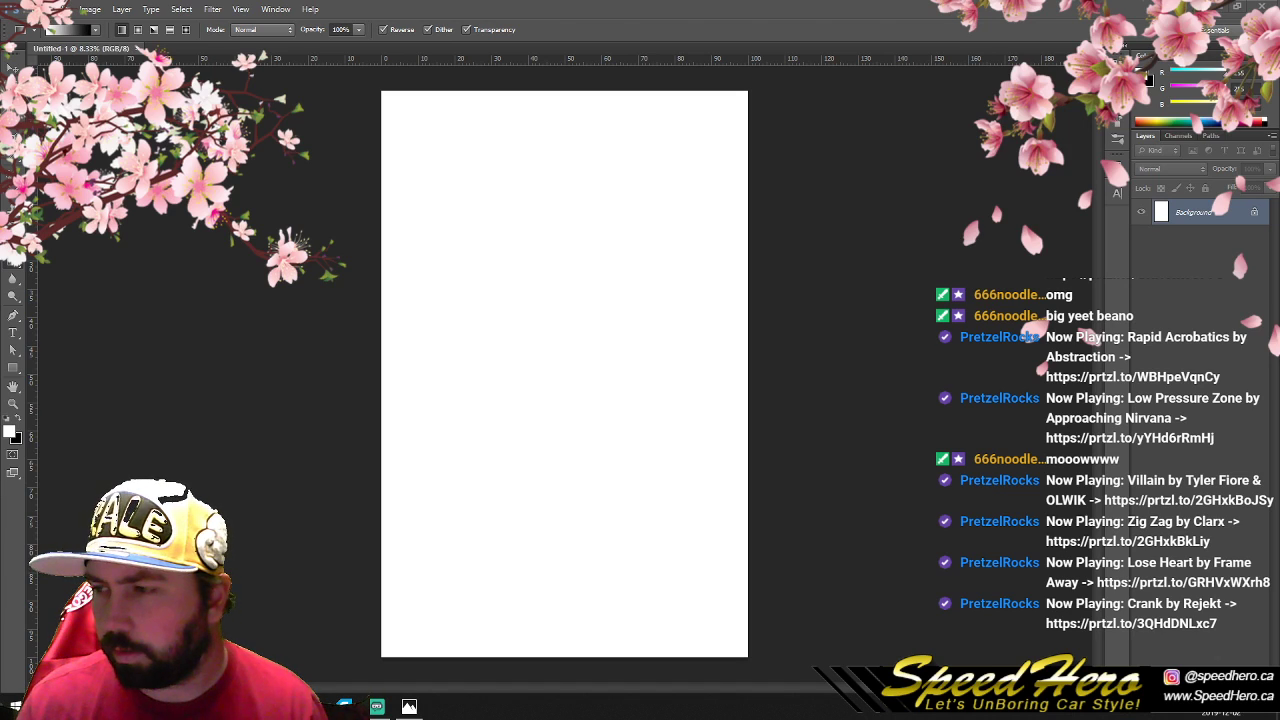
left_click_drag(1279, 430, 616, 344)
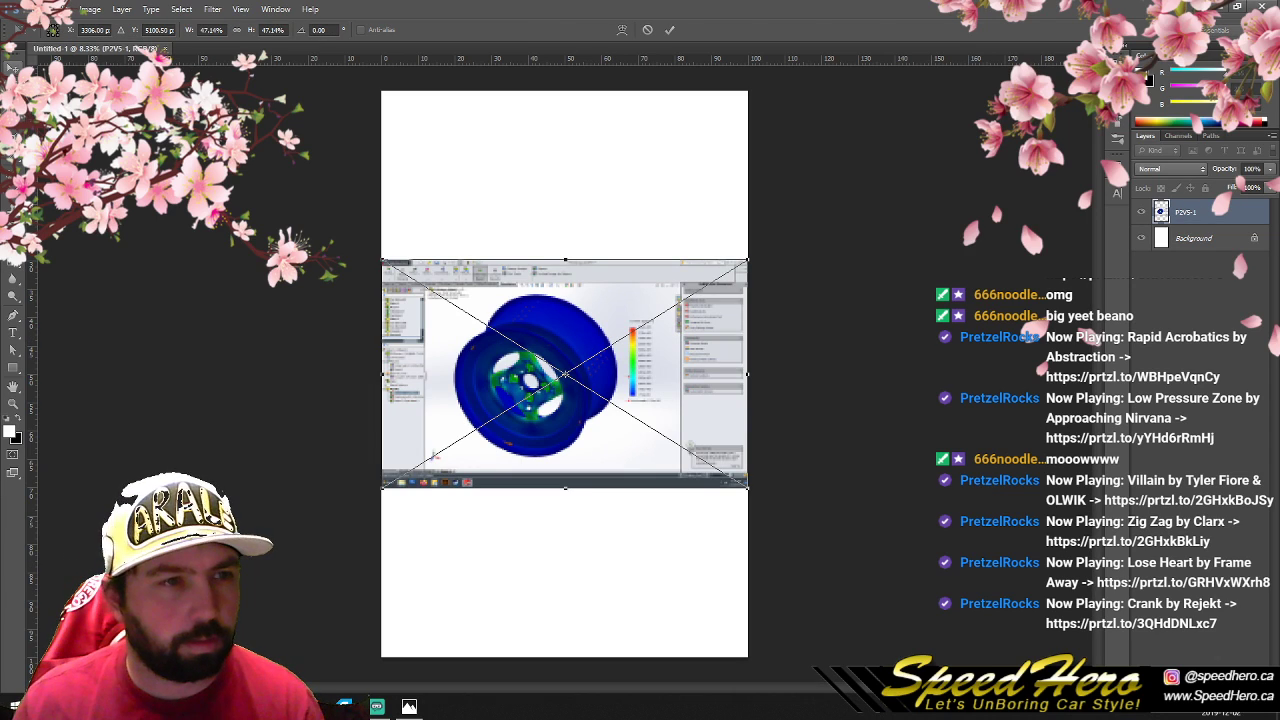
left_click(13, 71)
left_click(572, 264)
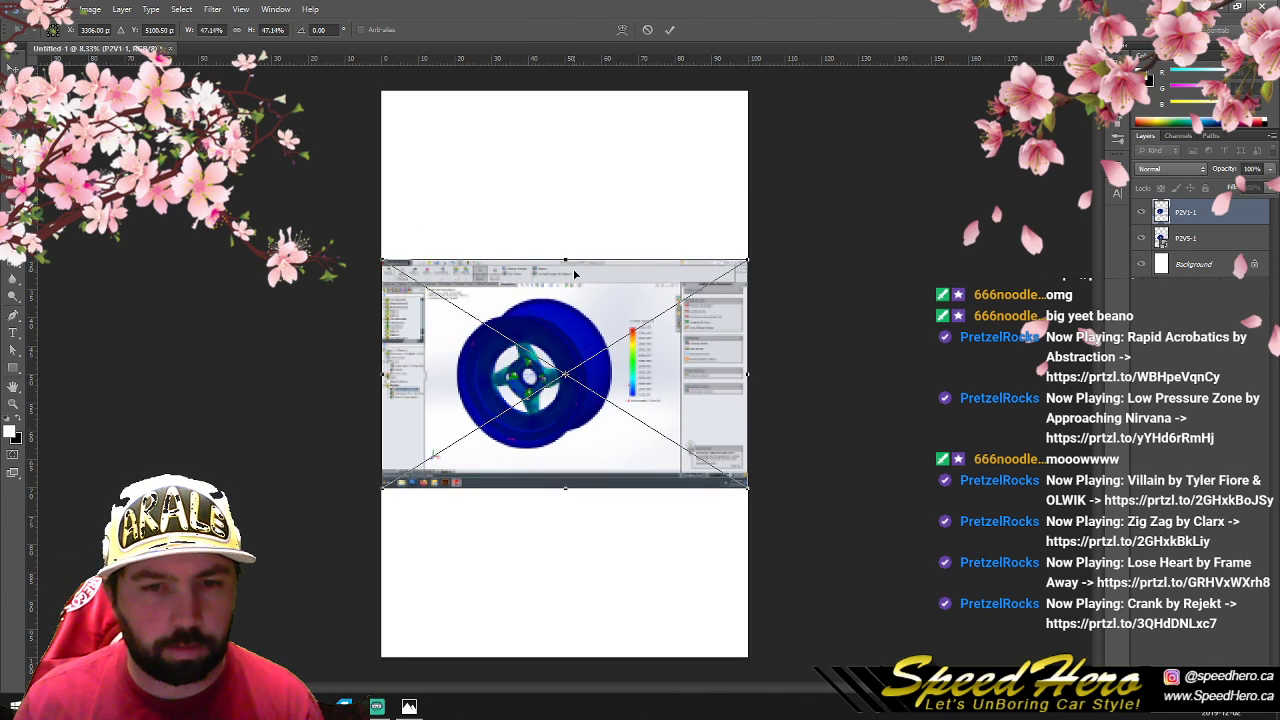
key("Return")
key("Return")
key("Return")
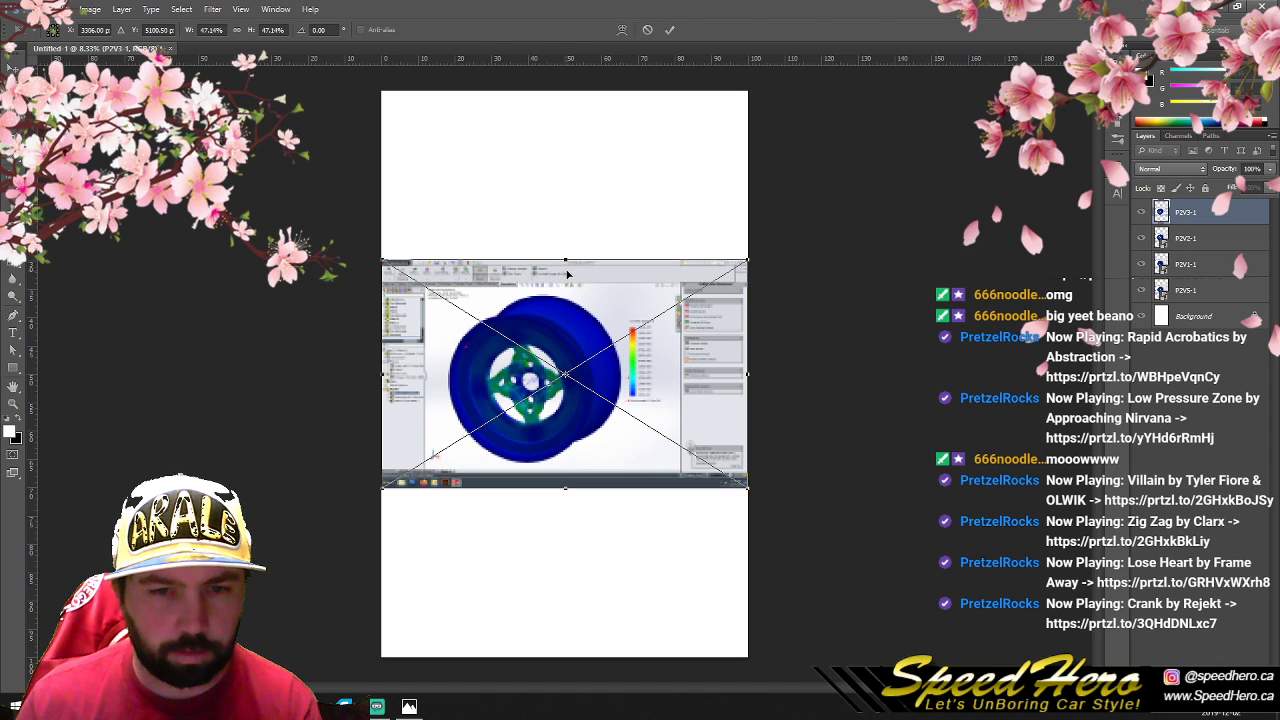
key("Return")
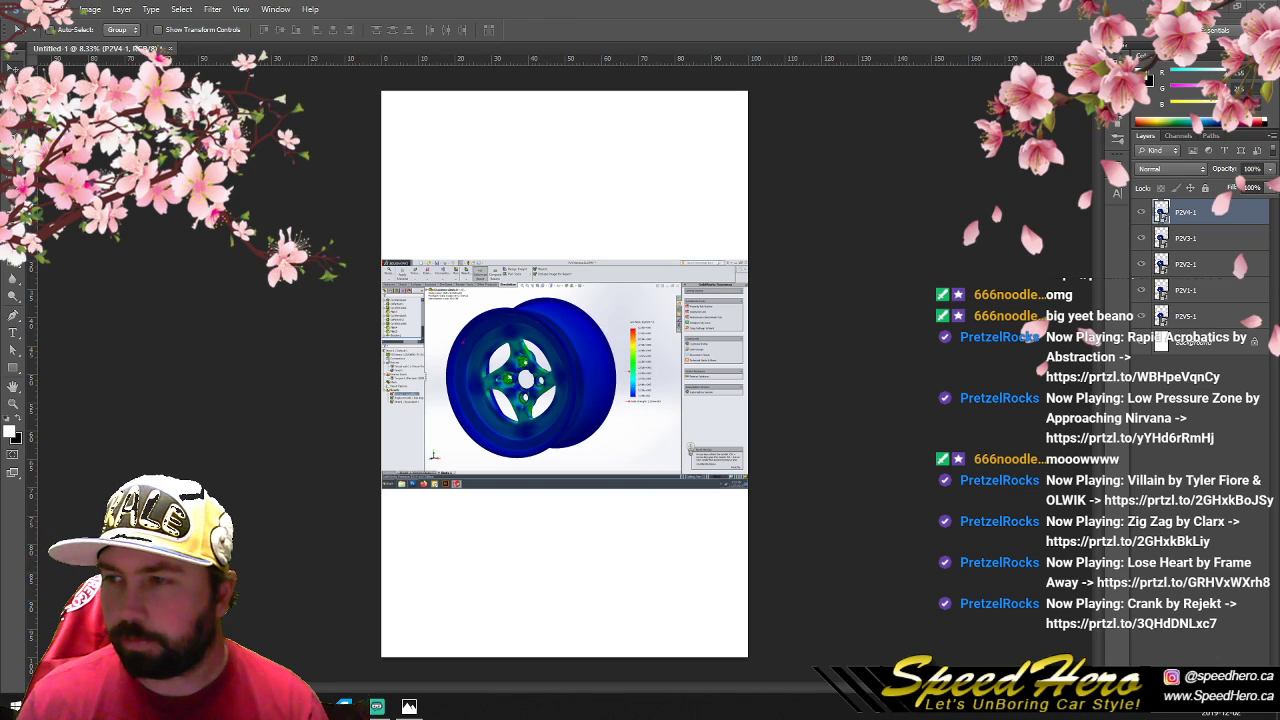
Step: Bring up the earlier comparison image in Photos as a layout reference, and return to Photoshop
left_click(1212, 6)
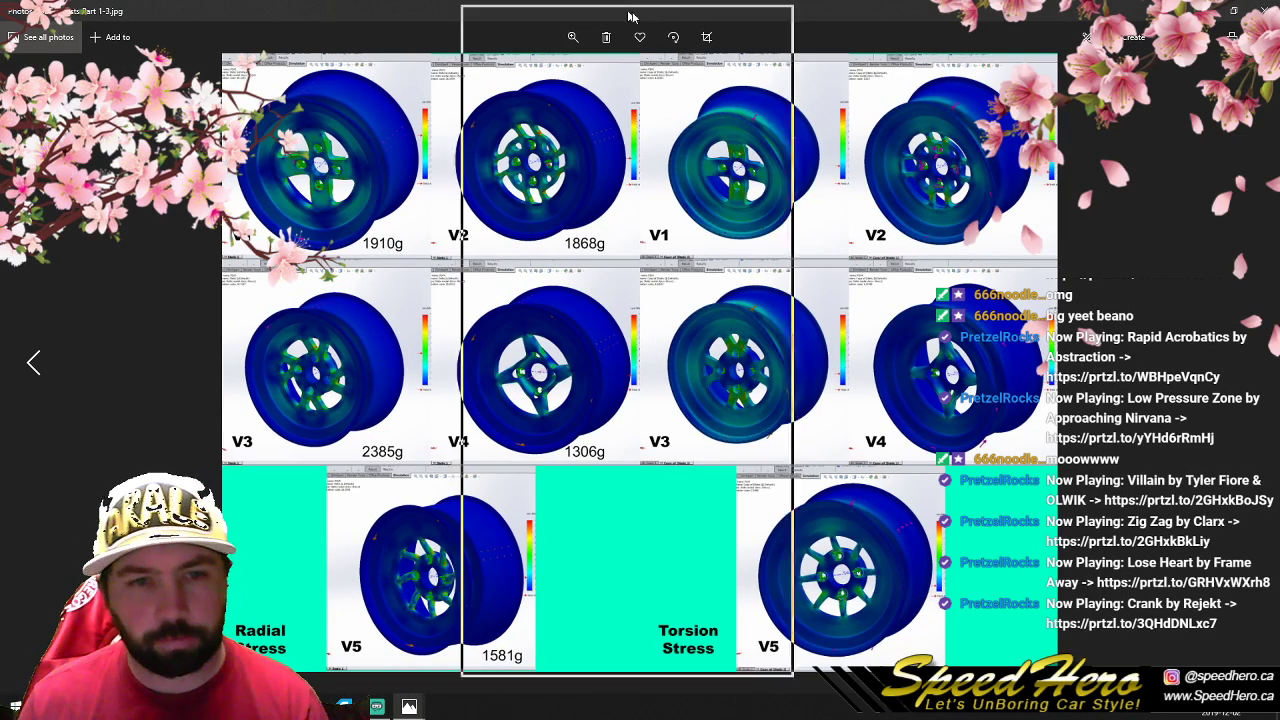
double_click(621, 13)
left_click(1030, 337)
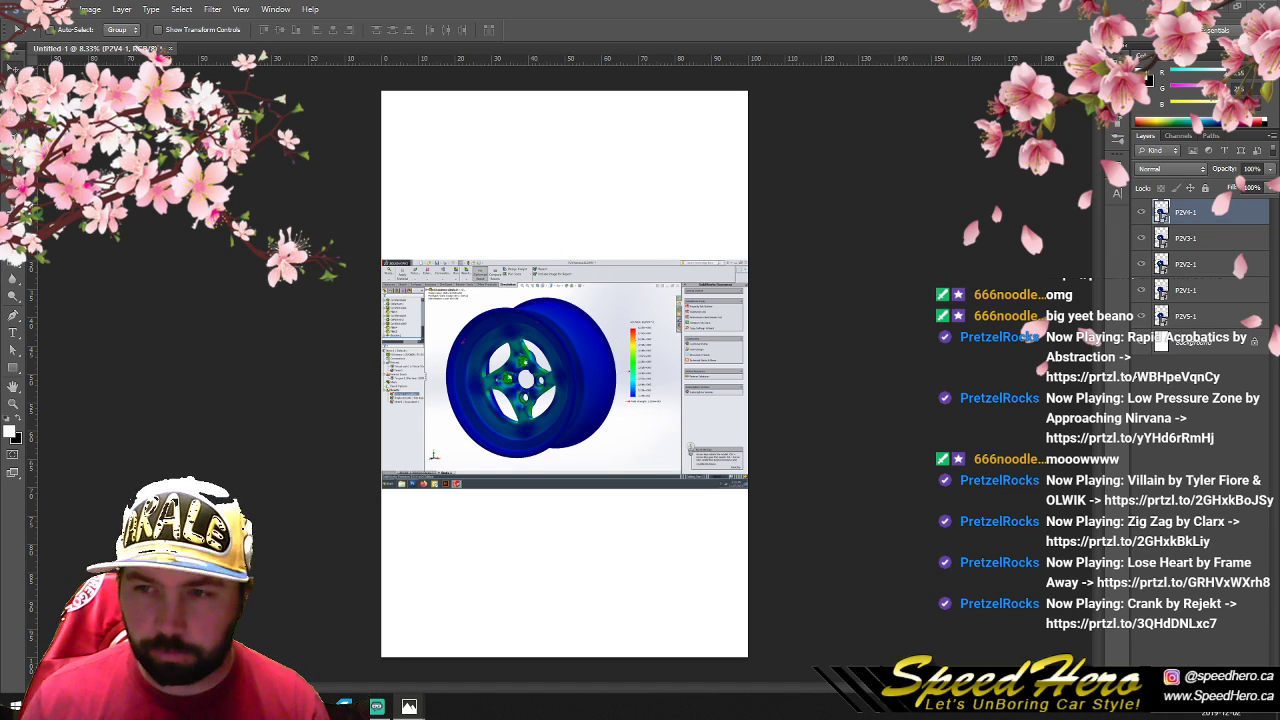
Step: Rasterize the layers P2V4-1, P2V3-1, P2V2-1, P2V1-1 and P2V5-1
right_click(1207, 212)
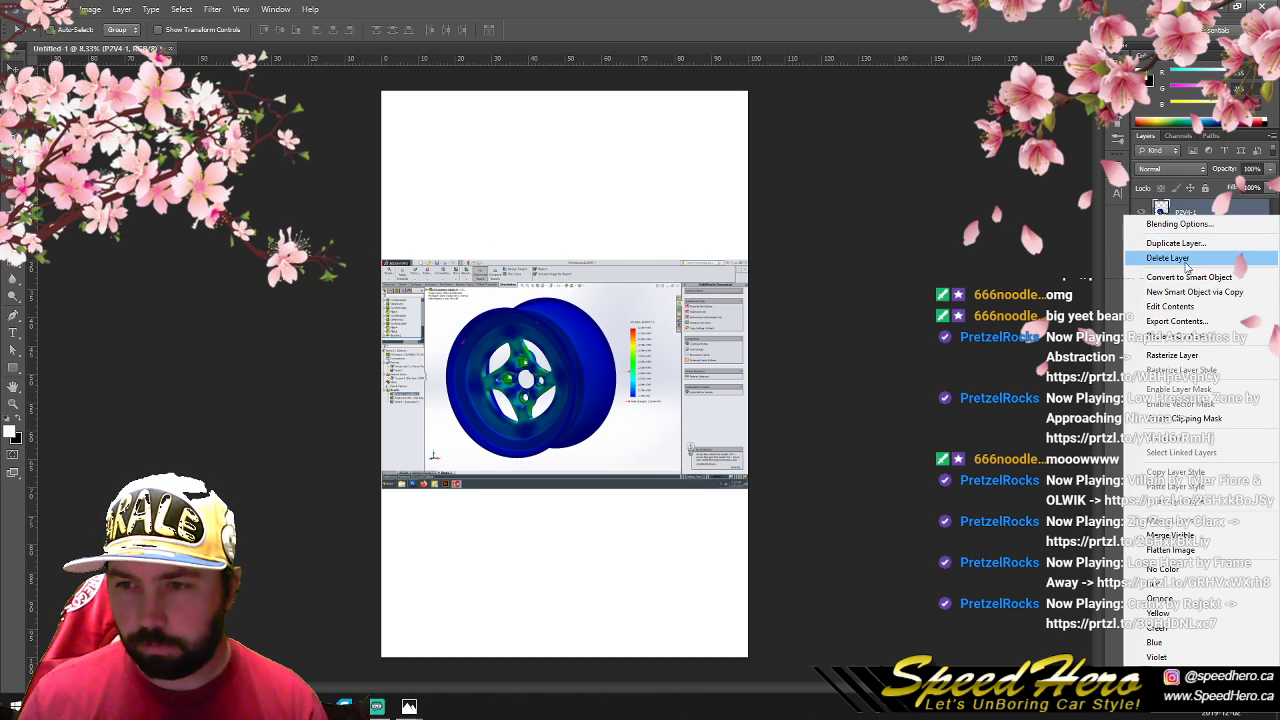
left_click(1189, 354)
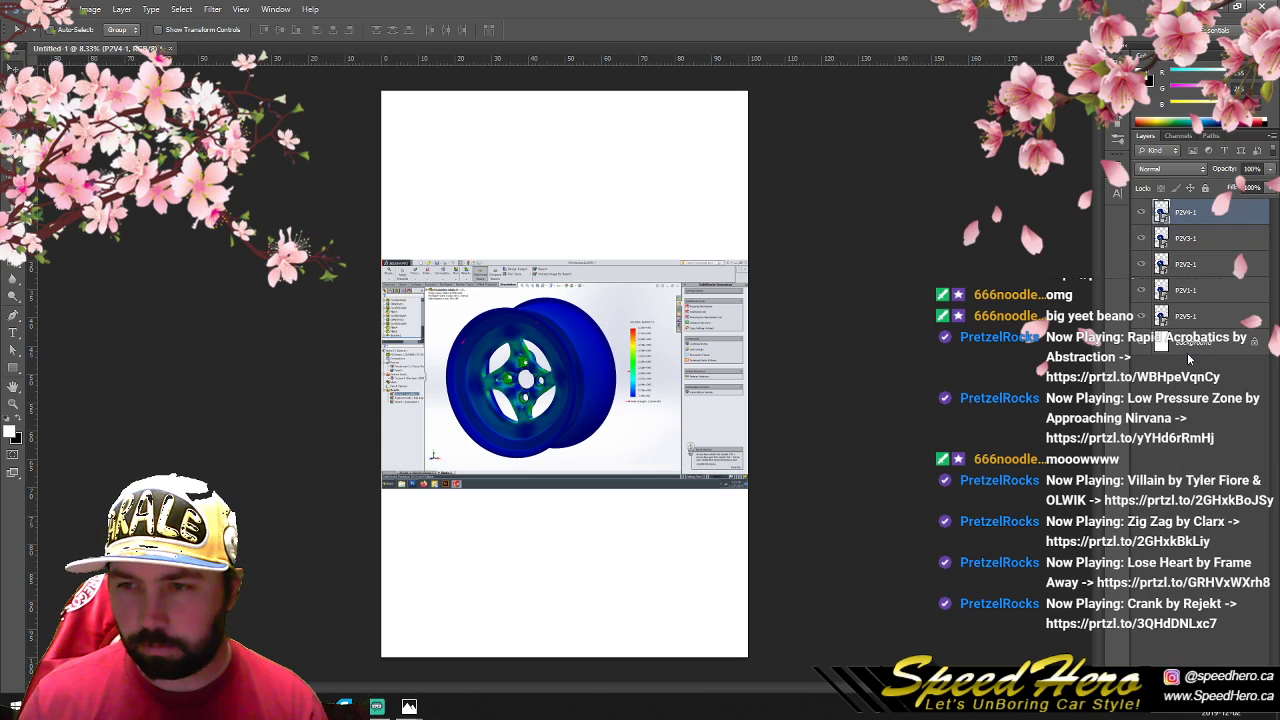
right_click(1220, 229)
left_click(1150, 367)
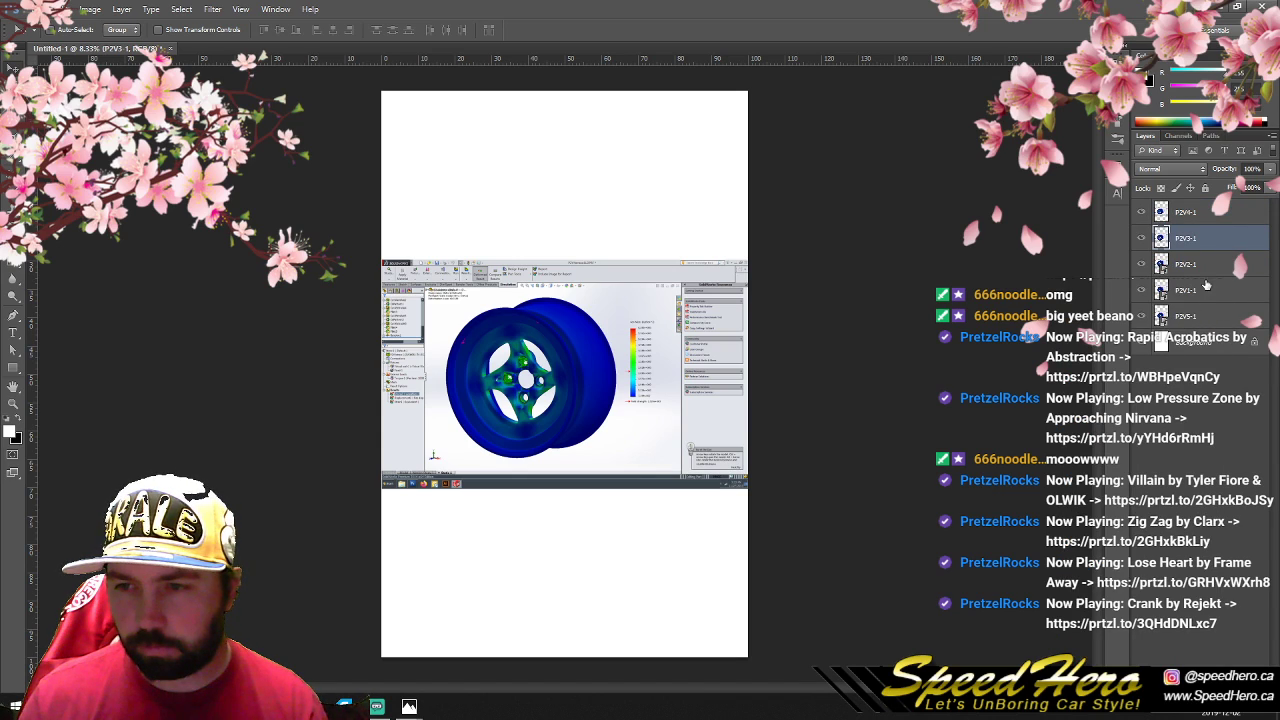
right_click(1211, 270)
left_click(1157, 366)
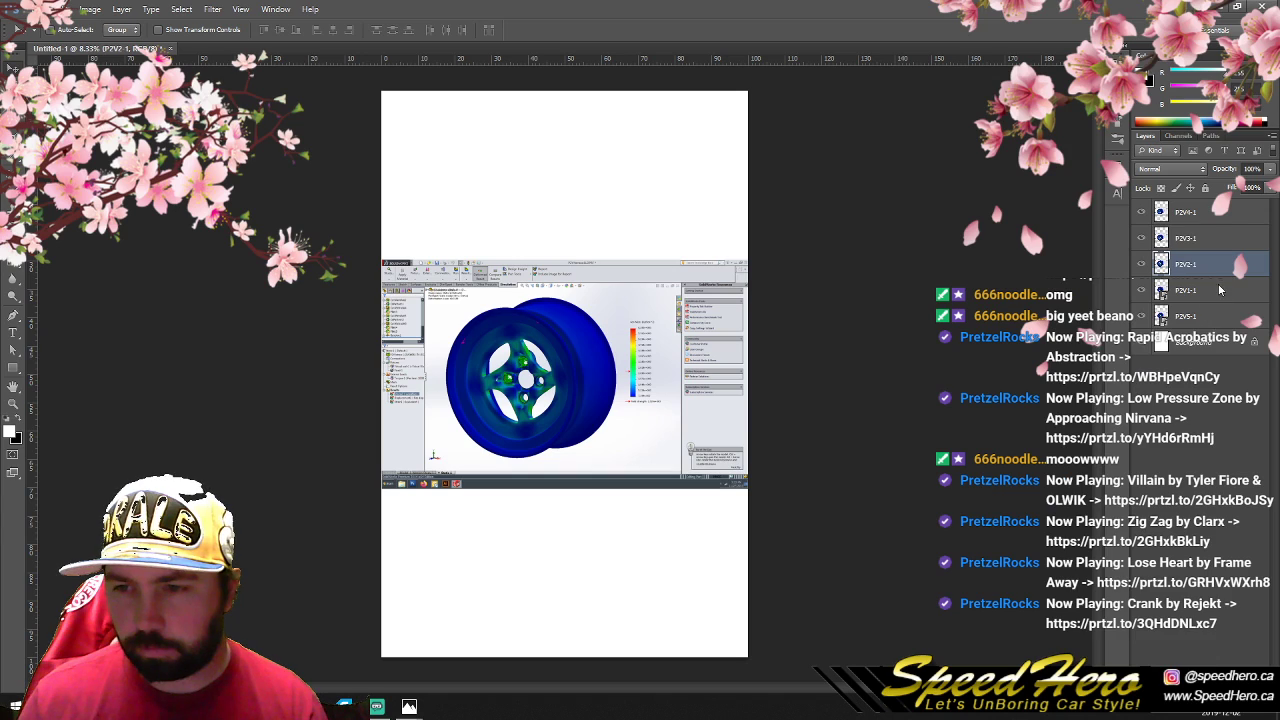
right_click(1218, 289)
left_click(1155, 367)
right_click(1204, 316)
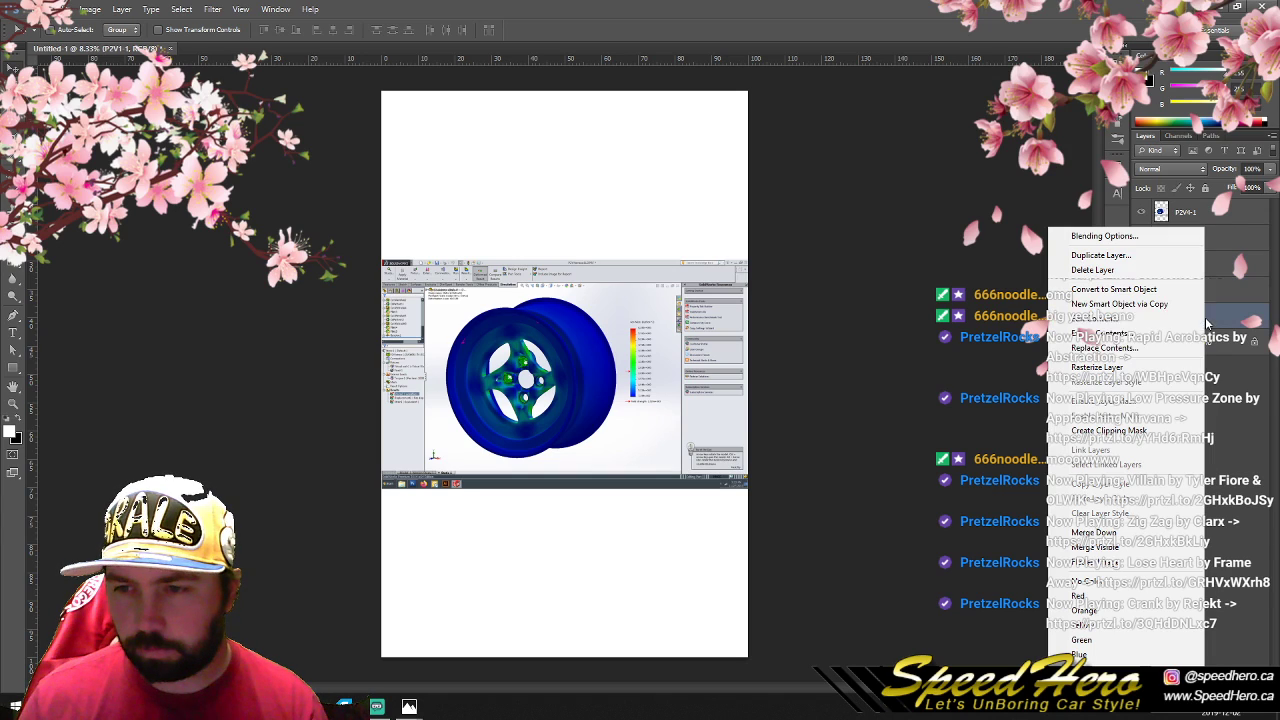
left_click(1148, 367)
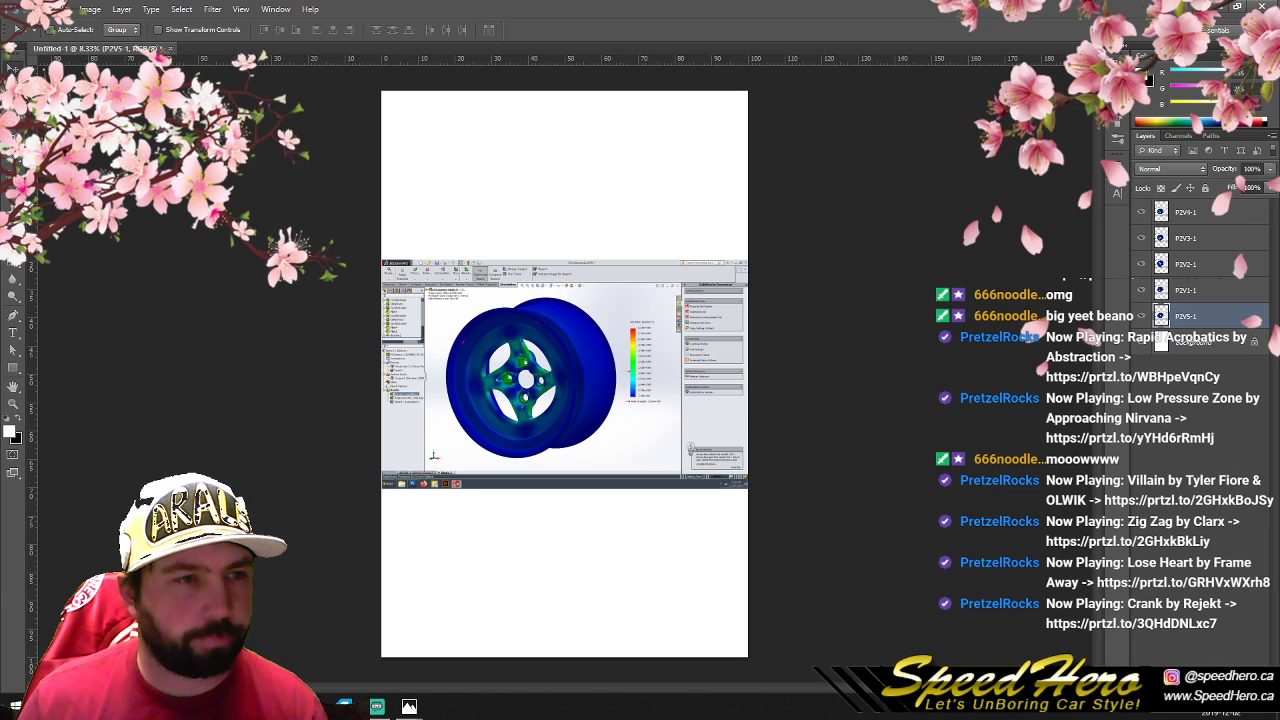
Step: Select a rectangle around the wheel and its color legend, about 56% by 29% of the page, and invert the selection
key("m")
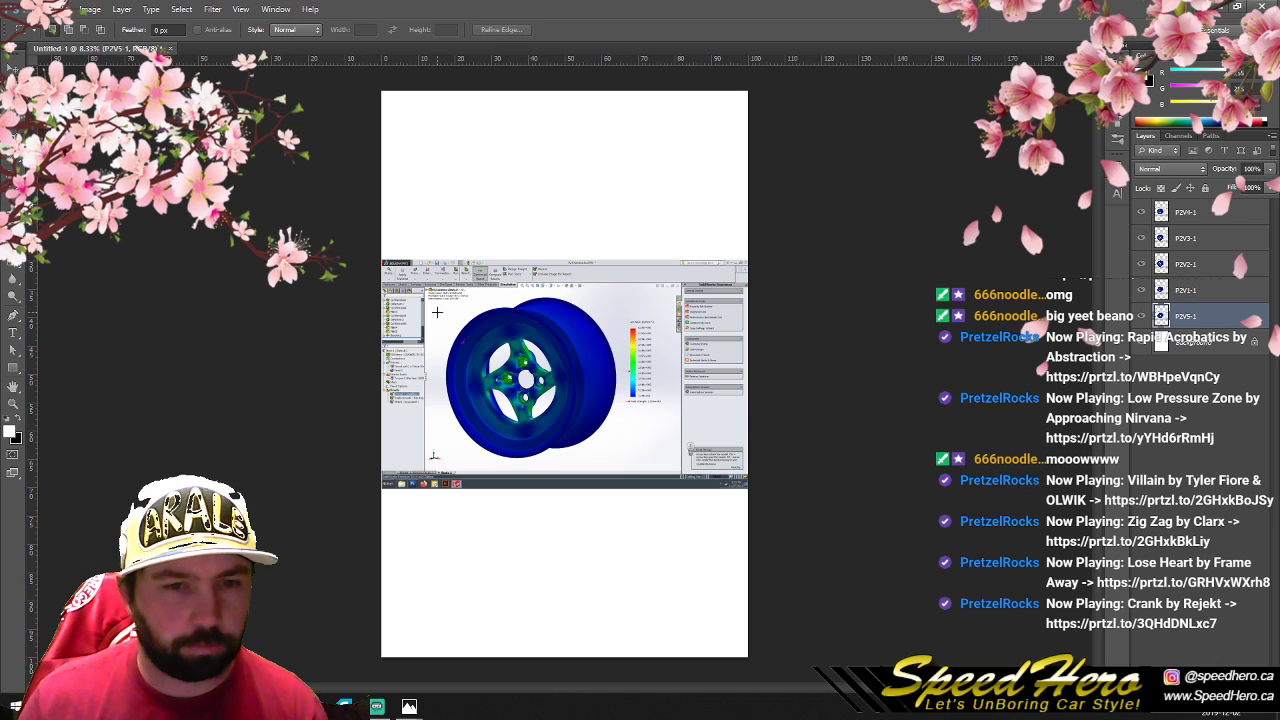
left_click_drag(432, 296, 638, 459)
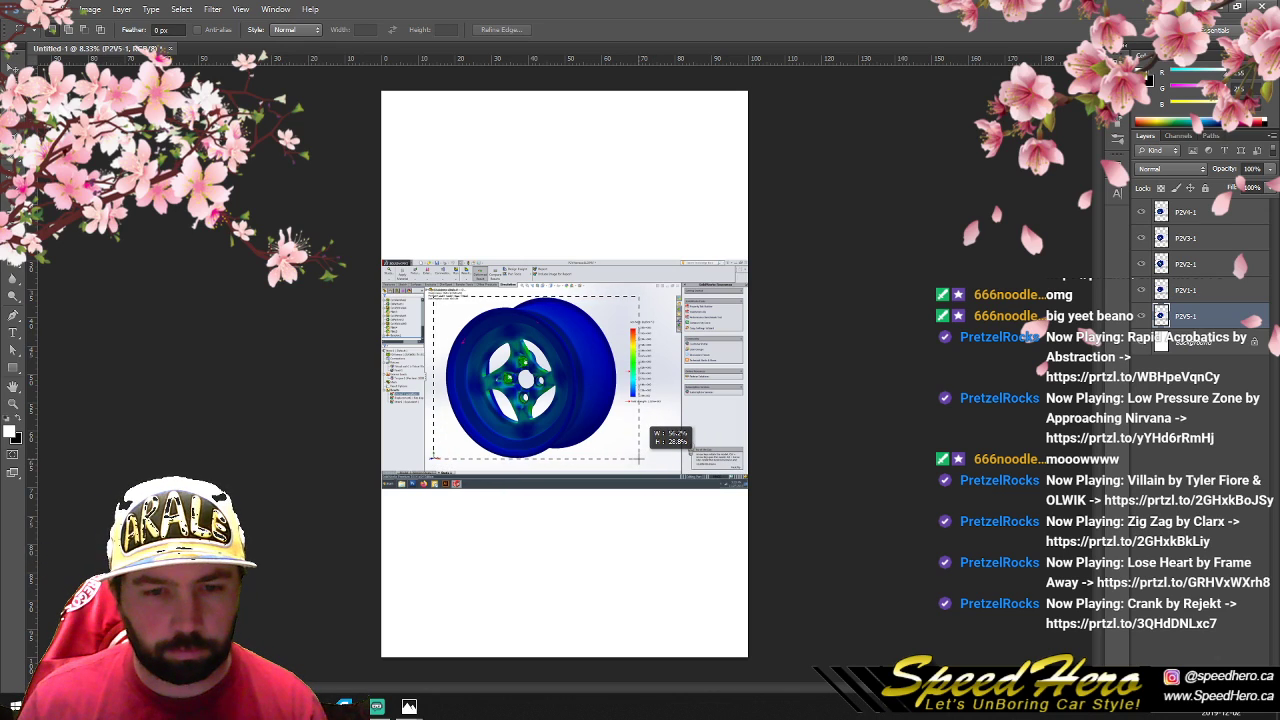
left_click_drag(638, 459, 638, 459)
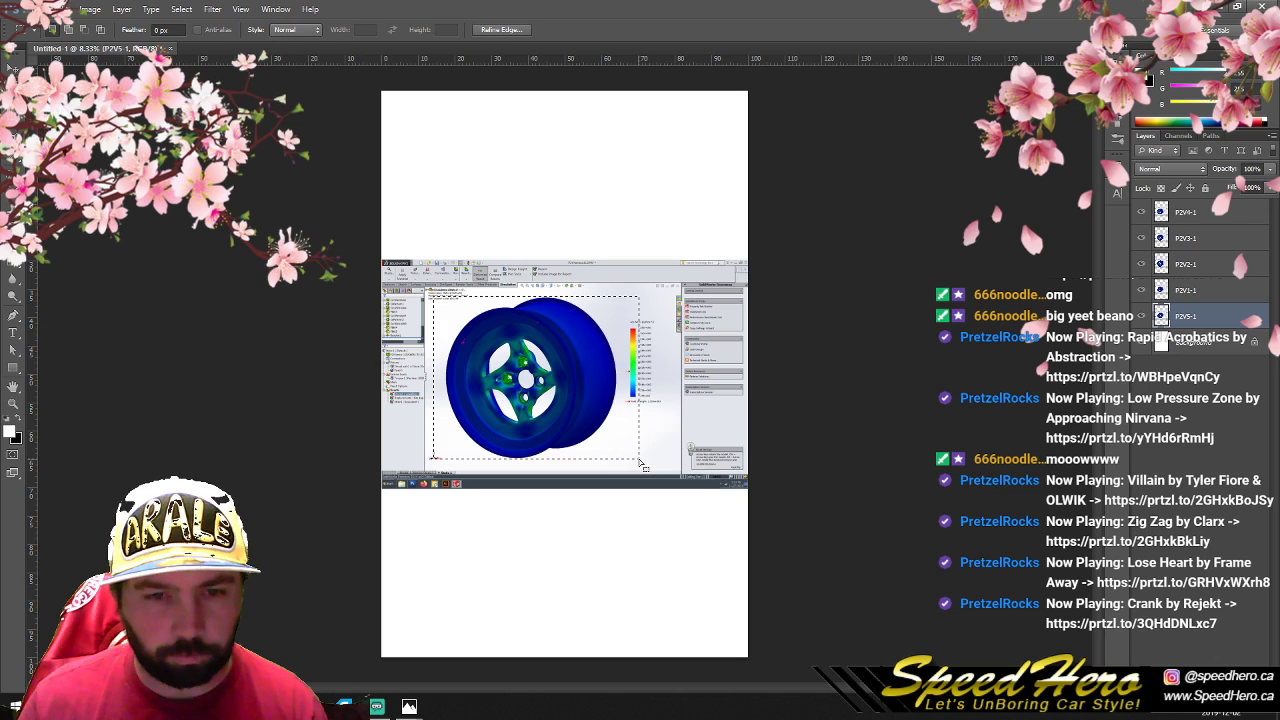
left_click(181, 9)
left_click(193, 65)
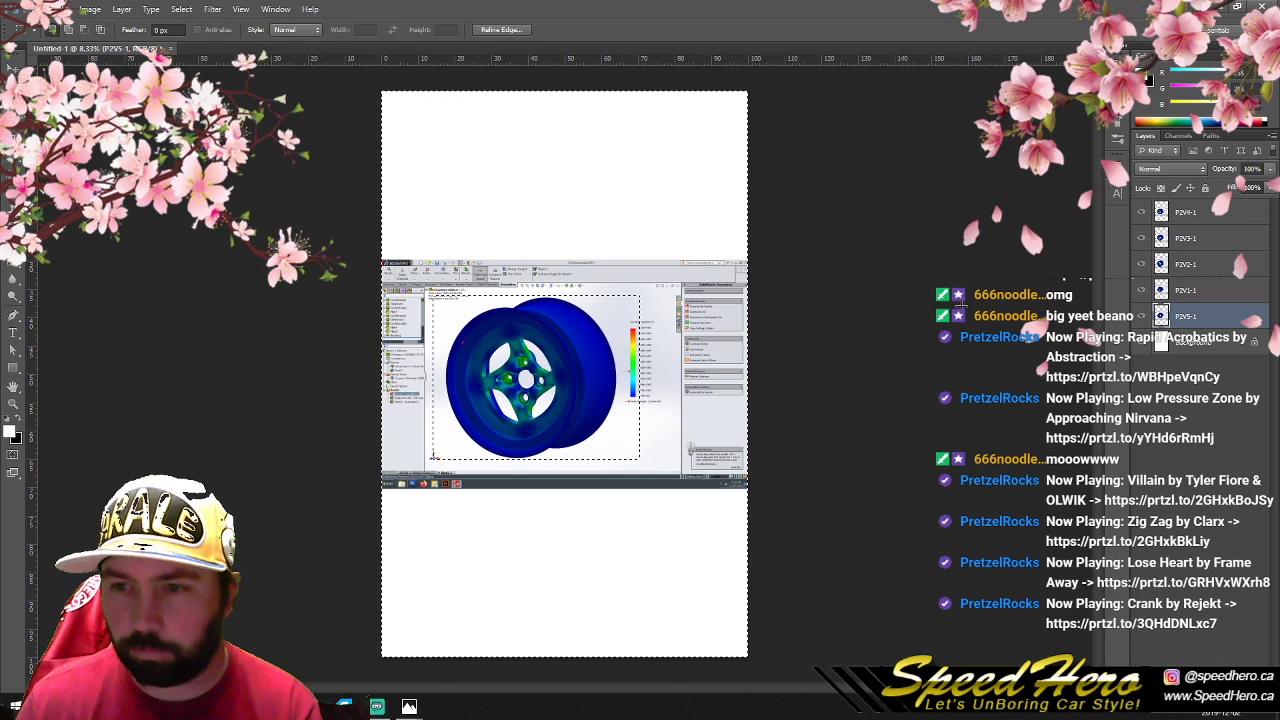
Step: Delete the screenshot surroundings outside the wheel area on all five plot layers, hiding each finished layer to reach the one below
left_click(1160, 212)
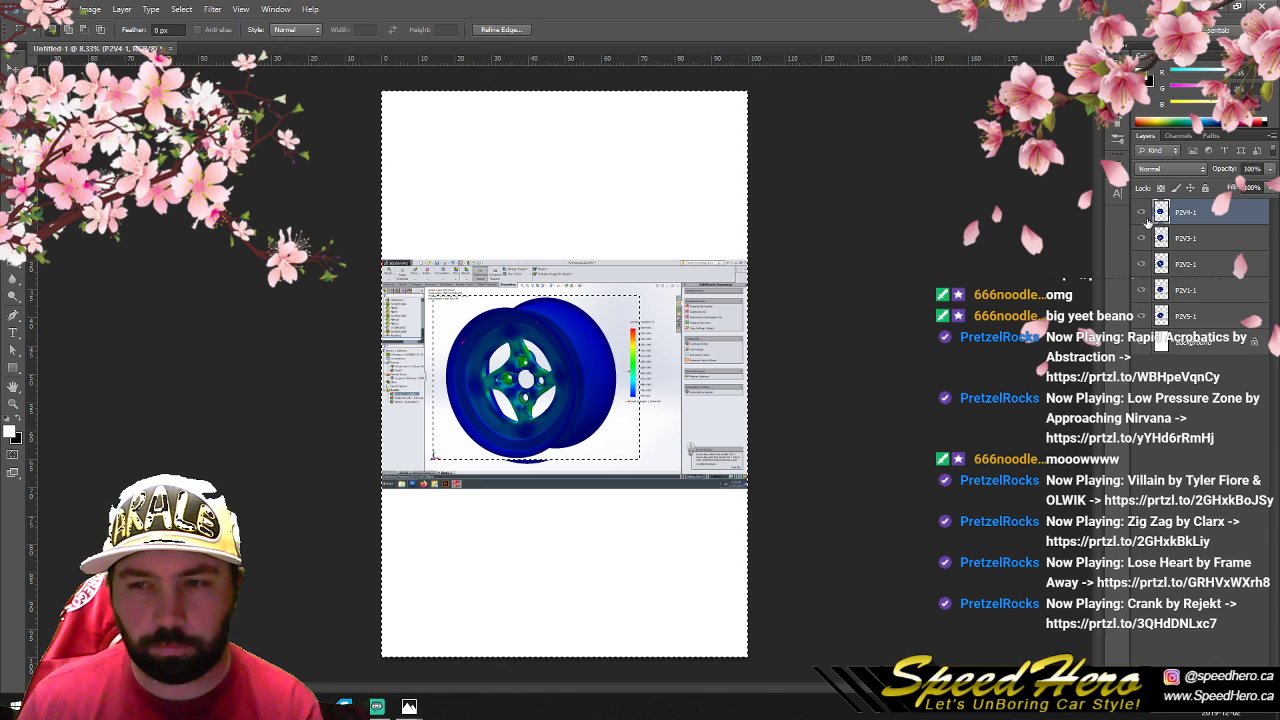
left_click(1140, 213)
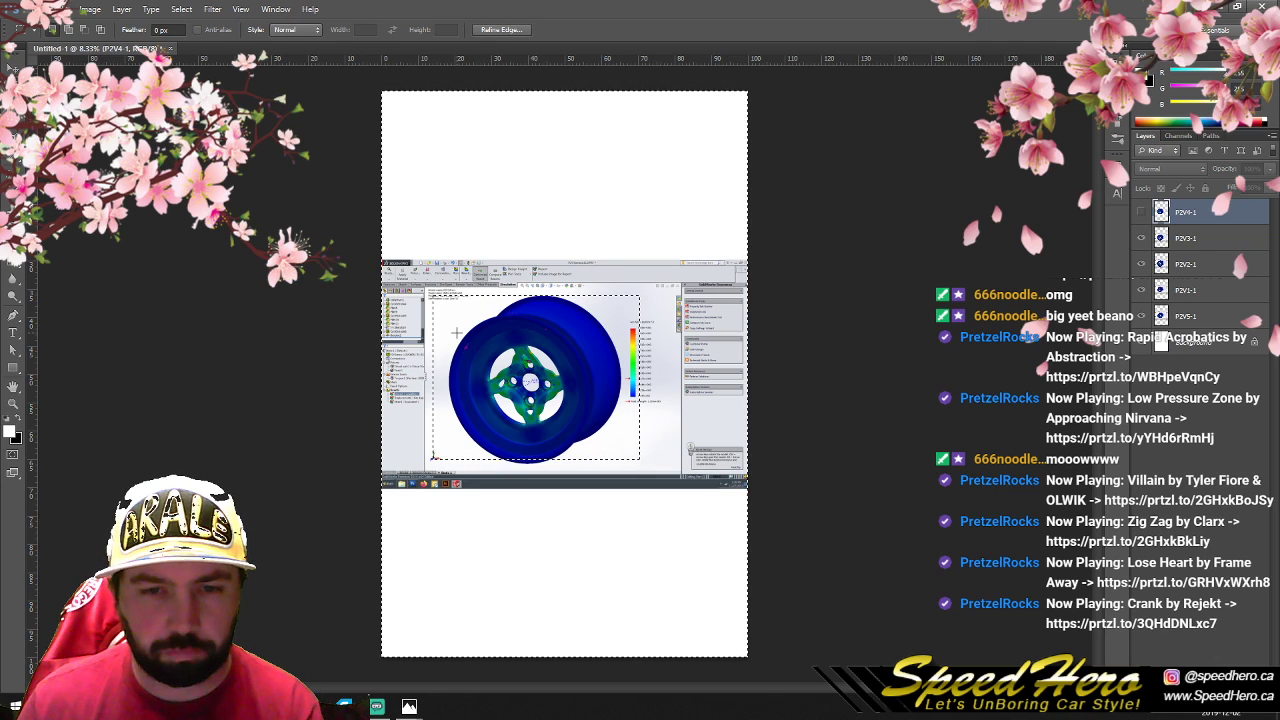
left_click(1160, 240)
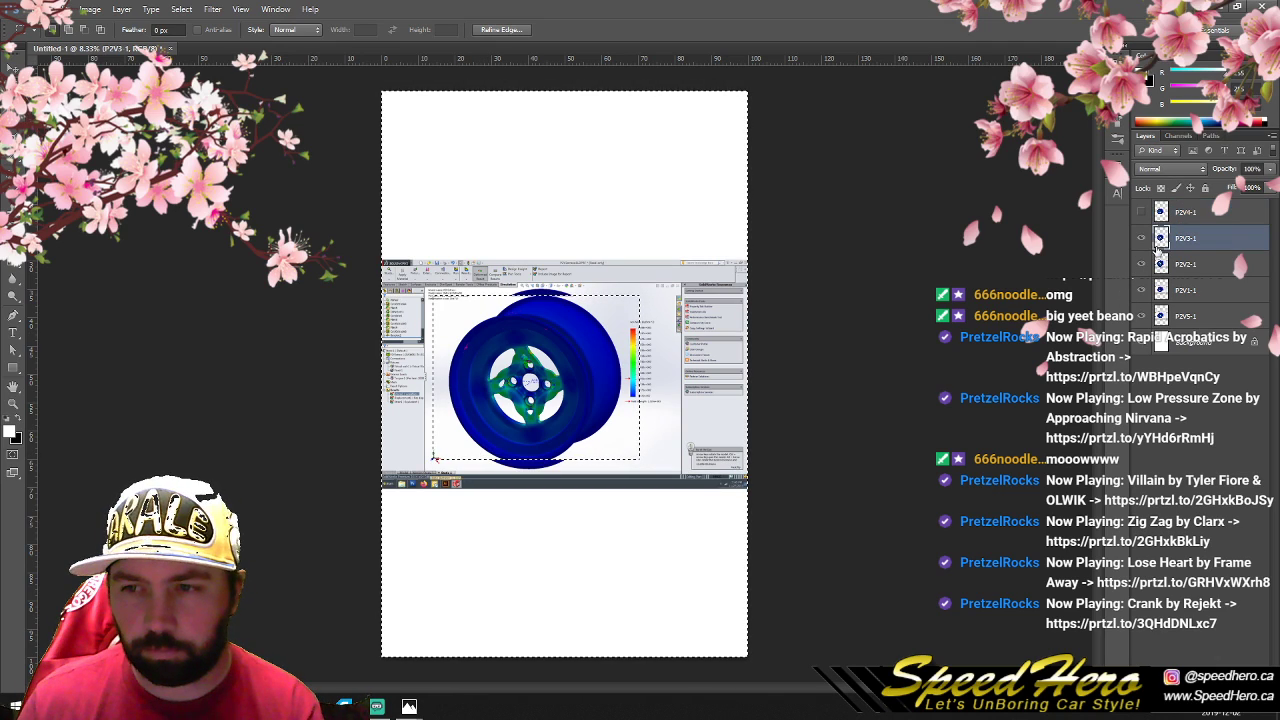
left_click(1141, 239)
left_click(1160, 264)
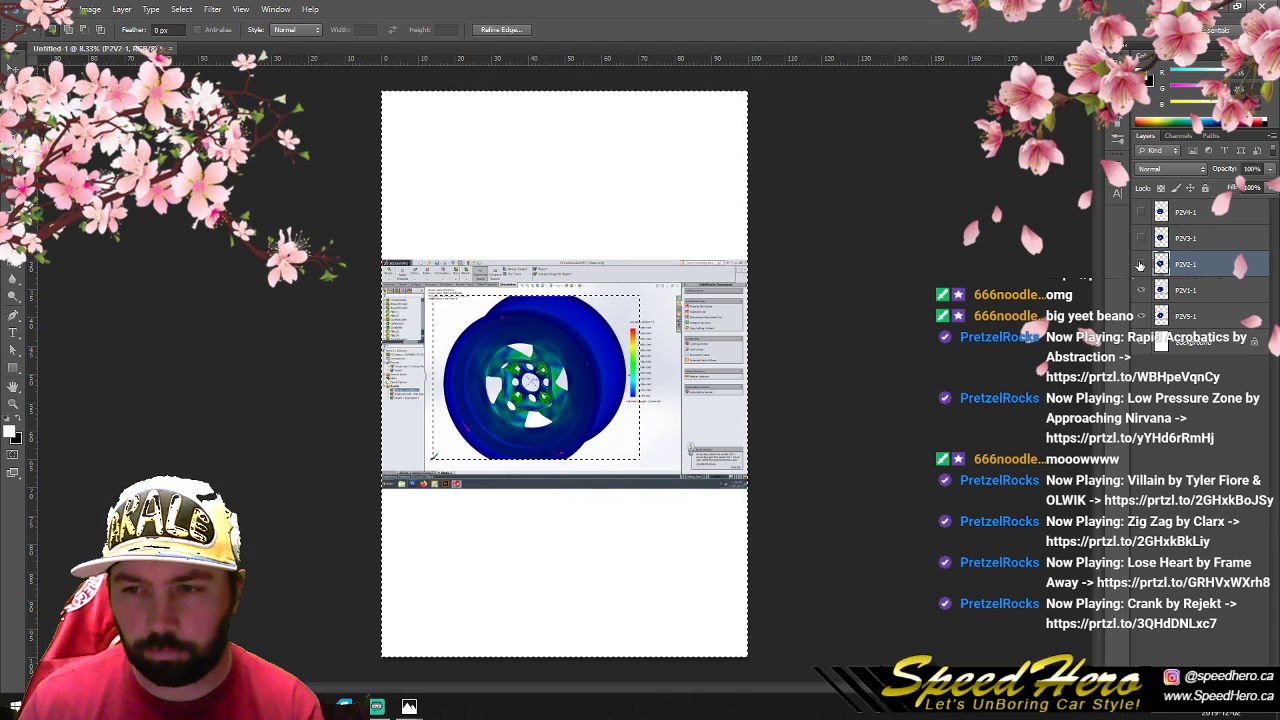
left_click(1141, 264)
left_click(1160, 290)
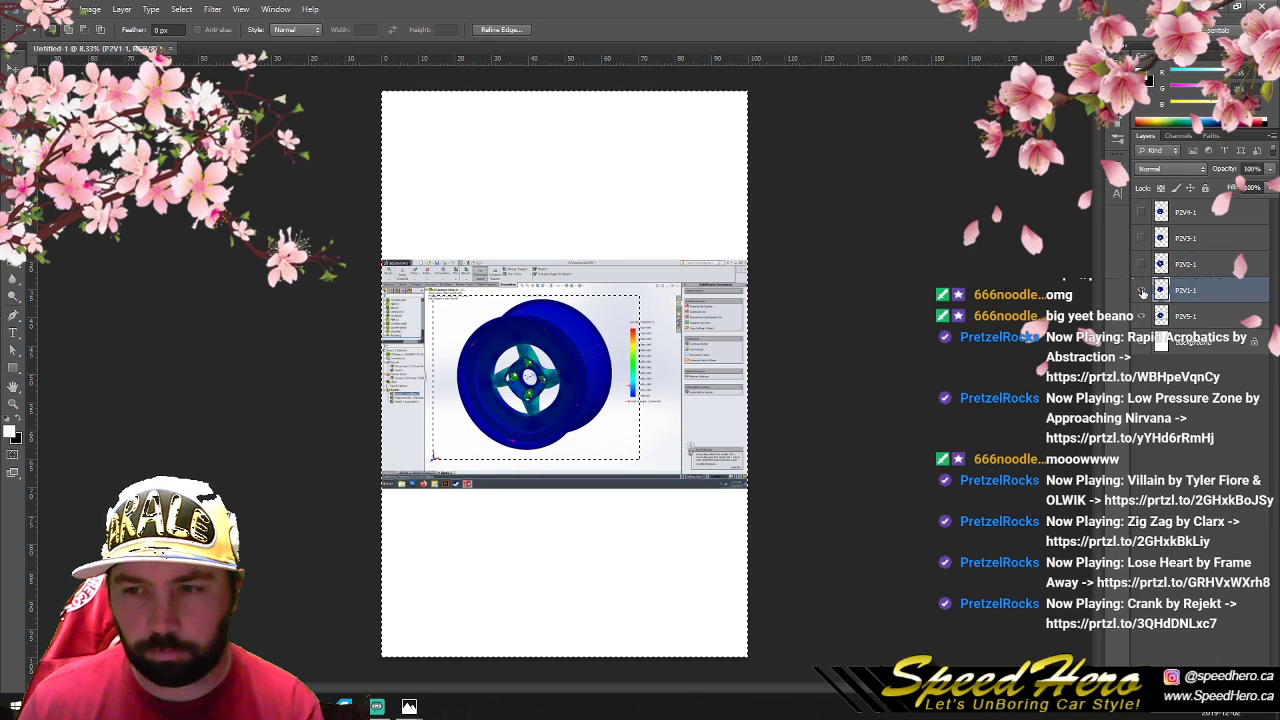
left_click(1141, 290)
left_click(1160, 316)
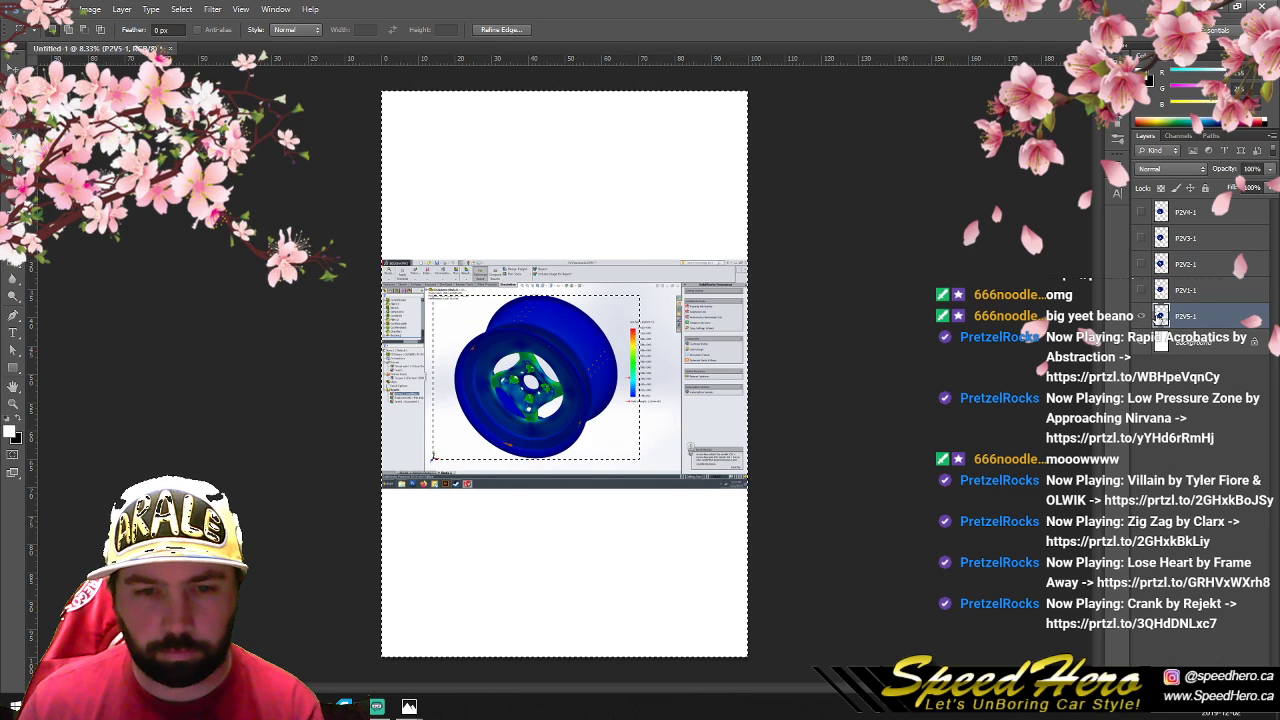
key("Delete")
Step: Clear the selection and make the P2V1-1, P2V2-1, P2V3-1 and P2V4-1 layers visible again
key("ctrl+d")
left_click(1170, 215)
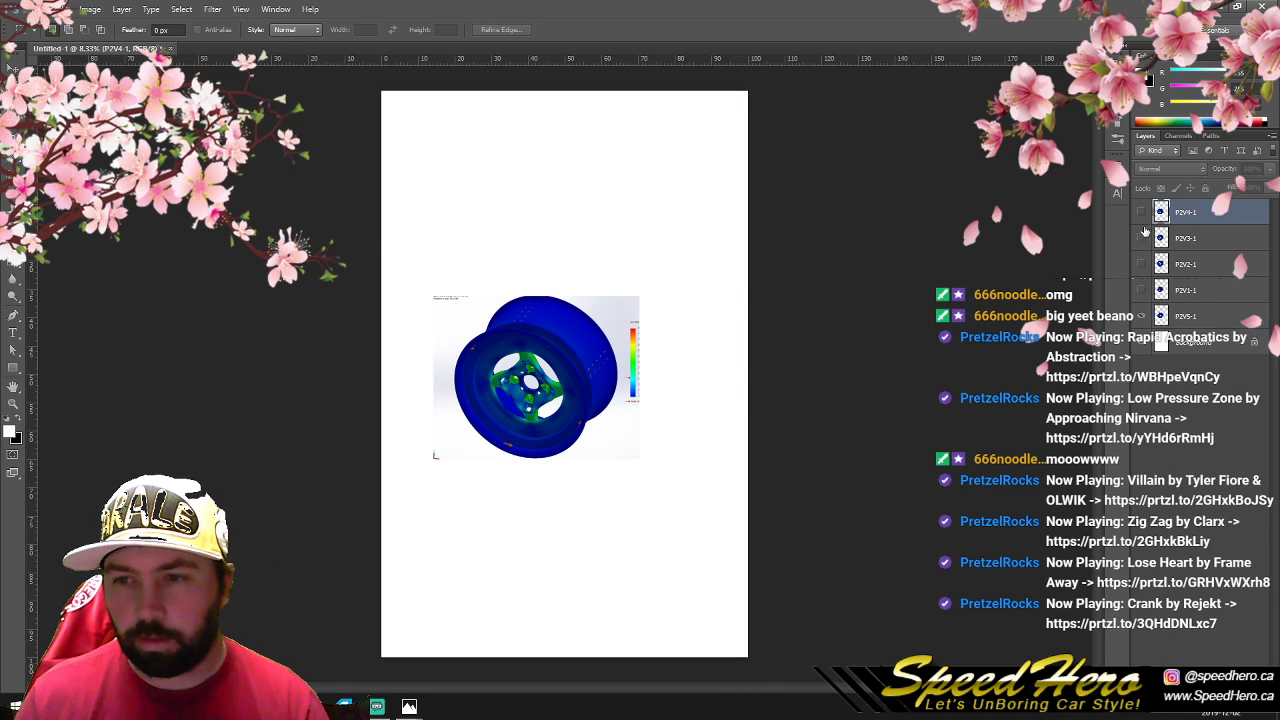
left_click(1141, 289)
left_click(1141, 263)
left_click(1141, 237)
left_click(1141, 211)
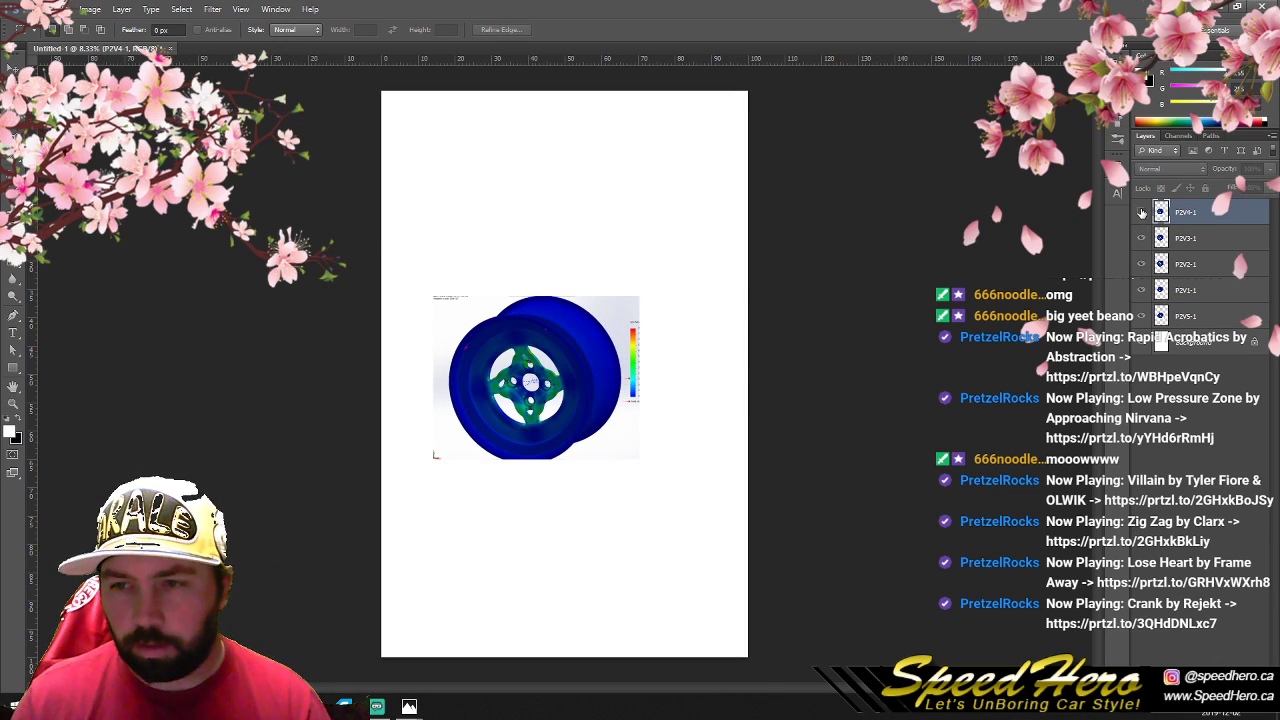
Step: Move the P2V4-1 plot to the page's upper-left corner and erase the stray vertical line left on its layer
left_click(10, 67)
left_click_drag(500, 372, 366, 313)
key("m")
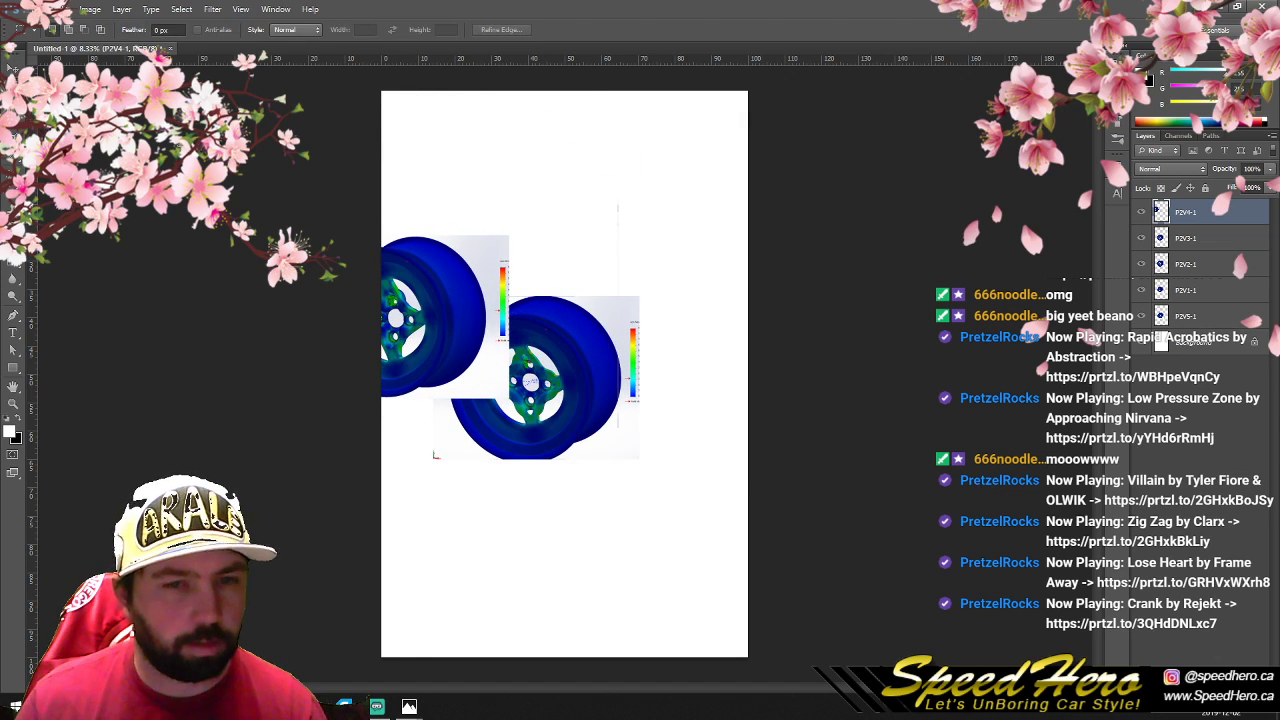
left_click_drag(664, 176, 585, 586)
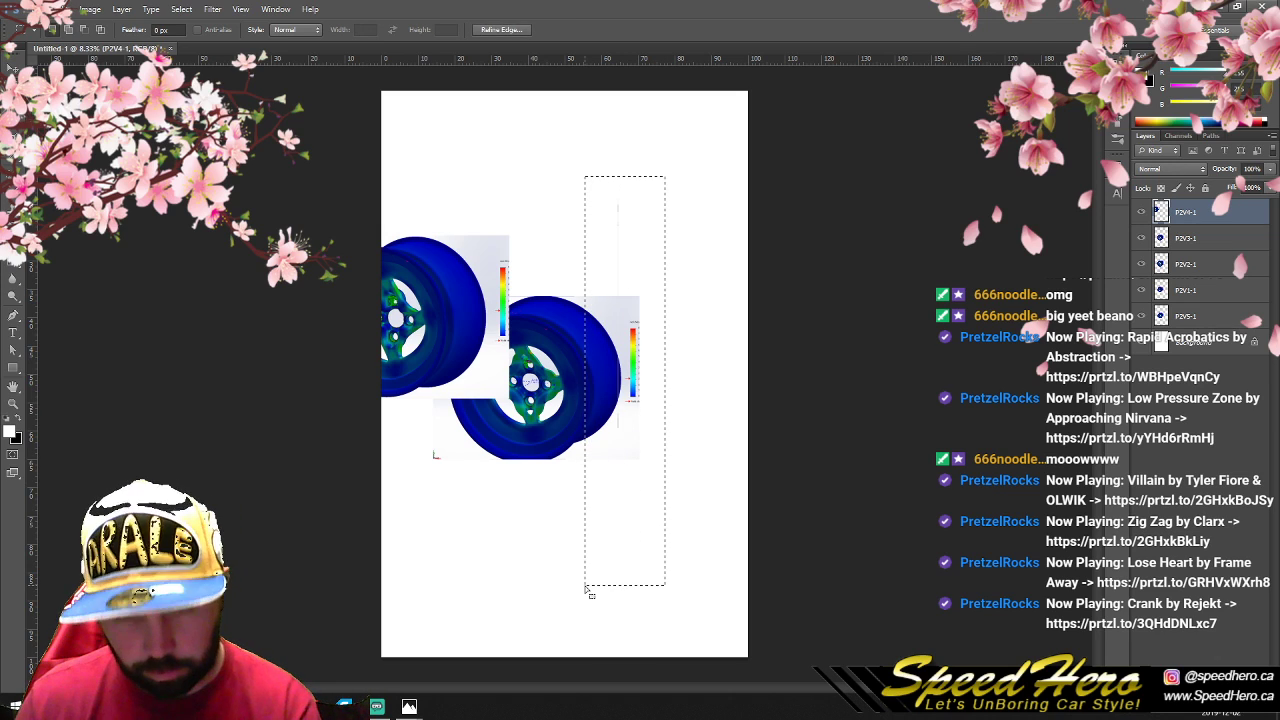
key("ctrl+d")
key("v")
left_click_drag(410, 329, 492, 183)
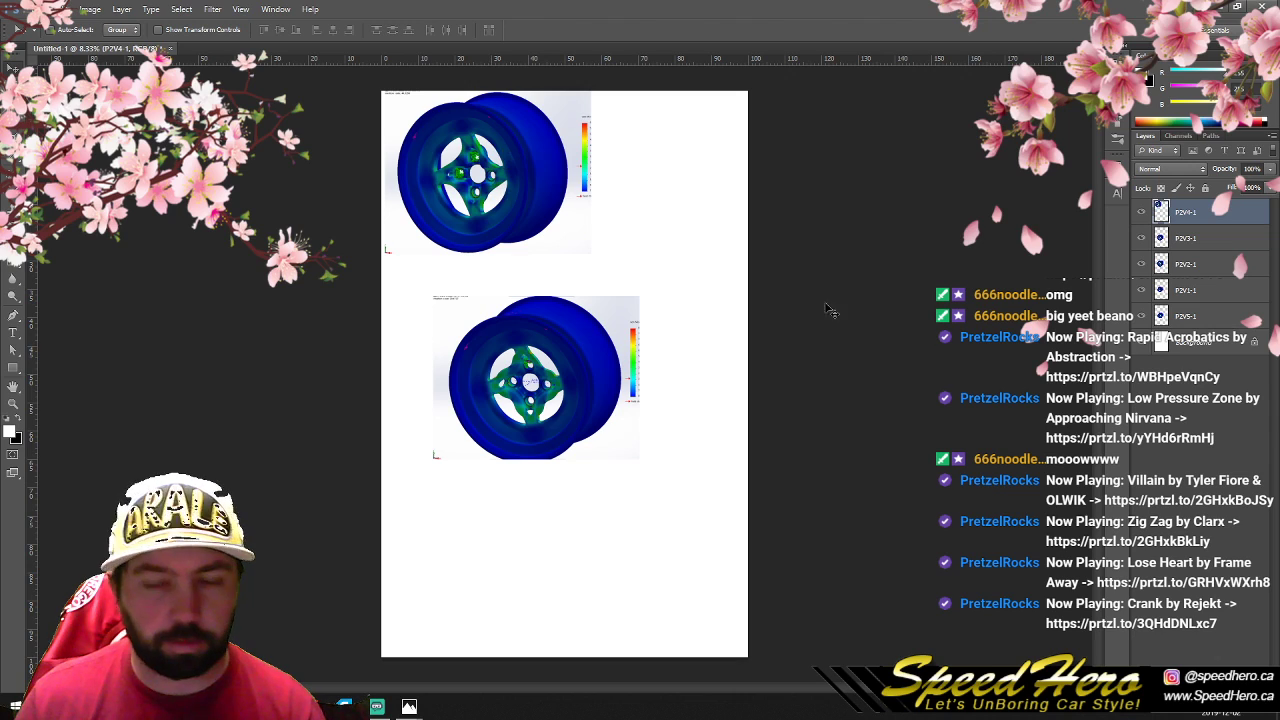
Step: Undo a trial move of the P2V3-1 plot and move the P2V4-1 plot back over the stack in the page's middle
left_click(1164, 240)
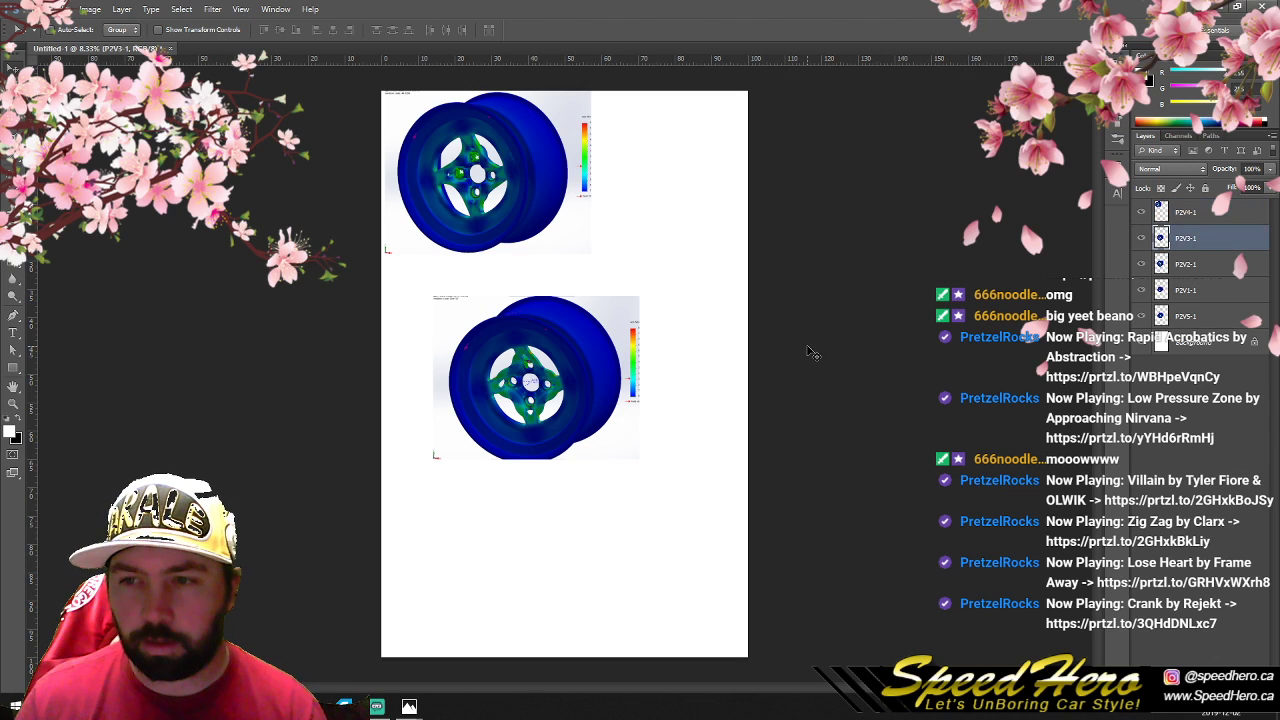
left_click_drag(523, 176, 544, 246)
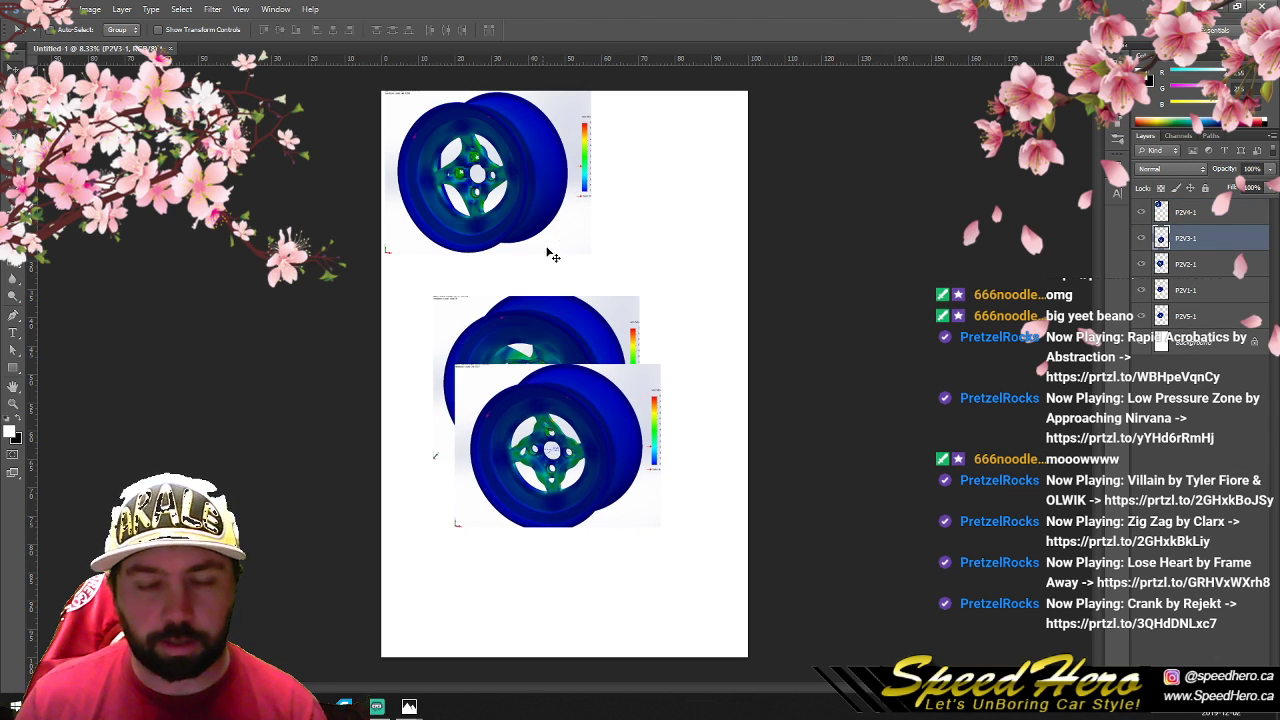
key("ctrl+z")
left_click(1157, 214)
left_click_drag(518, 176, 567, 356)
Step: Move the P2V1-1 plot to the page's upper-left corner and erase the stray vertical line left on its layer
left_click(1154, 292)
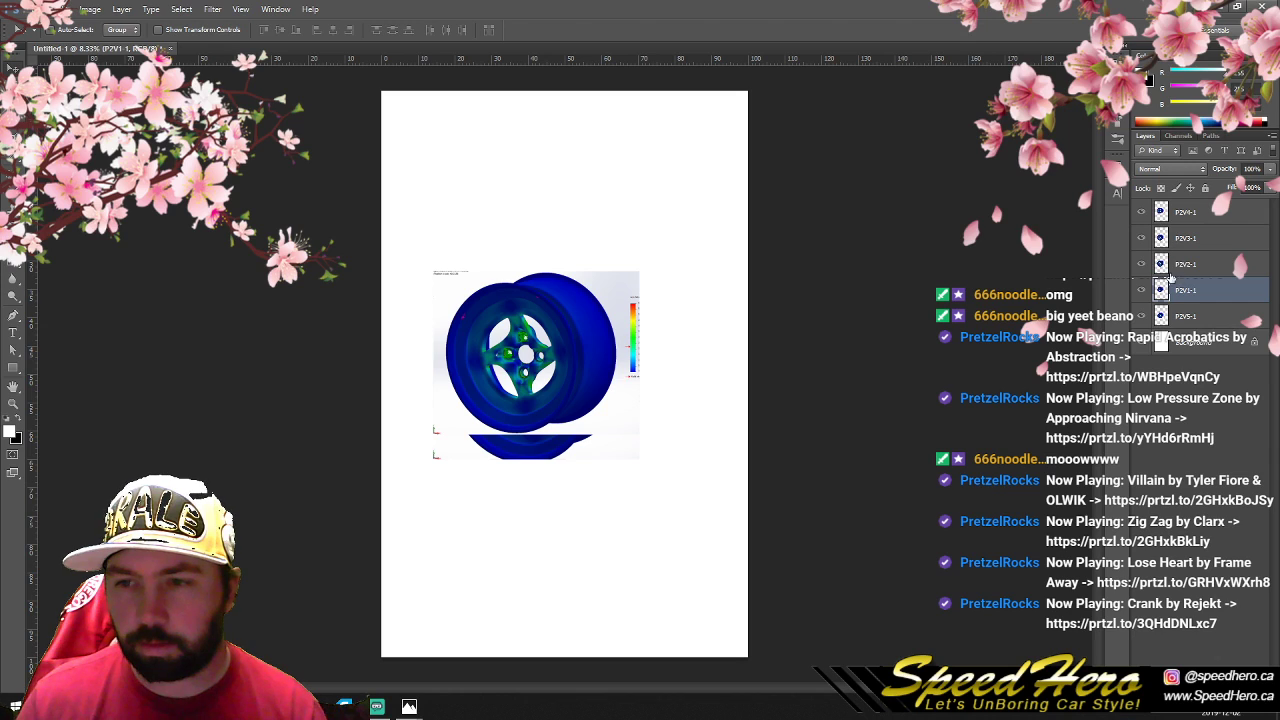
left_click_drag(580, 390, 510, 246)
key("m")
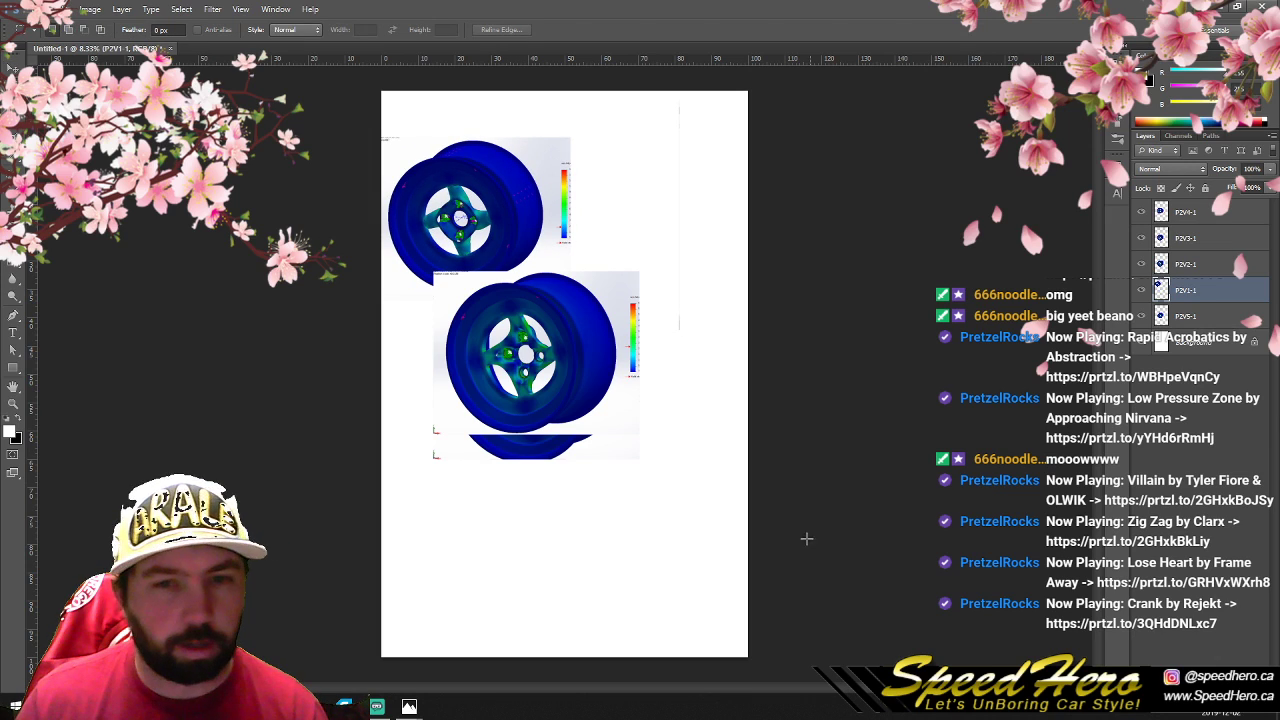
left_click_drag(748, 456, 748, 452)
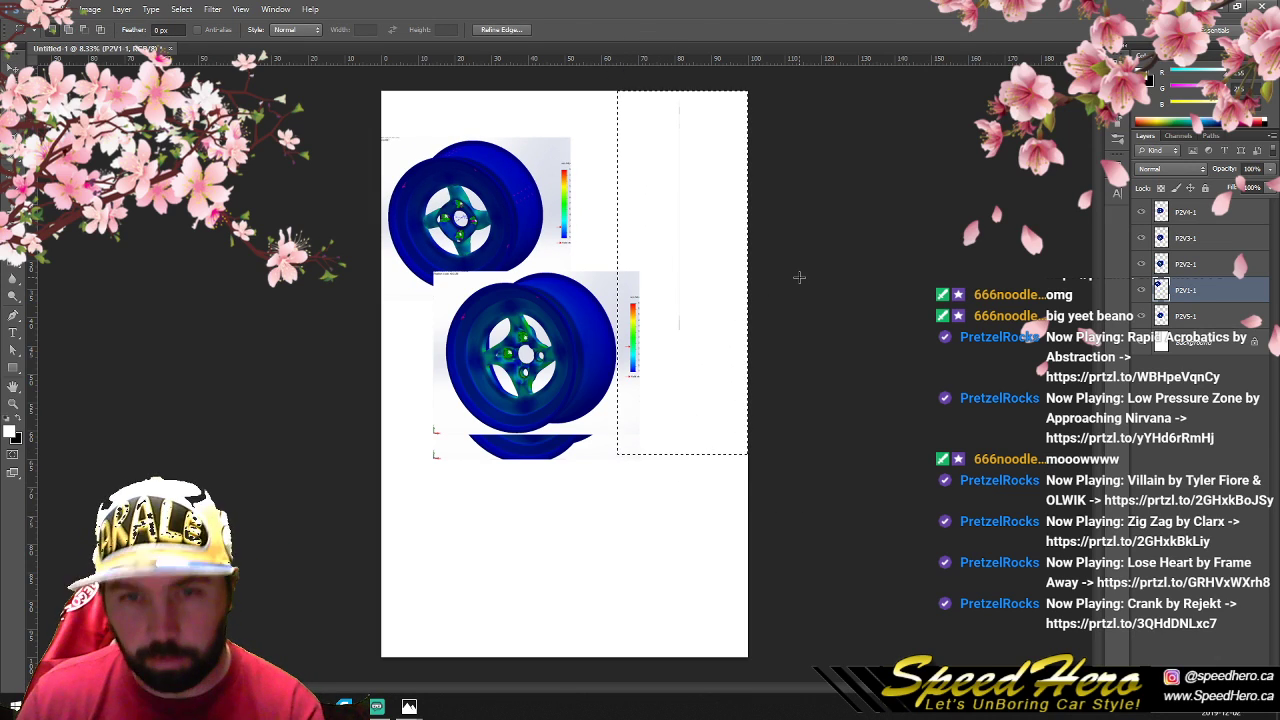
key("ctrl+d")
key("v")
left_click_drag(501, 237, 519, 191)
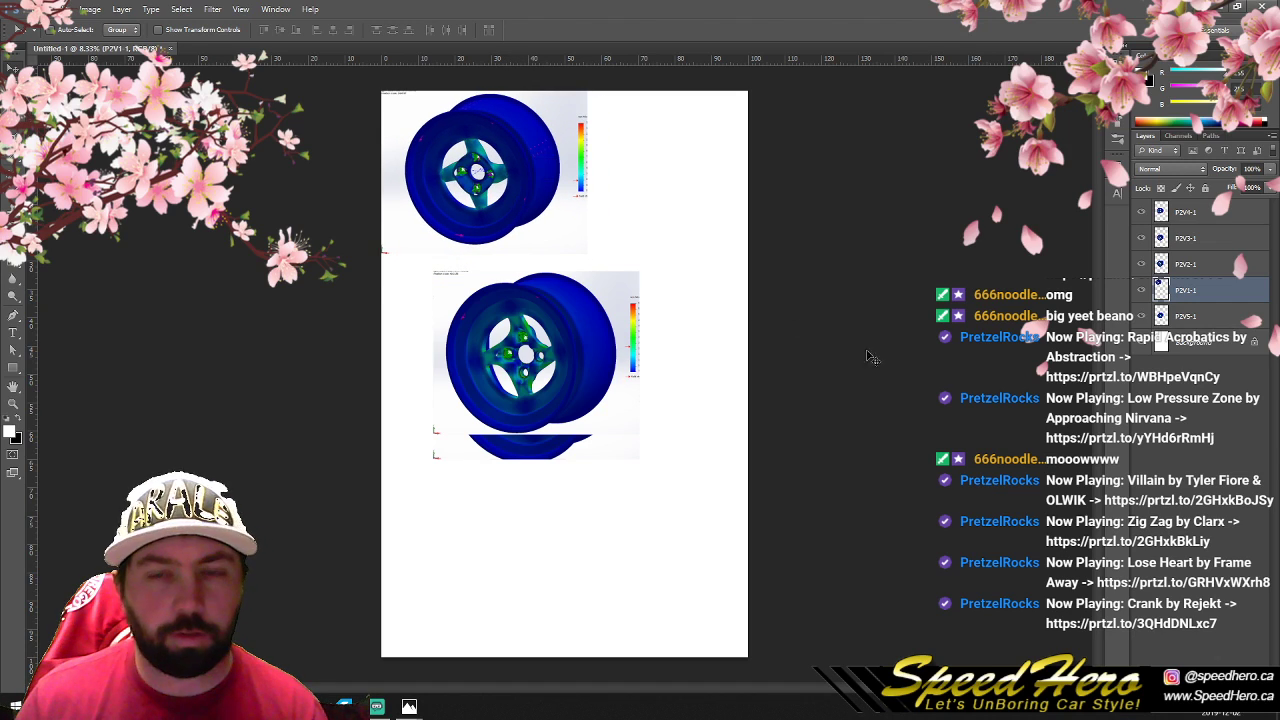
Step: Shift the P2V2-1 plot slightly out of the stack and widen the canvas to 125 percent, anchoring the existing content at the upper-left corner
left_click(1185, 264)
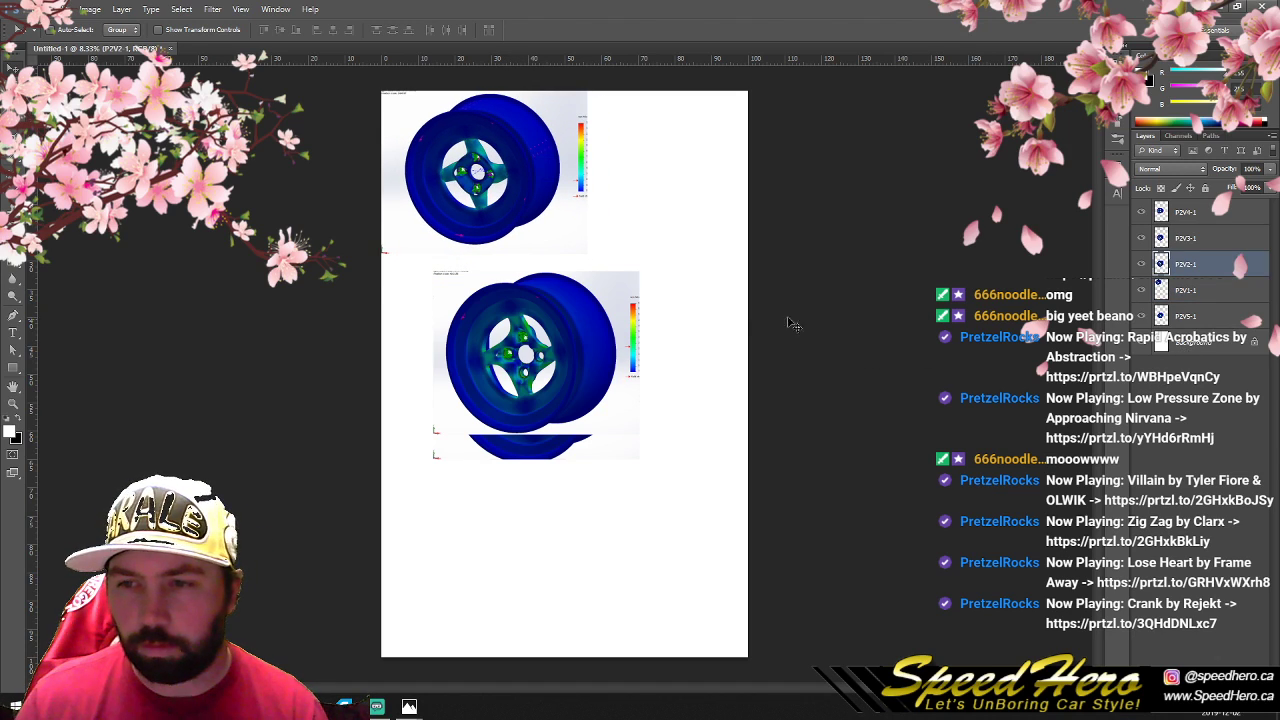
mouse_move(520, 371)
left_mouse_down()
mouse_move(617, 379)
mouse_move(640, 228)
mouse_move(668, 160)
mouse_move(535, 385)
left_mouse_up()
left_click(61, 9)
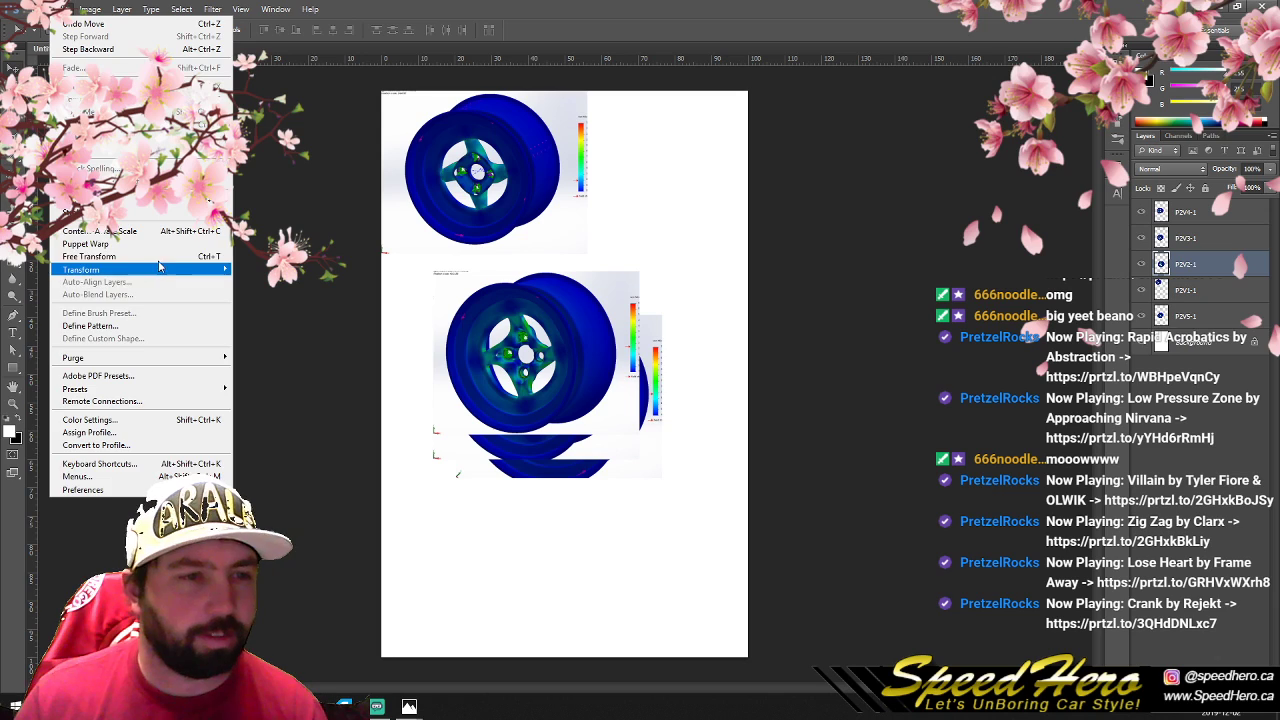
mouse_move(90, 9)
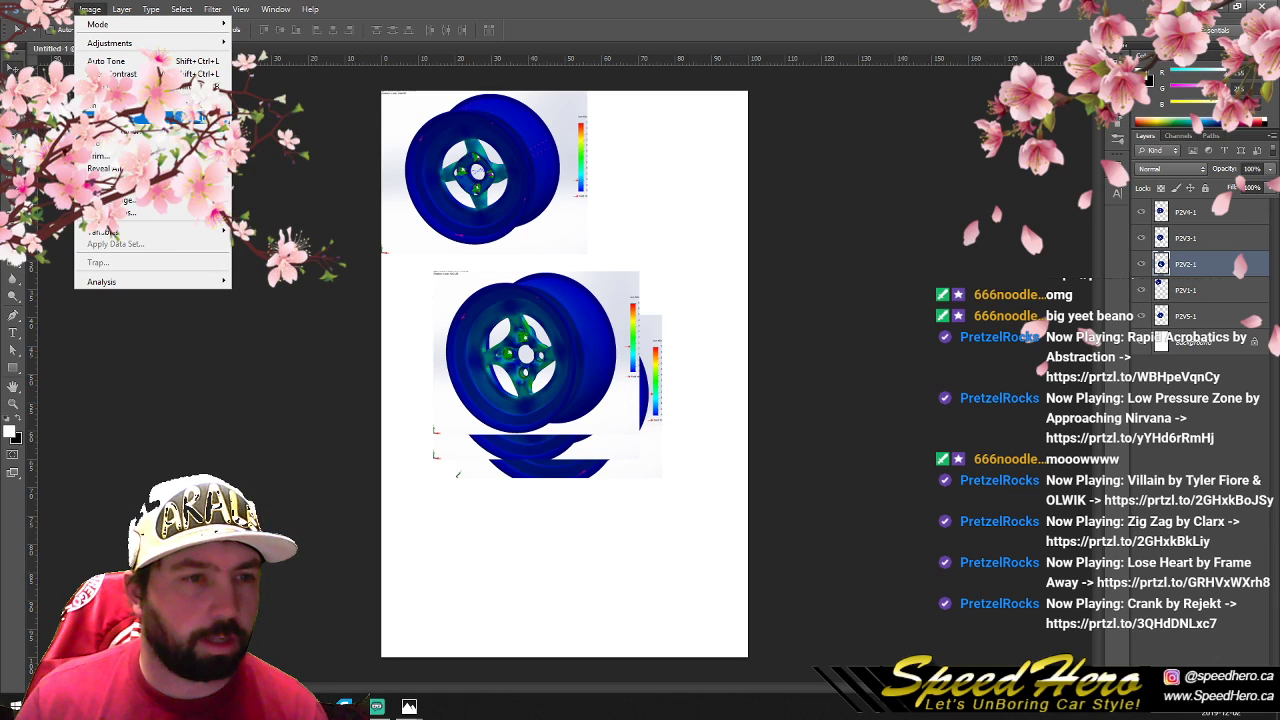
left_click(115, 118)
left_click(630, 246)
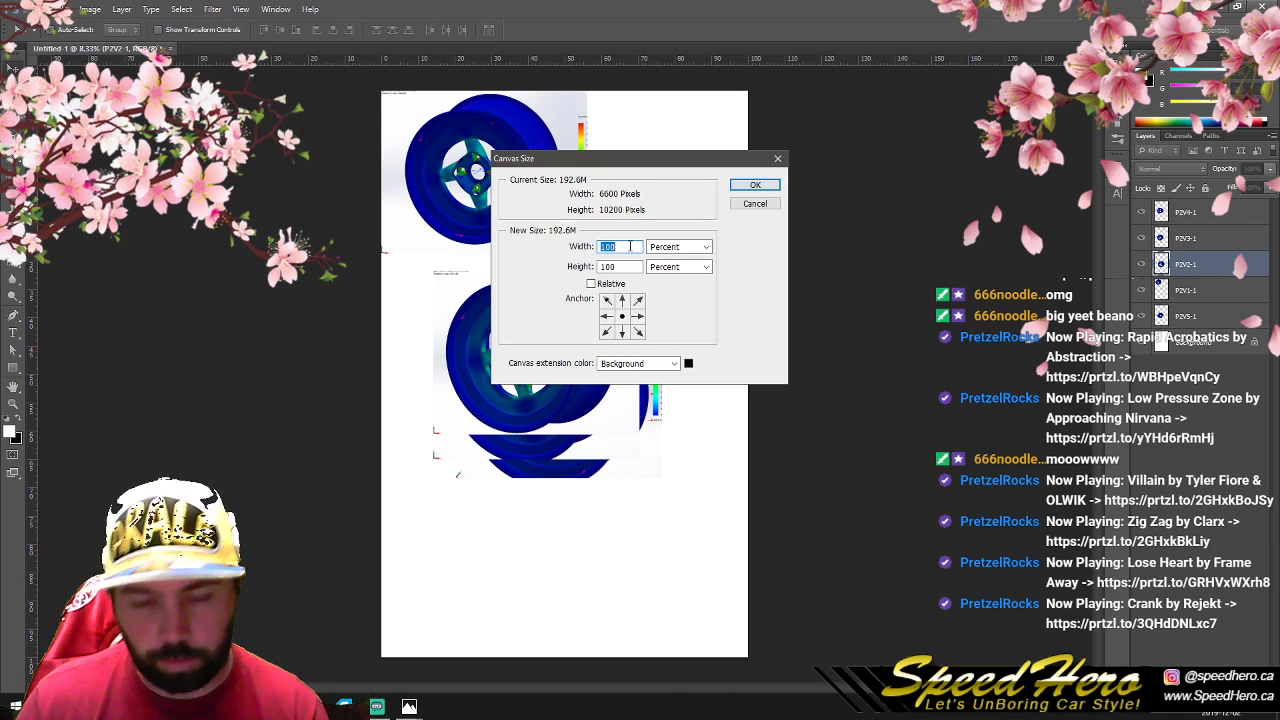
type("125")
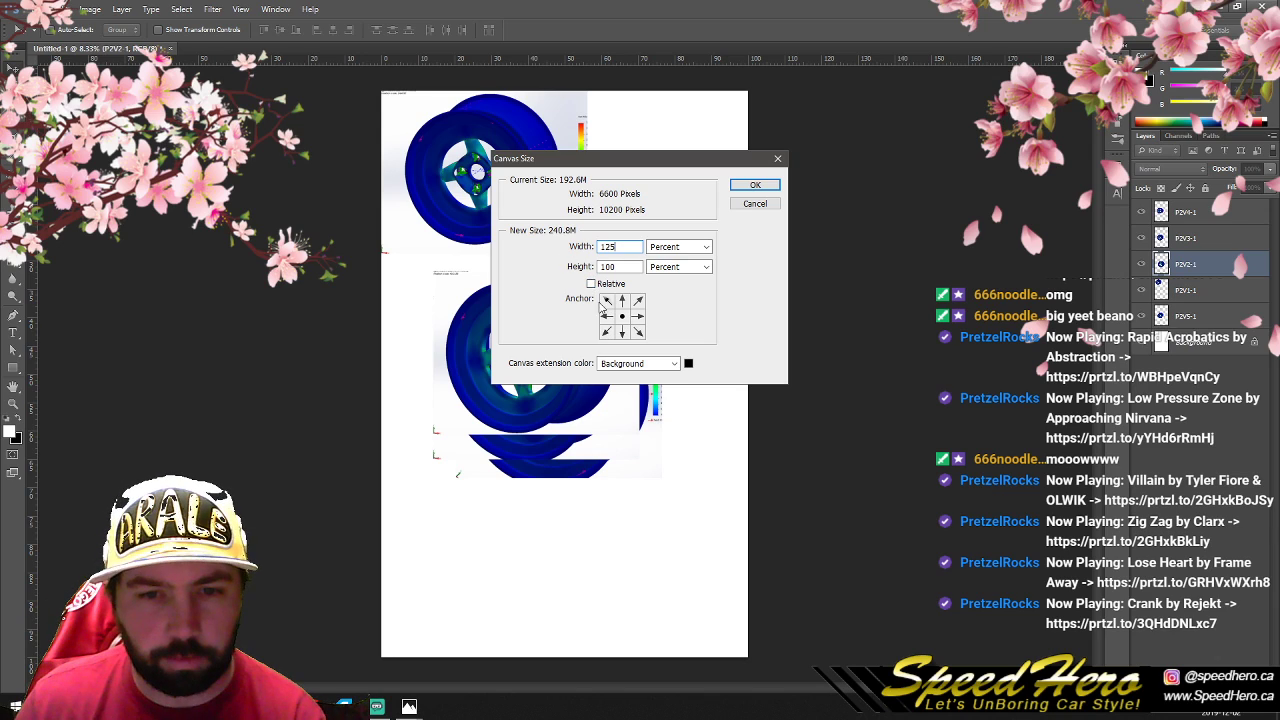
left_click(606, 301)
left_click(752, 184)
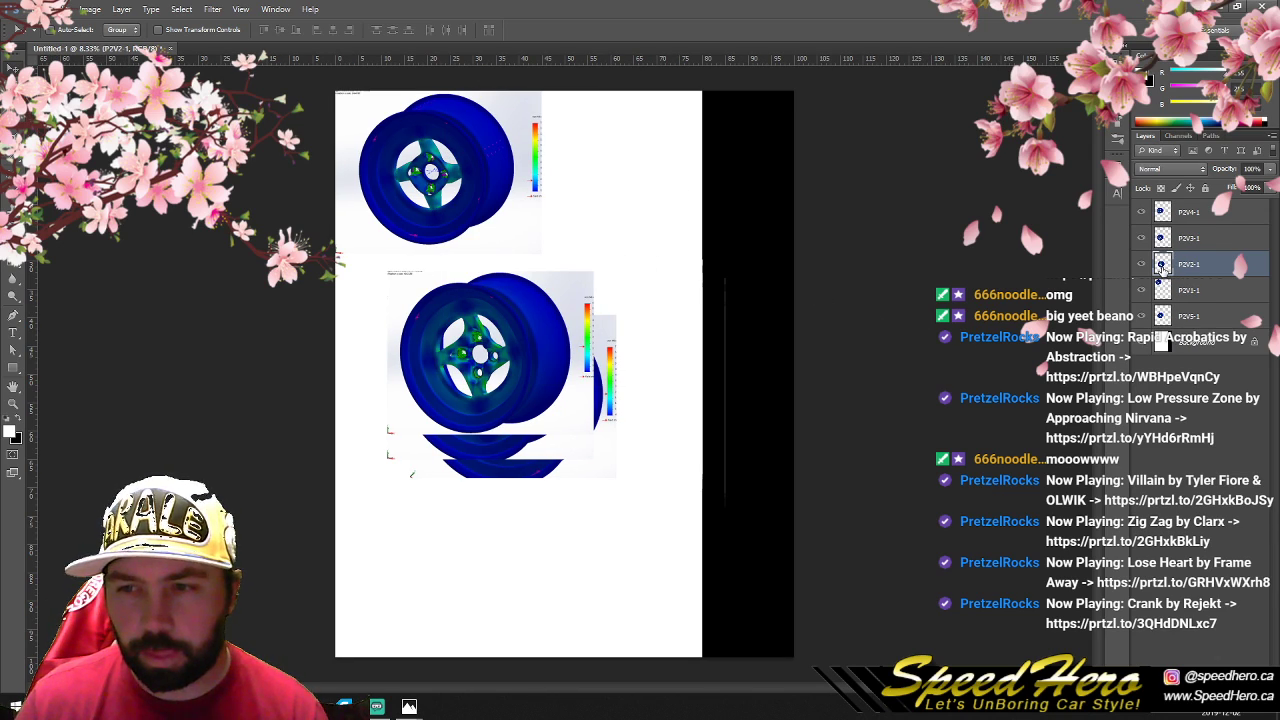
Step: Erase the stray vertical line on the P2V2-1 layer and place its plot directly beside the P2V1-1 plot in the top row
left_click_drag(562, 354, 712, 176)
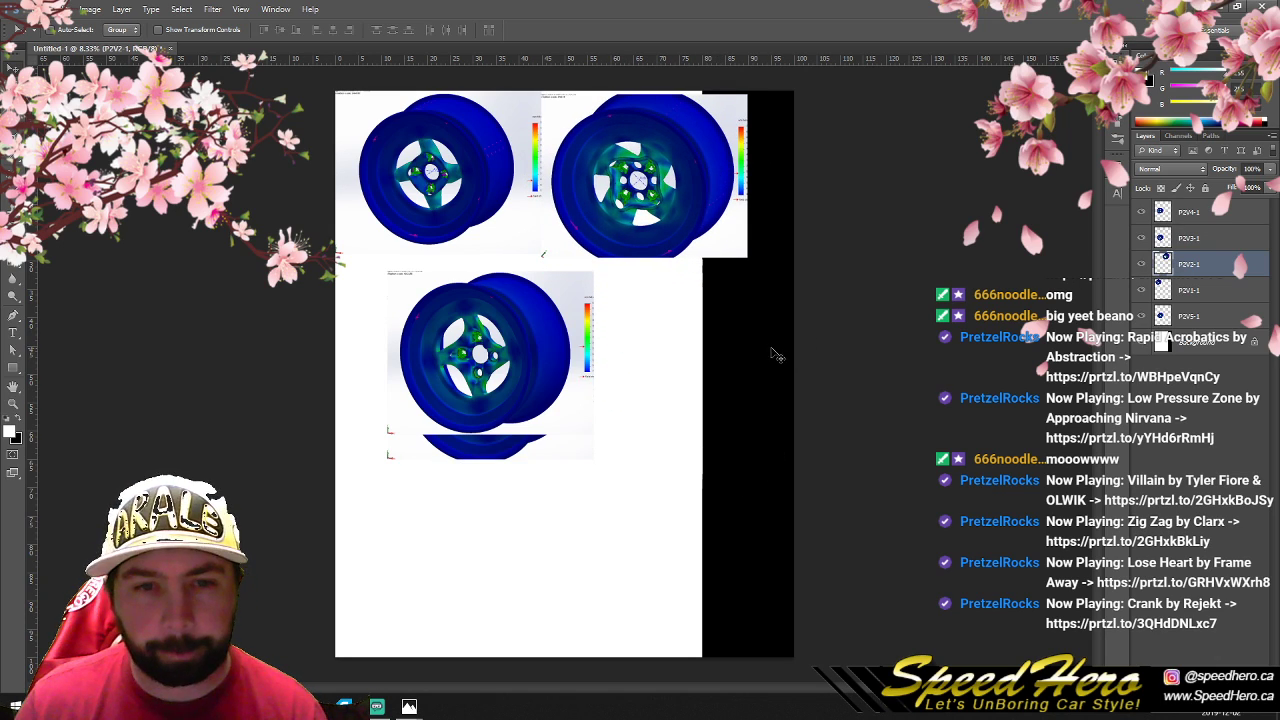
left_click_drag(585, 251, 393, 350)
key("m")
left_click_drag(720, 132, 594, 508)
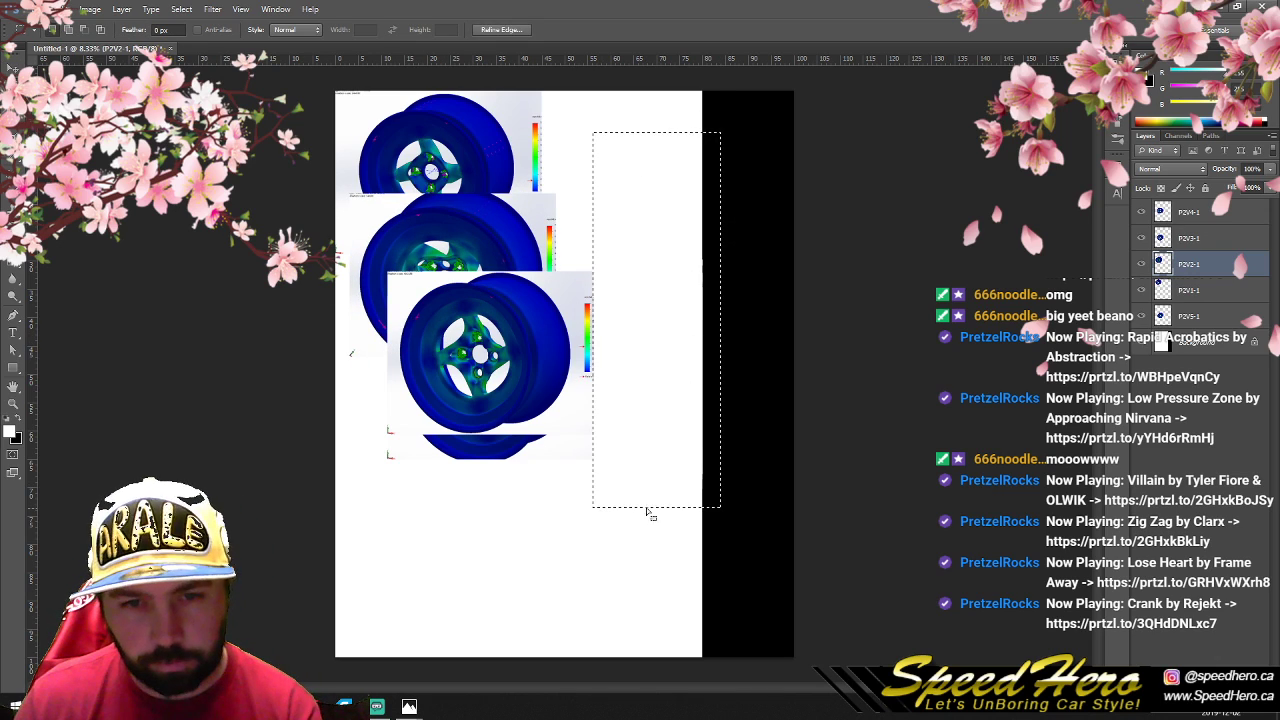
left_click(318, 178)
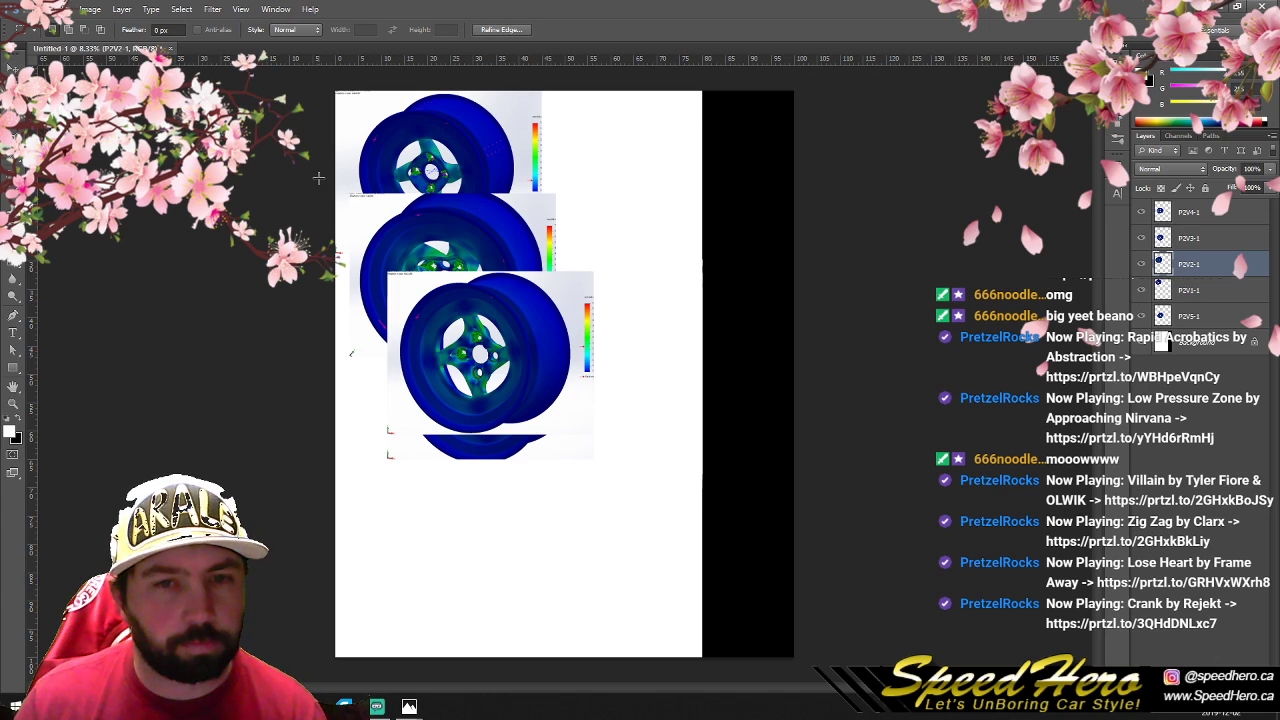
key("v")
left_click_drag(468, 256, 655, 158)
Step: Move the P2V3-1 plot toward the page's left edge and erase the stray vertical line left on its layer
left_click(1163, 238)
left_click_drag(525, 350, 431, 322)
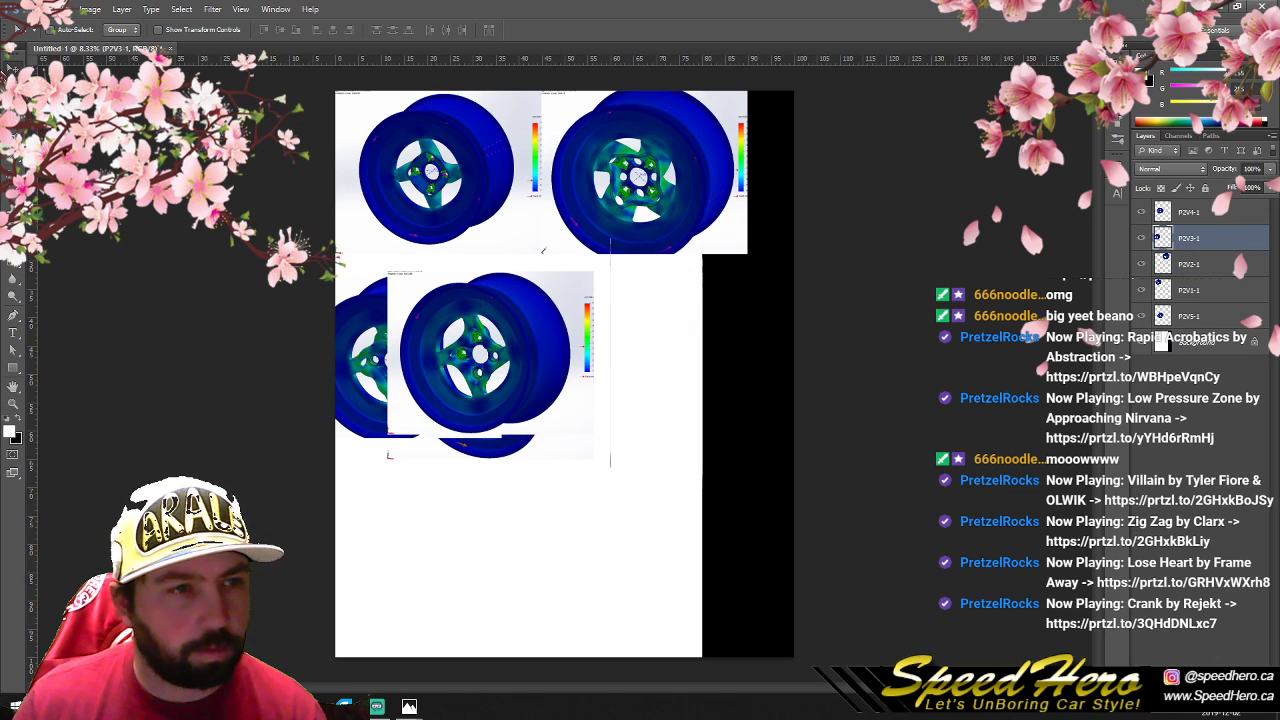
key("m")
left_click_drag(720, 172, 531, 562)
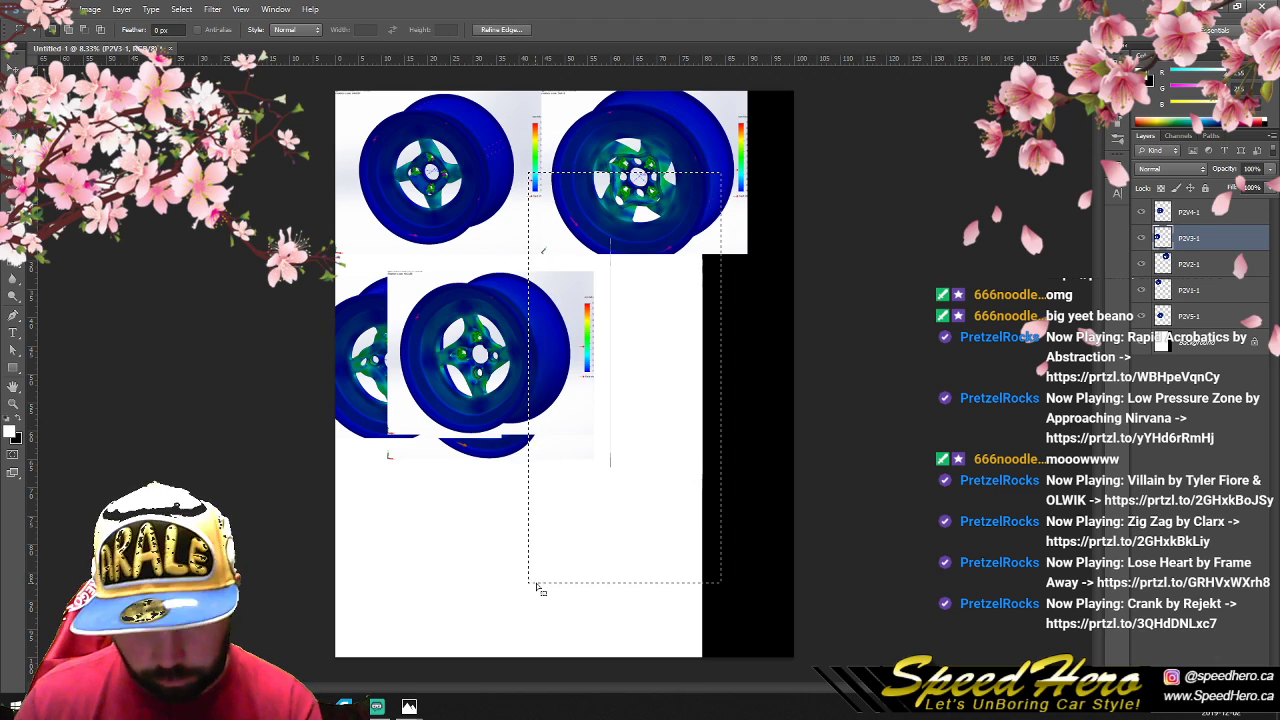
key("ctrl+d")
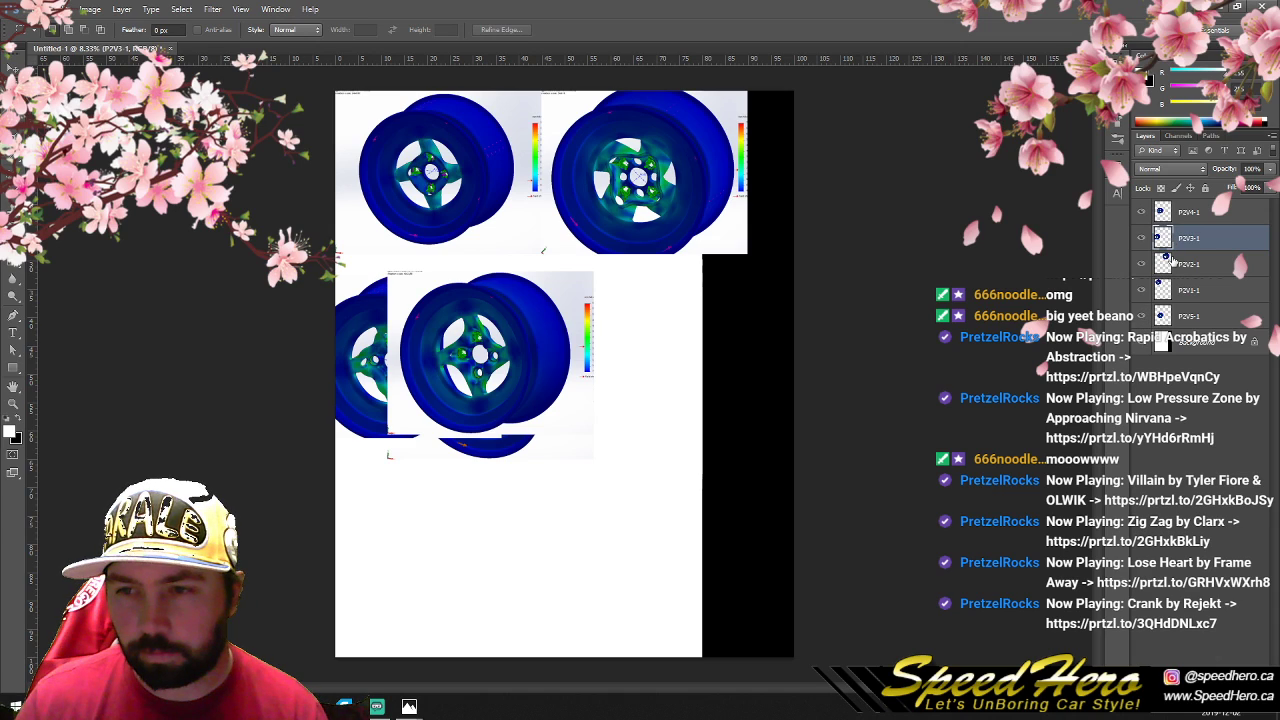
Step: Hide the P2V5-1 and P2V4-1 layers and place the P2V3-1 plot directly below the P2V1-1 plot
left_click(1142, 316)
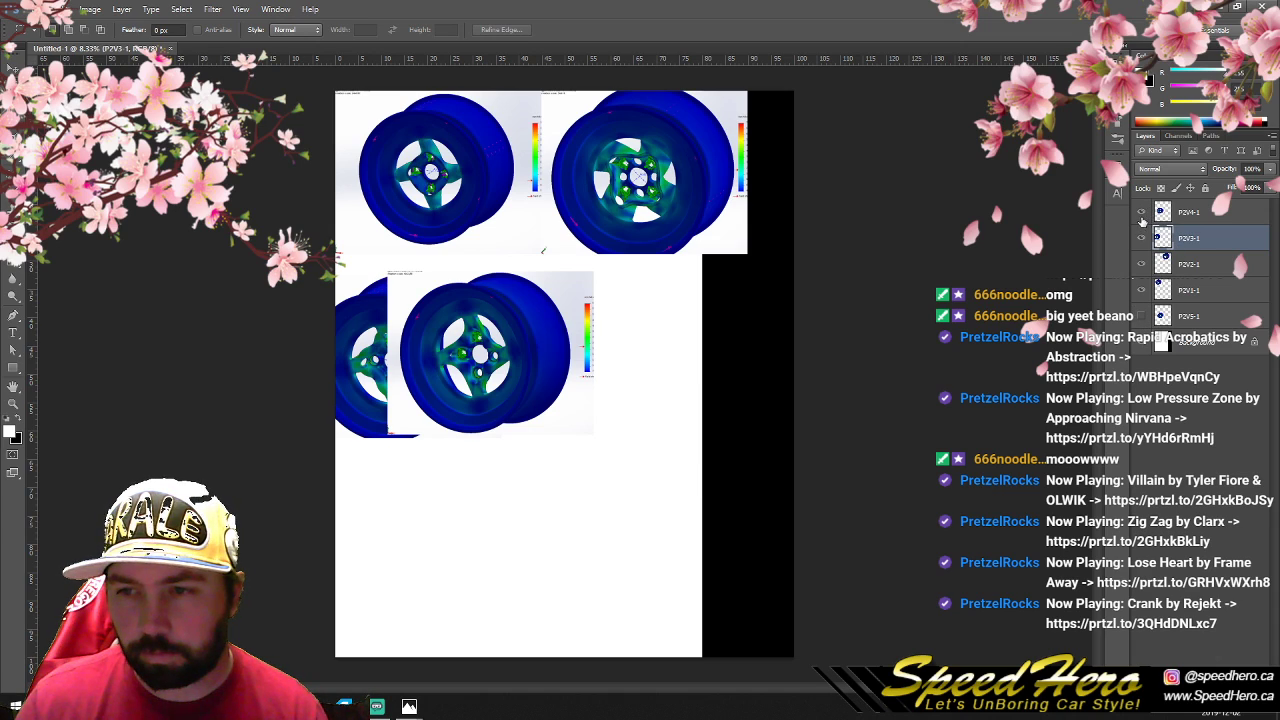
left_click(1141, 213)
key("v")
left_click_drag(432, 385, 563, 400)
Step: Show the P2V4-1 layer again and place its plot beside the P2V3-1 plot, directly below the P2V2-1 plot
left_click(1143, 212)
key("ctrl+z")
left_click(1166, 212)
left_click_drag(517, 359, 677, 342)
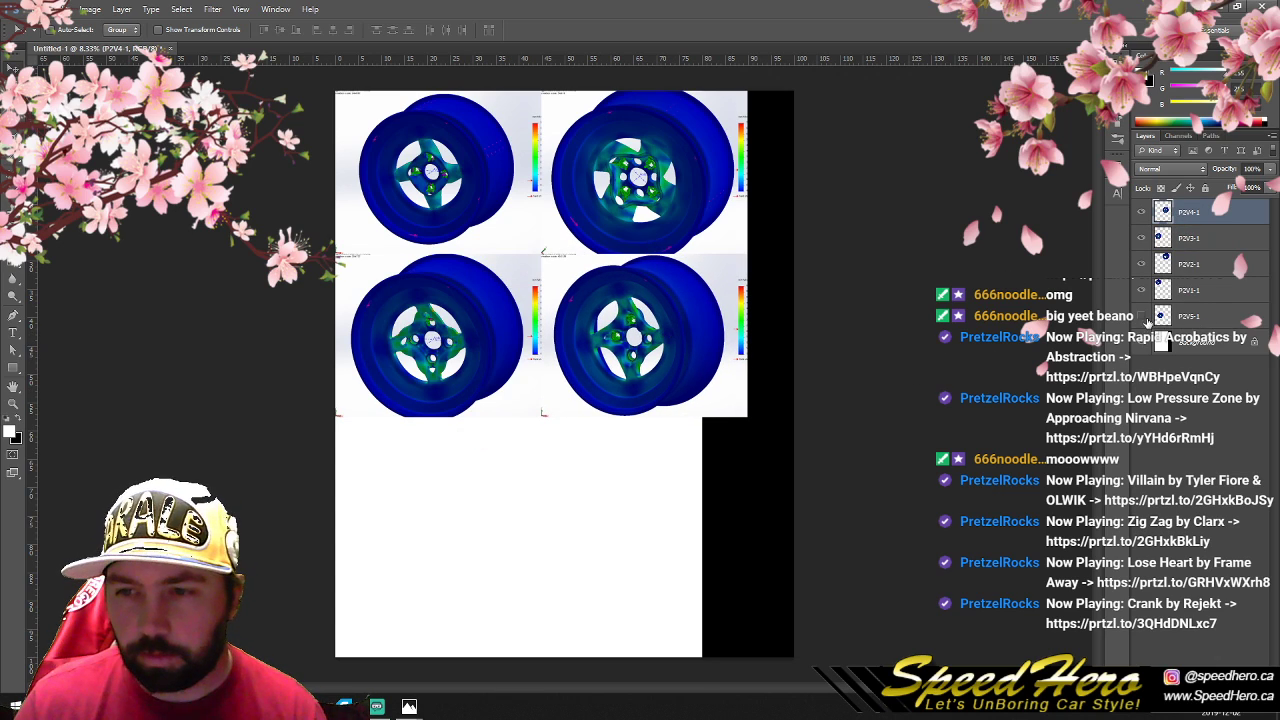
Step: Show the P2V5-1 layer, erase its stray vertical line and place the plot centred beneath the second row
left_click(1143, 317)
left_click(1166, 317)
left_click_drag(488, 437, 512, 582)
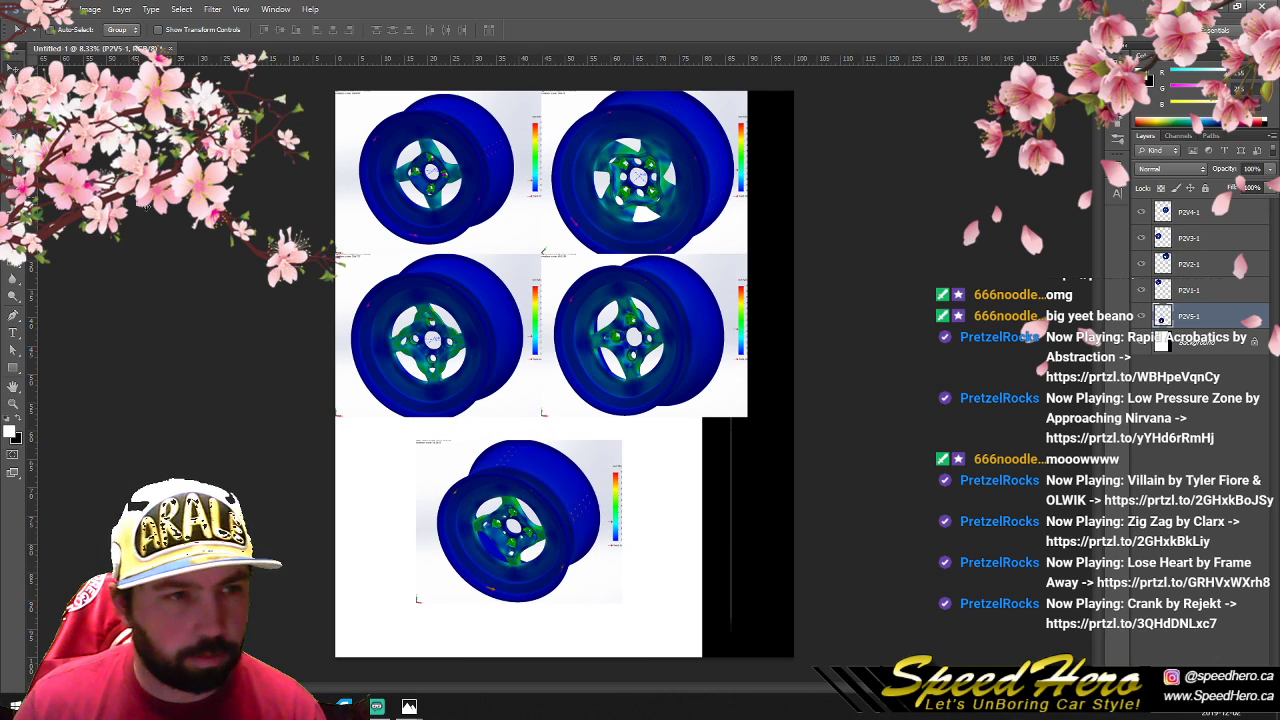
key("m")
left_click_drag(793, 348, 692, 645)
key("ctrl+d")
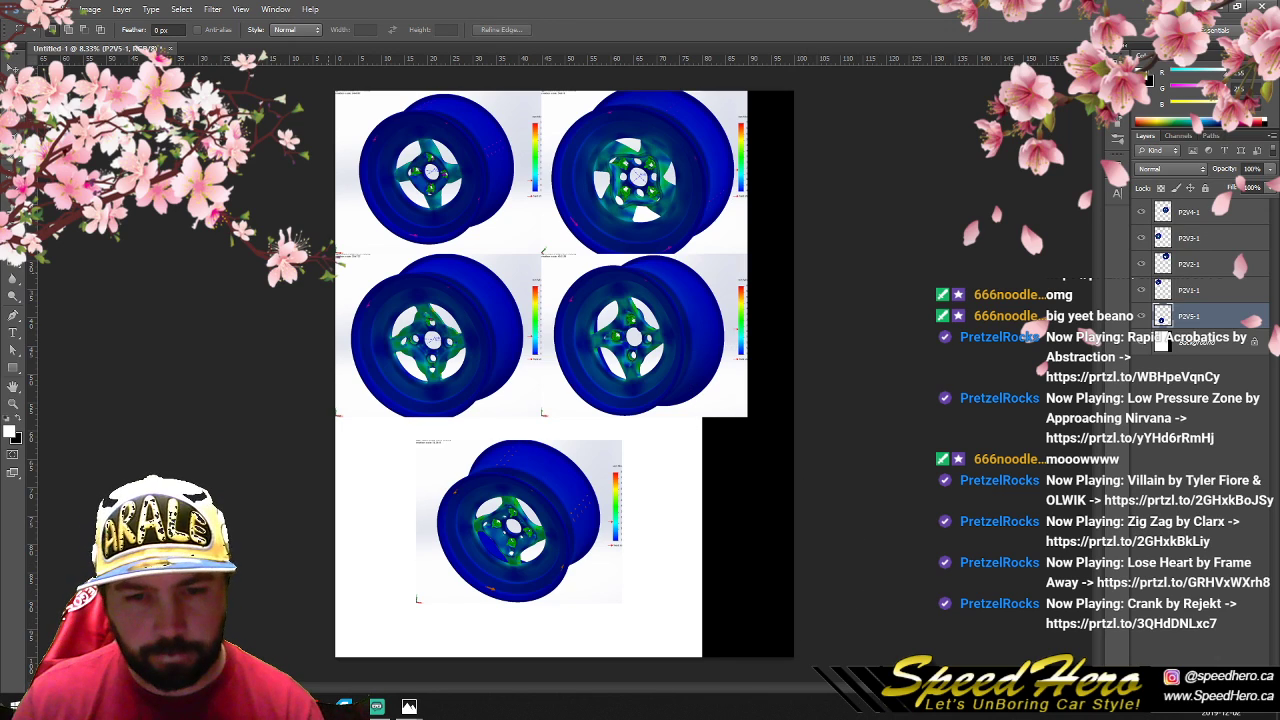
left_click(12, 67)
left_click_drag(503, 529, 526, 506)
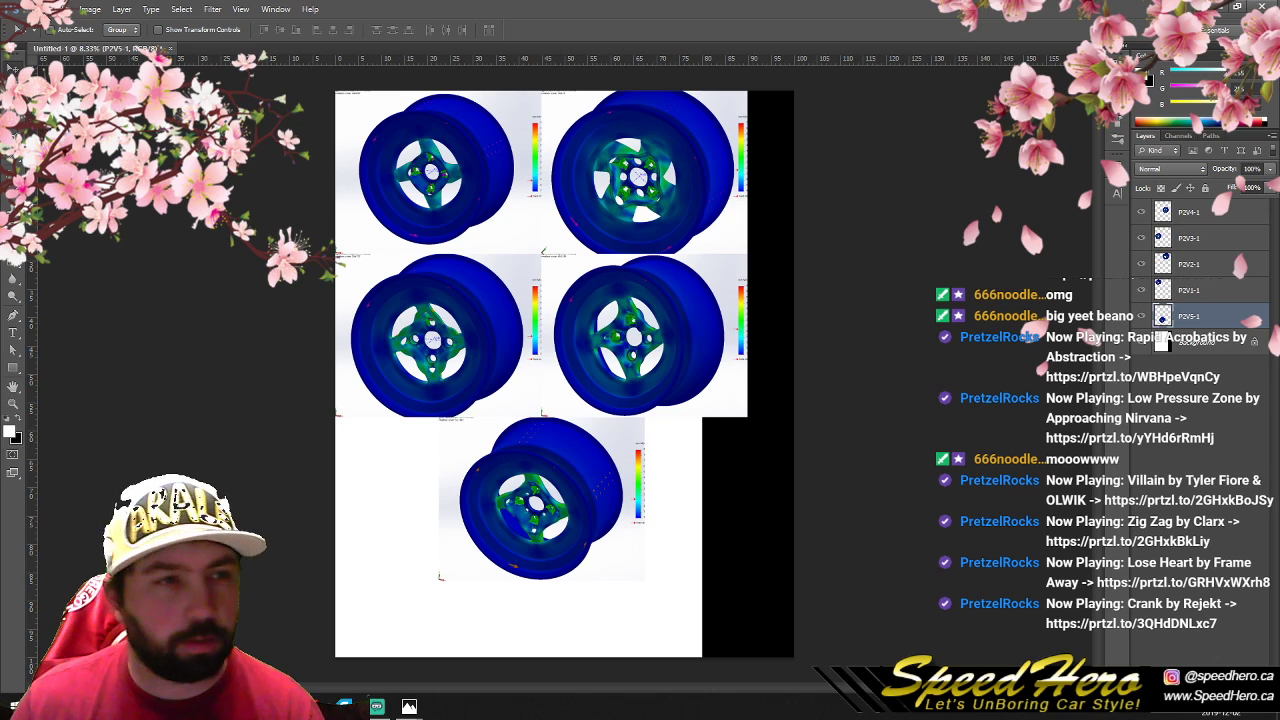
Step: Crop the canvas to the right edge of the plot grid and the lower edge of the P2V5-1 plot
key("c")
left_click_drag(792, 374, 770, 374)
left_click_drag(564, 660, 564, 580)
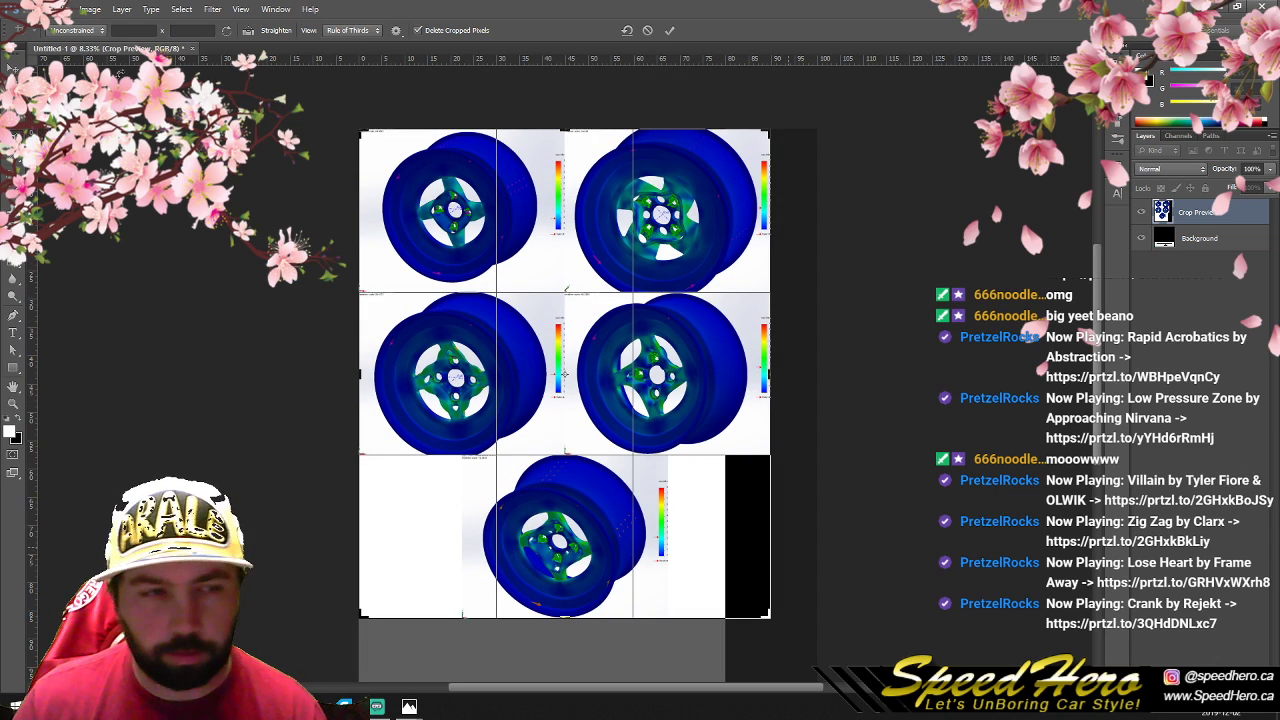
key("v")
left_click(576, 268)
Step: Fill the Background layer with white at 100% opacity
left_click(1163, 343)
left_click(62, 9)
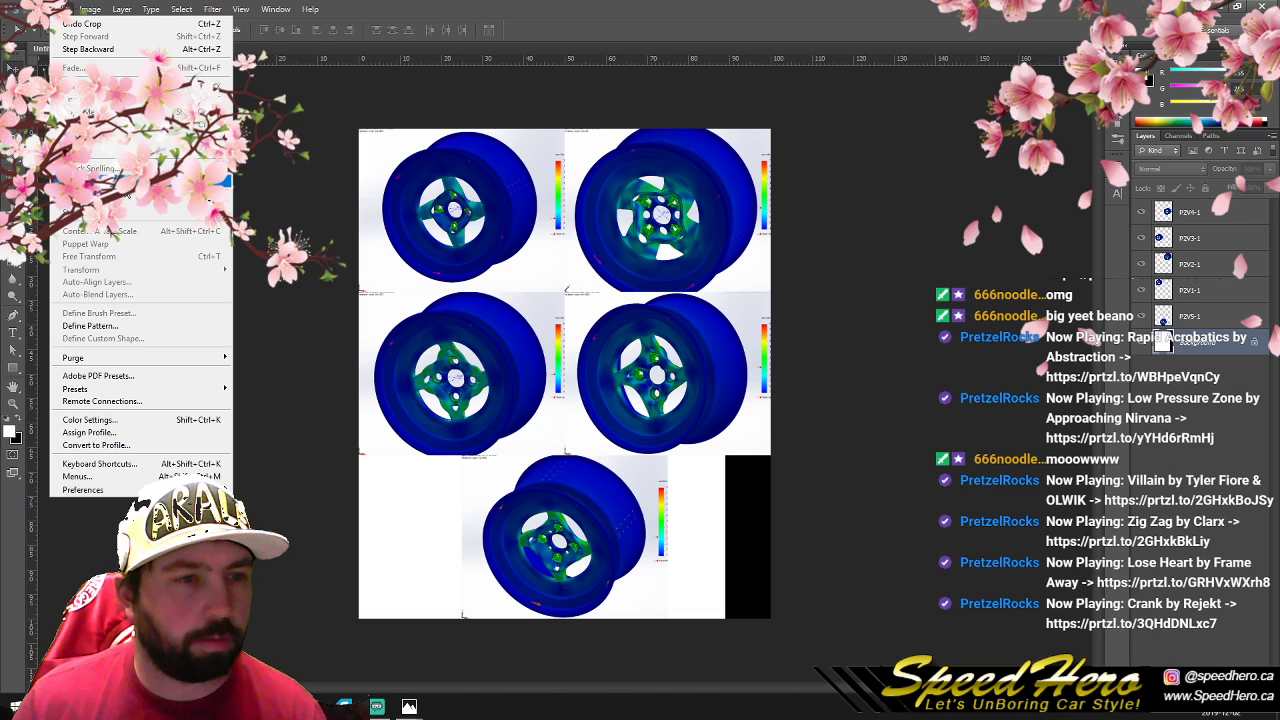
left_click(130, 200)
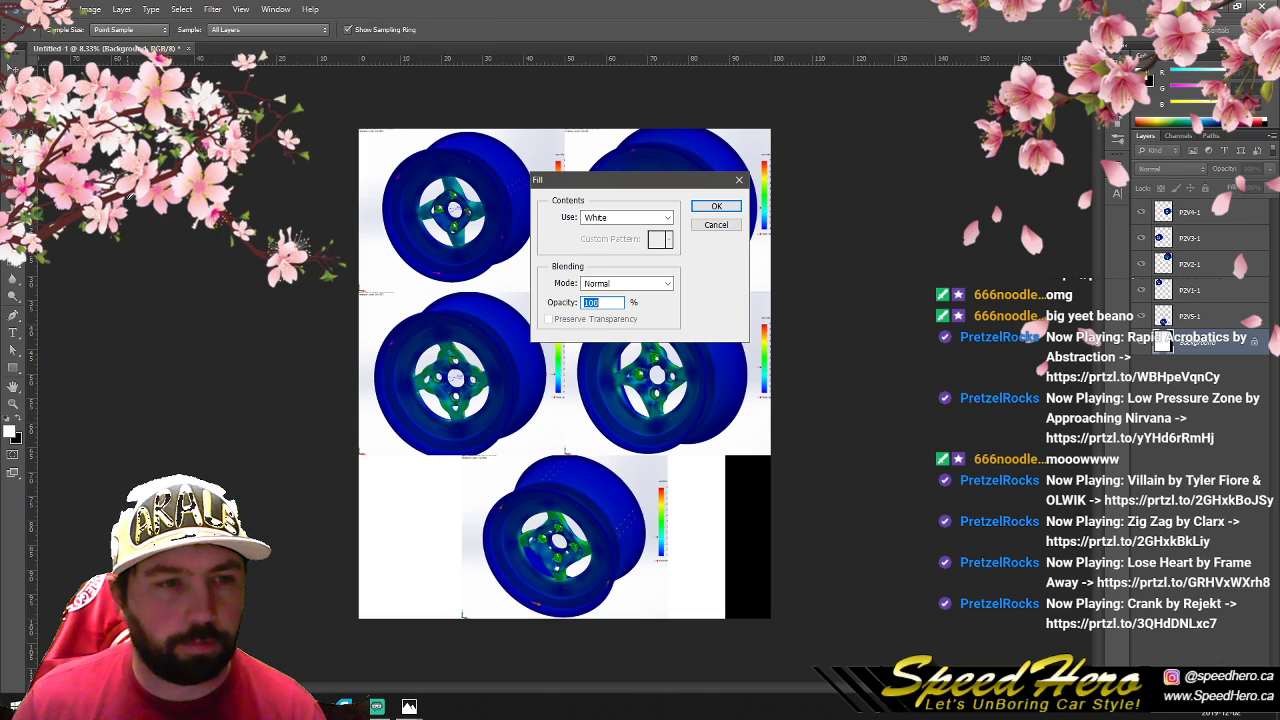
left_click(713, 206)
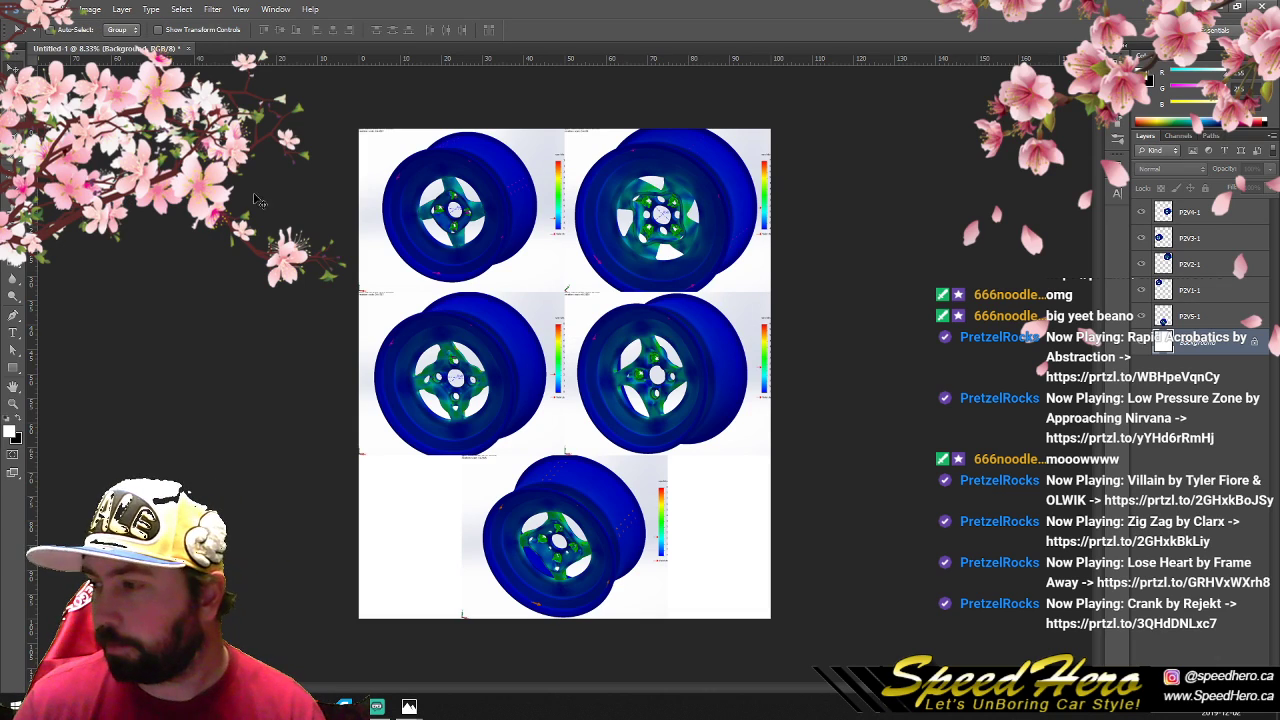
Step: Set the foreground colour to bright cyan, hex 00fff0
left_click(11, 432)
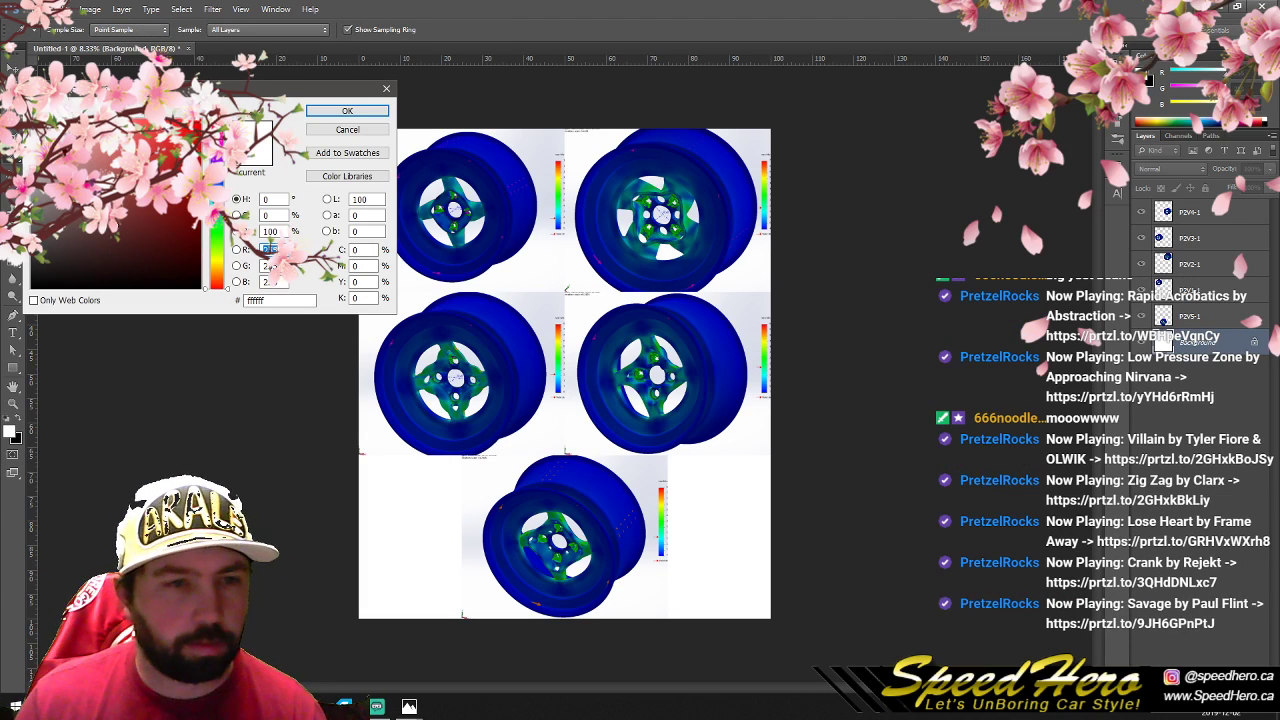
left_click(217, 206)
left_click_drag(175, 146, 202, 119)
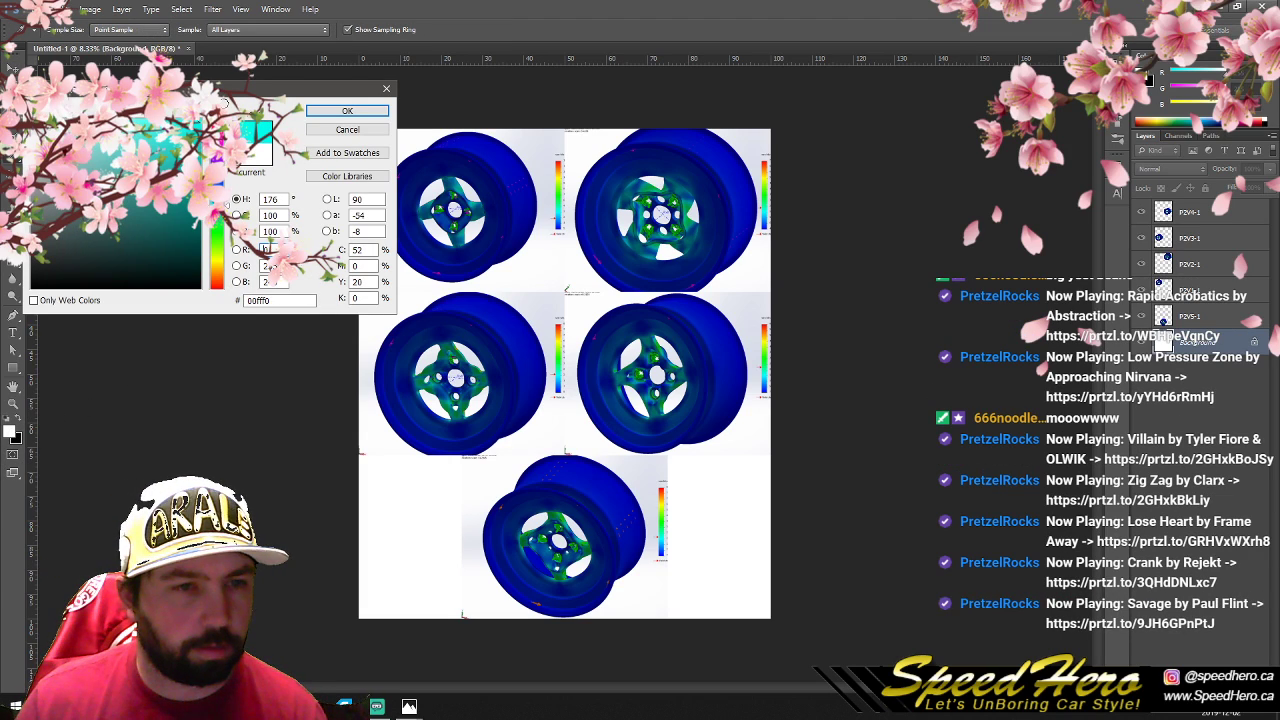
left_click(320, 112)
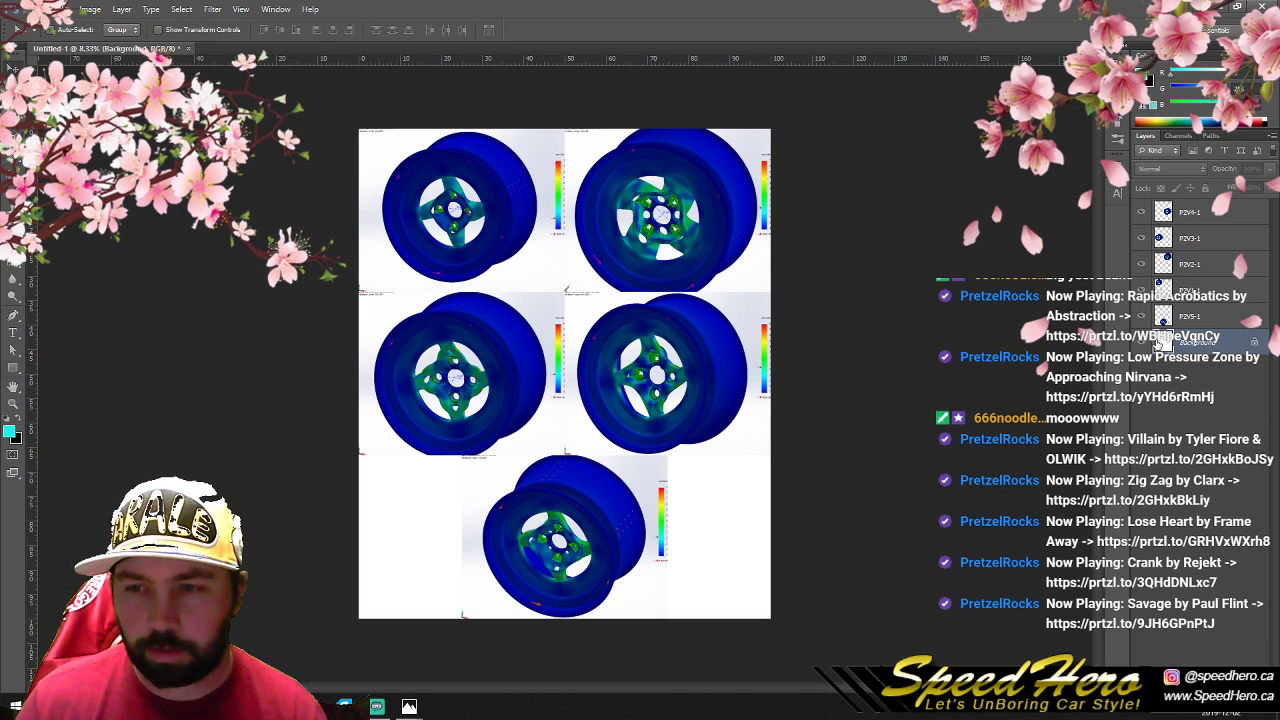
Step: Fill the Background layer with the foreground colour in Normal mode at 100% opacity
left_click(62, 9)
left_click(90, 199)
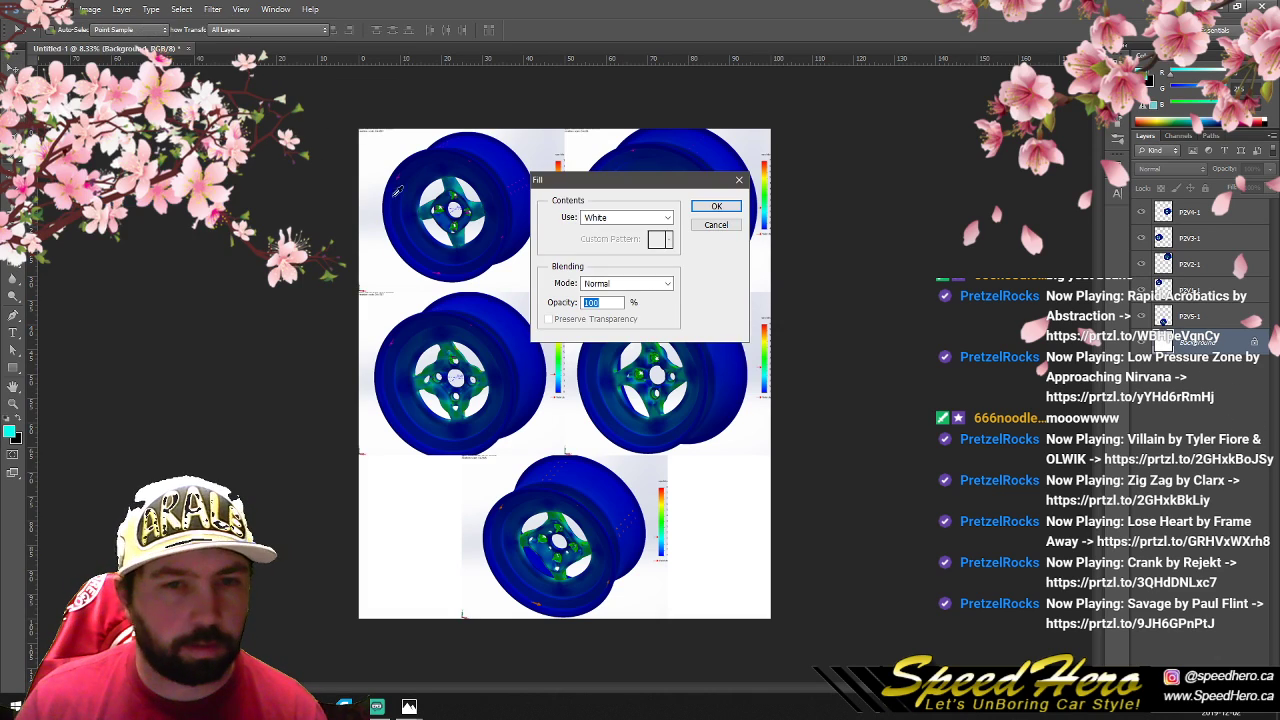
left_click(625, 217)
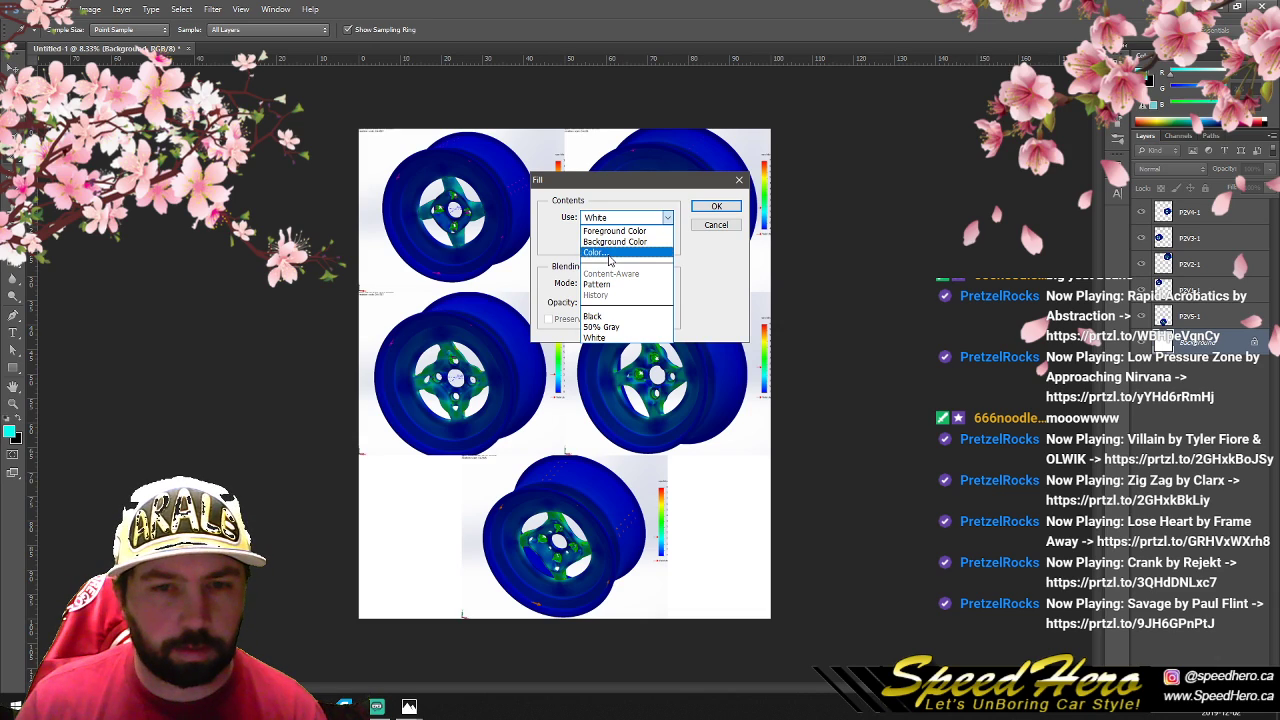
left_click(612, 231)
left_click(726, 208)
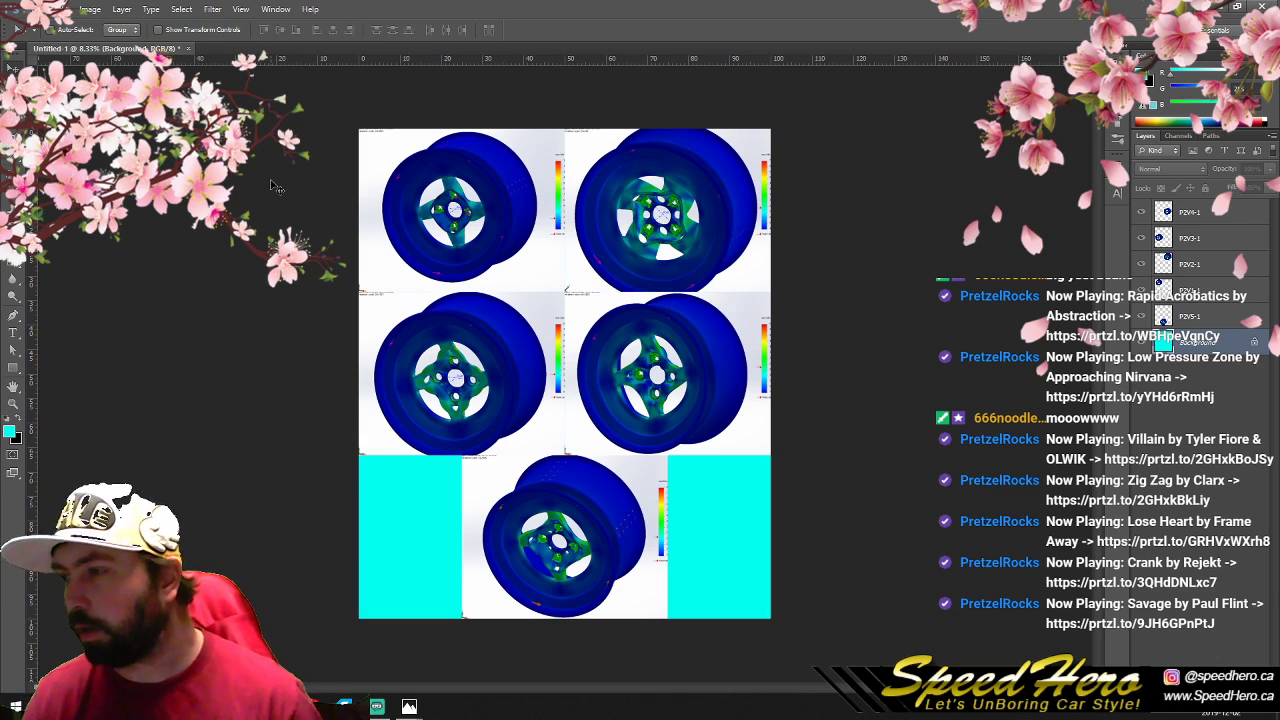
Step: Add a black "p2V1" text label in Brush Script Std, 139 pt, over the P2V1-1 plot and move its layer above all others
left_click(19, 424)
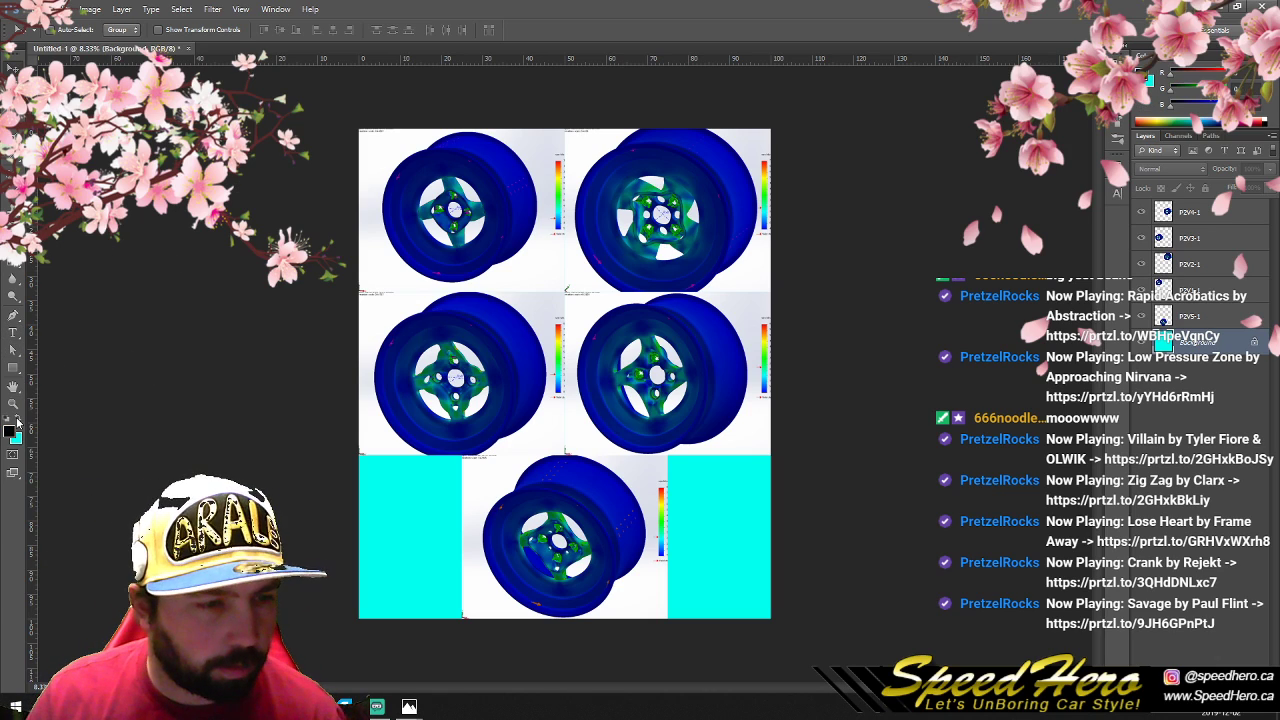
left_click(12, 333)
left_click(369, 272)
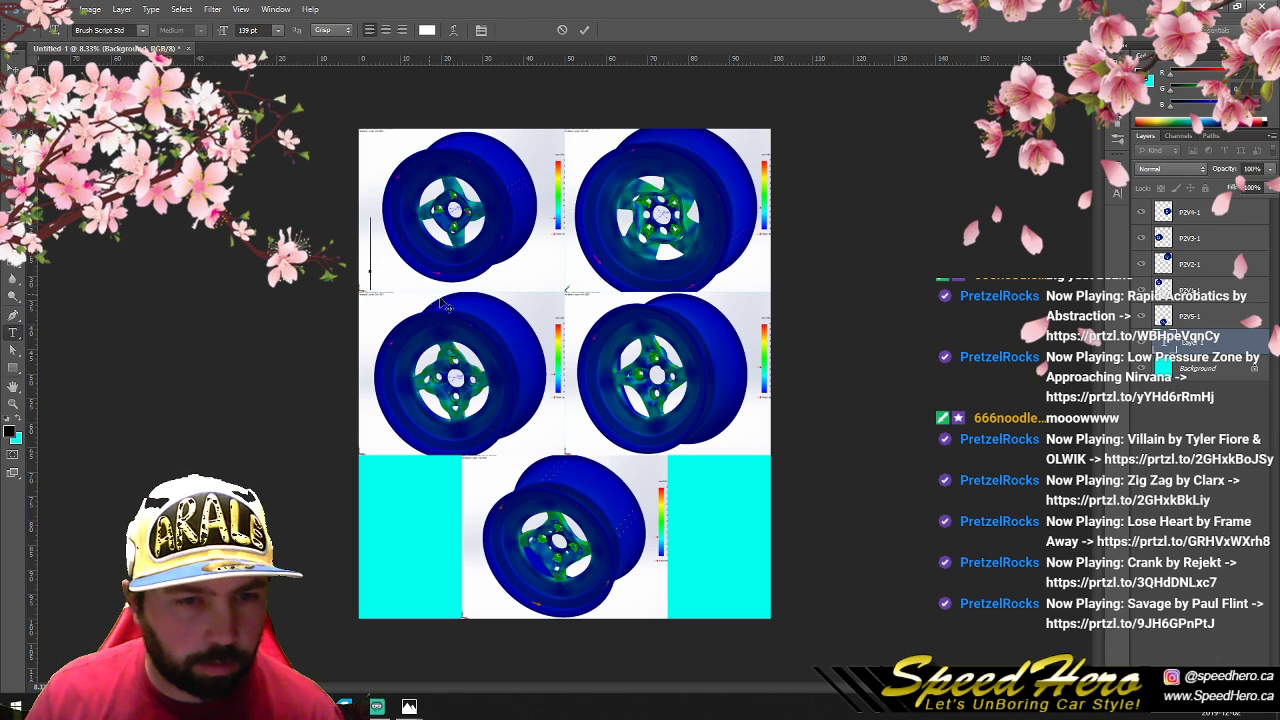
type("Speed H")
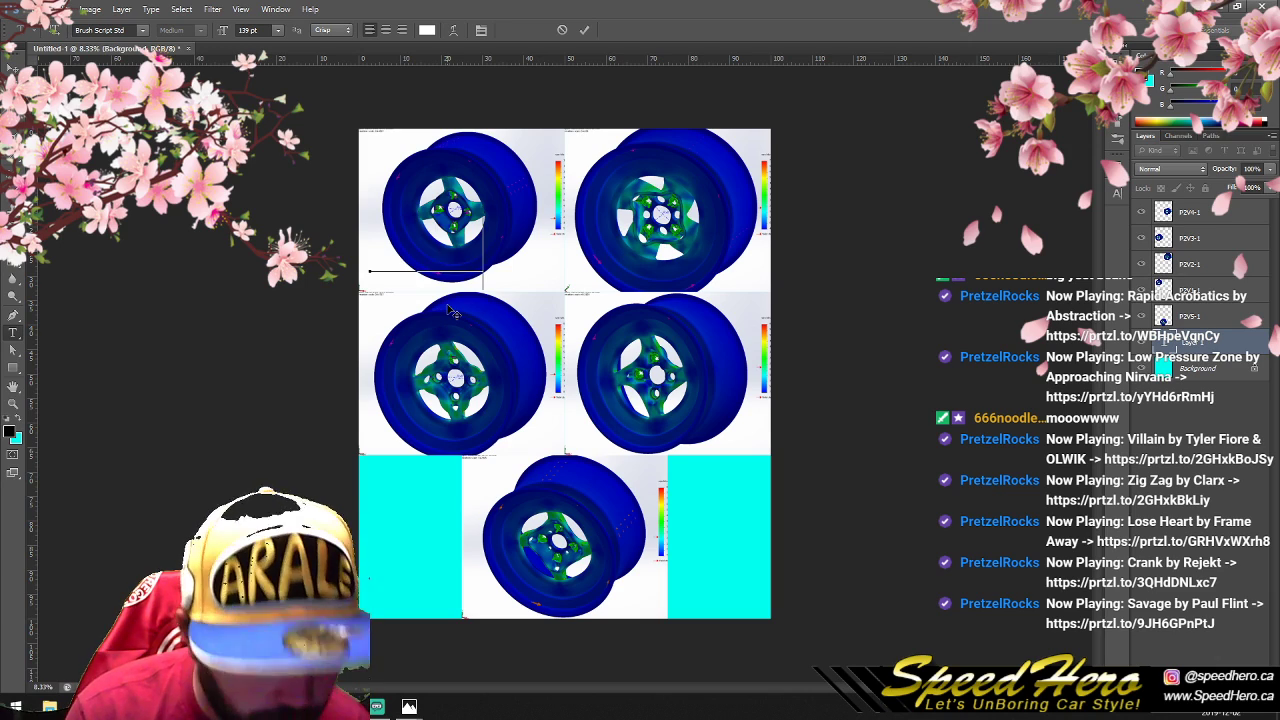
key("ctrl+a")
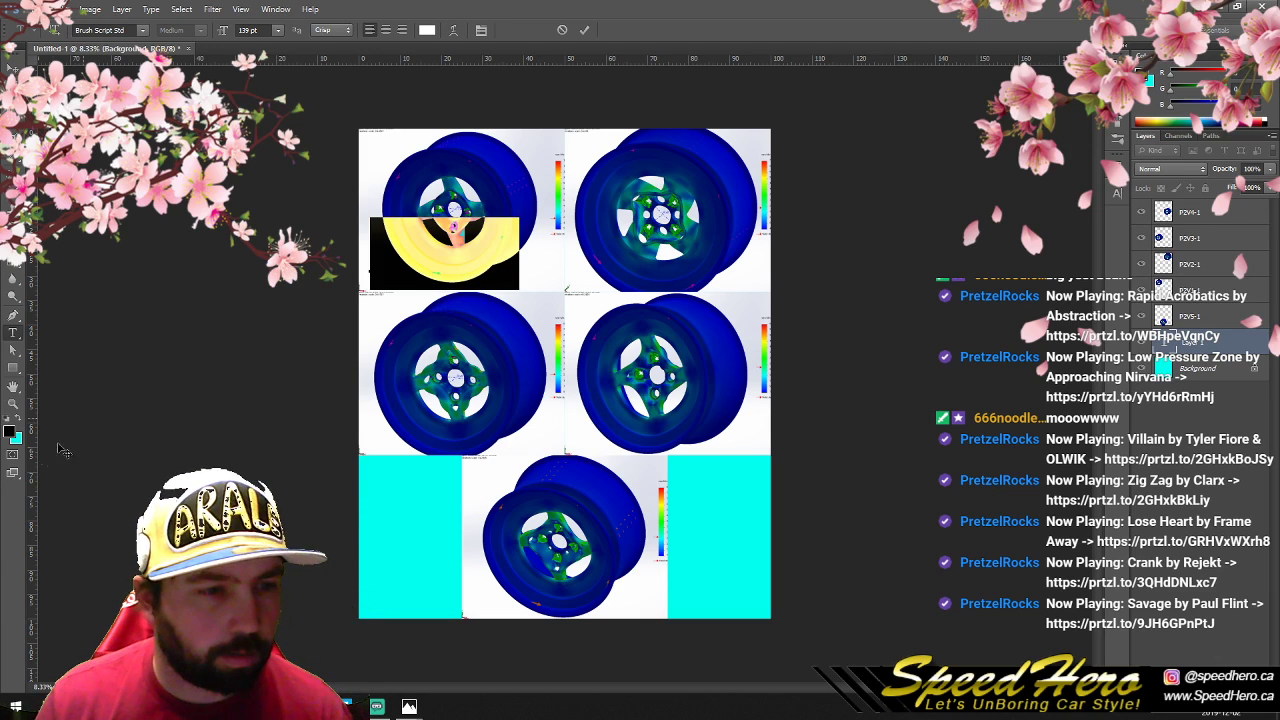
left_click(13, 405)
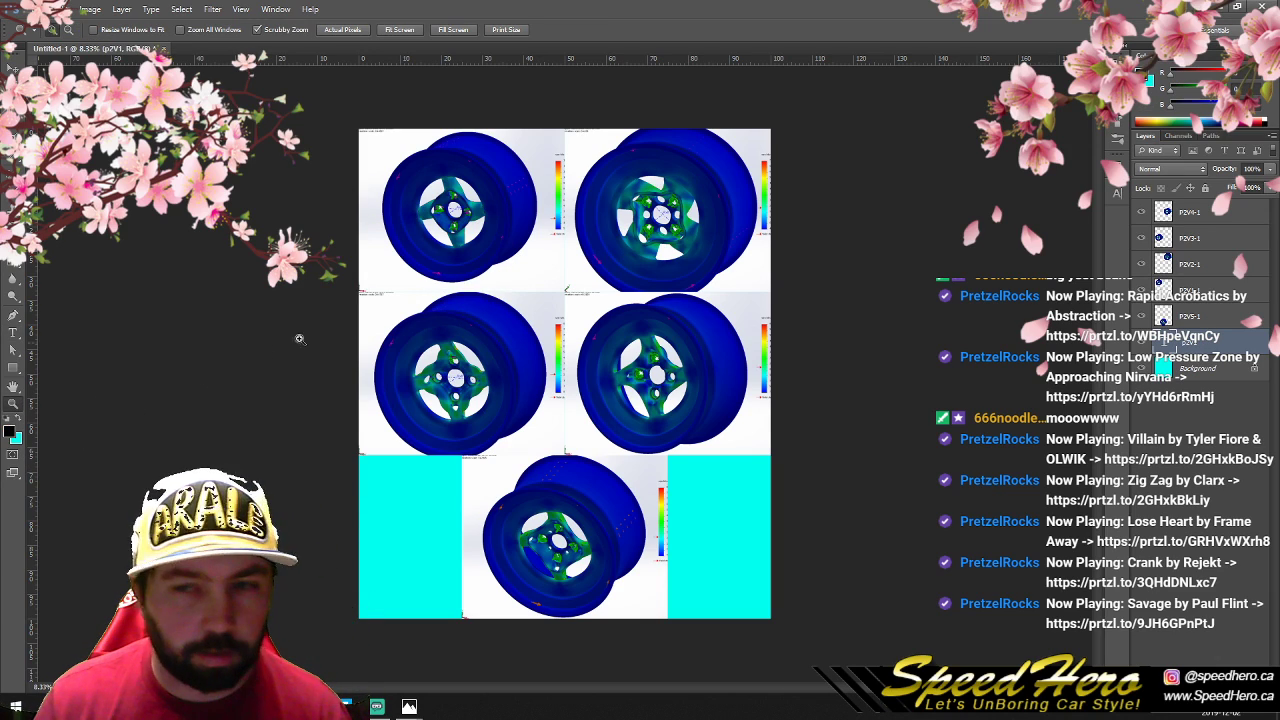
left_click_drag(1166, 341, 1163, 210)
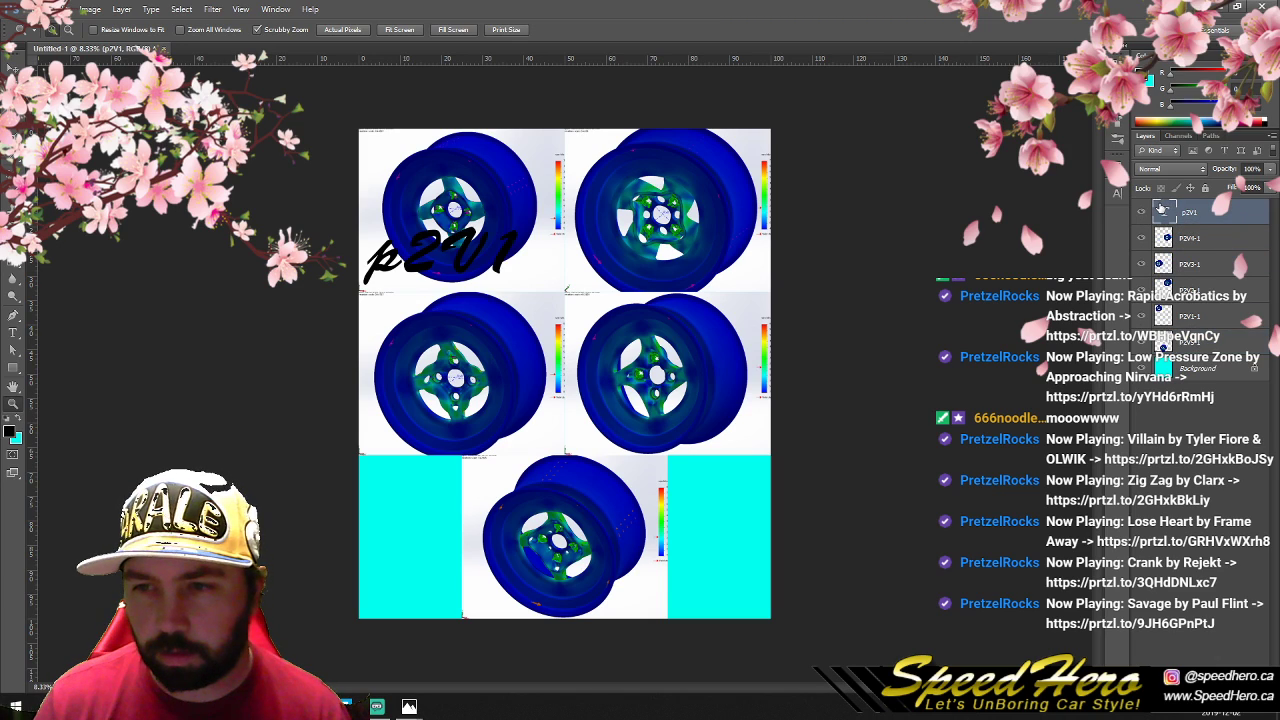
Step: Replace the text of the label over the first plot with "P2V2" and set its font to Arial
double_click(1163, 210)
type("P")
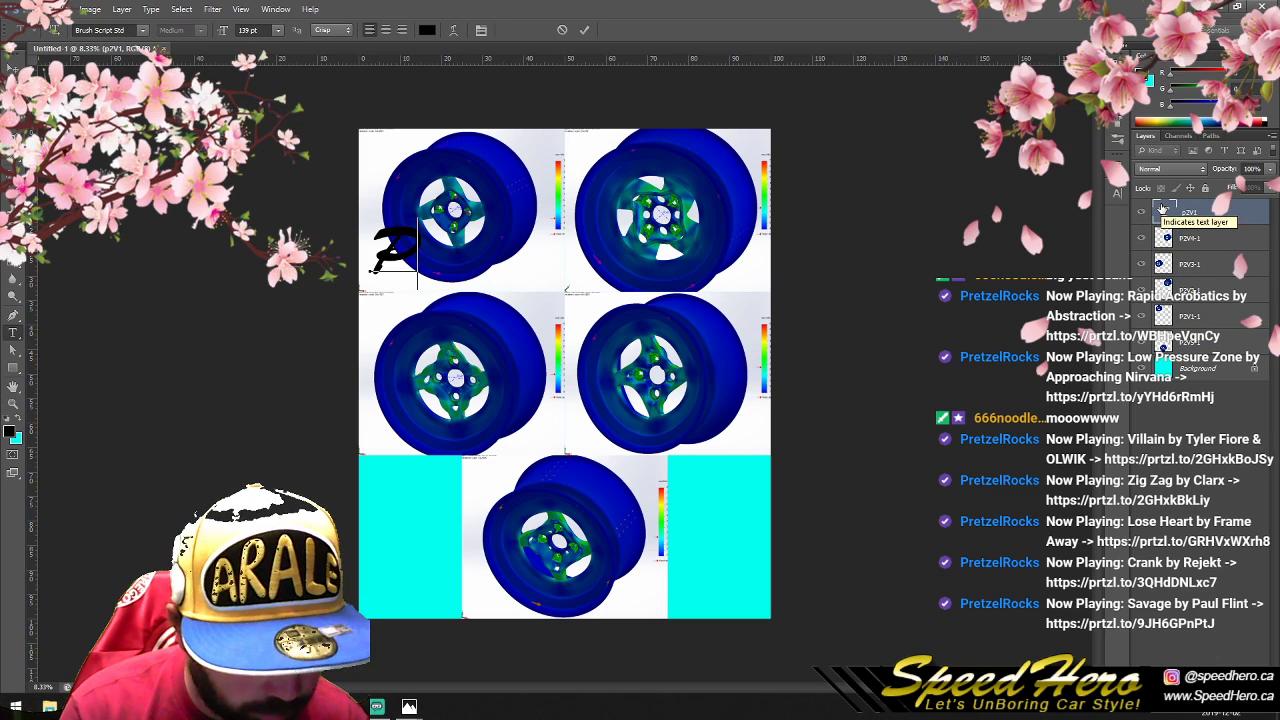
type("2V2")
double_click(1163, 210)
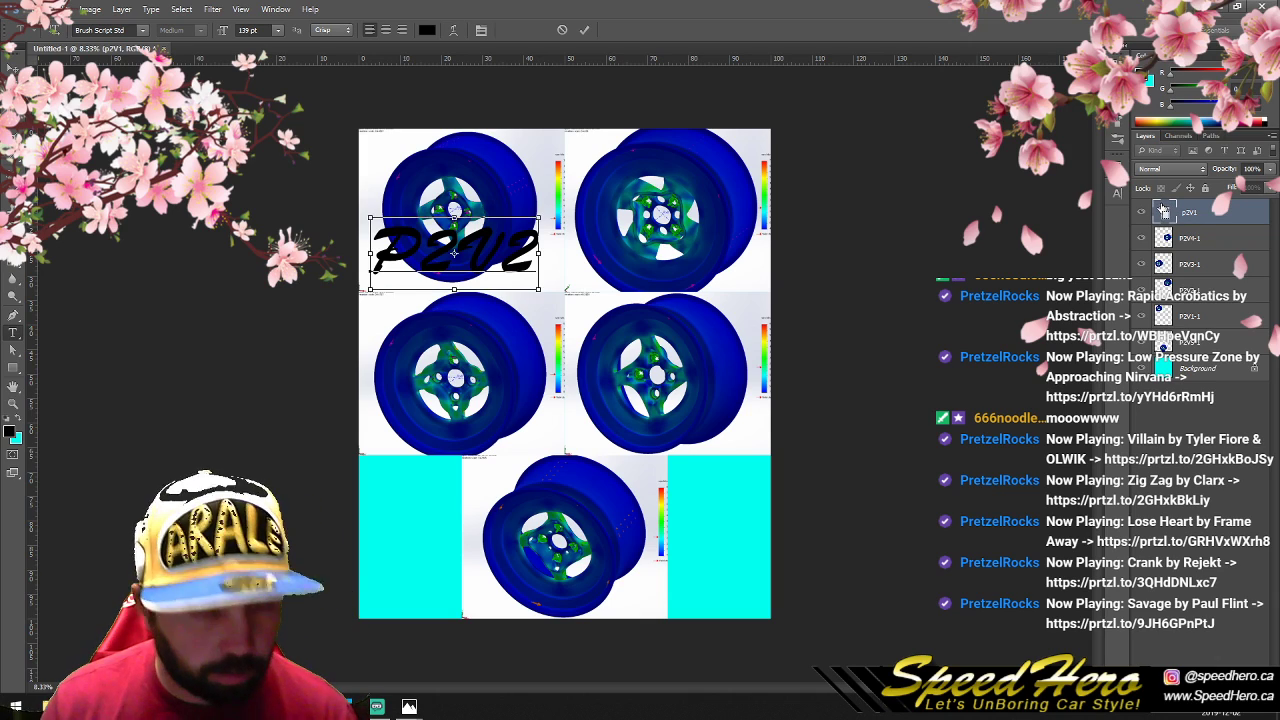
left_click(130, 31)
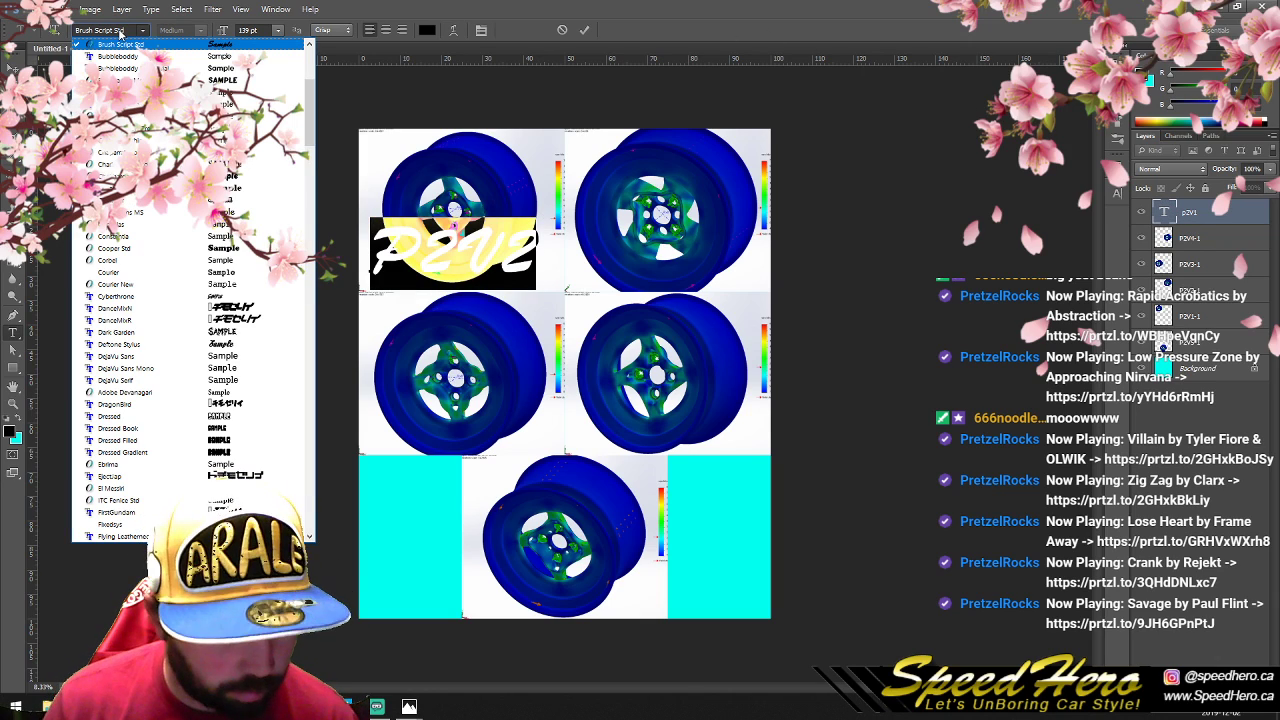
left_click(119, 29)
left_click(119, 29)
type("ar")
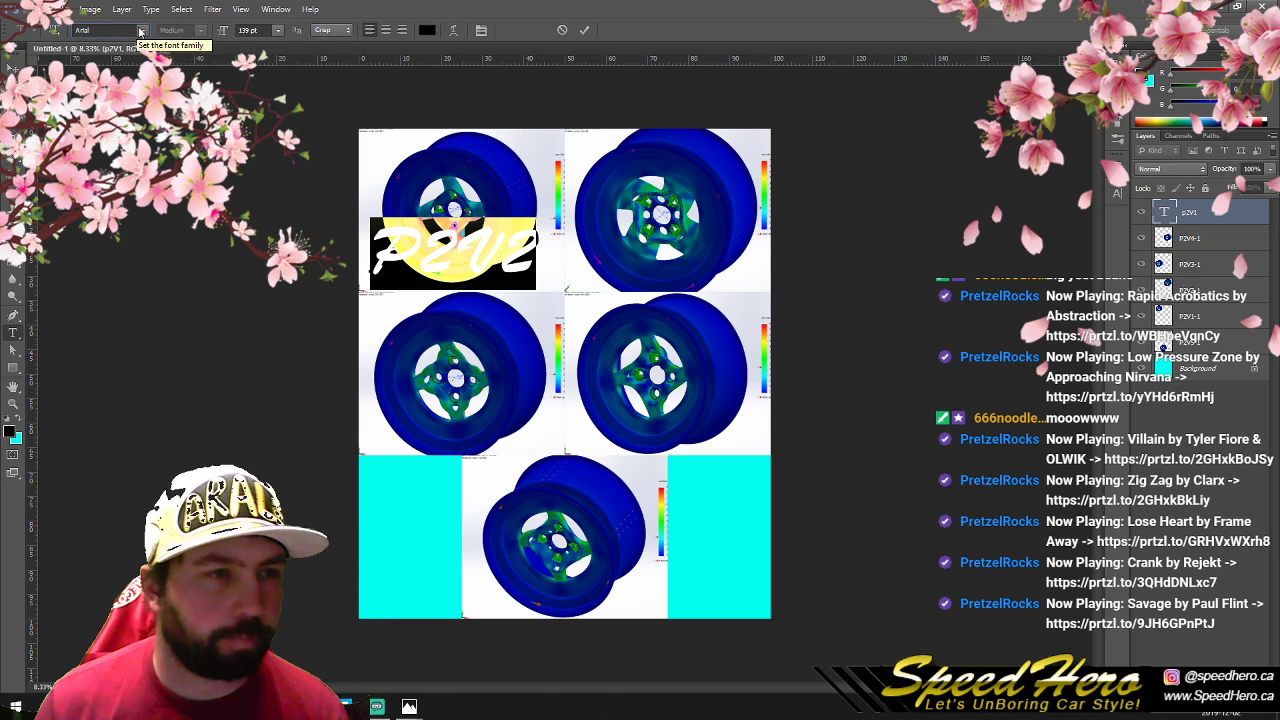
left_click(12, 66)
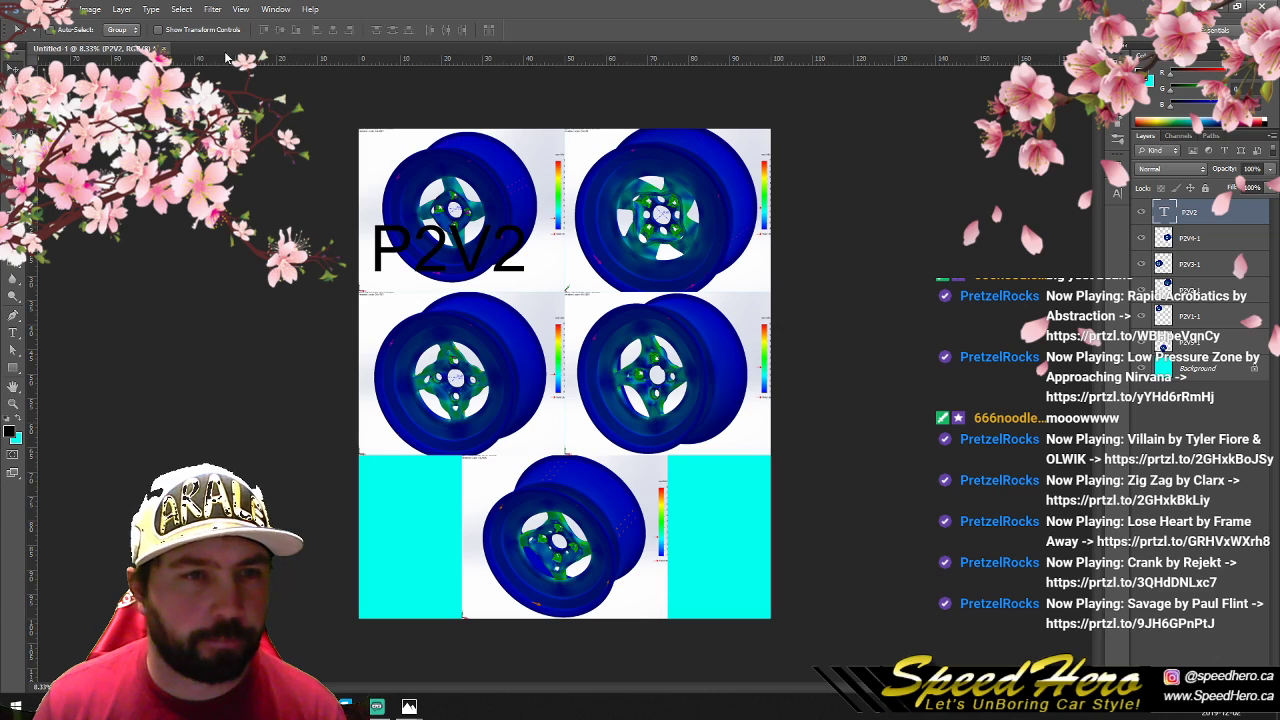
Step: Set the P2V2 label to Arial Black at 36 pt and move it into the first plot's lower-left corner
double_click(1163, 212)
left_click(185, 30)
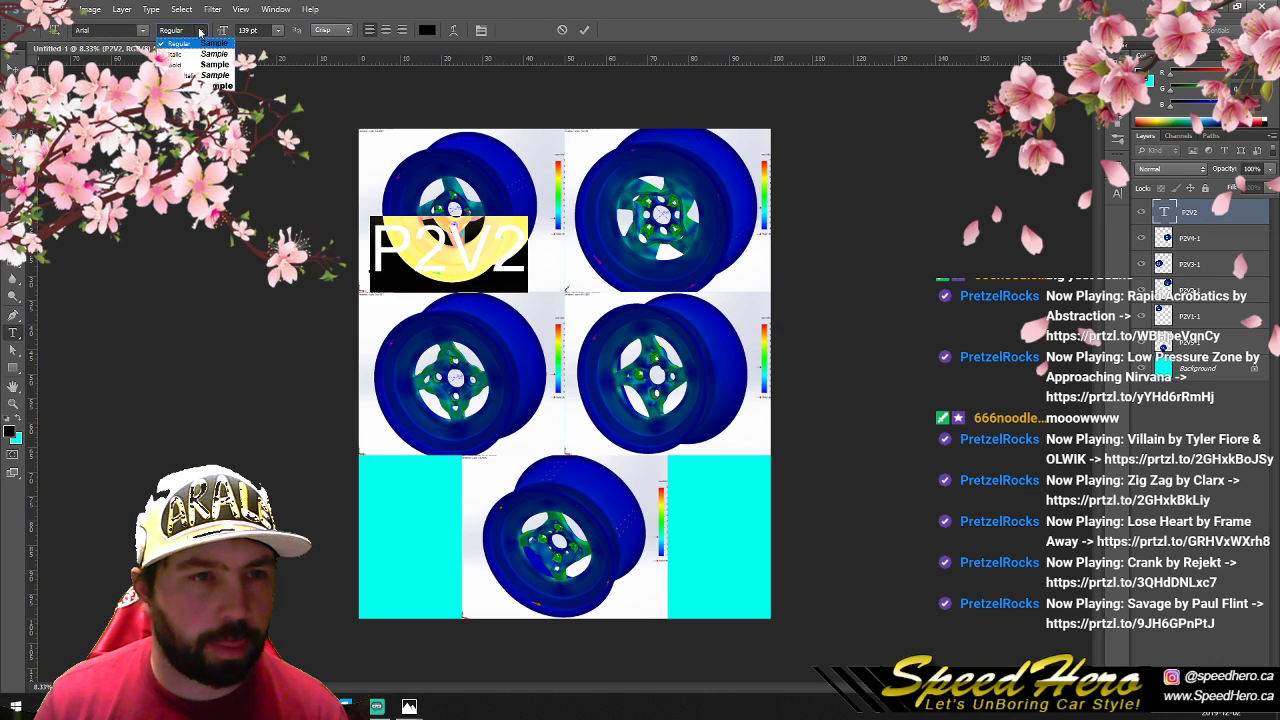
left_click(198, 77)
left_click(278, 31)
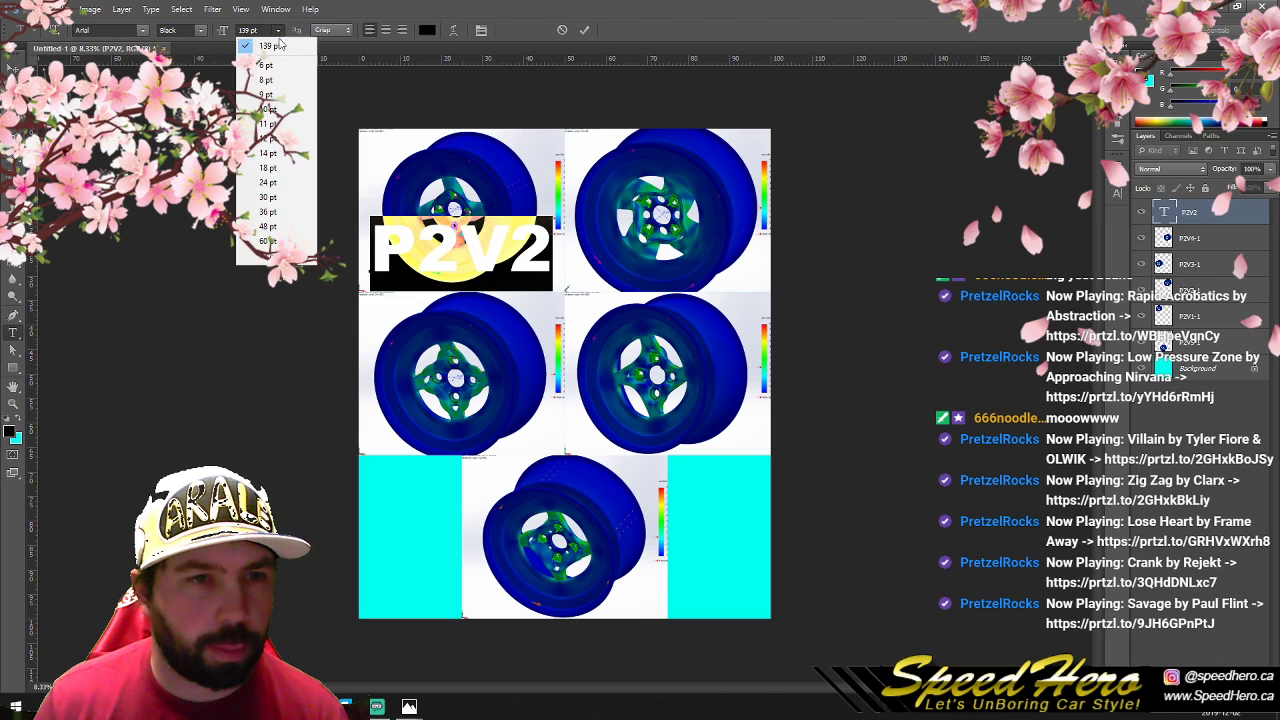
left_click(285, 212)
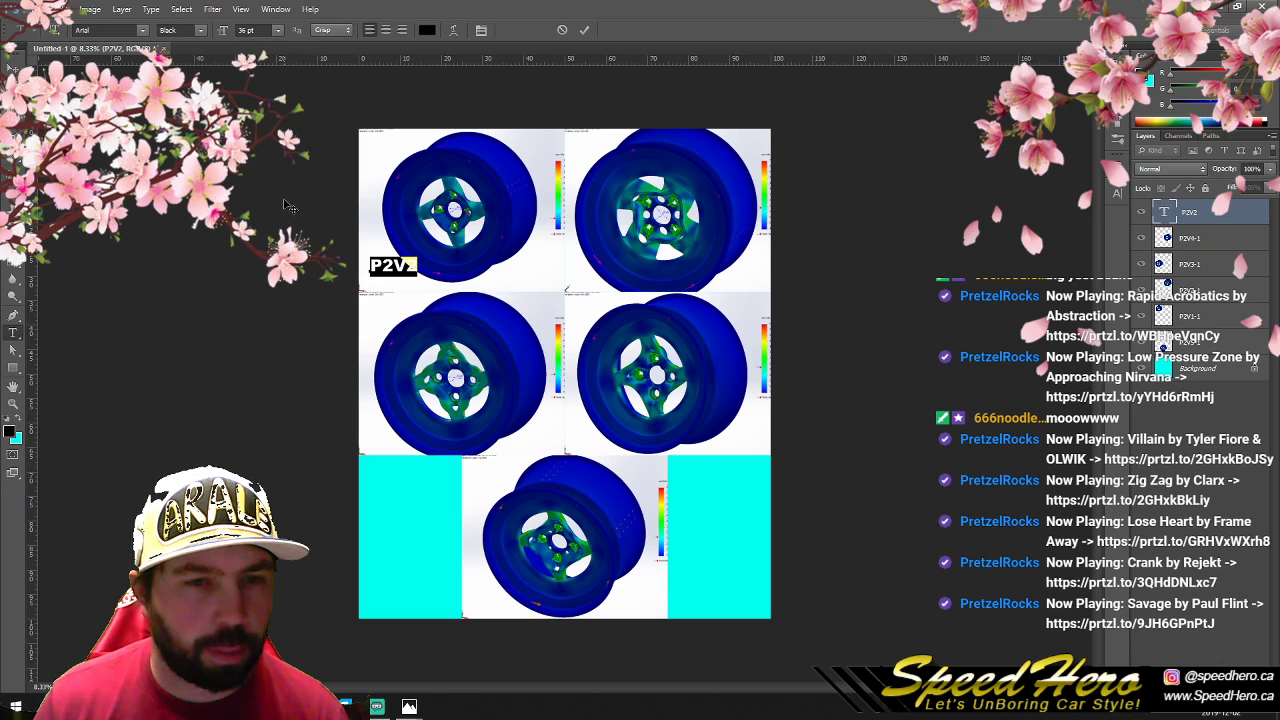
left_click(14, 64)
left_click_drag(395, 278, 383, 286)
Step: Duplicate the P2V2 text layer within the same document
left_click(121, 9)
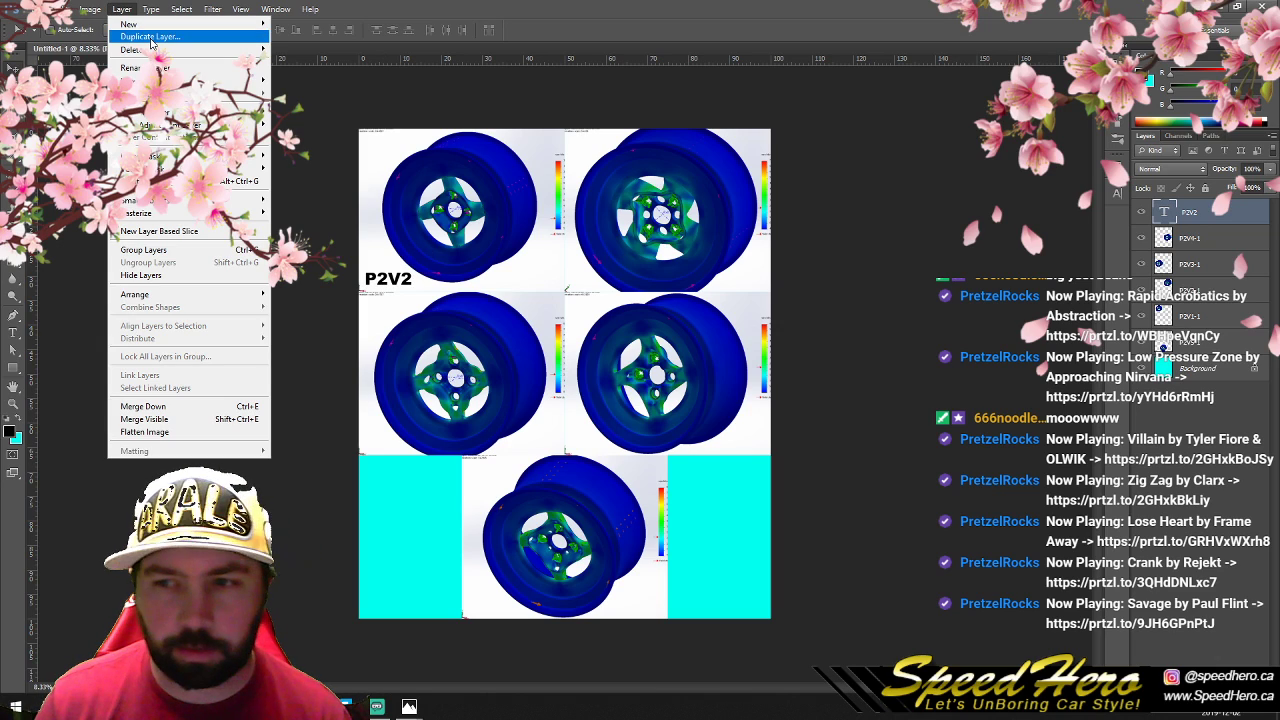
left_click(151, 37)
left_click(735, 218)
left_click(122, 10)
left_click(150, 36)
left_click(750, 216)
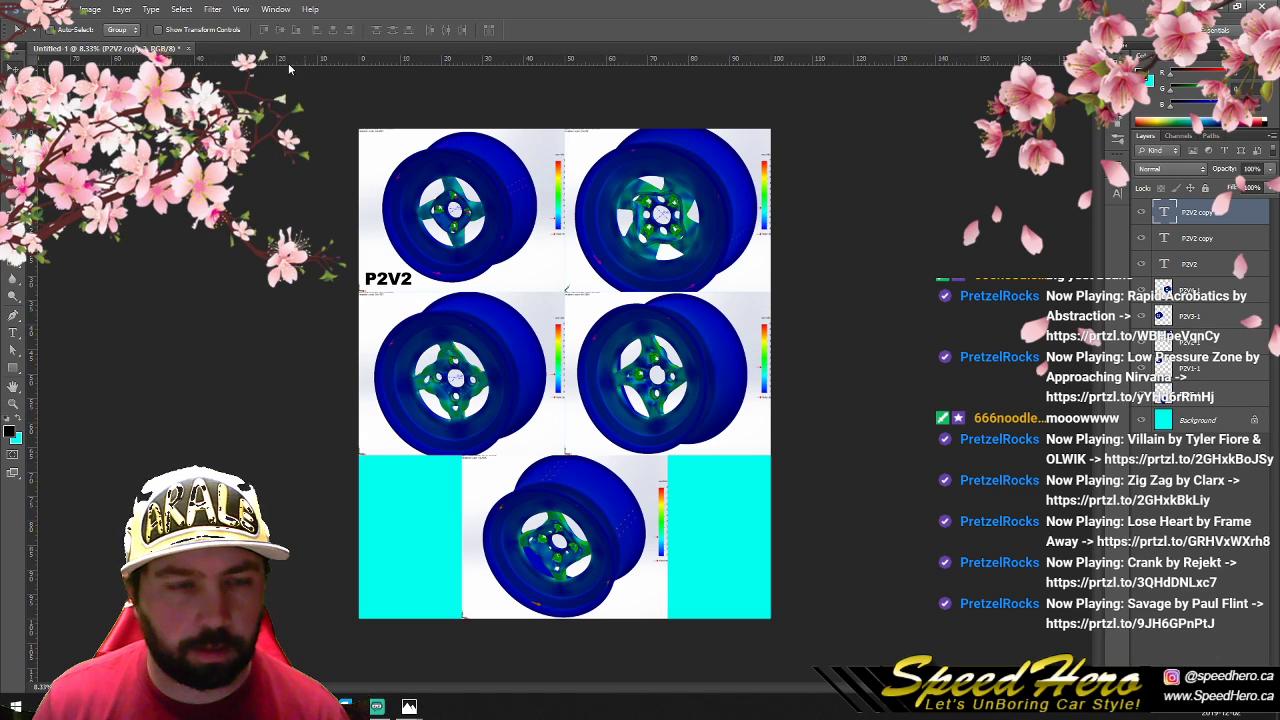
left_click(122, 9)
left_click(150, 36)
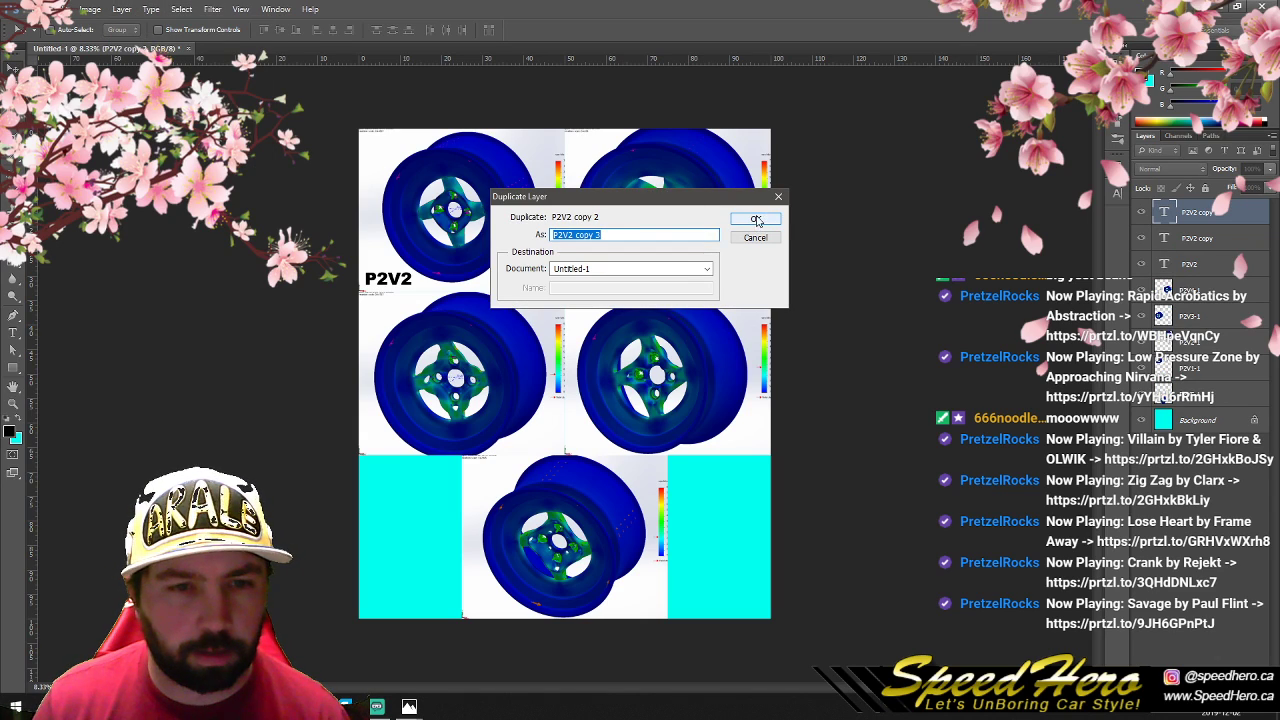
left_click(748, 214)
left_click(122, 9)
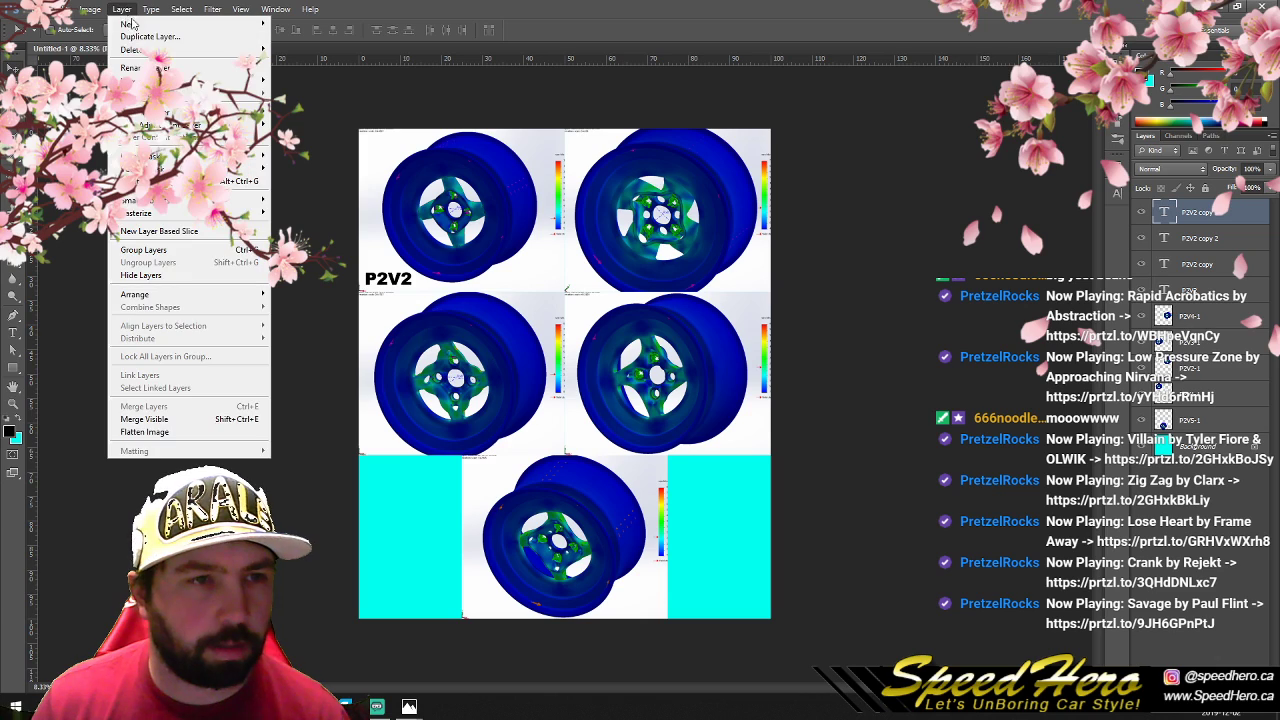
left_click(150, 37)
left_click(753, 218)
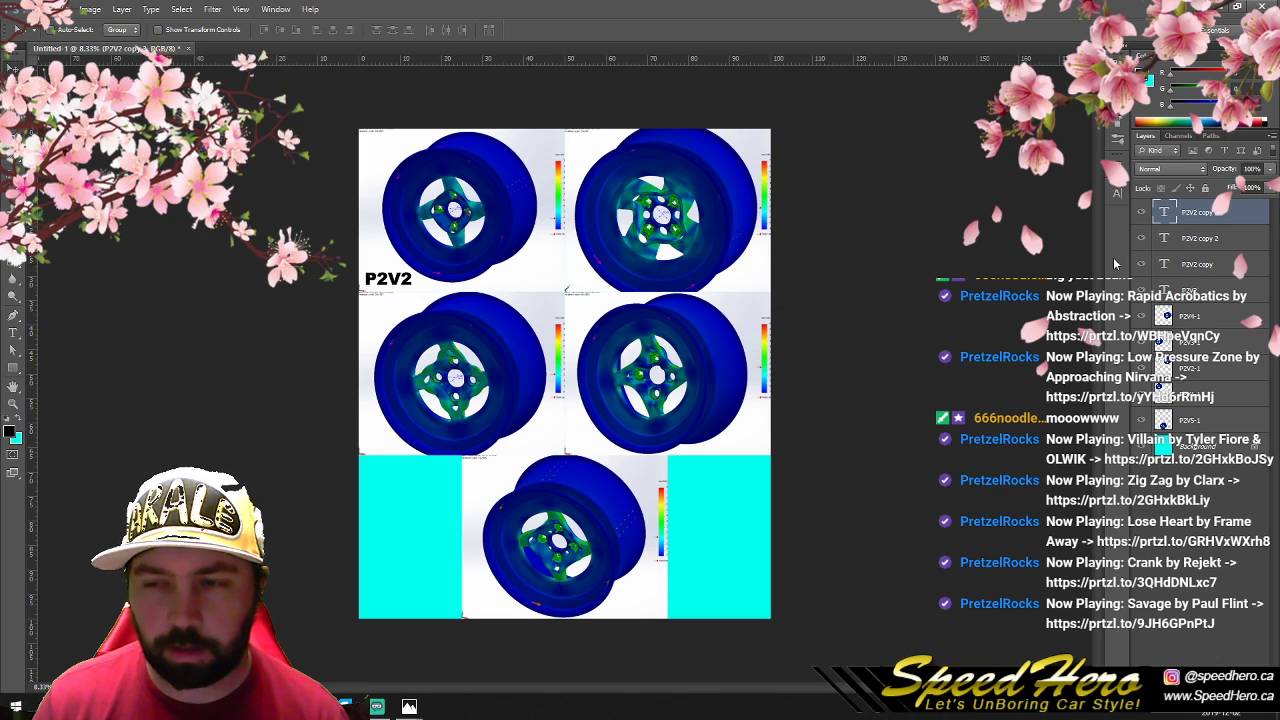
key("Delete")
key("Delete")
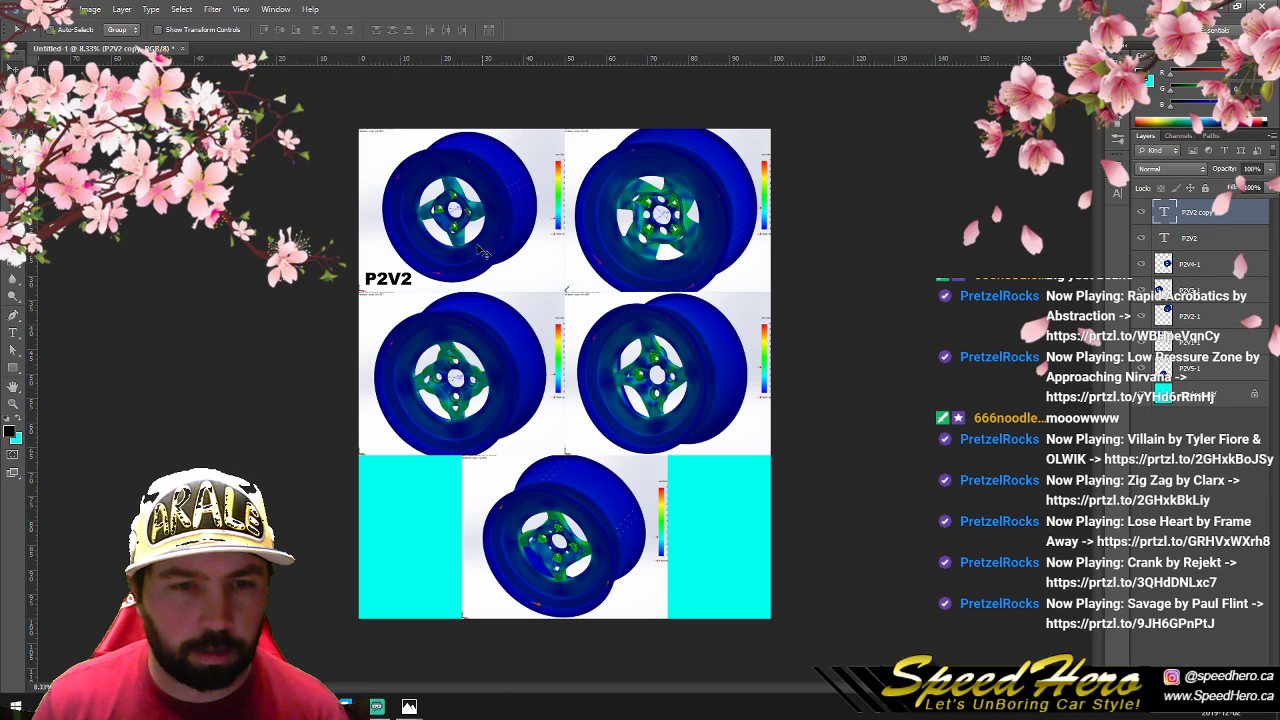
Step: Move the label copy to the lower-left corner of the upper-right plot and change its text to "P2V3"
left_click_drag(385, 272, 592, 274)
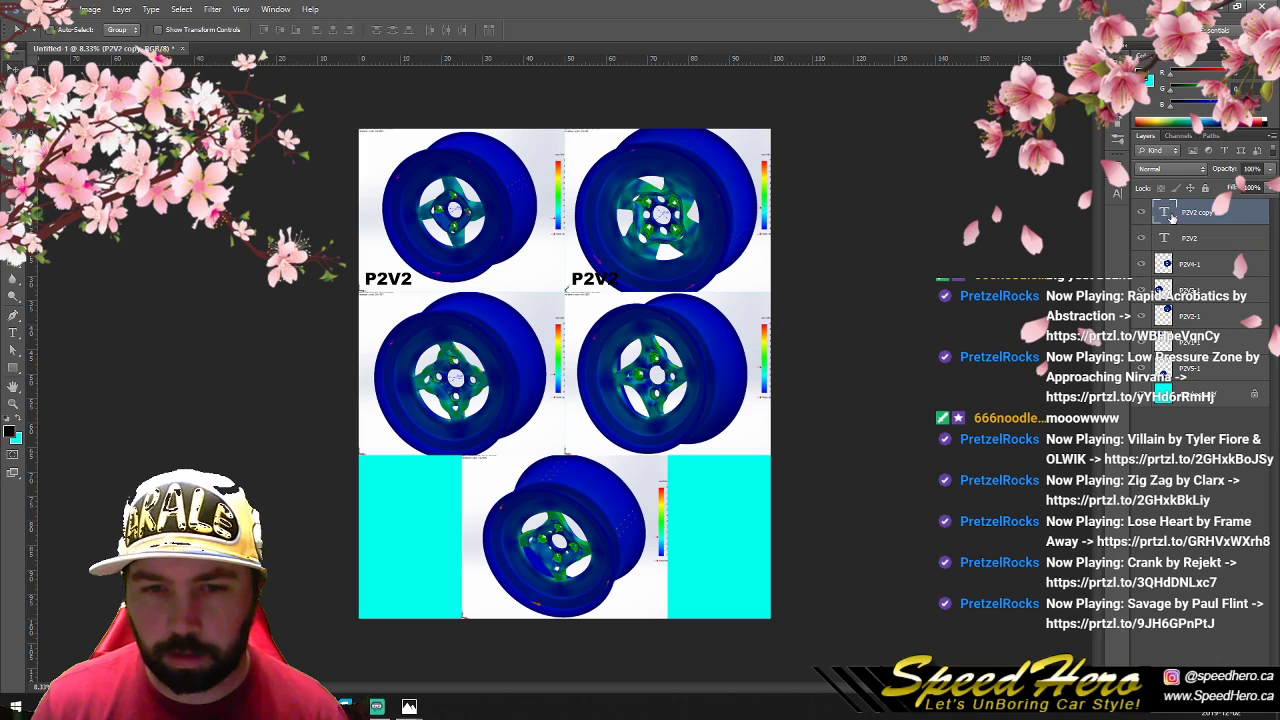
double_click(1165, 212)
left_click(610, 279)
type("3")
left_click(11, 64)
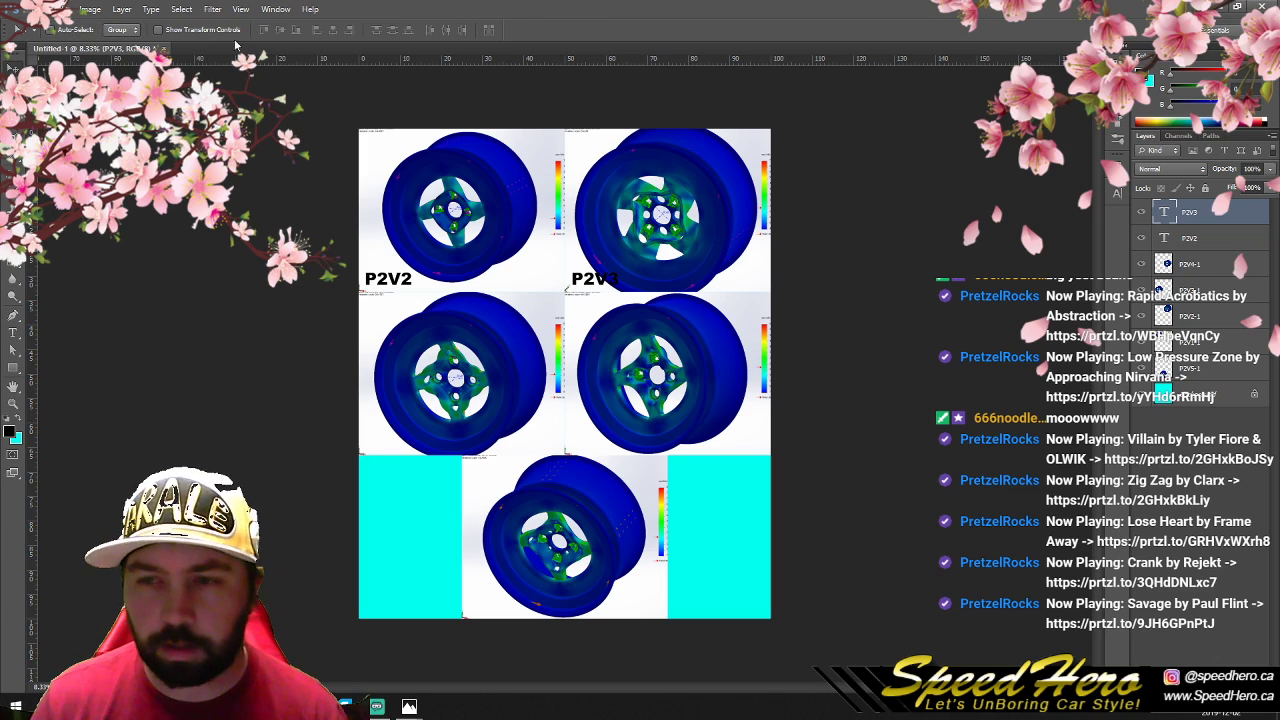
Step: Duplicate the P2V2 text layer and move the copy to the lower-left corner of the middle-left plot
left_click(1162, 240)
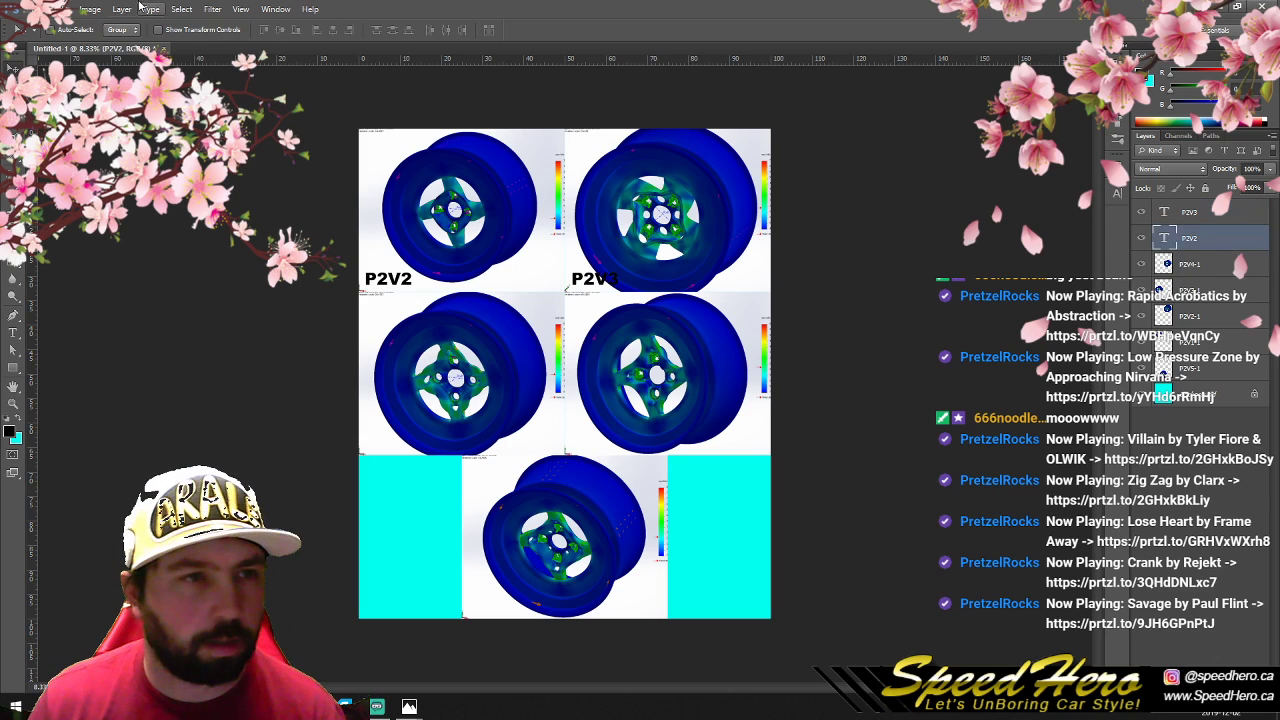
left_click(90, 8)
mouse_move(121, 8)
left_click(140, 46)
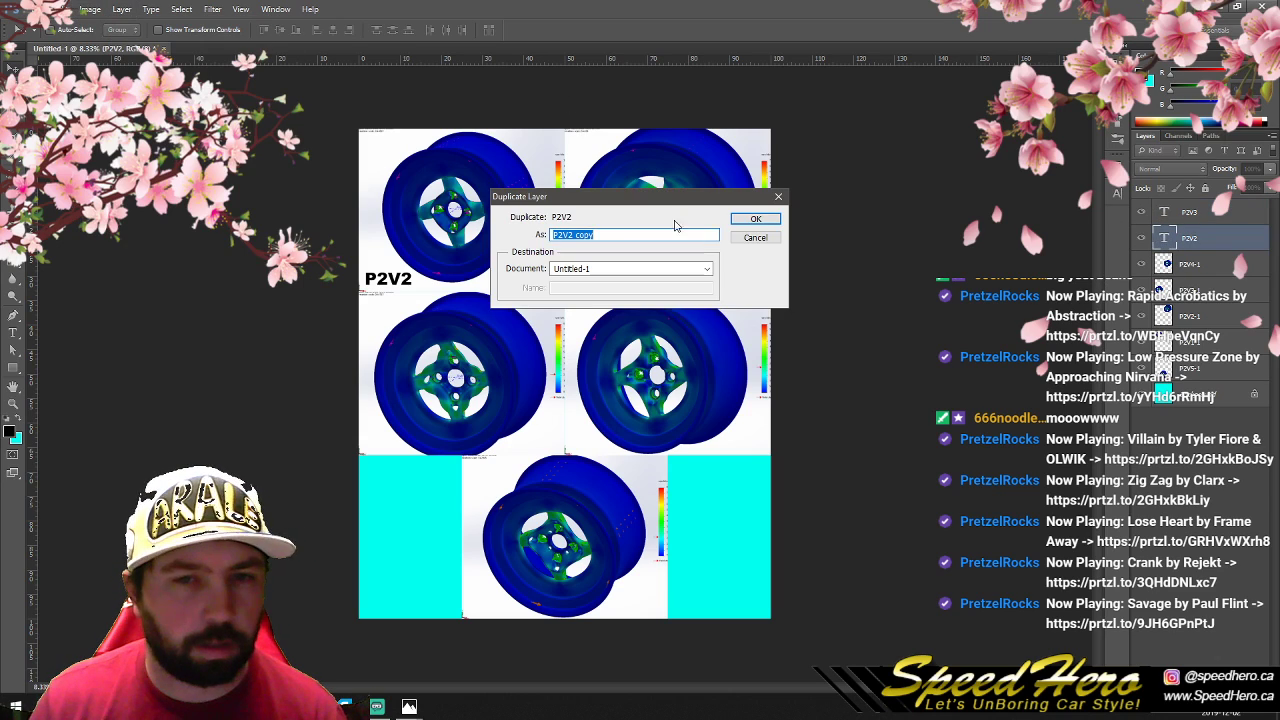
left_click(755, 220)
left_click_drag(372, 280, 404, 438)
Step: Change the upper-left plot's label to "P2V1" and the upper-right plot's label to "P2V2"
double_click(1165, 264)
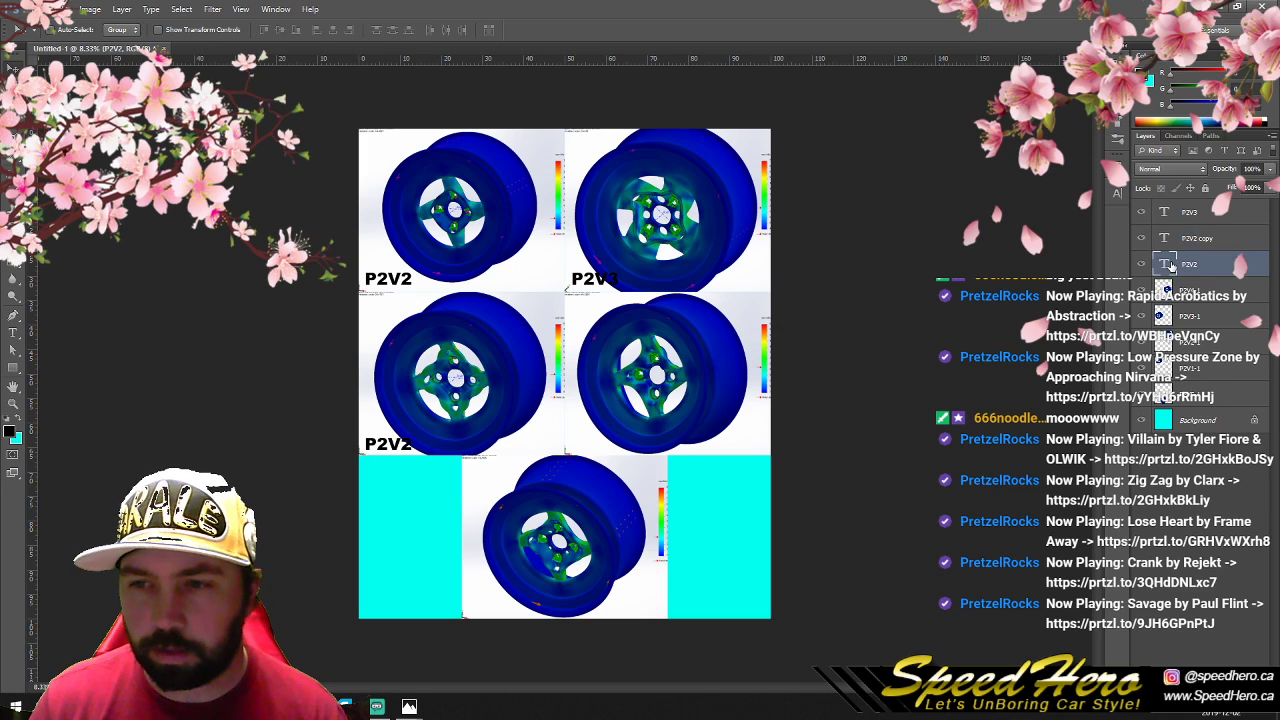
left_click_drag(410, 281, 401, 281)
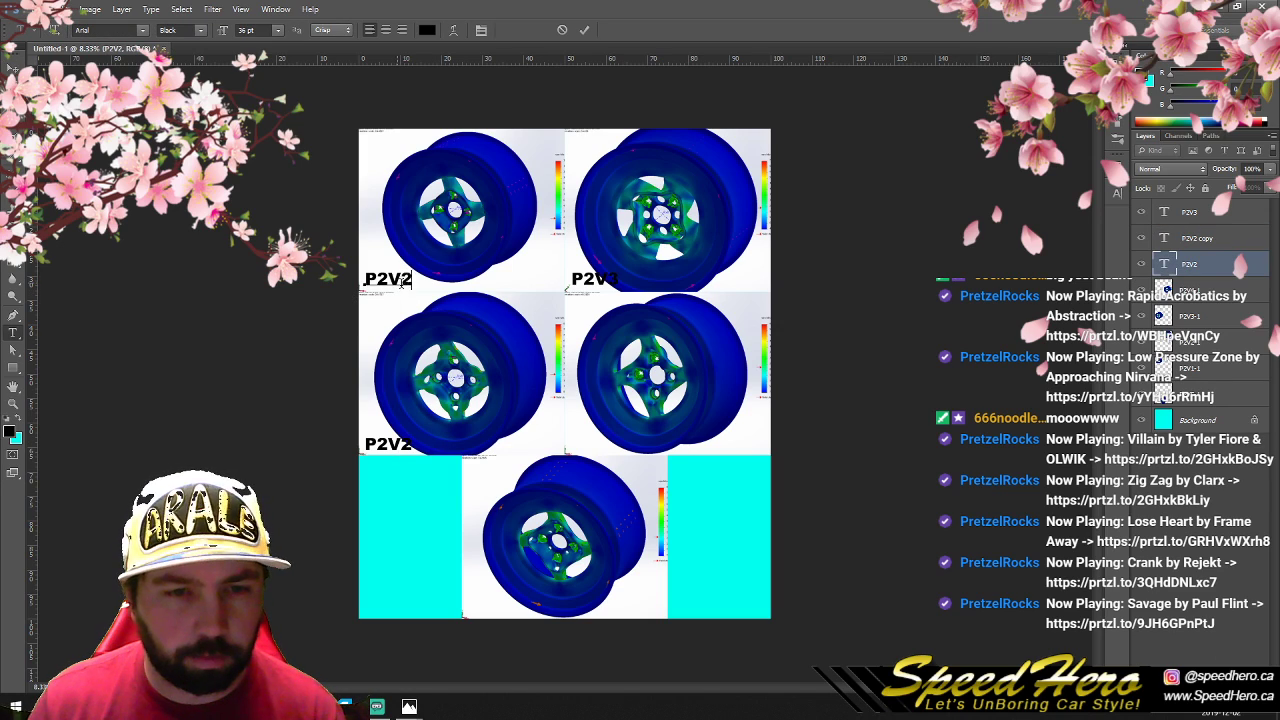
type("1")
double_click(1164, 213)
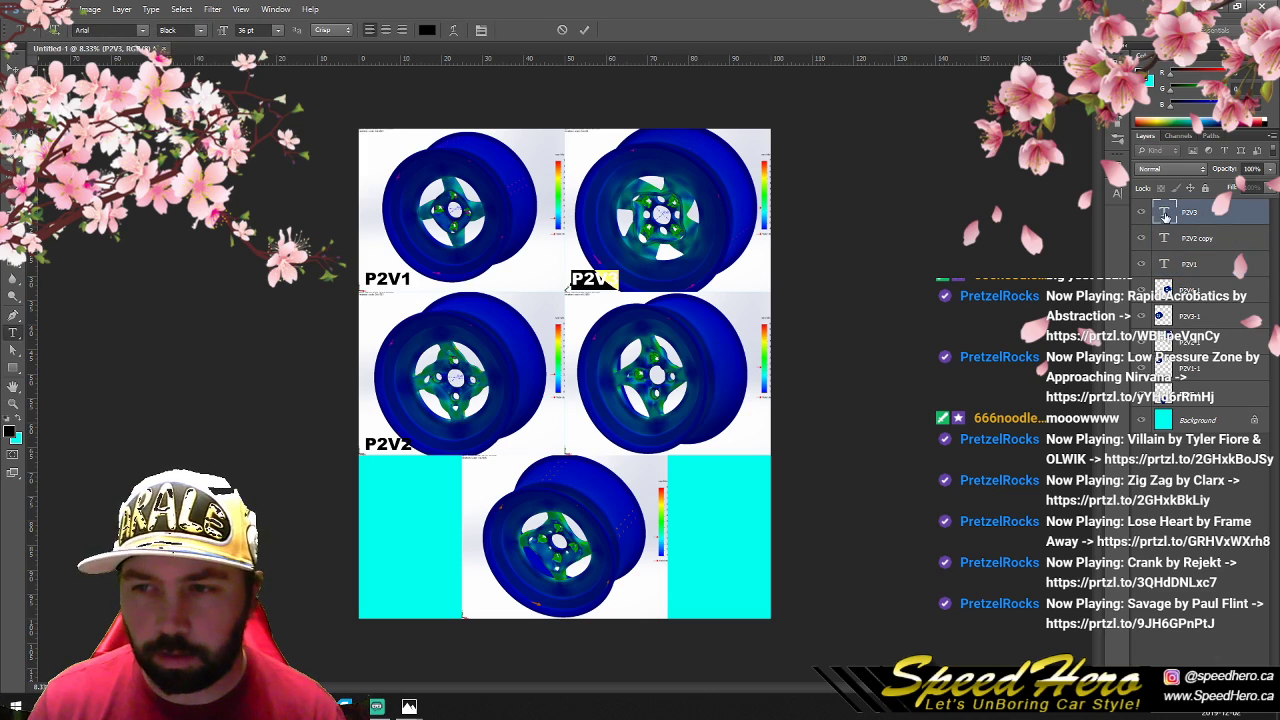
left_click_drag(606, 279, 617, 279)
type("3")
Step: Change the middle-left plot's label to "P2V3"
double_click(1164, 238)
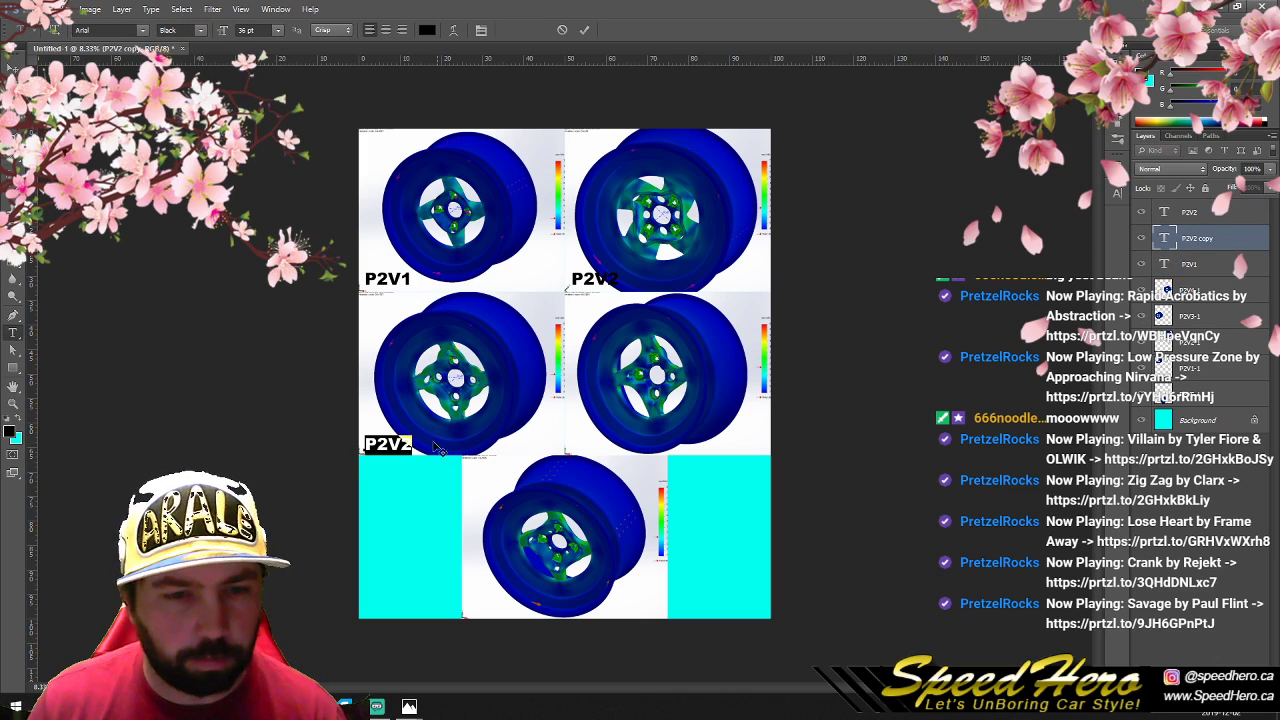
left_click_drag(398, 444, 410, 444)
type("4")
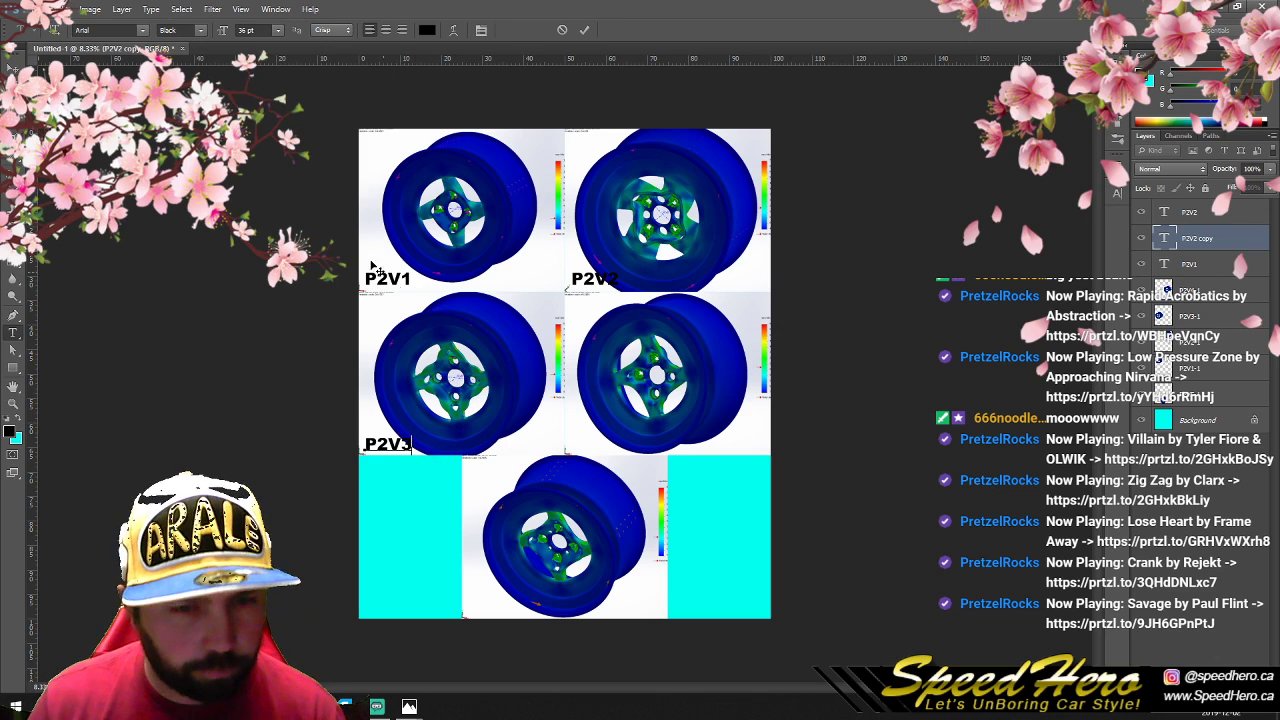
Step: Duplicate the P2V3 label, move the copy to the middle-right plot's lower-left corner, and change its text to "P2V4"
left_click(121, 9)
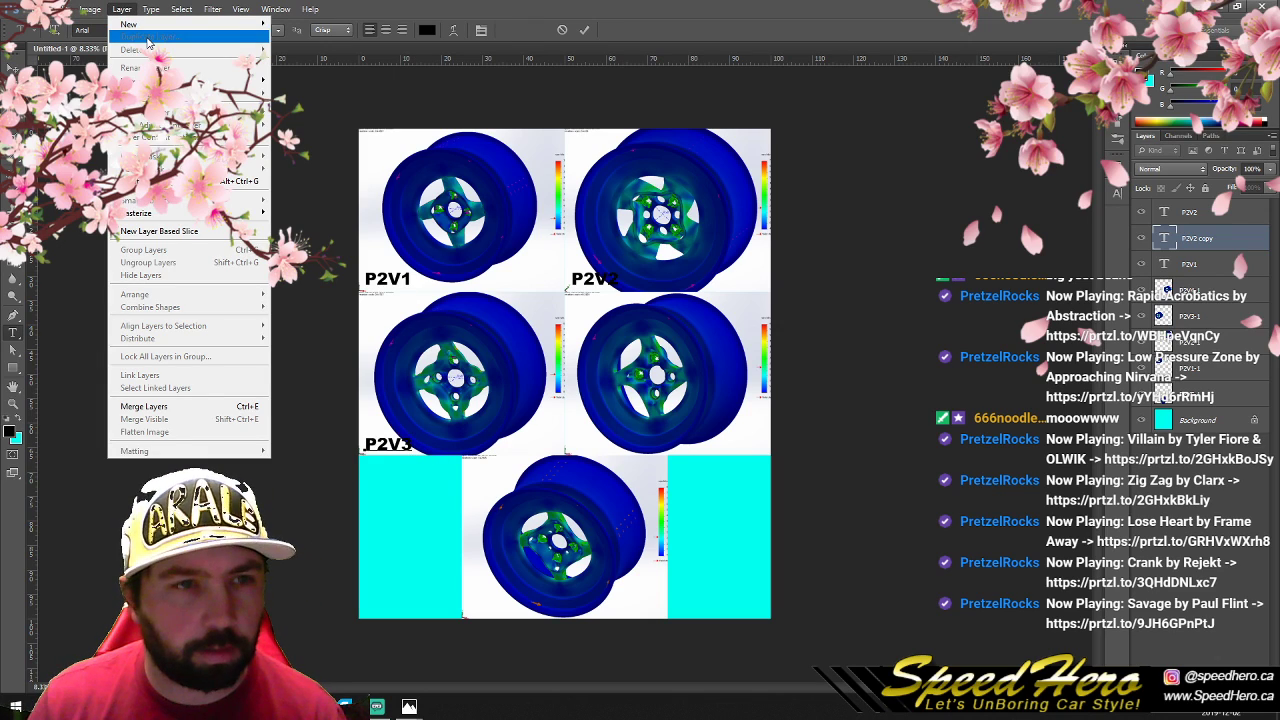
left_click(147, 37)
left_click(121, 9)
left_click(147, 37)
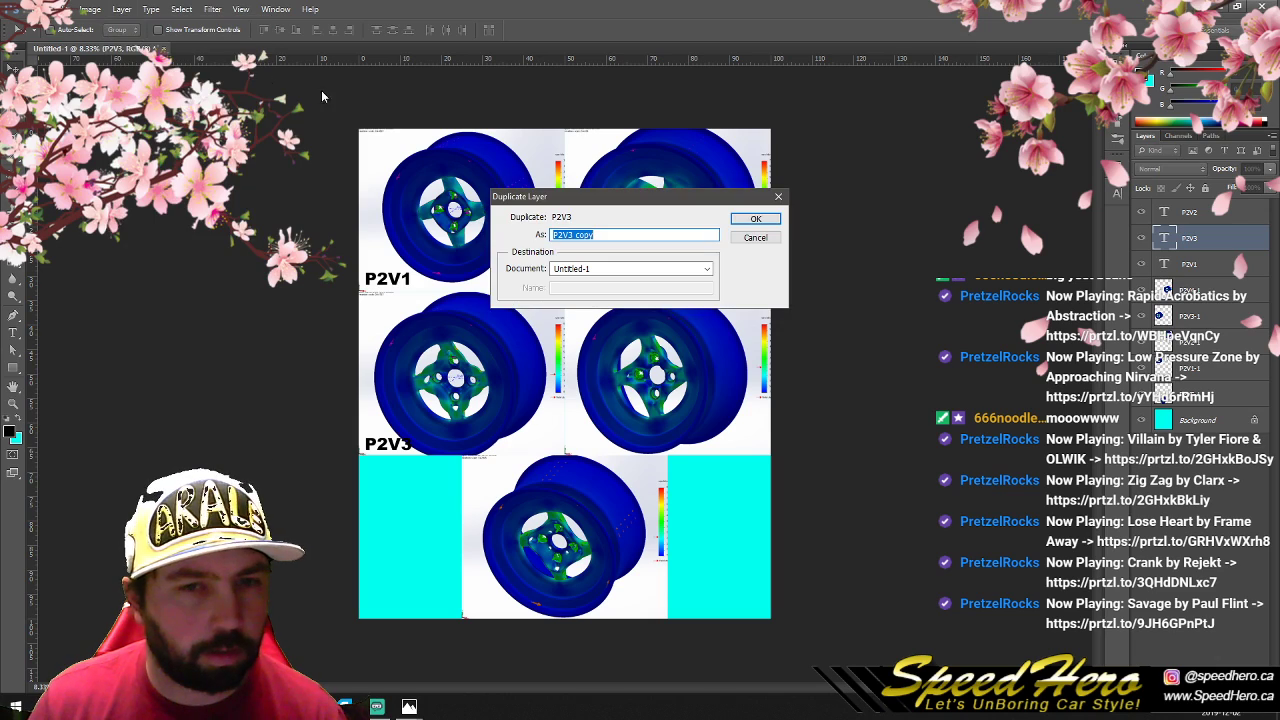
left_click(755, 218)
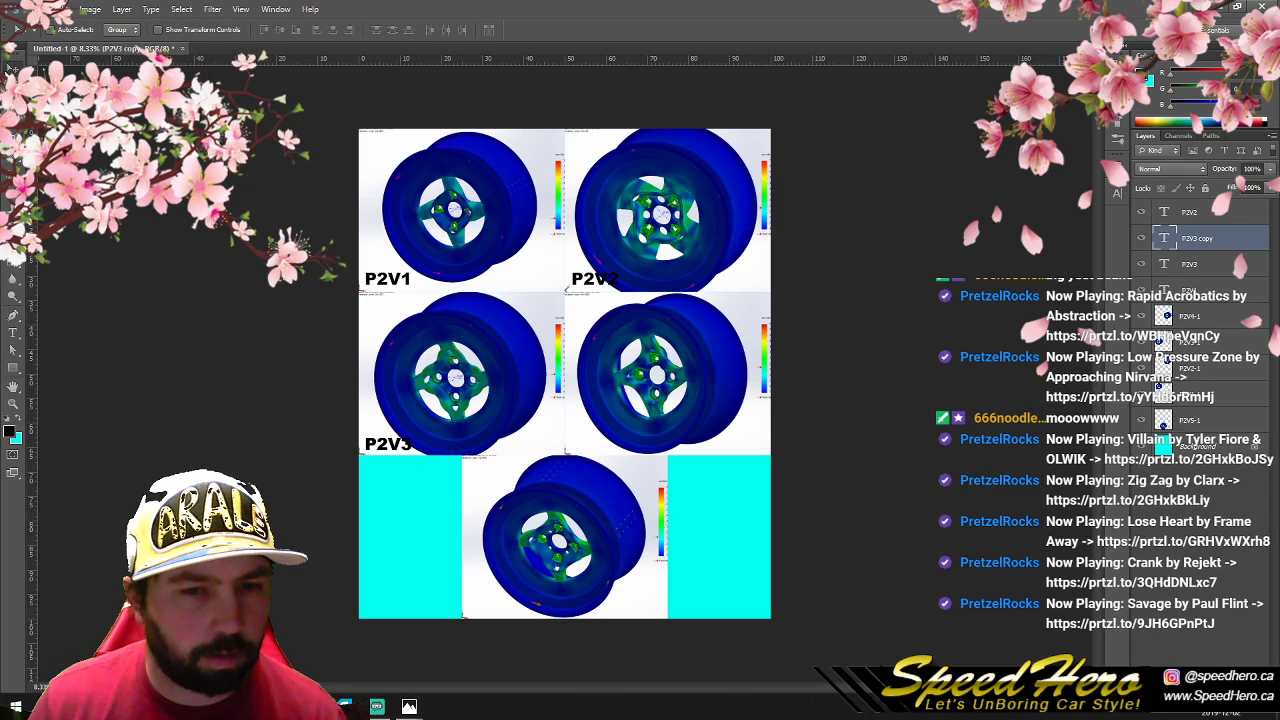
left_click_drag(384, 447, 622, 441)
double_click(1165, 240)
type("4")
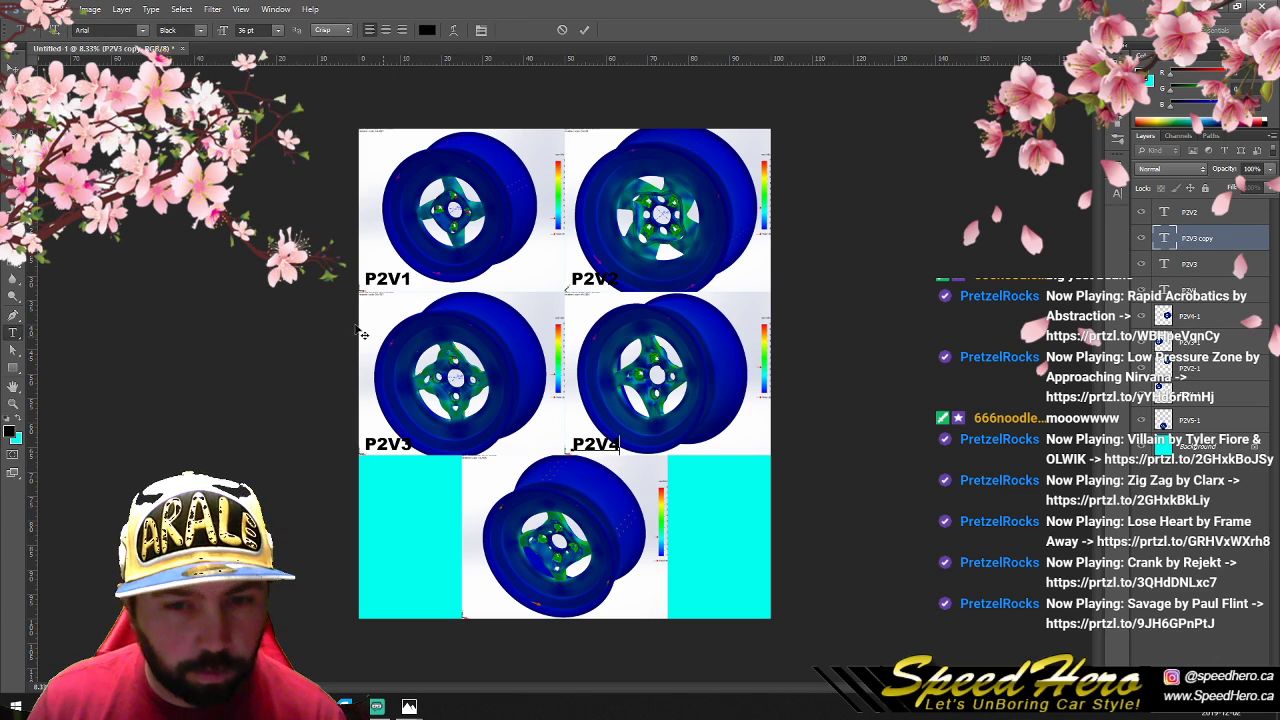
Step: Duplicate the P2V4 label, move the copy to the bottom plot's lower-left corner, and change its text to "P2V5"
left_click(118, 10)
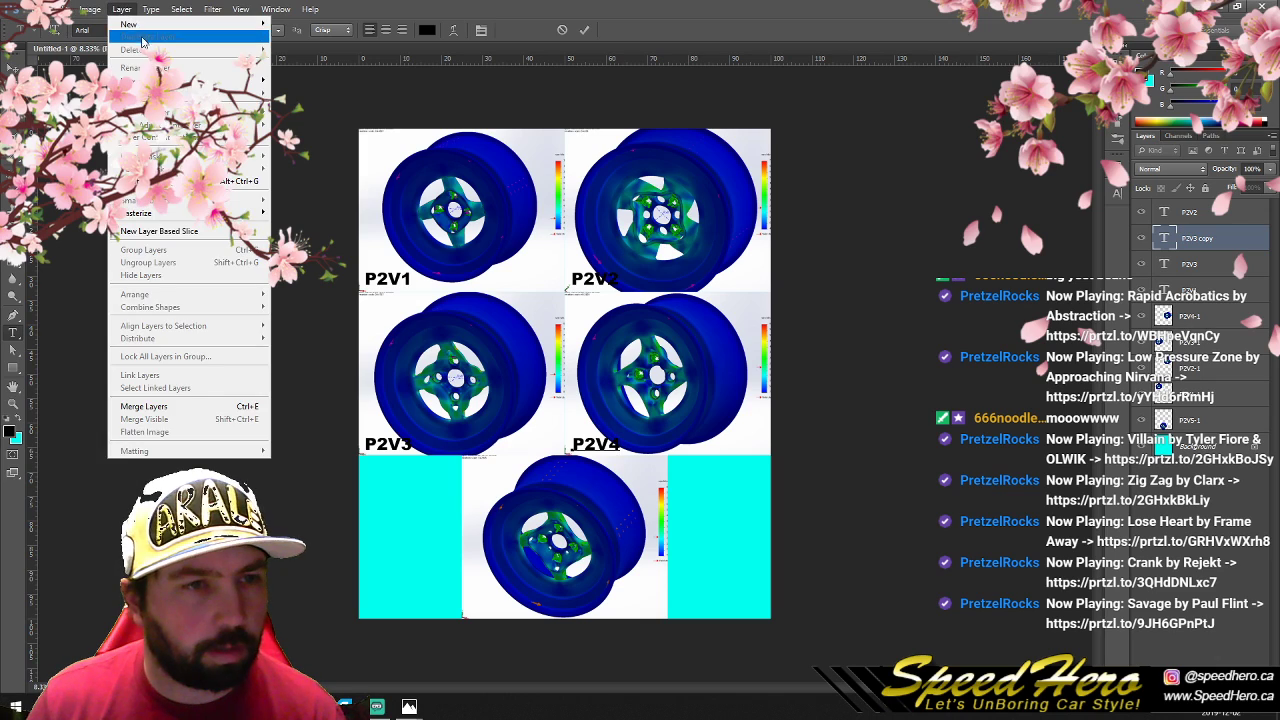
left_click(118, 10)
left_click(117, 11)
left_click(150, 36)
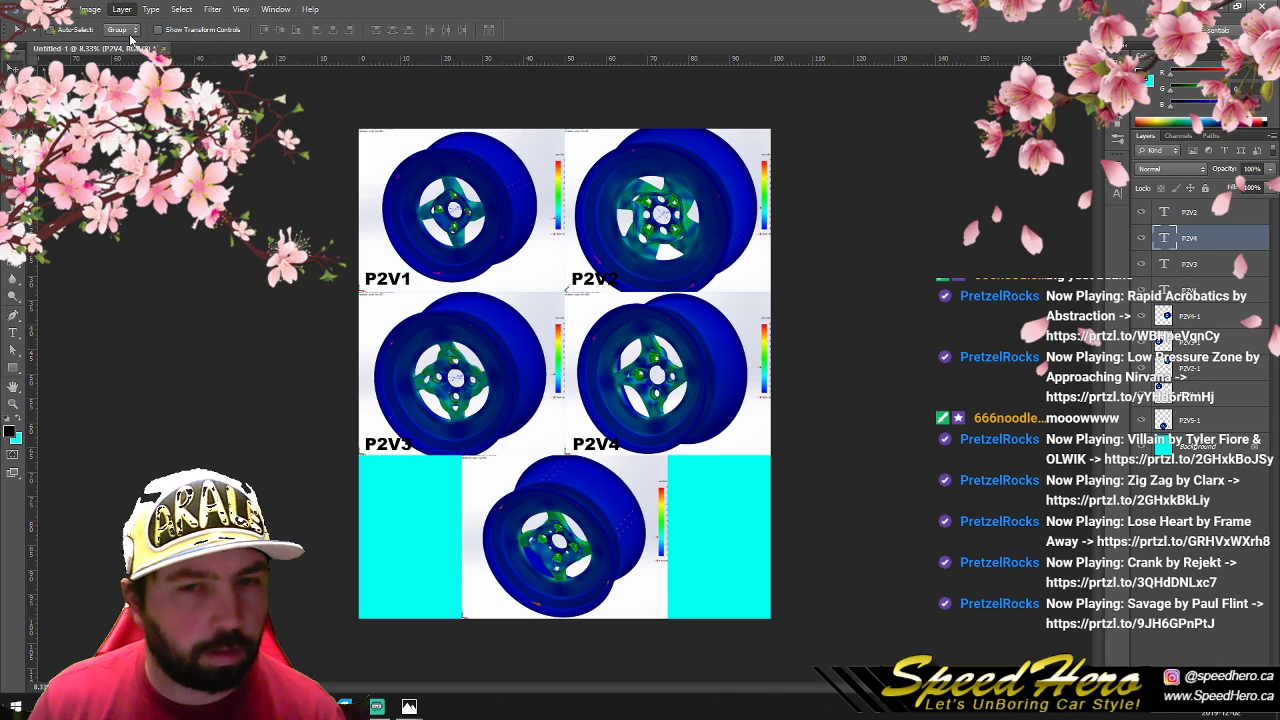
left_click(757, 217)
left_click_drag(612, 432, 511, 604)
double_click(1162, 239)
type("5")
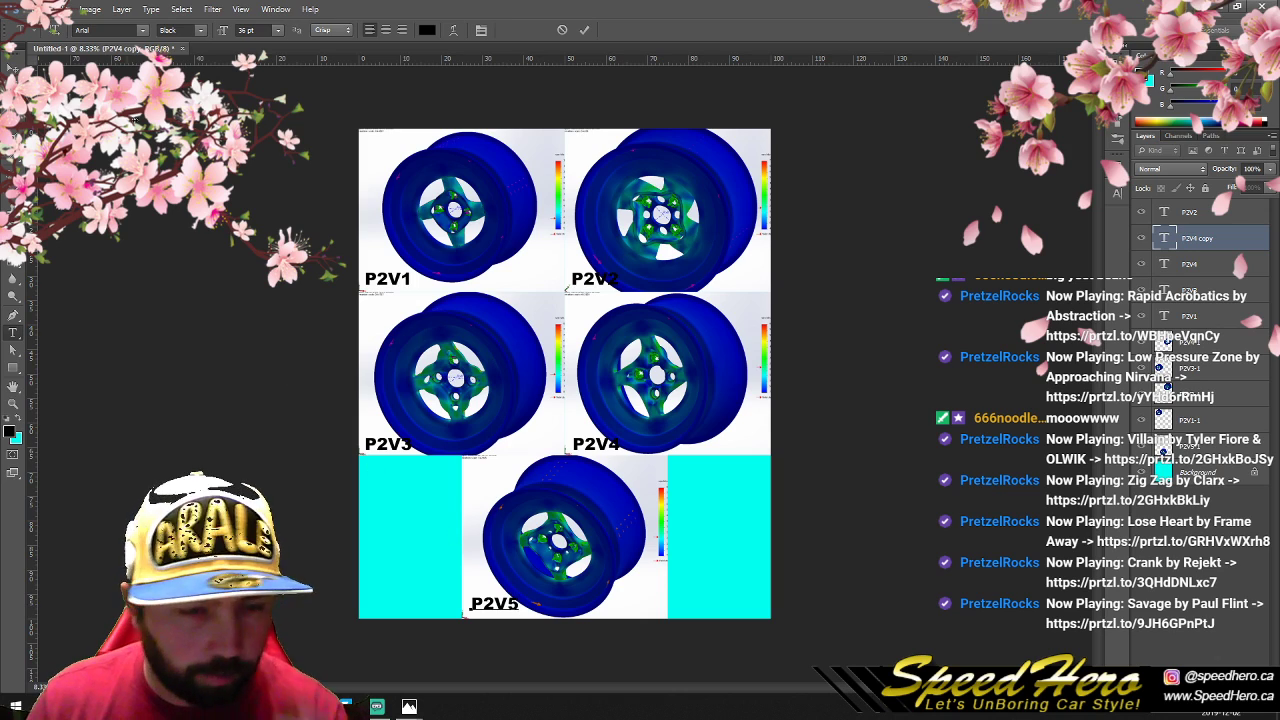
left_click(13, 67)
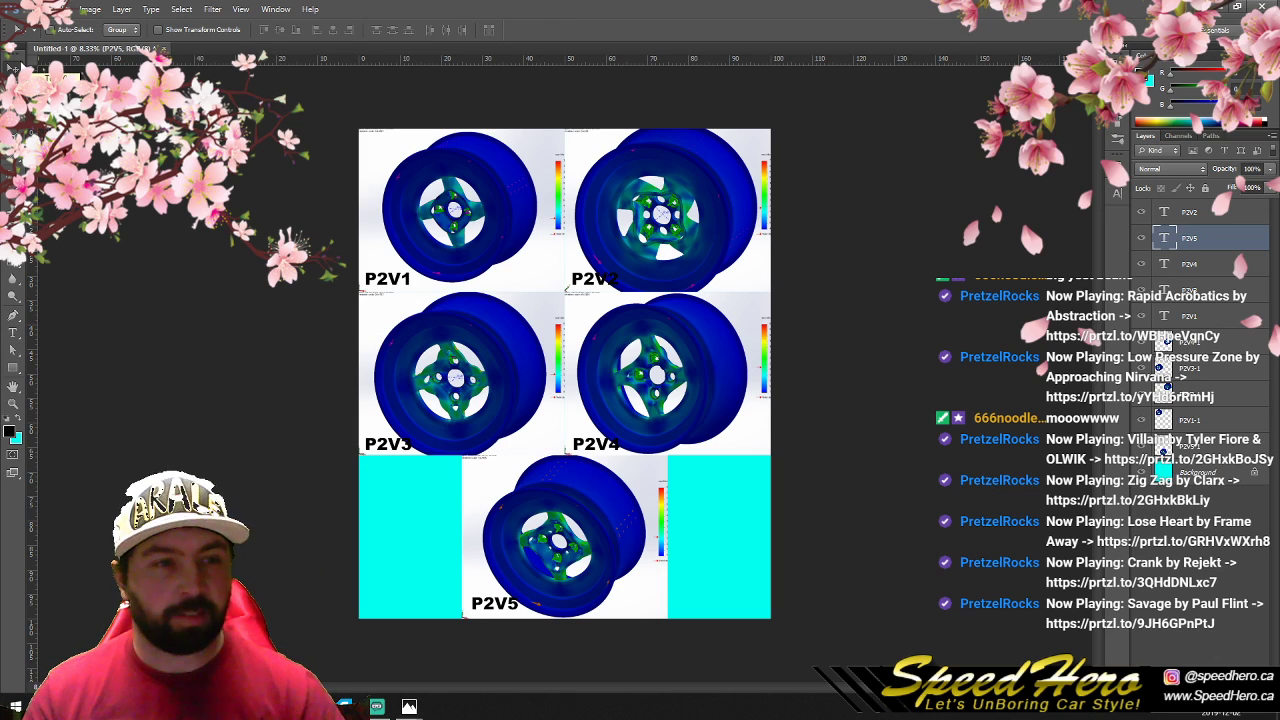
Step: Consult the "Miata wheels" document in Firefox and add the text note "1253G" on the P2V1 plot
left_click(14, 333)
left_click(489, 233)
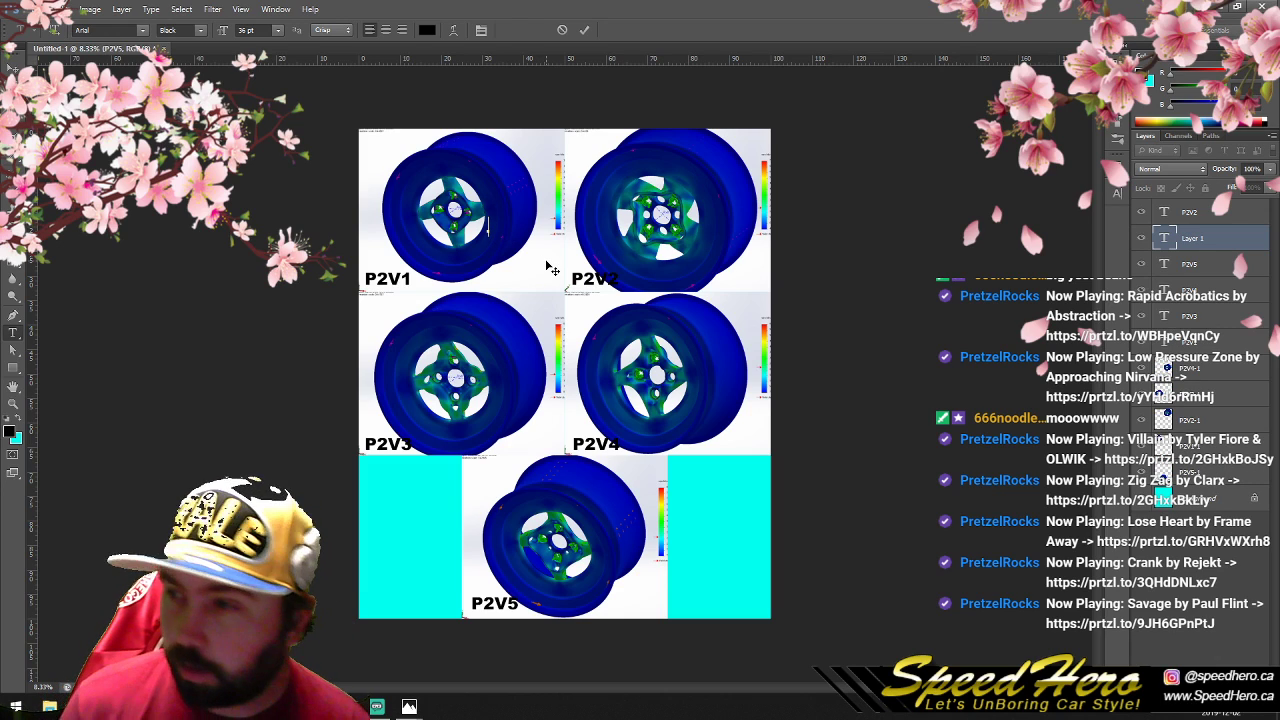
mouse_move(187, 706)
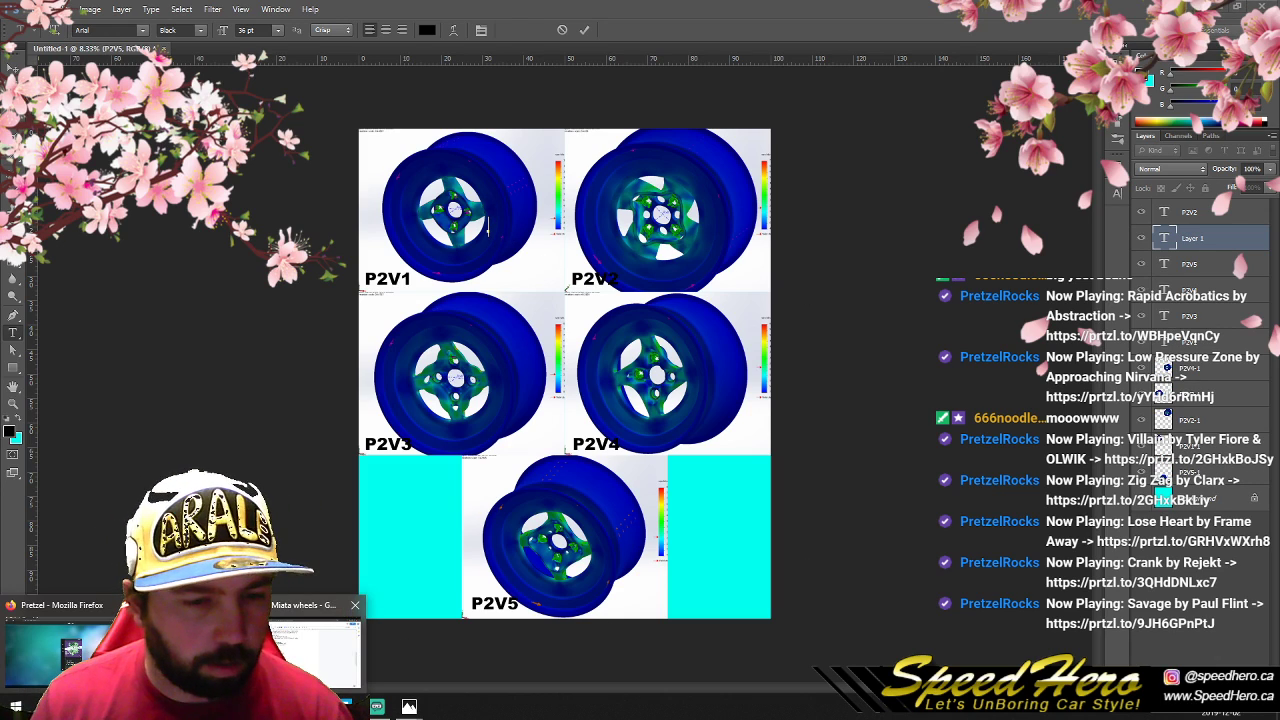
left_click(290, 648)
key("alt+Tab")
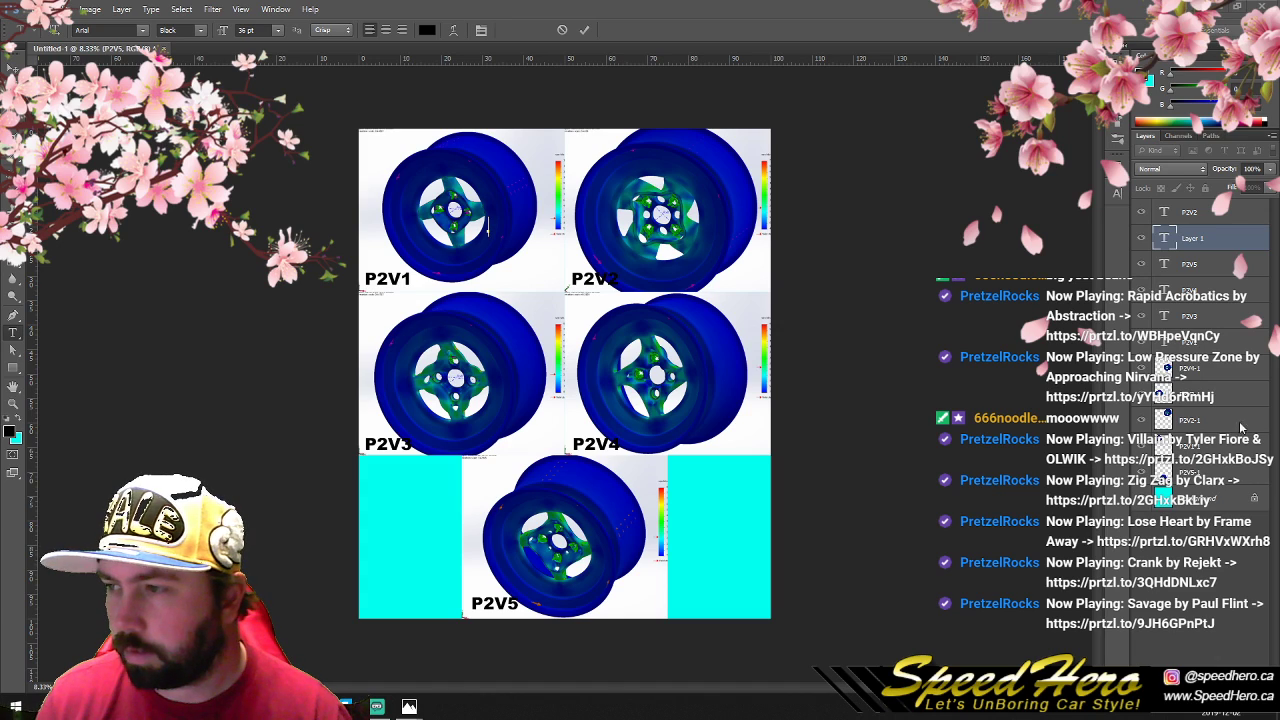
double_click(1167, 236)
left_click(1167, 235)
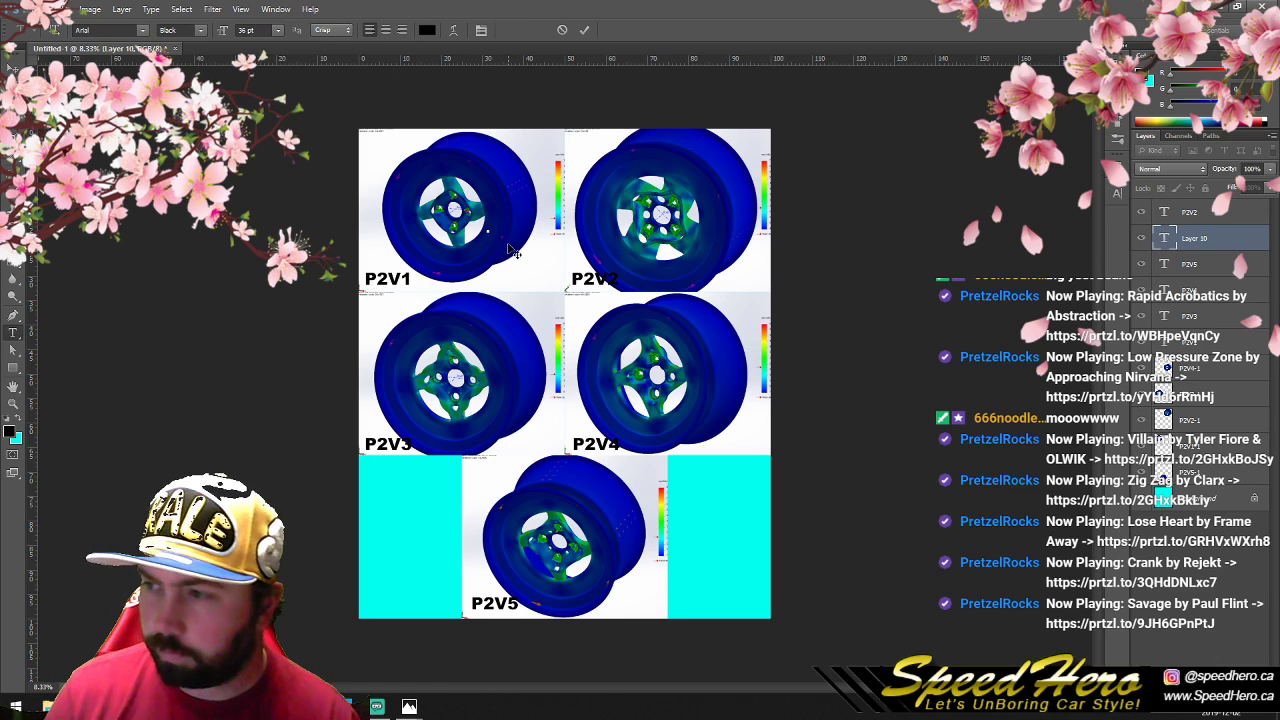
type("1253G")
Step: Format the "1253G" note in Arial Regular at 24 pt
key("ctrl+a")
left_click(190, 30)
left_click(200, 50)
left_click(280, 32)
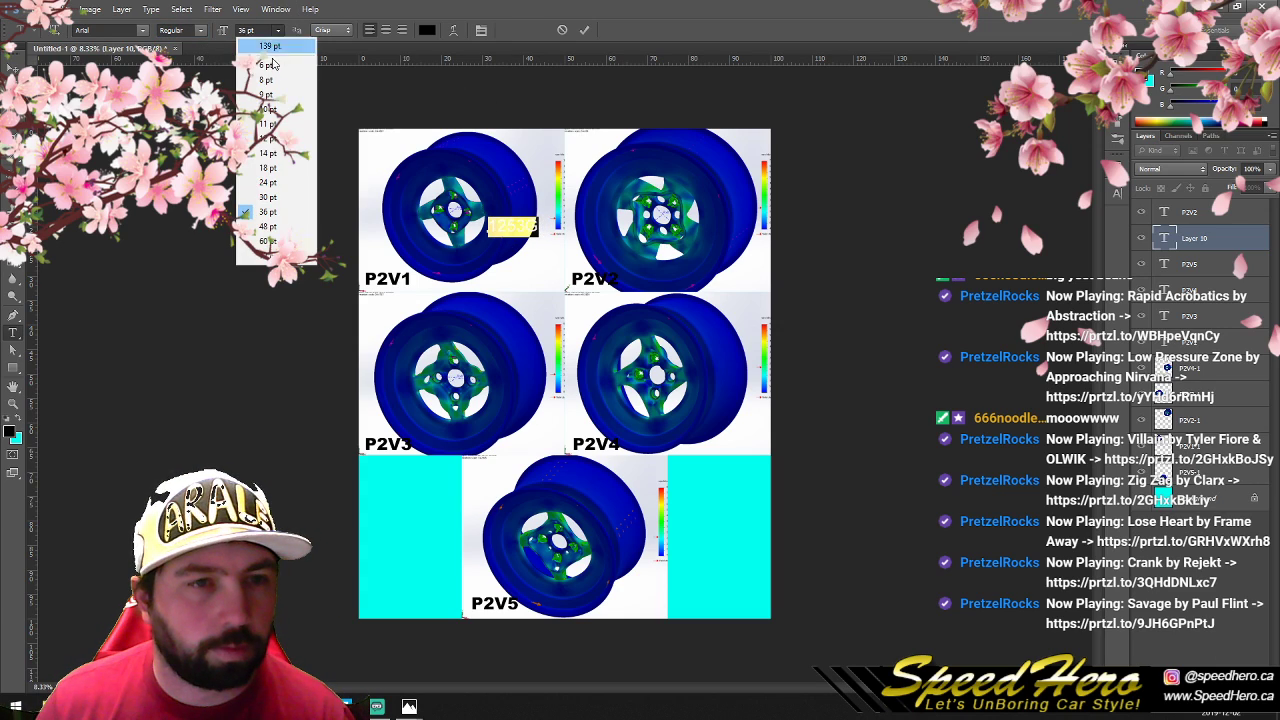
left_click(282, 188)
Step: Move the 1253G note to the P2V1 plot's lower-right corner and place a duplicate in the P2V2 plot's lower-right corner
left_click(14, 69)
left_click_drag(497, 231, 760, 292)
left_click(121, 9)
left_click(150, 42)
left_click(756, 217)
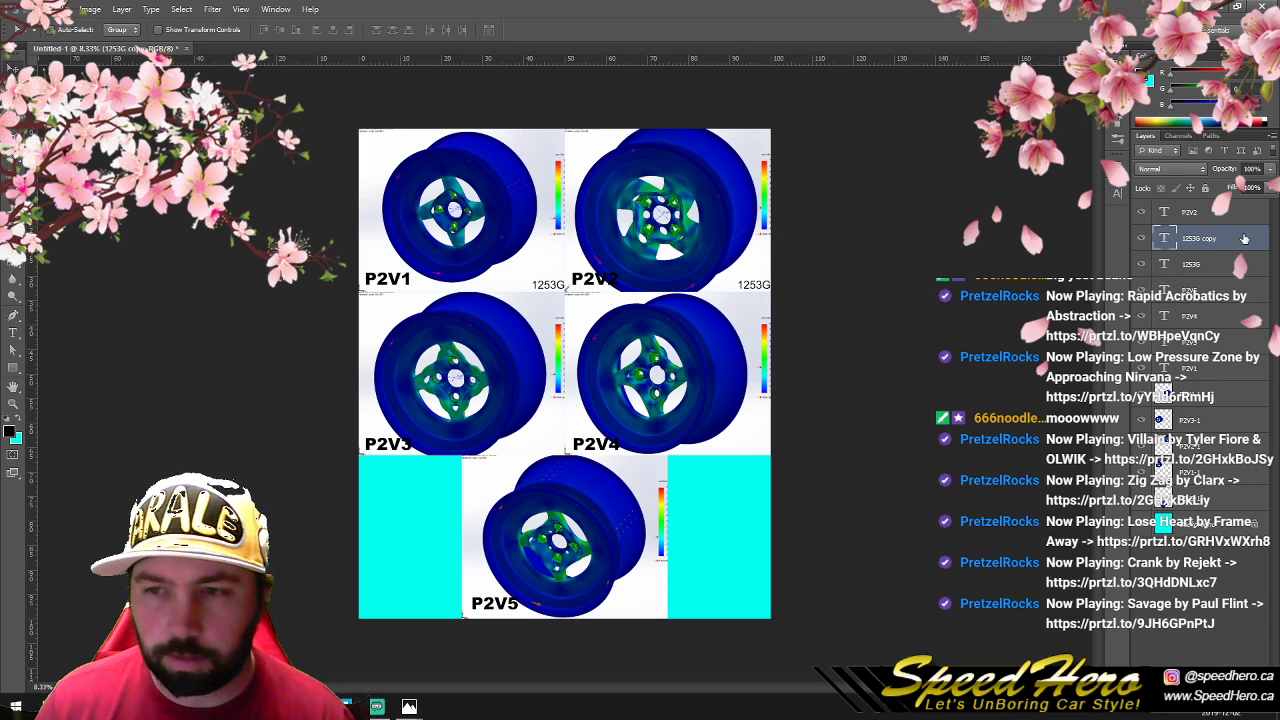
Step: Change the text of the note in the P2V2 plot's lower-right corner to "1248G"
double_click(1171, 240)
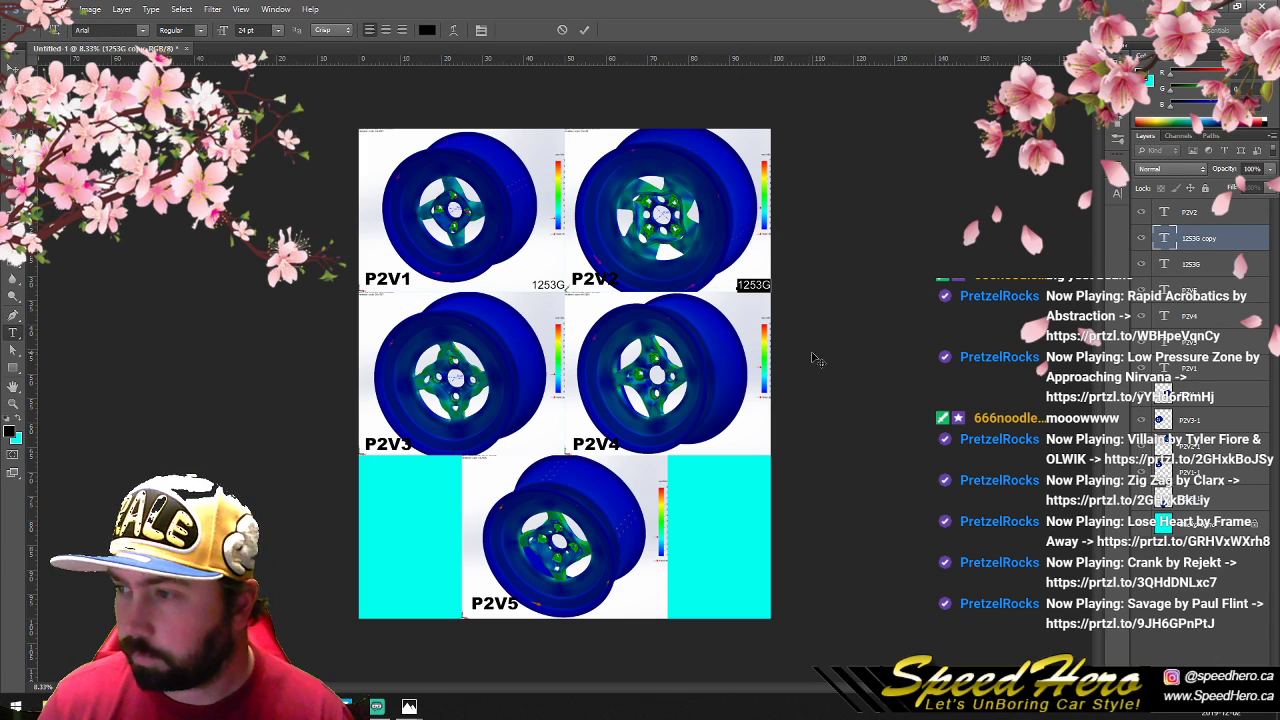
type("1")
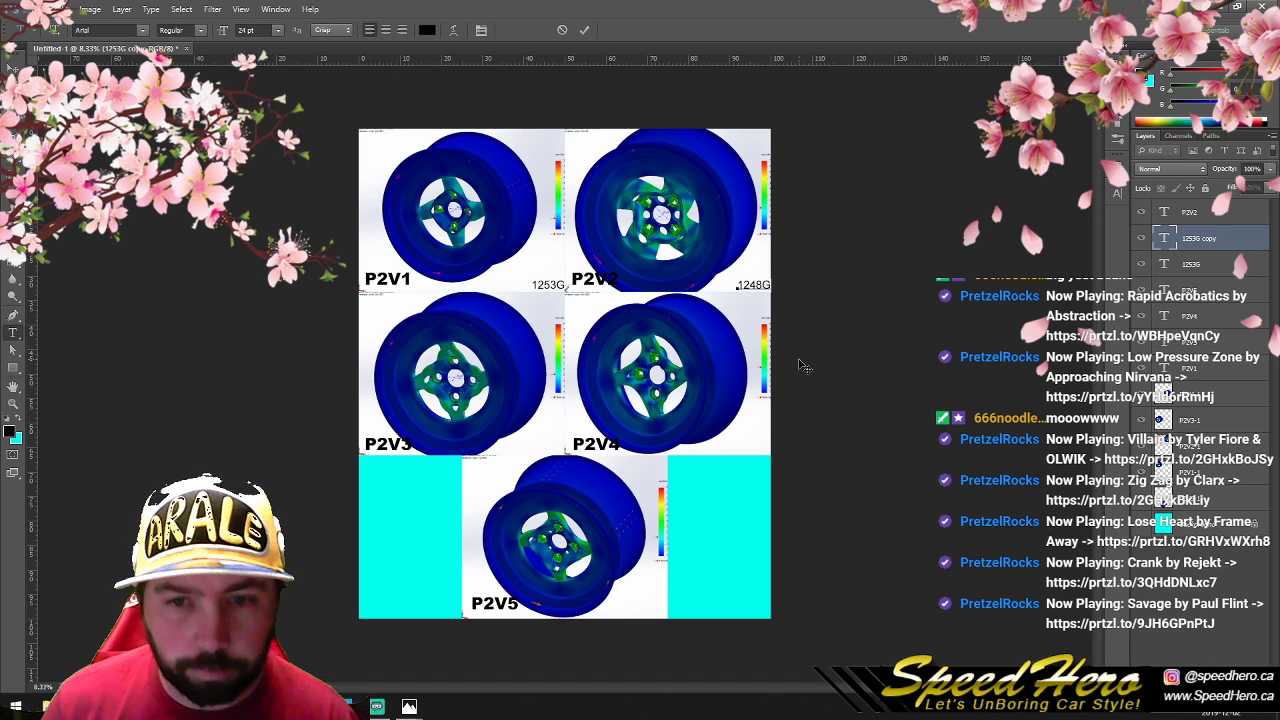
left_click(12, 68)
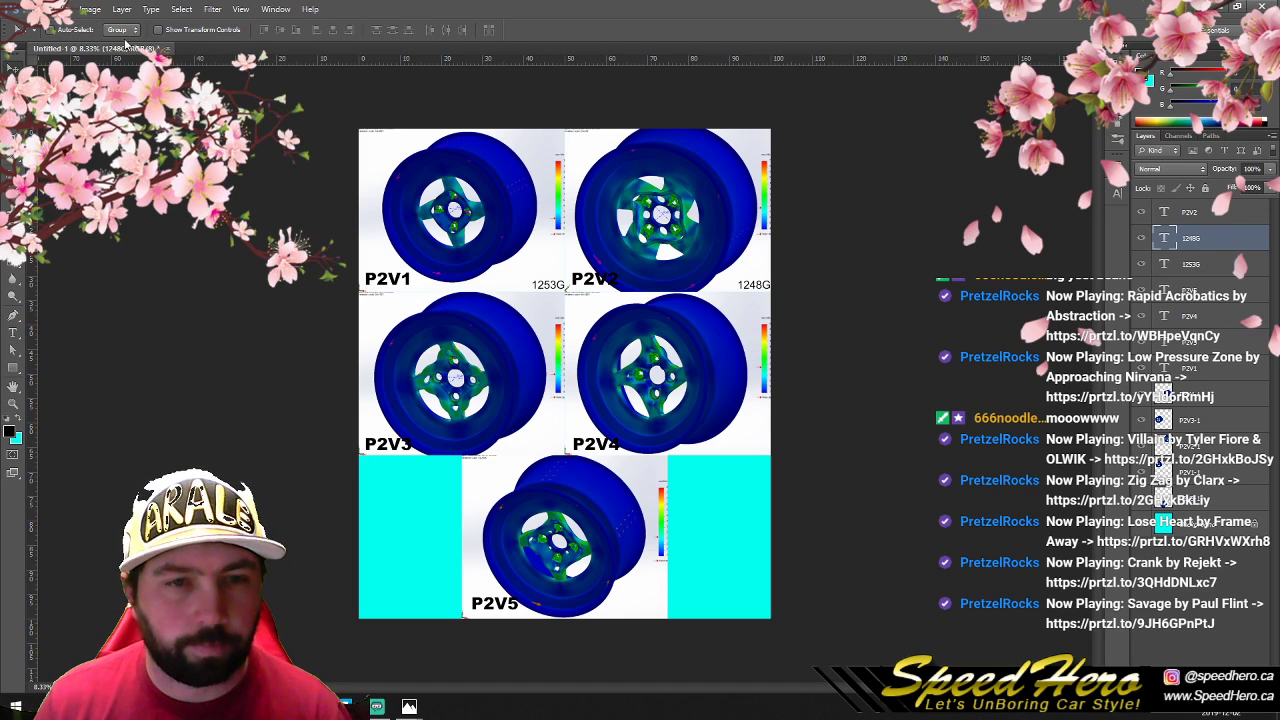
Step: Duplicate the 1248G note, move the copy to the P2V3 plot's lower-right corner, and change its text to "1124G"
left_click(122, 9)
left_click(150, 33)
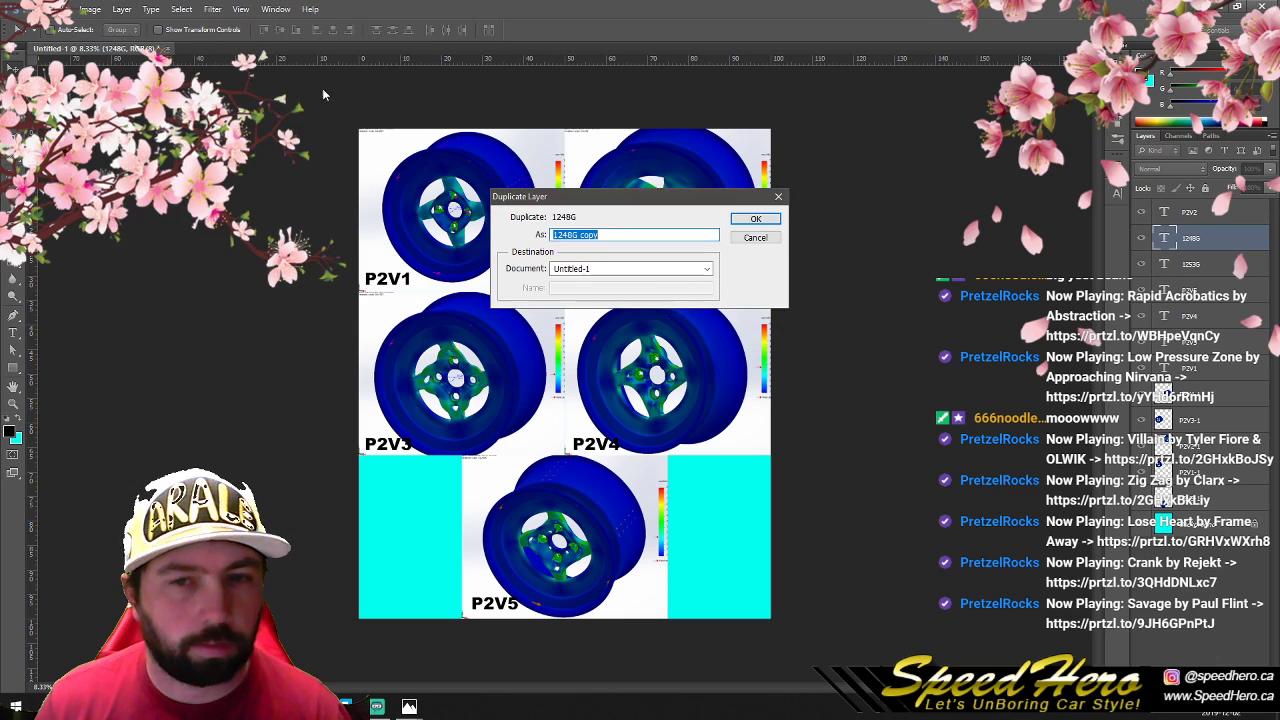
left_click(757, 218)
left_click_drag(752, 290, 545, 453)
double_click(1165, 240)
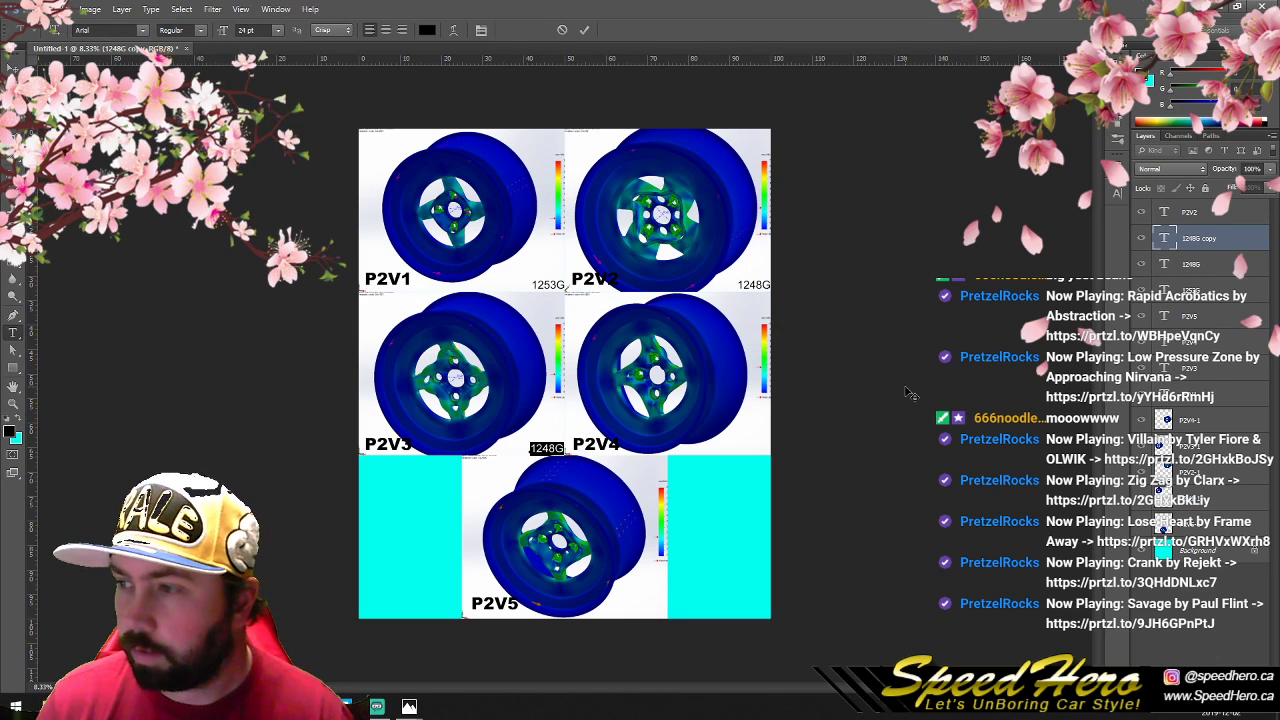
type("112")
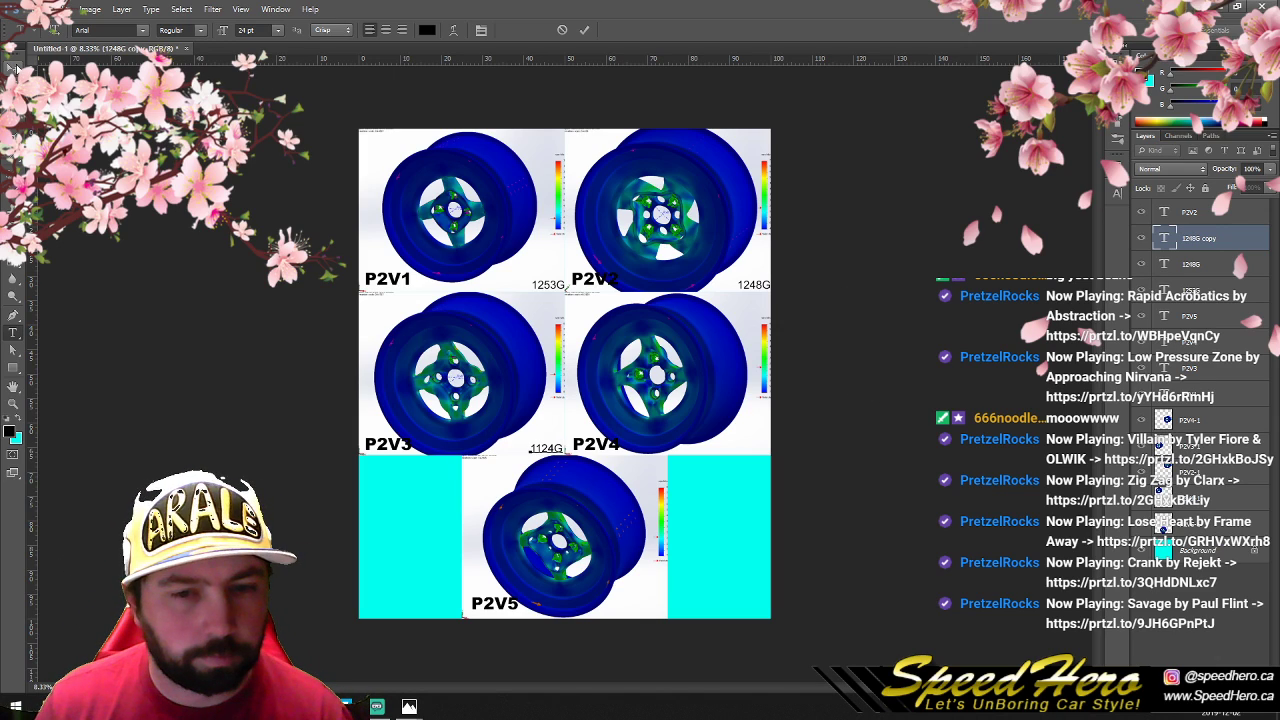
left_click(123, 10)
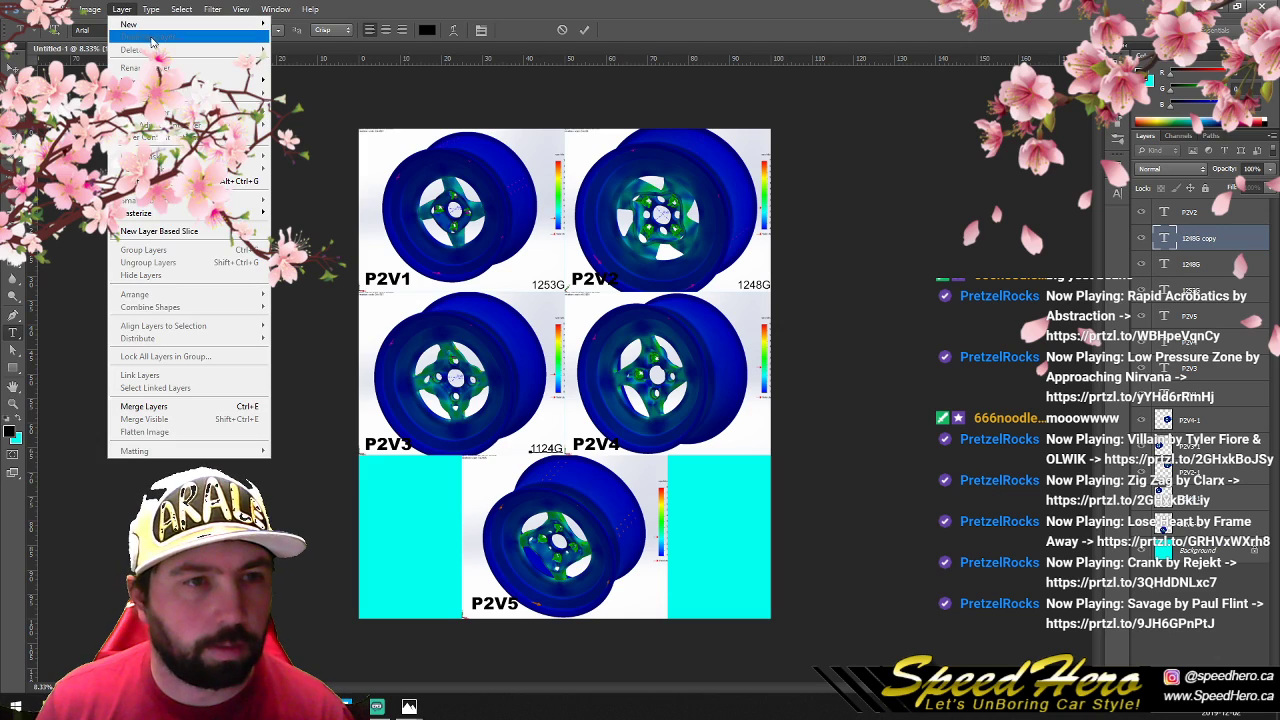
left_click(15, 66)
Step: Duplicate the 1124G note, move the copy to the P2V4 plot's lower-right corner, and change its text to "1405G"
left_click(117, 11)
left_click(131, 37)
key("Return")
left_click_drag(556, 457, 774, 449)
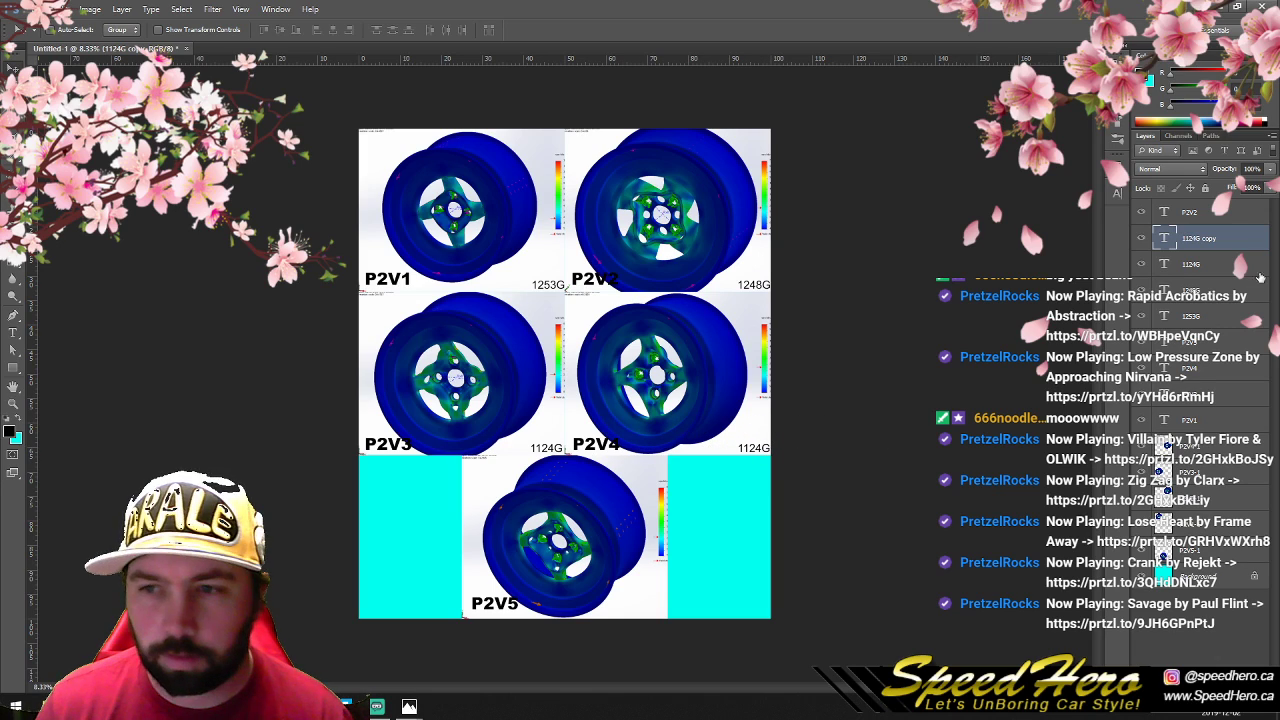
double_click(1165, 237)
type("1")
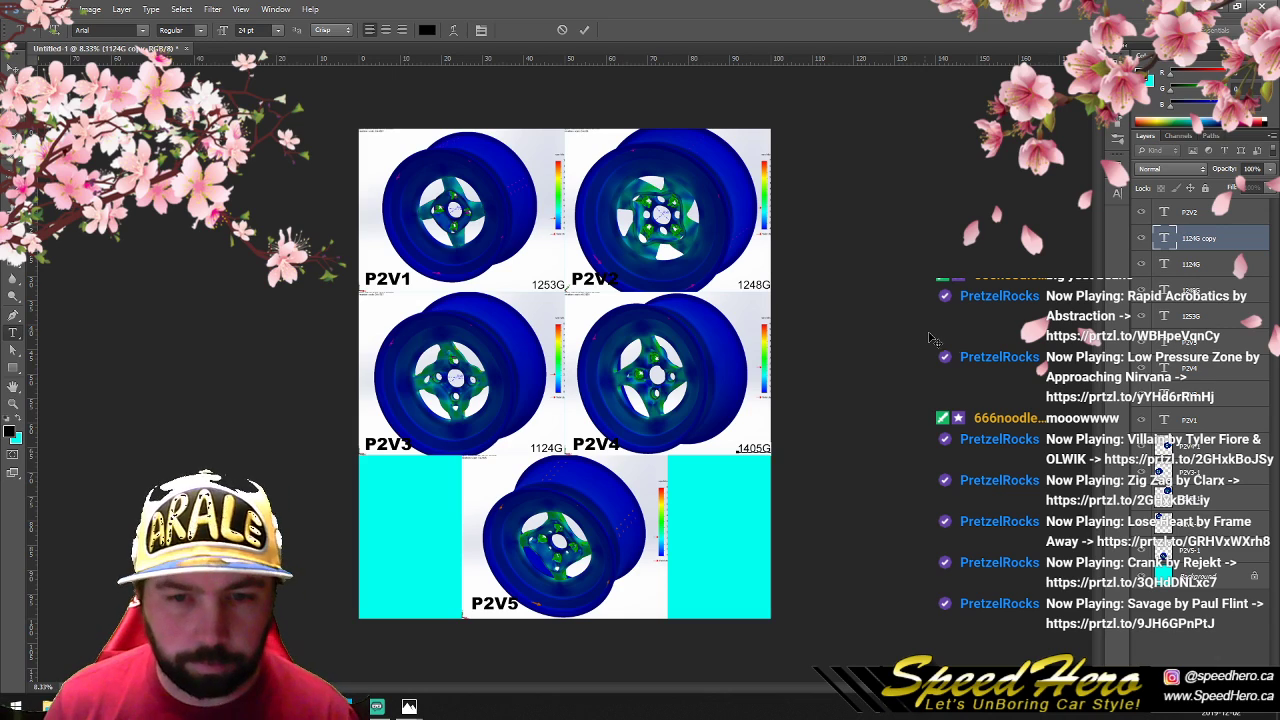
left_click(13, 68)
Step: Duplicate the 1405G note and align the copy in the P2V5 plot's lower-right corner
left_click(122, 9)
left_click(150, 40)
left_click(756, 222)
left_click_drag(762, 450, 672, 625)
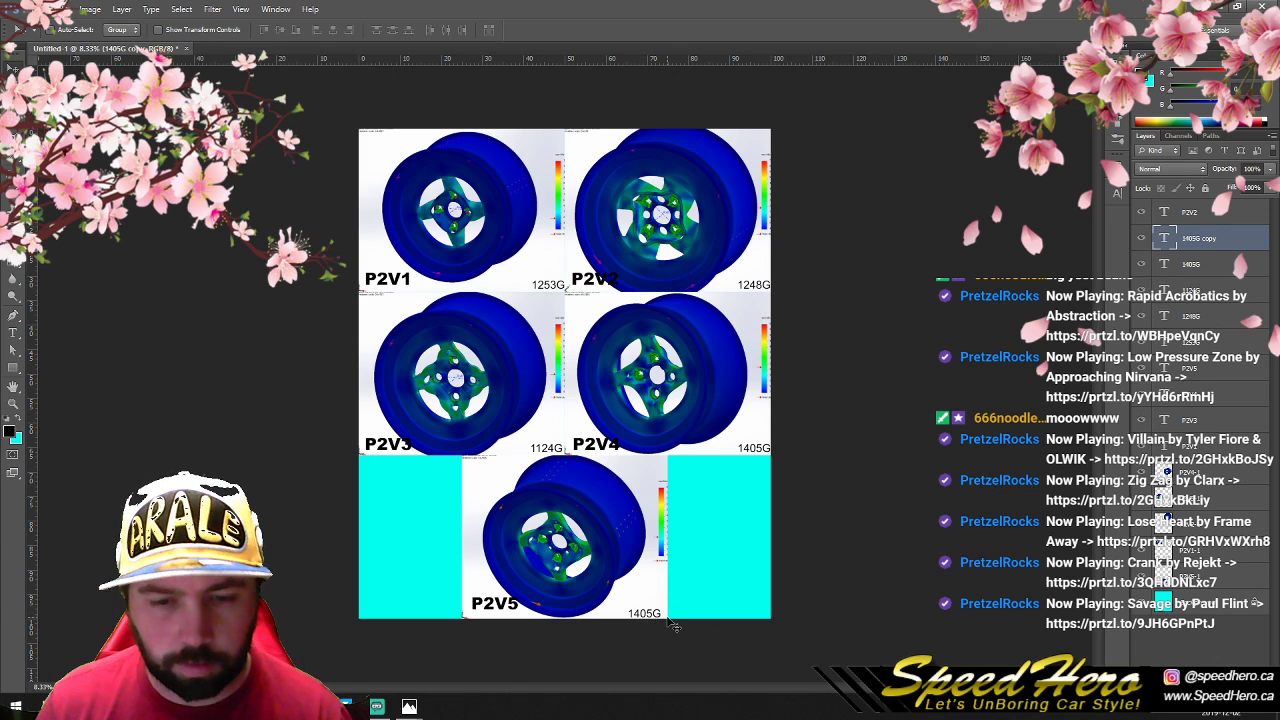
key("shift+Right")
key("shift+Right")
key("shift+Right")
key("shift+Right")
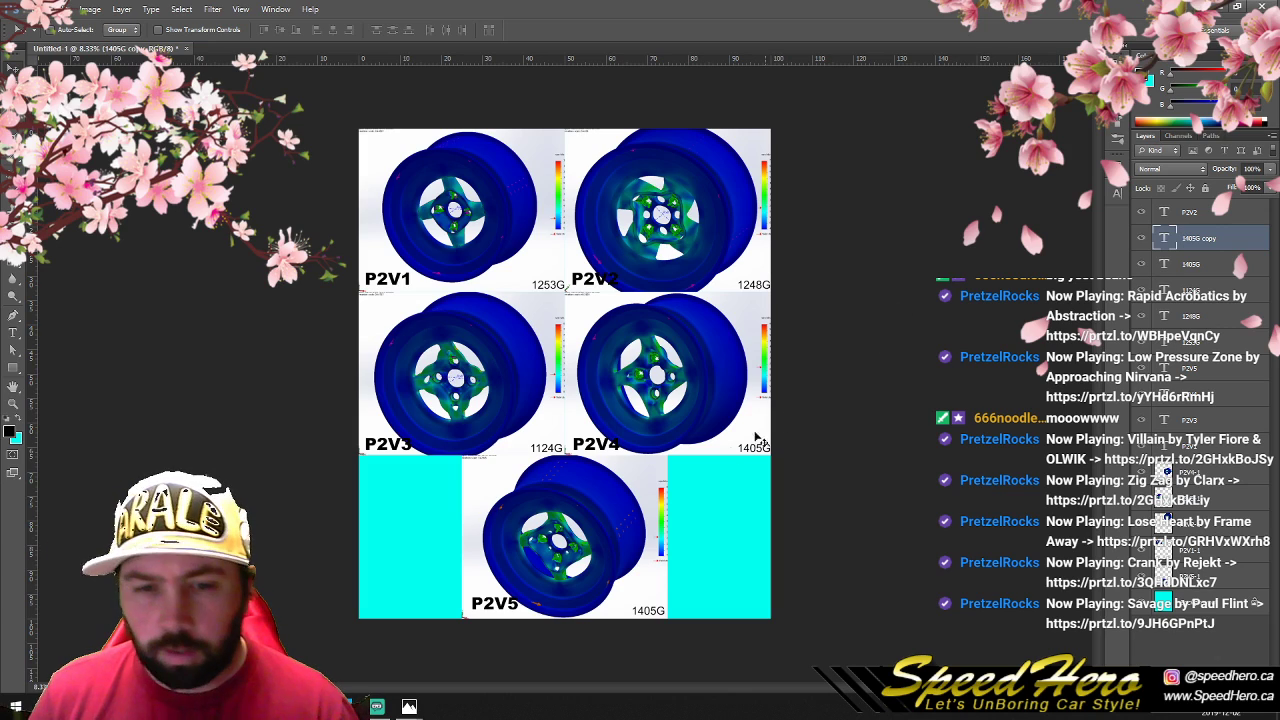
Step: Change the text of the note in the P2V5 plot's lower-right corner to "1262G"
double_click(1163, 239)
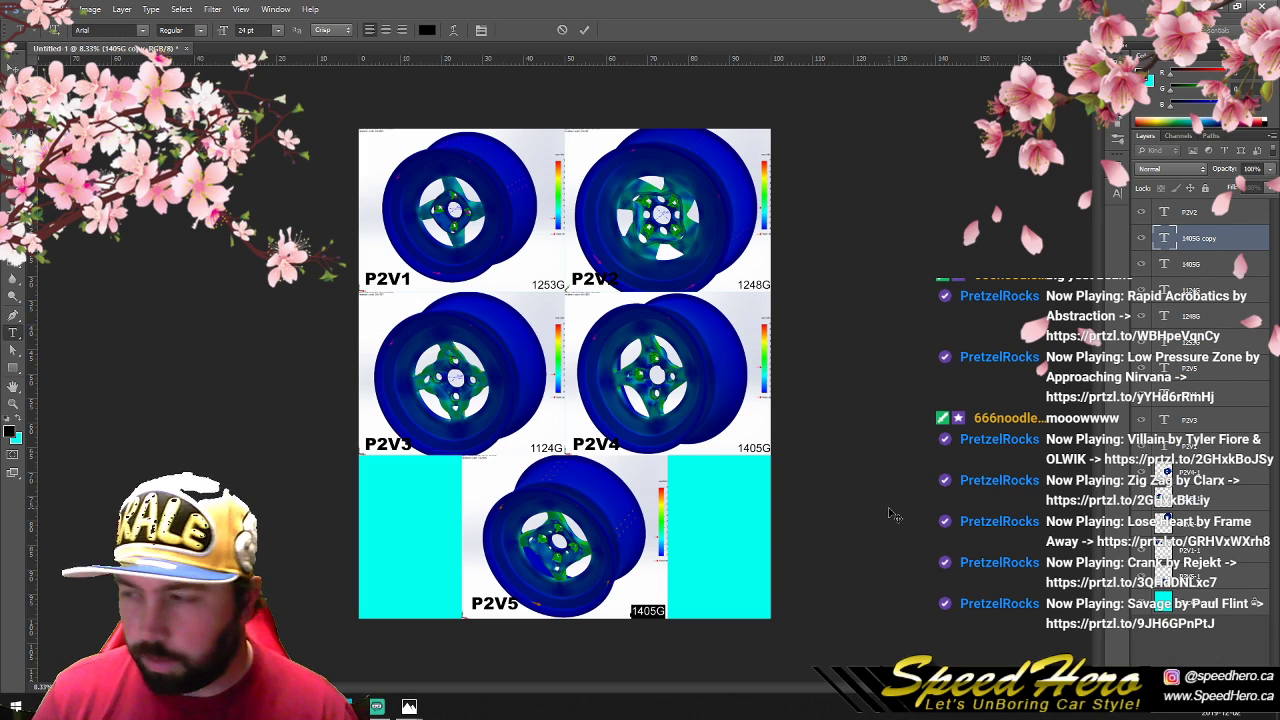
type("1262G")
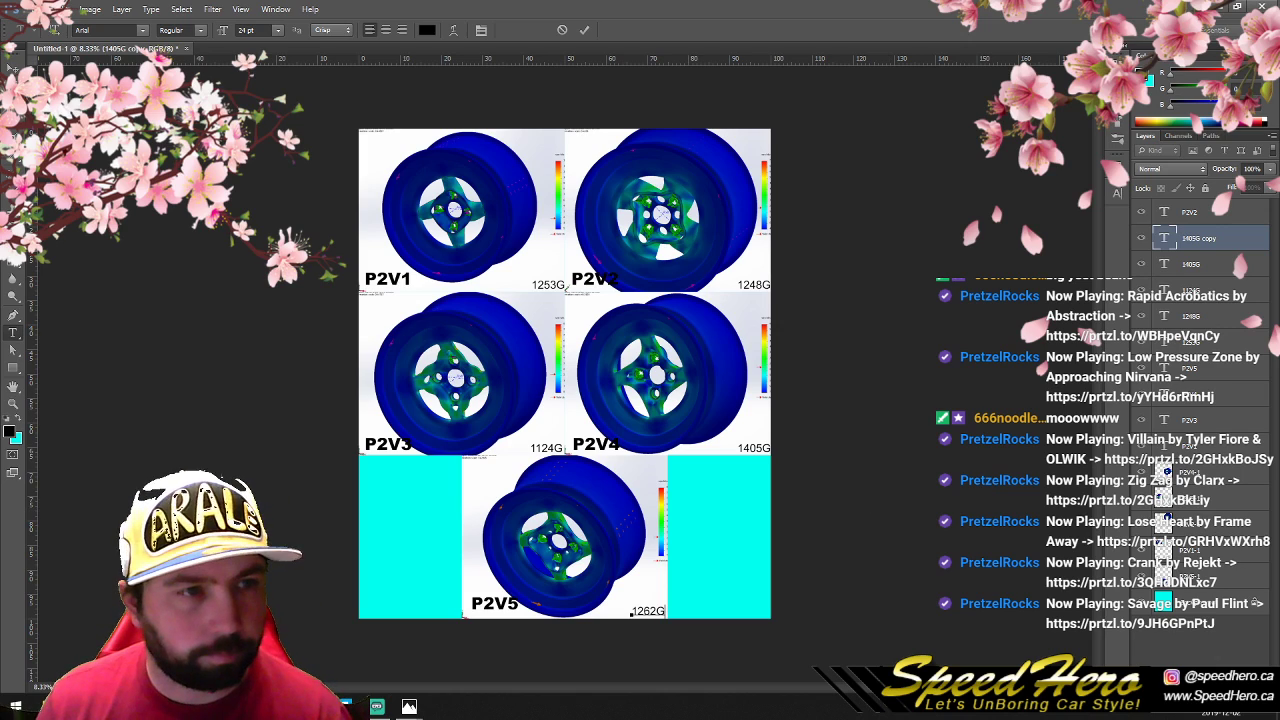
left_click(12, 68)
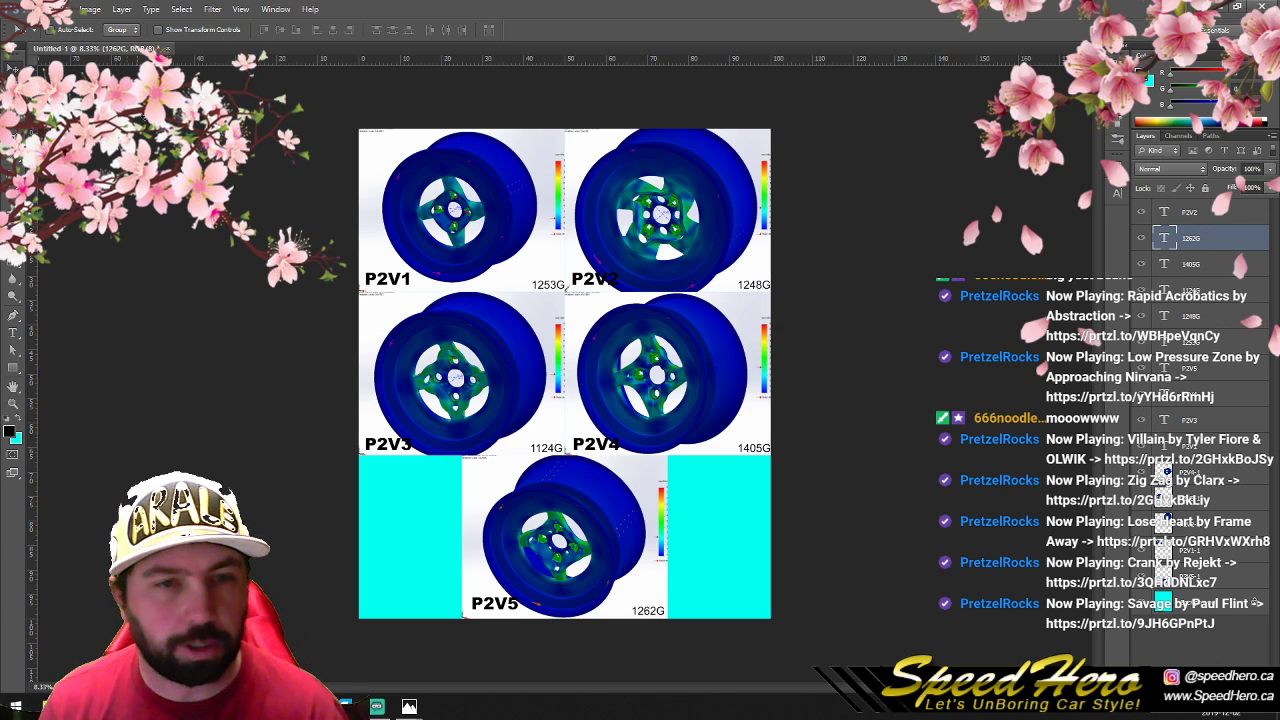
Step: Start saving the comparison grid under a new file with JPEG as the format
left_click(35, 9)
left_click(100, 169)
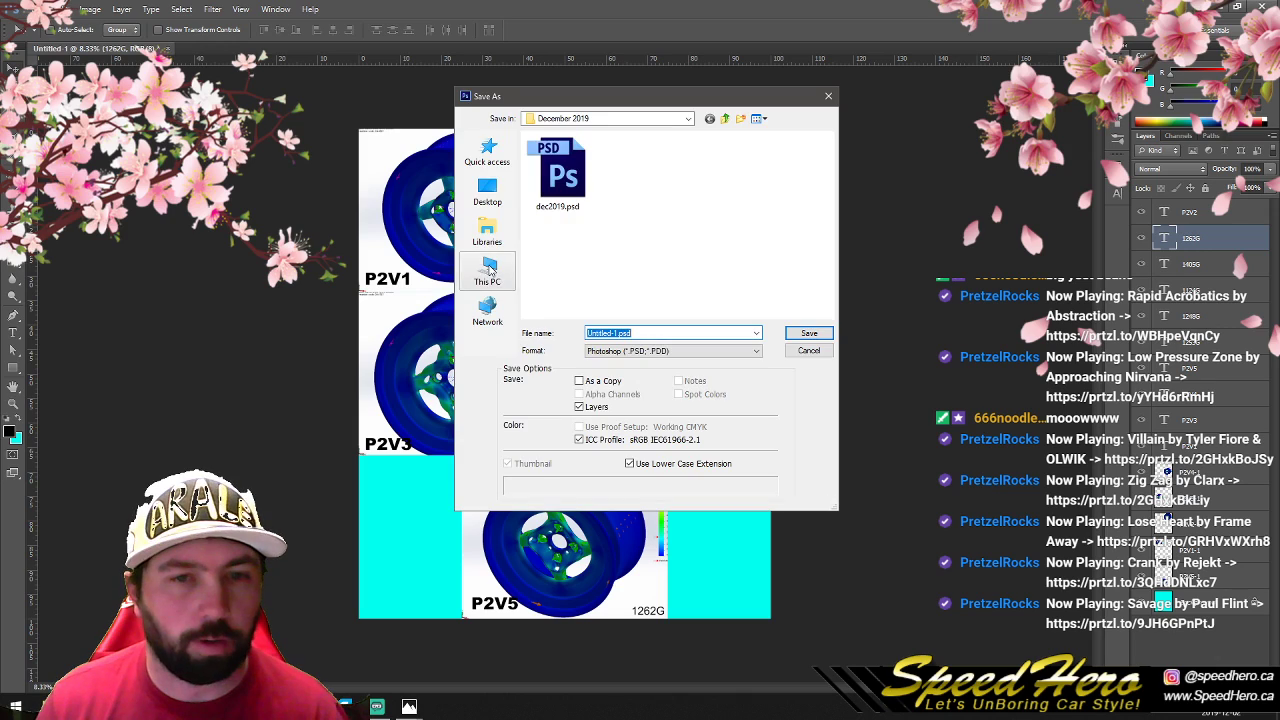
left_click(657, 350)
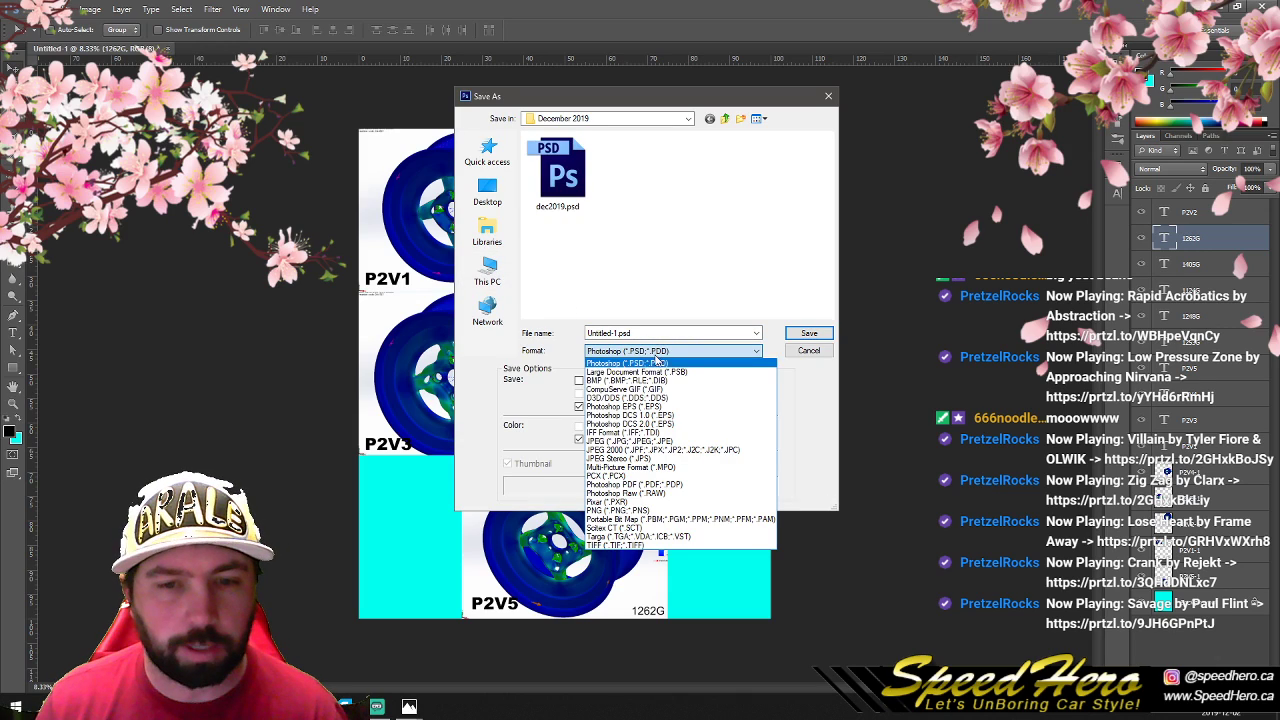
left_click(660, 441)
Step: Set the save location to the Miata wheel project's "Part 2 5" folder within 2019 Customers in SolidWorksDesigns
left_click(688, 119)
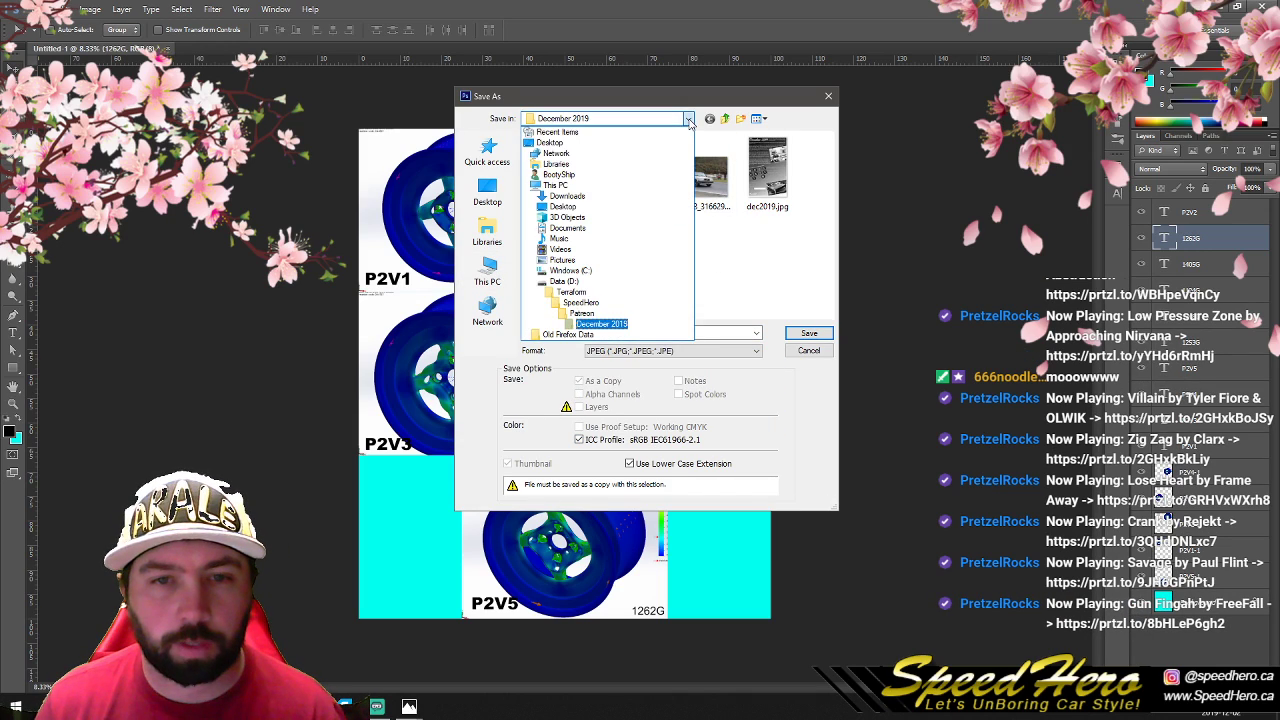
left_click(497, 148)
left_click(497, 148)
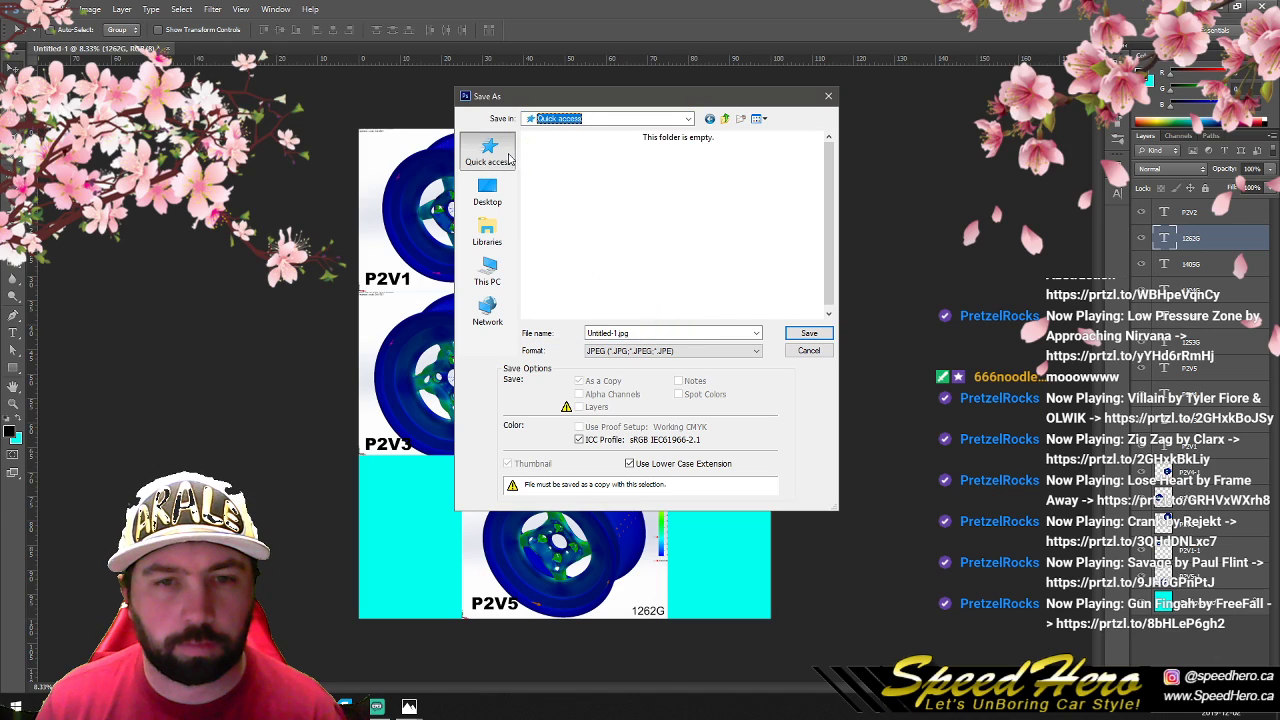
double_click(736, 172)
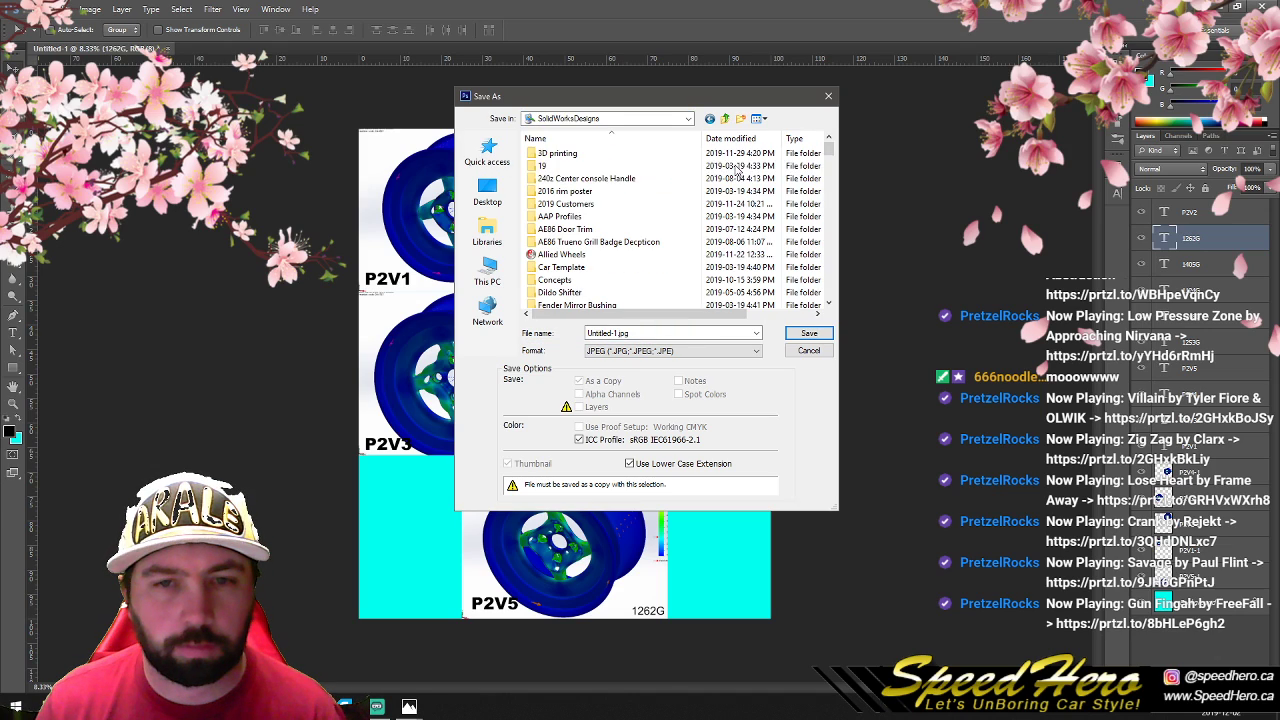
double_click(575, 204)
double_click(568, 155)
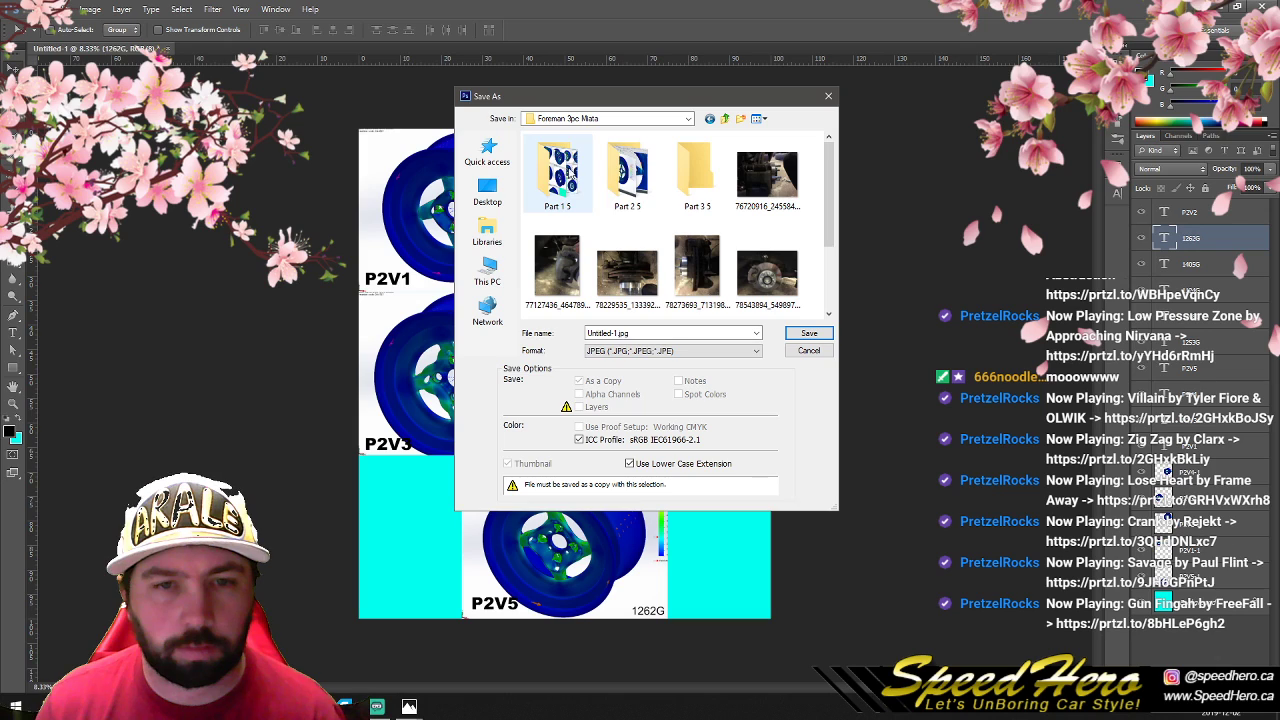
double_click(625, 178)
Step: Name the file "Part2RadialStress" and save it as a JPEG at maximum quality 12
double_click(653, 333)
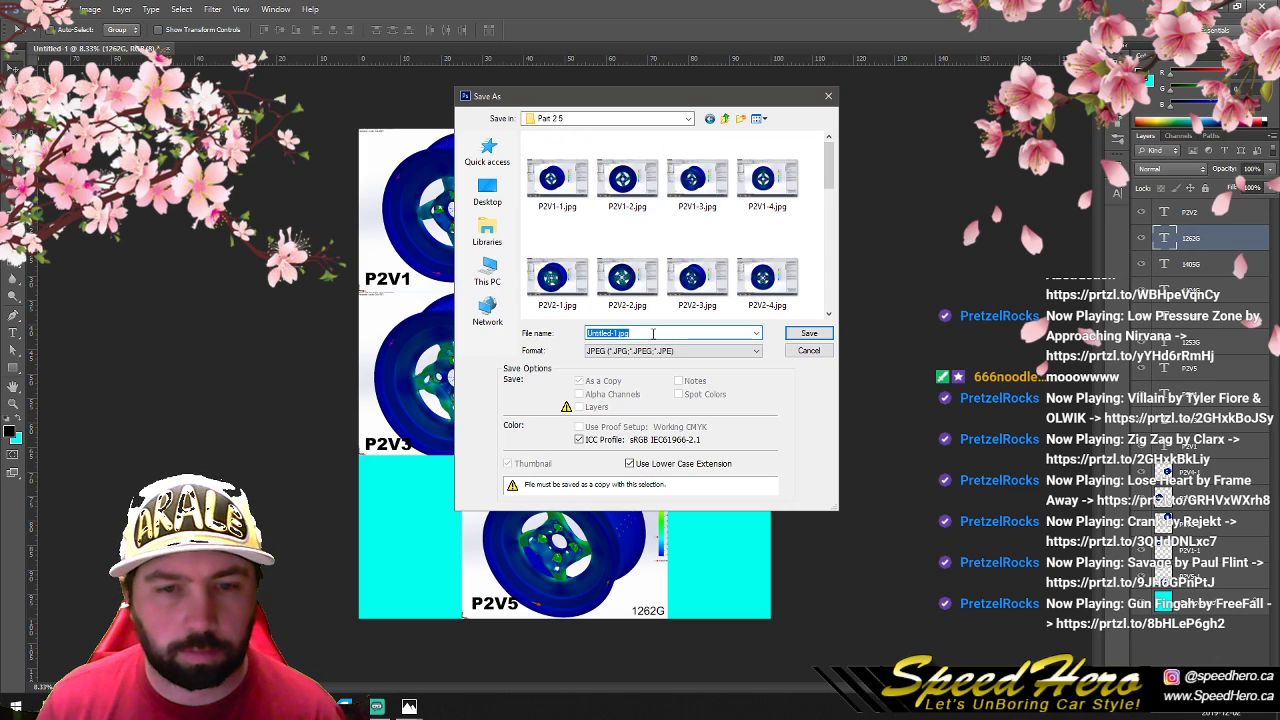
type("p")
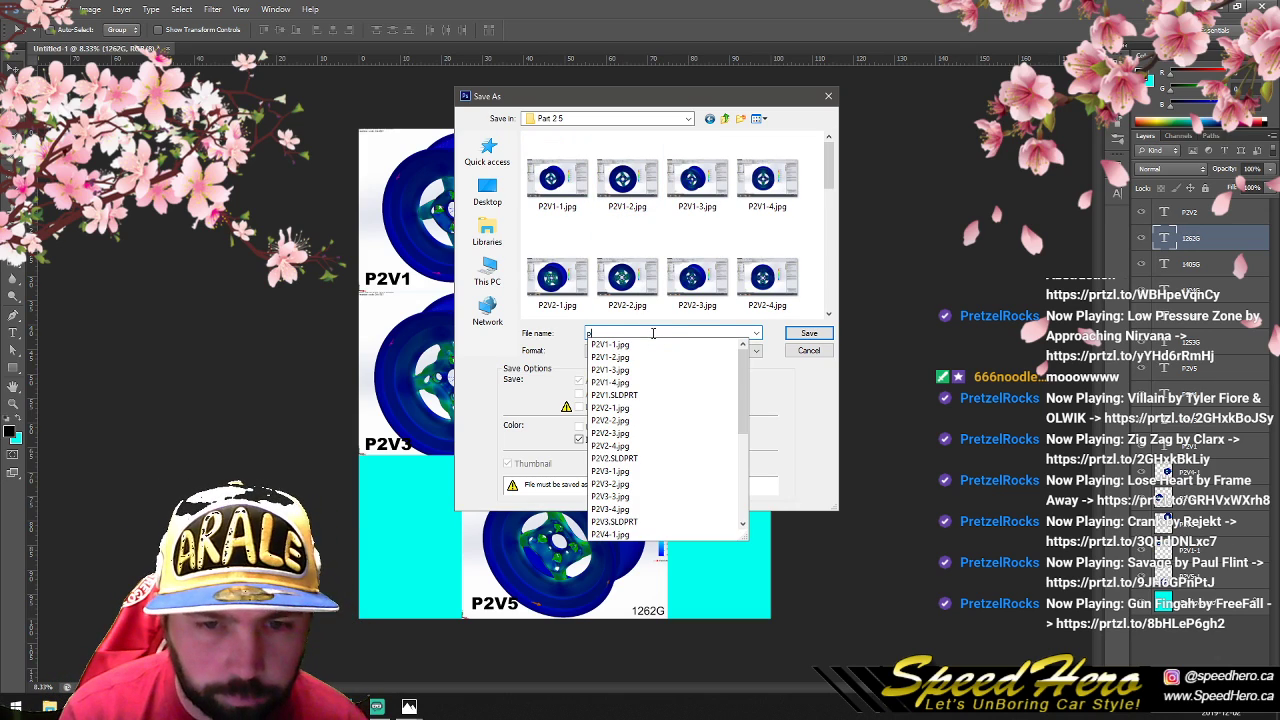
key("BackSpace")
type("Part")
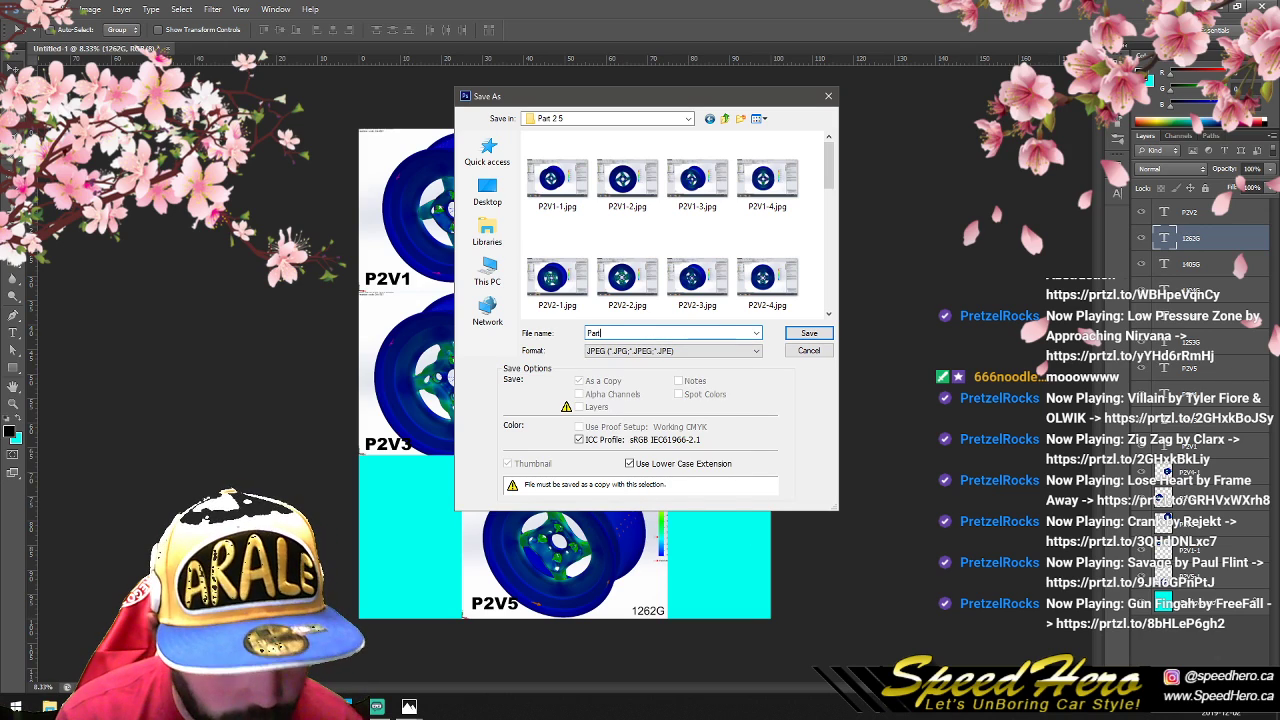
type("2Radia")
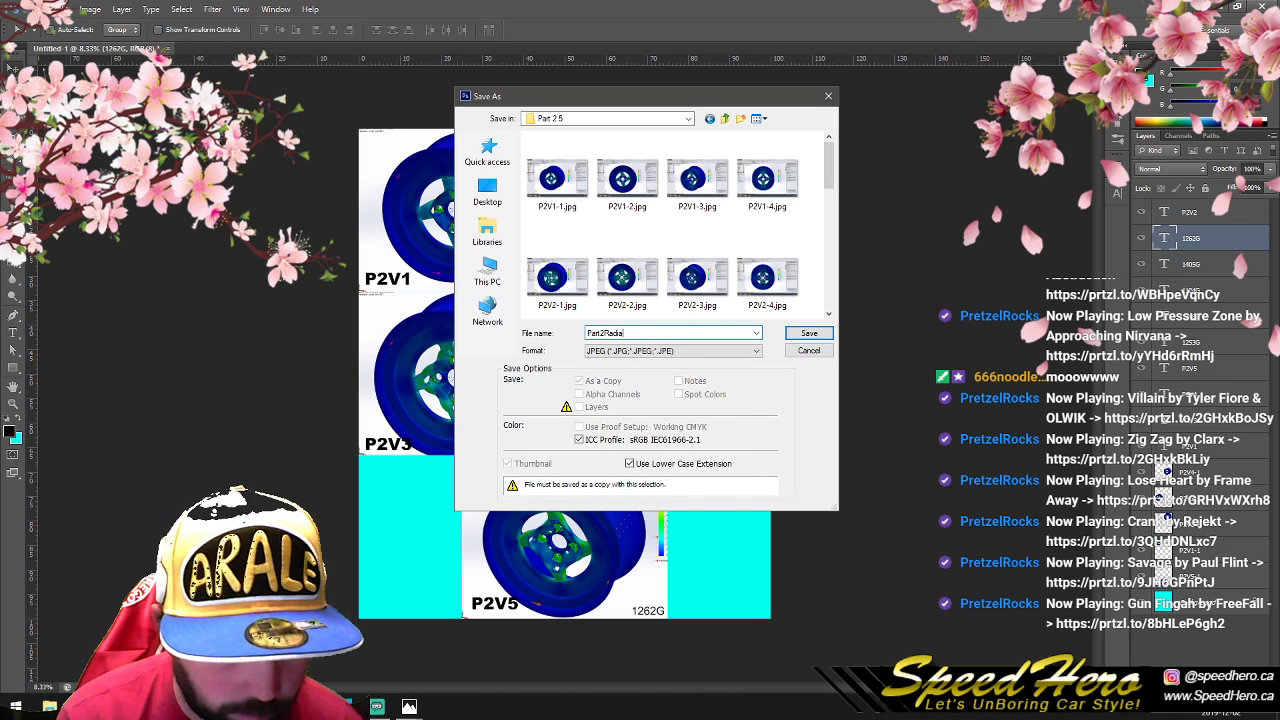
type("lStress")
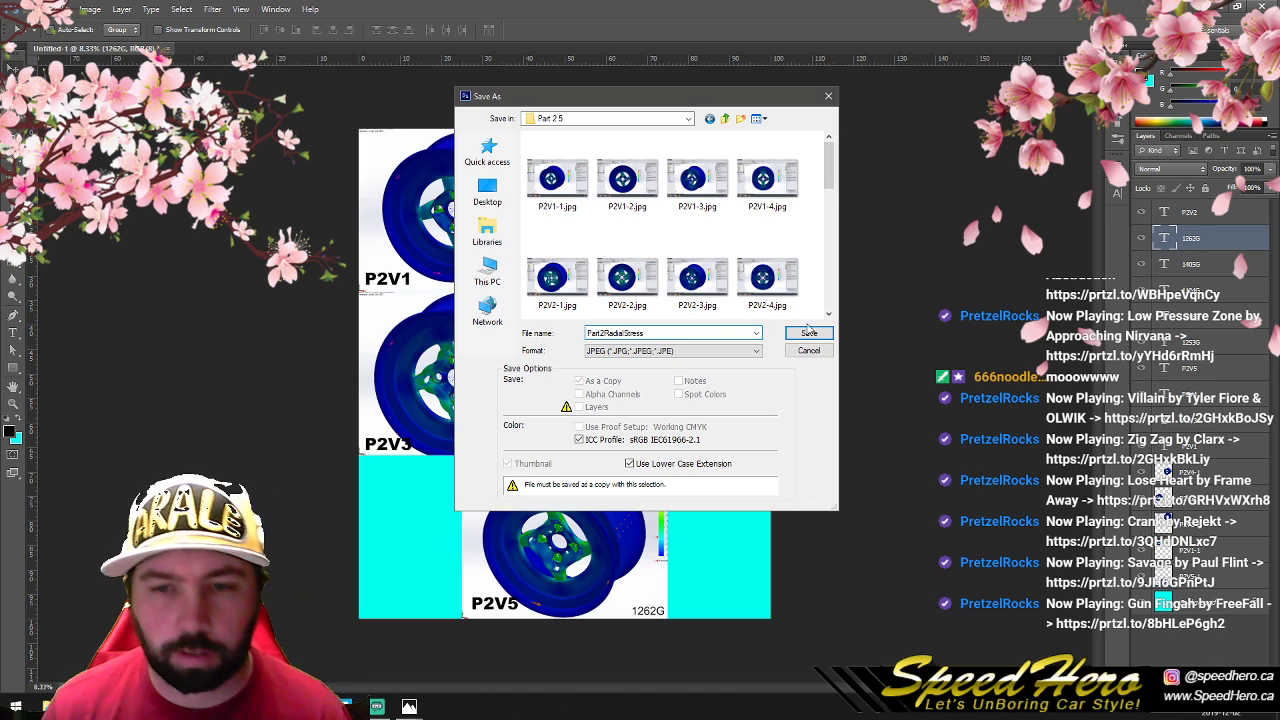
left_click(808, 332)
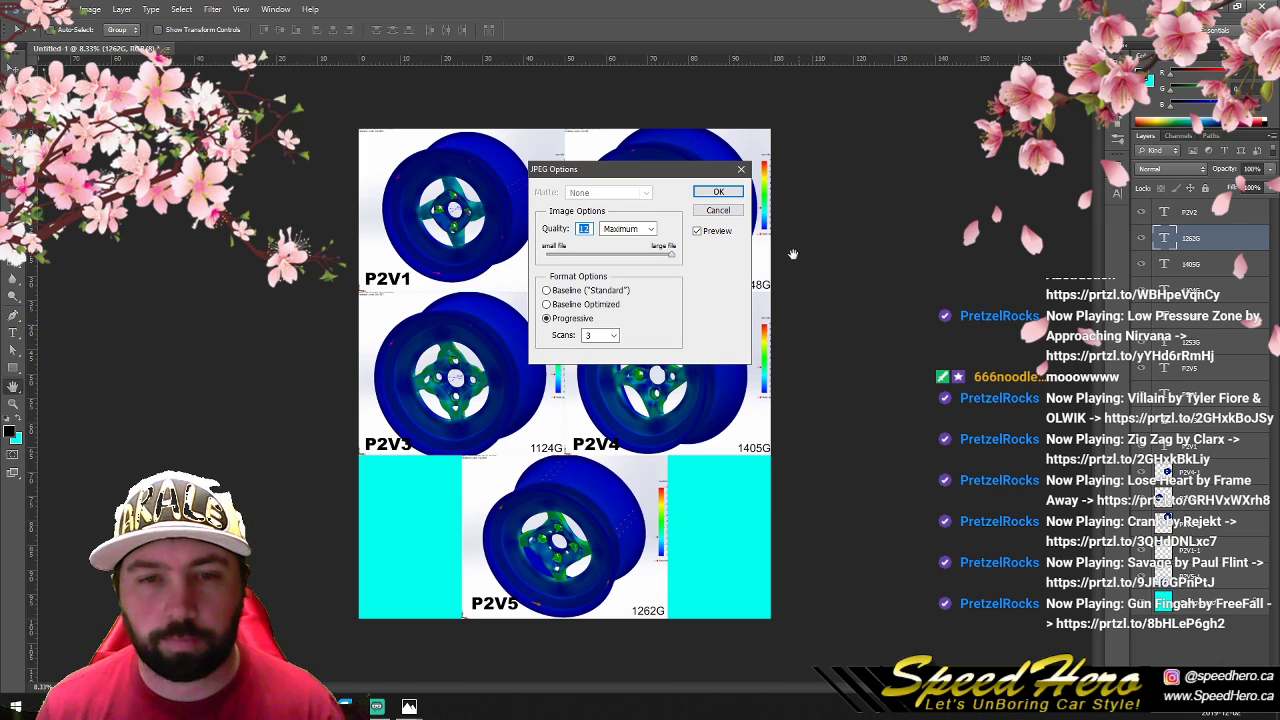
left_click(706, 190)
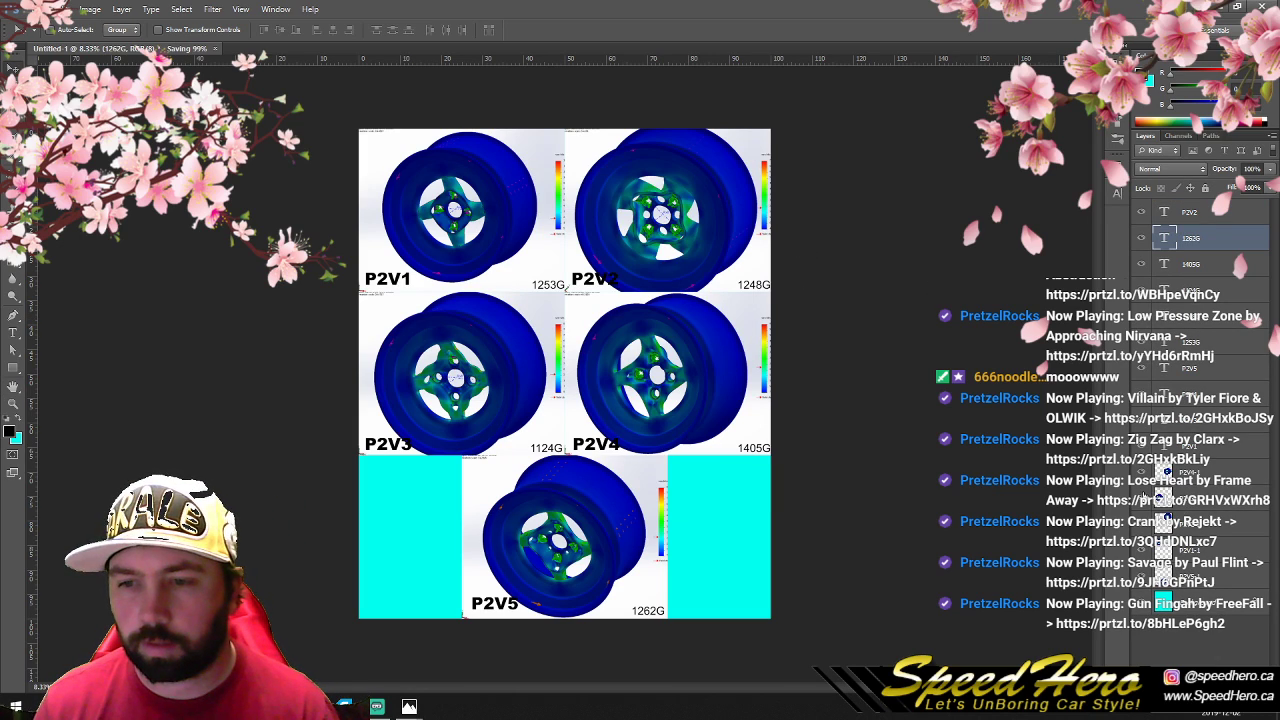
Step: Hide the existing wheel plot layers and place the P2V1-3 to P2V5-3 screenshots on the canvas
left_click_drag(1143, 475, 1143, 579)
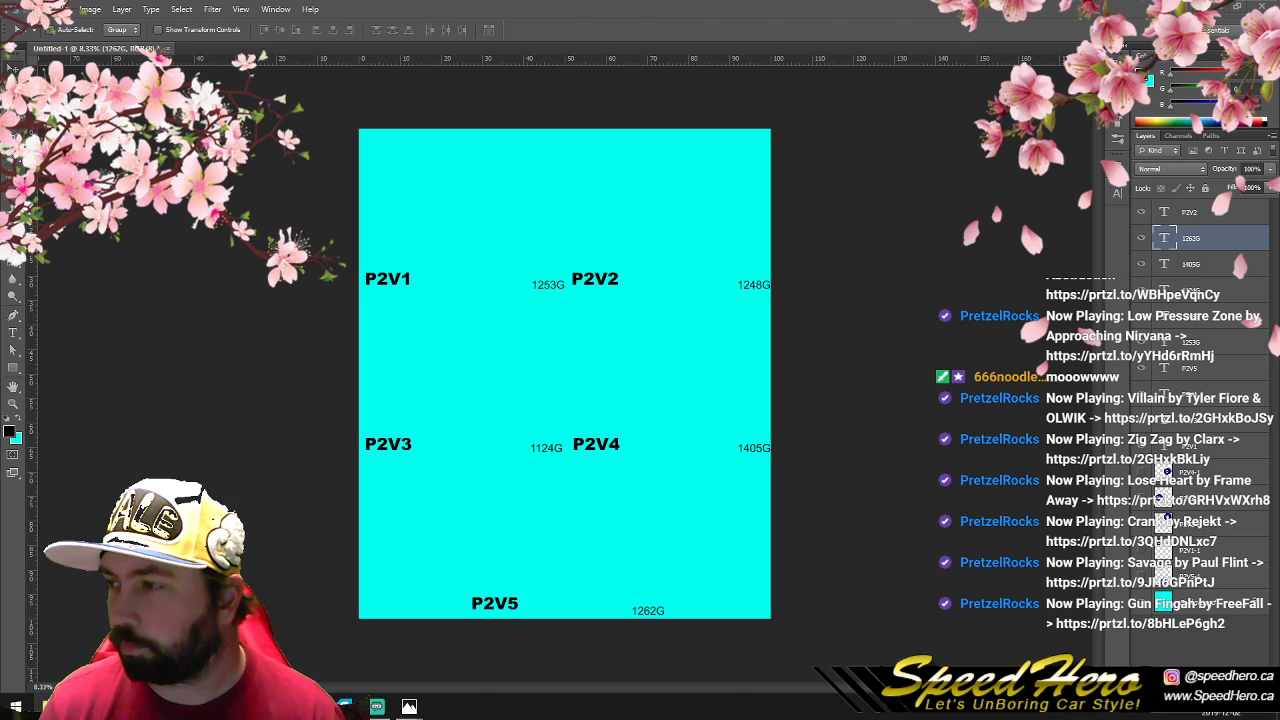
left_click_drag(727, 411, 613, 382)
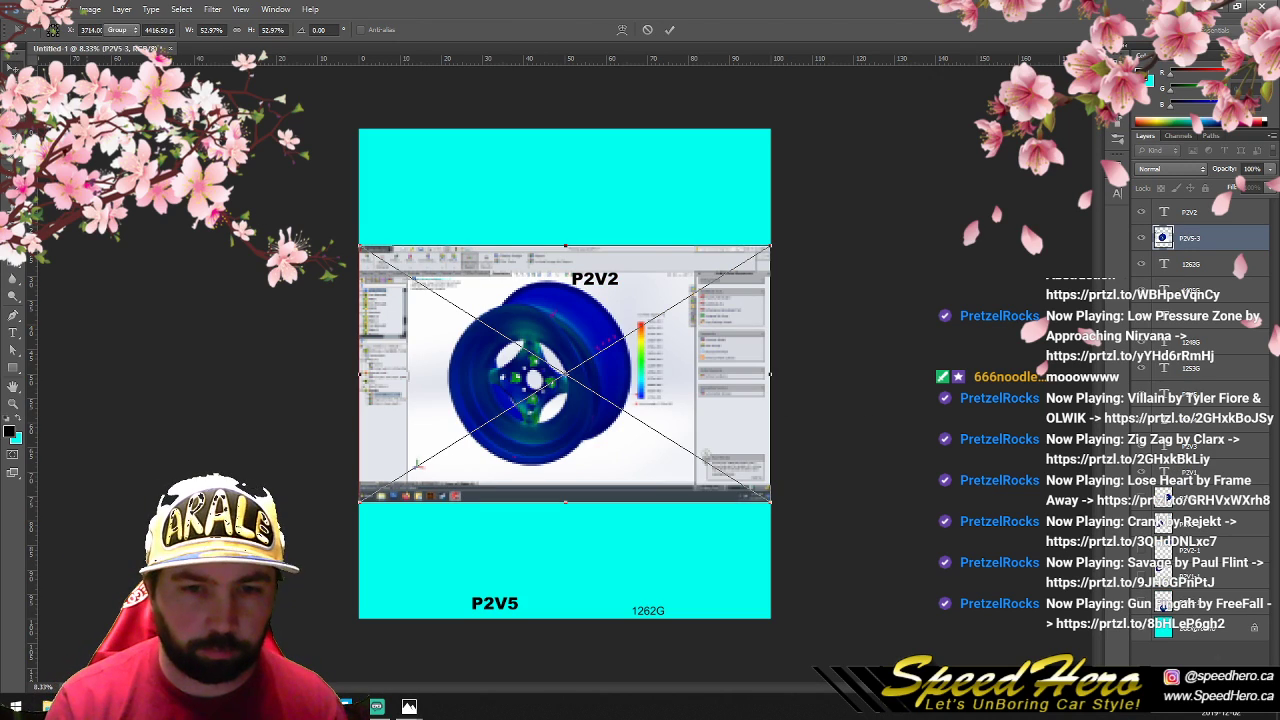
key("Return")
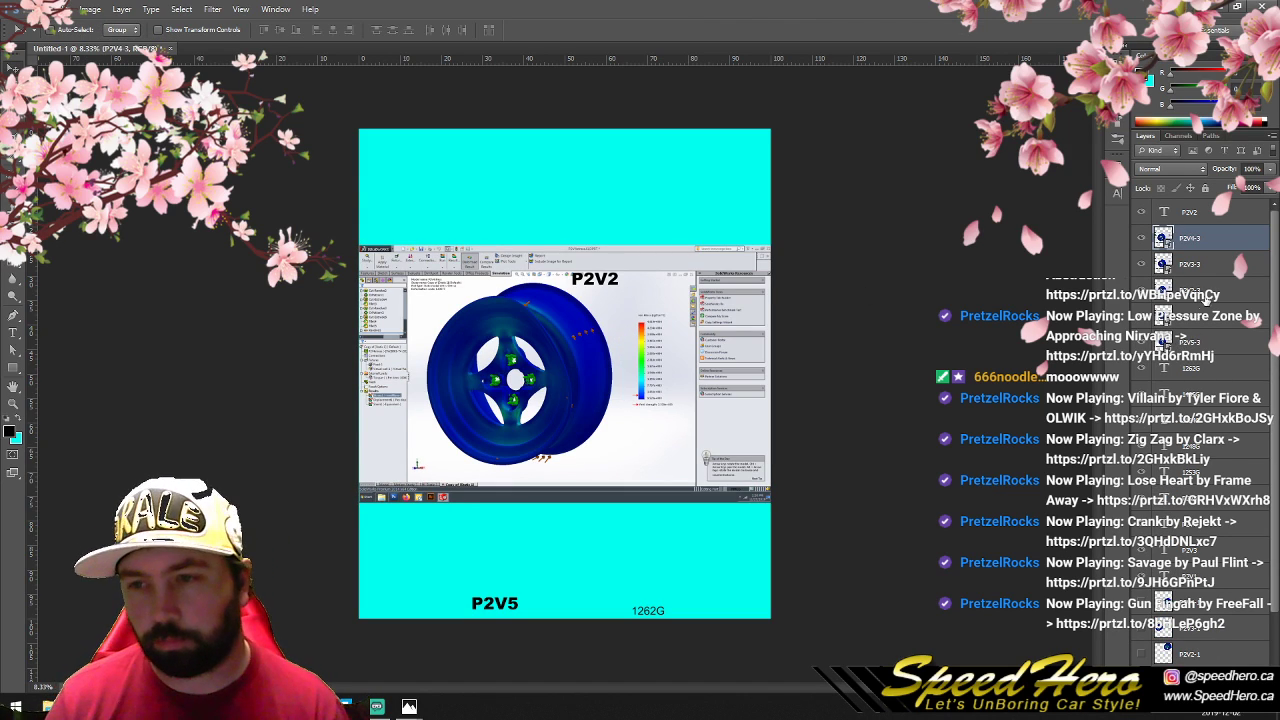
Step: Rasterize the five placed screenshot layers P2V4-3, P2V3-3, P2V2-3, P2V1-3 and P2V5-3
right_click(1198, 240)
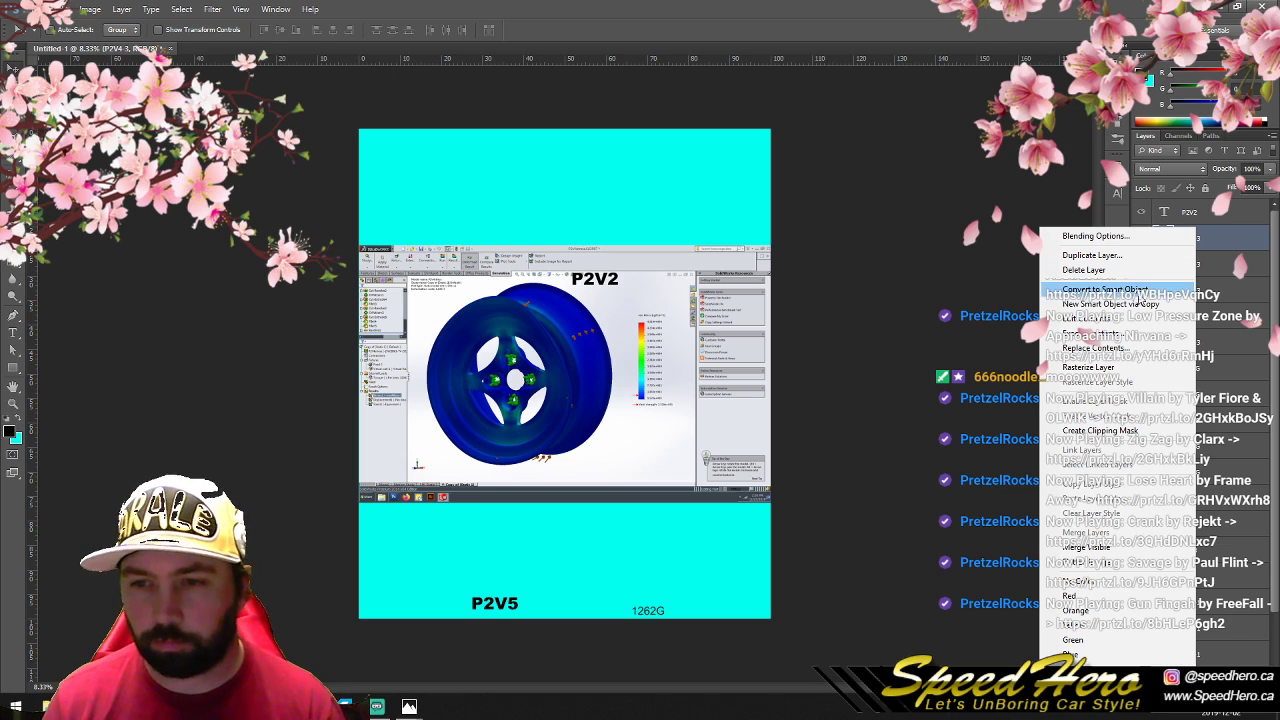
left_click(1215, 242)
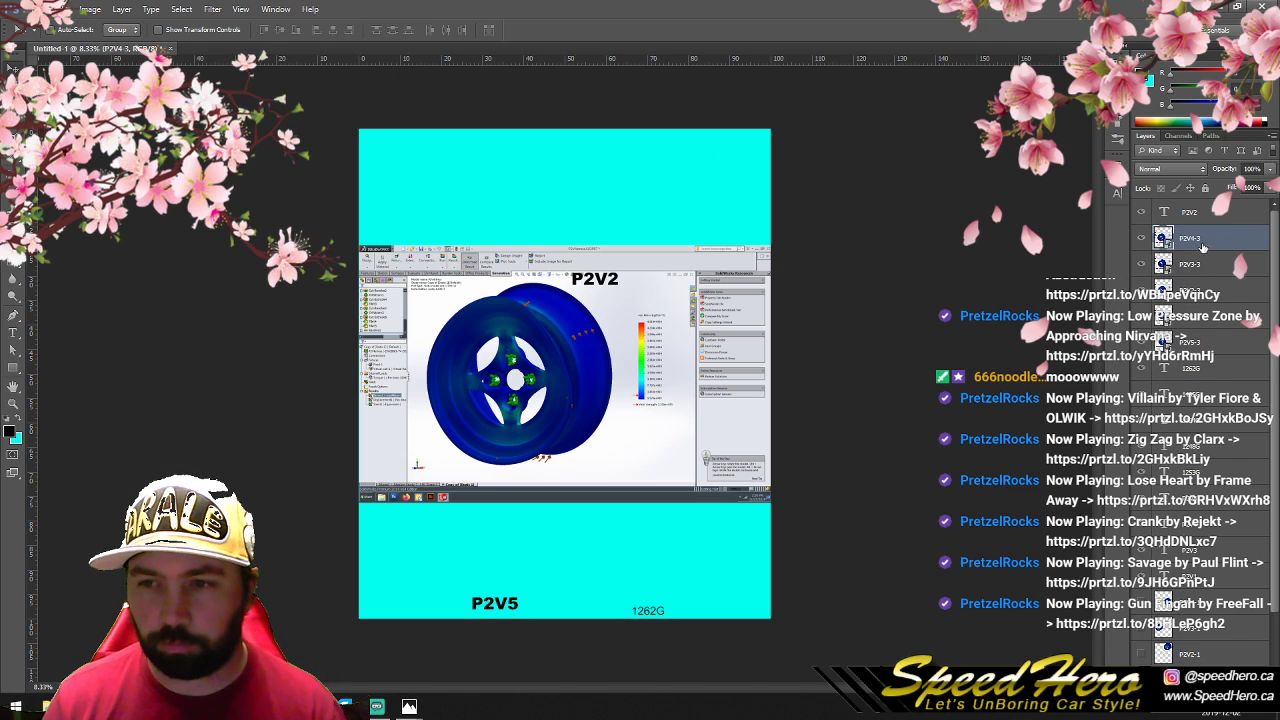
right_click(1195, 241)
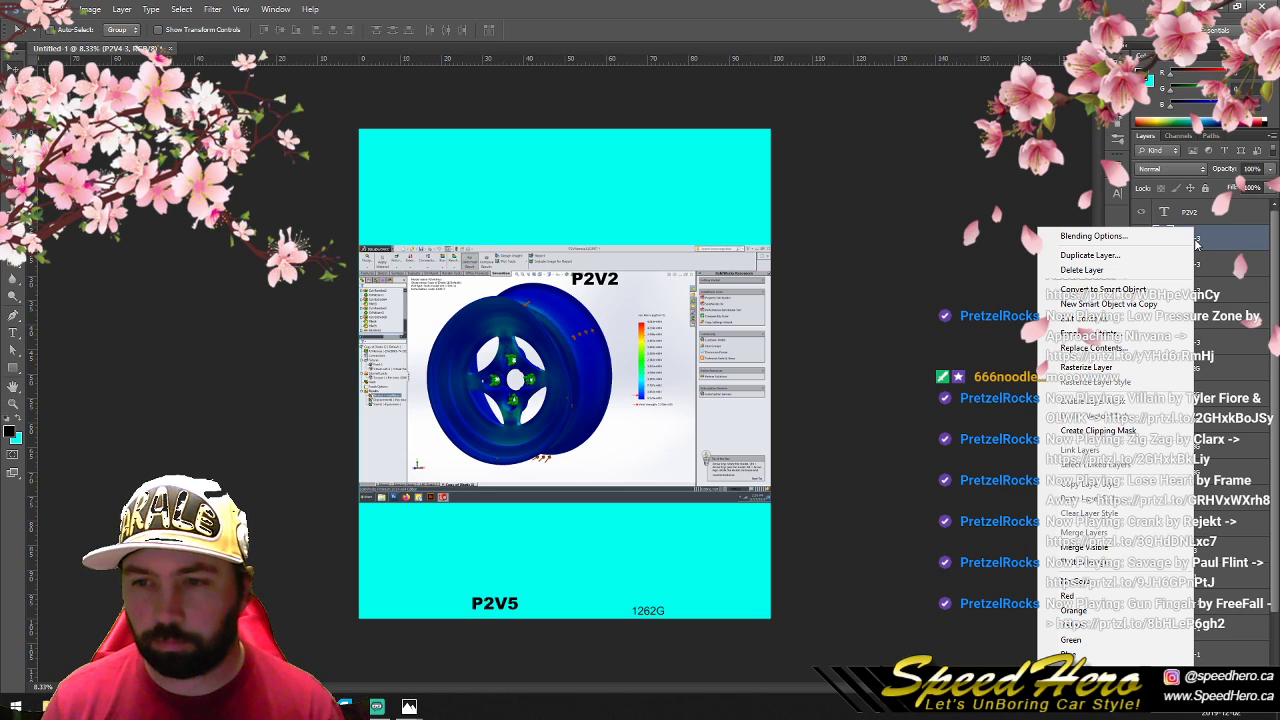
left_click(1117, 368)
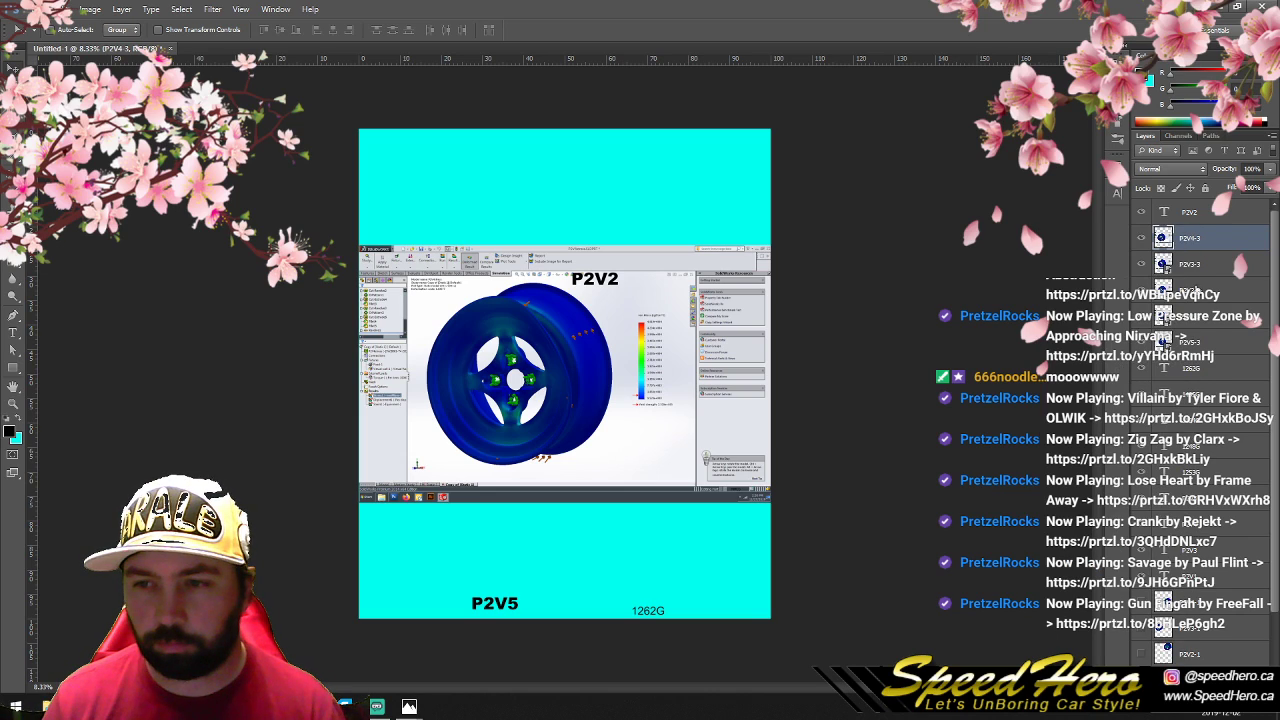
right_click(1215, 266)
left_click(1143, 368)
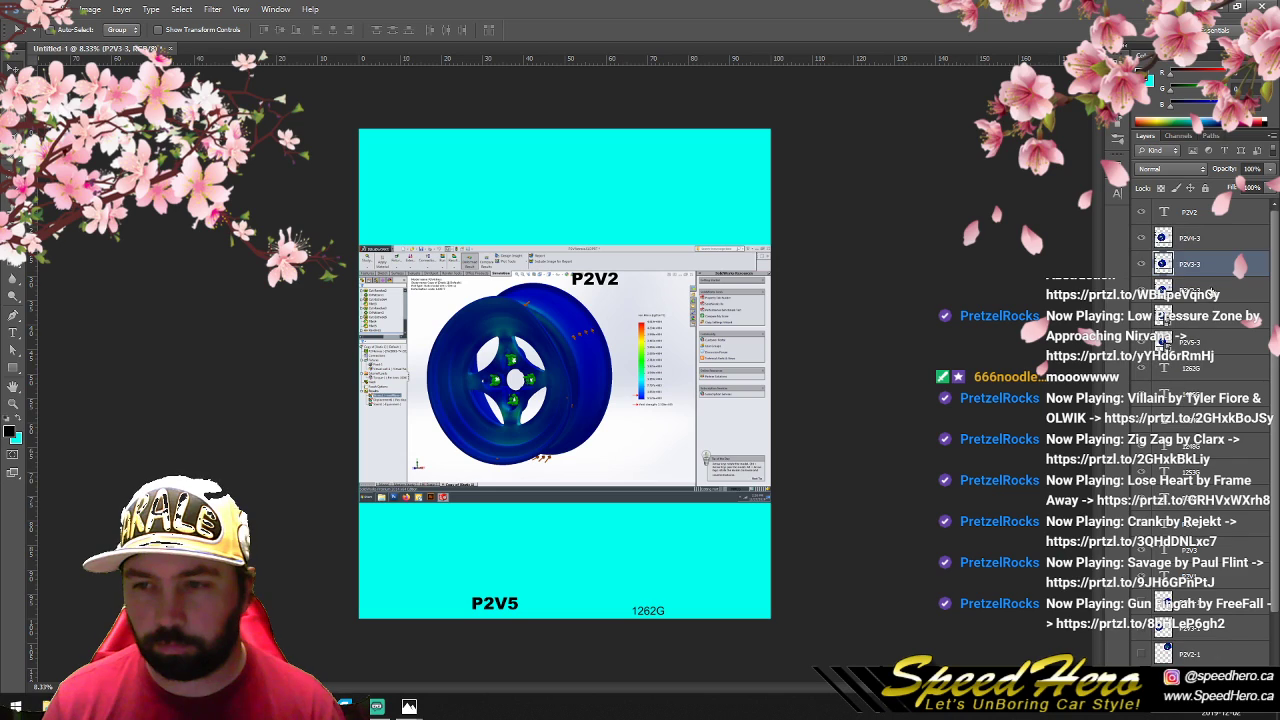
right_click(1213, 290)
left_click(1158, 368)
right_click(1213, 316)
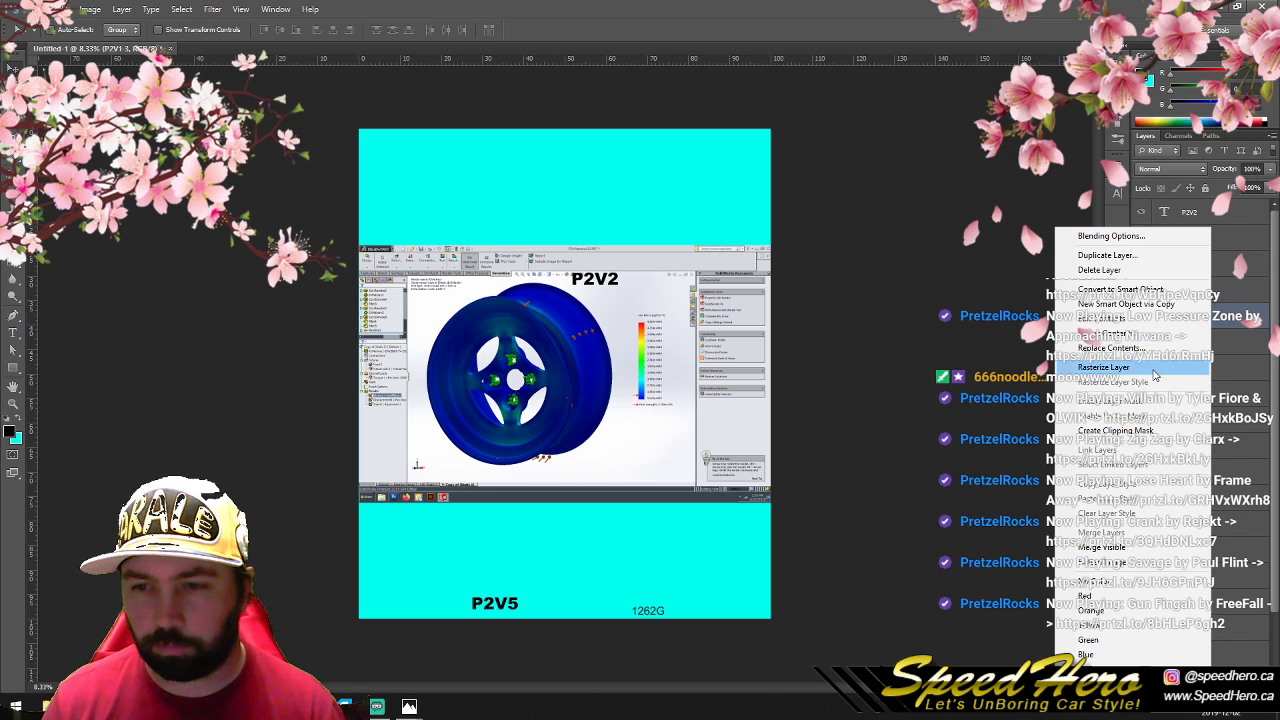
left_click(1150, 370)
right_click(1215, 342)
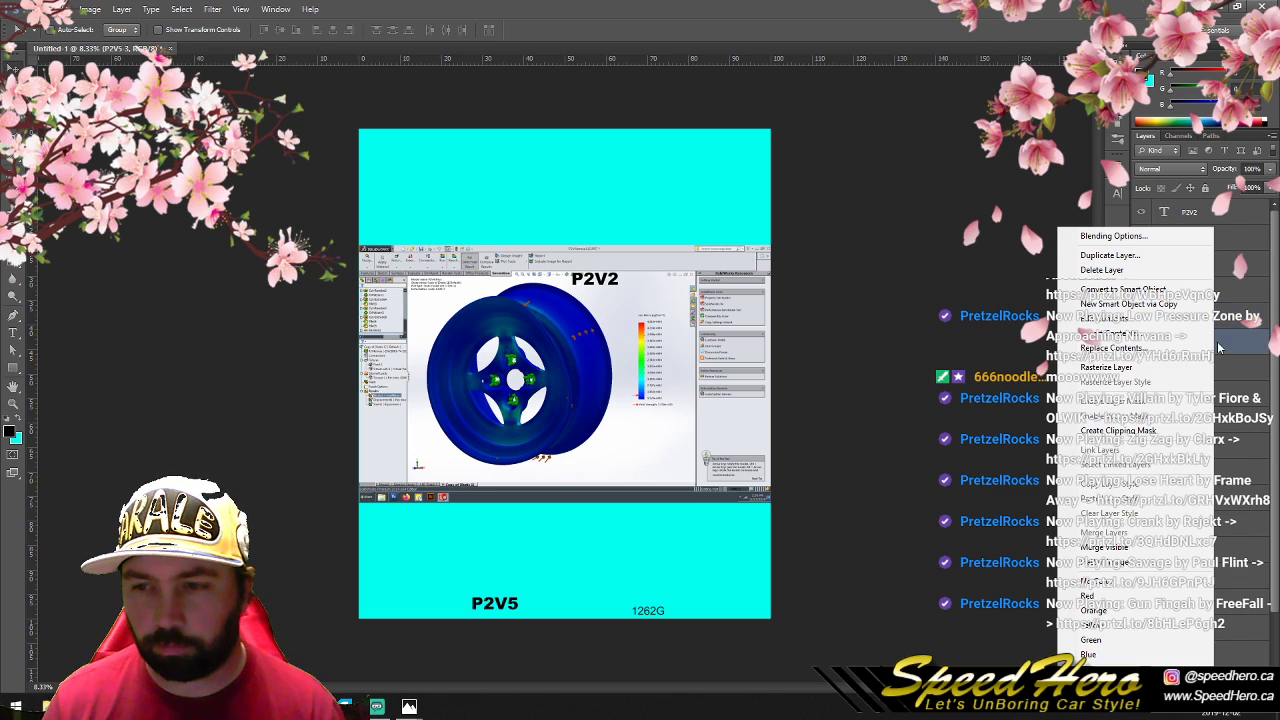
left_click(1142, 368)
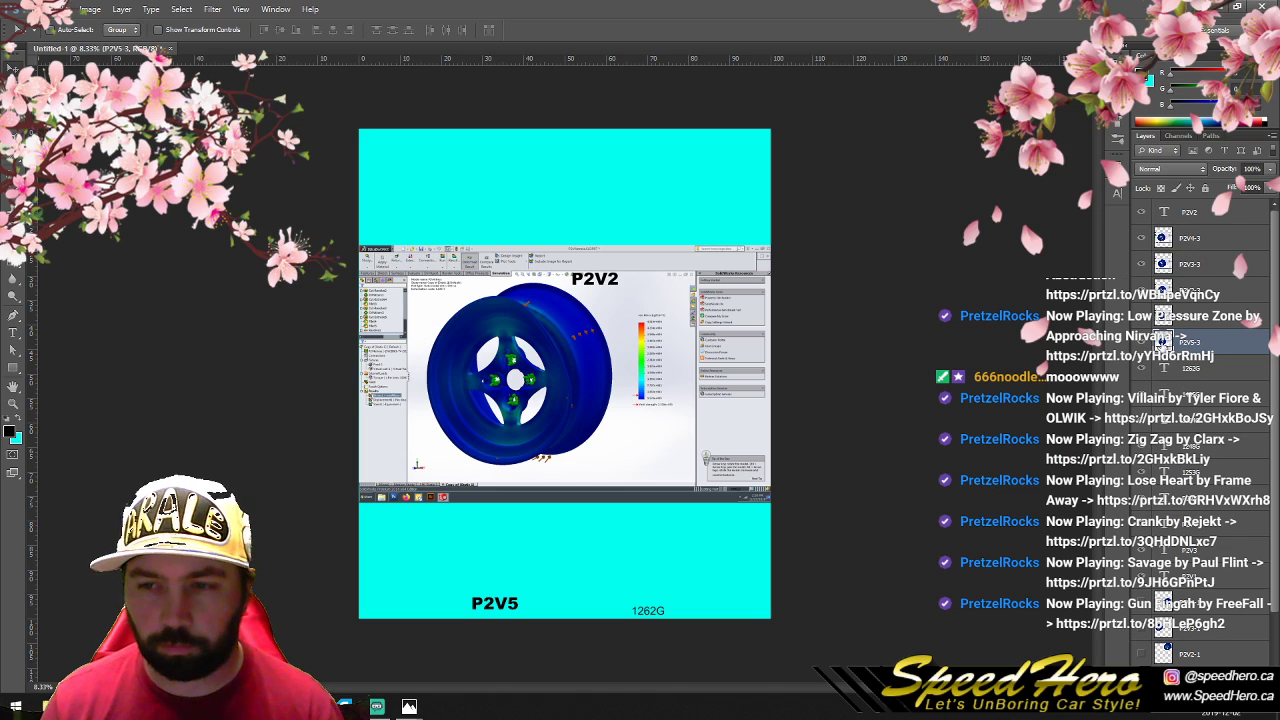
Step: Marquee-select the area around the wheel and its colour scale bar in the P2V4-3 screenshot
left_click(1207, 240)
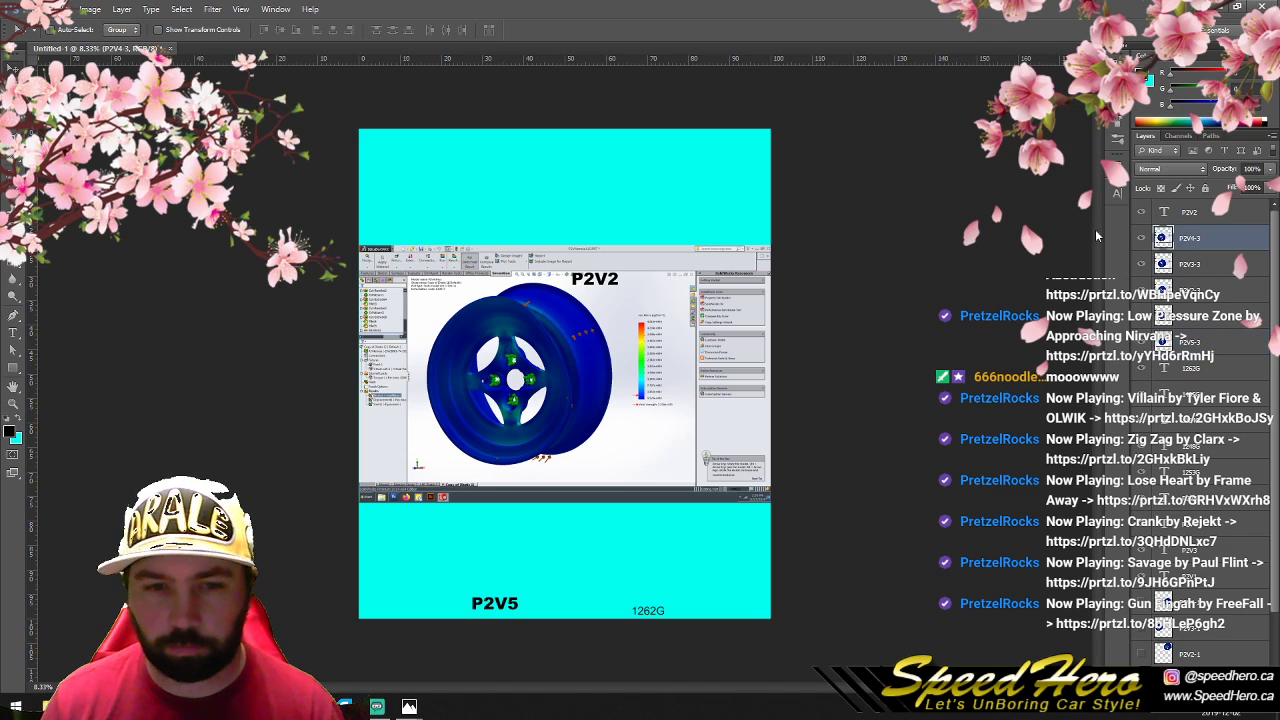
key("m")
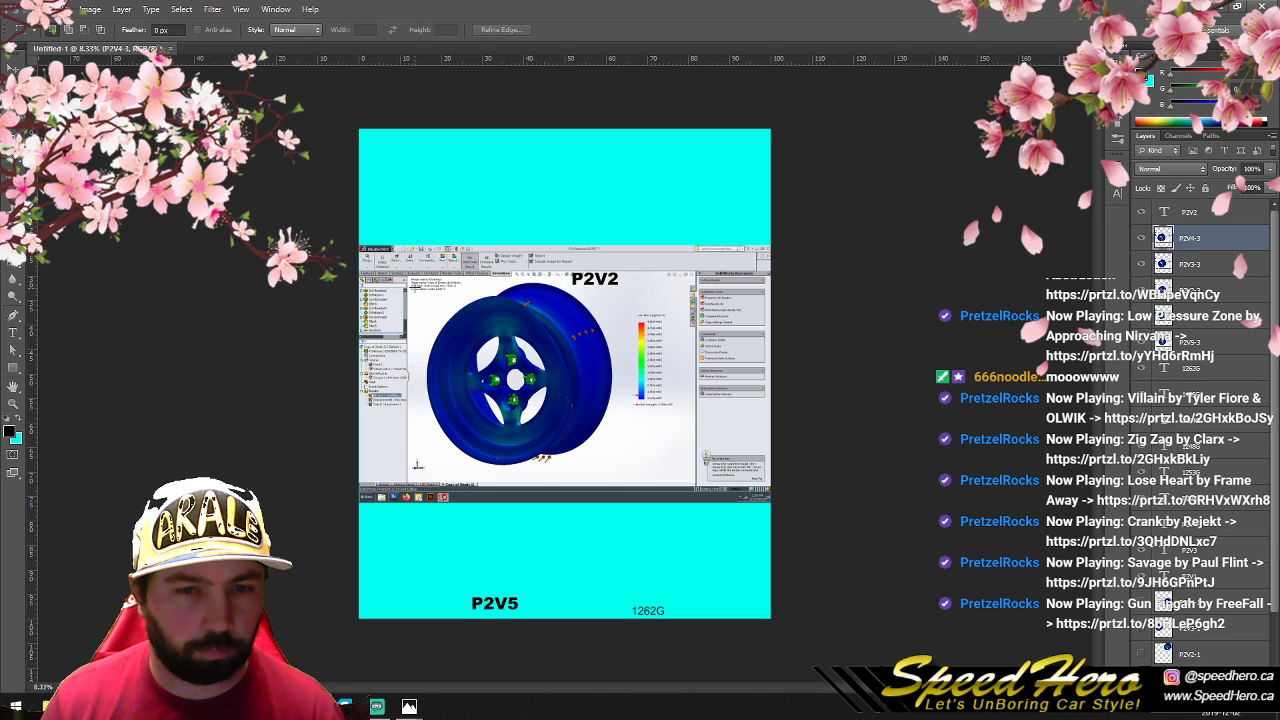
left_click_drag(417, 283, 646, 465)
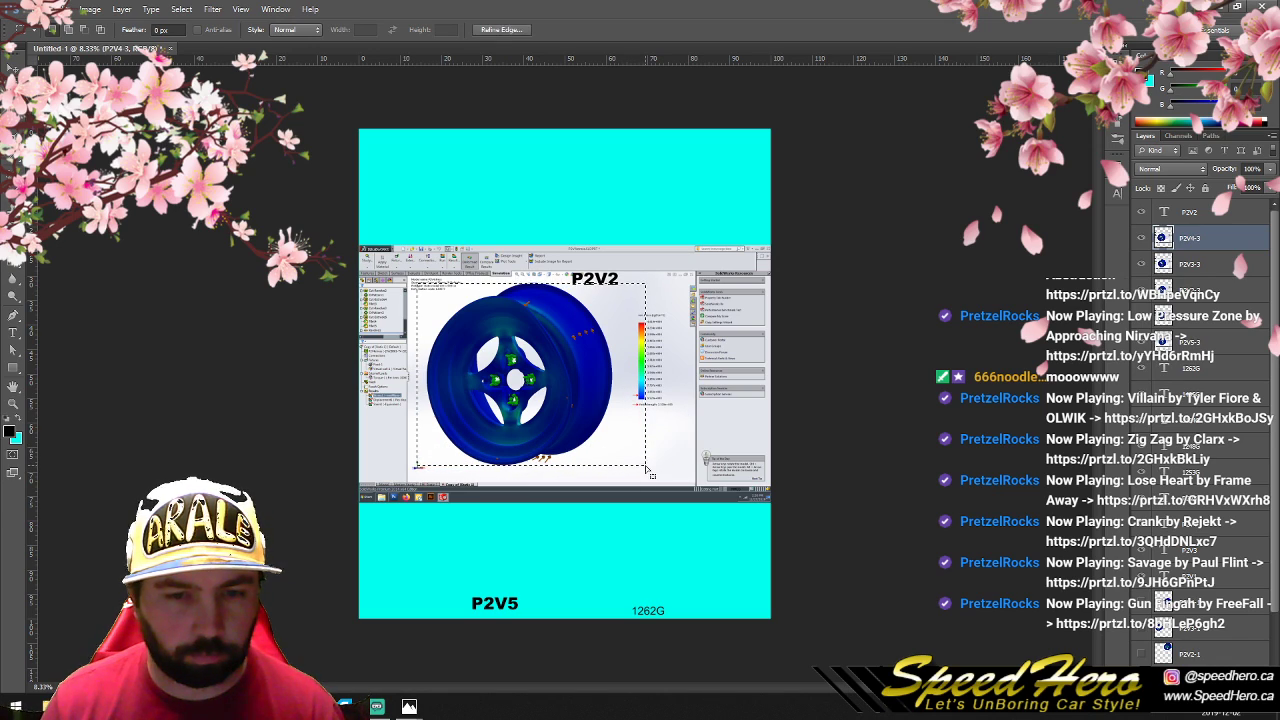
key("ctrl+j")
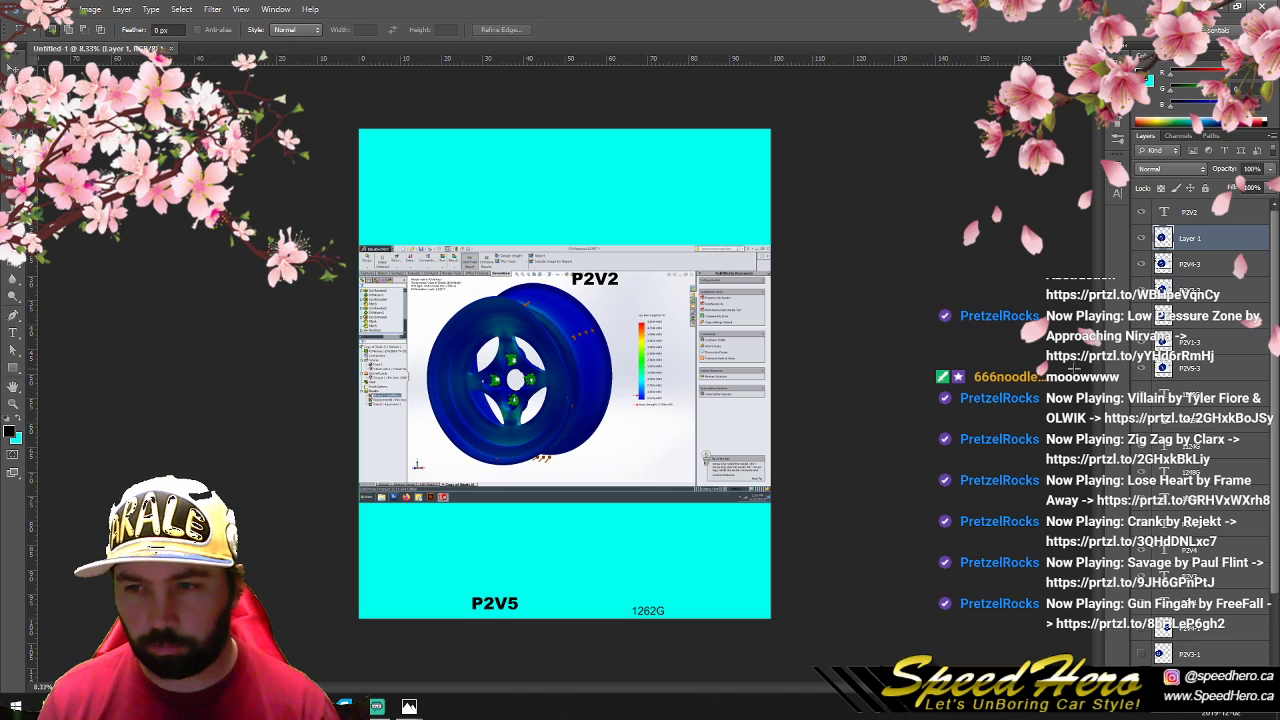
left_click(1152, 265)
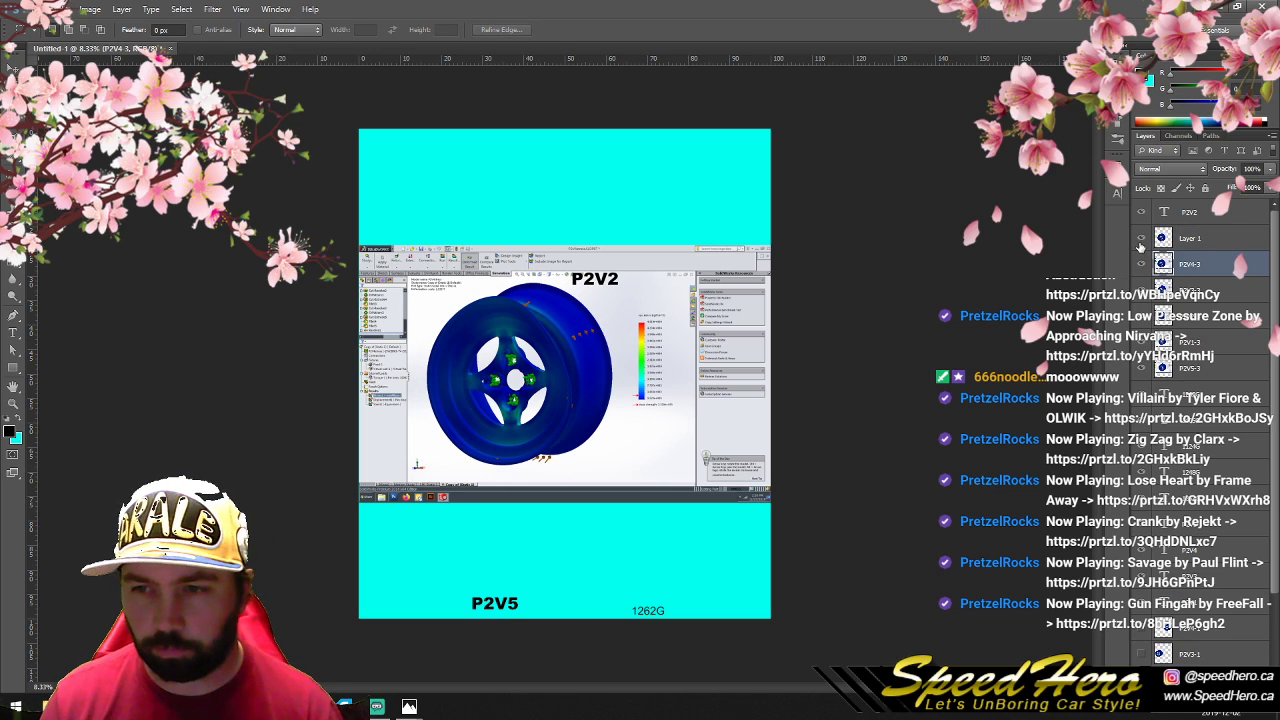
left_click(1163, 243)
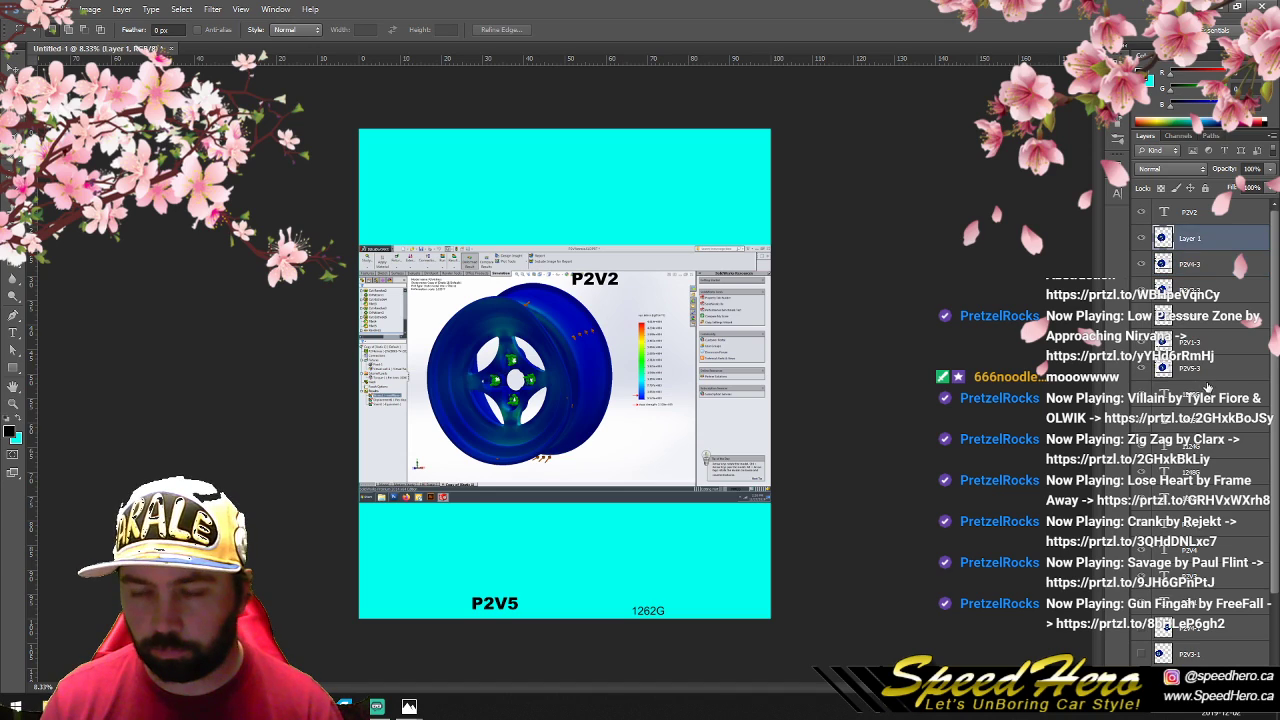
key("ctrl+z")
Step: Reorder the screenshot layers from P2V1-3 at the head of the group down to P2V5-3
left_click(1160, 316)
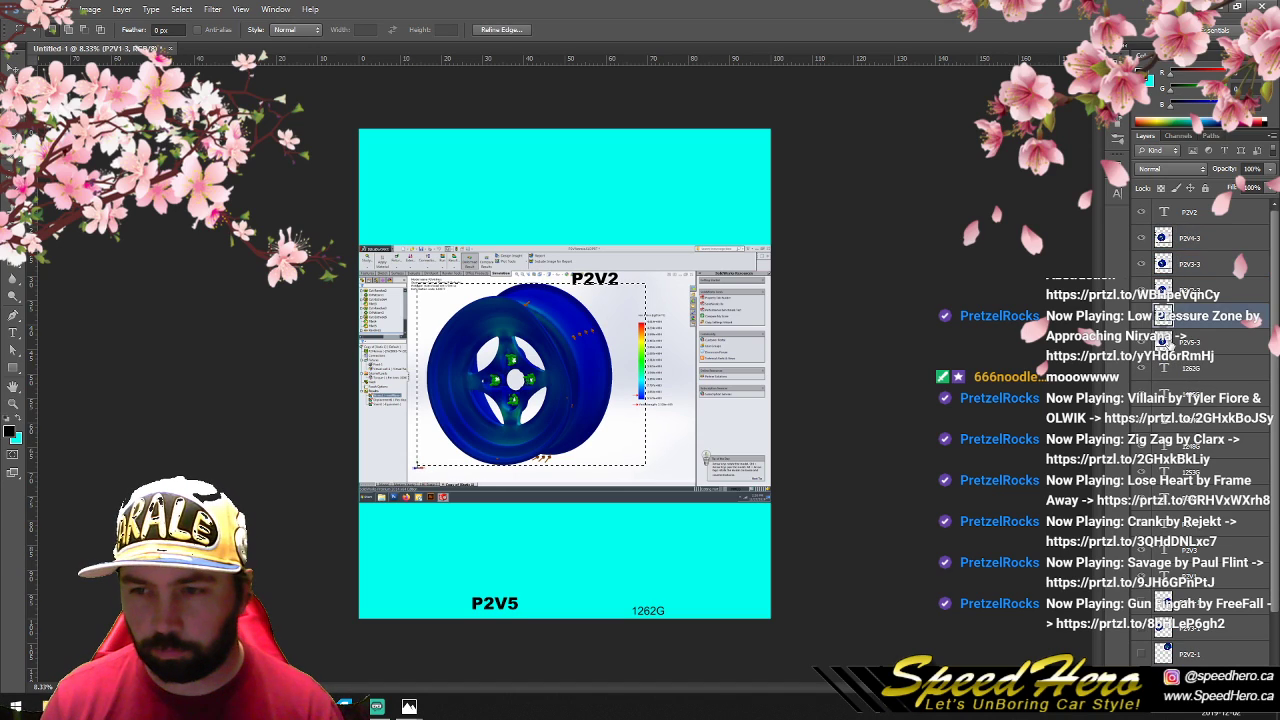
left_click_drag(1160, 316, 1155, 240)
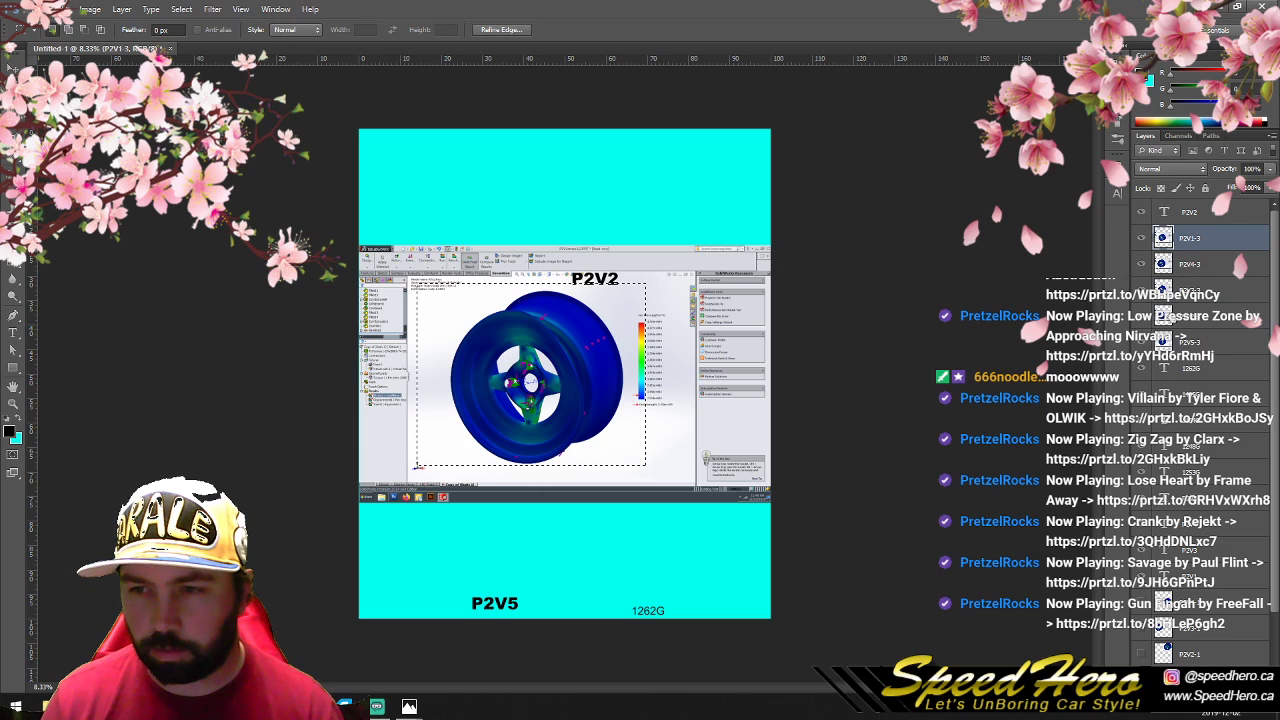
left_click_drag(1166, 290, 1169, 254)
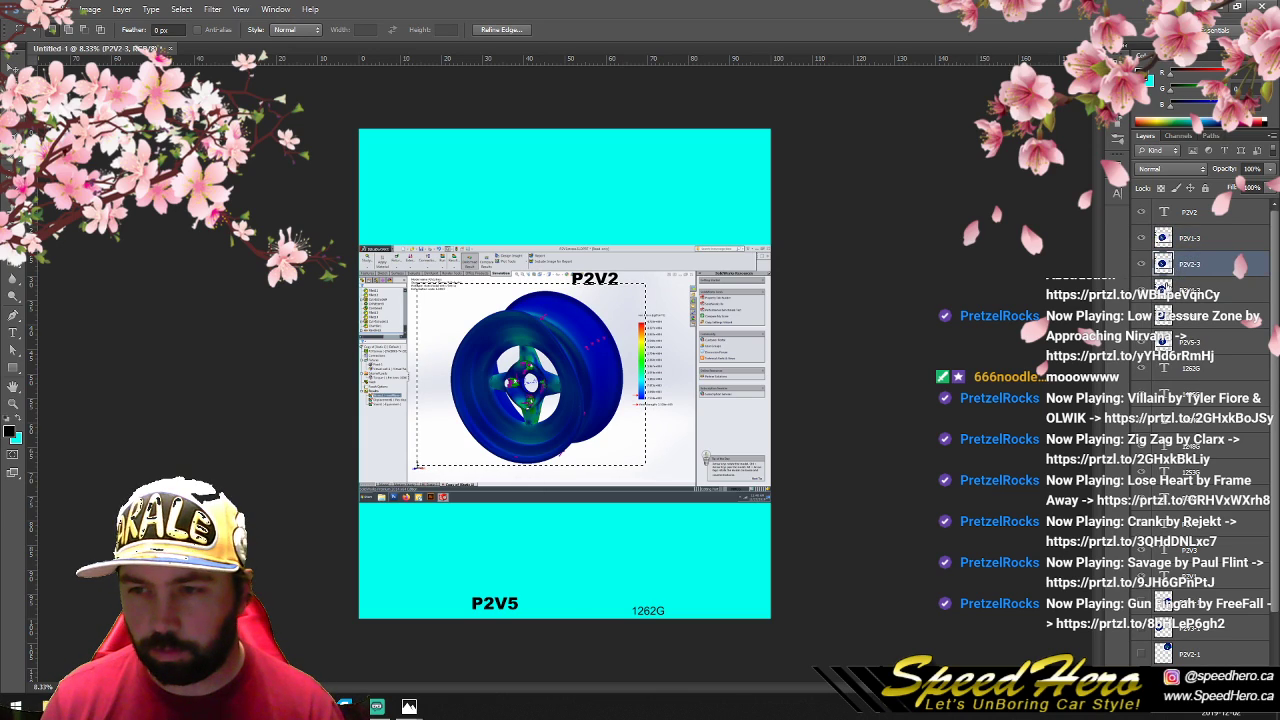
left_click(1165, 316)
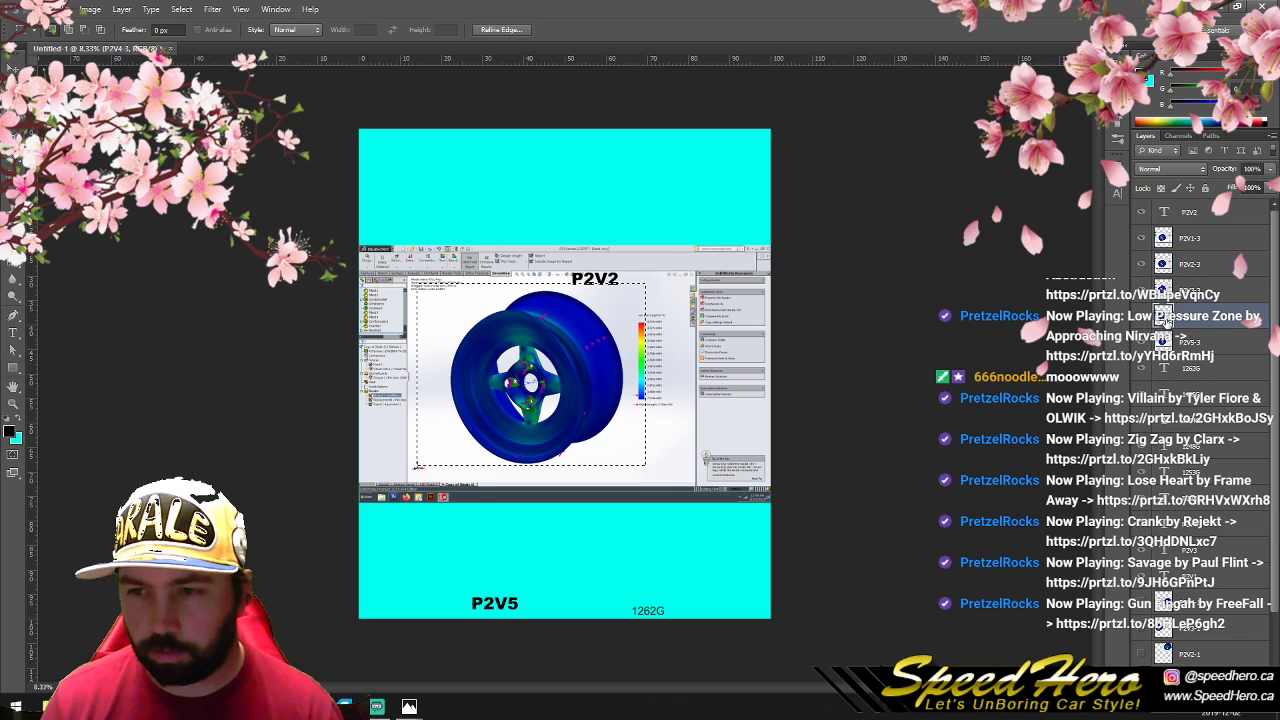
left_click(1175, 238)
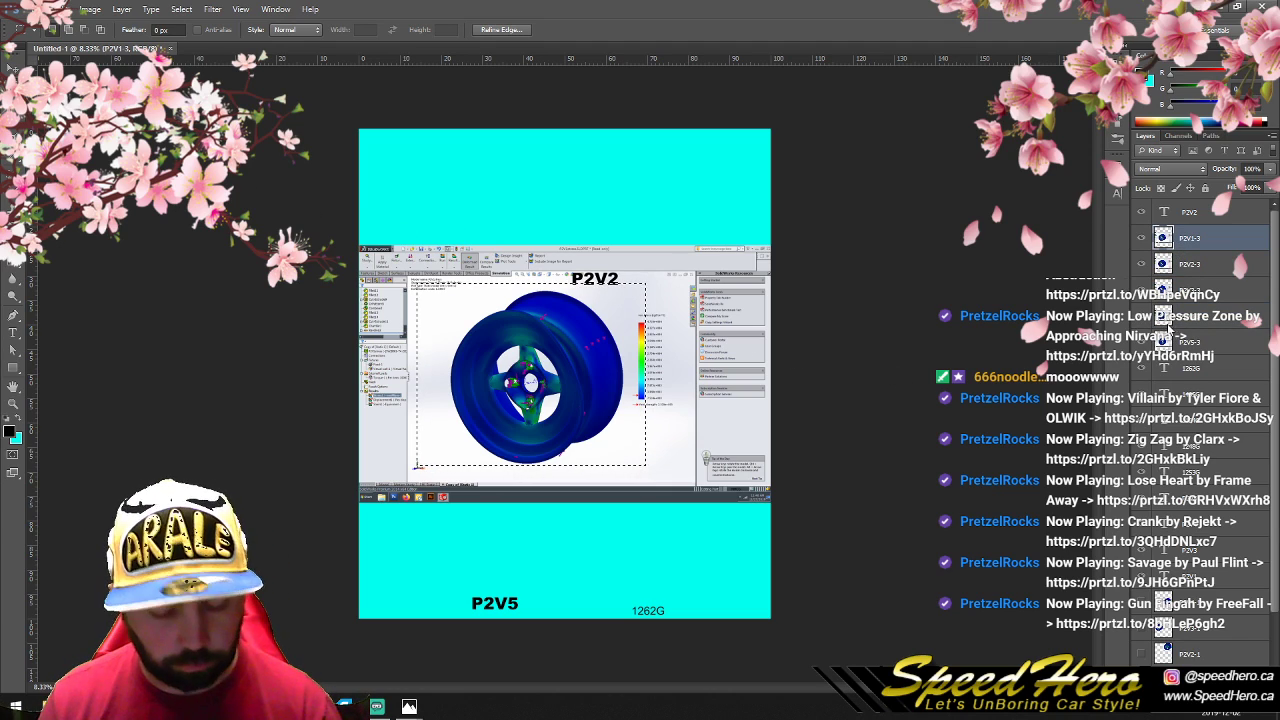
key("ctrl+j")
left_click(1166, 266)
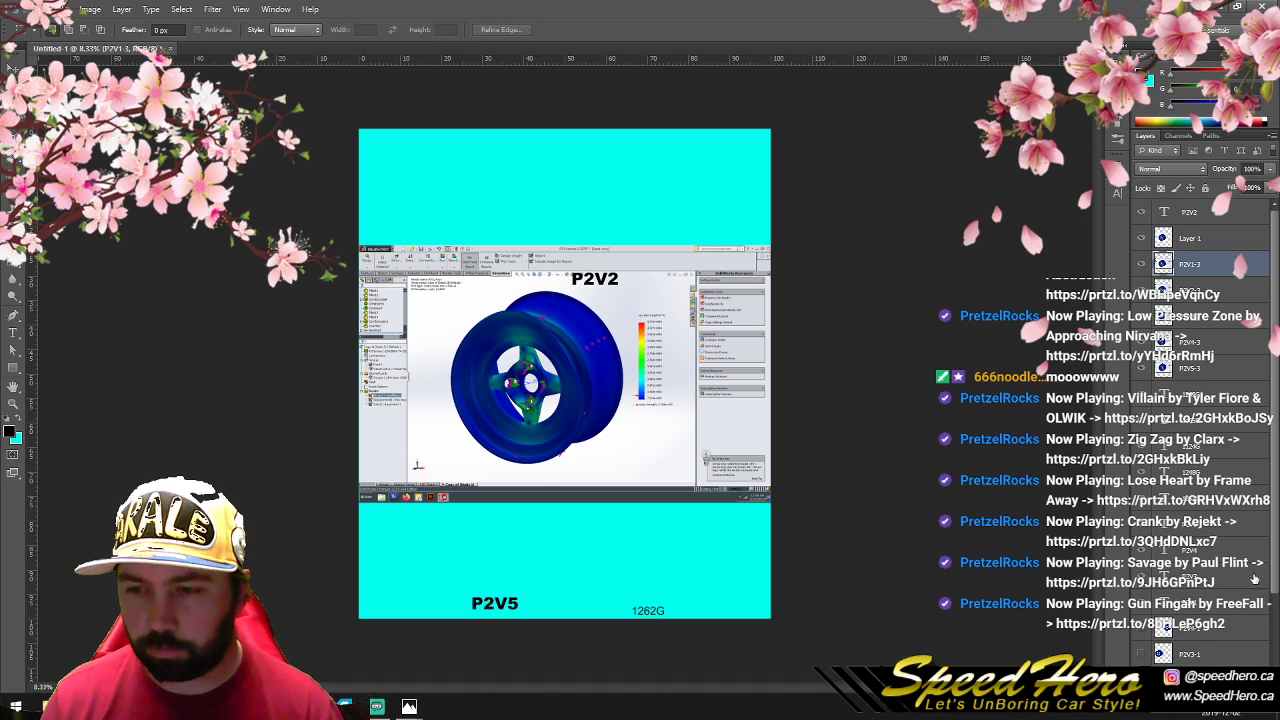
left_click(1262, 686)
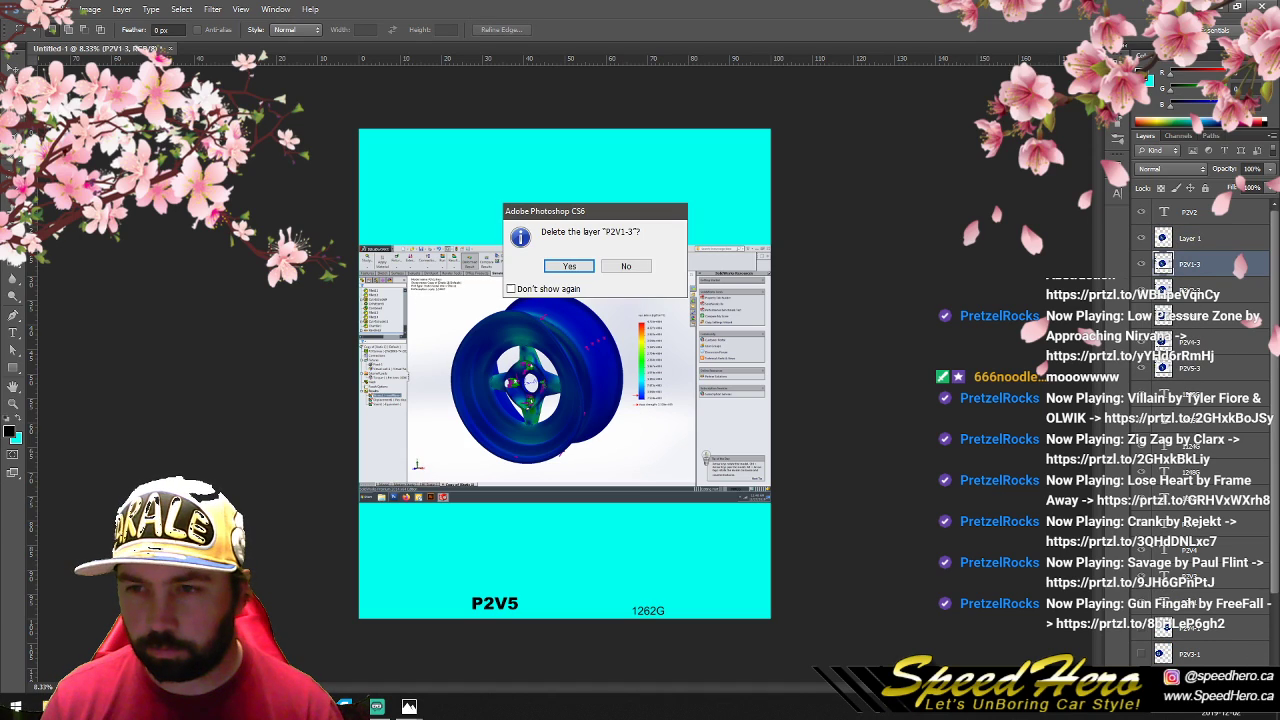
left_click(569, 265)
left_click(1141, 238)
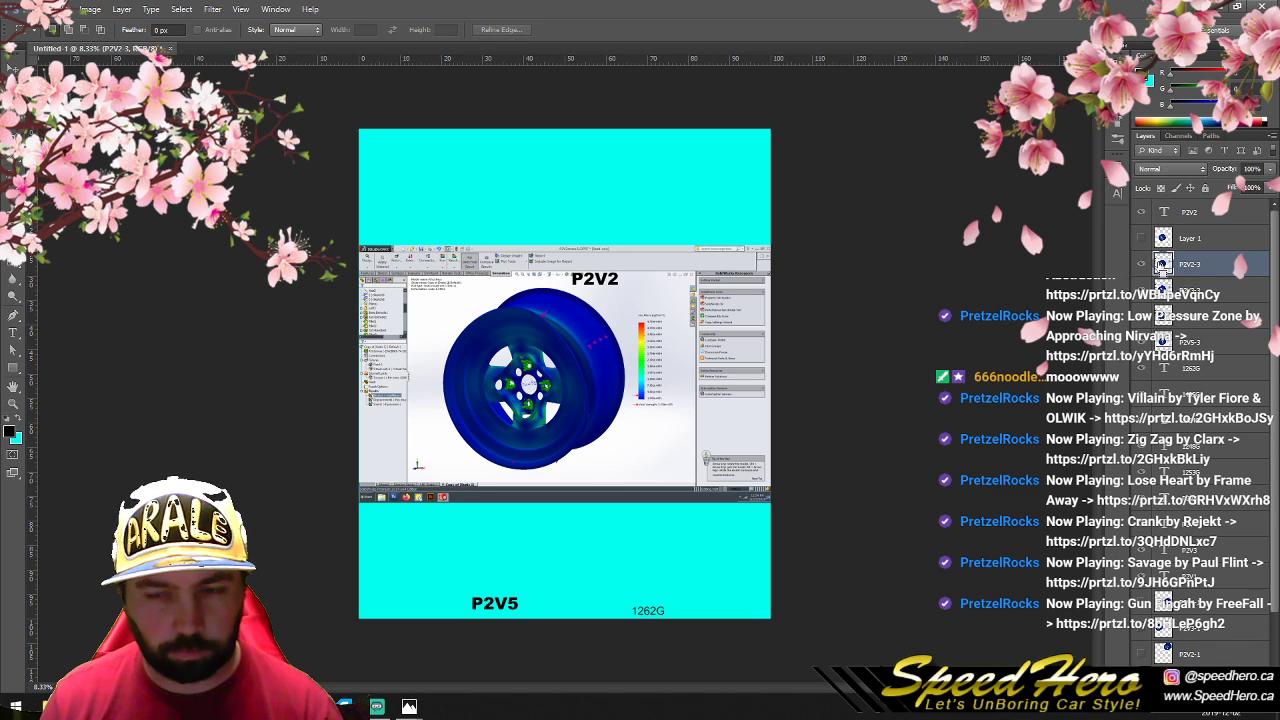
left_click(1141, 238)
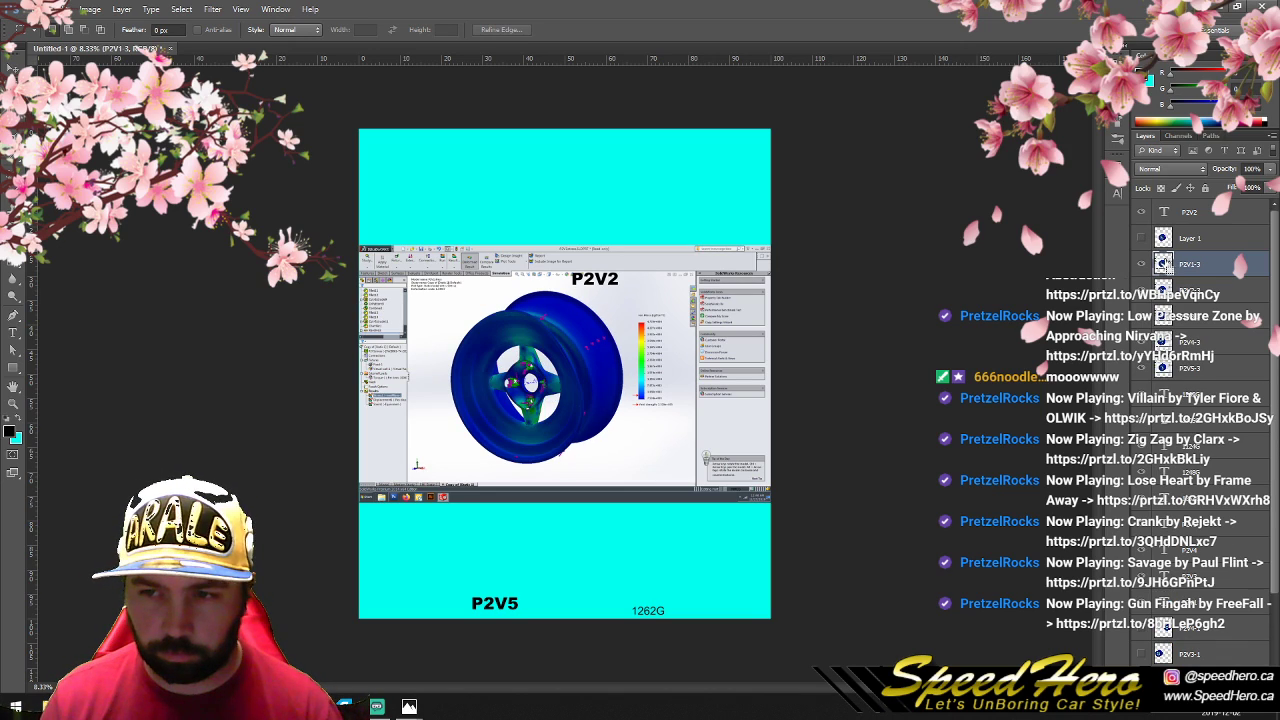
key("ctrl+z")
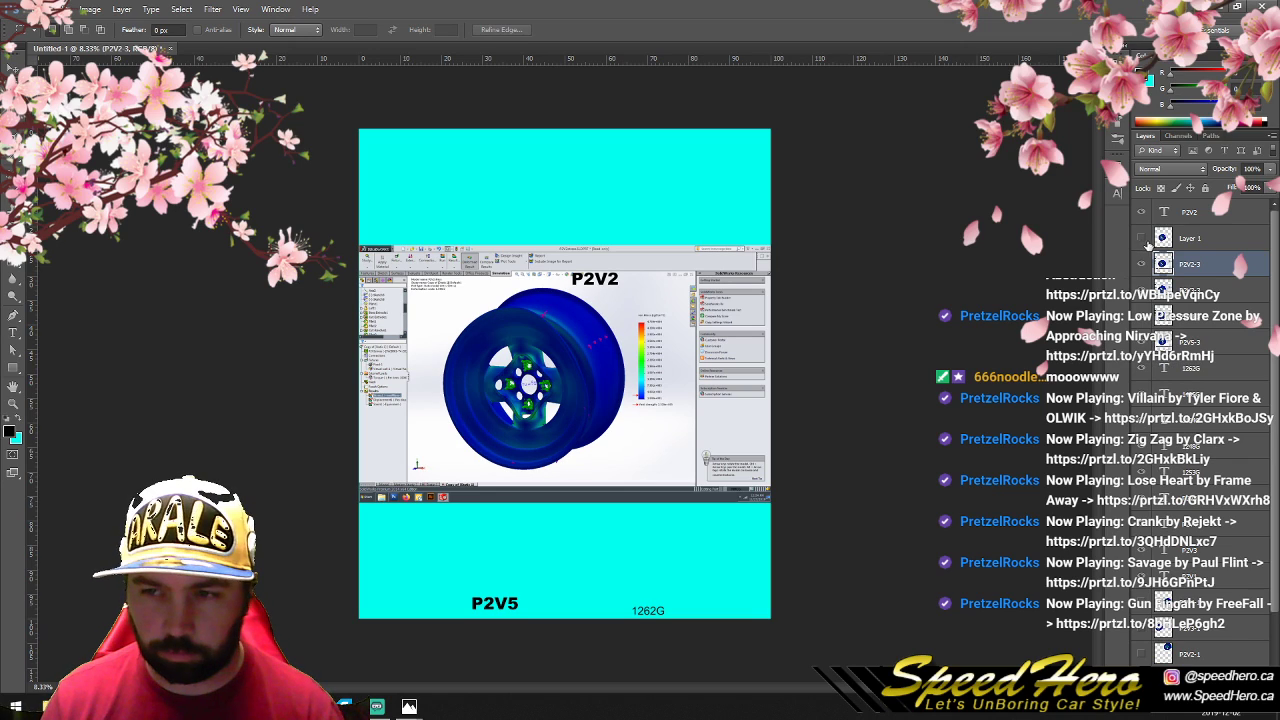
key("ctrl+alt+z")
key("ctrl+alt+z")
key("ctrl+alt+z")
key("ctrl+alt+z")
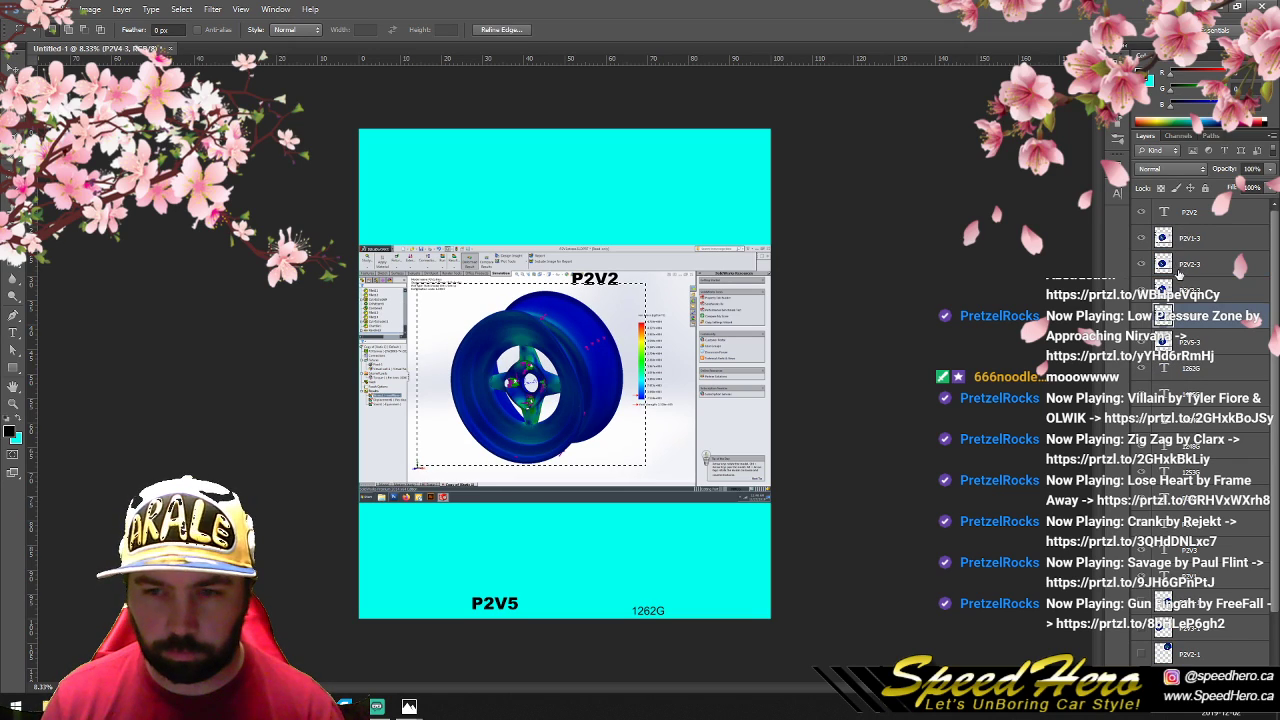
Step: Copy the selected wheel area of the P2V1-3 layer onto a new layer
left_click(1164, 242)
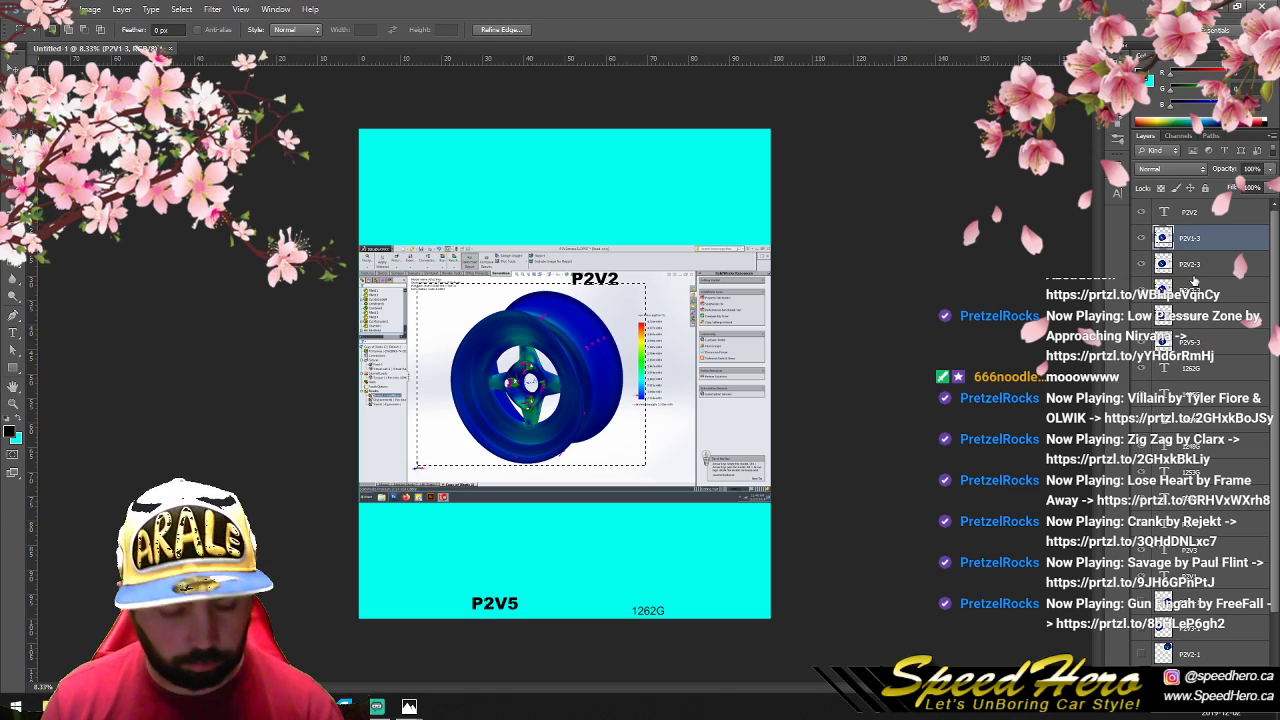
key("ctrl+j")
left_click(1168, 267)
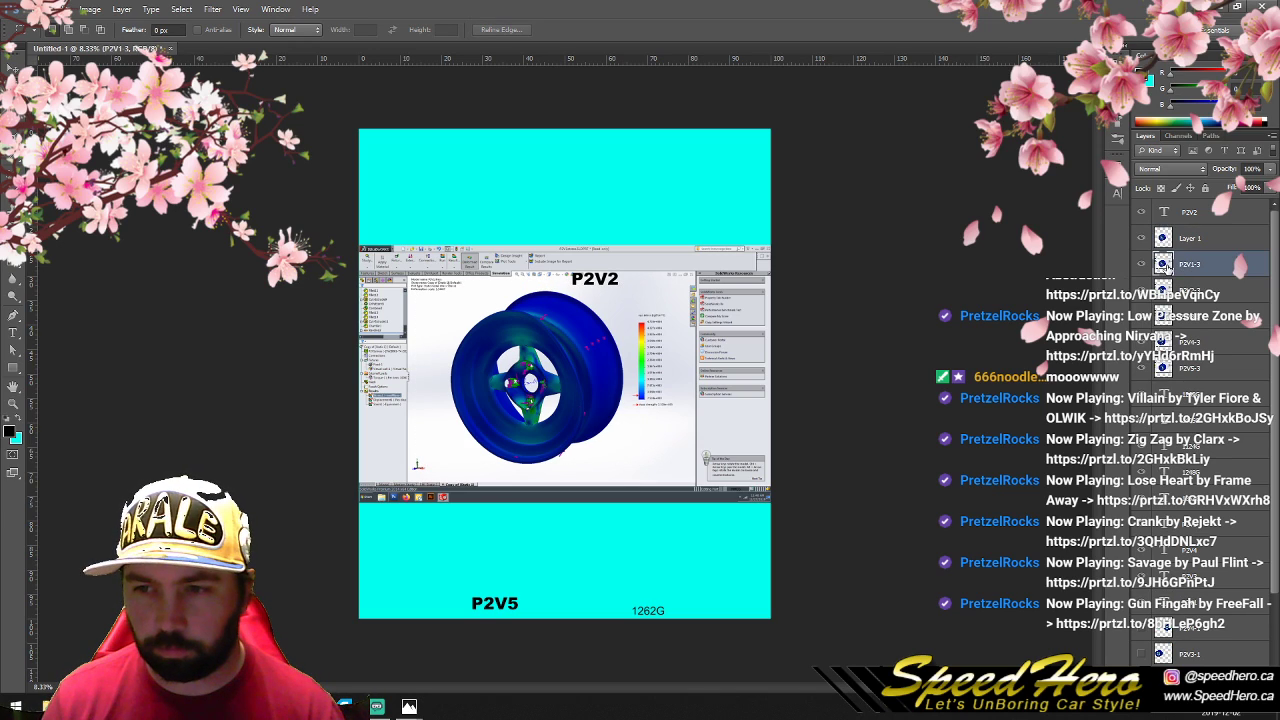
Step: Copy the area of P2V2-3 matching Layer 1's outline onto a new layer, and hide P2V1-3 and Layer 1
left_click(1186, 291)
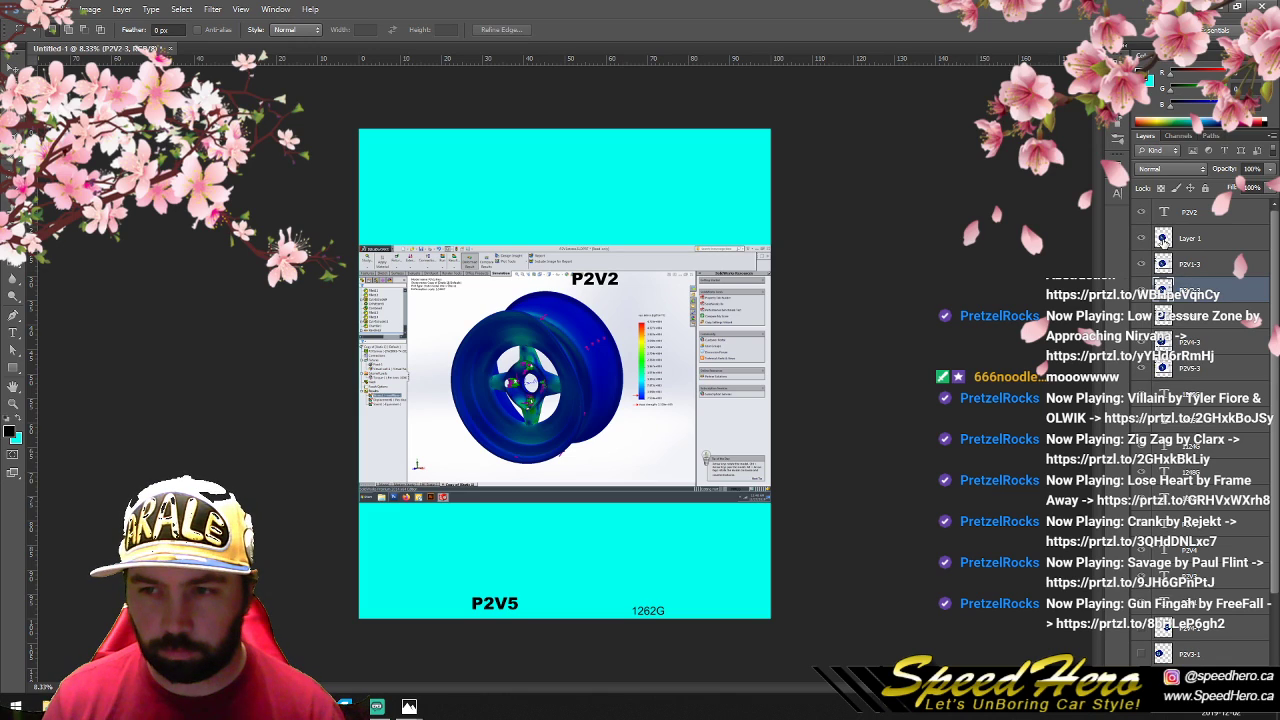
left_click(1163, 239, "ctrl")
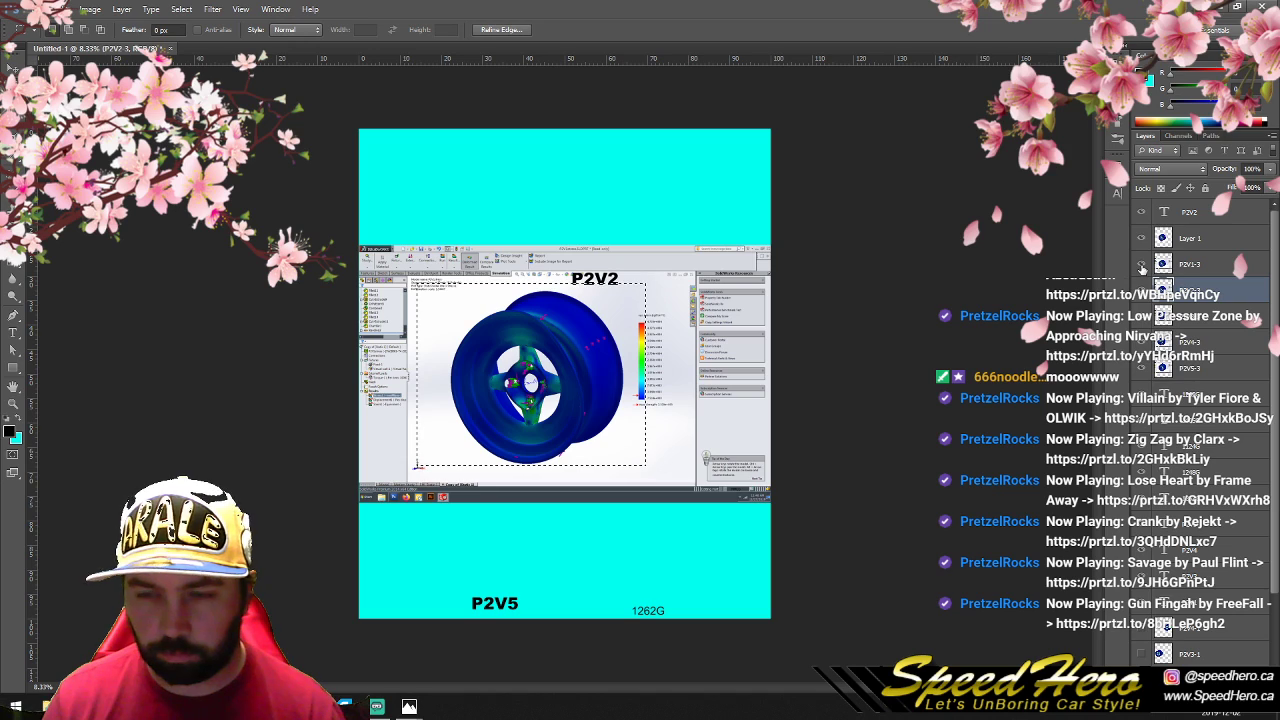
key("ctrl+j")
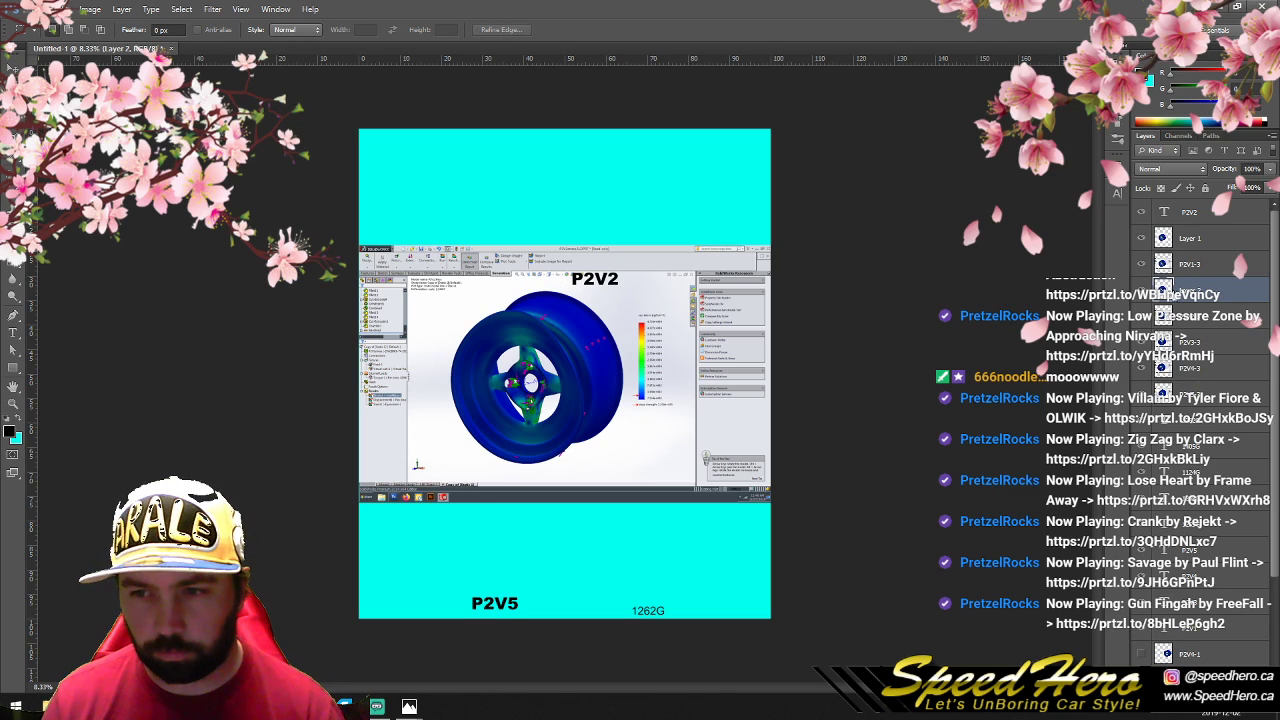
left_click(1142, 265)
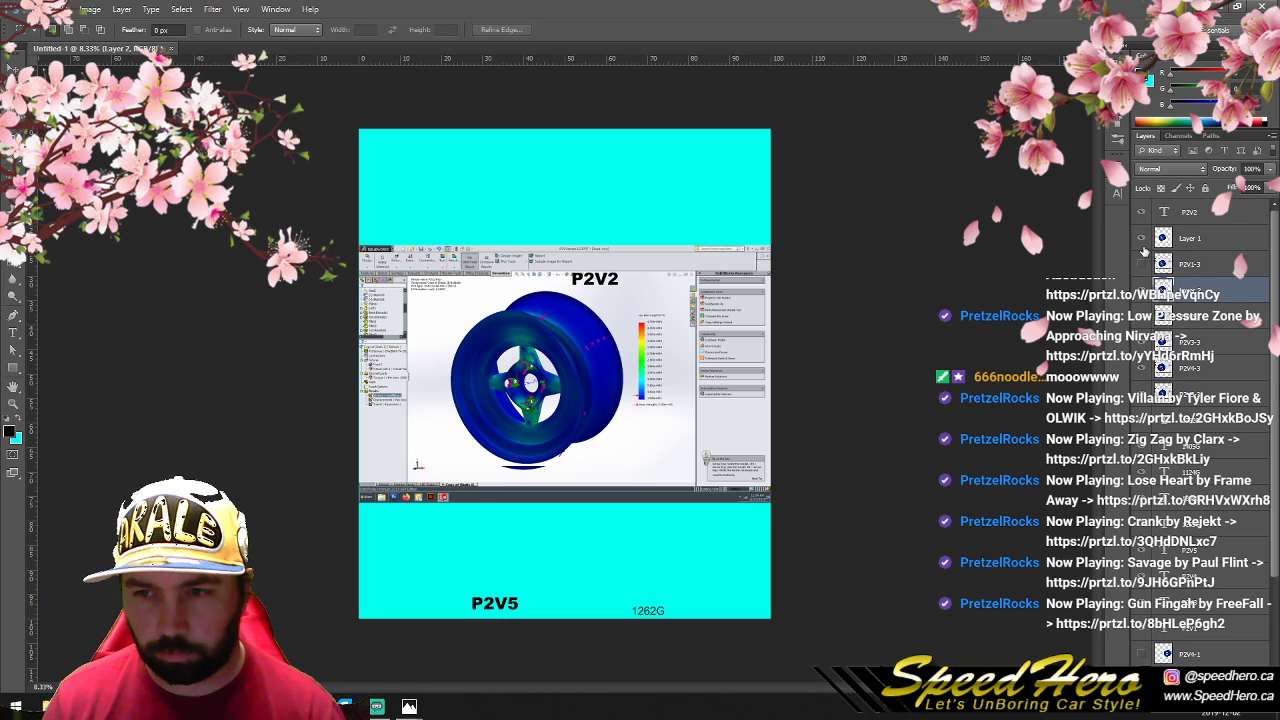
left_click(1141, 239)
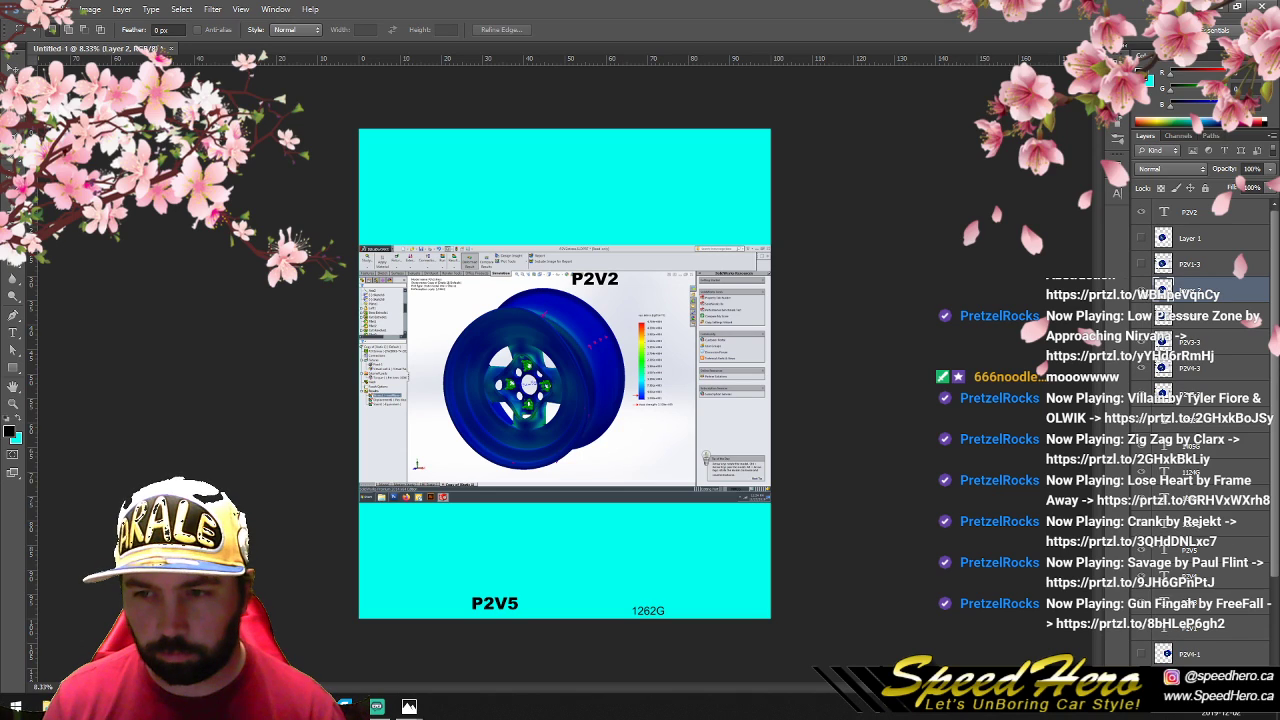
Step: Hide P2V2-3 and its crop, and copy the area of P2V3-3 matching the crop outline onto a new layer
left_click(1142, 290)
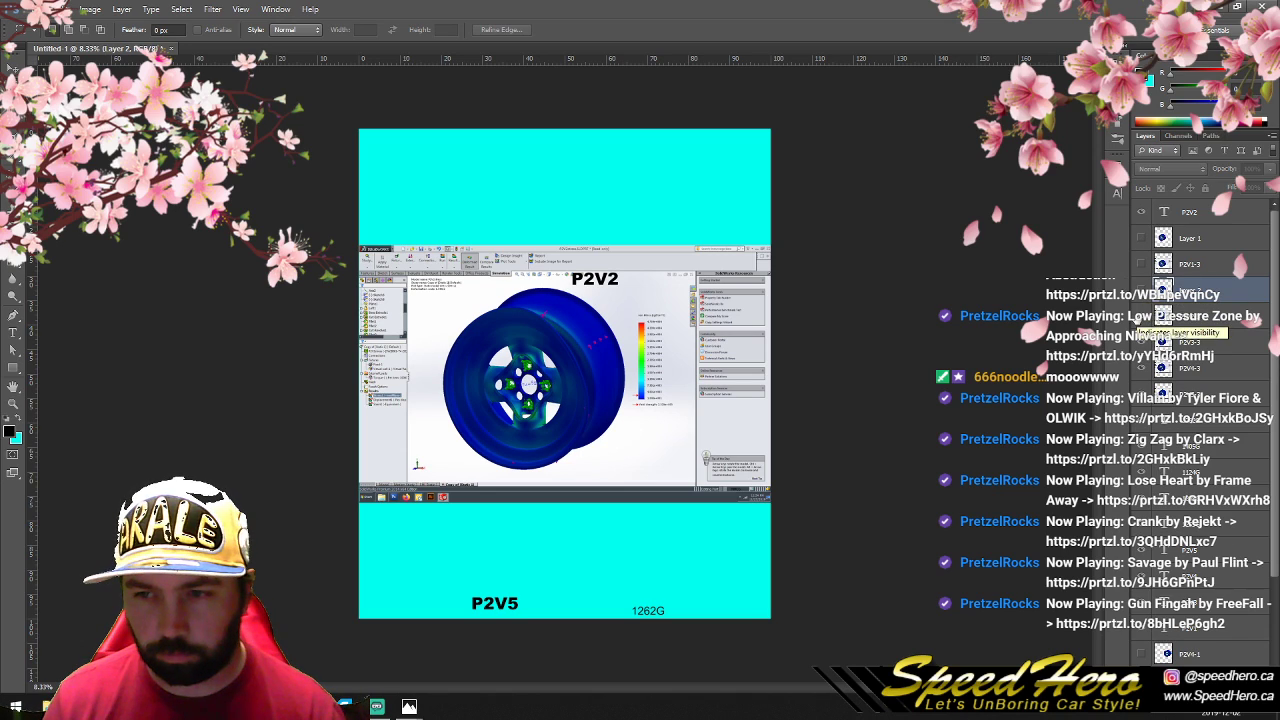
left_click(1142, 317)
left_click(1163, 343, "ctrl")
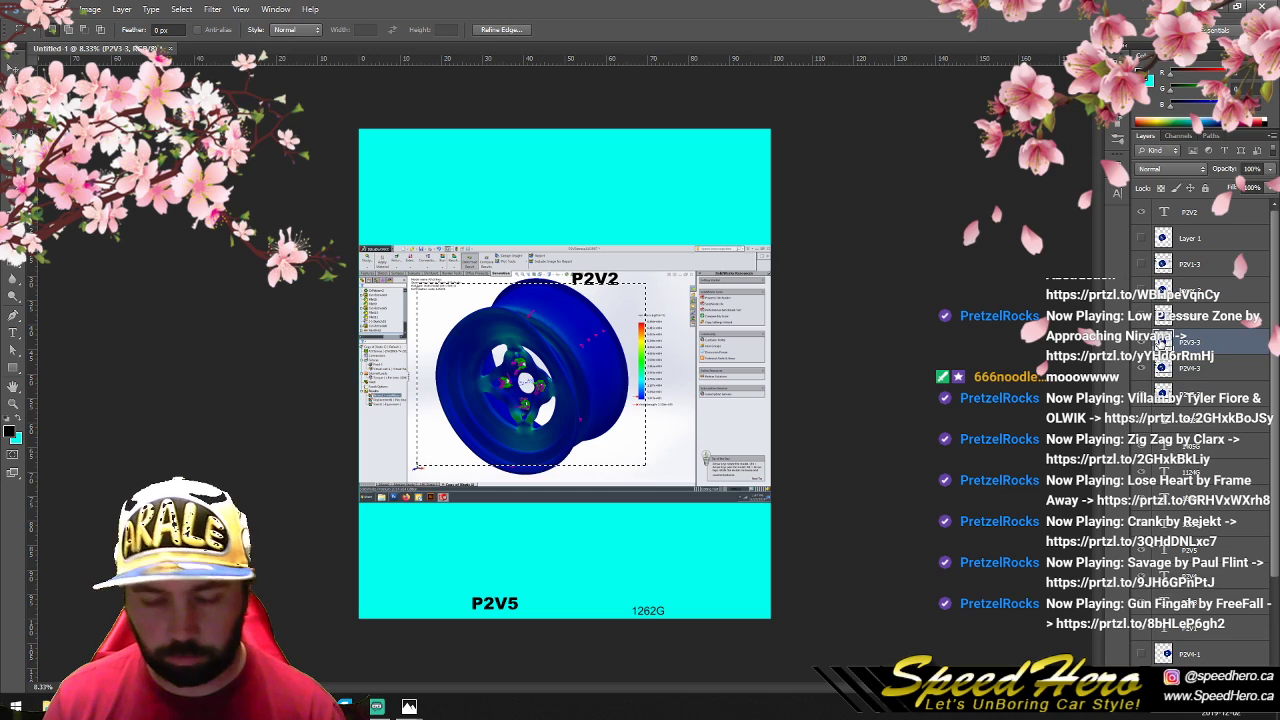
key("ctrl+j")
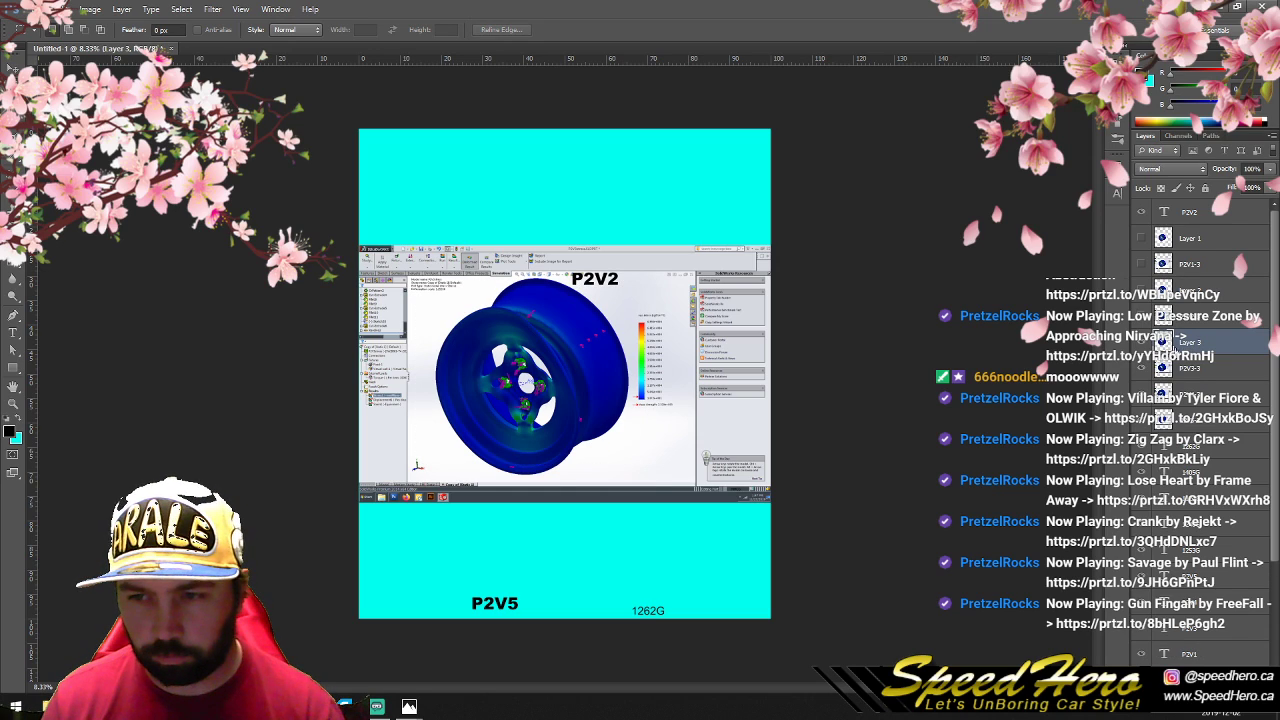
Step: Hide P2V3-3 and Layer 3, and copy the area of P2V4-3 matching Layer 3's outline onto a new layer
left_click(1142, 343)
left_click(1142, 368)
left_click(1163, 395)
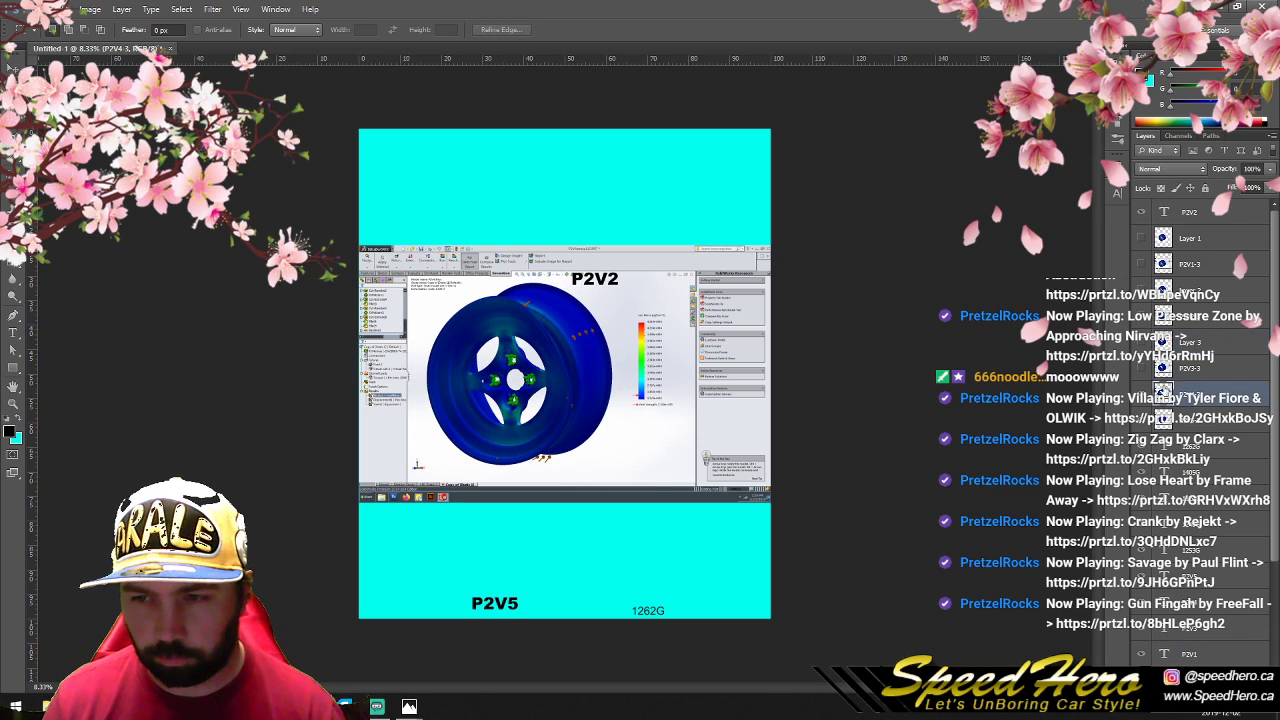
left_click(1163, 343, "ctrl")
key("ctrl+j")
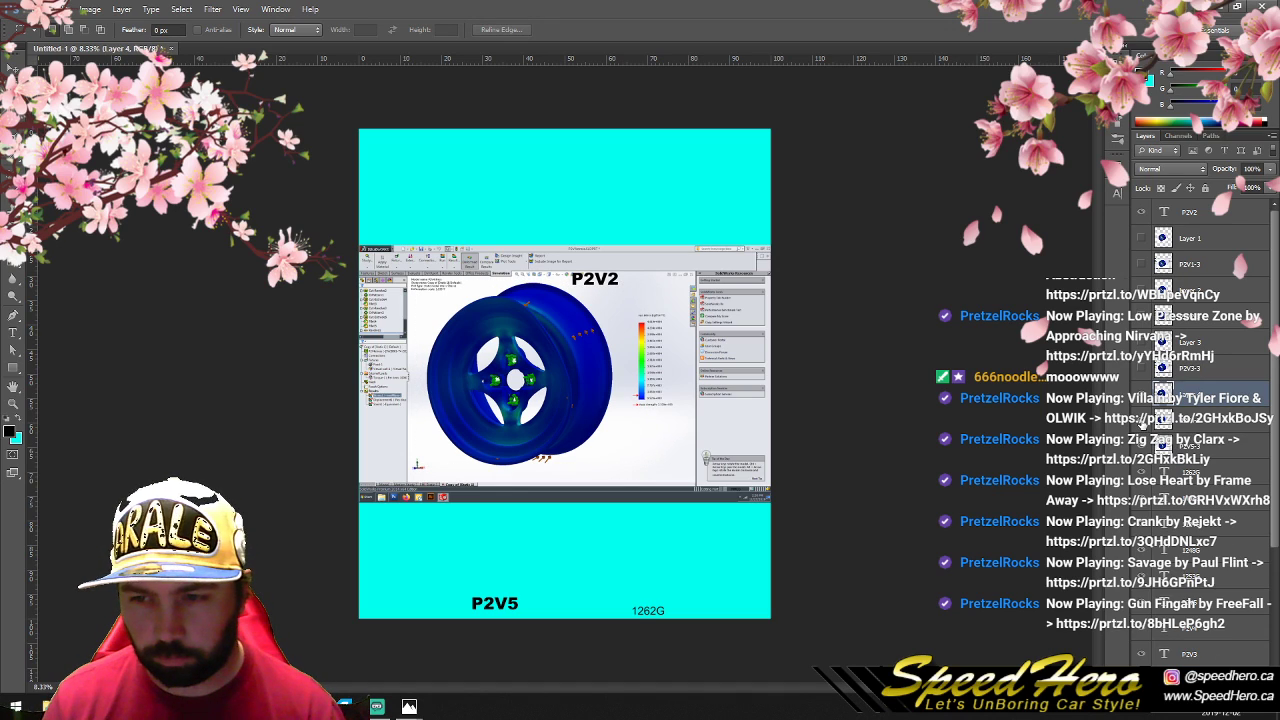
Step: Hide the P2V4-3 screenshot and copy the matching wheel area of P2V5-3 onto a new layer
left_click(1142, 422)
left_click(1162, 446)
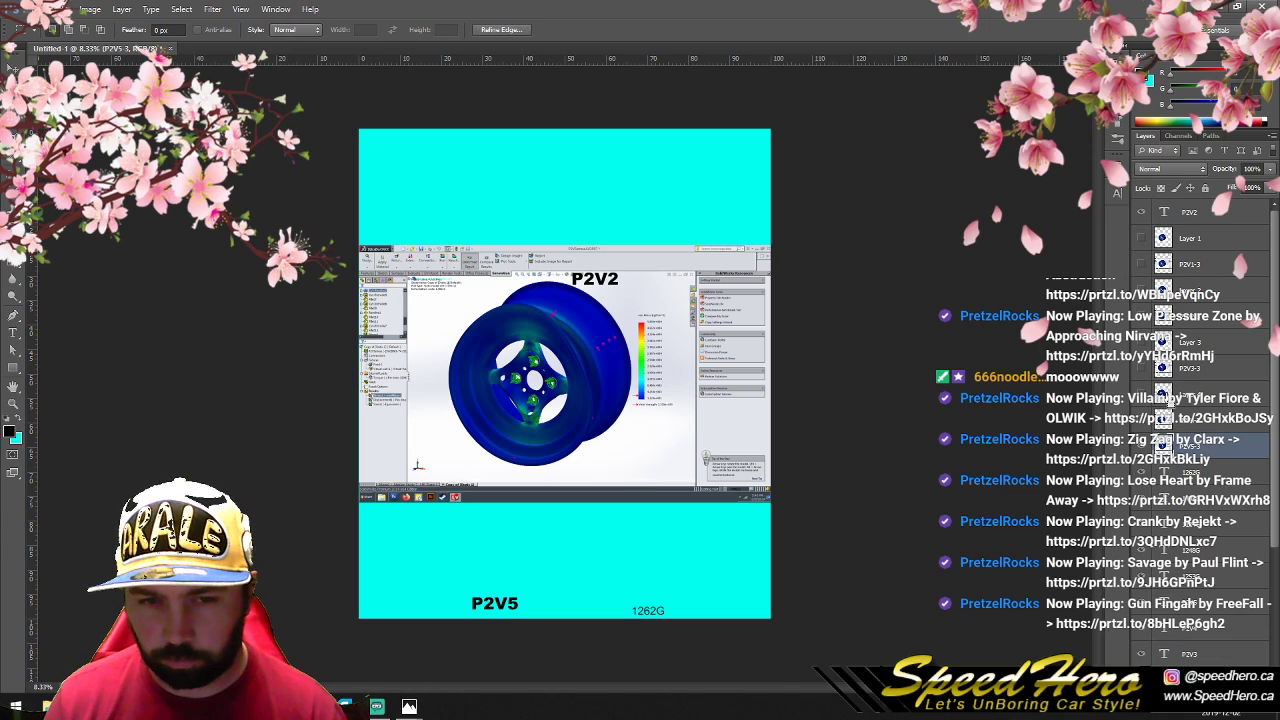
left_click(1162, 446, "ctrl")
key("ctrl+j")
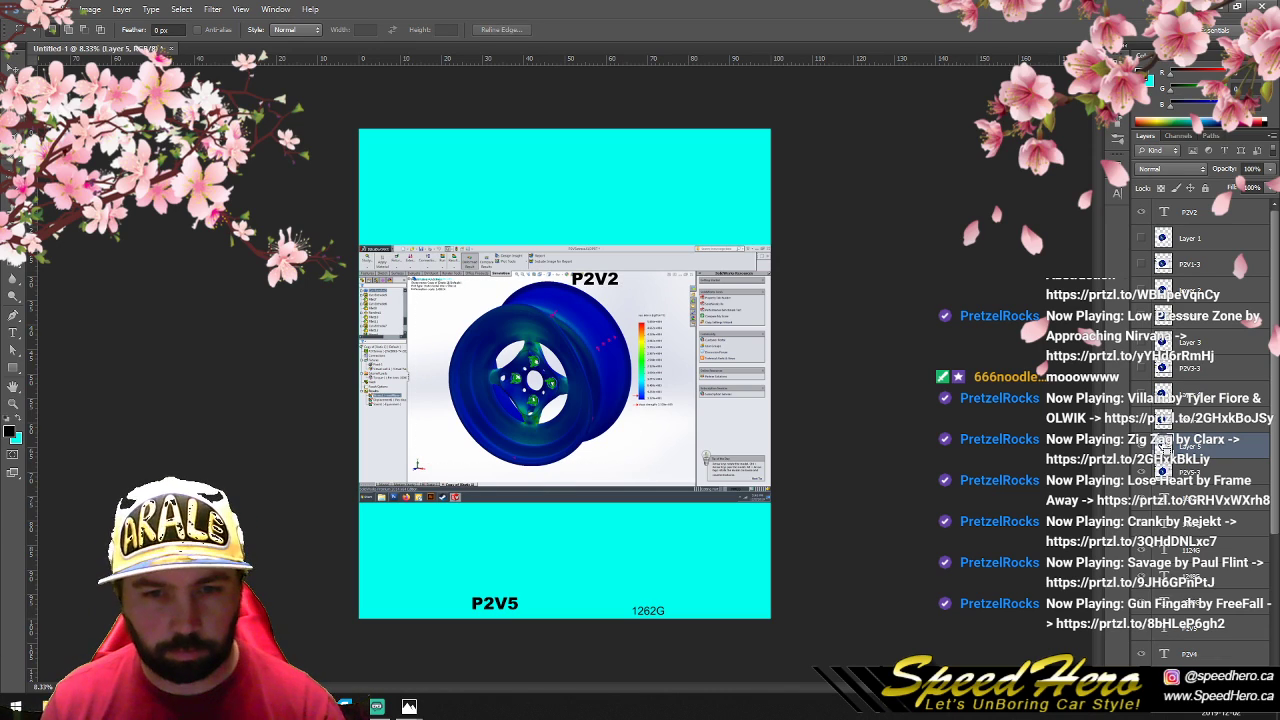
Step: Group the cropped layers Layer 2 to Layer 5 directly beneath Layer 1, above all the full screenshot layers
left_click(1185, 470)
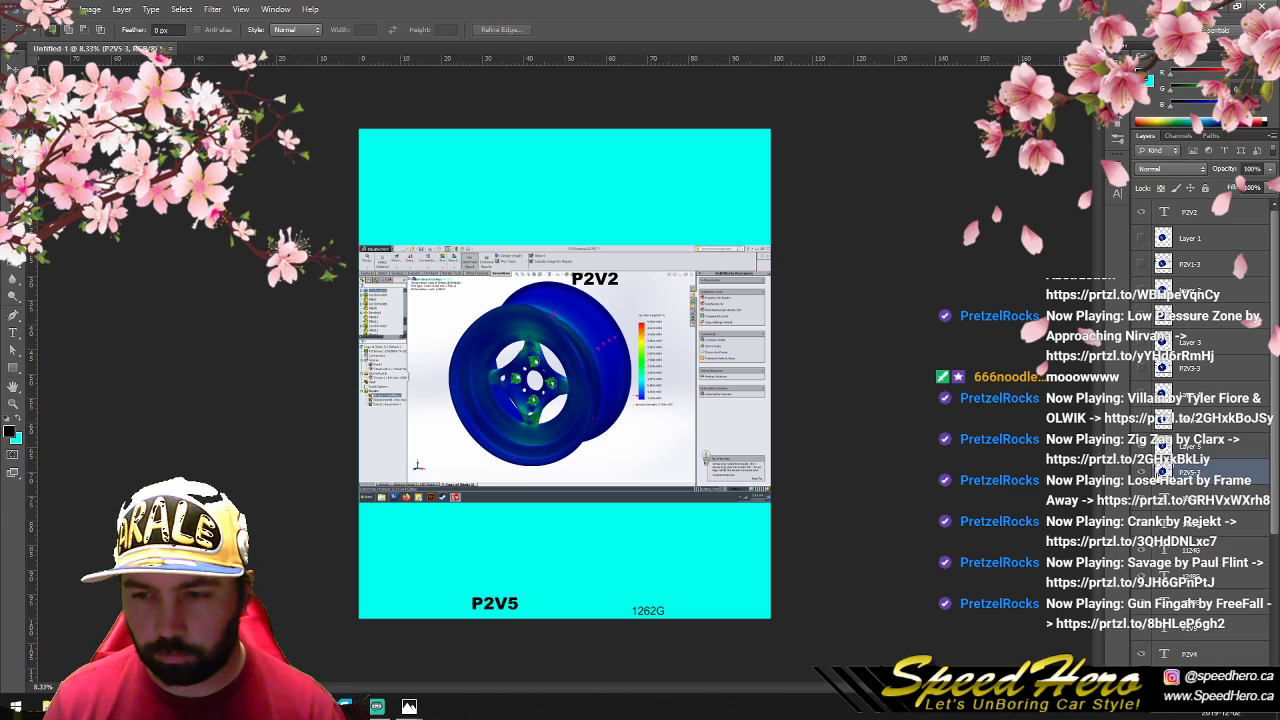
left_click(1164, 428, "ctrl")
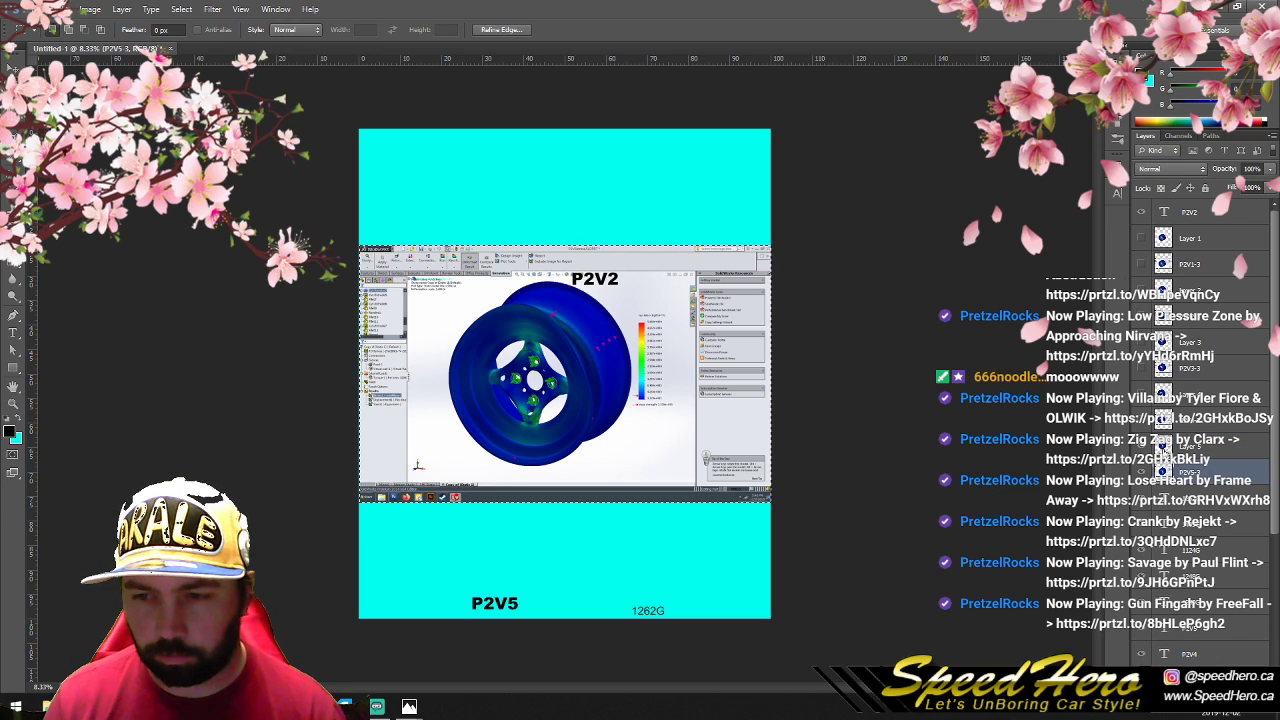
left_click(1165, 445)
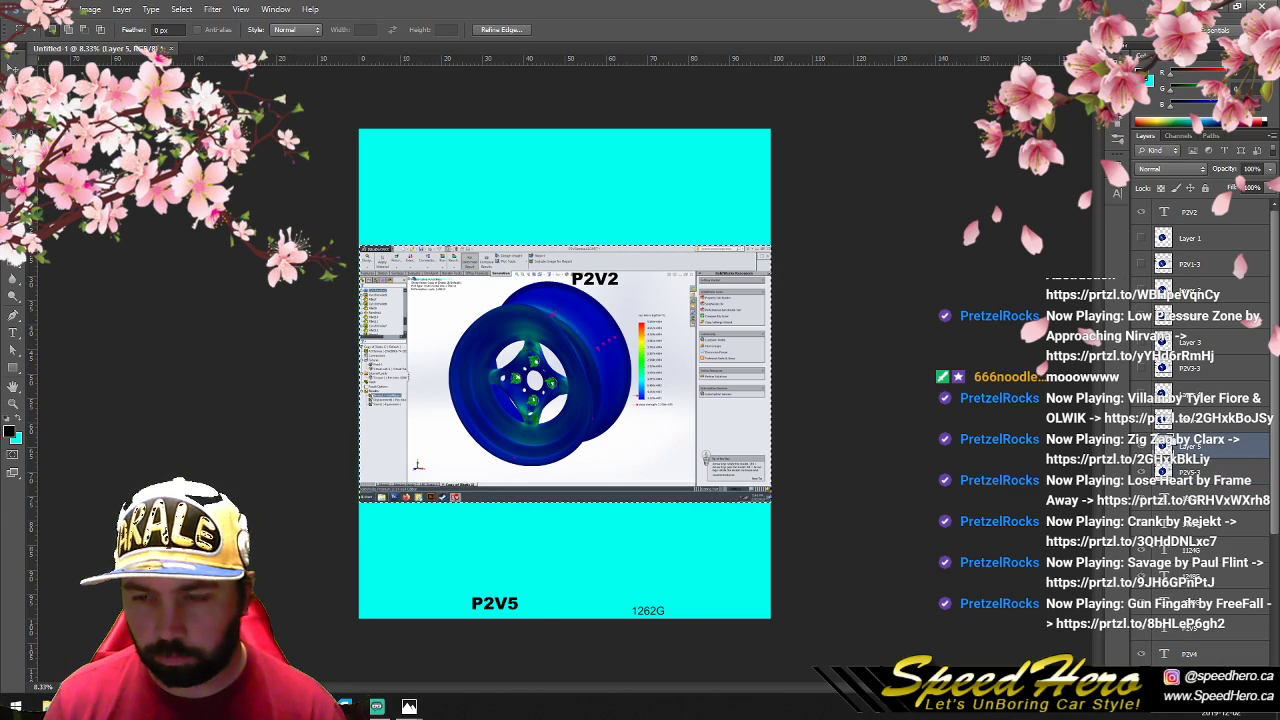
left_click(1167, 420)
left_click(1165, 402, "shift")
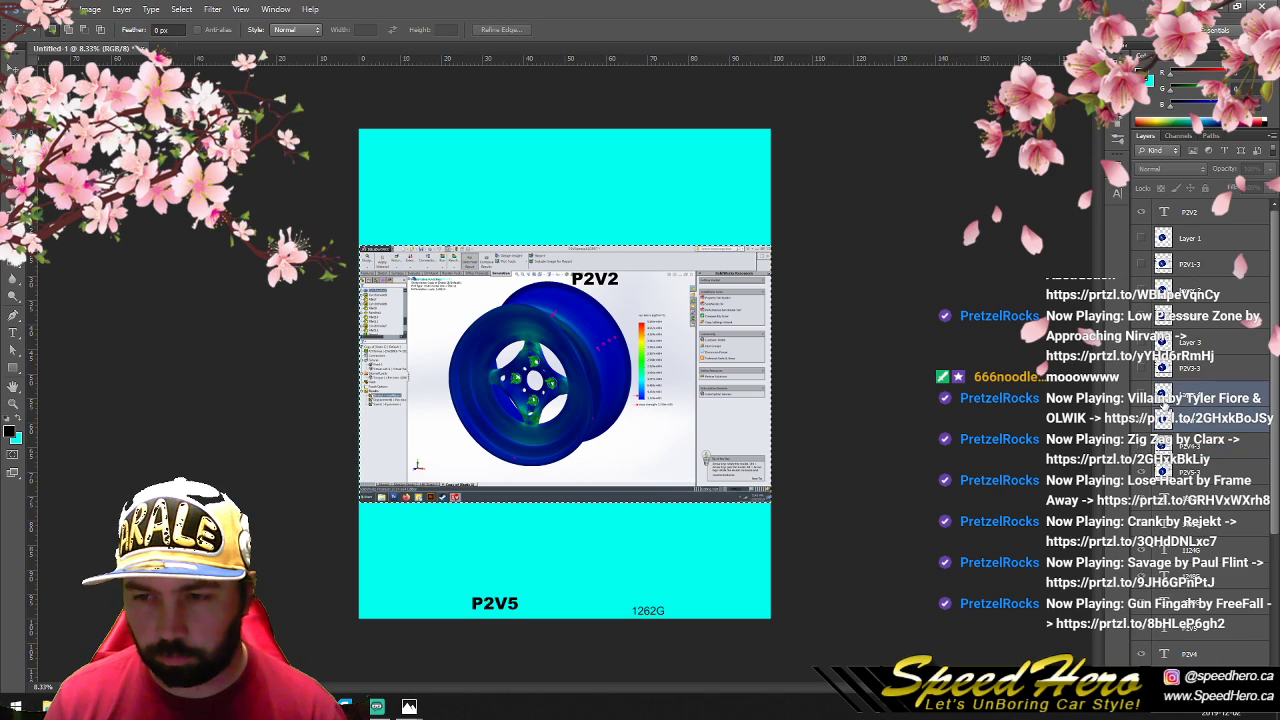
left_click_drag(1165, 396, 1163, 252)
left_click(1163, 342, "shift")
left_click(1163, 290, "shift")
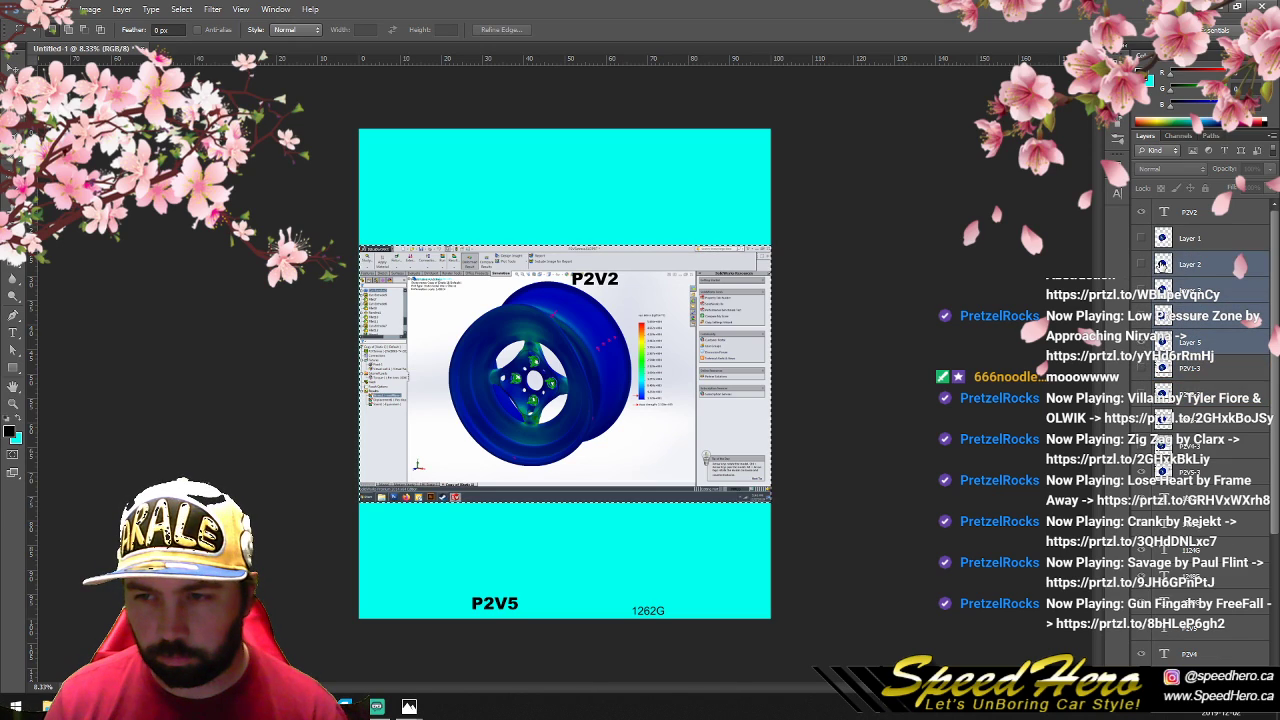
Step: Delete the full screenshot layers P2V1-3 to P2V5-3
left_click(1170, 370)
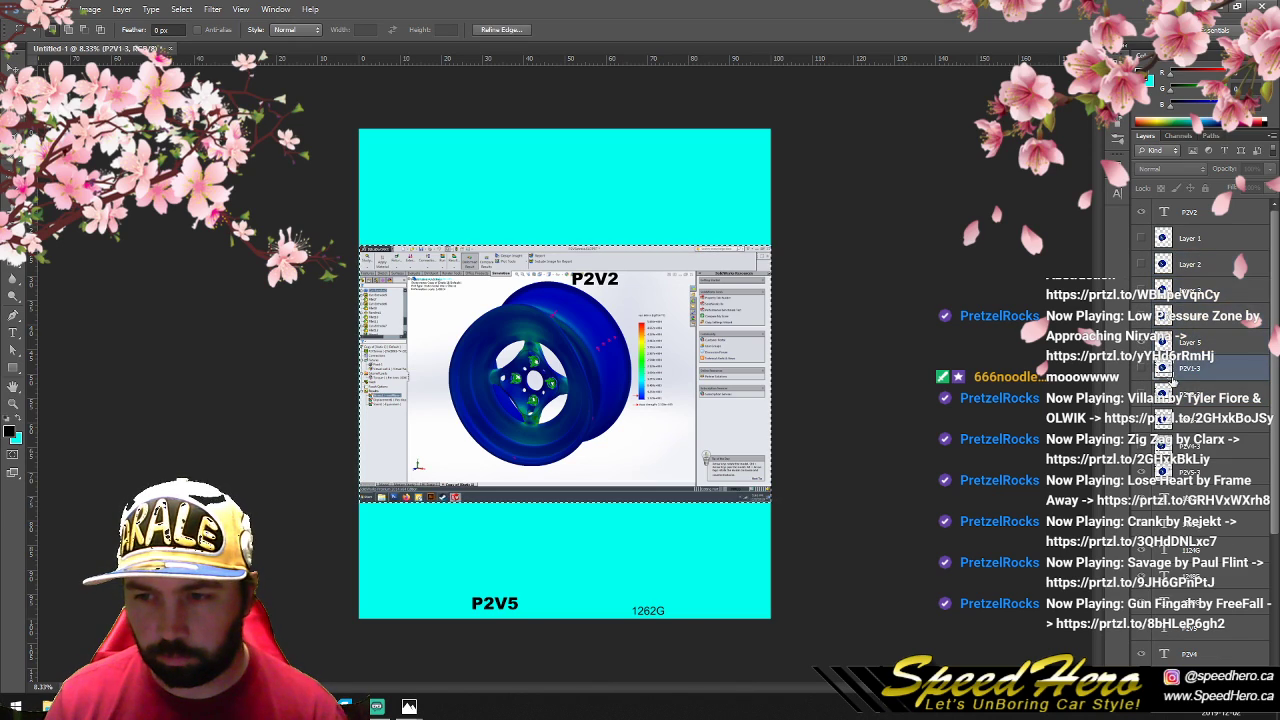
left_click(1168, 470, "shift")
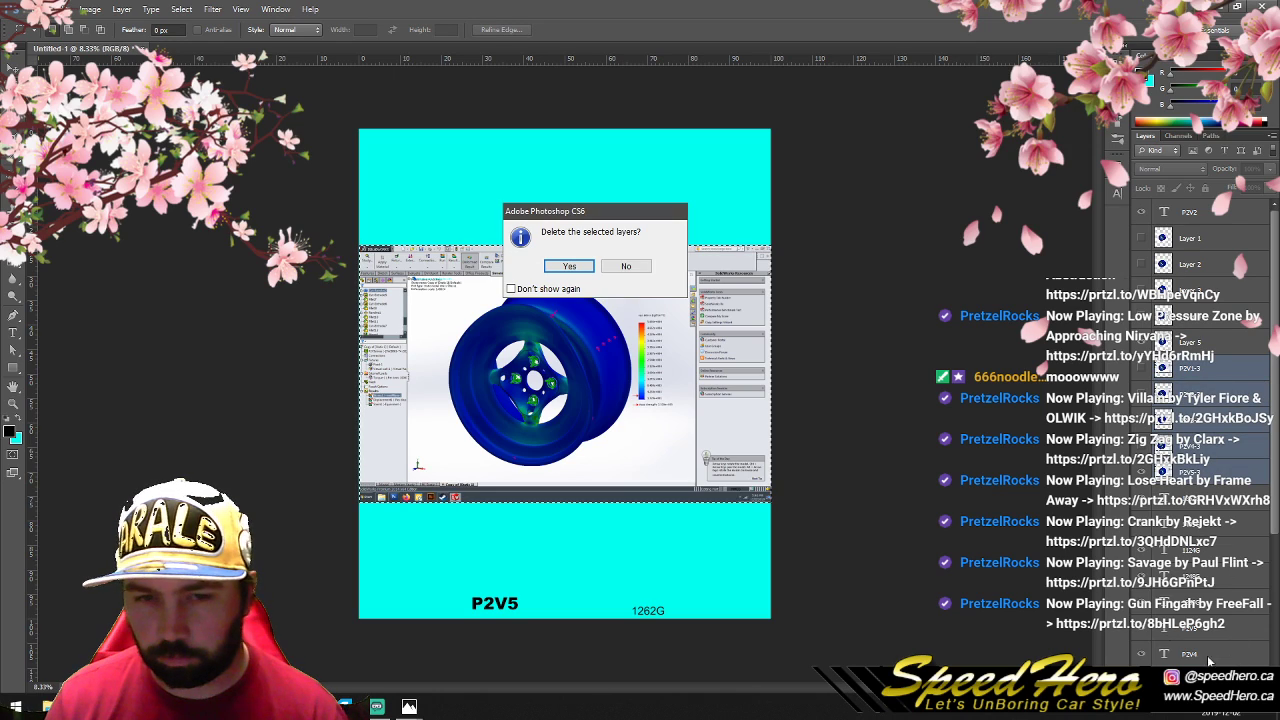
left_click(580, 267)
Step: Show the hidden wheel crops, including Layer 1 and Layer 2, and clear the active selection outline
left_click(1141, 238)
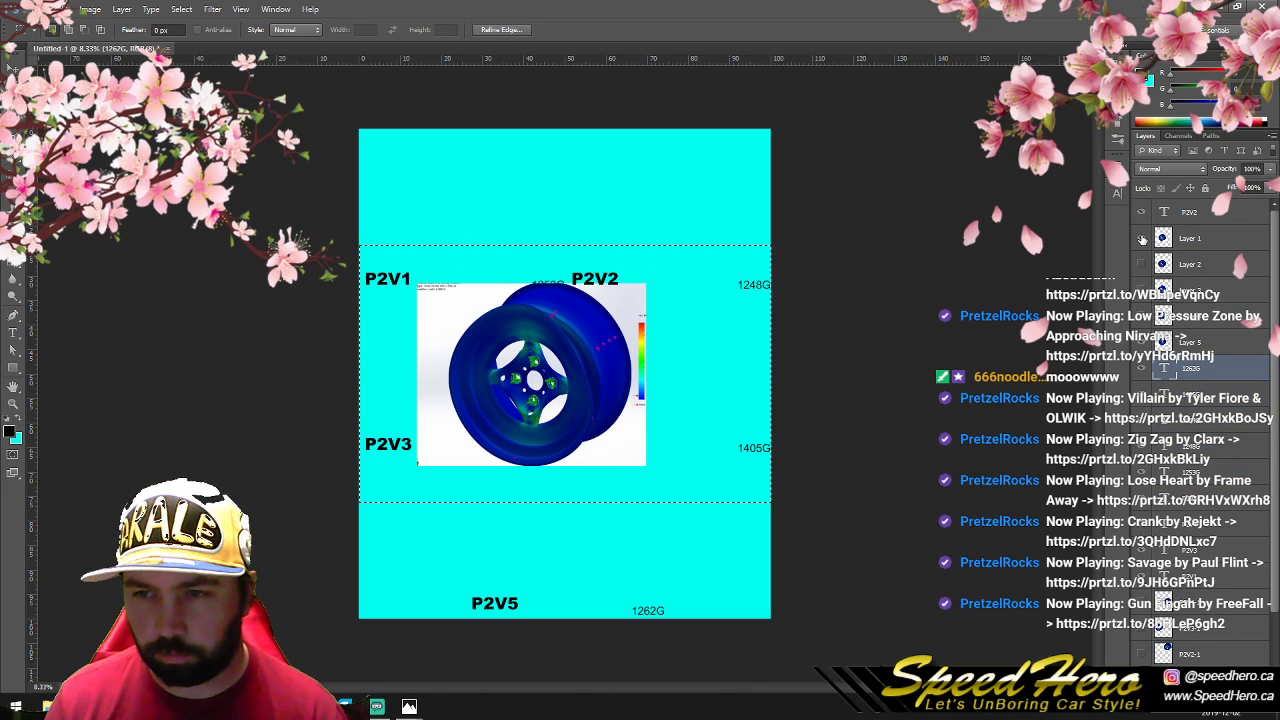
left_click(1141, 264)
key("v")
left_click(1169, 243)
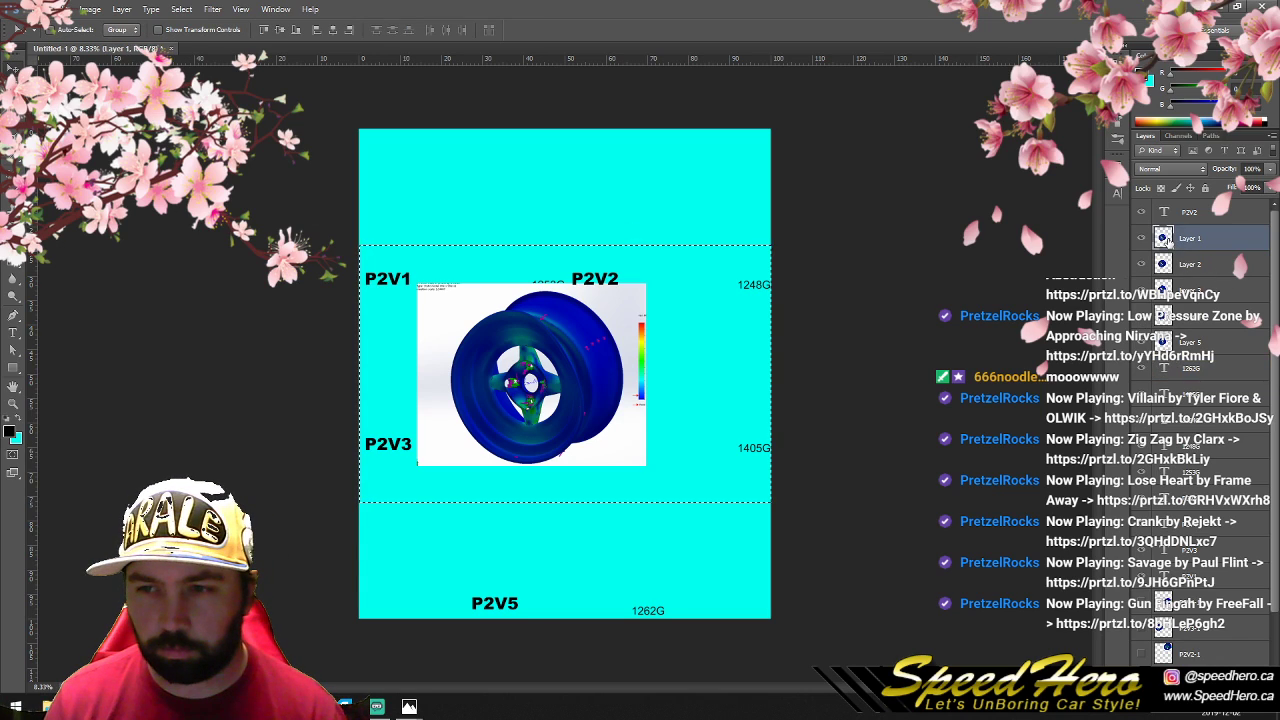
key("m")
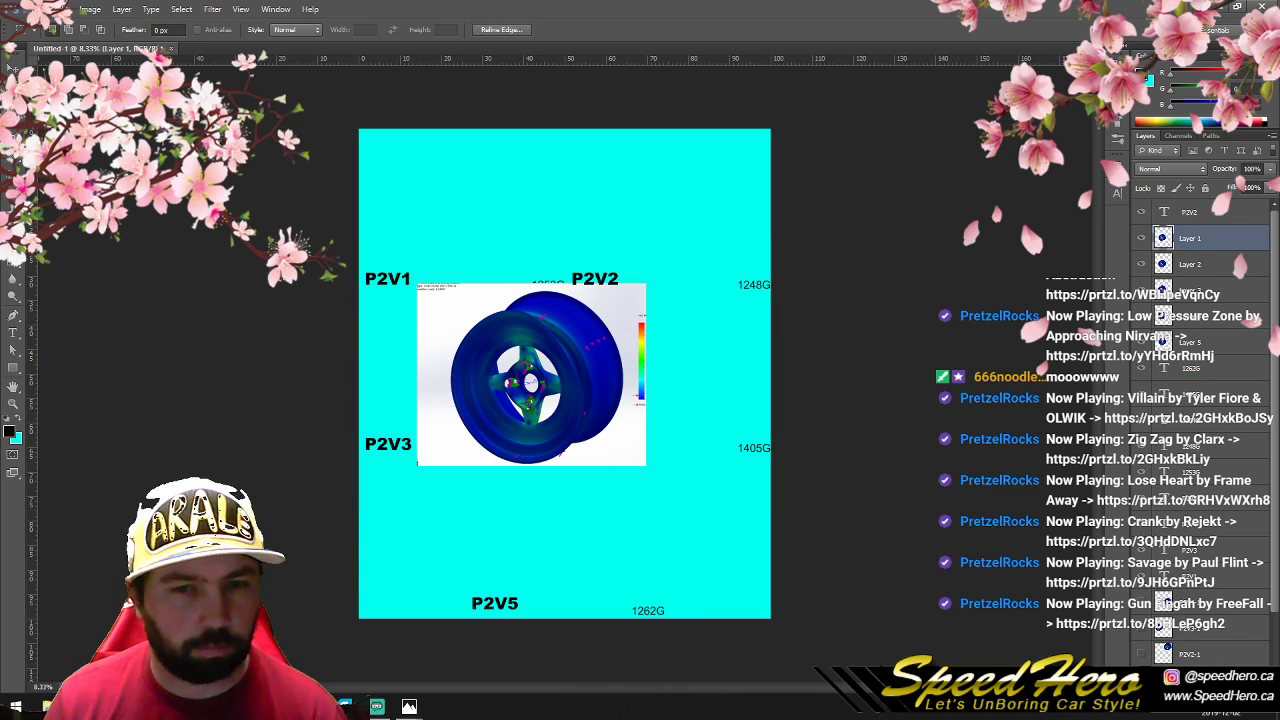
key("ctrl+d")
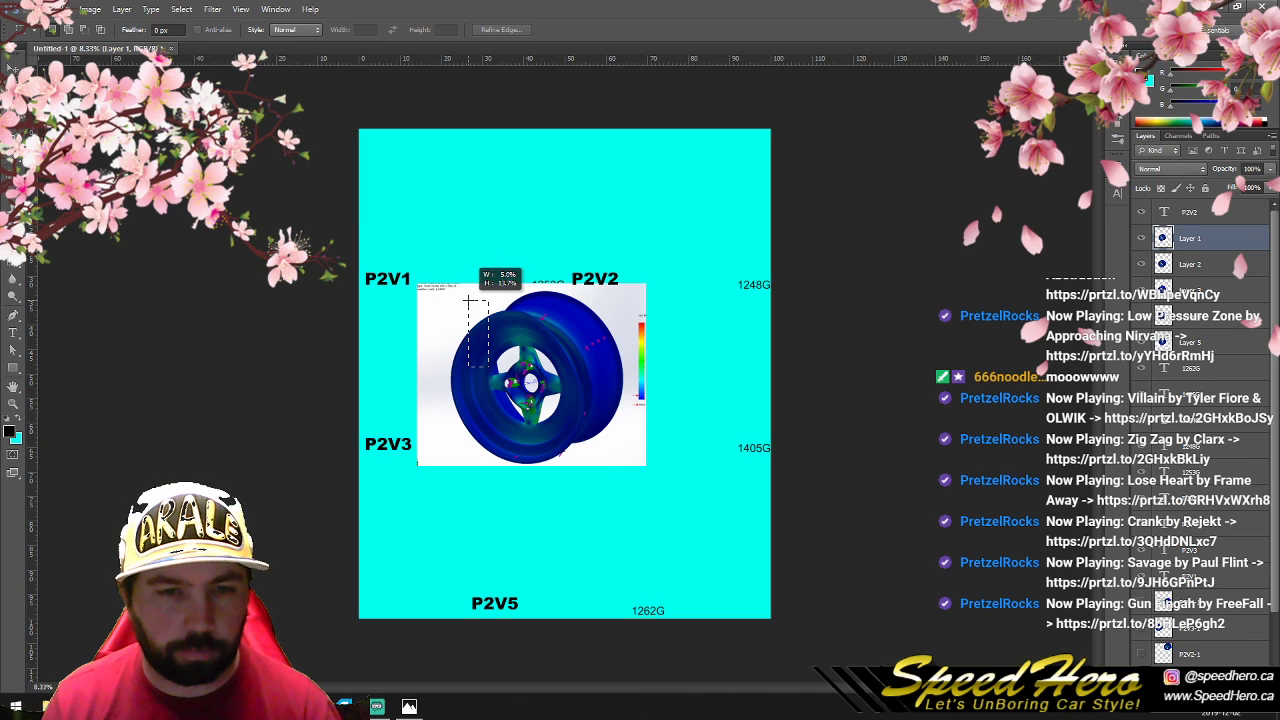
Step: Try to lay out the unscaled wheel crops beneath the labels, with Layer 1 at P2V1 and Layer 2 at P2V2
left_click(13, 74)
left_click_drag(495, 345, 437, 190)
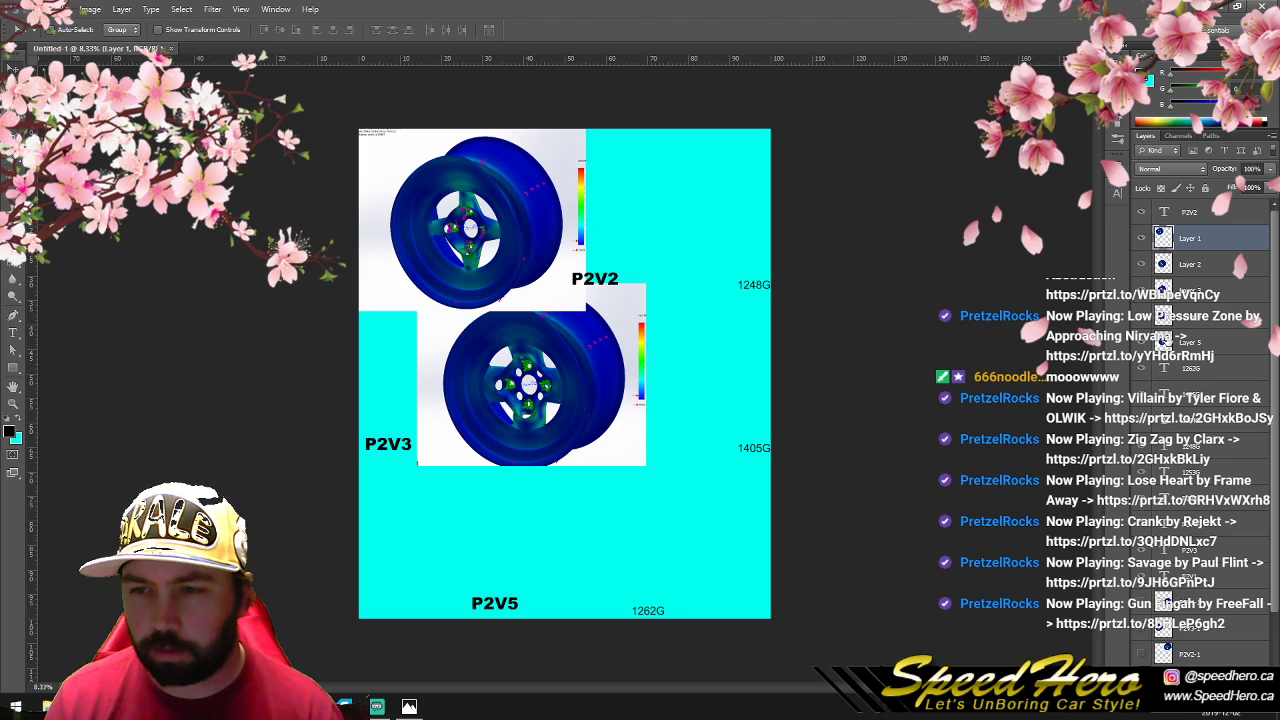
left_click(1163, 343, "shift")
left_click_drag(1170, 591, 1171, 592)
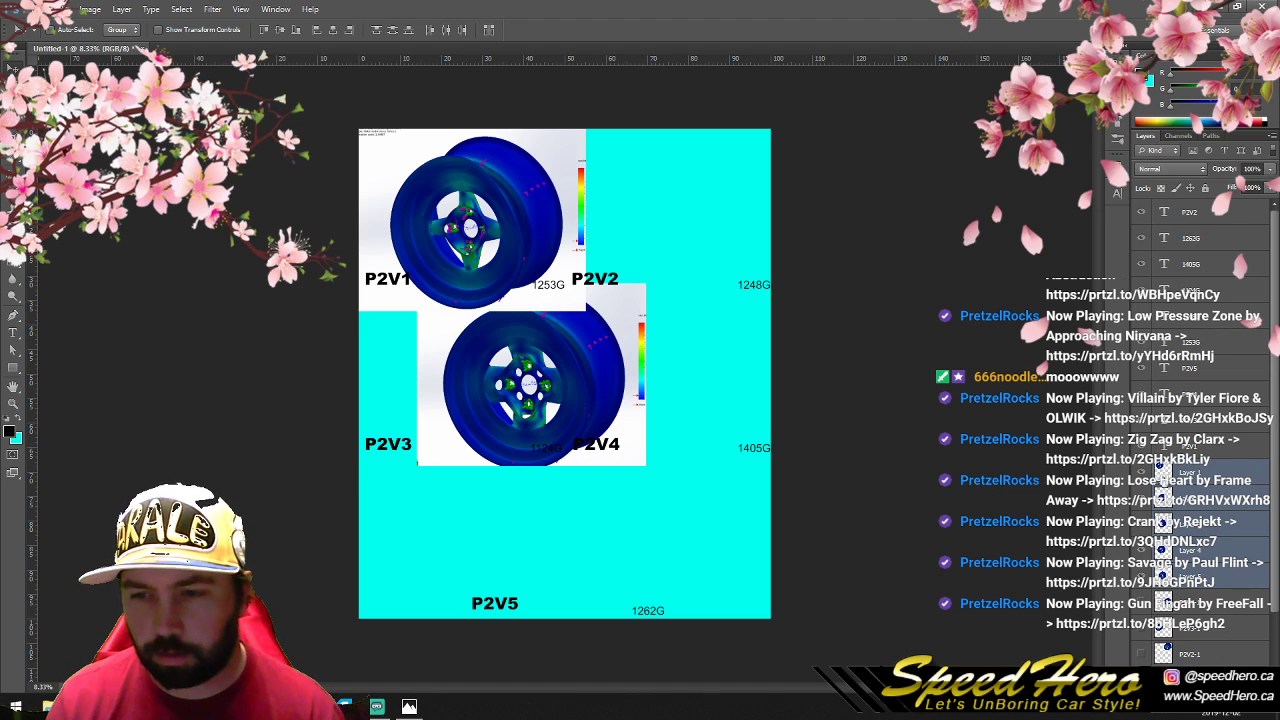
left_click(1162, 498)
left_click_drag(566, 414, 737, 268)
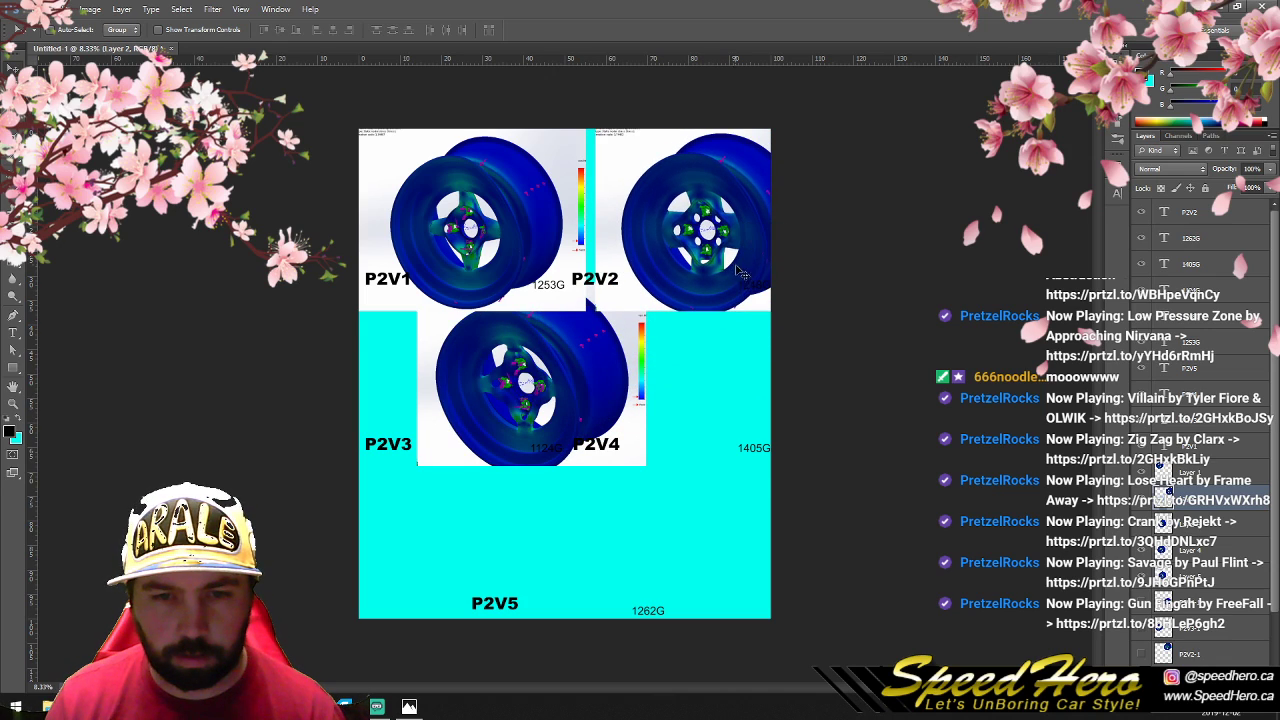
Step: Undo the full-size placement and reordering of the wheel crops
key("ctrl+alt+z")
key("ctrl+alt+z")
key("ctrl+alt+z")
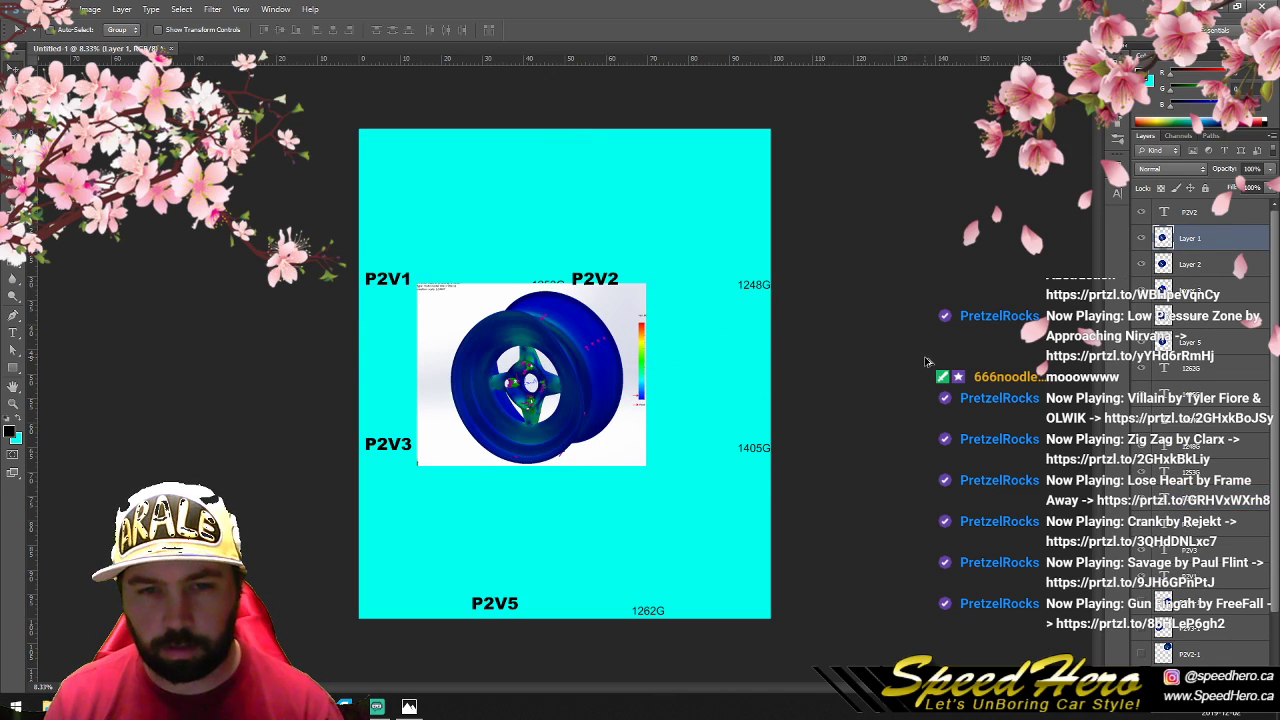
key("ctrl+alt+z")
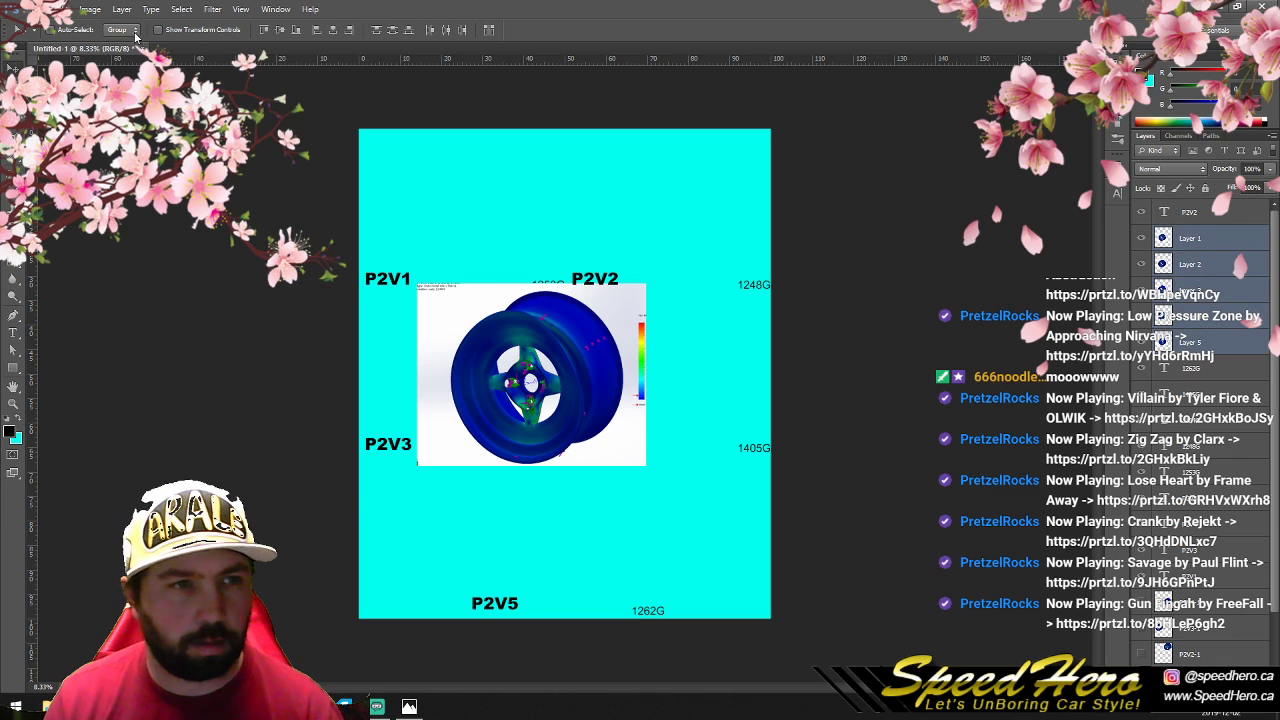
Step: Scale Layer 1 to Layer 5 together to 90% of their width and height
left_click(66, 10)
mouse_move(185, 272)
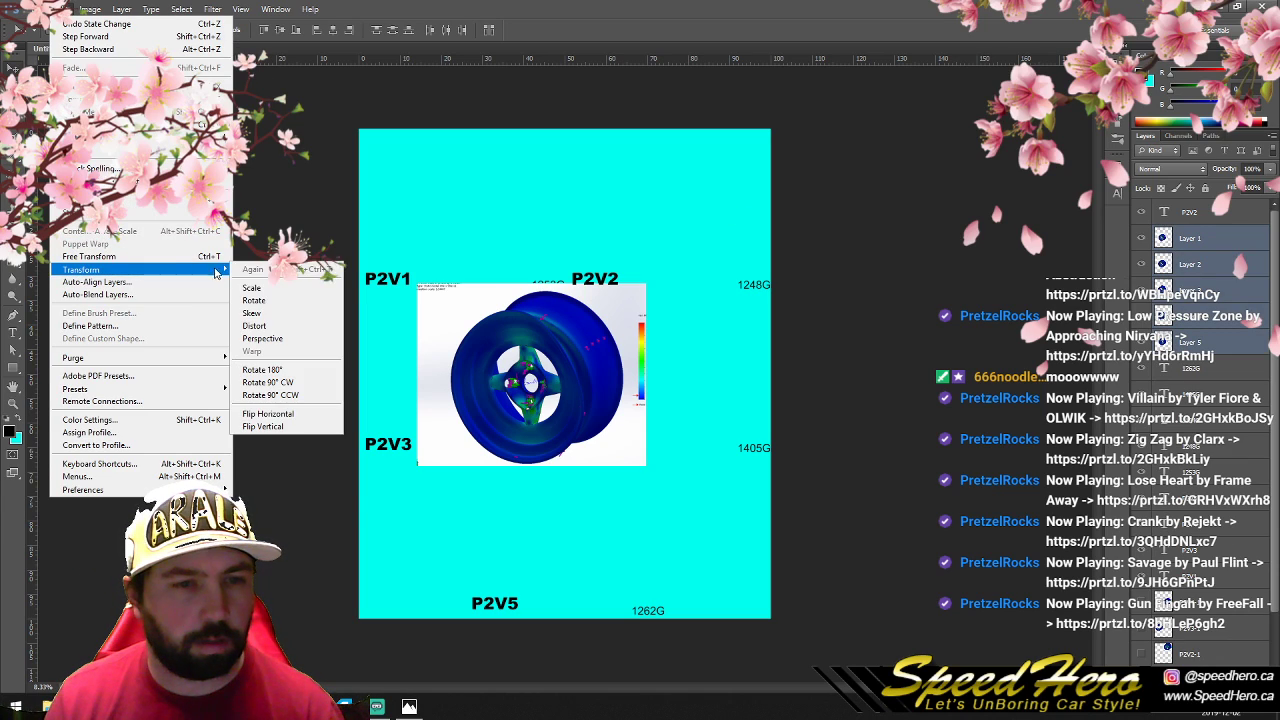
left_click(267, 288)
left_click(207, 29)
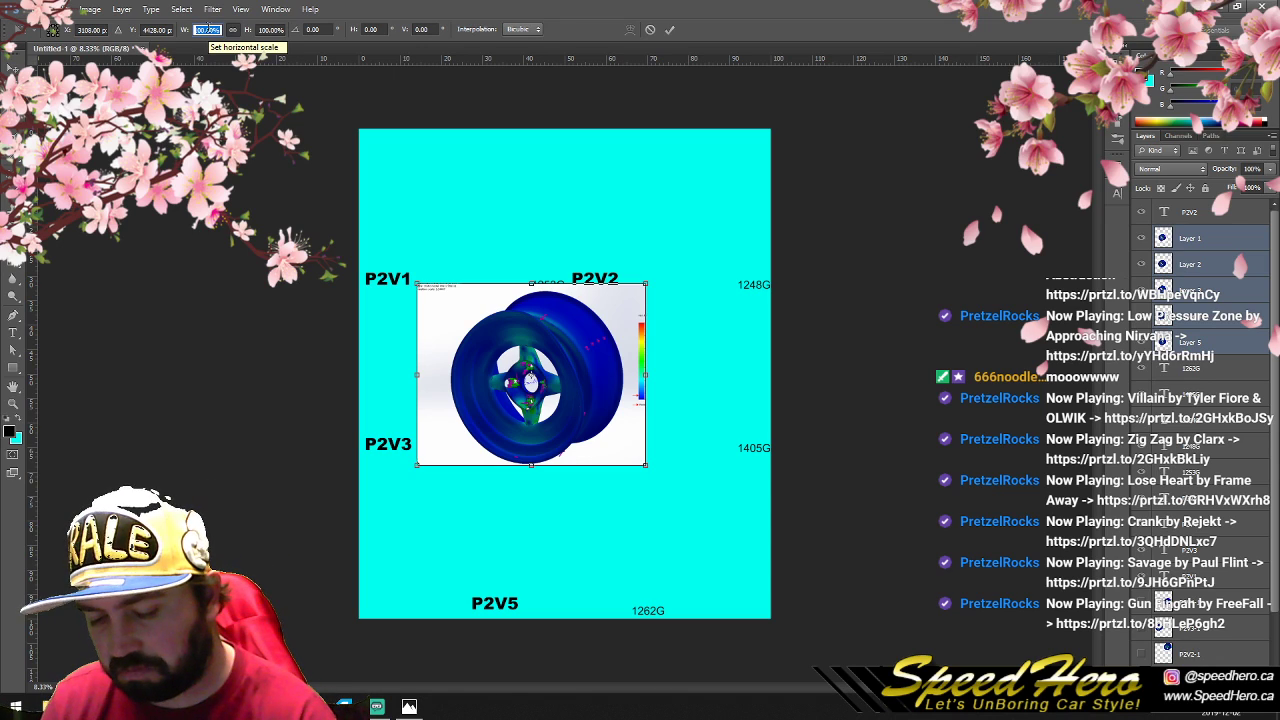
type("9.09")
key("Return")
type("0")
left_click(11, 69)
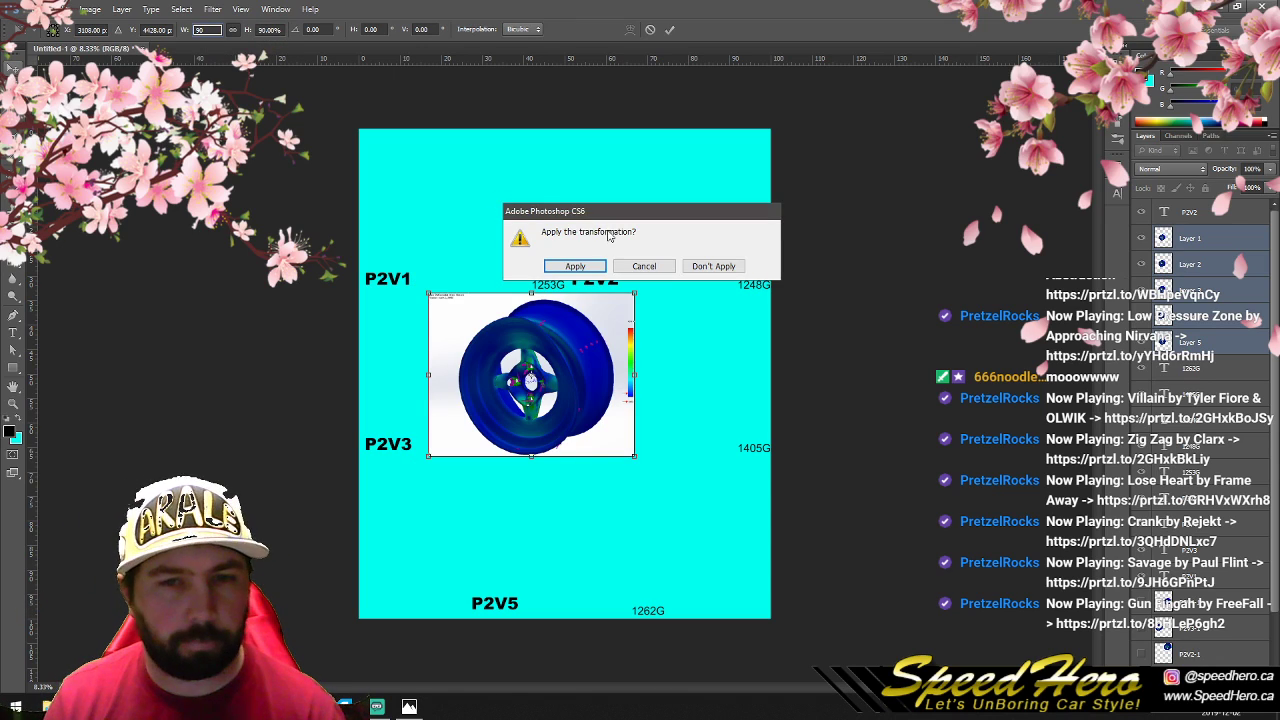
left_click(580, 269)
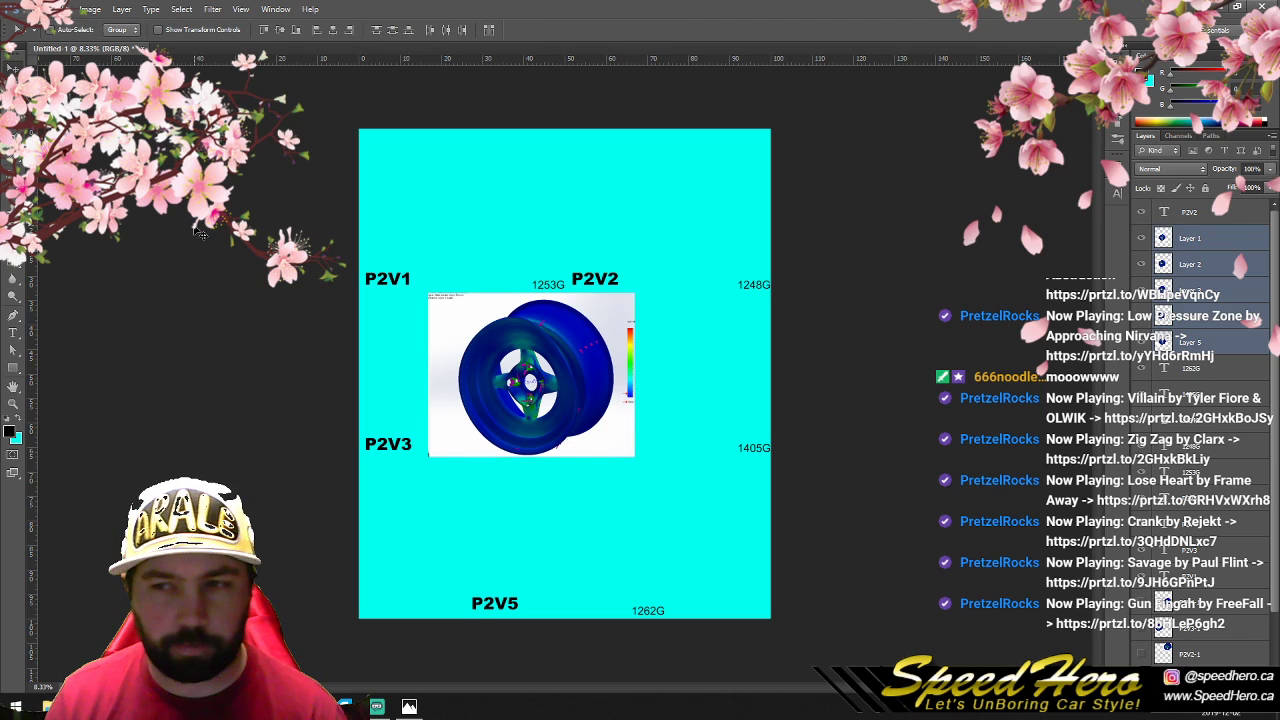
Step: Move the five crops beneath the text layers, and place Layers 1, 2 and 3 in the P2V1, P2V2 and P2V3 cells
left_click_drag(1166, 264, 1167, 595)
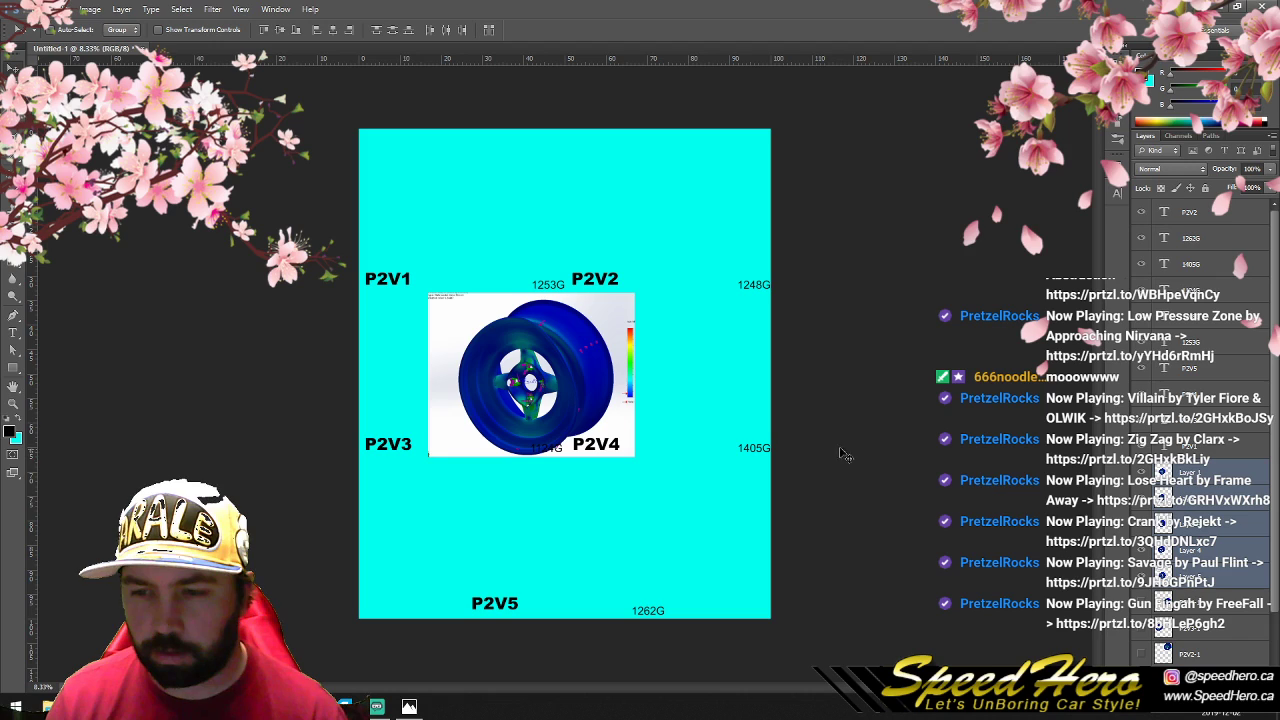
left_click_drag(524, 365, 458, 200)
left_click(1180, 497)
left_click_drag(560, 378, 697, 220)
left_click(1180, 521)
left_click_drag(557, 413, 502, 413)
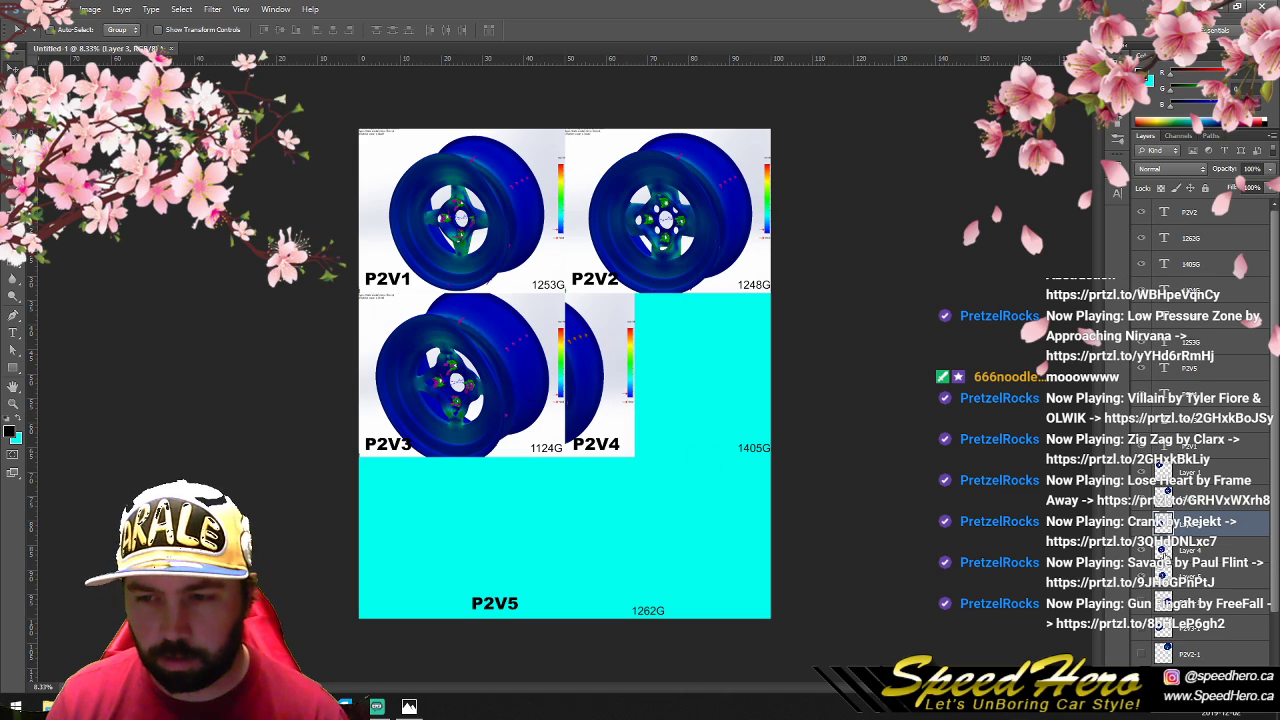
Step: Place Layer 4 in the P2V4 cell and Layer 5 in the P2V5 cell of the grid
left_click(1163, 548)
left_click_drag(614, 424, 744, 413)
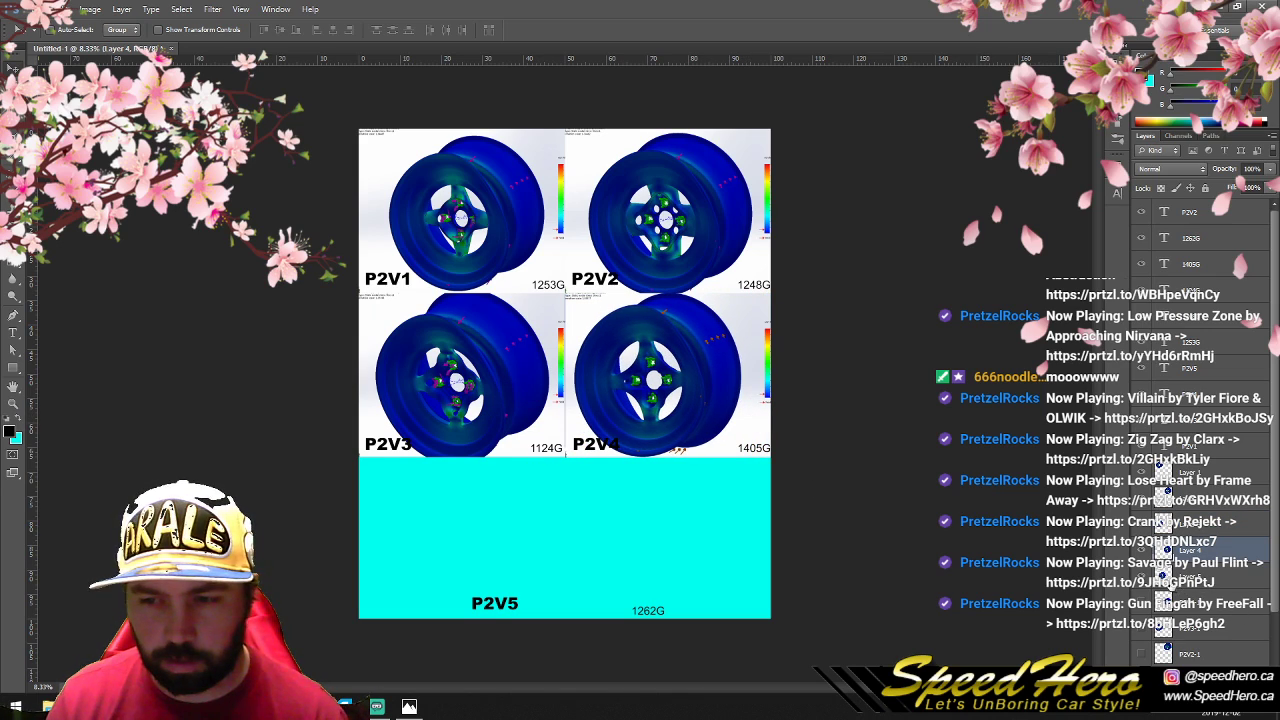
left_click(1165, 583)
left_click_drag(600, 478, 637, 640)
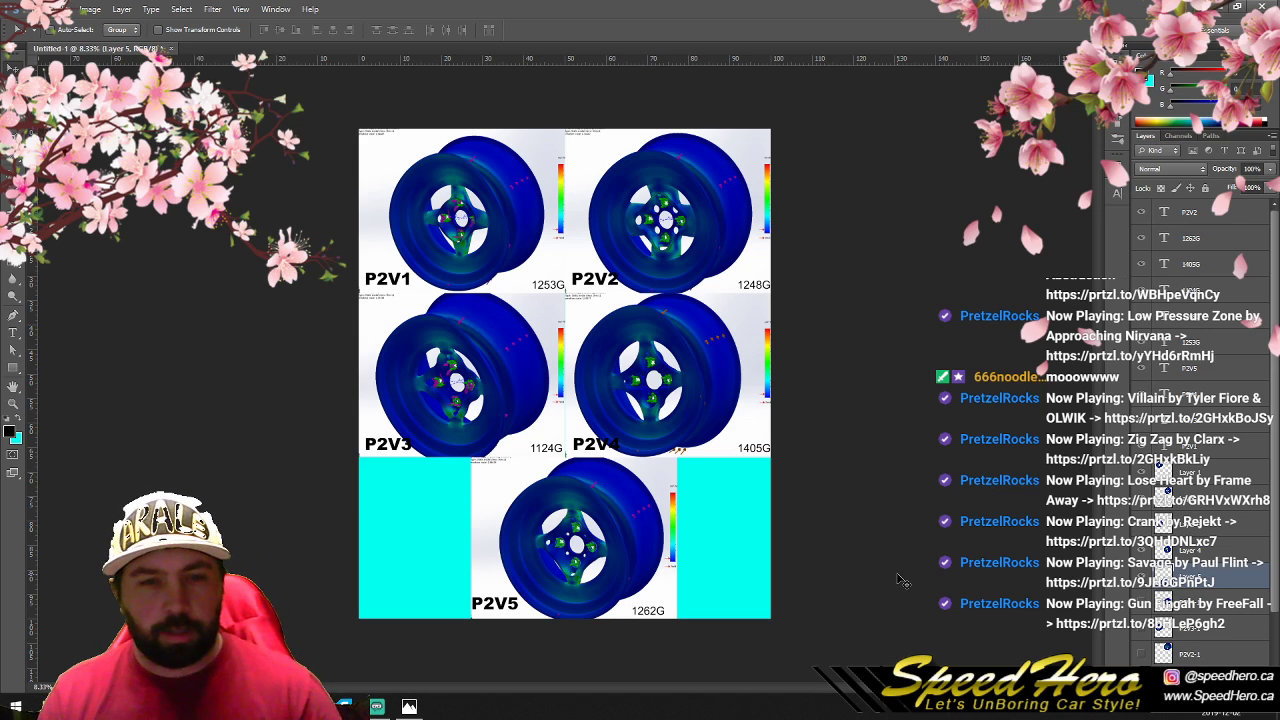
Step: Save the grid as a maximum-quality JPEG named Part2TorsionalStress.jpg in the Part 2.5 folder
left_click(37, 9)
left_click(90, 169)
left_click(645, 352)
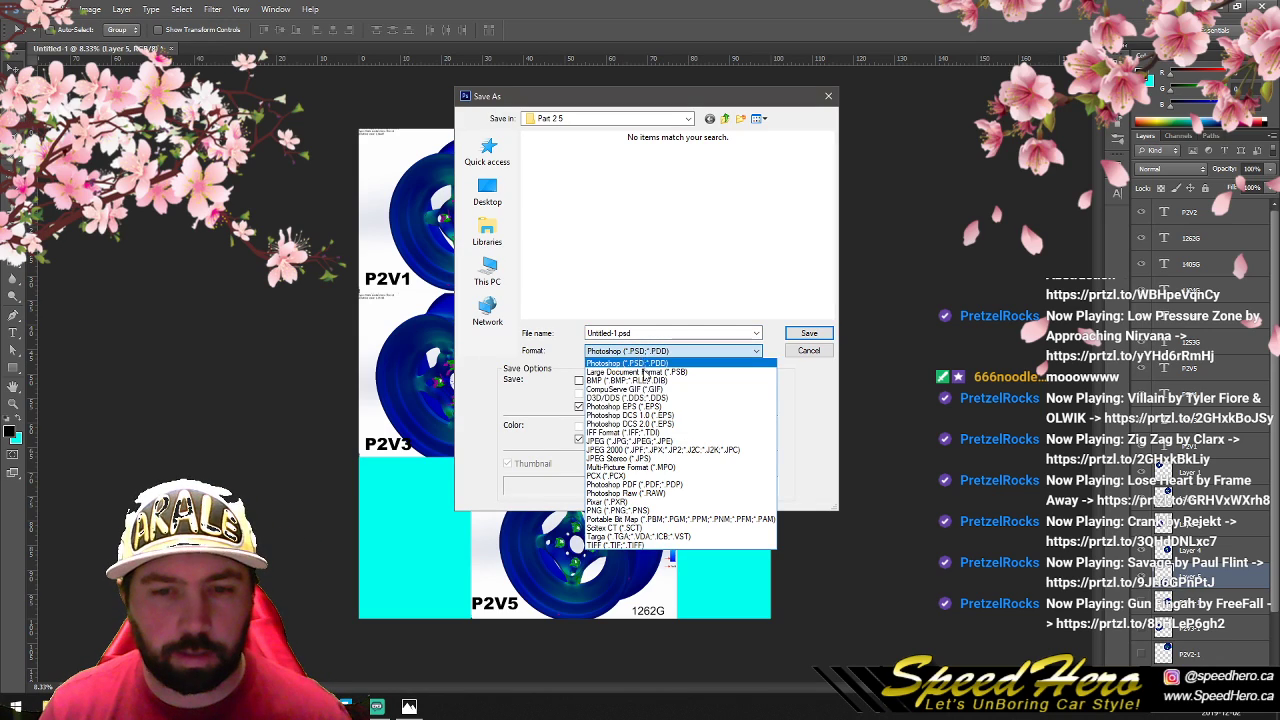
left_click(630, 441)
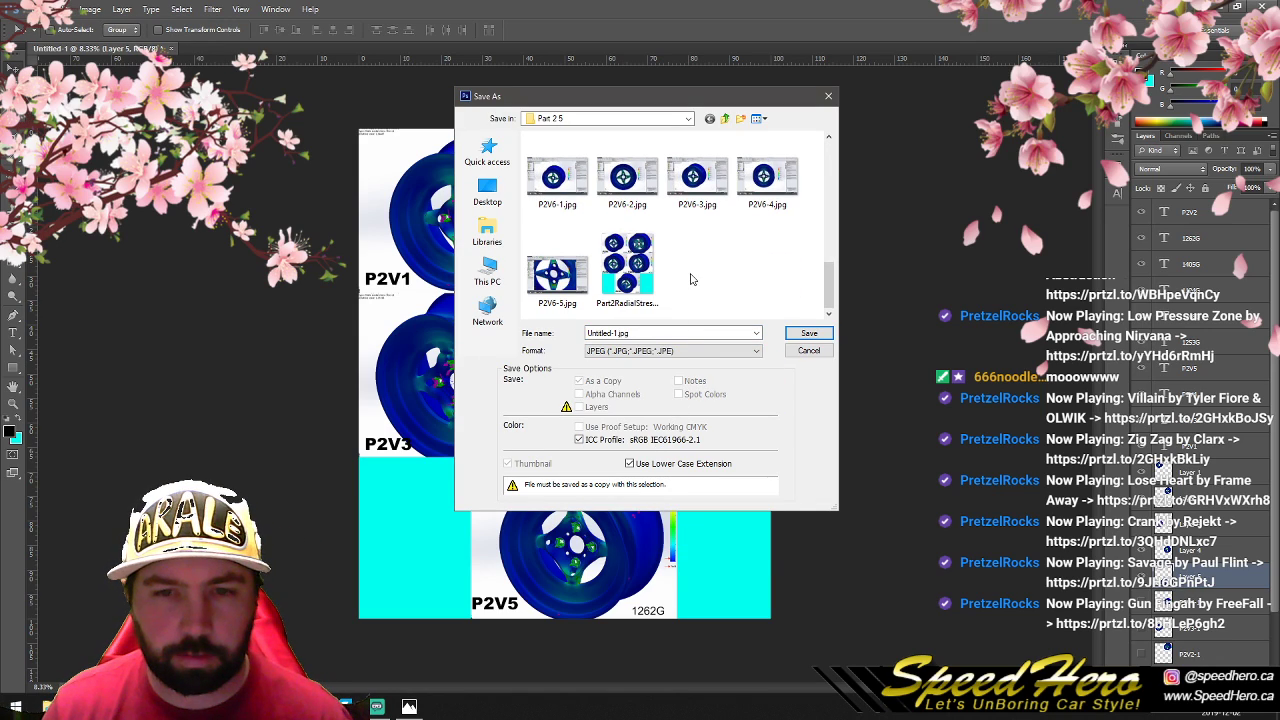
left_click(627, 265)
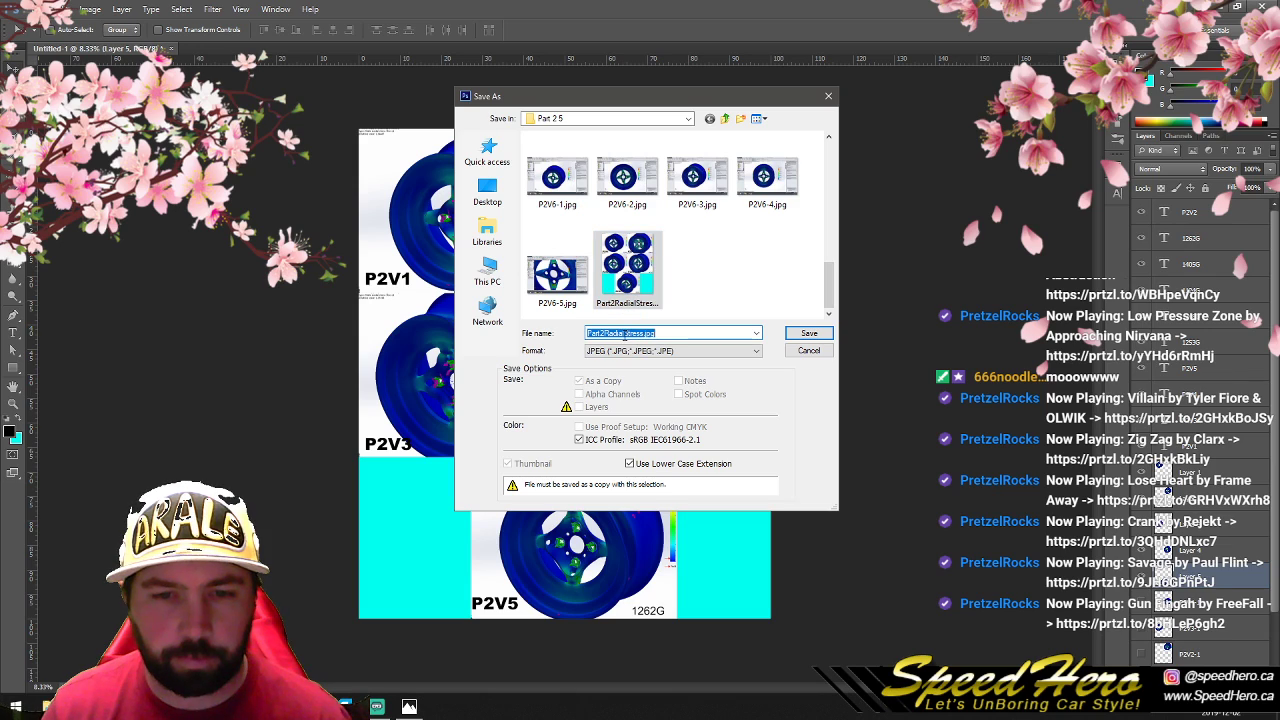
left_click_drag(626, 334, 614, 334)
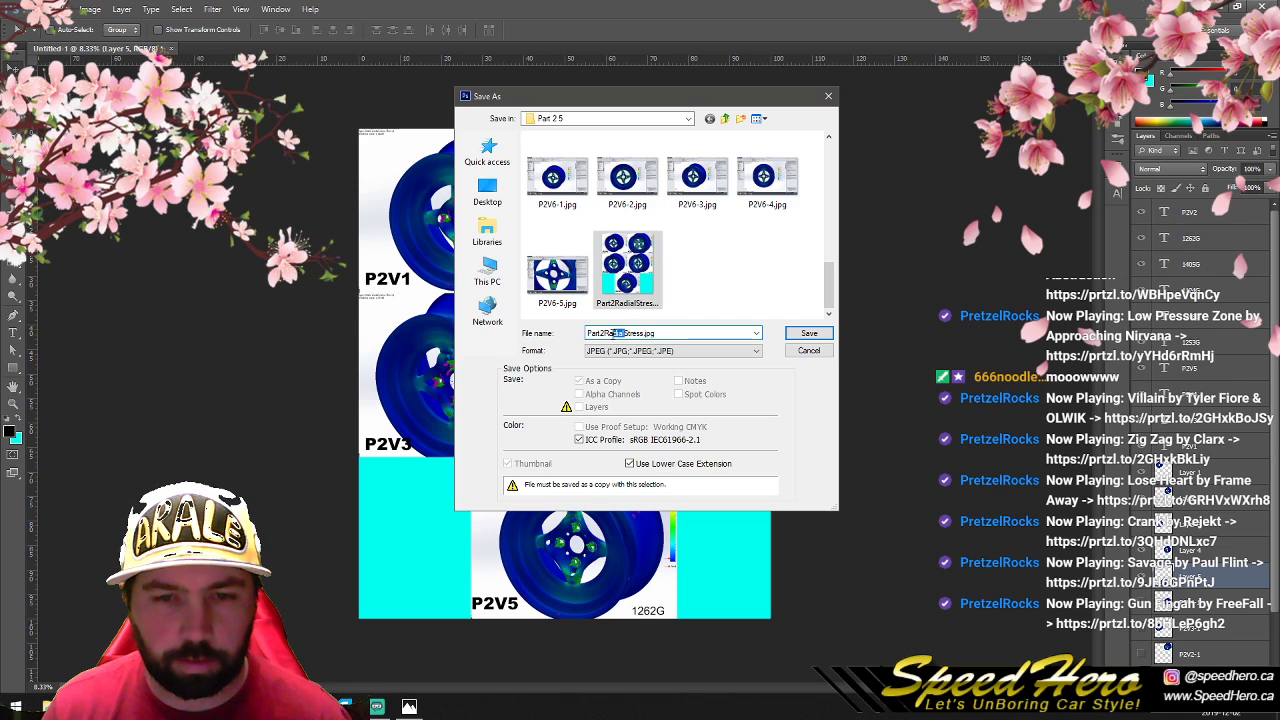
type("Torsion")
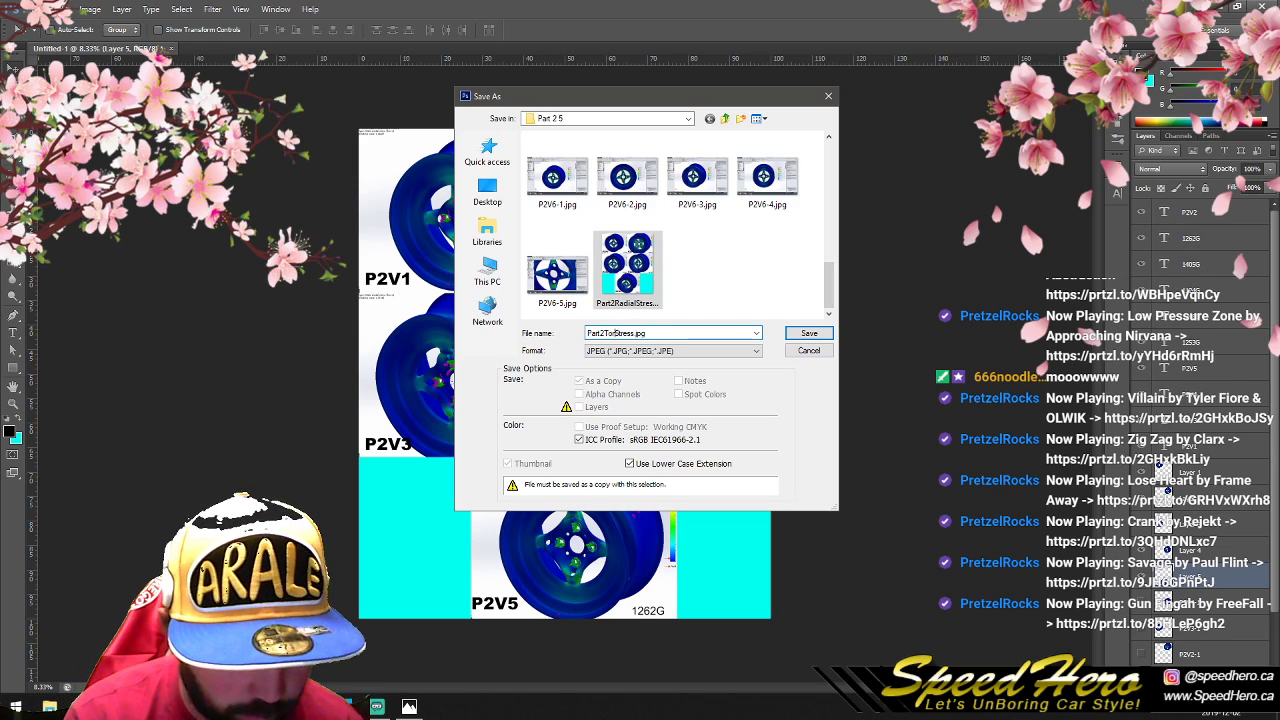
type("al")
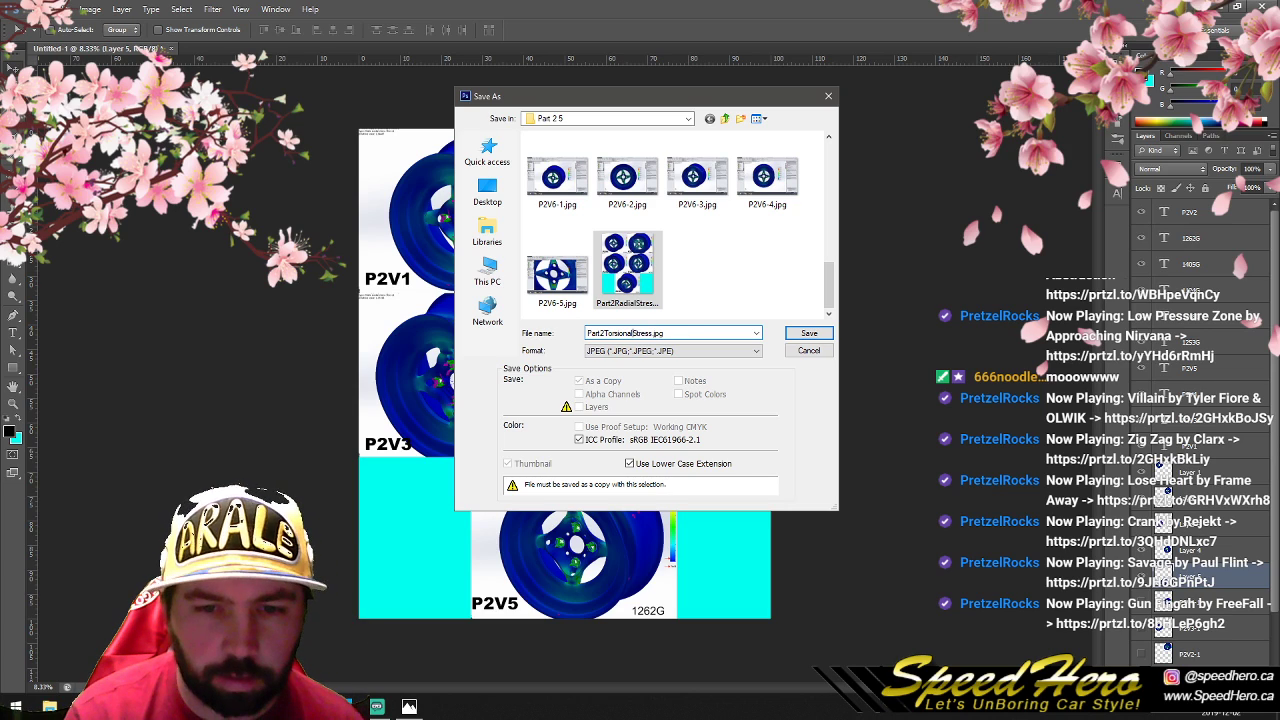
left_click(808, 333)
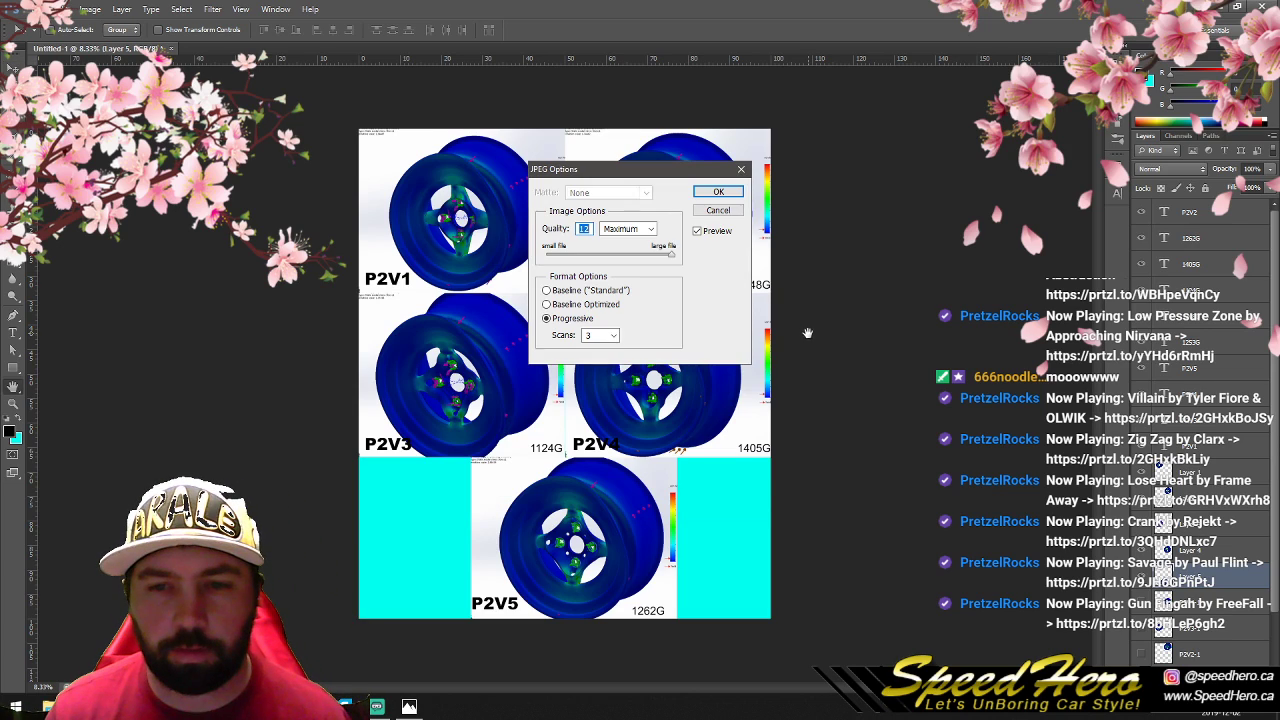
left_click(702, 199)
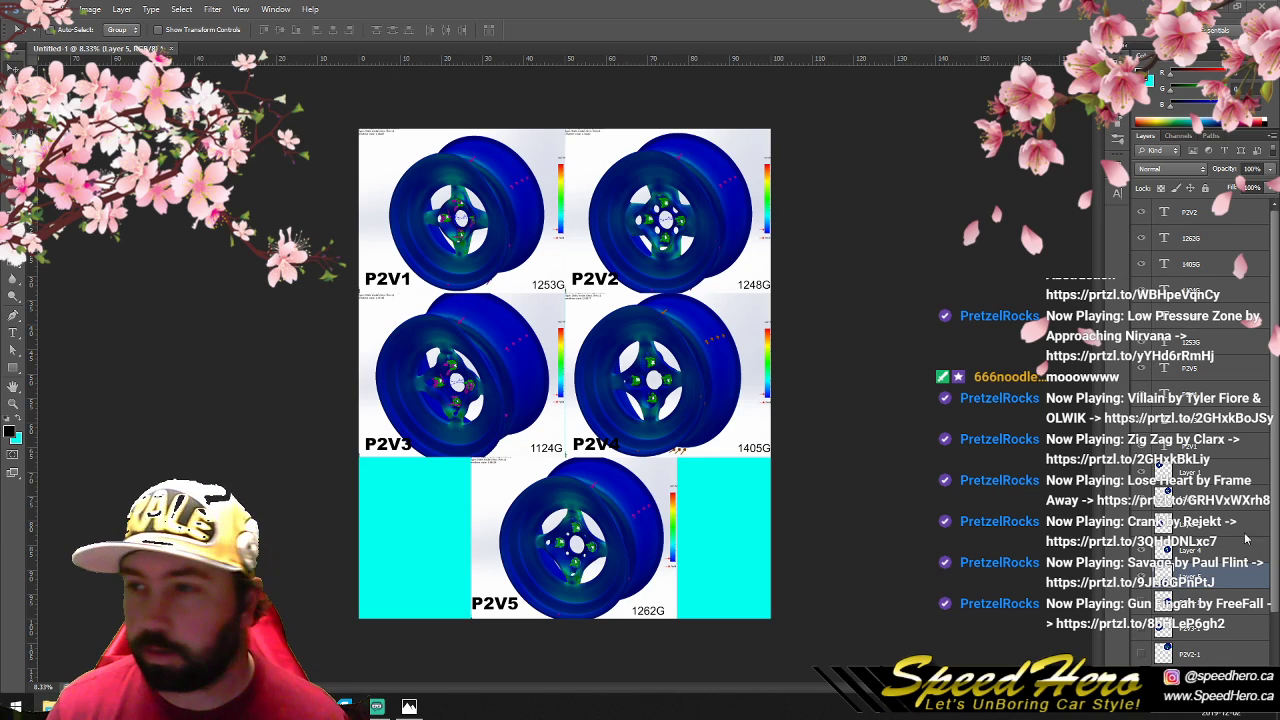
Step: Close the layered grid document without saving it, and open Part2RadialStress.jpg
left_click(171, 48)
key("n")
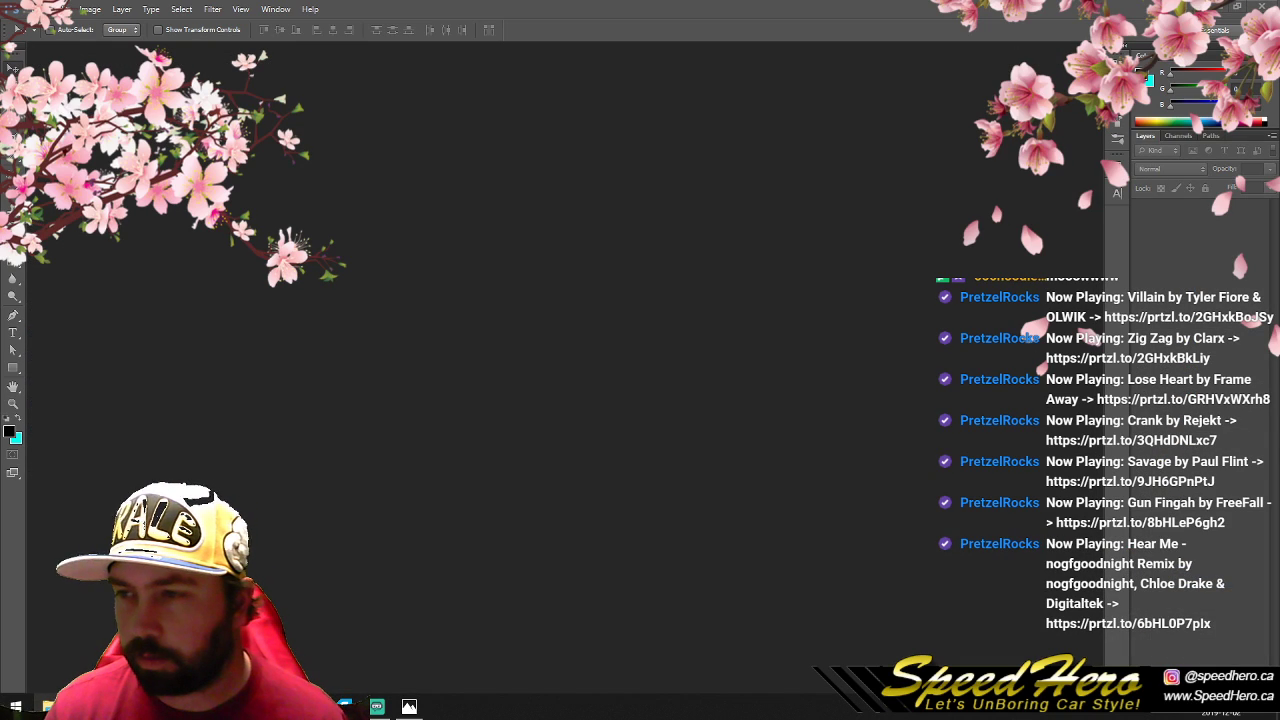
left_click_drag(59, 572, 600, 297)
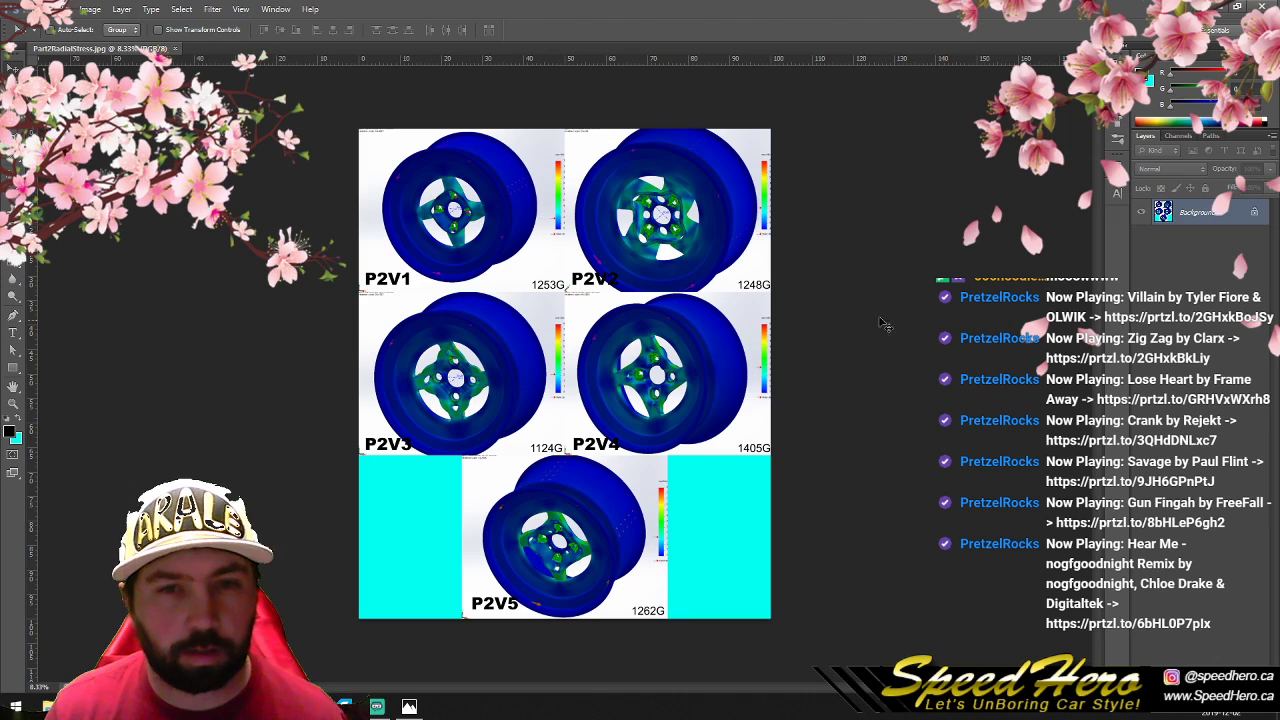
Step: Extend the canvas to 200 percent width, anchored at the middle left so the new area opens beside the radial grid
left_click(90, 9)
mouse_move(118, 43)
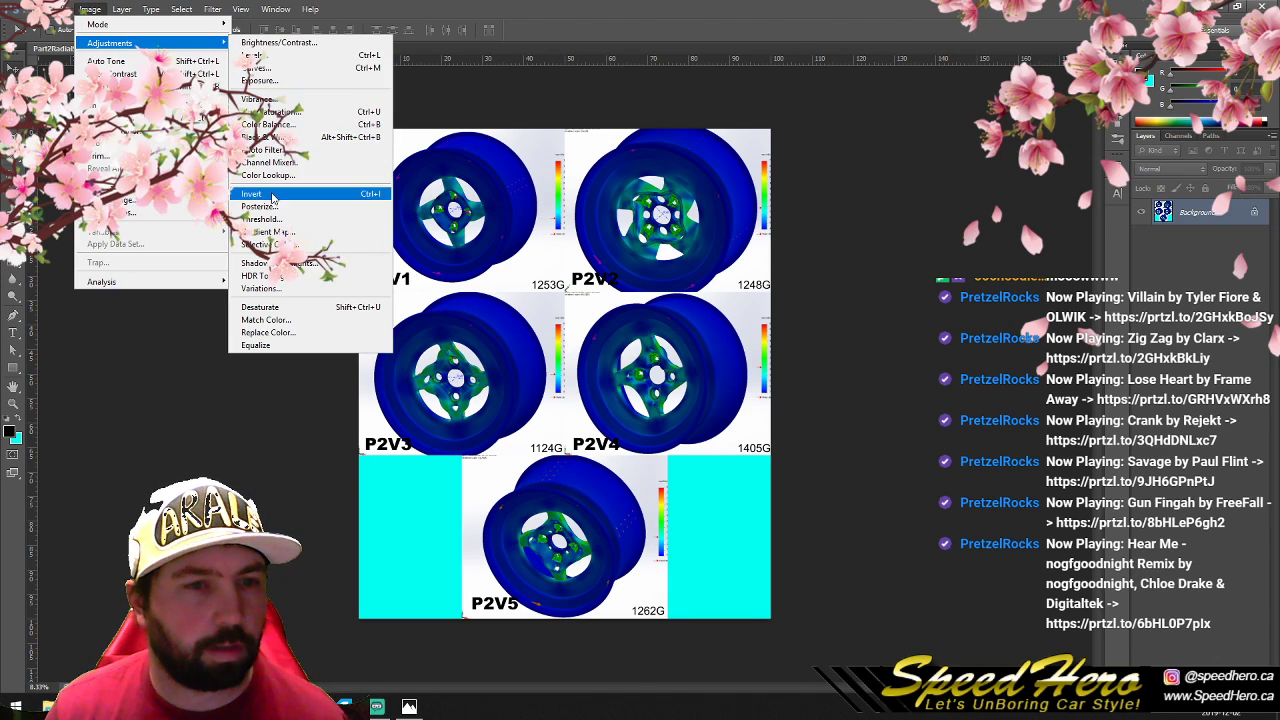
left_click(150, 119)
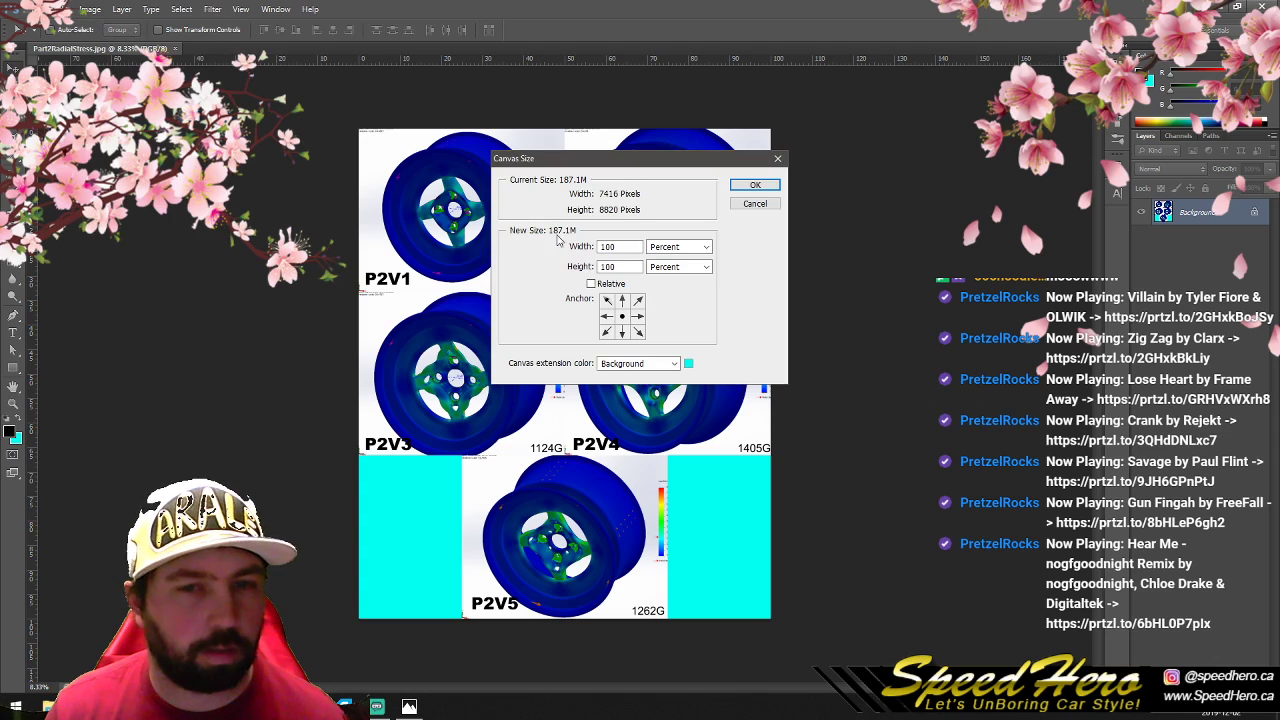
double_click(626, 247)
type("200")
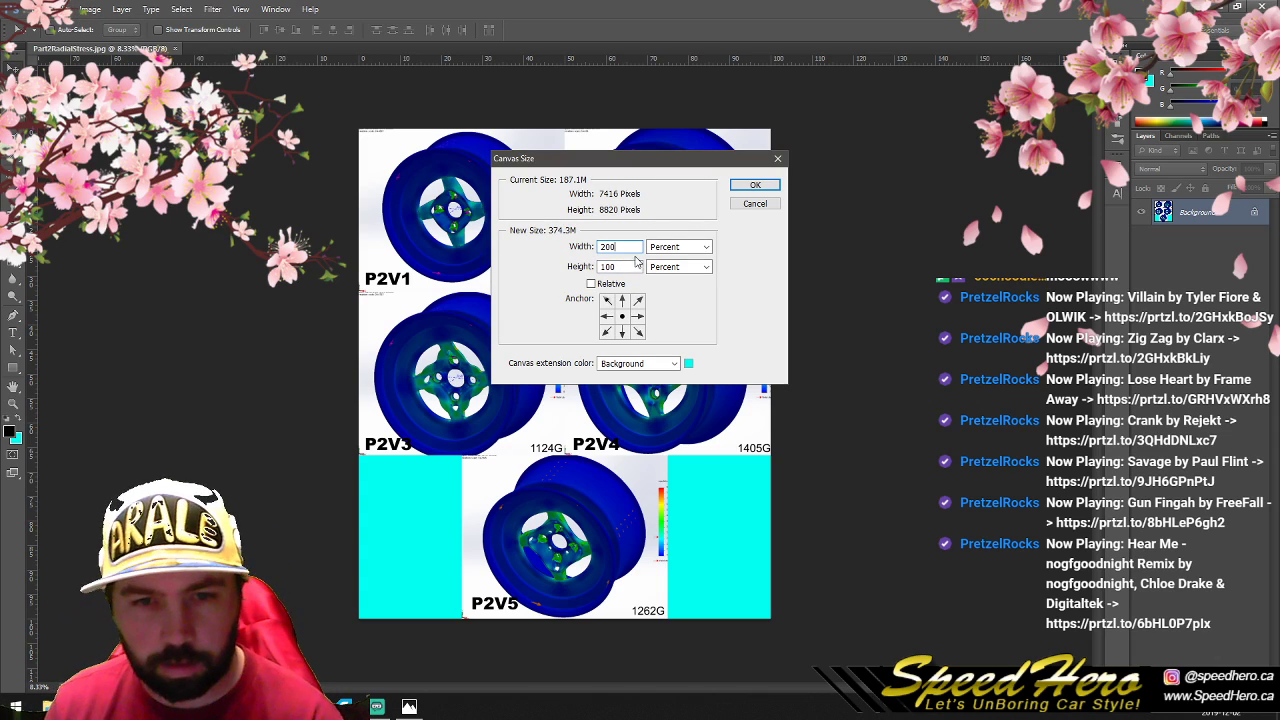
left_click(607, 316)
left_click(754, 186)
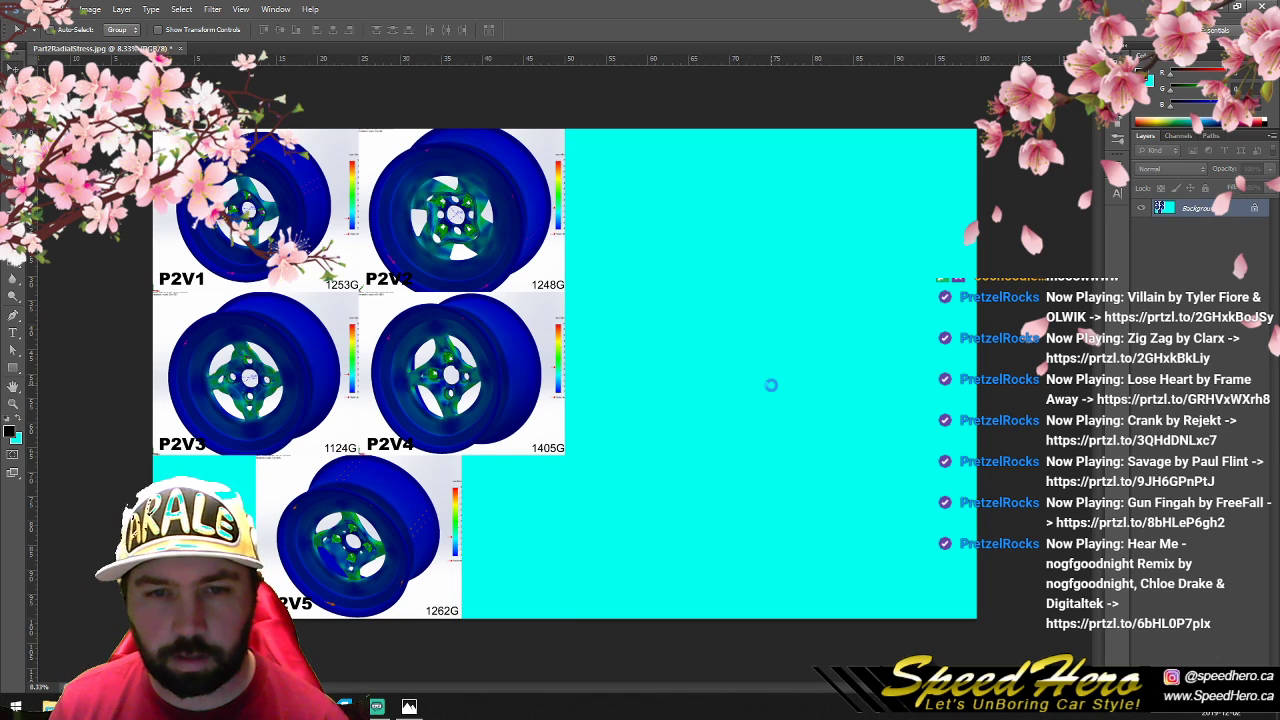
Step: Place Part2TorsionalStress into the document and move it over the empty half beside the radial grid
left_click(10, 68)
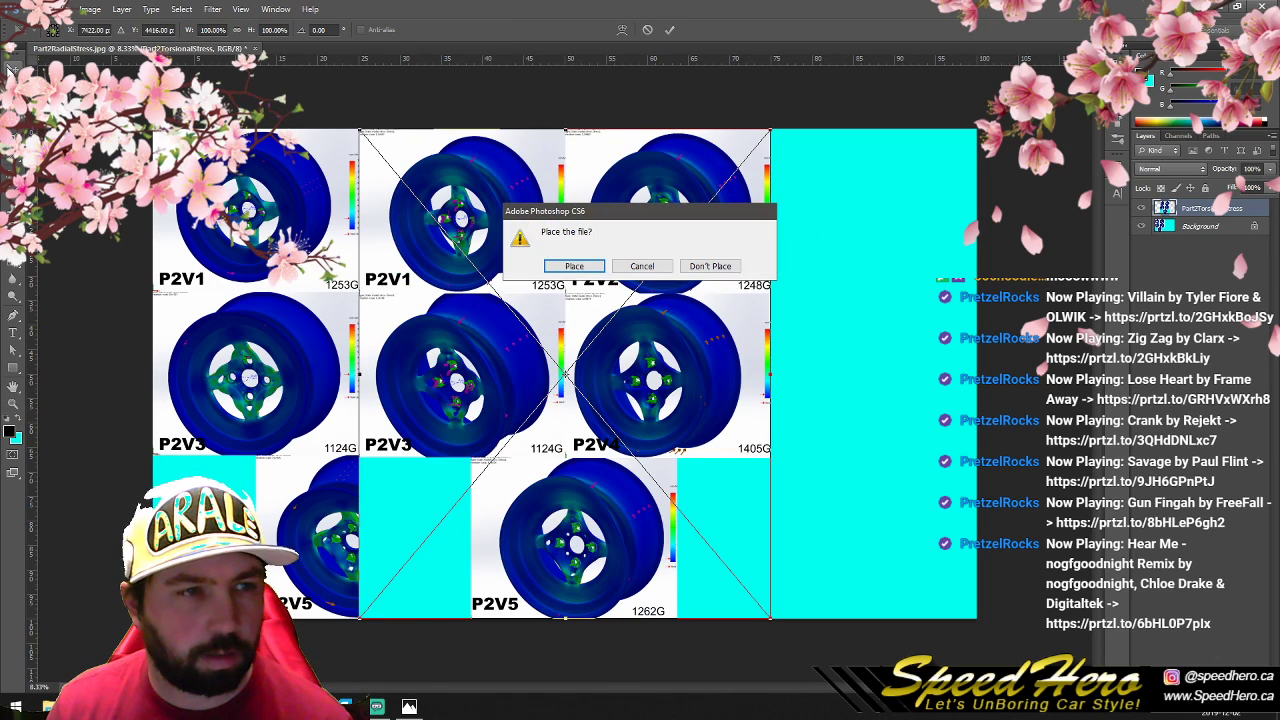
left_click(560, 271)
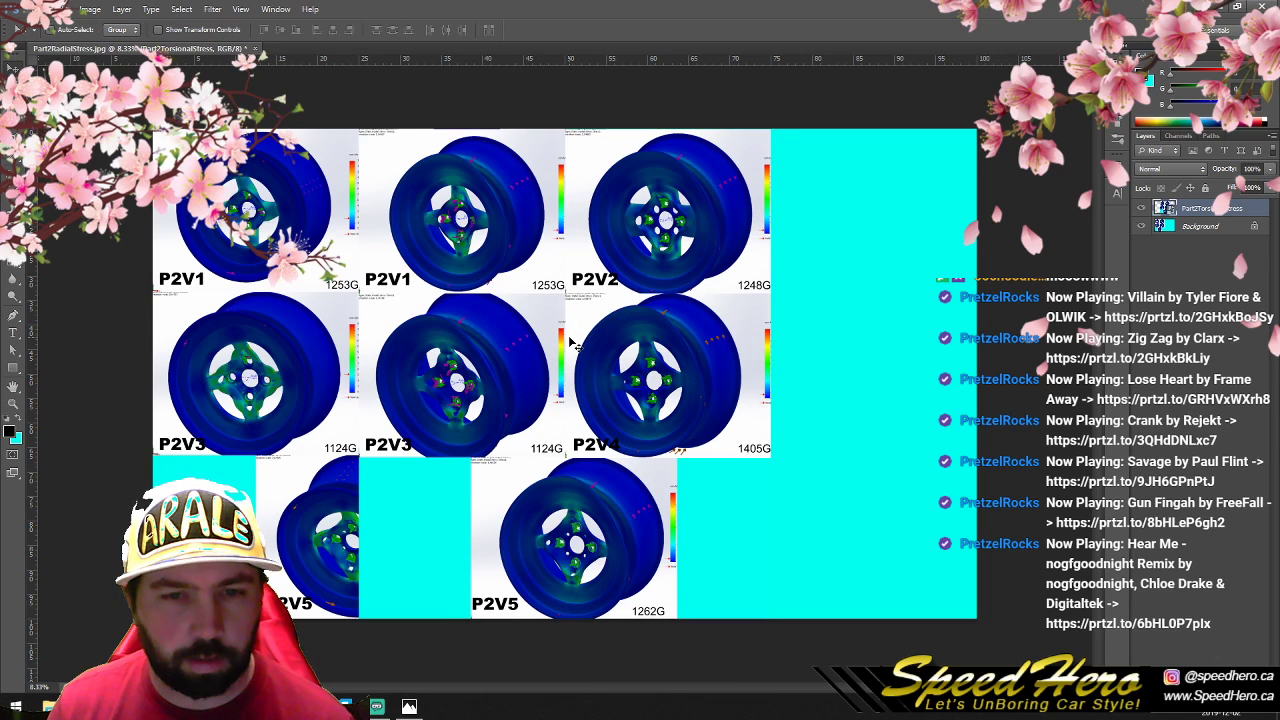
left_click_drag(576, 345, 781, 352)
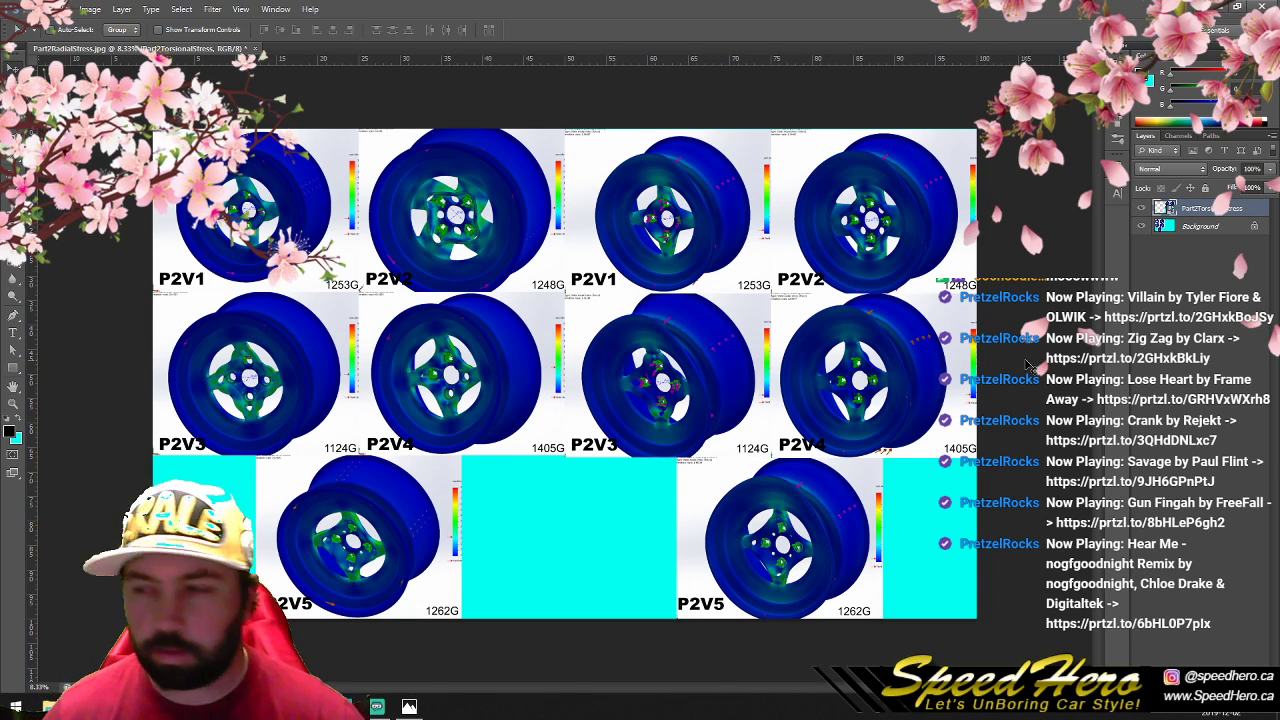
Step: Add the text "Radial Stress" in the cyan area left of the radial grid's P2V5 wheel
left_click(13, 332)
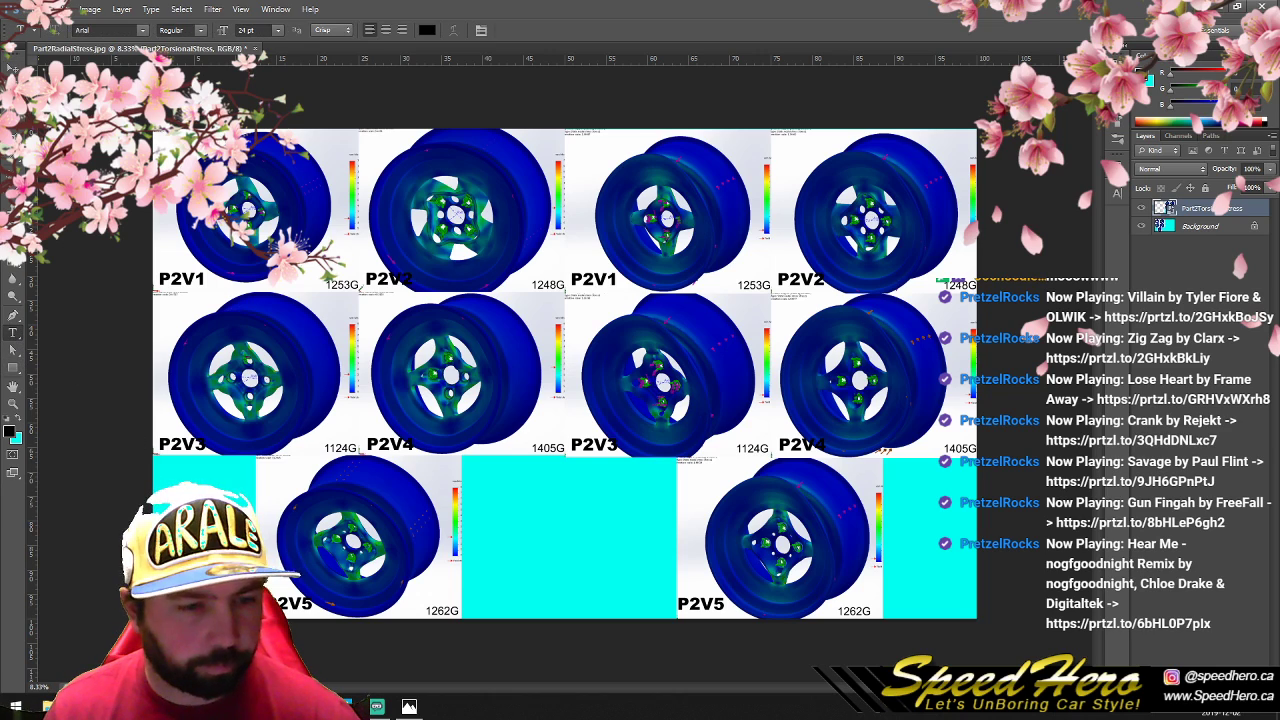
left_click(198, 478)
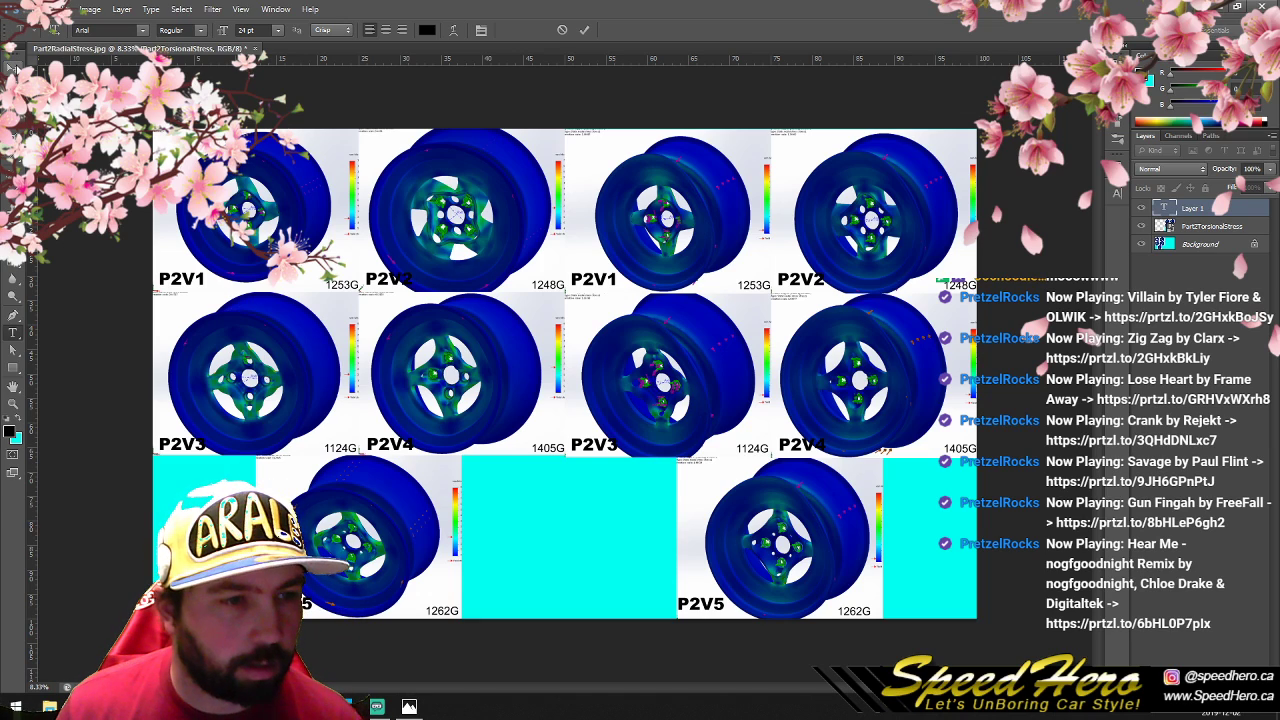
key("ctrl+Return")
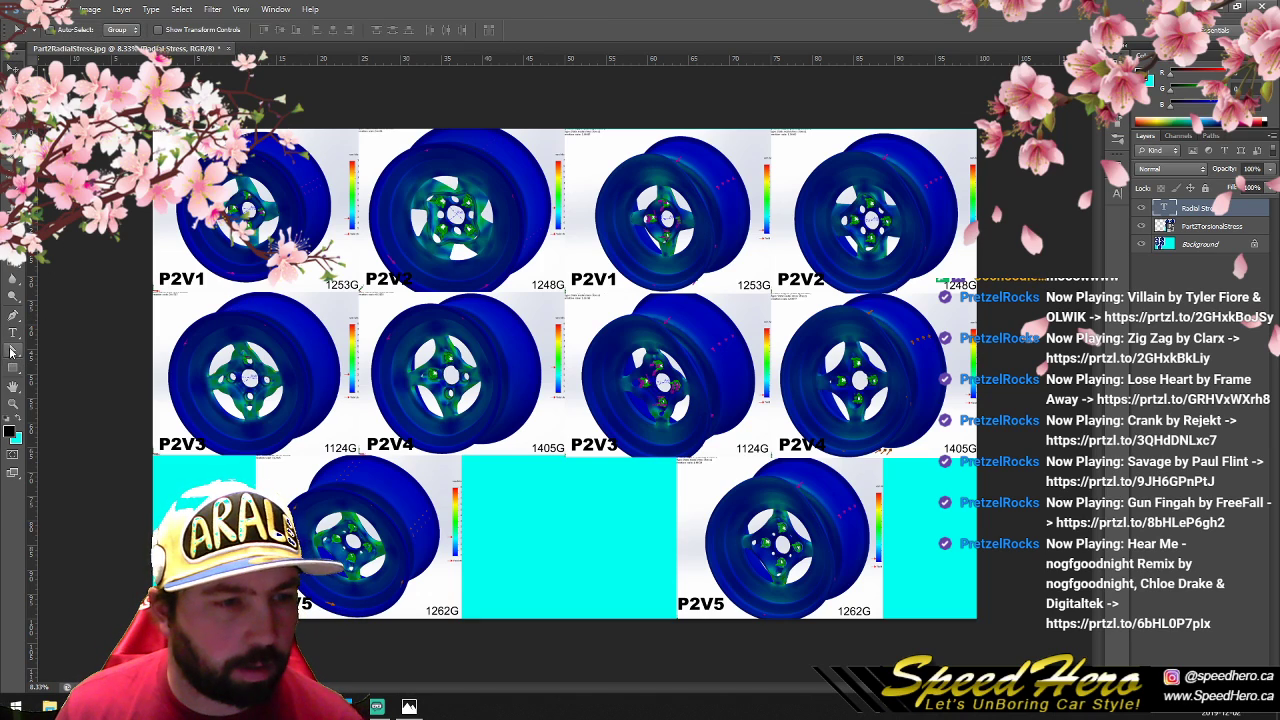
Step: Add the two-line text "Torsion Stress" and position it in the cyan area just left of the torsional grid's P2V5 wheel
left_click(529, 521)
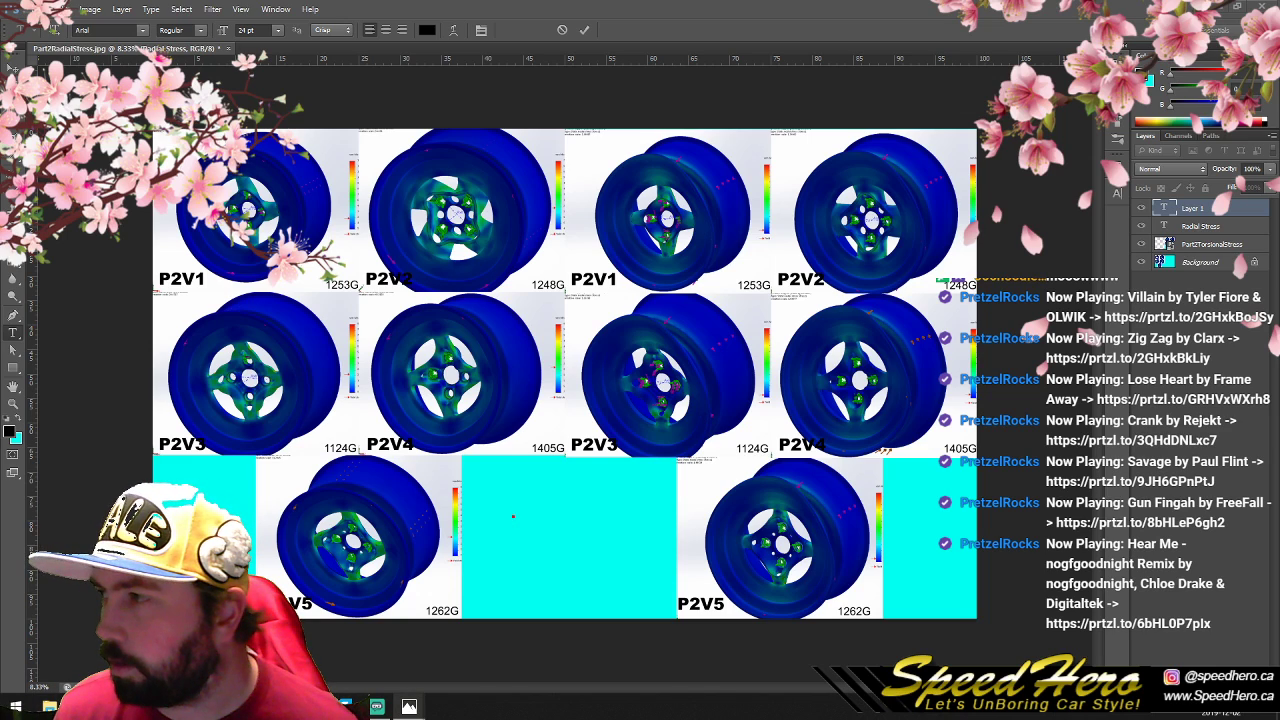
type("Torsion")
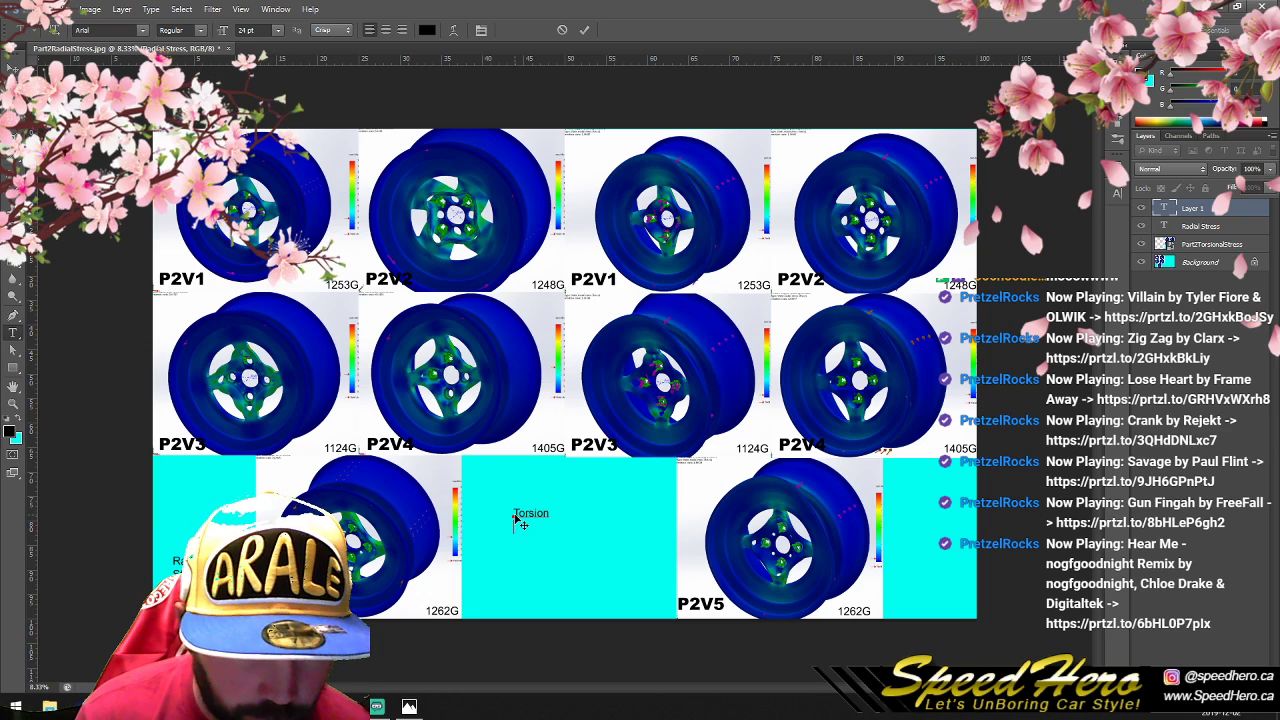
key("Return")
type("Stress")
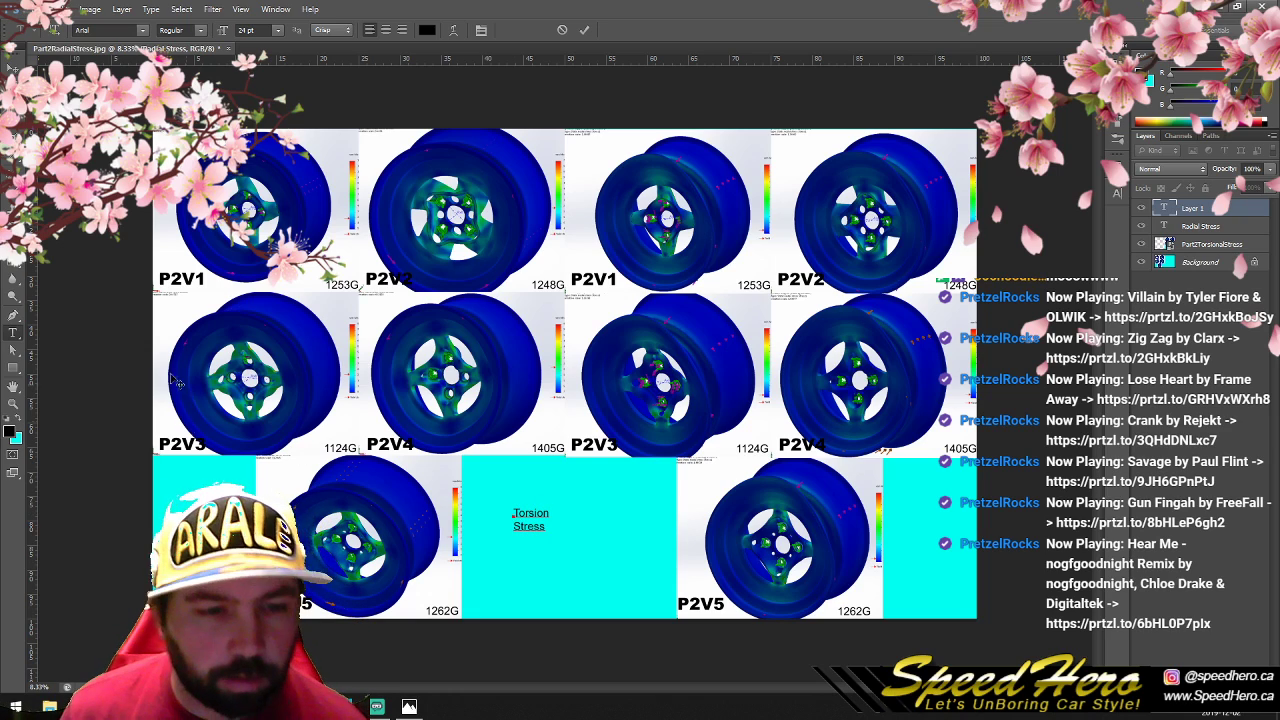
key("ctrl+Return")
key("v")
left_click_drag(535, 531, 620, 585)
Step: Save the combined comparison as a maximum-quality JPEG named Part2Stress.jpg in the Part 2.5 folder
left_click(40, 9)
left_click(100, 162)
left_click(618, 352)
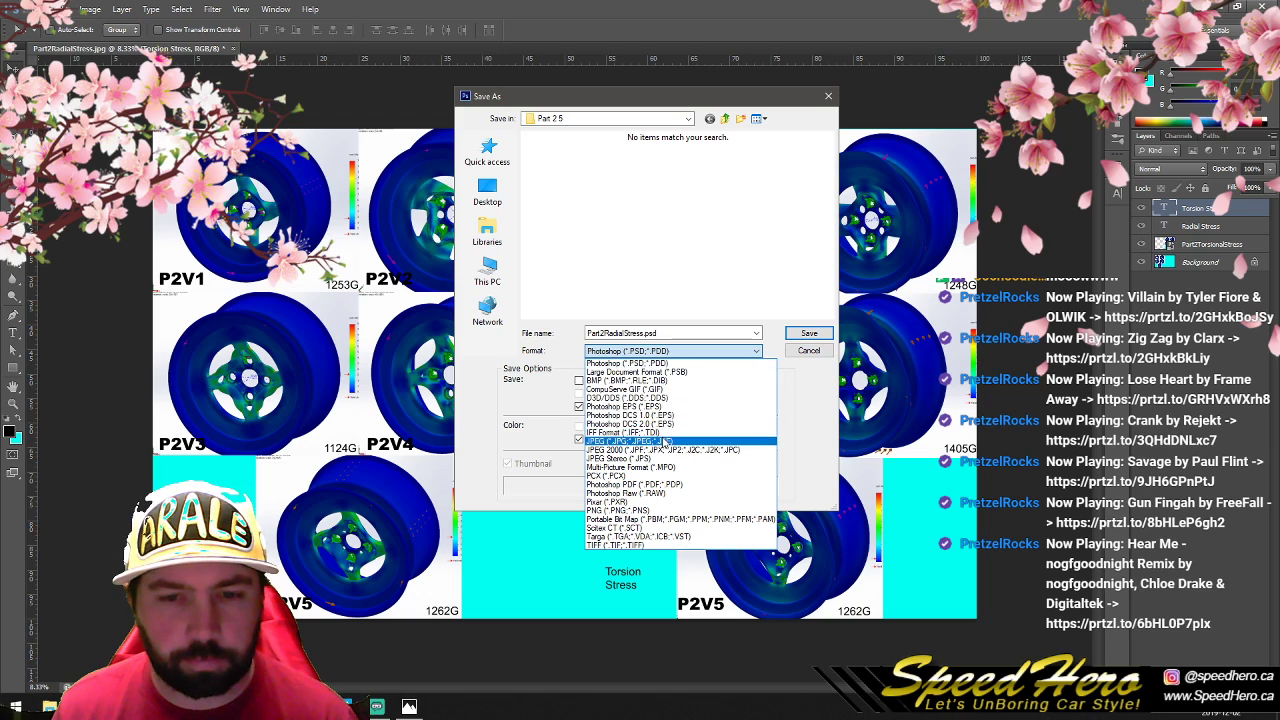
left_click(666, 441)
scroll(676, 236, "down", 5)
double_click(661, 333)
left_click(625, 333)
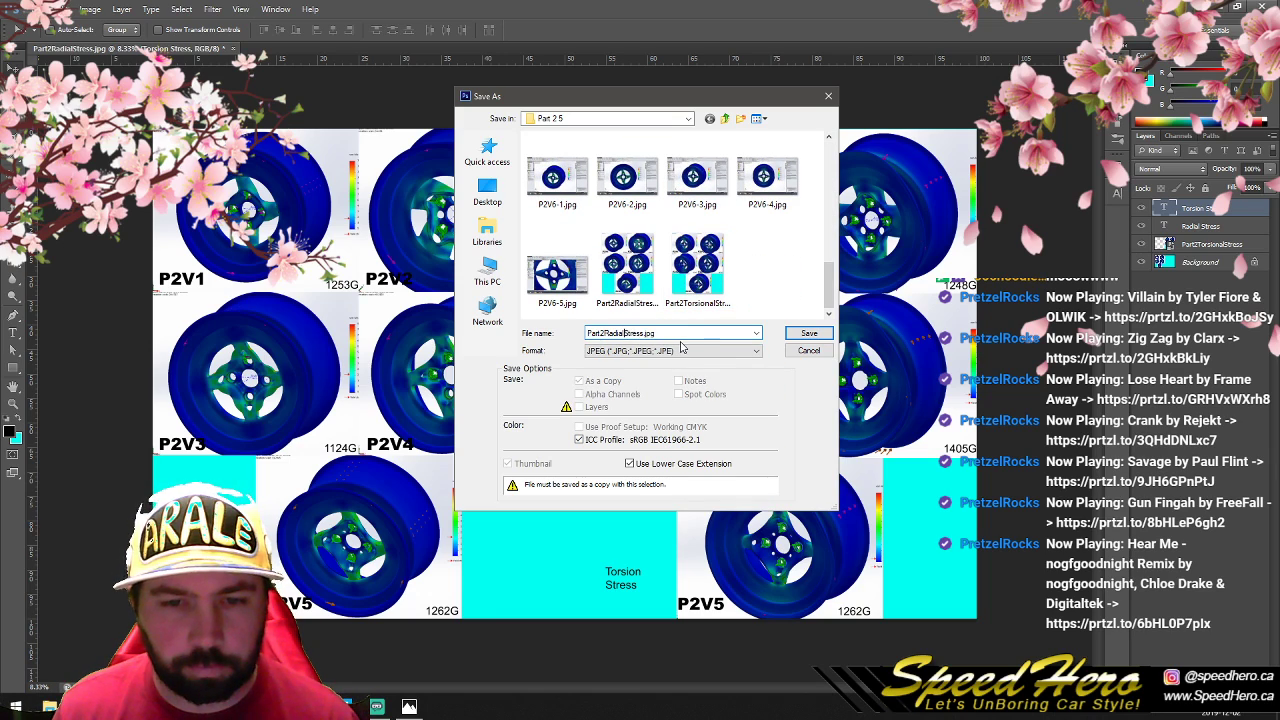
key("BackSpace")
key("BackSpace")
key("BackSpace")
key("BackSpace")
key("BackSpace")
key("BackSpace")
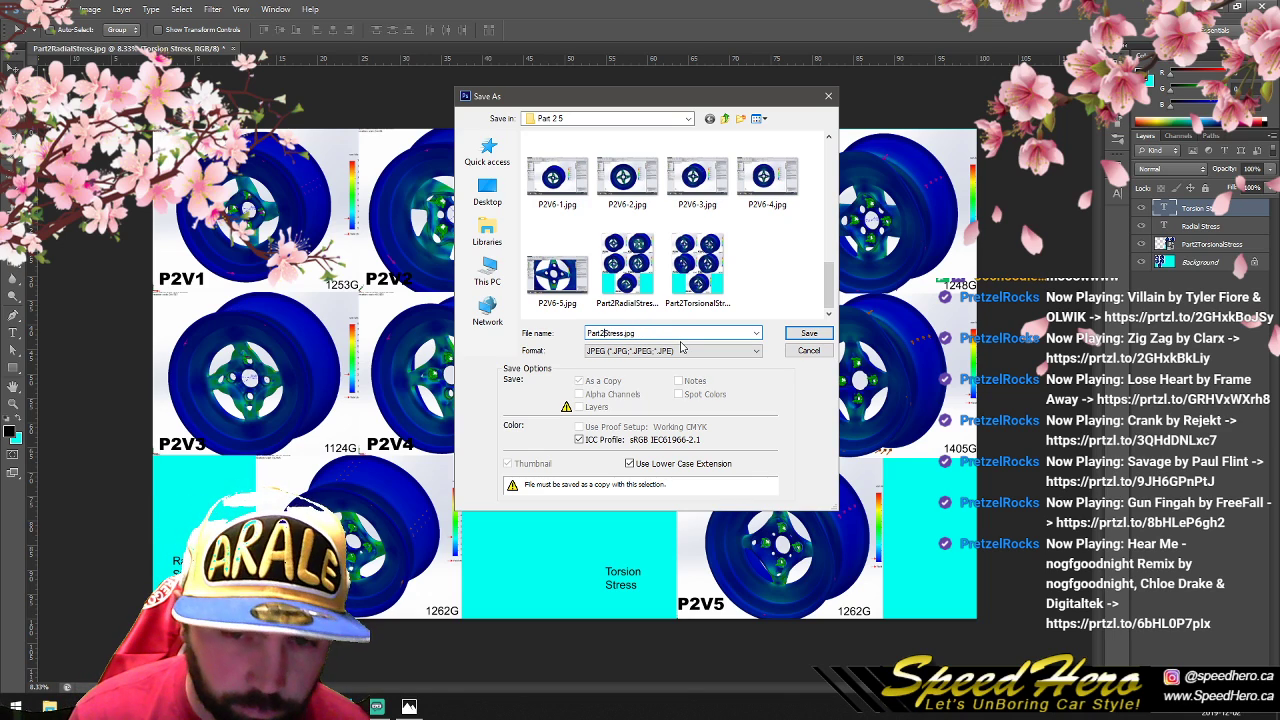
left_click(809, 333)
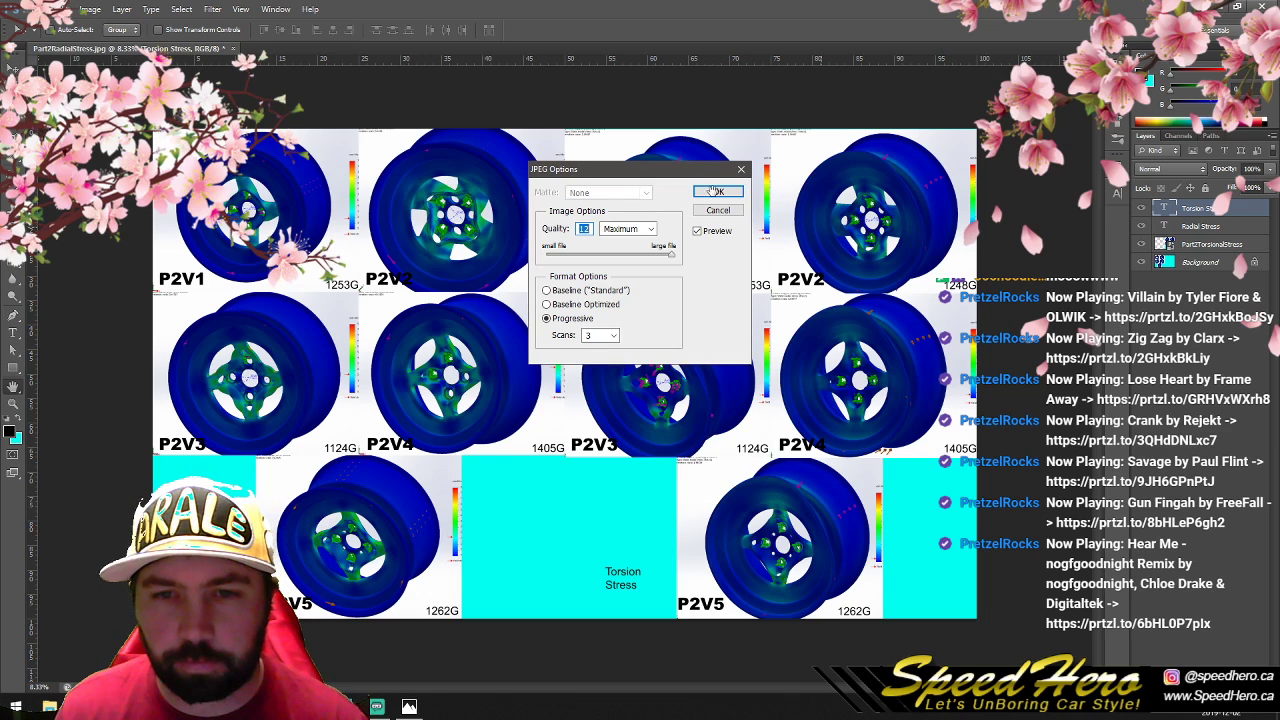
left_click(712, 193)
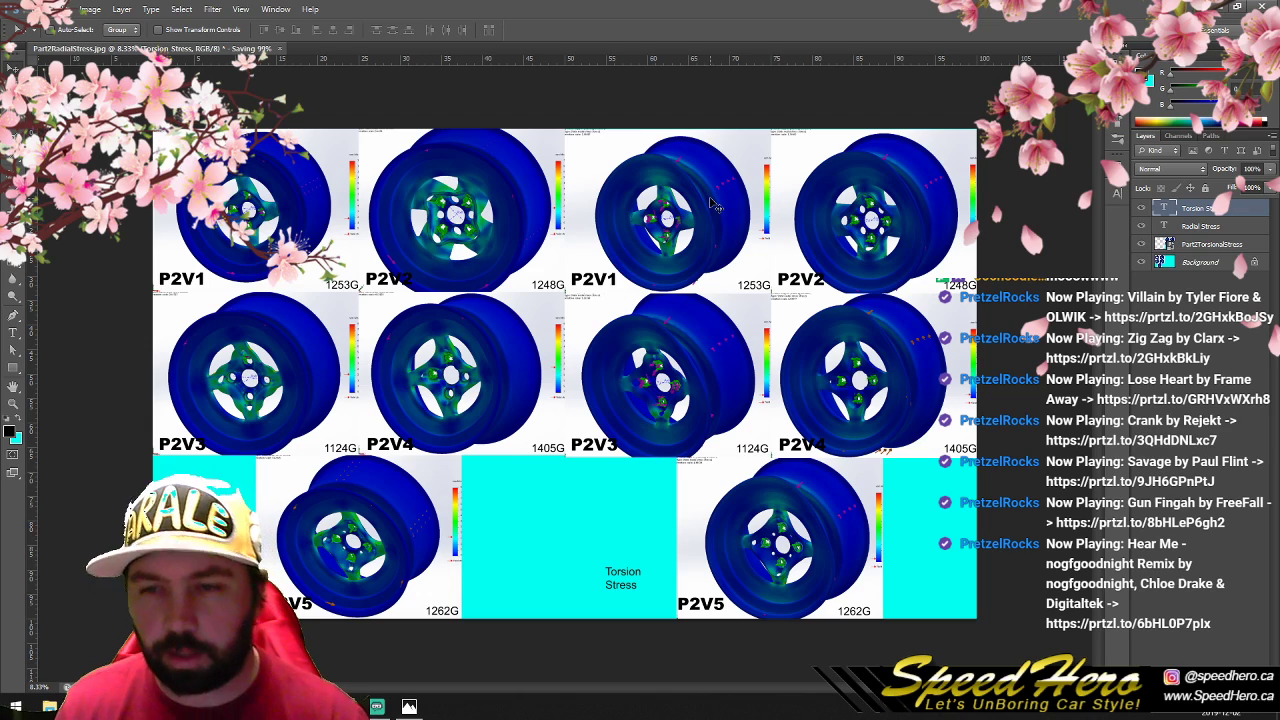
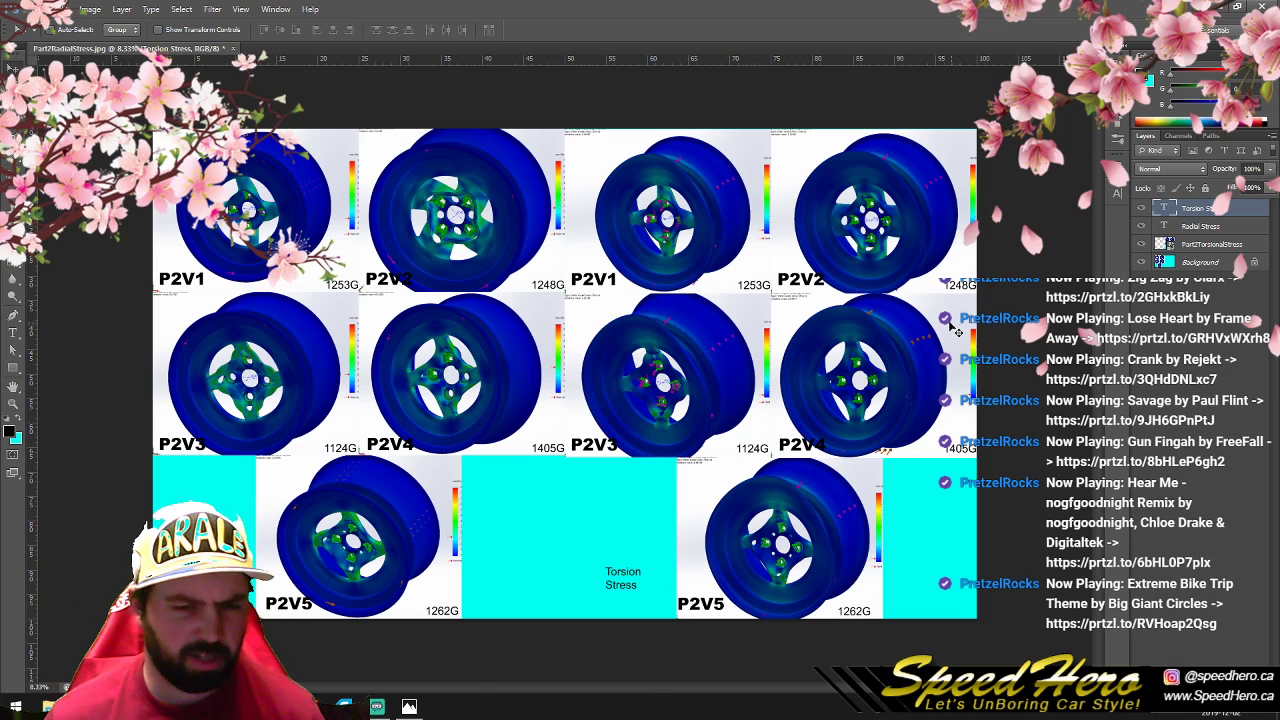
Step: Switch to the Photos app and review the P2V4 and P2V6 stress plot screenshots
left_click(409, 707)
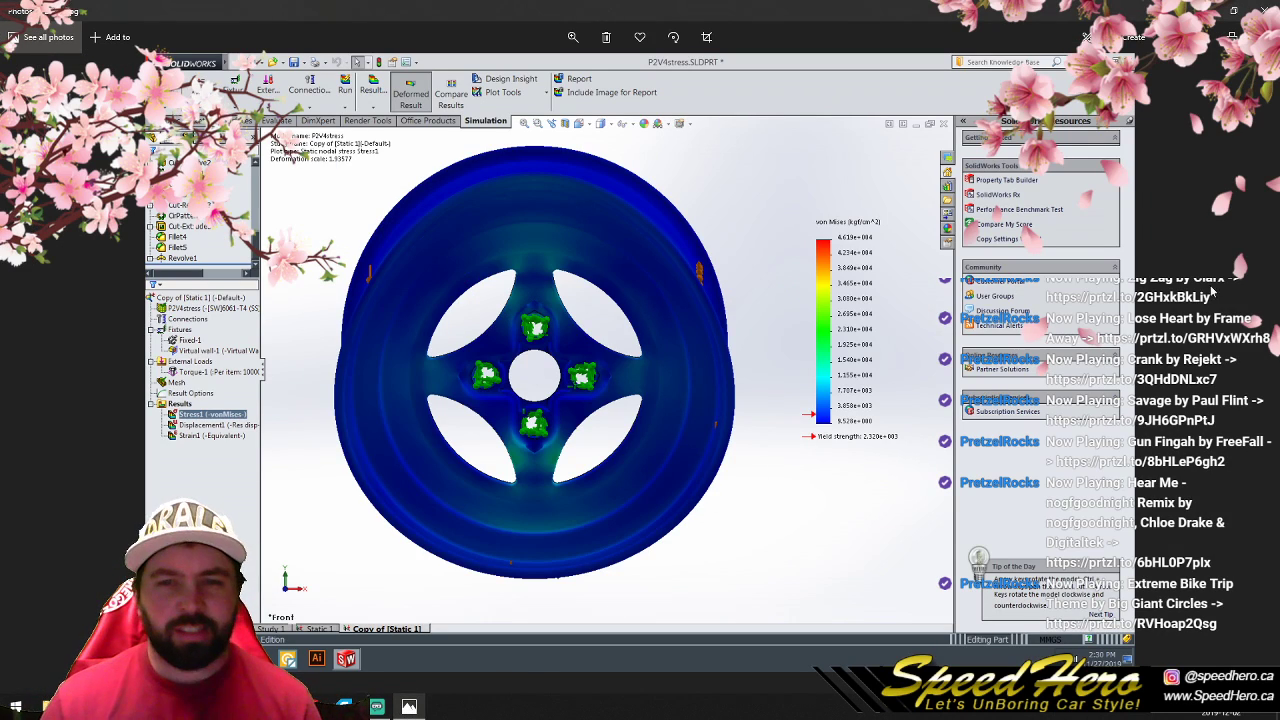
left_click(1265, 9)
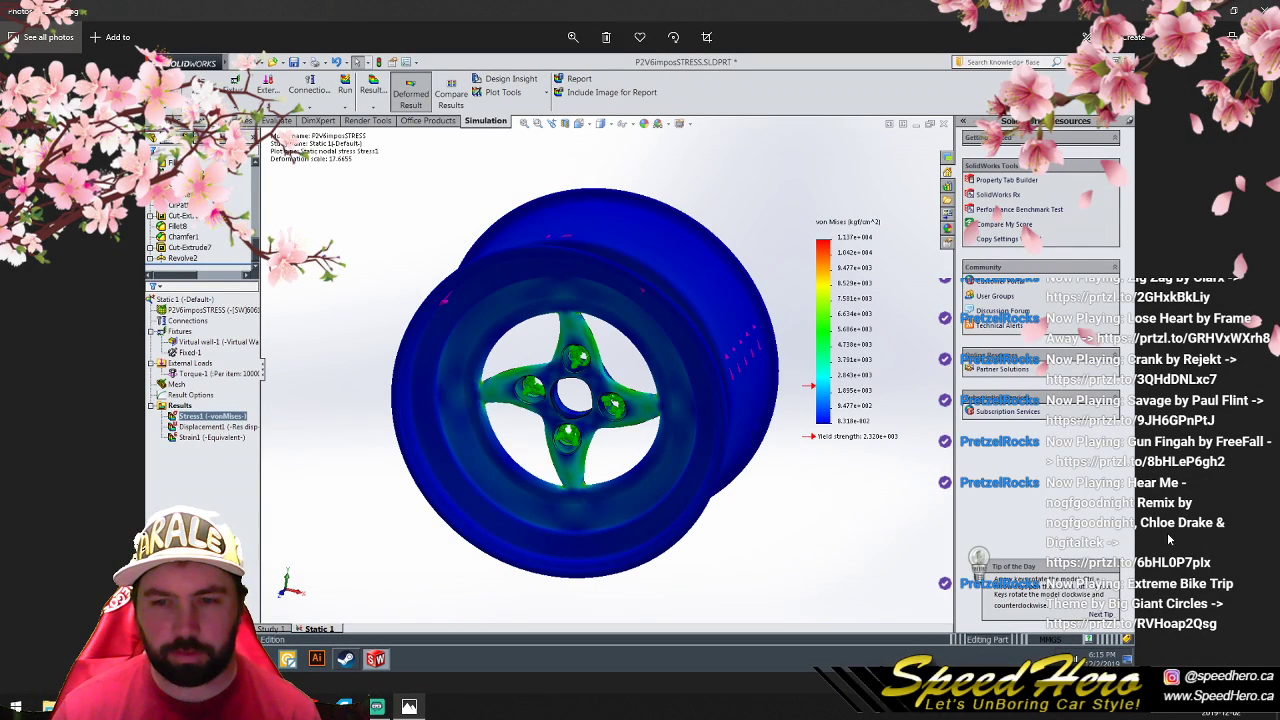
left_click_drag(815, 12, 1279, 354)
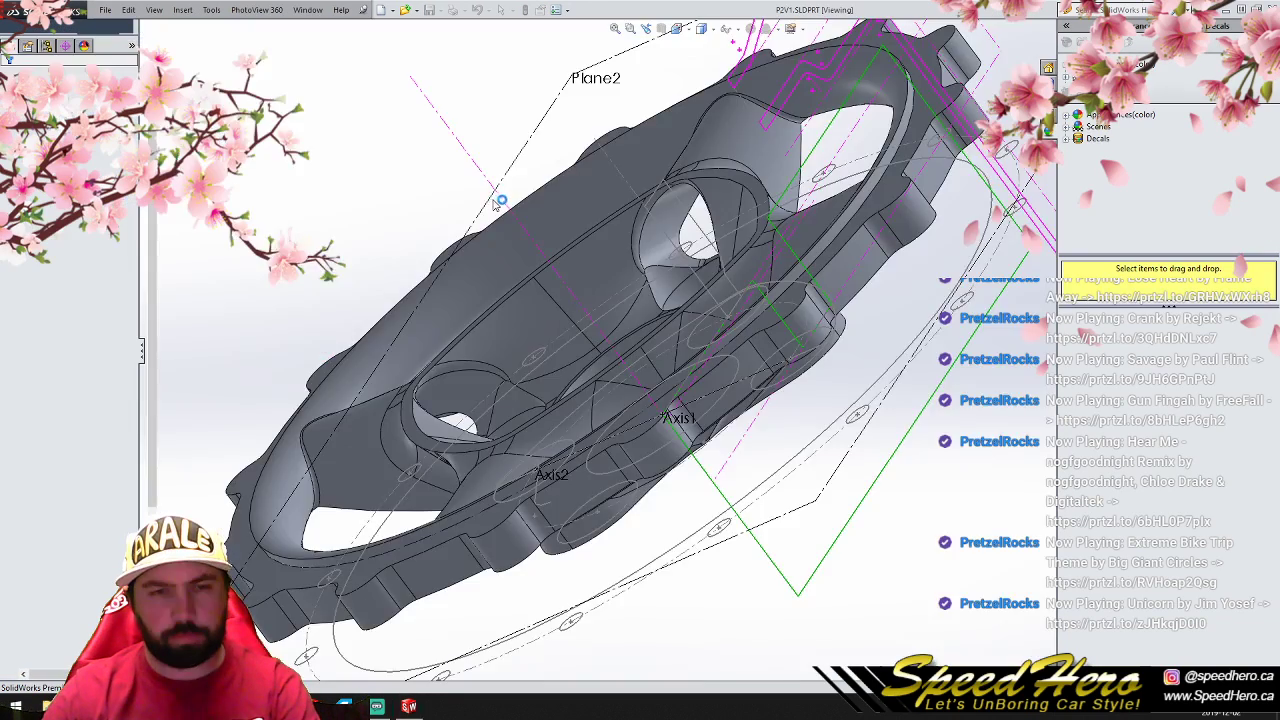
Step: Examine the P2V1 wheel centre in SolidWorks, focusing on the bolt holes, surrounding pockets and hub area
middle_click_drag(660, 362, 671, 449)
scroll(671, 449, "up", 4)
scroll(845, 312, "down", 6)
middle_click_drag(780, 349, 891, 200)
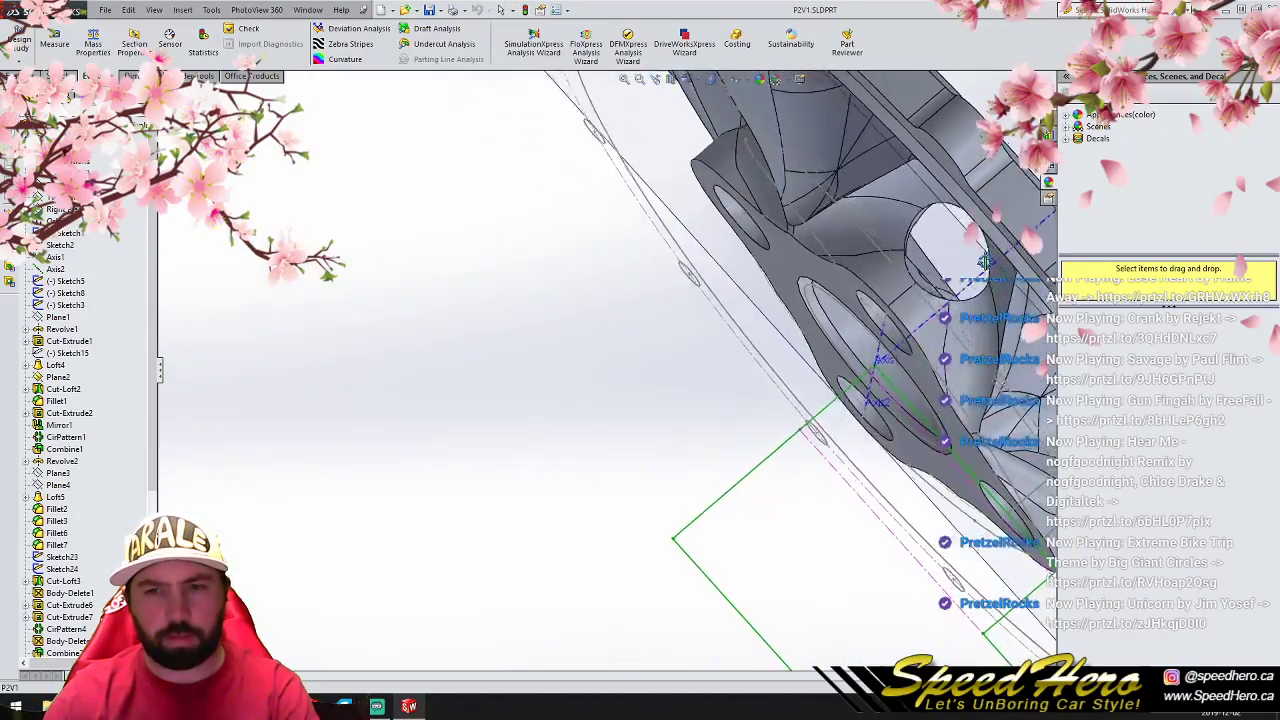
scroll(880, 215, "down", 4)
middle_click(736, 286)
middle_click_drag(736, 286, 495, 318)
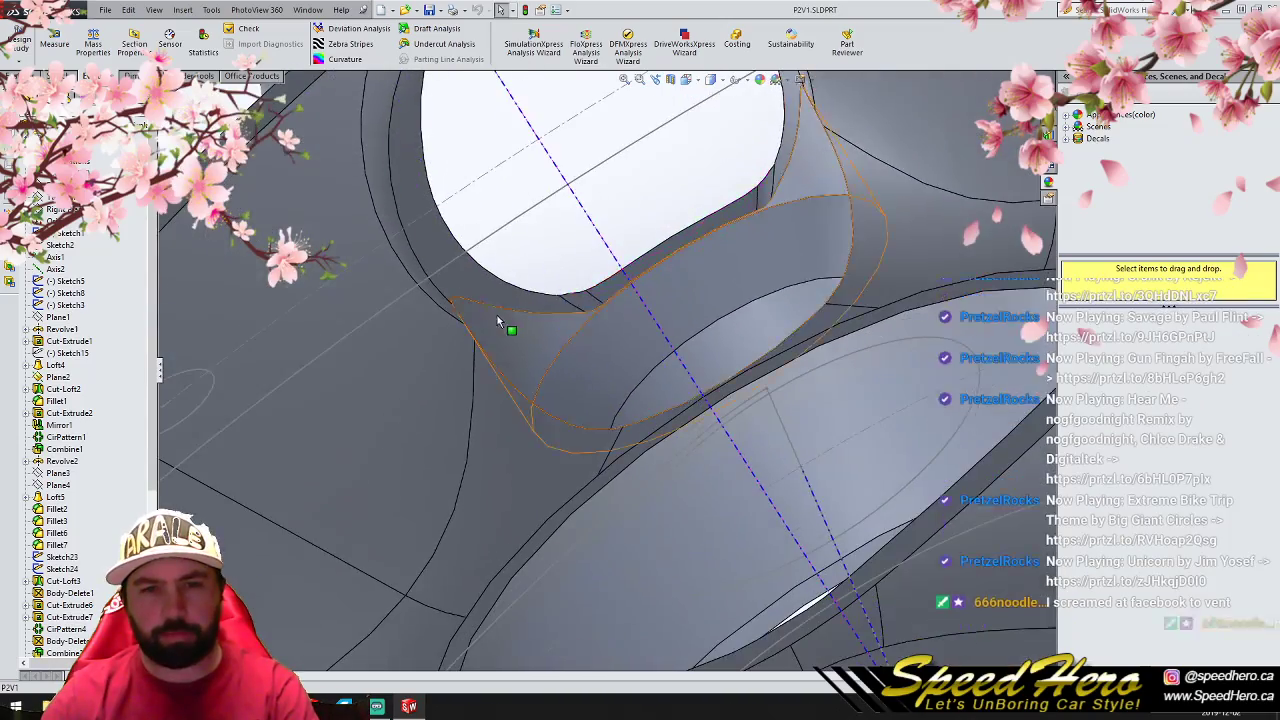
scroll(497, 320, "up", 3)
scroll(677, 244, "down", 3)
middle_click_drag(707, 334, 697, 383)
scroll(697, 383, "up", 4)
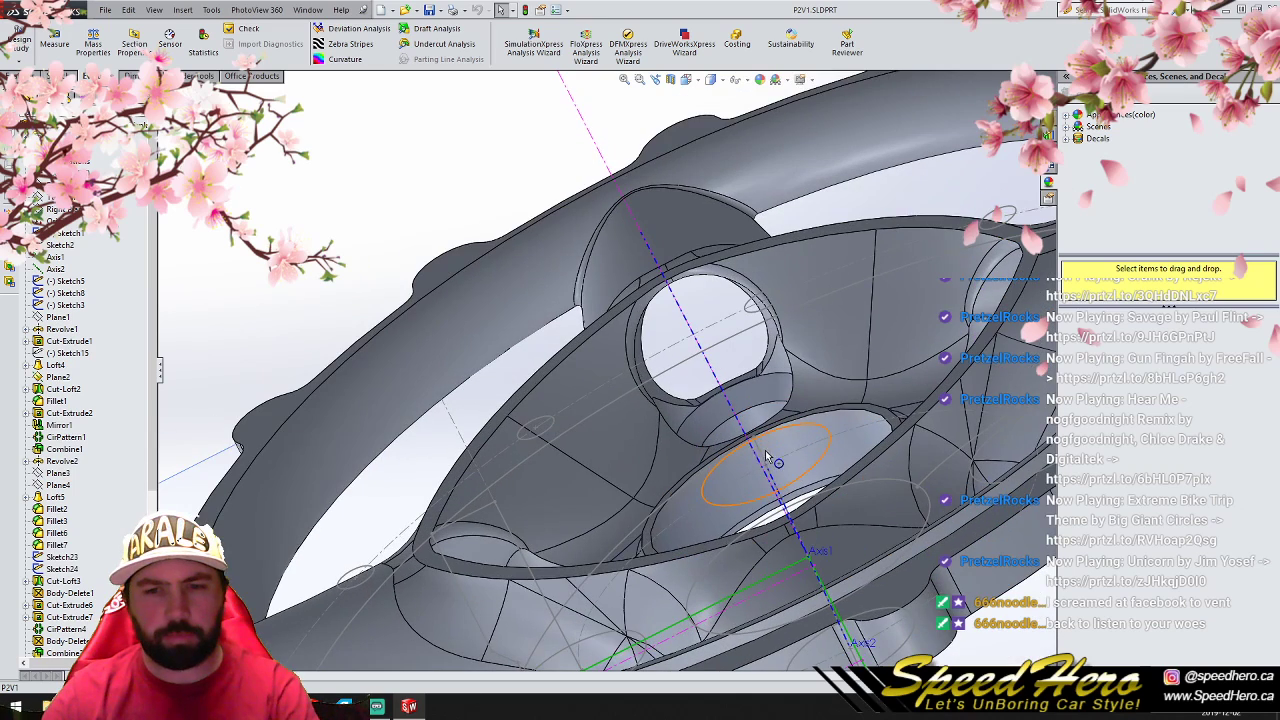
Step: Examine the wall around a bolt hole and its pocket on the wheel centre, selecting the narrow patterned face beside the hole
scroll(745, 381, "up", 2)
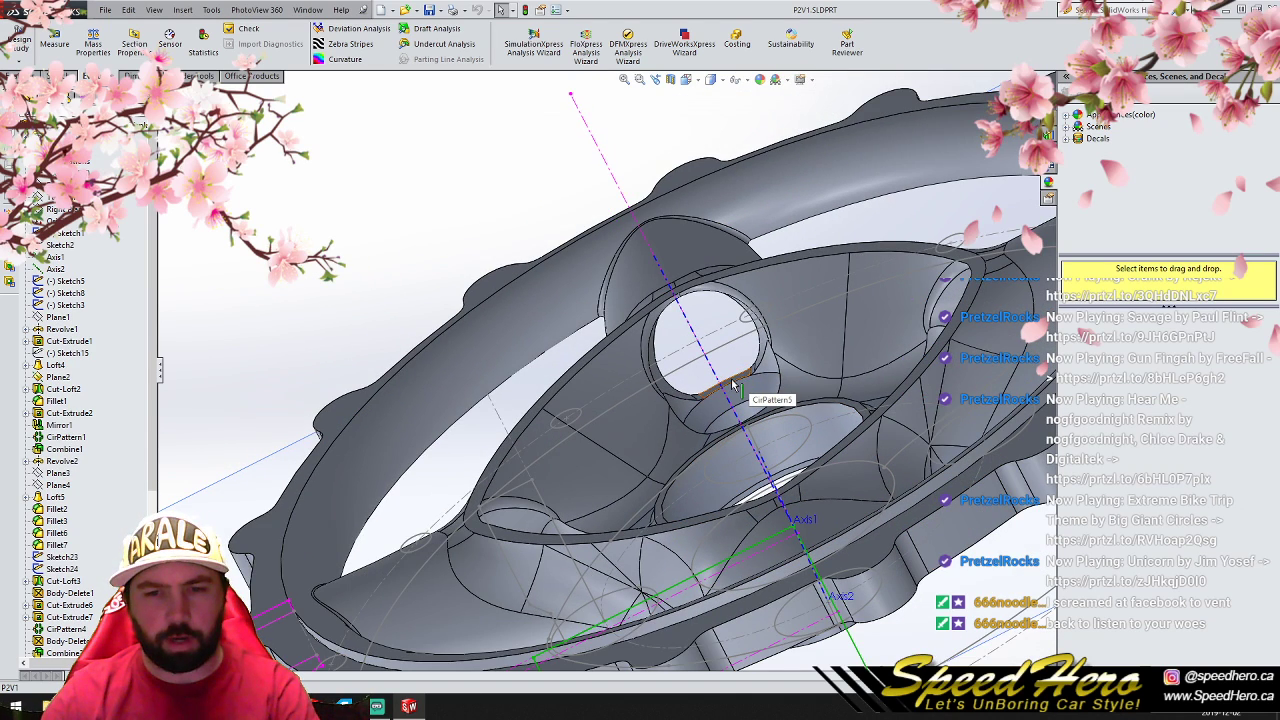
left_click(732, 385)
scroll(716, 442, "down", 3)
middle_click_drag(714, 442, 743, 514)
scroll(722, 262, "down", 3)
middle_click_drag(724, 255, 652, 180)
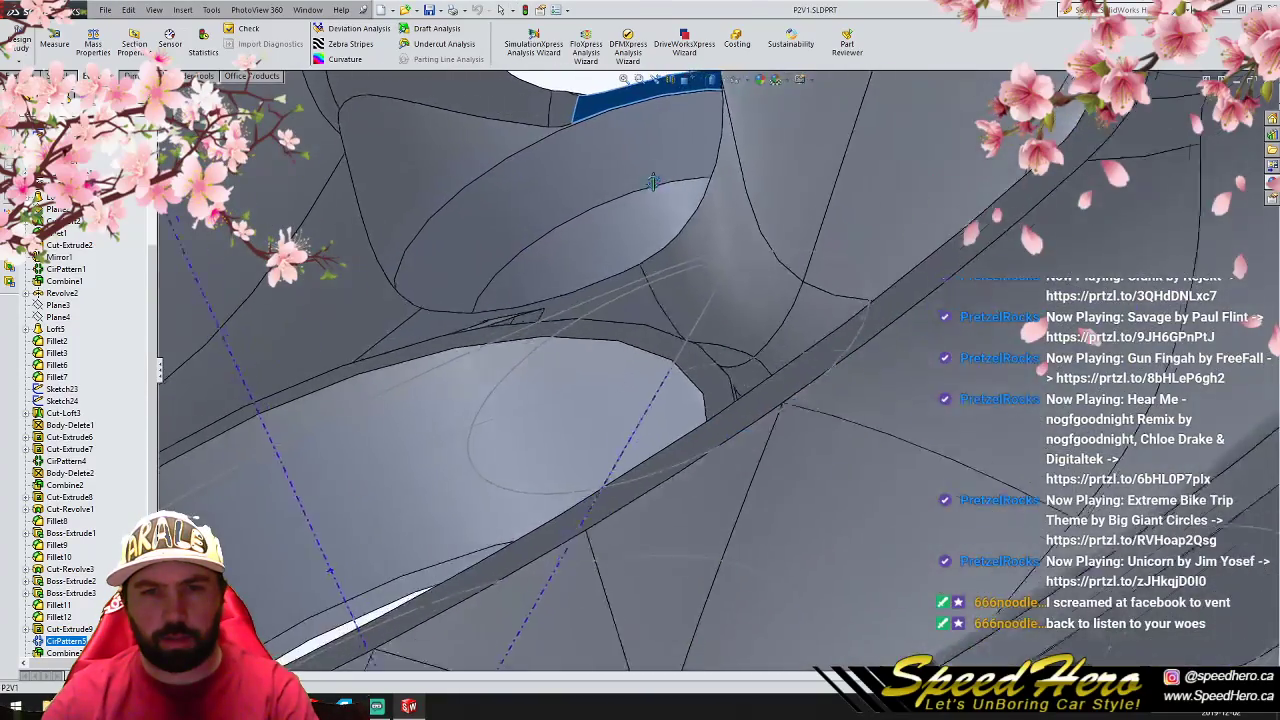
scroll(652, 180, "up", 10)
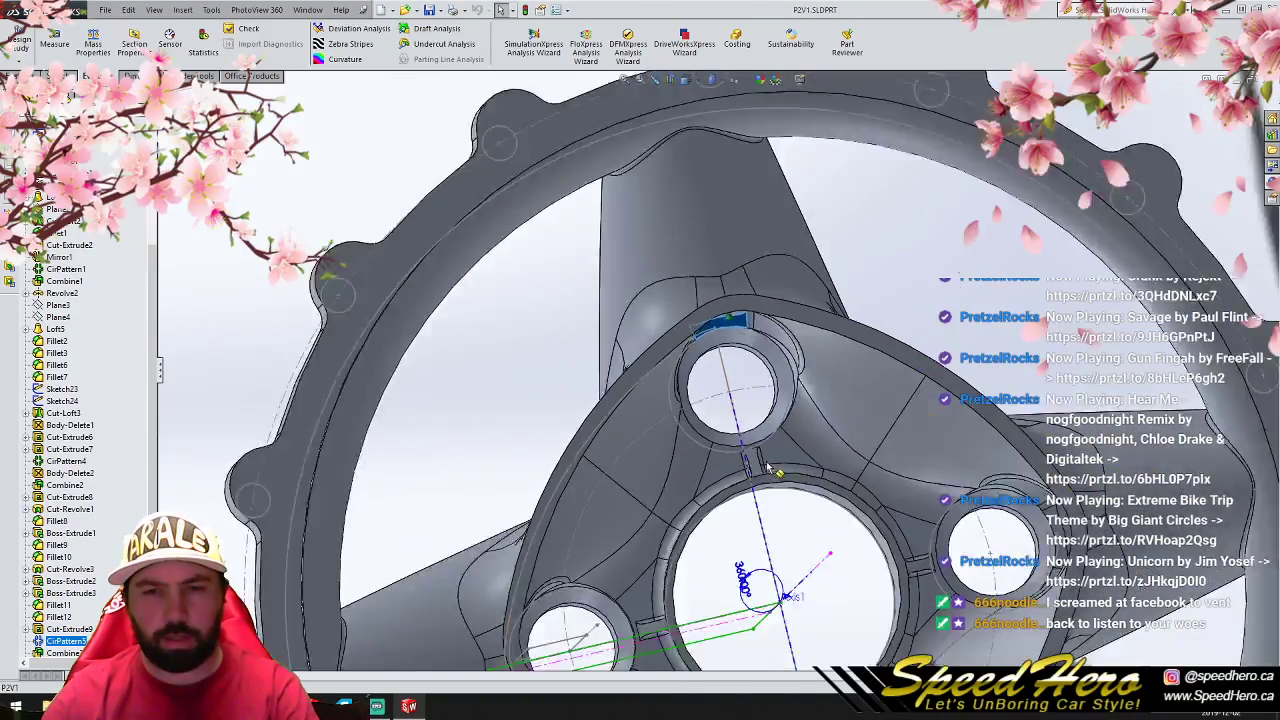
Step: Examine the pocketed front of the P2V1 wheel centre, covering the central bore, its ribs, the bolt holes and the spokes
scroll(768, 470, "up", 5)
scroll(768, 476, "down", 3)
scroll(748, 450, "up", 1)
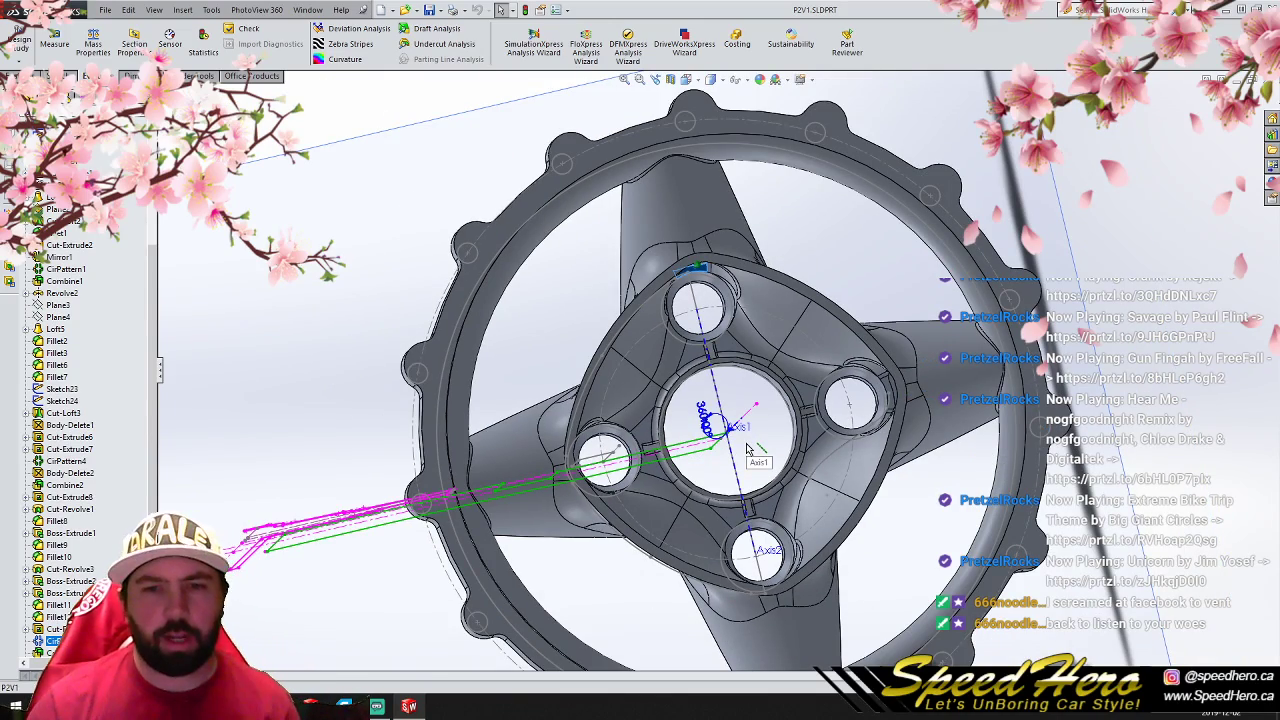
mouse_move(708, 452)
middle_mouse_down()
mouse_move(700, 430)
mouse_move(806, 400)
mouse_move(857, 443)
mouse_move(907, 410)
mouse_move(697, 382)
mouse_move(760, 400)
mouse_move(820, 400)
mouse_move(660, 369)
mouse_move(740, 385)
mouse_move(672, 405)
mouse_move(697, 455)
middle_mouse_up()
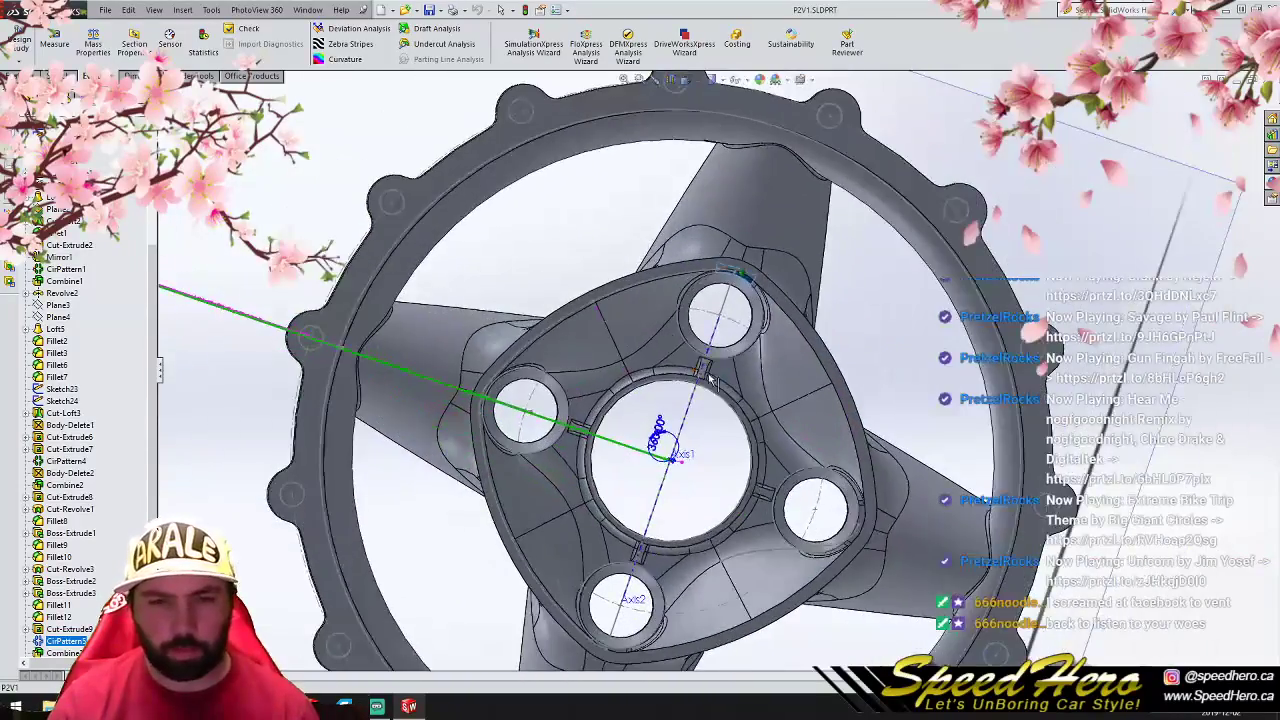
scroll(698, 466, "up", 3)
key("ctrl+1")
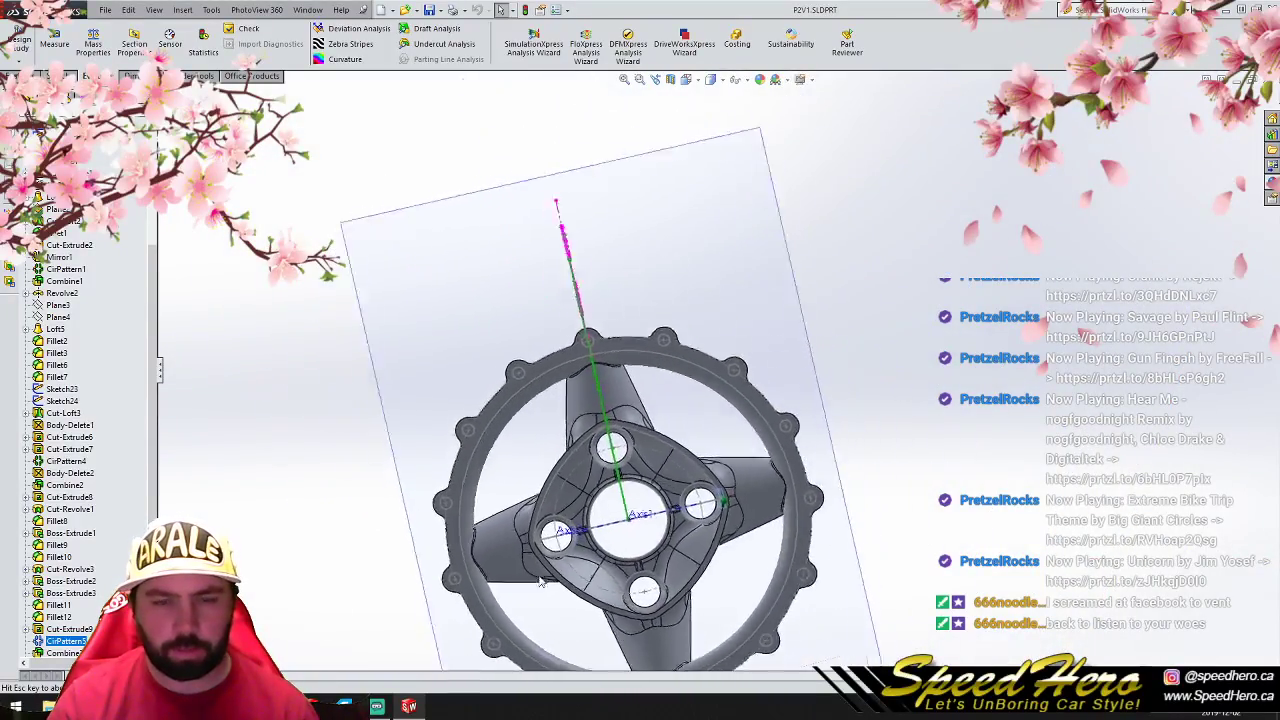
scroll(643, 460, "down", 5)
middle_click_drag(646, 426, 630, 390)
left_click(209, 289)
scroll(702, 384, "up", 4)
scroll(702, 384, "down", 2)
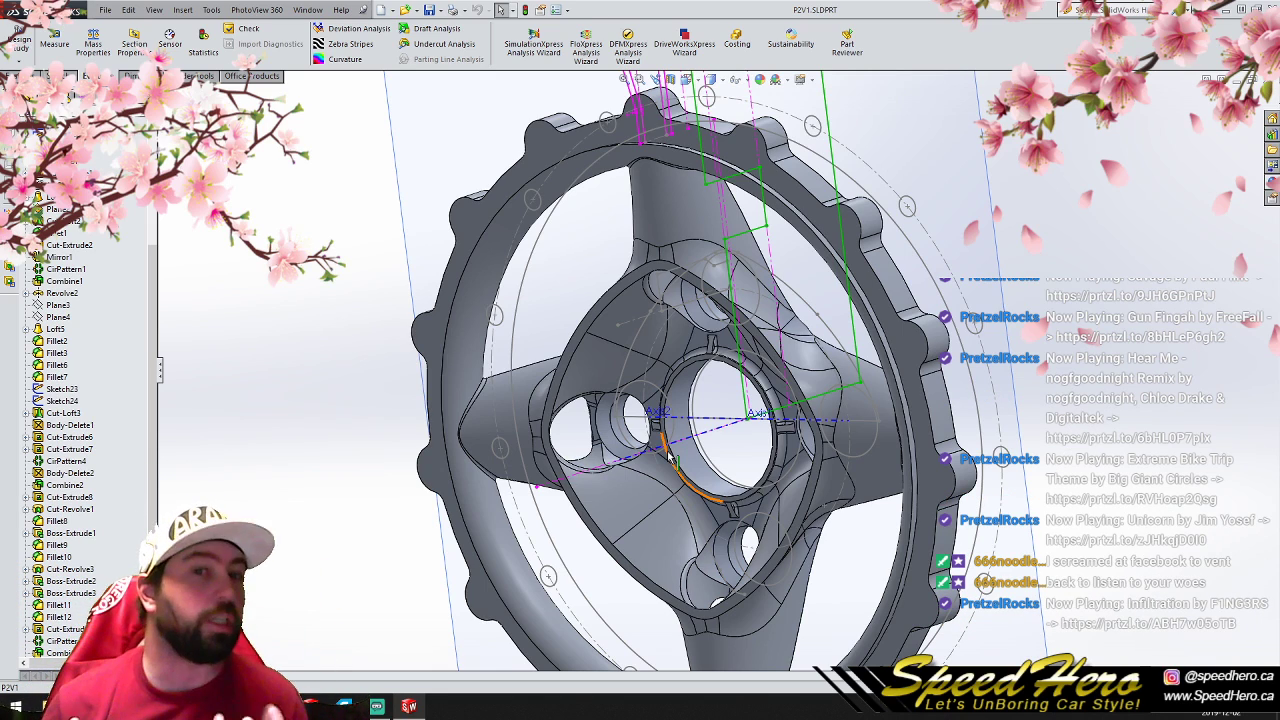
middle_click_drag(668, 455, 720, 438)
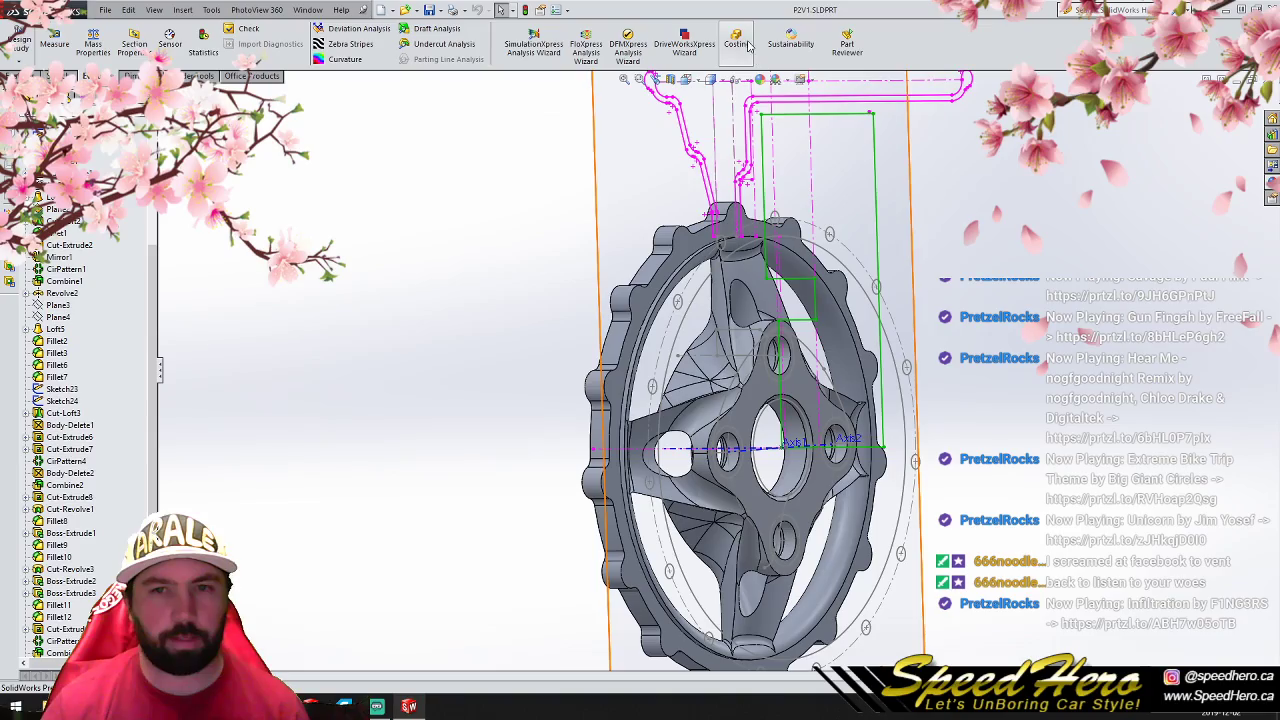
Step: Examine the upper bolt hole and the opening behind it at close range from the pocketed side
scroll(690, 396, "up", 3)
scroll(694, 400, "down", 2)
middle_click_drag(694, 400, 916, 340)
scroll(740, 300, "down", 10)
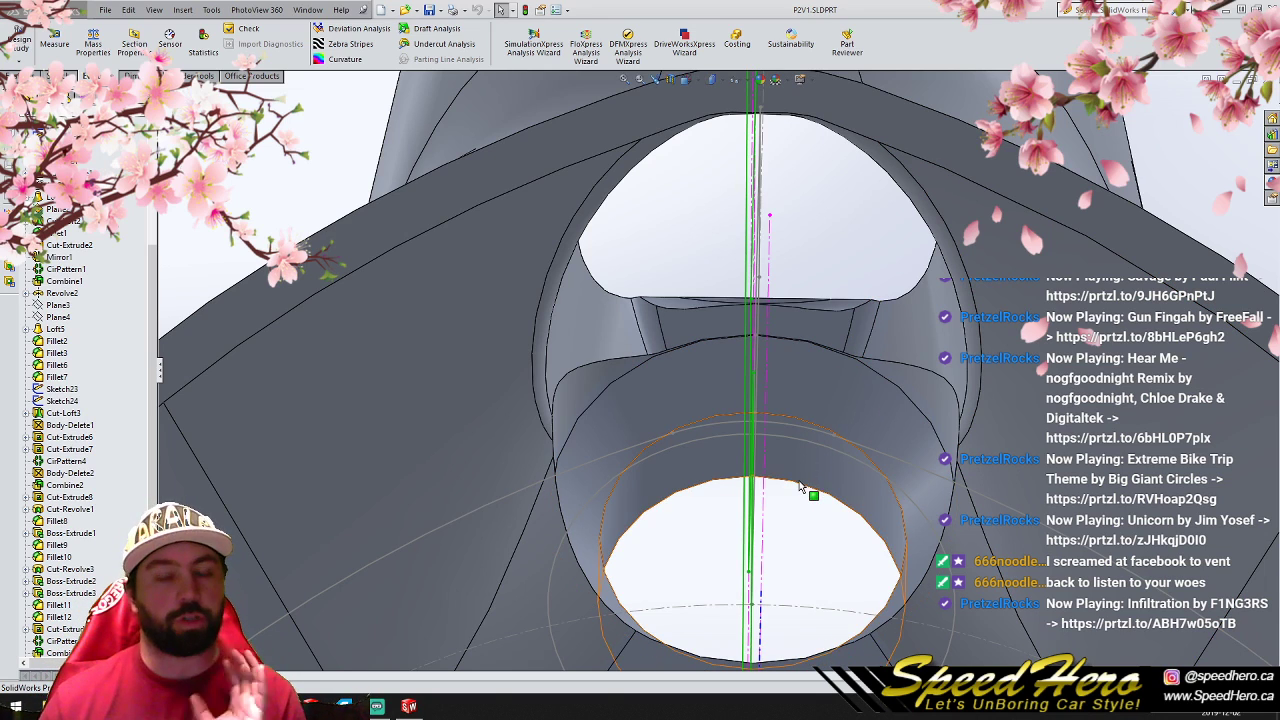
scroll(800, 495, "up", 3)
scroll(800, 495, "up", 4)
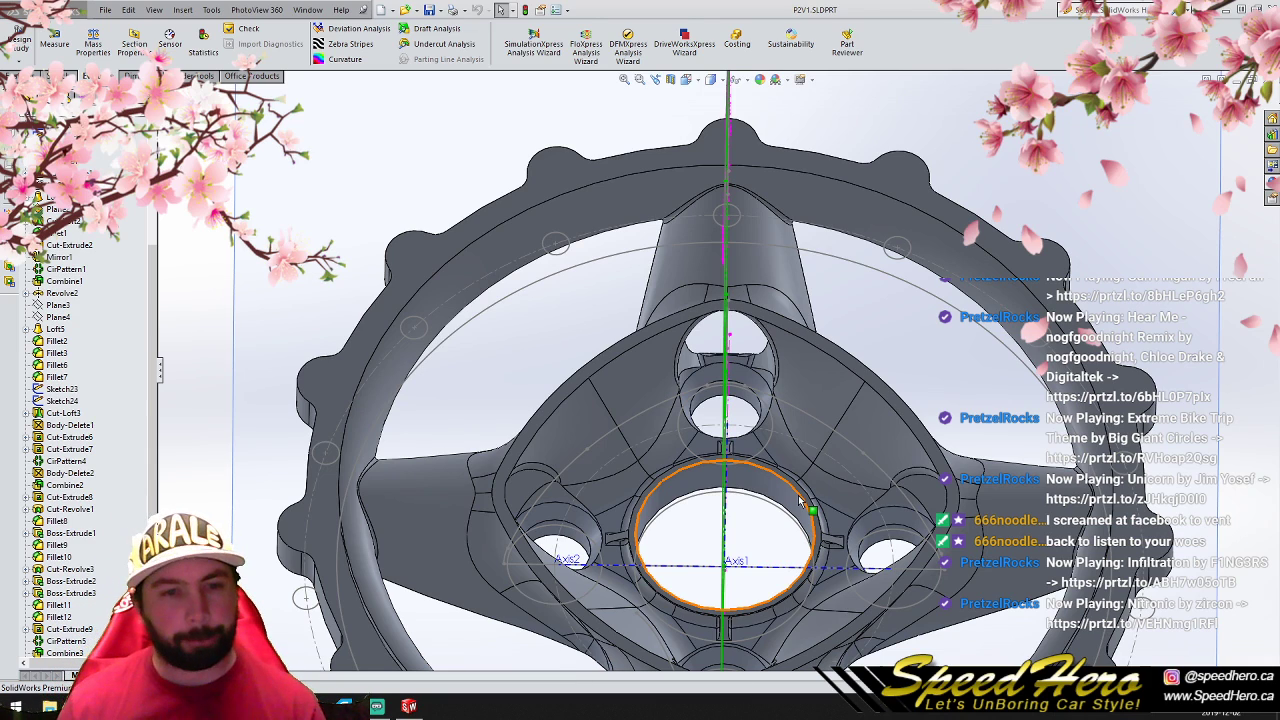
Step: Inspect the rim's inner face and the fillet where the upper spoke meets the rim by selecting each one
left_click(494, 258)
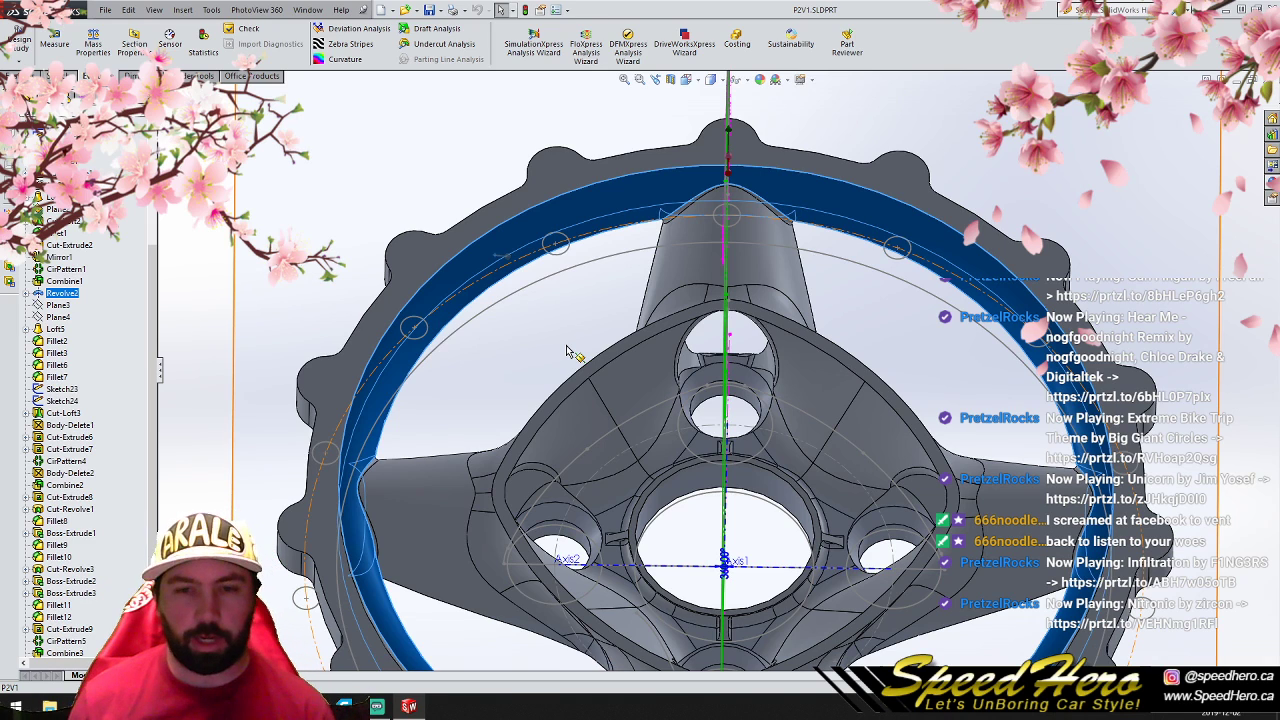
scroll(735, 278, "down", 5)
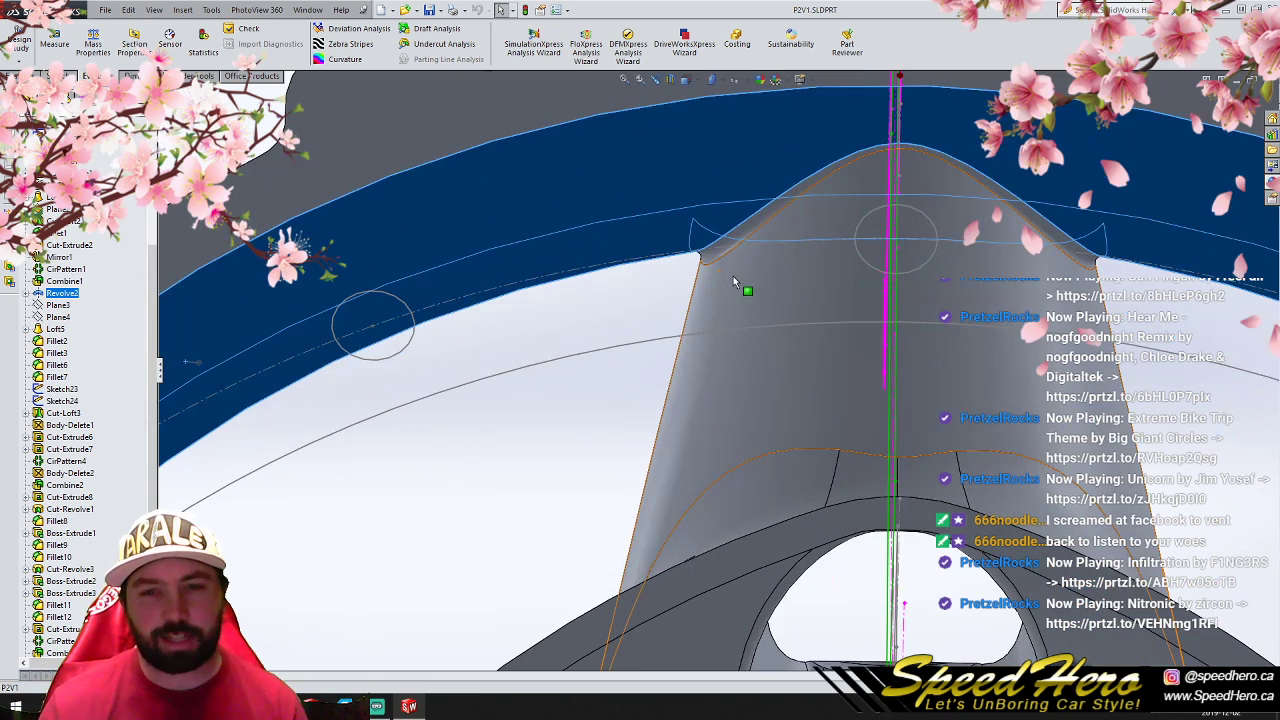
left_click(716, 266)
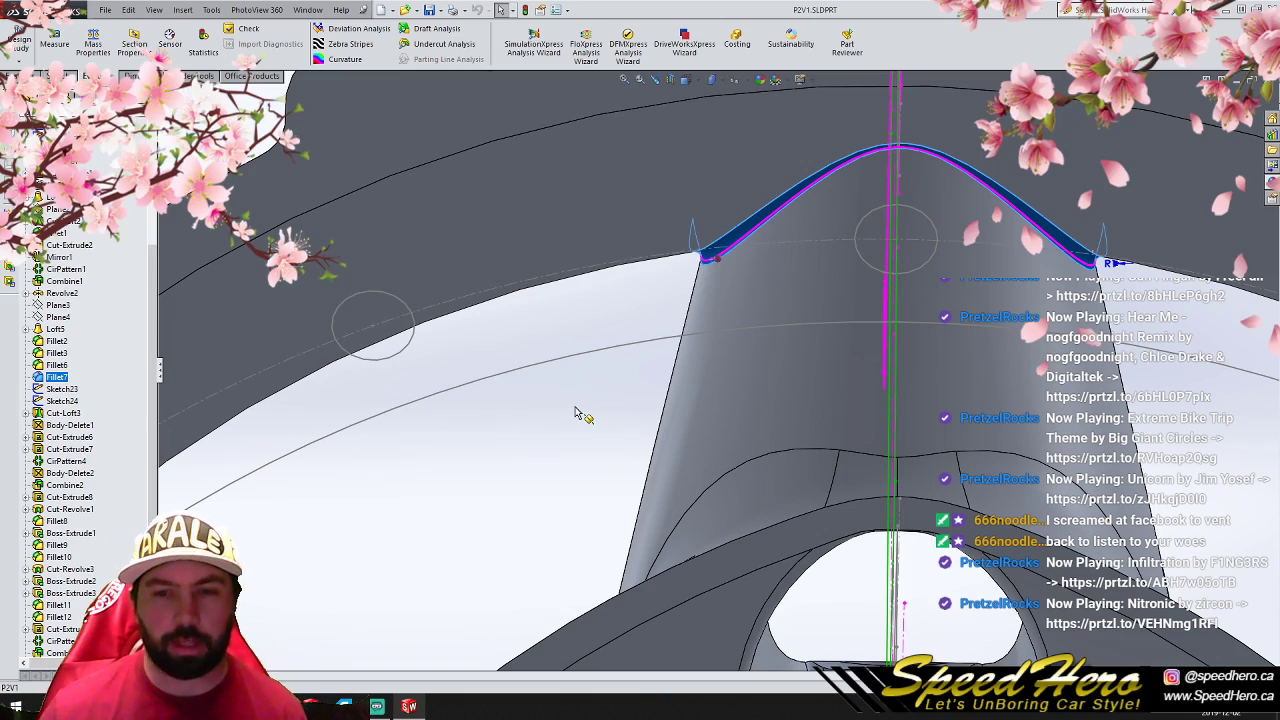
scroll(845, 546, "up", 7)
scroll(794, 523, "down", 4)
Step: Inspect the hub's pocket wall, the fillet at the rib's base and the fillet around the central bore by selecting each face
middle_click_drag(794, 523, 789, 416)
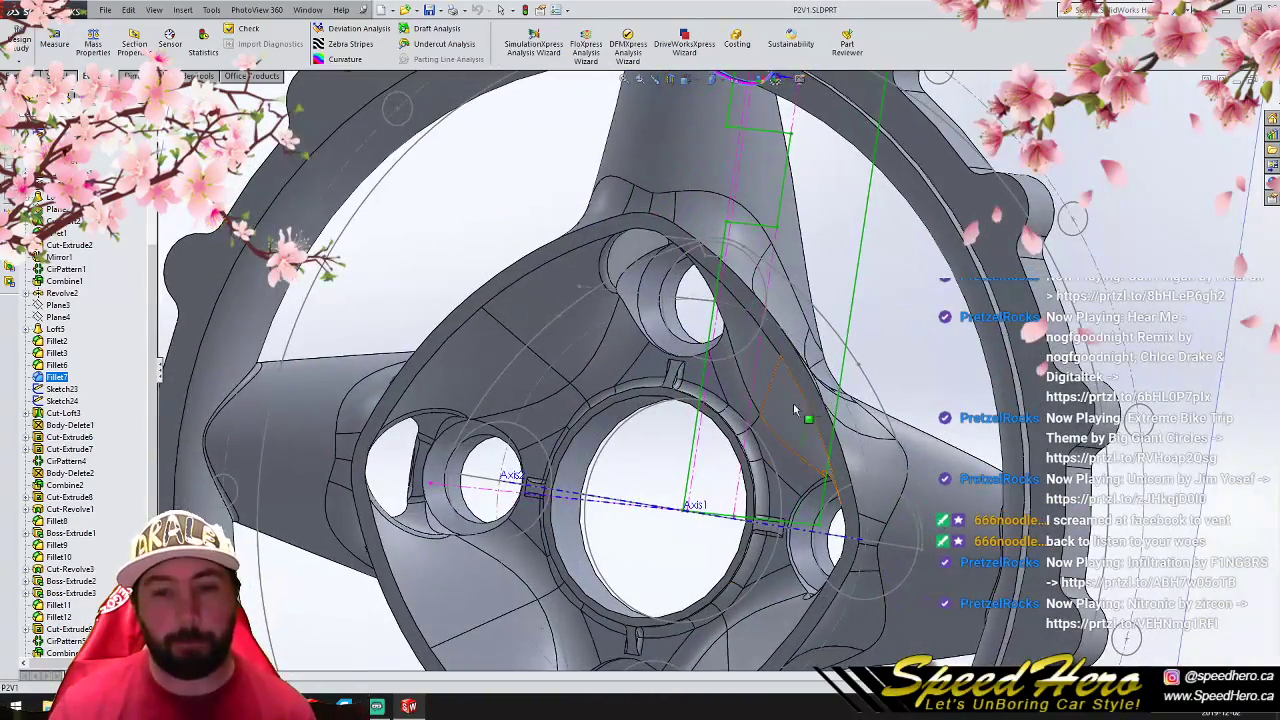
left_click(791, 418)
scroll(680, 450, "down", 3)
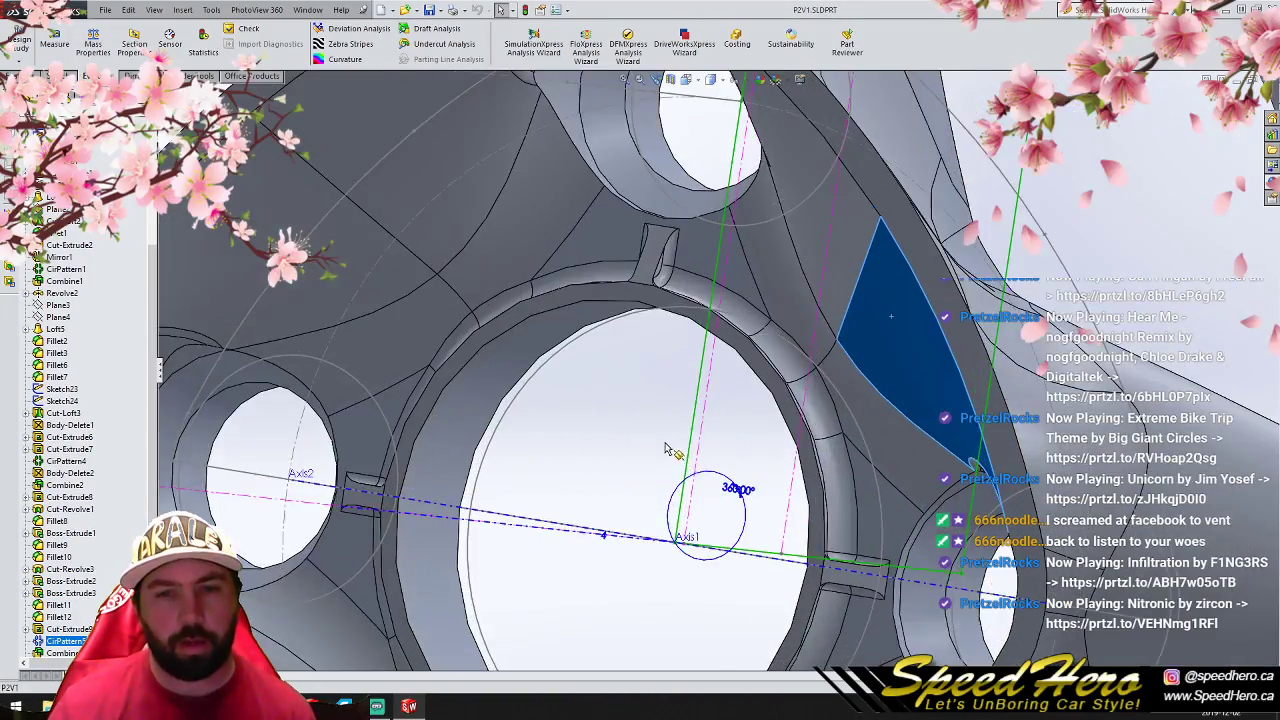
scroll(668, 450, "down", 3)
left_click(668, 193)
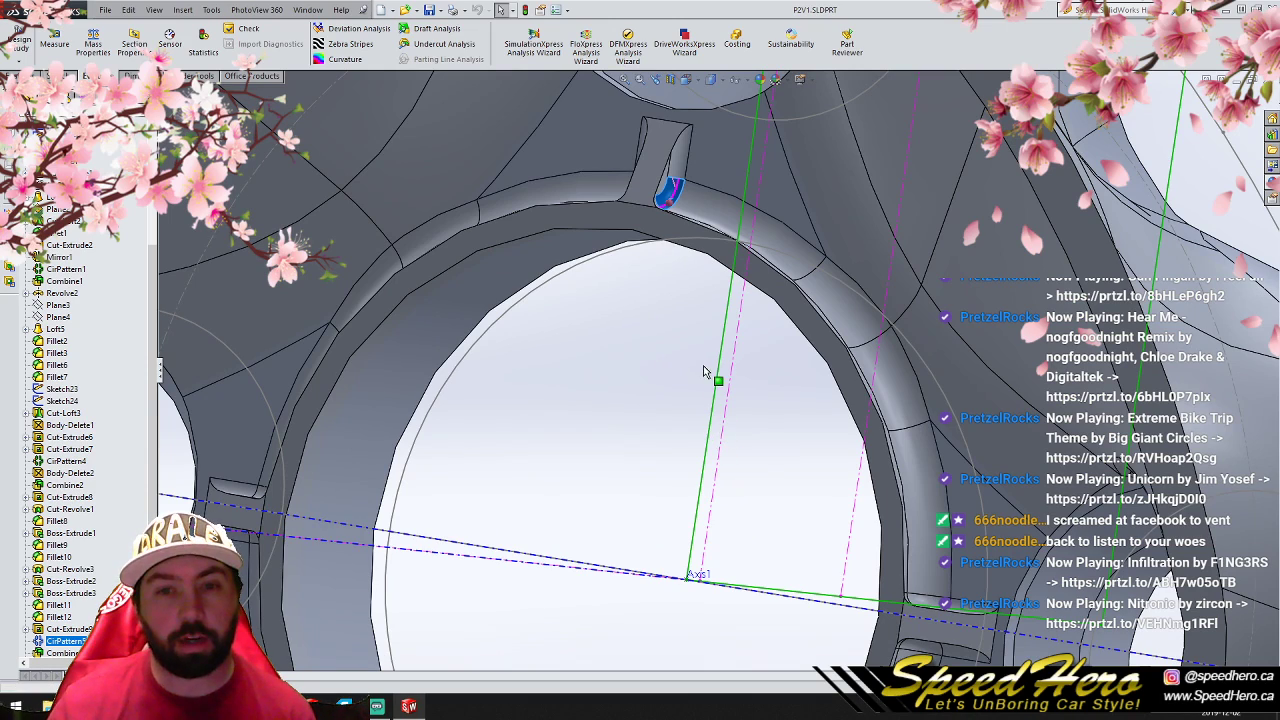
scroll(703, 372, "up", 3)
left_click(632, 258)
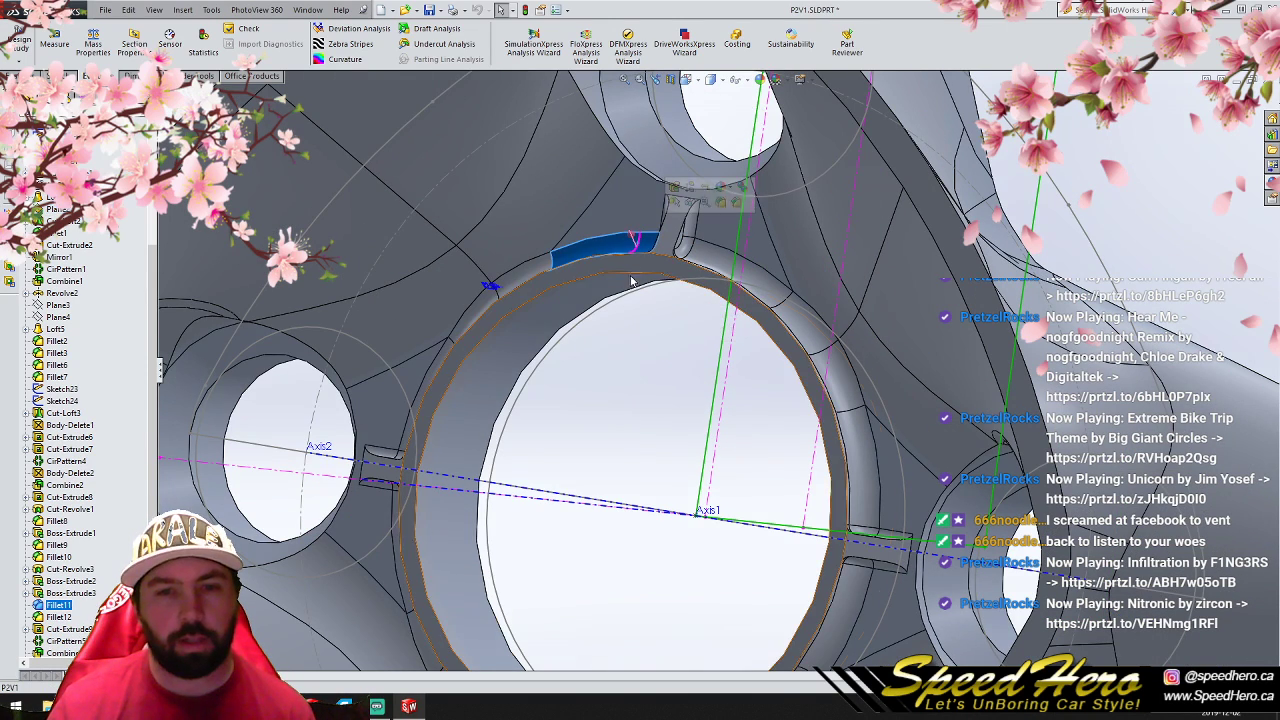
left_click(647, 386)
scroll(668, 392, "up", 3)
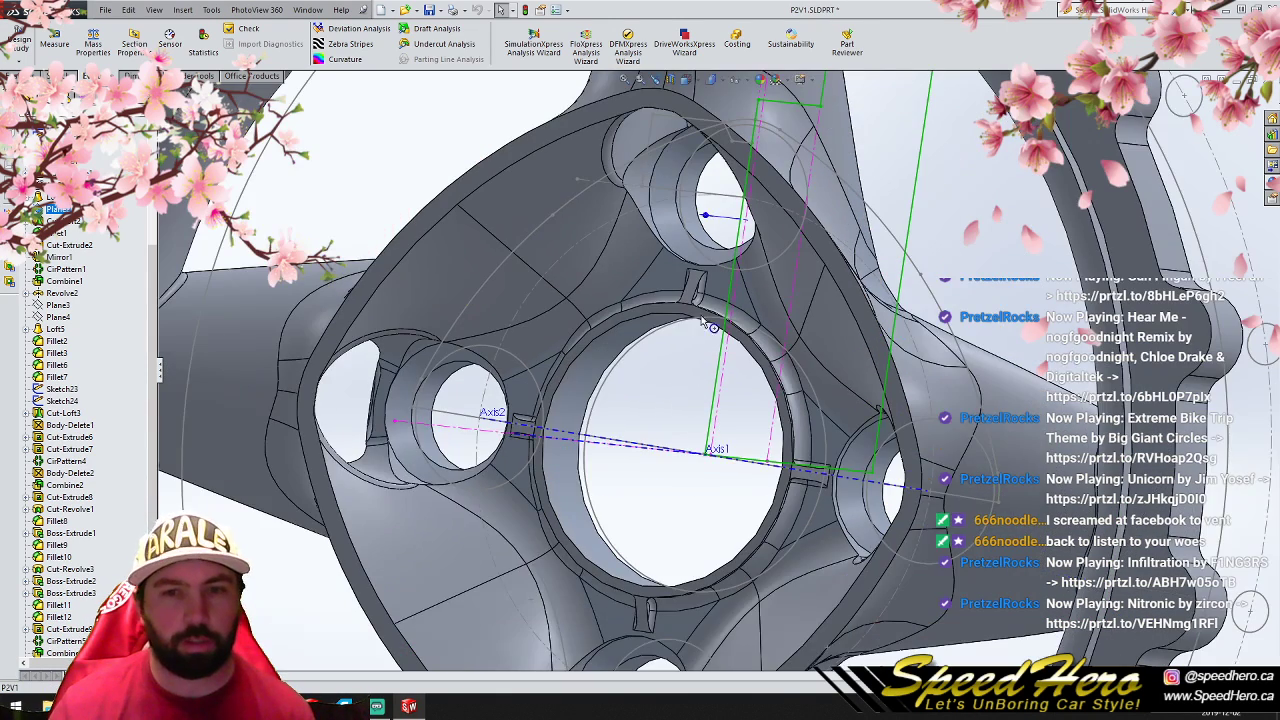
Step: Inspect the flat bridging face between the upper bolt hole and the spoke opening by selecting it
scroll(696, 284, "down", 3)
middle_click_drag(696, 285, 712, 170)
scroll(695, 262, "down", 3)
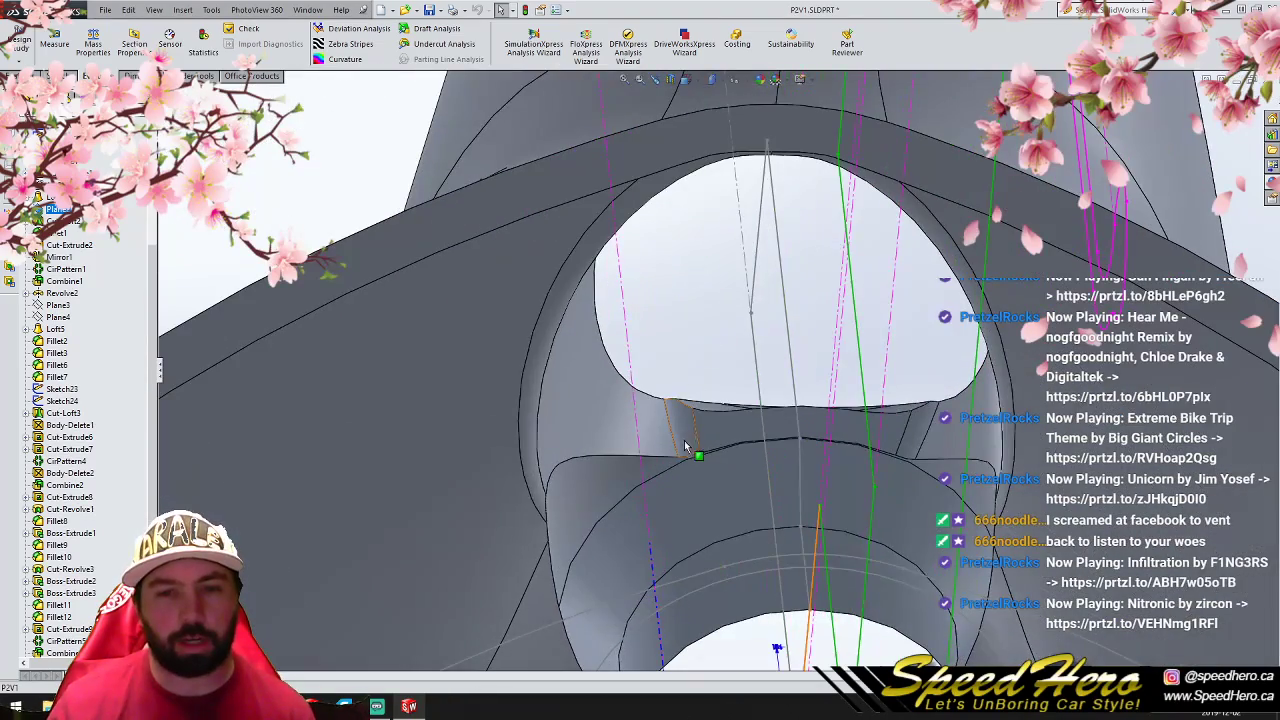
left_click(721, 438)
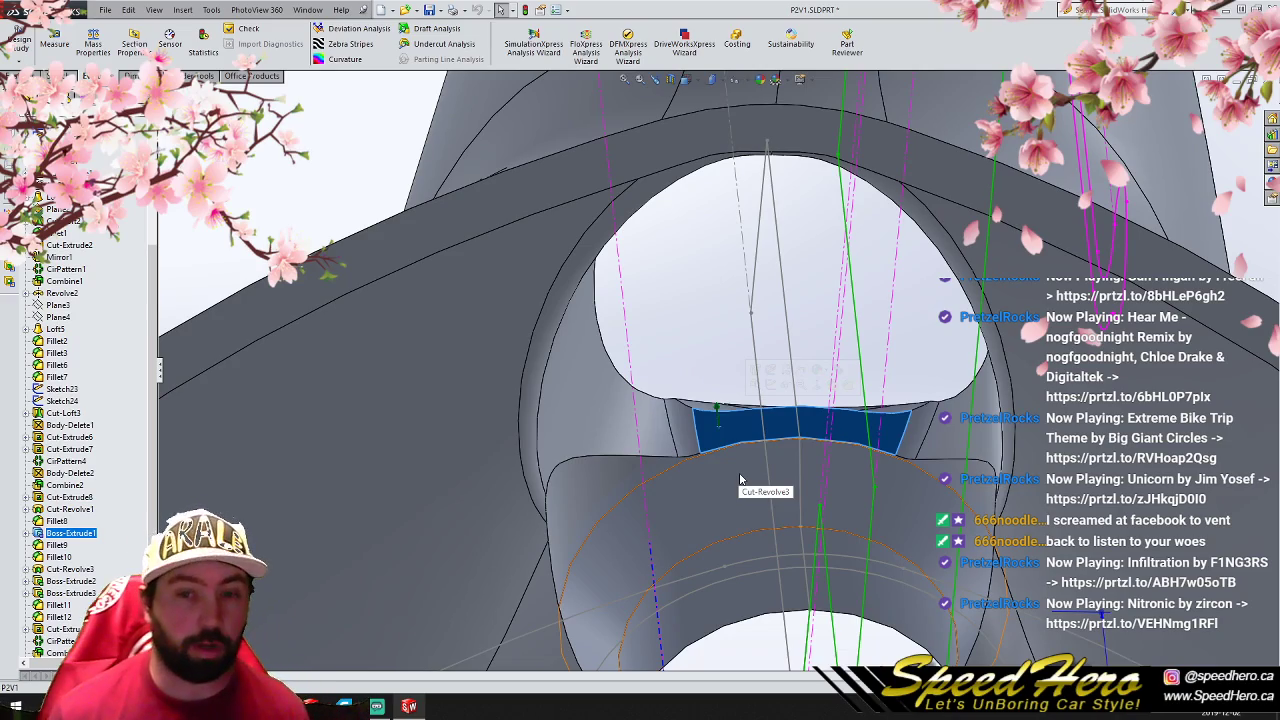
scroll(740, 480, "up", 10)
Step: Examine the rear of the wheel centre, covering the spoke-to-rim junction, the spoke recesses and the four-hole mounting face
mouse_move(738, 474)
middle_mouse_down()
mouse_move(492, 415)
mouse_move(489, 437)
mouse_move(472, 432)
mouse_move(785, 550)
mouse_move(600, 480)
mouse_move(466, 471)
mouse_move(818, 520)
mouse_move(520, 470)
mouse_move(640, 480)
mouse_move(500, 470)
mouse_move(800, 522)
mouse_move(880, 522)
mouse_move(730, 515)
mouse_move(714, 433)
mouse_move(523, 423)
middle_mouse_up()
scroll(769, 526, "up", 5)
scroll(769, 526, "down", 5)
scroll(680, 277, "down", 6)
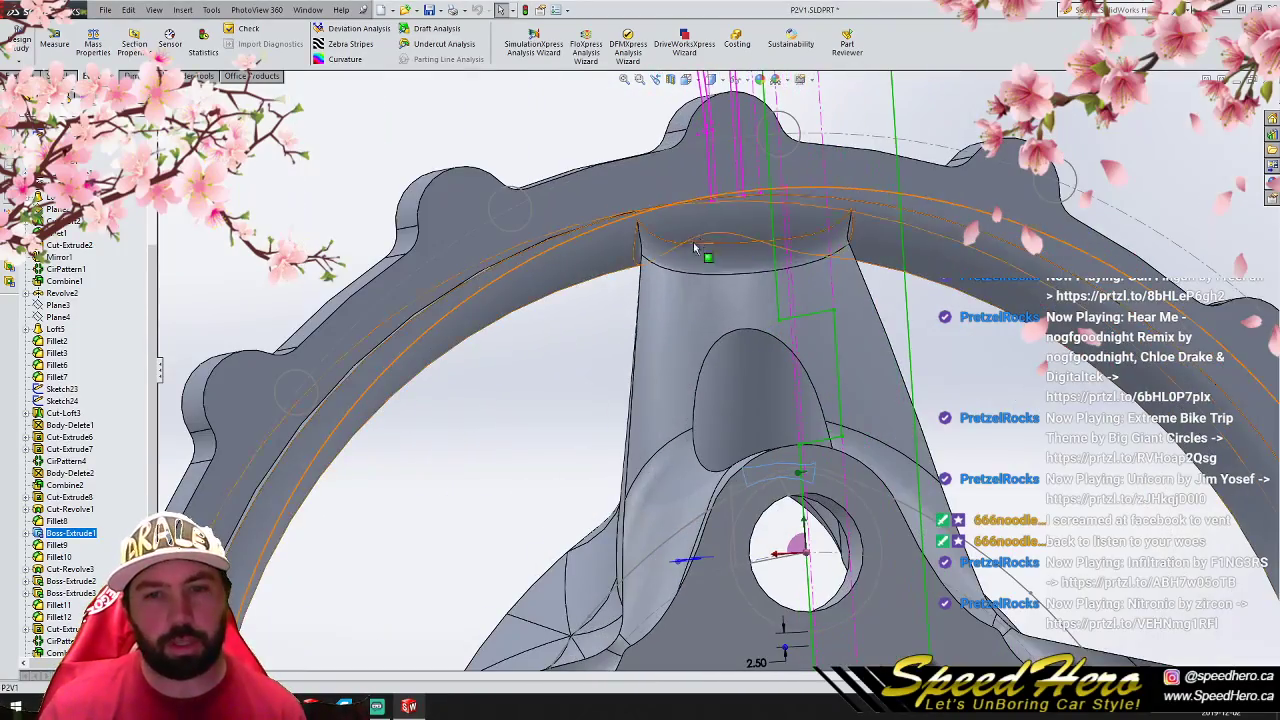
scroll(680, 277, "up", 5)
scroll(722, 461, "down", 4)
middle_click_drag(721, 458, 792, 440)
middle_click_drag(708, 432, 866, 494)
scroll(866, 494, "up", 6)
scroll(700, 530, "down", 1)
middle_click_drag(700, 440, 1003, 411)
scroll(690, 350, "down", 4)
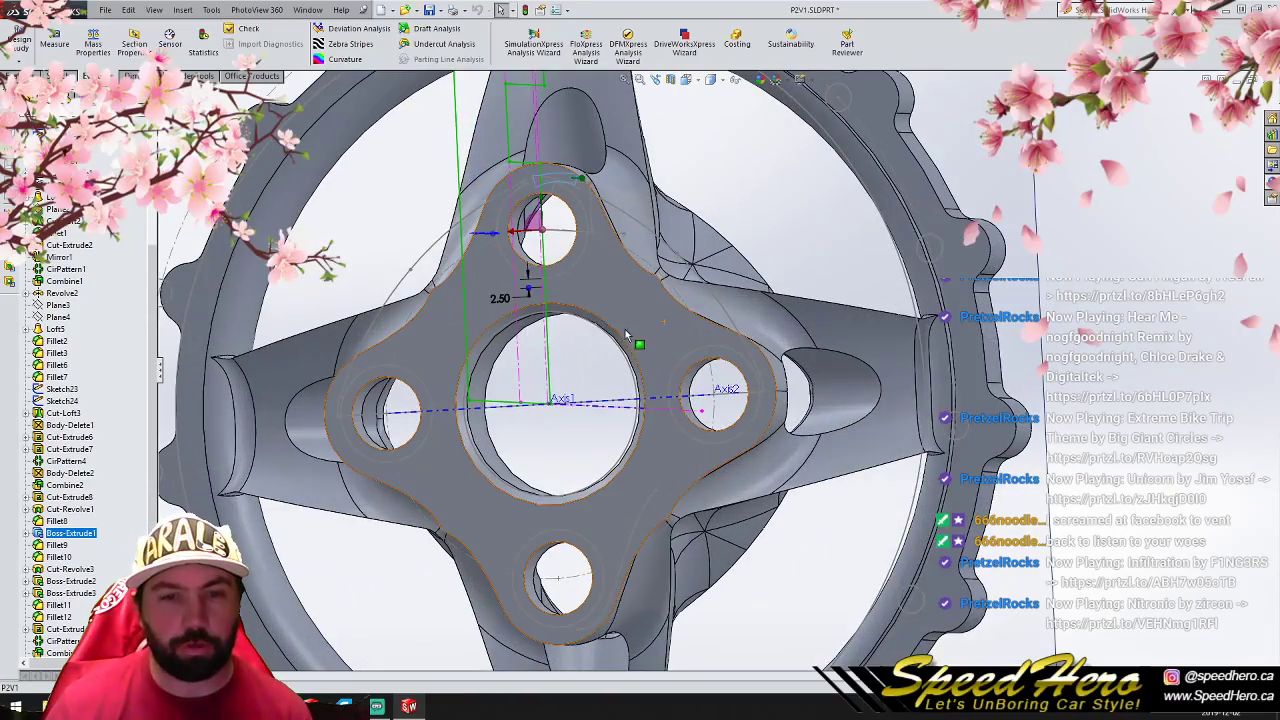
scroll(641, 332, "down", 2)
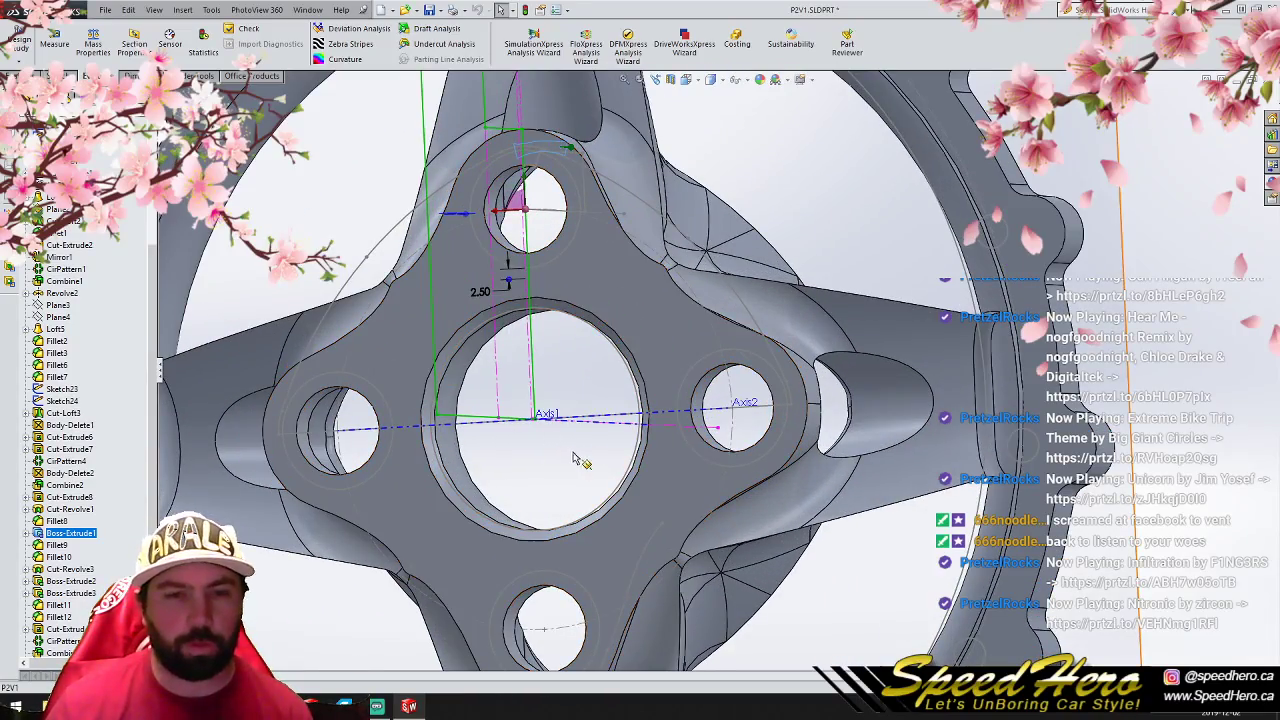
Step: Review the overall shape of the whole wheel centre, viewing it from the mounting side and around to the pocketed side
scroll(573, 458, "up", 5)
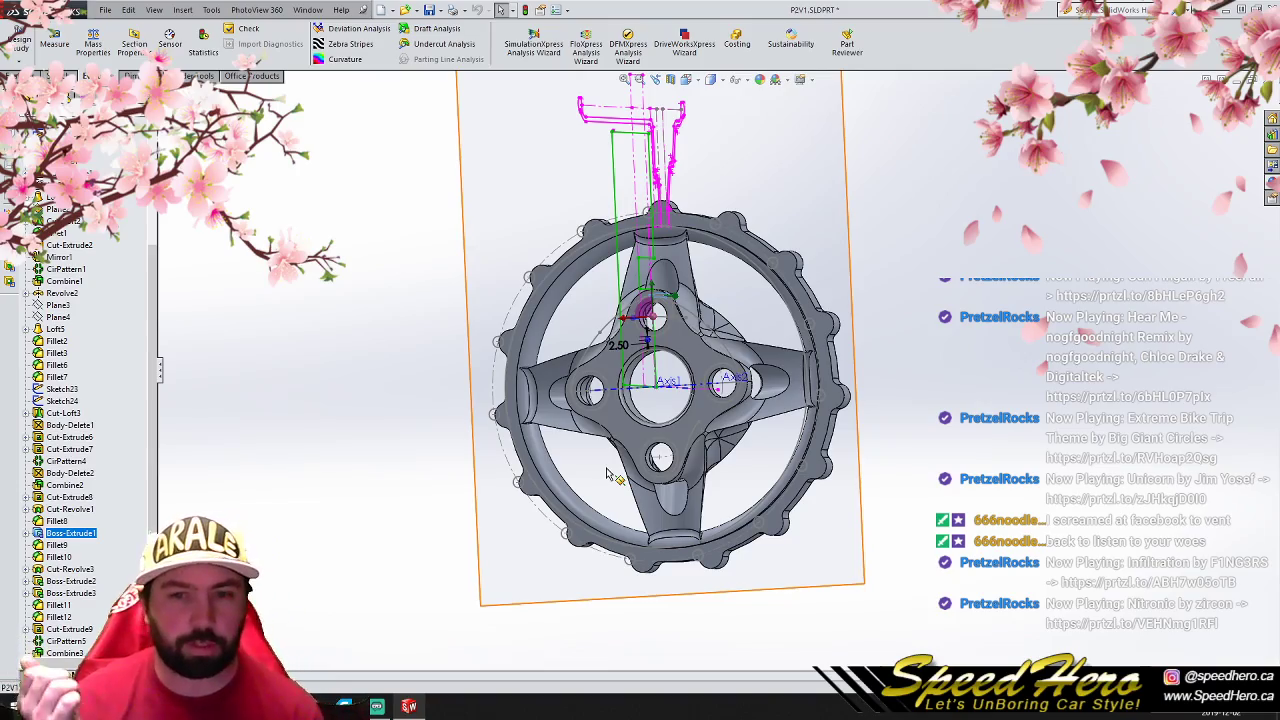
scroll(705, 418, "down", 3)
mouse_move(695, 405)
middle_mouse_down()
mouse_move(526, 372)
mouse_move(371, 371)
mouse_move(759, 374)
mouse_move(720, 460)
mouse_move(743, 537)
mouse_move(660, 440)
mouse_move(550, 365)
mouse_move(750, 370)
mouse_move(443, 443)
mouse_move(694, 438)
mouse_move(418, 413)
mouse_move(743, 447)
mouse_move(722, 456)
mouse_move(703, 424)
middle_mouse_up()
scroll(706, 415, "up", 3)
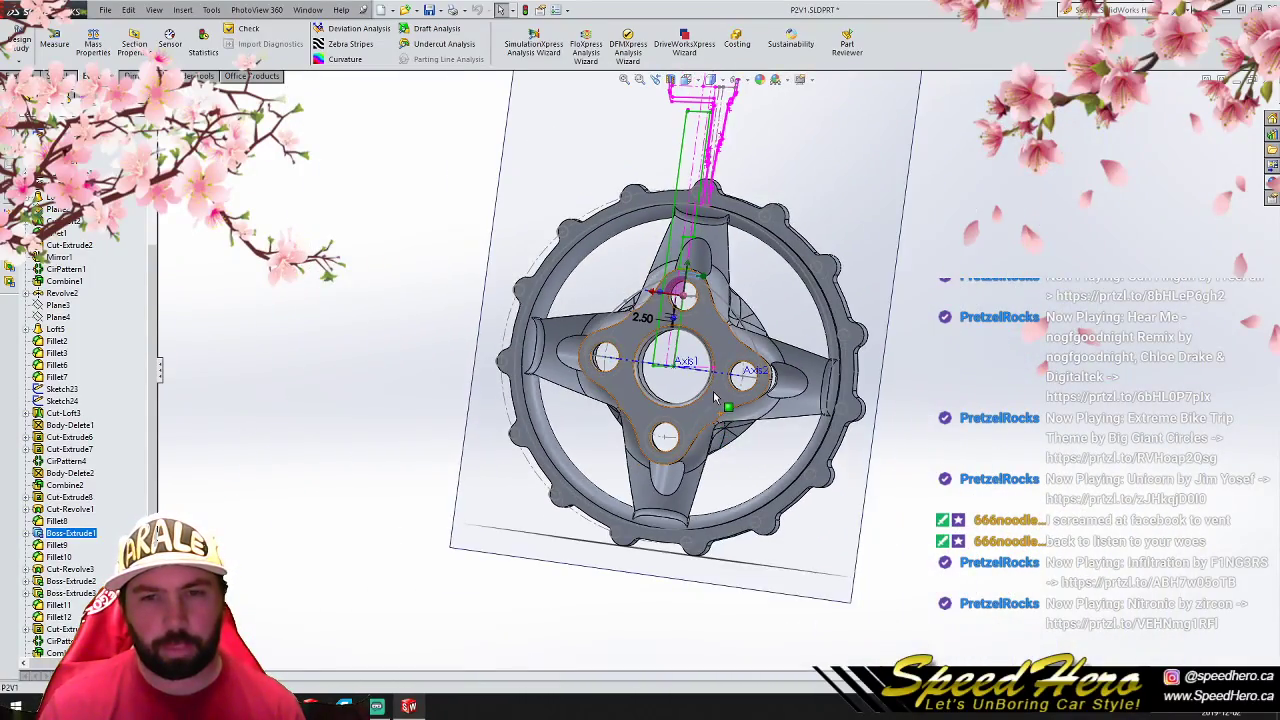
scroll(713, 393, "down", 1)
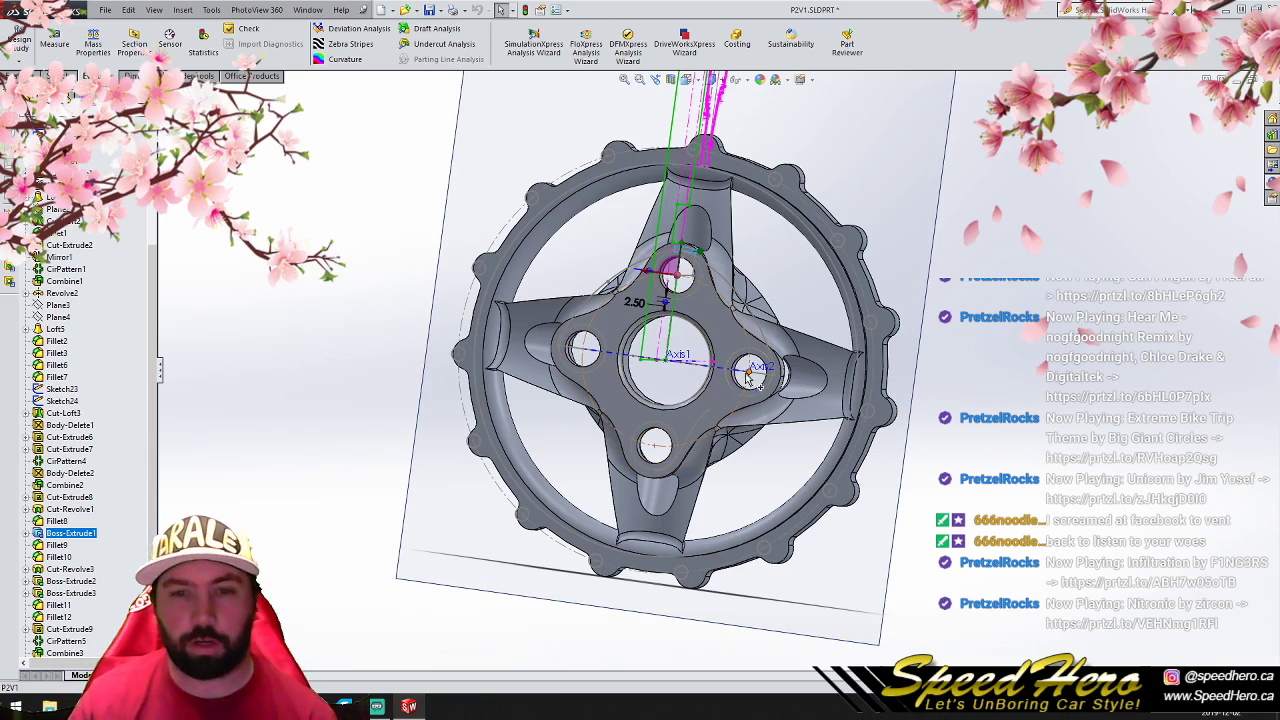
scroll(712, 370, "up", 1)
scroll(740, 370, "down", 1)
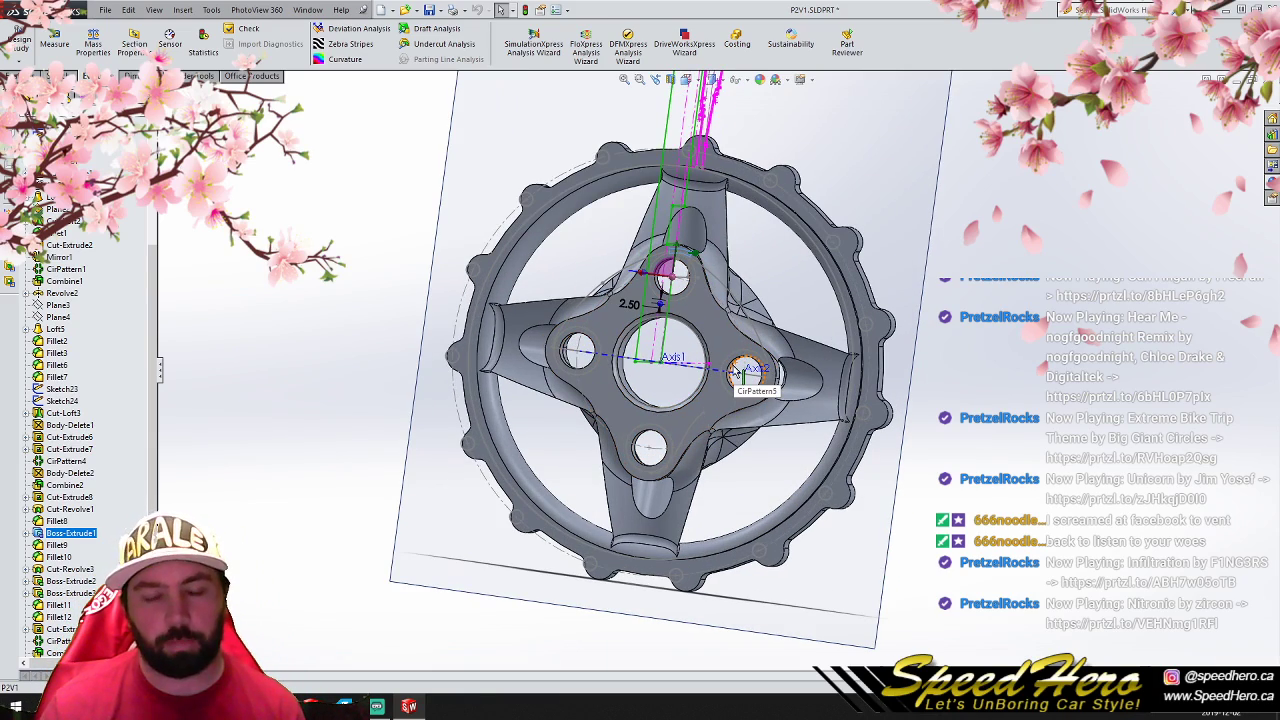
scroll(727, 350, "up", 1)
middle_click_drag(727, 348, 527, 336)
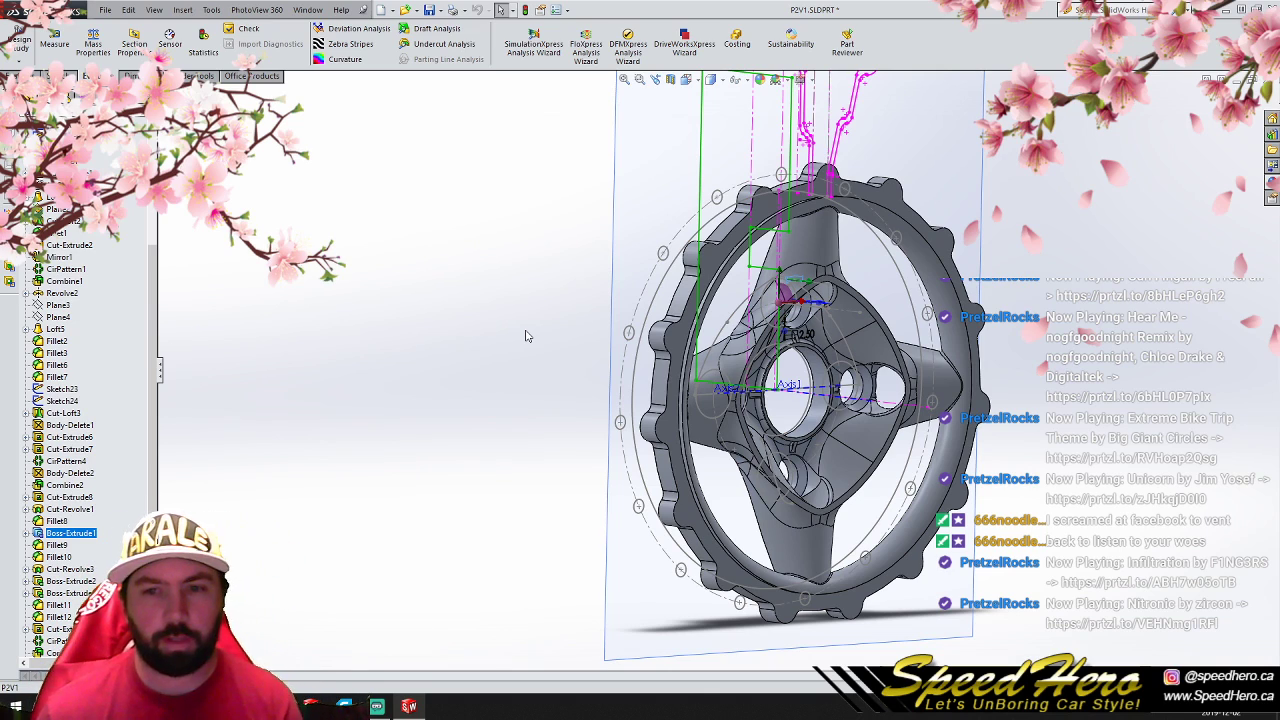
Step: Compare the rear mounting face around the bolt holes with a view normal to the selected bridging face
middle_click_drag(503, 303, 975, 391)
scroll(740, 277, "down", 3)
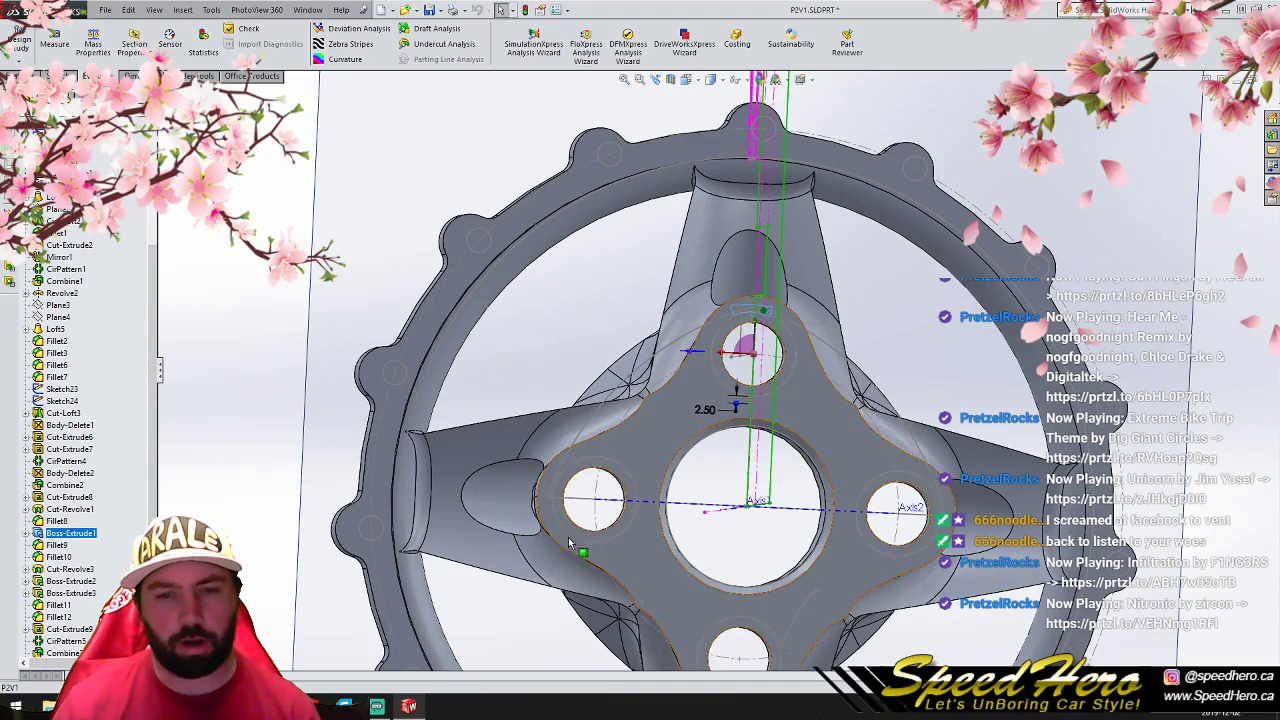
scroll(745, 365, "up", 2)
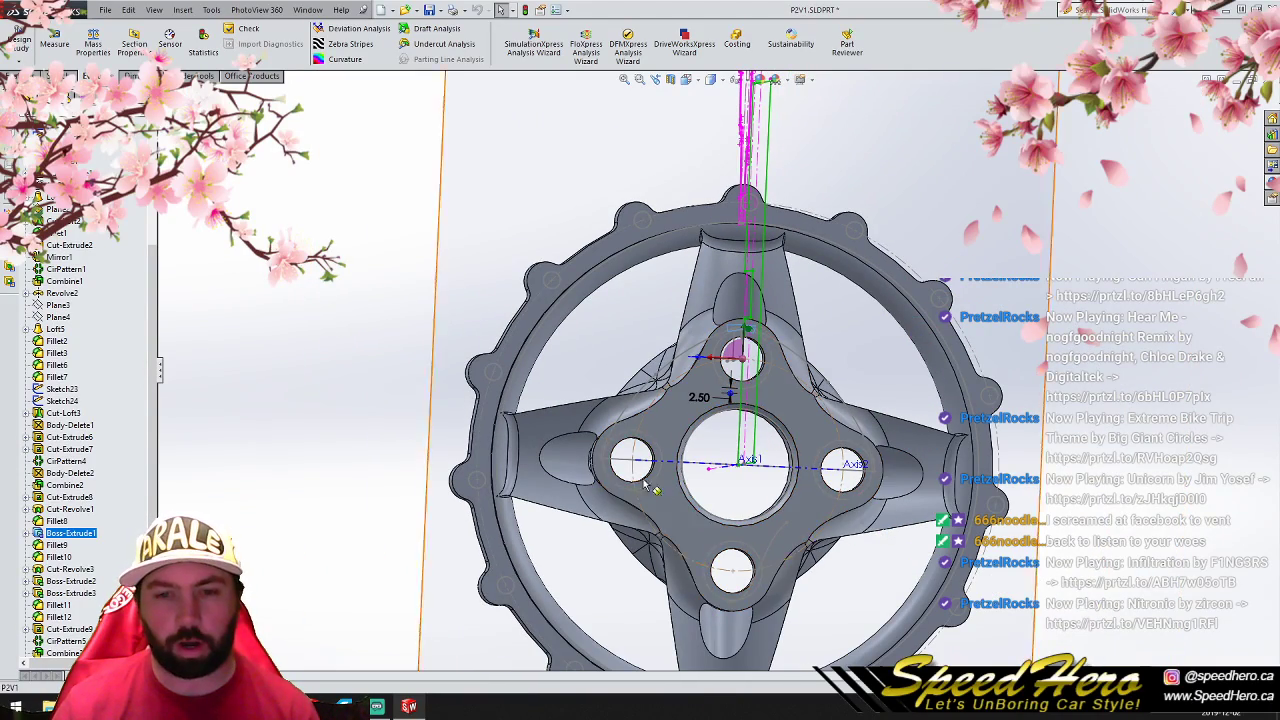
scroll(694, 393, "down", 2)
middle_click_drag(722, 432, 630, 490)
key("ctrl+8")
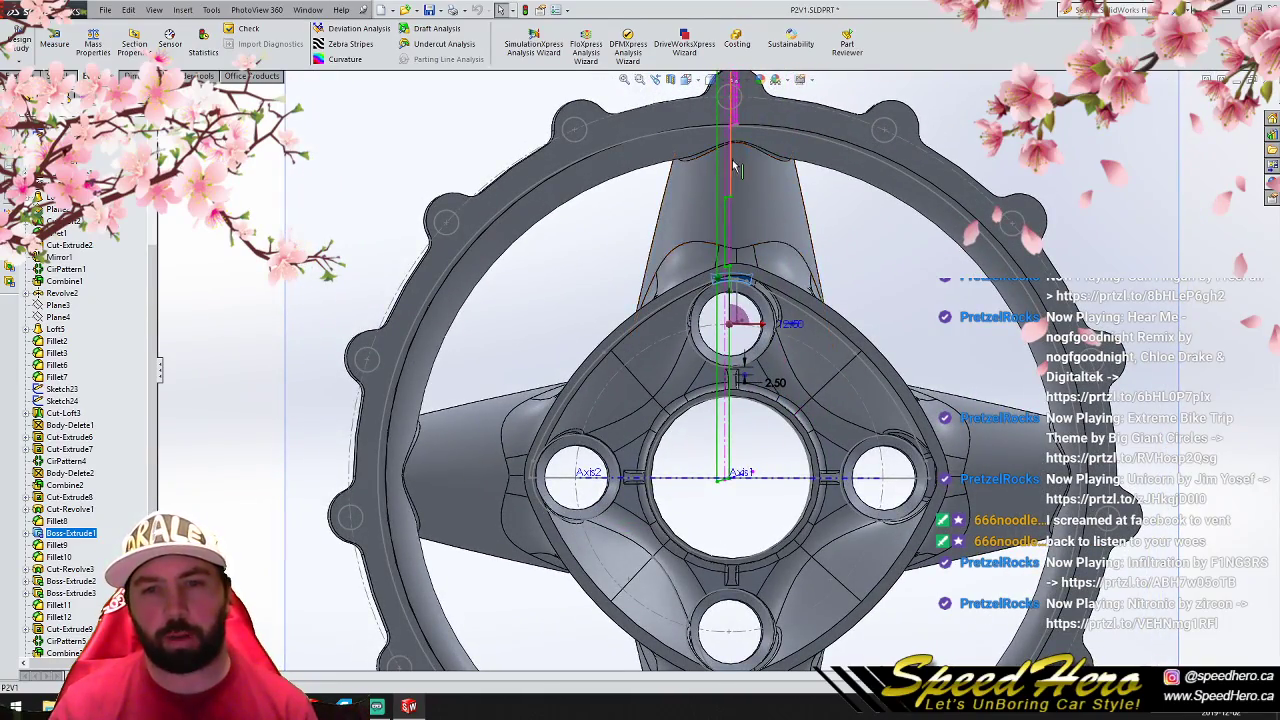
Step: Fit the wheel centre in view and examine the upper spoke from the pocketed side
middle_click_drag(757, 300, 773, 348)
right_click(807, 357)
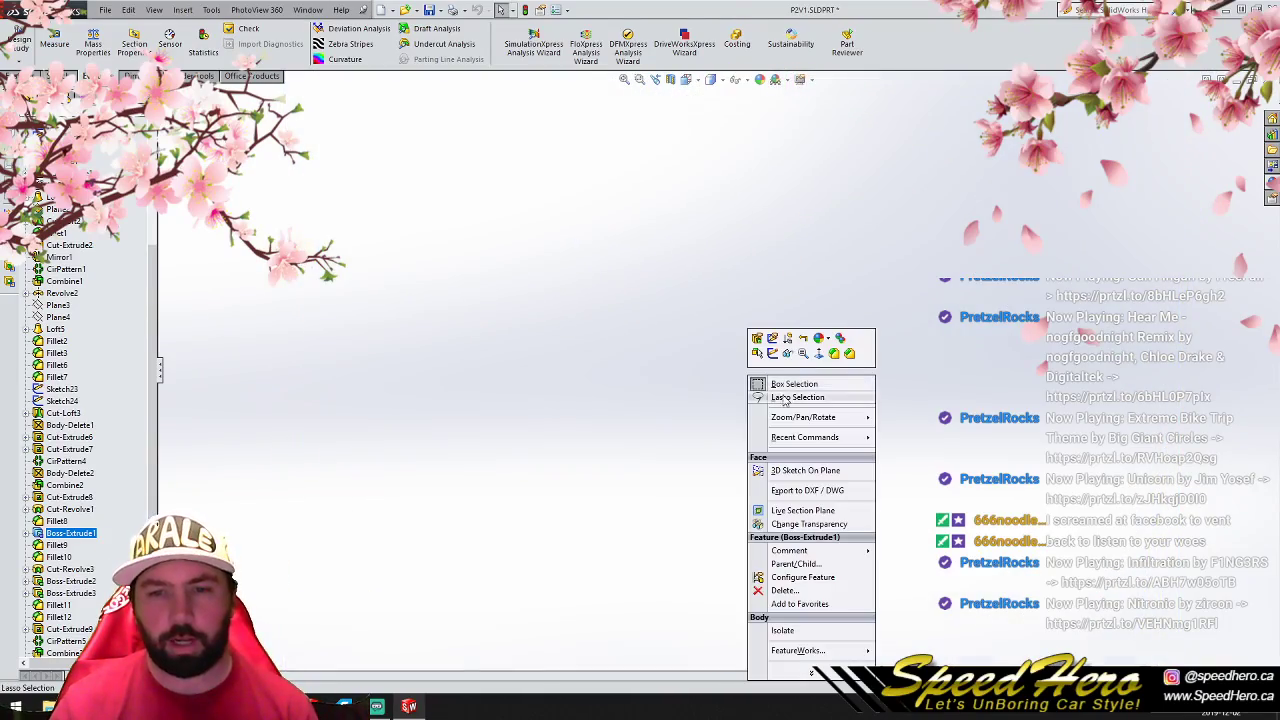
mouse_move(806, 424)
left_click(894, 424)
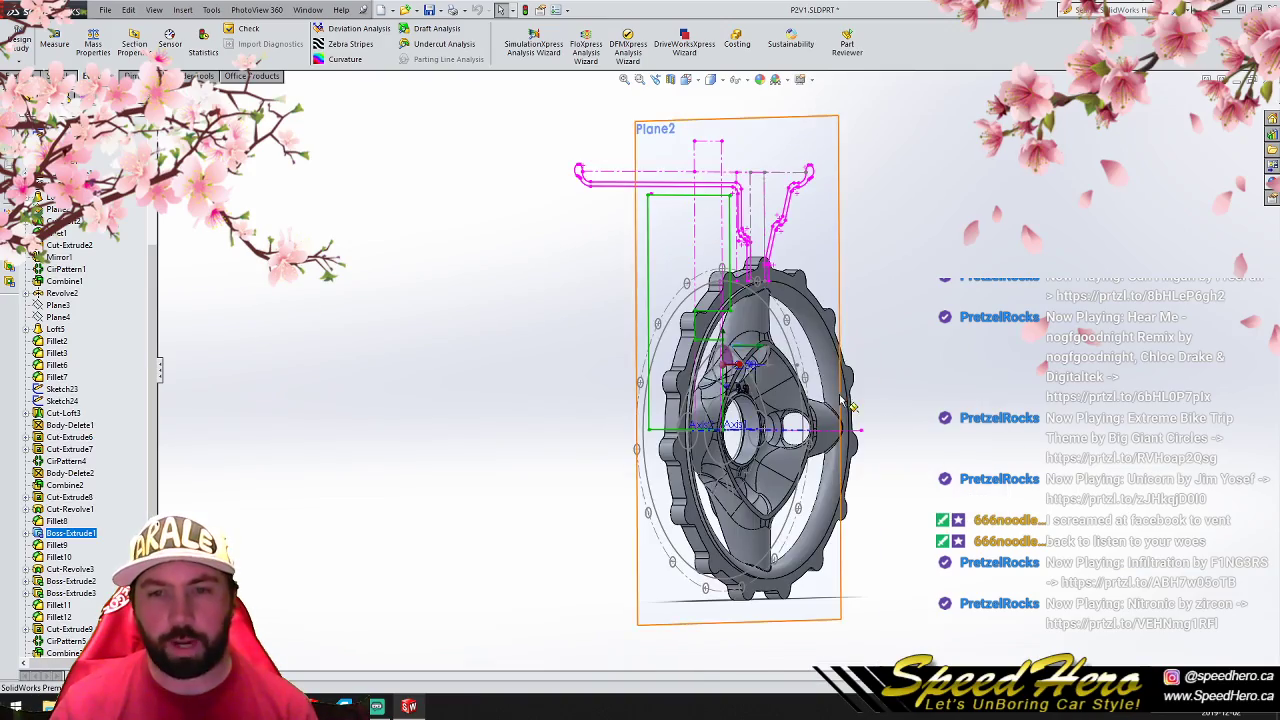
scroll(788, 366, "down", 6)
middle_click_drag(623, 481, 635, 422)
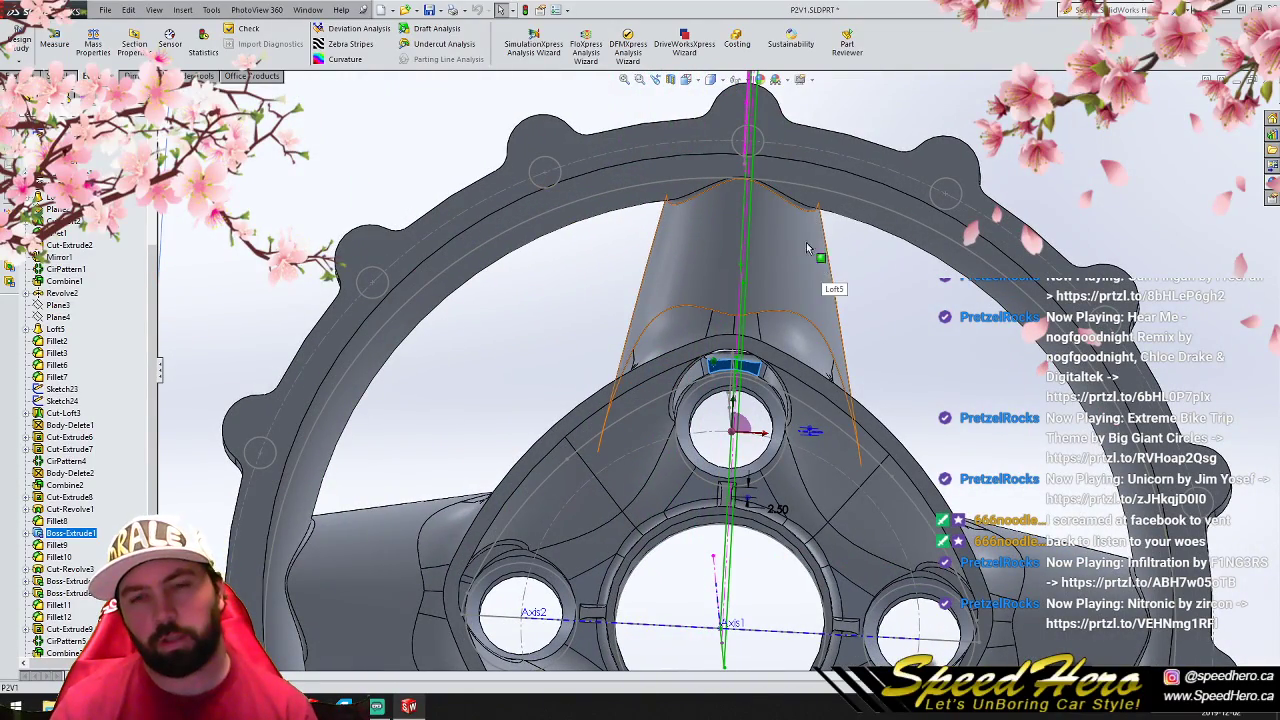
Step: Examine the rear of the upper spoke and its recess, finishing with an overall view of the wheel centre
middle_click_drag(742, 205, 537, 293)
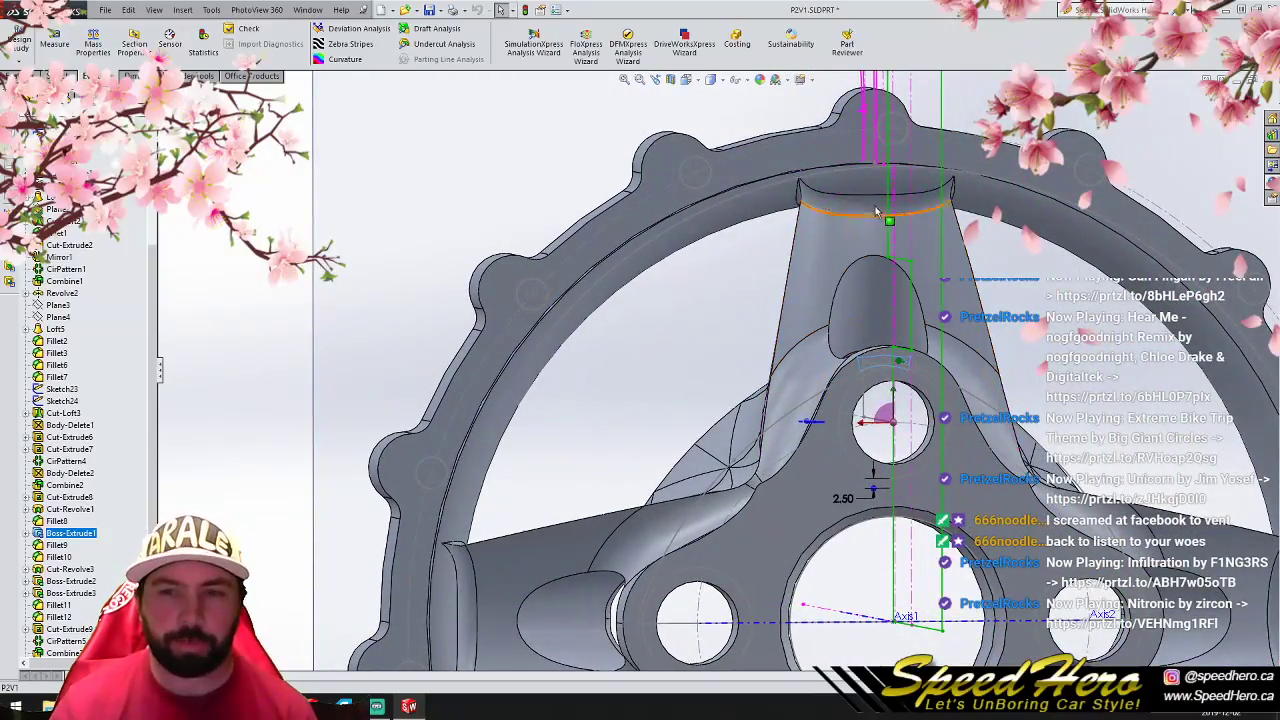
scroll(872, 338, "up", 4)
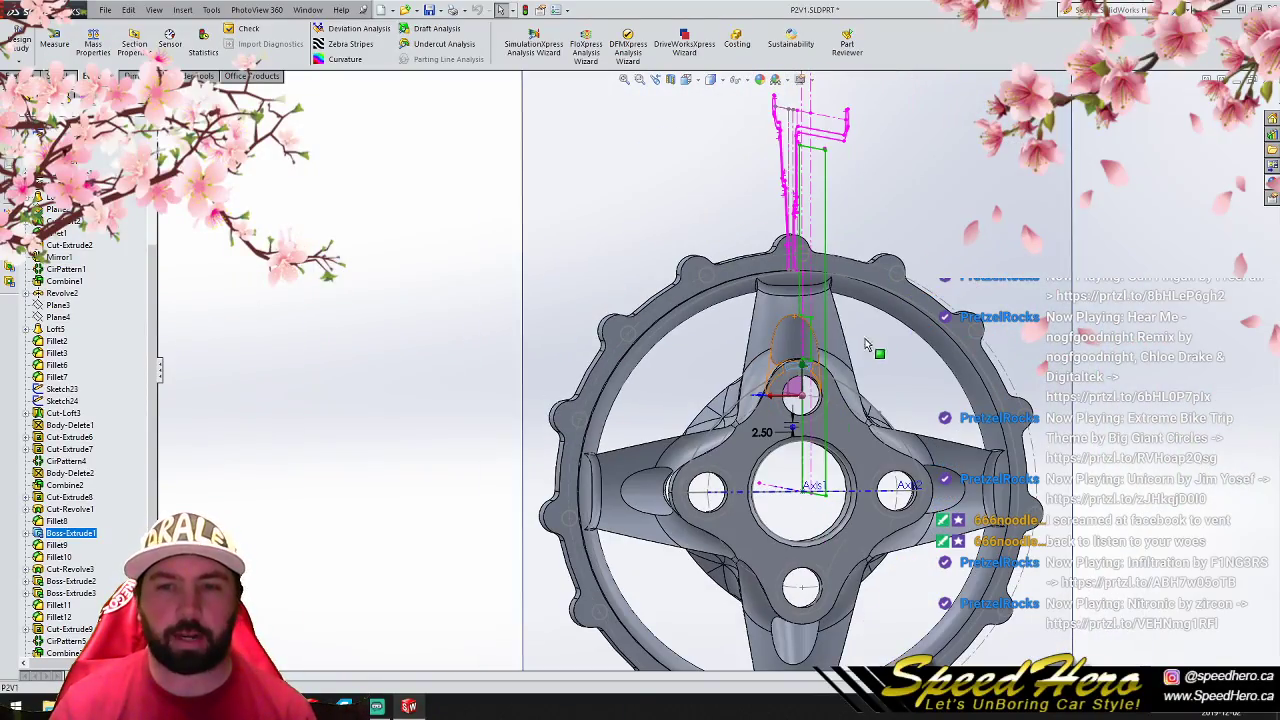
scroll(1073, 380, "down", 1)
middle_click_drag(1073, 380, 890, 506)
scroll(890, 506, "up", 3)
scroll(890, 506, "up", 2)
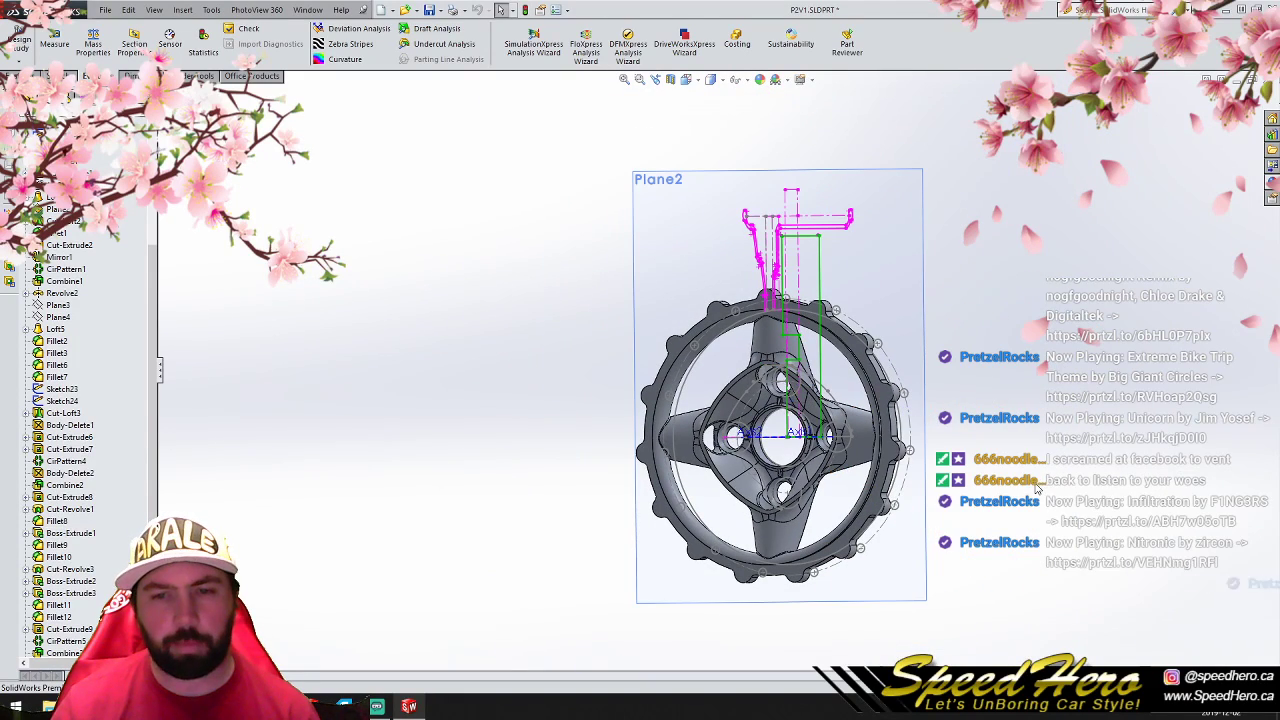